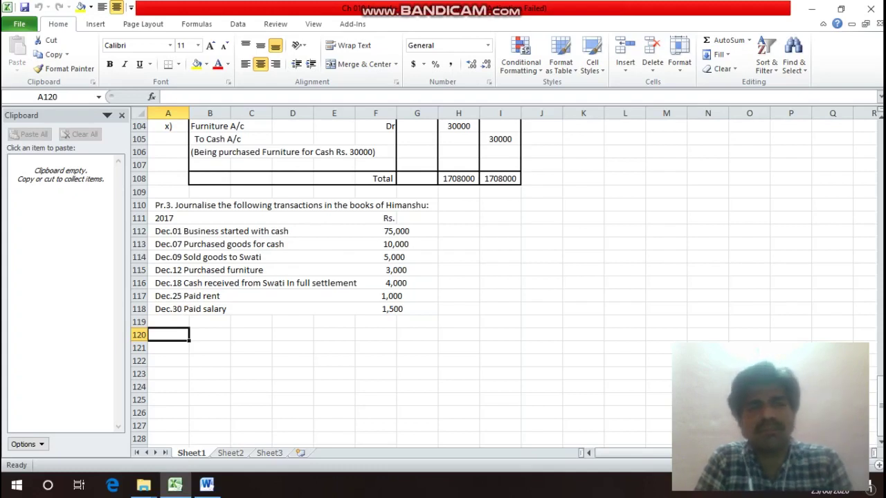
Type 'In the Books of Himanshu' in A120 and 'Journal Entries' in A121.
{"action": "left_click", "coordinate": [178, 206]}
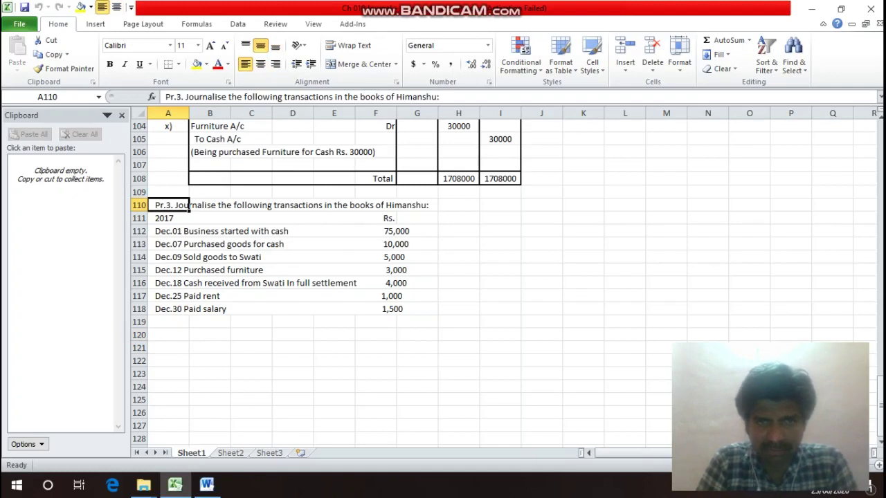
{"action": "key", "text": "Down"}
{"action": "key", "text": "Down"}
{"action": "key", "text": "Down"}
{"action": "key", "text": "Down"}
{"action": "key", "text": "Down"}
{"action": "key", "text": "Down"}
{"action": "key", "text": "Down"}
{"action": "key", "text": "Down"}
{"action": "key", "text": "Down"}
{"action": "key", "text": "Down"}
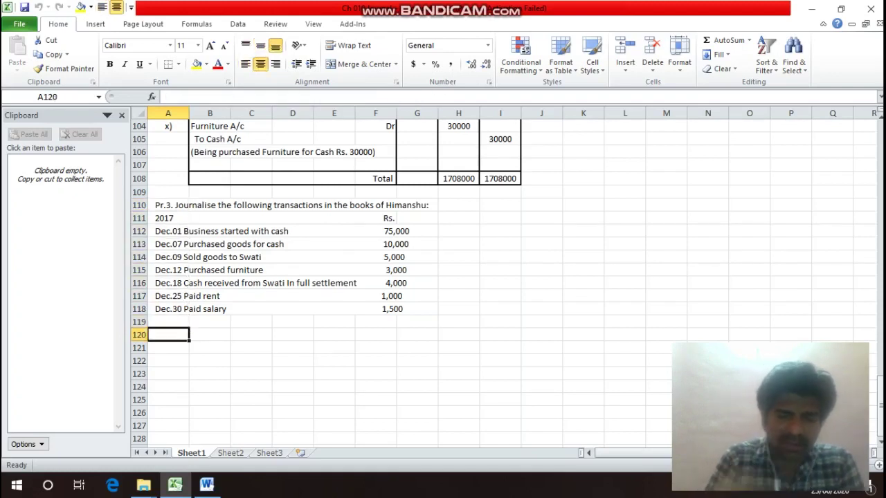
{"action": "type", "text": "In"}
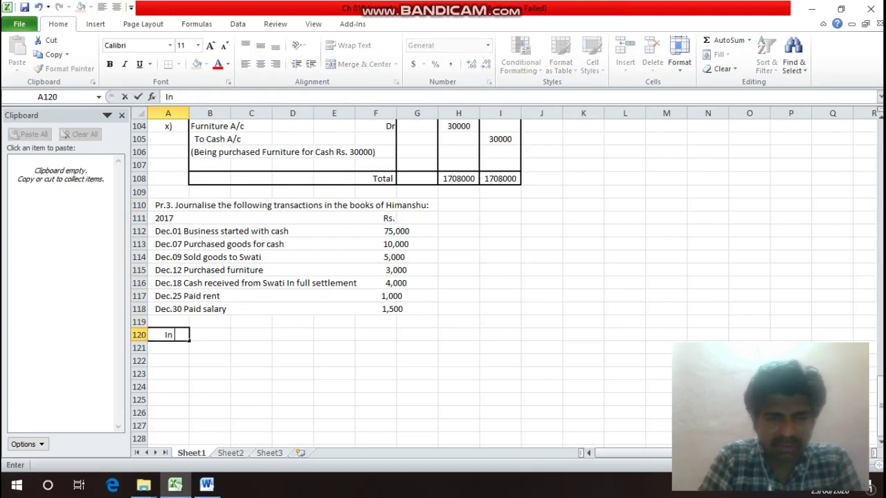
{"action": "type", "text": " the B"}
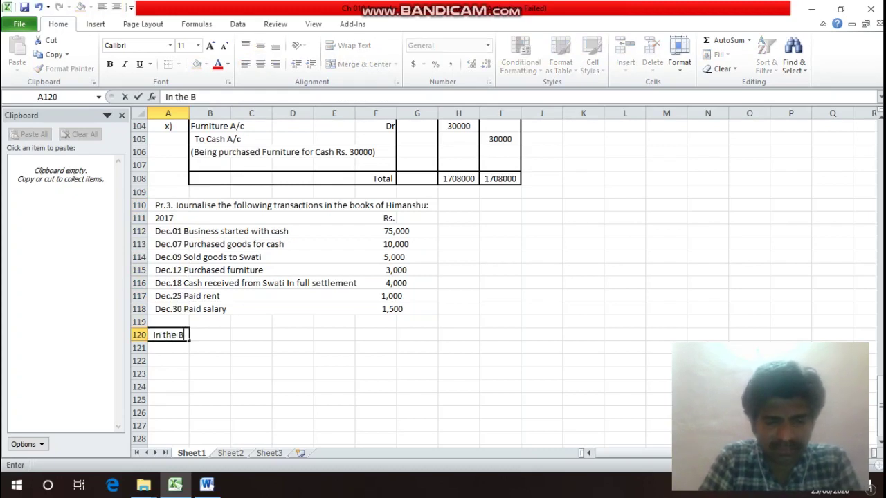
{"action": "type", "text": "ooks o"}
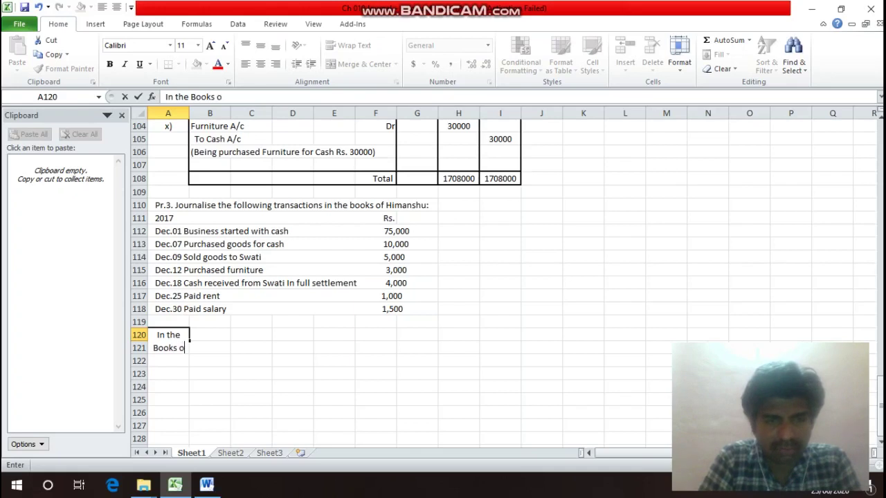
{"action": "type", "text": "f Hi"}
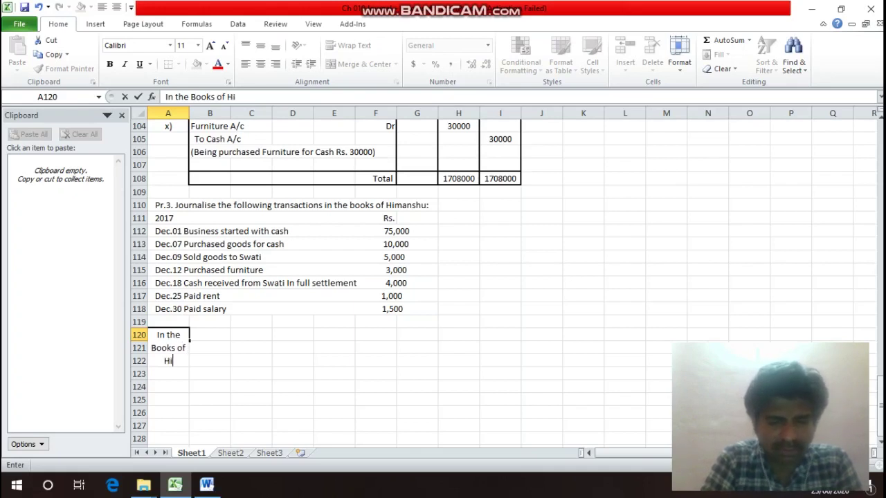
{"action": "type", "text": "manshu"}
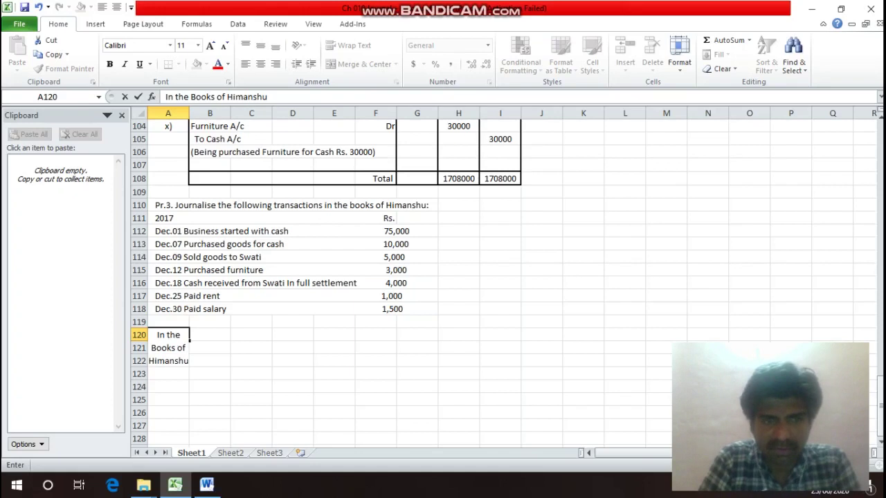
{"action": "key", "text": "Return"}
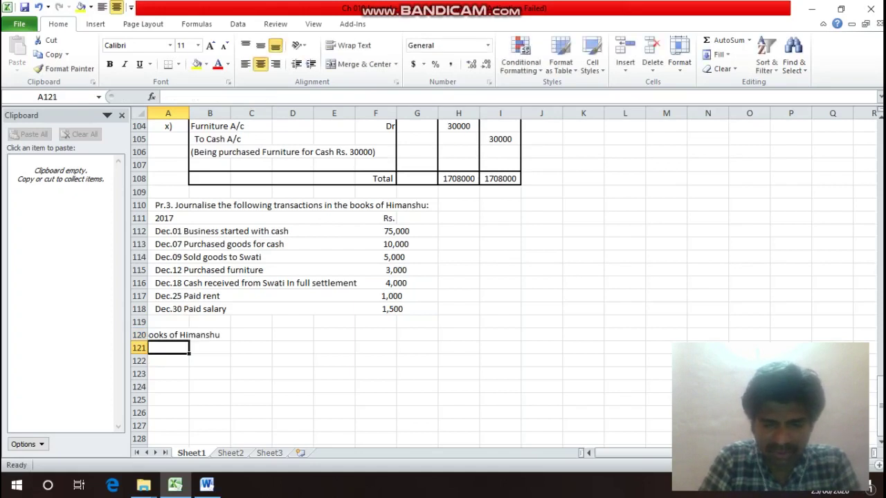
{"action": "type", "text": "Journ"}
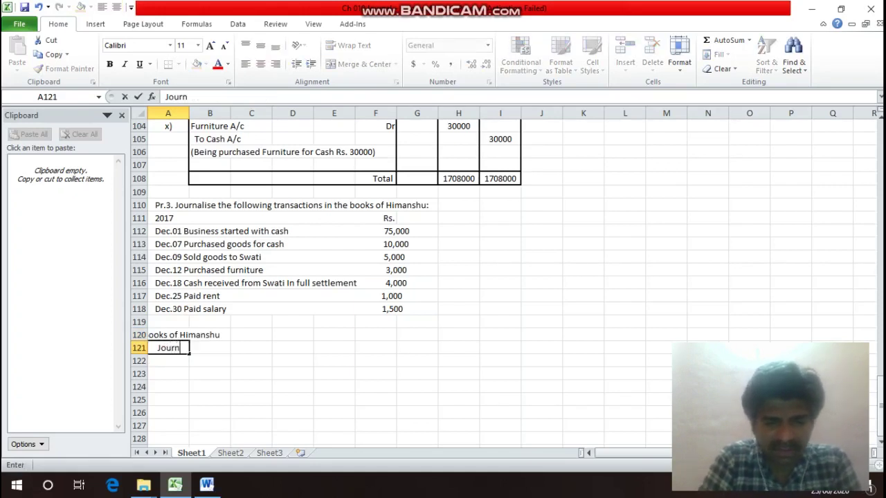
{"action": "type", "text": "al En"}
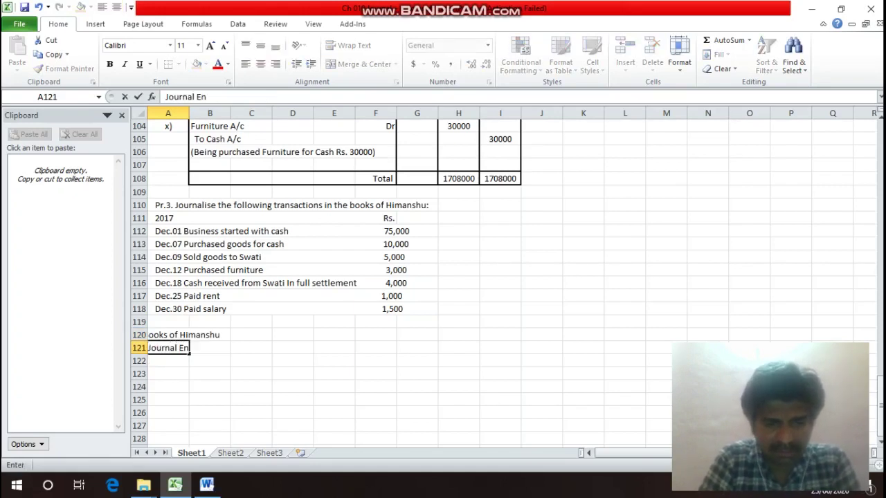
{"action": "type", "text": "tries"}
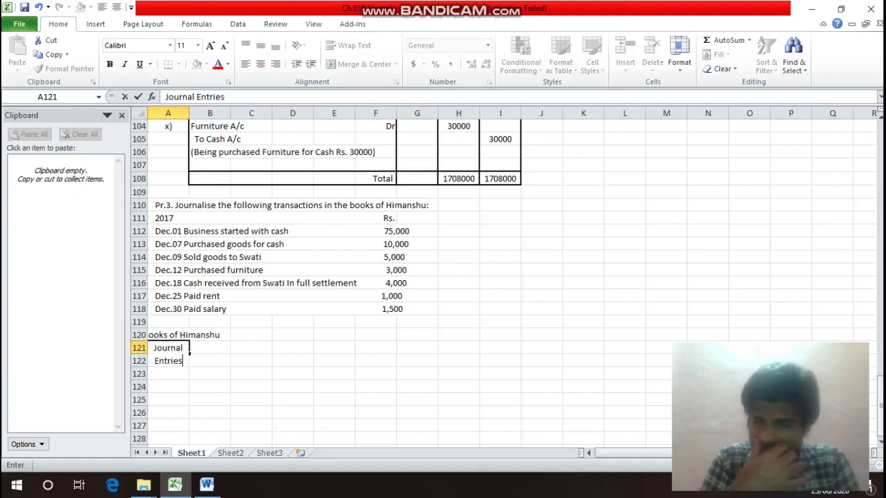
{"action": "key", "text": "Return"}
Merge and centre each heading across columns A–I with Alt+H, M, C.
{"action": "key", "text": "Up"}
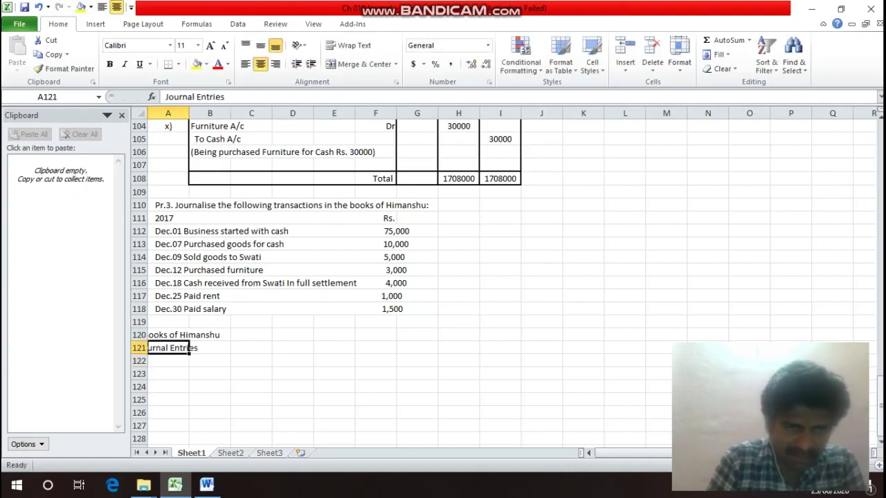
{"action": "key", "text": "Up"}
{"action": "key", "text": "shift+Right"}
{"action": "key", "text": "shift+Right"}
{"action": "key", "text": "shift+Right"}
{"action": "key", "text": "shift+Right"}
{"action": "key", "text": "shift+Right"}
{"action": "key", "text": "shift+Right"}
{"action": "key", "text": "shift+Right"}
{"action": "key", "text": "shift+Right"}
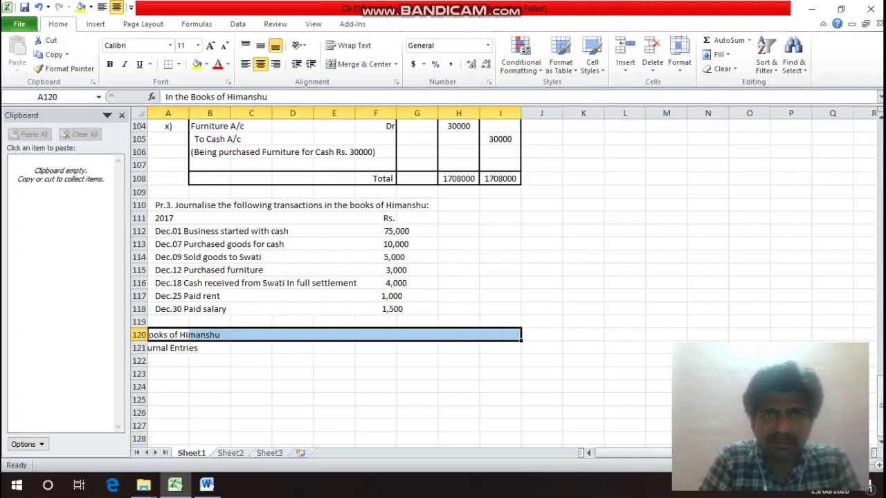
{"action": "key", "text": "alt+h"}
{"action": "key", "text": "m"}
{"action": "key", "text": "c"}
{"action": "key", "text": "Down"}
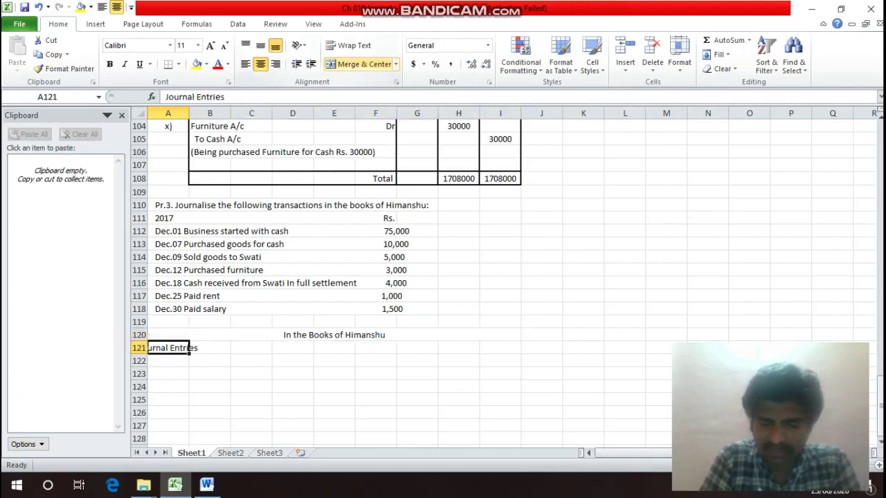
{"action": "key", "text": "shift+Right"}
{"action": "key", "text": "shift+Right"}
{"action": "key", "text": "shift+Right"}
{"action": "key", "text": "shift+Right"}
{"action": "key", "text": "shift+Right"}
{"action": "key", "text": "shift+Right"}
{"action": "key", "text": "shift+Right"}
{"action": "key", "text": "shift+Right"}
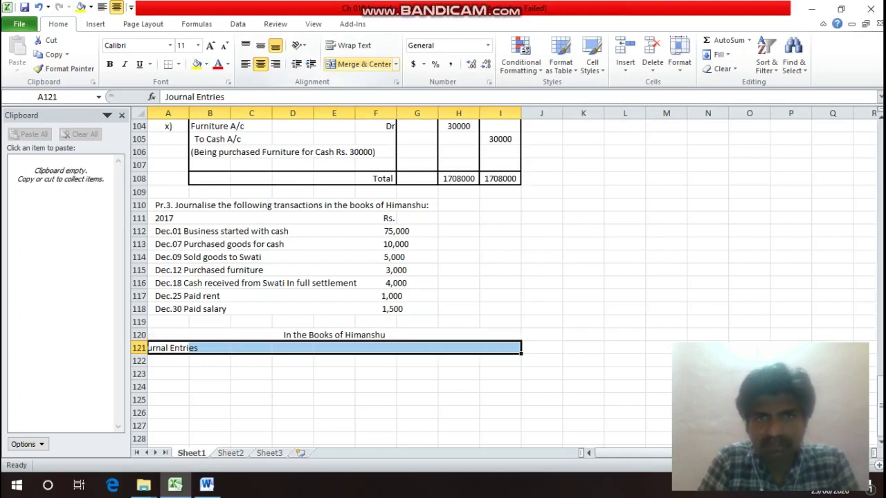
{"action": "key", "text": "alt+h"}
{"action": "key", "text": "m"}
{"action": "key", "text": "c"}
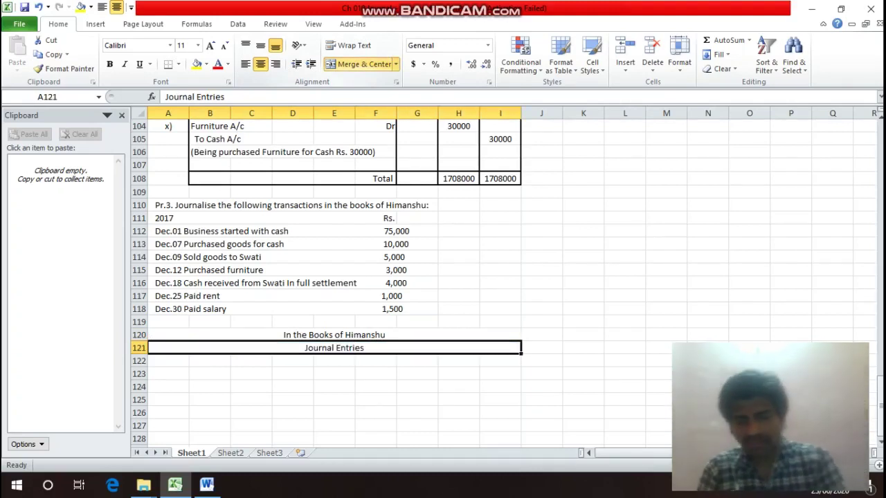
{"action": "key", "text": "Down"}
Enter the Date, Particulars and L/F column headings in row 122.
{"action": "type", "text": "Da"}
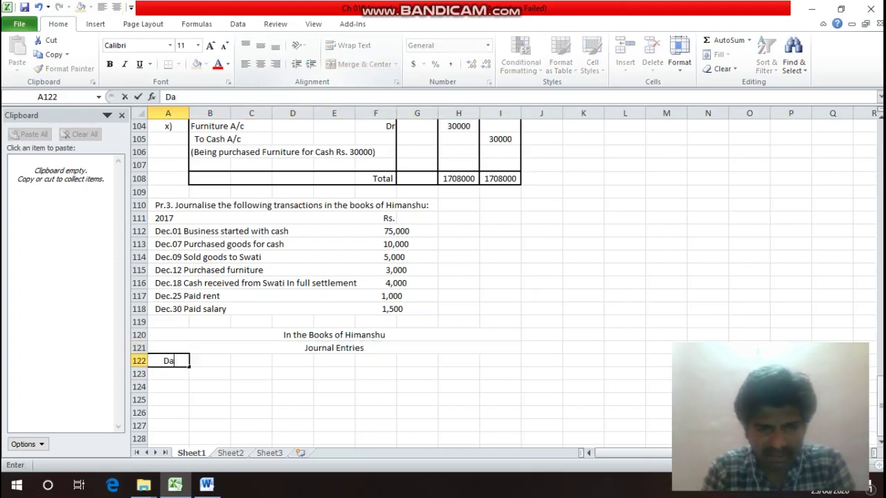
{"action": "type", "text": "rte"}
{"action": "key", "text": "Return"}
{"action": "left_click", "coordinate": [210, 361]}
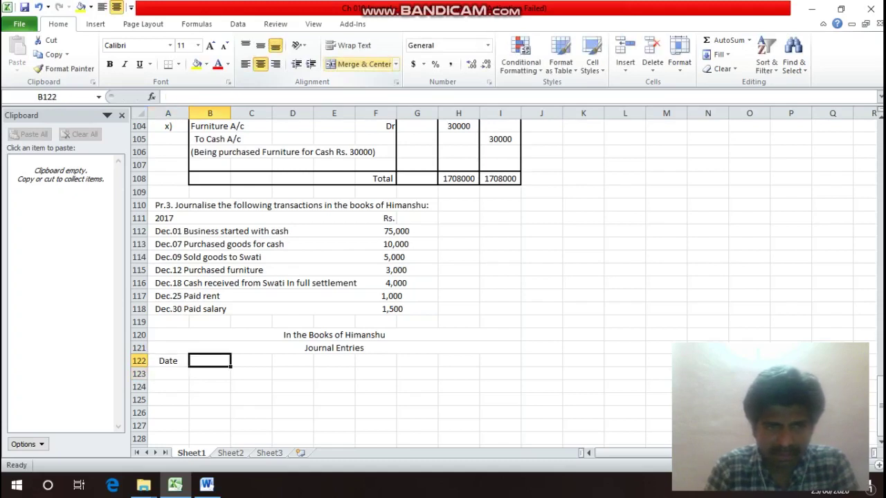
{"action": "type", "text": "Parti"}
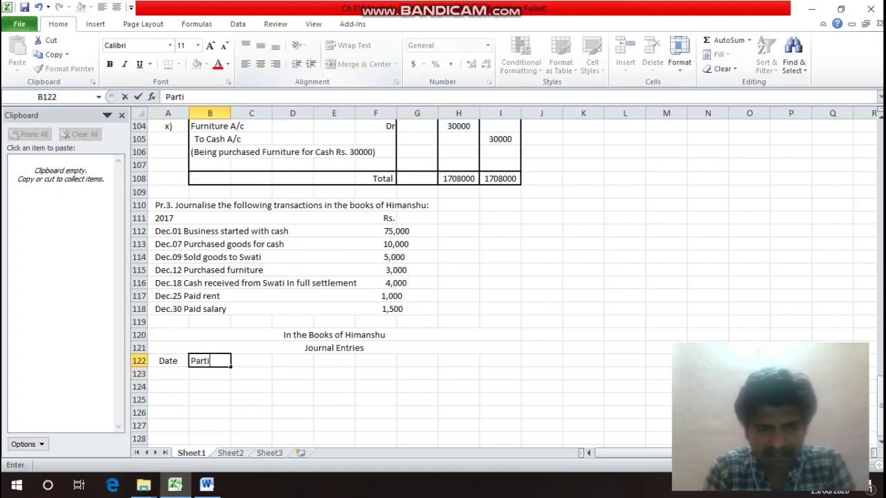
{"action": "type", "text": "culars"}
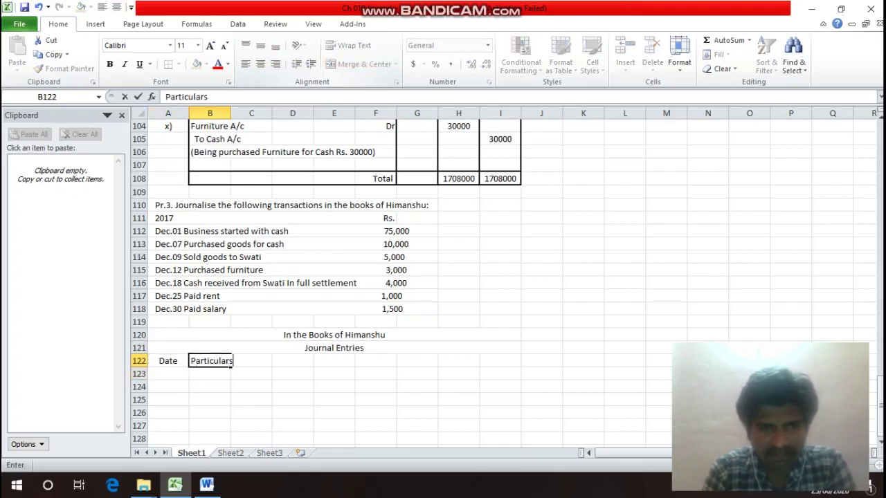
{"action": "key", "text": "Return"}
{"action": "key", "text": "Up"}
{"action": "key", "text": "Right"}
{"action": "key", "text": "Right"}
{"action": "key", "text": "Right"}
{"action": "key", "text": "Right"}
{"action": "key", "text": "Right"}
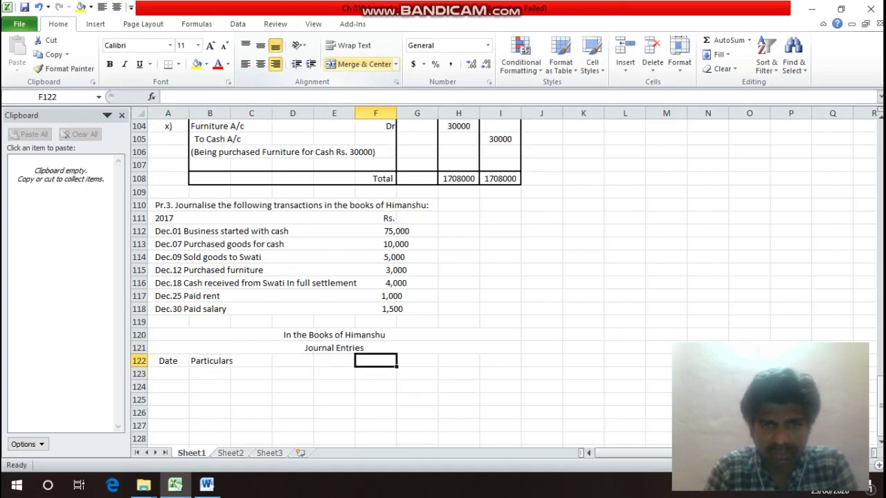
{"action": "type", "text": "L/"}
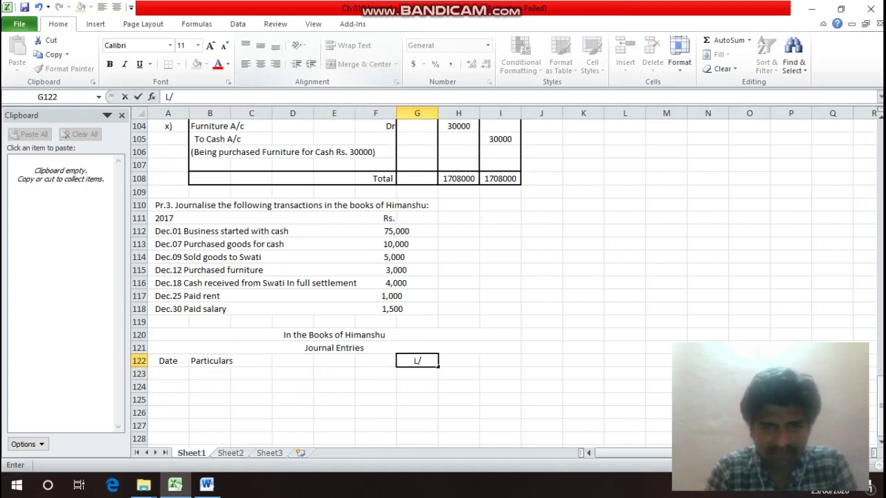
{"action": "type", "text": "F"}
{"action": "key", "text": "Right"}
Add the Debit heading in H122 with Rs. beneath it.
{"action": "type", "text": "D"}
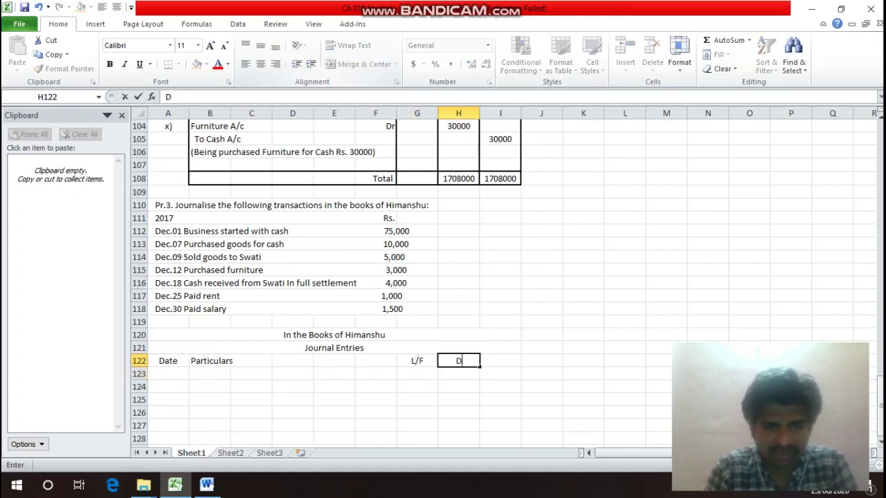
{"action": "type", "text": "ebit"}
{"action": "key", "text": "Return"}
{"action": "type", "text": "R"}
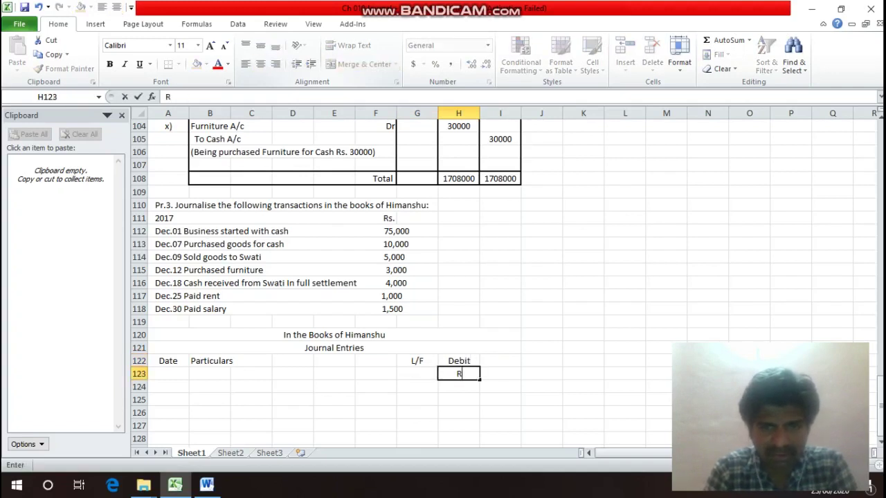
{"action": "type", "text": "s."}
{"action": "key", "text": "Return"}
{"action": "key", "text": "Up"}
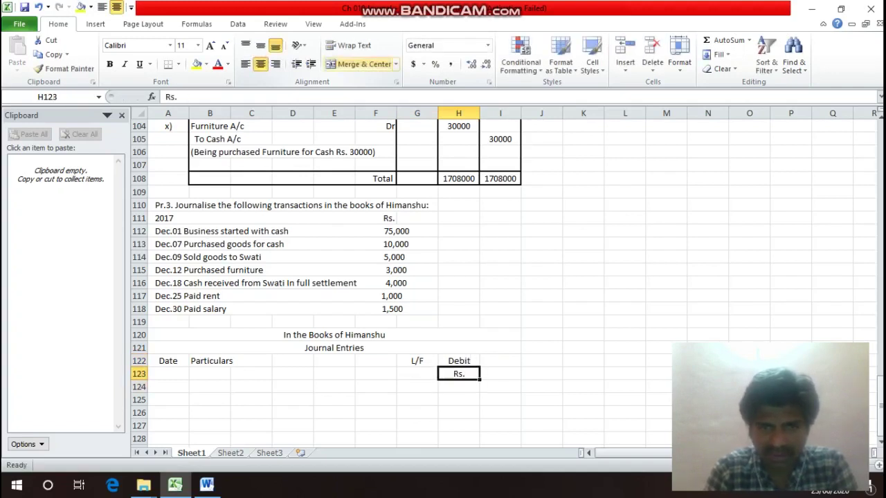
Add the Credit heading in I122 with Rs. beneath, then select the heading row.
{"action": "key", "text": "Up"}
{"action": "key", "text": "Right"}
{"action": "type", "text": "Cr"}
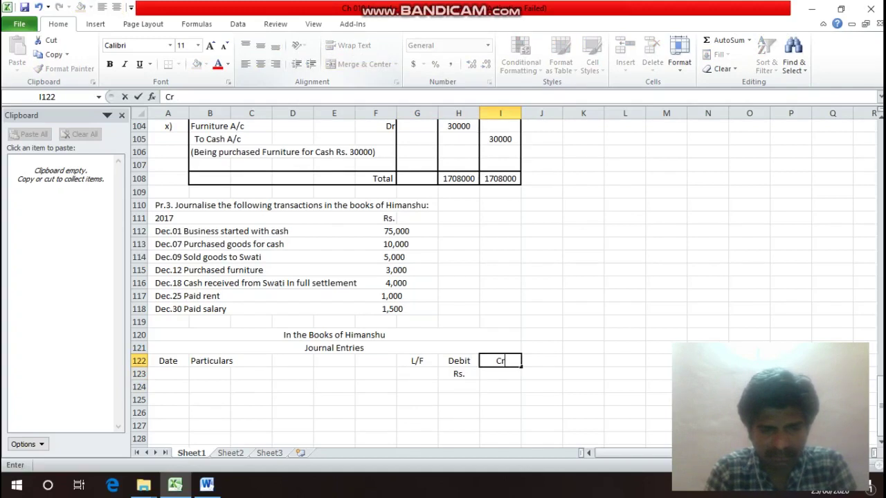
{"action": "type", "text": "edit"}
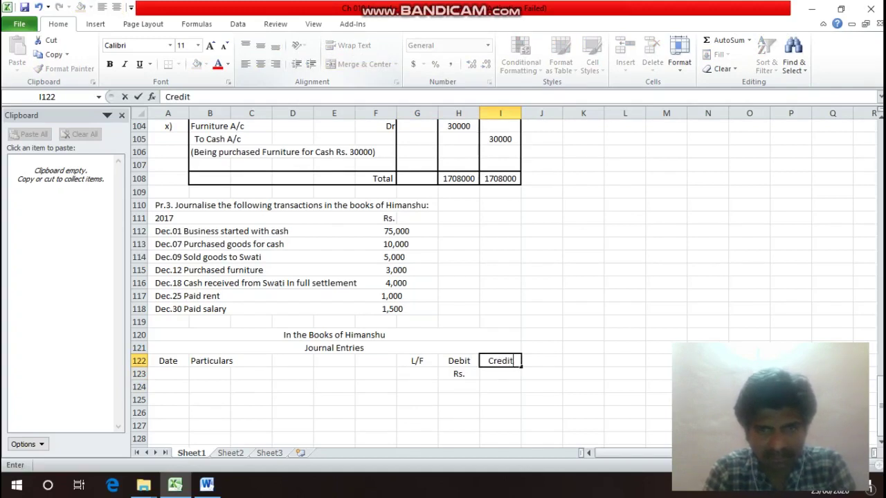
{"action": "key", "text": "Return"}
{"action": "type", "text": "Rs."}
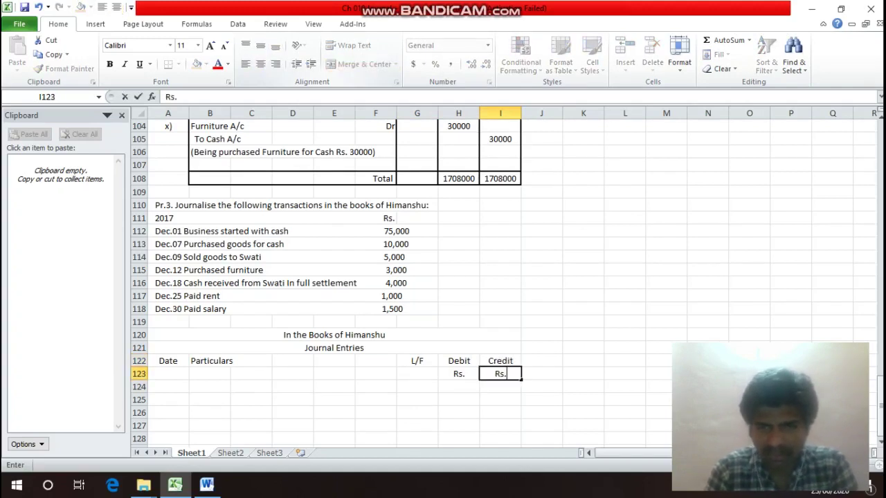
{"action": "key", "text": "Return"}
{"action": "key", "text": "Up"}
{"action": "key", "text": "Up"}
{"action": "key", "text": "Left"}
{"action": "key", "text": "Left"}
{"action": "key", "text": "Left"}
{"action": "key", "text": "Left"}
{"action": "key", "text": "Left"}
{"action": "key", "text": "Left"}
{"action": "key", "text": "Left"}
{"action": "key", "text": "Left"}
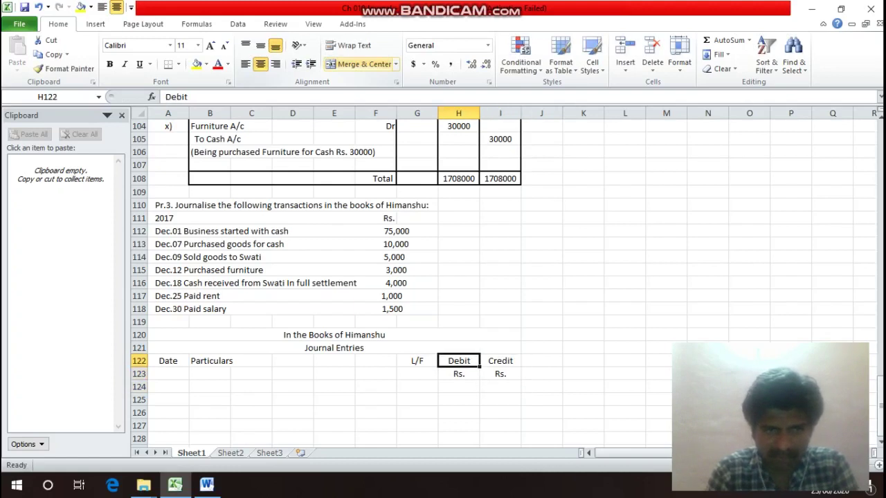
{"action": "key", "text": "shift+Right"}
{"action": "key", "text": "shift+Right"}
{"action": "key", "text": "shift+Right"}
{"action": "key", "text": "shift+Right"}
{"action": "key", "text": "shift+Right"}
{"action": "key", "text": "shift+Right"}
{"action": "key", "text": "shift+Right"}
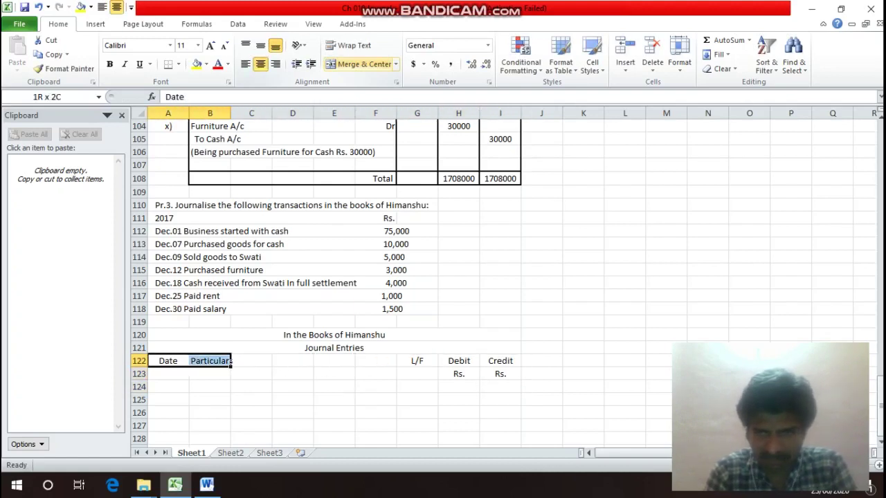
Put an outline border around the whole journal area down the sheet.
{"action": "left_click_drag", "start_coordinate": [458, 361], "coordinate": [522, 444]}
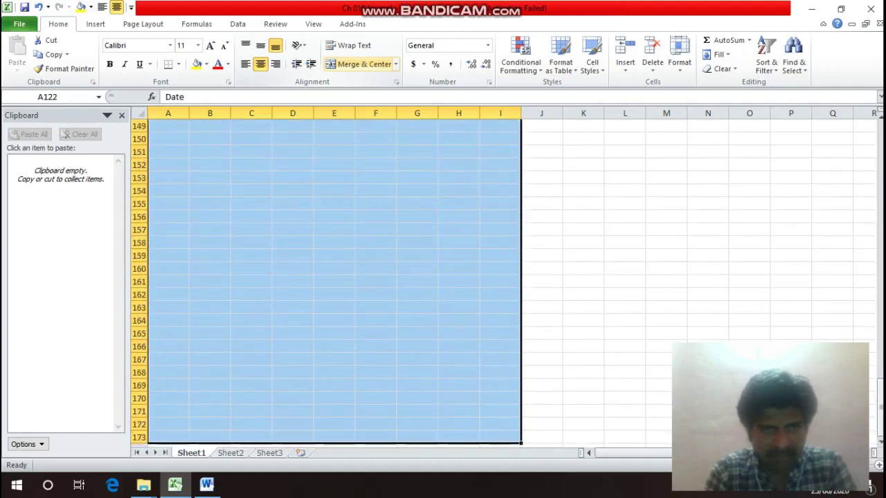
{"action": "scroll", "coordinate": [332, 277], "scroll_direction": "up", "scroll_amount": 13}
{"action": "key", "text": "ctrl+1"}
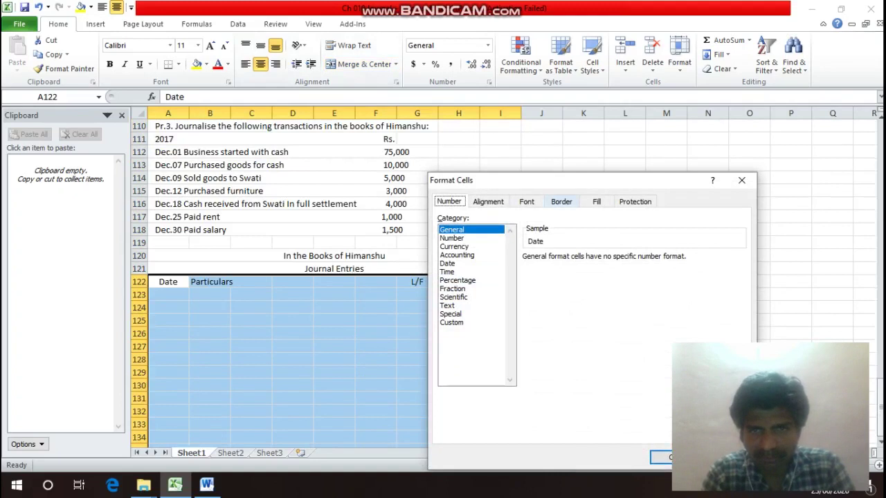
{"action": "left_click", "coordinate": [562, 202]}
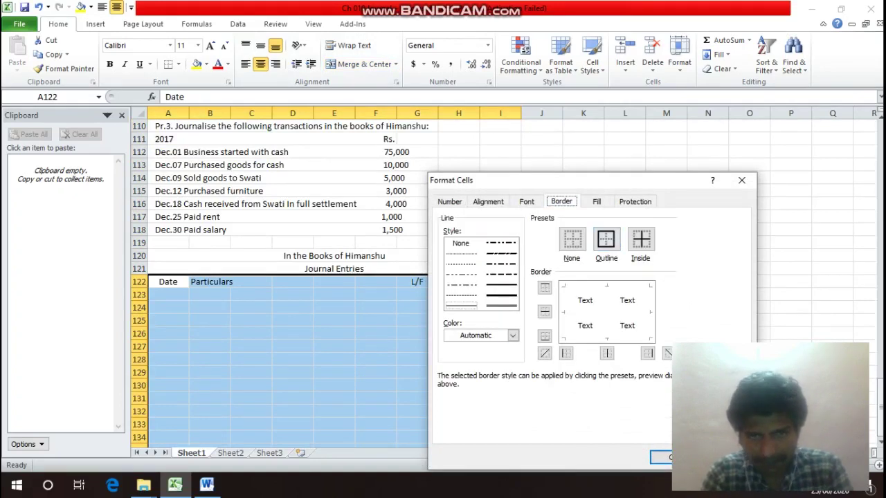
{"action": "left_click", "coordinate": [502, 285]}
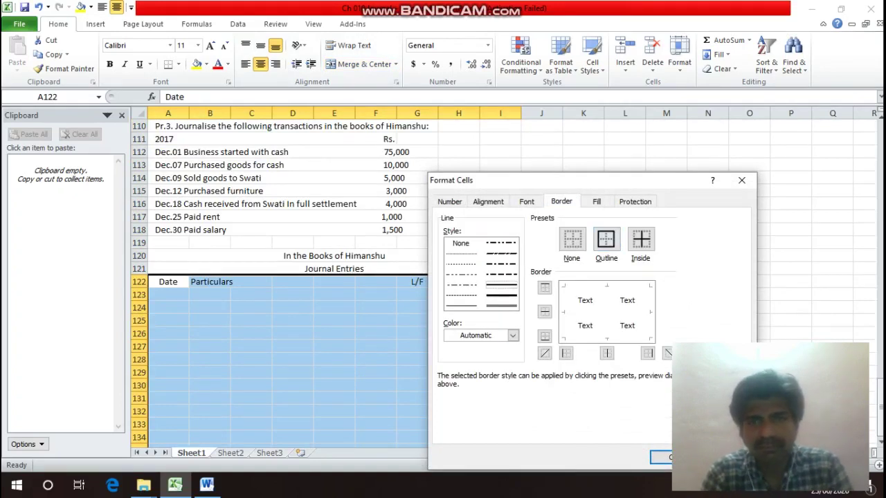
{"action": "left_click", "coordinate": [605, 239]}
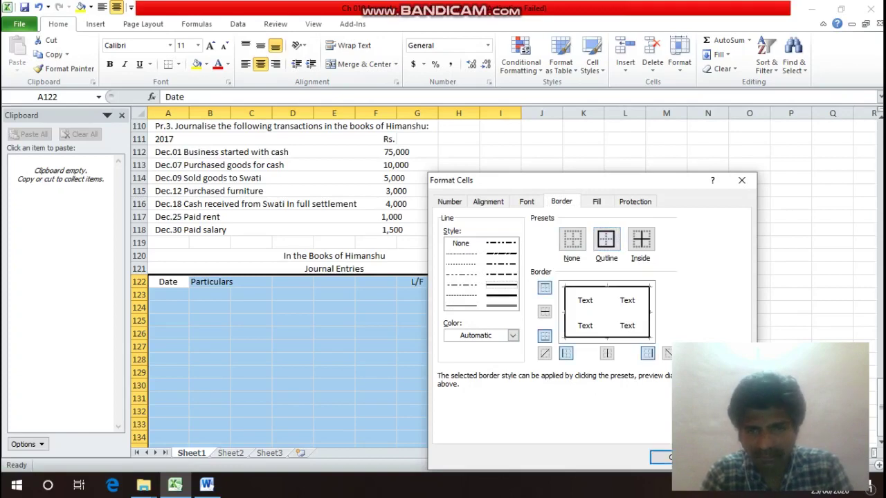
{"action": "left_click", "coordinate": [661, 458]}
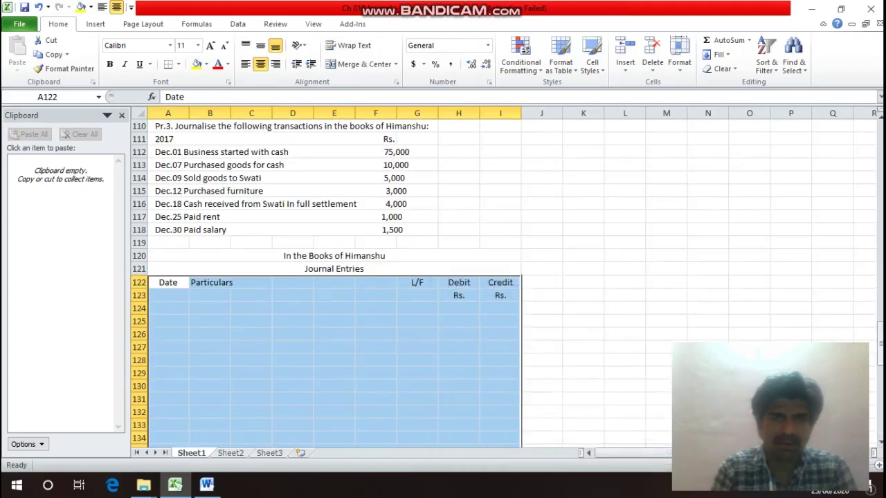
{"action": "left_click", "coordinate": [167, 282]}
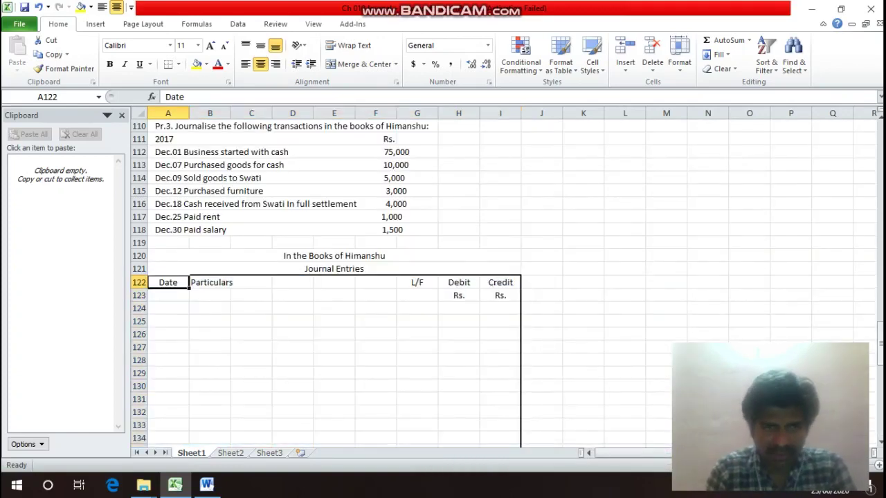
Outline the Particulars columns B to F with a border.
{"action": "left_click", "coordinate": [209, 282]}
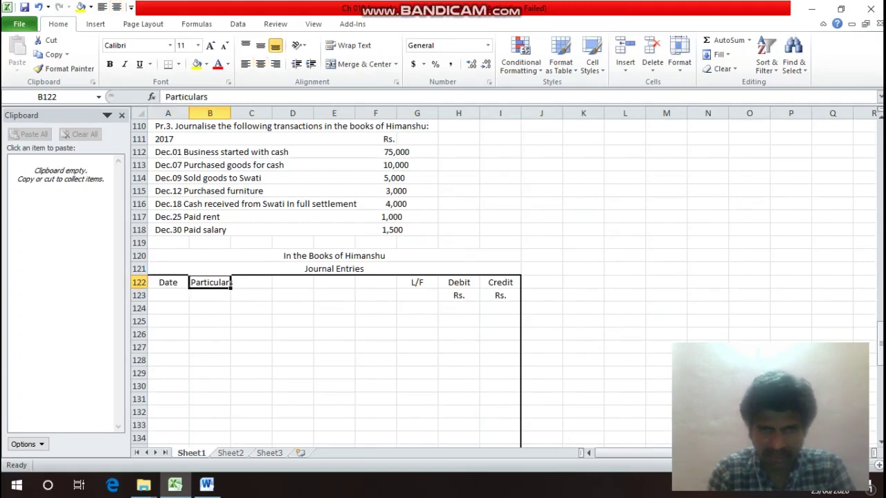
{"action": "left_click_drag", "start_coordinate": [210, 283], "coordinate": [397, 315]}
{"action": "key", "text": "ctrl+1"}
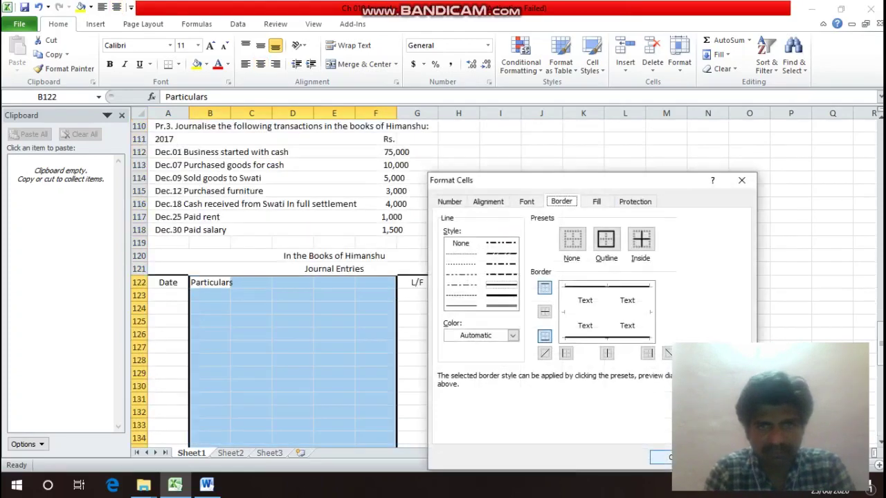
{"action": "left_click", "coordinate": [606, 239]}
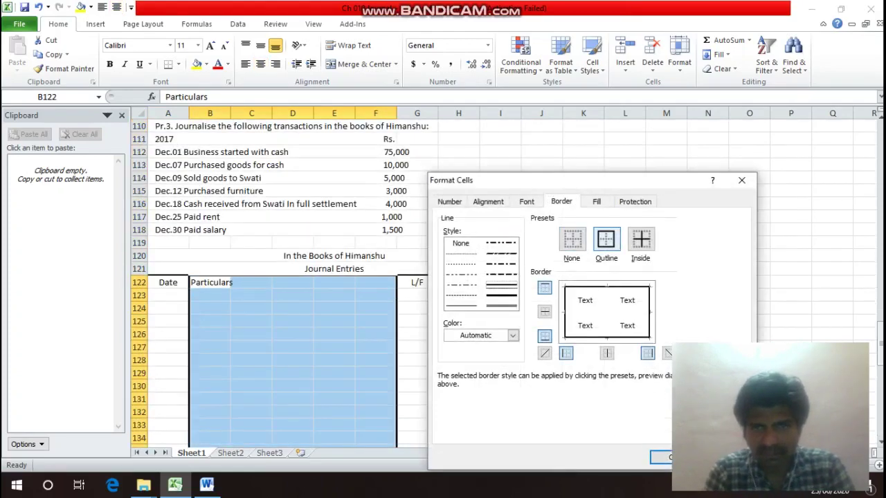
{"action": "key", "text": "Return"}
{"action": "left_click", "coordinate": [334, 282]}
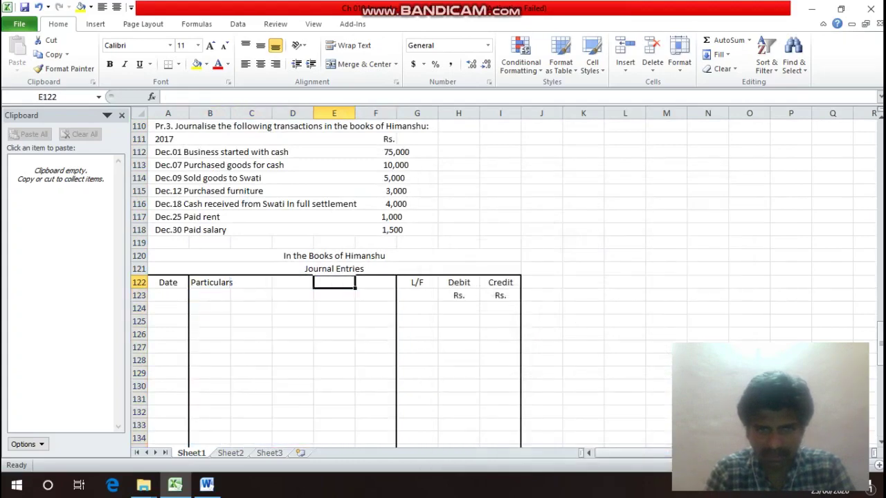
Outline the Debit column H with a border.
{"action": "key", "text": "Right"}
{"action": "key", "text": "Right"}
{"action": "key", "text": "Right"}
{"action": "left_click_drag", "start_coordinate": [458, 283], "coordinate": [479, 249]}
{"action": "key", "text": "ctrl+1"}
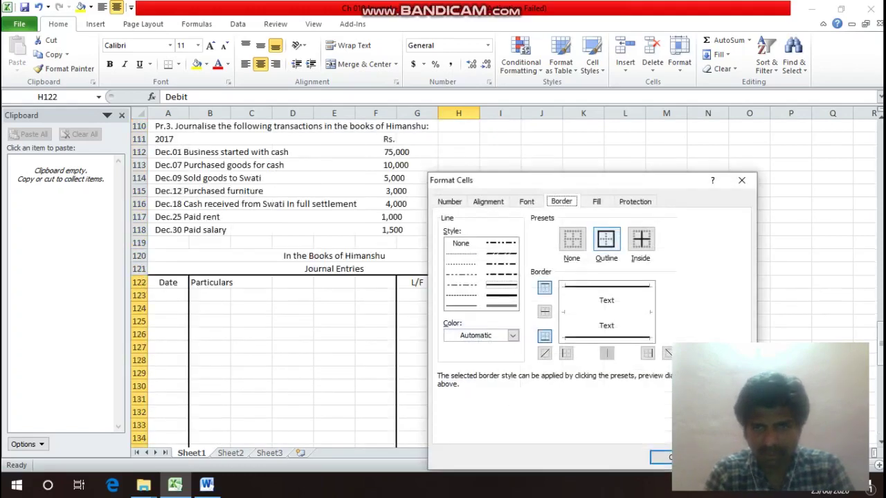
{"action": "left_click", "coordinate": [606, 240]}
{"action": "key", "text": "Return"}
{"action": "left_click", "coordinate": [458, 294]}
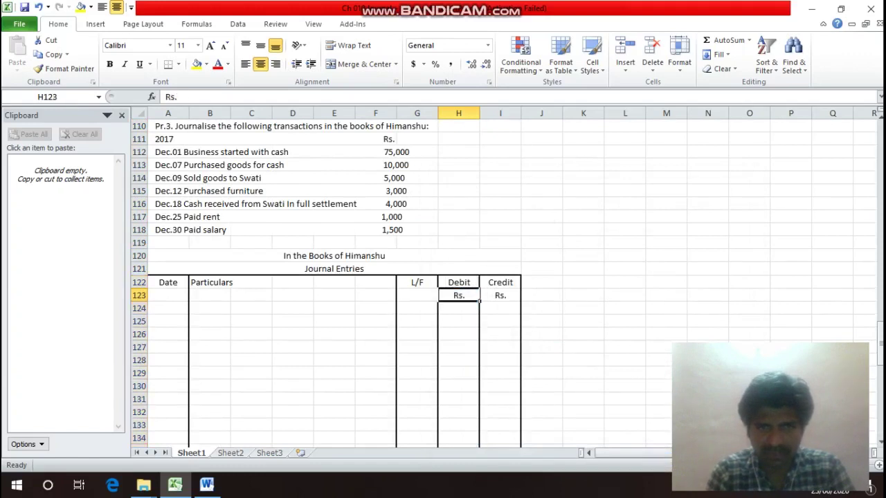
Add a bottom border under the Rs. row 123 across the table.
{"action": "left_click", "coordinate": [458, 308]}
{"action": "key", "text": "Up"}
{"action": "key", "text": "Left"}
{"action": "key", "text": "Left"}
{"action": "key", "text": "Left"}
{"action": "key", "text": "Left"}
{"action": "key", "text": "Left"}
{"action": "key", "text": "Left"}
{"action": "key", "text": "Left"}
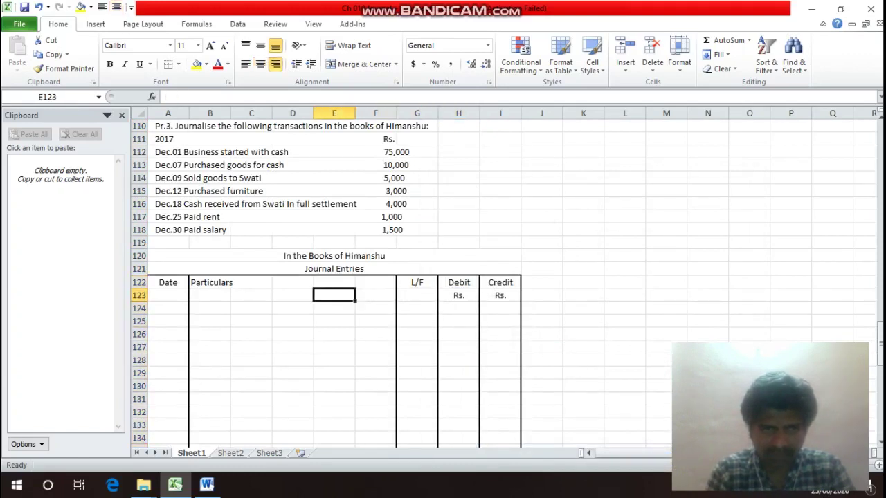
{"action": "left_click_drag", "start_coordinate": [189, 301], "coordinate": [516, 300]}
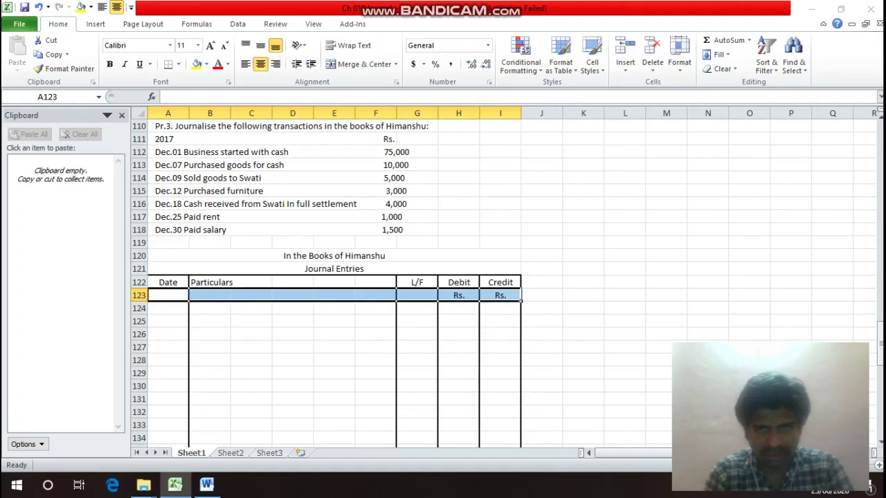
{"action": "key", "text": "ctrl+1"}
{"action": "key", "text": "alt+b"}
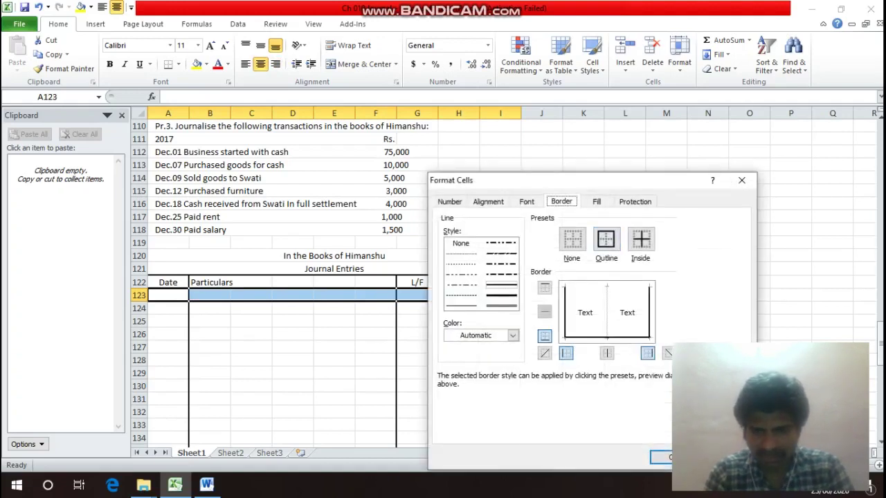
{"action": "key", "text": "Return"}
Check the question's transaction list and year 2017, then go to the first entry row.
{"action": "left_click", "coordinate": [209, 308]}
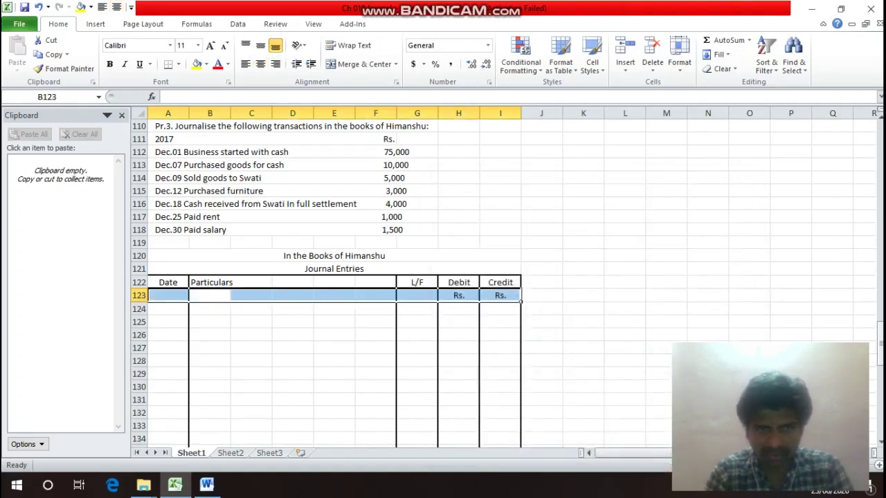
{"action": "key", "text": "Down"}
{"action": "key", "text": "Down"}
{"action": "key", "text": "Up"}
{"action": "key", "text": "Up"}
{"action": "left_click", "coordinate": [209, 139]}
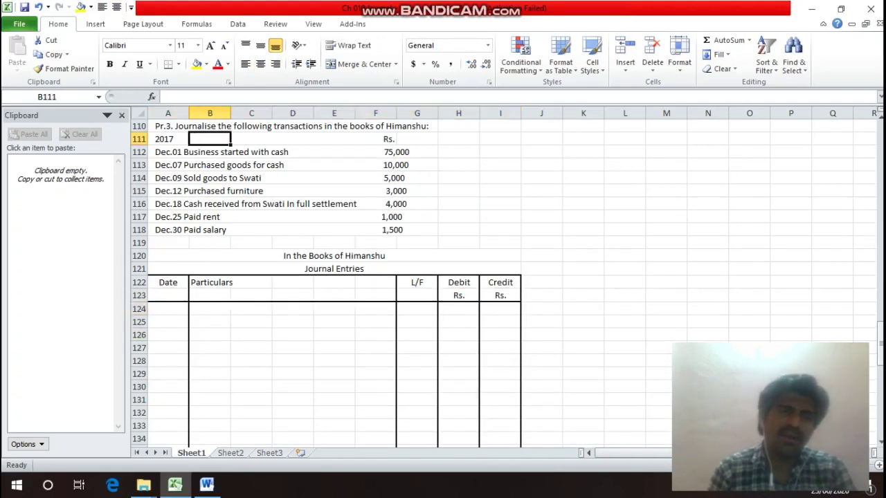
{"action": "left_click", "coordinate": [167, 139]}
{"action": "key", "text": "Down"}
{"action": "key", "text": "Down"}
{"action": "key", "text": "Down"}
{"action": "key", "text": "Down"}
{"action": "key", "text": "Down"}
{"action": "key", "text": "Down"}
{"action": "key", "text": "Down"}
{"action": "key", "text": "Down"}
{"action": "key", "text": "Down"}
{"action": "key", "text": "Down"}
{"action": "key", "text": "Down"}
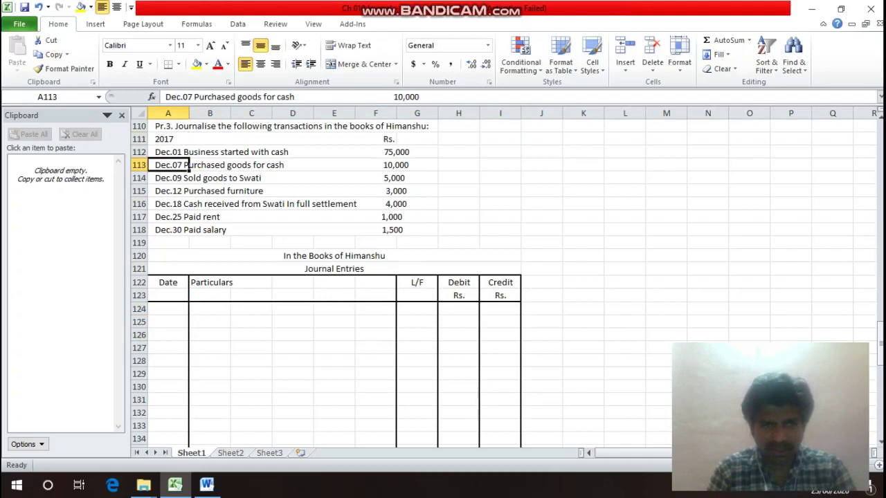
{"action": "key", "text": "Down"}
{"action": "key", "text": "Down"}
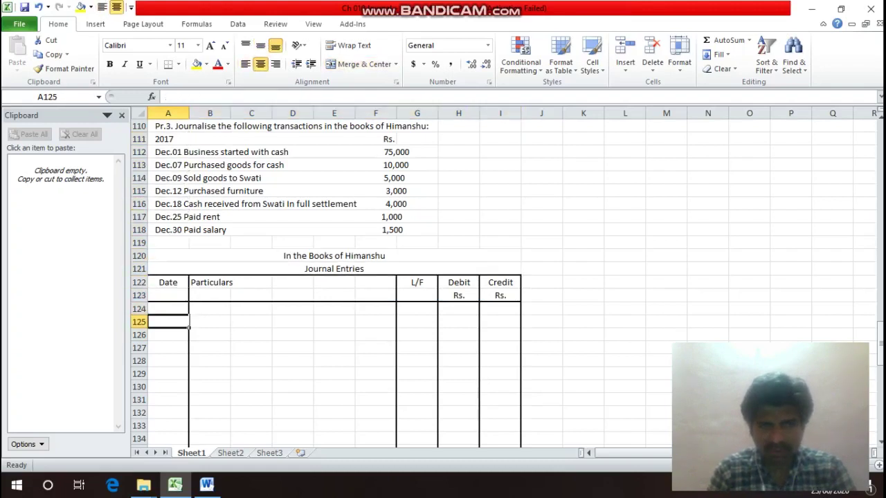
{"action": "type", "text": "200"}
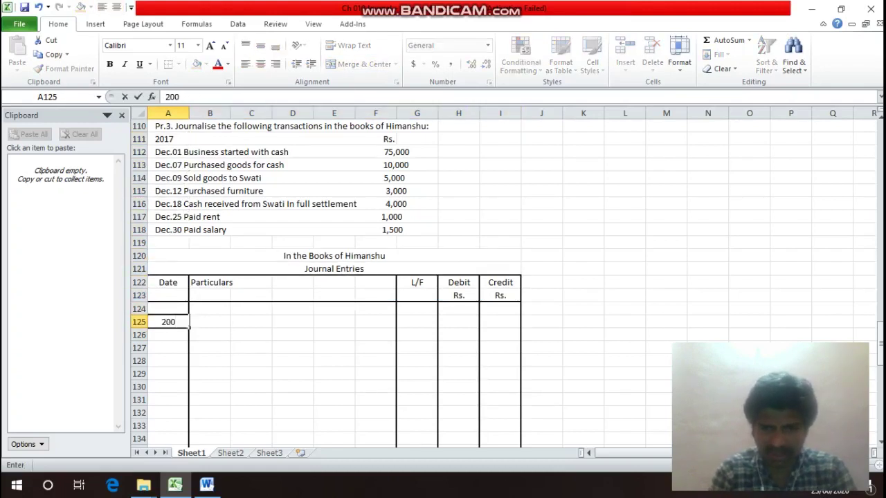
{"action": "key", "text": "BackSpace"}
{"action": "type", "text": "17"}
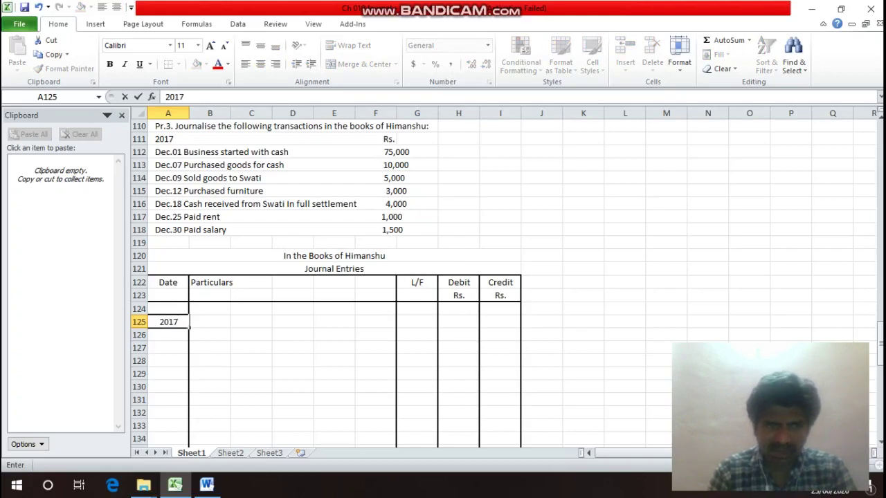
{"action": "key", "text": "Return"}
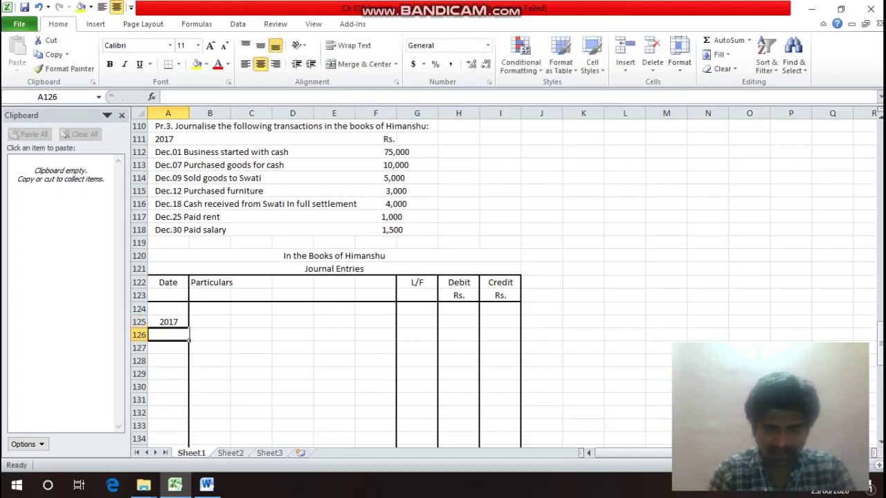
{"action": "type", "text": "De"}
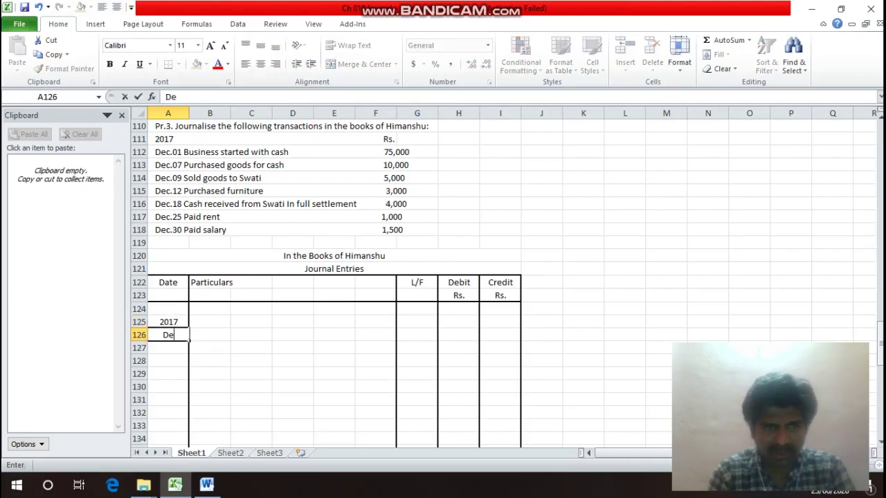
{"action": "type", "text": "c-"}
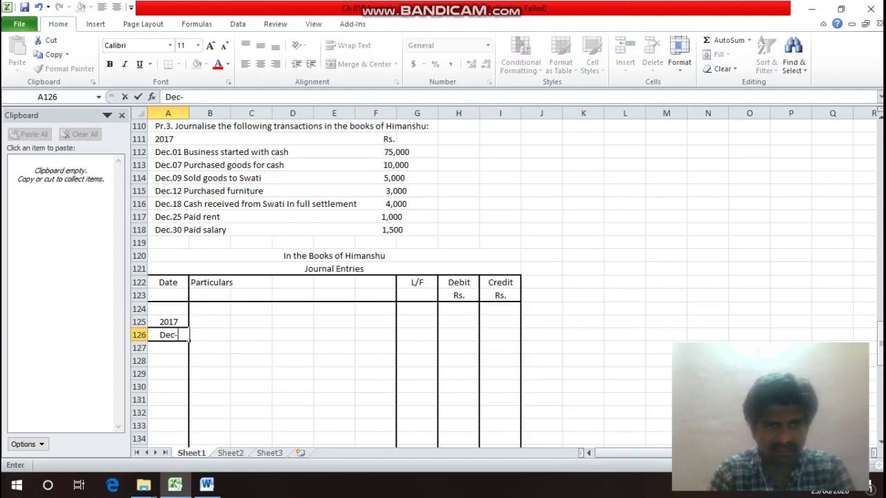
{"action": "type", "text": "01"}
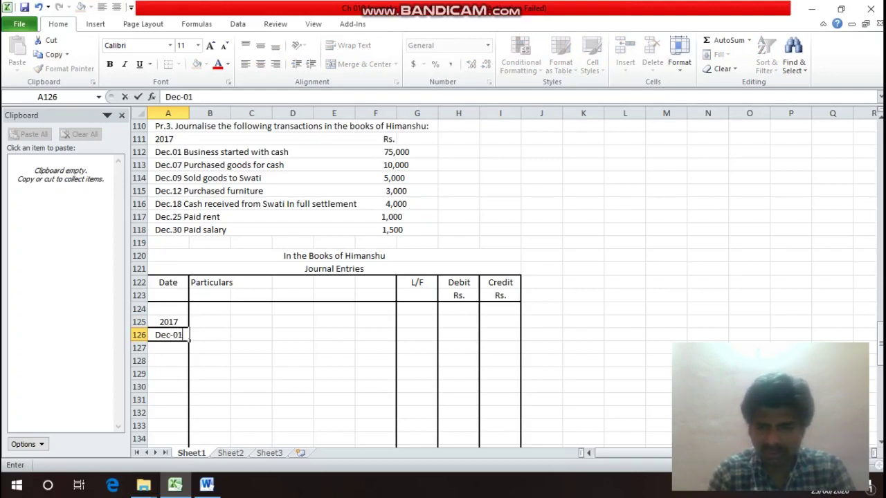
{"action": "type", "text": "."}
{"action": "key", "text": "Return"}
{"action": "key", "text": "Up"}
{"action": "key", "text": "Up"}
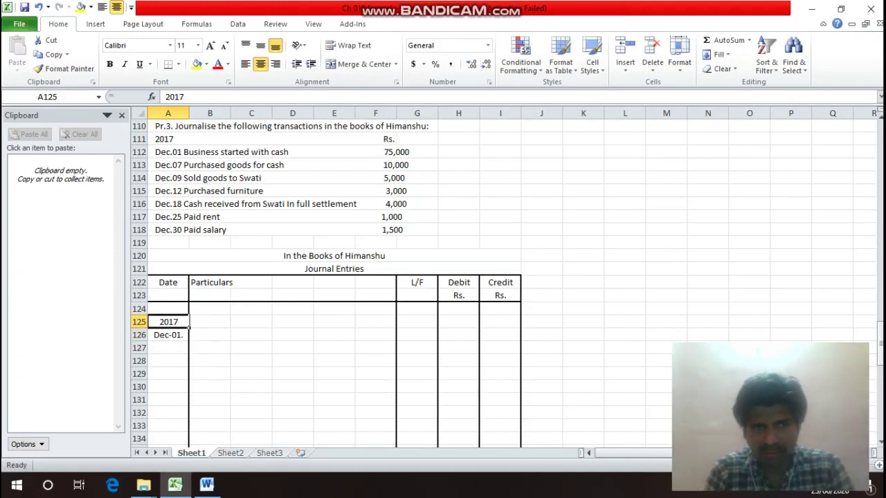
{"action": "key", "text": "Down"}
{"action": "key", "text": "Right"}
{"action": "key", "text": "Up"}
{"action": "key", "text": "Up"}
{"action": "key", "text": "Up"}
{"action": "key", "text": "Up"}
{"action": "key", "text": "Up"}
{"action": "key", "text": "Up"}
{"action": "key", "text": "Up"}
{"action": "key", "text": "Up"}
{"action": "key", "text": "Up"}
{"action": "key", "text": "Up"}
{"action": "key", "text": "Up"}
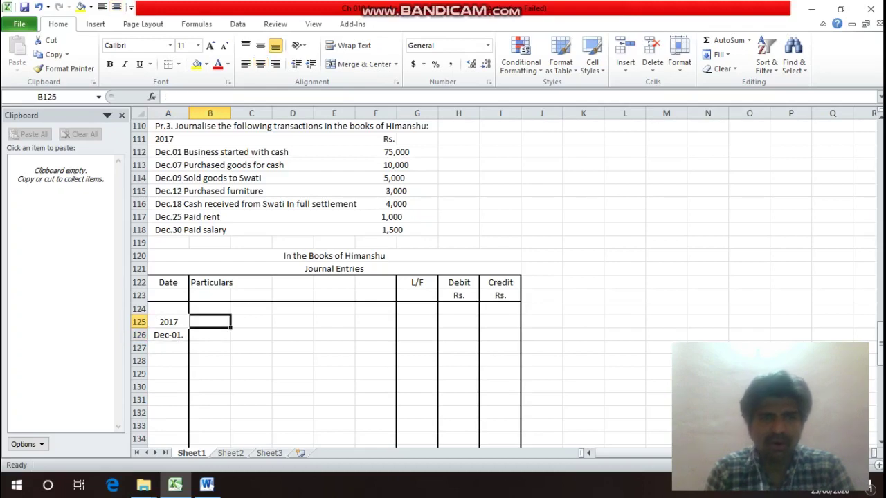
{"action": "key", "text": "Up"}
{"action": "key", "text": "Up"}
{"action": "key", "text": "Up"}
{"action": "key", "text": "Left"}
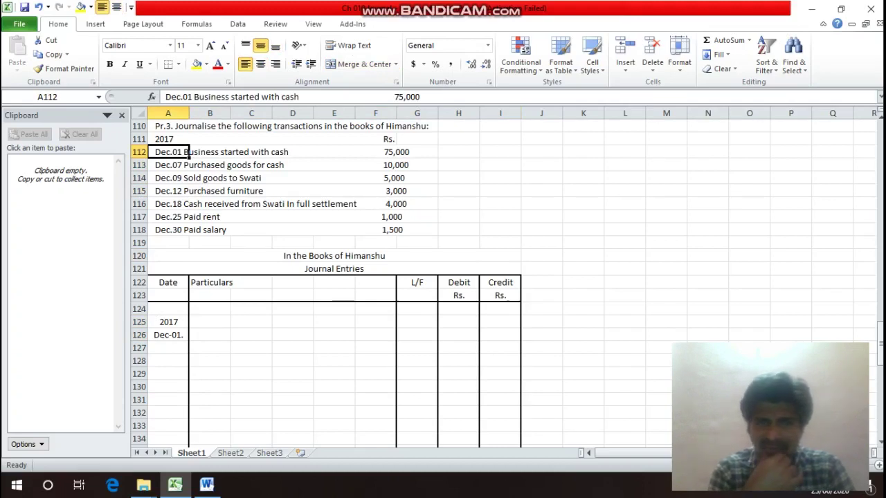
{"action": "key", "text": "Down"}
{"action": "key", "text": "Down"}
{"action": "key", "text": "Down"}
{"action": "key", "text": "Down"}
{"action": "key", "text": "Down"}
{"action": "key", "text": "Down"}
{"action": "key", "text": "Down"}
{"action": "key", "text": "Down"}
{"action": "key", "text": "Down"}
{"action": "key", "text": "Down"}
{"action": "key", "text": "Down"}
{"action": "key", "text": "Down"}
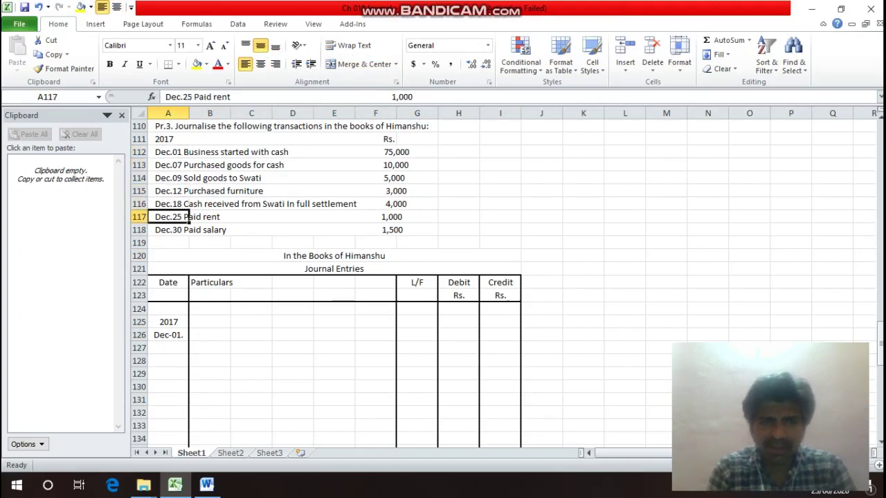
{"action": "key", "text": "Down"}
{"action": "key", "text": "Down"}
{"action": "key", "text": "Right"}
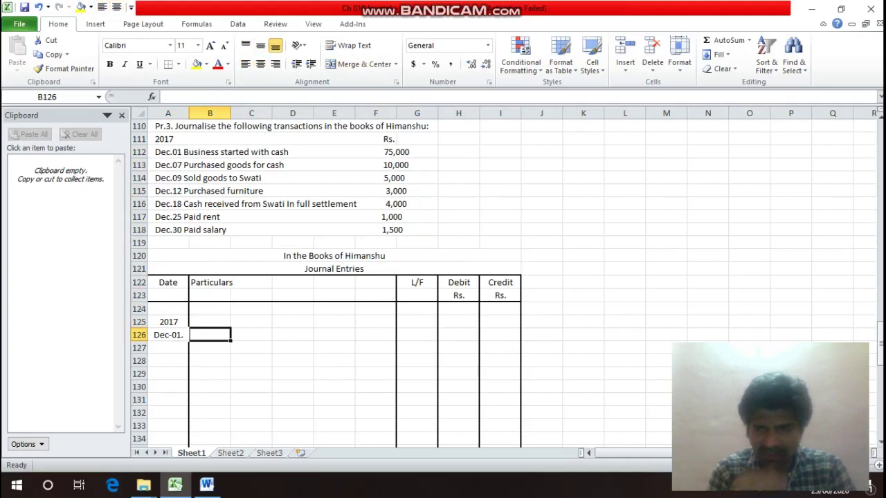
Enter 'Cash A/c' marked Dr and 'To Capital A/c' below it in Particulars.
{"action": "type", "text": "Cash"}
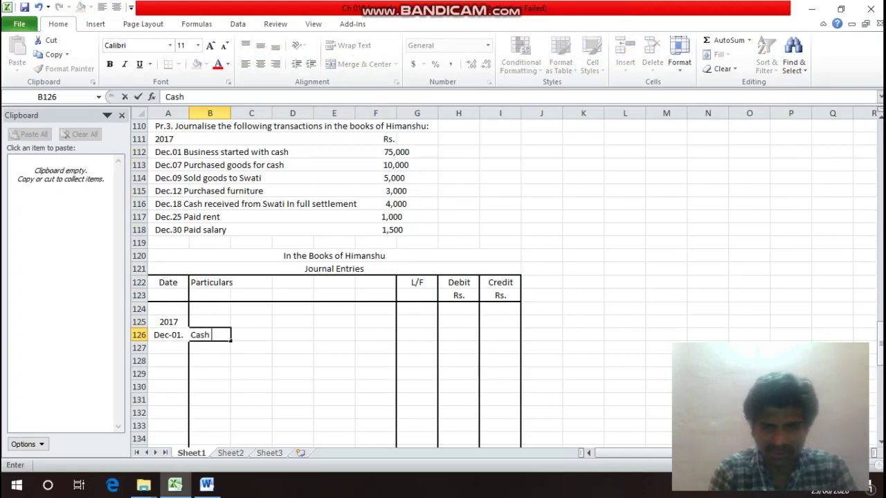
{"action": "type", "text": " A/c"}
{"action": "key", "text": "Return"}
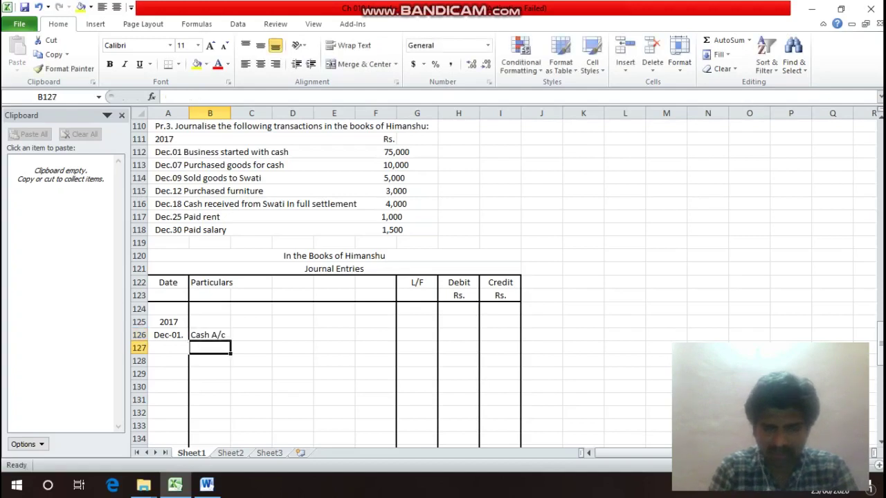
{"action": "key", "text": "Up"}
{"action": "key", "text": "Right"}
{"action": "key", "text": "Right"}
{"action": "key", "text": "Right"}
{"action": "key", "text": "Right"}
{"action": "type", "text": "D"}
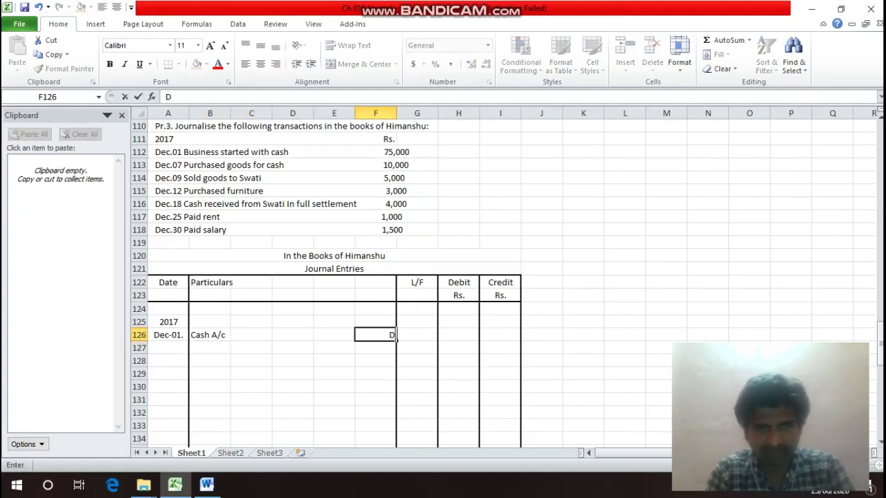
{"action": "type", "text": "r"}
{"action": "key", "text": "Return"}
{"action": "key", "text": "Left"}
{"action": "key", "text": "Left"}
{"action": "key", "text": "Left"}
{"action": "key", "text": "Left"}
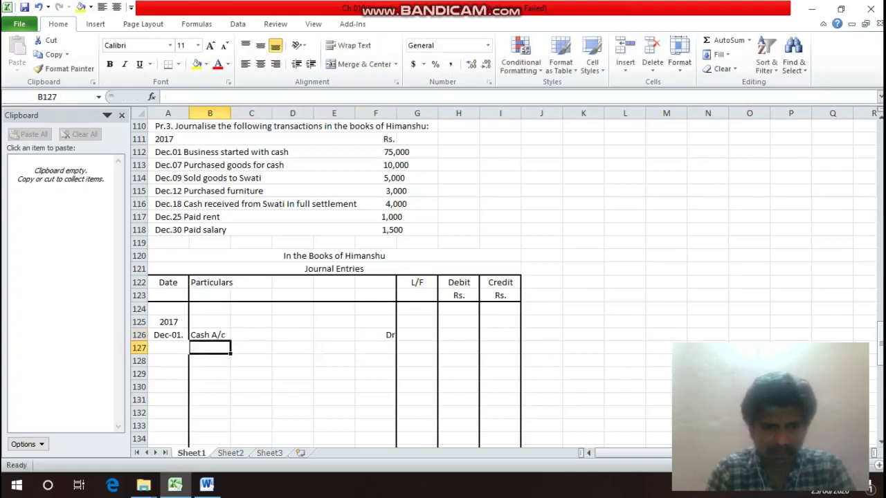
{"action": "type", "text": "To"}
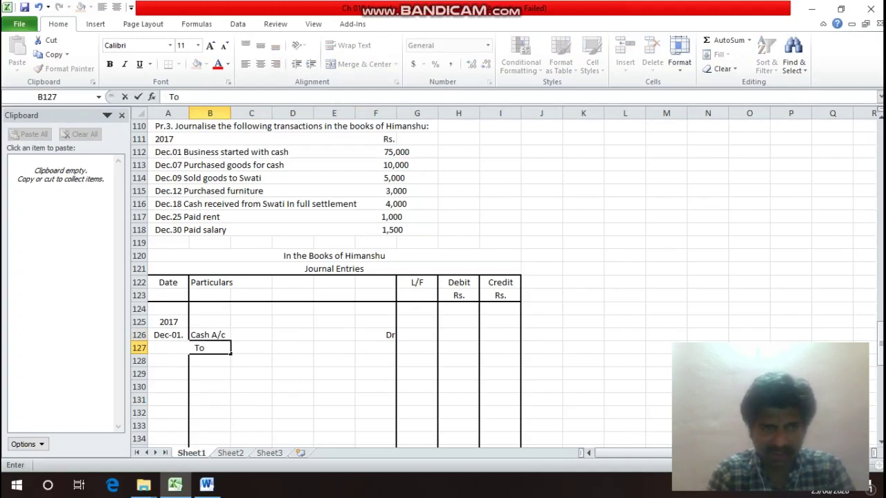
{"action": "type", "text": " Capit"}
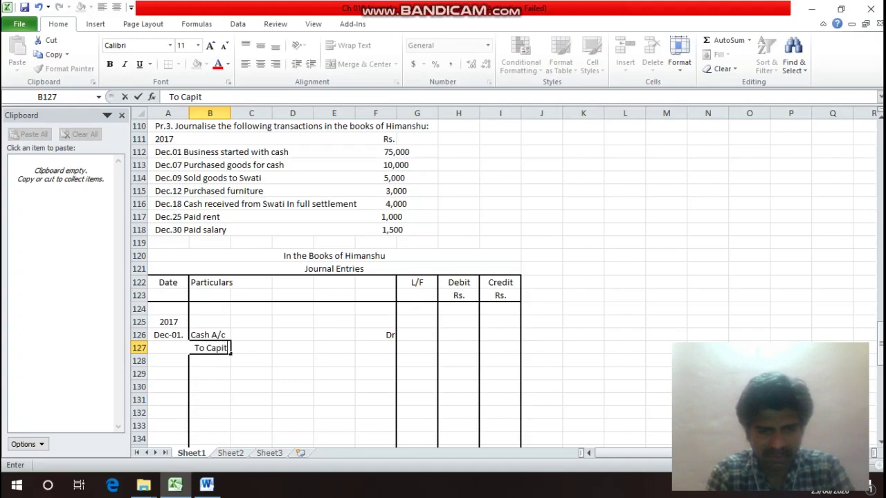
{"action": "type", "text": "al A/c"}
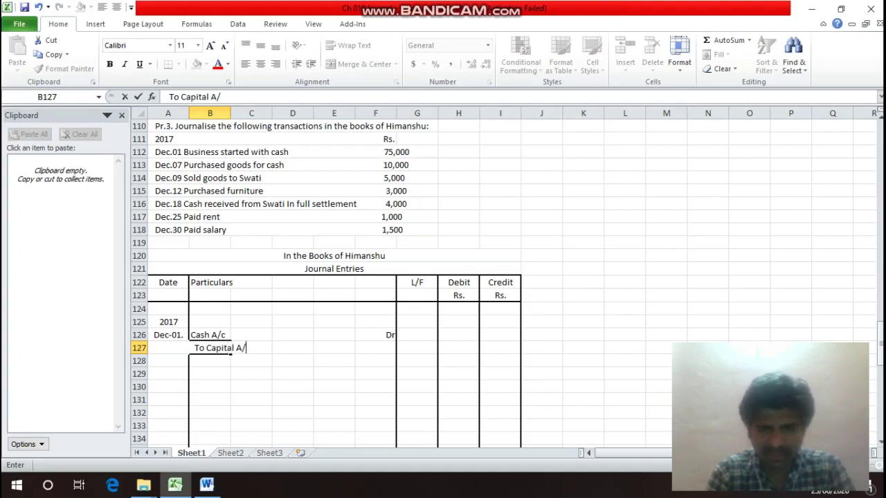
{"action": "key", "text": "Return"}
Enter 75000 as the Cash debit and the Capital credit amounts.
{"action": "key", "text": "Up"}
{"action": "key", "text": "Up"}
{"action": "key", "text": "Right"}
{"action": "key", "text": "Right"}
{"action": "key", "text": "Right"}
{"action": "key", "text": "Right"}
{"action": "key", "text": "Right"}
{"action": "key", "text": "Right"}
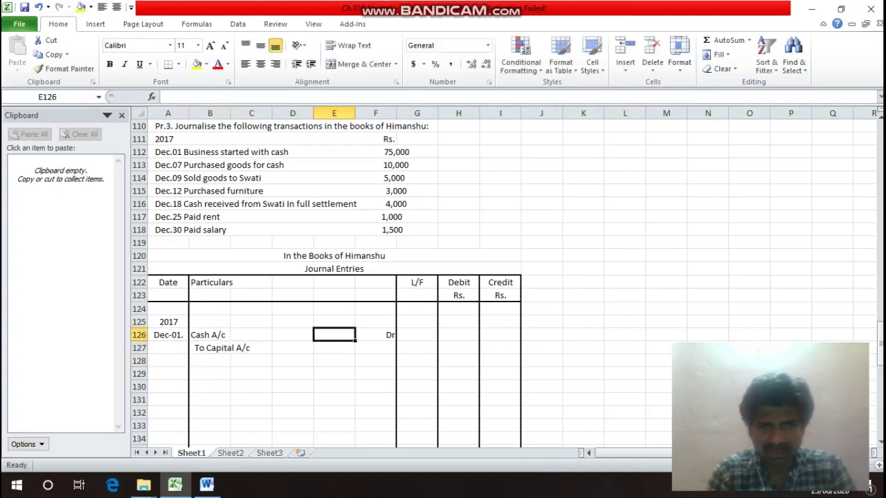
{"action": "type", "text": "75000"}
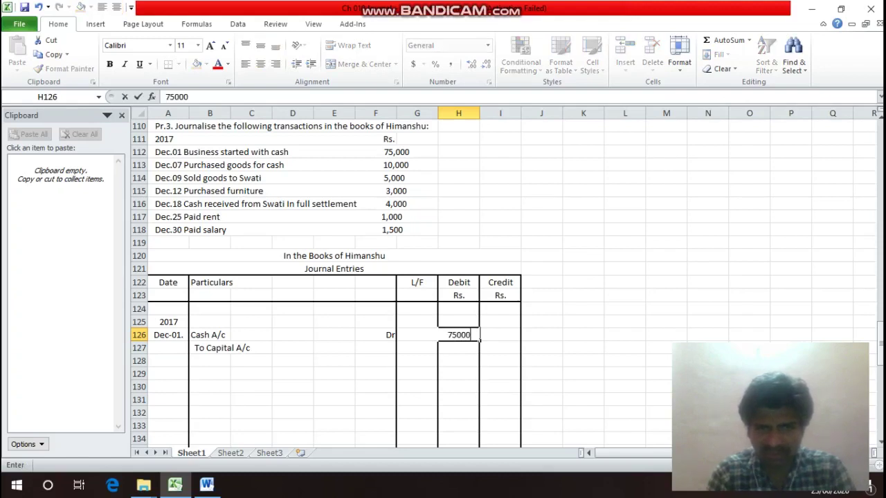
{"action": "key", "text": "Return"}
{"action": "key", "text": "Right"}
{"action": "type", "text": "75000"}
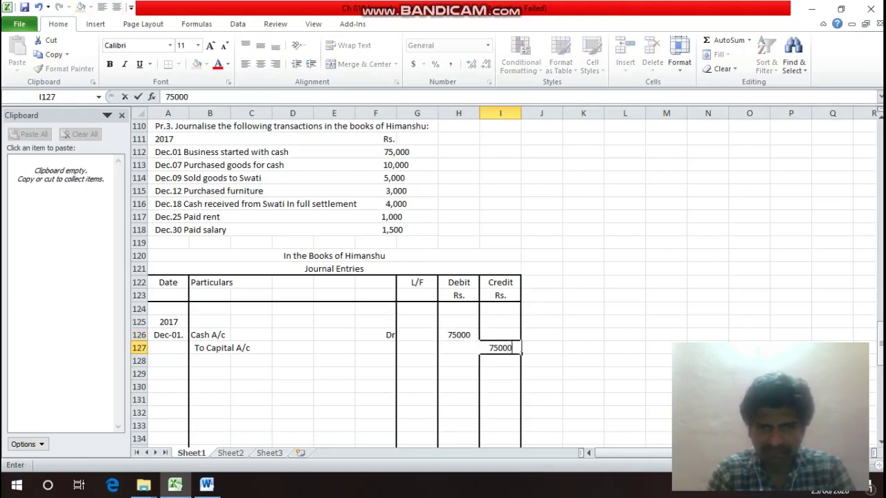
{"action": "key", "text": "Return"}
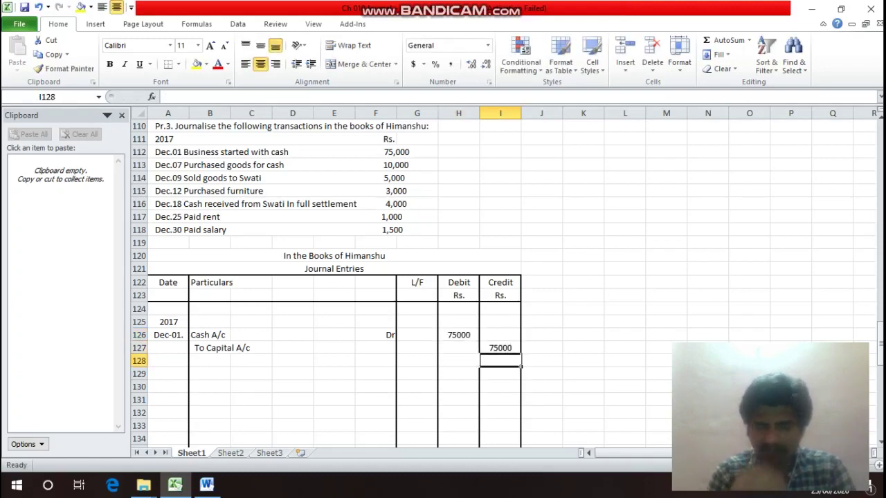
Start the Dec-01 narration with '(Being' in the row below.
{"action": "key", "text": "Left"}
{"action": "key", "text": "Left"}
{"action": "key", "text": "Left"}
{"action": "key", "text": "Left"}
{"action": "key", "text": "Left"}
{"action": "key", "text": "Left"}
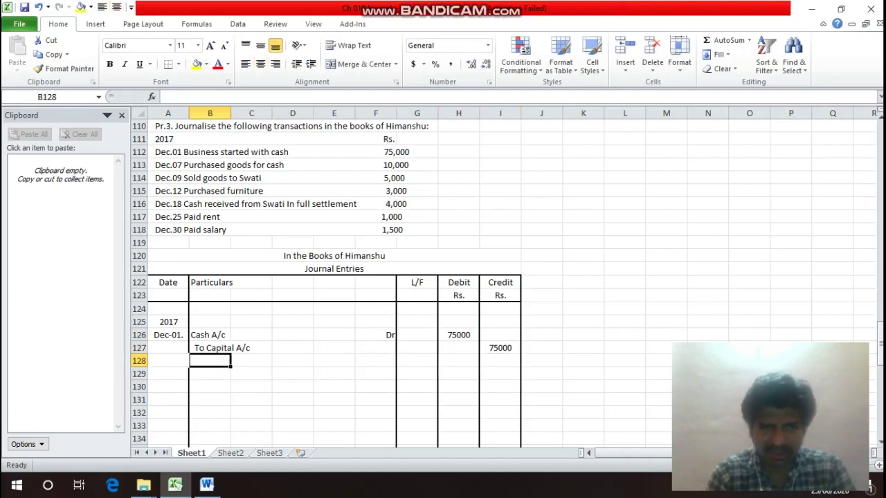
{"action": "key", "text": "Up"}
{"action": "key", "text": "Up"}
{"action": "key", "text": "Down"}
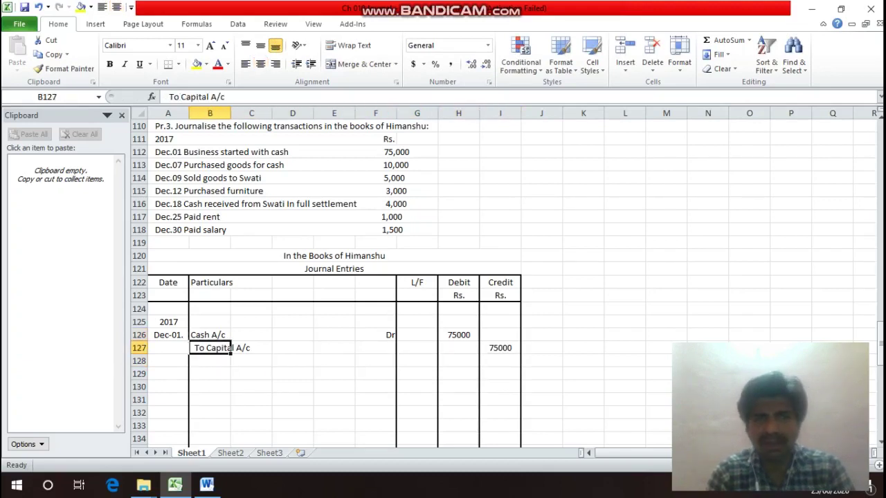
{"action": "key", "text": "Down"}
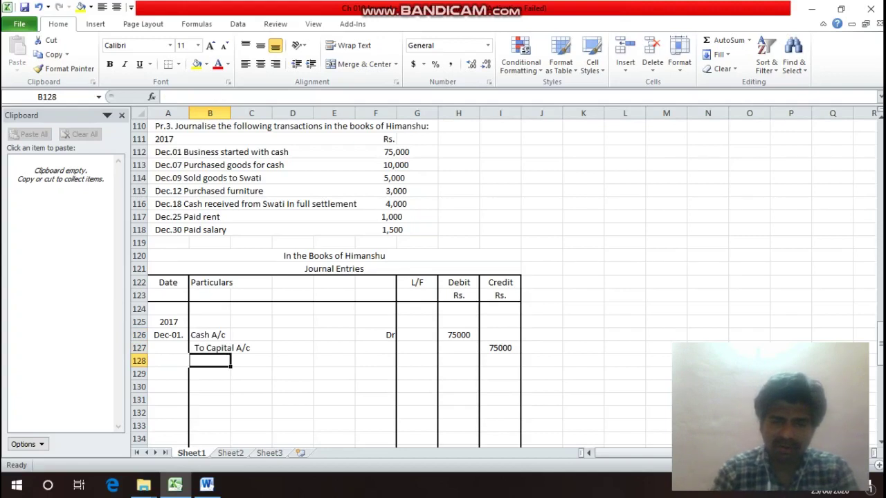
{"action": "type", "text": "(Be"}
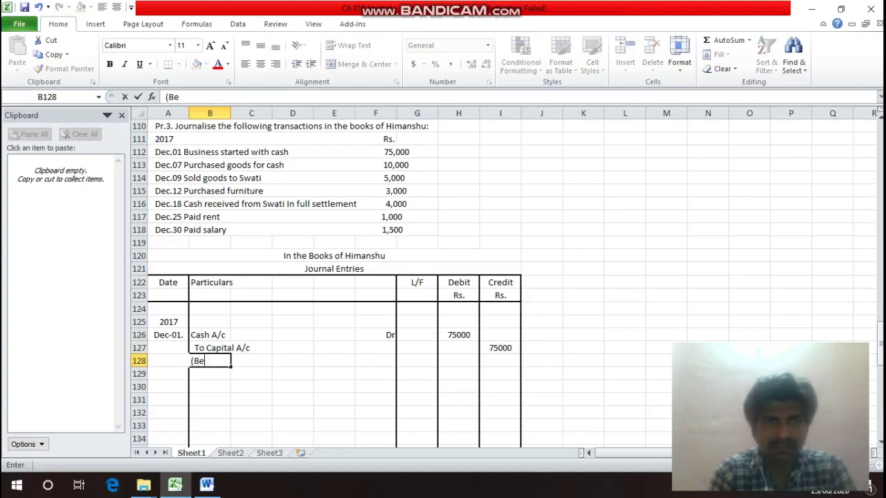
{"action": "type", "text": "ing"}
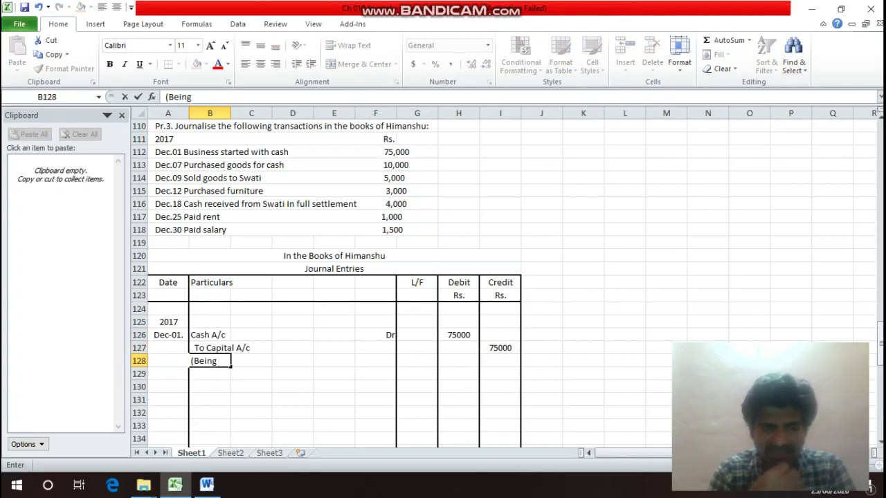
Finish the narration as '(Being started Business with Cash Rs. 75000)', fixing typos.
{"action": "type", "text": "a"}
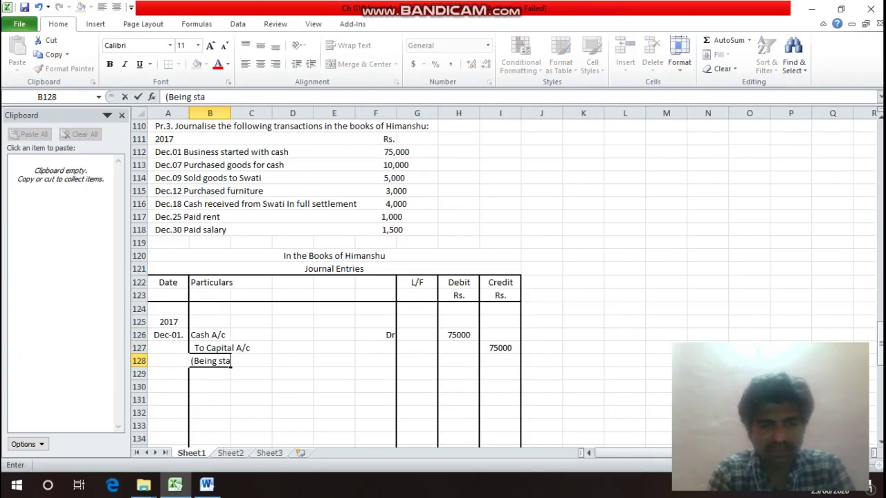
{"action": "type", "text": "rted "}
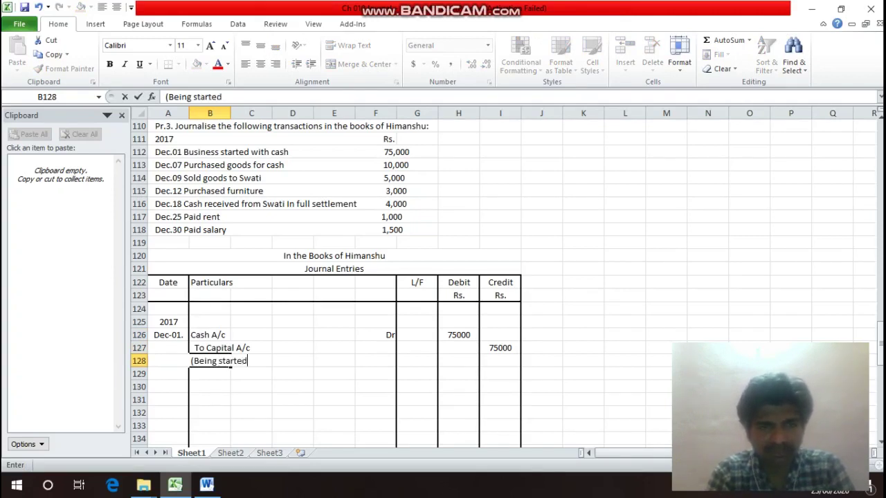
{"action": "type", "text": "V"}
{"action": "key", "text": "BackSpace"}
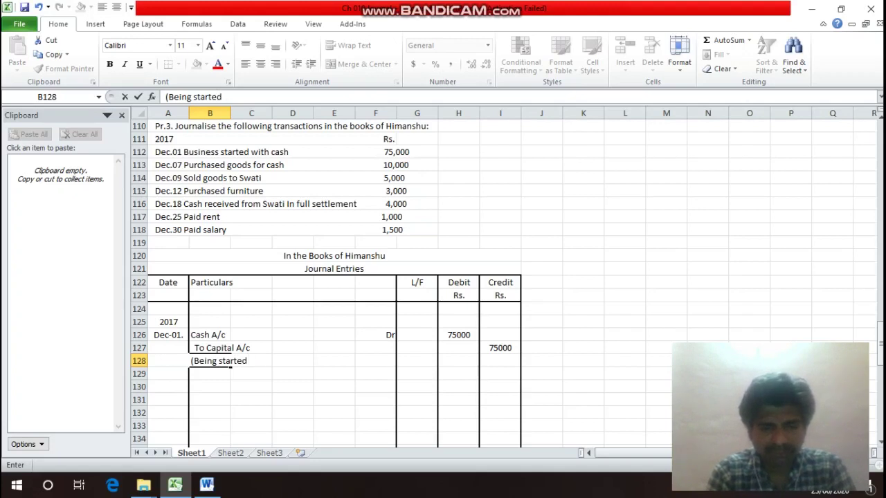
{"action": "type", "text": "Busine"}
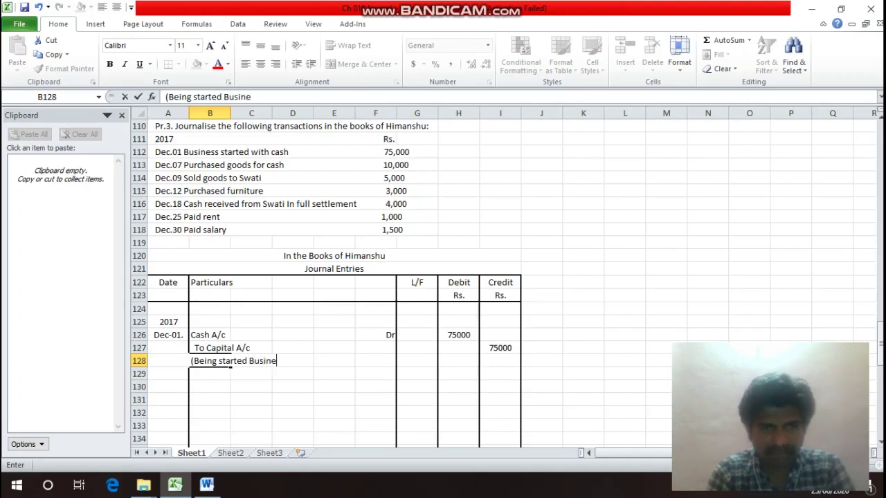
{"action": "type", "text": "ss s"}
{"action": "key", "text": "BackSpace"}
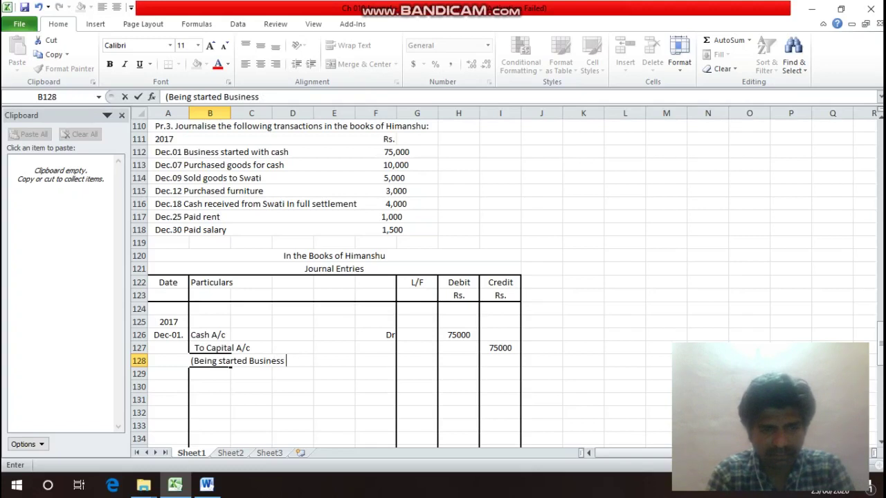
{"action": "type", "text": "with C"}
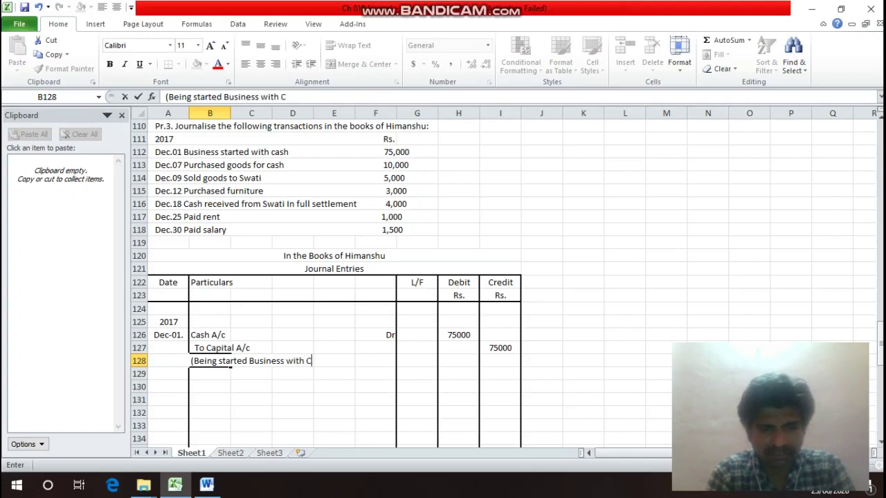
{"action": "type", "text": "ash R"}
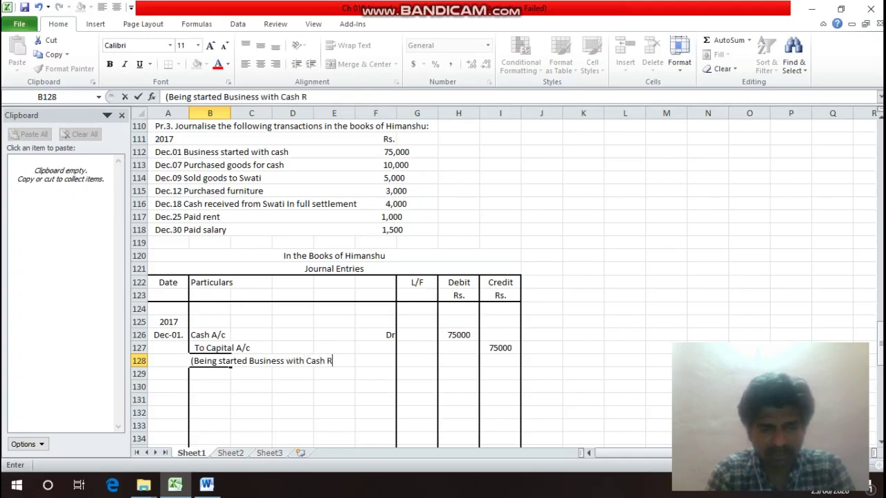
{"action": "type", "text": "s. "}
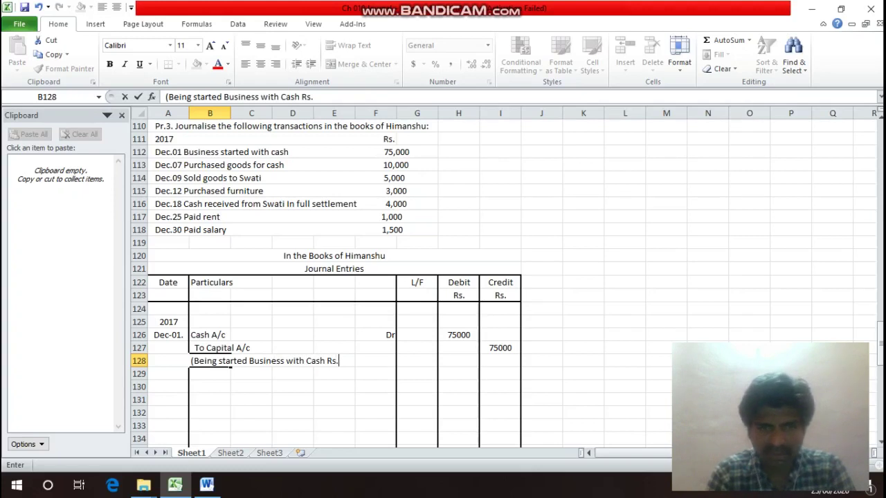
{"action": "type", "text": "75000"}
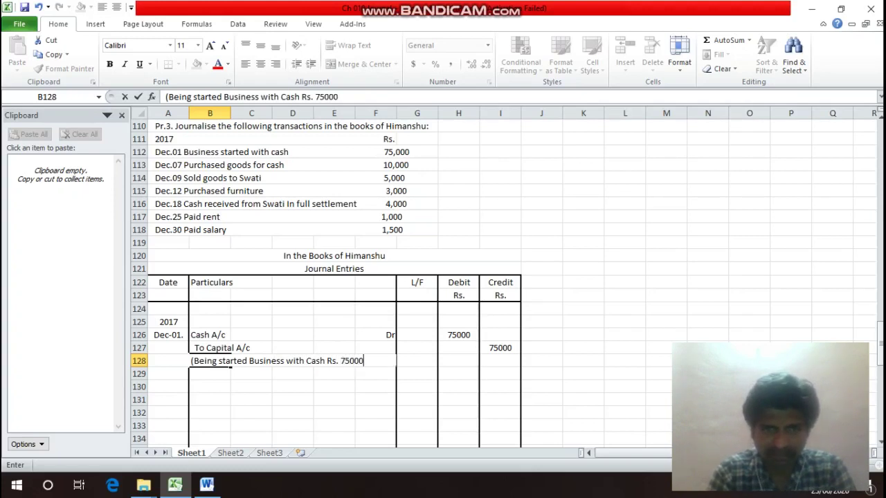
{"action": "type", "text": ")"}
{"action": "key", "text": "Return"}
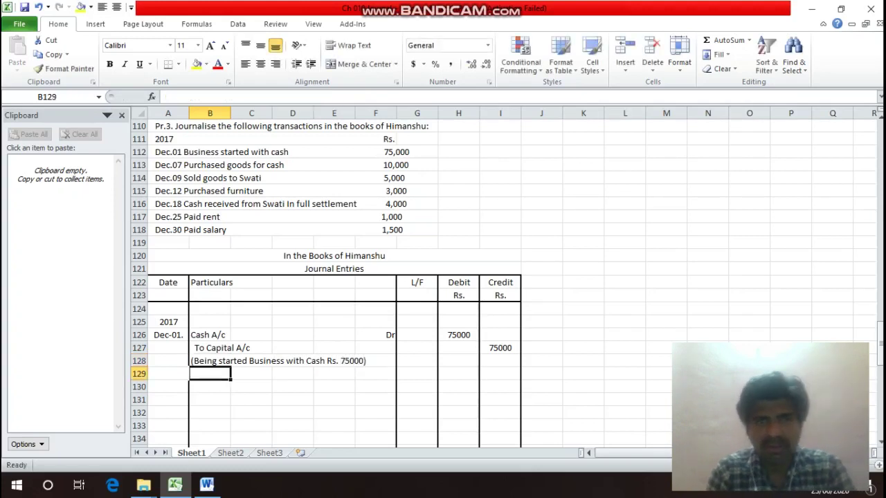
{"action": "left_click", "coordinate": [227, 360]}
Apply a bottom border under the narration across B128:F128.
{"action": "left_click_drag", "start_coordinate": [228, 363], "coordinate": [395, 364]}
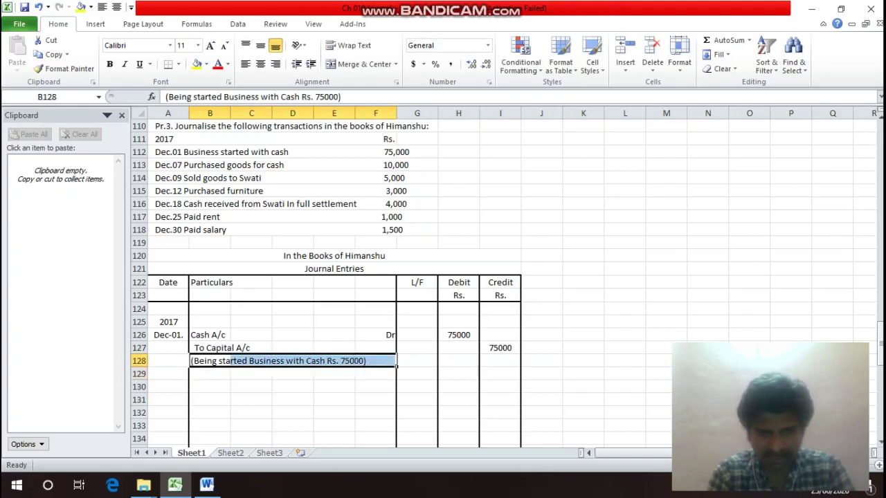
{"action": "key", "text": "ctrl+1"}
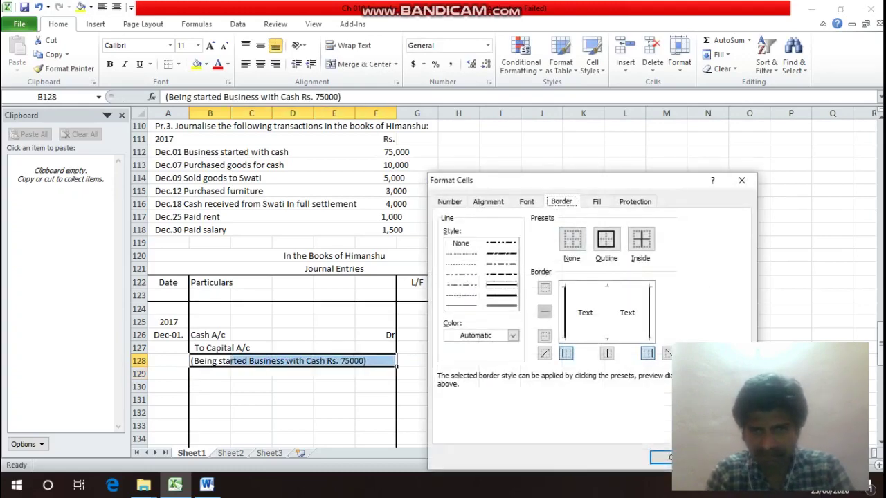
{"action": "key", "text": "Return"}
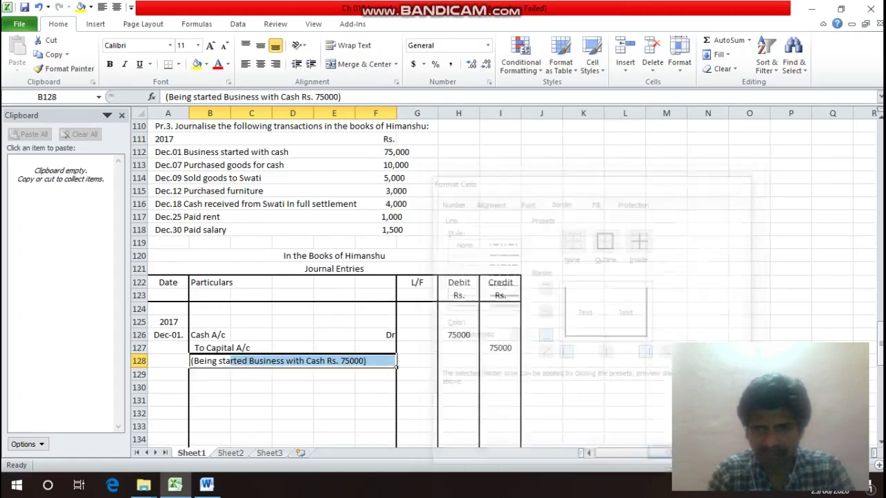
{"action": "key", "text": "Down"}
{"action": "key", "text": "Down"}
{"action": "key", "text": "Left"}
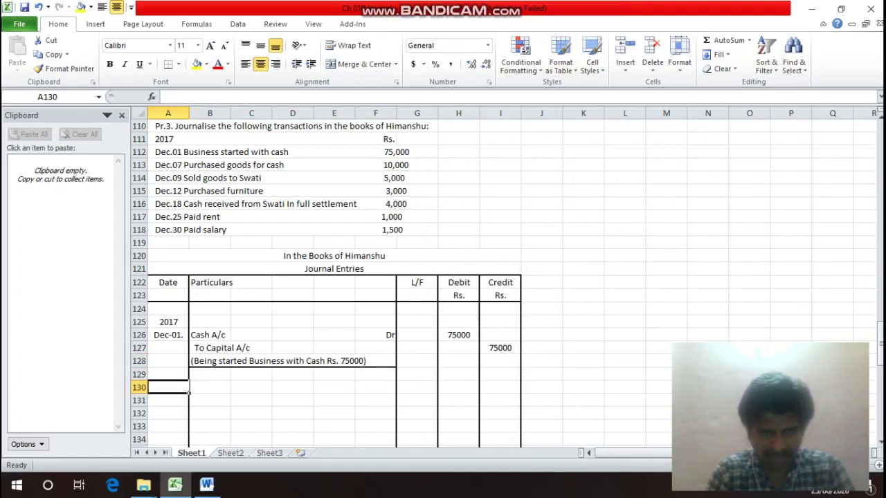
Copy the Dec-01. date into A130 and edit it to Dec-07.
{"action": "key", "text": "Up"}
{"action": "key", "text": "Up"}
{"action": "key", "text": "Up"}
{"action": "key", "text": "Up"}
{"action": "key", "text": "ctrl+c"}
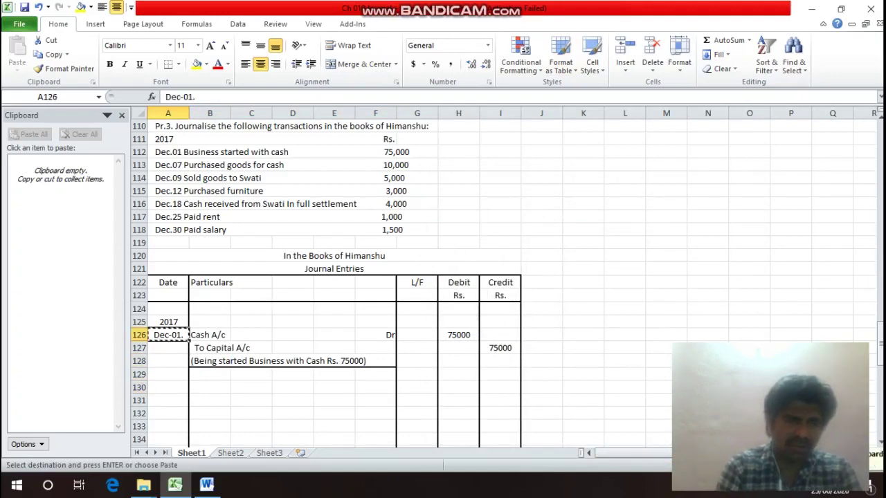
{"action": "key", "text": "Down"}
{"action": "key", "text": "Down"}
{"action": "key", "text": "Down"}
{"action": "key", "text": "Down"}
{"action": "key", "text": "Return"}
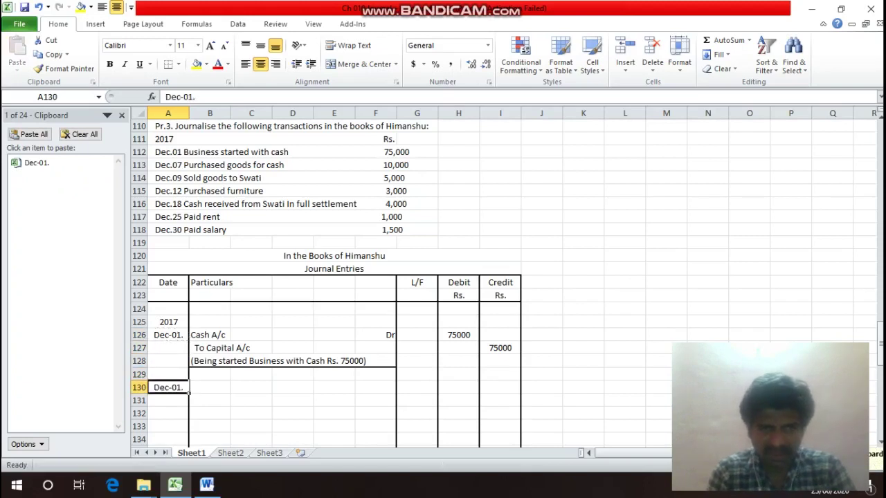
{"action": "key", "text": "F2"}
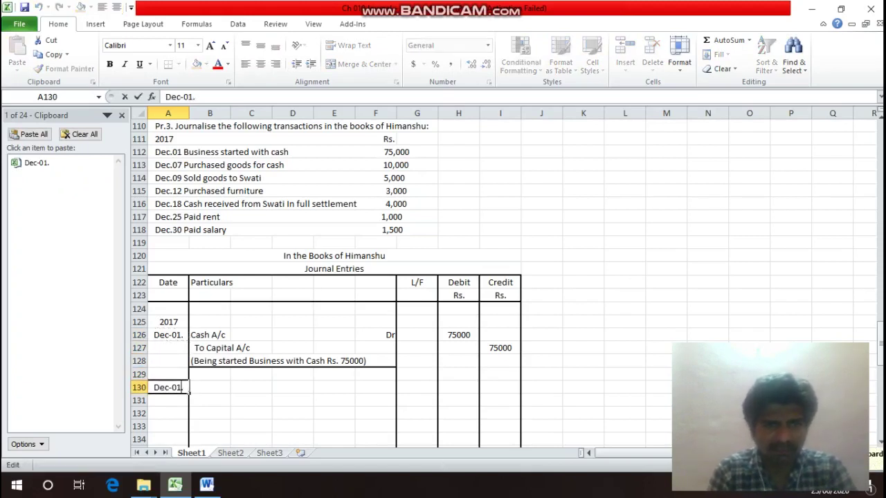
{"action": "key", "text": "Delete"}
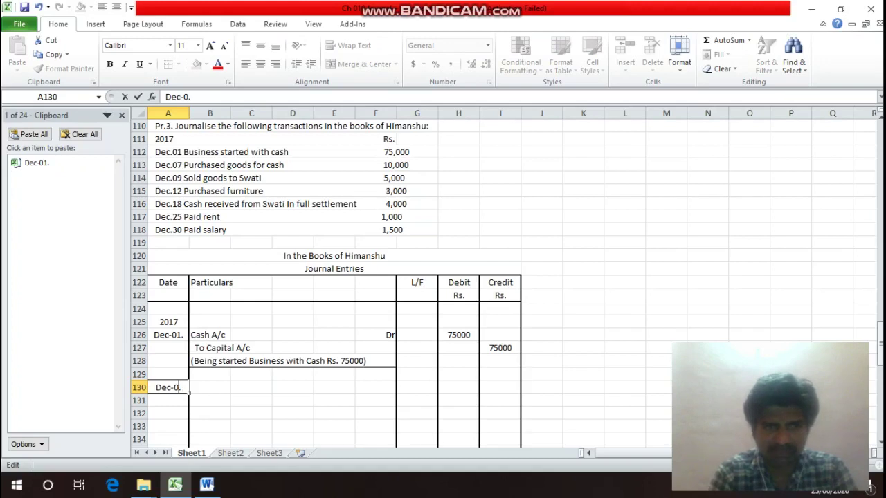
{"action": "type", "text": "7"}
{"action": "key", "text": "Return"}
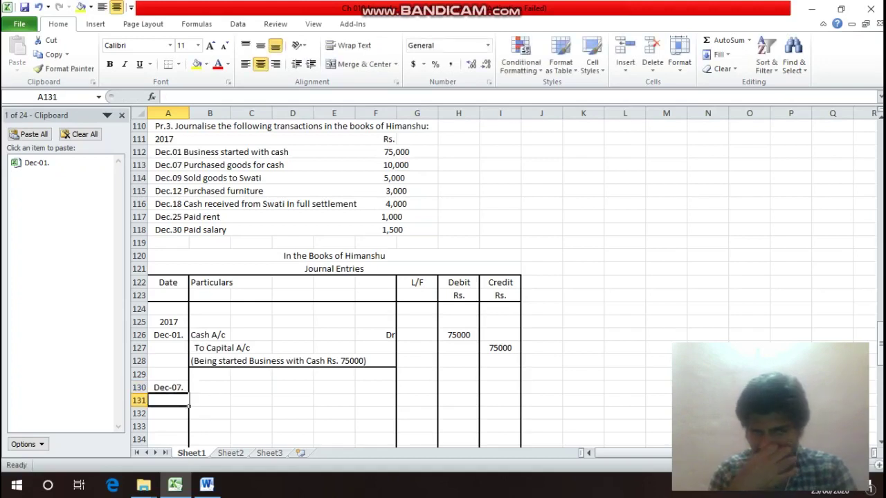
Enter 'Purchases A/c' marked Dr and 'To Cash A/c' below it in Particulars.
{"action": "left_click", "coordinate": [167, 388]}
{"action": "left_click", "coordinate": [209, 388]}
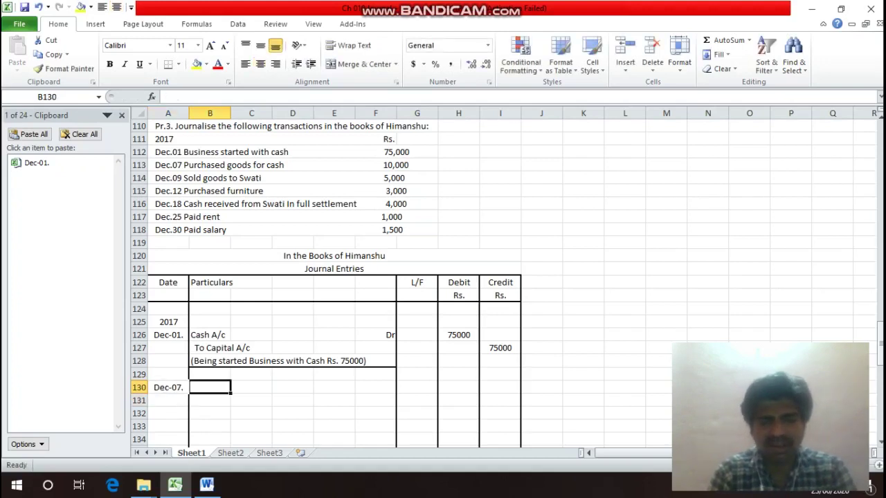
{"action": "type", "text": "Pur"}
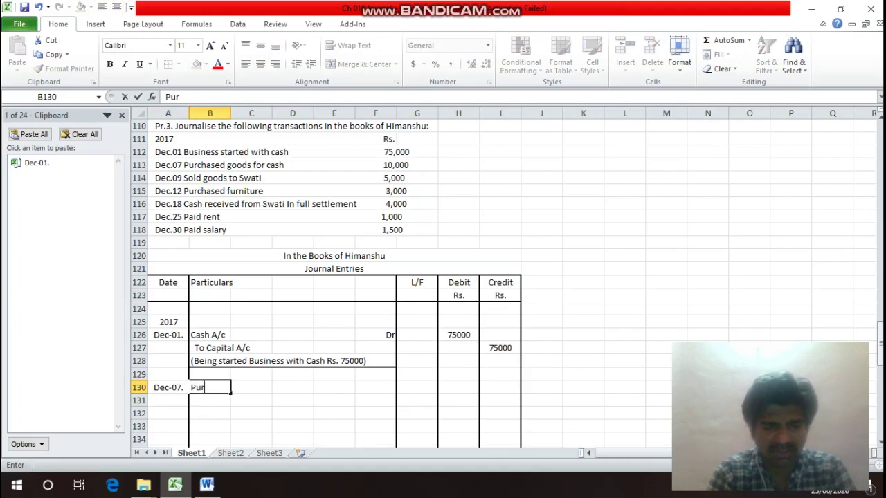
{"action": "type", "text": "chases"}
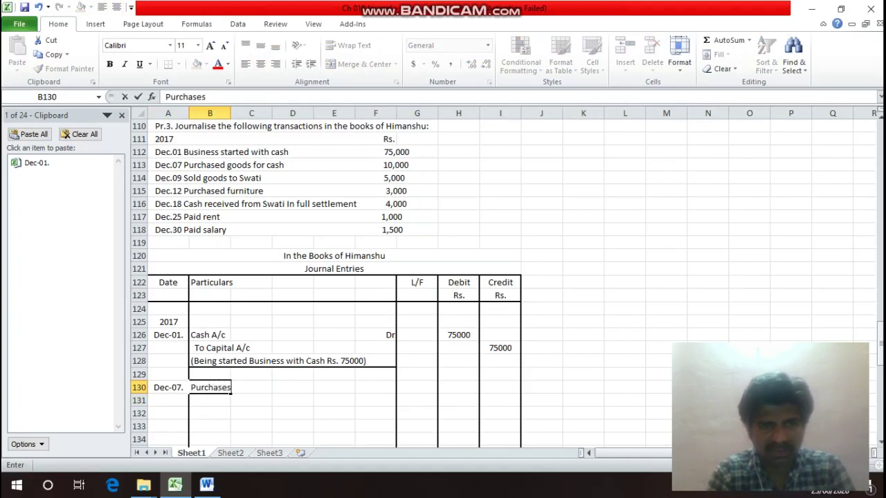
{"action": "type", "text": " A/c"}
{"action": "key", "text": "Return"}
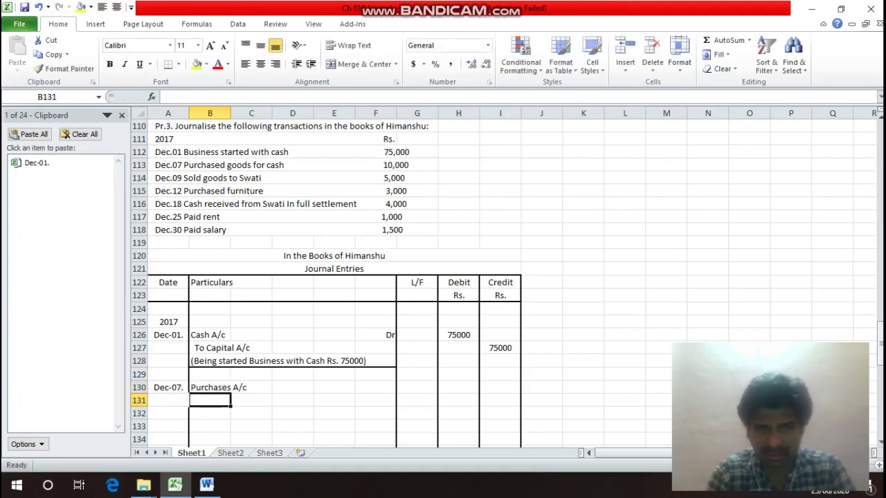
{"action": "key", "text": "Up"}
{"action": "key", "text": "Right"}
{"action": "key", "text": "Right"}
{"action": "key", "text": "Right"}
{"action": "key", "text": "Right"}
{"action": "type", "text": "Dr"}
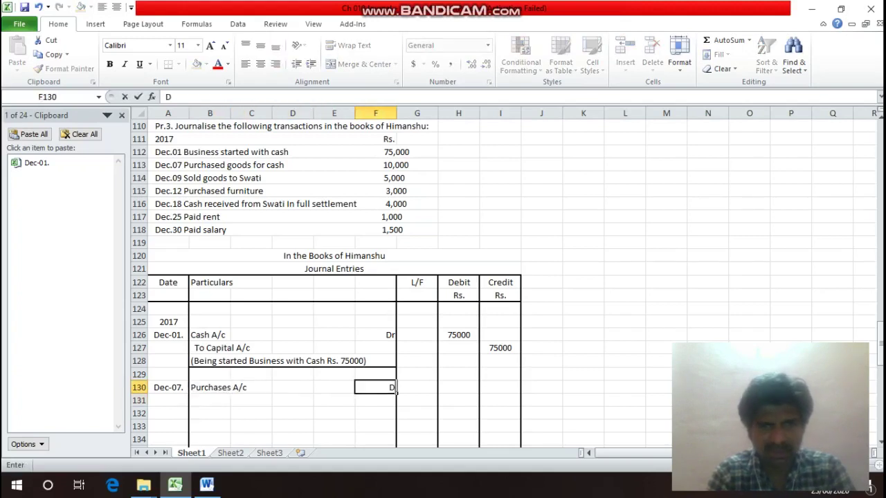
{"action": "key", "text": "Return"}
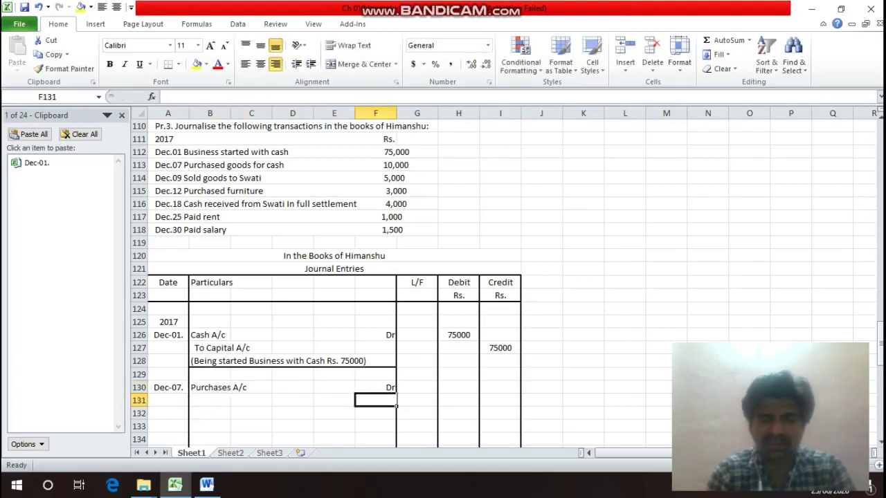
{"action": "key", "text": "Left"}
{"action": "key", "text": "Left"}
{"action": "key", "text": "Left"}
{"action": "key", "text": "Left"}
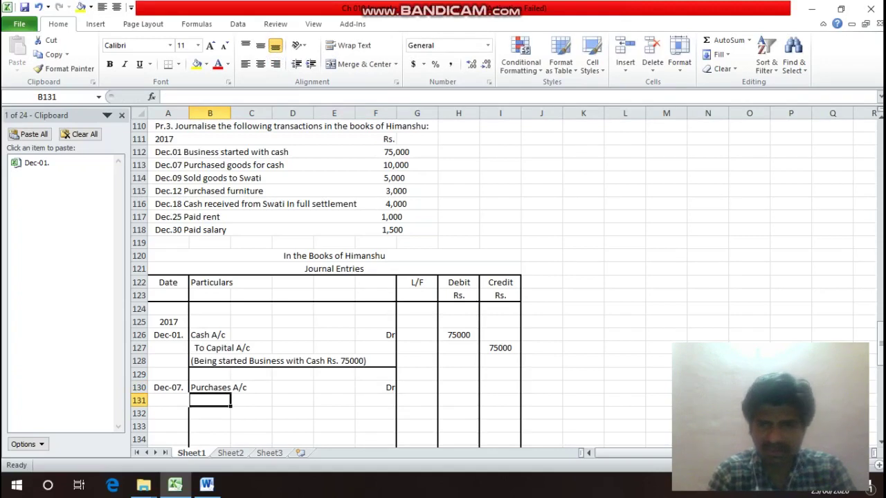
{"action": "type", "text": "To"}
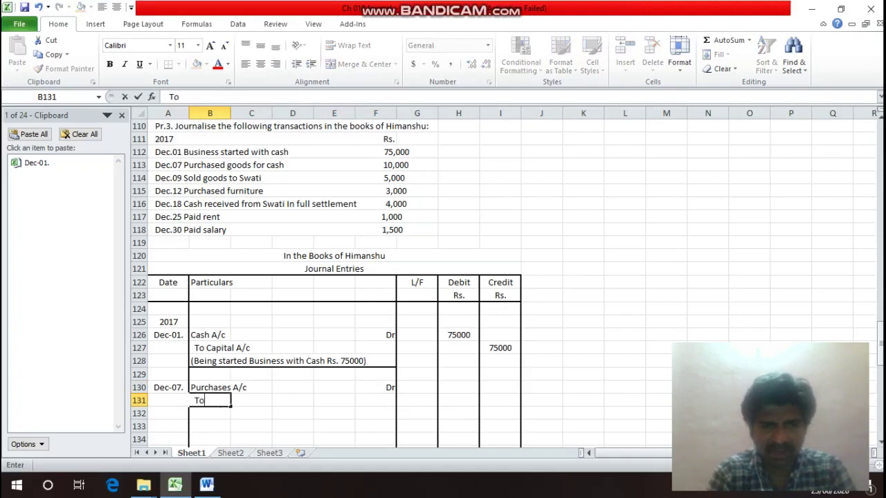
{"action": "type", "text": " Cash "}
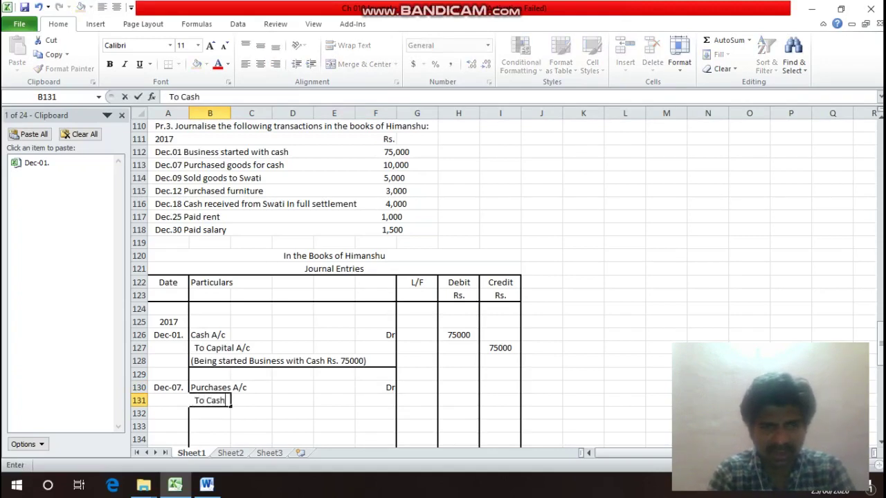
{"action": "type", "text": "A/c"}
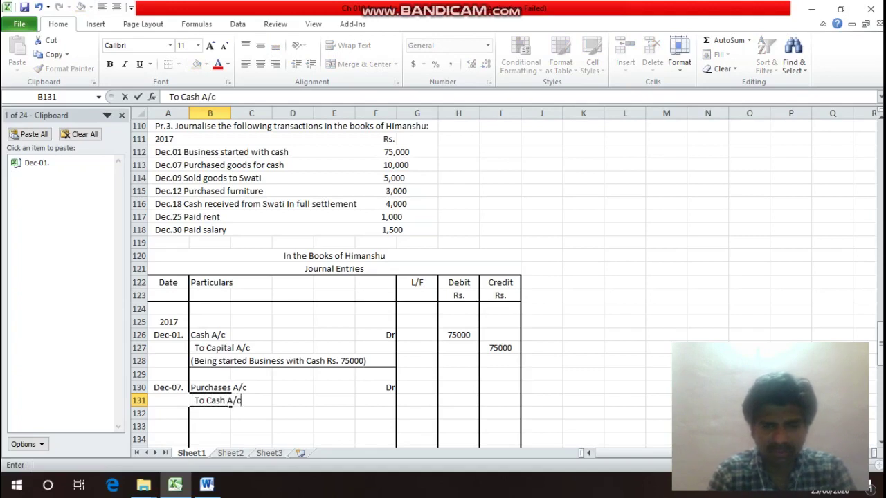
{"action": "key", "text": "Return"}
Enter 10000 as the Purchases debit and the Cash credit amounts.
{"action": "key", "text": "Up"}
{"action": "key", "text": "Up"}
{"action": "key", "text": "Right"}
{"action": "key", "text": "Right"}
{"action": "key", "text": "Right"}
{"action": "key", "text": "Right"}
{"action": "key", "text": "Right"}
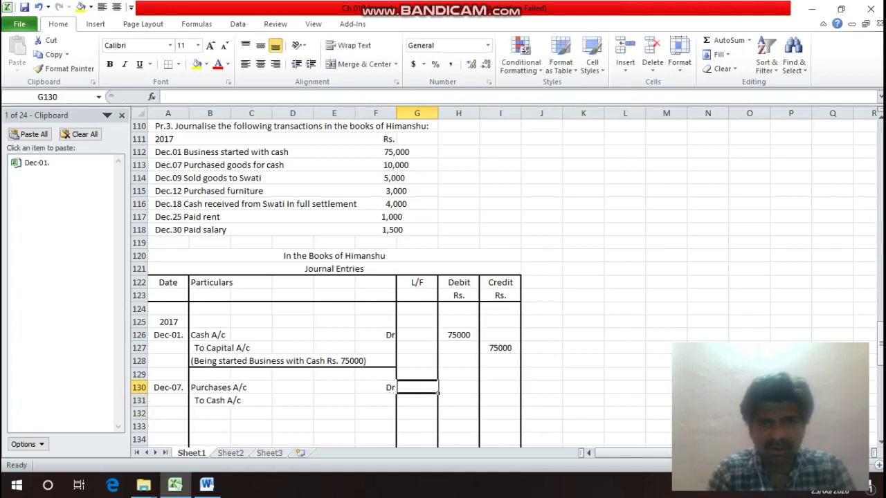
{"action": "key", "text": "Right"}
{"action": "type", "text": "10000"}
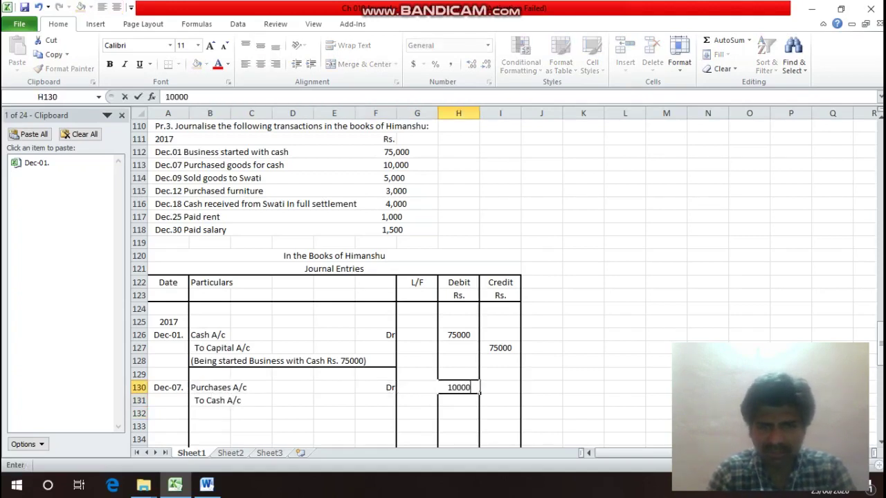
{"action": "key", "text": "Return"}
{"action": "key", "text": "Right"}
{"action": "type", "text": "10000"}
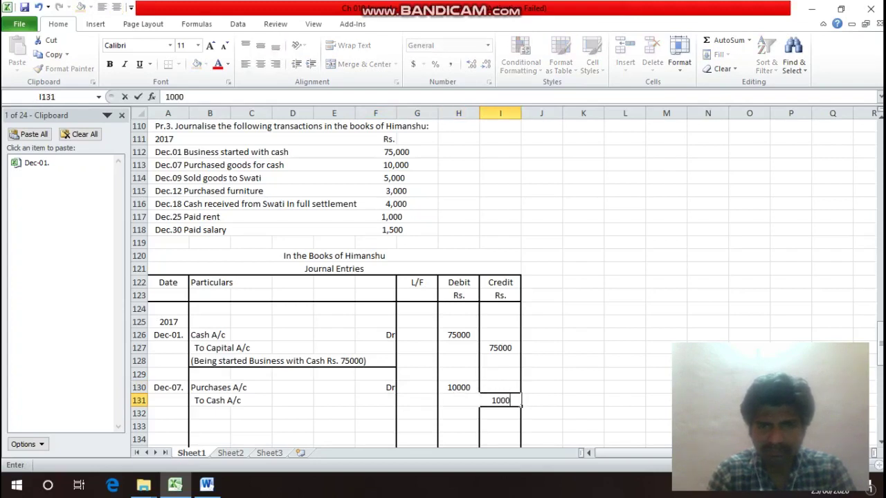
{"action": "key", "text": "Return"}
{"action": "key", "text": "Left"}
{"action": "key", "text": "Left"}
{"action": "key", "text": "Left"}
{"action": "key", "text": "Left"}
{"action": "key", "text": "Left"}
{"action": "key", "text": "Left"}
{"action": "key", "text": "Left"}
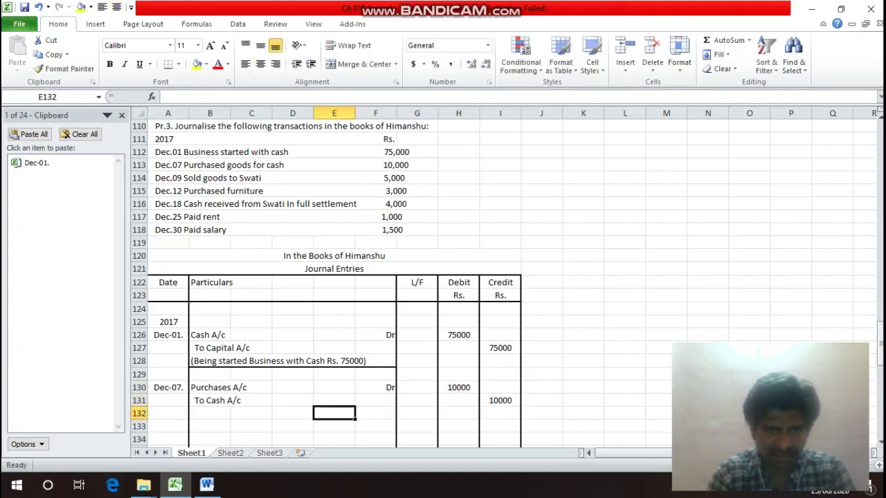
Type the narration '(Being purchased Goods for Cash Rs. 10000)' in B132, correcting a typo.
{"action": "type", "text": "("}
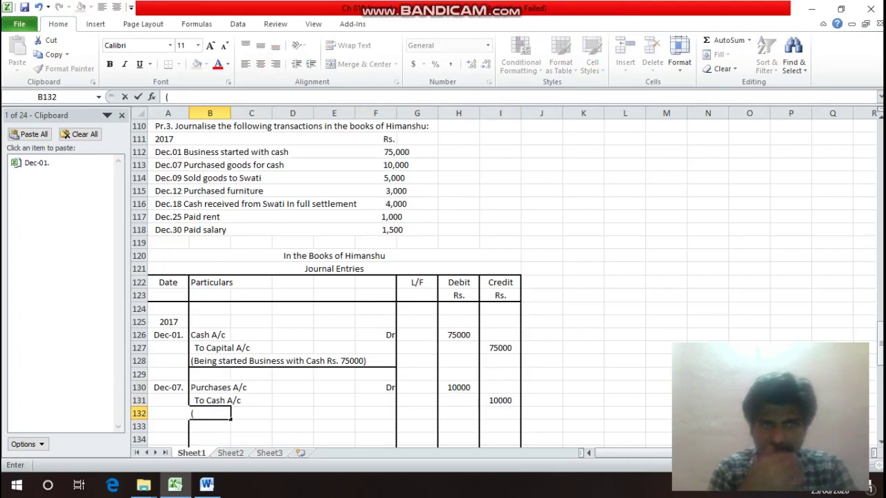
{"action": "type", "text": "Be"}
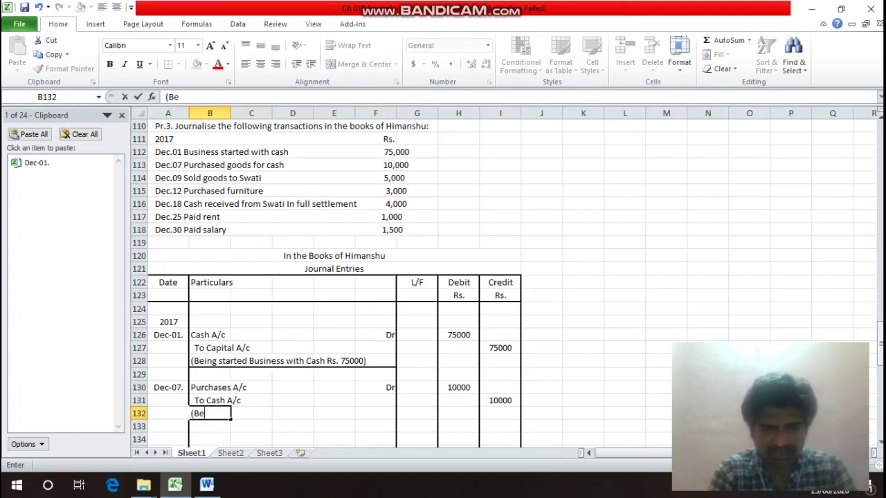
{"action": "type", "text": "ing p"}
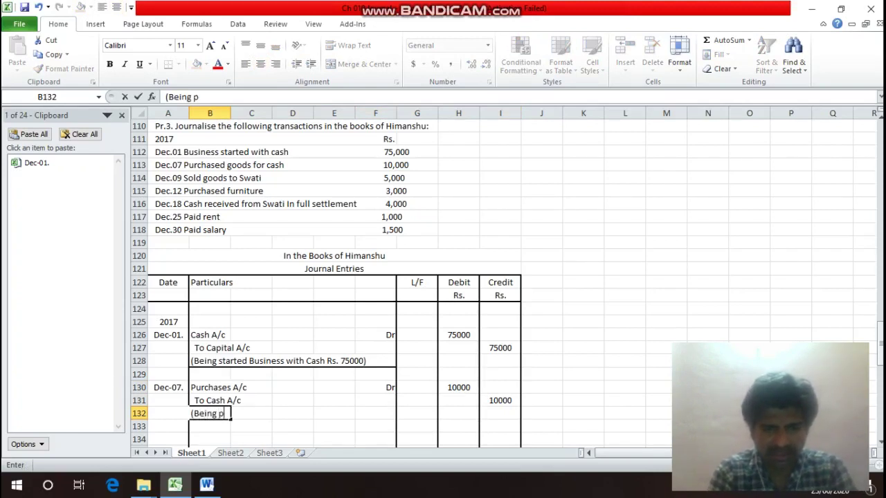
{"action": "type", "text": "urcased"}
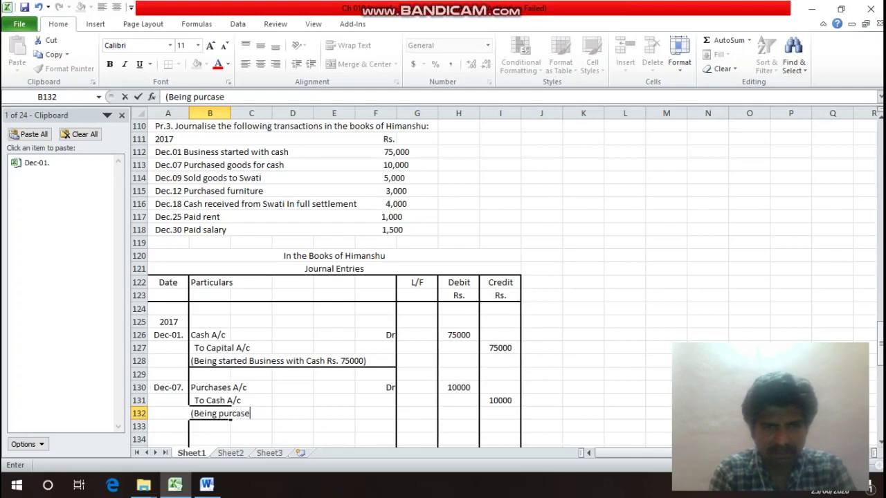
{"action": "key", "text": "BackSpace"}
{"action": "key", "text": "BackSpace"}
{"action": "key", "text": "BackSpace"}
{"action": "key", "text": "BackSpace"}
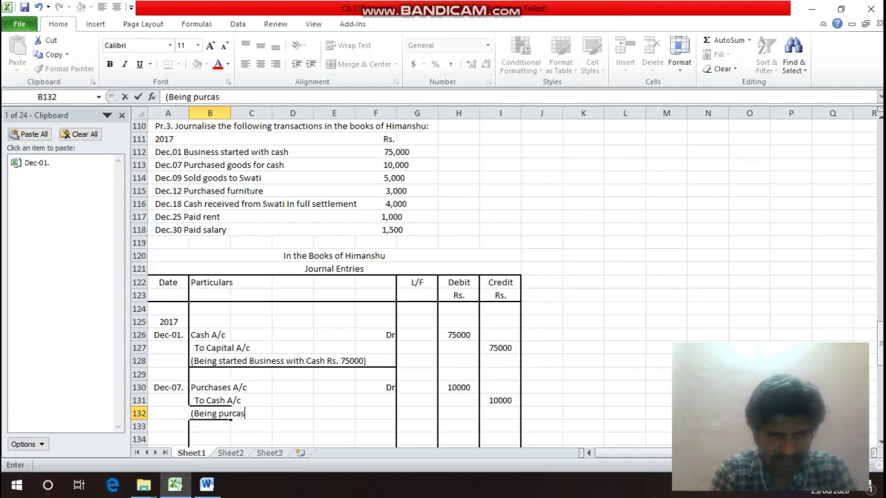
{"action": "type", "text": "ha"}
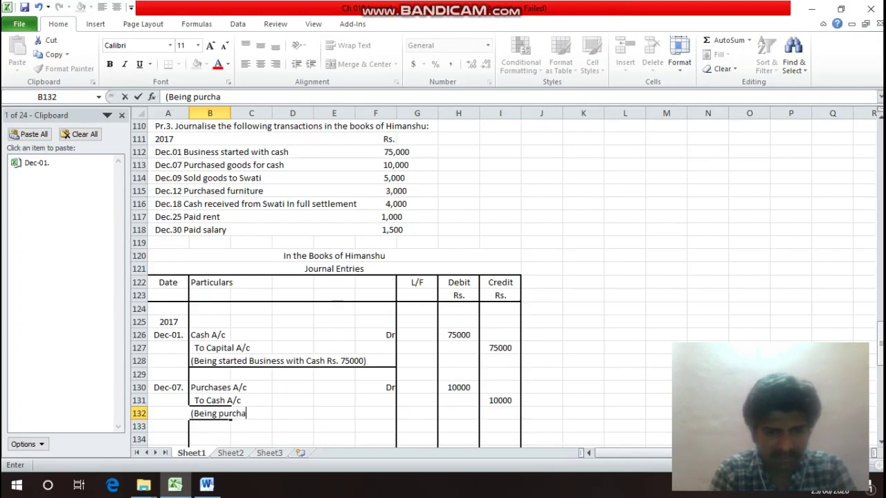
{"action": "type", "text": "sed Good"}
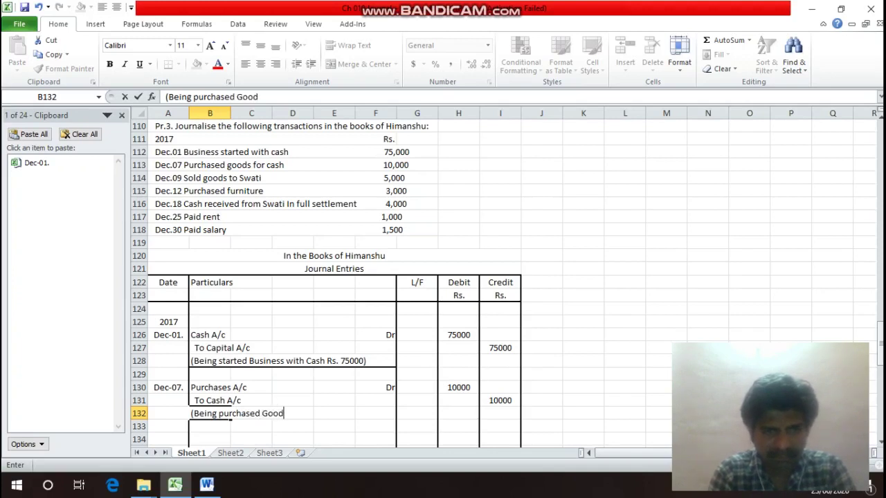
{"action": "type", "text": "s for Cash R"}
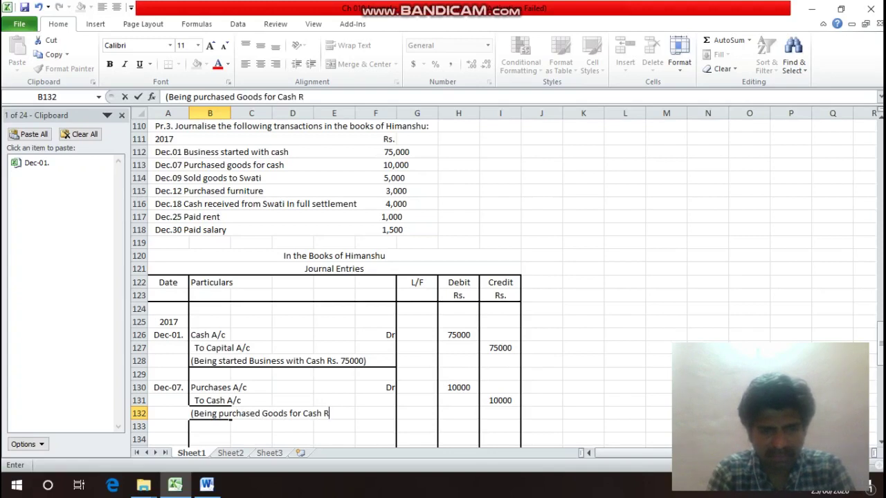
{"action": "type", "text": "s. 1"}
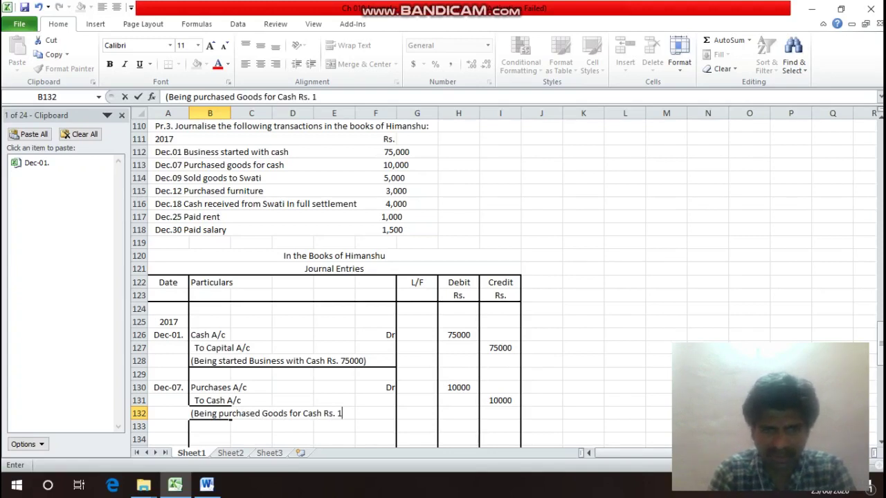
{"action": "type", "text": "0000)"}
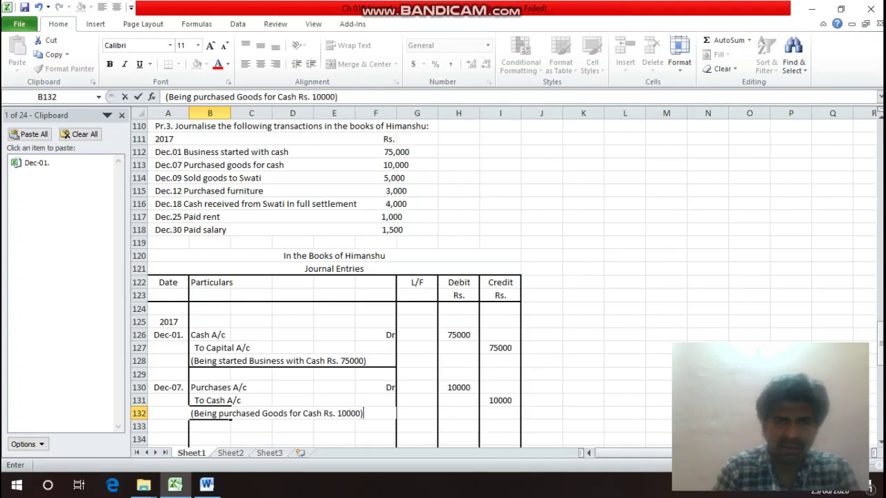
{"action": "key", "text": "Return"}
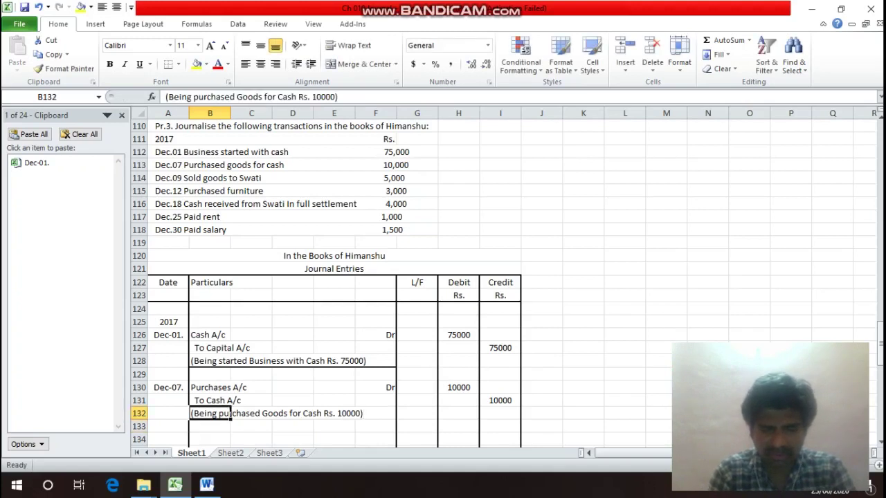
Apply a bottom border under the Dec-07 narration across B132:F132.
{"action": "left_click_drag", "start_coordinate": [220, 414], "coordinate": [393, 415]}
{"action": "key", "text": "ctrl+1"}
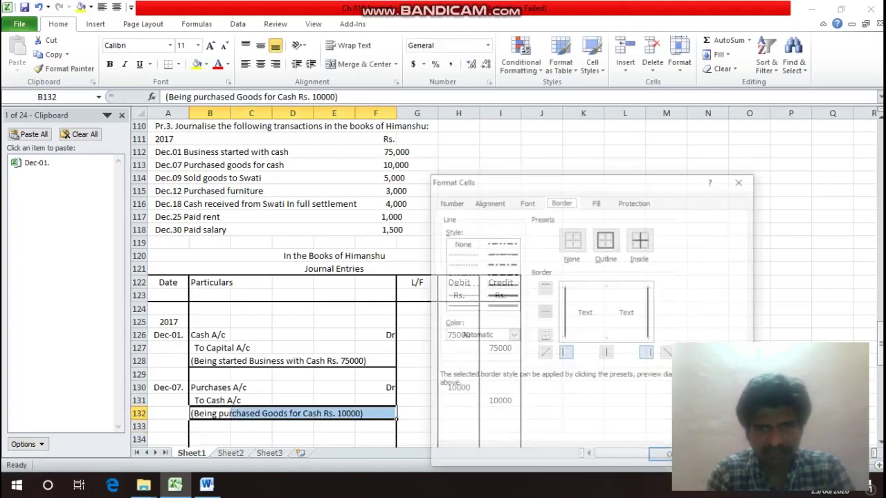
{"action": "key", "text": "alt+b"}
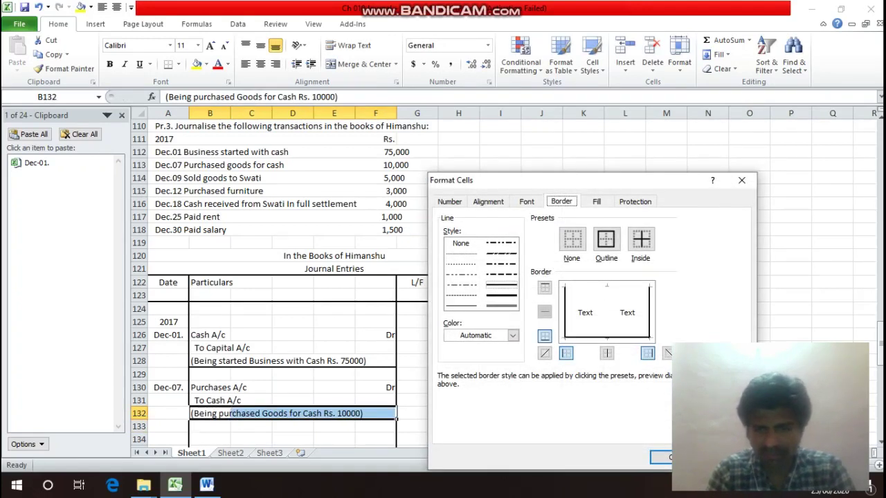
{"action": "key", "text": "Return"}
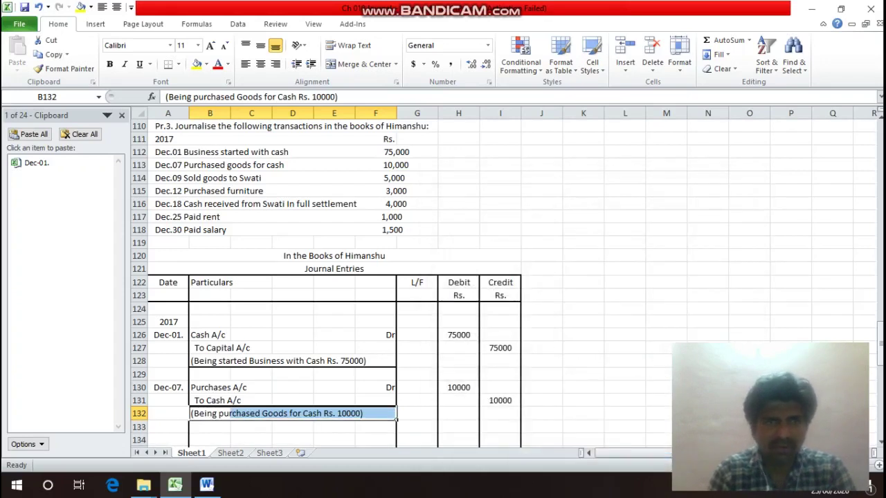
{"action": "key", "text": "Tab"}
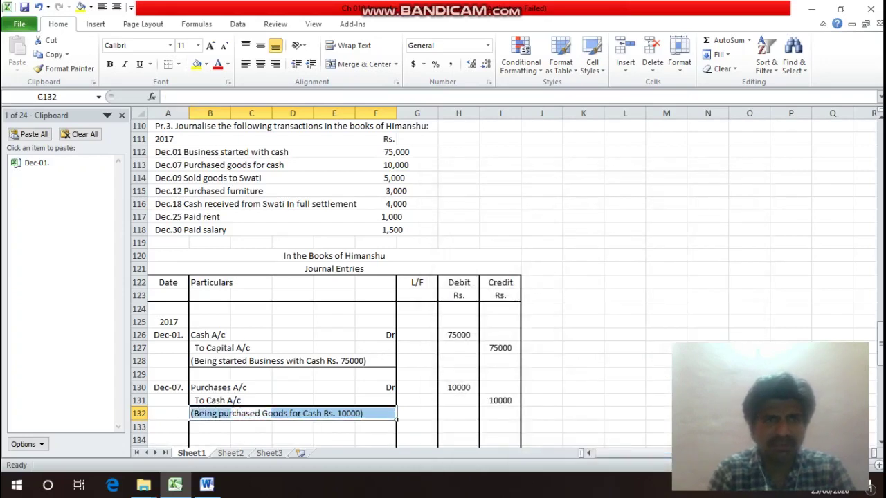
{"action": "key", "text": "Up"}
{"action": "key", "text": "Up"}
{"action": "key", "text": "Up"}
{"action": "key", "text": "Up"}
{"action": "key", "text": "Up"}
{"action": "key", "text": "Up"}
{"action": "key", "text": "Up"}
{"action": "key", "text": "Up"}
{"action": "key", "text": "Up"}
{"action": "key", "text": "Up"}
{"action": "key", "text": "Up"}
{"action": "key", "text": "Up"}
{"action": "key", "text": "Up"}
{"action": "key", "text": "Up"}
{"action": "key", "text": "Up"}
{"action": "key", "text": "Up"}
{"action": "key", "text": "Up"}
{"action": "key", "text": "Up"}
Copy the Dec-07. date from A130 and paste it into A134.
{"action": "key", "text": "Left"}
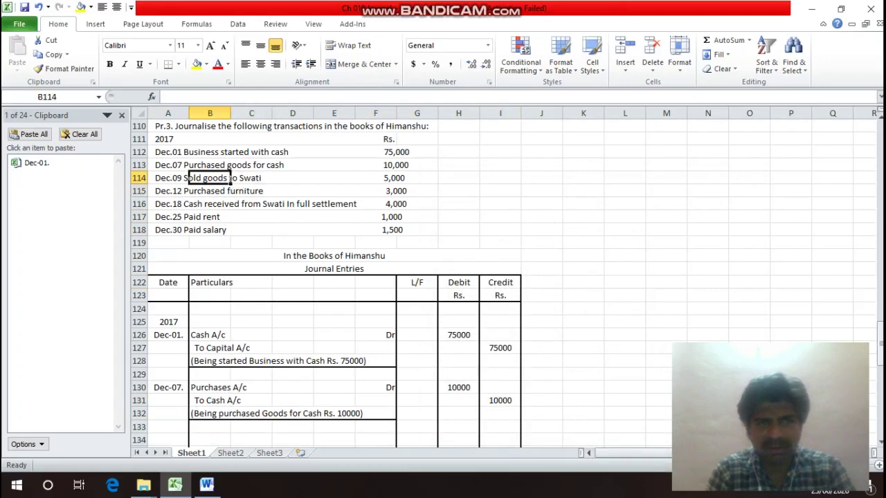
{"action": "key", "text": "Left"}
{"action": "key", "text": "Right"}
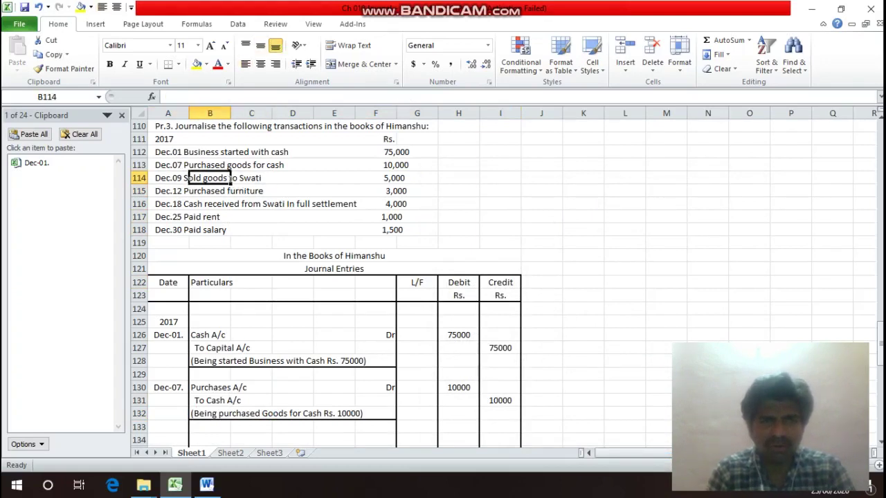
{"action": "key", "text": "Right"}
{"action": "key", "text": "Right"}
{"action": "key", "text": "Right"}
{"action": "key", "text": "Right"}
{"action": "key", "text": "Right"}
{"action": "key", "text": "Left"}
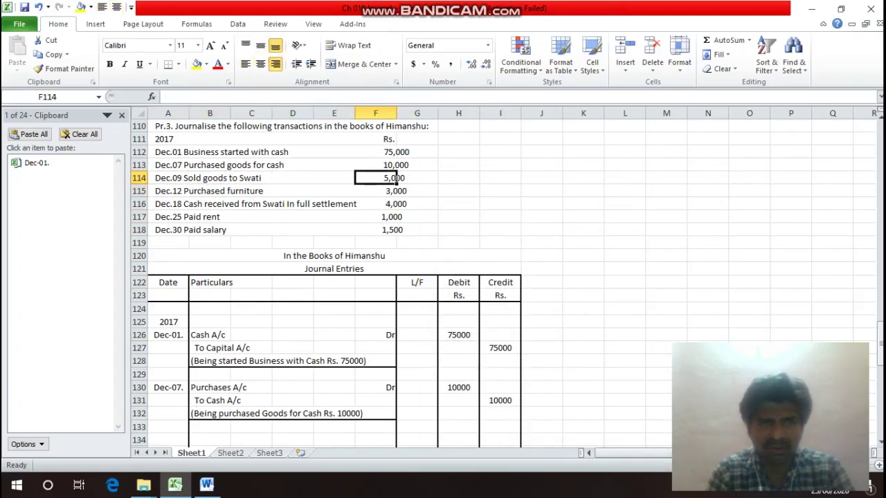
{"action": "key", "text": "Home"}
{"action": "key", "text": "Down"}
{"action": "key", "text": "Down"}
{"action": "key", "text": "Down"}
{"action": "key", "text": "Down"}
{"action": "key", "text": "Down"}
{"action": "key", "text": "Down"}
{"action": "key", "text": "Down"}
{"action": "key", "text": "Down"}
{"action": "key", "text": "Down"}
{"action": "key", "text": "Down"}
{"action": "key", "text": "Down"}
{"action": "key", "text": "Down"}
{"action": "key", "text": "Down"}
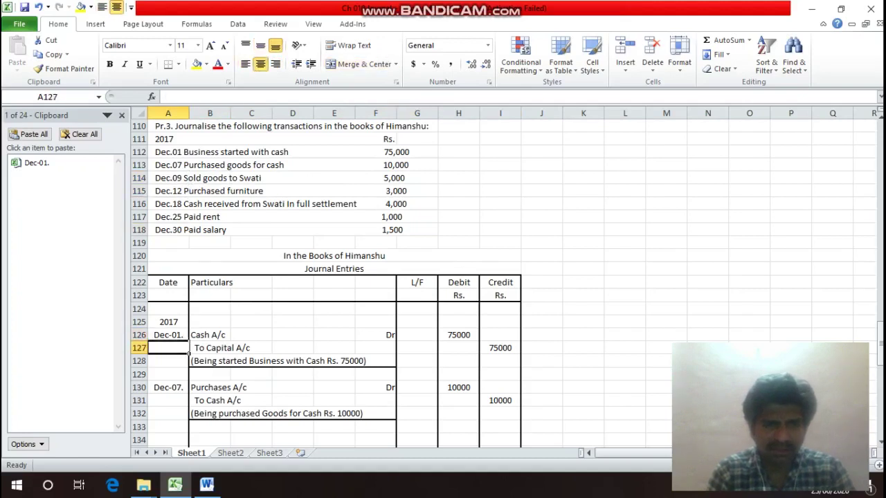
{"action": "key", "text": "Down"}
{"action": "key", "text": "Down"}
{"action": "key", "text": "Down"}
{"action": "key", "text": "ctrl+c"}
{"action": "key", "text": "Down"}
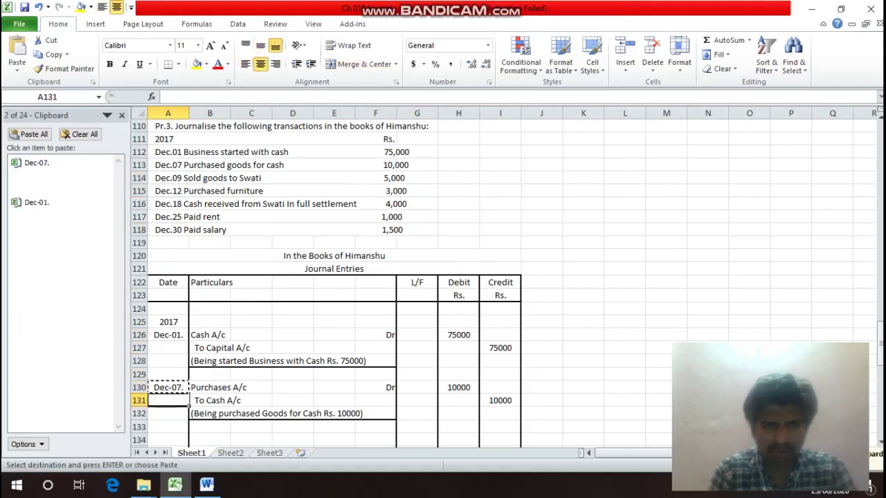
{"action": "key", "text": "Down"}
{"action": "key", "text": "Down"}
{"action": "key", "text": "Down"}
{"action": "key", "text": "Return"}
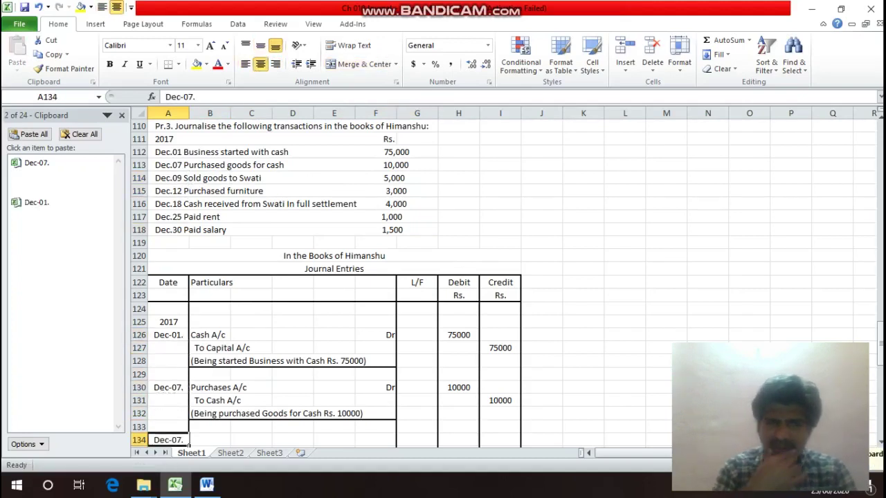
Enter Swati's A/c with Dr in row 134 and To Sales A/c on the line below.
{"action": "key", "text": "Right"}
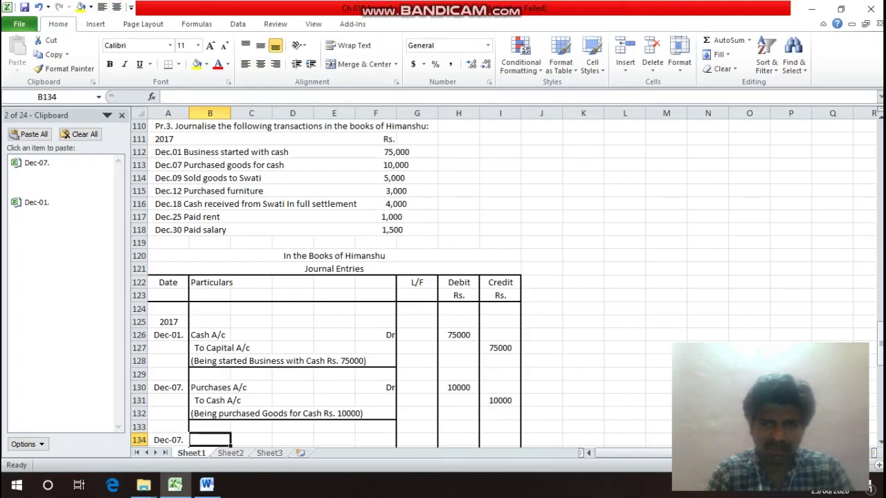
{"action": "type", "text": "Sw"}
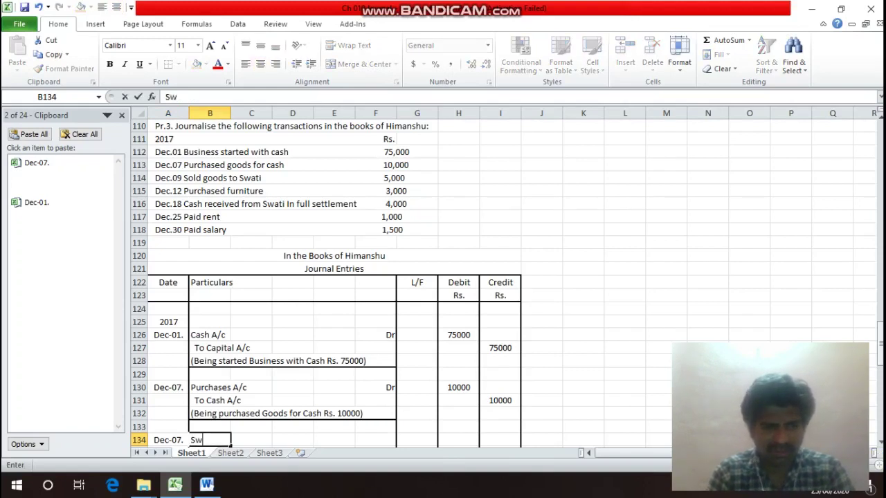
{"action": "type", "text": "ati"}
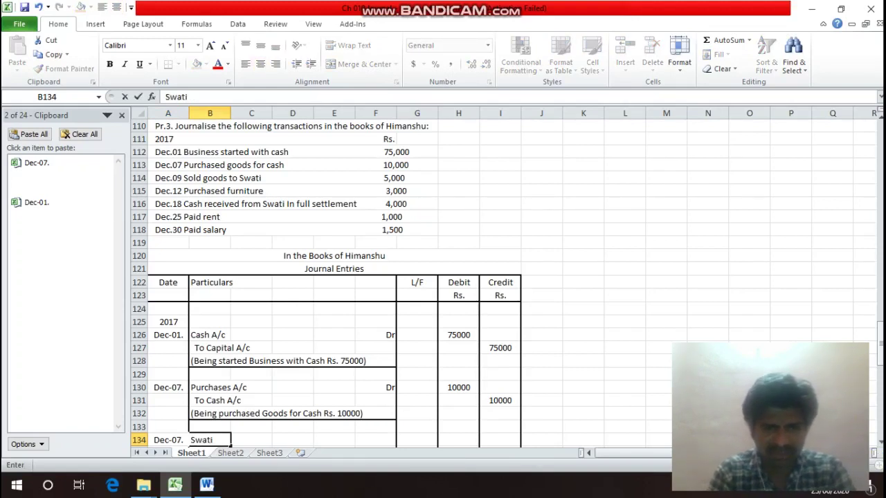
{"action": "type", "text": " A"}
{"action": "key", "text": "BackSpace"}
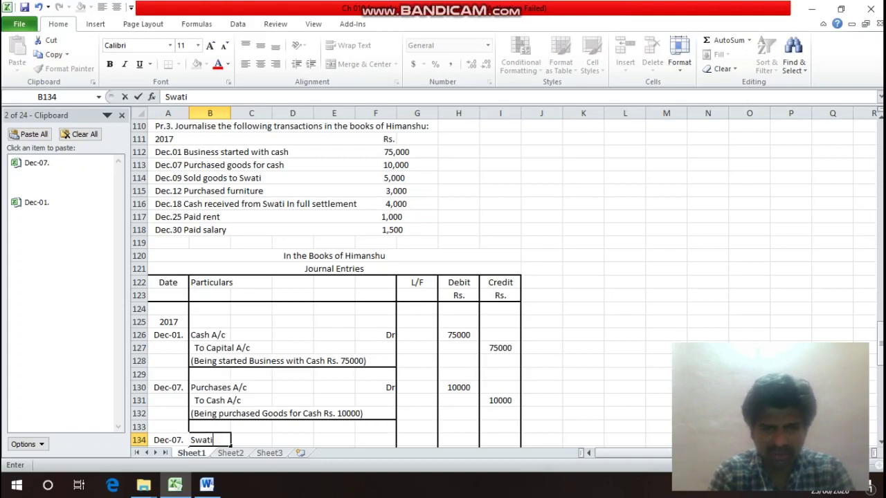
{"action": "type", "text": "'s A"}
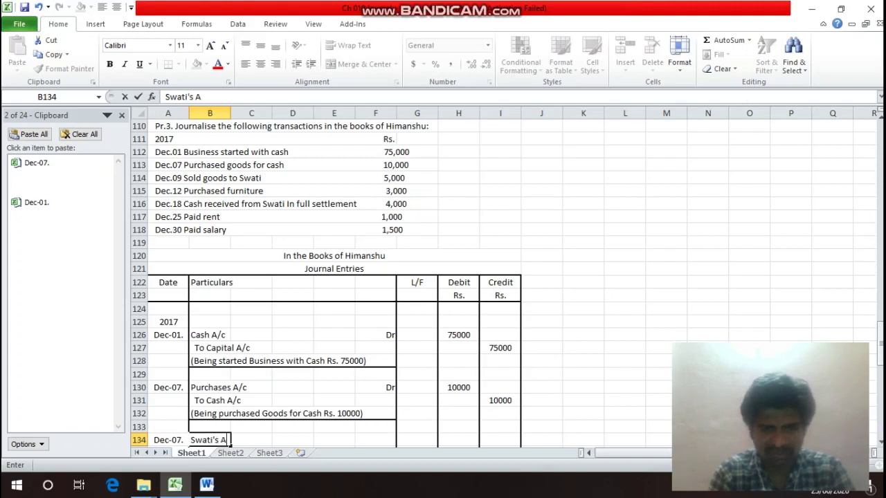
{"action": "type", "text": "/c"}
{"action": "key", "text": "Return"}
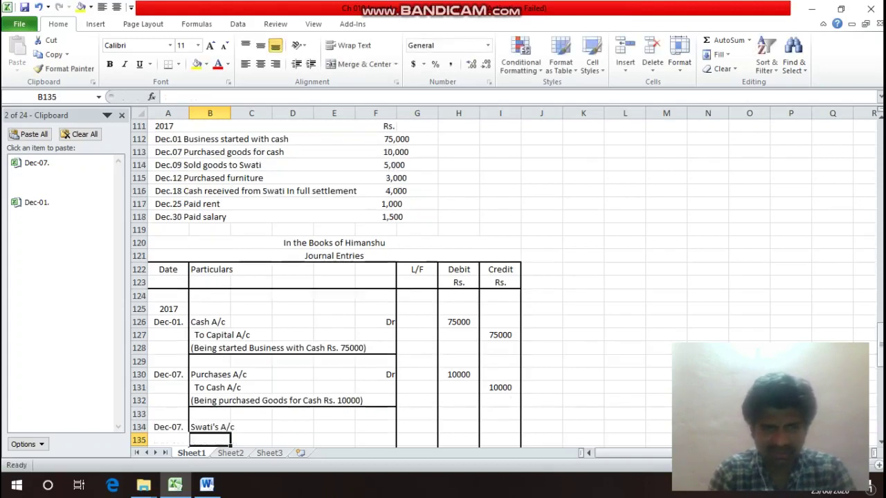
{"action": "key", "text": "Up"}
{"action": "key", "text": "Right"}
{"action": "key", "text": "Right"}
{"action": "key", "text": "Right"}
{"action": "key", "text": "Right"}
{"action": "type", "text": "Dr"}
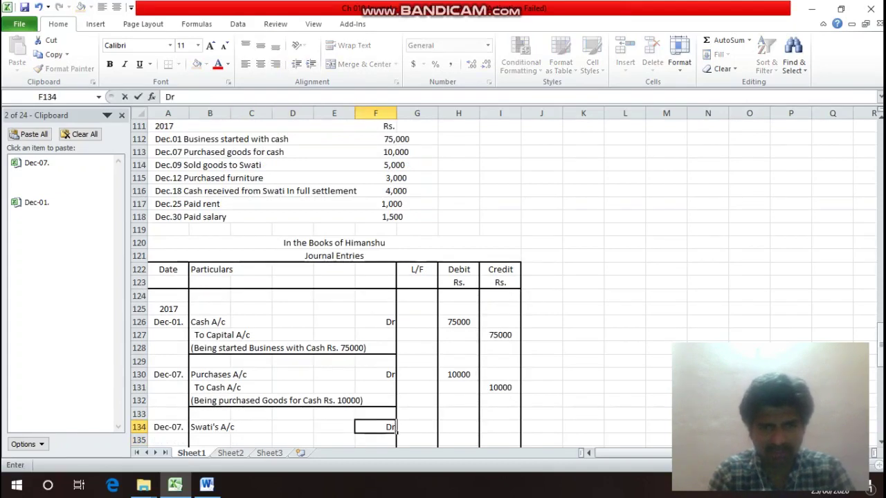
{"action": "key", "text": "Return"}
{"action": "key", "text": "Left"}
{"action": "key", "text": "Left"}
{"action": "key", "text": "Left"}
{"action": "key", "text": "Left"}
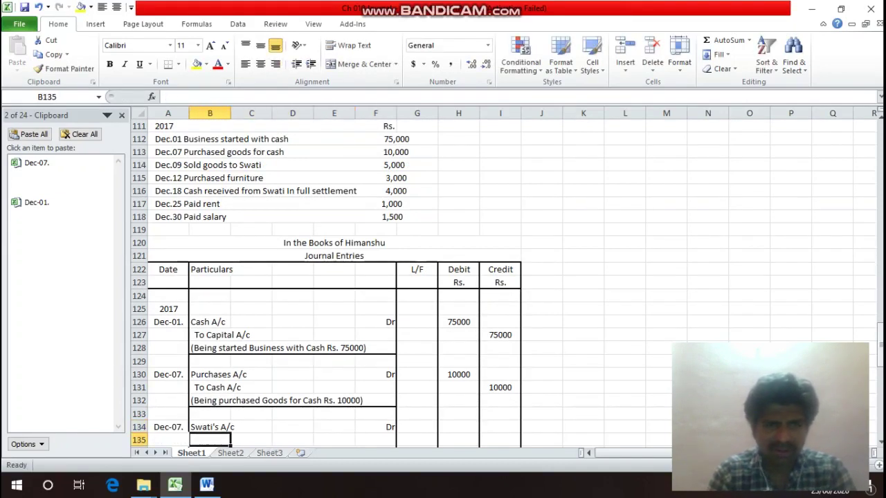
{"action": "type", "text": "T"}
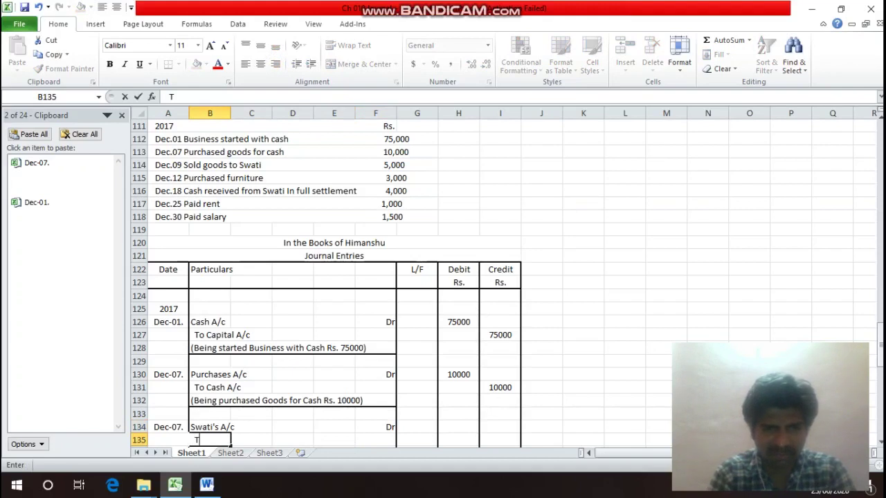
{"action": "type", "text": "o Sales"}
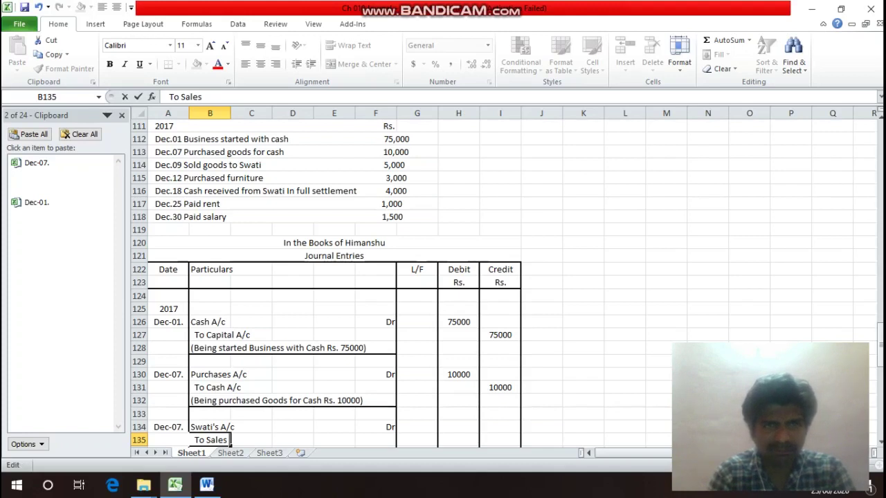
{"action": "type", "text": "A/c"}
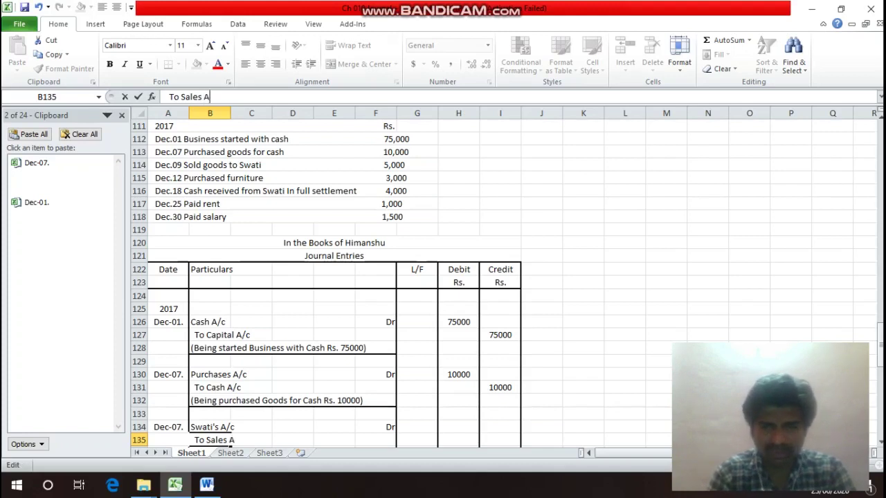
{"action": "key", "text": "Return"}
Enter 5000 as the debit to Swati's A/c and 5000 as the credit to Sales.
{"action": "key", "text": "Up"}
{"action": "key", "text": "Up"}
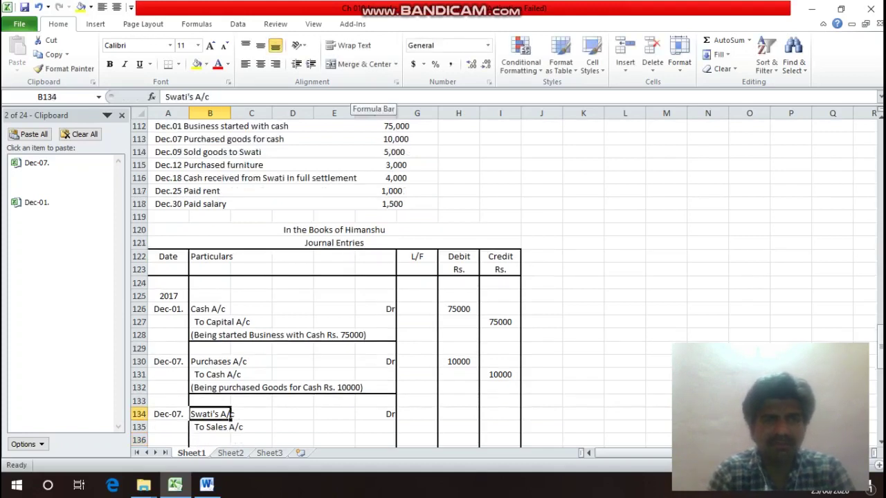
{"action": "key", "text": "Right"}
{"action": "key", "text": "Right"}
{"action": "key", "text": "Right"}
{"action": "key", "text": "Right"}
{"action": "key", "text": "Right"}
{"action": "key", "text": "Right"}
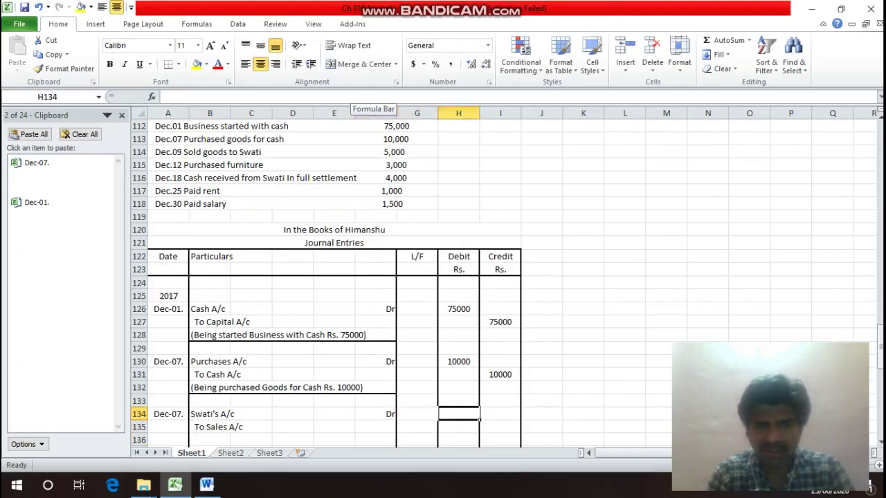
{"action": "type", "text": "5000\\"}
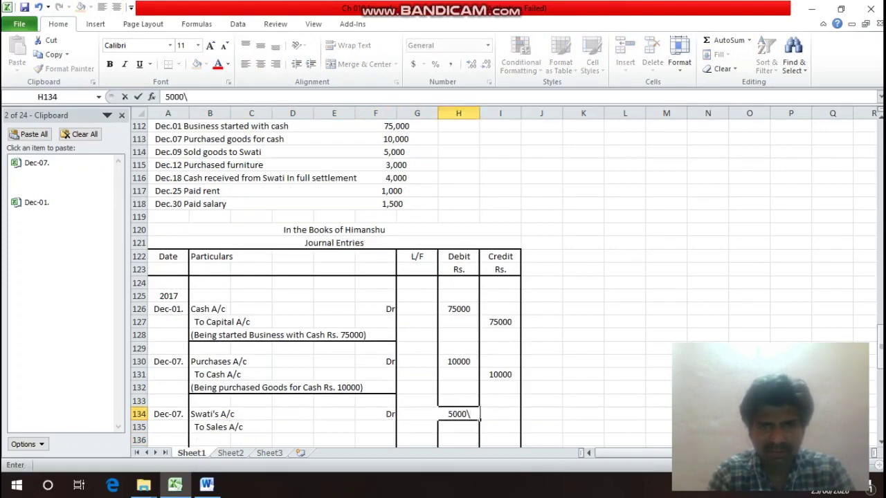
{"action": "key", "text": "BackSpace"}
{"action": "key", "text": "Return"}
{"action": "key", "text": "Right"}
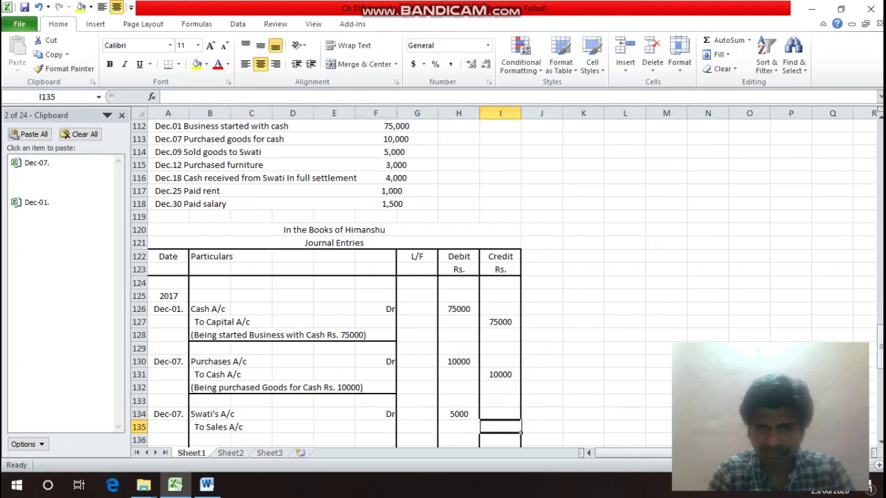
{"action": "type", "text": "5000"}
{"action": "key", "text": "Return"}
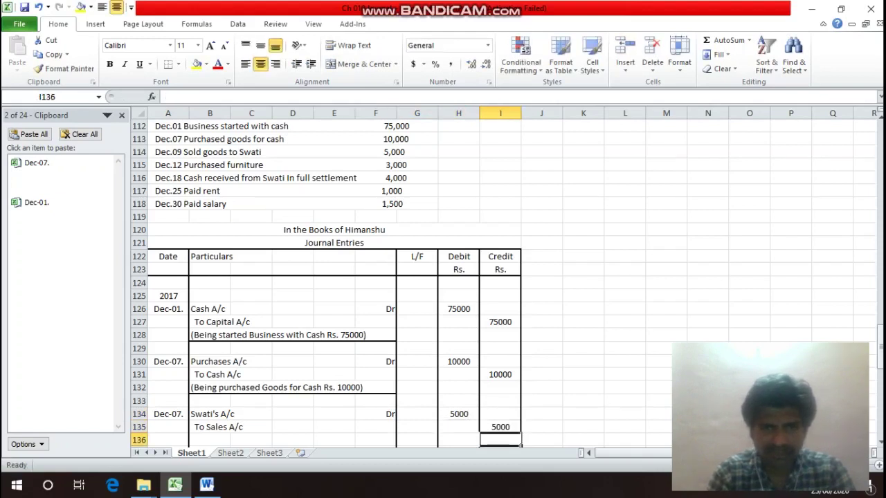
Write the narration '(Being sold Goods to Swati Rs. 5000)' in B136.
{"action": "key", "text": "Left"}
{"action": "key", "text": "Left"}
{"action": "key", "text": "Left"}
{"action": "key", "text": "Left"}
{"action": "key", "text": "Left"}
{"action": "key", "text": "Left"}
{"action": "key", "text": "Left"}
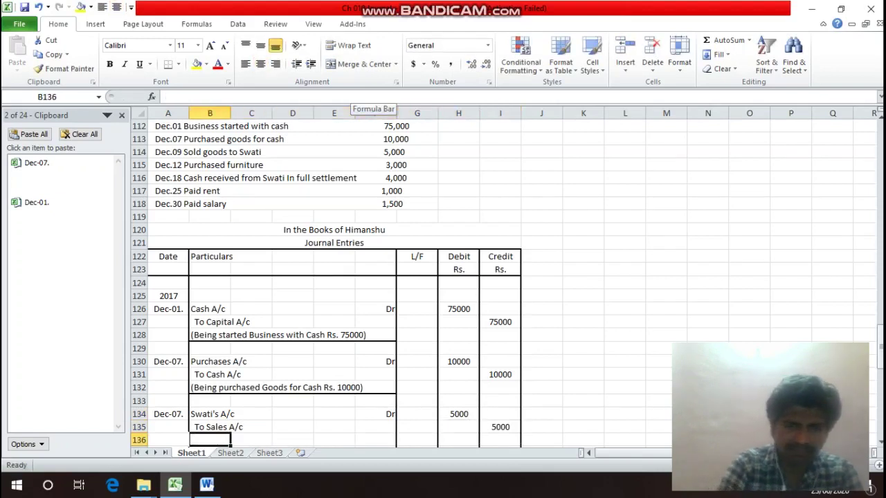
{"action": "type", "text": "(Bein"}
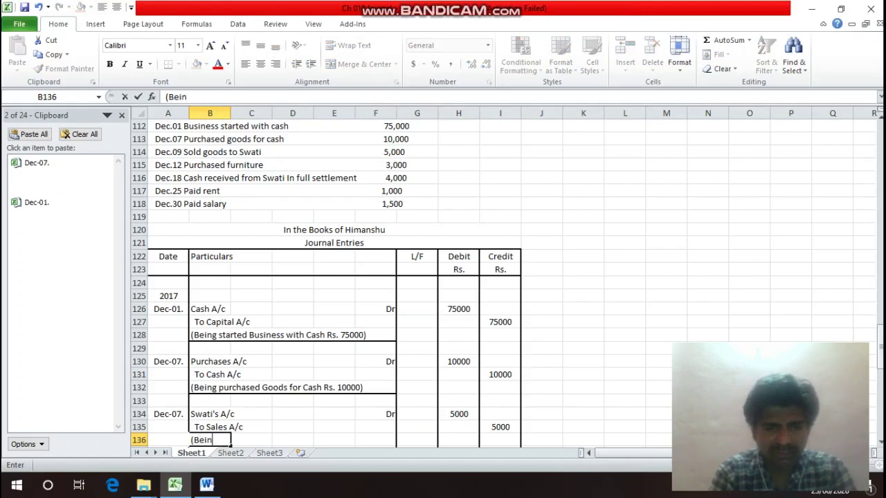
{"action": "type", "text": "g sold"}
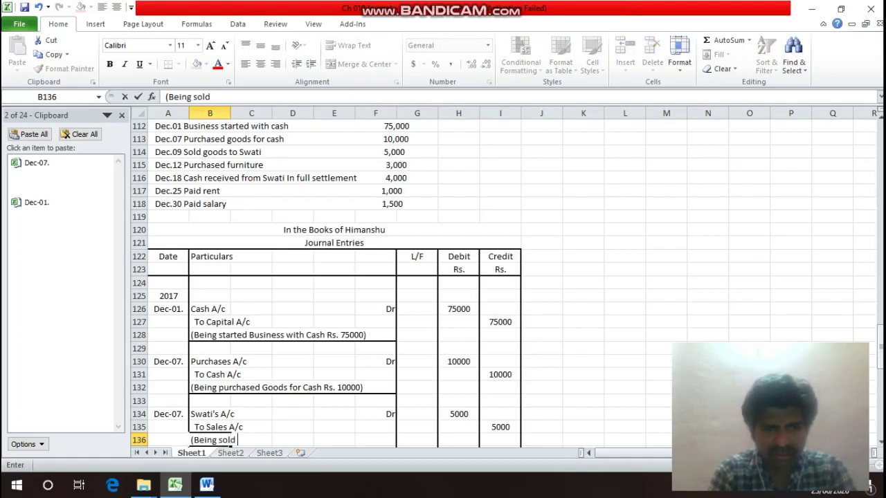
{"action": "type", "text": " Goods "}
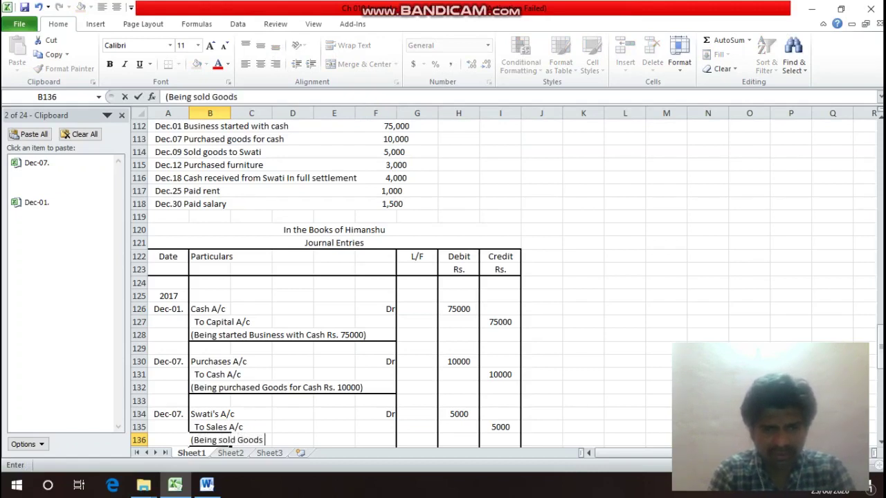
{"action": "type", "text": "to S"}
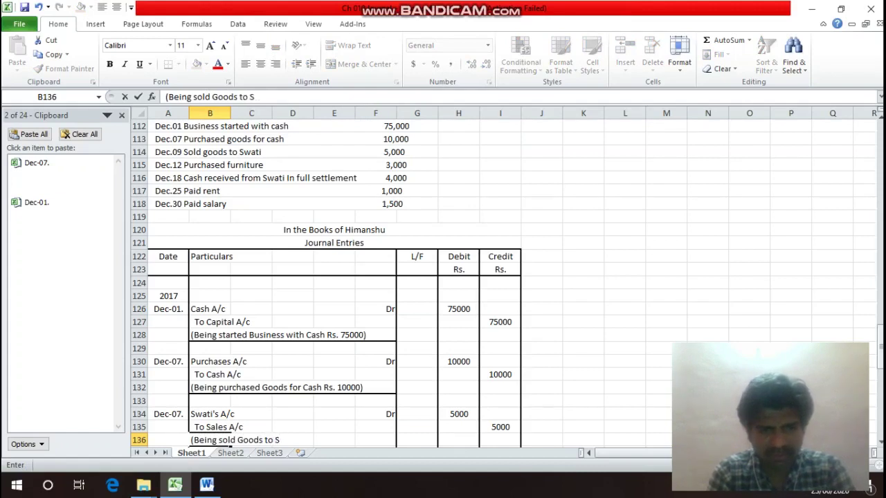
{"action": "type", "text": "wati)"}
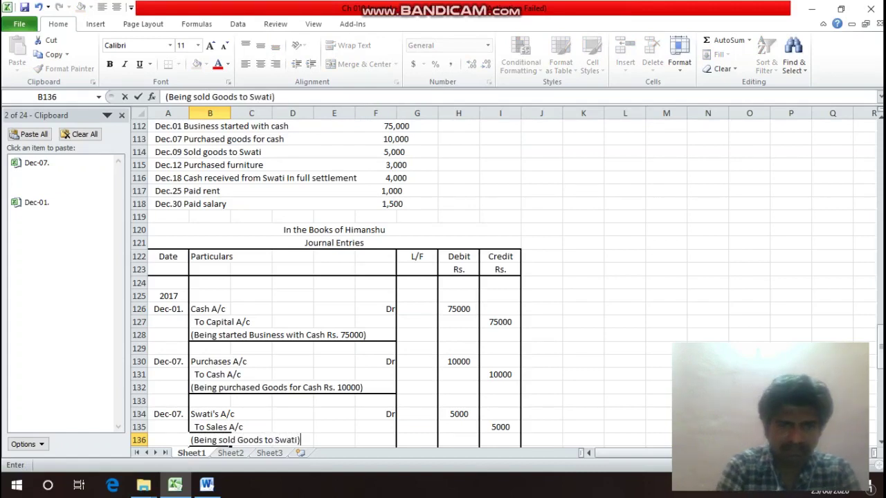
{"action": "key", "text": "BackSpace"}
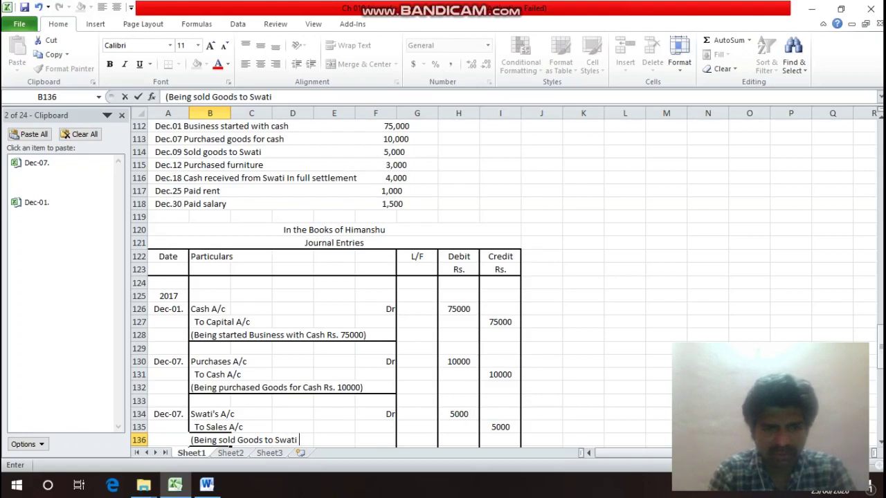
{"action": "type", "text": "Rs. 5"}
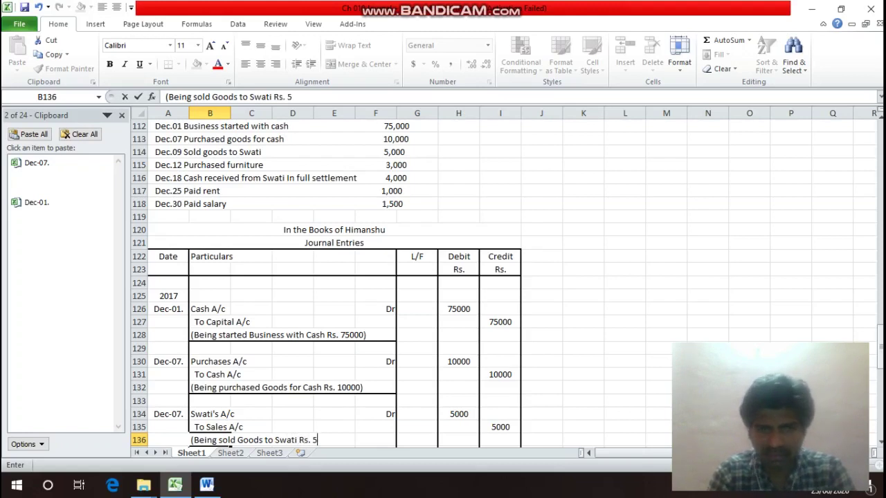
{"action": "type", "text": "000)"}
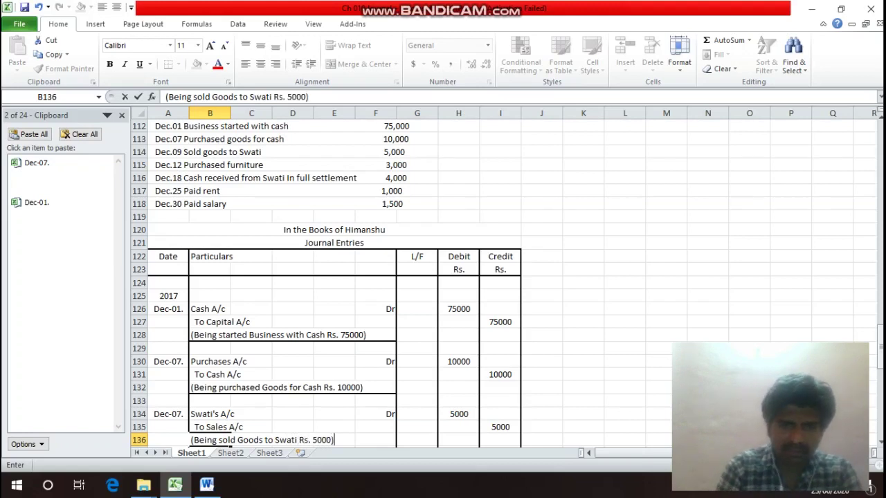
{"action": "key", "text": "Return"}
{"action": "key", "text": "Up"}
Put a bottom border under the narration row B136:F136 and save the workbook.
{"action": "left_click_drag", "start_coordinate": [231, 427], "coordinate": [397, 430]}
{"action": "key", "text": "ctrl+1"}
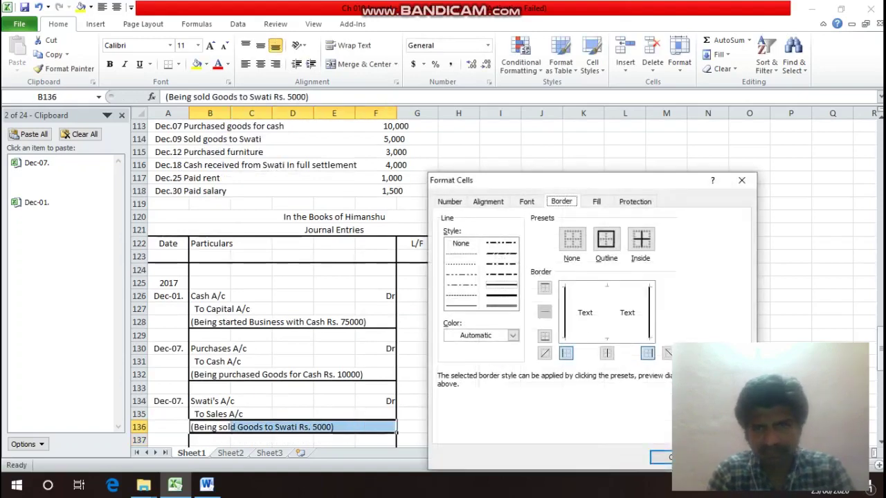
{"action": "left_click", "coordinate": [545, 335]}
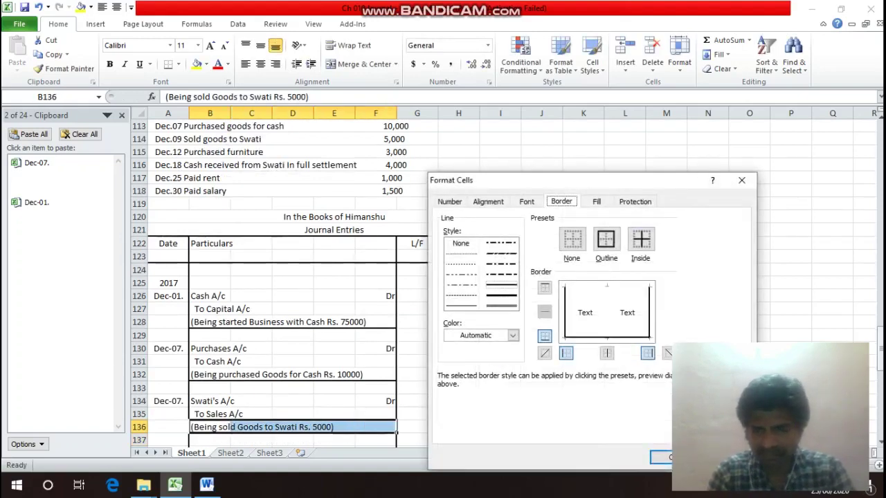
{"action": "key", "text": "Return"}
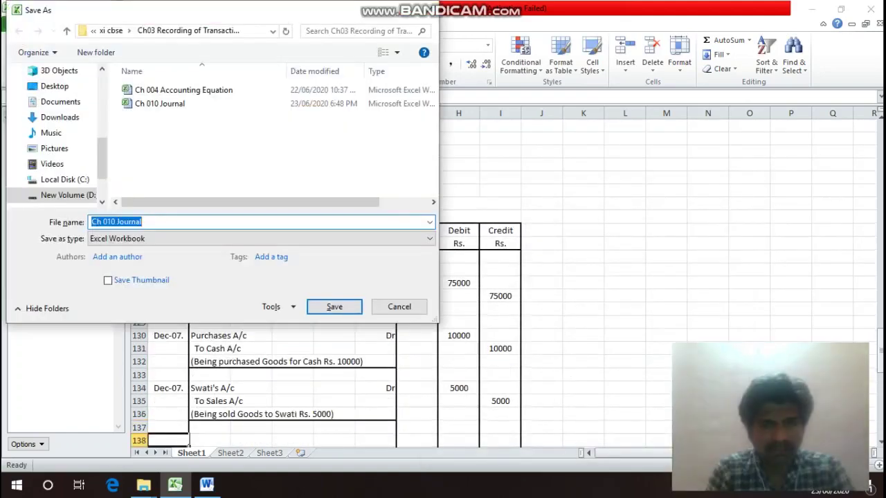
{"action": "key", "text": "Return"}
{"action": "key", "text": "Up"}
{"action": "key", "text": "Up"}
{"action": "key", "text": "Up"}
{"action": "key", "text": "Up"}
{"action": "key", "text": "Up"}
{"action": "key", "text": "Up"}
{"action": "key", "text": "Up"}
{"action": "key", "text": "Up"}
{"action": "key", "text": "Up"}
{"action": "key", "text": "Up"}
{"action": "key", "text": "Up"}
{"action": "key", "text": "Up"}
{"action": "key", "text": "Up"}
{"action": "key", "text": "Up"}
{"action": "key", "text": "Up"}
{"action": "key", "text": "Up"}
{"action": "key", "text": "Up"}
{"action": "key", "text": "Up"}
{"action": "key", "text": "Up"}
{"action": "key", "text": "Up"}
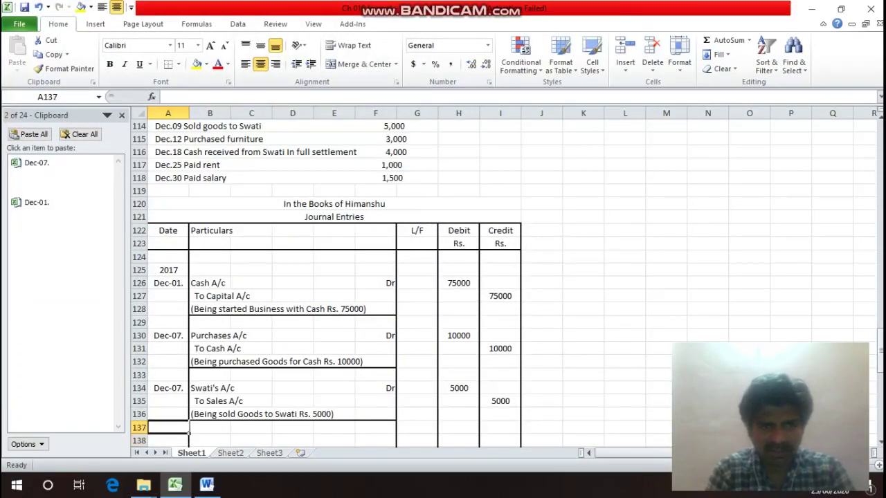
{"action": "key", "text": "Down"}
{"action": "key", "text": "Down"}
{"action": "key", "text": "Down"}
{"action": "key", "text": "Down"}
{"action": "key", "text": "Down"}
{"action": "key", "text": "Down"}
{"action": "key", "text": "Down"}
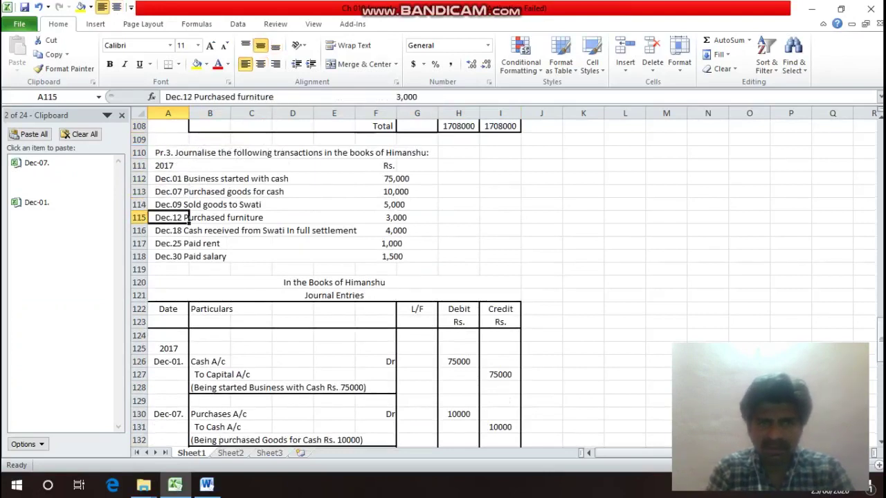
Copy the Dec-07. date into A138 for the next entry.
{"action": "key", "text": "Down"}
{"action": "key", "text": "Down"}
{"action": "key", "text": "Down"}
{"action": "key", "text": "Down"}
{"action": "key", "text": "Down"}
{"action": "key", "text": "Down"}
{"action": "key", "text": "Down"}
{"action": "key", "text": "Down"}
{"action": "key", "text": "Down"}
{"action": "key", "text": "Down"}
{"action": "key", "text": "Down"}
{"action": "key", "text": "Down"}
{"action": "key", "text": "Down"}
{"action": "key", "text": "Down"}
{"action": "key", "text": "Down"}
{"action": "key", "text": "Down"}
{"action": "key", "text": "Down"}
{"action": "key", "text": "Down"}
{"action": "key", "text": "Down"}
{"action": "key", "text": "Down"}
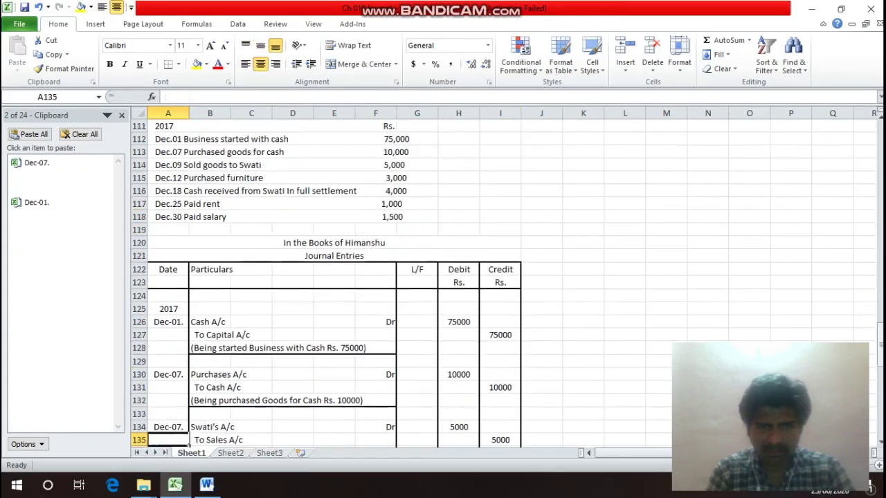
{"action": "key", "text": "Up"}
{"action": "key", "text": "Up"}
{"action": "key", "text": "Up"}
{"action": "key", "text": "Up"}
{"action": "key", "text": "Up"}
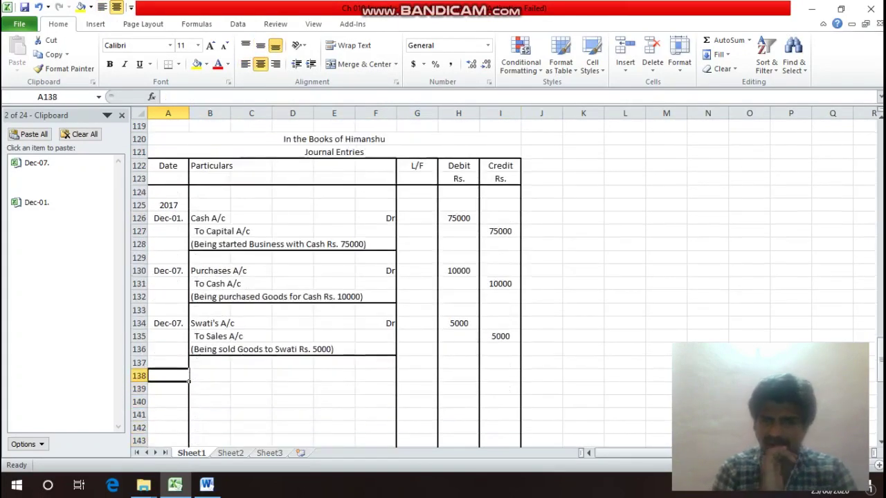
{"action": "key", "text": "Up"}
{"action": "key", "text": "Up"}
{"action": "key", "text": "Up"}
{"action": "key", "text": "Up"}
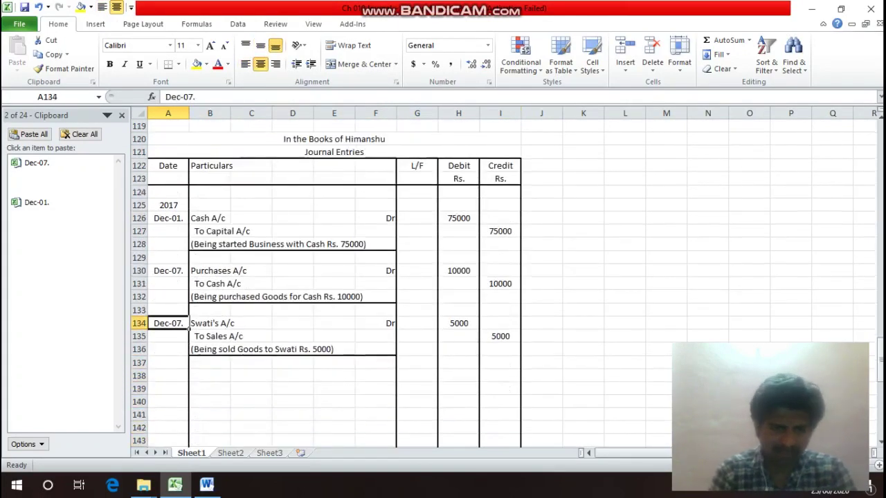
{"action": "key", "text": "ctrl+c"}
{"action": "key", "text": "Down"}
{"action": "key", "text": "Down"}
{"action": "key", "text": "Down"}
{"action": "key", "text": "Down"}
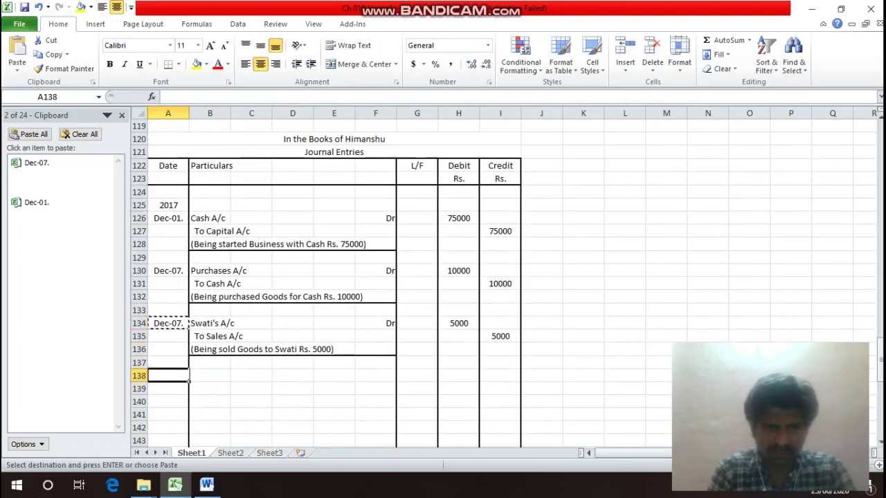
{"action": "key", "text": "Return"}
{"action": "key", "text": "Up"}
{"action": "key", "text": "Up"}
{"action": "key", "text": "Up"}
{"action": "key", "text": "Up"}
{"action": "key", "text": "Up"}
{"action": "key", "text": "Up"}
{"action": "key", "text": "Up"}
{"action": "key", "text": "Up"}
{"action": "key", "text": "Up"}
{"action": "key", "text": "Up"}
{"action": "key", "text": "Up"}
{"action": "key", "text": "Up"}
{"action": "key", "text": "Up"}
{"action": "key", "text": "Up"}
{"action": "key", "text": "Up"}
{"action": "key", "text": "Up"}
{"action": "key", "text": "Up"}
{"action": "key", "text": "Up"}
{"action": "key", "text": "Up"}
{"action": "key", "text": "Up"}
{"action": "key", "text": "Up"}
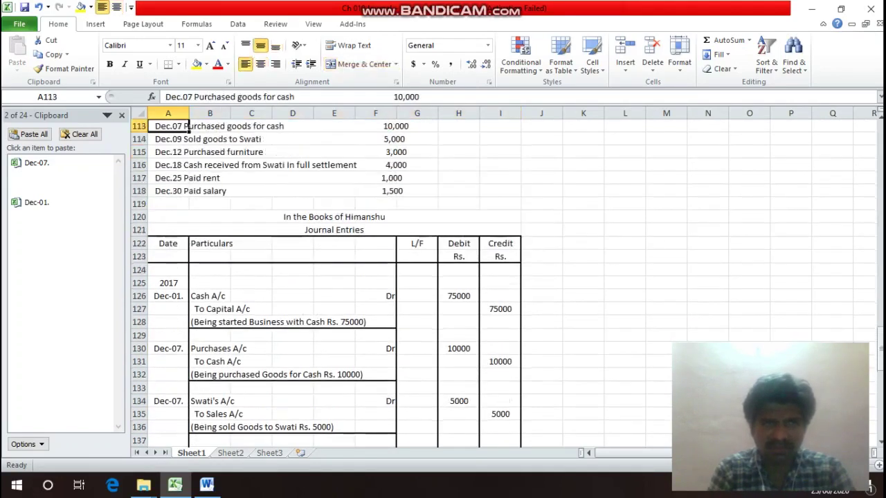
{"action": "key", "text": "Down"}
{"action": "key", "text": "Down"}
{"action": "scroll", "coordinate": [346, 277], "scroll_direction": "down", "scroll_amount": 1}
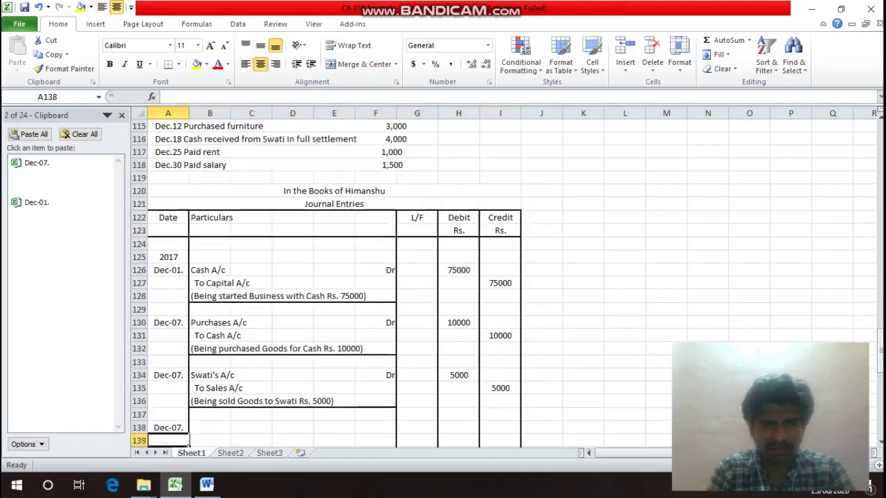
{"action": "type", "text": "Dec-07."}
{"action": "key", "text": "Return"}
Change the date in A138 to Dec-12.
{"action": "left_click", "coordinate": [180, 414]}
{"action": "double_click", "coordinate": [188, 416]}
{"action": "key", "text": "Left"}
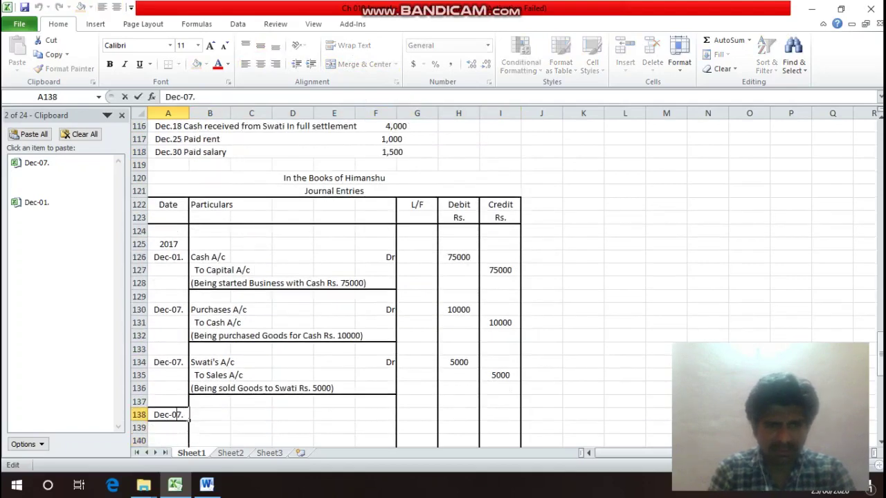
{"action": "key", "text": "BackSpace"}
{"action": "key", "text": "BackSpace"}
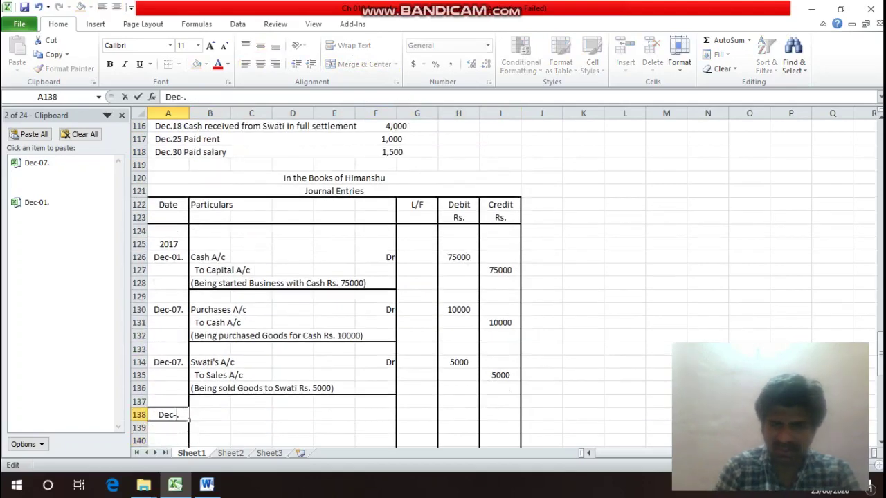
{"action": "type", "text": "12"}
{"action": "key", "text": "Return"}
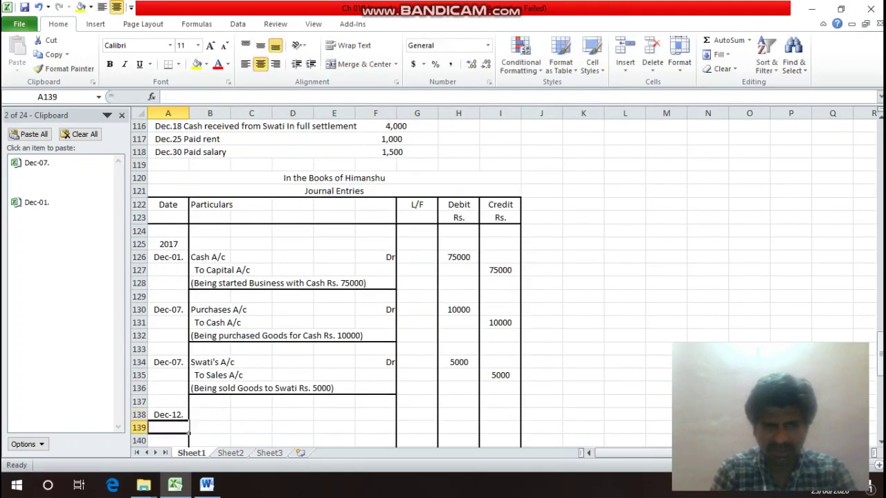
Enter Furniture A/c with Dr in row 138.
{"action": "left_click", "coordinate": [210, 414]}
{"action": "type", "text": "Fur"}
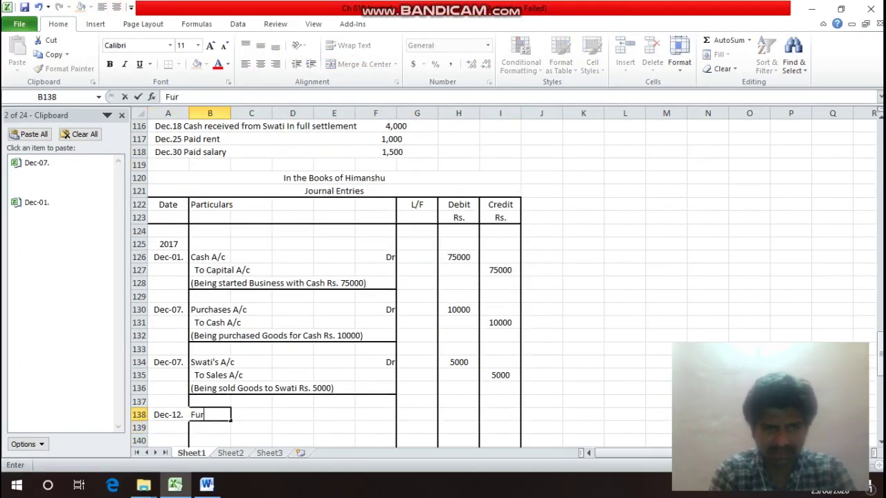
{"action": "type", "text": "nit"}
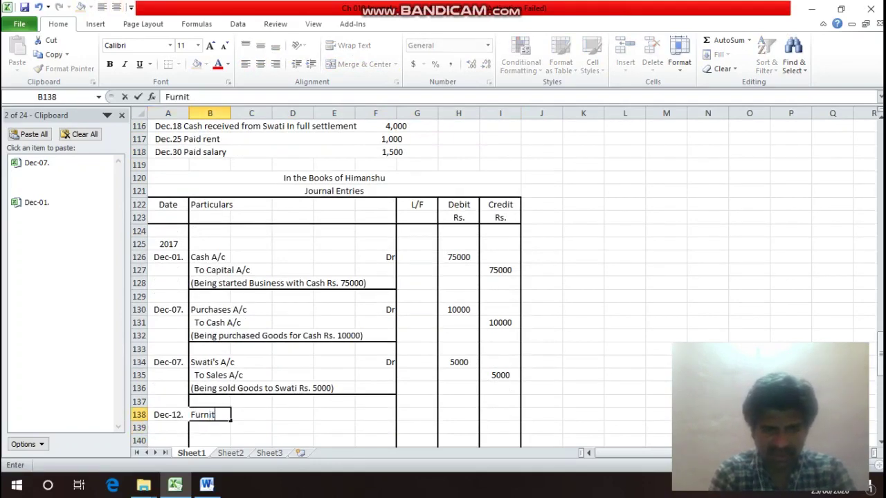
{"action": "type", "text": "ure A"}
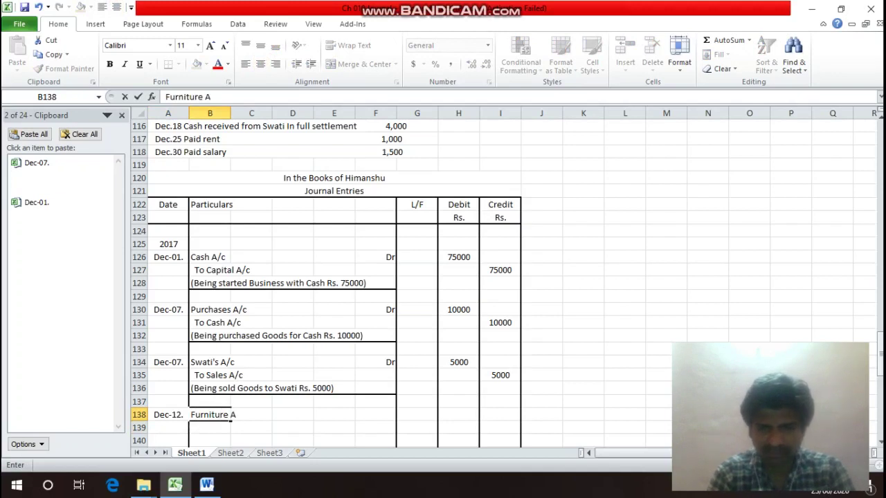
{"action": "type", "text": "/c"}
{"action": "key", "text": "Return"}
{"action": "key", "text": "Up"}
{"action": "key", "text": "Right"}
{"action": "key", "text": "Right"}
{"action": "key", "text": "Right"}
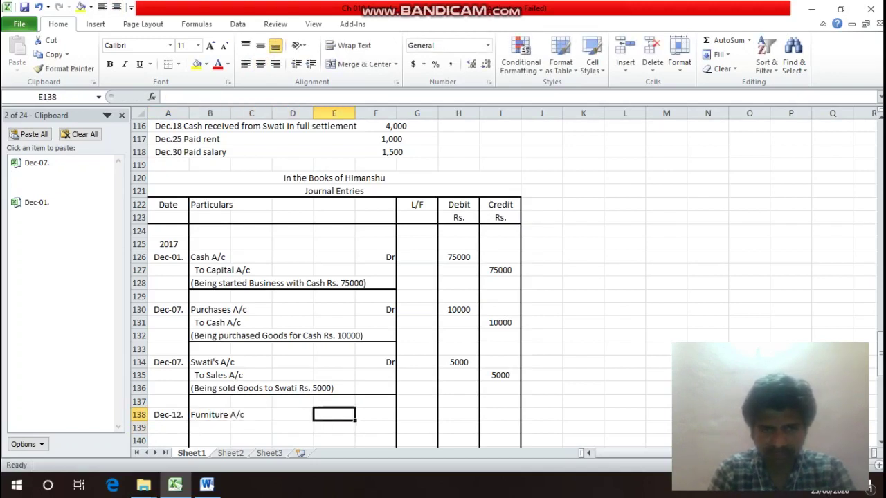
{"action": "key", "text": "Right"}
{"action": "type", "text": "Dr"}
{"action": "key", "text": "Return"}
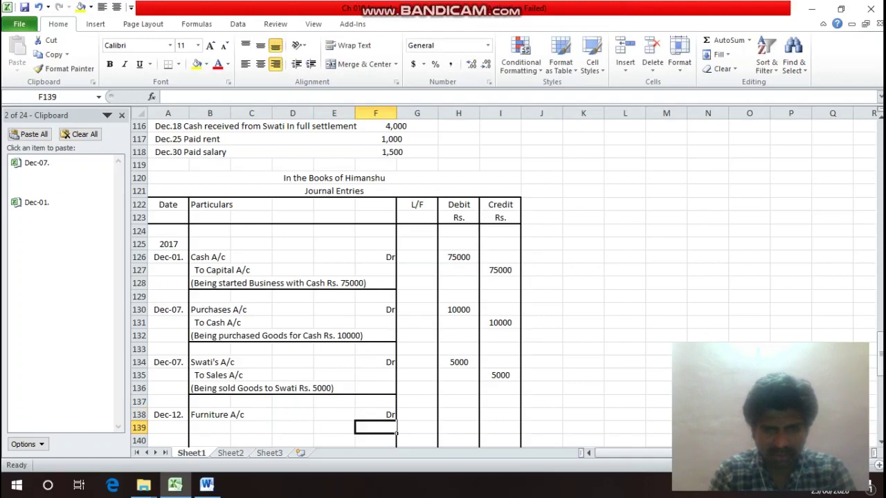
Add 'To Cash A/c' in B139 beneath the furniture line.
{"action": "key", "text": "Left"}
{"action": "key", "text": "Left"}
{"action": "key", "text": "Left"}
{"action": "key", "text": "Left"}
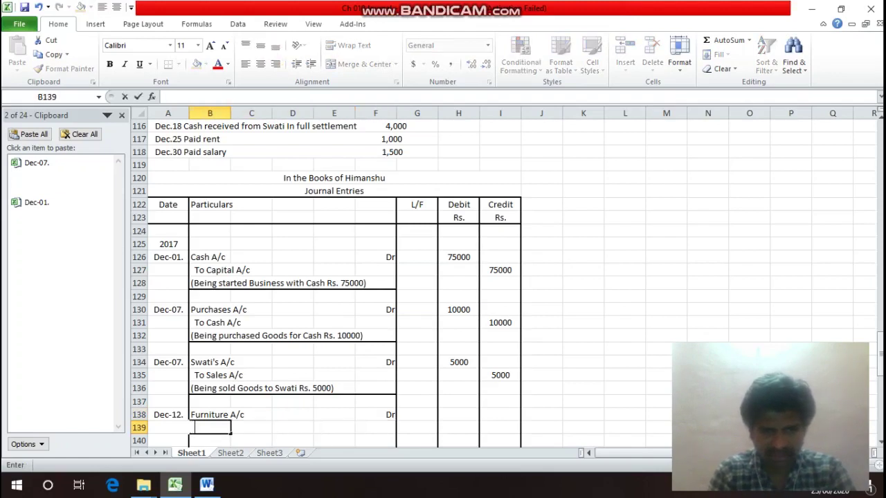
{"action": "type", "text": "To Cash"}
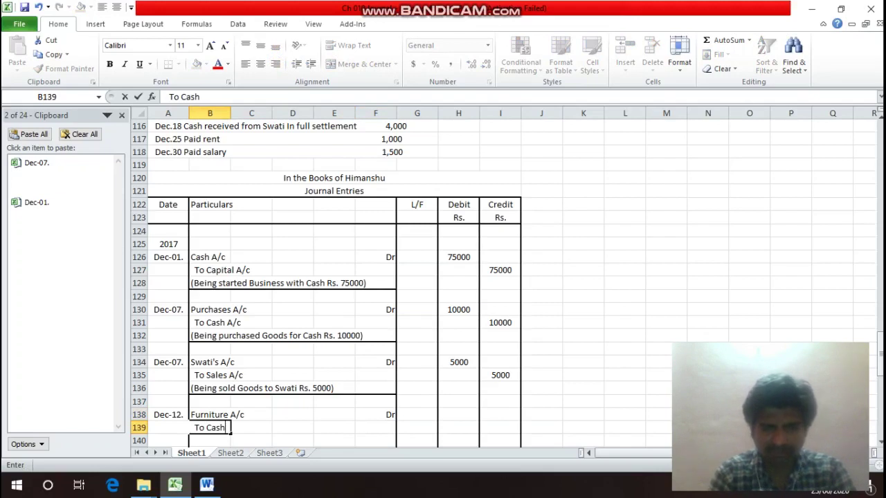
{"action": "key", "text": "Return"}
{"action": "key", "text": "Up"}
{"action": "key", "text": "F2"}
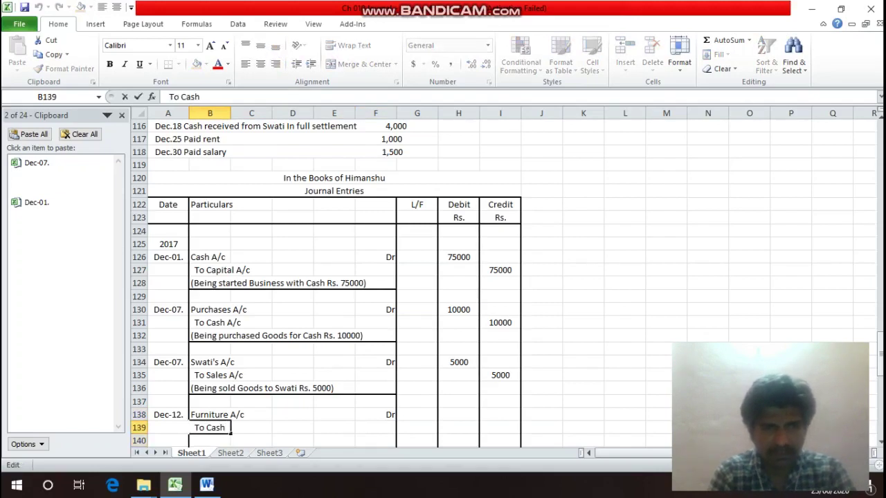
{"action": "type", "text": "A/"}
{"action": "type", "text": "c"}
{"action": "key", "text": "Return"}
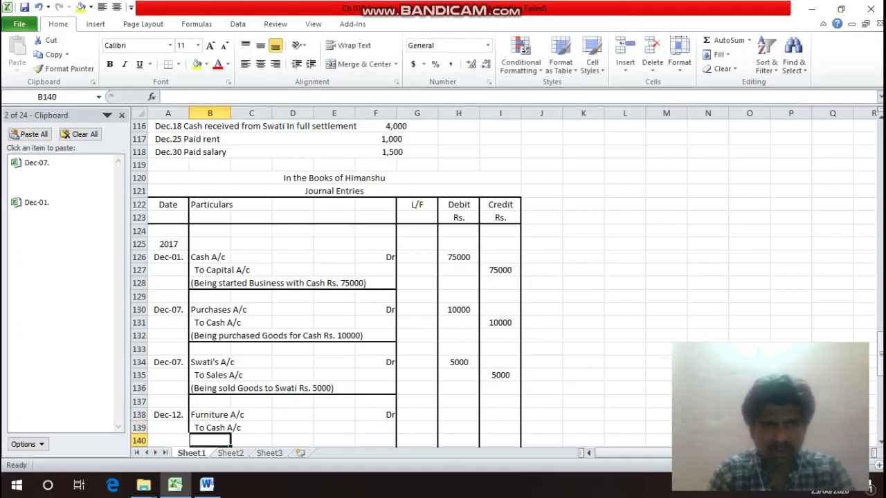
Enter 3000 as the Furniture debit in H138 and the Cash credit in I139.
{"action": "key", "text": "Up"}
{"action": "key", "text": "Up"}
{"action": "key", "text": "Up"}
{"action": "key", "text": "Up"}
{"action": "key", "text": "Up"}
{"action": "key", "text": "Up"}
{"action": "key", "text": "Up"}
{"action": "key", "text": "Up"}
{"action": "key", "text": "Up"}
{"action": "key", "text": "Up"}
{"action": "key", "text": "Up"}
{"action": "key", "text": "Up"}
{"action": "key", "text": "Up"}
{"action": "key", "text": "Up"}
{"action": "key", "text": "Up"}
{"action": "key", "text": "Up"}
{"action": "key", "text": "Up"}
{"action": "key", "text": "Up"}
{"action": "key", "text": "Up"}
{"action": "key", "text": "Up"}
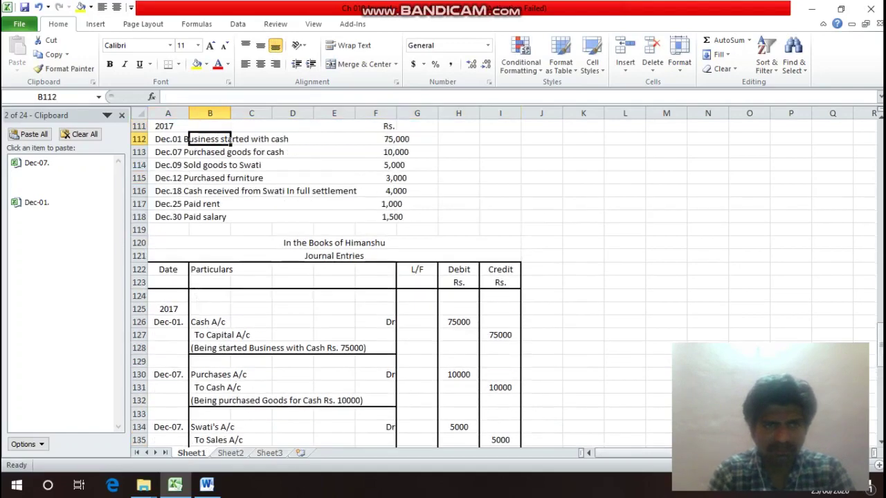
{"action": "key", "text": "Down"}
{"action": "key", "text": "Down"}
{"action": "key", "text": "Down"}
{"action": "key", "text": "Right"}
{"action": "key", "text": "Right"}
{"action": "key", "text": "Right"}
{"action": "key", "text": "Right"}
{"action": "key", "text": "Down"}
{"action": "key", "text": "Down"}
{"action": "key", "text": "Down"}
{"action": "key", "text": "Down"}
{"action": "key", "text": "Down"}
{"action": "key", "text": "Down"}
{"action": "key", "text": "Down"}
{"action": "key", "text": "Down"}
{"action": "key", "text": "Down"}
{"action": "key", "text": "Down"}
{"action": "key", "text": "Down"}
{"action": "key", "text": "Down"}
{"action": "key", "text": "Down"}
{"action": "key", "text": "Down"}
{"action": "key", "text": "Down"}
{"action": "key", "text": "Down"}
{"action": "key", "text": "Down"}
{"action": "key", "text": "Down"}
{"action": "key", "text": "Down"}
{"action": "key", "text": "Down"}
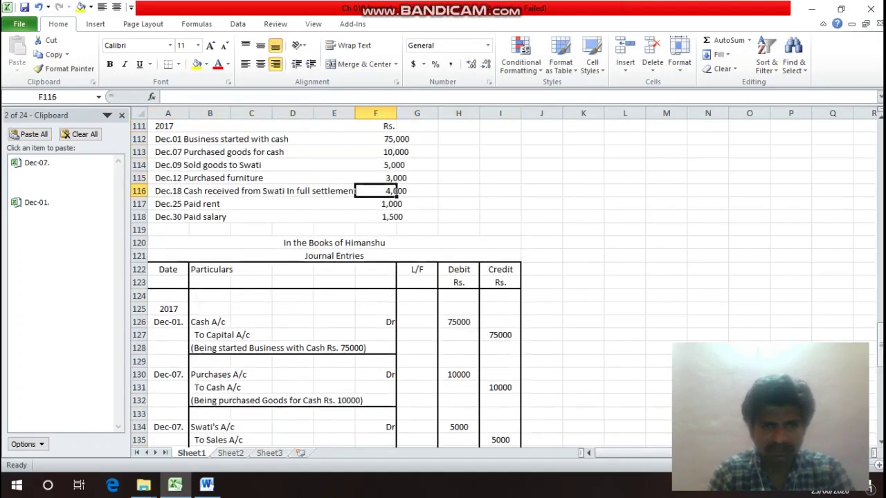
{"action": "key", "text": "Down"}
{"action": "key", "text": "Down"}
{"action": "key", "text": "Down"}
{"action": "key", "text": "Down"}
{"action": "key", "text": "Down"}
{"action": "key", "text": "Down"}
{"action": "key", "text": "Down"}
{"action": "key", "text": "Down"}
{"action": "key", "text": "Down"}
{"action": "key", "text": "Down"}
{"action": "key", "text": "Up"}
{"action": "key", "text": "Up"}
{"action": "key", "text": "Up"}
{"action": "key", "text": "Up"}
{"action": "key", "text": "Up"}
{"action": "key", "text": "Up"}
{"action": "key", "text": "Up"}
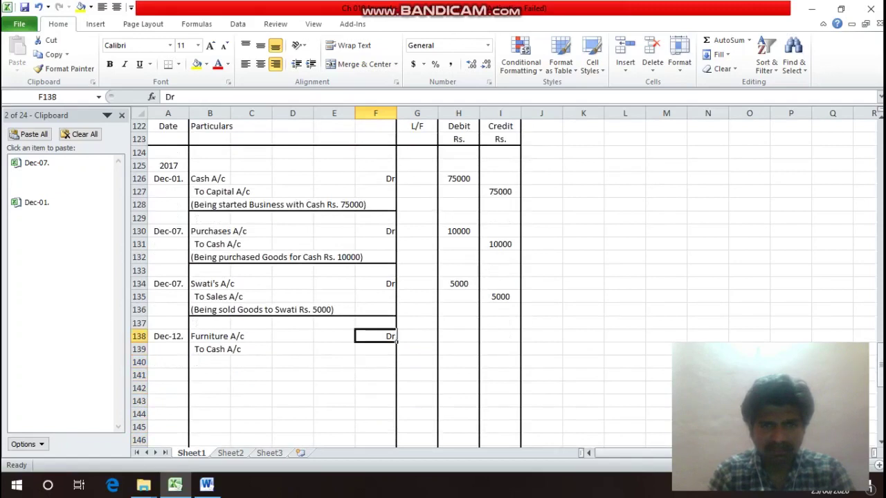
{"action": "key", "text": "Right"}
{"action": "key", "text": "Right"}
{"action": "key", "text": "Right"}
{"action": "key", "text": "Left"}
{"action": "type", "text": "3000"}
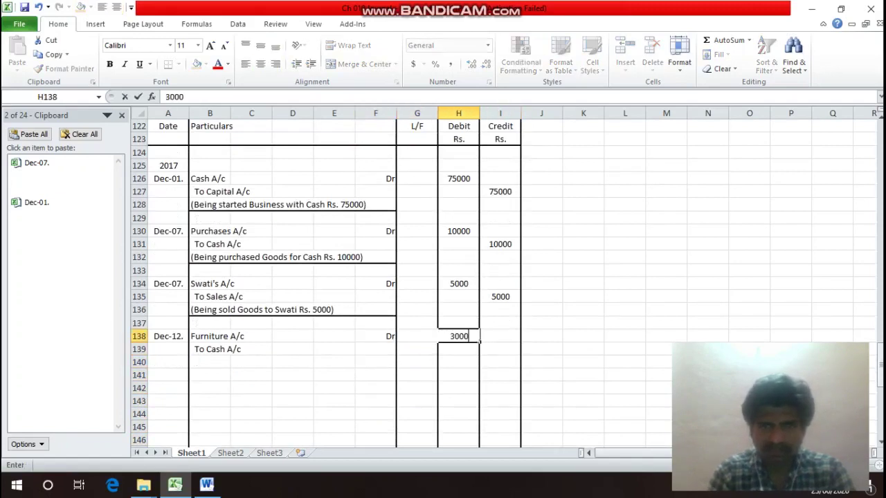
{"action": "key", "text": "Return"}
{"action": "key", "text": "Right"}
{"action": "type", "text": "3000"}
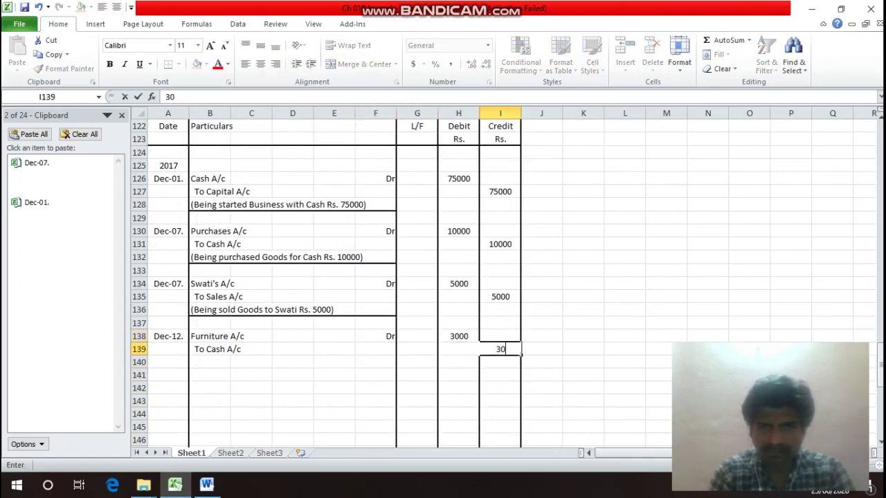
{"action": "key", "text": "Return"}
Type the narration '(Being purchased Furniture for Rs. 3000)' in B140.
{"action": "key", "text": "Left"}
{"action": "key", "text": "Left"}
{"action": "key", "text": "Left"}
{"action": "key", "text": "Left"}
{"action": "key", "text": "Left"}
{"action": "key", "text": "Left"}
{"action": "key", "text": "Left"}
{"action": "key", "text": "Left"}
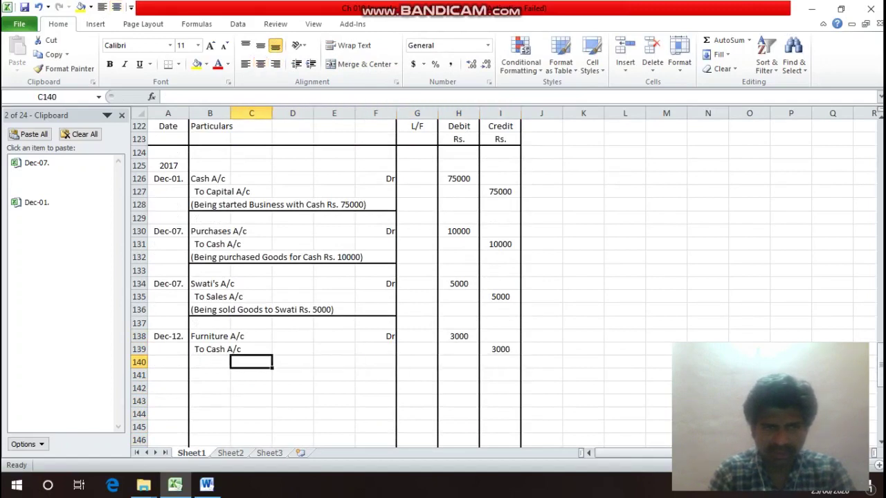
{"action": "key", "text": "Right"}
{"action": "type", "text": "("}
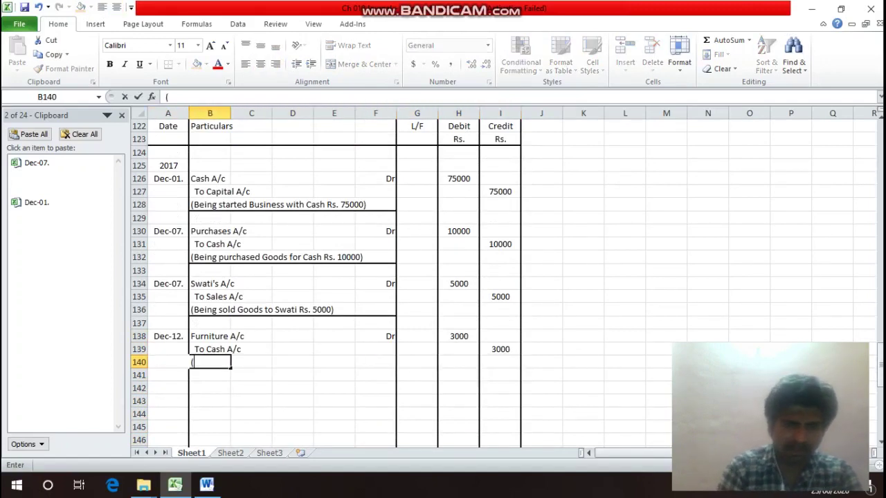
{"action": "type", "text": "B"}
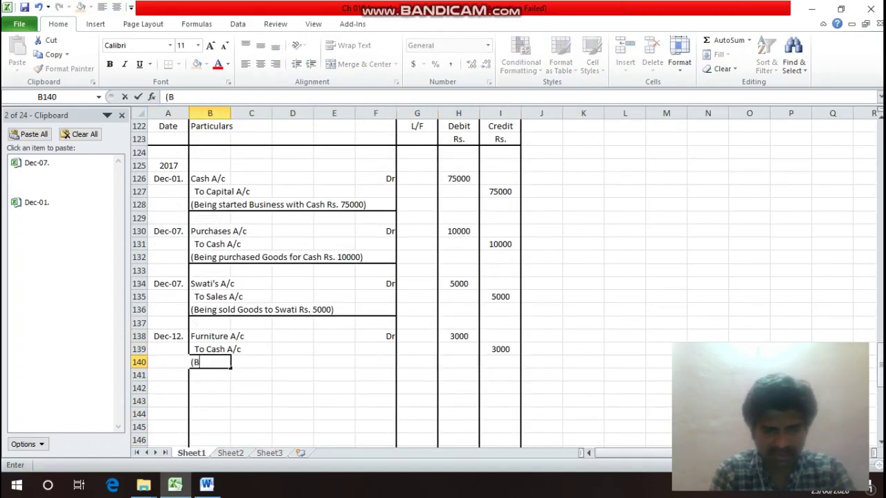
{"action": "type", "text": "eing pu"}
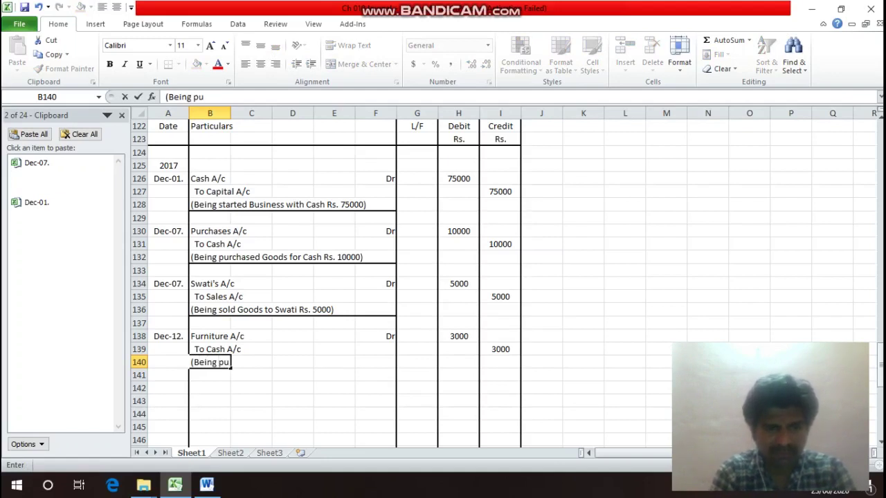
{"action": "type", "text": "rchase"}
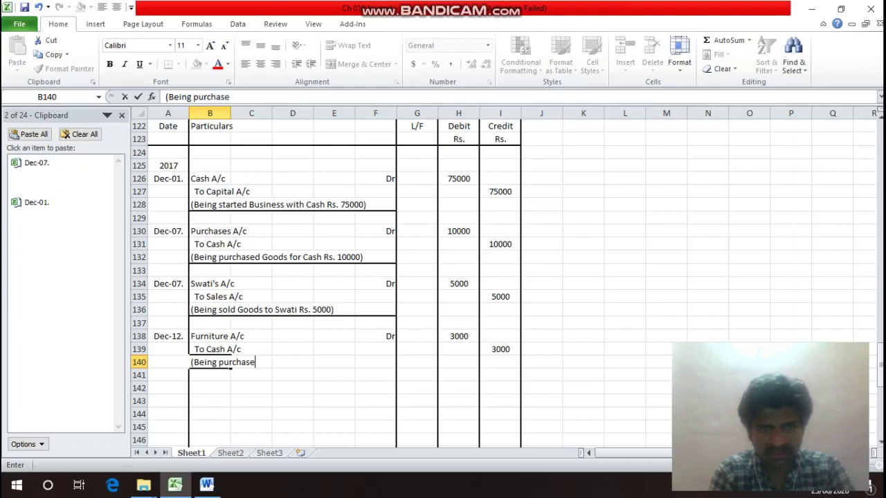
{"action": "type", "text": "d Furn"}
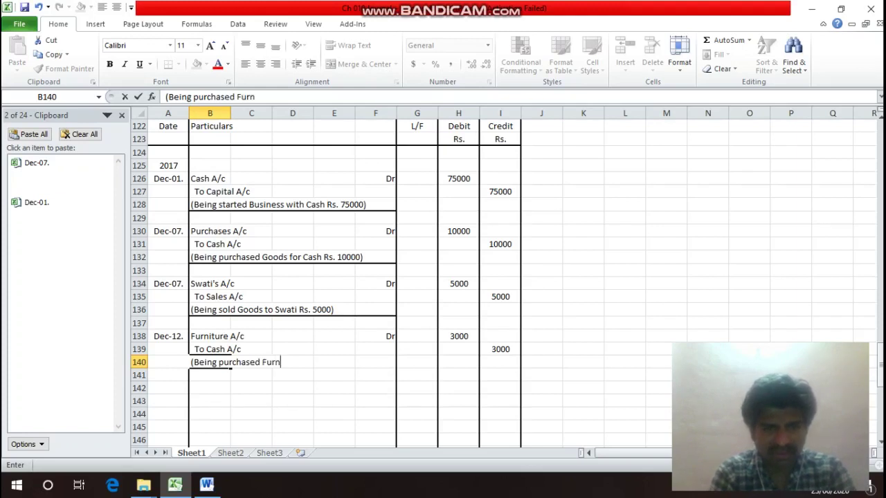
{"action": "type", "text": "iture "}
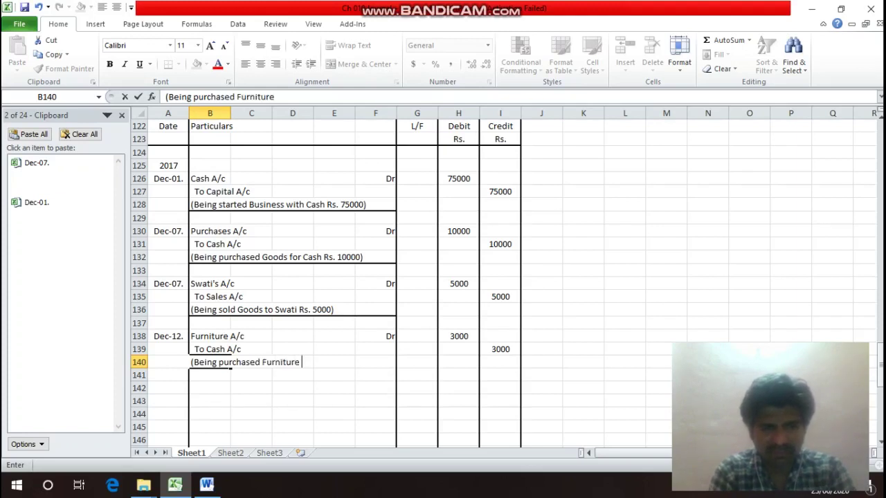
{"action": "type", "text": "for Rs"}
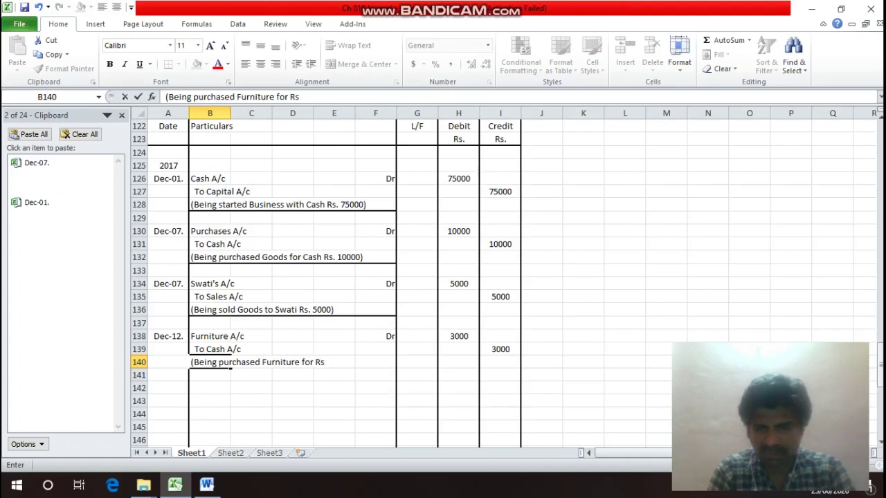
{"action": "type", "text": ". 3000)"}
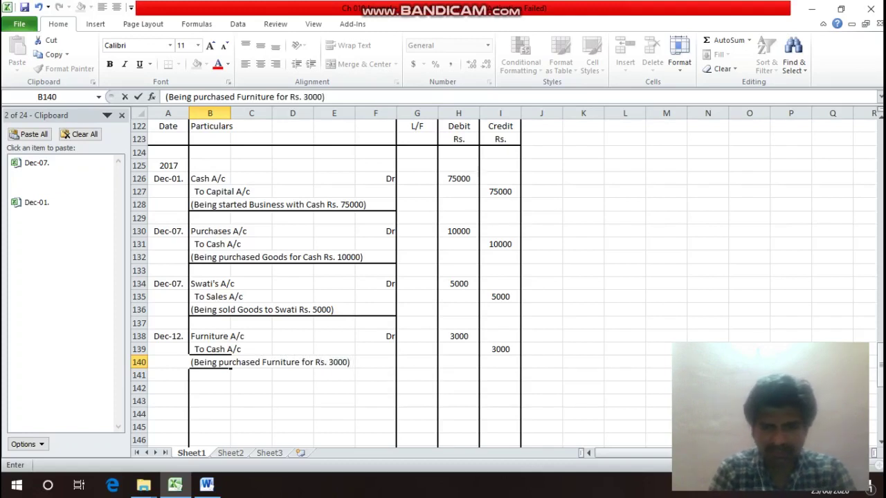
Commit the furniture narration and put a bottom border under B140:F140.
{"action": "key", "text": "Return"}
{"action": "left_click", "coordinate": [209, 362]}
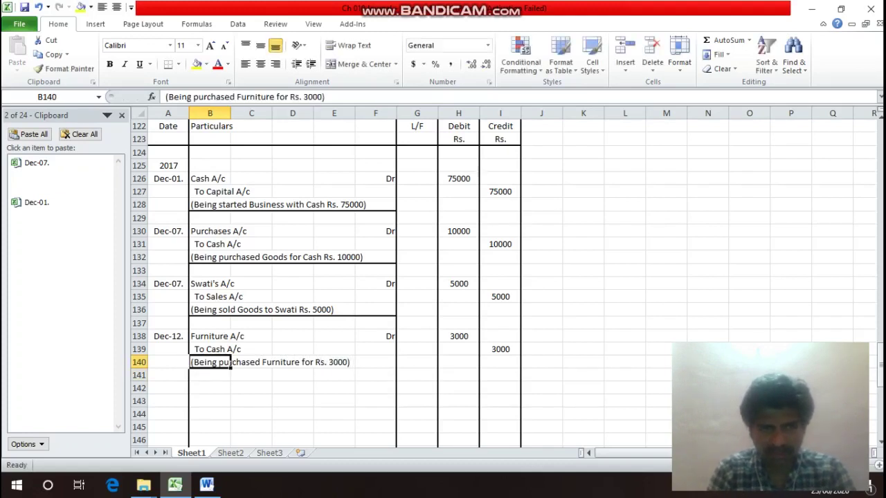
{"action": "left_click_drag", "start_coordinate": [228, 364], "coordinate": [391, 365]}
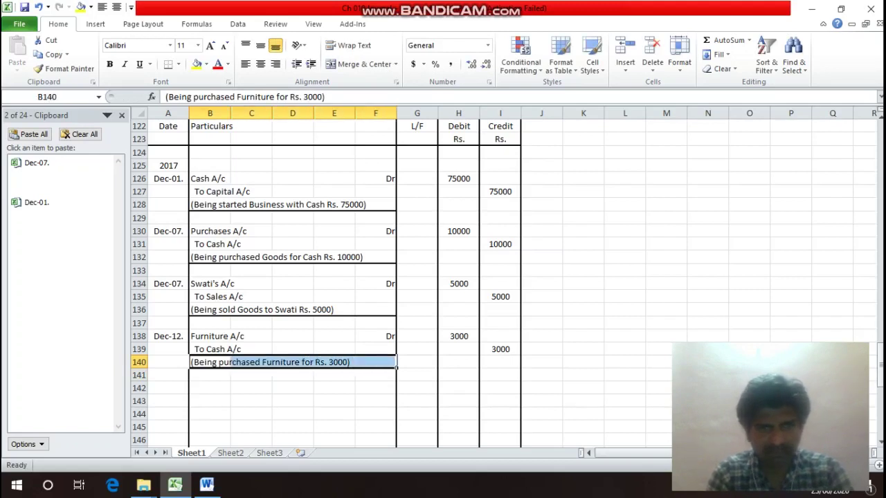
{"action": "key", "text": "ctrl+1"}
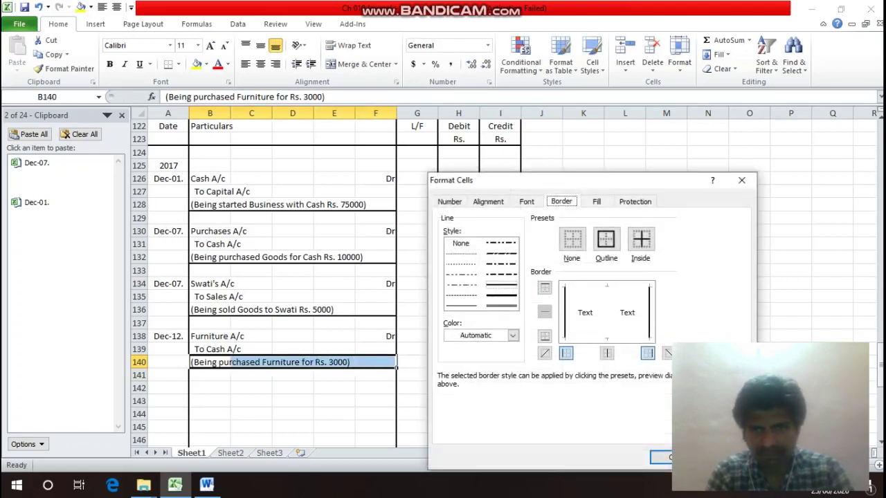
{"action": "left_click", "coordinate": [544, 353]}
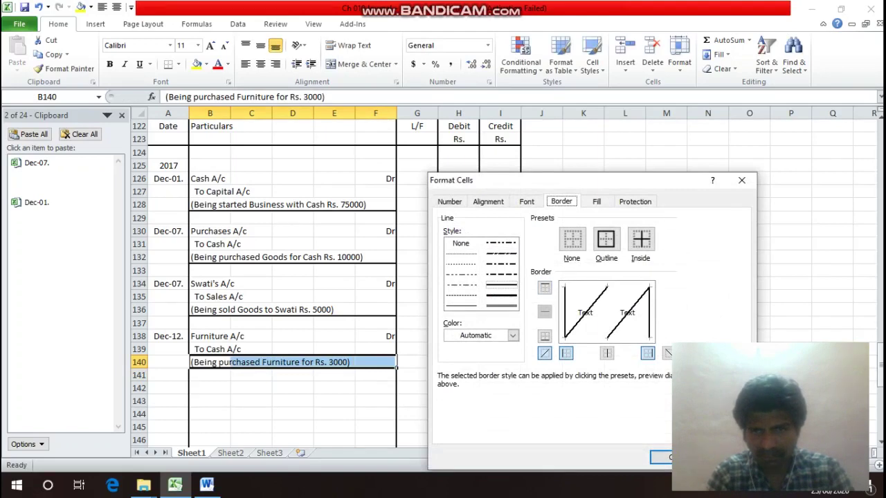
{"action": "left_click", "coordinate": [544, 353]}
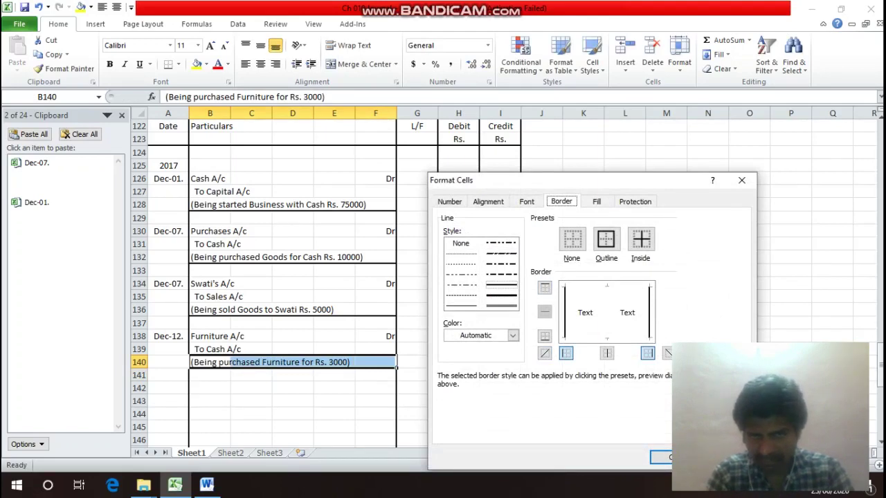
{"action": "left_click", "coordinate": [544, 336]}
{"action": "key", "text": "Return"}
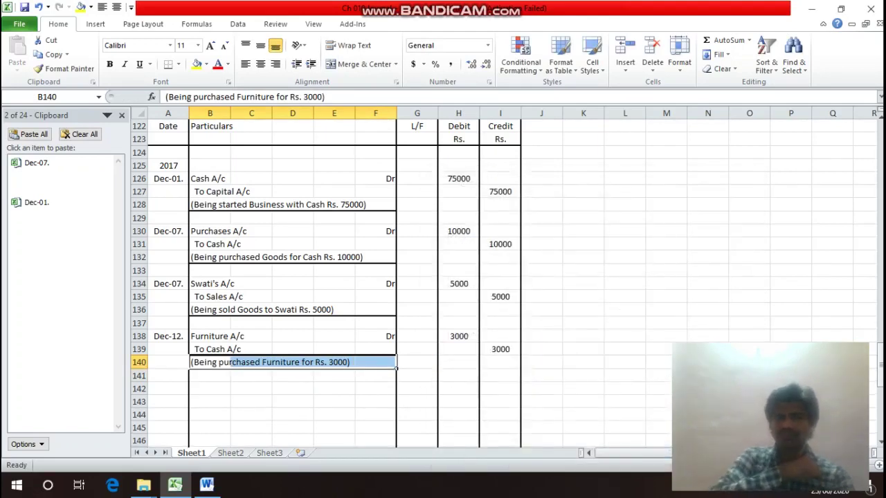
{"action": "left_click", "coordinate": [238, 348]}
{"action": "left_click", "coordinate": [231, 297]}
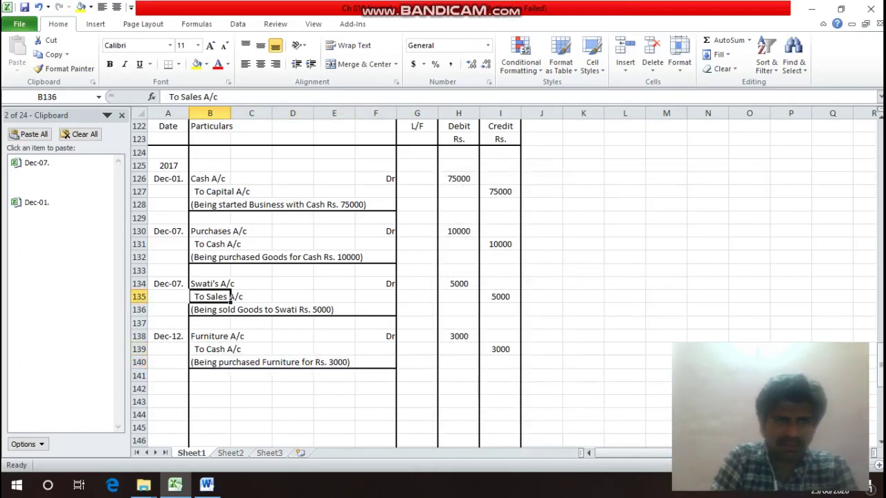
Review the Dec.18 settlement transaction in the list above the journal.
{"action": "key", "text": "Up"}
{"action": "key", "text": "Up"}
{"action": "key", "text": "Up"}
{"action": "key", "text": "Up"}
{"action": "key", "text": "Up"}
{"action": "key", "text": "Up"}
{"action": "key", "text": "Up"}
{"action": "key", "text": "Up"}
{"action": "key", "text": "Up"}
{"action": "key", "text": "Up"}
{"action": "key", "text": "Up"}
{"action": "key", "text": "Up"}
{"action": "key", "text": "Up"}
{"action": "key", "text": "Up"}
{"action": "key", "text": "Up"}
{"action": "key", "text": "Up"}
{"action": "key", "text": "Up"}
{"action": "key", "text": "Up"}
{"action": "key", "text": "Up"}
{"action": "key", "text": "Up"}
{"action": "key", "text": "Down"}
{"action": "key", "text": "Down"}
{"action": "key", "text": "Down"}
{"action": "key", "text": "Down"}
{"action": "key", "text": "Down"}
{"action": "key", "text": "Left"}
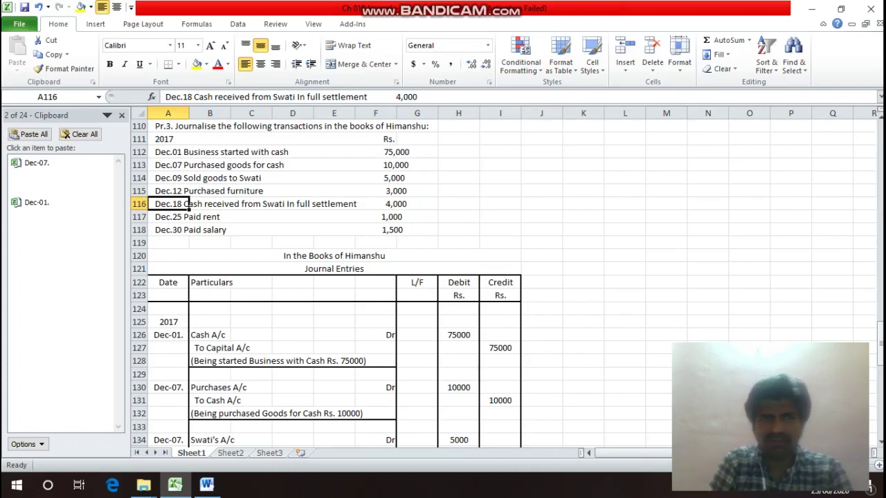
{"action": "key", "text": "Down"}
{"action": "key", "text": "Down"}
{"action": "key", "text": "Down"}
{"action": "key", "text": "Down"}
{"action": "key", "text": "Down"}
{"action": "key", "text": "Down"}
{"action": "key", "text": "Down"}
{"action": "key", "text": "Down"}
{"action": "key", "text": "Down"}
{"action": "key", "text": "Down"}
{"action": "key", "text": "Down"}
{"action": "key", "text": "Down"}
{"action": "key", "text": "Down"}
{"action": "key", "text": "Down"}
{"action": "key", "text": "Down"}
{"action": "key", "text": "Down"}
{"action": "key", "text": "Down"}
{"action": "key", "text": "Down"}
{"action": "key", "text": "Down"}
{"action": "key", "text": "Down"}
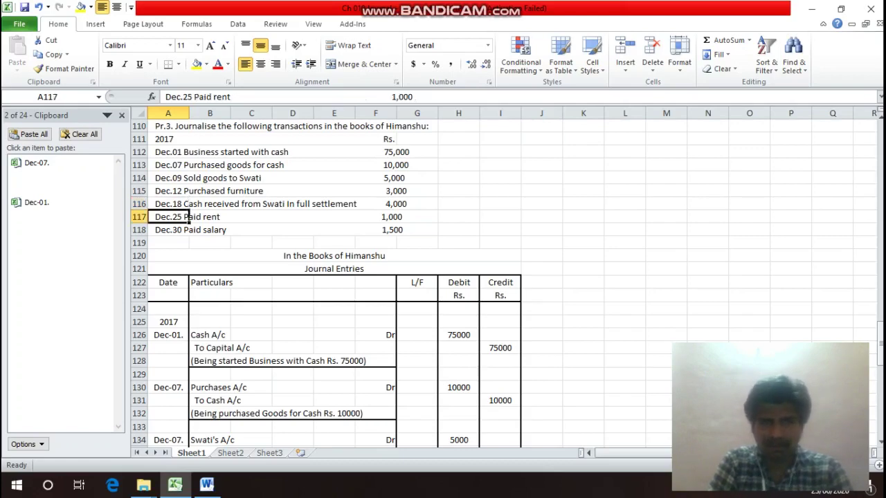
{"action": "key", "text": "Down"}
{"action": "key", "text": "Down"}
{"action": "key", "text": "Down"}
{"action": "key", "text": "Down"}
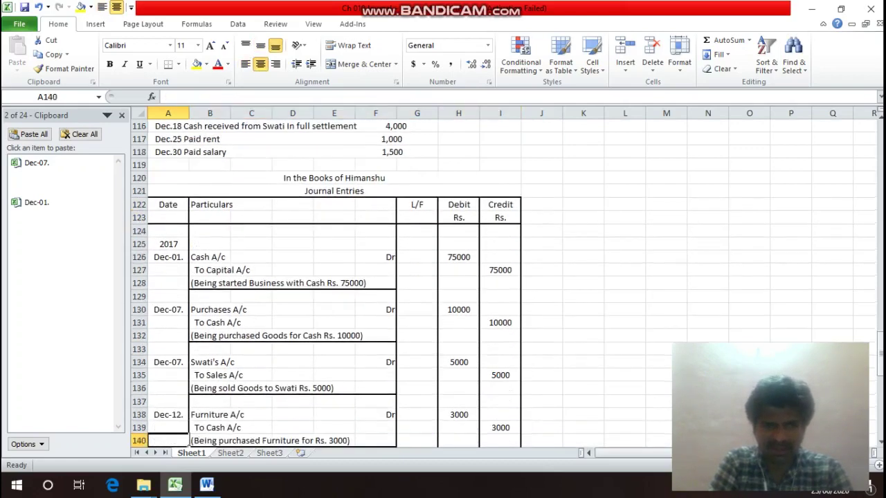
{"action": "key", "text": "Up"}
{"action": "key", "text": "Up"}
{"action": "key", "text": "Up"}
{"action": "key", "text": "Up"}
{"action": "key", "text": "Up"}
{"action": "key", "text": "Up"}
{"action": "key", "text": "Up"}
{"action": "key", "text": "Up"}
{"action": "key", "text": "Up"}
{"action": "key", "text": "Up"}
{"action": "key", "text": "Up"}
{"action": "key", "text": "Up"}
{"action": "key", "text": "Up"}
{"action": "key", "text": "Up"}
{"action": "key", "text": "Up"}
{"action": "key", "text": "Up"}
{"action": "key", "text": "Up"}
{"action": "key", "text": "Up"}
{"action": "key", "text": "Up"}
{"action": "key", "text": "Up"}
{"action": "key", "text": "Up"}
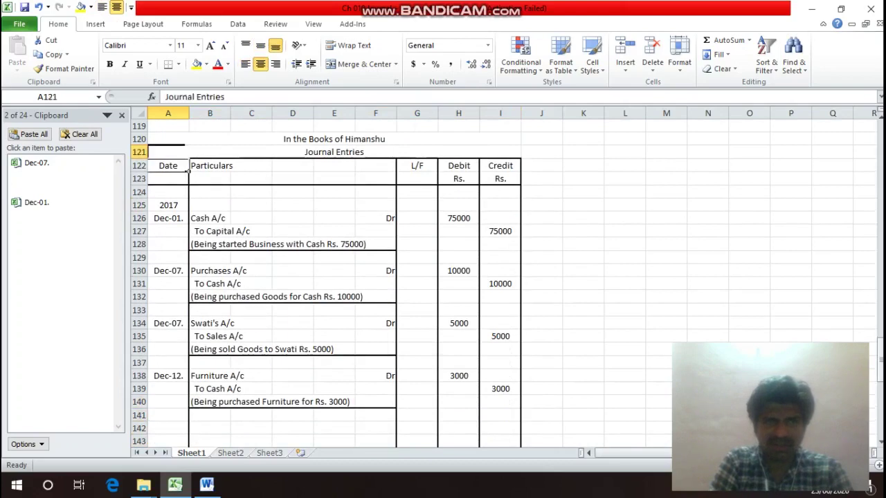
{"action": "key", "text": "Down"}
{"action": "key", "text": "Down"}
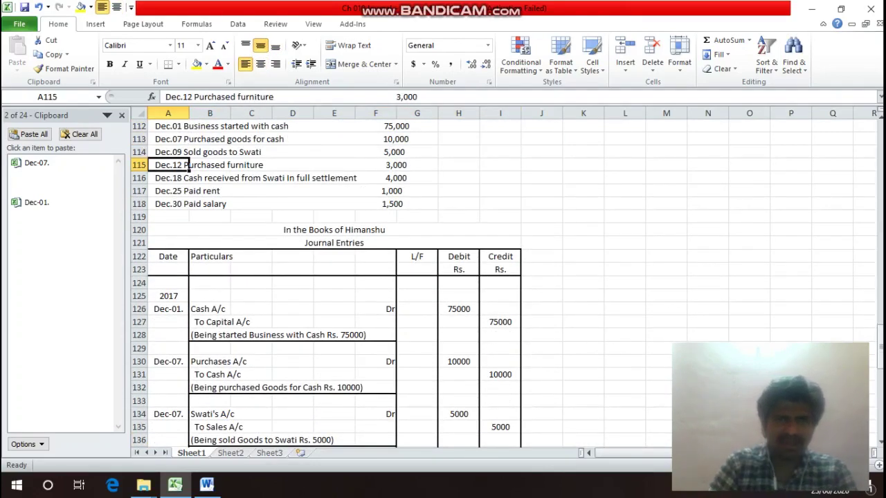
{"action": "key", "text": "Down"}
{"action": "key", "text": "Down"}
{"action": "key", "text": "Down"}
{"action": "key", "text": "Down"}
{"action": "key", "text": "Down"}
{"action": "key", "text": "Down"}
{"action": "key", "text": "Down"}
{"action": "key", "text": "Down"}
{"action": "key", "text": "Down"}
{"action": "key", "text": "Down"}
{"action": "key", "text": "Down"}
{"action": "key", "text": "Down"}
{"action": "key", "text": "Down"}
{"action": "key", "text": "Down"}
{"action": "key", "text": "Down"}
{"action": "key", "text": "Down"}
{"action": "key", "text": "Down"}
{"action": "key", "text": "Down"}
{"action": "key", "text": "Down"}
{"action": "key", "text": "Down"}
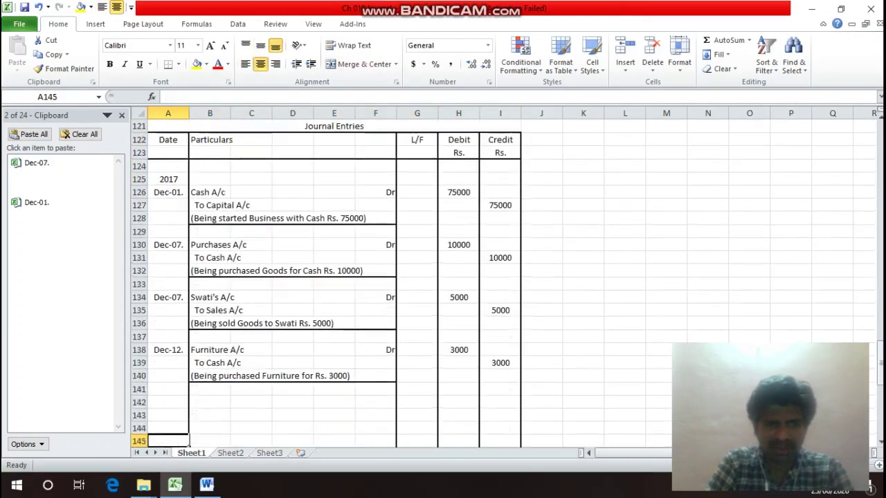
{"action": "key", "text": "Up"}
{"action": "key", "text": "Up"}
{"action": "key", "text": "Up"}
{"action": "key", "text": "Up"}
{"action": "key", "text": "Up"}
{"action": "key", "text": "Up"}
{"action": "key", "text": "Up"}
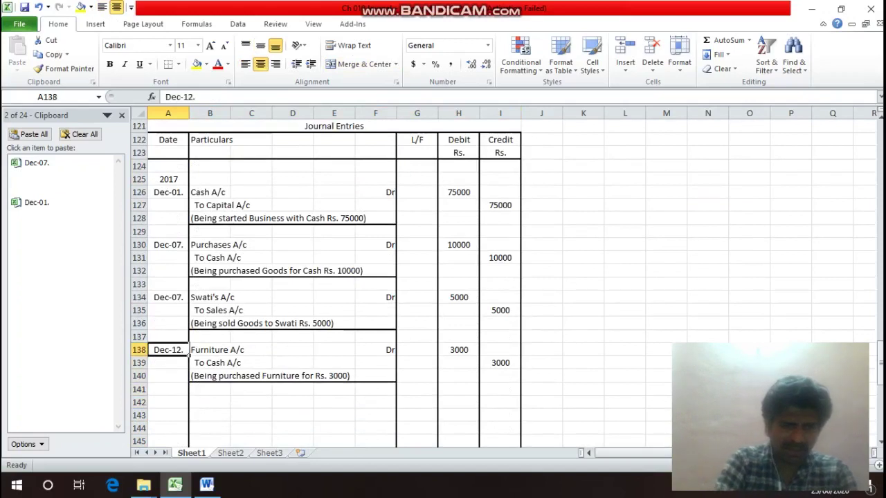
Copy Dec-12. from A138 into A142 and change it to Dec-18.
{"action": "key", "text": "ctrl+c"}
{"action": "key", "text": "Down"}
{"action": "key", "text": "Down"}
{"action": "key", "text": "Down"}
{"action": "key", "text": "Down"}
{"action": "key", "text": "Return"}
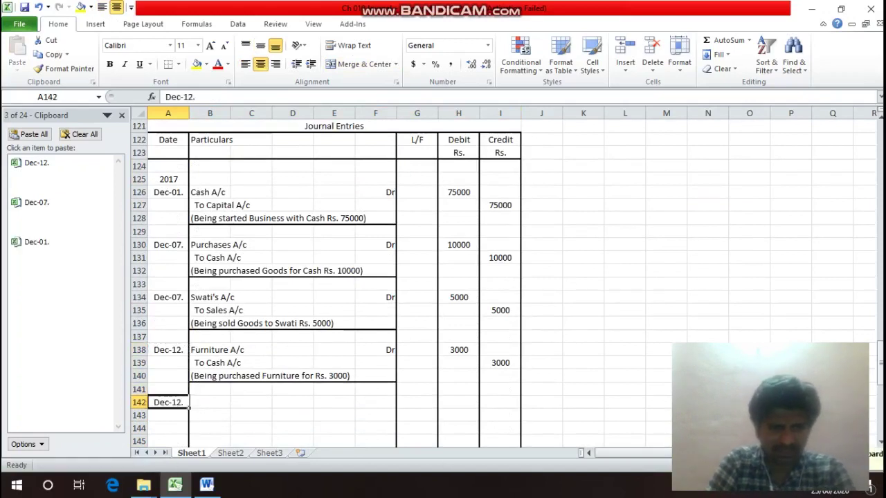
{"action": "key", "text": "F2"}
{"action": "key", "text": "Left"}
{"action": "key", "text": "Left"}
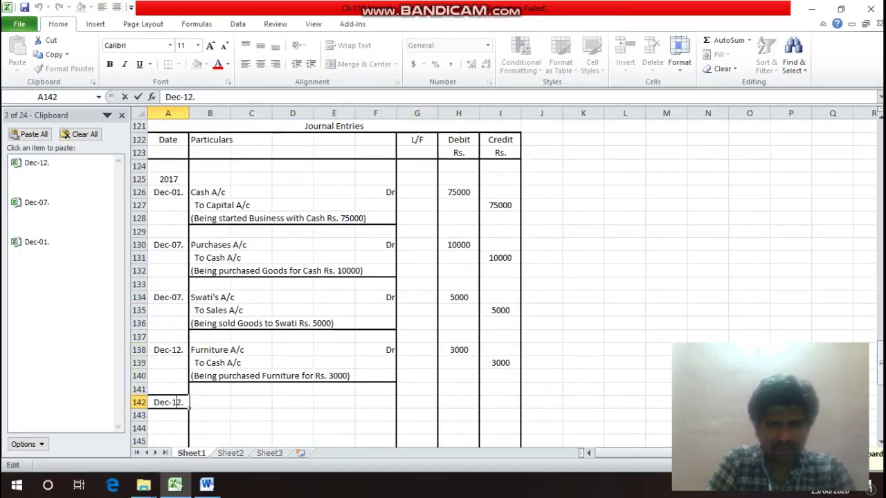
{"action": "key", "text": "Delete"}
{"action": "type", "text": "8"}
{"action": "key", "text": "Return"}
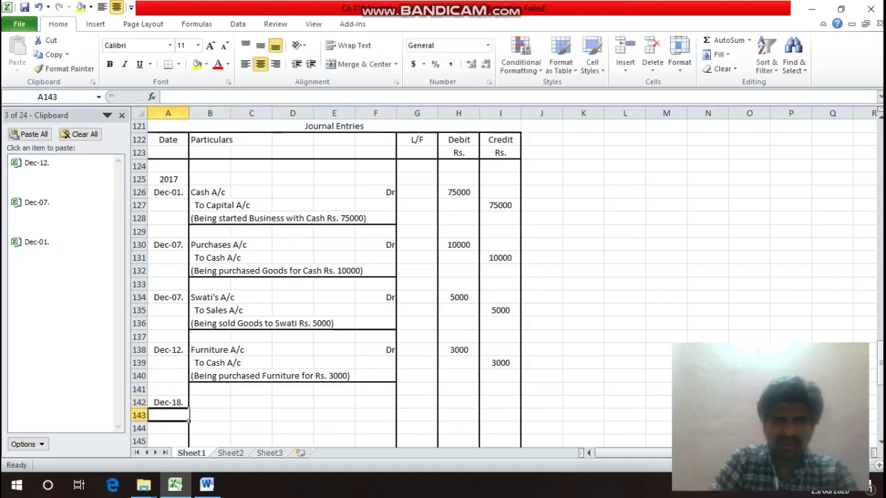
{"action": "key", "text": "Up"}
{"action": "key", "text": "Right"}
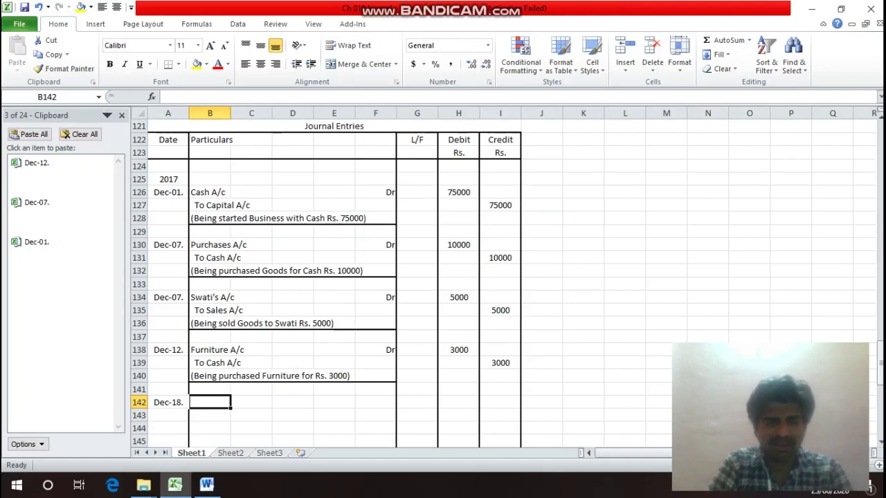
Enter Cash A/c with a Dr marker and a 4000 debit in row 142.
{"action": "type", "text": "Cash "}
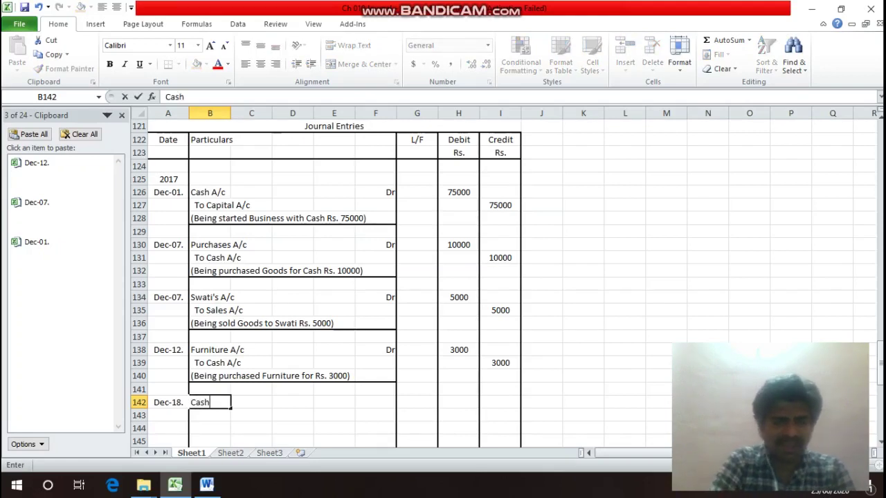
{"action": "type", "text": "A/c"}
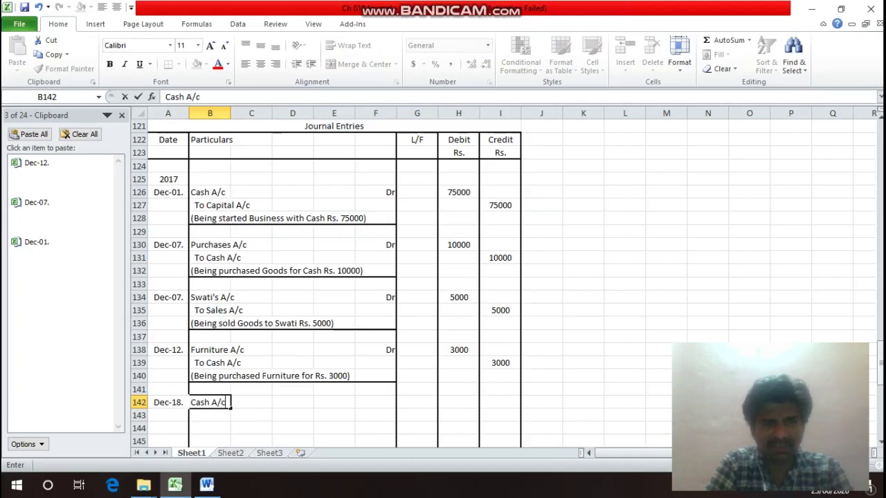
{"action": "key", "text": "Return"}
{"action": "key", "text": "Up"}
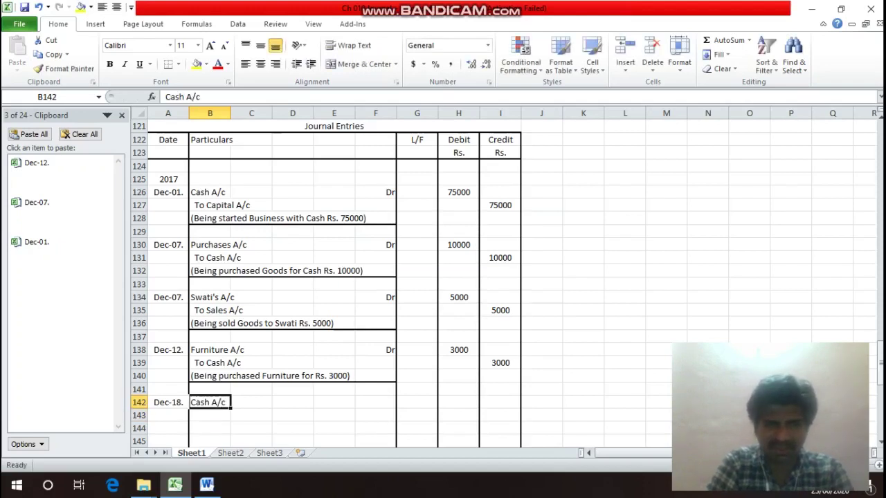
{"action": "key", "text": "Right"}
{"action": "key", "text": "Right"}
{"action": "key", "text": "Right"}
{"action": "key", "text": "Right"}
{"action": "type", "text": "Dr"}
{"action": "key", "text": "Return"}
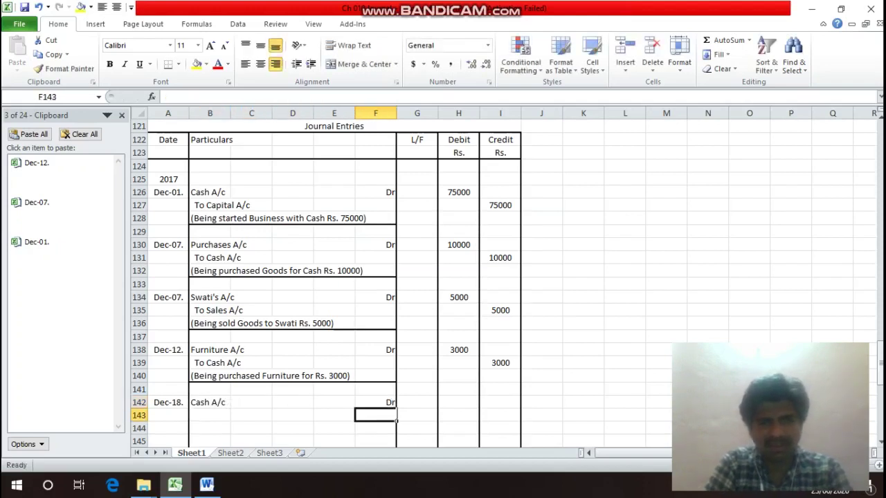
{"action": "key", "text": "Up"}
{"action": "key", "text": "Right"}
{"action": "key", "text": "Right"}
{"action": "type", "text": "4000"}
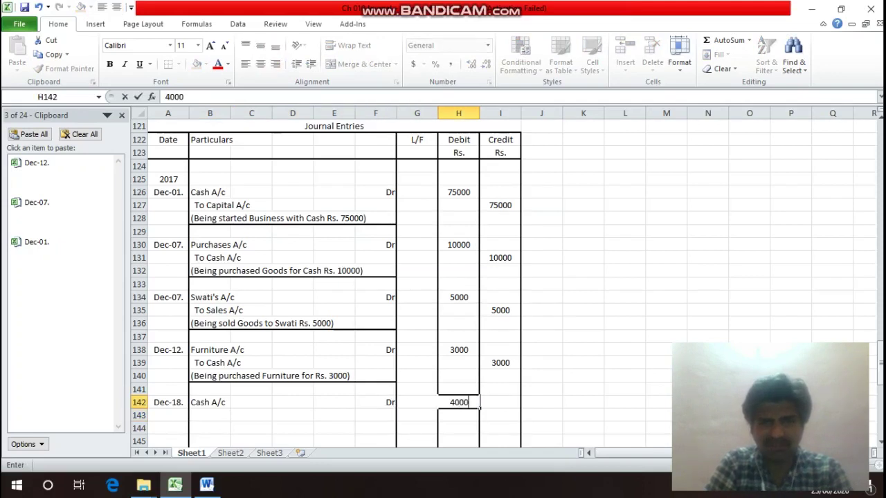
{"action": "key", "text": "Return"}
Enter Discount Allowed A/c with a Dr marker and a 1000 debit in row 143.
{"action": "key", "text": "Left"}
{"action": "key", "text": "Left"}
{"action": "key", "text": "Left"}
{"action": "key", "text": "Left"}
{"action": "key", "text": "Left"}
{"action": "key", "text": "Left"}
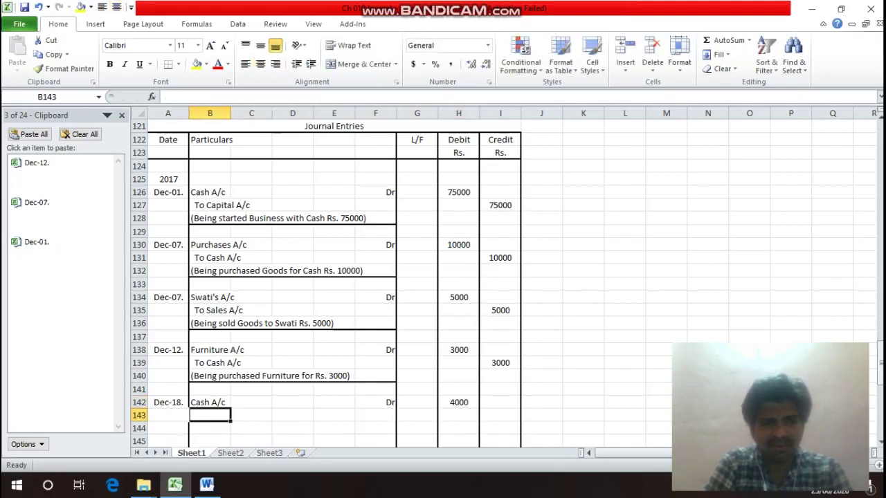
{"action": "type", "text": "Disc"}
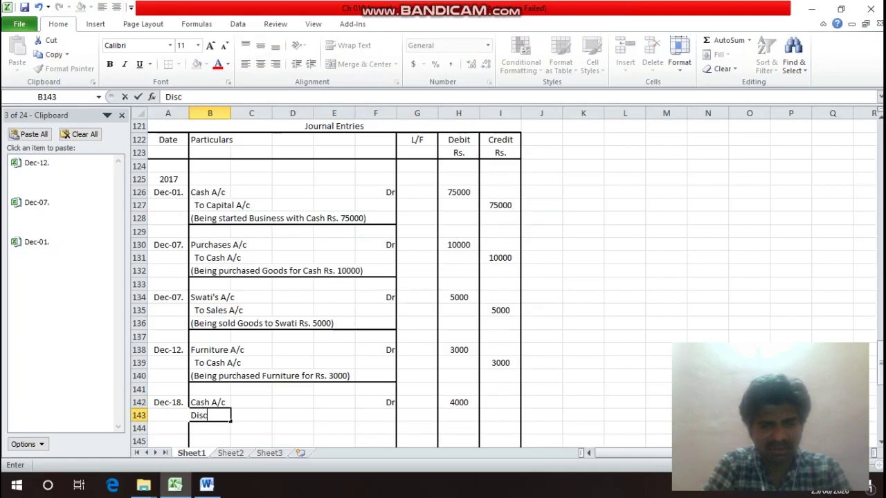
{"action": "type", "text": "ount A"}
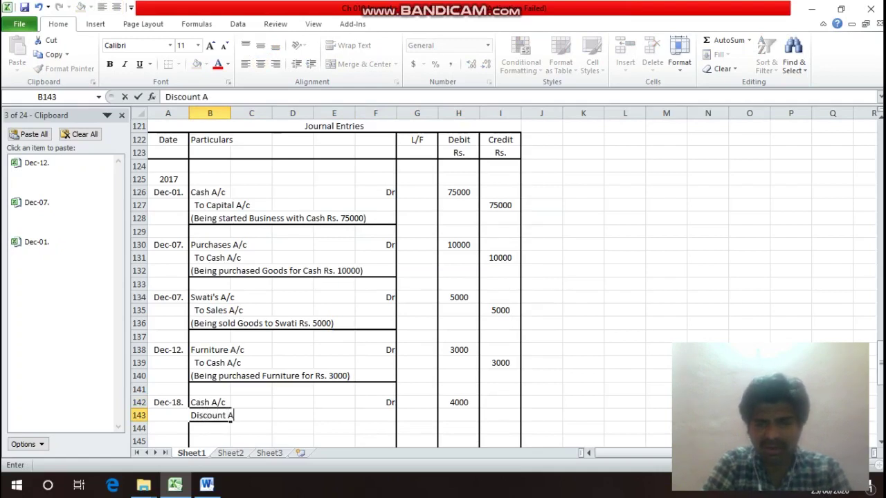
{"action": "type", "text": "llo"}
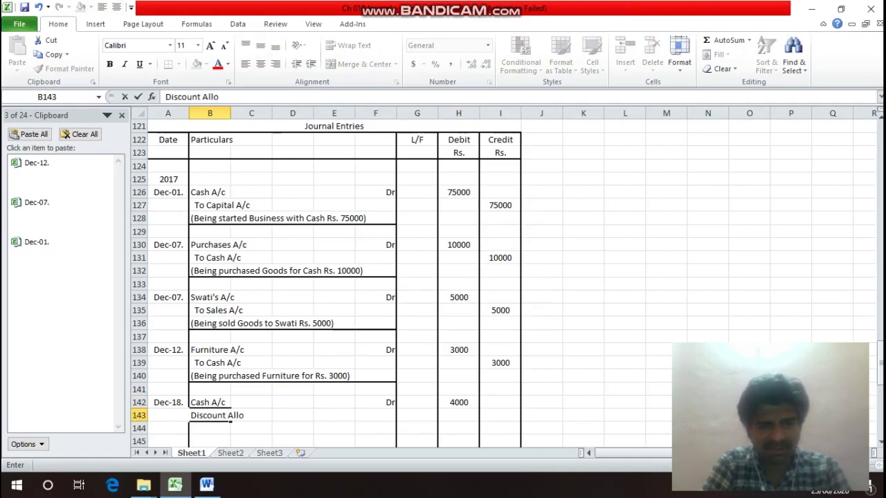
{"action": "type", "text": "wed A/c"}
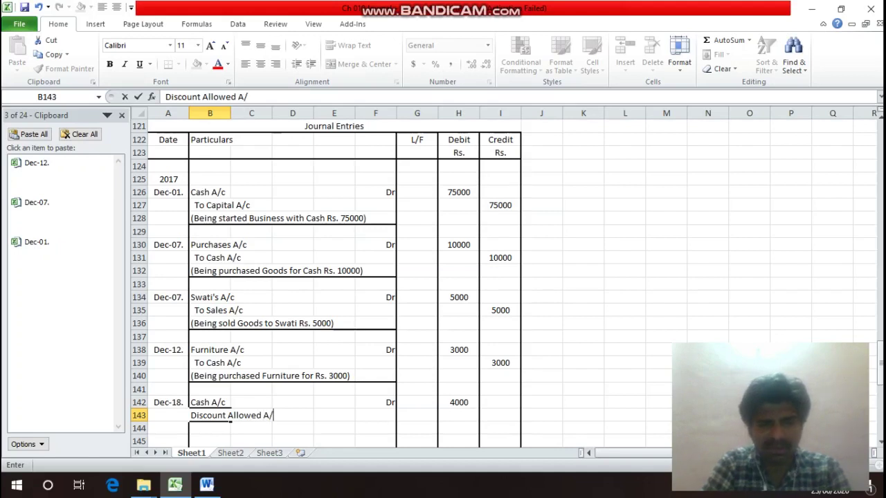
{"action": "key", "text": "Return"}
{"action": "key", "text": "Up"}
{"action": "key", "text": "Right"}
{"action": "key", "text": "Right"}
{"action": "key", "text": "Right"}
{"action": "key", "text": "Right"}
{"action": "key", "text": "Right"}
{"action": "key", "text": "Right"}
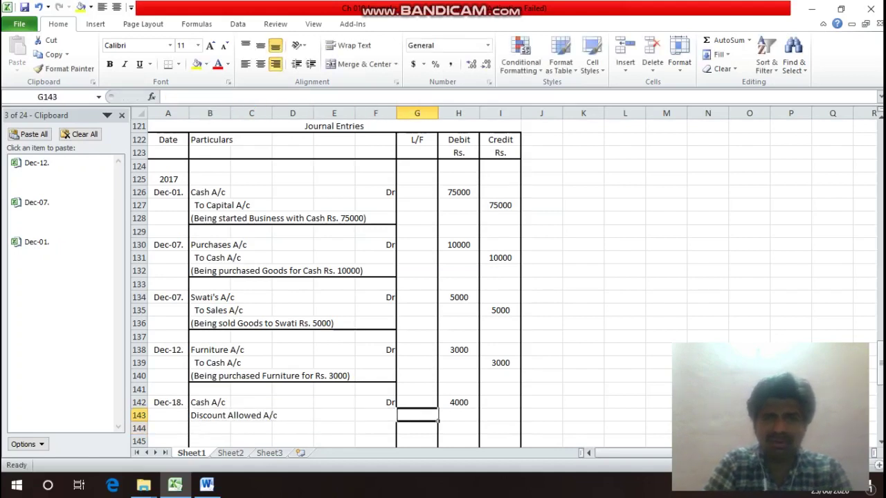
{"action": "type", "text": "1000"}
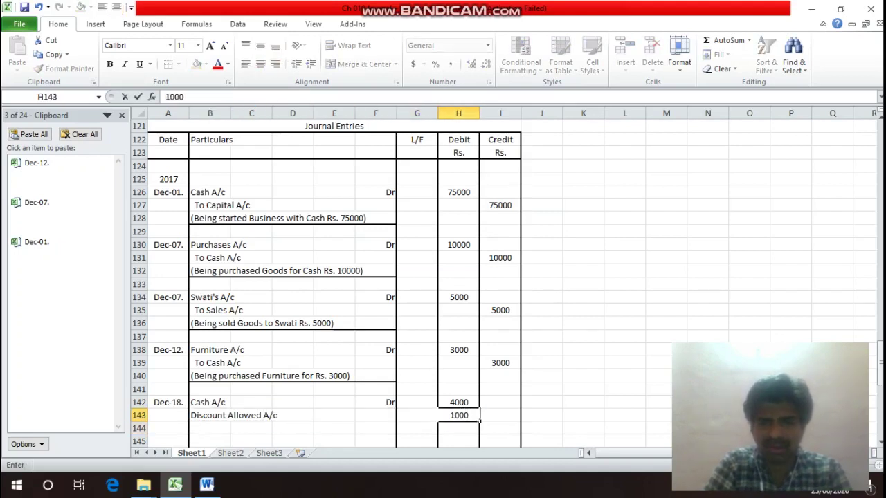
{"action": "key", "text": "Return"}
{"action": "key", "text": "Up"}
{"action": "key", "text": "Left"}
{"action": "key", "text": "Left"}
{"action": "type", "text": "Dr"}
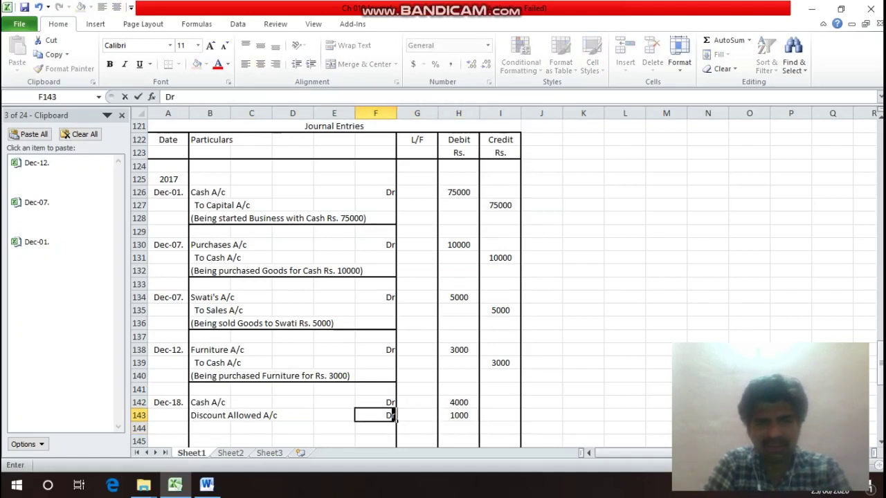
{"action": "key", "text": "Return"}
{"action": "key", "text": "Left"}
{"action": "key", "text": "Left"}
{"action": "key", "text": "Left"}
{"action": "key", "text": "Left"}
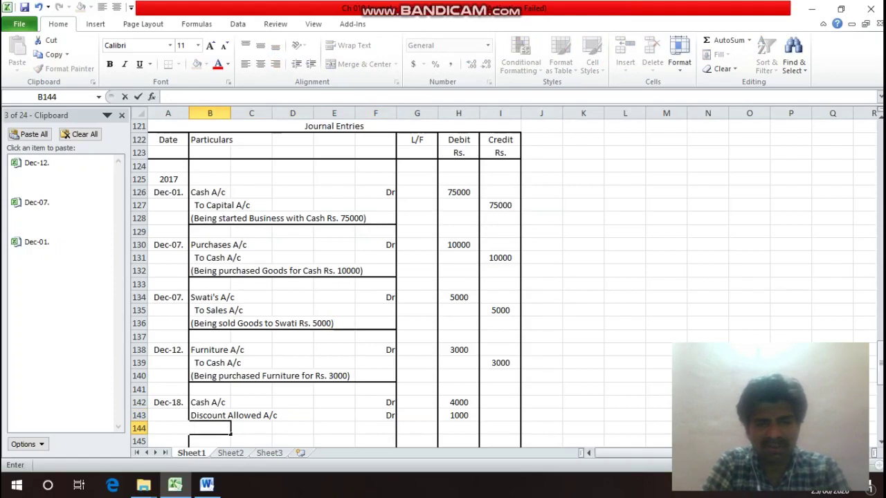
Enter To Swati's A/c with 5000 in the Credit column of row 144.
{"action": "type", "text": "To Swati"}
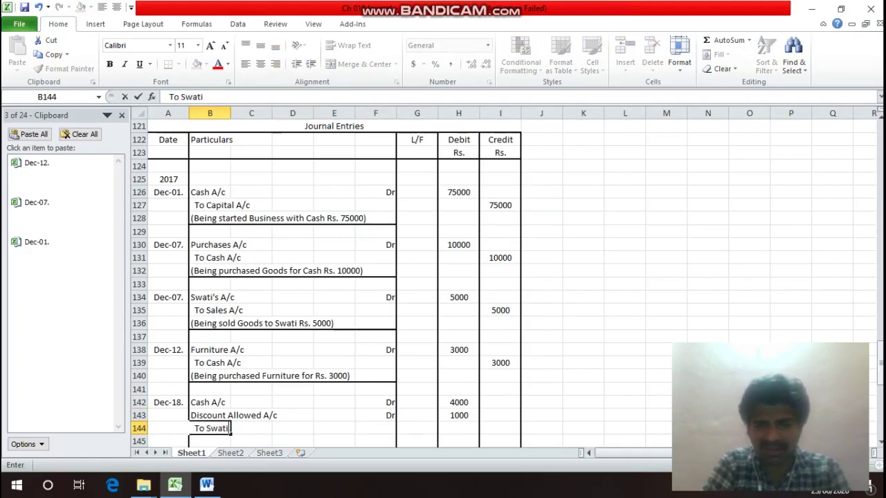
{"action": "type", "text": "'s A/c"}
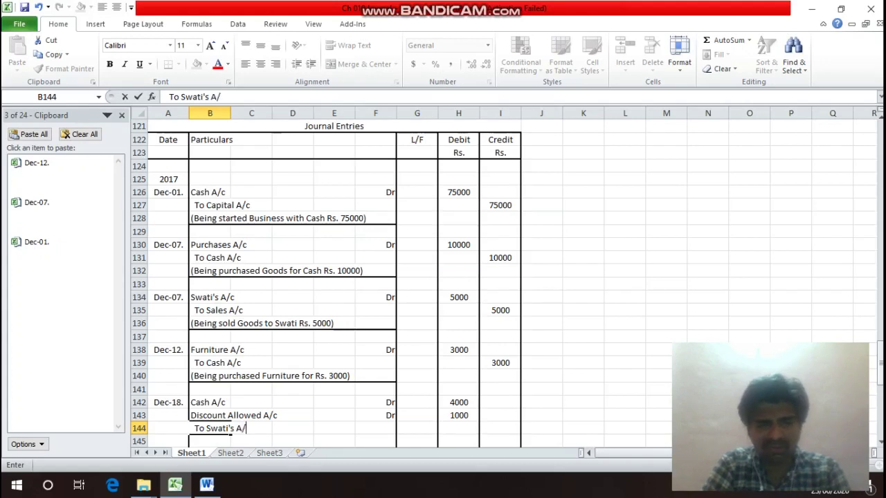
{"action": "key", "text": "Return"}
{"action": "key", "text": "Up"}
{"action": "key", "text": "Right"}
{"action": "key", "text": "Right"}
{"action": "key", "text": "Right"}
{"action": "key", "text": "Right"}
{"action": "key", "text": "Right"}
{"action": "key", "text": "Right"}
{"action": "key", "text": "Right"}
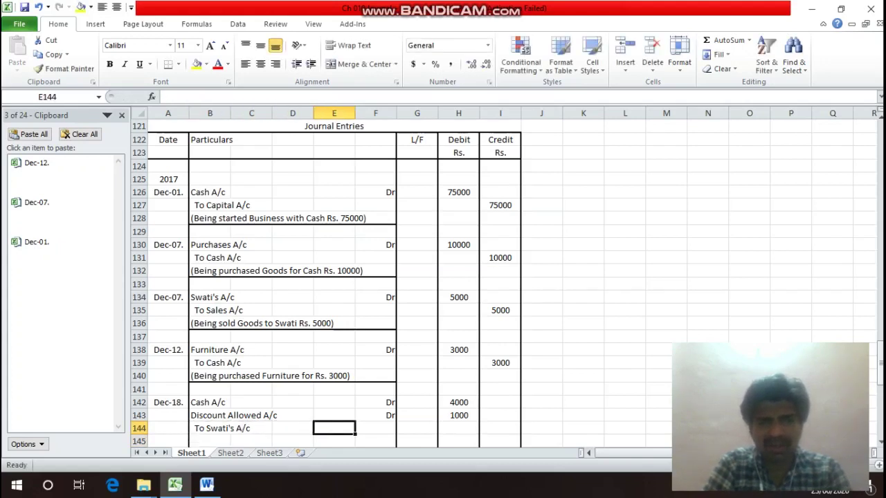
{"action": "type", "text": "5000"}
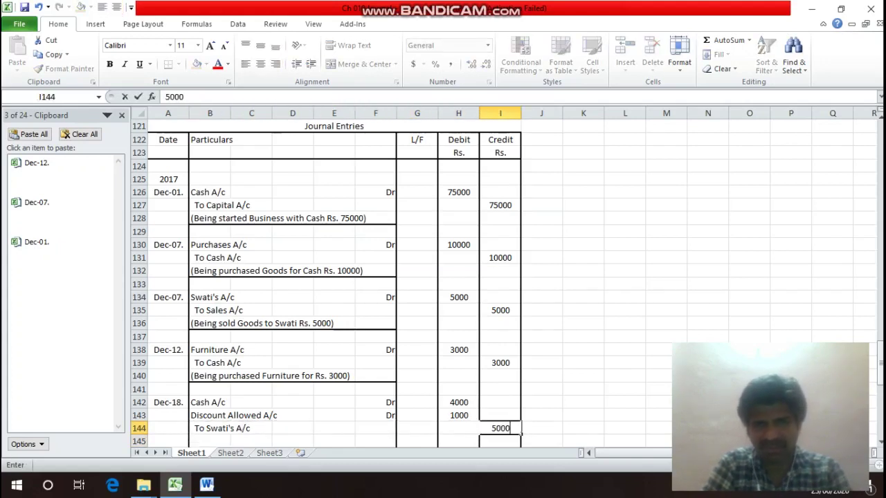
{"action": "key", "text": "Return"}
{"action": "left_click", "coordinate": [458, 441]}
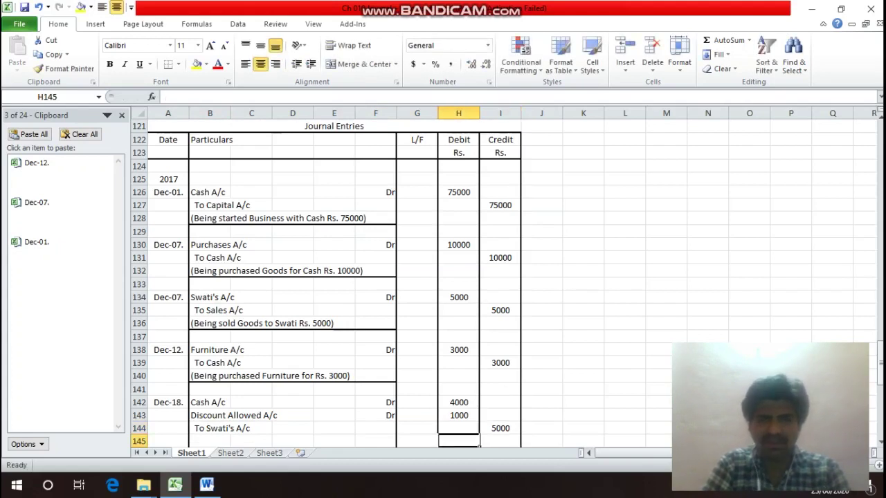
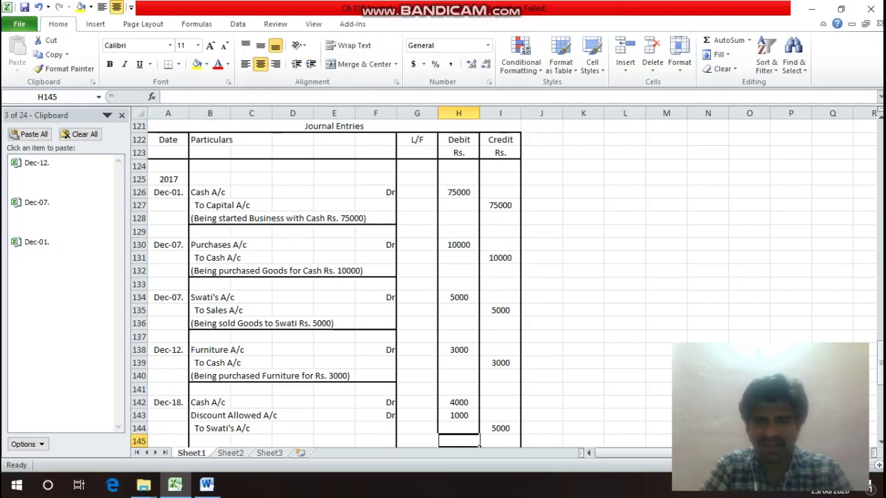
Type the Dec-18 narration in B145 for Rs. 4000 received in full settlement.
{"action": "key", "text": "Left"}
{"action": "key", "text": "Left"}
{"action": "key", "text": "Left"}
{"action": "key", "text": "Left"}
{"action": "key", "text": "Left"}
{"action": "key", "text": "Left"}
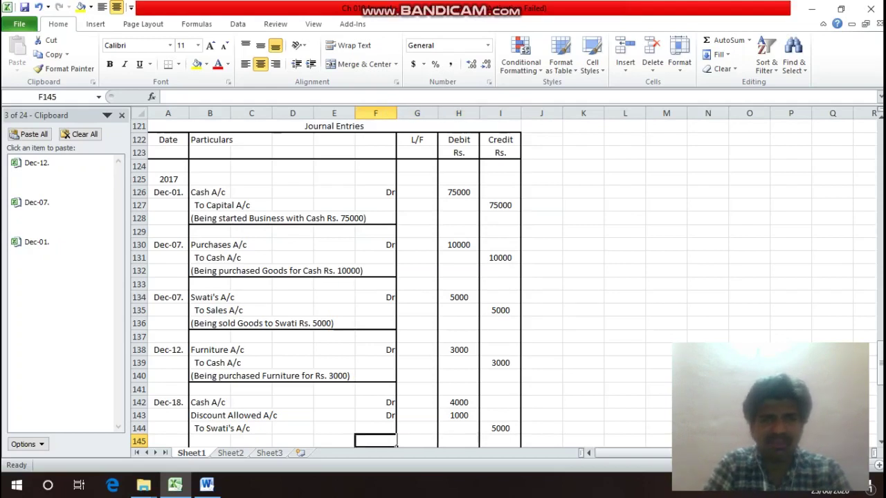
{"action": "type", "text": "(B"}
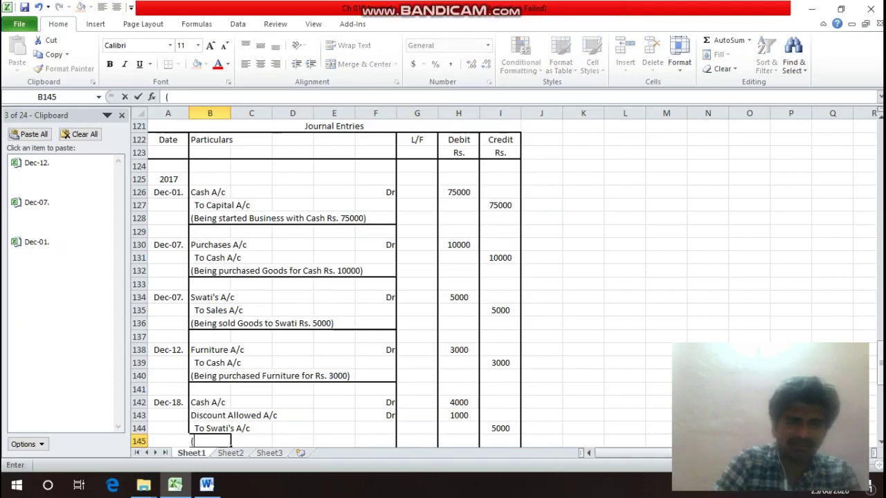
{"action": "type", "text": "ng"}
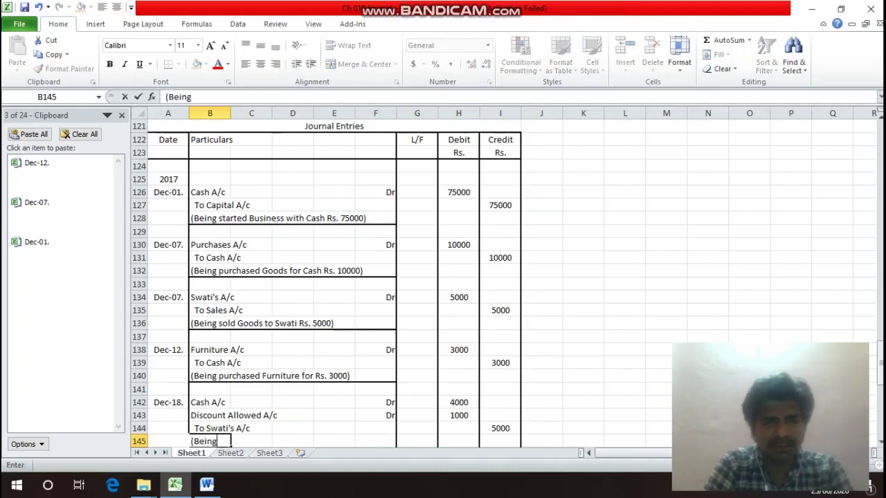
{"action": "type", "text": " paid Rs. 4"}
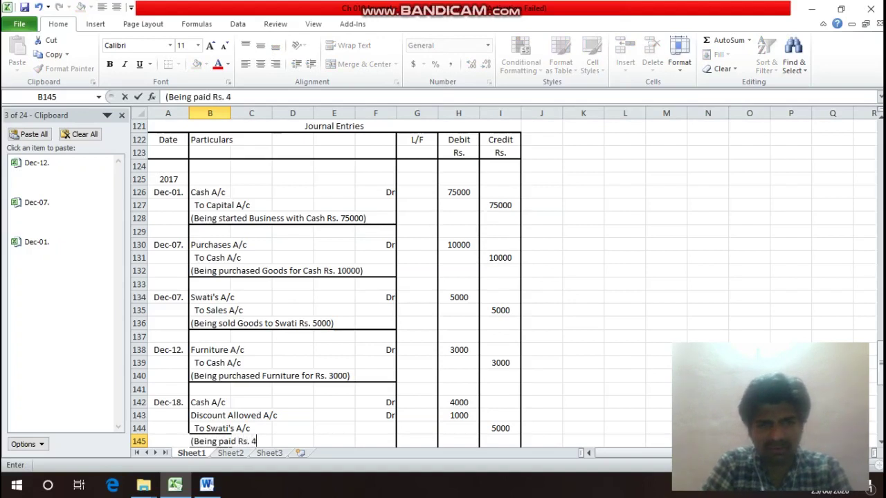
{"action": "type", "text": "000"}
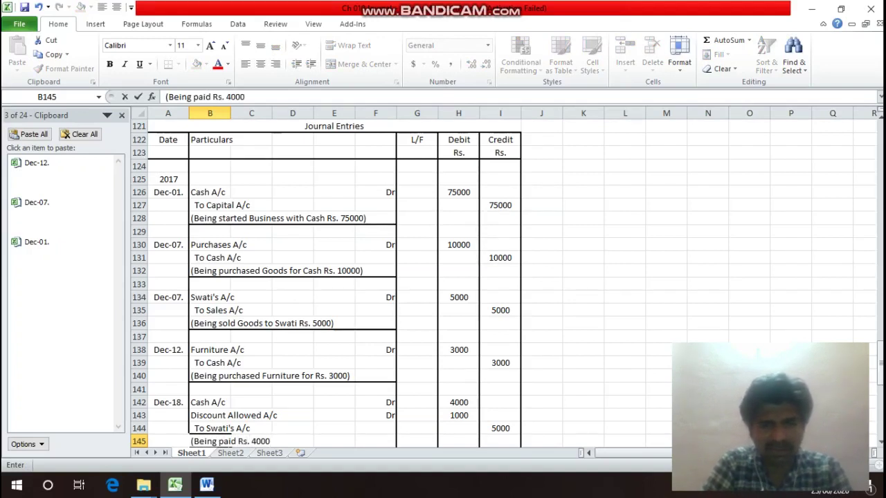
{"action": "key", "text": "BackSpace"}
{"action": "key", "text": "BackSpace"}
{"action": "key", "text": "BackSpace"}
{"action": "key", "text": "BackSpace"}
{"action": "key", "text": "BackSpace"}
{"action": "key", "text": "BackSpace"}
{"action": "key", "text": "BackSpace"}
{"action": "key", "text": "BackSpace"}
{"action": "key", "text": "BackSpace"}
{"action": "key", "text": "BackSpace"}
{"action": "key", "text": "BackSpace"}
{"action": "key", "text": "BackSpace"}
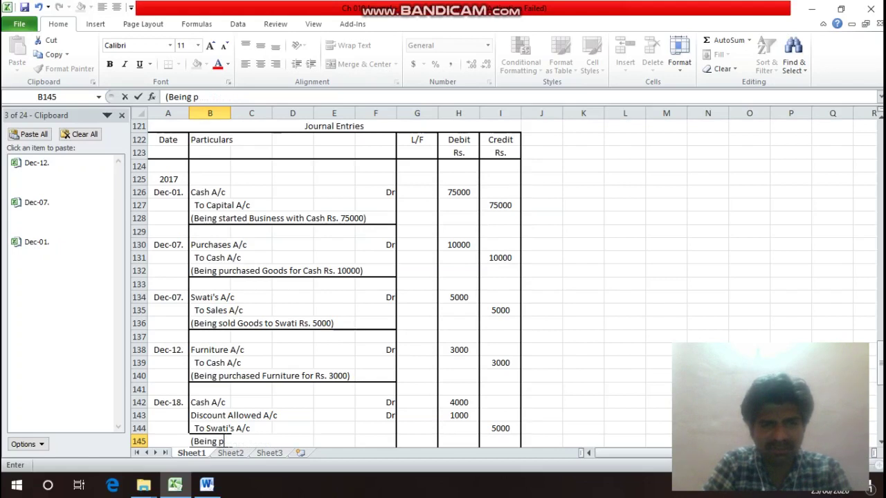
{"action": "key", "text": "BackSpace"}
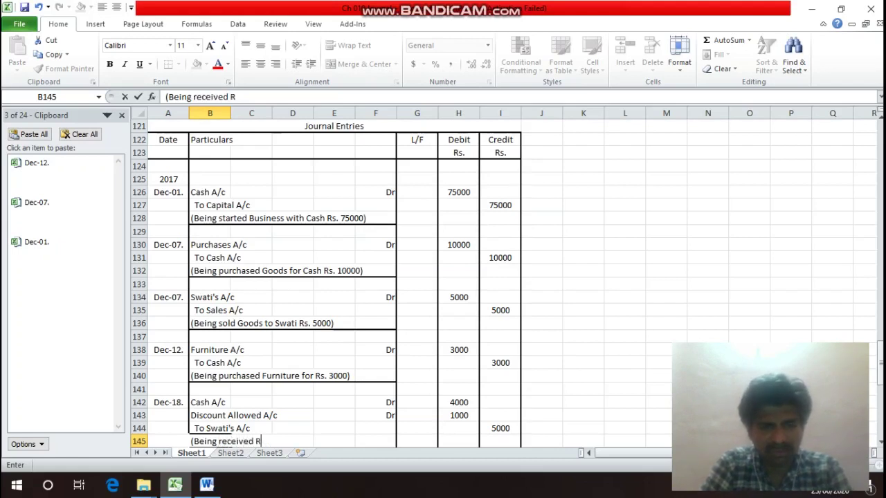
{"action": "type", "text": "received Rs. 4"}
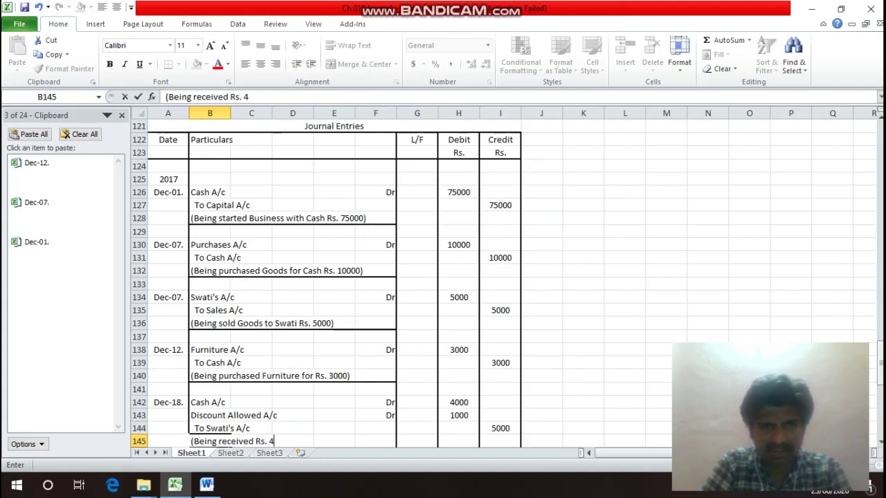
{"action": "type", "text": "000 for"}
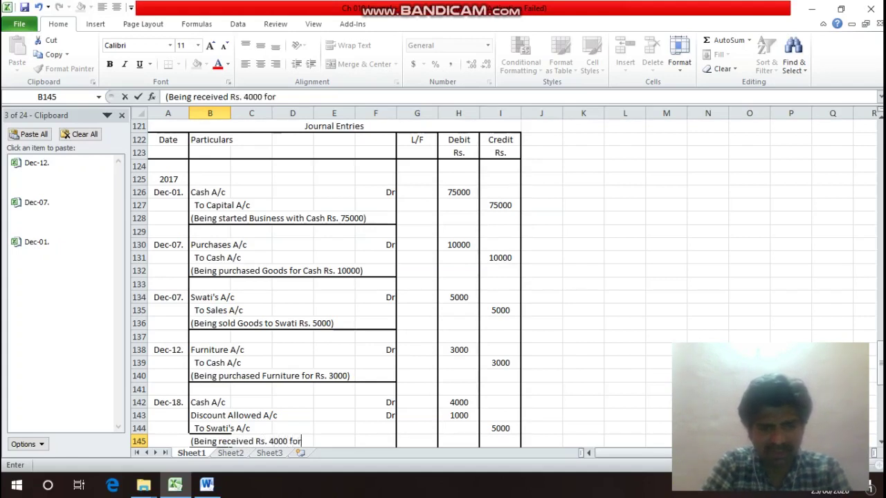
{"action": "type", "text": " ZSwa"}
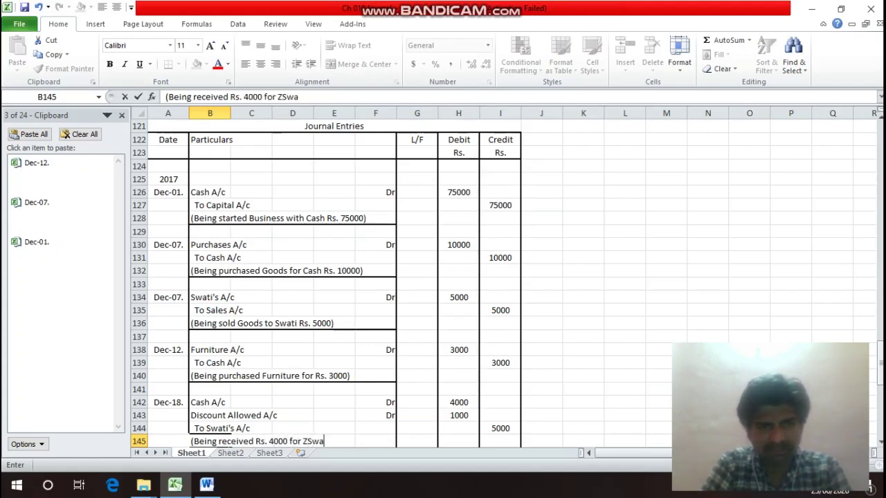
{"action": "key", "text": "BackSpace"}
{"action": "key", "text": "BackSpace"}
{"action": "key", "text": "BackSpace"}
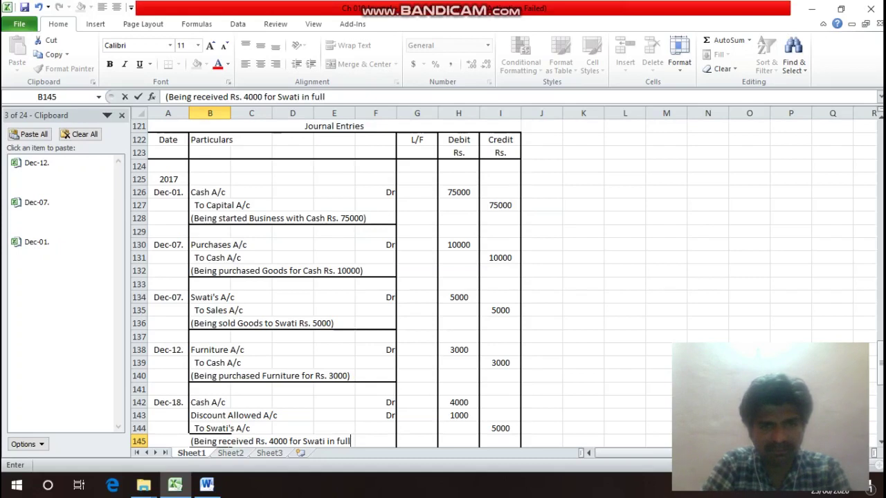
{"action": "type", "text": "Swati in full s"}
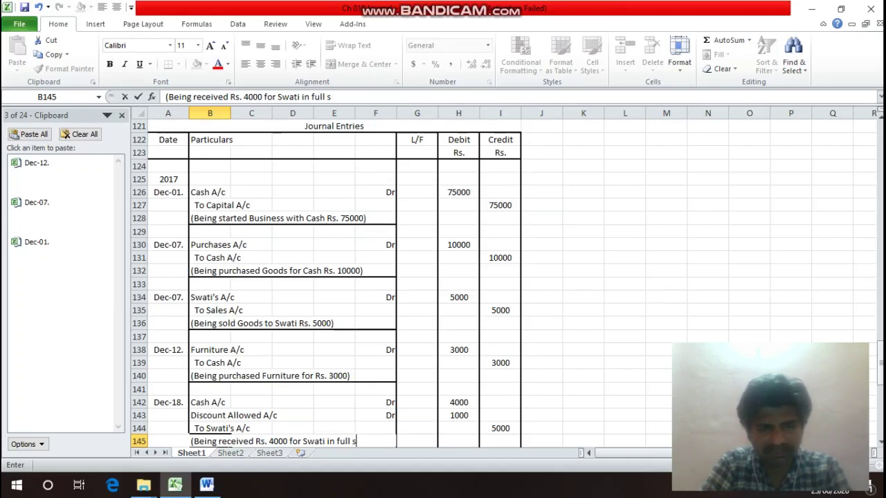
{"action": "type", "text": "wttlem"}
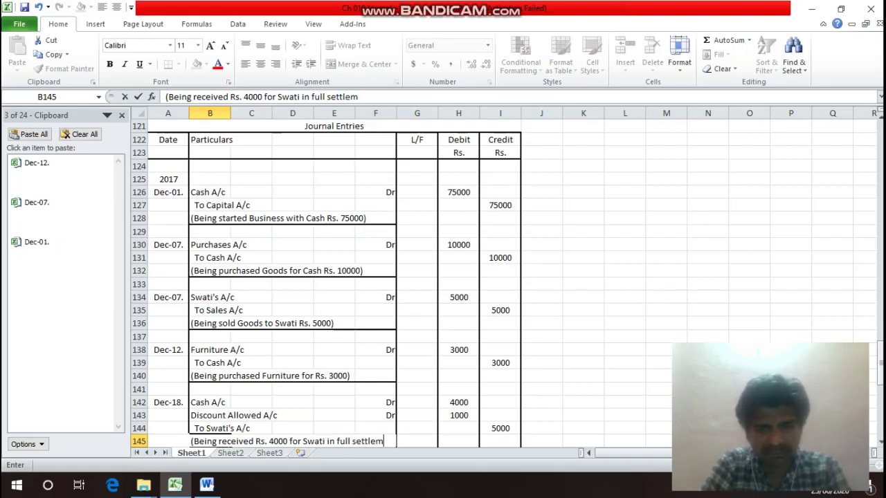
{"action": "type", "text": "ent"}
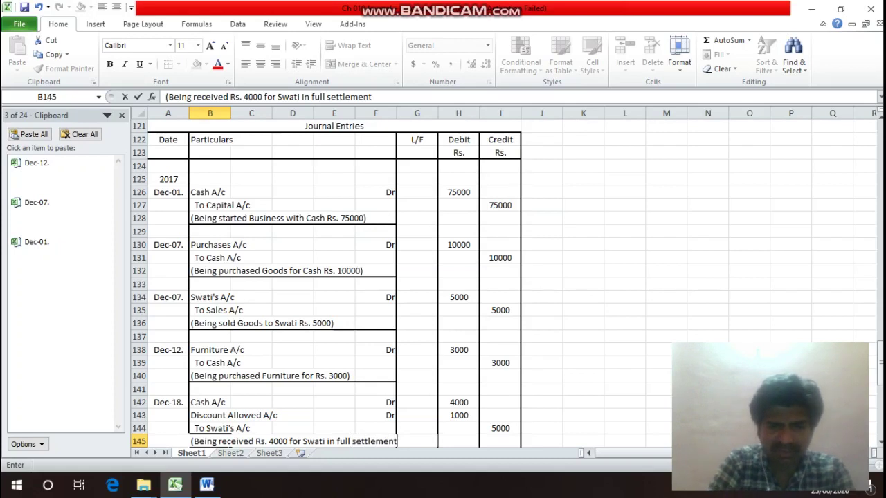
{"action": "type", "text": ")"}
{"action": "key", "text": "Return"}
Cut 'settlement)' from the B145 narration and paste it into B146.
{"action": "left_click", "coordinate": [210, 428]}
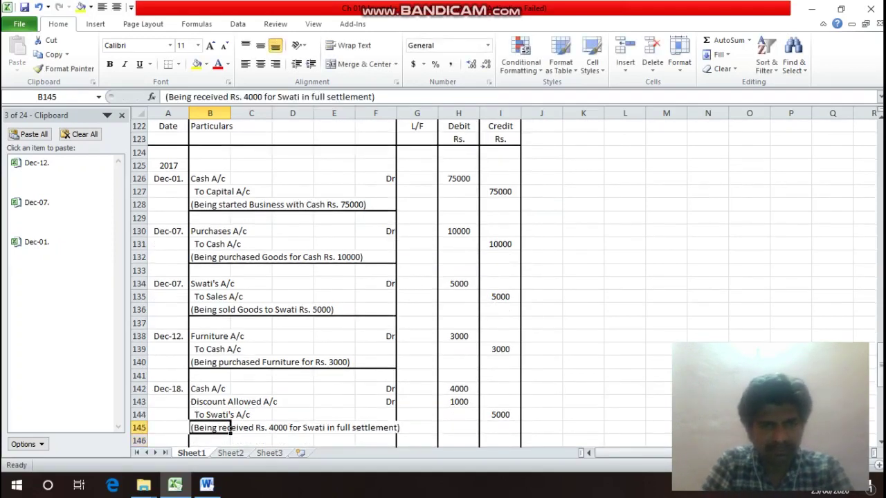
{"action": "key", "text": "F2"}
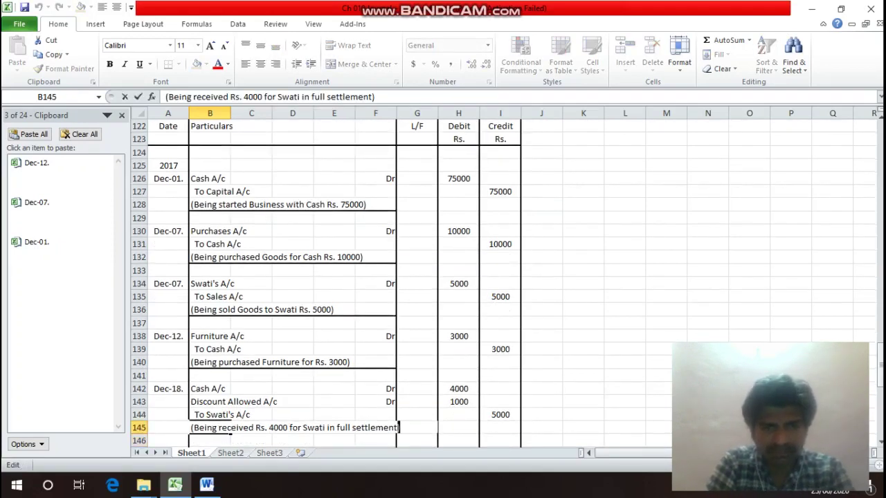
{"action": "key", "text": "shift+Left"}
{"action": "key", "text": "shift+Left"}
{"action": "key", "text": "shift+Left"}
{"action": "key", "text": "shift+Left"}
{"action": "key", "text": "shift+Left"}
{"action": "key", "text": "shift+Left"}
{"action": "key", "text": "shift+Left"}
{"action": "key", "text": "shift+Left"}
{"action": "key", "text": "shift+Left"}
{"action": "key", "text": "shift+Left"}
{"action": "key", "text": "shift+Left"}
{"action": "key", "text": "shift+Left"}
{"action": "key", "text": "shift+Left"}
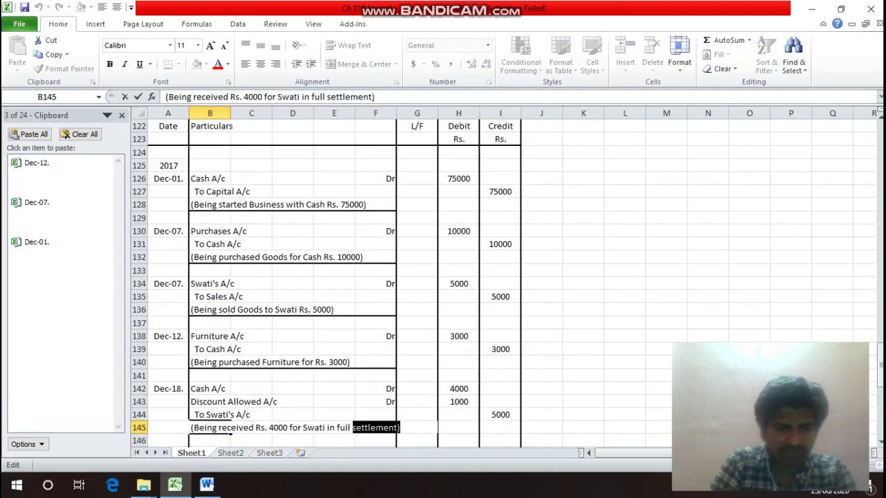
{"action": "key", "text": "ctrl+x"}
{"action": "key", "text": "Return"}
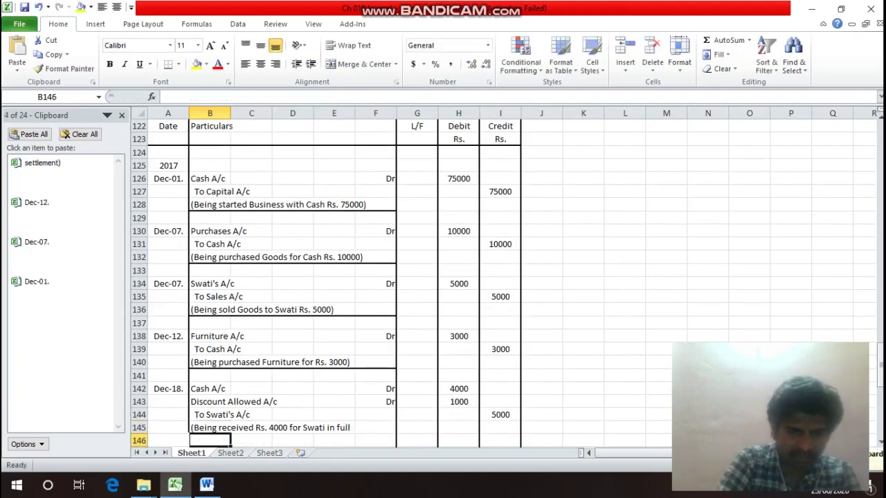
{"action": "key", "text": "ctrl+v"}
Add a bottom border across B146:F146 to close the Dec-18 entry.
{"action": "scroll", "coordinate": [333, 276], "scroll_direction": "down", "scroll_amount": 1}
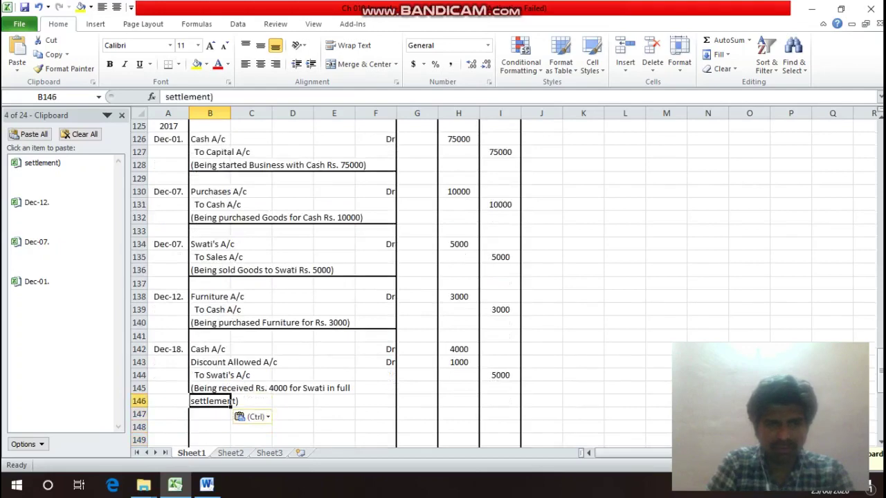
{"action": "key", "text": "Up"}
{"action": "key", "text": "Down"}
{"action": "key", "text": "shift+Right"}
{"action": "key", "text": "shift+Right"}
{"action": "key", "text": "shift+Right"}
{"action": "key", "text": "shift+Right"}
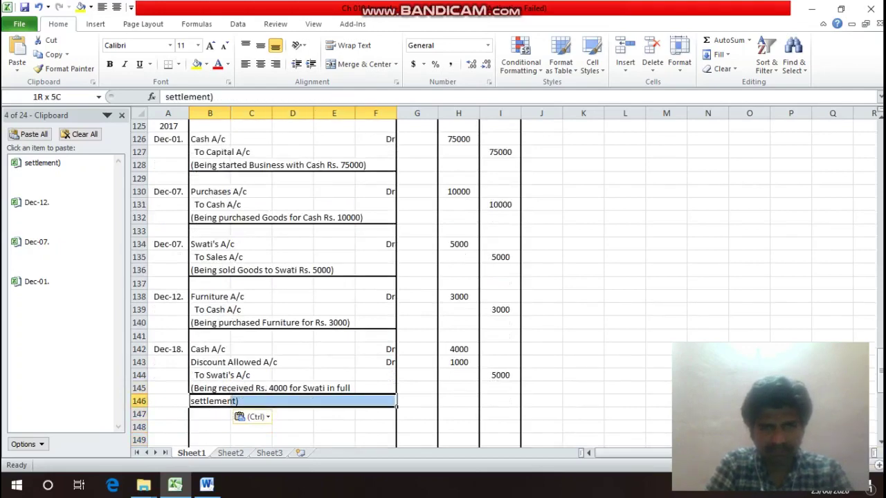
{"action": "key", "text": "ctrl+1"}
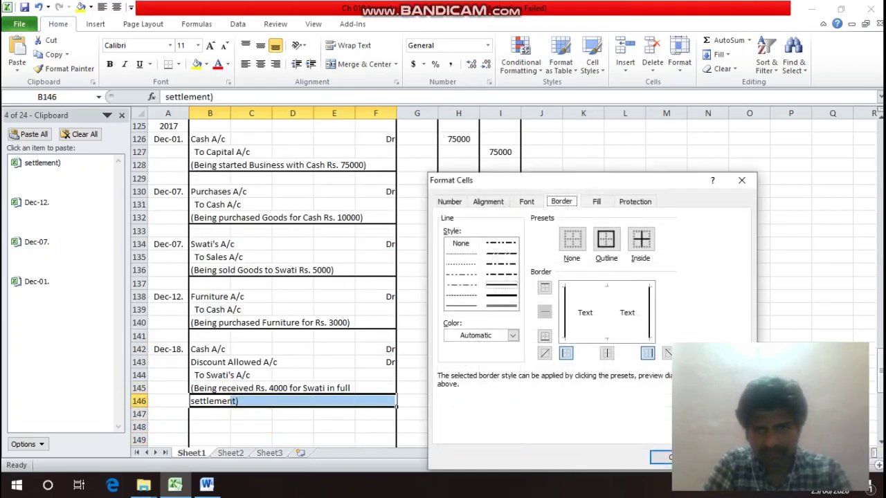
{"action": "key", "text": "alt+b"}
{"action": "key", "text": "Return"}
{"action": "key", "text": "Down"}
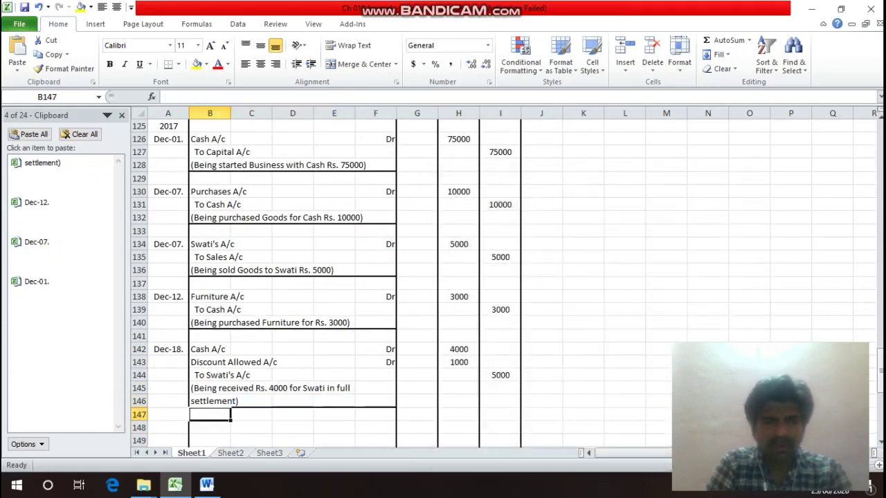
{"action": "key", "text": "Up"}
{"action": "key", "text": "Up"}
{"action": "key", "text": "Up"}
{"action": "key", "text": "Up"}
{"action": "key", "text": "Up"}
{"action": "key", "text": "Up"}
{"action": "key", "text": "Up"}
{"action": "key", "text": "Up"}
{"action": "key", "text": "Up"}
{"action": "key", "text": "Up"}
{"action": "key", "text": "Up"}
{"action": "key", "text": "Up"}
{"action": "key", "text": "Up"}
{"action": "key", "text": "Up"}
{"action": "key", "text": "Up"}
{"action": "key", "text": "Up"}
{"action": "key", "text": "Up"}
{"action": "key", "text": "Up"}
{"action": "key", "text": "Up"}
{"action": "key", "text": "Up"}
{"action": "key", "text": "Up"}
{"action": "key", "text": "Up"}
{"action": "key", "text": "Up"}
{"action": "key", "text": "Up"}
{"action": "key", "text": "Up"}
{"action": "key", "text": "Up"}
{"action": "key", "text": "Up"}
{"action": "key", "text": "Up"}
{"action": "key", "text": "Up"}
{"action": "key", "text": "Up"}
{"action": "key", "text": "Up"}
{"action": "key", "text": "Up"}
{"action": "key", "text": "Up"}
{"action": "key", "text": "Up"}
{"action": "key", "text": "Up"}
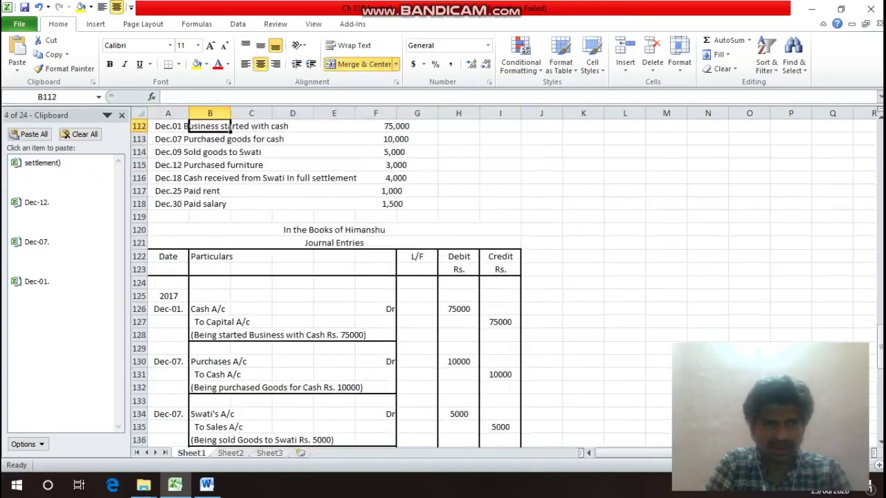
Copy the Dec-18. date from A142 into A148 and open it for editing.
{"action": "key", "text": "Down"}
{"action": "key", "text": "Down"}
{"action": "key", "text": "Down"}
{"action": "key", "text": "Down"}
{"action": "key", "text": "Down"}
{"action": "key", "text": "Left"}
{"action": "key", "text": "Down"}
{"action": "key", "text": "Down"}
{"action": "key", "text": "Down"}
{"action": "key", "text": "Down"}
{"action": "key", "text": "Down"}
{"action": "key", "text": "Down"}
{"action": "key", "text": "Down"}
{"action": "key", "text": "Down"}
{"action": "key", "text": "Down"}
{"action": "key", "text": "Down"}
{"action": "key", "text": "Down"}
{"action": "key", "text": "Down"}
{"action": "key", "text": "Down"}
{"action": "key", "text": "Down"}
{"action": "key", "text": "Down"}
{"action": "key", "text": "Down"}
{"action": "key", "text": "Down"}
{"action": "key", "text": "Down"}
{"action": "key", "text": "Down"}
{"action": "key", "text": "Down"}
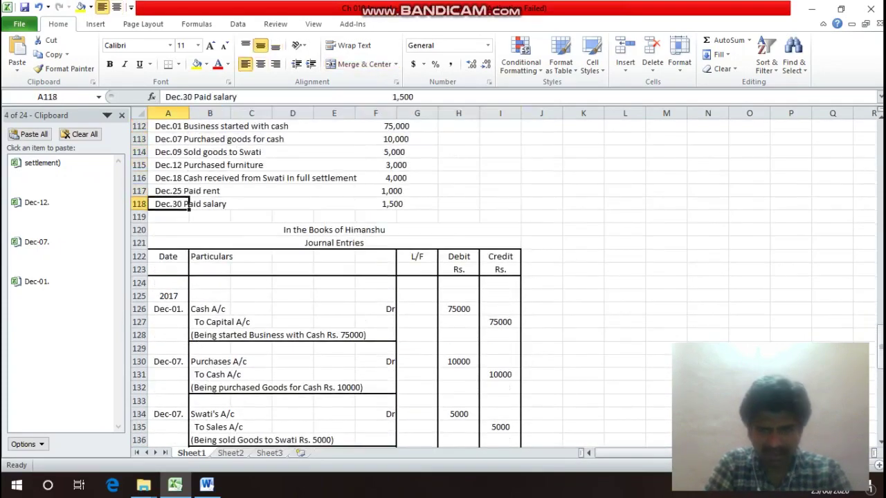
{"action": "key", "text": "Down"}
{"action": "key", "text": "Down"}
{"action": "key", "text": "Up"}
{"action": "key", "text": "Up"}
{"action": "key", "text": "Up"}
{"action": "key", "text": "Up"}
{"action": "key", "text": "Up"}
{"action": "key", "text": "Up"}
{"action": "key", "text": "Up"}
{"action": "key", "text": "Up"}
{"action": "key", "text": "Up"}
{"action": "key", "text": "Up"}
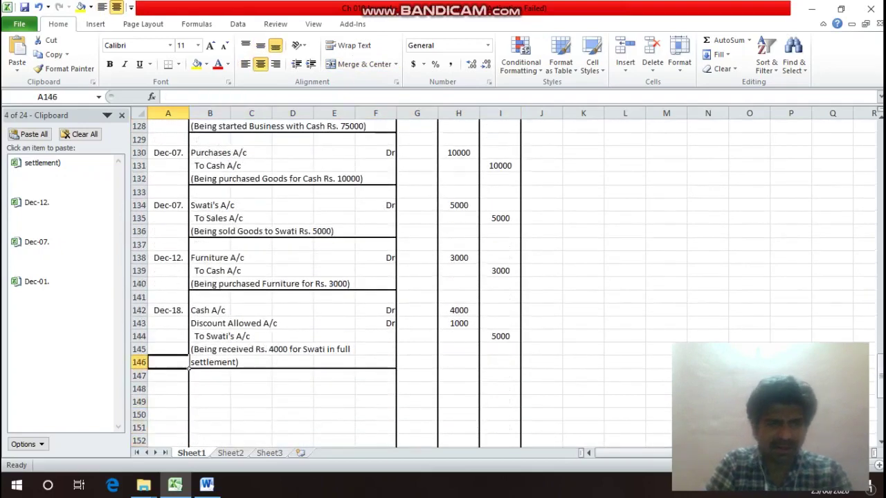
{"action": "key", "text": "ctrl+c"}
{"action": "key", "text": "Down"}
{"action": "key", "text": "Down"}
{"action": "key", "text": "Down"}
{"action": "key", "text": "Down"}
{"action": "key", "text": "Down"}
{"action": "key", "text": "Down"}
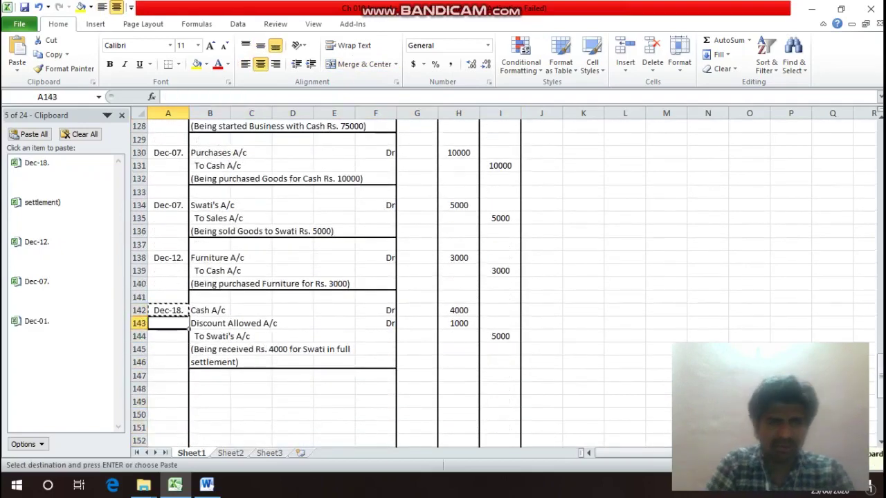
{"action": "key", "text": "Return"}
{"action": "key", "text": "Up"}
{"action": "key", "text": "Up"}
{"action": "key", "text": "Up"}
{"action": "key", "text": "Up"}
{"action": "key", "text": "Up"}
{"action": "key", "text": "Up"}
{"action": "key", "text": "Up"}
{"action": "key", "text": "Up"}
{"action": "key", "text": "Up"}
{"action": "key", "text": "Up"}
{"action": "key", "text": "Up"}
{"action": "key", "text": "Up"}
{"action": "key", "text": "Up"}
{"action": "key", "text": "Up"}
{"action": "key", "text": "Up"}
{"action": "key", "text": "Up"}
{"action": "key", "text": "Up"}
{"action": "key", "text": "Up"}
{"action": "key", "text": "Up"}
{"action": "key", "text": "Up"}
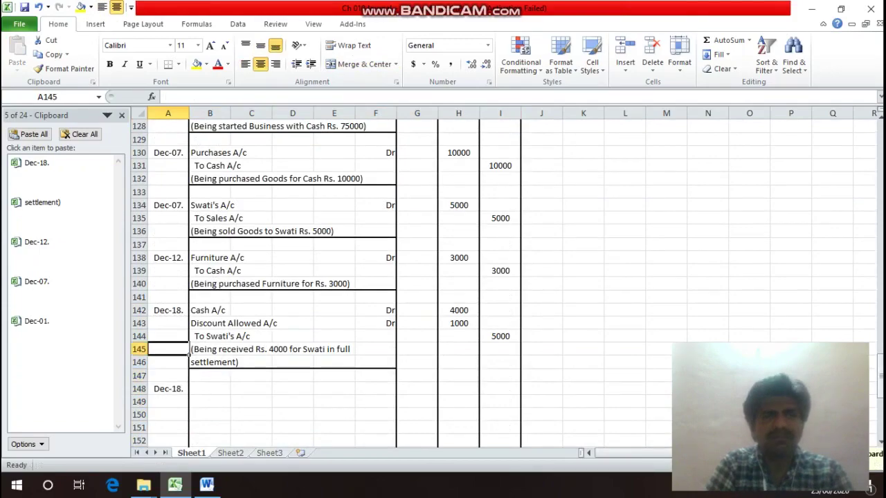
{"action": "key", "text": "Up"}
{"action": "key", "text": "Up"}
{"action": "key", "text": "Up"}
{"action": "key", "text": "Up"}
{"action": "key", "text": "Up"}
{"action": "key", "text": "Up"}
{"action": "key", "text": "Up"}
{"action": "key", "text": "Up"}
{"action": "key", "text": "Up"}
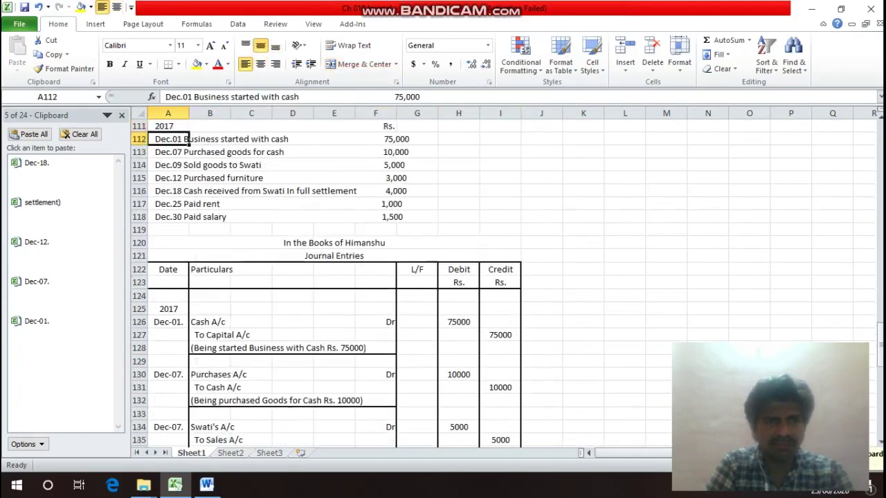
{"action": "key", "text": "Down"}
{"action": "key", "text": "Down"}
{"action": "key", "text": "Down"}
{"action": "key", "text": "Down"}
{"action": "key", "text": "Down"}
{"action": "key", "text": "Down"}
{"action": "key", "text": "Down"}
{"action": "key", "text": "Down"}
{"action": "key", "text": "Down"}
{"action": "key", "text": "Down"}
{"action": "key", "text": "Down"}
{"action": "key", "text": "Down"}
{"action": "key", "text": "Down"}
{"action": "key", "text": "Down"}
{"action": "key", "text": "Down"}
{"action": "key", "text": "Down"}
{"action": "key", "text": "Down"}
{"action": "key", "text": "Down"}
{"action": "key", "text": "Down"}
{"action": "key", "text": "Down"}
{"action": "key", "text": "Down"}
{"action": "key", "text": "Down"}
{"action": "key", "text": "Down"}
{"action": "key", "text": "Down"}
{"action": "key", "text": "Down"}
{"action": "key", "text": "Down"}
{"action": "key", "text": "Down"}
{"action": "key", "text": "Down"}
{"action": "key", "text": "Down"}
{"action": "key", "text": "Down"}
{"action": "key", "text": "Down"}
{"action": "key", "text": "Down"}
{"action": "key", "text": "Up"}
{"action": "key", "text": "Up"}
{"action": "key", "text": "Up"}
{"action": "key", "text": "Up"}
{"action": "key", "text": "Up"}
{"action": "key", "text": "Up"}
{"action": "key", "text": "Up"}
{"action": "key", "text": "Up"}
{"action": "key", "text": "Up"}
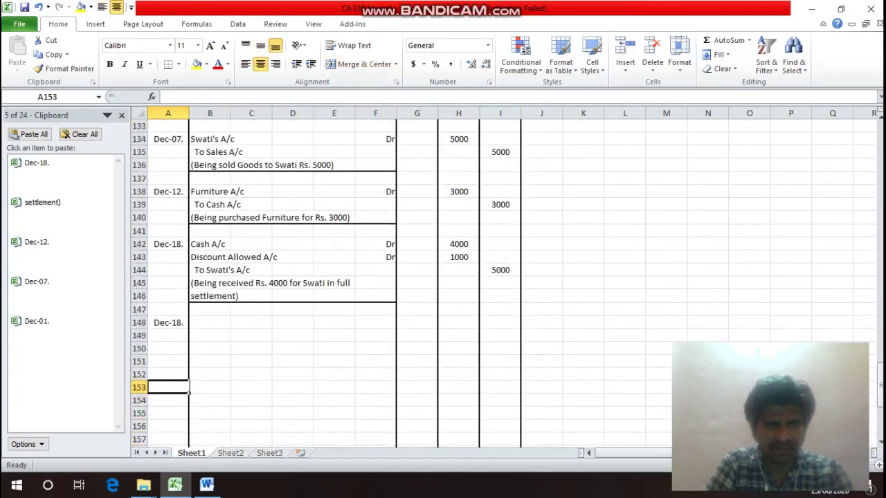
{"action": "key", "text": "F2"}
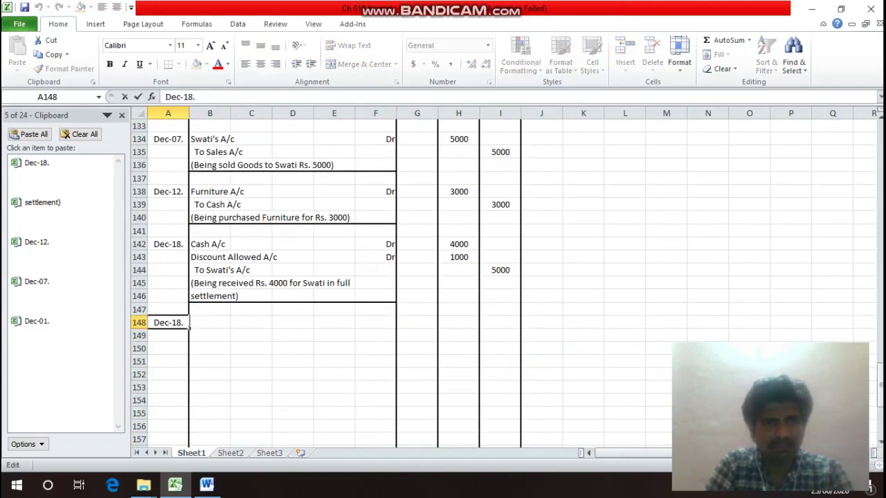
Change the date in A148 to Dec-25.
{"action": "key", "text": "Left"}
{"action": "key", "text": "BackSpace"}
{"action": "key", "text": "BackSpace"}
{"action": "type", "text": "27"}
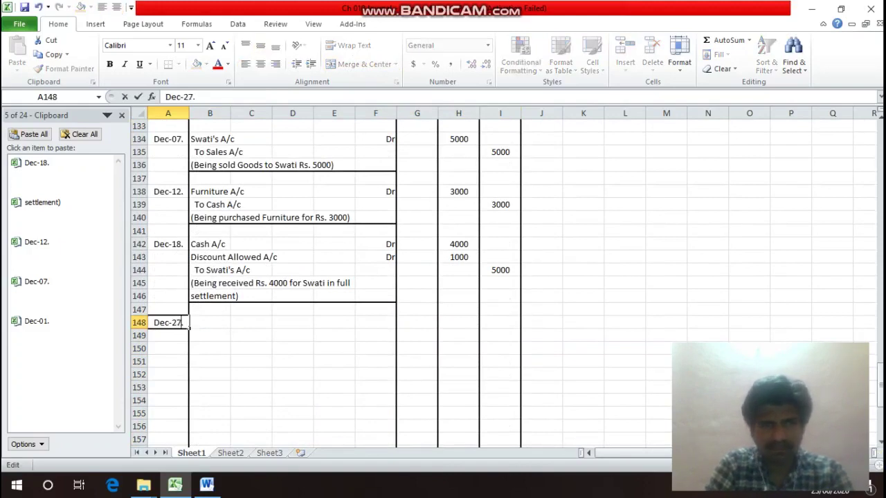
{"action": "key", "text": "Return"}
{"action": "key", "text": "Up"}
{"action": "key", "text": "F2"}
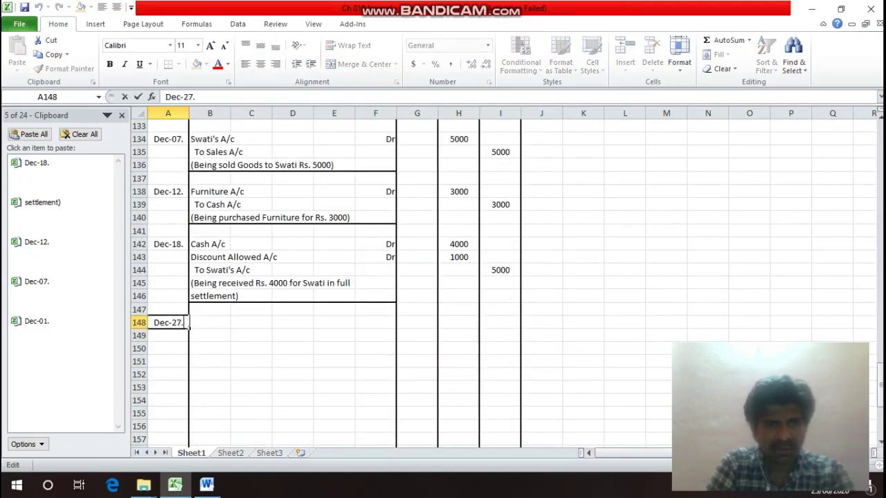
{"action": "key", "text": "Left"}
{"action": "key", "text": "BackSpace"}
{"action": "key", "text": "BackSpace"}
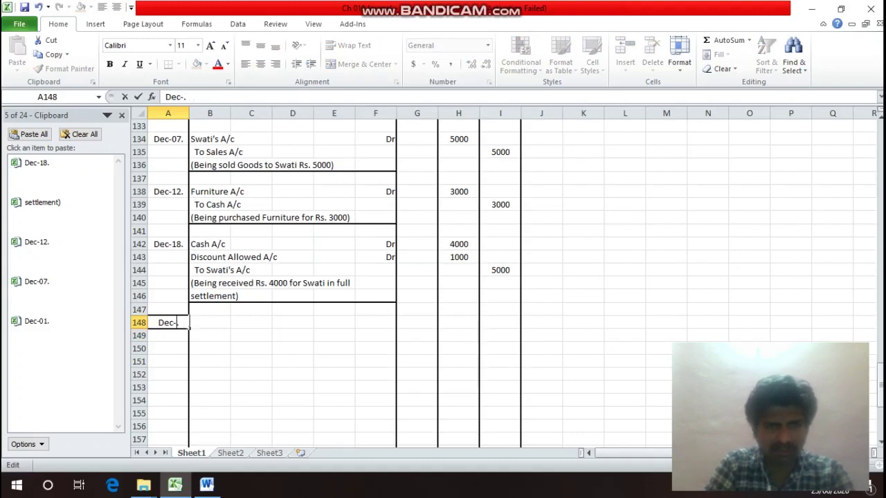
{"action": "type", "text": "25"}
{"action": "key", "text": "Return"}
Enter Rent A/c marked Dr in row 148 and To Cash A/c in B149.
{"action": "left_click", "coordinate": [209, 322]}
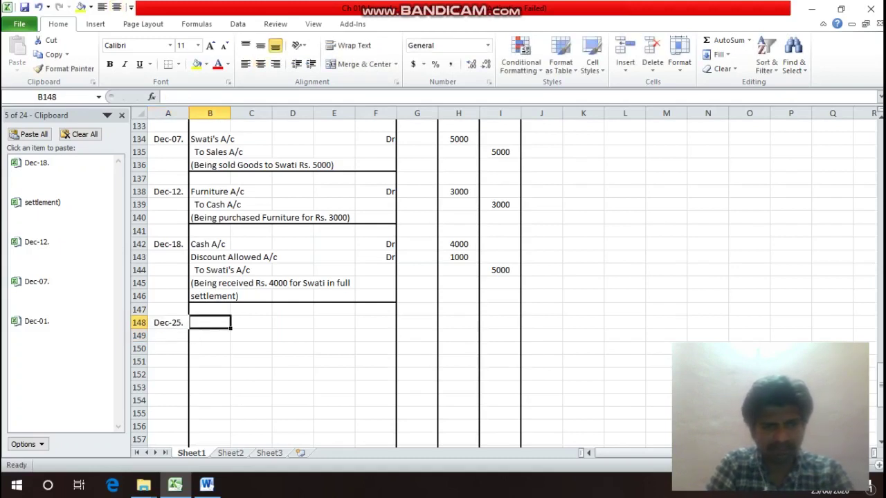
{"action": "type", "text": "Rent A"}
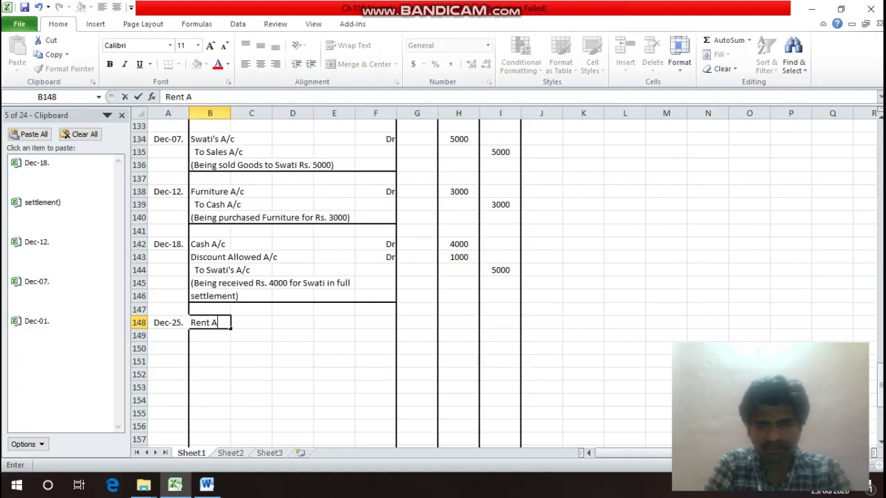
{"action": "type", "text": "/c"}
{"action": "key", "text": "Return"}
{"action": "key", "text": "Up"}
{"action": "key", "text": "Right"}
{"action": "key", "text": "Right"}
{"action": "key", "text": "Right"}
{"action": "key", "text": "Right"}
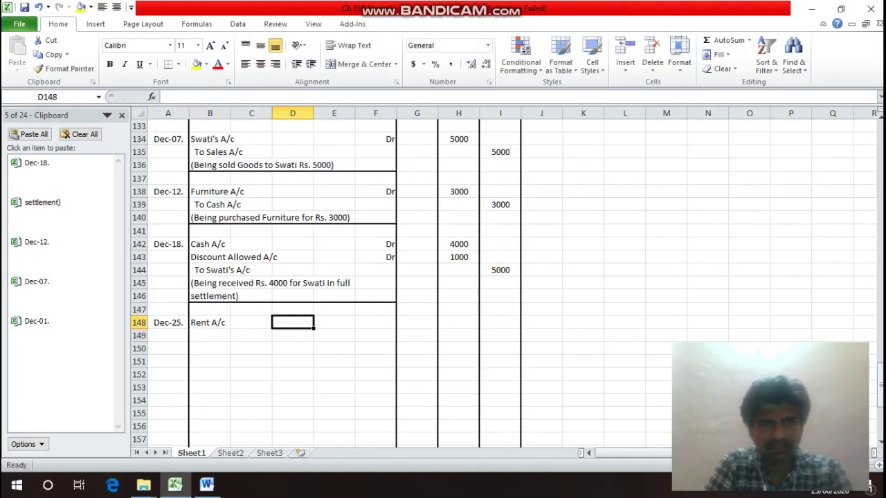
{"action": "type", "text": "Dr"}
{"action": "key", "text": "Return"}
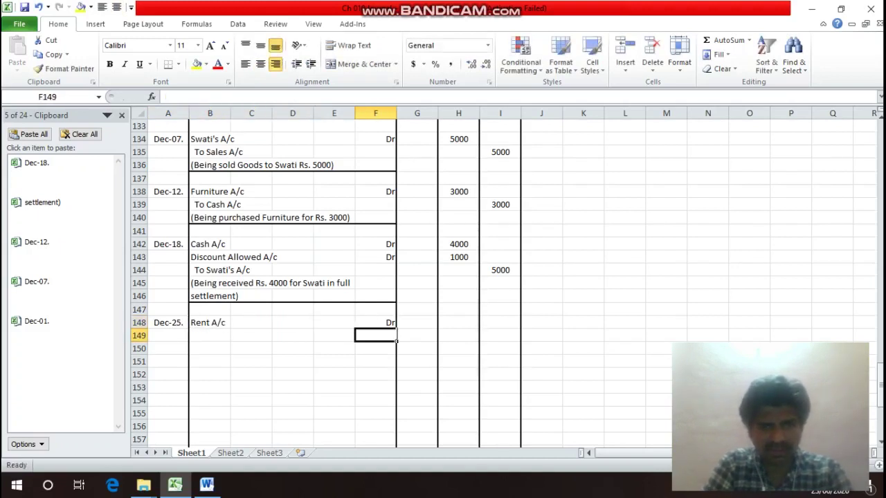
{"action": "key", "text": "Left"}
{"action": "key", "text": "Left"}
{"action": "key", "text": "Left"}
{"action": "key", "text": "Left"}
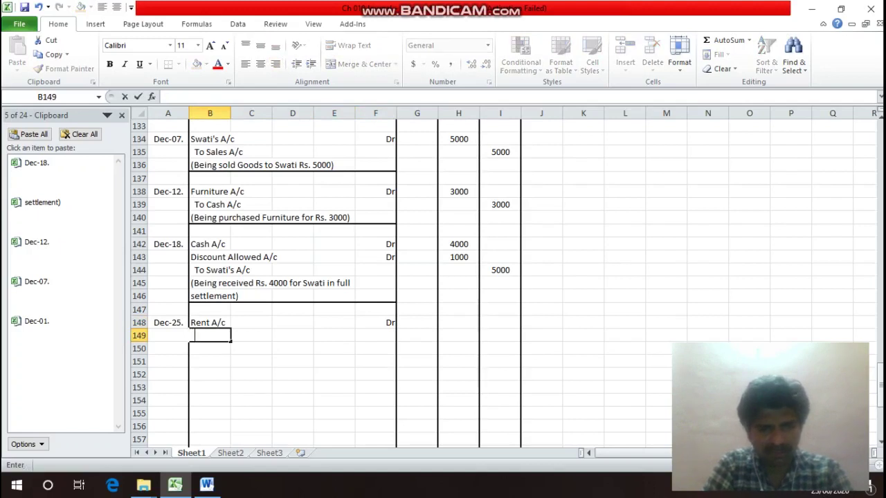
{"action": "type", "text": "To"}
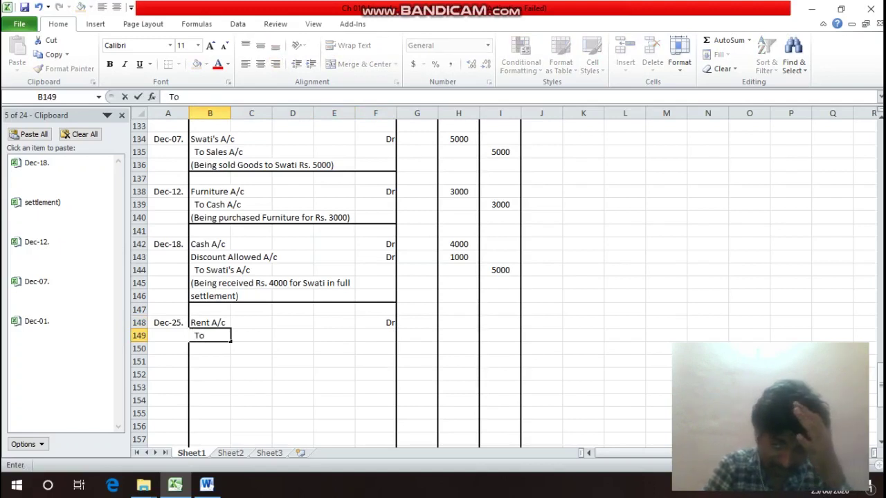
{"action": "type", "text": " Ca"}
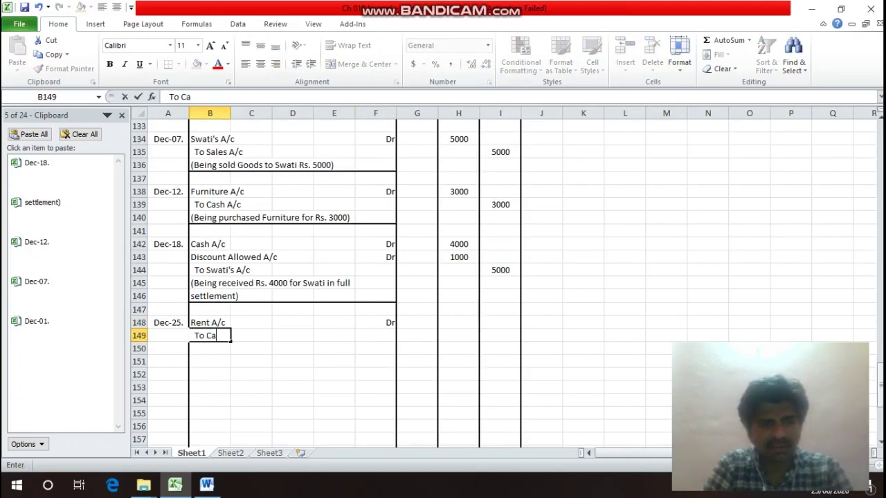
{"action": "type", "text": "sh A"}
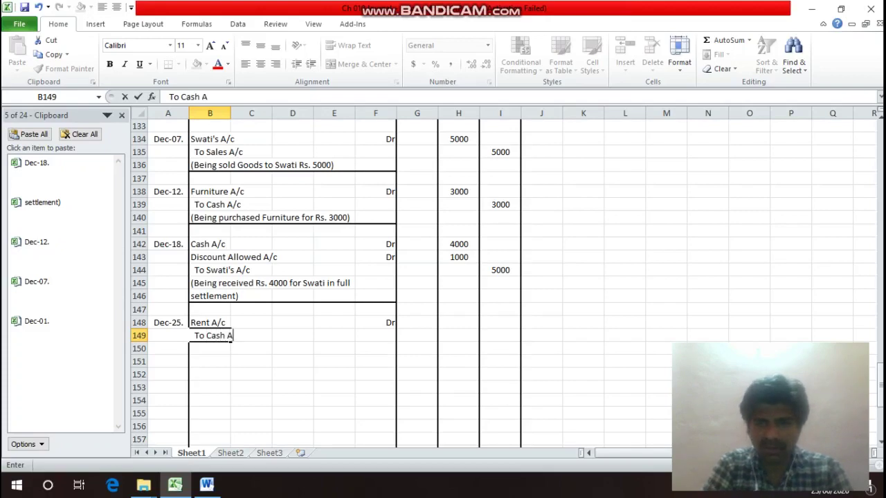
{"action": "type", "text": "/c"}
{"action": "key", "text": "Return"}
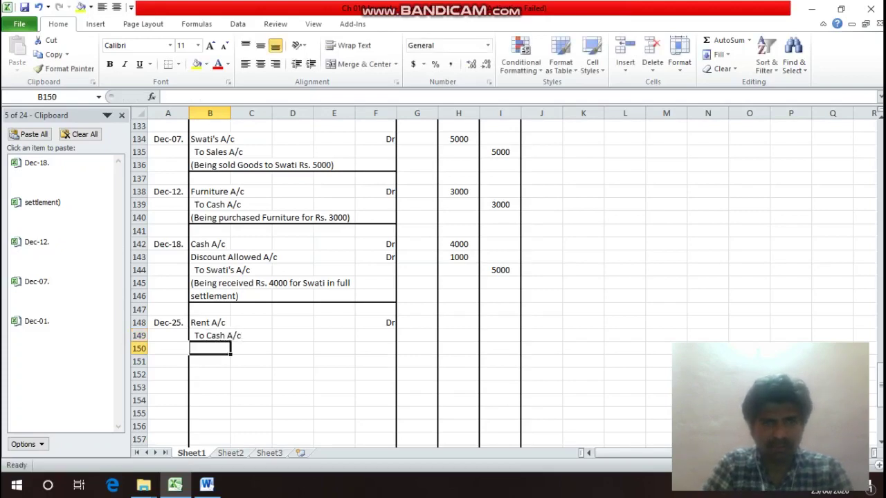
Enter 1000 as the debit in H148 and the credit in I149.
{"action": "key", "text": "Up"}
{"action": "key", "text": "Up"}
{"action": "key", "text": "Up"}
{"action": "key", "text": "Up"}
{"action": "key", "text": "Up"}
{"action": "key", "text": "Up"}
{"action": "key", "text": "Up"}
{"action": "key", "text": "Up"}
{"action": "key", "text": "Up"}
{"action": "key", "text": "Up"}
{"action": "key", "text": "Up"}
{"action": "key", "text": "Up"}
{"action": "key", "text": "Up"}
{"action": "key", "text": "Up"}
{"action": "key", "text": "Up"}
{"action": "key", "text": "Up"}
{"action": "key", "text": "Up"}
{"action": "key", "text": "Up"}
{"action": "key", "text": "Up"}
{"action": "key", "text": "Up"}
{"action": "key", "text": "Up"}
{"action": "key", "text": "Up"}
{"action": "key", "text": "Up"}
{"action": "key", "text": "Up"}
{"action": "key", "text": "Up"}
{"action": "key", "text": "Up"}
{"action": "key", "text": "Up"}
{"action": "key", "text": "Up"}
{"action": "key", "text": "Up"}
{"action": "key", "text": "Up"}
{"action": "key", "text": "Up"}
{"action": "key", "text": "Up"}
{"action": "key", "text": "Up"}
{"action": "key", "text": "Up"}
{"action": "key", "text": "Up"}
{"action": "key", "text": "Up"}
{"action": "key", "text": "Up"}
{"action": "key", "text": "Up"}
{"action": "key", "text": "Up"}
{"action": "key", "text": "Up"}
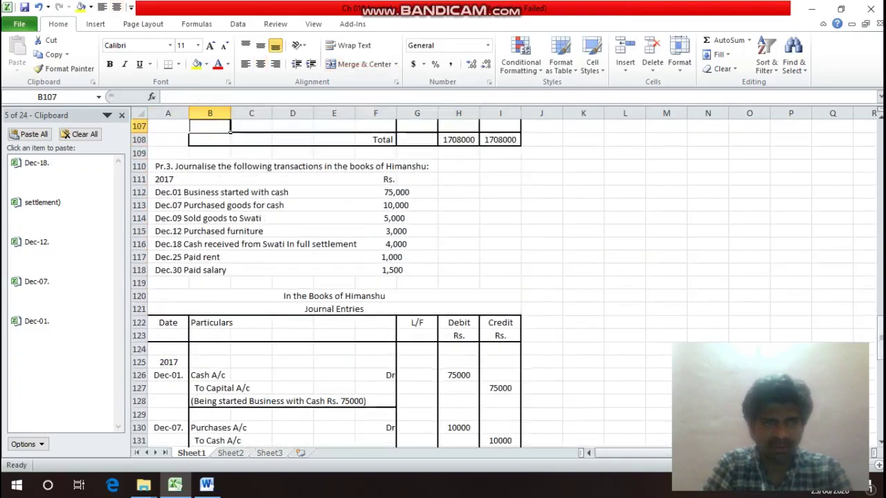
{"action": "key", "text": "Down"}
{"action": "key", "text": "Down"}
{"action": "key", "text": "Down"}
{"action": "key", "text": "Down"}
{"action": "key", "text": "Down"}
{"action": "key", "text": "Down"}
{"action": "key", "text": "Down"}
{"action": "key", "text": "Down"}
{"action": "key", "text": "Down"}
{"action": "key", "text": "Down"}
{"action": "key", "text": "Down"}
{"action": "key", "text": "Down"}
{"action": "key", "text": "Down"}
{"action": "key", "text": "Down"}
{"action": "key", "text": "Down"}
{"action": "key", "text": "Down"}
{"action": "key", "text": "Down"}
{"action": "key", "text": "Down"}
{"action": "key", "text": "Down"}
{"action": "key", "text": "Down"}
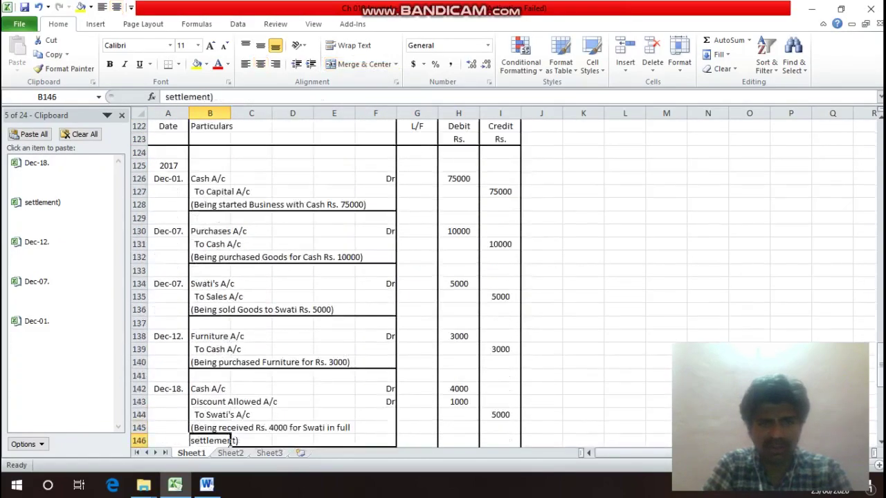
{"action": "key", "text": "Down"}
{"action": "key", "text": "Down"}
{"action": "key", "text": "Down"}
{"action": "key", "text": "Down"}
{"action": "key", "text": "Up"}
{"action": "key", "text": "Up"}
{"action": "key", "text": "Right"}
{"action": "key", "text": "Right"}
{"action": "key", "text": "Right"}
{"action": "key", "text": "Right"}
{"action": "key", "text": "Right"}
{"action": "key", "text": "Right"}
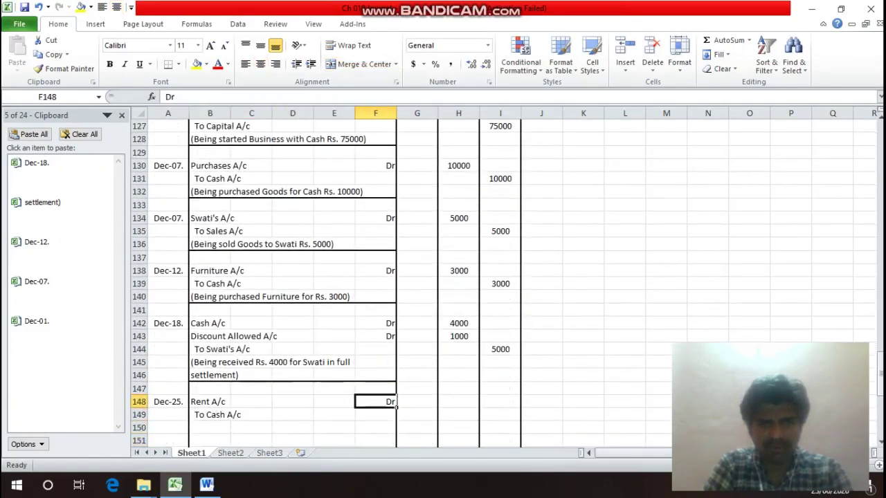
{"action": "type", "text": "1000"}
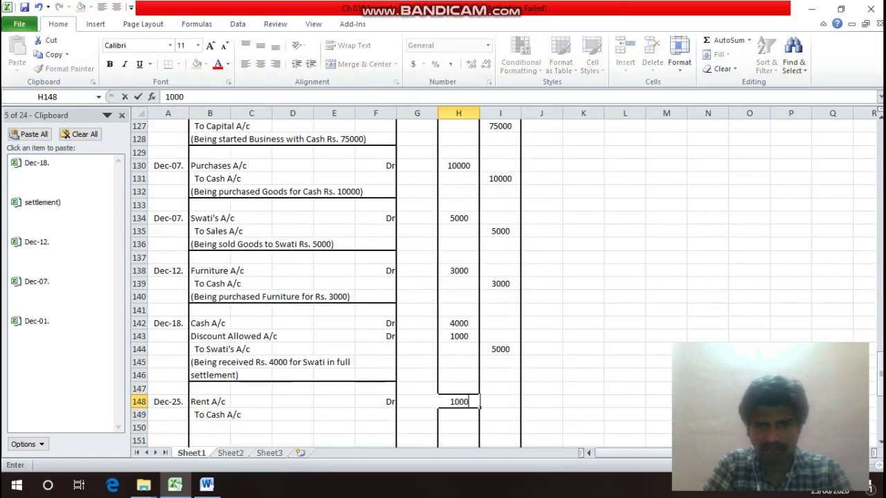
{"action": "key", "text": "Return"}
{"action": "key", "text": "Right"}
{"action": "type", "text": "1000"}
{"action": "key", "text": "Return"}
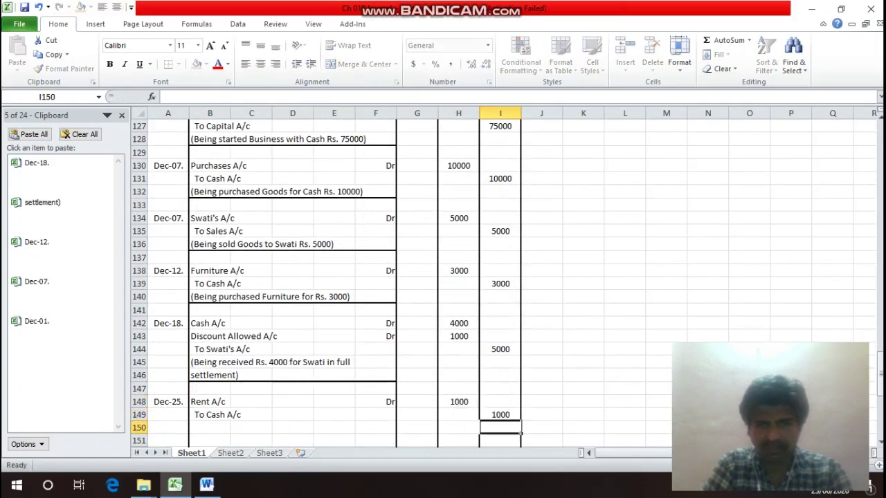
Add the narration (Being paid Rent Rs. 1000) in B150.
{"action": "key", "text": "Left"}
{"action": "key", "text": "Left"}
{"action": "key", "text": "Left"}
{"action": "key", "text": "Left"}
{"action": "key", "text": "Left"}
{"action": "key", "text": "Left"}
{"action": "key", "text": "Left"}
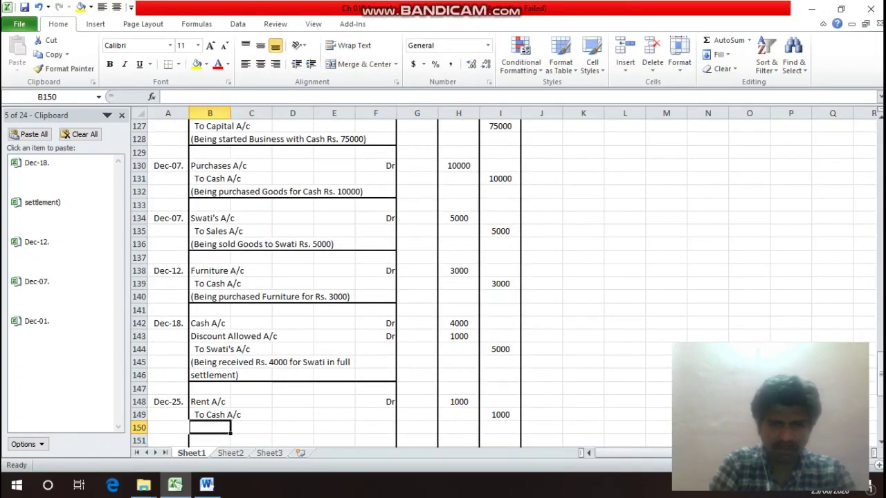
{"action": "type", "text": "("}
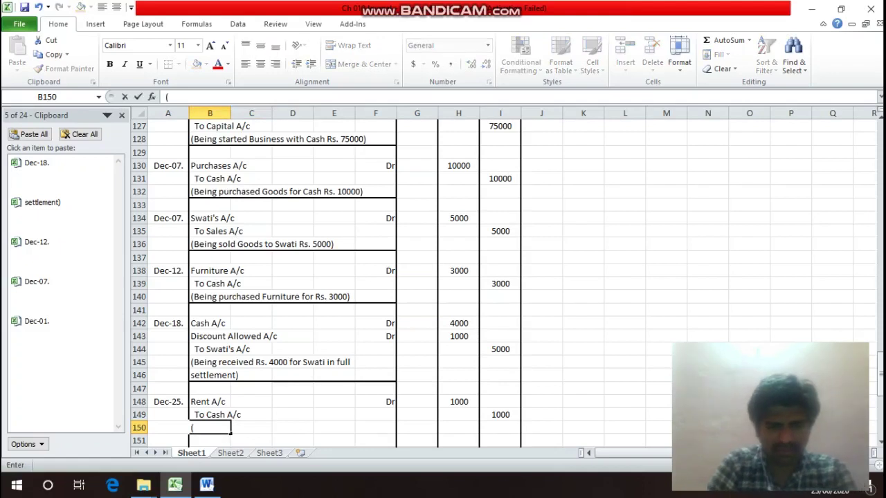
{"action": "type", "text": "Being"}
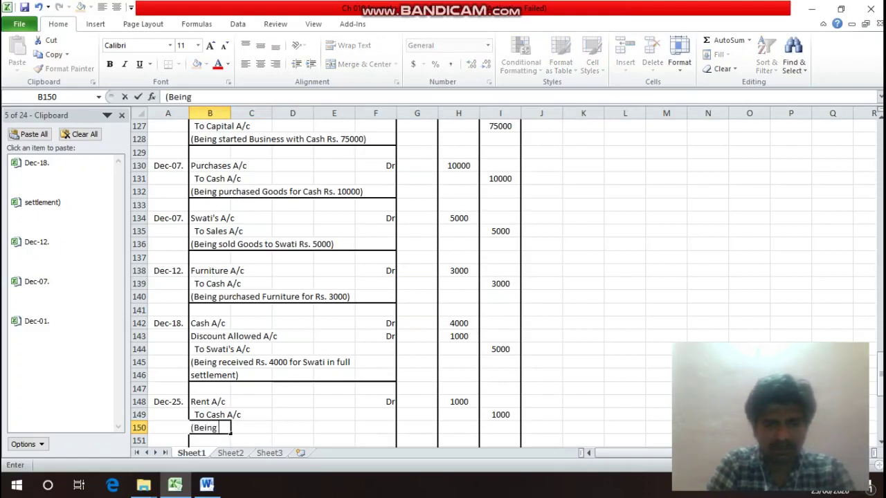
{"action": "type", "text": " paid Re"}
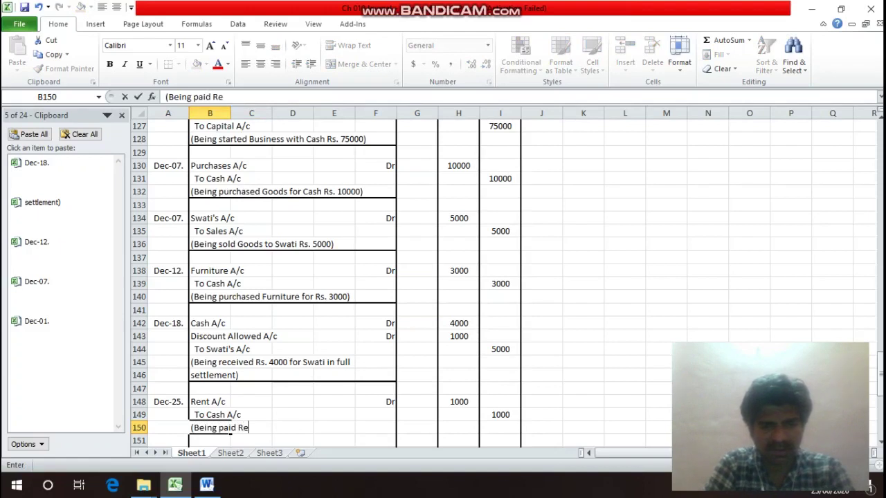
{"action": "type", "text": "nt Rs"}
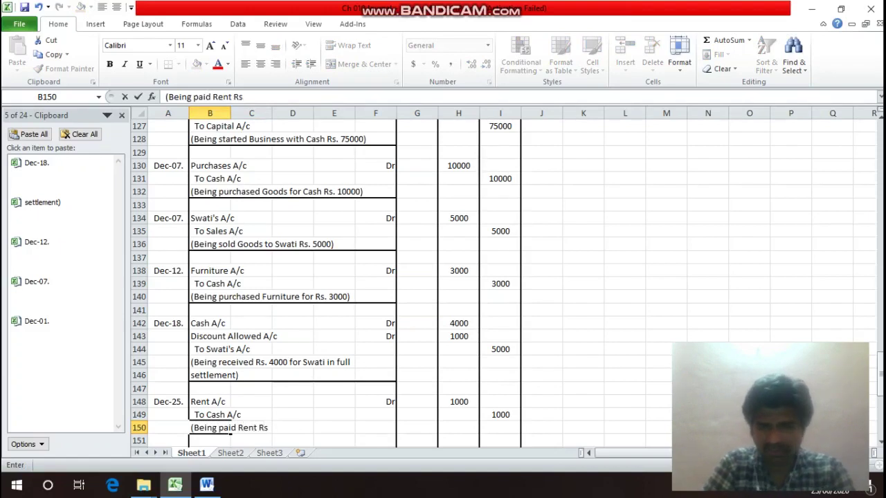
{"action": "type", "text": ". 1000)"}
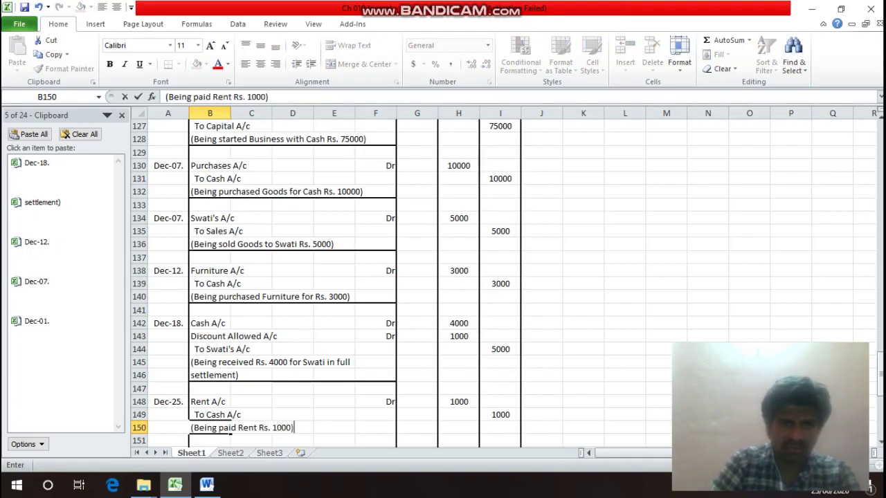
{"action": "key", "text": "Return"}
{"action": "left_click", "coordinate": [210, 428]}
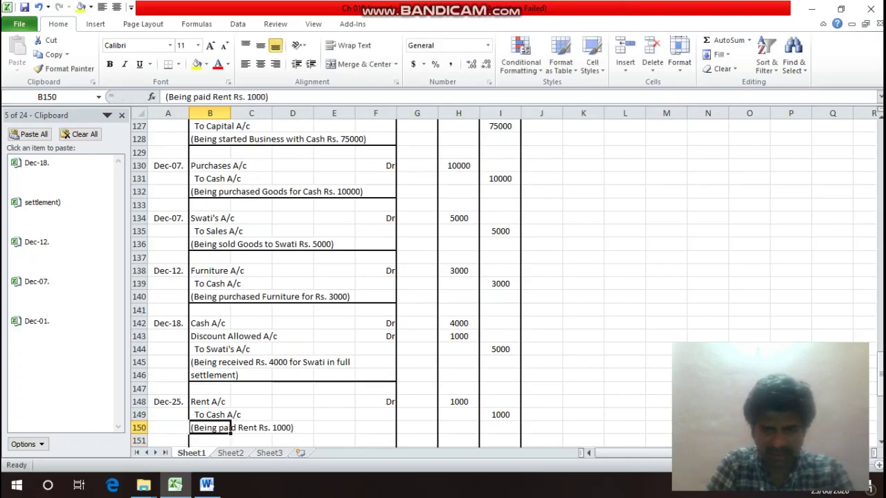
{"action": "left_click_drag", "start_coordinate": [228, 428], "coordinate": [396, 429]}
{"action": "key", "text": "ctrl+1"}
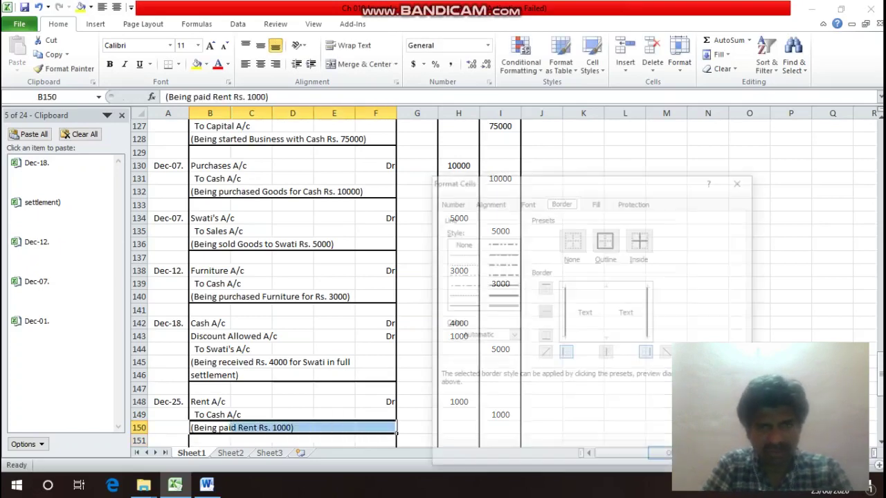
{"action": "left_click", "coordinate": [544, 337]}
{"action": "left_click", "coordinate": [661, 457]}
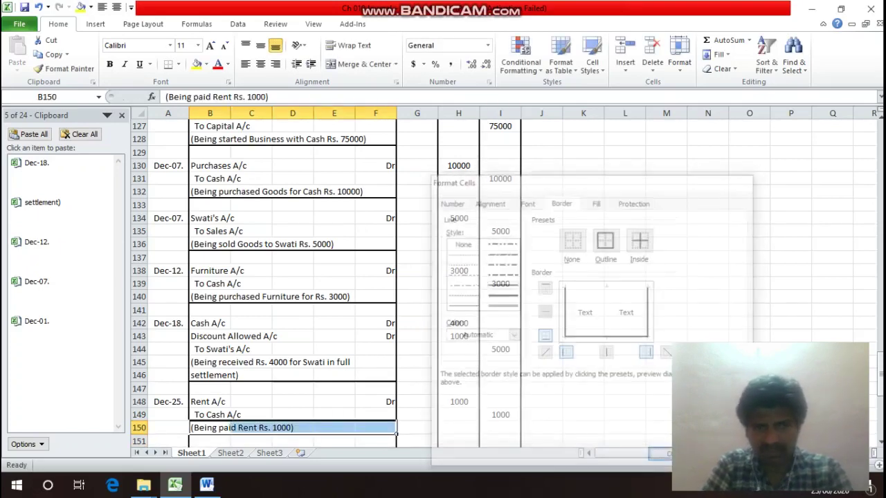
{"action": "left_click", "coordinate": [212, 415]}
{"action": "left_click", "coordinate": [229, 362]}
{"action": "key", "text": "Up"}
{"action": "key", "text": "Up"}
{"action": "key", "text": "Up"}
{"action": "key", "text": "Up"}
{"action": "key", "text": "Up"}
{"action": "key", "text": "Up"}
{"action": "key", "text": "Up"}
{"action": "key", "text": "Up"}
{"action": "key", "text": "Up"}
{"action": "key", "text": "Up"}
{"action": "key", "text": "Up"}
{"action": "key", "text": "Up"}
{"action": "key", "text": "Up"}
{"action": "key", "text": "Up"}
{"action": "key", "text": "Up"}
{"action": "key", "text": "Up"}
{"action": "key", "text": "Up"}
{"action": "key", "text": "Up"}
{"action": "key", "text": "Up"}
{"action": "key", "text": "Up"}
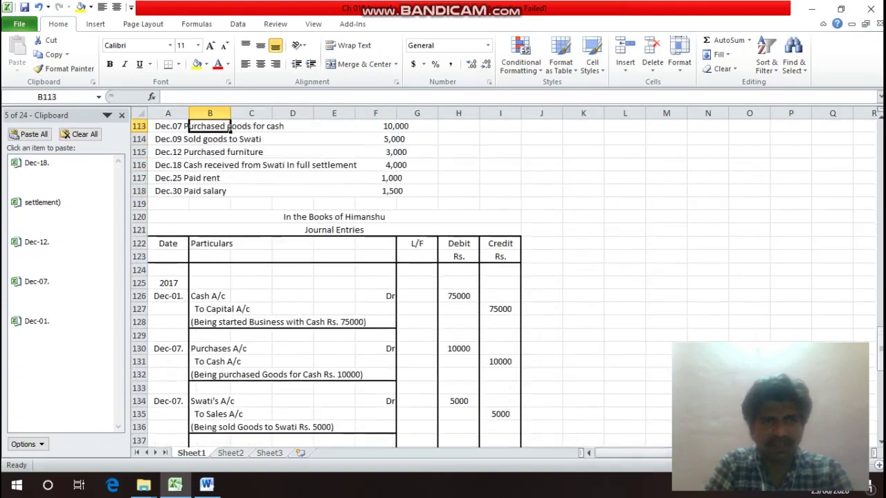
{"action": "left_click", "coordinate": [229, 152]}
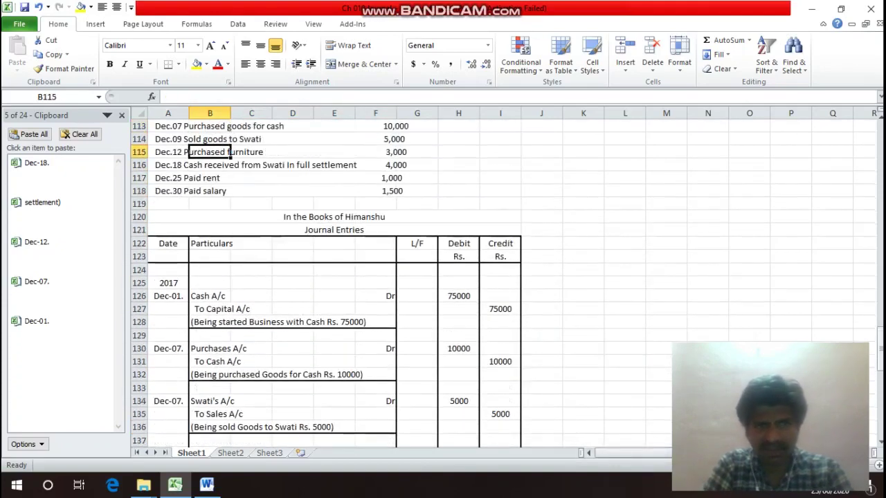
{"action": "key", "text": "Down"}
{"action": "key", "text": "Down"}
{"action": "key", "text": "Down"}
{"action": "key", "text": "Down"}
{"action": "key", "text": "Down"}
{"action": "key", "text": "Down"}
{"action": "key", "text": "Down"}
{"action": "key", "text": "Down"}
{"action": "key", "text": "Down"}
{"action": "key", "text": "Down"}
{"action": "key", "text": "Down"}
{"action": "key", "text": "Down"}
{"action": "key", "text": "Down"}
{"action": "key", "text": "Down"}
{"action": "key", "text": "Down"}
{"action": "key", "text": "Down"}
{"action": "key", "text": "Down"}
{"action": "key", "text": "Down"}
{"action": "key", "text": "Down"}
{"action": "key", "text": "Down"}
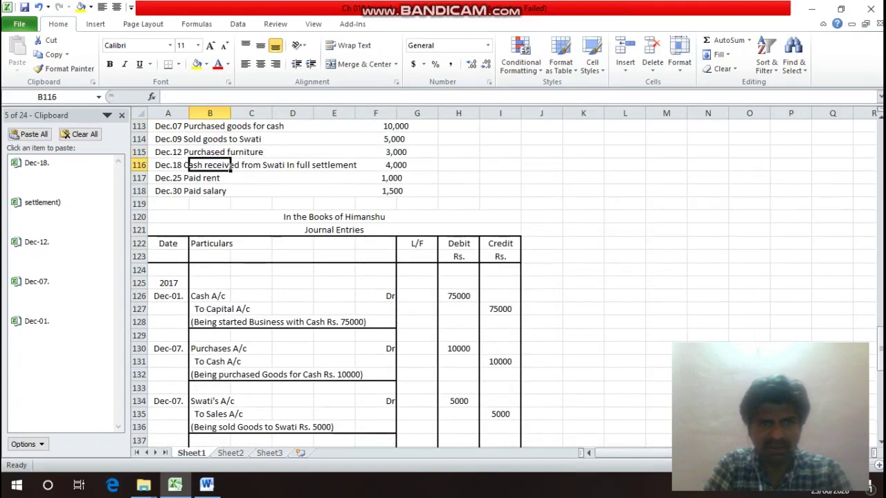
{"action": "key", "text": "Up"}
{"action": "key", "text": "Up"}
{"action": "key", "text": "Up"}
{"action": "key", "text": "Up"}
{"action": "key", "text": "Up"}
{"action": "key", "text": "Up"}
{"action": "key", "text": "Up"}
{"action": "key", "text": "Up"}
{"action": "key", "text": "Up"}
{"action": "key", "text": "Up"}
{"action": "key", "text": "Up"}
{"action": "key", "text": "Up"}
{"action": "key", "text": "Up"}
{"action": "key", "text": "Up"}
{"action": "key", "text": "Up"}
{"action": "key", "text": "Up"}
{"action": "key", "text": "Up"}
{"action": "key", "text": "Up"}
{"action": "key", "text": "Up"}
{"action": "key", "text": "Up"}
{"action": "key", "text": "Up"}
{"action": "key", "text": "Up"}
{"action": "key", "text": "Up"}
{"action": "key", "text": "Up"}
{"action": "key", "text": "Up"}
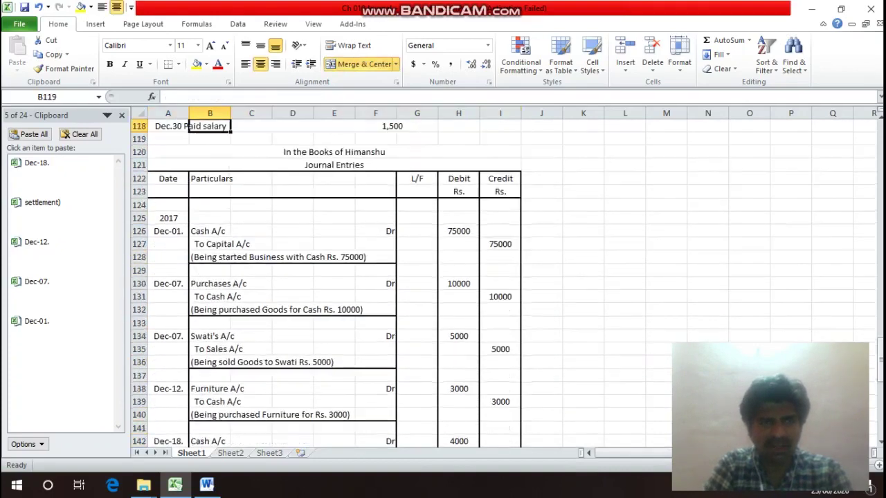
{"action": "key", "text": "Down"}
{"action": "key", "text": "Down"}
{"action": "key", "text": "Down"}
{"action": "key", "text": "Down"}
{"action": "key", "text": "Down"}
{"action": "key", "text": "Down"}
{"action": "key", "text": "Down"}
{"action": "key", "text": "Down"}
{"action": "key", "text": "Down"}
{"action": "key", "text": "Down"}
{"action": "key", "text": "Down"}
{"action": "key", "text": "Down"}
{"action": "key", "text": "Down"}
{"action": "key", "text": "Down"}
{"action": "key", "text": "Down"}
{"action": "key", "text": "Down"}
{"action": "key", "text": "Down"}
{"action": "key", "text": "Down"}
{"action": "key", "text": "Down"}
{"action": "key", "text": "Down"}
{"action": "key", "text": "Down"}
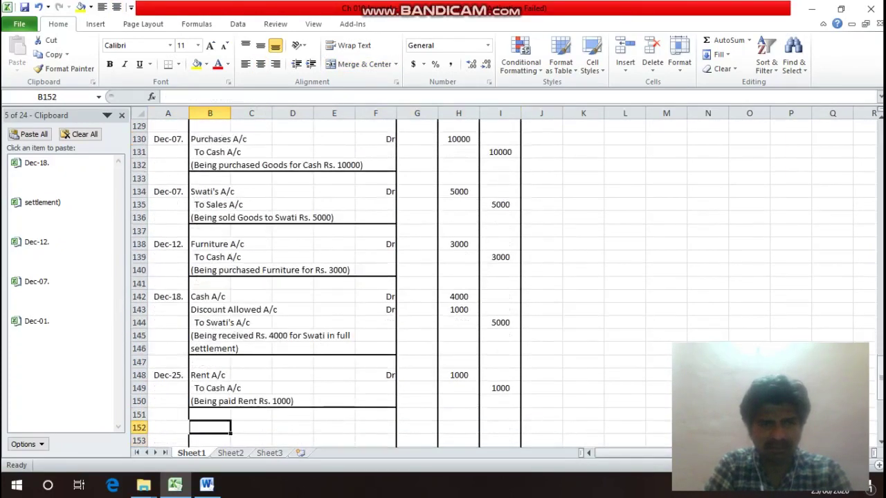
Copy the Dec-25. date down to row 152 and change it to Dec-30.
{"action": "key", "text": "Up"}
{"action": "key", "text": "Up"}
{"action": "key", "text": "Up"}
{"action": "key", "text": "Up"}
{"action": "key", "text": "Left"}
{"action": "key", "text": "ctrl+c"}
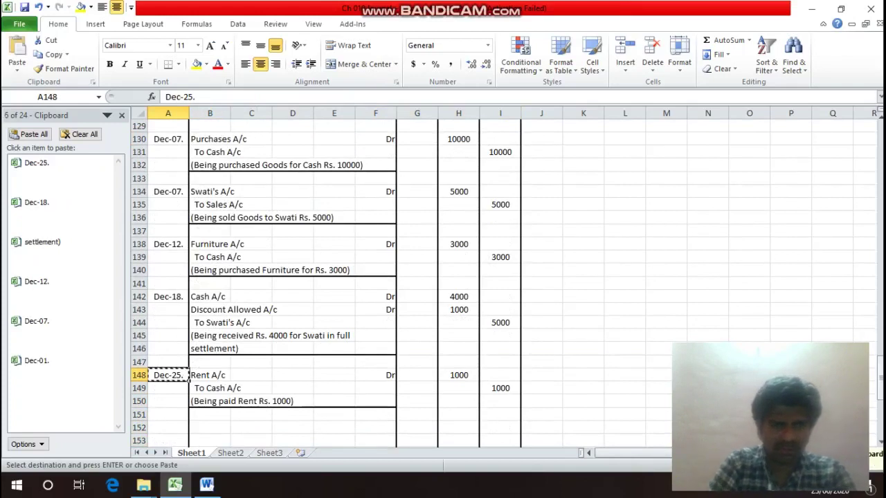
{"action": "key", "text": "Down"}
{"action": "key", "text": "Down"}
{"action": "key", "text": "Down"}
{"action": "key", "text": "Down"}
{"action": "key", "text": "Return"}
{"action": "key", "text": "F2"}
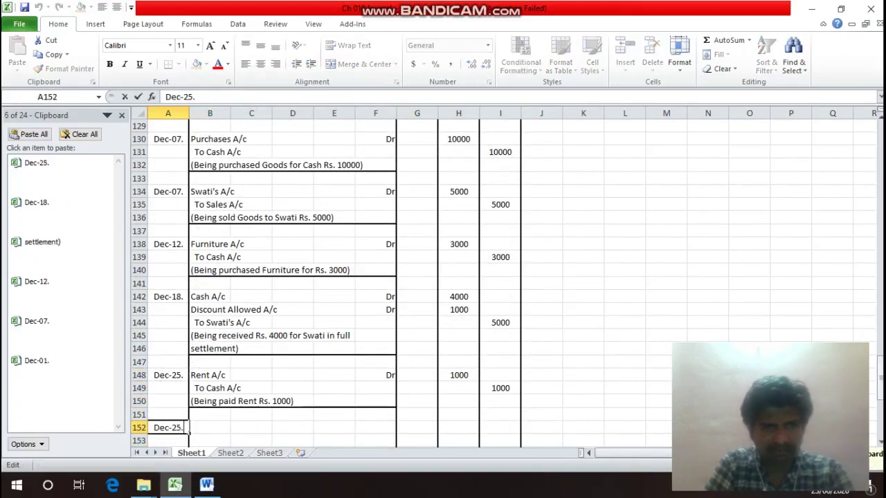
{"action": "key", "text": "Left"}
{"action": "key", "text": "BackSpace"}
{"action": "key", "text": "BackSpace"}
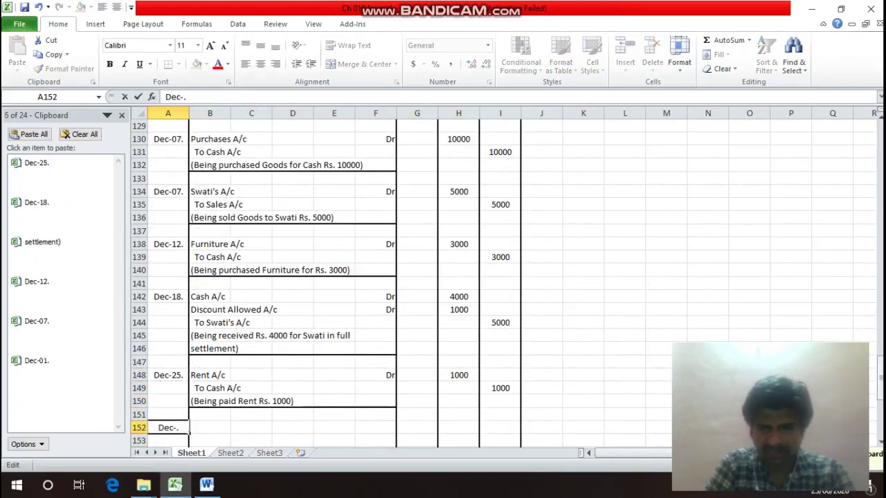
{"action": "type", "text": "30"}
{"action": "key", "text": "Tab"}
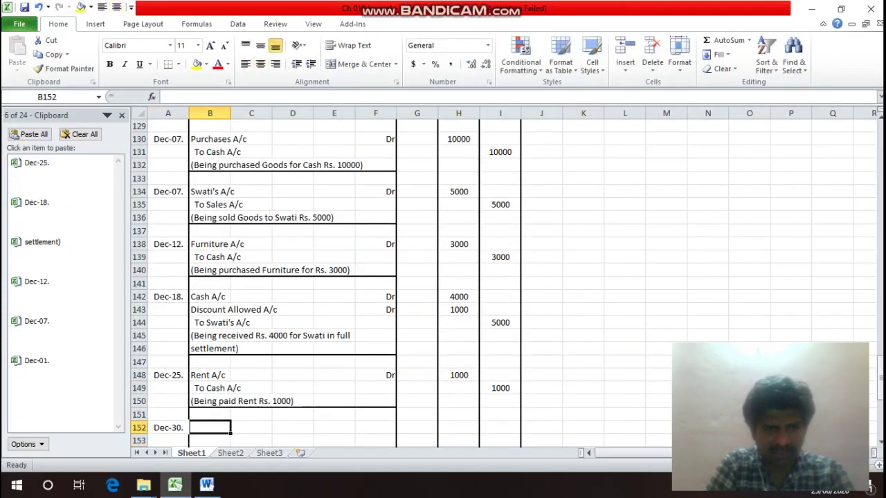
Enter Salary A/c marked Dr in row 152 and To Cash A/c below it.
{"action": "type", "text": "Sala"}
{"action": "type", "text": "ry"}
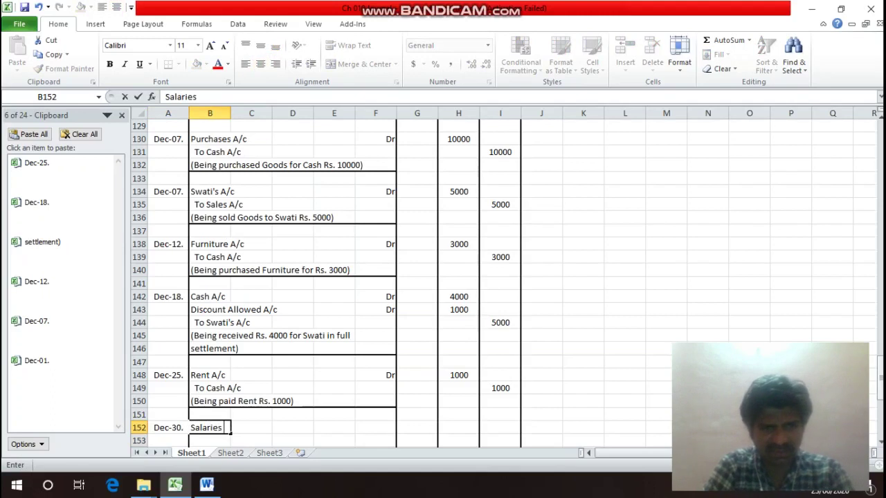
{"action": "type", "text": " A/"}
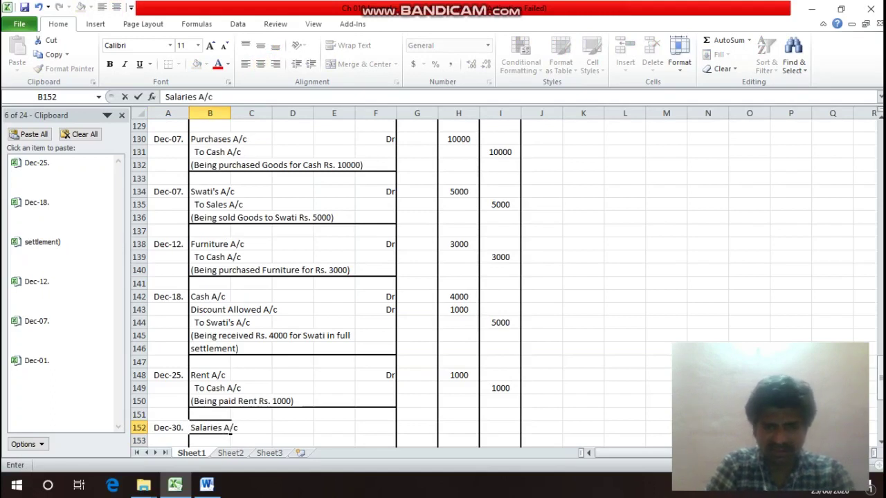
{"action": "type", "text": "c"}
{"action": "key", "text": "Right"}
{"action": "key", "text": "Right"}
{"action": "key", "text": "Right"}
{"action": "key", "text": "Right"}
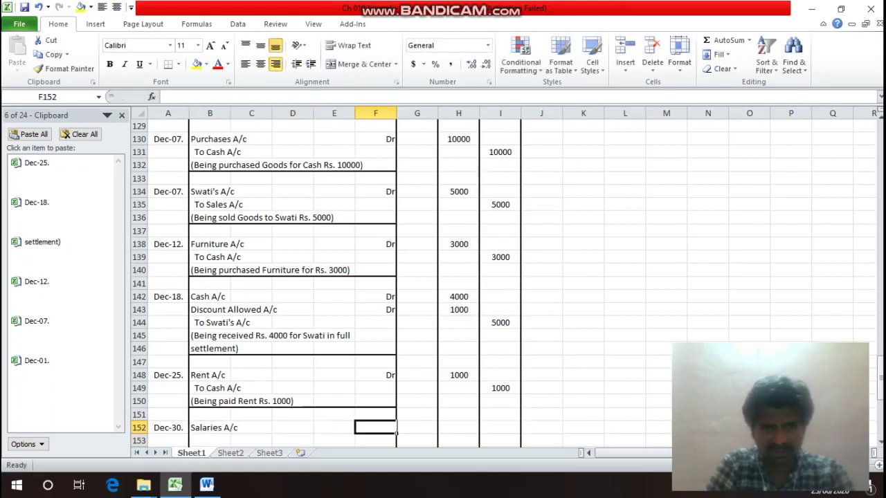
{"action": "type", "text": "Dr"}
{"action": "key", "text": "Return"}
{"action": "key", "text": "Left"}
{"action": "key", "text": "Left"}
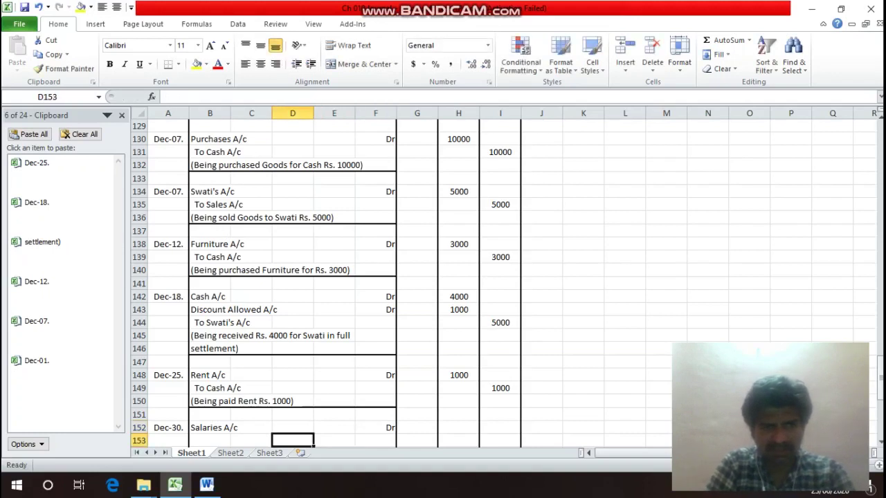
{"action": "key", "text": "Left"}
{"action": "key", "text": "Left"}
{"action": "key", "text": "Left"}
{"action": "key", "text": "Right"}
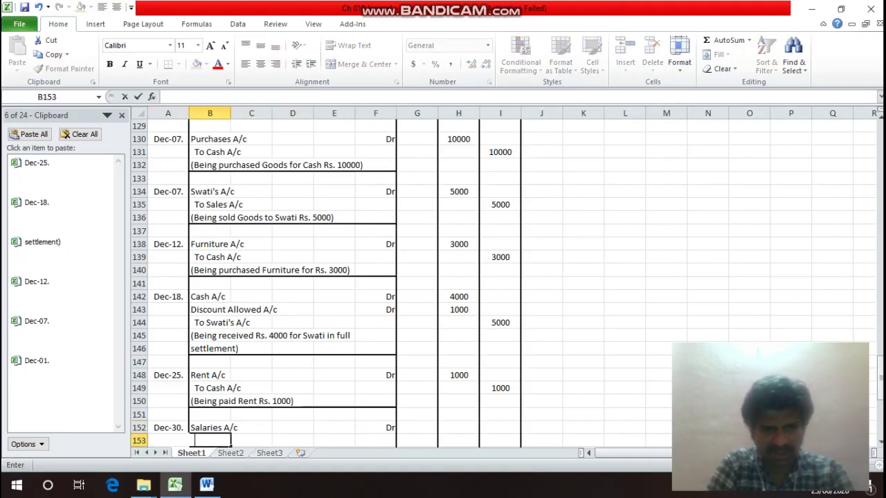
{"action": "type", "text": "To Cas"}
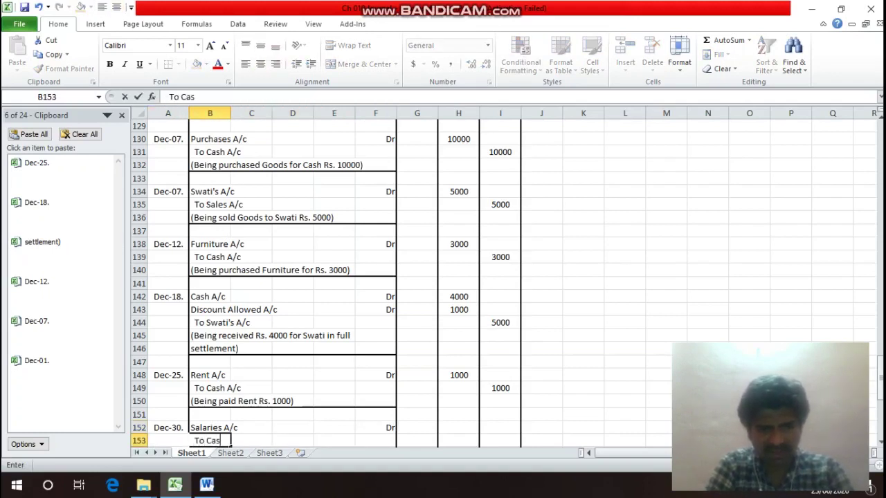
{"action": "type", "text": "h A"}
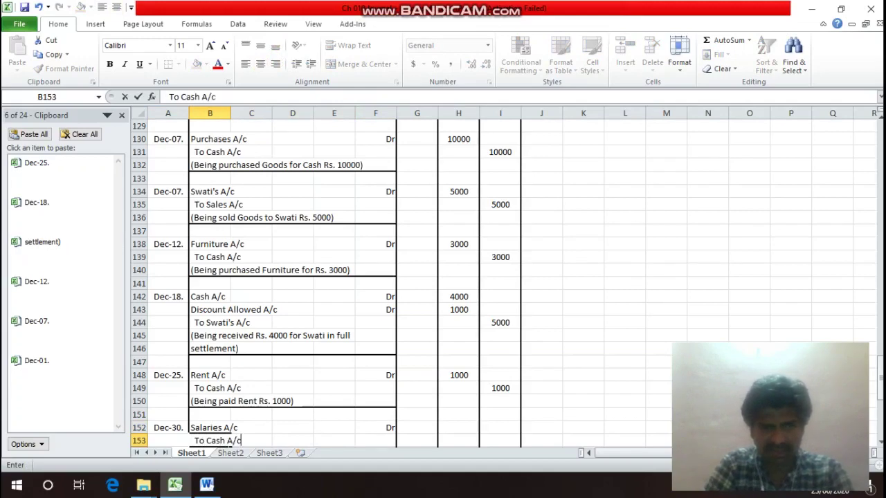
{"action": "type", "text": "/c"}
{"action": "key", "text": "Return"}
Enter 1500 as the debit in H152 and the credit in I153.
{"action": "key", "text": "Up"}
{"action": "key", "text": "Right"}
{"action": "key", "text": "Right"}
{"action": "key", "text": "Right"}
{"action": "key", "text": "Right"}
{"action": "key", "text": "Right"}
{"action": "key", "text": "Right"}
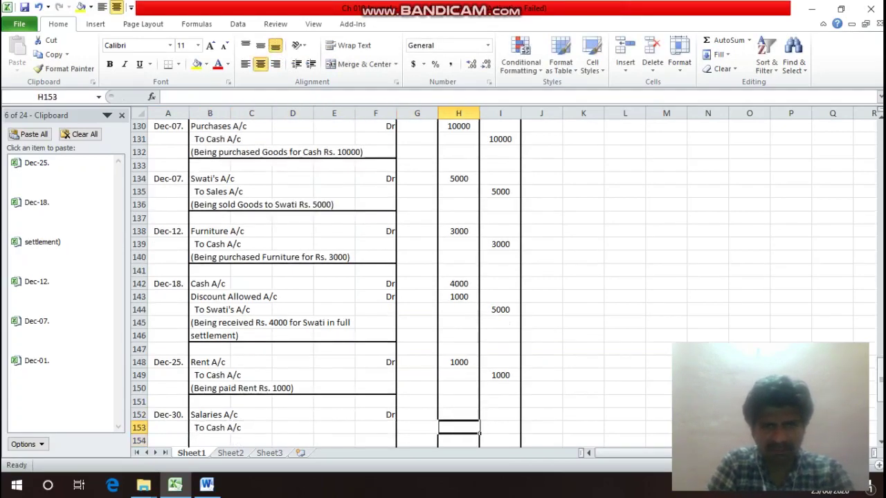
{"action": "key", "text": "Up"}
{"action": "key", "text": "Up"}
{"action": "key", "text": "Up"}
{"action": "key", "text": "Up"}
{"action": "key", "text": "Up"}
{"action": "key", "text": "Up"}
{"action": "key", "text": "Up"}
{"action": "key", "text": "Up"}
{"action": "key", "text": "Up"}
{"action": "key", "text": "Up"}
{"action": "key", "text": "Up"}
{"action": "key", "text": "Up"}
{"action": "key", "text": "Up"}
{"action": "key", "text": "Up"}
{"action": "key", "text": "Up"}
{"action": "key", "text": "Up"}
{"action": "key", "text": "Up"}
{"action": "key", "text": "Up"}
{"action": "key", "text": "Up"}
{"action": "key", "text": "Up"}
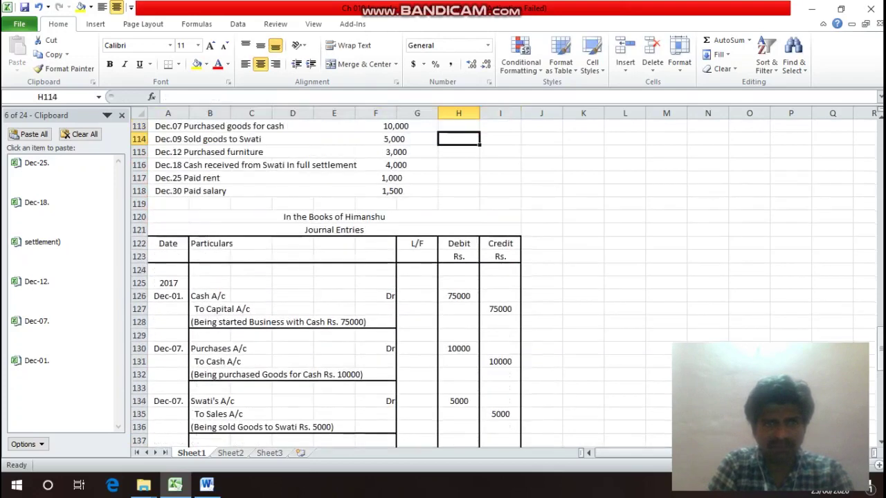
{"action": "key", "text": "Down"}
{"action": "key", "text": "Down"}
{"action": "key", "text": "Down"}
{"action": "key", "text": "Down"}
{"action": "key", "text": "Down"}
{"action": "key", "text": "Down"}
{"action": "key", "text": "Down"}
{"action": "key", "text": "Down"}
{"action": "key", "text": "Down"}
{"action": "key", "text": "Down"}
{"action": "key", "text": "Down"}
{"action": "key", "text": "Down"}
{"action": "key", "text": "Down"}
{"action": "key", "text": "Down"}
{"action": "key", "text": "Down"}
{"action": "key", "text": "Down"}
{"action": "key", "text": "Down"}
{"action": "key", "text": "Down"}
{"action": "key", "text": "Down"}
{"action": "key", "text": "Down"}
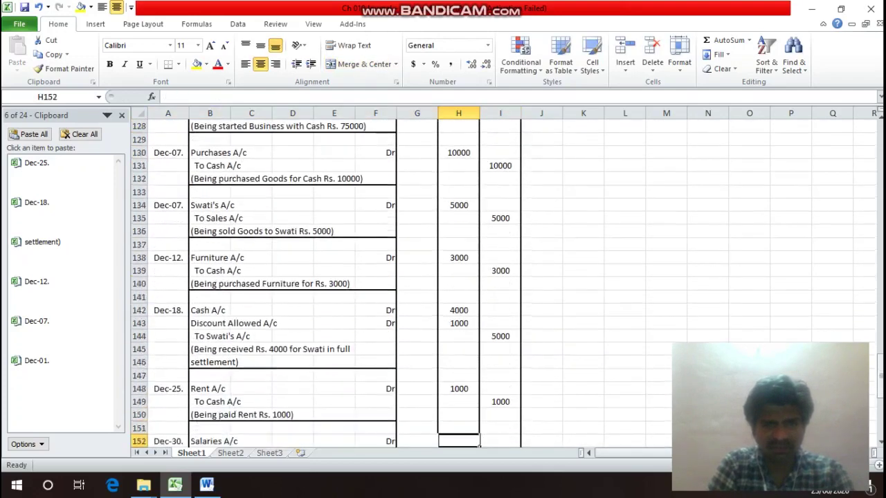
{"action": "key", "text": "Down"}
{"action": "key", "text": "Up"}
{"action": "type", "text": "1"}
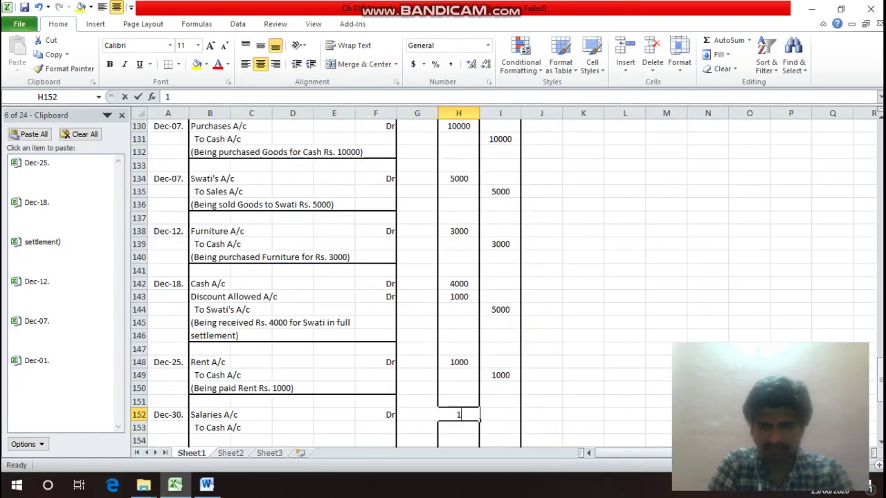
{"action": "type", "text": "500"}
{"action": "left_click", "coordinate": [499, 428]}
{"action": "type", "text": "1"}
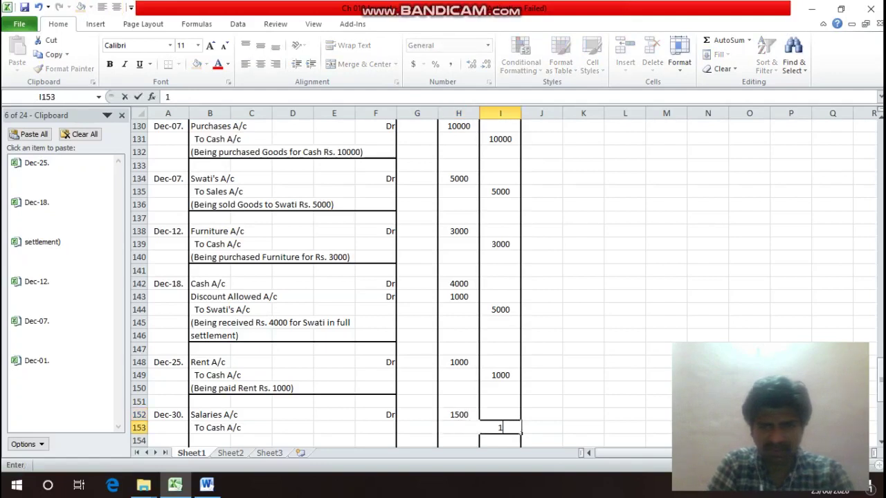
{"action": "type", "text": "500"}
{"action": "key", "text": "Return"}
{"action": "key", "text": "Left"}
{"action": "key", "text": "Left"}
{"action": "key", "text": "Left"}
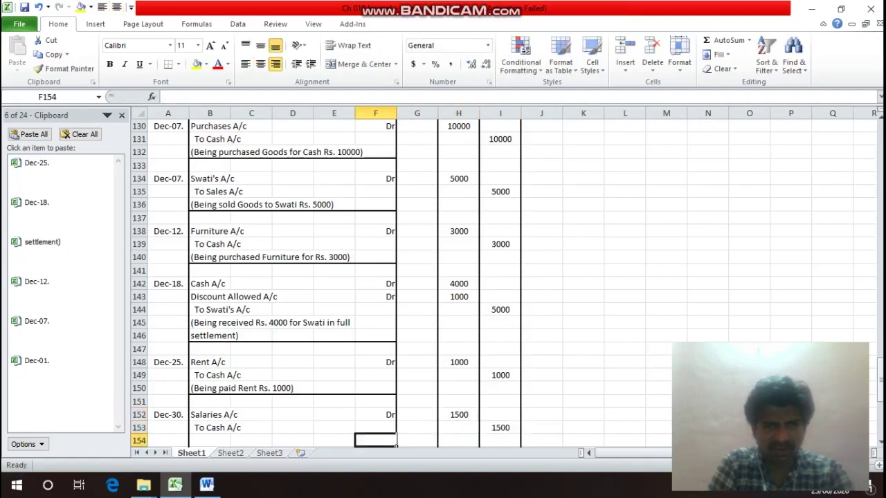
Type the narration (Being paid Salaries Rs. 1500) into B154.
{"action": "key", "text": "Left"}
{"action": "key", "text": "Left"}
{"action": "key", "text": "Left"}
{"action": "key", "text": "Left"}
{"action": "type", "text": "("}
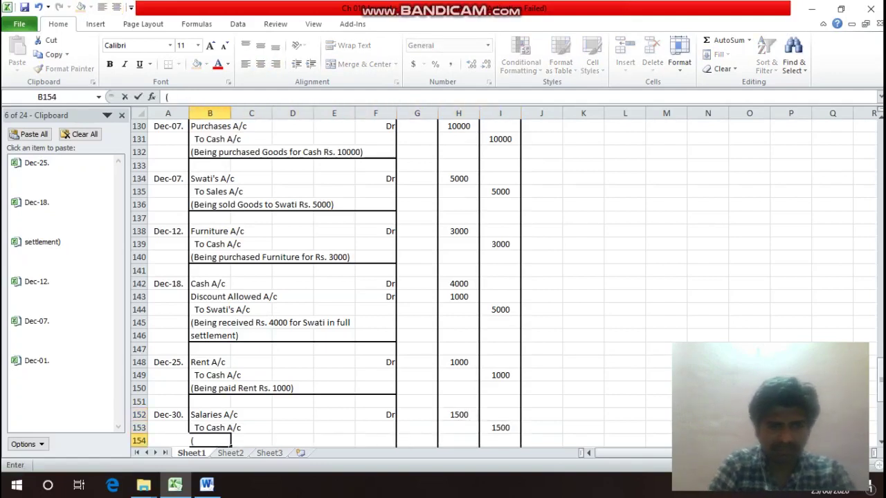
{"action": "type", "text": "Being p"}
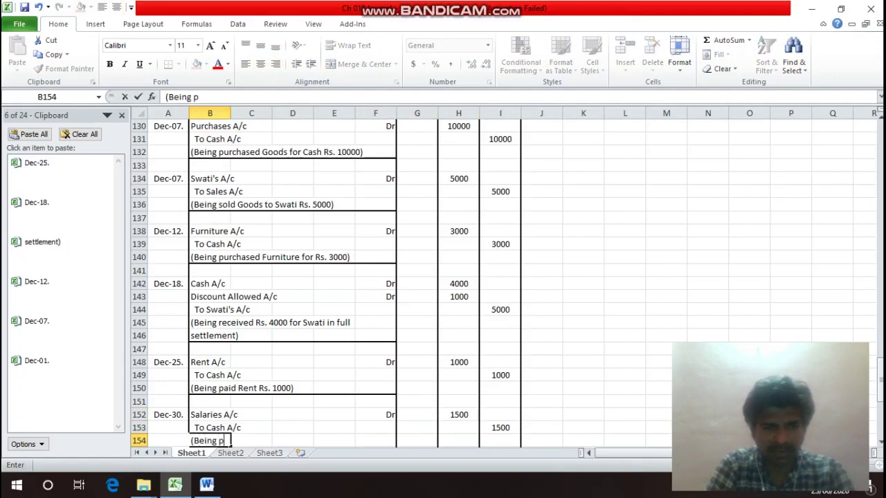
{"action": "type", "text": "aid"}
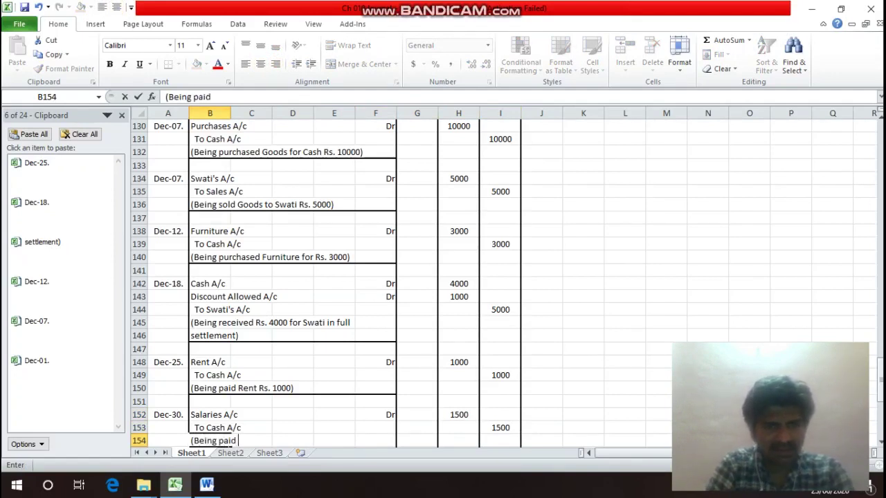
{"action": "type", "text": " Salar"}
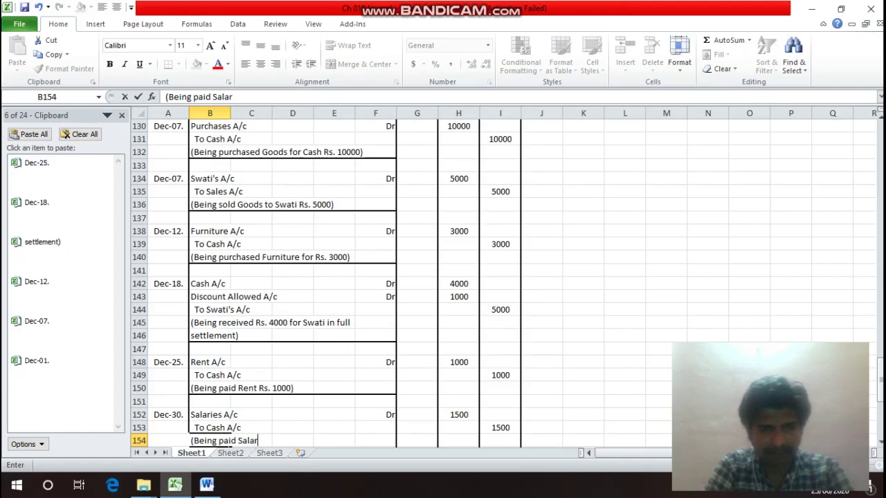
{"action": "type", "text": "ies Rs."}
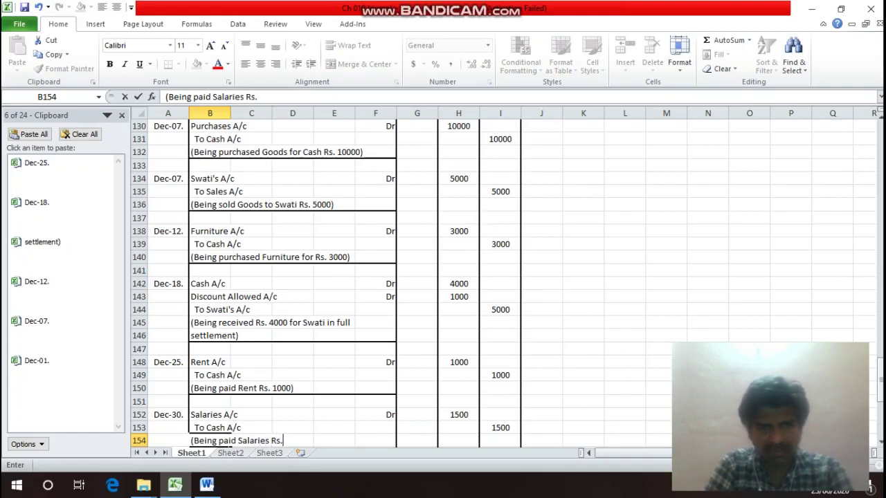
{"action": "type", "text": " 1500)"}
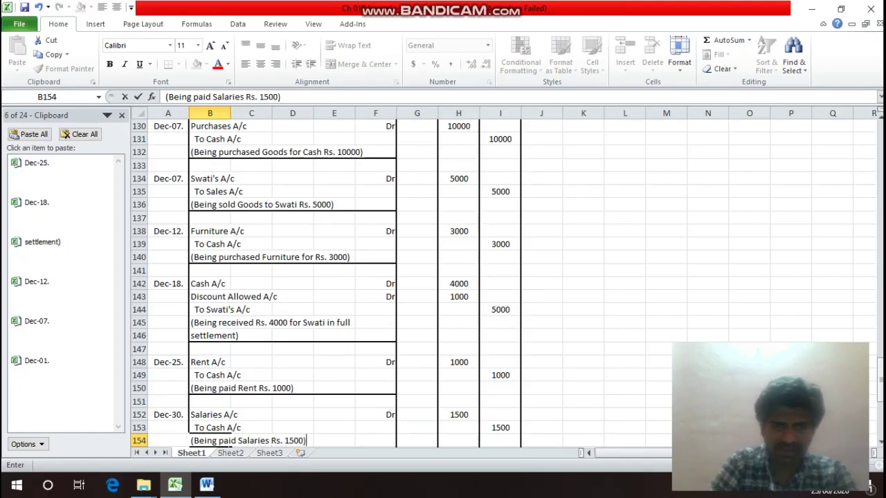
{"action": "key", "text": "Return"}
{"action": "key", "text": "Down"}
{"action": "key", "text": "Right"}
{"action": "key", "text": "Up"}
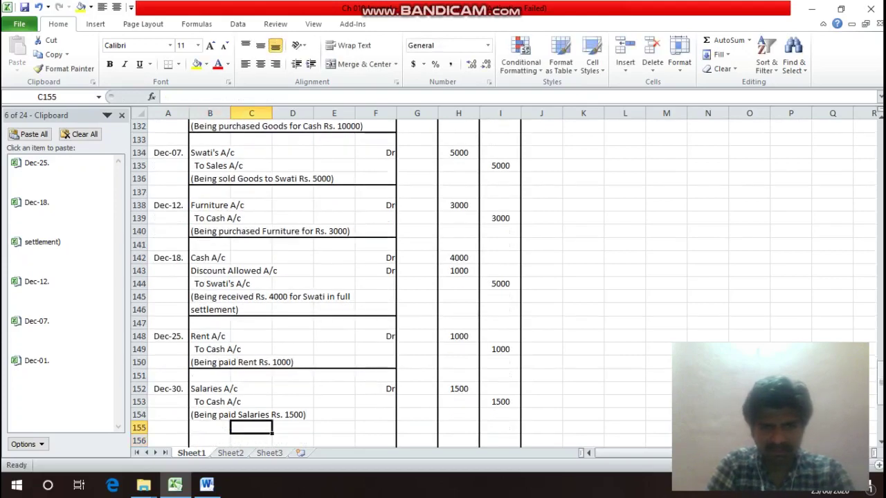
{"action": "key", "text": "Down"}
{"action": "key", "text": "Right"}
{"action": "key", "text": "Right"}
{"action": "key", "text": "Right"}
{"action": "key", "text": "Right"}
{"action": "key", "text": "Right"}
Sum the debit column into H156 and copy the formula to I156, both showing 100500.
{"action": "type", "text": "="}
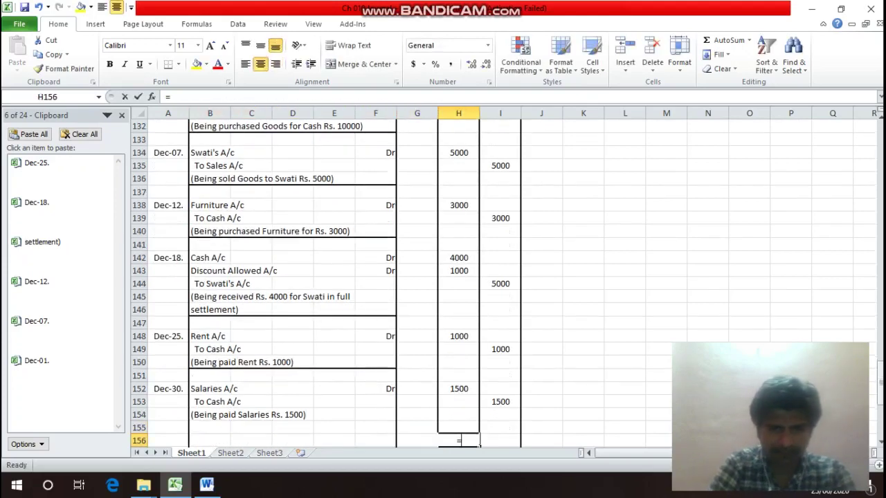
{"action": "type", "text": "sum("}
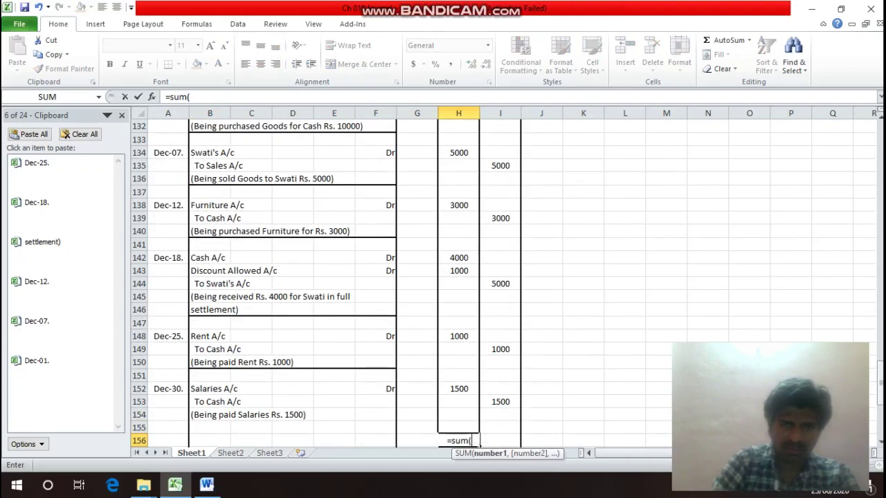
{"action": "left_click_drag", "start_coordinate": [458, 427], "coordinate": [458, 163]}
{"action": "key", "text": "Return"}
{"action": "left_click", "coordinate": [458, 427]}
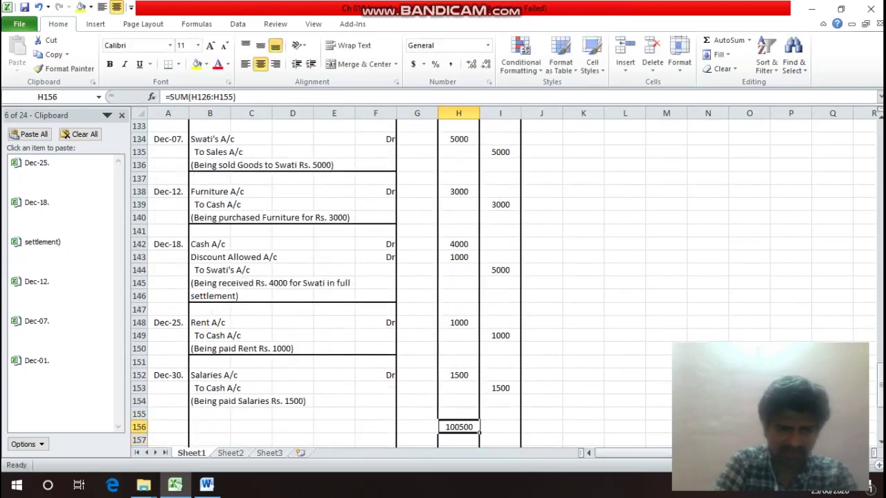
{"action": "key", "text": "ctrl+c"}
{"action": "left_click", "coordinate": [500, 427]}
{"action": "key", "text": "Return"}
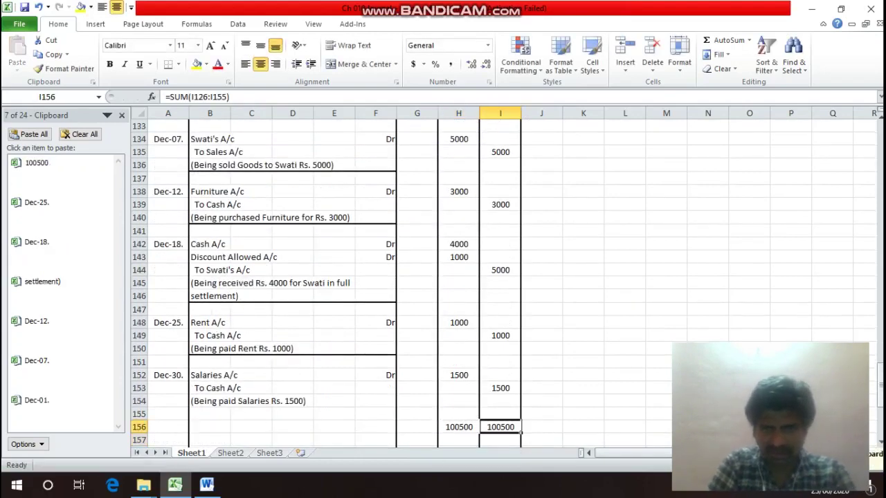
Apply an outline border to the total row A156:I156.
{"action": "left_click", "coordinate": [186, 428]}
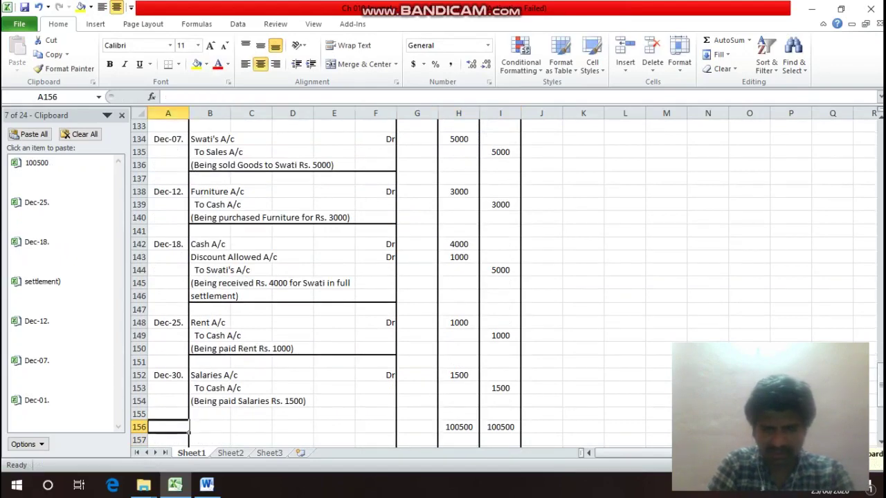
{"action": "left_click_drag", "start_coordinate": [188, 429], "coordinate": [520, 430]}
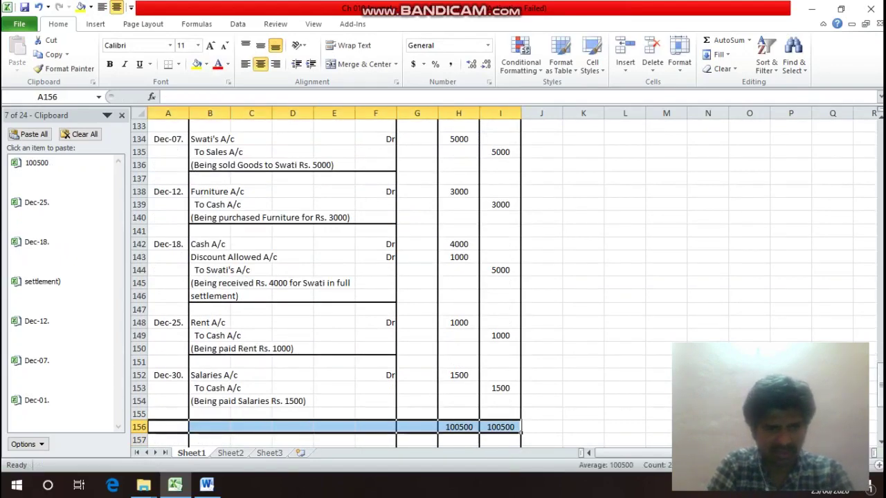
{"action": "key", "text": "ctrl+1"}
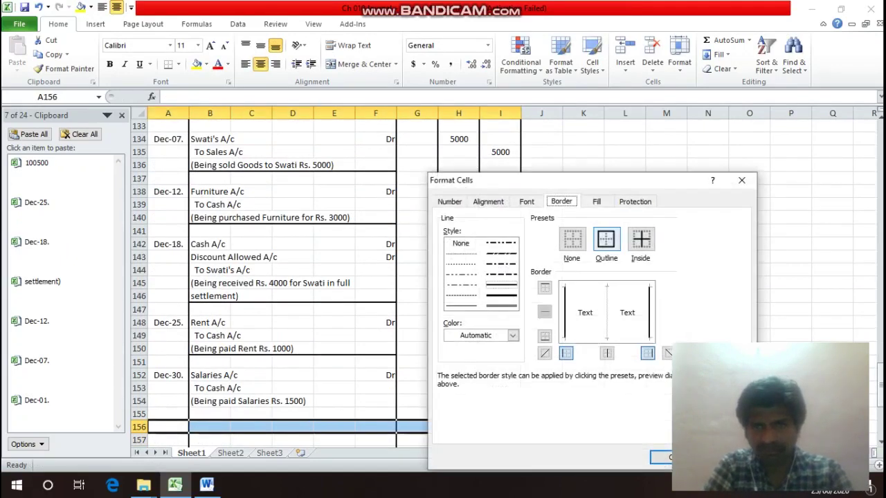
{"action": "key", "text": "alt+o"}
{"action": "key", "text": "Return"}
{"action": "key", "text": "Down"}
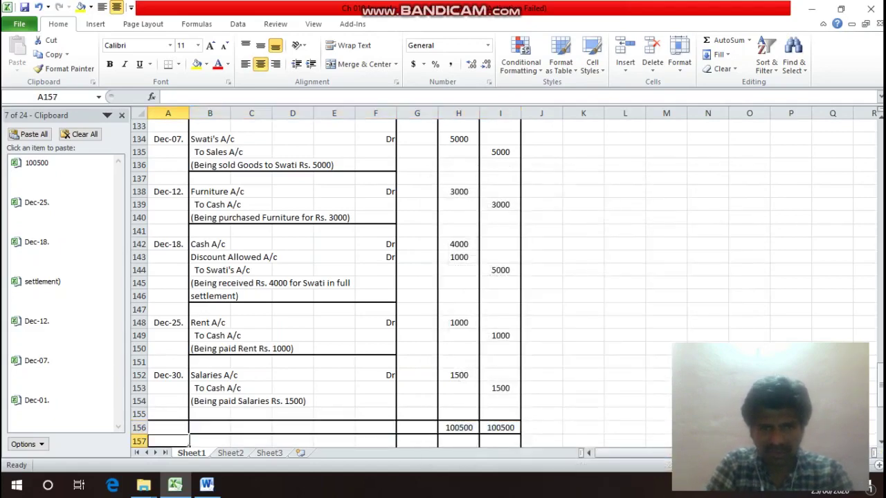
Label the total row 'Total' in F156.
{"action": "left_click", "coordinate": [251, 414]}
{"action": "left_click", "coordinate": [392, 415]}
{"action": "type", "text": "T"}
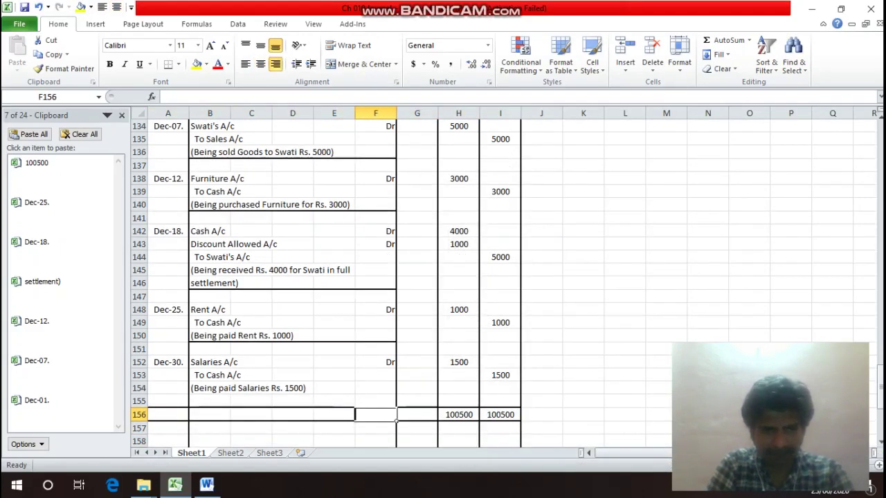
{"action": "type", "text": "tal"}
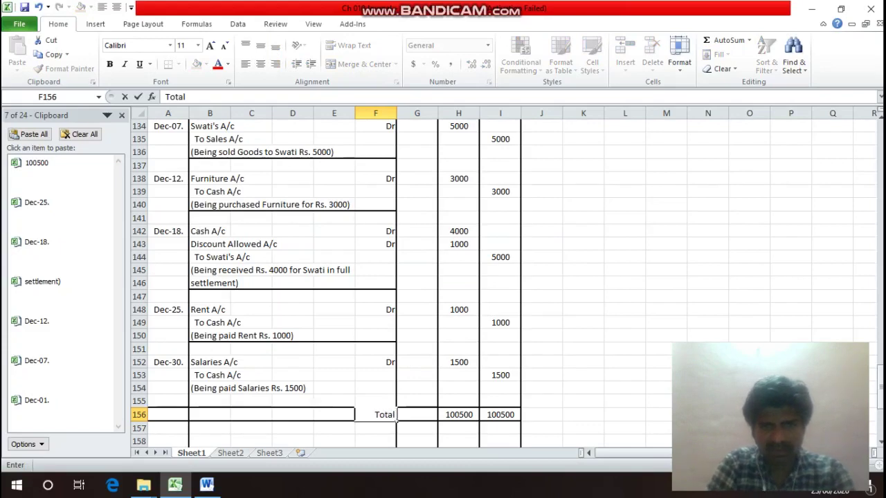
{"action": "key", "text": "Return"}
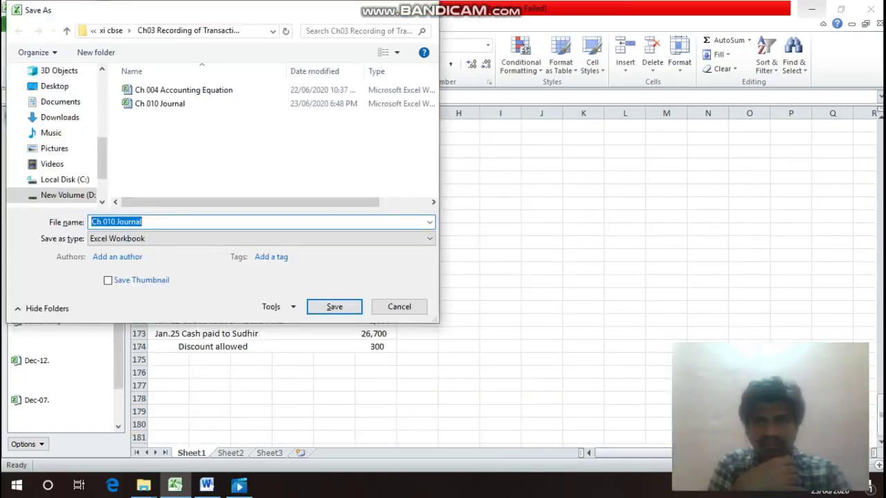
Paste the Pr.4 question listing the January 2017 transactions at A158, then move below it.
{"action": "key", "text": "Escape"}
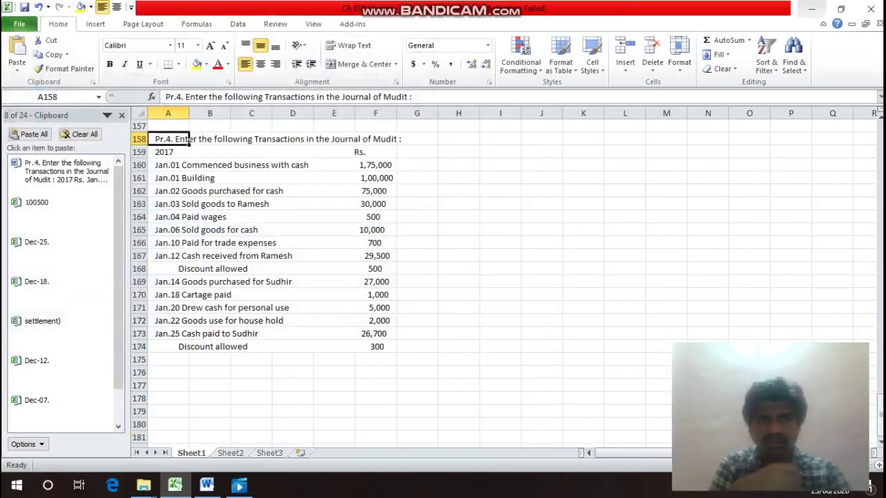
{"action": "key", "text": "Down"}
{"action": "key", "text": "Down"}
{"action": "key", "text": "Down"}
{"action": "key", "text": "Down"}
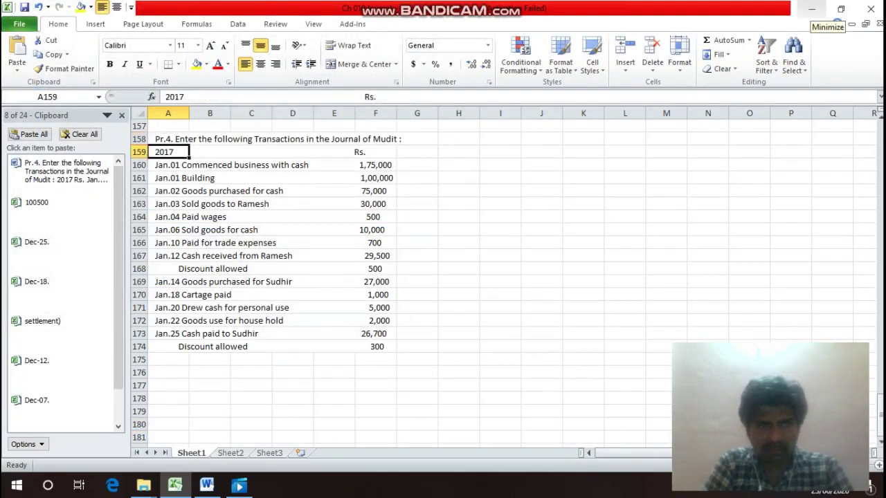
{"action": "key", "text": "Down"}
{"action": "key", "text": "Down"}
{"action": "key", "text": "Down"}
{"action": "key", "text": "Down"}
{"action": "key", "text": "Down"}
{"action": "key", "text": "Down"}
{"action": "key", "text": "Down"}
{"action": "key", "text": "Down"}
{"action": "key", "text": "Down"}
{"action": "key", "text": "Down"}
{"action": "key", "text": "Down"}
{"action": "key", "text": "Down"}
{"action": "key", "text": "Down"}
{"action": "key", "text": "Down"}
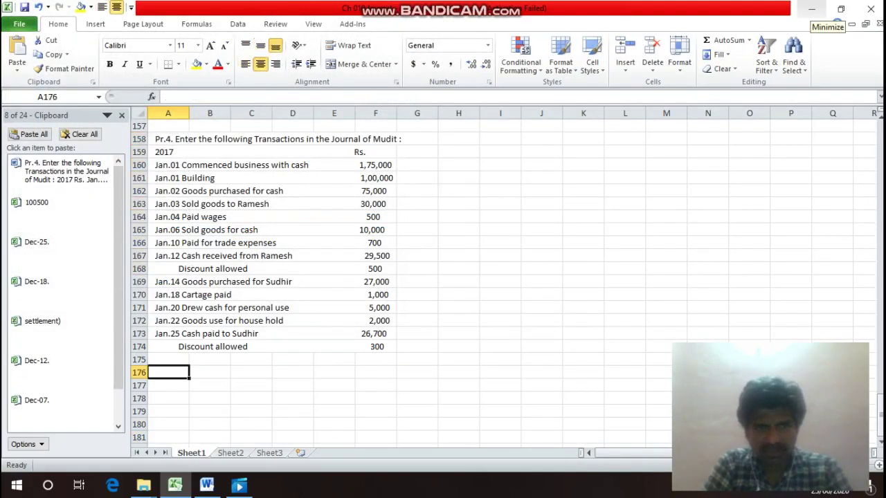
{"action": "key", "text": "Up"}
{"action": "key", "text": "Up"}
{"action": "key", "text": "Up"}
{"action": "key", "text": "Up"}
{"action": "key", "text": "Up"}
{"action": "key", "text": "Up"}
{"action": "key", "text": "Up"}
{"action": "key", "text": "Up"}
{"action": "key", "text": "Up"}
{"action": "key", "text": "Up"}
{"action": "key", "text": "Up"}
{"action": "key", "text": "Up"}
{"action": "key", "text": "Up"}
{"action": "key", "text": "Up"}
{"action": "key", "text": "Up"}
{"action": "key", "text": "Up"}
{"action": "key", "text": "Up"}
{"action": "key", "text": "Up"}
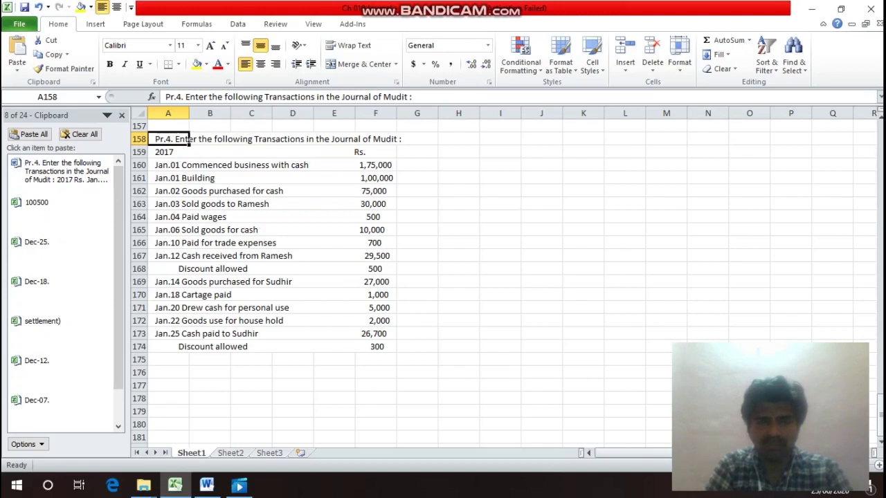
{"action": "key", "text": "Down"}
{"action": "key", "text": "Down"}
{"action": "key", "text": "Down"}
{"action": "key", "text": "Down"}
{"action": "key", "text": "Down"}
{"action": "key", "text": "Down"}
{"action": "key", "text": "Down"}
{"action": "key", "text": "Down"}
{"action": "key", "text": "Down"}
{"action": "key", "text": "Down"}
{"action": "key", "text": "Down"}
{"action": "key", "text": "Down"}
{"action": "key", "text": "Down"}
{"action": "key", "text": "Down"}
{"action": "key", "text": "Down"}
{"action": "key", "text": "Down"}
{"action": "key", "text": "Down"}
{"action": "key", "text": "Down"}
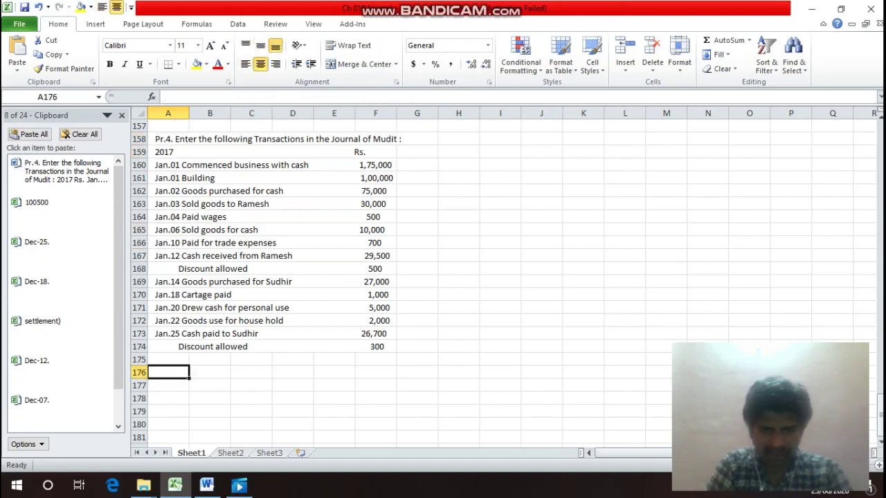
Enter the headings 'In the Books of Mudit' in A176 and 'Journal Entries' in A177.
{"action": "type", "text": "In th"}
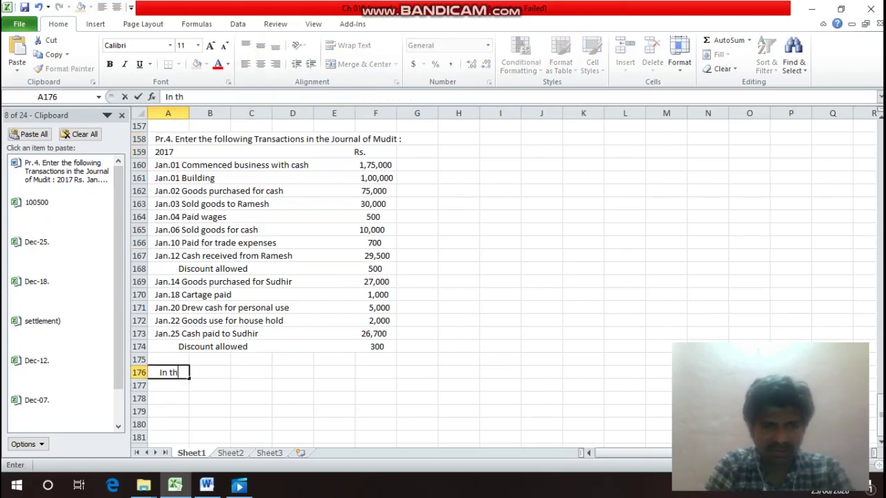
{"action": "type", "text": "e Boo"}
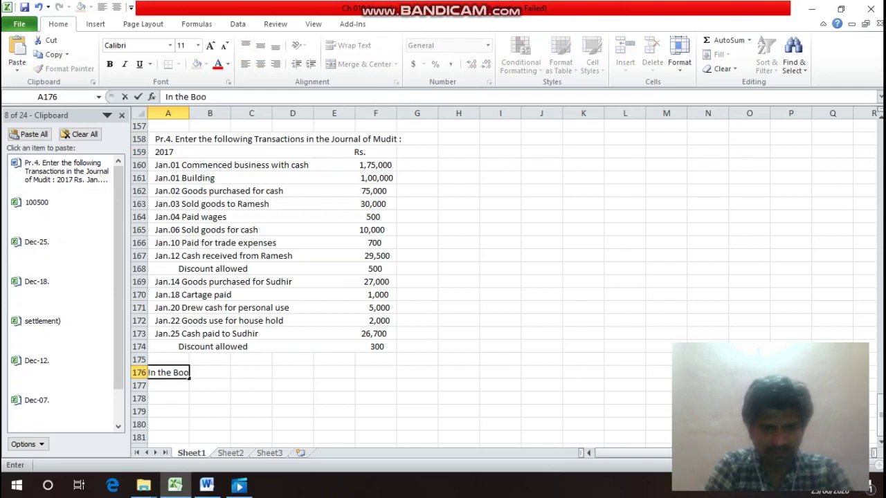
{"action": "type", "text": "ks of "}
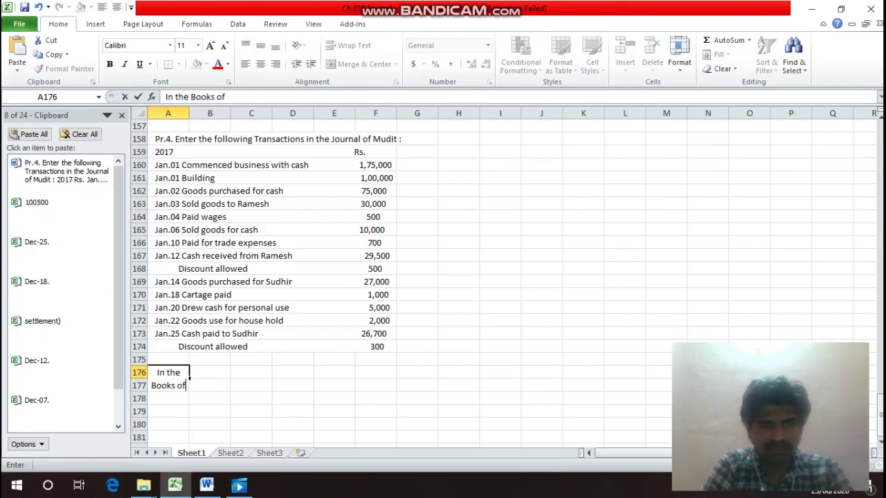
{"action": "type", "text": "Mud"}
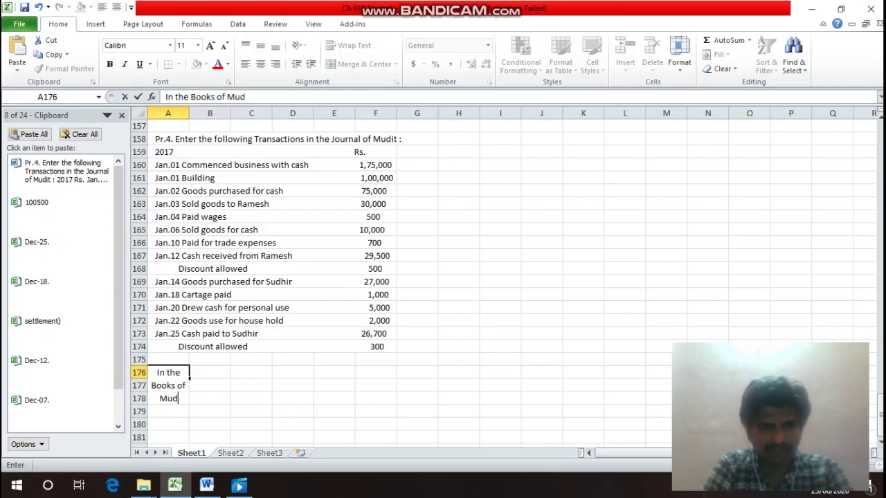
{"action": "type", "text": "it"}
{"action": "key", "text": "Return"}
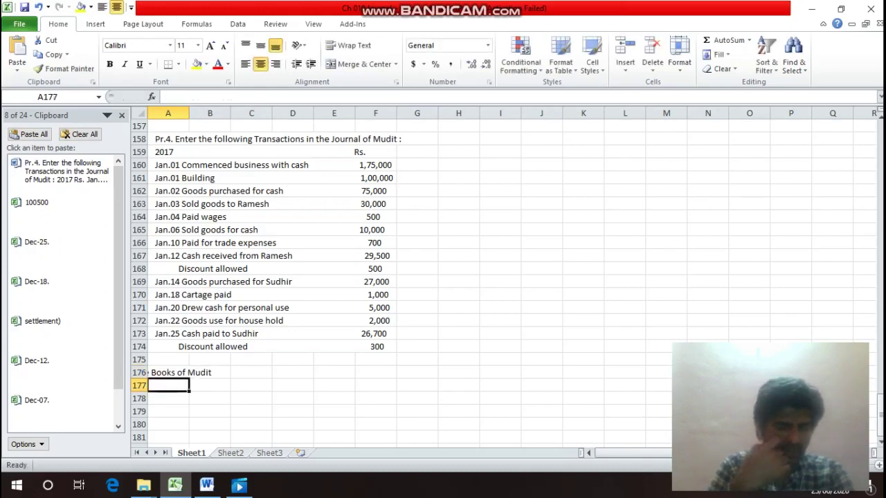
{"action": "key", "text": "shift+Right"}
{"action": "key", "text": "shift+Right"}
{"action": "key", "text": "shift+Right"}
{"action": "key", "text": "shift+Right"}
{"action": "key", "text": "shift+Right"}
{"action": "key", "text": "shift+Right"}
{"action": "type", "text": "ou"}
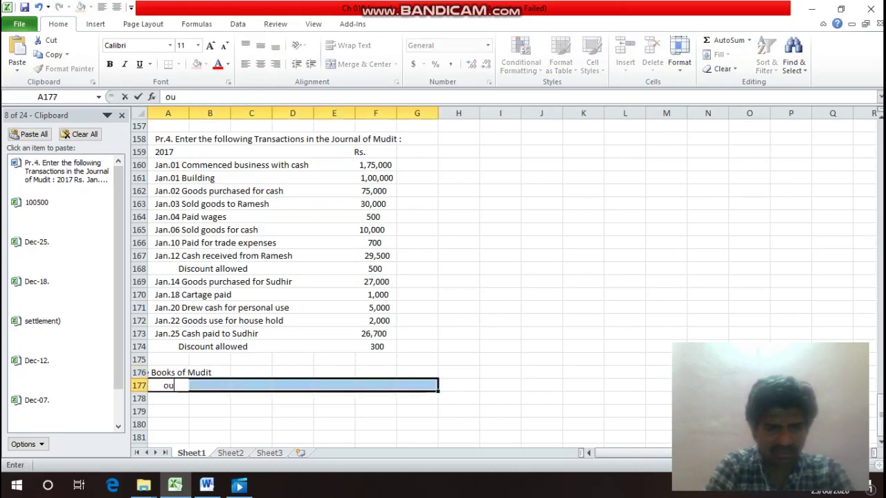
{"action": "type", "text": "rnal E"}
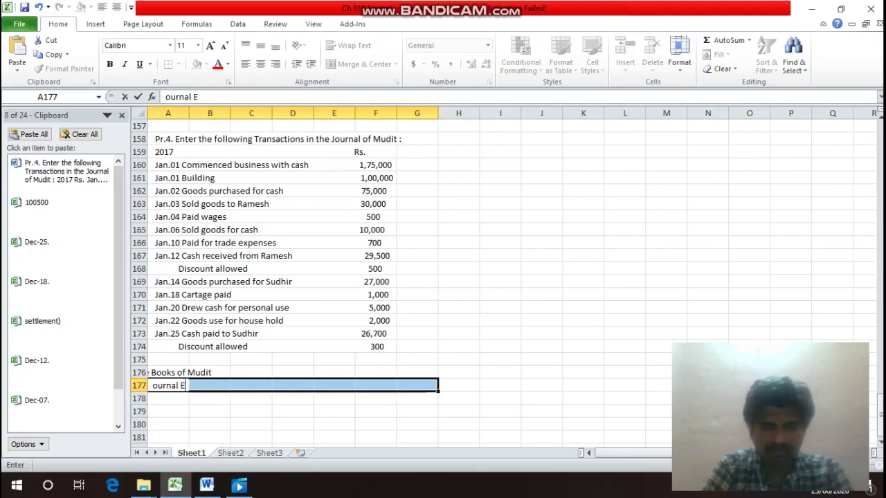
{"action": "type", "text": "ntr"}
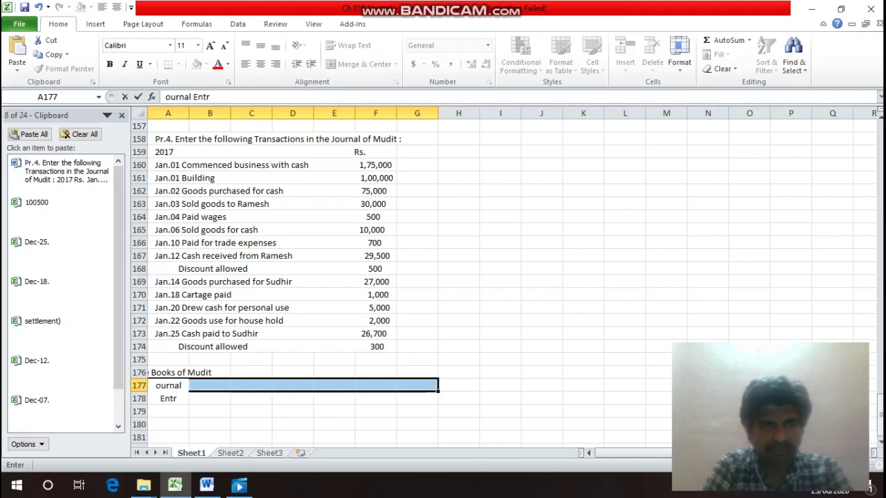
{"action": "type", "text": "ies"}
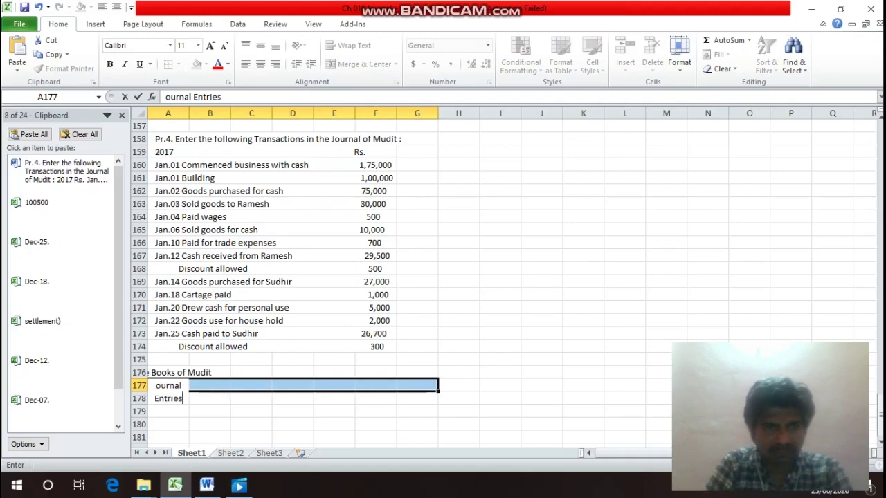
{"action": "left_click", "coordinate": [168, 373]}
{"action": "left_click", "coordinate": [168, 386]}
{"action": "key", "text": "F2"}
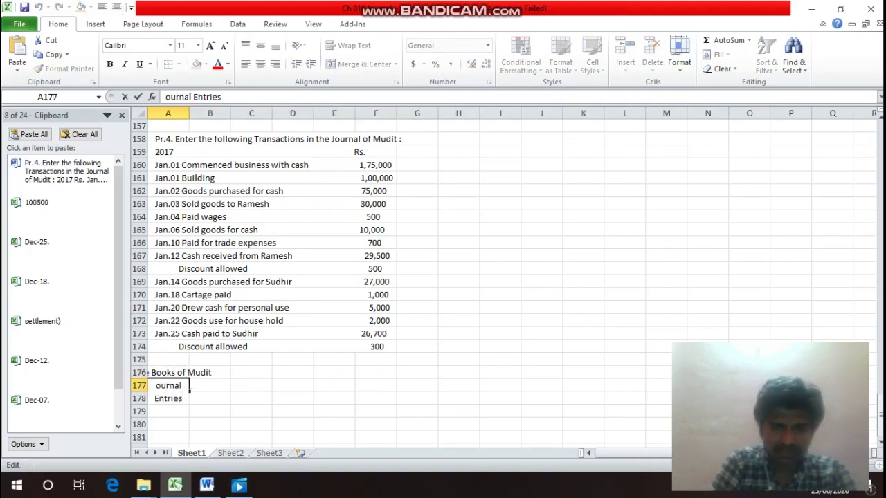
{"action": "type", "text": "J"}
{"action": "key", "text": "Return"}
Merge and centre both headings across columns A to I.
{"action": "key", "text": "Up"}
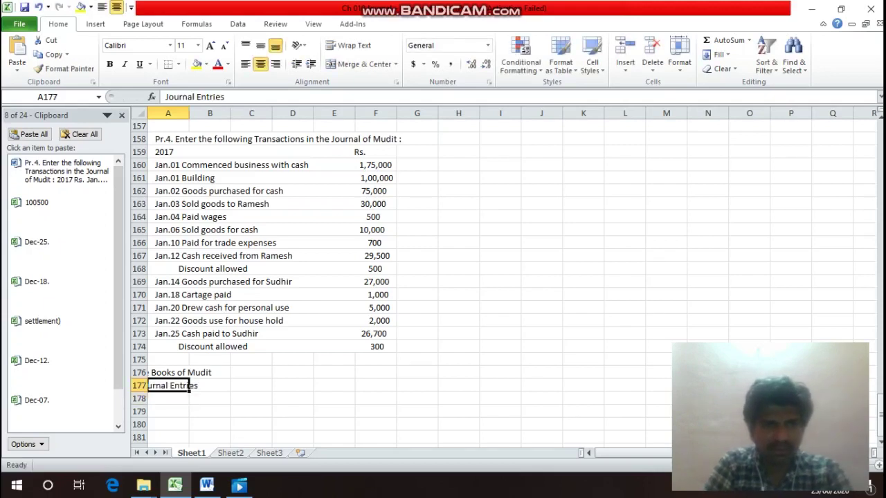
{"action": "key", "text": "Up"}
{"action": "key", "text": "shift+Right"}
{"action": "key", "text": "shift+Right"}
{"action": "key", "text": "shift+Right"}
{"action": "key", "text": "shift+Right"}
{"action": "key", "text": "shift+Right"}
{"action": "key", "text": "shift+Right"}
{"action": "key", "text": "shift+Right"}
{"action": "key", "text": "shift+Right"}
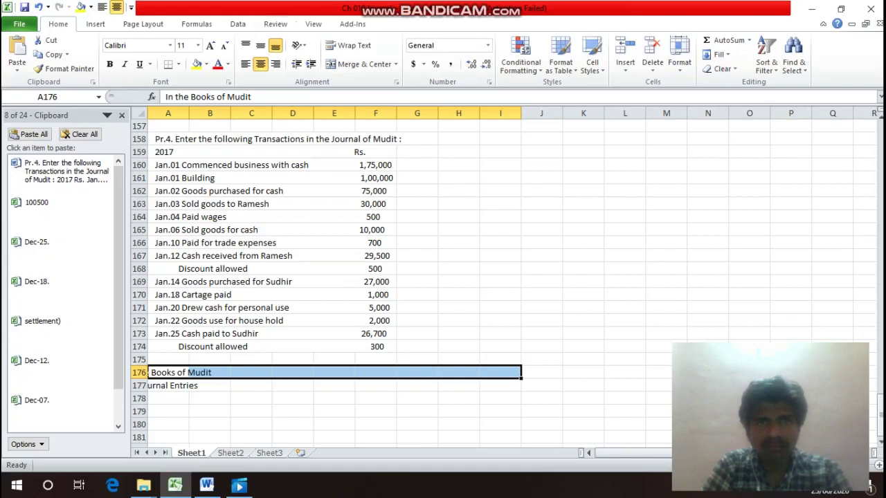
{"action": "left_click", "coordinate": [360, 64]}
{"action": "key", "text": "Down"}
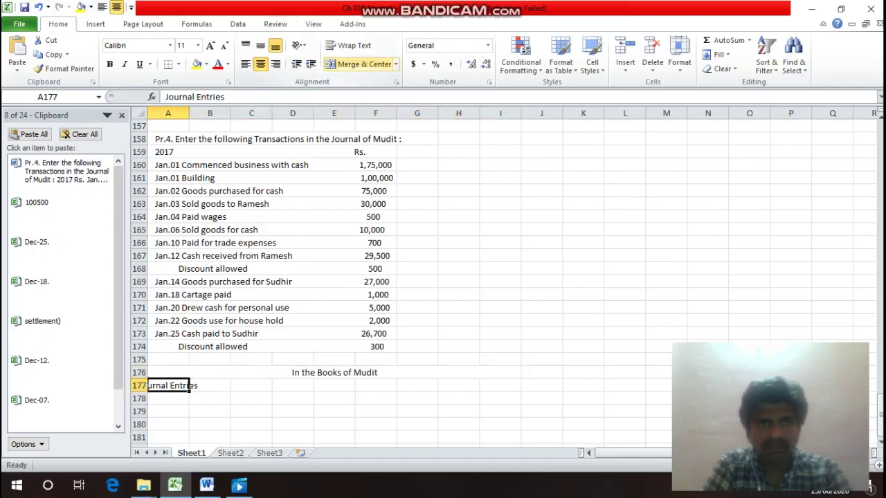
{"action": "key", "text": "shift+Right"}
{"action": "key", "text": "shift+Right"}
{"action": "key", "text": "shift+Right"}
{"action": "key", "text": "shift+Right"}
{"action": "key", "text": "shift+Right"}
{"action": "key", "text": "shift+Right"}
{"action": "key", "text": "shift+Right"}
{"action": "key", "text": "shift+Right"}
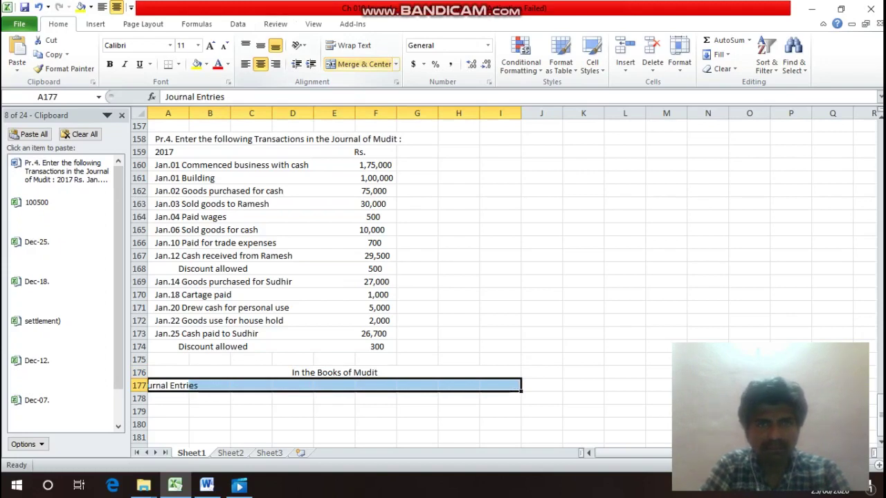
{"action": "left_click", "coordinate": [360, 63]}
{"action": "key", "text": "Down"}
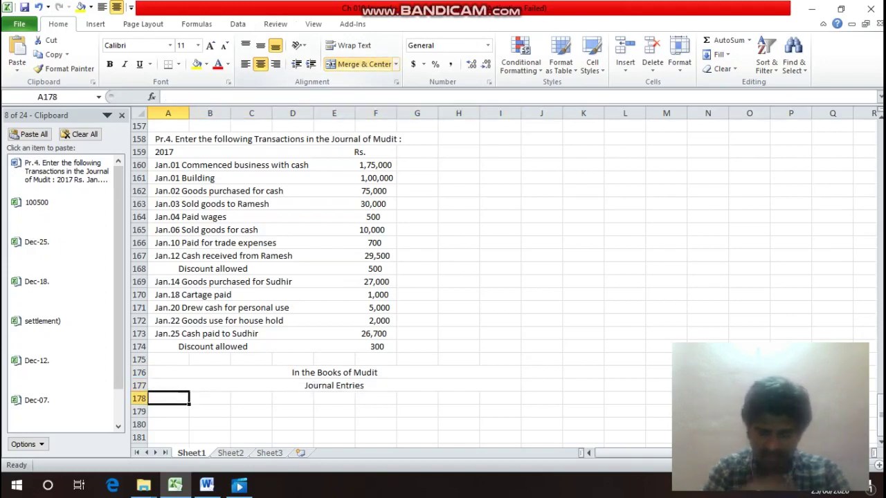
Enter the Date, Particulars and L/F column headers in row 178.
{"action": "type", "text": "Date"}
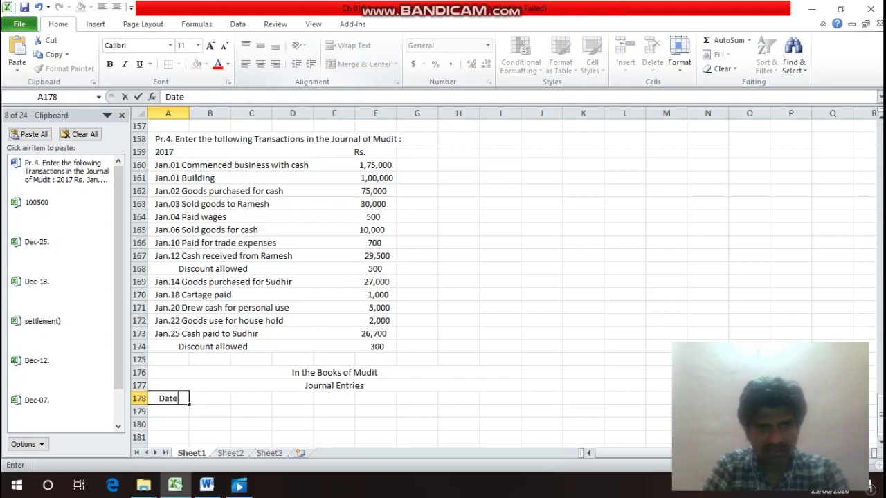
{"action": "key", "text": "Return"}
{"action": "key", "text": "Up"}
{"action": "key", "text": "Right"}
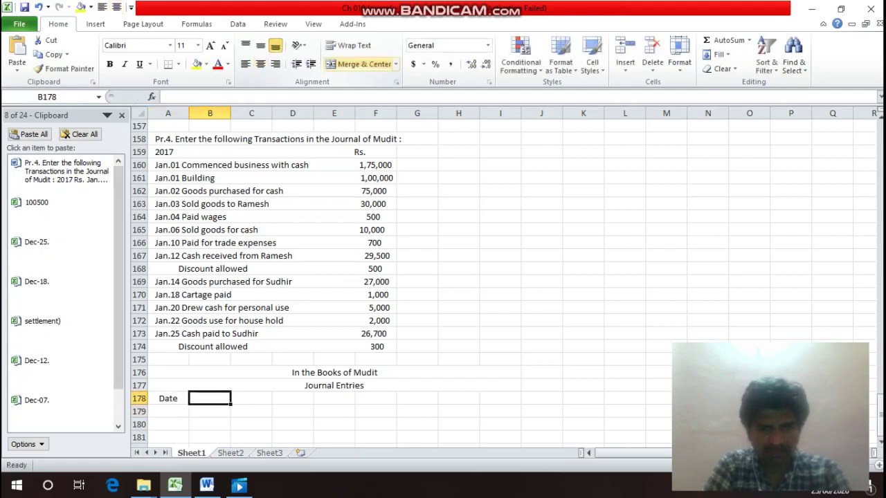
{"action": "type", "text": "Parti"}
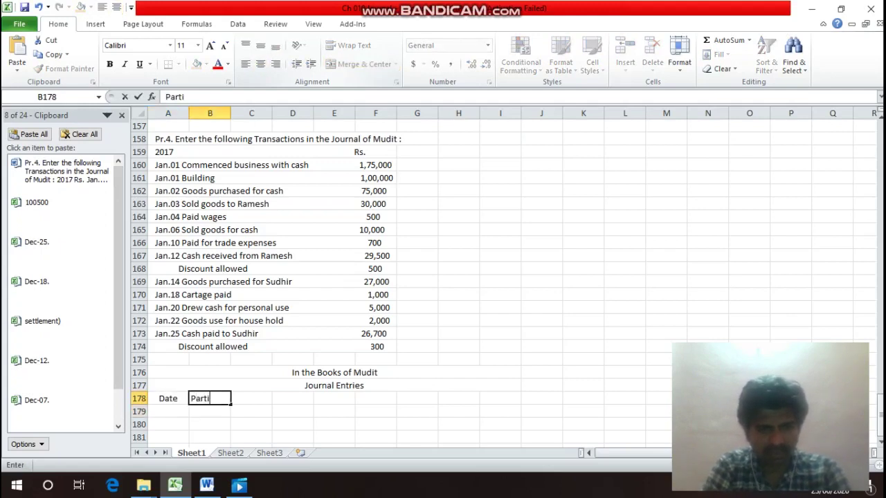
{"action": "type", "text": "culars"}
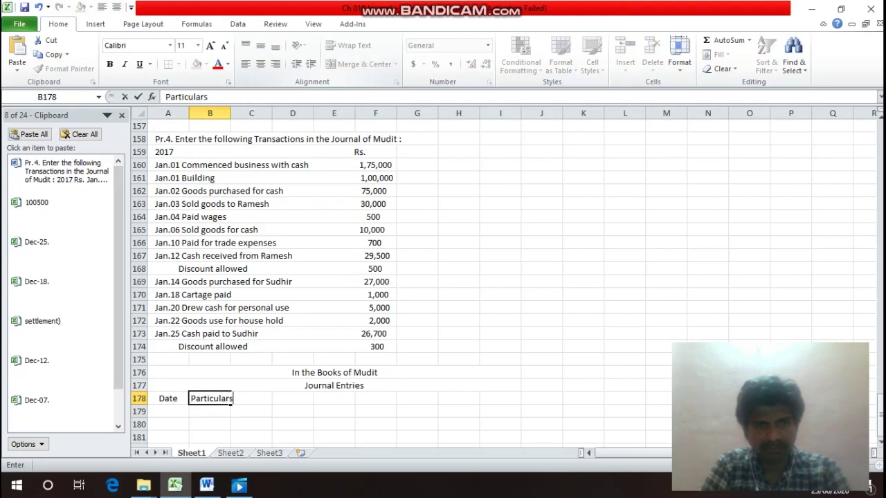
{"action": "key", "text": "Return"}
{"action": "key", "text": "Right"}
{"action": "key", "text": "Right"}
{"action": "key", "text": "Up"}
{"action": "key", "text": "Right"}
{"action": "key", "text": "Right"}
{"action": "key", "text": "Right"}
{"action": "key", "text": "Right"}
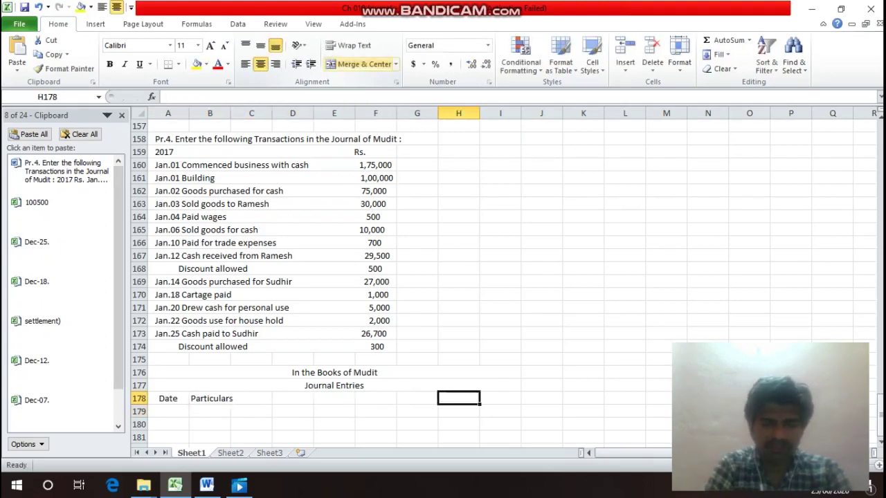
{"action": "type", "text": "L/F"}
{"action": "key", "text": "Return"}
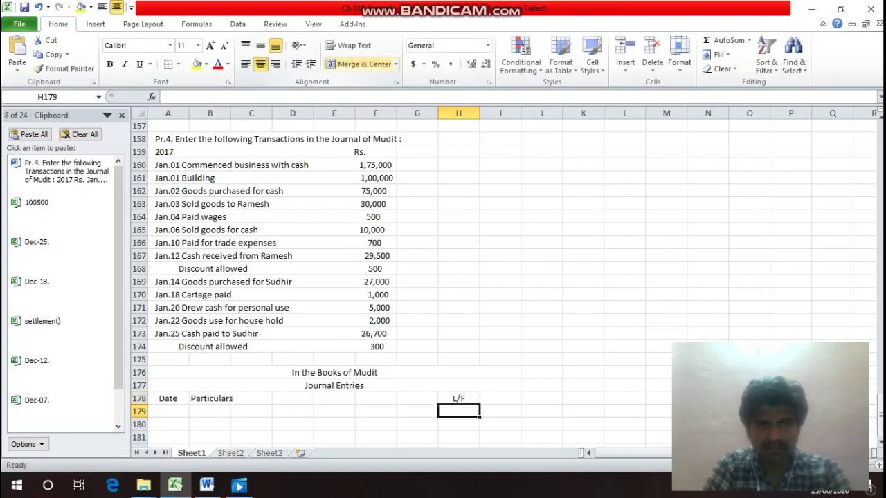
Add a Debit header with Rs. beneath it, plus a Credit header.
{"action": "key", "text": "Up"}
{"action": "key", "text": "Right"}
{"action": "type", "text": "Deb"}
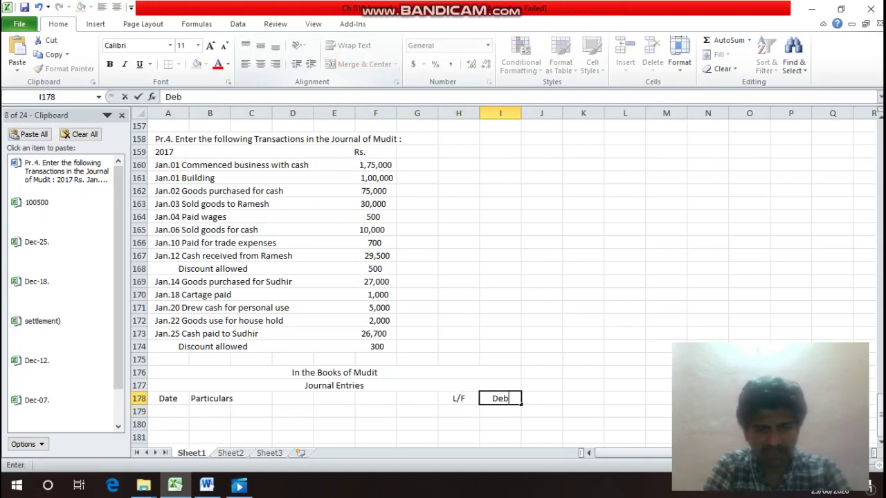
{"action": "type", "text": "it"}
{"action": "key", "text": "Return"}
{"action": "type", "text": "R"}
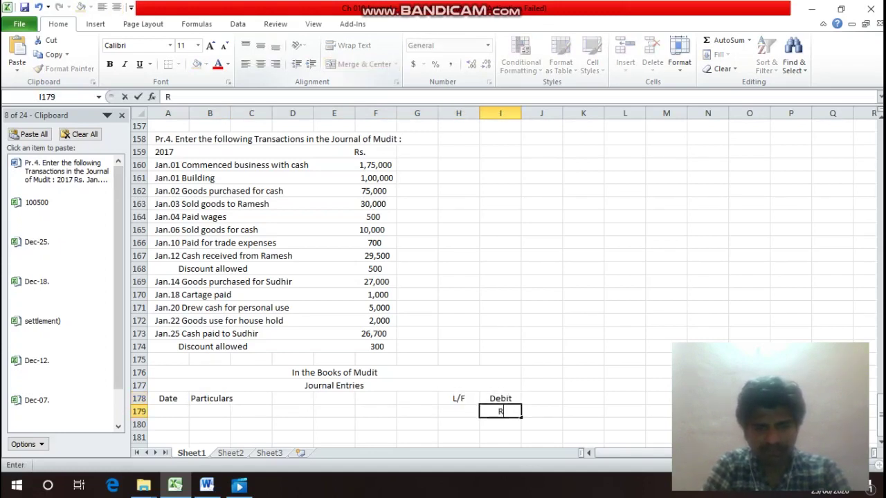
{"action": "type", "text": "a"}
{"action": "key", "text": "BackSpace"}
{"action": "type", "text": "s."}
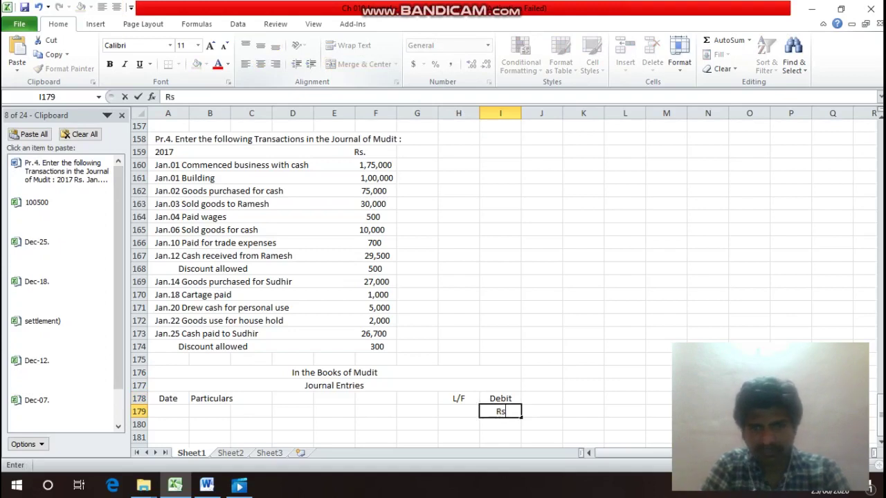
{"action": "key", "text": "ctrl+Return"}
{"action": "key", "text": "Right"}
{"action": "key", "text": "Up"}
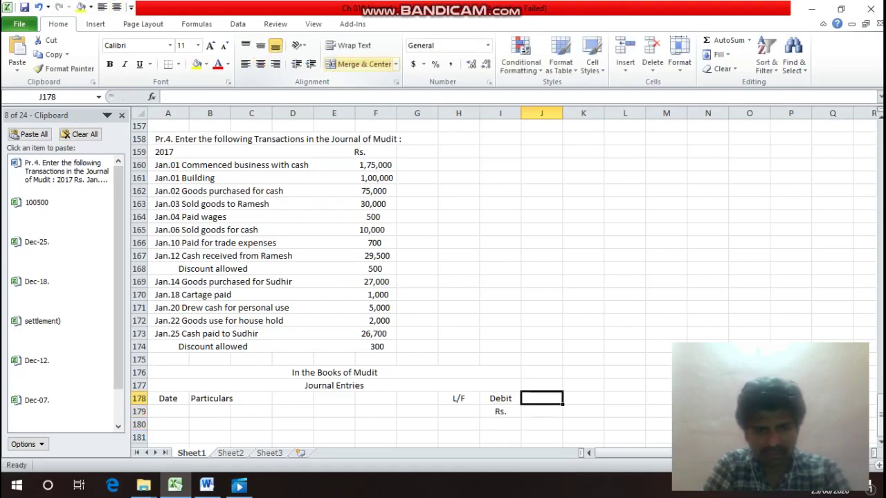
{"action": "type", "text": "Cre"}
{"action": "type", "text": "dit"}
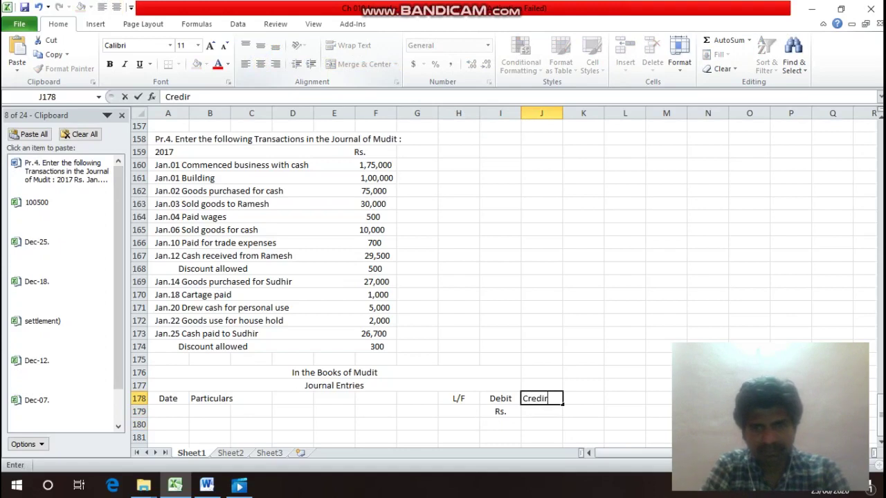
{"action": "key", "text": "Return"}
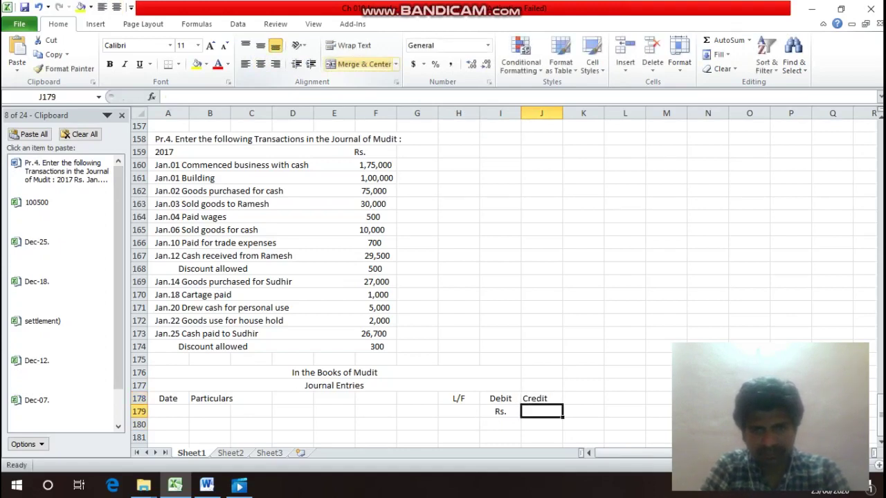
Shift the L/F, Debit and Rs. headers one column left, put Credit in I178, and clear J178.
{"action": "key", "text": "Up"}
{"action": "key", "text": "Left"}
{"action": "key", "text": "Left"}
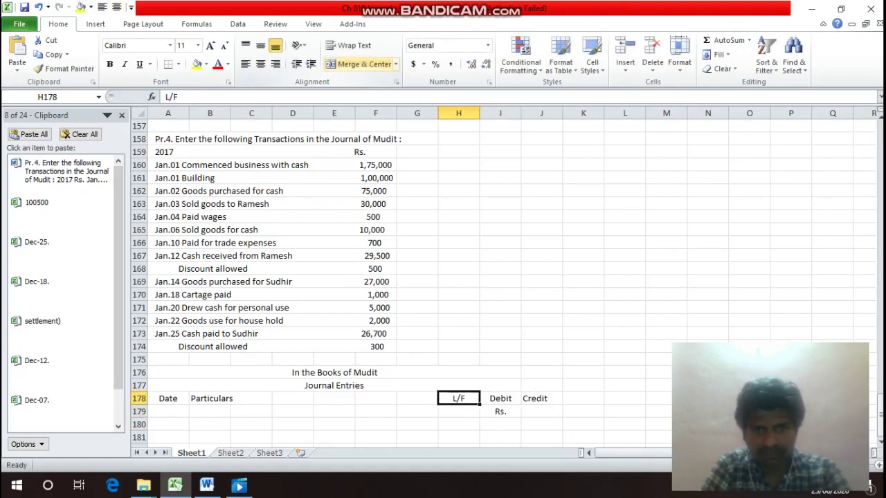
{"action": "key", "text": "shift+Down"}
{"action": "key", "text": "shift+Right"}
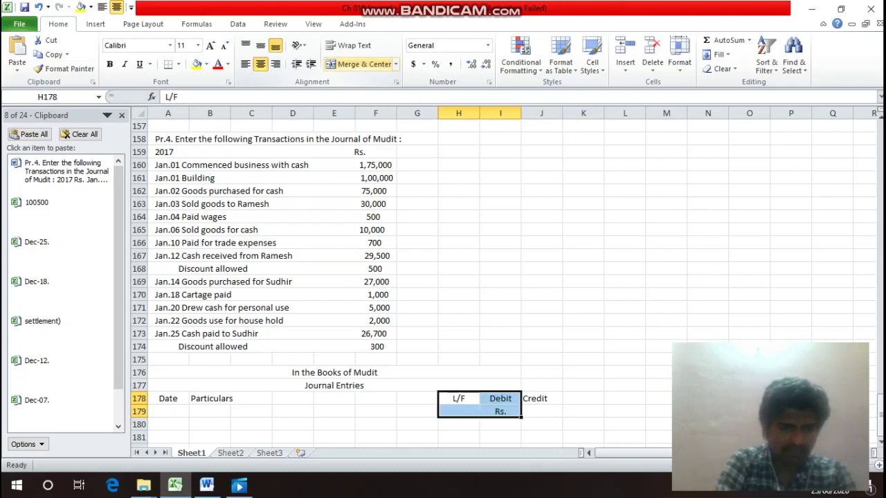
{"action": "key", "text": "ctrl+c"}
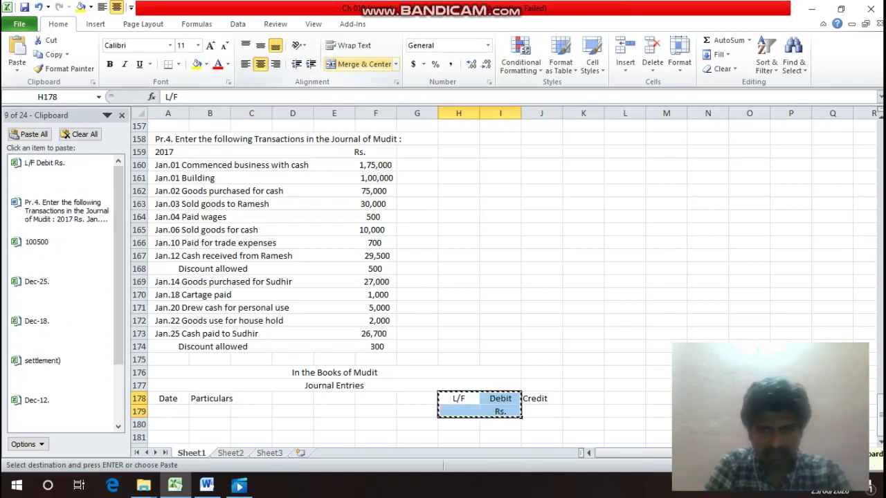
{"action": "key", "text": "Left"}
{"action": "key", "text": "Return"}
{"action": "key", "text": "Right"}
{"action": "key", "text": "Right"}
{"action": "type", "text": "C"}
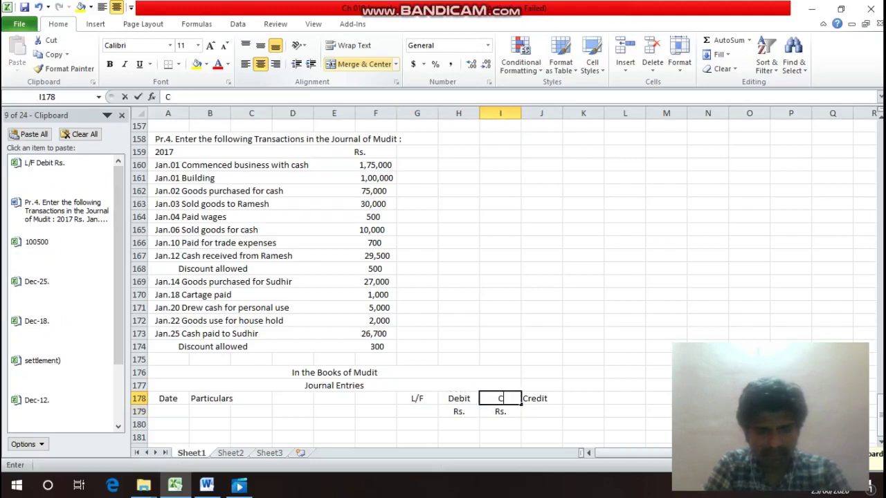
{"action": "type", "text": "redit"}
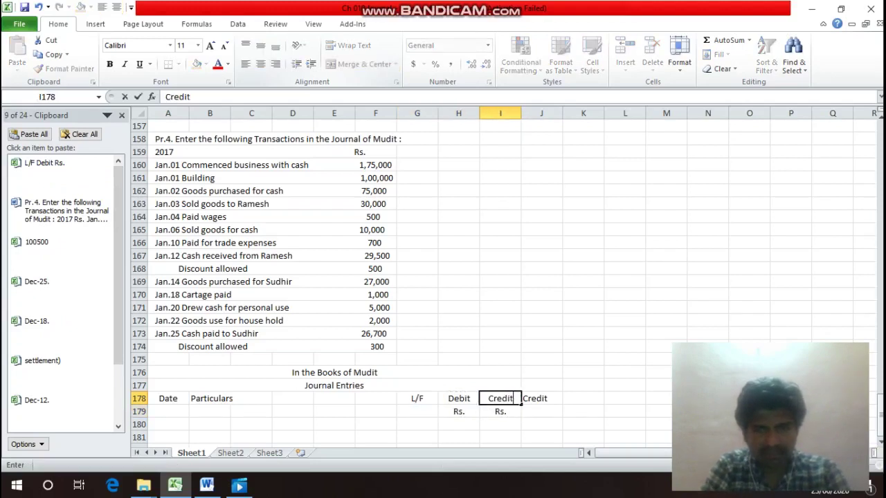
{"action": "key", "text": "Tab"}
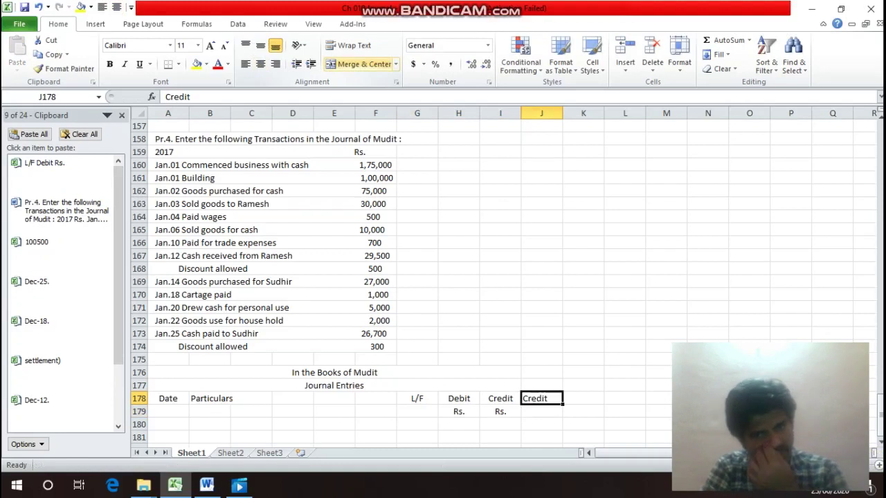
{"action": "key", "text": "Delete"}
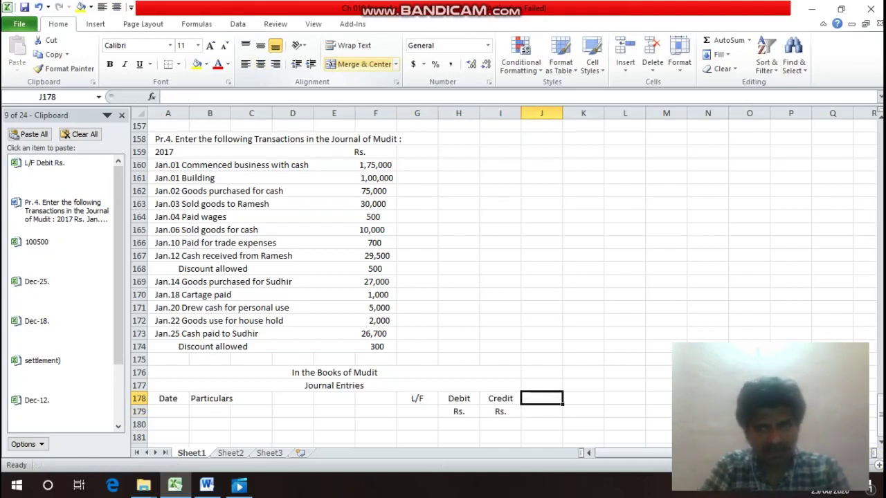
{"action": "key", "text": "Left"}
{"action": "key", "text": "Home"}
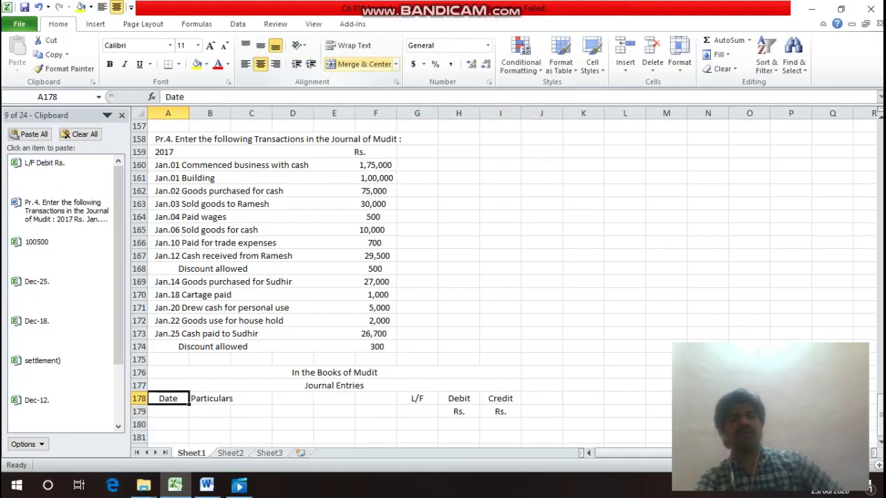
Apply a thick outline border to A178:I239 via Format Cells.
{"action": "key", "text": "Right"}
{"action": "key", "text": "Right"}
{"action": "key", "text": "Right"}
{"action": "key", "text": "Right"}
{"action": "key", "text": "Right"}
{"action": "key", "text": "Right"}
{"action": "key", "text": "Right"}
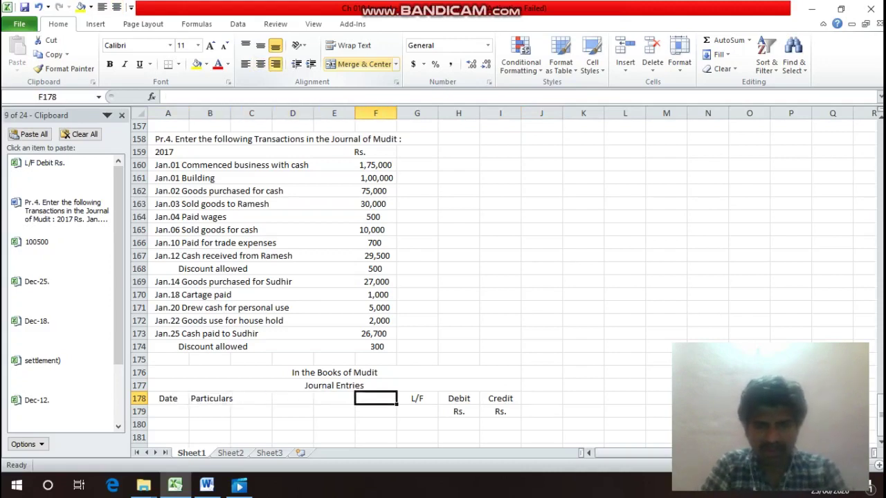
{"action": "key", "text": "Left"}
{"action": "key", "text": "Left"}
{"action": "key", "text": "Left"}
{"action": "key", "text": "Left"}
{"action": "key", "text": "Left"}
{"action": "key", "text": "Left"}
{"action": "key", "text": "Left"}
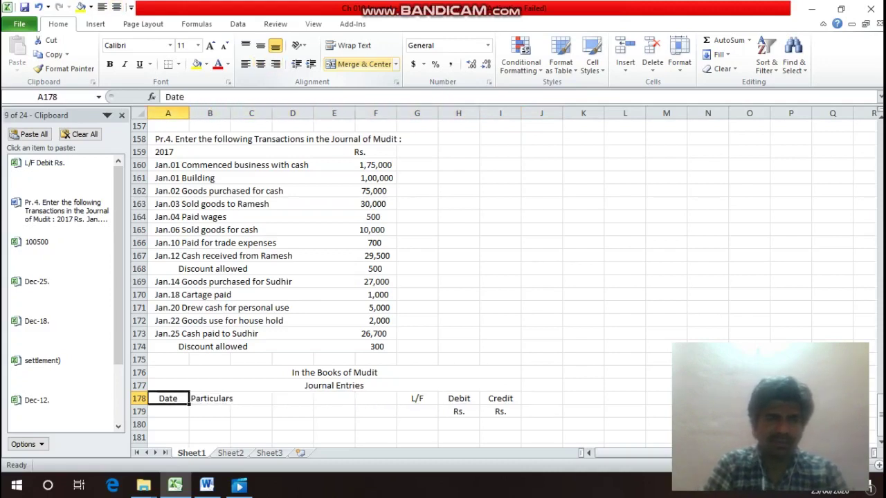
{"action": "key", "text": "shift+Right"}
{"action": "key", "text": "shift+Right"}
{"action": "key", "text": "shift+Right"}
{"action": "key", "text": "shift+Right"}
{"action": "key", "text": "shift+Right"}
{"action": "key", "text": "shift+Right"}
{"action": "key", "text": "shift+Right"}
{"action": "key", "text": "shift+Right"}
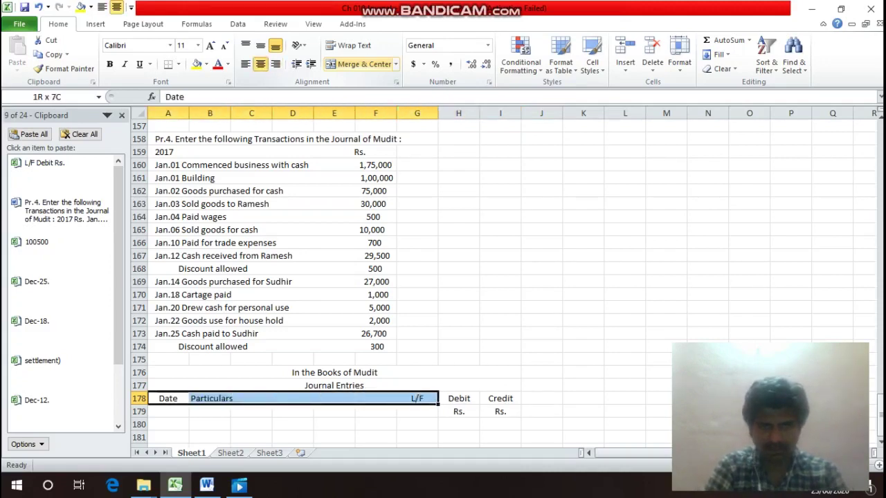
{"action": "key", "text": "shift+Down"}
{"action": "key", "text": "shift+Down"}
{"action": "key", "text": "shift+Down"}
{"action": "key", "text": "shift+Down"}
{"action": "key", "text": "shift+Down"}
{"action": "key", "text": "shift+Down"}
{"action": "key", "text": "shift+Down"}
{"action": "key", "text": "shift+Down"}
{"action": "key", "text": "shift+Down"}
{"action": "key", "text": "shift+Down"}
{"action": "key", "text": "shift+Down"}
{"action": "key", "text": "shift+Down"}
{"action": "key", "text": "shift+Down"}
{"action": "key", "text": "shift+Down"}
{"action": "key", "text": "shift+Down"}
{"action": "key", "text": "shift+Down"}
{"action": "key", "text": "shift+Down"}
{"action": "key", "text": "shift+Down"}
{"action": "key", "text": "shift+Down"}
{"action": "key", "text": "shift+Down"}
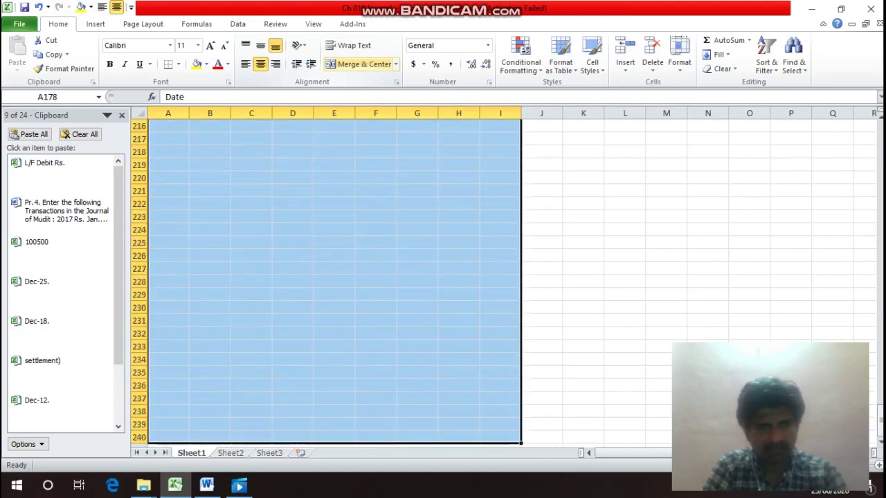
{"action": "key", "text": "ctrl+1"}
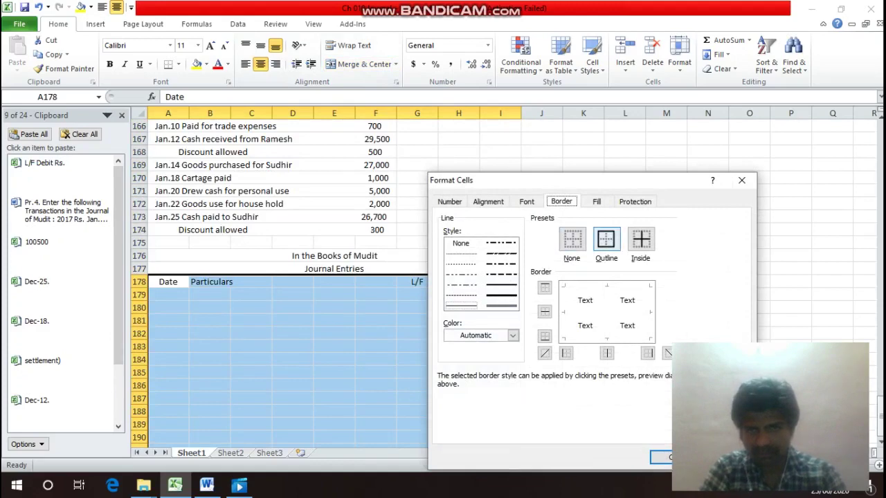
{"action": "key", "text": "alt+o"}
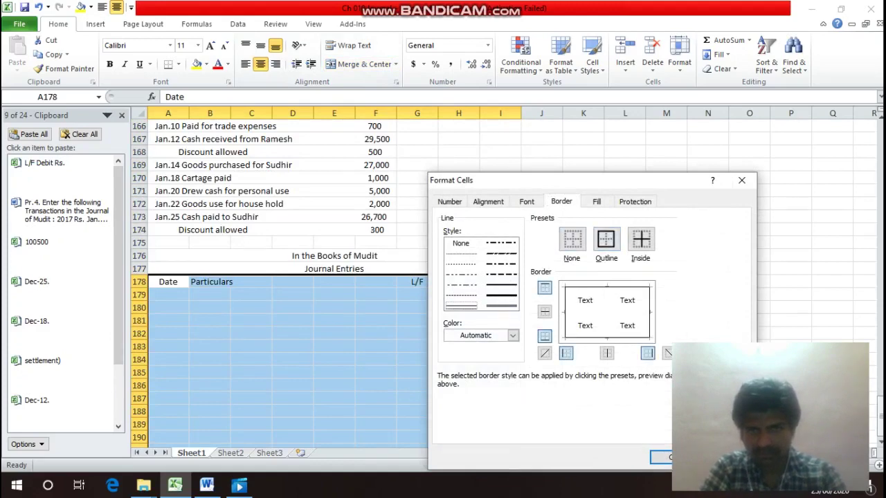
{"action": "key", "text": "Right"}
{"action": "key", "text": "Up"}
{"action": "key", "text": "alt+o"}
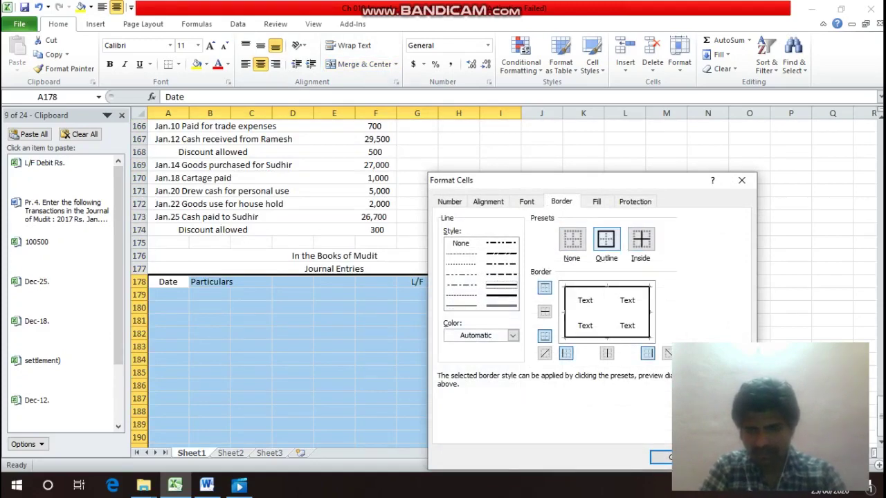
{"action": "key", "text": "Return"}
{"action": "key", "text": "Down"}
{"action": "key", "text": "Up"}
{"action": "key", "text": "Right"}
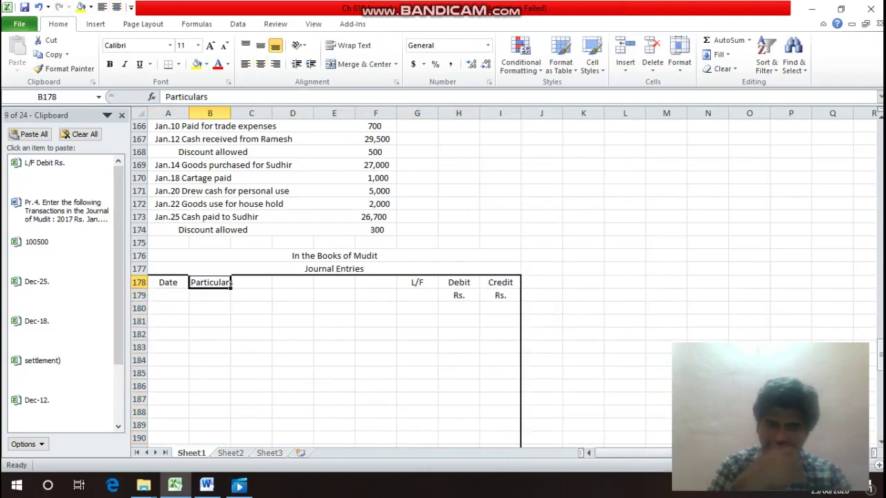
Outline the Particulars block B178:F240.
{"action": "key", "text": "shift+Right"}
{"action": "key", "text": "shift+Right"}
{"action": "key", "text": "shift+Right"}
{"action": "key", "text": "shift+Right"}
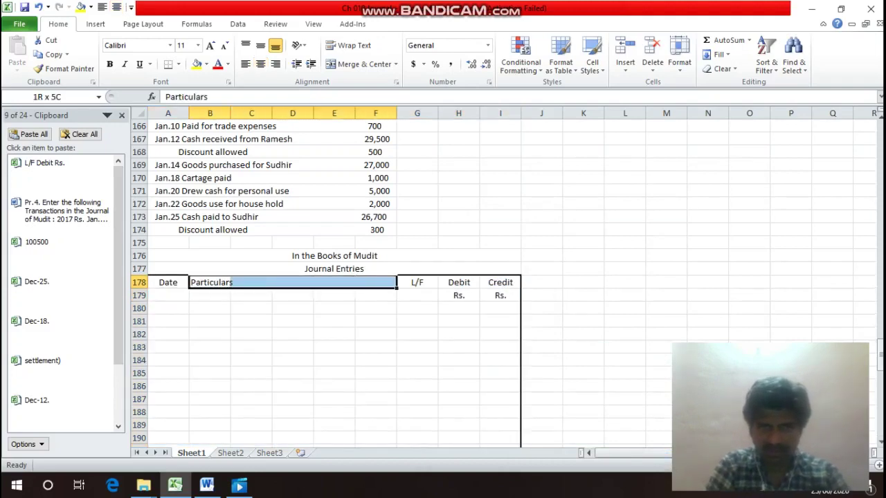
{"action": "key", "text": "shift+Down"}
{"action": "key", "text": "shift+Down"}
{"action": "key", "text": "shift+Down"}
{"action": "key", "text": "shift+Down"}
{"action": "key", "text": "shift+Down"}
{"action": "key", "text": "shift+Down"}
{"action": "key", "text": "shift+Down"}
{"action": "key", "text": "shift+Down"}
{"action": "key", "text": "shift+Down"}
{"action": "key", "text": "shift+Down"}
{"action": "key", "text": "shift+Down"}
{"action": "key", "text": "shift+Down"}
{"action": "key", "text": "shift+Down"}
{"action": "key", "text": "shift+Down"}
{"action": "key", "text": "shift+Down"}
{"action": "key", "text": "shift+Down"}
{"action": "key", "text": "shift+Down"}
{"action": "key", "text": "shift+Down"}
{"action": "key", "text": "shift+Down"}
{"action": "key", "text": "shift+Down"}
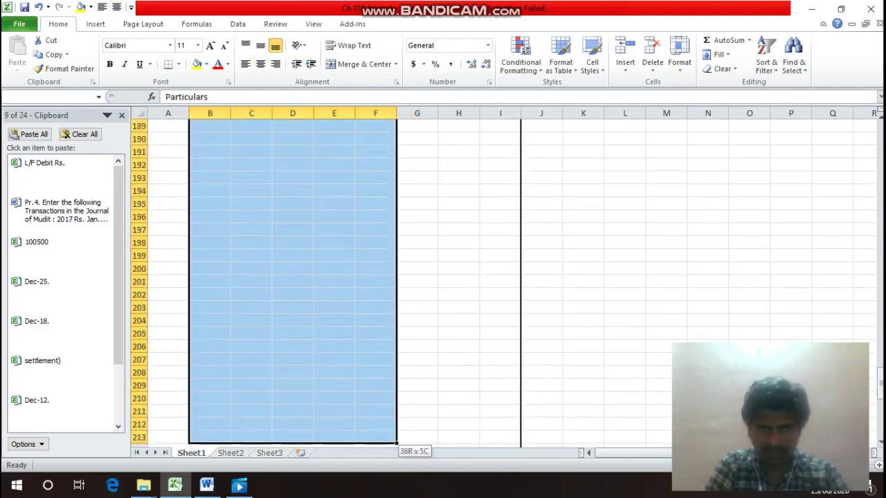
{"action": "key", "text": "shift+Down"}
{"action": "key", "text": "shift+Down"}
{"action": "key", "text": "shift+Down"}
{"action": "key", "text": "shift+Down"}
{"action": "key", "text": "shift+Down"}
{"action": "key", "text": "shift+Down"}
{"action": "key", "text": "shift+Down"}
{"action": "key", "text": "shift+Down"}
{"action": "key", "text": "shift+Down"}
{"action": "key", "text": "shift+Down"}
{"action": "key", "text": "shift+Down"}
{"action": "key", "text": "shift+Down"}
{"action": "key", "text": "shift+Down"}
{"action": "key", "text": "shift+Down"}
{"action": "key", "text": "shift+Down"}
{"action": "key", "text": "shift+Down"}
{"action": "key", "text": "shift+Down"}
{"action": "key", "text": "shift+Down"}
{"action": "key", "text": "shift+Down"}
{"action": "key", "text": "shift+Down"}
{"action": "key", "text": "shift+Up"}
{"action": "key", "text": "shift+Up"}
{"action": "key", "text": "shift+Up"}
{"action": "key", "text": "shift+Up"}
{"action": "key", "text": "shift+Up"}
{"action": "key", "text": "shift+Up"}
{"action": "key", "text": "shift+Up"}
{"action": "key", "text": "shift+Up"}
{"action": "key", "text": "shift+Up"}
{"action": "key", "text": "shift+Up"}
{"action": "key", "text": "shift+Up"}
{"action": "key", "text": "shift+Up"}
{"action": "key", "text": "shift+Up"}
{"action": "key", "text": "shift+Up"}
{"action": "key", "text": "shift+Up"}
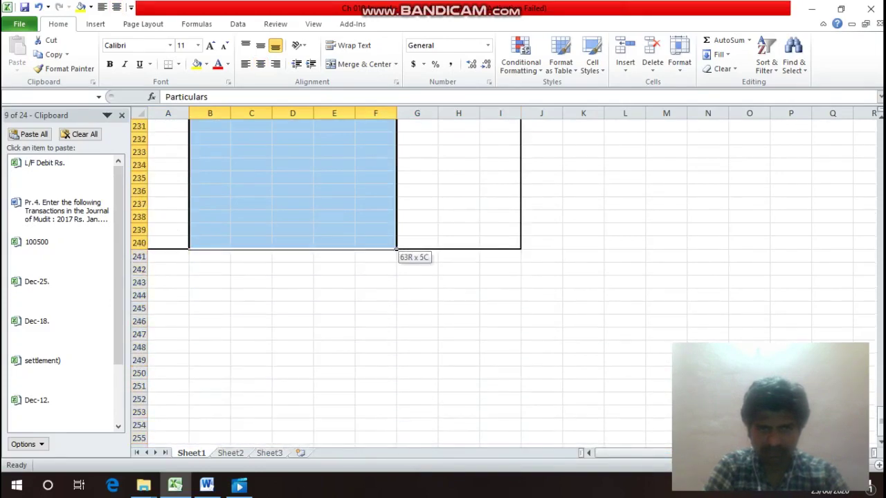
{"action": "key", "text": "ctrl+1"}
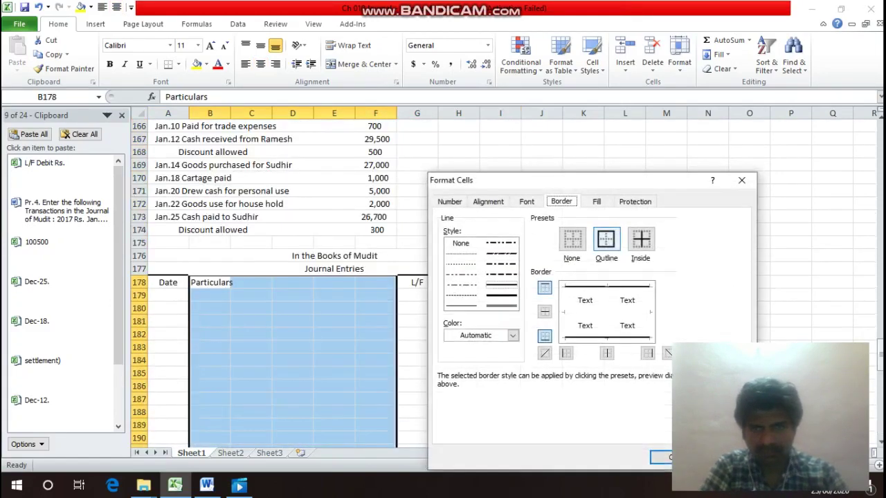
{"action": "key", "text": "Return"}
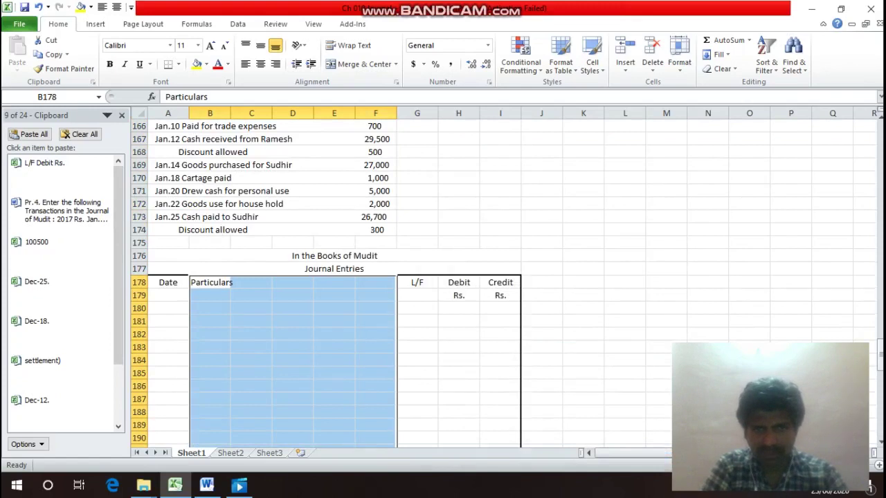
Outline the Debit column H178:H240.
{"action": "key", "text": "Right"}
{"action": "key", "text": "Right"}
{"action": "key", "text": "Right"}
{"action": "key", "text": "Right"}
{"action": "key", "text": "Right"}
{"action": "key", "text": "Right"}
{"action": "key", "text": "shift+Down"}
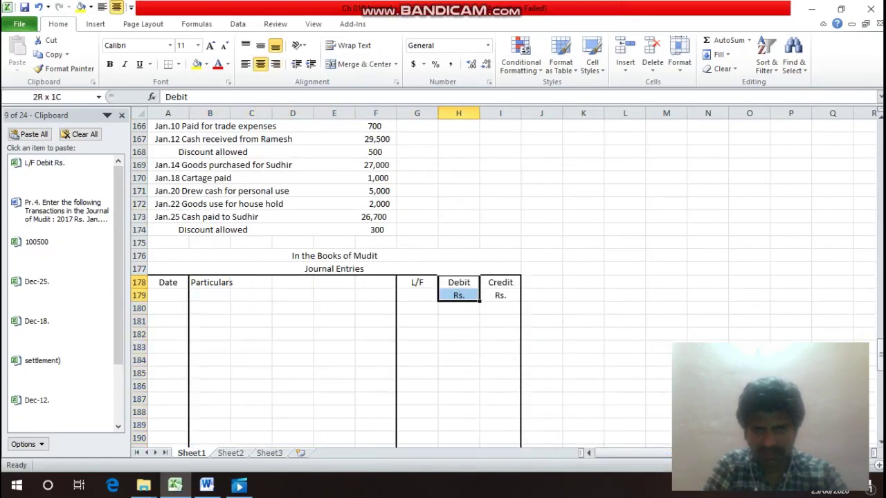
{"action": "key", "text": "shift+Down"}
{"action": "key", "text": "shift+Down"}
{"action": "key", "text": "shift+Down"}
{"action": "key", "text": "shift+Down"}
{"action": "key", "text": "shift+Down"}
{"action": "key", "text": "shift+Down"}
{"action": "key", "text": "shift+Down"}
{"action": "key", "text": "shift+Down"}
{"action": "key", "text": "shift+Down"}
{"action": "key", "text": "shift+Down"}
{"action": "key", "text": "shift+Down"}
{"action": "key", "text": "shift+Down"}
{"action": "key", "text": "shift+Down"}
{"action": "key", "text": "shift+Down"}
{"action": "key", "text": "shift+Down"}
{"action": "key", "text": "shift+Down"}
{"action": "key", "text": "shift+Down"}
{"action": "key", "text": "shift+Down"}
{"action": "key", "text": "shift+Down"}
{"action": "key", "text": "shift+Down"}
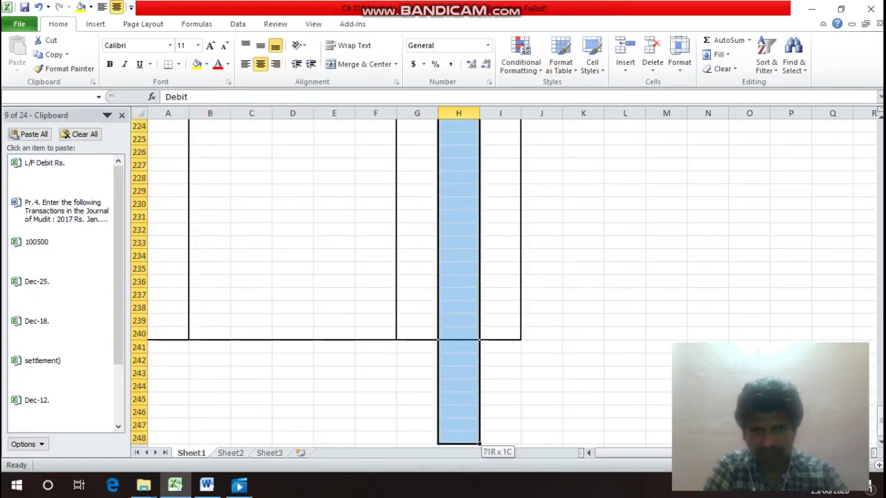
{"action": "key", "text": "shift+Down"}
{"action": "key", "text": "shift+Down"}
{"action": "key", "text": "shift+Down"}
{"action": "key", "text": "shift+Down"}
{"action": "key", "text": "shift+Down"}
{"action": "key", "text": "shift+Up"}
{"action": "key", "text": "shift+Up"}
{"action": "key", "text": "shift+Up"}
{"action": "key", "text": "shift+Up"}
{"action": "key", "text": "shift+Up"}
{"action": "key", "text": "shift+Up"}
{"action": "key", "text": "shift+Up"}
{"action": "key", "text": "shift+Up"}
{"action": "key", "text": "shift+Up"}
{"action": "key", "text": "shift+Up"}
{"action": "key", "text": "shift+Up"}
{"action": "key", "text": "shift+Up"}
{"action": "key", "text": "shift+Up"}
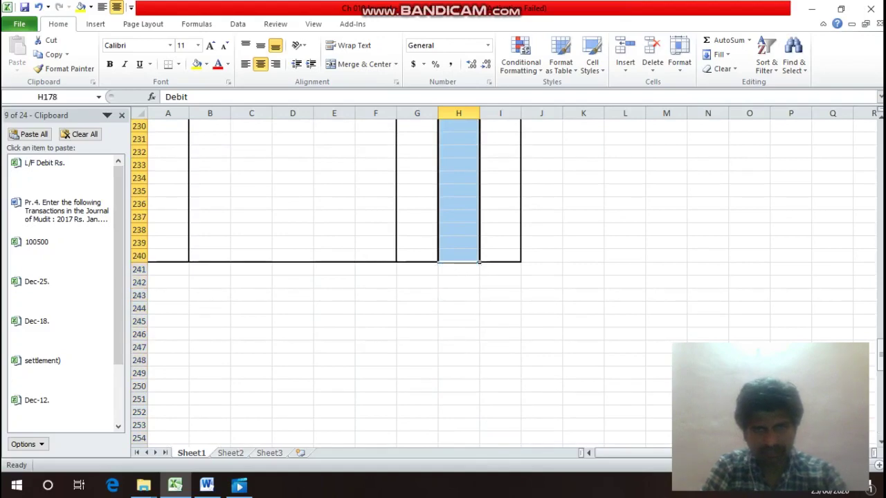
{"action": "key", "text": "ctrl+1"}
{"action": "key", "text": "Escape"}
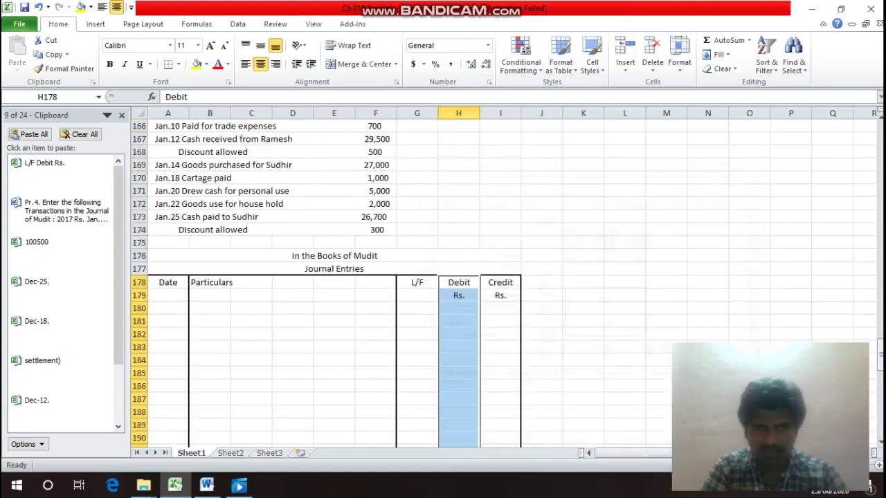
Outline the two header rows A178:I179.
{"action": "key", "text": "Down"}
{"action": "key", "text": "Up"}
{"action": "key", "text": "Up"}
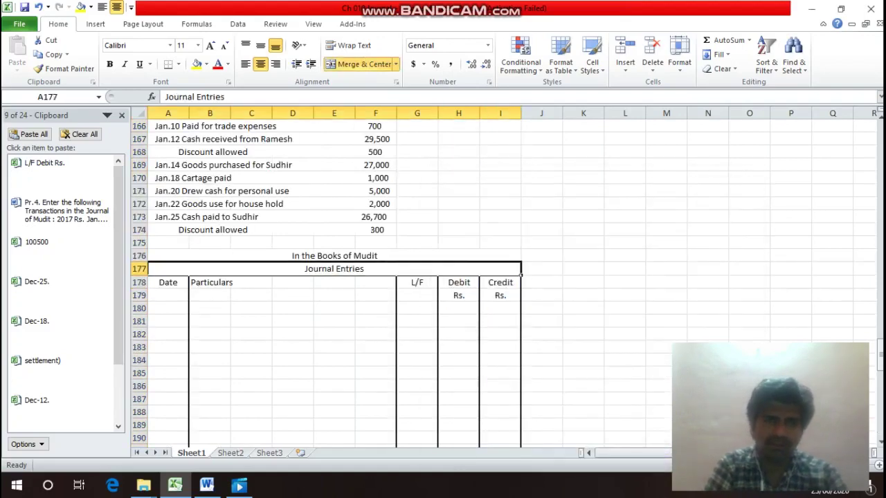
{"action": "key", "text": "Down"}
{"action": "key", "text": "Down"}
{"action": "key", "text": "Left"}
{"action": "key", "text": "Left"}
{"action": "key", "text": "Left"}
{"action": "key", "text": "Left"}
{"action": "key", "text": "Left"}
{"action": "key", "text": "Left"}
{"action": "key", "text": "Left"}
{"action": "key", "text": "Up"}
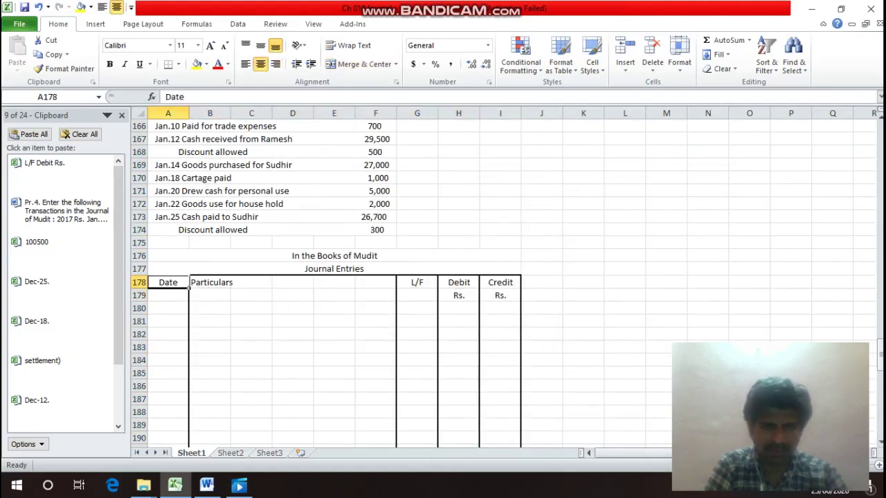
{"action": "key", "text": "shift+Down"}
{"action": "key", "text": "shift+Right"}
{"action": "key", "text": "shift+Right"}
{"action": "key", "text": "shift+Right"}
{"action": "key", "text": "shift+Right"}
{"action": "key", "text": "shift+Right"}
{"action": "key", "text": "shift+Right"}
{"action": "key", "text": "shift+Right"}
{"action": "key", "text": "shift+Right"}
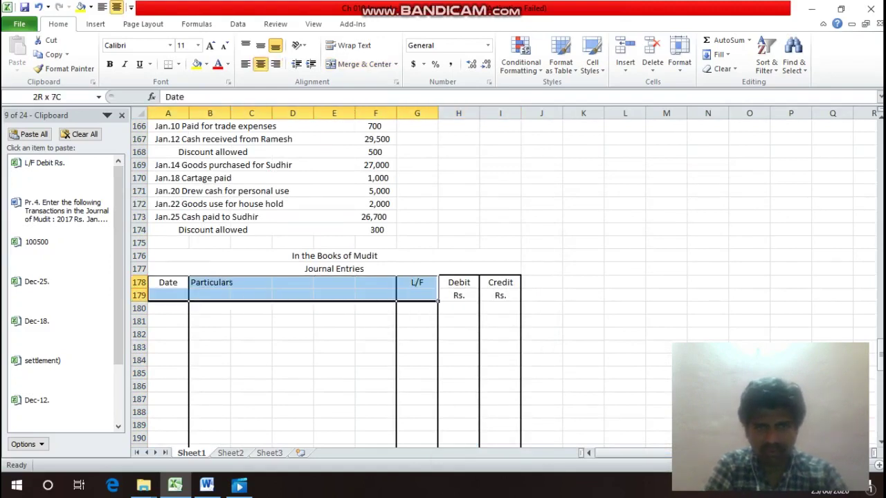
{"action": "key", "text": "ctrl+1"}
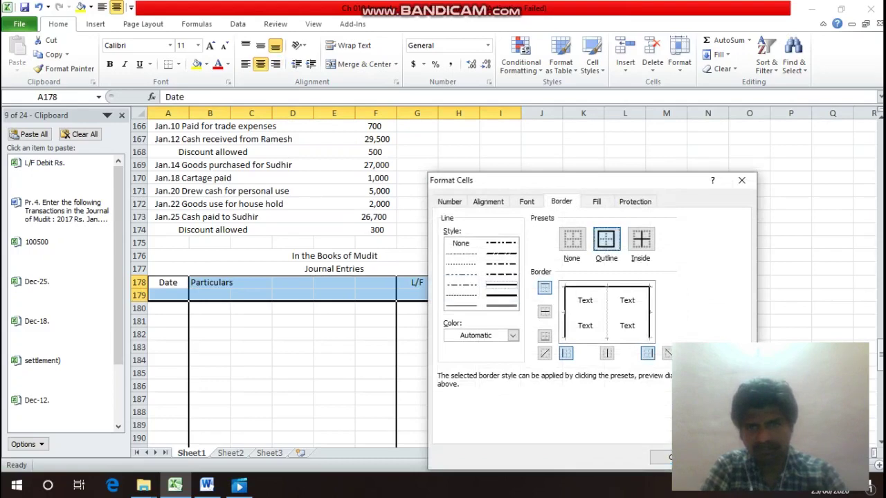
{"action": "key", "text": "Return"}
{"action": "key", "text": "Up"}
{"action": "key", "text": "Up"}
{"action": "key", "text": "Up"}
{"action": "key", "text": "Up"}
{"action": "key", "text": "Up"}
{"action": "key", "text": "Up"}
{"action": "key", "text": "Up"}
{"action": "key", "text": "Up"}
{"action": "key", "text": "Up"}
{"action": "key", "text": "Up"}
{"action": "key", "text": "Up"}
{"action": "key", "text": "Up"}
{"action": "key", "text": "Up"}
{"action": "key", "text": "Up"}
{"action": "key", "text": "Up"}
{"action": "key", "text": "Up"}
{"action": "key", "text": "Up"}
{"action": "key", "text": "Up"}
{"action": "key", "text": "Up"}
{"action": "key", "text": "Up"}
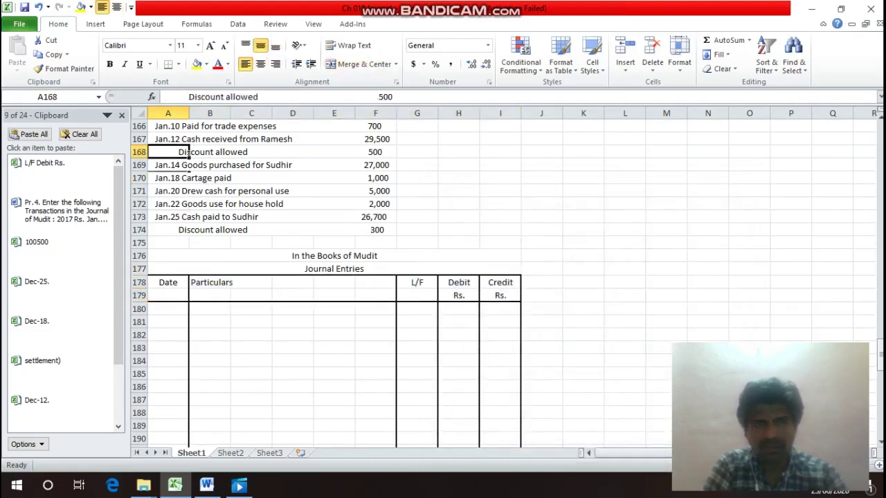
{"action": "key", "text": "Down"}
{"action": "key", "text": "Down"}
{"action": "key", "text": "Down"}
{"action": "key", "text": "Down"}
{"action": "key", "text": "Down"}
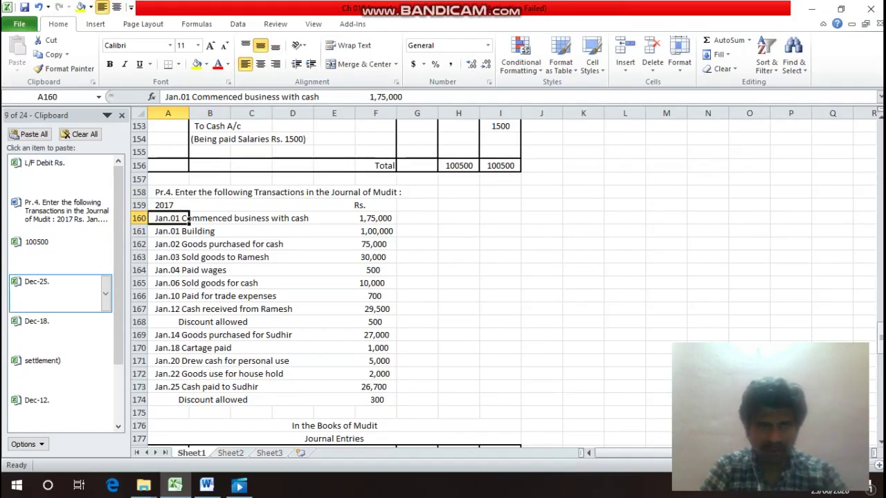
{"action": "key", "text": "Down"}
{"action": "key", "text": "Up"}
{"action": "key", "text": "Down"}
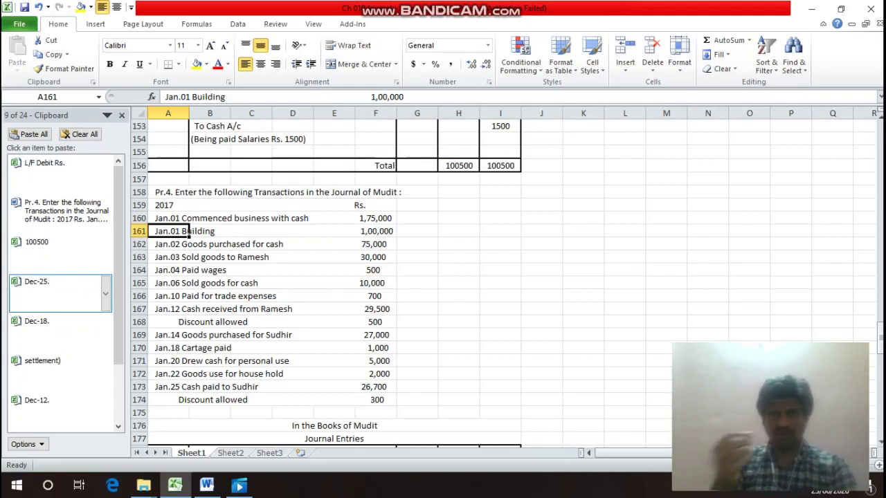
{"action": "key", "text": "Down"}
{"action": "key", "text": "Down"}
{"action": "key", "text": "Down"}
{"action": "key", "text": "Down"}
{"action": "key", "text": "Down"}
{"action": "key", "text": "Down"}
{"action": "key", "text": "Down"}
{"action": "key", "text": "Down"}
{"action": "key", "text": "Down"}
{"action": "key", "text": "Down"}
{"action": "key", "text": "Down"}
{"action": "key", "text": "Down"}
{"action": "key", "text": "Down"}
{"action": "key", "text": "Down"}
{"action": "key", "text": "Down"}
{"action": "key", "text": "Down"}
{"action": "key", "text": "Down"}
{"action": "key", "text": "Down"}
{"action": "key", "text": "Down"}
{"action": "key", "text": "Down"}
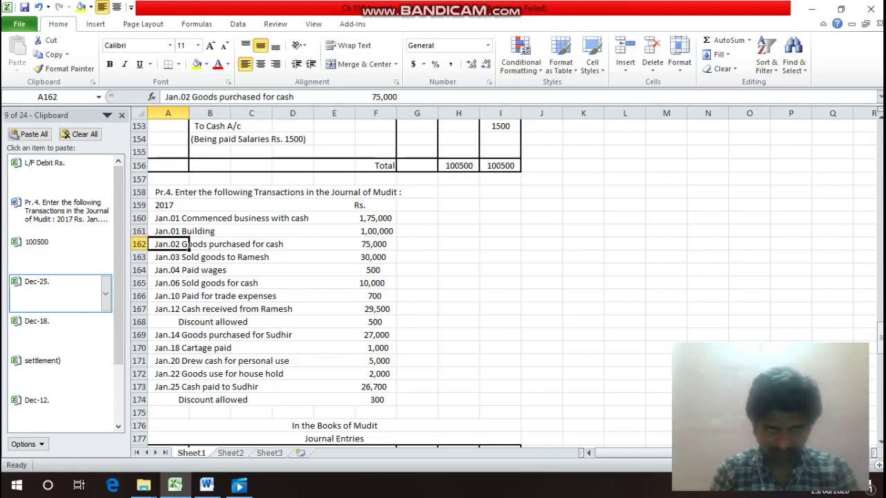
{"action": "key", "text": "Up"}
{"action": "key", "text": "Up"}
{"action": "key", "text": "Up"}
{"action": "key", "text": "Up"}
{"action": "key", "text": "Up"}
{"action": "key", "text": "Up"}
{"action": "key", "text": "Up"}
{"action": "key", "text": "Up"}
{"action": "key", "text": "Up"}
{"action": "key", "text": "Up"}
{"action": "key", "text": "Up"}
{"action": "key", "text": "Up"}
{"action": "key", "text": "Up"}
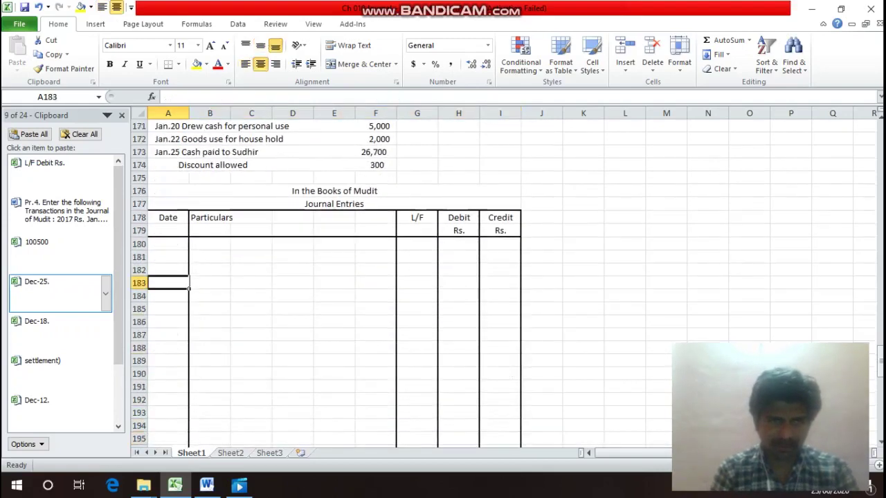
{"action": "key", "text": "Up"}
{"action": "key", "text": "Up"}
{"action": "key", "text": "Up"}
{"action": "key", "text": "Up"}
{"action": "key", "text": "Up"}
{"action": "key", "text": "Up"}
{"action": "key", "text": "Up"}
{"action": "key", "text": "Up"}
{"action": "key", "text": "Up"}
{"action": "key", "text": "Up"}
{"action": "key", "text": "Up"}
{"action": "key", "text": "Up"}
{"action": "key", "text": "Up"}
{"action": "key", "text": "Up"}
{"action": "key", "text": "Up"}
{"action": "key", "text": "Up"}
{"action": "key", "text": "Up"}
{"action": "key", "text": "Up"}
{"action": "key", "text": "Up"}
{"action": "key", "text": "Up"}
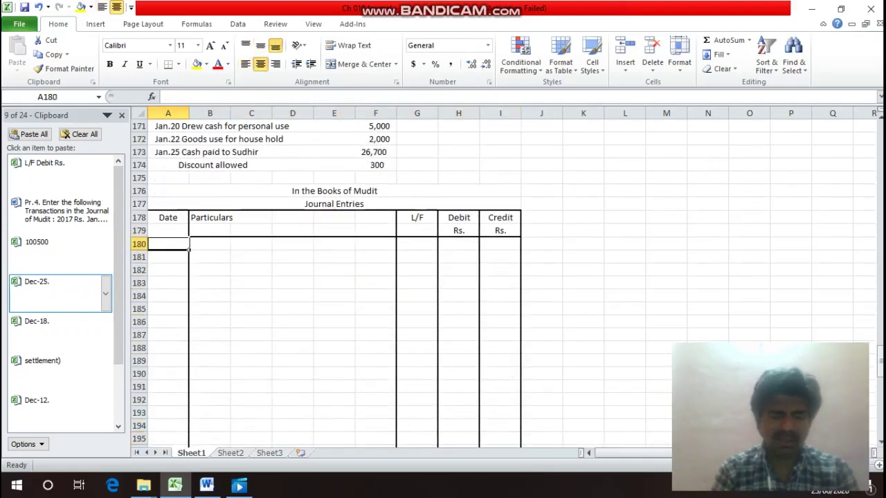
{"action": "key", "text": "Down"}
{"action": "key", "text": "Down"}
{"action": "key", "text": "Down"}
{"action": "key", "text": "Down"}
{"action": "key", "text": "Down"}
{"action": "key", "text": "Down"}
{"action": "key", "text": "Down"}
{"action": "key", "text": "Down"}
{"action": "key", "text": "Down"}
{"action": "key", "text": "Down"}
{"action": "key", "text": "Down"}
{"action": "key", "text": "Down"}
{"action": "key", "text": "Down"}
{"action": "key", "text": "Down"}
{"action": "key", "text": "Down"}
{"action": "key", "text": "Down"}
{"action": "key", "text": "Down"}
{"action": "key", "text": "Down"}
{"action": "key", "text": "Down"}
{"action": "key", "text": "Down"}
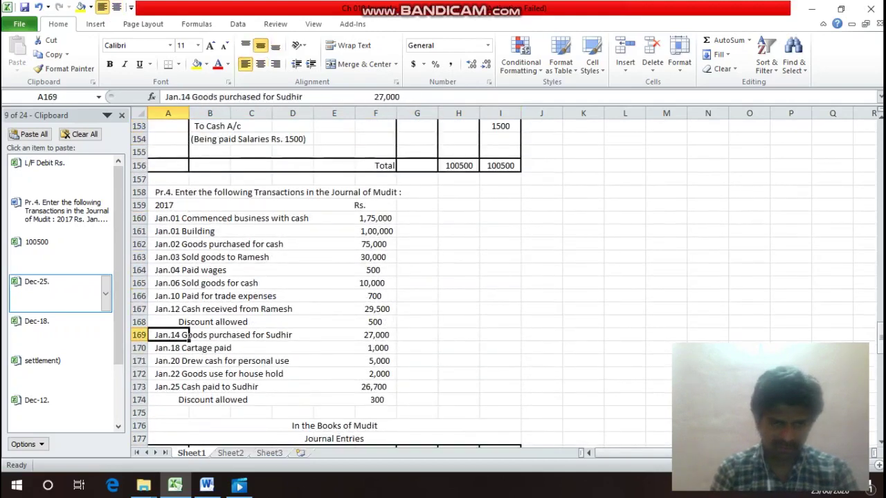
{"action": "key", "text": "Up"}
{"action": "key", "text": "Up"}
{"action": "key", "text": "Up"}
{"action": "key", "text": "Up"}
{"action": "key", "text": "Up"}
{"action": "key", "text": "Up"}
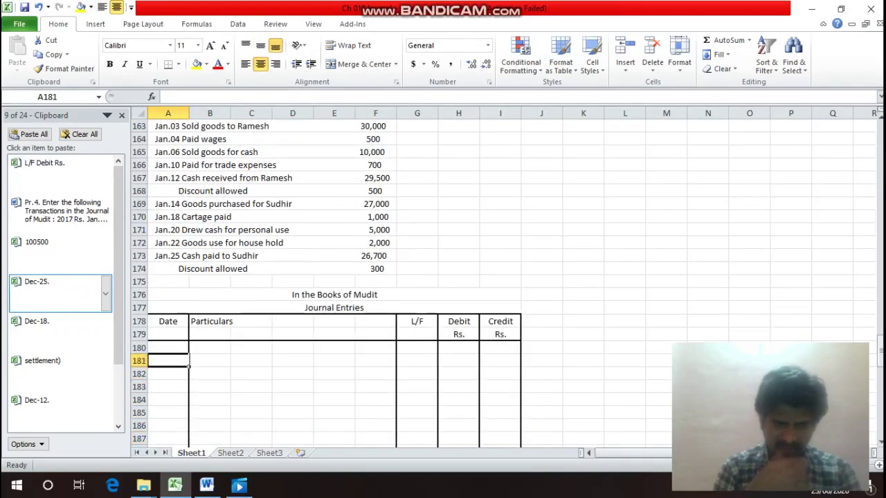
Enter 2017 and Jan-01. in the Date column, with Cash A/c in Particulars.
{"action": "type", "text": "201"}
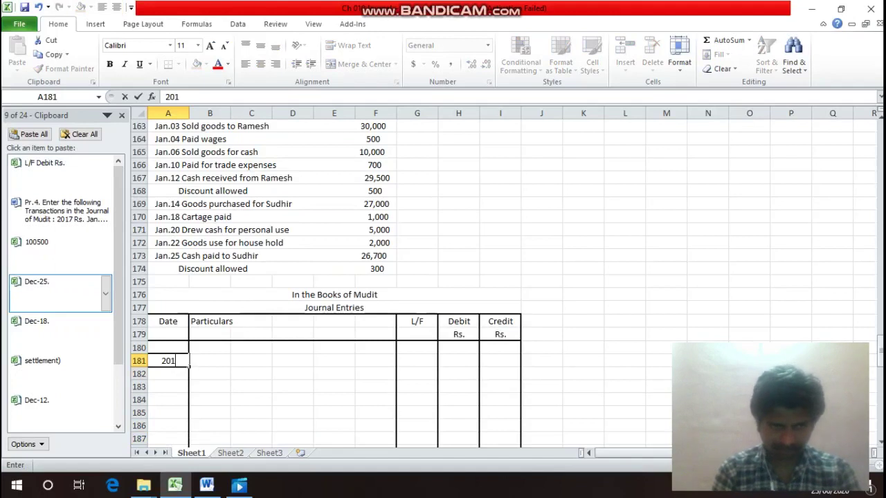
{"action": "type", "text": "7"}
{"action": "key", "text": "Return"}
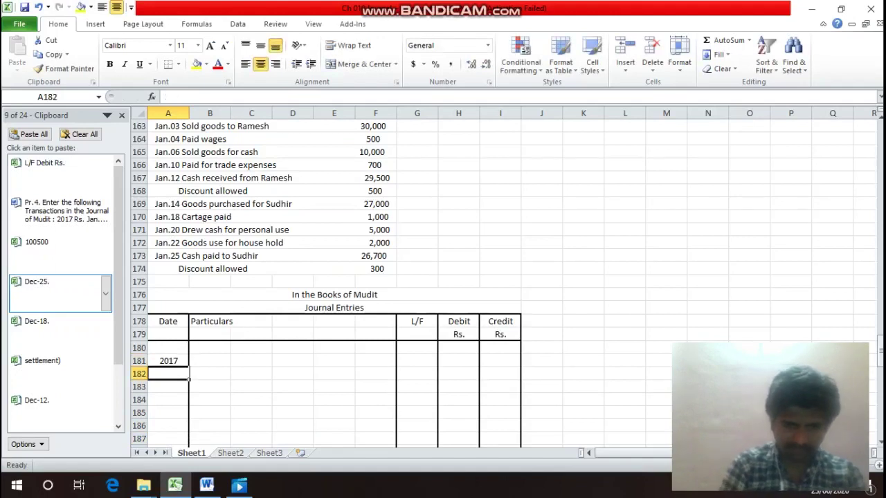
{"action": "type", "text": "Jan-01."}
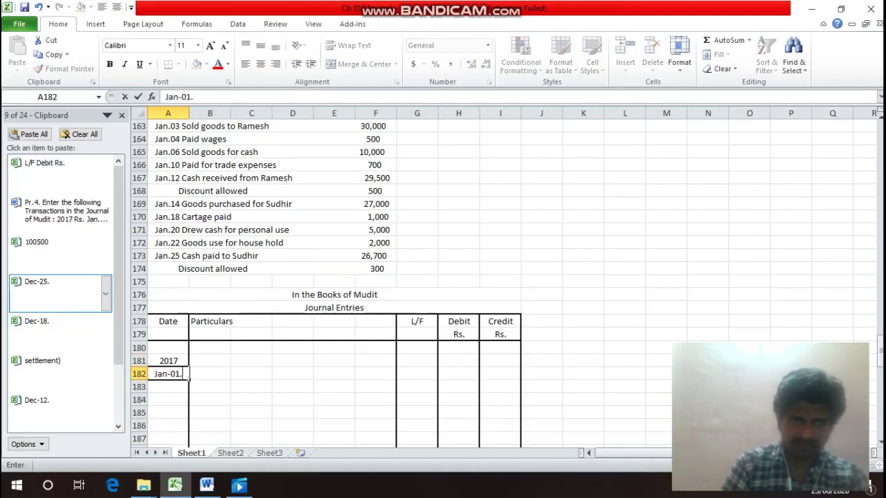
{"action": "key", "text": "Return"}
{"action": "key", "text": "Up"}
{"action": "key", "text": "Right"}
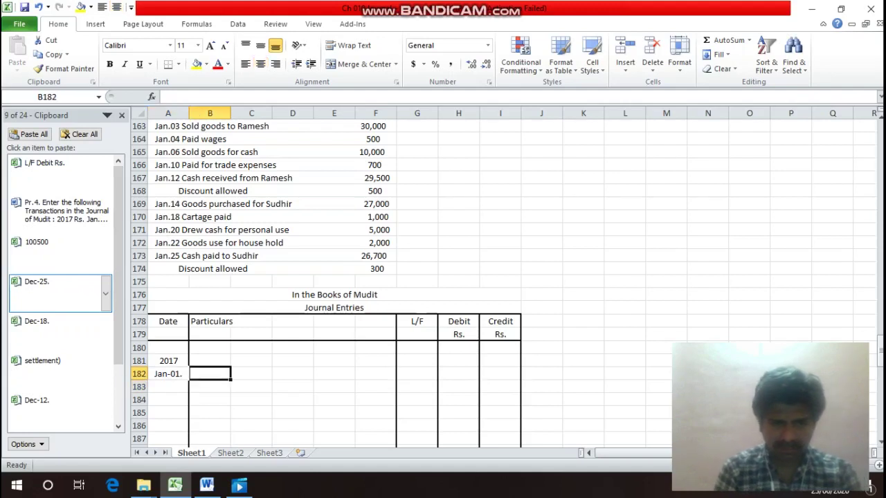
{"action": "type", "text": "Cash "}
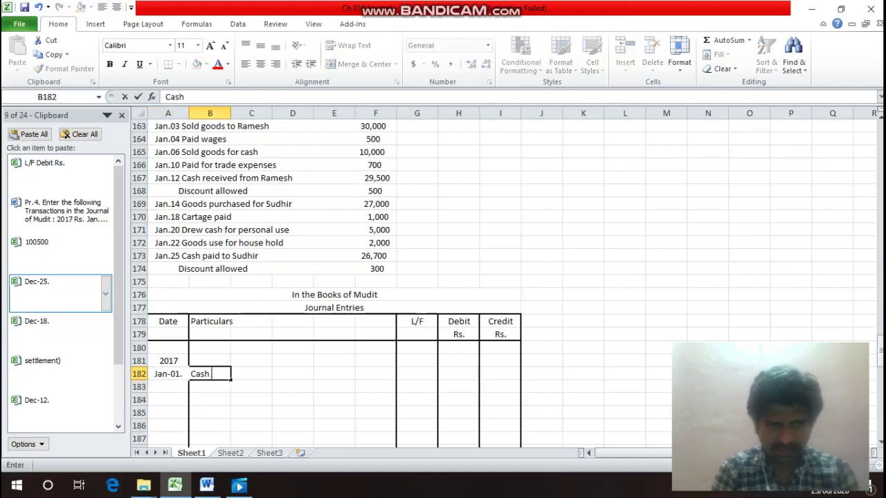
{"action": "type", "text": "A/c"}
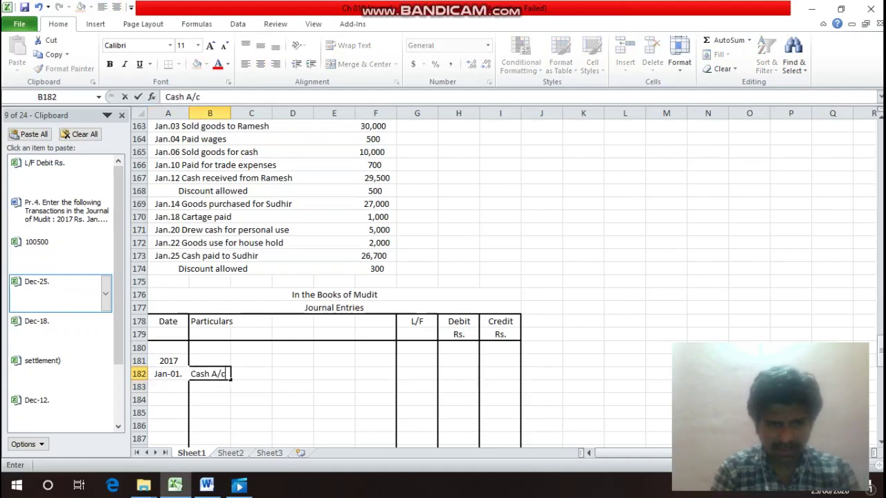
{"action": "key", "text": "Return"}
Mark the Cash A/c line as Dr in F182.
{"action": "key", "text": "Up"}
{"action": "key", "text": "Left"}
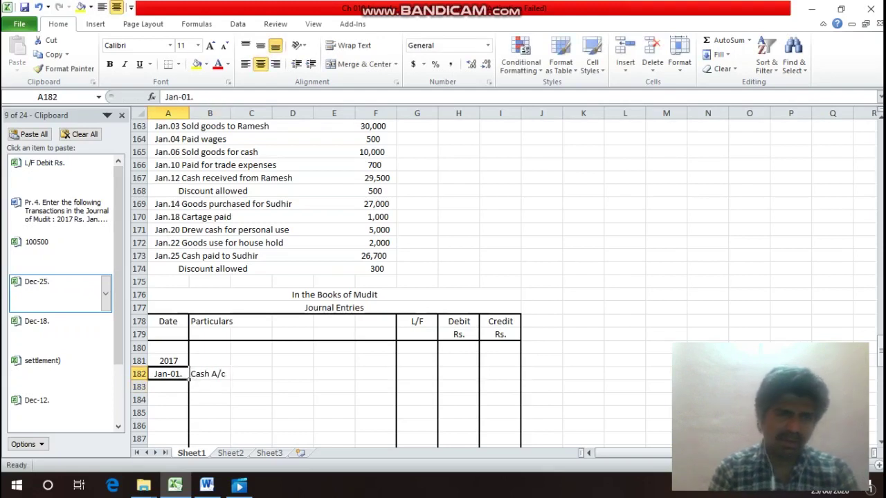
{"action": "key", "text": "Right"}
{"action": "key", "text": "Up"}
{"action": "key", "text": "Left"}
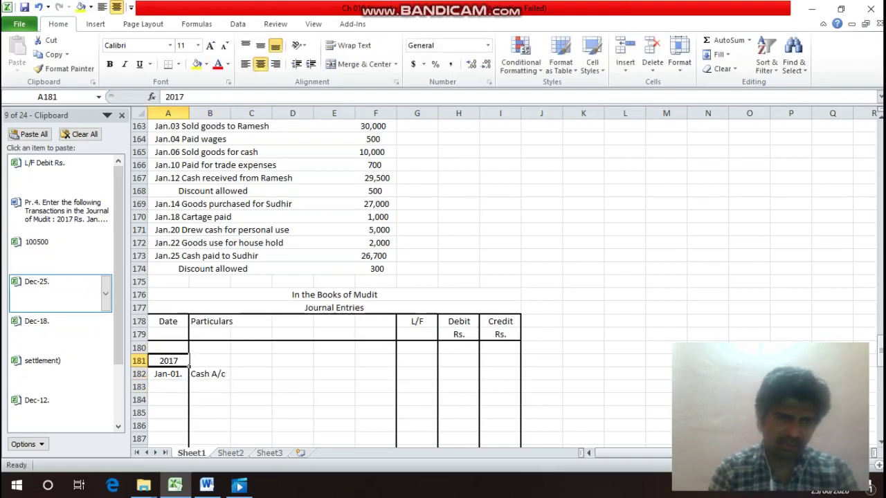
{"action": "key", "text": "Right"}
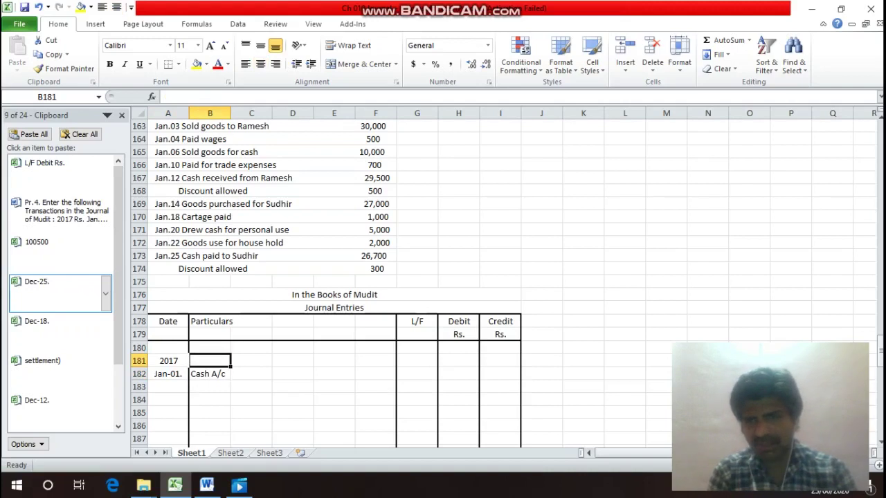
{"action": "key", "text": "Down"}
{"action": "key", "text": "Left"}
{"action": "key", "text": "Right"}
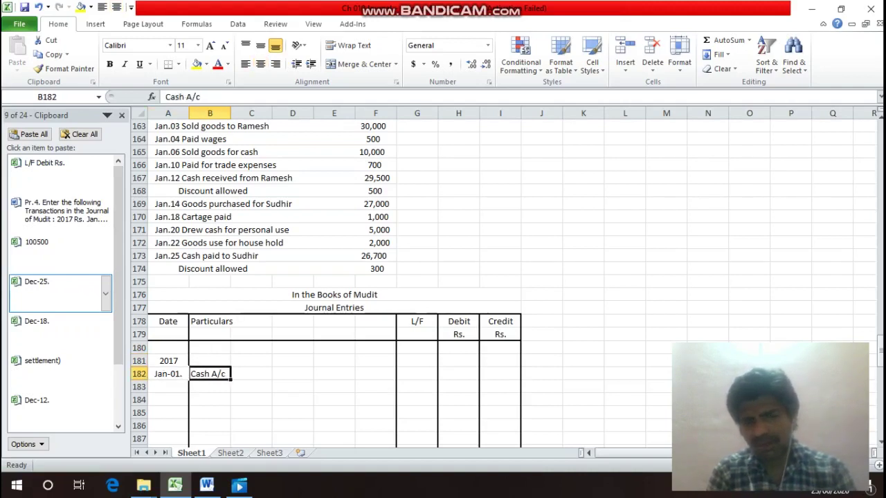
{"action": "key", "text": "Right"}
{"action": "key", "text": "Right"}
{"action": "key", "text": "Right"}
{"action": "key", "text": "Right"}
{"action": "type", "text": "Dr"}
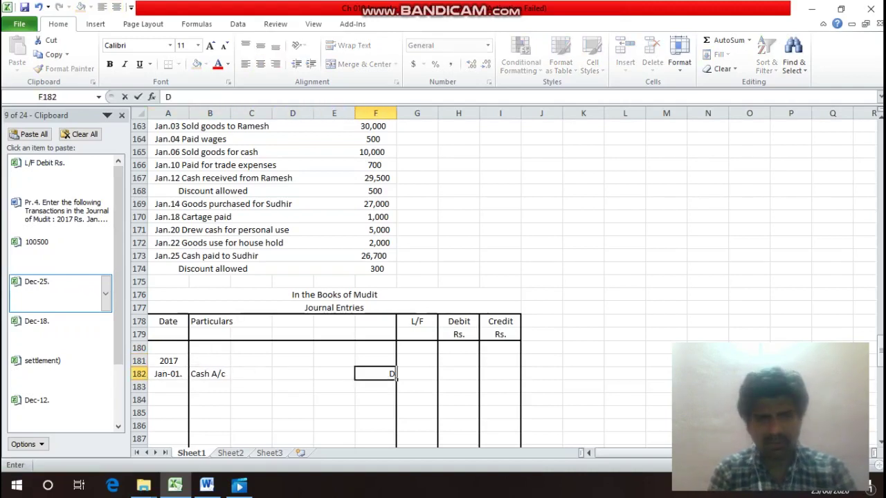
{"action": "key", "text": "Return"}
Enter the 175000 debit for Cash A/c and begin the Building A/c line.
{"action": "key", "text": "Left"}
{"action": "key", "text": "Left"}
{"action": "key", "text": "Left"}
{"action": "key", "text": "Left"}
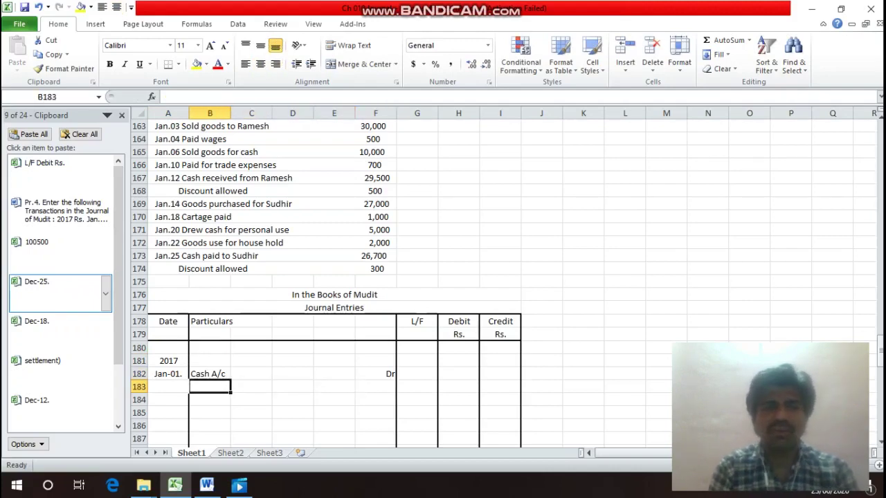
{"action": "key", "text": "Up"}
{"action": "key", "text": "Up"}
{"action": "key", "text": "Up"}
{"action": "key", "text": "Up"}
{"action": "key", "text": "Up"}
{"action": "key", "text": "Up"}
{"action": "key", "text": "Up"}
{"action": "key", "text": "Up"}
{"action": "key", "text": "Up"}
{"action": "key", "text": "Up"}
{"action": "key", "text": "Up"}
{"action": "key", "text": "Up"}
{"action": "key", "text": "Up"}
{"action": "key", "text": "Up"}
{"action": "key", "text": "Up"}
{"action": "key", "text": "Up"}
{"action": "key", "text": "Up"}
{"action": "key", "text": "Up"}
{"action": "key", "text": "Up"}
{"action": "key", "text": "Up"}
{"action": "key", "text": "Down"}
{"action": "key", "text": "Down"}
{"action": "key", "text": "Down"}
{"action": "key", "text": "Down"}
{"action": "key", "text": "Down"}
{"action": "key", "text": "Down"}
{"action": "key", "text": "Down"}
{"action": "key", "text": "Down"}
{"action": "key", "text": "Down"}
{"action": "key", "text": "Down"}
{"action": "key", "text": "Down"}
{"action": "key", "text": "Down"}
{"action": "key", "text": "Down"}
{"action": "key", "text": "Down"}
{"action": "key", "text": "Down"}
{"action": "key", "text": "Down"}
{"action": "key", "text": "Down"}
{"action": "key", "text": "Down"}
{"action": "key", "text": "Down"}
{"action": "key", "text": "Down"}
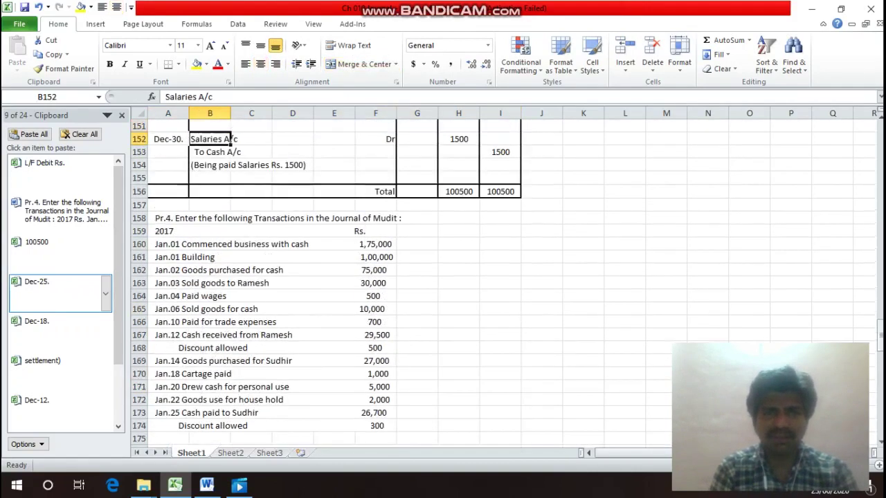
{"action": "key", "text": "Up"}
{"action": "key", "text": "Up"}
{"action": "key", "text": "Up"}
{"action": "key", "text": "Up"}
{"action": "key", "text": "Up"}
{"action": "key", "text": "Up"}
{"action": "key", "text": "Up"}
{"action": "key", "text": "Up"}
{"action": "key", "text": "Up"}
{"action": "key", "text": "Up"}
{"action": "key", "text": "Up"}
{"action": "key", "text": "Up"}
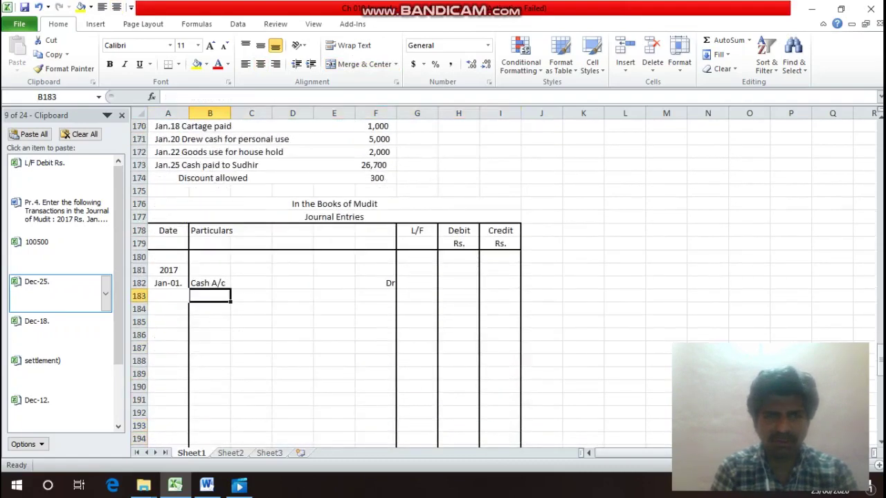
{"action": "key", "text": "Right"}
{"action": "key", "text": "Right"}
{"action": "key", "text": "Right"}
{"action": "key", "text": "Right"}
{"action": "key", "text": "Right"}
{"action": "key", "text": "Right"}
{"action": "type", "text": "175000"}
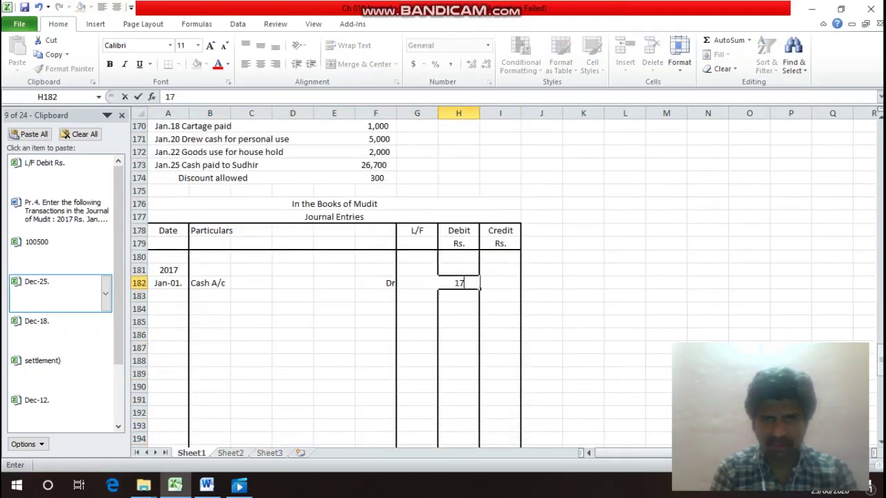
{"action": "key", "text": "Return"}
{"action": "key", "text": "Left"}
{"action": "key", "text": "Left"}
{"action": "key", "text": "Left"}
{"action": "key", "text": "Left"}
{"action": "key", "text": "Left"}
{"action": "key", "text": "Left"}
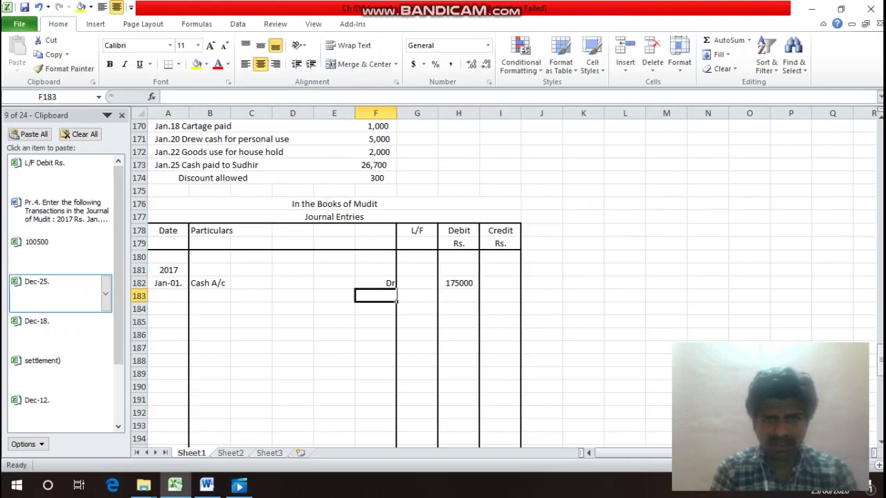
{"action": "type", "text": "B"}
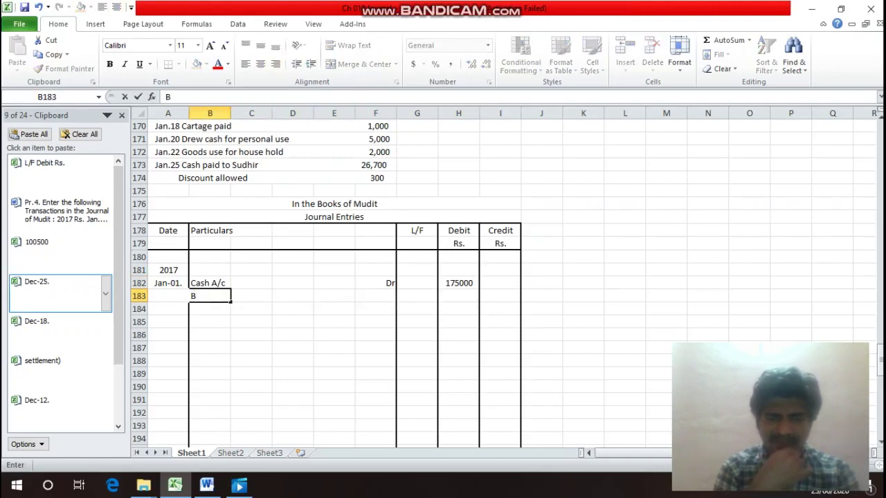
{"action": "type", "text": "uid"}
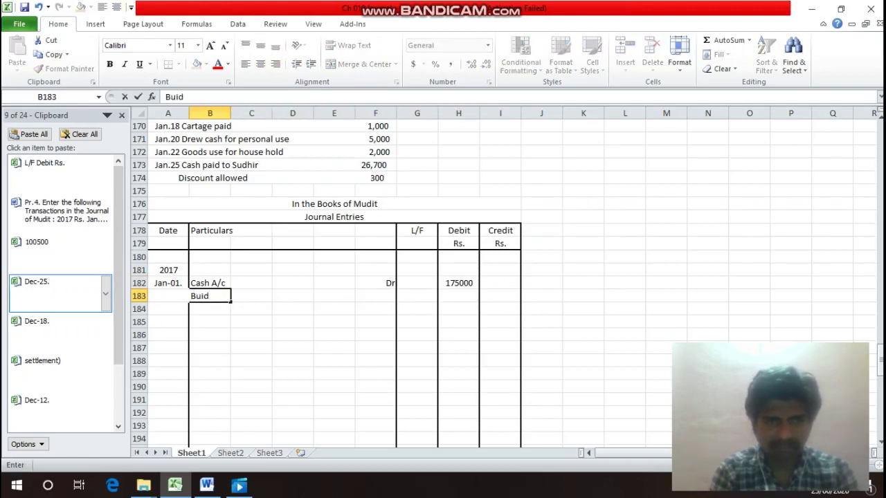
Complete Building A/c in B183 and mark it Dr.
{"action": "key", "text": "BackSpace"}
{"action": "type", "text": "lding"}
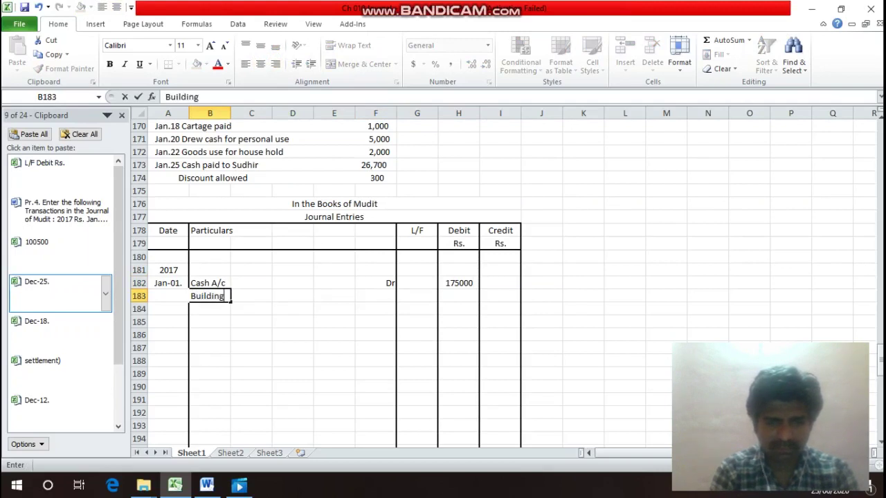
{"action": "type", "text": " A/"}
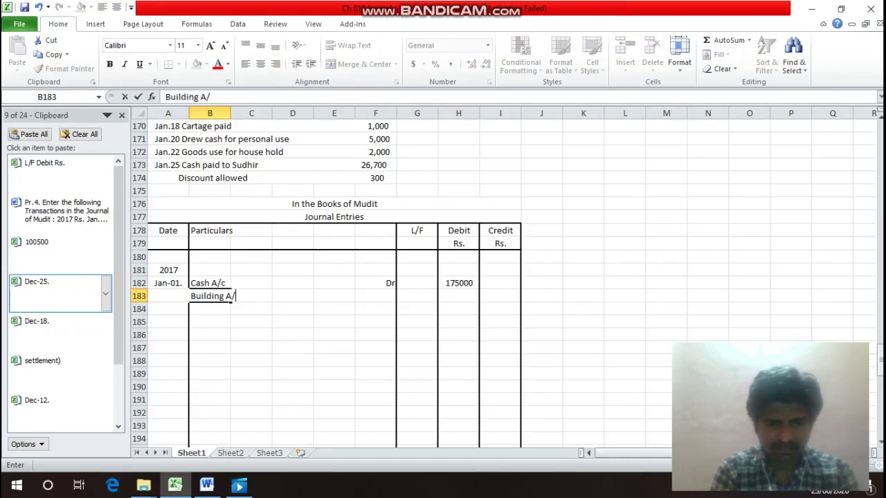
{"action": "type", "text": "c"}
{"action": "key", "text": "Return"}
{"action": "key", "text": "Up"}
{"action": "key", "text": "Right"}
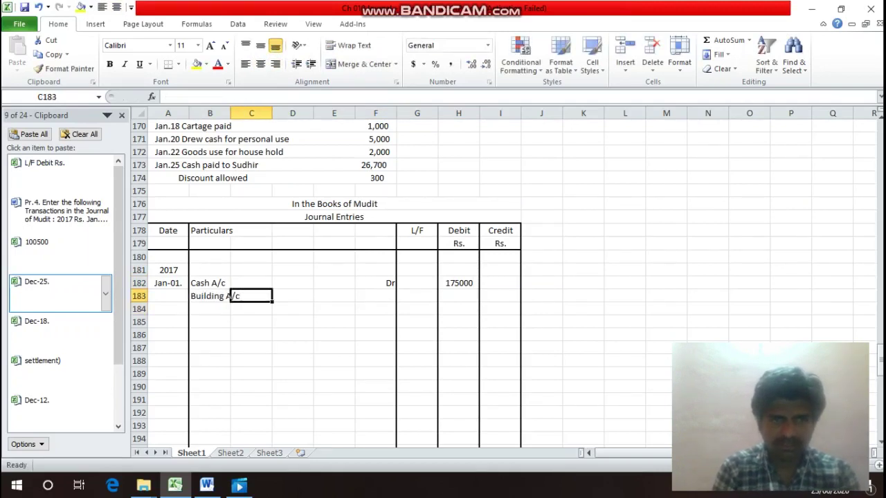
{"action": "key", "text": "Right"}
{"action": "key", "text": "Right"}
{"action": "key", "text": "Right"}
{"action": "type", "text": "Dr"}
{"action": "key", "text": "Return"}
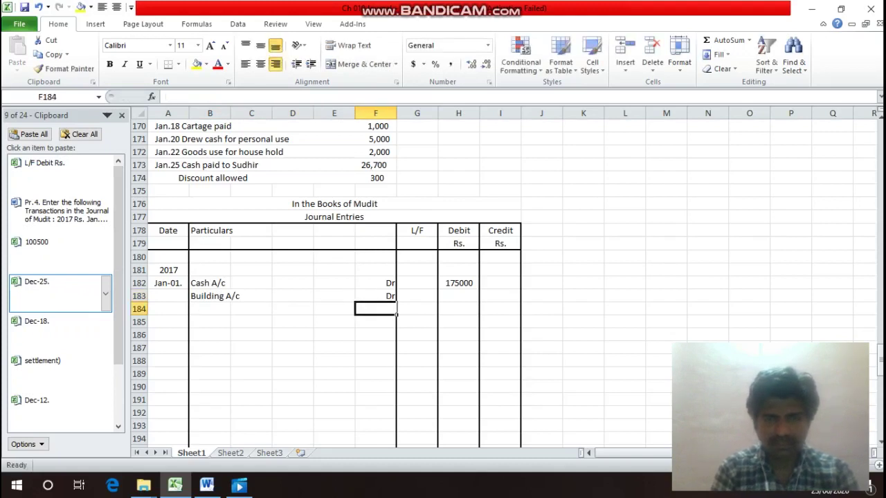
Debit 100000 for Building A/c and begin the To Capital A/c line.
{"action": "key", "text": "Up"}
{"action": "key", "text": "Right"}
{"action": "key", "text": "Right"}
{"action": "type", "text": "100000"}
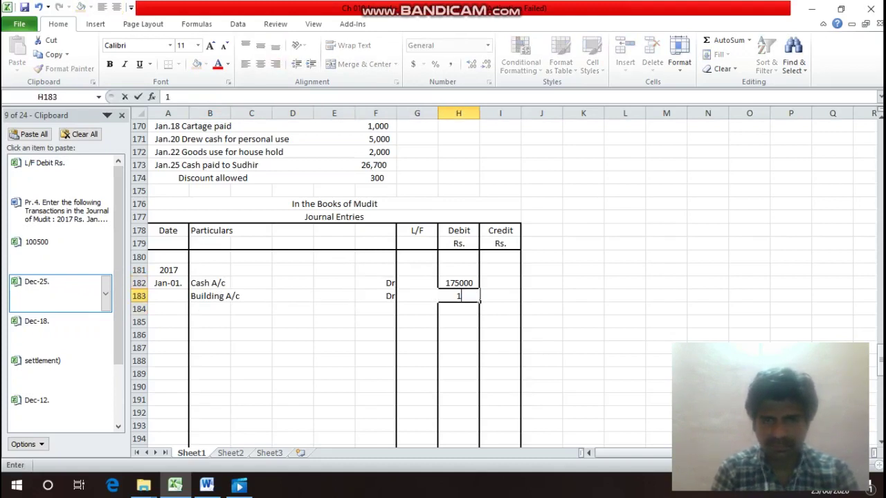
{"action": "key", "text": "Return"}
{"action": "key", "text": "Left"}
{"action": "key", "text": "Left"}
{"action": "key", "text": "Left"}
{"action": "key", "text": "Left"}
{"action": "key", "text": "Left"}
{"action": "key", "text": "Left"}
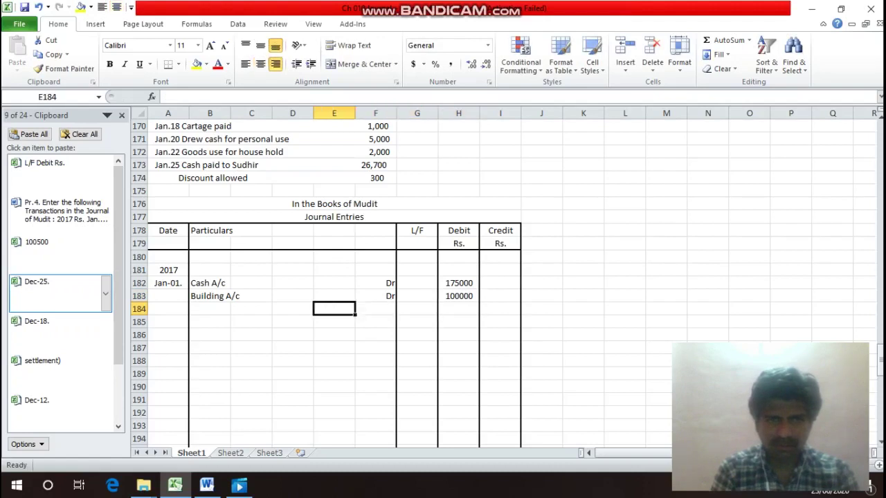
{"action": "type", "text": "T"}
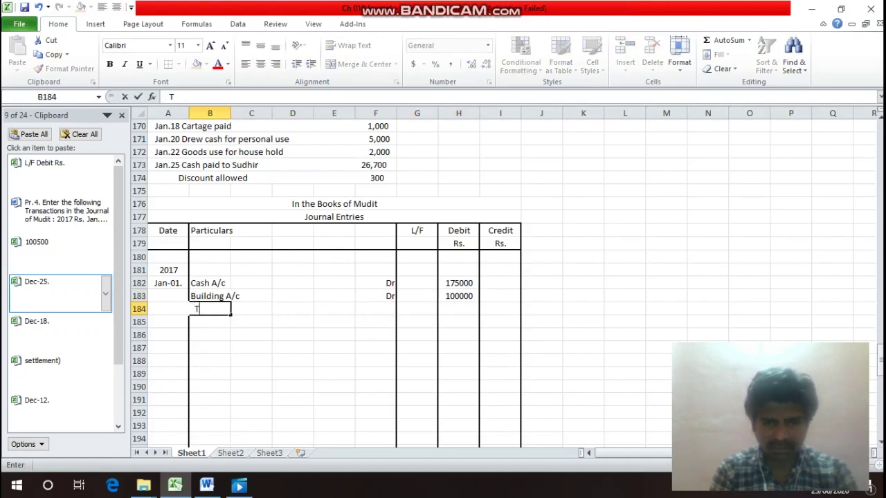
{"action": "type", "text": "o Ca"}
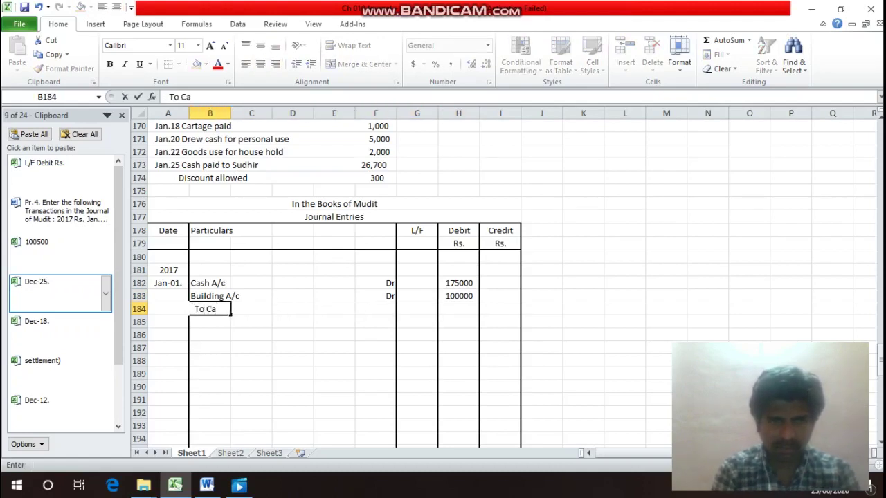
{"action": "type", "text": "pit"}
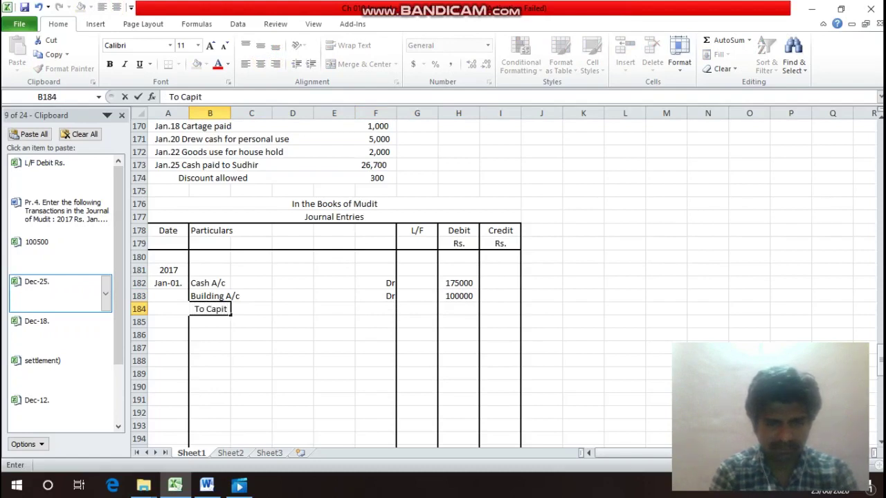
{"action": "type", "text": "al A"}
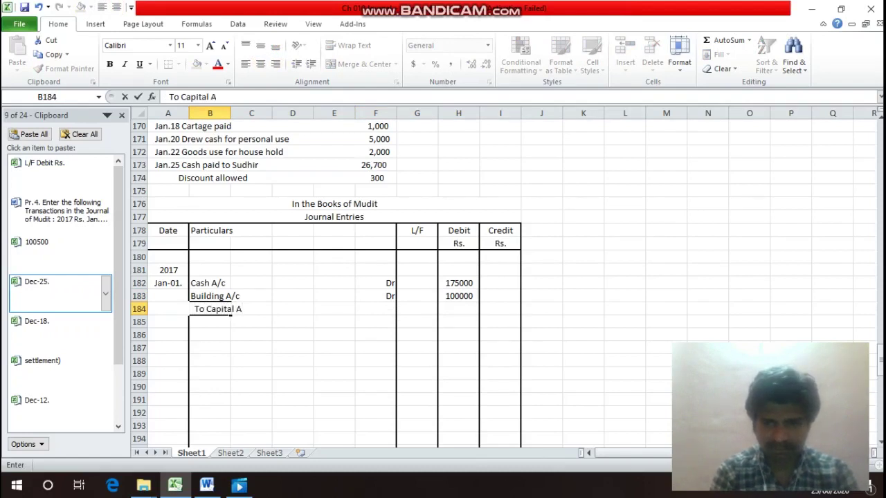
{"action": "type", "text": "/c"}
Commit 'To Capital A/c' in B184 and enter 275000 in I184 under Credit Rs.
{"action": "key", "text": "Return"}
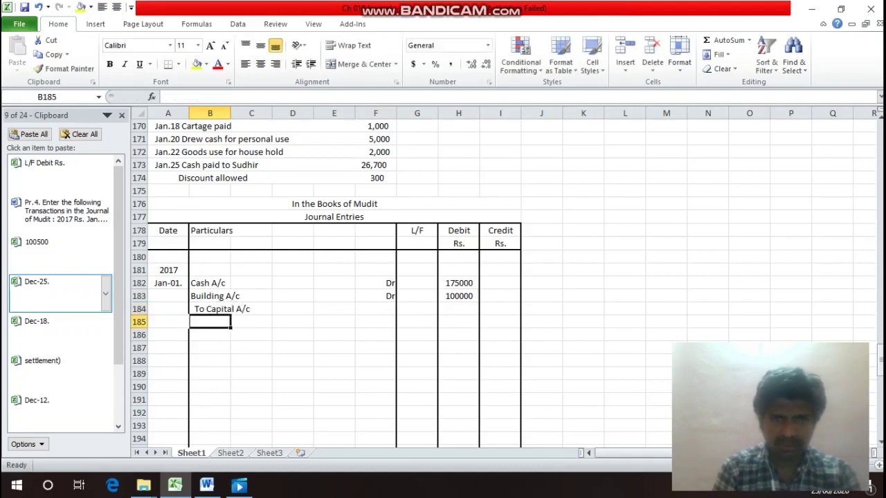
{"action": "key", "text": "Up"}
{"action": "key", "text": "Right"}
{"action": "key", "text": "Right"}
{"action": "key", "text": "Right"}
{"action": "key", "text": "Right"}
{"action": "key", "text": "Right"}
{"action": "key", "text": "Right"}
{"action": "key", "text": "Right"}
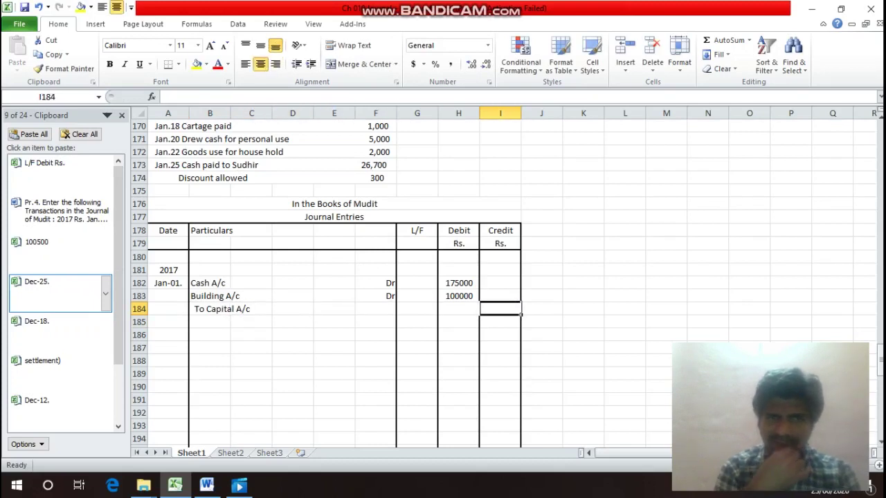
{"action": "type", "text": "2"}
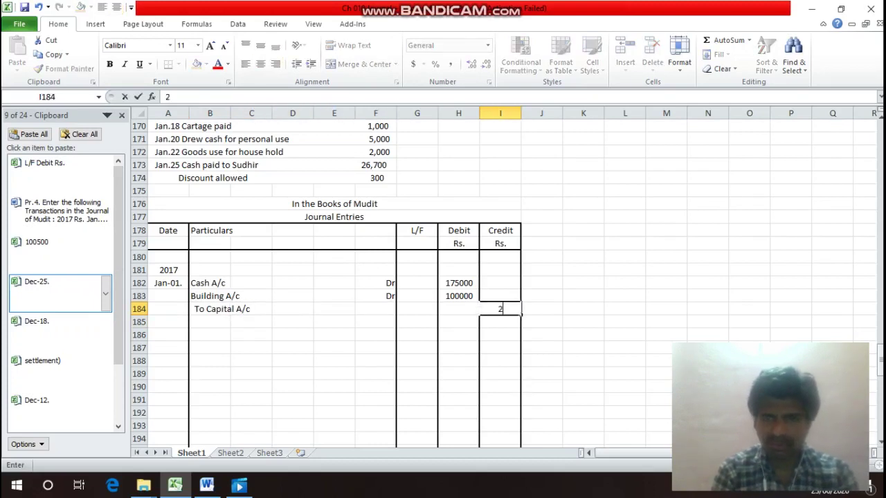
{"action": "type", "text": "75000"}
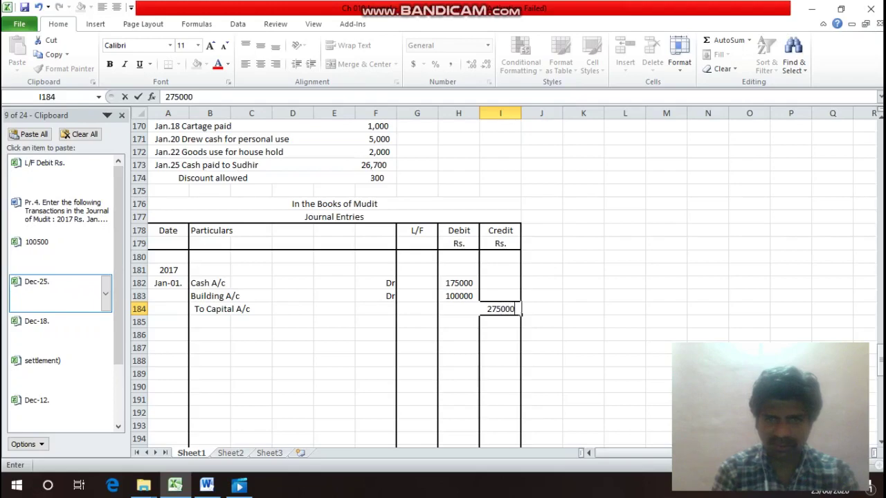
{"action": "key", "text": "Return"}
{"action": "key", "text": "Left"}
{"action": "key", "text": "Left"}
{"action": "key", "text": "Left"}
{"action": "key", "text": "Left"}
{"action": "key", "text": "Left"}
{"action": "key", "text": "Left"}
{"action": "key", "text": "Left"}
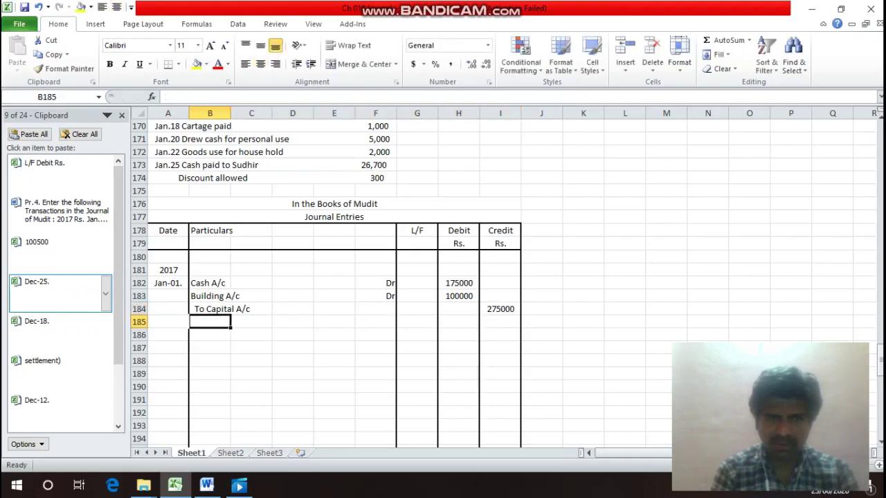
{"action": "key", "text": "Up"}
{"action": "key", "text": "Up"}
{"action": "key", "text": "Up"}
{"action": "key", "text": "Up"}
{"action": "key", "text": "Up"}
{"action": "key", "text": "Up"}
{"action": "key", "text": "Up"}
{"action": "key", "text": "Up"}
{"action": "key", "text": "Up"}
{"action": "key", "text": "Up"}
{"action": "key", "text": "Up"}
{"action": "key", "text": "Up"}
{"action": "key", "text": "Up"}
{"action": "key", "text": "Up"}
{"action": "key", "text": "Up"}
{"action": "key", "text": "Up"}
{"action": "key", "text": "Up"}
{"action": "key", "text": "Up"}
{"action": "key", "text": "Up"}
{"action": "key", "text": "Up"}
{"action": "key", "text": "Up"}
{"action": "key", "text": "Down"}
{"action": "key", "text": "Down"}
{"action": "key", "text": "Down"}
{"action": "key", "text": "Down"}
{"action": "key", "text": "Down"}
{"action": "key", "text": "Down"}
{"action": "key", "text": "Down"}
{"action": "key", "text": "Down"}
{"action": "key", "text": "Down"}
{"action": "key", "text": "Down"}
{"action": "key", "text": "Down"}
{"action": "key", "text": "Down"}
{"action": "key", "text": "Down"}
{"action": "key", "text": "Down"}
{"action": "key", "text": "Down"}
{"action": "key", "text": "Down"}
{"action": "key", "text": "Down"}
{"action": "key", "text": "Down"}
{"action": "key", "text": "Down"}
{"action": "key", "text": "Down"}
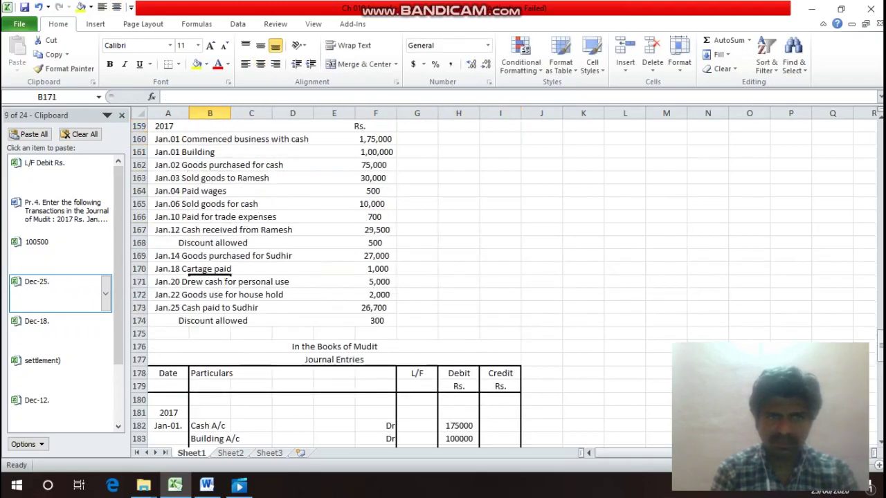
{"action": "key", "text": "Down"}
{"action": "key", "text": "Down"}
{"action": "key", "text": "Down"}
Type the two-line narration '(Being commenced Business with Cash Rs. 175000 and Building Rs. 100000)' in B185:B186.
{"action": "key", "text": "Up"}
{"action": "key", "text": "Up"}
{"action": "key", "text": "Up"}
{"action": "key", "text": "Up"}
{"action": "key", "text": "Up"}
{"action": "key", "text": "Up"}
{"action": "key", "text": "Up"}
{"action": "key", "text": "Up"}
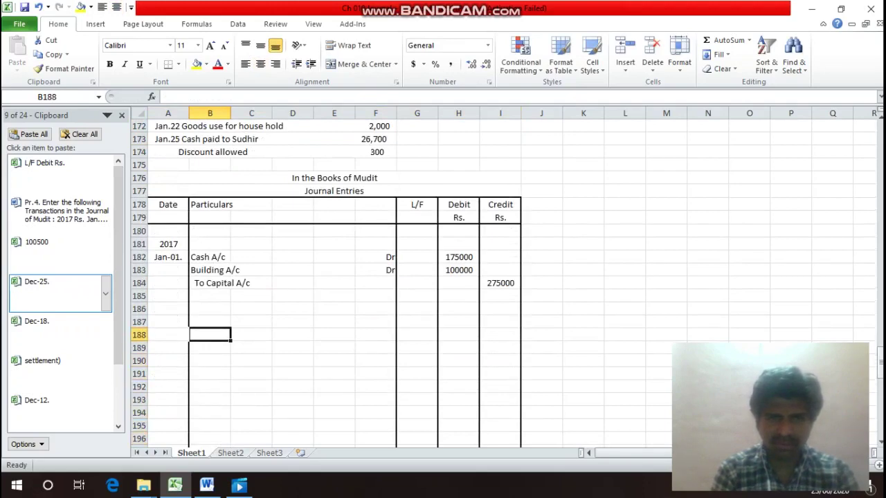
{"action": "key", "text": "Up"}
{"action": "type", "text": "("}
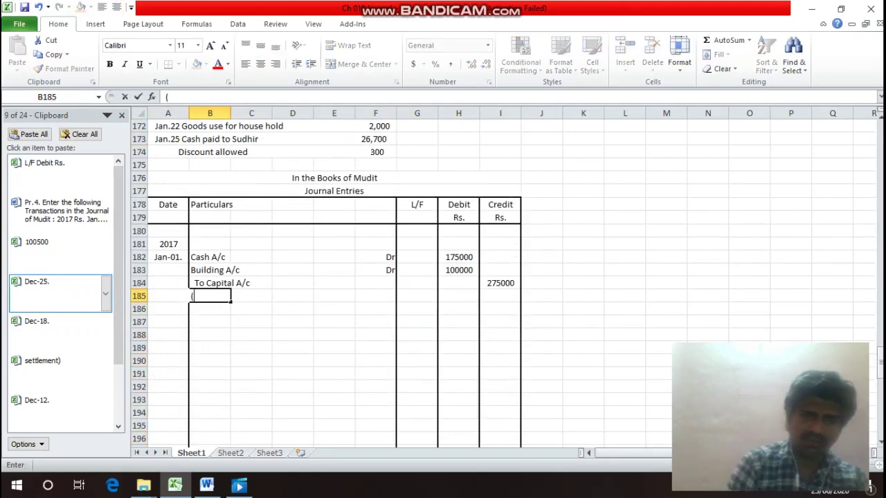
{"action": "type", "text": "Bein"}
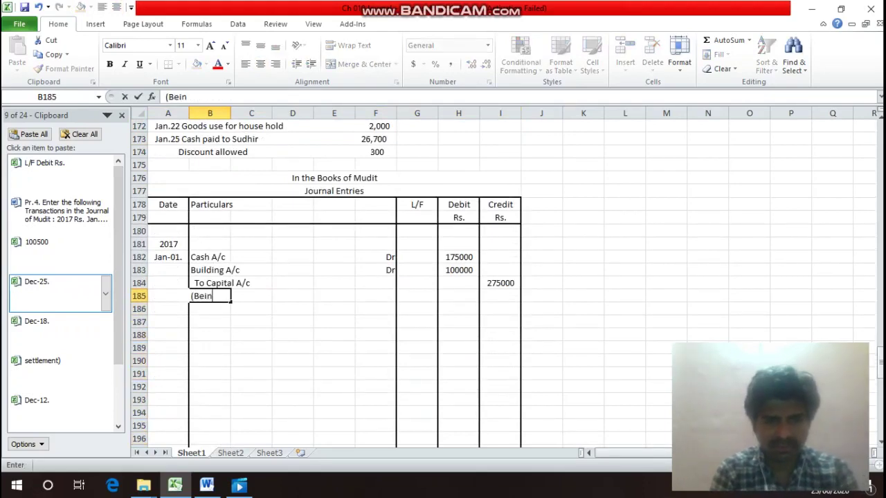
{"action": "type", "text": "g cp"}
{"action": "key", "text": "BackSpace"}
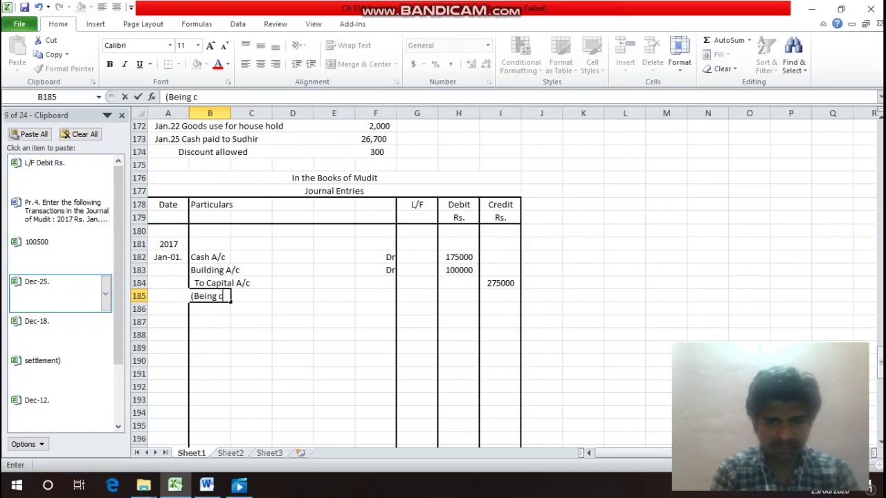
{"action": "type", "text": "ommence"}
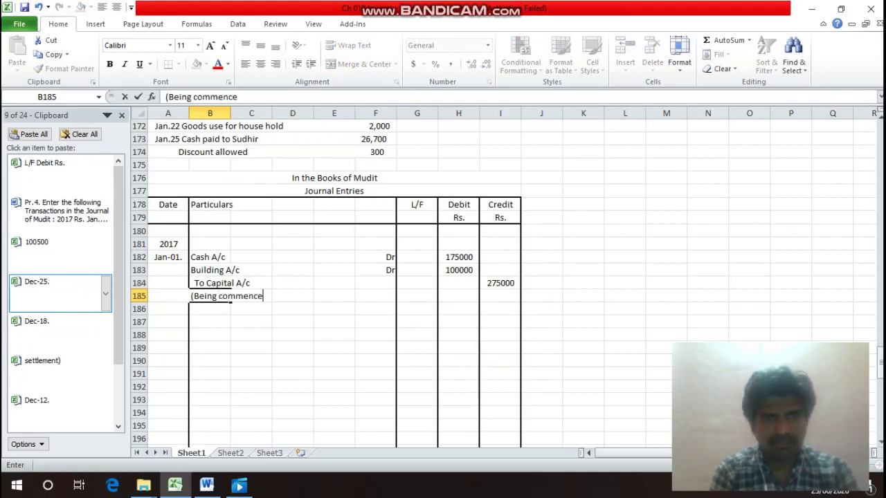
{"action": "type", "text": "d Bu"}
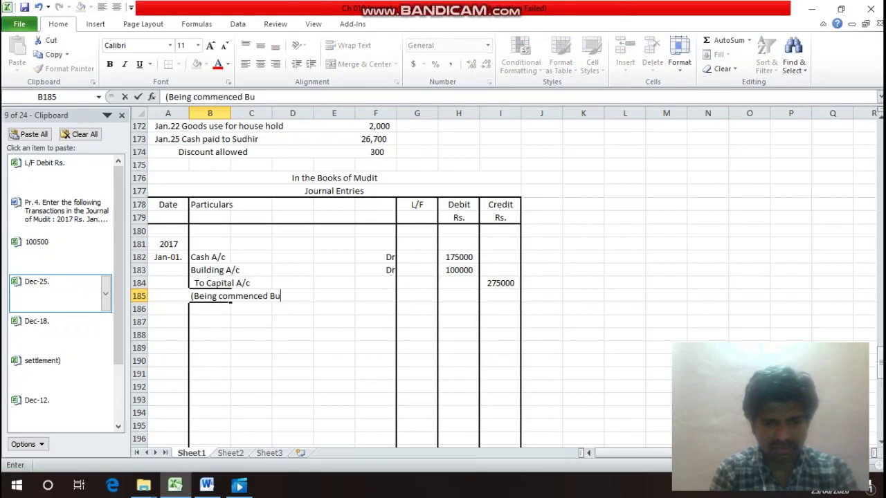
{"action": "type", "text": "sines"}
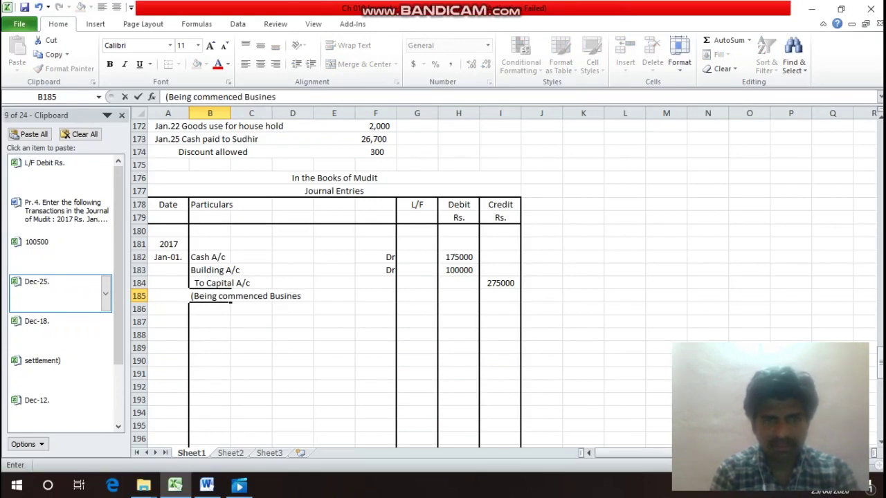
{"action": "type", "text": "s with Cash"}
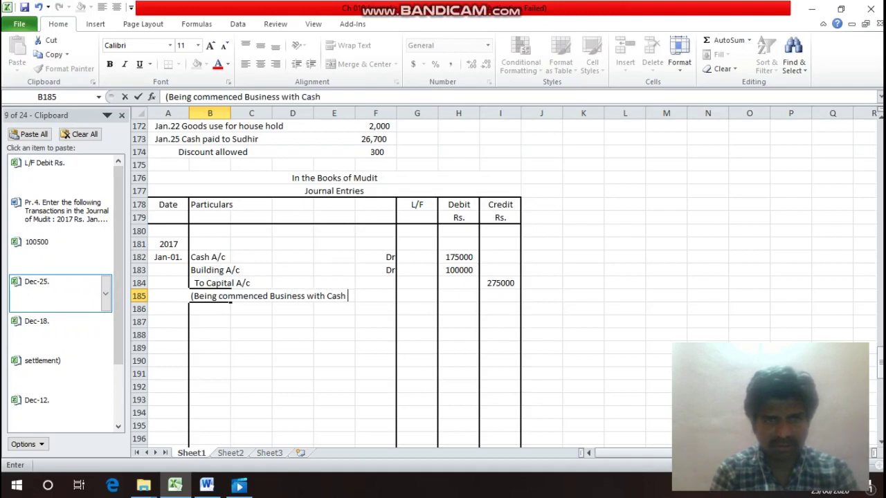
{"action": "type", "text": " Rs"}
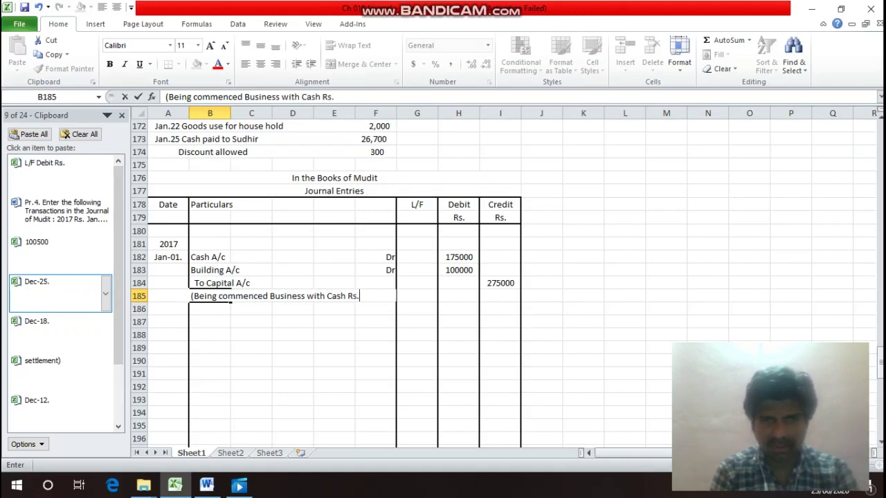
{"action": "type", "text": ". 175000"}
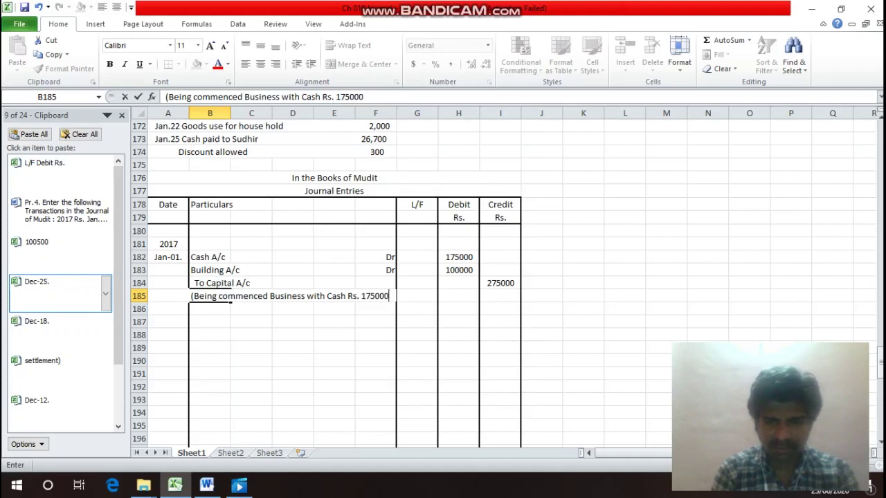
{"action": "key", "text": "Return"}
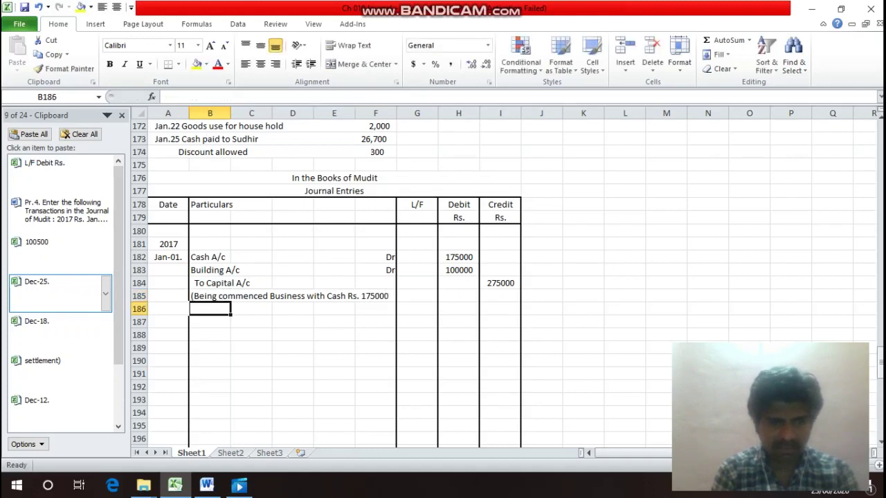
{"action": "type", "text": "and"}
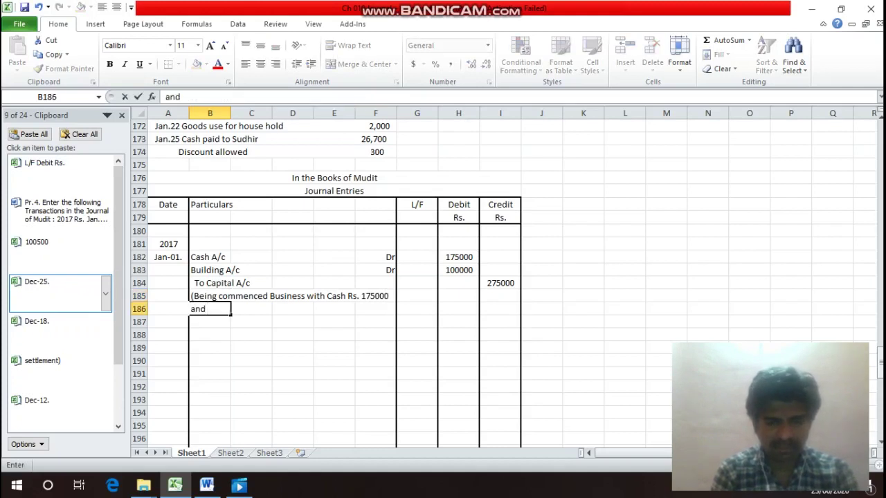
{"action": "type", "text": " Building"}
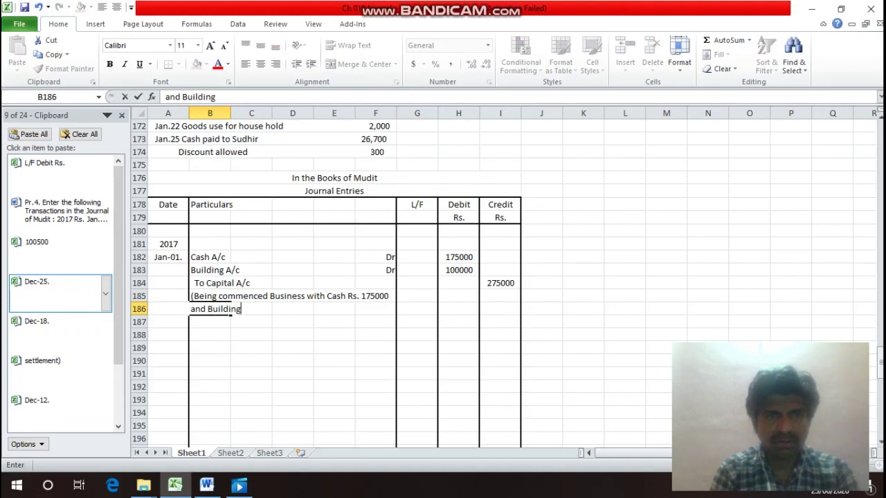
{"action": "type", "text": " Rs"}
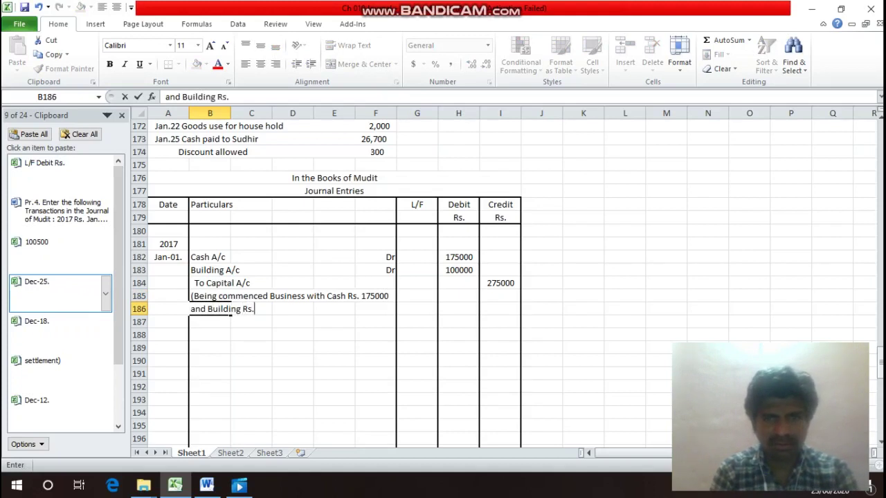
{"action": "type", "text": ". 1000"}
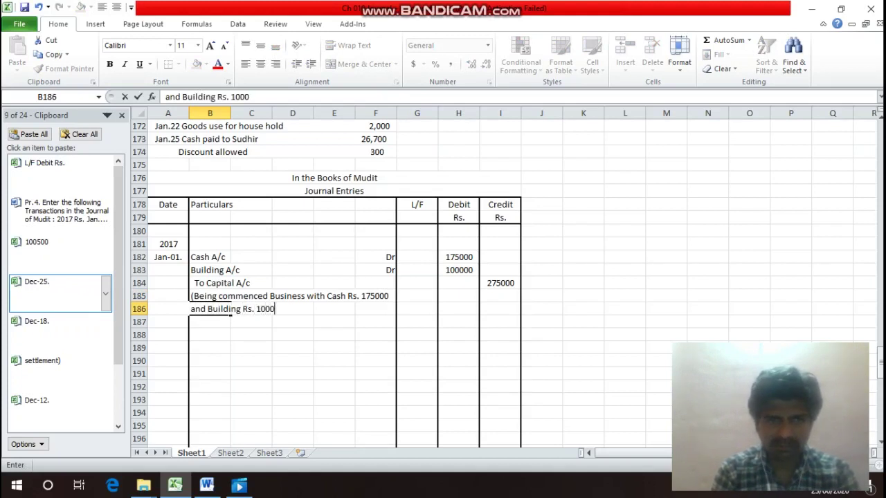
{"action": "type", "text": "0"}
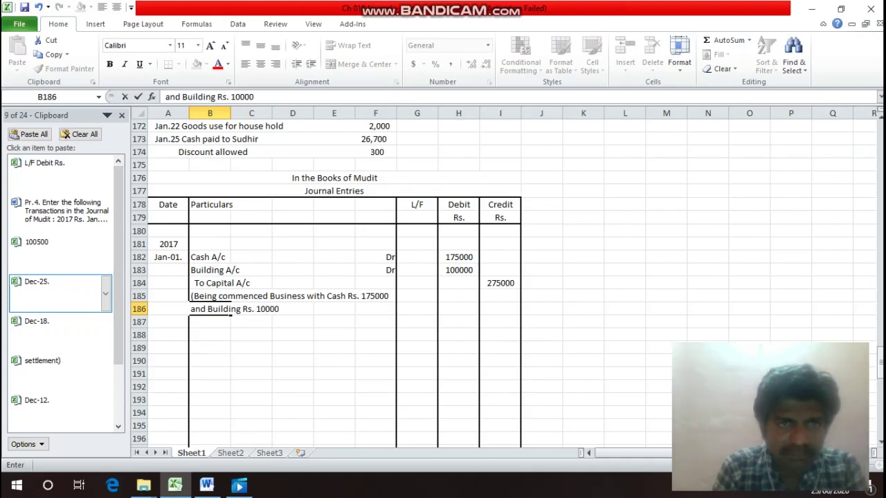
{"action": "type", "text": "0"}
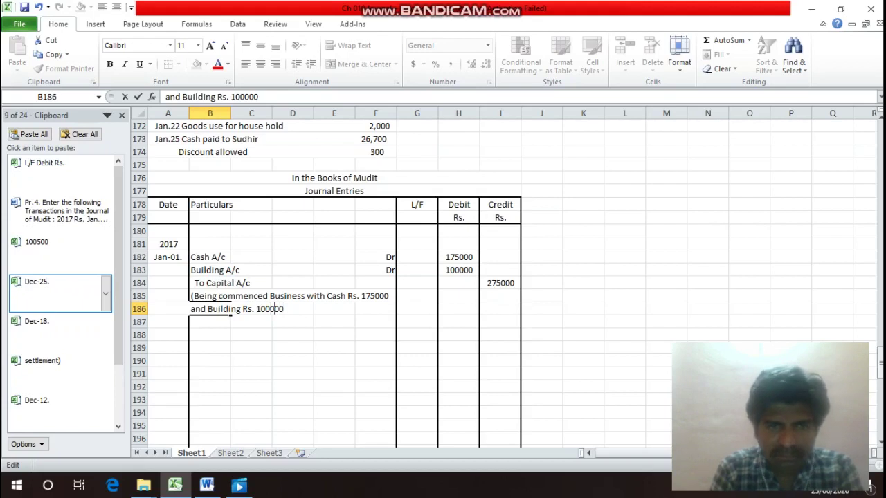
{"action": "type", "text": ")"}
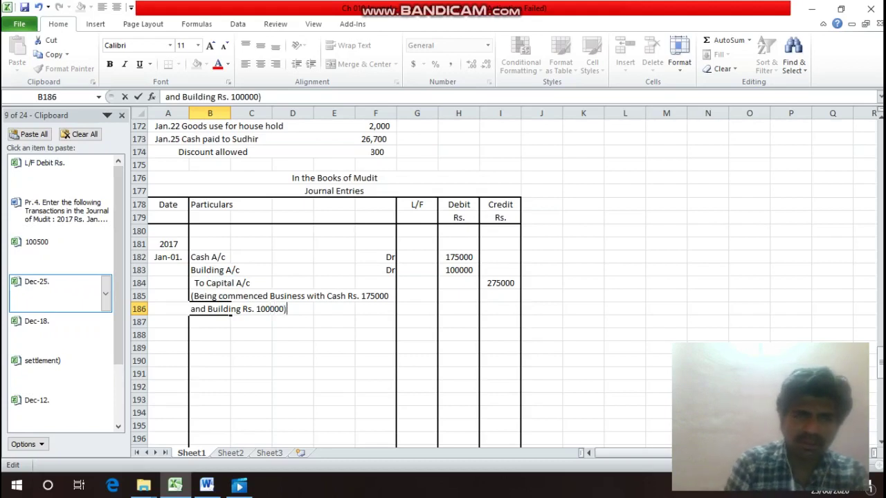
{"action": "key", "text": "Return"}
Add a bottom border under the narration row B186:F186.
{"action": "left_click_drag", "start_coordinate": [208, 309], "coordinate": [387, 312]}
{"action": "key", "text": "ctrl+1"}
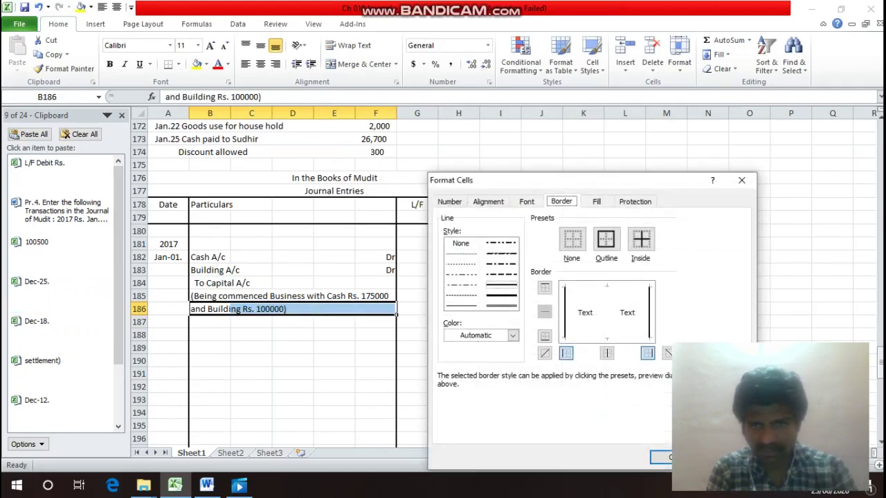
{"action": "left_click", "coordinate": [545, 336]}
{"action": "key", "text": "Return"}
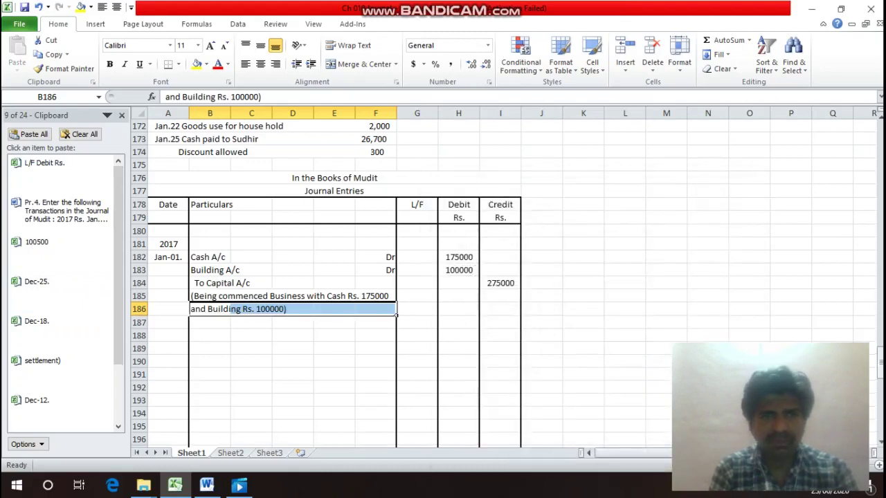
{"action": "left_click", "coordinate": [228, 296]}
{"action": "key", "text": "Up"}
{"action": "key", "text": "Up"}
{"action": "key", "text": "Up"}
{"action": "key", "text": "Up"}
{"action": "key", "text": "Up"}
{"action": "key", "text": "Up"}
{"action": "key", "text": "Up"}
{"action": "key", "text": "Up"}
{"action": "key", "text": "Up"}
{"action": "key", "text": "Up"}
{"action": "key", "text": "Up"}
{"action": "key", "text": "Up"}
{"action": "key", "text": "Up"}
{"action": "key", "text": "Up"}
{"action": "key", "text": "Up"}
{"action": "key", "text": "Up"}
{"action": "key", "text": "Up"}
{"action": "key", "text": "Up"}
{"action": "key", "text": "Up"}
{"action": "key", "text": "Up"}
{"action": "key", "text": "Down"}
{"action": "key", "text": "Down"}
{"action": "key", "text": "Down"}
{"action": "key", "text": "Down"}
{"action": "key", "text": "Down"}
{"action": "key", "text": "Down"}
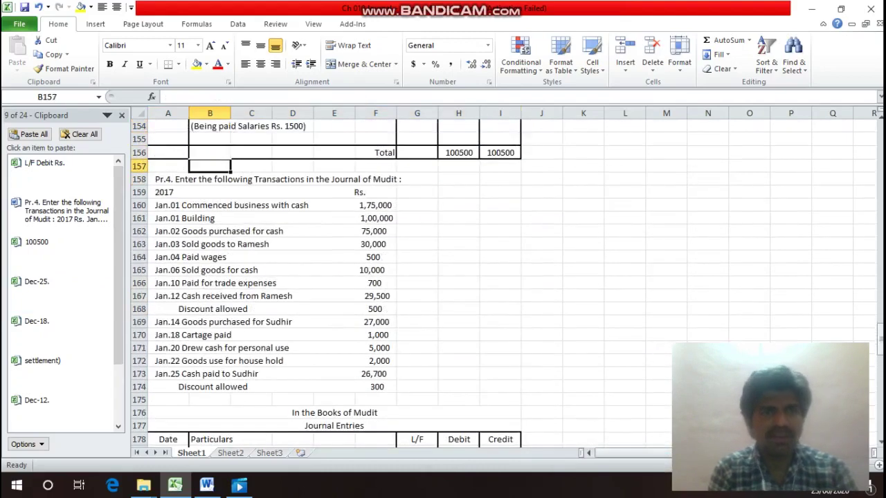
{"action": "key", "text": "Down"}
{"action": "key", "text": "Down"}
Copy the Jan-01. date from the first entry into A188 for the new entry.
{"action": "key", "text": "Left"}
{"action": "key", "text": "Down"}
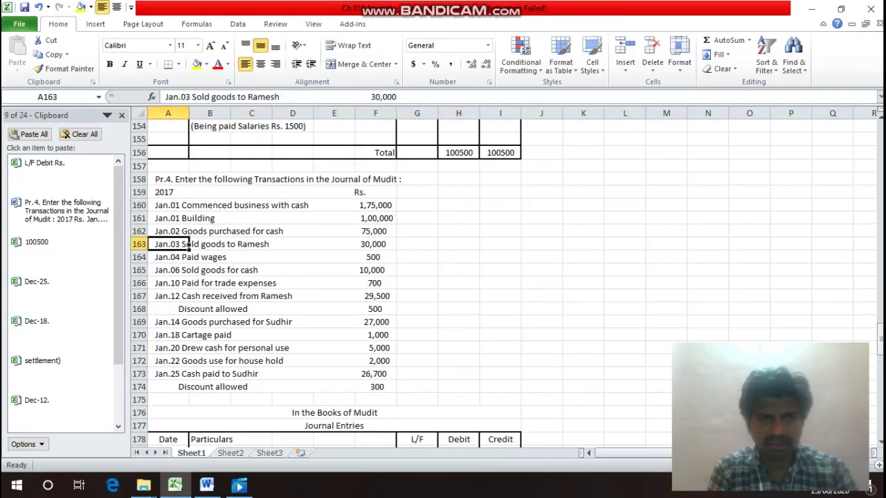
{"action": "key", "text": "Up"}
{"action": "key", "text": "Right"}
{"action": "key", "text": "Right"}
{"action": "key", "text": "Right"}
{"action": "key", "text": "Right"}
{"action": "key", "text": "Right"}
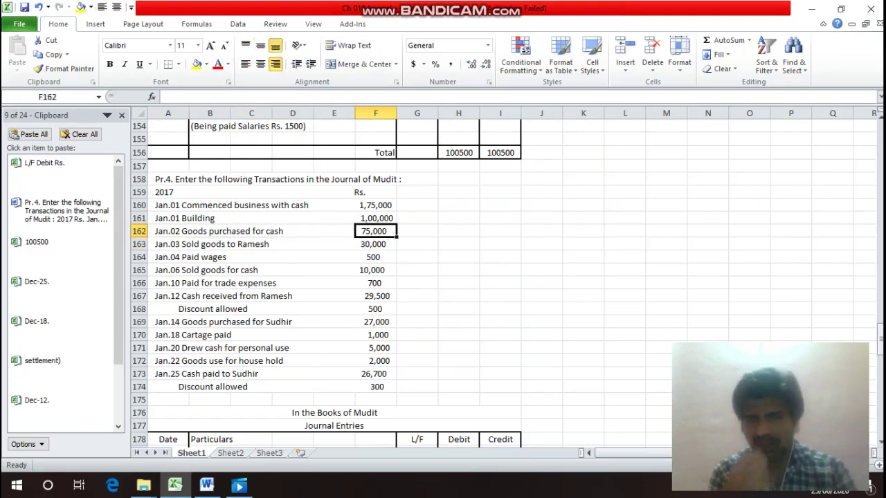
{"action": "key", "text": "Down"}
{"action": "key", "text": "Down"}
{"action": "key", "text": "Down"}
{"action": "key", "text": "Down"}
{"action": "key", "text": "Down"}
{"action": "key", "text": "Down"}
{"action": "key", "text": "Down"}
{"action": "key", "text": "Down"}
{"action": "key", "text": "Down"}
{"action": "key", "text": "Down"}
{"action": "key", "text": "Down"}
{"action": "key", "text": "Down"}
{"action": "key", "text": "Down"}
{"action": "key", "text": "Down"}
{"action": "key", "text": "Down"}
{"action": "key", "text": "Down"}
{"action": "key", "text": "Down"}
{"action": "key", "text": "Down"}
{"action": "key", "text": "Down"}
{"action": "key", "text": "Down"}
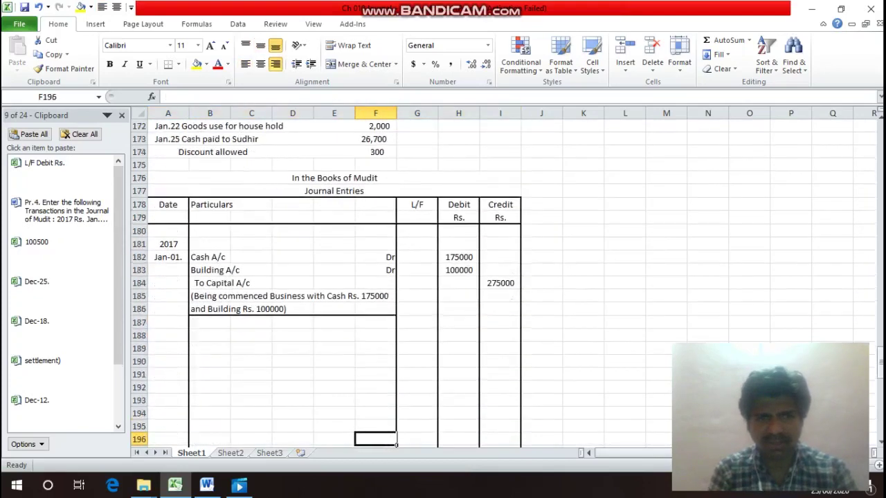
{"action": "key", "text": "Up"}
{"action": "key", "text": "Up"}
{"action": "key", "text": "Up"}
{"action": "key", "text": "Up"}
{"action": "key", "text": "Up"}
{"action": "key", "text": "Up"}
{"action": "key", "text": "Up"}
{"action": "key", "text": "Up"}
{"action": "key", "text": "Up"}
{"action": "key", "text": "Up"}
{"action": "key", "text": "Up"}
{"action": "key", "text": "Up"}
{"action": "key", "text": "Up"}
{"action": "key", "text": "Up"}
{"action": "key", "text": "Up"}
{"action": "key", "text": "Up"}
{"action": "key", "text": "Up"}
{"action": "key", "text": "Up"}
{"action": "key", "text": "Up"}
{"action": "key", "text": "Up"}
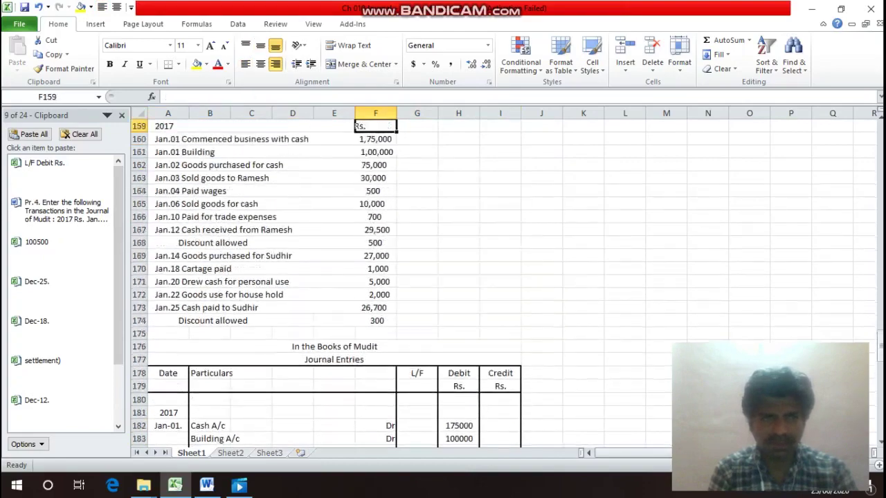
{"action": "key", "text": "Down"}
{"action": "key", "text": "Down"}
{"action": "key", "text": "Down"}
{"action": "key", "text": "Down"}
{"action": "key", "text": "Down"}
{"action": "key", "text": "Down"}
{"action": "key", "text": "Down"}
{"action": "key", "text": "Down"}
{"action": "key", "text": "Down"}
{"action": "key", "text": "Down"}
{"action": "key", "text": "Down"}
{"action": "key", "text": "Down"}
{"action": "key", "text": "Down"}
{"action": "key", "text": "Down"}
{"action": "key", "text": "Down"}
{"action": "key", "text": "Down"}
{"action": "key", "text": "Down"}
{"action": "key", "text": "Down"}
{"action": "key", "text": "Down"}
{"action": "key", "text": "Down"}
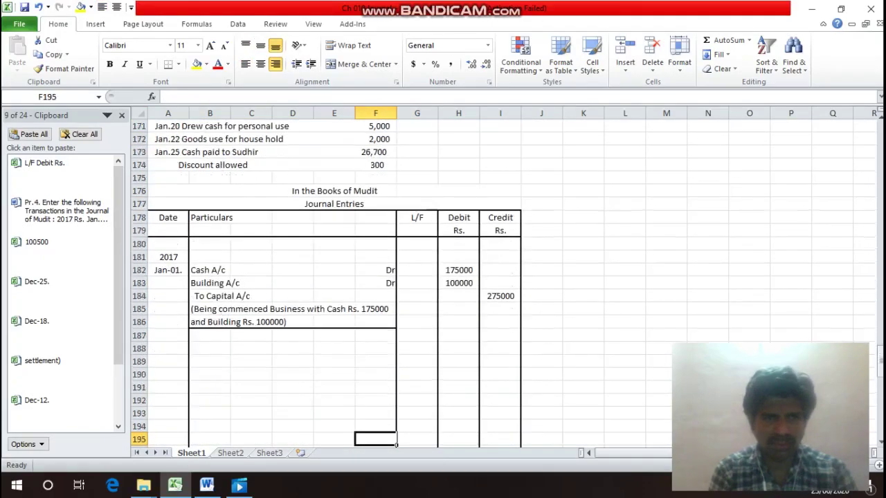
{"action": "key", "text": "Left"}
{"action": "key", "text": "Left"}
{"action": "key", "text": "Left"}
{"action": "key", "text": "Left"}
{"action": "key", "text": "Left"}
{"action": "key", "text": "Up"}
{"action": "key", "text": "Up"}
{"action": "key", "text": "Up"}
{"action": "key", "text": "Up"}
{"action": "key", "text": "Up"}
{"action": "key", "text": "Up"}
{"action": "key", "text": "Up"}
{"action": "key", "text": "Up"}
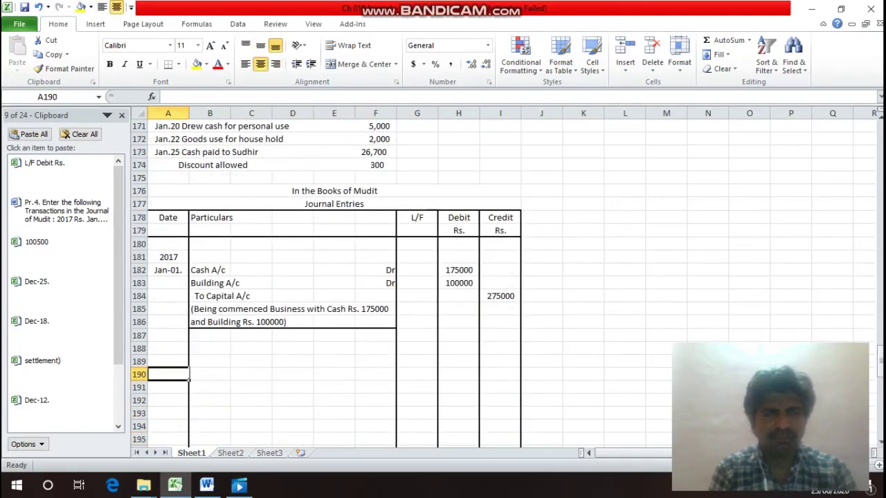
{"action": "key", "text": "Up"}
{"action": "key", "text": "Up"}
{"action": "key", "text": "Up"}
{"action": "key", "text": "Up"}
{"action": "key", "text": "ctrl+c"}
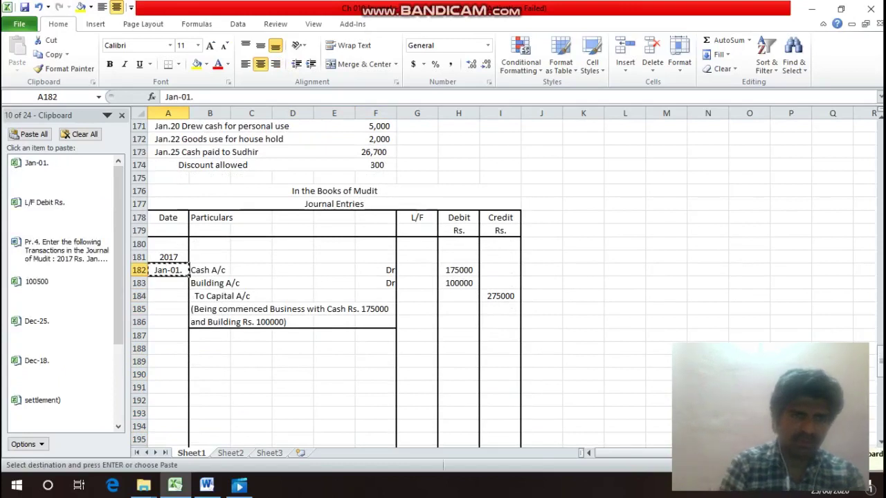
{"action": "key", "text": "Down"}
{"action": "key", "text": "Down"}
{"action": "key", "text": "Down"}
{"action": "key", "text": "Down"}
{"action": "key", "text": "Down"}
{"action": "key", "text": "Down"}
{"action": "key", "text": "Return"}
{"action": "key", "text": "Right"}
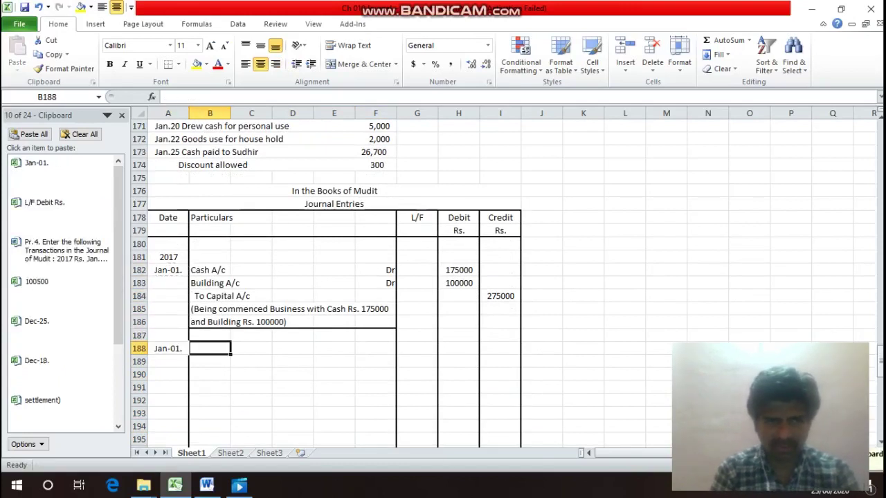
Enter 'Purchases A/c' with 'Dr' in row 188 and 'To Cash A/c' in B189.
{"action": "type", "text": "Purc"}
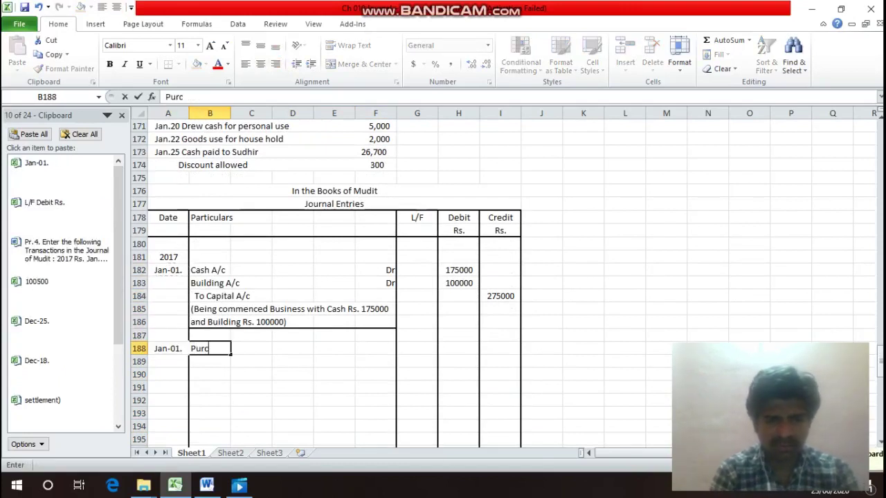
{"action": "type", "text": "hases"}
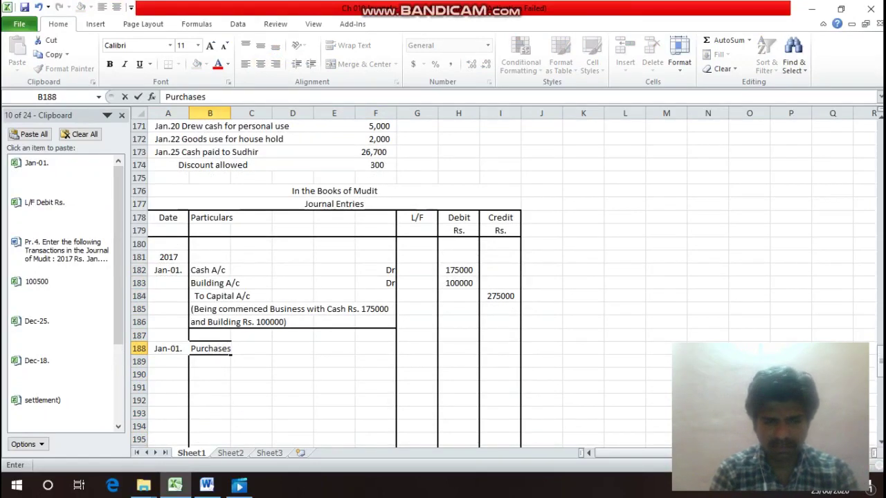
{"action": "type", "text": " A/c"}
{"action": "key", "text": "Return"}
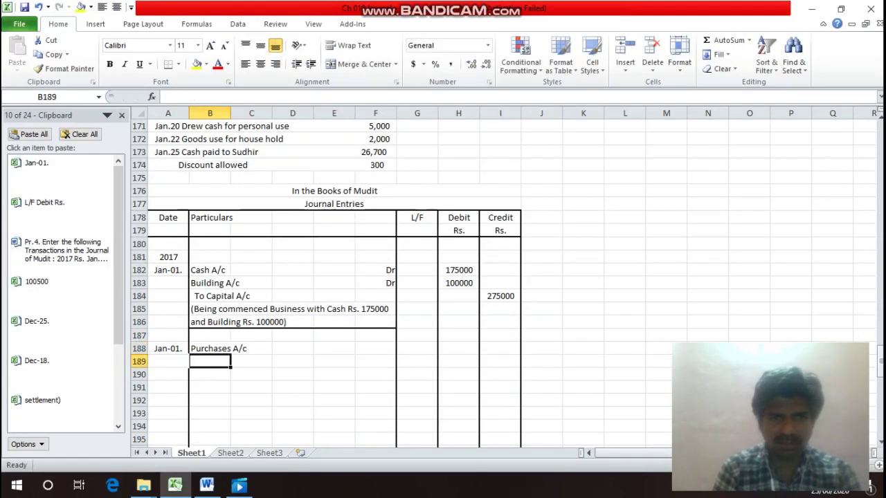
{"action": "key", "text": "Up"}
{"action": "key", "text": "Right"}
{"action": "key", "text": "Right"}
{"action": "key", "text": "Right"}
{"action": "key", "text": "Right"}
{"action": "type", "text": "Dr"}
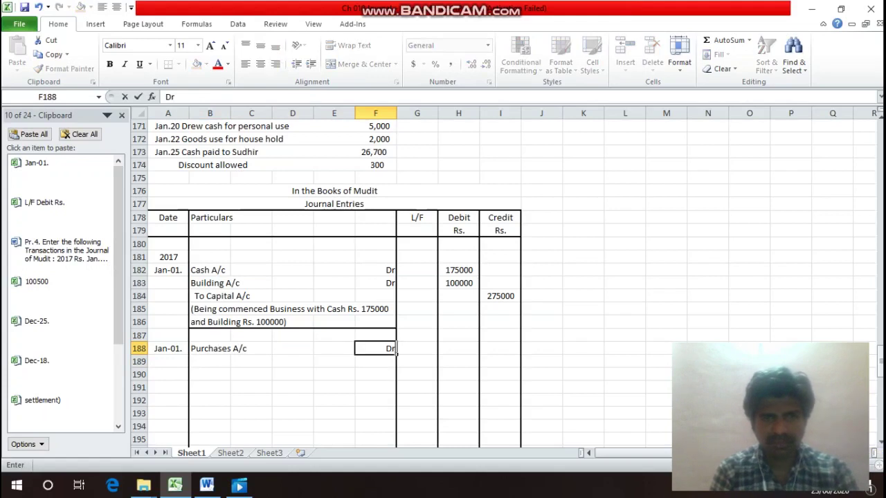
{"action": "key", "text": "Return"}
{"action": "key", "text": "Left"}
{"action": "key", "text": "Left"}
{"action": "key", "text": "Left"}
{"action": "key", "text": "Left"}
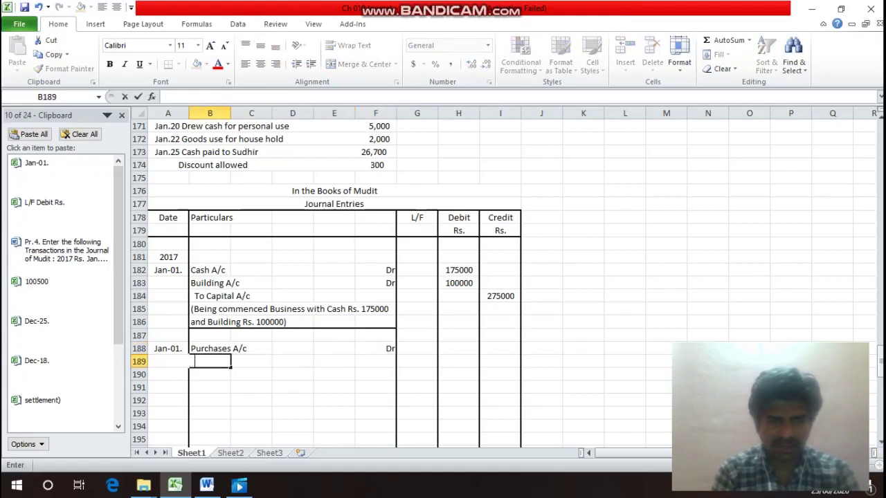
{"action": "type", "text": "To Cas"}
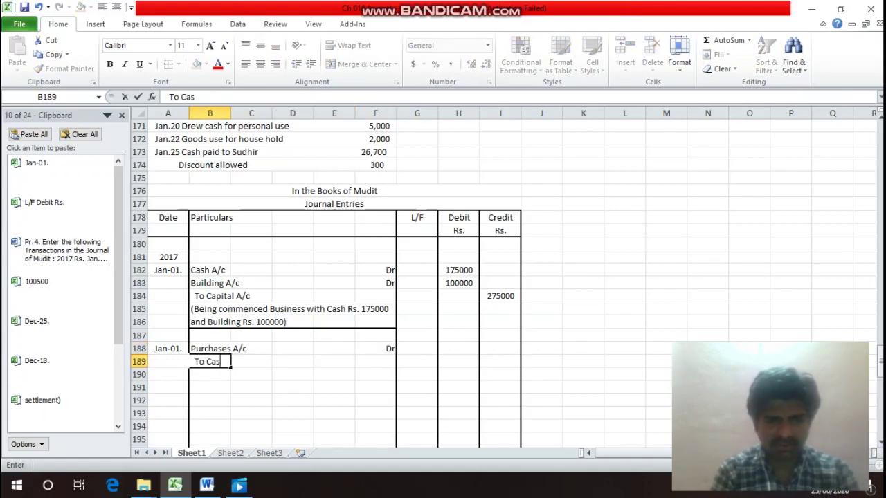
{"action": "type", "text": "h A"}
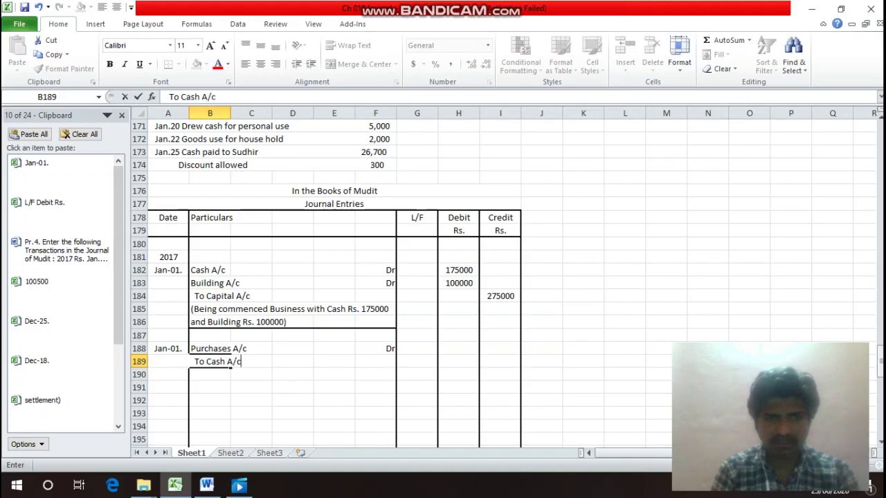
{"action": "type", "text": "/c"}
{"action": "key", "text": "Return"}
Enter 75000 as the purchases debit in H188 and 75000 as the cash credit in I189.
{"action": "key", "text": "Up"}
{"action": "key", "text": "Up"}
{"action": "key", "text": "Up"}
{"action": "key", "text": "Up"}
{"action": "key", "text": "Up"}
{"action": "key", "text": "Up"}
{"action": "key", "text": "Up"}
{"action": "key", "text": "Up"}
{"action": "key", "text": "Up"}
{"action": "key", "text": "Up"}
{"action": "key", "text": "Up"}
{"action": "key", "text": "Up"}
{"action": "key", "text": "Up"}
{"action": "key", "text": "Up"}
{"action": "key", "text": "Up"}
{"action": "key", "text": "Up"}
{"action": "key", "text": "Up"}
{"action": "key", "text": "Up"}
{"action": "key", "text": "Up"}
{"action": "key", "text": "Up"}
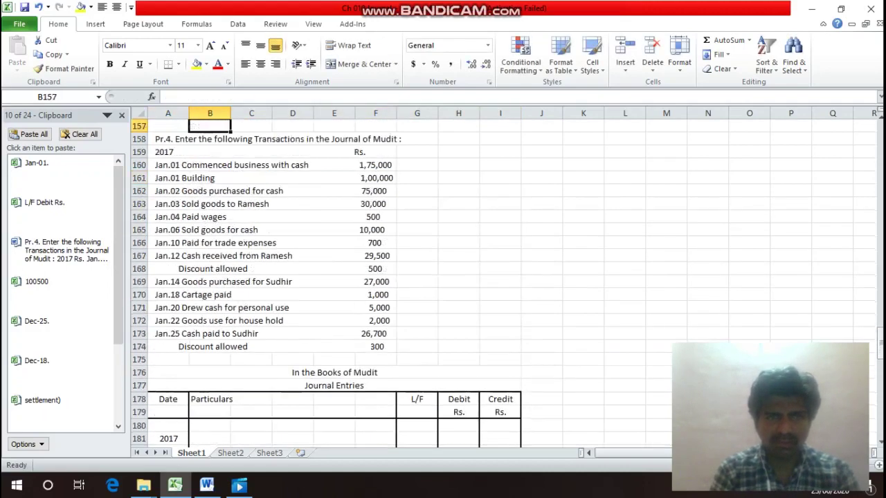
{"action": "key", "text": "Down"}
{"action": "key", "text": "Down"}
{"action": "key", "text": "Down"}
{"action": "key", "text": "Down"}
{"action": "key", "text": "Down"}
{"action": "key", "text": "Down"}
{"action": "key", "text": "Up"}
{"action": "key", "text": "Down"}
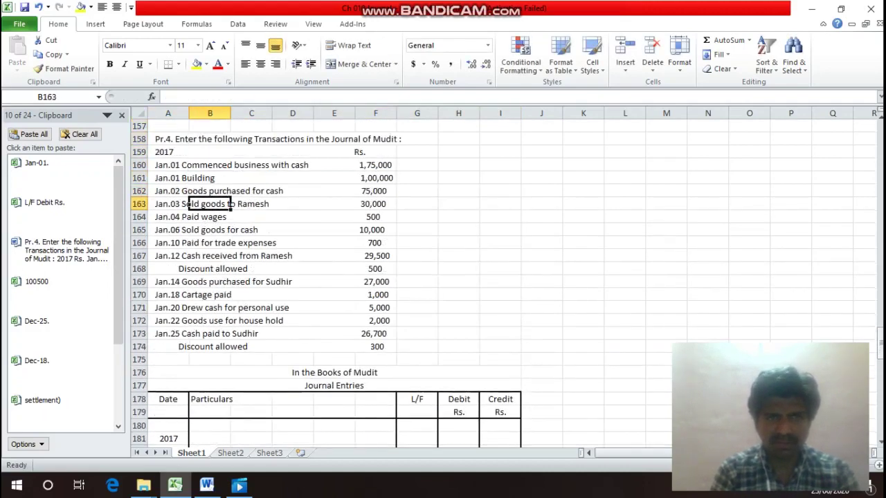
{"action": "key", "text": "Down"}
{"action": "key", "text": "Down"}
{"action": "key", "text": "Down"}
{"action": "key", "text": "Down"}
{"action": "key", "text": "Down"}
{"action": "key", "text": "Down"}
{"action": "key", "text": "Down"}
{"action": "key", "text": "Down"}
{"action": "key", "text": "Down"}
{"action": "key", "text": "Down"}
{"action": "key", "text": "Down"}
{"action": "key", "text": "Down"}
{"action": "key", "text": "Down"}
{"action": "key", "text": "Down"}
{"action": "key", "text": "Down"}
{"action": "key", "text": "Down"}
{"action": "key", "text": "Down"}
{"action": "key", "text": "Down"}
{"action": "key", "text": "Down"}
{"action": "key", "text": "Down"}
{"action": "key", "text": "Up"}
{"action": "key", "text": "Up"}
{"action": "key", "text": "Up"}
{"action": "key", "text": "Up"}
{"action": "key", "text": "Up"}
{"action": "key", "text": "Up"}
{"action": "key", "text": "Right"}
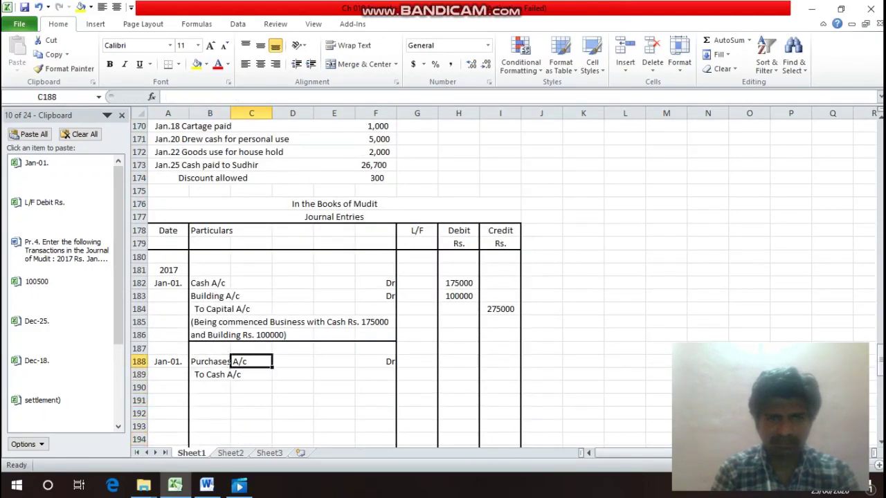
{"action": "key", "text": "Right"}
{"action": "key", "text": "Right"}
{"action": "key", "text": "Right"}
{"action": "key", "text": "Right"}
{"action": "key", "text": "Right"}
{"action": "type", "text": "750"}
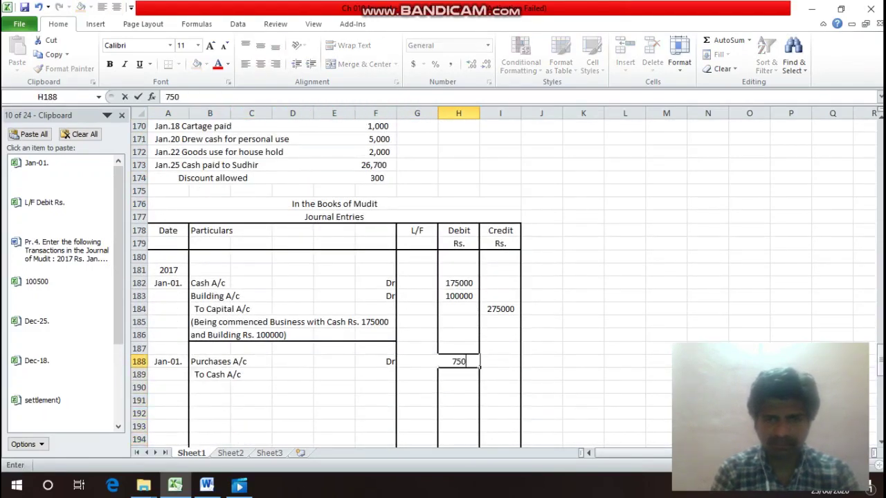
{"action": "type", "text": "00"}
{"action": "key", "text": "Return"}
{"action": "key", "text": "Right"}
{"action": "type", "text": "75"}
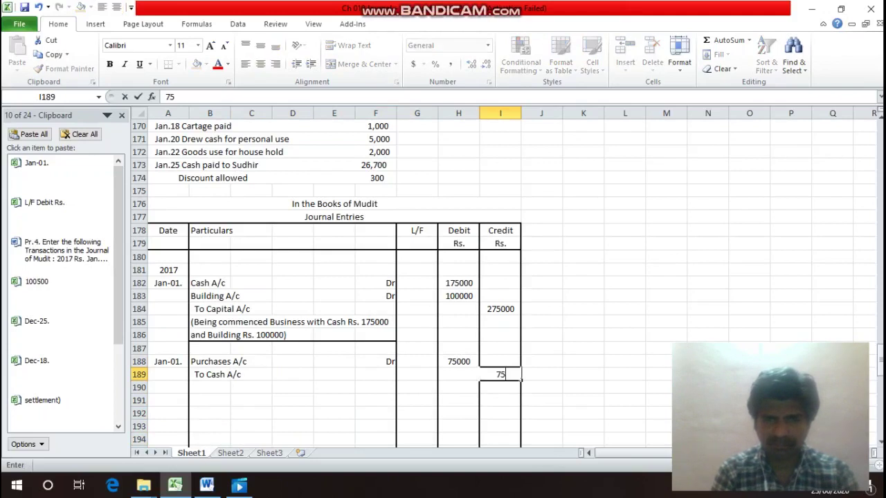
{"action": "type", "text": "000"}
{"action": "key", "text": "Return"}
{"action": "key", "text": "Left"}
{"action": "key", "text": "Left"}
{"action": "key", "text": "Left"}
{"action": "key", "text": "Left"}
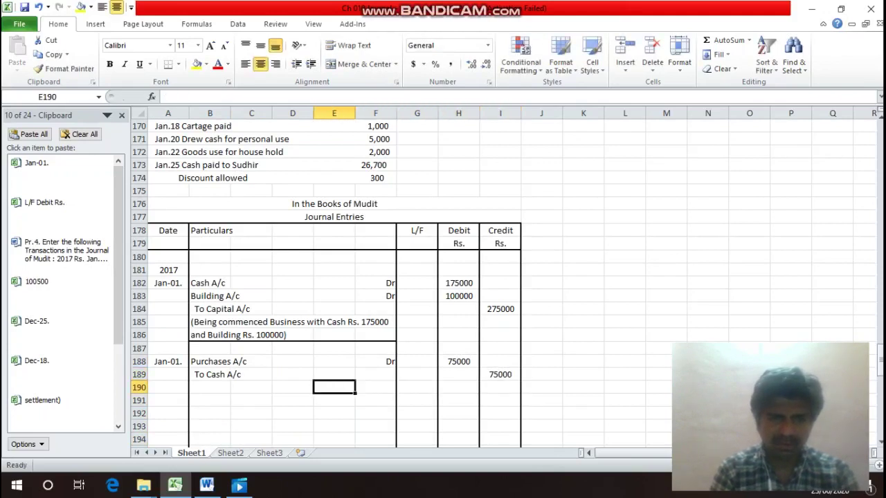
{"action": "key", "text": "Left"}
{"action": "key", "text": "Left"}
{"action": "key", "text": "Left"}
Type '(Being Purchased Goods for Cash Rs. 75000)' in B190 and add a bottom border across B190:F190.
{"action": "type", "text": "("}
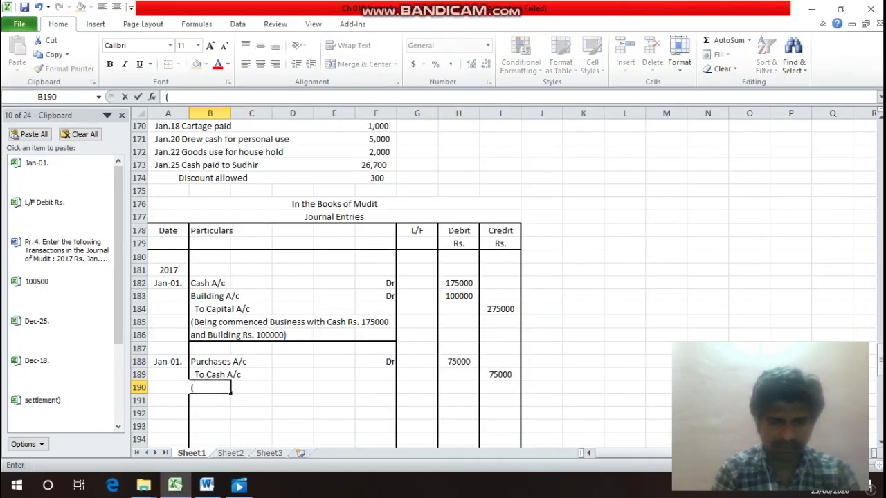
{"action": "type", "text": "Being "}
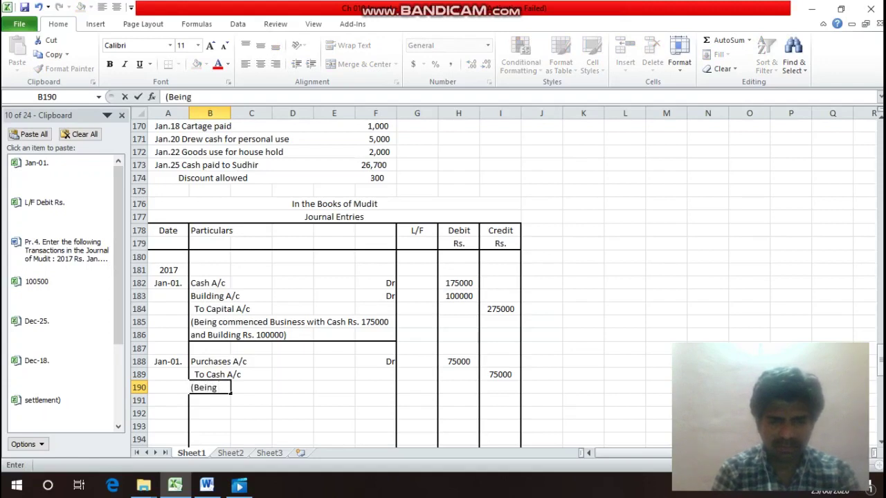
{"action": "type", "text": "Purcha"}
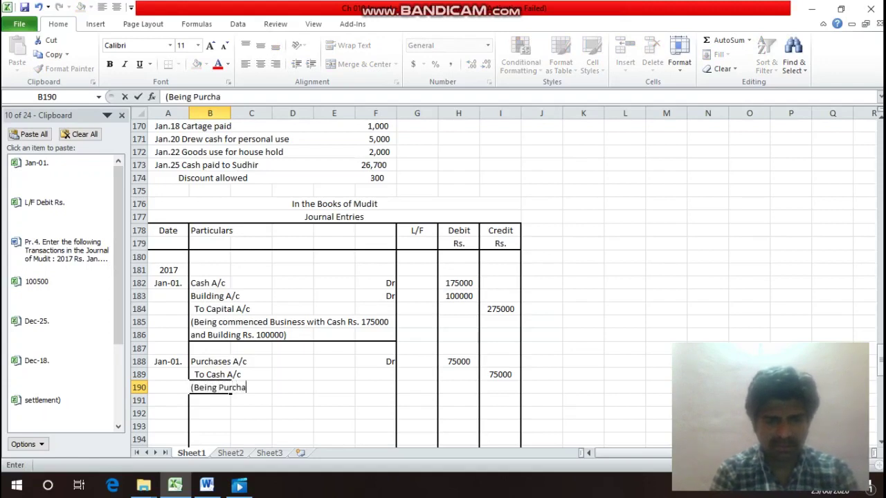
{"action": "type", "text": "sed G"}
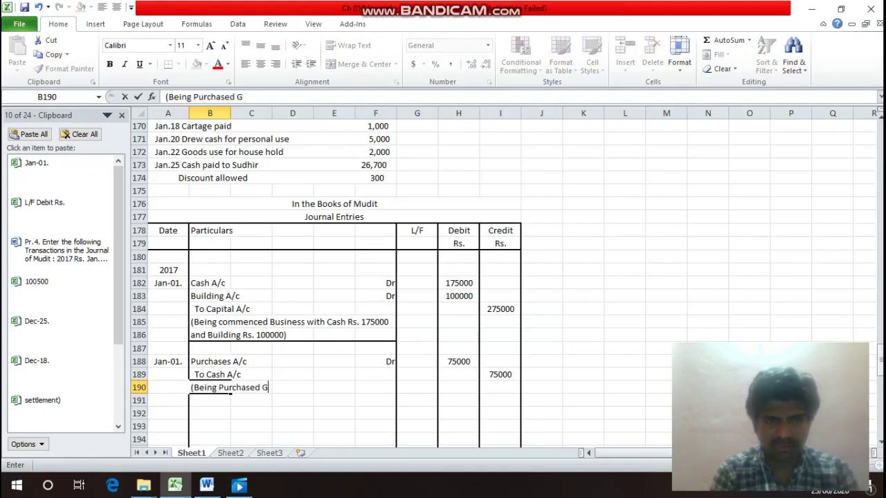
{"action": "type", "text": "oods f"}
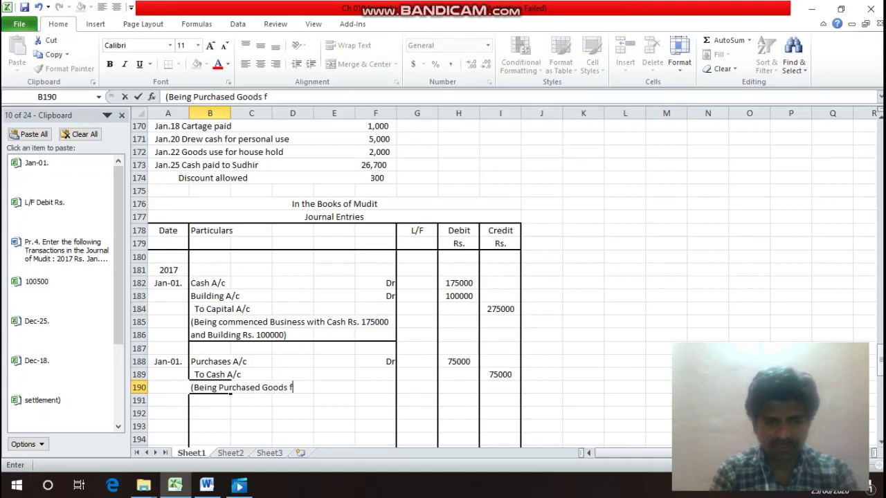
{"action": "type", "text": "or Cash Rs"}
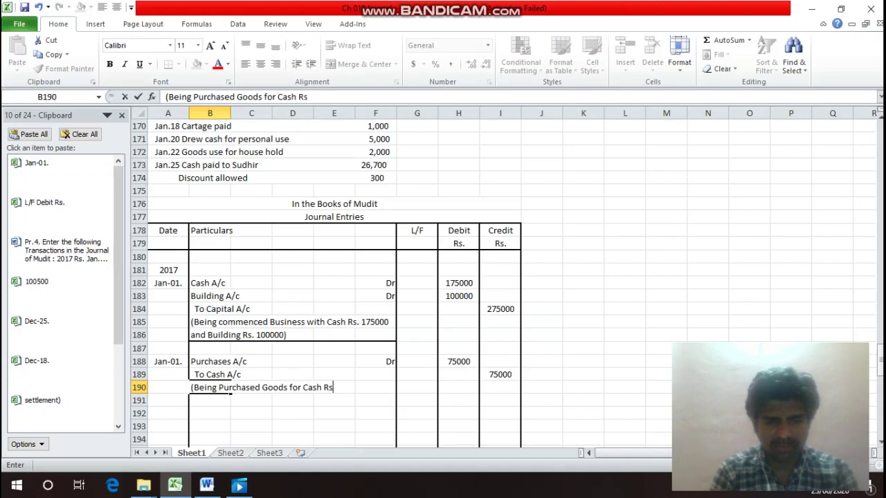
{"action": "type", "text": ". 7500"}
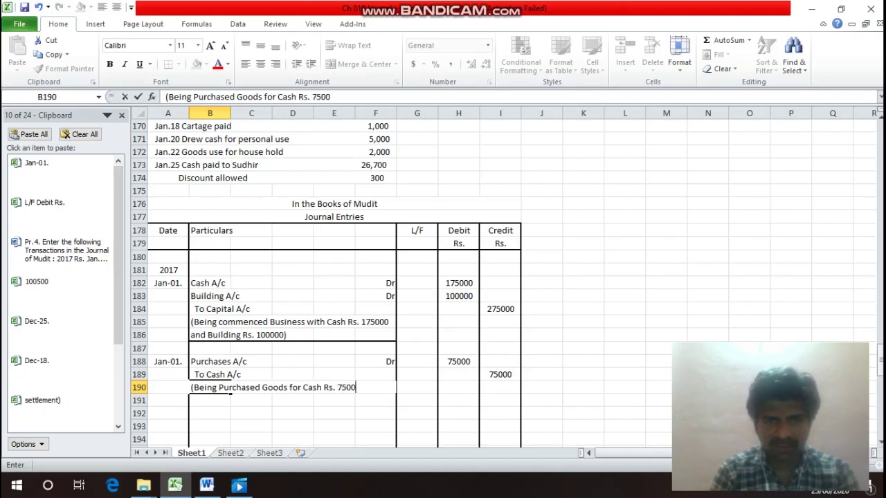
{"action": "type", "text": "0)"}
{"action": "key", "text": "Return"}
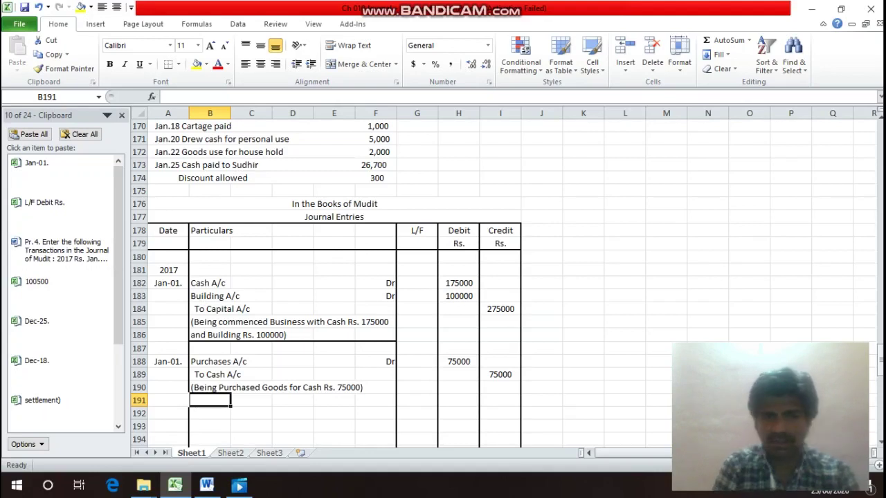
{"action": "left_click", "coordinate": [251, 387]}
{"action": "left_click", "coordinate": [229, 388]}
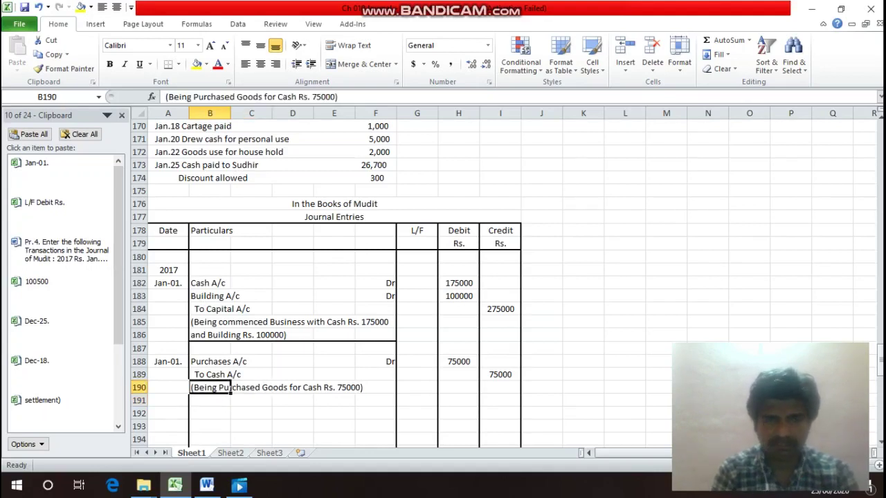
{"action": "left_click_drag", "start_coordinate": [228, 388], "coordinate": [397, 393]}
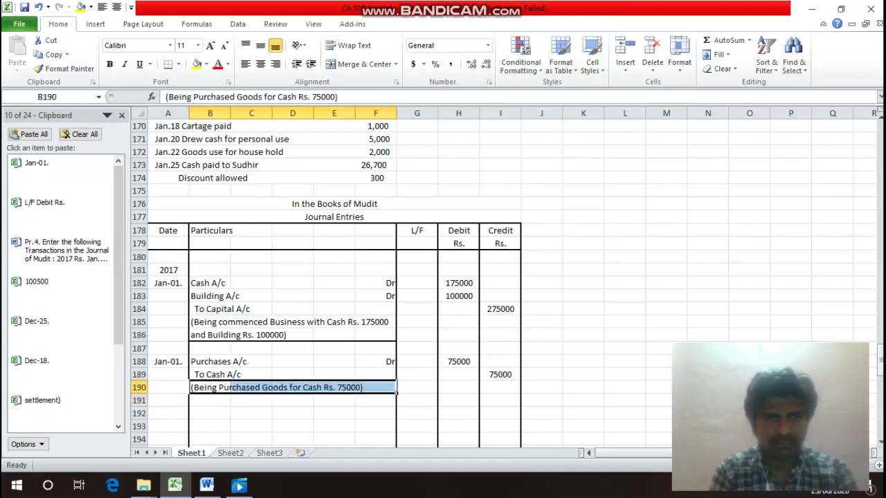
{"action": "key", "text": "ctrl+1"}
{"action": "left_click", "coordinate": [545, 336]}
{"action": "left_click", "coordinate": [661, 457]}
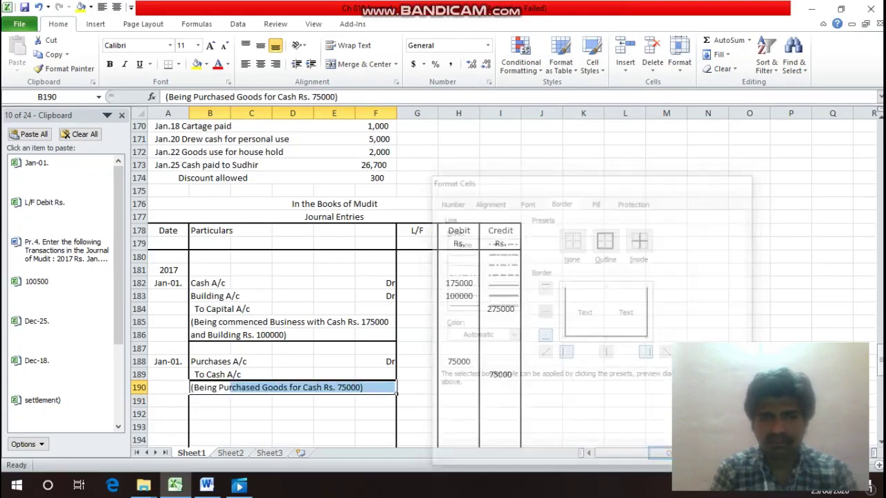
{"action": "left_click", "coordinate": [217, 374]}
{"action": "left_click", "coordinate": [215, 295]}
Correct the purchase entry's date in A188 from Jan-01. to Jan-02.
{"action": "scroll", "coordinate": [332, 277], "scroll_direction": "up", "scroll_amount": 5}
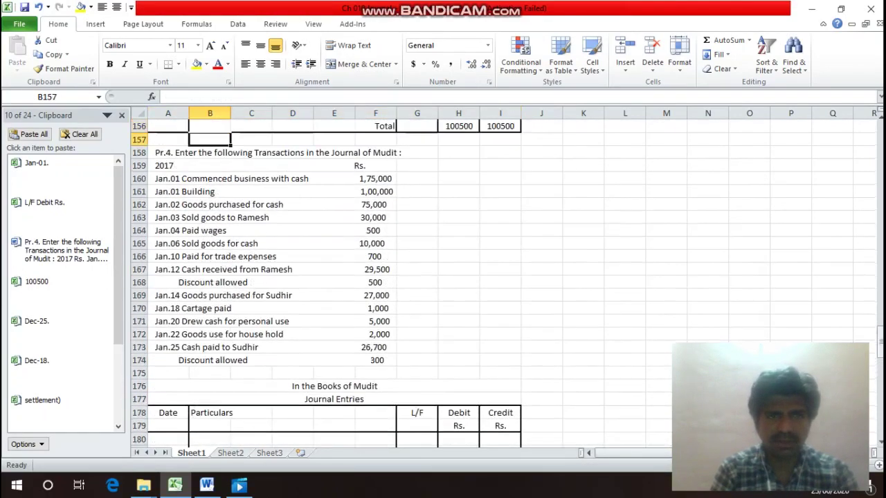
{"action": "scroll", "coordinate": [332, 276], "scroll_direction": "down", "scroll_amount": 3}
{"action": "left_click", "coordinate": [209, 439]}
{"action": "scroll", "coordinate": [210, 414], "scroll_direction": "down", "scroll_amount": 1}
{"action": "left_click", "coordinate": [210, 413]}
{"action": "left_click", "coordinate": [168, 413]}
{"action": "type", "text": "Jan-01."}
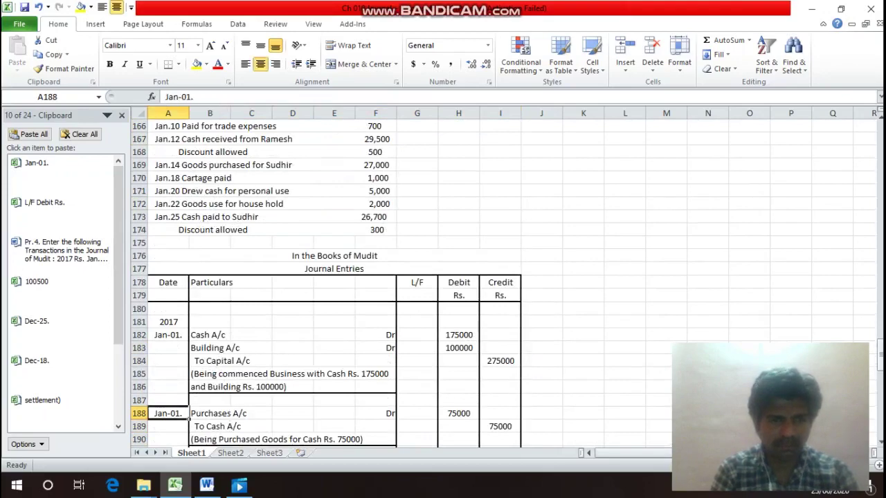
{"action": "double_click", "coordinate": [178, 413]}
{"action": "key", "text": "BackSpace"}
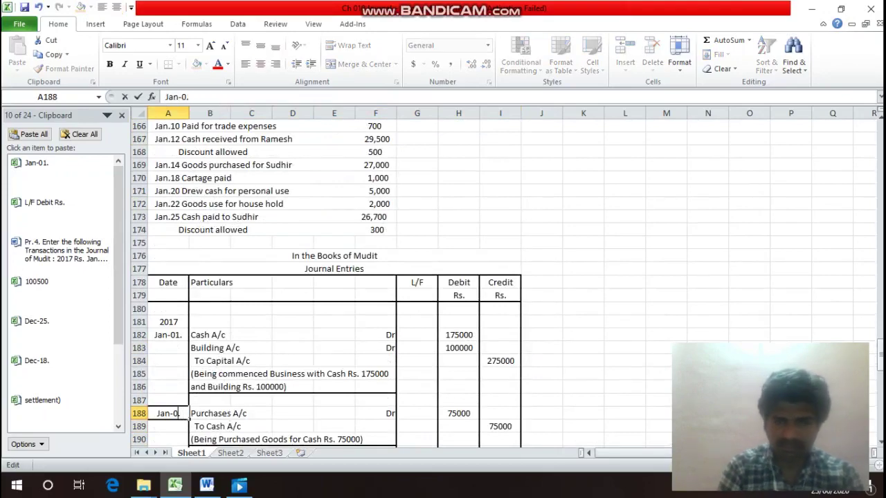
{"action": "type", "text": "2"}
{"action": "key", "text": "Return"}
{"action": "left_click", "coordinate": [181, 415]}
{"action": "key", "text": "Up"}
{"action": "key", "text": "Up"}
{"action": "key", "text": "Up"}
{"action": "key", "text": "Up"}
{"action": "key", "text": "Up"}
{"action": "key", "text": "Up"}
{"action": "key", "text": "Up"}
{"action": "key", "text": "Up"}
{"action": "key", "text": "Up"}
{"action": "key", "text": "Up"}
{"action": "key", "text": "Up"}
{"action": "key", "text": "Up"}
{"action": "key", "text": "Up"}
{"action": "key", "text": "Up"}
{"action": "key", "text": "Up"}
{"action": "key", "text": "Up"}
{"action": "key", "text": "Up"}
{"action": "key", "text": "Up"}
{"action": "key", "text": "Up"}
{"action": "key", "text": "Up"}
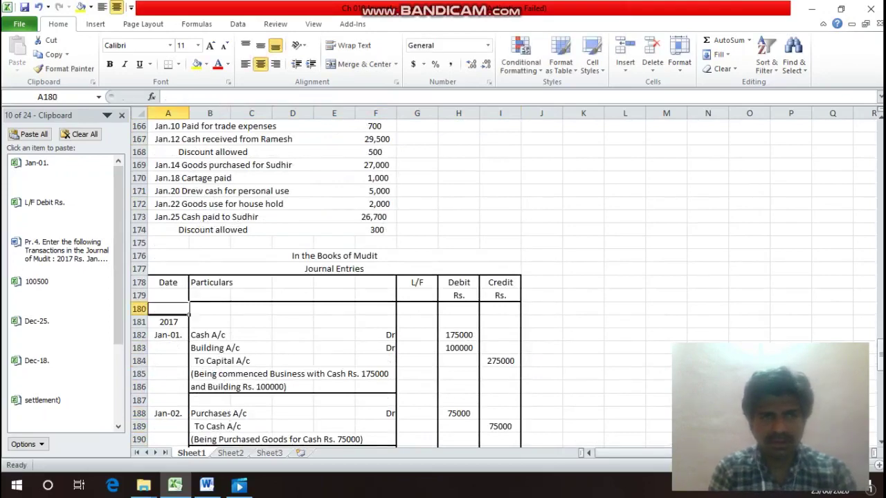
{"action": "key", "text": "Down"}
{"action": "key", "text": "Down"}
{"action": "key", "text": "Down"}
{"action": "key", "text": "Down"}
{"action": "key", "text": "Down"}
{"action": "key", "text": "Down"}
{"action": "key", "text": "Down"}
{"action": "key", "text": "Down"}
{"action": "key", "text": "Down"}
{"action": "key", "text": "Down"}
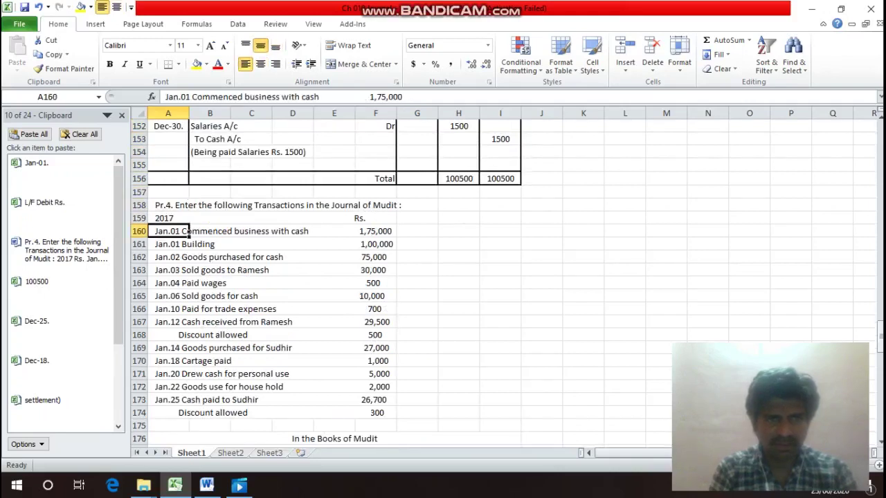
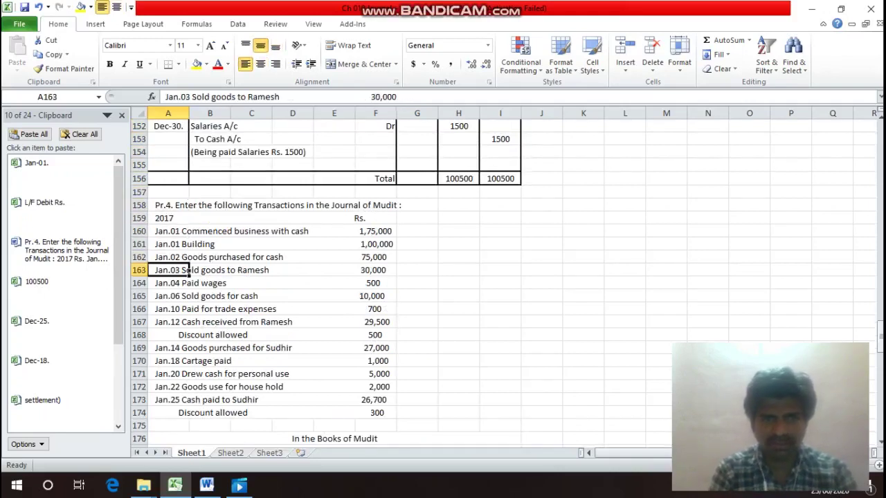
Check the transaction list, then copy the Jan-02. date from A188 for the next entry.
{"action": "key", "text": "Down"}
{"action": "key", "text": "Down"}
{"action": "key", "text": "Down"}
{"action": "key", "text": "Down"}
{"action": "key", "text": "Down"}
{"action": "key", "text": "Down"}
{"action": "key", "text": "Down"}
{"action": "key", "text": "Down"}
{"action": "key", "text": "Down"}
{"action": "key", "text": "Down"}
{"action": "key", "text": "Down"}
{"action": "key", "text": "Down"}
{"action": "key", "text": "Down"}
{"action": "key", "text": "Down"}
{"action": "key", "text": "Down"}
{"action": "key", "text": "Down"}
{"action": "key", "text": "Down"}
{"action": "key", "text": "Down"}
{"action": "key", "text": "Down"}
{"action": "key", "text": "Down"}
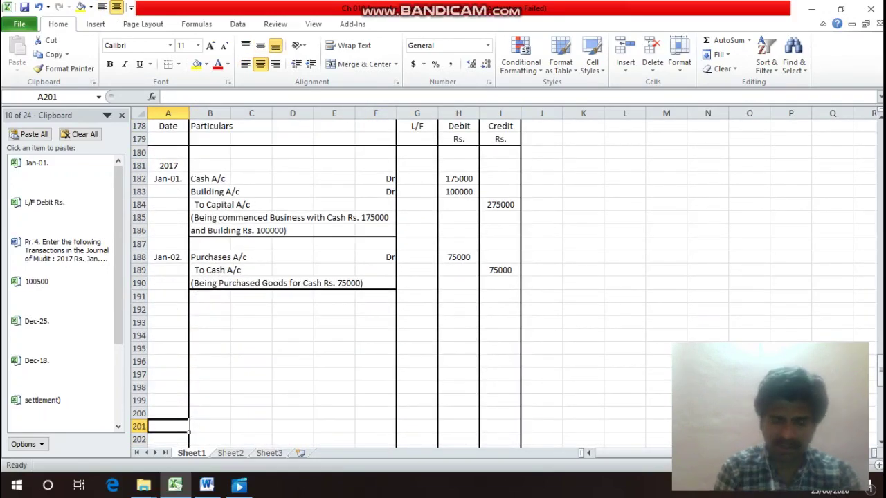
{"action": "key", "text": "Up"}
{"action": "key", "text": "Up"}
{"action": "key", "text": "Up"}
{"action": "key", "text": "Up"}
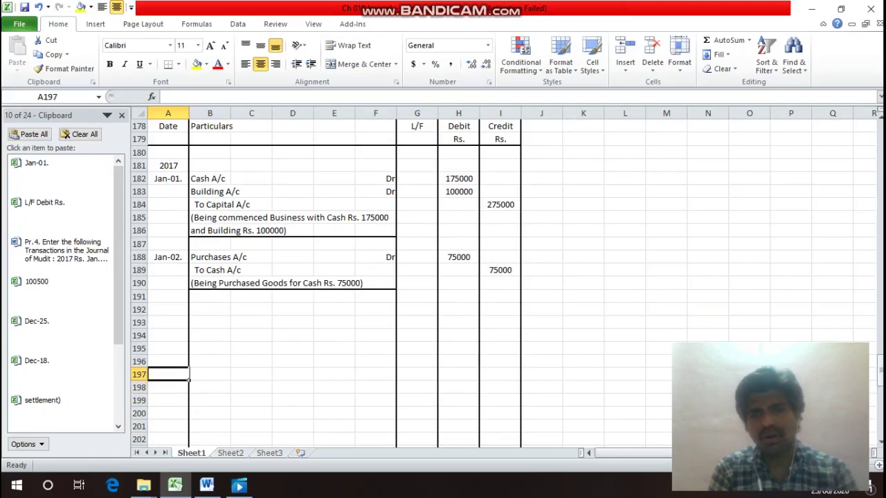
{"action": "key", "text": "Up"}
{"action": "key", "text": "Up"}
{"action": "key", "text": "Up"}
{"action": "key", "text": "Up"}
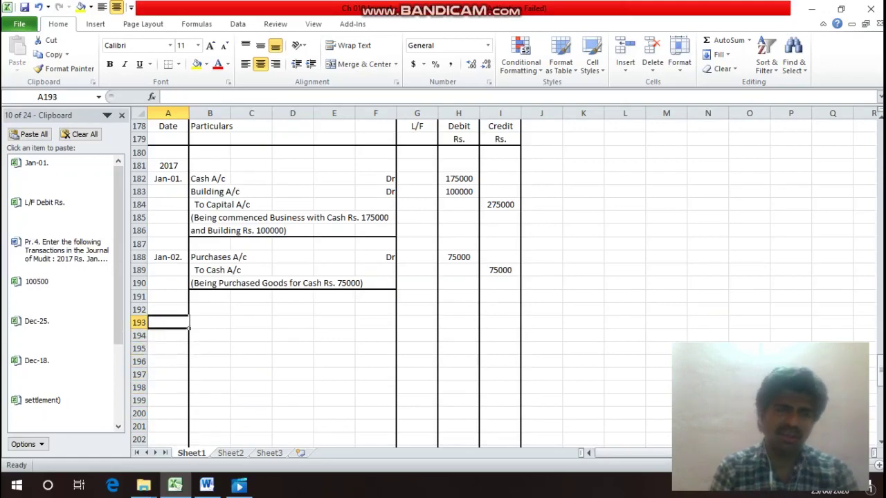
{"action": "key", "text": "Up"}
{"action": "key", "text": "Up"}
{"action": "key", "text": "Up"}
{"action": "key", "text": "Up"}
{"action": "key", "text": "Up"}
{"action": "key", "text": "Up"}
{"action": "key", "text": "Up"}
{"action": "key", "text": "Up"}
{"action": "key", "text": "Up"}
{"action": "key", "text": "Up"}
{"action": "key", "text": "Up"}
{"action": "key", "text": "Up"}
{"action": "key", "text": "Up"}
{"action": "key", "text": "Up"}
{"action": "key", "text": "Up"}
{"action": "key", "text": "Up"}
{"action": "key", "text": "Up"}
{"action": "key", "text": "Up"}
{"action": "key", "text": "Up"}
{"action": "key", "text": "Up"}
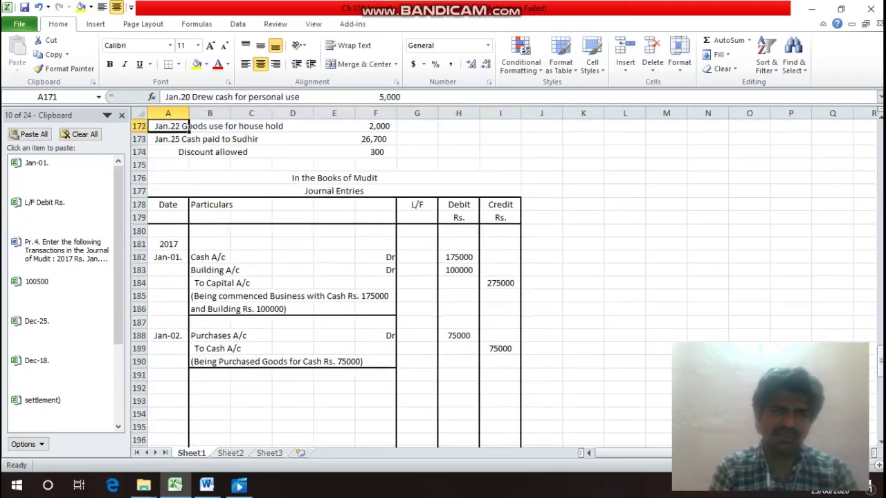
{"action": "key", "text": "Up"}
{"action": "key", "text": "Up"}
{"action": "key", "text": "Up"}
{"action": "key", "text": "Up"}
{"action": "key", "text": "Up"}
{"action": "key", "text": "Up"}
{"action": "key", "text": "Up"}
{"action": "key", "text": "Up"}
{"action": "key", "text": "Up"}
{"action": "key", "text": "Up"}
{"action": "key", "text": "Up"}
{"action": "key", "text": "Up"}
{"action": "key", "text": "Up"}
{"action": "key", "text": "Up"}
{"action": "key", "text": "Up"}
{"action": "key", "text": "Up"}
{"action": "key", "text": "Down"}
{"action": "key", "text": "Down"}
{"action": "key", "text": "Down"}
{"action": "key", "text": "Down"}
{"action": "key", "text": "Down"}
{"action": "key", "text": "Down"}
{"action": "key", "text": "Down"}
{"action": "key", "text": "Down"}
{"action": "key", "text": "Down"}
{"action": "key", "text": "Down"}
{"action": "key", "text": "Down"}
{"action": "key", "text": "Down"}
{"action": "key", "text": "Down"}
{"action": "key", "text": "Down"}
{"action": "key", "text": "Down"}
{"action": "key", "text": "Down"}
{"action": "key", "text": "Down"}
{"action": "key", "text": "Down"}
{"action": "key", "text": "Down"}
{"action": "key", "text": "Down"}
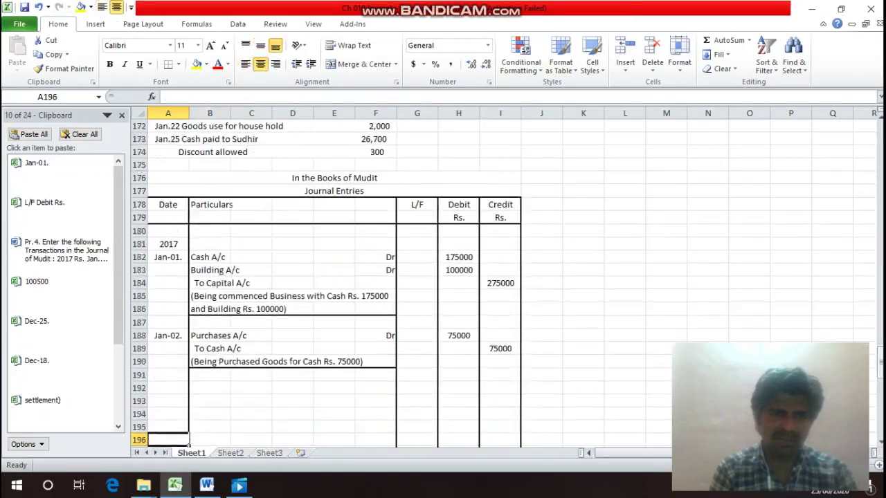
{"action": "key", "text": "Down"}
{"action": "key", "text": "Up"}
{"action": "key", "text": "Up"}
{"action": "key", "text": "Up"}
{"action": "key", "text": "Up"}
{"action": "key", "text": "Up"}
{"action": "key", "text": "Up"}
{"action": "key", "text": "Up"}
{"action": "key", "text": "Up"}
{"action": "key", "text": "Up"}
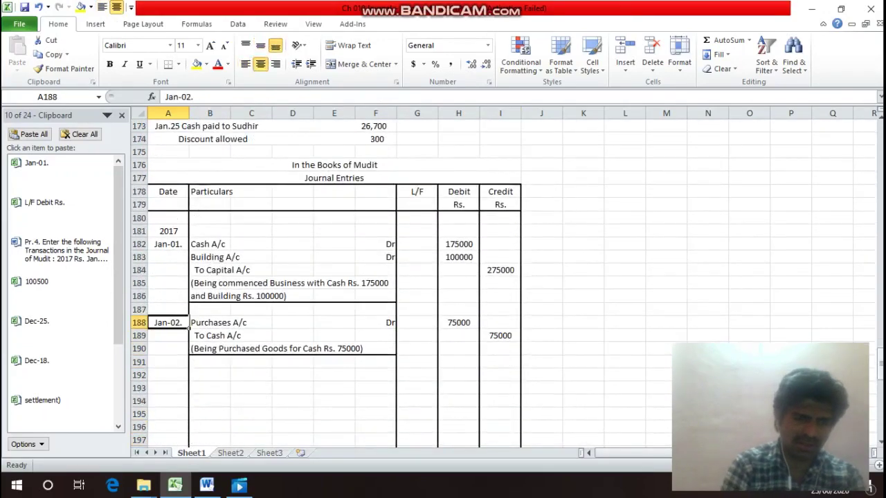
{"action": "key", "text": "ctrl+c"}
{"action": "key", "text": "Down"}
{"action": "key", "text": "Down"}
{"action": "key", "text": "Down"}
{"action": "key", "text": "Down"}
Paste the copied date into A192 and change it to Jan-03.
{"action": "key", "text": "Return"}
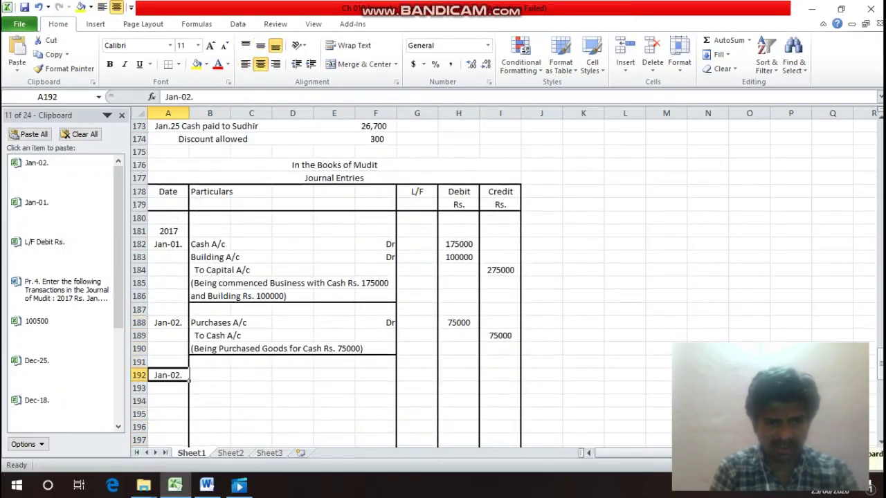
{"action": "key", "text": "F2"}
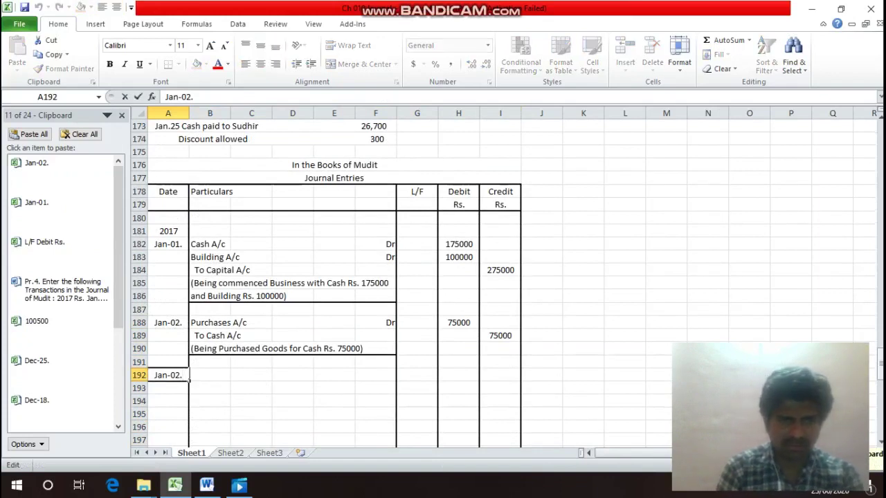
{"action": "key", "text": "Left"}
{"action": "key", "text": "BackSpace"}
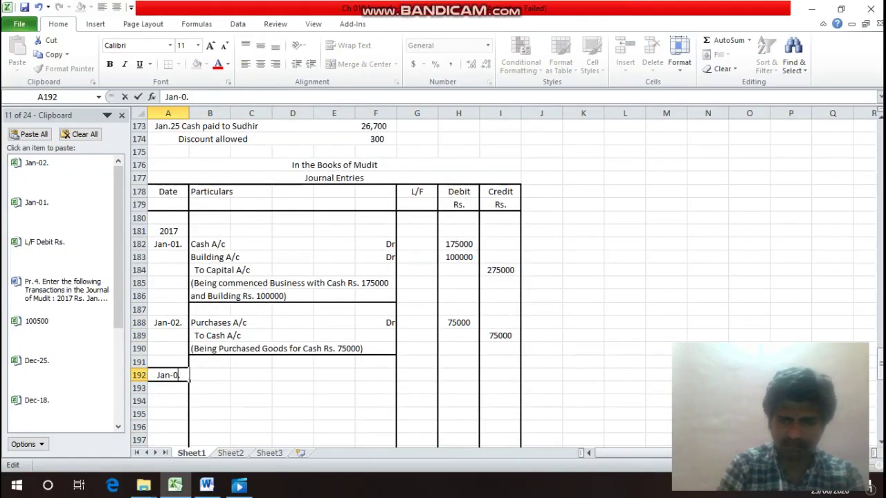
{"action": "type", "text": "3"}
Enter Ramesh A/c with Dr in row 192 and To Sales A/c in B193.
{"action": "left_click", "coordinate": [210, 388]}
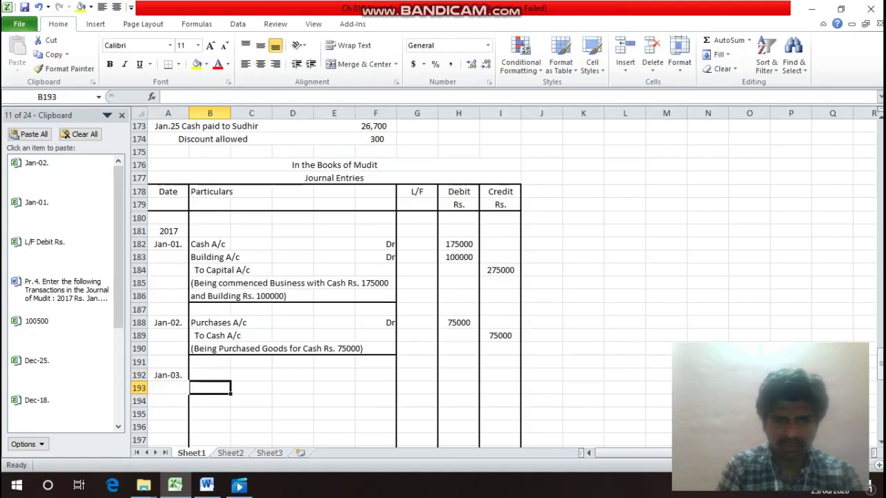
{"action": "left_click", "coordinate": [210, 375]}
{"action": "type", "text": "Ram"}
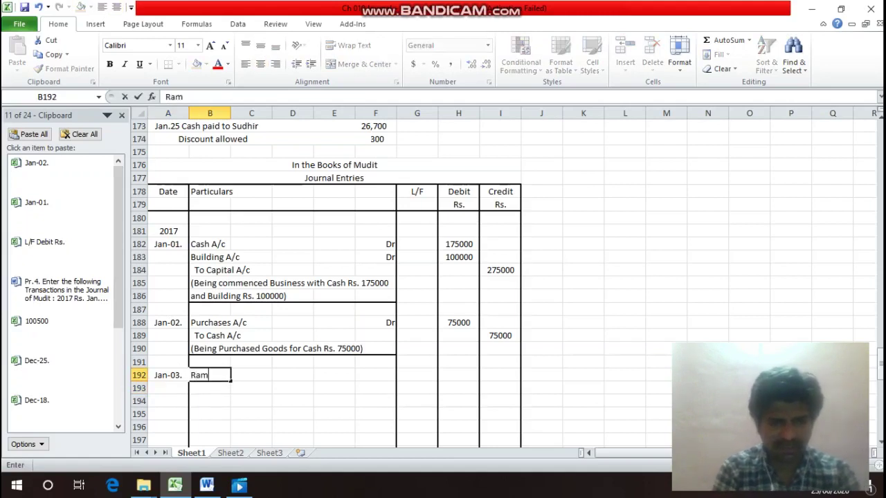
{"action": "type", "text": "esh A/c"}
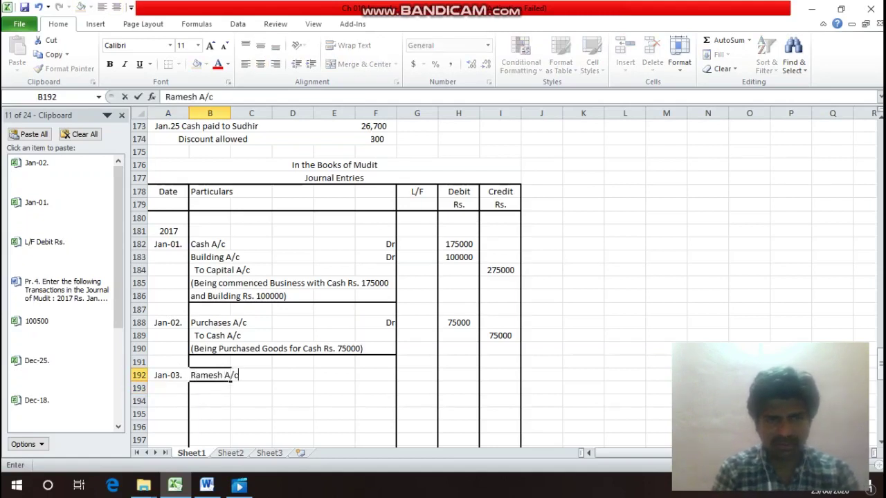
{"action": "key", "text": "Return"}
{"action": "key", "text": "Up"}
{"action": "key", "text": "Right"}
{"action": "key", "text": "Right"}
{"action": "key", "text": "Right"}
{"action": "key", "text": "Right"}
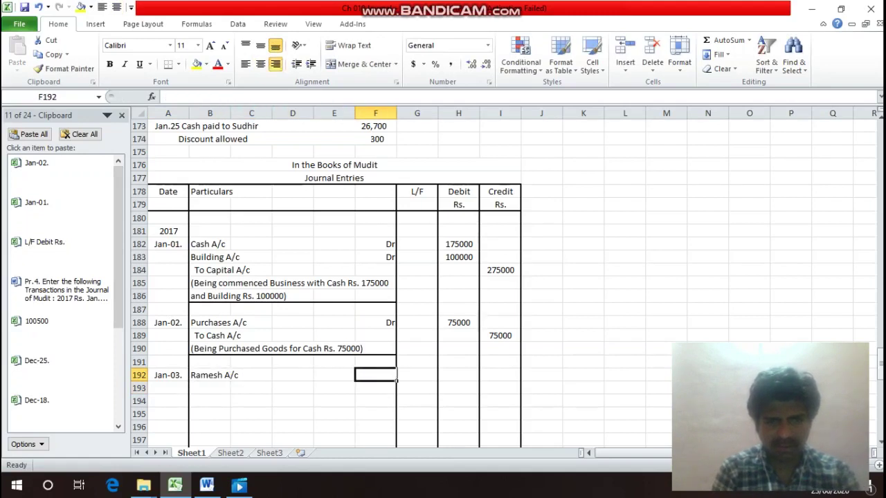
{"action": "type", "text": "Dr"}
{"action": "key", "text": "Return"}
{"action": "key", "text": "Left"}
{"action": "key", "text": "Left"}
{"action": "key", "text": "Left"}
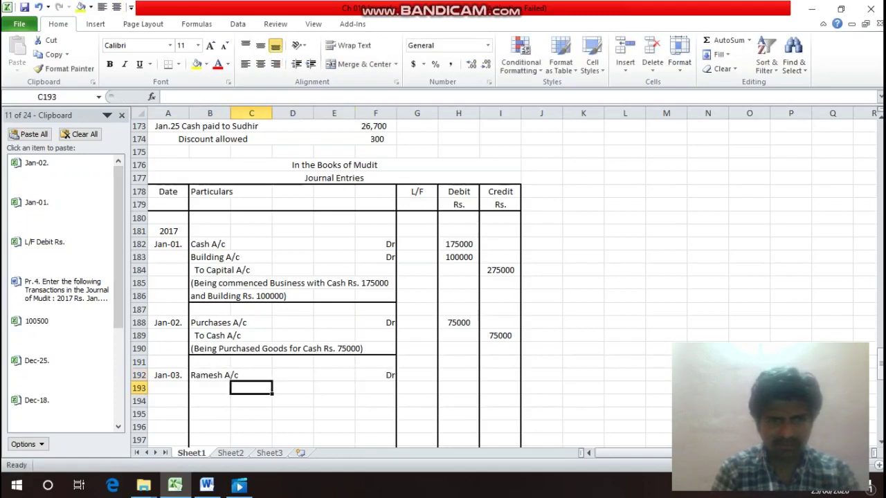
{"action": "key", "text": "Left"}
{"action": "type", "text": "To "}
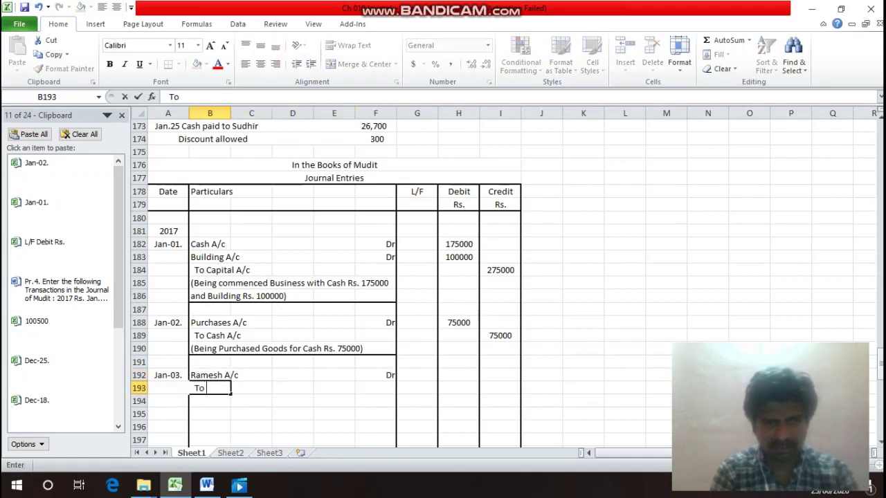
{"action": "type", "text": "Sales"}
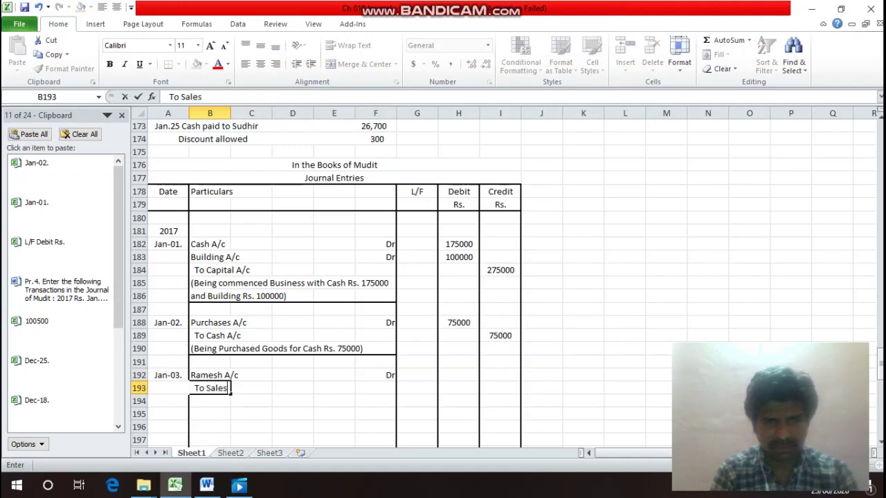
{"action": "type", "text": " A/c"}
{"action": "key", "text": "Return"}
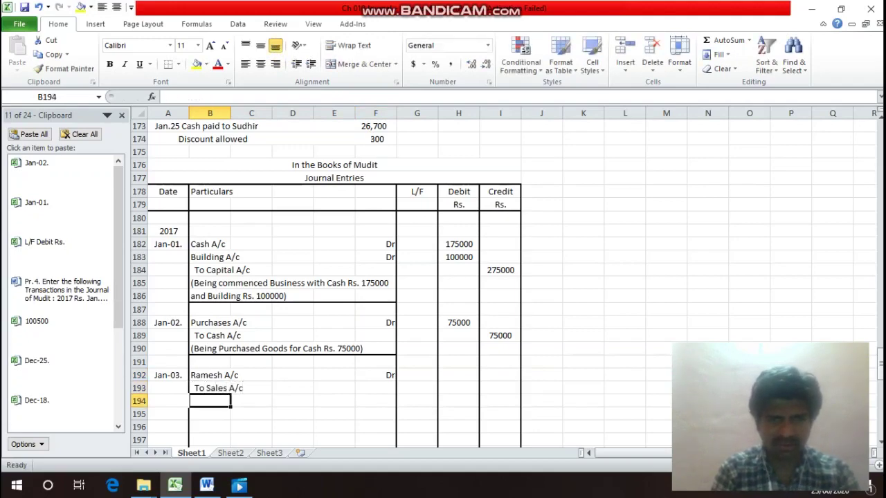
{"action": "key", "text": "Up"}
Check the Jan.03 sale amount, then enter 30000 as both debit and credit.
{"action": "left_click", "coordinate": [209, 244]}
{"action": "key", "text": "Up"}
{"action": "key", "text": "Up"}
{"action": "key", "text": "Up"}
{"action": "key", "text": "Up"}
{"action": "key", "text": "Up"}
{"action": "key", "text": "Up"}
{"action": "key", "text": "Up"}
{"action": "key", "text": "Up"}
{"action": "key", "text": "Up"}
{"action": "key", "text": "Up"}
{"action": "key", "text": "Up"}
{"action": "key", "text": "Up"}
{"action": "key", "text": "Up"}
{"action": "key", "text": "Up"}
{"action": "key", "text": "Up"}
{"action": "key", "text": "Up"}
{"action": "key", "text": "Up"}
{"action": "key", "text": "Up"}
{"action": "key", "text": "Up"}
{"action": "key", "text": "Up"}
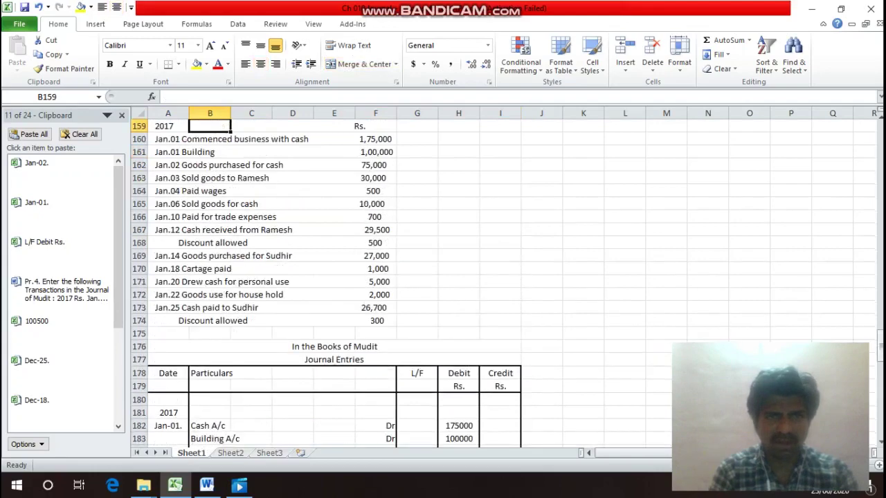
{"action": "key", "text": "Down"}
{"action": "key", "text": "Down"}
{"action": "key", "text": "Down"}
{"action": "key", "text": "Down"}
{"action": "key", "text": "Right"}
{"action": "key", "text": "Right"}
{"action": "key", "text": "Right"}
{"action": "key", "text": "Right"}
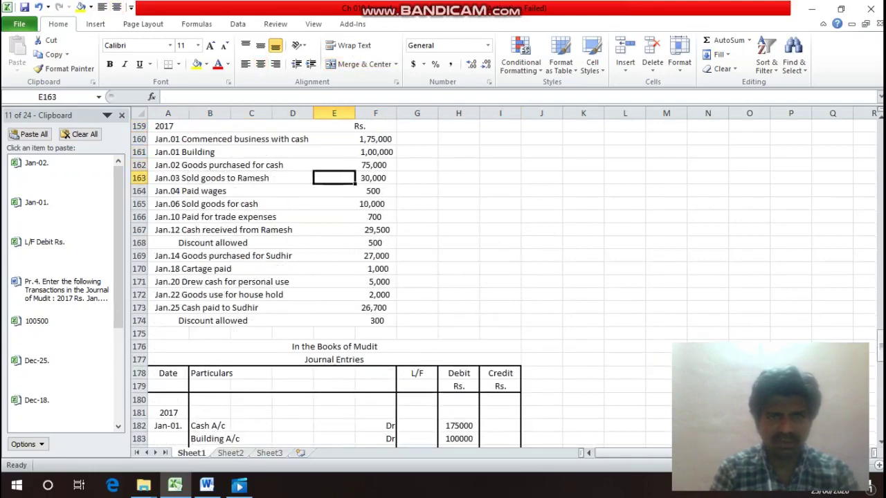
{"action": "key", "text": "Down"}
{"action": "key", "text": "Down"}
{"action": "key", "text": "Down"}
{"action": "key", "text": "Down"}
{"action": "key", "text": "Down"}
{"action": "key", "text": "Down"}
{"action": "key", "text": "Down"}
{"action": "key", "text": "Down"}
{"action": "key", "text": "Down"}
{"action": "key", "text": "Down"}
{"action": "key", "text": "Down"}
{"action": "key", "text": "Down"}
{"action": "key", "text": "Down"}
{"action": "key", "text": "Down"}
{"action": "key", "text": "Down"}
{"action": "key", "text": "Down"}
{"action": "key", "text": "Down"}
{"action": "key", "text": "Down"}
{"action": "key", "text": "Down"}
{"action": "key", "text": "Down"}
{"action": "key", "text": "Down"}
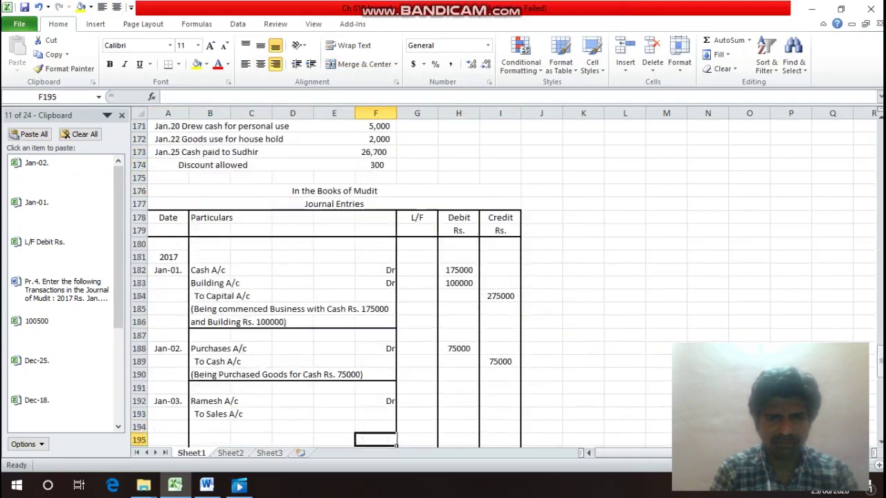
{"action": "key", "text": "Up"}
{"action": "key", "text": "Up"}
{"action": "key", "text": "Right"}
{"action": "key", "text": "Right"}
{"action": "type", "text": "30000"}
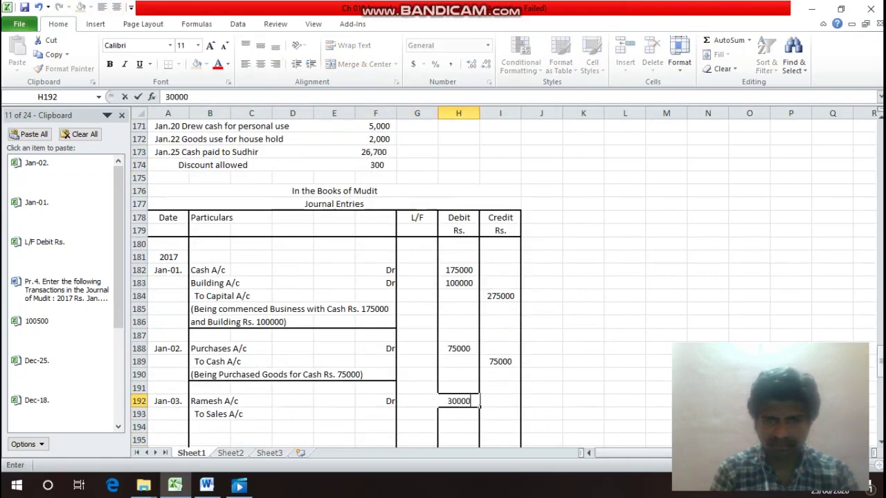
{"action": "key", "text": "Return"}
{"action": "key", "text": "Right"}
{"action": "type", "text": "30000"}
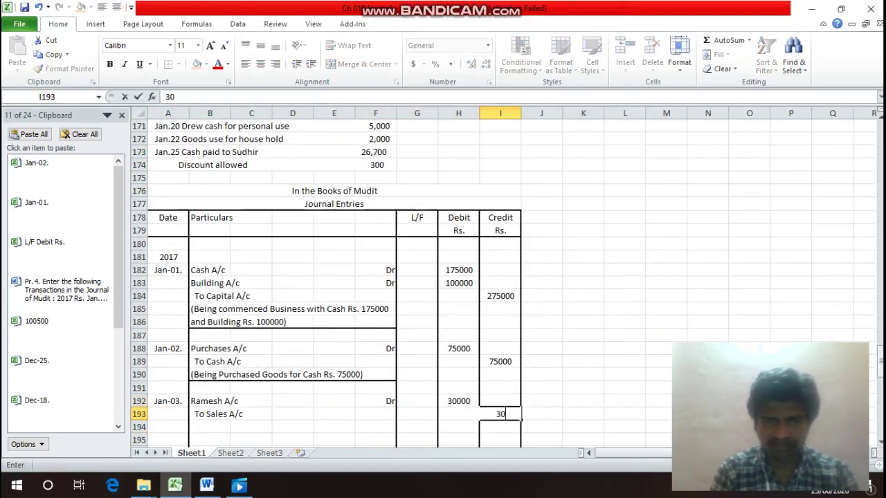
{"action": "key", "text": "Return"}
Add the narration '(Being sold Goods to Ramesh for Rs. 30000)' in B194.
{"action": "key", "text": "Left"}
{"action": "key", "text": "Left"}
{"action": "key", "text": "Left"}
{"action": "key", "text": "Left"}
{"action": "key", "text": "Left"}
{"action": "key", "text": "Left"}
{"action": "key", "text": "Left"}
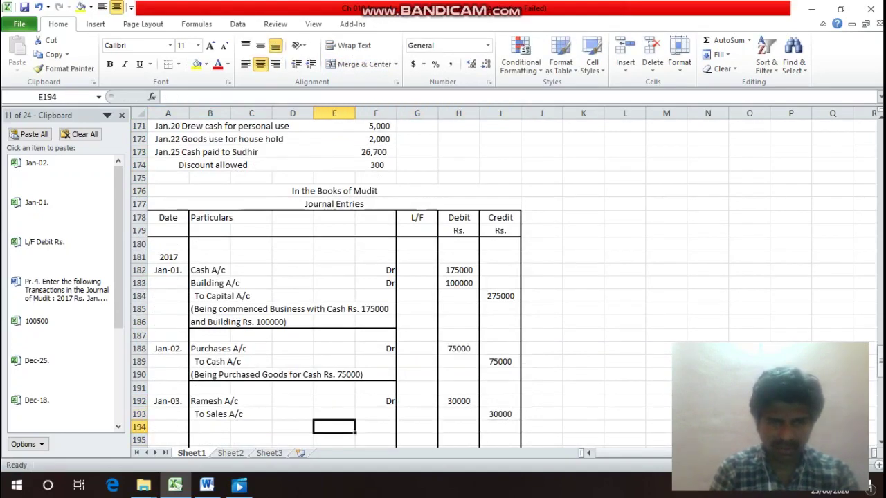
{"action": "type", "text": "("}
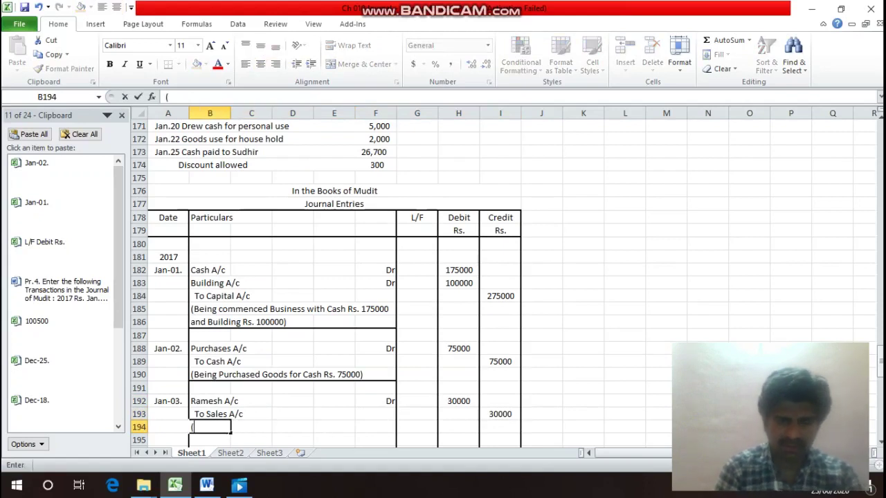
{"action": "type", "text": "Being "}
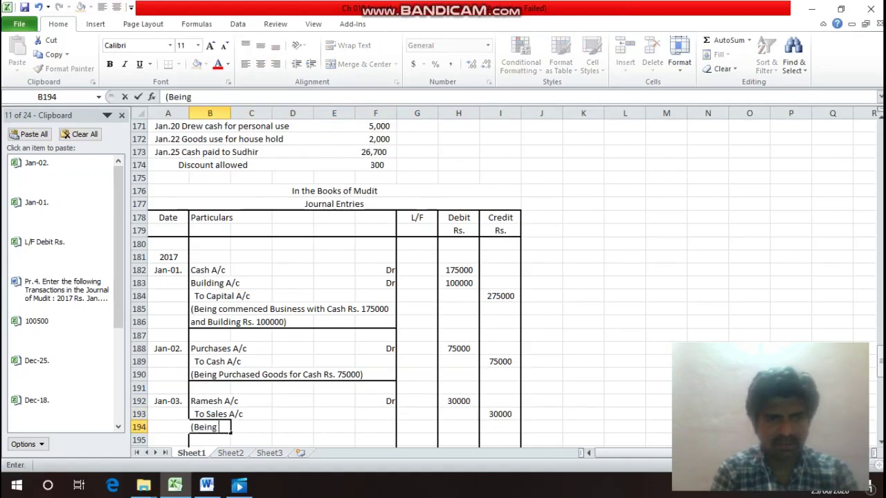
{"action": "type", "text": "sold"}
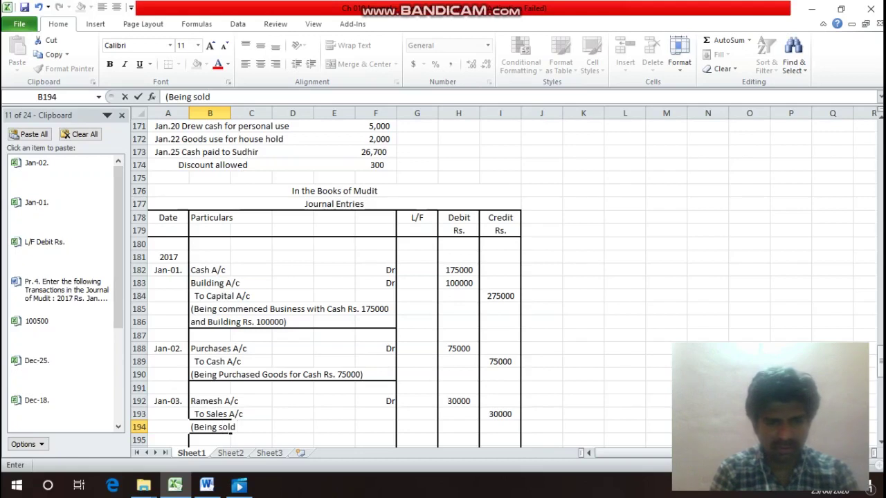
{"action": "type", "text": " Goods "}
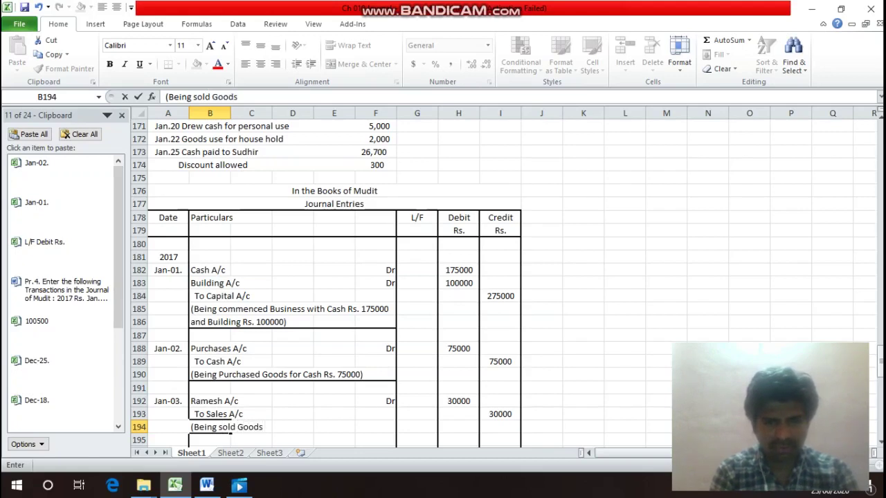
{"action": "type", "text": "to Ramesh "}
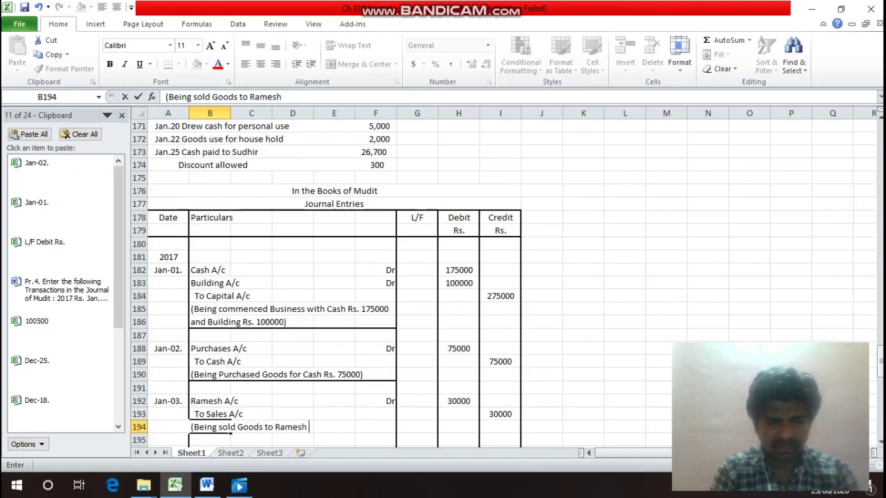
{"action": "type", "text": "for Rs"}
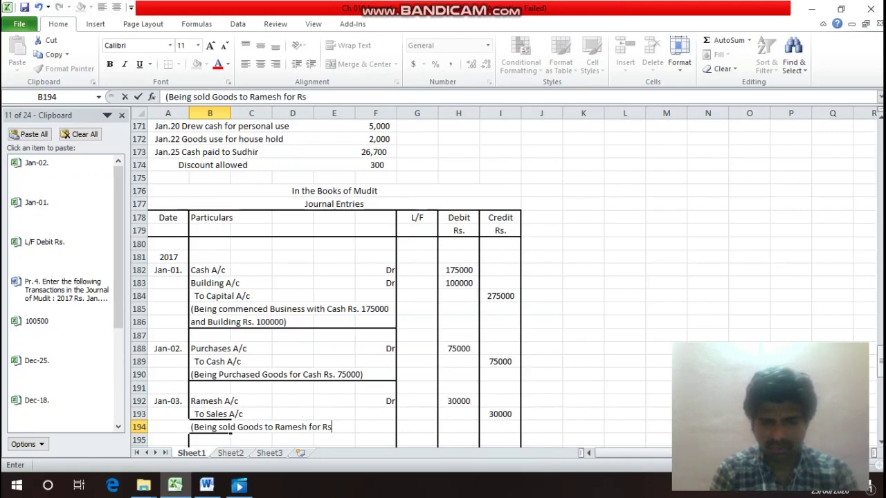
{"action": "type", "text": ". 30000"}
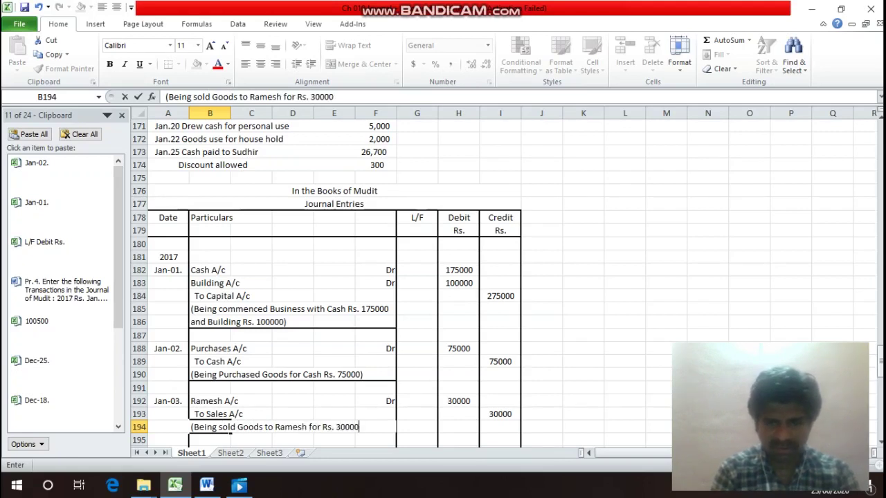
{"action": "type", "text": ")"}
{"action": "key", "text": "Return"}
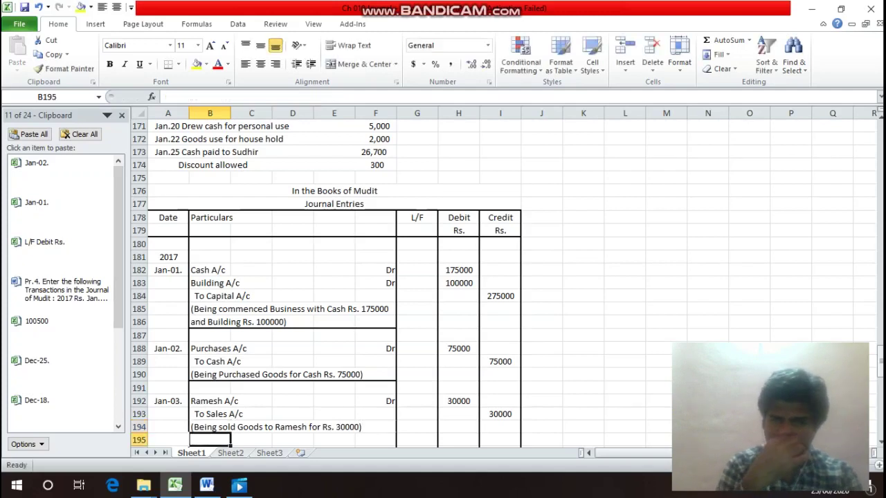
Add a bottom border across B194:F194 under the Jan-03 narration.
{"action": "left_click_drag", "start_coordinate": [211, 427], "coordinate": [396, 430]}
{"action": "key", "text": "ctrl+1"}
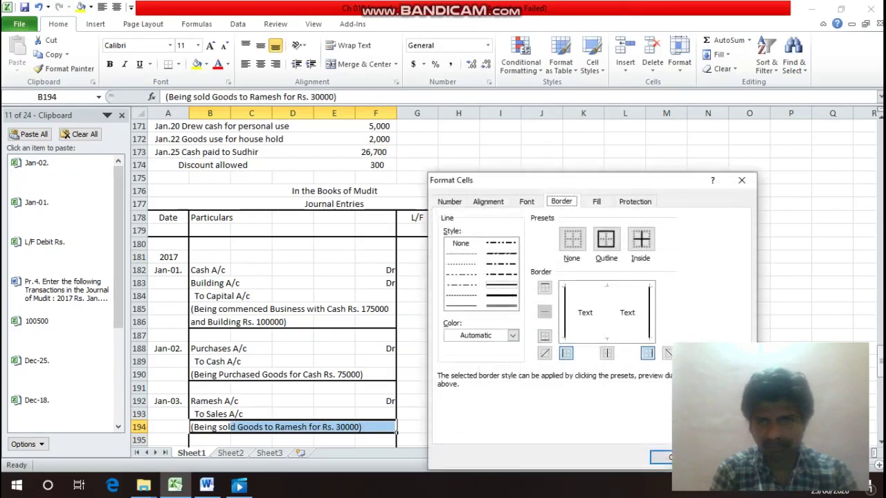
{"action": "left_click", "coordinate": [544, 335]}
{"action": "key", "text": "Return"}
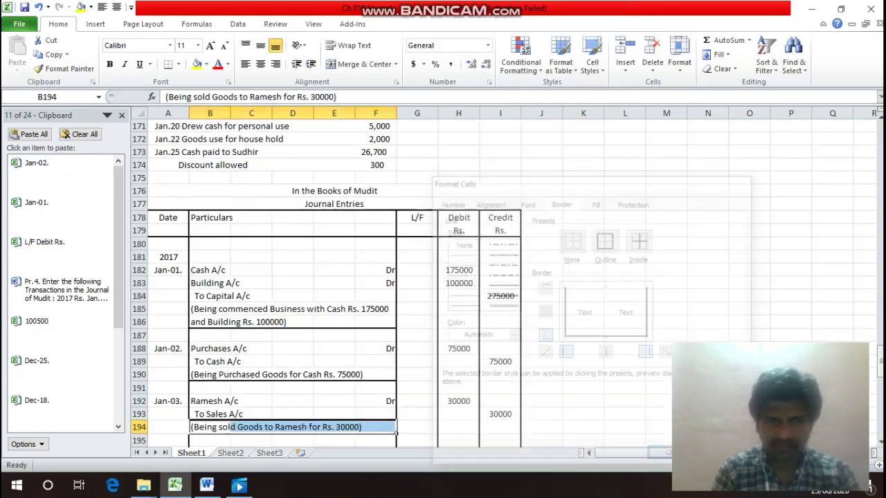
Save the workbook and look up the Jan.04 Paid wages transaction.
{"action": "key", "text": "ctrl+s"}
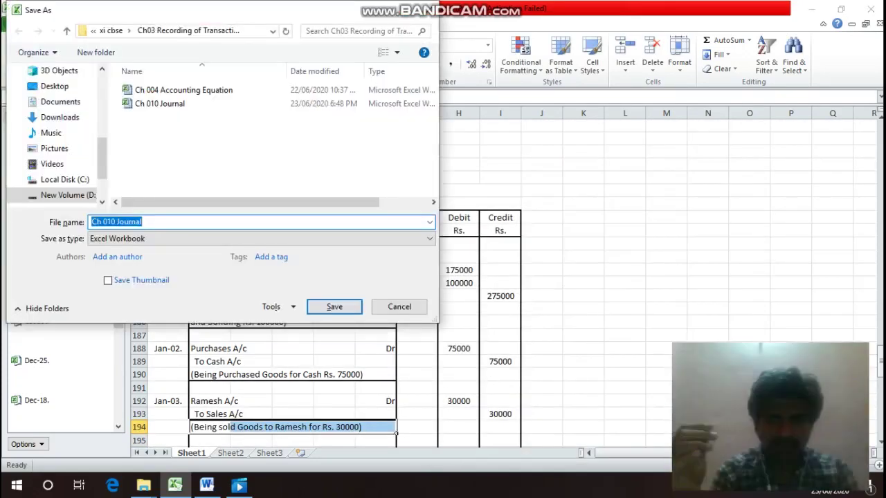
{"action": "key", "text": "Escape"}
{"action": "left_click", "coordinate": [708, 243]}
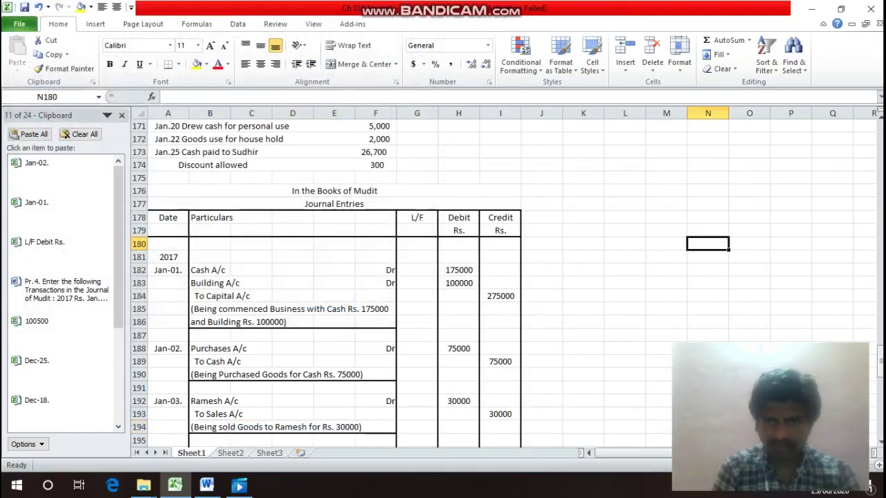
{"action": "key", "text": "Left"}
{"action": "key", "text": "Left"}
{"action": "key", "text": "Left"}
{"action": "key", "text": "Left"}
{"action": "key", "text": "Left"}
{"action": "key", "text": "Left"}
{"action": "key", "text": "Left"}
{"action": "key", "text": "Left"}
{"action": "key", "text": "Left"}
{"action": "key", "text": "Left"}
{"action": "key", "text": "Left"}
{"action": "key", "text": "Left"}
{"action": "key", "text": "Left"}
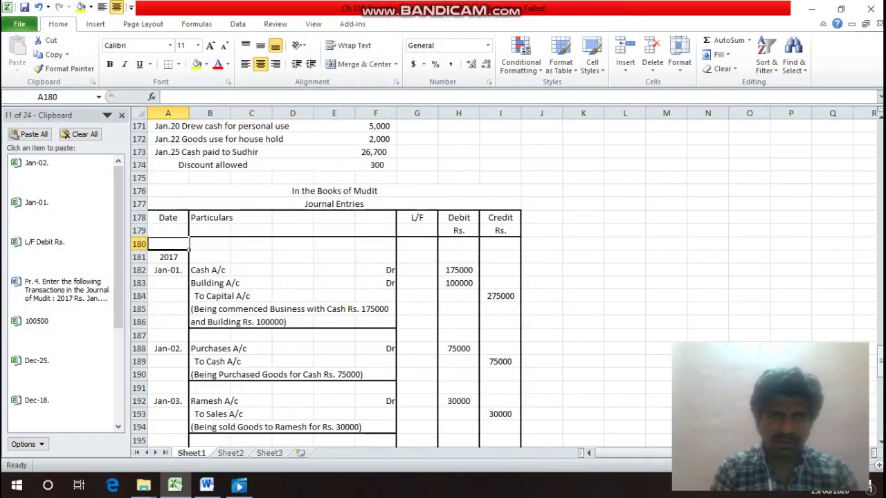
{"action": "key", "text": "Up"}
{"action": "key", "text": "Up"}
{"action": "key", "text": "Up"}
{"action": "key", "text": "Up"}
{"action": "key", "text": "Up"}
{"action": "key", "text": "Up"}
{"action": "key", "text": "Up"}
{"action": "key", "text": "Up"}
{"action": "key", "text": "Up"}
{"action": "key", "text": "Up"}
{"action": "key", "text": "Up"}
{"action": "key", "text": "Up"}
{"action": "key", "text": "Up"}
{"action": "key", "text": "Up"}
{"action": "key", "text": "Up"}
{"action": "key", "text": "Up"}
{"action": "key", "text": "Up"}
{"action": "key", "text": "Up"}
{"action": "key", "text": "Up"}
{"action": "key", "text": "Up"}
{"action": "key", "text": "Up"}
{"action": "key", "text": "Up"}
{"action": "key", "text": "Down"}
{"action": "key", "text": "Down"}
{"action": "key", "text": "Down"}
{"action": "key", "text": "Down"}
{"action": "key", "text": "Down"}
{"action": "key", "text": "Down"}
{"action": "key", "text": "Down"}
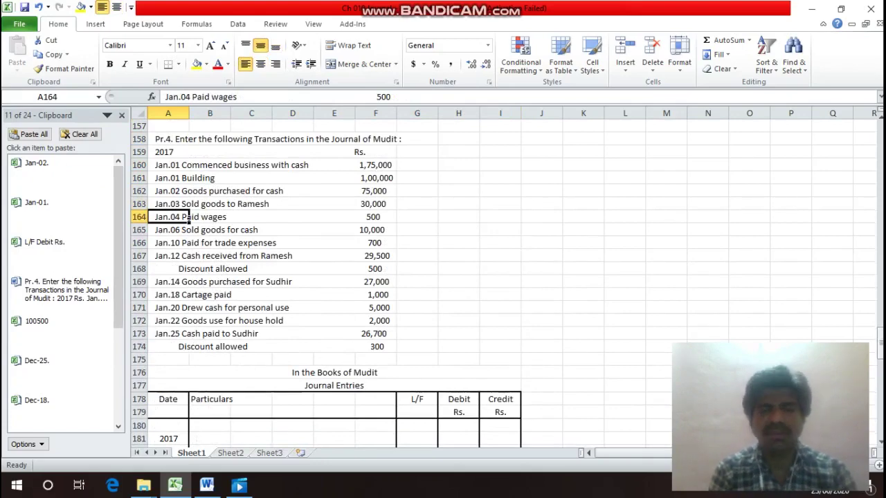
{"action": "key", "text": "Down"}
{"action": "key", "text": "Down"}
{"action": "key", "text": "Down"}
{"action": "key", "text": "Down"}
{"action": "key", "text": "Down"}
{"action": "key", "text": "Down"}
{"action": "key", "text": "Down"}
{"action": "key", "text": "Down"}
{"action": "key", "text": "Down"}
{"action": "key", "text": "Down"}
{"action": "key", "text": "Down"}
{"action": "key", "text": "Down"}
{"action": "key", "text": "Down"}
{"action": "key", "text": "Down"}
{"action": "key", "text": "Down"}
{"action": "key", "text": "Down"}
{"action": "key", "text": "Down"}
{"action": "key", "text": "Down"}
{"action": "key", "text": "Down"}
{"action": "key", "text": "Down"}
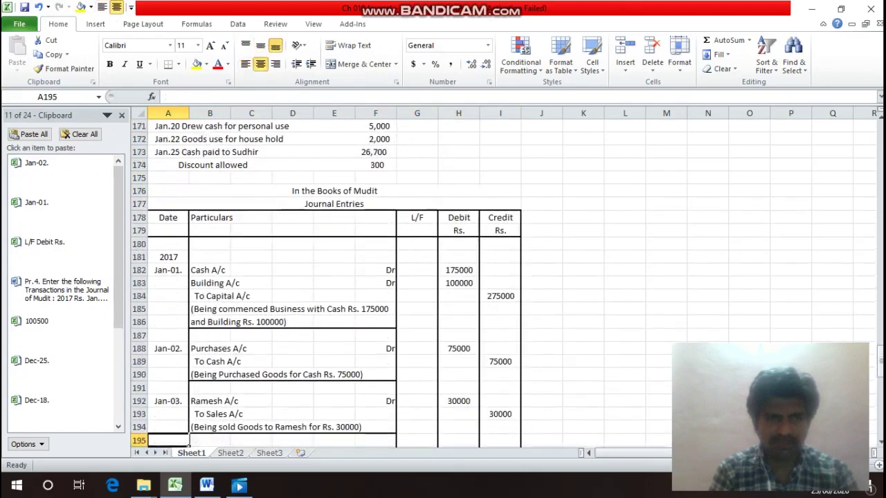
Copy the Jan-03. date into A196 and change it to Jan-04.
{"action": "key", "text": "Up"}
{"action": "key", "text": "ctrl+c"}
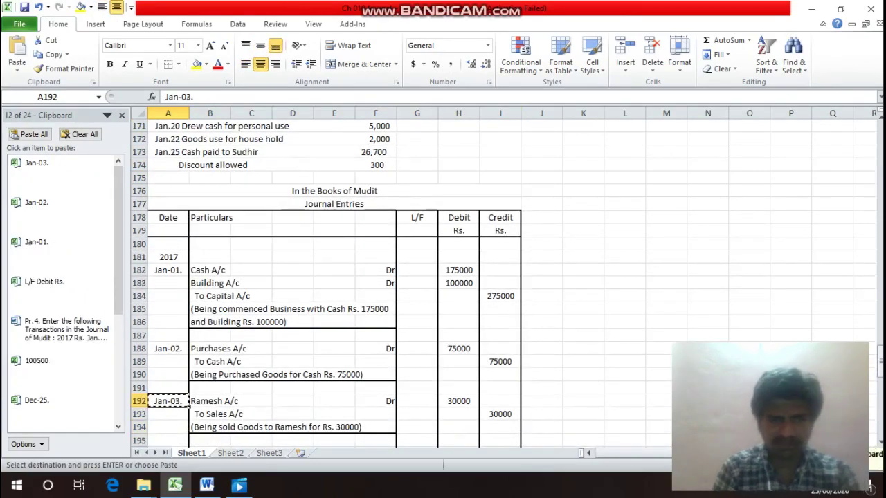
{"action": "key", "text": "Down"}
{"action": "key", "text": "Down"}
{"action": "key", "text": "Down"}
{"action": "key", "text": "Down"}
{"action": "key", "text": "F2"}
{"action": "key", "text": "ctrl+v"}
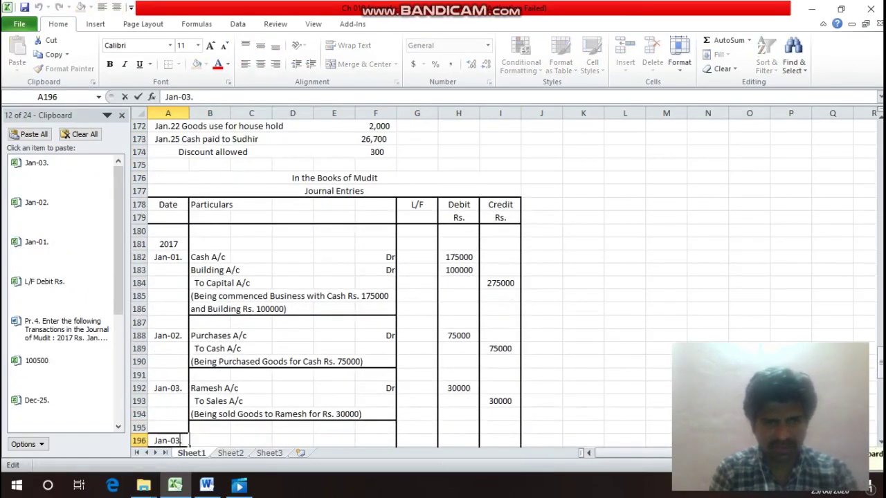
{"action": "key", "text": "Left"}
{"action": "key", "text": "BackSpace"}
{"action": "type", "text": "4"}
{"action": "key", "text": "Return"}
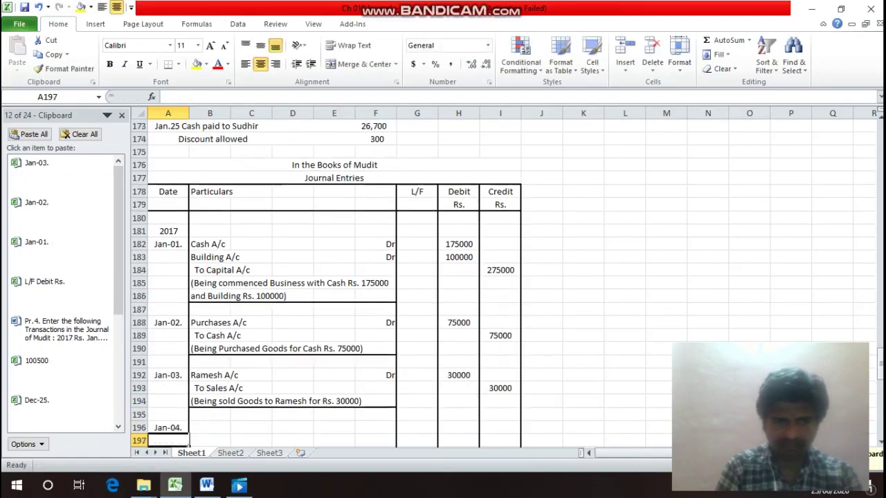
{"action": "key", "text": "Up"}
Enter Wages A/c with Dr in row 196 and To Cash A/c in B197.
{"action": "key", "text": "Right"}
{"action": "type", "text": "Wa"}
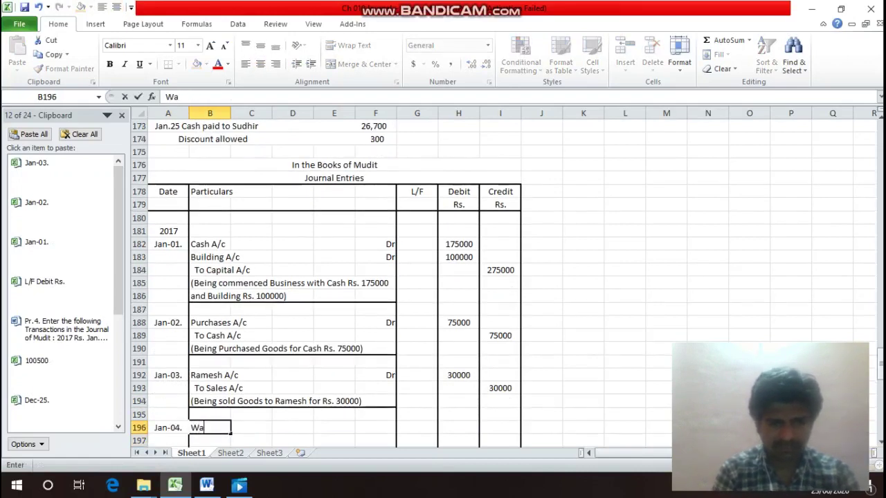
{"action": "type", "text": "ges A/c"}
{"action": "key", "text": "Return"}
{"action": "left_click", "coordinate": [292, 428]}
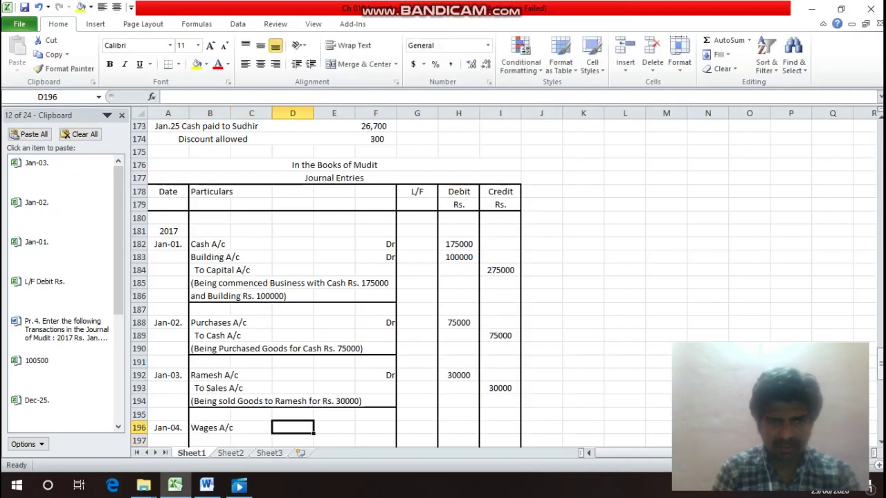
{"action": "key", "text": "Right"}
{"action": "type", "text": "Dr"}
{"action": "key", "text": "Return"}
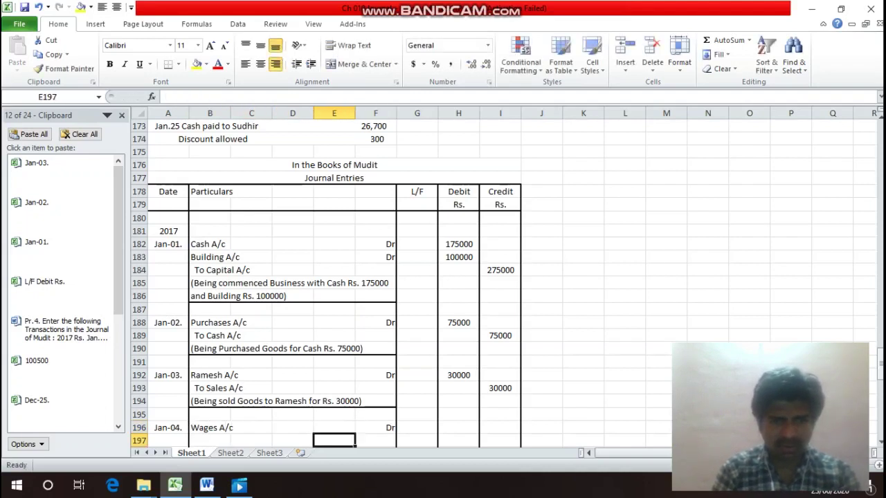
{"action": "key", "text": "Left"}
{"action": "key", "text": "Left"}
{"action": "key", "text": "Left"}
{"action": "type", "text": "T"}
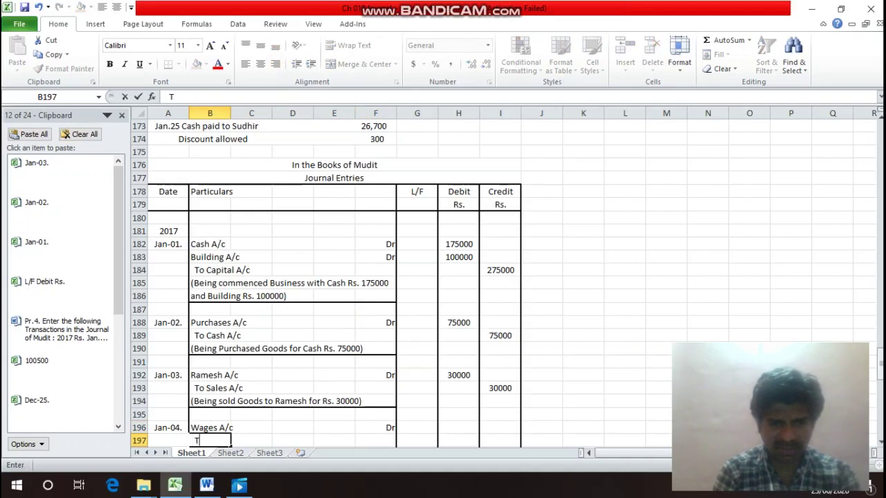
{"action": "type", "text": "o Cash"}
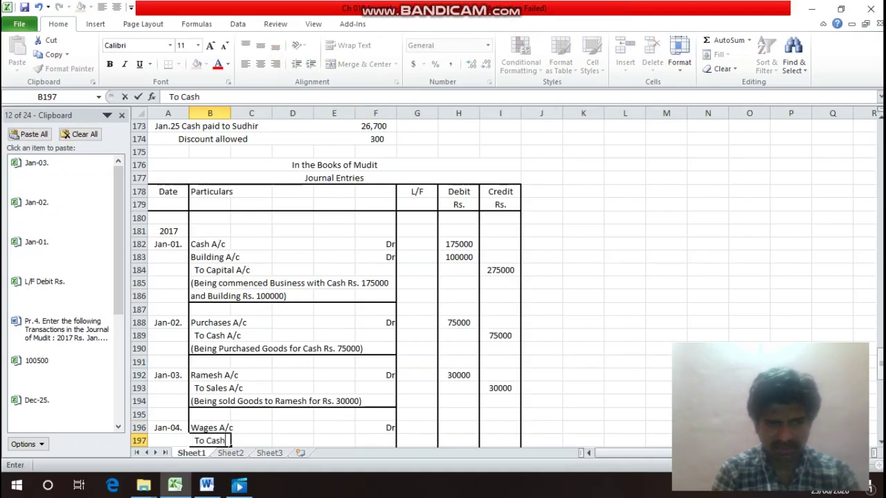
{"action": "type", "text": " A/c"}
{"action": "key", "text": "Return"}
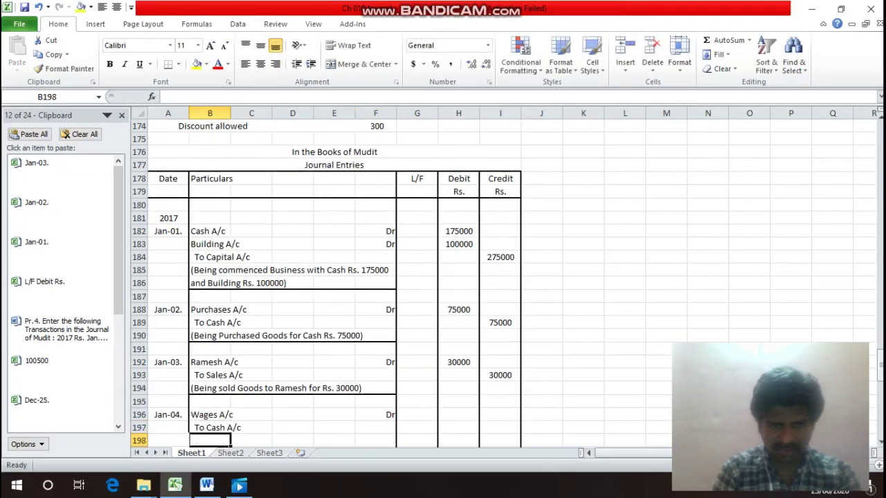
{"action": "key", "text": "Up"}
{"action": "key", "text": "Up"}
{"action": "key", "text": "Up"}
{"action": "key", "text": "Up"}
{"action": "key", "text": "Up"}
{"action": "key", "text": "Up"}
{"action": "key", "text": "Up"}
{"action": "key", "text": "Up"}
{"action": "key", "text": "Up"}
{"action": "key", "text": "Up"}
{"action": "key", "text": "Up"}
{"action": "key", "text": "Up"}
{"action": "key", "text": "Up"}
{"action": "key", "text": "Up"}
{"action": "key", "text": "Up"}
{"action": "key", "text": "Up"}
{"action": "key", "text": "Up"}
{"action": "key", "text": "Up"}
{"action": "key", "text": "Up"}
{"action": "key", "text": "Up"}
{"action": "key", "text": "Up"}
Check the wages amount, then enter 500 as the debit and credit amounts.
{"action": "key", "text": "Down"}
{"action": "key", "text": "Down"}
{"action": "key", "text": "Down"}
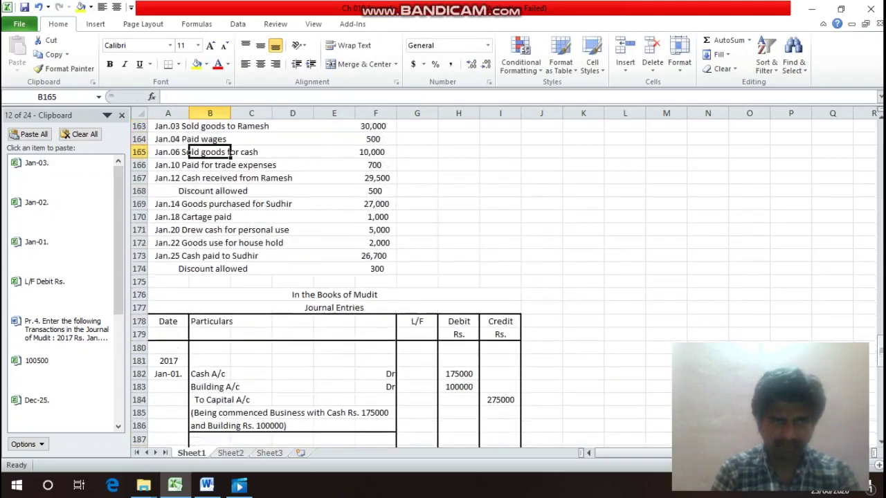
{"action": "key", "text": "Up"}
{"action": "key", "text": "Up"}
{"action": "key", "text": "Right"}
{"action": "key", "text": "Right"}
{"action": "key", "text": "Right"}
{"action": "key", "text": "Right"}
{"action": "key", "text": "Down"}
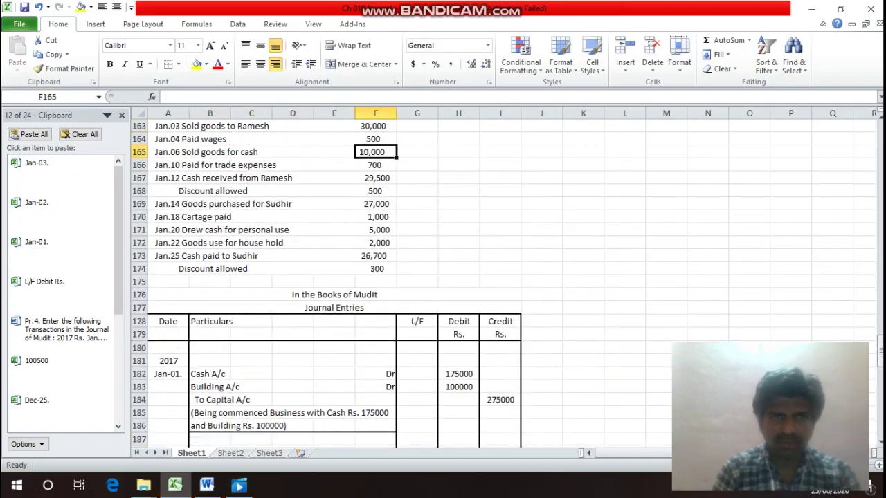
{"action": "key", "text": "Down"}
{"action": "key", "text": "Down"}
{"action": "key", "text": "Down"}
{"action": "key", "text": "Down"}
{"action": "key", "text": "Down"}
{"action": "key", "text": "Down"}
{"action": "key", "text": "Down"}
{"action": "key", "text": "Down"}
{"action": "key", "text": "Down"}
{"action": "key", "text": "Down"}
{"action": "key", "text": "Down"}
{"action": "key", "text": "Down"}
{"action": "key", "text": "Down"}
{"action": "key", "text": "Down"}
{"action": "key", "text": "Down"}
{"action": "key", "text": "Down"}
{"action": "key", "text": "Down"}
{"action": "key", "text": "Down"}
{"action": "key", "text": "Down"}
{"action": "key", "text": "Down"}
{"action": "key", "text": "Down"}
{"action": "key", "text": "Up"}
{"action": "key", "text": "Up"}
{"action": "key", "text": "Up"}
{"action": "key", "text": "Up"}
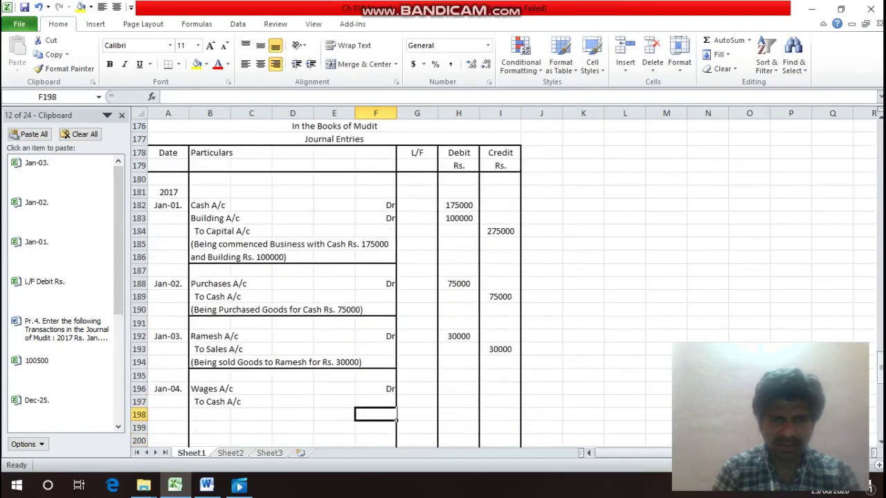
{"action": "key", "text": "Right"}
{"action": "key", "text": "Right"}
{"action": "key", "text": "Right"}
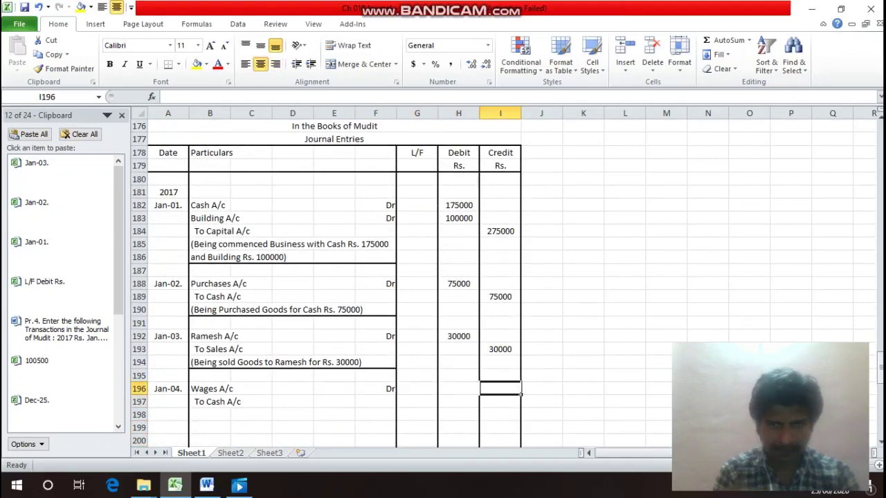
{"action": "key", "text": "Left"}
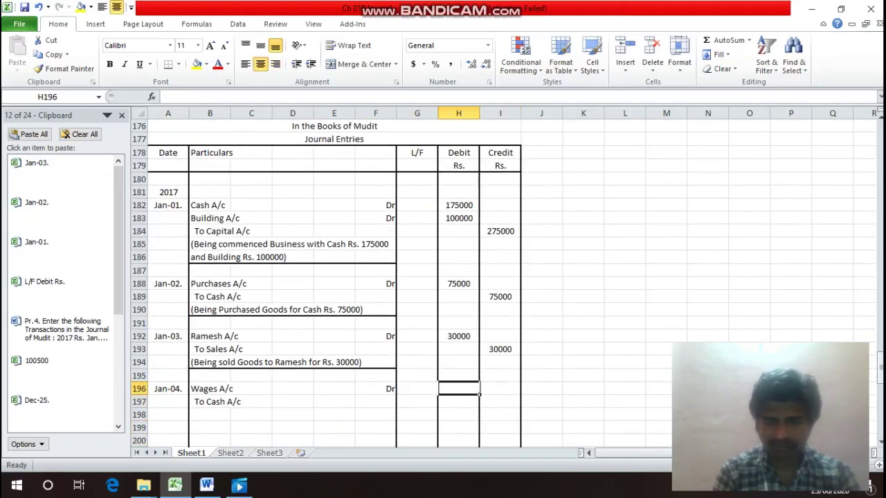
{"action": "type", "text": "500"}
{"action": "key", "text": "Return"}
{"action": "key", "text": "Right"}
{"action": "type", "text": "500"}
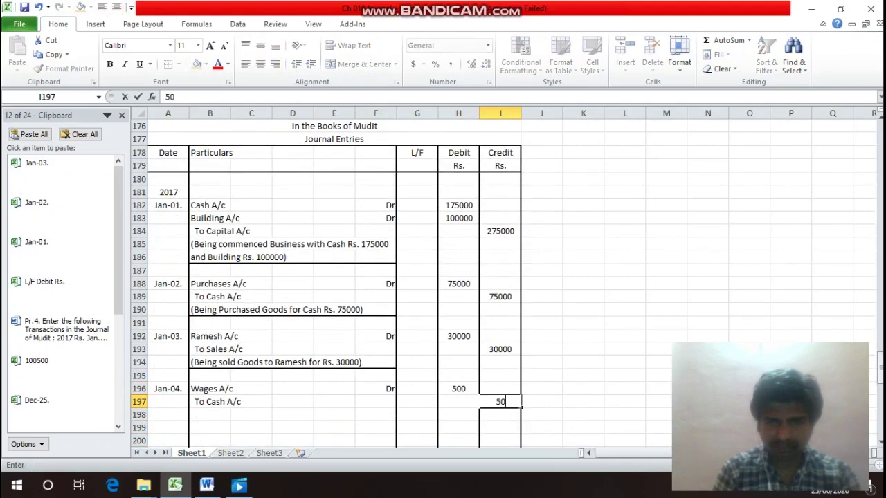
{"action": "key", "text": "Return"}
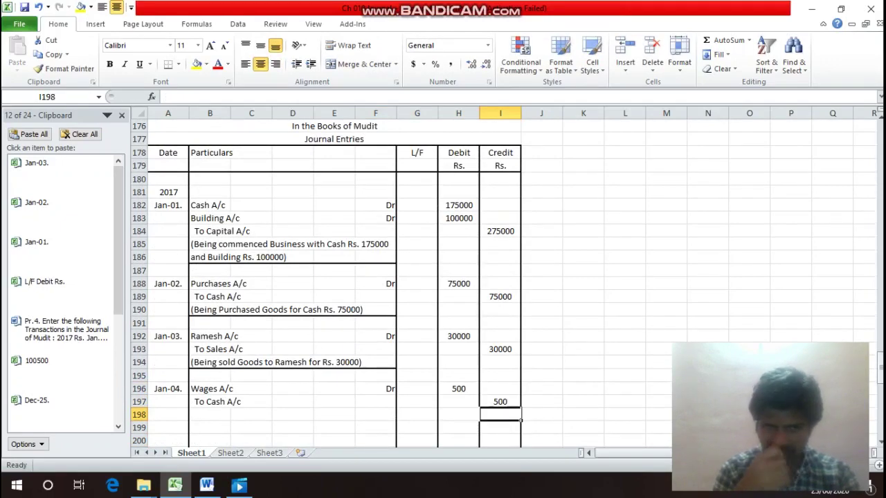
Add the narration '(Being paid Wages Rs. 500)' in B198.
{"action": "key", "text": "Left"}
{"action": "key", "text": "Left"}
{"action": "key", "text": "Left"}
{"action": "key", "text": "Left"}
{"action": "key", "text": "Left"}
{"action": "key", "text": "Left"}
{"action": "key", "text": "Left"}
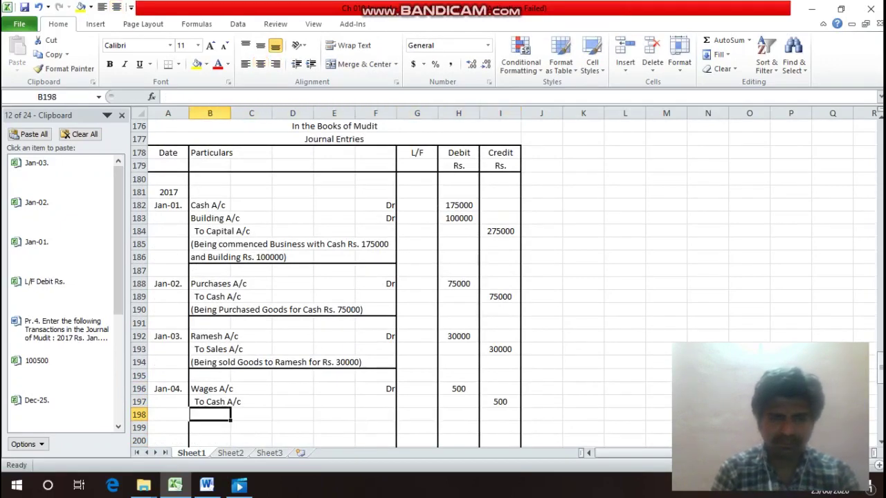
{"action": "type", "text": "(B"}
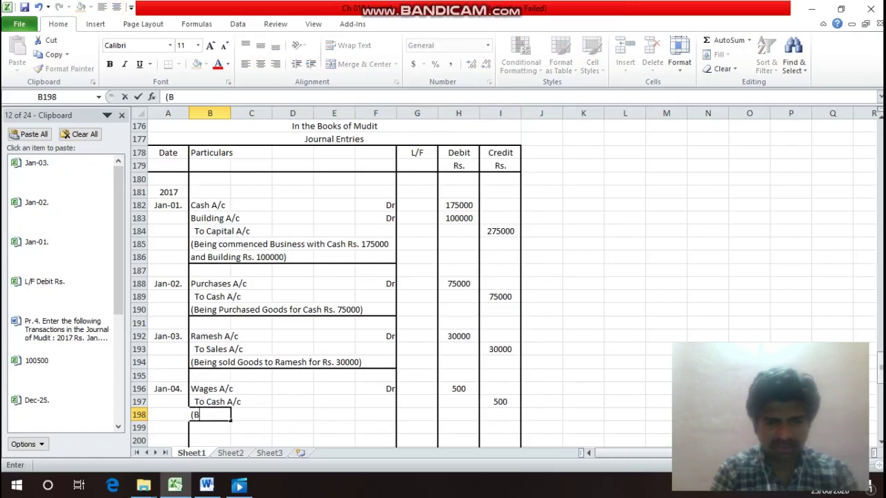
{"action": "type", "text": "eing pa"}
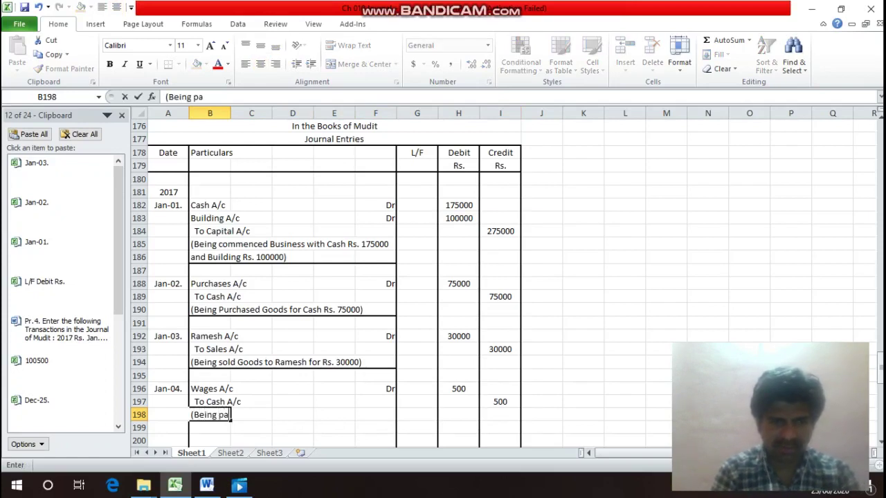
{"action": "type", "text": "id Wag"}
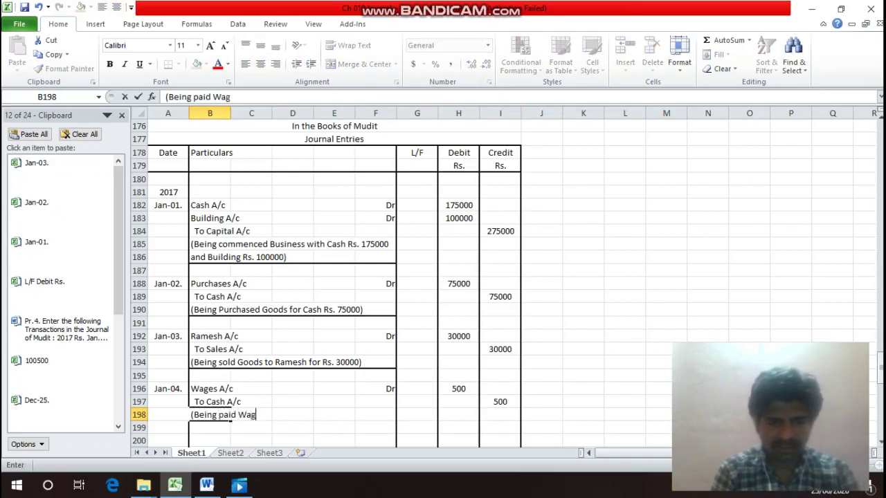
{"action": "type", "text": "es Rs"}
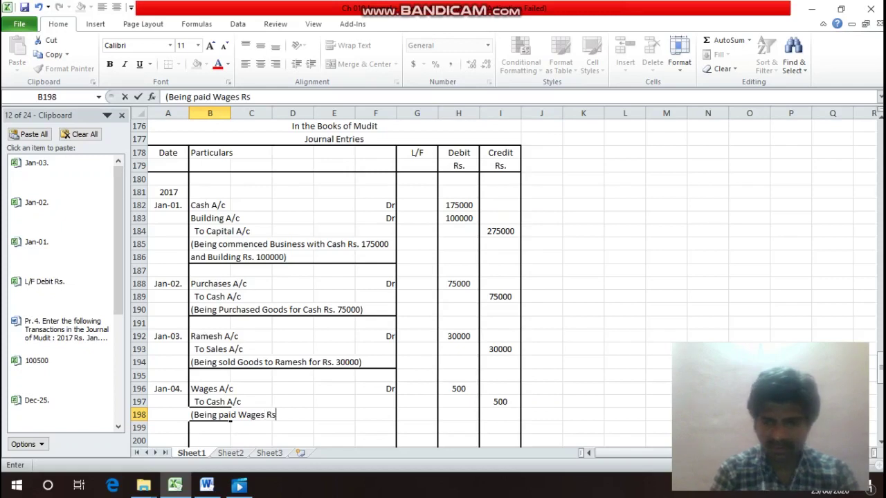
{"action": "type", "text": ". 500"}
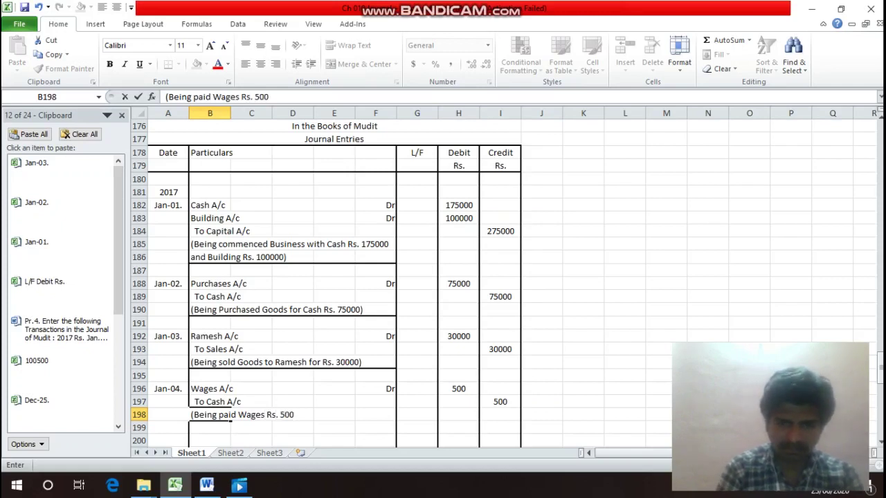
{"action": "key", "text": "Return"}
{"action": "key", "text": "Up"}
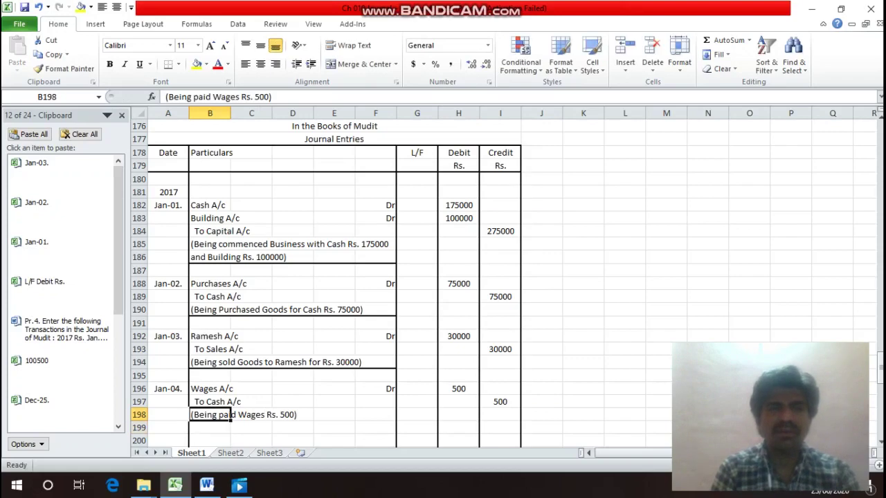
Review the Jan.06 cash sale transaction and its amount in the list.
{"action": "left_click", "coordinate": [230, 296]}
{"action": "key", "text": "Up"}
{"action": "key", "text": "Up"}
{"action": "key", "text": "Up"}
{"action": "key", "text": "Up"}
{"action": "key", "text": "Up"}
{"action": "key", "text": "Up"}
{"action": "key", "text": "Up"}
{"action": "key", "text": "Up"}
{"action": "key", "text": "Up"}
{"action": "key", "text": "Up"}
{"action": "key", "text": "Up"}
{"action": "key", "text": "Up"}
{"action": "key", "text": "Up"}
{"action": "key", "text": "Up"}
{"action": "key", "text": "Up"}
{"action": "key", "text": "Up"}
{"action": "key", "text": "Up"}
{"action": "key", "text": "Up"}
{"action": "key", "text": "Up"}
{"action": "key", "text": "Up"}
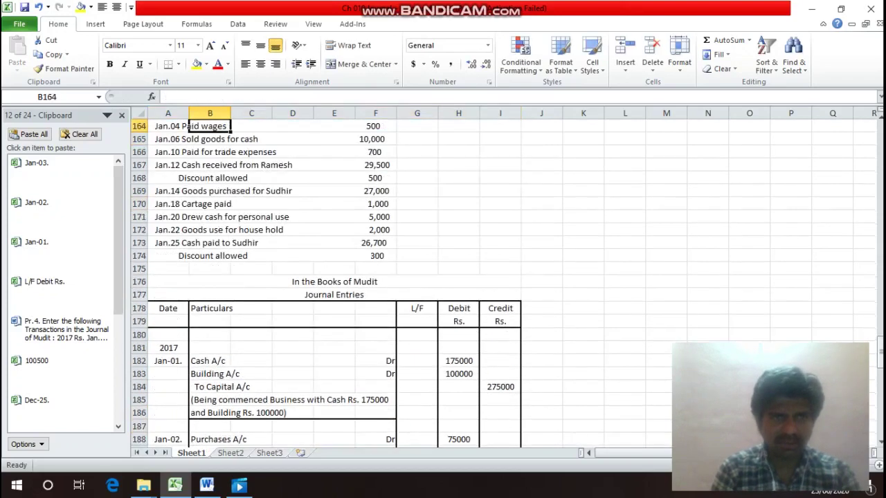
{"action": "key", "text": "Down"}
{"action": "key", "text": "Down"}
{"action": "key", "text": "Left"}
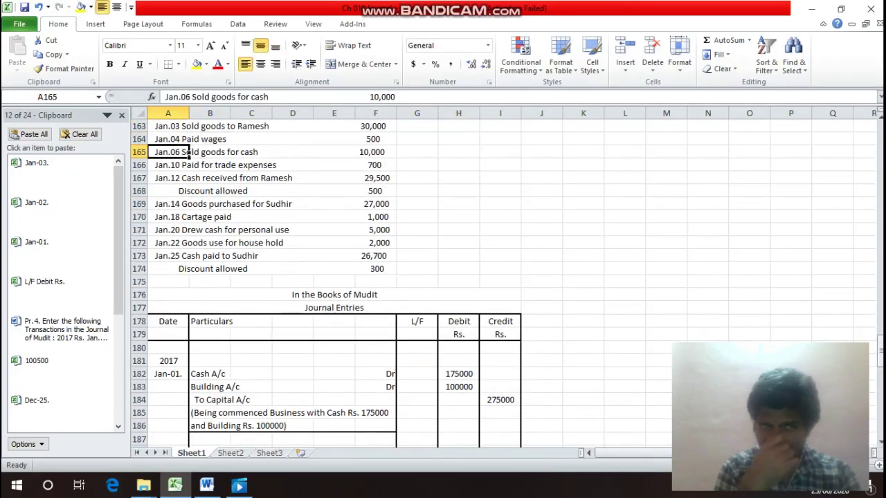
{"action": "key", "text": "Right"}
{"action": "key", "text": "Right"}
{"action": "key", "text": "Right"}
{"action": "key", "text": "Right"}
{"action": "key", "text": "Right"}
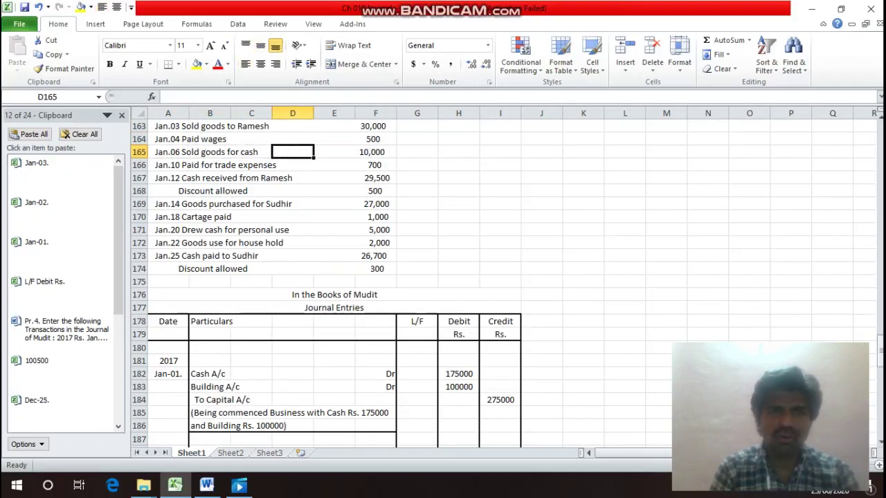
{"action": "key", "text": "Down"}
{"action": "key", "text": "Down"}
{"action": "key", "text": "Down"}
{"action": "key", "text": "Down"}
{"action": "key", "text": "Down"}
{"action": "key", "text": "Down"}
{"action": "key", "text": "Down"}
{"action": "key", "text": "Down"}
{"action": "key", "text": "Down"}
{"action": "key", "text": "Down"}
{"action": "key", "text": "Down"}
{"action": "key", "text": "Down"}
{"action": "key", "text": "Down"}
{"action": "key", "text": "Down"}
{"action": "key", "text": "Down"}
{"action": "key", "text": "Down"}
{"action": "key", "text": "Down"}
{"action": "key", "text": "Down"}
{"action": "key", "text": "Down"}
{"action": "key", "text": "Down"}
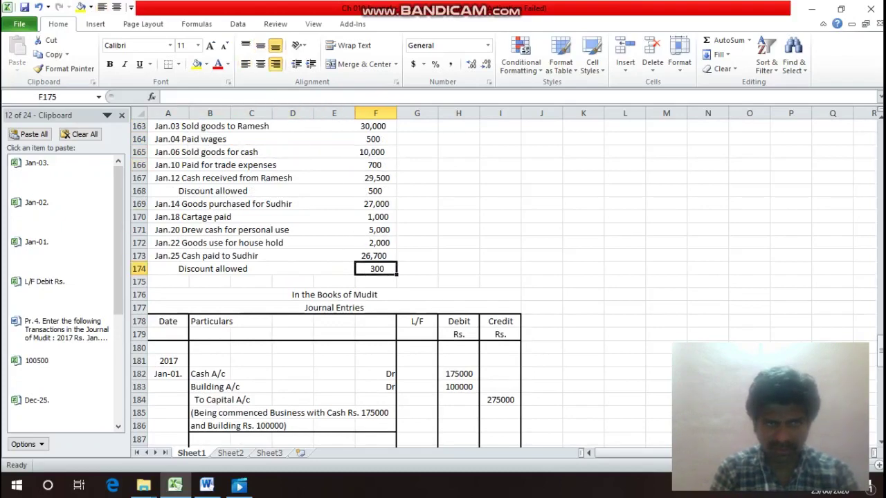
Apply a bottom border to B198:F198 beneath the wages narration.
{"action": "key", "text": "Left"}
{"action": "key", "text": "Left"}
{"action": "key", "text": "Up"}
{"action": "key", "text": "Up"}
{"action": "key", "text": "Up"}
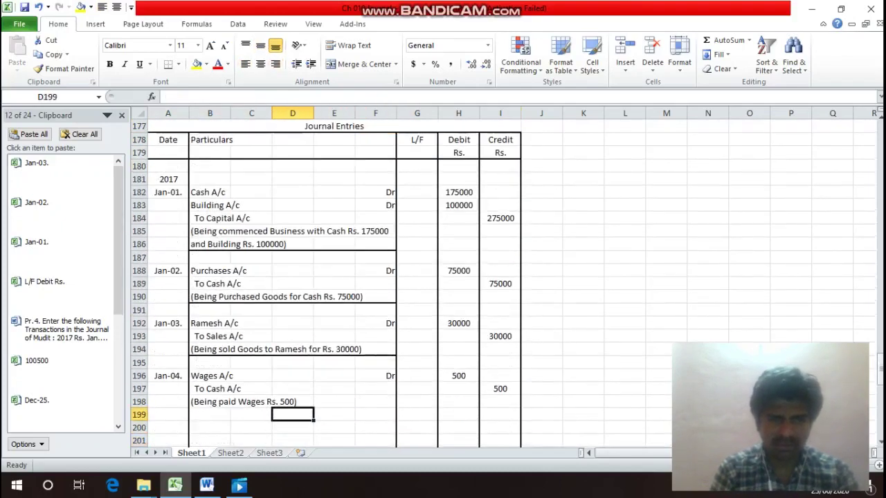
{"action": "key", "text": "Left"}
{"action": "key", "text": "Left"}
{"action": "key", "text": "shift+Right"}
{"action": "key", "text": "shift+Right"}
{"action": "key", "text": "shift+Right"}
{"action": "key", "text": "shift+Right"}
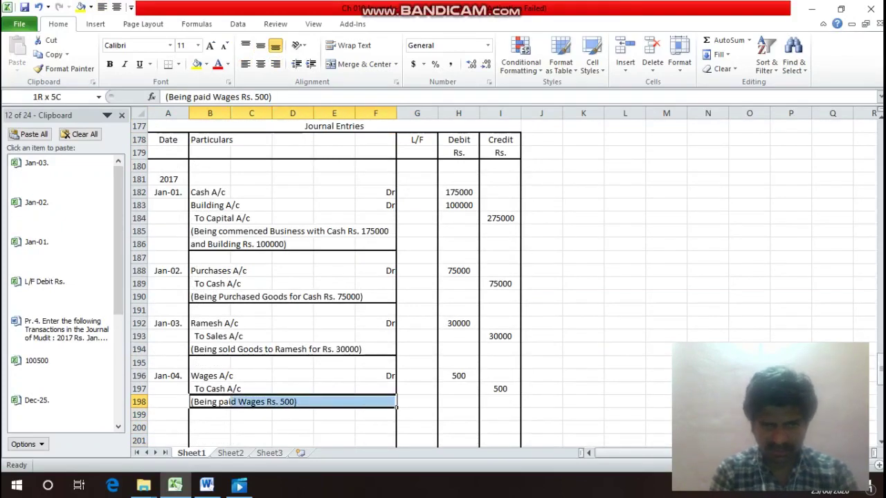
{"action": "key", "text": "ctrl+1"}
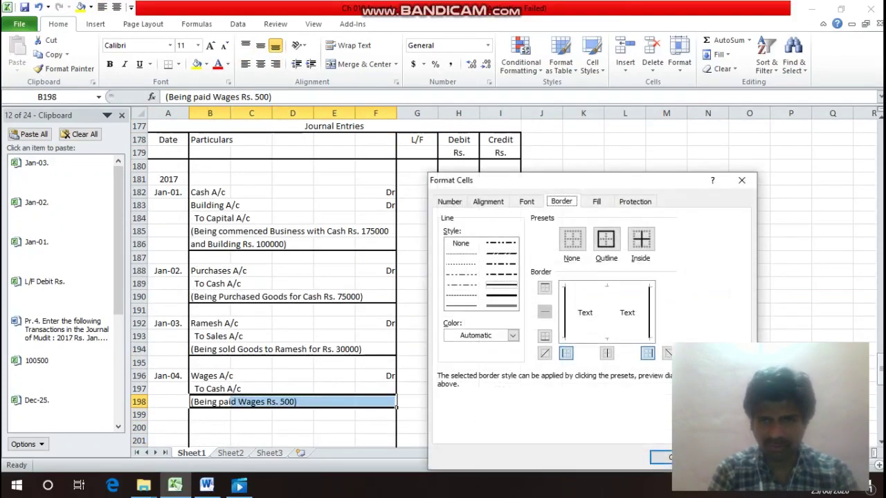
{"action": "key", "text": "alt+b"}
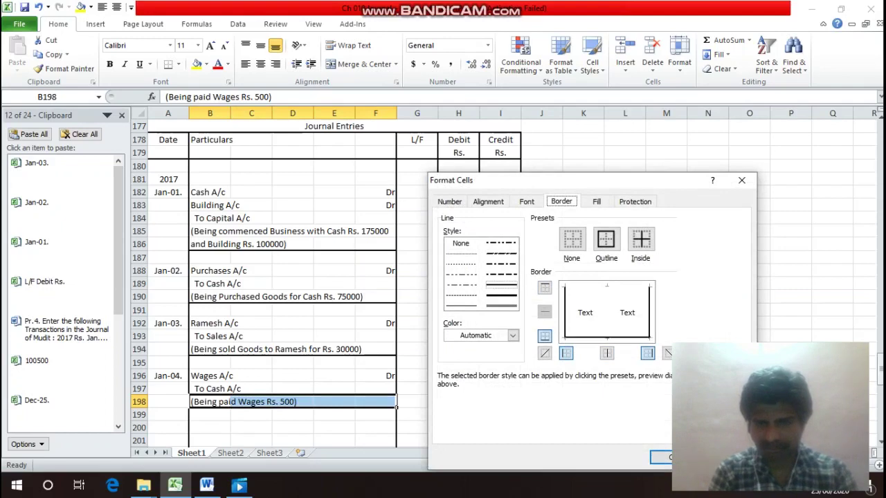
{"action": "key", "text": "Return"}
{"action": "key", "text": "Down"}
{"action": "key", "text": "Up"}
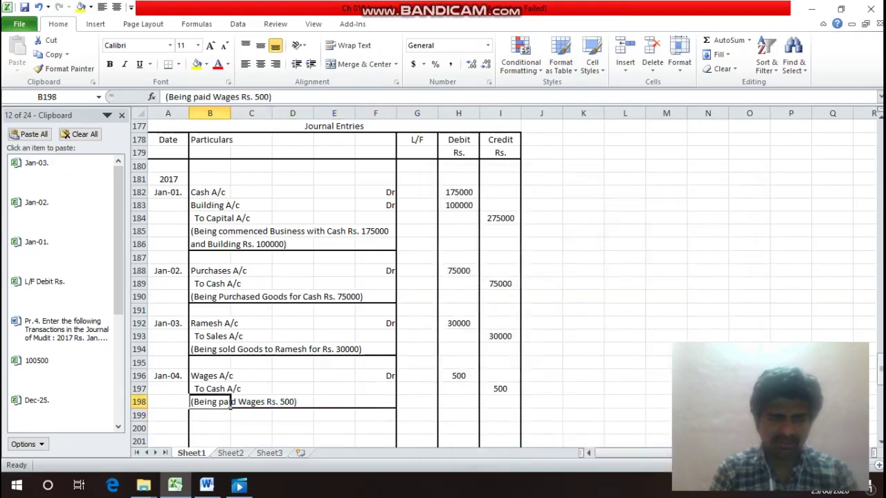
{"action": "key", "text": "Up"}
{"action": "key", "text": "Up"}
{"action": "key", "text": "Left"}
Copy the Jan-04. date into A200 and change it to Jan-05.
{"action": "key", "text": "ctrl+c"}
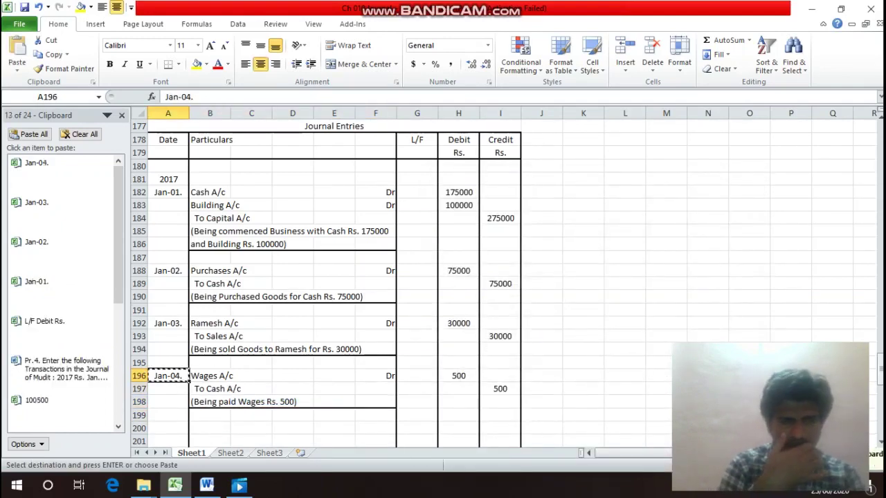
{"action": "key", "text": "Down"}
{"action": "key", "text": "Down"}
{"action": "key", "text": "Down"}
{"action": "key", "text": "Down"}
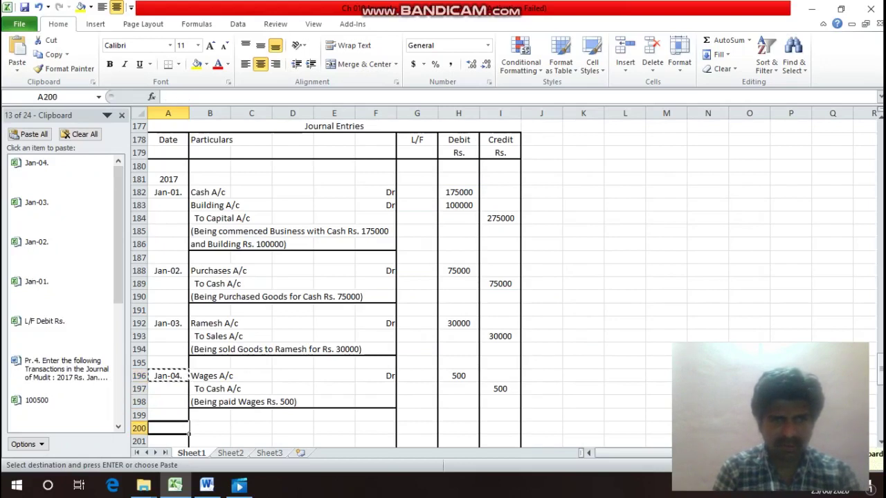
{"action": "key", "text": "Return"}
{"action": "key", "text": "F2"}
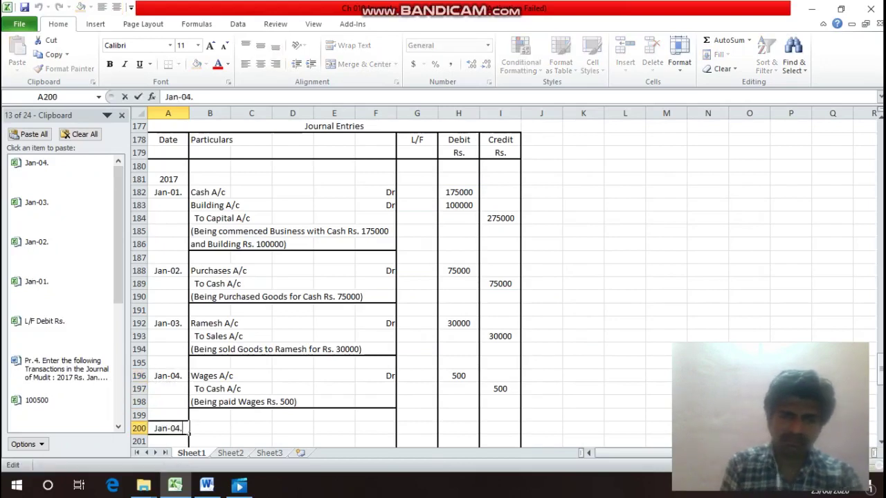
{"action": "key", "text": "BackSpace"}
{"action": "key", "text": "BackSpace"}
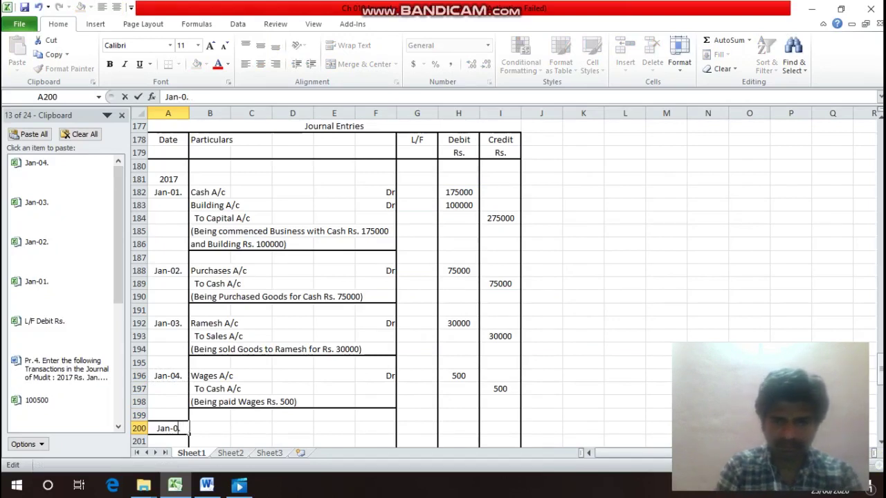
{"action": "type", "text": "5."}
{"action": "key", "text": "Return"}
{"action": "key", "text": "Up"}
Enter Cash A/c with Dr in row 200 and To Sales A/c in B201.
{"action": "left_click", "coordinate": [210, 428]}
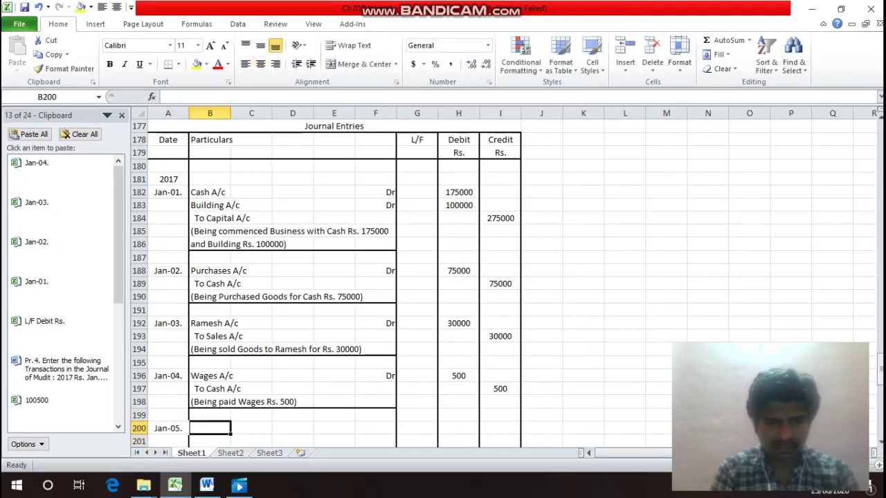
{"action": "type", "text": "Cash A/c"}
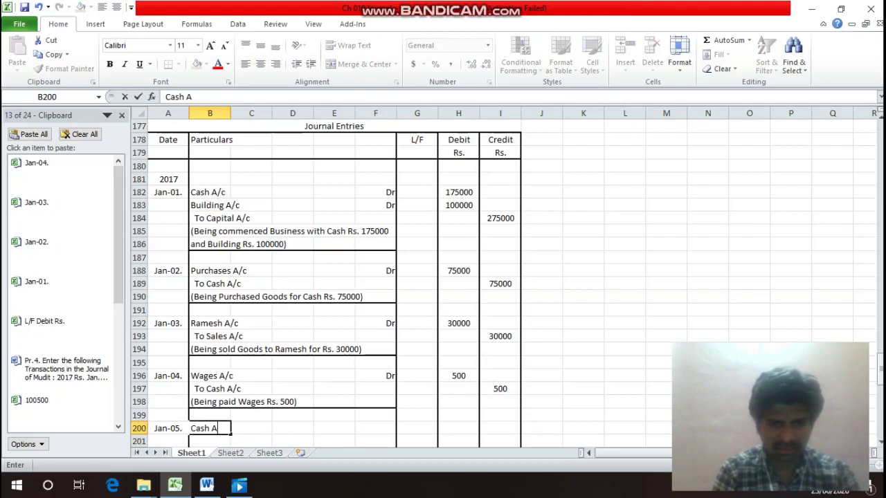
{"action": "key", "text": "Return"}
{"action": "key", "text": "Up"}
{"action": "key", "text": "Right"}
{"action": "key", "text": "Right"}
{"action": "key", "text": "Right"}
{"action": "key", "text": "Right"}
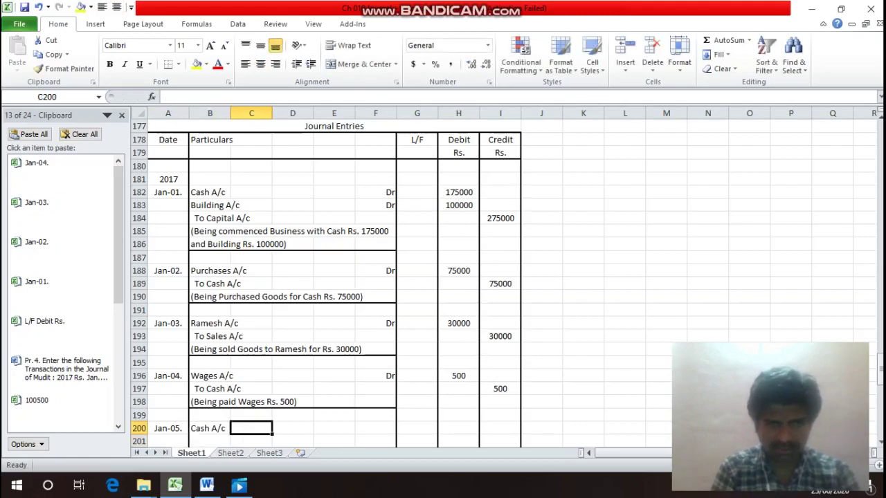
{"action": "type", "text": "Dr"}
{"action": "key", "text": "Return"}
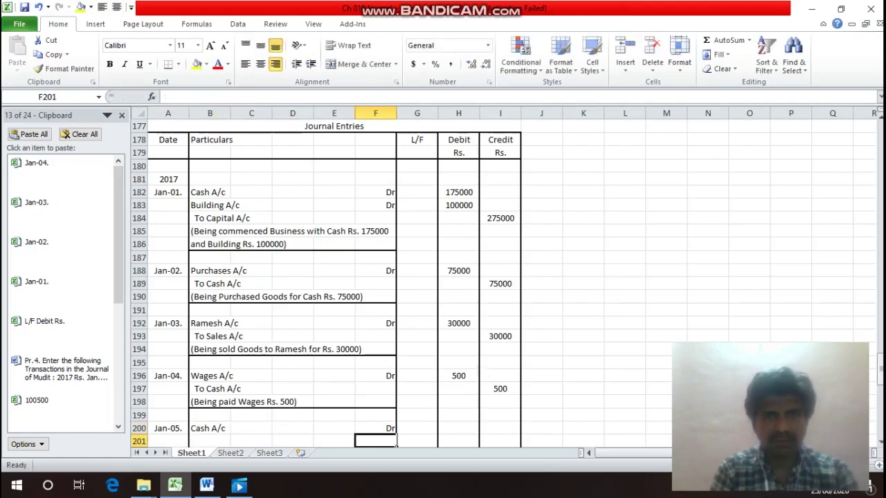
{"action": "key", "text": "Left"}
{"action": "key", "text": "Left"}
{"action": "key", "text": "Left"}
{"action": "key", "text": "Left"}
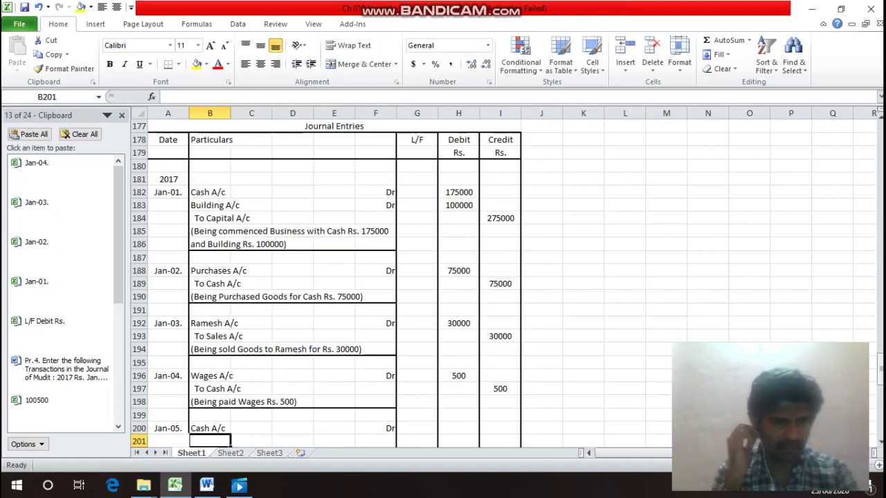
{"action": "type", "text": "To"}
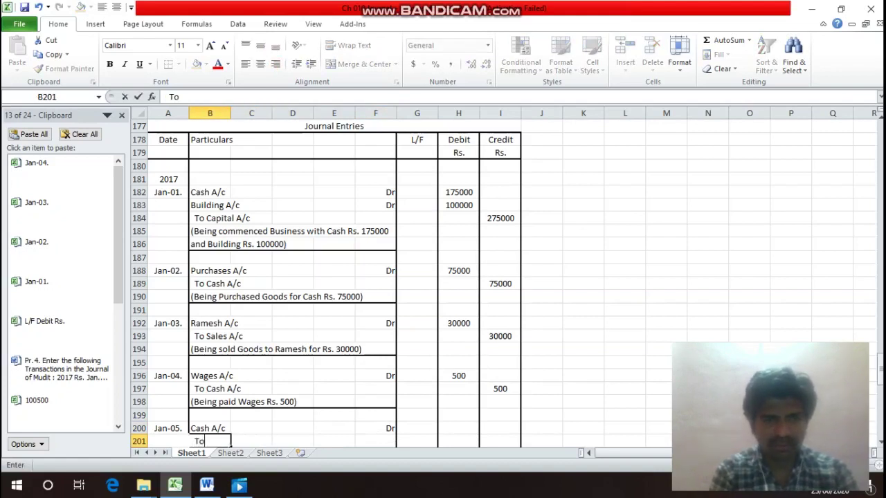
{"action": "type", "text": " Sales"}
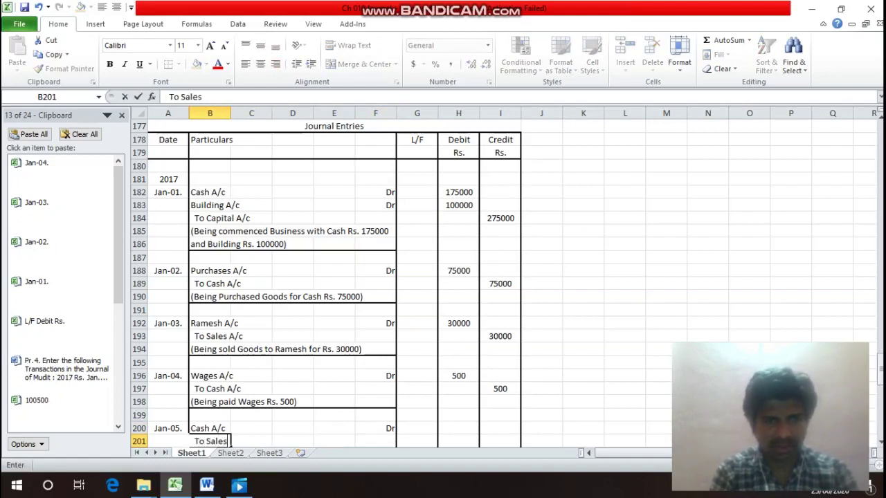
{"action": "type", "text": " A/c"}
{"action": "key", "text": "Return"}
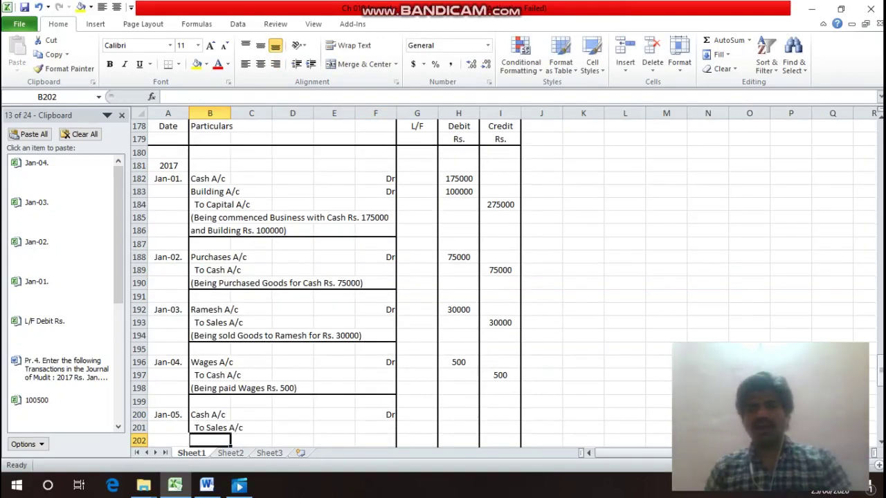
{"action": "key", "text": "Up"}
{"action": "key", "text": "Up"}
{"action": "key", "text": "Up"}
{"action": "key", "text": "Up"}
{"action": "key", "text": "Up"}
{"action": "key", "text": "Up"}
{"action": "key", "text": "Up"}
{"action": "key", "text": "Up"}
{"action": "key", "text": "Up"}
{"action": "key", "text": "Up"}
{"action": "key", "text": "Up"}
{"action": "key", "text": "Up"}
{"action": "key", "text": "Up"}
{"action": "key", "text": "Up"}
{"action": "key", "text": "Up"}
{"action": "key", "text": "Up"}
{"action": "key", "text": "Up"}
{"action": "key", "text": "Up"}
{"action": "key", "text": "Up"}
{"action": "key", "text": "Up"}
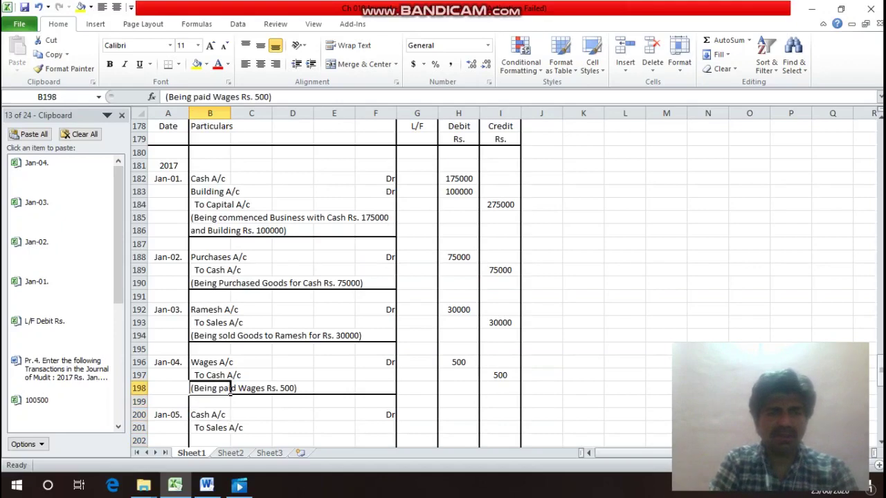
Enter 10000 as both the debit and credit amounts of the Jan-05 cash-sale entry.
{"action": "key", "text": "Down"}
{"action": "key", "text": "Down"}
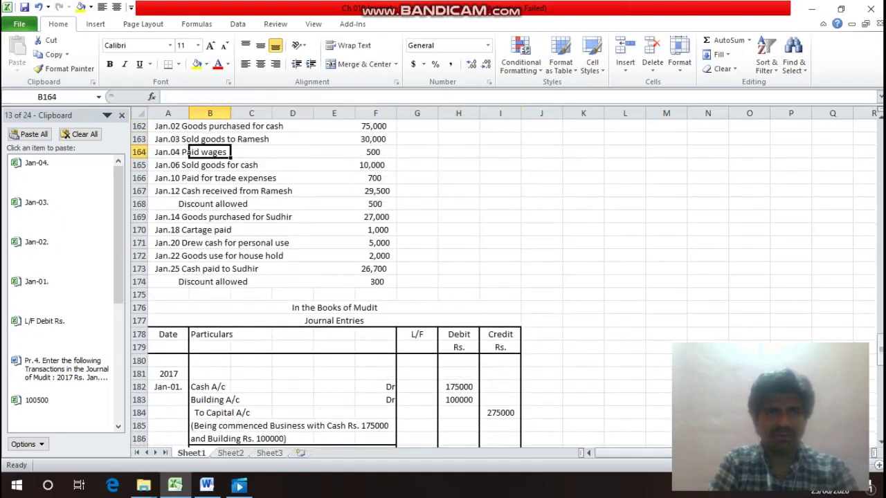
{"action": "key", "text": "Up"}
{"action": "key", "text": "Down"}
{"action": "key", "text": "Down"}
{"action": "key", "text": "Down"}
{"action": "key", "text": "Right"}
{"action": "key", "text": "Up"}
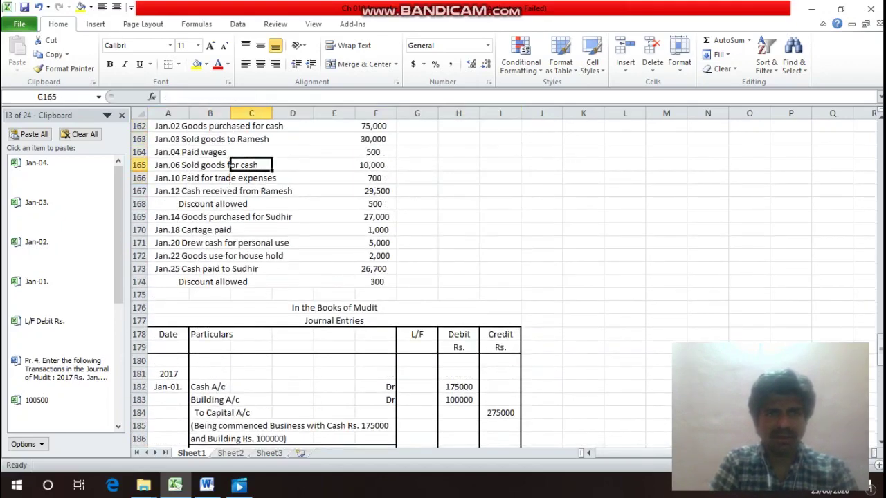
{"action": "key", "text": "Right"}
{"action": "key", "text": "Right"}
{"action": "key", "text": "Right"}
{"action": "key", "text": "Down"}
{"action": "key", "text": "Down"}
{"action": "key", "text": "Down"}
{"action": "key", "text": "Down"}
{"action": "key", "text": "Down"}
{"action": "key", "text": "Down"}
{"action": "key", "text": "Down"}
{"action": "key", "text": "Down"}
{"action": "key", "text": "Down"}
{"action": "key", "text": "Down"}
{"action": "key", "text": "Down"}
{"action": "key", "text": "Down"}
{"action": "key", "text": "Down"}
{"action": "key", "text": "Down"}
{"action": "key", "text": "Down"}
{"action": "key", "text": "Down"}
{"action": "key", "text": "Down"}
{"action": "key", "text": "Down"}
{"action": "key", "text": "Down"}
{"action": "key", "text": "Down"}
{"action": "key", "text": "Down"}
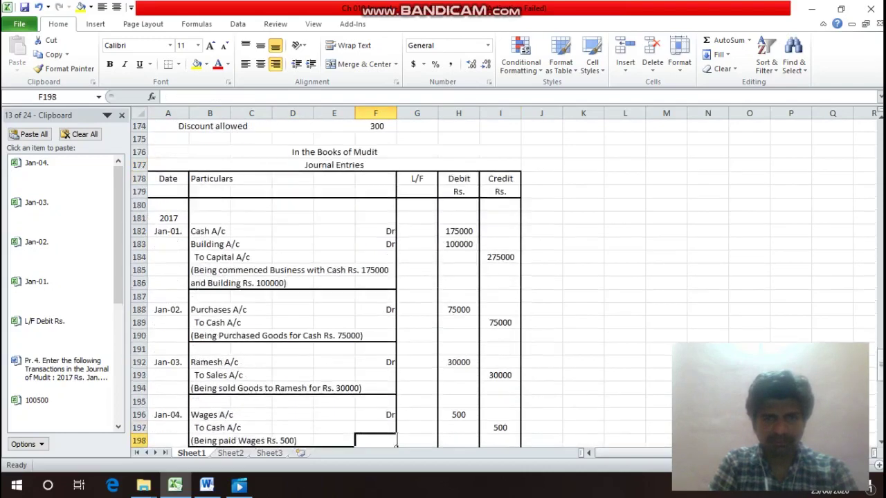
{"action": "key", "text": "Up"}
{"action": "key", "text": "Up"}
{"action": "key", "text": "Up"}
{"action": "key", "text": "Up"}
{"action": "key", "text": "Up"}
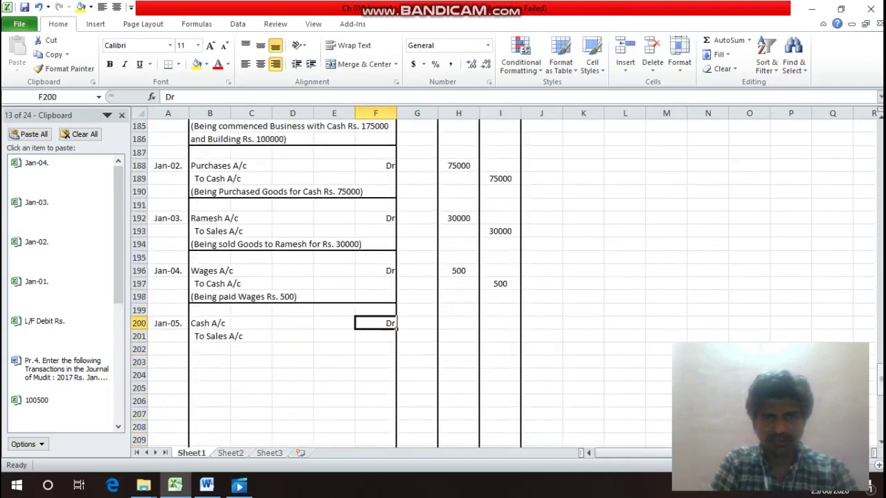
{"action": "key", "text": "Right"}
{"action": "key", "text": "Right"}
{"action": "type", "text": "10000"}
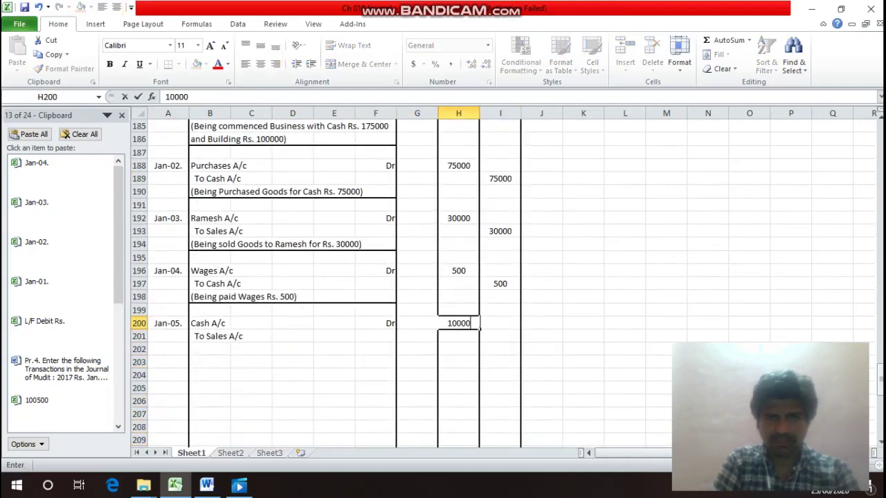
{"action": "key", "text": "Return"}
{"action": "key", "text": "Right"}
{"action": "type", "text": "10000"}
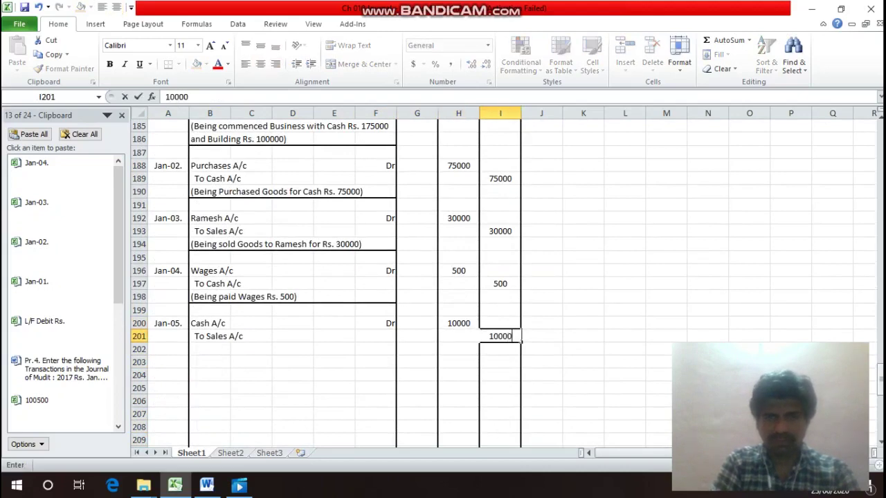
{"action": "key", "text": "Return"}
Type the narration (Being sold Goods for Cash for Rs. 10000) in B202.
{"action": "key", "text": "Left"}
{"action": "key", "text": "Left"}
{"action": "key", "text": "Left"}
{"action": "key", "text": "Left"}
{"action": "key", "text": "Left"}
{"action": "key", "text": "Left"}
{"action": "key", "text": "Left"}
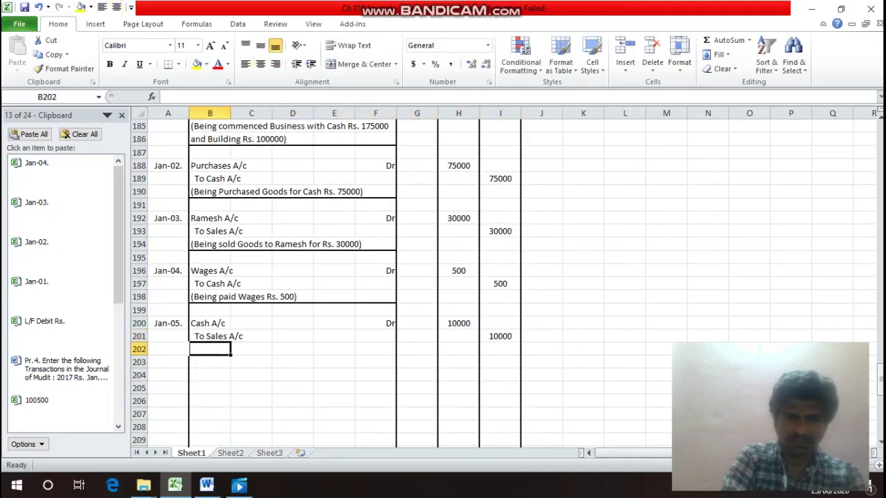
{"action": "type", "text": "(Being"}
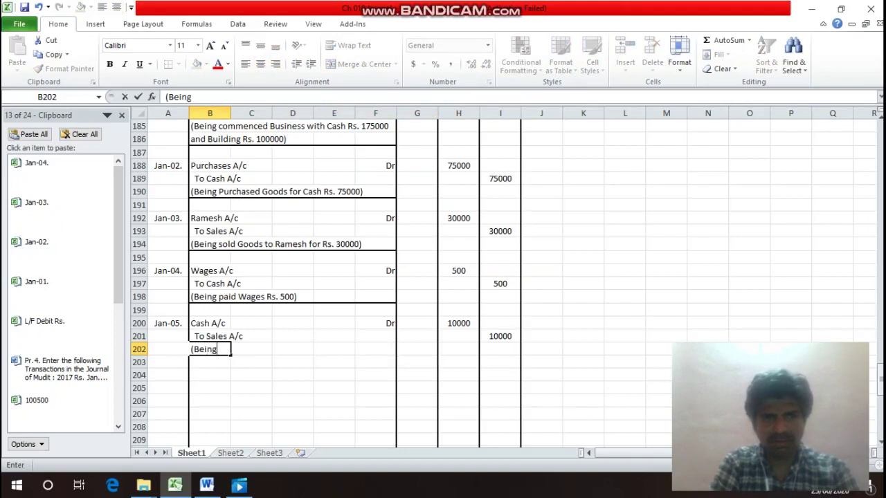
{"action": "type", "text": " sold"}
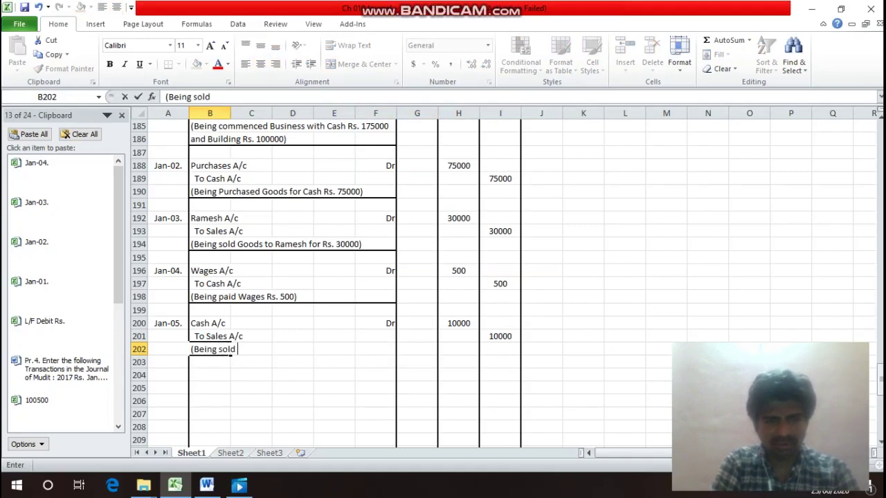
{"action": "type", "text": " Goods"}
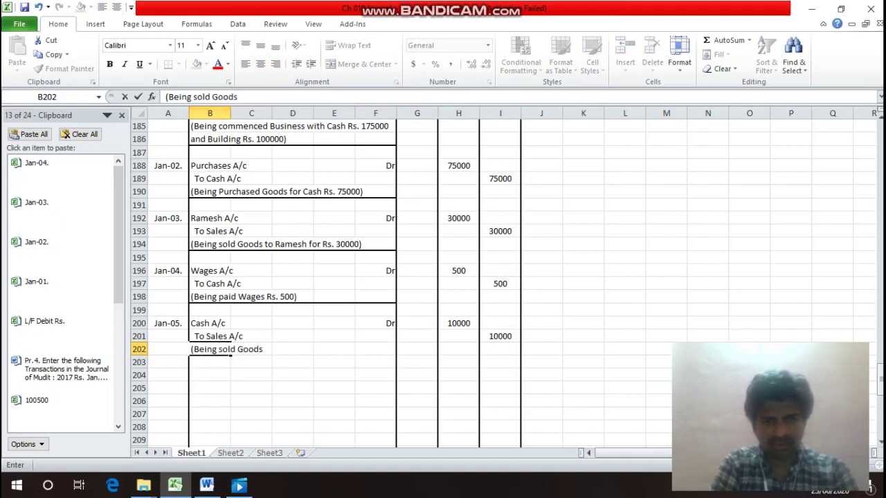
{"action": "type", "text": " for Ca"}
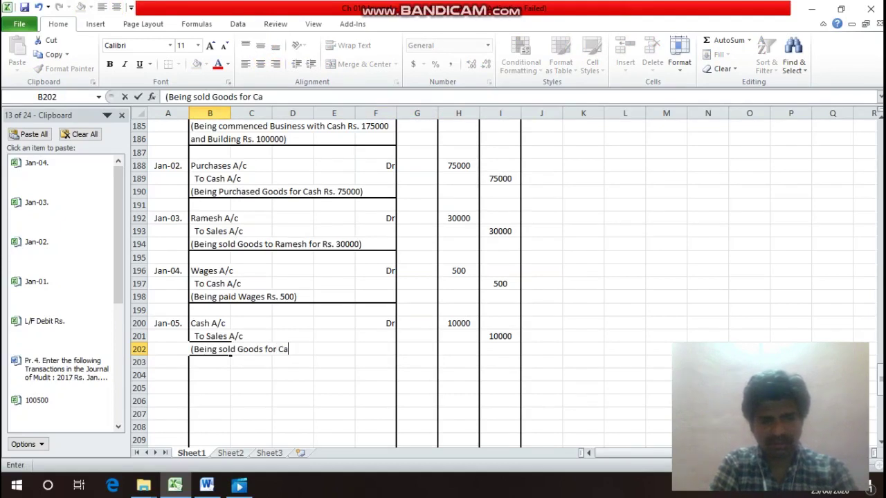
{"action": "type", "text": "sh for "}
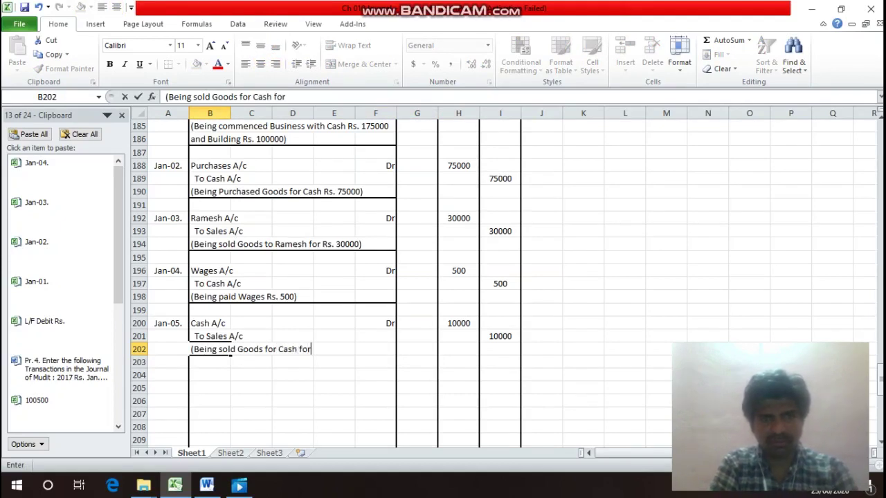
{"action": "type", "text": "Rs."}
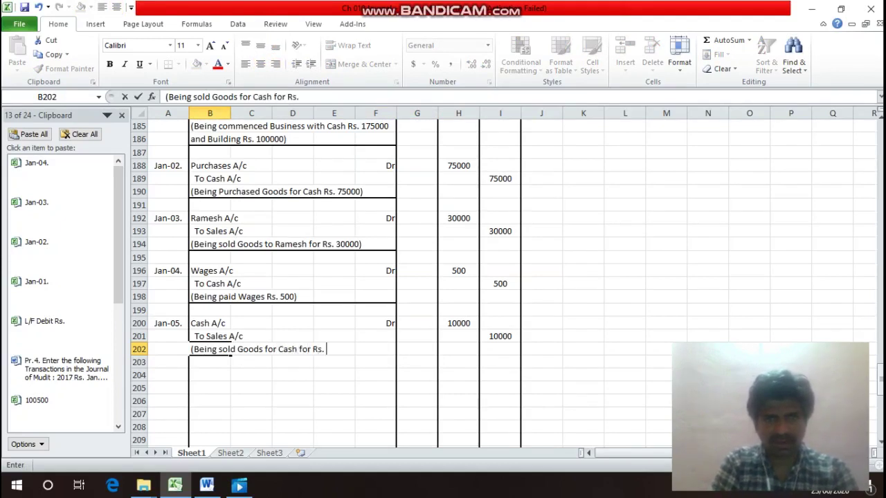
{"action": "type", "text": " 10000"}
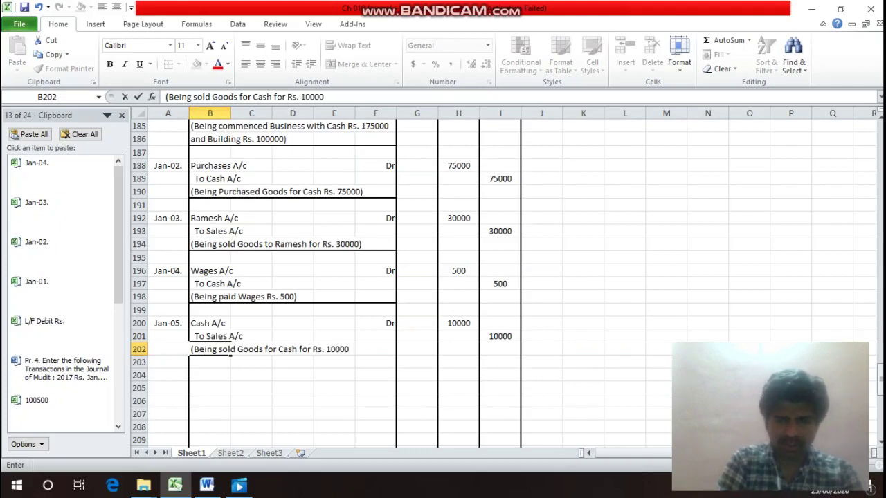
{"action": "type", "text": ")"}
{"action": "key", "text": "Return"}
Add a bottom border under B202:F202 to rule off the entry.
{"action": "left_click", "coordinate": [231, 351]}
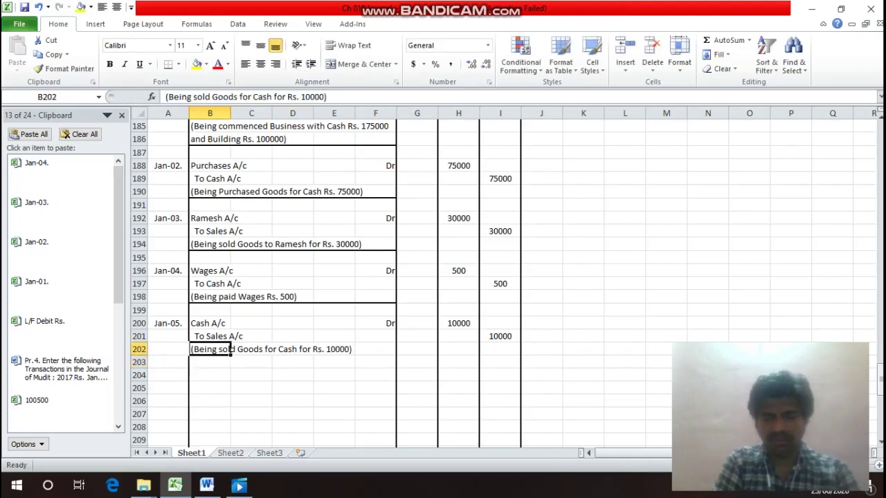
{"action": "left_click_drag", "start_coordinate": [231, 351], "coordinate": [396, 353]}
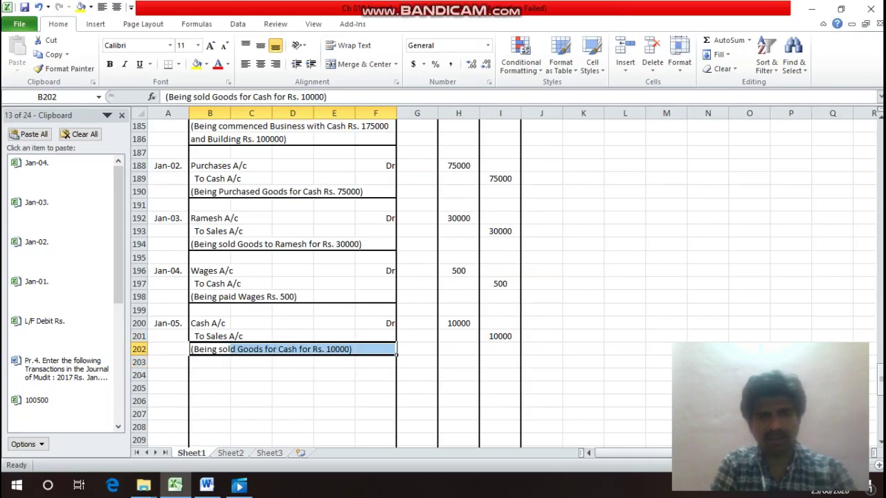
{"action": "key", "text": "ctrl+1"}
{"action": "left_click", "coordinate": [544, 336]}
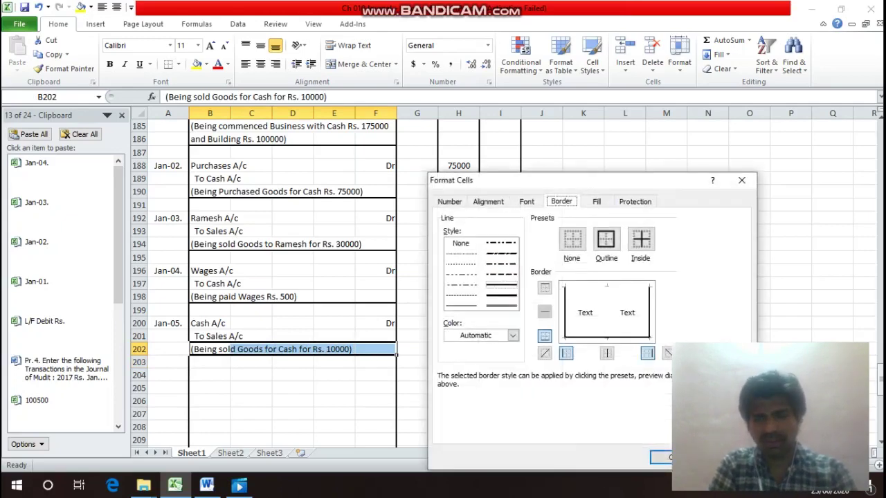
{"action": "key", "text": "Return"}
{"action": "key", "text": "Up"}
{"action": "key", "text": "Up"}
{"action": "key", "text": "Up"}
{"action": "key", "text": "Up"}
{"action": "key", "text": "Up"}
{"action": "key", "text": "Up"}
{"action": "key", "text": "Up"}
{"action": "key", "text": "Up"}
{"action": "key", "text": "Up"}
{"action": "key", "text": "Up"}
{"action": "key", "text": "Up"}
{"action": "key", "text": "Up"}
{"action": "key", "text": "Up"}
{"action": "key", "text": "Up"}
{"action": "key", "text": "Up"}
{"action": "key", "text": "Up"}
{"action": "key", "text": "Up"}
{"action": "key", "text": "Up"}
{"action": "key", "text": "Up"}
{"action": "key", "text": "Up"}
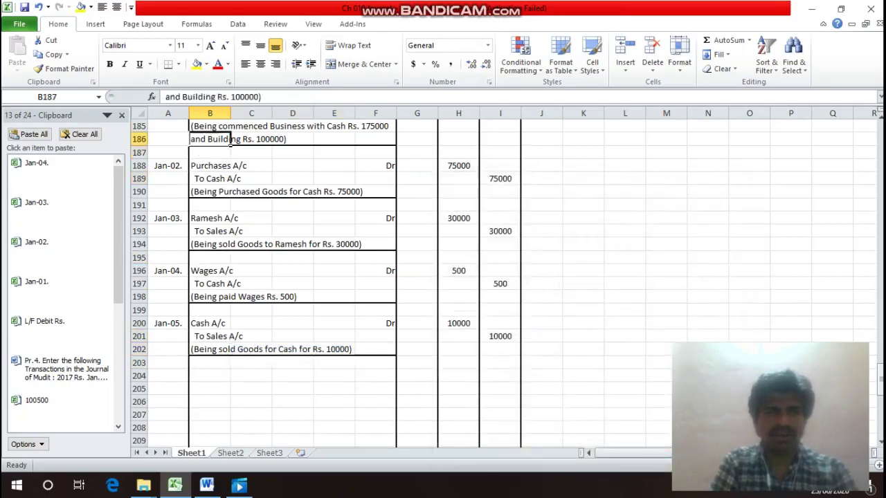
Read across the Jan.10 trade expenses transaction in the question list.
{"action": "key", "text": "Up"}
{"action": "key", "text": "Up"}
{"action": "key", "text": "Up"}
{"action": "key", "text": "Up"}
{"action": "key", "text": "Up"}
{"action": "key", "text": "Up"}
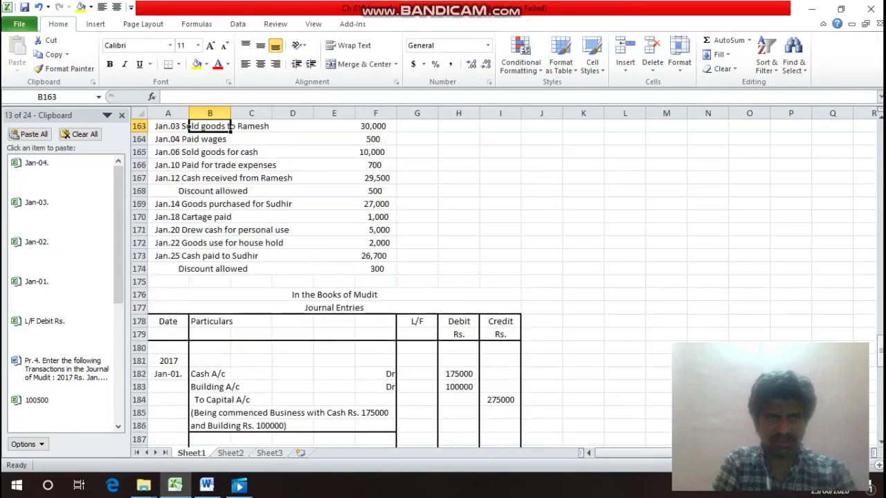
{"action": "key", "text": "Down"}
{"action": "key", "text": "Down"}
{"action": "key", "text": "Left"}
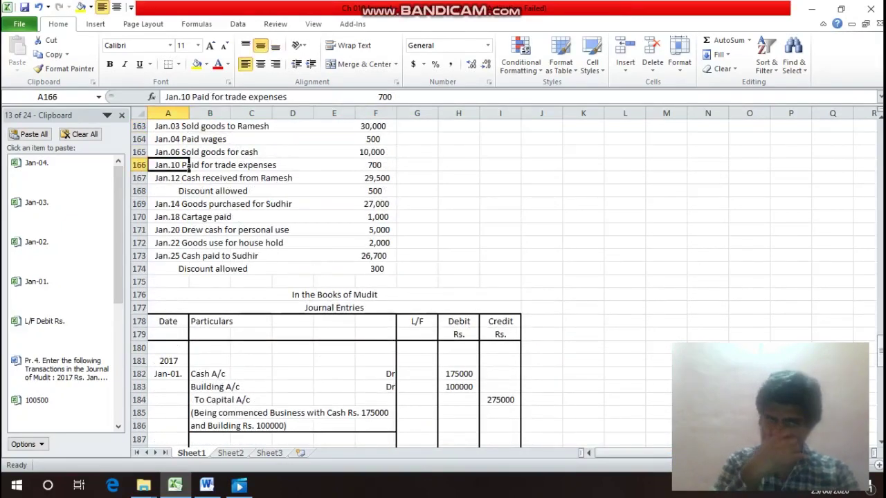
{"action": "key", "text": "Right"}
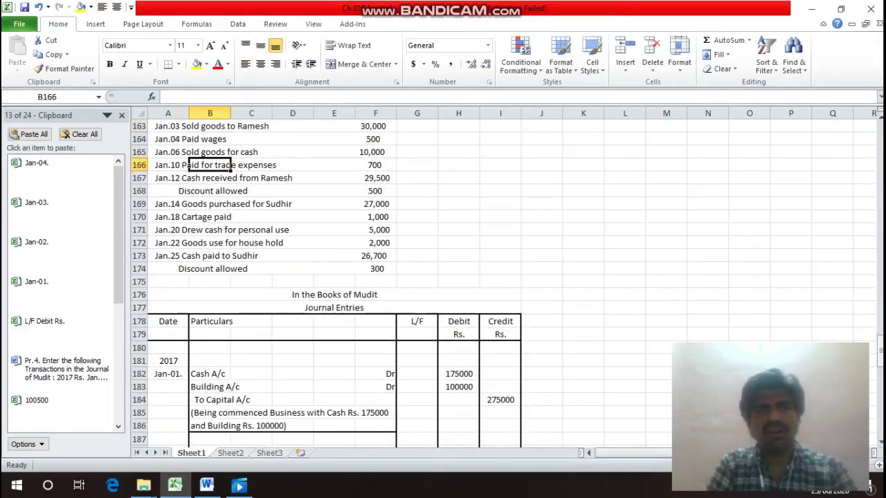
{"action": "key", "text": "Right"}
{"action": "key", "text": "Right"}
{"action": "key", "text": "Right"}
{"action": "key", "text": "Right"}
{"action": "key", "text": "Left"}
{"action": "key", "text": "Home"}
{"action": "key", "text": "Down"}
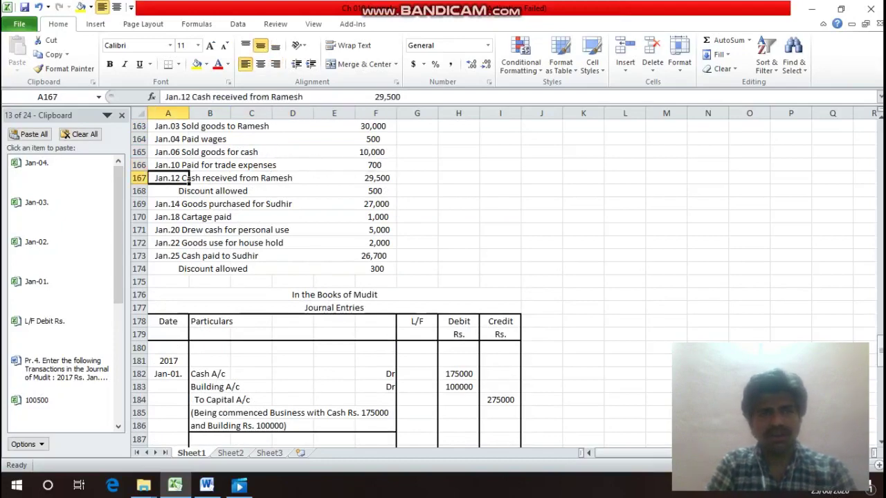
{"action": "key", "text": "Down"}
{"action": "key", "text": "Down"}
{"action": "key", "text": "Down"}
{"action": "key", "text": "Down"}
{"action": "key", "text": "Down"}
{"action": "key", "text": "Down"}
{"action": "key", "text": "Down"}
{"action": "key", "text": "Down"}
{"action": "key", "text": "Down"}
{"action": "key", "text": "Down"}
{"action": "key", "text": "Down"}
{"action": "key", "text": "Down"}
{"action": "key", "text": "Down"}
{"action": "key", "text": "Down"}
{"action": "key", "text": "Down"}
{"action": "key", "text": "Down"}
{"action": "key", "text": "Down"}
{"action": "key", "text": "Down"}
{"action": "key", "text": "Down"}
{"action": "key", "text": "Down"}
{"action": "key", "text": "Up"}
{"action": "key", "text": "Up"}
{"action": "key", "text": "Up"}
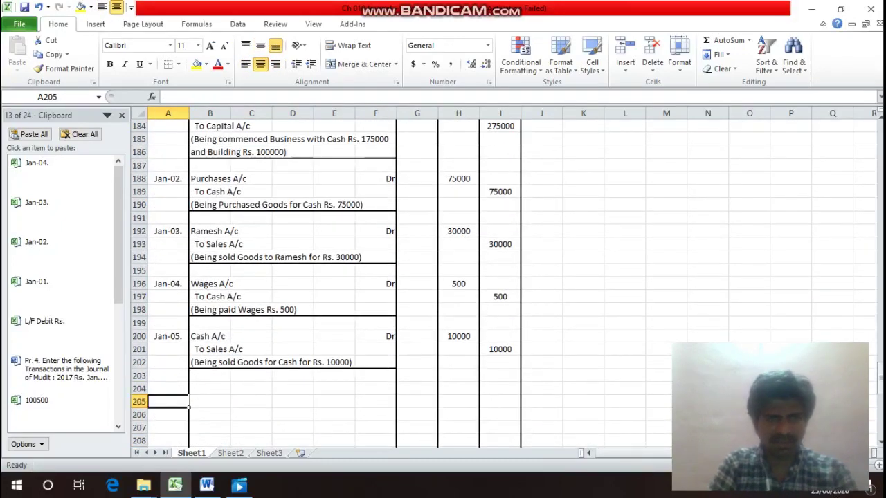
Copy the Jan-05. date into A204 and begin editing it.
{"action": "key", "text": "Up"}
{"action": "key", "text": "Up"}
{"action": "key", "text": "Up"}
{"action": "key", "text": "Up"}
{"action": "key", "text": "Up"}
{"action": "key", "text": "ctrl+c"}
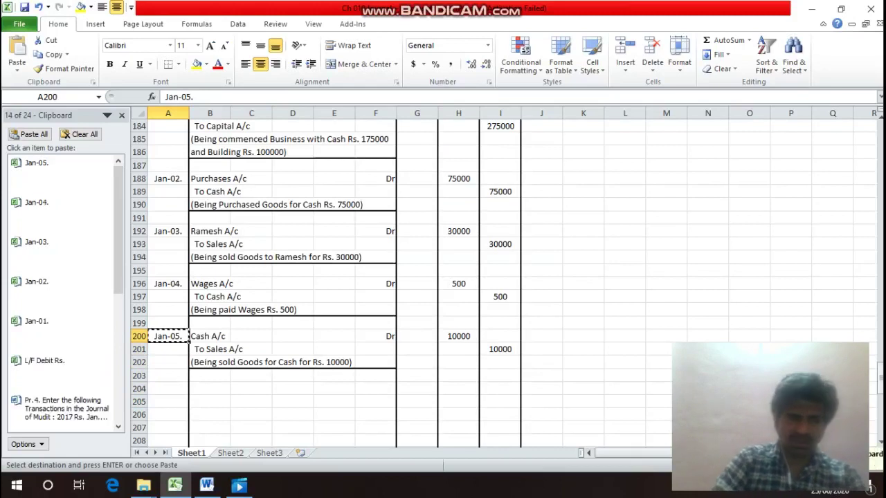
{"action": "key", "text": "Down"}
{"action": "key", "text": "Down"}
{"action": "key", "text": "Down"}
{"action": "key", "text": "Down"}
{"action": "key", "text": "Return"}
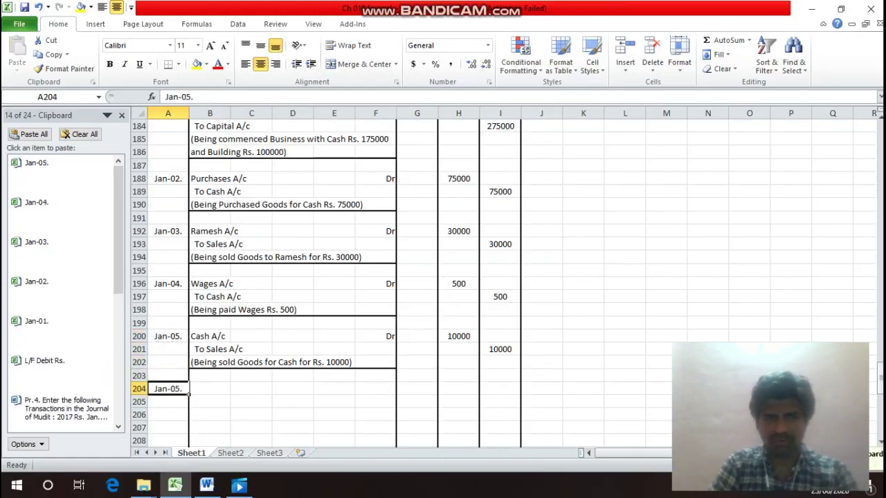
{"action": "key", "text": "Down"}
{"action": "key", "text": "Up"}
{"action": "key", "text": "Up"}
{"action": "key", "text": "Up"}
{"action": "key", "text": "Up"}
{"action": "key", "text": "Up"}
{"action": "key", "text": "Up"}
{"action": "key", "text": "Up"}
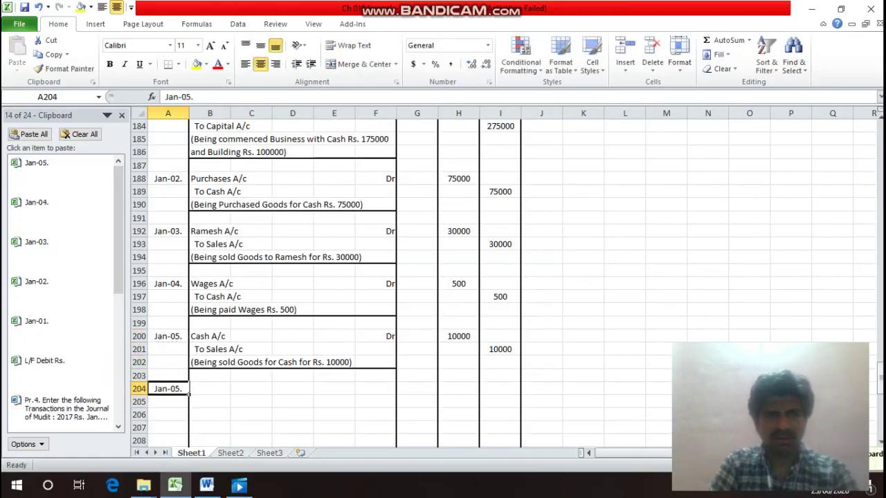
{"action": "key", "text": "Up"}
{"action": "key", "text": "Up"}
{"action": "key", "text": "Up"}
{"action": "key", "text": "Up"}
{"action": "key", "text": "Up"}
{"action": "key", "text": "Up"}
{"action": "key", "text": "Up"}
{"action": "key", "text": "Up"}
{"action": "key", "text": "Up"}
{"action": "key", "text": "Up"}
{"action": "key", "text": "Up"}
{"action": "key", "text": "Up"}
{"action": "key", "text": "Up"}
{"action": "key", "text": "Up"}
{"action": "key", "text": "Up"}
{"action": "key", "text": "Up"}
{"action": "key", "text": "Up"}
{"action": "key", "text": "Up"}
{"action": "key", "text": "Up"}
{"action": "key", "text": "Up"}
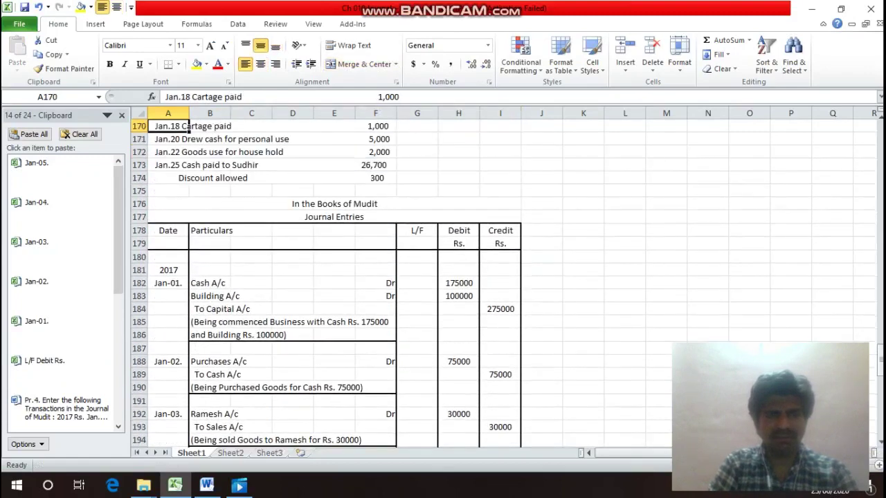
{"action": "key", "text": "Down"}
{"action": "key", "text": "Down"}
{"action": "key", "text": "Down"}
{"action": "key", "text": "Down"}
{"action": "key", "text": "Down"}
{"action": "key", "text": "Down"}
{"action": "key", "text": "Down"}
{"action": "key", "text": "Down"}
{"action": "key", "text": "Down"}
{"action": "key", "text": "Down"}
{"action": "key", "text": "Down"}
{"action": "key", "text": "Down"}
{"action": "key", "text": "Down"}
{"action": "key", "text": "Down"}
{"action": "key", "text": "Down"}
{"action": "key", "text": "Down"}
{"action": "key", "text": "Down"}
{"action": "key", "text": "Down"}
{"action": "key", "text": "Down"}
{"action": "key", "text": "Down"}
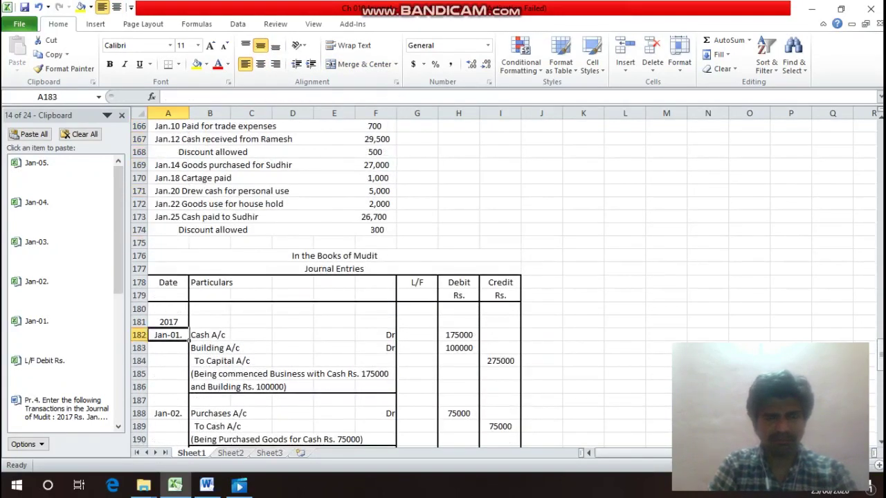
{"action": "key", "text": "F2"}
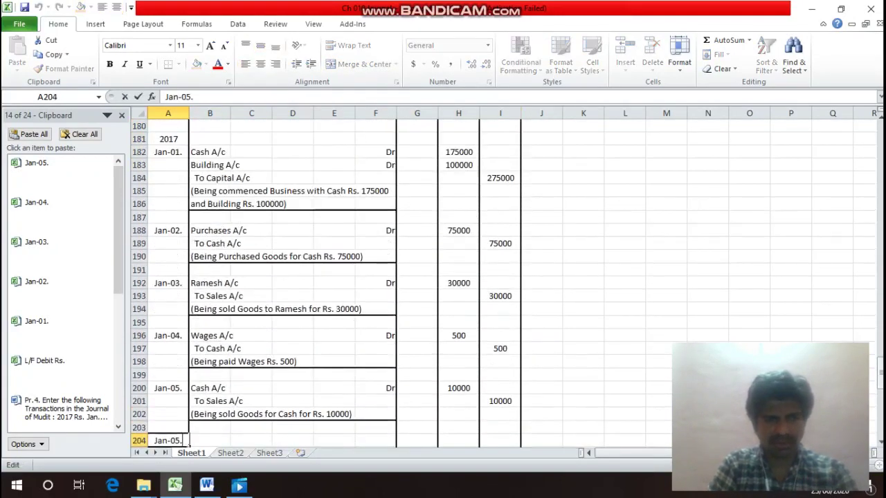
Change the date to Jan-10. and enter Trade Expenses A/c with Dr in F204.
{"action": "key", "text": "BackSpace"}
{"action": "key", "text": "BackSpace"}
{"action": "key", "text": "BackSpace"}
{"action": "type", "text": "10."}
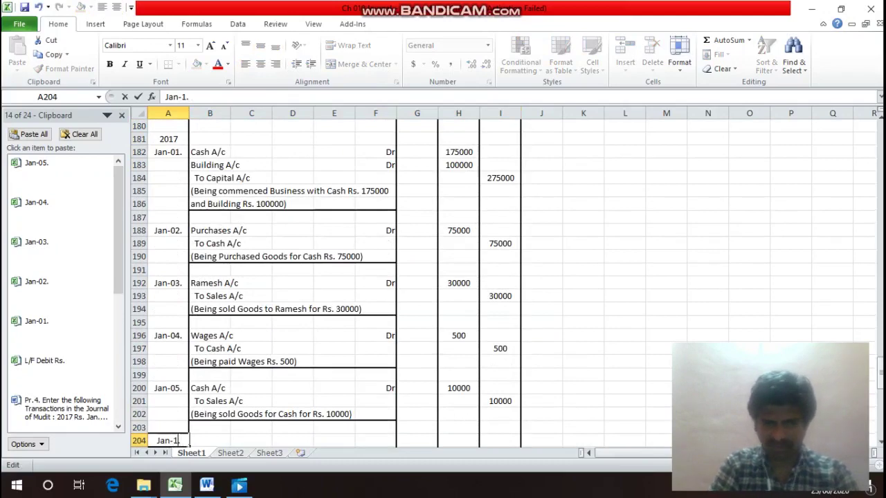
{"action": "key", "text": "Return"}
{"action": "key", "text": "Up"}
{"action": "key", "text": "Right"}
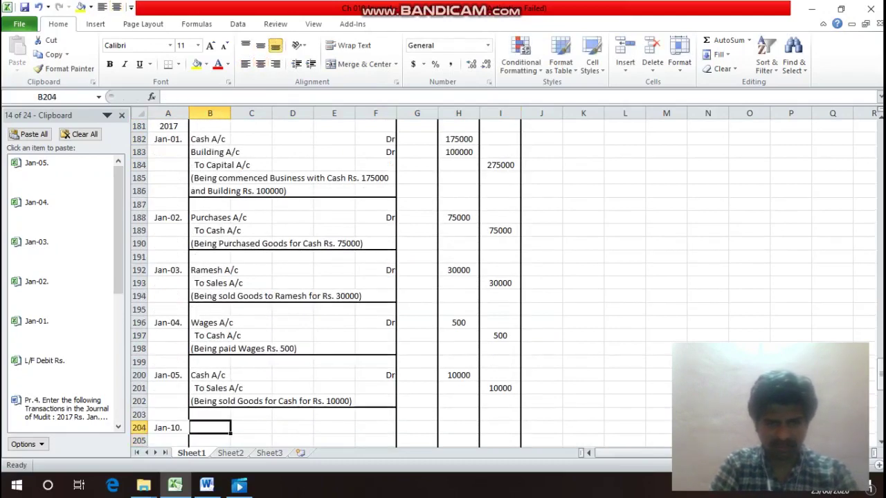
{"action": "type", "text": "Trade "}
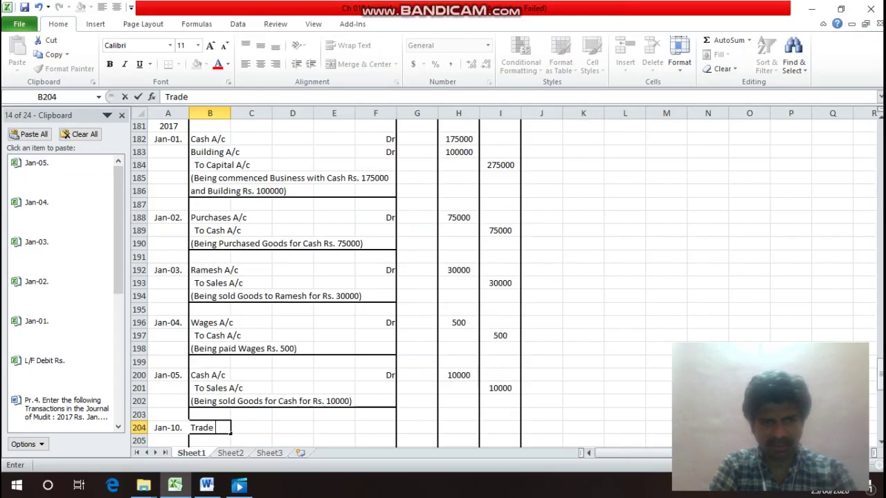
{"action": "type", "text": "Expe"}
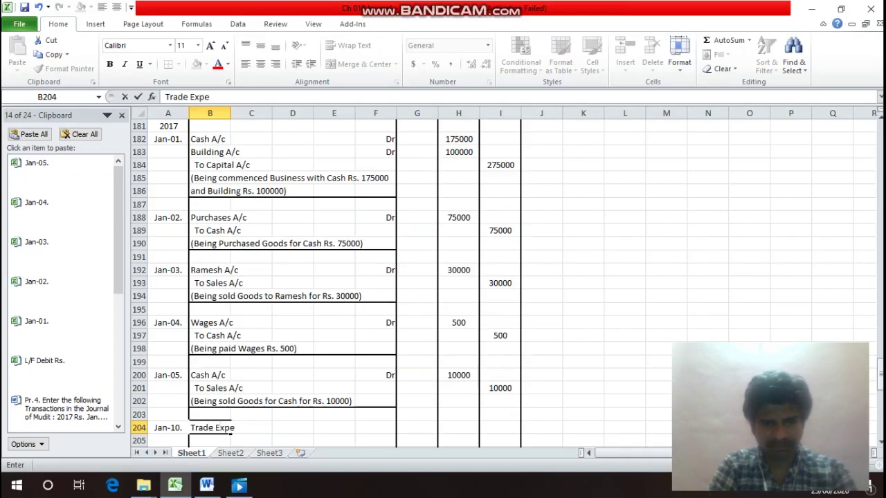
{"action": "type", "text": "nses A"}
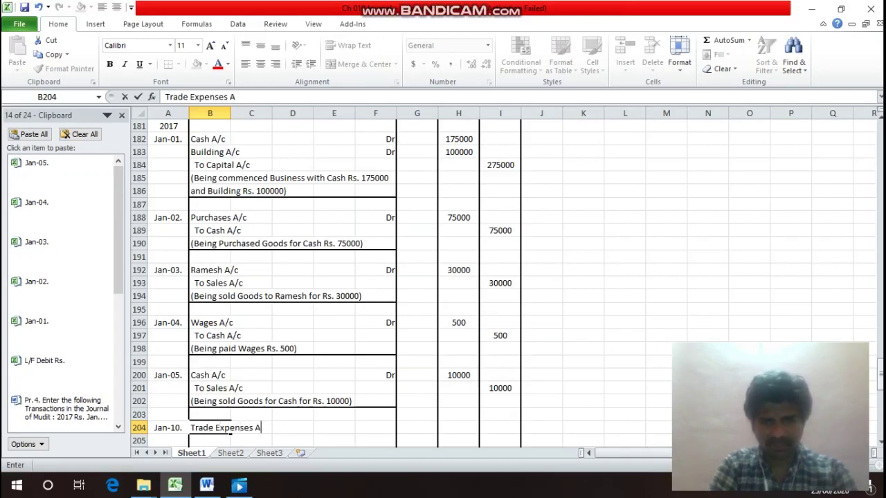
{"action": "type", "text": "/c"}
{"action": "key", "text": "Return"}
{"action": "key", "text": "Up"}
{"action": "key", "text": "Right"}
{"action": "key", "text": "Right"}
{"action": "key", "text": "Right"}
{"action": "key", "text": "Right"}
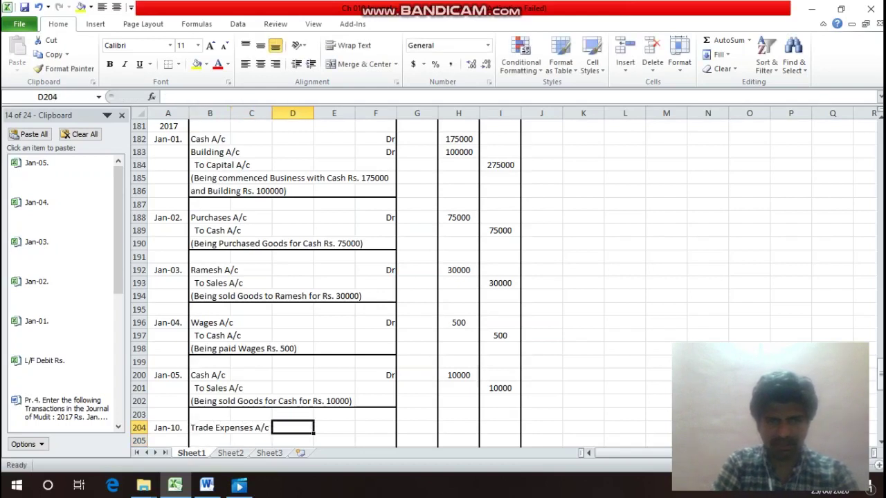
{"action": "type", "text": "Dr"}
{"action": "key", "text": "Return"}
Add the To Cash A/c line and enter 700 as debit and credit amounts.
{"action": "key", "text": "Left"}
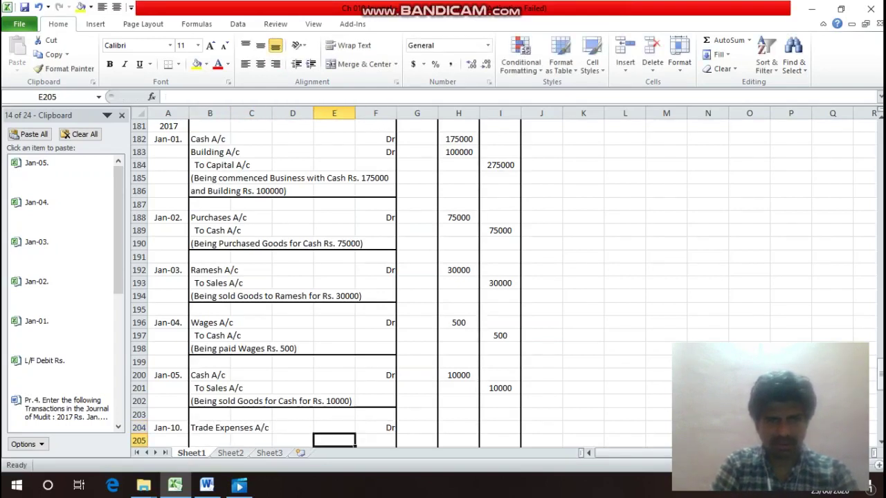
{"action": "key", "text": "Left"}
{"action": "key", "text": "Left"}
{"action": "key", "text": "Left"}
{"action": "type", "text": "T"}
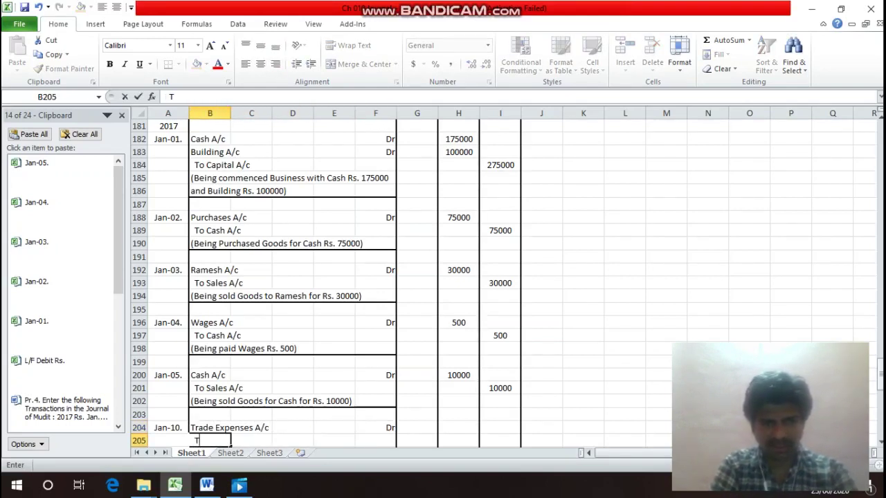
{"action": "type", "text": "o Cash"}
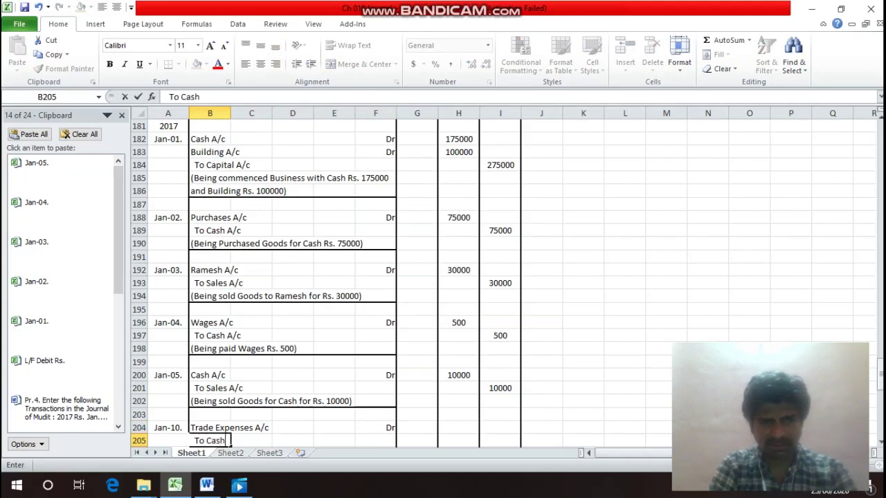
{"action": "type", "text": " A/c"}
{"action": "key", "text": "Return"}
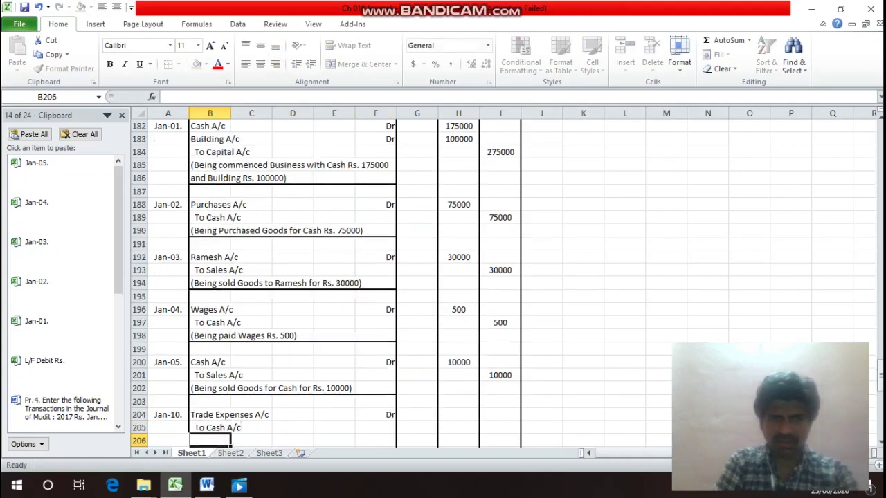
{"action": "key", "text": "Up"}
{"action": "key", "text": "Right"}
{"action": "key", "text": "Right"}
{"action": "key", "text": "Up"}
{"action": "key", "text": "Right"}
{"action": "key", "text": "Right"}
{"action": "key", "text": "Right"}
{"action": "key", "text": "Right"}
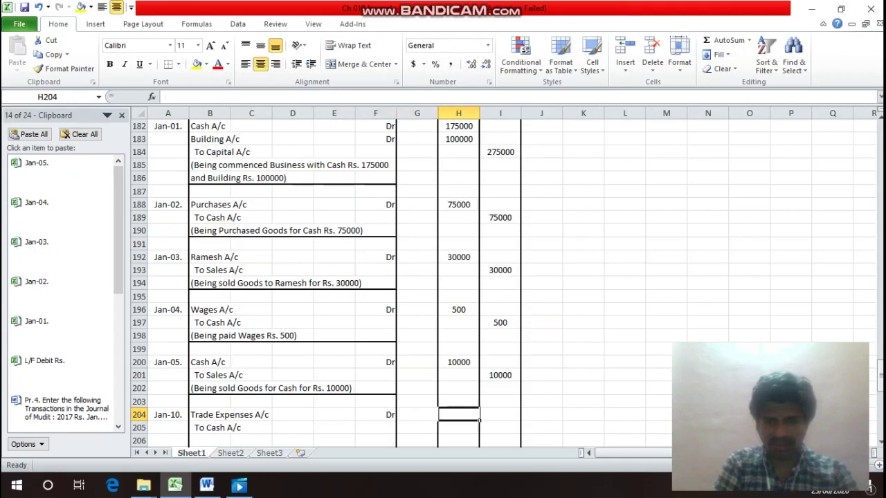
{"action": "type", "text": "700"}
{"action": "key", "text": "Return"}
{"action": "key", "text": "Right"}
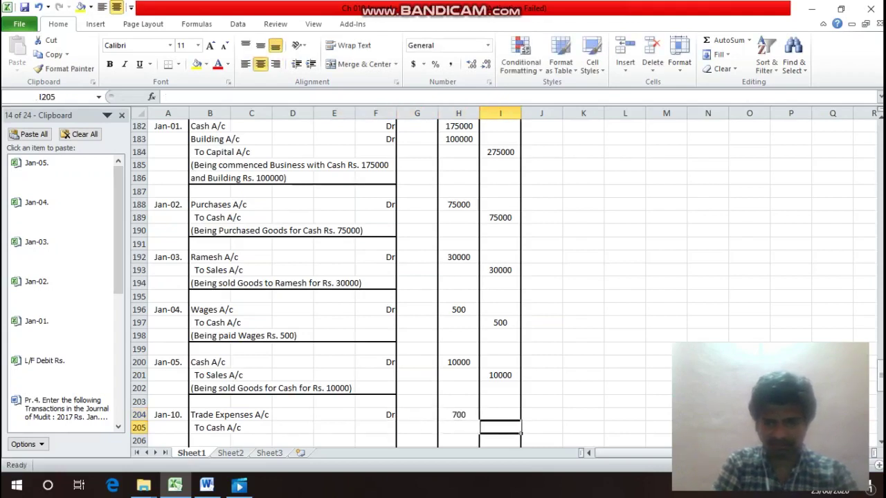
{"action": "type", "text": "700"}
{"action": "key", "text": "Return"}
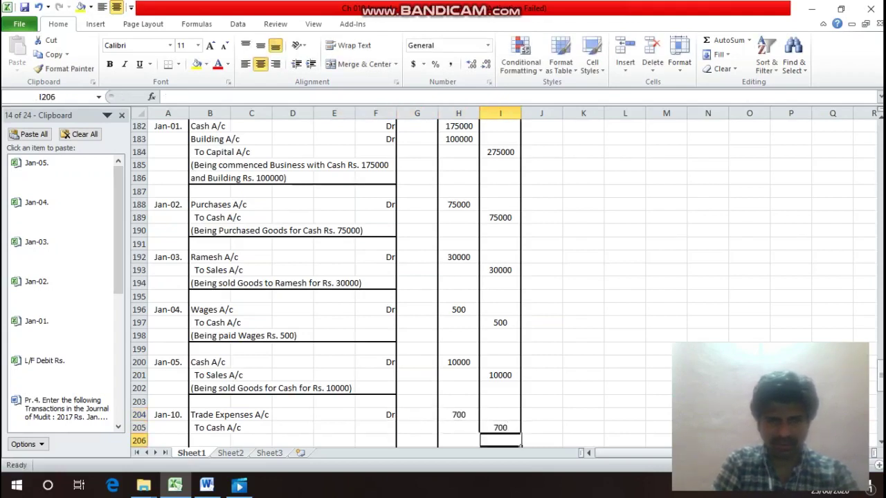
Type the narration (Bein paid Trade Expenses Rs. 700) in B206.
{"action": "key", "text": "Left"}
{"action": "key", "text": "Left"}
{"action": "key", "text": "Left"}
{"action": "key", "text": "Left"}
{"action": "key", "text": "Left"}
{"action": "key", "text": "Left"}
{"action": "key", "text": "Left"}
{"action": "type", "text": "("}
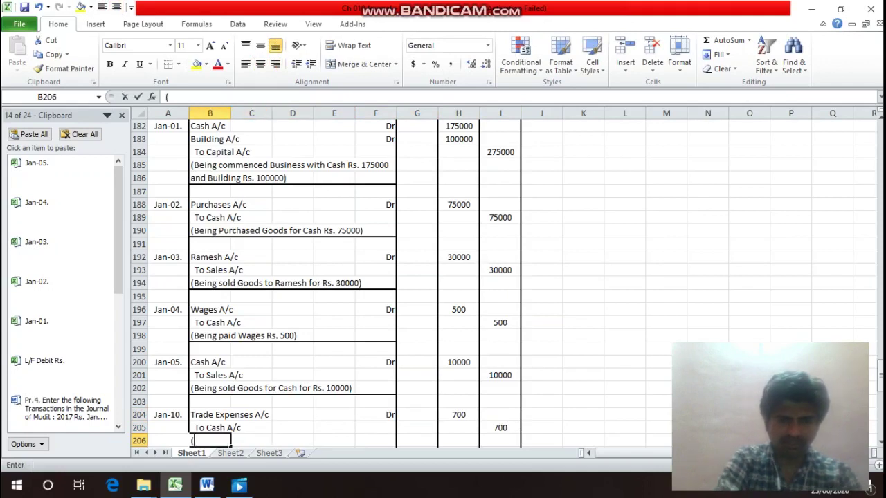
{"action": "type", "text": "Bein"}
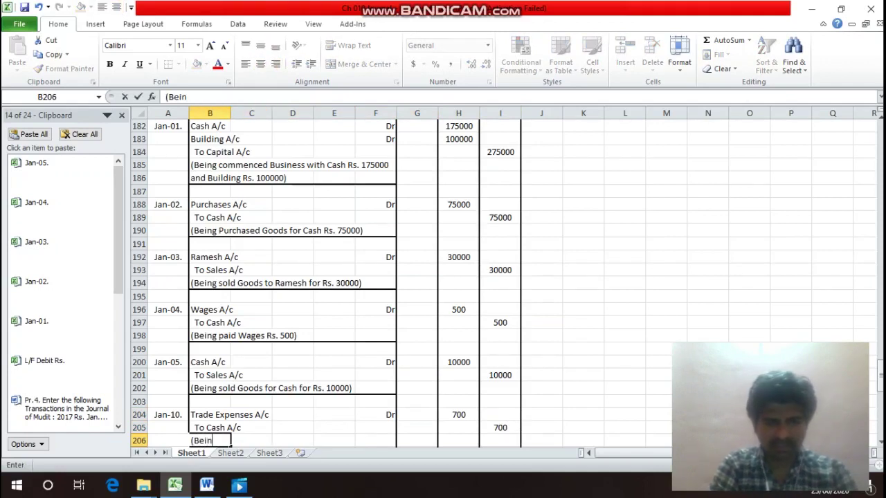
{"action": "type", "text": " paid"}
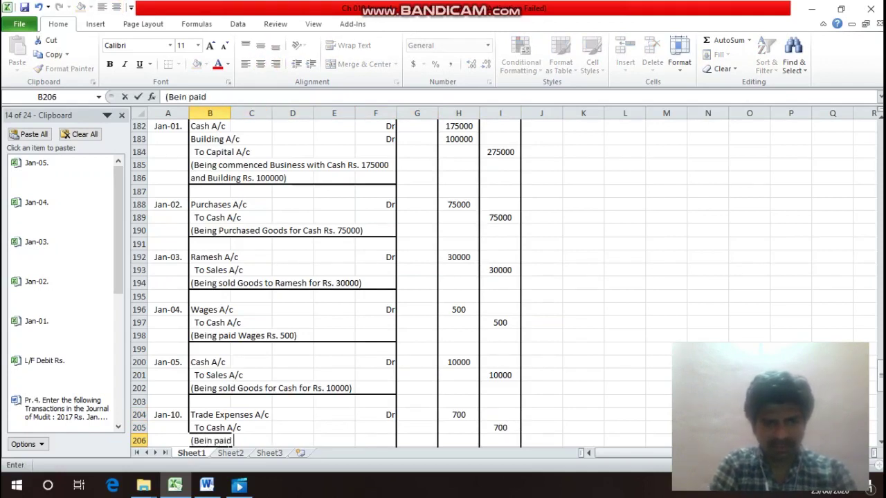
{"action": "type", "text": " Trade"}
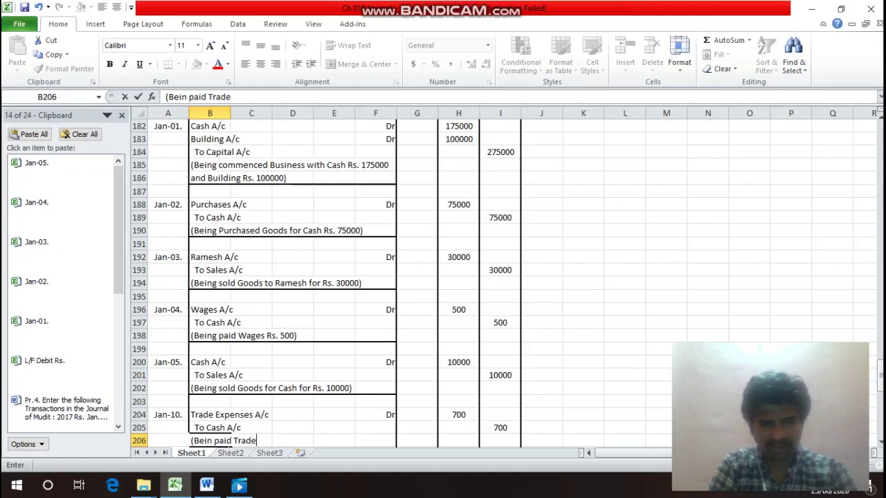
{"action": "type", "text": " Expe"}
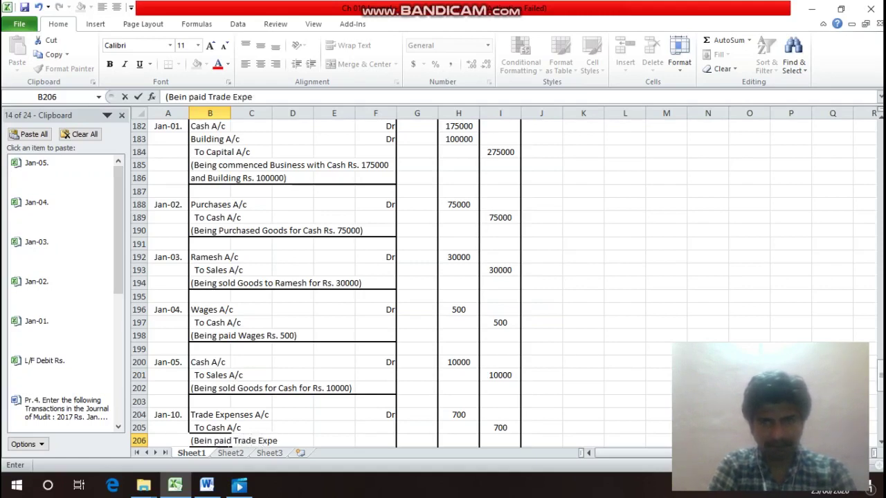
{"action": "type", "text": "nses R"}
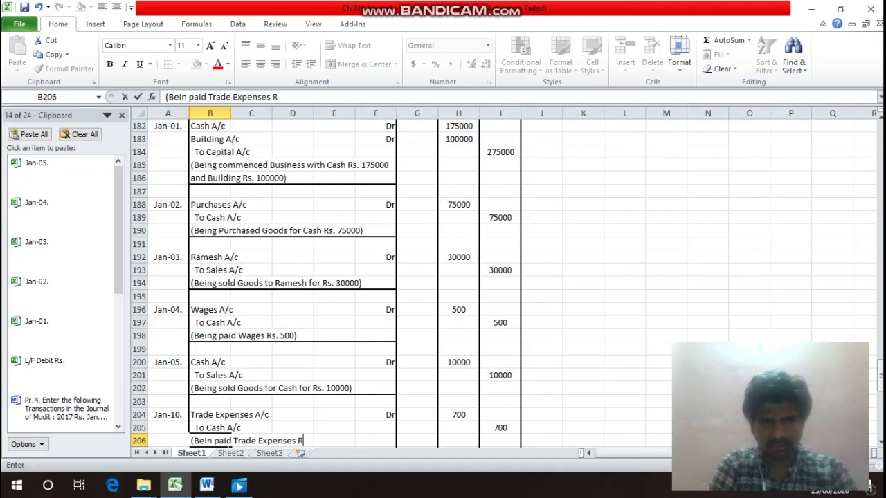
{"action": "type", "text": "s. 700"}
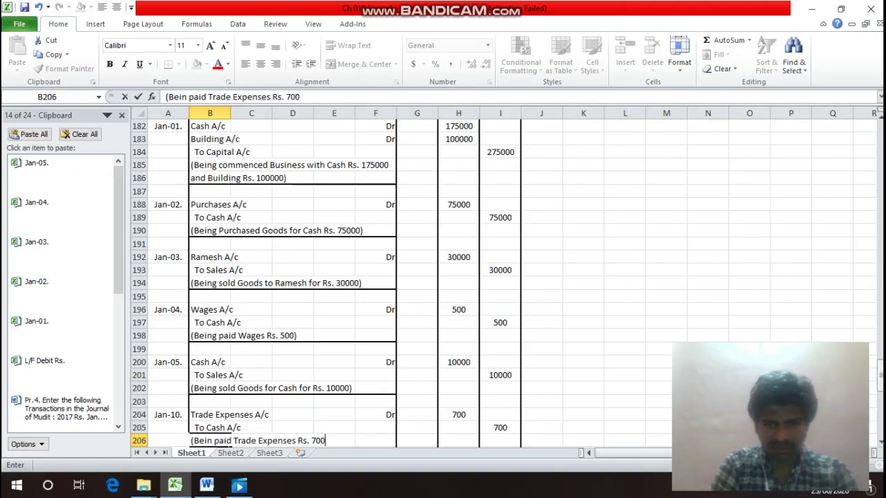
{"action": "key", "text": "Return"}
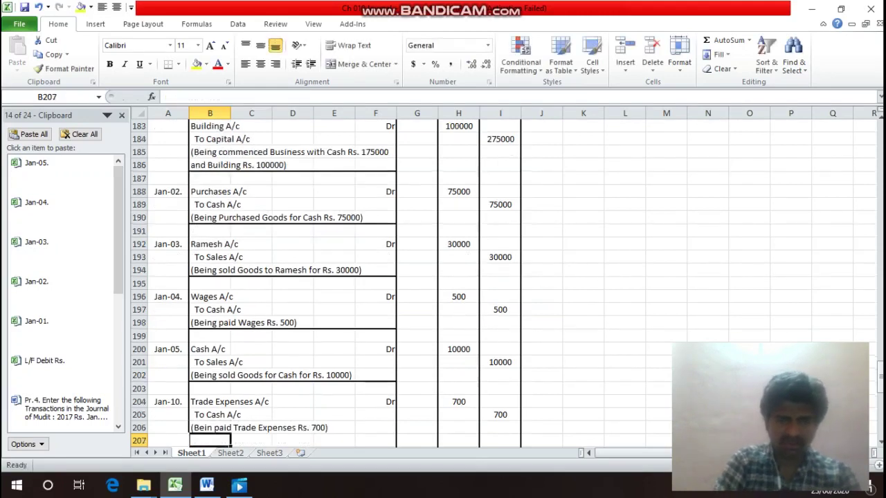
Apply a bottom border to B206:F206 beneath the Jan-10 trade expenses narration.
{"action": "left_click", "coordinate": [210, 428]}
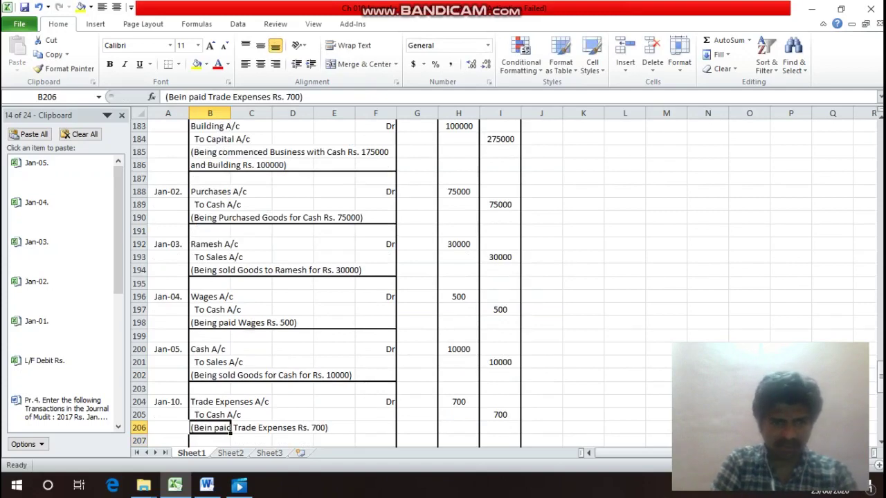
{"action": "left_click_drag", "start_coordinate": [230, 430], "coordinate": [396, 432]}
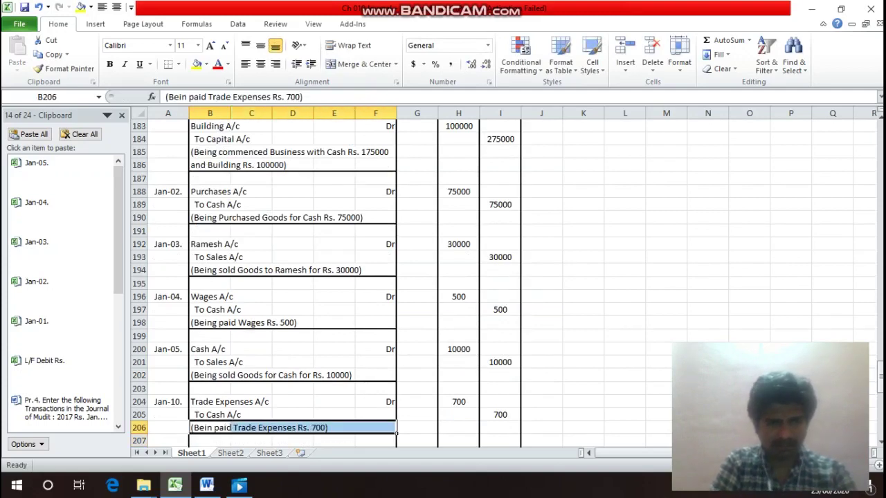
{"action": "key", "text": "ctrl+1"}
{"action": "left_click", "coordinate": [545, 335]}
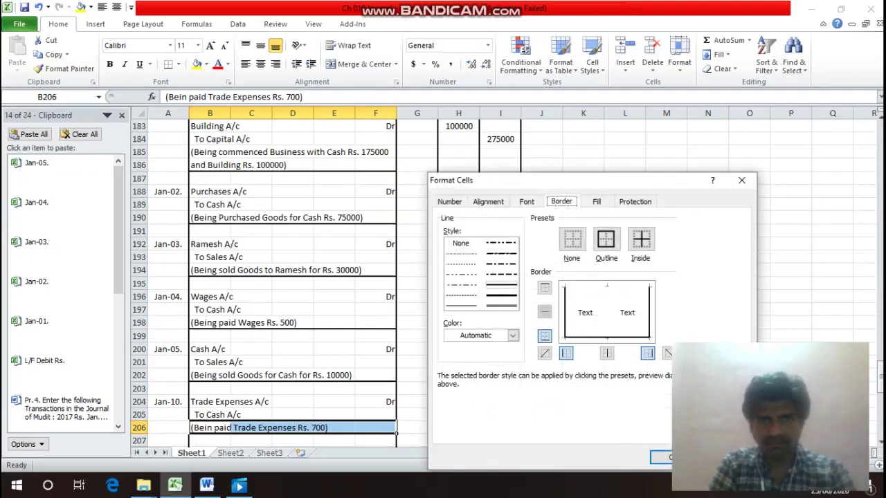
{"action": "left_click", "coordinate": [663, 457]}
{"action": "left_click", "coordinate": [229, 415]}
{"action": "key", "text": "Up"}
{"action": "key", "text": "Up"}
{"action": "key", "text": "Up"}
{"action": "key", "text": "Up"}
{"action": "key", "text": "Up"}
{"action": "key", "text": "Up"}
{"action": "key", "text": "Up"}
{"action": "key", "text": "Up"}
{"action": "key", "text": "Up"}
{"action": "key", "text": "Up"}
{"action": "key", "text": "Up"}
{"action": "key", "text": "Up"}
{"action": "key", "text": "Up"}
{"action": "key", "text": "Up"}
{"action": "key", "text": "Up"}
{"action": "key", "text": "Up"}
{"action": "key", "text": "Up"}
{"action": "key", "text": "Up"}
{"action": "key", "text": "Up"}
{"action": "key", "text": "Up"}
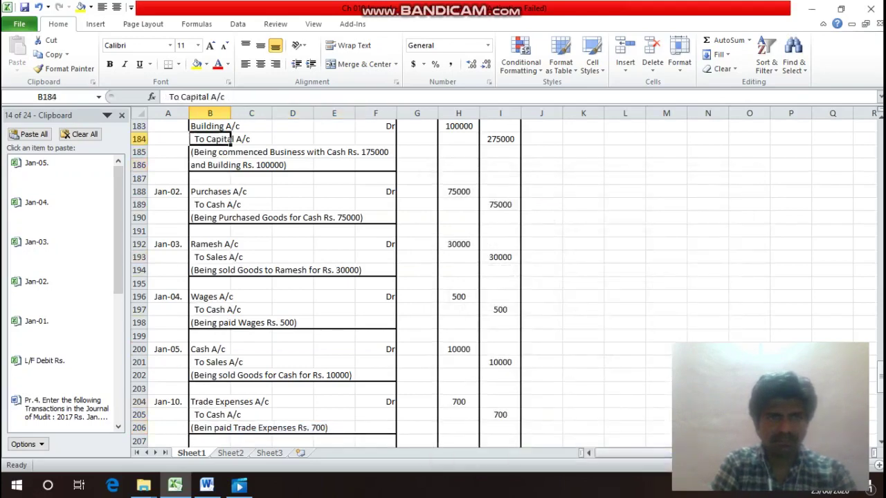
{"action": "key", "text": "Down"}
{"action": "key", "text": "Down"}
{"action": "key", "text": "Down"}
{"action": "key", "text": "Down"}
{"action": "key", "text": "Down"}
{"action": "key", "text": "Down"}
{"action": "key", "text": "Down"}
{"action": "key", "text": "Down"}
{"action": "key", "text": "Down"}
{"action": "key", "text": "Down"}
{"action": "key", "text": "Down"}
{"action": "key", "text": "Down"}
{"action": "key", "text": "Down"}
{"action": "key", "text": "Down"}
{"action": "key", "text": "Down"}
{"action": "key", "text": "Down"}
{"action": "key", "text": "Down"}
{"action": "key", "text": "Down"}
{"action": "key", "text": "Down"}
{"action": "key", "text": "Down"}
{"action": "key", "text": "Down"}
{"action": "key", "text": "Down"}
{"action": "key", "text": "Down"}
{"action": "key", "text": "Down"}
{"action": "key", "text": "Down"}
{"action": "key", "text": "Down"}
{"action": "key", "text": "Down"}
{"action": "key", "text": "Down"}
{"action": "key", "text": "Down"}
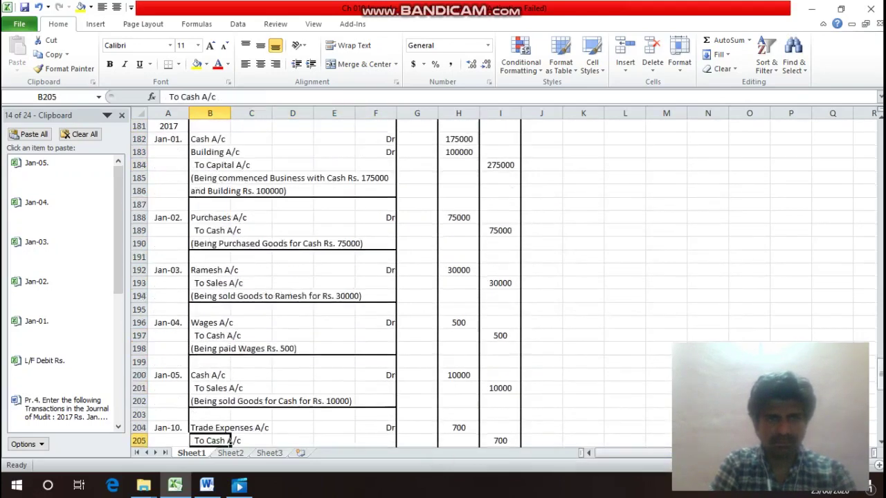
{"action": "key", "text": "Up"}
{"action": "key", "text": "Up"}
{"action": "key", "text": "Up"}
{"action": "key", "text": "Up"}
{"action": "key", "text": "Up"}
{"action": "key", "text": "Up"}
{"action": "key", "text": "Up"}
{"action": "key", "text": "Up"}
{"action": "key", "text": "Up"}
{"action": "key", "text": "Up"}
{"action": "key", "text": "Up"}
{"action": "key", "text": "Up"}
{"action": "key", "text": "Up"}
{"action": "key", "text": "Up"}
{"action": "key", "text": "Up"}
{"action": "key", "text": "Up"}
{"action": "key", "text": "Up"}
{"action": "key", "text": "Up"}
{"action": "key", "text": "Up"}
{"action": "key", "text": "Up"}
{"action": "key", "text": "Up"}
{"action": "key", "text": "Up"}
{"action": "key", "text": "Up"}
{"action": "key", "text": "Up"}
{"action": "key", "text": "Up"}
{"action": "key", "text": "Up"}
{"action": "key", "text": "Up"}
{"action": "key", "text": "Up"}
{"action": "key", "text": "Up"}
{"action": "key", "text": "Up"}
{"action": "key", "text": "Up"}
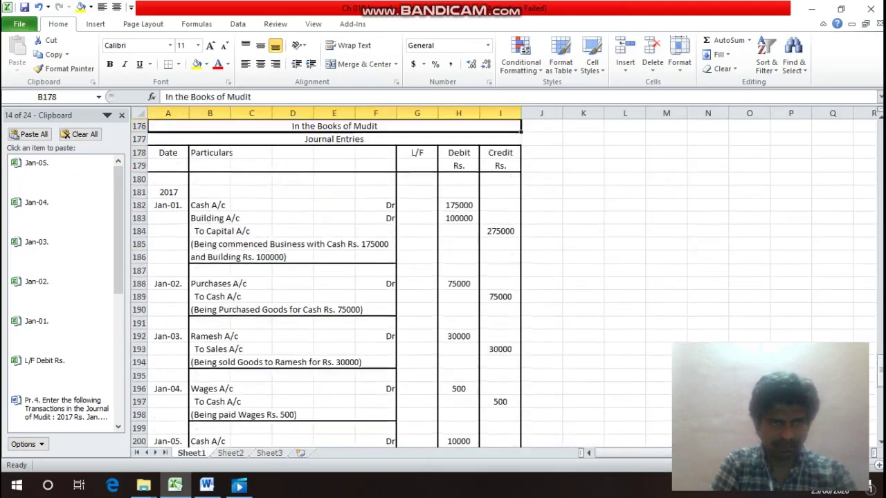
Look through the transaction list, then return to the blank rows after the journal.
{"action": "key", "text": "Up"}
{"action": "key", "text": "Down"}
{"action": "key", "text": "Down"}
{"action": "key", "text": "Down"}
{"action": "key", "text": "Down"}
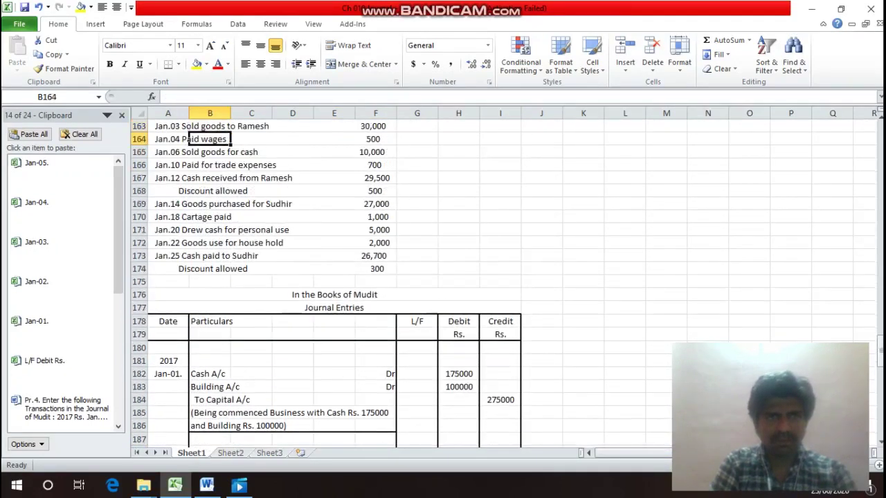
{"action": "key", "text": "Left"}
{"action": "key", "text": "Down"}
{"action": "key", "text": "Up"}
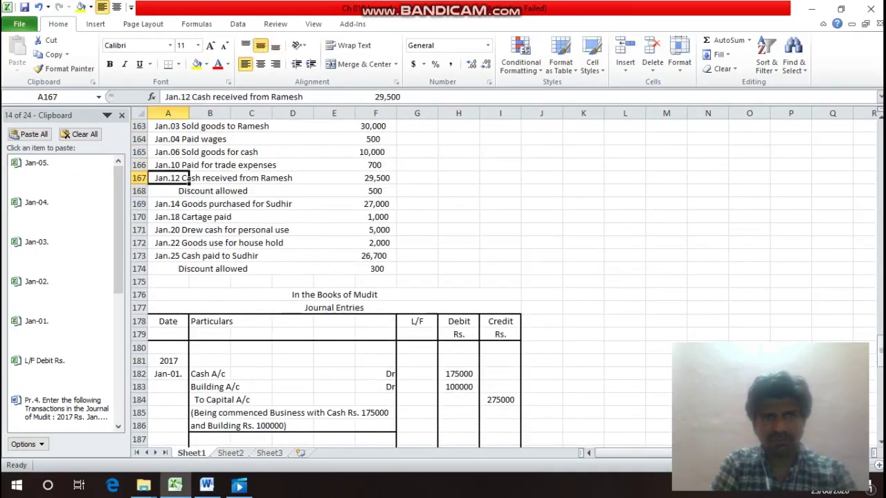
{"action": "key", "text": "Down"}
{"action": "key", "text": "Down"}
{"action": "key", "text": "Down"}
{"action": "key", "text": "Down"}
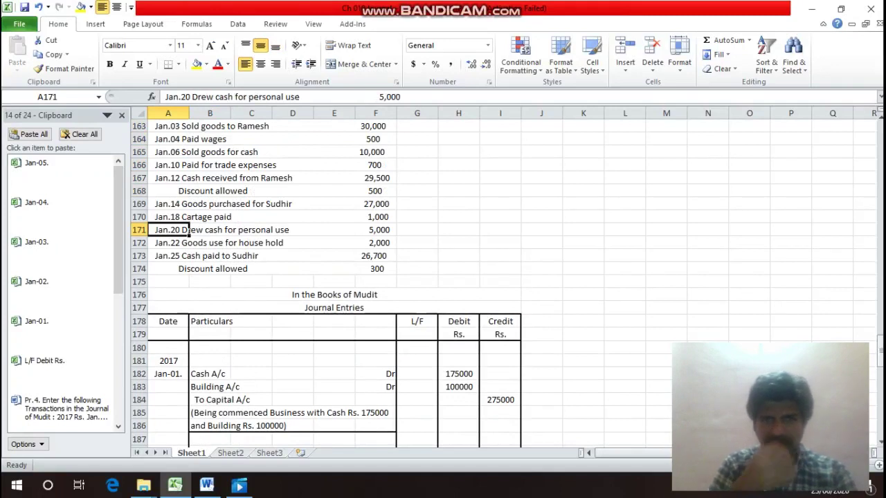
{"action": "key", "text": "Up"}
{"action": "key", "text": "Up"}
{"action": "key", "text": "Up"}
{"action": "key", "text": "Right"}
{"action": "key", "text": "Right"}
{"action": "key", "text": "Right"}
{"action": "key", "text": "Right"}
{"action": "key", "text": "Right"}
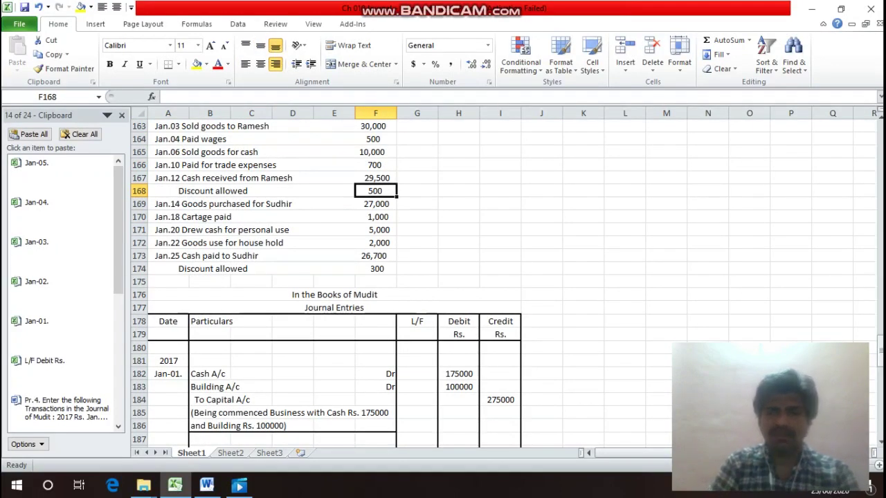
{"action": "key", "text": "Down"}
{"action": "key", "text": "Down"}
{"action": "key", "text": "Down"}
{"action": "key", "text": "Down"}
{"action": "key", "text": "Down"}
{"action": "key", "text": "Down"}
{"action": "key", "text": "Down"}
{"action": "key", "text": "Down"}
{"action": "key", "text": "Down"}
{"action": "key", "text": "Down"}
{"action": "key", "text": "Down"}
{"action": "key", "text": "Down"}
{"action": "key", "text": "Down"}
{"action": "key", "text": "Down"}
{"action": "key", "text": "Down"}
{"action": "key", "text": "Down"}
{"action": "key", "text": "Down"}
{"action": "key", "text": "Down"}
{"action": "key", "text": "Down"}
{"action": "key", "text": "Down"}
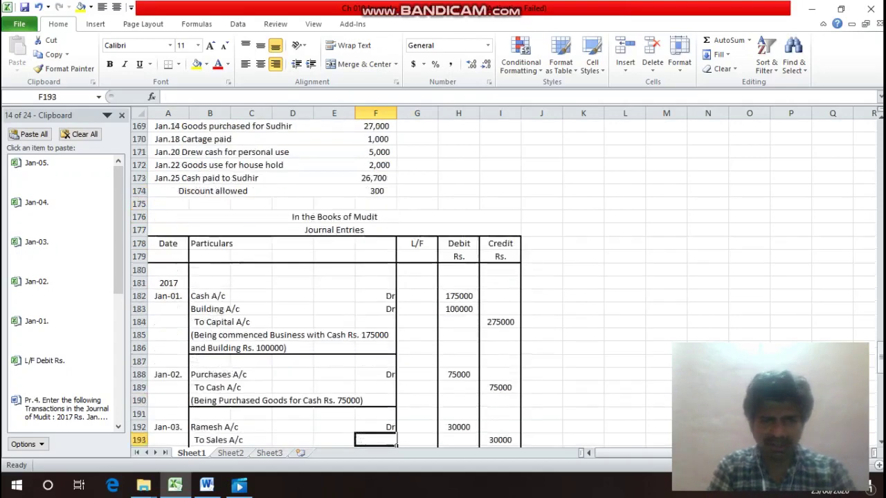
{"action": "key", "text": "Down"}
{"action": "key", "text": "Down"}
{"action": "key", "text": "Down"}
{"action": "key", "text": "Down"}
{"action": "key", "text": "Down"}
{"action": "key", "text": "Down"}
{"action": "key", "text": "Down"}
{"action": "key", "text": "Down"}
{"action": "key", "text": "Down"}
{"action": "key", "text": "Down"}
{"action": "key", "text": "Down"}
{"action": "key", "text": "Down"}
{"action": "key", "text": "Down"}
{"action": "key", "text": "Down"}
{"action": "key", "text": "Down"}
{"action": "key", "text": "Down"}
{"action": "key", "text": "Down"}
{"action": "key", "text": "Down"}
{"action": "key", "text": "Down"}
{"action": "key", "text": "Down"}
{"action": "key", "text": "Up"}
{"action": "key", "text": "Up"}
{"action": "key", "text": "Up"}
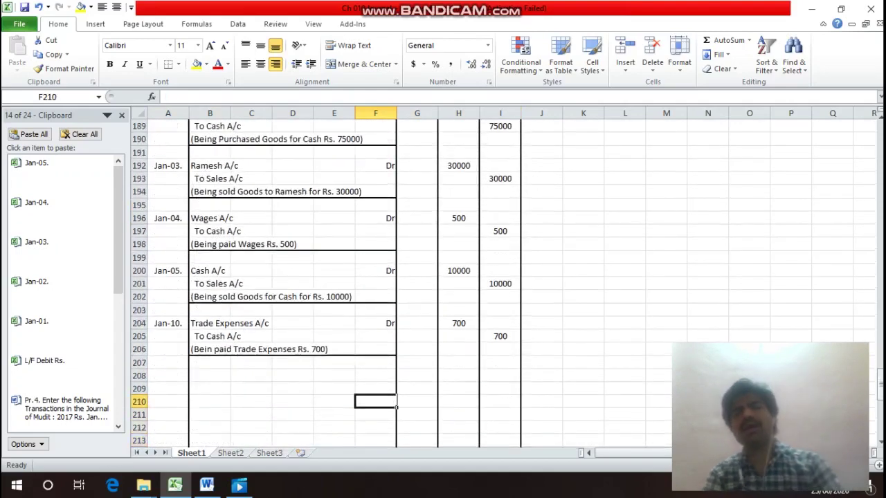
Center-align the L/F cell G192 in the Jan-03 Ramesh row.
{"action": "key", "text": "Up"}
{"action": "key", "text": "Up"}
{"action": "key", "text": "Up"}
{"action": "key", "text": "Up"}
{"action": "key", "text": "Up"}
{"action": "key", "text": "Up"}
{"action": "key", "text": "Up"}
{"action": "key", "text": "Up"}
{"action": "key", "text": "Up"}
{"action": "key", "text": "Up"}
{"action": "key", "text": "Up"}
{"action": "key", "text": "Up"}
{"action": "key", "text": "Up"}
{"action": "key", "text": "Up"}
{"action": "key", "text": "Up"}
{"action": "key", "text": "Up"}
{"action": "key", "text": "Up"}
{"action": "key", "text": "Up"}
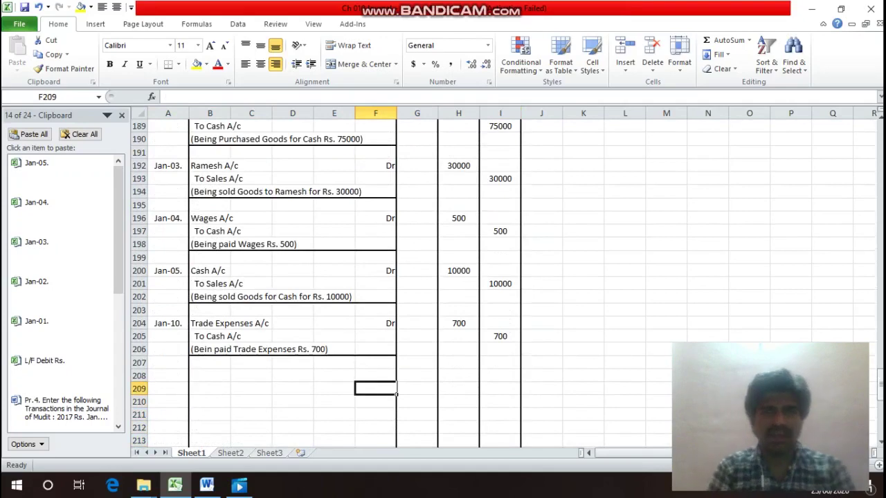
{"action": "key", "text": "Left"}
{"action": "key", "text": "Left"}
{"action": "key", "text": "Left"}
{"action": "key", "text": "Left"}
{"action": "key", "text": "Left"}
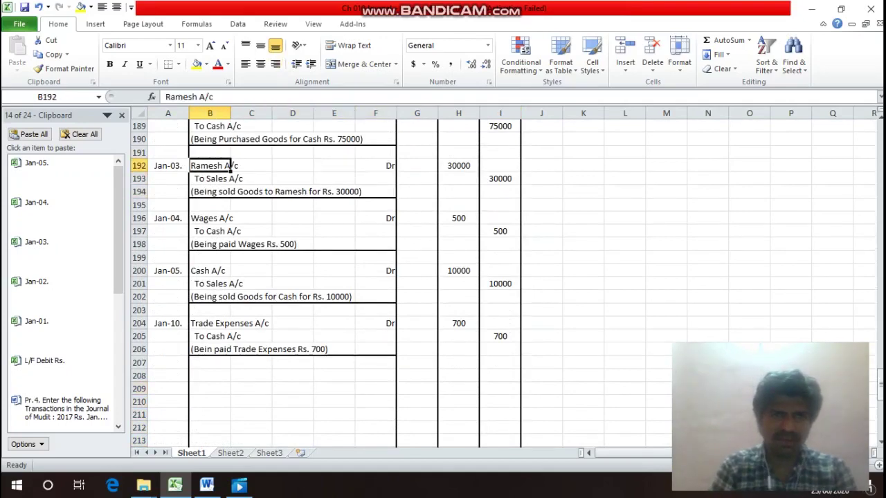
{"action": "key", "text": "Right"}
{"action": "key", "text": "Right"}
{"action": "key", "text": "Right"}
{"action": "key", "text": "Right"}
{"action": "key", "text": "Right"}
{"action": "key", "text": "Right"}
{"action": "key", "text": "alt+h"}
{"action": "key", "text": "a"}
{"action": "key", "text": "c"}
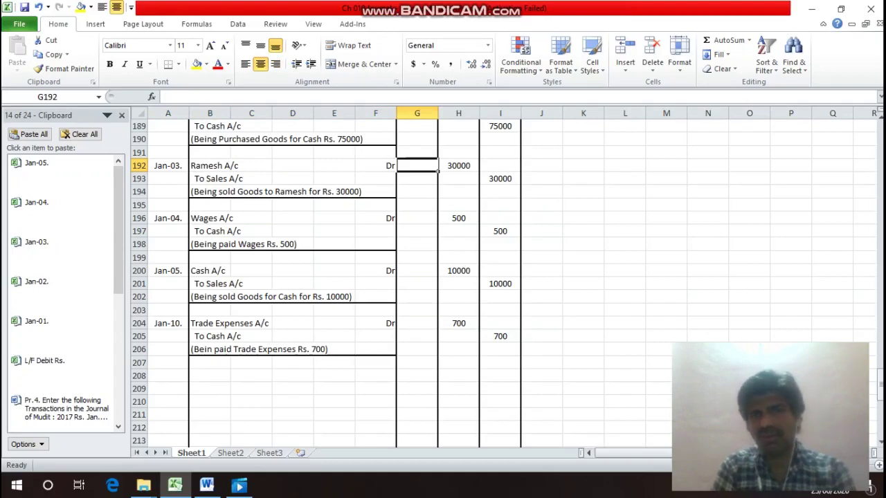
Check the Jan.12 receipt of 29,500 and 500 discount, then head back to the journal.
{"action": "key", "text": "Right"}
{"action": "key", "text": "Up"}
{"action": "key", "text": "Up"}
{"action": "key", "text": "Up"}
{"action": "key", "text": "Up"}
{"action": "key", "text": "Up"}
{"action": "key", "text": "Up"}
{"action": "key", "text": "Up"}
{"action": "key", "text": "Up"}
{"action": "key", "text": "Up"}
{"action": "key", "text": "Up"}
{"action": "key", "text": "Up"}
{"action": "key", "text": "Up"}
{"action": "key", "text": "Up"}
{"action": "key", "text": "Up"}
{"action": "key", "text": "Up"}
{"action": "key", "text": "Up"}
{"action": "key", "text": "Up"}
{"action": "key", "text": "Up"}
{"action": "key", "text": "Up"}
{"action": "key", "text": "Up"}
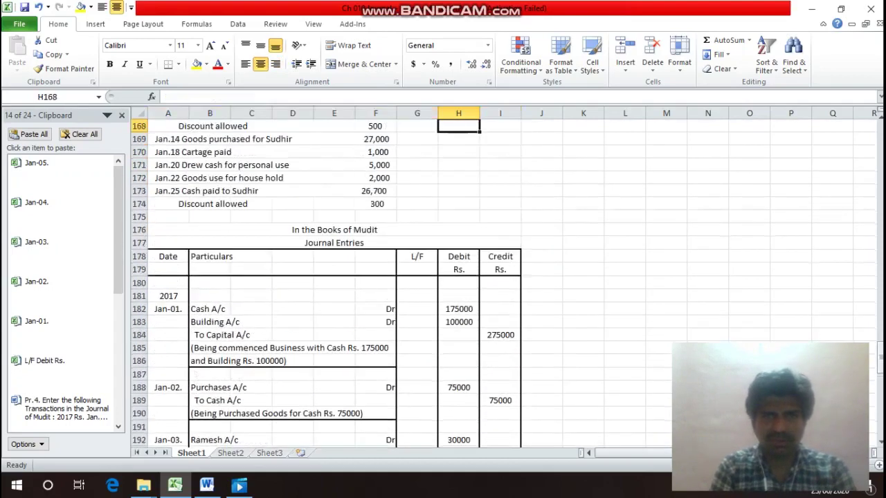
{"action": "key", "text": "Up"}
{"action": "key", "text": "Down"}
{"action": "key", "text": "Up"}
{"action": "key", "text": "Left"}
{"action": "key", "text": "Left"}
{"action": "key", "text": "Left"}
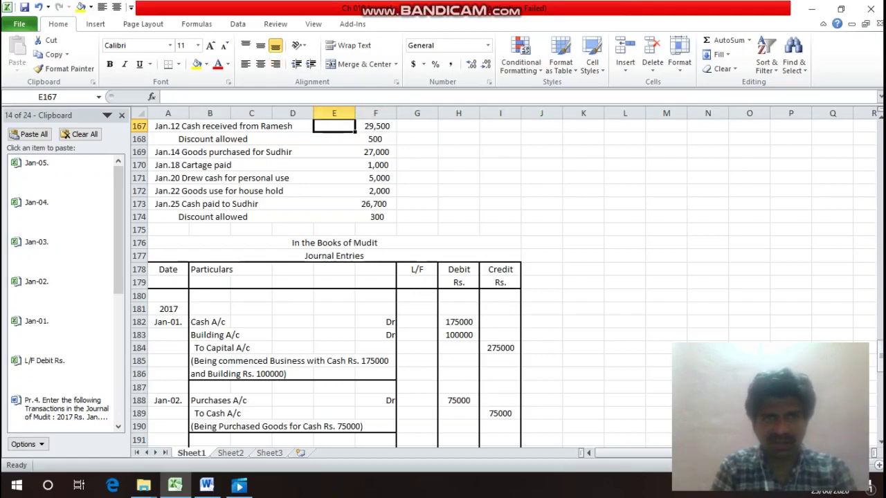
{"action": "key", "text": "Right"}
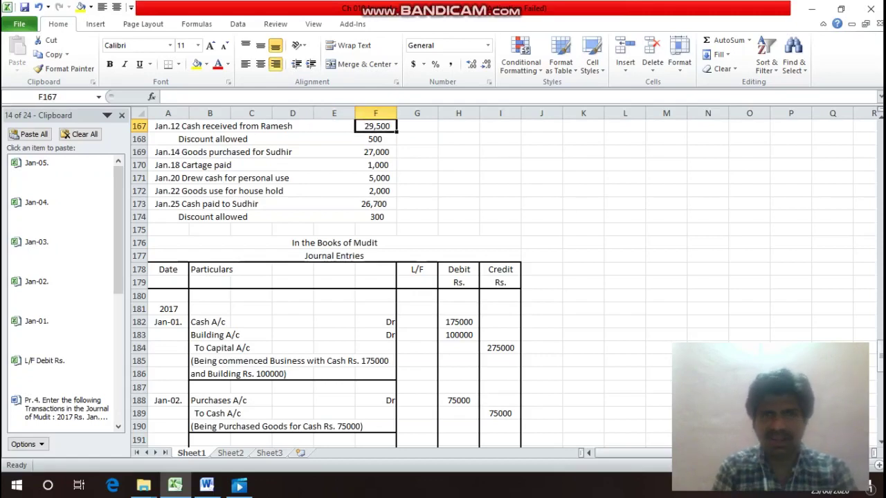
{"action": "key", "text": "Down"}
{"action": "key", "text": "Down"}
{"action": "key", "text": "Down"}
{"action": "key", "text": "Down"}
{"action": "key", "text": "Down"}
{"action": "key", "text": "Down"}
{"action": "key", "text": "Down"}
{"action": "key", "text": "Down"}
{"action": "key", "text": "Down"}
{"action": "key", "text": "Down"}
{"action": "key", "text": "Down"}
{"action": "key", "text": "Down"}
{"action": "key", "text": "Down"}
{"action": "key", "text": "Down"}
{"action": "key", "text": "Down"}
{"action": "key", "text": "Down"}
{"action": "key", "text": "Down"}
{"action": "key", "text": "Down"}
{"action": "key", "text": "Down"}
{"action": "key", "text": "Down"}
{"action": "key", "text": "Down"}
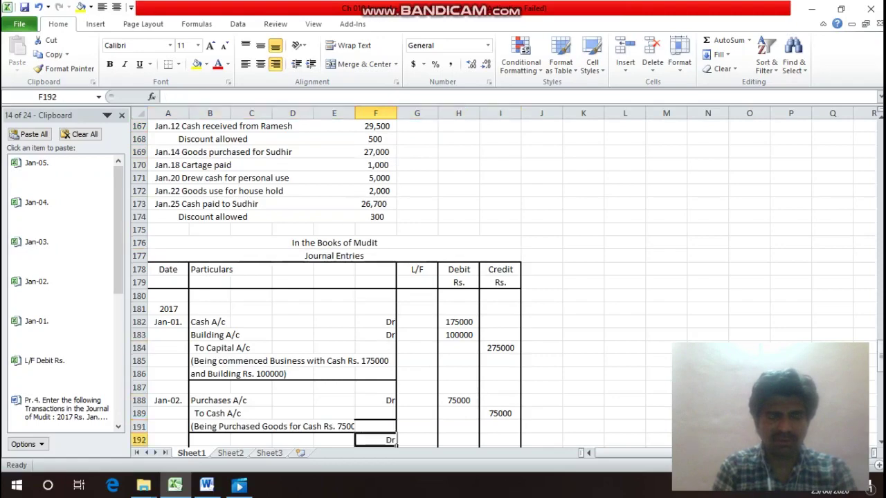
{"action": "key", "text": "Left"}
{"action": "key", "text": "Left"}
{"action": "key", "text": "Left"}
{"action": "key", "text": "Left"}
{"action": "key", "text": "Left"}
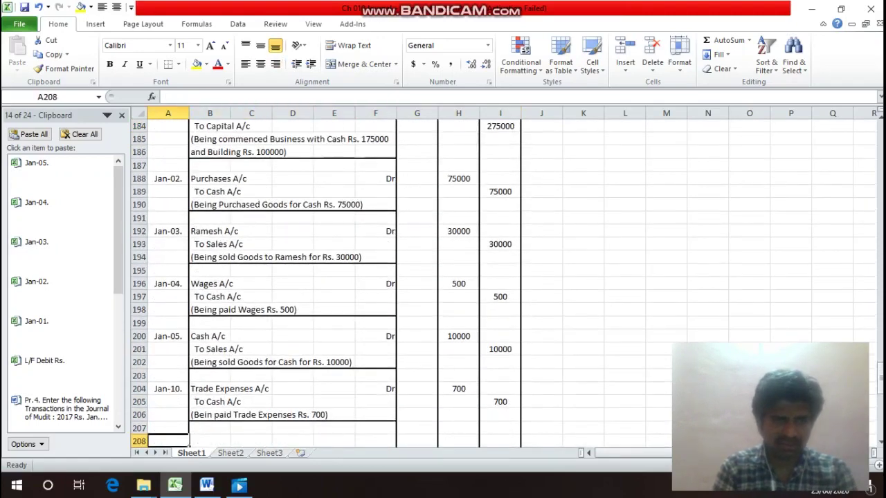
Copy the previous entry's date into A208 and change it to Jan-12.
{"action": "key", "text": "Up"}
{"action": "key", "text": "Up"}
{"action": "key", "text": "Up"}
{"action": "key", "text": "Up"}
{"action": "key", "text": "ctrl+c"}
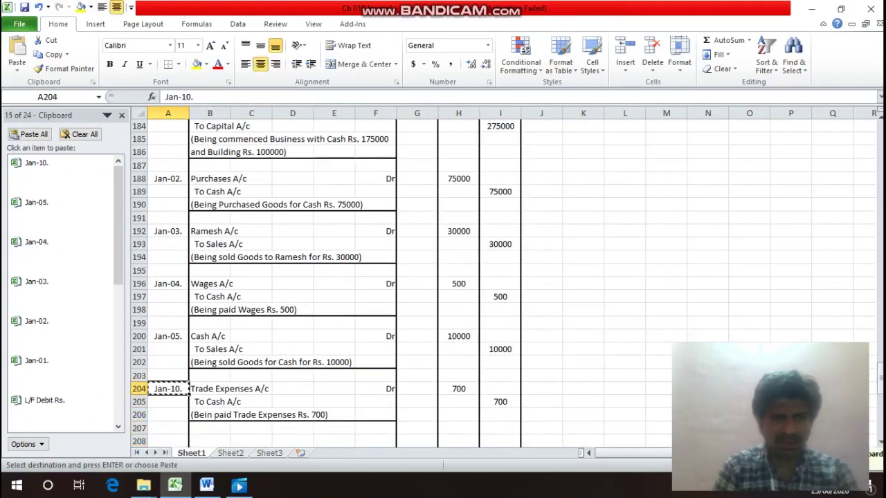
{"action": "key", "text": "Down"}
{"action": "key", "text": "Down"}
{"action": "key", "text": "Down"}
{"action": "key", "text": "Down"}
{"action": "key", "text": "Return"}
{"action": "key", "text": "F2"}
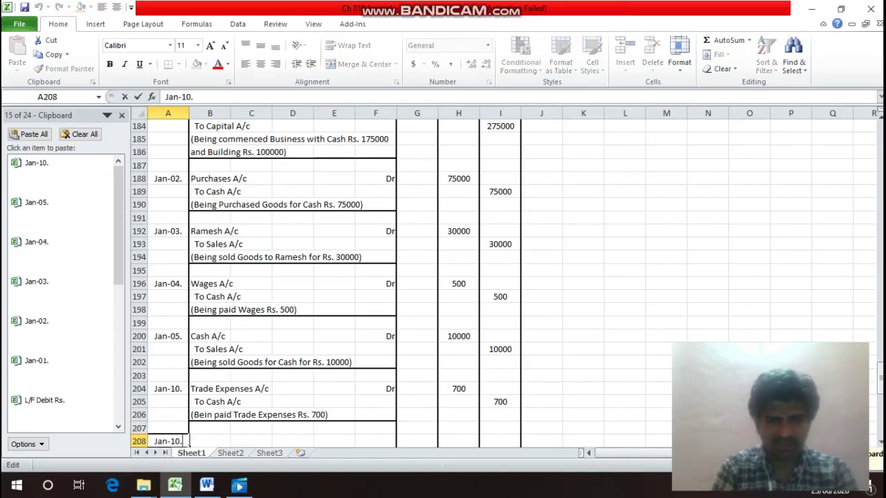
{"action": "key", "text": "BackSpace"}
{"action": "key", "text": "BackSpace"}
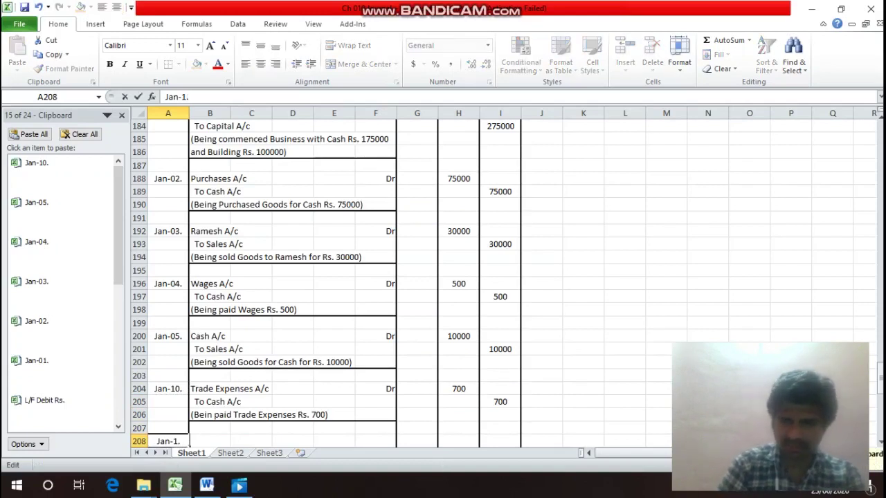
{"action": "type", "text": "2."}
{"action": "key", "text": "Return"}
Enter the debit line Cash A/c, Dr, 29500 in row 208.
{"action": "left_click", "coordinate": [209, 428]}
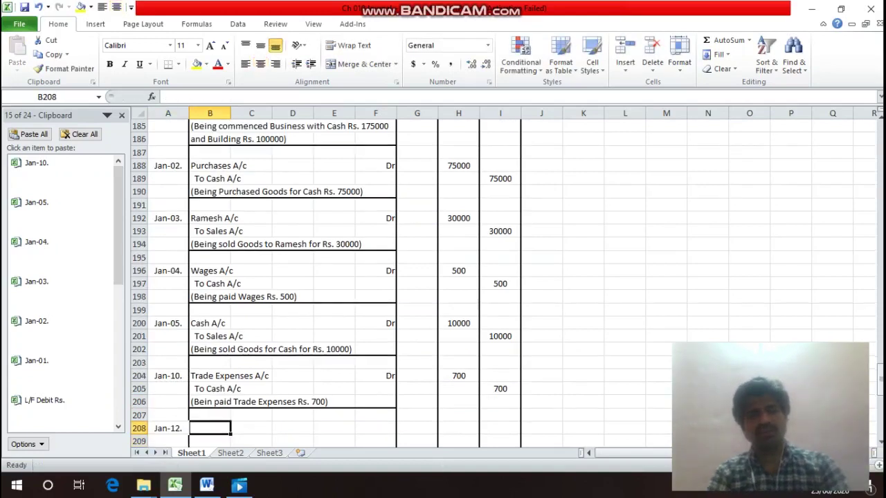
{"action": "type", "text": "Cash"}
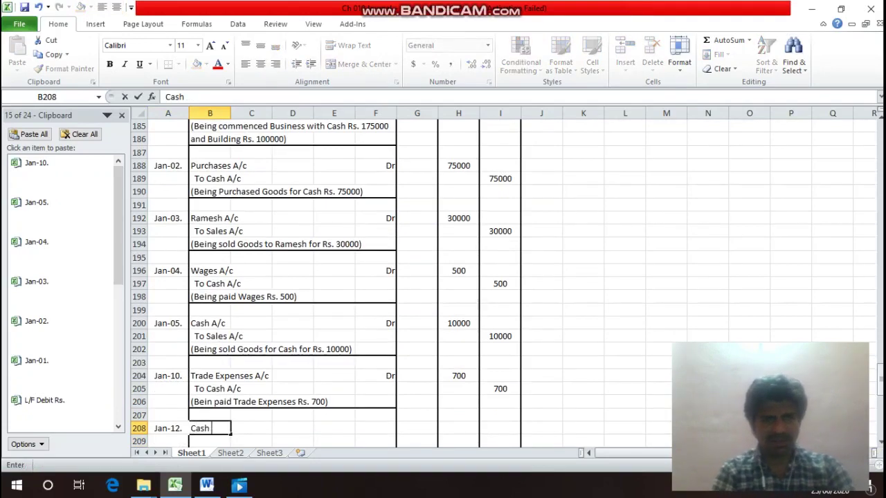
{"action": "type", "text": " A/c"}
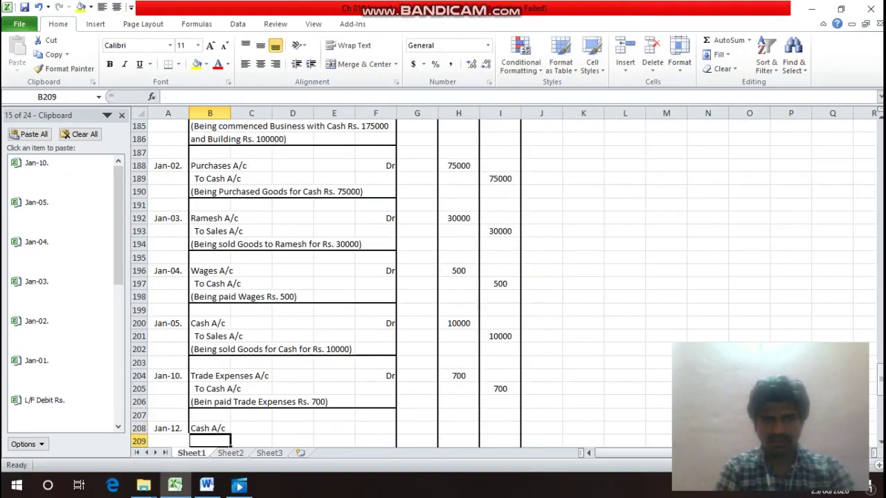
{"action": "key", "text": "Right"}
{"action": "key", "text": "Right"}
{"action": "key", "text": "Right"}
{"action": "key", "text": "Right"}
{"action": "type", "text": "Dr"}
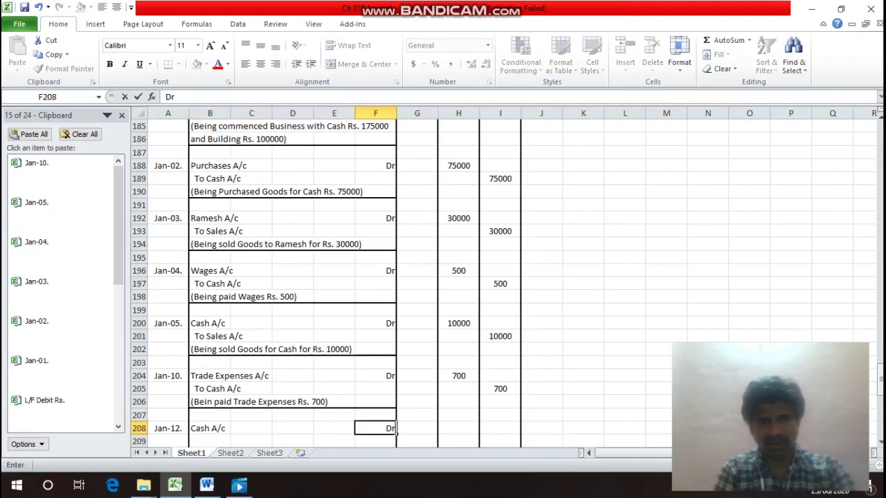
{"action": "key", "text": "Right"}
{"action": "key", "text": "Right"}
{"action": "type", "text": "29500"}
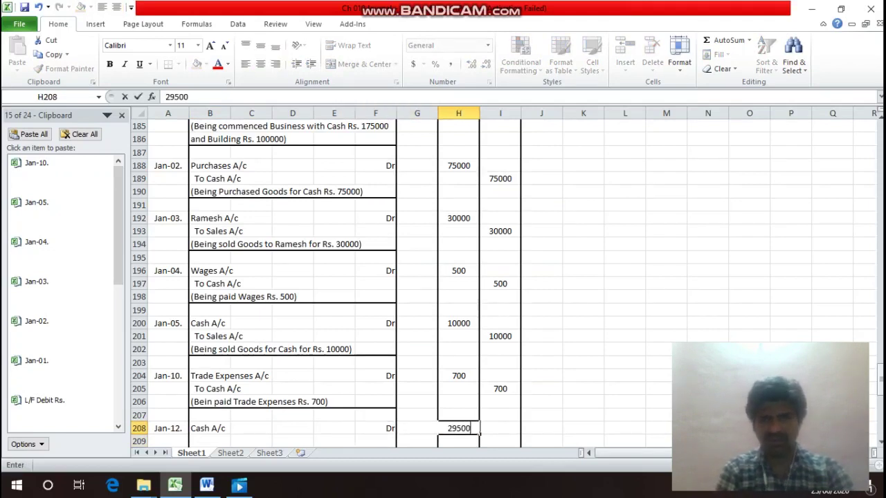
{"action": "key", "text": "Return"}
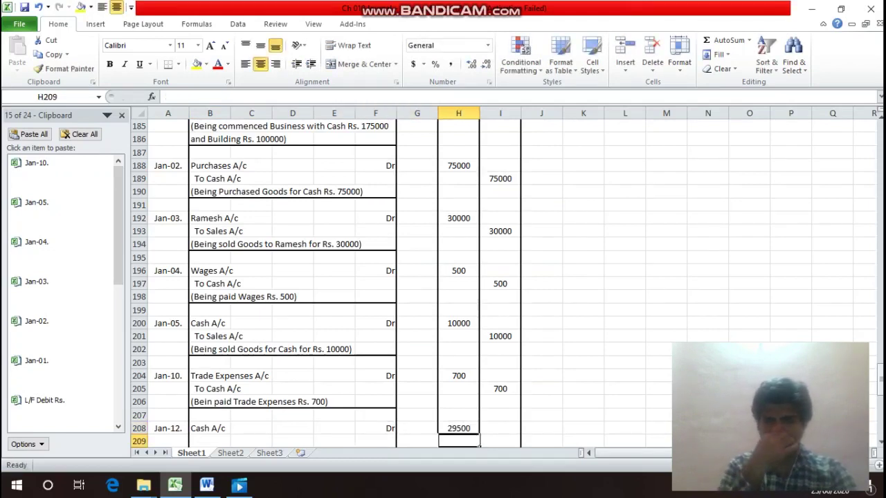
Add the second debit line Discount Allowed A/c with Dr in row 209.
{"action": "key", "text": "Left"}
{"action": "key", "text": "Left"}
{"action": "key", "text": "Left"}
{"action": "key", "text": "Left"}
{"action": "key", "text": "Left"}
{"action": "key", "text": "Left"}
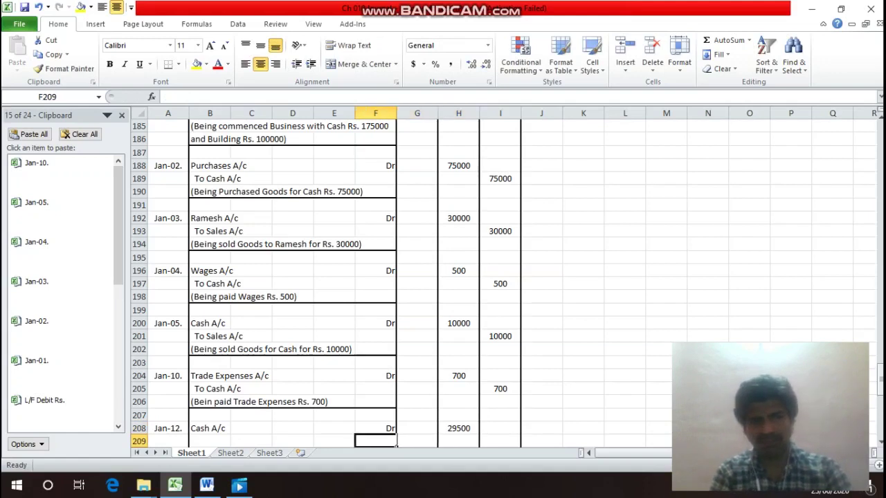
{"action": "type", "text": "Dis"}
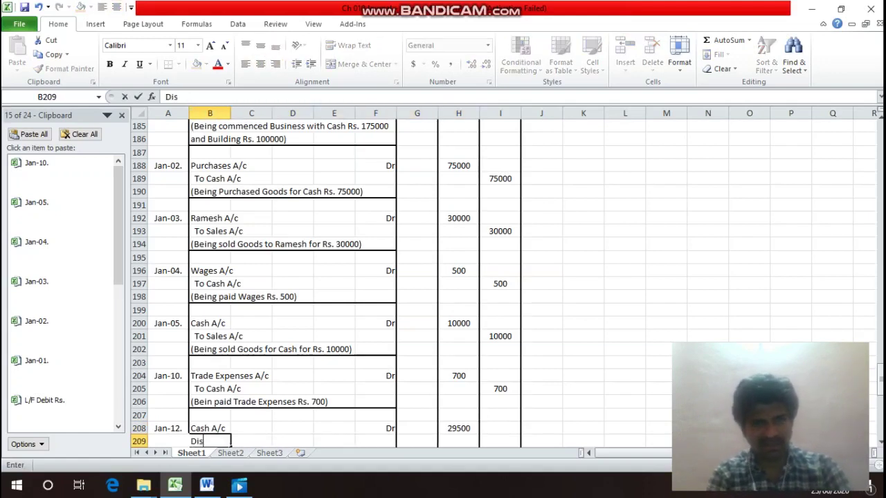
{"action": "type", "text": "count A"}
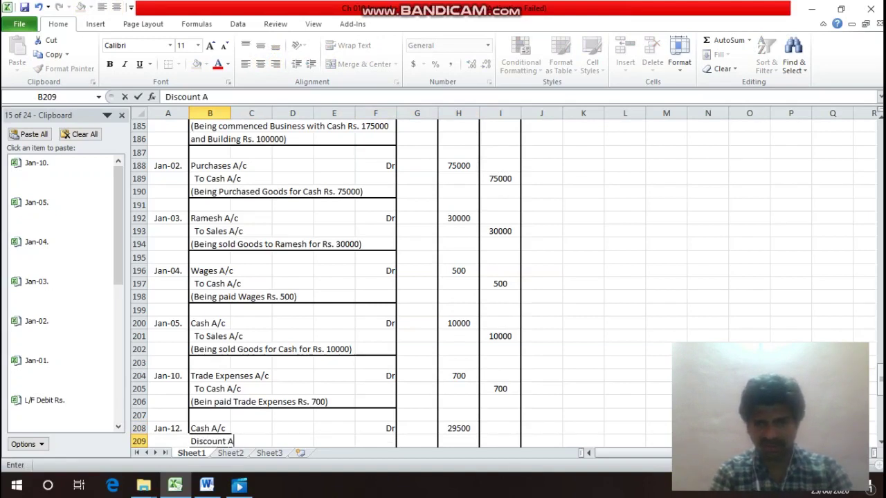
{"action": "type", "text": "llowed ?a"}
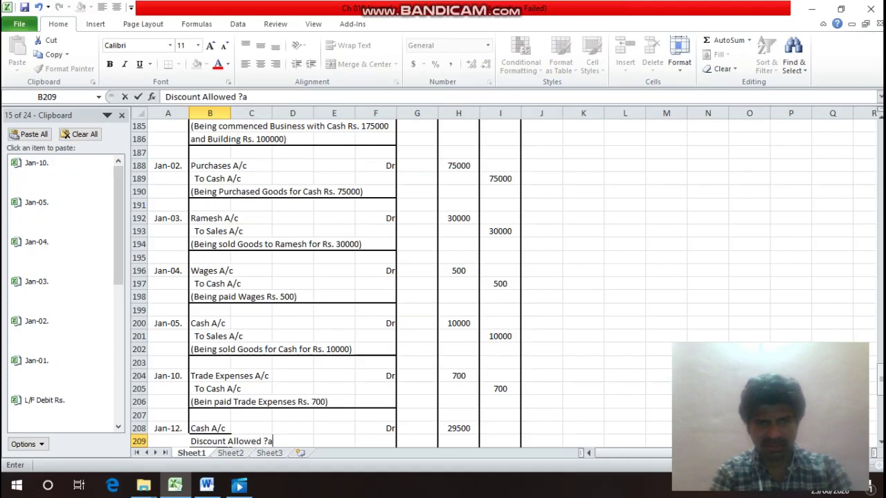
{"action": "key", "text": "BackSpace"}
{"action": "key", "text": "BackSpace"}
{"action": "type", "text": "A/c"}
{"action": "key", "text": "Return"}
{"action": "key", "text": "Up"}
{"action": "key", "text": "Right"}
{"action": "key", "text": "Right"}
{"action": "key", "text": "Right"}
{"action": "key", "text": "Right"}
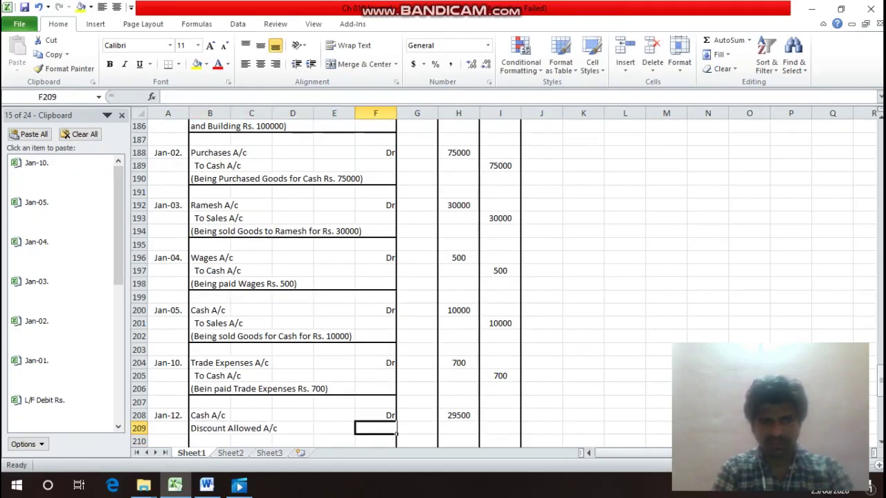
{"action": "type", "text": "Dr"}
{"action": "key", "text": "Return"}
Add the credit line to the buyer's account for 30000, and debit 500 to Discount Allowed.
{"action": "key", "text": "Left"}
{"action": "key", "text": "Left"}
{"action": "key", "text": "Left"}
{"action": "key", "text": "Left"}
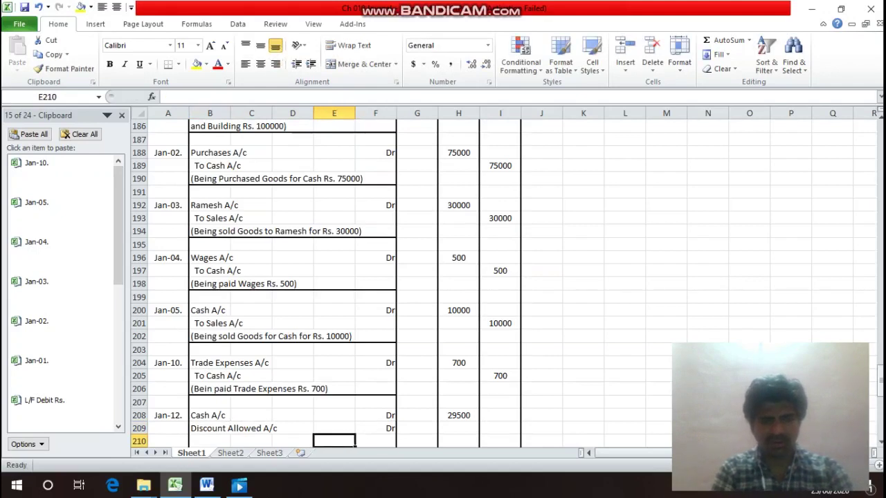
{"action": "type", "text": "T"}
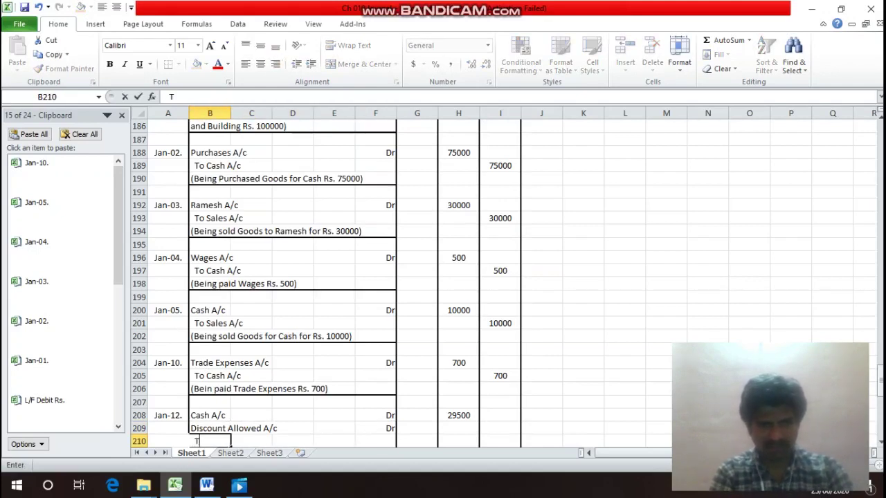
{"action": "type", "text": "o Rame"}
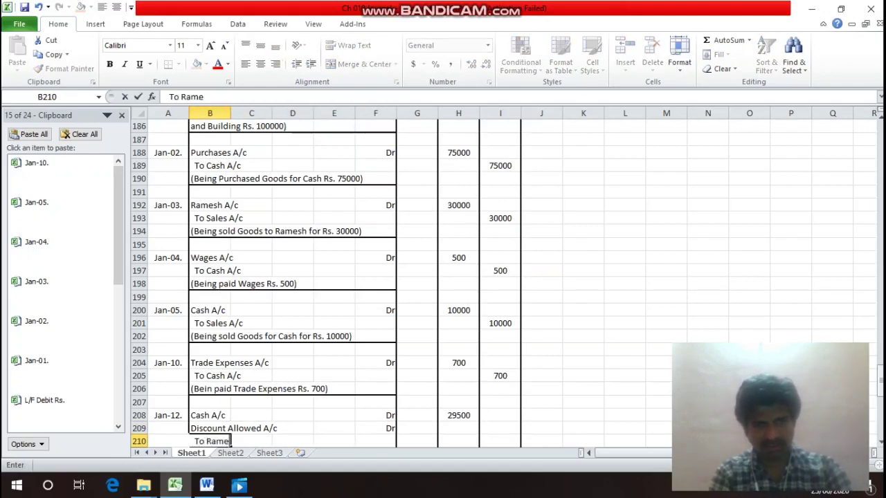
{"action": "type", "text": "sh A"}
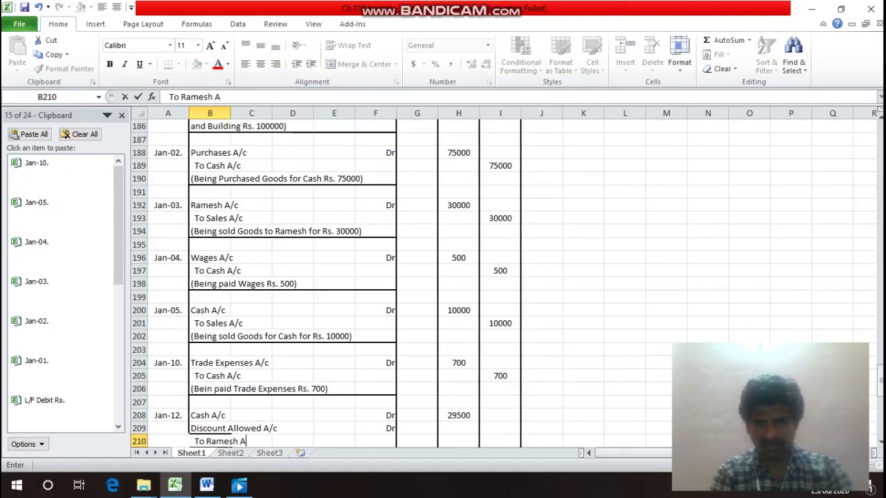
{"action": "type", "text": "/c"}
{"action": "key", "text": "Return"}
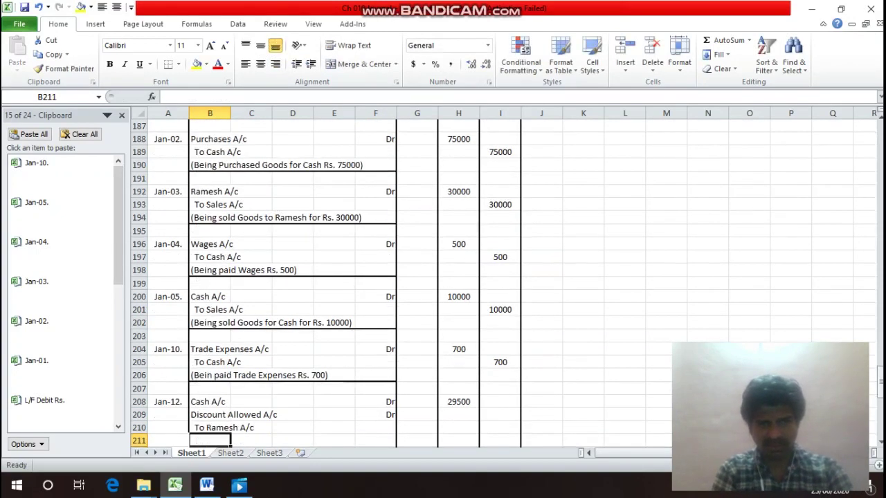
{"action": "key", "text": "Up"}
{"action": "key", "text": "Right"}
{"action": "key", "text": "Right"}
{"action": "key", "text": "Right"}
{"action": "key", "text": "Right"}
{"action": "key", "text": "Right"}
{"action": "key", "text": "Right"}
{"action": "key", "text": "Right"}
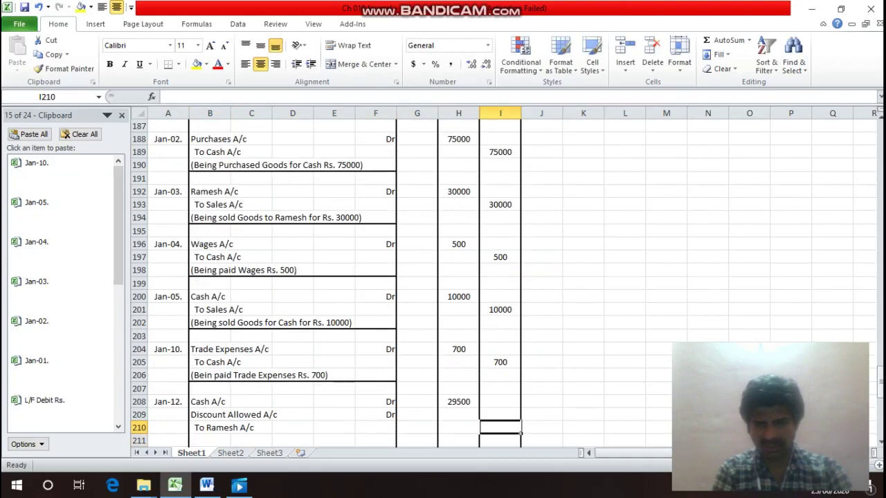
{"action": "type", "text": "30000"}
{"action": "key", "text": "Return"}
{"action": "key", "text": "Up"}
{"action": "key", "text": "Up"}
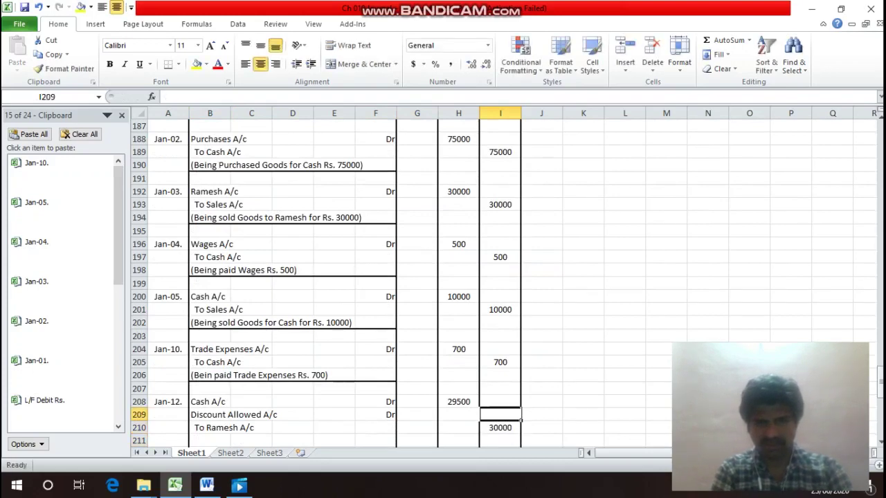
{"action": "key", "text": "Left"}
{"action": "type", "text": "500"}
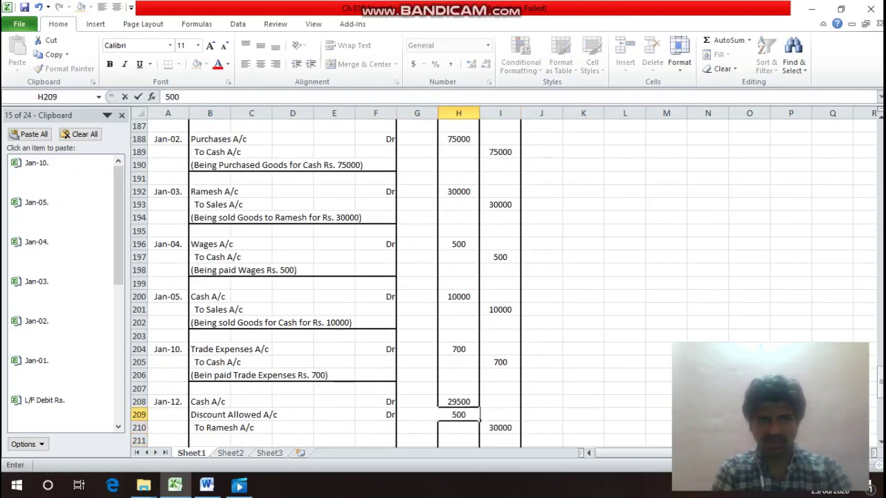
{"action": "key", "text": "Return"}
Begin the narration '(Being received Rs. 29500 from the buyer in full' below the entry.
{"action": "key", "text": "Down"}
{"action": "key", "text": "Left"}
{"action": "key", "text": "Left"}
{"action": "key", "text": "Left"}
{"action": "key", "text": "Left"}
{"action": "key", "text": "Left"}
{"action": "key", "text": "Left"}
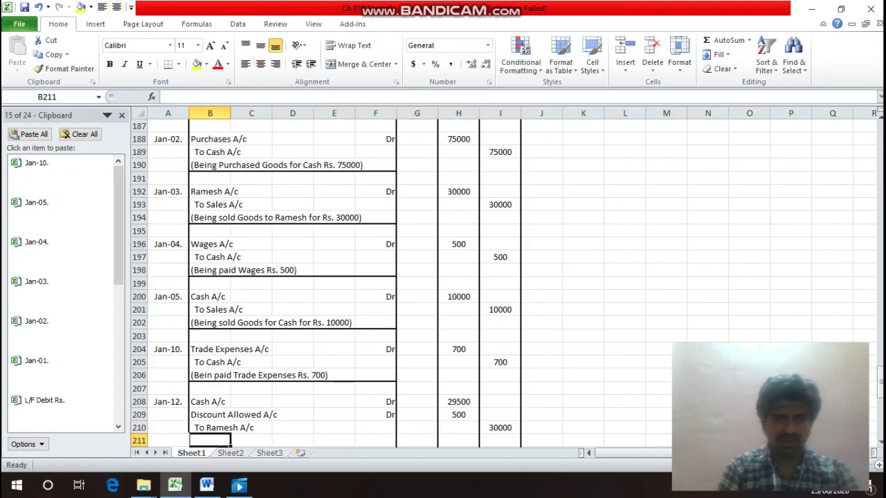
{"action": "type", "text": "(Being"}
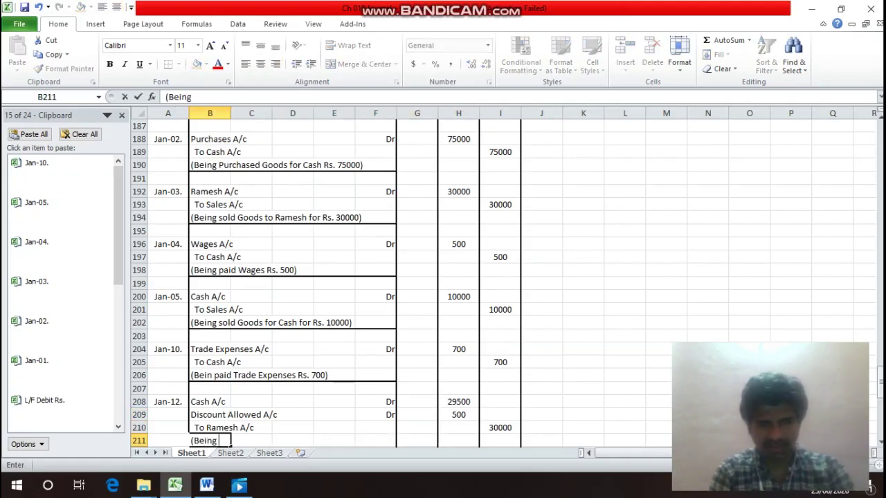
{"action": "type", "text": " recie"}
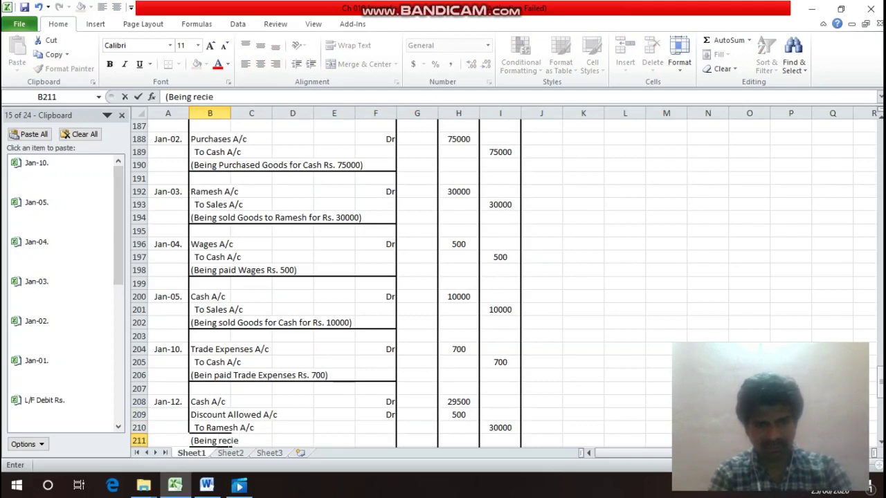
{"action": "key", "text": "BackSpace"}
{"action": "key", "text": "BackSpace"}
{"action": "type", "text": "eived"}
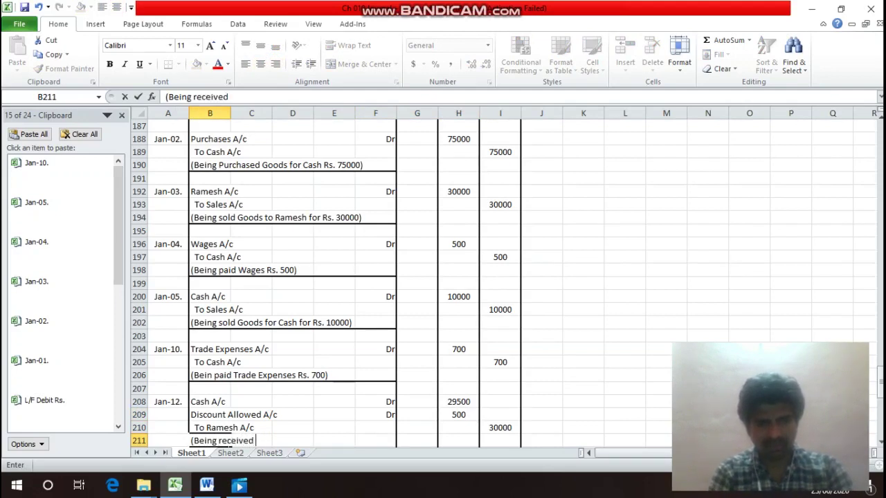
{"action": "type", "text": " Rz"}
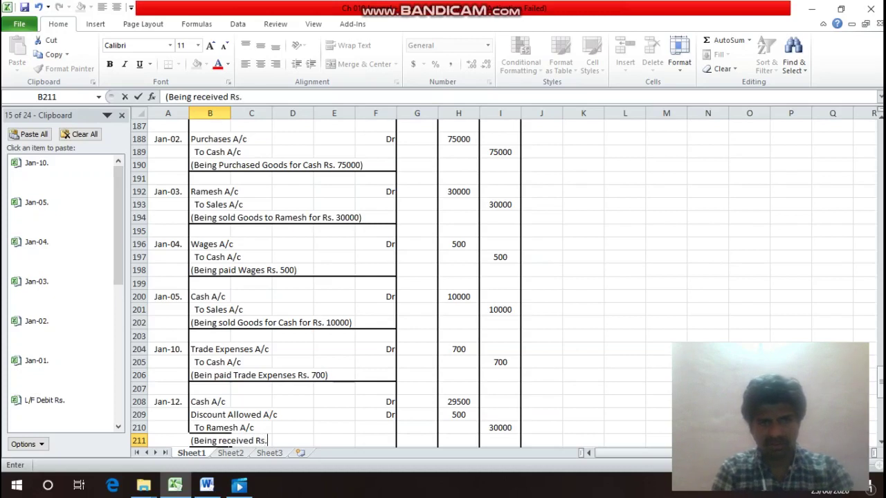
{"action": "type", "text": ". 295"}
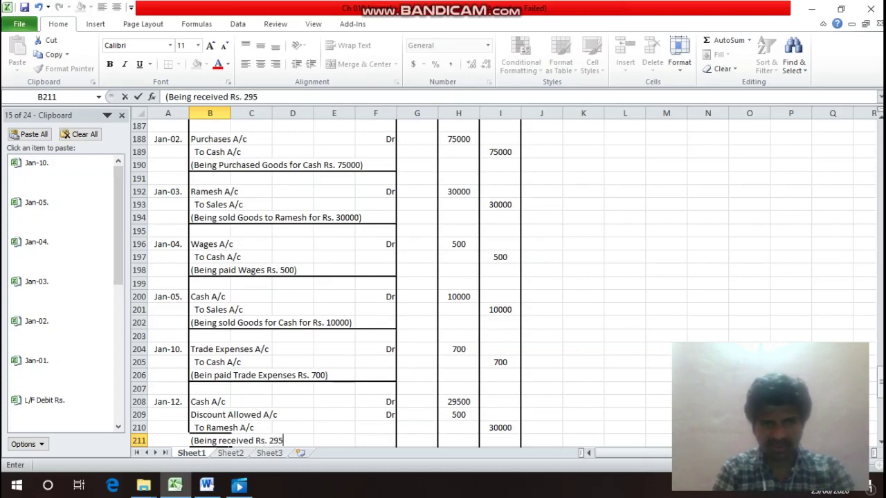
{"action": "type", "text": "00 from"}
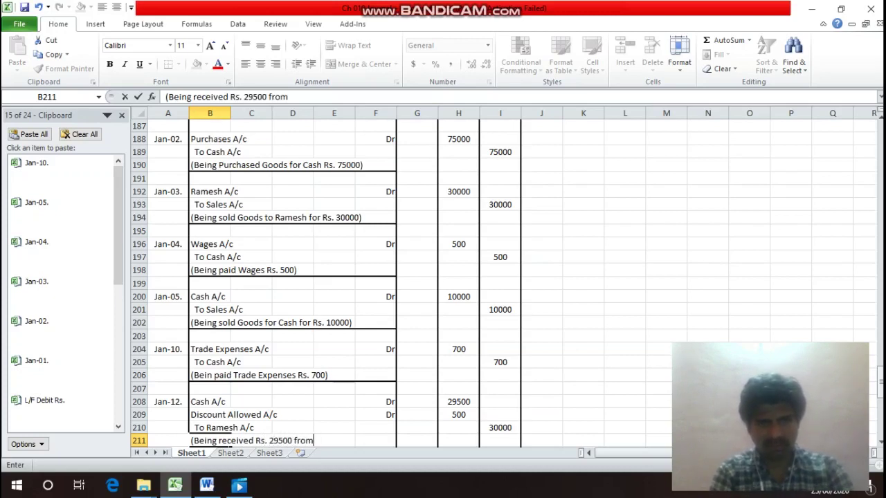
{"action": "type", "text": " Rames"}
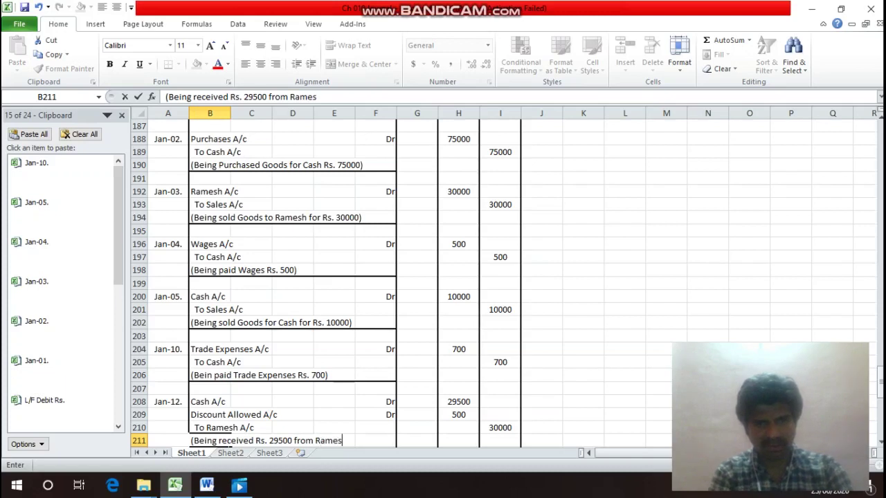
{"action": "type", "text": "h in"}
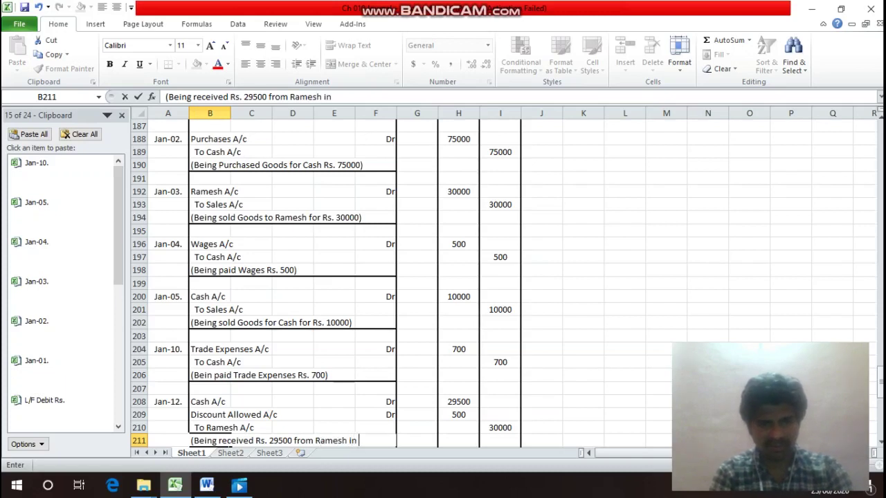
{"action": "type", "text": " full"}
Finish the Jan-12 narration with 'settlement)' on the next row.
{"action": "key", "text": "Return"}
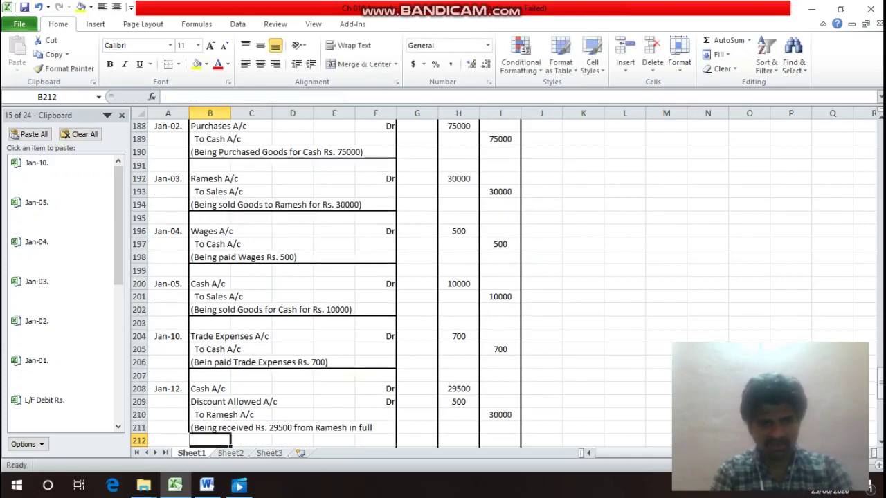
{"action": "type", "text": "sett"}
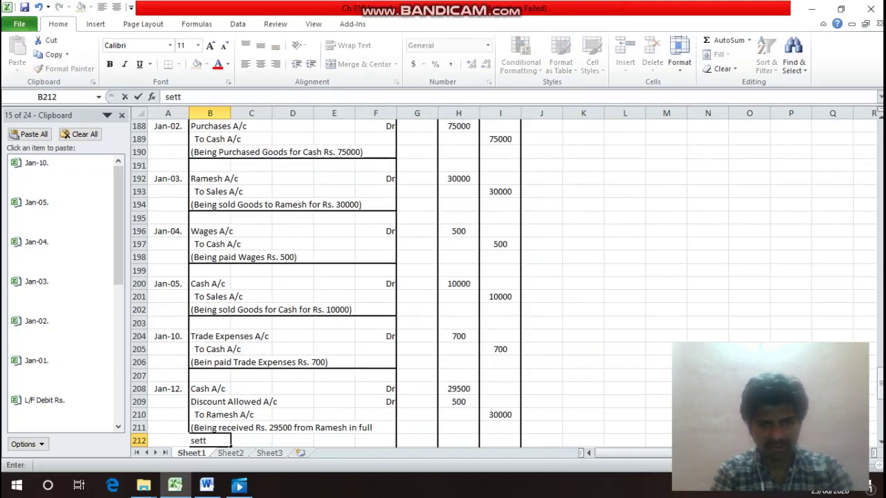
{"action": "type", "text": "lement"}
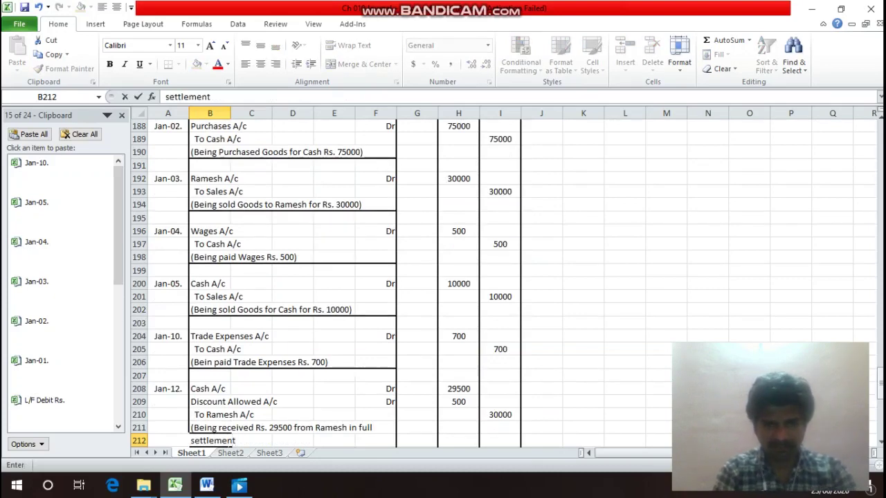
{"action": "key", "text": "Return"}
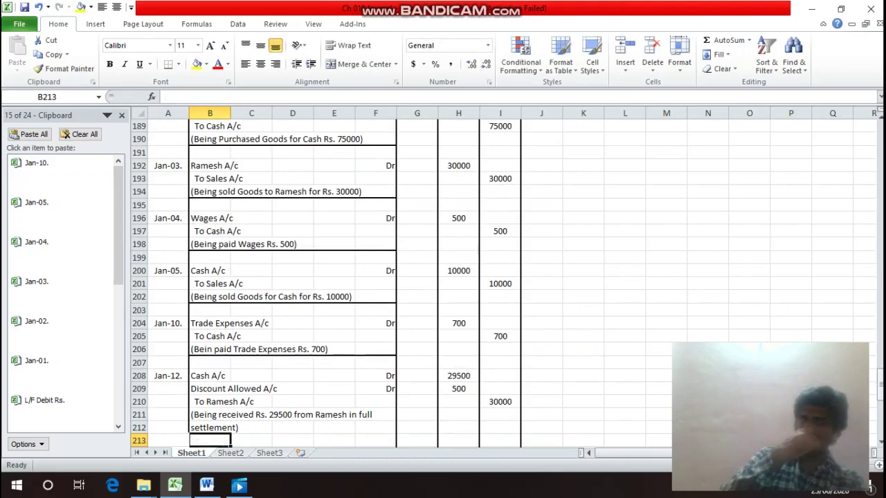
Add a bottom border across B212:F212 to rule off the Jan-12 entry.
{"action": "left_click", "coordinate": [210, 428]}
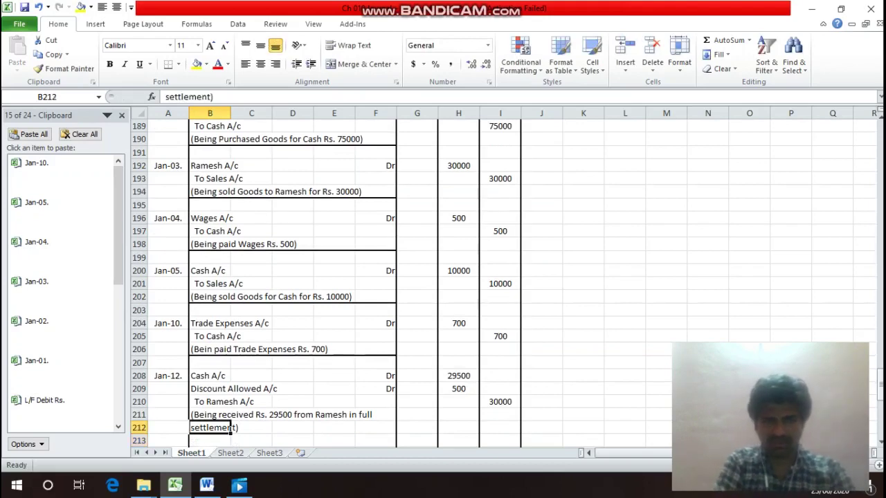
{"action": "left_click_drag", "start_coordinate": [230, 429], "coordinate": [396, 432]}
{"action": "key", "text": "ctrl+1"}
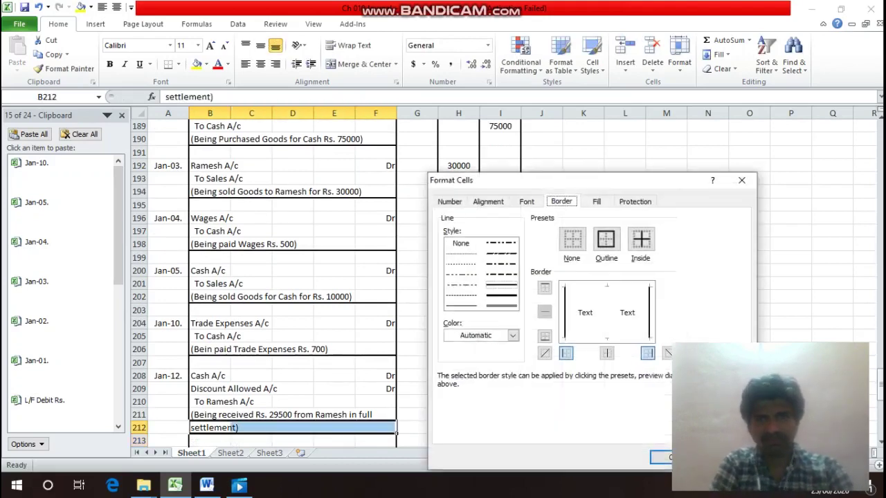
{"action": "left_click", "coordinate": [545, 336]}
{"action": "key", "text": "Return"}
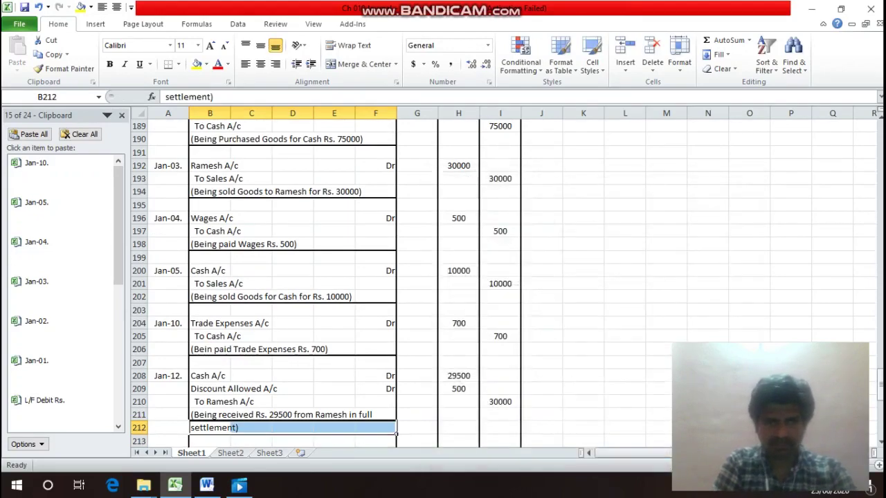
Save the workbook as Ch 010 Journal and return to the Jan.14 transaction line.
{"action": "key", "text": "ctrl+s"}
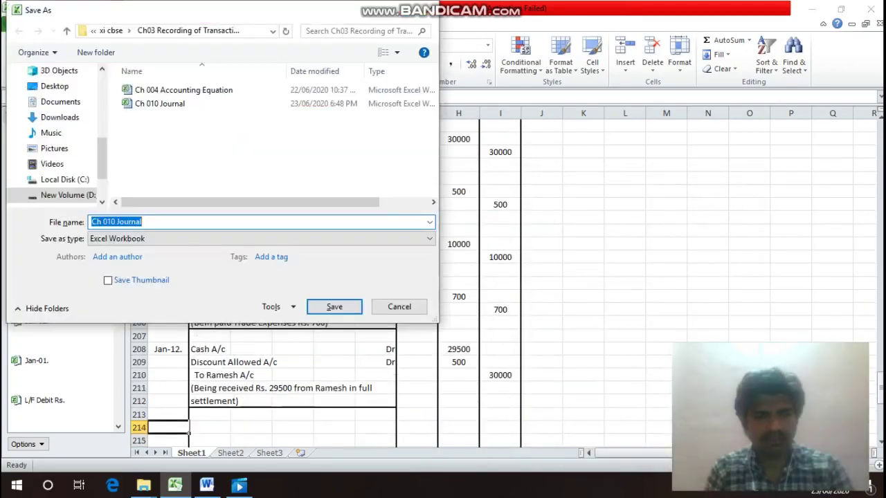
{"action": "key", "text": "Return"}
{"action": "left_click", "coordinate": [168, 414]}
{"action": "key", "text": "Up"}
{"action": "key", "text": "Up"}
{"action": "key", "text": "Up"}
{"action": "key", "text": "Up"}
{"action": "key", "text": "Up"}
{"action": "key", "text": "Up"}
{"action": "key", "text": "Up"}
{"action": "key", "text": "Up"}
{"action": "key", "text": "Up"}
{"action": "key", "text": "Up"}
{"action": "key", "text": "Up"}
{"action": "key", "text": "Up"}
{"action": "key", "text": "Up"}
{"action": "key", "text": "Up"}
{"action": "key", "text": "Up"}
{"action": "key", "text": "Up"}
{"action": "key", "text": "Up"}
{"action": "key", "text": "Up"}
{"action": "key", "text": "Up"}
{"action": "key", "text": "Up"}
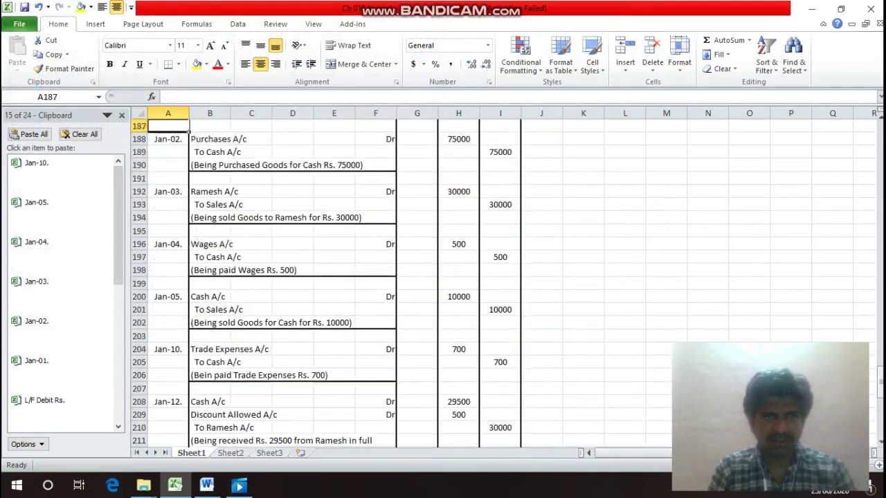
{"action": "key", "text": "Down"}
{"action": "key", "text": "Down"}
{"action": "key", "text": "Down"}
{"action": "key", "text": "Down"}
{"action": "key", "text": "Down"}
{"action": "key", "text": "Down"}
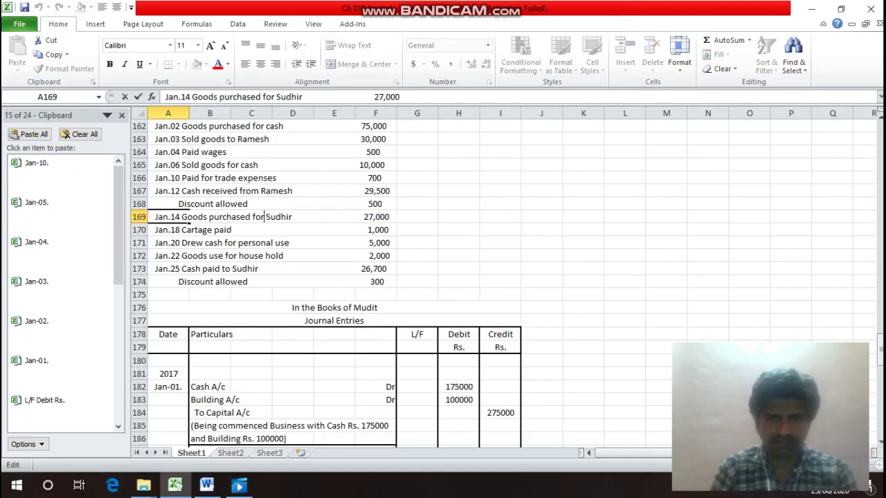
Change 'for' to 'from' in the Jan.14 line and remove the extra spaces before 27,000.
{"action": "key", "text": "BackSpace"}
{"action": "key", "text": "BackSpace"}
{"action": "type", "text": "rom"}
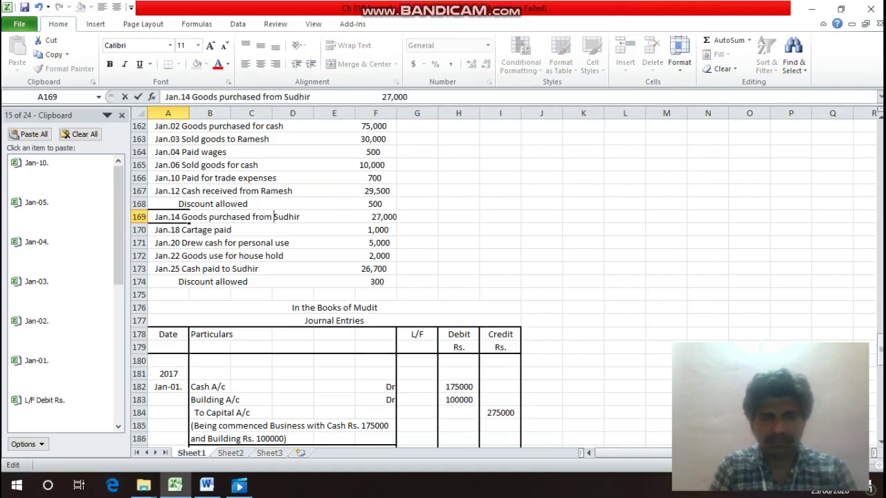
{"action": "key", "text": "Delete"}
{"action": "key", "text": "Delete"}
{"action": "key", "text": "Delete"}
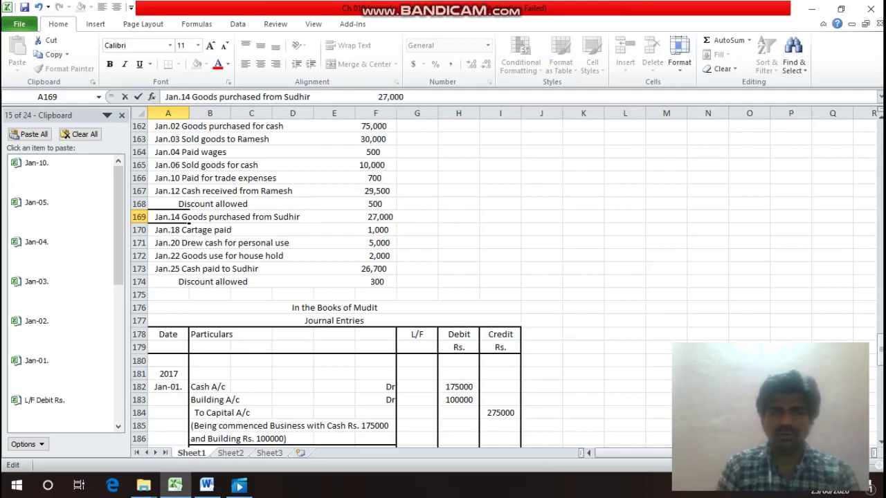
{"action": "key", "text": "Return"}
{"action": "key", "text": "Down"}
{"action": "key", "text": "Down"}
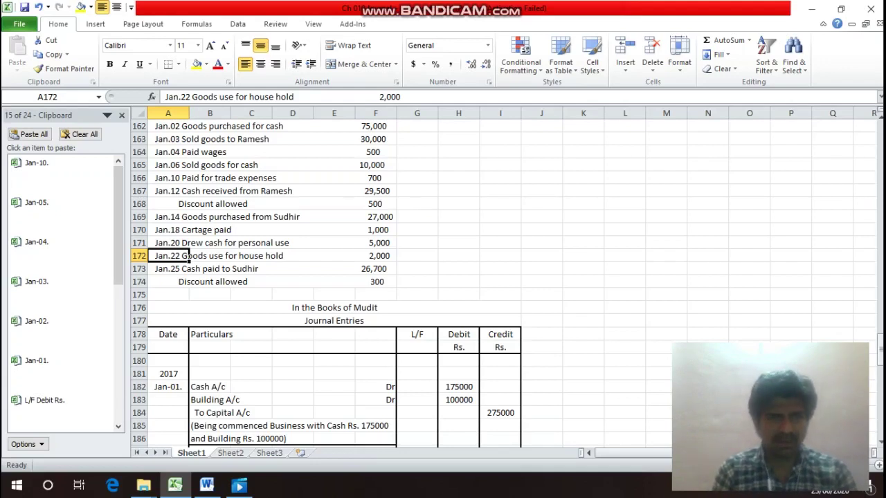
{"action": "key", "text": "Down"}
{"action": "key", "text": "Down"}
{"action": "key", "text": "Down"}
{"action": "key", "text": "Down"}
{"action": "key", "text": "Down"}
{"action": "key", "text": "Down"}
{"action": "key", "text": "Down"}
{"action": "key", "text": "Down"}
{"action": "key", "text": "Down"}
{"action": "key", "text": "Down"}
{"action": "key", "text": "Down"}
{"action": "key", "text": "Down"}
{"action": "key", "text": "Down"}
{"action": "key", "text": "Down"}
{"action": "key", "text": "Down"}
{"action": "key", "text": "Down"}
{"action": "key", "text": "Down"}
{"action": "key", "text": "Down"}
{"action": "key", "text": "Down"}
{"action": "key", "text": "Down"}
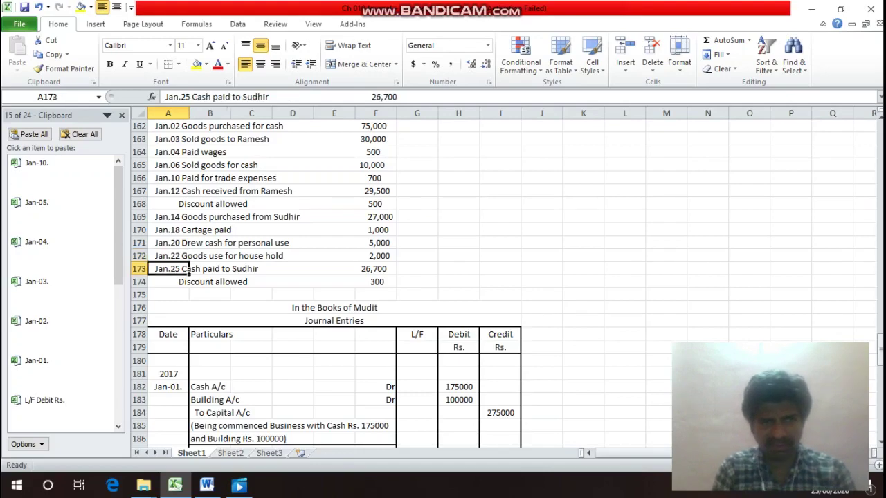
{"action": "key", "text": "Up"}
{"action": "key", "text": "Up"}
{"action": "key", "text": "Up"}
{"action": "key", "text": "Up"}
{"action": "key", "text": "Up"}
{"action": "key", "text": "Up"}
{"action": "key", "text": "Up"}
{"action": "key", "text": "Up"}
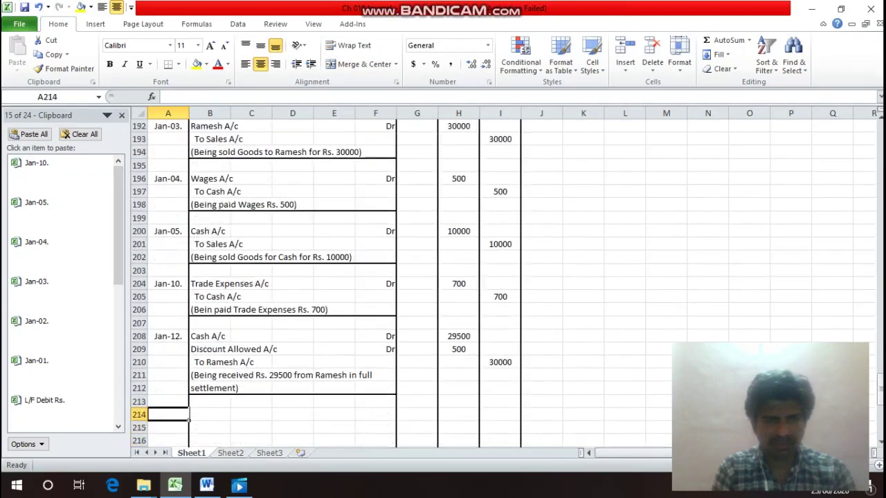
Copy the Jan-12. date into A214 and change it to Jan-14.
{"action": "key", "text": "ctrl+c"}
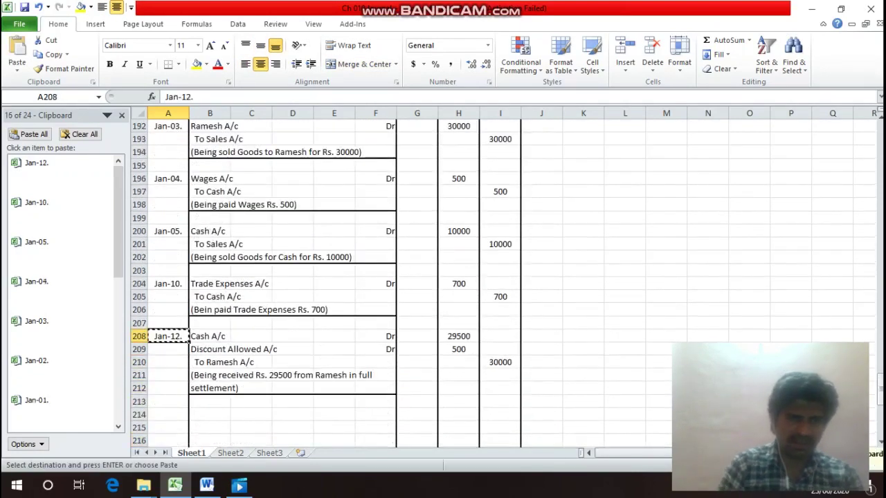
{"action": "key", "text": "Down"}
{"action": "key", "text": "Down"}
{"action": "key", "text": "Down"}
{"action": "key", "text": "Down"}
{"action": "key", "text": "Down"}
{"action": "key", "text": "Down"}
{"action": "key", "text": "Return"}
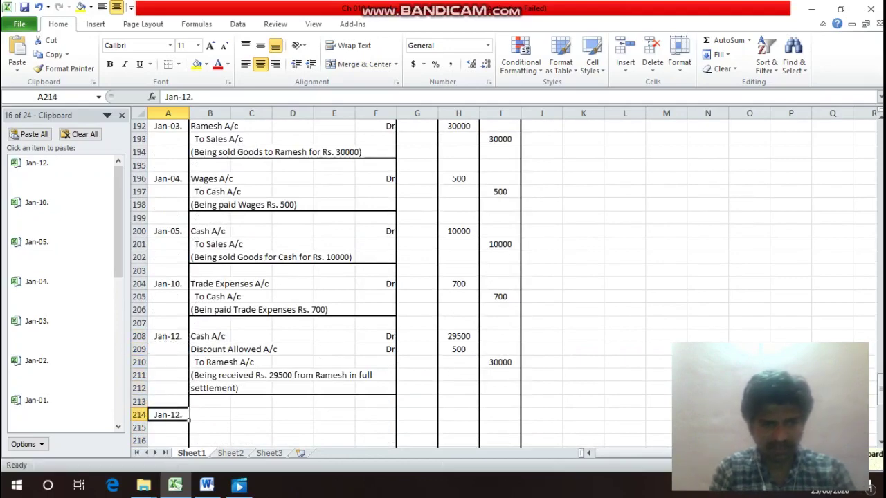
{"action": "key", "text": "F2"}
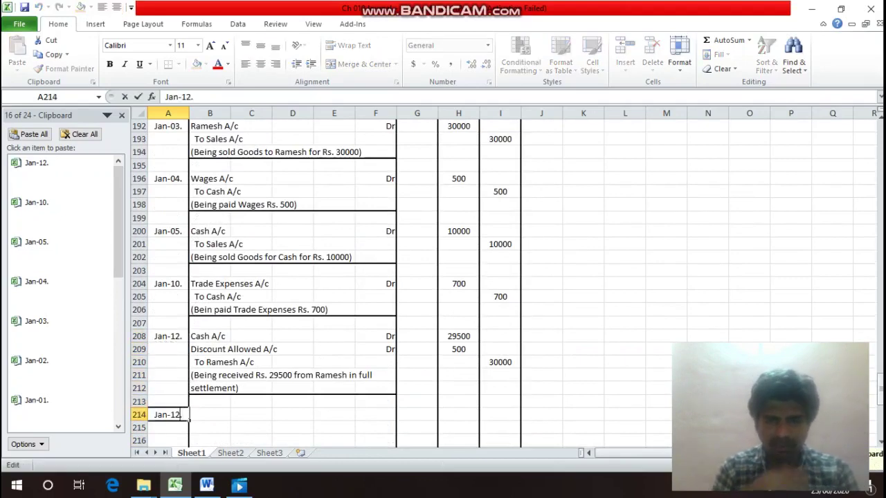
{"action": "key", "text": "BackSpace"}
{"action": "key", "text": "BackSpace"}
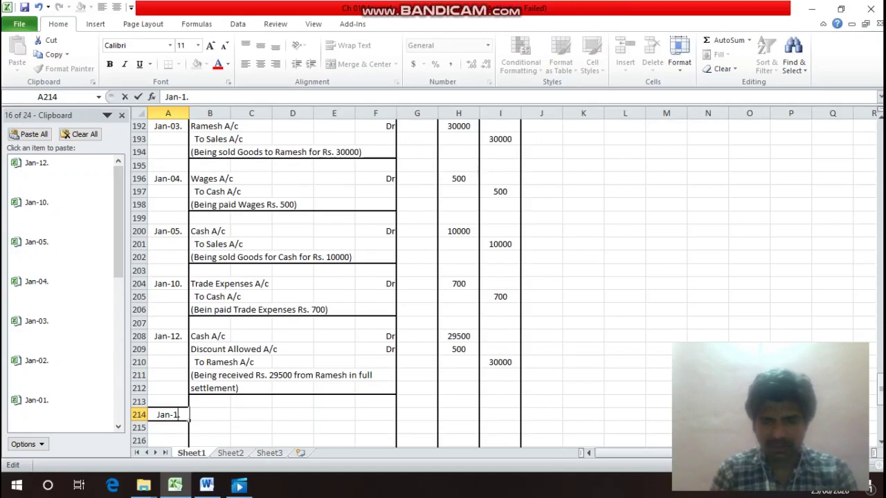
{"action": "type", "text": "4"}
{"action": "key", "text": "Return"}
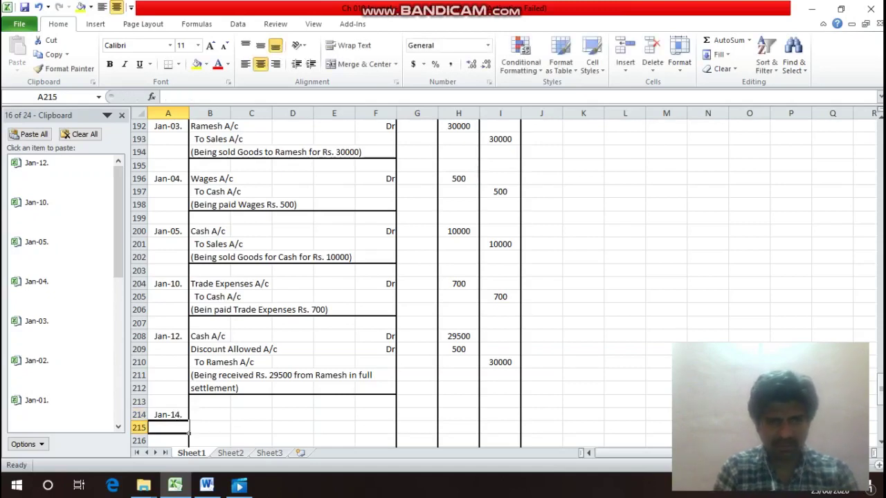
Enter the debit line Purchase A/c with Dr in row 214.
{"action": "left_click", "coordinate": [210, 414]}
{"action": "type", "text": "Pur"}
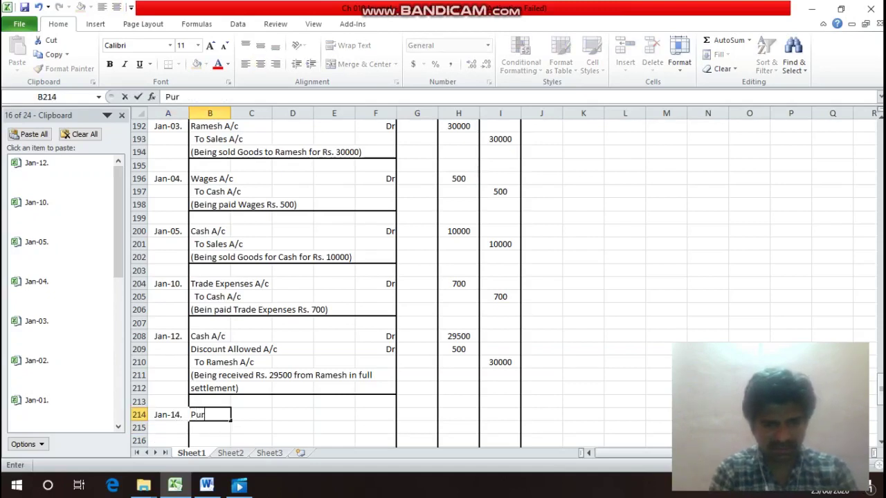
{"action": "type", "text": "chase A"}
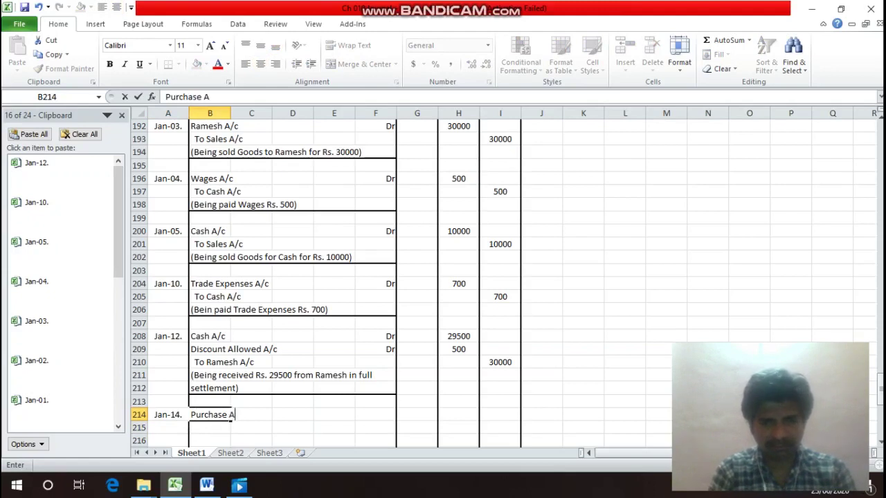
{"action": "type", "text": "/c"}
{"action": "key", "text": "Return"}
{"action": "key", "text": "Up"}
{"action": "key", "text": "Right"}
{"action": "key", "text": "Right"}
{"action": "key", "text": "Right"}
{"action": "key", "text": "Right"}
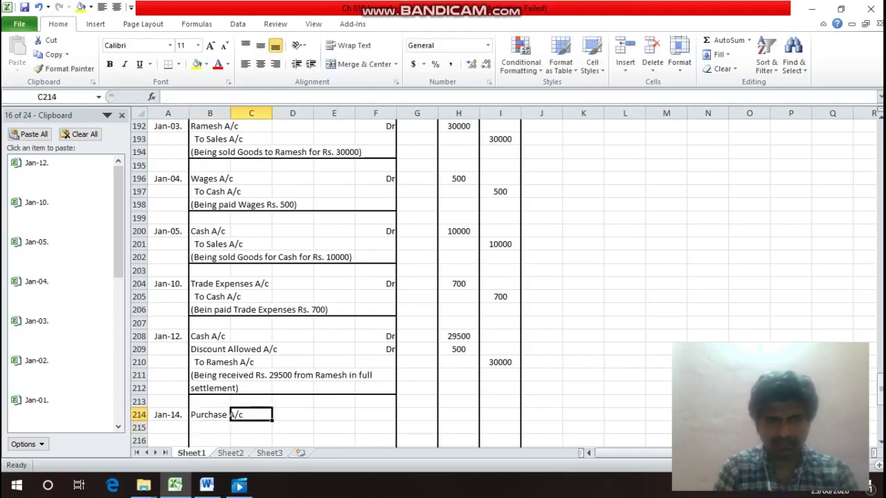
{"action": "type", "text": "Dr"}
{"action": "key", "text": "Return"}
Write the credit line in B215 as 'To' plus the supplier's account name.
{"action": "key", "text": "Left"}
{"action": "key", "text": "Left"}
{"action": "key", "text": "Left"}
{"action": "key", "text": "Left"}
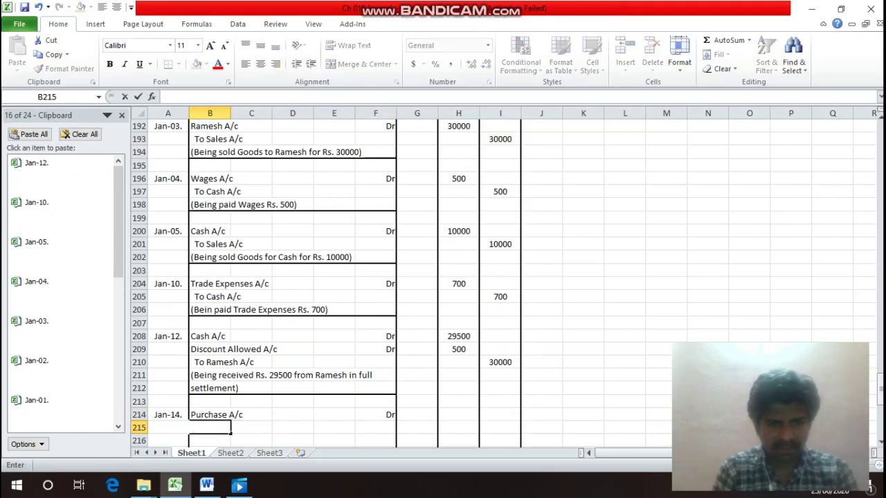
{"action": "type", "text": "To"}
{"action": "key", "text": "Return"}
{"action": "key", "text": "Up"}
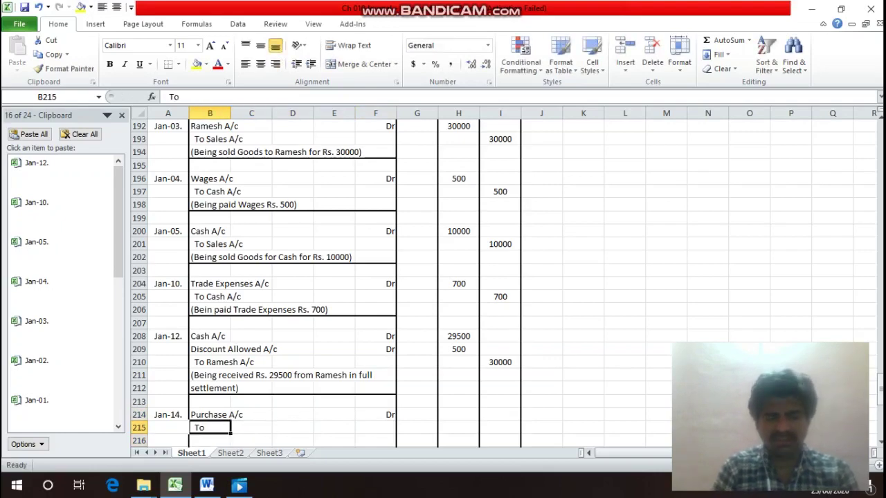
{"action": "key", "text": "Up"}
{"action": "key", "text": "Up"}
{"action": "key", "text": "Up"}
{"action": "key", "text": "Up"}
{"action": "key", "text": "Up"}
{"action": "key", "text": "Up"}
{"action": "key", "text": "Up"}
{"action": "key", "text": "Up"}
{"action": "key", "text": "Up"}
{"action": "key", "text": "Up"}
{"action": "key", "text": "Up"}
{"action": "key", "text": "Up"}
{"action": "key", "text": "Up"}
{"action": "key", "text": "Up"}
{"action": "key", "text": "Up"}
{"action": "key", "text": "Up"}
{"action": "key", "text": "Up"}
{"action": "key", "text": "Up"}
{"action": "key", "text": "Up"}
{"action": "key", "text": "Up"}
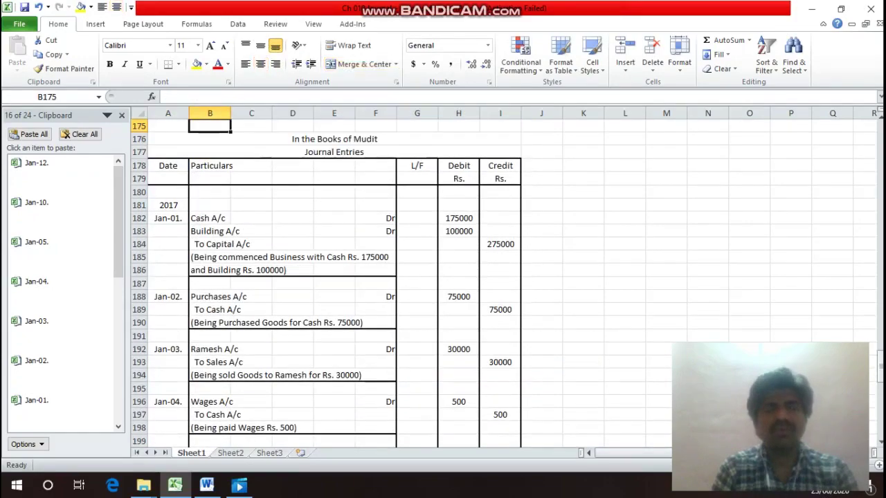
{"action": "key", "text": "Up"}
{"action": "key", "text": "Up"}
{"action": "key", "text": "Up"}
{"action": "key", "text": "Up"}
{"action": "key", "text": "Up"}
{"action": "key", "text": "Up"}
{"action": "key", "text": "Up"}
{"action": "key", "text": "Up"}
{"action": "key", "text": "Down"}
{"action": "key", "text": "Down"}
{"action": "key", "text": "Down"}
{"action": "key", "text": "Down"}
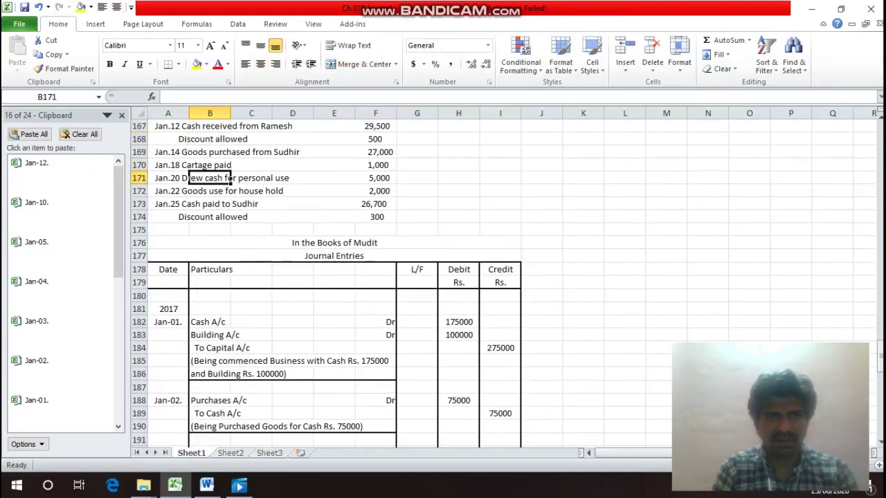
{"action": "key", "text": "Down"}
{"action": "key", "text": "Down"}
{"action": "key", "text": "Down"}
{"action": "key", "text": "Down"}
{"action": "key", "text": "Down"}
{"action": "key", "text": "Down"}
{"action": "key", "text": "Down"}
{"action": "key", "text": "Down"}
{"action": "key", "text": "Down"}
{"action": "key", "text": "Down"}
{"action": "key", "text": "Down"}
{"action": "key", "text": "Down"}
{"action": "key", "text": "Down"}
{"action": "key", "text": "Down"}
{"action": "key", "text": "Down"}
{"action": "key", "text": "Down"}
{"action": "key", "text": "Down"}
{"action": "key", "text": "Down"}
{"action": "key", "text": "Down"}
{"action": "key", "text": "Down"}
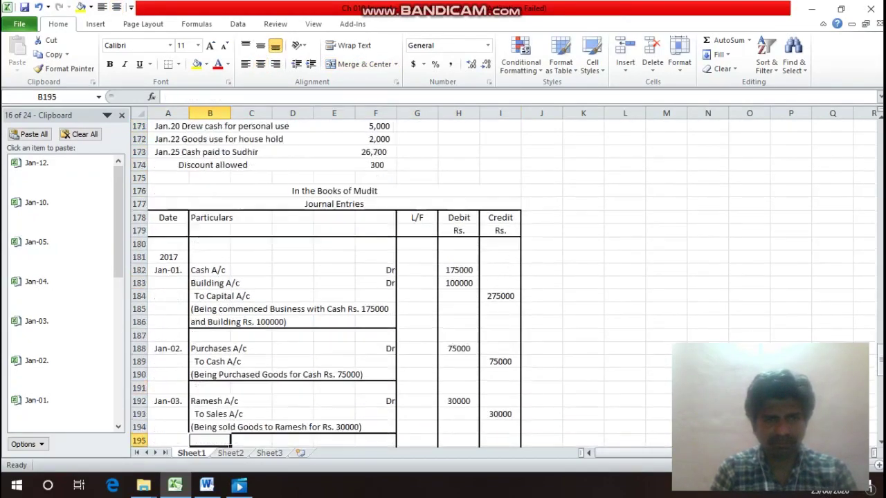
{"action": "key", "text": "Down"}
{"action": "key", "text": "Down"}
{"action": "key", "text": "Down"}
{"action": "key", "text": "Down"}
{"action": "key", "text": "Down"}
{"action": "key", "text": "Down"}
{"action": "key", "text": "Down"}
{"action": "key", "text": "Down"}
{"action": "key", "text": "Down"}
{"action": "key", "text": "Down"}
{"action": "key", "text": "Down"}
{"action": "key", "text": "Down"}
{"action": "key", "text": "Down"}
{"action": "key", "text": "Down"}
{"action": "key", "text": "Down"}
{"action": "key", "text": "Down"}
{"action": "key", "text": "Down"}
{"action": "key", "text": "Down"}
{"action": "key", "text": "Down"}
{"action": "key", "text": "Down"}
{"action": "key", "text": "Up"}
{"action": "key", "text": "Up"}
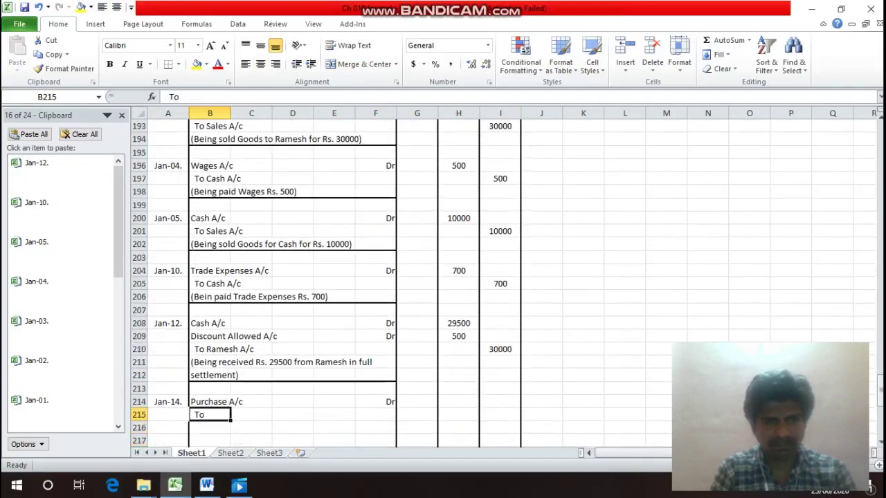
{"action": "key", "text": "F2"}
{"action": "type", "text": "Su"}
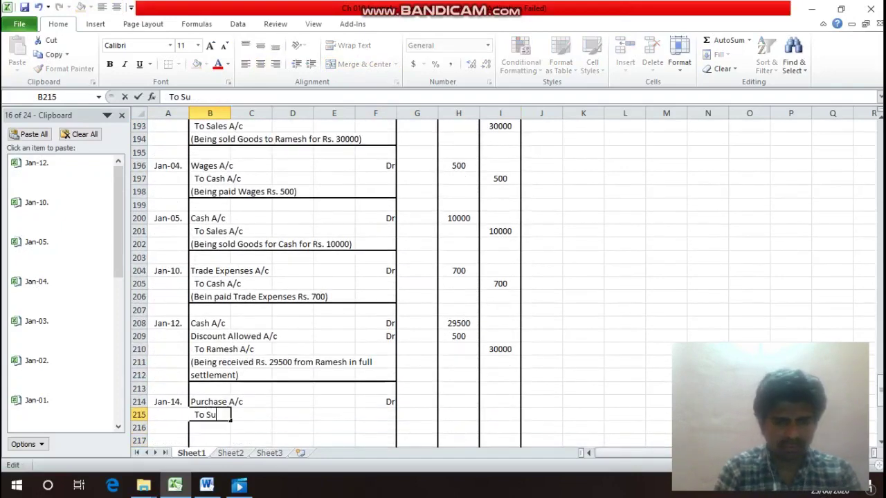
{"action": "type", "text": "dhi"}
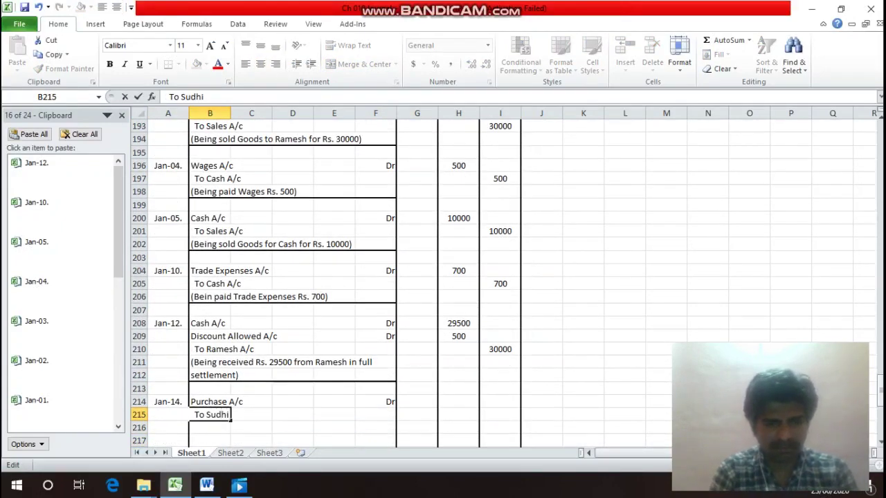
{"action": "type", "text": "r's"}
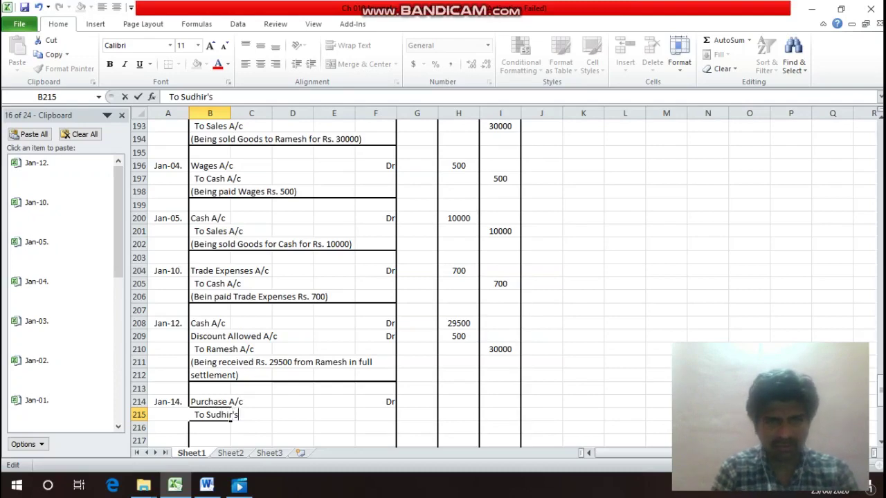
{"action": "type", "text": " A/c"}
{"action": "key", "text": "Return"}
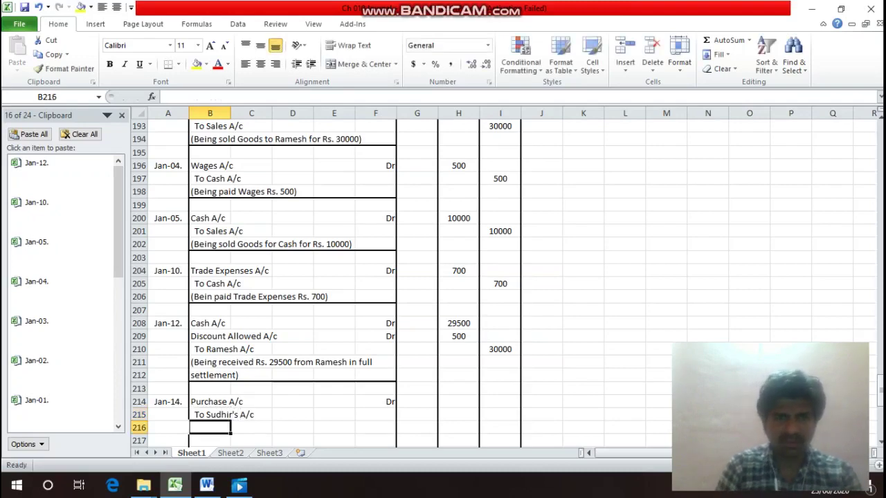
{"action": "key", "text": "Up"}
{"action": "key", "text": "Up"}
{"action": "key", "text": "Up"}
{"action": "key", "text": "Up"}
{"action": "key", "text": "Up"}
{"action": "key", "text": "Up"}
{"action": "key", "text": "Up"}
{"action": "key", "text": "Up"}
{"action": "key", "text": "Up"}
{"action": "key", "text": "Up"}
{"action": "key", "text": "Up"}
{"action": "key", "text": "Up"}
{"action": "key", "text": "Up"}
{"action": "key", "text": "Up"}
{"action": "key", "text": "Up"}
{"action": "key", "text": "Up"}
{"action": "key", "text": "Up"}
{"action": "key", "text": "Up"}
{"action": "key", "text": "Up"}
{"action": "key", "text": "Up"}
{"action": "key", "text": "Up"}
{"action": "key", "text": "Up"}
{"action": "key", "text": "Up"}
{"action": "key", "text": "Up"}
{"action": "key", "text": "Up"}
{"action": "key", "text": "Up"}
{"action": "key", "text": "Up"}
{"action": "key", "text": "Up"}
{"action": "key", "text": "Up"}
{"action": "key", "text": "Up"}
{"action": "key", "text": "Up"}
{"action": "key", "text": "Up"}
{"action": "key", "text": "Up"}
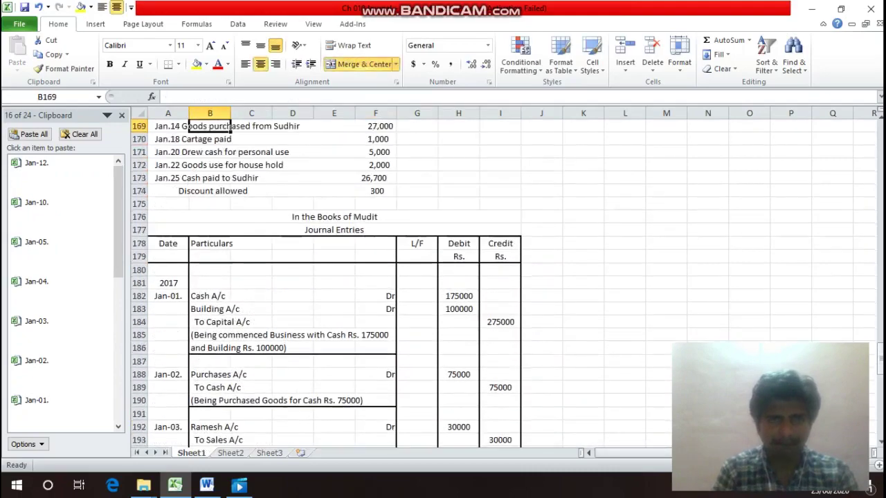
{"action": "key", "text": "Down"}
{"action": "key", "text": "Down"}
{"action": "key", "text": "Down"}
{"action": "key", "text": "Down"}
{"action": "key", "text": "Down"}
{"action": "key", "text": "Down"}
{"action": "key", "text": "Down"}
{"action": "key", "text": "Down"}
{"action": "key", "text": "Down"}
{"action": "key", "text": "Down"}
{"action": "key", "text": "Down"}
{"action": "key", "text": "Down"}
{"action": "key", "text": "Down"}
{"action": "key", "text": "Down"}
{"action": "key", "text": "Down"}
{"action": "key", "text": "Down"}
{"action": "key", "text": "Down"}
{"action": "key", "text": "Down"}
{"action": "key", "text": "Down"}
{"action": "key", "text": "Down"}
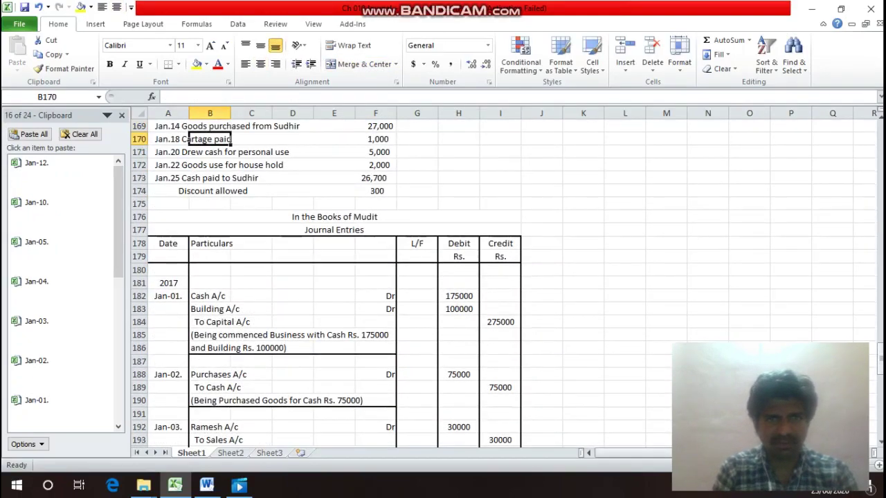
{"action": "key", "text": "Down"}
{"action": "key", "text": "Down"}
{"action": "key", "text": "Down"}
{"action": "key", "text": "Down"}
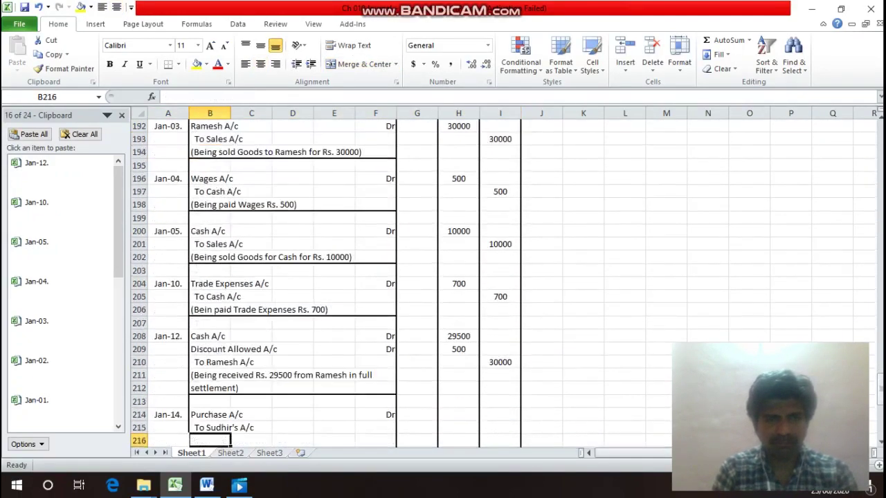
{"action": "key", "text": "Up"}
{"action": "key", "text": "Up"}
{"action": "key", "text": "Right"}
{"action": "key", "text": "Right"}
{"action": "key", "text": "Right"}
{"action": "key", "text": "Right"}
{"action": "key", "text": "Right"}
{"action": "key", "text": "Right"}
Enter 27000 as the Jan-14 debit in H214 and credit in I215.
{"action": "type", "text": "27000"}
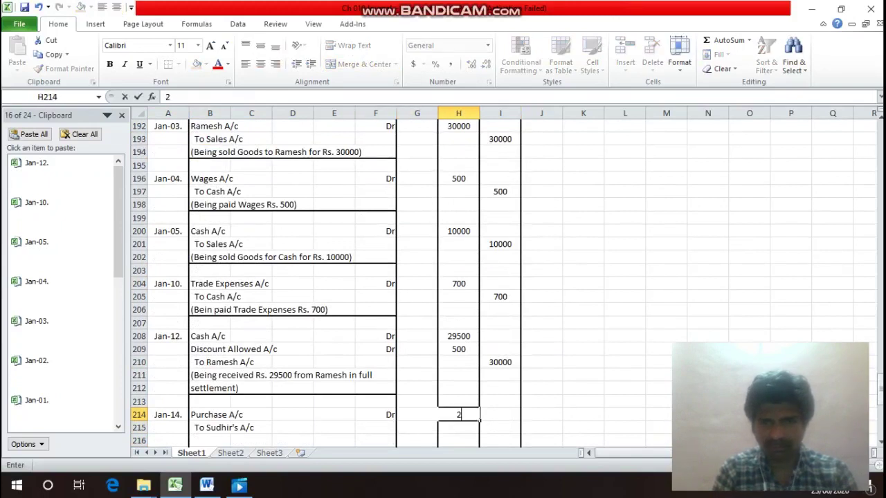
{"action": "key", "text": "Return"}
{"action": "key", "text": "Right"}
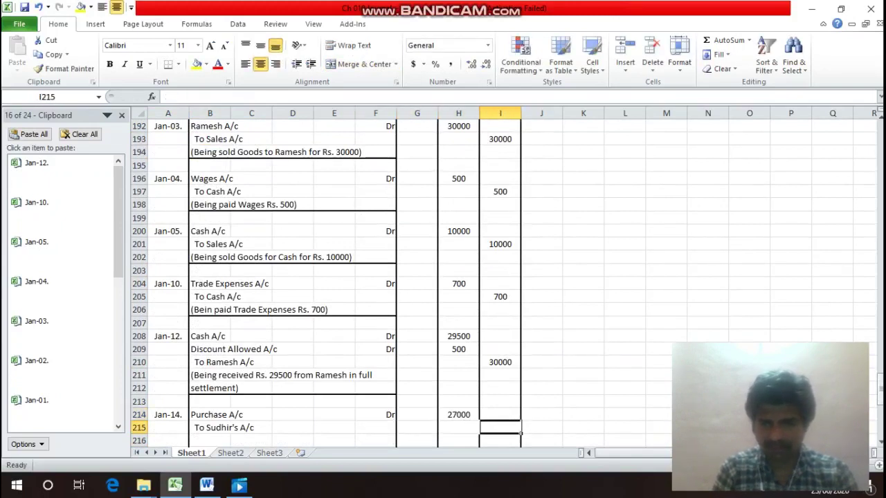
{"action": "type", "text": "27000"}
{"action": "key", "text": "Return"}
Type the narration '(Being purchased Goods from the supplier for Rs. 27000)' in B216.
{"action": "key", "text": "Left"}
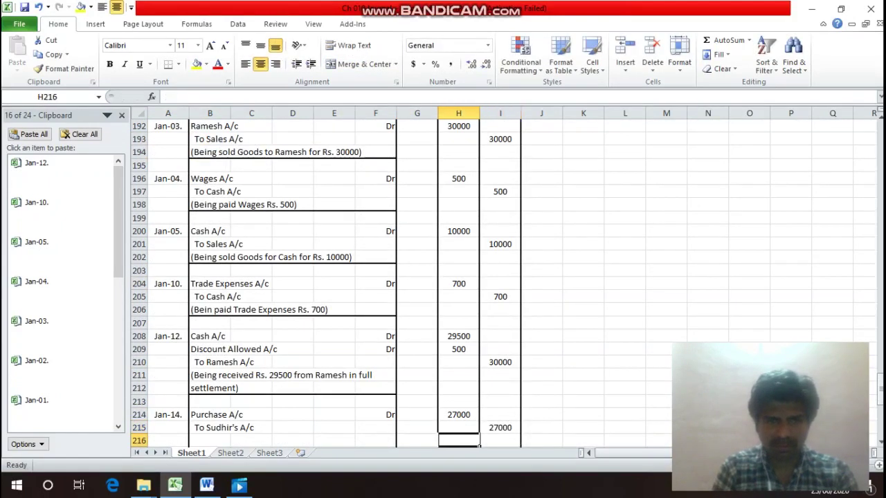
{"action": "key", "text": "Left"}
{"action": "key", "text": "Left"}
{"action": "key", "text": "Left"}
{"action": "key", "text": "Left"}
{"action": "key", "text": "Left"}
{"action": "key", "text": "Left"}
{"action": "type", "text": "("}
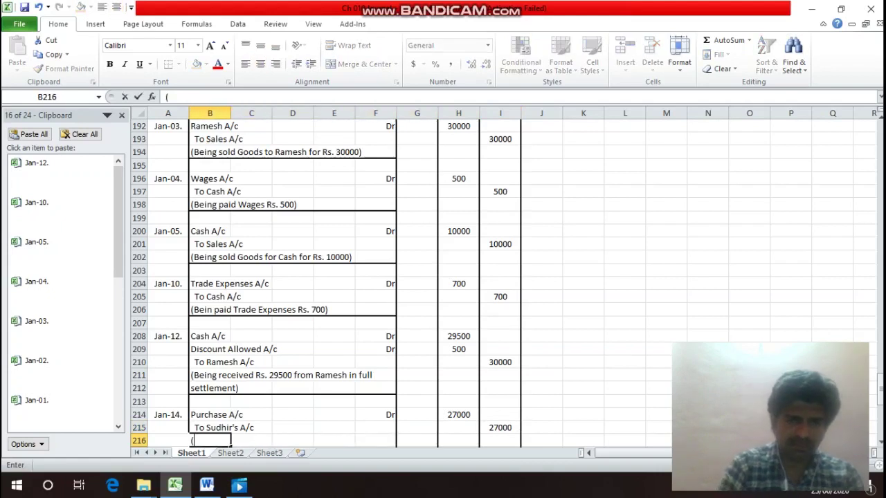
{"action": "type", "text": "Being"}
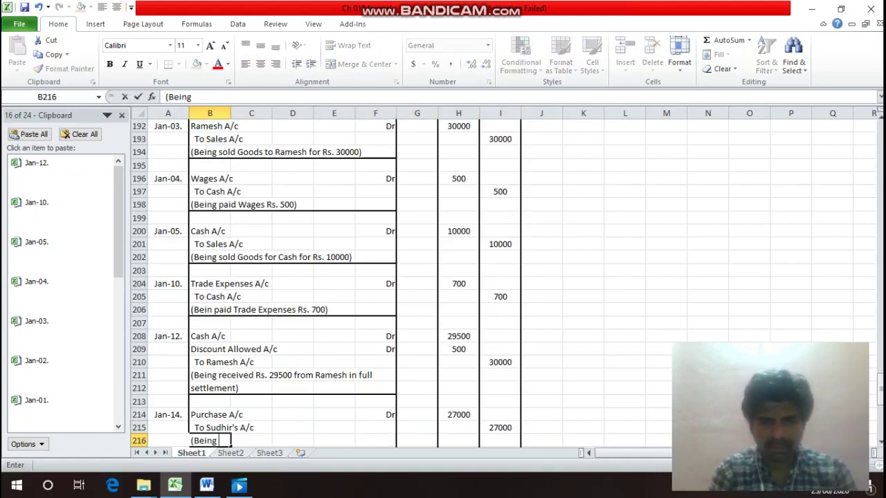
{"action": "type", "text": " purchas"}
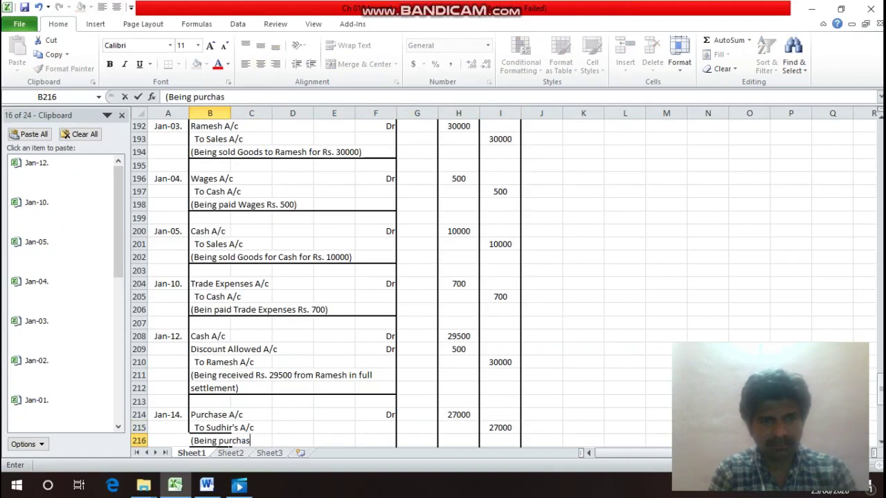
{"action": "type", "text": "ed "}
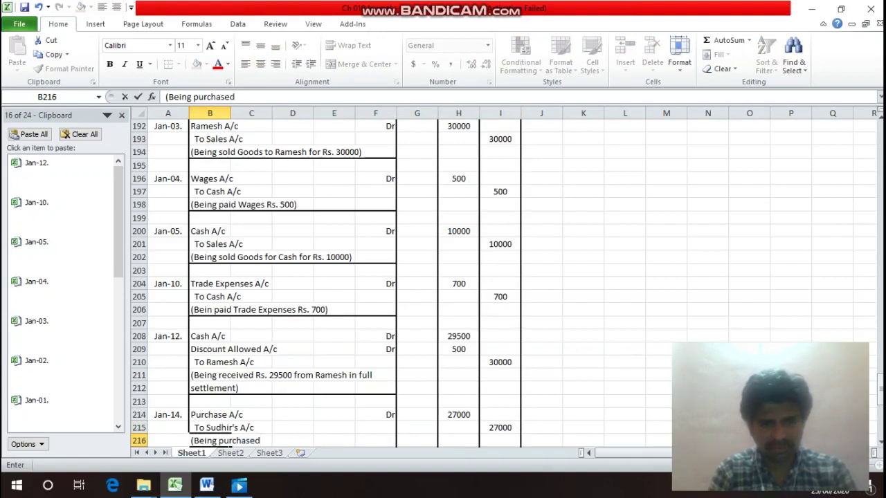
{"action": "type", "text": "Goods from"}
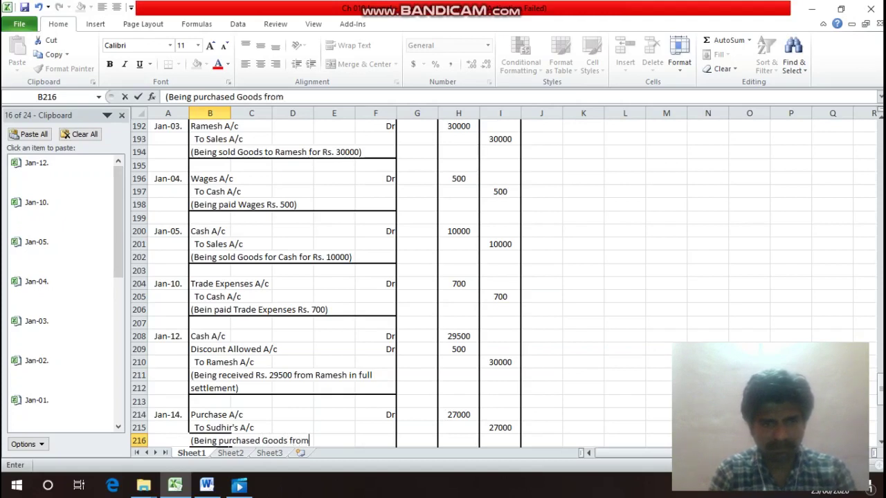
{"action": "type", "text": " Sud"}
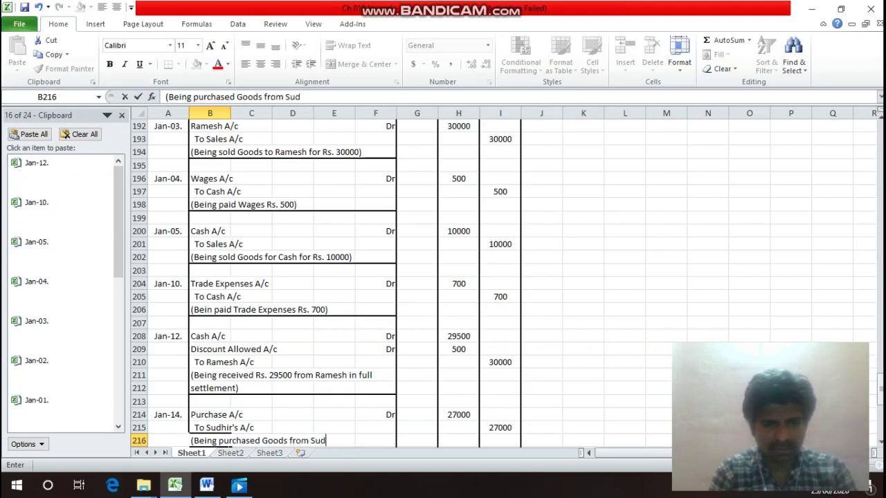
{"action": "type", "text": "hir fo"}
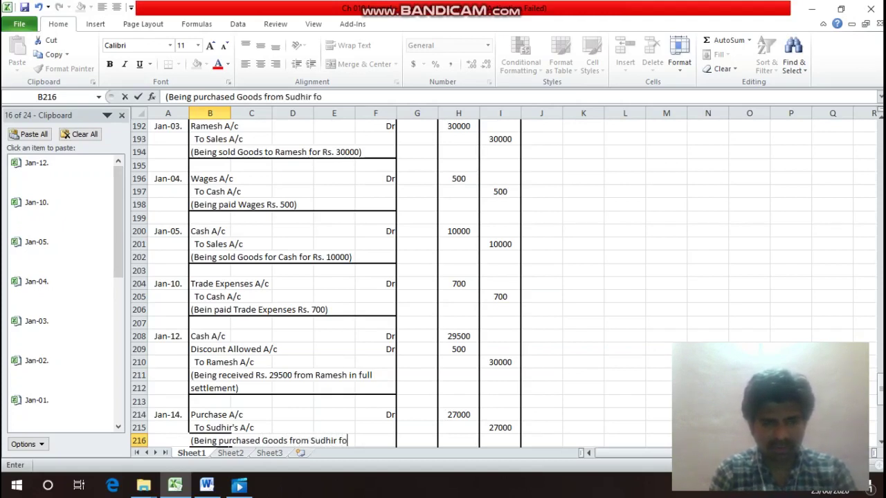
{"action": "type", "text": "r Rs."}
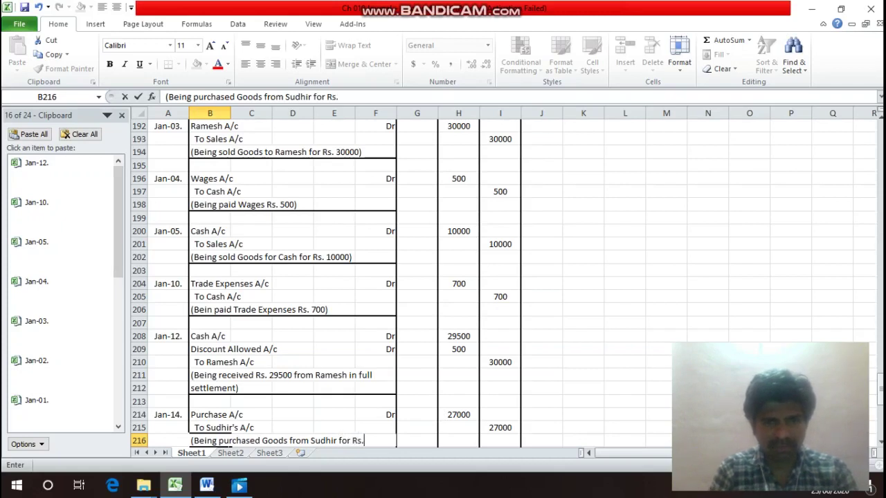
{"action": "type", "text": " 27000"}
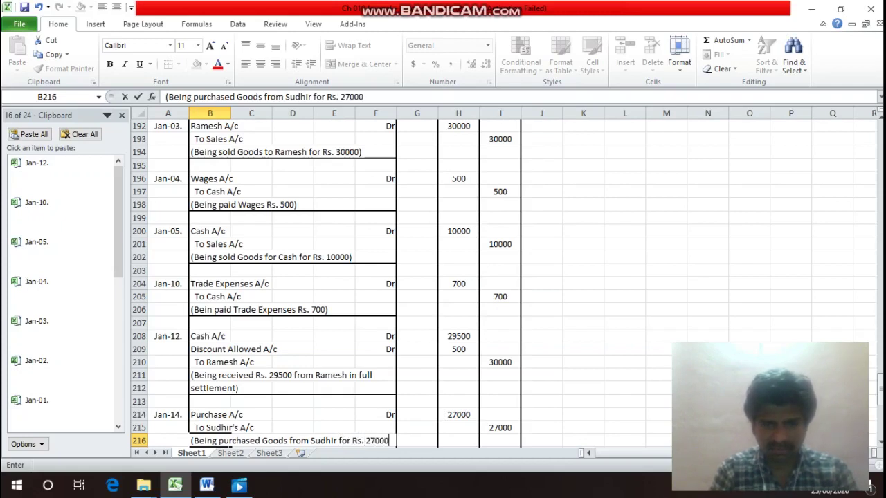
{"action": "type", "text": ")"}
Commit the narration and add a bottom border under B216:F216.
{"action": "key", "text": "Return"}
{"action": "left_click_drag", "start_coordinate": [211, 428], "coordinate": [396, 429]}
{"action": "key", "text": "ctrl+1"}
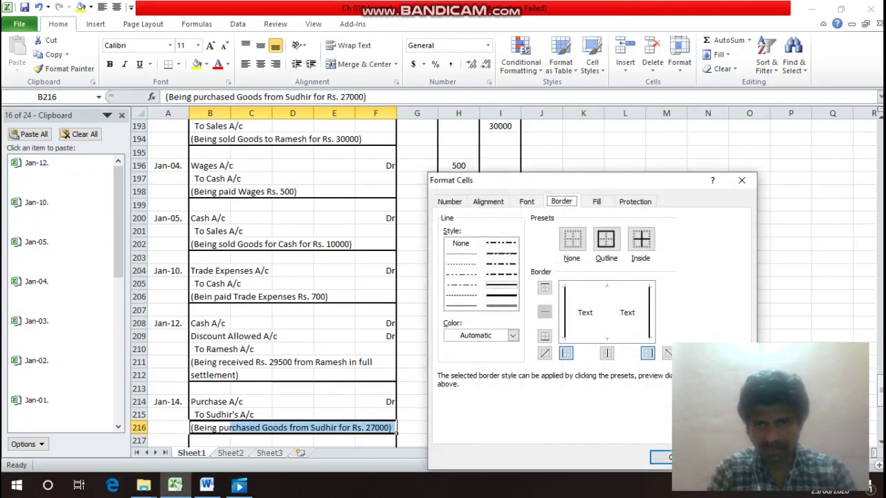
{"action": "left_click", "coordinate": [544, 336]}
{"action": "key", "text": "Return"}
Review the transaction list's Jan.18 cartage entry of 1,000 before the next entry.
{"action": "key", "text": "Up"}
{"action": "key", "text": "Up"}
{"action": "key", "text": "Up"}
{"action": "key", "text": "Up"}
{"action": "key", "text": "Up"}
{"action": "key", "text": "Up"}
{"action": "key", "text": "Up"}
{"action": "key", "text": "Up"}
{"action": "key", "text": "Up"}
{"action": "key", "text": "Up"}
{"action": "key", "text": "Up"}
{"action": "key", "text": "Up"}
{"action": "key", "text": "Up"}
{"action": "key", "text": "Up"}
{"action": "key", "text": "Up"}
{"action": "key", "text": "Up"}
{"action": "key", "text": "Up"}
{"action": "key", "text": "Up"}
{"action": "key", "text": "Up"}
{"action": "key", "text": "Up"}
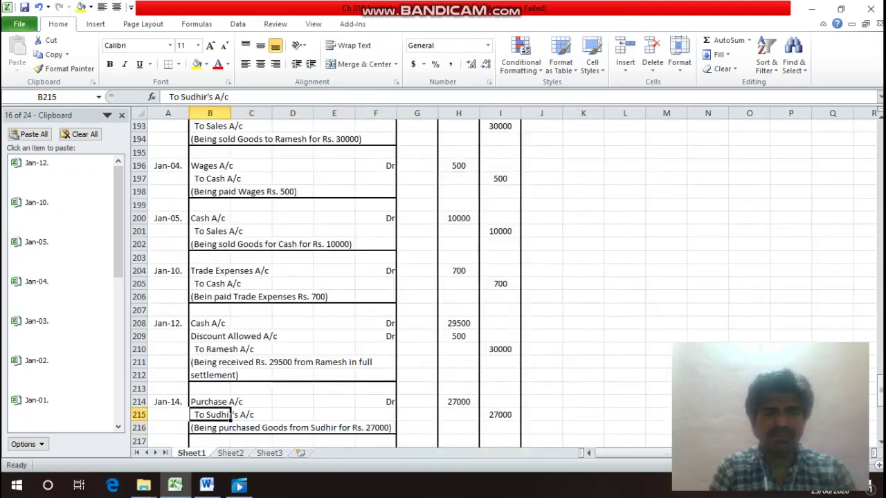
{"action": "key", "text": "Up"}
{"action": "key", "text": "Up"}
{"action": "key", "text": "Up"}
{"action": "key", "text": "Up"}
{"action": "key", "text": "Up"}
{"action": "key", "text": "Up"}
{"action": "key", "text": "Up"}
{"action": "key", "text": "Up"}
{"action": "key", "text": "Up"}
{"action": "key", "text": "Up"}
{"action": "key", "text": "Up"}
{"action": "key", "text": "Up"}
{"action": "key", "text": "Up"}
{"action": "key", "text": "Up"}
{"action": "key", "text": "Up"}
{"action": "key", "text": "Up"}
{"action": "key", "text": "Up"}
{"action": "key", "text": "Up"}
{"action": "key", "text": "Up"}
{"action": "key", "text": "Up"}
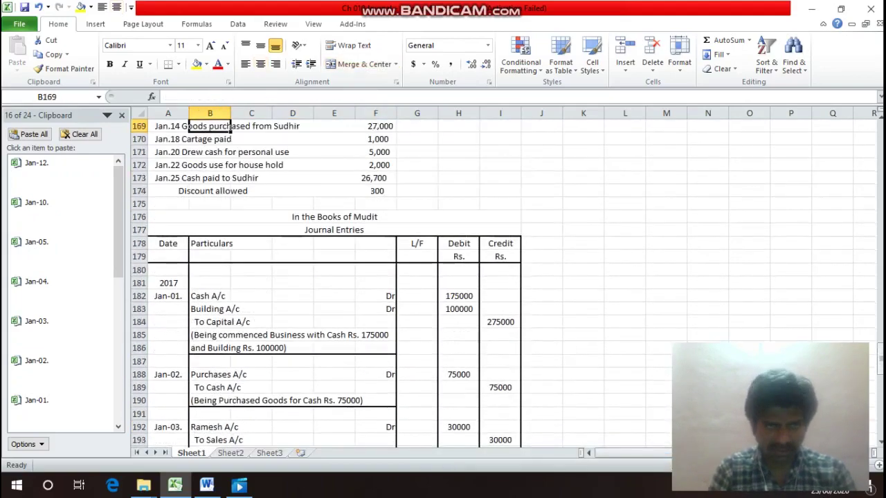
{"action": "key", "text": "Down"}
{"action": "key", "text": "Down"}
{"action": "key", "text": "Down"}
{"action": "key", "text": "Down"}
{"action": "key", "text": "Down"}
{"action": "key", "text": "Left"}
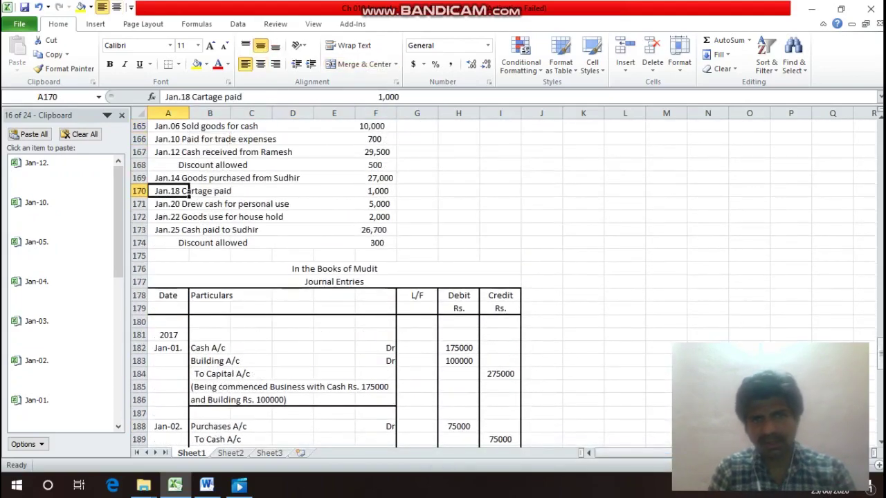
{"action": "key", "text": "Right"}
{"action": "key", "text": "Right"}
{"action": "key", "text": "Right"}
{"action": "key", "text": "Right"}
{"action": "key", "text": "Right"}
{"action": "key", "text": "Down"}
{"action": "key", "text": "Down"}
{"action": "key", "text": "Down"}
{"action": "key", "text": "Down"}
{"action": "key", "text": "Down"}
{"action": "key", "text": "Down"}
{"action": "key", "text": "Down"}
{"action": "key", "text": "Down"}
{"action": "key", "text": "Down"}
{"action": "key", "text": "Down"}
{"action": "key", "text": "Down"}
{"action": "key", "text": "Down"}
{"action": "key", "text": "Down"}
{"action": "key", "text": "Down"}
{"action": "key", "text": "Down"}
{"action": "key", "text": "Down"}
{"action": "key", "text": "Down"}
{"action": "key", "text": "Down"}
{"action": "key", "text": "Down"}
{"action": "key", "text": "Down"}
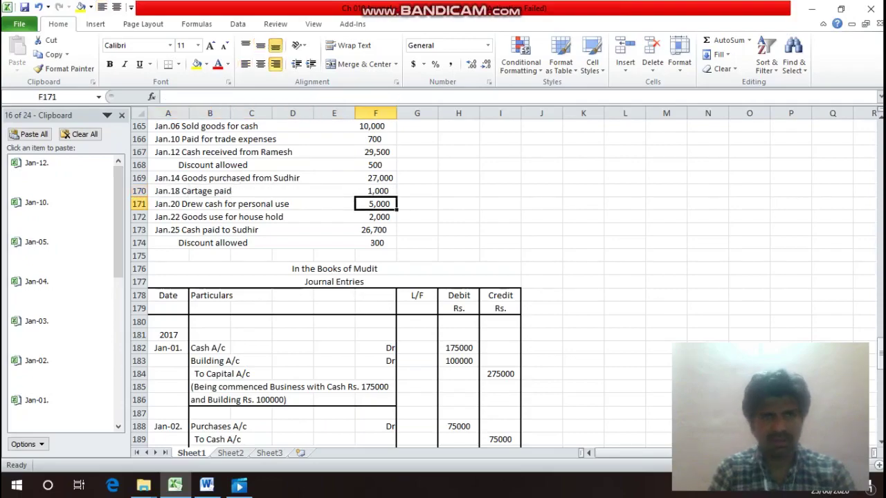
{"action": "key", "text": "Down"}
{"action": "key", "text": "Down"}
{"action": "key", "text": "Down"}
{"action": "key", "text": "Down"}
{"action": "key", "text": "Down"}
{"action": "key", "text": "Down"}
{"action": "key", "text": "Down"}
{"action": "key", "text": "Down"}
{"action": "key", "text": "Down"}
{"action": "key", "text": "Down"}
{"action": "key", "text": "Down"}
{"action": "key", "text": "Down"}
{"action": "key", "text": "Down"}
{"action": "key", "text": "Down"}
{"action": "key", "text": "Down"}
{"action": "key", "text": "Up"}
{"action": "key", "text": "Up"}
{"action": "key", "text": "Up"}
{"action": "key", "text": "Up"}
{"action": "key", "text": "Up"}
{"action": "key", "text": "Up"}
{"action": "key", "text": "Up"}
{"action": "key", "text": "Up"}
{"action": "key", "text": "Up"}
{"action": "key", "text": "Up"}
{"action": "key", "text": "Up"}
{"action": "key", "text": "Up"}
{"action": "key", "text": "Up"}
{"action": "key", "text": "Up"}
{"action": "key", "text": "Up"}
{"action": "key", "text": "Up"}
{"action": "key", "text": "Up"}
{"action": "key", "text": "Up"}
{"action": "key", "text": "Up"}
{"action": "key", "text": "Up"}
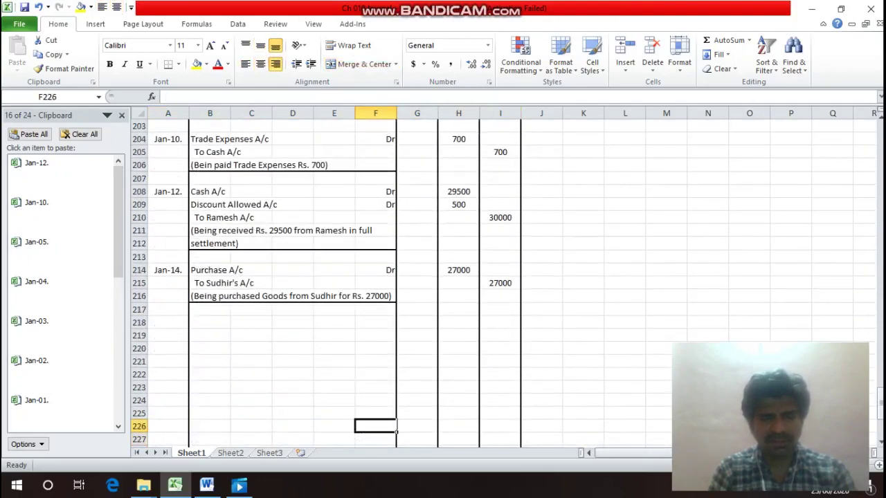
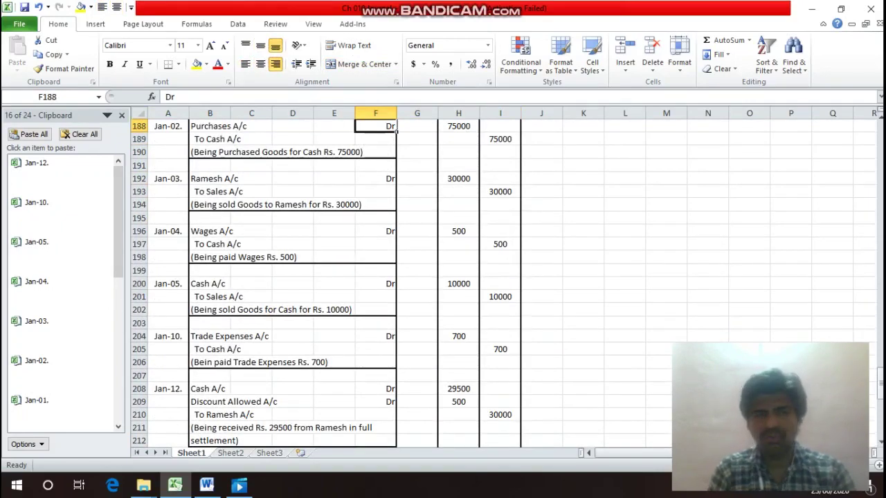
Copy the Jan-14. date into A218 and change it to Jan-18.
{"action": "key", "text": "Up"}
{"action": "key", "text": "Up"}
{"action": "key", "text": "Up"}
{"action": "key", "text": "Up"}
{"action": "key", "text": "Up"}
{"action": "key", "text": "Up"}
{"action": "key", "text": "Up"}
{"action": "key", "text": "Up"}
{"action": "key", "text": "Up"}
{"action": "key", "text": "Up"}
{"action": "key", "text": "Up"}
{"action": "key", "text": "Up"}
{"action": "key", "text": "Up"}
{"action": "key", "text": "Up"}
{"action": "key", "text": "Up"}
{"action": "key", "text": "Up"}
{"action": "key", "text": "Up"}
{"action": "key", "text": "Up"}
{"action": "key", "text": "Up"}
{"action": "key", "text": "Up"}
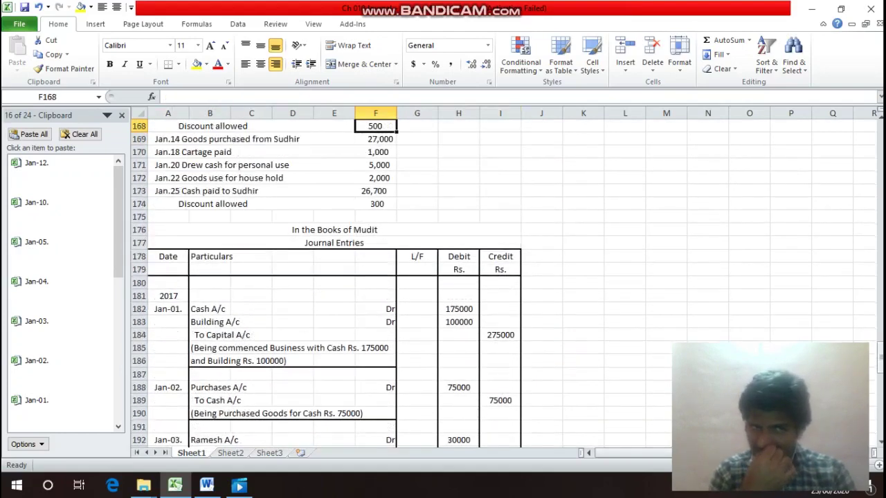
{"action": "key", "text": "Down"}
{"action": "key", "text": "Down"}
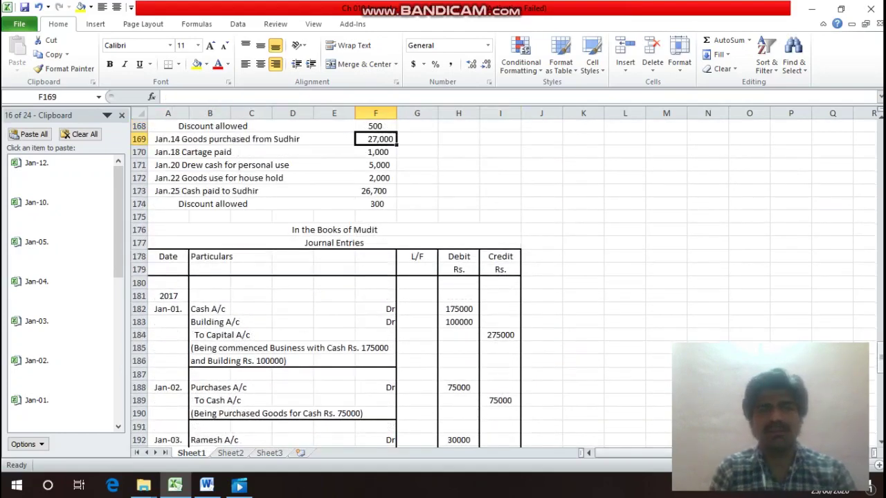
{"action": "key", "text": "Left"}
{"action": "key", "text": "Left"}
{"action": "key", "text": "Left"}
{"action": "key", "text": "Left"}
{"action": "key", "text": "Left"}
{"action": "key", "text": "Down"}
{"action": "key", "text": "Down"}
{"action": "key", "text": "Down"}
{"action": "key", "text": "Down"}
{"action": "key", "text": "Down"}
{"action": "key", "text": "Down"}
{"action": "key", "text": "Down"}
{"action": "key", "text": "Down"}
{"action": "key", "text": "Down"}
{"action": "key", "text": "Down"}
{"action": "key", "text": "Down"}
{"action": "key", "text": "Down"}
{"action": "key", "text": "Down"}
{"action": "key", "text": "Down"}
{"action": "key", "text": "Down"}
{"action": "key", "text": "Down"}
{"action": "key", "text": "Down"}
{"action": "key", "text": "Down"}
{"action": "key", "text": "Down"}
{"action": "key", "text": "Down"}
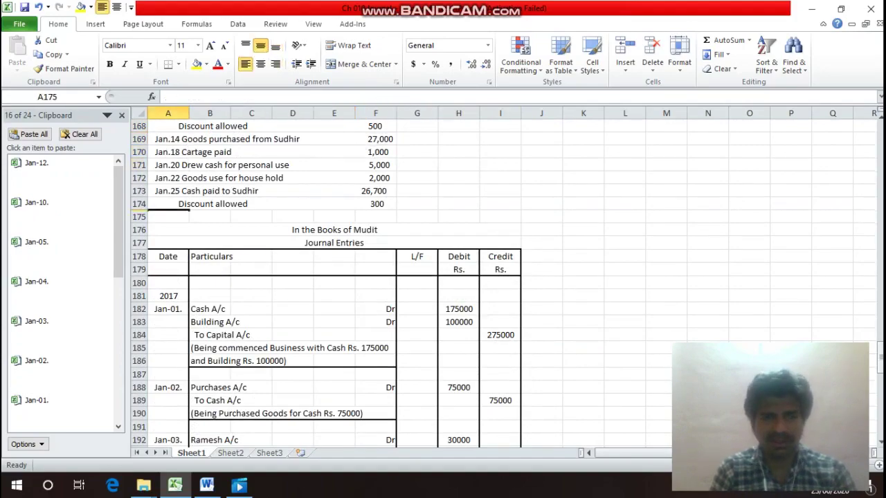
{"action": "key", "text": "Up"}
{"action": "key", "text": "Up"}
{"action": "key", "text": "Up"}
{"action": "key", "text": "Up"}
{"action": "key", "text": "Up"}
{"action": "key", "text": "Up"}
{"action": "key", "text": "Up"}
{"action": "key", "text": "Up"}
{"action": "key", "text": "Up"}
{"action": "key", "text": "Up"}
{"action": "key", "text": "Up"}
{"action": "key", "text": "Up"}
{"action": "key", "text": "Up"}
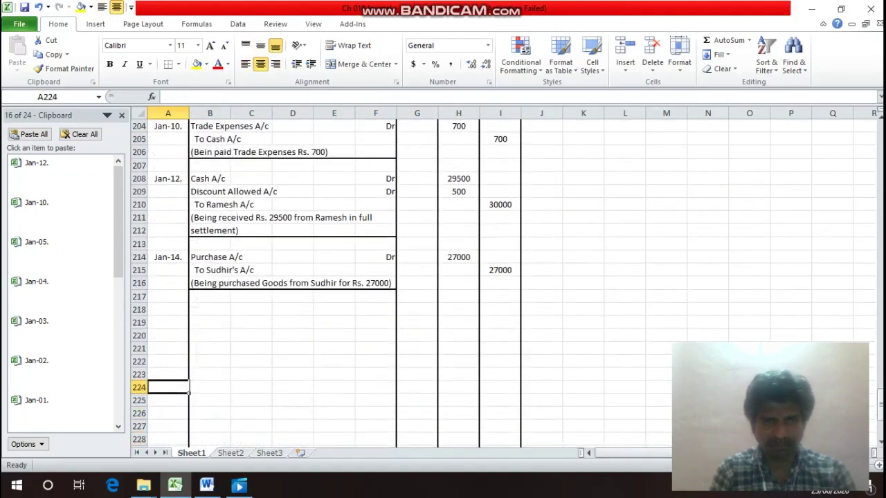
{"action": "key", "text": "ctrl+c"}
{"action": "key", "text": "Down"}
{"action": "key", "text": "Down"}
{"action": "key", "text": "Down"}
{"action": "key", "text": "Down"}
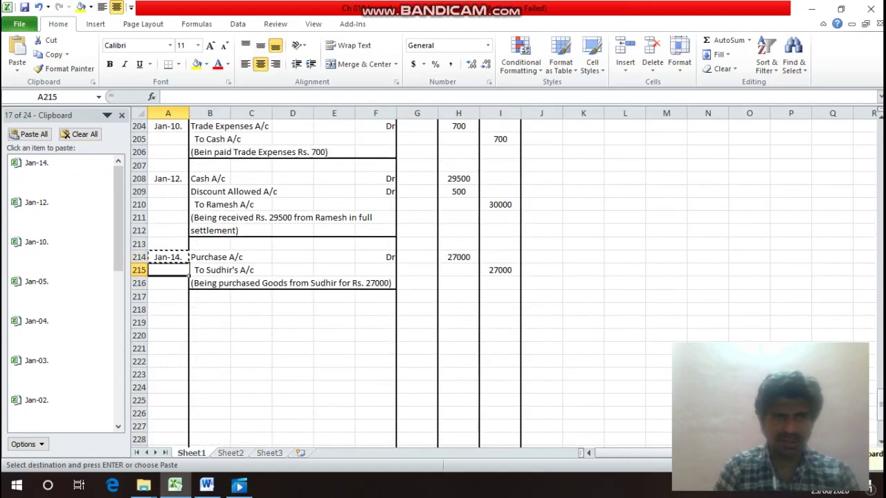
{"action": "key", "text": "Return"}
{"action": "key", "text": "F2"}
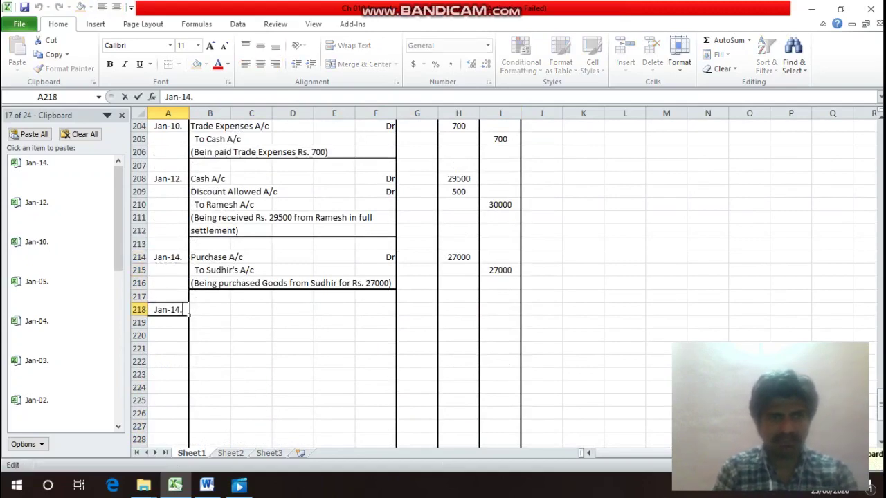
{"action": "key", "text": "Left"}
{"action": "key", "text": "BackSpace"}
{"action": "type", "text": "8"}
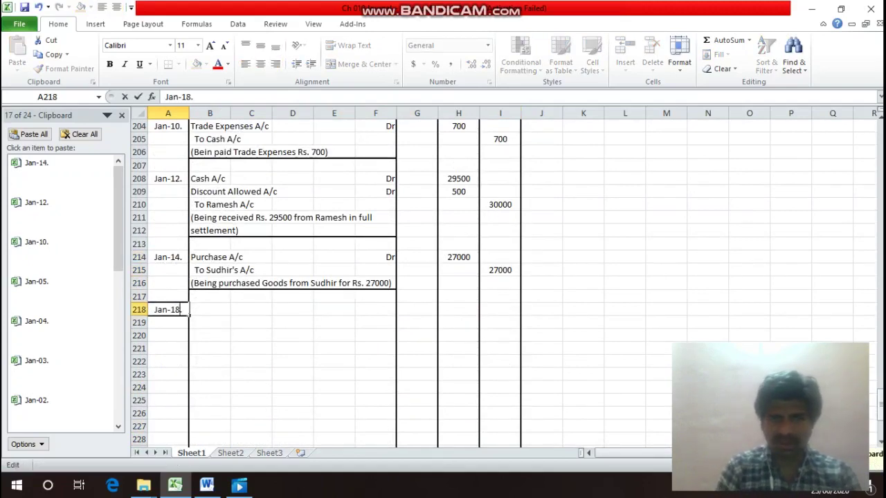
{"action": "key", "text": "Return"}
Enter 'Cartage A/c' with 'Dr' as the debit line in row 218.
{"action": "left_click", "coordinate": [210, 309]}
{"action": "type", "text": "Ca"}
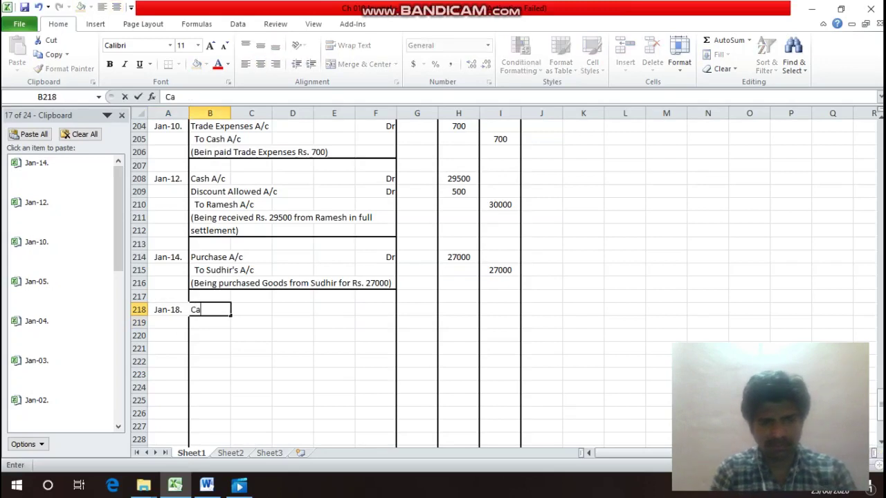
{"action": "type", "text": "rtaf"}
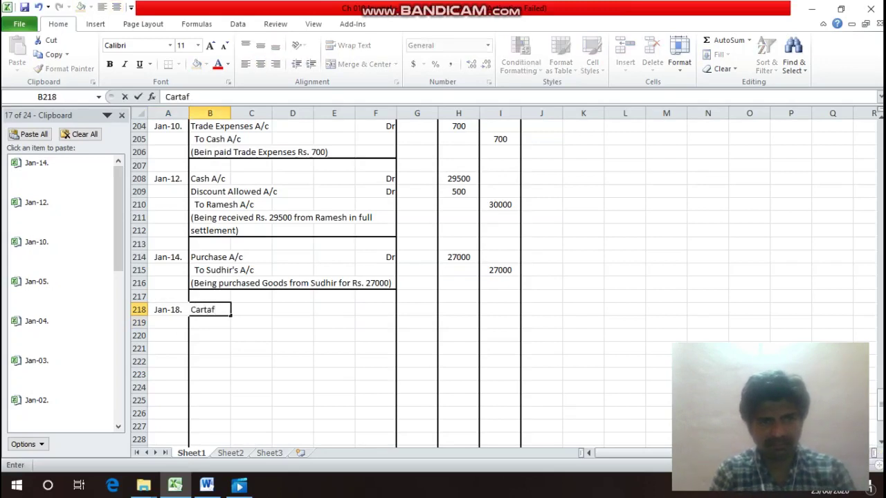
{"action": "key", "text": "BackSpace"}
{"action": "type", "text": "ge A"}
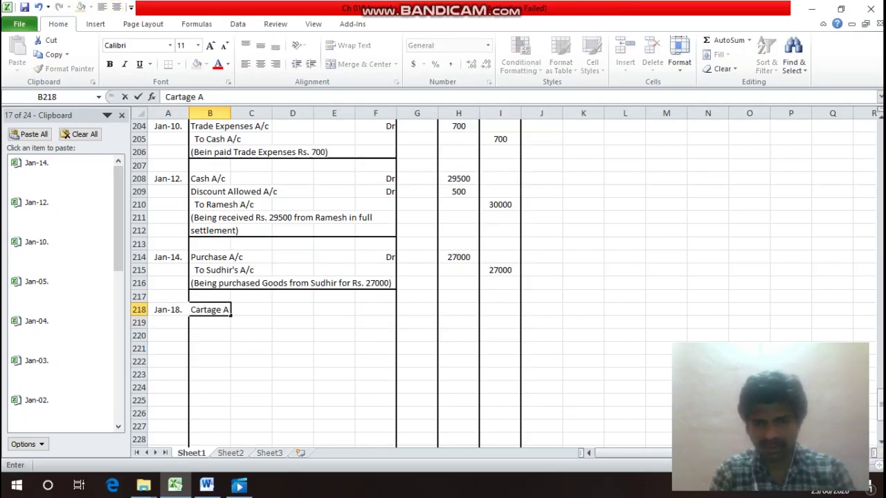
{"action": "type", "text": "/c"}
{"action": "key", "text": "Return"}
{"action": "key", "text": "Up"}
{"action": "key", "text": "Right"}
{"action": "key", "text": "Right"}
{"action": "key", "text": "Right"}
{"action": "key", "text": "Right"}
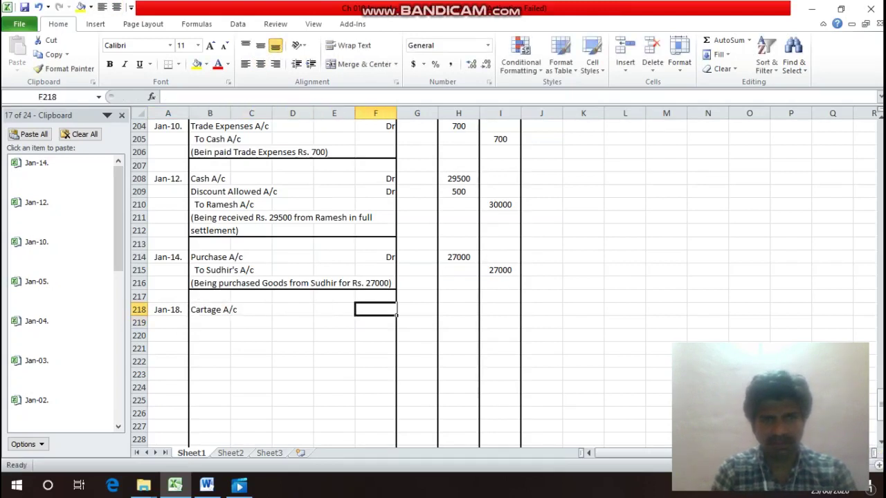
{"action": "type", "text": "Dr"}
{"action": "key", "text": "Return"}
Enter 'To Cash A/c' as the credit line in row 219.
{"action": "key", "text": "Left"}
{"action": "key", "text": "Left"}
{"action": "key", "text": "Left"}
{"action": "key", "text": "Left"}
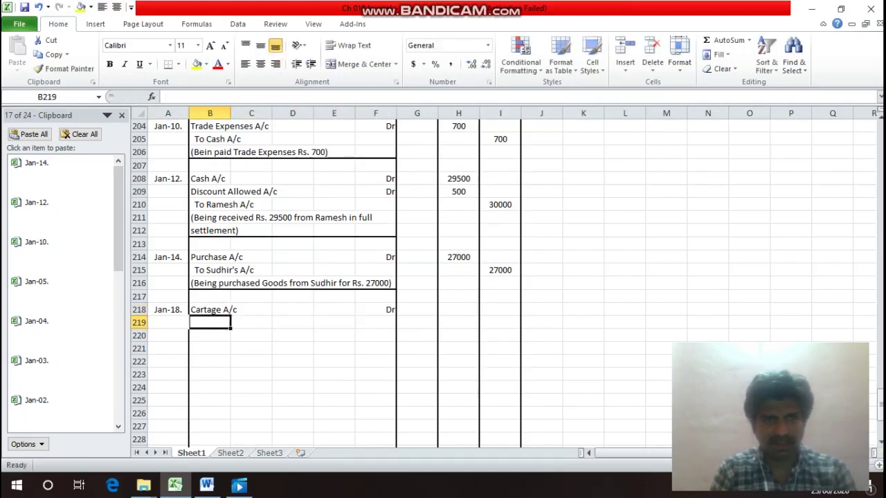
{"action": "type", "text": "T"}
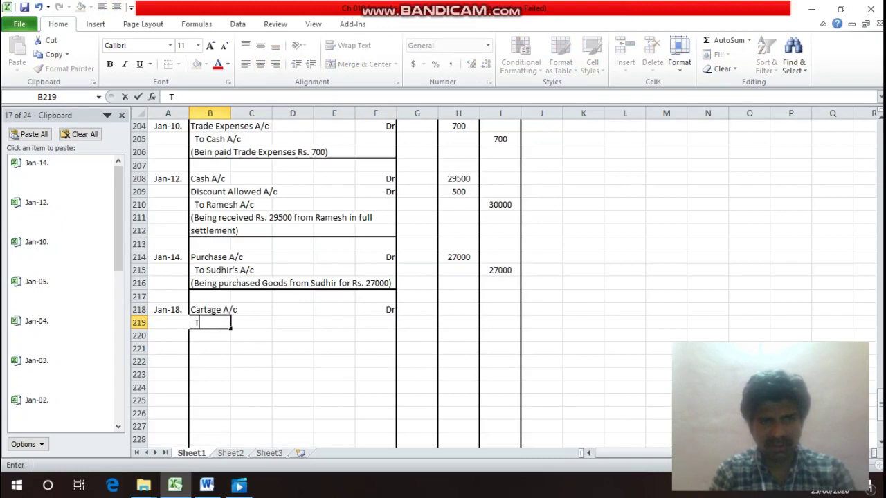
{"action": "type", "text": "o Cash"}
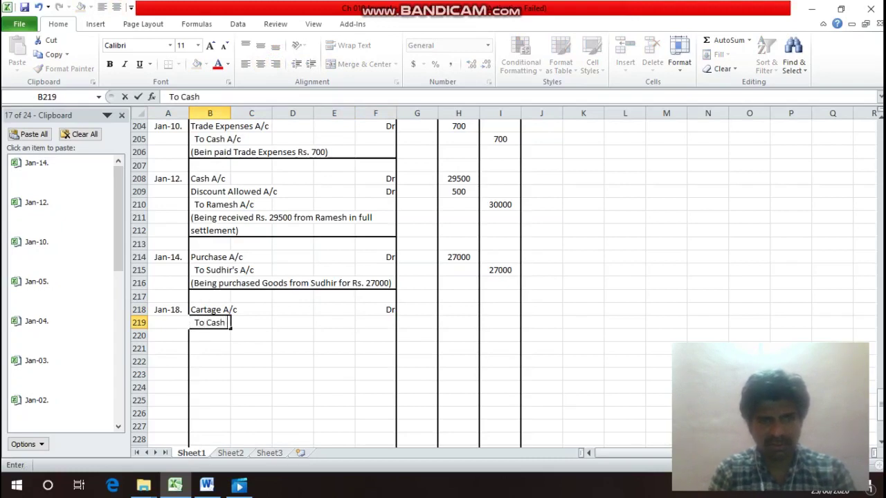
{"action": "type", "text": " A8"}
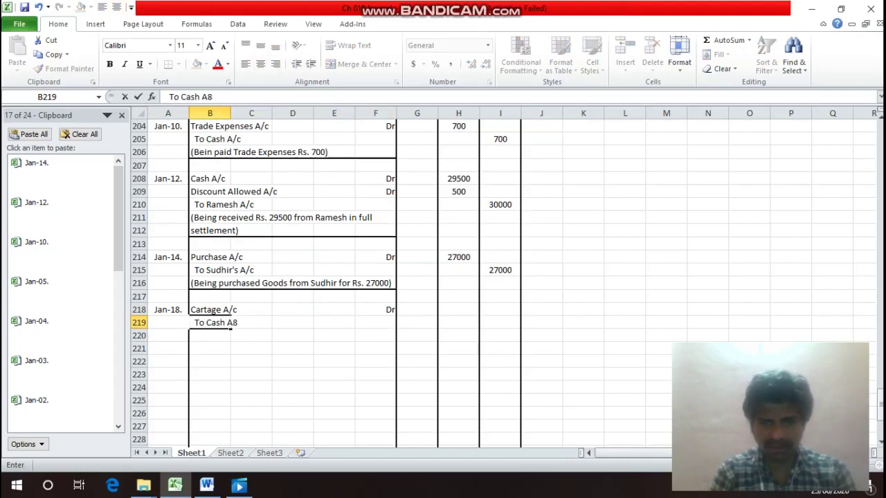
{"action": "key", "text": "BackSpace"}
{"action": "type", "text": "/c"}
{"action": "key", "text": "Return"}
Enter 1000 as both the debit and credit amounts of the cartage entry.
{"action": "key", "text": "Up"}
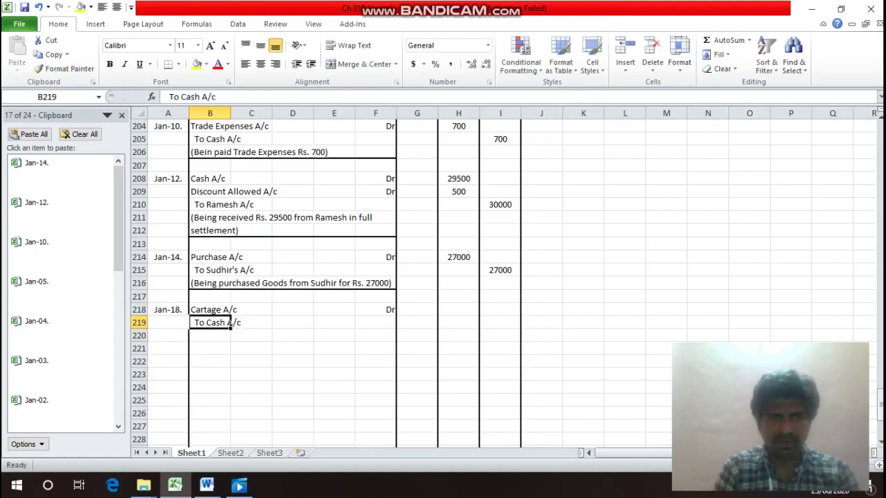
{"action": "key", "text": "Up"}
{"action": "key", "text": "Right"}
{"action": "key", "text": "Right"}
{"action": "key", "text": "Right"}
{"action": "key", "text": "Right"}
{"action": "key", "text": "Right"}
{"action": "key", "text": "Right"}
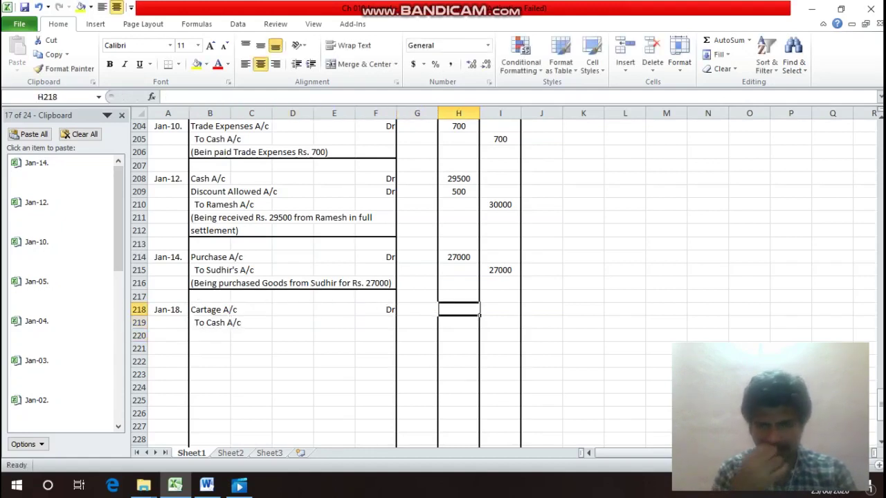
{"action": "type", "text": "1000"}
{"action": "key", "text": "Return"}
{"action": "key", "text": "Right"}
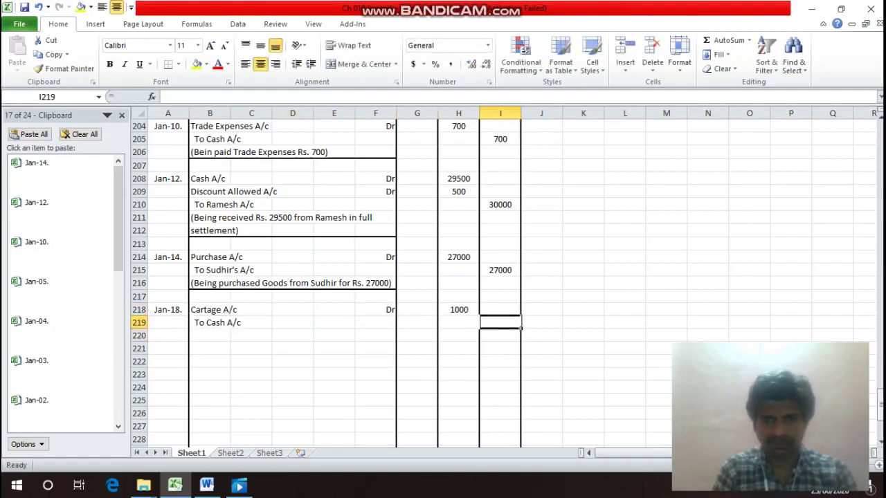
{"action": "type", "text": "1000"}
{"action": "key", "text": "Return"}
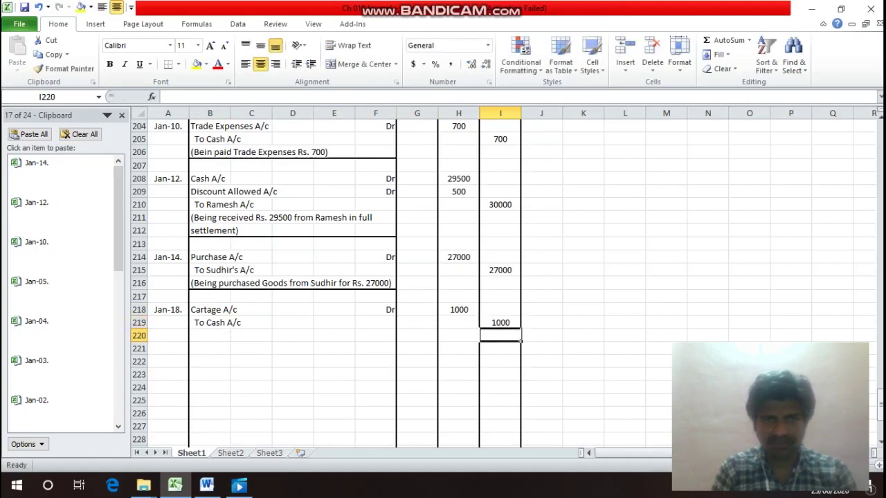
Enter the narration '(Being paid Cartage Rs. 1000)' in B220 and select B220:F220.
{"action": "key", "text": "Left"}
{"action": "key", "text": "Left"}
{"action": "key", "text": "Left"}
{"action": "key", "text": "Left"}
{"action": "key", "text": "Left"}
{"action": "key", "text": "Left"}
{"action": "key", "text": "Left"}
{"action": "type", "text": "("}
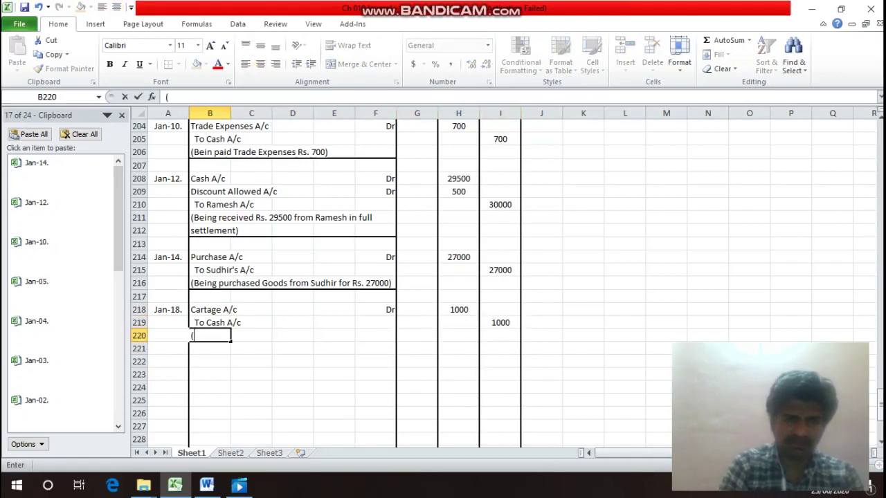
{"action": "type", "text": "Bein"}
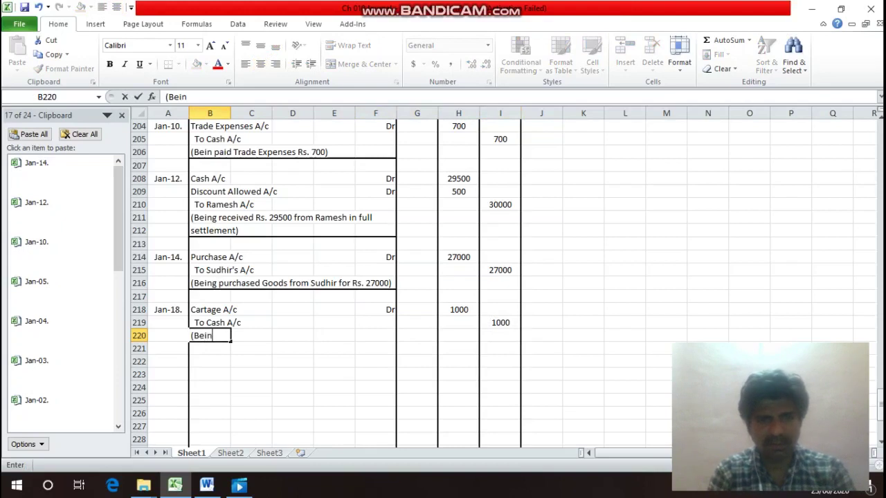
{"action": "type", "text": "g paid "}
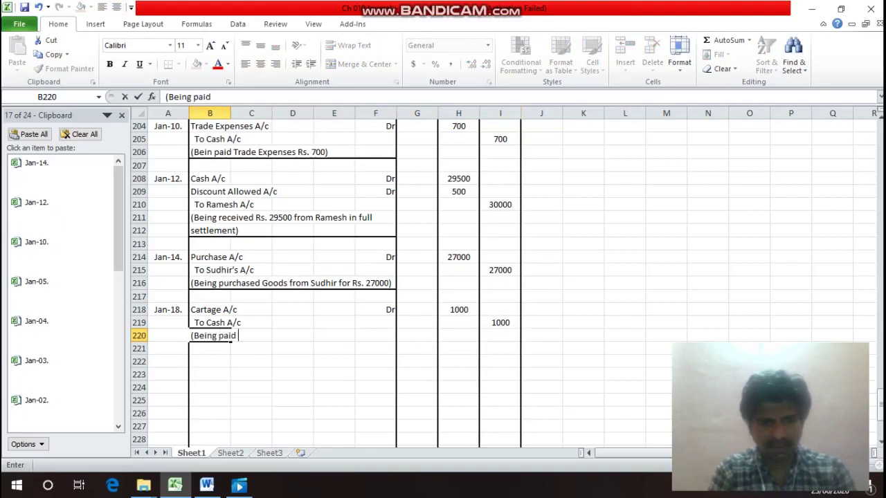
{"action": "type", "text": "Cartag"}
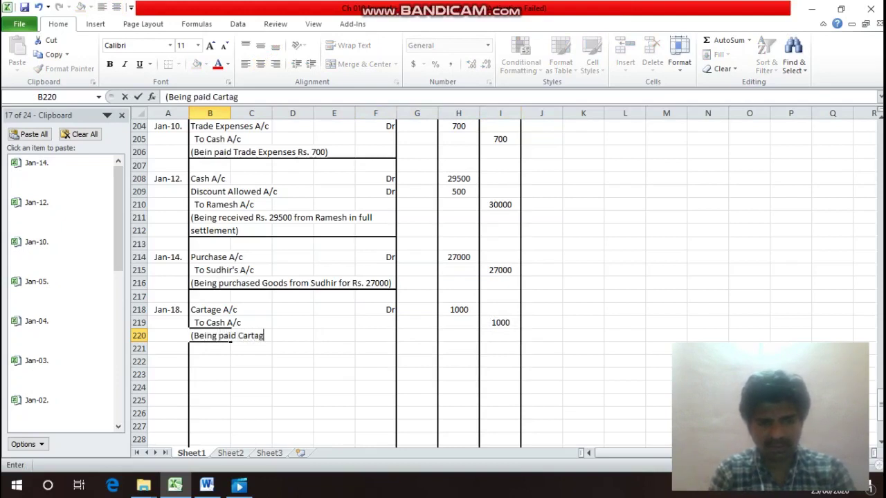
{"action": "type", "text": "e Rs. "}
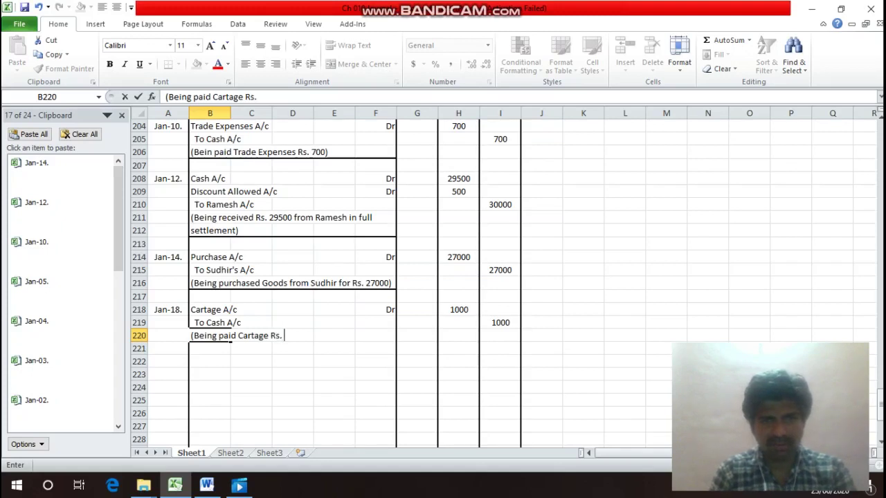
{"action": "type", "text": "1000"}
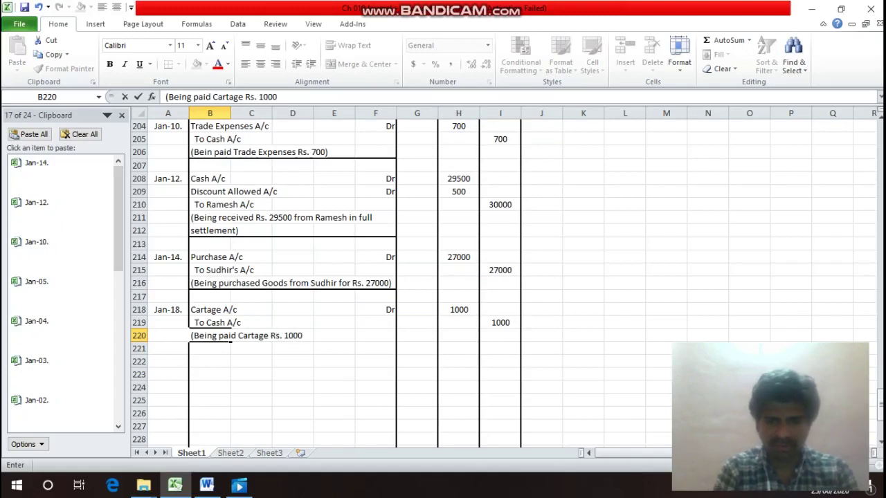
{"action": "type", "text": ")"}
{"action": "key", "text": "Return"}
{"action": "left_click", "coordinate": [230, 336]}
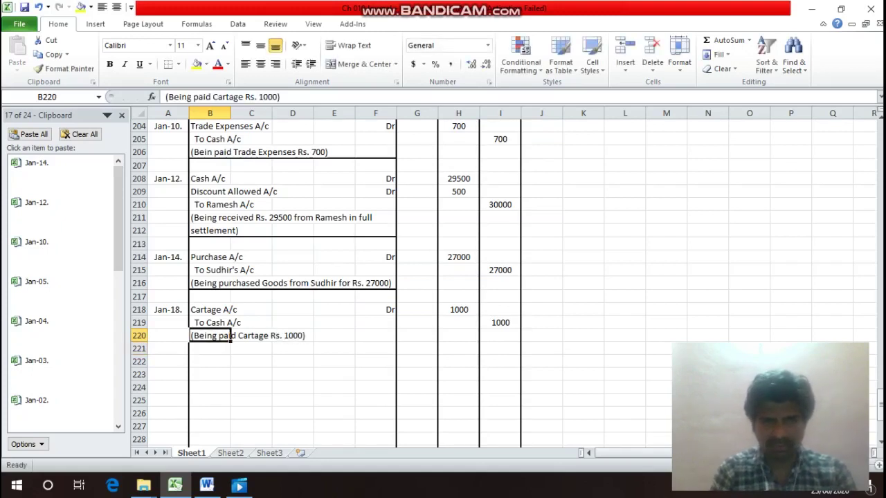
{"action": "left_click_drag", "start_coordinate": [229, 336], "coordinate": [393, 337]}
Add a bottom border under the selected narration row B220:F220.
{"action": "key", "text": "ctrl+1"}
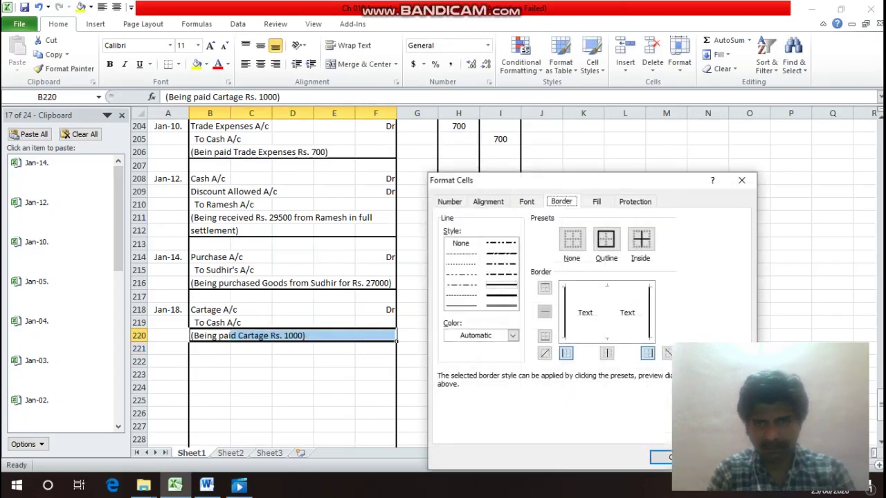
{"action": "key", "text": "alt+b"}
{"action": "key", "text": "Return"}
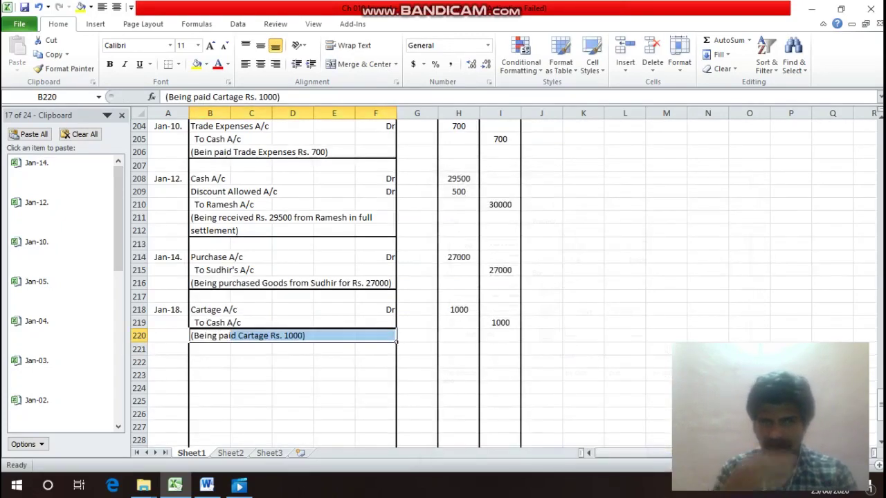
Move from the 'In the Books of Mudit' heading down to the latest journal entries.
{"action": "key", "text": "Up"}
{"action": "key", "text": "Up"}
{"action": "key", "text": "Up"}
{"action": "key", "text": "Up"}
{"action": "key", "text": "Up"}
{"action": "key", "text": "Up"}
{"action": "key", "text": "Up"}
{"action": "key", "text": "Up"}
{"action": "key", "text": "Up"}
{"action": "key", "text": "Up"}
{"action": "key", "text": "Up"}
{"action": "key", "text": "Up"}
{"action": "key", "text": "Up"}
{"action": "key", "text": "Up"}
{"action": "key", "text": "Up"}
{"action": "key", "text": "Up"}
{"action": "key", "text": "Up"}
{"action": "key", "text": "Up"}
{"action": "key", "text": "Up"}
{"action": "key", "text": "Up"}
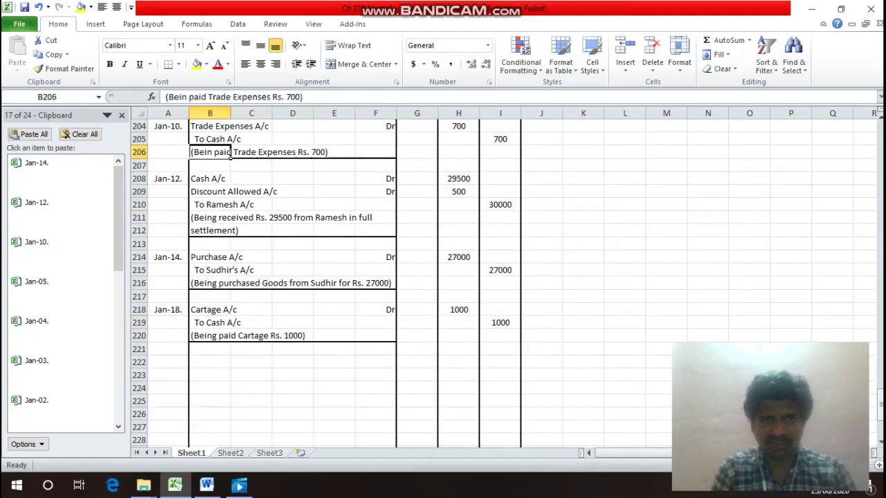
{"action": "key", "text": "Down"}
{"action": "key", "text": "Down"}
{"action": "key", "text": "Down"}
{"action": "key", "text": "Down"}
{"action": "key", "text": "Down"}
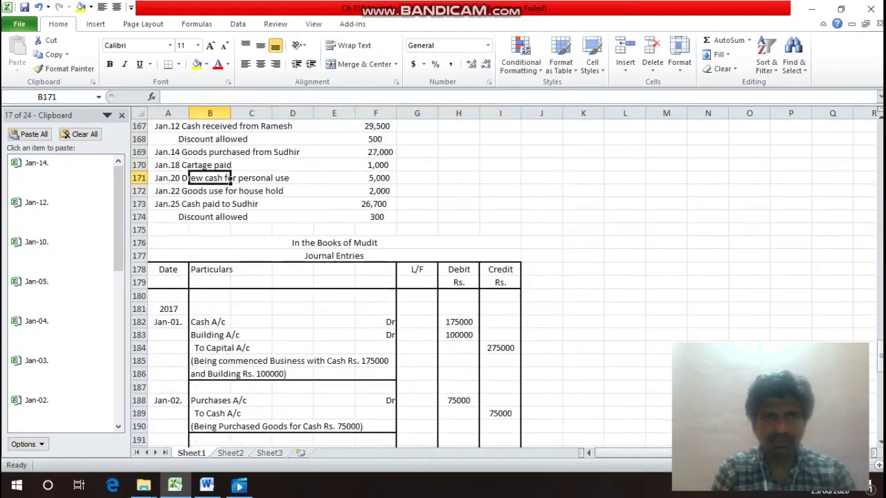
{"action": "key", "text": "Left"}
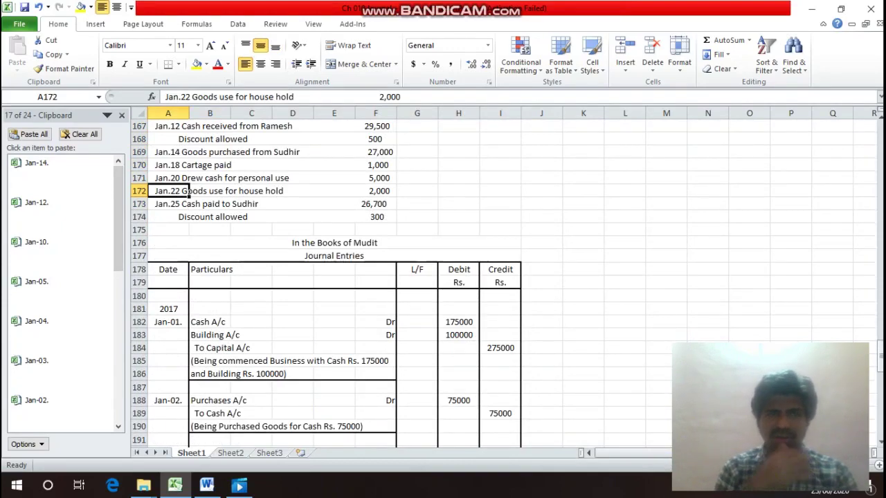
{"action": "left_click", "coordinate": [335, 242]}
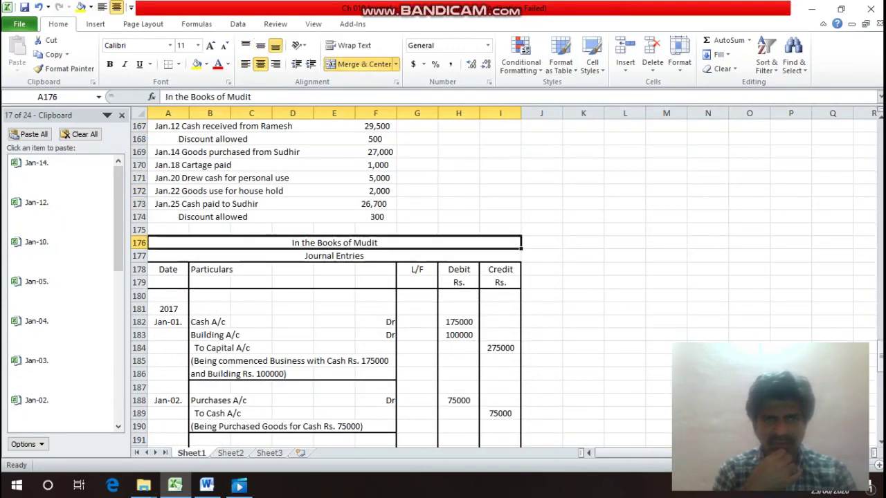
{"action": "key", "text": "Down"}
{"action": "key", "text": "Down"}
{"action": "key", "text": "Down"}
{"action": "key", "text": "Down"}
{"action": "key", "text": "Down"}
{"action": "key", "text": "Down"}
{"action": "key", "text": "Down"}
{"action": "key", "text": "Down"}
{"action": "key", "text": "Down"}
{"action": "key", "text": "Down"}
{"action": "key", "text": "Down"}
{"action": "key", "text": "Down"}
{"action": "key", "text": "Down"}
{"action": "key", "text": "Down"}
{"action": "key", "text": "Down"}
{"action": "key", "text": "Down"}
{"action": "key", "text": "Down"}
{"action": "key", "text": "Down"}
{"action": "key", "text": "Down"}
{"action": "key", "text": "Down"}
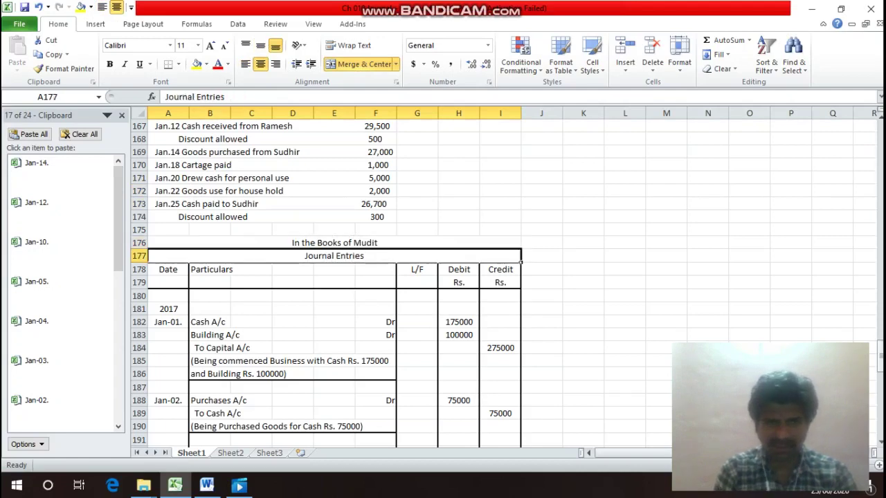
{"action": "key", "text": "Down"}
{"action": "key", "text": "Down"}
{"action": "key", "text": "Down"}
{"action": "key", "text": "Down"}
{"action": "key", "text": "Down"}
{"action": "key", "text": "Down"}
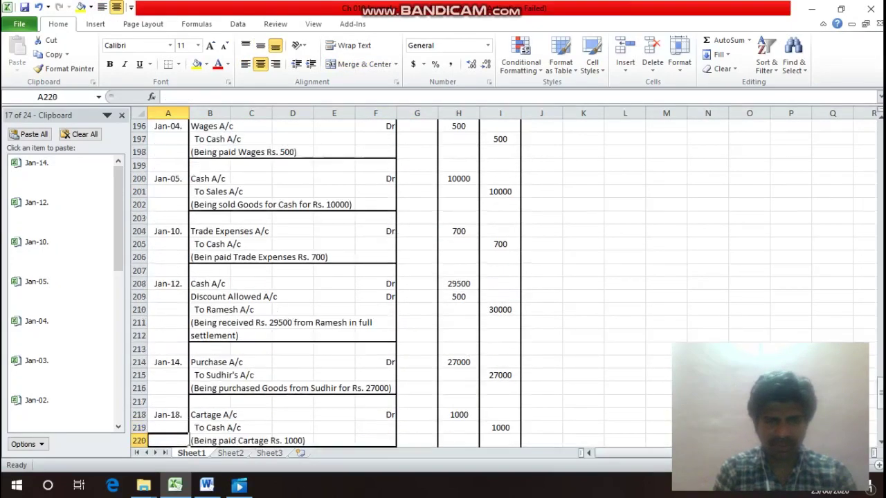
Copy the Jan-18. date into A222 and change it to Jan-20.
{"action": "key", "text": "Up"}
{"action": "key", "text": "Up"}
{"action": "key", "text": "Up"}
{"action": "key", "text": "Up"}
{"action": "key", "text": "Up"}
{"action": "key", "text": "Up"}
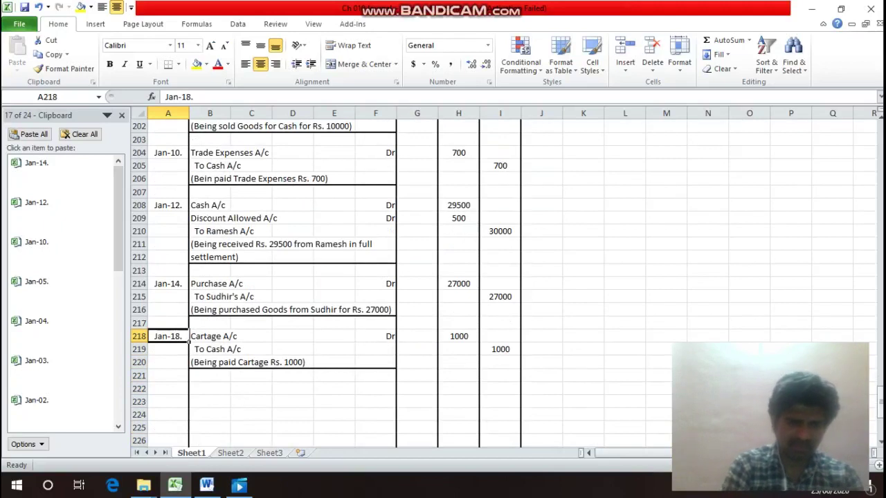
{"action": "key", "text": "ctrl+c"}
{"action": "key", "text": "Down"}
{"action": "key", "text": "Down"}
{"action": "key", "text": "Down"}
{"action": "key", "text": "Down"}
{"action": "key", "text": "ctrl+v"}
{"action": "key", "text": "Escape"}
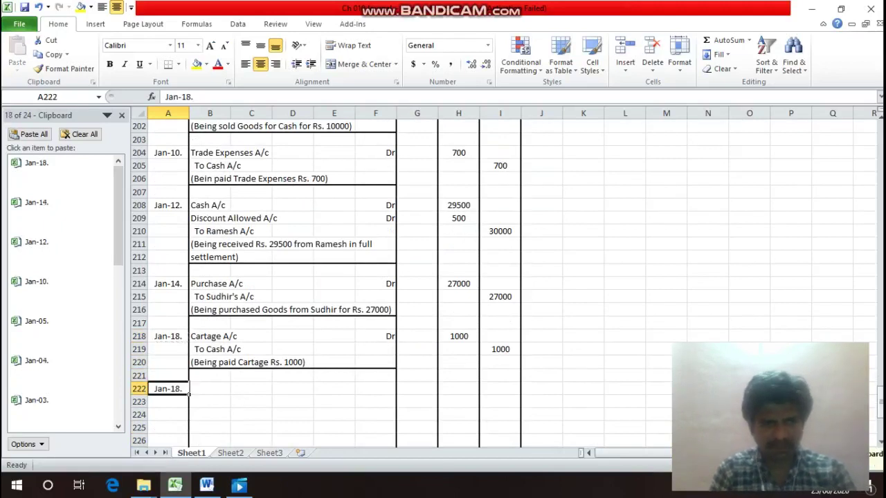
{"action": "key", "text": "F2"}
{"action": "key", "text": "Left"}
{"action": "key", "text": "BackSpace"}
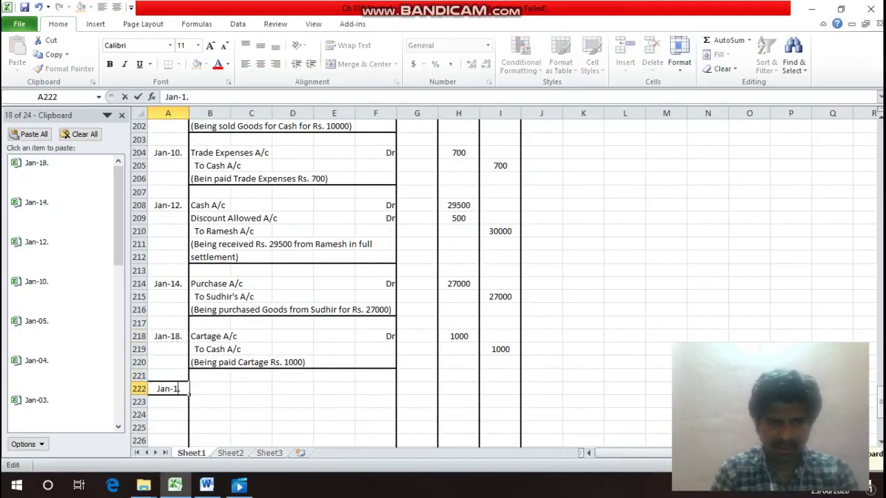
{"action": "key", "text": "BackSpace"}
{"action": "type", "text": "20"}
{"action": "key", "text": "Return"}
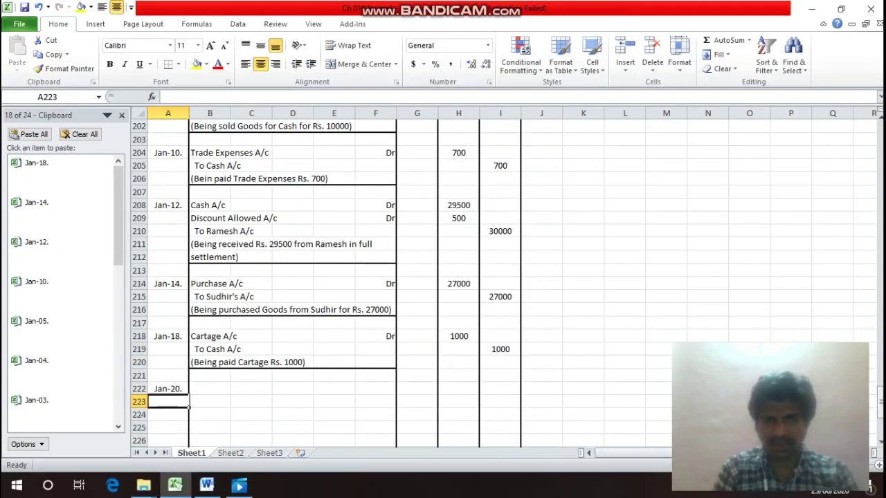
Enter 'Drawings A/c' with 'Dr' as the debit line in row 222.
{"action": "left_click", "coordinate": [209, 388]}
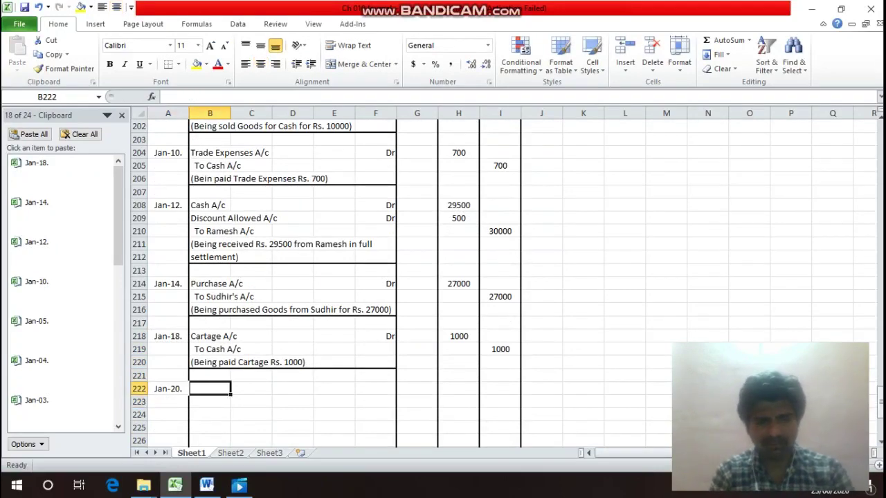
{"action": "type", "text": "Drawin"}
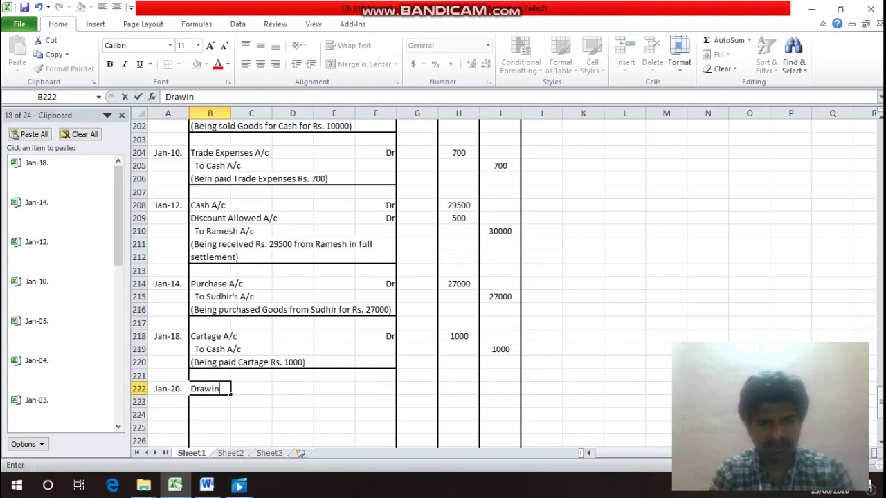
{"action": "type", "text": "gs A/c"}
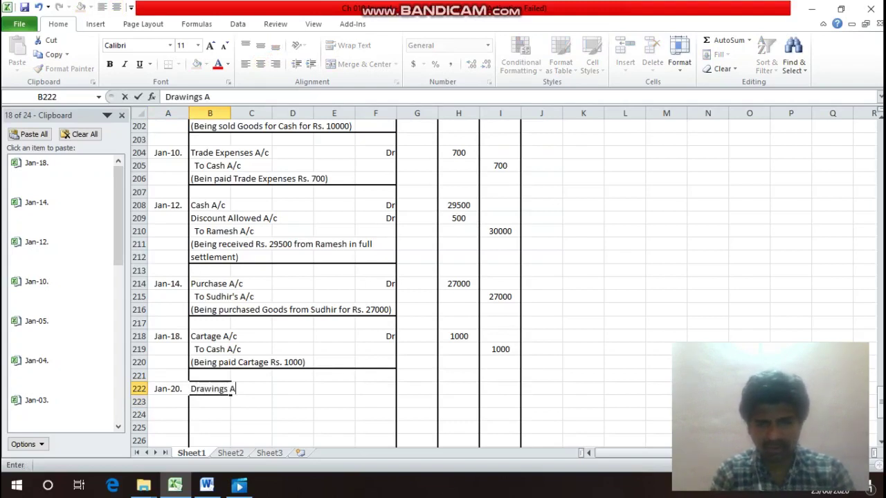
{"action": "key", "text": "Return"}
{"action": "key", "text": "Up"}
{"action": "key", "text": "Right"}
{"action": "key", "text": "Right"}
{"action": "key", "text": "Right"}
{"action": "key", "text": "Right"}
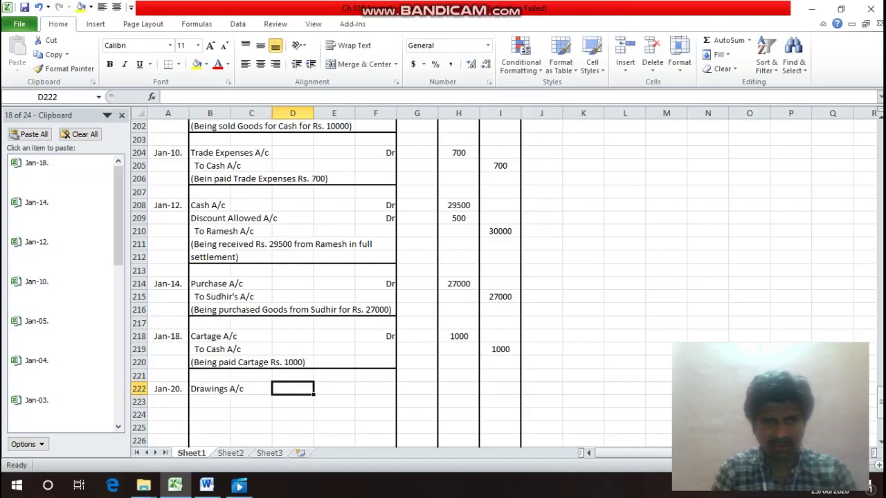
{"action": "type", "text": "Dr"}
{"action": "key", "text": "Return"}
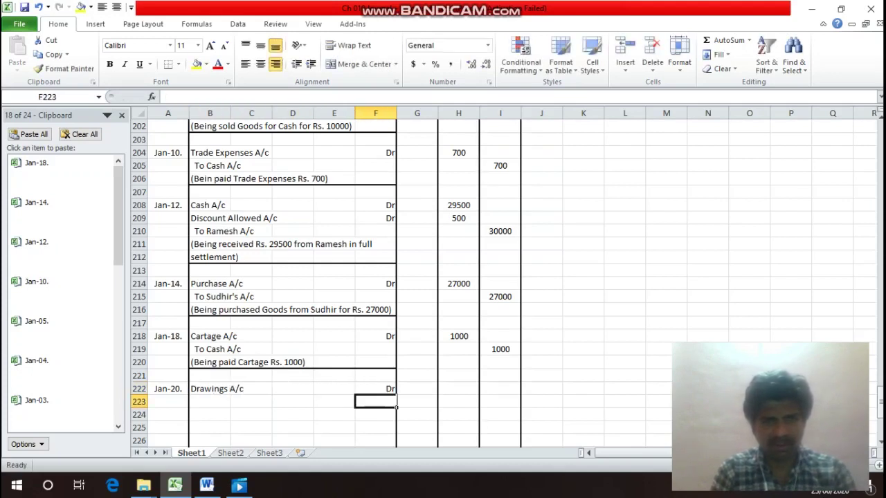
Enter 'To Cash A/c' as the credit line in row 223.
{"action": "key", "text": "Left"}
{"action": "key", "text": "Left"}
{"action": "key", "text": "Left"}
{"action": "key", "text": "Left"}
{"action": "type", "text": "T"}
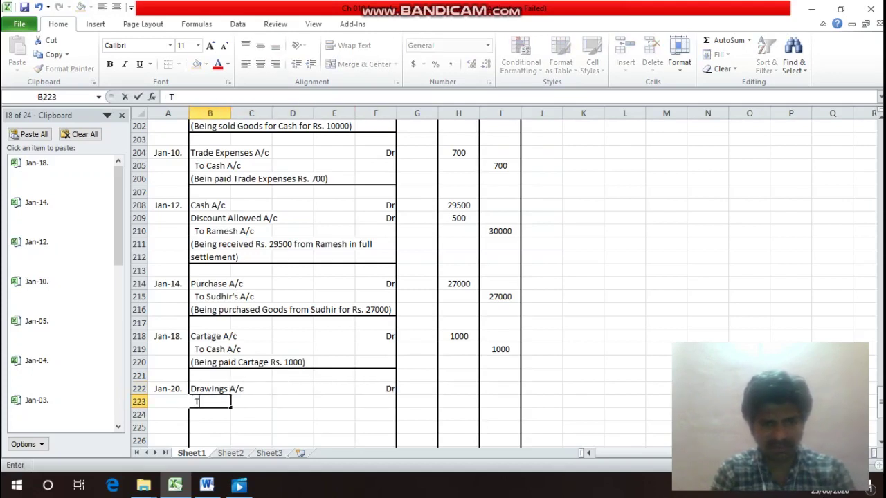
{"action": "type", "text": "o Cash"}
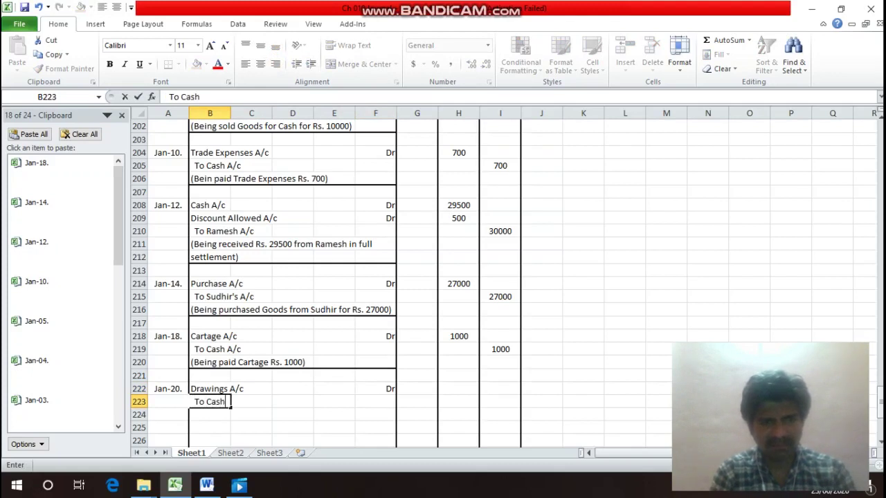
{"action": "key", "text": "Return"}
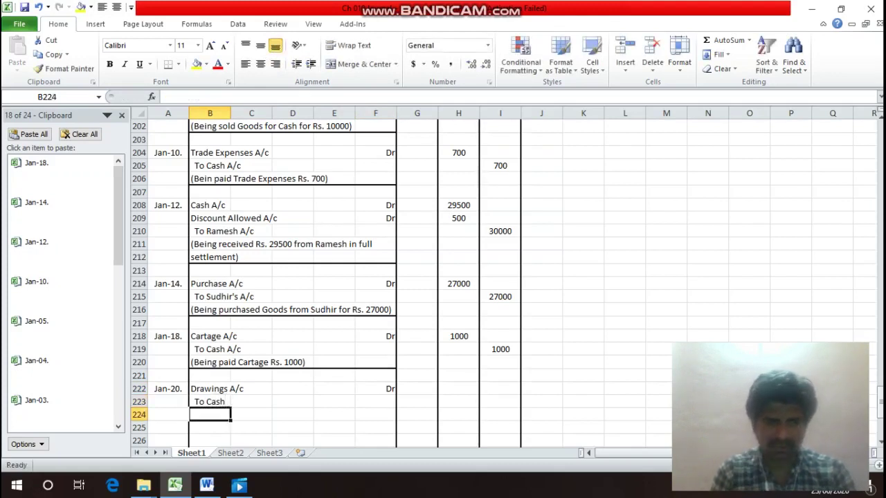
{"action": "double_click", "coordinate": [225, 401]}
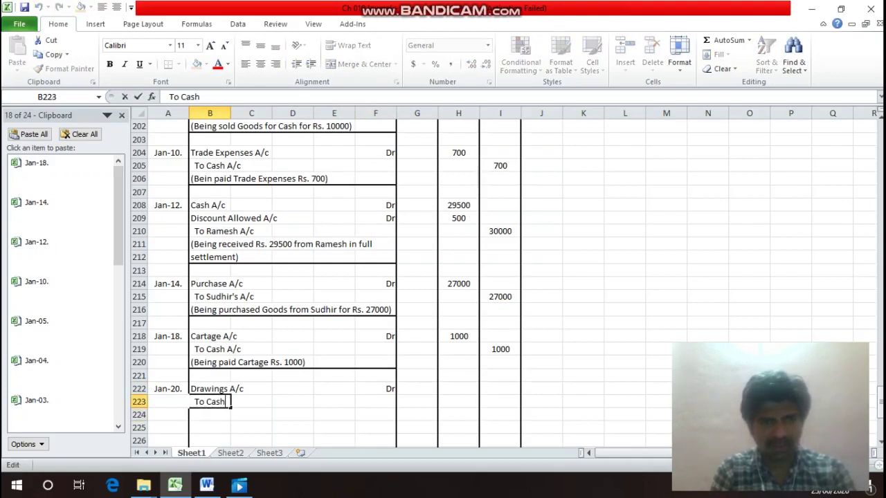
{"action": "type", "text": "A/c"}
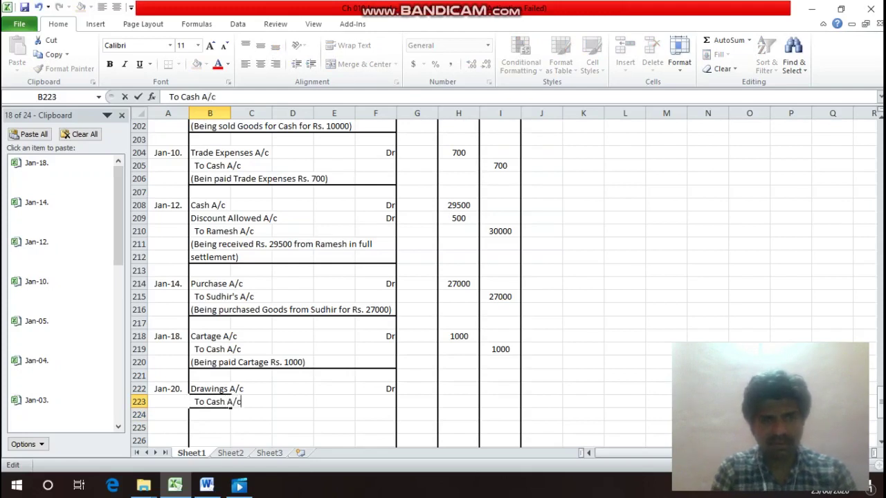
{"action": "key", "text": "Return"}
Enter 5000 as both the debit and credit amounts of the drawings entry.
{"action": "key", "text": "Up"}
{"action": "key", "text": "Up"}
{"action": "key", "text": "Right"}
{"action": "key", "text": "Right"}
{"action": "key", "text": "Right"}
{"action": "key", "text": "Right"}
{"action": "key", "text": "Right"}
{"action": "key", "text": "Right"}
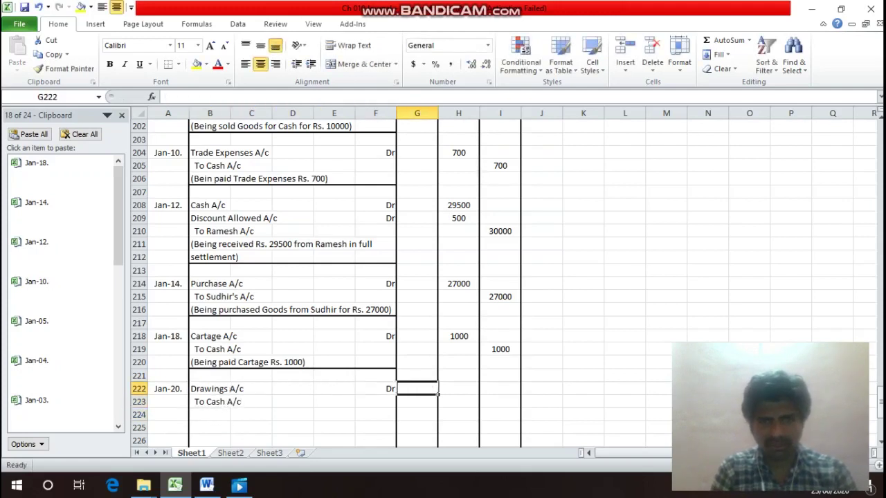
{"action": "type", "text": "5000"}
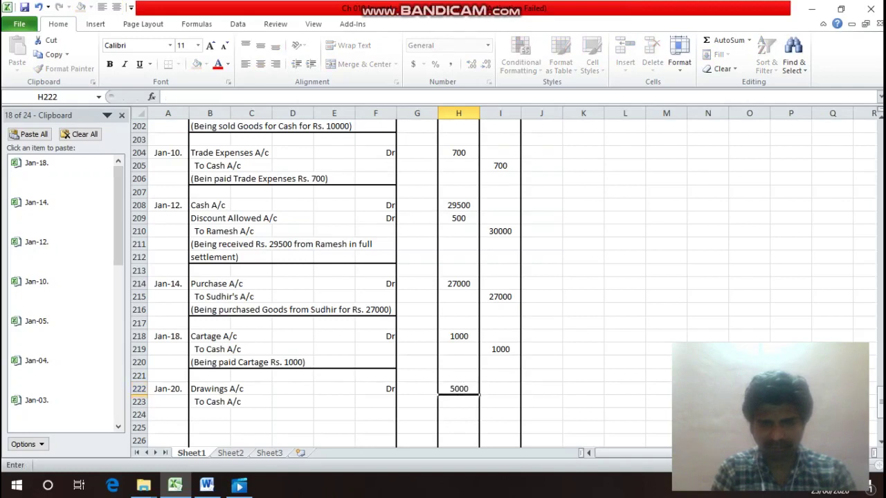
{"action": "key", "text": "Return"}
{"action": "key", "text": "Right"}
{"action": "type", "text": "5000"}
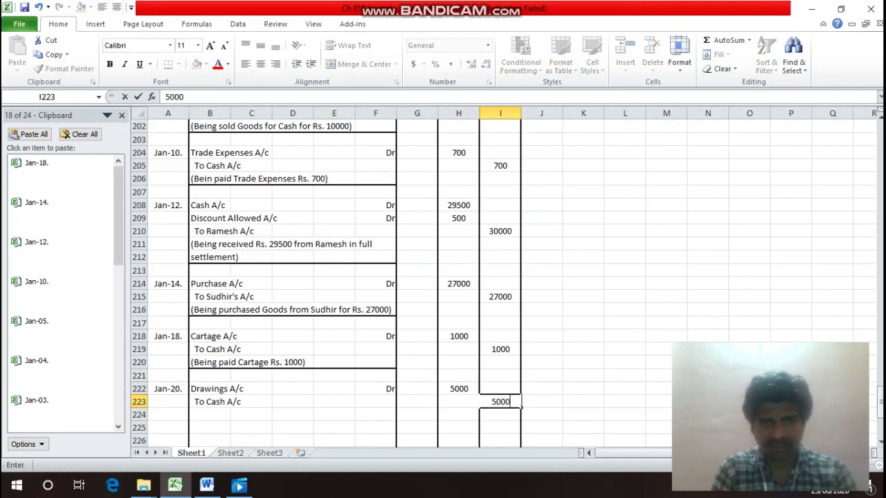
{"action": "key", "text": "Return"}
Enter the narration '(Being withdrawn Cash for personal use Rs. 5000)' in B224.
{"action": "key", "text": "Left"}
{"action": "key", "text": "Left"}
{"action": "key", "text": "Left"}
{"action": "key", "text": "Left"}
{"action": "key", "text": "Left"}
{"action": "key", "text": "Left"}
{"action": "key", "text": "Left"}
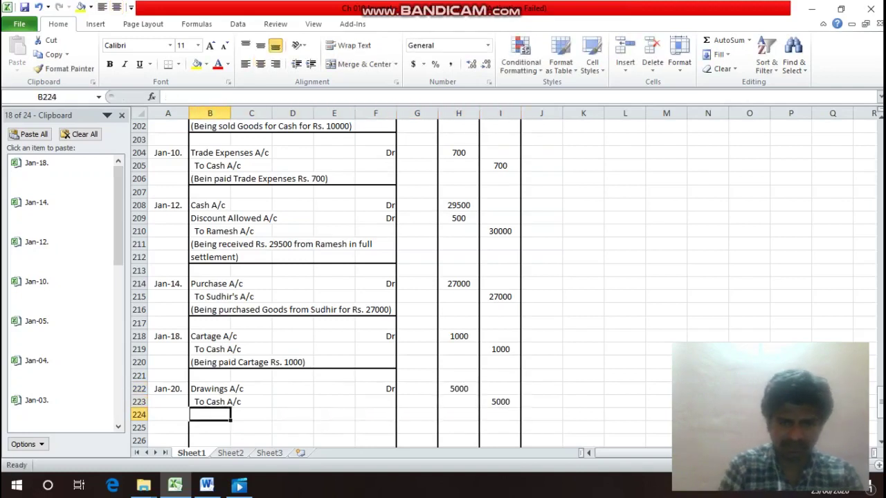
{"action": "type", "text": "(Being"}
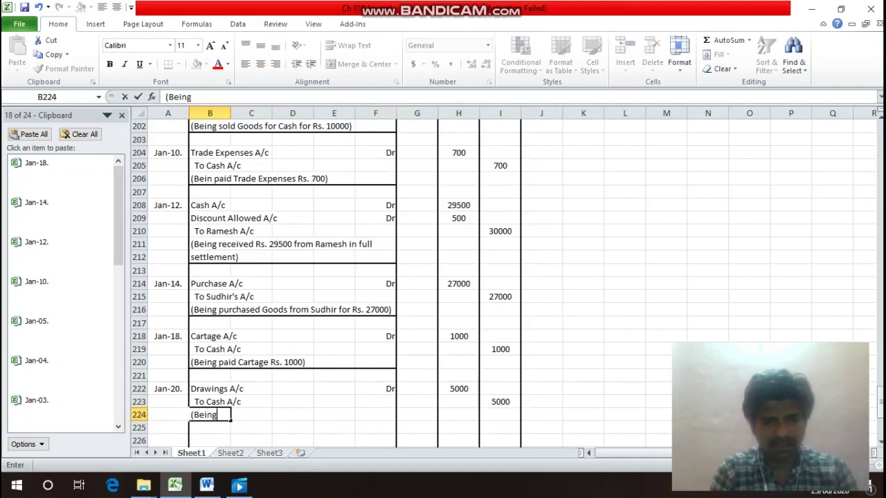
{"action": "type", "text": " withd"}
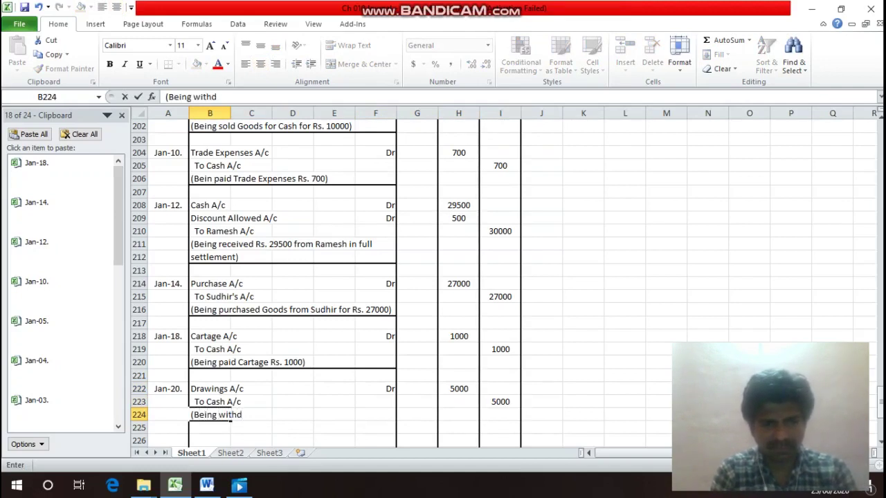
{"action": "type", "text": "rawn "}
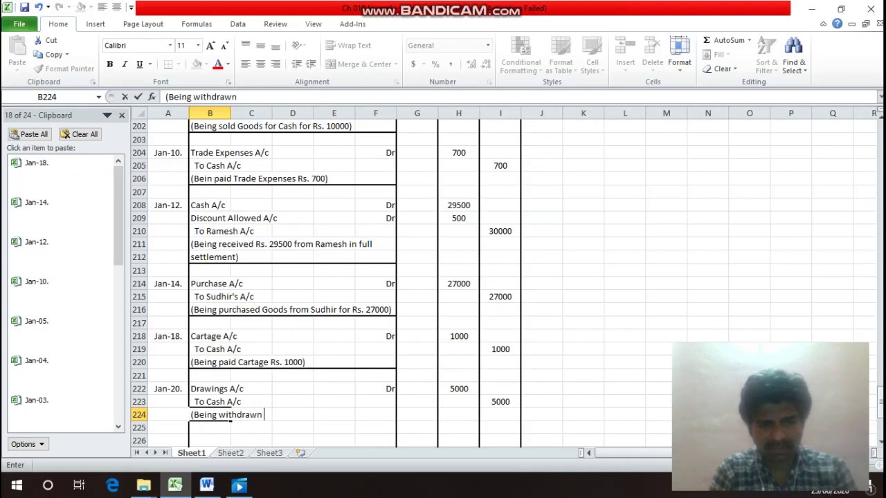
{"action": "type", "text": "Cash for"}
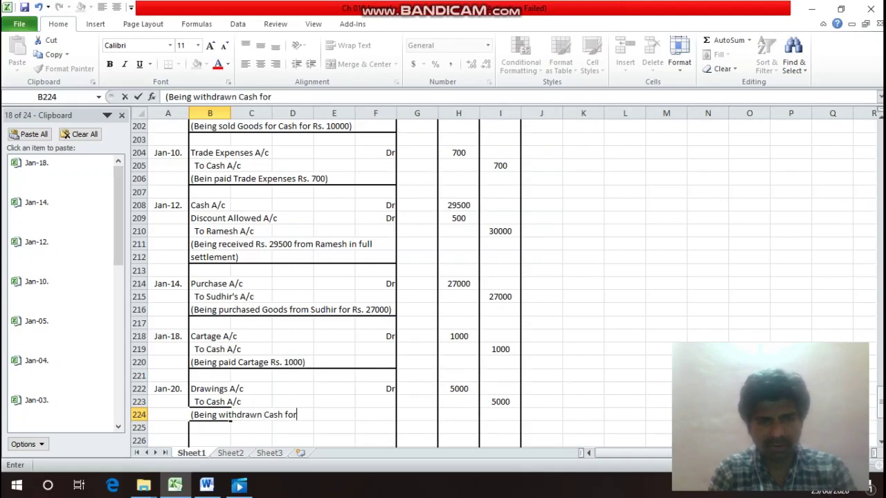
{"action": "type", "text": " perso"}
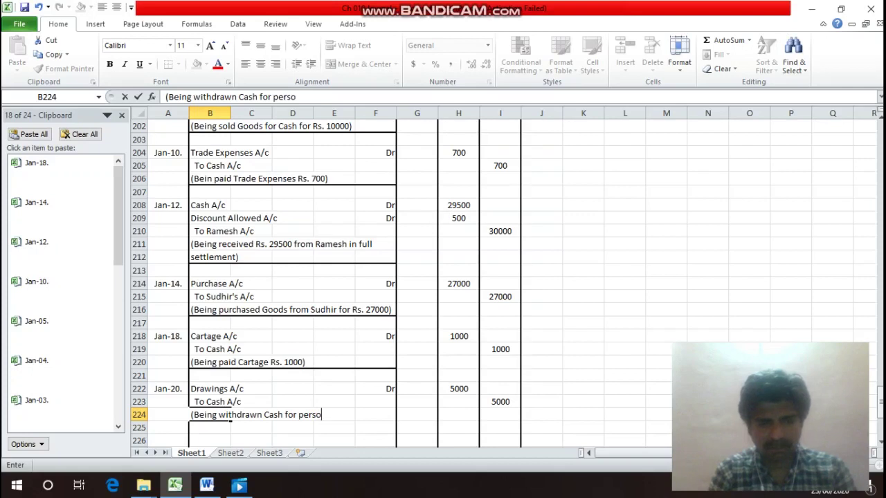
{"action": "type", "text": "nal us"}
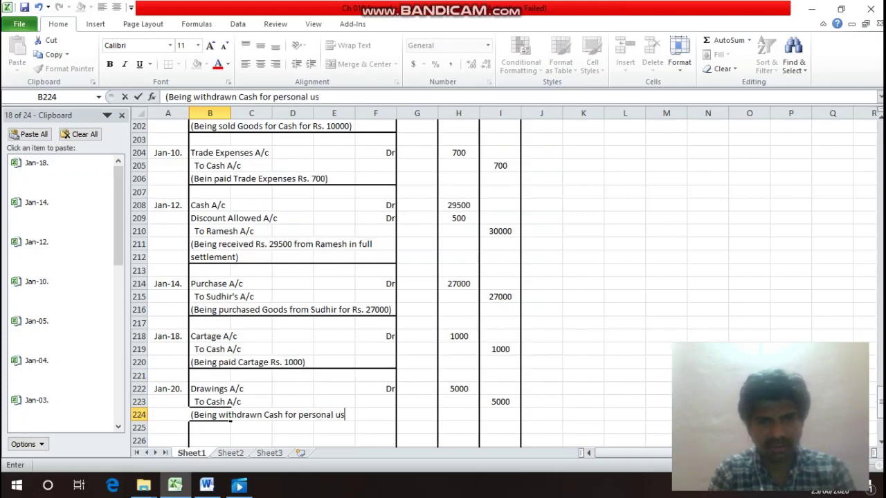
{"action": "type", "text": "e Rs"}
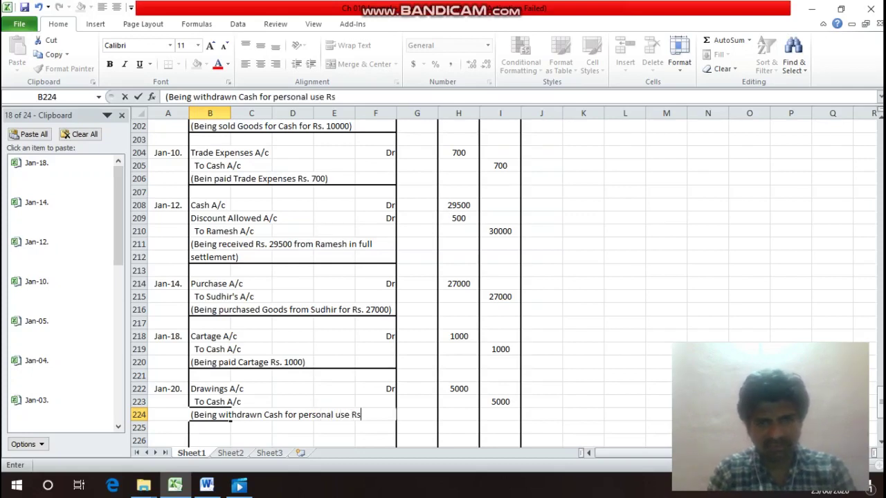
{"action": "type", "text": ". 5000)"}
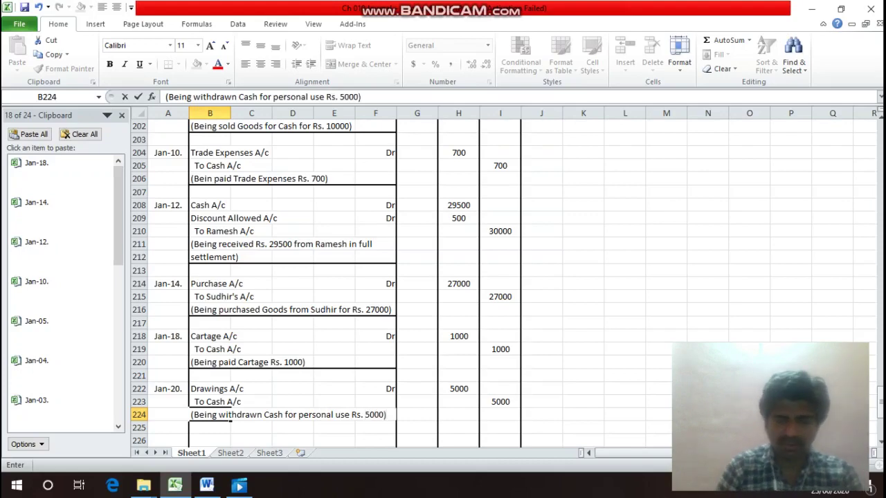
{"action": "key", "text": "Return"}
Add a bottom border under the narration row B224:F224.
{"action": "left_click_drag", "start_coordinate": [229, 416], "coordinate": [391, 416]}
{"action": "key", "text": "ctrl+1"}
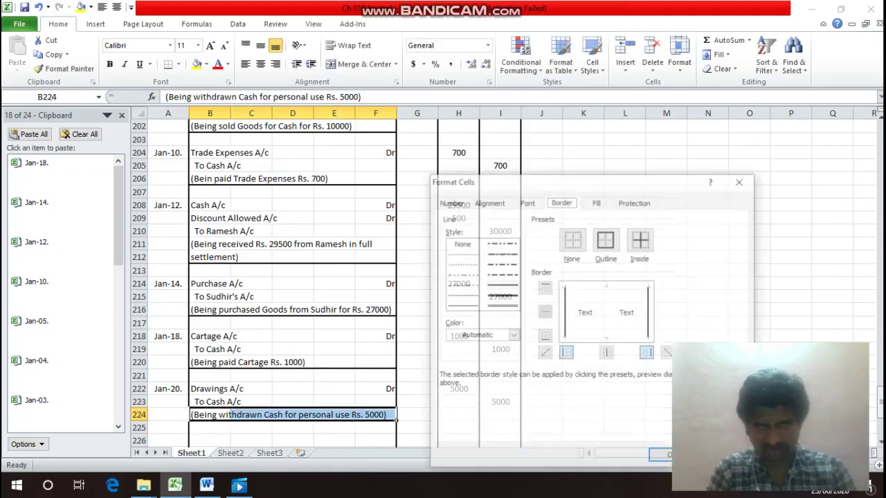
{"action": "key", "text": "alt+b"}
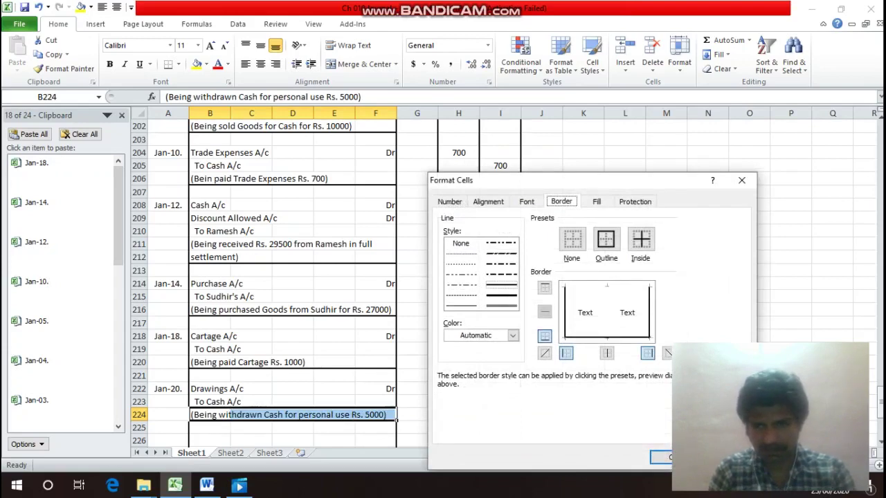
{"action": "key", "text": "Return"}
Save the workbook.
{"action": "key", "text": "Down"}
{"action": "key", "text": "Down"}
{"action": "key", "text": "ctrl+s"}
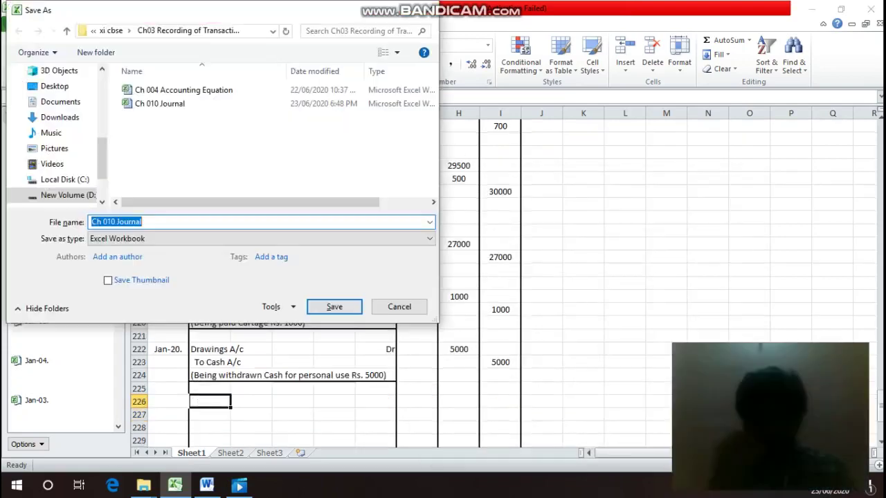
{"action": "key", "text": "Return"}
{"action": "key", "text": "Up"}
{"action": "key", "text": "Up"}
{"action": "key", "text": "Up"}
{"action": "key", "text": "Up"}
{"action": "key", "text": "Up"}
{"action": "key", "text": "Up"}
{"action": "key", "text": "Up"}
{"action": "key", "text": "Up"}
{"action": "key", "text": "Up"}
{"action": "key", "text": "Up"}
{"action": "key", "text": "Up"}
{"action": "key", "text": "Up"}
{"action": "key", "text": "Up"}
{"action": "key", "text": "Up"}
{"action": "key", "text": "Up"}
{"action": "key", "text": "Up"}
{"action": "key", "text": "Up"}
{"action": "key", "text": "Up"}
{"action": "key", "text": "Up"}
{"action": "key", "text": "Up"}
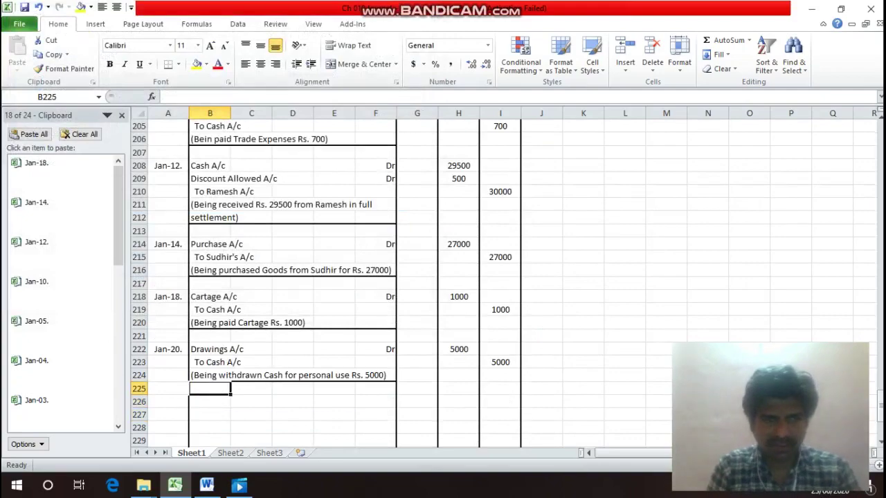
{"action": "key", "text": "Up"}
{"action": "key", "text": "Up"}
{"action": "key", "text": "Up"}
{"action": "key", "text": "Up"}
{"action": "key", "text": "Up"}
{"action": "key", "text": "Up"}
{"action": "key", "text": "Up"}
{"action": "key", "text": "Up"}
{"action": "key", "text": "Up"}
{"action": "key", "text": "Up"}
{"action": "key", "text": "Up"}
{"action": "key", "text": "Up"}
{"action": "key", "text": "Up"}
{"action": "key", "text": "Up"}
{"action": "key", "text": "Up"}
{"action": "key", "text": "Up"}
{"action": "key", "text": "Up"}
{"action": "key", "text": "Up"}
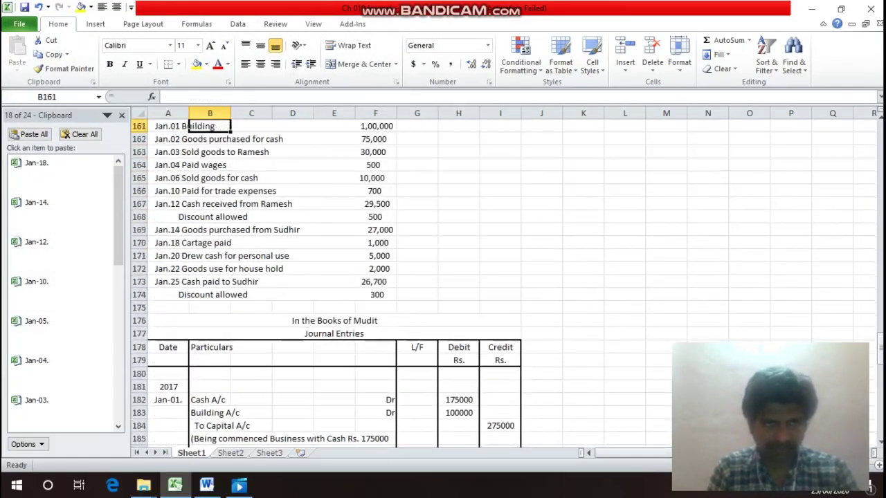
{"action": "key", "text": "Down"}
{"action": "key", "text": "Down"}
{"action": "key", "text": "Down"}
{"action": "key", "text": "Down"}
{"action": "key", "text": "Down"}
{"action": "key", "text": "Down"}
{"action": "key", "text": "Down"}
{"action": "key", "text": "Down"}
{"action": "key", "text": "Down"}
{"action": "key", "text": "Down"}
{"action": "key", "text": "Down"}
{"action": "key", "text": "Down"}
{"action": "key", "text": "Down"}
{"action": "key", "text": "Left"}
{"action": "key", "text": "Up"}
{"action": "key", "text": "Up"}
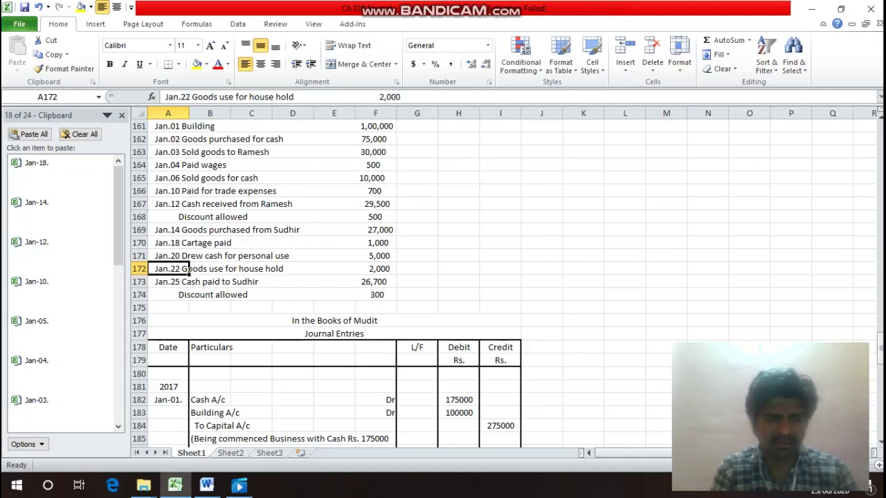
{"action": "key", "text": "alt+Tab"}
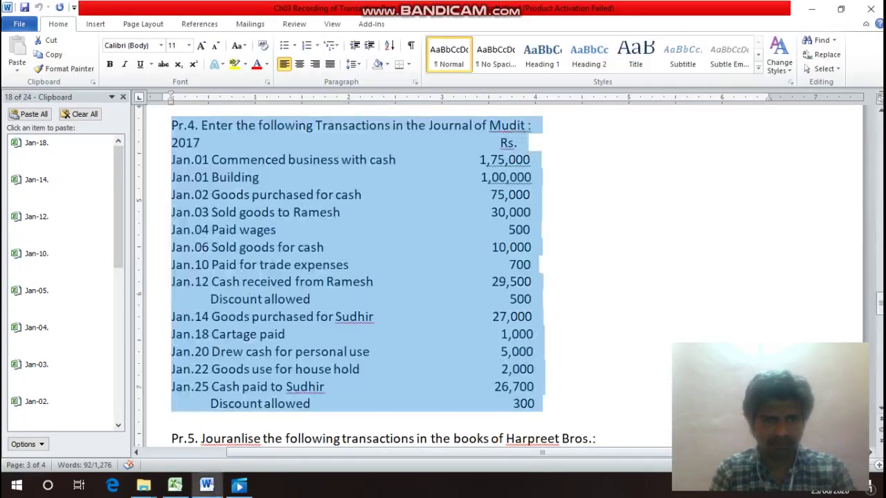
{"action": "key", "text": "alt+Tab"}
{"action": "key", "text": "Down"}
{"action": "key", "text": "Down"}
{"action": "key", "text": "Down"}
{"action": "key", "text": "Down"}
{"action": "key", "text": "Down"}
{"action": "key", "text": "Down"}
{"action": "key", "text": "Down"}
{"action": "key", "text": "Down"}
{"action": "key", "text": "Down"}
{"action": "key", "text": "Down"}
{"action": "key", "text": "Down"}
{"action": "key", "text": "Down"}
{"action": "key", "text": "Down"}
{"action": "key", "text": "Down"}
{"action": "key", "text": "Down"}
{"action": "key", "text": "Down"}
{"action": "key", "text": "Down"}
{"action": "key", "text": "Down"}
{"action": "key", "text": "Down"}
{"action": "key", "text": "Down"}
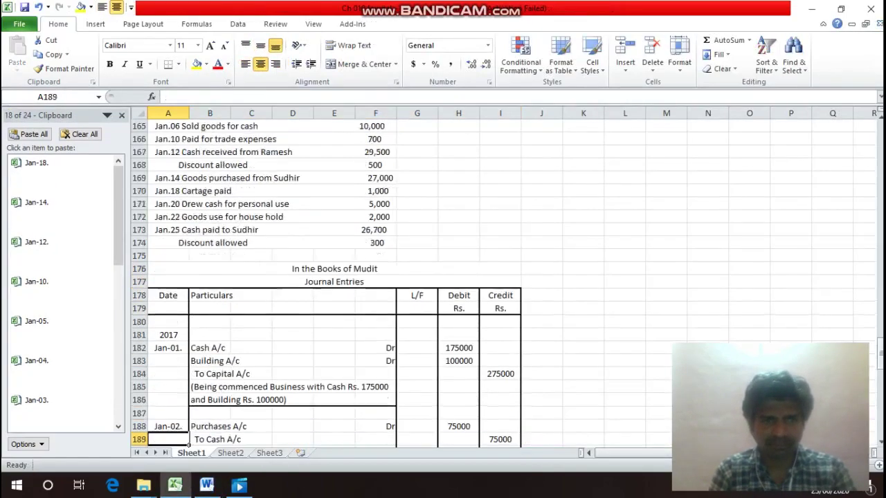
{"action": "key", "text": "Down"}
{"action": "key", "text": "Down"}
{"action": "key", "text": "Down"}
{"action": "key", "text": "Down"}
{"action": "key", "text": "Down"}
{"action": "key", "text": "Down"}
{"action": "key", "text": "Down"}
{"action": "key", "text": "Down"}
{"action": "key", "text": "Down"}
{"action": "key", "text": "Down"}
{"action": "key", "text": "Down"}
{"action": "key", "text": "Down"}
{"action": "key", "text": "Down"}
{"action": "key", "text": "Down"}
{"action": "key", "text": "Down"}
{"action": "key", "text": "Down"}
{"action": "key", "text": "Up"}
{"action": "key", "text": "Up"}
{"action": "key", "text": "Up"}
{"action": "key", "text": "Up"}
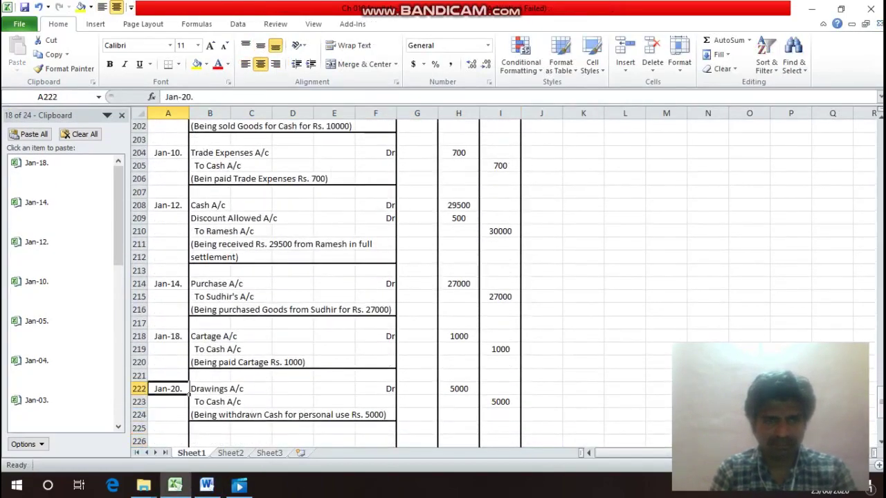
Copy the Jan-20. date into A226 and change it to Jan-22.
{"action": "key", "text": "ctrl+c"}
{"action": "key", "text": "Down"}
{"action": "key", "text": "Down"}
{"action": "key", "text": "Down"}
{"action": "key", "text": "Down"}
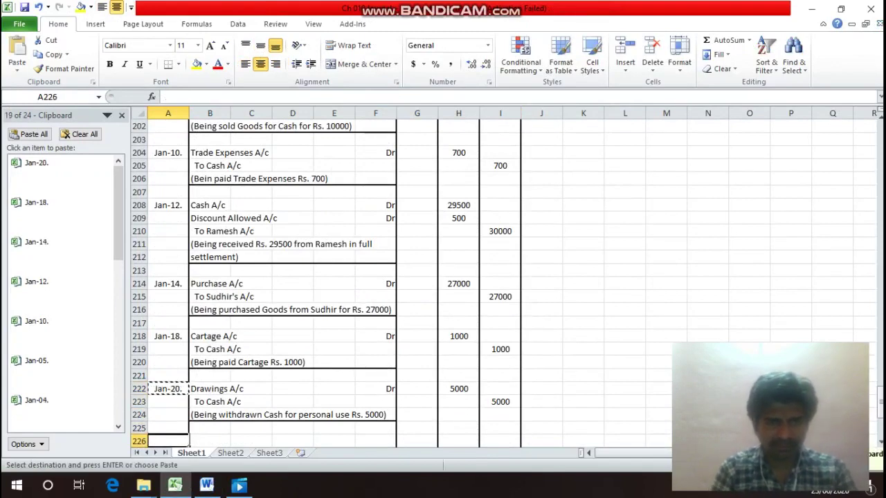
{"action": "key", "text": "Return"}
{"action": "key", "text": "F2"}
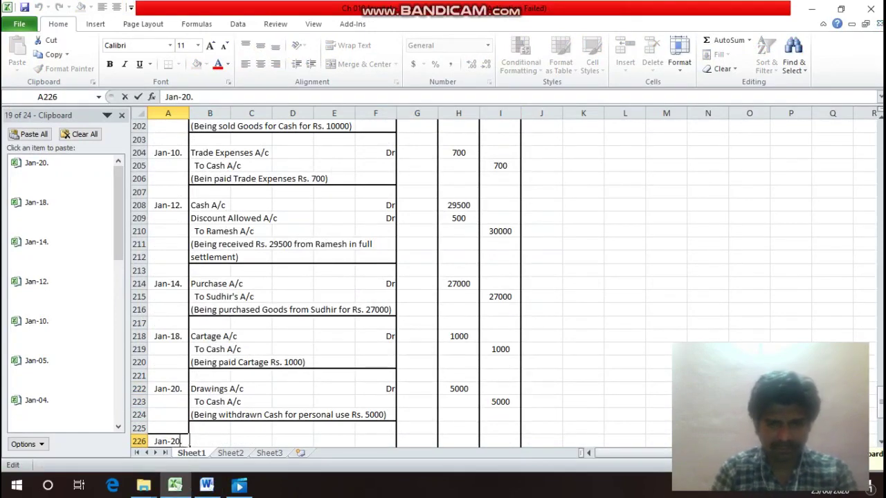
{"action": "key", "text": "BackSpace"}
{"action": "key", "text": "BackSpace"}
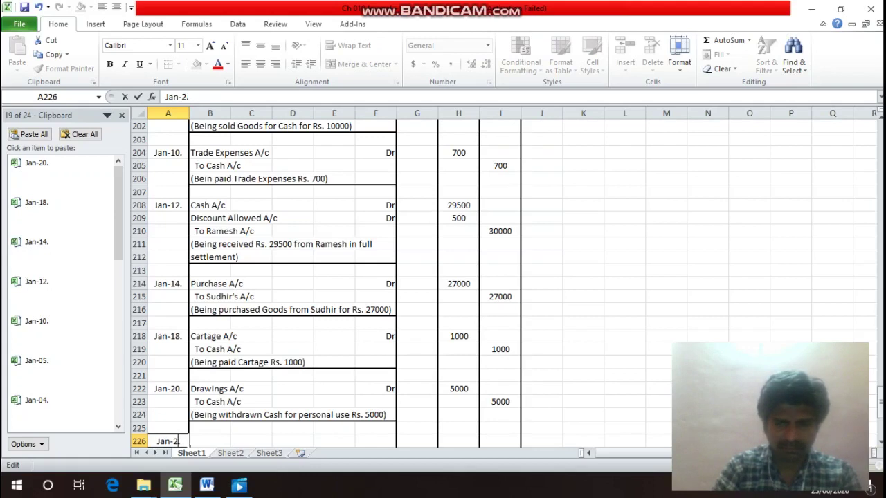
{"action": "type", "text": "2."}
{"action": "key", "text": "Return"}
Enter 'Drawings A/c' Dr in row 226 and 'To Purchase A/c' in row 227.
{"action": "key", "text": "Up"}
{"action": "key", "text": "Right"}
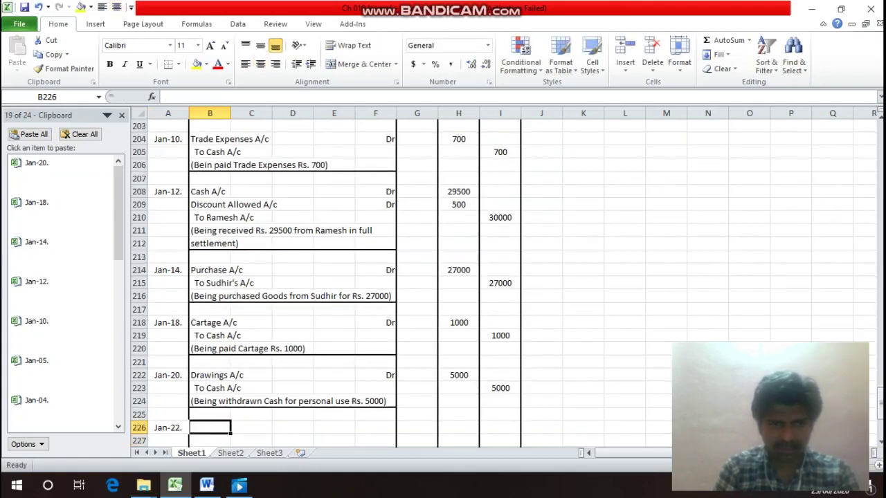
{"action": "type", "text": "Draw"}
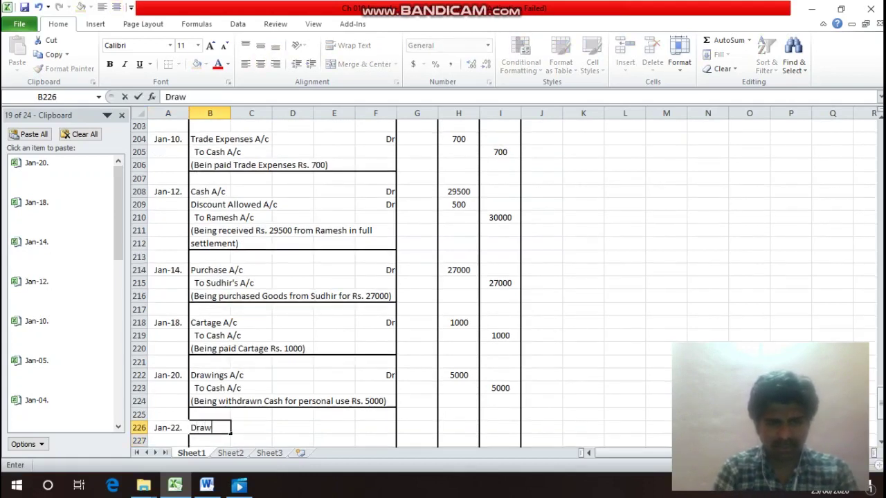
{"action": "type", "text": "ings"}
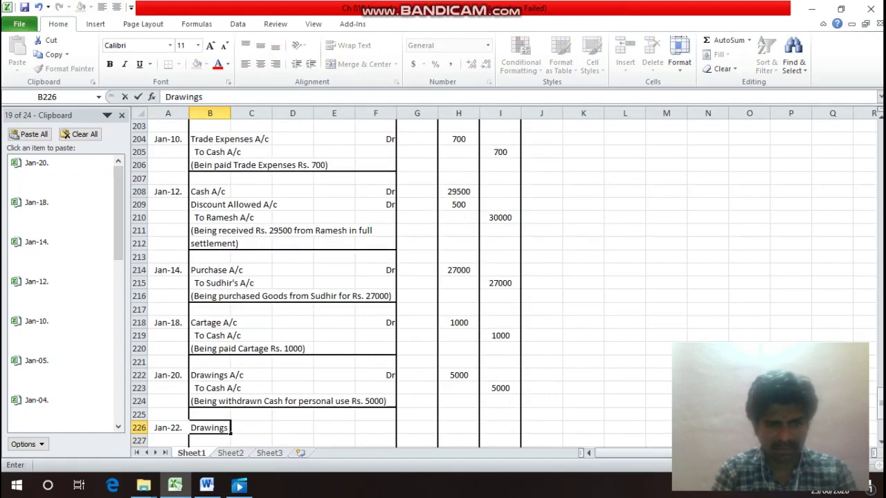
{"action": "type", "text": " A/c"}
{"action": "key", "text": "Return"}
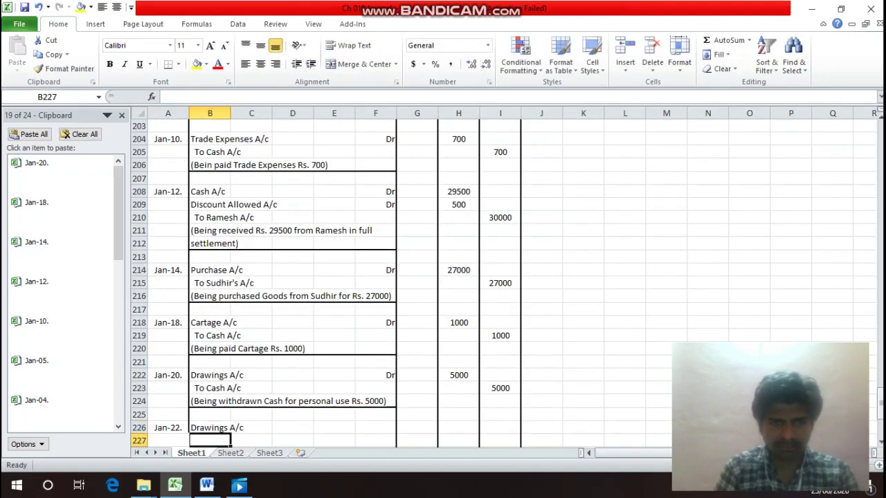
{"action": "key", "text": "Up"}
{"action": "key", "text": "Right"}
{"action": "key", "text": "Right"}
{"action": "key", "text": "Right"}
{"action": "key", "text": "Right"}
{"action": "type", "text": "Dr"}
{"action": "key", "text": "Return"}
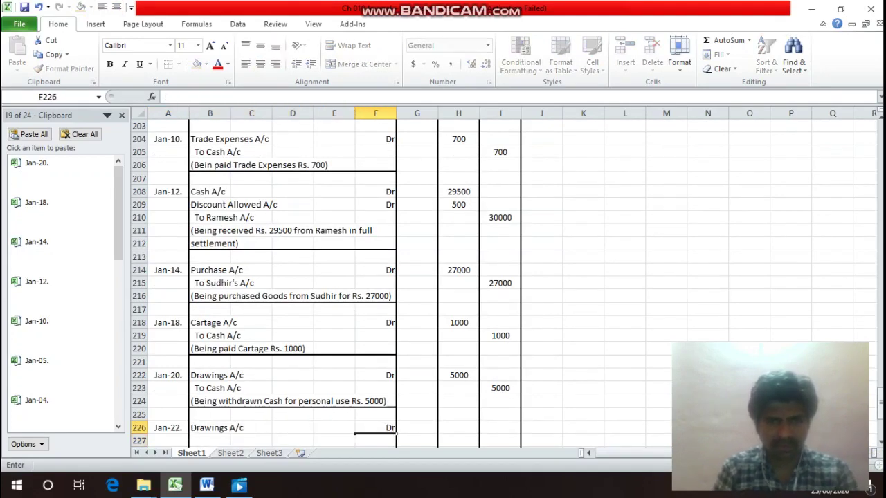
{"action": "key", "text": "Left"}
{"action": "key", "text": "Left"}
{"action": "key", "text": "Left"}
{"action": "key", "text": "Left"}
{"action": "type", "text": "To"}
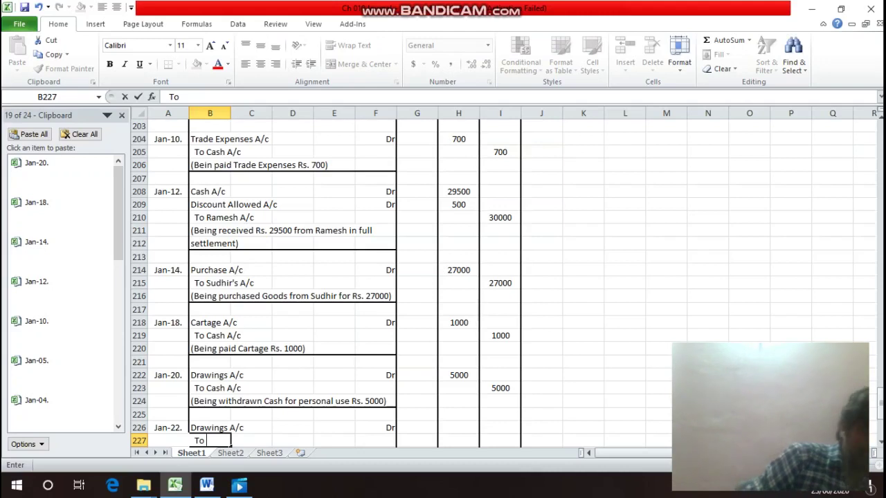
{"action": "type", "text": " P"}
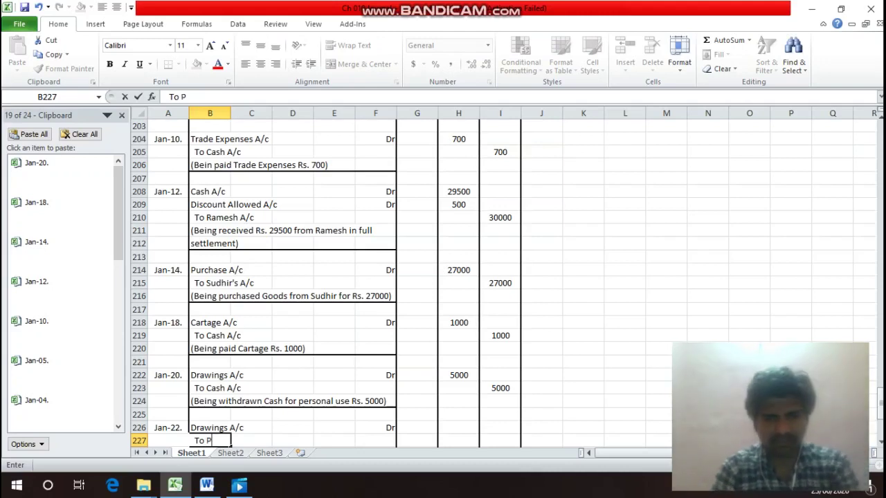
{"action": "type", "text": "urcha"}
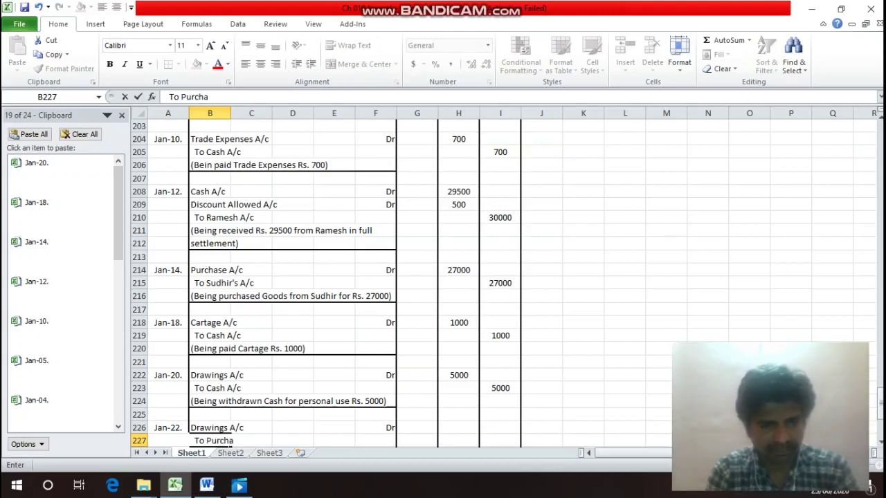
{"action": "type", "text": "se A"}
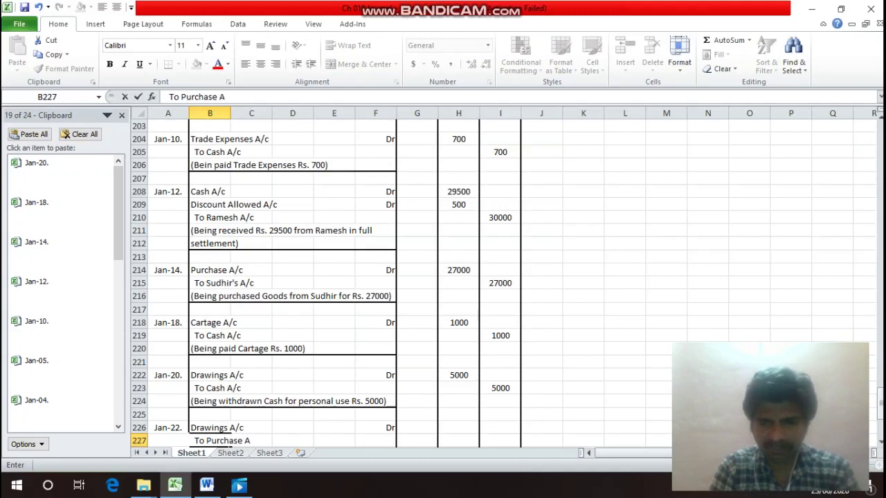
{"action": "type", "text": "/c"}
{"action": "key", "text": "Return"}
Enter 2000 as both the debit and credit amounts of the Jan-22 entry.
{"action": "key", "text": "Up"}
{"action": "key", "text": "Up"}
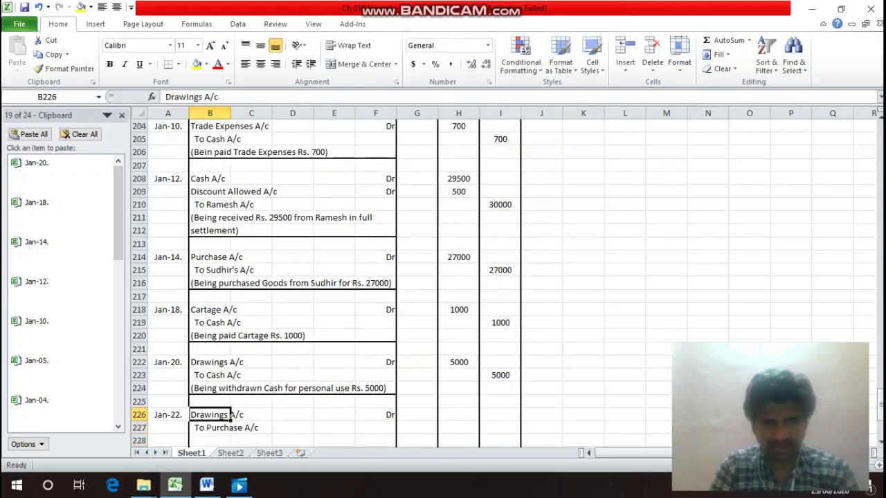
{"action": "key", "text": "Right"}
{"action": "key", "text": "Right"}
{"action": "key", "text": "Right"}
{"action": "key", "text": "Right"}
{"action": "key", "text": "Right"}
{"action": "key", "text": "Right"}
{"action": "key", "text": "Up"}
{"action": "key", "text": "Up"}
{"action": "key", "text": "Up"}
{"action": "key", "text": "Up"}
{"action": "key", "text": "Up"}
{"action": "key", "text": "Up"}
{"action": "key", "text": "Up"}
{"action": "key", "text": "Up"}
{"action": "key", "text": "Up"}
{"action": "key", "text": "Up"}
{"action": "key", "text": "Up"}
{"action": "key", "text": "Up"}
{"action": "key", "text": "Up"}
{"action": "key", "text": "Up"}
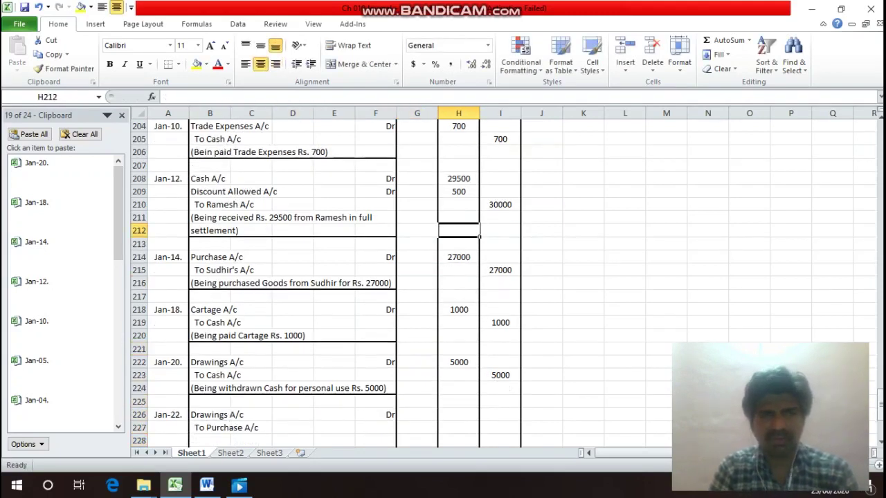
{"action": "key", "text": "Up"}
{"action": "key", "text": "Up"}
{"action": "key", "text": "Up"}
{"action": "key", "text": "Up"}
{"action": "key", "text": "Up"}
{"action": "key", "text": "Up"}
{"action": "key", "text": "Up"}
{"action": "key", "text": "Up"}
{"action": "key", "text": "Up"}
{"action": "key", "text": "Up"}
{"action": "key", "text": "Up"}
{"action": "key", "text": "Up"}
{"action": "key", "text": "Up"}
{"action": "key", "text": "Up"}
{"action": "key", "text": "Up"}
{"action": "key", "text": "Up"}
{"action": "key", "text": "Up"}
{"action": "key", "text": "Up"}
{"action": "key", "text": "Up"}
{"action": "key", "text": "Up"}
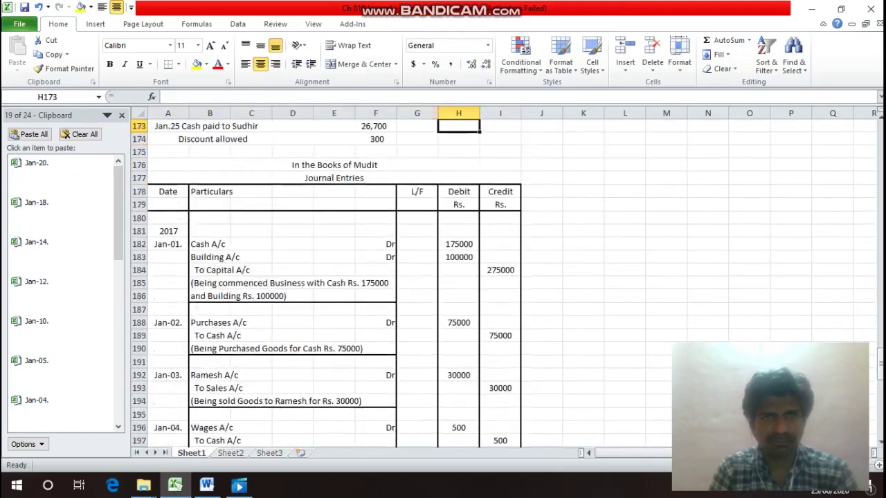
{"action": "key", "text": "Up"}
{"action": "key", "text": "Up"}
{"action": "key", "text": "Up"}
{"action": "key", "text": "Up"}
{"action": "key", "text": "Up"}
{"action": "key", "text": "Up"}
{"action": "key", "text": "Down"}
{"action": "key", "text": "Down"}
{"action": "key", "text": "Down"}
{"action": "key", "text": "Down"}
{"action": "key", "text": "Down"}
{"action": "key", "text": "Down"}
{"action": "key", "text": "Down"}
{"action": "key", "text": "Down"}
{"action": "key", "text": "Down"}
{"action": "key", "text": "Down"}
{"action": "key", "text": "Down"}
{"action": "key", "text": "Down"}
{"action": "key", "text": "Down"}
{"action": "key", "text": "Down"}
{"action": "key", "text": "Down"}
{"action": "key", "text": "Down"}
{"action": "key", "text": "Down"}
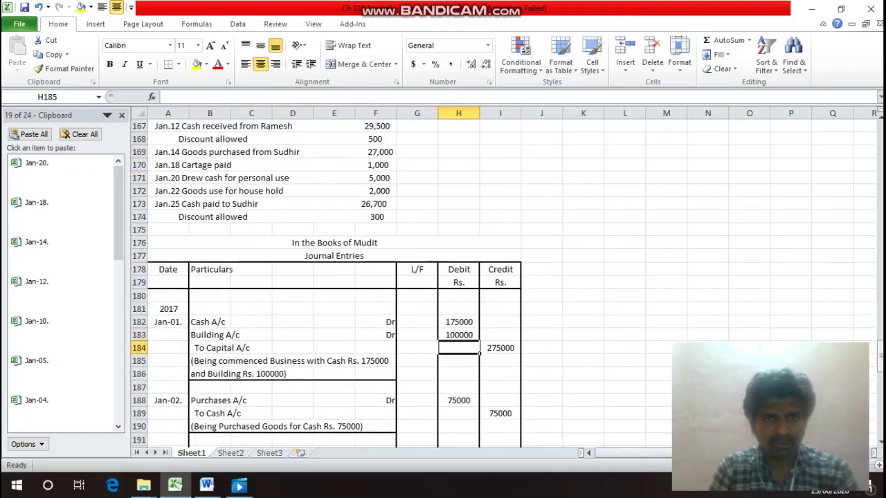
{"action": "key", "text": "Down"}
{"action": "key", "text": "Down"}
{"action": "key", "text": "Down"}
{"action": "key", "text": "Down"}
{"action": "key", "text": "Down"}
{"action": "key", "text": "Down"}
{"action": "key", "text": "Down"}
{"action": "key", "text": "Down"}
{"action": "key", "text": "Down"}
{"action": "key", "text": "Down"}
{"action": "key", "text": "Down"}
{"action": "key", "text": "Down"}
{"action": "key", "text": "Down"}
{"action": "key", "text": "Down"}
{"action": "key", "text": "Down"}
{"action": "key", "text": "Down"}
{"action": "key", "text": "Down"}
{"action": "key", "text": "Down"}
{"action": "key", "text": "Down"}
{"action": "key", "text": "Down"}
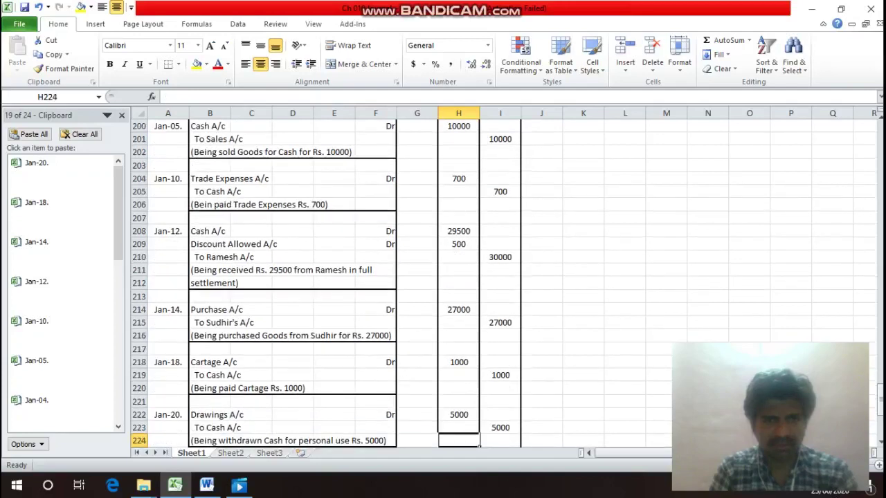
{"action": "key", "text": "Down"}
{"action": "key", "text": "Down"}
{"action": "key", "text": "Down"}
{"action": "key", "text": "Down"}
{"action": "key", "text": "Up"}
{"action": "key", "text": "Up"}
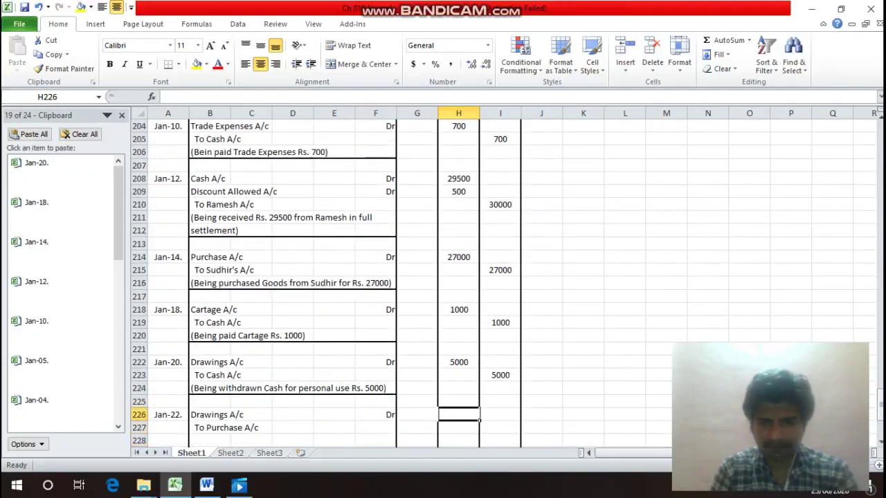
{"action": "type", "text": "2000"}
{"action": "key", "text": "Return"}
{"action": "key", "text": "Right"}
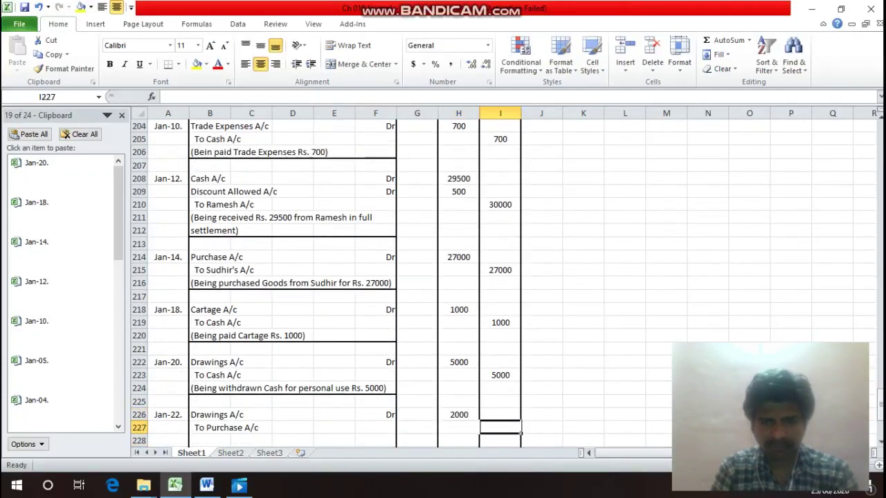
{"action": "type", "text": "2000"}
{"action": "key", "text": "Return"}
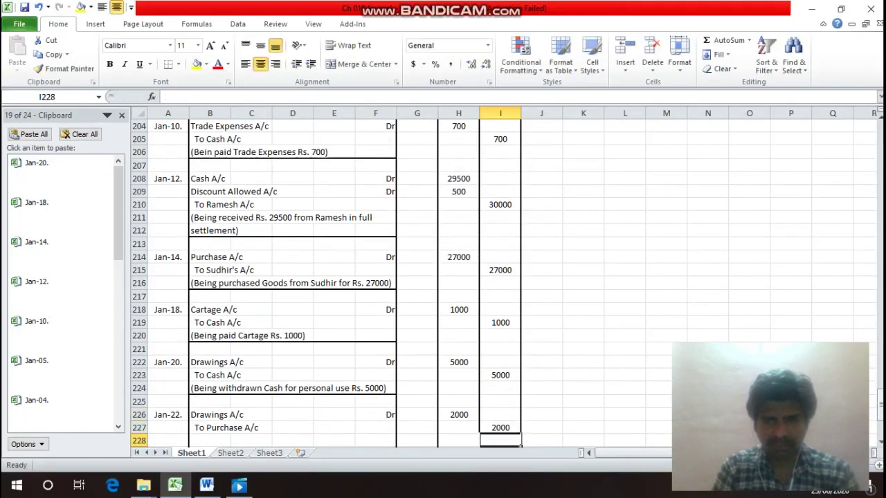
Type the household-use goods narration in B228, cutting 'Rs. 2000)' off for the next line.
{"action": "key", "text": "Left"}
{"action": "key", "text": "Left"}
{"action": "key", "text": "Left"}
{"action": "key", "text": "Left"}
{"action": "key", "text": "Left"}
{"action": "key", "text": "Left"}
{"action": "key", "text": "Left"}
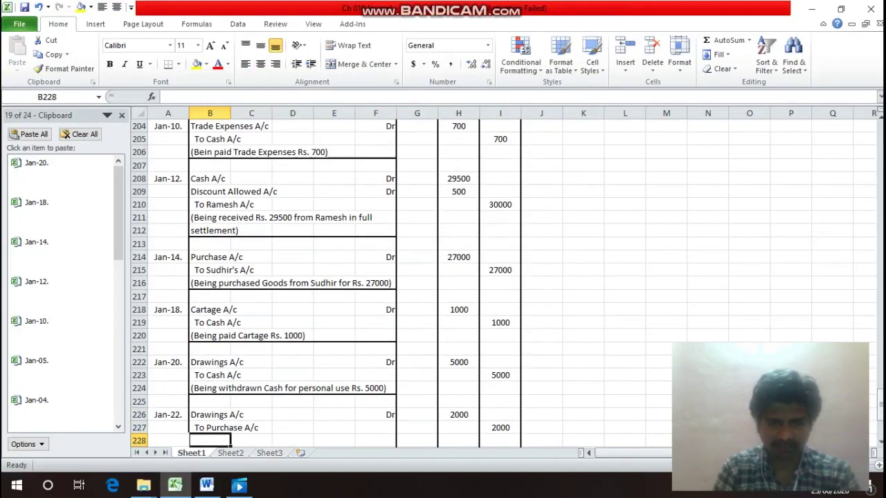
{"action": "type", "text": "(Be"}
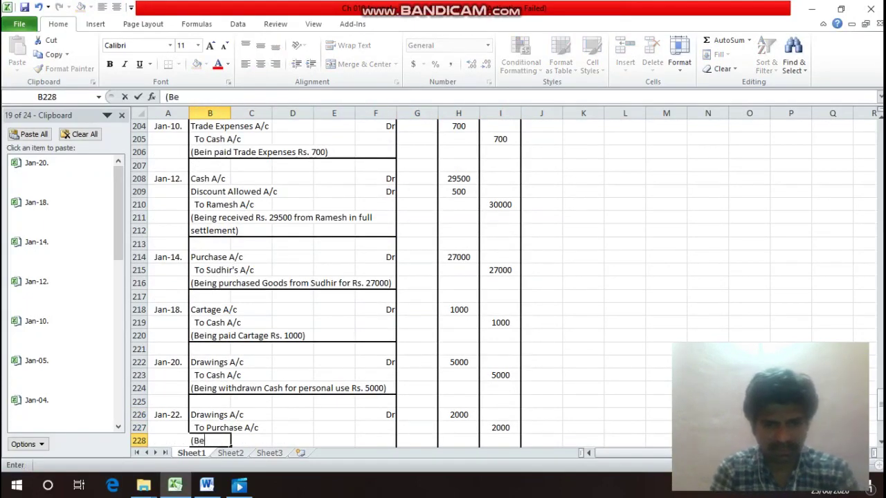
{"action": "type", "text": "ing wi"}
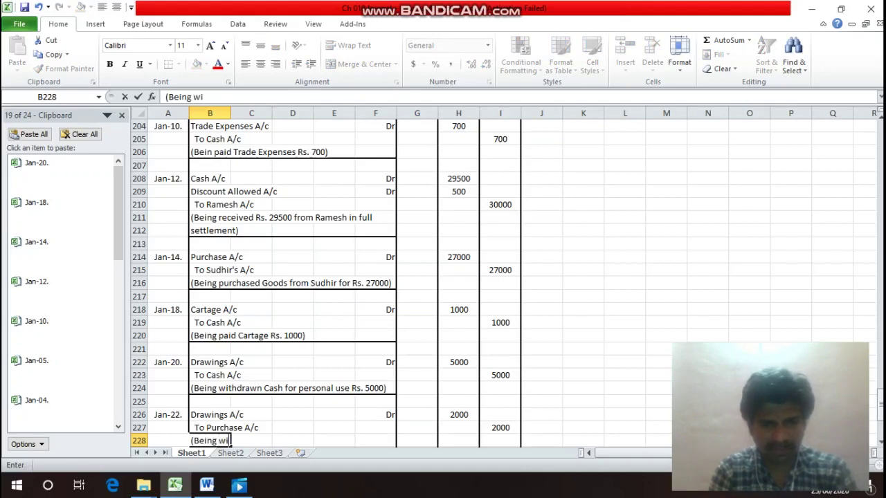
{"action": "type", "text": "thdraw"}
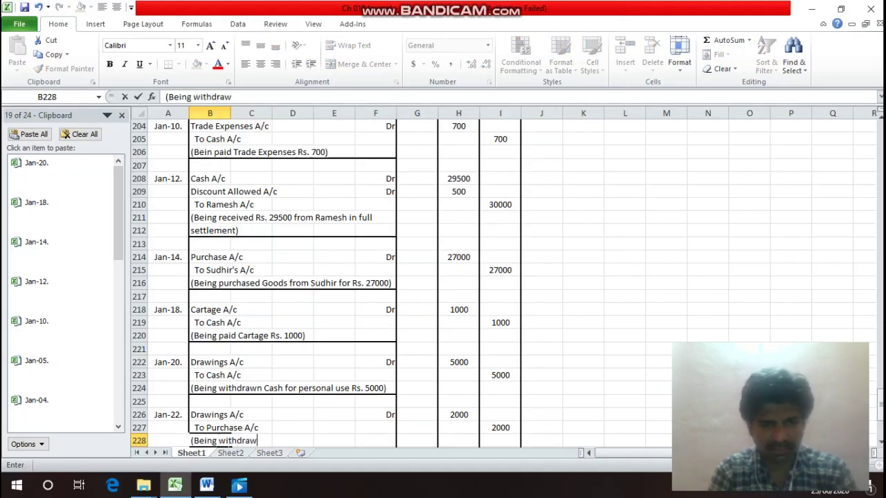
{"action": "type", "text": "n Good"}
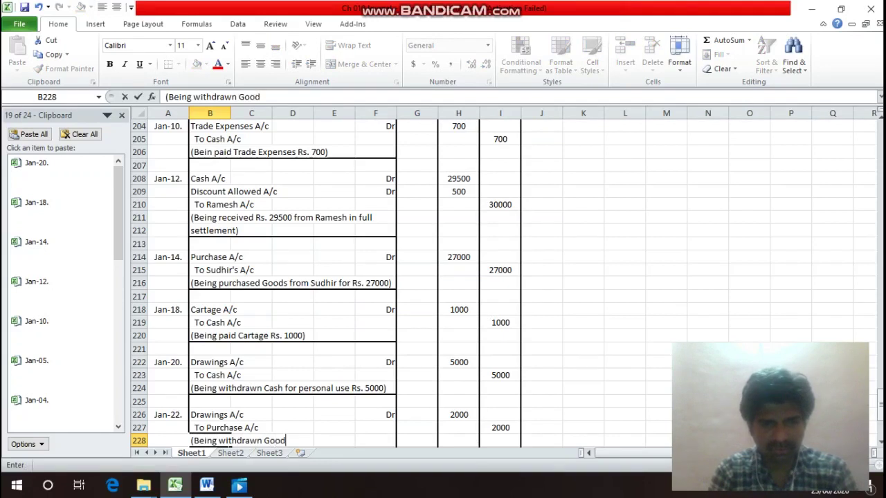
{"action": "type", "text": "s for"}
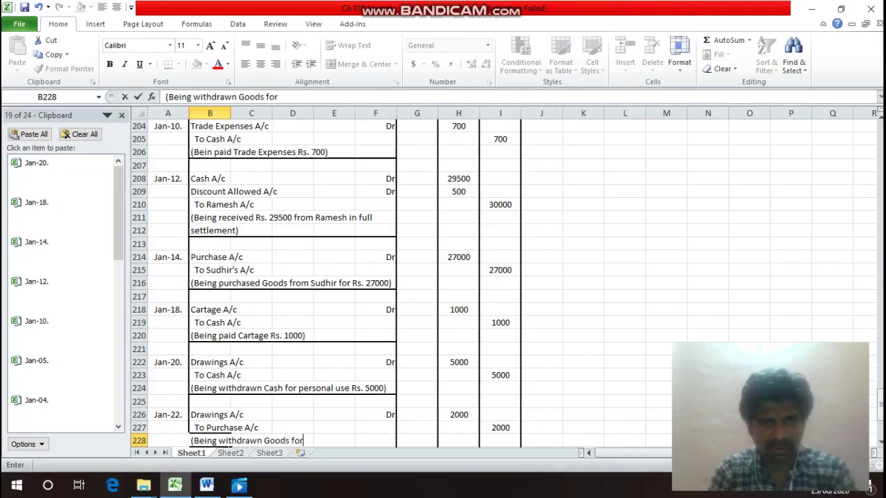
{"action": "type", "text": " per"}
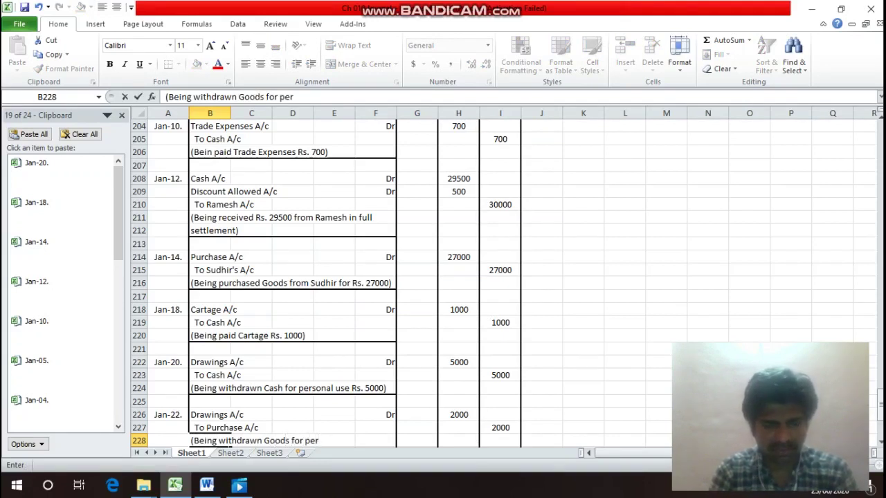
{"action": "type", "text": "sonal"}
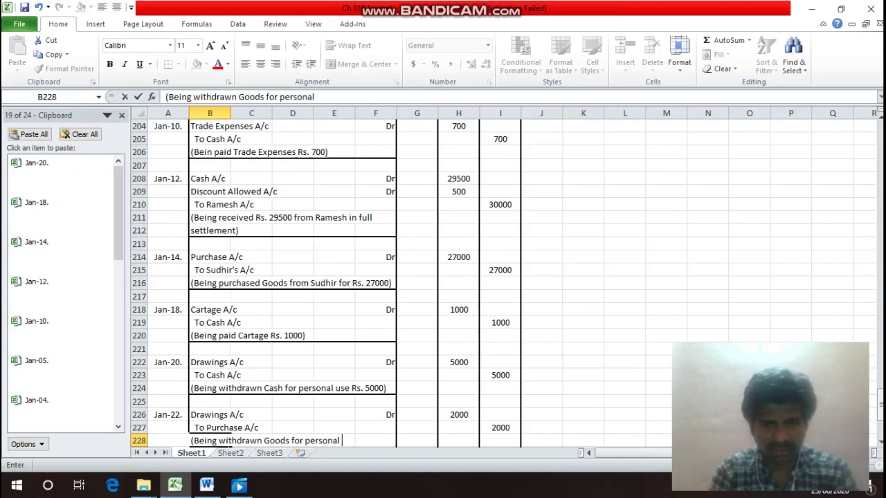
{"action": "key", "text": "BackSpace"}
{"action": "key", "text": "BackSpace"}
{"action": "key", "text": "BackSpace"}
{"action": "key", "text": "BackSpace"}
{"action": "key", "text": "BackSpace"}
{"action": "key", "text": "BackSpace"}
{"action": "key", "text": "BackSpace"}
{"action": "key", "text": "BackSpace"}
{"action": "key", "text": "BackSpace"}
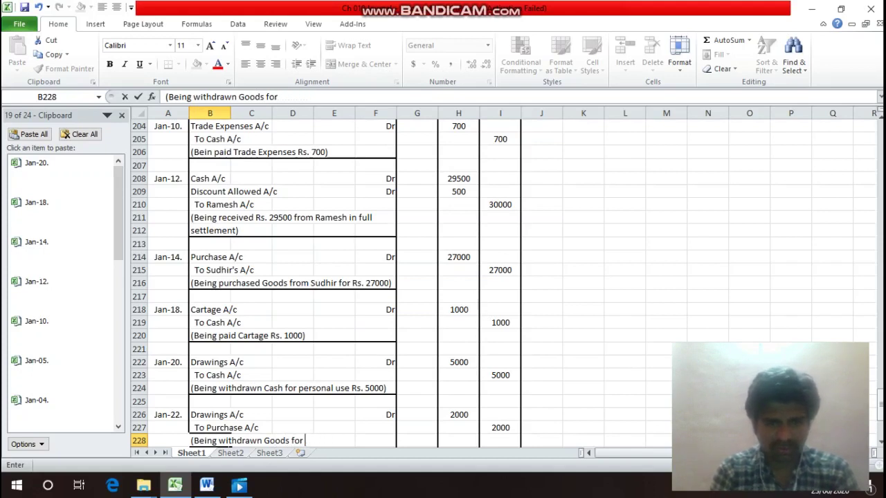
{"action": "type", "text": "house"}
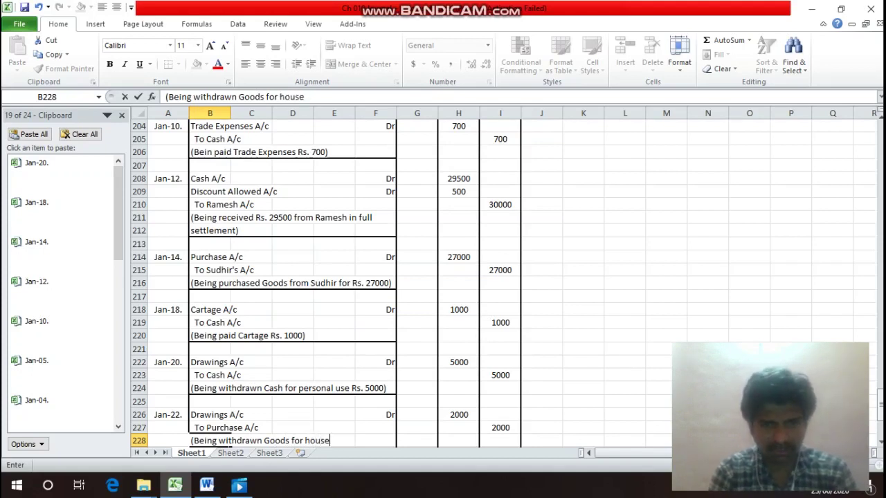
{"action": "type", "text": "hod"}
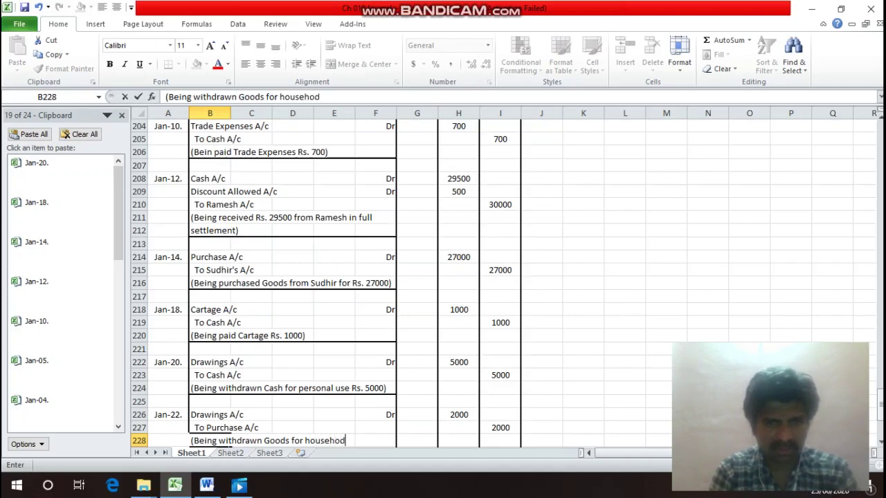
{"action": "key", "text": "BackSpace"}
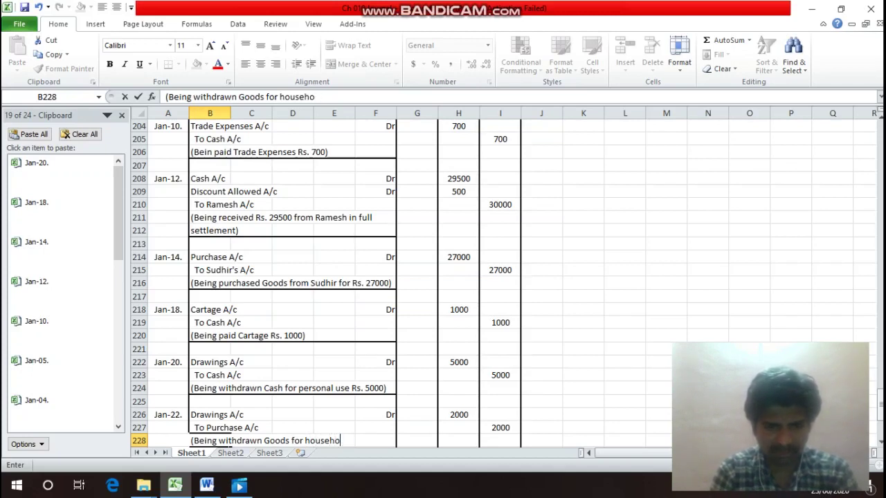
{"action": "type", "text": "ld use"}
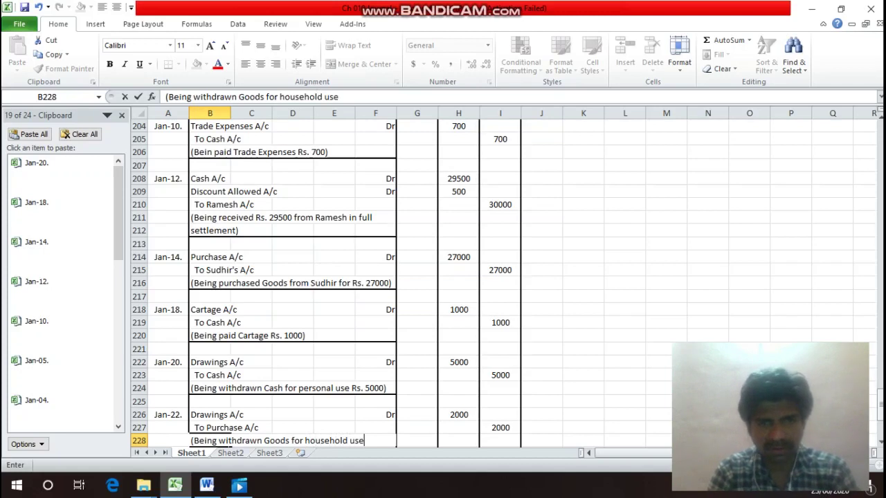
{"action": "type", "text": " Ra"}
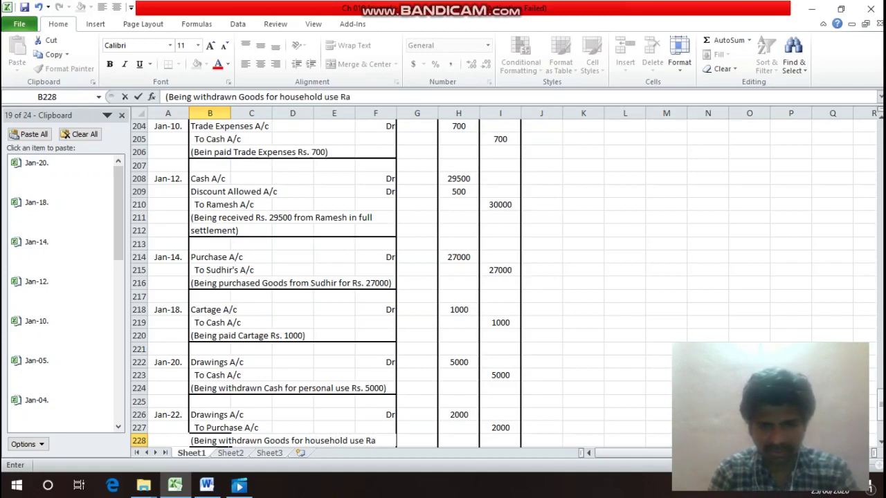
{"action": "key", "text": "BackSpace"}
{"action": "type", "text": "s. 20"}
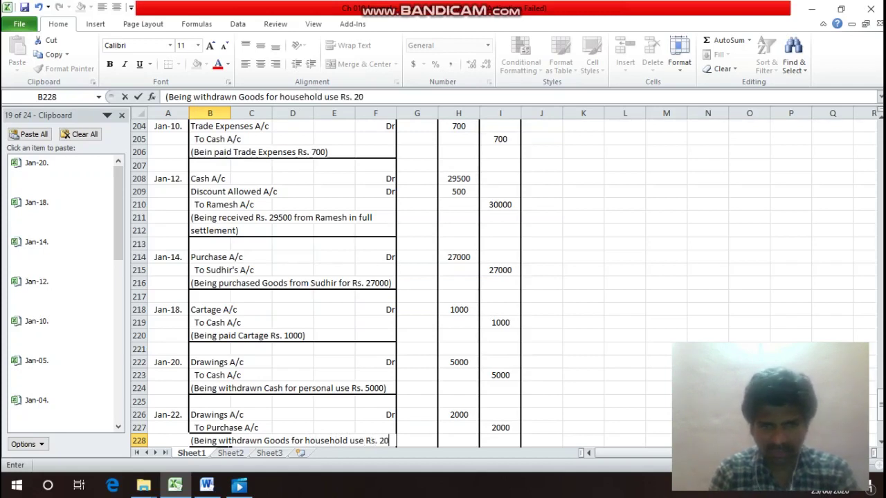
{"action": "type", "text": "00)"}
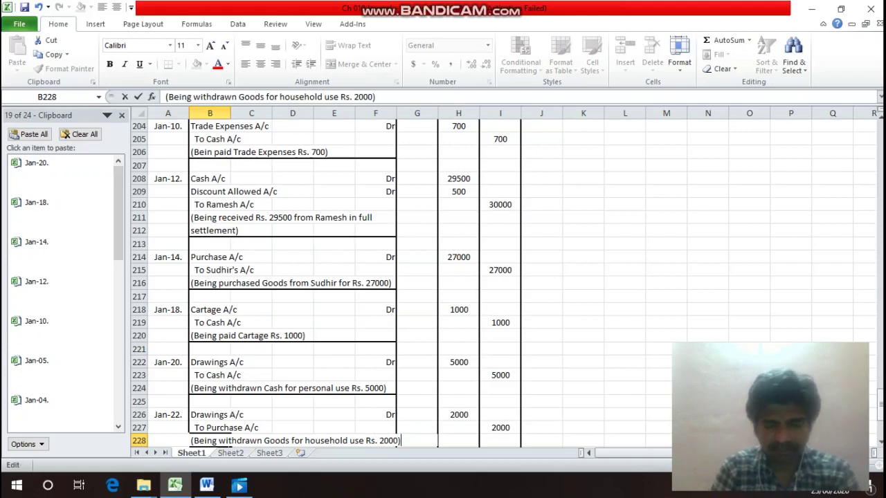
{"action": "key", "text": "shift+Left"}
{"action": "key", "text": "shift+Left"}
{"action": "key", "text": "shift+Left"}
{"action": "key", "text": "shift+Left"}
{"action": "key", "text": "shift+Left"}
{"action": "key", "text": "shift+Left"}
{"action": "key", "text": "shift+Left"}
{"action": "key", "text": "shift+Left"}
{"action": "key", "text": "shift+Left"}
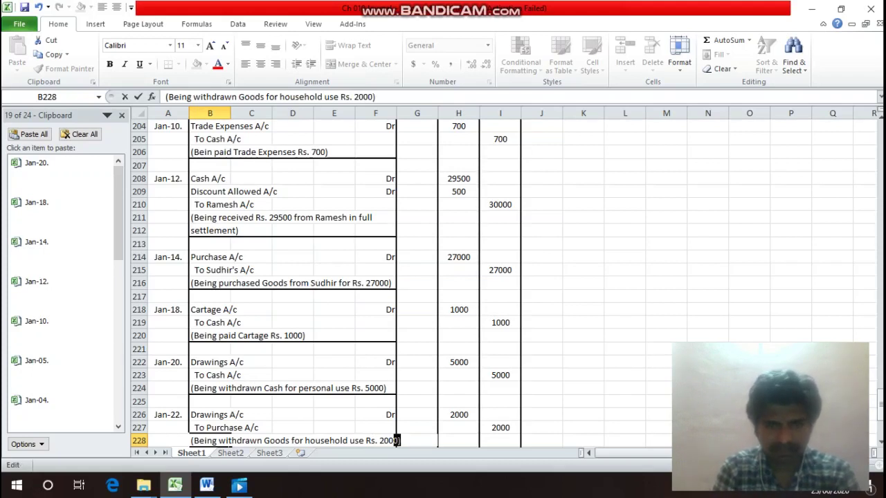
{"action": "key", "text": "ctrl+x"}
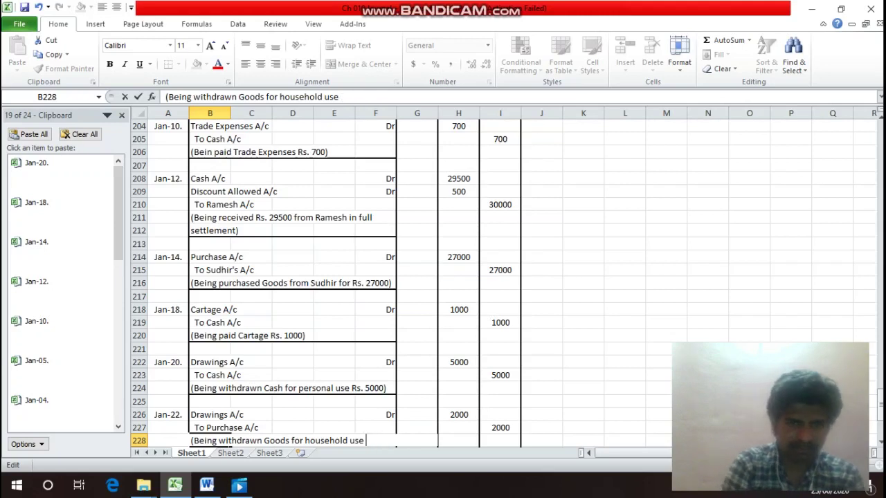
{"action": "key", "text": "Return"}
{"action": "key", "text": "ctrl+v"}
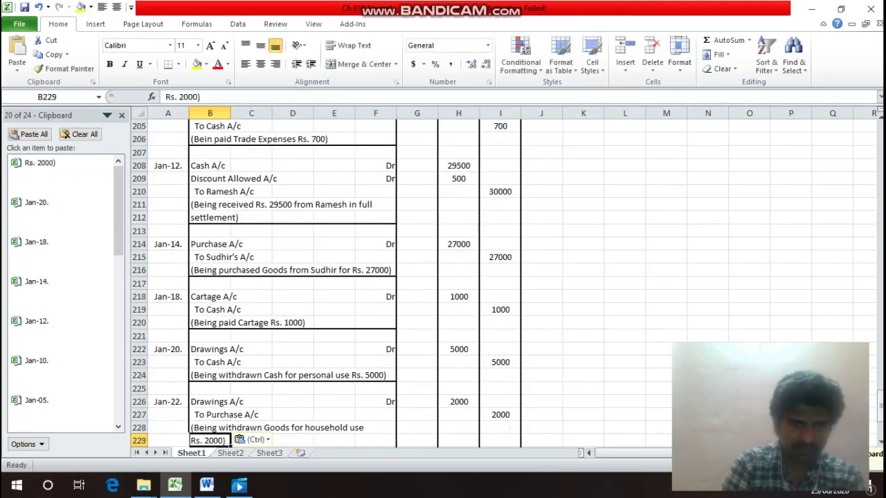
{"action": "key", "text": "Down"}
{"action": "key", "text": "Up"}
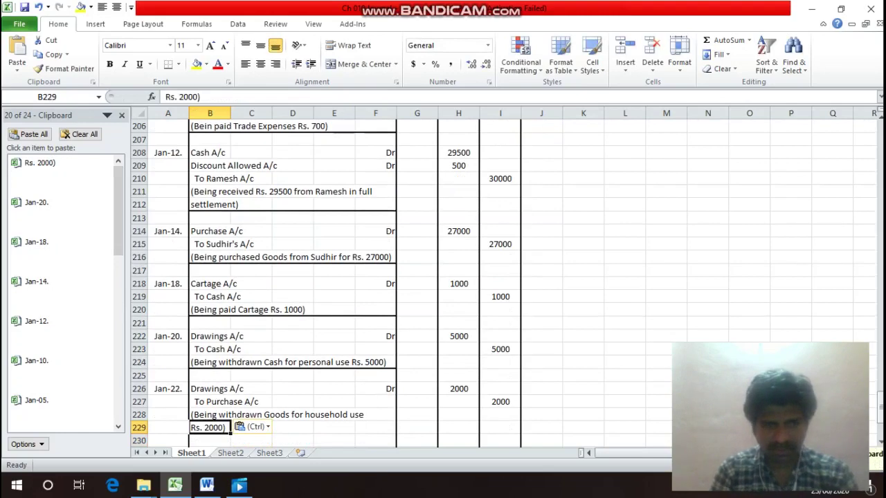
{"action": "key", "text": "shift+Right"}
{"action": "key", "text": "shift+Right"}
{"action": "key", "text": "shift+Right"}
{"action": "key", "text": "shift+Right"}
{"action": "key", "text": "ctrl+1"}
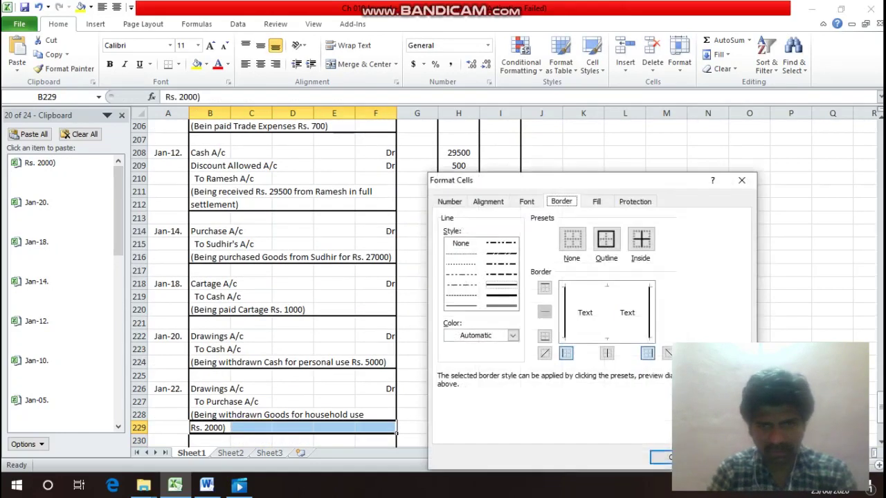
{"action": "key", "text": "alt+b"}
{"action": "key", "text": "Return"}
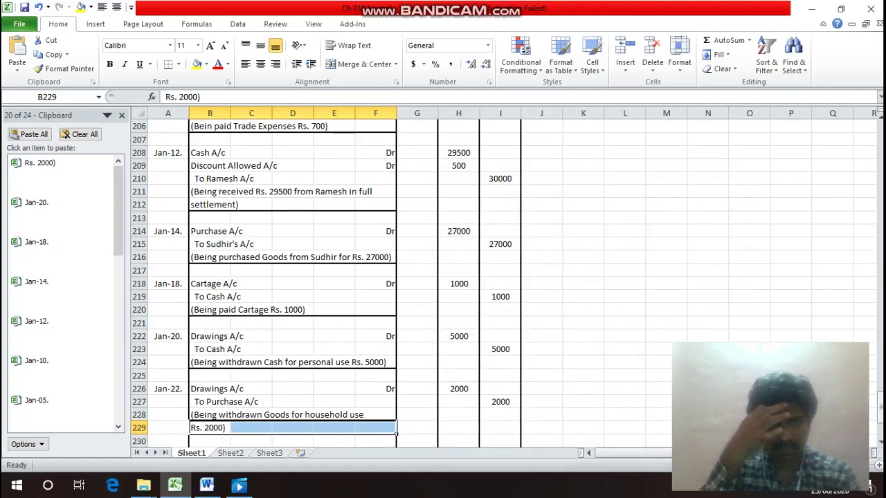
{"action": "key", "text": "Up"}
{"action": "key", "text": "Up"}
{"action": "key", "text": "Up"}
{"action": "key", "text": "Up"}
{"action": "key", "text": "Up"}
{"action": "key", "text": "Up"}
{"action": "key", "text": "Up"}
{"action": "key", "text": "Up"}
{"action": "key", "text": "Up"}
{"action": "key", "text": "Up"}
{"action": "key", "text": "Up"}
{"action": "key", "text": "Up"}
{"action": "key", "text": "Up"}
{"action": "key", "text": "Up"}
{"action": "key", "text": "Up"}
{"action": "key", "text": "Up"}
{"action": "key", "text": "Up"}
{"action": "key", "text": "Up"}
{"action": "key", "text": "Up"}
{"action": "key", "text": "Up"}
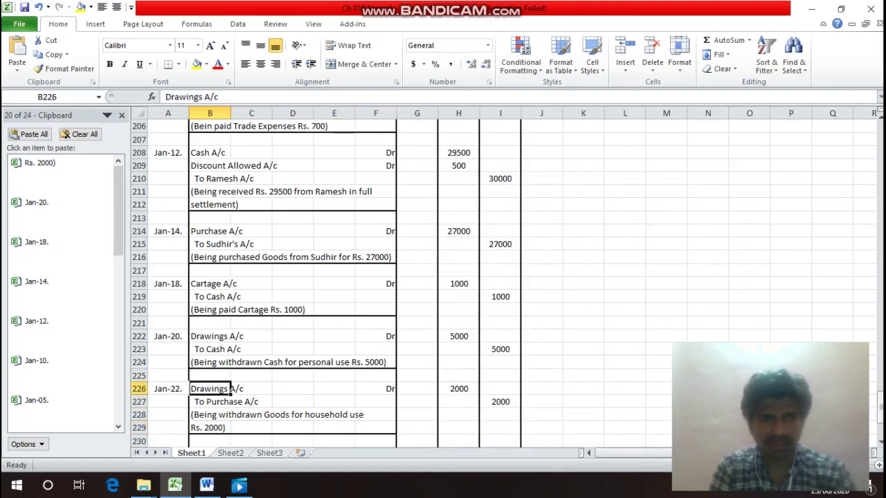
{"action": "key", "text": "Down"}
{"action": "key", "text": "Down"}
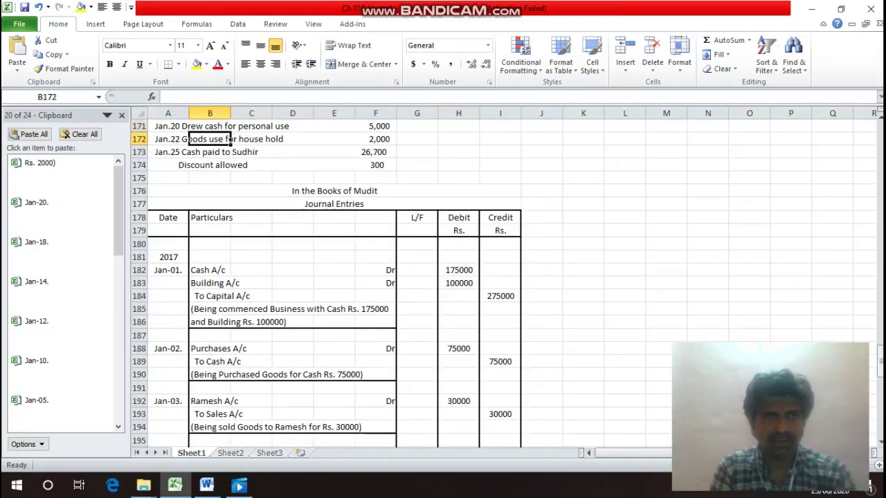
{"action": "key", "text": "Left"}
{"action": "key", "text": "Down"}
{"action": "key", "text": "Down"}
{"action": "key", "text": "Up"}
{"action": "key", "text": "Up"}
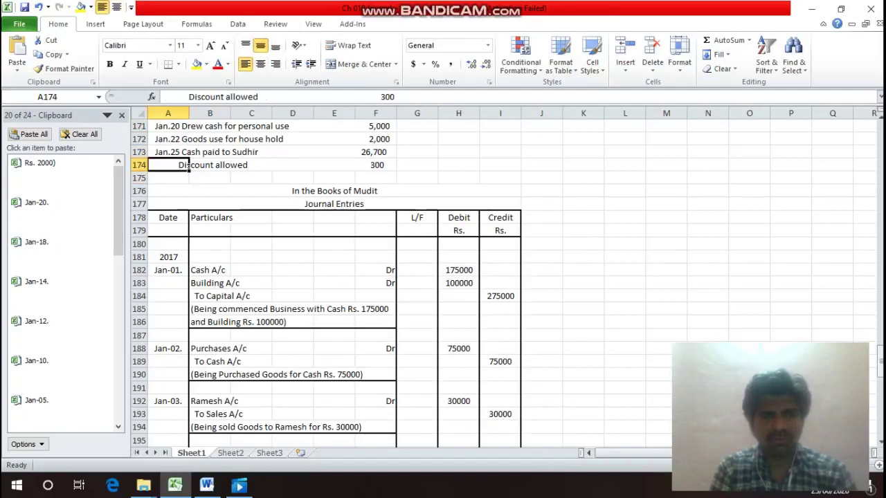
{"action": "key", "text": "Right"}
{"action": "key", "text": "Right"}
{"action": "key", "text": "Right"}
{"action": "key", "text": "Right"}
{"action": "key", "text": "Right"}
{"action": "key", "text": "Right"}
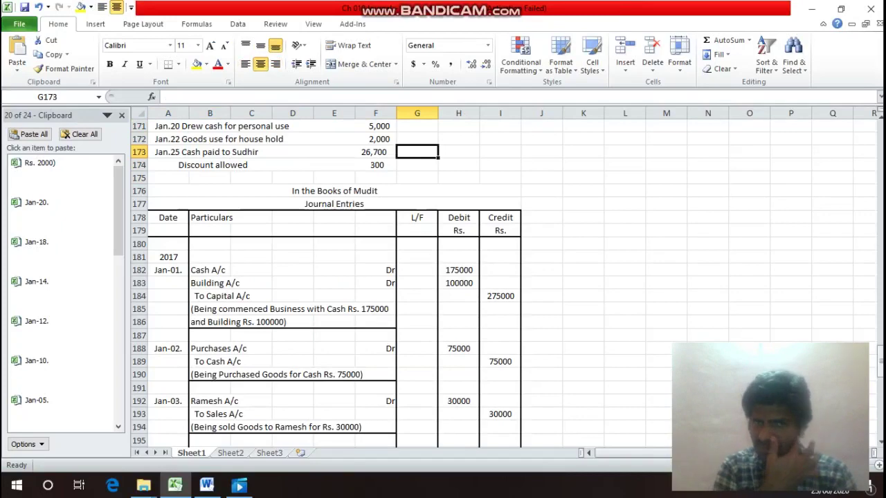
{"action": "key", "text": "Down"}
{"action": "key", "text": "Down"}
{"action": "key", "text": "Down"}
{"action": "key", "text": "Down"}
{"action": "key", "text": "Down"}
{"action": "key", "text": "Down"}
{"action": "key", "text": "Down"}
{"action": "key", "text": "Down"}
{"action": "key", "text": "Down"}
{"action": "key", "text": "Down"}
{"action": "key", "text": "Down"}
{"action": "key", "text": "Down"}
{"action": "key", "text": "Down"}
{"action": "key", "text": "Down"}
{"action": "key", "text": "Down"}
{"action": "key", "text": "Down"}
{"action": "key", "text": "Down"}
{"action": "key", "text": "Down"}
{"action": "key", "text": "Down"}
{"action": "key", "text": "Down"}
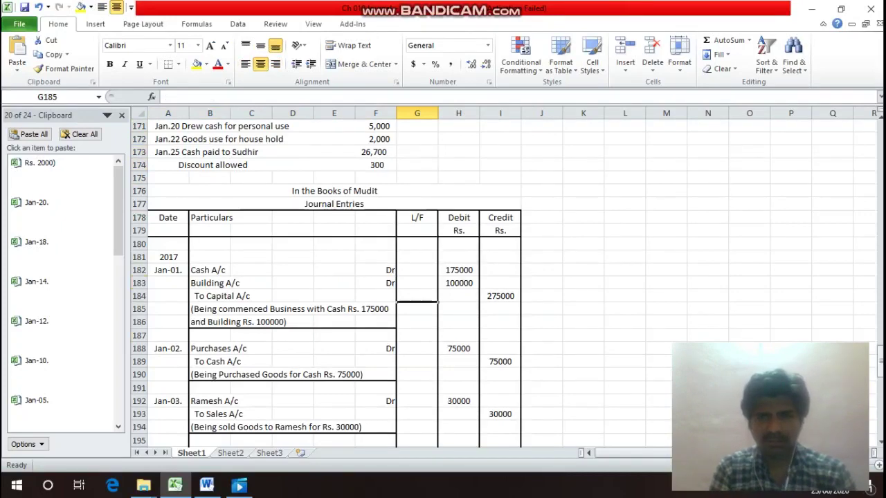
{"action": "key", "text": "Down"}
{"action": "key", "text": "Down"}
{"action": "key", "text": "Down"}
{"action": "key", "text": "Down"}
{"action": "key", "text": "Down"}
{"action": "key", "text": "Down"}
{"action": "key", "text": "Down"}
{"action": "key", "text": "Down"}
{"action": "key", "text": "Down"}
{"action": "key", "text": "Down"}
{"action": "key", "text": "Down"}
{"action": "key", "text": "Down"}
{"action": "key", "text": "Down"}
{"action": "key", "text": "Down"}
{"action": "key", "text": "Down"}
{"action": "key", "text": "Down"}
{"action": "key", "text": "Down"}
{"action": "key", "text": "Down"}
{"action": "key", "text": "Down"}
{"action": "key", "text": "Down"}
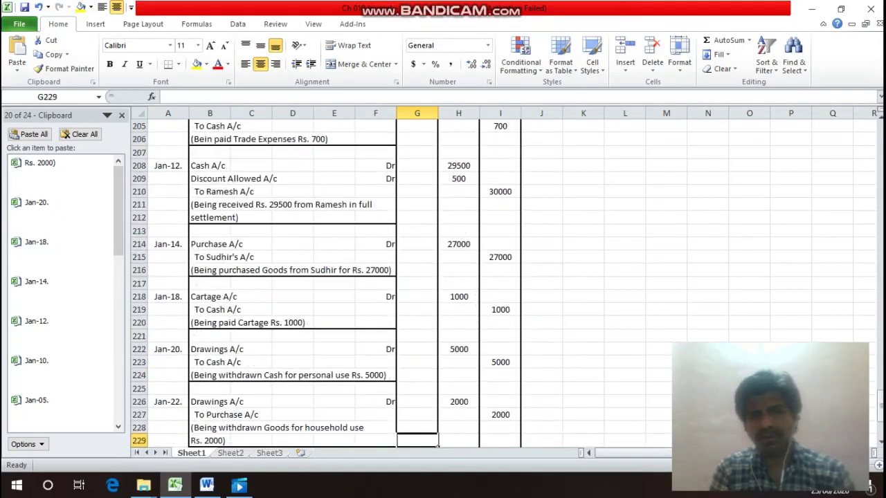
{"action": "key", "text": "Down"}
{"action": "key", "text": "Down"}
{"action": "key", "text": "Down"}
{"action": "key", "text": "Down"}
{"action": "key", "text": "Down"}
{"action": "key", "text": "Up"}
{"action": "key", "text": "Up"}
{"action": "key", "text": "Up"}
{"action": "key", "text": "Up"}
{"action": "key", "text": "Up"}
{"action": "key", "text": "Up"}
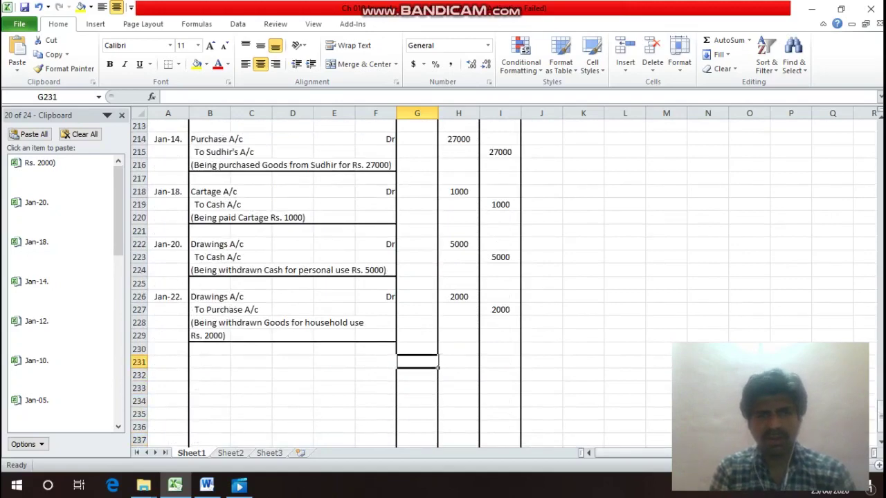
{"action": "key", "text": "Left"}
{"action": "key", "text": "Left"}
{"action": "key", "text": "Left"}
{"action": "key", "text": "Left"}
{"action": "key", "text": "Left"}
{"action": "key", "text": "Left"}
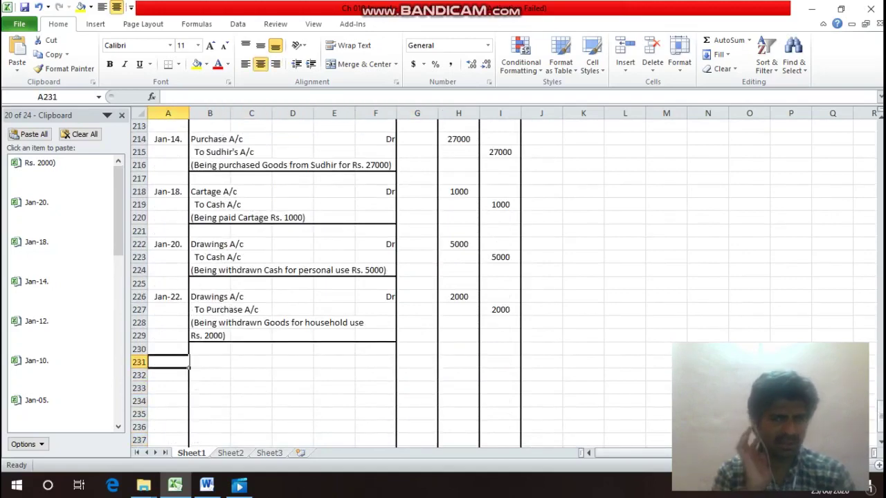
{"action": "key", "text": "Up"}
{"action": "key", "text": "Up"}
{"action": "key", "text": "Up"}
{"action": "key", "text": "Up"}
{"action": "key", "text": "Up"}
{"action": "key", "text": "Up"}
{"action": "key", "text": "Up"}
{"action": "key", "text": "Up"}
{"action": "key", "text": "Up"}
{"action": "key", "text": "Up"}
{"action": "key", "text": "Up"}
{"action": "key", "text": "Up"}
{"action": "key", "text": "Up"}
{"action": "key", "text": "Up"}
{"action": "key", "text": "Up"}
{"action": "key", "text": "Up"}
{"action": "key", "text": "Up"}
{"action": "key", "text": "Up"}
{"action": "key", "text": "Up"}
{"action": "key", "text": "Up"}
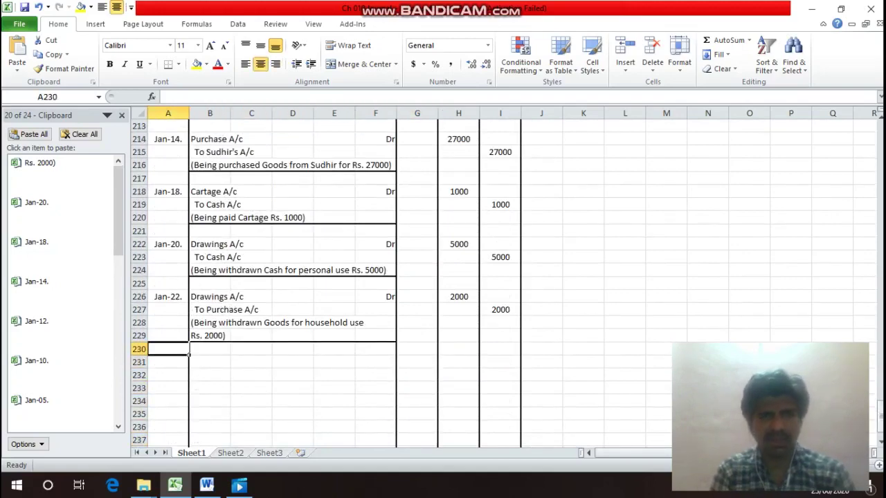
{"action": "key", "text": "Up"}
{"action": "key", "text": "Up"}
{"action": "key", "text": "Up"}
{"action": "key", "text": "Up"}
{"action": "key", "text": "Up"}
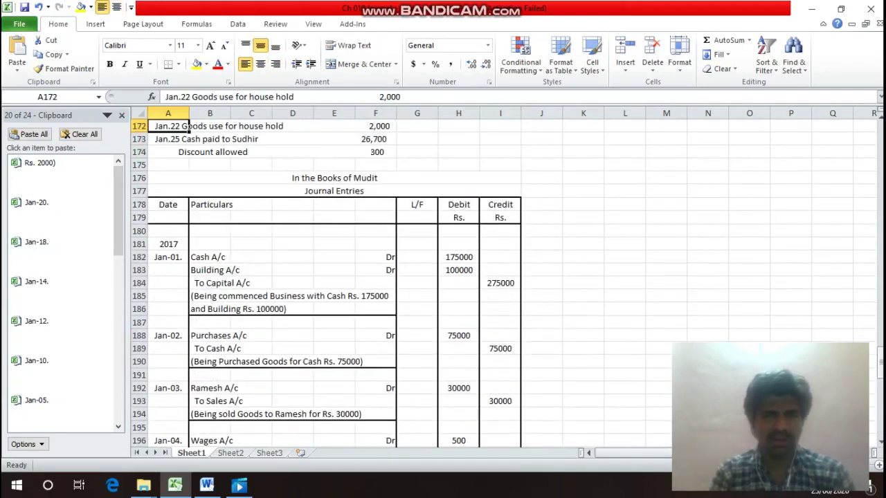
{"action": "key", "text": "Down"}
{"action": "key", "text": "Down"}
{"action": "key", "text": "Down"}
{"action": "key", "text": "Down"}
{"action": "key", "text": "Down"}
{"action": "key", "text": "Down"}
{"action": "key", "text": "Down"}
{"action": "key", "text": "Down"}
{"action": "key", "text": "Down"}
{"action": "key", "text": "Down"}
{"action": "key", "text": "Down"}
{"action": "key", "text": "Down"}
{"action": "key", "text": "Down"}
{"action": "key", "text": "Down"}
{"action": "key", "text": "Down"}
{"action": "key", "text": "Down"}
{"action": "key", "text": "Down"}
{"action": "key", "text": "Down"}
{"action": "key", "text": "Down"}
{"action": "key", "text": "Down"}
{"action": "key", "text": "Down"}
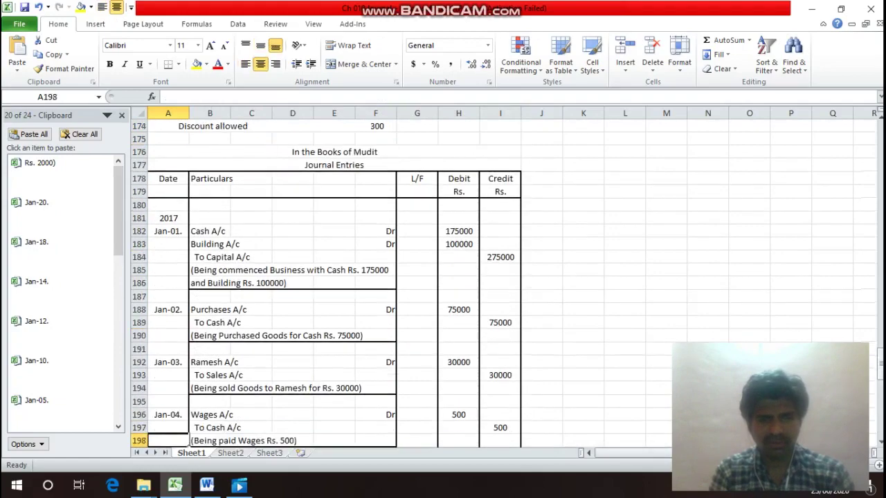
Copy the previous entry's date into A231 and change it to Jan-25.
{"action": "key", "text": "Up"}
{"action": "key", "text": "Up"}
{"action": "key", "text": "Up"}
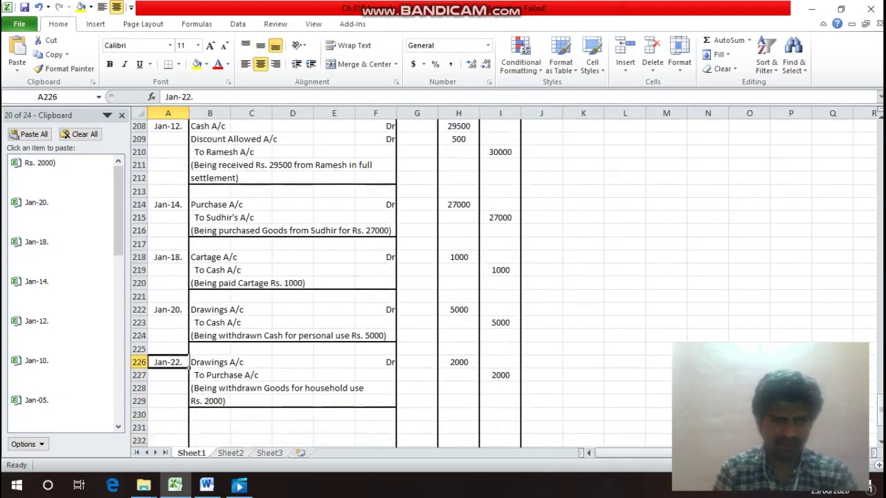
{"action": "key", "text": "ctrl+c"}
{"action": "key", "text": "Down"}
{"action": "key", "text": "Down"}
{"action": "key", "text": "Down"}
{"action": "key", "text": "Down"}
{"action": "key", "text": "Down"}
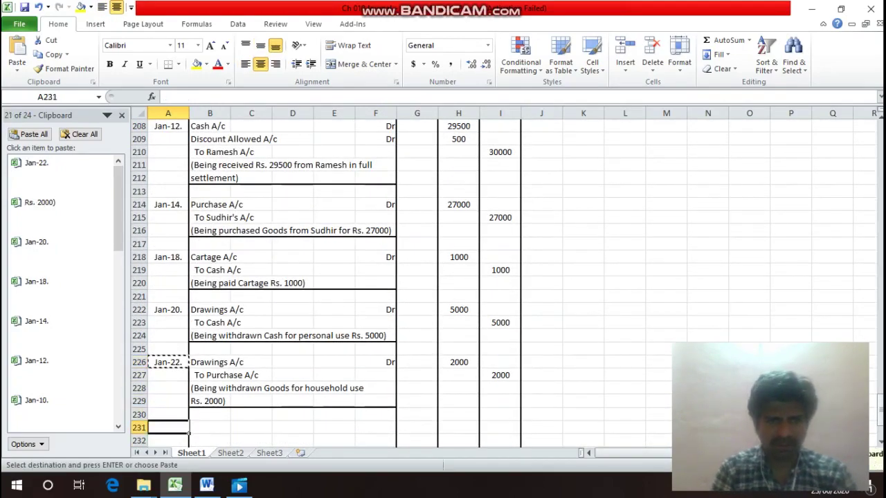
{"action": "key", "text": "Return"}
{"action": "key", "text": "F2"}
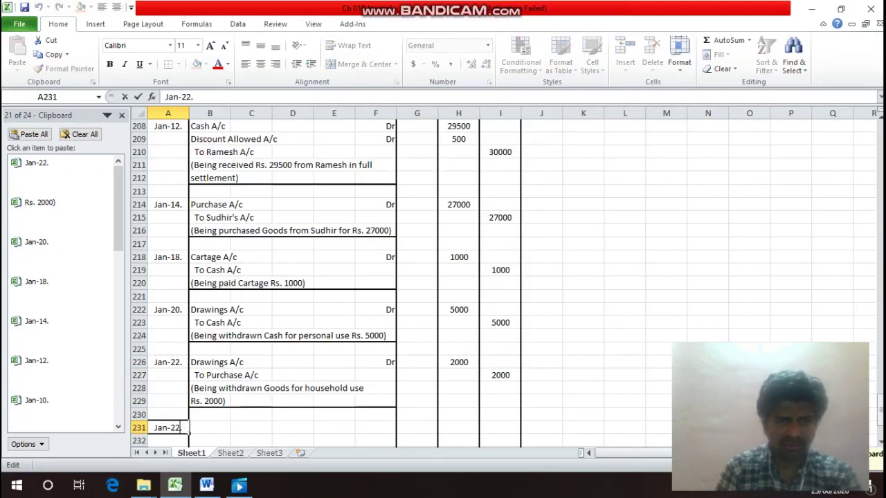
{"action": "key", "text": "BackSpace"}
{"action": "key", "text": "BackSpace"}
{"action": "type", "text": "5."}
{"action": "key", "text": "Return"}
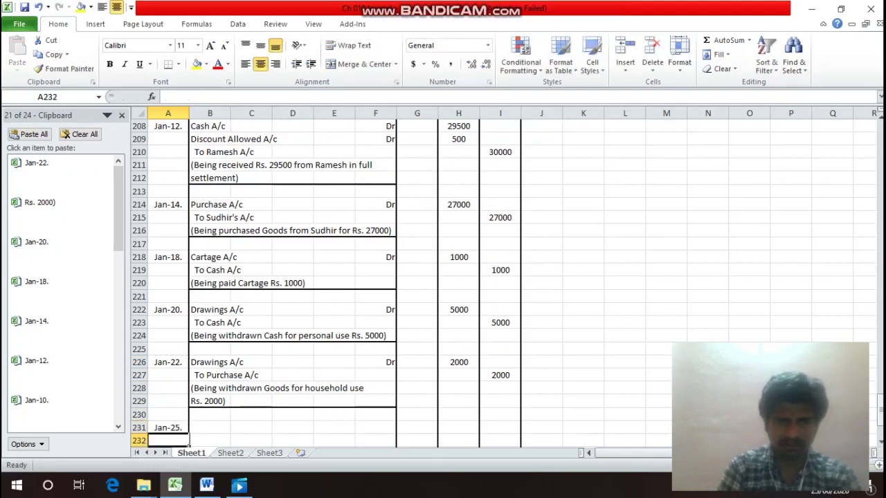
Enter Sudhir's A/c in B231 with a Dr marker beside it.
{"action": "left_click", "coordinate": [210, 428]}
{"action": "type", "text": "Sud"}
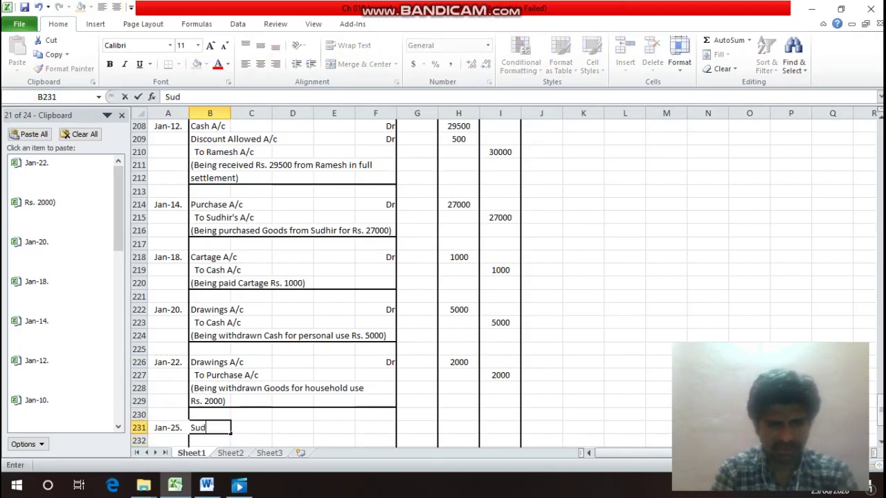
{"action": "type", "text": "hir"}
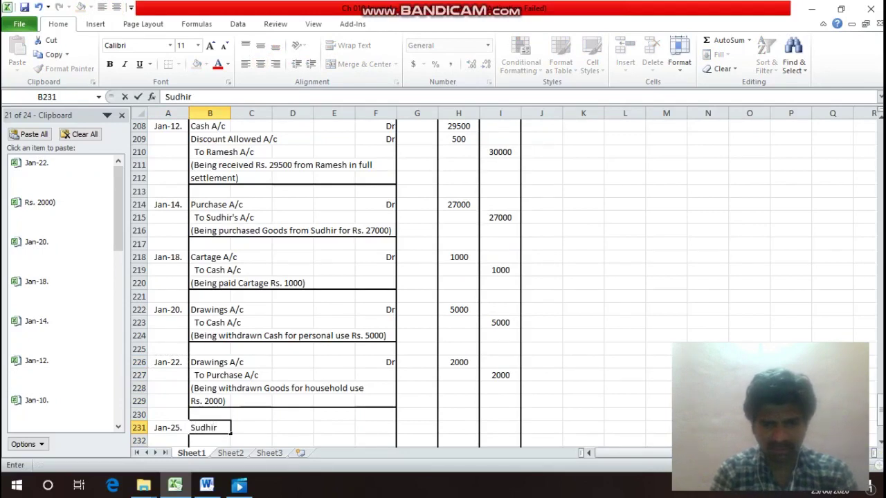
{"action": "type", "text": "'s A/"}
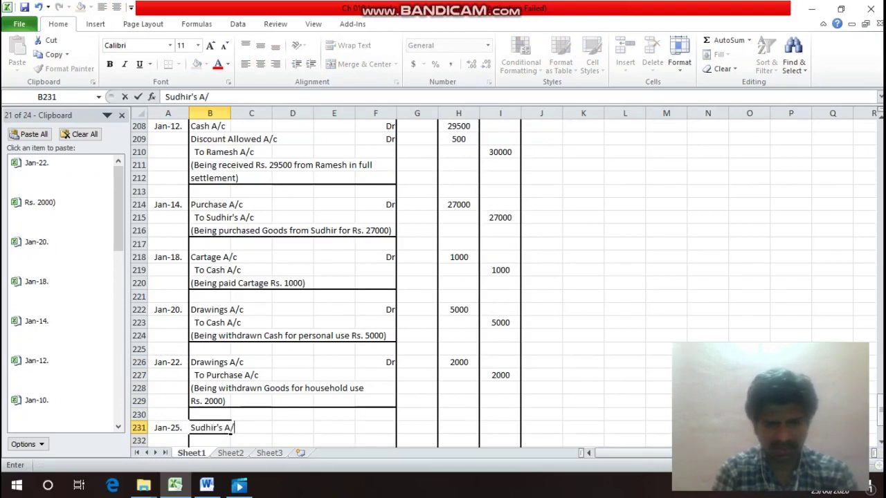
{"action": "type", "text": "c"}
{"action": "key", "text": "Return"}
{"action": "key", "text": "Up"}
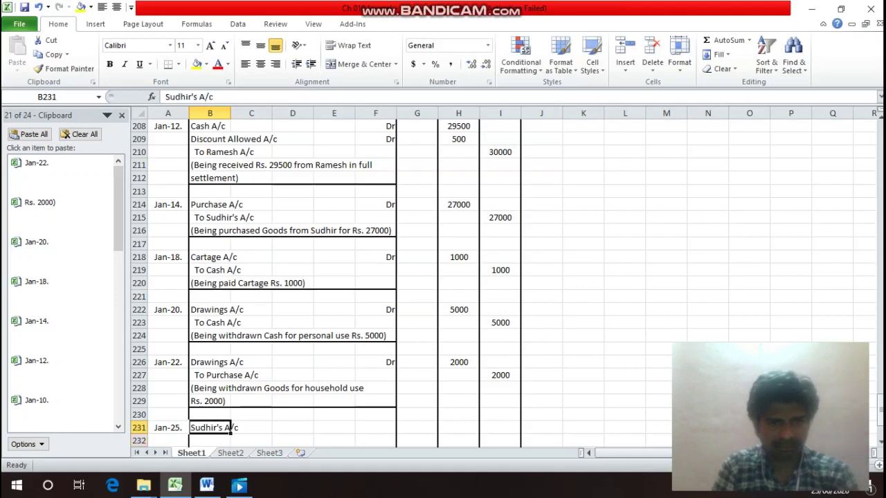
{"action": "key", "text": "Right"}
{"action": "key", "text": "Right"}
{"action": "key", "text": "Right"}
{"action": "key", "text": "Right"}
{"action": "type", "text": "Dr"}
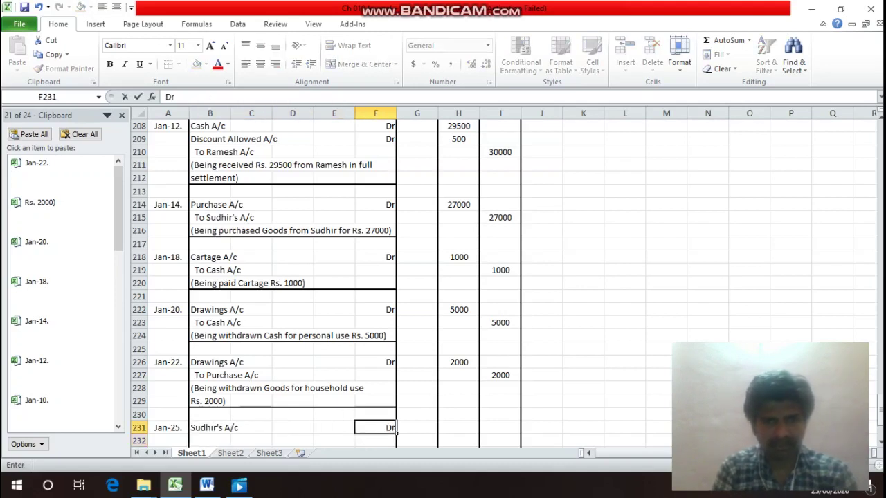
{"action": "key", "text": "Return"}
Check the Jan.25 transaction details and enter 27000 as Sudhir's debit amount in H231.
{"action": "key", "text": "Up"}
{"action": "key", "text": "Right"}
{"action": "key", "text": "Right"}
{"action": "key", "text": "Up"}
{"action": "key", "text": "Up"}
{"action": "key", "text": "Up"}
{"action": "key", "text": "Up"}
{"action": "key", "text": "Up"}
{"action": "key", "text": "Up"}
{"action": "key", "text": "Up"}
{"action": "key", "text": "Up"}
{"action": "key", "text": "Up"}
{"action": "key", "text": "Up"}
{"action": "key", "text": "Up"}
{"action": "key", "text": "Up"}
{"action": "key", "text": "Up"}
{"action": "key", "text": "Up"}
{"action": "key", "text": "Up"}
{"action": "key", "text": "Up"}
{"action": "key", "text": "Up"}
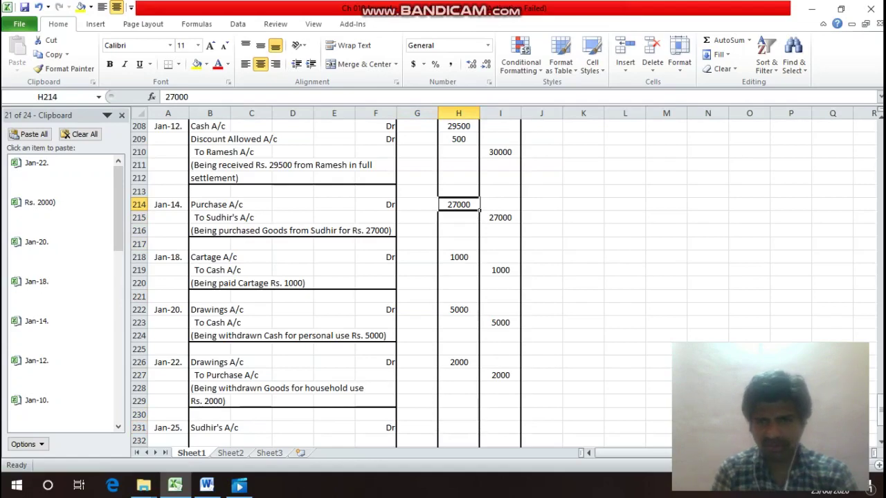
{"action": "key", "text": "Up"}
{"action": "key", "text": "Up"}
{"action": "key", "text": "Up"}
{"action": "key", "text": "Up"}
{"action": "key", "text": "Up"}
{"action": "key", "text": "Up"}
{"action": "key", "text": "Up"}
{"action": "key", "text": "Up"}
{"action": "key", "text": "Up"}
{"action": "key", "text": "Up"}
{"action": "key", "text": "Up"}
{"action": "key", "text": "Up"}
{"action": "key", "text": "Up"}
{"action": "key", "text": "Up"}
{"action": "key", "text": "Up"}
{"action": "key", "text": "Up"}
{"action": "key", "text": "Up"}
{"action": "key", "text": "Up"}
{"action": "key", "text": "Up"}
{"action": "key", "text": "Up"}
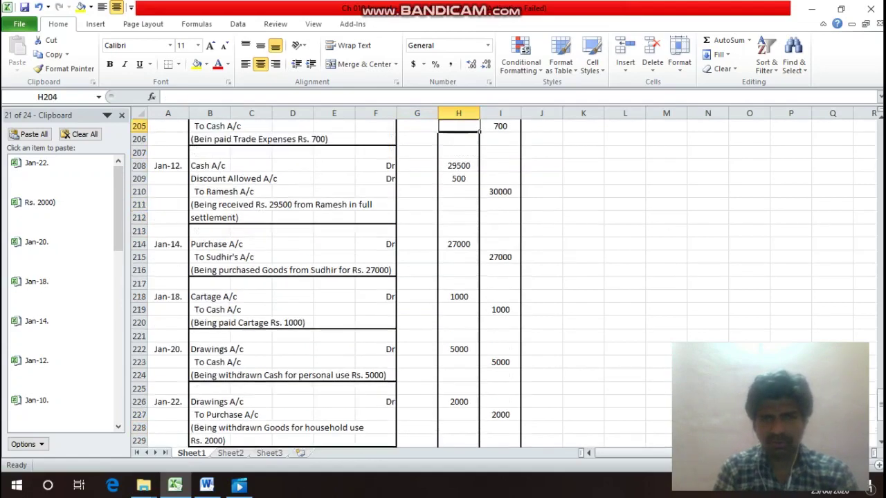
{"action": "key", "text": "Up"}
{"action": "key", "text": "Up"}
{"action": "key", "text": "Up"}
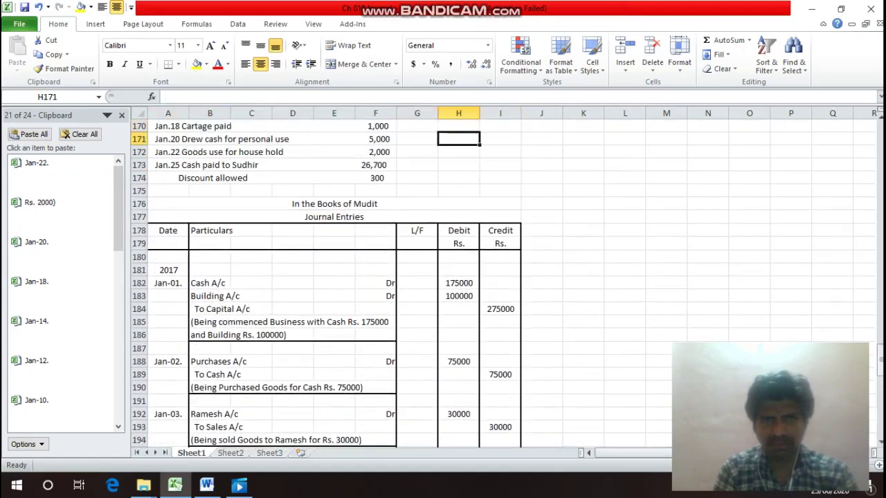
{"action": "key", "text": "Down"}
{"action": "key", "text": "Left"}
{"action": "key", "text": "Left"}
{"action": "key", "text": "Down"}
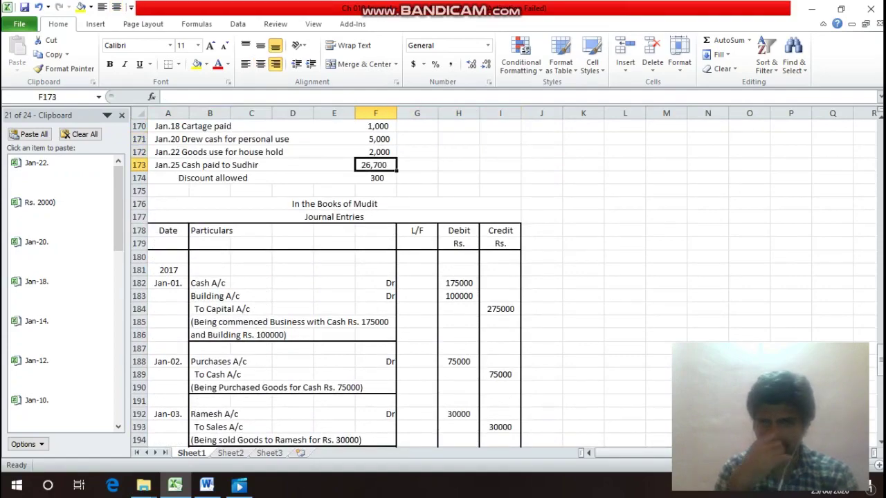
{"action": "key", "text": "Down"}
{"action": "key", "text": "Down"}
{"action": "key", "text": "Down"}
{"action": "key", "text": "Down"}
{"action": "key", "text": "Down"}
{"action": "key", "text": "Down"}
{"action": "key", "text": "Down"}
{"action": "key", "text": "Down"}
{"action": "key", "text": "Down"}
{"action": "key", "text": "Down"}
{"action": "key", "text": "Down"}
{"action": "key", "text": "Down"}
{"action": "key", "text": "Down"}
{"action": "key", "text": "Down"}
{"action": "key", "text": "Down"}
{"action": "key", "text": "Down"}
{"action": "key", "text": "Down"}
{"action": "key", "text": "Down"}
{"action": "key", "text": "Down"}
{"action": "key", "text": "Down"}
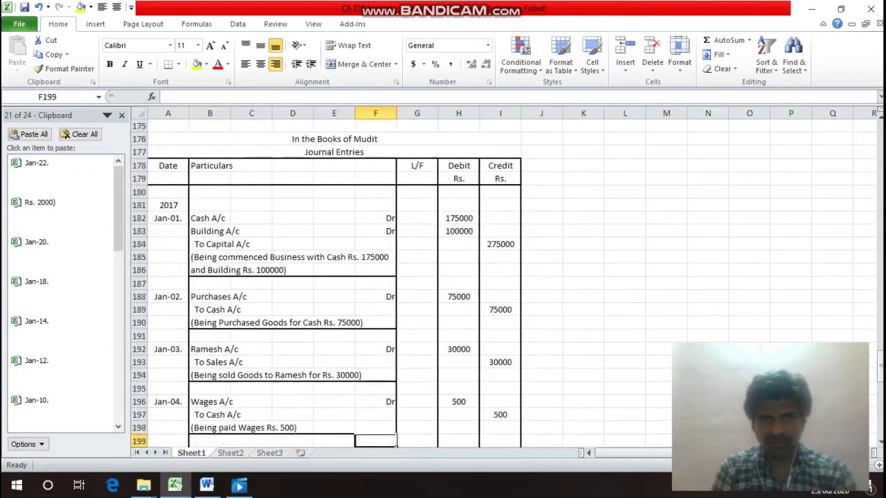
{"action": "key", "text": "Down"}
{"action": "key", "text": "Down"}
{"action": "key", "text": "Down"}
{"action": "key", "text": "Down"}
{"action": "key", "text": "Down"}
{"action": "key", "text": "Down"}
{"action": "key", "text": "Down"}
{"action": "key", "text": "Down"}
{"action": "key", "text": "Down"}
{"action": "key", "text": "Down"}
{"action": "key", "text": "Down"}
{"action": "key", "text": "Down"}
{"action": "key", "text": "Up"}
{"action": "key", "text": "Right"}
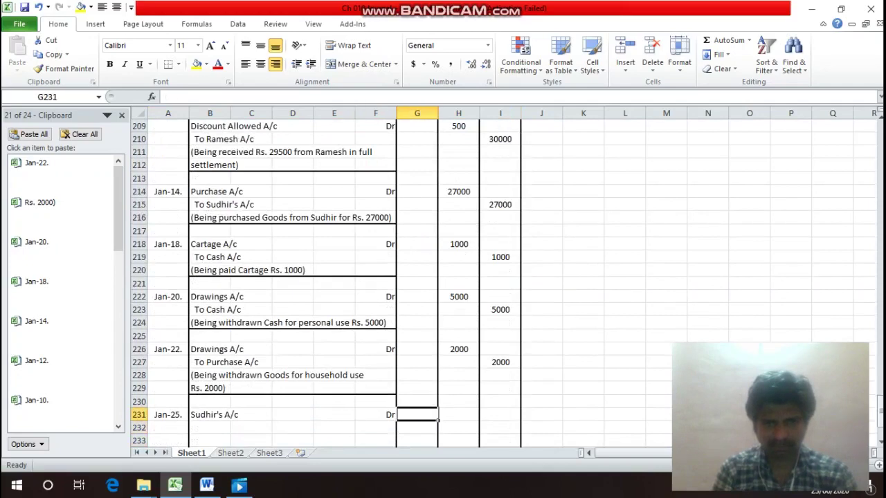
{"action": "key", "text": "Right"}
{"action": "type", "text": "27000"}
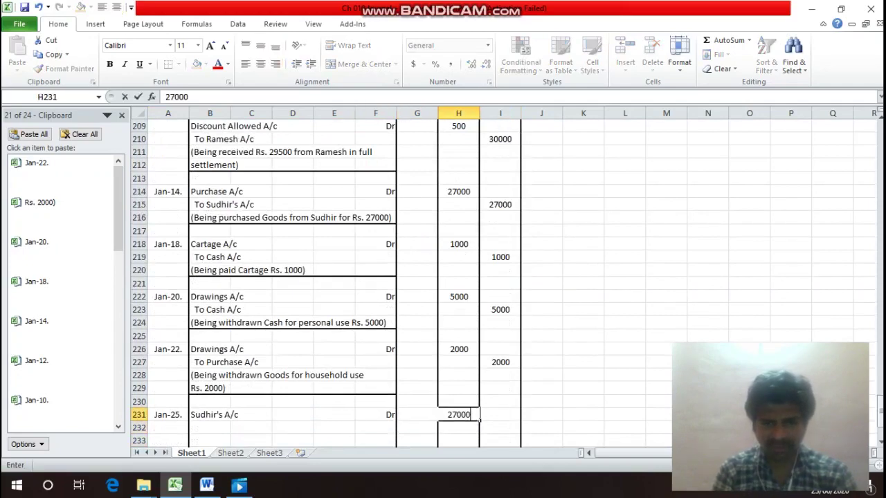
{"action": "key", "text": "Return"}
Add the 'To Cash A/c' credit line with 26700 in the credit column.
{"action": "key", "text": "Left"}
{"action": "key", "text": "Left"}
{"action": "key", "text": "Left"}
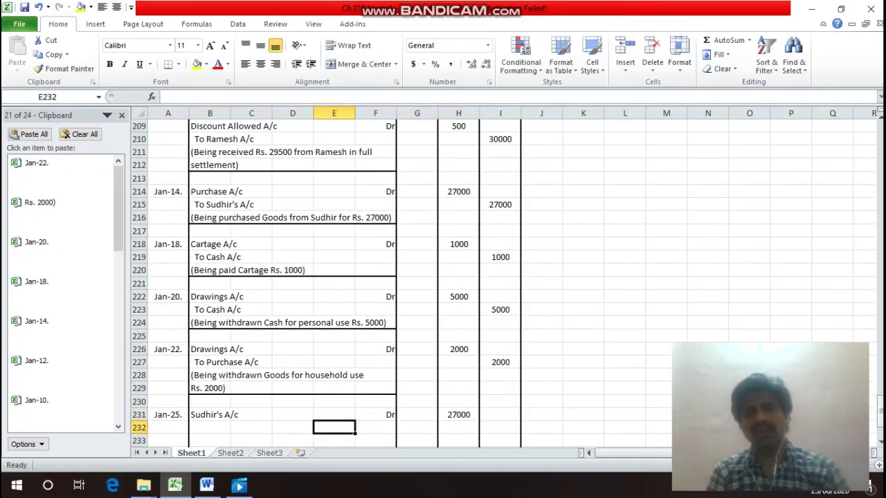
{"action": "key", "text": "Left"}
{"action": "key", "text": "Left"}
{"action": "key", "text": "Left"}
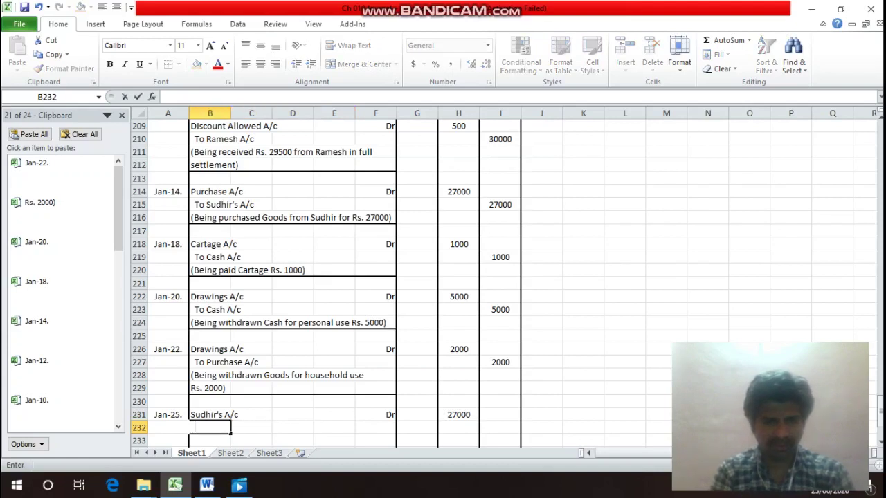
{"action": "type", "text": "To Cash A"}
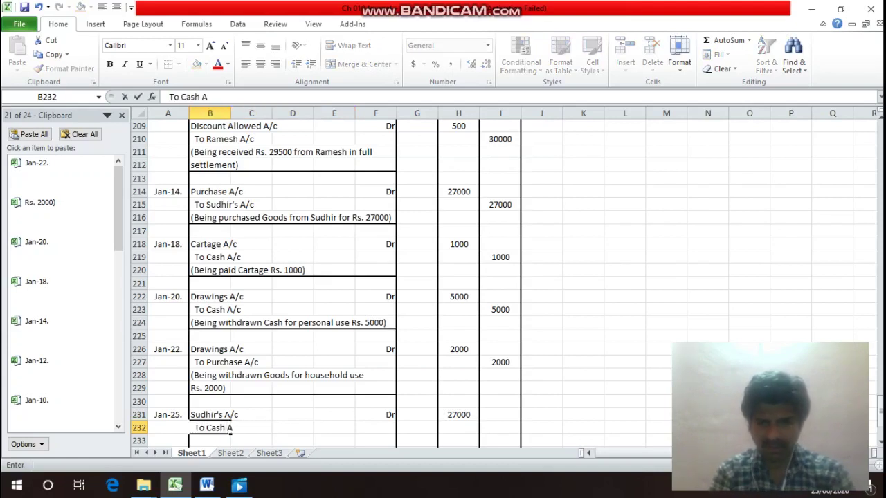
{"action": "type", "text": "/"}
{"action": "key", "text": "Return"}
{"action": "key", "text": "Up"}
{"action": "key", "text": "Up"}
{"action": "key", "text": "Up"}
{"action": "key", "text": "Up"}
{"action": "key", "text": "Up"}
{"action": "key", "text": "Up"}
{"action": "key", "text": "Up"}
{"action": "key", "text": "Up"}
{"action": "key", "text": "Up"}
{"action": "key", "text": "Up"}
{"action": "key", "text": "Up"}
{"action": "key", "text": "Up"}
{"action": "key", "text": "Up"}
{"action": "key", "text": "Up"}
{"action": "key", "text": "Up"}
{"action": "key", "text": "Up"}
{"action": "key", "text": "Up"}
{"action": "key", "text": "Up"}
{"action": "key", "text": "Up"}
{"action": "key", "text": "Up"}
{"action": "key", "text": "Up"}
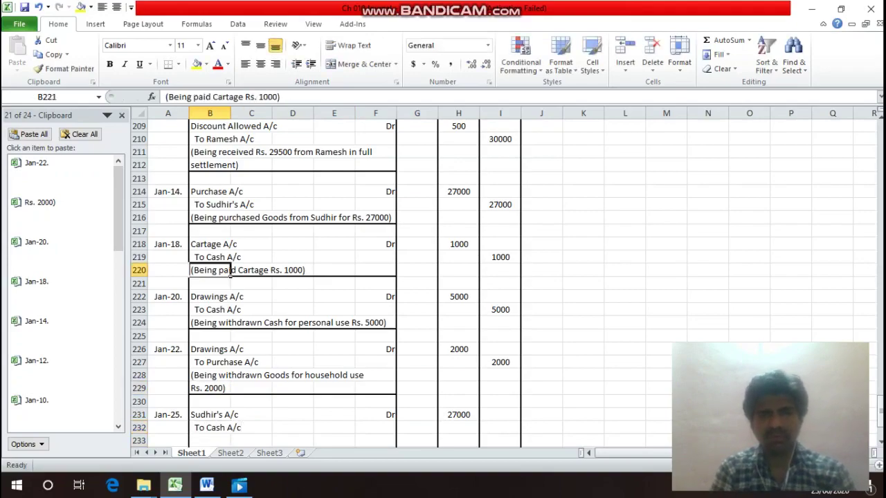
{"action": "key", "text": "Up"}
{"action": "key", "text": "Up"}
{"action": "key", "text": "Up"}
{"action": "key", "text": "Up"}
{"action": "key", "text": "Up"}
{"action": "key", "text": "Up"}
{"action": "key", "text": "Up"}
{"action": "key", "text": "Up"}
{"action": "key", "text": "Up"}
{"action": "key", "text": "Up"}
{"action": "key", "text": "Up"}
{"action": "key", "text": "Up"}
{"action": "key", "text": "Up"}
{"action": "key", "text": "Up"}
{"action": "key", "text": "Up"}
{"action": "key", "text": "Up"}
{"action": "key", "text": "Up"}
{"action": "key", "text": "Up"}
{"action": "key", "text": "Up"}
{"action": "key", "text": "Up"}
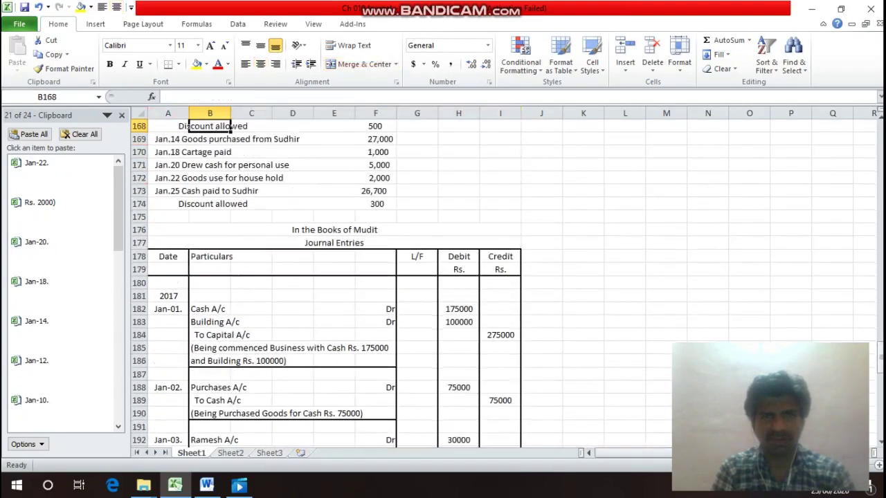
{"action": "key", "text": "Down"}
{"action": "key", "text": "Down"}
{"action": "key", "text": "Down"}
{"action": "key", "text": "Down"}
{"action": "key", "text": "Down"}
{"action": "key", "text": "Down"}
{"action": "key", "text": "Down"}
{"action": "key", "text": "Down"}
{"action": "key", "text": "Down"}
{"action": "key", "text": "Down"}
{"action": "key", "text": "Down"}
{"action": "key", "text": "Down"}
{"action": "key", "text": "Down"}
{"action": "key", "text": "Down"}
{"action": "key", "text": "Down"}
{"action": "key", "text": "Down"}
{"action": "key", "text": "Down"}
{"action": "key", "text": "Down"}
{"action": "key", "text": "Down"}
{"action": "key", "text": "Down"}
{"action": "key", "text": "Down"}
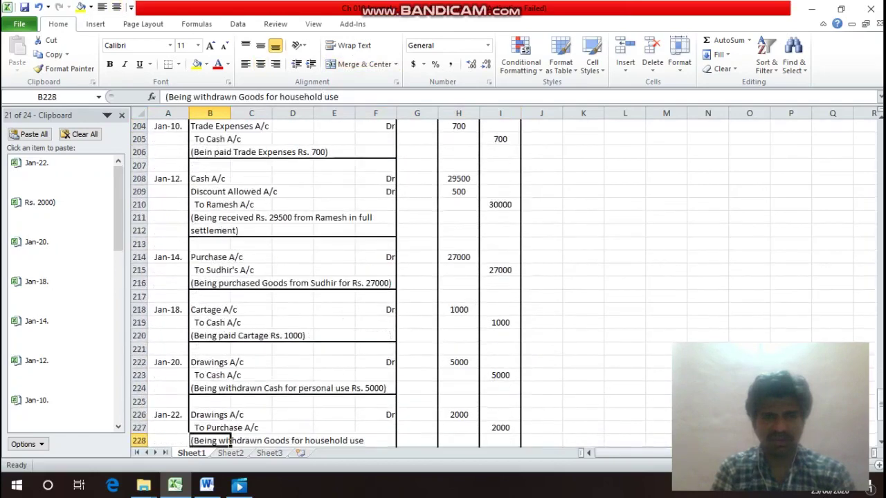
{"action": "key", "text": "Down"}
{"action": "key", "text": "Down"}
{"action": "key", "text": "Down"}
{"action": "key", "text": "Down"}
{"action": "key", "text": "Down"}
{"action": "key", "text": "Up"}
{"action": "key", "text": "Up"}
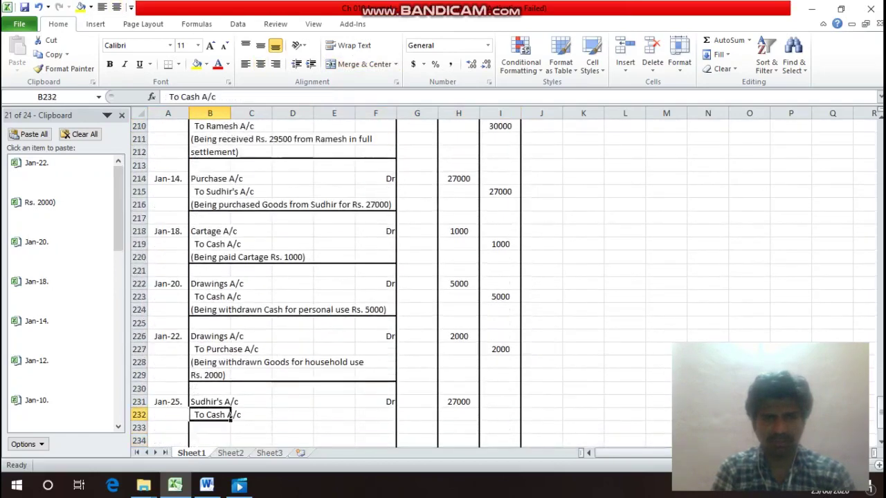
{"action": "key", "text": "Right"}
{"action": "key", "text": "Right"}
{"action": "key", "text": "Right"}
{"action": "key", "text": "Right"}
{"action": "key", "text": "Right"}
{"action": "key", "text": "Right"}
{"action": "key", "text": "Right"}
{"action": "type", "text": "2"}
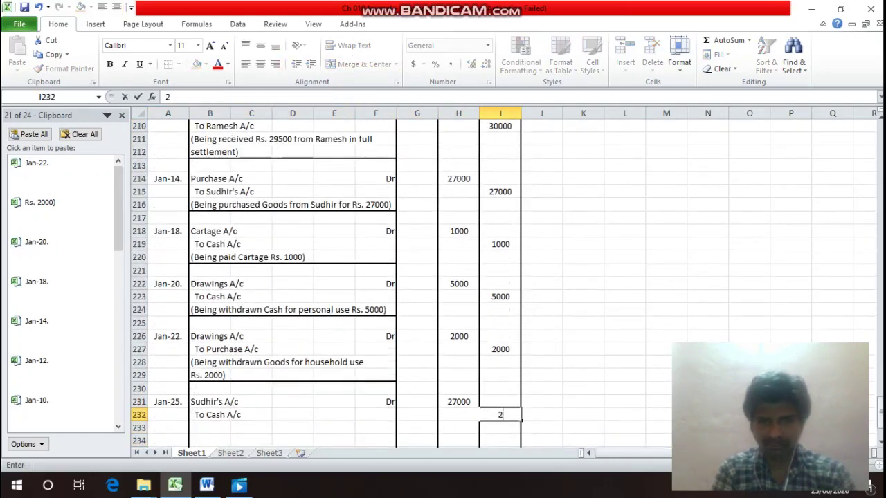
{"action": "type", "text": "6700"}
{"action": "key", "text": "Return"}
Add the 'To Discount Received A/c' credit line in B233 with 300 in I233.
{"action": "key", "text": "Left"}
{"action": "key", "text": "Left"}
{"action": "key", "text": "Left"}
{"action": "key", "text": "Left"}
{"action": "key", "text": "Left"}
{"action": "key", "text": "Left"}
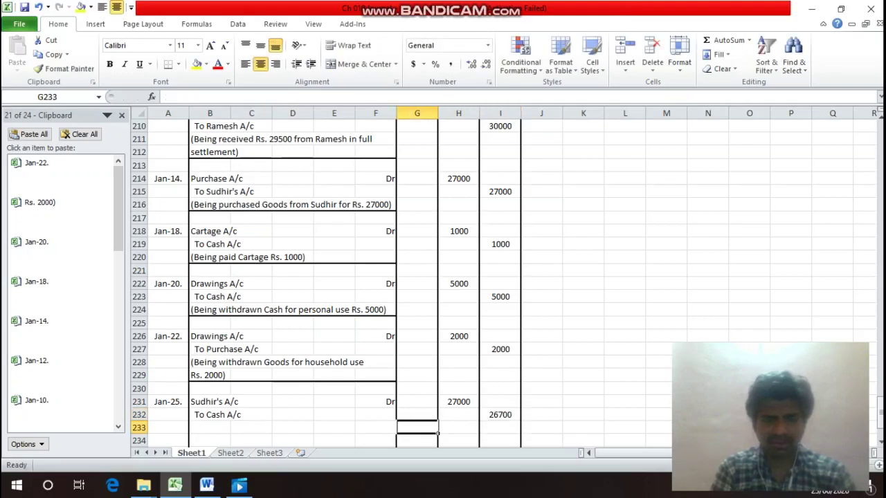
{"action": "key", "text": "Left"}
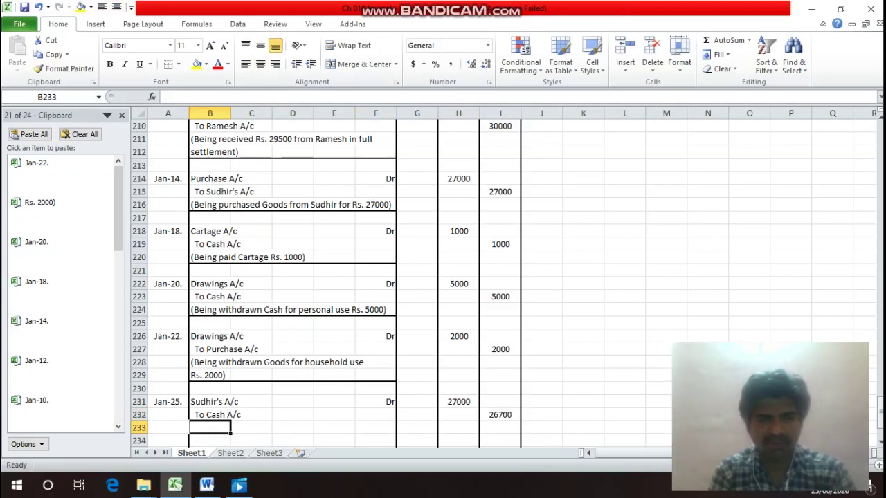
{"action": "type", "text": "To "}
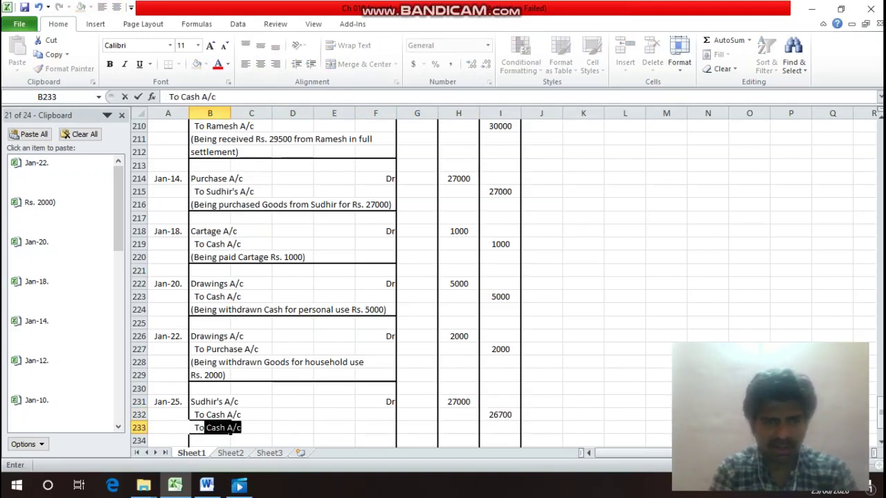
{"action": "type", "text": "Dis"}
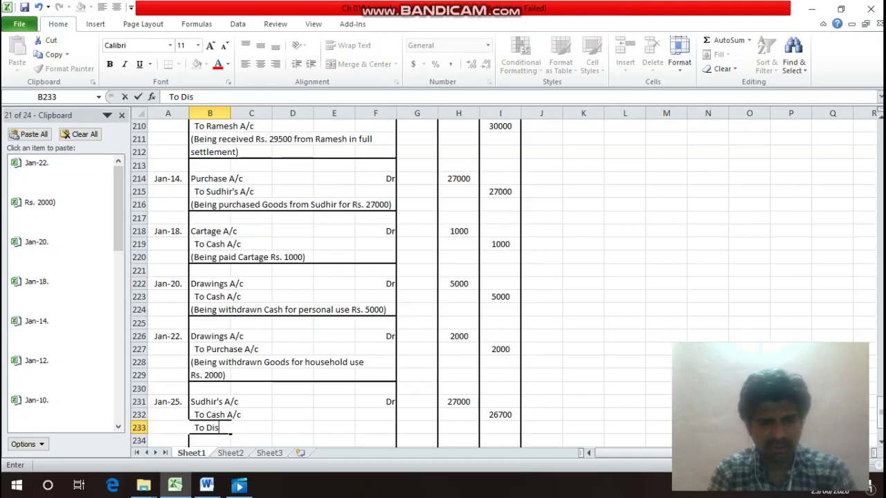
{"action": "type", "text": "count "}
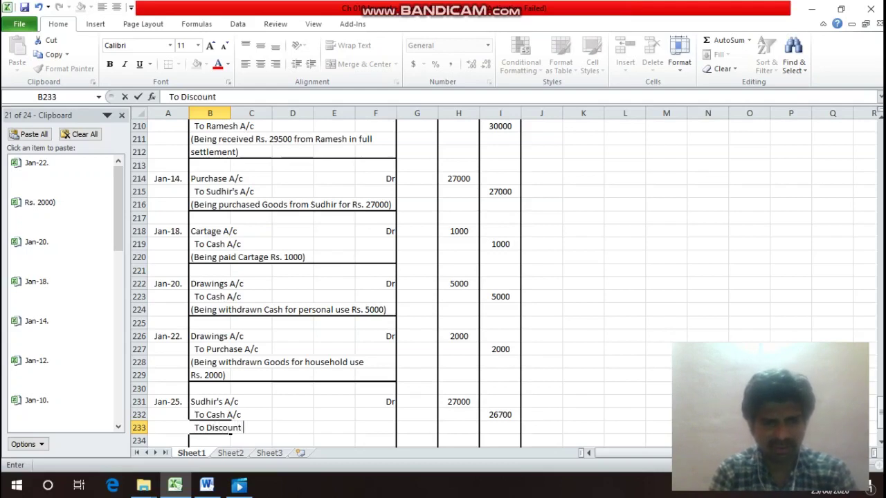
{"action": "type", "text": "Rece"}
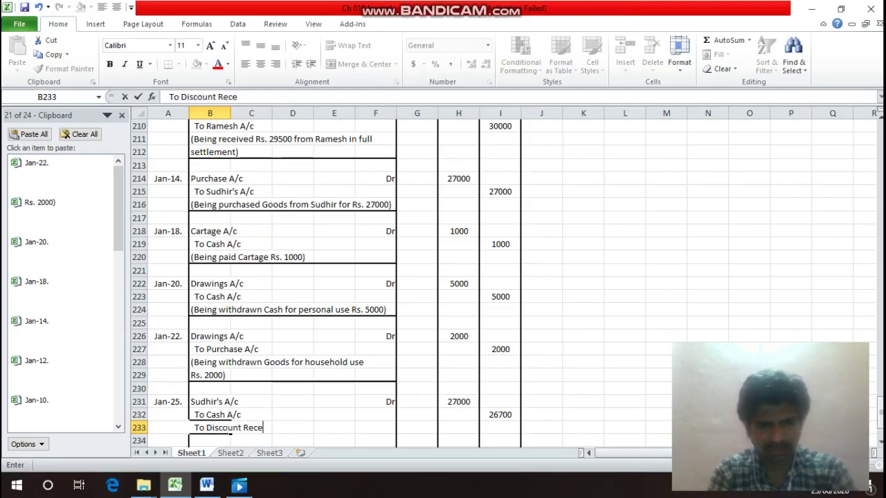
{"action": "type", "text": "ived A/c"}
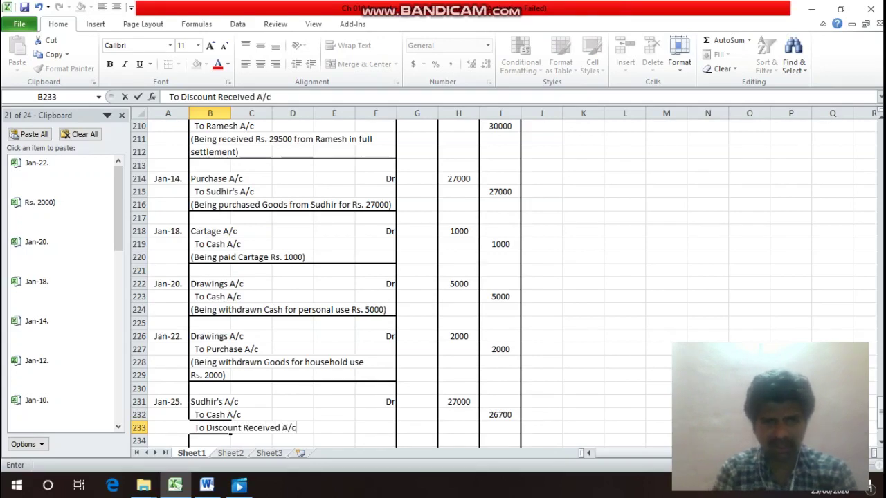
{"action": "key", "text": "Return"}
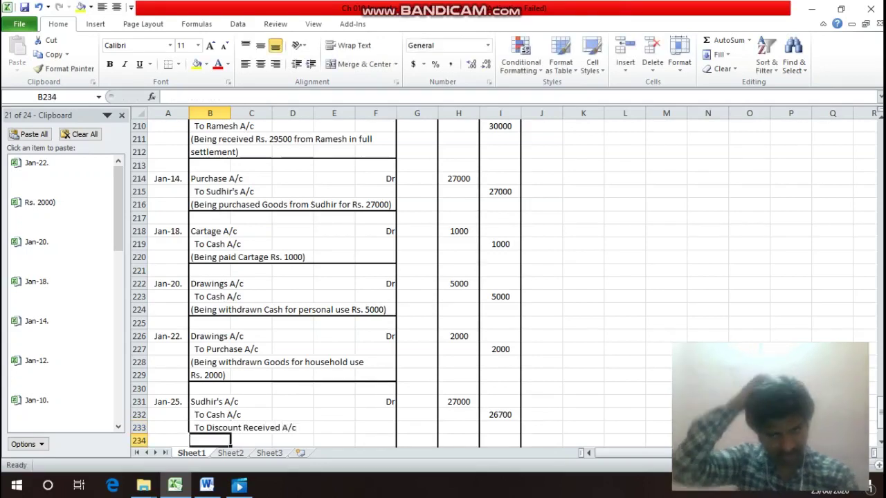
{"action": "key", "text": "Up"}
{"action": "key", "text": "Right"}
{"action": "key", "text": "Right"}
{"action": "key", "text": "Right"}
{"action": "key", "text": "Right"}
{"action": "key", "text": "Right"}
{"action": "key", "text": "Right"}
{"action": "key", "text": "Right"}
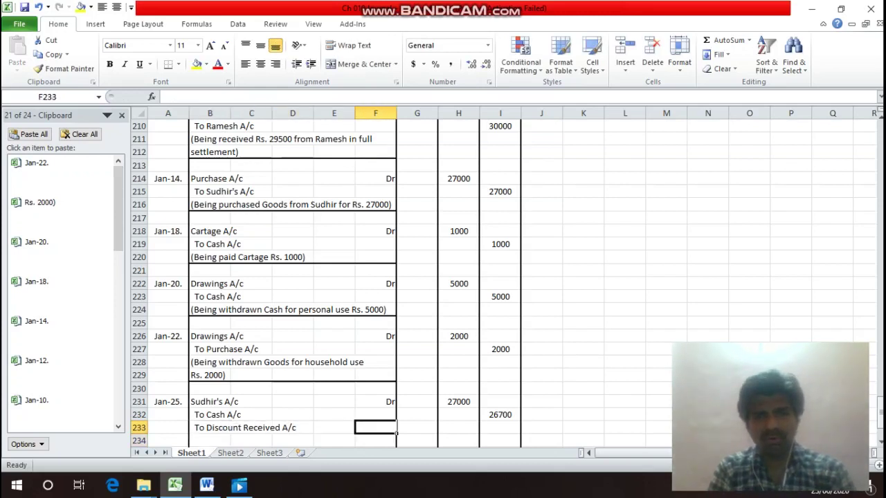
{"action": "type", "text": "300"}
{"action": "key", "text": "Return"}
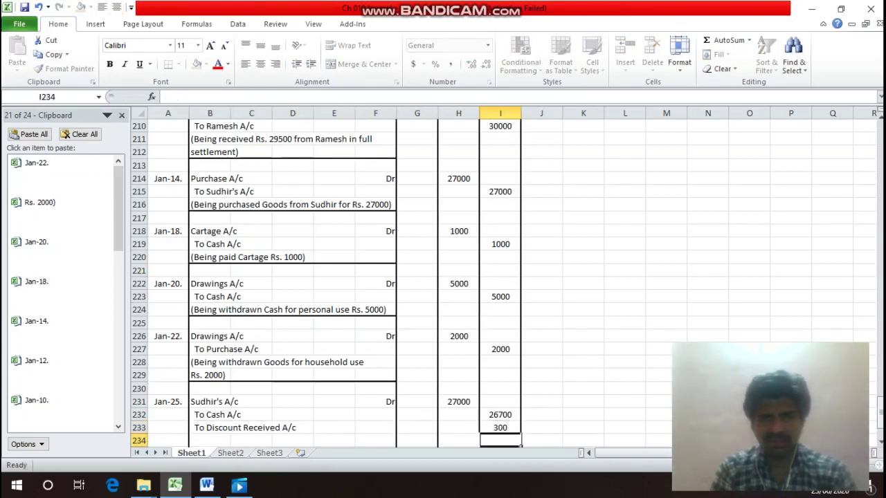
Write the narration '(Being paid Rs. 26700 to Sudhir in full settlement)' in B234.
{"action": "key", "text": "Left"}
{"action": "key", "text": "Left"}
{"action": "key", "text": "Left"}
{"action": "key", "text": "Left"}
{"action": "key", "text": "Left"}
{"action": "key", "text": "Left"}
{"action": "key", "text": "Left"}
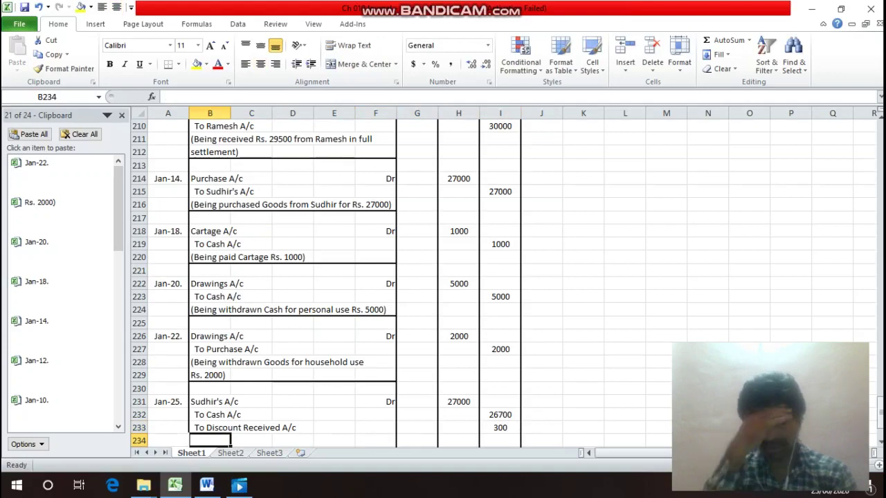
{"action": "type", "text": "("}
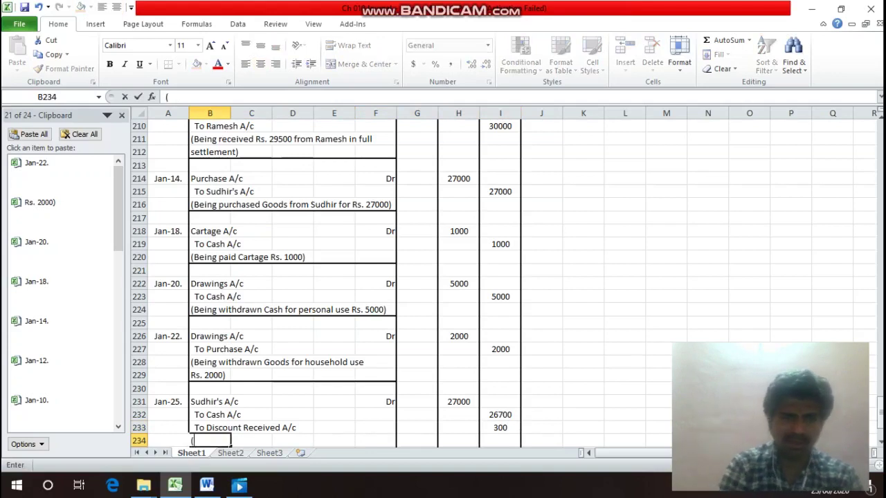
{"action": "type", "text": "Bein"}
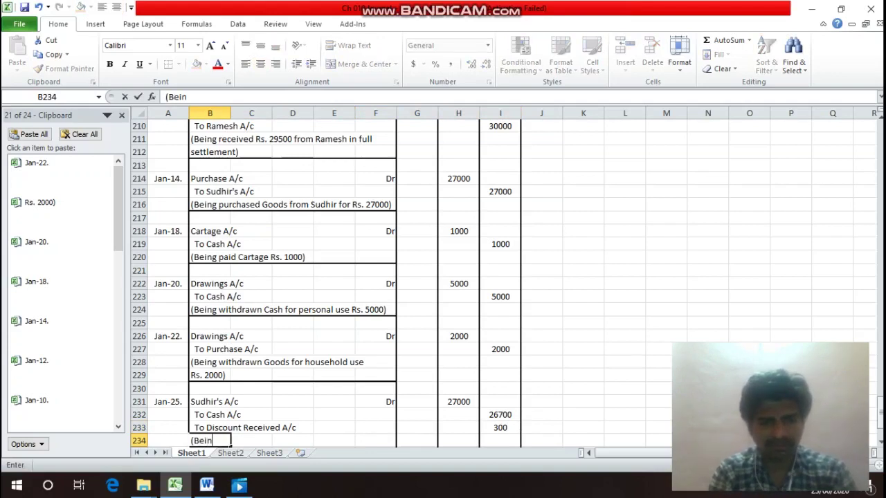
{"action": "type", "text": "g p"}
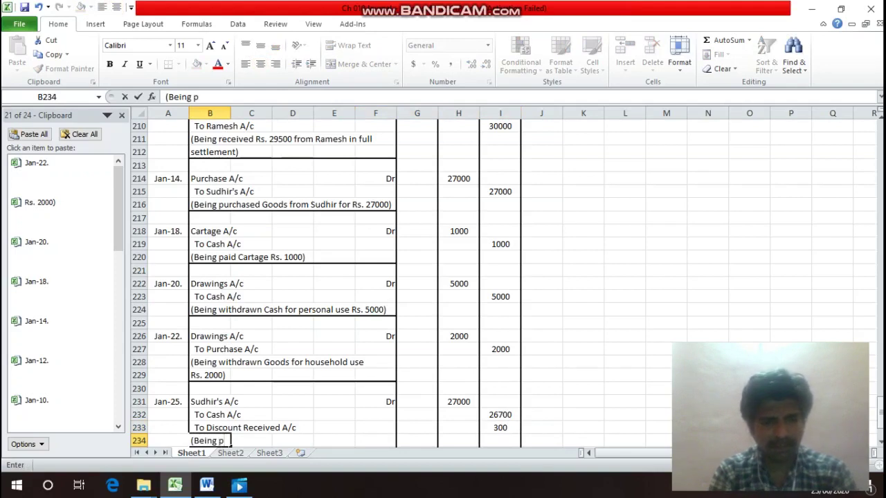
{"action": "type", "text": "aid Rs"}
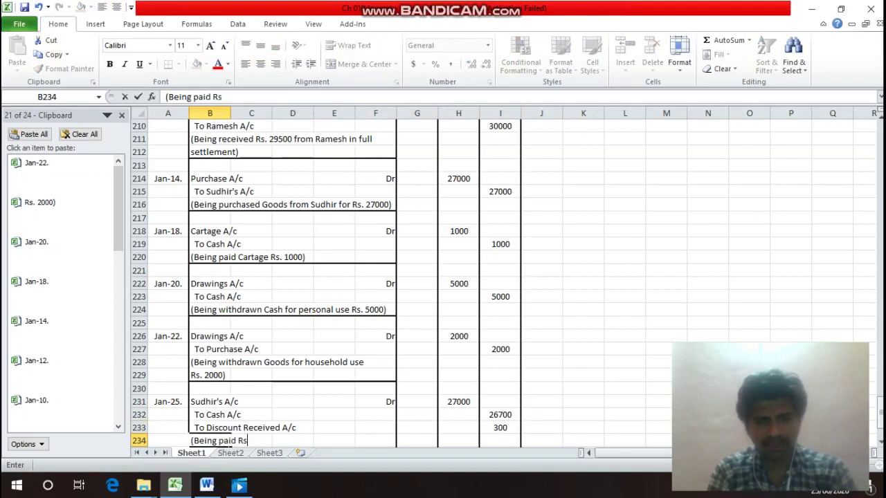
{"action": "type", "text": ". 267"}
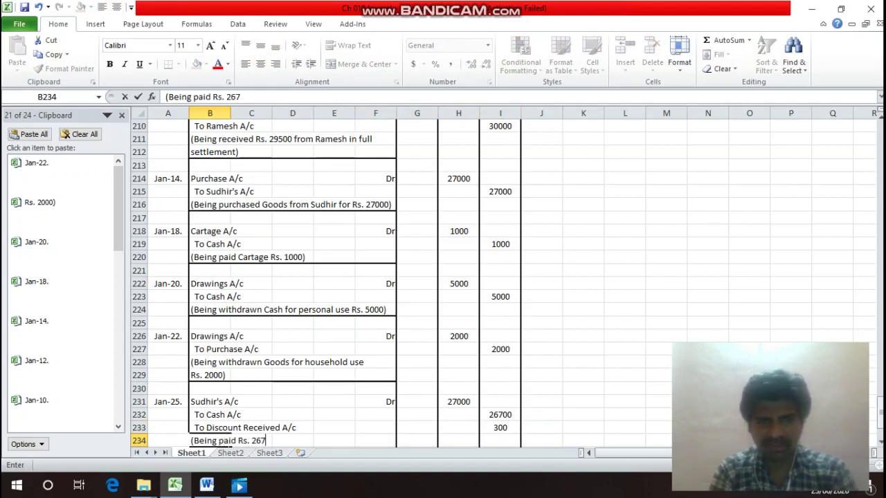
{"action": "type", "text": "00 to"}
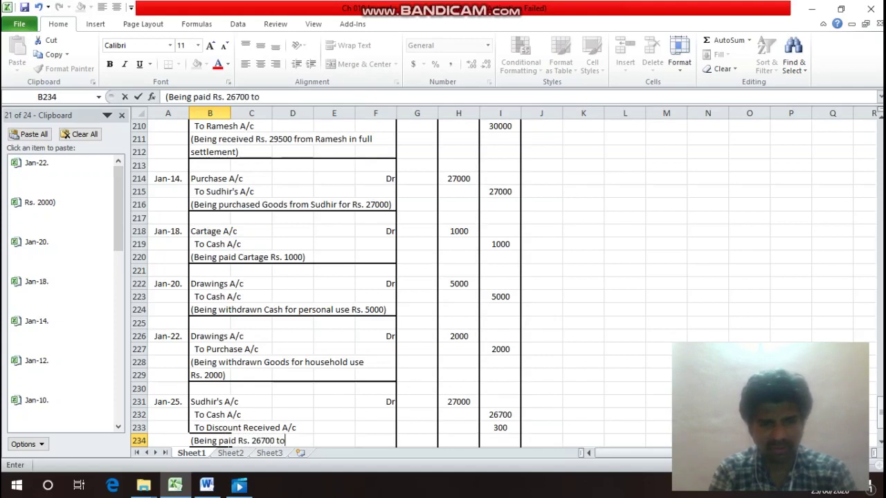
{"action": "type", "text": " Sudh"}
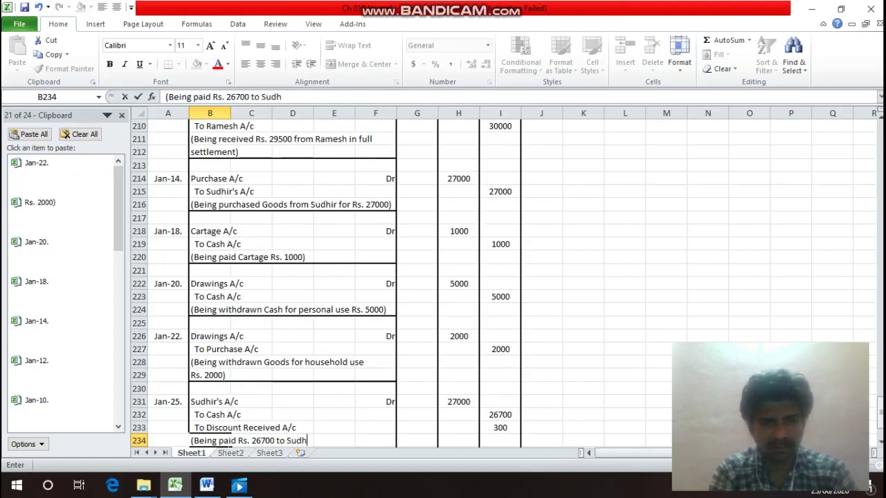
{"action": "type", "text": "ir in"}
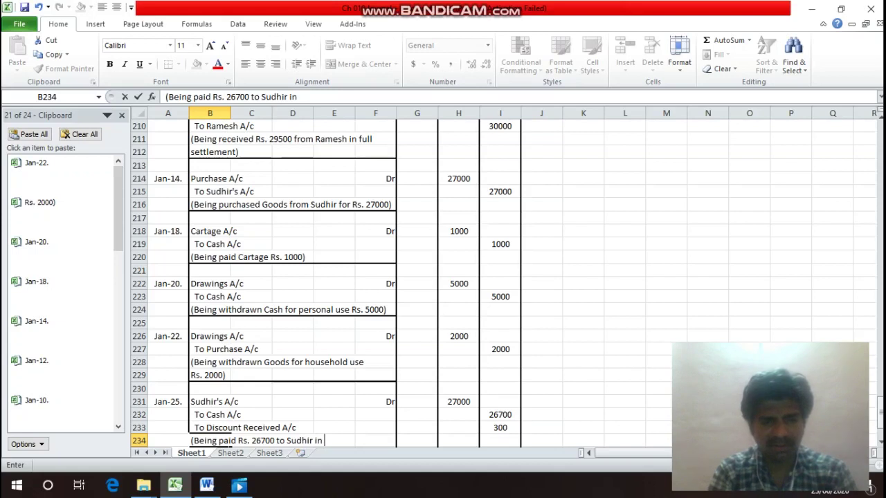
{"action": "type", "text": " full settlw"}
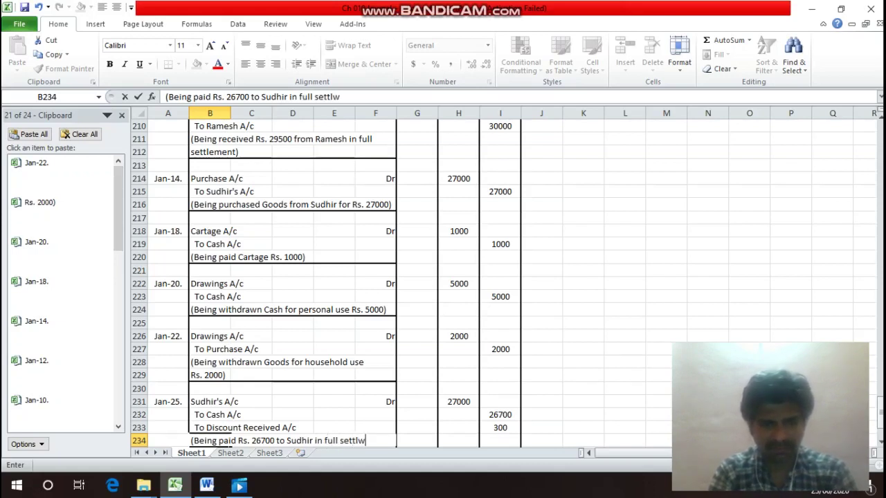
{"action": "key", "text": "BackSpace"}
{"action": "type", "text": "eme"}
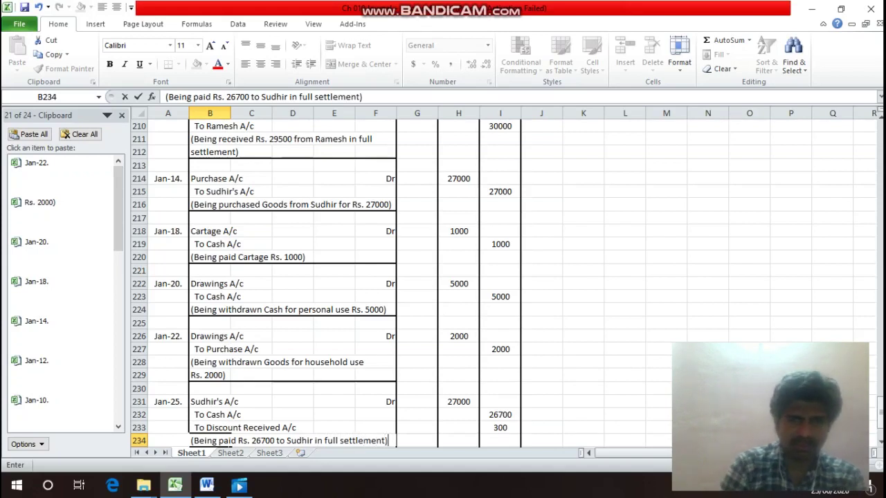
{"action": "type", "text": "nt)"}
{"action": "key", "text": "ctrl+Return"}
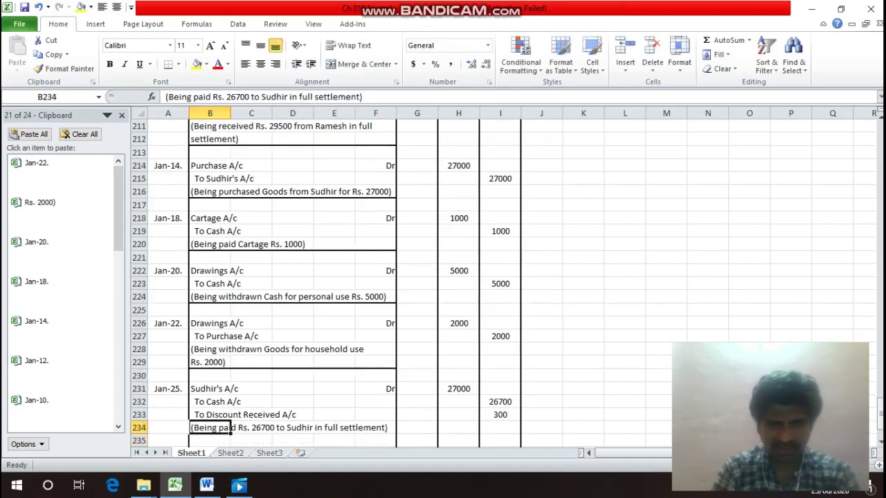
Apply the closing border under the Jan-25 narration row.
{"action": "left_click_drag", "start_coordinate": [230, 428], "coordinate": [395, 430]}
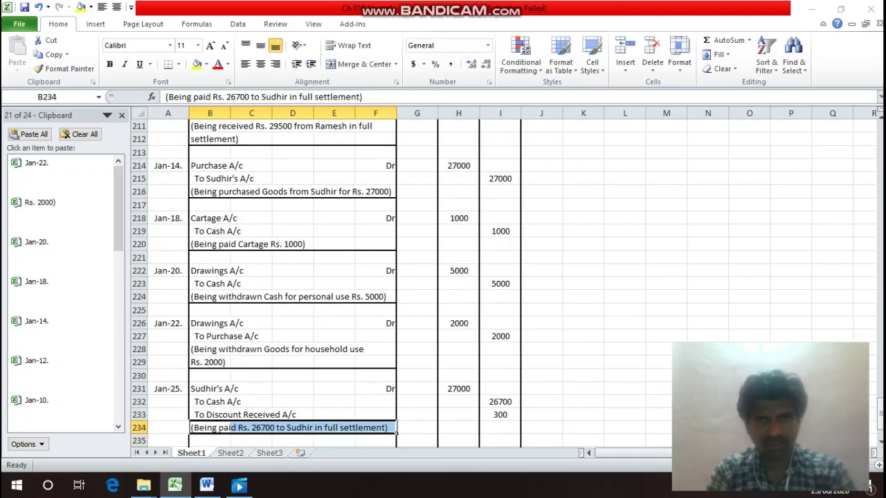
{"action": "key", "text": "ctrl+1"}
{"action": "key", "text": "Return"}
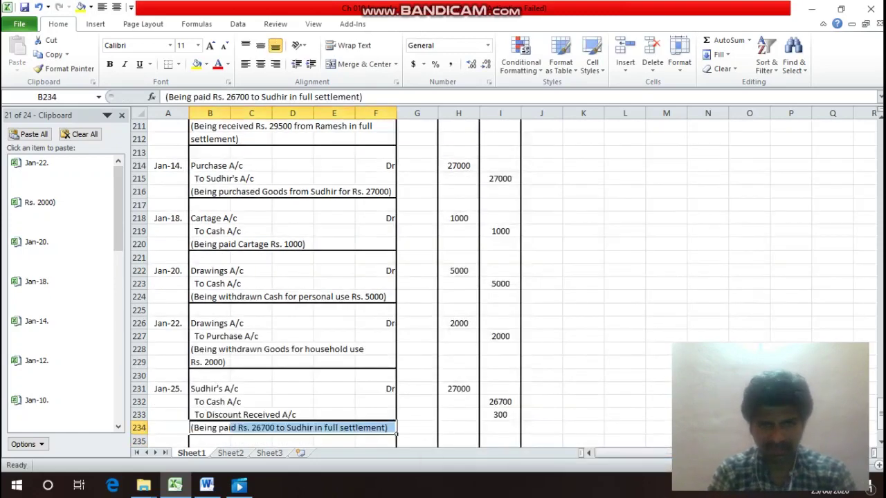
Sum the debit column into H236, totalling 483200.
{"action": "key", "text": "Down"}
{"action": "key", "text": "Down"}
{"action": "key", "text": "Right"}
{"action": "key", "text": "Right"}
{"action": "key", "text": "Right"}
{"action": "key", "text": "Right"}
{"action": "key", "text": "Right"}
{"action": "key", "text": "Right"}
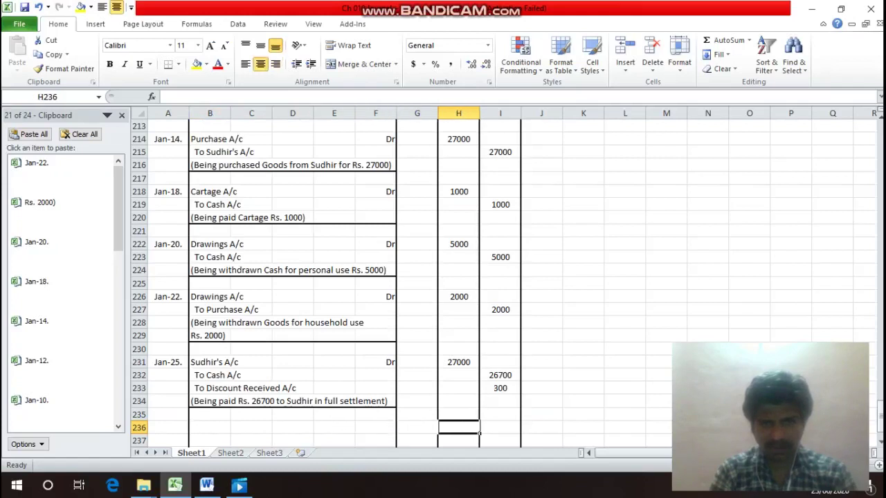
{"action": "key", "text": "Left"}
{"action": "key", "text": "Right"}
{"action": "type", "text": "=sum("}
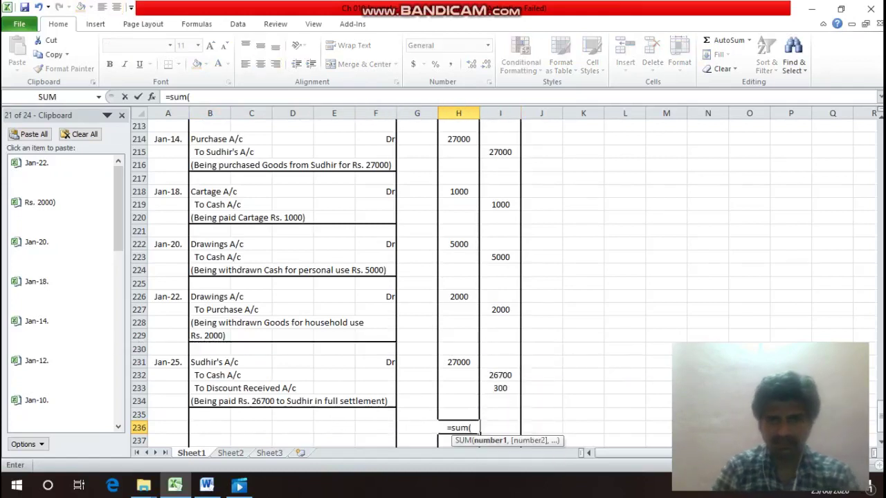
{"action": "key", "text": "Up"}
{"action": "key", "text": "shift+Up"}
{"action": "key", "text": "shift+Up"}
{"action": "key", "text": "shift+Up"}
{"action": "key", "text": "shift+Up"}
{"action": "key", "text": "shift+Up"}
{"action": "key", "text": "shift+Up"}
{"action": "key", "text": "shift+Up"}
{"action": "key", "text": "shift+Up"}
{"action": "key", "text": "shift+Up"}
{"action": "key", "text": "shift+Up"}
{"action": "key", "text": "shift+Up"}
{"action": "key", "text": "shift+Up"}
{"action": "key", "text": "shift+Up"}
{"action": "key", "text": "shift+Up"}
{"action": "key", "text": "shift+Up"}
{"action": "key", "text": "shift+Up"}
{"action": "key", "text": "shift+Up"}
{"action": "key", "text": "shift+Up"}
{"action": "key", "text": "shift+Up"}
{"action": "key", "text": "shift+Up"}
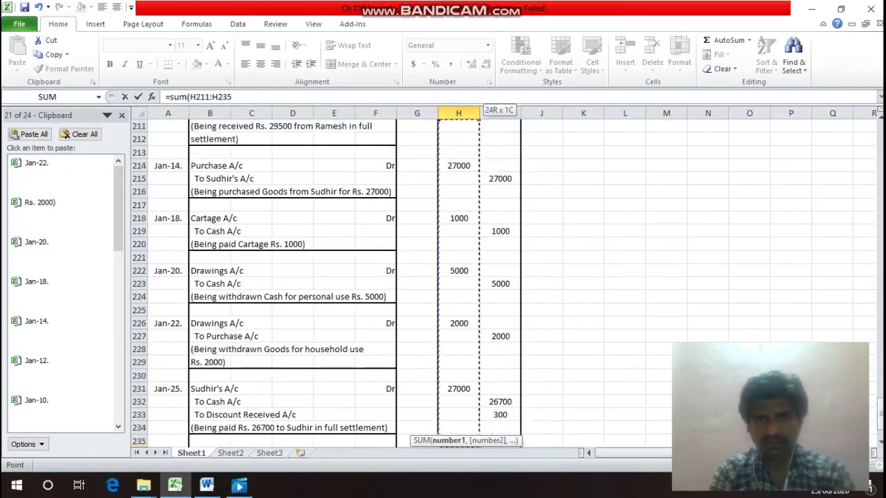
{"action": "key", "text": "shift+Up"}
{"action": "key", "text": "shift+Up"}
{"action": "key", "text": "shift+Up"}
{"action": "key", "text": "shift+Up"}
{"action": "key", "text": "shift+Up"}
{"action": "key", "text": "shift+Up"}
{"action": "key", "text": "shift+Up"}
{"action": "key", "text": "shift+Up"}
{"action": "key", "text": "shift+Up"}
{"action": "key", "text": "shift+Up"}
{"action": "key", "text": "shift+Up"}
{"action": "key", "text": "shift+Up"}
{"action": "key", "text": "shift+Up"}
{"action": "key", "text": "shift+Up"}
{"action": "key", "text": "shift+Up"}
{"action": "key", "text": "shift+Up"}
{"action": "key", "text": "shift+Up"}
{"action": "key", "text": "shift+Up"}
{"action": "key", "text": "shift+Up"}
{"action": "key", "text": "shift+Up"}
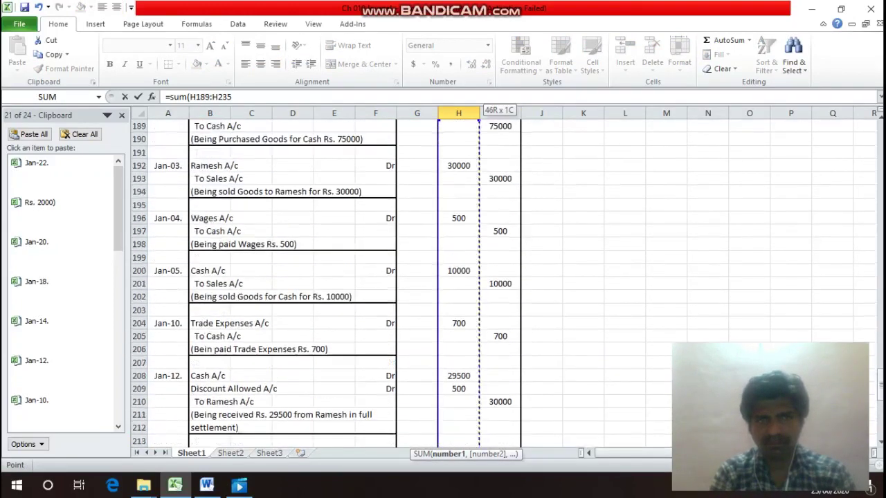
{"action": "key", "text": "shift+Up"}
{"action": "key", "text": "shift+Up"}
{"action": "key", "text": "shift+Up"}
{"action": "key", "text": "shift+Up"}
{"action": "key", "text": "shift+Up"}
{"action": "key", "text": "shift+Up"}
{"action": "key", "text": "shift+Up"}
{"action": "key", "text": "shift+Up"}
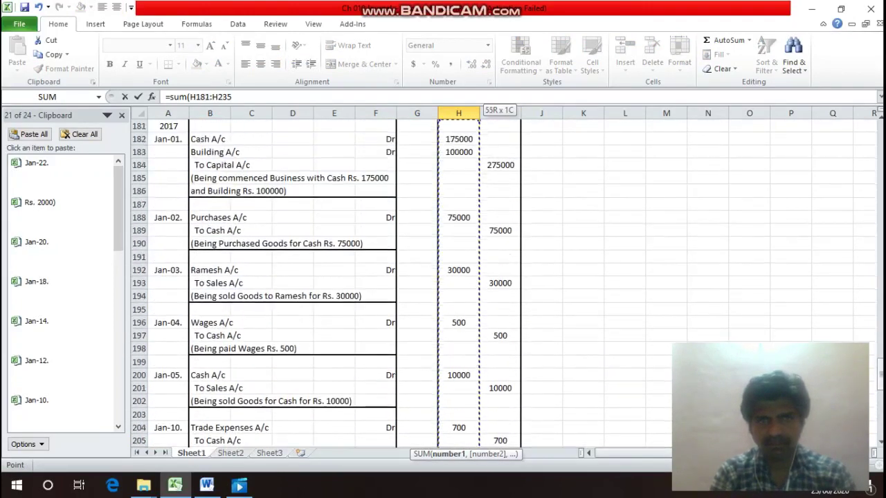
{"action": "key", "text": "shift+Up"}
{"action": "key", "text": "shift+Down"}
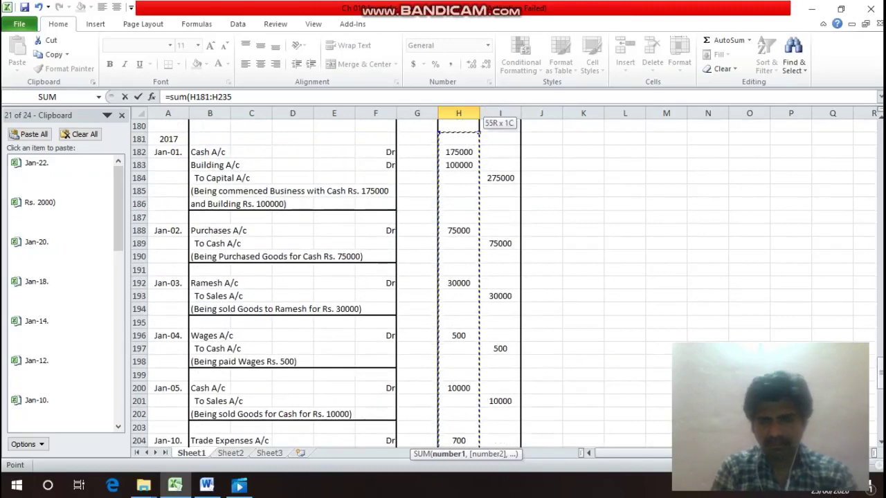
{"action": "key", "text": "Return"}
Copy the total formula into the credit total cell I236.
{"action": "key", "text": "Up"}
{"action": "key", "text": "ctrl+c"}
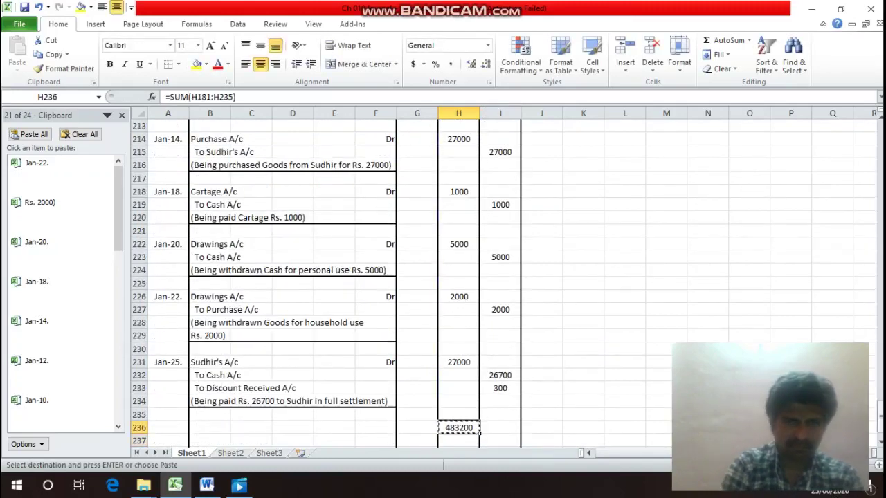
{"action": "key", "text": "Right"}
{"action": "key", "text": "Return"}
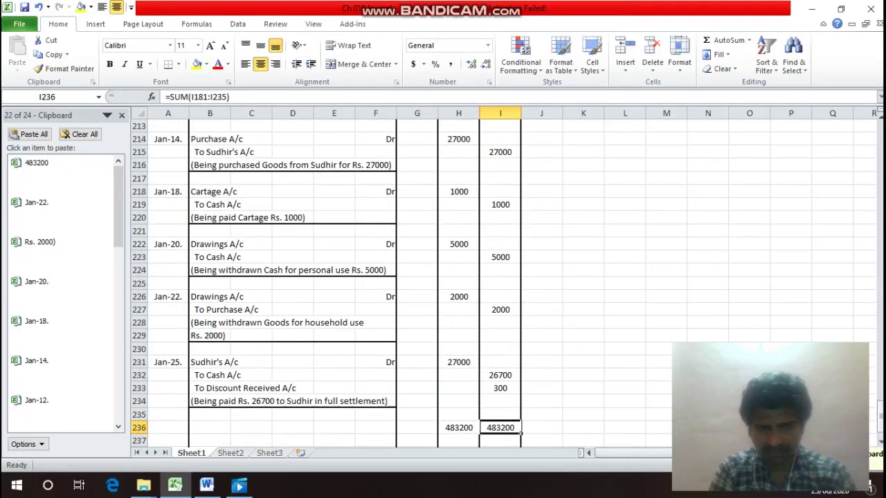
Put an outline border around totals row 236 and label it 'Total' in G236.
{"action": "key", "text": "Left"}
{"action": "key", "text": "Left"}
{"action": "key", "text": "Left"}
{"action": "key", "text": "Left"}
{"action": "key", "text": "Left"}
{"action": "key", "text": "Left"}
{"action": "key", "text": "Left"}
{"action": "key", "text": "Left"}
{"action": "key", "text": "shift+Right"}
{"action": "key", "text": "shift+Right"}
{"action": "key", "text": "shift+Right"}
{"action": "key", "text": "shift+Right"}
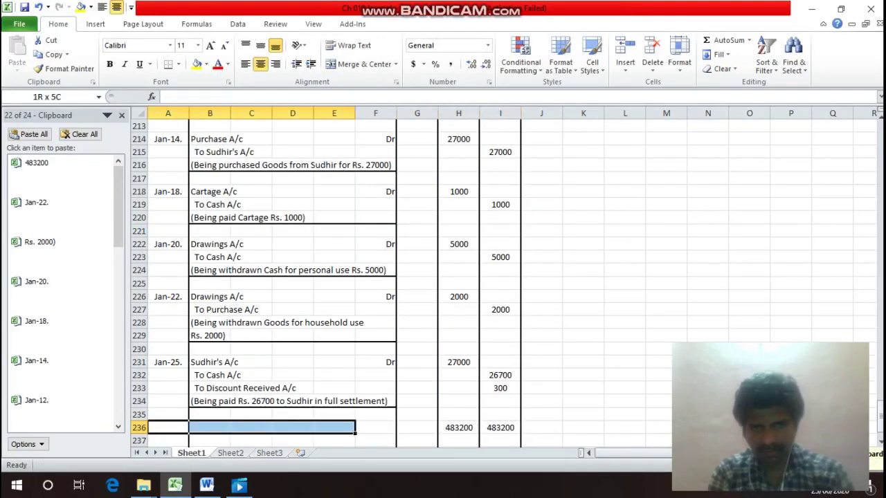
{"action": "key", "text": "shift+Right"}
{"action": "key", "text": "shift+Right"}
{"action": "key", "text": "shift+Right"}
{"action": "key", "text": "shift+Right"}
{"action": "key", "text": "ctrl+1"}
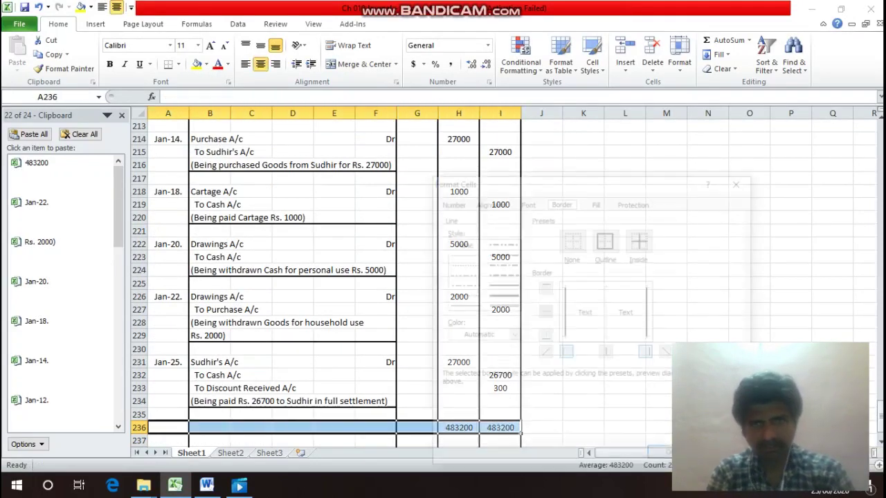
{"action": "key", "text": "alt+o"}
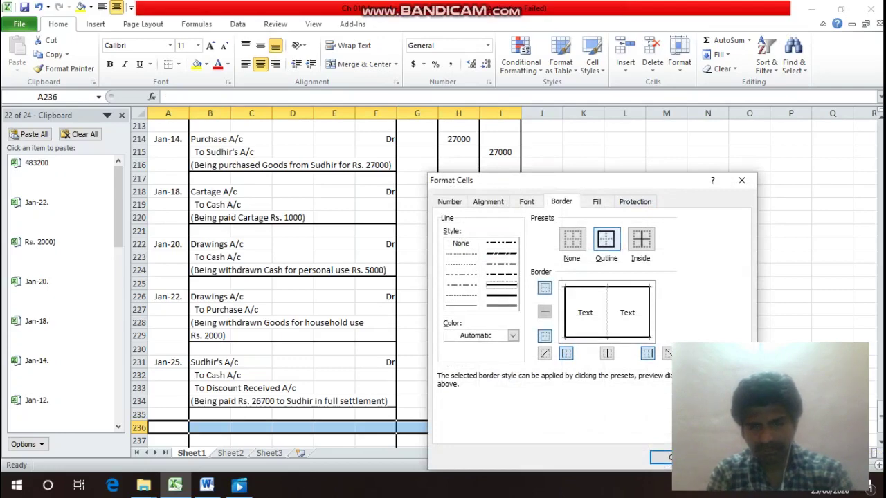
{"action": "key", "text": "Return"}
{"action": "key", "text": "Right"}
{"action": "key", "text": "Right"}
{"action": "key", "text": "Right"}
{"action": "key", "text": "Right"}
{"action": "key", "text": "Right"}
{"action": "key", "text": "Right"}
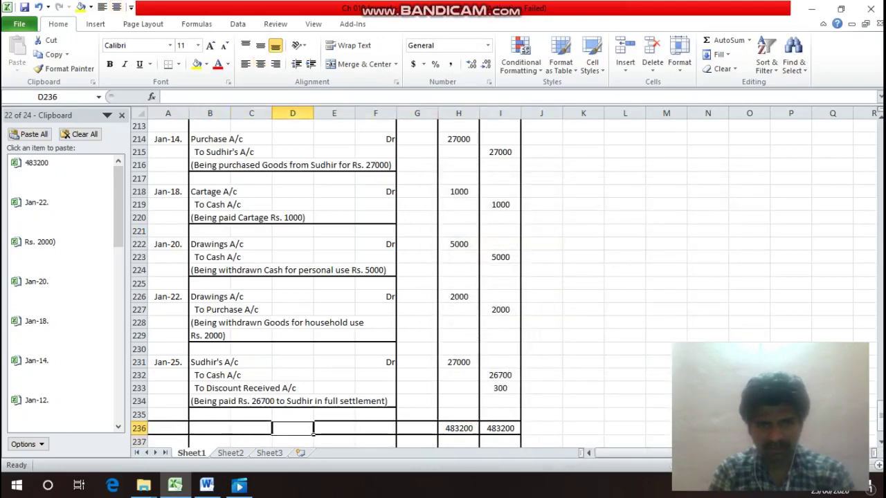
{"action": "type", "text": "Total"}
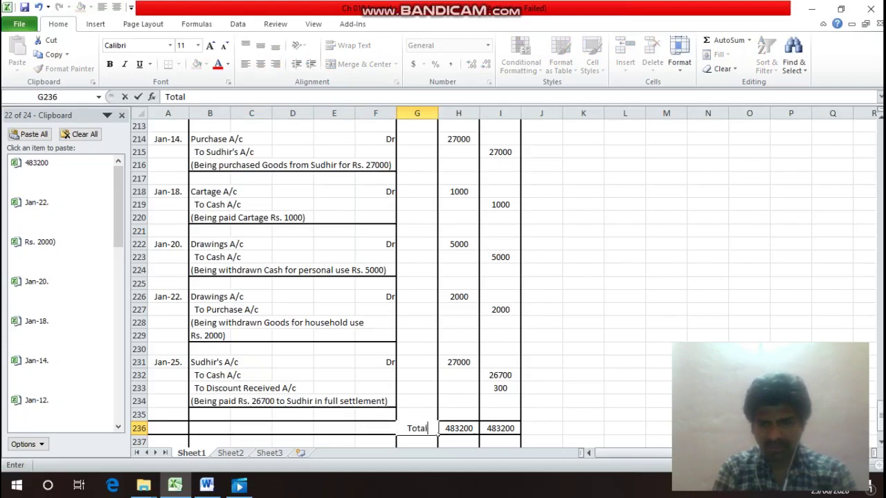
{"action": "key", "text": "Return"}
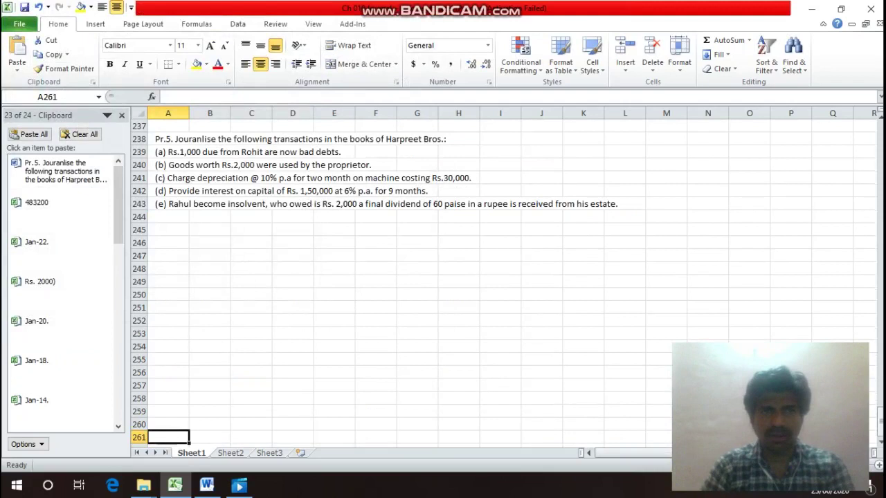
Type the heading 'In th Books of Harpreet Bros' in A245 below the Pr.5 question.
{"action": "left_click", "coordinate": [167, 425]}
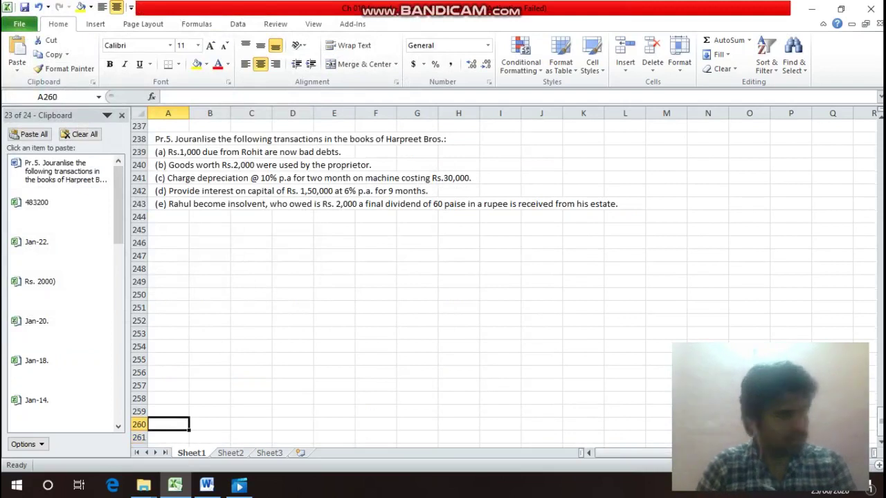
{"action": "key", "text": "Up"}
{"action": "key", "text": "Up"}
{"action": "key", "text": "Up"}
{"action": "key", "text": "Up"}
{"action": "key", "text": "Up"}
{"action": "key", "text": "Up"}
{"action": "key", "text": "Up"}
{"action": "key", "text": "Up"}
{"action": "key", "text": "Up"}
{"action": "key", "text": "Up"}
{"action": "key", "text": "Up"}
{"action": "key", "text": "Up"}
{"action": "key", "text": "Up"}
{"action": "key", "text": "Up"}
{"action": "key", "text": "Up"}
{"action": "key", "text": "Up"}
{"action": "key", "text": "Up"}
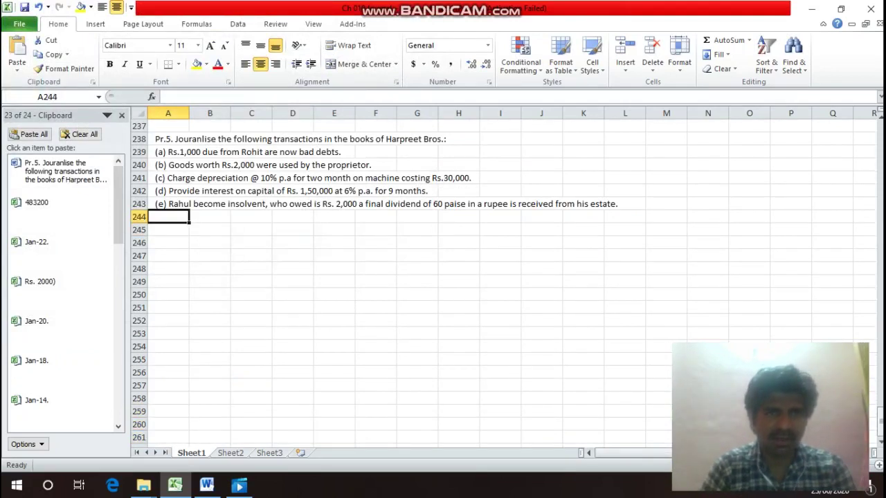
{"action": "key", "text": "Up"}
{"action": "key", "text": "Up"}
{"action": "key", "text": "Up"}
{"action": "key", "text": "Up"}
{"action": "key", "text": "Up"}
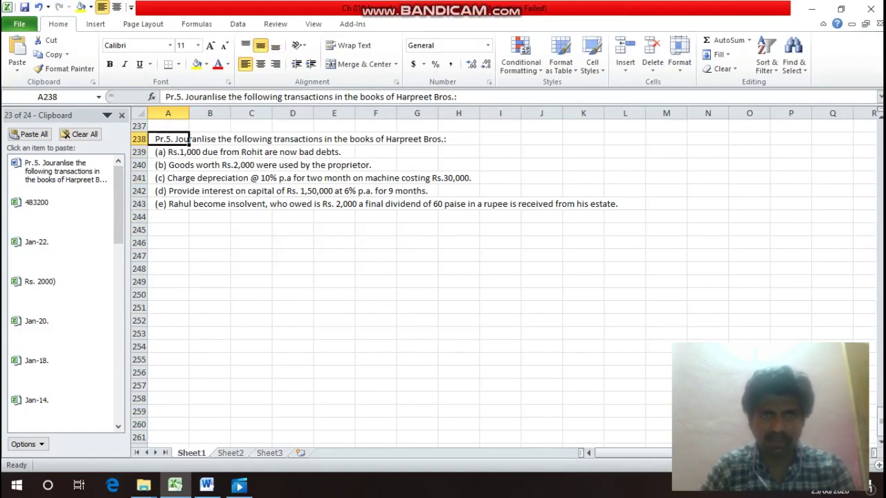
{"action": "key", "text": "Down"}
{"action": "key", "text": "Down"}
{"action": "key", "text": "Down"}
{"action": "key", "text": "Down"}
{"action": "key", "text": "Down"}
{"action": "key", "text": "Down"}
{"action": "key", "text": "Down"}
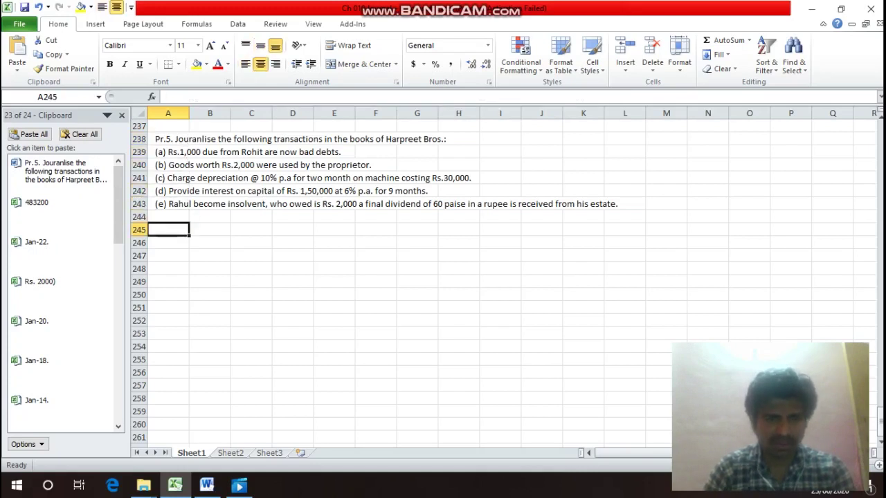
{"action": "type", "text": "In te"}
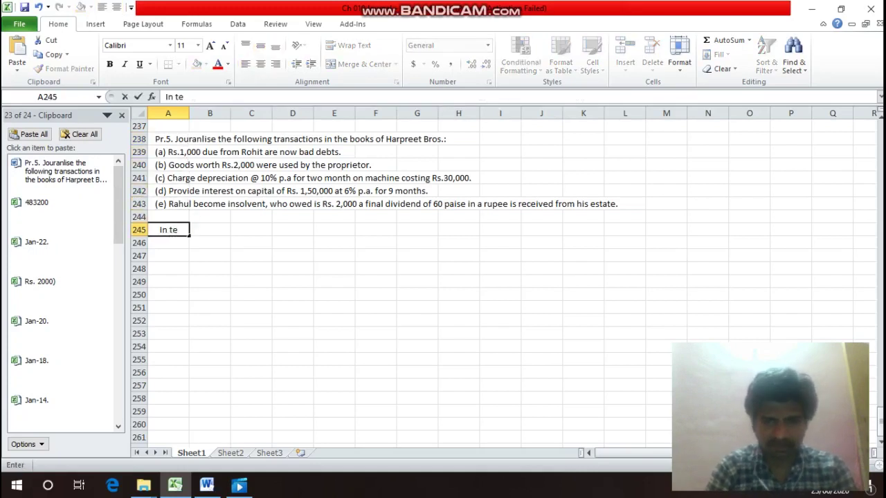
{"action": "key", "text": "BackSpace"}
{"action": "type", "text": "h"}
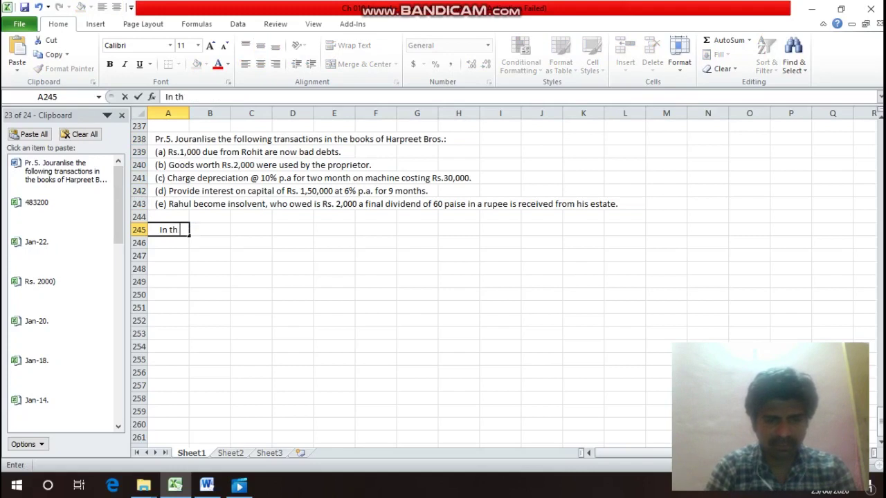
{"action": "type", "text": " Books"}
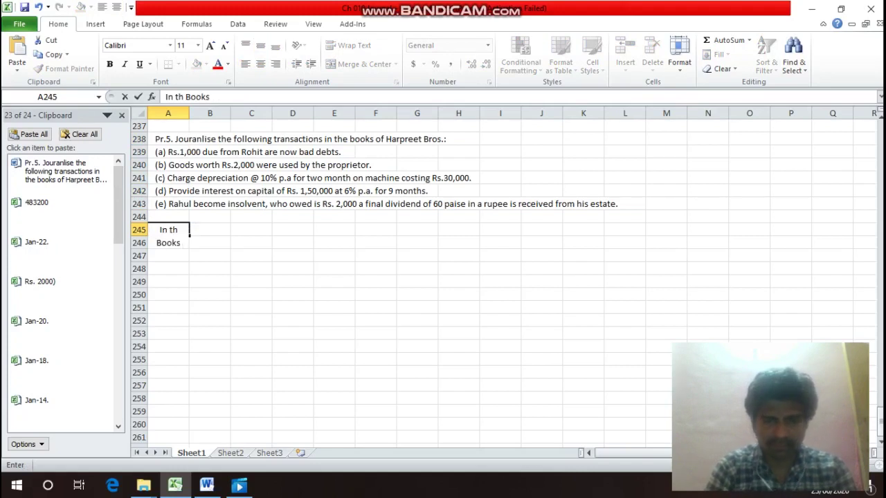
{"action": "type", "text": " p"}
{"action": "key", "text": "BackSpace"}
{"action": "type", "text": "of Hae"}
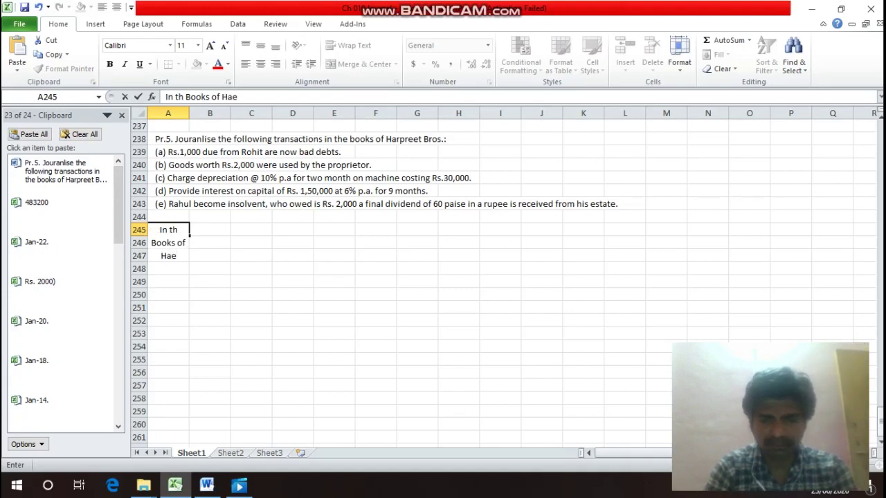
{"action": "key", "text": "BackSpace"}
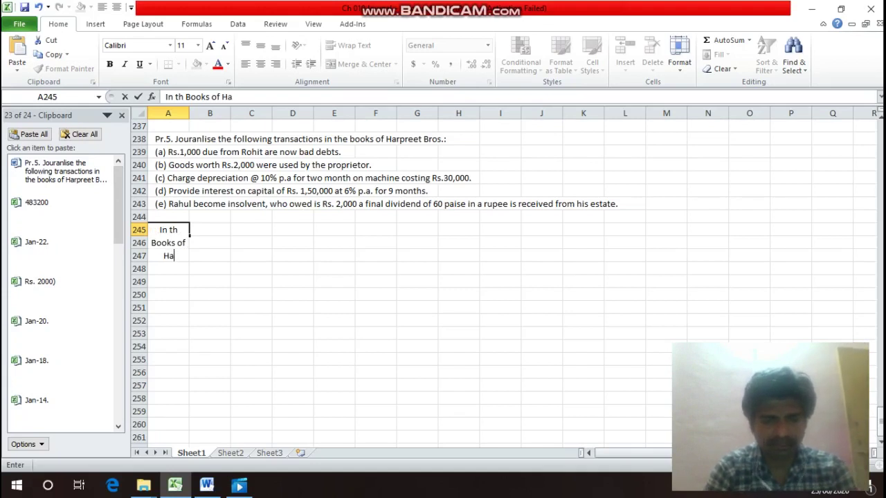
{"action": "type", "text": "rpreet"}
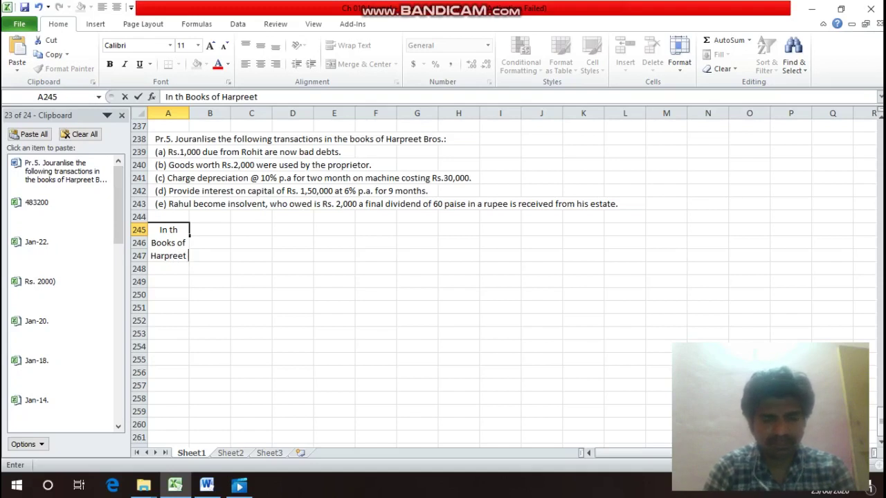
{"action": "type", "text": " Bros"}
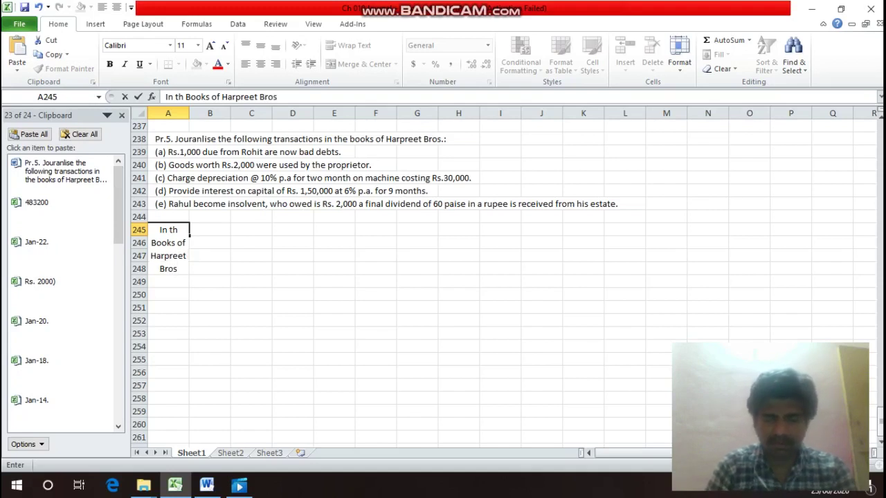
{"action": "key", "text": "Return"}
Type 'Journal Entries' in A246.
{"action": "type", "text": "J"}
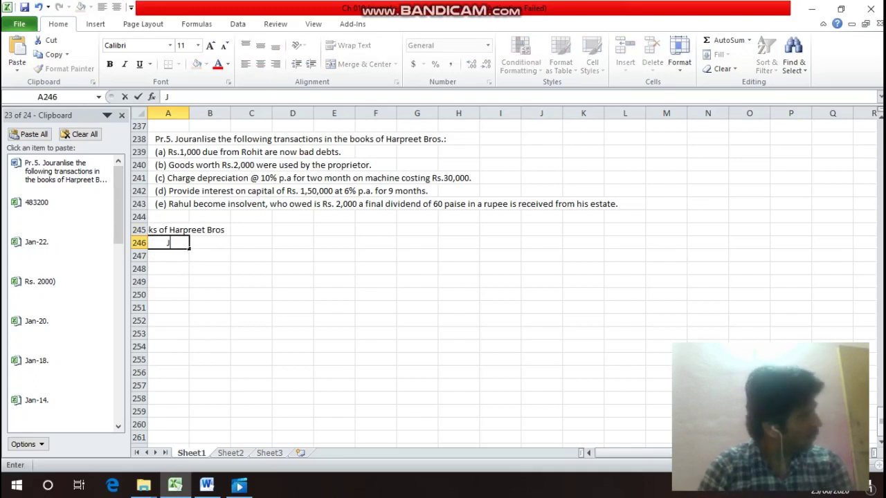
{"action": "type", "text": "oun"}
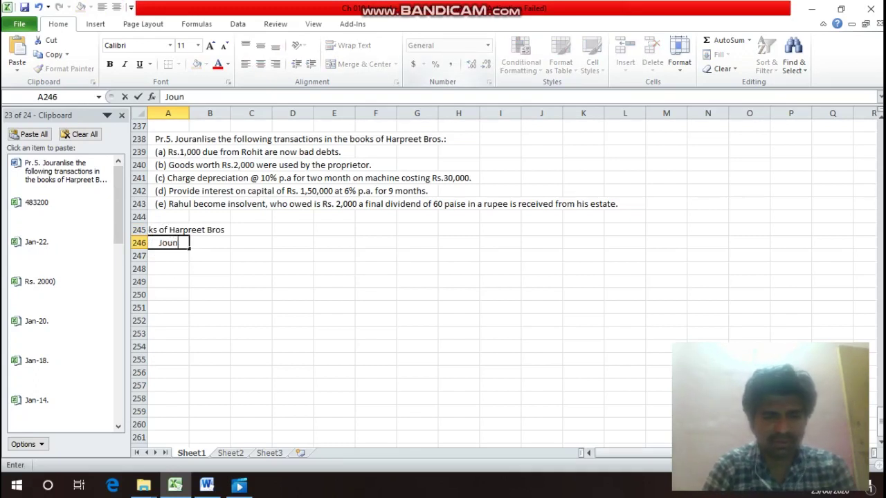
{"action": "key", "text": "BackSpace"}
{"action": "type", "text": "rnal"}
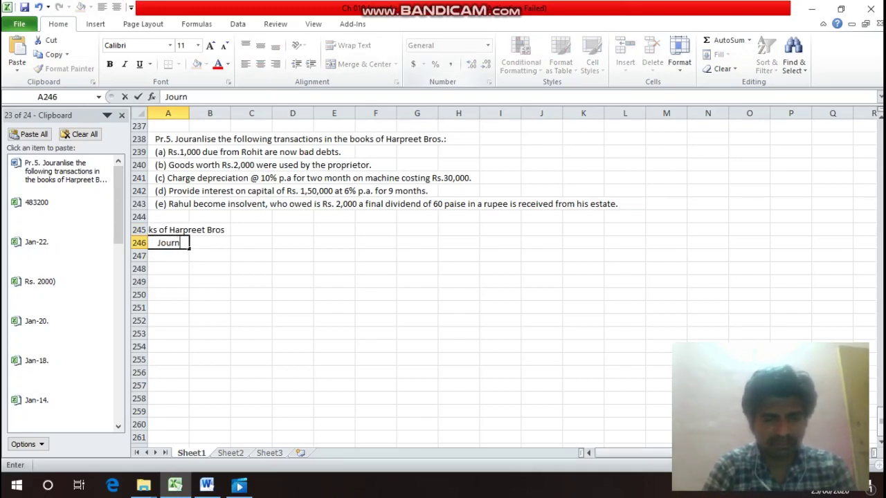
{"action": "type", "text": " Ent"}
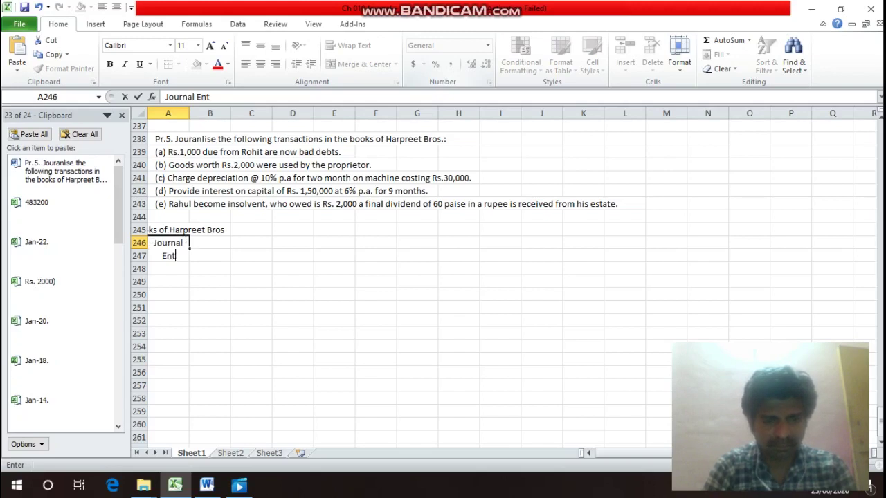
{"action": "type", "text": "ries"}
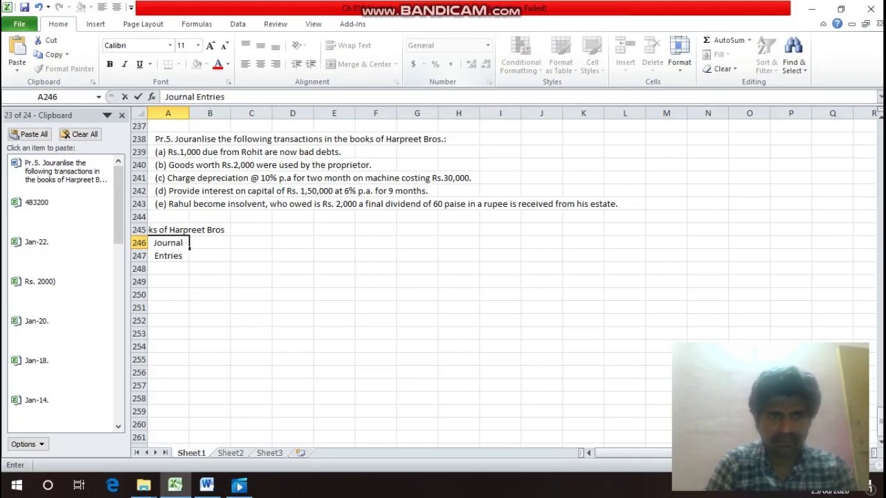
{"action": "key", "text": "Return"}
Merge and centre both headings across columns A to I in rows 245 and 246.
{"action": "left_click", "coordinate": [167, 229]}
{"action": "left_click_drag", "start_coordinate": [187, 230], "coordinate": [516, 231]}
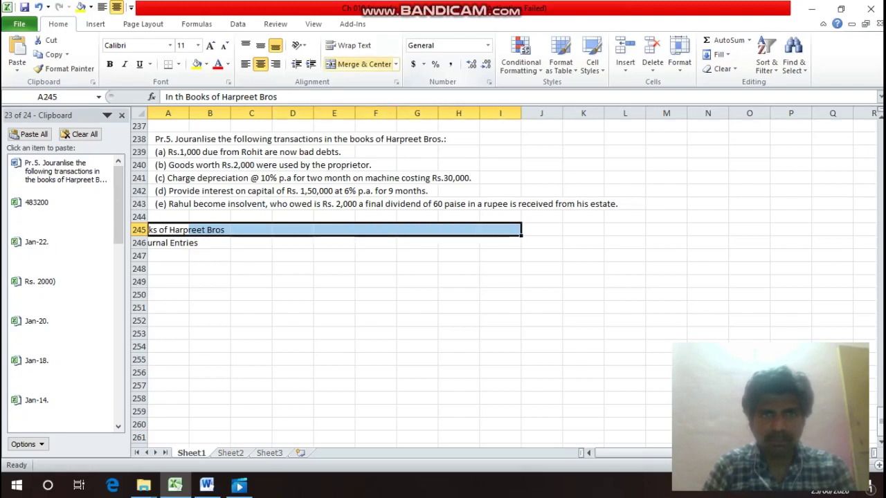
{"action": "left_click", "coordinate": [358, 64]}
{"action": "left_click_drag", "start_coordinate": [167, 243], "coordinate": [516, 243]}
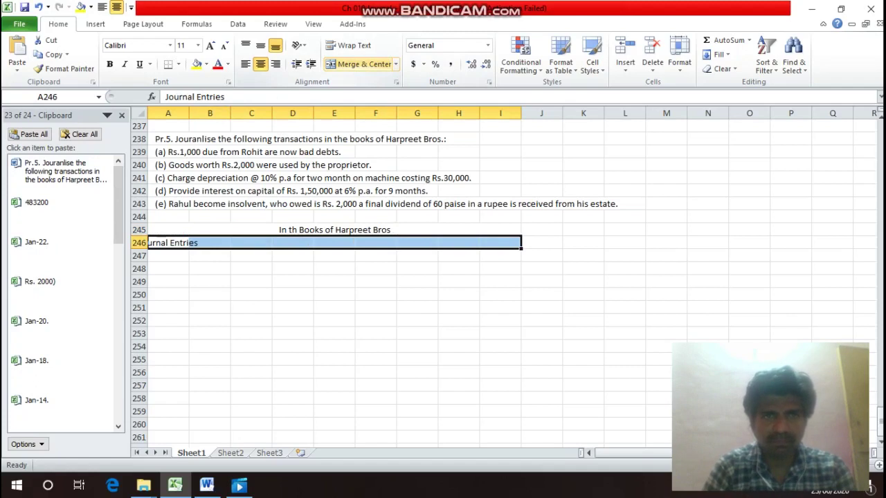
{"action": "left_click", "coordinate": [359, 64]}
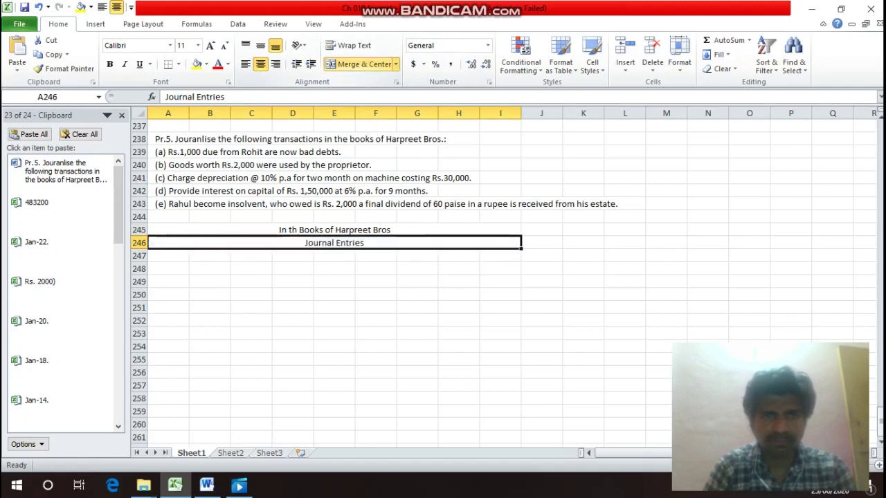
{"action": "key", "text": "Return"}
Enter the 'Date' and 'Particulars' column headings in A247 and B247.
{"action": "type", "text": "D"}
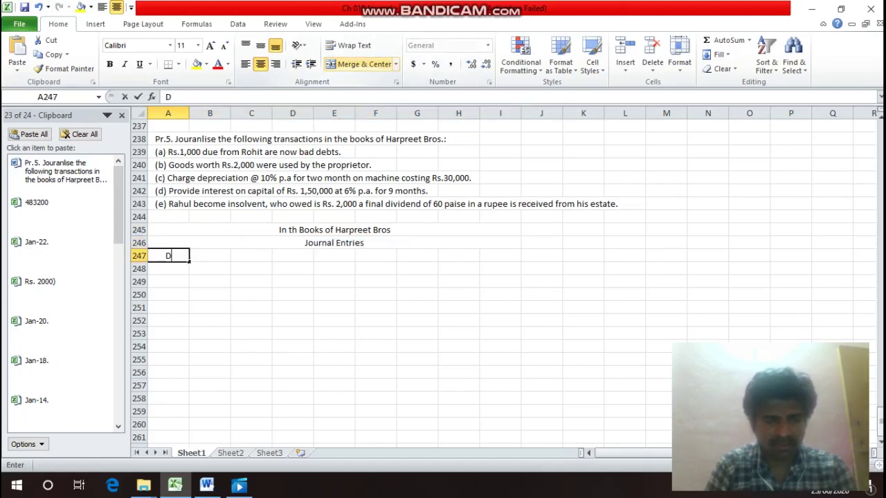
{"action": "type", "text": "ate"}
{"action": "key", "text": "Return"}
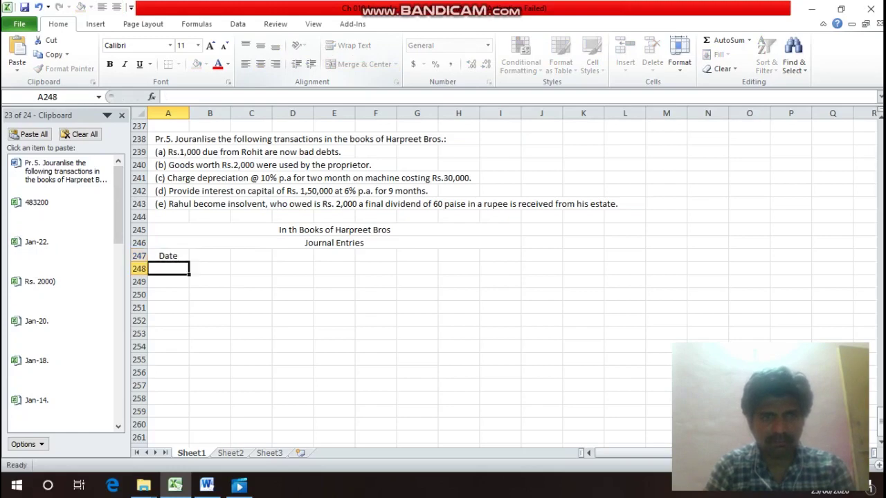
{"action": "left_click", "coordinate": [168, 256]}
{"action": "left_click", "coordinate": [210, 255]}
{"action": "type", "text": "Pa"}
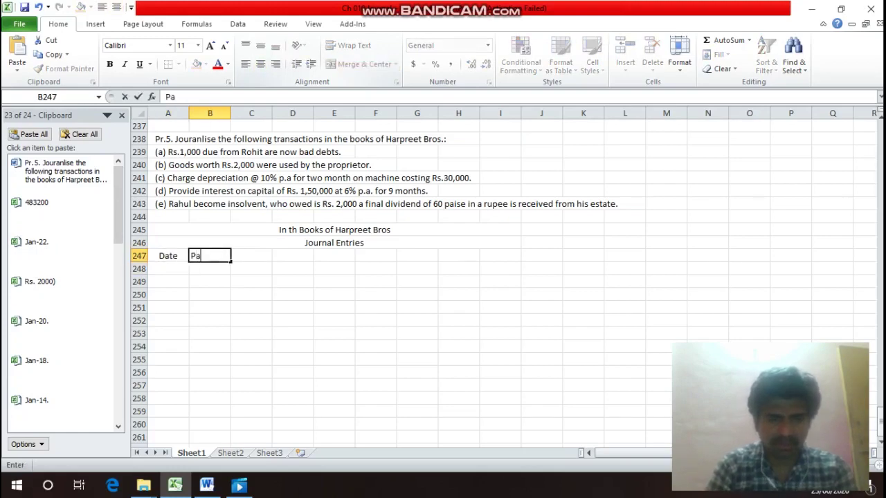
{"action": "type", "text": "rticulars."}
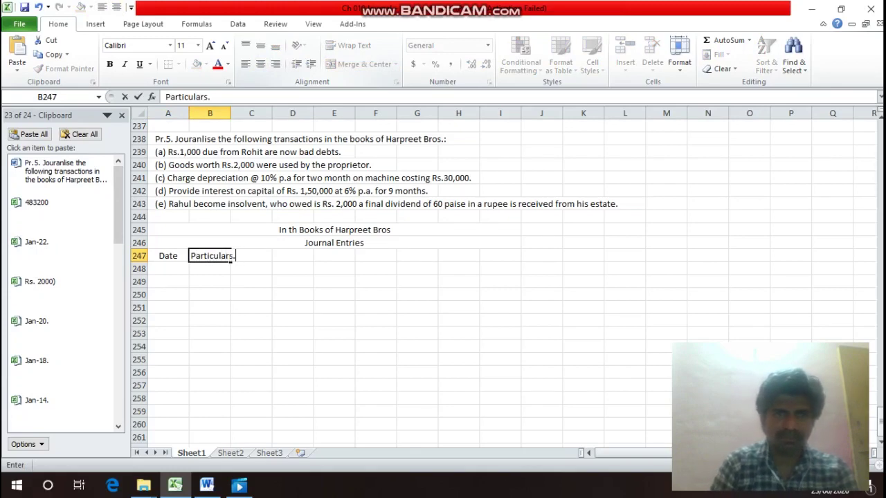
{"action": "key", "text": "BackSpace"}
{"action": "key", "text": "Right"}
{"action": "key", "text": "Right"}
{"action": "key", "text": "Right"}
{"action": "key", "text": "Right"}
{"action": "key", "text": "Right"}
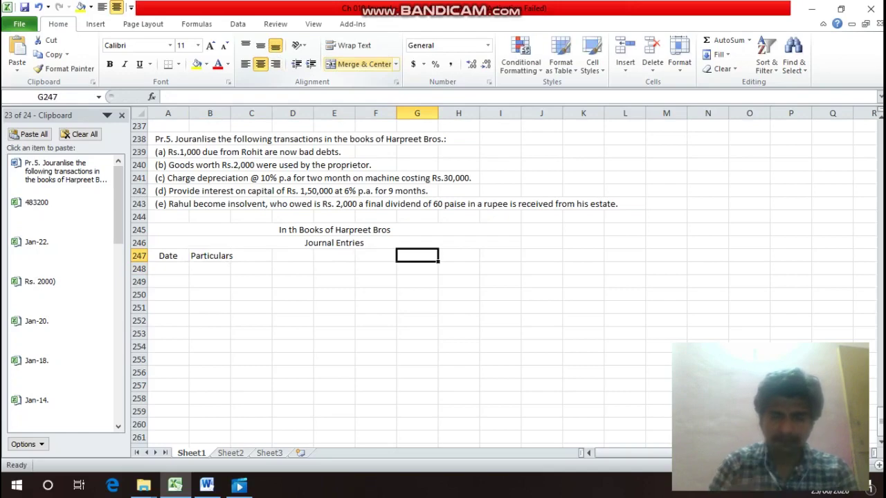
Add the 'L/F' heading in G247 and 'Debit' in H247 with 'Rs.' beneath it.
{"action": "type", "text": "L/F"}
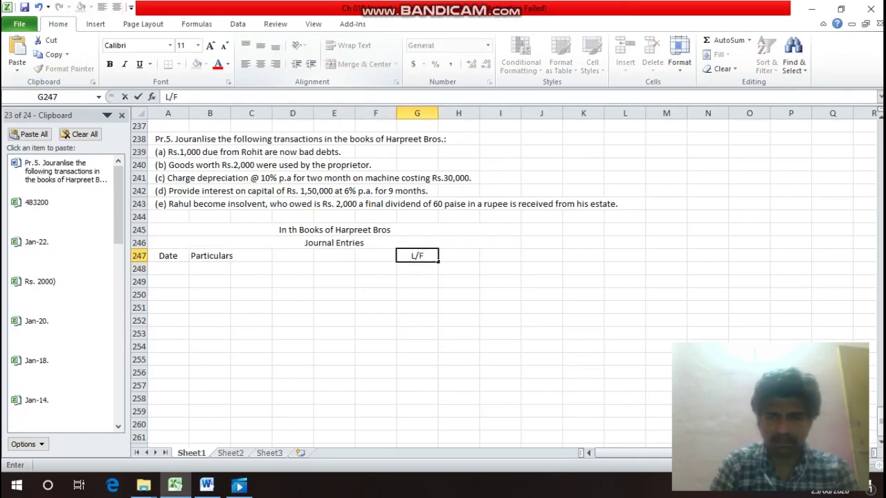
{"action": "key", "text": "Return"}
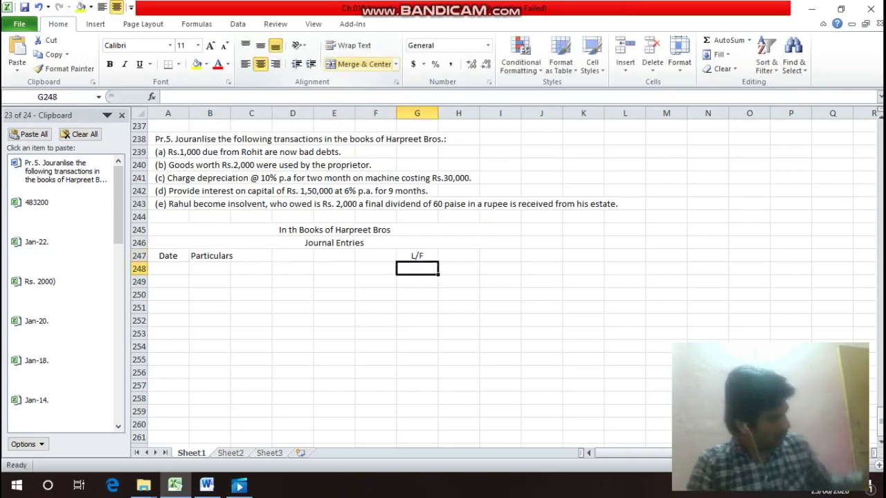
{"action": "key", "text": "Up"}
{"action": "key", "text": "Right"}
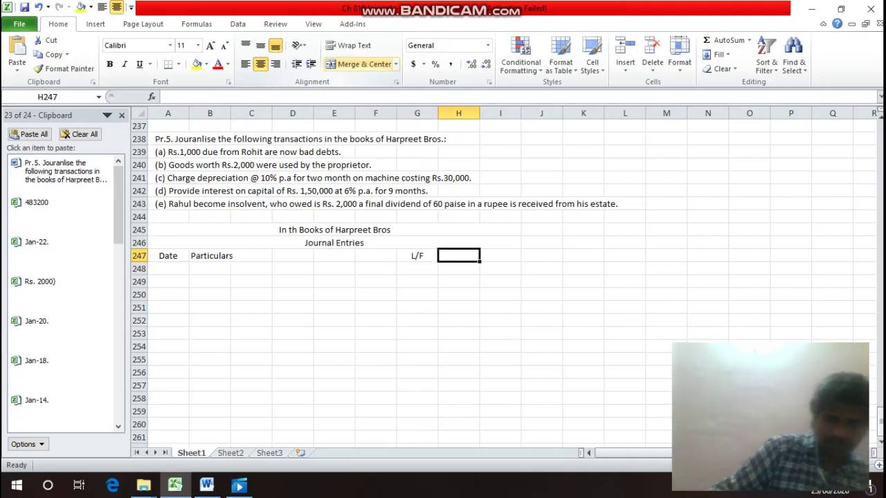
{"action": "type", "text": "De"}
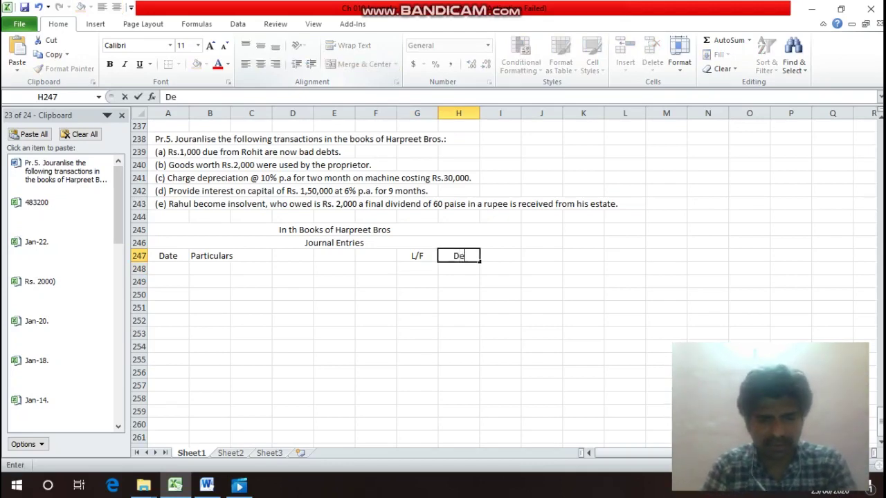
{"action": "type", "text": "bit"}
{"action": "key", "text": "Return"}
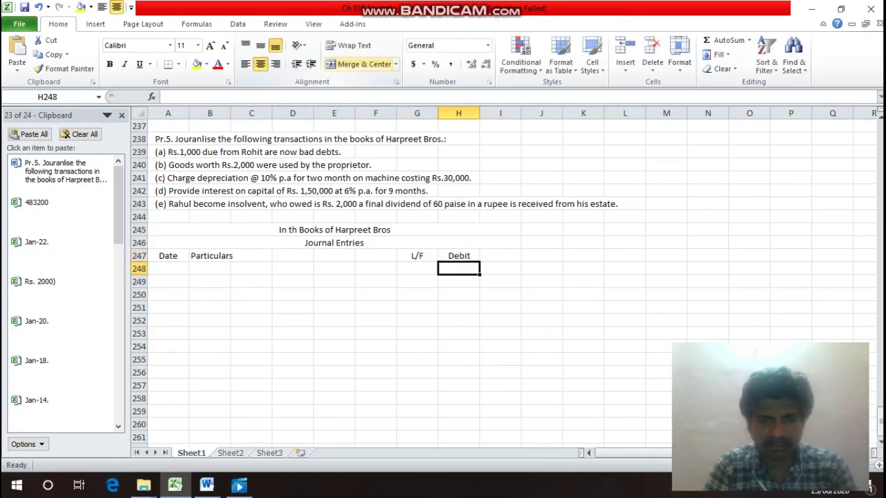
{"action": "type", "text": "Rs."}
{"action": "key", "text": "Return"}
Add the 'Credit' heading in I247 with 'Rs.' beneath, then select the heading row.
{"action": "key", "text": "Up"}
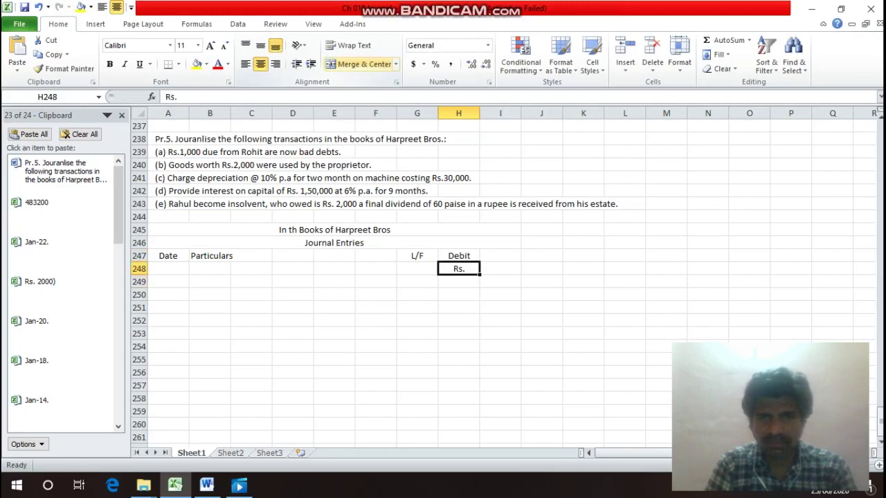
{"action": "key", "text": "Right"}
{"action": "key", "text": "Up"}
{"action": "type", "text": "Cre"}
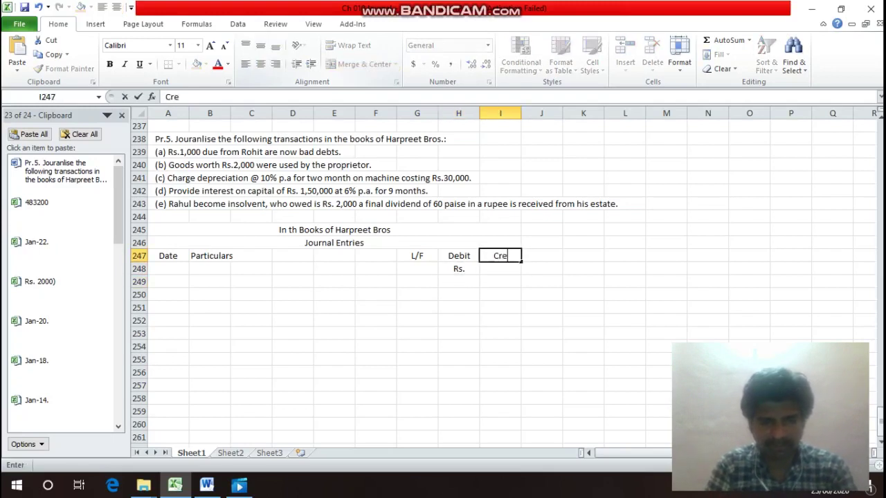
{"action": "type", "text": "dit"}
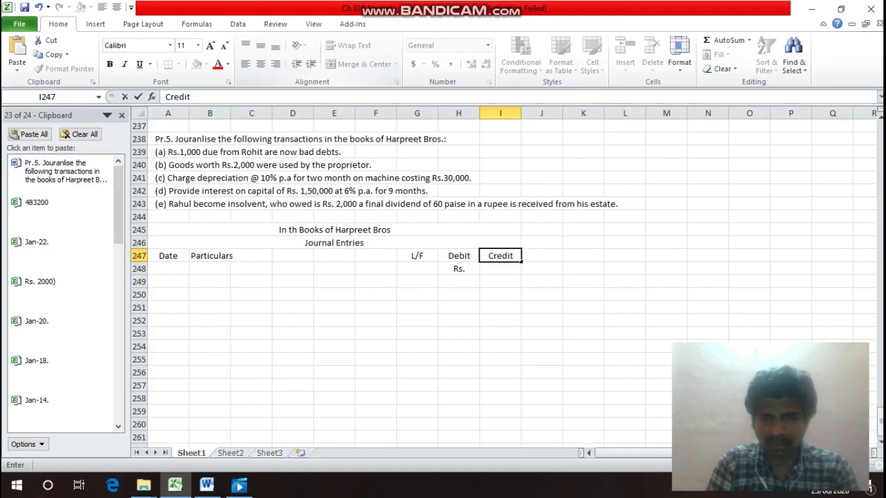
{"action": "key", "text": "Return"}
{"action": "type", "text": "R"}
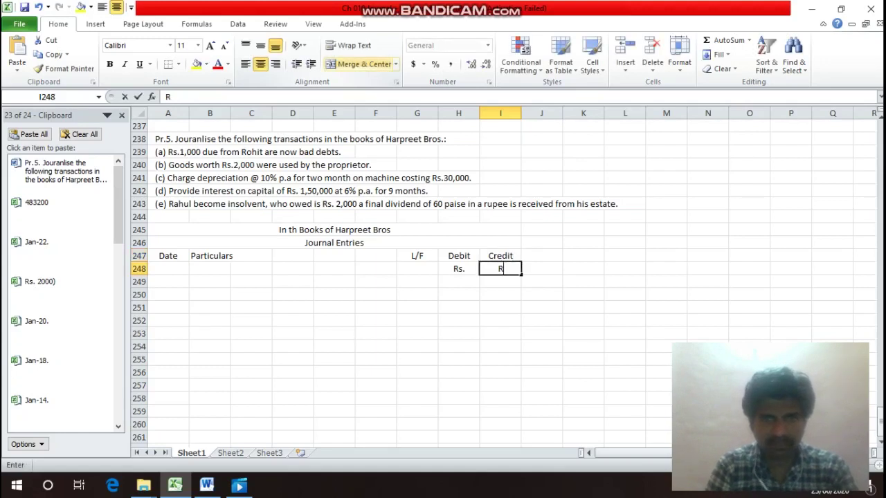
{"action": "type", "text": "s."}
{"action": "key", "text": "Return"}
{"action": "key", "text": "Up"}
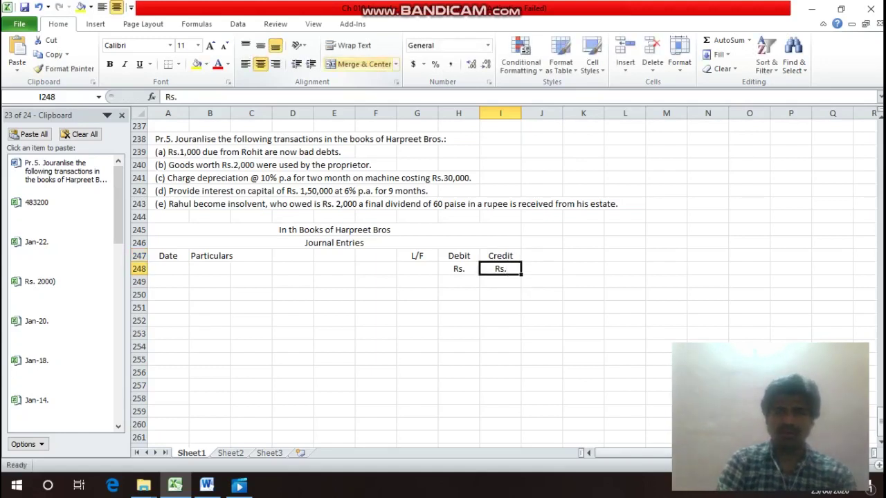
{"action": "key", "text": "Up"}
{"action": "key", "text": "Left"}
{"action": "key", "text": "Left"}
{"action": "key", "text": "Left"}
{"action": "key", "text": "Left"}
{"action": "key", "text": "Left"}
{"action": "key", "text": "Left"}
{"action": "key", "text": "Left"}
{"action": "key", "text": "Left"}
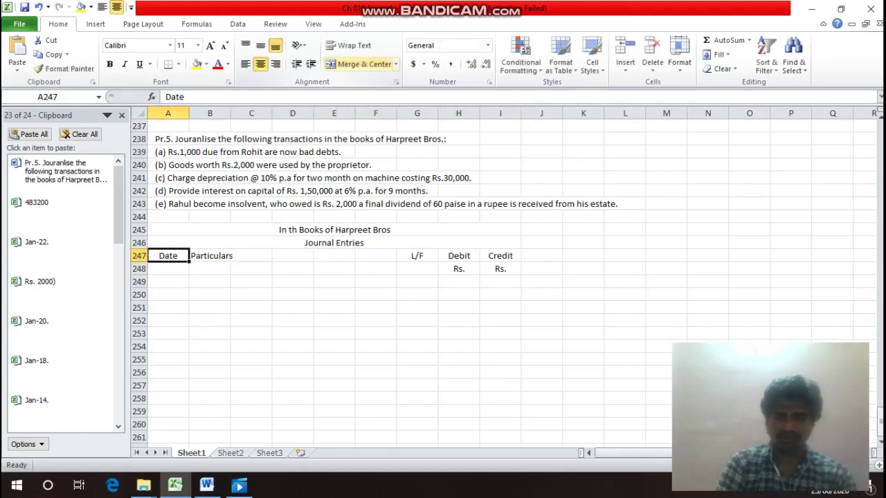
{"action": "key", "text": "shift+Right"}
{"action": "key", "text": "shift+Right"}
{"action": "key", "text": "shift+Right"}
{"action": "key", "text": "shift+Right"}
{"action": "key", "text": "shift+Right"}
{"action": "key", "text": "shift+Right"}
{"action": "key", "text": "shift+Right"}
{"action": "key", "text": "shift+Right"}
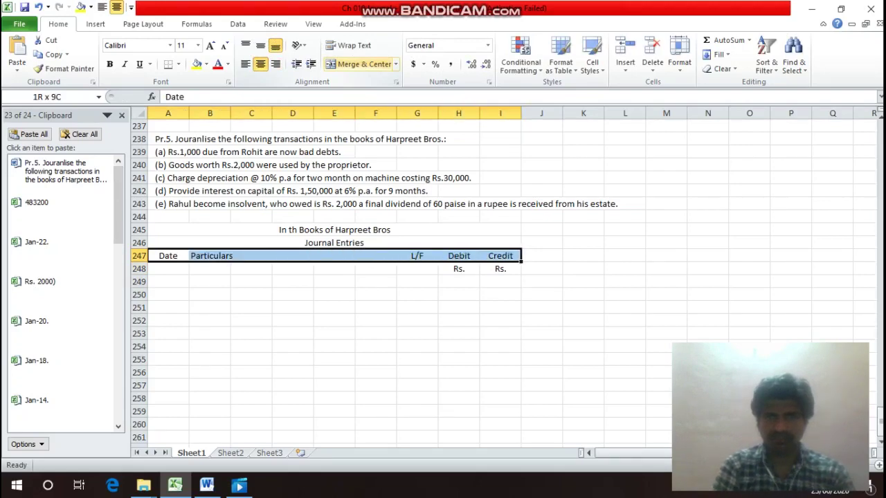
Put an outline border around the whole journal block A247:I282.
{"action": "key", "text": "shift+Down"}
{"action": "key", "text": "shift+Down"}
{"action": "key", "text": "shift+Down"}
{"action": "key", "text": "shift+Down"}
{"action": "key", "text": "shift+Down"}
{"action": "key", "text": "shift+Down"}
{"action": "key", "text": "shift+Down"}
{"action": "key", "text": "shift+Down"}
{"action": "key", "text": "shift+Down"}
{"action": "key", "text": "shift+Down"}
{"action": "key", "text": "shift+Down"}
{"action": "key", "text": "shift+Down"}
{"action": "key", "text": "shift+Down"}
{"action": "key", "text": "shift+Down"}
{"action": "key", "text": "shift+Down"}
{"action": "key", "text": "shift+Down"}
{"action": "key", "text": "shift+Down"}
{"action": "key", "text": "shift+Down"}
{"action": "key", "text": "shift+Down"}
{"action": "key", "text": "shift+Down"}
{"action": "key", "text": "shift+Down"}
{"action": "key", "text": "shift+Down"}
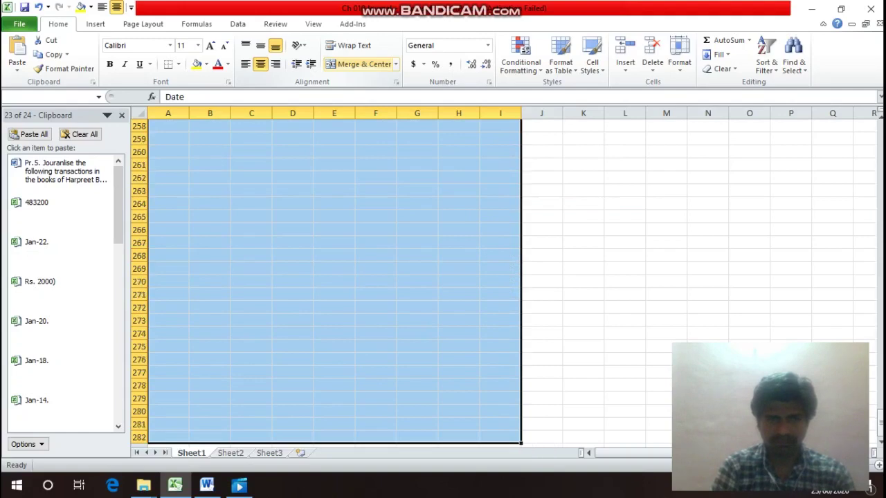
{"action": "key", "text": "ctrl+1"}
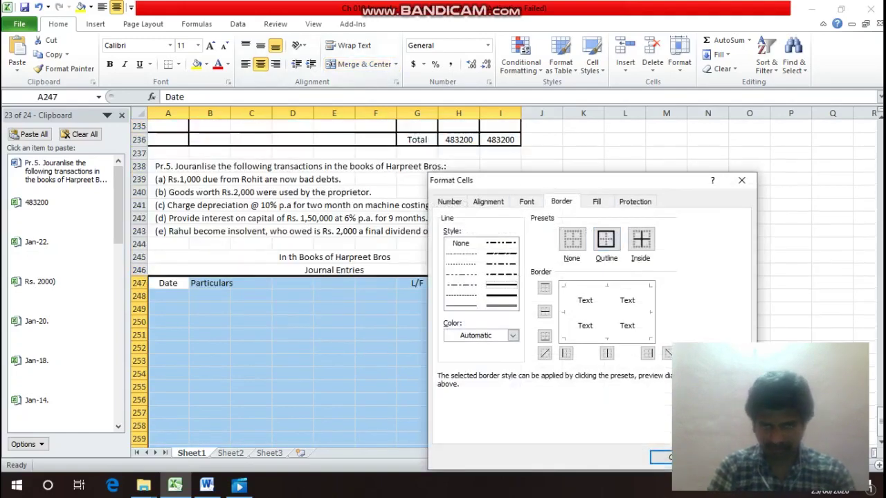
{"action": "left_click", "coordinate": [607, 239]}
{"action": "key", "text": "Return"}
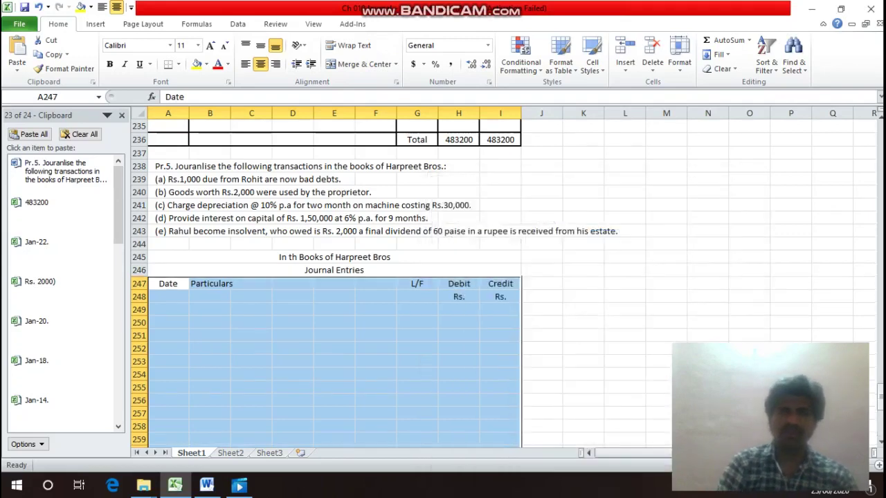
Outline the Particulars columns B to F down the journal.
{"action": "left_click", "coordinate": [210, 284]}
{"action": "left_click_drag", "start_coordinate": [232, 285], "coordinate": [397, 289]}
{"action": "scroll", "coordinate": [397, 289], "scroll_direction": "up", "scroll_amount": 12}
{"action": "key", "text": "ctrl+1"}
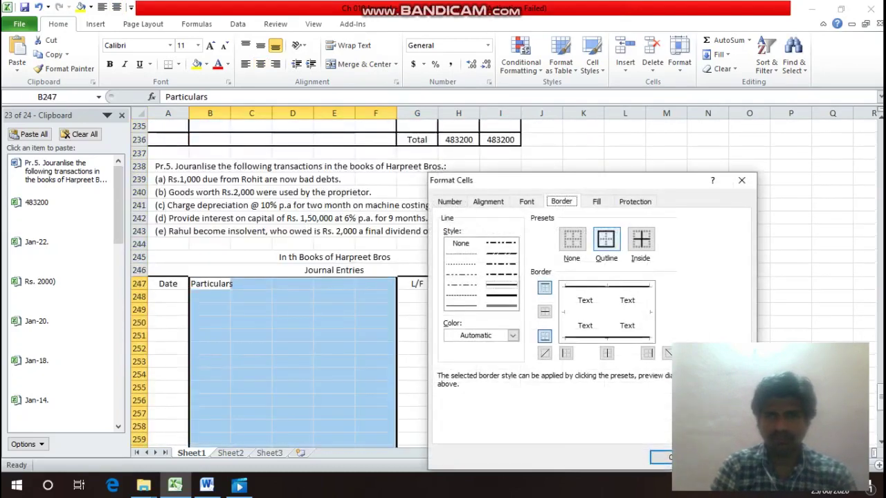
{"action": "key", "text": "Return"}
Outline the Debit column H down the journal.
{"action": "key", "text": "Right"}
{"action": "key", "text": "Right"}
{"action": "key", "text": "Right"}
{"action": "key", "text": "Right"}
{"action": "key", "text": "Right"}
{"action": "key", "text": "Right"}
{"action": "key", "text": "Right"}
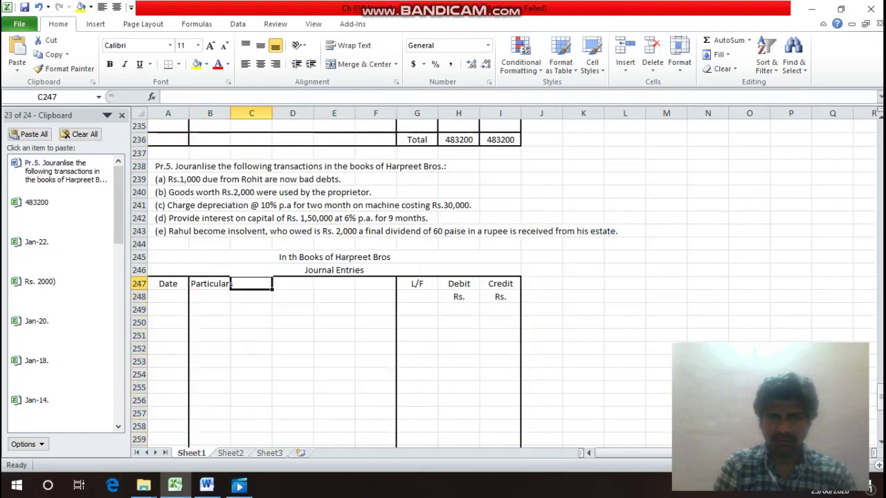
{"action": "left_click_drag", "start_coordinate": [458, 283], "coordinate": [480, 288]}
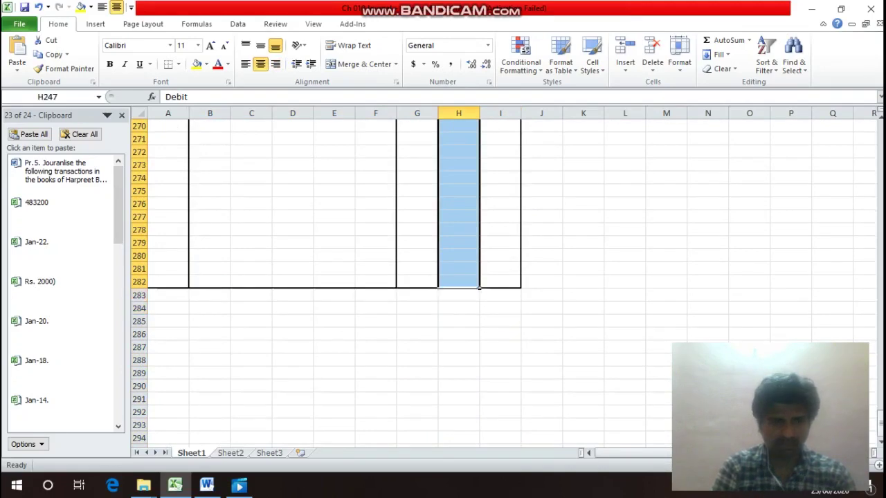
{"action": "key", "text": "ctrl+1"}
{"action": "left_click", "coordinate": [660, 458]}
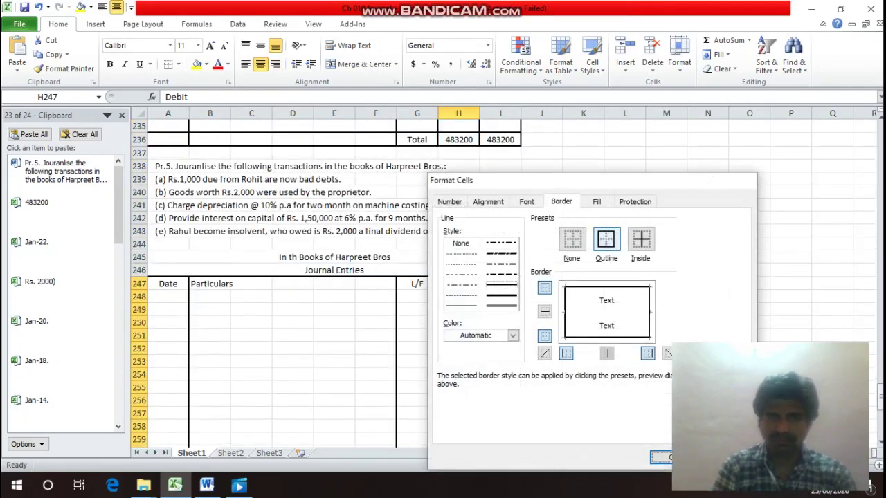
Add a bottom border under heading row 248 across columns A to I.
{"action": "key", "text": "Down"}
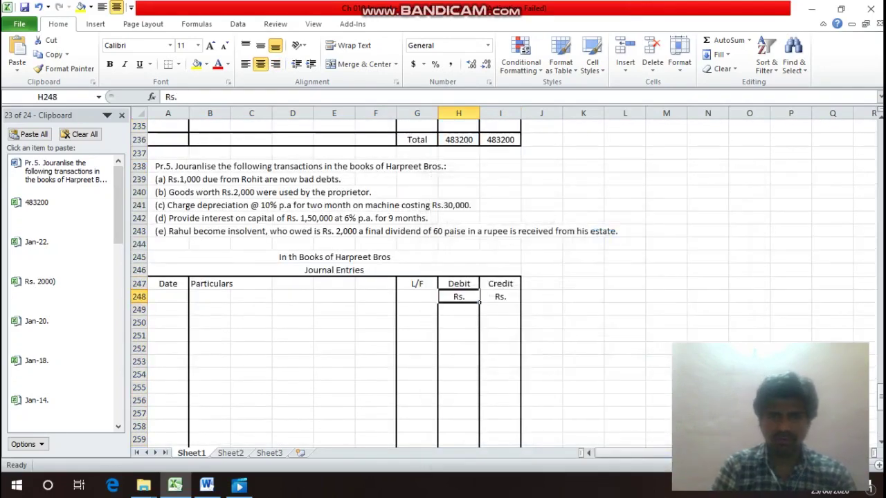
{"action": "key", "text": "Left"}
{"action": "key", "text": "Left"}
{"action": "key", "text": "Left"}
{"action": "key", "text": "Left"}
{"action": "key", "text": "Left"}
{"action": "key", "text": "Left"}
{"action": "key", "text": "Left"}
{"action": "key", "text": "shift+Right"}
{"action": "key", "text": "shift+Right"}
{"action": "key", "text": "shift+Right"}
{"action": "key", "text": "shift+Right"}
{"action": "key", "text": "shift+Right"}
{"action": "key", "text": "shift+Right"}
{"action": "key", "text": "shift+Right"}
{"action": "key", "text": "shift+Right"}
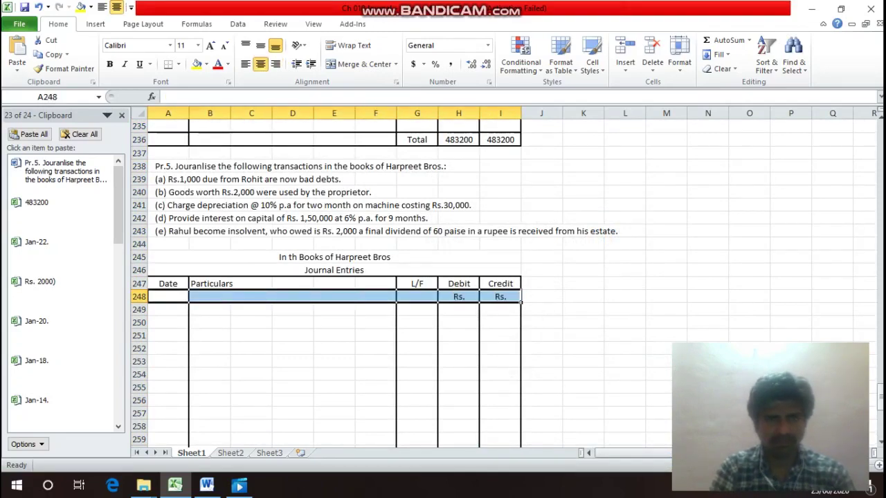
{"action": "key", "text": "ctrl+1"}
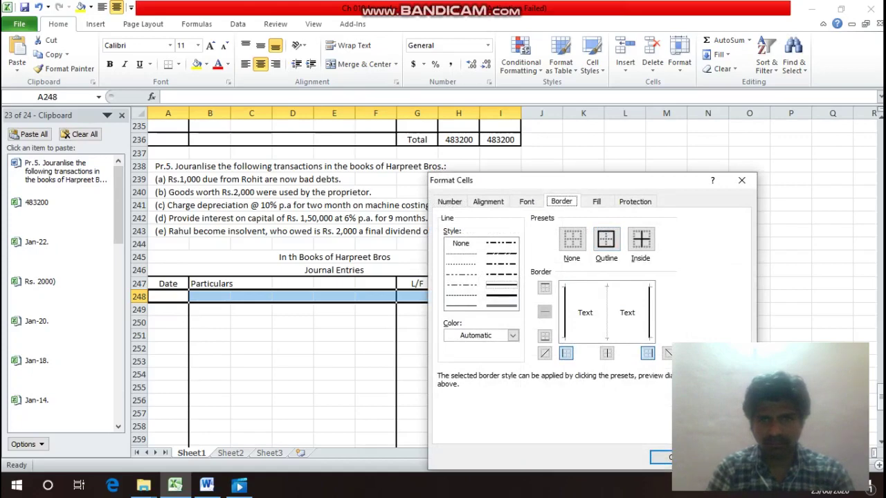
{"action": "key", "text": "alt+b"}
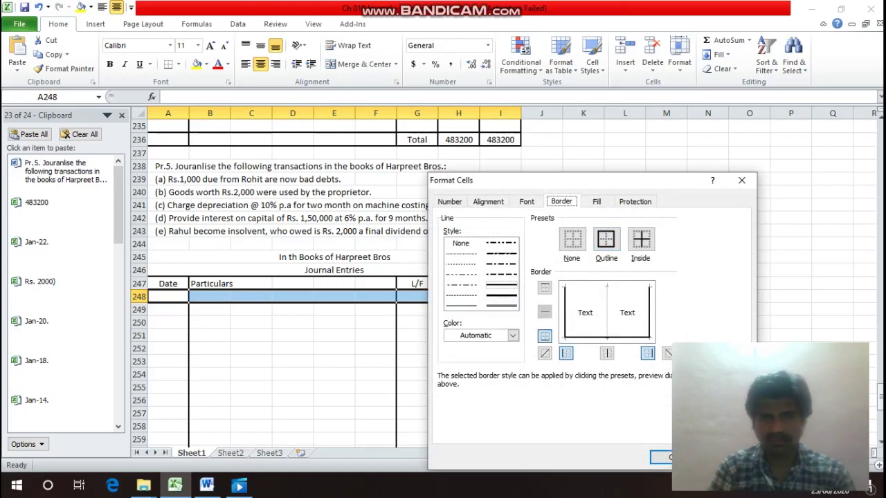
{"action": "key", "text": "Return"}
{"action": "key", "text": "Down"}
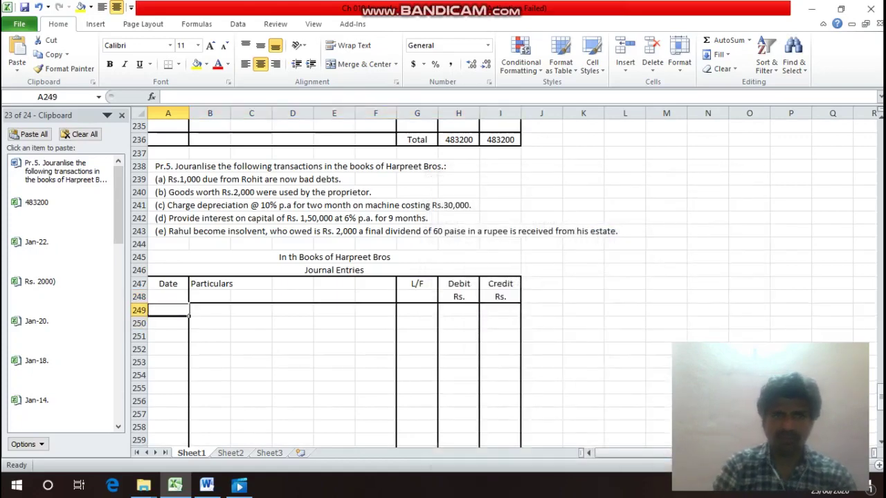
Review the journal titles, headings and transaction rows above the new borders.
{"action": "left_click", "coordinate": [335, 270]}
{"action": "left_click", "coordinate": [334, 257]}
{"action": "left_click", "coordinate": [167, 290]}
{"action": "left_click", "coordinate": [335, 270]}
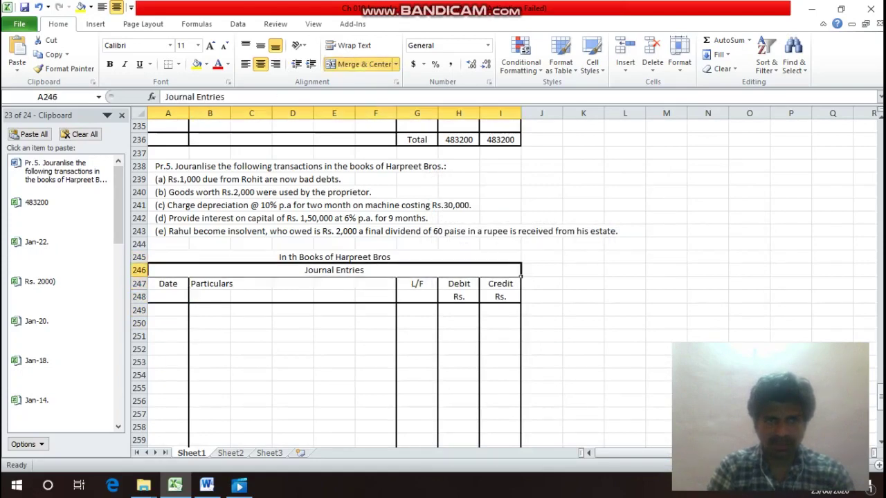
{"action": "left_click", "coordinate": [168, 231]}
{"action": "left_click", "coordinate": [167, 205]}
{"action": "left_click", "coordinate": [167, 179]}
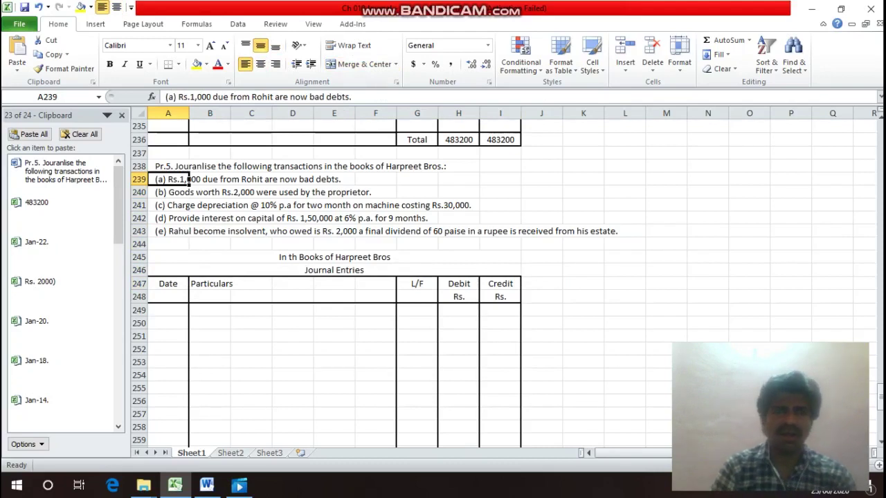
{"action": "left_click", "coordinate": [168, 205]}
{"action": "left_click", "coordinate": [167, 218]}
{"action": "left_click", "coordinate": [167, 243]}
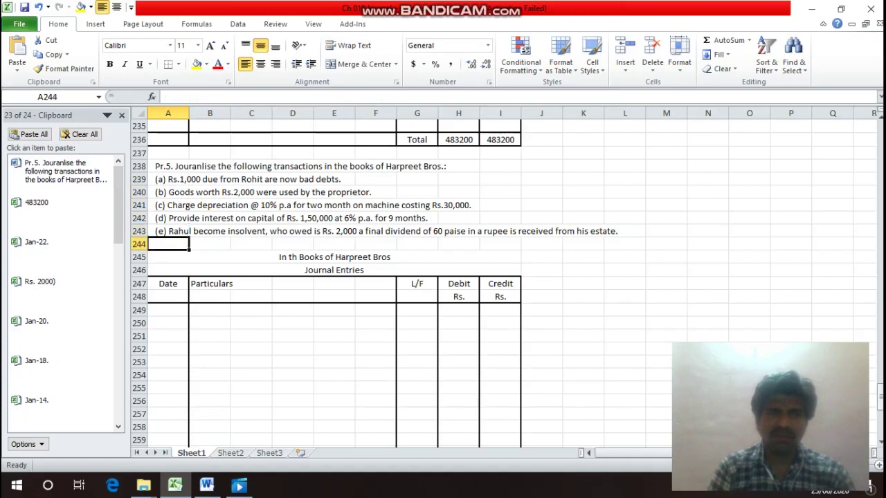
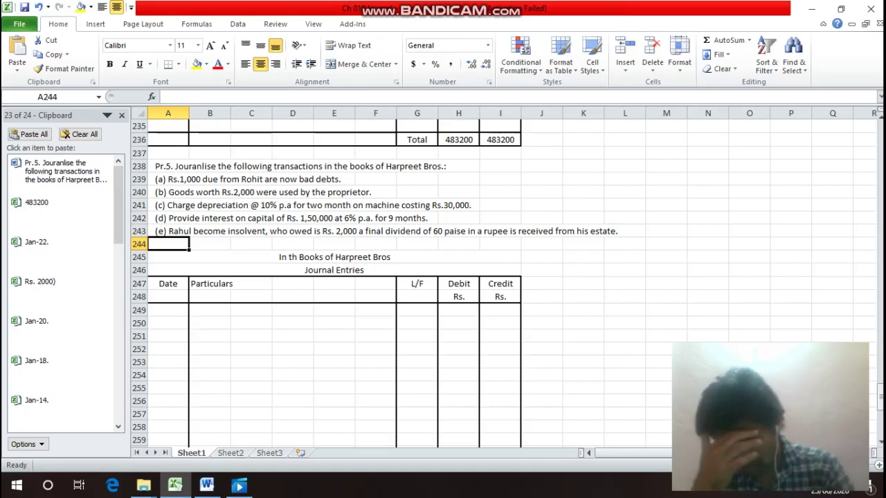
Label entry a) in A250 and debit Bad Debts A/c, marked Dr, in row 250.
{"action": "key", "text": "Down"}
{"action": "key", "text": "Down"}
{"action": "key", "text": "Down"}
{"action": "key", "text": "Down"}
{"action": "key", "text": "Down"}
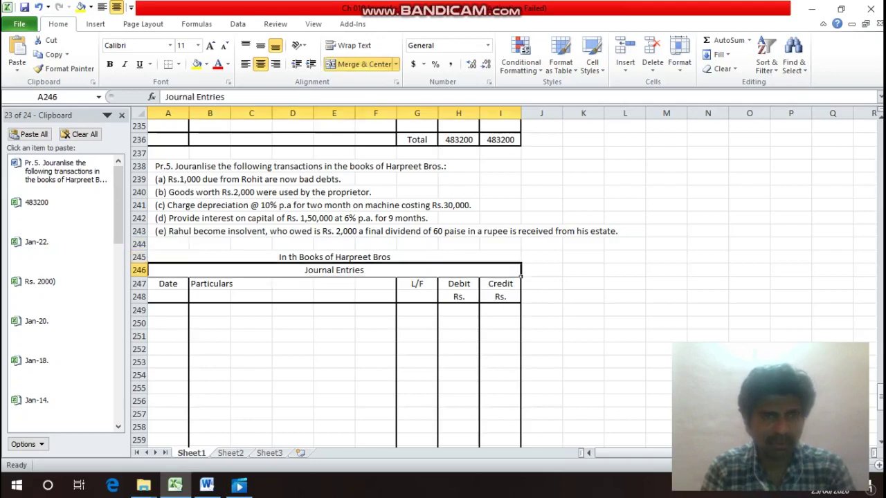
{"action": "type", "text": "a)"}
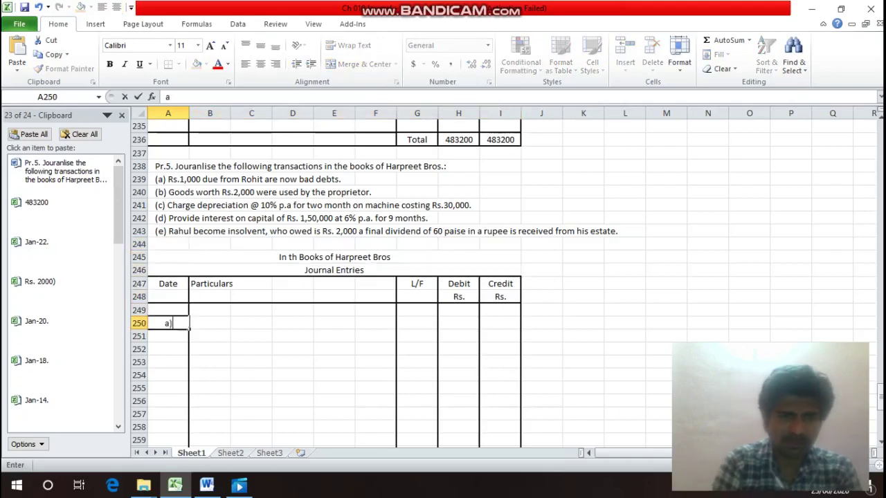
{"action": "key", "text": "Return"}
{"action": "key", "text": "Right"}
{"action": "key", "text": "Up"}
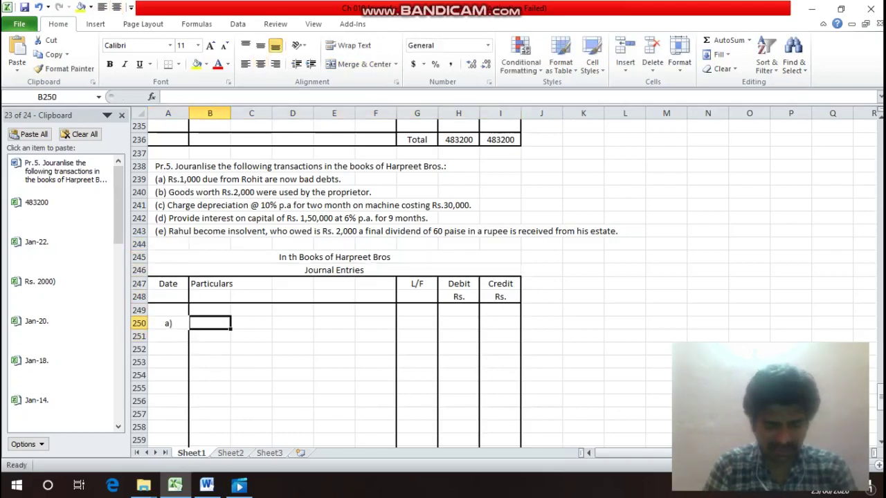
{"action": "type", "text": "Bz"}
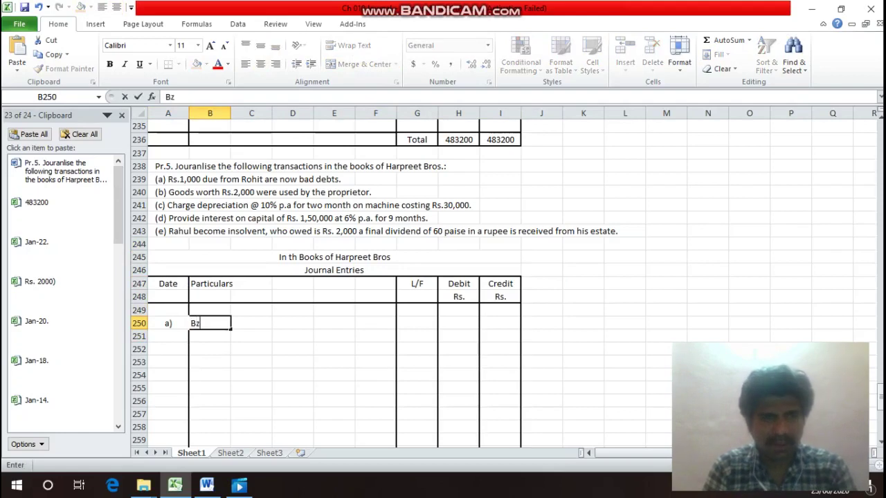
{"action": "key", "text": "BackSpace"}
{"action": "type", "text": "ad"}
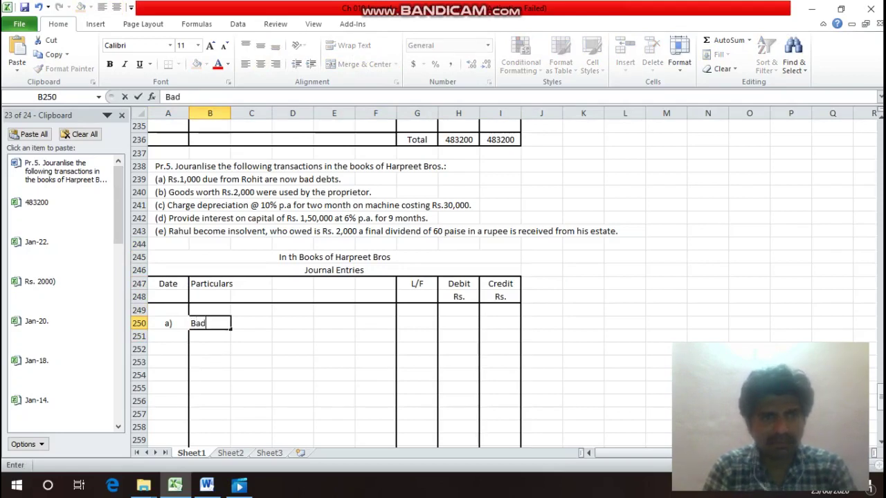
{"action": "type", "text": " Debts"}
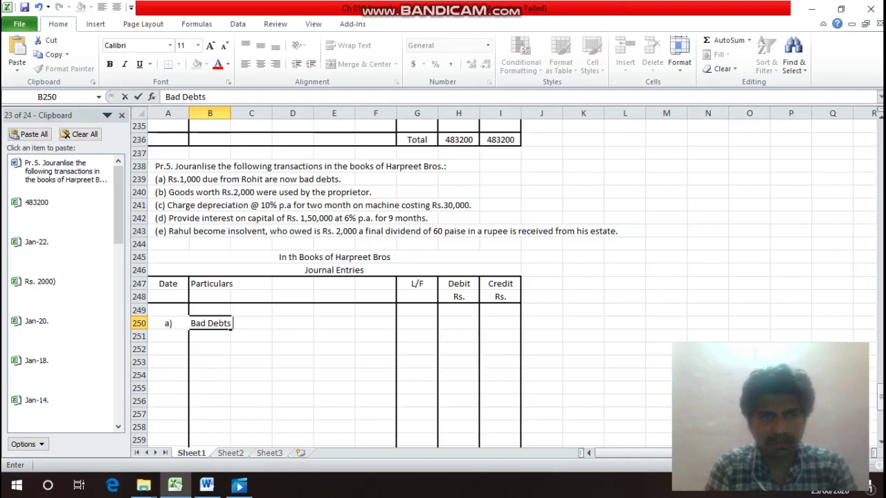
{"action": "type", "text": " A/c"}
{"action": "key", "text": "Return"}
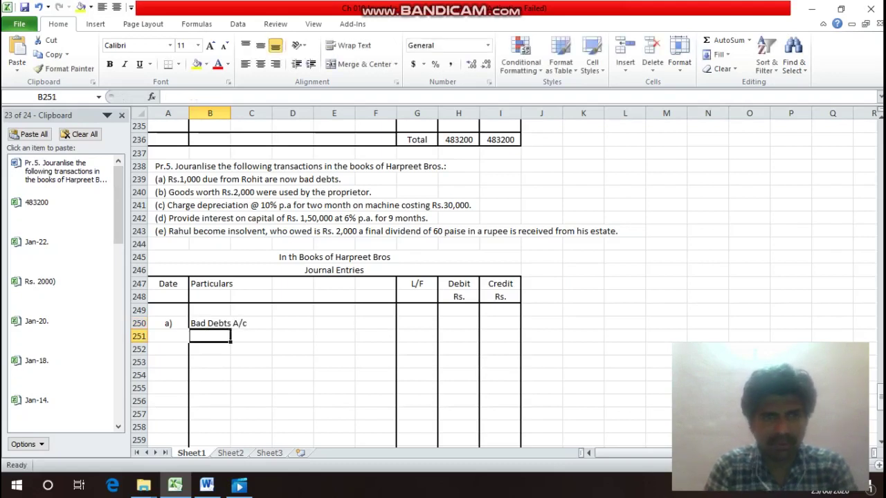
{"action": "key", "text": "Up"}
{"action": "key", "text": "Right"}
{"action": "key", "text": "Right"}
{"action": "key", "text": "Right"}
{"action": "key", "text": "Right"}
{"action": "type", "text": "Dr"}
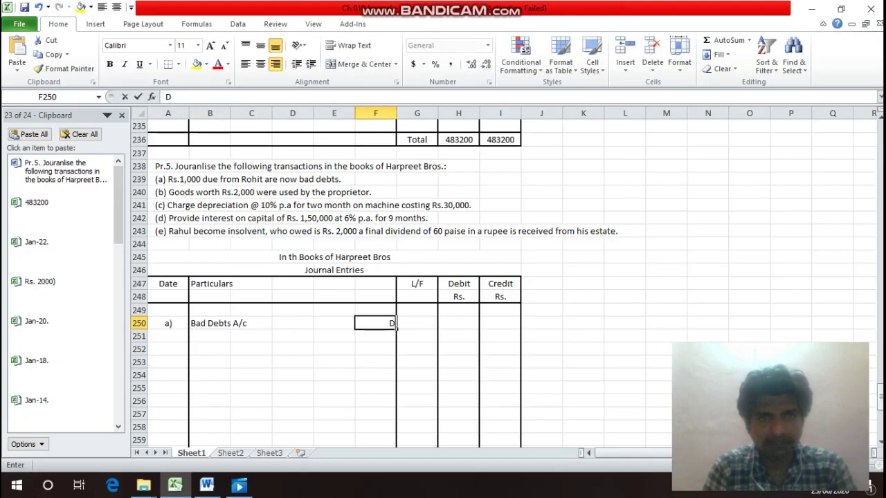
{"action": "key", "text": "Return"}
Credit the debtor's account in B251, with 1000 in H250 and 1000 in I251.
{"action": "key", "text": "Left"}
{"action": "key", "text": "Left"}
{"action": "key", "text": "Left"}
{"action": "key", "text": "Left"}
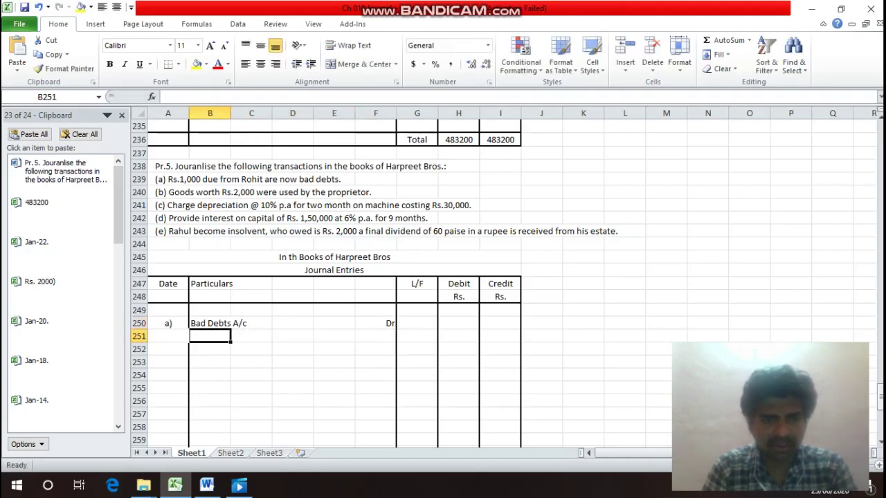
{"action": "type", "text": "To"}
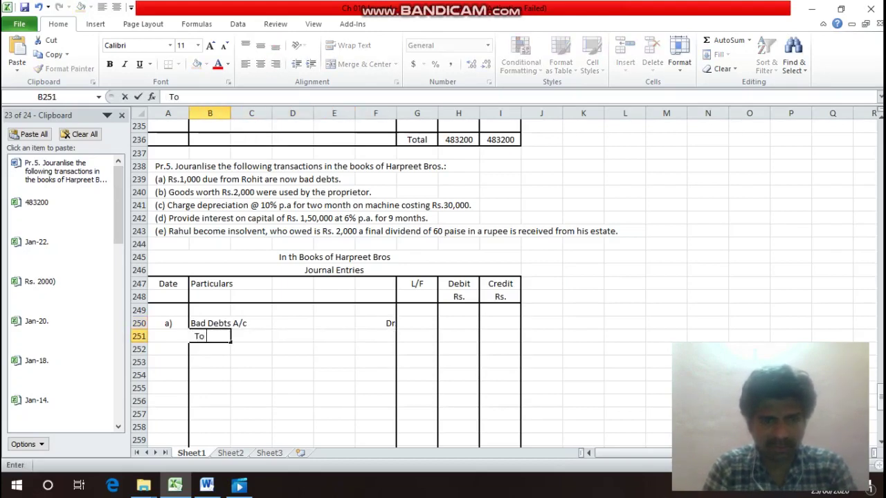
{"action": "type", "text": " Rohit"}
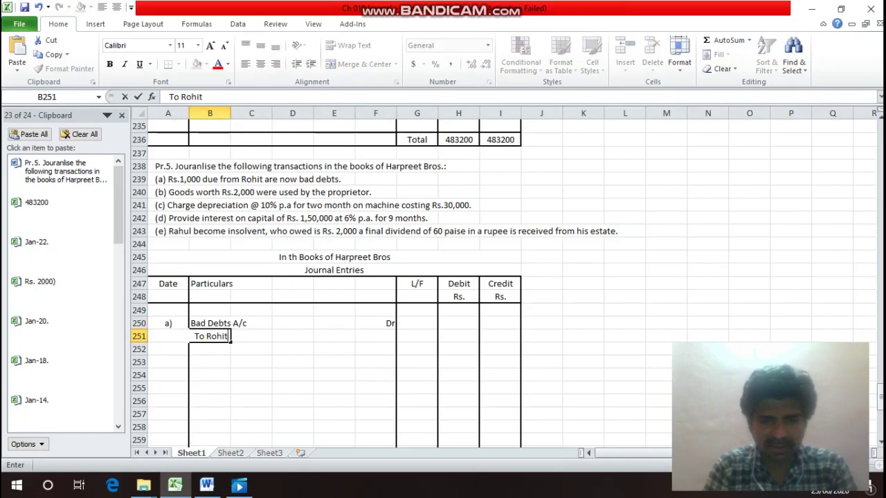
{"action": "type", "text": "'s A/c"}
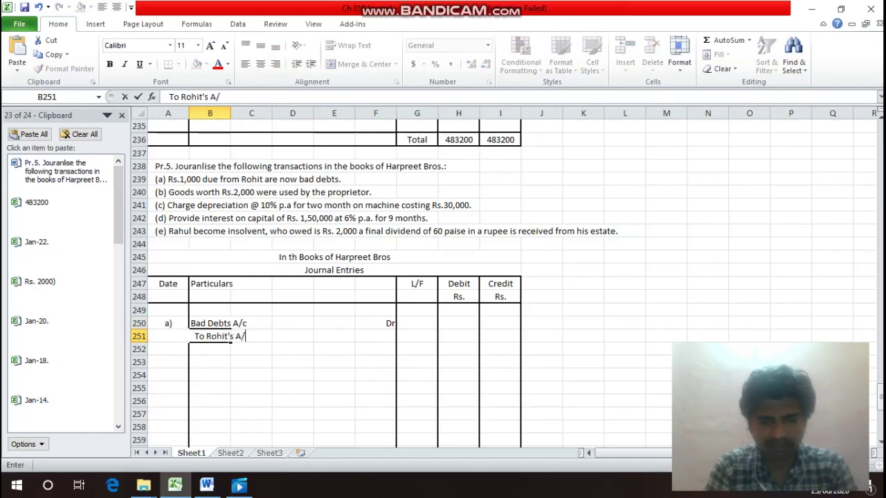
{"action": "key", "text": "Return"}
{"action": "key", "text": "Up"}
{"action": "key", "text": "Up"}
{"action": "key", "text": "Right"}
{"action": "key", "text": "Right"}
{"action": "key", "text": "Right"}
{"action": "key", "text": "Right"}
{"action": "key", "text": "Right"}
{"action": "key", "text": "Right"}
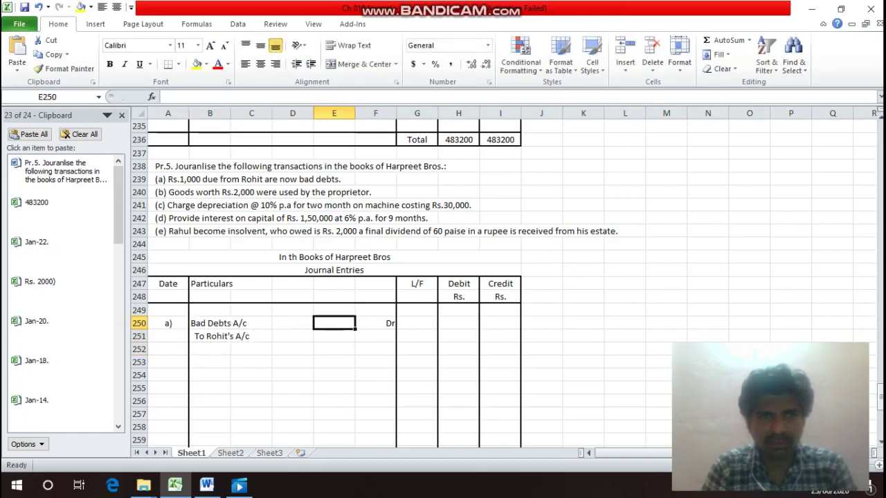
{"action": "type", "text": "1000"}
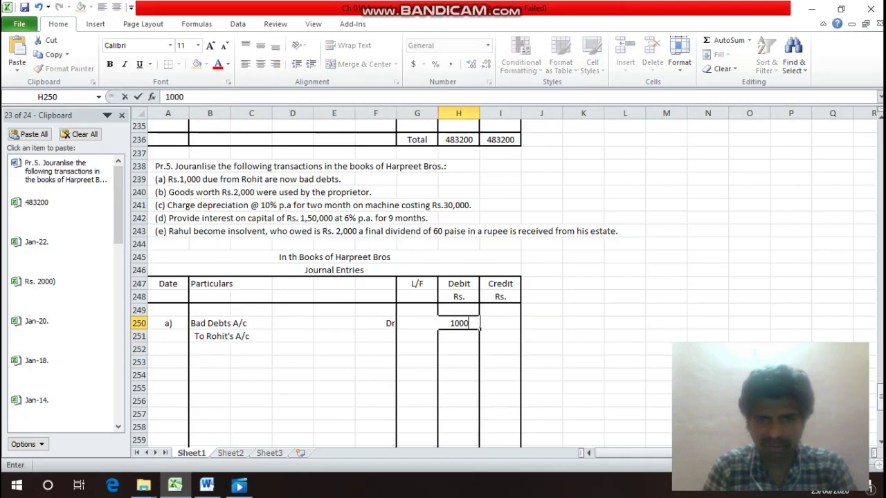
{"action": "key", "text": "Return"}
{"action": "key", "text": "Right"}
{"action": "type", "text": "1000"}
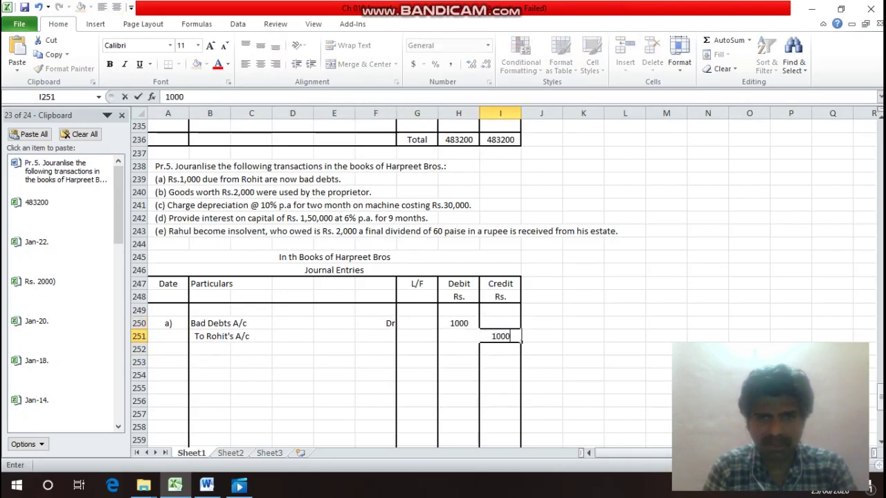
{"action": "key", "text": "Return"}
{"action": "key", "text": "Left"}
{"action": "key", "text": "Left"}
{"action": "key", "text": "Left"}
{"action": "key", "text": "Left"}
{"action": "key", "text": "Left"}
{"action": "key", "text": "Left"}
{"action": "key", "text": "Left"}
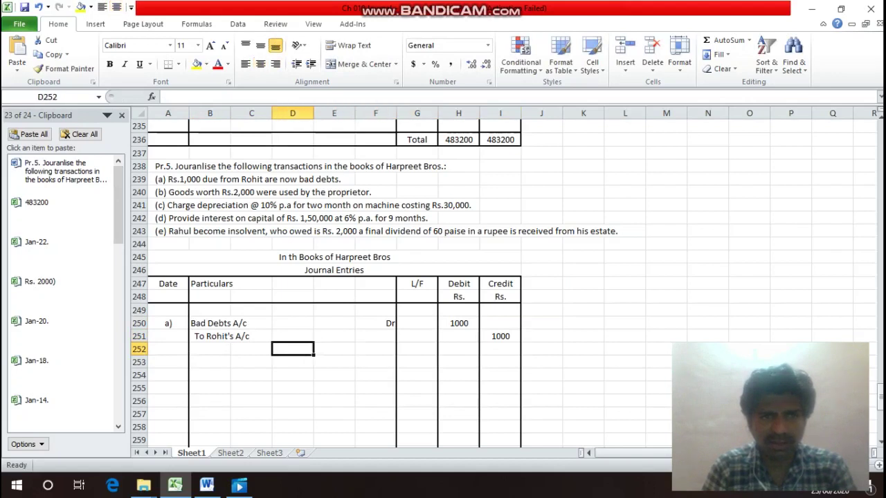
Type the Rs. 1000 bad-debt narration in B252 and add a bottom border across B252:F252.
{"action": "type", "text": "("}
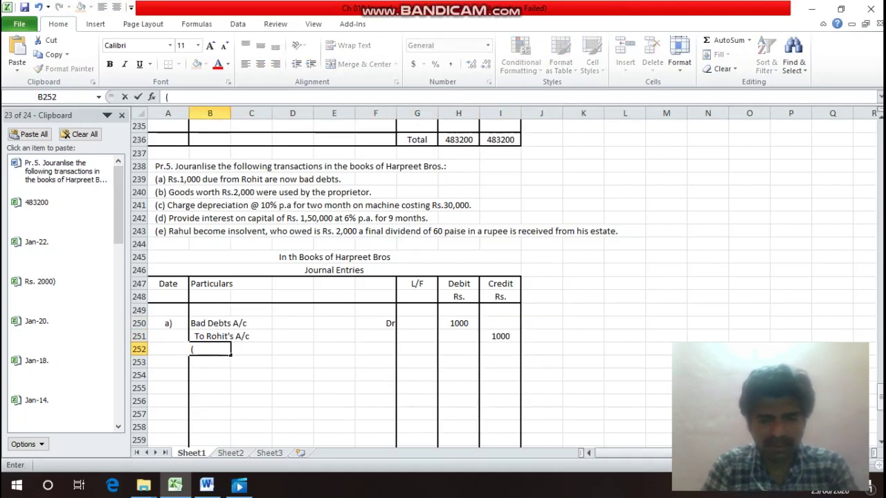
{"action": "type", "text": "Being"}
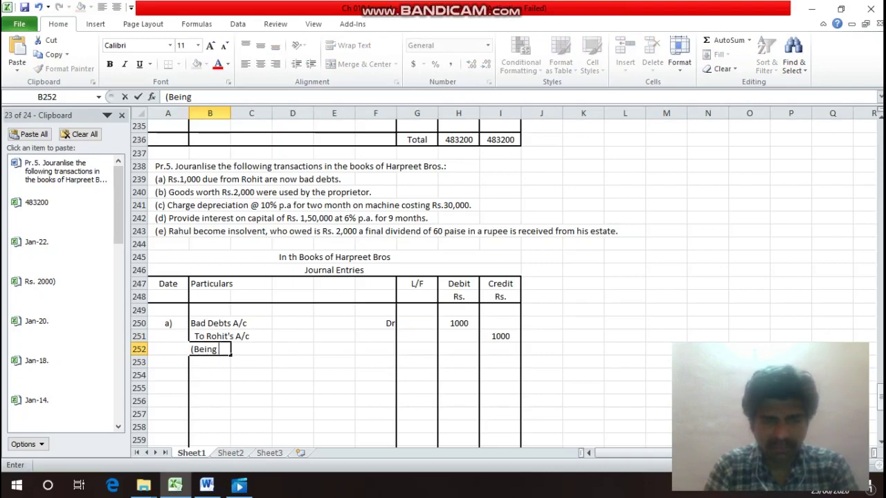
{"action": "type", "text": " Rs. 1"}
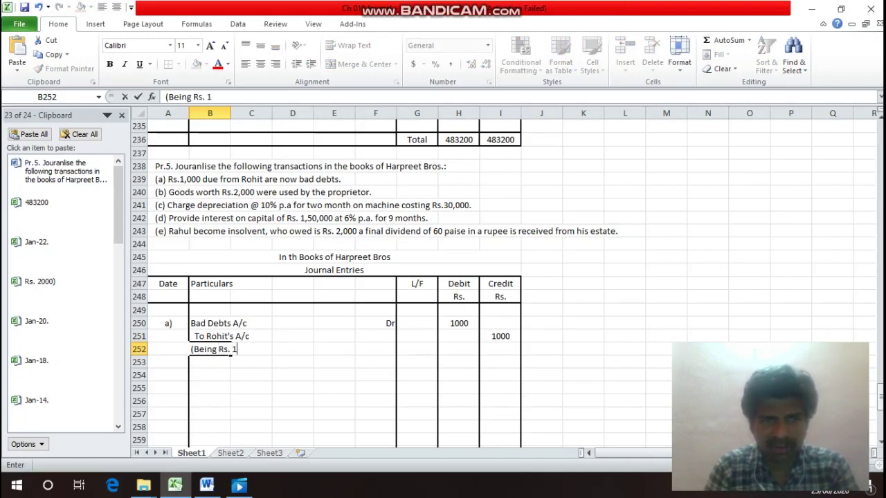
{"action": "type", "text": "000 due "}
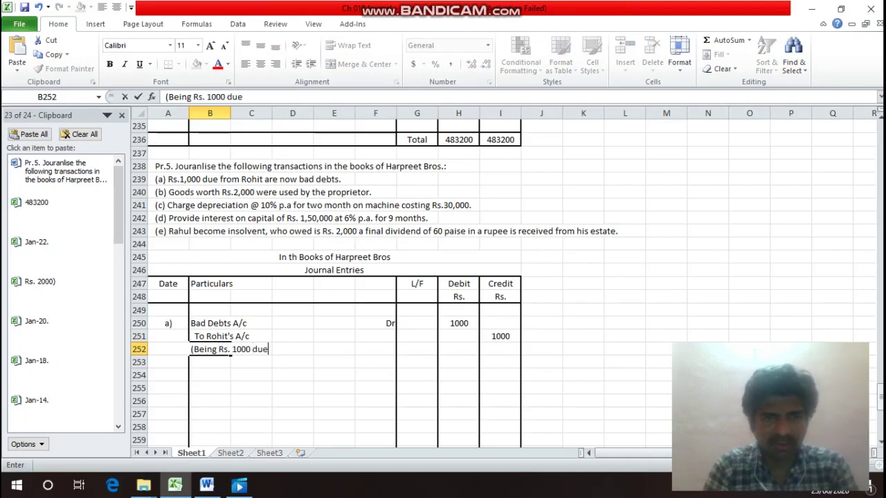
{"action": "type", "text": "from "}
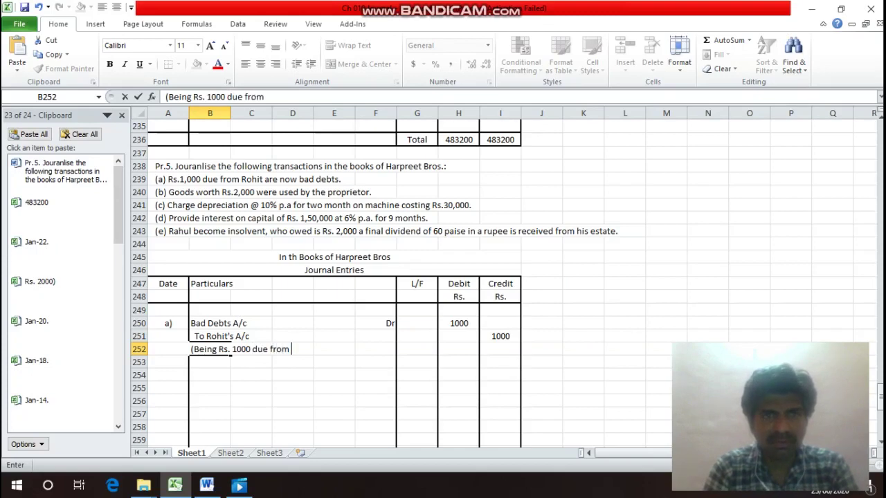
{"action": "type", "text": "Rohit"}
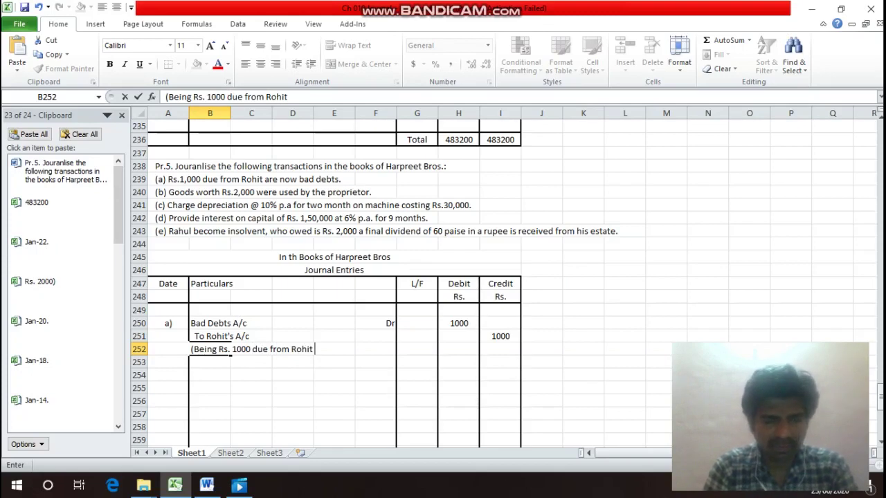
{"action": "type", "text": " was n"}
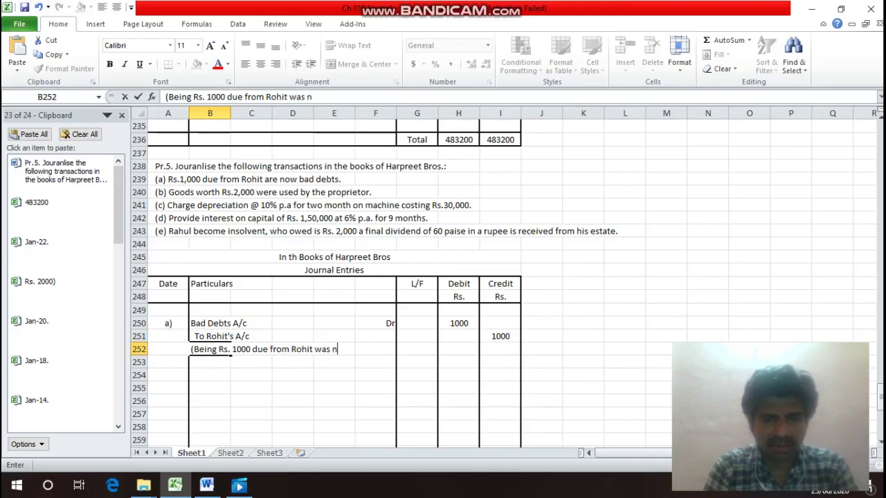
{"action": "type", "text": "ow B"}
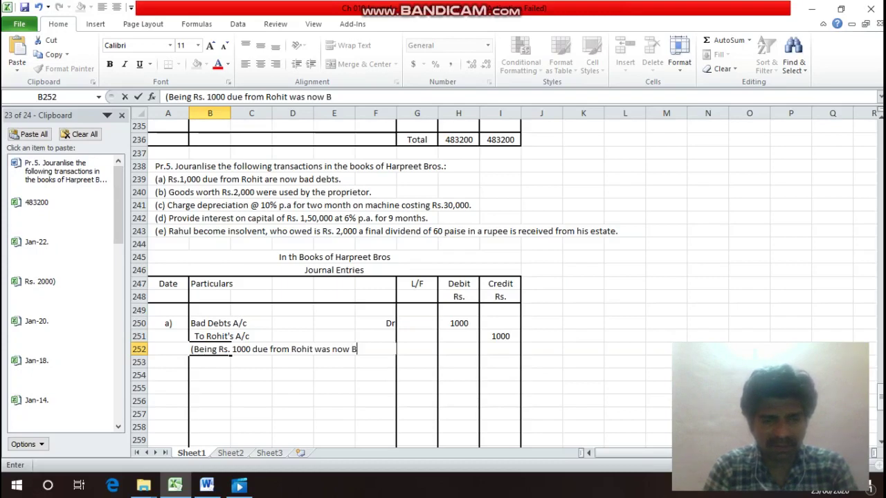
{"action": "type", "text": "ad D"}
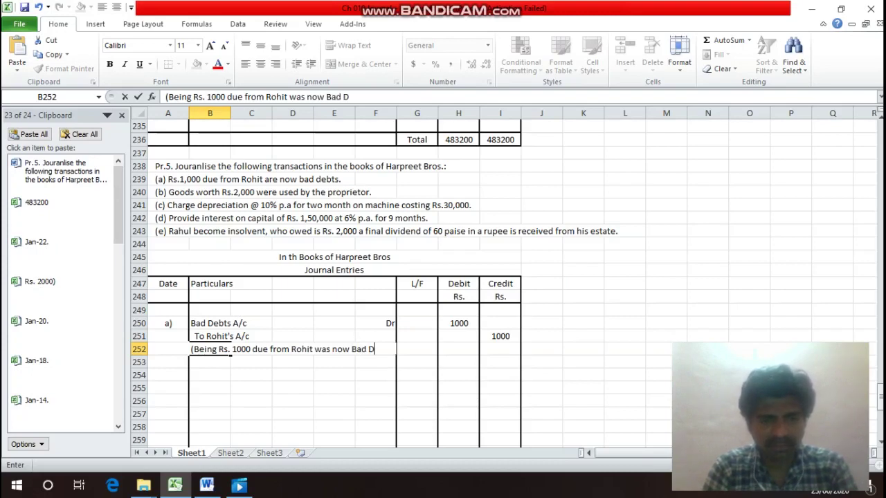
{"action": "type", "text": "ebts)"}
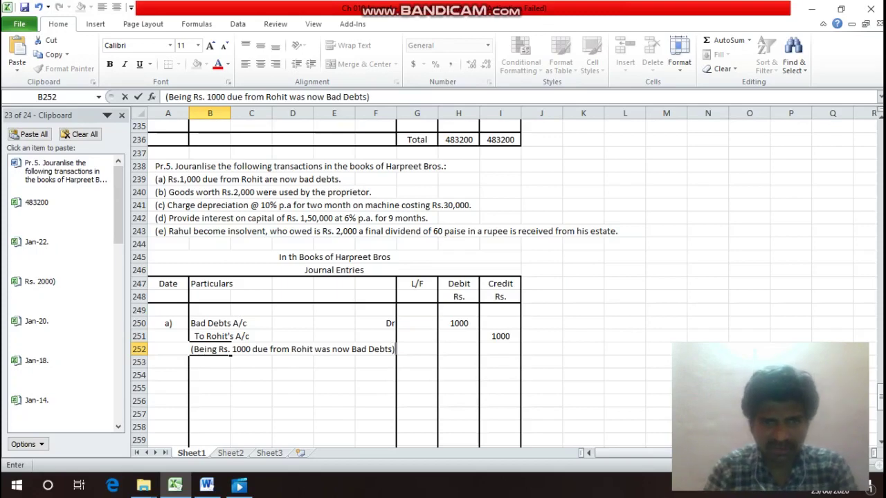
{"action": "key", "text": "Return"}
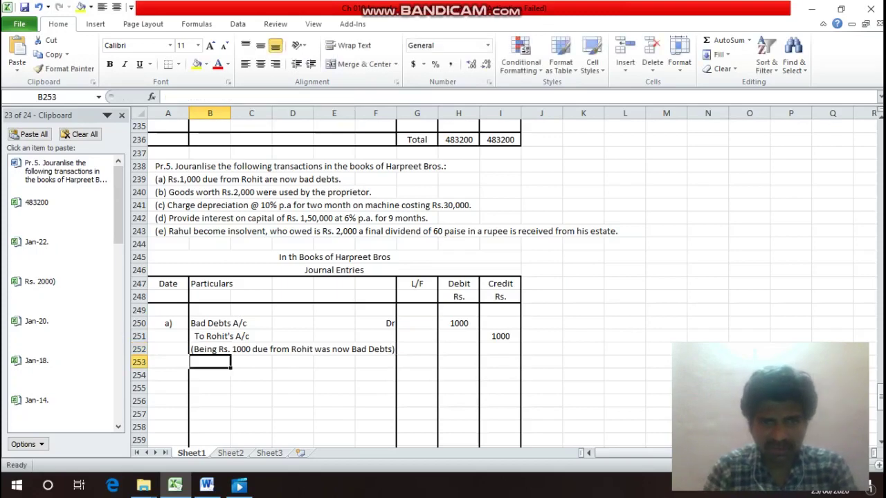
{"action": "left_click", "coordinate": [210, 349]}
{"action": "left_click_drag", "start_coordinate": [230, 349], "coordinate": [396, 350]}
{"action": "key", "text": "ctrl+1"}
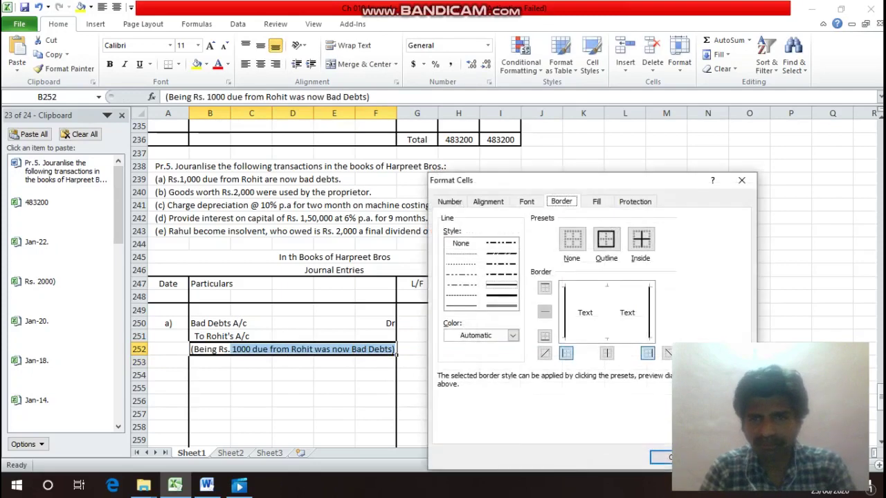
{"action": "key", "text": "alt+b"}
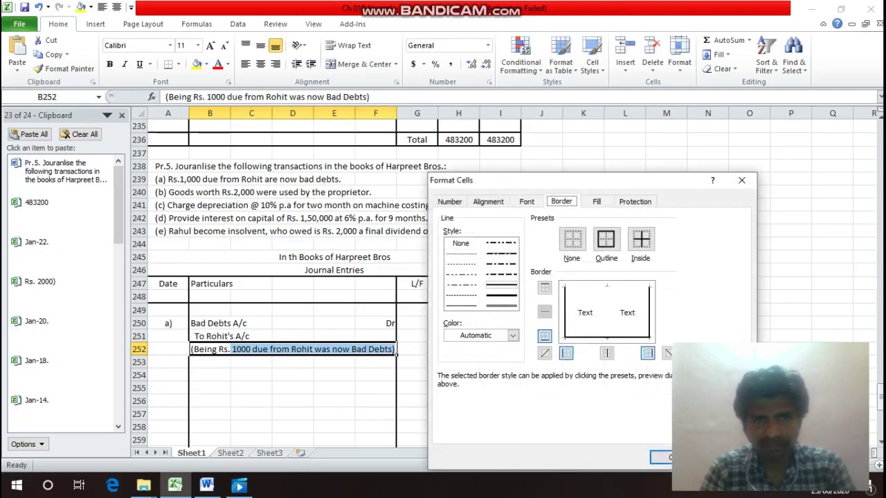
{"action": "key", "text": "Return"}
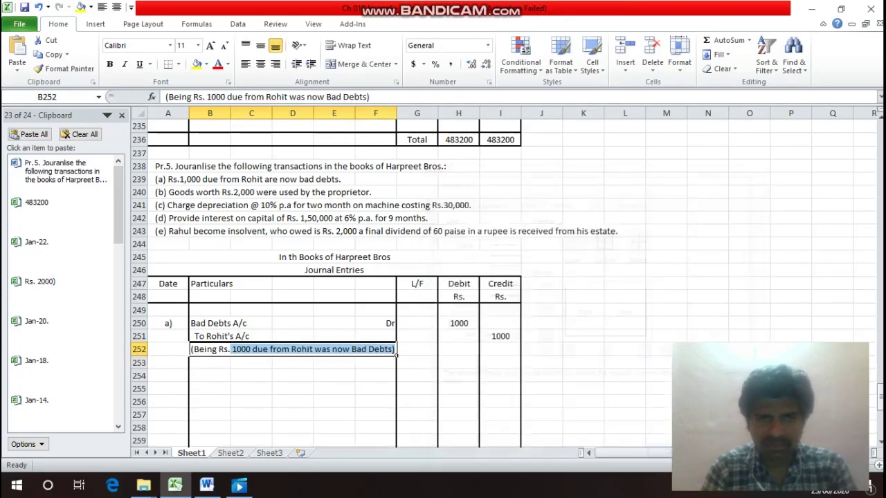
{"action": "key", "text": "Up"}
{"action": "key", "text": "Up"}
{"action": "key", "text": "Up"}
{"action": "key", "text": "Up"}
{"action": "key", "text": "Up"}
{"action": "key", "text": "Up"}
{"action": "key", "text": "Up"}
{"action": "key", "text": "Right"}
{"action": "key", "text": "Up"}
{"action": "key", "text": "Up"}
{"action": "key", "text": "Up"}
{"action": "key", "text": "Up"}
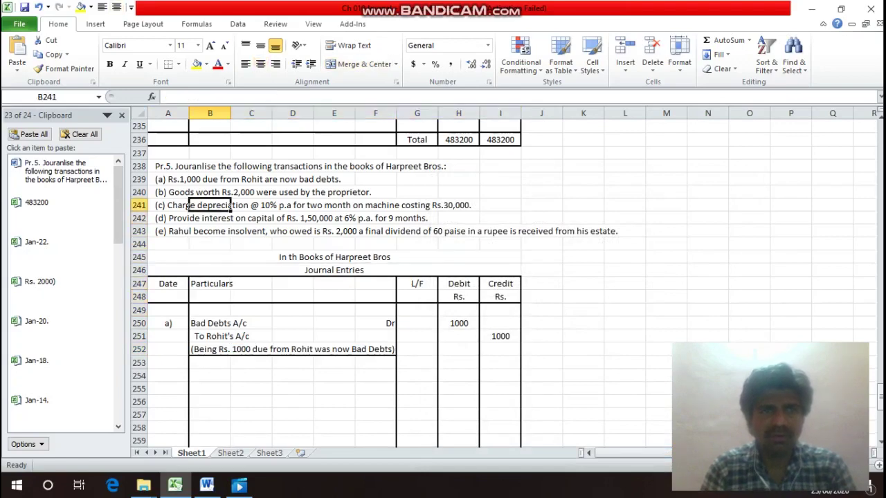
Label entry b) in A254 and debit Drawings A/c, marked Dr.
{"action": "key", "text": "Up"}
{"action": "key", "text": "Left"}
{"action": "key", "text": "Down"}
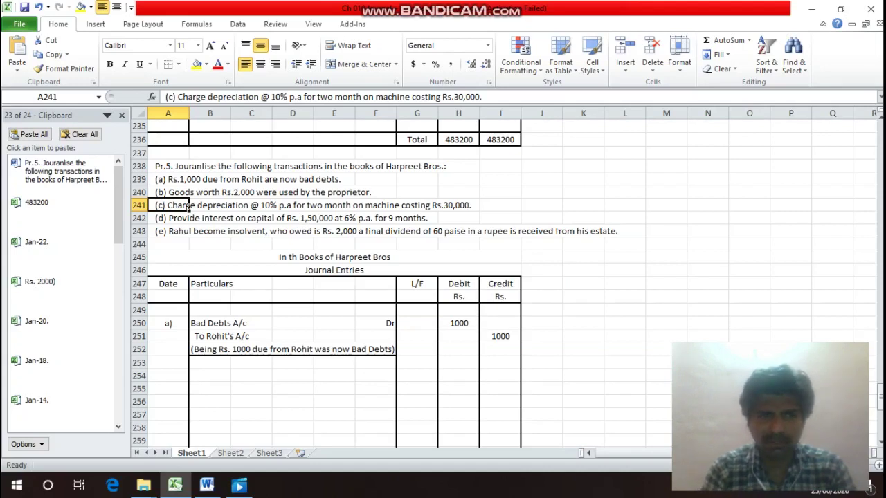
{"action": "key", "text": "Down"}
{"action": "key", "text": "Down"}
{"action": "key", "text": "Down"}
{"action": "key", "text": "Down"}
{"action": "key", "text": "Down"}
{"action": "key", "text": "Down"}
{"action": "key", "text": "Down"}
{"action": "key", "text": "Down"}
{"action": "key", "text": "Down"}
{"action": "key", "text": "Down"}
{"action": "key", "text": "Down"}
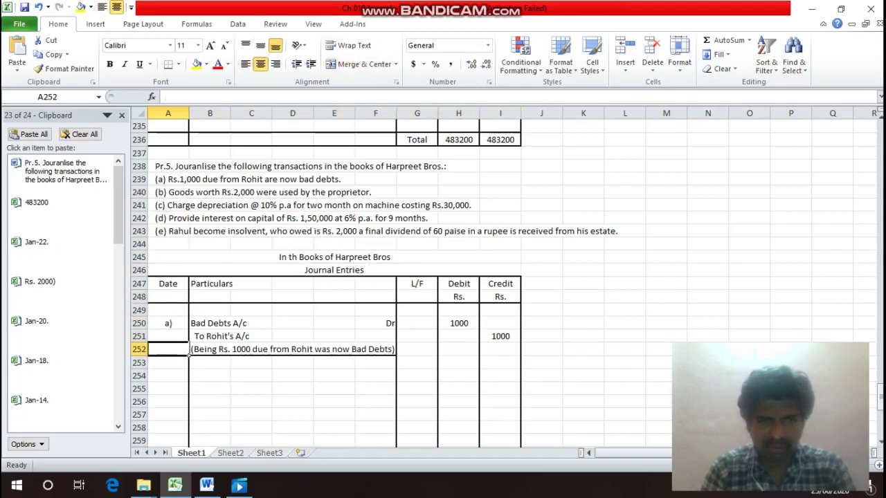
{"action": "key", "text": "Down"}
{"action": "key", "text": "Down"}
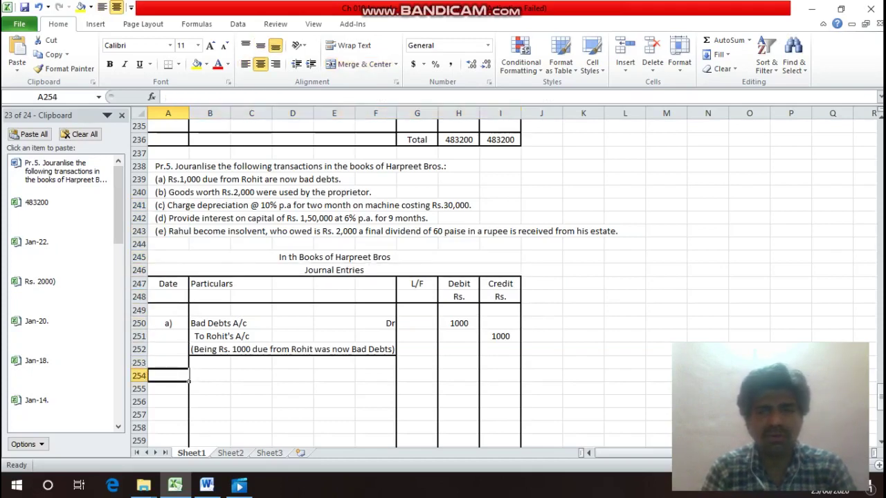
{"action": "type", "text": "b)"}
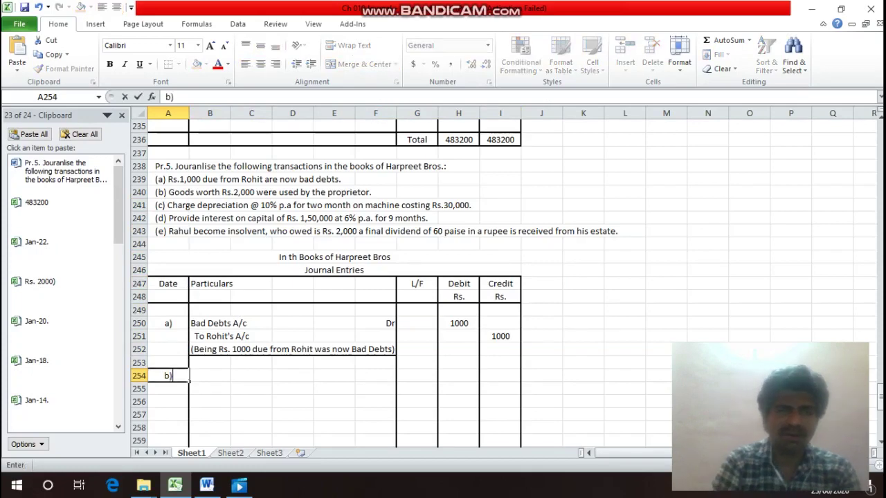
{"action": "key", "text": "Return"}
{"action": "left_click", "coordinate": [210, 376]}
{"action": "type", "text": "D"}
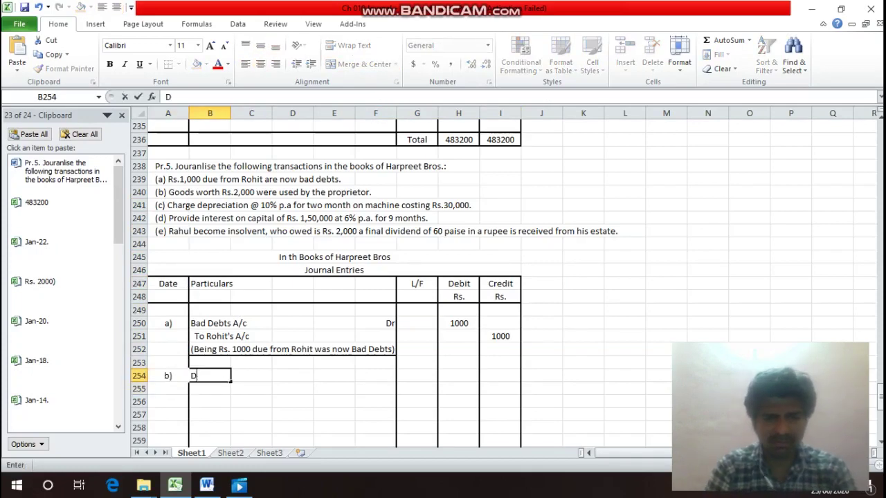
{"action": "type", "text": "rawing"}
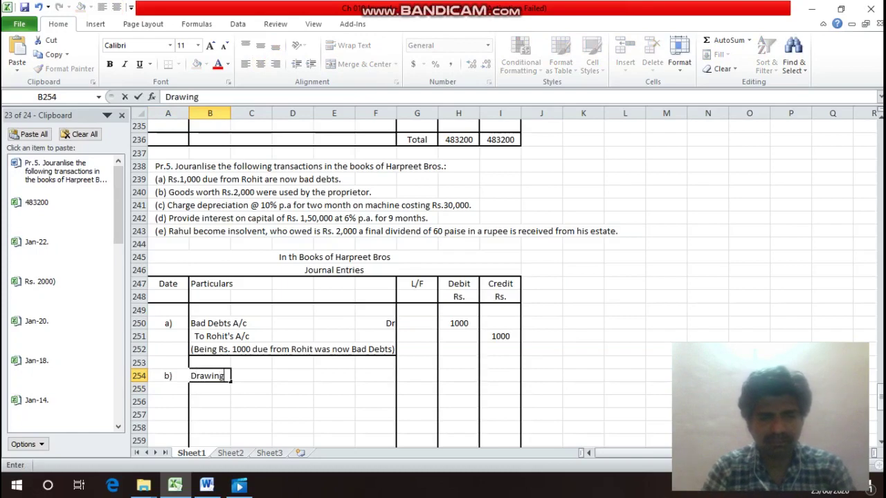
{"action": "type", "text": "s A/c"}
{"action": "key", "text": "Return"}
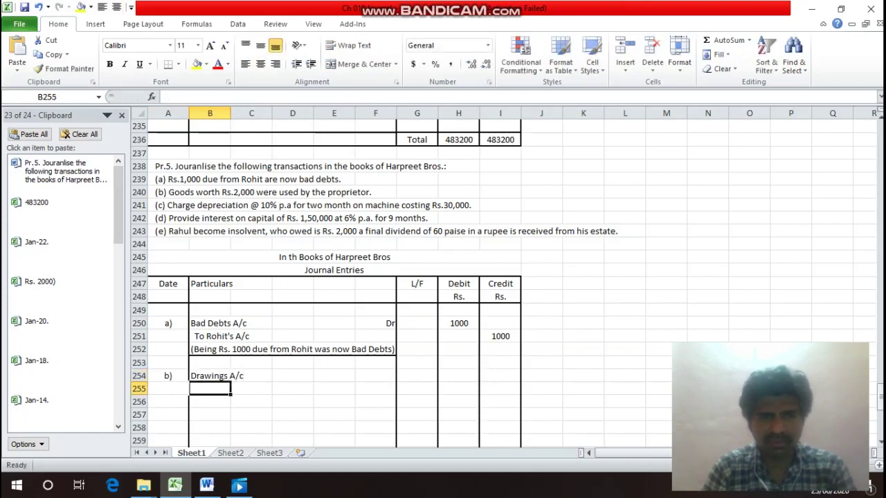
{"action": "key", "text": "Up"}
{"action": "key", "text": "Right"}
{"action": "key", "text": "Right"}
{"action": "key", "text": "Right"}
{"action": "key", "text": "Right"}
{"action": "type", "text": "Dr"}
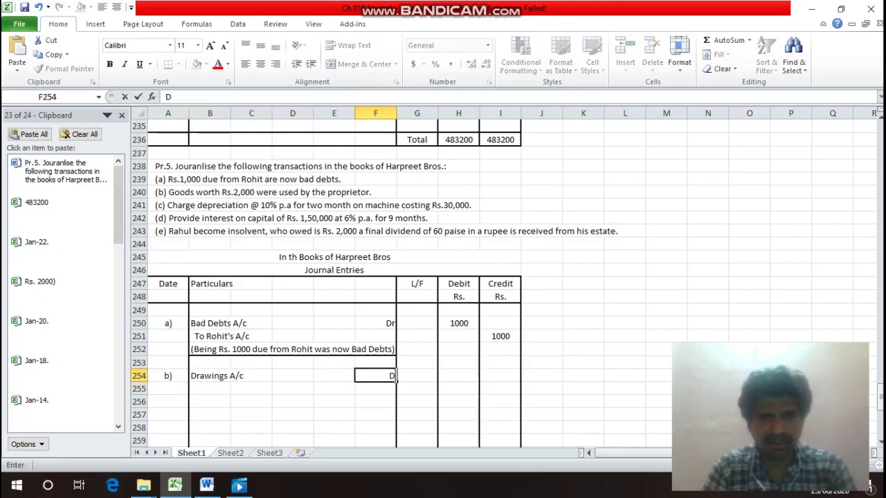
{"action": "key", "text": "Return"}
Credit To Purchase A/c in B255, with 2000 in H254 and 2000 in I255.
{"action": "key", "text": "Left"}
{"action": "key", "text": "Left"}
{"action": "key", "text": "Left"}
{"action": "key", "text": "Left"}
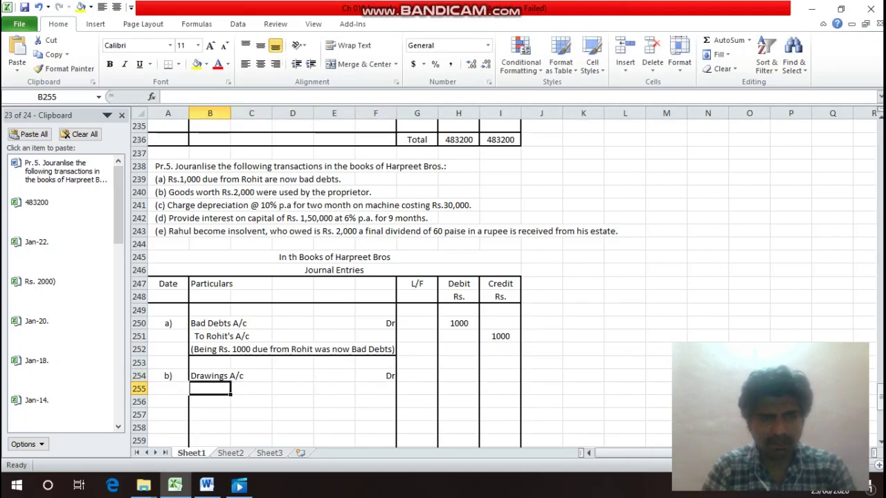
{"action": "type", "text": "To "}
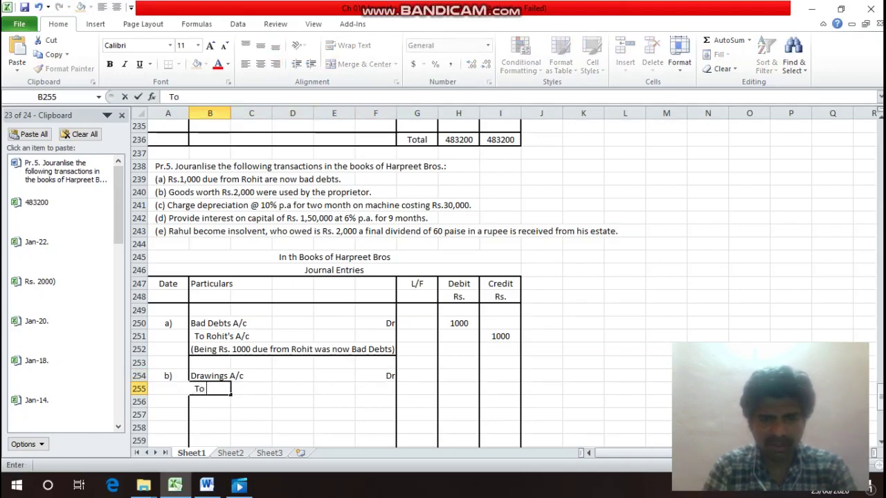
{"action": "type", "text": "Puc"}
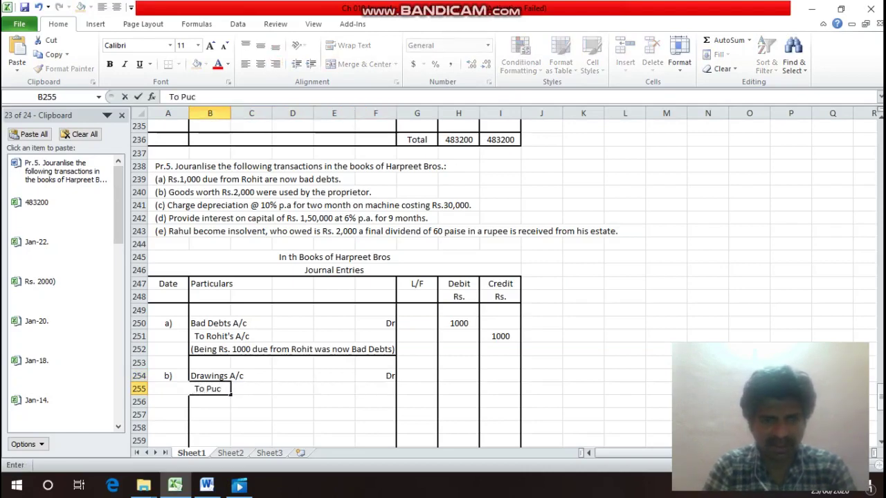
{"action": "key", "text": "BackSpace"}
{"action": "type", "text": "rch"}
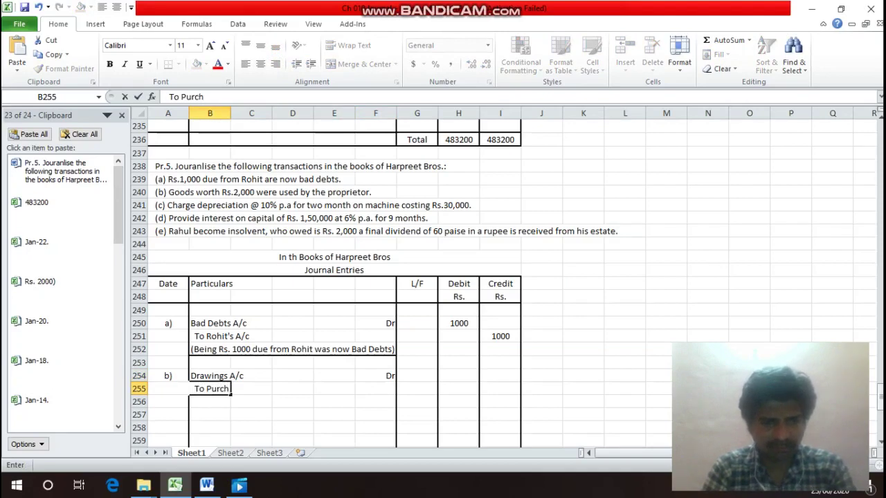
{"action": "type", "text": "ase A"}
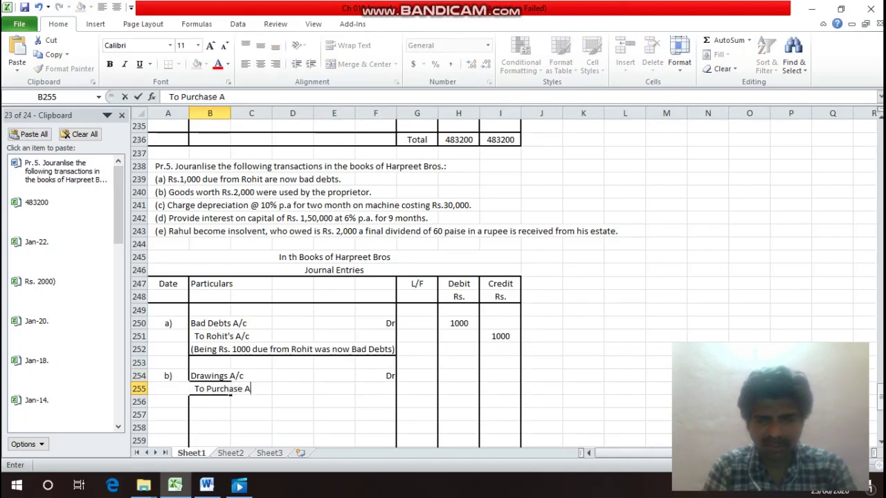
{"action": "type", "text": "/c"}
{"action": "key", "text": "Return"}
{"action": "left_click", "coordinate": [210, 376]}
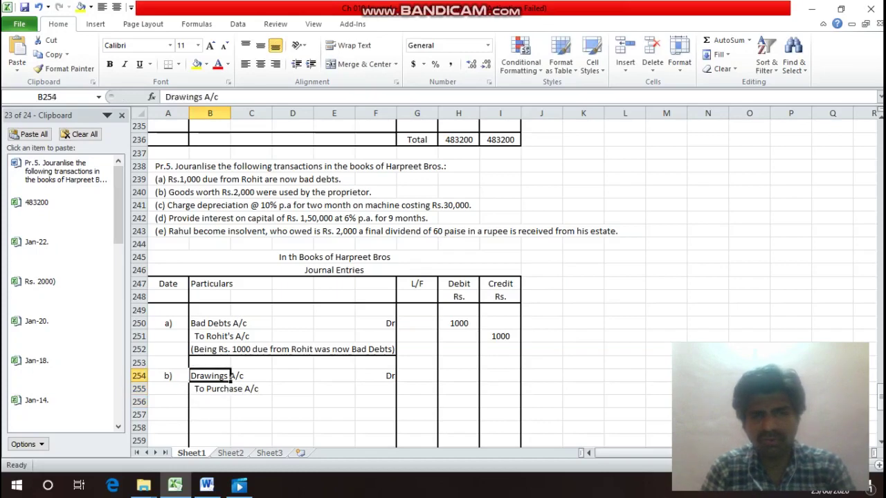
{"action": "key", "text": "Right"}
{"action": "key", "text": "Right"}
{"action": "key", "text": "Right"}
{"action": "key", "text": "Right"}
{"action": "key", "text": "Right"}
{"action": "key", "text": "Right"}
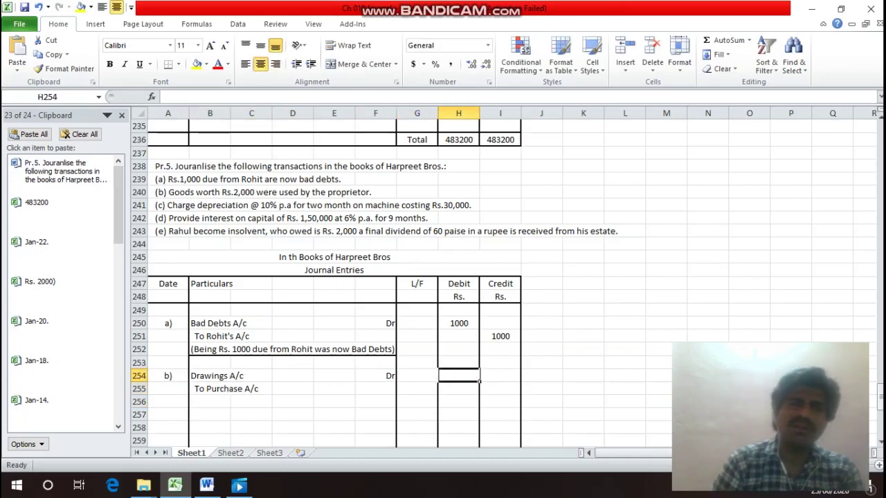
{"action": "type", "text": "2000"}
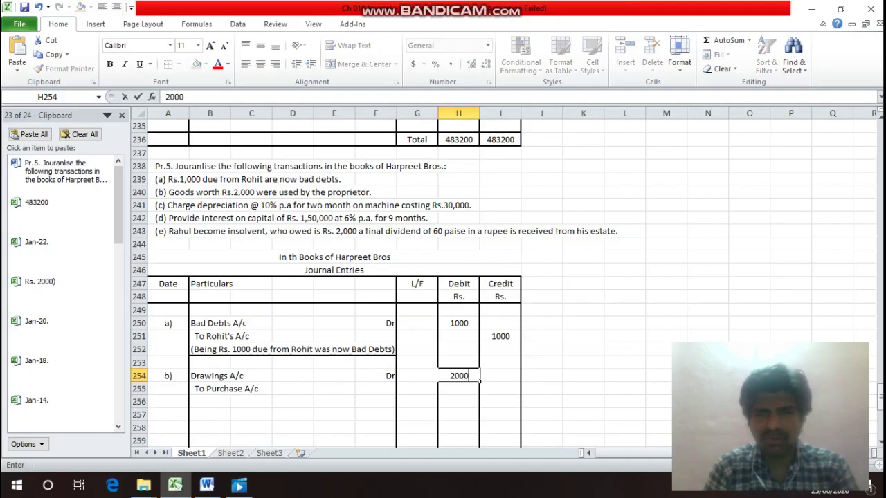
{"action": "key", "text": "Return"}
{"action": "left_click", "coordinate": [500, 388]}
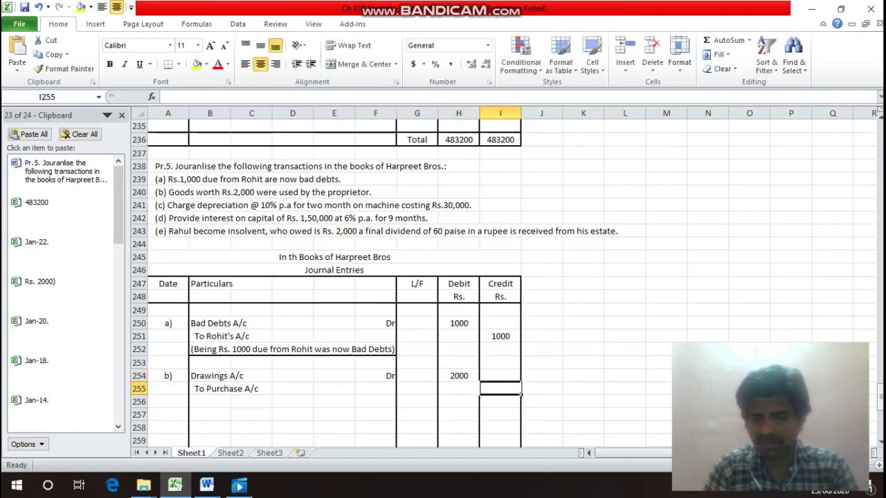
{"action": "type", "text": "2000"}
{"action": "key", "text": "Return"}
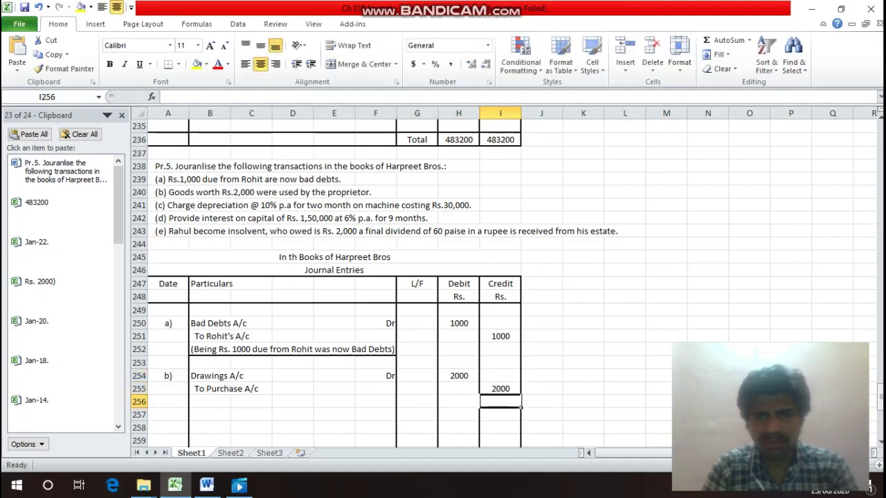
{"action": "key", "text": "Left"}
{"action": "key", "text": "Left"}
{"action": "key", "text": "Left"}
{"action": "key", "text": "Left"}
{"action": "key", "text": "Left"}
{"action": "key", "text": "Left"}
{"action": "key", "text": "Left"}
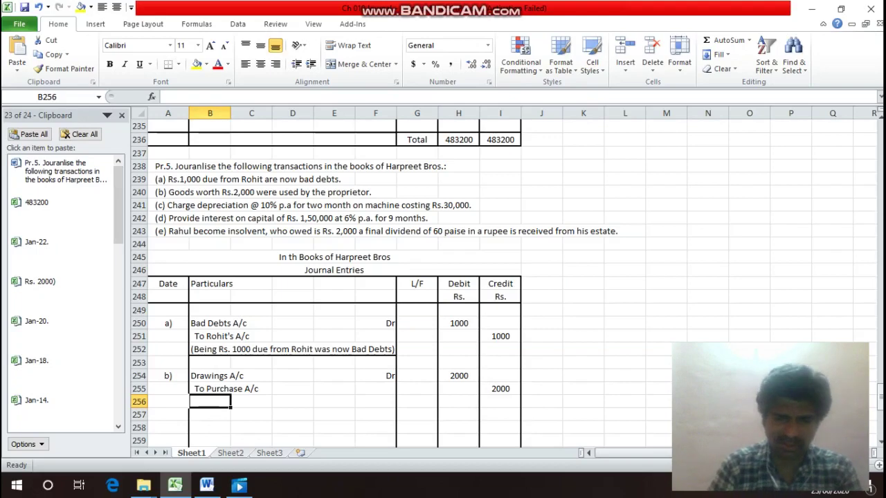
Enter the narration '(Being Goods worth Rs. 2000 were used by proprietor)', moving 'proprietor)' onto the next row.
{"action": "type", "text": "("}
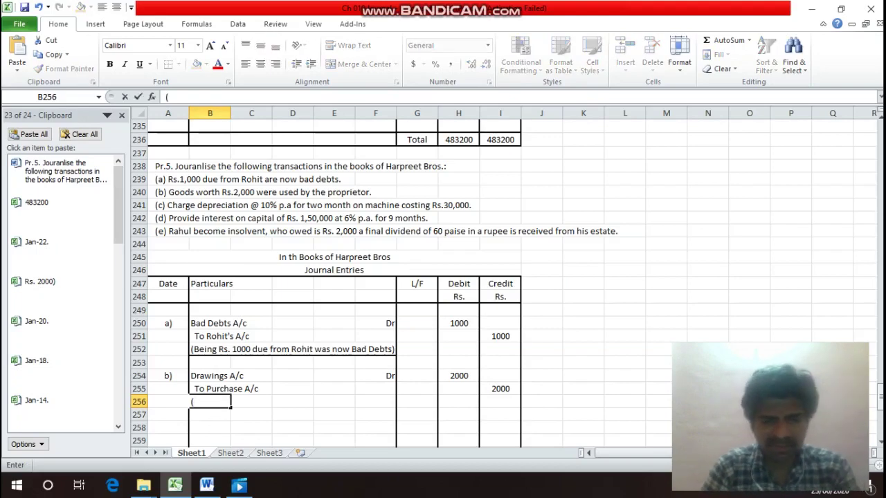
{"action": "type", "text": "Being"}
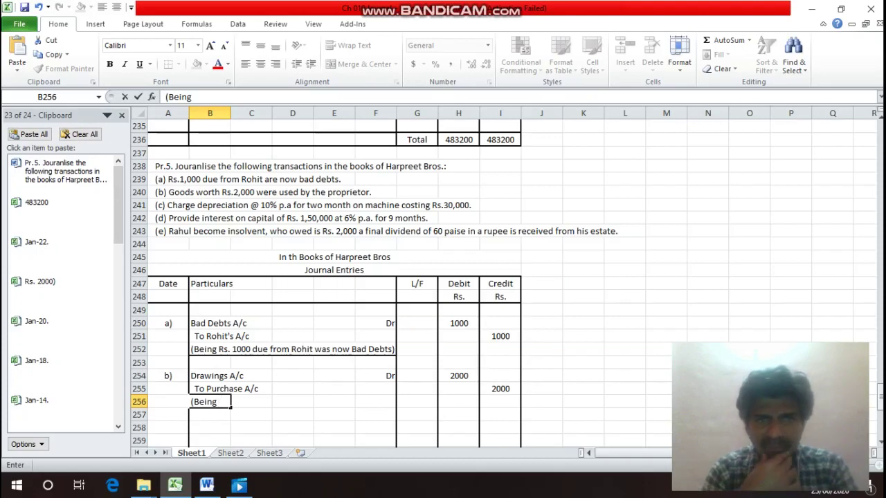
{"action": "type", "text": " G"}
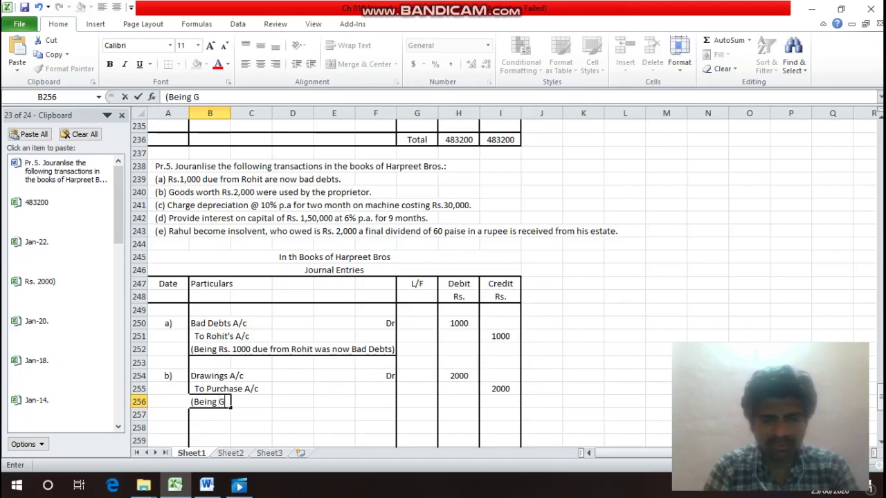
{"action": "type", "text": "oods w"}
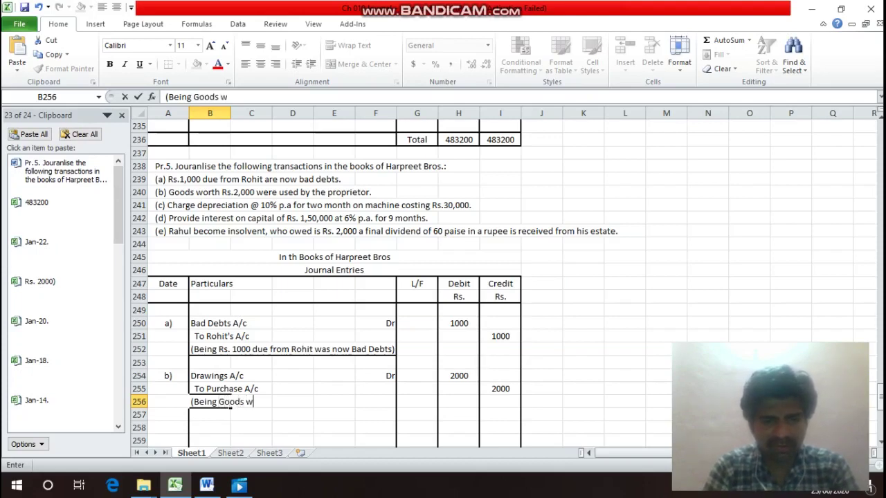
{"action": "type", "text": "orth "}
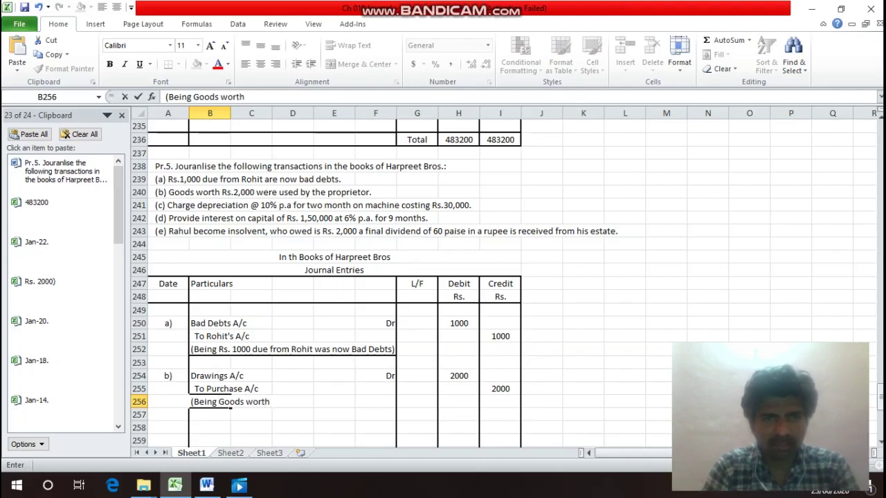
{"action": "type", "text": "Rs. 2"}
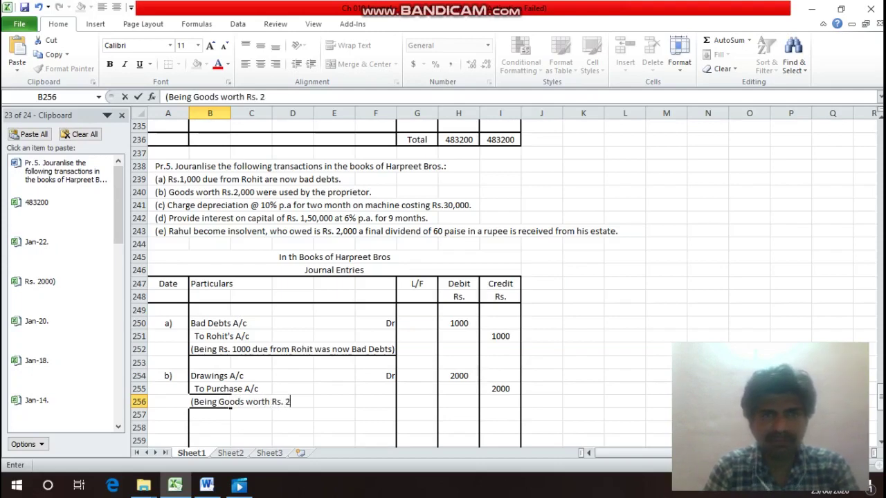
{"action": "type", "text": "000 w"}
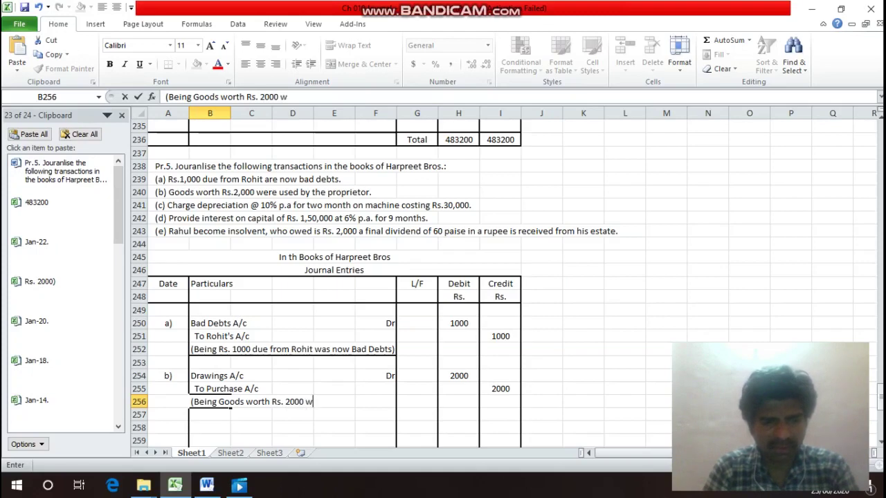
{"action": "type", "text": "er "}
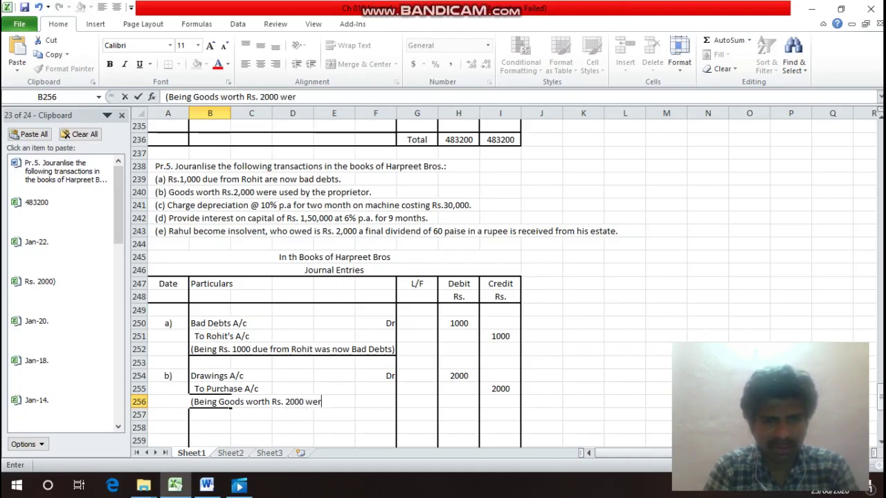
{"action": "type", "text": "e use"}
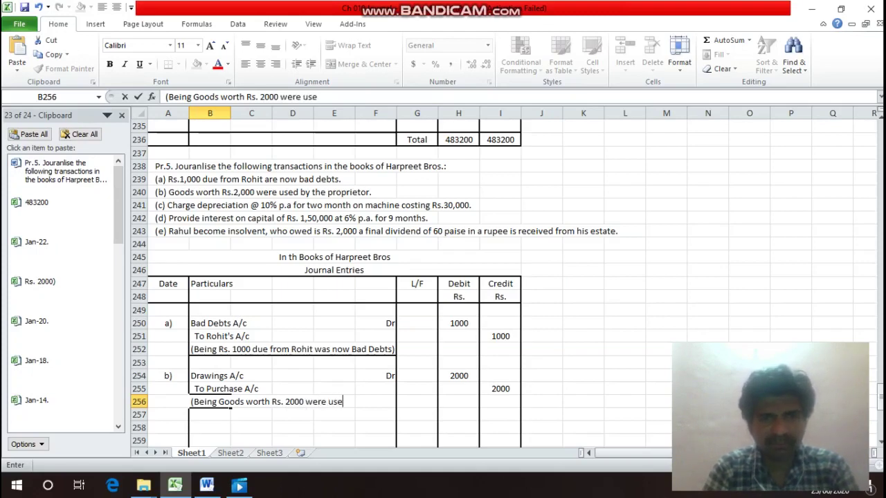
{"action": "type", "text": "d by p"}
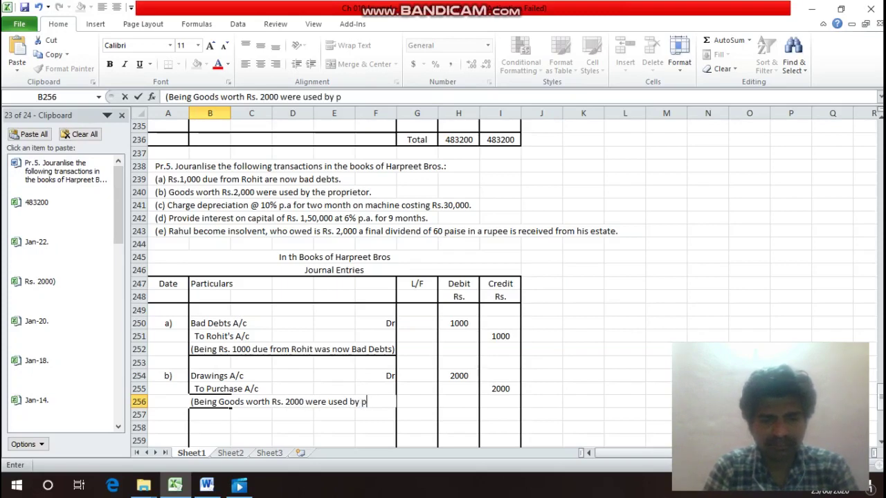
{"action": "type", "text": "roprietor"}
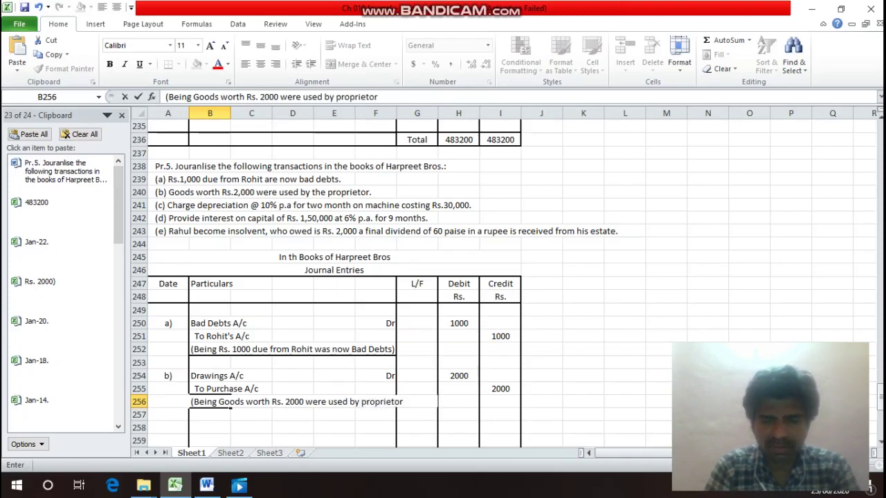
{"action": "type", "text": ")"}
{"action": "key", "text": "Return"}
{"action": "key", "text": "Up"}
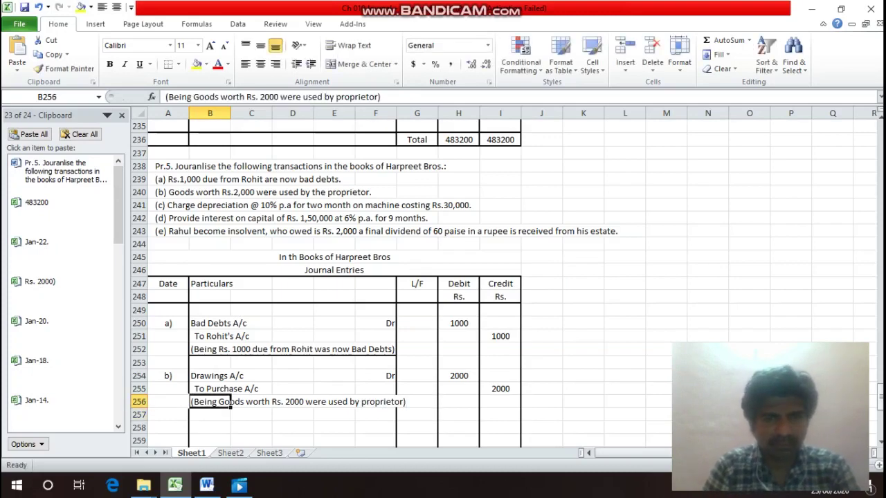
{"action": "key", "text": "F2"}
{"action": "key", "text": "shift+Left"}
{"action": "key", "text": "shift+Left"}
{"action": "key", "text": "shift+Left"}
{"action": "key", "text": "shift+Left"}
{"action": "key", "text": "shift+Left"}
{"action": "key", "text": "shift+Left"}
{"action": "key", "text": "shift+Left"}
{"action": "key", "text": "shift+Left"}
{"action": "key", "text": "shift+Left"}
{"action": "key", "text": "shift+Left"}
{"action": "key", "text": "shift+Left"}
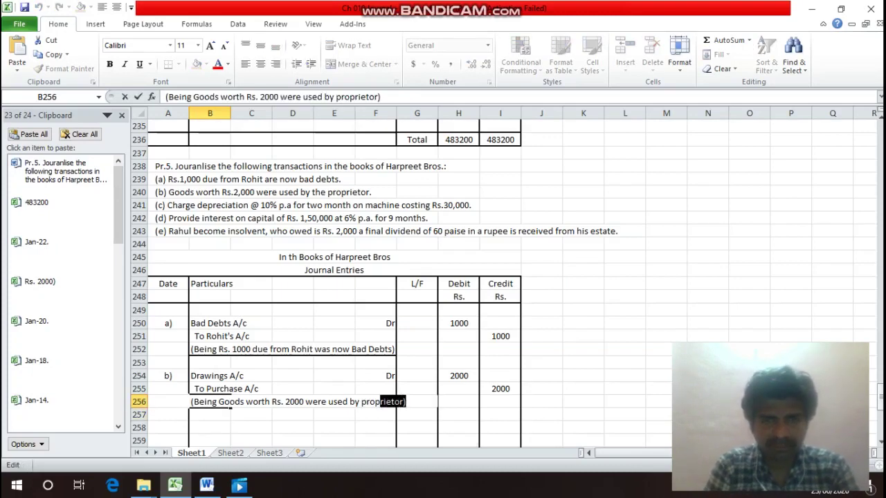
{"action": "key", "text": "ctrl+x"}
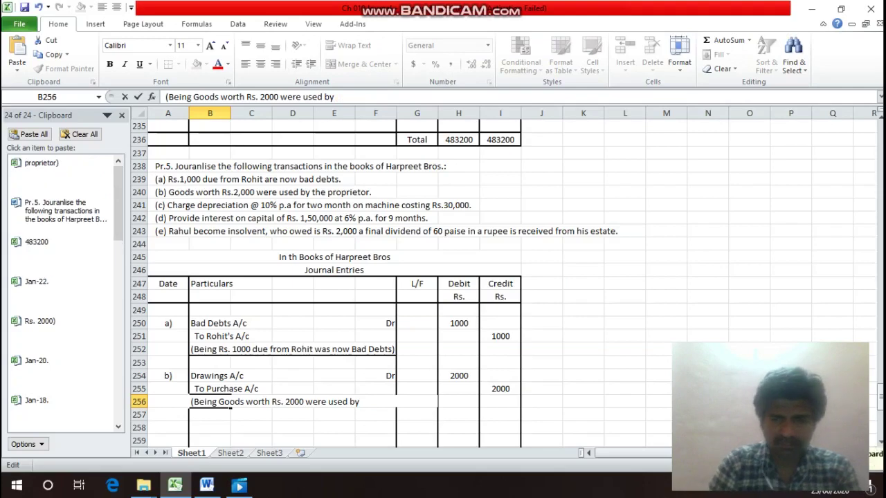
{"action": "key", "text": "Return"}
{"action": "key", "text": "ctrl+v"}
{"action": "key", "text": "Return"}
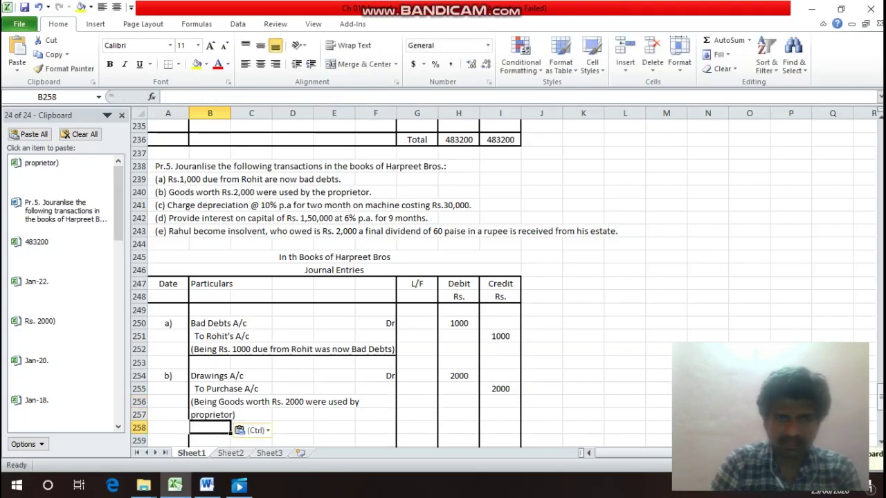
Add a bottom border under the narration row B257:F257.
{"action": "key", "text": "Up"}
{"action": "key", "text": "shift+Right"}
{"action": "key", "text": "shift+Right"}
{"action": "key", "text": "shift+Right"}
{"action": "key", "text": "shift+Right"}
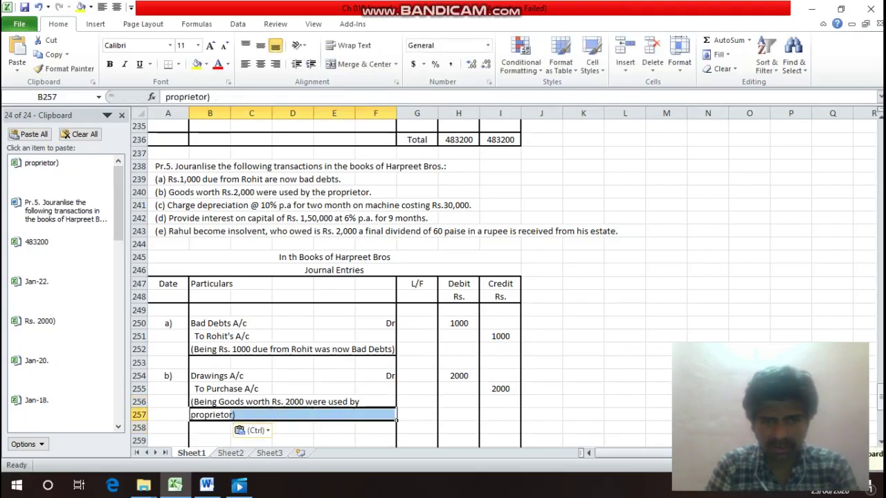
{"action": "key", "text": "ctrl+1"}
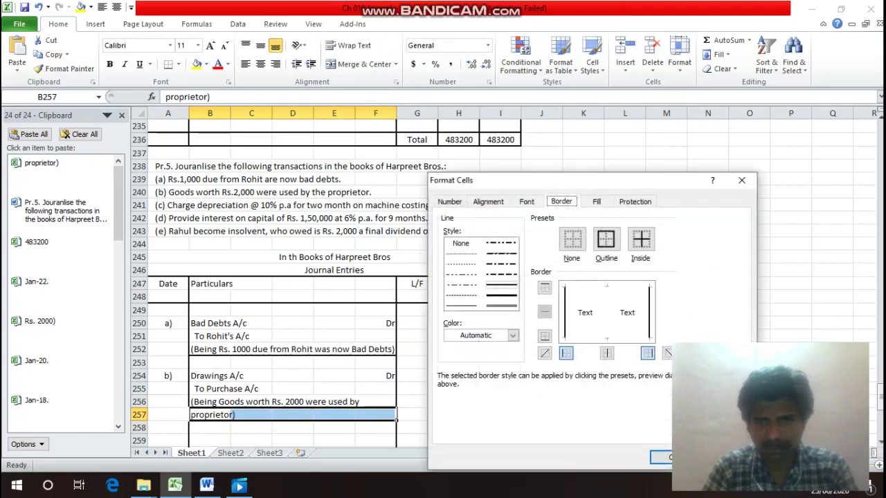
{"action": "key", "text": "alt+b"}
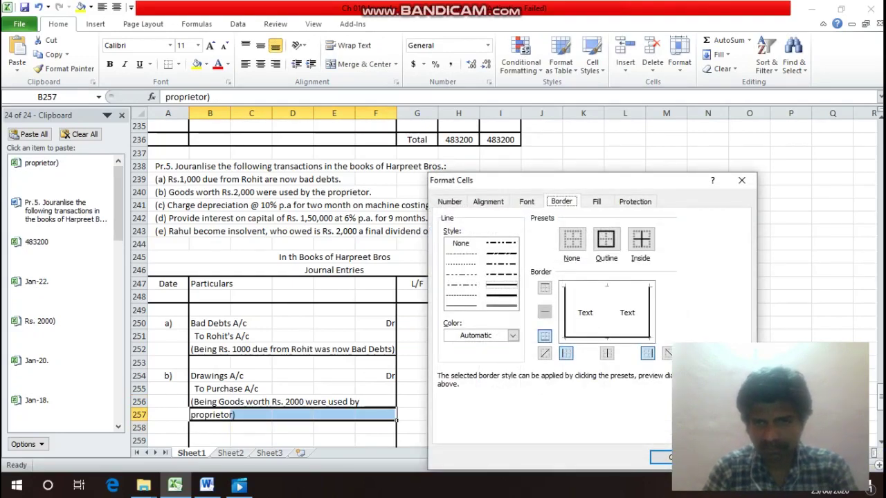
{"action": "key", "text": "Return"}
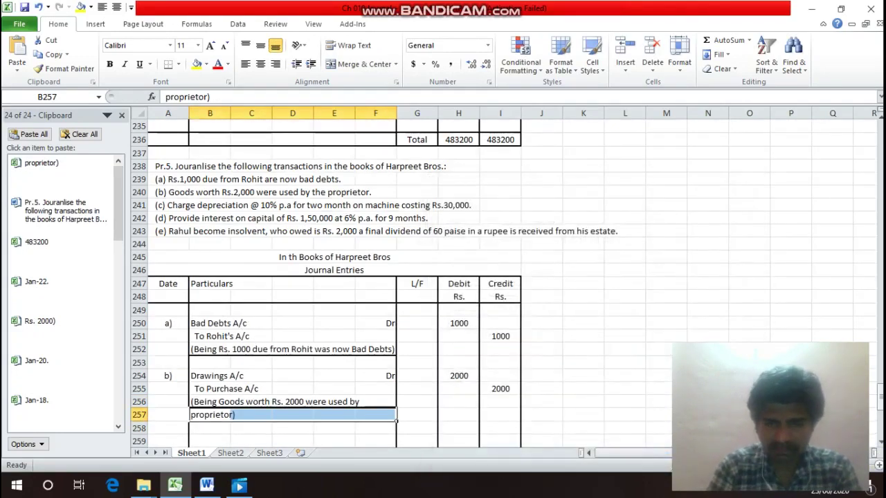
{"action": "key", "text": "ctrl+s"}
{"action": "key", "text": "Escape"}
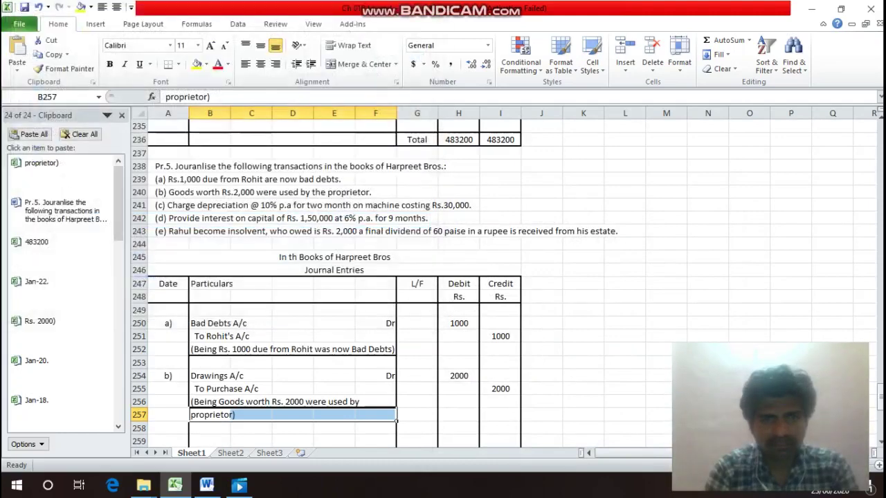
Label the next entry c) in A259.
{"action": "left_click", "coordinate": [210, 441]}
{"action": "left_click", "coordinate": [168, 441]}
{"action": "type", "text": "c"}
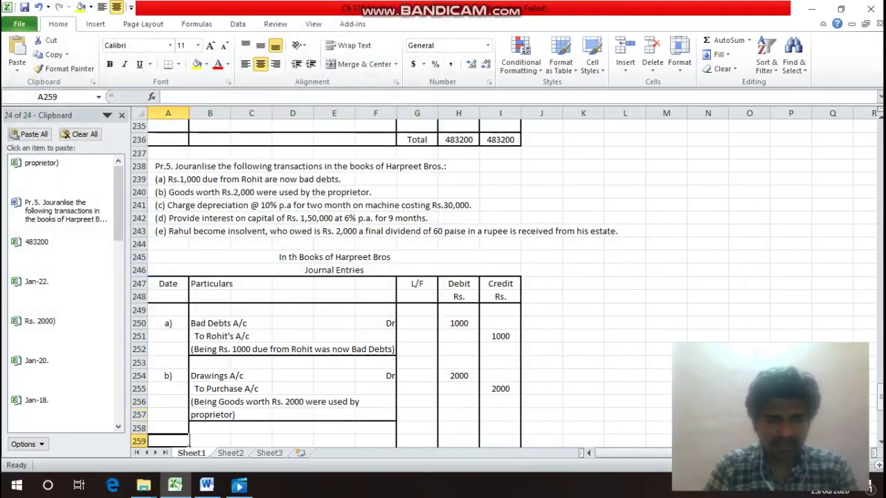
{"action": "type", "text": ")"}
{"action": "key", "text": "Return"}
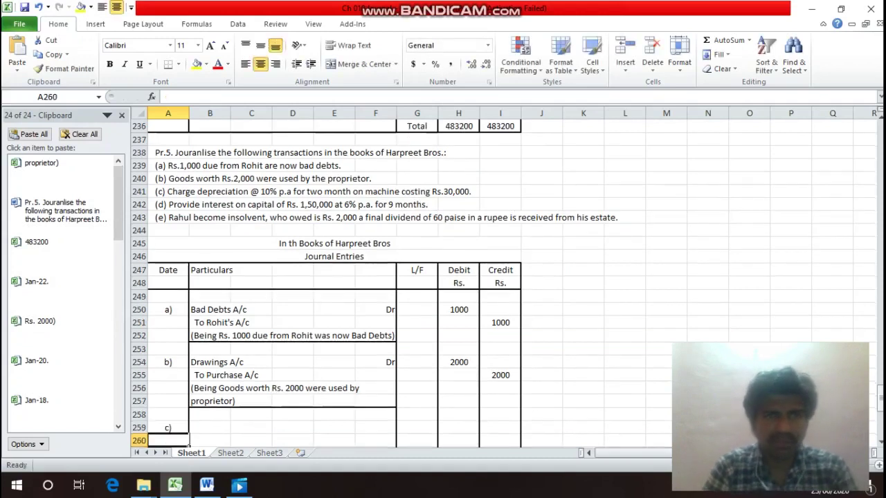
{"action": "key", "text": "Up"}
{"action": "key", "text": "Up"}
{"action": "key", "text": "Up"}
{"action": "key", "text": "Up"}
{"action": "key", "text": "Up"}
{"action": "key", "text": "Up"}
{"action": "key", "text": "Up"}
{"action": "key", "text": "Up"}
{"action": "key", "text": "Up"}
{"action": "key", "text": "Up"}
{"action": "key", "text": "Up"}
{"action": "key", "text": "Up"}
{"action": "key", "text": "Up"}
{"action": "key", "text": "Up"}
{"action": "key", "text": "Up"}
{"action": "key", "text": "Up"}
{"action": "key", "text": "Up"}
{"action": "key", "text": "Up"}
{"action": "key", "text": "Up"}
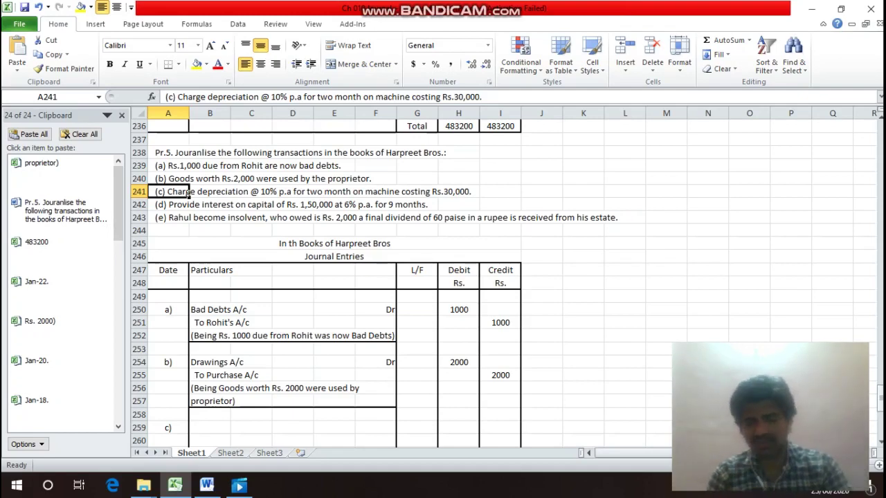
Debit Depreciation A/c in B259 and mark it Dr in F259.
{"action": "left_click", "coordinate": [168, 218]}
{"action": "left_click", "coordinate": [168, 362]}
{"action": "left_click", "coordinate": [210, 441]}
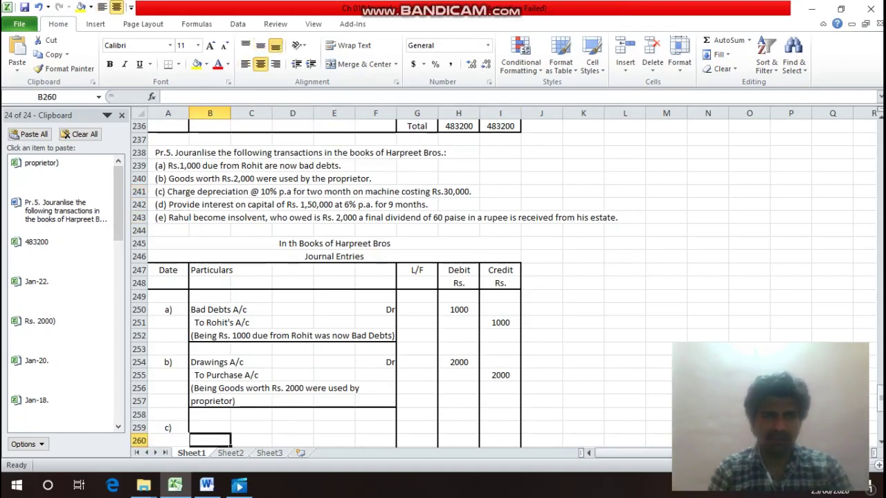
{"action": "left_click", "coordinate": [210, 428]}
{"action": "type", "text": "Dep"}
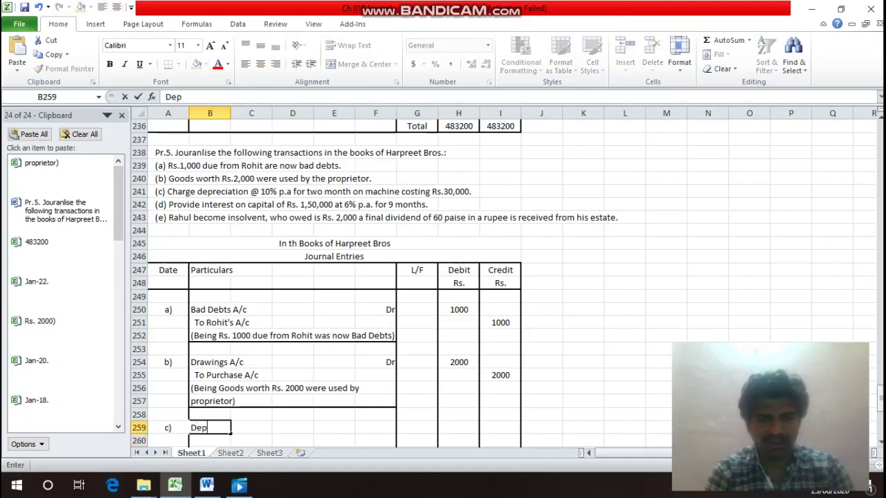
{"action": "type", "text": "recia"}
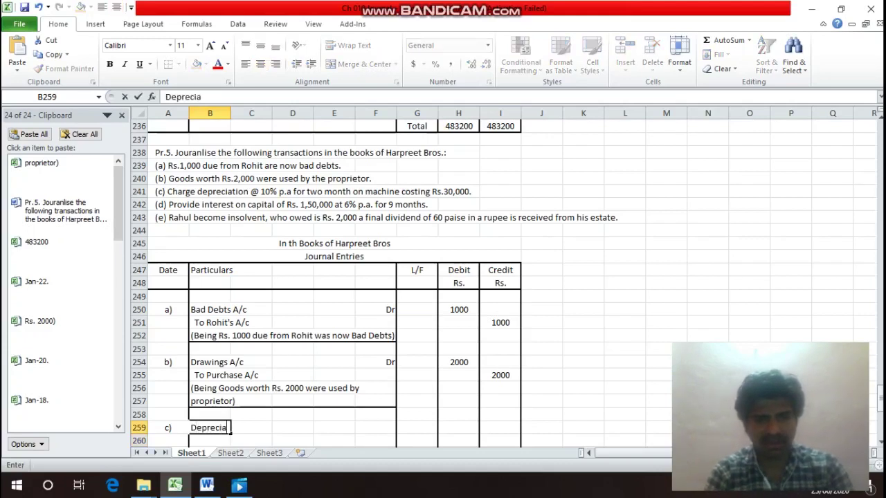
{"action": "type", "text": "tion"}
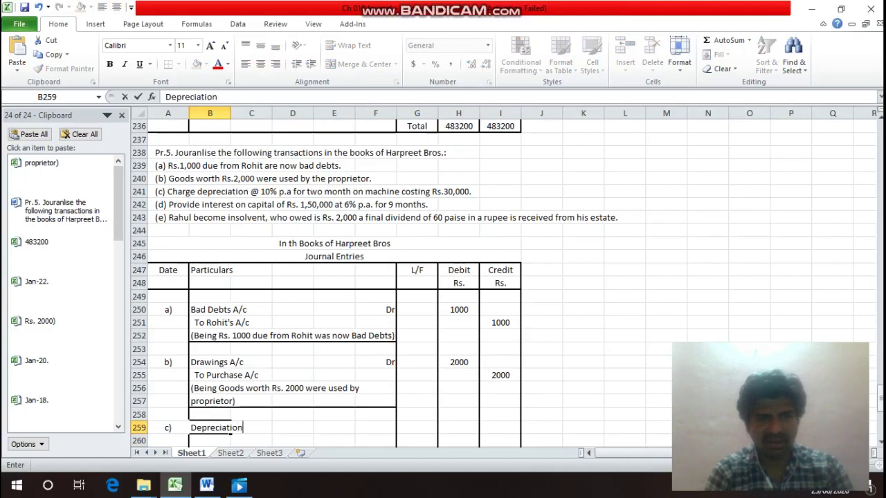
{"action": "type", "text": " A/c"}
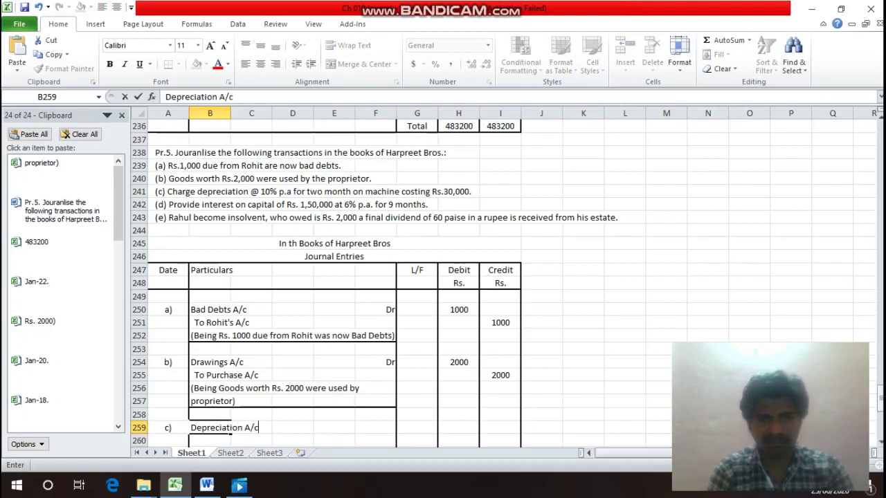
{"action": "key", "text": "Return"}
{"action": "key", "text": "Up"}
{"action": "key", "text": "Right"}
{"action": "key", "text": "Right"}
{"action": "key", "text": "Right"}
{"action": "key", "text": "Right"}
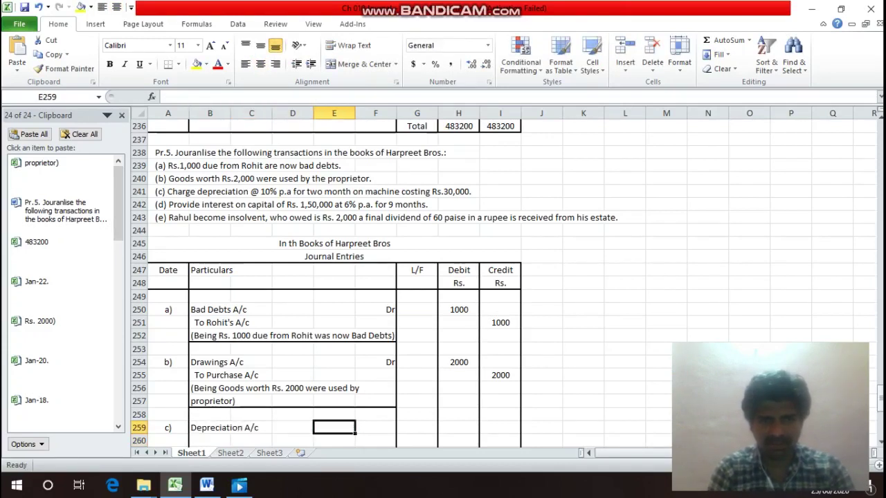
{"action": "type", "text": "Dr"}
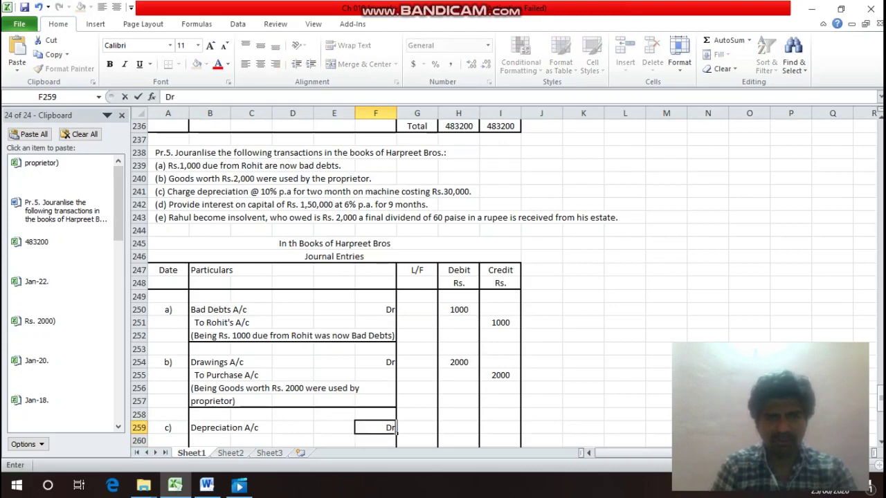
{"action": "key", "text": "Return"}
Append the working '(30000 X 10 / 100 X 2 /12)' to the Depreciation A/c name.
{"action": "key", "text": "Up"}
{"action": "key", "text": "Left"}
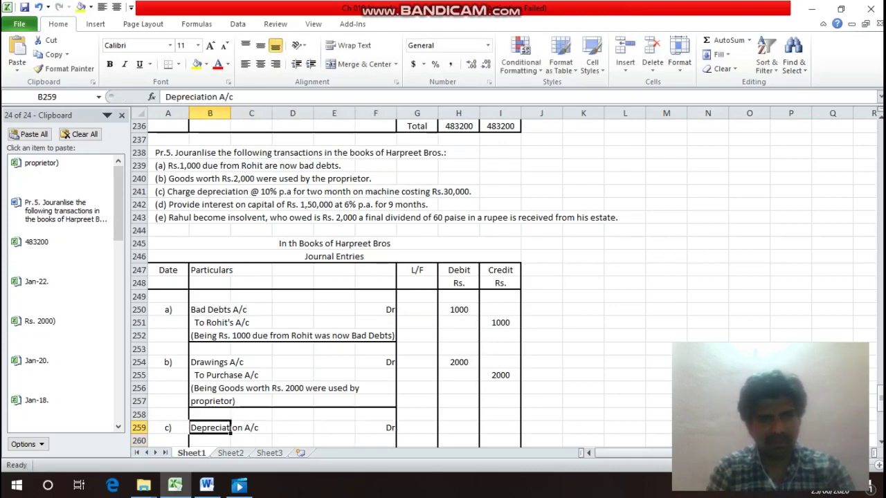
{"action": "key", "text": "F2"}
{"action": "type", "text": "("}
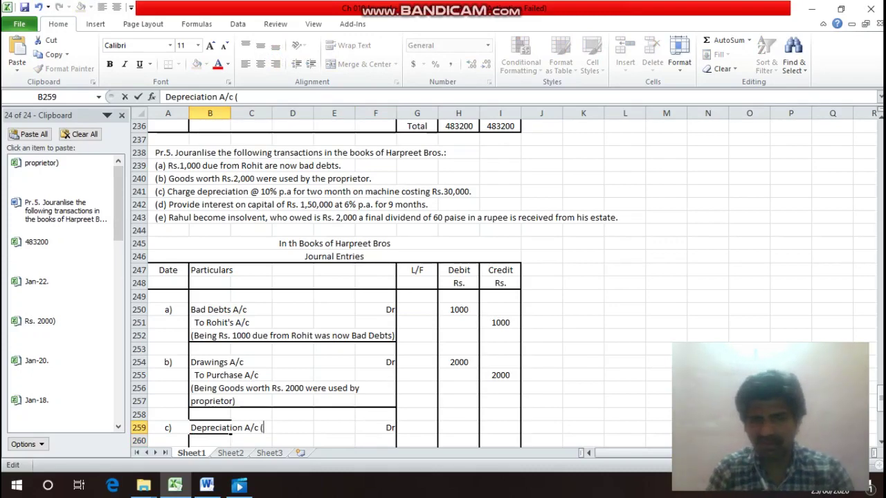
{"action": "scroll", "coordinate": [333, 277], "scroll_direction": "down", "scroll_amount": 8}
{"action": "left_click", "coordinate": [209, 425]}
{"action": "key", "text": "BackSpace"}
{"action": "key", "text": "BackSpace"}
{"action": "key", "text": "BackSpace"}
{"action": "key", "text": "BackSpace"}
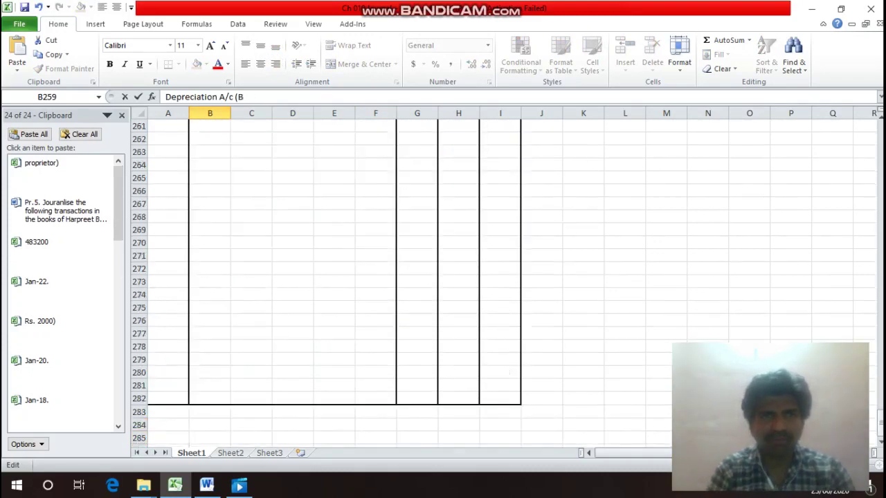
{"action": "type", "text": "30000"}
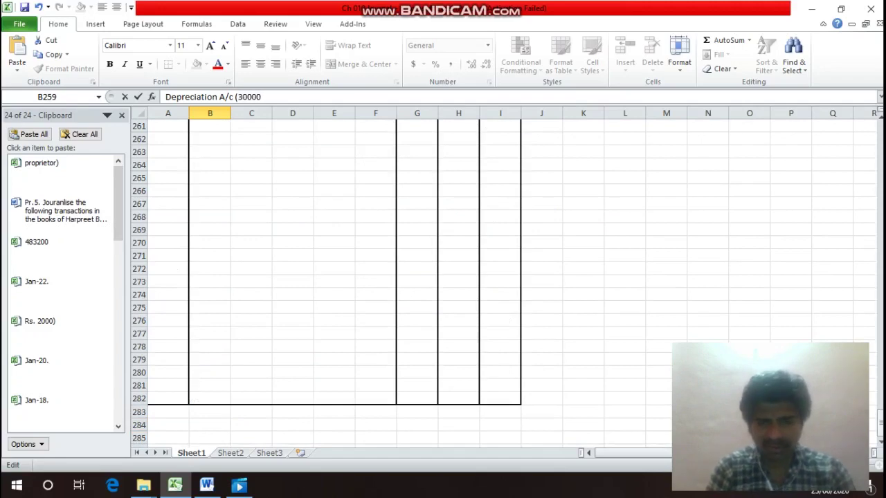
{"action": "key", "text": "Return"}
{"action": "key", "text": "Up"}
{"action": "key", "text": "Up"}
{"action": "key", "text": "Up"}
{"action": "key", "text": "Down"}
{"action": "key", "text": "Down"}
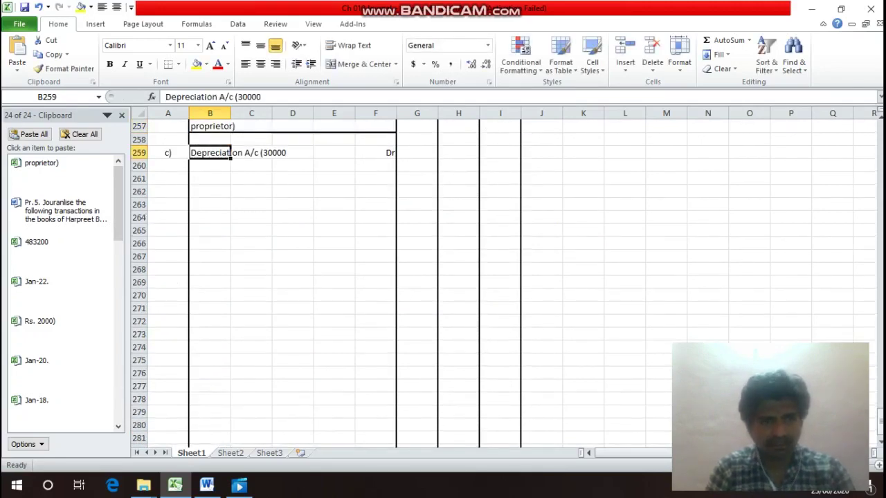
{"action": "key", "text": "F2"}
{"action": "type", "text": "X 10"}
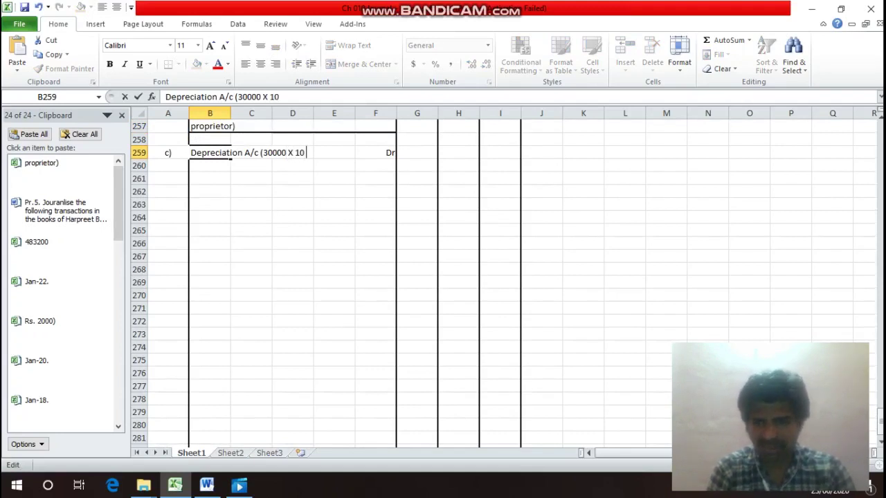
{"action": "type", "text": " / 100"}
{"action": "type", "text": " X "}
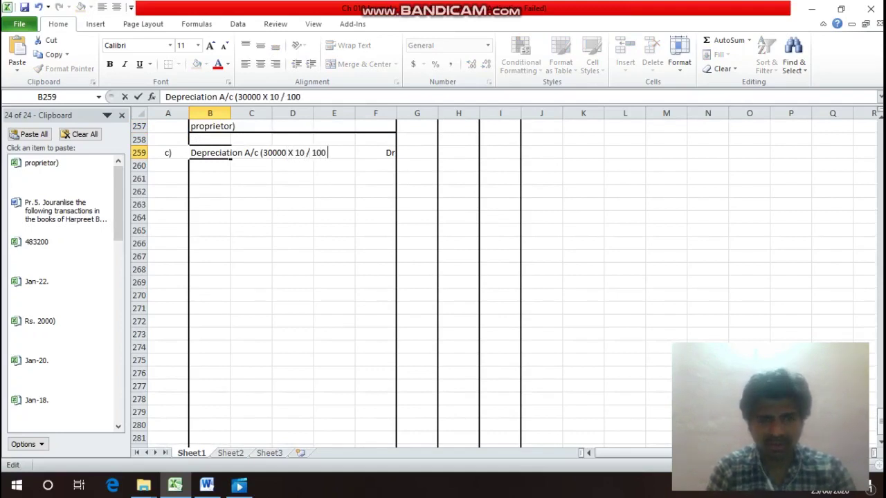
{"action": "type", "text": "2"}
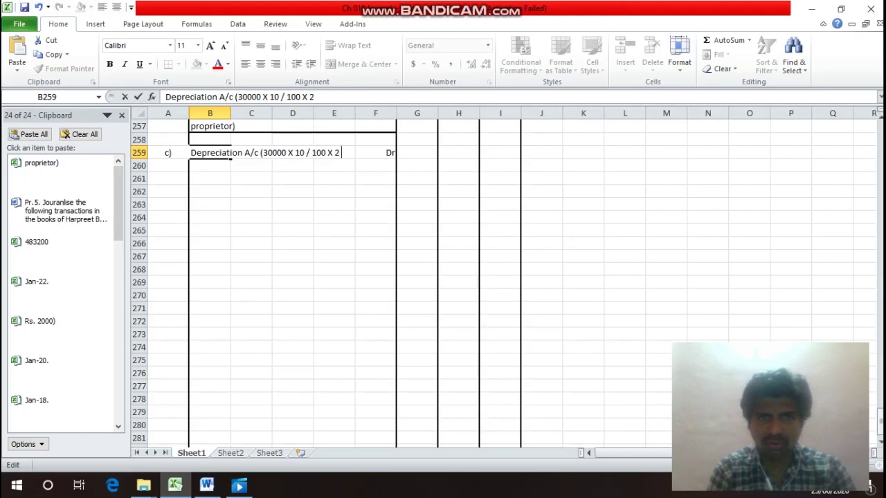
{"action": "type", "text": " /12"}
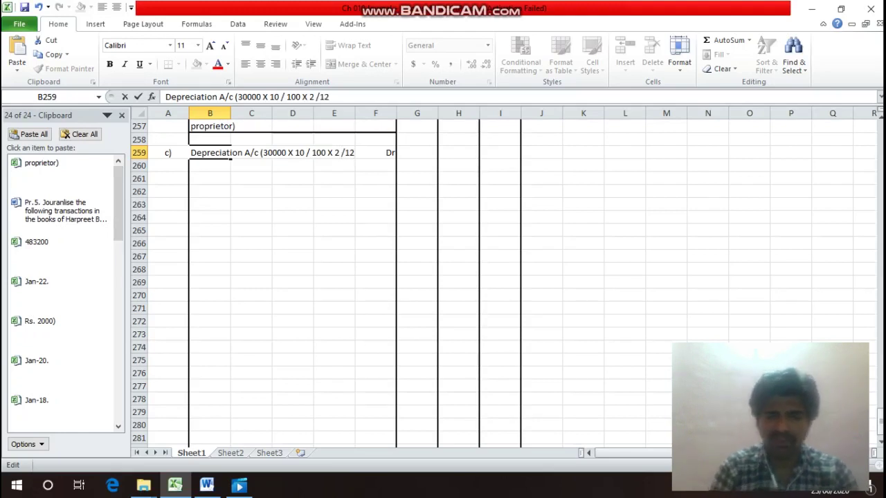
{"action": "type", "text": ")"}
{"action": "key", "text": "Return"}
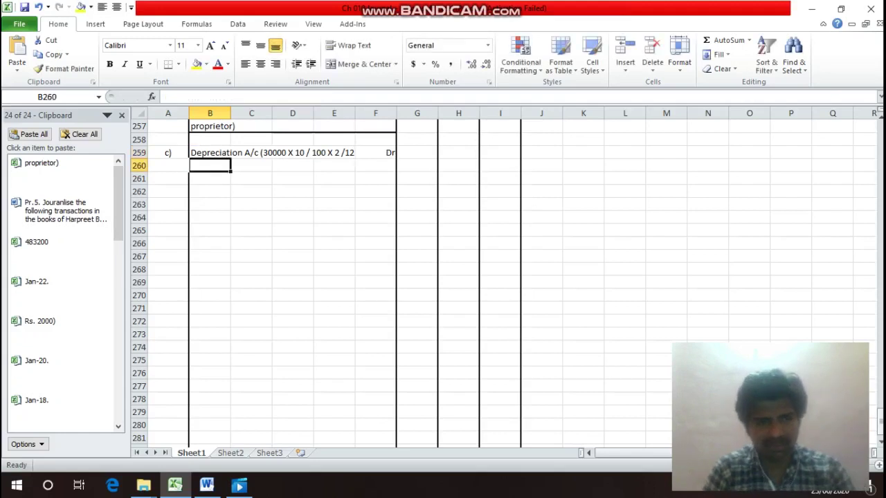
Copy the bracketed depreciation working from B259.
{"action": "left_click", "coordinate": [210, 152]}
{"action": "key", "text": "F2"}
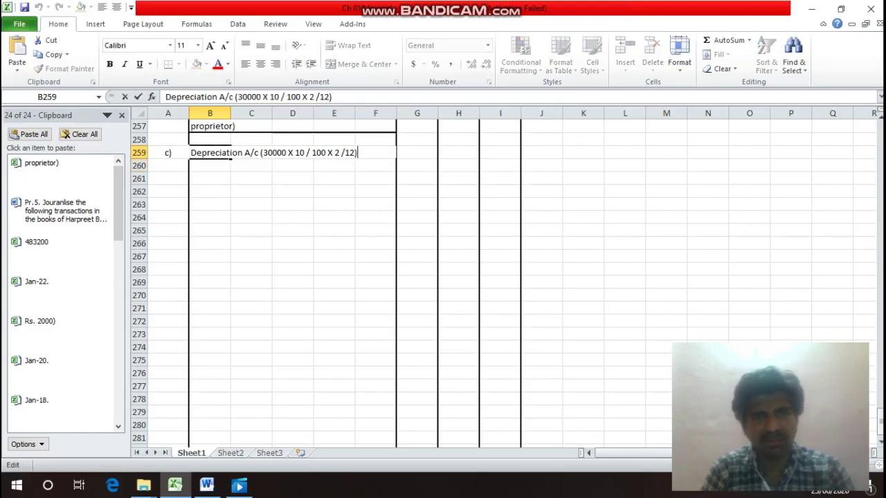
{"action": "key", "text": "shift+Left"}
{"action": "key", "text": "shift+Left"}
{"action": "key", "text": "shift+Left"}
{"action": "key", "text": "shift+Left"}
{"action": "key", "text": "shift+Left"}
{"action": "key", "text": "shift+Left"}
{"action": "key", "text": "shift+Left"}
{"action": "key", "text": "shift+Left"}
{"action": "key", "text": "shift+Left"}
{"action": "key", "text": "shift+Left"}
{"action": "key", "text": "shift+Left"}
{"action": "key", "text": "shift+Left"}
{"action": "key", "text": "shift+Left"}
{"action": "key", "text": "shift+Left"}
{"action": "key", "text": "shift+Left"}
{"action": "key", "text": "shift+Left"}
{"action": "key", "text": "shift+Left"}
{"action": "key", "text": "shift+Left"}
{"action": "key", "text": "shift+Left"}
{"action": "key", "text": "shift+Left"}
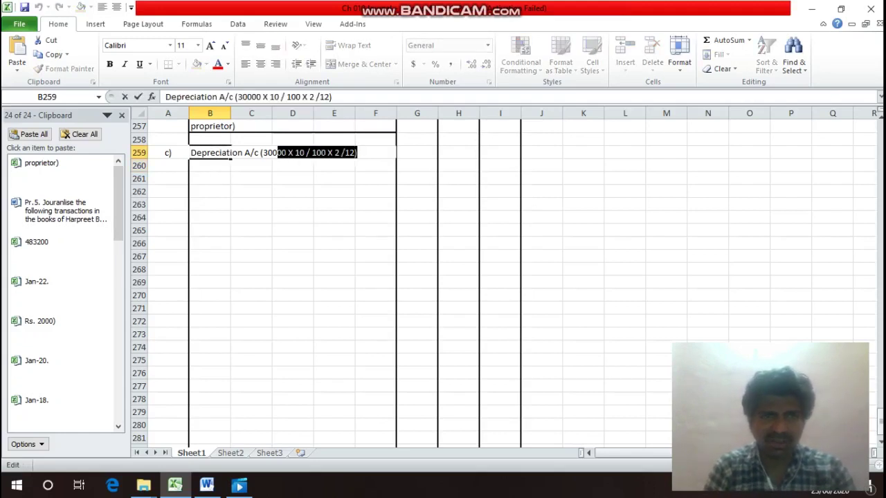
{"action": "key", "text": "shift+Left"}
{"action": "key", "text": "ctrl+c"}
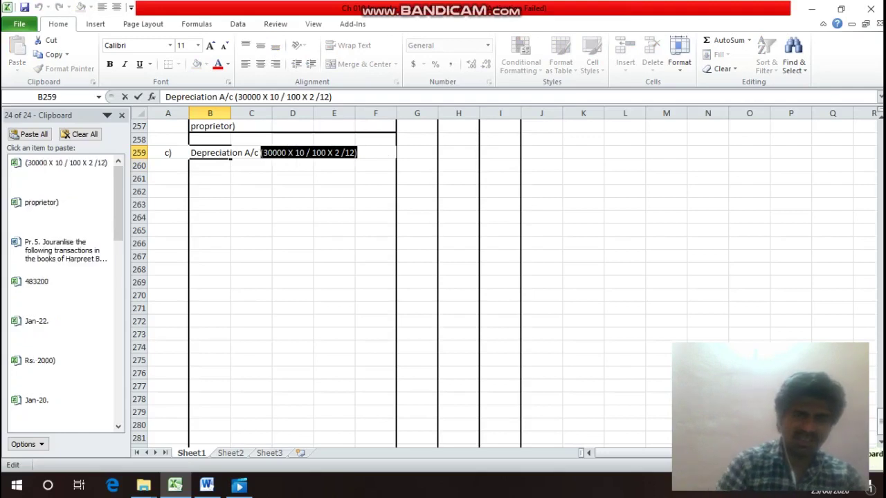
{"action": "key", "text": "Return"}
{"action": "key", "text": "Up"}
{"action": "key", "text": "Right"}
{"action": "key", "text": "Right"}
{"action": "key", "text": "Right"}
{"action": "key", "text": "Right"}
{"action": "key", "text": "Right"}
{"action": "key", "text": "Right"}
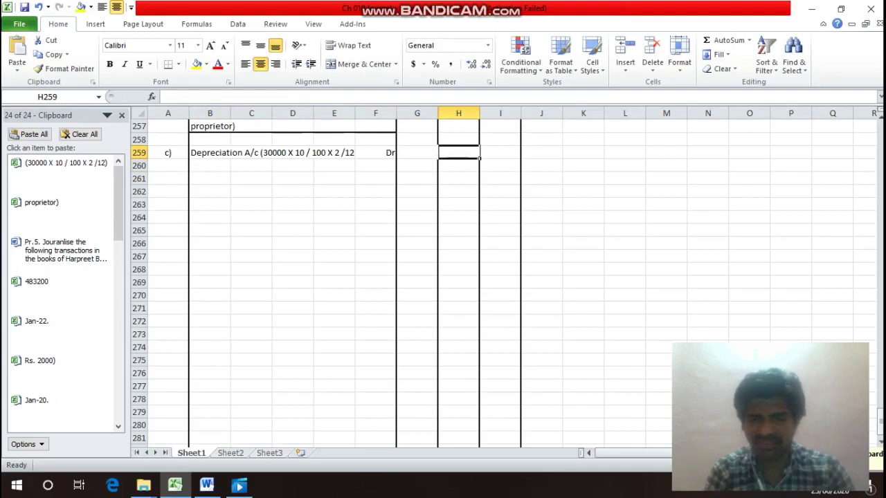
Enter =(30000*10/100*2/12) as the debit in H259, giving 500.
{"action": "type", "text": "="}
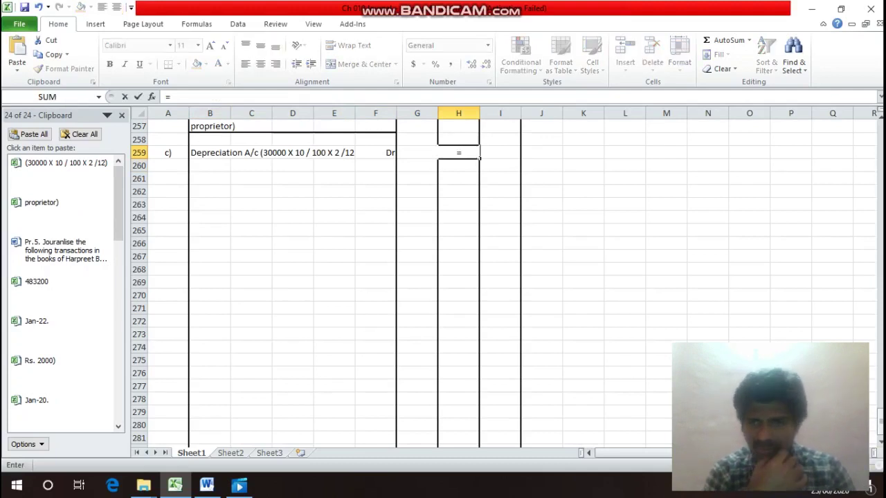
{"action": "key", "text": "ctrl+v"}
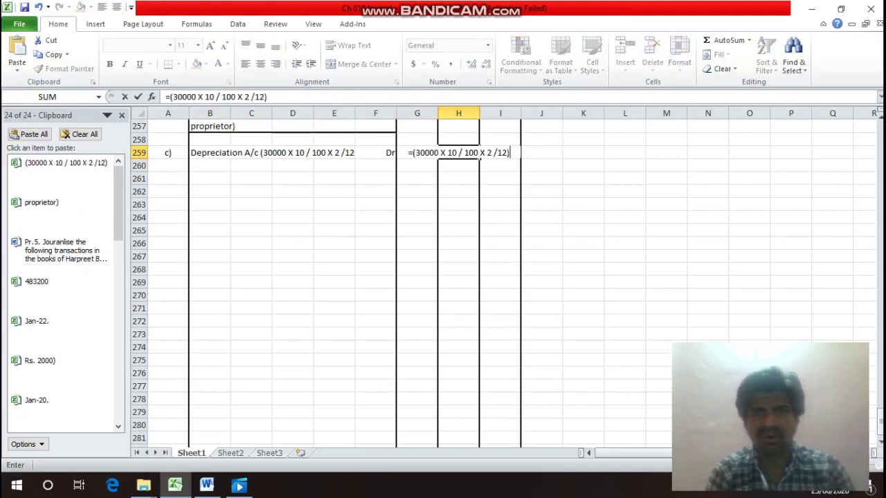
{"action": "key", "text": "Return"}
{"action": "key", "text": "Return"}
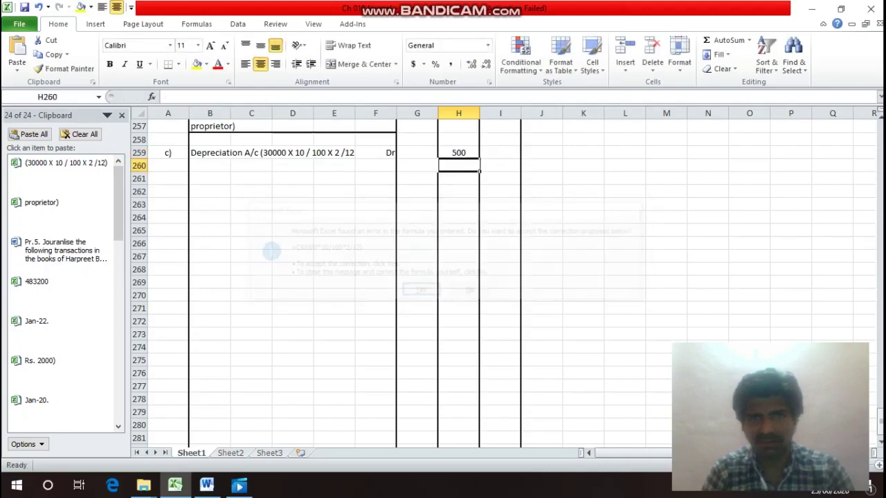
{"action": "key", "text": "Left"}
{"action": "key", "text": "Left"}
{"action": "key", "text": "Left"}
{"action": "key", "text": "Left"}
{"action": "key", "text": "Left"}
{"action": "key", "text": "Left"}
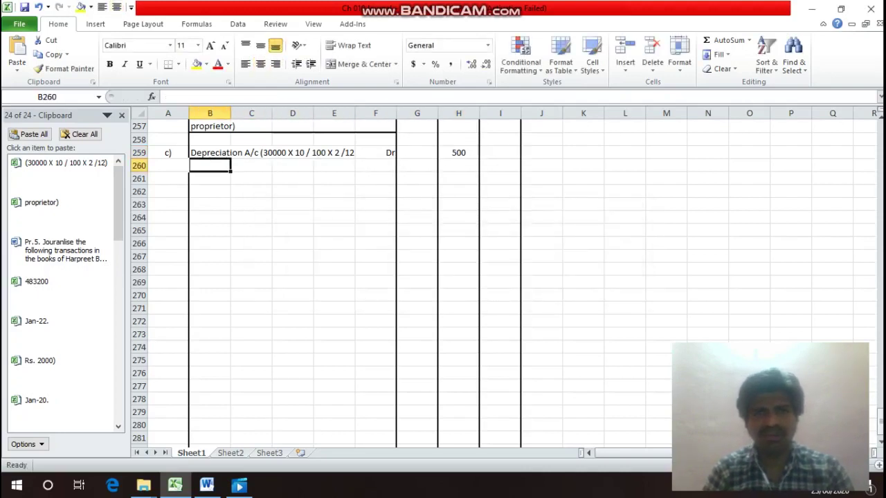
Credit To Machinery A/c in B260 with 500 in I260.
{"action": "type", "text": "To"}
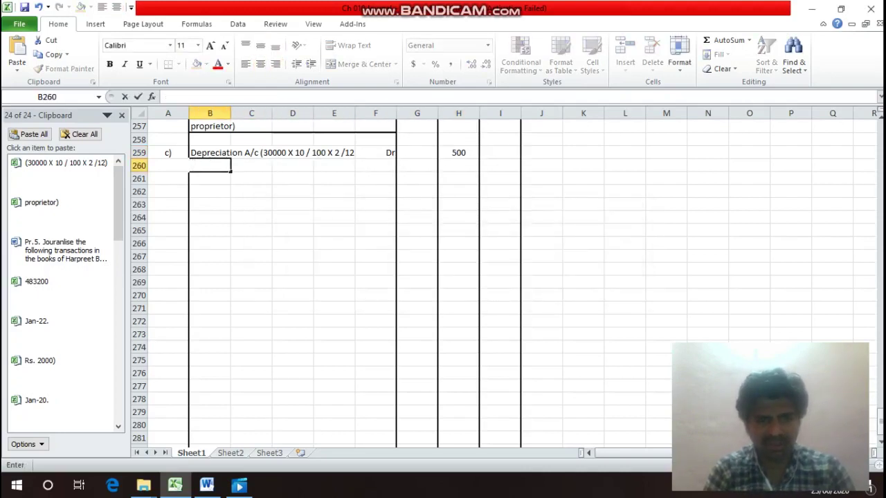
{"action": "type", "text": " Ma"}
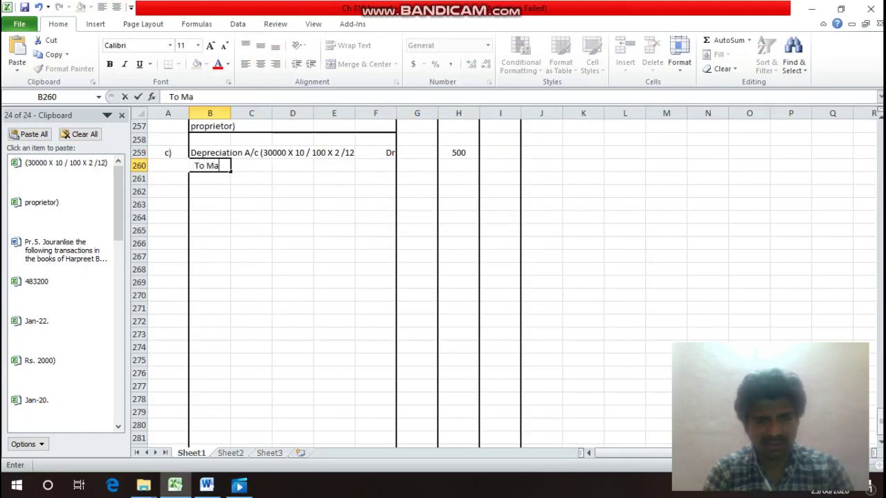
{"action": "type", "text": "chinery"}
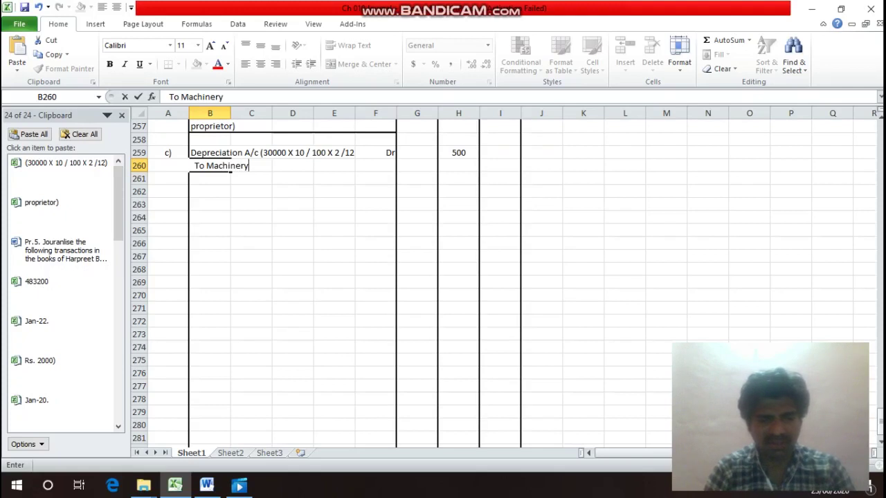
{"action": "type", "text": " A/c"}
{"action": "key", "text": "Return"}
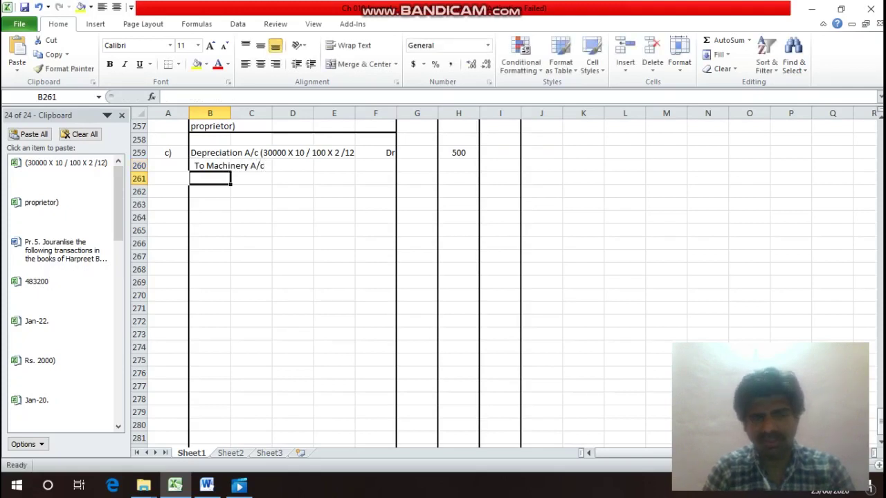
{"action": "key", "text": "Up"}
{"action": "key", "text": "Up"}
{"action": "key", "text": "Down"}
{"action": "key", "text": "Right"}
{"action": "key", "text": "Right"}
{"action": "key", "text": "Right"}
{"action": "key", "text": "Right"}
{"action": "key", "text": "Right"}
{"action": "key", "text": "Right"}
{"action": "key", "text": "Right"}
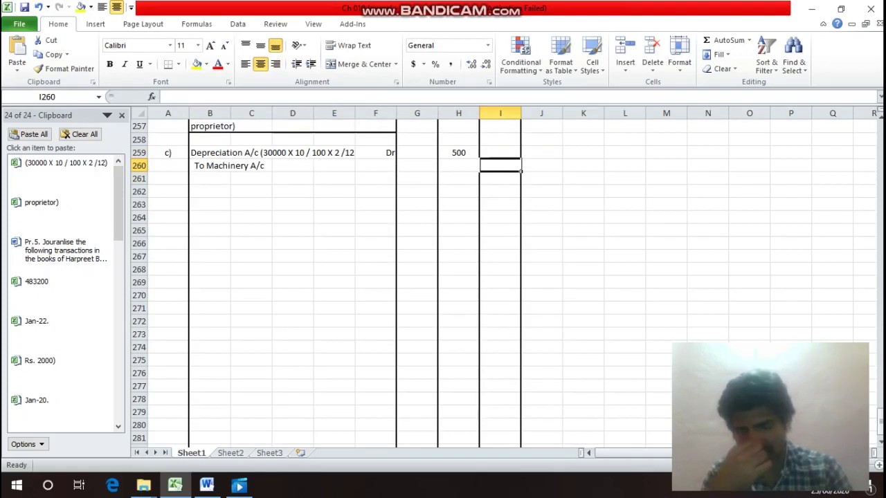
{"action": "type", "text": "500"}
{"action": "key", "text": "Return"}
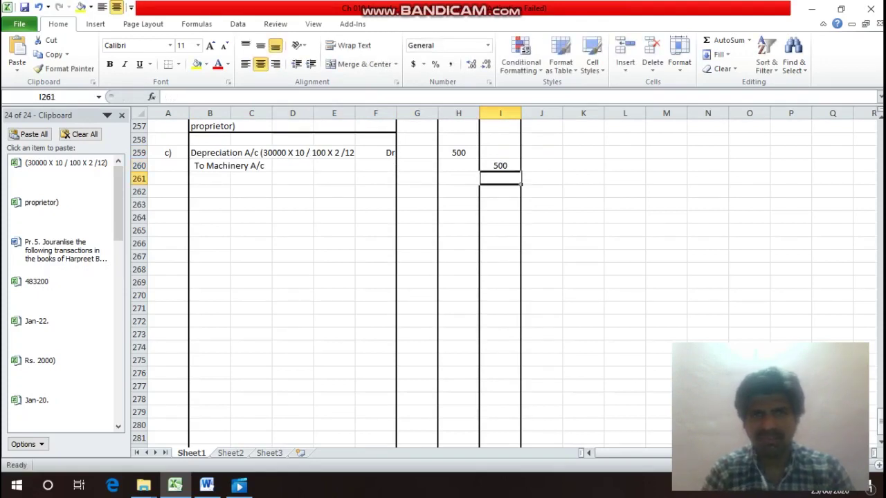
{"action": "key", "text": "Left"}
{"action": "key", "text": "Left"}
{"action": "key", "text": "Left"}
{"action": "key", "text": "Left"}
{"action": "key", "text": "Left"}
{"action": "key", "text": "Left"}
{"action": "key", "text": "Left"}
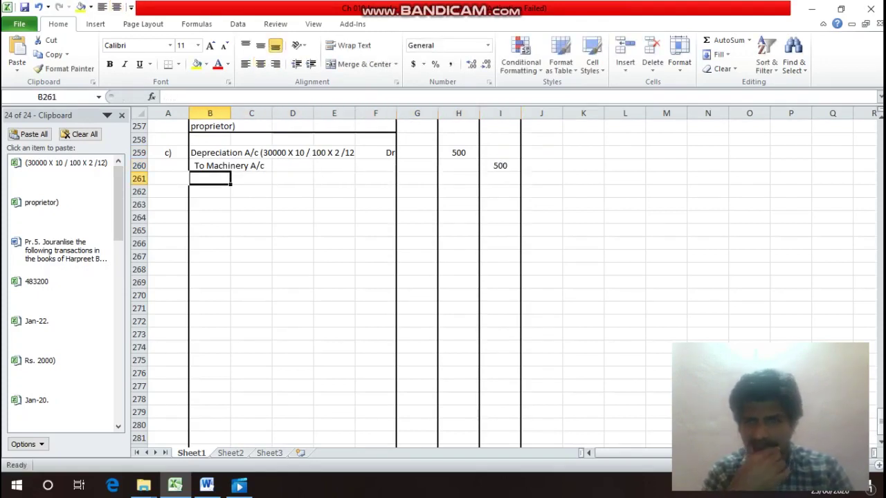
Type the narration '(Being charged Depreciation on Machinery @ 10% for 2 months on Rs. 30000)' across B261:B262.
{"action": "type", "text": "("}
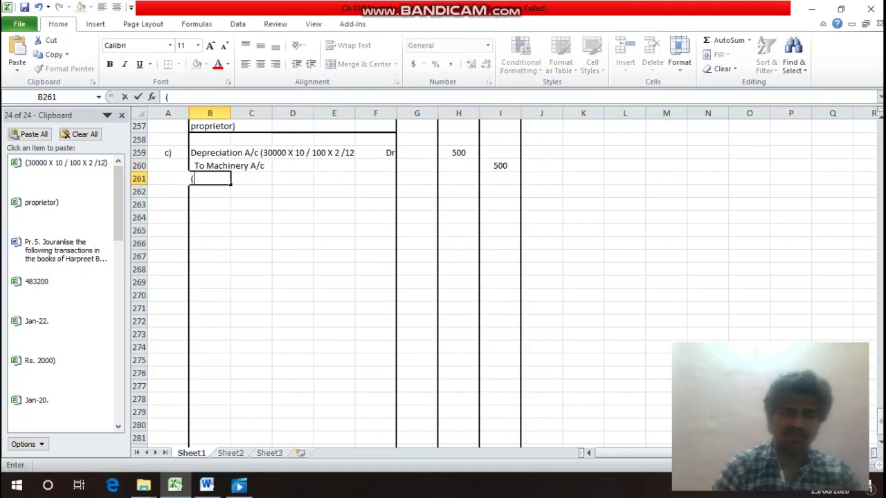
{"action": "type", "text": "Being"}
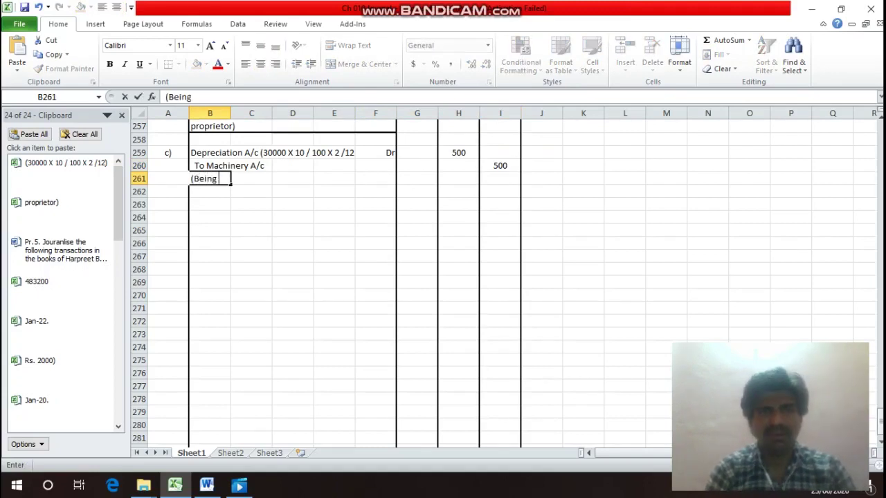
{"action": "type", "text": " charge"}
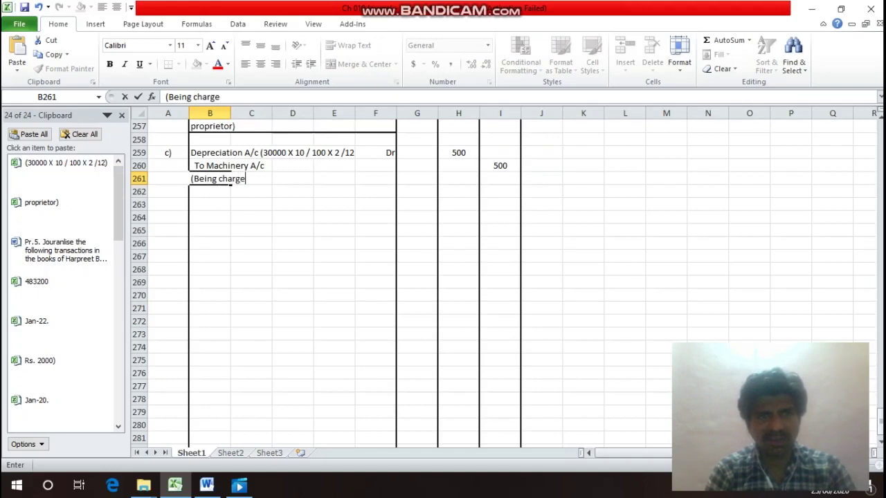
{"action": "type", "text": "d De"}
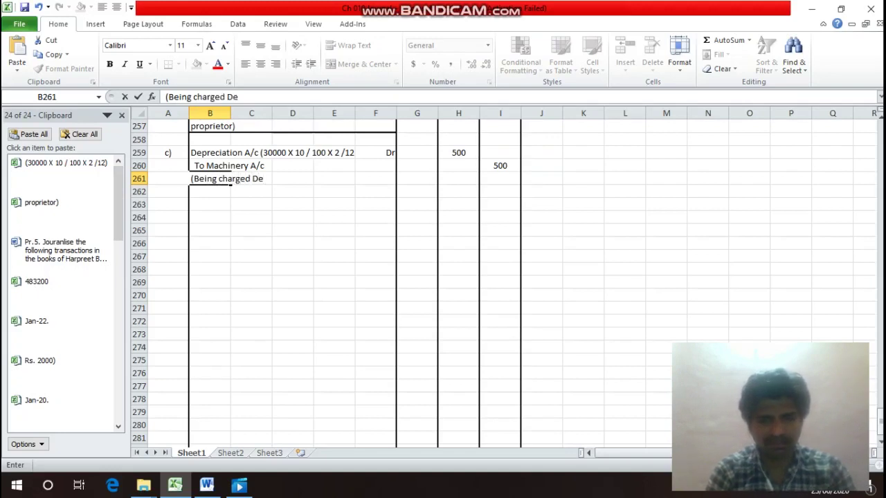
{"action": "type", "text": "precia"}
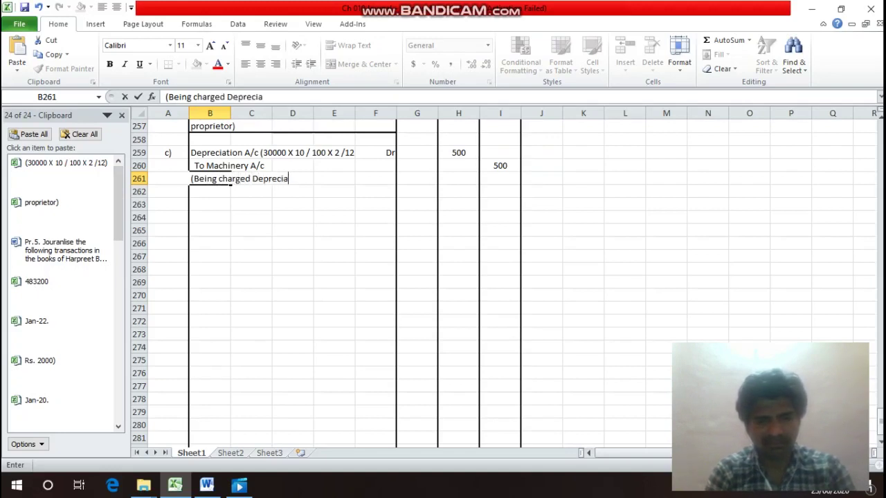
{"action": "type", "text": "tion on "}
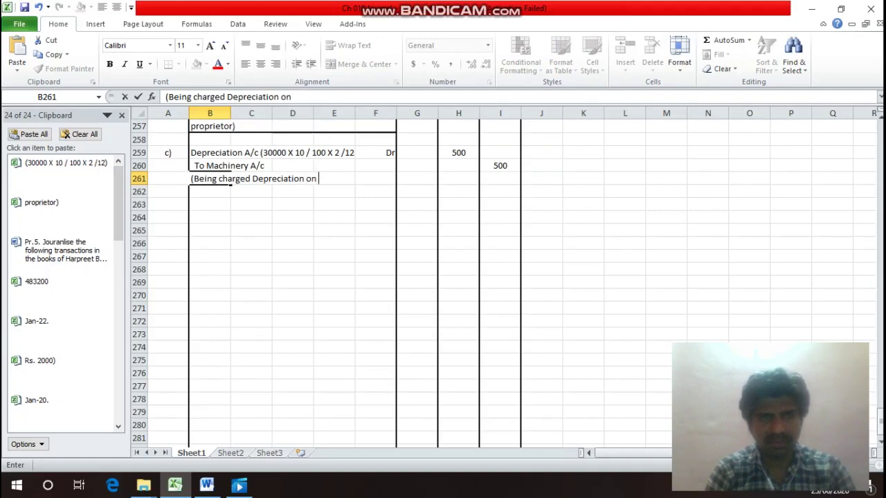
{"action": "type", "text": "Ma"}
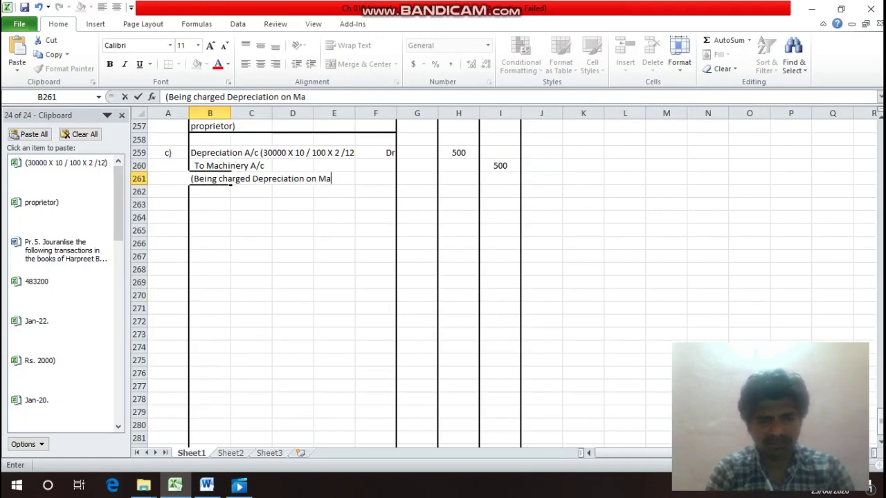
{"action": "type", "text": "chine"}
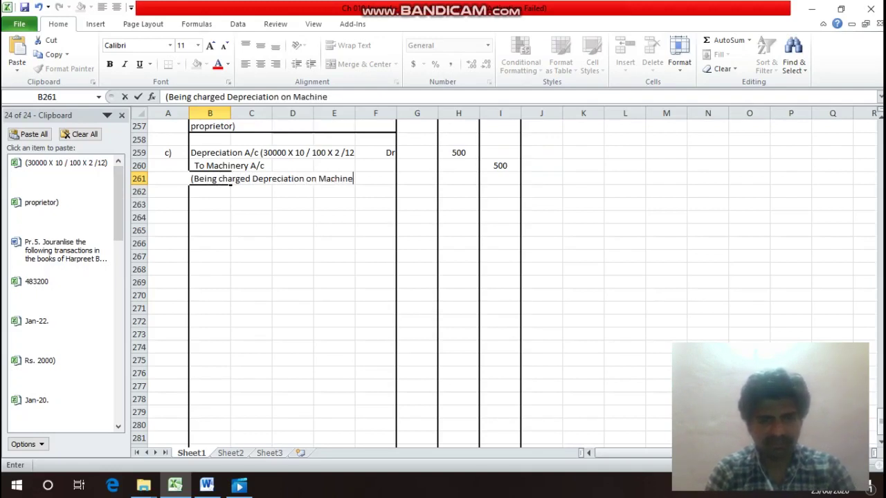
{"action": "type", "text": "ry A"}
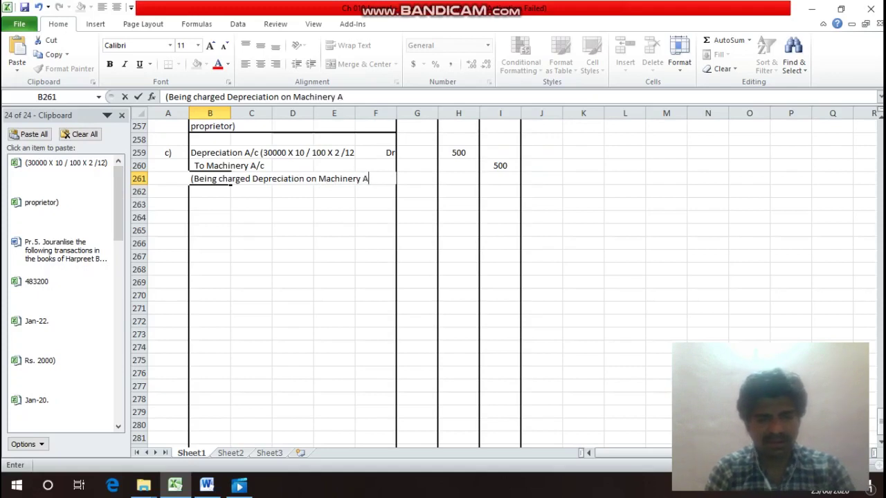
{"action": "key", "text": "BackSpace"}
{"action": "type", "text": "2"}
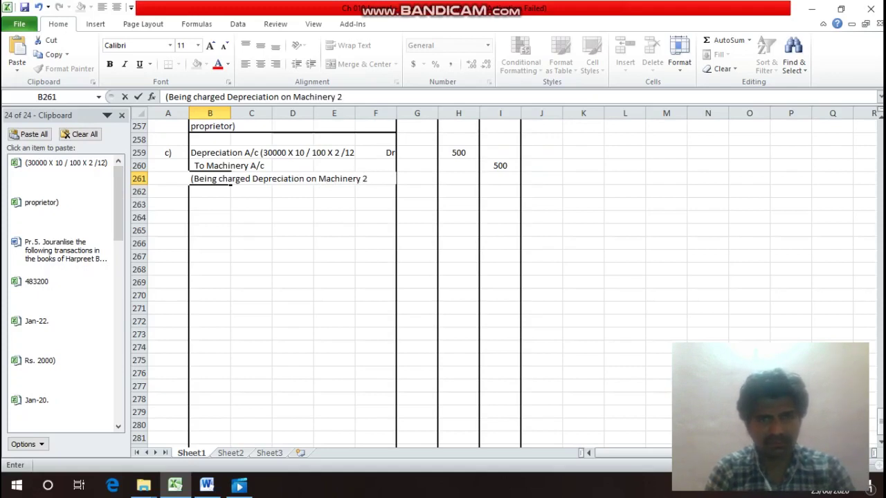
{"action": "key", "text": "BackSpace"}
{"action": "type", "text": "@ "}
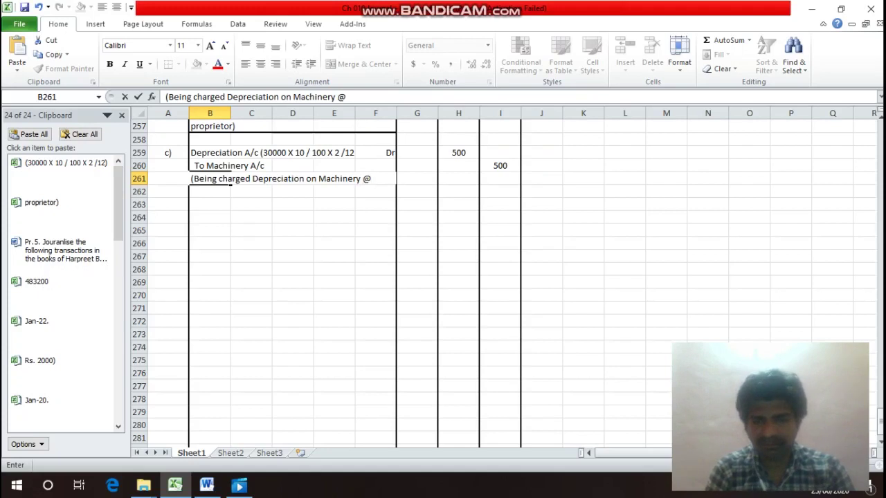
{"action": "type", "text": "10"}
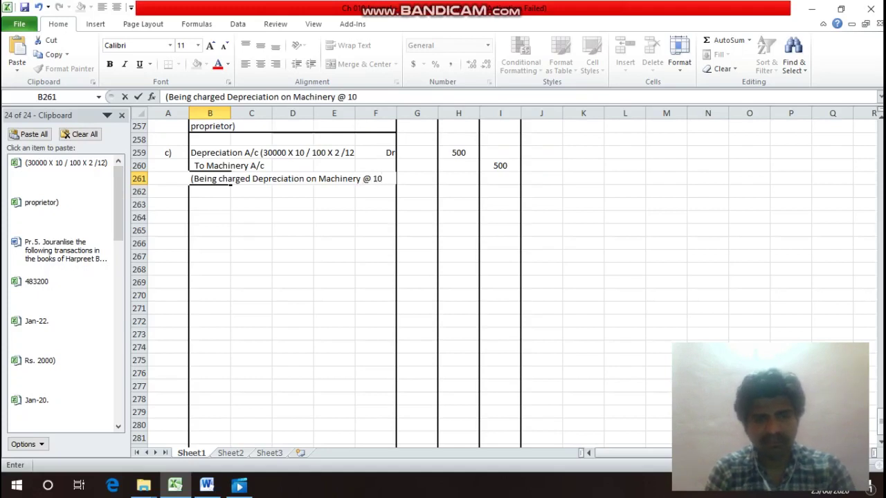
{"action": "type", "text": "%"}
{"action": "key", "text": "Return"}
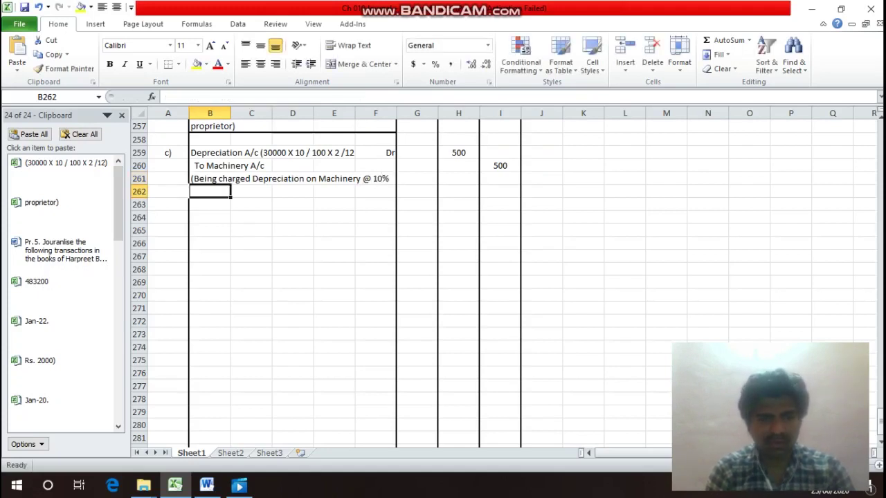
{"action": "type", "text": "for 2"}
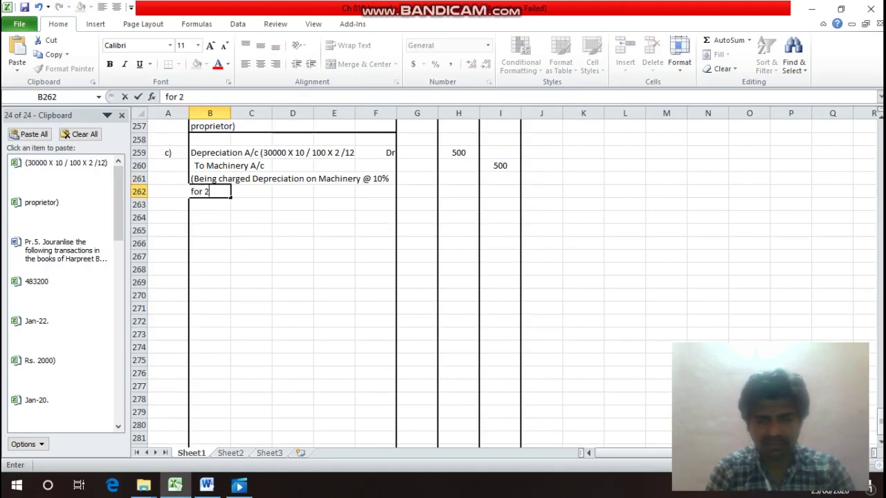
{"action": "type", "text": " months"}
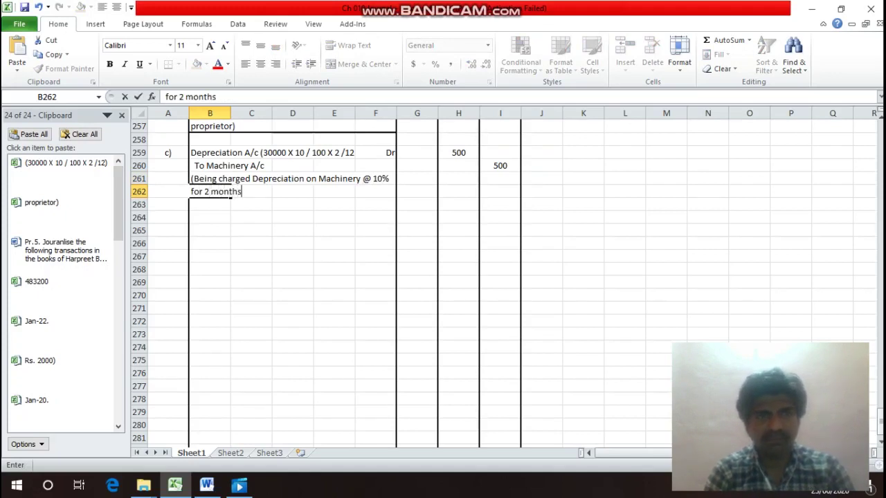
{"action": "type", "text": " on "}
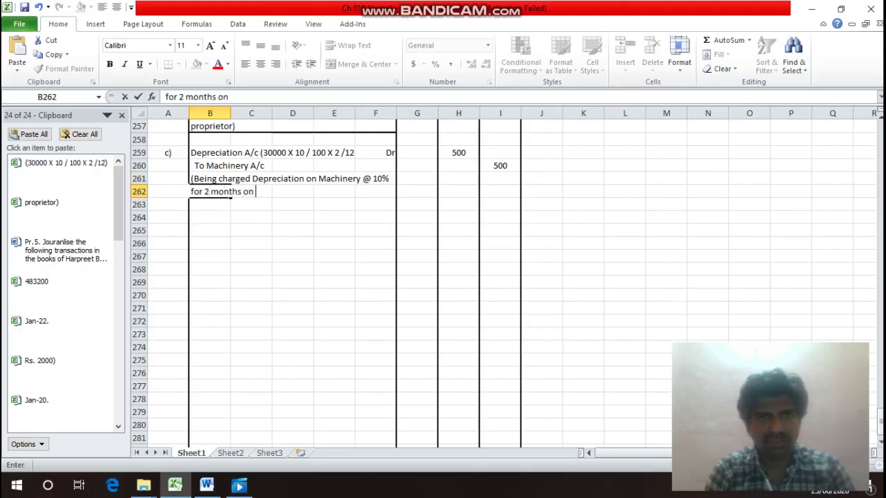
{"action": "type", "text": "Rs. 3"}
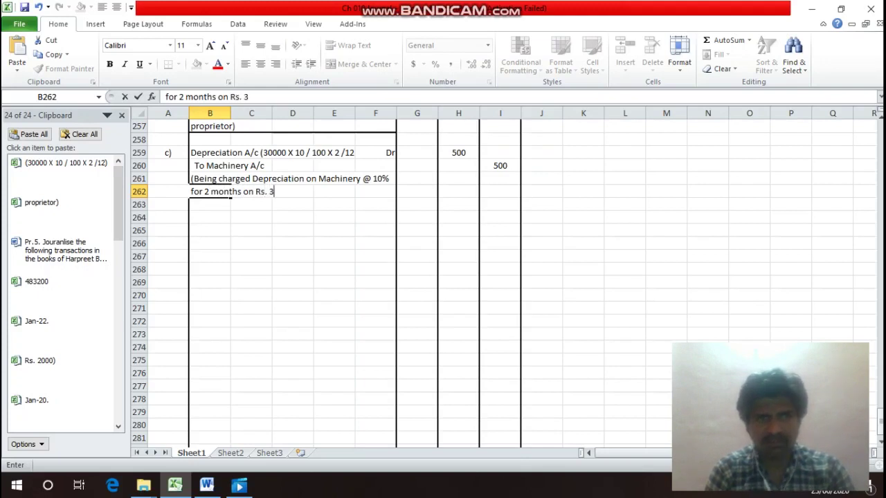
{"action": "type", "text": "0000)"}
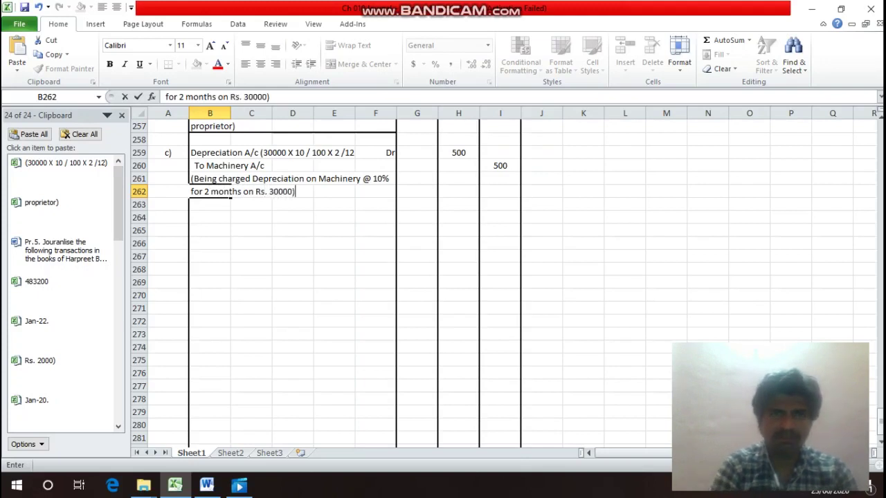
{"action": "key", "text": "Return"}
Add a bottom border across B262:F262 to close entry c).
{"action": "left_click", "coordinate": [210, 192]}
{"action": "left_click_drag", "start_coordinate": [231, 192], "coordinate": [396, 196]}
{"action": "key", "text": "ctrl+1"}
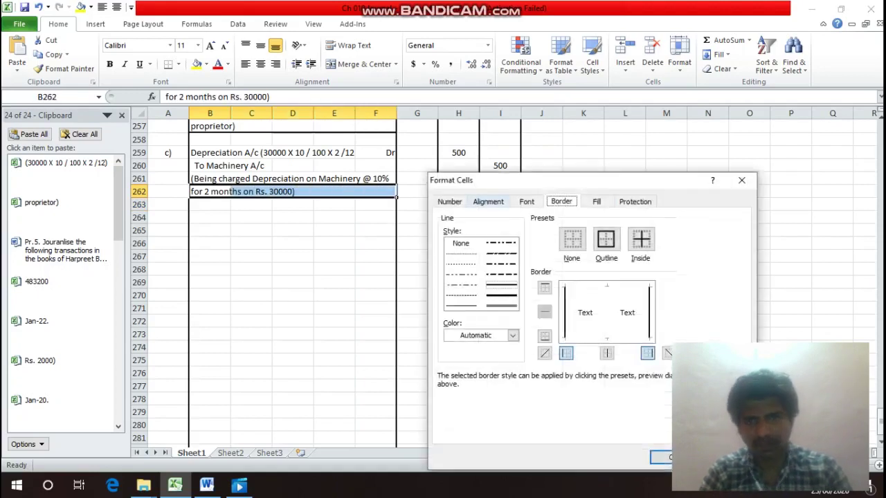
{"action": "left_click", "coordinate": [544, 335]}
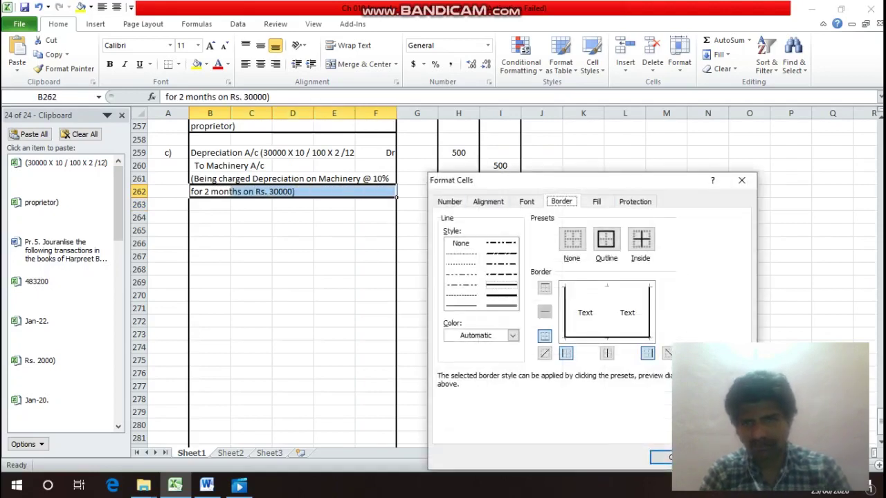
{"action": "left_click", "coordinate": [661, 458]}
Enter the label d) in A264, below entry c).
{"action": "left_click", "coordinate": [209, 178]}
{"action": "key", "text": "Up"}
{"action": "key", "text": "Up"}
{"action": "key", "text": "Up"}
{"action": "key", "text": "Up"}
{"action": "key", "text": "Up"}
{"action": "key", "text": "Up"}
{"action": "key", "text": "Up"}
{"action": "key", "text": "Up"}
{"action": "key", "text": "Up"}
{"action": "key", "text": "Up"}
{"action": "key", "text": "Up"}
{"action": "key", "text": "Up"}
{"action": "key", "text": "Up"}
{"action": "key", "text": "Up"}
{"action": "key", "text": "Up"}
{"action": "key", "text": "Up"}
{"action": "key", "text": "Up"}
{"action": "key", "text": "Up"}
{"action": "key", "text": "Up"}
{"action": "key", "text": "Up"}
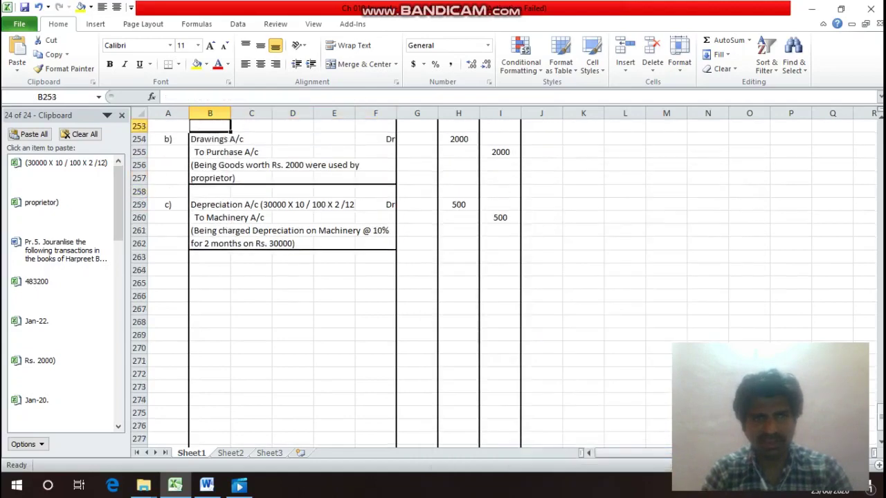
{"action": "key", "text": "Down"}
{"action": "key", "text": "Down"}
{"action": "key", "text": "Down"}
{"action": "key", "text": "Down"}
{"action": "key", "text": "Down"}
{"action": "key", "text": "Down"}
{"action": "key", "text": "Down"}
{"action": "key", "text": "Down"}
{"action": "key", "text": "Down"}
{"action": "key", "text": "Down"}
{"action": "key", "text": "Down"}
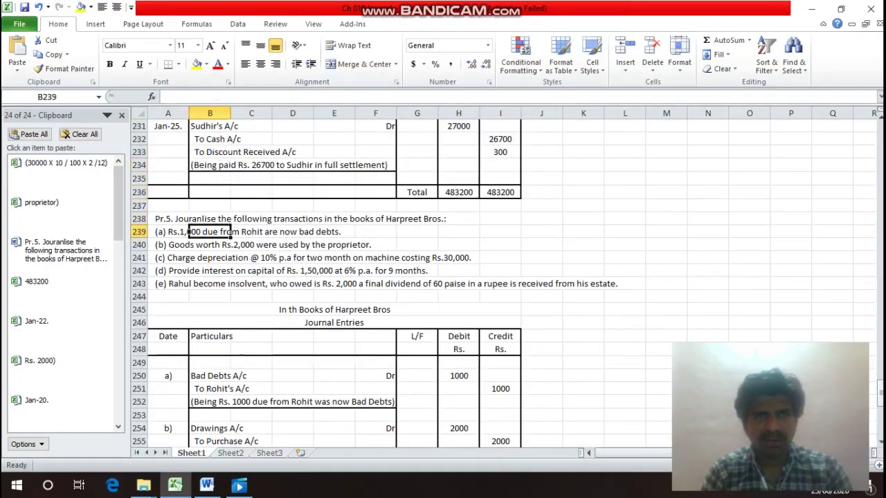
{"action": "key", "text": "Left"}
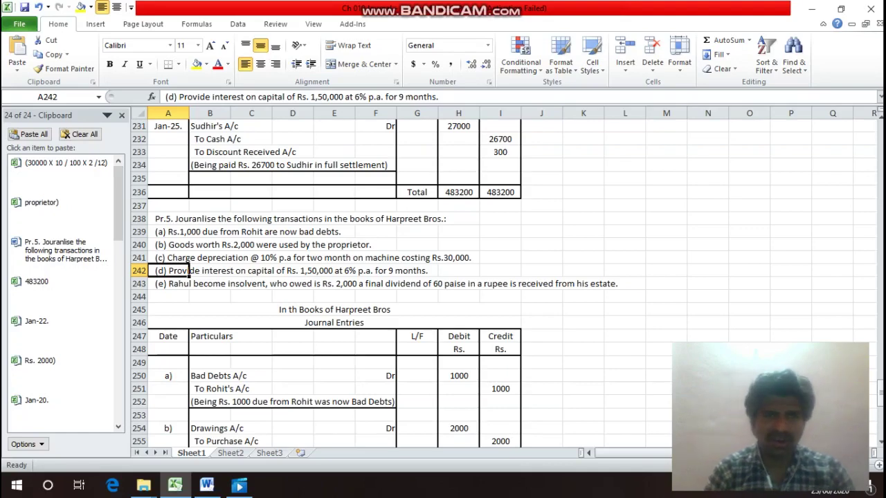
{"action": "key", "text": "Down"}
{"action": "key", "text": "Down"}
{"action": "key", "text": "Down"}
{"action": "key", "text": "Down"}
{"action": "key", "text": "Down"}
{"action": "key", "text": "Down"}
{"action": "key", "text": "Down"}
{"action": "key", "text": "Down"}
{"action": "key", "text": "Down"}
{"action": "key", "text": "Down"}
{"action": "key", "text": "Down"}
{"action": "key", "text": "Down"}
{"action": "key", "text": "Down"}
{"action": "key", "text": "Down"}
{"action": "key", "text": "Down"}
{"action": "key", "text": "Down"}
{"action": "key", "text": "Down"}
{"action": "key", "text": "Down"}
{"action": "key", "text": "Down"}
{"action": "key", "text": "Down"}
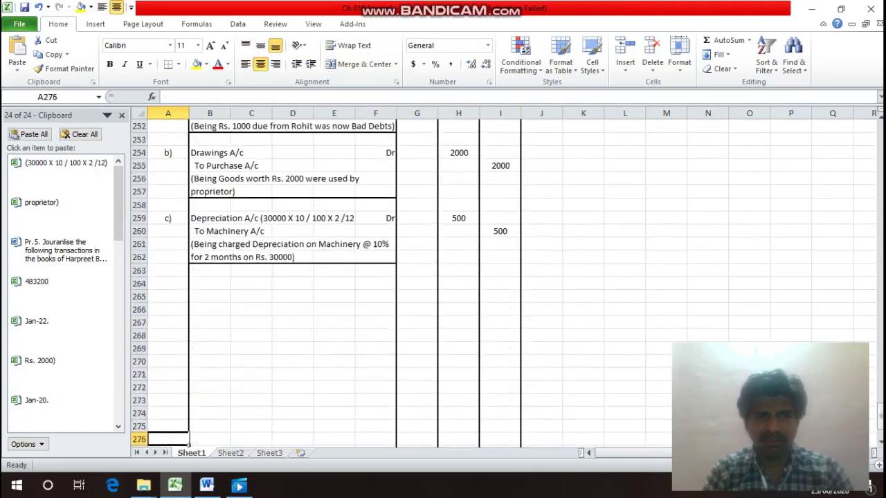
{"action": "key", "text": "Up"}
{"action": "key", "text": "Up"}
{"action": "key", "text": "Up"}
{"action": "key", "text": "Up"}
{"action": "key", "text": "Up"}
{"action": "key", "text": "Up"}
{"action": "key", "text": "Up"}
{"action": "key", "text": "Up"}
{"action": "key", "text": "Up"}
{"action": "key", "text": "Up"}
{"action": "key", "text": "Up"}
{"action": "key", "text": "Up"}
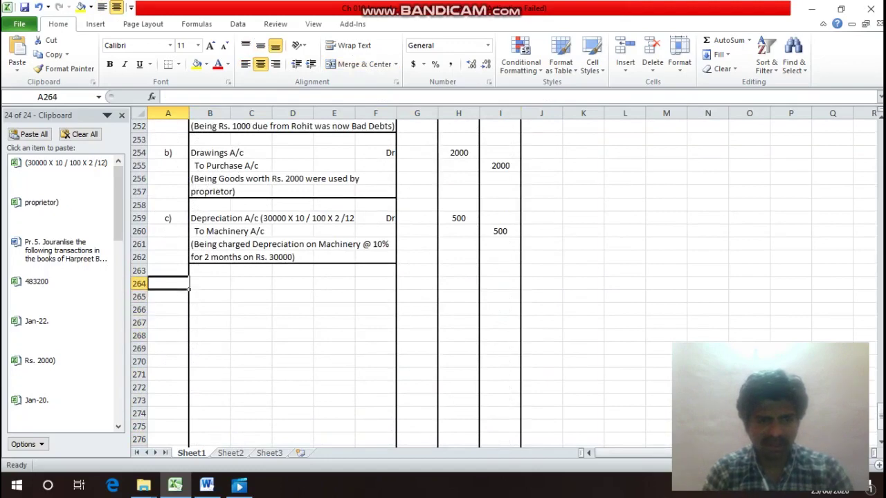
{"action": "type", "text": "d)"}
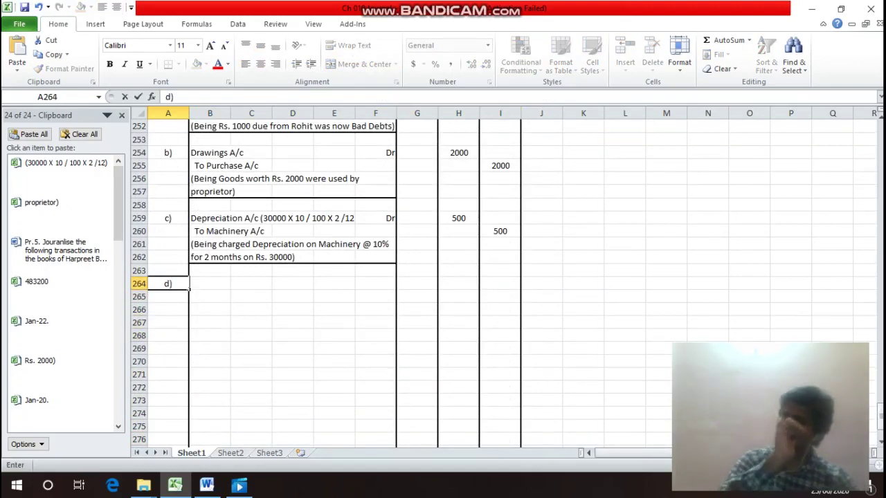
{"action": "key", "text": "Return"}
Review transaction (d) in the question text above the journal.
{"action": "key", "text": "Up"}
{"action": "key", "text": "Right"}
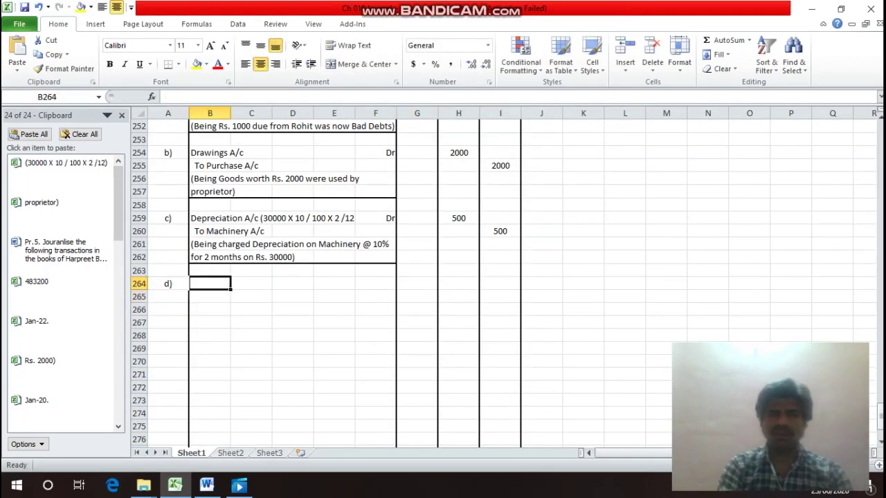
{"action": "key", "text": "Up"}
{"action": "key", "text": "Up"}
{"action": "key", "text": "Up"}
{"action": "key", "text": "Up"}
{"action": "key", "text": "Up"}
{"action": "key", "text": "Up"}
{"action": "key", "text": "Up"}
{"action": "key", "text": "Up"}
{"action": "key", "text": "Up"}
{"action": "key", "text": "Up"}
{"action": "key", "text": "Up"}
{"action": "key", "text": "Up"}
{"action": "key", "text": "Up"}
{"action": "key", "text": "Up"}
{"action": "key", "text": "Up"}
{"action": "key", "text": "Up"}
{"action": "key", "text": "Up"}
{"action": "key", "text": "Up"}
{"action": "key", "text": "Up"}
{"action": "key", "text": "Up"}
{"action": "key", "text": "Down"}
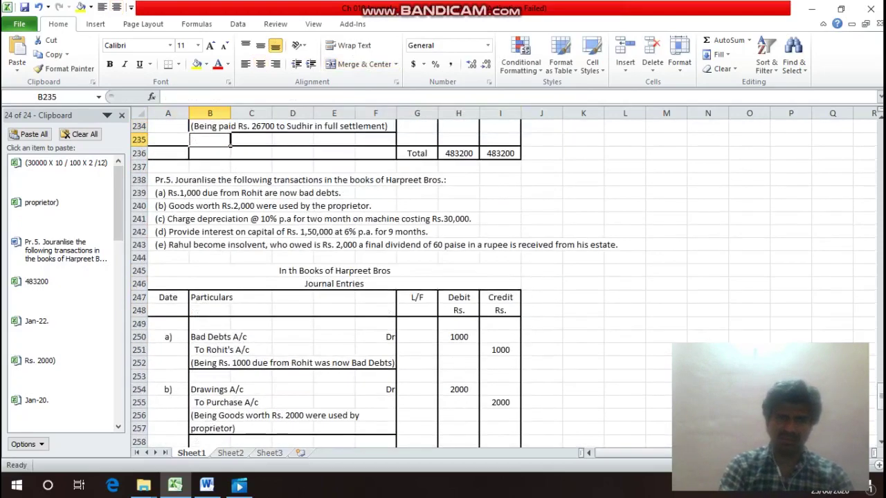
{"action": "key", "text": "Down"}
{"action": "key", "text": "Down"}
{"action": "key", "text": "Down"}
{"action": "key", "text": "Down"}
{"action": "key", "text": "Down"}
{"action": "key", "text": "Down"}
{"action": "key", "text": "Down"}
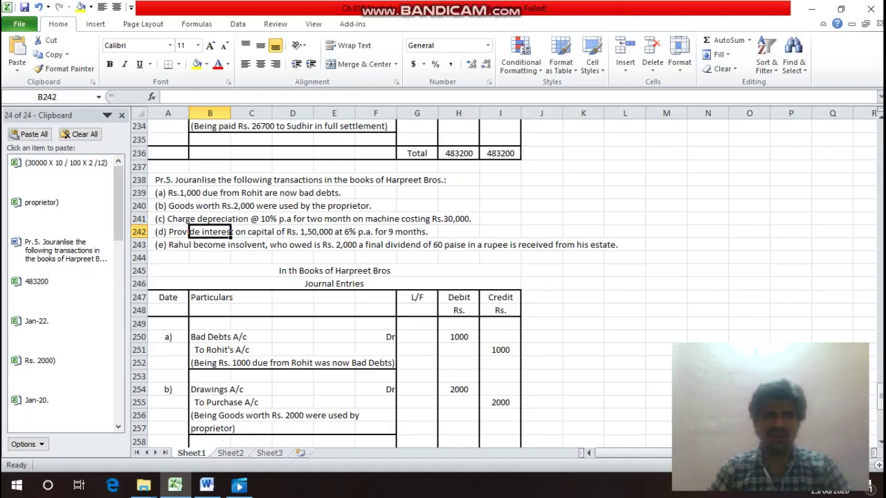
{"action": "key", "text": "Down"}
{"action": "key", "text": "Down"}
{"action": "key", "text": "Down"}
{"action": "key", "text": "Down"}
{"action": "key", "text": "Down"}
{"action": "key", "text": "Down"}
{"action": "key", "text": "Down"}
{"action": "key", "text": "Down"}
{"action": "key", "text": "Down"}
{"action": "key", "text": "Down"}
{"action": "key", "text": "Down"}
{"action": "key", "text": "Down"}
{"action": "key", "text": "Down"}
{"action": "key", "text": "Down"}
{"action": "key", "text": "Down"}
{"action": "key", "text": "Down"}
{"action": "key", "text": "Down"}
{"action": "key", "text": "Down"}
{"action": "key", "text": "Down"}
{"action": "key", "text": "Down"}
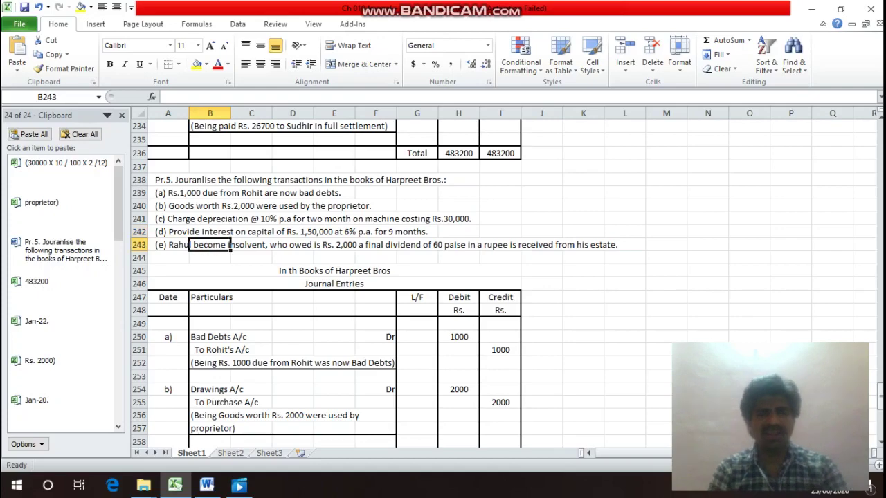
{"action": "key", "text": "Up"}
{"action": "key", "text": "Up"}
{"action": "key", "text": "Up"}
{"action": "key", "text": "Up"}
{"action": "key", "text": "Up"}
{"action": "key", "text": "Up"}
{"action": "key", "text": "Up"}
{"action": "key", "text": "Up"}
{"action": "key", "text": "Up"}
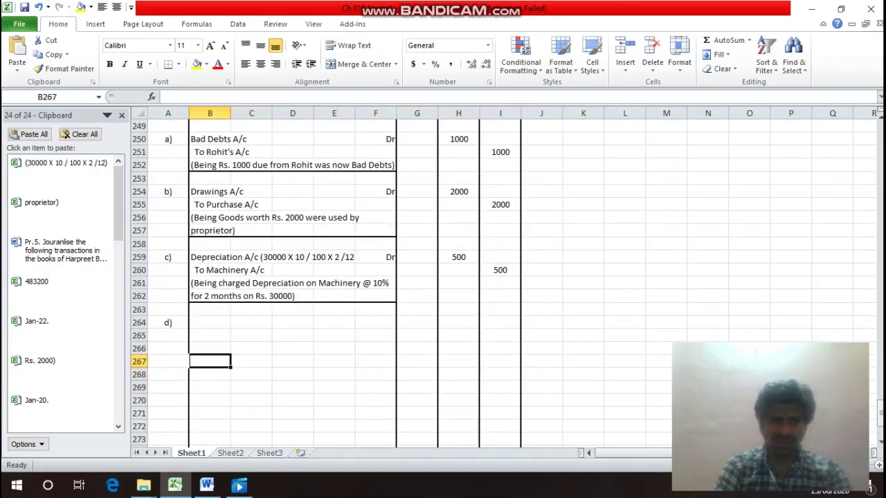
Enter 'Interest on Capital A/c (150000 X 6 / 100 X 9 /12)' in B264.
{"action": "type", "text": "In"}
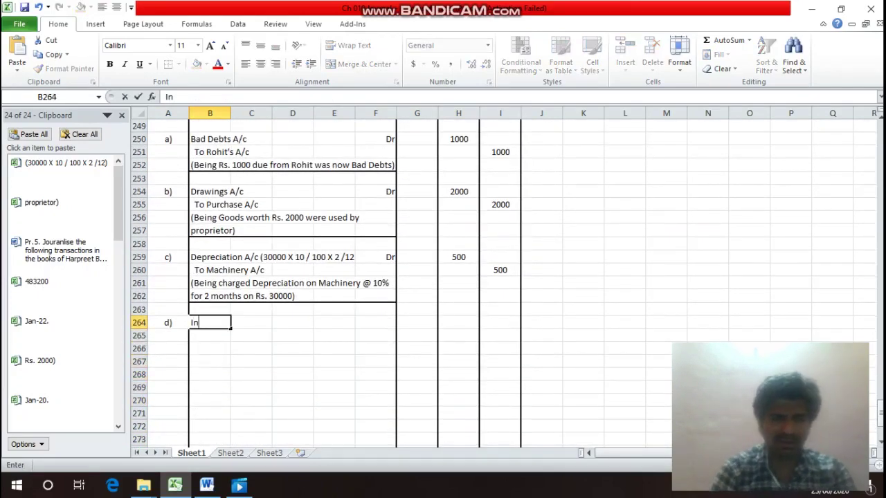
{"action": "type", "text": "terest"}
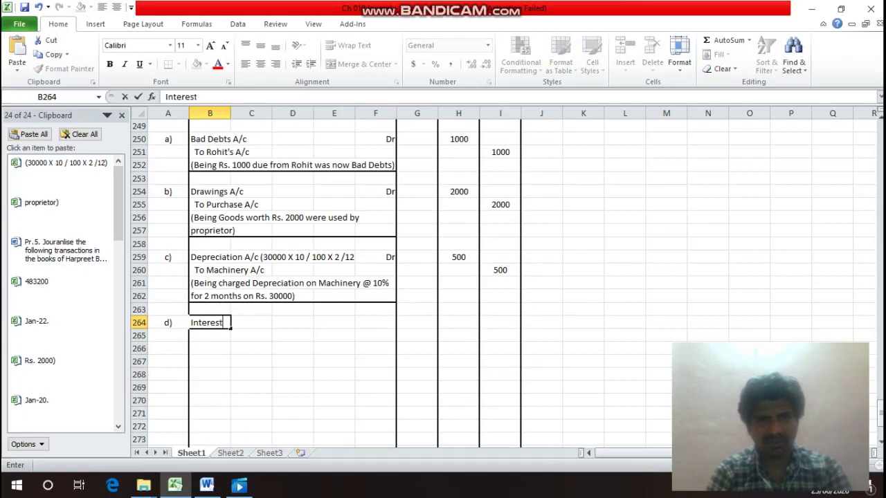
{"action": "type", "text": " on Ca"}
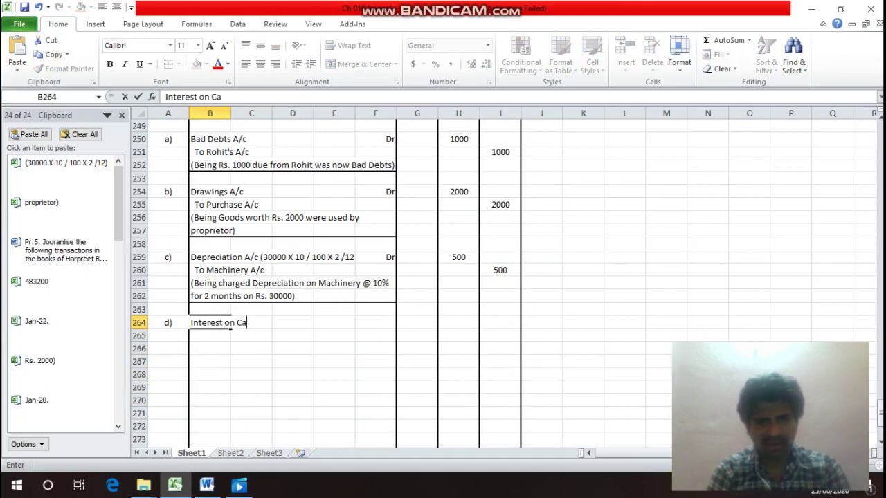
{"action": "type", "text": "pital A"}
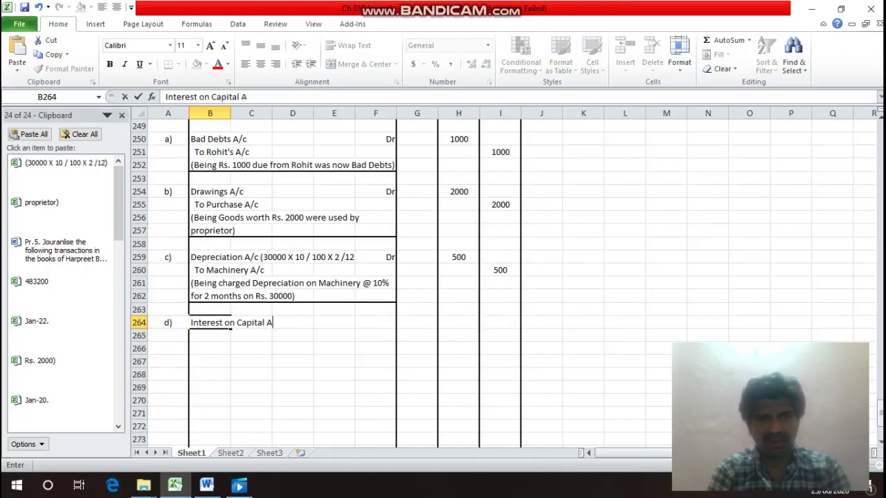
{"action": "type", "text": "/c "}
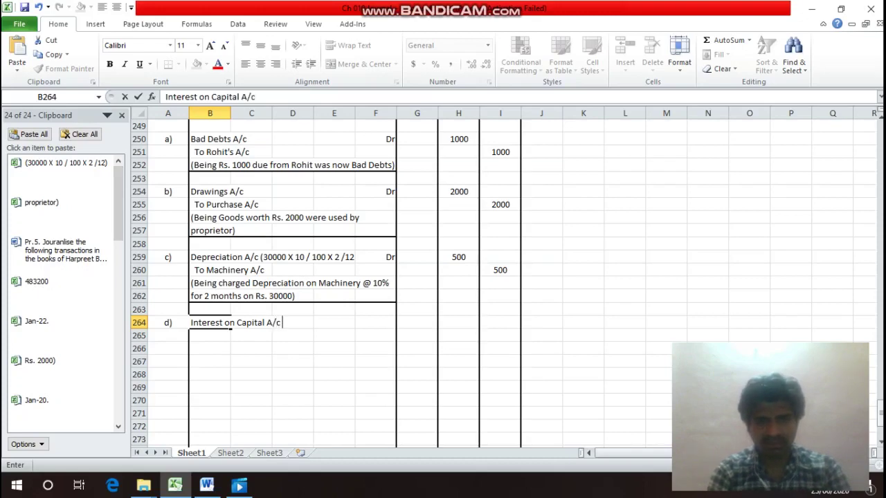
{"action": "type", "text": "("}
{"action": "key", "text": "Return"}
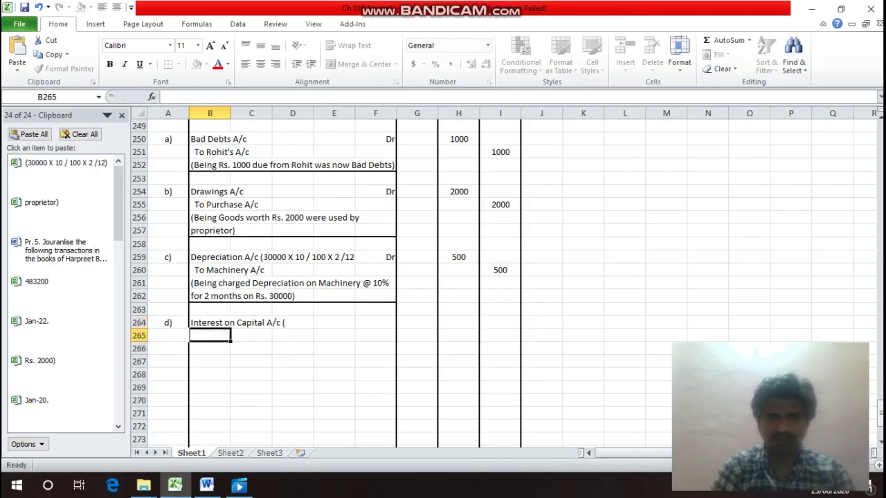
{"action": "left_click", "coordinate": [228, 285]}
{"action": "key", "text": "Up"}
{"action": "key", "text": "Up"}
{"action": "key", "text": "Up"}
{"action": "key", "text": "Up"}
{"action": "key", "text": "Up"}
{"action": "key", "text": "Up"}
{"action": "key", "text": "Up"}
{"action": "key", "text": "Up"}
{"action": "key", "text": "Up"}
{"action": "key", "text": "Up"}
{"action": "key", "text": "Up"}
{"action": "key", "text": "Up"}
{"action": "key", "text": "Up"}
{"action": "key", "text": "Up"}
{"action": "key", "text": "Up"}
{"action": "key", "text": "Up"}
{"action": "key", "text": "Up"}
{"action": "key", "text": "Up"}
{"action": "key", "text": "Up"}
{"action": "key", "text": "Up"}
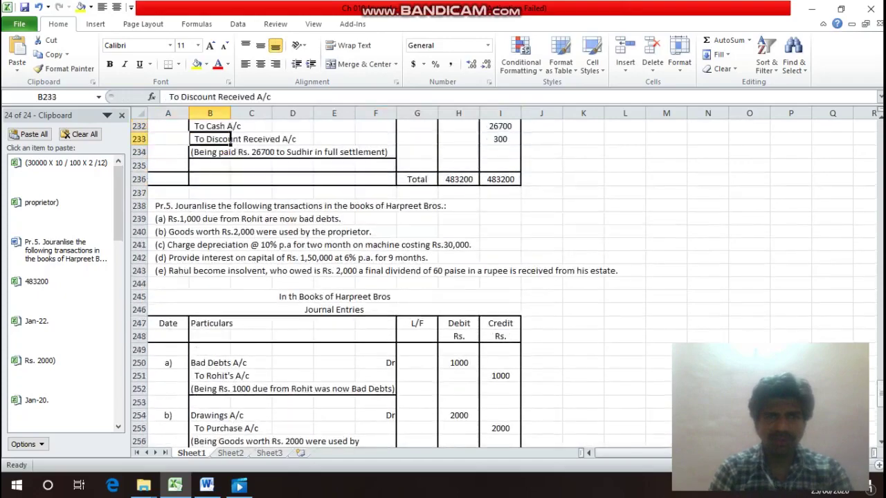
{"action": "key", "text": "Down"}
{"action": "key", "text": "Down"}
{"action": "key", "text": "Down"}
{"action": "key", "text": "Down"}
{"action": "key", "text": "Down"}
{"action": "key", "text": "Down"}
{"action": "key", "text": "Down"}
{"action": "key", "text": "Down"}
{"action": "key", "text": "Down"}
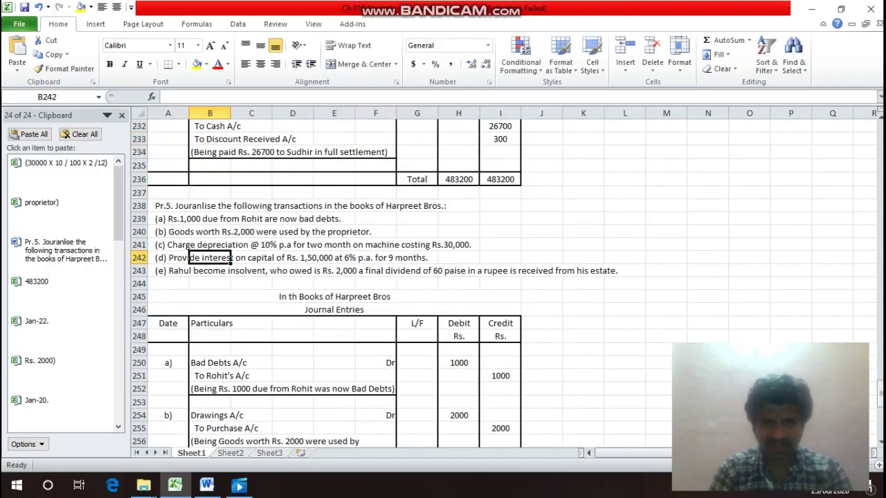
{"action": "key", "text": "Down"}
{"action": "key", "text": "Down"}
{"action": "key", "text": "Down"}
{"action": "key", "text": "Down"}
{"action": "key", "text": "Down"}
{"action": "key", "text": "Down"}
{"action": "key", "text": "Down"}
{"action": "key", "text": "Down"}
{"action": "key", "text": "Down"}
{"action": "key", "text": "Down"}
{"action": "key", "text": "Down"}
{"action": "key", "text": "Down"}
{"action": "key", "text": "Down"}
{"action": "key", "text": "Down"}
{"action": "key", "text": "Down"}
{"action": "key", "text": "Down"}
{"action": "key", "text": "Down"}
{"action": "key", "text": "Down"}
{"action": "key", "text": "Down"}
{"action": "key", "text": "Down"}
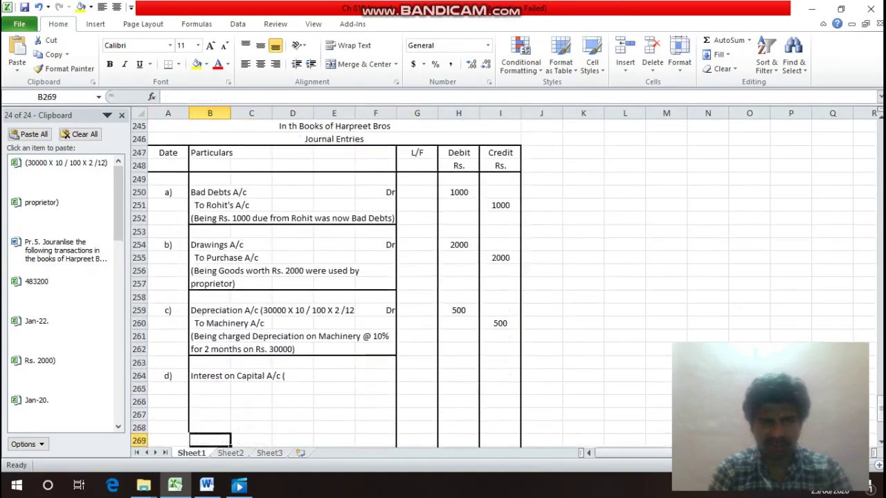
{"action": "left_click", "coordinate": [210, 376]}
{"action": "key", "text": "F2"}
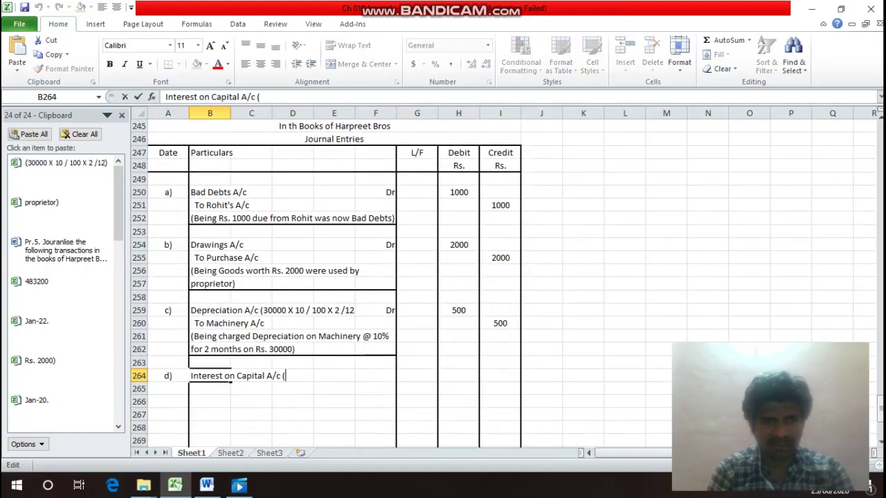
{"action": "type", "text": "150000c"}
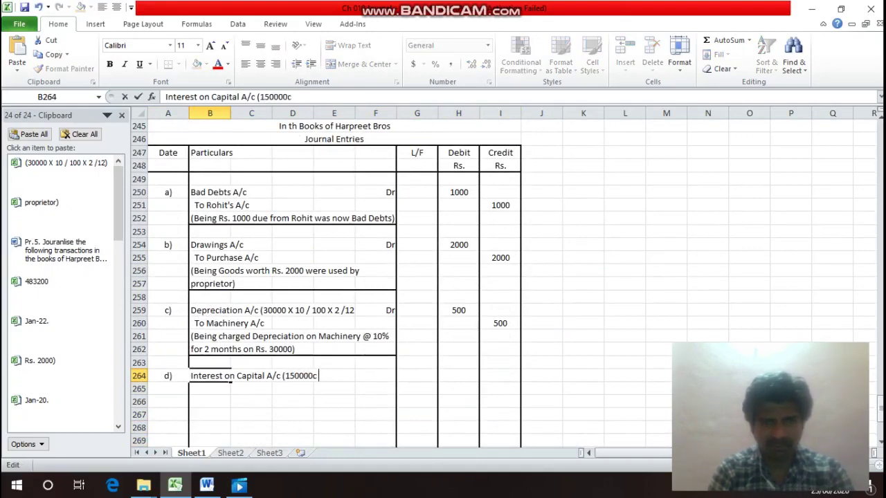
{"action": "key", "text": "BackSpace"}
{"action": "type", "text": "X "}
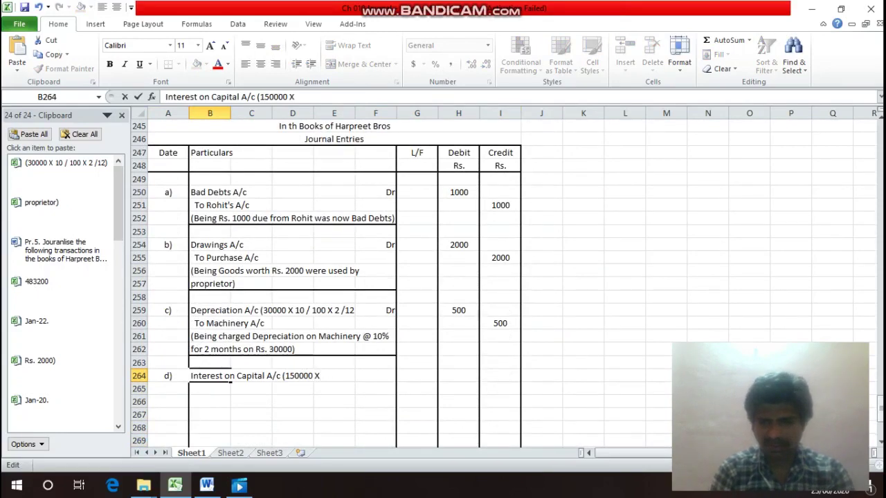
{"action": "type", "text": "6 /"}
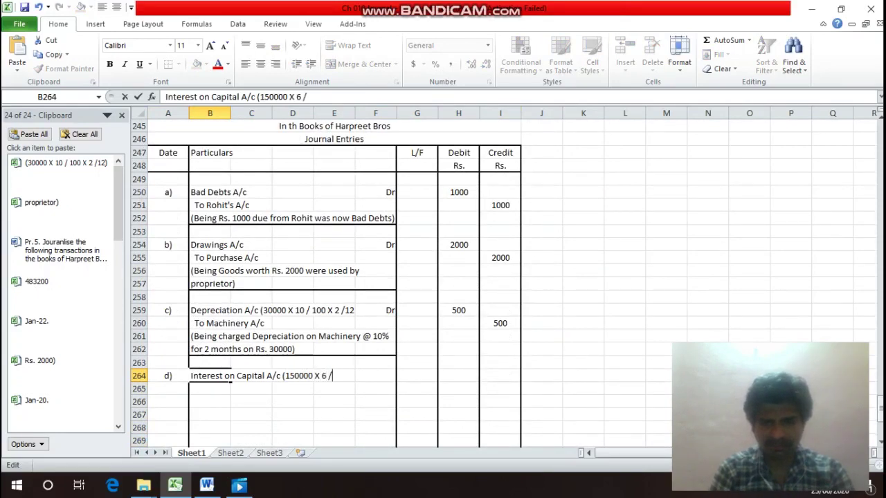
{"action": "type", "text": " 100"}
{"action": "type", "text": "X"}
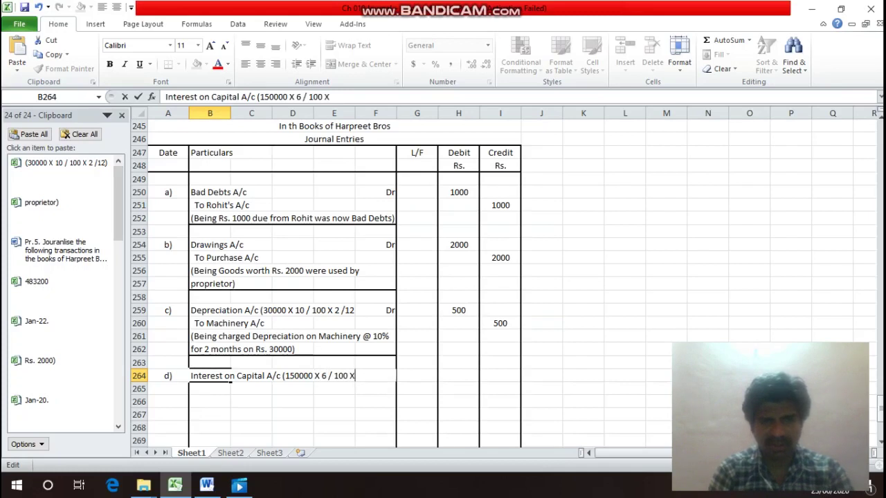
{"action": "type", "text": " 9 /"}
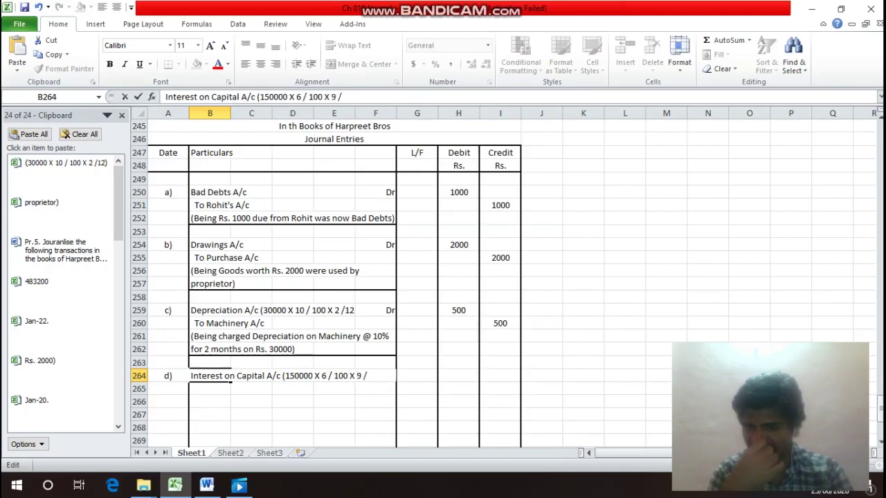
{"action": "type", "text": "12"}
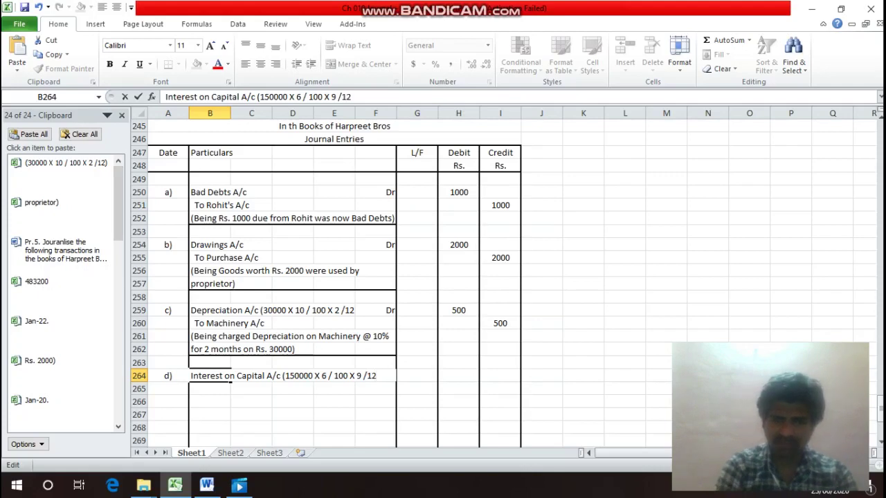
{"action": "type", "text": ")"}
{"action": "key", "text": "Return"}
Copy the bracketed calculation (150000 X 6 / 100 X 9 /12) from that cell.
{"action": "key", "text": "Up"}
{"action": "key", "text": "Up"}
{"action": "key", "text": "Up"}
{"action": "key", "text": "Up"}
{"action": "key", "text": "Up"}
{"action": "key", "text": "Up"}
{"action": "key", "text": "Up"}
{"action": "key", "text": "Up"}
{"action": "key", "text": "Up"}
{"action": "key", "text": "Up"}
{"action": "key", "text": "Up"}
{"action": "key", "text": "Up"}
{"action": "key", "text": "Up"}
{"action": "key", "text": "Up"}
{"action": "key", "text": "Up"}
{"action": "key", "text": "Up"}
{"action": "key", "text": "Up"}
{"action": "key", "text": "Up"}
{"action": "key", "text": "Up"}
{"action": "key", "text": "Up"}
{"action": "key", "text": "Up"}
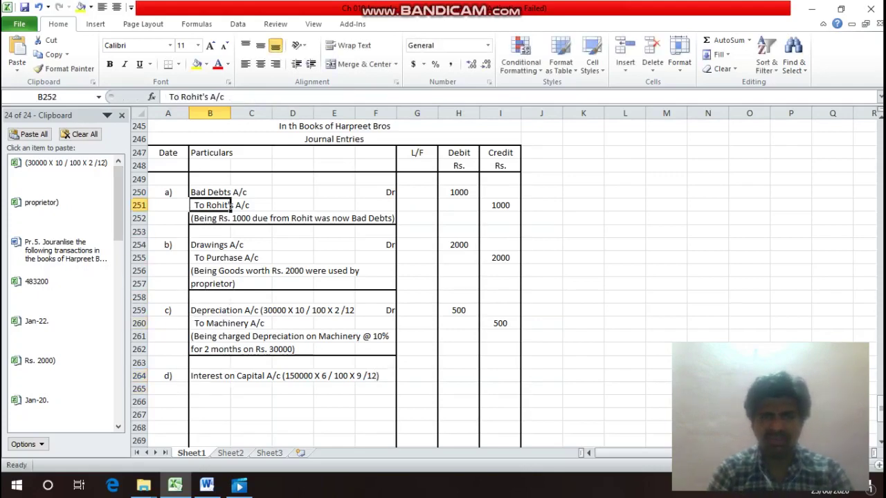
{"action": "key", "text": "Down"}
{"action": "key", "text": "Down"}
{"action": "key", "text": "Down"}
{"action": "key", "text": "Down"}
{"action": "key", "text": "Down"}
{"action": "key", "text": "Down"}
{"action": "key", "text": "Down"}
{"action": "key", "text": "Down"}
{"action": "key", "text": "Down"}
{"action": "key", "text": "Down"}
{"action": "key", "text": "Down"}
{"action": "key", "text": "Down"}
{"action": "key", "text": "Down"}
{"action": "key", "text": "Down"}
{"action": "key", "text": "Down"}
{"action": "key", "text": "Down"}
{"action": "key", "text": "Down"}
{"action": "key", "text": "Down"}
{"action": "key", "text": "Down"}
{"action": "key", "text": "Down"}
{"action": "key", "text": "Down"}
{"action": "key", "text": "Down"}
{"action": "key", "text": "Down"}
{"action": "key", "text": "Down"}
{"action": "key", "text": "Down"}
{"action": "key", "text": "Down"}
{"action": "key", "text": "Down"}
{"action": "key", "text": "Down"}
{"action": "key", "text": "Down"}
{"action": "key", "text": "Down"}
{"action": "key", "text": "Down"}
{"action": "key", "text": "Down"}
{"action": "key", "text": "Down"}
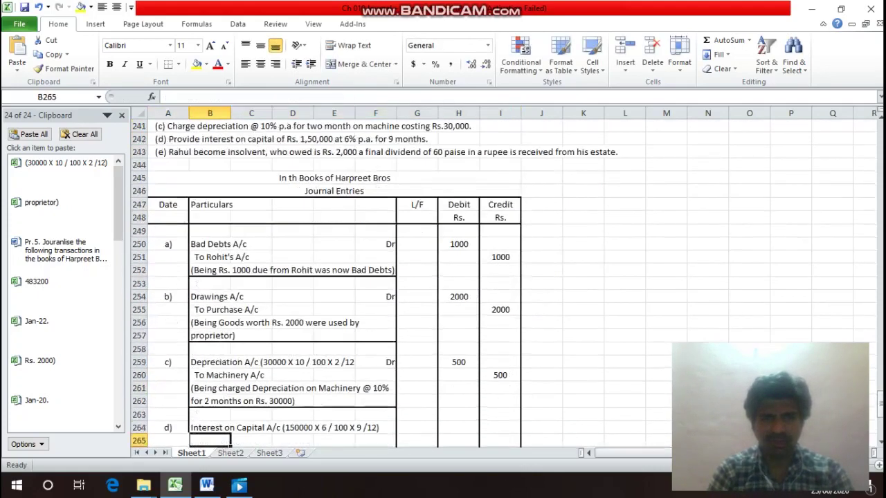
{"action": "key", "text": "F2"}
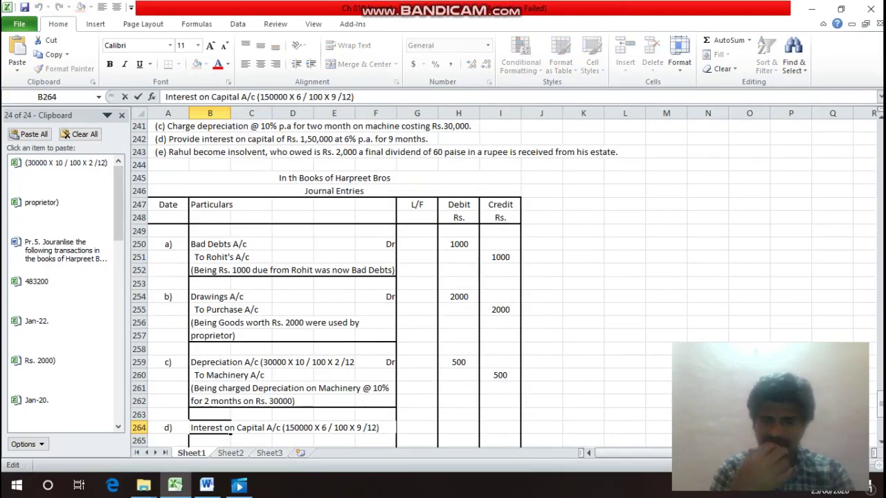
{"action": "key", "text": "shift+Left"}
{"action": "key", "text": "shift+Left"}
{"action": "key", "text": "shift+Left"}
{"action": "key", "text": "shift+Left"}
{"action": "key", "text": "shift+Left"}
{"action": "key", "text": "shift+Left"}
{"action": "key", "text": "shift+Left"}
{"action": "key", "text": "shift+Left"}
{"action": "key", "text": "shift+Left"}
{"action": "key", "text": "shift+Left"}
{"action": "key", "text": "shift+Left"}
{"action": "key", "text": "shift+Left"}
{"action": "key", "text": "shift+Left"}
{"action": "key", "text": "shift+Left"}
{"action": "key", "text": "shift+Left"}
{"action": "key", "text": "shift+Left"}
{"action": "key", "text": "shift+Left"}
{"action": "key", "text": "shift+Left"}
{"action": "key", "text": "shift+Left"}
{"action": "key", "text": "shift+Left"}
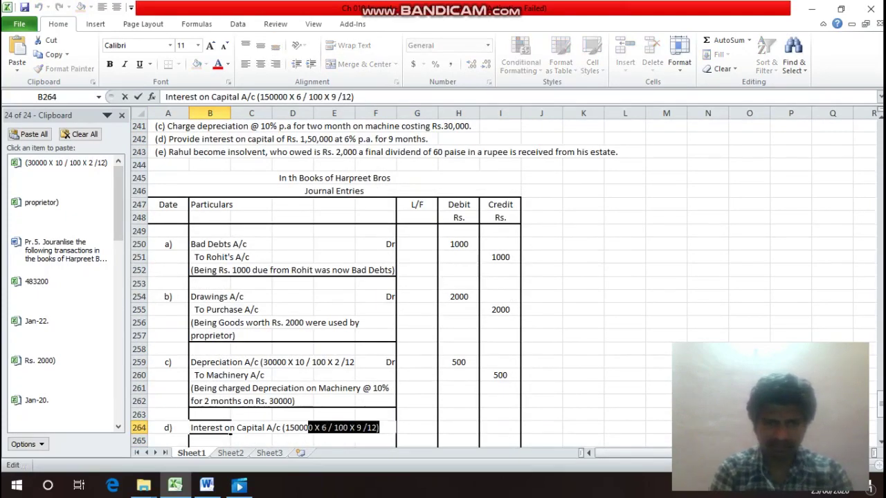
{"action": "key", "text": "ctrl+c"}
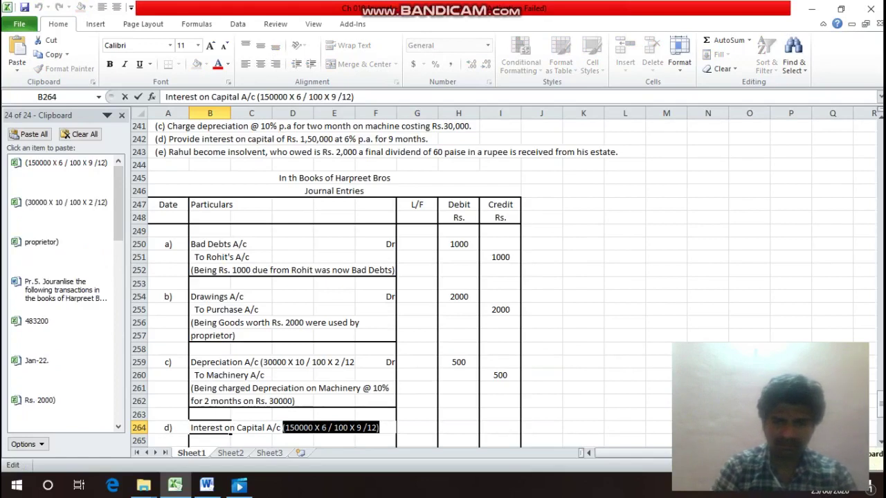
{"action": "key", "text": "Escape"}
{"action": "key", "text": "Right"}
{"action": "key", "text": "Right"}
{"action": "key", "text": "Right"}
{"action": "key", "text": "Right"}
{"action": "key", "text": "Right"}
{"action": "key", "text": "Right"}
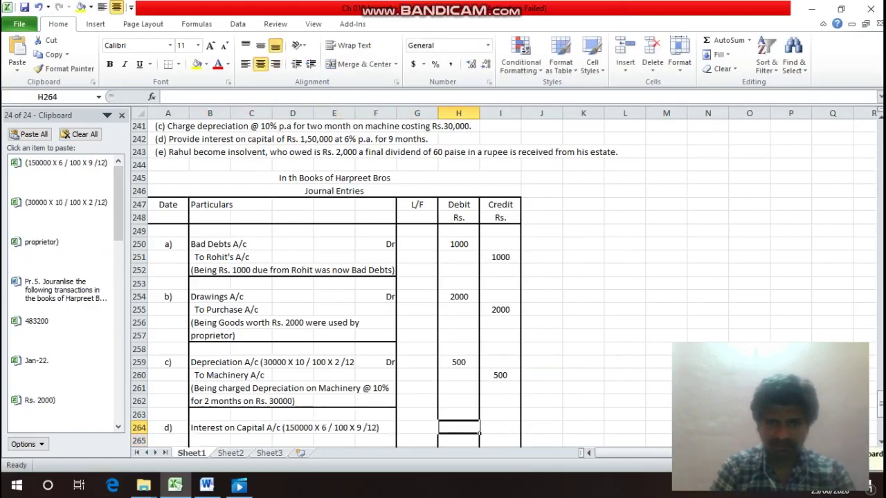
Enter the pasted interest calculation as a formula in H264, giving 6750.
{"action": "type", "text": "="}
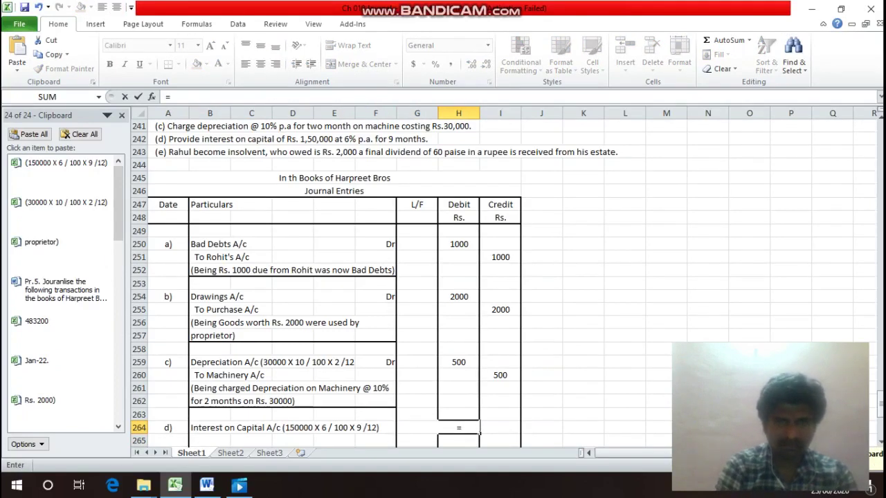
{"action": "key", "text": "ctrl+v"}
{"action": "key", "text": "Return"}
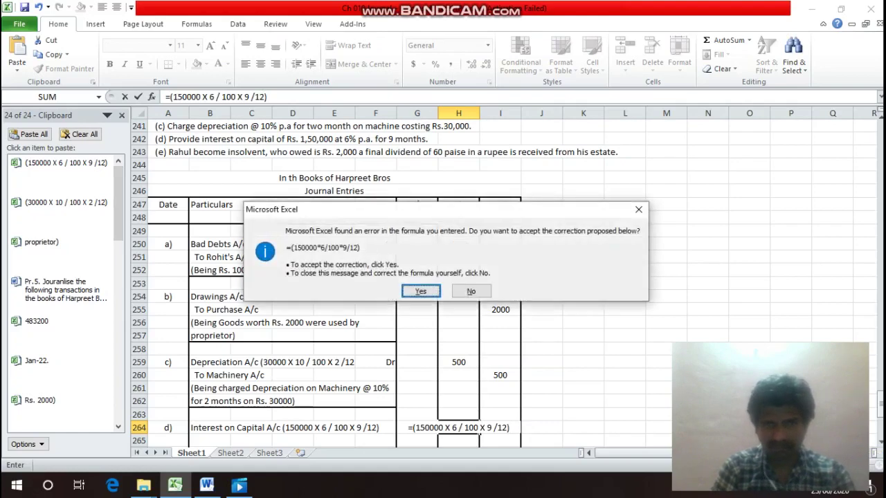
{"action": "key", "text": "Return"}
Add the credit line 'To Capital A/c' in B265.
{"action": "key", "text": "Left"}
{"action": "key", "text": "Left"}
{"action": "key", "text": "Left"}
{"action": "key", "text": "Left"}
{"action": "key", "text": "Left"}
{"action": "key", "text": "Left"}
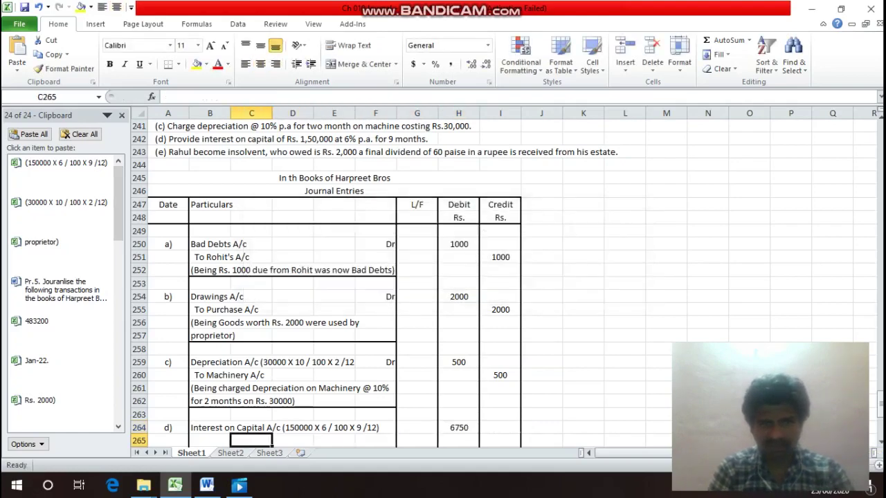
{"action": "type", "text": "T"}
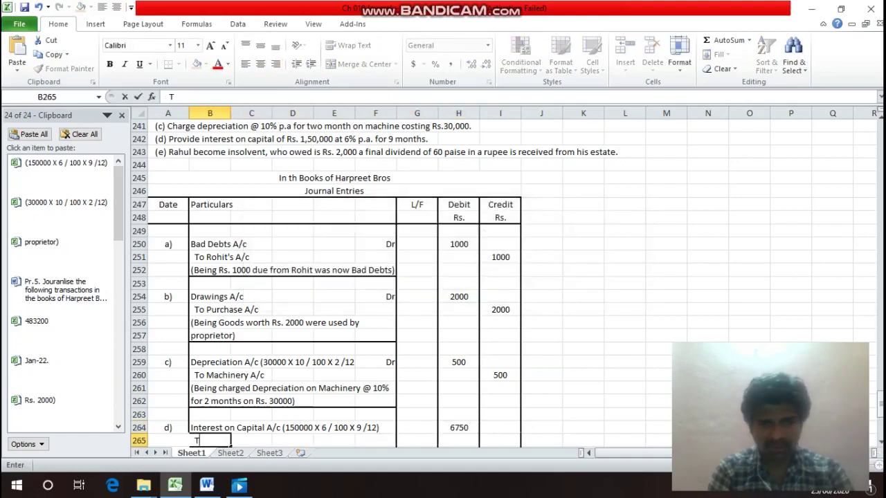
{"action": "type", "text": "o Cap"}
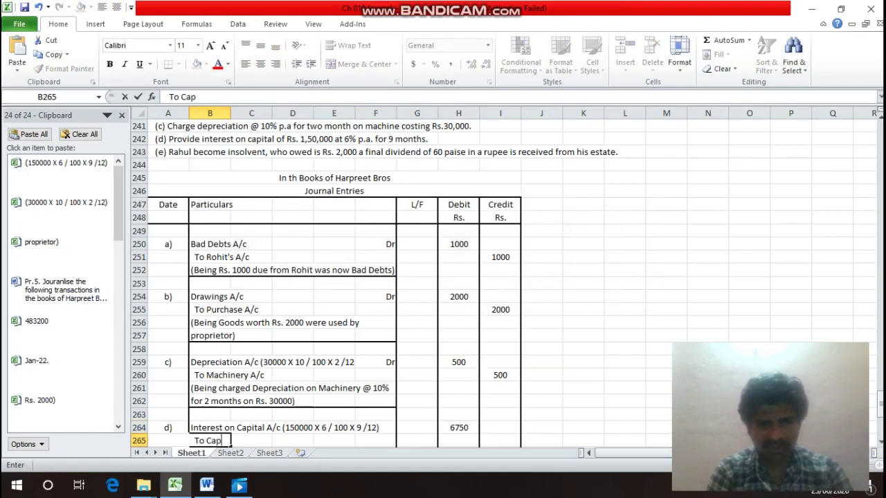
{"action": "type", "text": "ital A"}
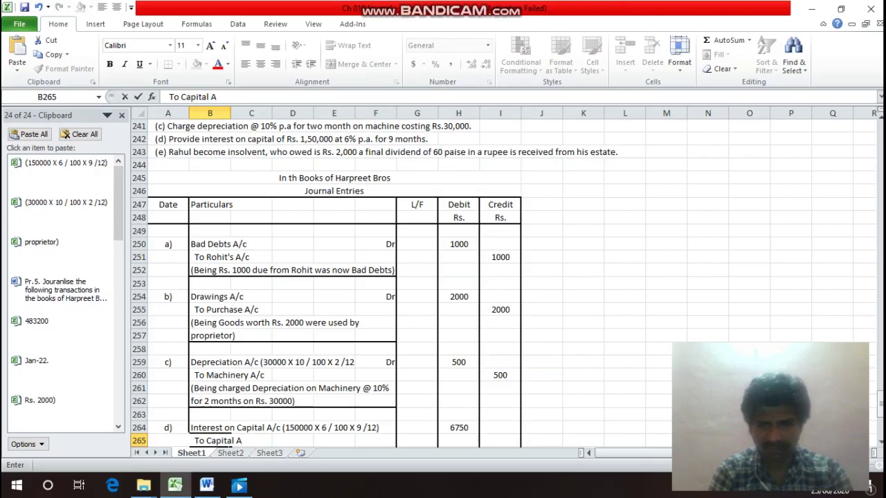
{"action": "type", "text": "/c"}
{"action": "key", "text": "Return"}
{"action": "key", "text": "Up"}
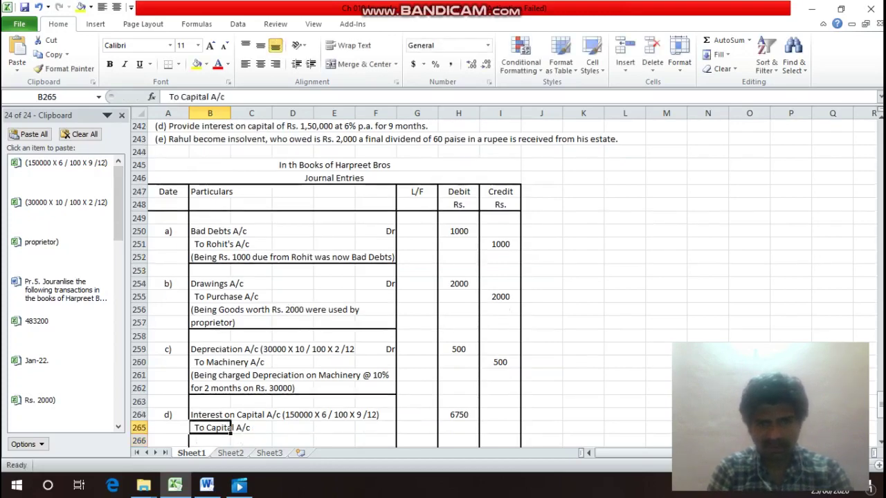
{"action": "key", "text": "Right"}
{"action": "key", "text": "Right"}
{"action": "key", "text": "Right"}
{"action": "key", "text": "Right"}
{"action": "key", "text": "Right"}
{"action": "key", "text": "Right"}
{"action": "key", "text": "Right"}
Credit 6750 in I265 and add the narration '(Being recorded Interest on Capital on Rs. 150000 @ 6% for 9 months)'.
{"action": "type", "text": "6750"}
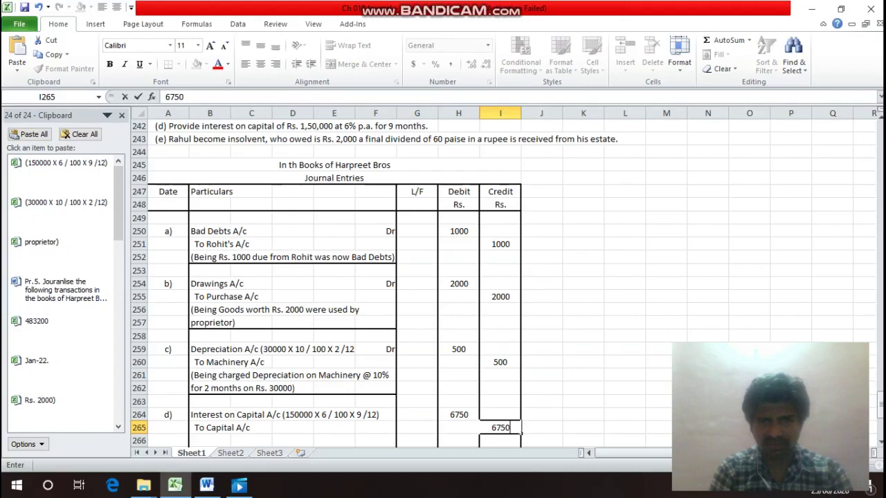
{"action": "key", "text": "Return"}
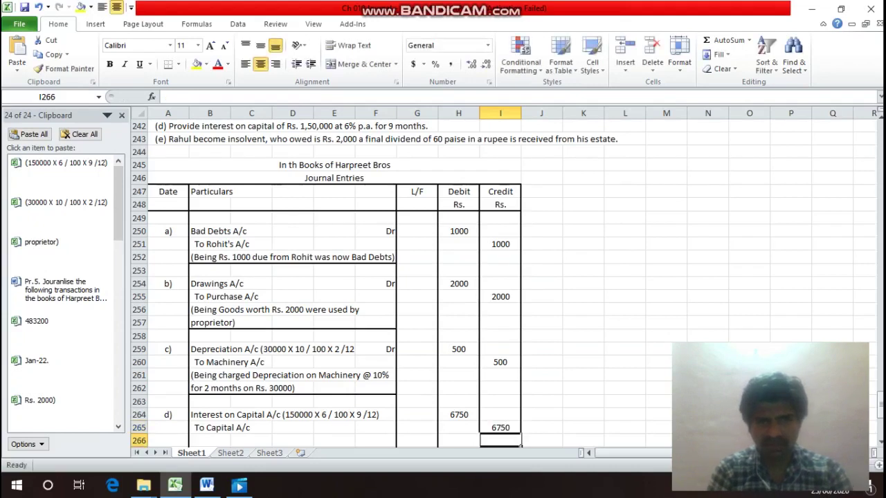
{"action": "key", "text": "Left"}
{"action": "key", "text": "Left"}
{"action": "key", "text": "Left"}
{"action": "key", "text": "Left"}
{"action": "key", "text": "Left"}
{"action": "key", "text": "Left"}
{"action": "key", "text": "Left"}
{"action": "type", "text": "("}
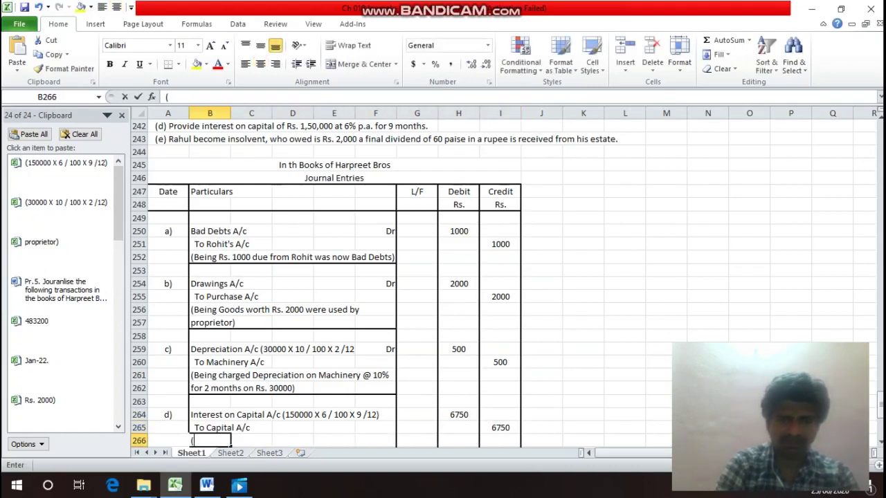
{"action": "type", "text": "Bei"}
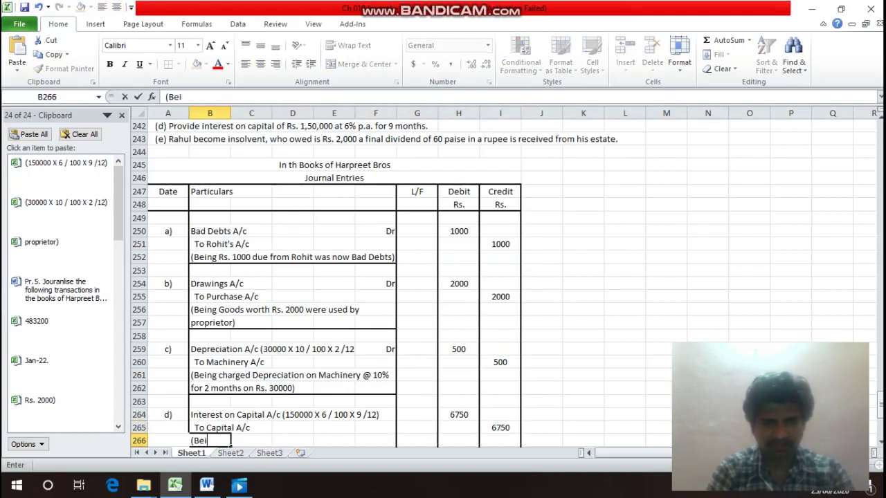
{"action": "type", "text": "ng re"}
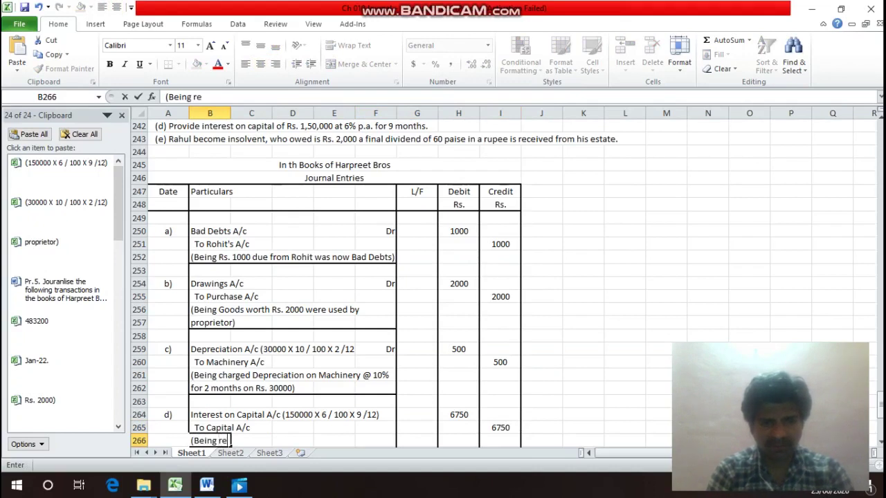
{"action": "type", "text": "corded "}
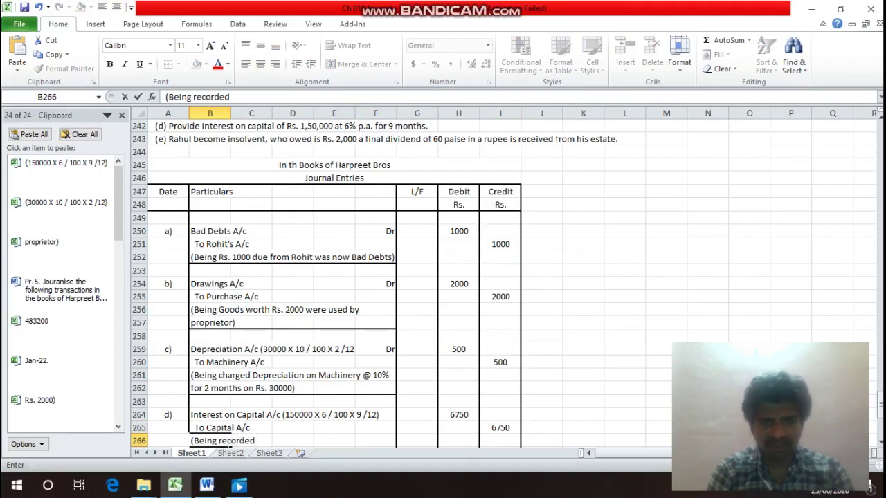
{"action": "type", "text": "Intere"}
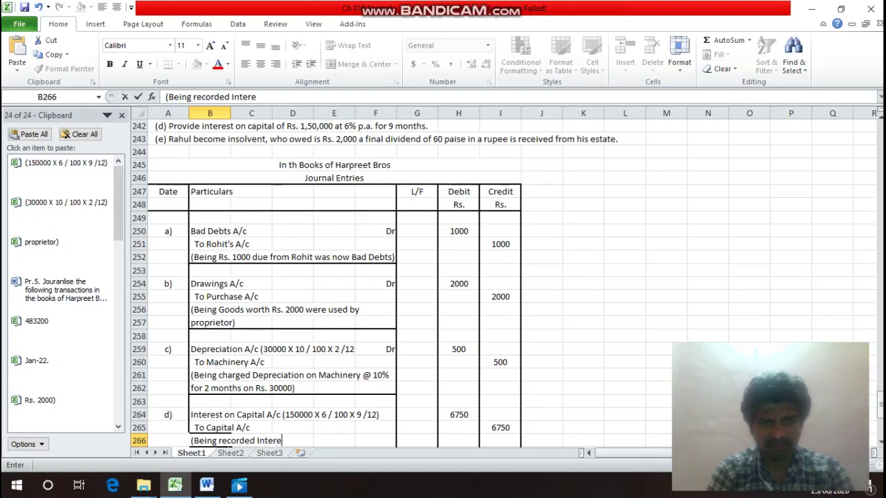
{"action": "type", "text": "st on "}
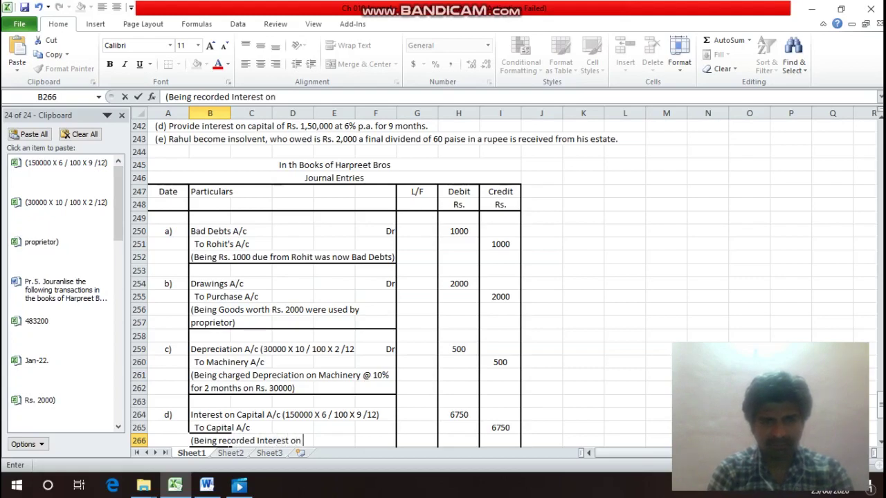
{"action": "type", "text": "Capita"}
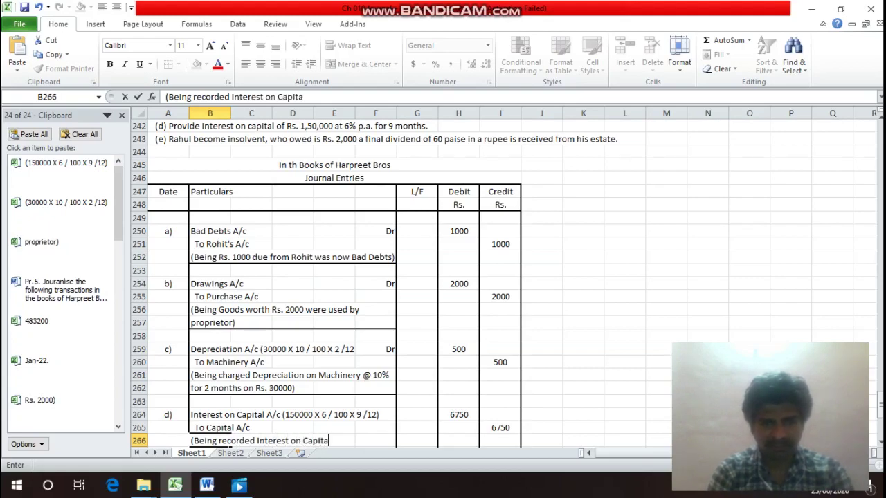
{"action": "type", "text": "l on Rs. 1"}
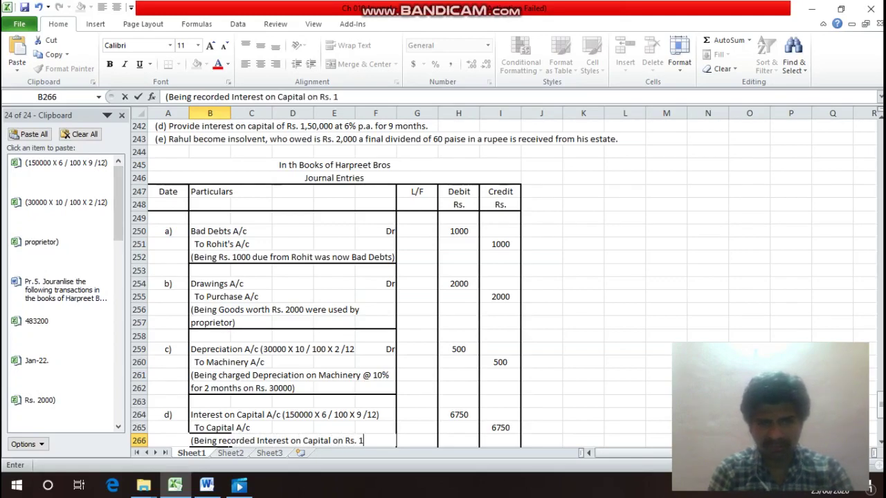
{"action": "type", "text": "50000"}
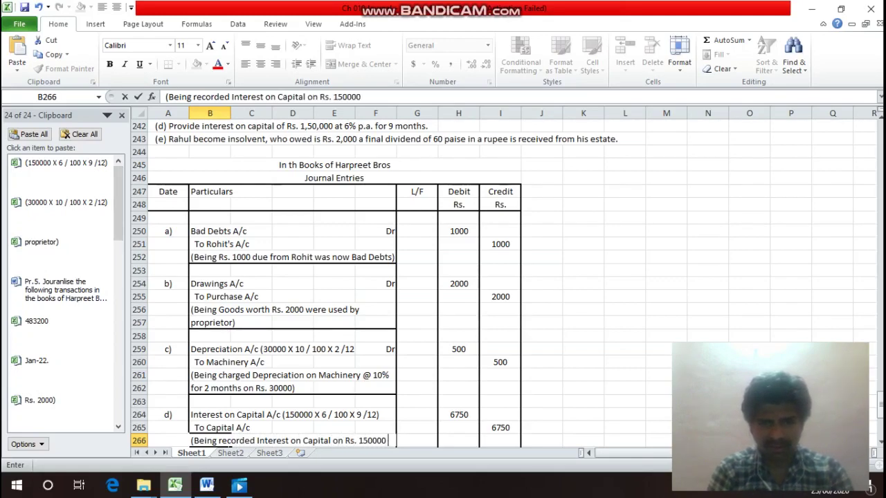
{"action": "type", "text": " @"}
{"action": "key", "text": "Return"}
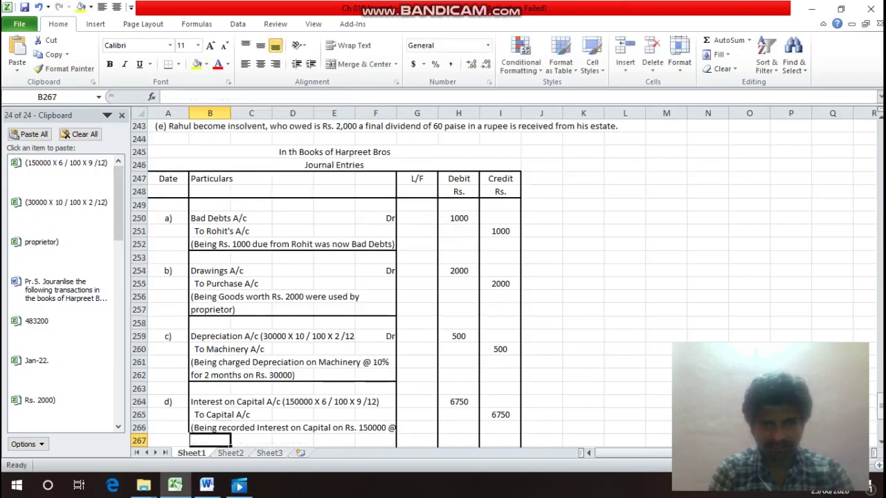
{"action": "type", "text": "6"}
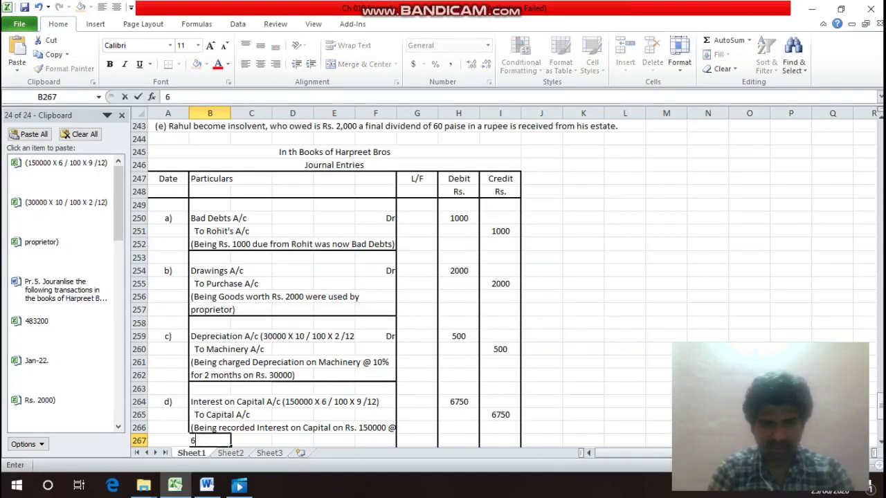
{"action": "type", "text": "% f"}
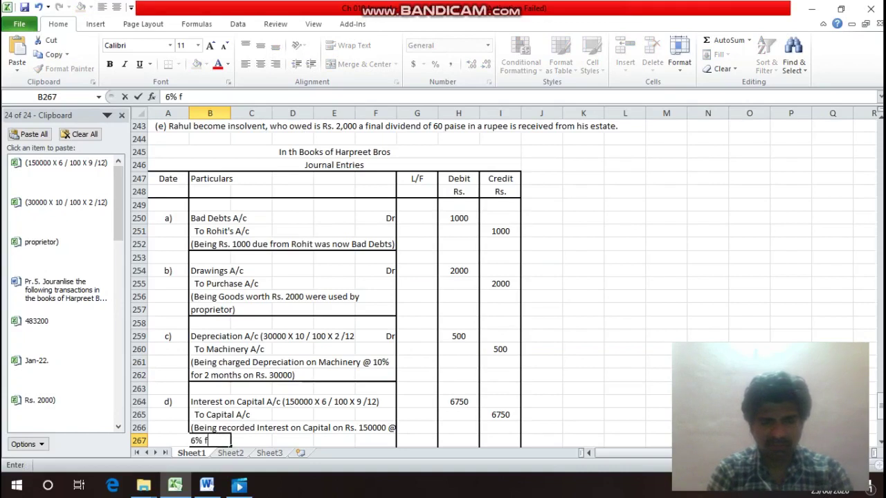
{"action": "type", "text": "or 9"}
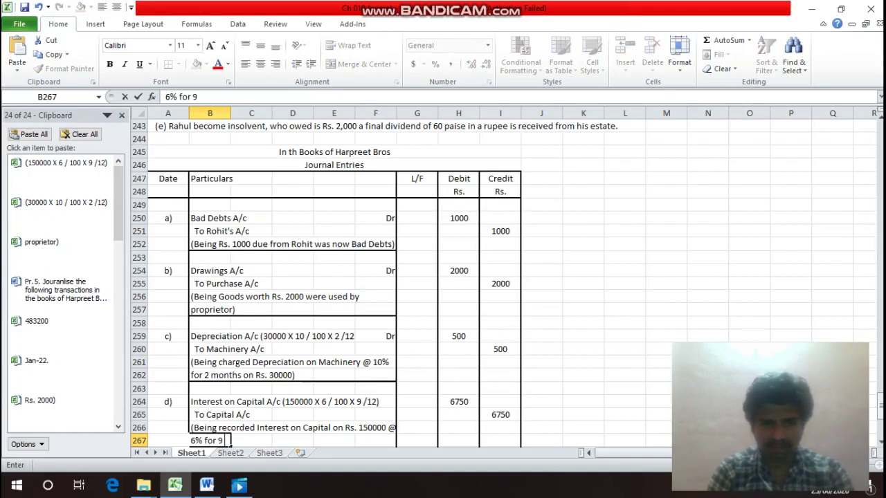
{"action": "type", "text": " month"}
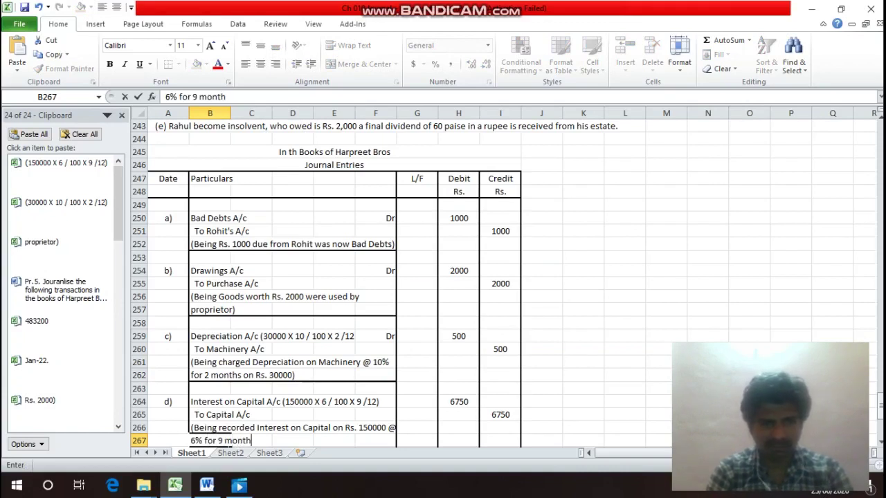
{"action": "type", "text": "s)"}
{"action": "key", "text": "Return"}
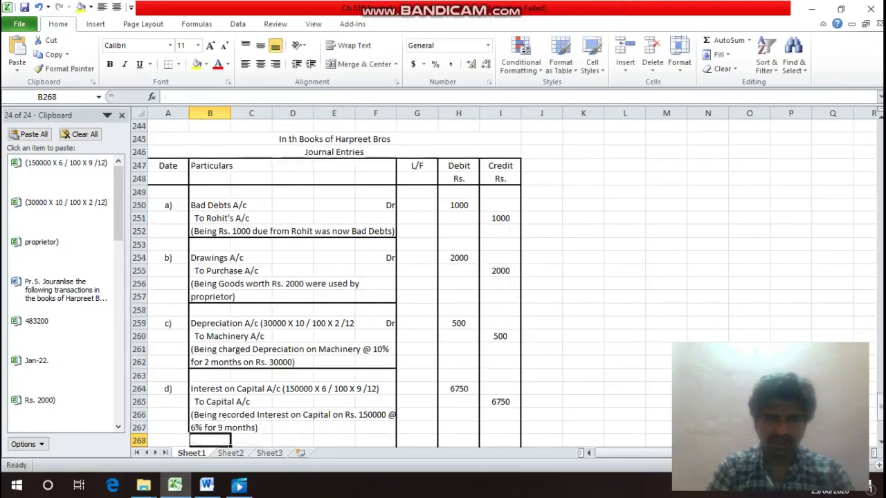
Apply a bottom border to B267:F267 beneath entry d)'s narration.
{"action": "left_click", "coordinate": [229, 428]}
{"action": "left_click_drag", "start_coordinate": [228, 428], "coordinate": [395, 429]}
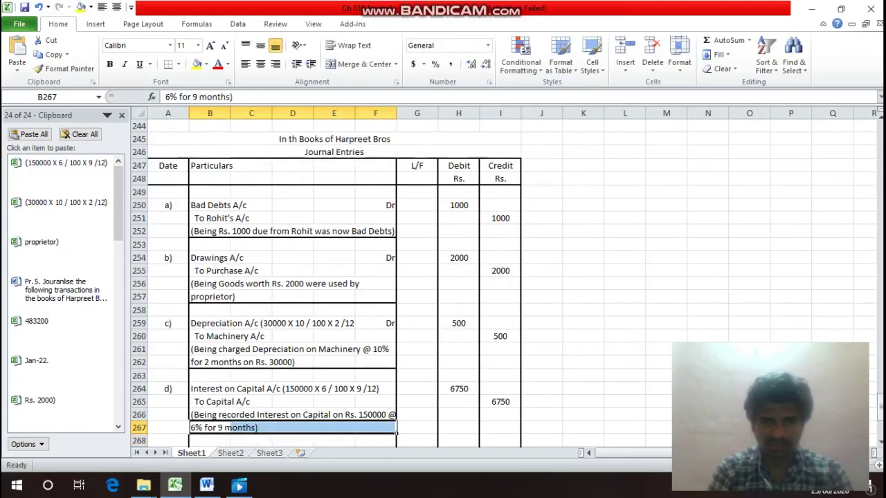
{"action": "key", "text": "ctrl+1"}
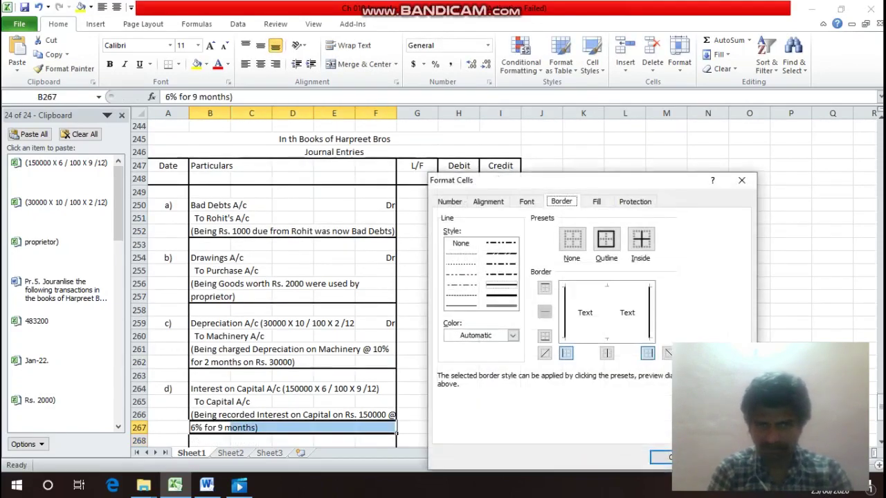
{"action": "left_click", "coordinate": [544, 335]}
{"action": "key", "text": "Return"}
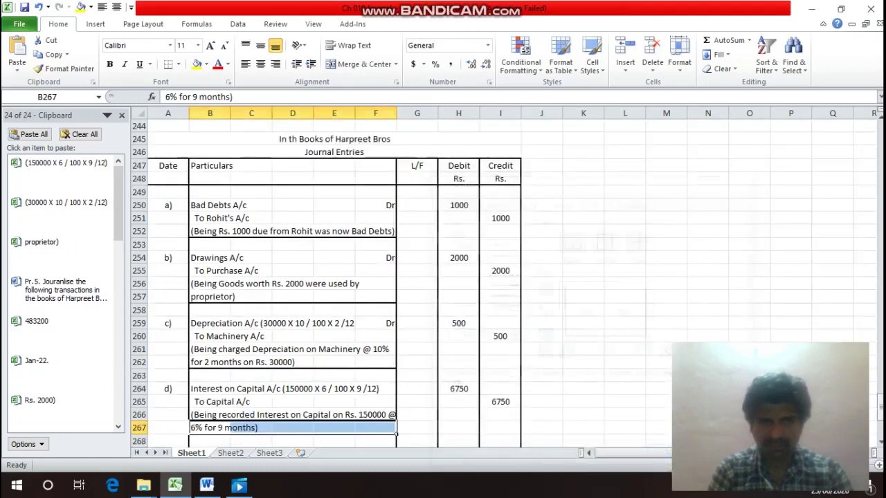
{"action": "key", "text": "Up"}
{"action": "key", "text": "Up"}
{"action": "key", "text": "Up"}
{"action": "key", "text": "Up"}
{"action": "key", "text": "Up"}
{"action": "key", "text": "Up"}
{"action": "key", "text": "Up"}
{"action": "key", "text": "Up"}
{"action": "key", "text": "Up"}
{"action": "key", "text": "Up"}
{"action": "key", "text": "Up"}
{"action": "key", "text": "Up"}
{"action": "key", "text": "Up"}
{"action": "key", "text": "Up"}
{"action": "key", "text": "Up"}
{"action": "key", "text": "Up"}
{"action": "key", "text": "Up"}
{"action": "key", "text": "Up"}
{"action": "key", "text": "Up"}
{"action": "key", "text": "Up"}
{"action": "key", "text": "Up"}
{"action": "key", "text": "Up"}
{"action": "key", "text": "Up"}
{"action": "key", "text": "Up"}
{"action": "key", "text": "Up"}
{"action": "key", "text": "Up"}
{"action": "key", "text": "Up"}
{"action": "key", "text": "Up"}
{"action": "key", "text": "Up"}
{"action": "key", "text": "Down"}
{"action": "key", "text": "Down"}
{"action": "key", "text": "Down"}
{"action": "key", "text": "Down"}
{"action": "key", "text": "Down"}
{"action": "key", "text": "Down"}
{"action": "key", "text": "Down"}
{"action": "key", "text": "Down"}
{"action": "key", "text": "Down"}
{"action": "key", "text": "Down"}
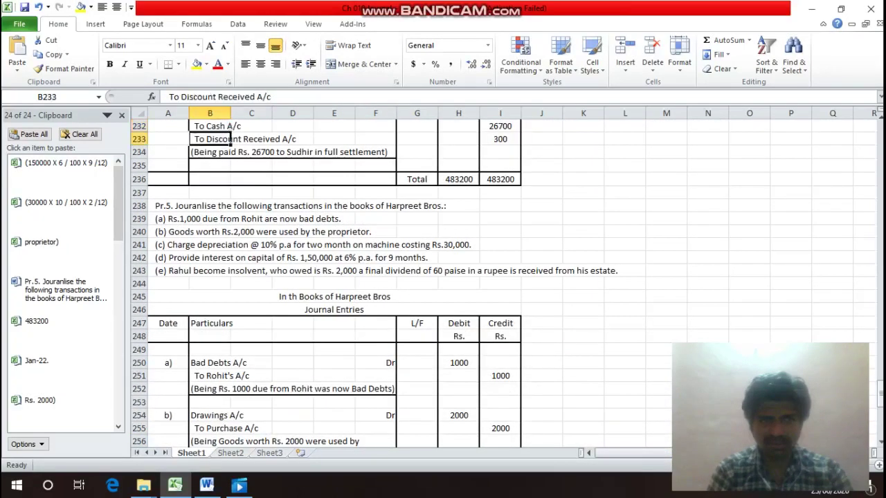
{"action": "key", "text": "Down"}
{"action": "key", "text": "Left"}
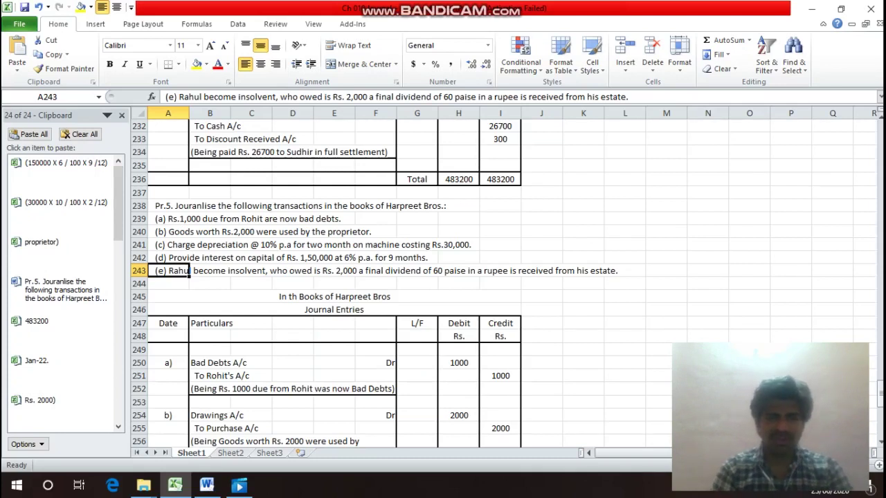
{"action": "key", "text": "Down"}
{"action": "key", "text": "Down"}
{"action": "key", "text": "Down"}
{"action": "key", "text": "Down"}
{"action": "key", "text": "Down"}
{"action": "key", "text": "Down"}
{"action": "key", "text": "Down"}
{"action": "key", "text": "Down"}
{"action": "key", "text": "Down"}
{"action": "key", "text": "Down"}
{"action": "key", "text": "Down"}
{"action": "key", "text": "Down"}
{"action": "key", "text": "Down"}
{"action": "key", "text": "Down"}
{"action": "key", "text": "Down"}
{"action": "key", "text": "Down"}
{"action": "key", "text": "Down"}
{"action": "key", "text": "Down"}
{"action": "key", "text": "Down"}
{"action": "key", "text": "Down"}
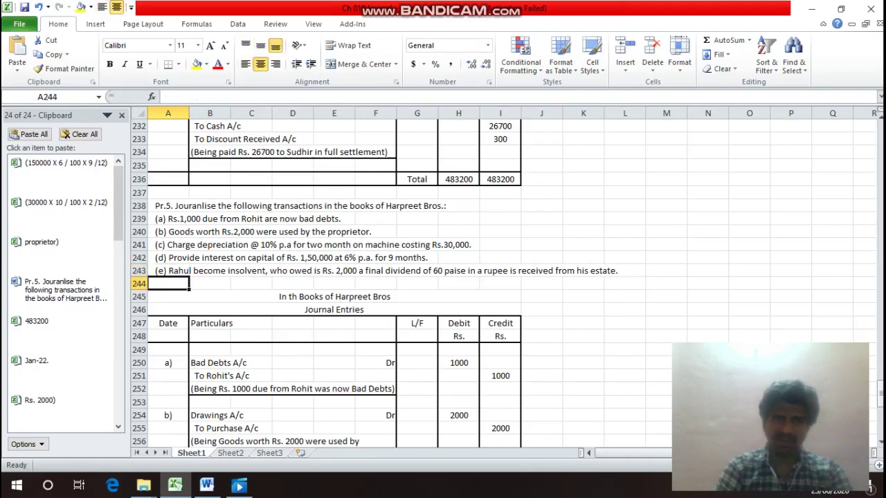
{"action": "key", "text": "Up"}
{"action": "key", "text": "Up"}
{"action": "key", "text": "Up"}
{"action": "key", "text": "Up"}
{"action": "key", "text": "Up"}
{"action": "key", "text": "Up"}
{"action": "key", "text": "Up"}
{"action": "key", "text": "Up"}
{"action": "key", "text": "Up"}
{"action": "key", "text": "Up"}
{"action": "key", "text": "Up"}
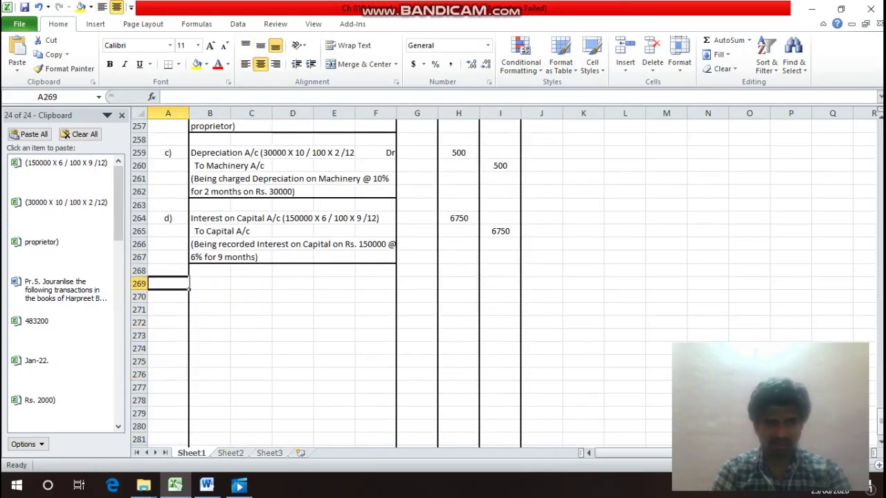
Label entry e) and debit 'Cash A/c (2000 X 60 / 100)' with 1200 in row 269.
{"action": "type", "text": "e)"}
{"action": "key", "text": "Return"}
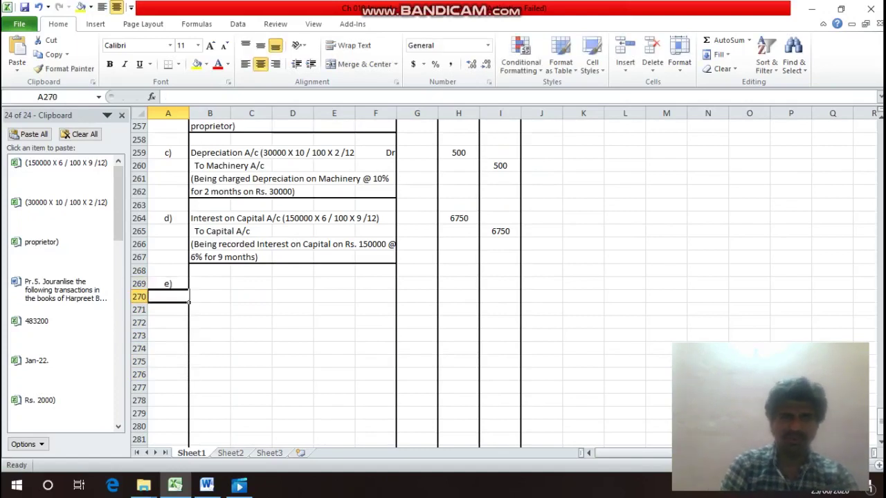
{"action": "left_click", "coordinate": [209, 284]}
{"action": "type", "text": "Cas"}
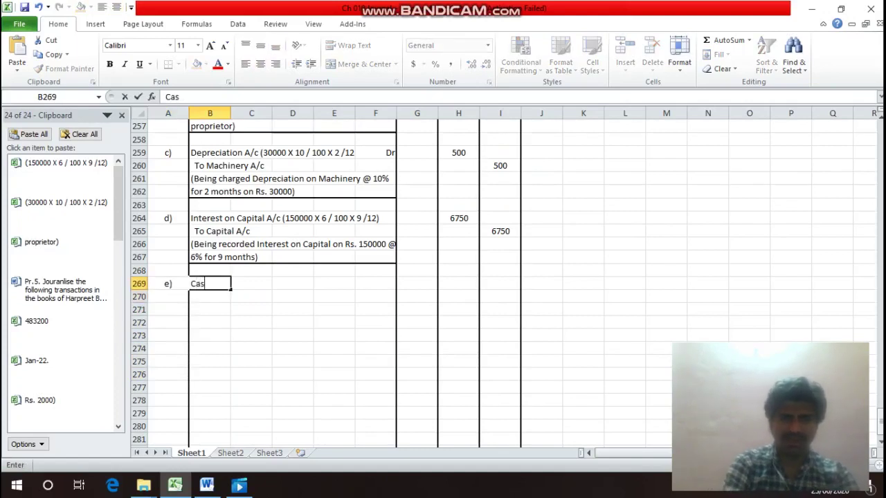
{"action": "type", "text": "h A/c"}
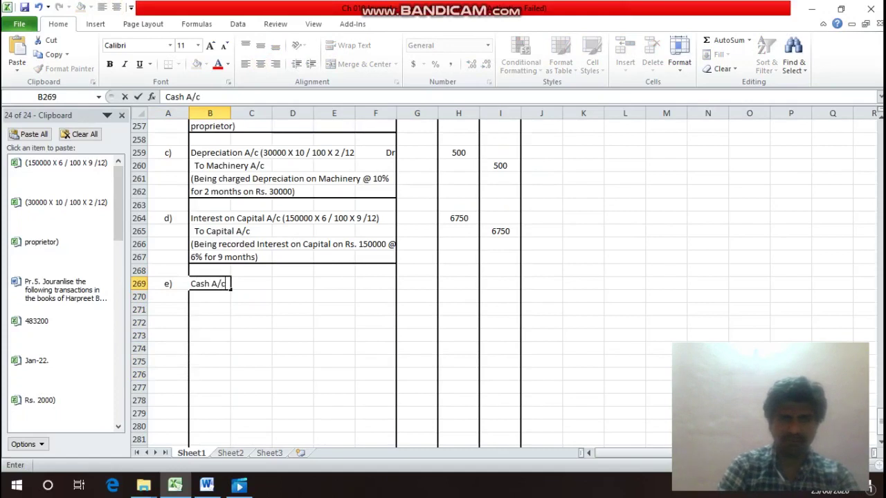
{"action": "type", "text": " ("}
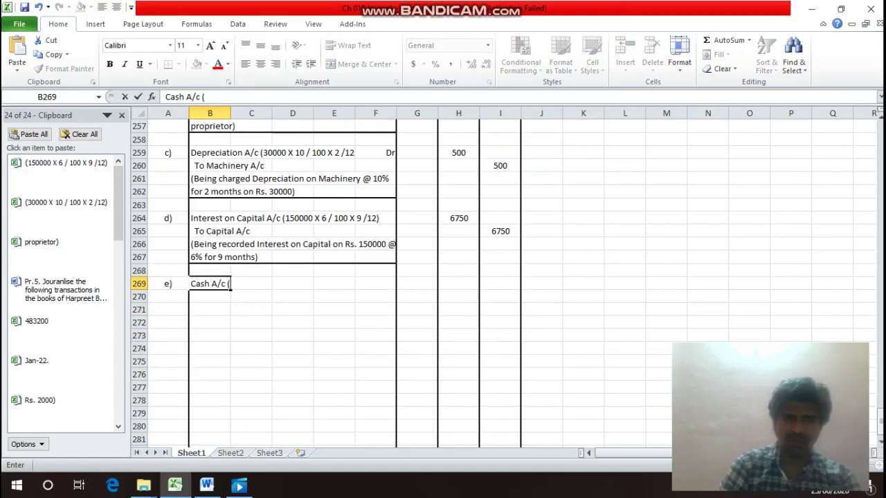
{"action": "type", "text": "2000 X "}
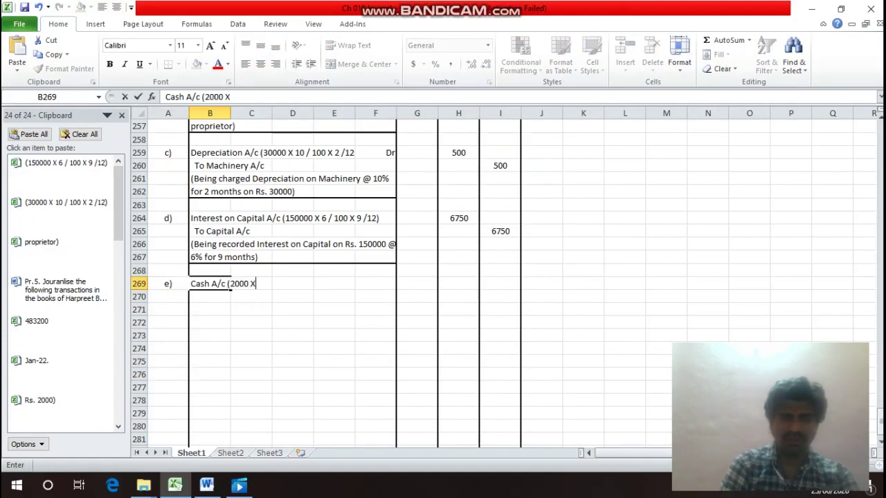
{"action": "type", "text": "60 /"}
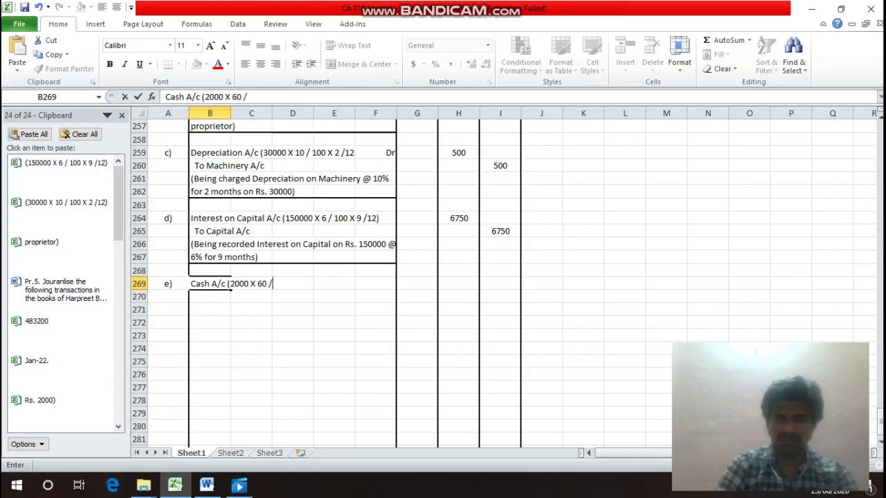
{"action": "type", "text": " 100"}
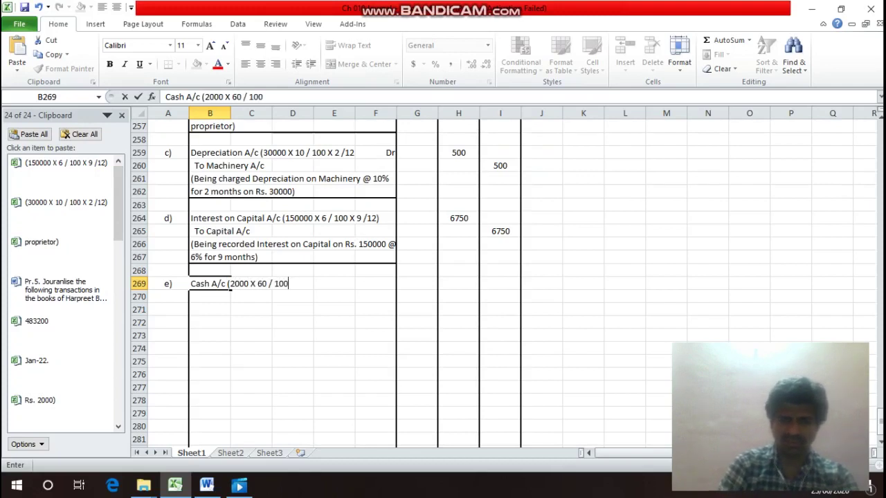
{"action": "type", "text": ")"}
{"action": "key", "text": "Return"}
{"action": "key", "text": "Up"}
{"action": "key", "text": "Right"}
{"action": "key", "text": "Right"}
{"action": "key", "text": "Right"}
{"action": "key", "text": "Right"}
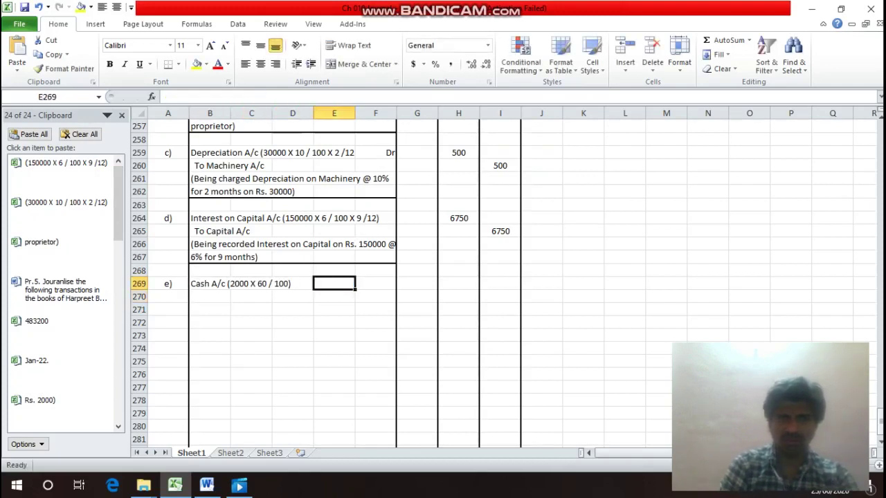
{"action": "type", "text": "Dr"}
{"action": "key", "text": "Return"}
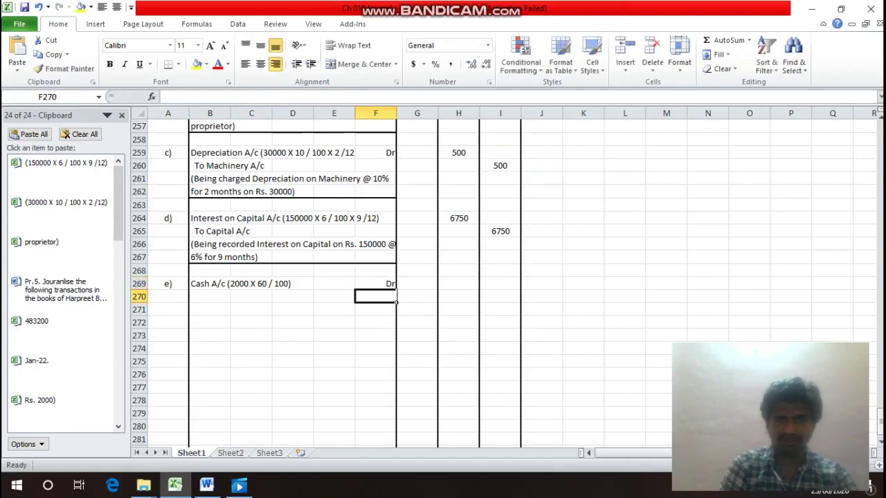
{"action": "left_click", "coordinate": [459, 284]}
{"action": "type", "text": "1200"}
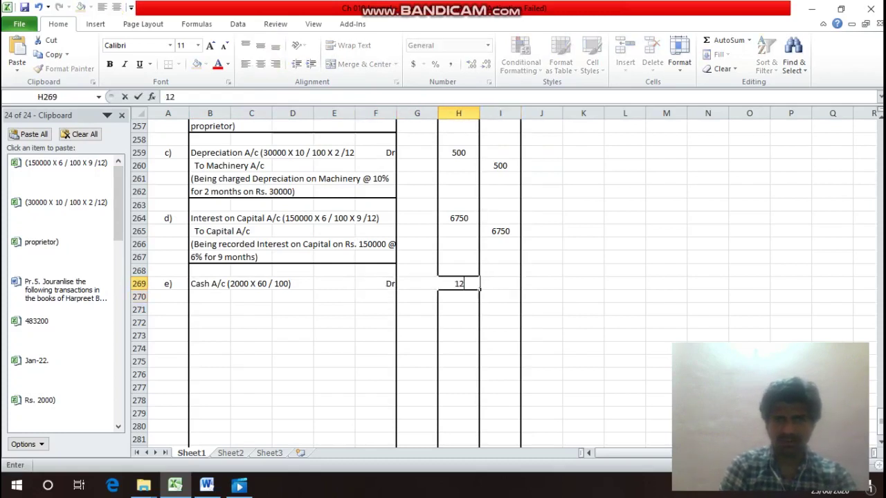
{"action": "key", "text": "Return"}
Add the 'Bad Debts A/c' Dr line with 800 in row 270.
{"action": "key", "text": "Left"}
{"action": "key", "text": "Left"}
{"action": "key", "text": "Left"}
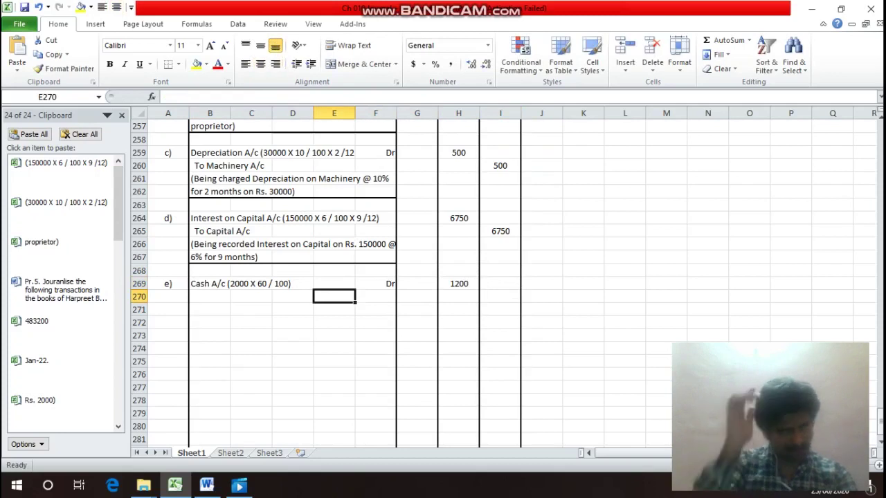
{"action": "key", "text": "Left"}
{"action": "key", "text": "Left"}
{"action": "key", "text": "Left"}
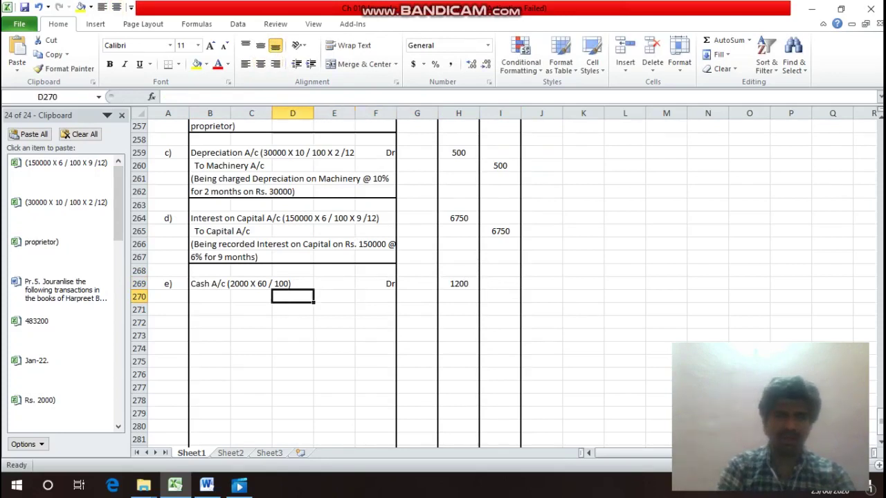
{"action": "type", "text": "Ba"}
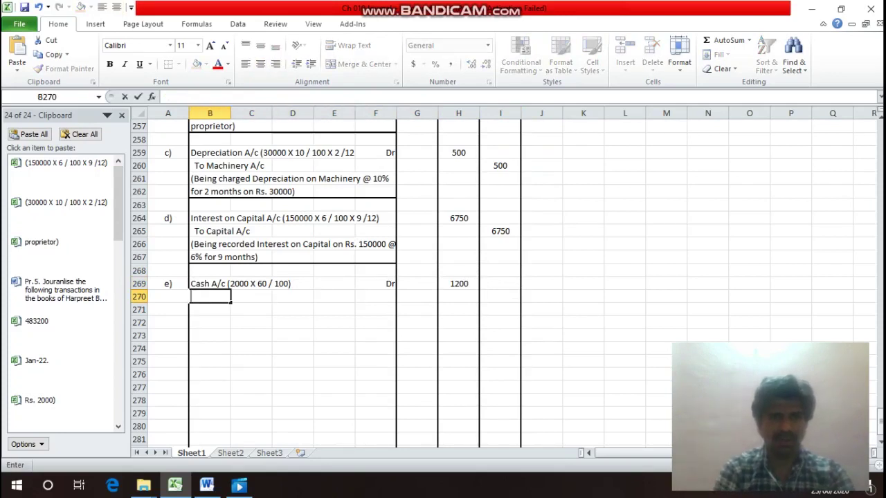
{"action": "type", "text": "d "}
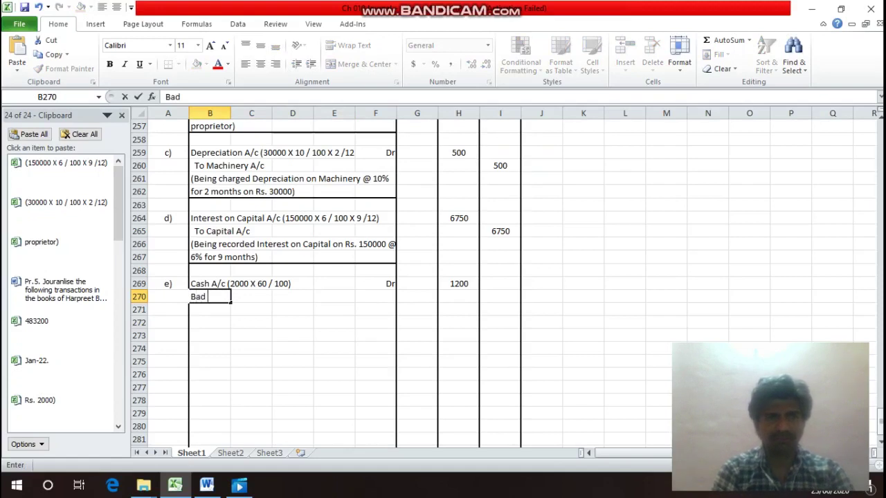
{"action": "type", "text": "Debt"}
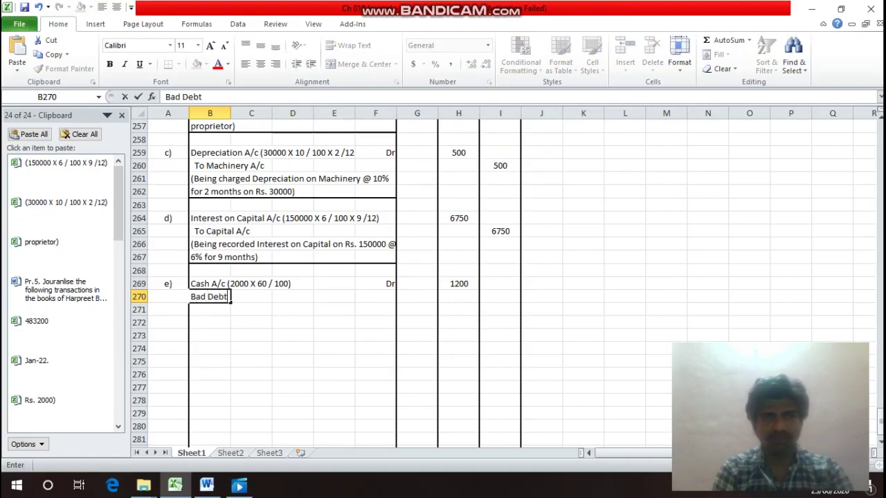
{"action": "type", "text": "s A/c"}
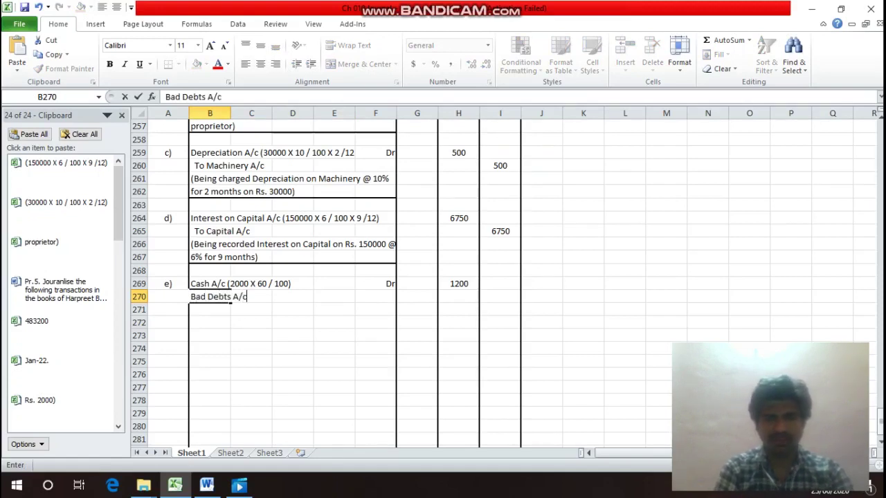
{"action": "key", "text": "Return"}
{"action": "key", "text": "Up"}
{"action": "key", "text": "Right"}
{"action": "key", "text": "Right"}
{"action": "key", "text": "Right"}
{"action": "key", "text": "Right"}
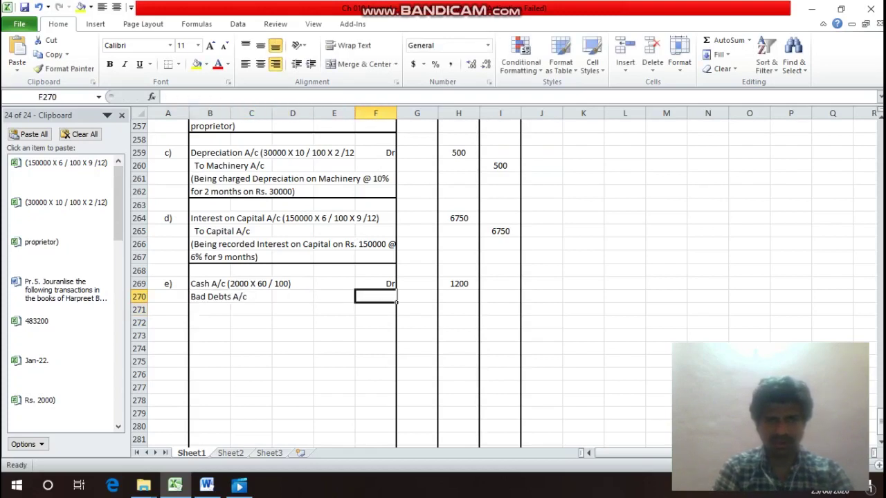
{"action": "type", "text": "Dr"}
{"action": "key", "text": "Return"}
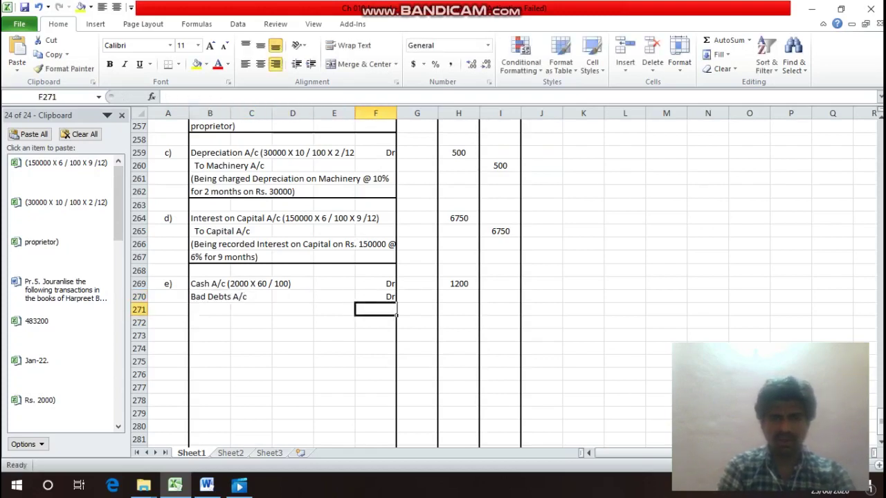
{"action": "key", "text": "Up"}
{"action": "key", "text": "Right"}
{"action": "key", "text": "Right"}
{"action": "type", "text": "800"}
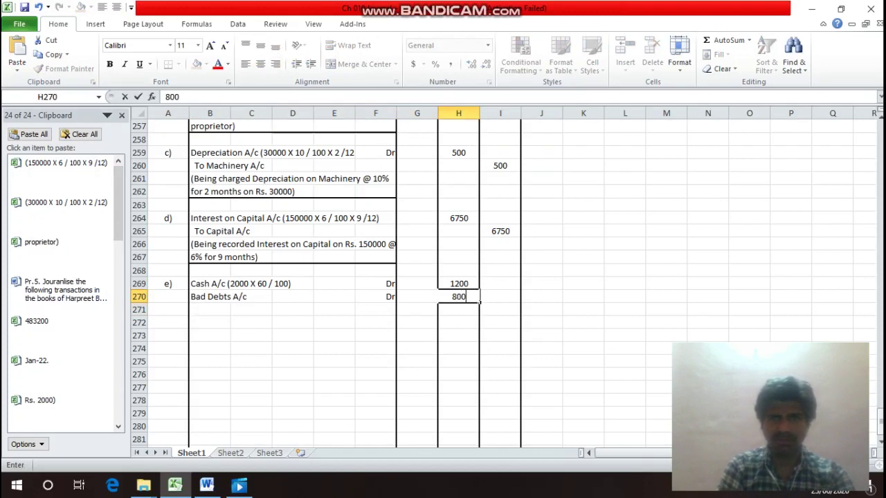
{"action": "key", "text": "Return"}
Credit the debtor's account with 2000 in row 271.
{"action": "key", "text": "Left"}
{"action": "key", "text": "Left"}
{"action": "key", "text": "Left"}
{"action": "key", "text": "Left"}
{"action": "key", "text": "Left"}
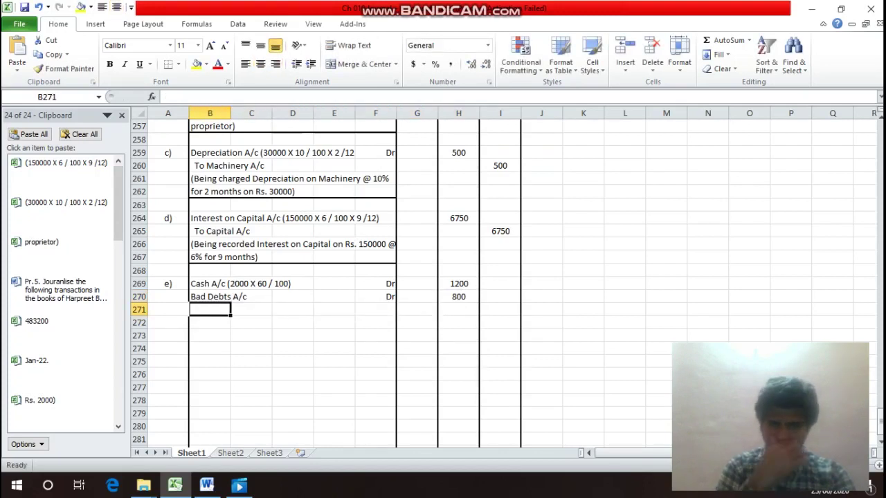
{"action": "type", "text": "T"}
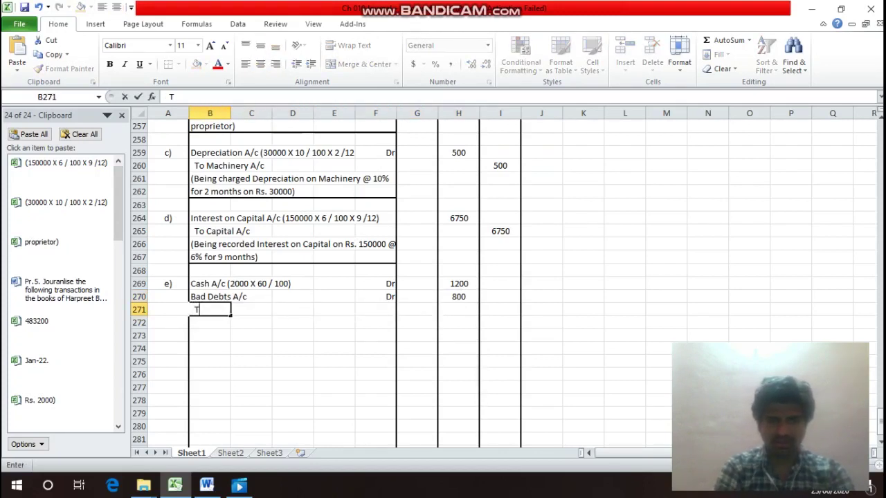
{"action": "type", "text": "o Ro"}
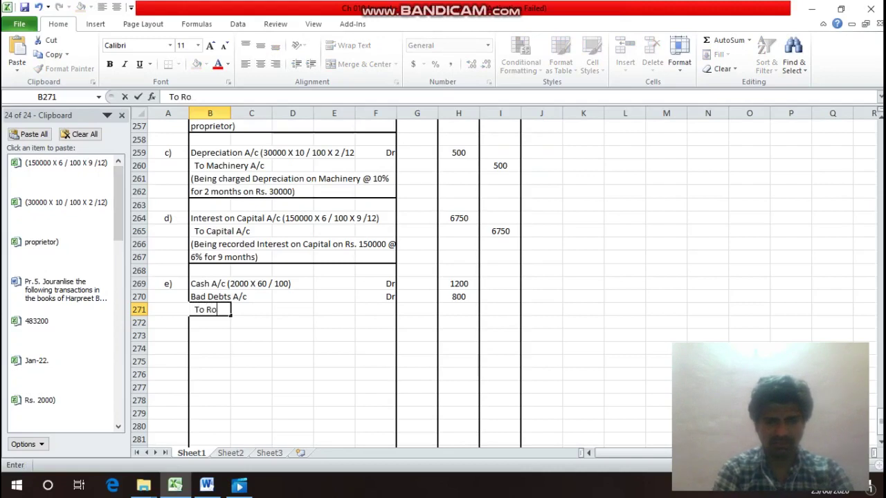
{"action": "type", "text": "hit's"}
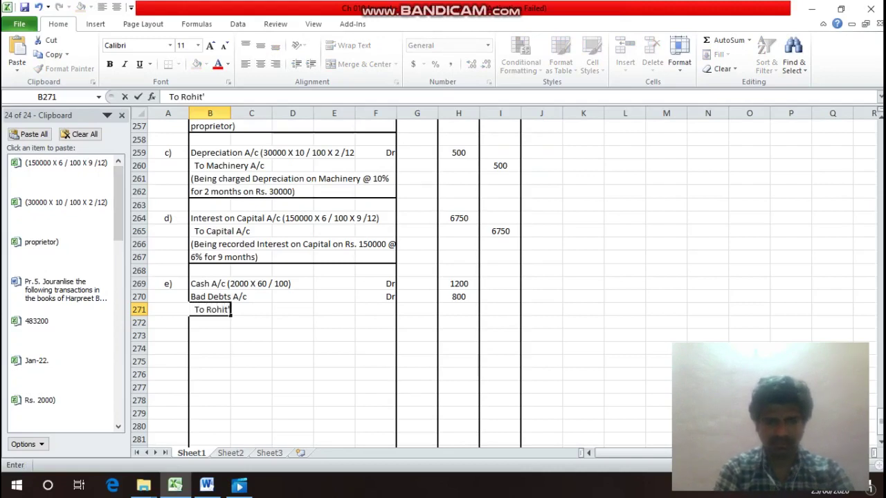
{"action": "type", "text": " A/c"}
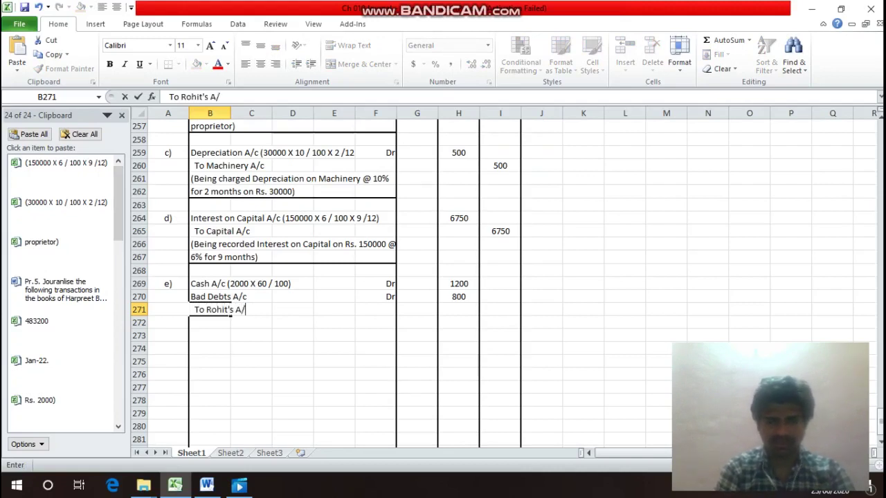
{"action": "key", "text": "Return"}
{"action": "key", "text": "Up"}
{"action": "key", "text": "Right"}
{"action": "key", "text": "Right"}
{"action": "key", "text": "Right"}
{"action": "key", "text": "Right"}
{"action": "key", "text": "Right"}
{"action": "key", "text": "Right"}
{"action": "key", "text": "Right"}
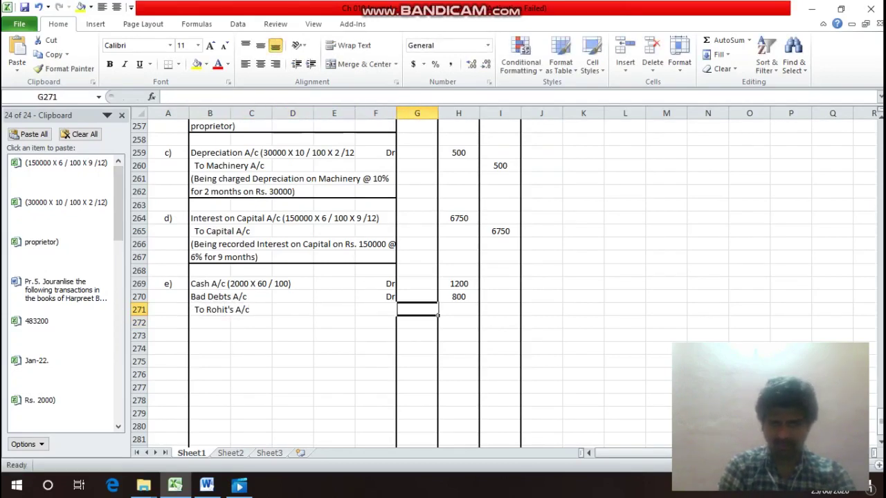
{"action": "type", "text": "2000"}
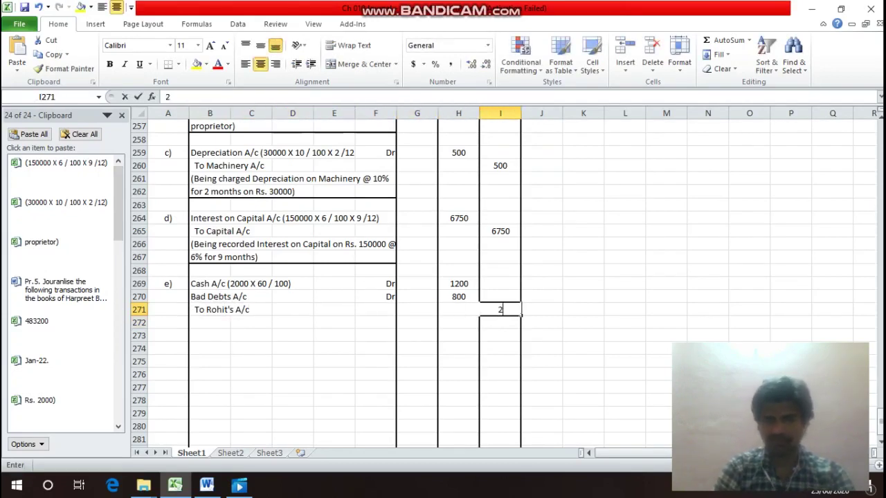
{"action": "key", "text": "Return"}
Type the narration: received 60 paise in a Rupee from the debtor who owed Rs. 2000.
{"action": "key", "text": "Left"}
{"action": "key", "text": "Left"}
{"action": "key", "text": "Left"}
{"action": "key", "text": "Left"}
{"action": "key", "text": "Left"}
{"action": "key", "text": "Left"}
{"action": "key", "text": "Left"}
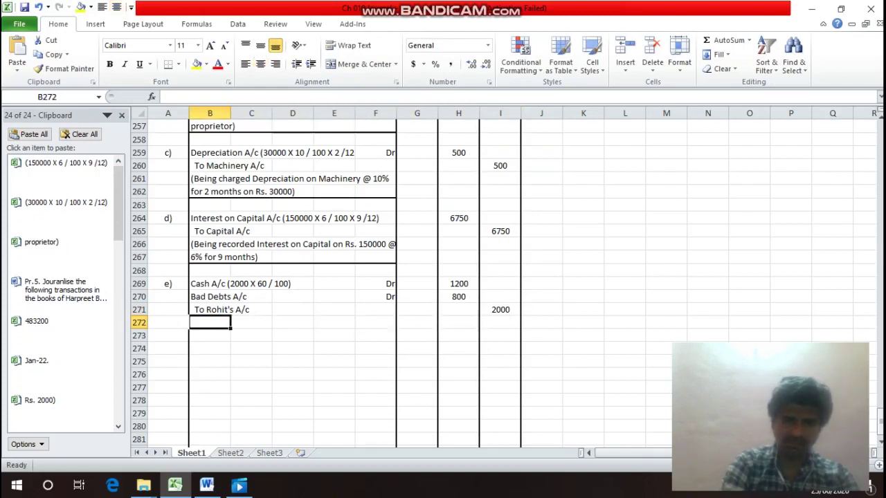
{"action": "type", "text": "(B"}
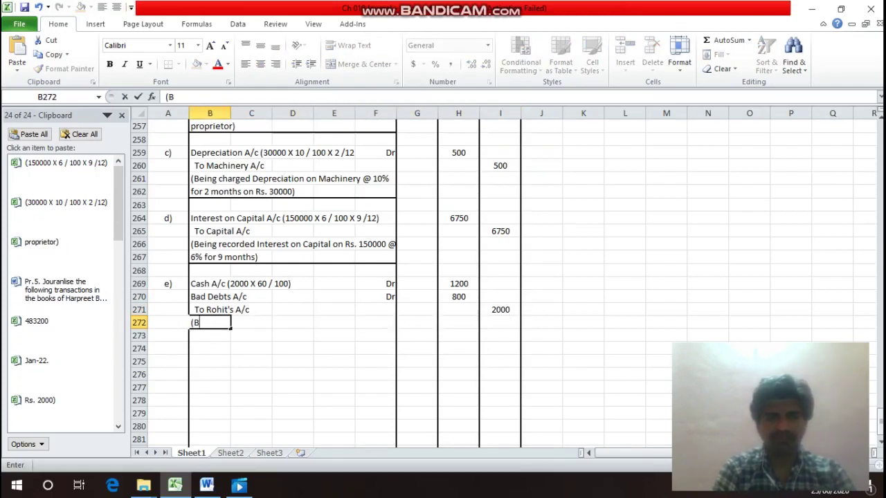
{"action": "type", "text": "eing reci"}
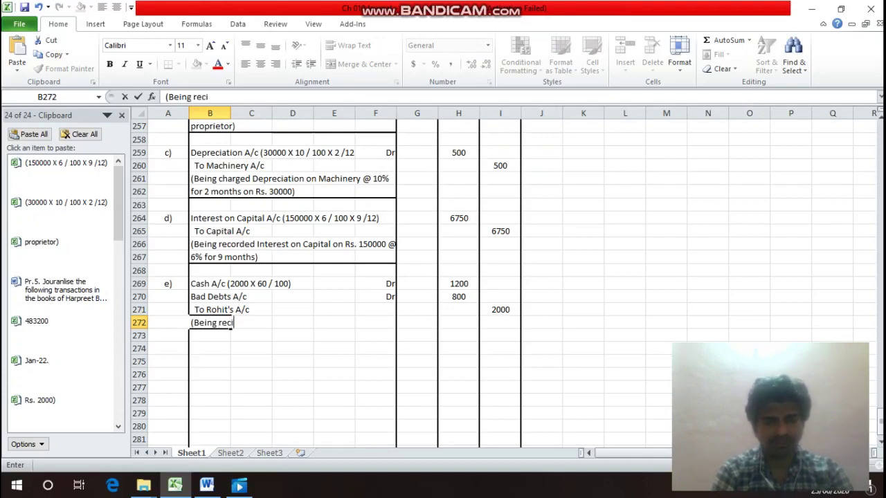
{"action": "key", "text": "BackSpace"}
{"action": "type", "text": "e"}
{"action": "type", "text": "iv"}
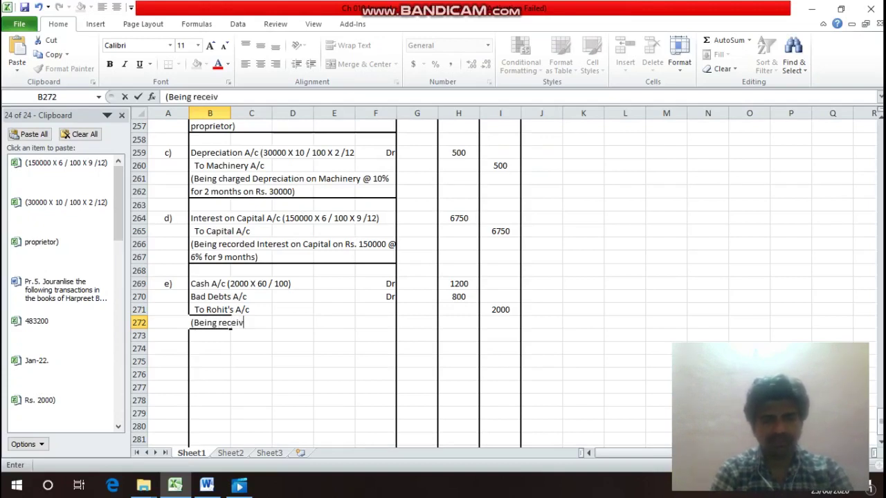
{"action": "type", "text": "ed 6"}
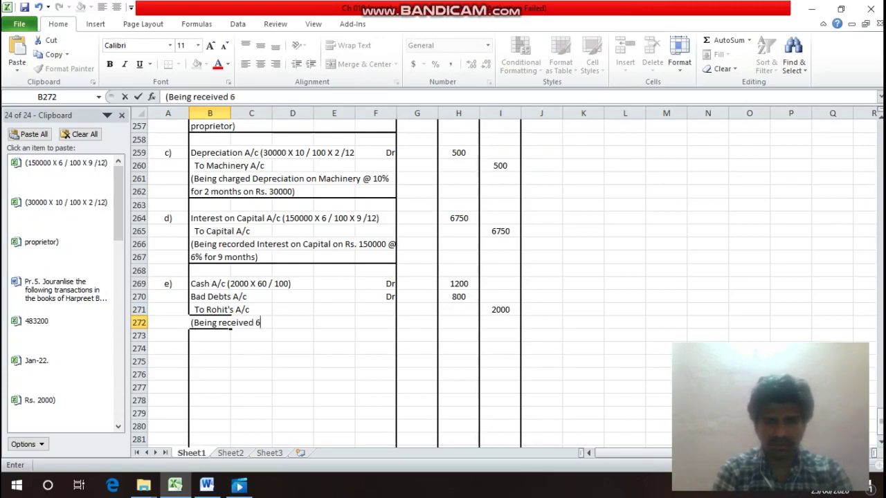
{"action": "type", "text": "0 p"}
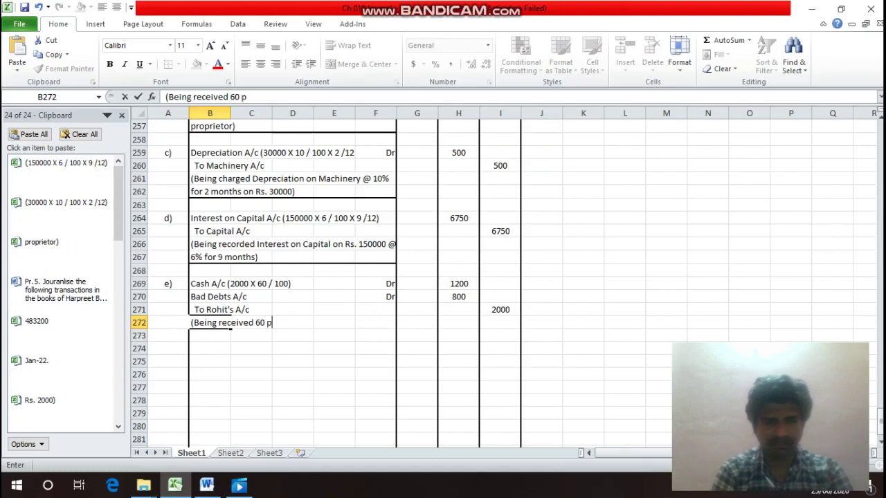
{"action": "type", "text": "aise in"}
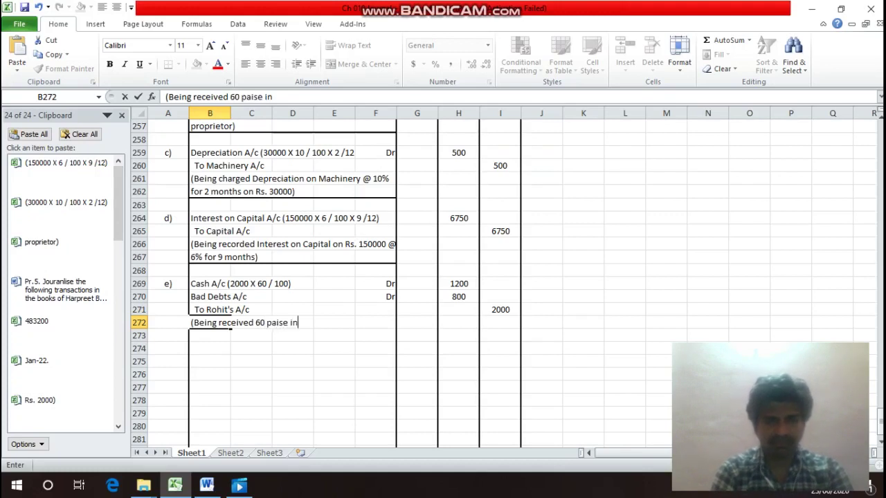
{"action": "type", "text": " a Rup"}
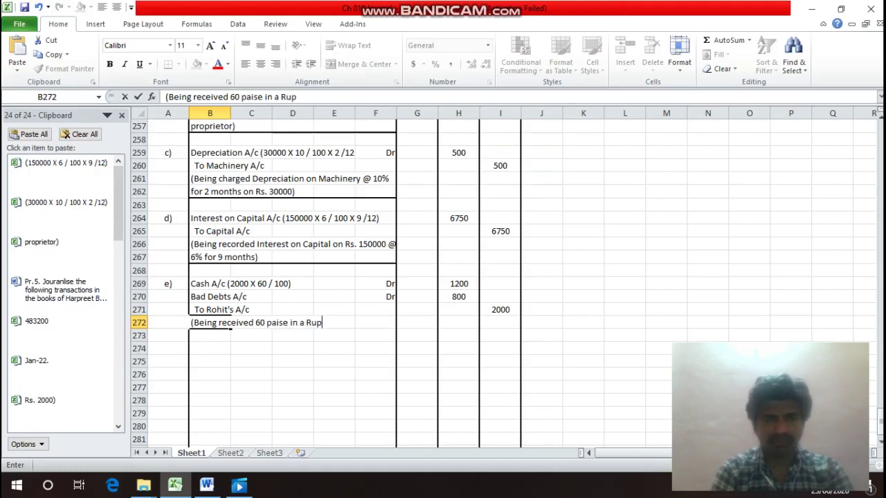
{"action": "type", "text": "ee fro"}
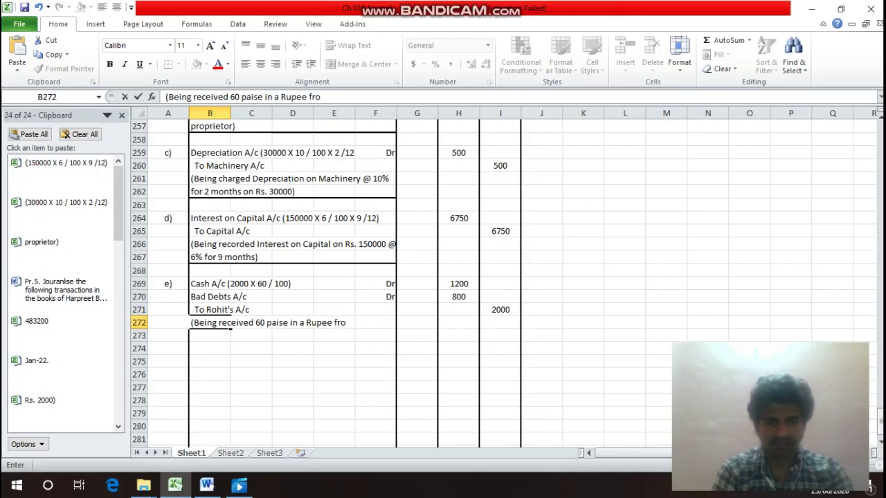
{"action": "type", "text": "m Rohit"}
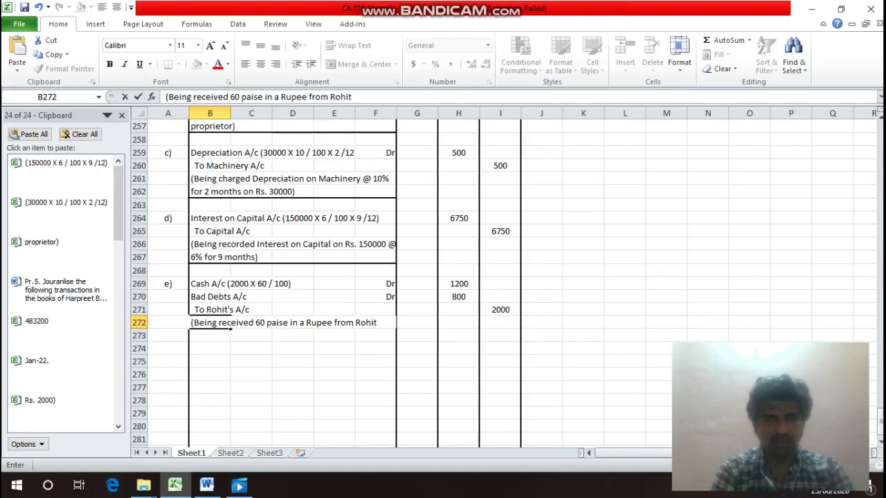
{"action": "type", "text": " wh"}
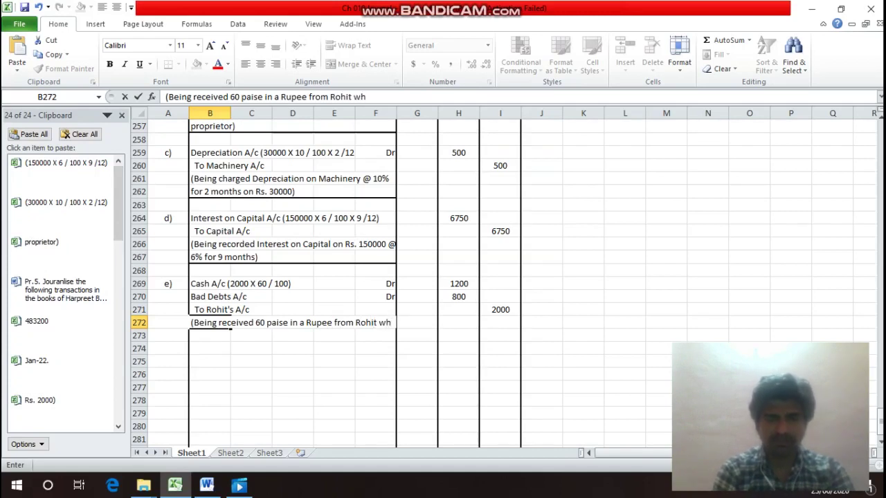
{"action": "type", "text": "o"}
{"action": "key", "text": "Return"}
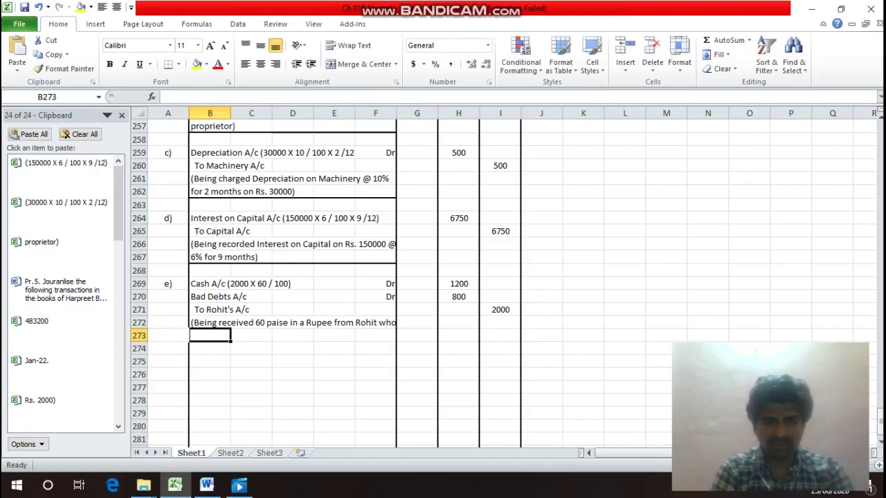
{"action": "type", "text": "owed us T"}
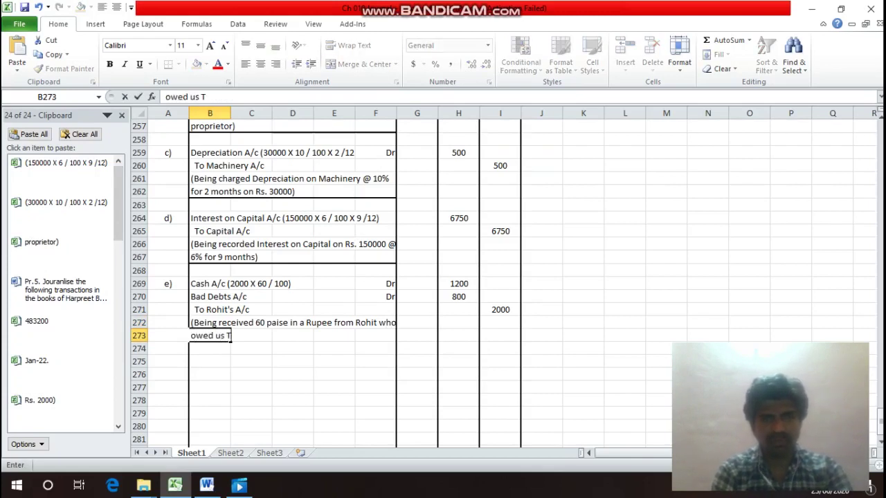
{"action": "key", "text": "BackSpace"}
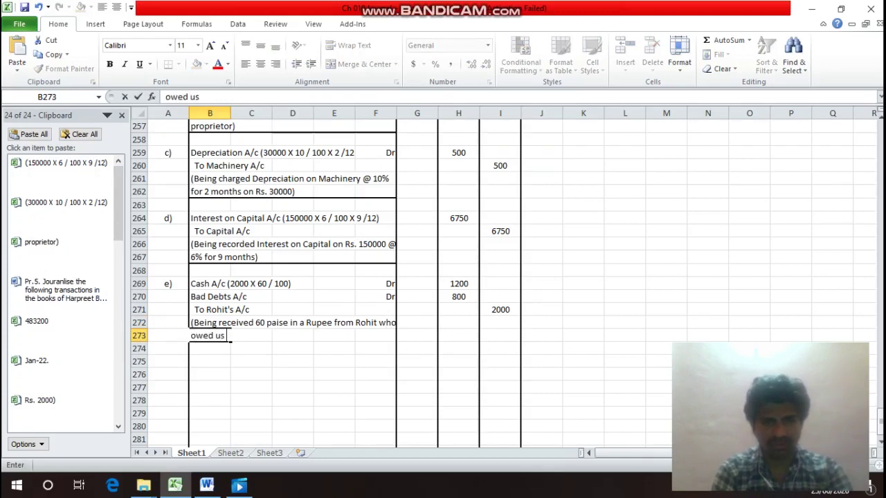
{"action": "type", "text": "Rs. 20"}
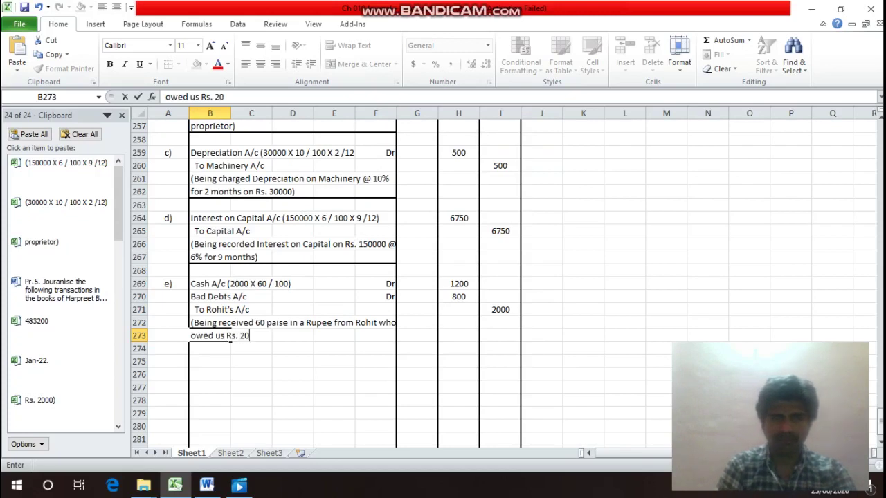
{"action": "type", "text": "00)"}
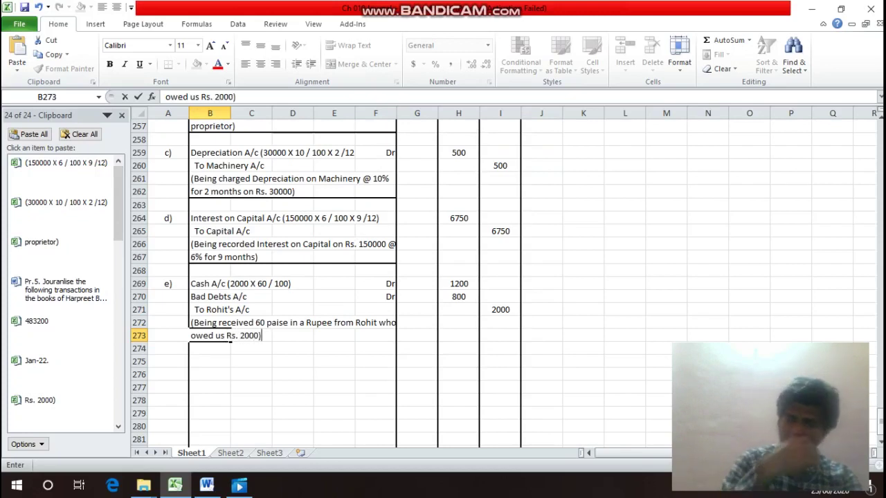
Apply a bottom border to B273:F273 under entry e)'s narration.
{"action": "key", "text": "Return"}
{"action": "left_click_drag", "start_coordinate": [222, 336], "coordinate": [376, 337]}
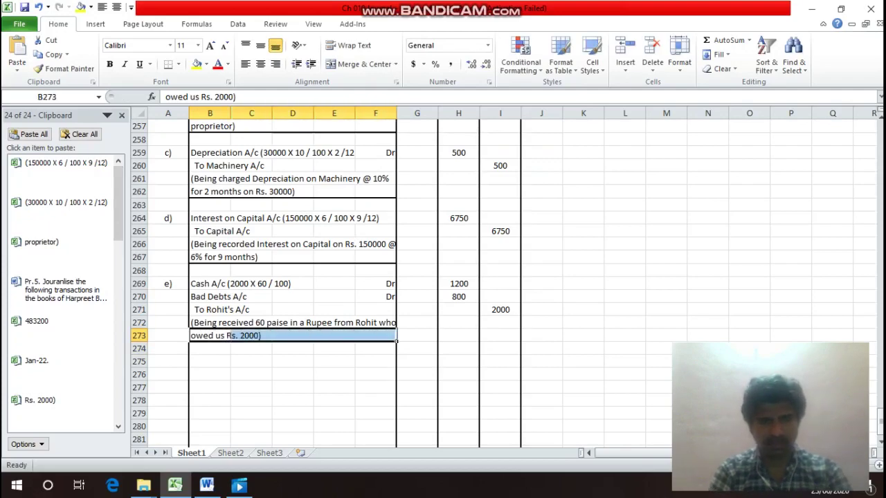
{"action": "key", "text": "ctrl+1"}
{"action": "left_click", "coordinate": [545, 336]}
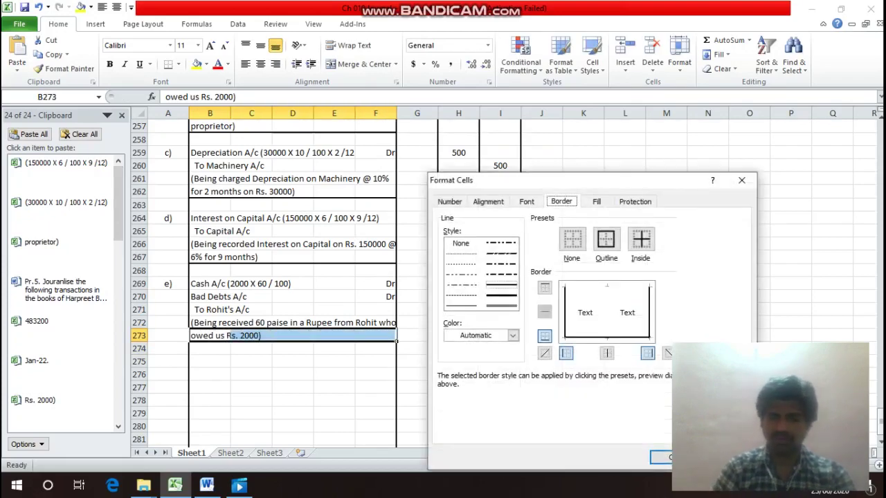
{"action": "left_click", "coordinate": [661, 457]}
{"action": "left_click", "coordinate": [210, 362]}
Total the debits with =SUM(H250:H274) in H275 (12250) and copy it to I275.
{"action": "key", "text": "Right"}
{"action": "key", "text": "Right"}
{"action": "key", "text": "Right"}
{"action": "key", "text": "Right"}
{"action": "key", "text": "Right"}
{"action": "key", "text": "Right"}
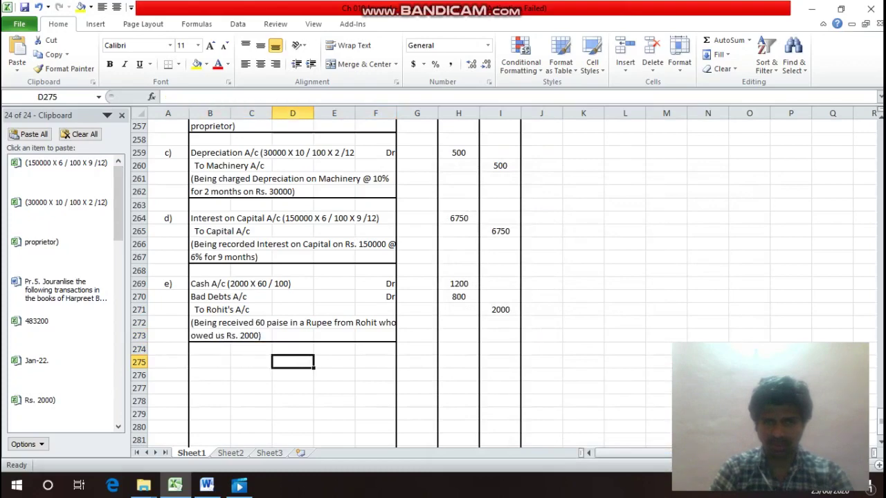
{"action": "type", "text": "=s"}
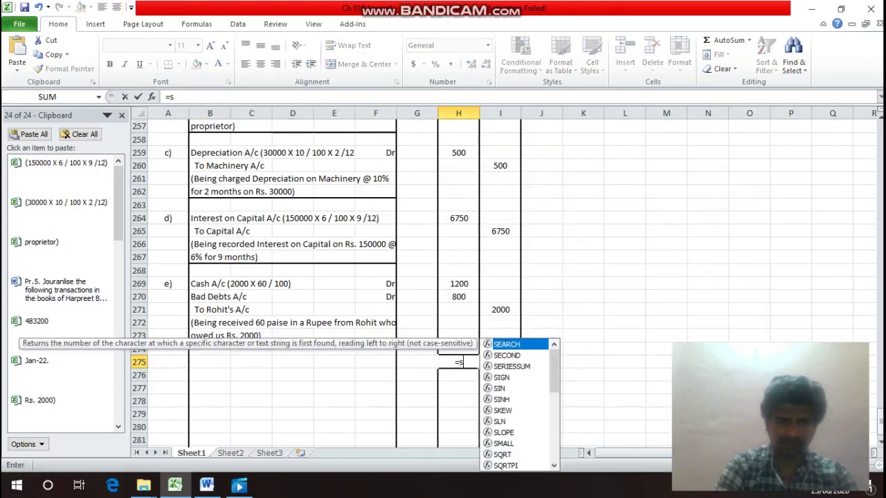
{"action": "type", "text": "um("}
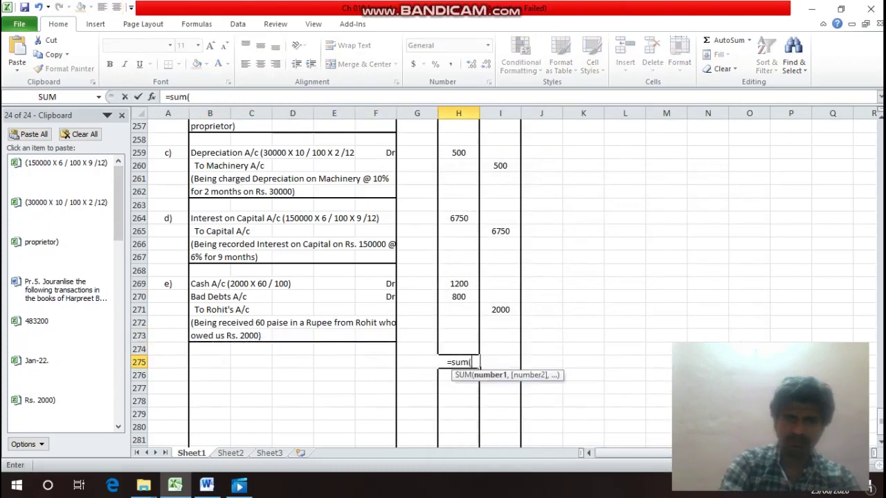
{"action": "key", "text": "Up"}
{"action": "key", "text": "shift+Up"}
{"action": "key", "text": "shift+Up"}
{"action": "key", "text": "shift+Up"}
{"action": "key", "text": "shift+Up"}
{"action": "key", "text": "shift+Up"}
{"action": "key", "text": "shift+Up"}
{"action": "key", "text": "shift+Up"}
{"action": "key", "text": "shift+Up"}
{"action": "key", "text": "shift+Up"}
{"action": "key", "text": "shift+Up"}
{"action": "key", "text": "shift+Up"}
{"action": "key", "text": "shift+Up"}
{"action": "key", "text": "shift+Up"}
{"action": "key", "text": "shift+Up"}
{"action": "key", "text": "shift+Up"}
{"action": "key", "text": "shift+Up"}
{"action": "key", "text": "shift+Up"}
{"action": "key", "text": "shift+Up"}
{"action": "key", "text": "shift+Up"}
{"action": "key", "text": "shift+Up"}
{"action": "key", "text": "shift+Up"}
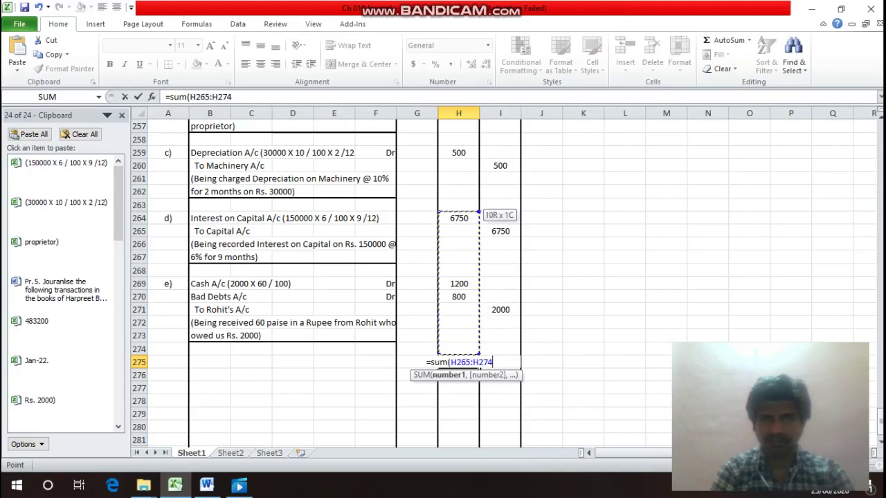
{"action": "key", "text": "shift+Up"}
{"action": "key", "text": "shift+Up"}
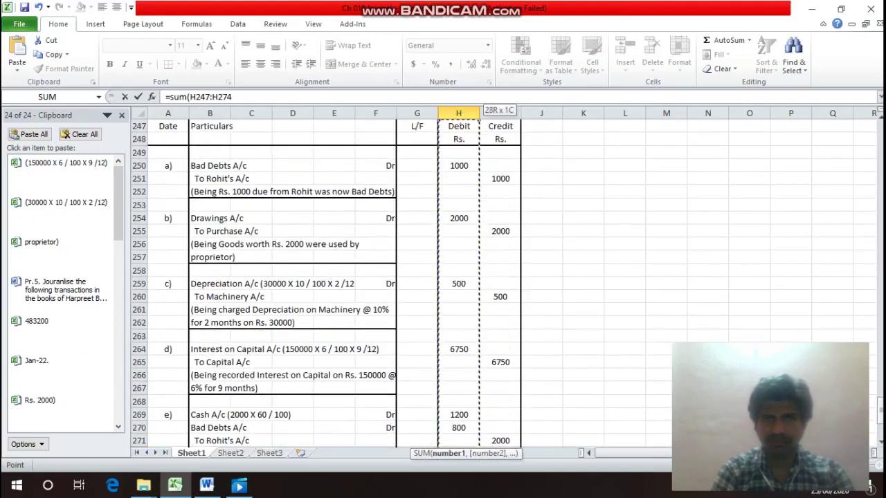
{"action": "key", "text": "shift+Down"}
{"action": "key", "text": "shift+Down"}
{"action": "key", "text": "shift+Down"}
{"action": "key", "text": "Return"}
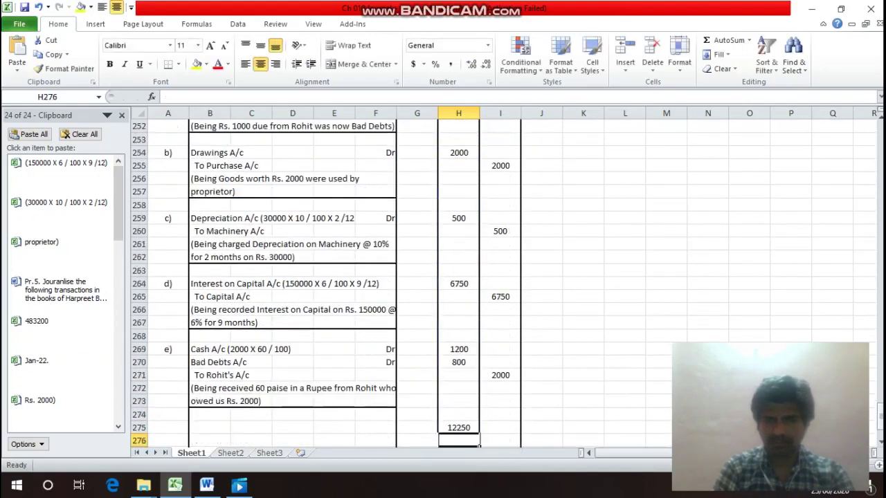
{"action": "key", "text": "Up"}
{"action": "key", "text": "ctrl+c"}
{"action": "key", "text": "Right"}
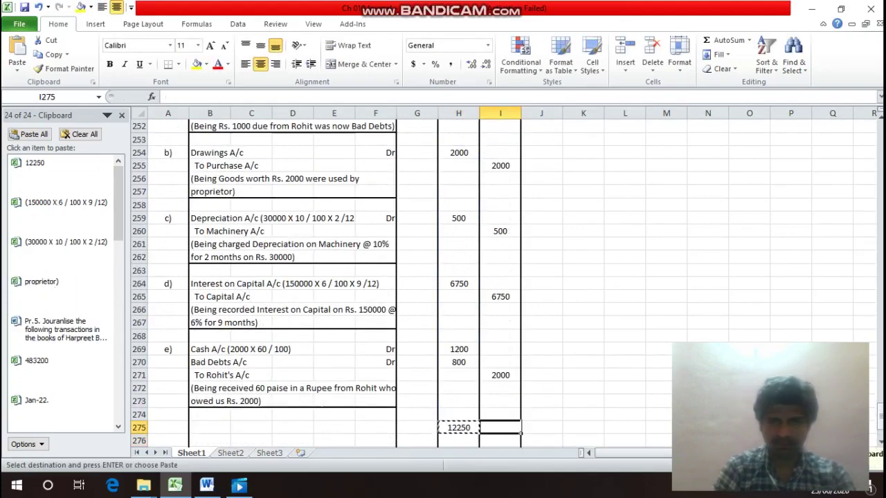
{"action": "key", "text": "Return"}
Put an outline border around the Total row 275.
{"action": "key", "text": "Left"}
{"action": "key", "text": "Home"}
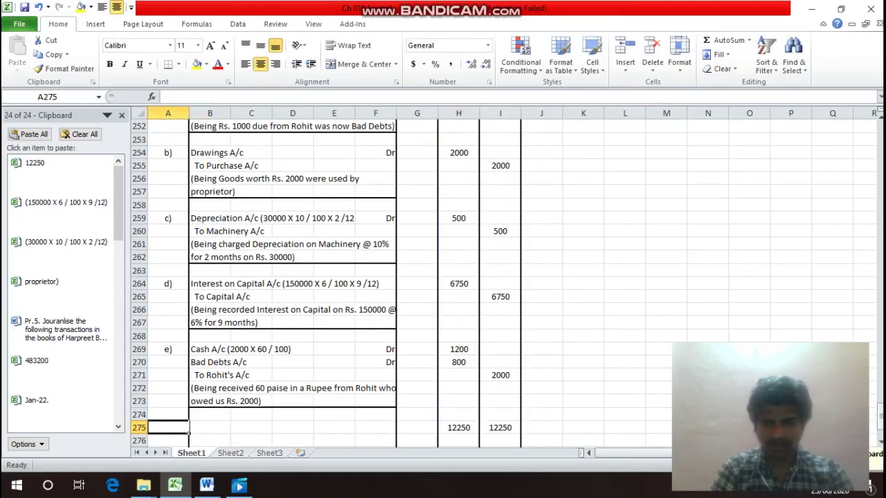
{"action": "key", "text": "shift+Right"}
{"action": "key", "text": "shift+Right"}
{"action": "key", "text": "shift+Right"}
{"action": "key", "text": "shift+Right"}
{"action": "key", "text": "shift+Right"}
{"action": "key", "text": "shift+Right"}
{"action": "key", "text": "shift+Right"}
{"action": "key", "text": "shift+Right"}
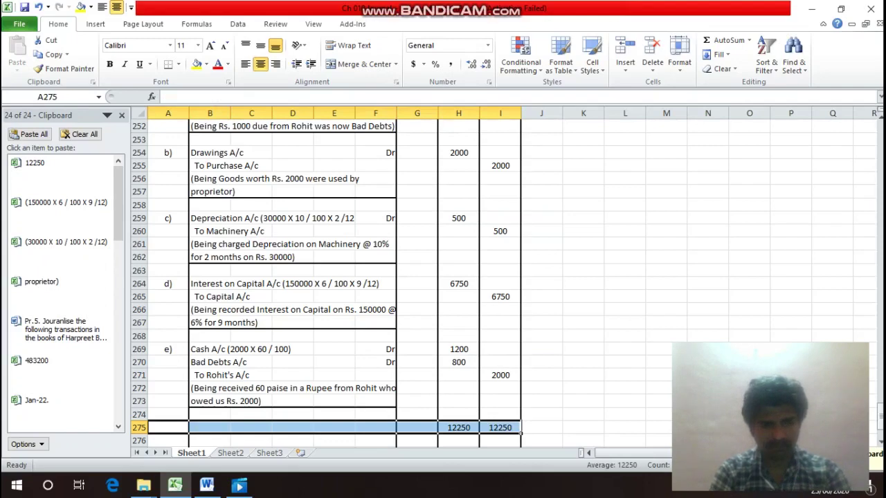
{"action": "key", "text": "ctrl+1"}
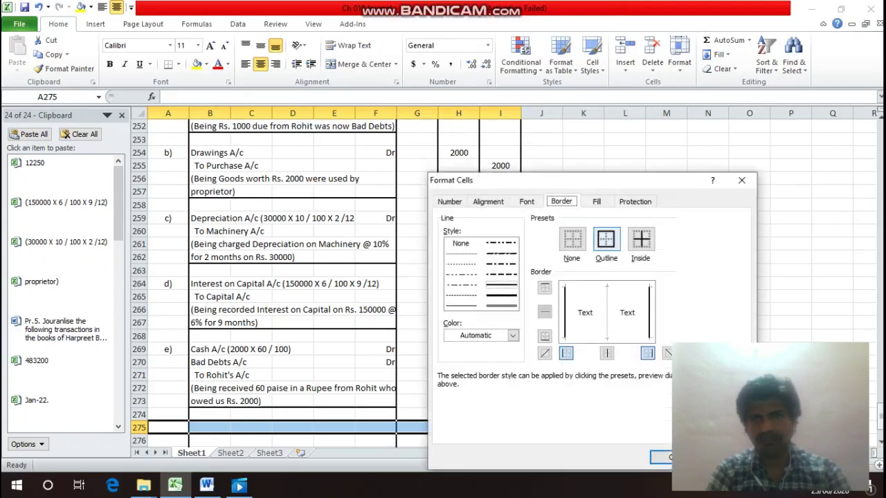
{"action": "key", "text": "alt+o"}
{"action": "key", "text": "Return"}
Label the row with 'Total' in F275.
{"action": "key", "text": "Down"}
{"action": "key", "text": "Down"}
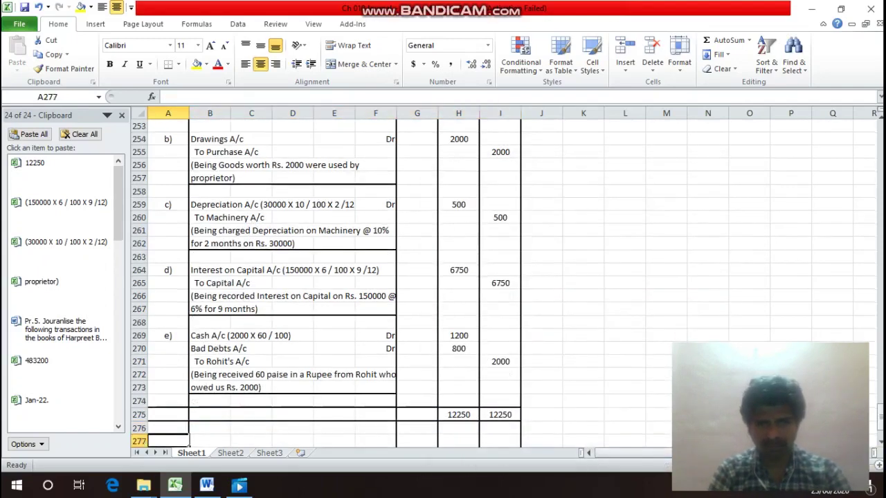
{"action": "key", "text": "Up"}
{"action": "key", "text": "Up"}
{"action": "key", "text": "Up"}
{"action": "key", "text": "Right"}
{"action": "key", "text": "Right"}
{"action": "key", "text": "Right"}
{"action": "key", "text": "Right"}
{"action": "key", "text": "Down"}
{"action": "key", "text": "Right"}
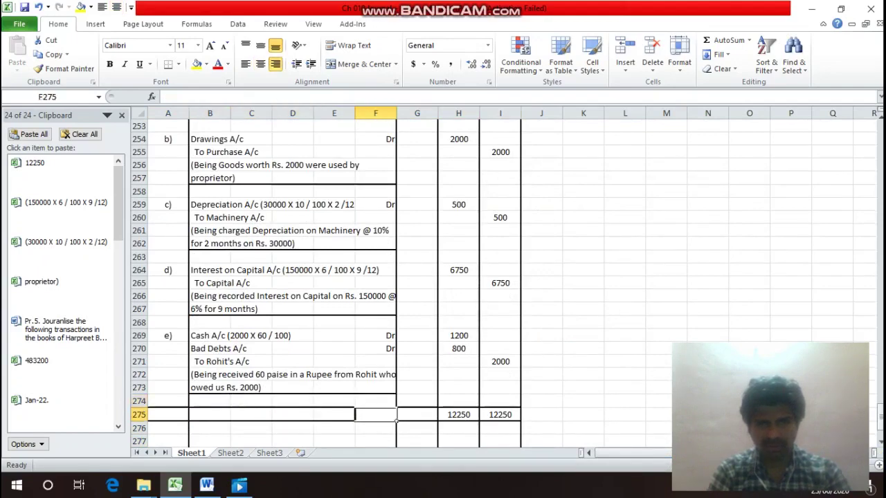
{"action": "type", "text": "Total"}
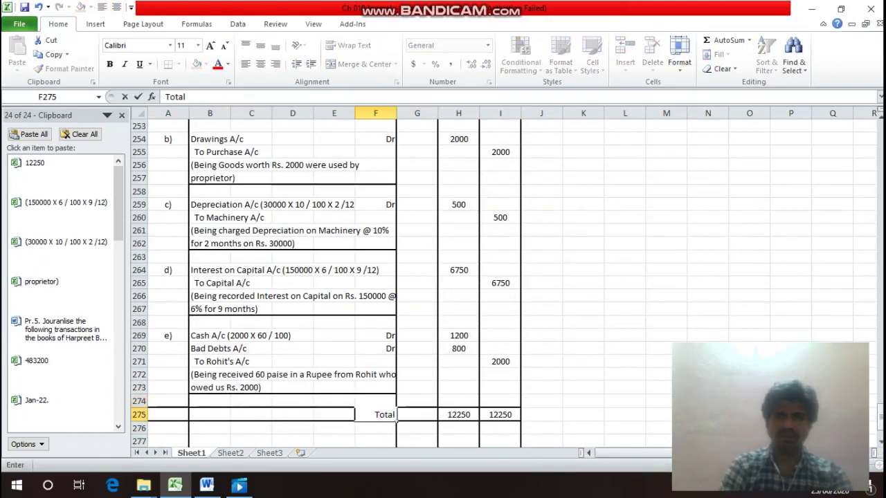
{"action": "key", "text": "Return"}
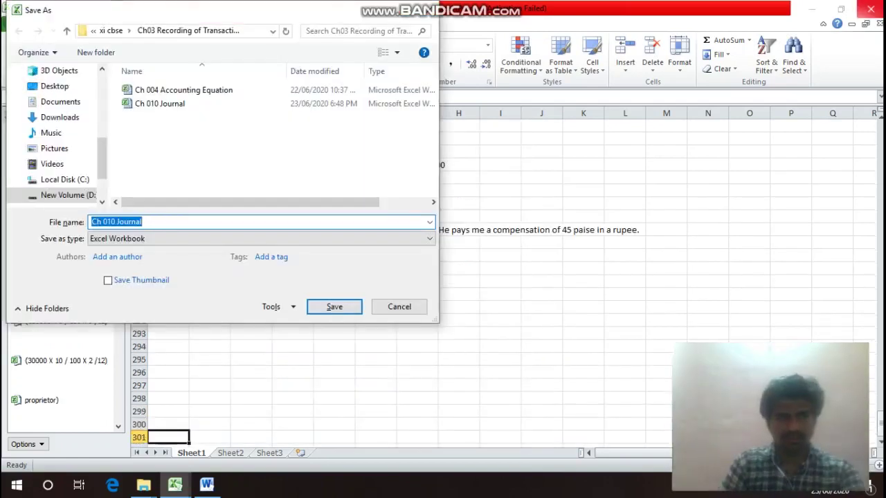
Dismiss the Save As dialog and move up to the Pr.6 heading in A277.
{"action": "key", "text": "Escape"}
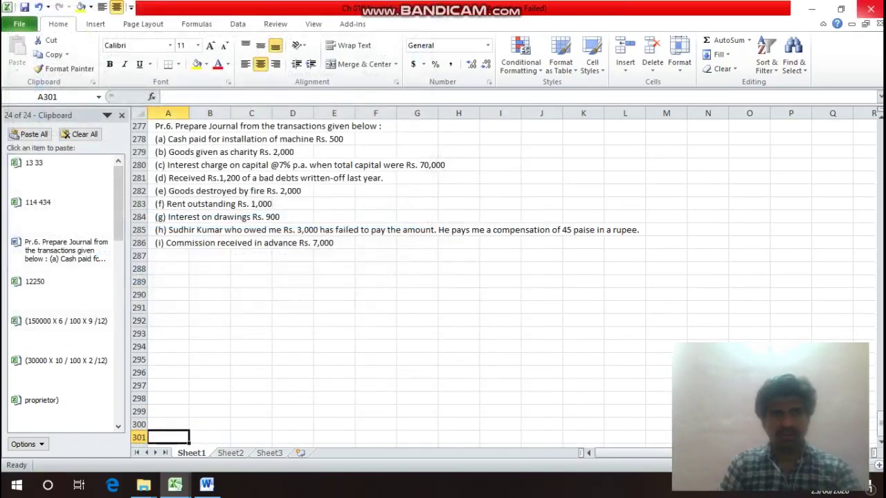
{"action": "key", "text": "Up"}
{"action": "key", "text": "Up"}
{"action": "key", "text": "Up"}
{"action": "key", "text": "Up"}
{"action": "key", "text": "Up"}
{"action": "key", "text": "Up"}
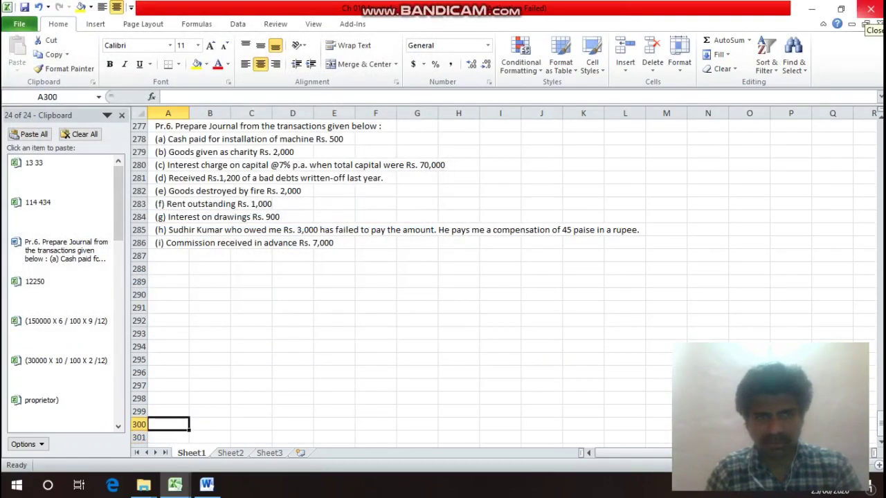
{"action": "key", "text": "Up"}
{"action": "key", "text": "Up"}
{"action": "key", "text": "Up"}
{"action": "key", "text": "Up"}
{"action": "key", "text": "Up"}
{"action": "key", "text": "Up"}
{"action": "key", "text": "Up"}
{"action": "key", "text": "Up"}
{"action": "key", "text": "Up"}
{"action": "key", "text": "Up"}
{"action": "key", "text": "Up"}
{"action": "key", "text": "Up"}
{"action": "key", "text": "Up"}
{"action": "key", "text": "Up"}
{"action": "key", "text": "Up"}
{"action": "key", "text": "Up"}
{"action": "key", "text": "Up"}
{"action": "key", "text": "Up"}
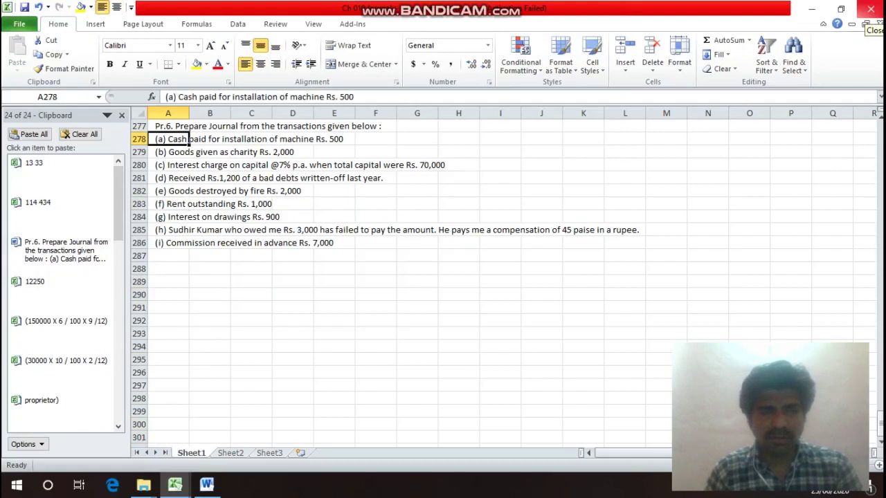
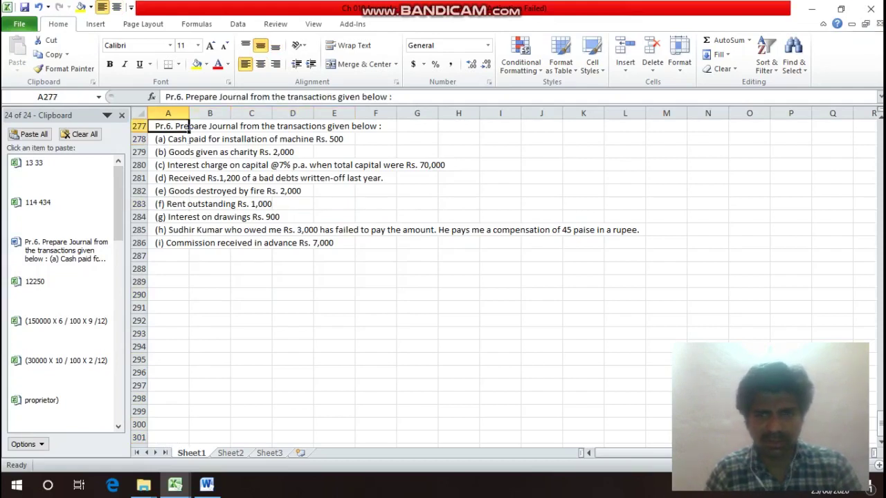
Type the heading 'In the Books of ?' in A288 below the transaction list.
{"action": "key", "text": "Down"}
{"action": "key", "text": "Down"}
{"action": "key", "text": "Down"}
{"action": "key", "text": "Down"}
{"action": "key", "text": "Down"}
{"action": "key", "text": "Down"}
{"action": "key", "text": "Down"}
{"action": "key", "text": "Down"}
{"action": "key", "text": "Down"}
{"action": "key", "text": "Down"}
{"action": "key", "text": "Down"}
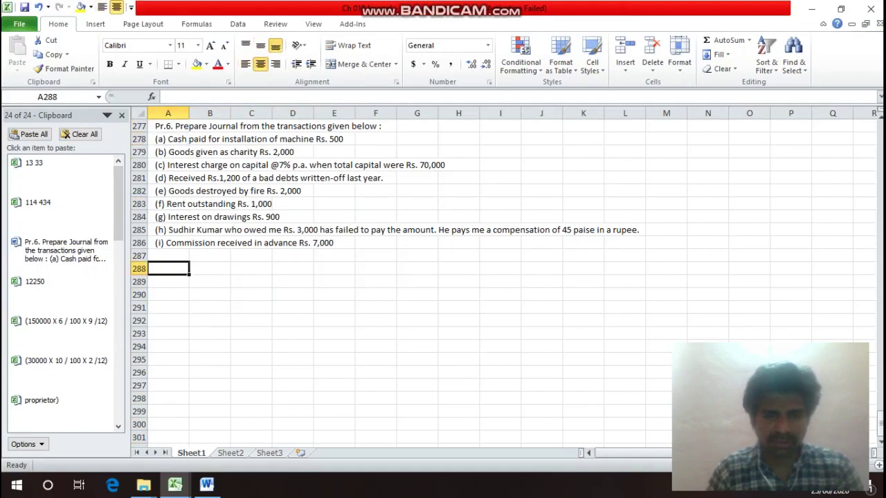
{"action": "type", "text": "In th"}
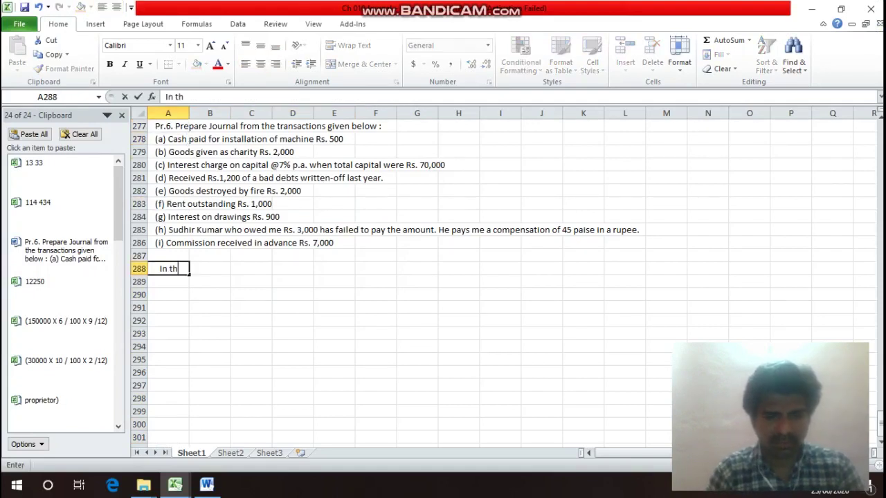
{"action": "type", "text": "e Books p"}
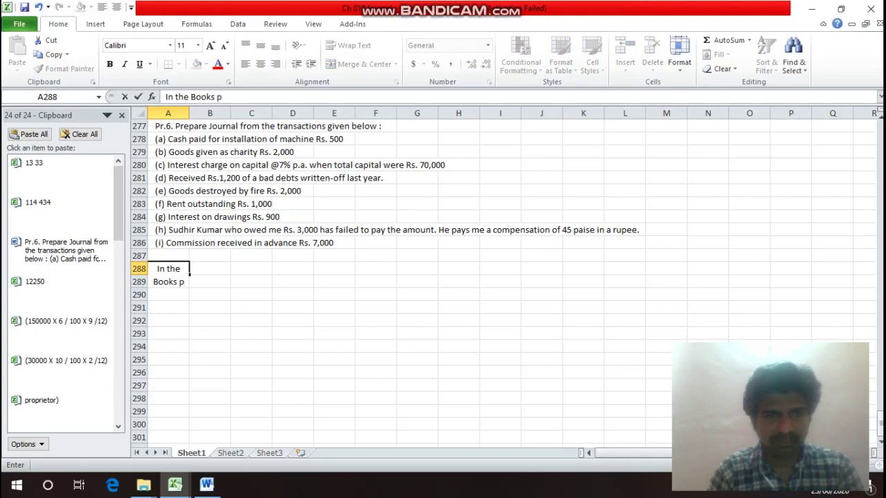
{"action": "key", "text": "BackSpace"}
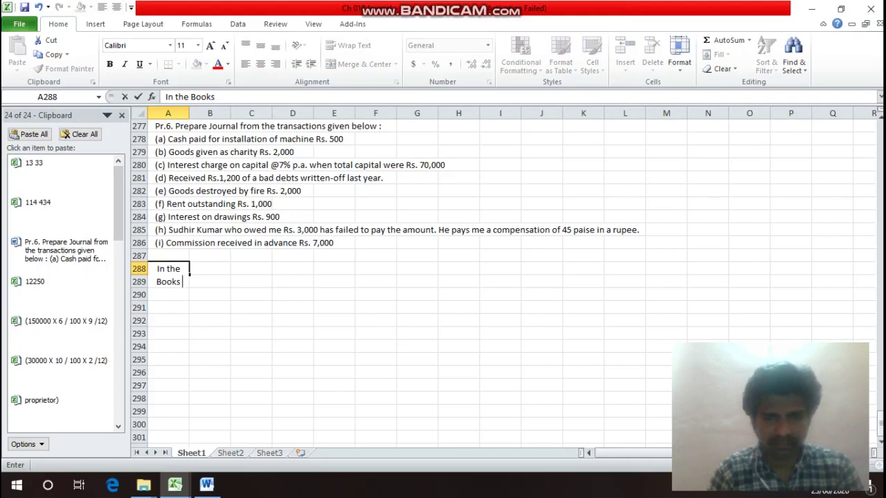
{"action": "type", "text": "of ?"}
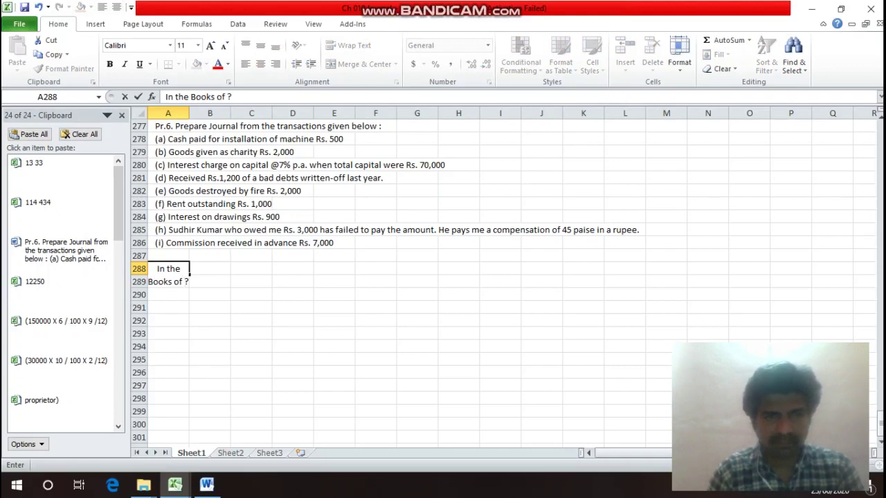
{"action": "key", "text": "Return"}
{"action": "left_click", "coordinate": [167, 268]}
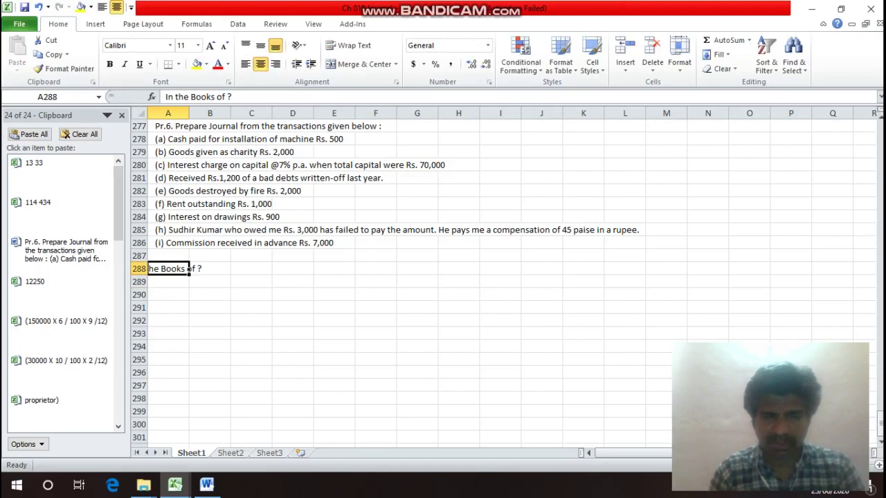
Enter 'Journal Entries' in A289 and the 'Date' column heading in A290.
{"action": "key", "text": "Down"}
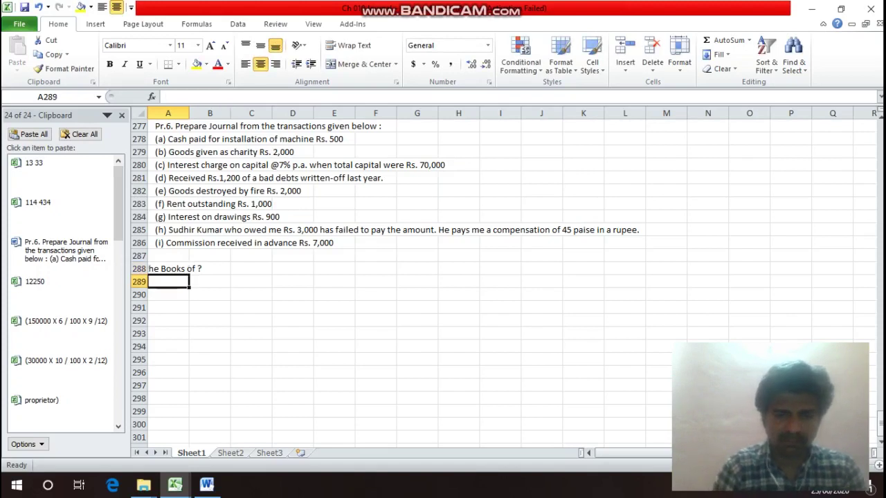
{"action": "type", "text": "Journ"}
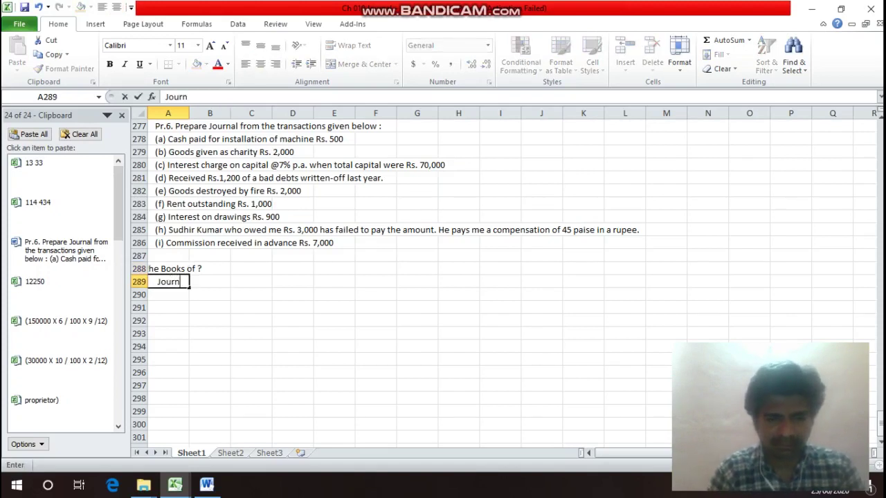
{"action": "type", "text": "al Entrie"}
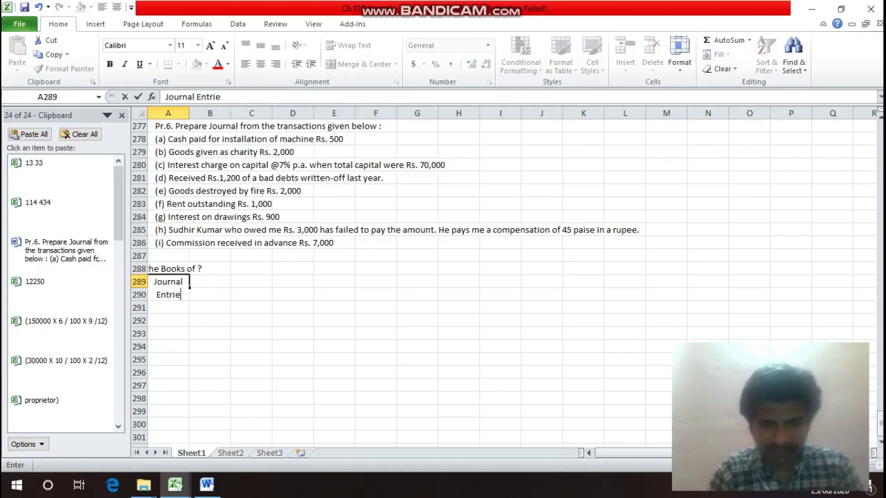
{"action": "type", "text": "s"}
{"action": "key", "text": "Return"}
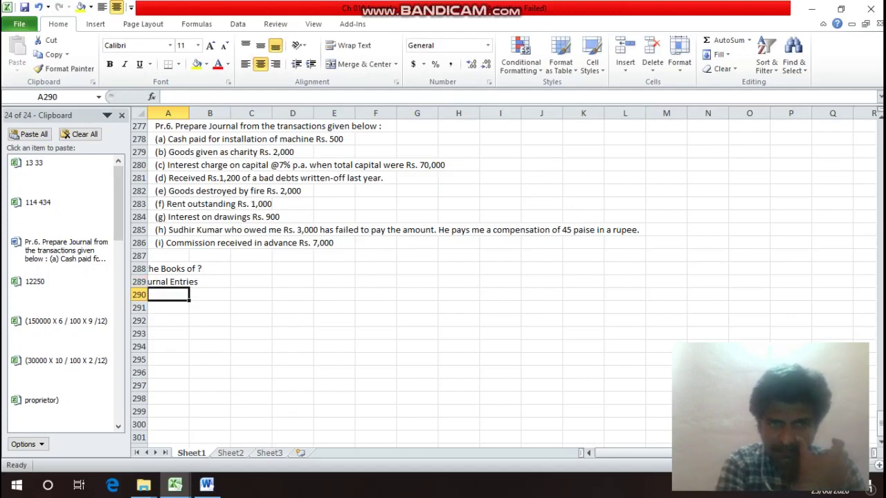
{"action": "type", "text": "Date"}
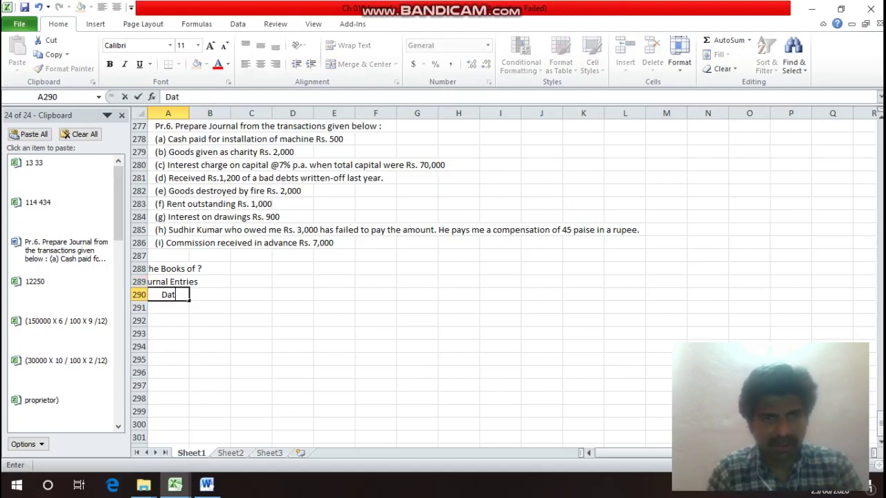
{"action": "key", "text": "Return"}
Select heading row 288 from column A across toward column I.
{"action": "key", "text": "Right"}
{"action": "key", "text": "Up"}
{"action": "key", "text": "Up"}
{"action": "key", "text": "Up"}
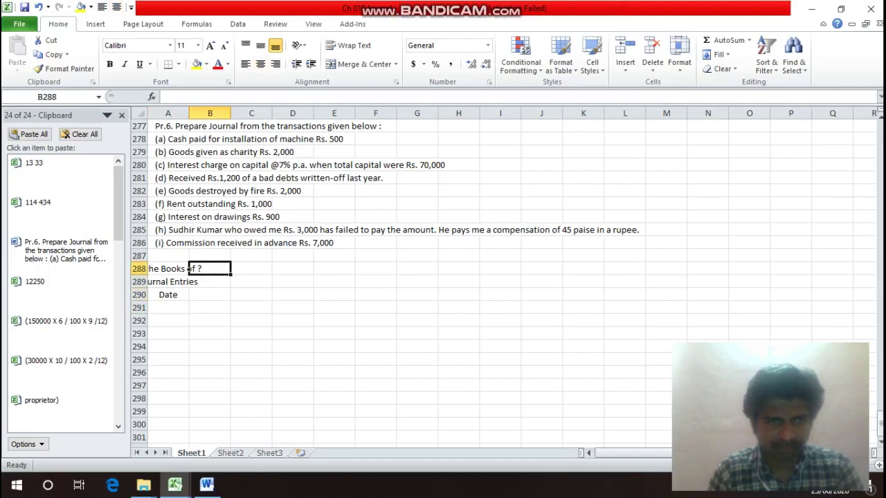
{"action": "key", "text": "Left"}
{"action": "key", "text": "shift+Right"}
{"action": "key", "text": "shift+Right"}
{"action": "key", "text": "shift+Right"}
{"action": "key", "text": "shift+Right"}
{"action": "key", "text": "shift+Right"}
{"action": "key", "text": "shift+Right"}
{"action": "key", "text": "shift+Right"}
{"action": "key", "text": "shift+Right"}
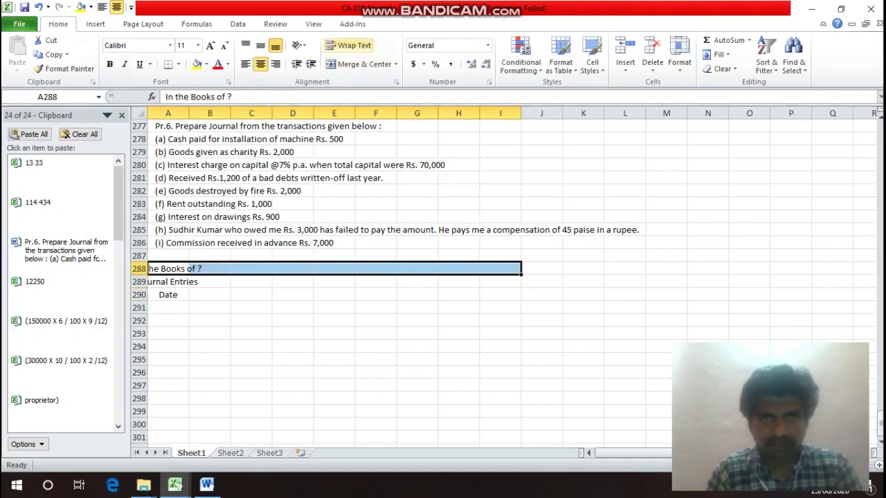
Merge and centre 'In the Books of ?' over A288:I288 and 'Journal Entries' over A289:I289.
{"action": "left_click", "coordinate": [360, 64]}
{"action": "key", "text": "Down"}
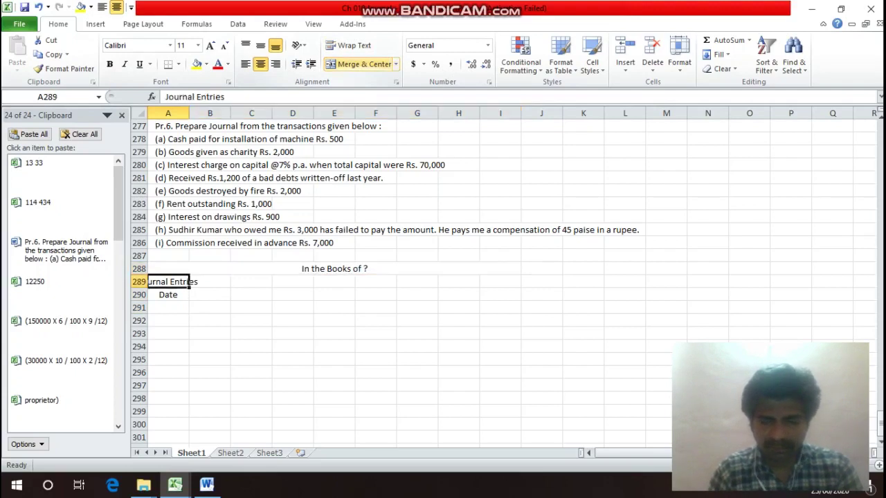
{"action": "key", "text": "shift+Right"}
{"action": "key", "text": "shift+Right"}
{"action": "key", "text": "shift+Right"}
{"action": "key", "text": "shift+Right"}
{"action": "key", "text": "shift+Right"}
{"action": "key", "text": "shift+Right"}
{"action": "key", "text": "shift+Right"}
{"action": "key", "text": "shift+Right"}
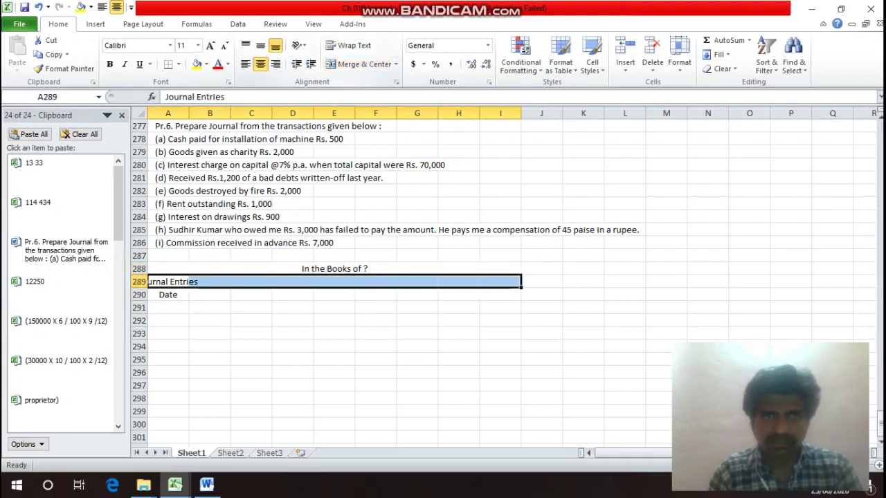
{"action": "left_click", "coordinate": [360, 64]}
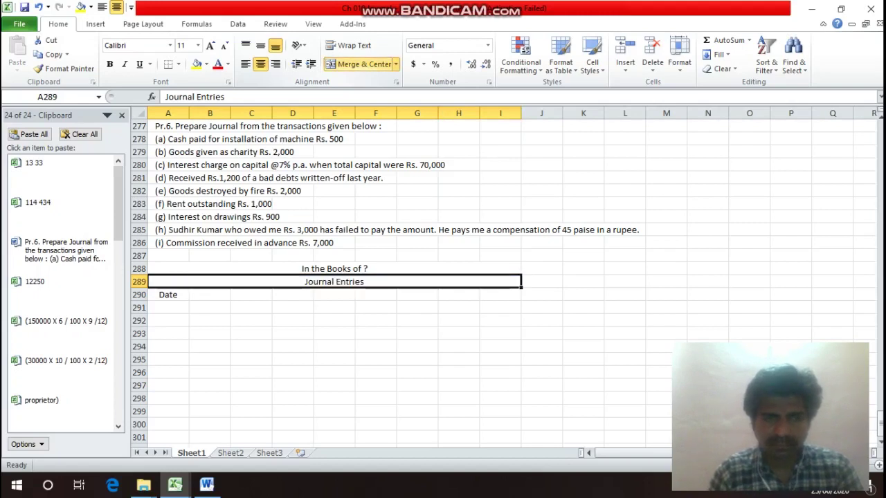
{"action": "left_click", "coordinate": [210, 294]}
Enter the Particulars heading in B290 and the L/F heading in G290.
{"action": "type", "text": "Par"}
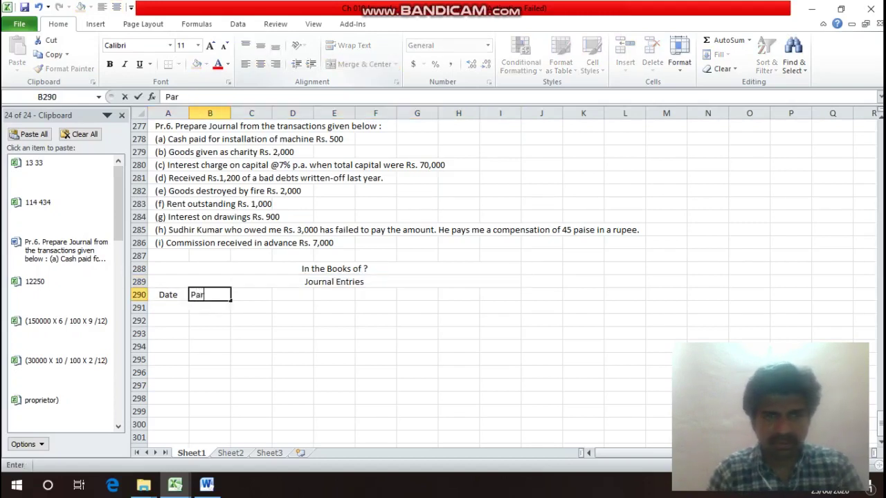
{"action": "type", "text": "ticulars"}
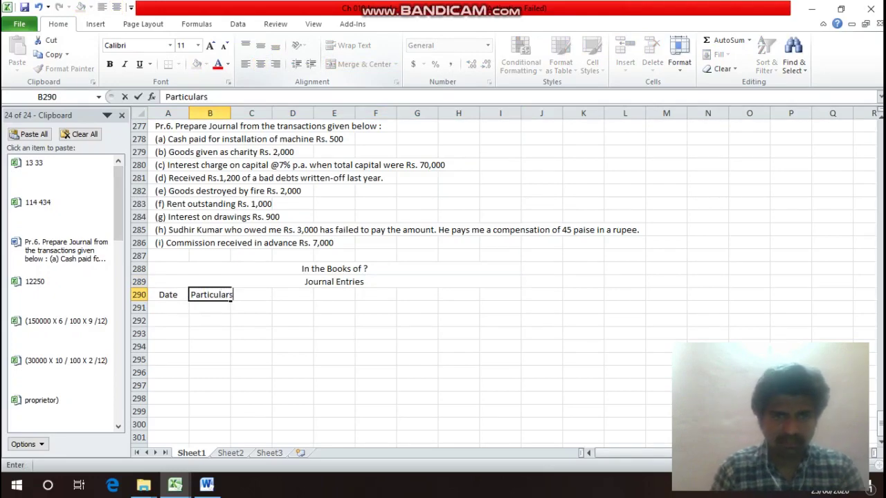
{"action": "key", "text": "Return"}
{"action": "key", "text": "Up"}
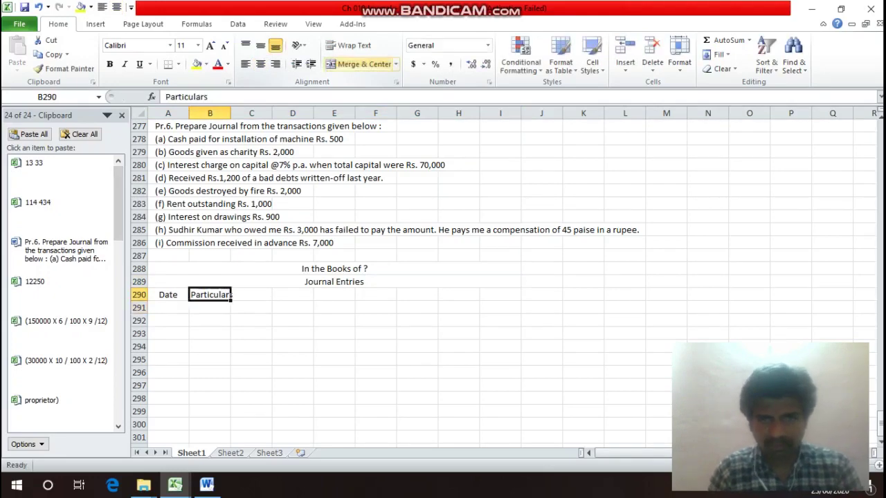
{"action": "key", "text": "Right"}
{"action": "key", "text": "Right"}
{"action": "key", "text": "Right"}
{"action": "key", "text": "Right"}
{"action": "key", "text": "Right"}
{"action": "type", "text": "L/f"}
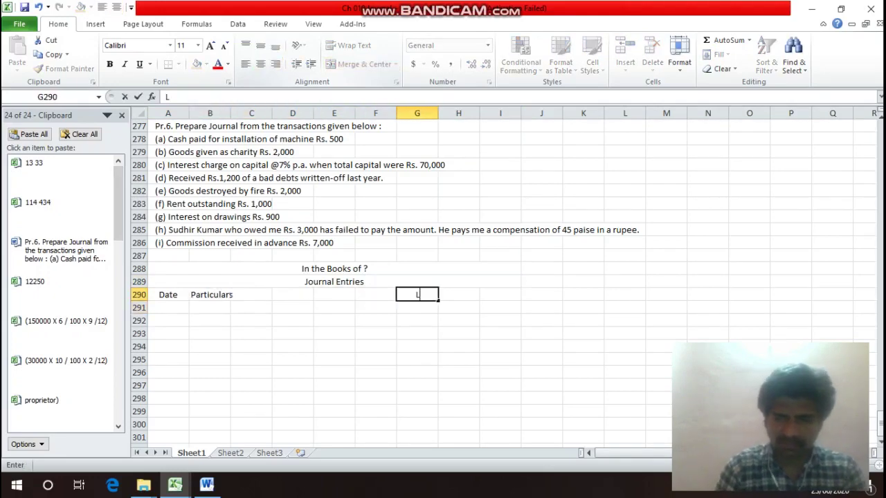
{"action": "key", "text": "Return"}
{"action": "key", "text": "Up"}
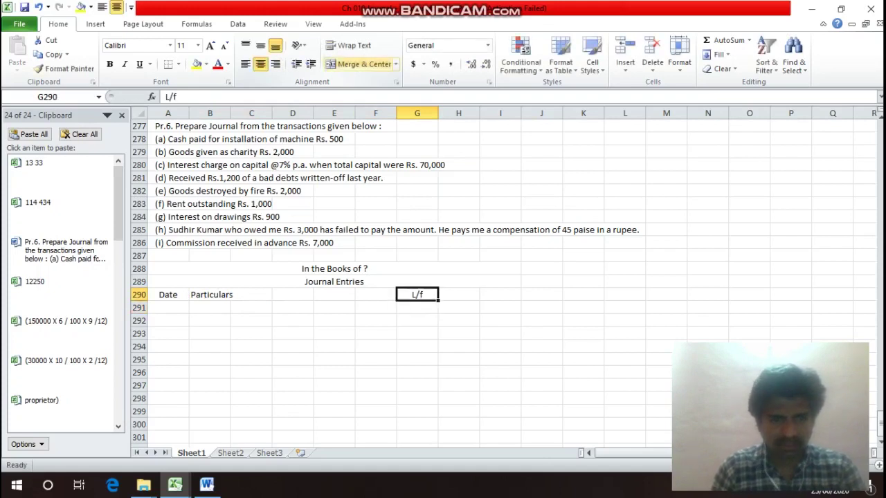
{"action": "key", "text": "F2"}
{"action": "key", "text": "BackSpace"}
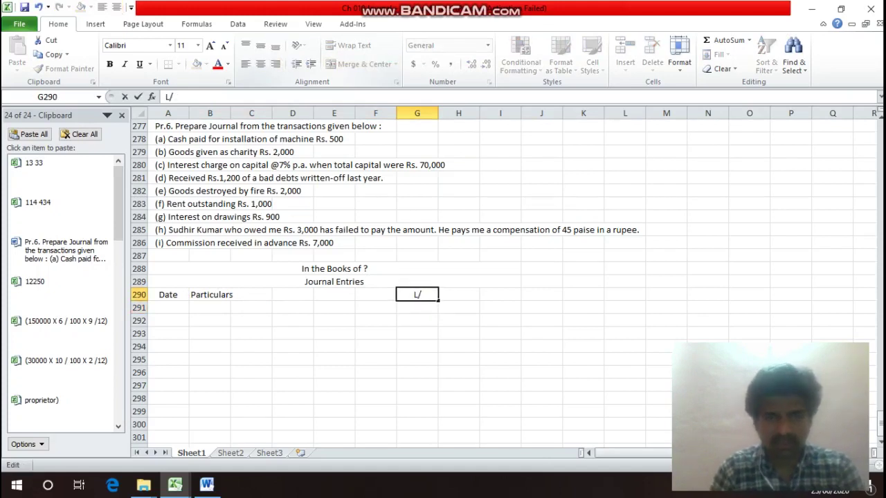
{"action": "type", "text": "F"}
{"action": "key", "text": "Tab"}
Head column H 'Debit' with 'Rs.' beneath it in H291.
{"action": "type", "text": "D"}
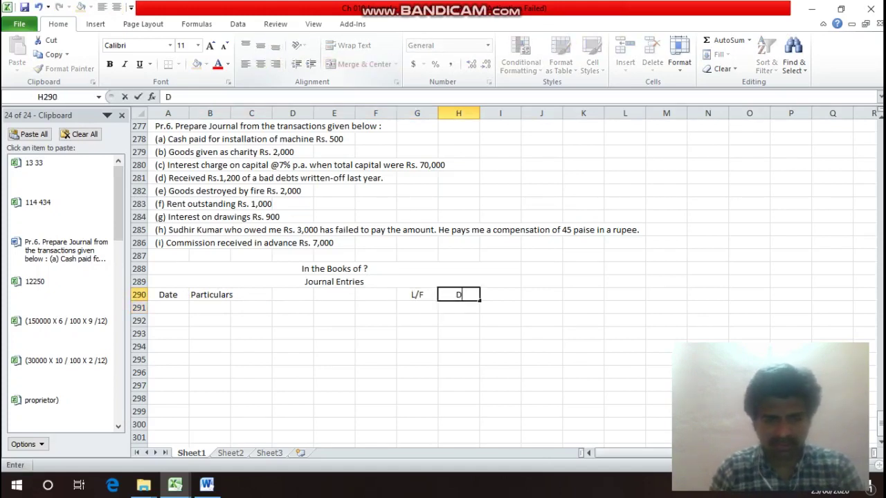
{"action": "type", "text": "ebit"}
{"action": "key", "text": "Return"}
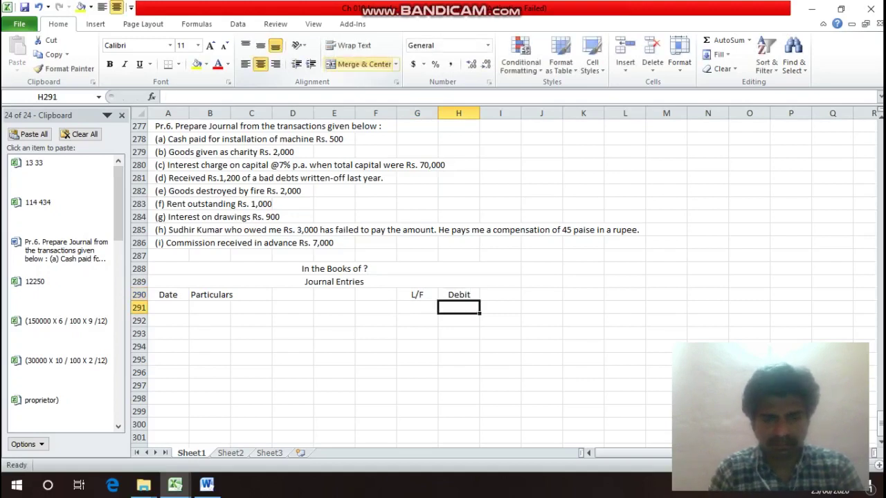
{"action": "type", "text": "Rs."}
{"action": "key", "text": "Return"}
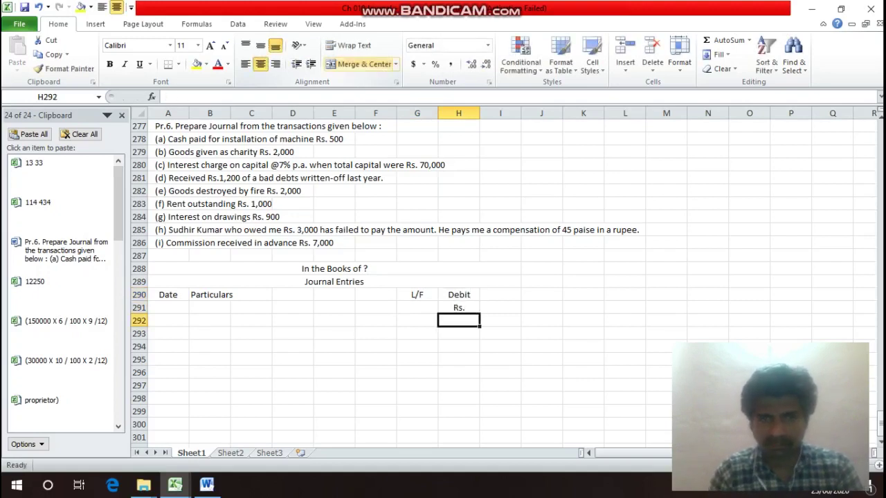
{"action": "key", "text": "Up"}
{"action": "key", "text": "Up"}
{"action": "key", "text": "Right"}
Head column I 'Credit' with 'Rs.' beneath it in I291.
{"action": "type", "text": "Credit"}
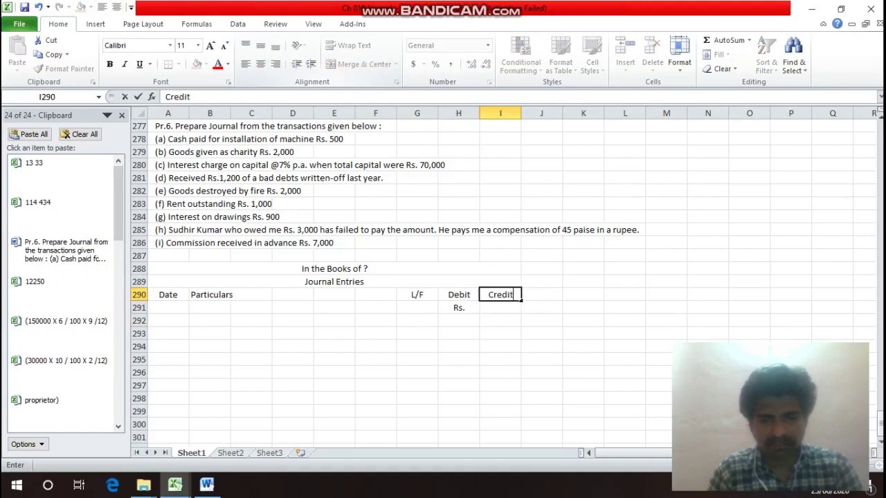
{"action": "key", "text": "Return"}
{"action": "type", "text": "T"}
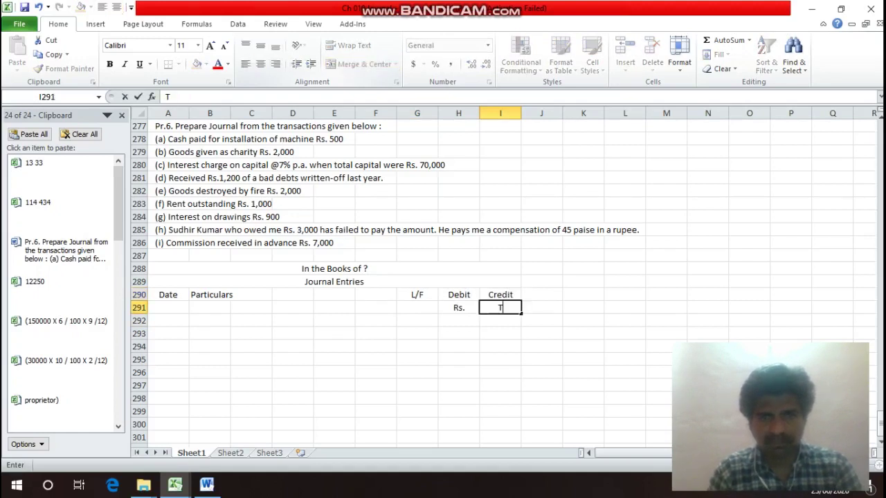
{"action": "key", "text": "BackSpace"}
{"action": "type", "text": "Rs."}
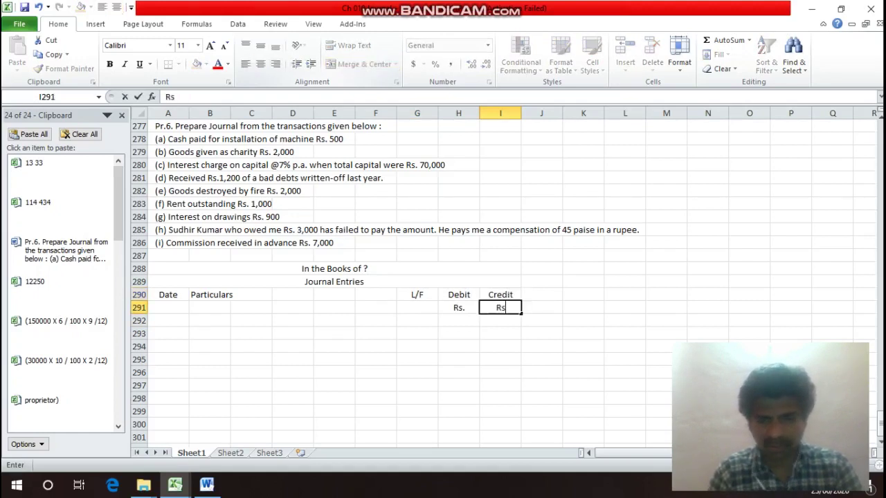
{"action": "key", "text": "Return"}
{"action": "key", "text": "Up"}
{"action": "key", "text": "Up"}
{"action": "key", "text": "Left"}
{"action": "key", "text": "Left"}
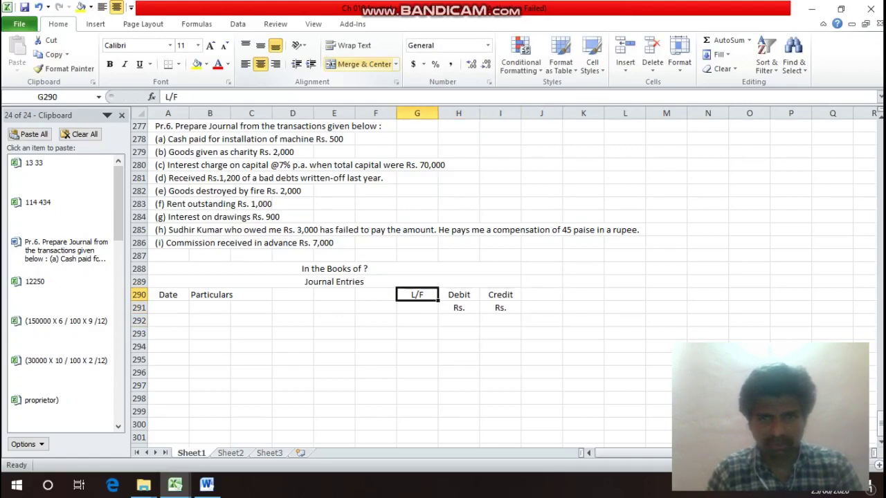
{"action": "key", "text": "Left"}
{"action": "key", "text": "Left"}
{"action": "key", "text": "Left"}
{"action": "key", "text": "Left"}
{"action": "key", "text": "Left"}
{"action": "key", "text": "Left"}
{"action": "key", "text": "shift+Right"}
{"action": "key", "text": "shift+Right"}
{"action": "key", "text": "shift+Right"}
{"action": "key", "text": "shift+Right"}
{"action": "key", "text": "shift+Right"}
{"action": "key", "text": "shift+Right"}
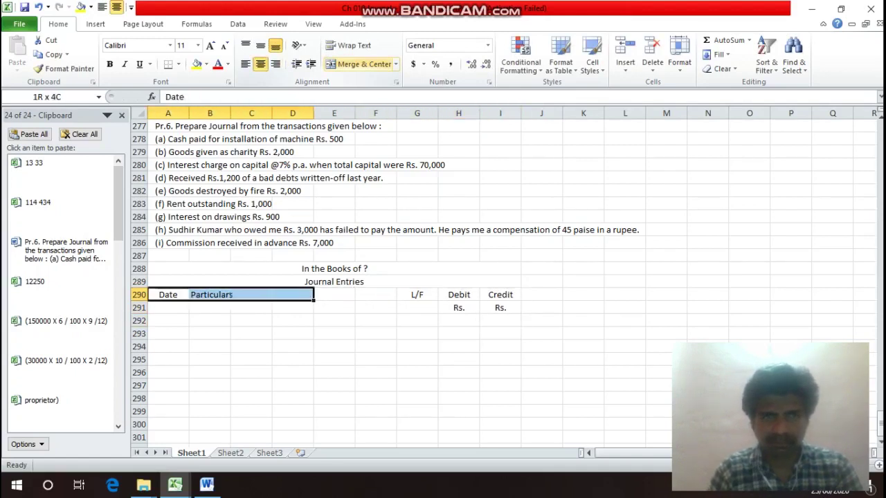
Put an outline border around the whole journal table.
{"action": "key", "text": "shift+Right"}
{"action": "key", "text": "shift+Right"}
{"action": "key", "text": "shift+Down"}
{"action": "key", "text": "shift+Down"}
{"action": "key", "text": "shift+Down"}
{"action": "key", "text": "shift+Down"}
{"action": "key", "text": "shift+Down"}
{"action": "key", "text": "shift+Down"}
{"action": "key", "text": "shift+Down"}
{"action": "key", "text": "shift+Down"}
{"action": "key", "text": "shift+Down"}
{"action": "key", "text": "shift+Down"}
{"action": "key", "text": "shift+Down"}
{"action": "key", "text": "shift+Down"}
{"action": "key", "text": "shift+Down"}
{"action": "key", "text": "shift+Down"}
{"action": "key", "text": "shift+Down"}
{"action": "key", "text": "shift+Down"}
{"action": "key", "text": "shift+Down"}
{"action": "key", "text": "shift+Down"}
{"action": "key", "text": "shift+Down"}
{"action": "key", "text": "shift+Down"}
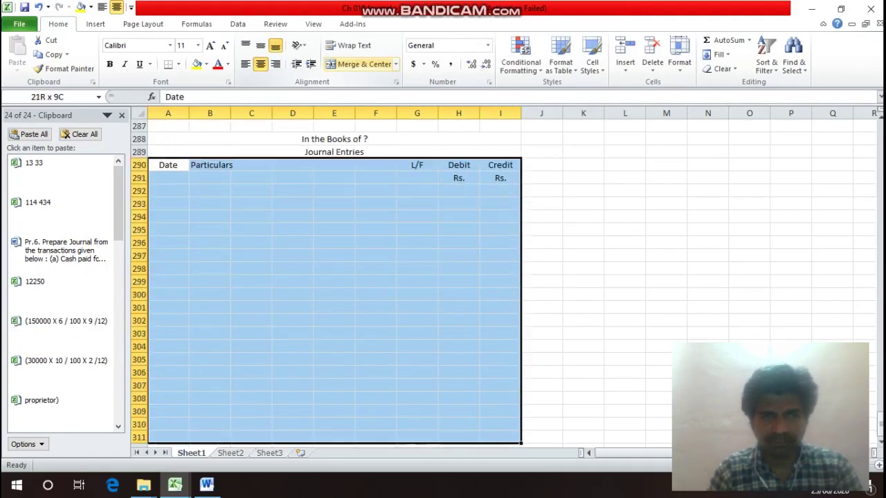
{"action": "key", "text": "shift+Down"}
{"action": "key", "text": "shift+Down"}
{"action": "key", "text": "shift+Down"}
{"action": "key", "text": "shift+Down"}
{"action": "key", "text": "shift+Down"}
{"action": "key", "text": "shift+Down"}
{"action": "key", "text": "shift+Down"}
{"action": "key", "text": "shift+Down"}
{"action": "key", "text": "shift+Down"}
{"action": "key", "text": "shift+Down"}
{"action": "key", "text": "shift+Down"}
{"action": "key", "text": "shift+Down"}
{"action": "key", "text": "shift+Down"}
{"action": "key", "text": "shift+Down"}
{"action": "key", "text": "shift+Down"}
{"action": "key", "text": "shift+Down"}
{"action": "key", "text": "ctrl+1"}
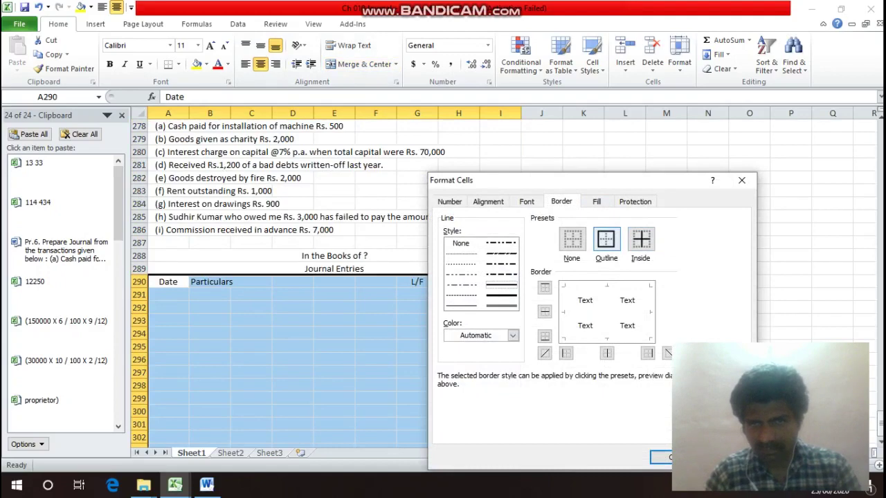
{"action": "left_click", "coordinate": [606, 239]}
{"action": "left_click", "coordinate": [661, 457]}
Outline the Particulars columns B:F down to row 347.
{"action": "key", "text": "Down"}
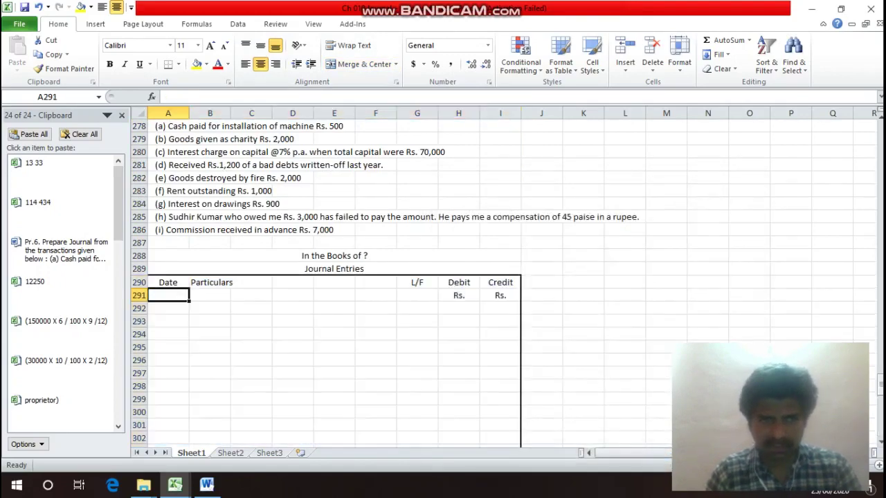
{"action": "key", "text": "Up"}
{"action": "key", "text": "Right"}
{"action": "key", "text": "Right"}
{"action": "key", "text": "Left"}
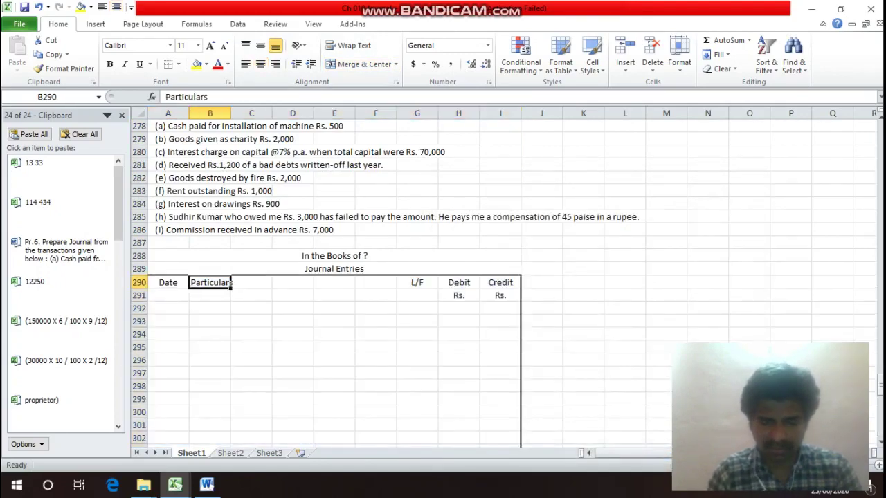
{"action": "key", "text": "shift+Right"}
{"action": "key", "text": "shift+Right"}
{"action": "key", "text": "shift+Right"}
{"action": "key", "text": "shift+Right"}
{"action": "key", "text": "shift+Down"}
{"action": "key", "text": "shift+Down"}
{"action": "key", "text": "shift+Down"}
{"action": "key", "text": "shift+Down"}
{"action": "key", "text": "shift+Down"}
{"action": "key", "text": "shift+Down"}
{"action": "key", "text": "shift+Down"}
{"action": "key", "text": "shift+Down"}
{"action": "key", "text": "shift+Down"}
{"action": "key", "text": "shift+Down"}
{"action": "key", "text": "shift+Down"}
{"action": "key", "text": "shift+Down"}
{"action": "key", "text": "shift+Down"}
{"action": "key", "text": "shift+Down"}
{"action": "key", "text": "shift+Down"}
{"action": "key", "text": "shift+Down"}
{"action": "key", "text": "shift+Down"}
{"action": "key", "text": "shift+Down"}
{"action": "key", "text": "shift+Down"}
{"action": "key", "text": "shift+Down"}
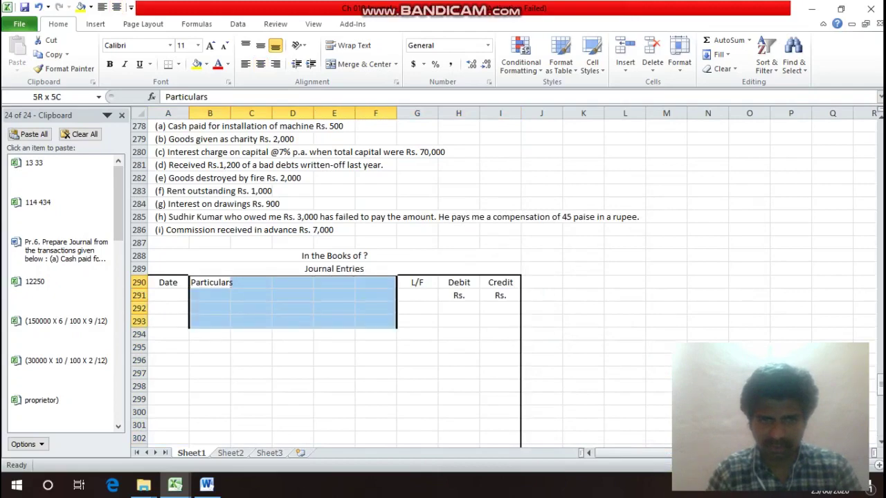
{"action": "left_click_drag", "start_coordinate": [396, 443], "coordinate": [396, 288]}
{"action": "key", "text": "ctrl+1"}
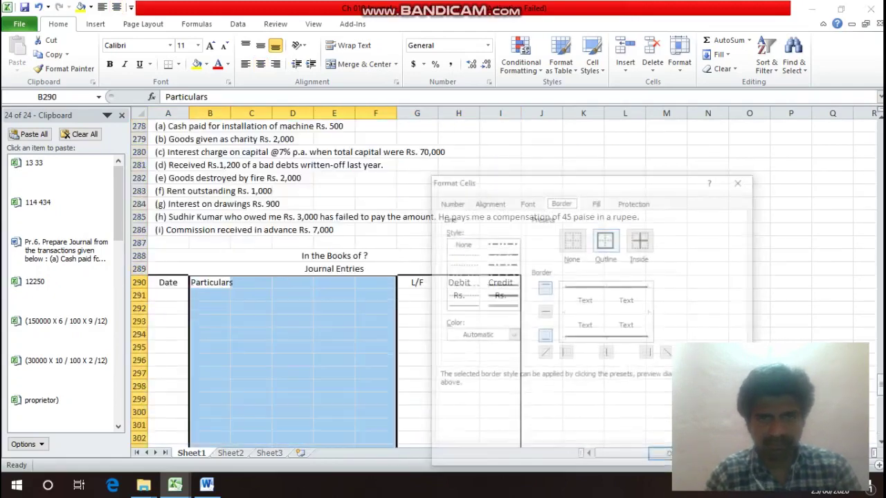
{"action": "left_click", "coordinate": [607, 239]}
{"action": "key", "text": "Return"}
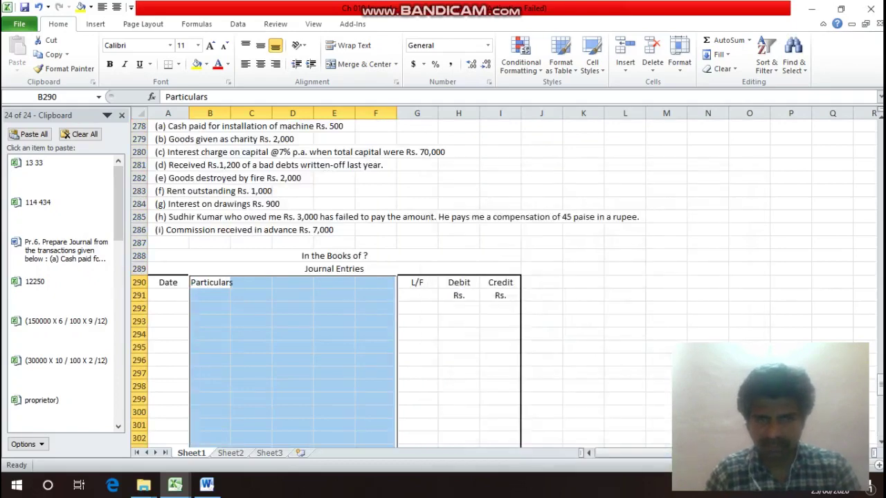
Outline the Debit column H down the table.
{"action": "key", "text": "Right"}
{"action": "key", "text": "Right"}
{"action": "key", "text": "Right"}
{"action": "key", "text": "Right"}
{"action": "key", "text": "Right"}
{"action": "key", "text": "Right"}
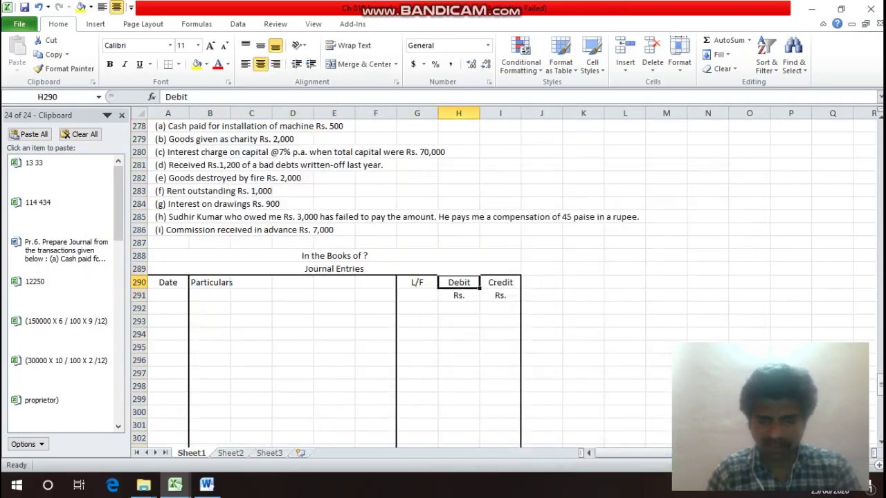
{"action": "left_click_drag", "start_coordinate": [459, 282], "coordinate": [480, 313]}
{"action": "key", "text": "ctrl+1"}
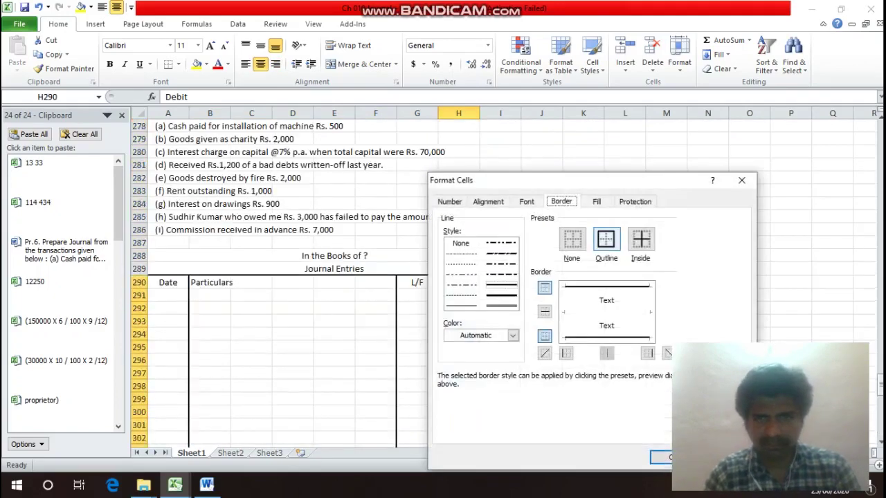
{"action": "left_click", "coordinate": [606, 238]}
{"action": "key", "text": "Return"}
Box header rows 290–291 across the table with an outline border.
{"action": "key", "text": "Left"}
{"action": "key", "text": "Left"}
{"action": "key", "text": "Left"}
{"action": "key", "text": "Left"}
{"action": "key", "text": "Left"}
{"action": "key", "text": "Left"}
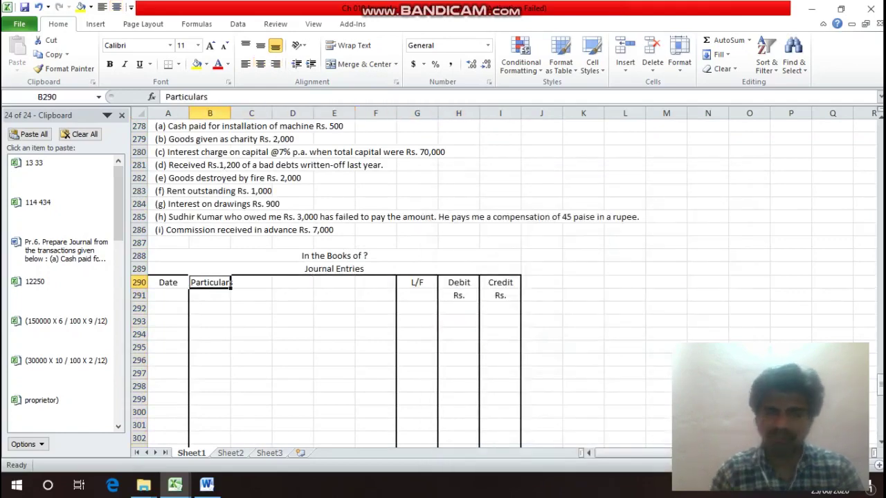
{"action": "key", "text": "Left"}
{"action": "key", "text": "shift+Down"}
{"action": "key", "text": "shift+Right"}
{"action": "key", "text": "shift+Right"}
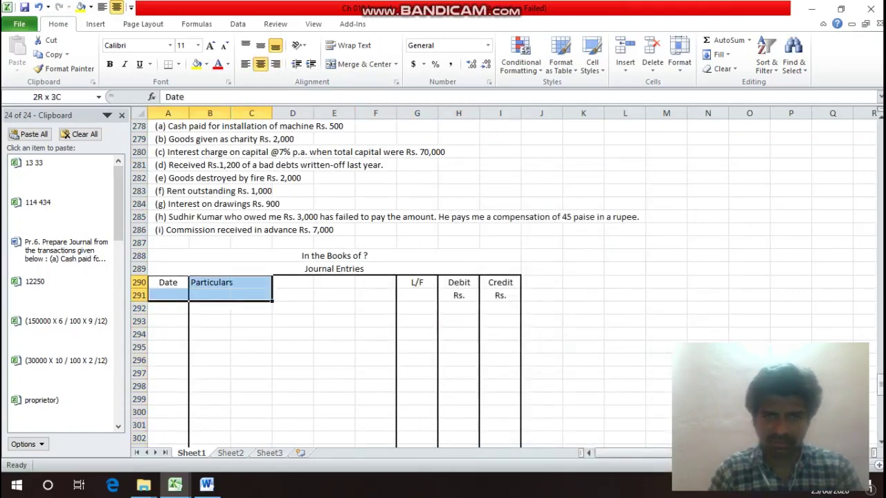
{"action": "key", "text": "shift+Right"}
{"action": "key", "text": "shift+Right"}
{"action": "key", "text": "shift+Right"}
{"action": "key", "text": "shift+Right"}
{"action": "key", "text": "shift+Right"}
{"action": "key", "text": "shift+Right"}
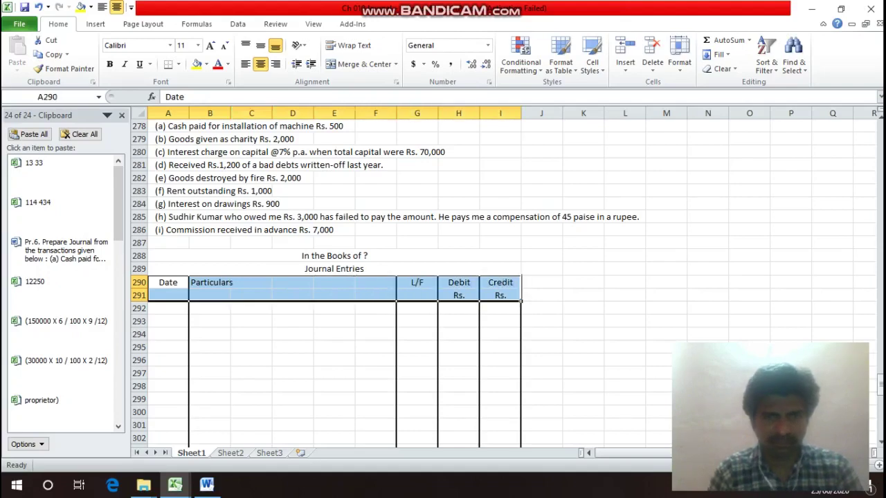
{"action": "key", "text": "ctrl+1"}
{"action": "key", "text": "Return"}
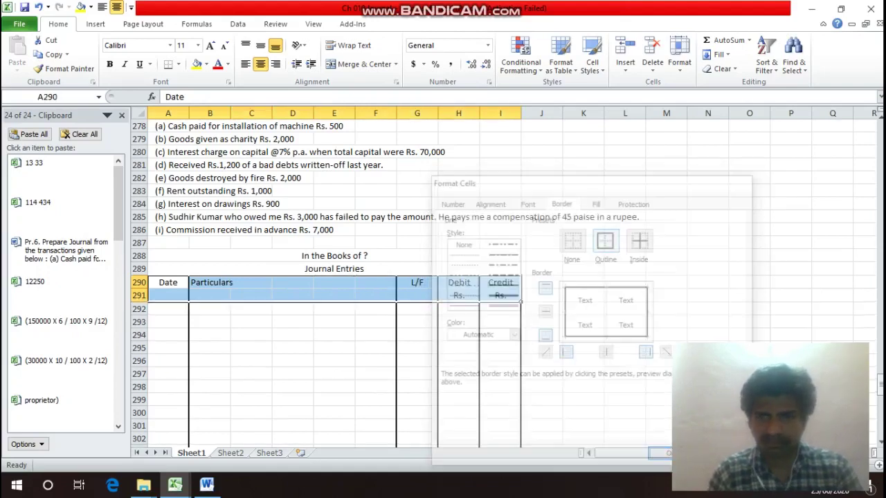
{"action": "key", "text": "Down"}
{"action": "key", "text": "Down"}
{"action": "key", "text": "Down"}
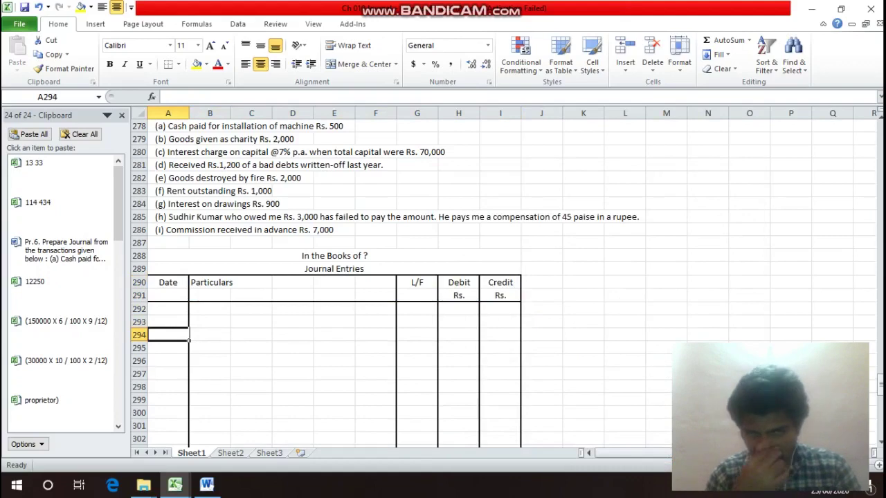
{"action": "key", "text": "Up"}
{"action": "key", "text": "Up"}
{"action": "key", "text": "Up"}
{"action": "key", "text": "Up"}
{"action": "key", "text": "Up"}
{"action": "key", "text": "Up"}
{"action": "key", "text": "Up"}
{"action": "key", "text": "Up"}
{"action": "key", "text": "Up"}
{"action": "key", "text": "Up"}
{"action": "key", "text": "Up"}
{"action": "key", "text": "Up"}
{"action": "key", "text": "Up"}
{"action": "key", "text": "Up"}
{"action": "key", "text": "Up"}
{"action": "key", "text": "Up"}
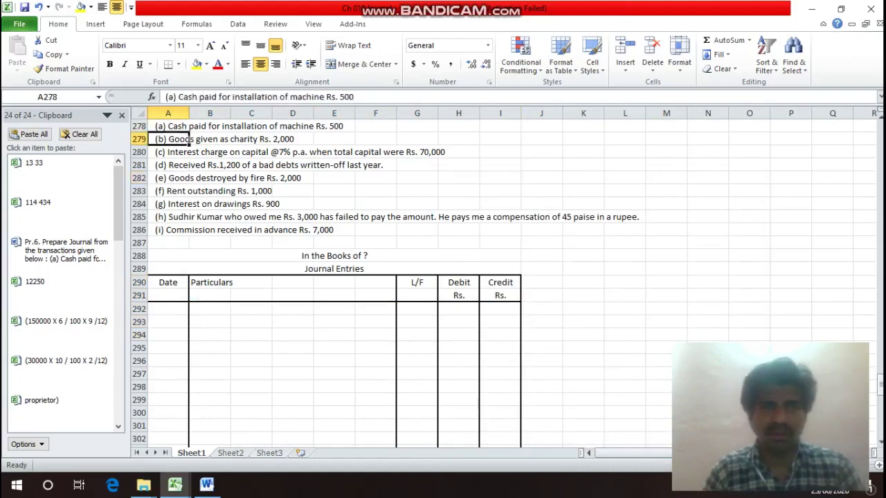
{"action": "key", "text": "Up"}
{"action": "key", "text": "Up"}
{"action": "key", "text": "Up"}
{"action": "key", "text": "Up"}
{"action": "key", "text": "Up"}
{"action": "key", "text": "Up"}
{"action": "key", "text": "Up"}
{"action": "key", "text": "Up"}
{"action": "key", "text": "Up"}
{"action": "key", "text": "Up"}
{"action": "key", "text": "Up"}
{"action": "key", "text": "Up"}
{"action": "key", "text": "Up"}
{"action": "key", "text": "Down"}
{"action": "key", "text": "Down"}
{"action": "key", "text": "Down"}
{"action": "key", "text": "Down"}
{"action": "key", "text": "Down"}
{"action": "key", "text": "Down"}
{"action": "key", "text": "Down"}
{"action": "key", "text": "Down"}
{"action": "key", "text": "Down"}
{"action": "key", "text": "Down"}
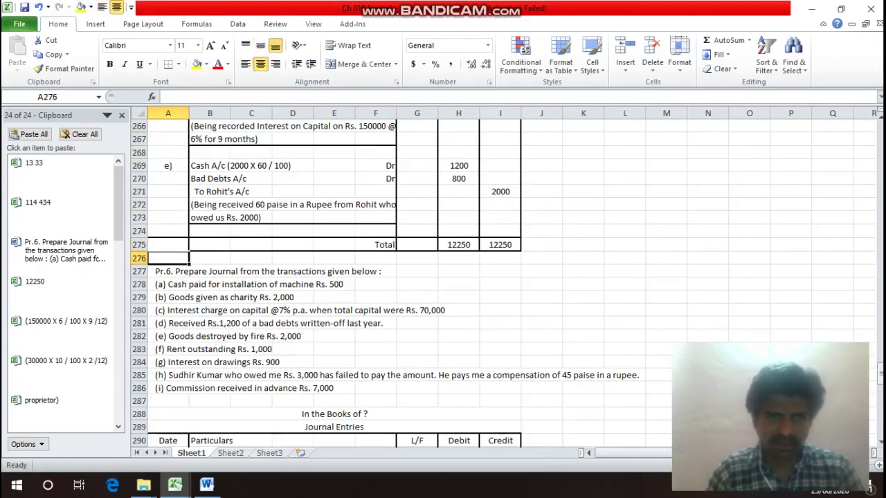
{"action": "key", "text": "Down"}
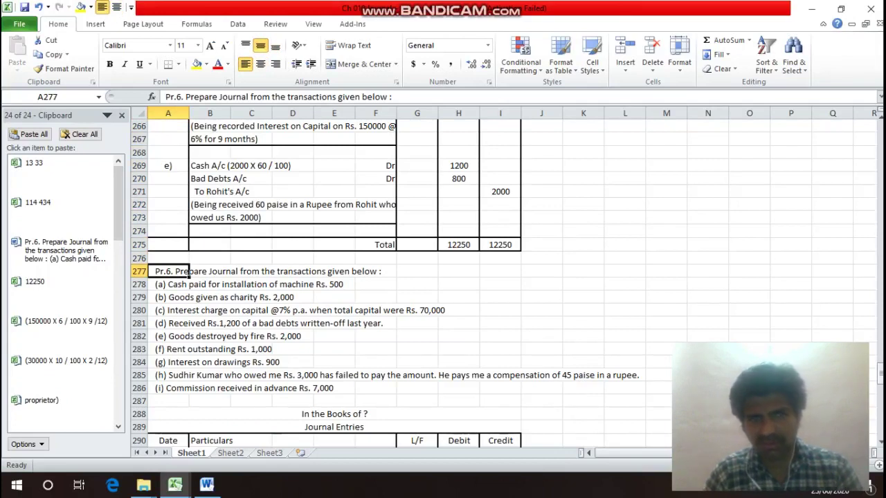
{"action": "key", "text": "Down"}
{"action": "key", "text": "Down"}
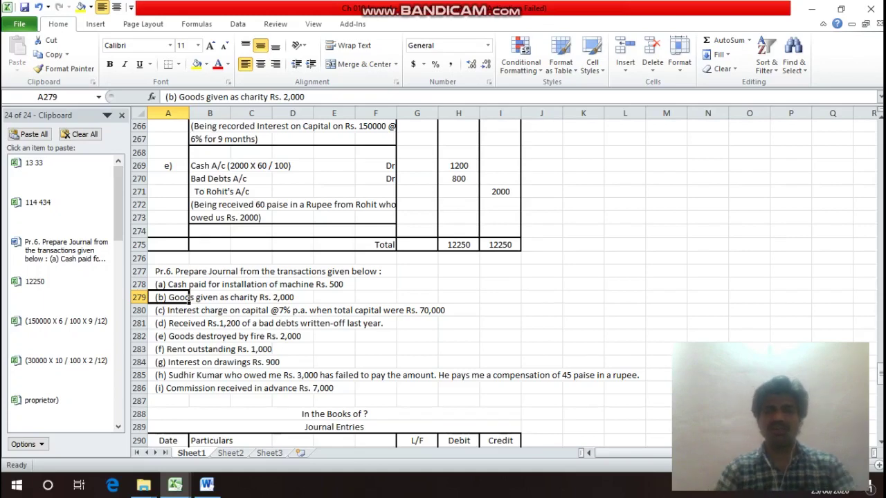
{"action": "left_click", "coordinate": [167, 310]}
{"action": "left_click", "coordinate": [168, 348]}
{"action": "key", "text": "Down"}
{"action": "key", "text": "Down"}
{"action": "key", "text": "Down"}
{"action": "key", "text": "Down"}
{"action": "key", "text": "Down"}
{"action": "key", "text": "Down"}
{"action": "key", "text": "Down"}
{"action": "key", "text": "Down"}
{"action": "key", "text": "Down"}
{"action": "key", "text": "Down"}
{"action": "key", "text": "Down"}
{"action": "key", "text": "Down"}
{"action": "key", "text": "Down"}
{"action": "key", "text": "Down"}
{"action": "key", "text": "Down"}
{"action": "key", "text": "Down"}
{"action": "key", "text": "Down"}
{"action": "key", "text": "Down"}
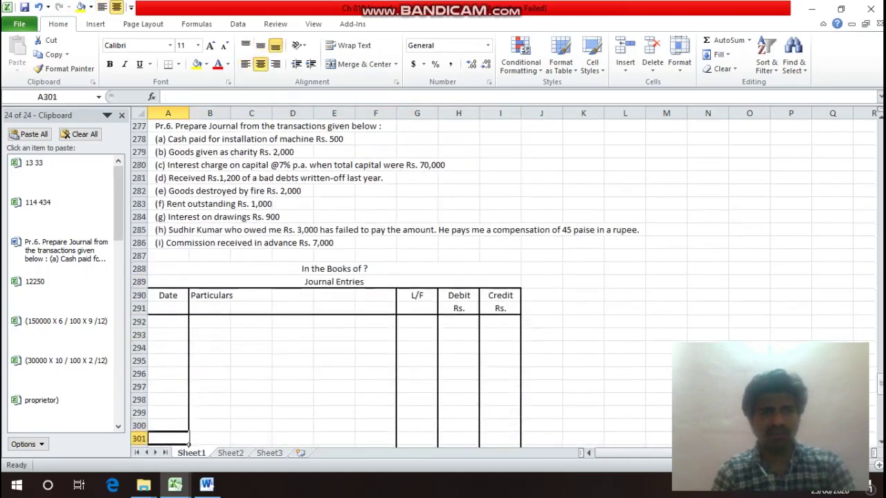
{"action": "key", "text": "Up"}
{"action": "key", "text": "Up"}
{"action": "key", "text": "Up"}
{"action": "key", "text": "Up"}
{"action": "key", "text": "Up"}
{"action": "key", "text": "Up"}
{"action": "key", "text": "Up"}
{"action": "key", "text": "Up"}
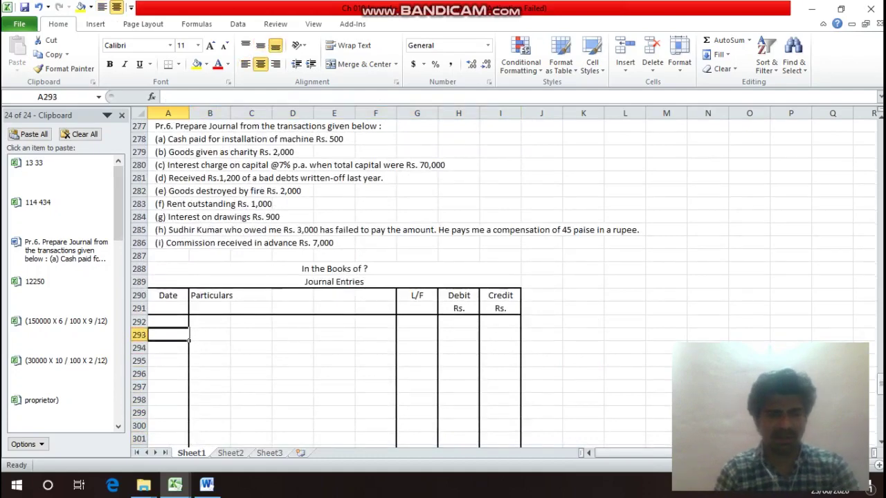
Label entry a) and enter 'Machinery A/c' with 'Dr' on its row.
{"action": "type", "text": "a)"}
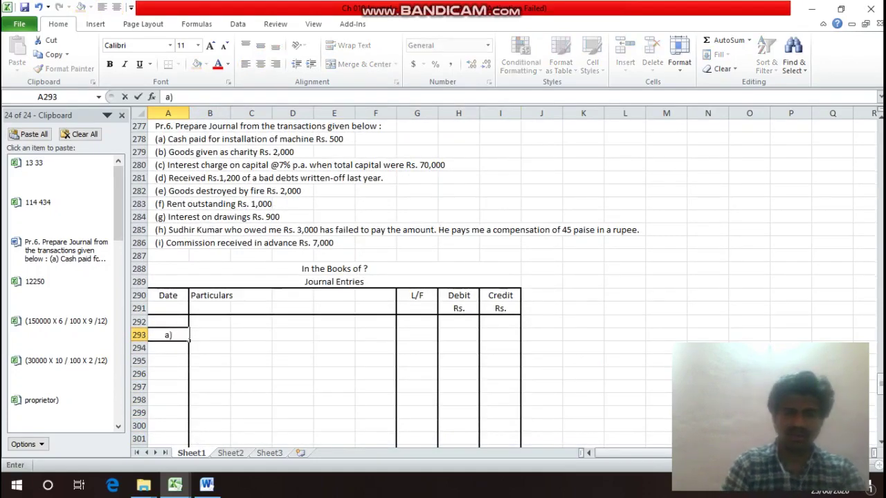
{"action": "key", "text": "Return"}
{"action": "left_click", "coordinate": [209, 335]}
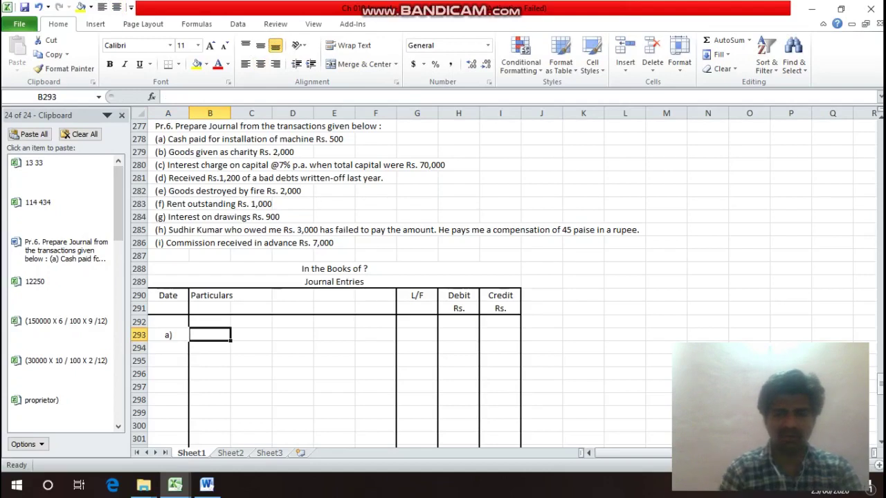
{"action": "type", "text": "Mach"}
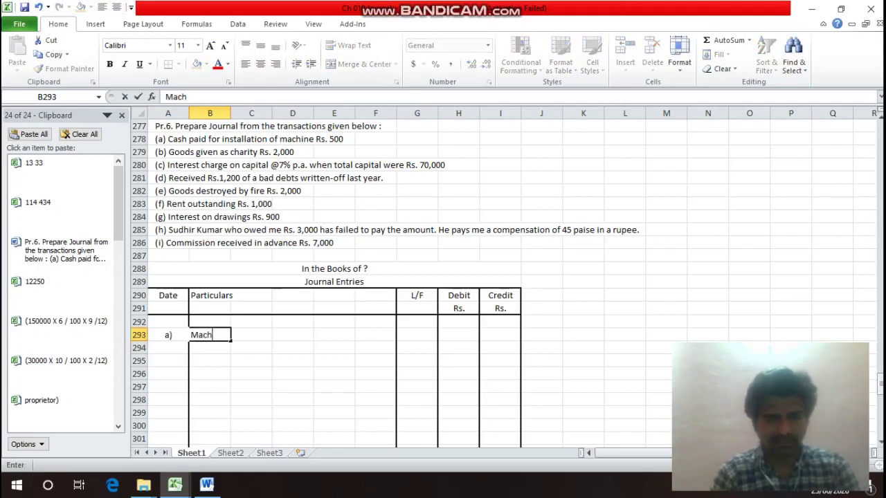
{"action": "type", "text": "inery A"}
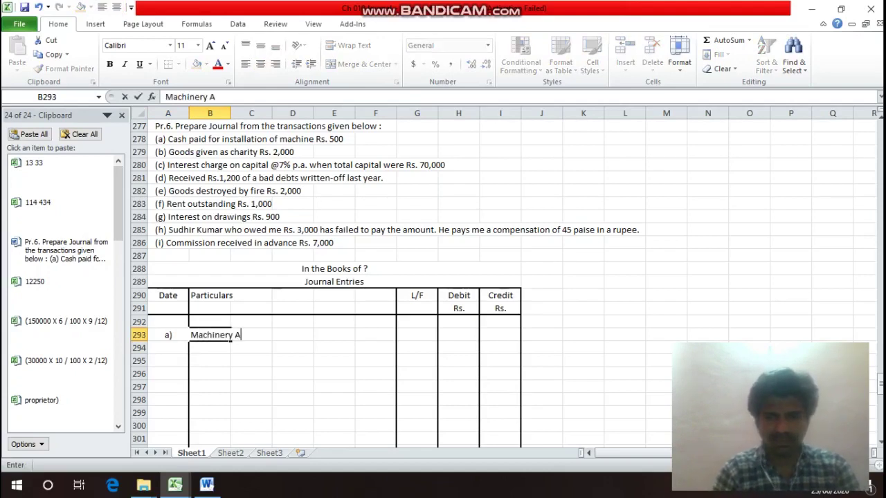
{"action": "type", "text": "/c"}
{"action": "key", "text": "Return"}
{"action": "key", "text": "Up"}
{"action": "key", "text": "Right"}
{"action": "key", "text": "Right"}
{"action": "key", "text": "Right"}
{"action": "key", "text": "Right"}
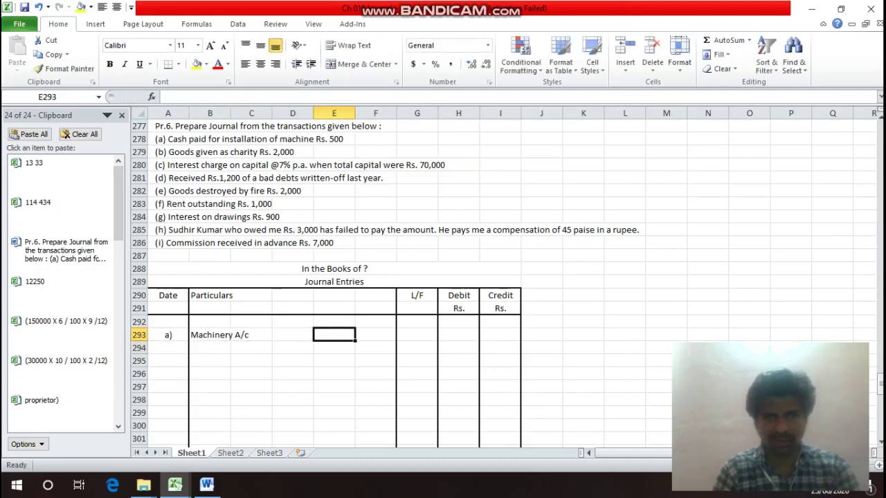
{"action": "type", "text": "Dr"}
{"action": "key", "text": "Return"}
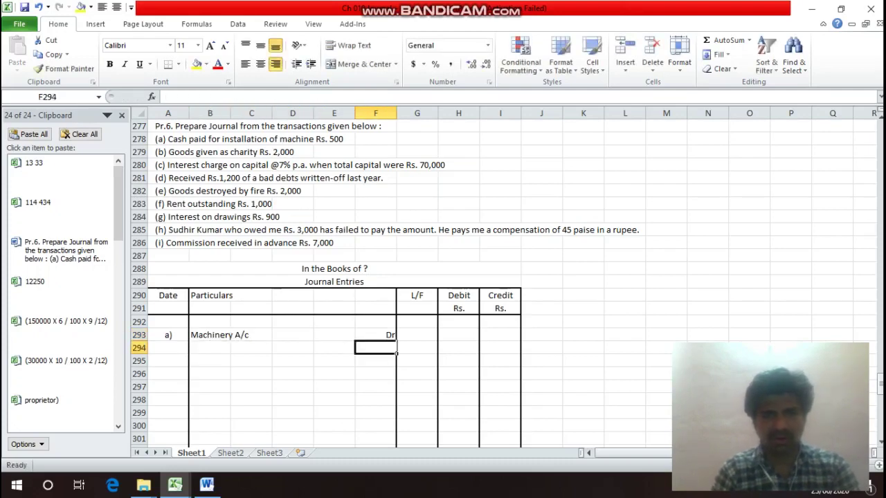
Add the credit line 'To Cash A/c' below Machinery A/c.
{"action": "key", "text": "Left"}
{"action": "key", "text": "Left"}
{"action": "key", "text": "Left"}
{"action": "key", "text": "Left"}
{"action": "type", "text": "T"}
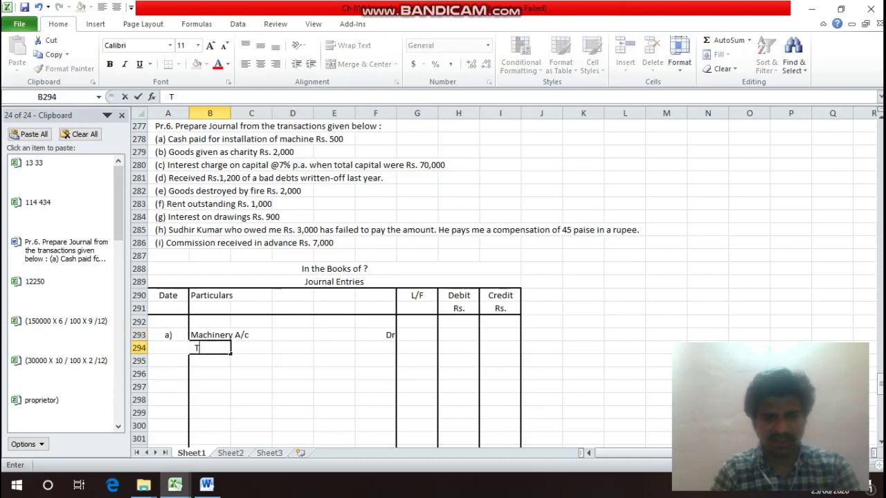
{"action": "type", "text": "o Cahs"}
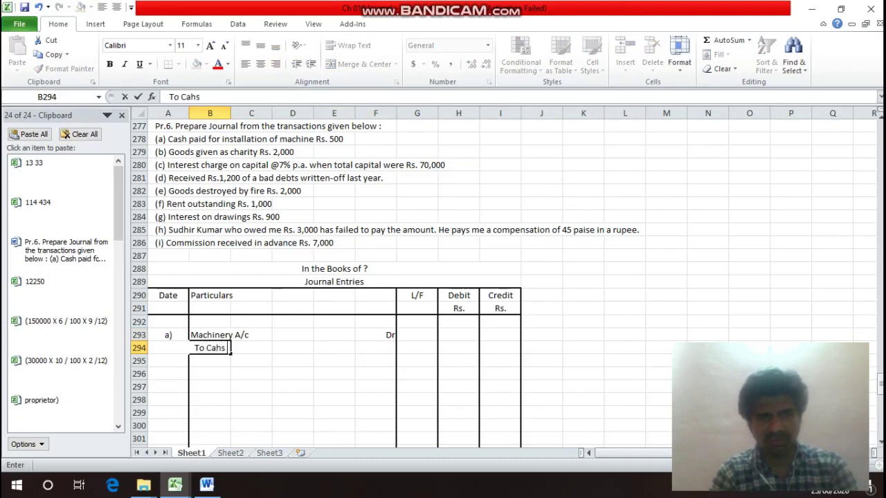
{"action": "key", "text": "BackSpace"}
{"action": "key", "text": "BackSpace"}
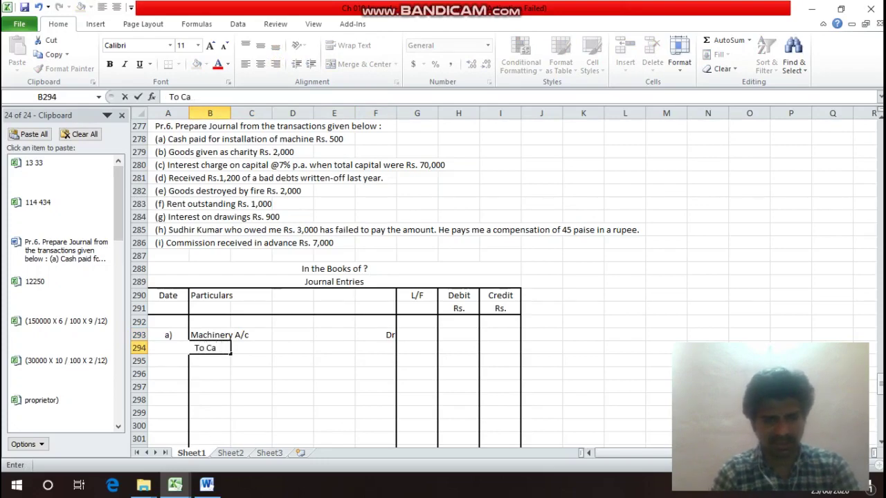
{"action": "type", "text": "sh A/"}
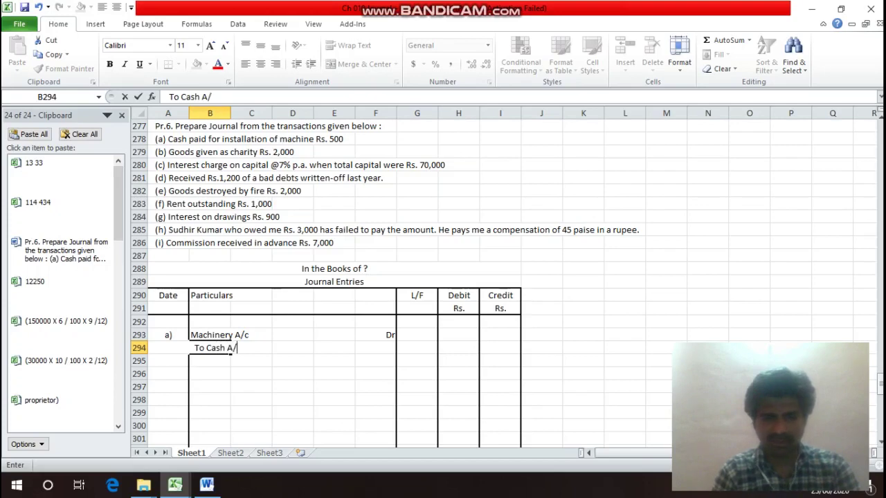
{"action": "type", "text": "c"}
{"action": "key", "text": "Return"}
Enter 500 as the Machinery debit and 500 as the Cash credit, then begin the narration.
{"action": "key", "text": "Up"}
{"action": "key", "text": "Up"}
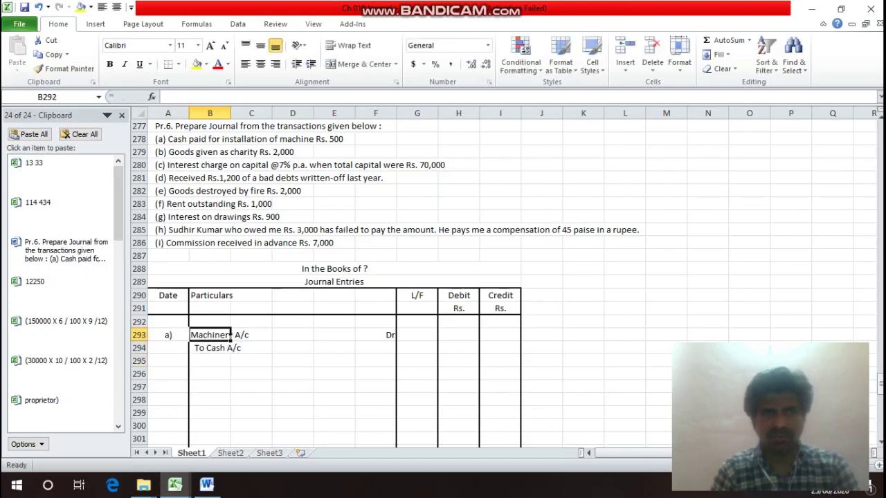
{"action": "left_click", "coordinate": [210, 138]}
{"action": "left_click", "coordinate": [210, 152]}
{"action": "left_click", "coordinate": [209, 321]}
{"action": "key", "text": "Down"}
{"action": "key", "text": "Right"}
{"action": "key", "text": "Right"}
{"action": "key", "text": "Right"}
{"action": "key", "text": "Right"}
{"action": "key", "text": "Right"}
{"action": "key", "text": "Right"}
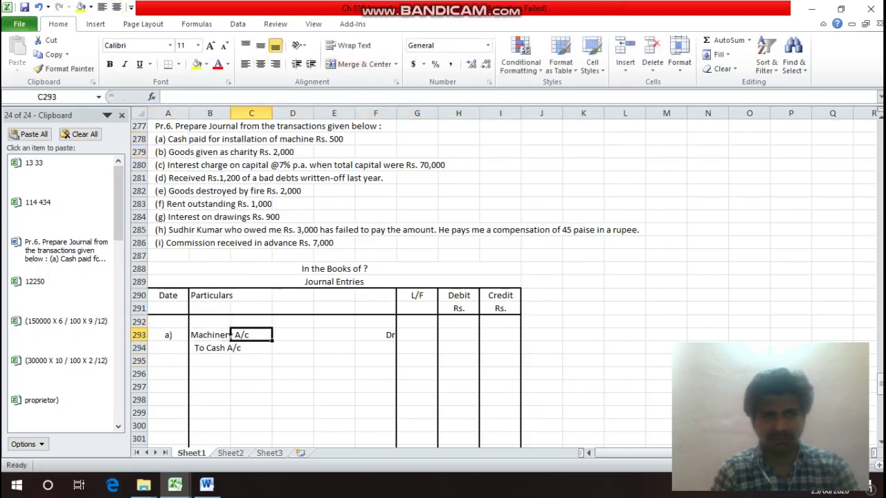
{"action": "type", "text": "500"}
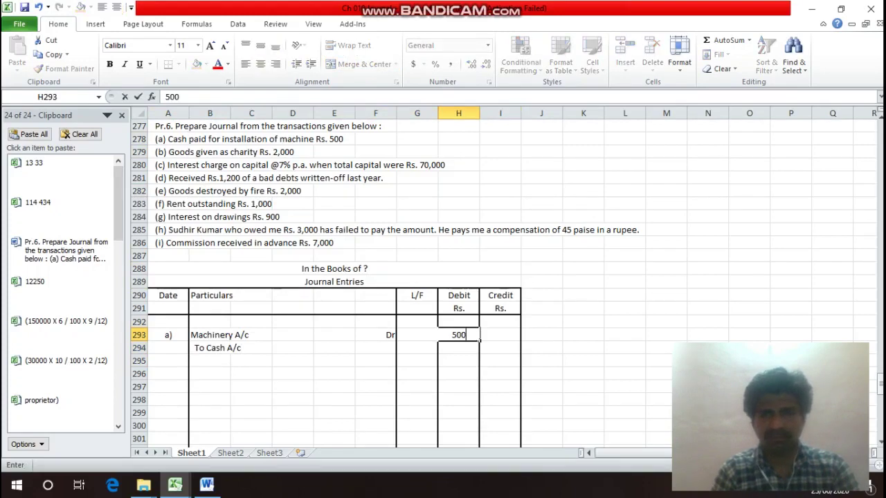
{"action": "key", "text": "Return"}
{"action": "key", "text": "Right"}
{"action": "type", "text": "500"}
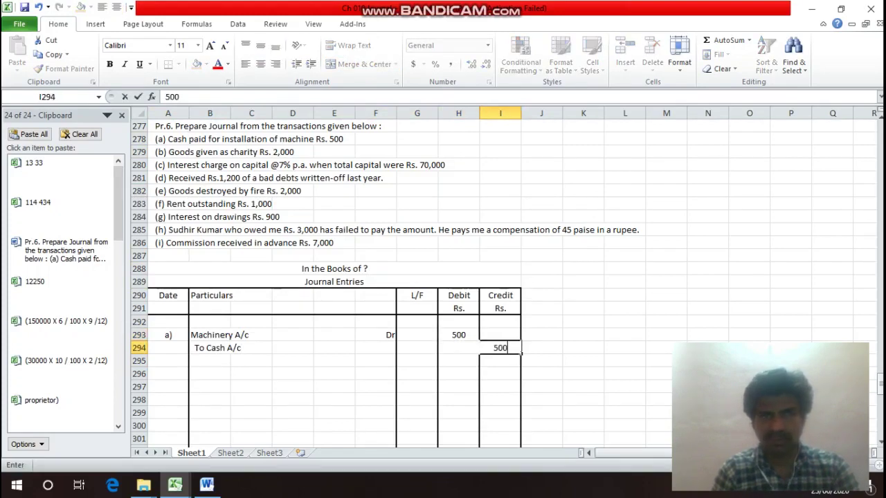
{"action": "key", "text": "Return"}
{"action": "key", "text": "Left"}
{"action": "key", "text": "Left"}
{"action": "key", "text": "Left"}
{"action": "key", "text": "Left"}
{"action": "key", "text": "Left"}
{"action": "key", "text": "Left"}
{"action": "key", "text": "Left"}
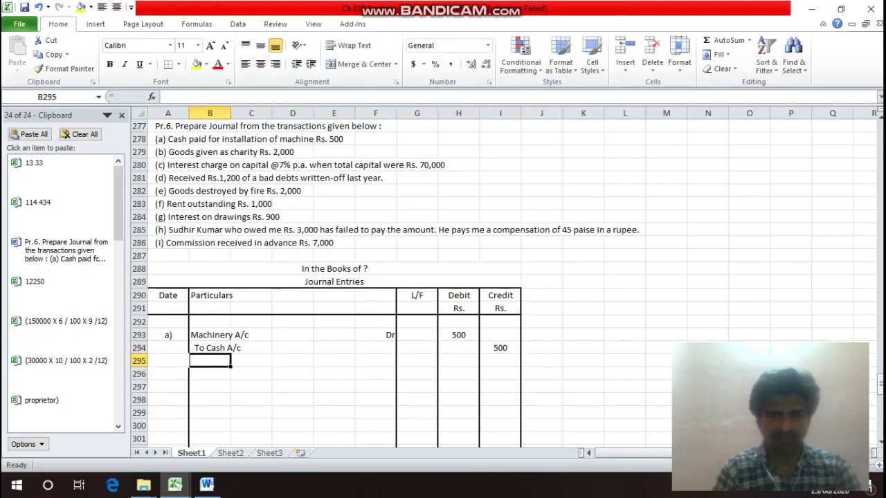
{"action": "type", "text": "(Bein g"}
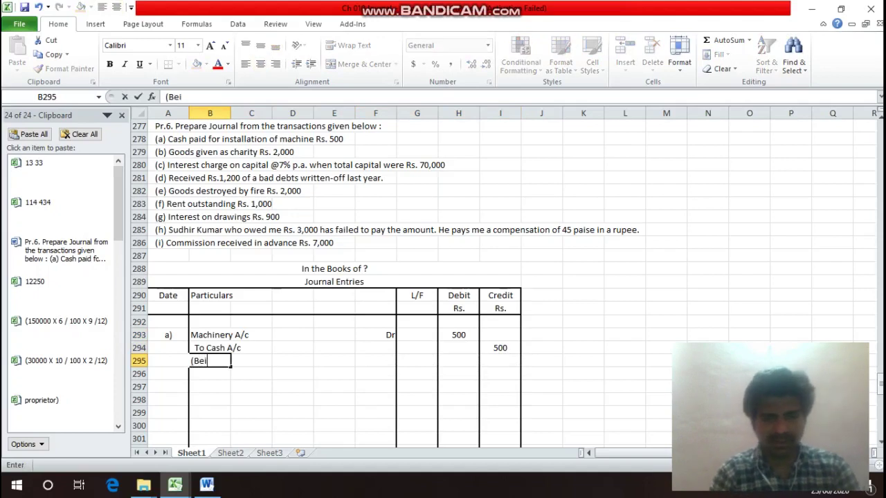
Complete the narration '(Being paid Cash for installation of Machine Rs. 500)' in B295.
{"action": "key", "text": "BackSpace"}
{"action": "key", "text": "BackSpace"}
{"action": "type", "text": "g"}
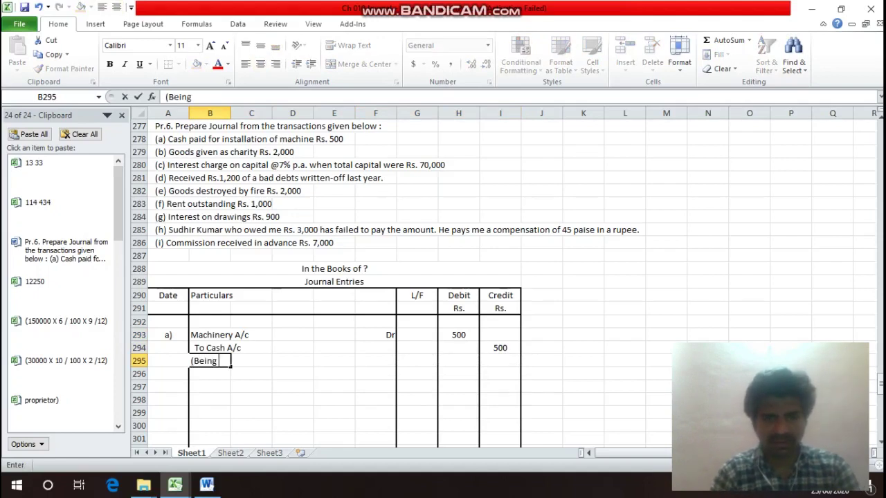
{"action": "type", "text": " paid "}
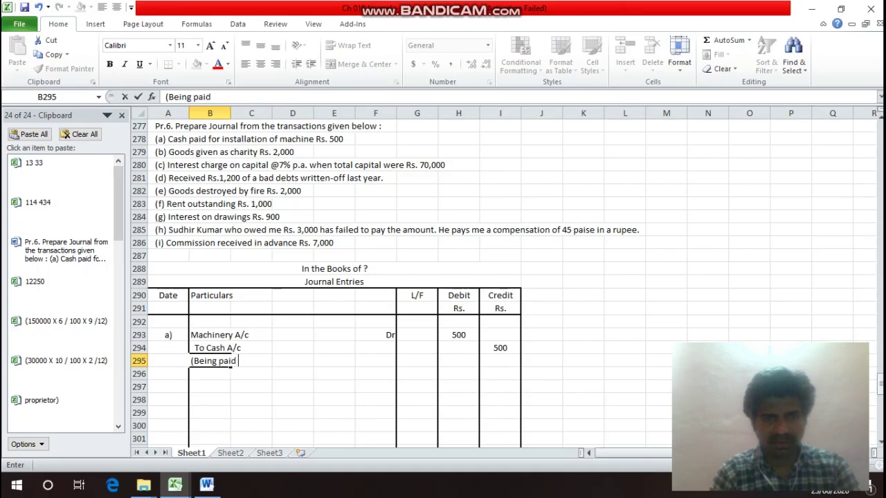
{"action": "type", "text": "Cash "}
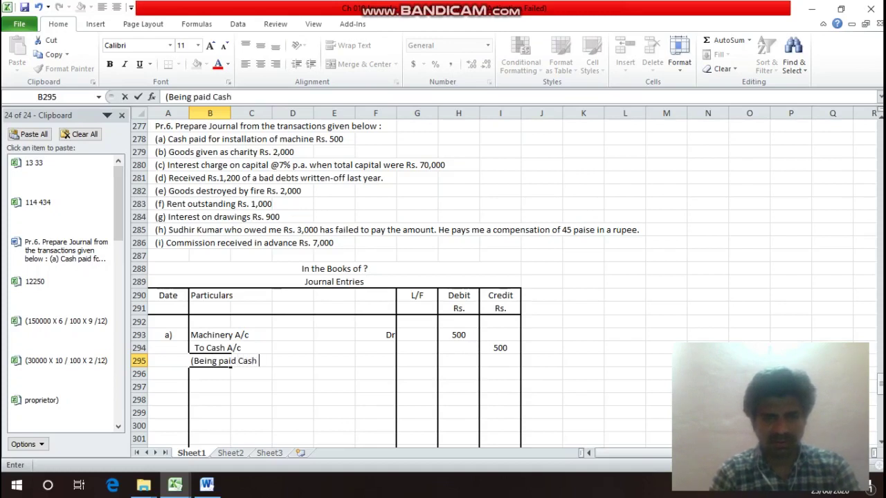
{"action": "type", "text": "for "}
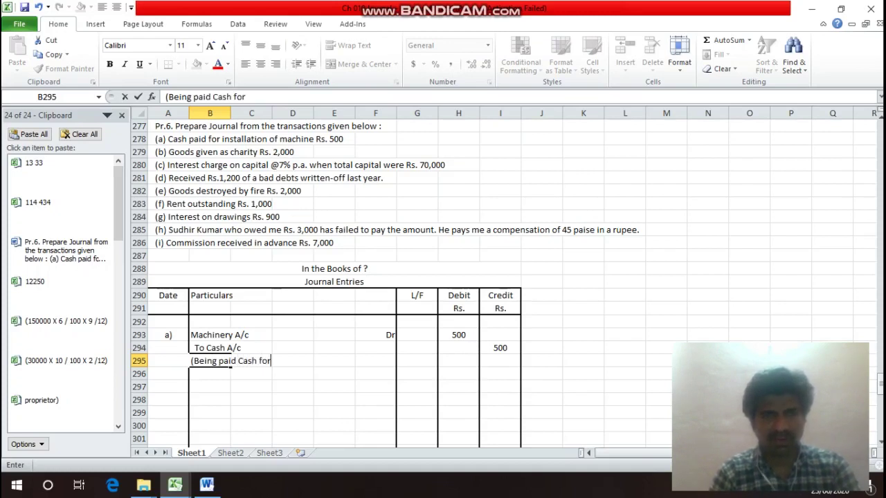
{"action": "type", "text": "in"}
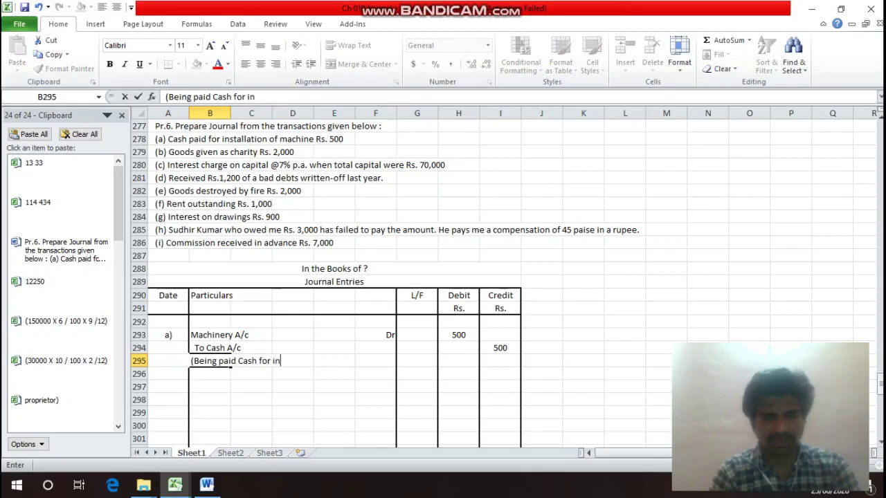
{"action": "type", "text": "stall"}
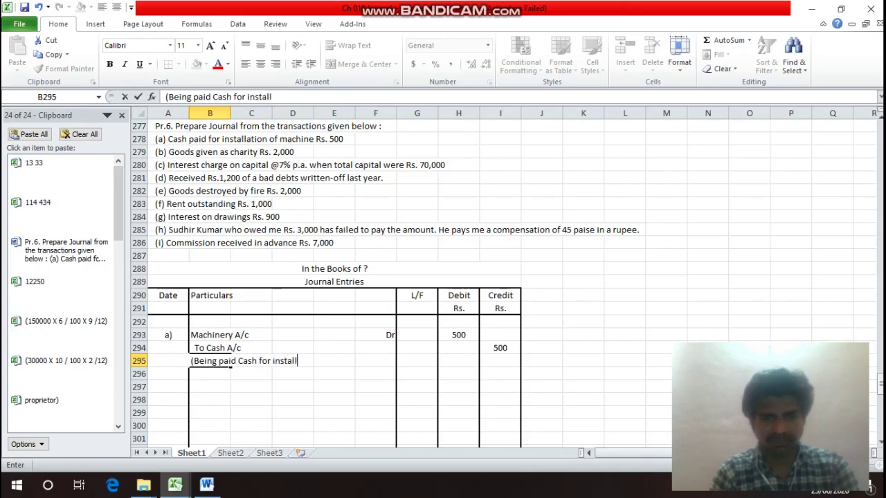
{"action": "type", "text": "ation e"}
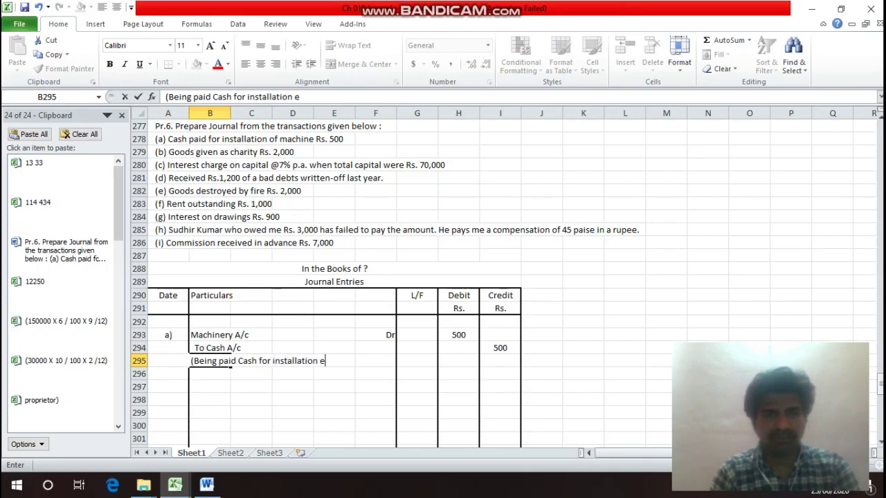
{"action": "key", "text": "BackSpace"}
{"action": "type", "text": "of "}
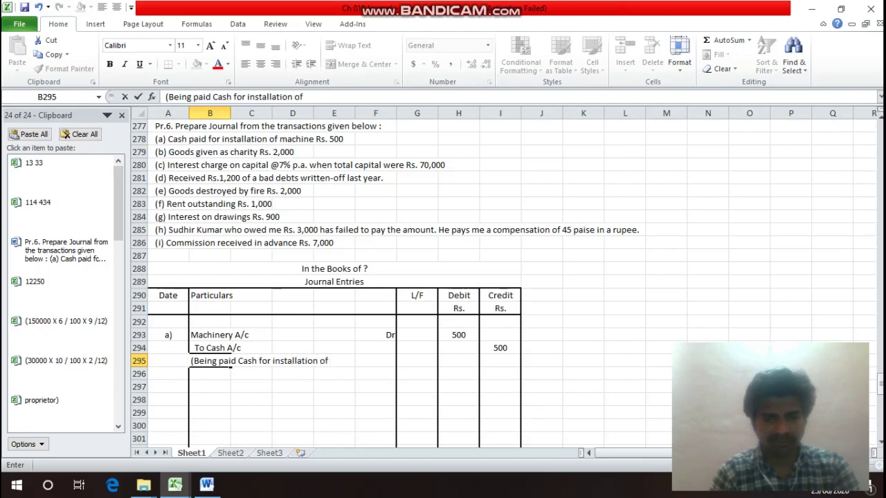
{"action": "type", "text": "Machine"}
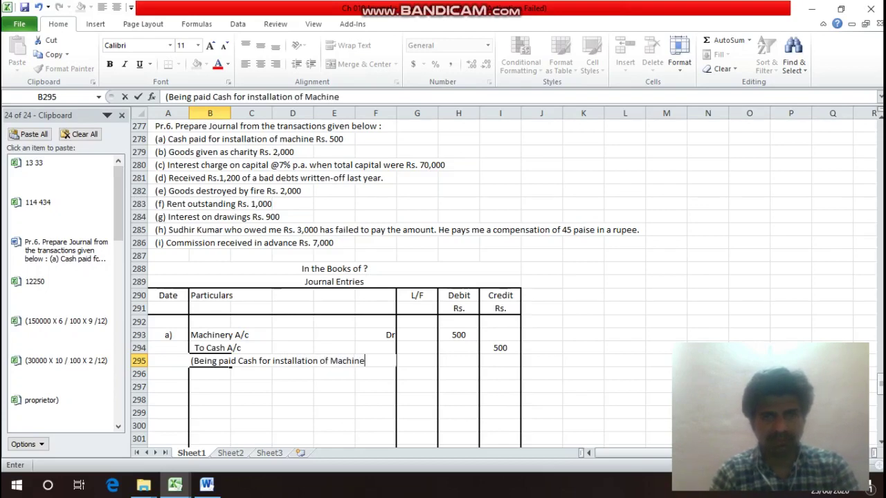
{"action": "type", "text": " Rs"}
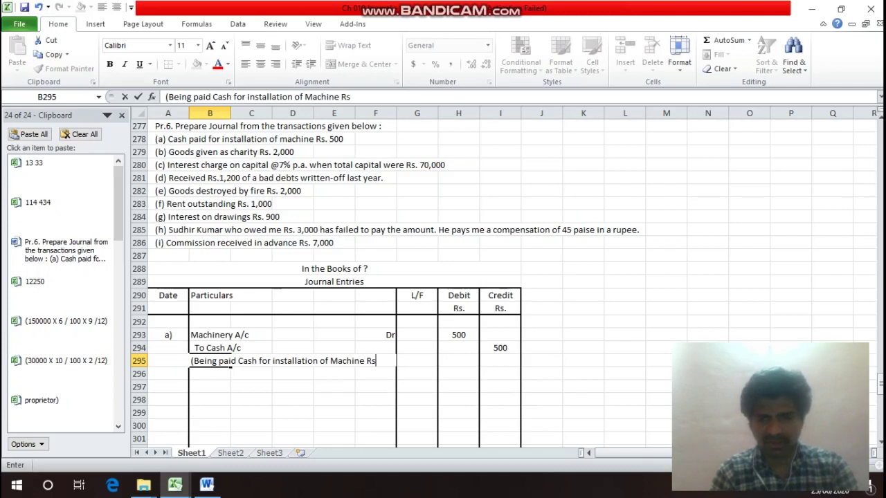
{"action": "type", "text": ". 500)"}
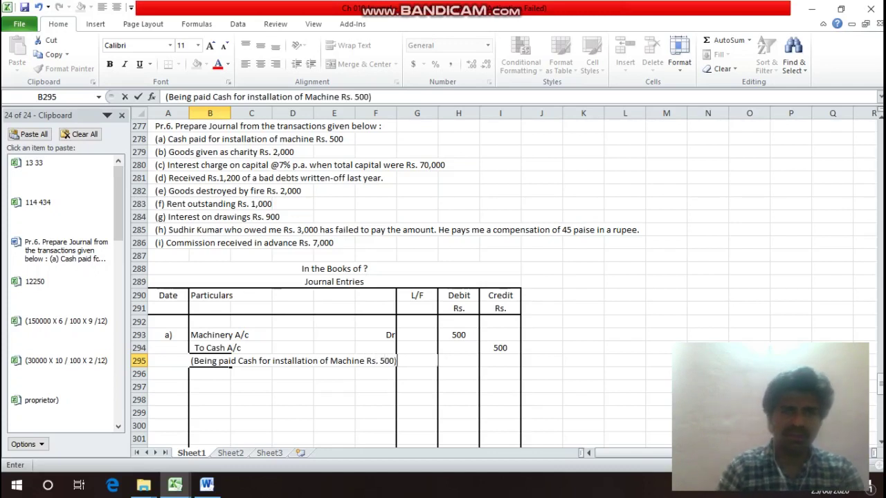
{"action": "key", "text": "Return"}
Add a bottom border under the narration across B295:F295.
{"action": "left_click", "coordinate": [231, 362]}
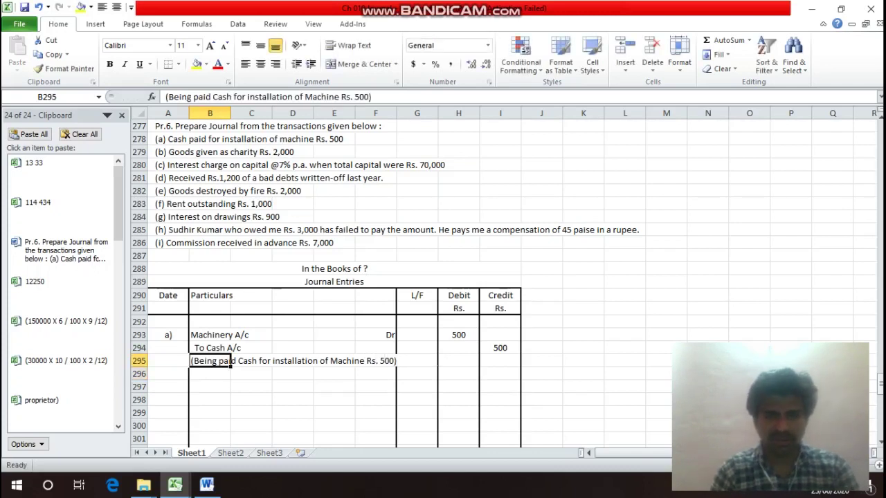
{"action": "left_click_drag", "start_coordinate": [230, 361], "coordinate": [391, 362]}
{"action": "key", "text": "ctrl+1"}
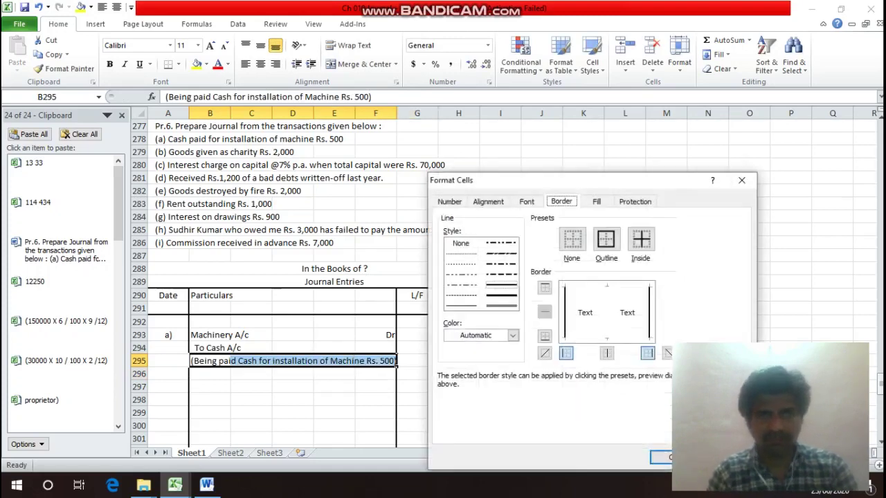
{"action": "key", "text": "alt+b"}
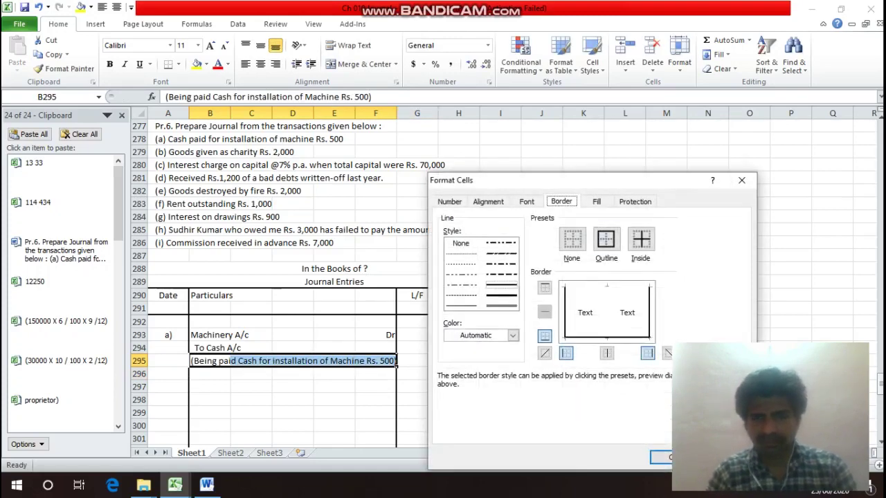
{"action": "key", "text": "Return"}
{"action": "left_click", "coordinate": [210, 348]}
{"action": "key", "text": "Up"}
{"action": "key", "text": "Up"}
{"action": "key", "text": "Up"}
{"action": "key", "text": "Up"}
{"action": "key", "text": "Up"}
{"action": "key", "text": "Up"}
{"action": "key", "text": "Up"}
{"action": "key", "text": "Up"}
{"action": "key", "text": "Up"}
{"action": "key", "text": "Up"}
{"action": "key", "text": "Up"}
{"action": "key", "text": "Up"}
{"action": "key", "text": "Up"}
{"action": "key", "text": "Up"}
{"action": "key", "text": "Up"}
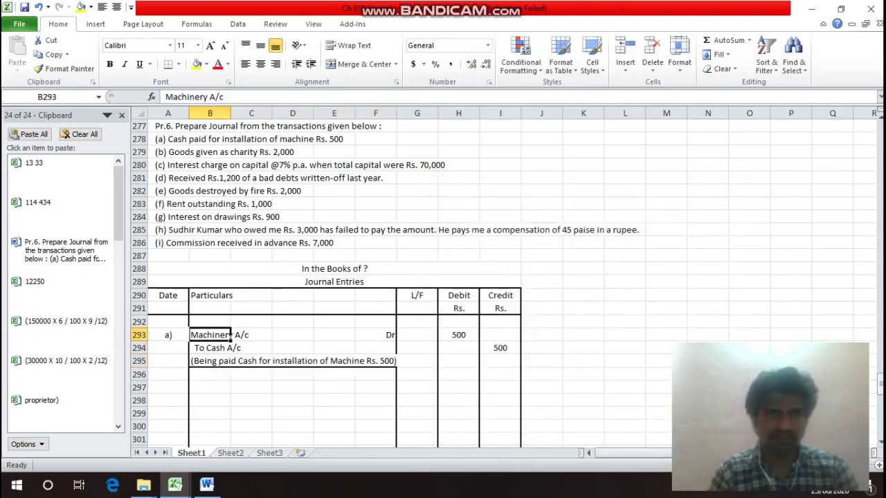
{"action": "key", "text": "Left"}
{"action": "key", "text": "Down"}
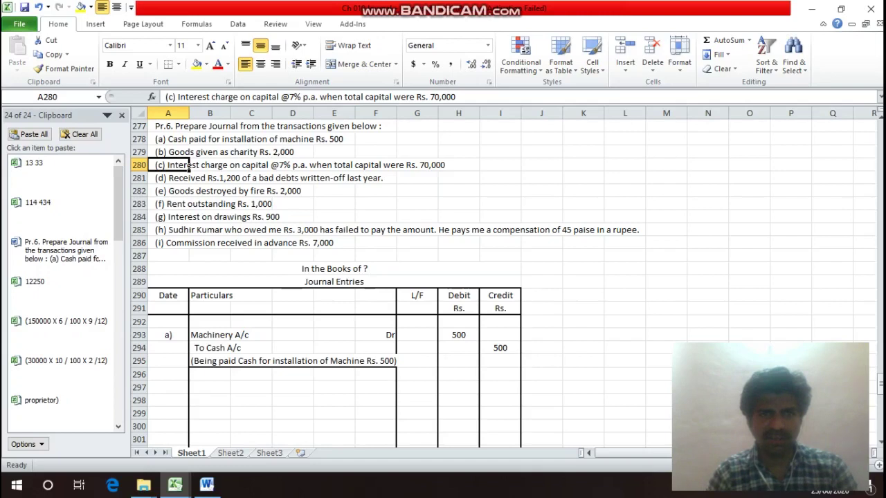
Label entry b) in row 297 and enter Charity A/c as its debit account.
{"action": "key", "text": "Down"}
{"action": "key", "text": "Down"}
{"action": "key", "text": "Down"}
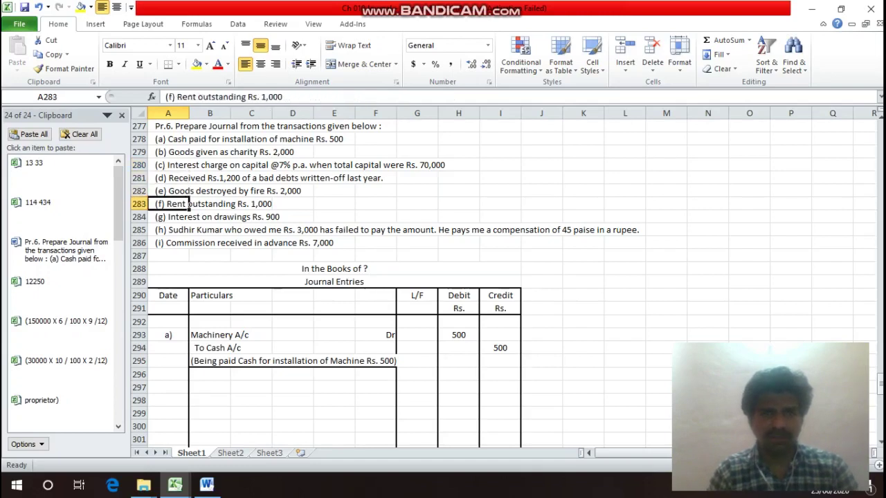
{"action": "key", "text": "Down"}
{"action": "key", "text": "Down"}
{"action": "key", "text": "Down"}
{"action": "key", "text": "Down"}
{"action": "key", "text": "Down"}
{"action": "key", "text": "Down"}
{"action": "key", "text": "Down"}
{"action": "key", "text": "Down"}
{"action": "key", "text": "Down"}
{"action": "key", "text": "Down"}
{"action": "key", "text": "Down"}
{"action": "key", "text": "Down"}
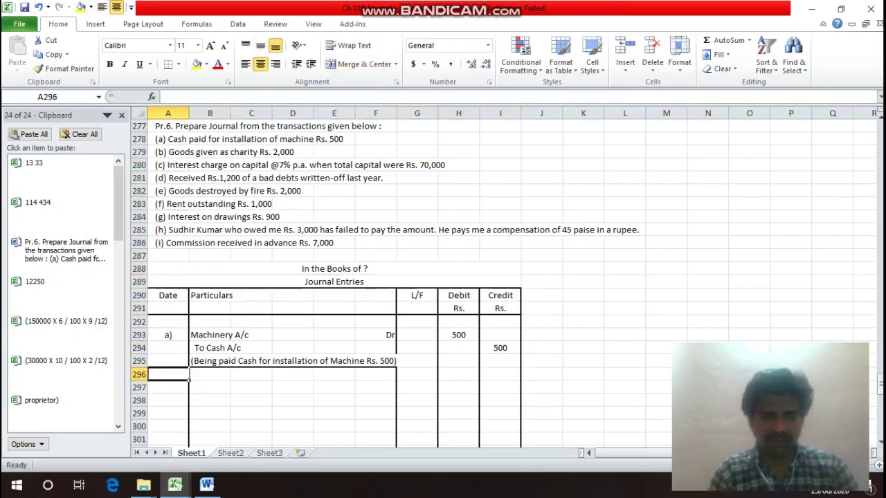
{"action": "key", "text": "Down"}
{"action": "key", "text": "Down"}
{"action": "key", "text": "Up"}
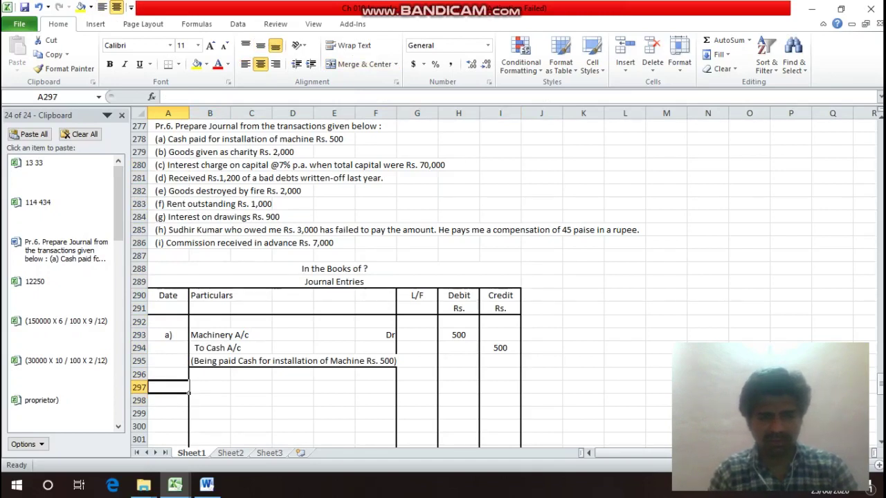
{"action": "type", "text": "b)"}
{"action": "key", "text": "Return"}
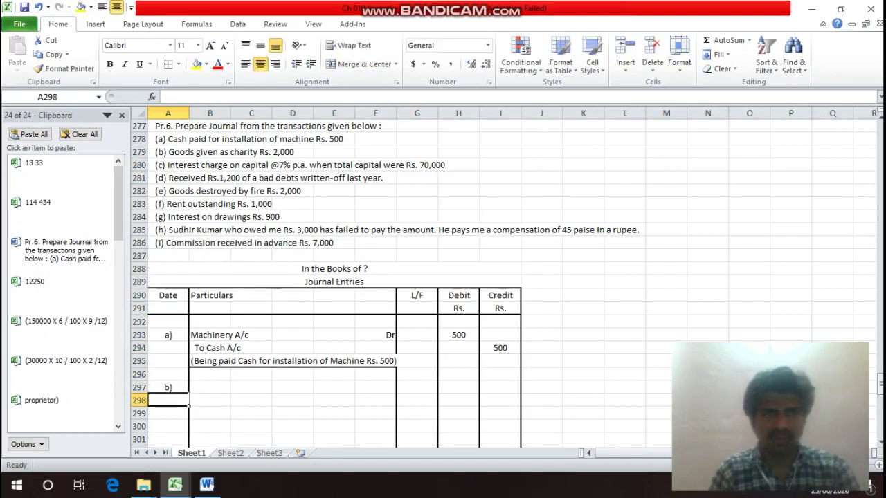
{"action": "left_click", "coordinate": [210, 387]}
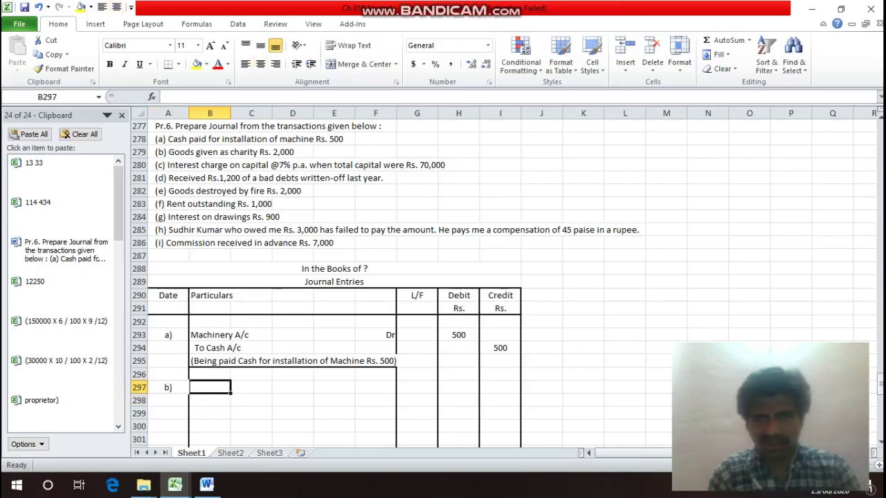
{"action": "type", "text": "C"}
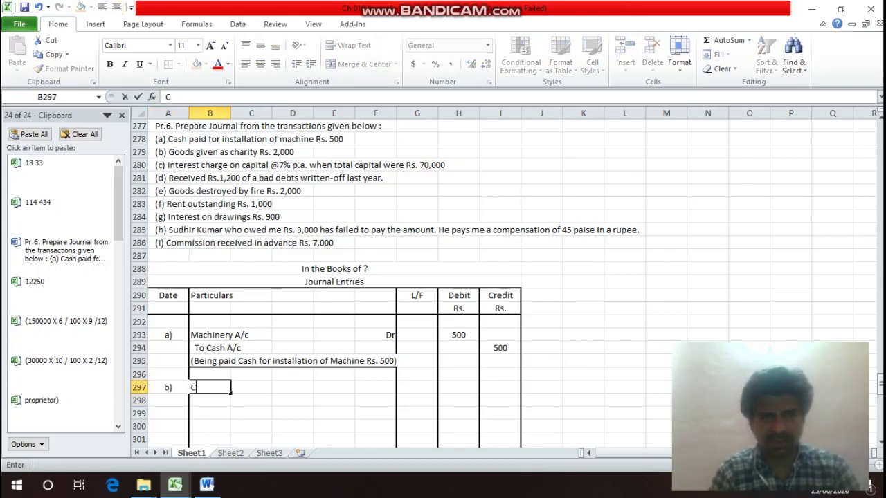
{"action": "type", "text": "hari"}
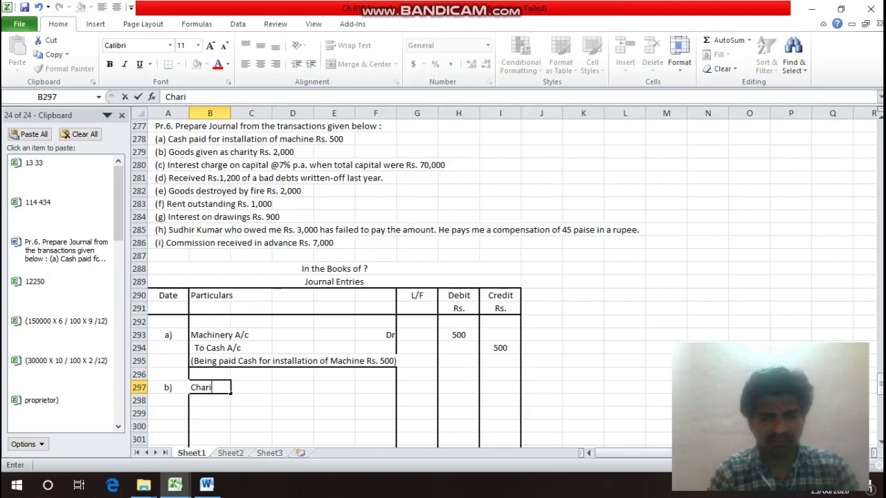
{"action": "type", "text": "ty ?A"}
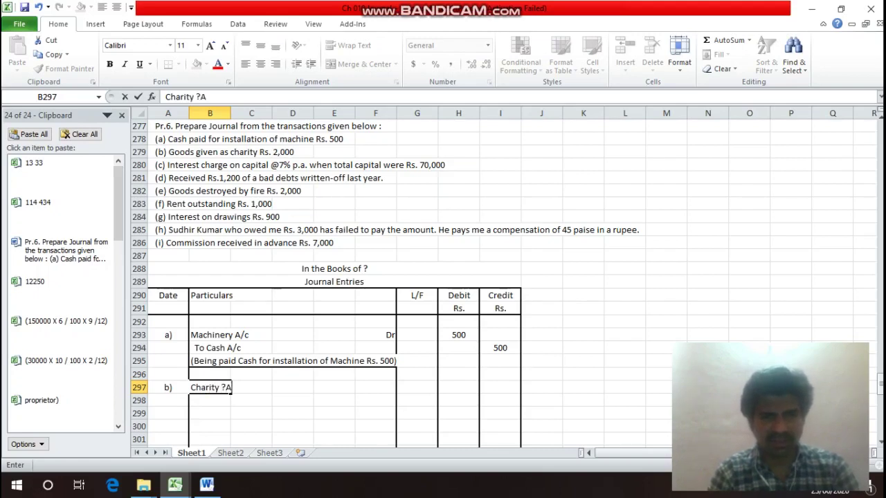
{"action": "key", "text": "BackSpace"}
{"action": "key", "text": "BackSpace"}
{"action": "type", "text": "A/c"}
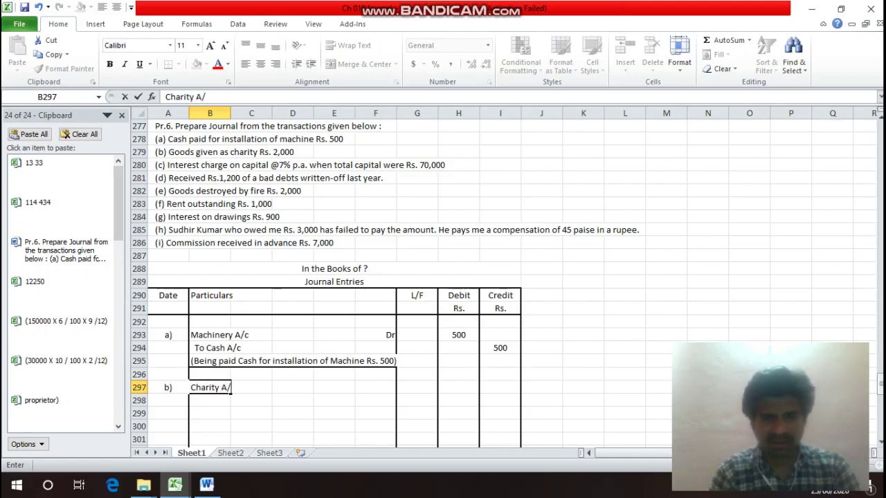
{"action": "key", "text": "Return"}
Mark Charity A/c with Dr in F297 and add the credit line To Purchase A/c in B298.
{"action": "key", "text": "Up"}
{"action": "key", "text": "Right"}
{"action": "key", "text": "Right"}
{"action": "key", "text": "Right"}
{"action": "key", "text": "Right"}
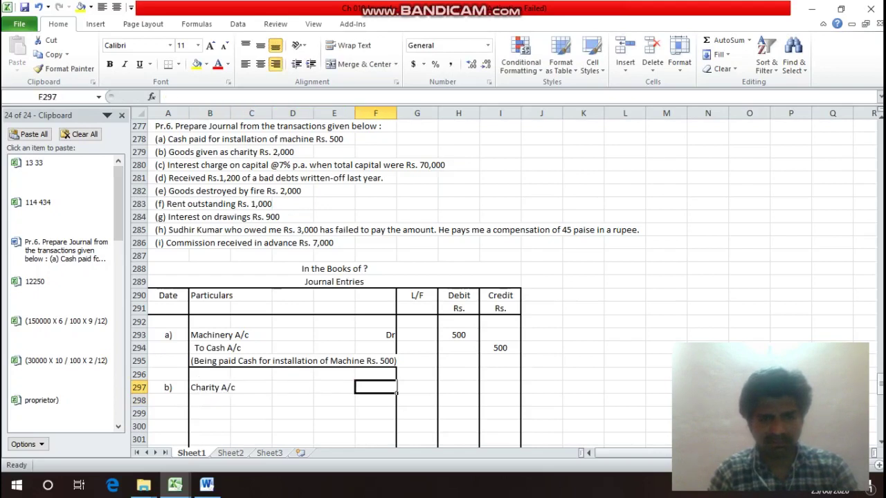
{"action": "type", "text": "Dr"}
{"action": "key", "text": "Return"}
{"action": "key", "text": "Left"}
{"action": "key", "text": "Left"}
{"action": "key", "text": "Left"}
{"action": "key", "text": "Left"}
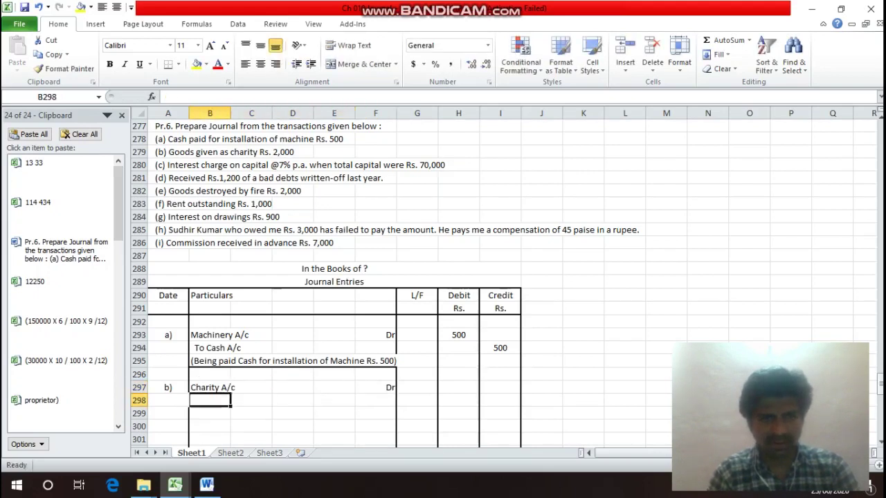
{"action": "type", "text": "To"}
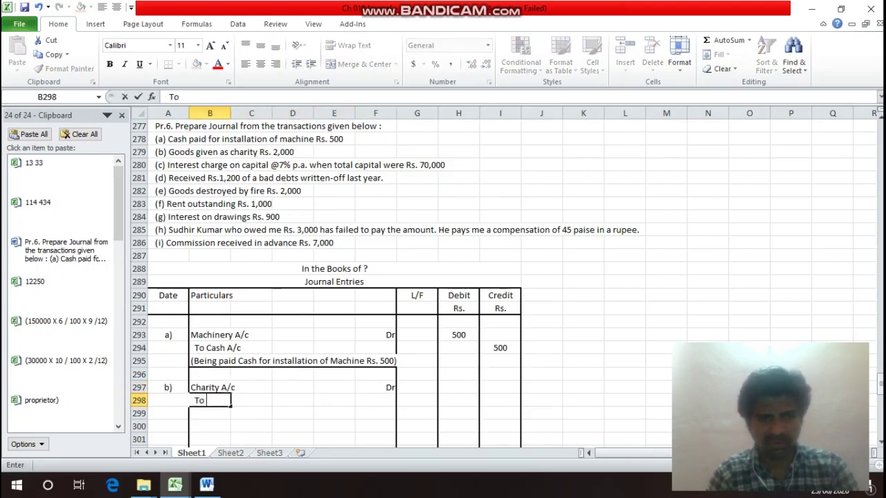
{"action": "type", "text": " Puc"}
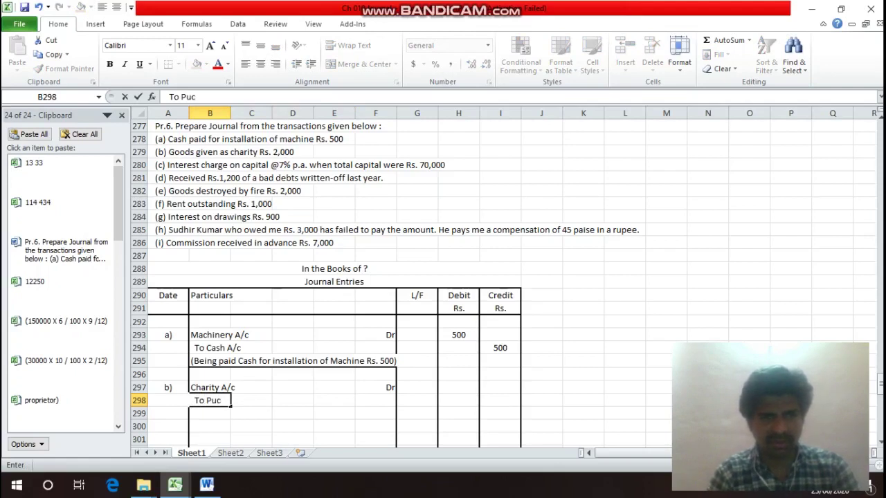
{"action": "key", "text": "BackSpace"}
{"action": "type", "text": "rcha"}
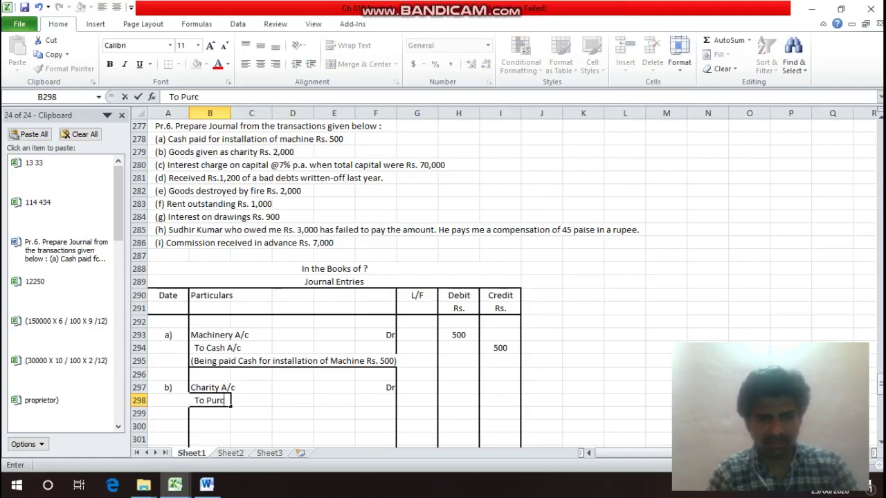
{"action": "type", "text": "se "}
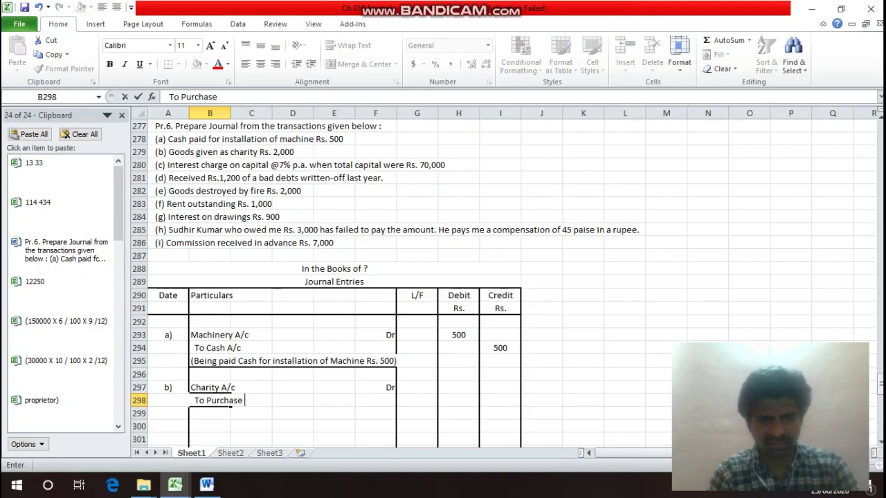
{"action": "type", "text": "A/c"}
{"action": "key", "text": "Return"}
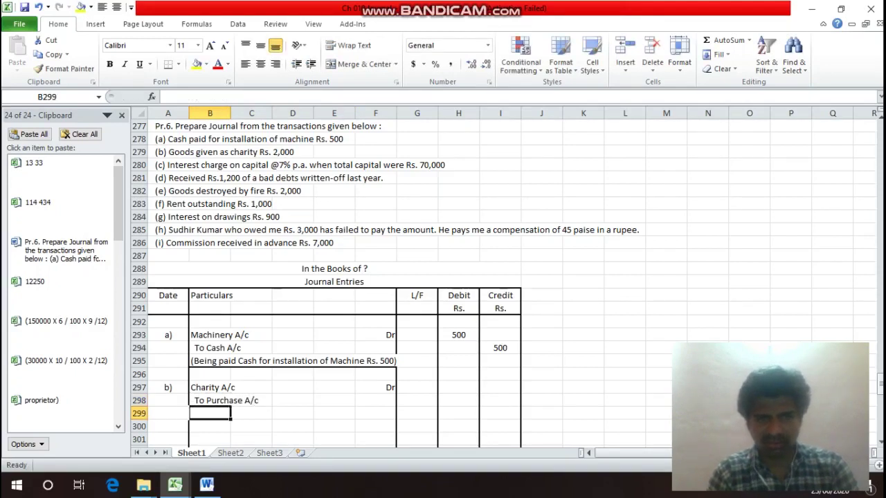
Enter 2000 as the debit (H297) and credit (I298) amounts, then start the narration.
{"action": "key", "text": "Up"}
{"action": "key", "text": "Up"}
{"action": "key", "text": "Right"}
{"action": "key", "text": "Right"}
{"action": "key", "text": "Right"}
{"action": "key", "text": "Right"}
{"action": "key", "text": "Right"}
{"action": "key", "text": "Right"}
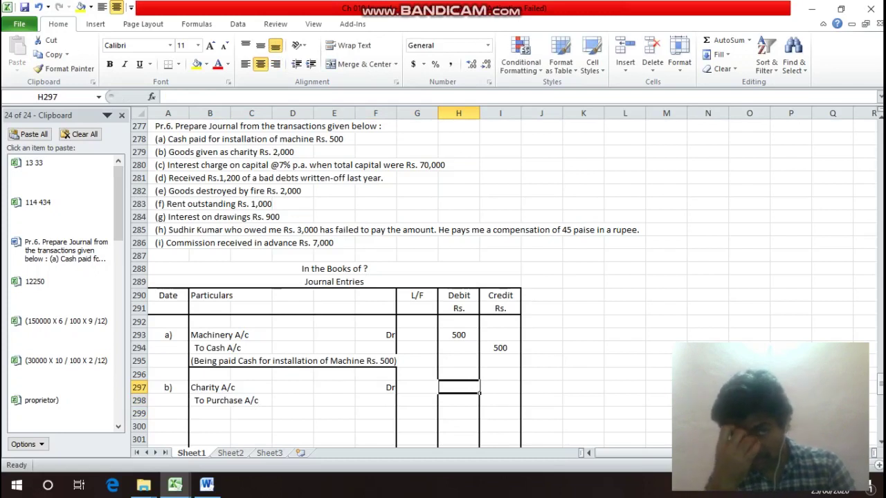
{"action": "type", "text": "2000"}
{"action": "key", "text": "Return"}
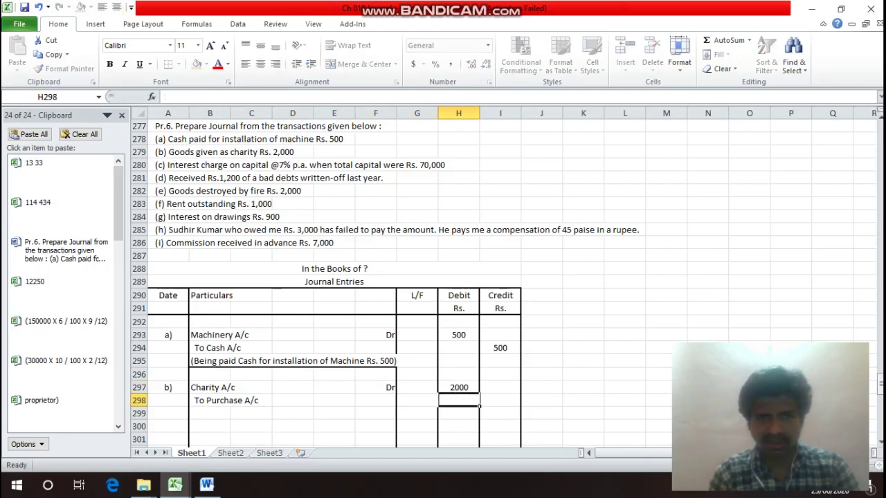
{"action": "key", "text": "Right"}
{"action": "type", "text": "200"}
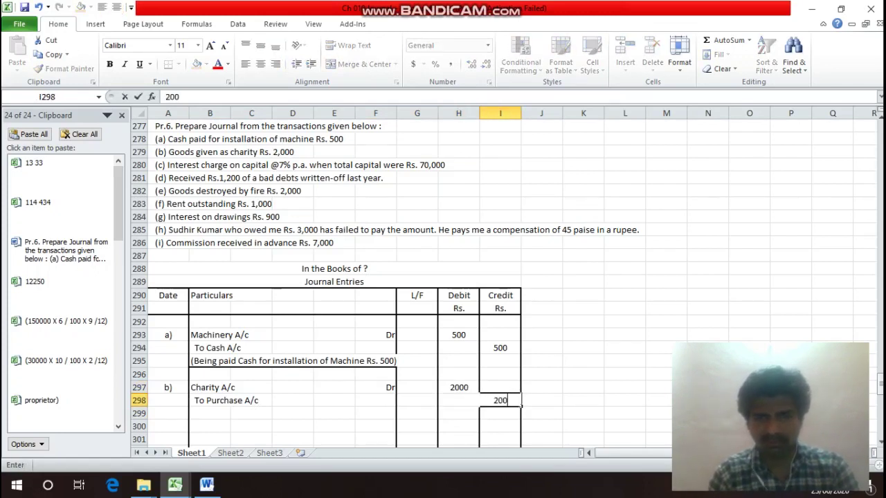
{"action": "type", "text": "0"}
{"action": "key", "text": "Return"}
{"action": "key", "text": "Left"}
{"action": "key", "text": "Left"}
{"action": "key", "text": "Left"}
{"action": "key", "text": "Left"}
{"action": "key", "text": "Left"}
{"action": "key", "text": "Left"}
{"action": "key", "text": "Left"}
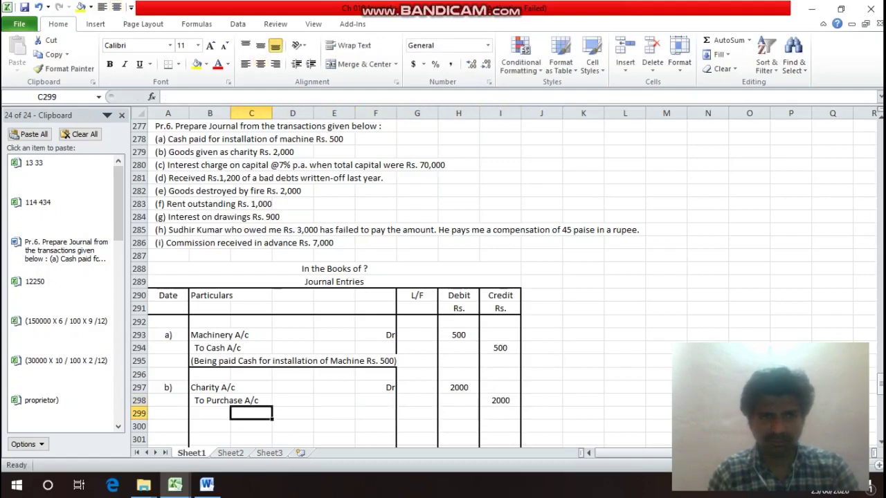
{"action": "type", "text": "(Being"}
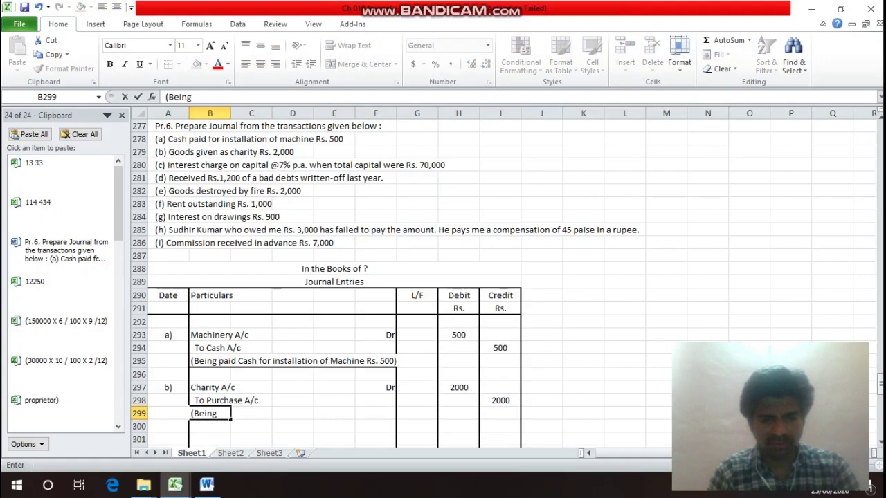
{"action": "type", "text": " Go"}
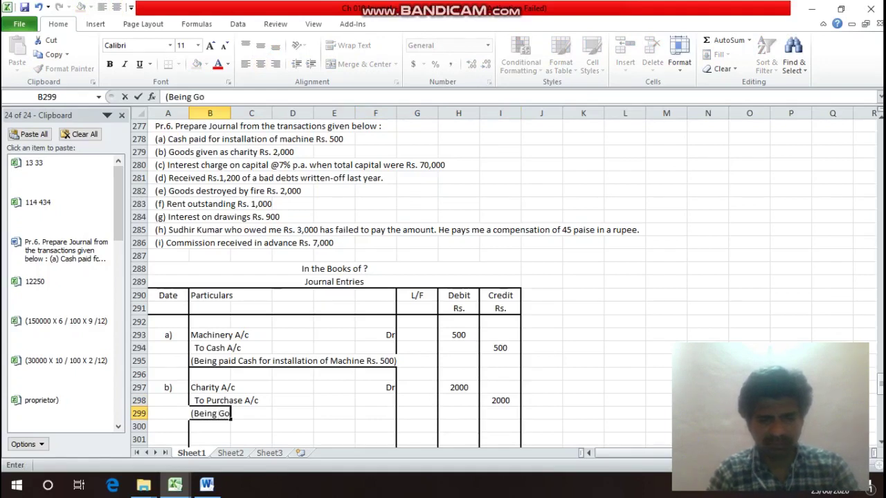
{"action": "type", "text": "ods"}
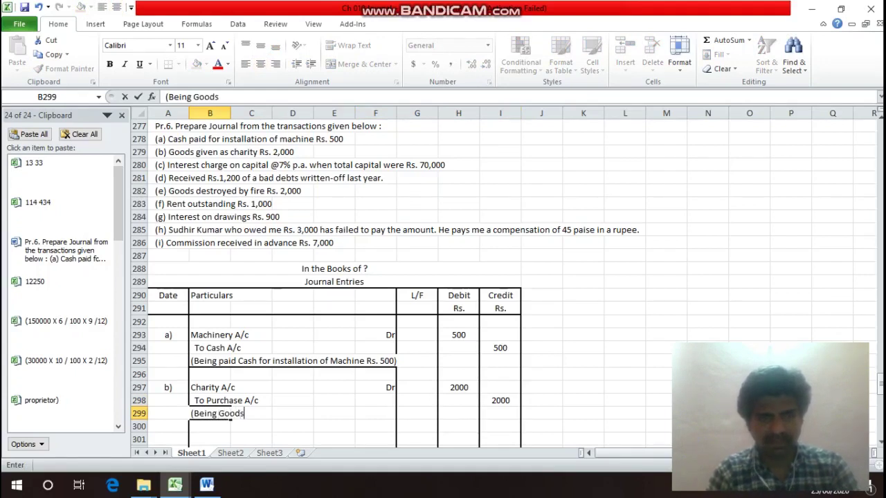
{"action": "type", "text": " wot"}
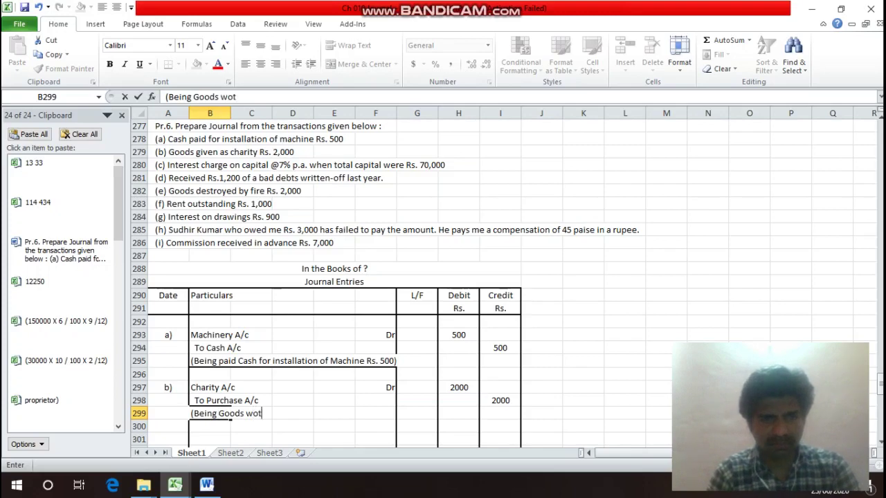
Complete the narration '(Being Goods worth Rs. 2000 given as Charity)' in B299 and select B299:F299.
{"action": "key", "text": "BackSpace"}
{"action": "type", "text": "rth "}
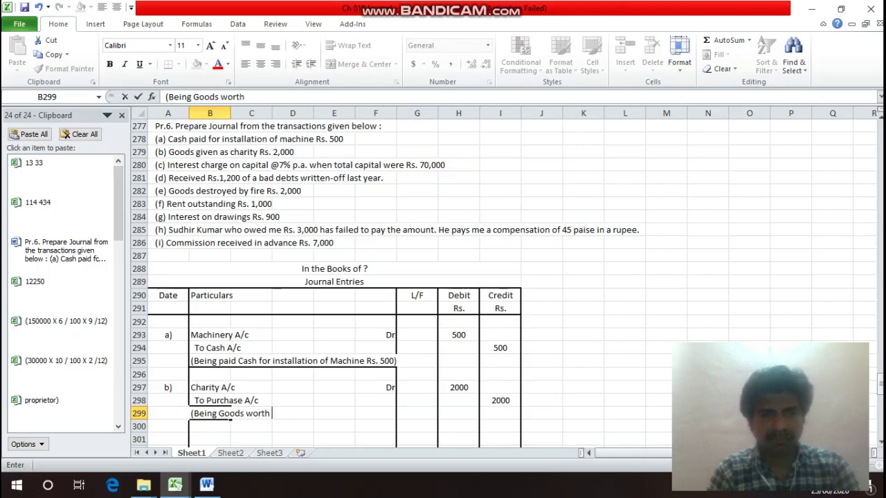
{"action": "type", "text": "Rs. 2000 "}
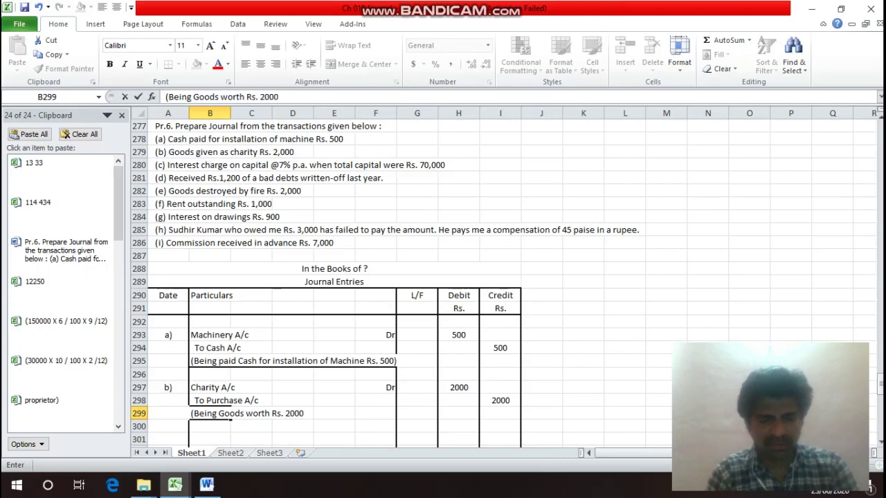
{"action": "type", "text": "give"}
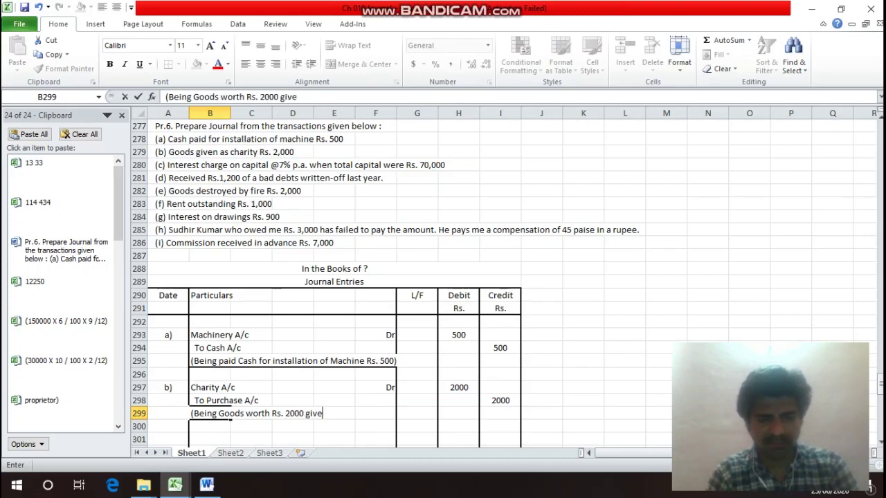
{"action": "type", "text": "n as Charity"}
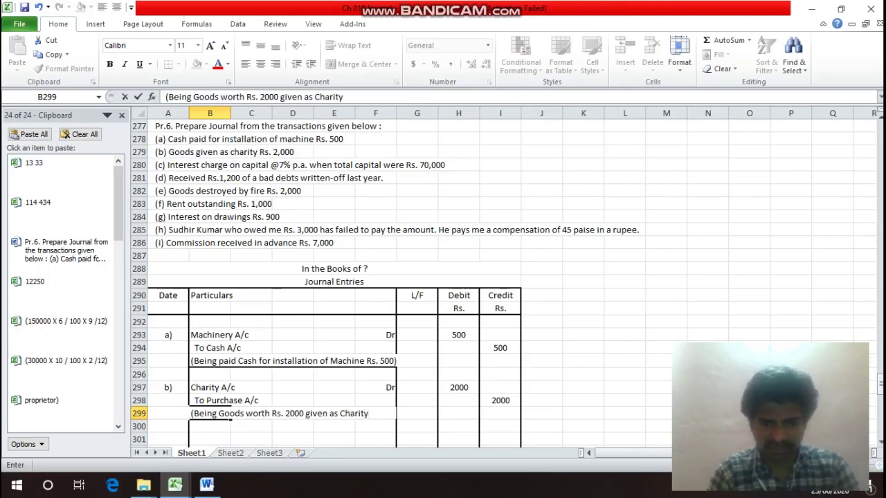
{"action": "type", "text": ")"}
{"action": "key", "text": "Return"}
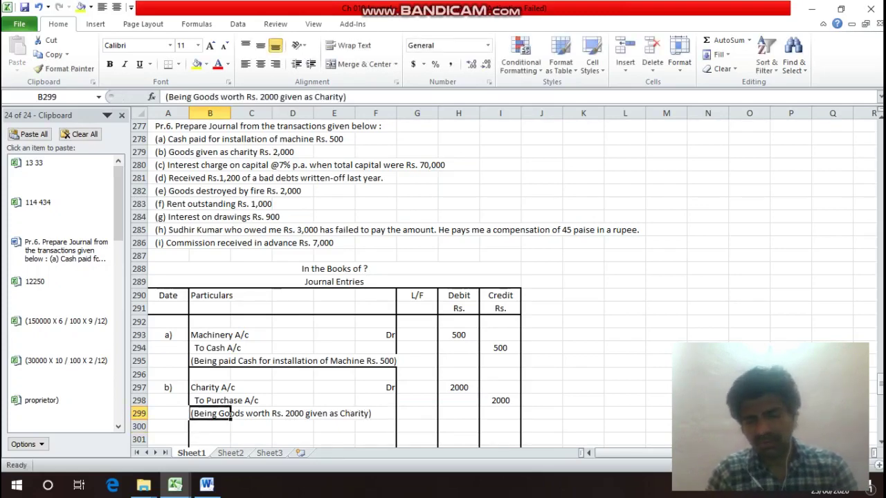
{"action": "left_click_drag", "start_coordinate": [231, 415], "coordinate": [396, 416]}
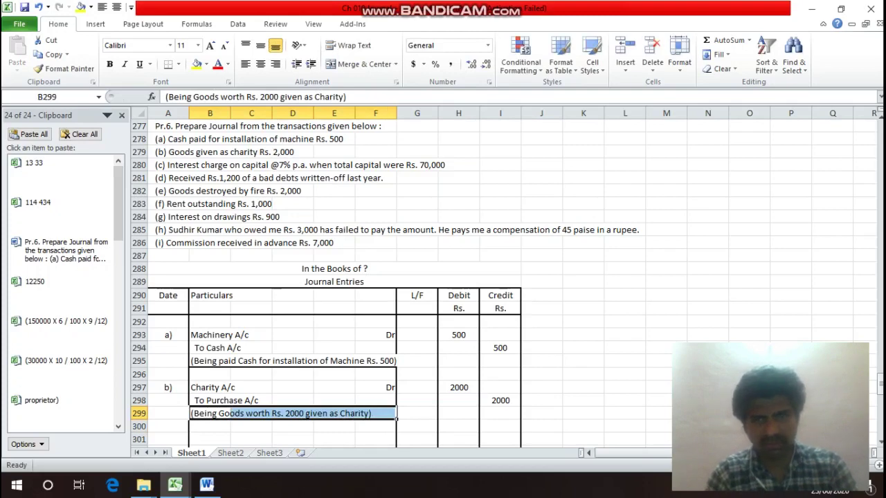
{"action": "key", "text": "ctrl+1"}
Apply a bottom border to B299:F299 under the charity narration and move below entry b).
{"action": "left_click", "coordinate": [545, 336]}
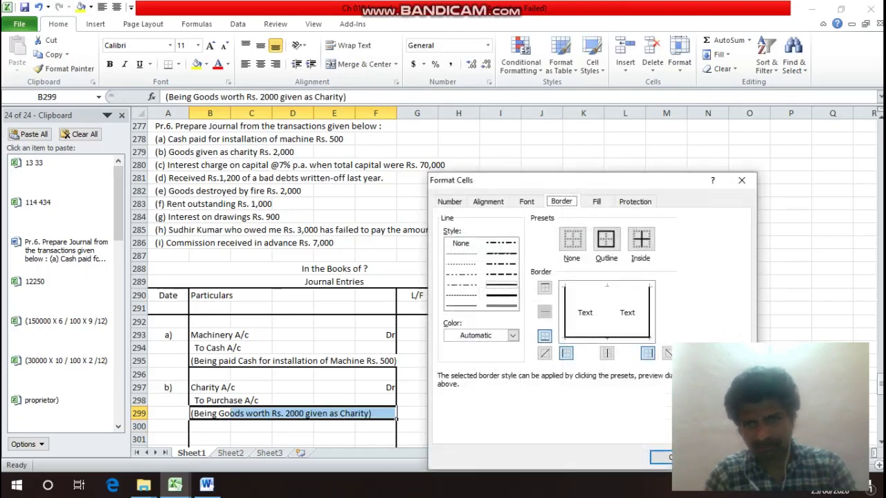
{"action": "key", "text": "Return"}
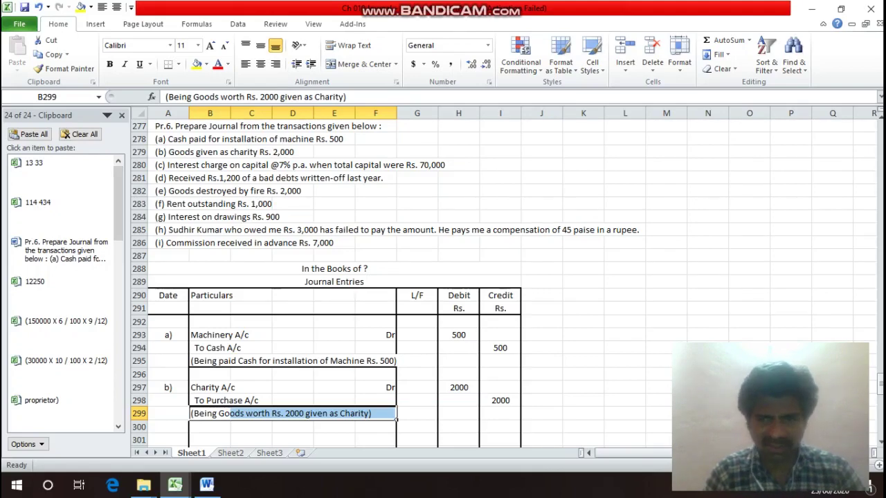
{"action": "key", "text": "Return"}
{"action": "key", "text": "Down"}
{"action": "key", "text": "Down"}
{"action": "key", "text": "Down"}
{"action": "key", "text": "Down"}
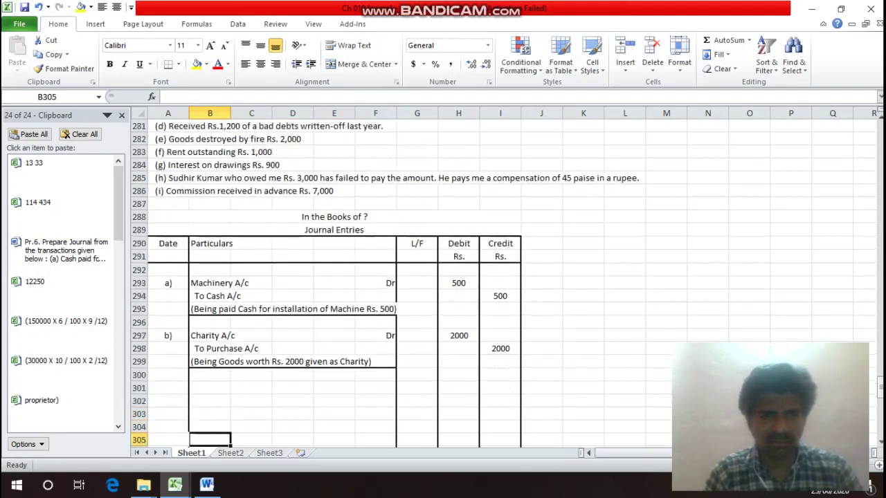
Label entry c) and enter 'Interest on Capital A/c (' as its debit account.
{"action": "key", "text": "Up"}
{"action": "key", "text": "Up"}
{"action": "key", "text": "Up"}
{"action": "key", "text": "Left"}
{"action": "type", "text": "c)"}
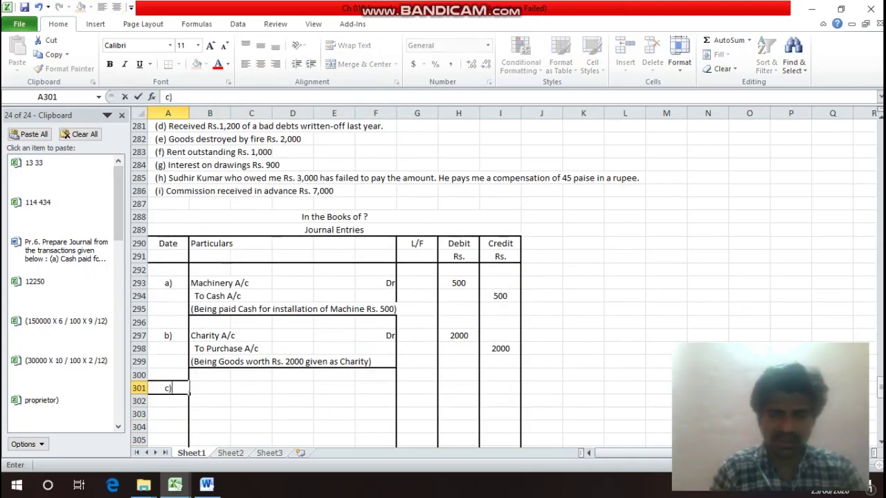
{"action": "key", "text": "Return"}
{"action": "key", "text": "Up"}
{"action": "left_click", "coordinate": [210, 388]}
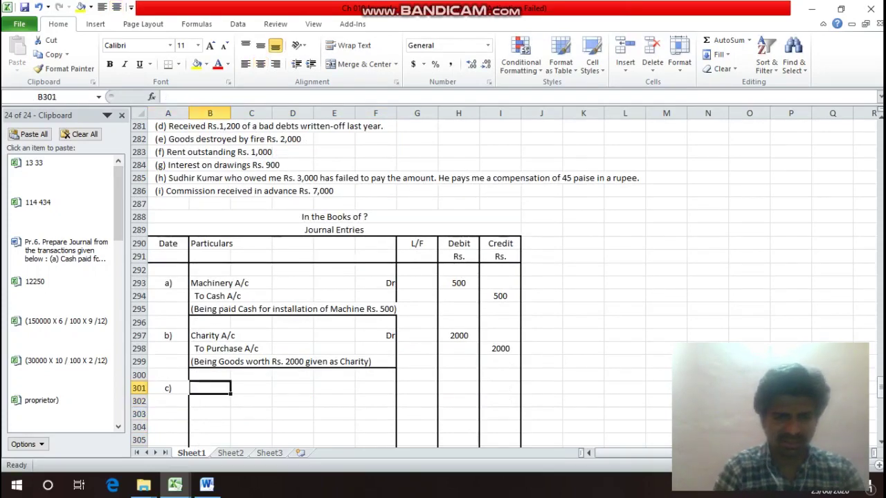
{"action": "type", "text": "Inter"}
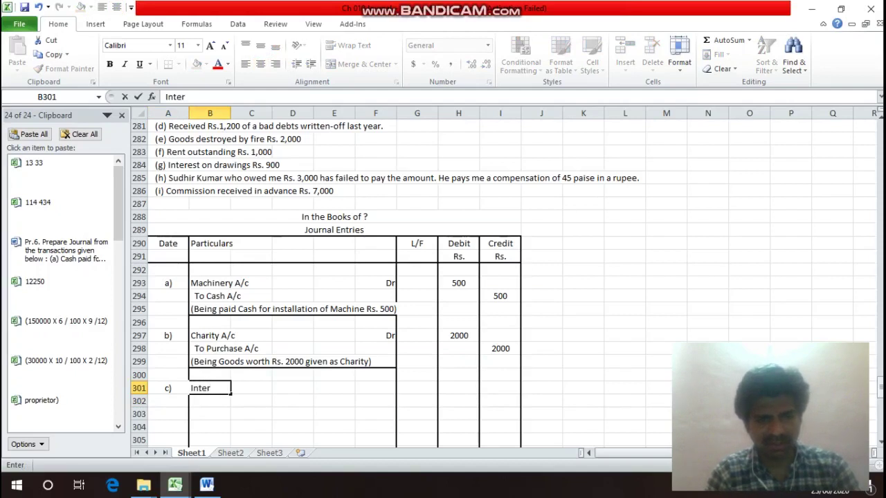
{"action": "type", "text": "est"}
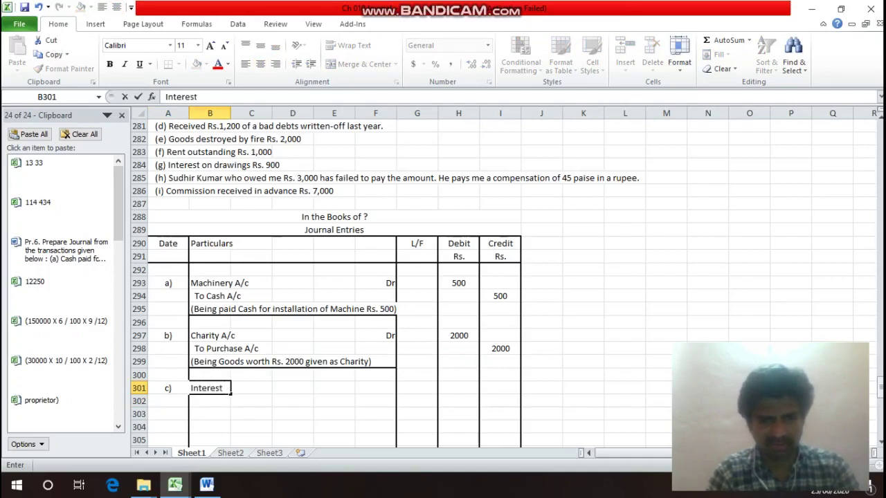
{"action": "type", "text": "on Cap"}
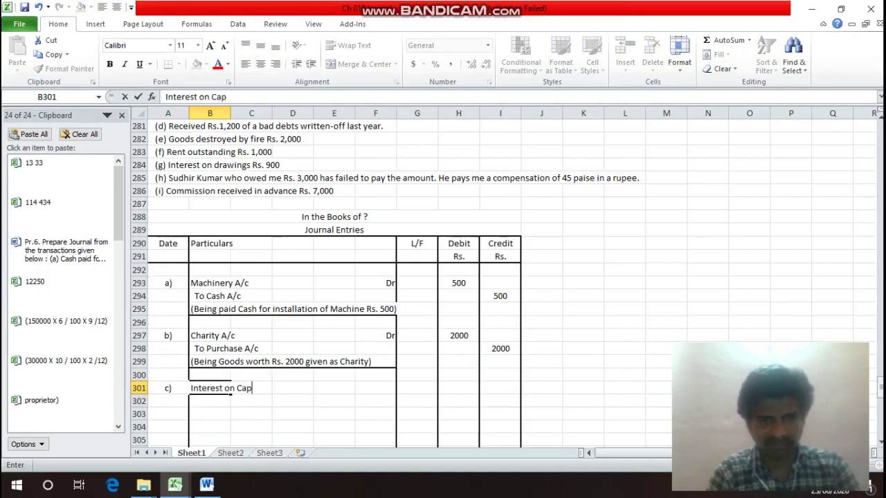
{"action": "type", "text": "ital "}
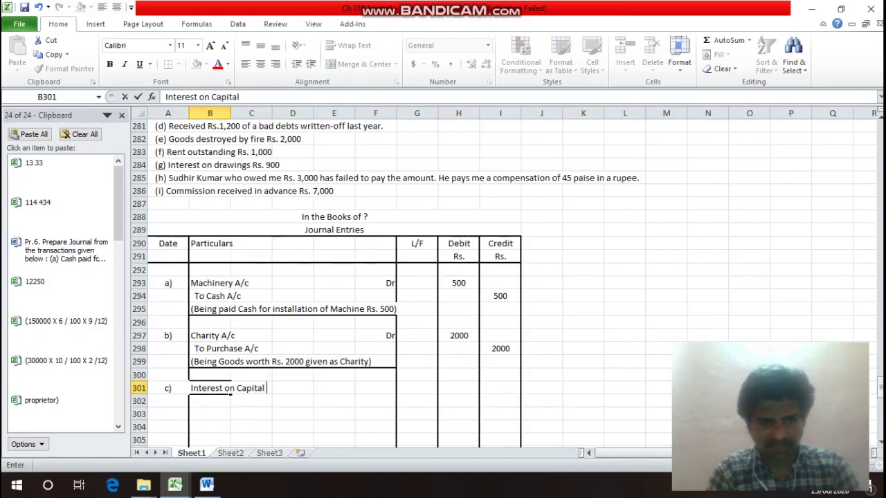
{"action": "type", "text": "A/c"}
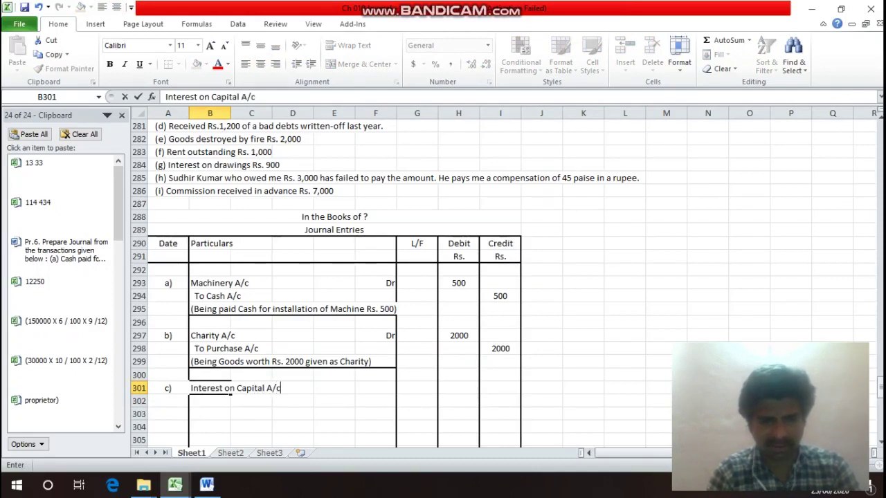
{"action": "type", "text": " ("}
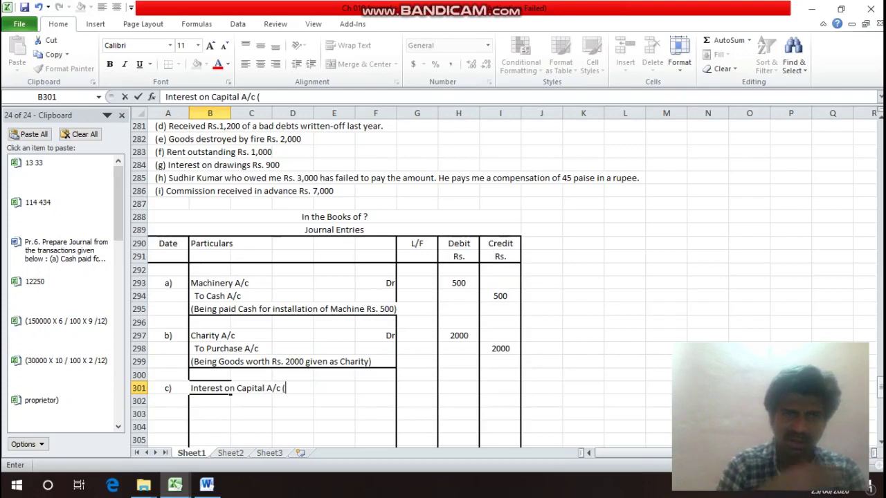
{"action": "key", "text": "Return"}
Add the calculation '70000 X 7 / 100)' to the Interest on Capital A/c particulars.
{"action": "key", "text": "Up"}
{"action": "key", "text": "Up"}
{"action": "key", "text": "Up"}
{"action": "key", "text": "Up"}
{"action": "key", "text": "Up"}
{"action": "key", "text": "Up"}
{"action": "key", "text": "Up"}
{"action": "key", "text": "Up"}
{"action": "key", "text": "Up"}
{"action": "key", "text": "Up"}
{"action": "key", "text": "Up"}
{"action": "key", "text": "Up"}
{"action": "key", "text": "Up"}
{"action": "key", "text": "Up"}
{"action": "key", "text": "Up"}
{"action": "key", "text": "Up"}
{"action": "key", "text": "Up"}
{"action": "key", "text": "Up"}
{"action": "key", "text": "Up"}
{"action": "key", "text": "Up"}
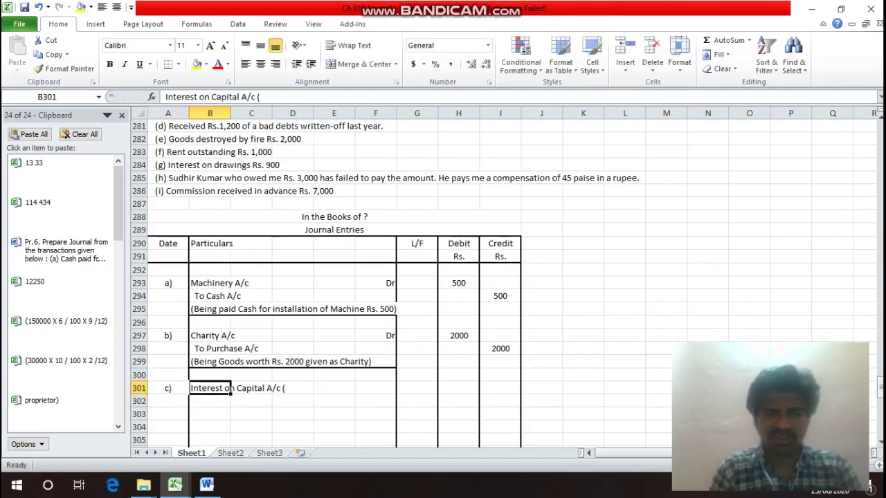
{"action": "key", "text": "Down"}
{"action": "key", "text": "Down"}
{"action": "key", "text": "Down"}
{"action": "key", "text": "Down"}
{"action": "key", "text": "Down"}
{"action": "key", "text": "Down"}
{"action": "key", "text": "Down"}
{"action": "key", "text": "Down"}
{"action": "key", "text": "Down"}
{"action": "key", "text": "Down"}
{"action": "key", "text": "Down"}
{"action": "key", "text": "Down"}
{"action": "key", "text": "Down"}
{"action": "key", "text": "Down"}
{"action": "key", "text": "Down"}
{"action": "key", "text": "Down"}
{"action": "key", "text": "Down"}
{"action": "key", "text": "Down"}
{"action": "key", "text": "Down"}
{"action": "key", "text": "Down"}
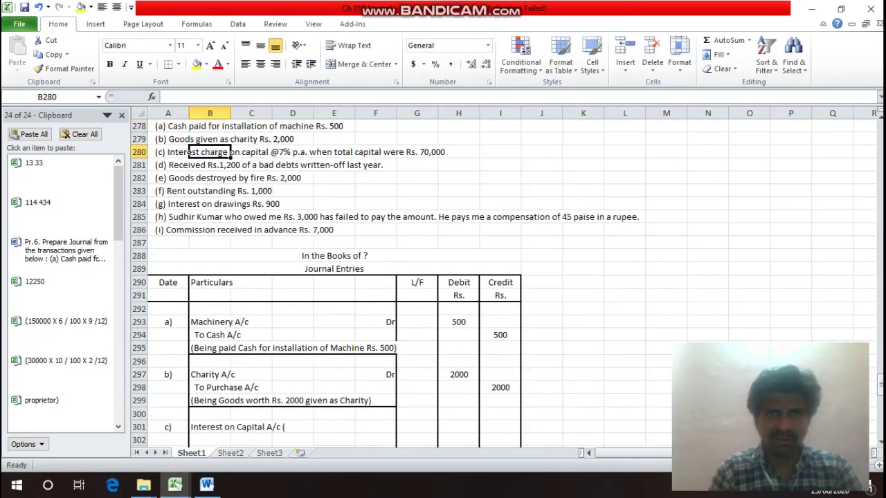
{"action": "key", "text": "Down"}
{"action": "key", "text": "F2"}
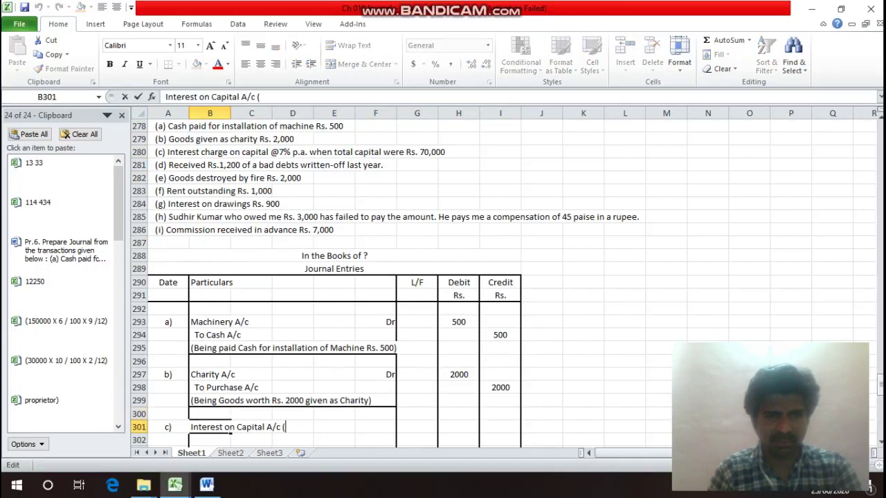
{"action": "type", "text": "70000"}
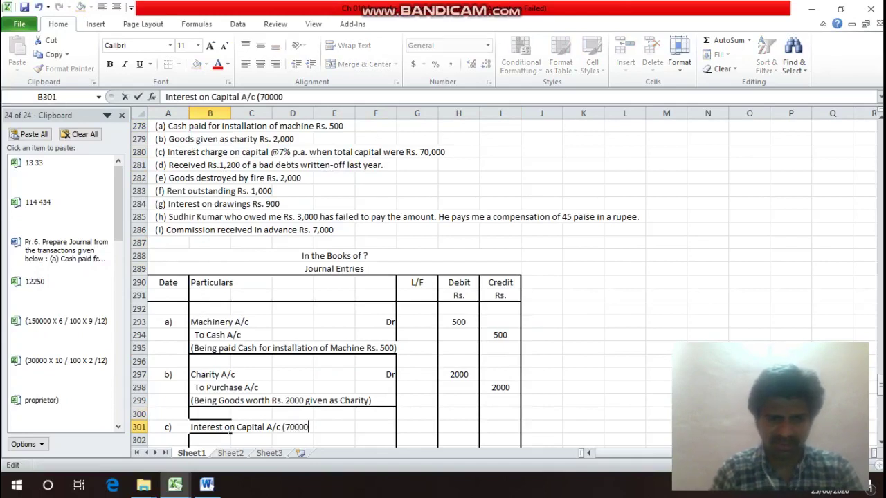
{"action": "type", "text": " X 7%"}
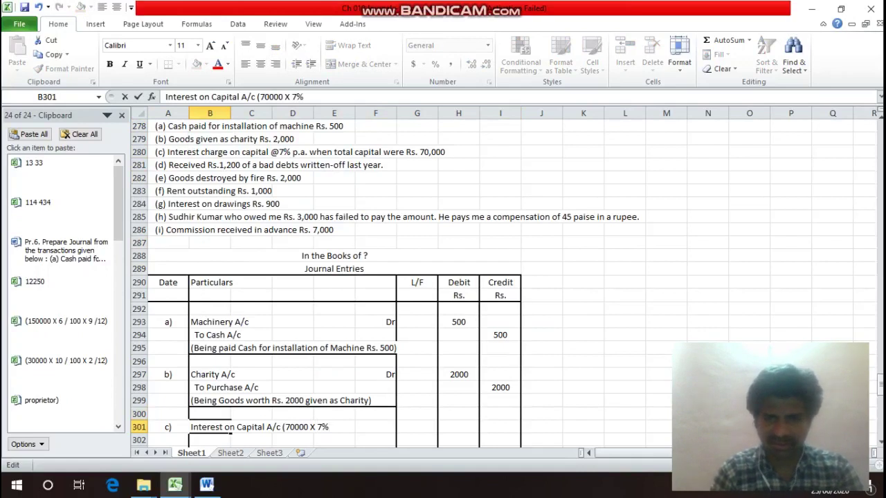
{"action": "key", "text": "BackSpace"}
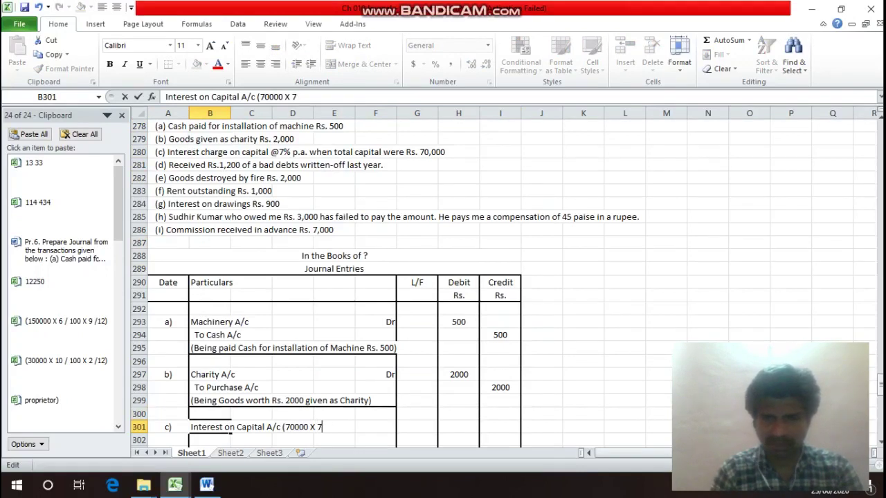
{"action": "type", "text": "/ 100"}
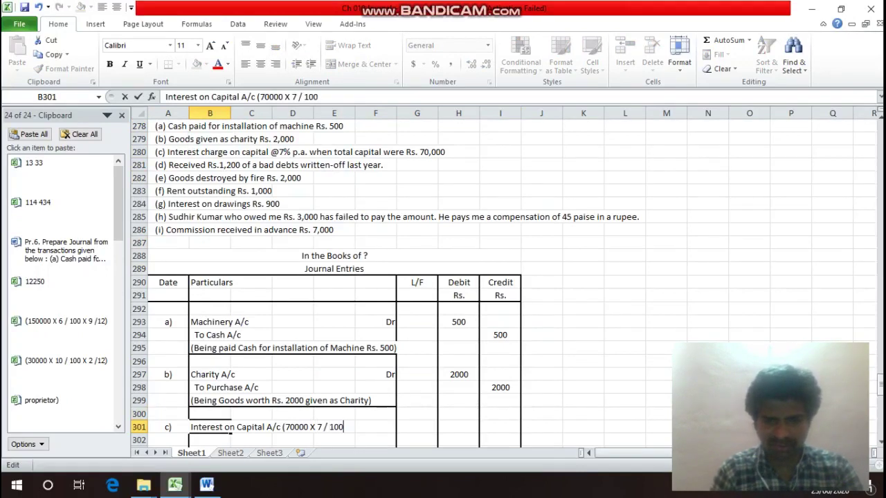
{"action": "type", "text": ")"}
{"action": "key", "text": "Return"}
{"action": "key", "text": "Up"}
Enter 4900 as the debit and credit amounts and add the credit line To Capital A/c.
{"action": "key", "text": "Right"}
{"action": "key", "text": "Right"}
{"action": "key", "text": "Right"}
{"action": "key", "text": "Right"}
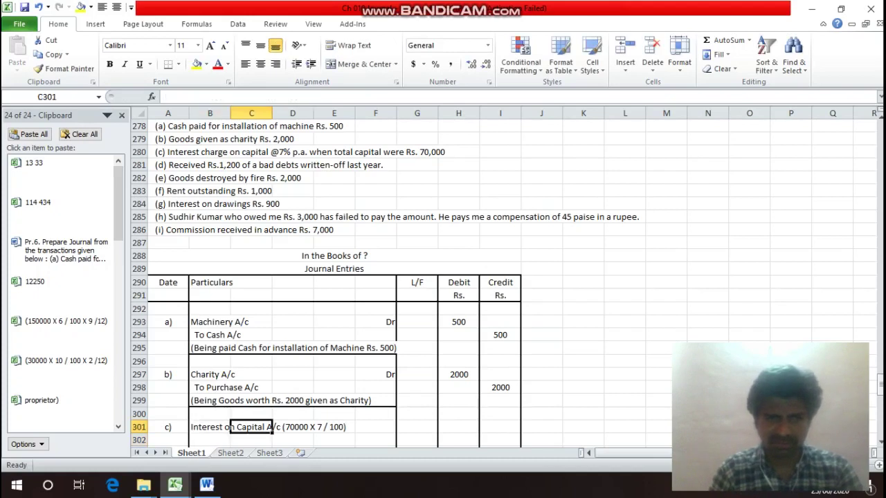
{"action": "left_click", "coordinate": [458, 427]}
{"action": "type", "text": "5"}
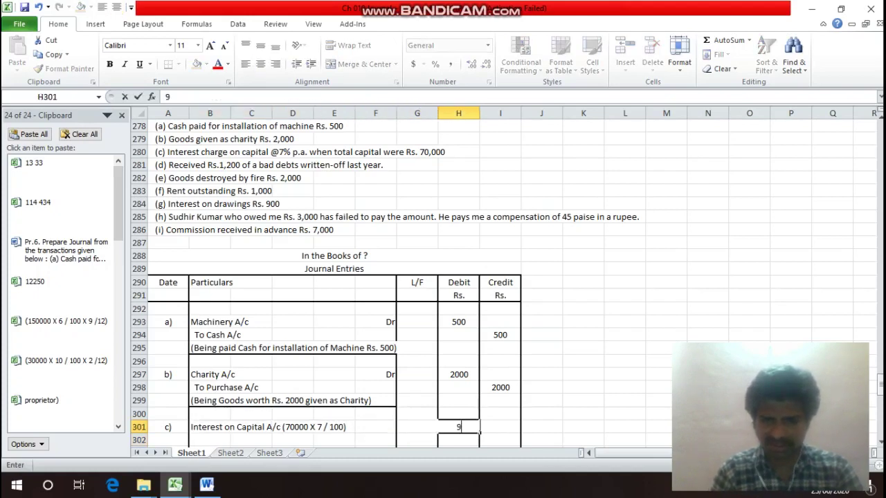
{"action": "key", "text": "BackSpace"}
{"action": "type", "text": "4900"}
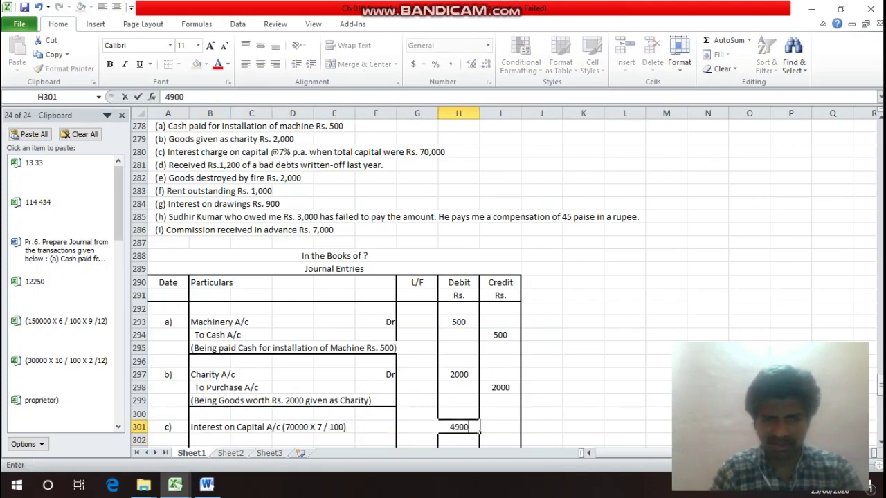
{"action": "key", "text": "Return"}
{"action": "left_click", "coordinate": [499, 441]}
{"action": "type", "text": "4900"}
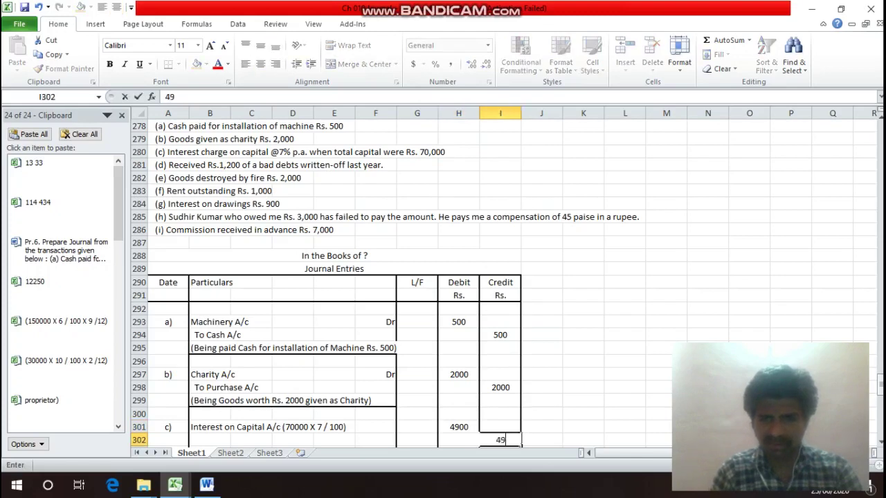
{"action": "key", "text": "Return"}
{"action": "key", "text": "Up"}
{"action": "key", "text": "Left"}
{"action": "key", "text": "Left"}
{"action": "key", "text": "Left"}
{"action": "key", "text": "Left"}
{"action": "key", "text": "Left"}
{"action": "key", "text": "Left"}
{"action": "key", "text": "Left"}
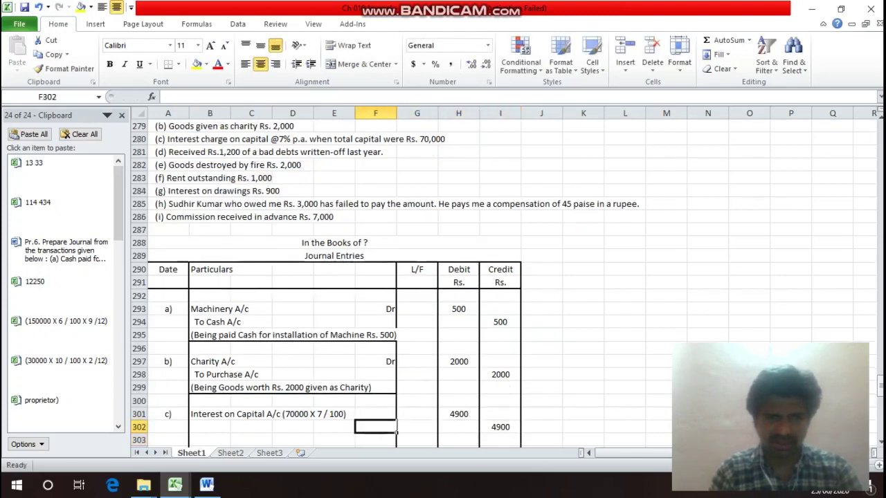
{"action": "type", "text": "T"}
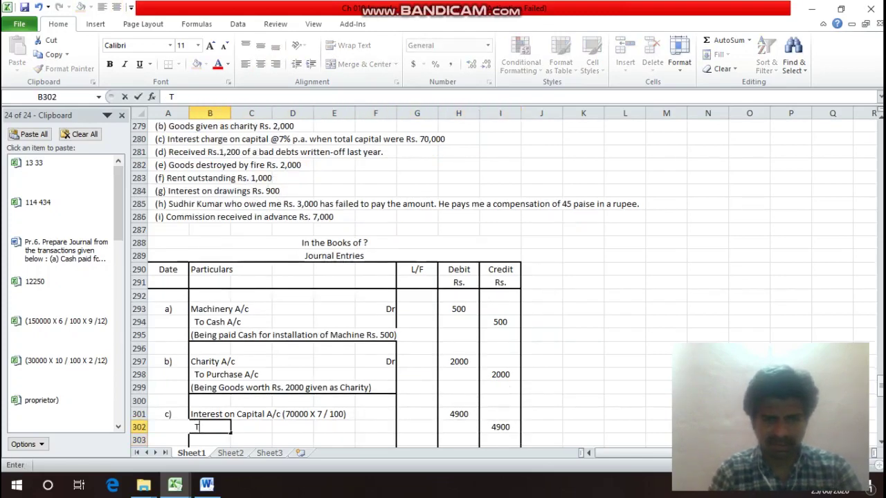
{"action": "type", "text": "o Ca"}
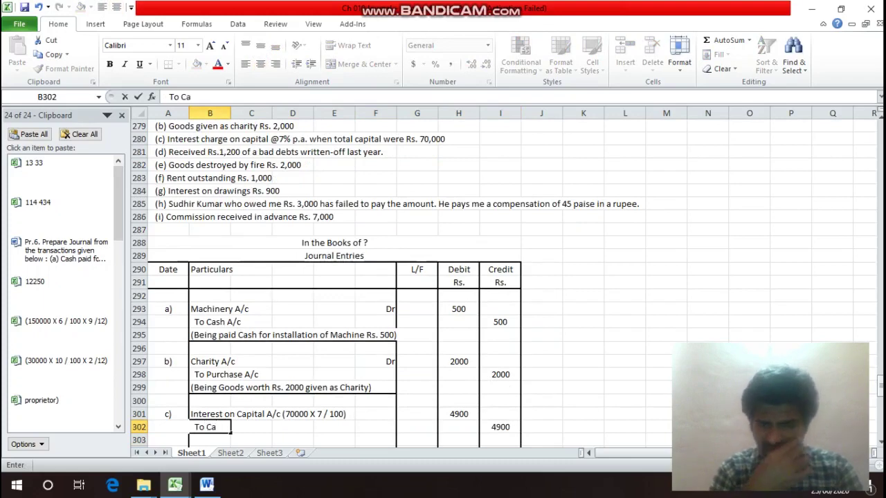
{"action": "type", "text": "pital"}
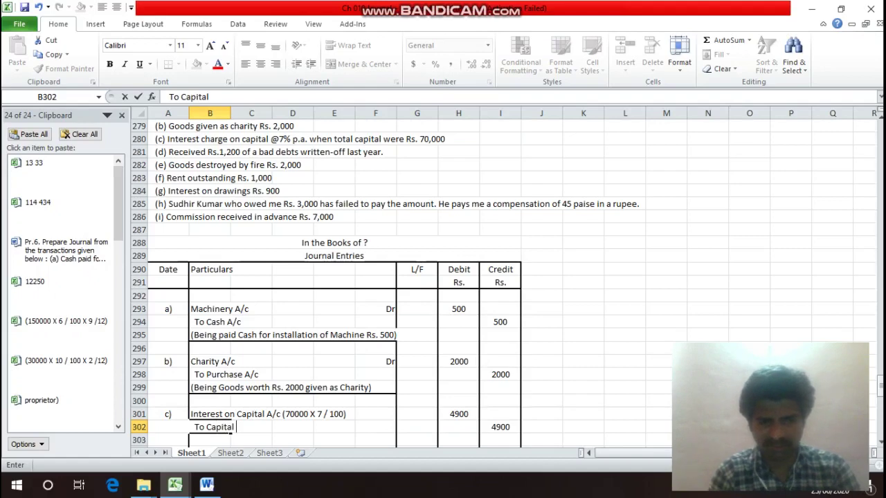
{"action": "type", "text": " A/c"}
{"action": "key", "text": "Return"}
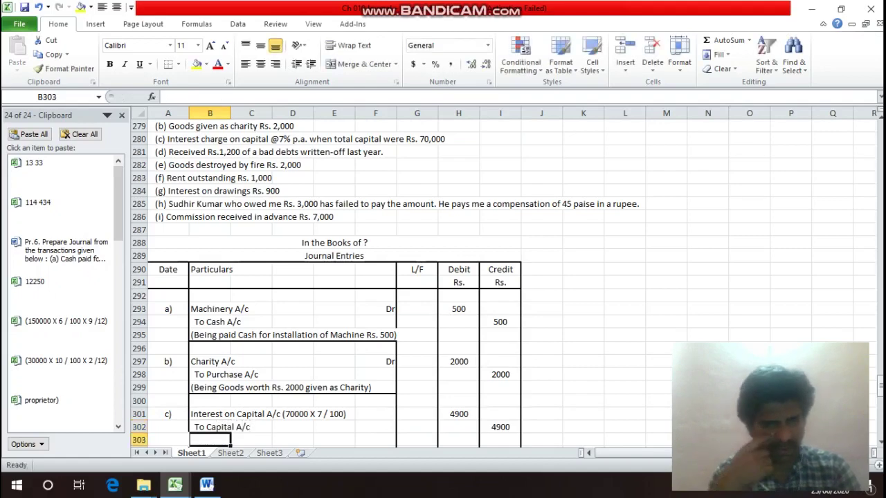
Type the narration '(Being charged Interest on Capital of Rs. 70000 @' and 'rate of 7% p.a)' below it.
{"action": "type", "text": "("}
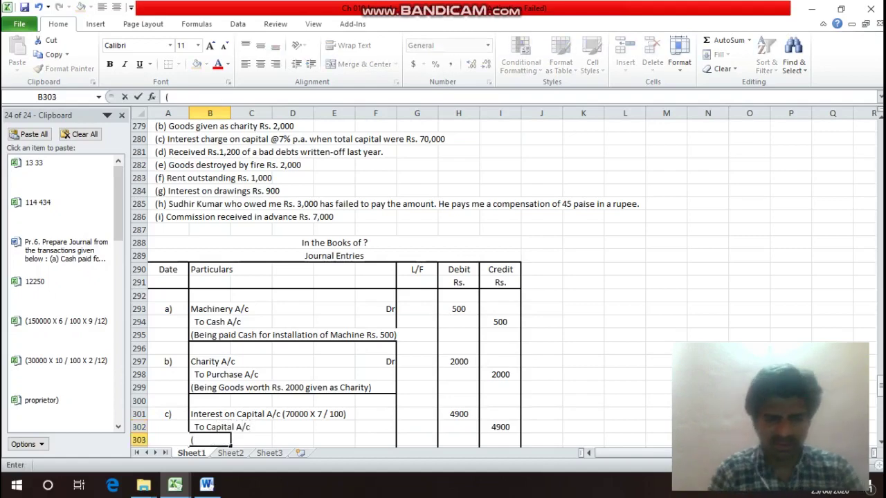
{"action": "type", "text": "Being"}
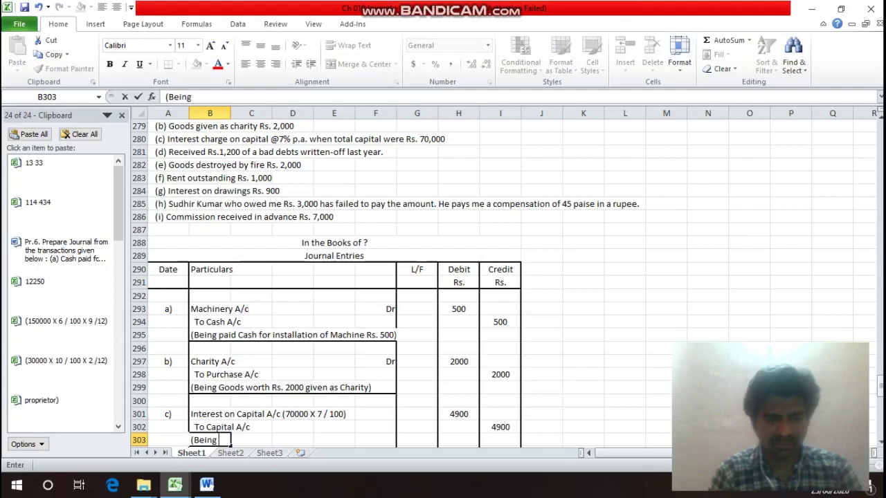
{"action": "type", "text": " ch"}
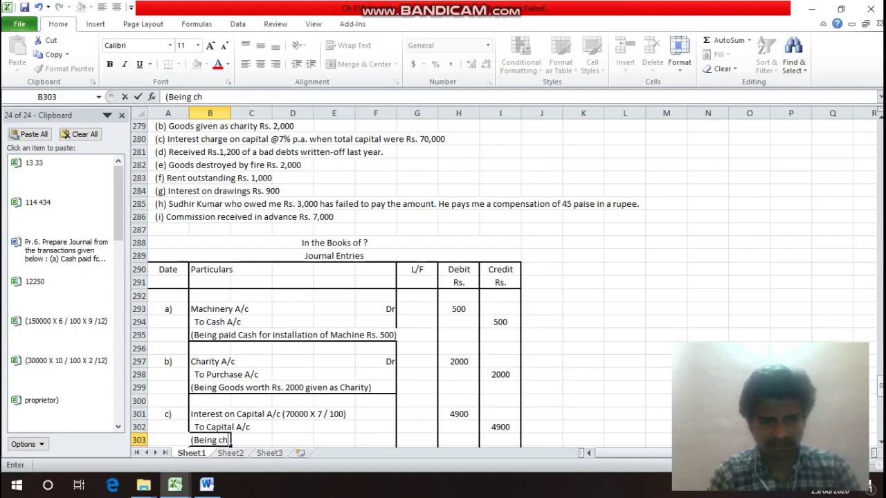
{"action": "type", "text": "arge"}
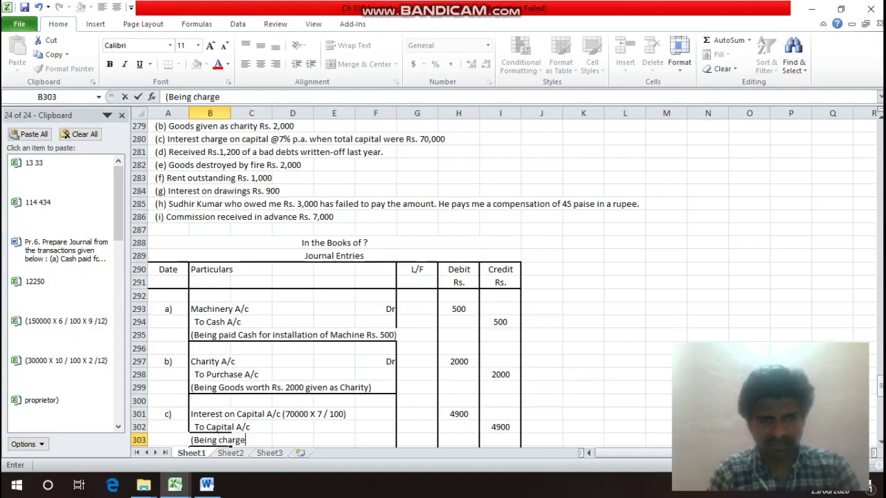
{"action": "type", "text": "d Int"}
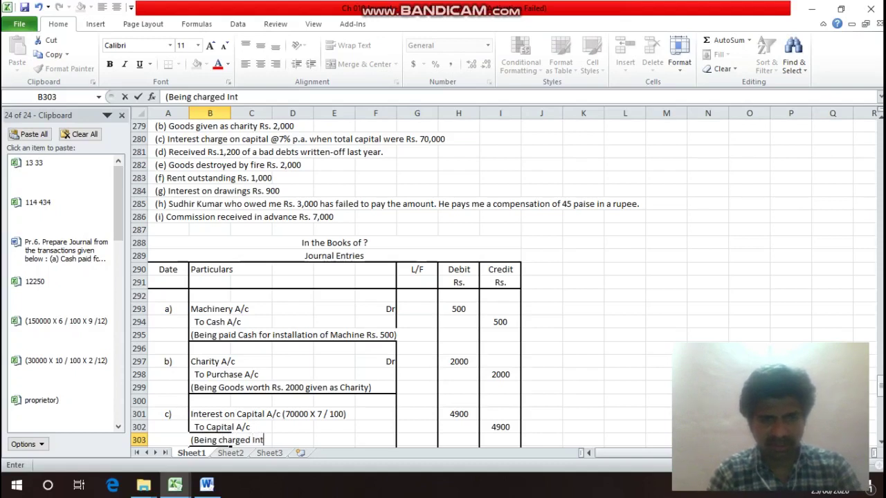
{"action": "type", "text": "erest "}
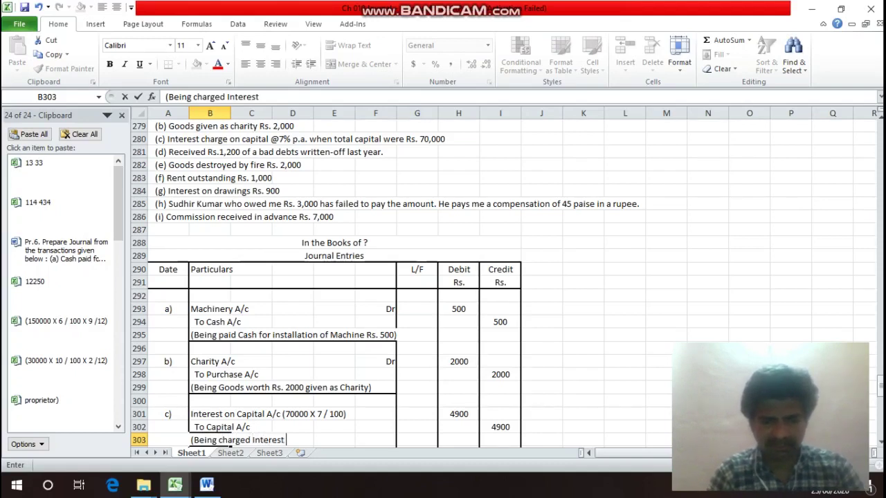
{"action": "type", "text": "on Cp"}
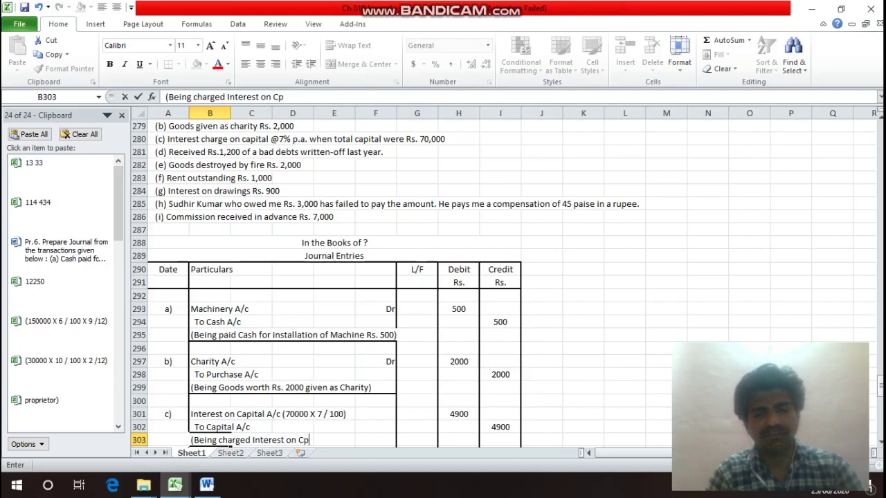
{"action": "key", "text": "BackSpace"}
{"action": "type", "text": "ap"}
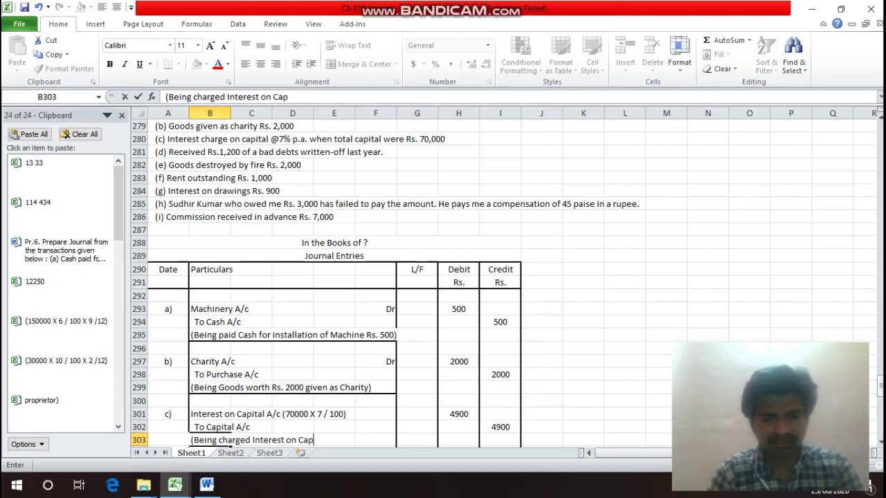
{"action": "type", "text": "ital o"}
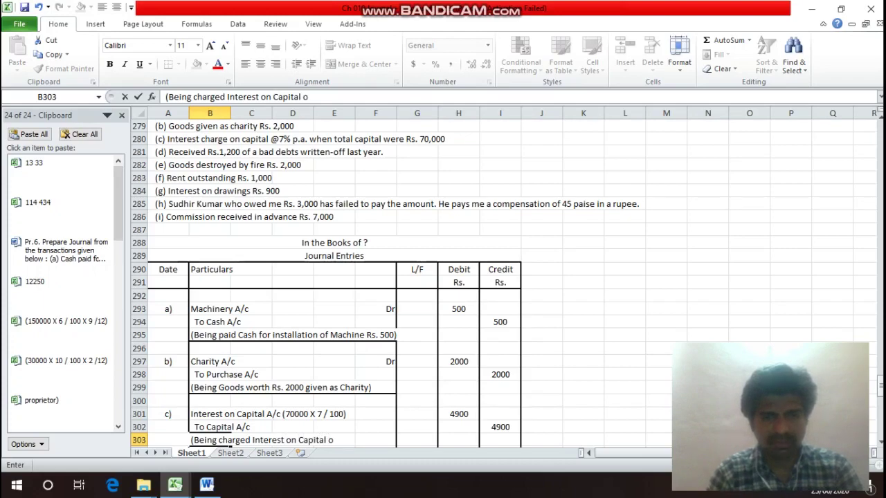
{"action": "type", "text": "f R"}
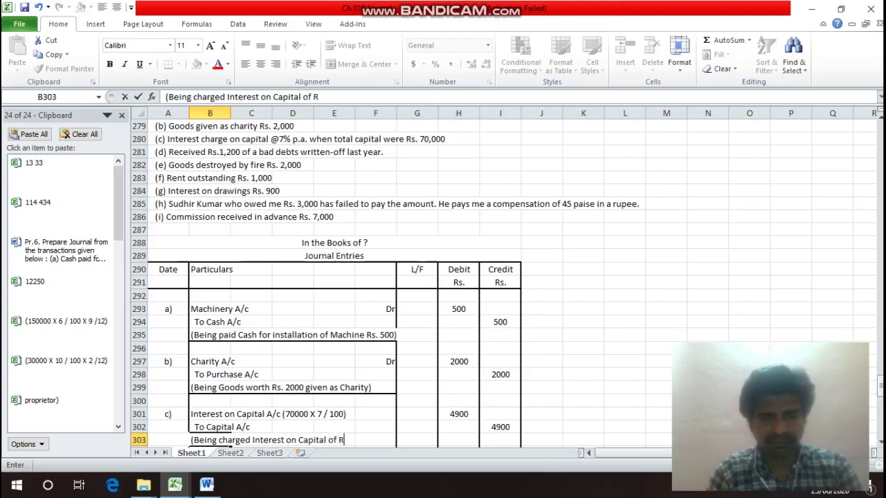
{"action": "type", "text": "s. 7"}
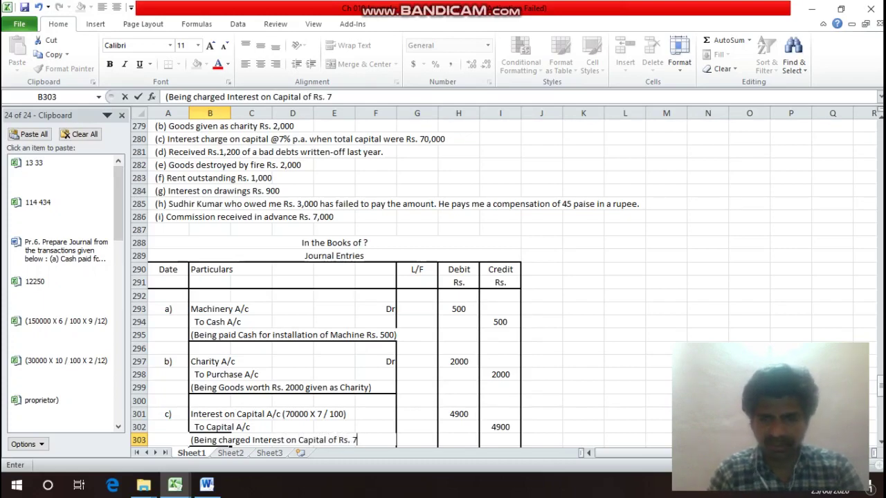
{"action": "type", "text": "0000 @"}
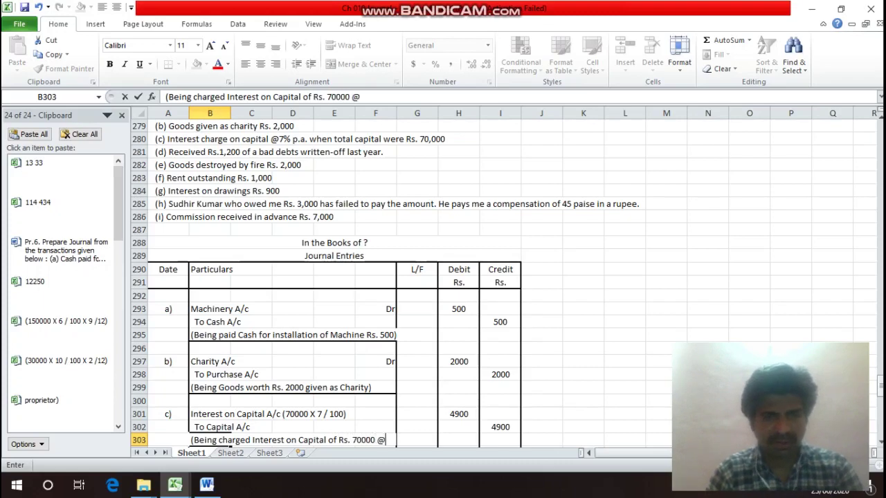
{"action": "key", "text": "Return"}
{"action": "type", "text": "rate"}
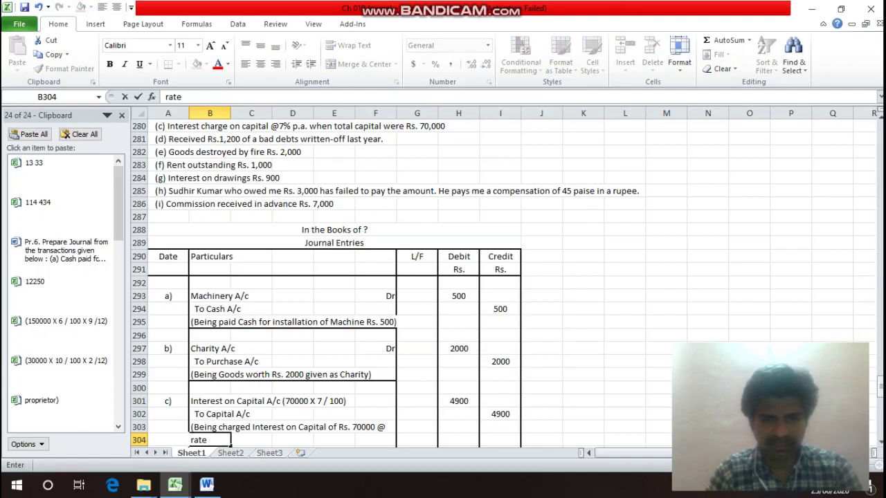
{"action": "type", "text": " of"}
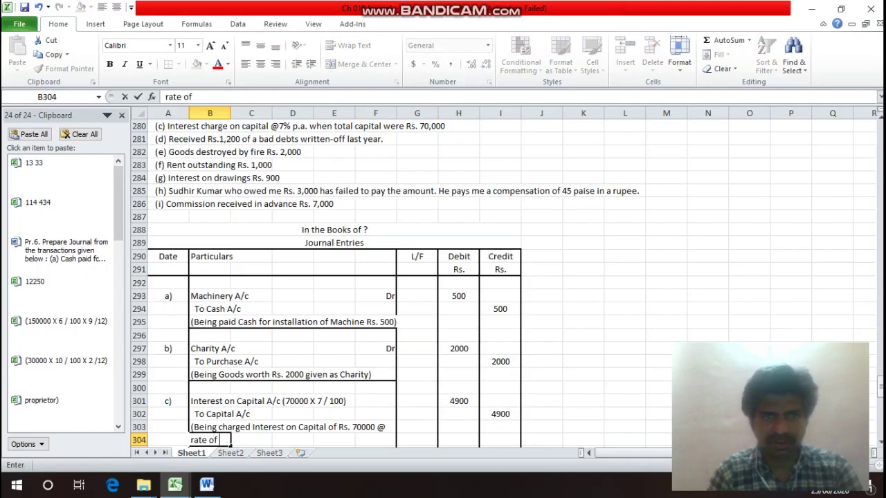
{"action": "type", "text": " 7"}
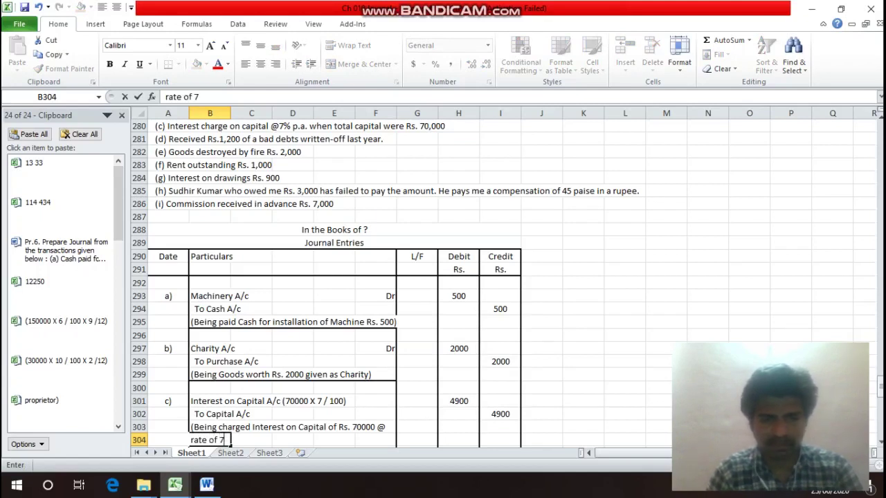
{"action": "type", "text": "%"}
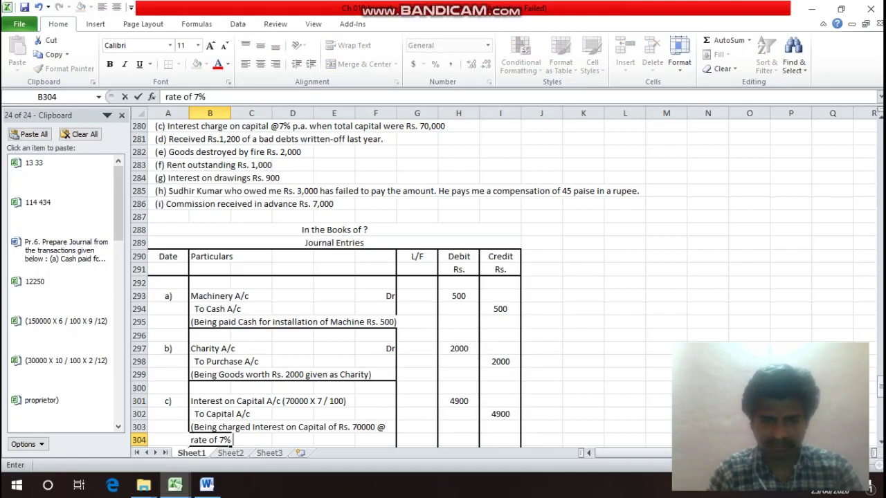
{"action": "type", "text": " p.a"}
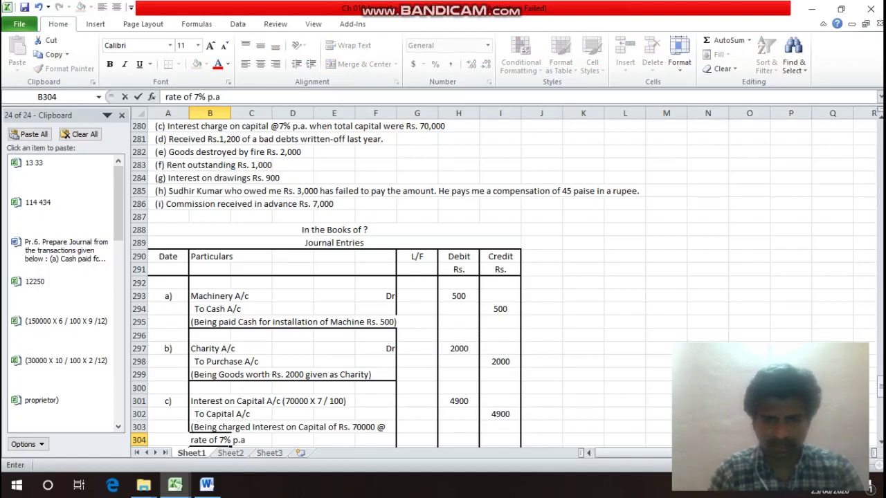
{"action": "type", "text": ")"}
{"action": "key", "text": "Return"}
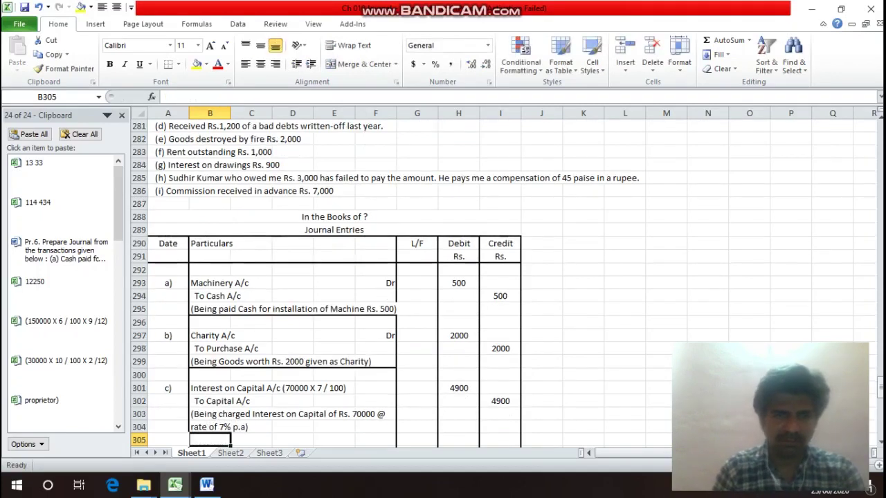
Rule off B304:F304 under entry c)'s narration with a bottom border.
{"action": "left_click", "coordinate": [168, 427]}
{"action": "left_click_drag", "start_coordinate": [210, 427], "coordinate": [396, 429]}
{"action": "key", "text": "ctrl+1"}
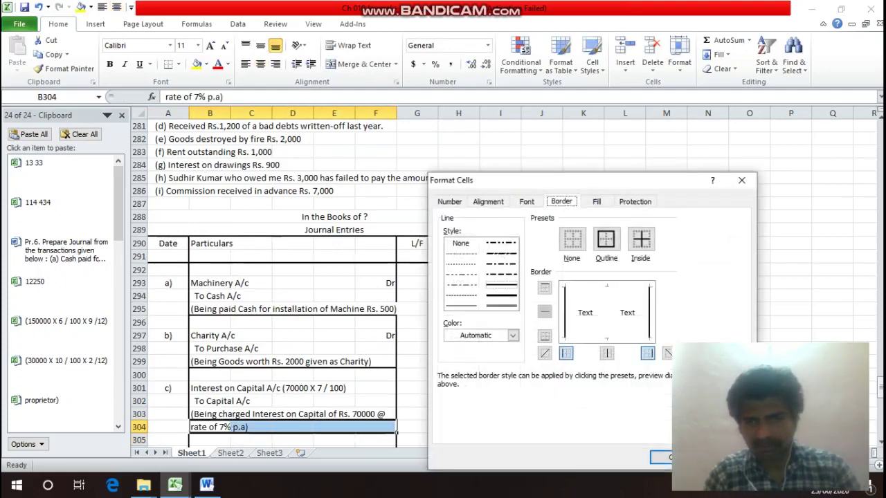
{"action": "key", "text": "alt+b"}
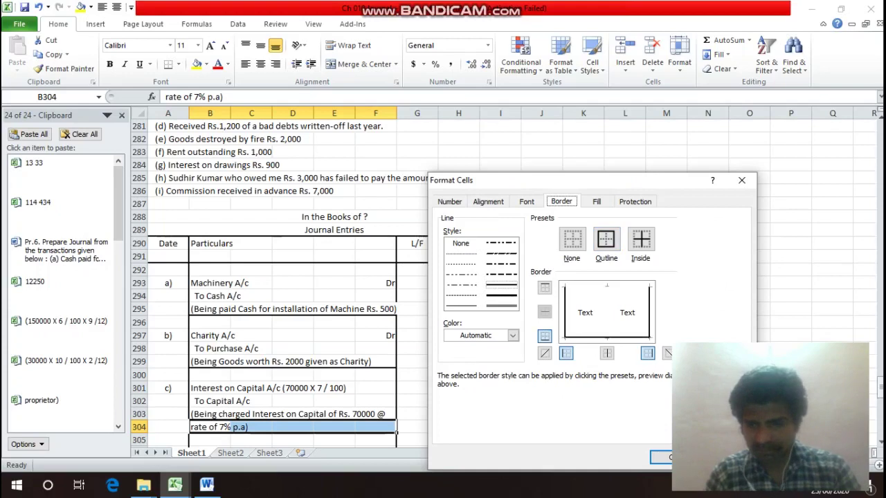
{"action": "key", "text": "Return"}
Save the workbook as Ch 010 Journal.
{"action": "key", "text": "F12"}
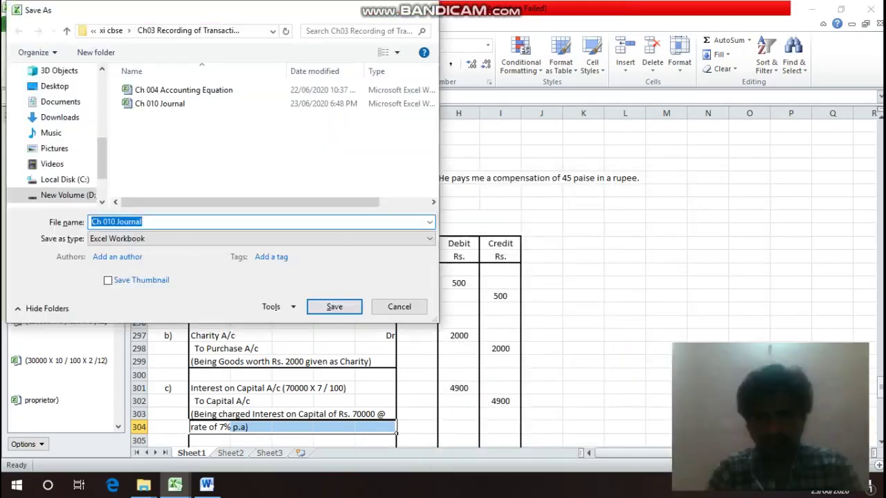
{"action": "key", "text": "Return"}
{"action": "left_click", "coordinate": [210, 414]}
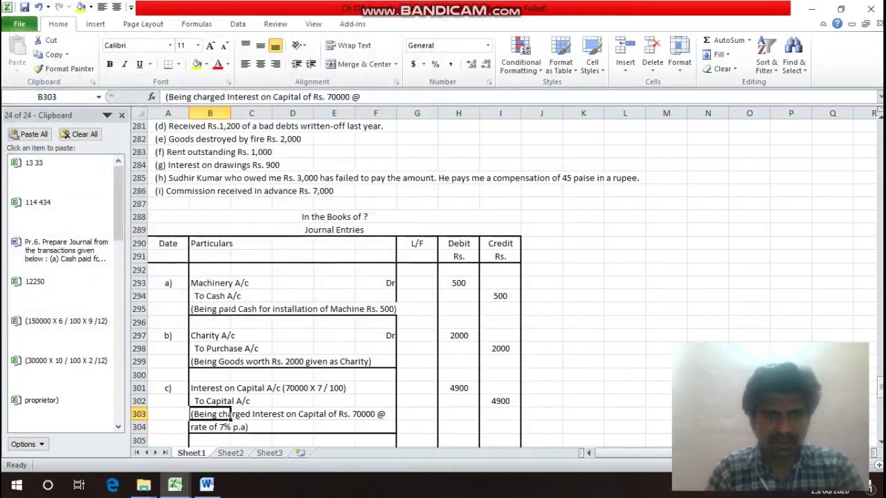
{"action": "key", "text": "Up"}
{"action": "key", "text": "Up"}
{"action": "key", "text": "Up"}
{"action": "key", "text": "Up"}
{"action": "key", "text": "Up"}
{"action": "key", "text": "Up"}
{"action": "key", "text": "Up"}
{"action": "key", "text": "Up"}
{"action": "key", "text": "Up"}
{"action": "key", "text": "Up"}
{"action": "key", "text": "Up"}
{"action": "key", "text": "Up"}
{"action": "key", "text": "Up"}
{"action": "key", "text": "Up"}
{"action": "key", "text": "Up"}
{"action": "key", "text": "Up"}
{"action": "key", "text": "Up"}
{"action": "key", "text": "Up"}
{"action": "key", "text": "Up"}
{"action": "key", "text": "Up"}
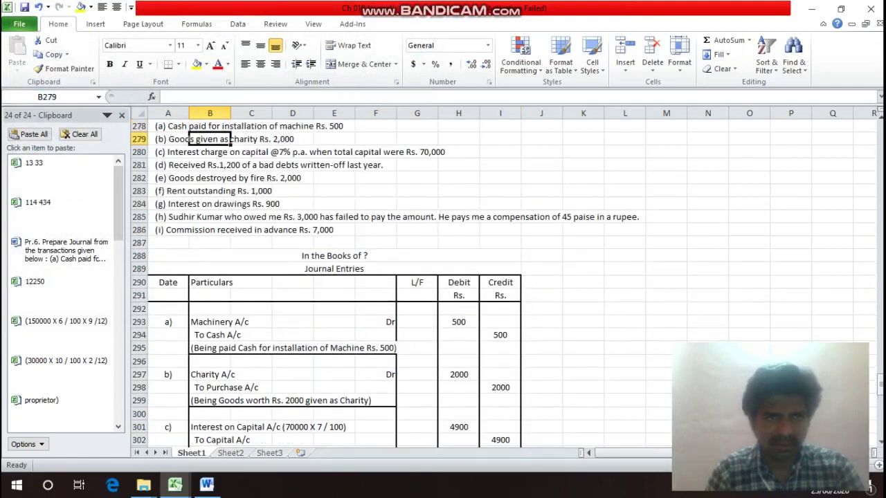
{"action": "key", "text": "Down"}
{"action": "key", "text": "Down"}
{"action": "key", "text": "Left"}
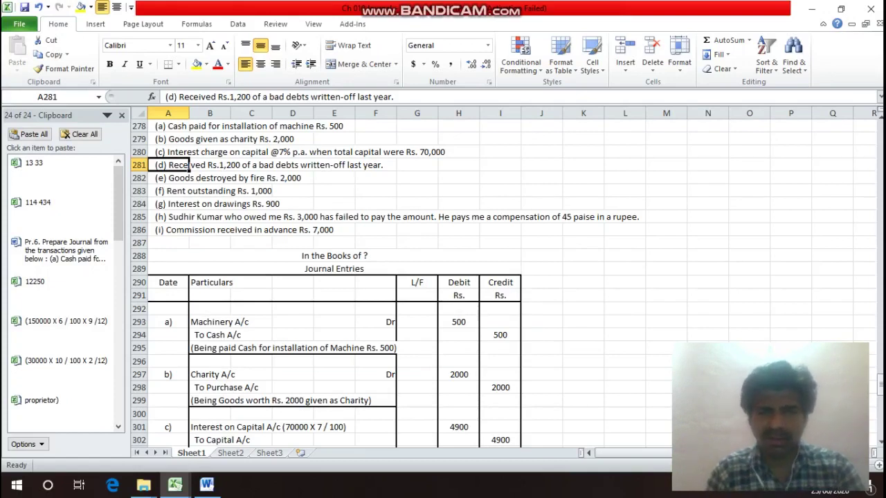
{"action": "key", "text": "Down"}
{"action": "key", "text": "Down"}
{"action": "key", "text": "Down"}
{"action": "key", "text": "Down"}
{"action": "key", "text": "Down"}
{"action": "key", "text": "Down"}
{"action": "key", "text": "Down"}
{"action": "key", "text": "Down"}
{"action": "key", "text": "Down"}
{"action": "key", "text": "Down"}
{"action": "key", "text": "Down"}
{"action": "key", "text": "Down"}
{"action": "key", "text": "Down"}
{"action": "key", "text": "Down"}
{"action": "key", "text": "Down"}
{"action": "key", "text": "Down"}
{"action": "key", "text": "Down"}
{"action": "key", "text": "Down"}
{"action": "key", "text": "Down"}
{"action": "key", "text": "Down"}
{"action": "key", "text": "Down"}
{"action": "key", "text": "Down"}
{"action": "key", "text": "Down"}
{"action": "key", "text": "Down"}
{"action": "key", "text": "Down"}
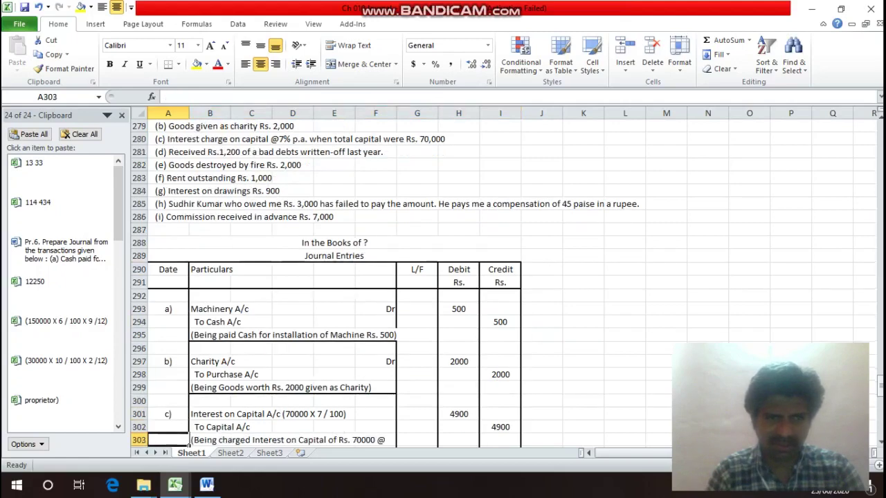
{"action": "key", "text": "Down"}
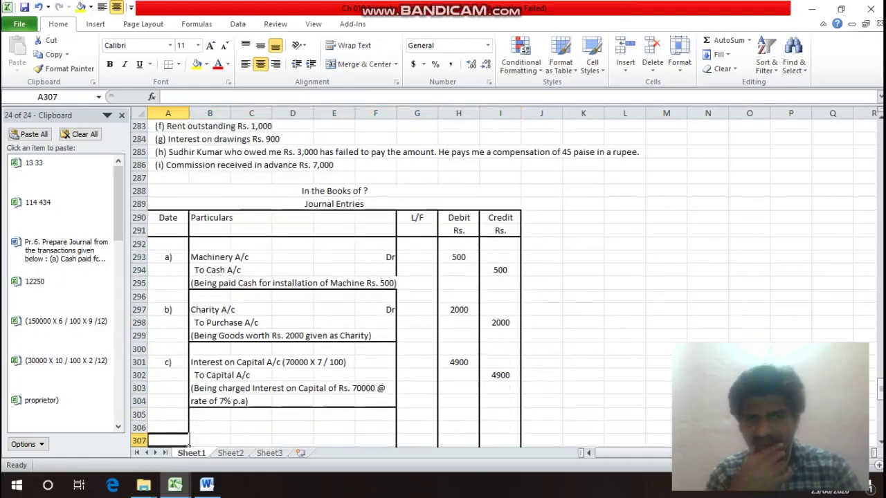
{"action": "key", "text": "Up"}
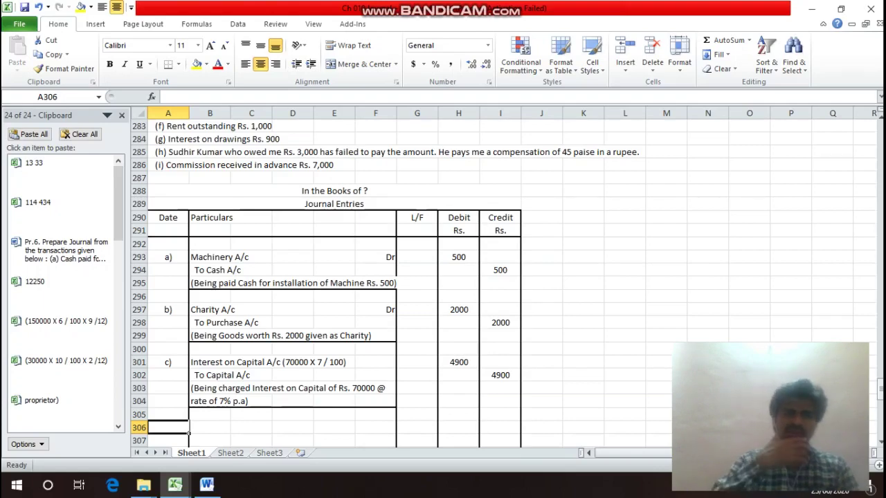
{"action": "left_click", "coordinate": [167, 415]}
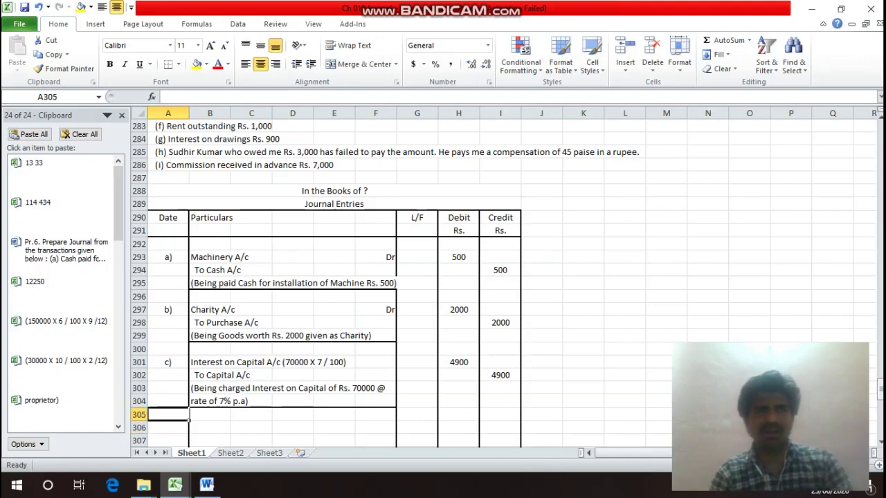
{"action": "key", "text": "Up"}
{"action": "key", "text": "Up"}
{"action": "key", "text": "Up"}
{"action": "key", "text": "Up"}
{"action": "key", "text": "Up"}
{"action": "key", "text": "Up"}
{"action": "key", "text": "Up"}
{"action": "key", "text": "Up"}
{"action": "key", "text": "Up"}
{"action": "key", "text": "Up"}
{"action": "key", "text": "Up"}
{"action": "key", "text": "Up"}
{"action": "key", "text": "Up"}
{"action": "key", "text": "Up"}
{"action": "key", "text": "Up"}
{"action": "key", "text": "Up"}
{"action": "key", "text": "Up"}
{"action": "key", "text": "Up"}
{"action": "key", "text": "Up"}
{"action": "key", "text": "Up"}
{"action": "key", "text": "Down"}
{"action": "key", "text": "Down"}
{"action": "key", "text": "Down"}
{"action": "key", "text": "Down"}
{"action": "key", "text": "Down"}
{"action": "key", "text": "Down"}
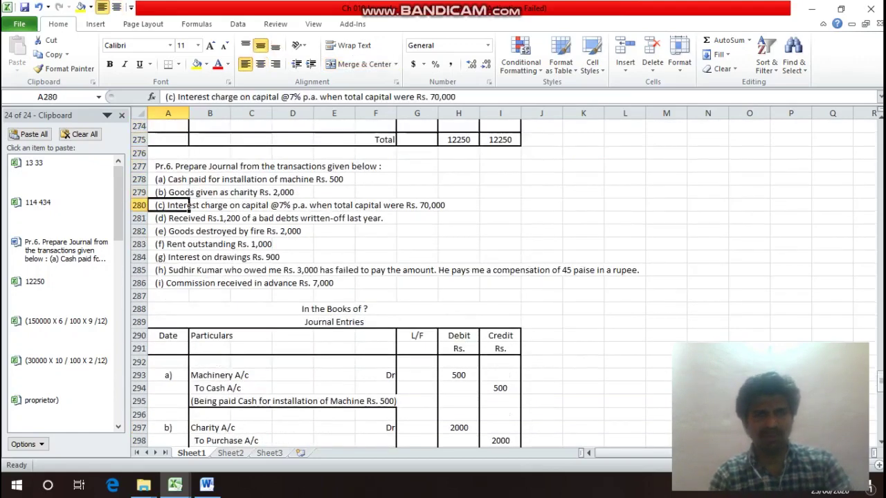
{"action": "key", "text": "Down"}
{"action": "left_click", "coordinate": [376, 166]}
{"action": "key", "text": "Down"}
{"action": "left_click", "coordinate": [376, 335]}
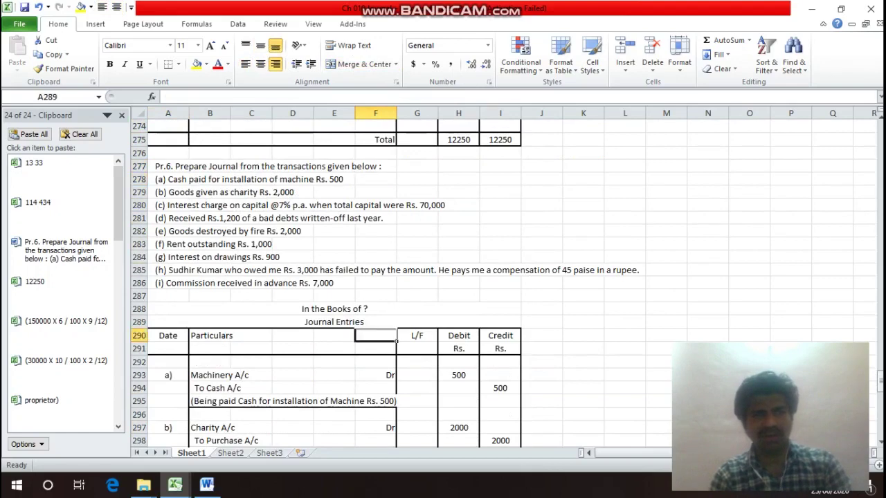
{"action": "key", "text": "Down"}
{"action": "key", "text": "Down"}
{"action": "key", "text": "Down"}
{"action": "key", "text": "Down"}
{"action": "key", "text": "Down"}
{"action": "key", "text": "Down"}
{"action": "key", "text": "Down"}
{"action": "key", "text": "Down"}
{"action": "key", "text": "Down"}
{"action": "key", "text": "Down"}
{"action": "key", "text": "Down"}
{"action": "key", "text": "Down"}
{"action": "key", "text": "Down"}
{"action": "key", "text": "Down"}
{"action": "key", "text": "Down"}
{"action": "key", "text": "Down"}
{"action": "key", "text": "Down"}
{"action": "key", "text": "Down"}
{"action": "key", "text": "Down"}
{"action": "key", "text": "Left"}
{"action": "key", "text": "Left"}
{"action": "key", "text": "Left"}
{"action": "key", "text": "Left"}
{"action": "key", "text": "Left"}
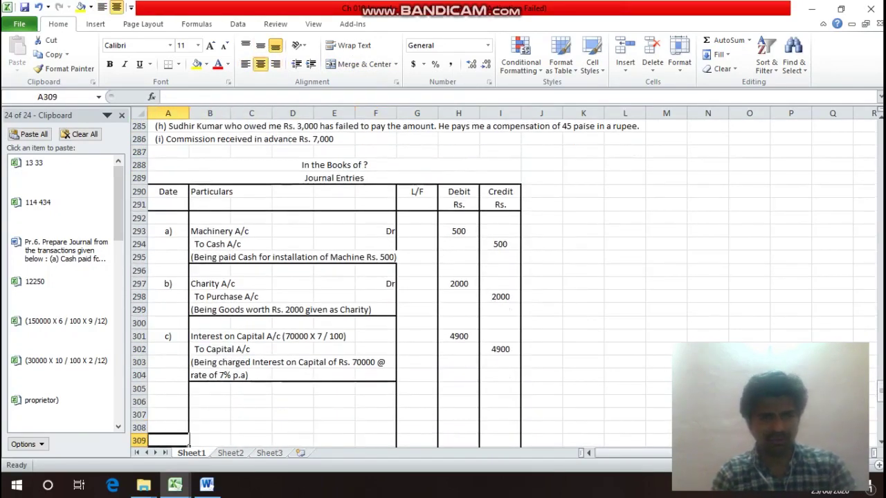
{"action": "key", "text": "Up"}
{"action": "key", "text": "Up"}
{"action": "key", "text": "Up"}
Label entry d) with Cash A/c Dr, and add the missing Dr marker to entry c)'s debit line.
{"action": "type", "text": "d)"}
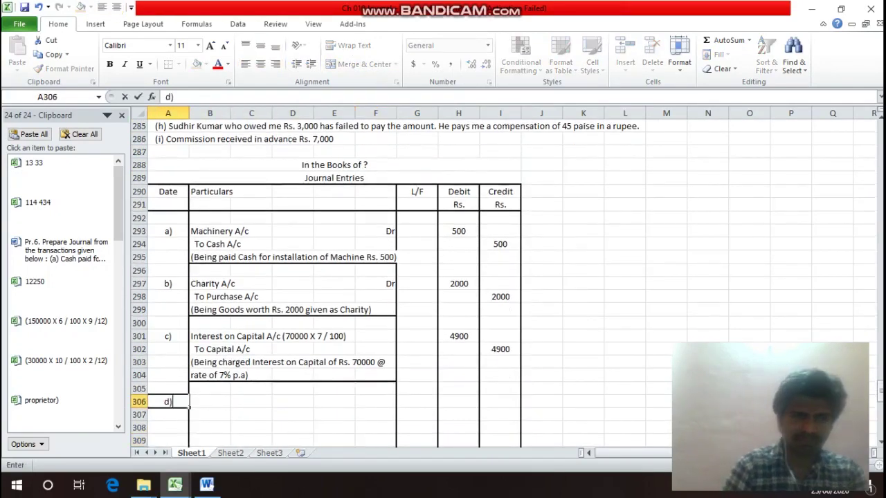
{"action": "key", "text": "Return"}
{"action": "key", "text": "Up"}
{"action": "key", "text": "Right"}
{"action": "type", "text": "C"}
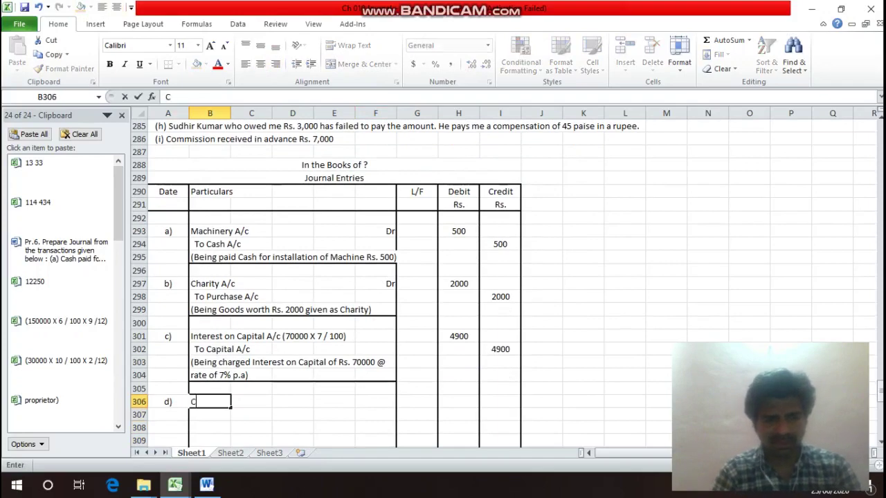
{"action": "type", "text": "ash A/c"}
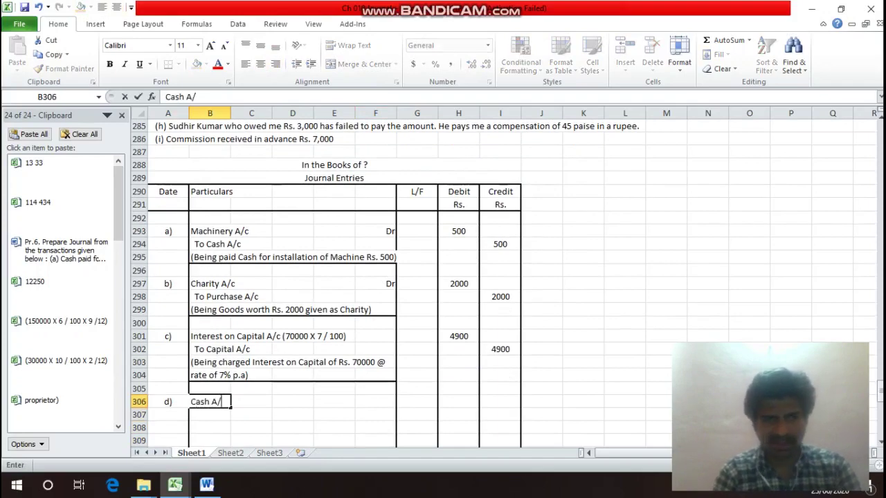
{"action": "key", "text": "Right"}
{"action": "key", "text": "Right"}
{"action": "key", "text": "Right"}
{"action": "key", "text": "Right"}
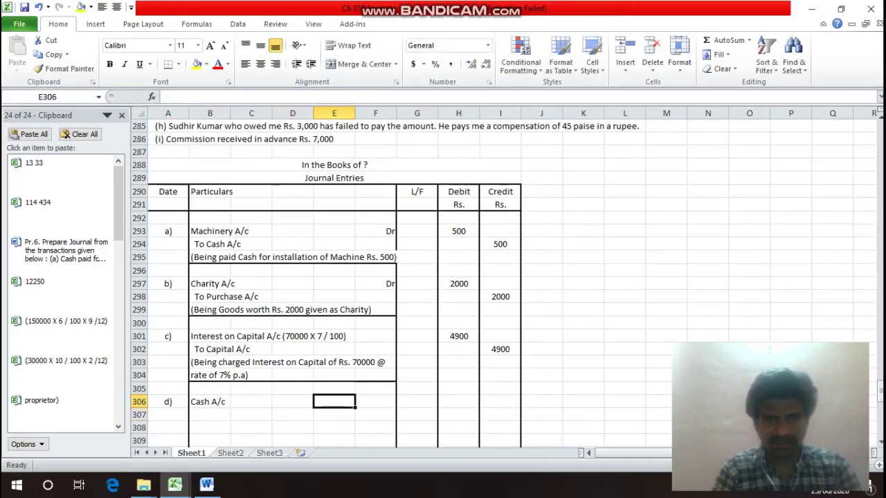
{"action": "type", "text": "Dr"}
{"action": "key", "text": "Return"}
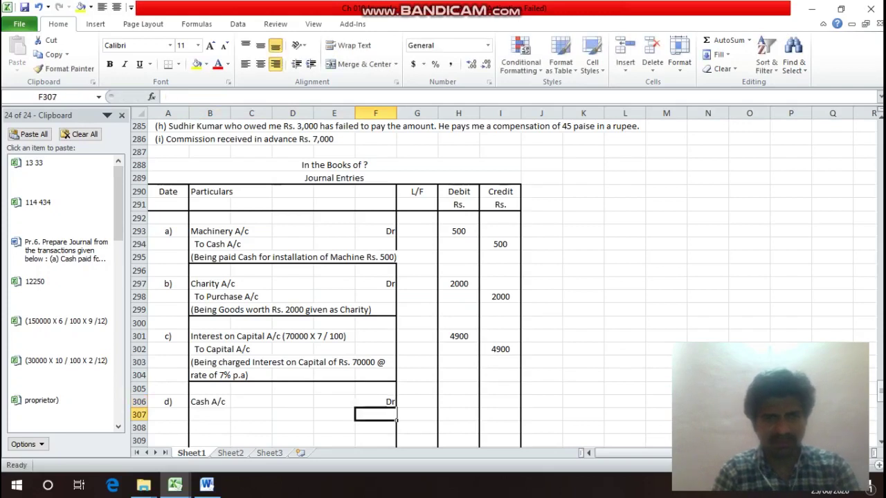
{"action": "key", "text": "Up"}
{"action": "key", "text": "Up"}
{"action": "key", "text": "Up"}
{"action": "key", "text": "Up"}
{"action": "key", "text": "Up"}
{"action": "key", "text": "Up"}
{"action": "type", "text": "Dr"}
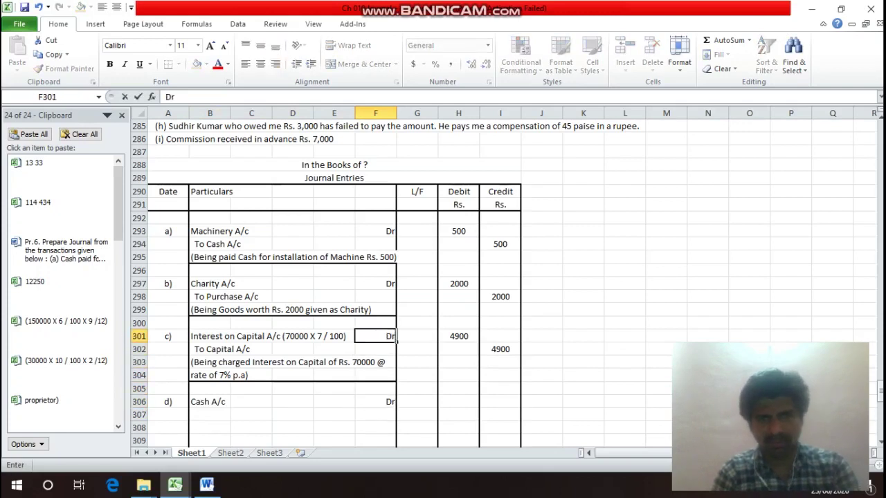
{"action": "key", "text": "Return"}
Add the credit line To Bad Debts Recovery A/c in B307.
{"action": "key", "text": "Down"}
{"action": "key", "text": "Down"}
{"action": "key", "text": "Down"}
{"action": "key", "text": "Down"}
{"action": "key", "text": "Down"}
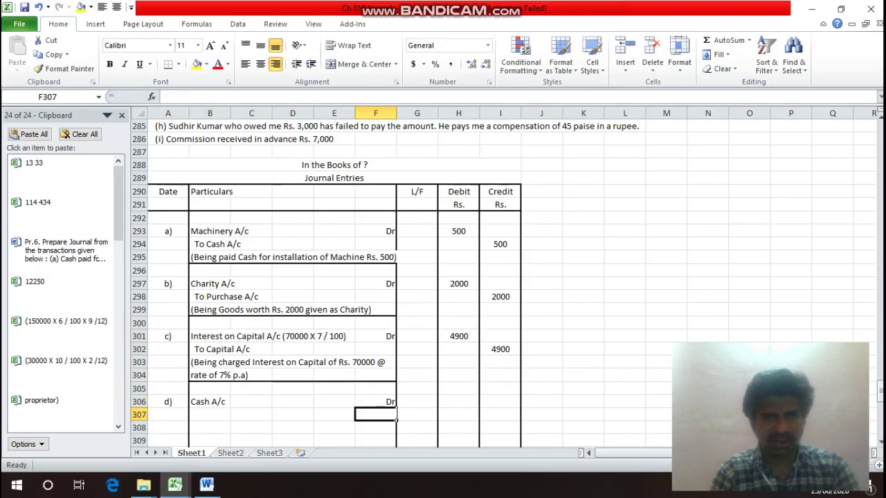
{"action": "key", "text": "Left"}
{"action": "key", "text": "Left"}
{"action": "key", "text": "Left"}
{"action": "key", "text": "Left"}
{"action": "key", "text": "Left"}
{"action": "key", "text": "Right"}
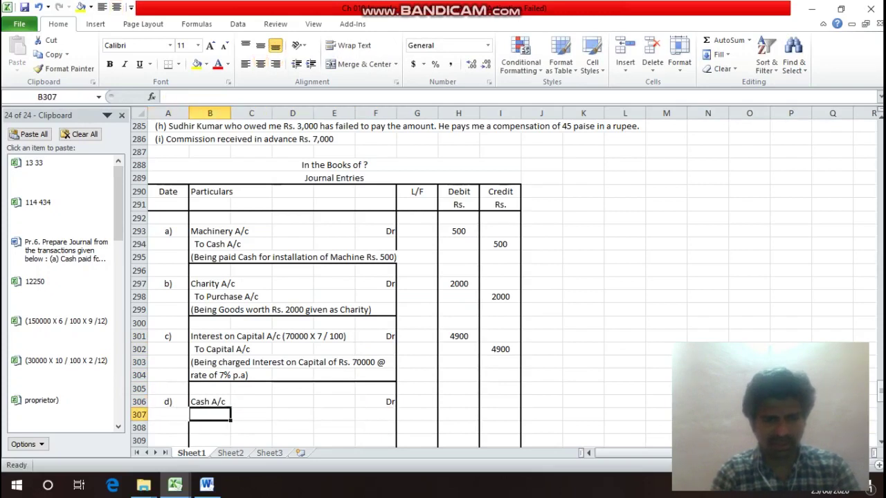
{"action": "type", "text": "To"}
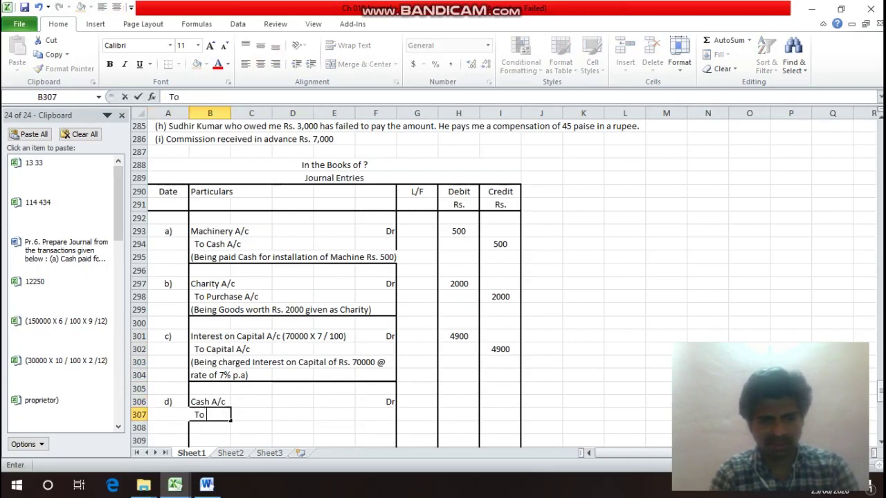
{"action": "type", "text": " Bad D"}
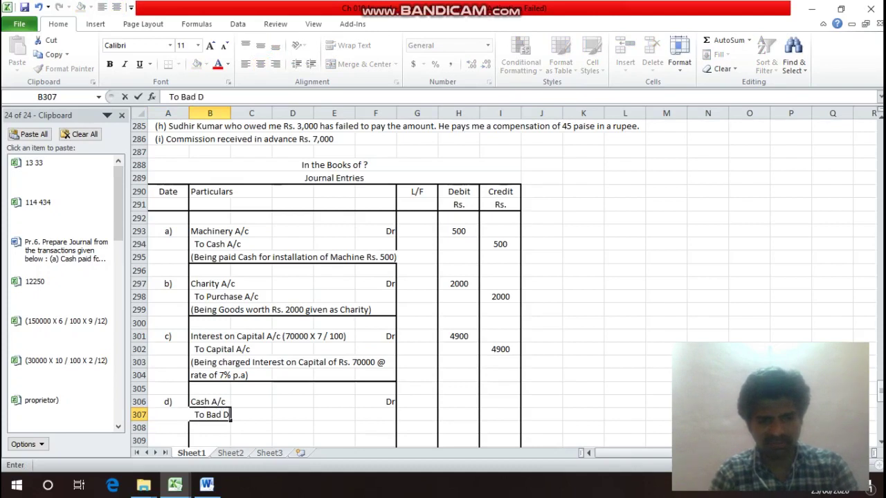
{"action": "type", "text": "b"}
{"action": "key", "text": "BackSpace"}
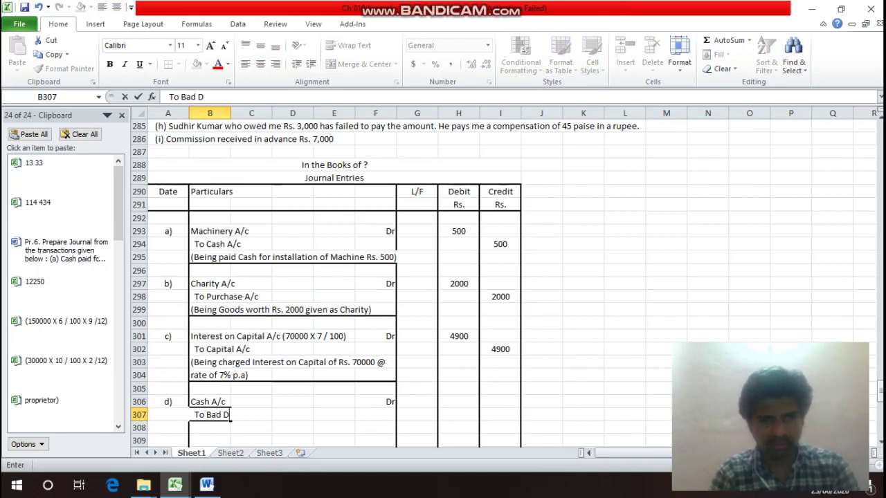
{"action": "type", "text": "ebts"}
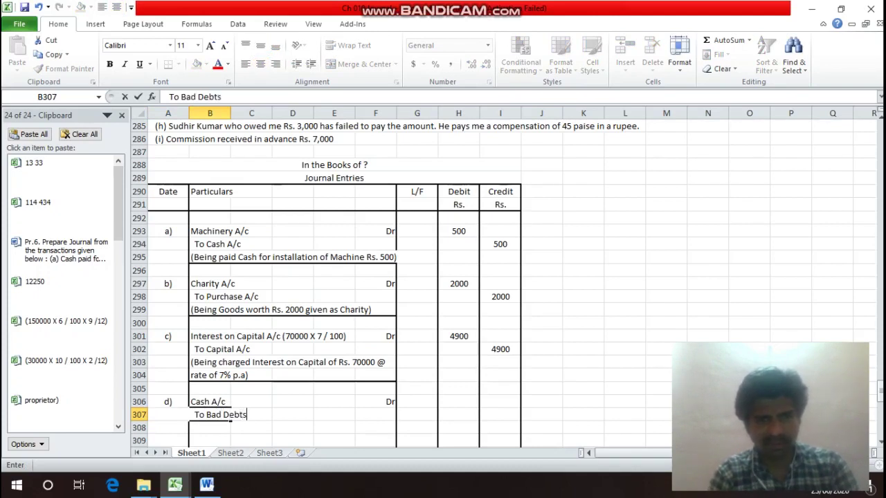
{"action": "type", "text": " Recov"}
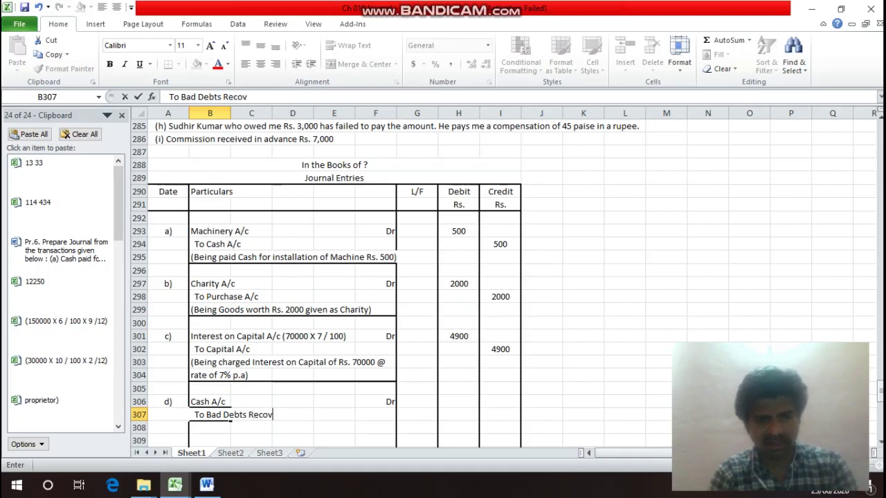
{"action": "type", "text": "ery A"}
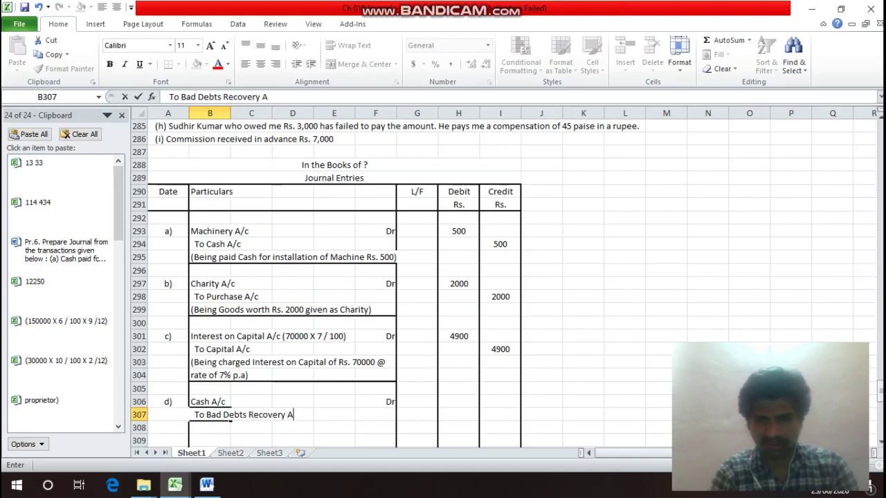
{"action": "type", "text": "/c"}
{"action": "key", "text": "Return"}
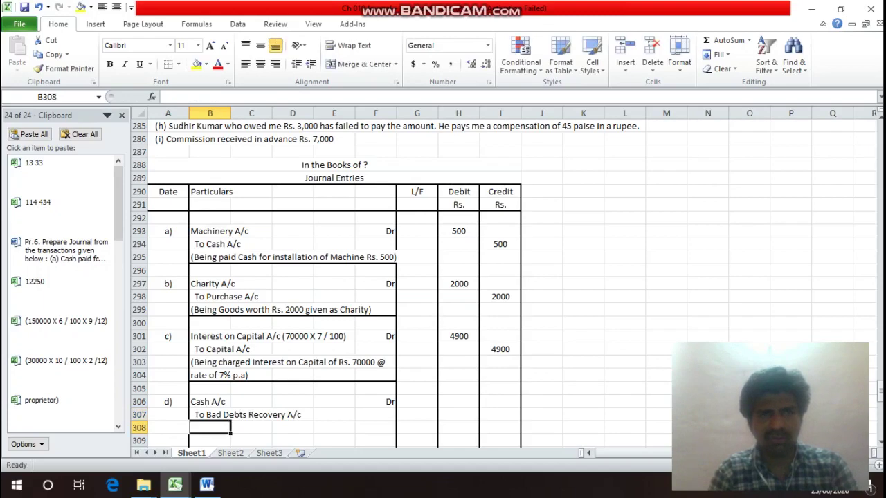
Enter 1200 as the debit amount in H306 and the credit amount in I307.
{"action": "key", "text": "Up"}
{"action": "key", "text": "Up"}
{"action": "key", "text": "Up"}
{"action": "key", "text": "Up"}
{"action": "key", "text": "Up"}
{"action": "key", "text": "Up"}
{"action": "key", "text": "Up"}
{"action": "key", "text": "Up"}
{"action": "key", "text": "Up"}
{"action": "key", "text": "Up"}
{"action": "key", "text": "Up"}
{"action": "key", "text": "Up"}
{"action": "key", "text": "Up"}
{"action": "key", "text": "Up"}
{"action": "key", "text": "Up"}
{"action": "key", "text": "Up"}
{"action": "key", "text": "Up"}
{"action": "key", "text": "Up"}
{"action": "key", "text": "Up"}
{"action": "key", "text": "Up"}
{"action": "key", "text": "Down"}
{"action": "key", "text": "Down"}
{"action": "key", "text": "Down"}
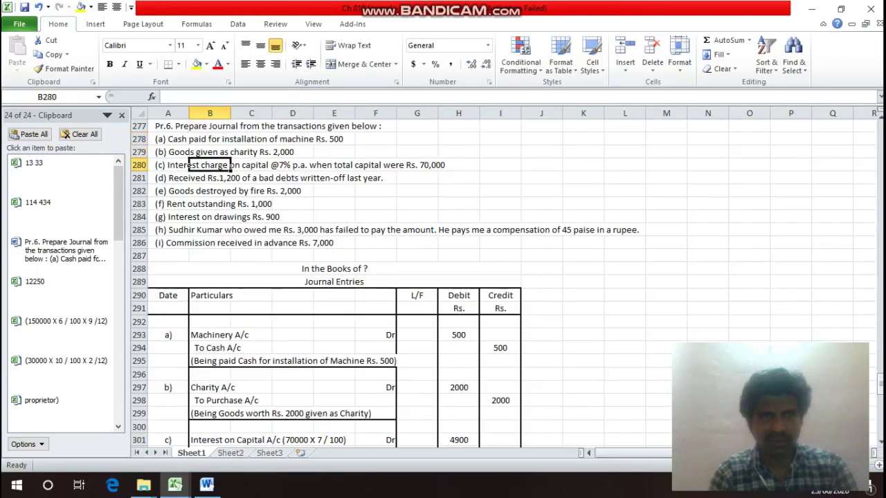
{"action": "key", "text": "Down"}
{"action": "key", "text": "Down"}
{"action": "key", "text": "Down"}
{"action": "key", "text": "Down"}
{"action": "key", "text": "Down"}
{"action": "key", "text": "Down"}
{"action": "key", "text": "Down"}
{"action": "key", "text": "Down"}
{"action": "key", "text": "Down"}
{"action": "key", "text": "Down"}
{"action": "key", "text": "Down"}
{"action": "key", "text": "Down"}
{"action": "key", "text": "Down"}
{"action": "key", "text": "Down"}
{"action": "key", "text": "Down"}
{"action": "key", "text": "Down"}
{"action": "key", "text": "Down"}
{"action": "key", "text": "Down"}
{"action": "key", "text": "Down"}
{"action": "key", "text": "Down"}
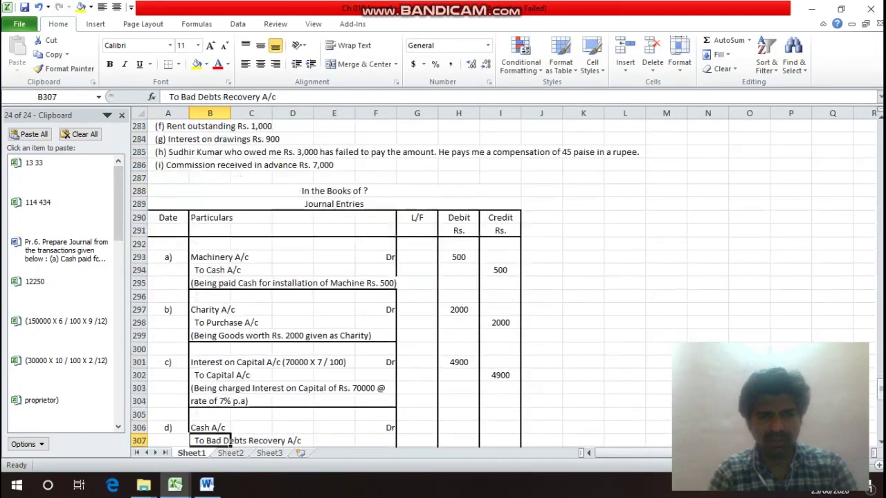
{"action": "key", "text": "Up"}
{"action": "key", "text": "Right"}
{"action": "key", "text": "Right"}
{"action": "key", "text": "Right"}
{"action": "key", "text": "Right"}
{"action": "key", "text": "Right"}
{"action": "key", "text": "Right"}
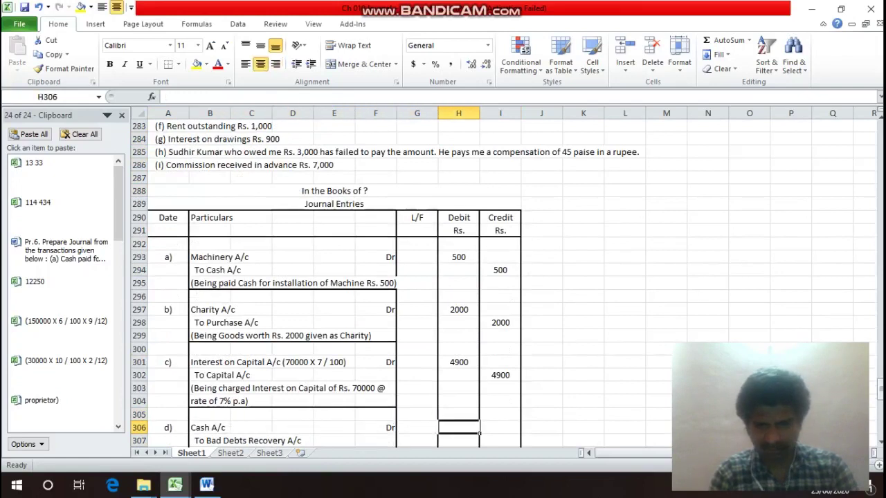
{"action": "type", "text": "1200"}
{"action": "key", "text": "Return"}
{"action": "key", "text": "Right"}
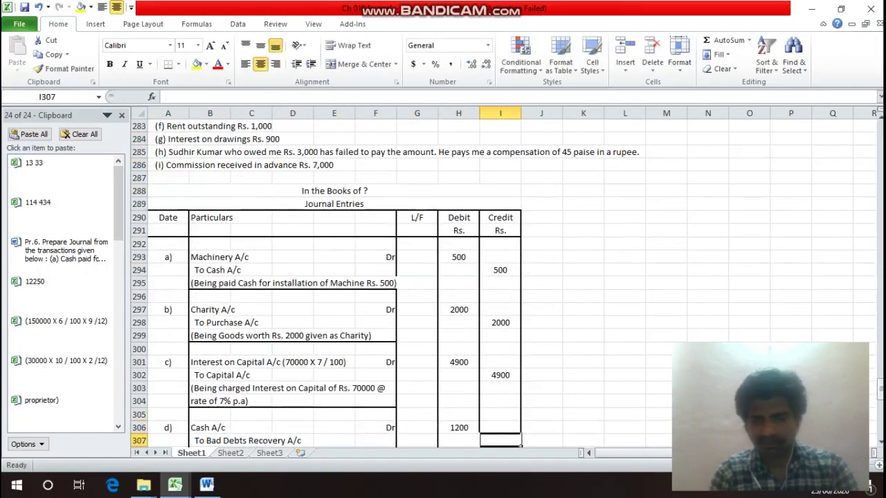
{"action": "type", "text": "1200"}
{"action": "key", "text": "Return"}
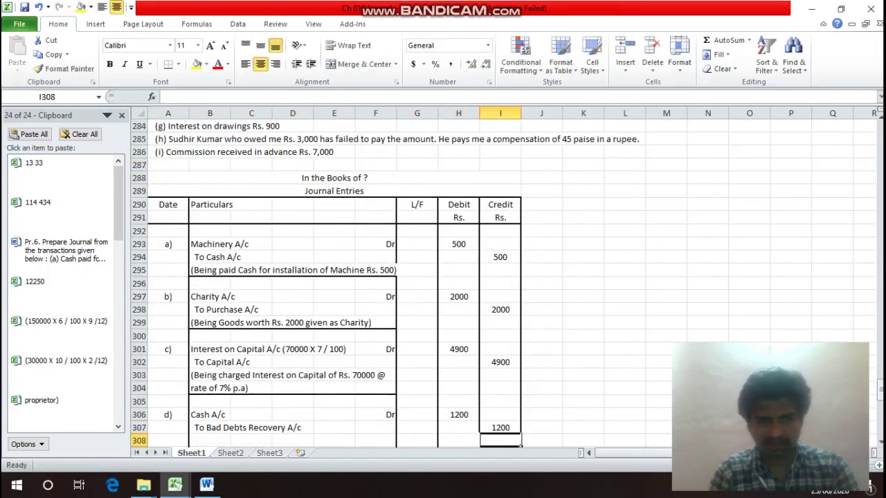
{"action": "key", "text": "Left"}
{"action": "key", "text": "Left"}
{"action": "key", "text": "Left"}
{"action": "key", "text": "Left"}
{"action": "key", "text": "Left"}
{"action": "key", "text": "Left"}
{"action": "key", "text": "Left"}
Start entry d)'s narration in B308 as '(Being received Rs. 1200'.
{"action": "type", "text": "(B"}
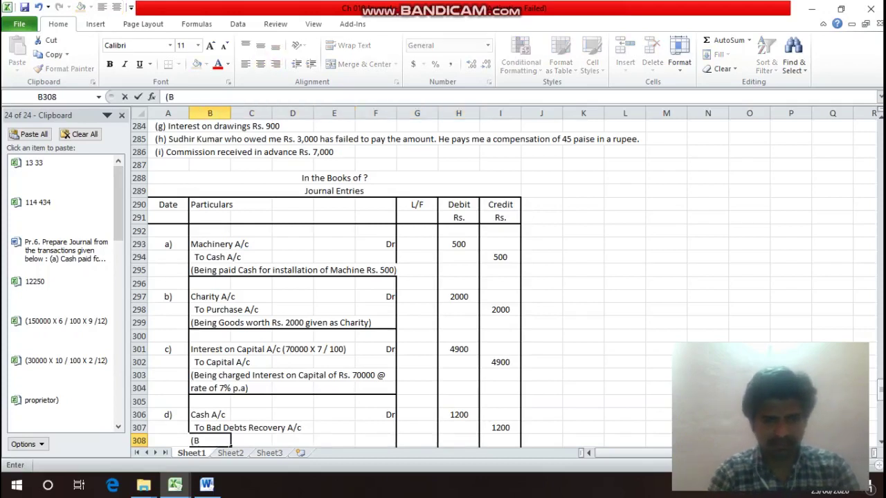
{"action": "type", "text": "eing"}
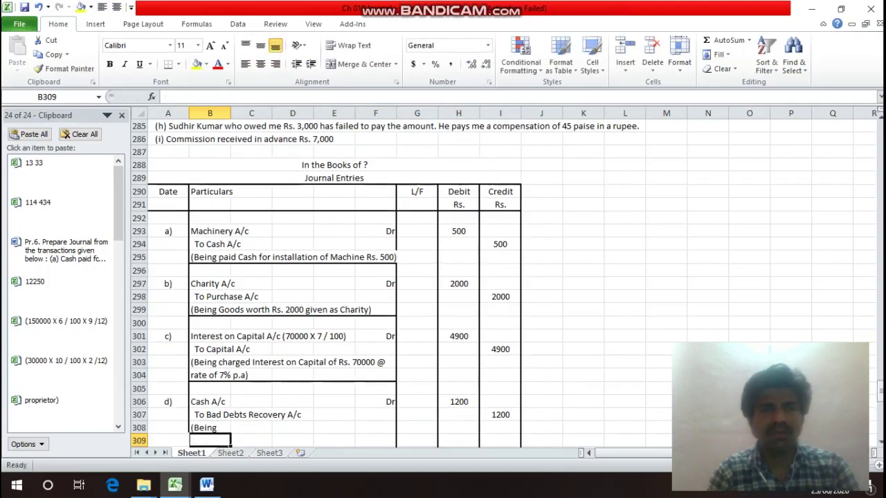
{"action": "key", "text": "Up"}
{"action": "key", "text": "Up"}
{"action": "key", "text": "Up"}
{"action": "key", "text": "Up"}
{"action": "key", "text": "Up"}
{"action": "key", "text": "Up"}
{"action": "key", "text": "Up"}
{"action": "key", "text": "Up"}
{"action": "key", "text": "Up"}
{"action": "key", "text": "Up"}
{"action": "key", "text": "Up"}
{"action": "key", "text": "Up"}
{"action": "key", "text": "Up"}
{"action": "key", "text": "Up"}
{"action": "key", "text": "Up"}
{"action": "key", "text": "Up"}
{"action": "key", "text": "Up"}
{"action": "key", "text": "Up"}
{"action": "key", "text": "Up"}
{"action": "key", "text": "Up"}
{"action": "key", "text": "Down"}
{"action": "key", "text": "Down"}
{"action": "key", "text": "Down"}
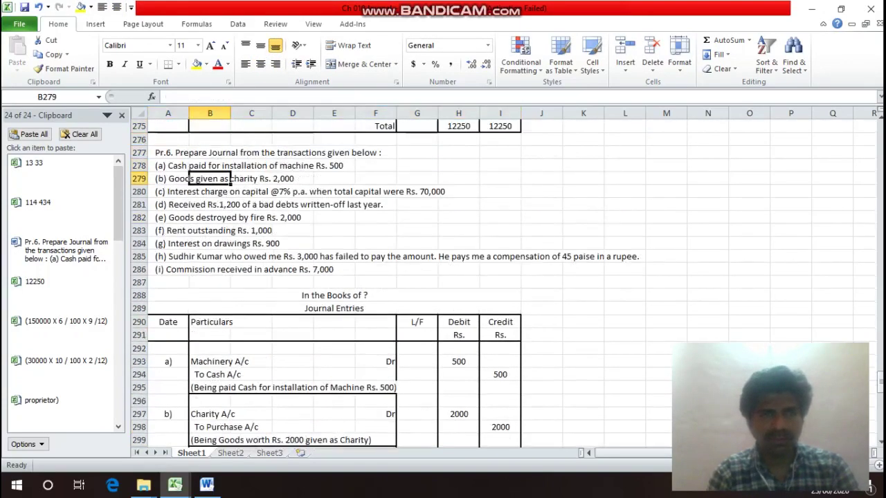
{"action": "key", "text": "Down"}
{"action": "key", "text": "Down"}
{"action": "key", "text": "Down"}
{"action": "key", "text": "Down"}
{"action": "key", "text": "Down"}
{"action": "key", "text": "Down"}
{"action": "key", "text": "Down"}
{"action": "key", "text": "Down"}
{"action": "key", "text": "Down"}
{"action": "key", "text": "Down"}
{"action": "key", "text": "Down"}
{"action": "key", "text": "Down"}
{"action": "key", "text": "Down"}
{"action": "key", "text": "Down"}
{"action": "key", "text": "Down"}
{"action": "key", "text": "Down"}
{"action": "key", "text": "Down"}
{"action": "key", "text": "Down"}
{"action": "key", "text": "Down"}
{"action": "key", "text": "Down"}
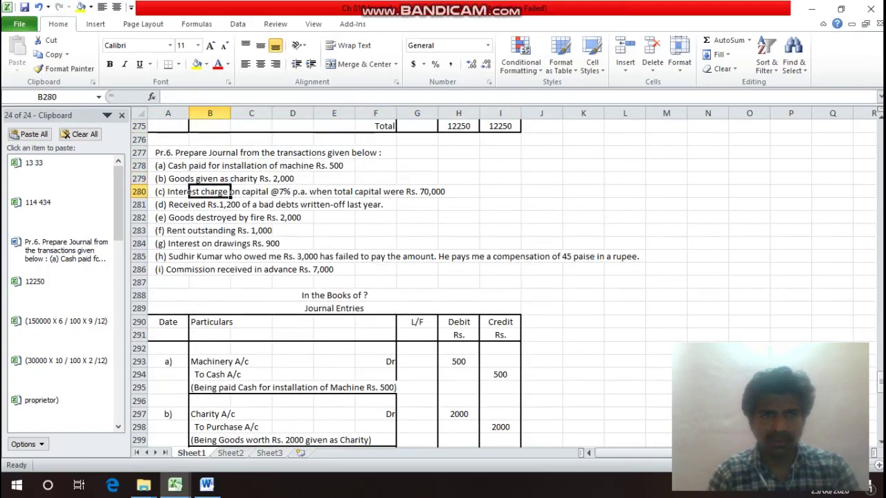
{"action": "key", "text": "Down"}
{"action": "key", "text": "Down"}
{"action": "key", "text": "Down"}
{"action": "key", "text": "Down"}
{"action": "key", "text": "Down"}
{"action": "key", "text": "Down"}
{"action": "key", "text": "Down"}
{"action": "key", "text": "Down"}
{"action": "key", "text": "Down"}
{"action": "key", "text": "Down"}
{"action": "key", "text": "Up"}
{"action": "key", "text": "Up"}
{"action": "key", "text": "Up"}
{"action": "key", "text": "Up"}
{"action": "key", "text": "Up"}
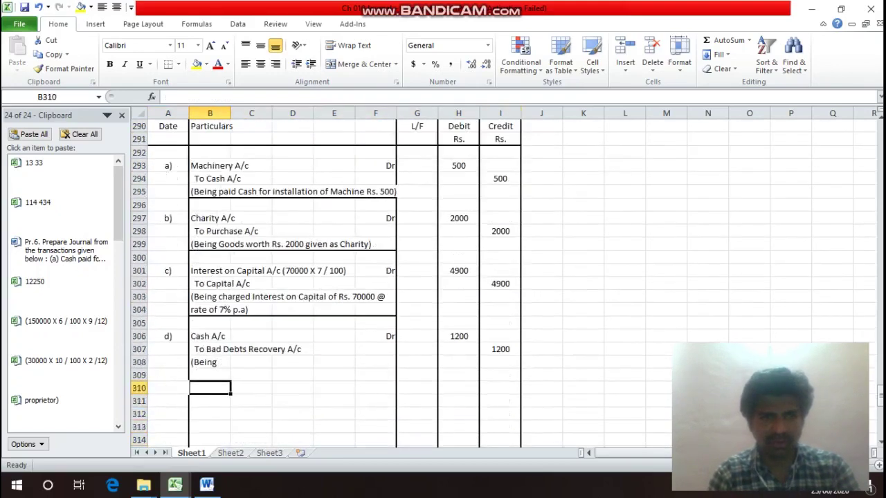
{"action": "key", "text": "F2"}
{"action": "type", "text": "r"}
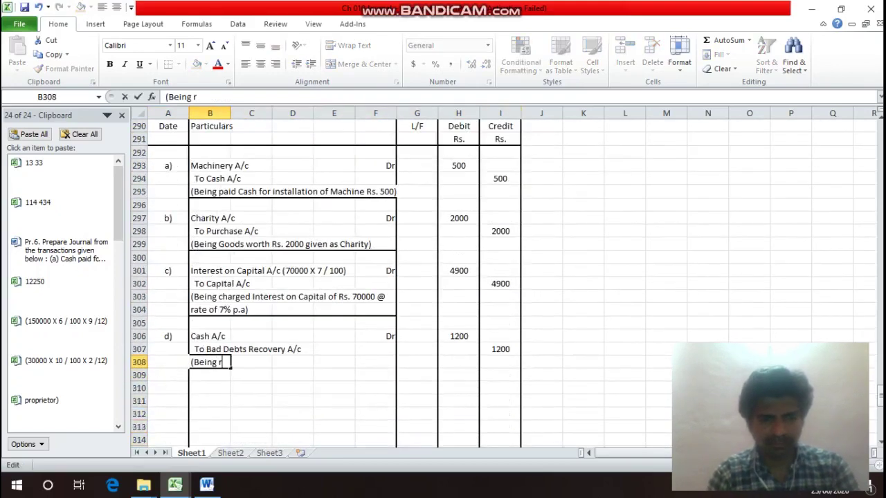
{"action": "type", "text": "eceived Rs."}
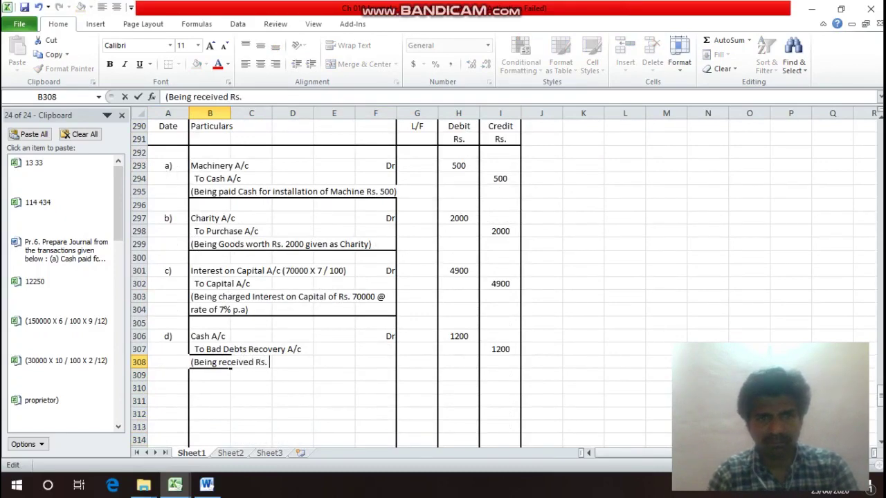
{"action": "type", "text": " 1200"}
Finish the narration with 'of a Bad Debts written off' and 'last year)' in B309, then select B309:F309.
{"action": "key", "text": "Up"}
{"action": "key", "text": "Up"}
{"action": "key", "text": "Up"}
{"action": "key", "text": "Up"}
{"action": "key", "text": "Up"}
{"action": "key", "text": "Up"}
{"action": "key", "text": "Up"}
{"action": "key", "text": "Up"}
{"action": "key", "text": "Up"}
{"action": "key", "text": "Up"}
{"action": "key", "text": "Up"}
{"action": "key", "text": "Up"}
{"action": "key", "text": "Up"}
{"action": "key", "text": "Up"}
{"action": "key", "text": "Up"}
{"action": "key", "text": "Up"}
{"action": "key", "text": "Up"}
{"action": "key", "text": "Up"}
{"action": "key", "text": "Up"}
{"action": "key", "text": "Up"}
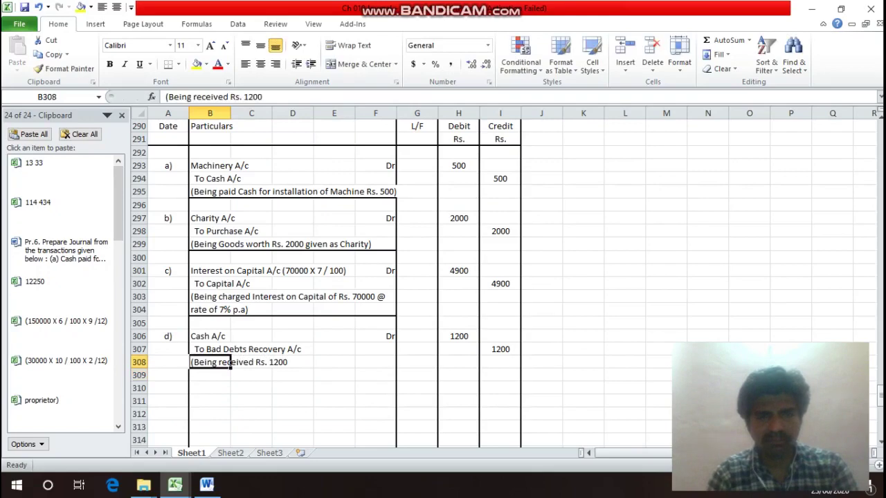
{"action": "key", "text": "Down"}
{"action": "key", "text": "Up"}
{"action": "key", "text": "Up"}
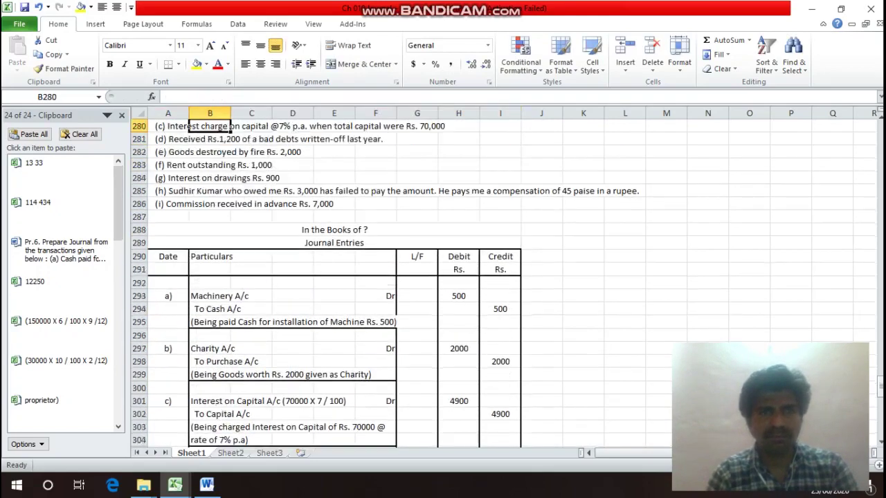
{"action": "key", "text": "Down"}
{"action": "key", "text": "Down"}
{"action": "key", "text": "Down"}
{"action": "key", "text": "Down"}
{"action": "key", "text": "Down"}
{"action": "key", "text": "Down"}
{"action": "key", "text": "Down"}
{"action": "key", "text": "Down"}
{"action": "key", "text": "Down"}
{"action": "key", "text": "Down"}
{"action": "key", "text": "Down"}
{"action": "key", "text": "Down"}
{"action": "key", "text": "Down"}
{"action": "key", "text": "Down"}
{"action": "key", "text": "Down"}
{"action": "key", "text": "Down"}
{"action": "key", "text": "Down"}
{"action": "key", "text": "Down"}
{"action": "key", "text": "Down"}
{"action": "key", "text": "Down"}
{"action": "key", "text": "Down"}
{"action": "key", "text": "Down"}
{"action": "key", "text": "Down"}
{"action": "key", "text": "Down"}
{"action": "key", "text": "Down"}
{"action": "key", "text": "Down"}
{"action": "key", "text": "Down"}
{"action": "key", "text": "Down"}
{"action": "key", "text": "Down"}
{"action": "key", "text": "Down"}
{"action": "key", "text": "Down"}
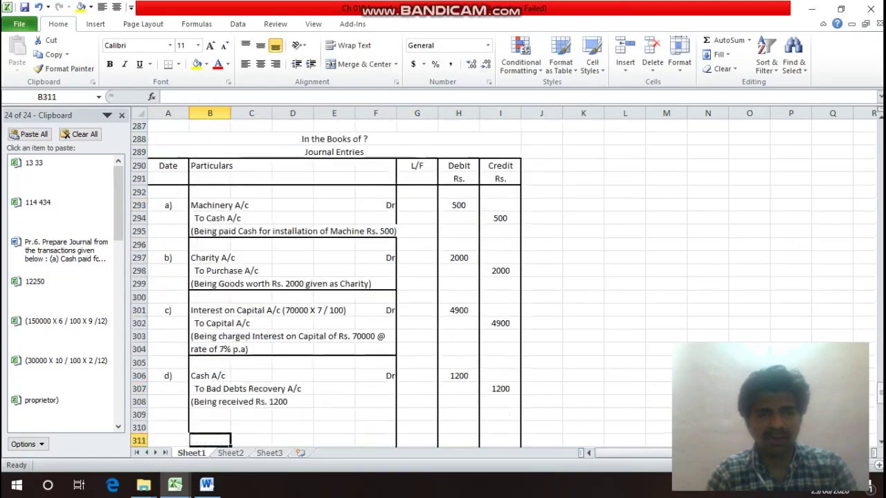
{"action": "key", "text": "Up"}
{"action": "key", "text": "Up"}
{"action": "key", "text": "Up"}
{"action": "key", "text": "Up"}
{"action": "key", "text": "Up"}
{"action": "key", "text": "Up"}
{"action": "key", "text": "Up"}
{"action": "key", "text": "Up"}
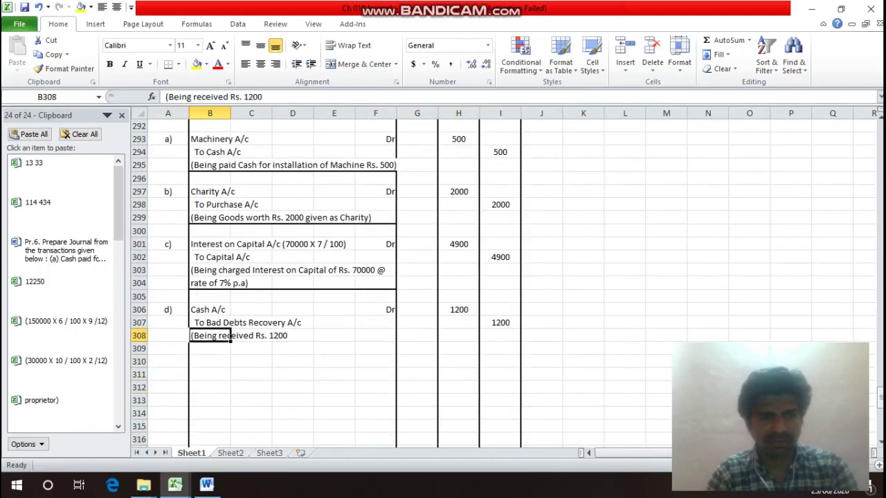
{"action": "key", "text": "F2"}
{"action": "type", "text": "of a"}
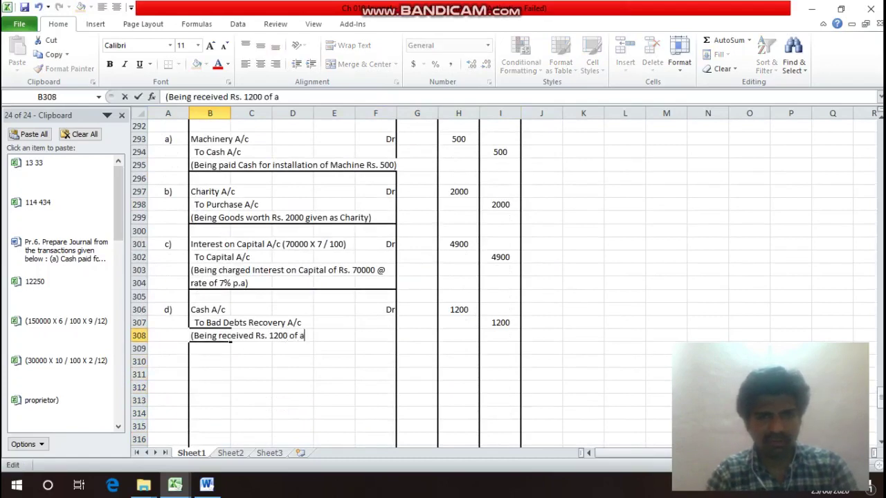
{"action": "type", "text": " Bad Debts"}
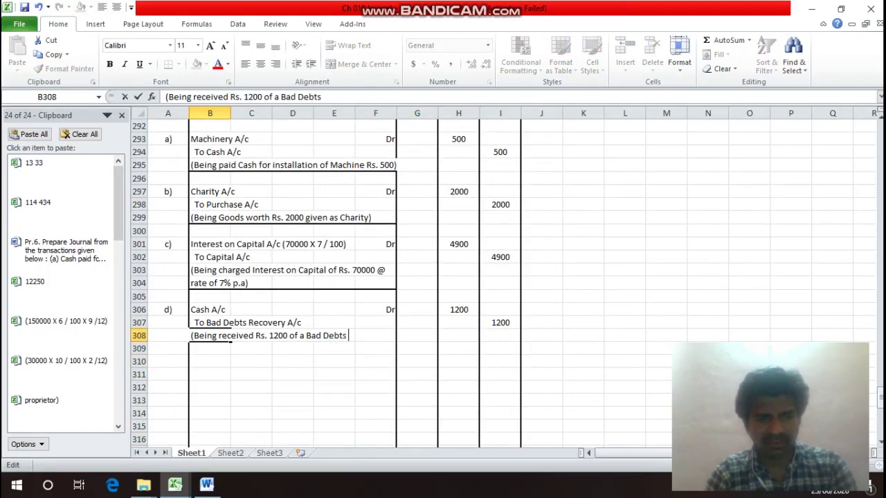
{"action": "type", "text": " writt"}
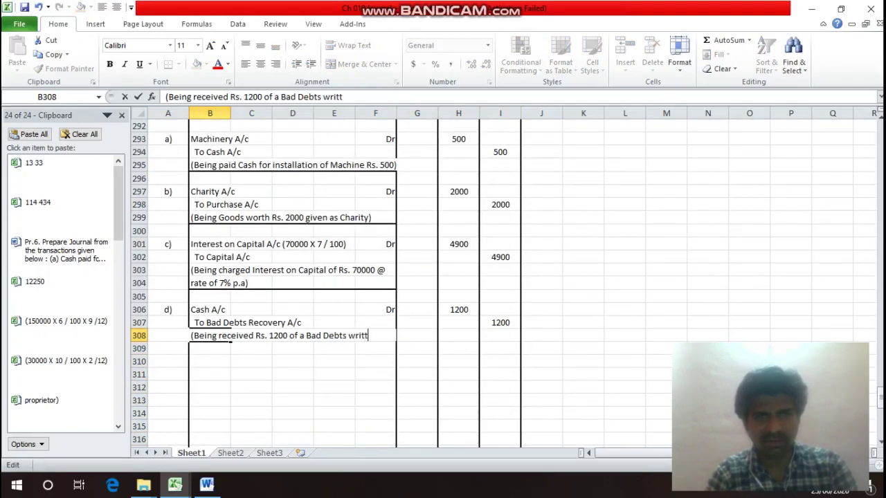
{"action": "type", "text": "en o"}
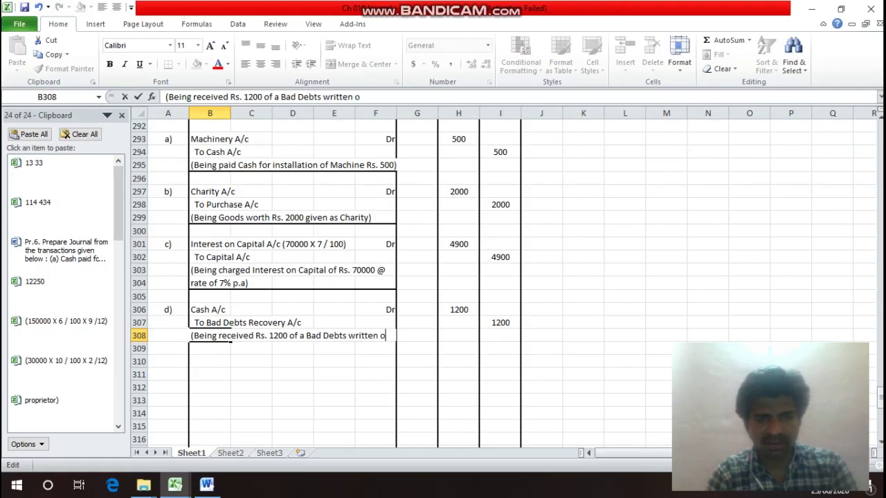
{"action": "type", "text": "o"}
{"action": "key", "text": "BackSpace"}
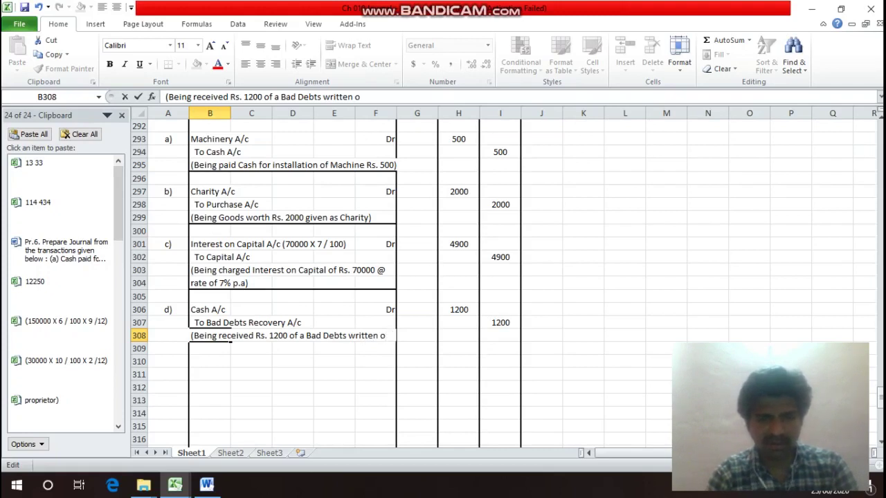
{"action": "type", "text": "ff"}
{"action": "key", "text": "Return"}
{"action": "type", "text": "I"}
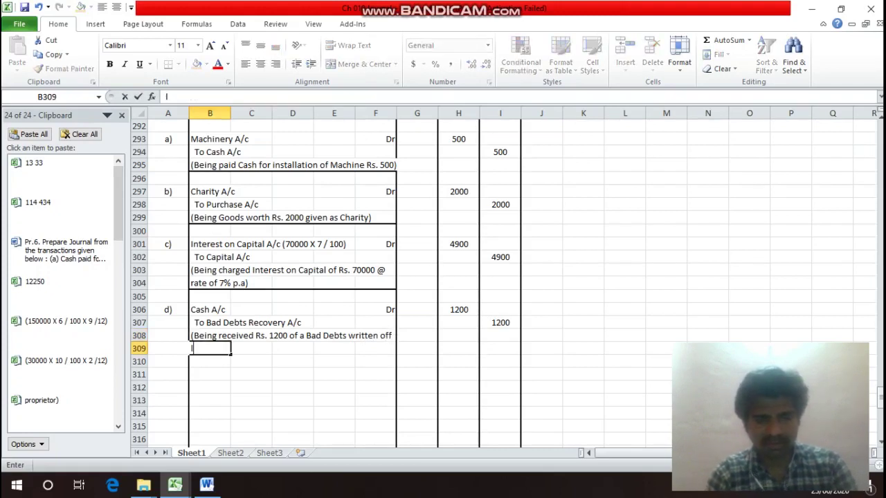
{"action": "type", "text": "ast y"}
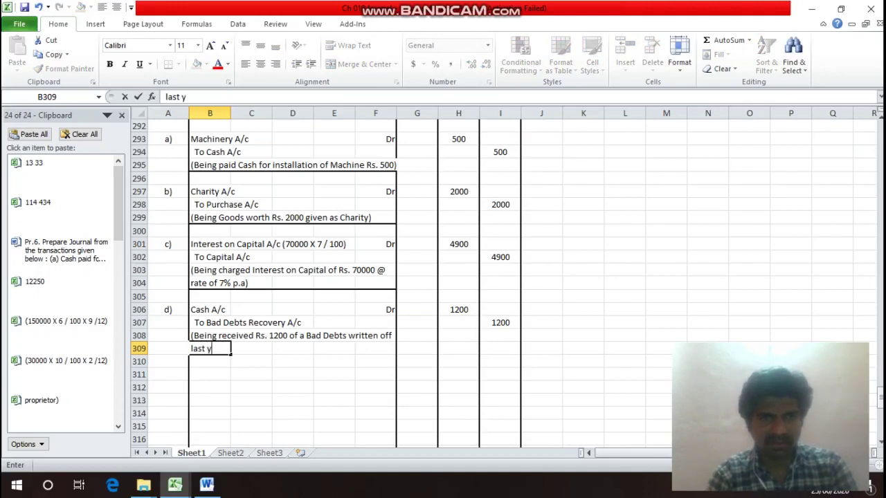
{"action": "type", "text": "ear)"}
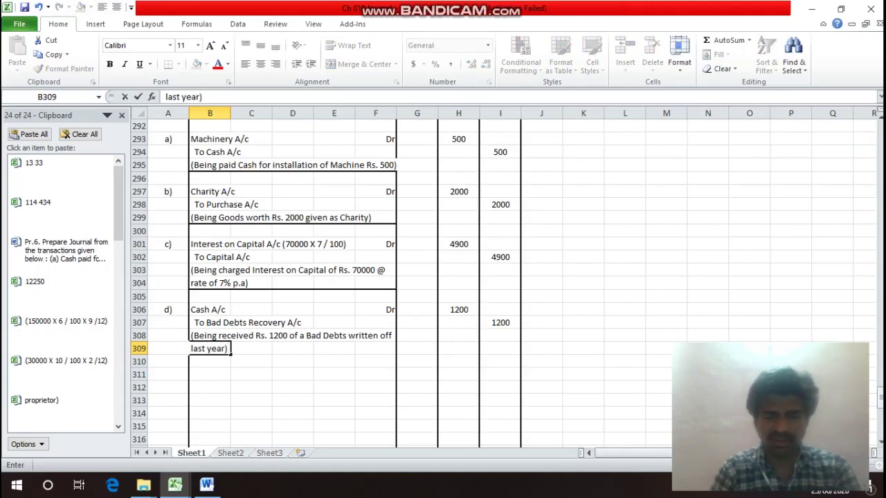
{"action": "key", "text": "ctrl+Return"}
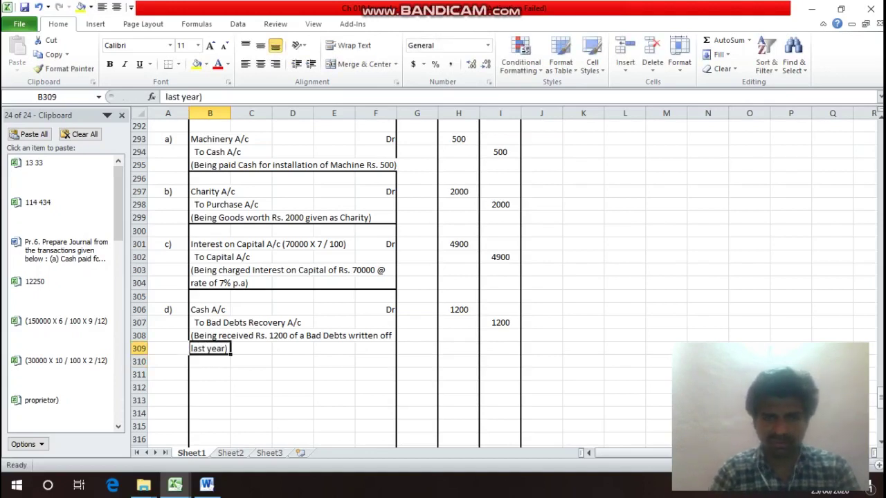
{"action": "left_click_drag", "start_coordinate": [208, 349], "coordinate": [395, 351]}
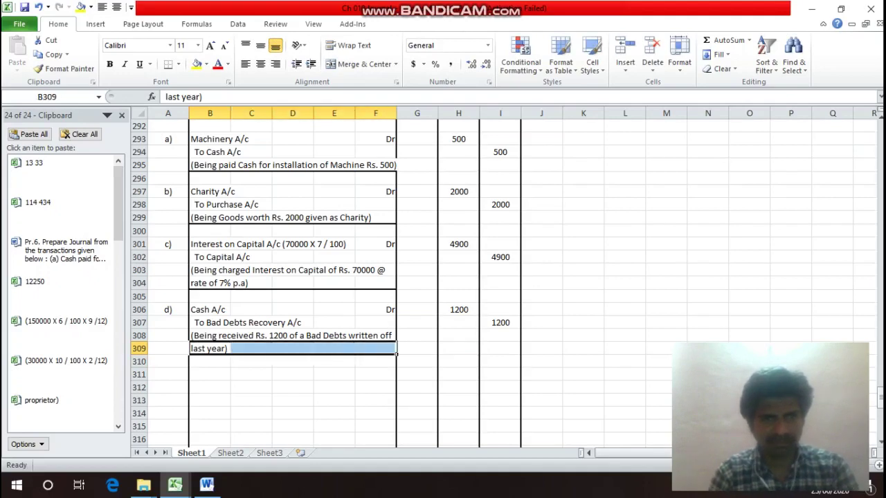
Rule off entry d) with a bottom border under B309:F309.
{"action": "key", "text": "ctrl+1"}
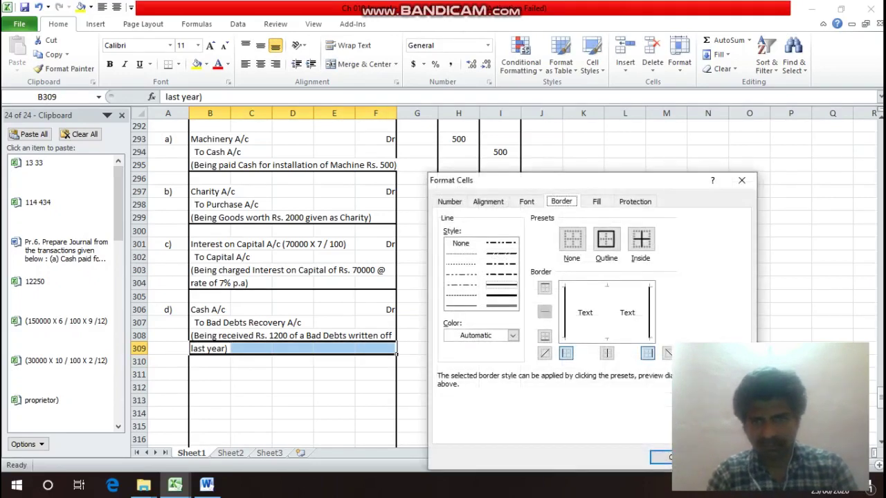
{"action": "key", "text": "alt+b"}
{"action": "key", "text": "Return"}
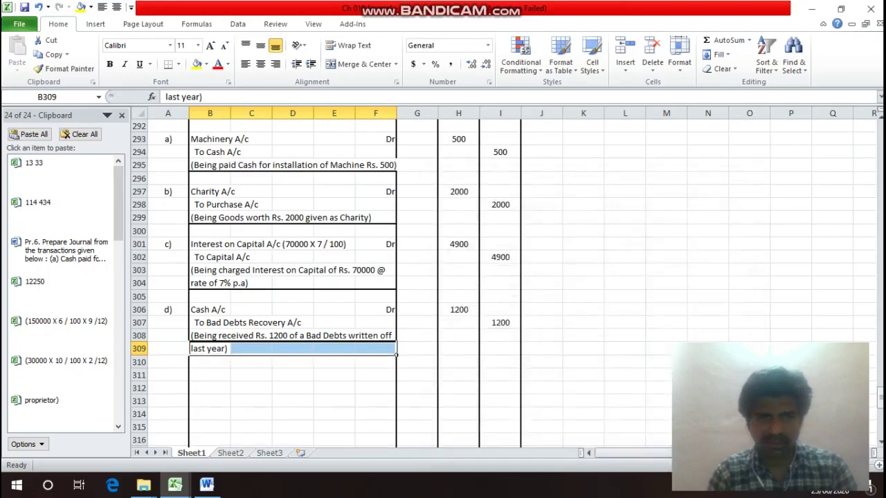
Begin entry e) in row 311 with the label e) and Rent A/c.
{"action": "key", "text": "Up"}
{"action": "key", "text": "Up"}
{"action": "key", "text": "Up"}
{"action": "key", "text": "Up"}
{"action": "key", "text": "Up"}
{"action": "key", "text": "Up"}
{"action": "key", "text": "Up"}
{"action": "key", "text": "Up"}
{"action": "key", "text": "Up"}
{"action": "key", "text": "Up"}
{"action": "key", "text": "Up"}
{"action": "key", "text": "Up"}
{"action": "key", "text": "Up"}
{"action": "key", "text": "Up"}
{"action": "key", "text": "Up"}
{"action": "key", "text": "Up"}
{"action": "key", "text": "Up"}
{"action": "key", "text": "Up"}
{"action": "key", "text": "Up"}
{"action": "key", "text": "Up"}
{"action": "key", "text": "Down"}
{"action": "key", "text": "Down"}
{"action": "key", "text": "Down"}
{"action": "key", "text": "Down"}
{"action": "key", "text": "Down"}
{"action": "key", "text": "Down"}
{"action": "key", "text": "Down"}
{"action": "key", "text": "Down"}
{"action": "key", "text": "Down"}
{"action": "key", "text": "Down"}
{"action": "key", "text": "Down"}
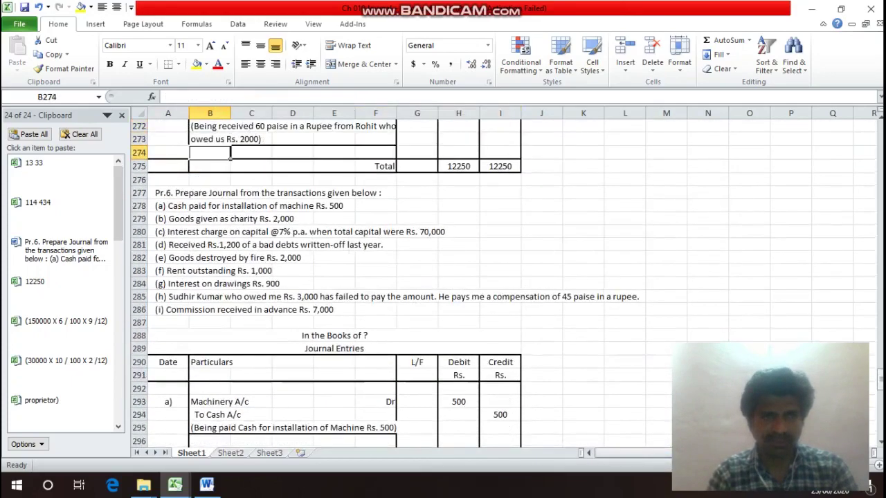
{"action": "key", "text": "Left"}
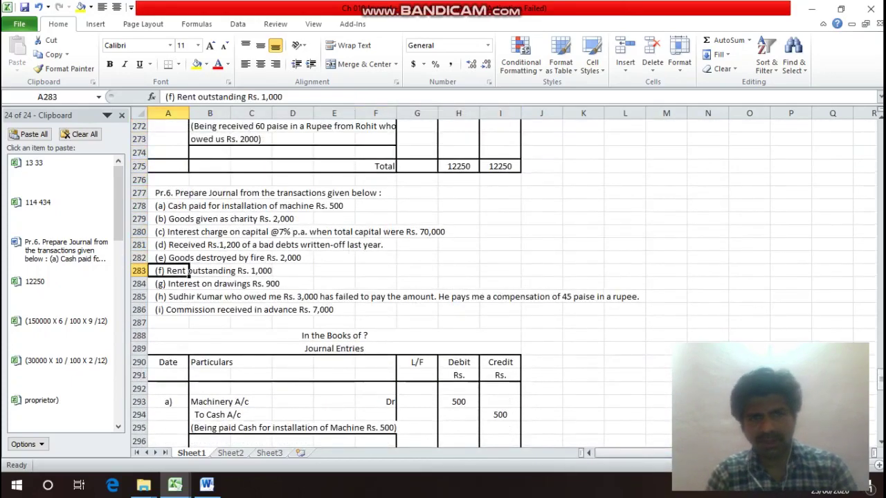
{"action": "key", "text": "Down"}
{"action": "key", "text": "Down"}
{"action": "key", "text": "Down"}
{"action": "key", "text": "Down"}
{"action": "key", "text": "Down"}
{"action": "key", "text": "Down"}
{"action": "key", "text": "Down"}
{"action": "key", "text": "Down"}
{"action": "key", "text": "Down"}
{"action": "key", "text": "Down"}
{"action": "key", "text": "Down"}
{"action": "key", "text": "Down"}
{"action": "key", "text": "Down"}
{"action": "key", "text": "Down"}
{"action": "key", "text": "Down"}
{"action": "key", "text": "Down"}
{"action": "key", "text": "Down"}
{"action": "key", "text": "Down"}
{"action": "key", "text": "Down"}
{"action": "key", "text": "Down"}
{"action": "key", "text": "Down"}
{"action": "key", "text": "Down"}
{"action": "key", "text": "Down"}
{"action": "key", "text": "Down"}
{"action": "key", "text": "Down"}
{"action": "key", "text": "Down"}
{"action": "key", "text": "Down"}
{"action": "key", "text": "Down"}
{"action": "key", "text": "Down"}
{"action": "key", "text": "Down"}
{"action": "key", "text": "Down"}
{"action": "key", "text": "Down"}
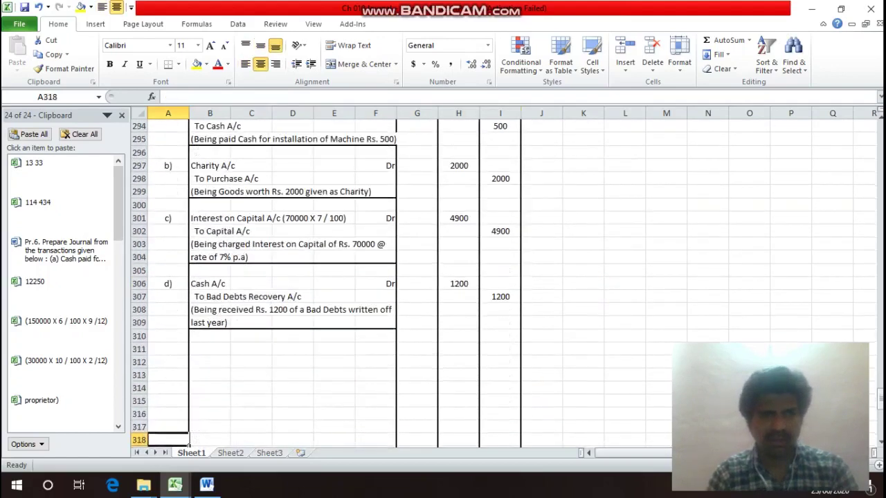
{"action": "key", "text": "Up"}
{"action": "key", "text": "Up"}
{"action": "key", "text": "Up"}
{"action": "key", "text": "Up"}
{"action": "key", "text": "Up"}
{"action": "key", "text": "Up"}
{"action": "key", "text": "Up"}
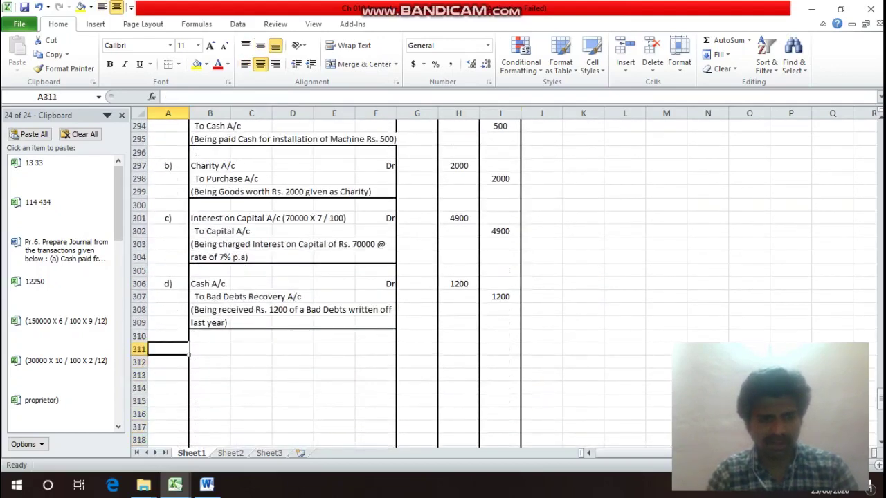
{"action": "type", "text": "e)"}
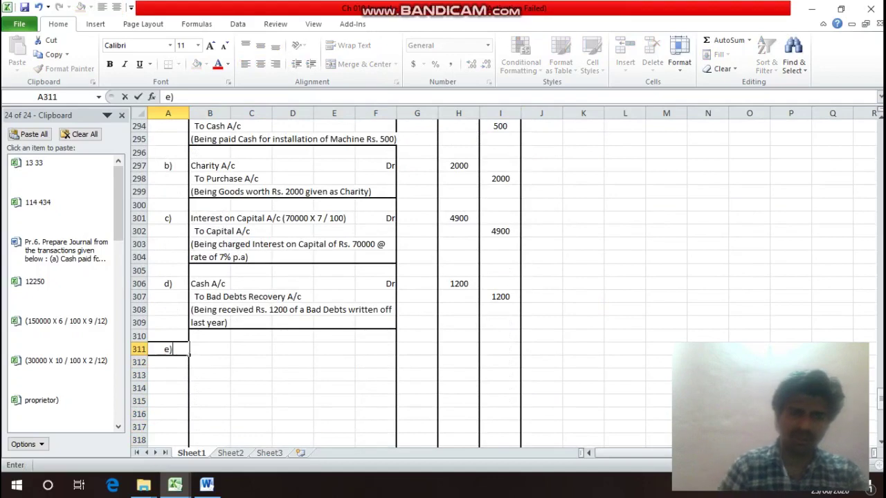
{"action": "key", "text": "Return"}
{"action": "left_click", "coordinate": [209, 349]}
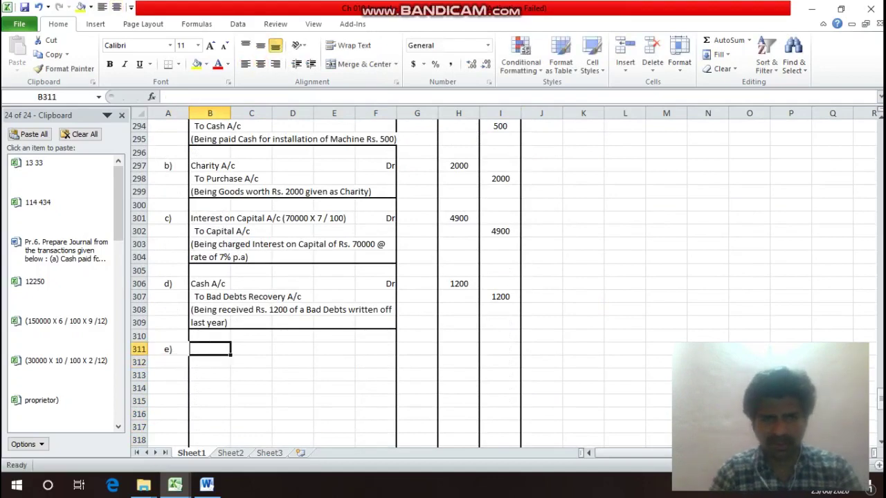
{"action": "type", "text": "R"}
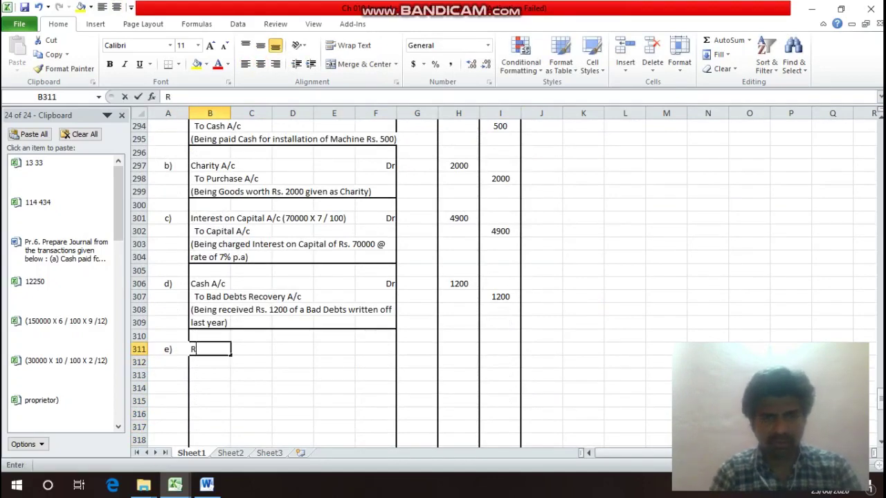
{"action": "type", "text": "ent"}
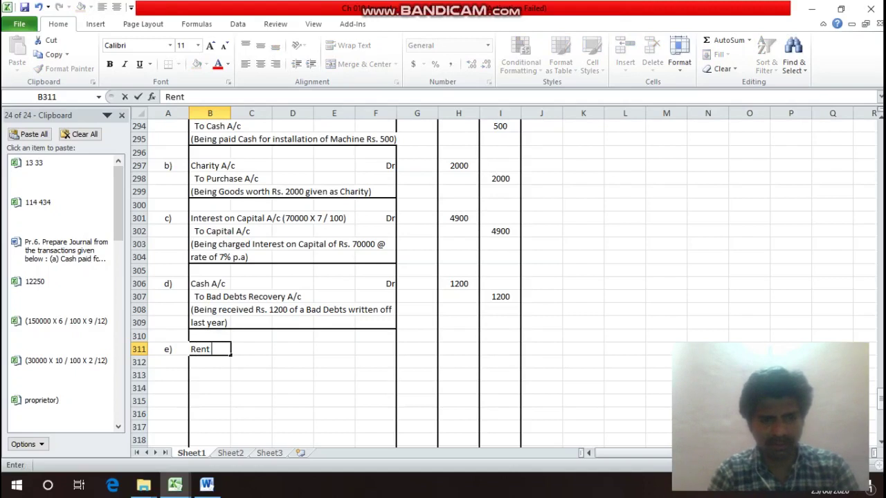
{"action": "type", "text": " A/c"}
{"action": "key", "text": "Return"}
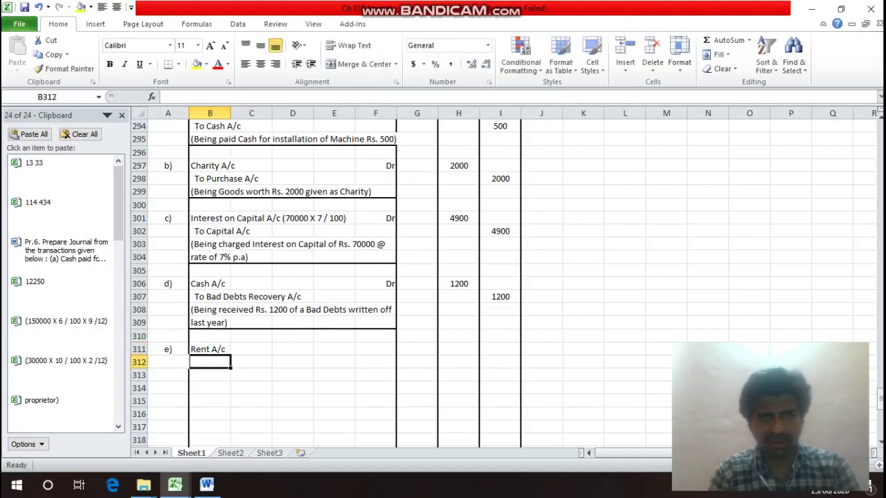
Mark Rent A/c as Dr in F311 and add 'To Outstanding Rent' in B312.
{"action": "key", "text": "Up"}
{"action": "key", "text": "Right"}
{"action": "key", "text": "Right"}
{"action": "key", "text": "Right"}
{"action": "key", "text": "Right"}
{"action": "type", "text": "Dr"}
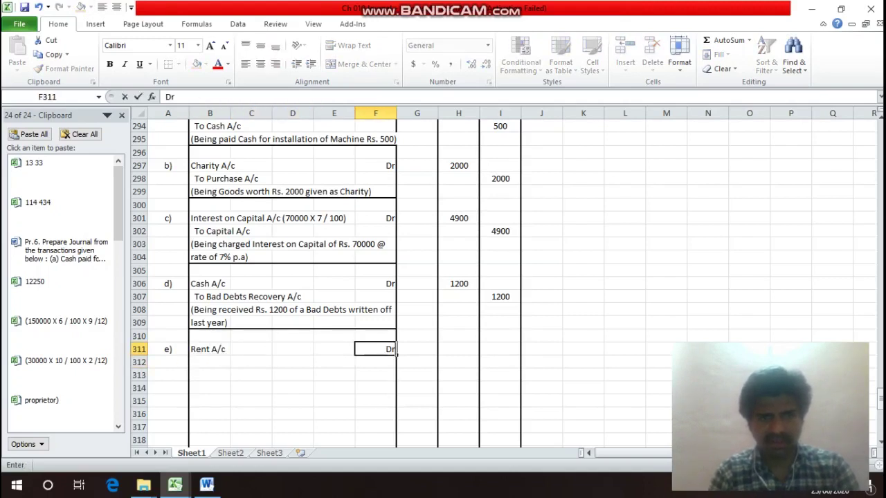
{"action": "key", "text": "Return"}
{"action": "key", "text": "Left"}
{"action": "key", "text": "Left"}
{"action": "key", "text": "Left"}
{"action": "key", "text": "Left"}
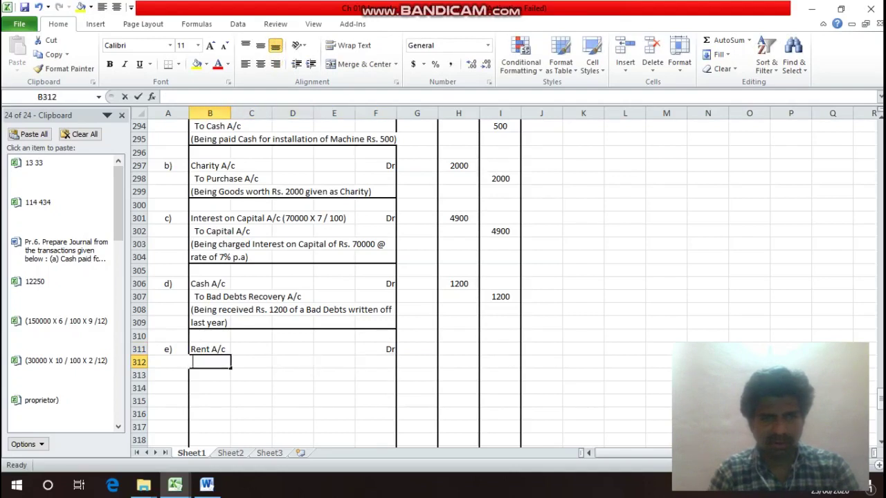
{"action": "type", "text": "To "}
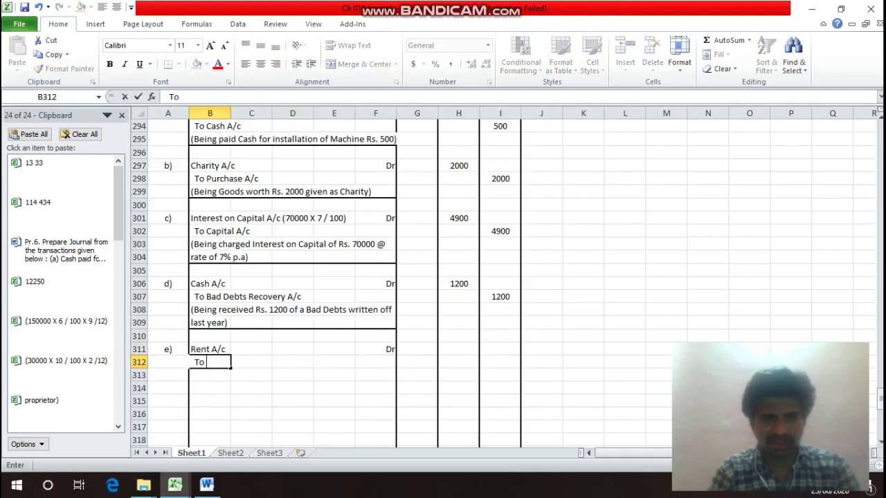
{"action": "type", "text": "Outs"}
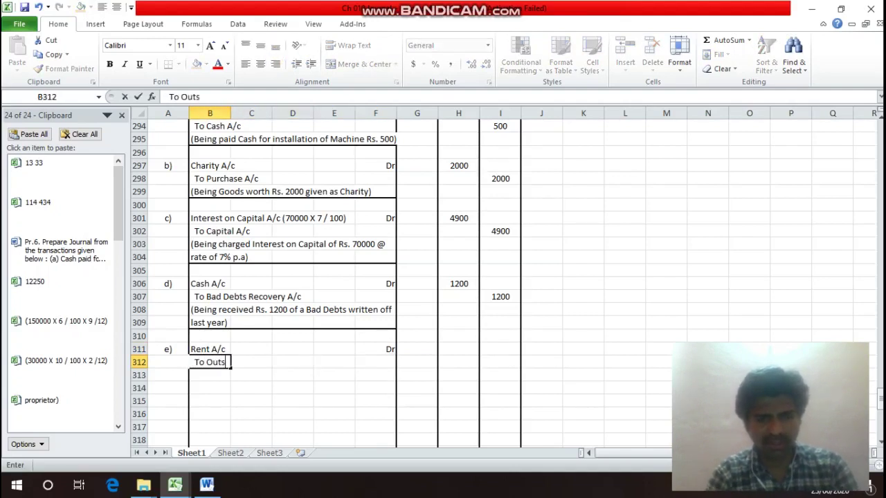
{"action": "type", "text": "tn"}
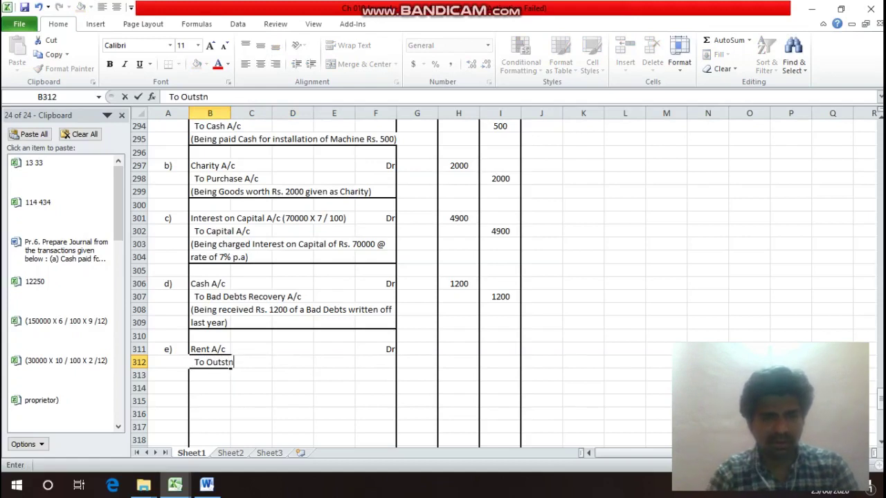
{"action": "key", "text": "BackSpace"}
{"action": "type", "text": "a"}
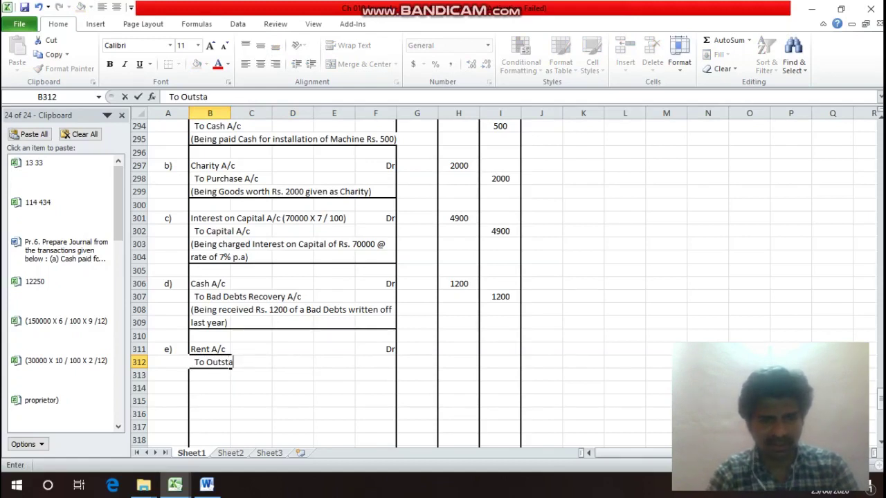
{"action": "type", "text": "nding"}
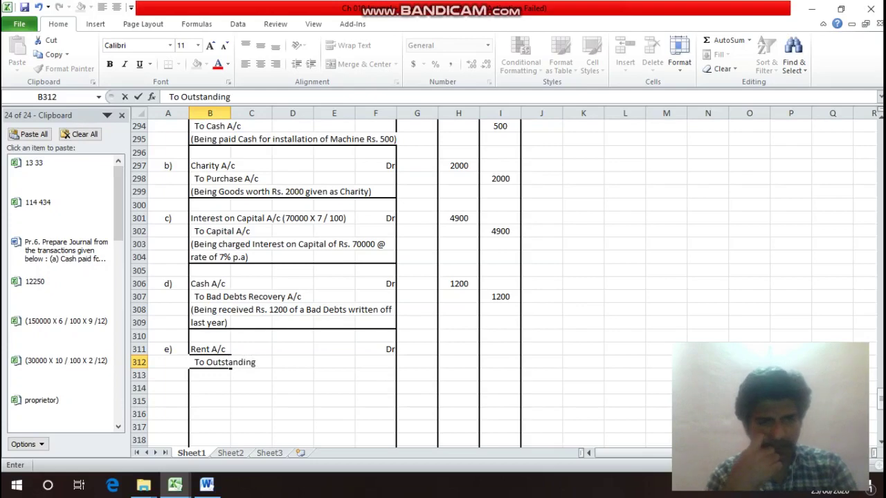
{"action": "type", "text": " Rent"}
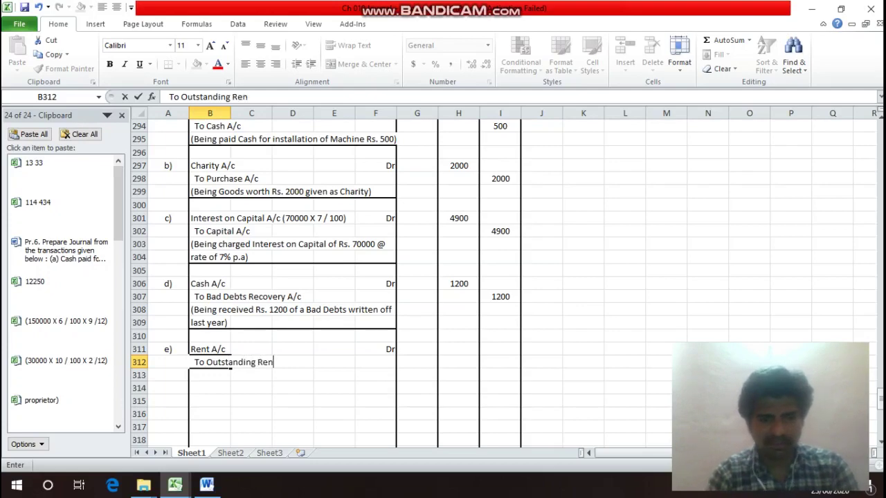
{"action": "key", "text": "Return"}
{"action": "key", "text": "Up"}
{"action": "key", "text": "Up"}
{"action": "key", "text": "Up"}
{"action": "key", "text": "Up"}
{"action": "key", "text": "Up"}
{"action": "key", "text": "Up"}
{"action": "key", "text": "Up"}
{"action": "key", "text": "Up"}
{"action": "key", "text": "Up"}
{"action": "key", "text": "Up"}
{"action": "key", "text": "Up"}
{"action": "key", "text": "Up"}
{"action": "key", "text": "Up"}
{"action": "key", "text": "Up"}
{"action": "key", "text": "Up"}
{"action": "key", "text": "Up"}
{"action": "key", "text": "Up"}
{"action": "key", "text": "Up"}
{"action": "key", "text": "Up"}
{"action": "key", "text": "Up"}
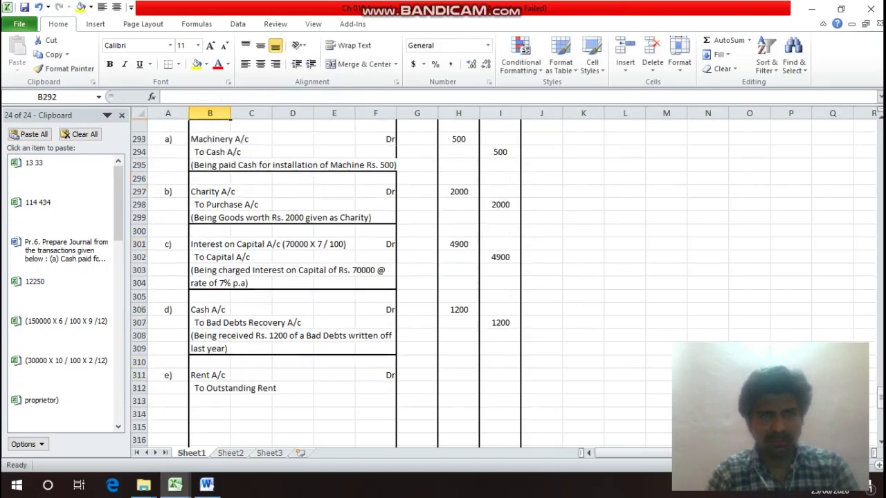
Enter 1000 as the Rent A/c debit and the Outstanding Rent credit.
{"action": "key", "text": "Up"}
{"action": "key", "text": "Down"}
{"action": "key", "text": "Down"}
{"action": "key", "text": "Down"}
{"action": "key", "text": "Down"}
{"action": "key", "text": "Down"}
{"action": "key", "text": "Down"}
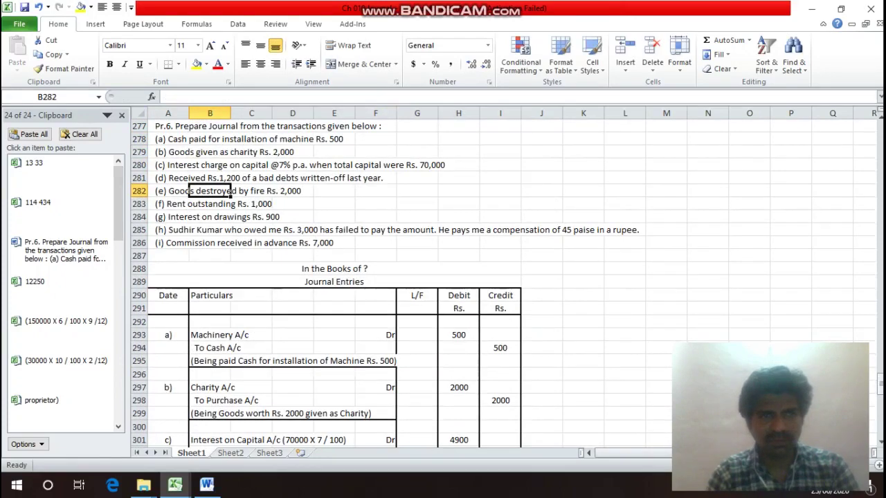
{"action": "key", "text": "Down"}
{"action": "key", "text": "Up"}
{"action": "key", "text": "Right"}
{"action": "key", "text": "Right"}
{"action": "key", "text": "Right"}
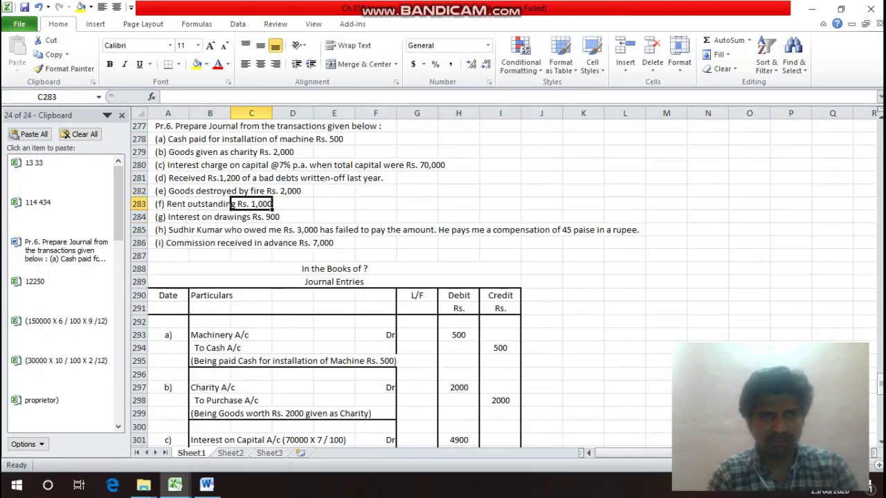
{"action": "key", "text": "Left"}
{"action": "key", "text": "Left"}
{"action": "key", "text": "Left"}
{"action": "key", "text": "Left"}
{"action": "key", "text": "Right"}
{"action": "key", "text": "Right"}
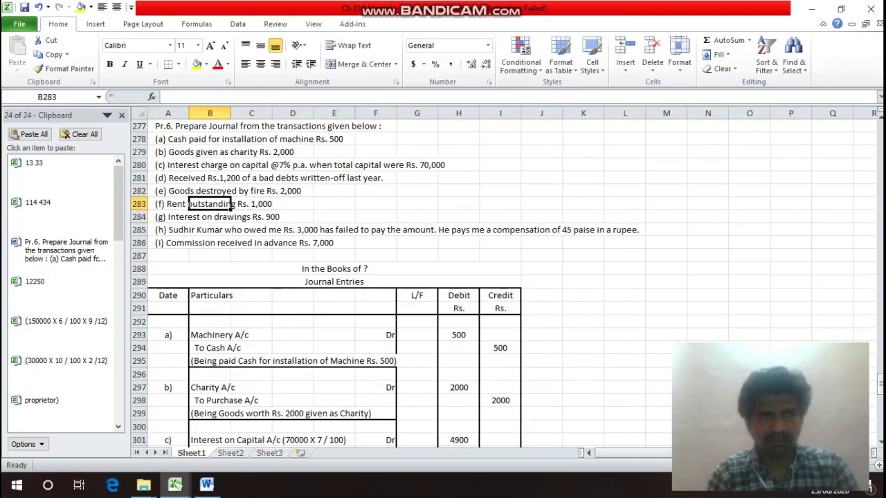
{"action": "key", "text": "Down"}
{"action": "key", "text": "Down"}
{"action": "key", "text": "Down"}
{"action": "key", "text": "Down"}
{"action": "key", "text": "Down"}
{"action": "key", "text": "Down"}
{"action": "key", "text": "Down"}
{"action": "key", "text": "Down"}
{"action": "key", "text": "Down"}
{"action": "key", "text": "Down"}
{"action": "key", "text": "Down"}
{"action": "key", "text": "Down"}
{"action": "key", "text": "Down"}
{"action": "key", "text": "Down"}
{"action": "key", "text": "Down"}
{"action": "key", "text": "Down"}
{"action": "key", "text": "Down"}
{"action": "key", "text": "Down"}
{"action": "key", "text": "Down"}
{"action": "key", "text": "Down"}
{"action": "key", "text": "Down"}
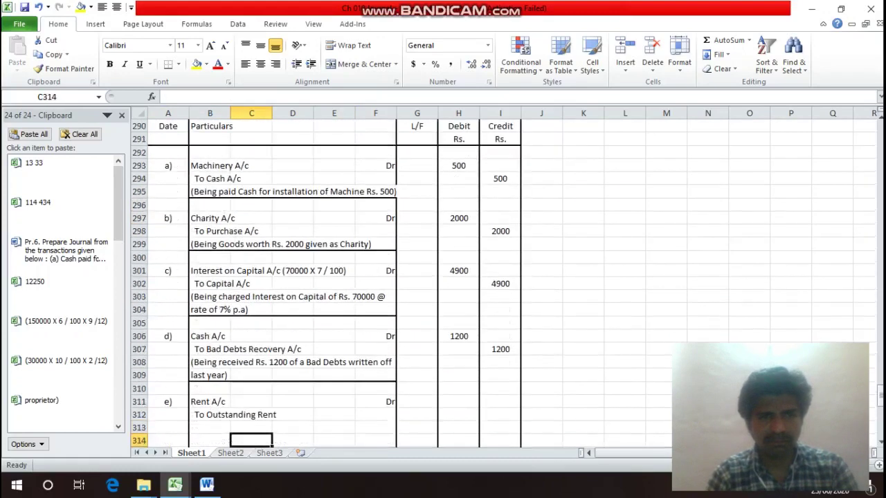
{"action": "key", "text": "Up"}
{"action": "key", "text": "Right"}
{"action": "key", "text": "Right"}
{"action": "key", "text": "Right"}
{"action": "key", "text": "Right"}
{"action": "key", "text": "Right"}
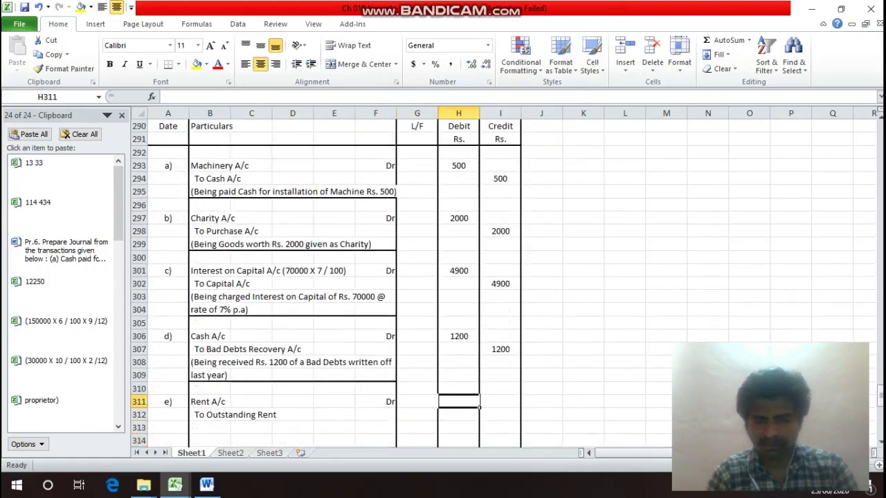
{"action": "type", "text": "1000"}
{"action": "key", "text": "Return"}
{"action": "key", "text": "Right"}
{"action": "type", "text": "1"}
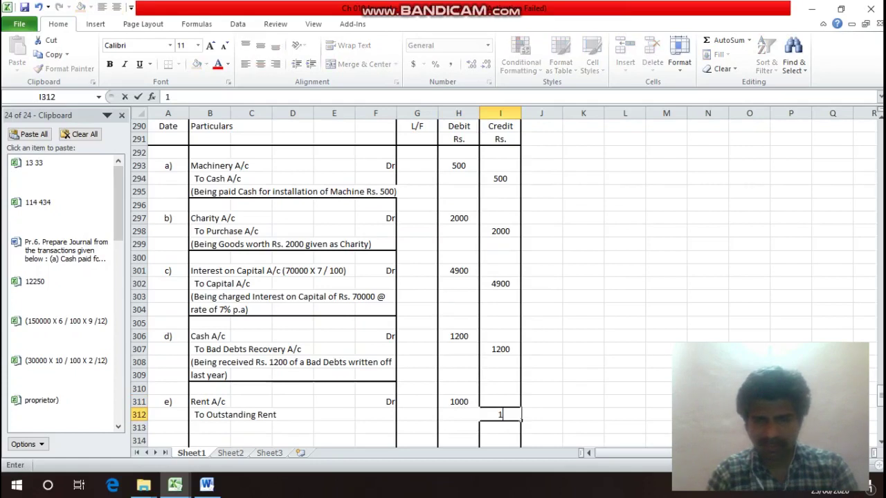
{"action": "type", "text": "000"}
{"action": "key", "text": "Return"}
Relabel the Rent entry from e) to f) and select A311:A314 for row insertion.
{"action": "key", "text": "Up"}
{"action": "key", "text": "Up"}
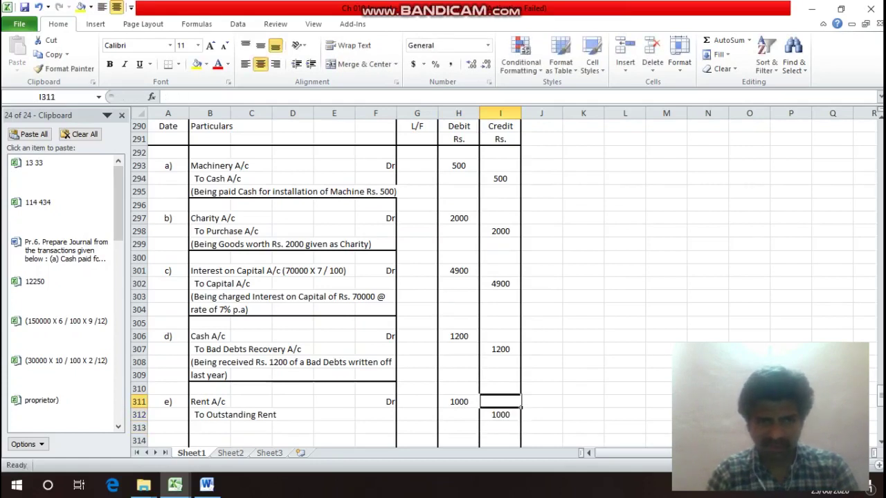
{"action": "key", "text": "Left"}
{"action": "key", "text": "Left"}
{"action": "key", "text": "Left"}
{"action": "key", "text": "Left"}
{"action": "key", "text": "Left"}
{"action": "key", "text": "Left"}
{"action": "key", "text": "Left"}
{"action": "key", "text": "Left"}
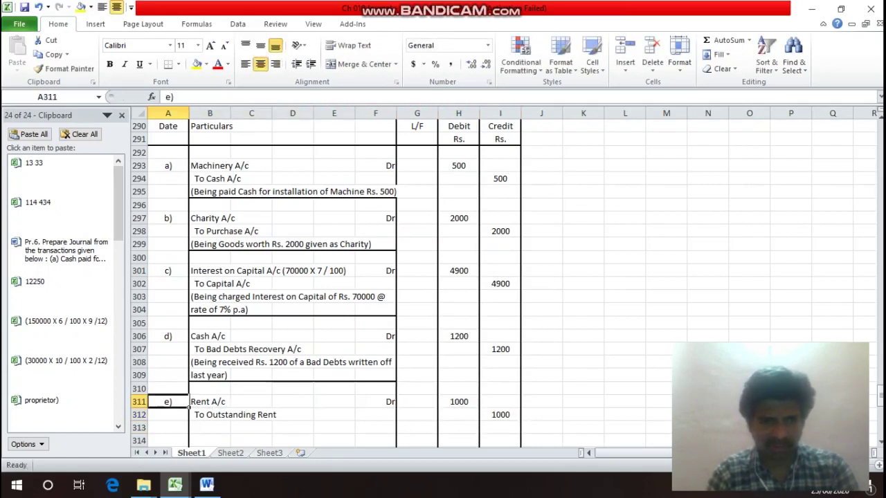
{"action": "type", "text": "f)"}
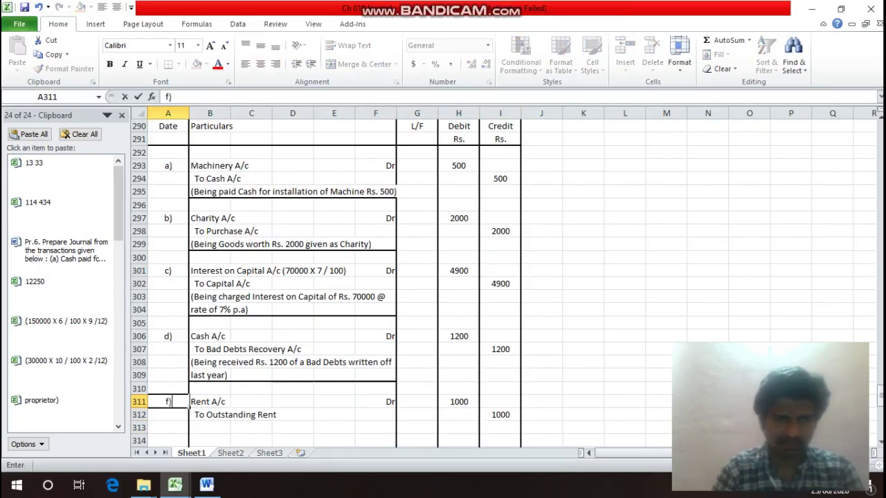
{"action": "key", "text": "Return"}
{"action": "left_click", "coordinate": [168, 402]}
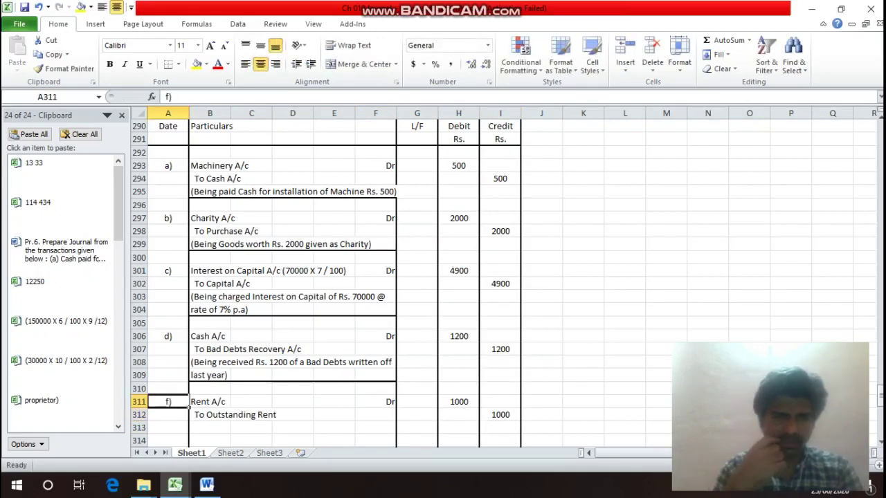
{"action": "left_click_drag", "start_coordinate": [167, 405], "coordinate": [167, 441]}
{"action": "key", "text": "alt+i"}
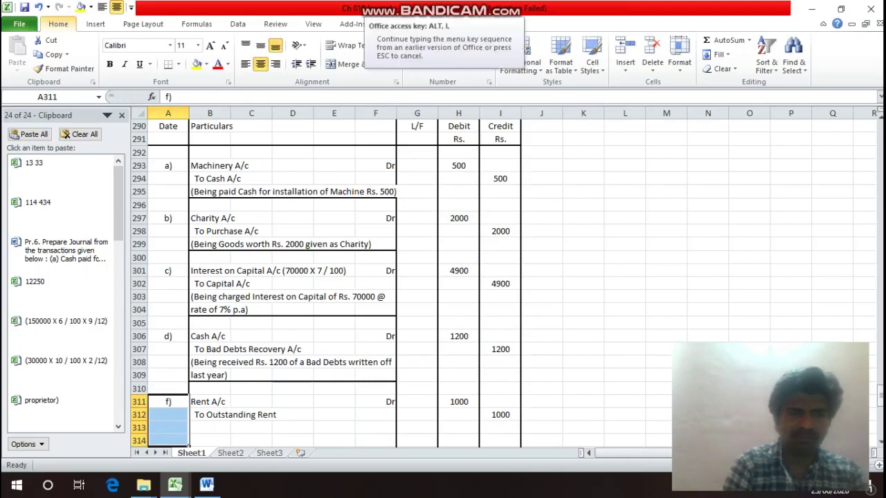
Insert four blank rows above entry f).
{"action": "key", "text": "r"}
{"action": "key", "text": "Down"}
{"action": "key", "text": "Down"}
{"action": "key", "text": "Down"}
{"action": "key", "text": "Down"}
{"action": "key", "text": "Down"}
{"action": "key", "text": "Down"}
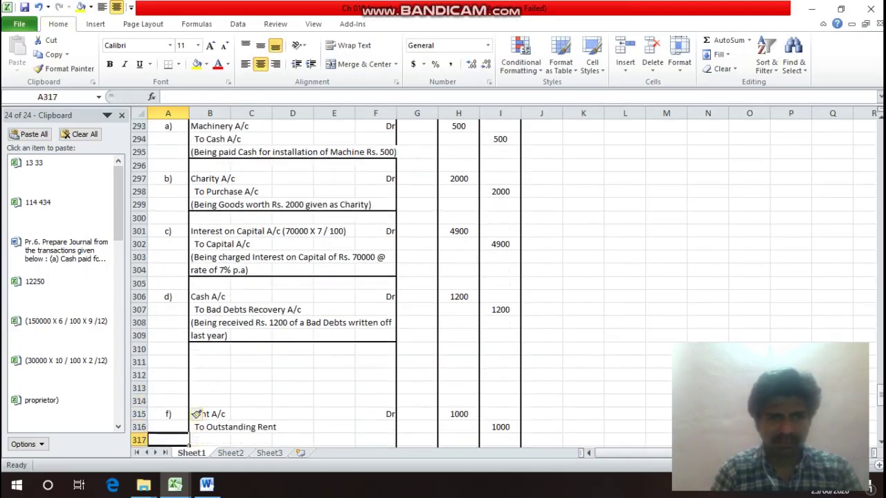
{"action": "key", "text": "Up"}
{"action": "key", "text": "Up"}
{"action": "key", "text": "Right"}
{"action": "key", "text": "Right"}
{"action": "key", "text": "Right"}
{"action": "key", "text": "Right"}
{"action": "key", "text": "Right"}
{"action": "key", "text": "Down"}
{"action": "key", "text": "Down"}
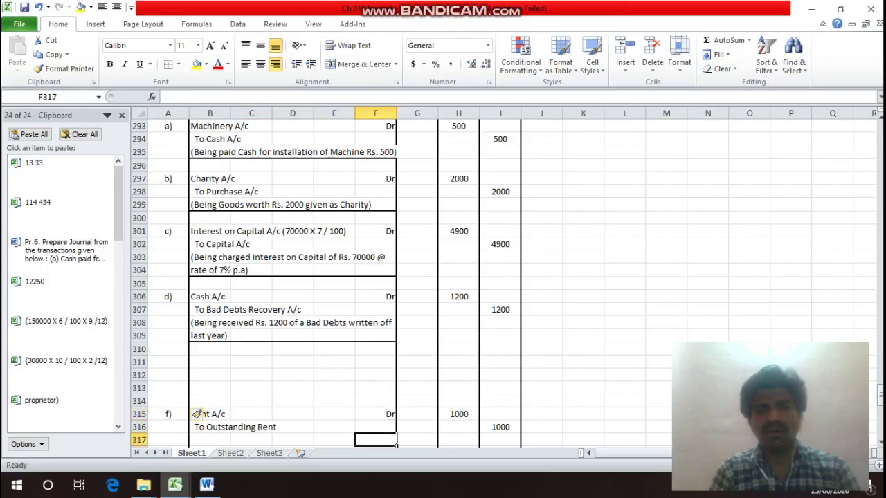
Type the narration '(Being entry for recording Outstanding Rent Rs. 1000)' in B317:B318.
{"action": "key", "text": "Left"}
{"action": "key", "text": "Left"}
{"action": "key", "text": "Left"}
{"action": "key", "text": "Left"}
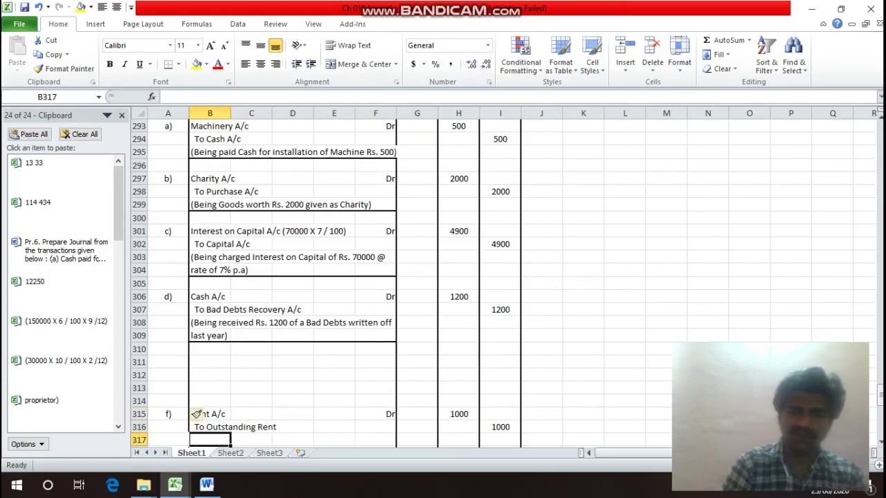
{"action": "type", "text": "(Be"}
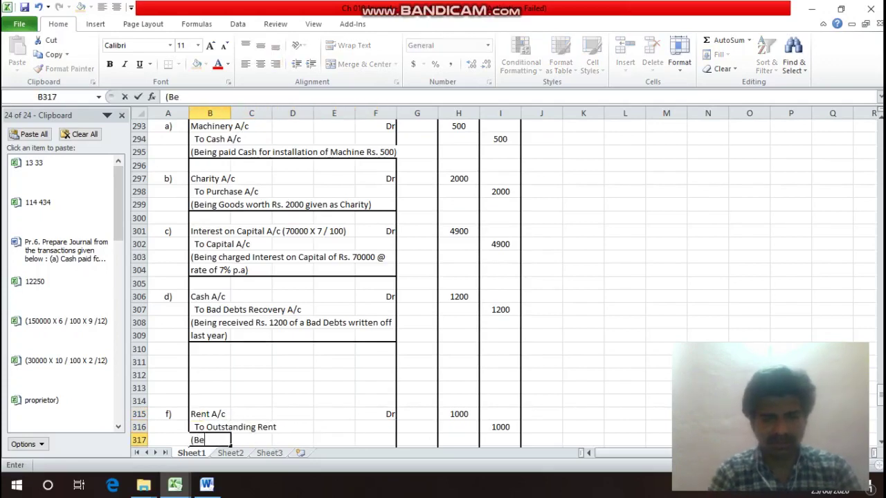
{"action": "type", "text": "ing entry"}
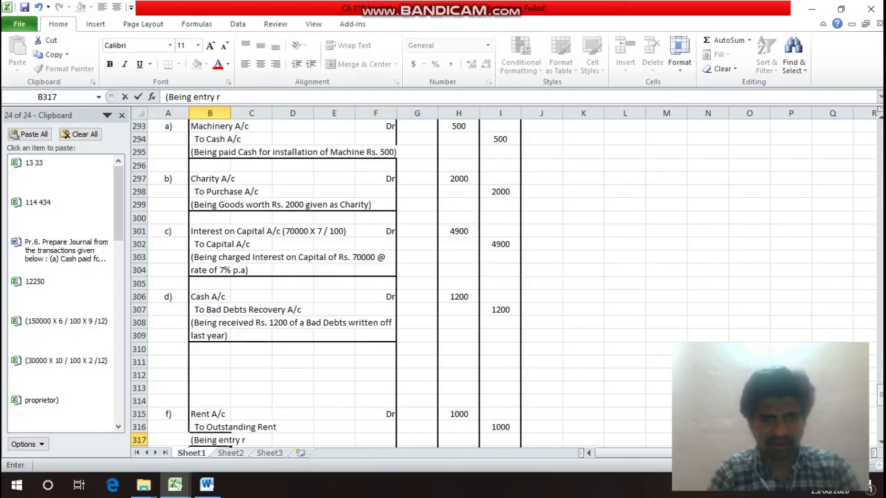
{"action": "type", "text": " for r"}
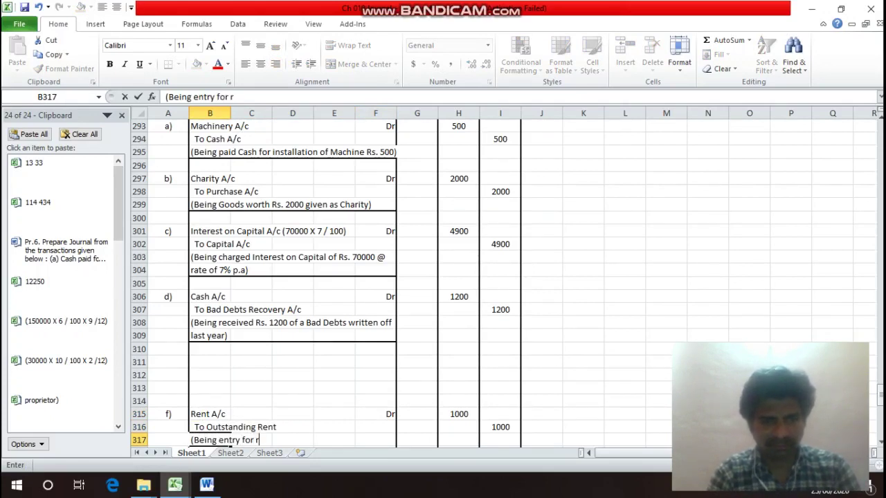
{"action": "type", "text": "ecordin"}
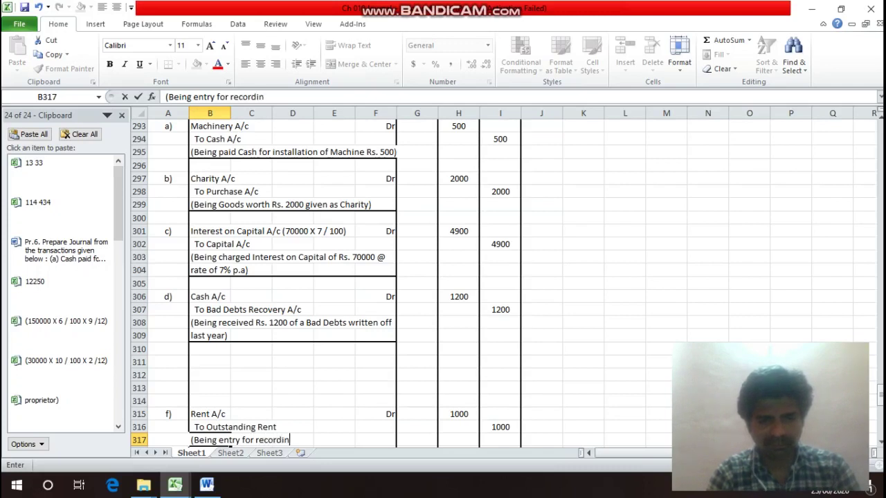
{"action": "type", "text": "g Out"}
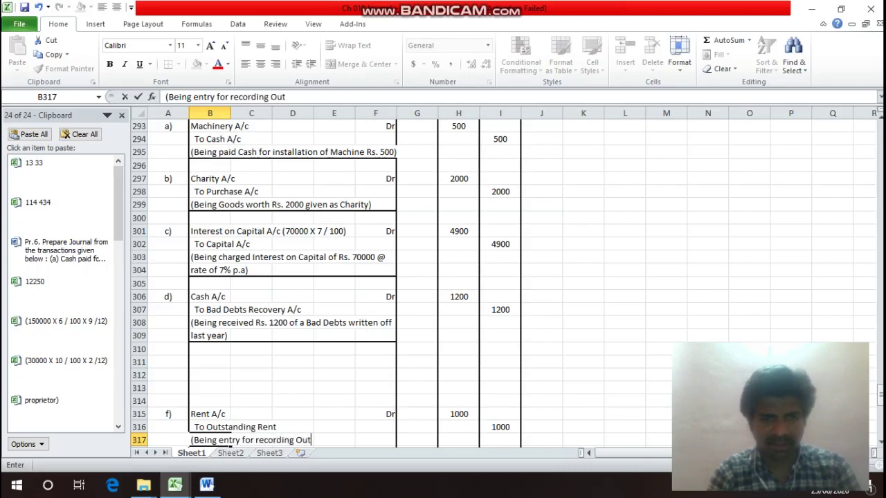
{"action": "type", "text": "standing "}
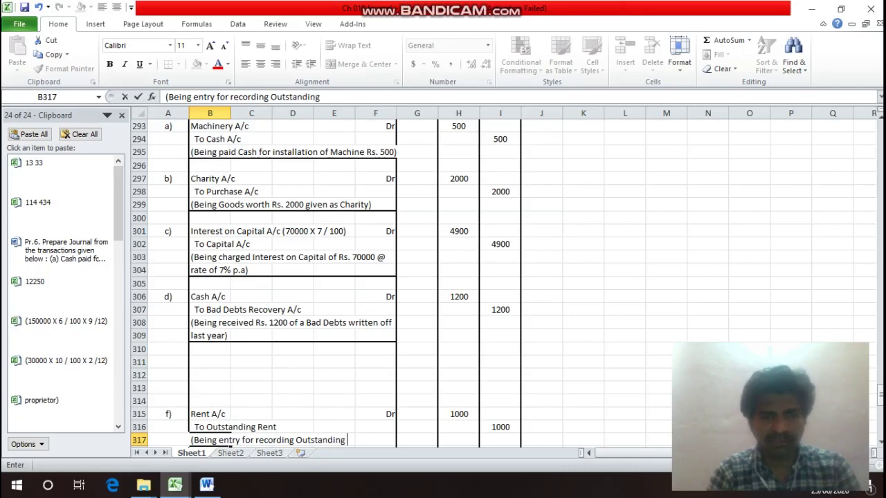
{"action": "type", "text": "Rent"}
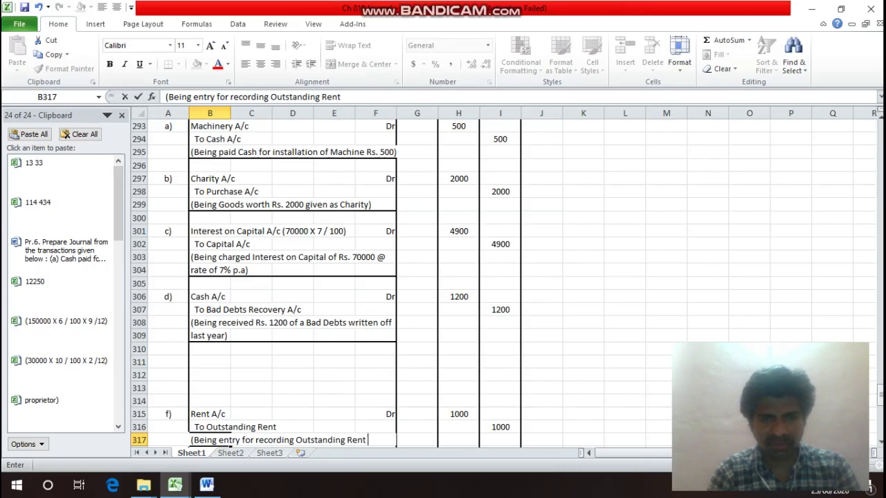
{"action": "key", "text": "Return"}
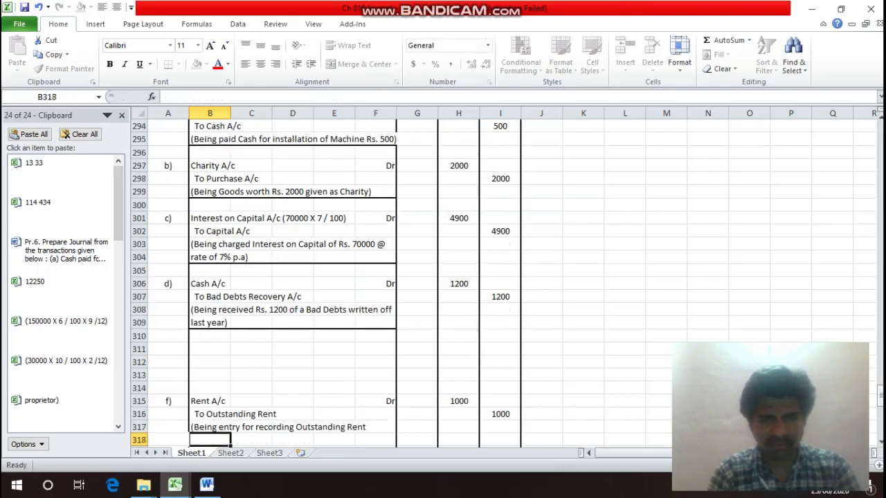
{"action": "type", "text": "Rs."}
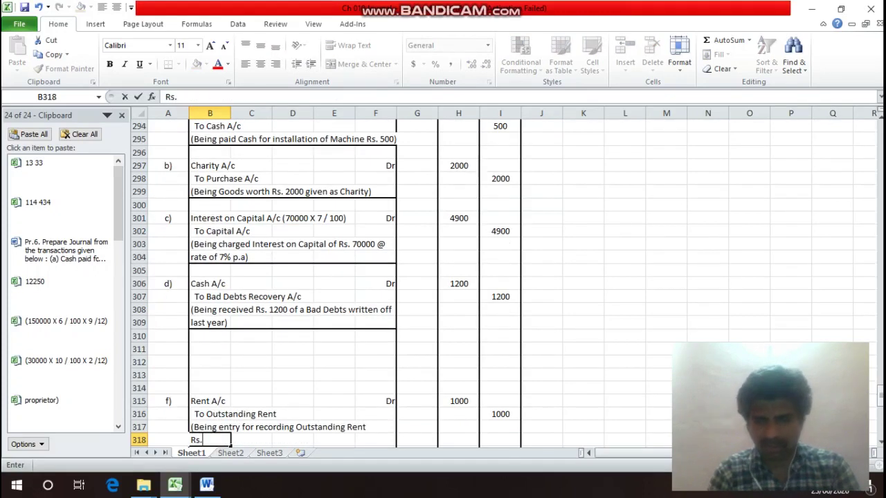
{"action": "type", "text": " 1000)"}
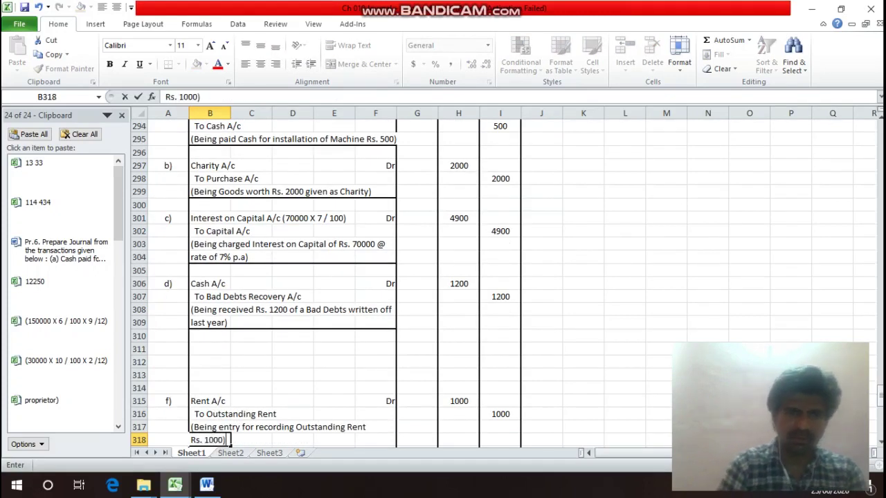
{"action": "key", "text": "Up"}
Add a bottom border under the narration row B318:F318.
{"action": "left_click_drag", "start_coordinate": [208, 440], "coordinate": [376, 440]}
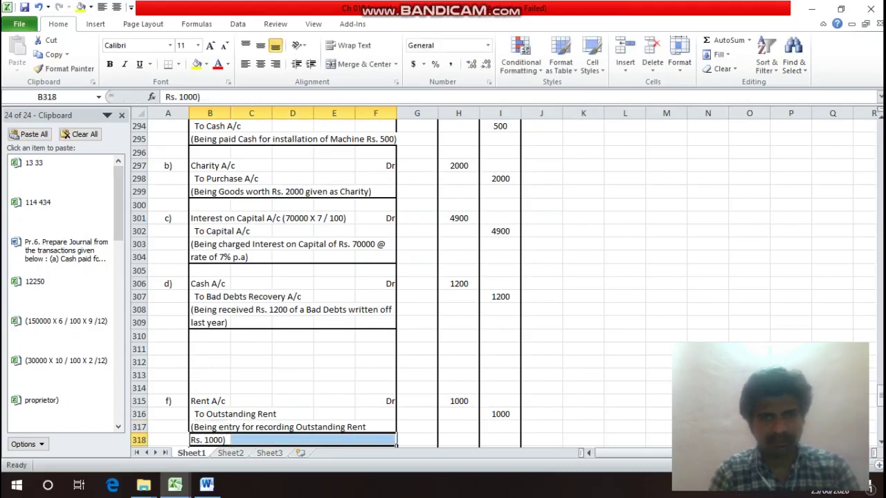
{"action": "key", "text": "ctrl+1"}
{"action": "key", "text": "Return"}
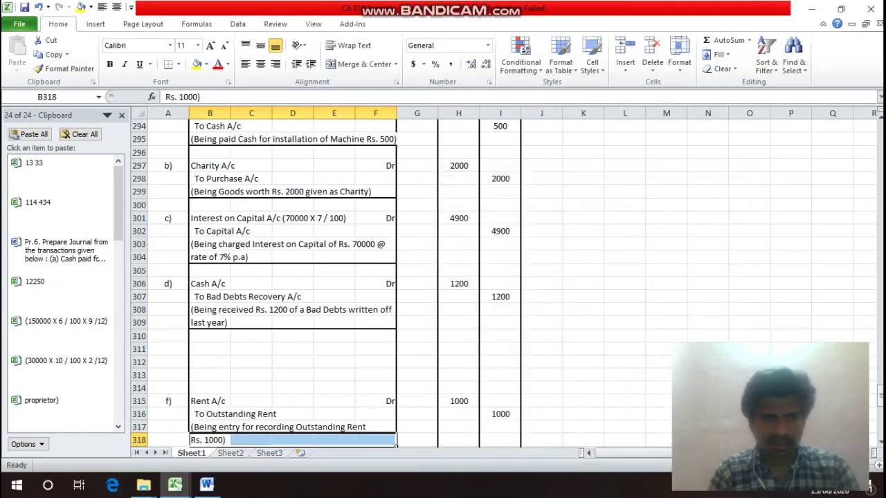
{"action": "key", "text": "Up"}
{"action": "key", "text": "Up"}
{"action": "key", "text": "Up"}
{"action": "key", "text": "Up"}
{"action": "key", "text": "Up"}
{"action": "key", "text": "Up"}
{"action": "key", "text": "Up"}
{"action": "key", "text": "Left"}
{"action": "key", "text": "Up"}
{"action": "key", "text": "Up"}
{"action": "key", "text": "Up"}
{"action": "key", "text": "Up"}
{"action": "key", "text": "Up"}
{"action": "key", "text": "Up"}
{"action": "key", "text": "Up"}
{"action": "key", "text": "Up"}
{"action": "key", "text": "Up"}
{"action": "key", "text": "Up"}
{"action": "key", "text": "Up"}
{"action": "key", "text": "Up"}
{"action": "key", "text": "Up"}
{"action": "key", "text": "Up"}
{"action": "key", "text": "Up"}
{"action": "key", "text": "Up"}
{"action": "key", "text": "Up"}
{"action": "key", "text": "Up"}
{"action": "key", "text": "Up"}
{"action": "key", "text": "Up"}
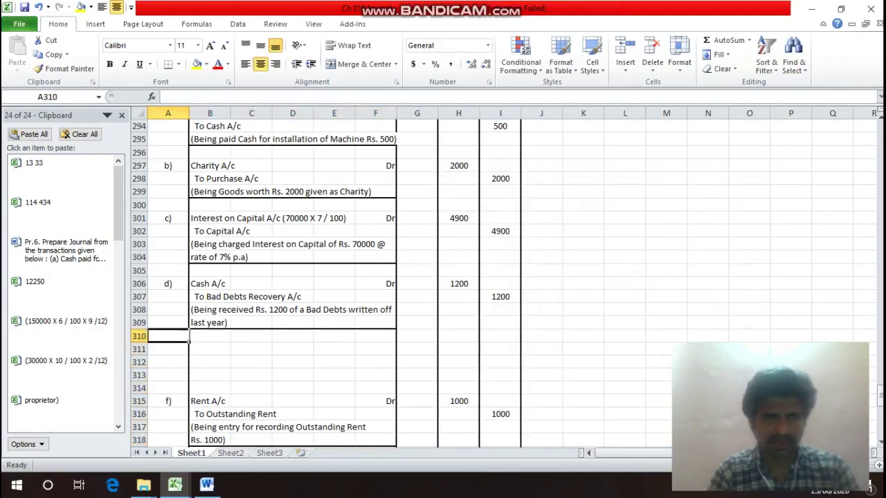
{"action": "key", "text": "Down"}
{"action": "key", "text": "Down"}
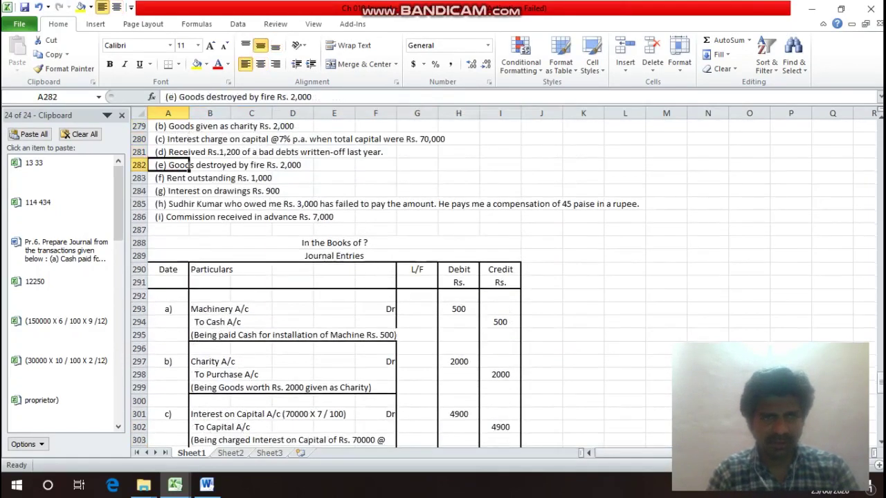
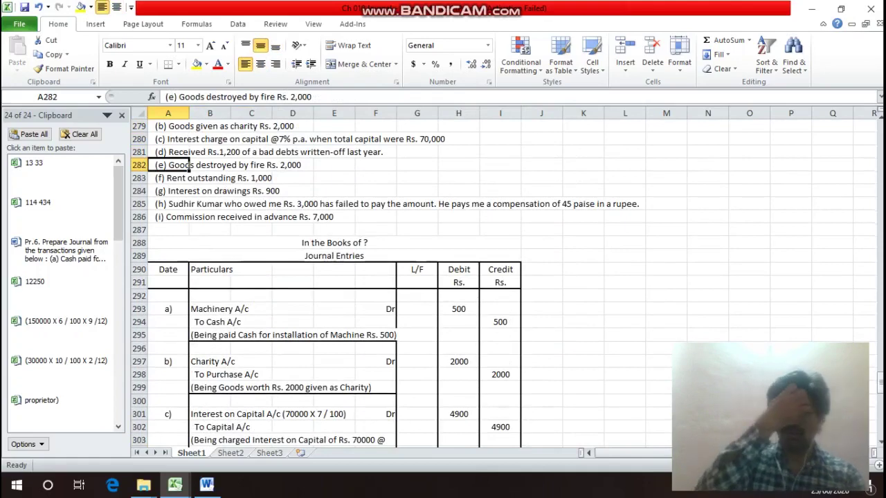
Label entry e) in A311 and enter 'Loss by Fire A/c' marked Dr in row 311.
{"action": "key", "text": "Down"}
{"action": "key", "text": "Down"}
{"action": "key", "text": "Down"}
{"action": "key", "text": "Down"}
{"action": "key", "text": "Down"}
{"action": "key", "text": "Down"}
{"action": "key", "text": "Down"}
{"action": "key", "text": "Down"}
{"action": "key", "text": "Down"}
{"action": "key", "text": "Down"}
{"action": "key", "text": "Down"}
{"action": "key", "text": "Down"}
{"action": "key", "text": "Down"}
{"action": "key", "text": "Down"}
{"action": "key", "text": "Down"}
{"action": "key", "text": "Down"}
{"action": "key", "text": "Down"}
{"action": "key", "text": "Down"}
{"action": "key", "text": "Down"}
{"action": "key", "text": "Down"}
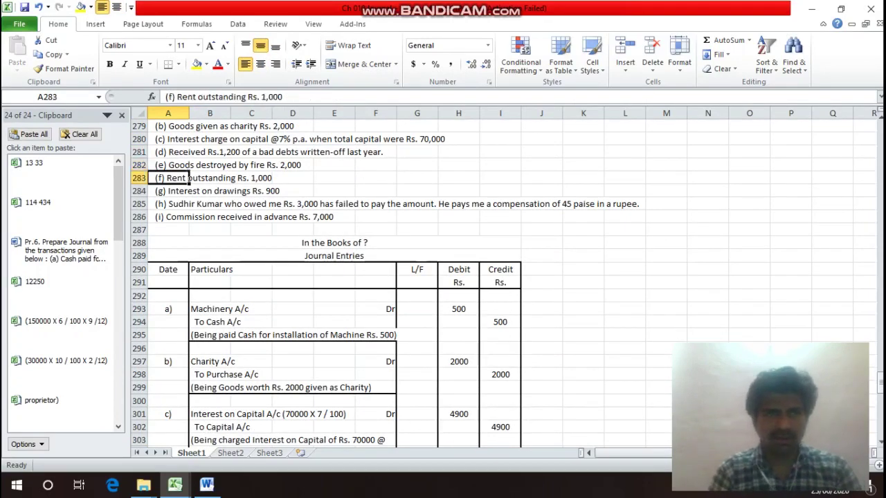
{"action": "key", "text": "Up"}
{"action": "key", "text": "Up"}
{"action": "key", "text": "Up"}
{"action": "key", "text": "Up"}
{"action": "key", "text": "Up"}
{"action": "key", "text": "Up"}
{"action": "key", "text": "Up"}
{"action": "key", "text": "Up"}
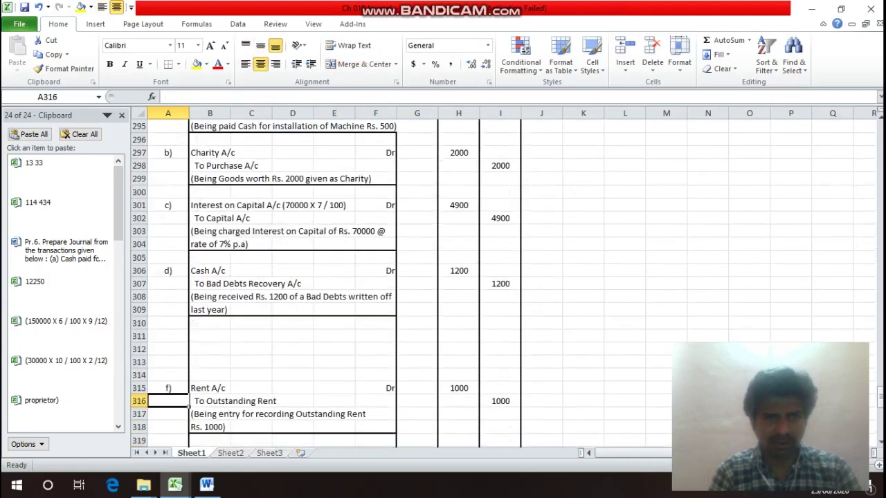
{"action": "type", "text": "e"}
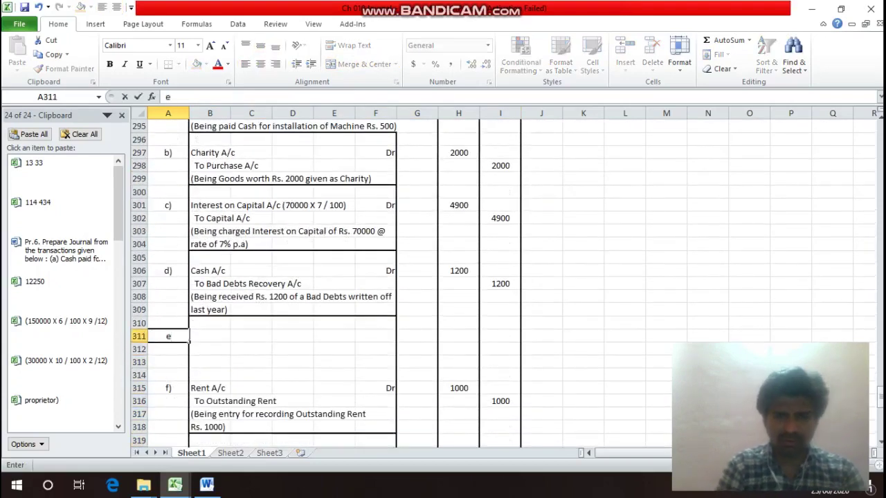
{"action": "type", "text": ")"}
{"action": "key", "text": "Return"}
{"action": "left_click", "coordinate": [209, 336]}
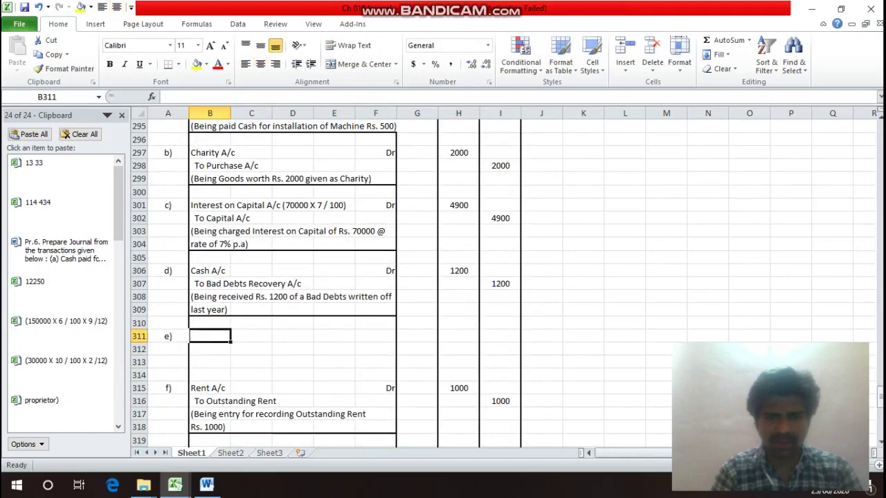
{"action": "type", "text": "Loss"}
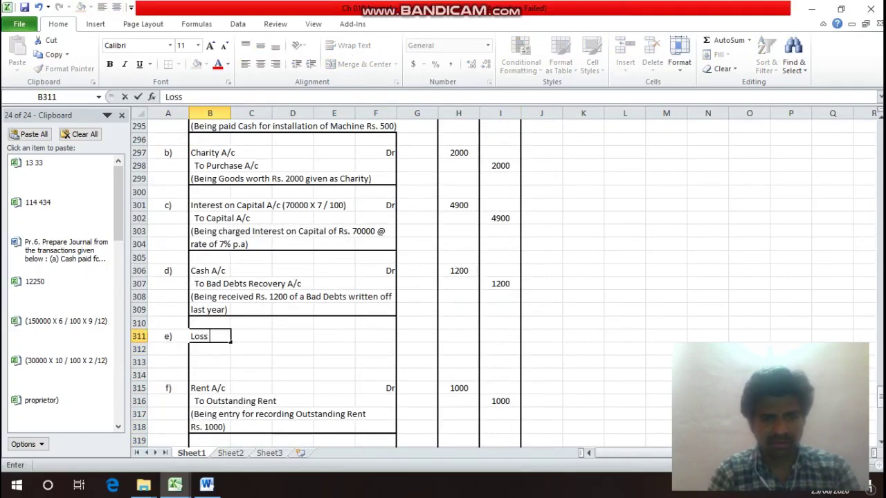
{"action": "type", "text": " by Fi"}
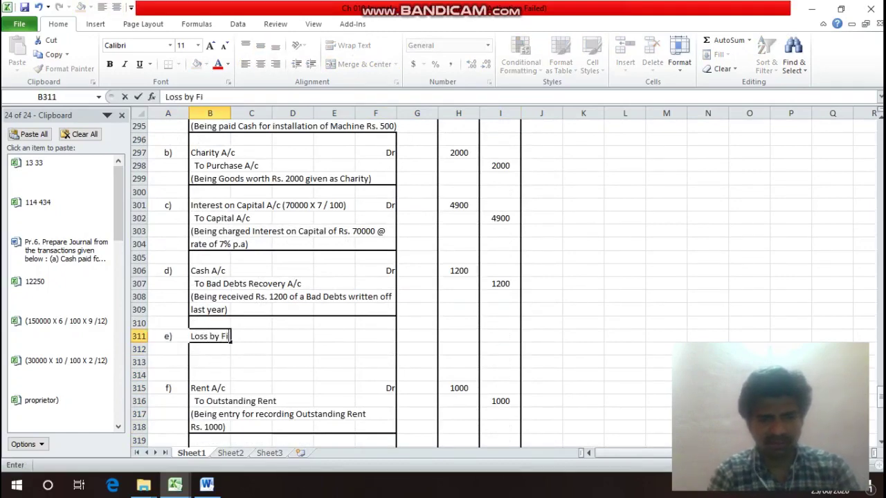
{"action": "type", "text": "re A"}
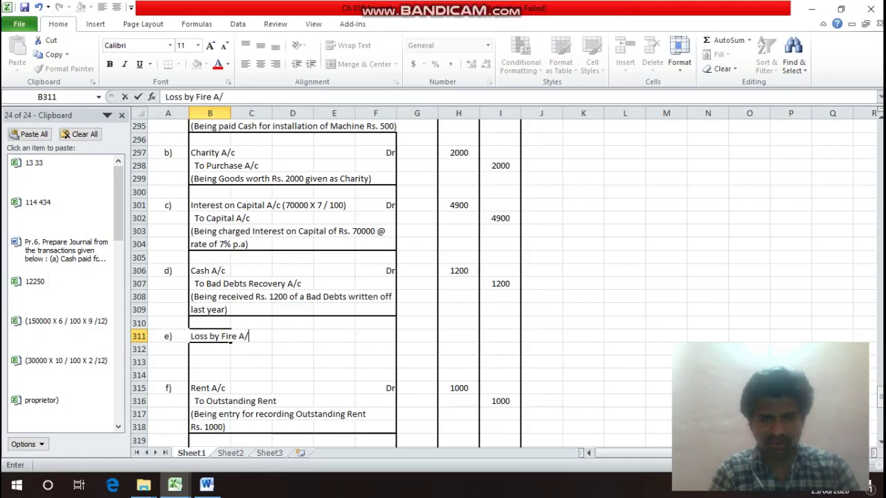
{"action": "type", "text": "/c"}
{"action": "key", "text": "Return"}
{"action": "key", "text": "Up"}
{"action": "key", "text": "Right"}
{"action": "key", "text": "Right"}
{"action": "key", "text": "Right"}
{"action": "key", "text": "Right"}
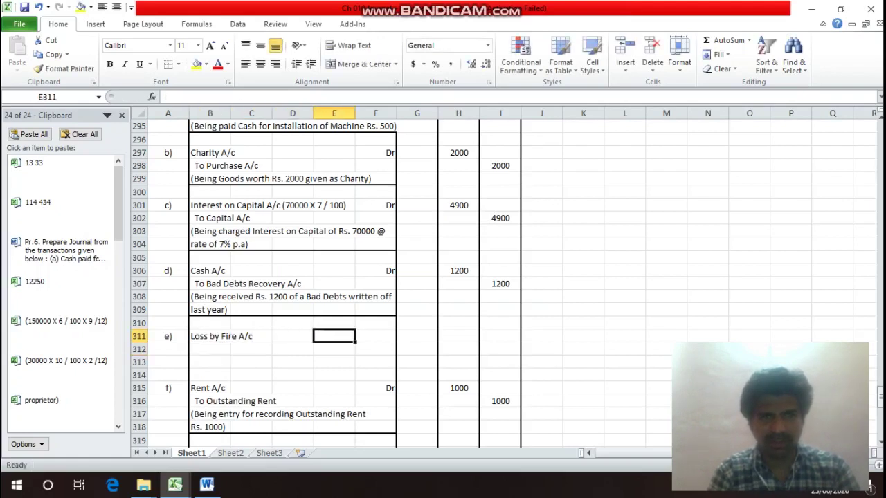
{"action": "type", "text": "Dr"}
{"action": "key", "text": "Return"}
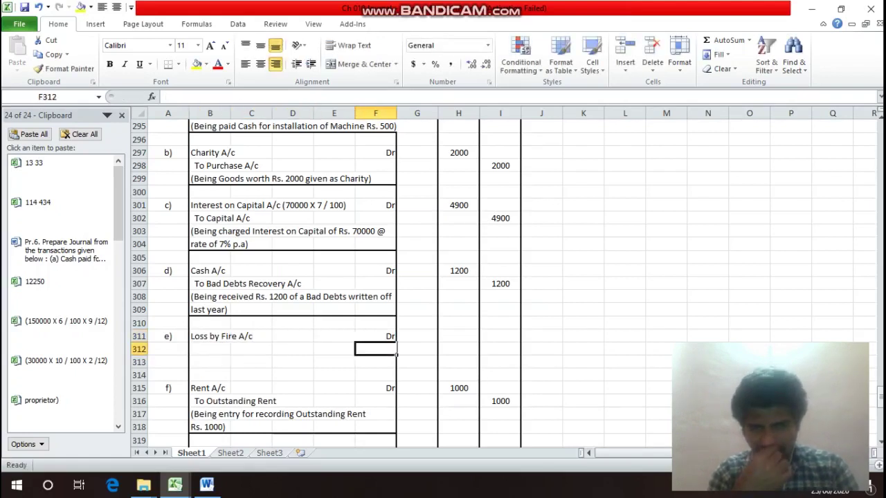
Add the credit line 'To Purchase A/c' in B312 and recheck the goods-lost-by-fire transaction.
{"action": "key", "text": "Left"}
{"action": "key", "text": "Left"}
{"action": "key", "text": "Left"}
{"action": "key", "text": "Left"}
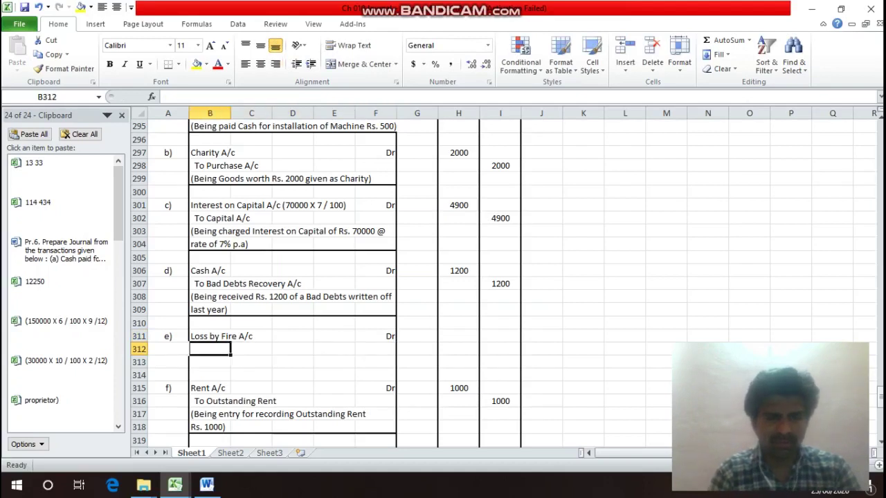
{"action": "type", "text": "To "}
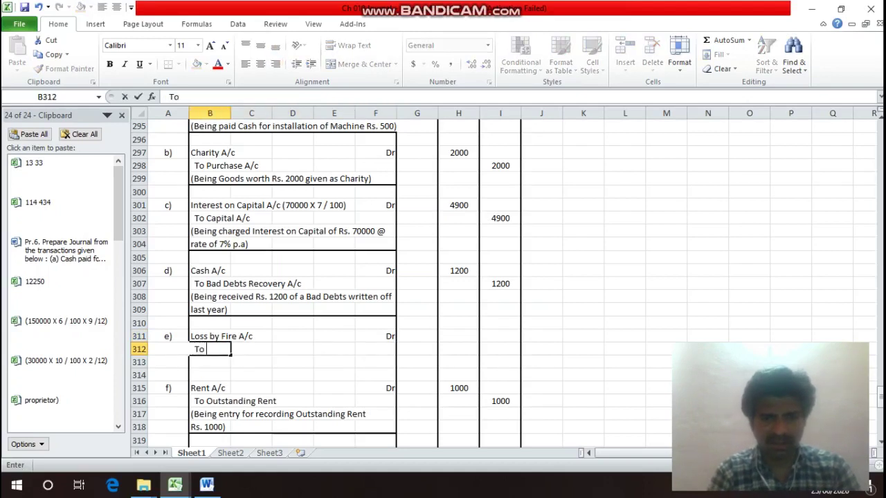
{"action": "type", "text": "Purch"}
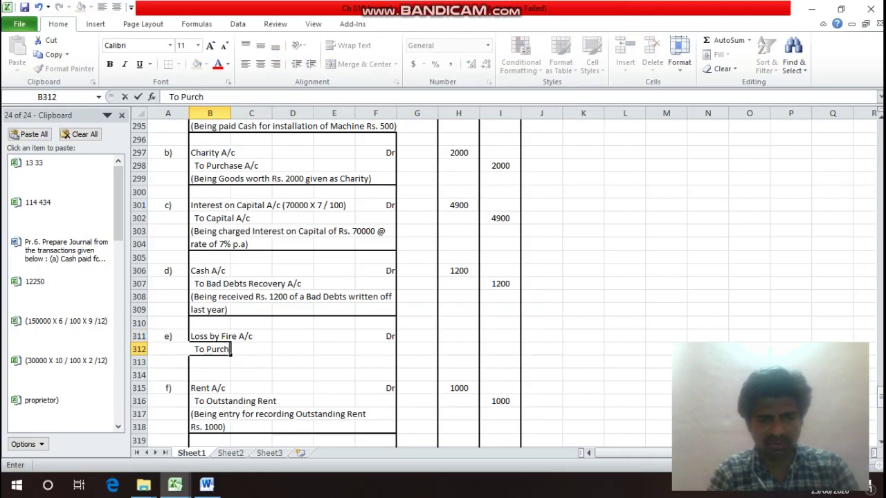
{"action": "type", "text": "as"}
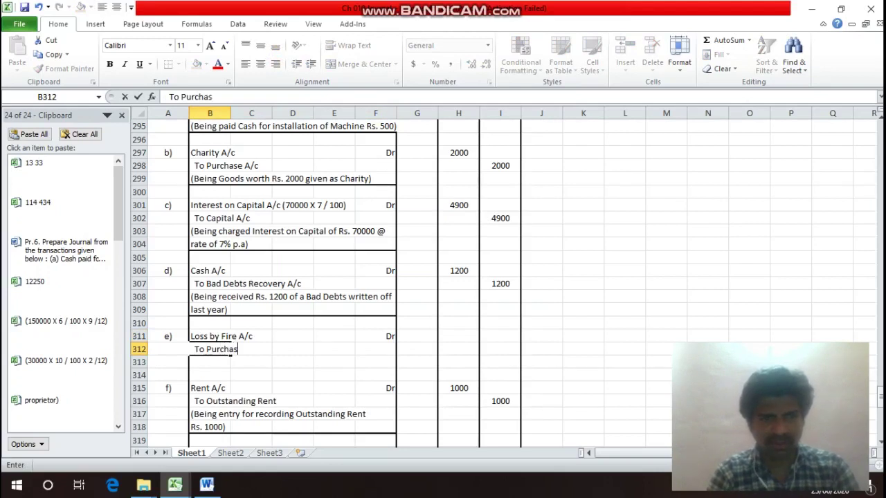
{"action": "type", "text": "e A"}
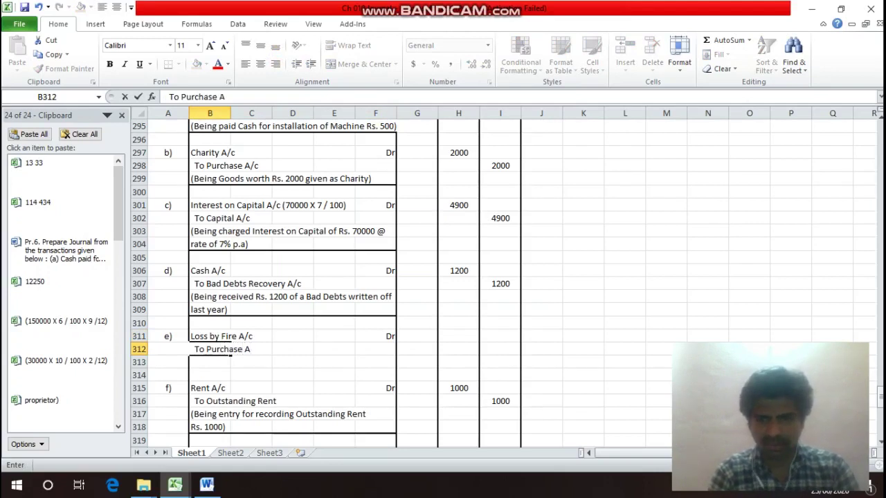
{"action": "type", "text": "/c"}
{"action": "key", "text": "Return"}
{"action": "left_click", "coordinate": [214, 350]}
{"action": "left_click", "coordinate": [226, 338]}
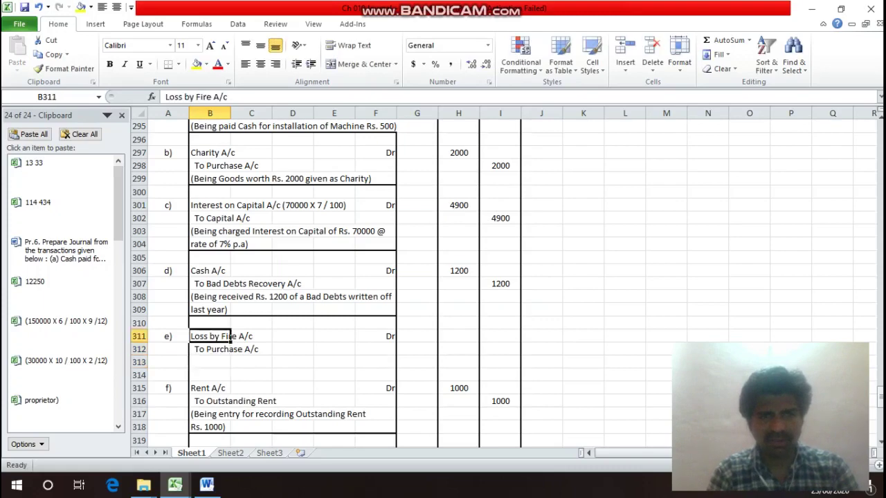
{"action": "key", "text": "Up"}
{"action": "key", "text": "Up"}
{"action": "key", "text": "Up"}
{"action": "key", "text": "Up"}
{"action": "key", "text": "Up"}
{"action": "key", "text": "Up"}
{"action": "key", "text": "Up"}
{"action": "key", "text": "Up"}
{"action": "key", "text": "Up"}
{"action": "key", "text": "Up"}
{"action": "key", "text": "Up"}
{"action": "key", "text": "Up"}
{"action": "key", "text": "Up"}
{"action": "key", "text": "Up"}
{"action": "key", "text": "Up"}
{"action": "key", "text": "Up"}
{"action": "key", "text": "Up"}
{"action": "key", "text": "Up"}
{"action": "key", "text": "Up"}
{"action": "key", "text": "Up"}
{"action": "key", "text": "Down"}
{"action": "key", "text": "Down"}
{"action": "key", "text": "Down"}
{"action": "key", "text": "Down"}
{"action": "key", "text": "Down"}
{"action": "key", "text": "Down"}
{"action": "key", "text": "Down"}
{"action": "key", "text": "Down"}
{"action": "key", "text": "Down"}
{"action": "key", "text": "Down"}
{"action": "key", "text": "Down"}
{"action": "key", "text": "Down"}
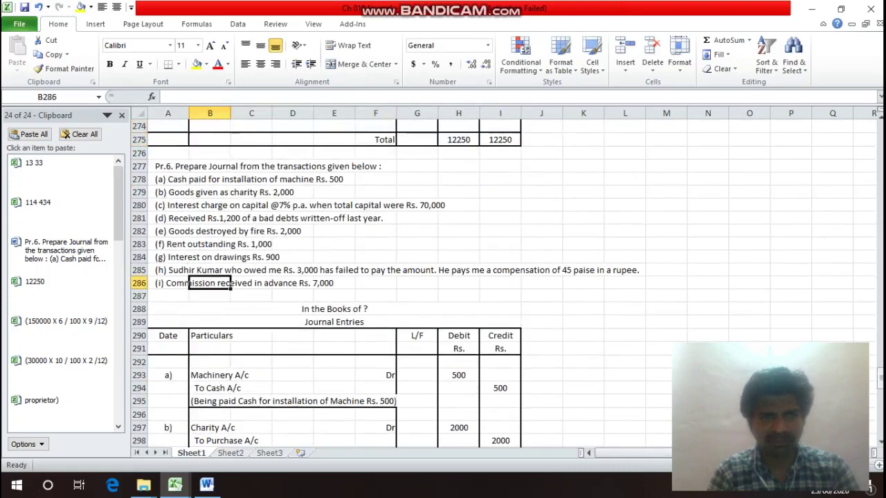
{"action": "key", "text": "Up"}
{"action": "key", "text": "Up"}
{"action": "key", "text": "Up"}
{"action": "key", "text": "Down"}
{"action": "key", "text": "Down"}
{"action": "key", "text": "Down"}
{"action": "key", "text": "Down"}
{"action": "key", "text": "Down"}
{"action": "key", "text": "Down"}
{"action": "key", "text": "Down"}
{"action": "key", "text": "Down"}
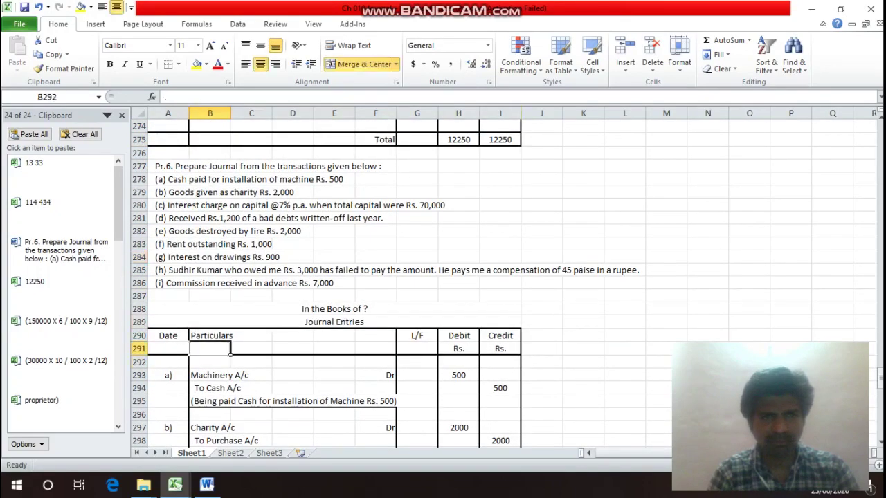
{"action": "key", "text": "Down"}
{"action": "key", "text": "Down"}
{"action": "key", "text": "Down"}
{"action": "key", "text": "Down"}
{"action": "key", "text": "Down"}
{"action": "key", "text": "Down"}
{"action": "key", "text": "Down"}
{"action": "key", "text": "Down"}
{"action": "key", "text": "Down"}
{"action": "key", "text": "Down"}
{"action": "key", "text": "Down"}
{"action": "key", "text": "Down"}
{"action": "key", "text": "Down"}
{"action": "key", "text": "Down"}
{"action": "key", "text": "Down"}
{"action": "key", "text": "Down"}
{"action": "key", "text": "Down"}
{"action": "key", "text": "Down"}
{"action": "key", "text": "Down"}
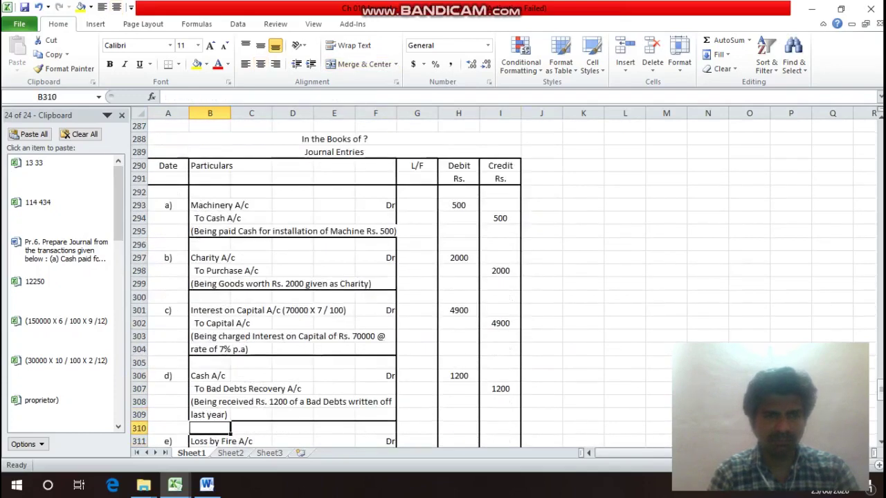
{"action": "key", "text": "Down"}
{"action": "key", "text": "Down"}
{"action": "key", "text": "Up"}
{"action": "key", "text": "Right"}
{"action": "key", "text": "Right"}
{"action": "key", "text": "Right"}
{"action": "key", "text": "Right"}
{"action": "key", "text": "Right"}
{"action": "key", "text": "Right"}
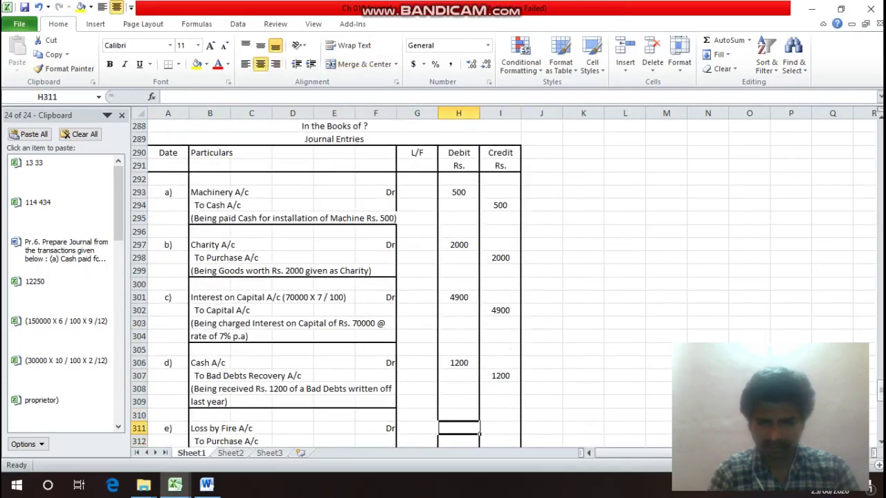
Enter 2000 as both the debit and credit amounts of entry e).
{"action": "type", "text": "2000"}
{"action": "key", "text": "Return"}
{"action": "key", "text": "Right"}
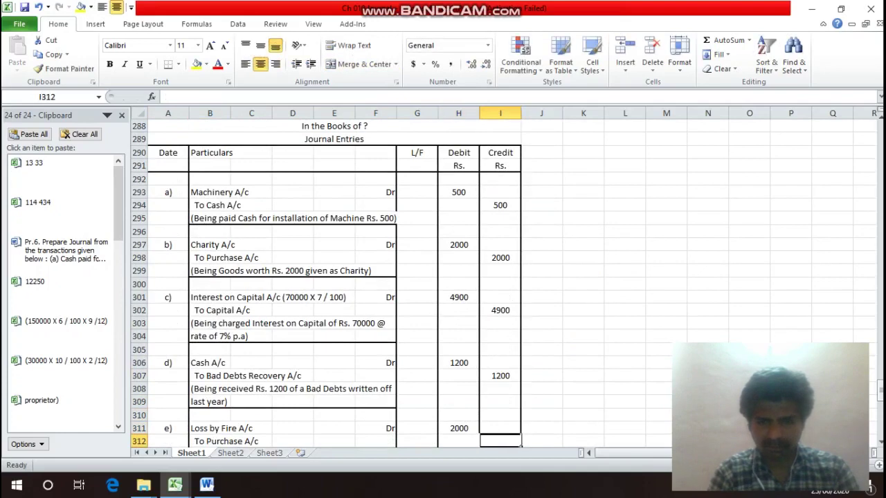
{"action": "type", "text": "2000"}
{"action": "key", "text": "Return"}
{"action": "key", "text": "Left"}
{"action": "key", "text": "Left"}
{"action": "key", "text": "Left"}
{"action": "key", "text": "Left"}
{"action": "key", "text": "Left"}
{"action": "key", "text": "Left"}
{"action": "key", "text": "Left"}
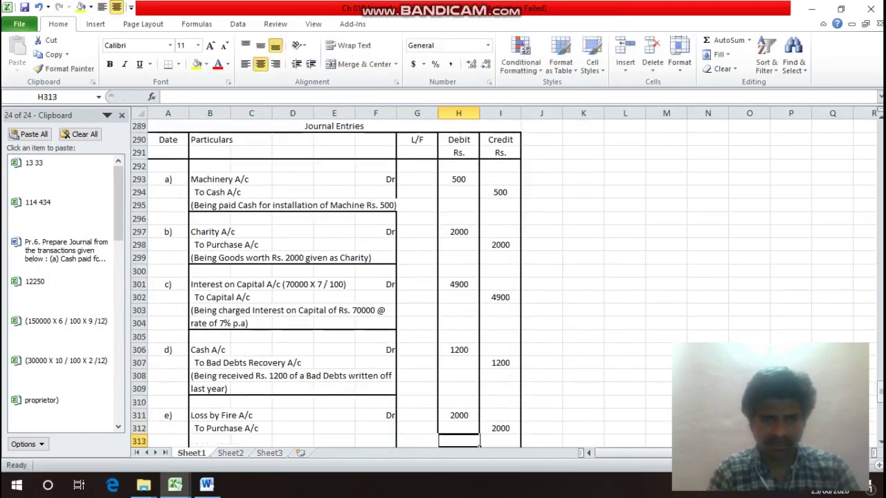
Type the narration '(Being Goods costing Rs. 2000 lost by Fire)' in B313 and select B313:F313.
{"action": "key", "text": "Down"}
{"action": "key", "text": "Down"}
{"action": "key", "text": "Down"}
{"action": "key", "text": "Up"}
{"action": "key", "text": "Up"}
{"action": "key", "text": "Up"}
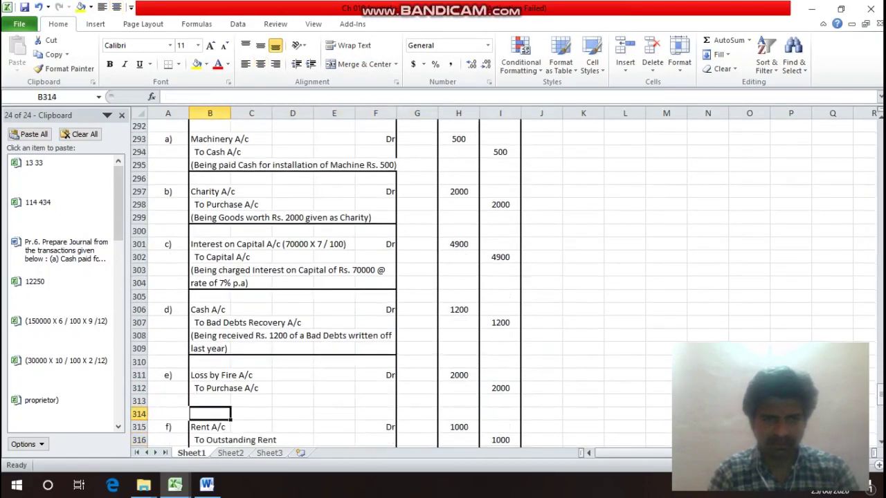
{"action": "type", "text": "(Being"}
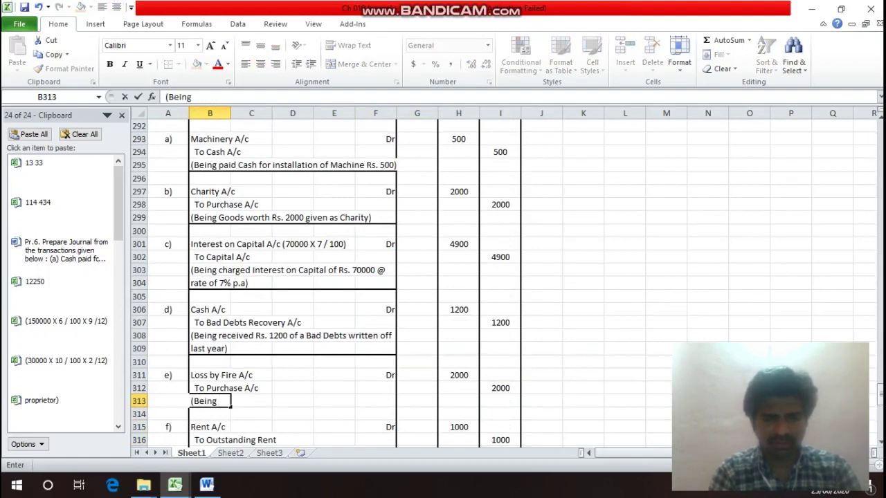
{"action": "type", "text": " Goods"}
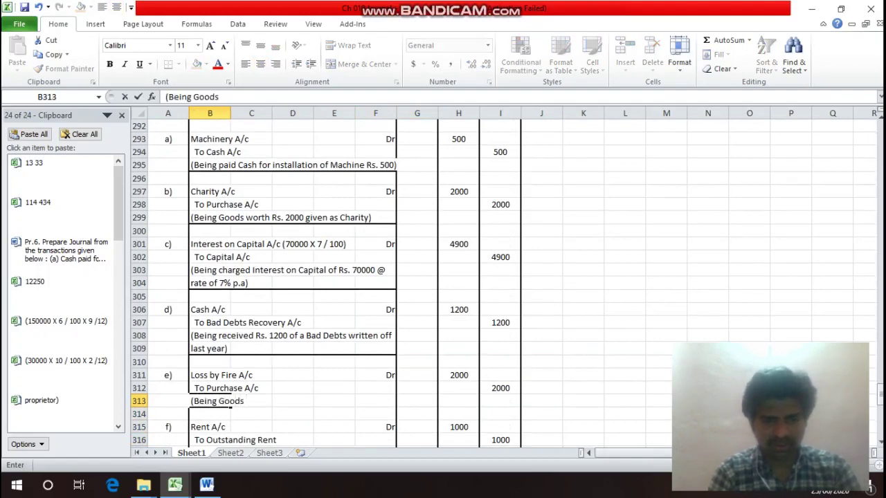
{"action": "type", "text": " costing "}
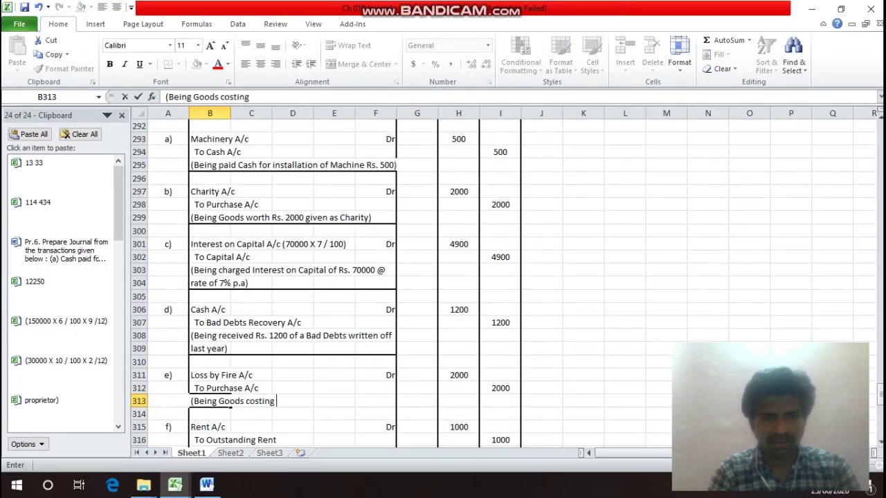
{"action": "type", "text": "Rs. 2"}
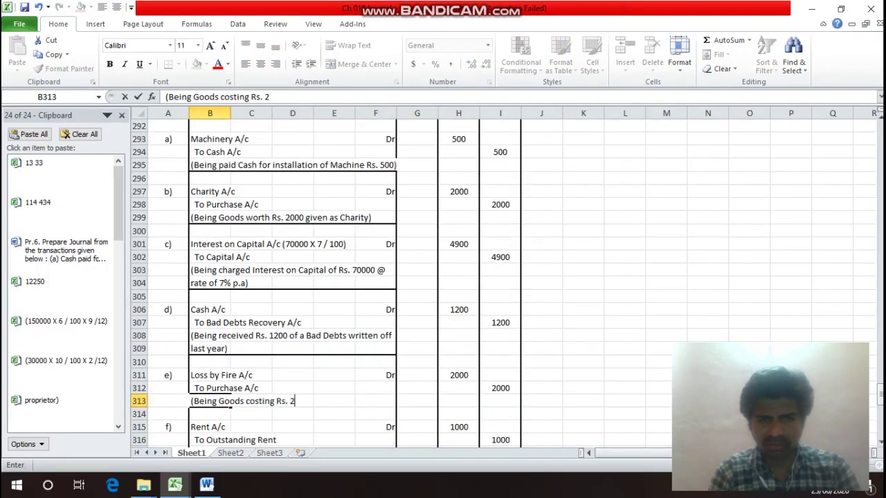
{"action": "type", "text": "000 lo"}
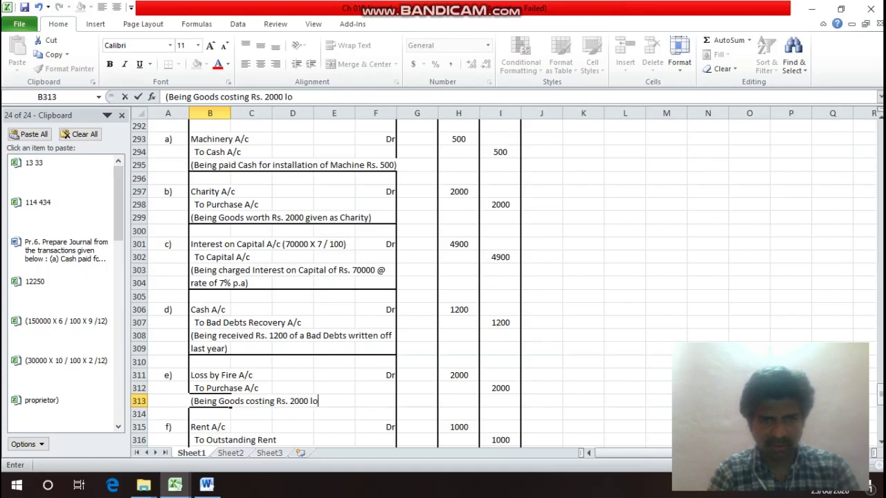
{"action": "type", "text": "st b"}
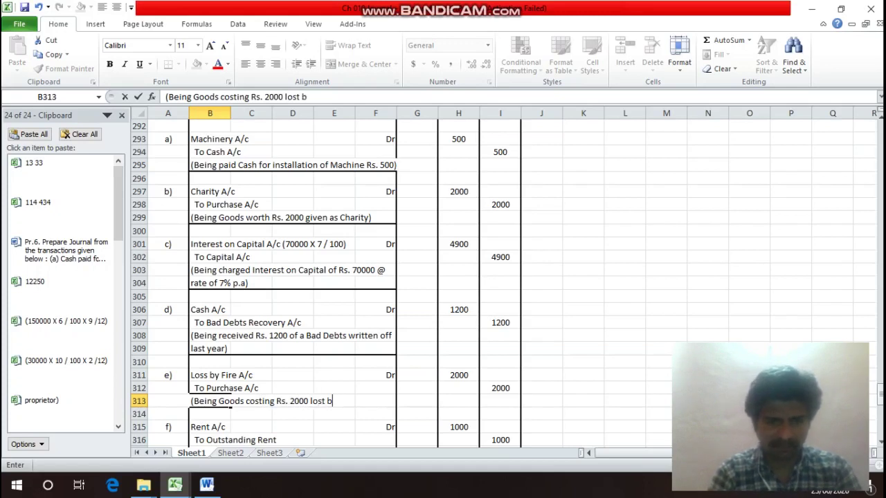
{"action": "type", "text": "y Fi"}
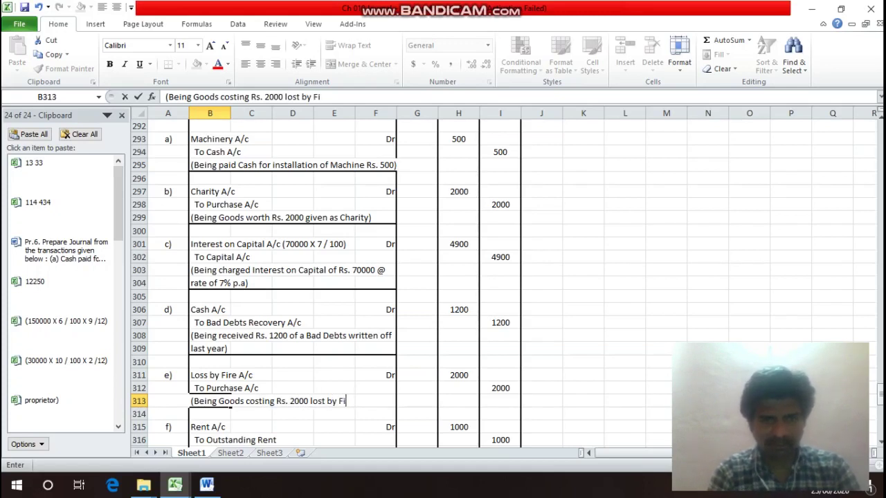
{"action": "type", "text": "re"}
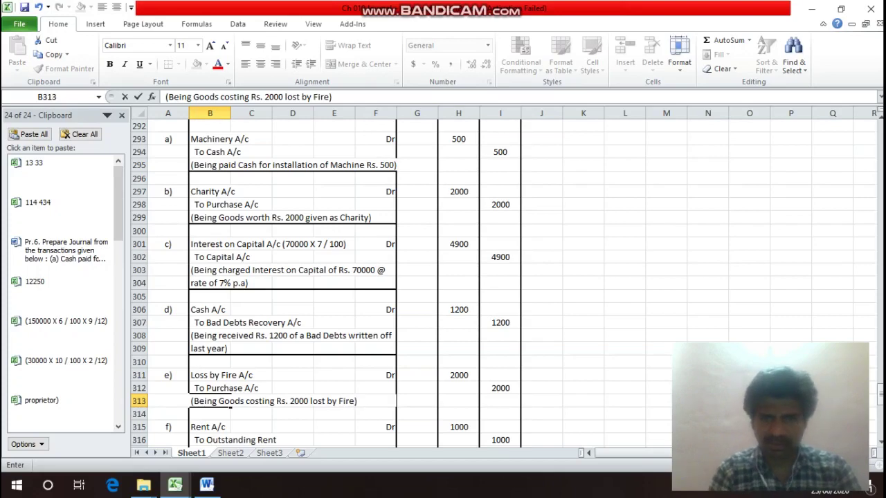
{"action": "key", "text": "ctrl+Return"}
{"action": "left_click_drag", "start_coordinate": [312, 401], "coordinate": [396, 405]}
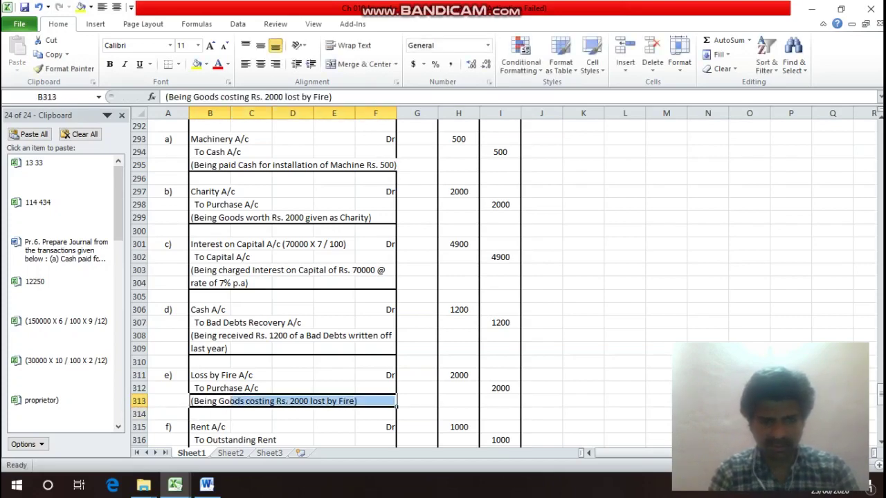
Apply a bottom border under B313:F313 to close off entry e).
{"action": "key", "text": "ctrl+1"}
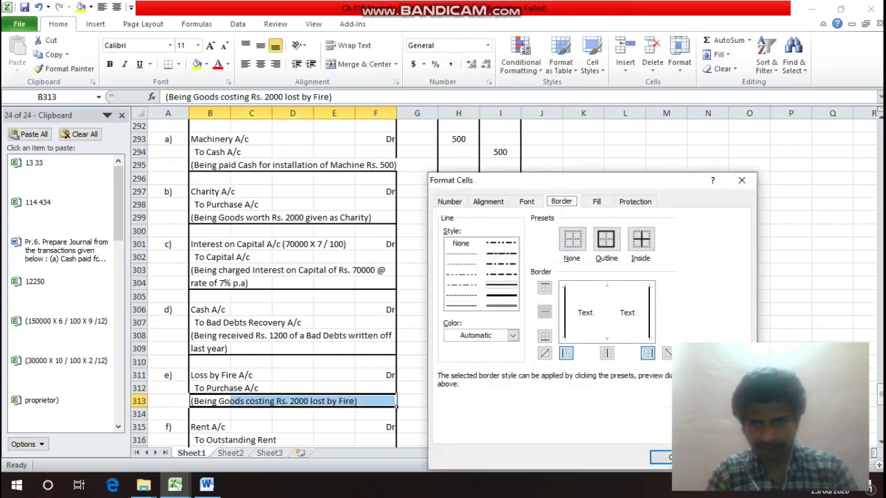
{"action": "key", "text": "alt+b"}
{"action": "key", "text": "Return"}
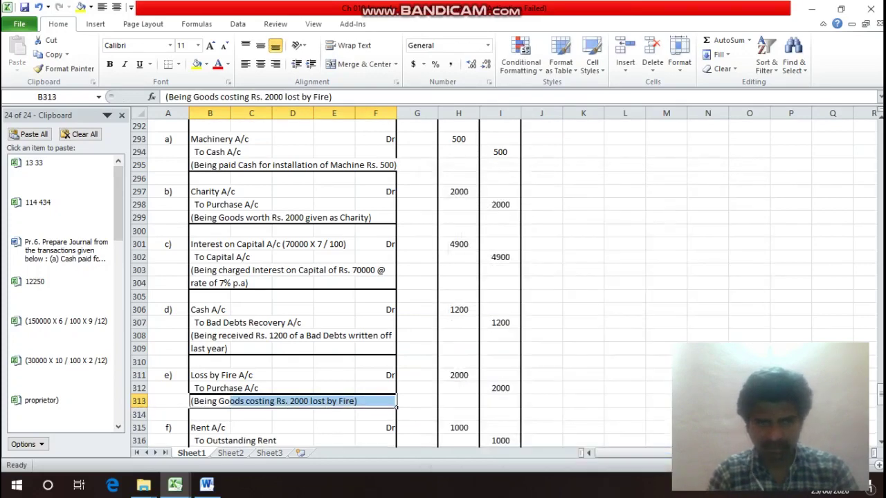
{"action": "key", "text": "Down"}
{"action": "key", "text": "Down"}
{"action": "key", "text": "Down"}
{"action": "key", "text": "Down"}
{"action": "key", "text": "Down"}
{"action": "key", "text": "Down"}
{"action": "key", "text": "Down"}
{"action": "key", "text": "Down"}
{"action": "key", "text": "Down"}
{"action": "key", "text": "Down"}
{"action": "key", "text": "Down"}
{"action": "key", "text": "Down"}
{"action": "key", "text": "Up"}
{"action": "key", "text": "Up"}
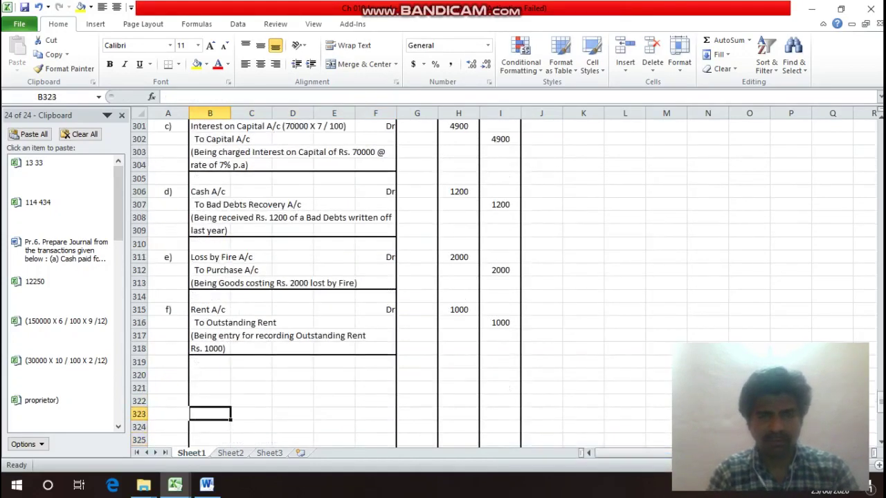
Save the workbook and return to the question's transaction list.
{"action": "key", "text": "F12"}
{"action": "key", "text": "Return"}
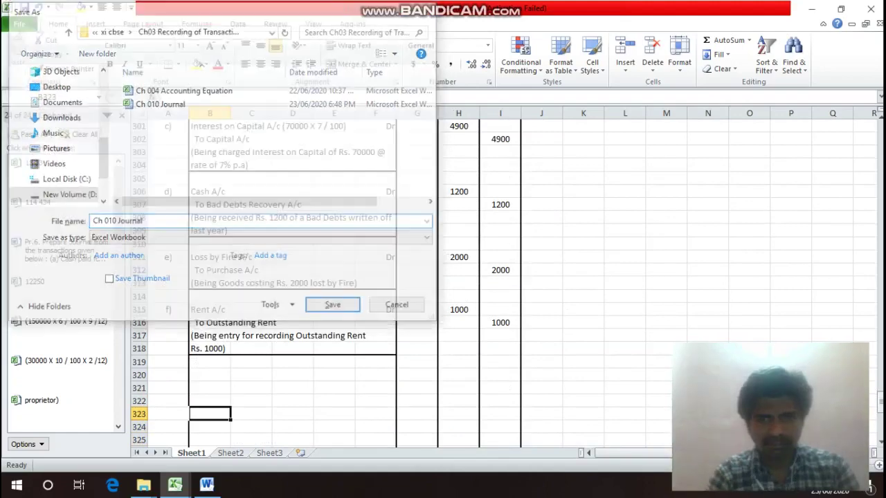
{"action": "key", "text": "Up"}
{"action": "key", "text": "Up"}
{"action": "key", "text": "Up"}
{"action": "key", "text": "Up"}
{"action": "key", "text": "Up"}
{"action": "key", "text": "Up"}
{"action": "key", "text": "Up"}
{"action": "key", "text": "Up"}
{"action": "key", "text": "Up"}
{"action": "key", "text": "Up"}
{"action": "key", "text": "Up"}
{"action": "key", "text": "Up"}
{"action": "key", "text": "Up"}
{"action": "key", "text": "Up"}
{"action": "key", "text": "Up"}
{"action": "key", "text": "Up"}
{"action": "key", "text": "Up"}
{"action": "key", "text": "Up"}
{"action": "key", "text": "Up"}
{"action": "key", "text": "Up"}
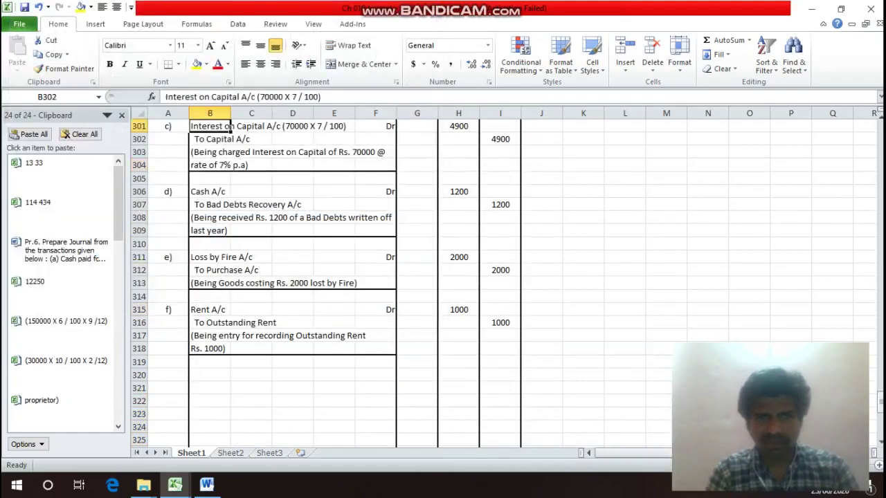
Review transaction g) on interest on drawings and label the next journal entry 'g)'.
{"action": "key", "text": "Down"}
{"action": "key", "text": "Down"}
{"action": "key", "text": "Down"}
{"action": "key", "text": "Down"}
{"action": "key", "text": "Down"}
{"action": "key", "text": "Down"}
{"action": "key", "text": "Down"}
{"action": "key", "text": "Down"}
{"action": "key", "text": "Down"}
{"action": "key", "text": "Down"}
{"action": "key", "text": "Down"}
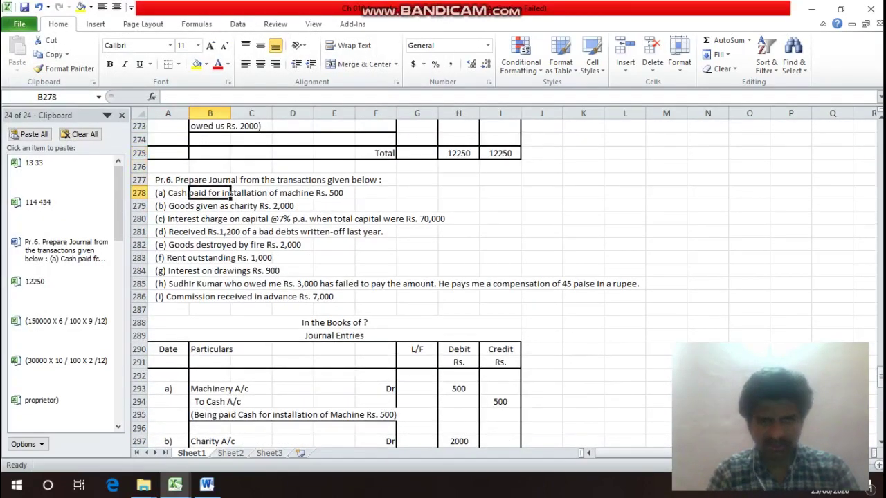
{"action": "key", "text": "Left"}
{"action": "key", "text": "Right"}
{"action": "key", "text": "Right"}
{"action": "key", "text": "Right"}
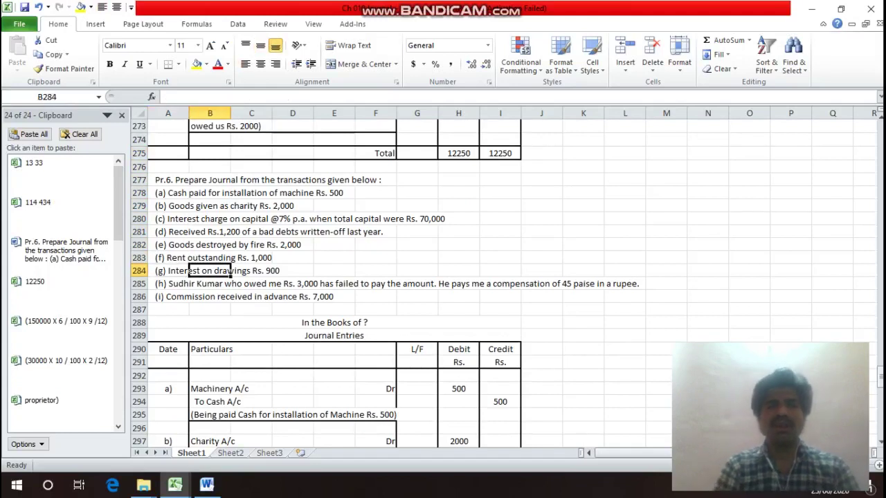
{"action": "key", "text": "Left"}
{"action": "key", "text": "Left"}
{"action": "key", "text": "Down"}
{"action": "key", "text": "Down"}
{"action": "key", "text": "Down"}
{"action": "key", "text": "Down"}
{"action": "key", "text": "Down"}
{"action": "key", "text": "Down"}
{"action": "key", "text": "Down"}
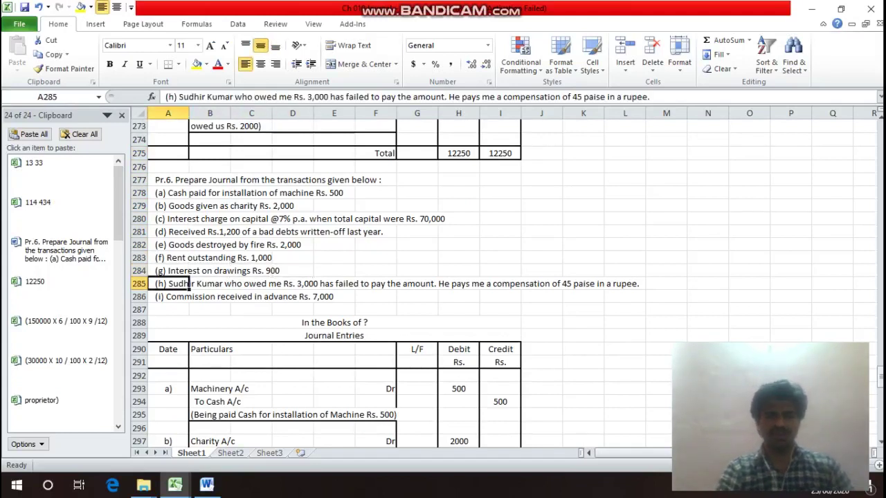
{"action": "key", "text": "Down"}
{"action": "key", "text": "Down"}
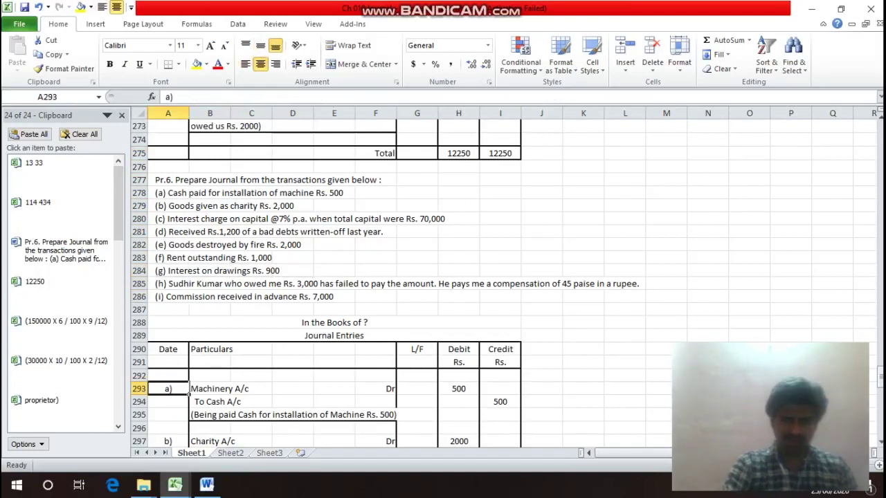
{"action": "key", "text": "Down"}
{"action": "key", "text": "Down"}
{"action": "key", "text": "Down"}
{"action": "key", "text": "Down"}
{"action": "key", "text": "Down"}
{"action": "key", "text": "Down"}
{"action": "key", "text": "Down"}
{"action": "key", "text": "Down"}
{"action": "key", "text": "Down"}
{"action": "key", "text": "Down"}
{"action": "key", "text": "Down"}
{"action": "key", "text": "Down"}
{"action": "key", "text": "Down"}
{"action": "key", "text": "Down"}
{"action": "key", "text": "Down"}
{"action": "key", "text": "Down"}
{"action": "key", "text": "Down"}
{"action": "key", "text": "Down"}
{"action": "key", "text": "Down"}
{"action": "key", "text": "Down"}
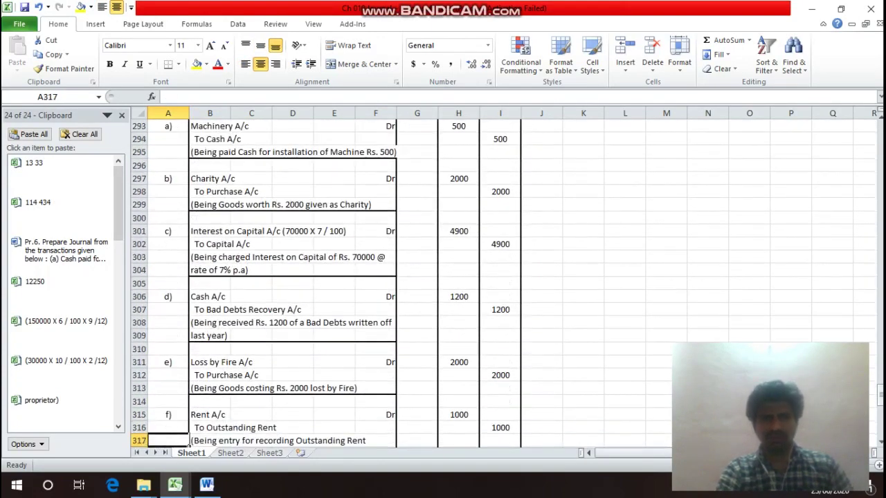
{"action": "key", "text": "Down"}
{"action": "key", "text": "Down"}
{"action": "key", "text": "Down"}
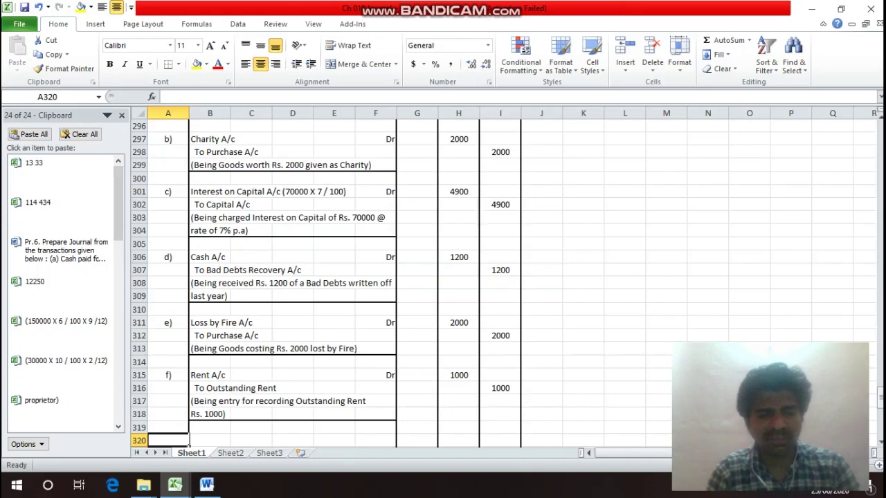
{"action": "type", "text": "g)"}
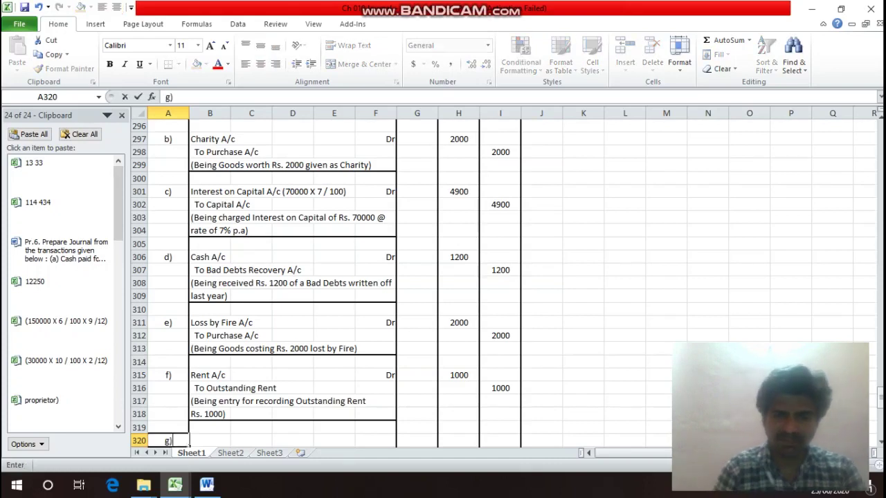
{"action": "key", "text": "Return"}
Enter 'Capital A/c' marked Dr as the debit line in row 320.
{"action": "left_click", "coordinate": [209, 428]}
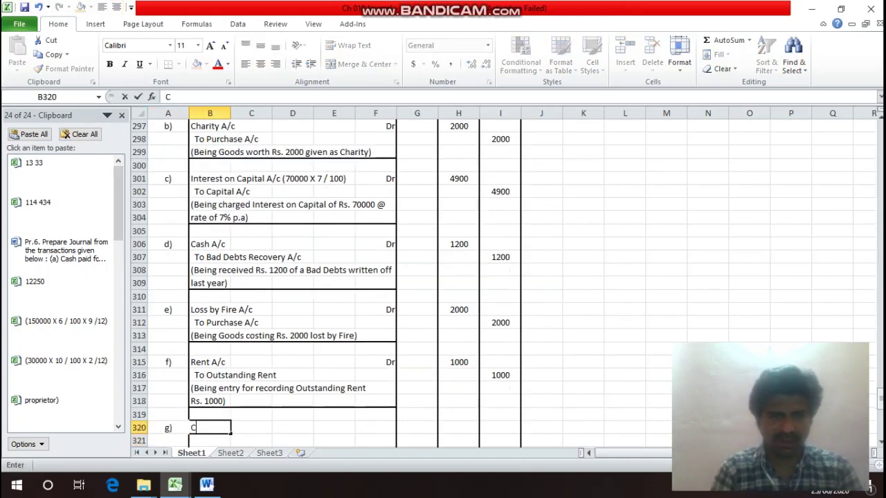
{"action": "type", "text": "Capit"}
{"action": "type", "text": "al"}
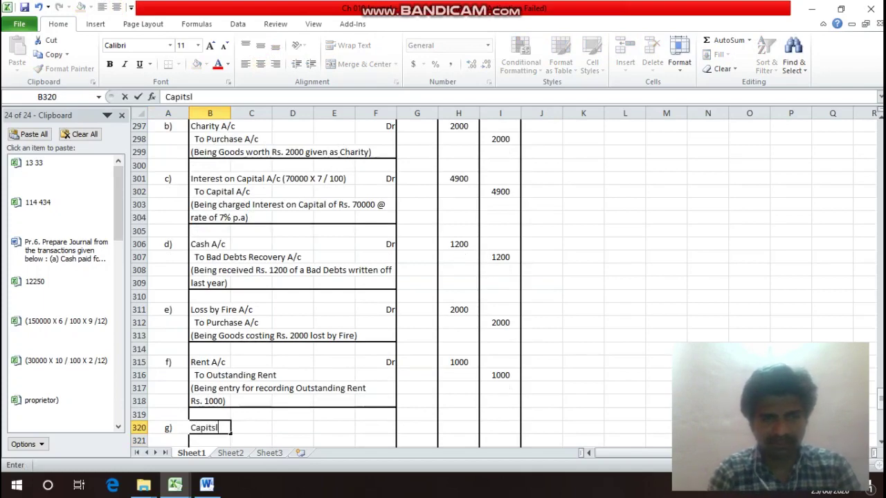
{"action": "key", "text": "BackSpace"}
{"action": "key", "text": "BackSpace"}
{"action": "type", "text": "a"}
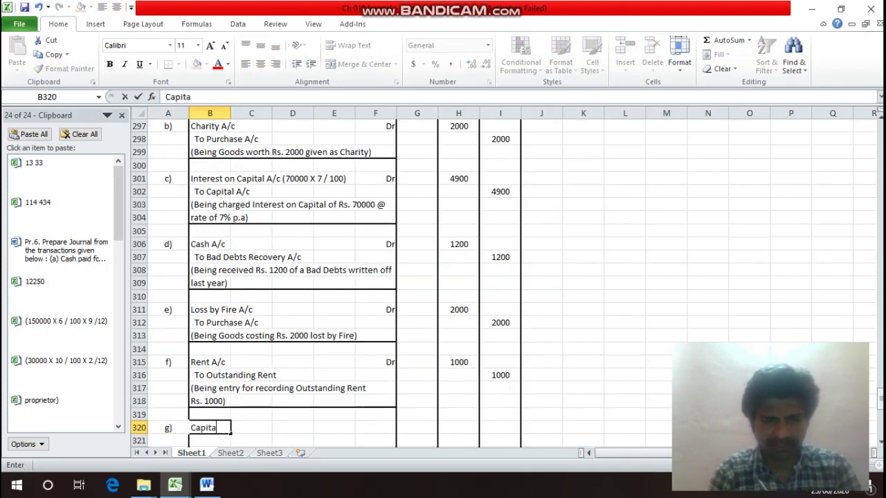
{"action": "type", "text": "l A/c"}
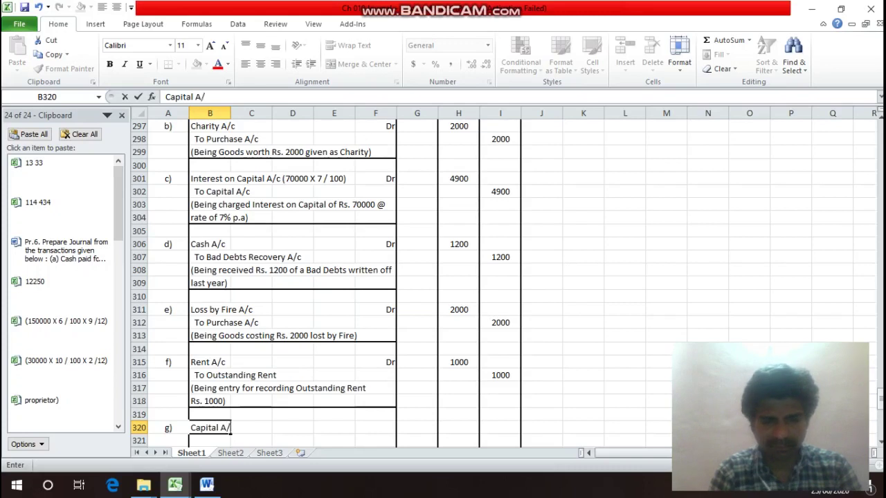
{"action": "key", "text": "Return"}
{"action": "key", "text": "Up"}
{"action": "key", "text": "Right"}
{"action": "key", "text": "Right"}
{"action": "key", "text": "Right"}
{"action": "key", "text": "Right"}
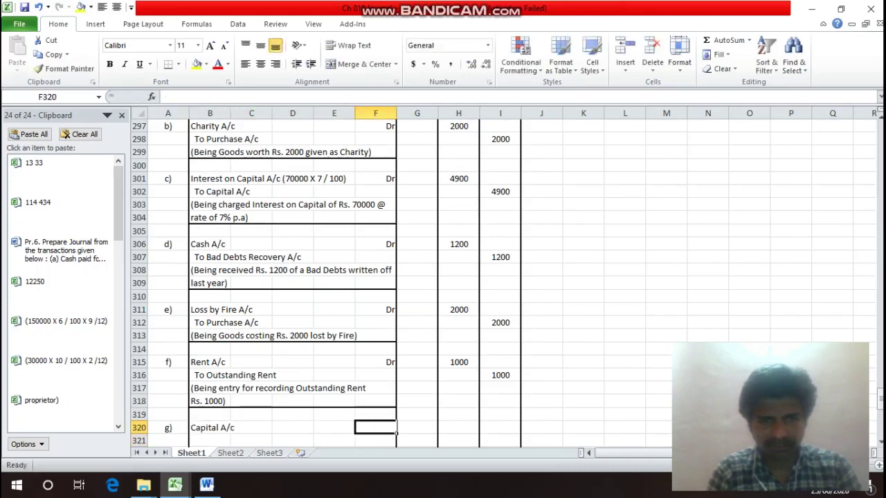
{"action": "type", "text": "Dr"}
{"action": "key", "text": "Return"}
Add the credit line 'To Interest on Drawings A/c' in B321.
{"action": "key", "text": "Left"}
{"action": "key", "text": "Left"}
{"action": "key", "text": "Left"}
{"action": "key", "text": "Left"}
{"action": "key", "text": "Left"}
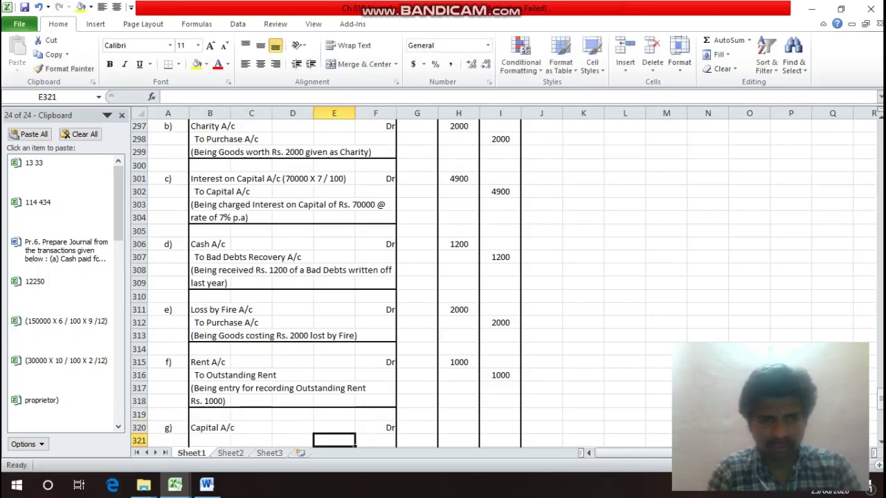
{"action": "key", "text": "Right"}
{"action": "type", "text": "To"}
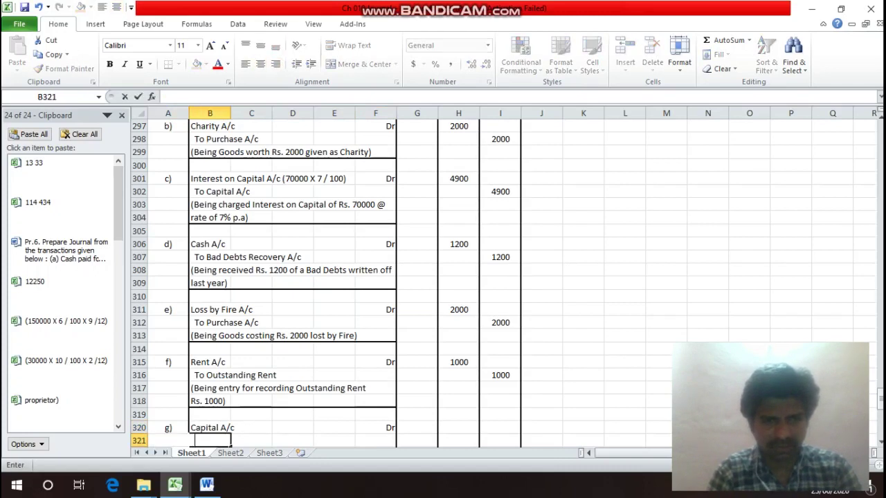
{"action": "type", "text": " I"}
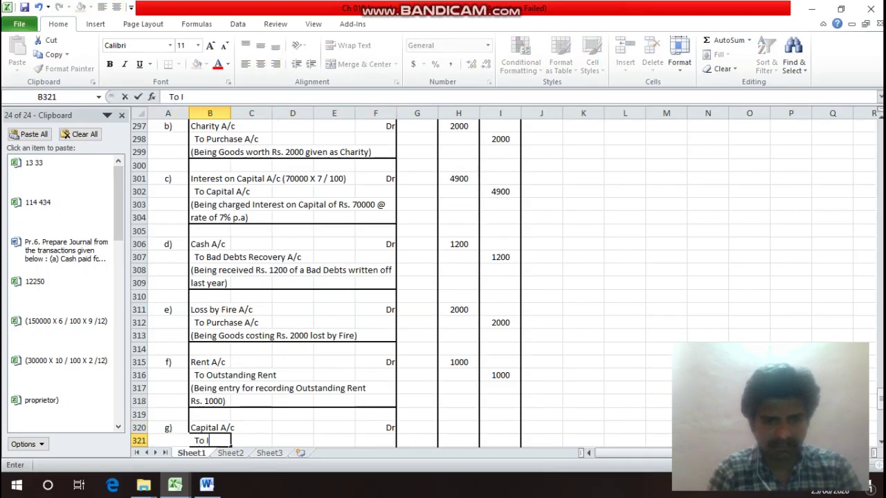
{"action": "type", "text": "nterest"}
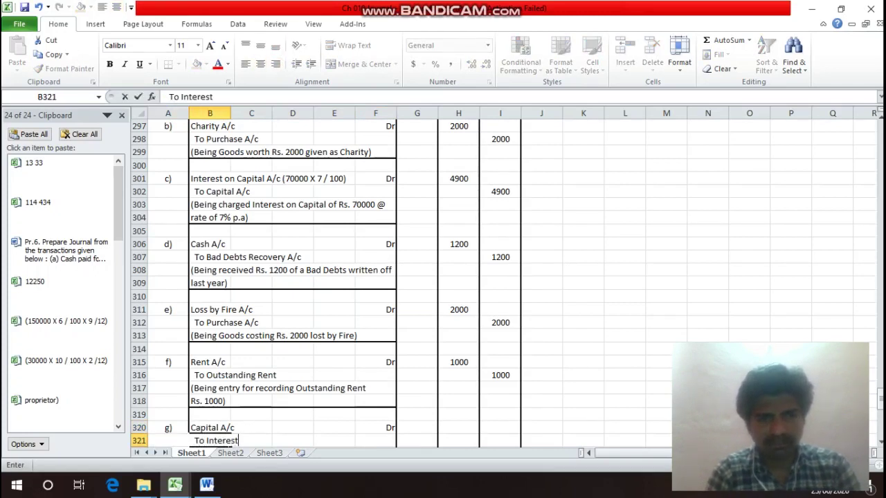
{"action": "type", "text": " on D"}
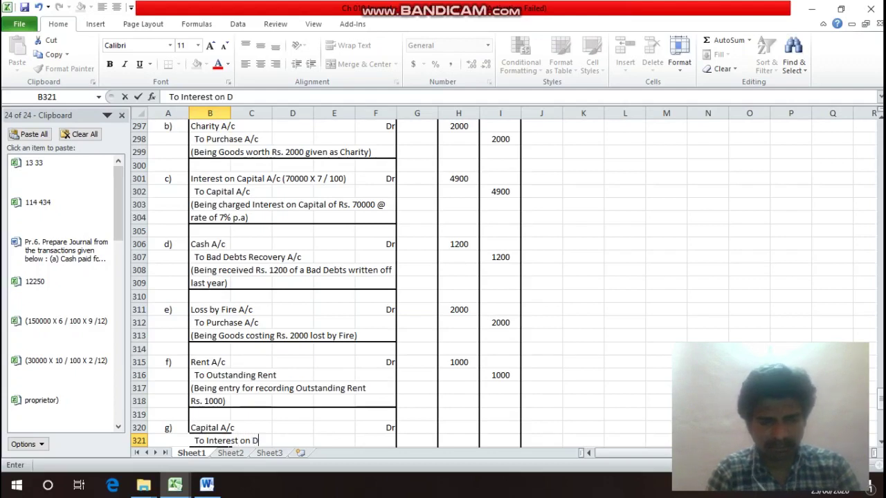
{"action": "type", "text": "rawings"}
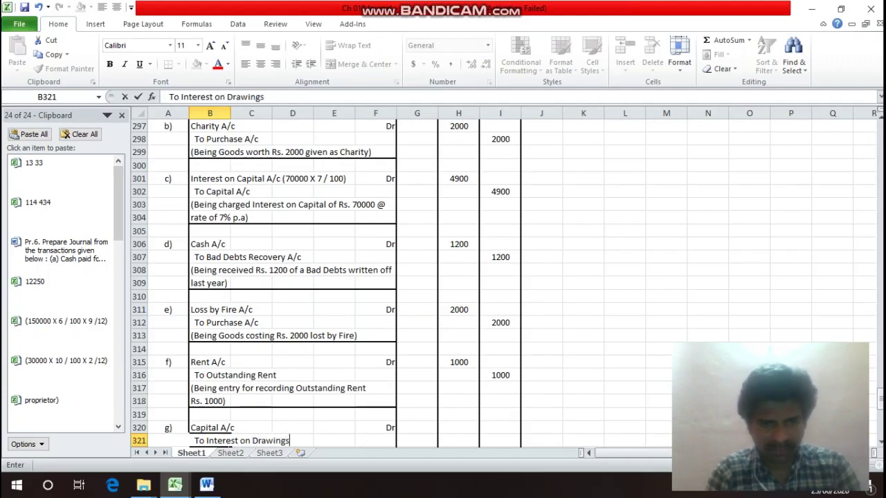
{"action": "key", "text": "Return"}
{"action": "key", "text": "Up"}
{"action": "key", "text": "Up"}
{"action": "key", "text": "Up"}
{"action": "key", "text": "Up"}
{"action": "key", "text": "Up"}
{"action": "key", "text": "Up"}
{"action": "key", "text": "Up"}
{"action": "key", "text": "Up"}
{"action": "key", "text": "Up"}
{"action": "key", "text": "Up"}
{"action": "key", "text": "Up"}
{"action": "key", "text": "Up"}
{"action": "key", "text": "Up"}
{"action": "key", "text": "Up"}
{"action": "key", "text": "Up"}
{"action": "key", "text": "Up"}
{"action": "key", "text": "Up"}
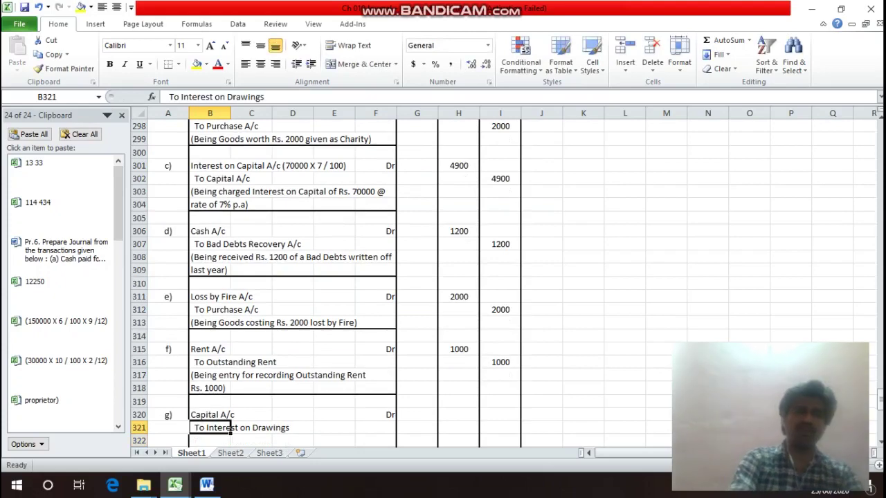
{"action": "key", "text": "Down"}
{"action": "key", "text": "Down"}
{"action": "key", "text": "Down"}
{"action": "key", "text": "Down"}
{"action": "key", "text": "Down"}
{"action": "key", "text": "Down"}
{"action": "key", "text": "Down"}
{"action": "key", "text": "Down"}
{"action": "key", "text": "Down"}
{"action": "key", "text": "Down"}
{"action": "key", "text": "Down"}
{"action": "key", "text": "Down"}
{"action": "key", "text": "Down"}
{"action": "key", "text": "Down"}
{"action": "key", "text": "Down"}
{"action": "key", "text": "Down"}
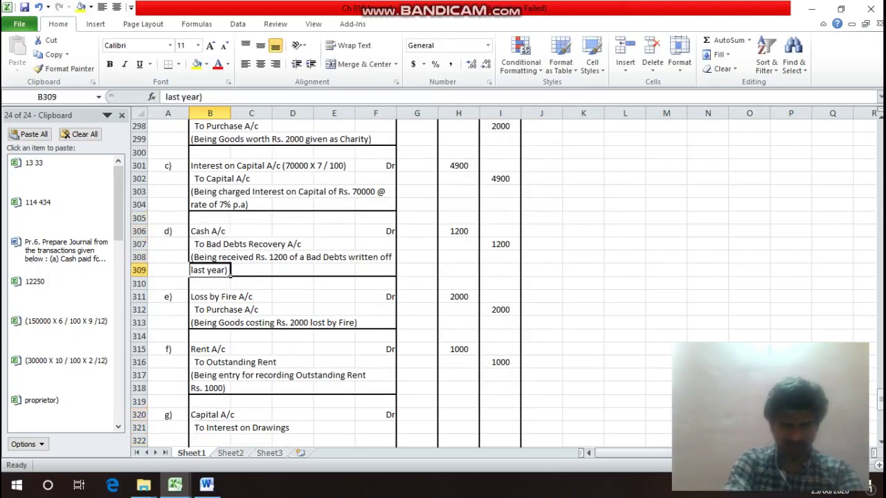
{"action": "key", "text": "F2"}
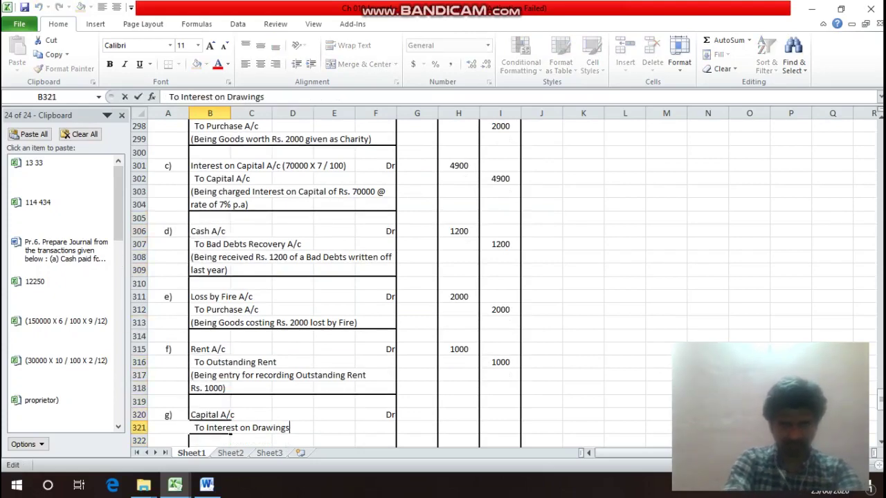
{"action": "type", "text": "A/c"}
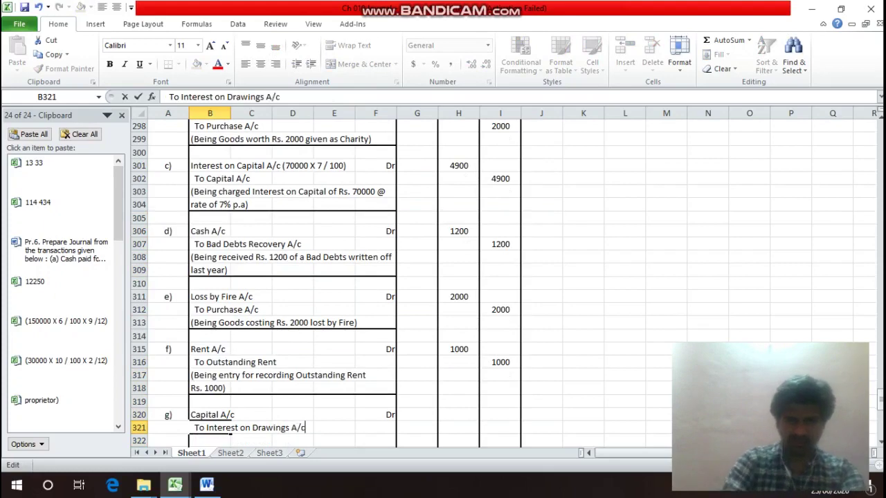
{"action": "key", "text": "Return"}
Cancel a stray 0 entry and return to the Debit cell of entry g).
{"action": "type", "text": "0"}
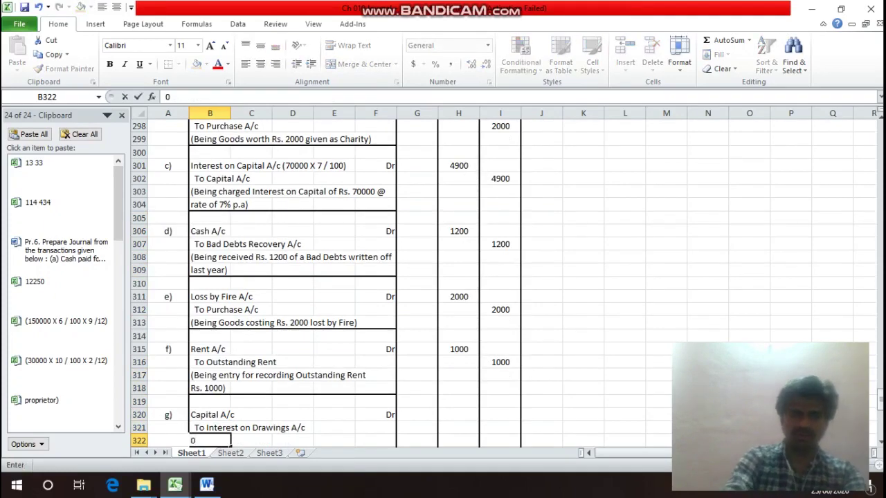
{"action": "key", "text": "Escape"}
{"action": "key", "text": "Up"}
{"action": "key", "text": "Up"}
{"action": "key", "text": "Up"}
{"action": "key", "text": "Up"}
{"action": "key", "text": "Up"}
{"action": "key", "text": "Up"}
{"action": "key", "text": "Up"}
{"action": "key", "text": "Up"}
{"action": "key", "text": "Up"}
{"action": "key", "text": "Up"}
{"action": "key", "text": "Up"}
{"action": "key", "text": "Up"}
{"action": "key", "text": "Up"}
{"action": "key", "text": "Up"}
{"action": "key", "text": "Up"}
{"action": "key", "text": "Up"}
{"action": "key", "text": "Up"}
{"action": "key", "text": "Up"}
{"action": "key", "text": "Up"}
{"action": "key", "text": "Up"}
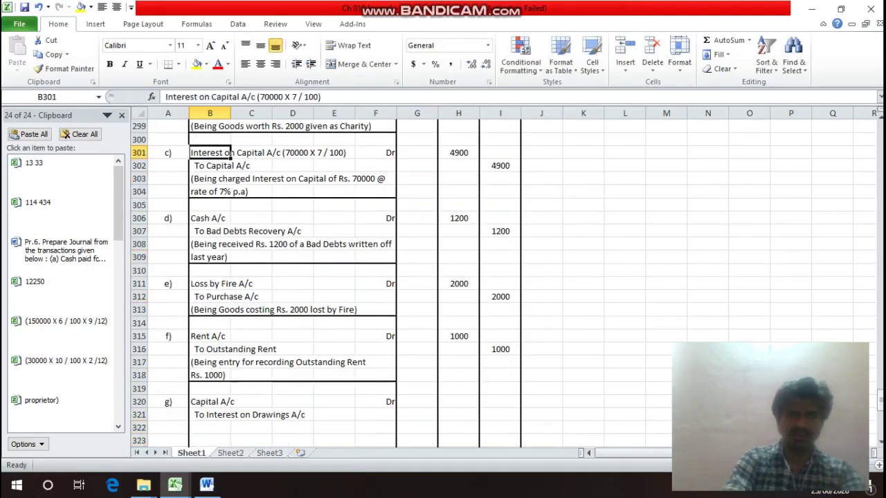
{"action": "key", "text": "Up"}
{"action": "key", "text": "Up"}
{"action": "key", "text": "Up"}
{"action": "key", "text": "Up"}
{"action": "key", "text": "Up"}
{"action": "key", "text": "Up"}
{"action": "key", "text": "Up"}
{"action": "key", "text": "Up"}
{"action": "key", "text": "Up"}
{"action": "key", "text": "Up"}
{"action": "key", "text": "Up"}
{"action": "key", "text": "Up"}
{"action": "key", "text": "Up"}
{"action": "key", "text": "Up"}
{"action": "key", "text": "Up"}
{"action": "key", "text": "Up"}
{"action": "key", "text": "Up"}
{"action": "key", "text": "Up"}
{"action": "key", "text": "Down"}
{"action": "key", "text": "Down"}
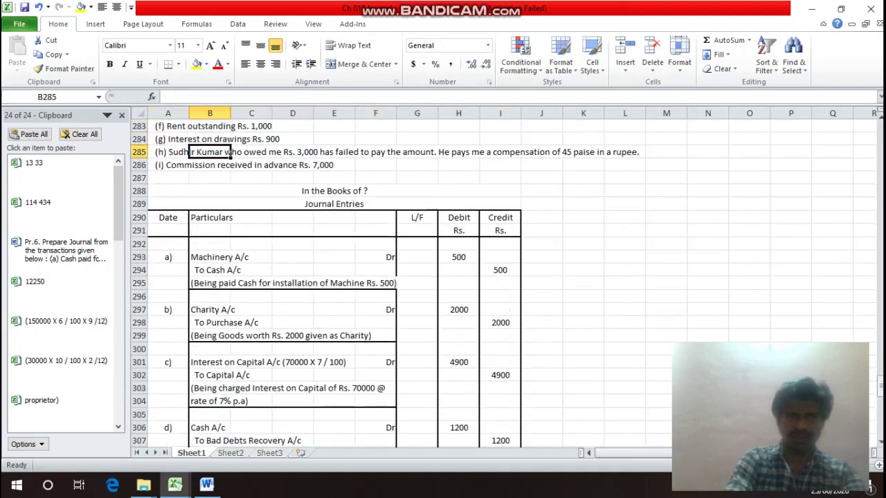
{"action": "key", "text": "Down"}
{"action": "key", "text": "Down"}
{"action": "key", "text": "Down"}
{"action": "key", "text": "Down"}
{"action": "key", "text": "Down"}
{"action": "key", "text": "Down"}
{"action": "key", "text": "Down"}
{"action": "key", "text": "Down"}
{"action": "key", "text": "Down"}
{"action": "key", "text": "Down"}
{"action": "key", "text": "Down"}
{"action": "key", "text": "Down"}
{"action": "key", "text": "Down"}
{"action": "key", "text": "Down"}
{"action": "key", "text": "Down"}
{"action": "key", "text": "Down"}
{"action": "key", "text": "Down"}
{"action": "key", "text": "Down"}
{"action": "key", "text": "Down"}
{"action": "key", "text": "Down"}
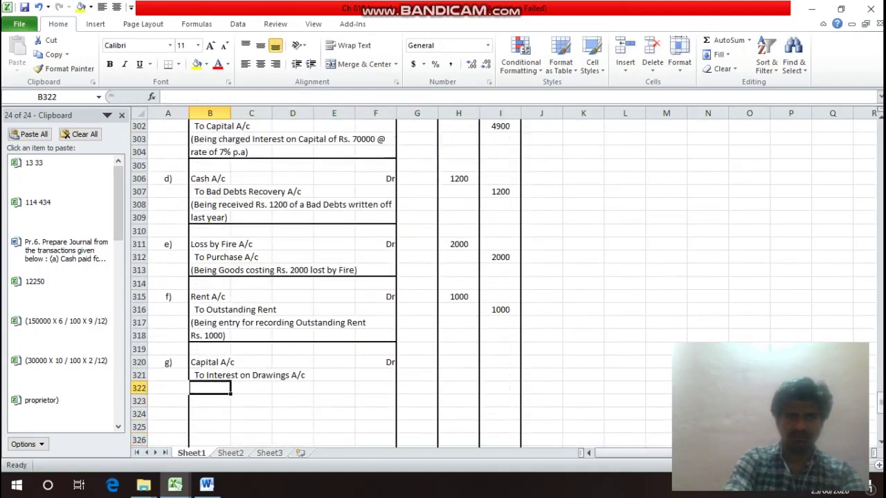
{"action": "key", "text": "Up"}
{"action": "key", "text": "Up"}
{"action": "key", "text": "Right"}
{"action": "key", "text": "Right"}
{"action": "key", "text": "Right"}
{"action": "key", "text": "Right"}
Enter 900 as the debit and credit amounts for entry g).
{"action": "key", "text": "Right"}
{"action": "key", "text": "Right"}
{"action": "type", "text": "9"}
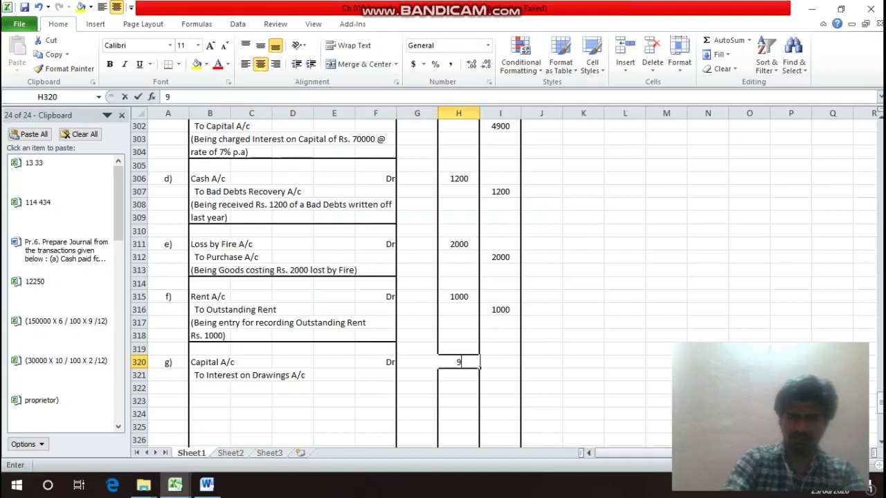
{"action": "type", "text": "00"}
{"action": "key", "text": "Return"}
{"action": "key", "text": "Right"}
{"action": "type", "text": "90"}
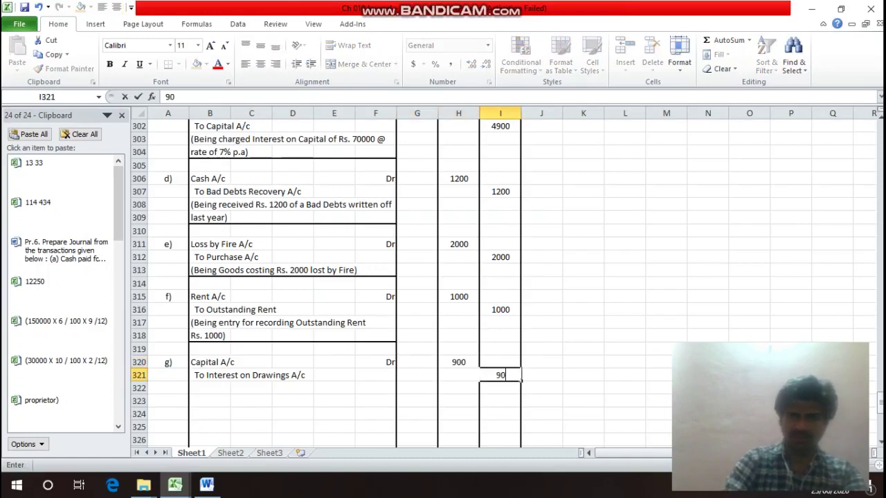
{"action": "type", "text": "0"}
{"action": "key", "text": "Return"}
Add the narration '(Being Interest charged on Drawings Rs. 900)' in B322.
{"action": "key", "text": "Left"}
{"action": "key", "text": "Left"}
{"action": "key", "text": "Left"}
{"action": "key", "text": "Left"}
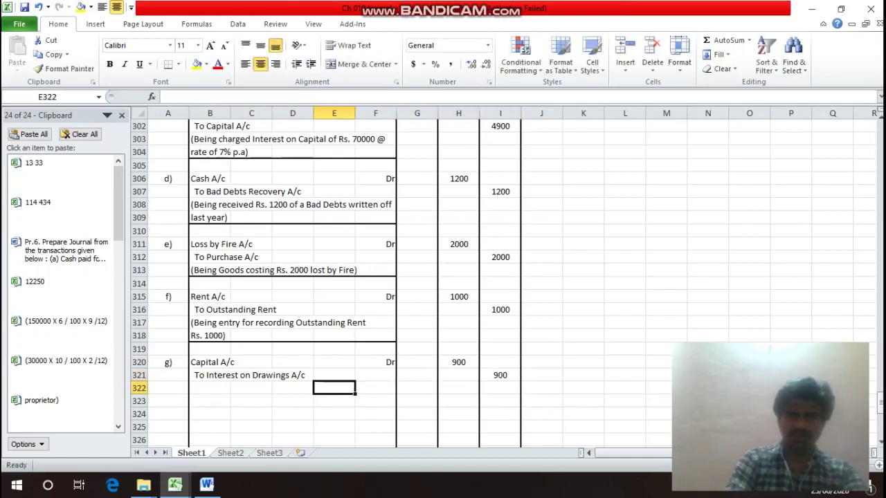
{"action": "key", "text": "Left"}
{"action": "key", "text": "Left"}
{"action": "key", "text": "Left"}
{"action": "type", "text": "("}
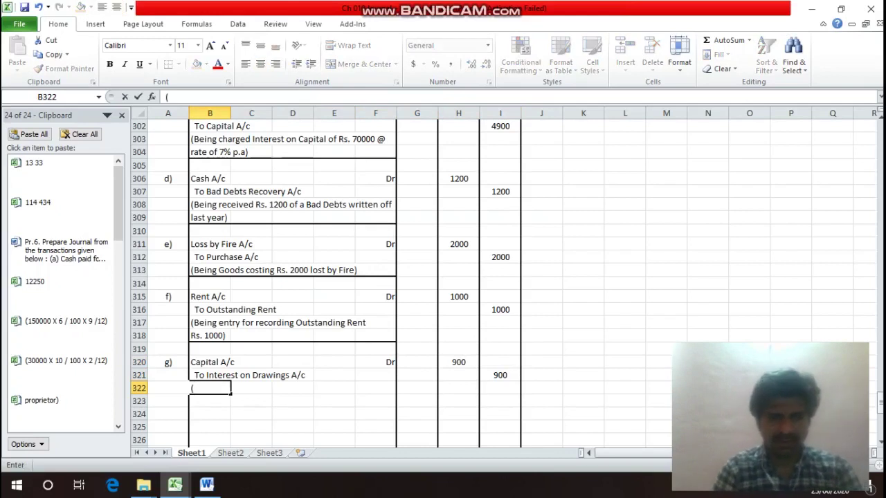
{"action": "type", "text": "Bei"}
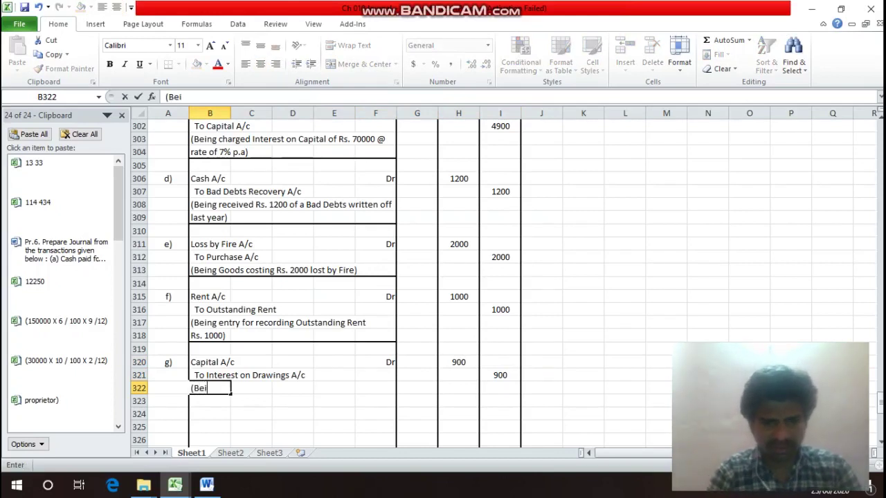
{"action": "type", "text": "ng In"}
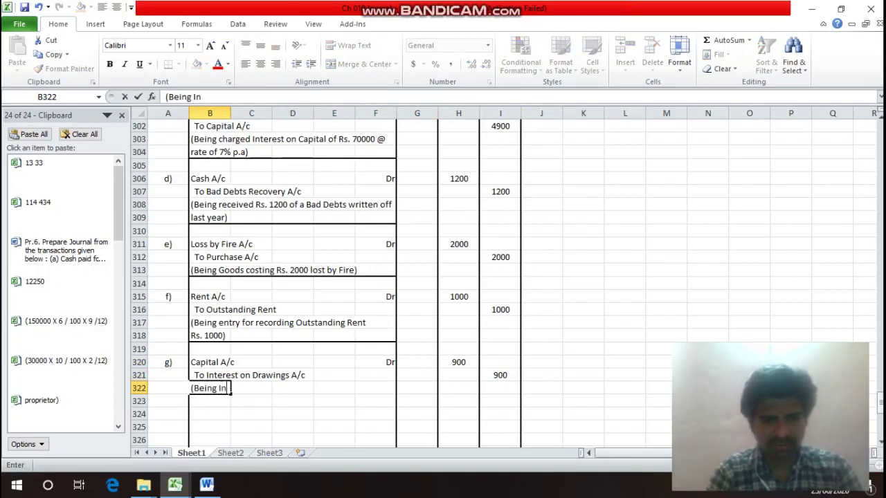
{"action": "type", "text": "teres"}
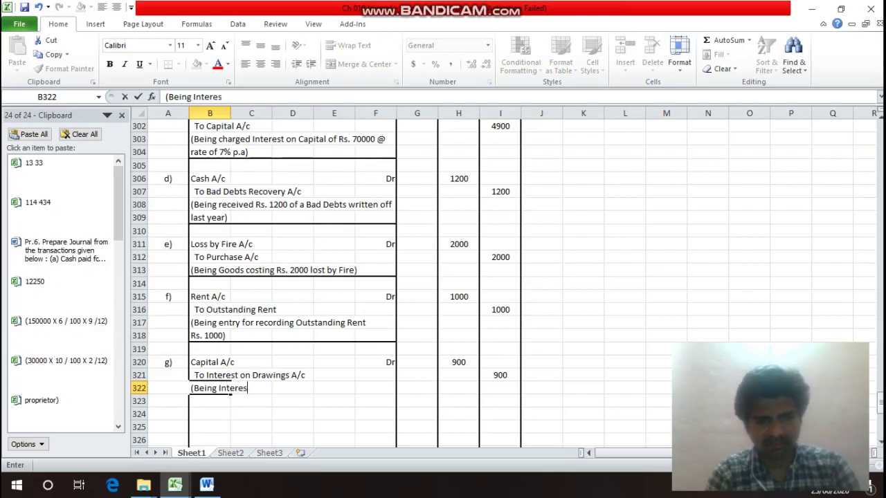
{"action": "type", "text": "t c"}
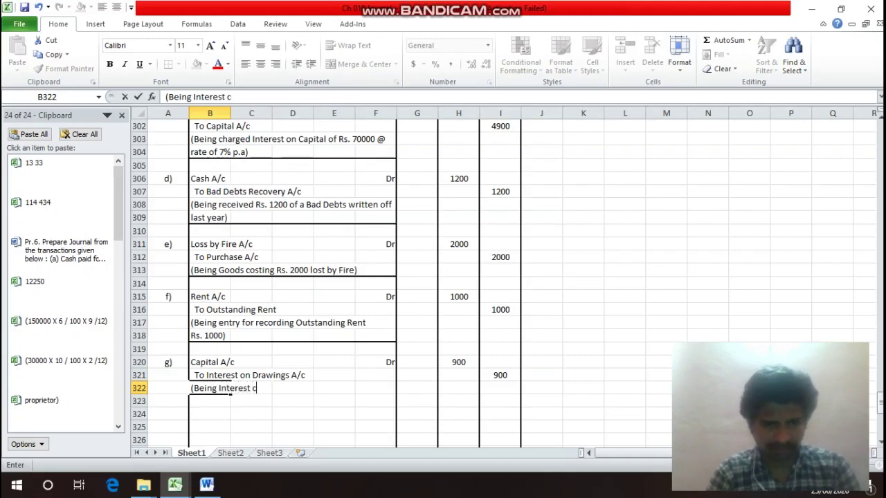
{"action": "type", "text": "harged "}
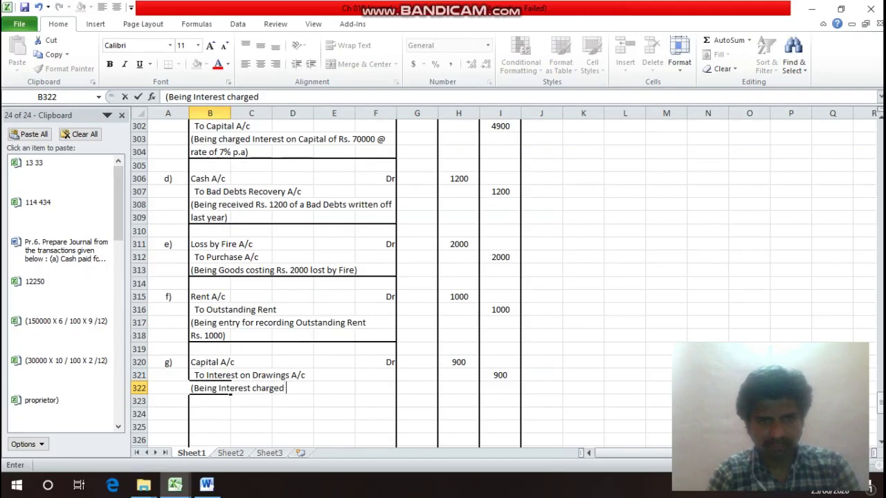
{"action": "type", "text": "on D"}
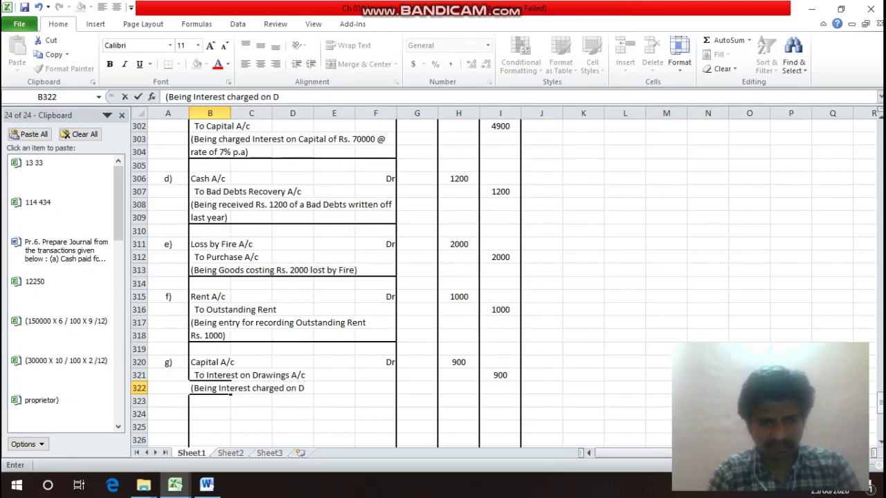
{"action": "type", "text": "rawings "}
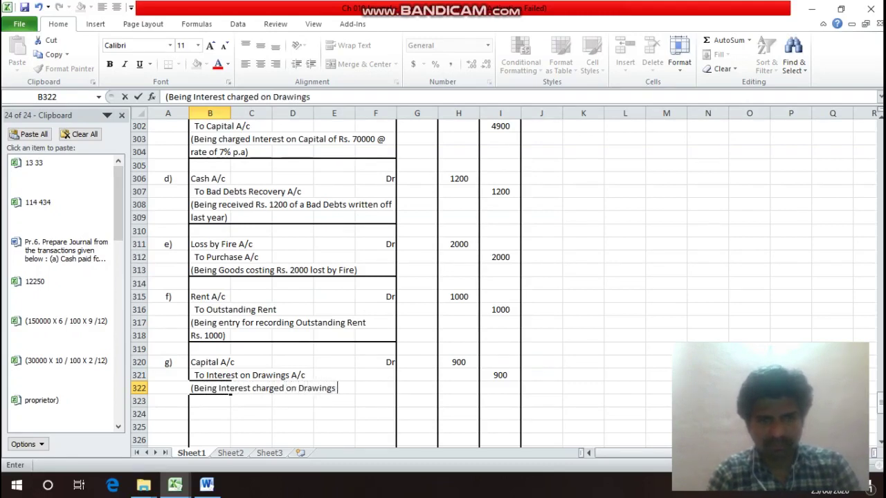
{"action": "type", "text": "Rs. "}
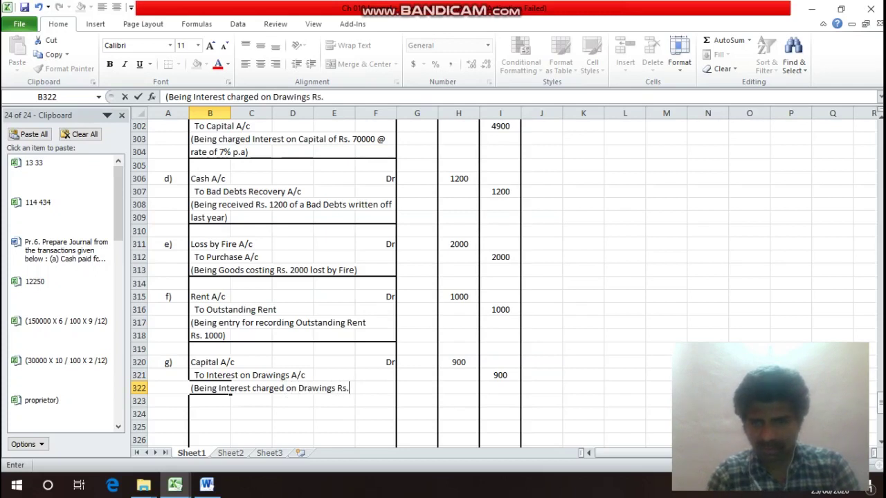
{"action": "type", "text": "900)"}
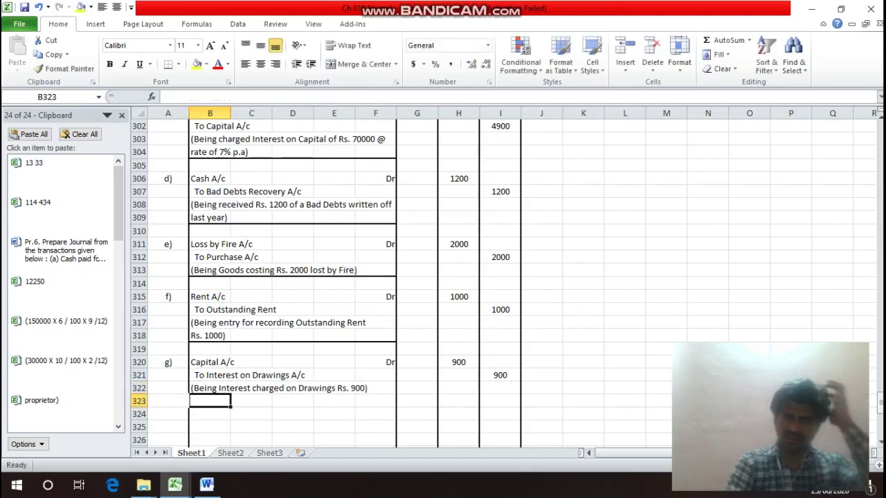
{"action": "key", "text": "Return"}
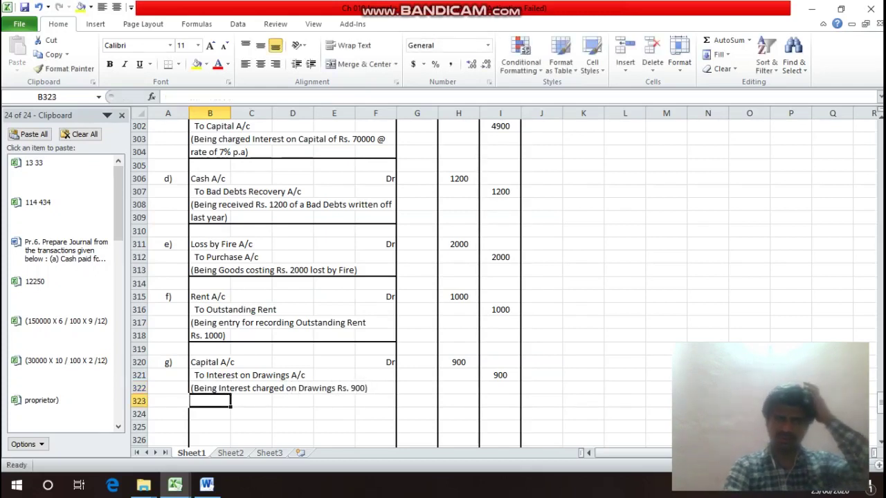
{"action": "key", "text": "Up"}
{"action": "key", "text": "Up"}
{"action": "key", "text": "Up"}
{"action": "key", "text": "Up"}
{"action": "key", "text": "Up"}
{"action": "key", "text": "Up"}
{"action": "key", "text": "Up"}
{"action": "key", "text": "Up"}
{"action": "key", "text": "Up"}
{"action": "key", "text": "Up"}
{"action": "key", "text": "Up"}
{"action": "key", "text": "Up"}
{"action": "key", "text": "Up"}
{"action": "key", "text": "Up"}
{"action": "key", "text": "Up"}
{"action": "key", "text": "Up"}
{"action": "key", "text": "Up"}
{"action": "key", "text": "Up"}
{"action": "key", "text": "Up"}
{"action": "key", "text": "Up"}
{"action": "key", "text": "Up"}
{"action": "key", "text": "Up"}
{"action": "key", "text": "Up"}
{"action": "key", "text": "Up"}
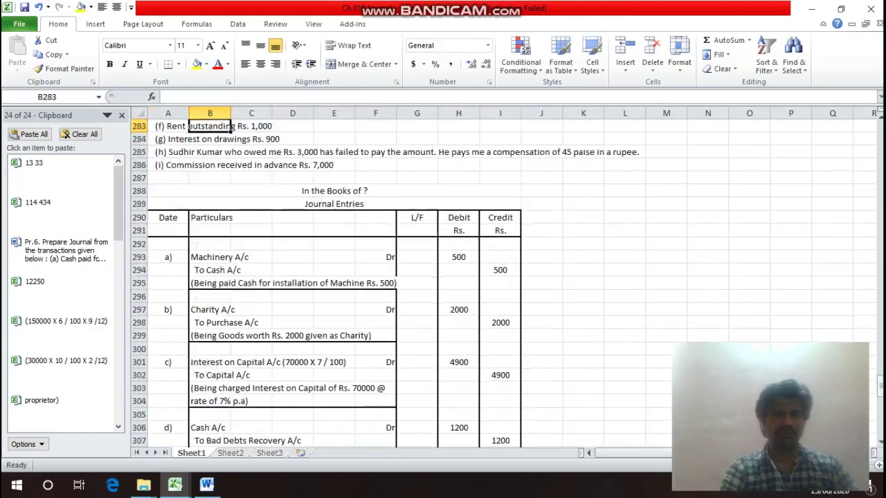
{"action": "key", "text": "Left"}
{"action": "key", "text": "Up"}
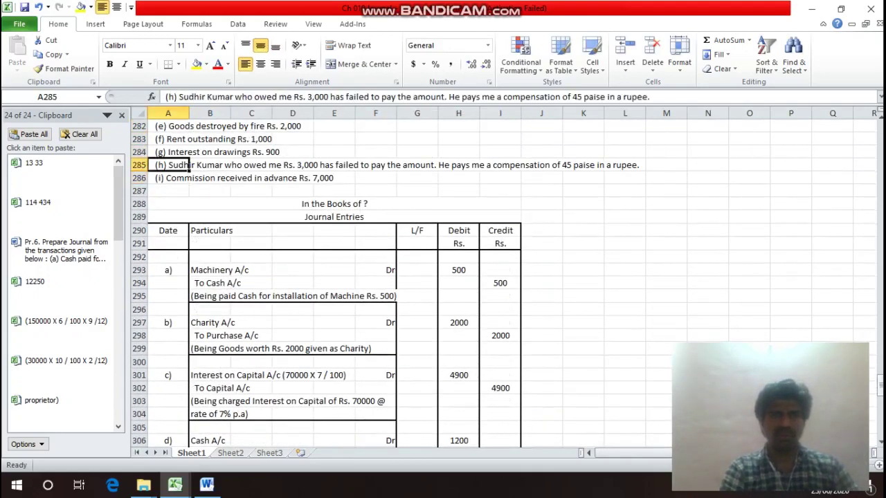
{"action": "key", "text": "Down"}
{"action": "key", "text": "Up"}
{"action": "key", "text": "Right"}
{"action": "key", "text": "Right"}
{"action": "key", "text": "Right"}
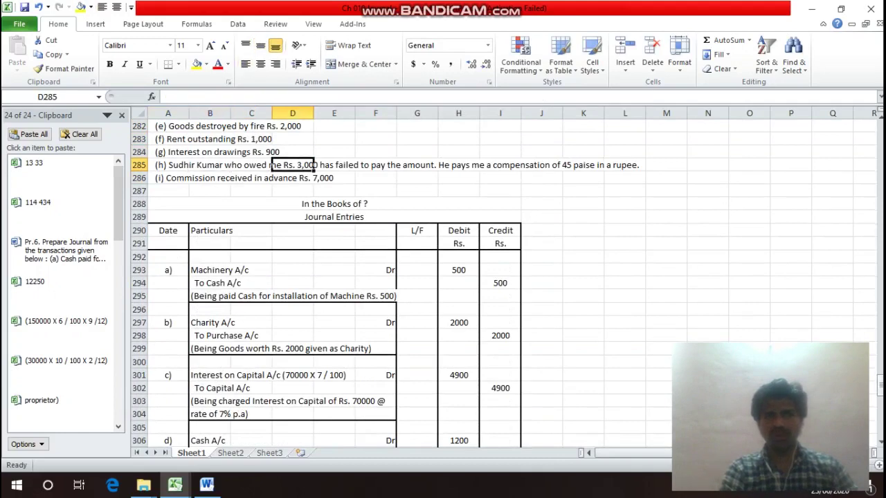
{"action": "key", "text": "Down"}
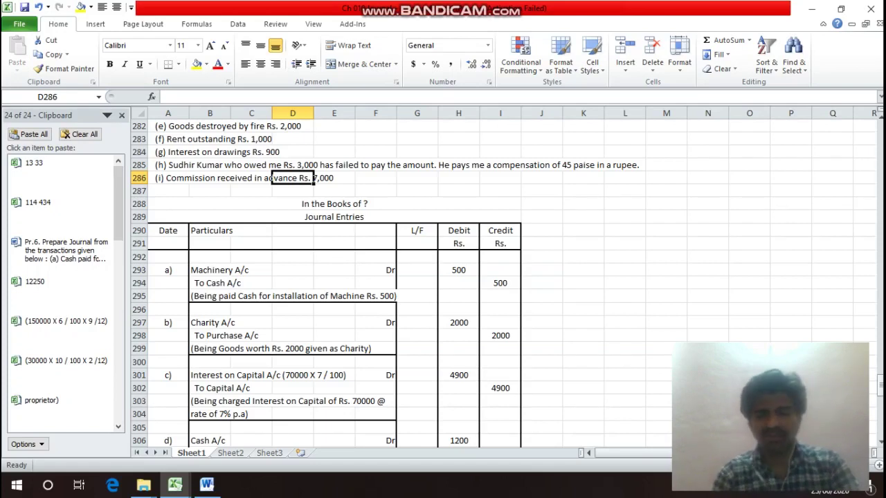
{"action": "key", "text": "Down"}
{"action": "key", "text": "Down"}
{"action": "key", "text": "Down"}
{"action": "key", "text": "Down"}
{"action": "key", "text": "Down"}
{"action": "key", "text": "Down"}
{"action": "key", "text": "Down"}
{"action": "key", "text": "Down"}
{"action": "key", "text": "Down"}
{"action": "key", "text": "Down"}
{"action": "key", "text": "Down"}
{"action": "key", "text": "Down"}
{"action": "key", "text": "Down"}
{"action": "key", "text": "Down"}
{"action": "key", "text": "Down"}
{"action": "key", "text": "Down"}
{"action": "key", "text": "Down"}
{"action": "key", "text": "Down"}
{"action": "key", "text": "Down"}
{"action": "key", "text": "Down"}
{"action": "key", "text": "Down"}
{"action": "key", "text": "Down"}
{"action": "key", "text": "Down"}
{"action": "key", "text": "Down"}
{"action": "key", "text": "Down"}
{"action": "key", "text": "Down"}
{"action": "key", "text": "Down"}
{"action": "key", "text": "Down"}
{"action": "key", "text": "Down"}
{"action": "key", "text": "Down"}
{"action": "key", "text": "Down"}
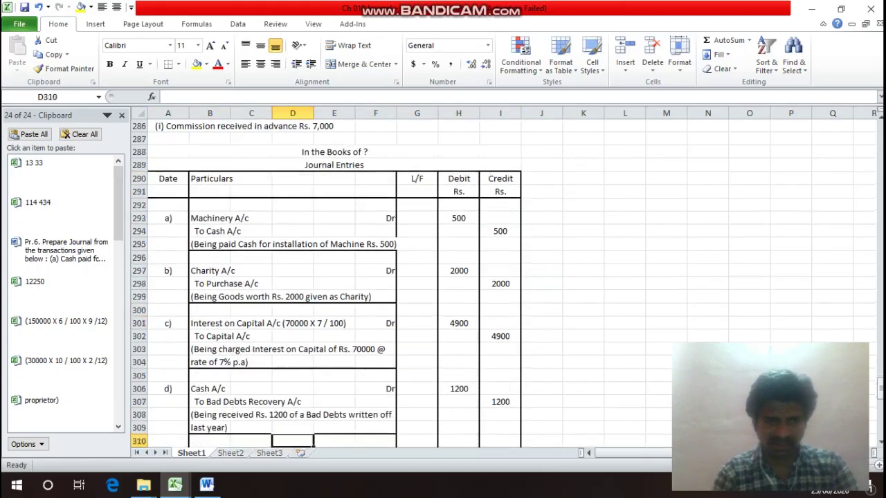
{"action": "key", "text": "Up"}
{"action": "key", "text": "Up"}
{"action": "key", "text": "Up"}
{"action": "key", "text": "Up"}
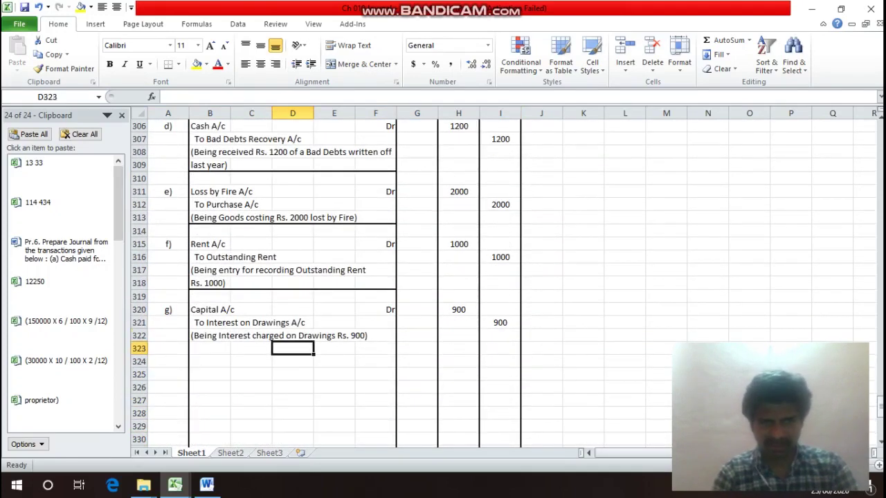
{"action": "key", "text": "Left"}
{"action": "key", "text": "Left"}
Apply a bottom border under entry g)'s narration row B322:F322.
{"action": "key", "text": "shift+Right"}
{"action": "key", "text": "shift+Right"}
{"action": "key", "text": "shift+Right"}
{"action": "key", "text": "shift+Right"}
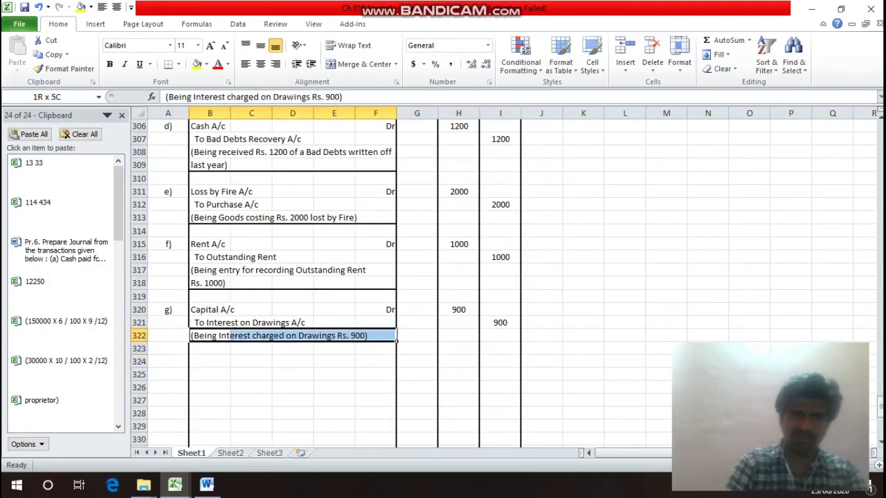
{"action": "key", "text": "ctrl+1"}
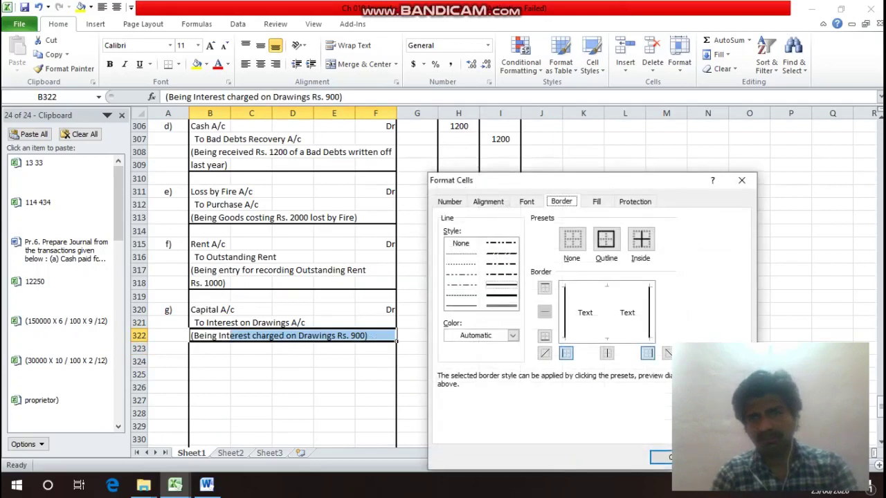
{"action": "key", "text": "alt+b"}
{"action": "key", "text": "Return"}
Label entry h) and enter 'Cash A/c (3000 X 45 / 100)' in B324.
{"action": "key", "text": "Down"}
{"action": "key", "text": "Down"}
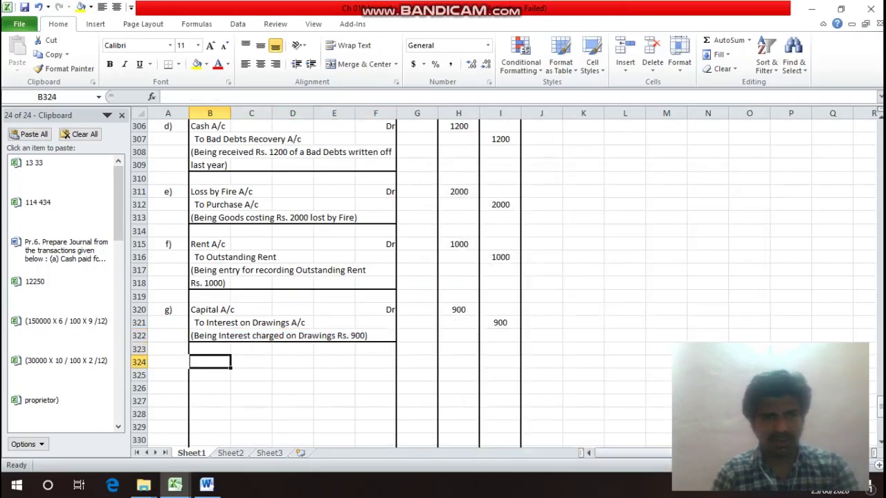
{"action": "key", "text": "Left"}
{"action": "type", "text": "h)"}
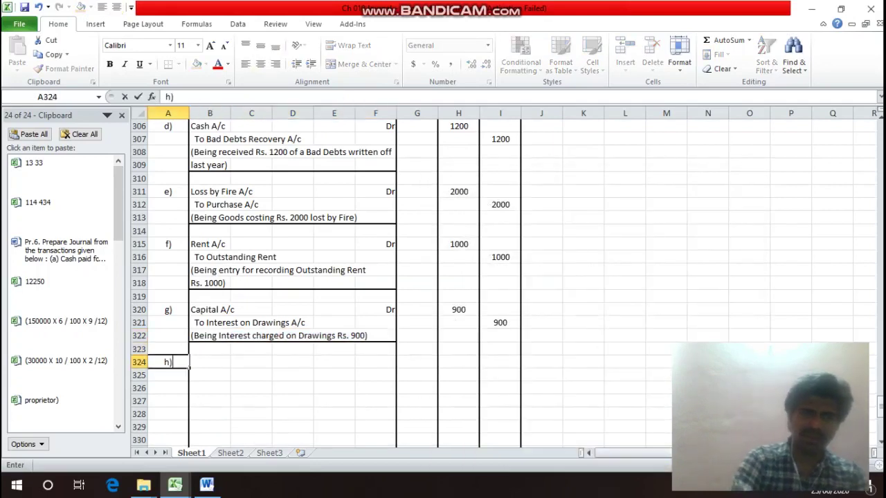
{"action": "key", "text": "Return"}
{"action": "left_click", "coordinate": [210, 362]}
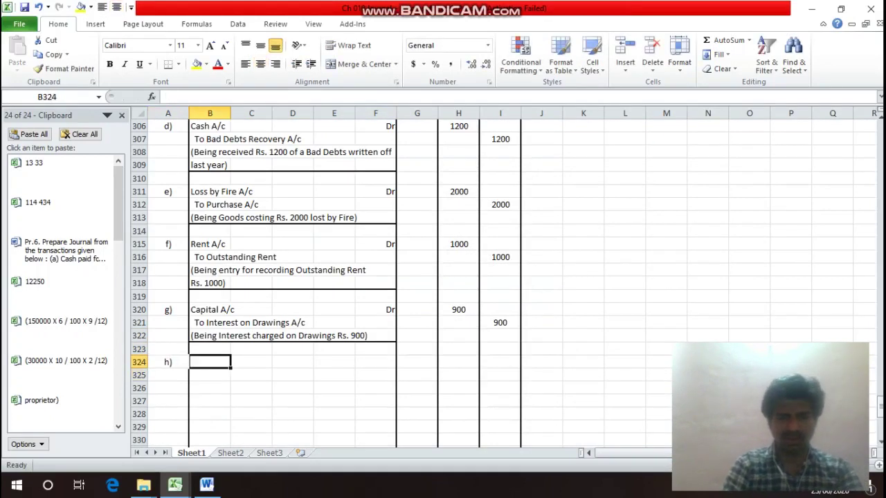
{"action": "type", "text": "Cash "}
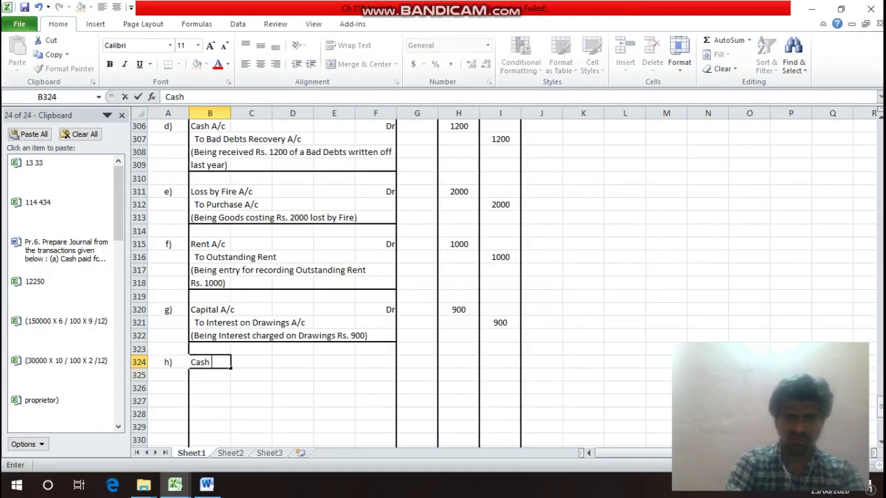
{"action": "type", "text": "A/c"}
{"action": "key", "text": "Return"}
{"action": "left_click", "coordinate": [210, 362]}
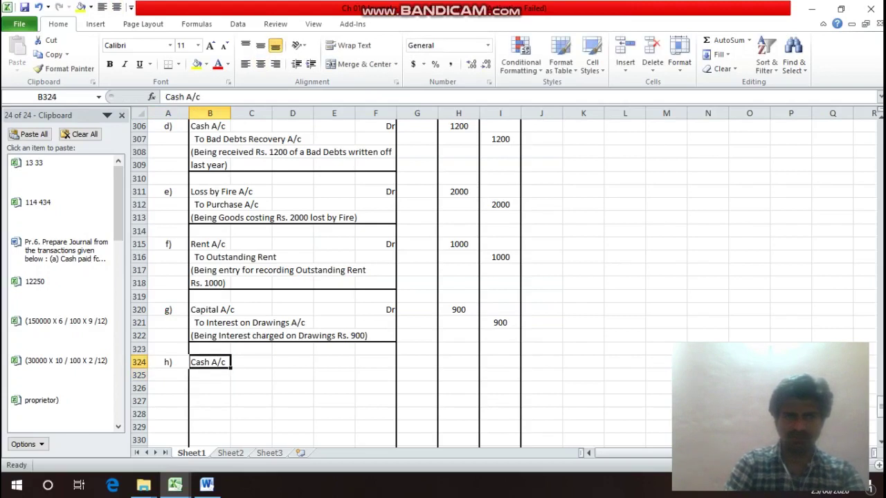
{"action": "key", "text": "F2"}
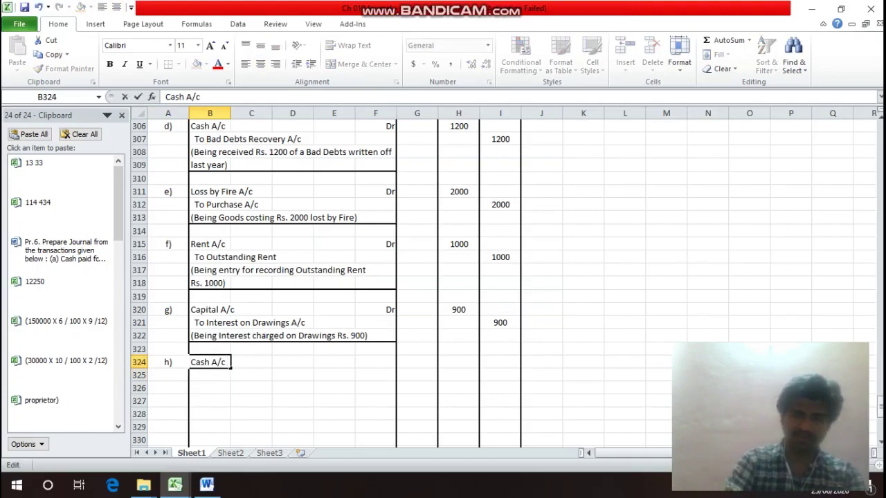
{"action": "type", "text": "(3000 "}
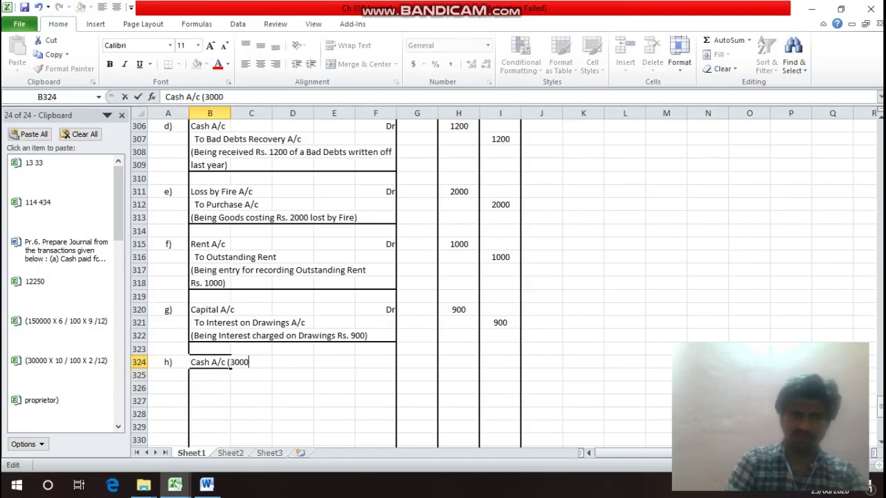
{"action": "type", "text": "X 45 "}
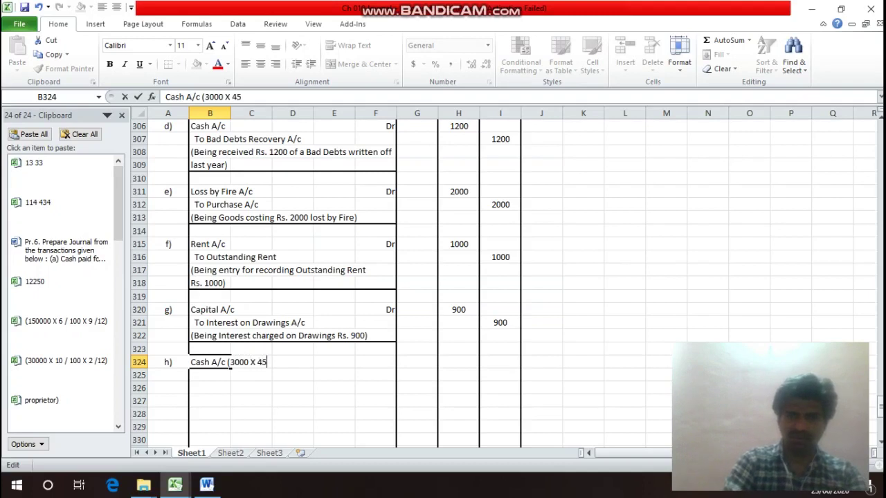
{"action": "type", "text": "/ 100)"}
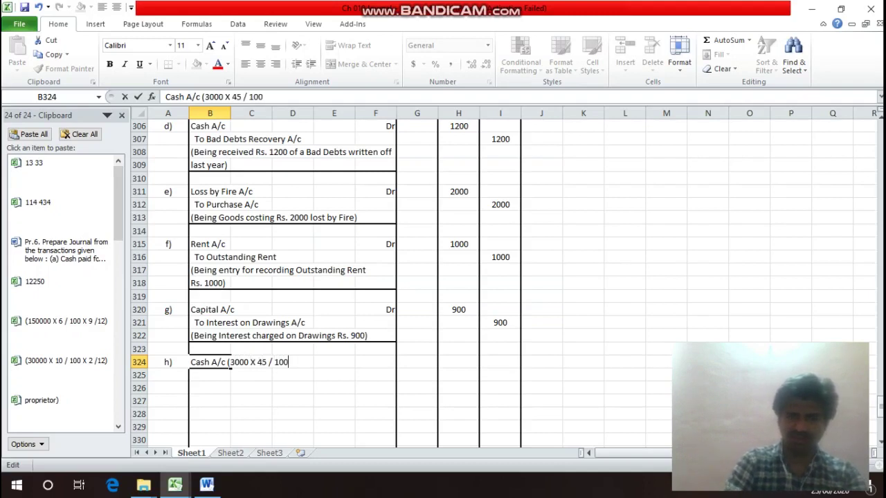
{"action": "key", "text": "Return"}
Mark the Cash A/c line Dr in F324.
{"action": "key", "text": "Up"}
{"action": "key", "text": "Right"}
{"action": "key", "text": "Right"}
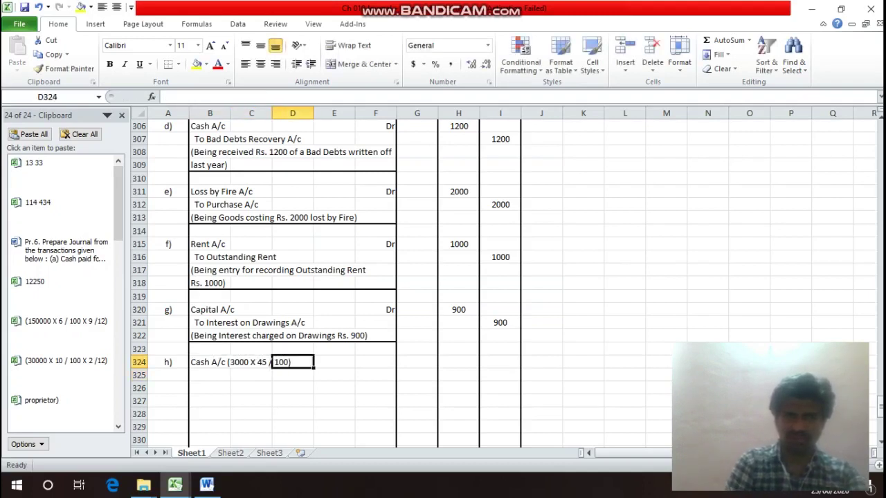
{"action": "key", "text": "Right"}
{"action": "key", "text": "Right"}
{"action": "type", "text": "Dr"}
{"action": "key", "text": "Return"}
Enter the 3000 × 45 / 100 calculation as a formula in H324, giving a 1350 debit.
{"action": "key", "text": "Up"}
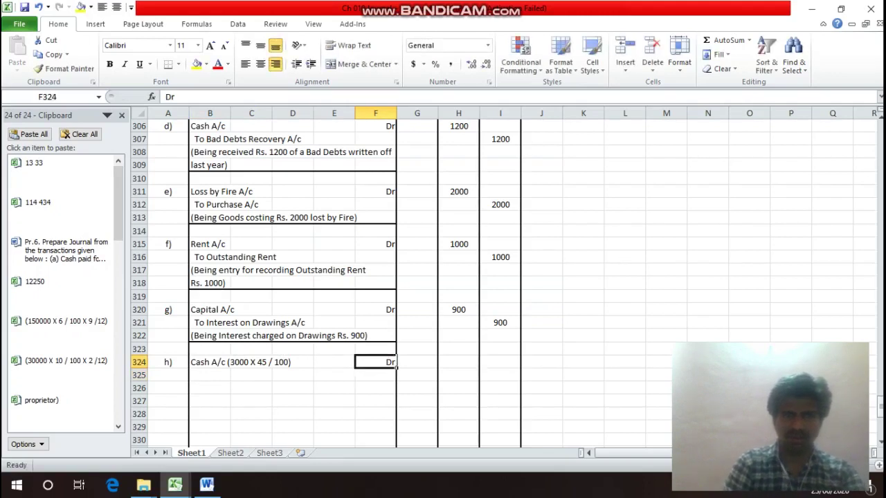
{"action": "key", "text": "Left"}
{"action": "key", "text": "Left"}
{"action": "key", "text": "Left"}
{"action": "key", "text": "Left"}
{"action": "key", "text": "F2"}
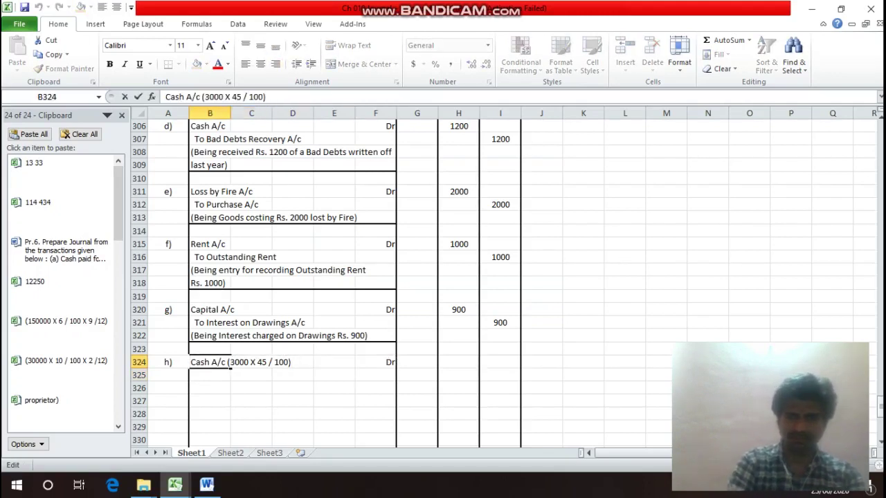
{"action": "key", "text": "shift+Left"}
{"action": "key", "text": "shift+Left"}
{"action": "key", "text": "shift+Left"}
{"action": "key", "text": "shift+Left"}
{"action": "key", "text": "shift+Left"}
{"action": "key", "text": "shift+Left"}
{"action": "key", "text": "shift+Left"}
{"action": "key", "text": "shift+Left"}
{"action": "key", "text": "shift+Left"}
{"action": "key", "text": "shift+Left"}
{"action": "key", "text": "shift+Left"}
{"action": "key", "text": "shift+Left"}
{"action": "left_click_drag", "start_coordinate": [231, 365], "coordinate": [228, 364]}
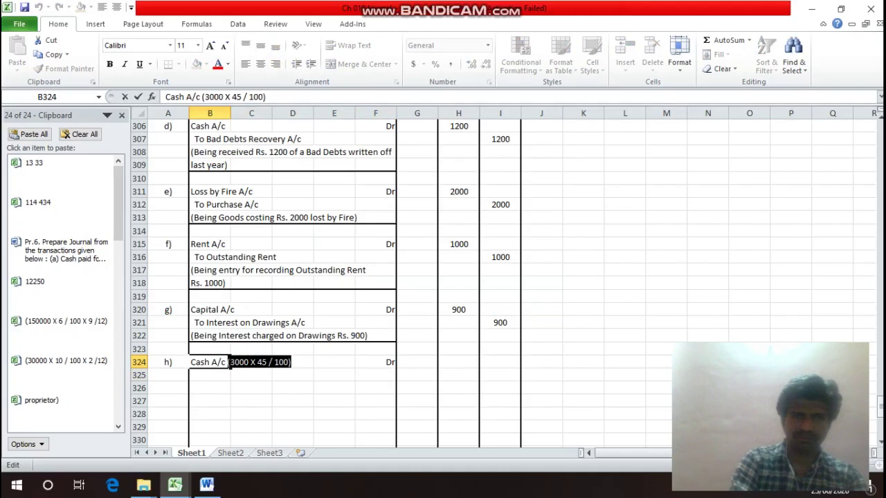
{"action": "key", "text": "ctrl+c"}
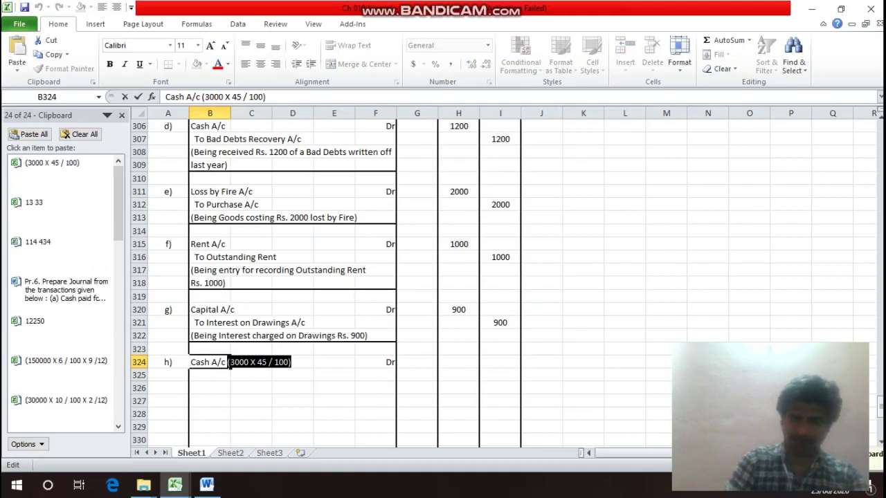
{"action": "key", "text": "Return"}
{"action": "key", "text": "Up"}
{"action": "key", "text": "Right"}
{"action": "key", "text": "Right"}
{"action": "key", "text": "Right"}
{"action": "key", "text": "Right"}
{"action": "key", "text": "Right"}
{"action": "key", "text": "Right"}
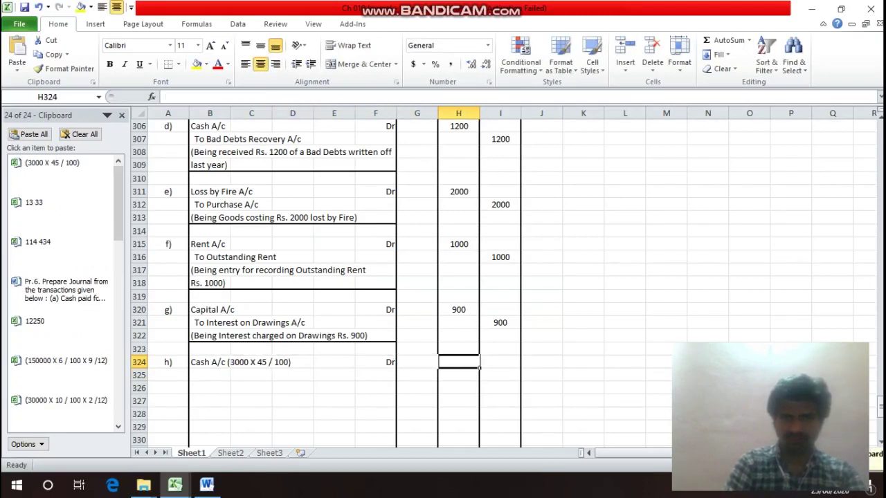
{"action": "type", "text": "="}
{"action": "key", "text": "ctrl+v"}
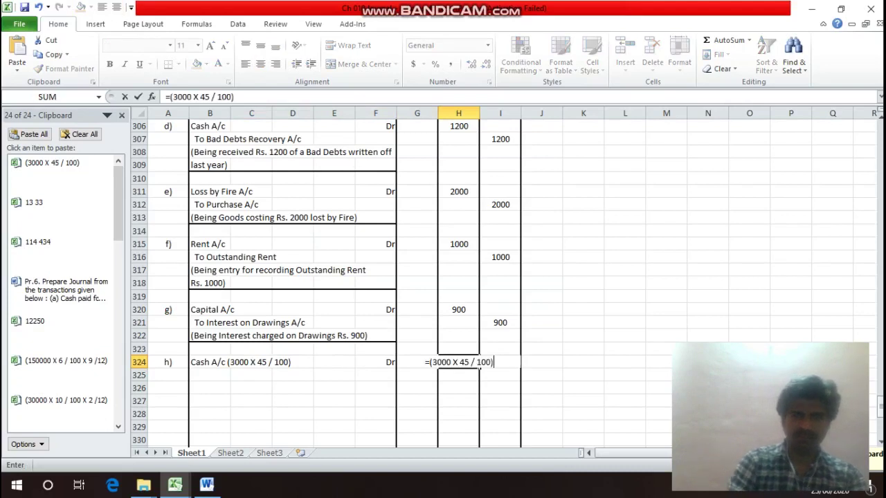
{"action": "key", "text": "Return"}
{"action": "key", "text": "Return"}
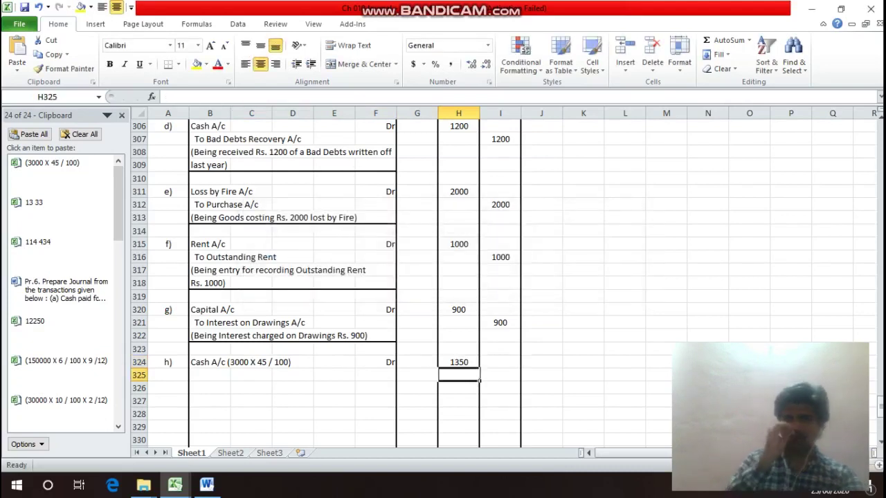
{"action": "key", "text": "Left"}
{"action": "key", "text": "Left"}
{"action": "key", "text": "Left"}
{"action": "key", "text": "Left"}
{"action": "key", "text": "Left"}
{"action": "key", "text": "Left"}
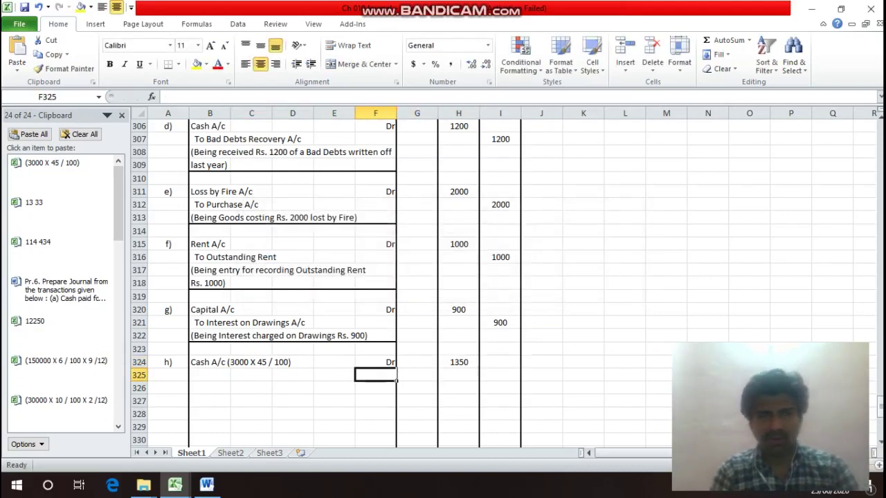
Enter 'Bad Debts A/c' in B325 with the Dr marker in column F.
{"action": "type", "text": "B"}
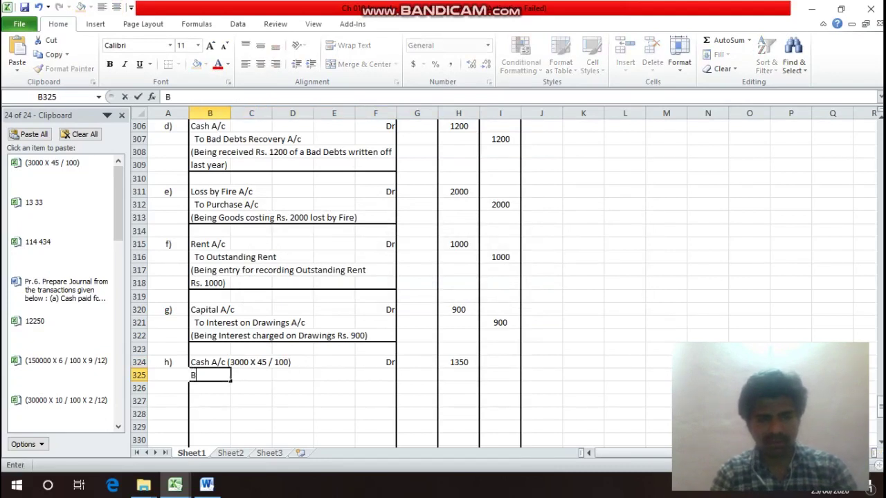
{"action": "type", "text": "ad "}
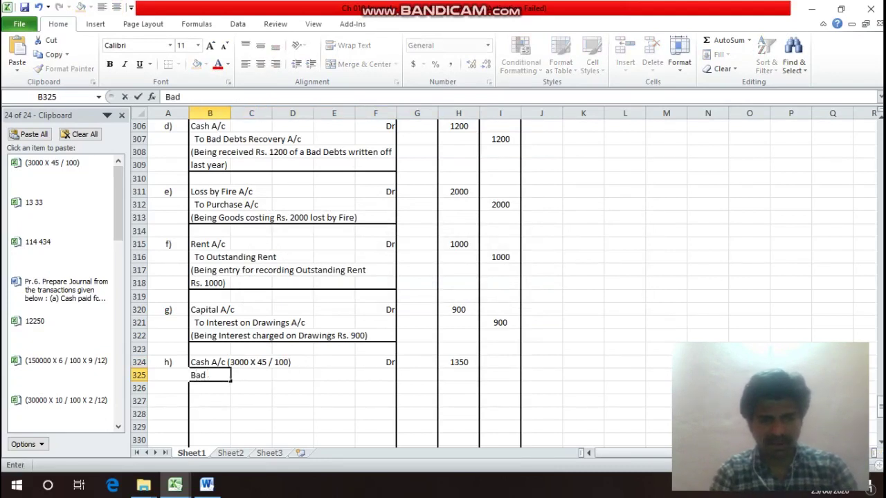
{"action": "type", "text": "De"}
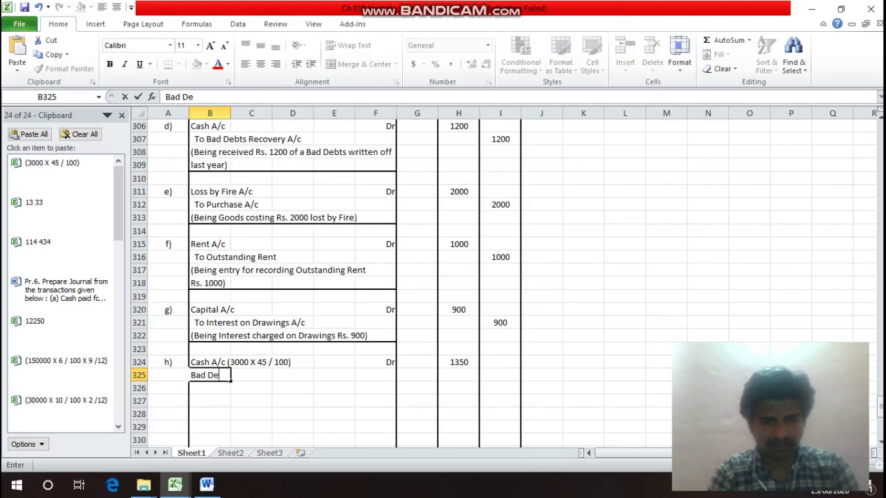
{"action": "type", "text": "bts A/c"}
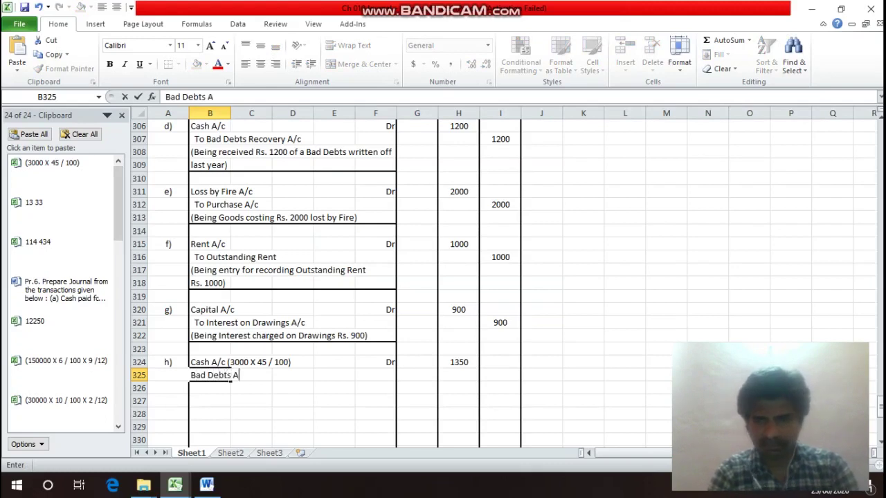
{"action": "key", "text": "Return"}
{"action": "left_click", "coordinate": [210, 375]}
{"action": "key", "text": "Right"}
{"action": "key", "text": "Right"}
{"action": "key", "text": "Right"}
{"action": "key", "text": "Right"}
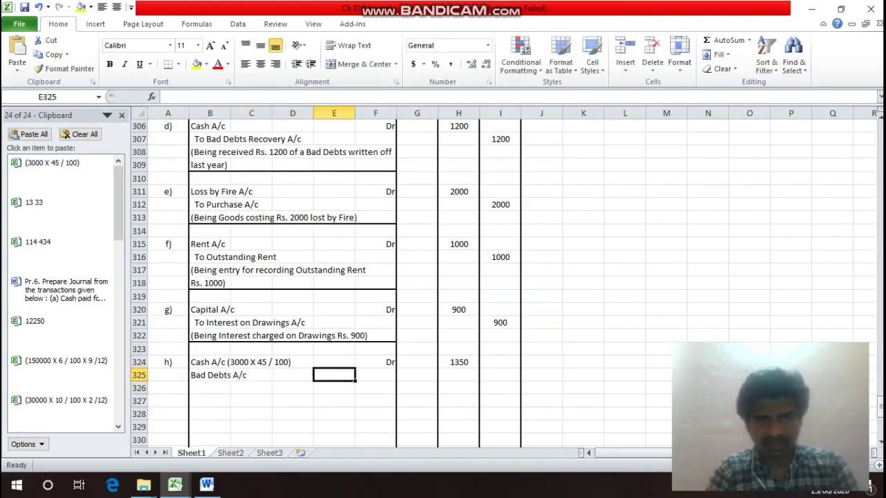
{"action": "type", "text": "Dr"}
{"action": "key", "text": "Left"}
{"action": "key", "text": "Left"}
{"action": "key", "text": "Left"}
{"action": "key", "text": "Left"}
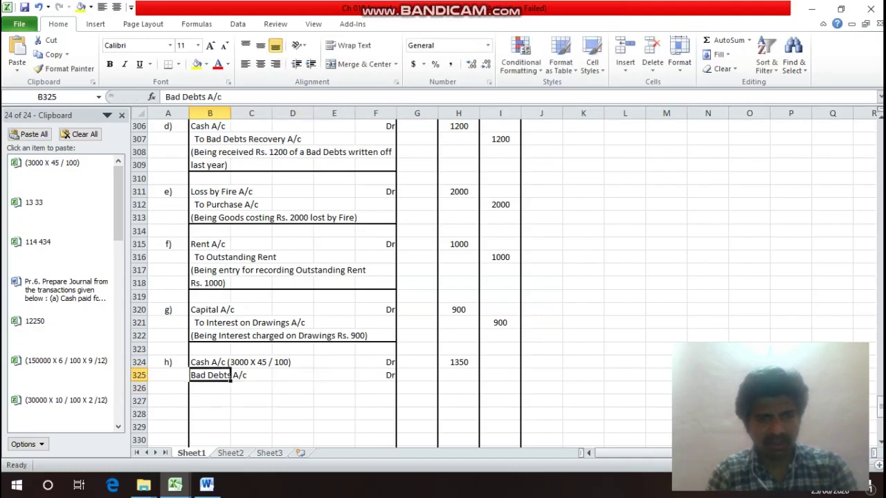
Extend the description to 'Bad Debts A/c (3000 - 1350)', removing a stray 35 below.
{"action": "key", "text": "F2"}
{"action": "type", "text": "("}
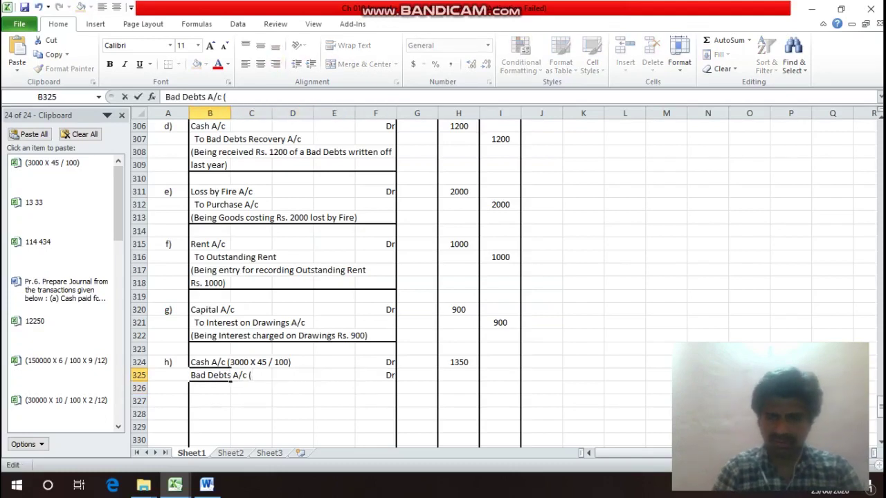
{"action": "type", "text": "3000 -"}
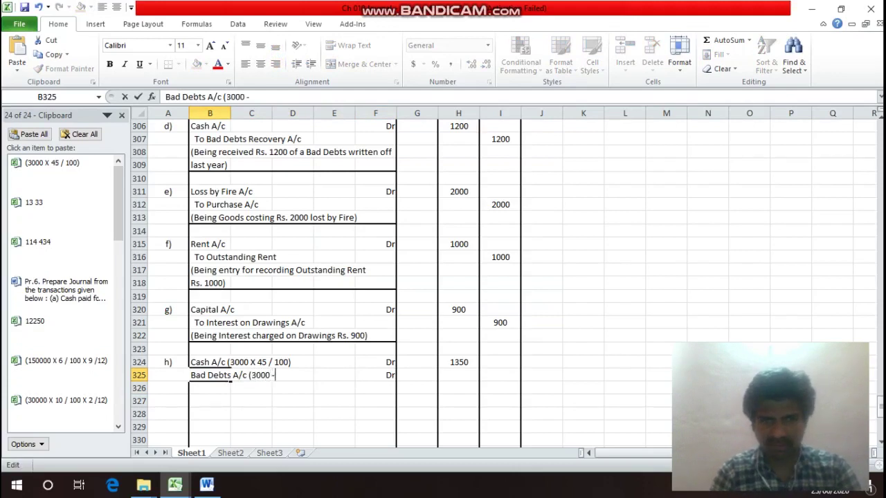
{"action": "type", "text": " 1"}
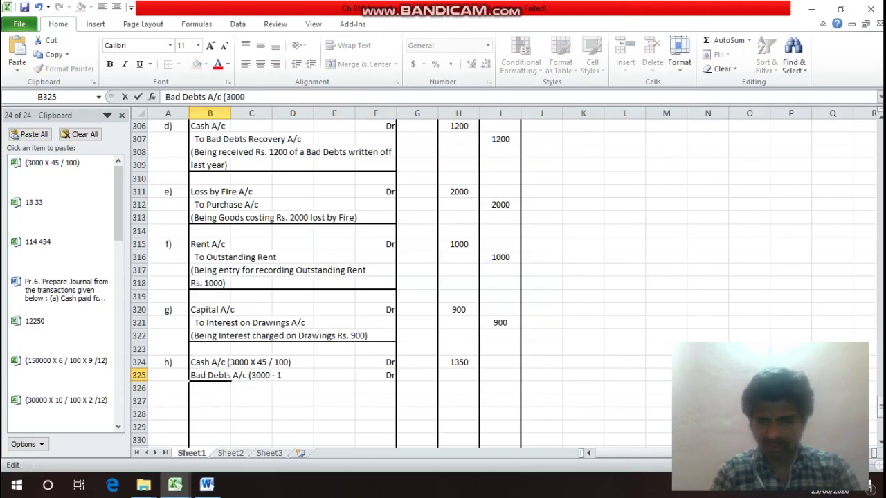
{"action": "key", "text": "Return"}
{"action": "type", "text": "35"}
{"action": "key", "text": "BackSpace"}
{"action": "key", "text": "BackSpace"}
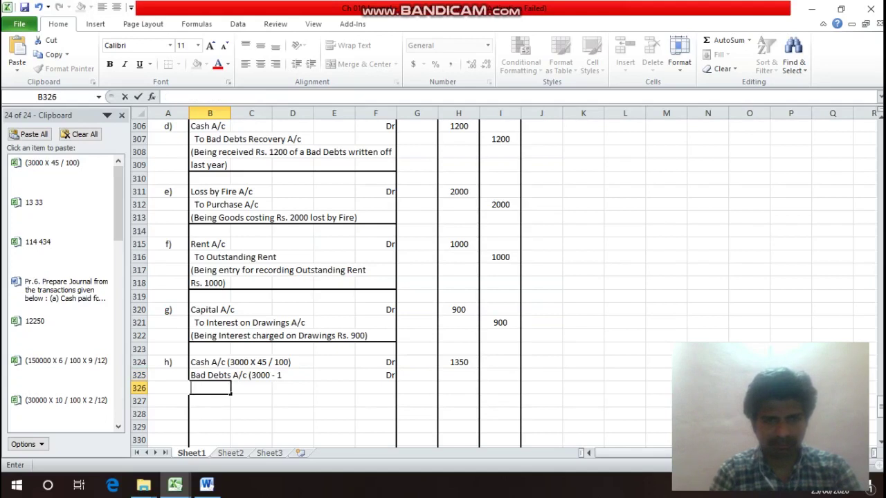
{"action": "key", "text": "Up"}
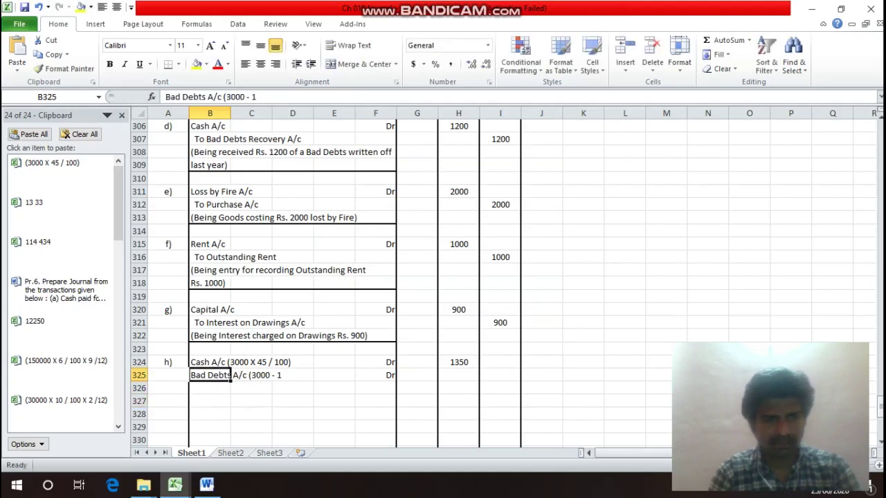
{"action": "key", "text": "F2"}
{"action": "type", "text": "350)"}
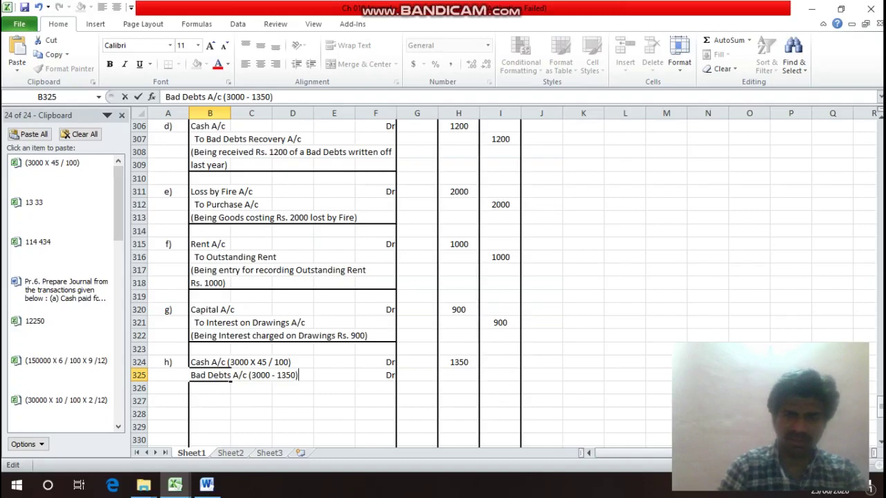
{"action": "key", "text": "Return"}
Enter 1650 in the Debit column of the Bad Debts row.
{"action": "key", "text": "Up"}
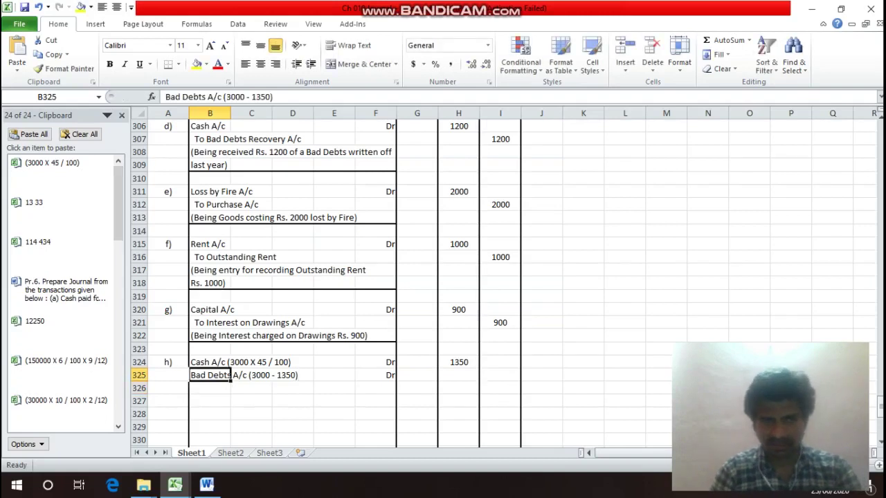
{"action": "key", "text": "Right"}
{"action": "key", "text": "Right"}
{"action": "key", "text": "Right"}
{"action": "key", "text": "Right"}
{"action": "key", "text": "Right"}
{"action": "key", "text": "Right"}
{"action": "key", "text": "Right"}
{"action": "key", "text": "Left"}
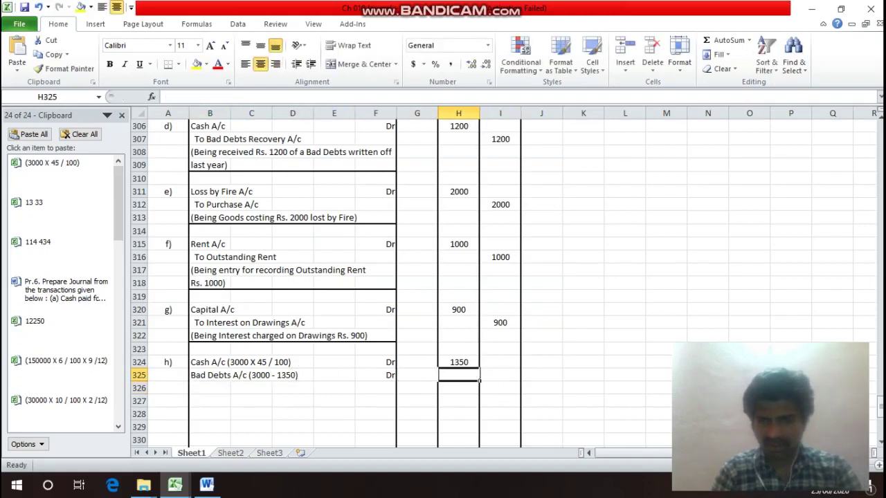
{"action": "type", "text": "1650"}
{"action": "key", "text": "Return"}
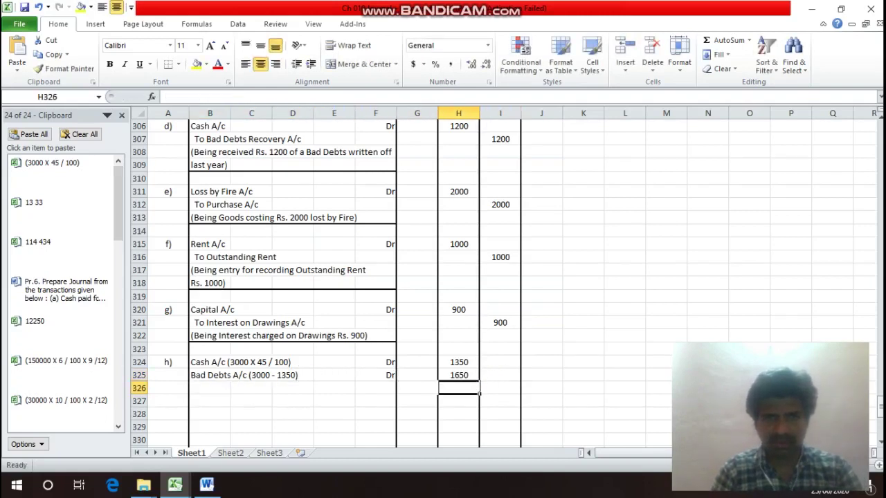
{"action": "key", "text": "Left"}
{"action": "key", "text": "Left"}
{"action": "key", "text": "Left"}
{"action": "key", "text": "Left"}
{"action": "key", "text": "Left"}
{"action": "key", "text": "Left"}
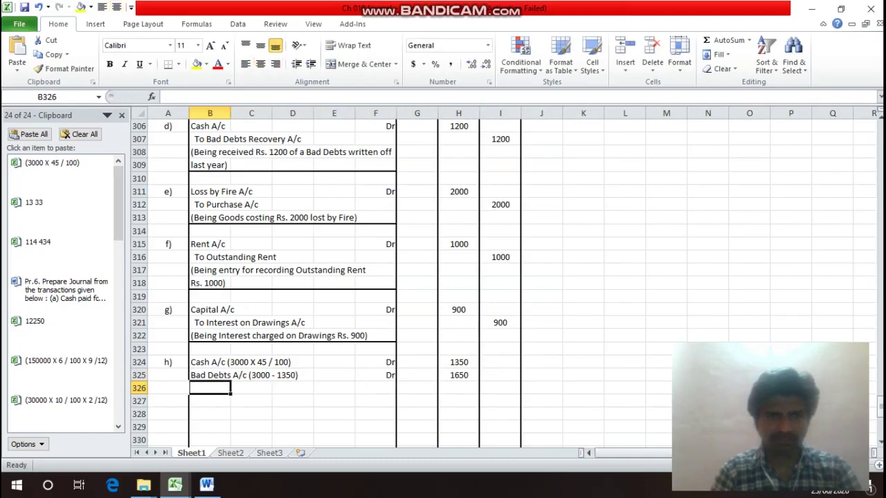
{"action": "key", "text": "Up"}
{"action": "key", "text": "Up"}
{"action": "key", "text": "Up"}
{"action": "key", "text": "Up"}
{"action": "key", "text": "Up"}
{"action": "key", "text": "Up"}
{"action": "key", "text": "Up"}
{"action": "key", "text": "Up"}
{"action": "key", "text": "Up"}
{"action": "key", "text": "Up"}
{"action": "key", "text": "Up"}
{"action": "key", "text": "Up"}
{"action": "key", "text": "Up"}
{"action": "key", "text": "Up"}
{"action": "key", "text": "Up"}
{"action": "key", "text": "Up"}
{"action": "key", "text": "Up"}
{"action": "key", "text": "Up"}
{"action": "key", "text": "Up"}
{"action": "key", "text": "Up"}
{"action": "key", "text": "Up"}
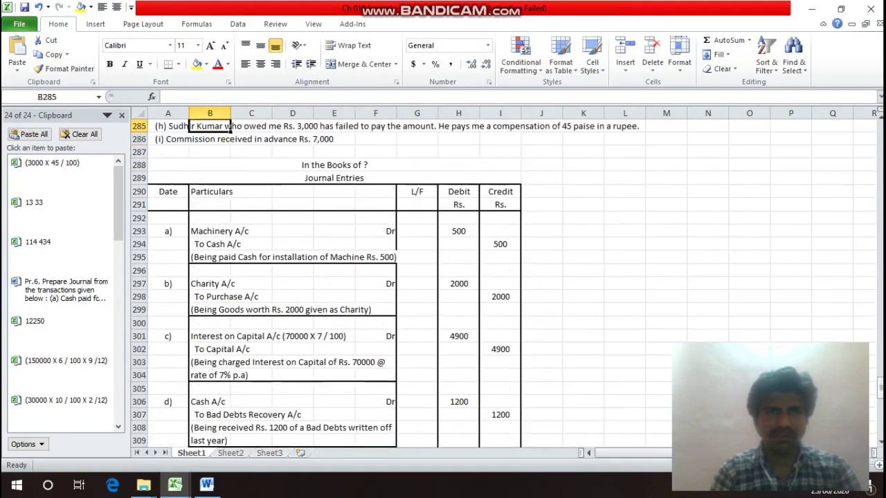
Add the credit line 'To' the debtor's account on row 326 with 3000 in Credit.
{"action": "key", "text": "Down"}
{"action": "key", "text": "Down"}
{"action": "key", "text": "Down"}
{"action": "key", "text": "Down"}
{"action": "key", "text": "Down"}
{"action": "key", "text": "Down"}
{"action": "key", "text": "Down"}
{"action": "key", "text": "Down"}
{"action": "key", "text": "Down"}
{"action": "key", "text": "Down"}
{"action": "key", "text": "Down"}
{"action": "key", "text": "Down"}
{"action": "key", "text": "Down"}
{"action": "key", "text": "Down"}
{"action": "key", "text": "Down"}
{"action": "key", "text": "Down"}
{"action": "key", "text": "Down"}
{"action": "key", "text": "Down"}
{"action": "key", "text": "Down"}
{"action": "key", "text": "Down"}
{"action": "key", "text": "Down"}
{"action": "key", "text": "Down"}
{"action": "key", "text": "Down"}
{"action": "key", "text": "Down"}
{"action": "key", "text": "Down"}
{"action": "key", "text": "Down"}
{"action": "key", "text": "Down"}
{"action": "key", "text": "Down"}
{"action": "key", "text": "Down"}
{"action": "key", "text": "Down"}
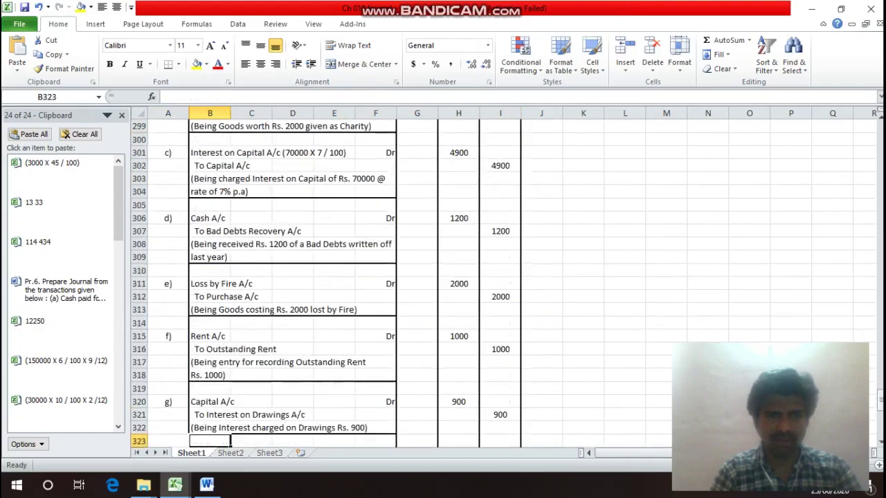
{"action": "type", "text": "To"}
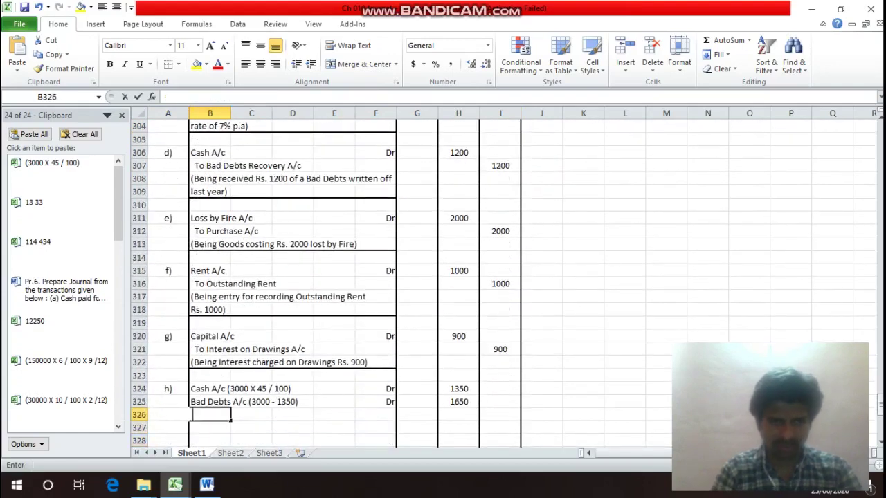
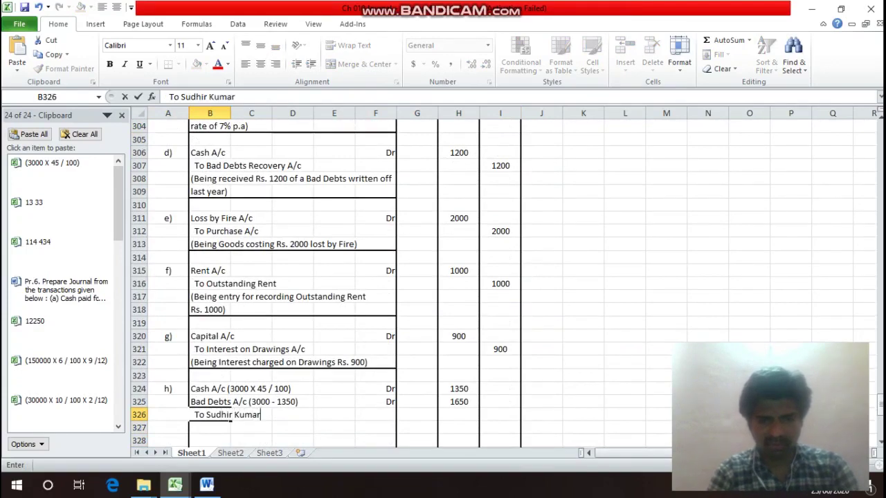
{"action": "type", "text": "'s A/c"}
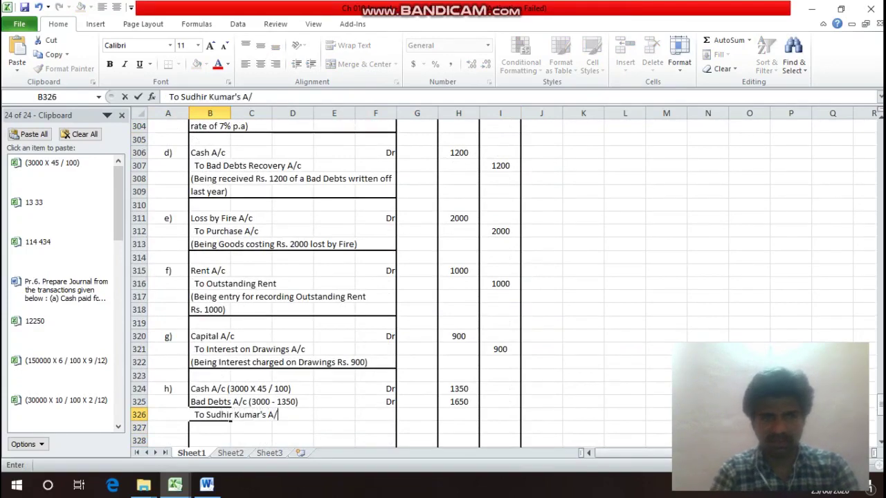
{"action": "key", "text": "Return"}
{"action": "left_click", "coordinate": [210, 414]}
{"action": "key", "text": "Right"}
{"action": "key", "text": "Right"}
{"action": "key", "text": "Right"}
{"action": "key", "text": "Right"}
{"action": "key", "text": "Right"}
{"action": "key", "text": "Right"}
{"action": "key", "text": "Right"}
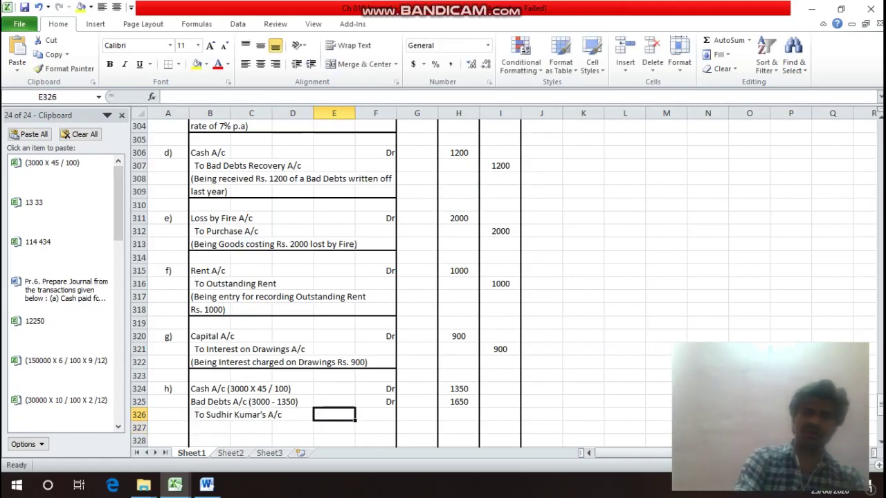
{"action": "type", "text": "3000"}
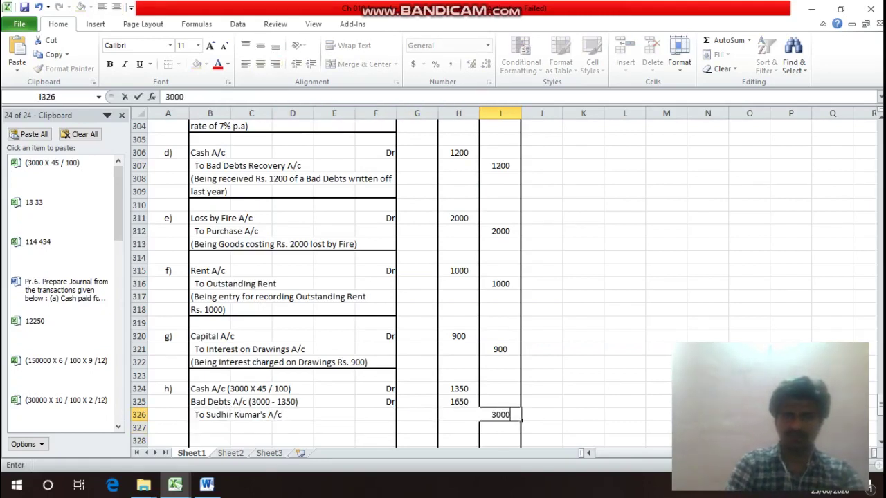
{"action": "key", "text": "Return"}
Begin the narration '(Being Amount from' the debtor 'became' on row 327.
{"action": "key", "text": "Left"}
{"action": "key", "text": "Left"}
{"action": "key", "text": "Left"}
{"action": "key", "text": "Left"}
{"action": "key", "text": "Left"}
{"action": "key", "text": "Left"}
{"action": "key", "text": "Left"}
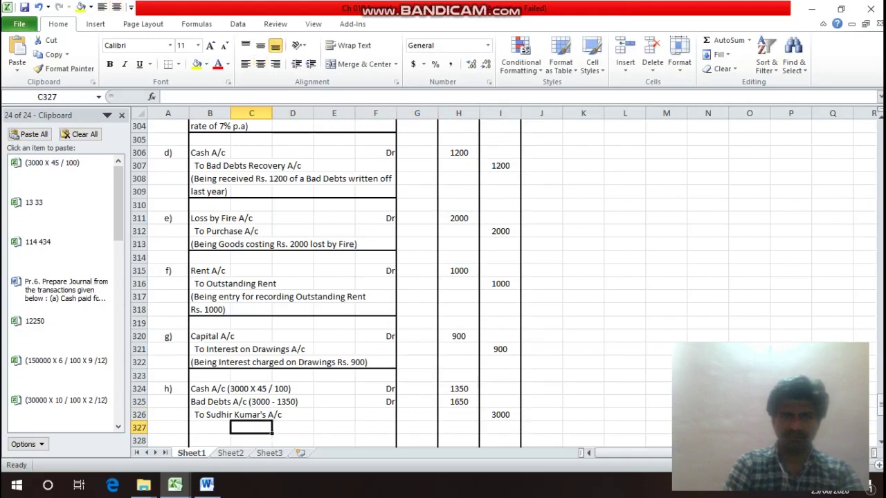
{"action": "type", "text": "(B"}
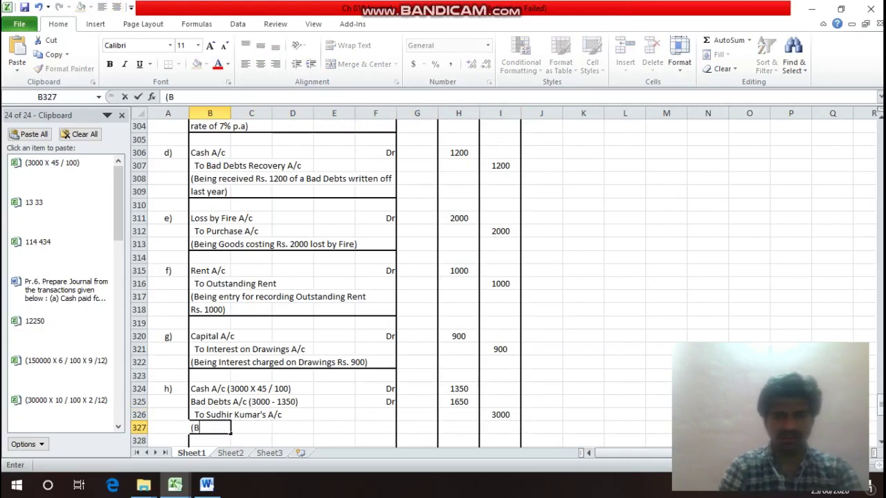
{"action": "type", "text": "eing A"}
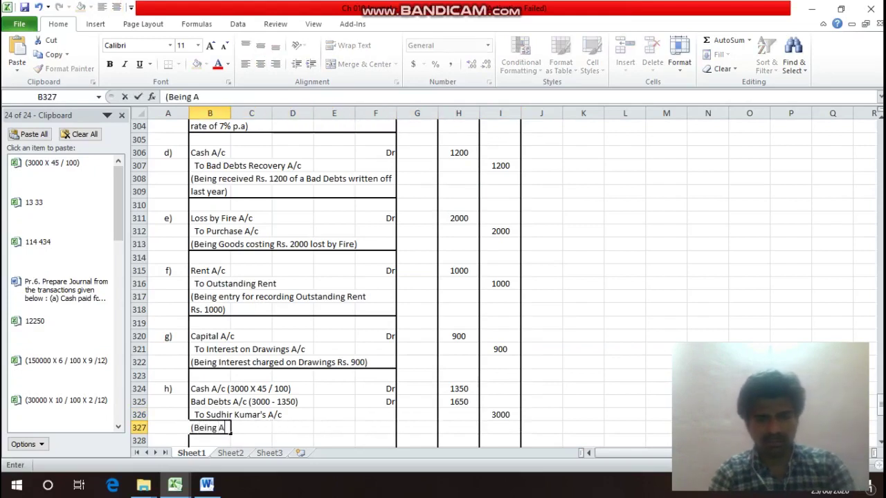
{"action": "type", "text": "moun"}
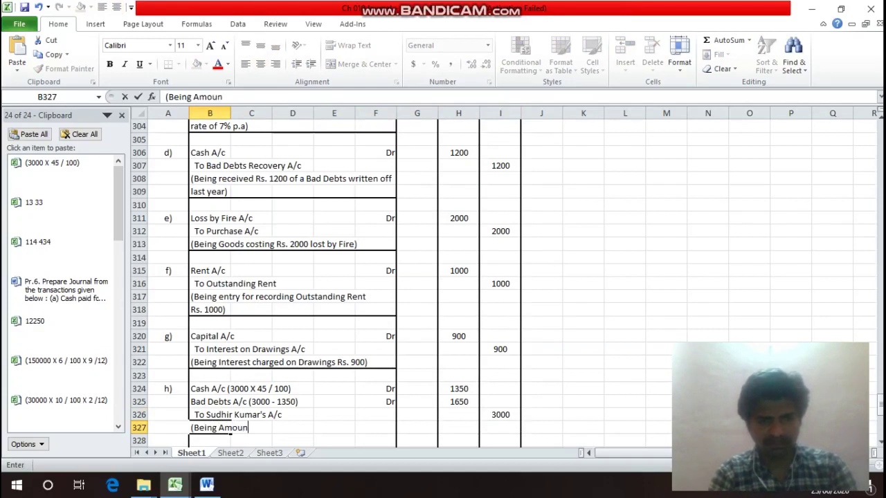
{"action": "type", "text": "t from "}
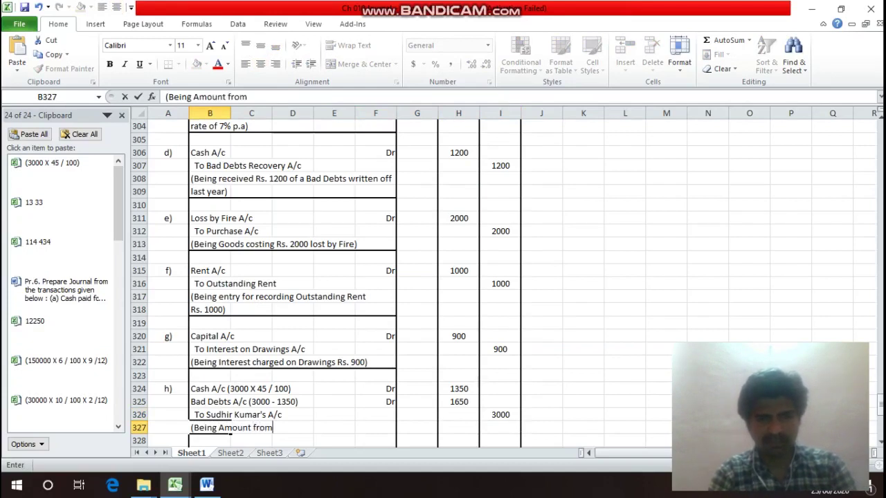
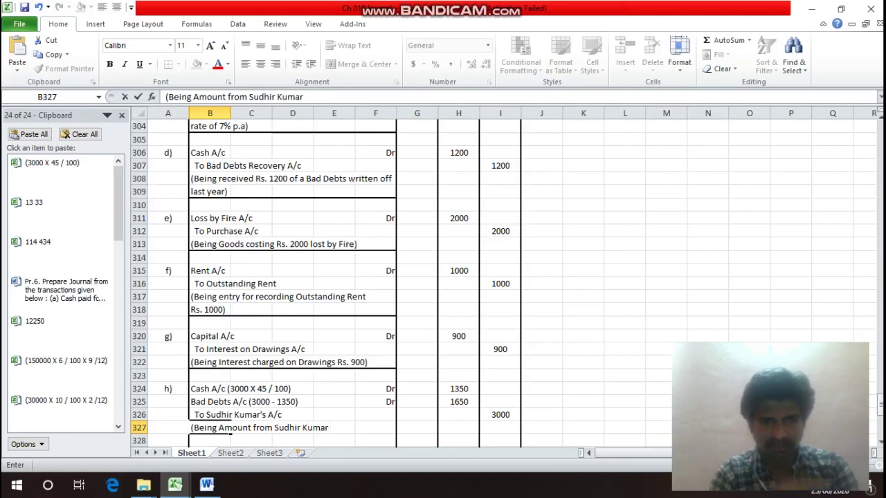
{"action": "type", "text": " b"}
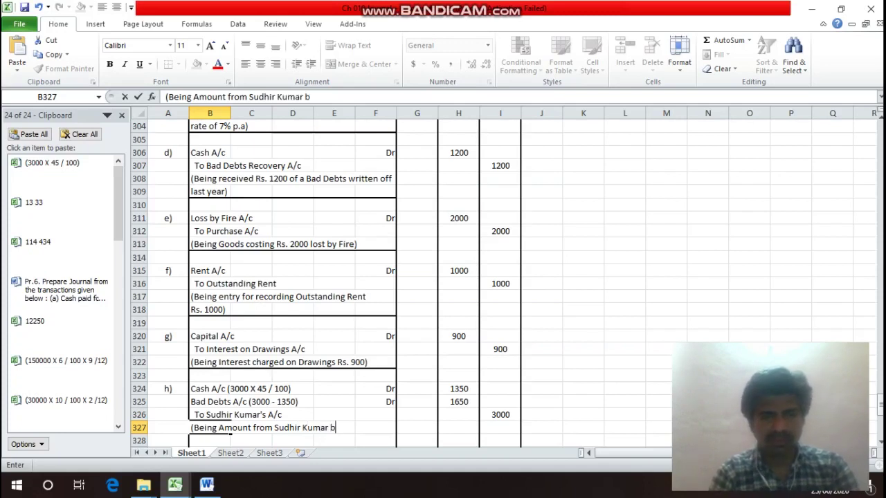
{"action": "type", "text": "eco"}
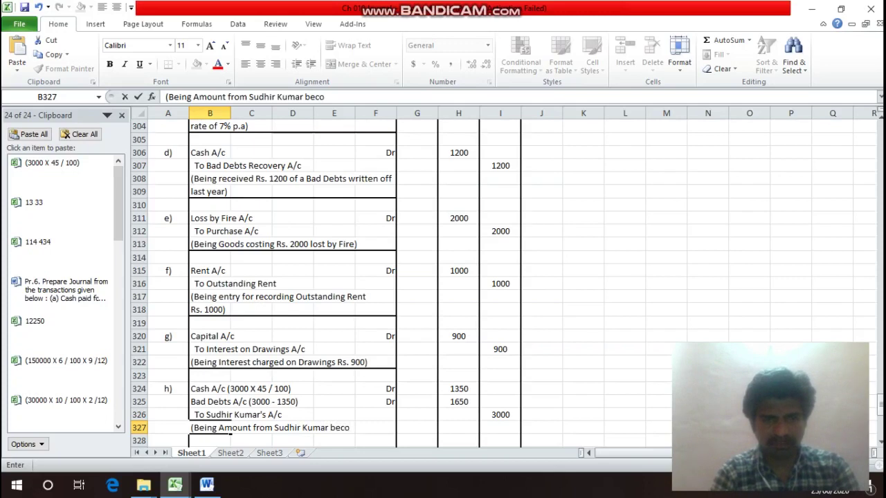
{"action": "key", "text": "BackSpace"}
{"action": "type", "text": "ame"}
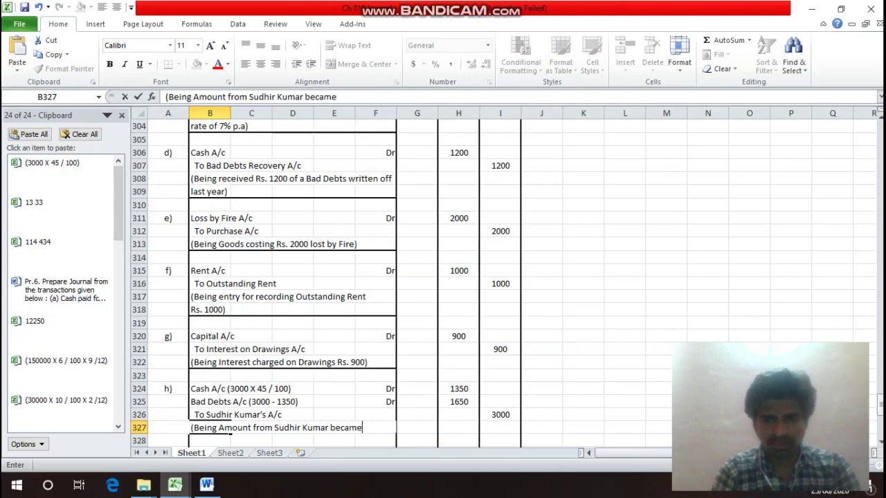
{"action": "key", "text": "Return"}
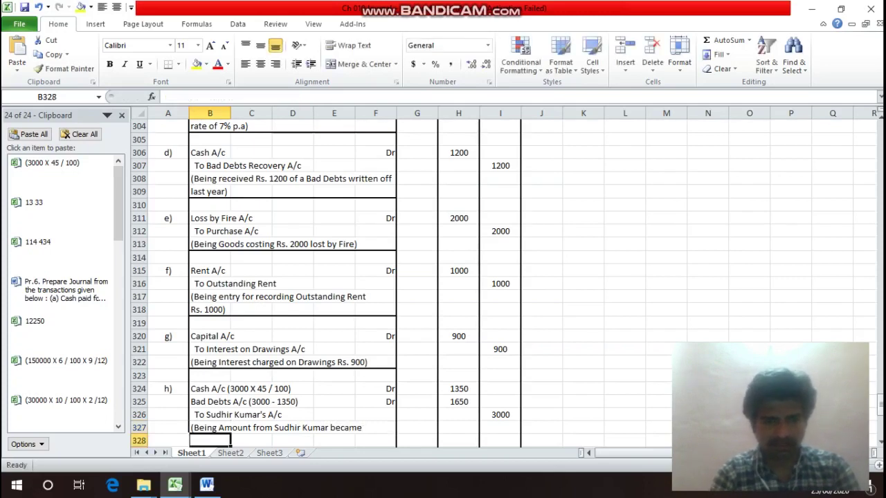
Finish the narration: 'irrecoverable for Rs.3000 and received 45 paise in a Rupee from him)'.
{"action": "type", "text": "irrec"}
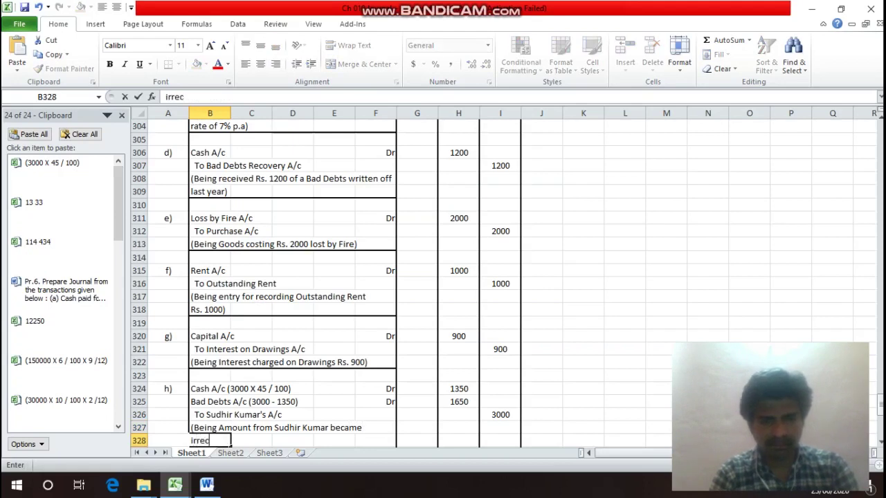
{"action": "type", "text": "overa"}
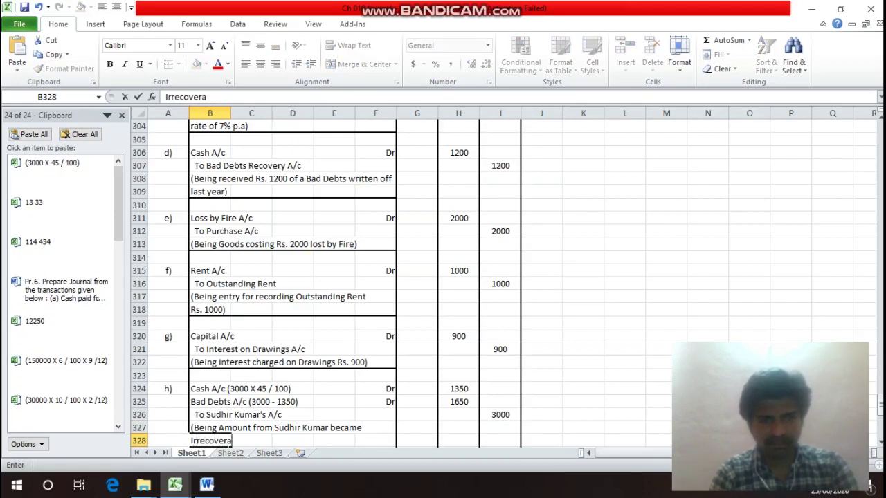
{"action": "type", "text": "ble"}
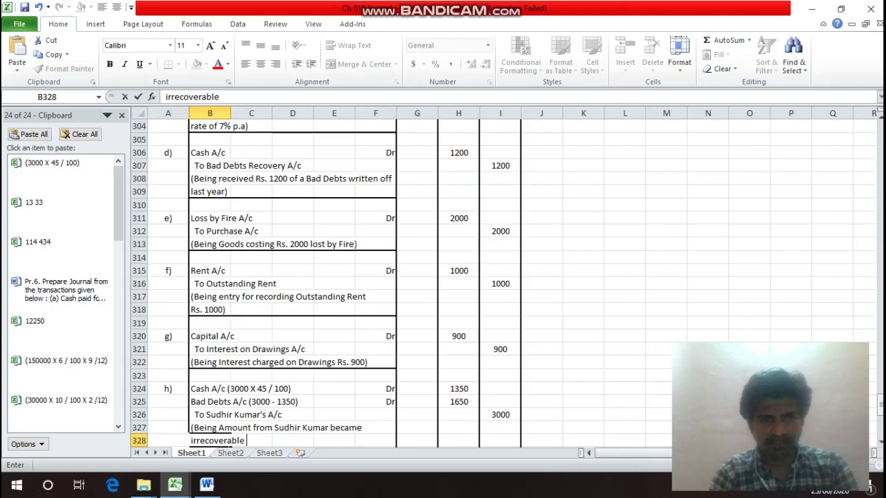
{"action": "type", "text": " f"}
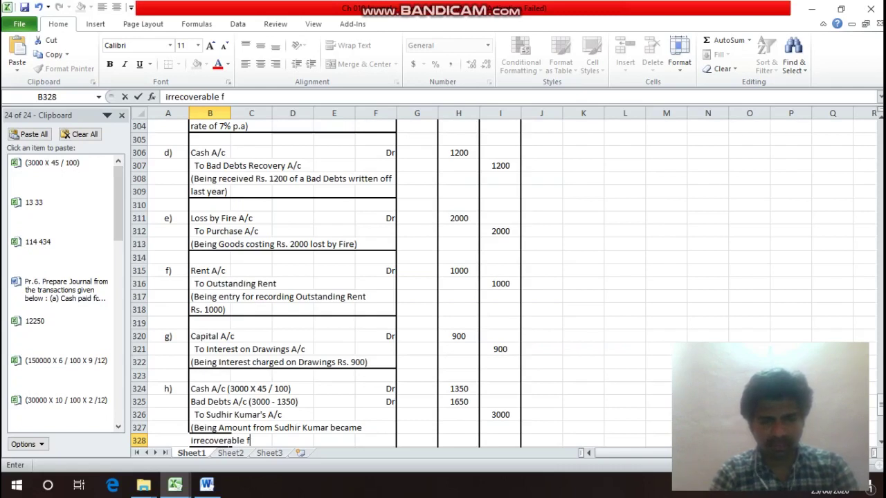
{"action": "type", "text": "or Rs.3"}
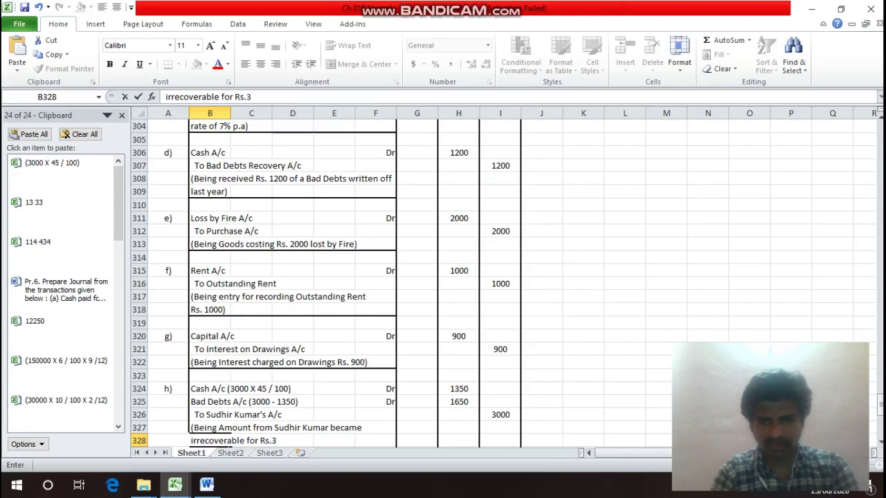
{"action": "key", "text": "BackSpace"}
{"action": "type", "text": "3000"}
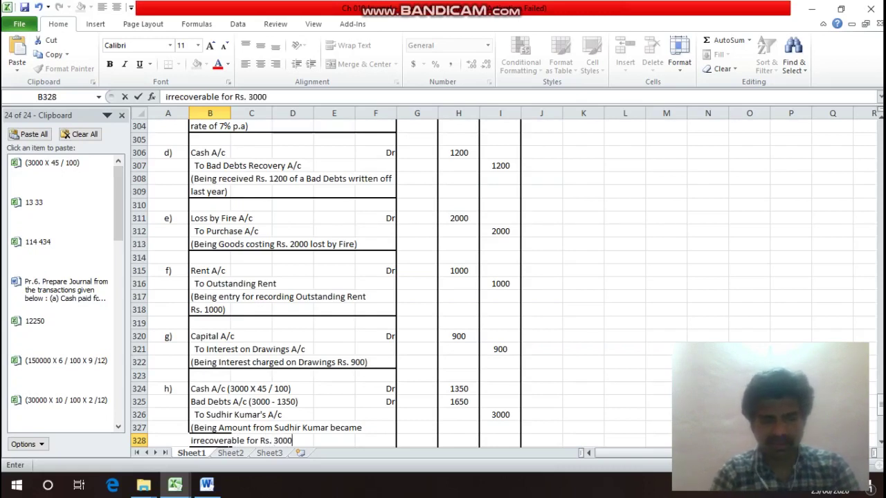
{"action": "type", "text": " and re"}
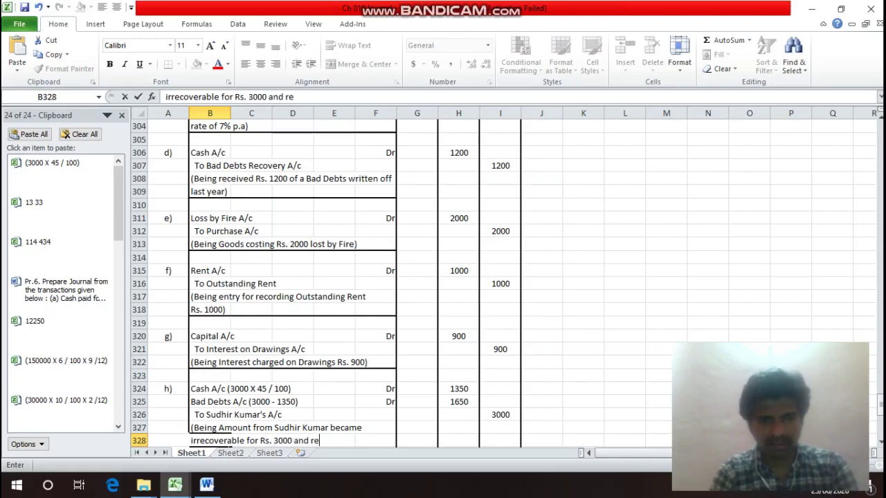
{"action": "type", "text": "ceived "}
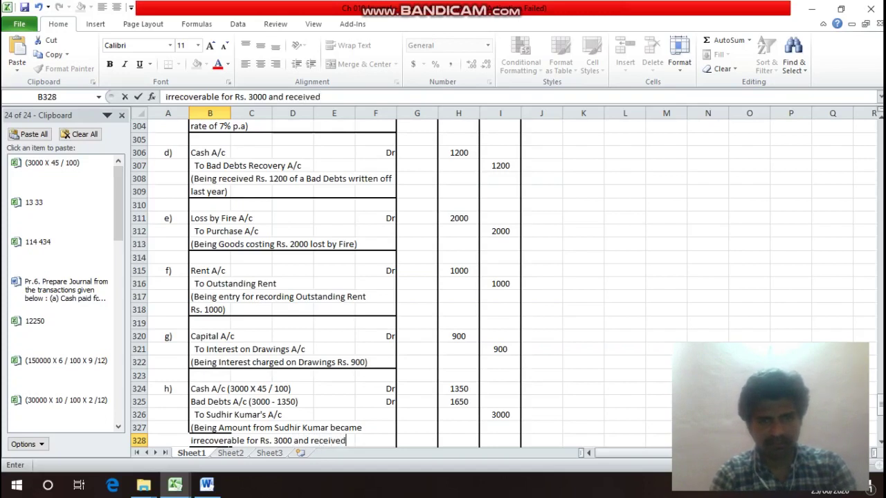
{"action": "type", "text": "45"}
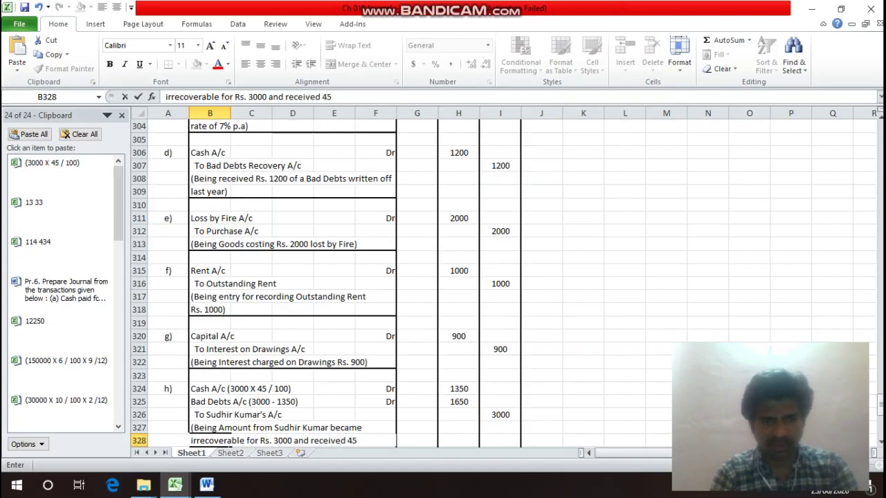
{"action": "type", "text": " pai"}
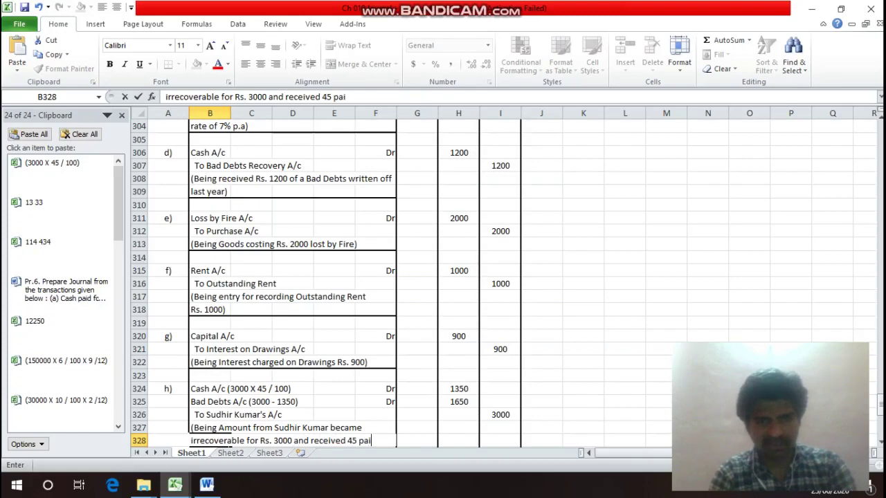
{"action": "type", "text": "se i"}
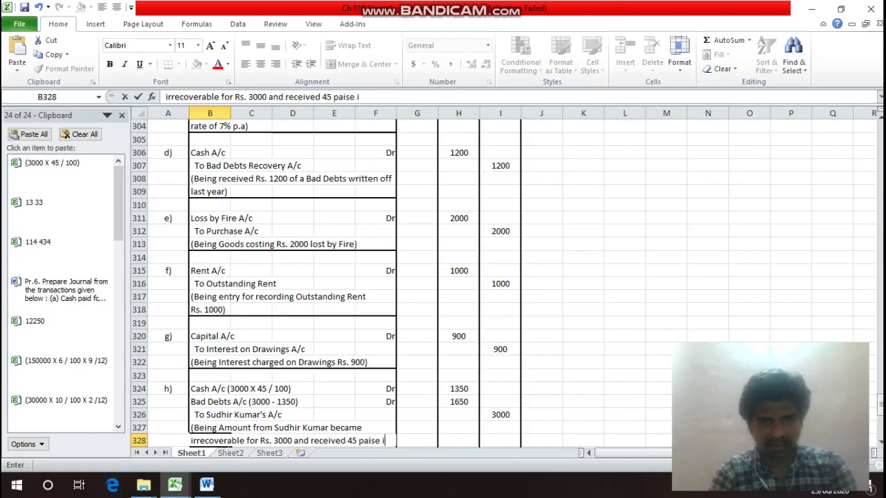
{"action": "type", "text": "n"}
{"action": "key", "text": "Return"}
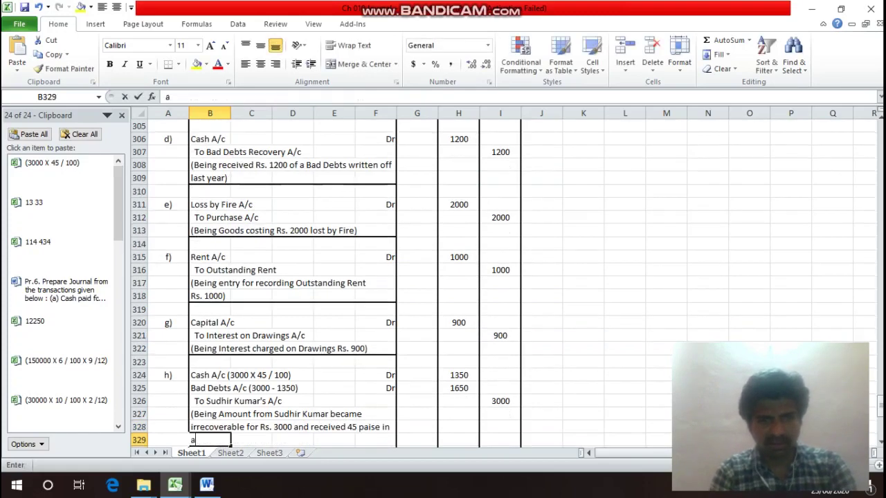
{"action": "type", "text": "a Rup"}
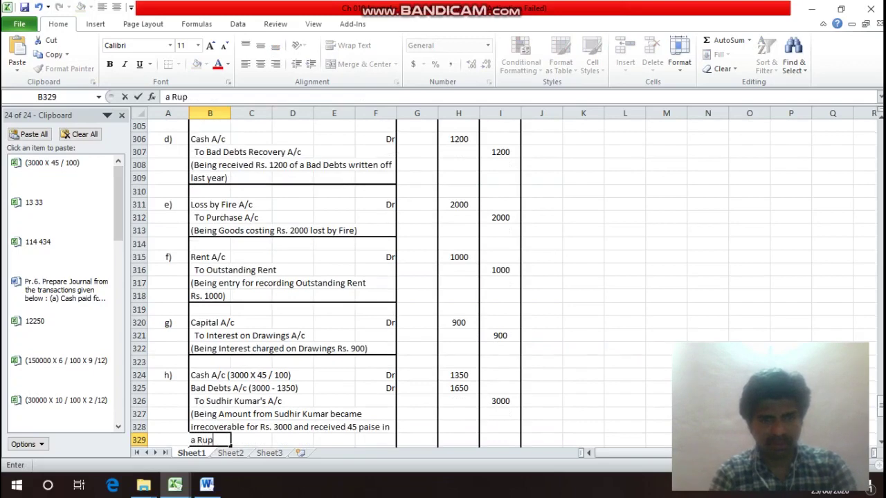
{"action": "type", "text": "ee fr"}
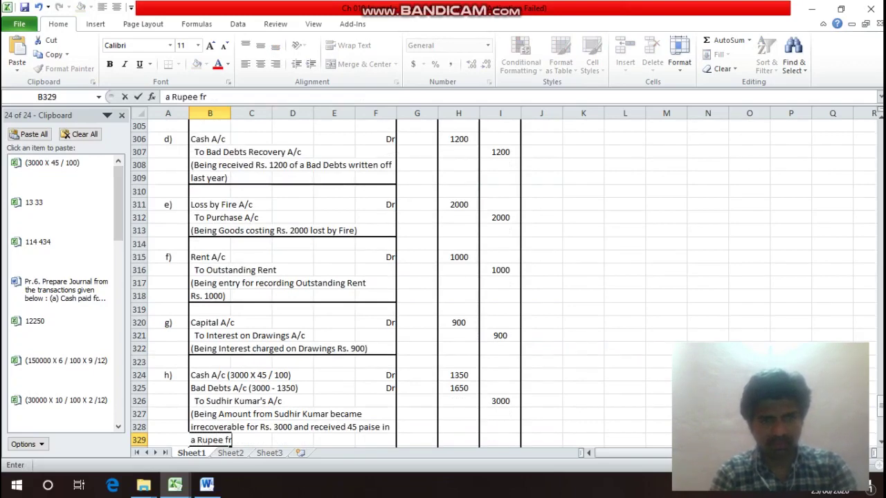
{"action": "type", "text": "om "}
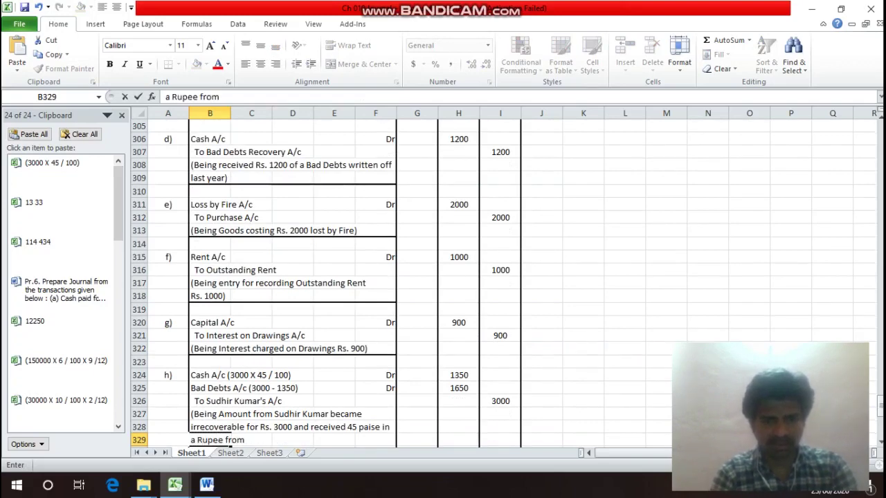
{"action": "type", "text": "him)"}
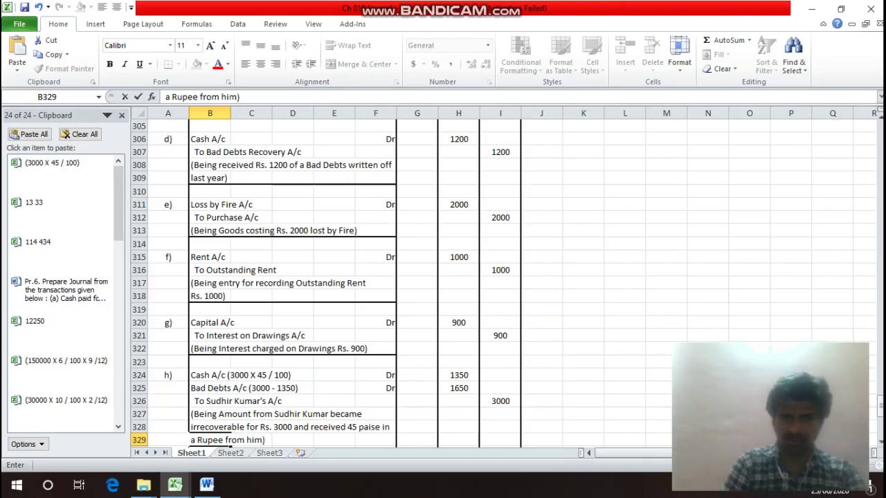
{"action": "key", "text": "Return"}
{"action": "key", "text": "Return"}
{"action": "key", "text": "Left"}
{"action": "key", "text": "Up"}
{"action": "key", "text": "Up"}
{"action": "key", "text": "Up"}
{"action": "key", "text": "Up"}
{"action": "key", "text": "Up"}
{"action": "key", "text": "Up"}
{"action": "key", "text": "Up"}
{"action": "key", "text": "Up"}
{"action": "key", "text": "Up"}
{"action": "key", "text": "Up"}
{"action": "key", "text": "Up"}
{"action": "key", "text": "Up"}
{"action": "key", "text": "Up"}
{"action": "key", "text": "Up"}
{"action": "key", "text": "Up"}
{"action": "key", "text": "Up"}
{"action": "key", "text": "Up"}
{"action": "key", "text": "Up"}
{"action": "key", "text": "Up"}
{"action": "key", "text": "Up"}
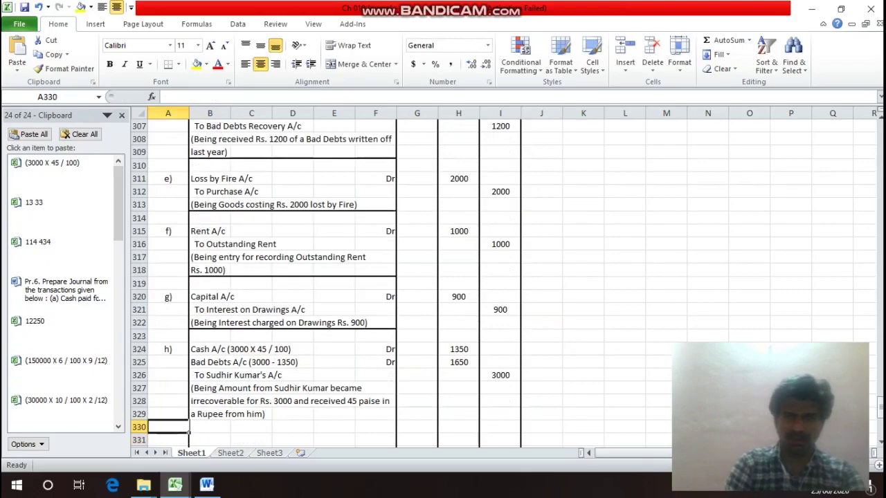
Apply a bottom border to B329:F329 via Format Cells to close entry h).
{"action": "key", "text": "Up"}
{"action": "key", "text": "Up"}
{"action": "key", "text": "Up"}
{"action": "key", "text": "Up"}
{"action": "key", "text": "Up"}
{"action": "key", "text": "Up"}
{"action": "key", "text": "Up"}
{"action": "key", "text": "Up"}
{"action": "key", "text": "Up"}
{"action": "key", "text": "Up"}
{"action": "key", "text": "Up"}
{"action": "key", "text": "Up"}
{"action": "key", "text": "Up"}
{"action": "key", "text": "Up"}
{"action": "key", "text": "Up"}
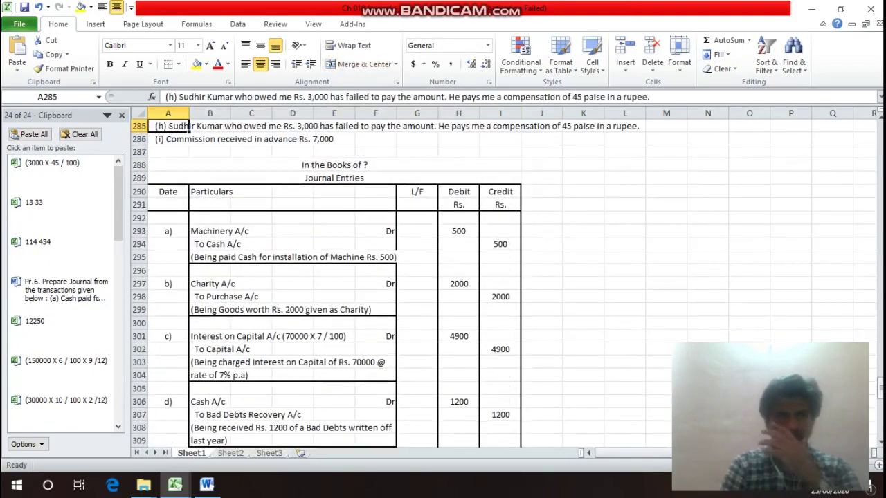
{"action": "key", "text": "Down"}
{"action": "key", "text": "Down"}
{"action": "key", "text": "Down"}
{"action": "key", "text": "Down"}
{"action": "key", "text": "Down"}
{"action": "key", "text": "Down"}
{"action": "key", "text": "Down"}
{"action": "key", "text": "Down"}
{"action": "key", "text": "Down"}
{"action": "key", "text": "Up"}
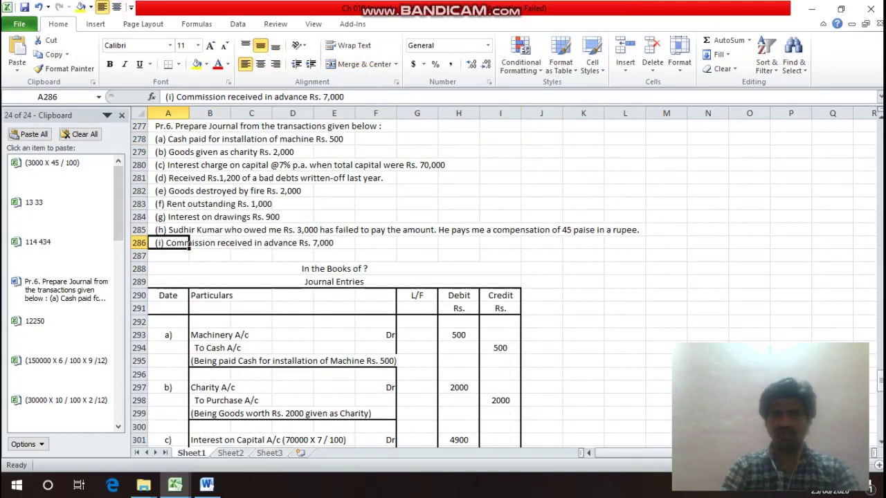
{"action": "key", "text": "Down"}
{"action": "key", "text": "Down"}
{"action": "key", "text": "Down"}
{"action": "key", "text": "Down"}
{"action": "key", "text": "Down"}
{"action": "key", "text": "Down"}
{"action": "key", "text": "Down"}
{"action": "key", "text": "Down"}
{"action": "key", "text": "Down"}
{"action": "key", "text": "Down"}
{"action": "key", "text": "Down"}
{"action": "key", "text": "Down"}
{"action": "key", "text": "Down"}
{"action": "key", "text": "Down"}
{"action": "key", "text": "Down"}
{"action": "key", "text": "Down"}
{"action": "key", "text": "Down"}
{"action": "key", "text": "Down"}
{"action": "key", "text": "Down"}
{"action": "key", "text": "Down"}
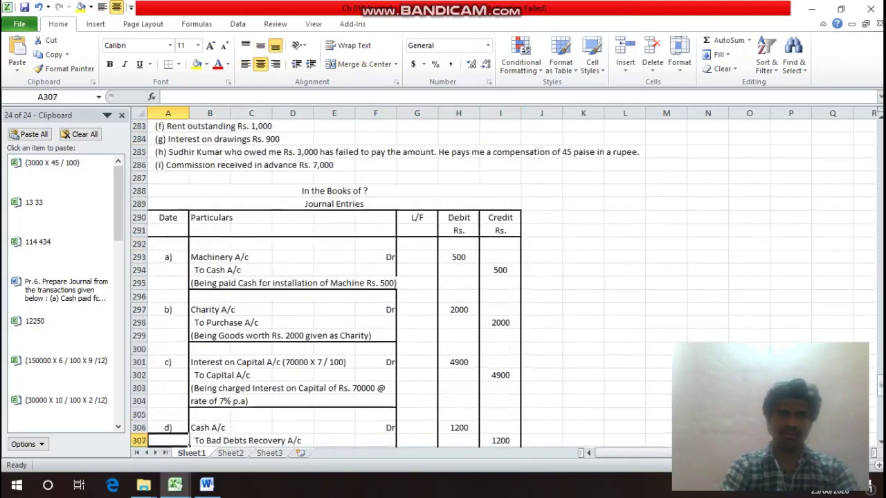
{"action": "key", "text": "Up"}
{"action": "key", "text": "Up"}
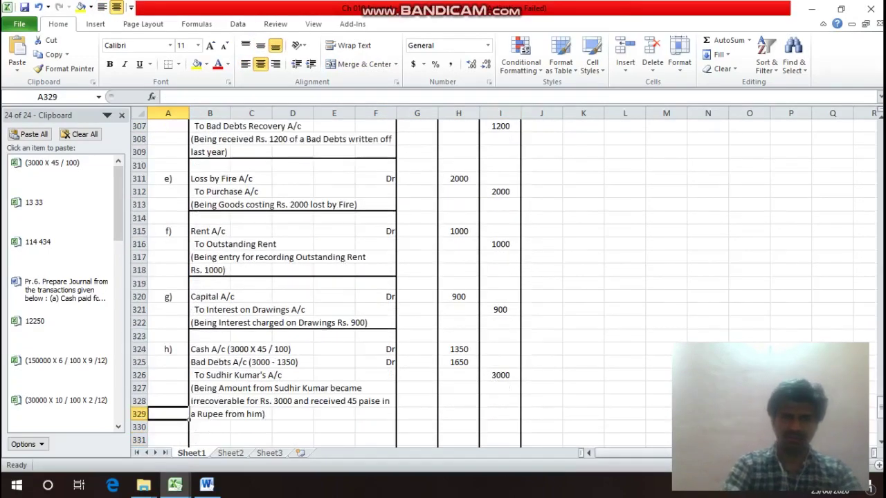
{"action": "key", "text": "Right"}
{"action": "left_click_drag", "start_coordinate": [228, 414], "coordinate": [396, 415]}
{"action": "key", "text": "ctrl+1"}
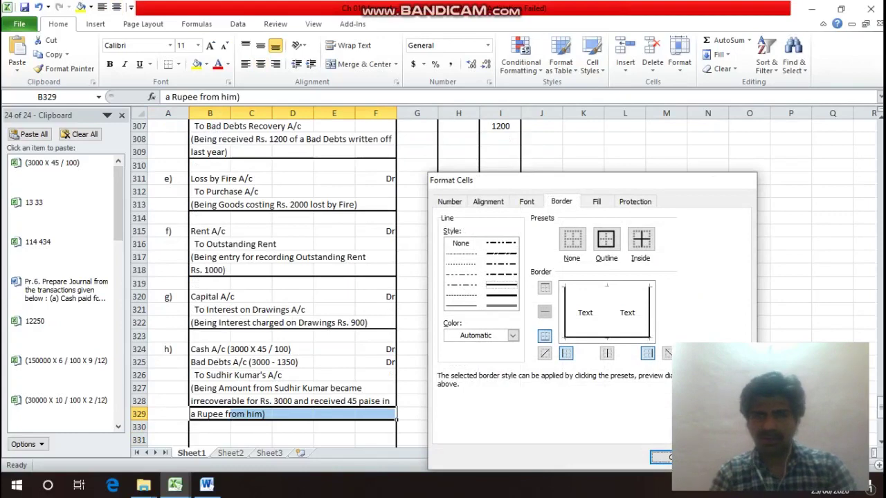
{"action": "key", "text": "Return"}
{"action": "key", "text": "Home"}
{"action": "key", "text": "Down"}
{"action": "key", "text": "Down"}
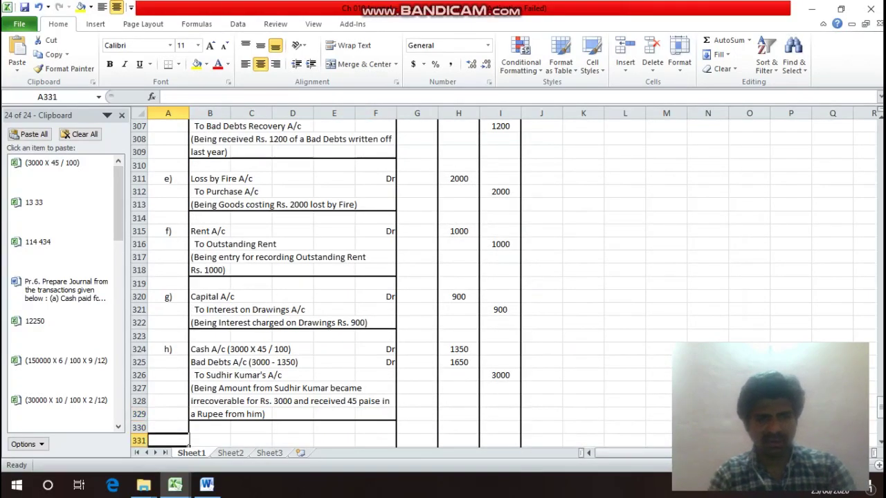
Label entry i) and enter 'Cash A/c' marked Dr on row 331.
{"action": "type", "text": "i)"}
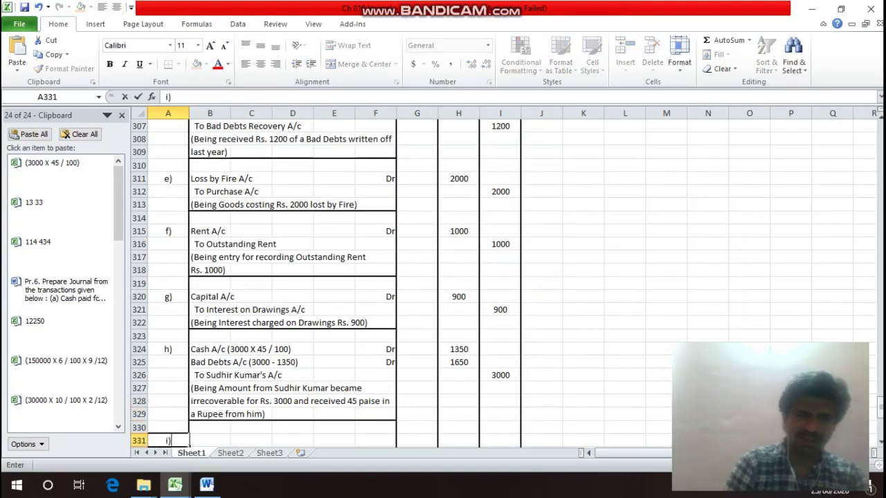
{"action": "key", "text": "Return"}
{"action": "key", "text": "Up"}
{"action": "key", "text": "Right"}
{"action": "type", "text": "Ca"}
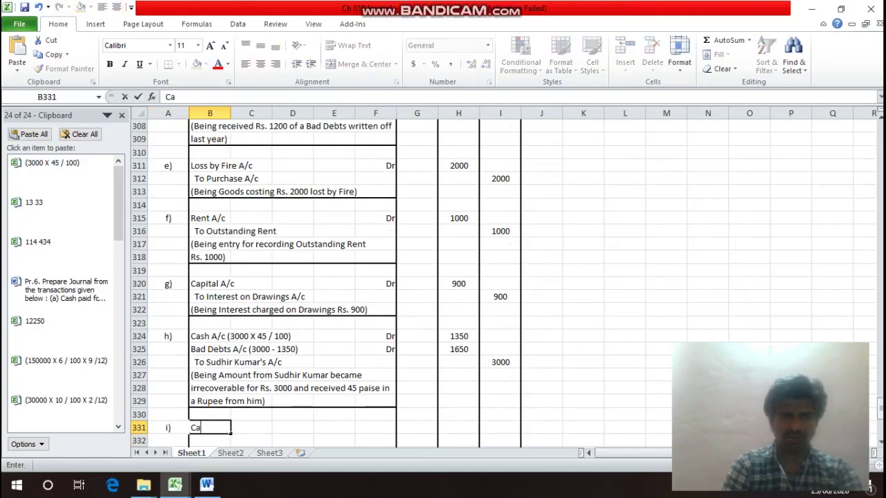
{"action": "type", "text": "sh A/c"}
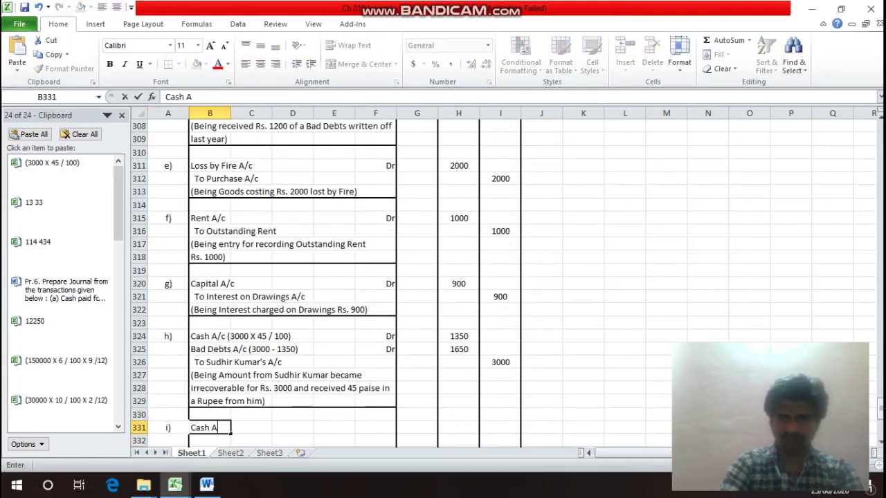
{"action": "key", "text": "Right"}
{"action": "key", "text": "Right"}
{"action": "key", "text": "Right"}
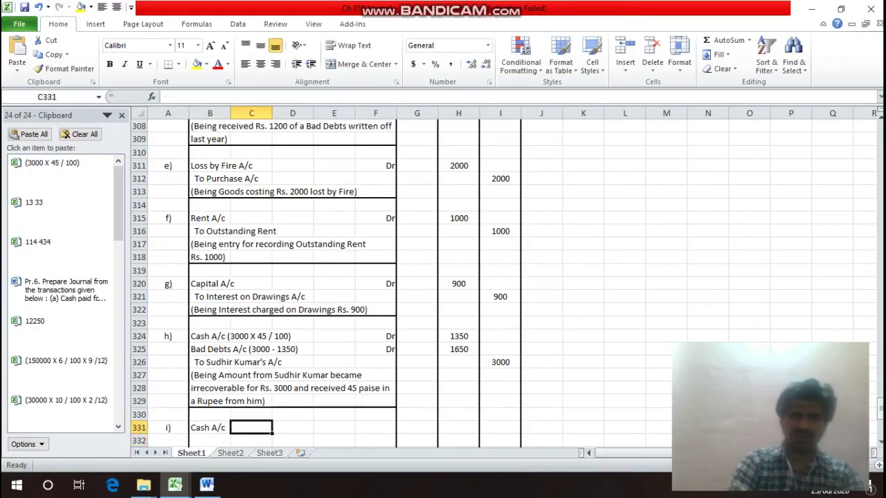
{"action": "key", "text": "Right"}
{"action": "type", "text": "Dr"}
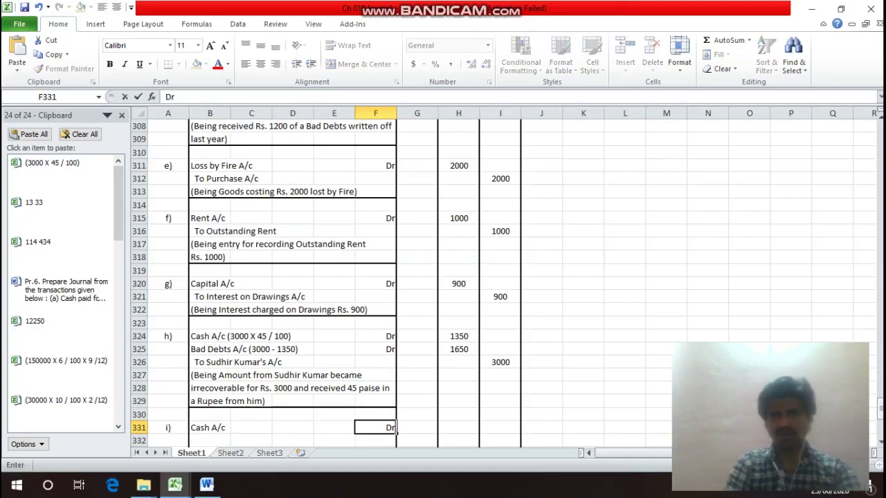
{"action": "key", "text": "Return"}
Type the credit line 'To Commission received in Advance A/c' in B332.
{"action": "key", "text": "Left"}
{"action": "key", "text": "Left"}
{"action": "key", "text": "Left"}
{"action": "key", "text": "Left"}
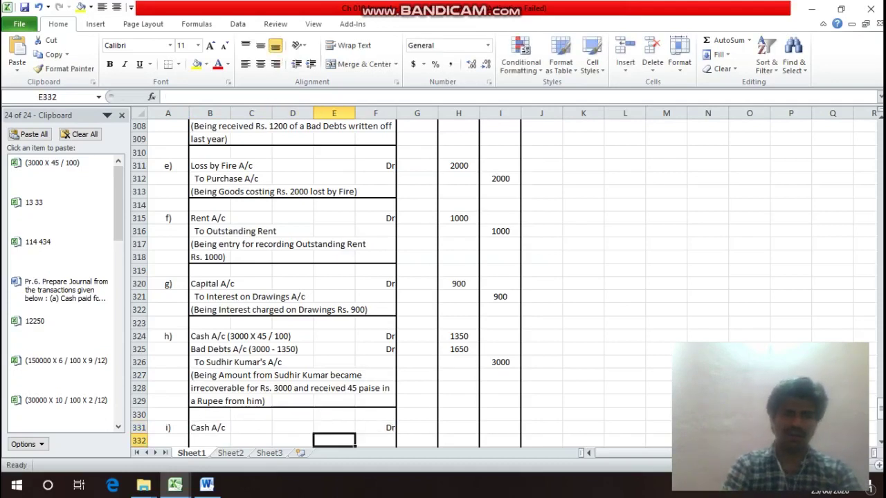
{"action": "type", "text": "To"}
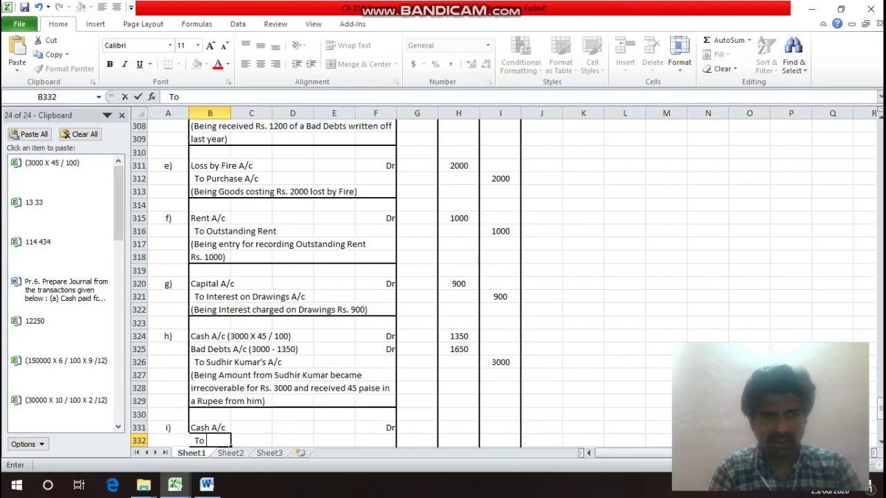
{"action": "type", "text": "C"}
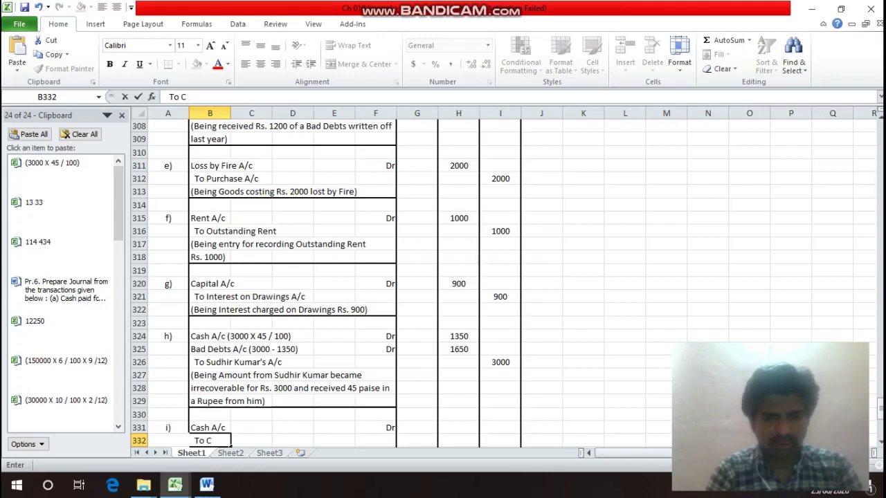
{"action": "type", "text": "ommi"}
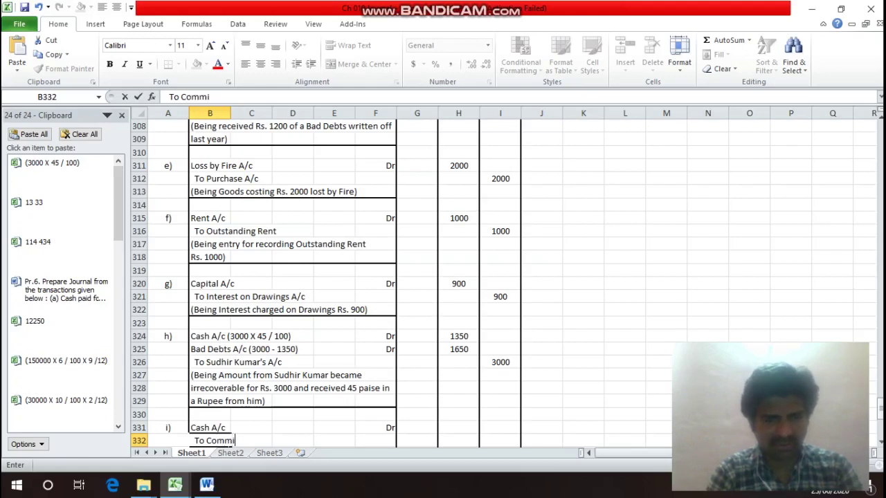
{"action": "type", "text": "sssio"}
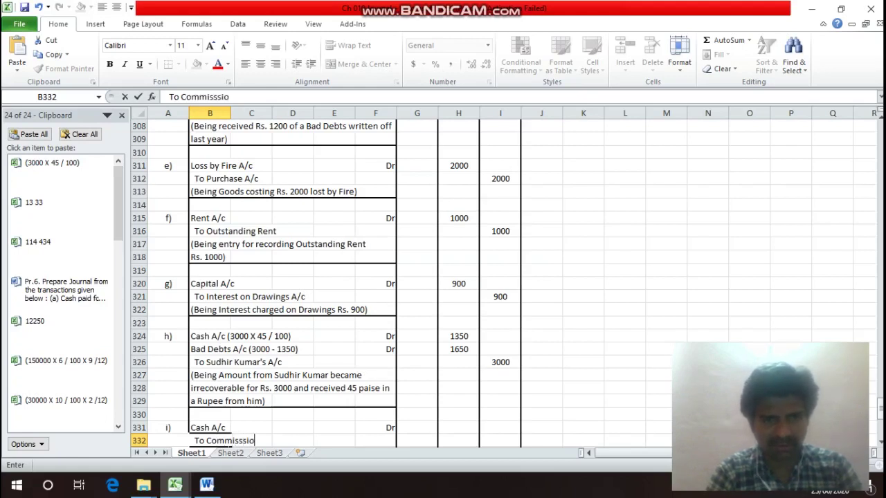
{"action": "type", "text": "n from"}
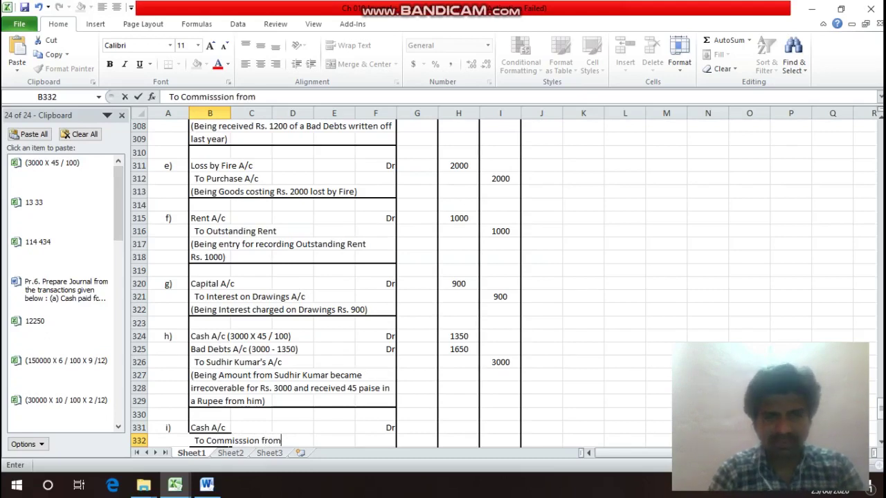
{"action": "key", "text": "BackSpace"}
{"action": "key", "text": "BackSpace"}
{"action": "key", "text": "BackSpace"}
{"action": "key", "text": "BackSpace"}
{"action": "type", "text": "re"}
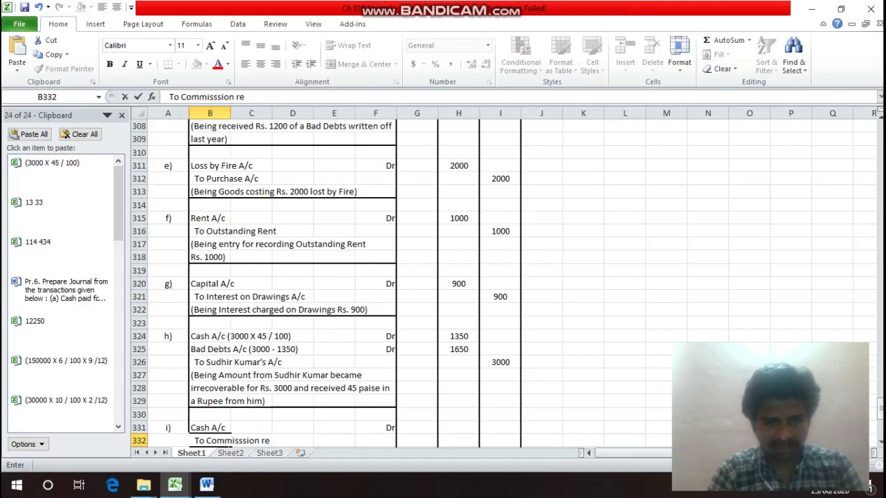
{"action": "type", "text": "ceived "}
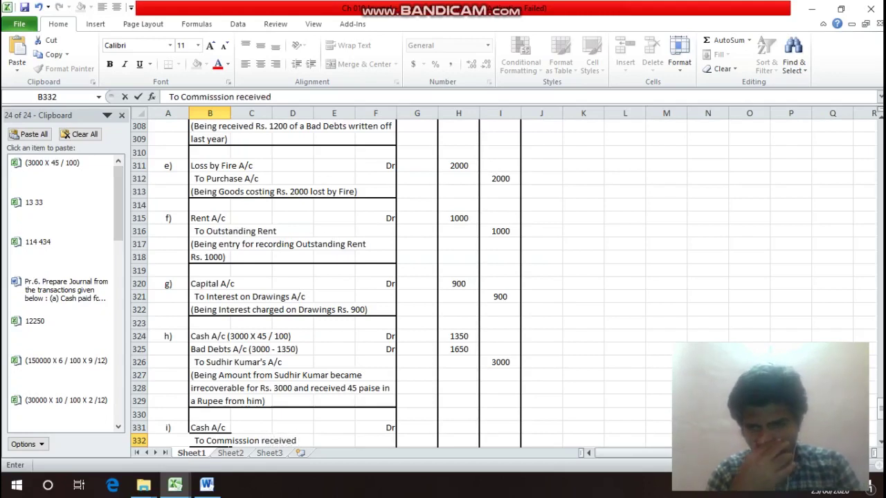
{"action": "type", "text": "fr"}
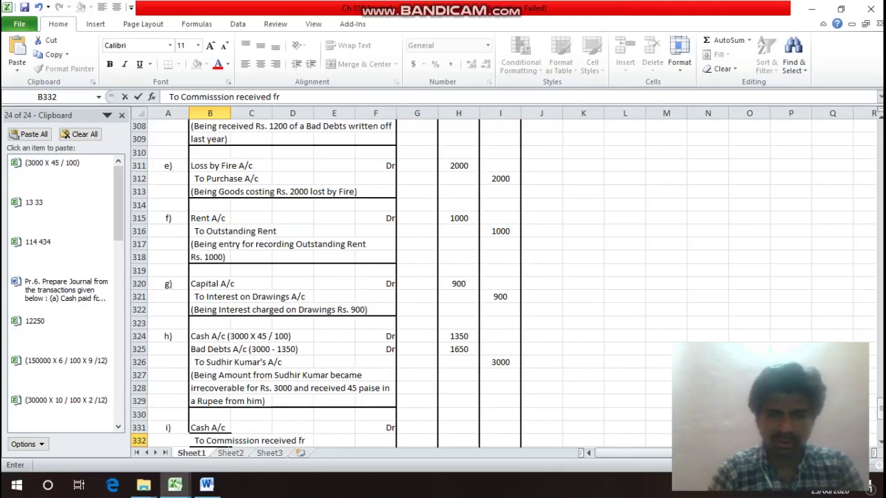
{"action": "type", "text": "om"}
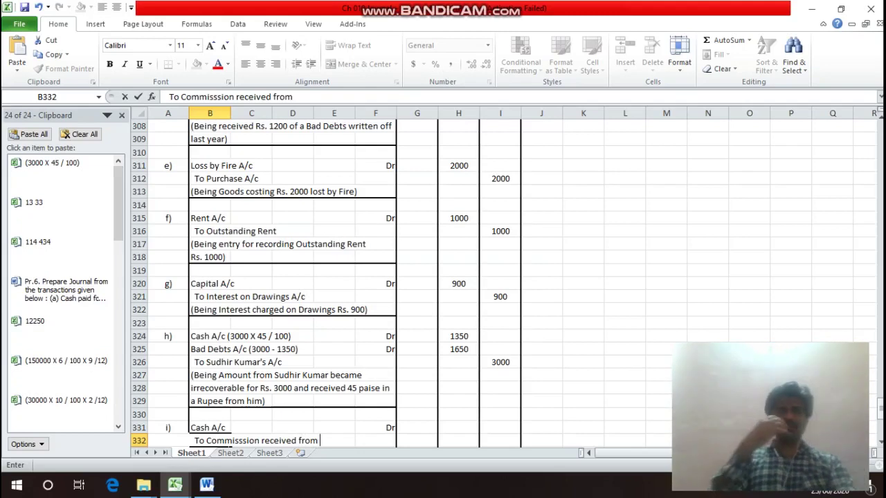
{"action": "key", "text": "BackSpace"}
{"action": "key", "text": "BackSpace"}
{"action": "key", "text": "BackSpace"}
{"action": "key", "text": "BackSpace"}
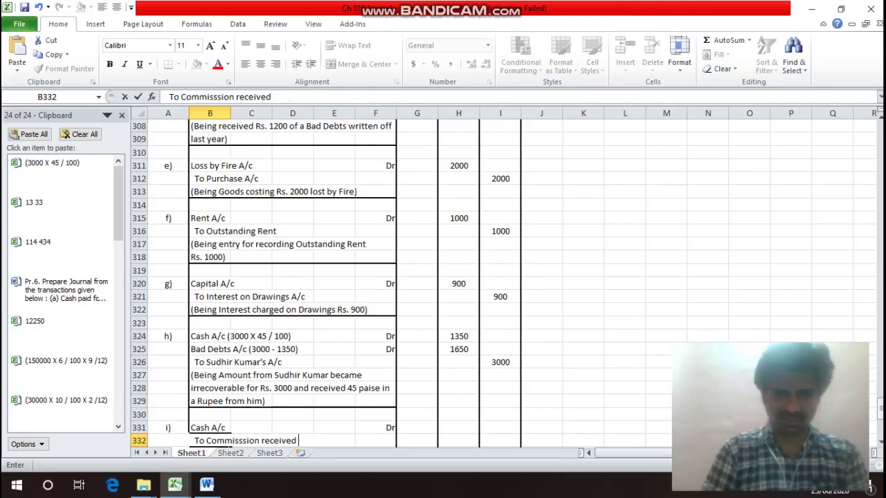
{"action": "type", "text": "in Advance"}
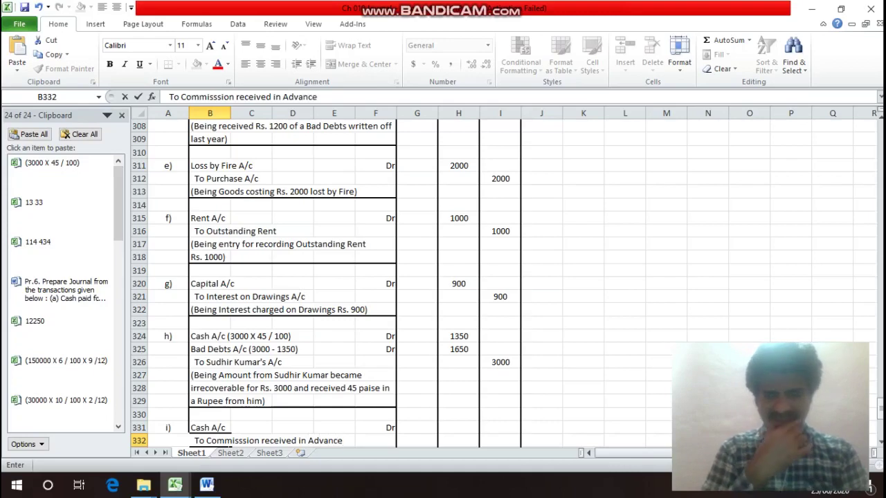
{"action": "type", "text": "/c"}
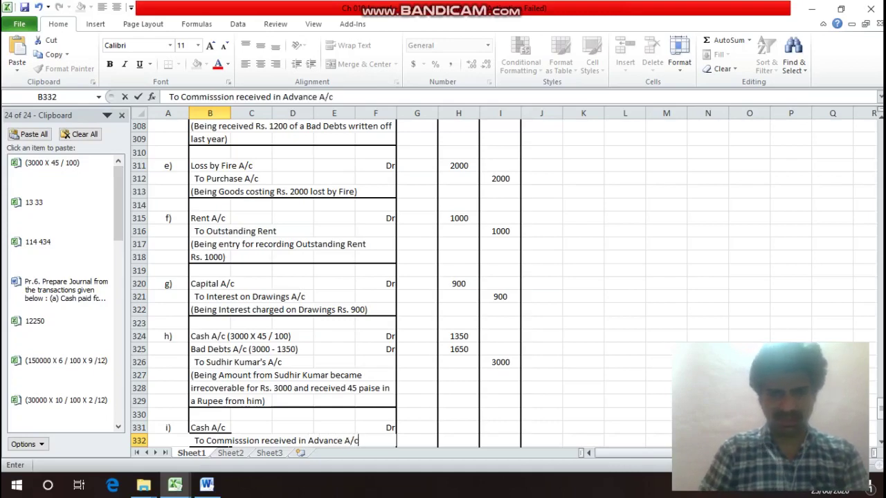
{"action": "key", "text": "Return"}
Enter 7000 as the Cash debit in H331 and 7000 as the credit in I332.
{"action": "key", "text": "Up"}
{"action": "key", "text": "Up"}
{"action": "key", "text": "Right"}
{"action": "key", "text": "Right"}
{"action": "key", "text": "Right"}
{"action": "key", "text": "Right"}
{"action": "key", "text": "Right"}
{"action": "key", "text": "Right"}
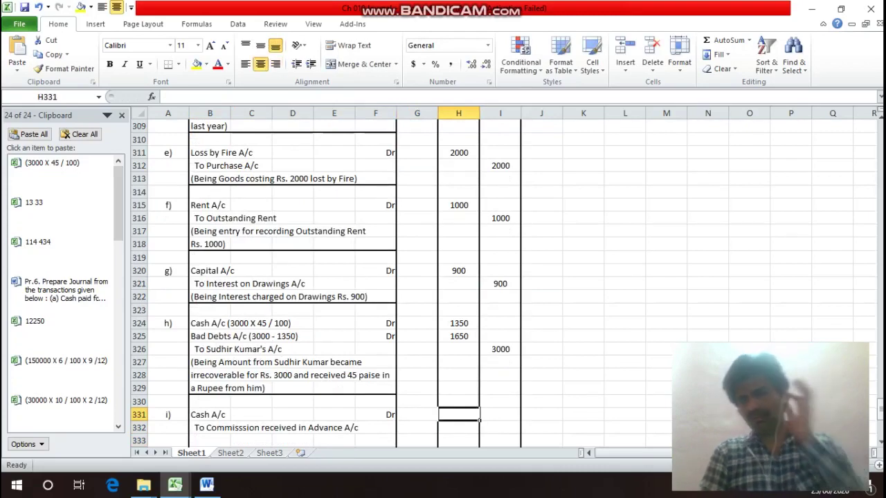
{"action": "left_click", "coordinate": [458, 402]}
{"action": "key", "text": "Up"}
{"action": "key", "text": "Up"}
{"action": "key", "text": "Up"}
{"action": "key", "text": "Up"}
{"action": "key", "text": "Up"}
{"action": "key", "text": "Up"}
{"action": "key", "text": "Up"}
{"action": "key", "text": "Up"}
{"action": "key", "text": "Up"}
{"action": "key", "text": "Up"}
{"action": "key", "text": "Up"}
{"action": "key", "text": "Up"}
{"action": "key", "text": "Up"}
{"action": "key", "text": "Up"}
{"action": "key", "text": "Up"}
{"action": "key", "text": "Up"}
{"action": "key", "text": "Up"}
{"action": "key", "text": "Up"}
{"action": "key", "text": "Up"}
{"action": "key", "text": "Up"}
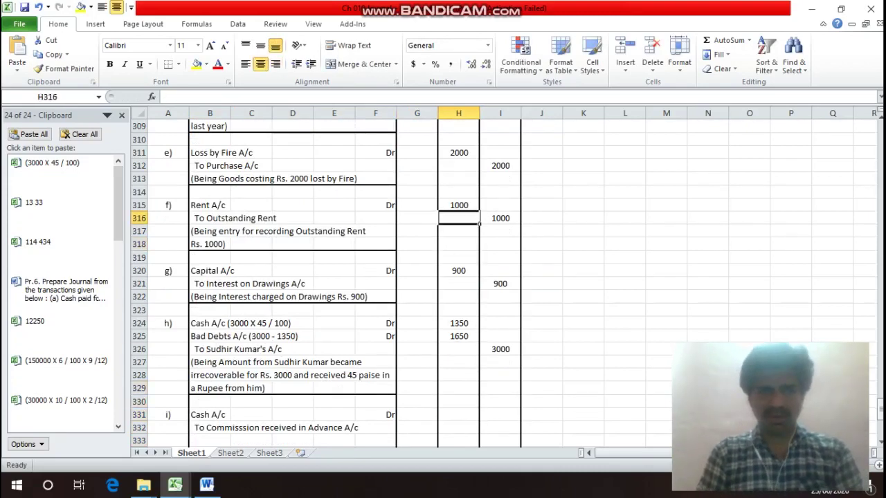
{"action": "key", "text": "Up"}
{"action": "key", "text": "Up"}
{"action": "key", "text": "Up"}
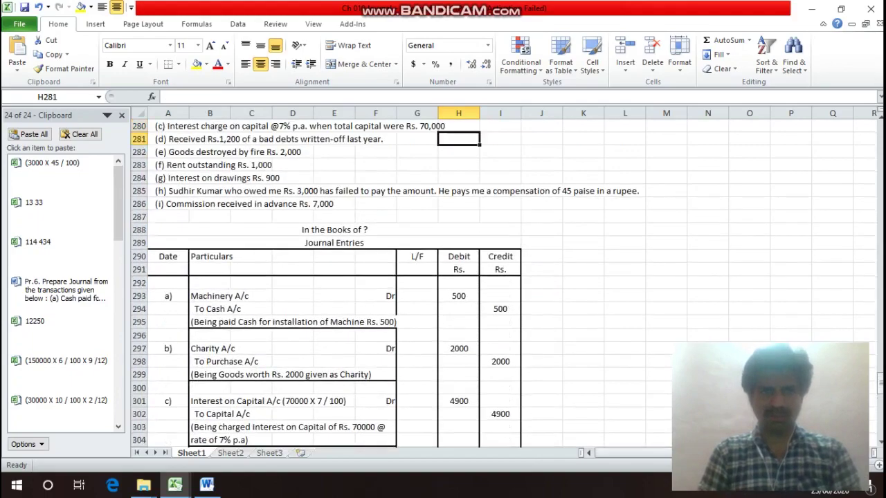
{"action": "key", "text": "Down"}
{"action": "key", "text": "Down"}
{"action": "key", "text": "Down"}
{"action": "key", "text": "Down"}
{"action": "key", "text": "Down"}
{"action": "key", "text": "Down"}
{"action": "key", "text": "Down"}
{"action": "key", "text": "Down"}
{"action": "key", "text": "Down"}
{"action": "key", "text": "Down"}
{"action": "key", "text": "Down"}
{"action": "key", "text": "Down"}
{"action": "key", "text": "Down"}
{"action": "key", "text": "Down"}
{"action": "key", "text": "Down"}
{"action": "key", "text": "Down"}
{"action": "key", "text": "Down"}
{"action": "key", "text": "Down"}
{"action": "key", "text": "Down"}
{"action": "key", "text": "Down"}
{"action": "key", "text": "Down"}
{"action": "key", "text": "Down"}
{"action": "key", "text": "Down"}
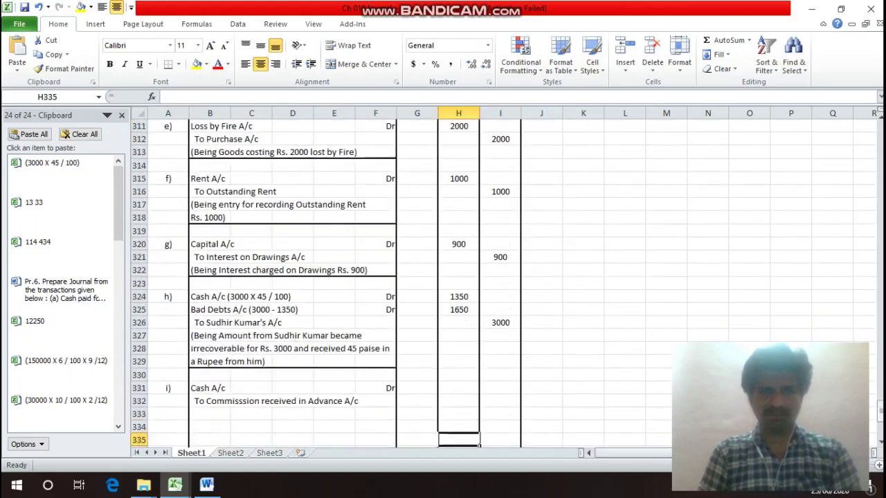
{"action": "key", "text": "Up"}
{"action": "key", "text": "Up"}
{"action": "key", "text": "Up"}
{"action": "key", "text": "Up"}
{"action": "type", "text": "7000"}
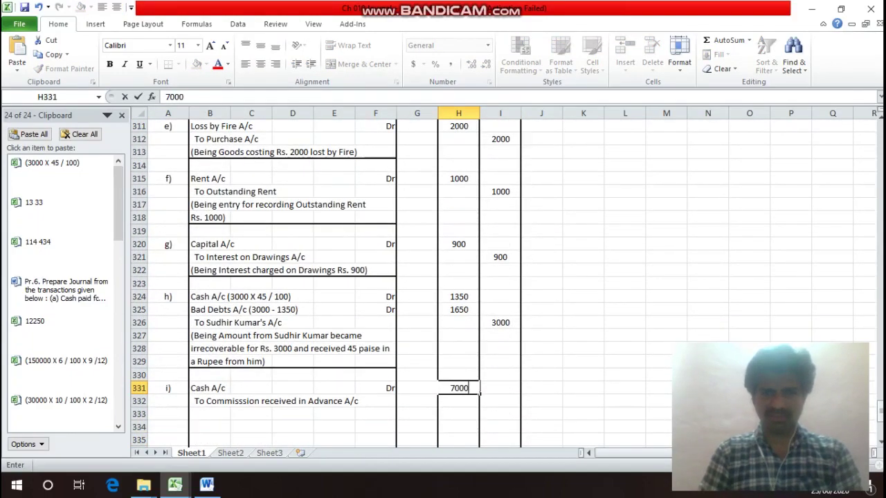
{"action": "key", "text": "Return"}
{"action": "key", "text": "Right"}
{"action": "type", "text": "7000"}
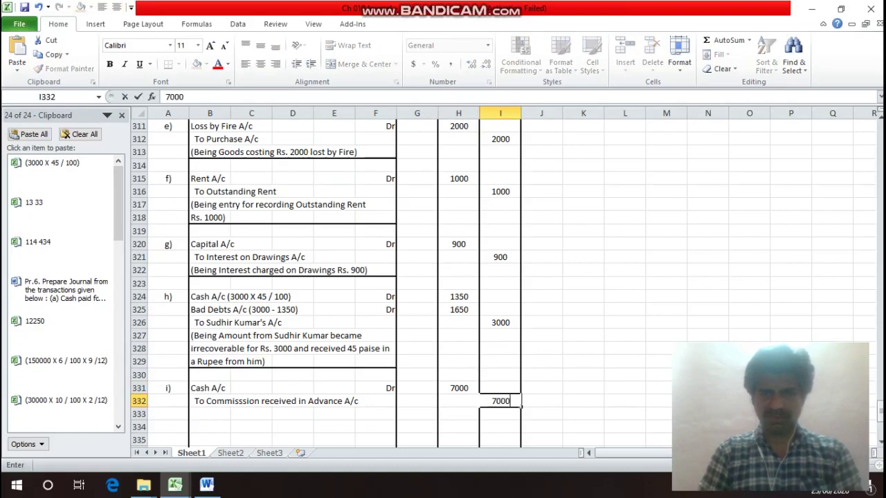
{"action": "key", "text": "Return"}
{"action": "key", "text": "Left"}
{"action": "key", "text": "Left"}
{"action": "key", "text": "Left"}
{"action": "key", "text": "Left"}
{"action": "key", "text": "Left"}
{"action": "key", "text": "Left"}
{"action": "key", "text": "Left"}
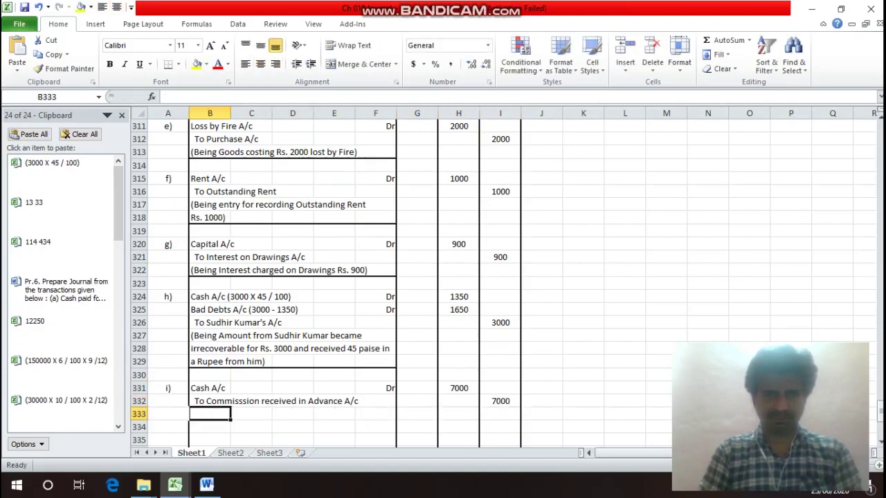
Type '(Being received Commission in Advance Rs. 7000)' in B333 and bottom-border B333:F333.
{"action": "type", "text": "(Be"}
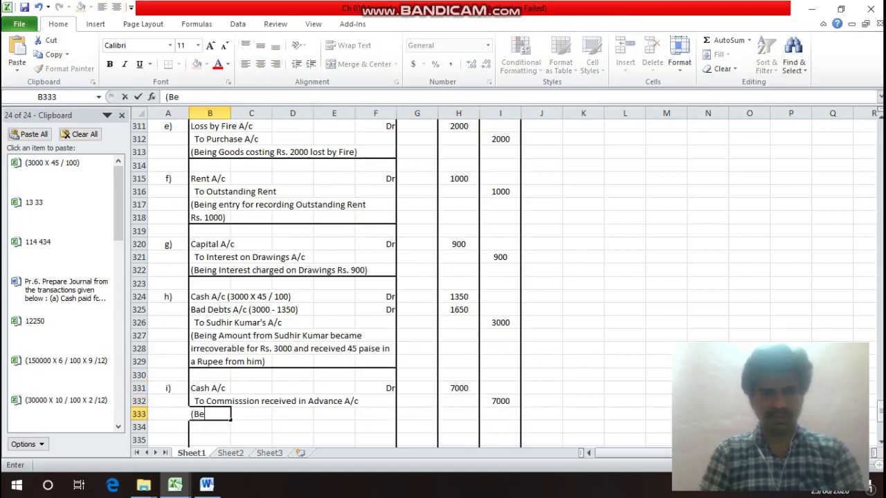
{"action": "type", "text": "ing re"}
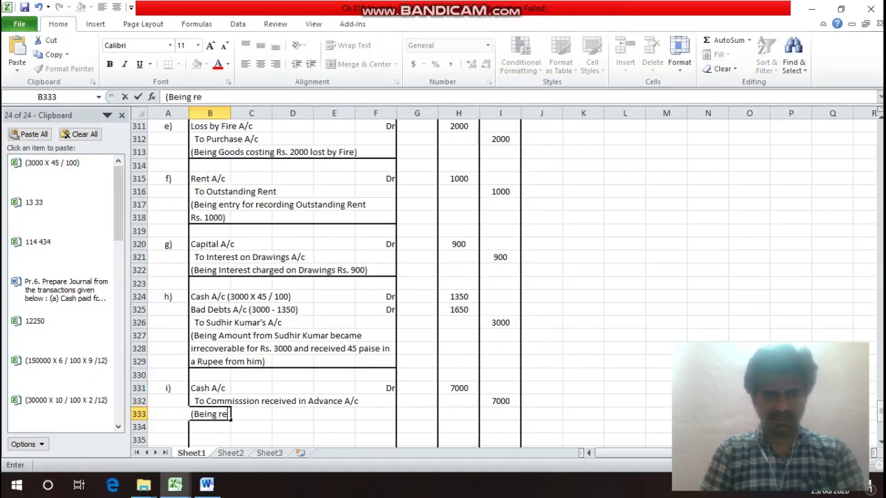
{"action": "type", "text": "ceived"}
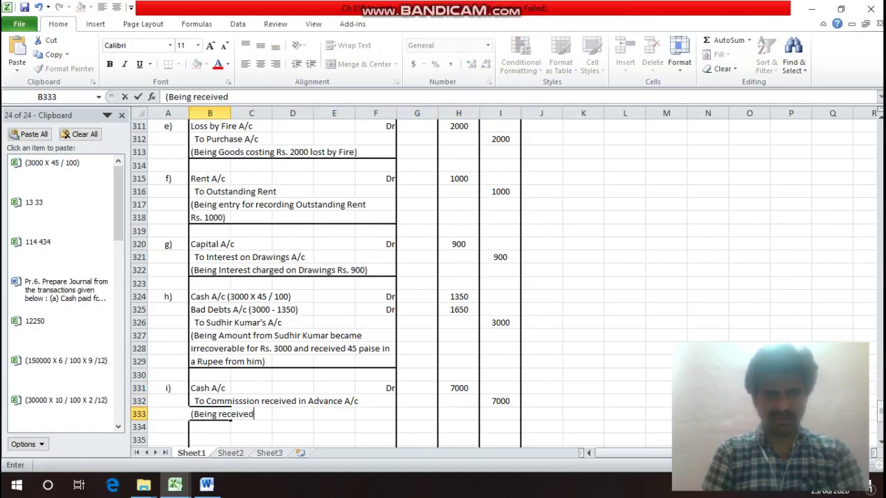
{"action": "type", "text": " Com"}
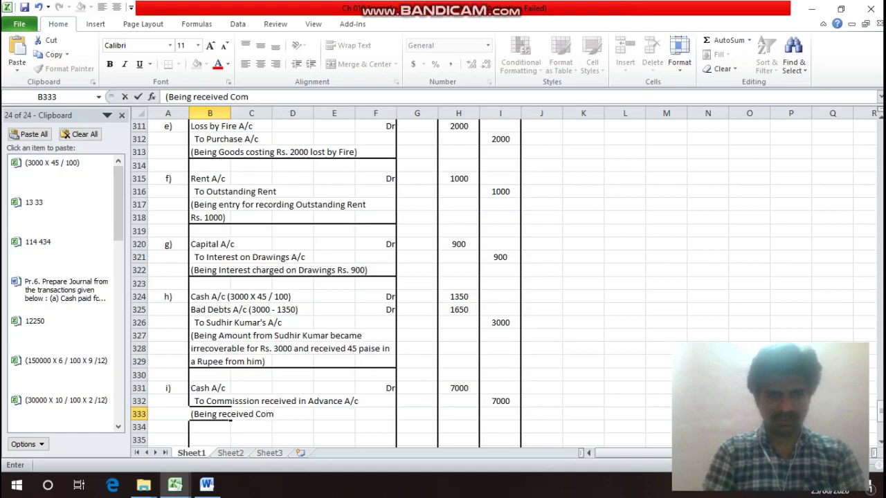
{"action": "type", "text": "mission"}
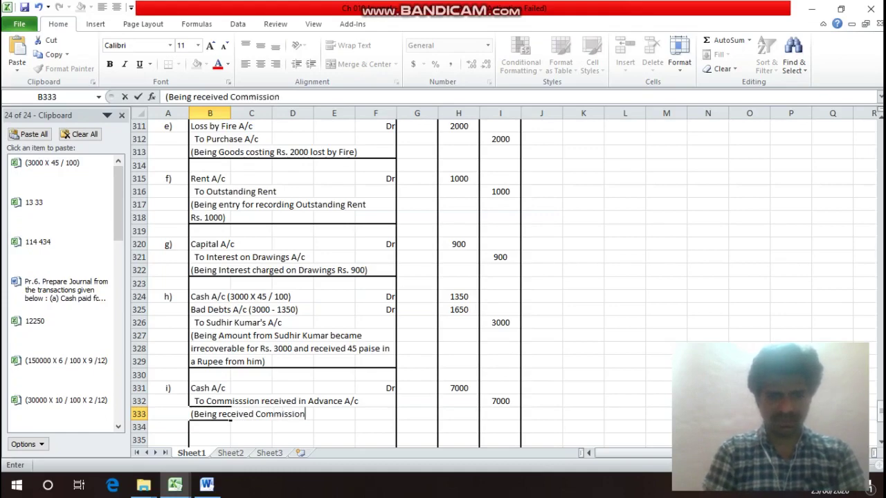
{"action": "type", "text": " in Ad"}
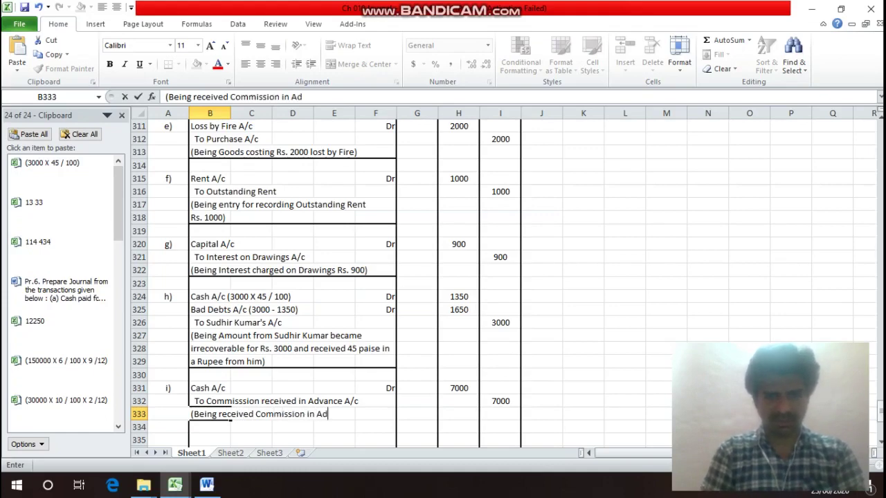
{"action": "type", "text": "vance "}
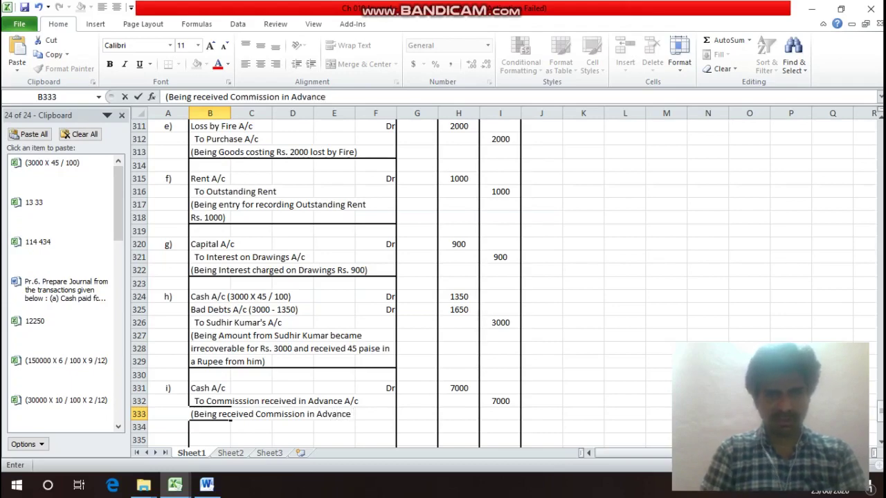
{"action": "type", "text": "Ra"}
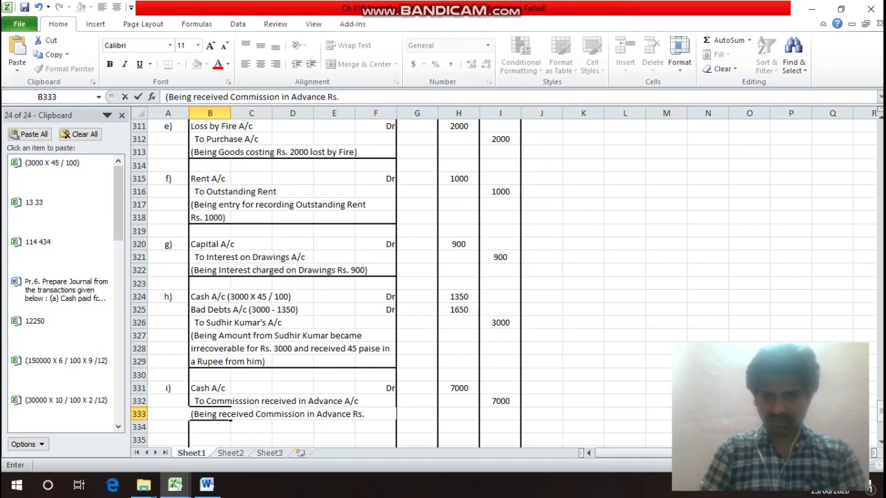
{"action": "type", "text": ". 7000"}
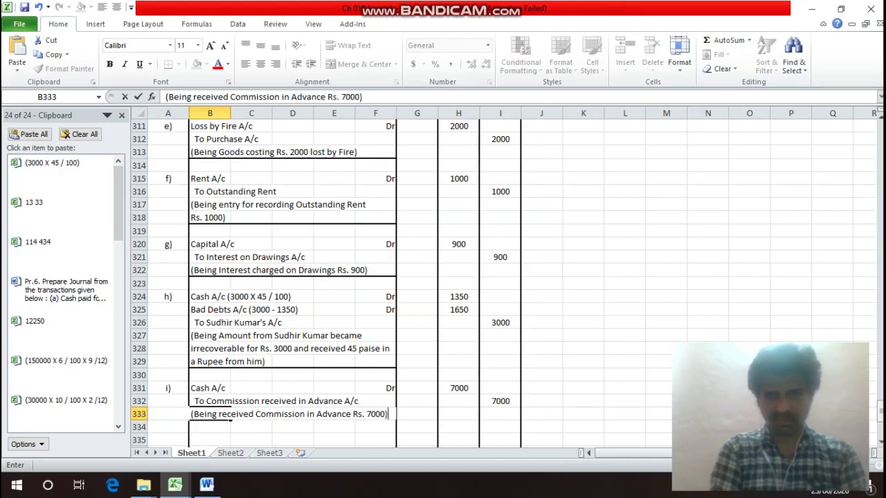
{"action": "key", "text": "Return"}
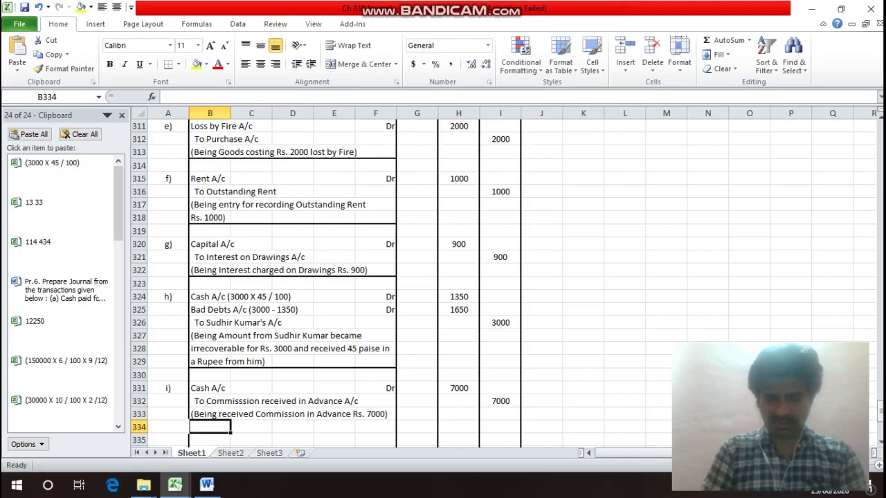
{"action": "left_click", "coordinate": [228, 414]}
{"action": "left_click_drag", "start_coordinate": [228, 414], "coordinate": [395, 416]}
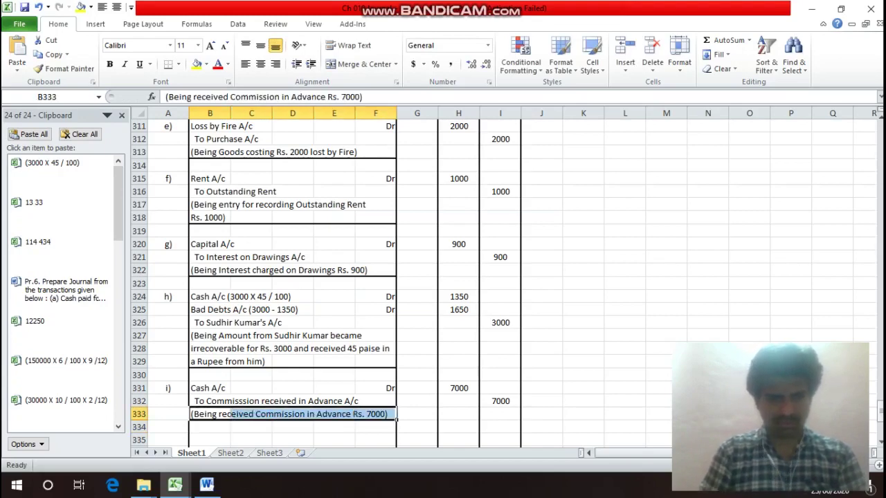
{"action": "key", "text": "ctrl+1"}
{"action": "left_click", "coordinate": [544, 337]}
{"action": "left_click", "coordinate": [658, 458]}
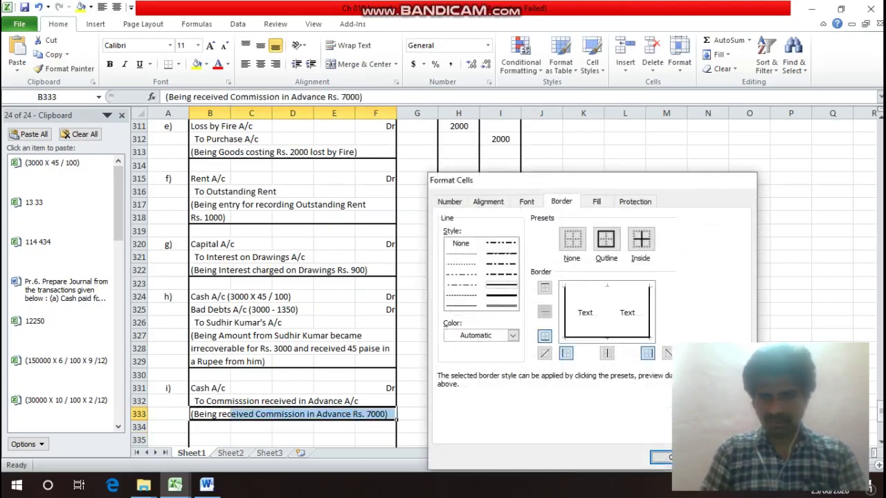
{"action": "key", "text": "Down"}
{"action": "key", "text": "Down"}
{"action": "key", "text": "Right"}
{"action": "key", "text": "Right"}
{"action": "key", "text": "Right"}
{"action": "key", "text": "Right"}
{"action": "key", "text": "Right"}
{"action": "key", "text": "Right"}
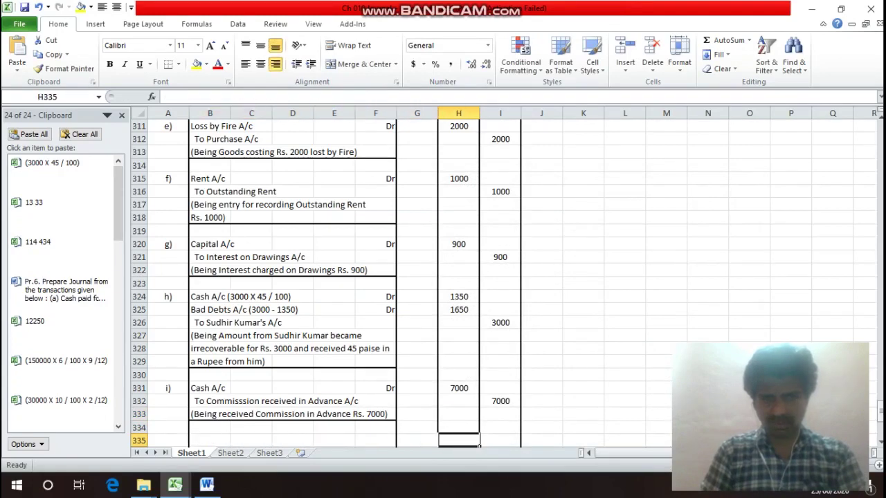
Total the Debit column with =SUM from row 293 and copy it to Credit.
{"action": "type", "text": "=sum("}
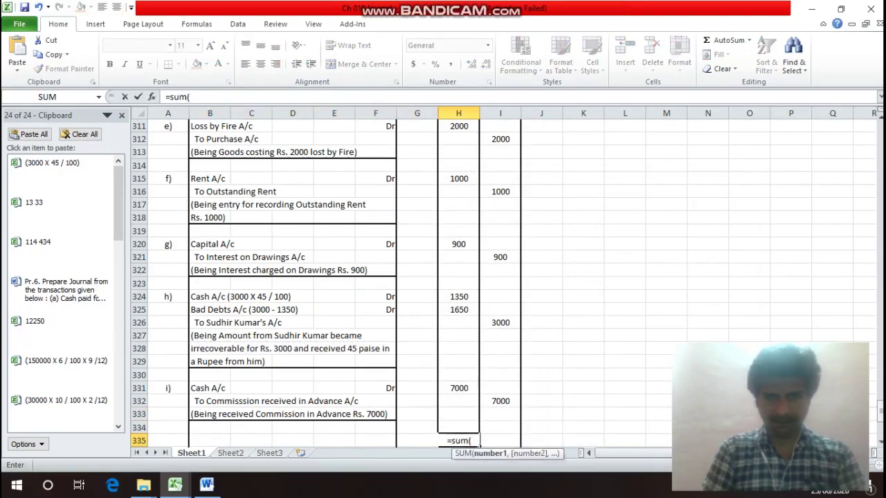
{"action": "key", "text": "Up"}
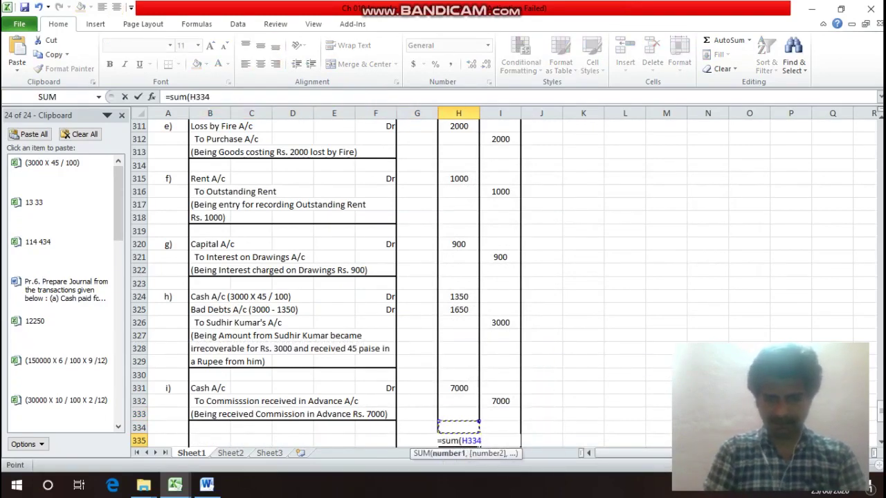
{"action": "key", "text": "shift+Up"}
{"action": "key", "text": "shift+Up"}
{"action": "key", "text": "shift+Up"}
{"action": "key", "text": "shift+Up"}
{"action": "key", "text": "shift+Up"}
{"action": "key", "text": "shift+Up"}
{"action": "key", "text": "shift+Up"}
{"action": "key", "text": "shift+Up"}
{"action": "key", "text": "shift+Up"}
{"action": "key", "text": "shift+Up"}
{"action": "key", "text": "shift+Up"}
{"action": "key", "text": "shift+Up"}
{"action": "key", "text": "shift+Up"}
{"action": "key", "text": "shift+Up"}
{"action": "key", "text": "shift+Up"}
{"action": "key", "text": "shift+Up"}
{"action": "key", "text": "shift+Up"}
{"action": "key", "text": "shift+Up"}
{"action": "key", "text": "shift+Up"}
{"action": "key", "text": "shift+Up"}
{"action": "key", "text": "shift+Up"}
{"action": "key", "text": "shift+Up"}
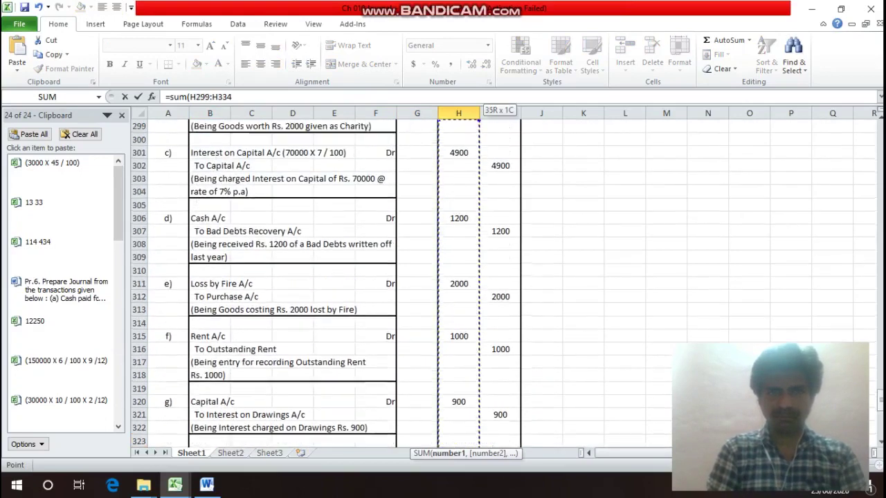
{"action": "key", "text": "shift+Up"}
{"action": "key", "text": "shift+Up"}
{"action": "key", "text": "shift+Up"}
{"action": "key", "text": "shift+Up"}
{"action": "key", "text": "shift+Up"}
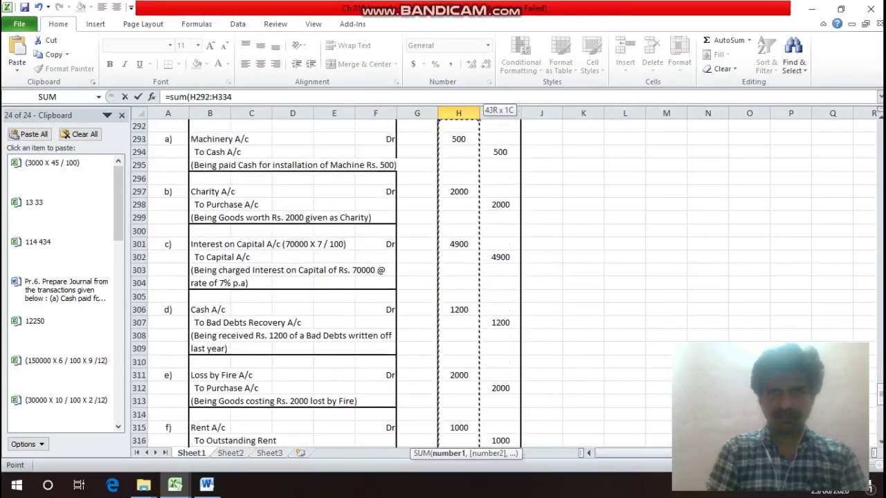
{"action": "key", "text": "shift+Down"}
{"action": "key", "text": "Return"}
{"action": "key", "text": "Up"}
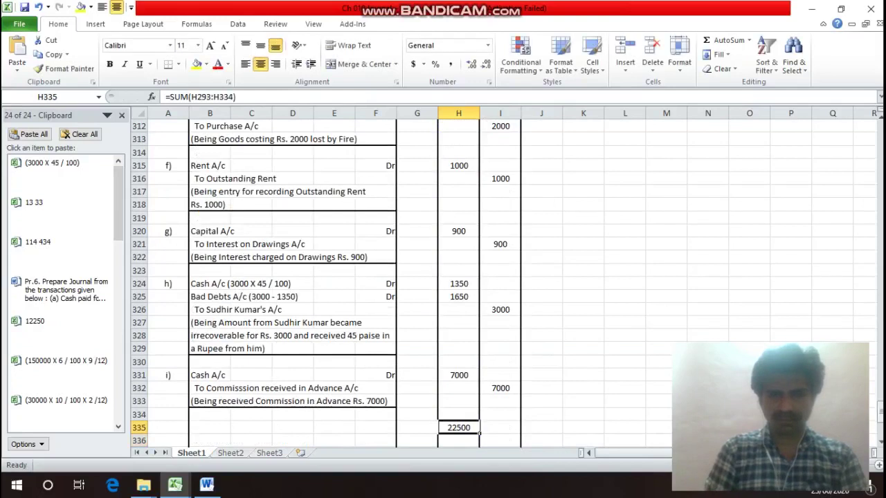
{"action": "key", "text": "ctrl+c"}
{"action": "key", "text": "Right"}
{"action": "key", "text": "Return"}
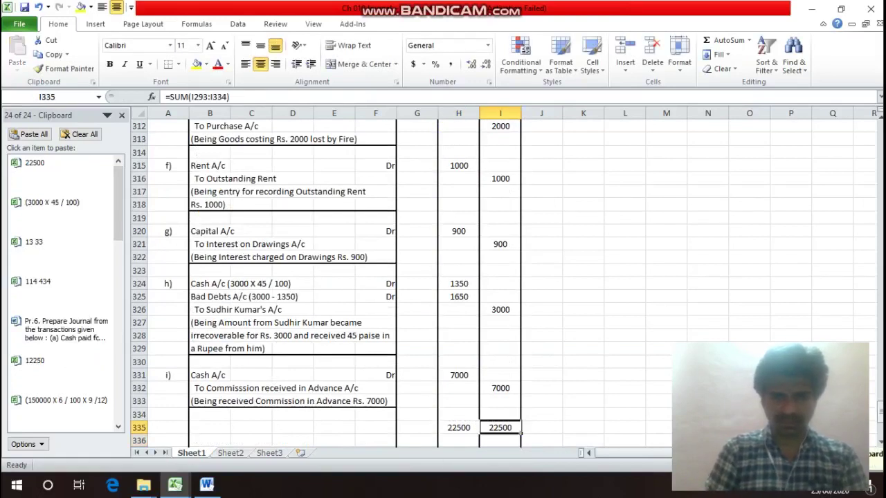
Give the totals row an outline border and label it 'Total' in column F.
{"action": "key", "text": "Left"}
{"action": "key", "text": "Left"}
{"action": "key", "text": "Left"}
{"action": "key", "text": "Left"}
{"action": "key", "text": "Left"}
{"action": "key", "text": "Left"}
{"action": "key", "text": "Left"}
{"action": "key", "text": "Left"}
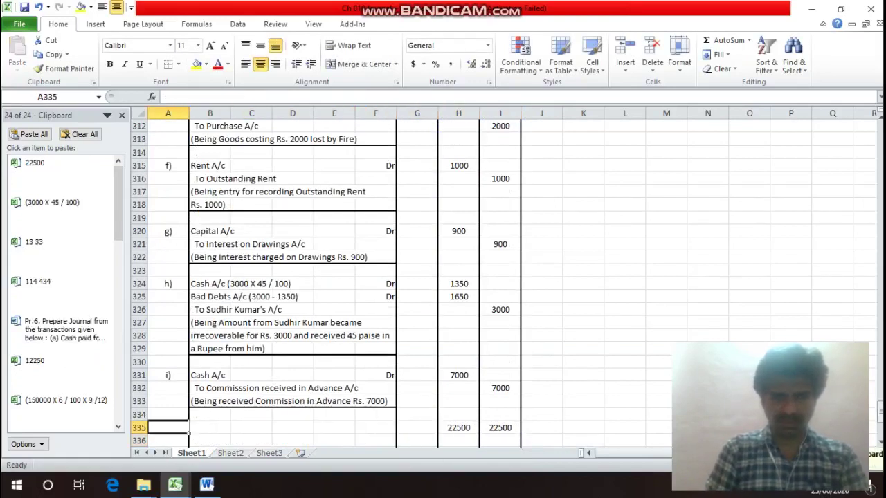
{"action": "key", "text": "shift+Right"}
{"action": "key", "text": "shift+Right"}
{"action": "key", "text": "shift+Right"}
{"action": "key", "text": "shift+Right"}
{"action": "key", "text": "shift+Right"}
{"action": "key", "text": "shift+Right"}
{"action": "key", "text": "shift+Right"}
{"action": "key", "text": "shift+Right"}
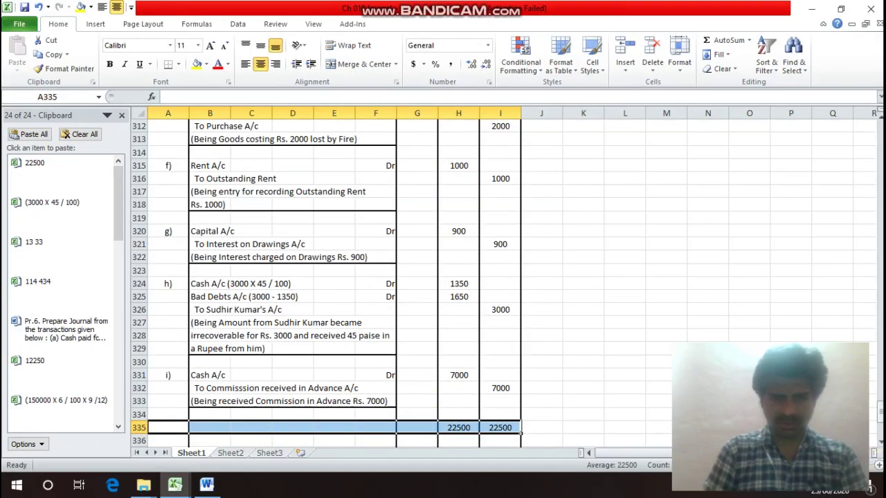
{"action": "key", "text": "ctrl+1"}
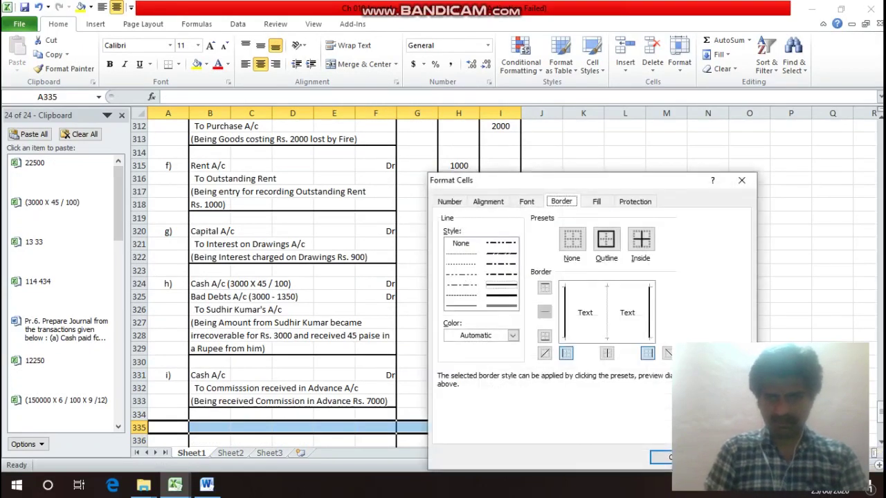
{"action": "key", "text": "alt+o"}
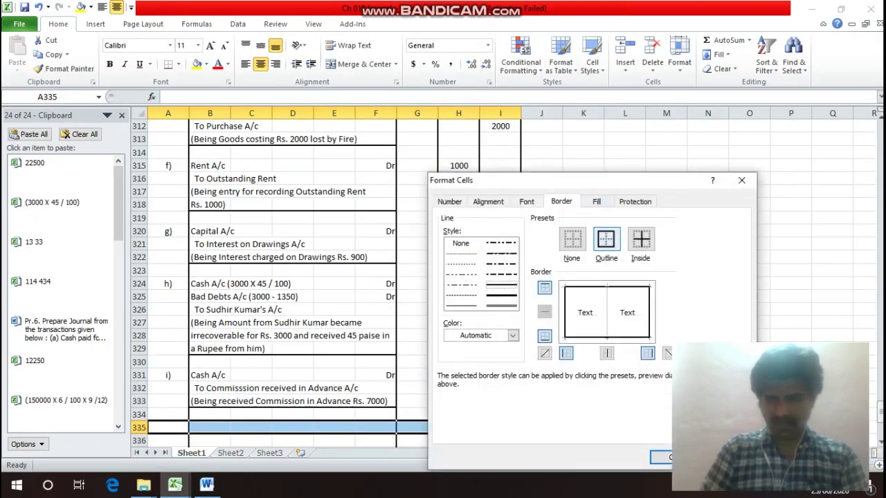
{"action": "key", "text": "Return"}
{"action": "key", "text": "Right"}
{"action": "key", "text": "Right"}
{"action": "key", "text": "Right"}
{"action": "key", "text": "Right"}
{"action": "key", "text": "Right"}
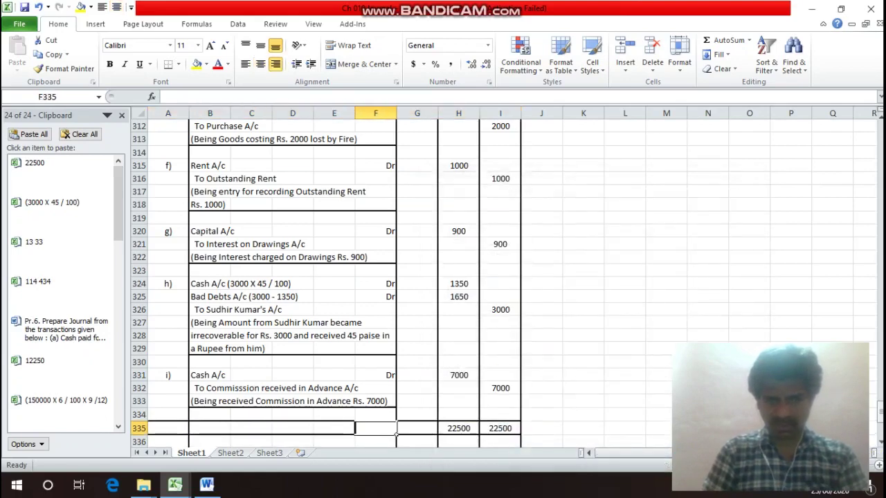
{"action": "type", "text": "Total"}
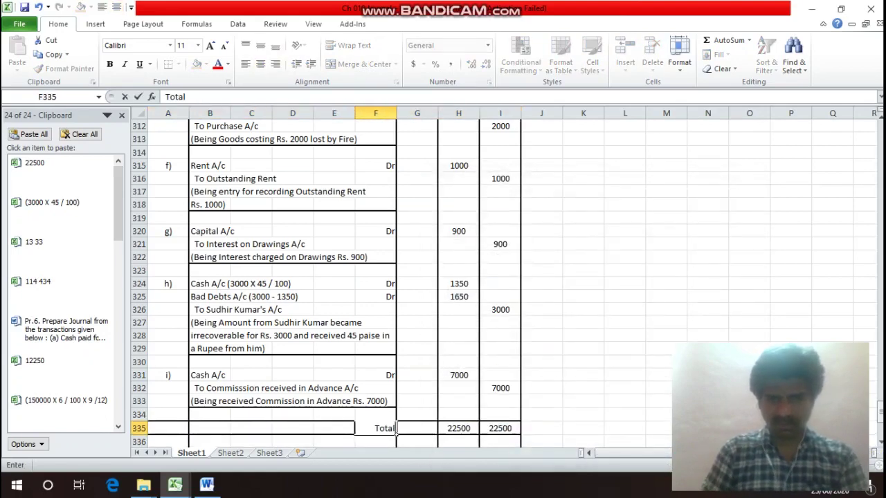
{"action": "key", "text": "Return"}
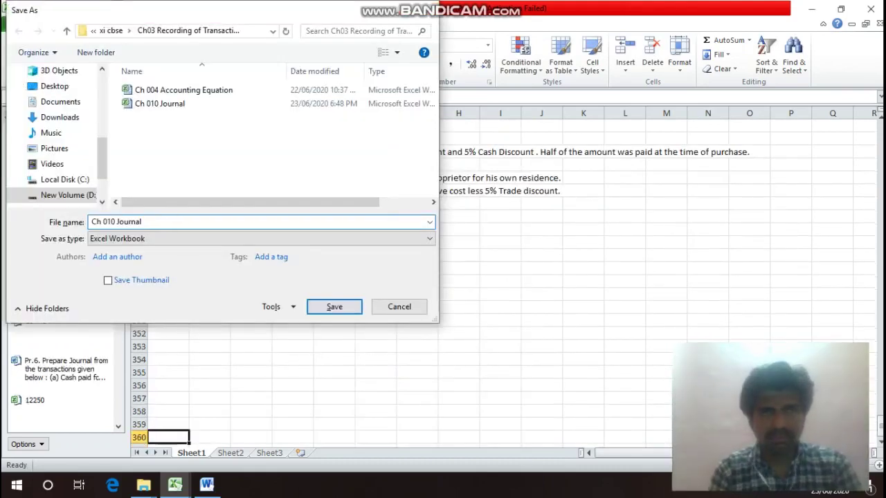
Type headings Date in A343, Particulars in B343 and L/F in G343.
{"action": "key", "text": "Return"}
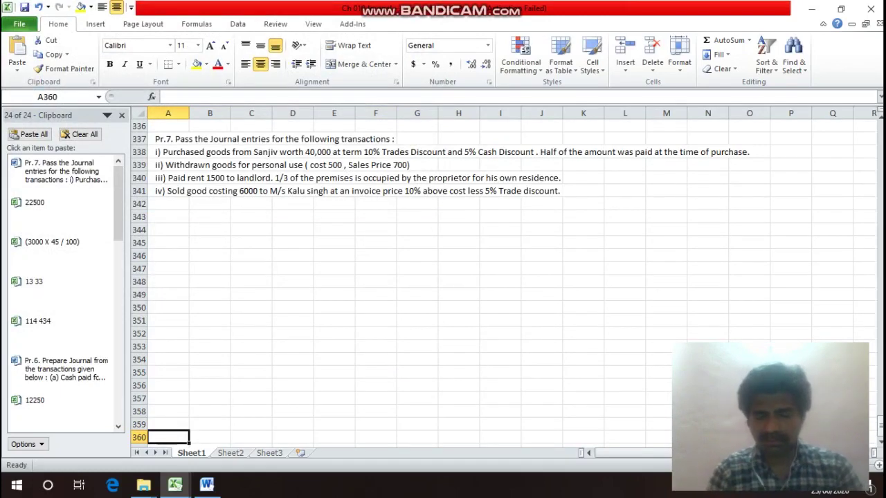
{"action": "key", "text": "Up"}
{"action": "key", "text": "Up"}
{"action": "key", "text": "Up"}
{"action": "key", "text": "Up"}
{"action": "key", "text": "Up"}
{"action": "key", "text": "Up"}
{"action": "key", "text": "Up"}
{"action": "key", "text": "Up"}
{"action": "key", "text": "Up"}
{"action": "key", "text": "Up"}
{"action": "key", "text": "Up"}
{"action": "key", "text": "Up"}
{"action": "key", "text": "Up"}
{"action": "key", "text": "Up"}
{"action": "key", "text": "Up"}
{"action": "key", "text": "Up"}
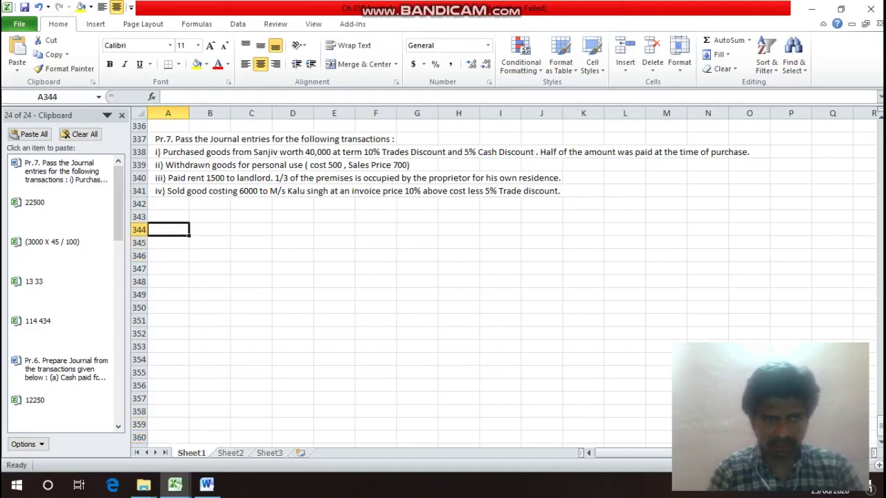
{"action": "key", "text": "Up"}
{"action": "type", "text": "Date"}
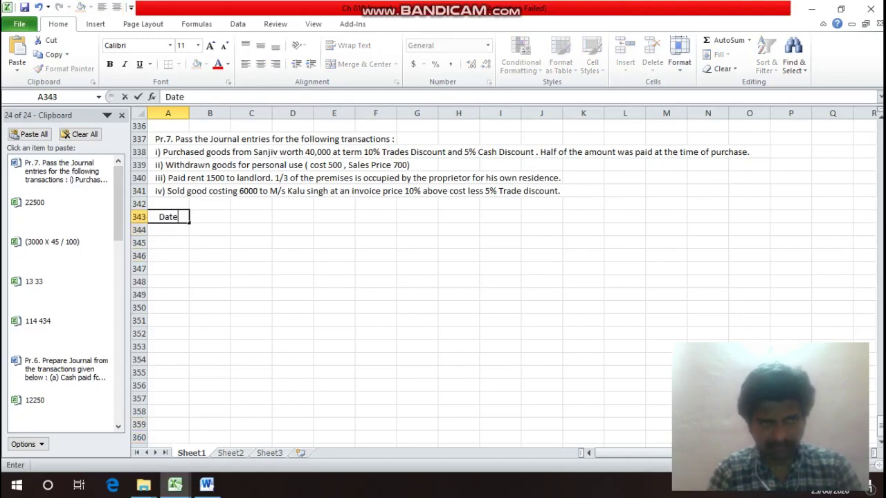
{"action": "key", "text": "Return"}
{"action": "left_click", "coordinate": [210, 216]}
{"action": "type", "text": "Partc"}
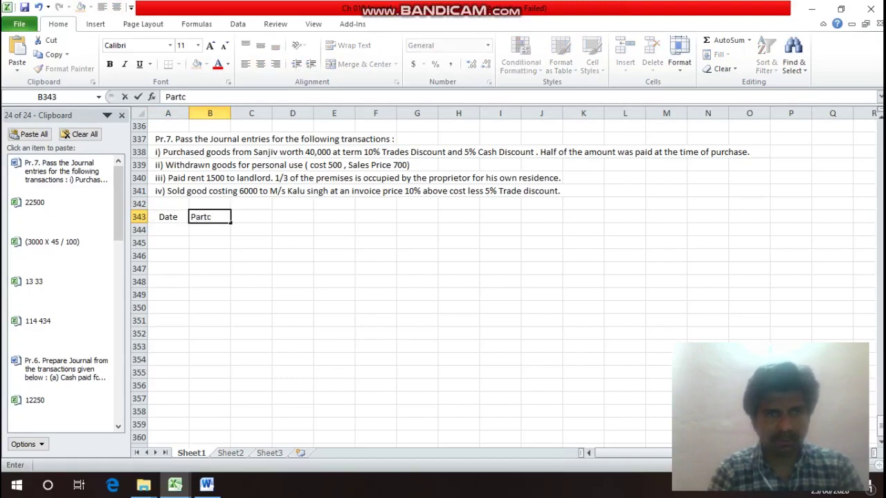
{"action": "key", "text": "BackSpace"}
{"action": "type", "text": "icul"}
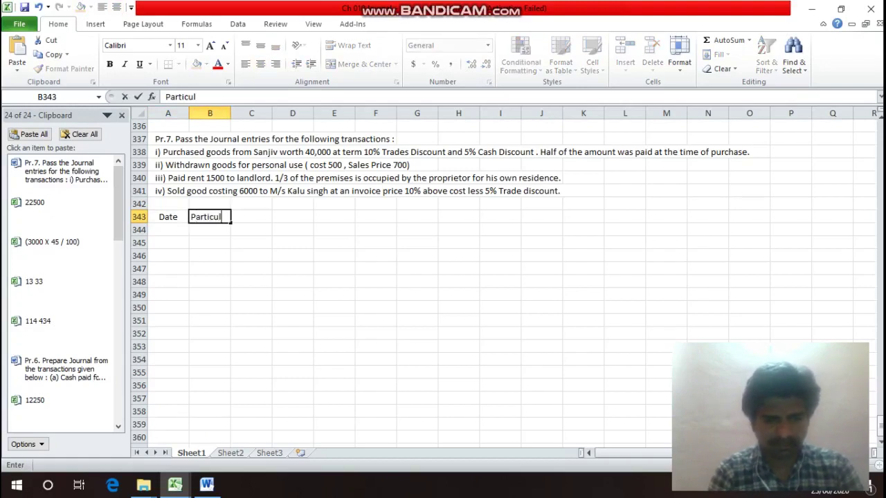
{"action": "type", "text": "ars"}
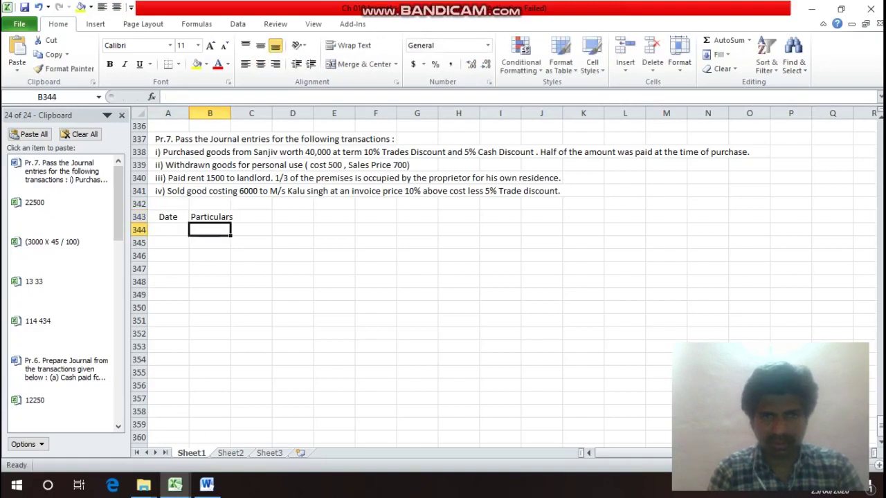
{"action": "key", "text": "Right"}
{"action": "key", "text": "Right"}
{"action": "key", "text": "Right"}
{"action": "key", "text": "Right"}
{"action": "key", "text": "Right"}
{"action": "type", "text": "L/F"}
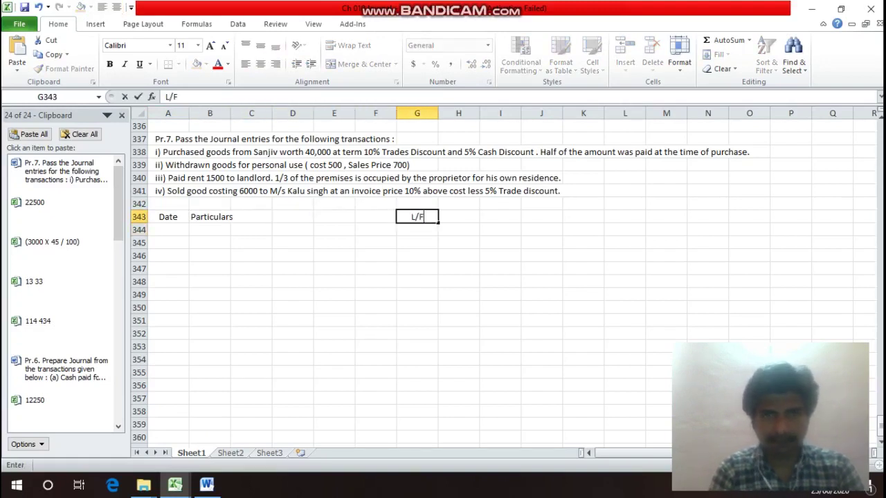
{"action": "key", "text": "Return"}
Add the Debit heading in H343 and Credit in I343.
{"action": "key", "text": "Up"}
{"action": "key", "text": "Right"}
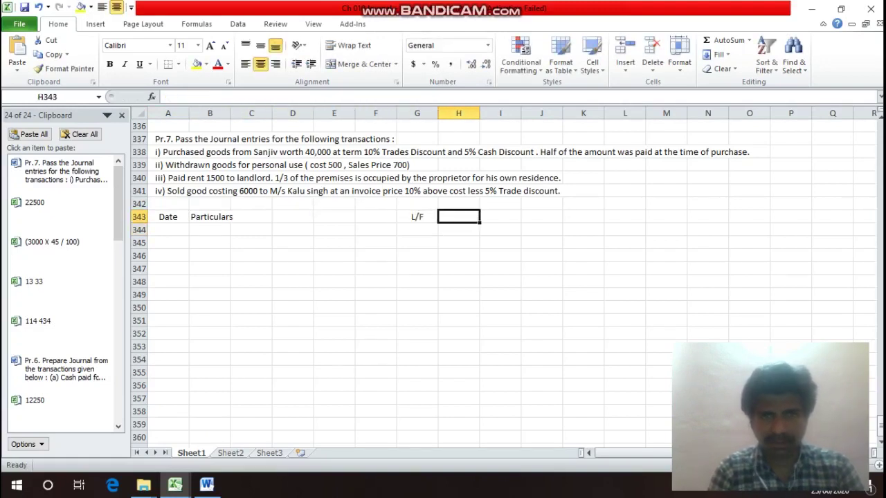
{"action": "type", "text": "Debit"}
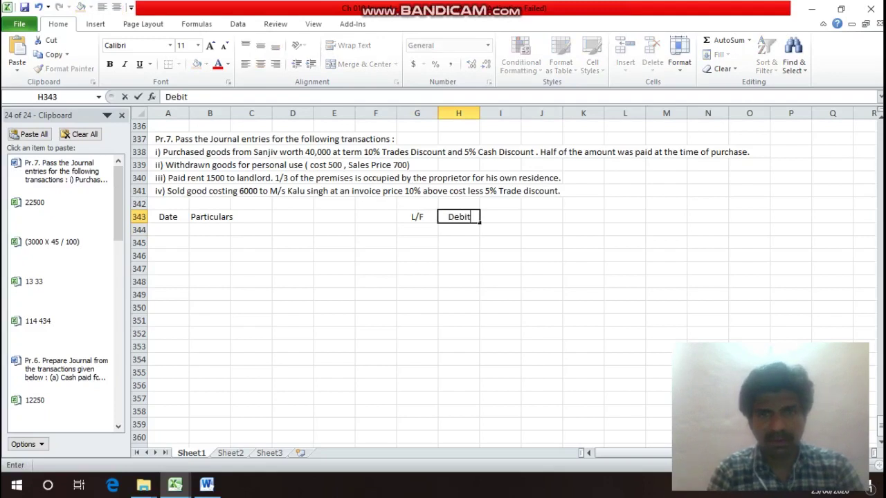
{"action": "key", "text": "Return"}
{"action": "key", "text": "Up"}
{"action": "key", "text": "Right"}
{"action": "type", "text": "Credit"}
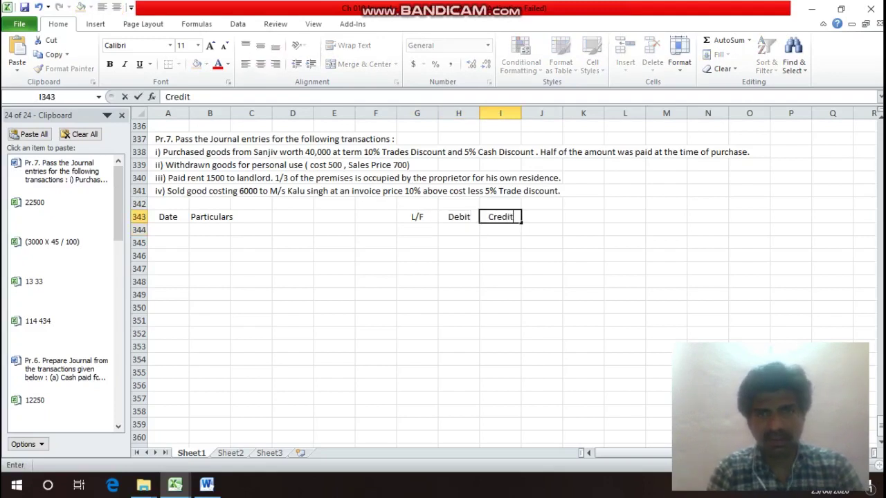
{"action": "key", "text": "Return"}
Put 'Rs.' under Debit in H344 and under Credit in I344.
{"action": "key", "text": "Left"}
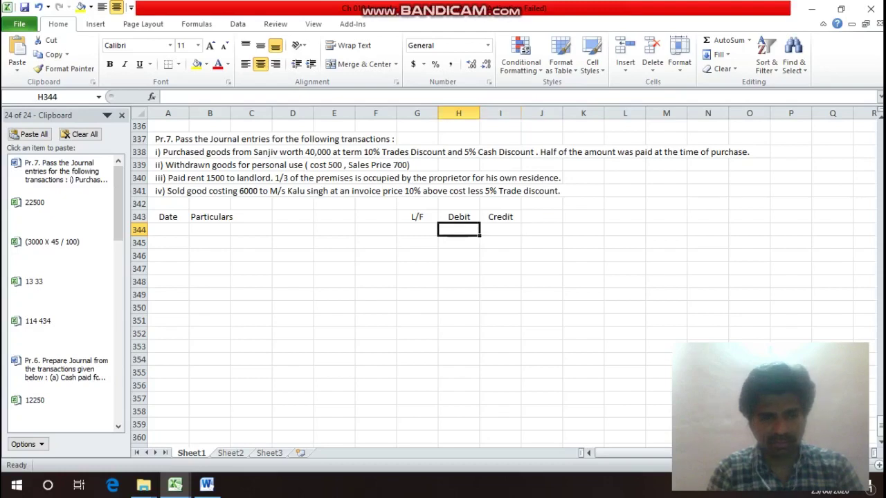
{"action": "type", "text": "Rs."}
{"action": "key", "text": "Return"}
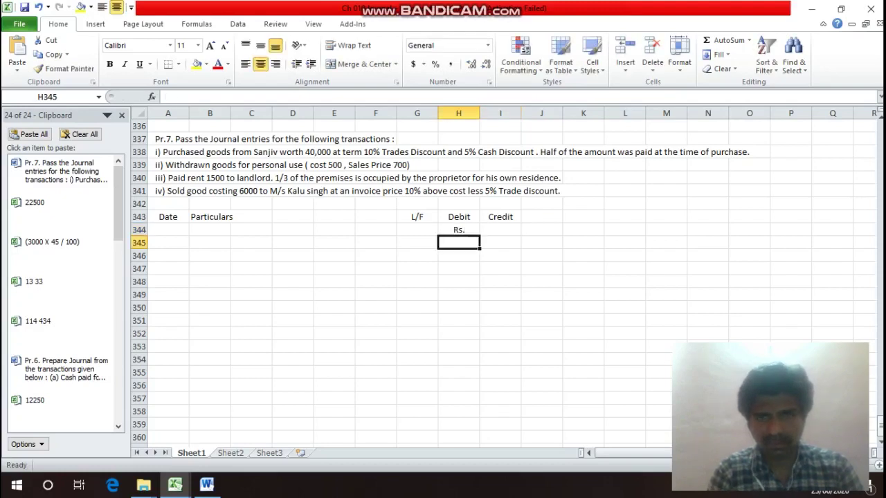
{"action": "key", "text": "Up"}
{"action": "key", "text": "Right"}
{"action": "type", "text": "Rs."}
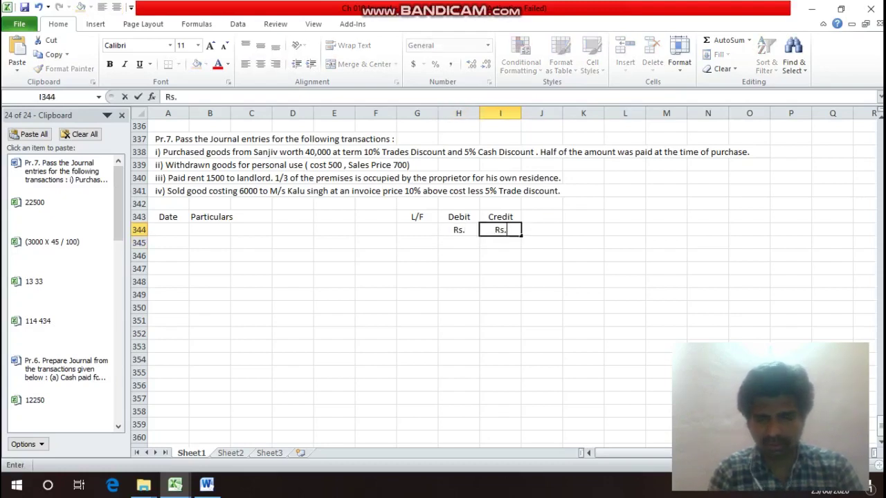
{"action": "key", "text": "Return"}
{"action": "key", "text": "Up"}
{"action": "key", "text": "Up"}
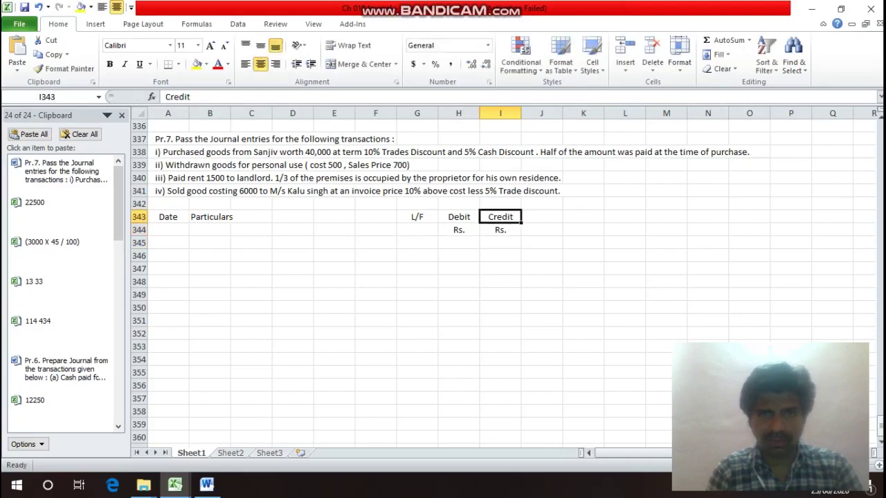
{"action": "key", "text": "Left"}
{"action": "key", "text": "Left"}
{"action": "key", "text": "Left"}
{"action": "key", "text": "Left"}
{"action": "key", "text": "Left"}
{"action": "key", "text": "Left"}
{"action": "key", "text": "Left"}
{"action": "key", "text": "Left"}
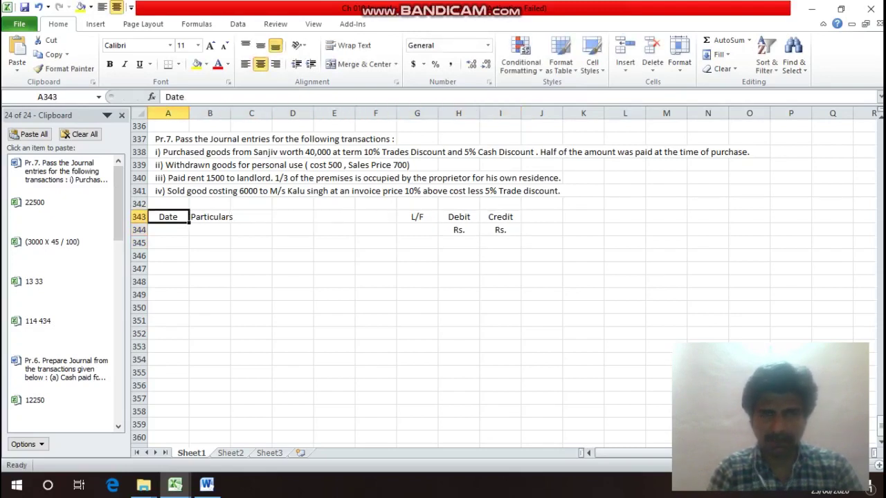
Put an outline border around the whole journal table area.
{"action": "left_click_drag", "start_coordinate": [168, 216], "coordinate": [520, 446]}
{"action": "key", "text": "ctrl+1"}
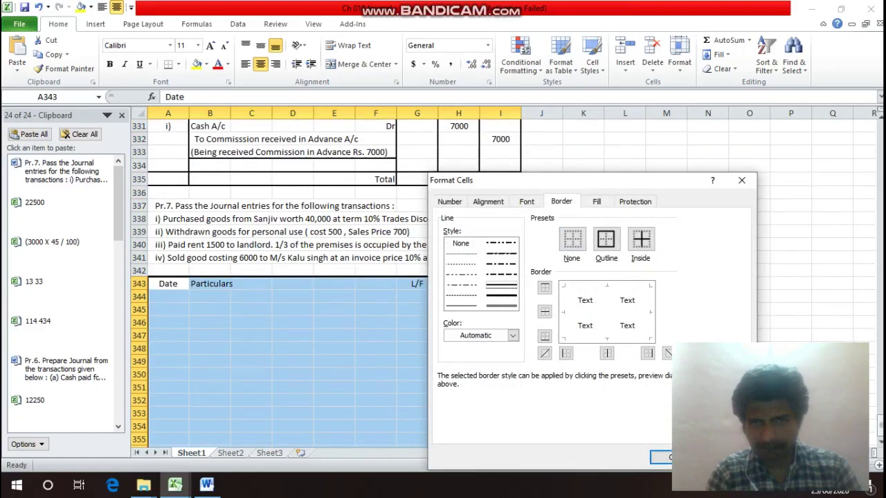
{"action": "left_click", "coordinate": [607, 239]}
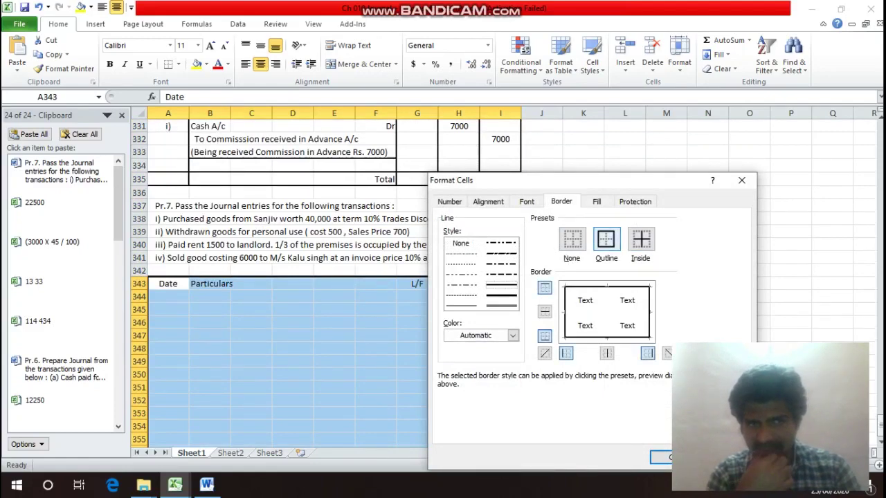
{"action": "key", "text": "Return"}
Outline the two heading rows from Date across to Credit.
{"action": "key", "text": "Down"}
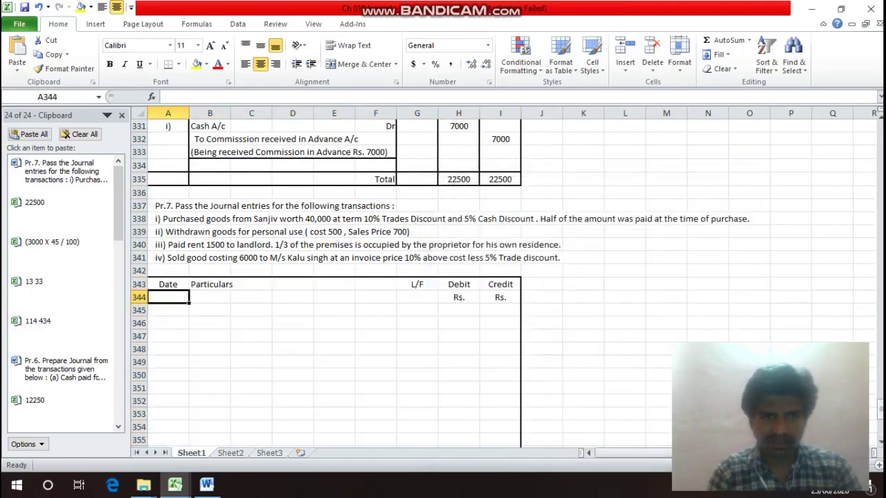
{"action": "key", "text": "Up"}
{"action": "key", "text": "shift+Down"}
{"action": "key", "text": "shift+Right"}
{"action": "key", "text": "shift+Right"}
{"action": "key", "text": "shift+Right"}
{"action": "key", "text": "shift+Right"}
{"action": "key", "text": "shift+Right"}
{"action": "key", "text": "shift+Right"}
{"action": "key", "text": "shift+Right"}
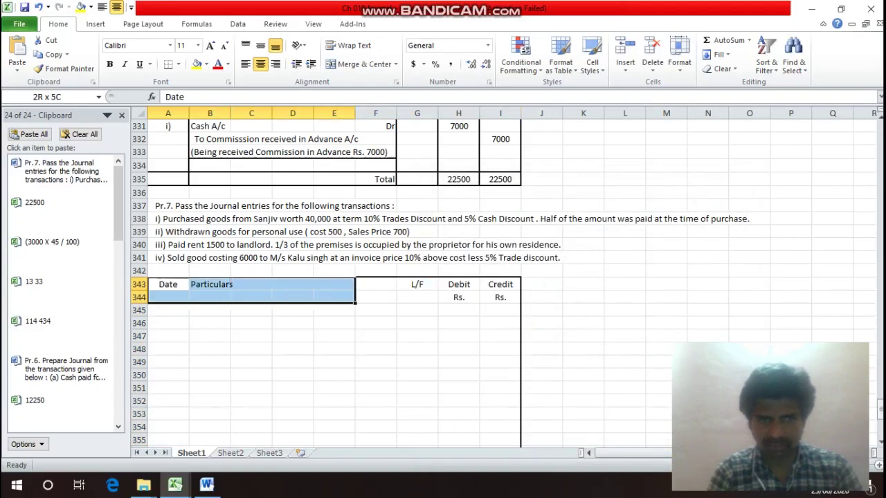
{"action": "key", "text": "shift+Right"}
{"action": "key", "text": "ctrl+1"}
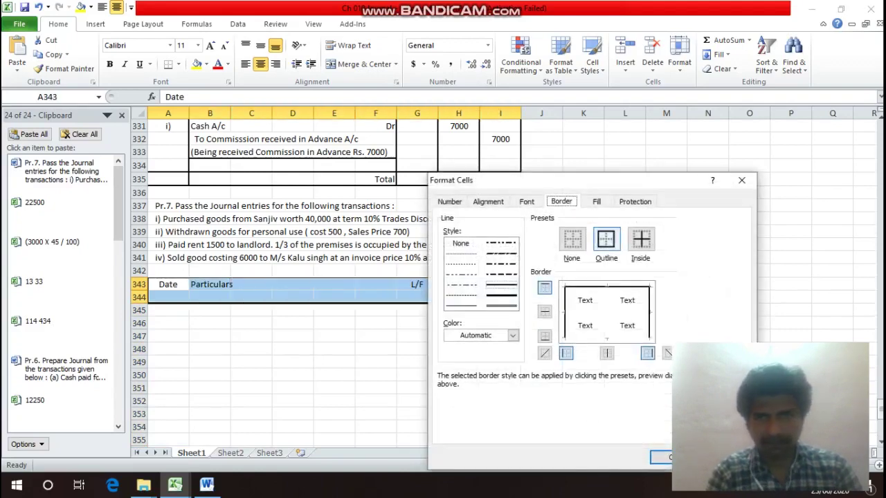
{"action": "key", "text": "Return"}
Add left and right side borders to the Particulars columns B to F, down to row 375.
{"action": "left_click", "coordinate": [210, 284]}
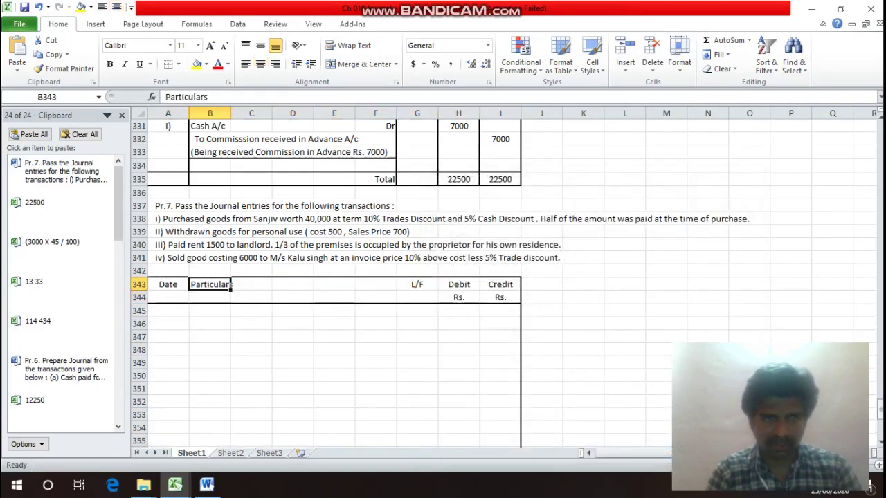
{"action": "key", "text": "shift+Right"}
{"action": "key", "text": "shift+Right"}
{"action": "key", "text": "shift+Right"}
{"action": "key", "text": "shift+Right"}
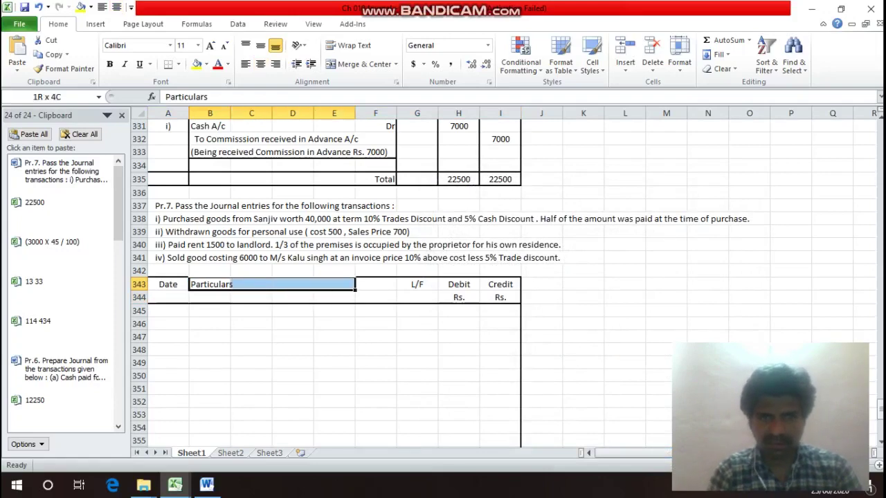
{"action": "key", "text": "shift+Down"}
{"action": "key", "text": "shift+Down"}
{"action": "key", "text": "shift+Down"}
{"action": "key", "text": "shift+Down"}
{"action": "key", "text": "shift+Down"}
{"action": "key", "text": "shift+Down"}
{"action": "key", "text": "shift+Down"}
{"action": "key", "text": "shift+Down"}
{"action": "key", "text": "shift+Down"}
{"action": "left_click_drag", "start_coordinate": [396, 407], "coordinate": [397, 231]}
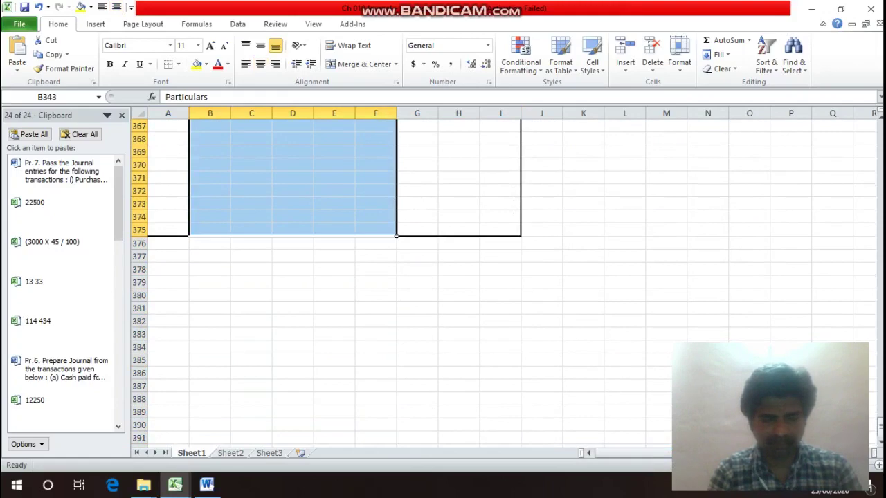
{"action": "key", "text": "ctrl+1"}
{"action": "key", "text": "alt+o"}
{"action": "key", "text": "Return"}
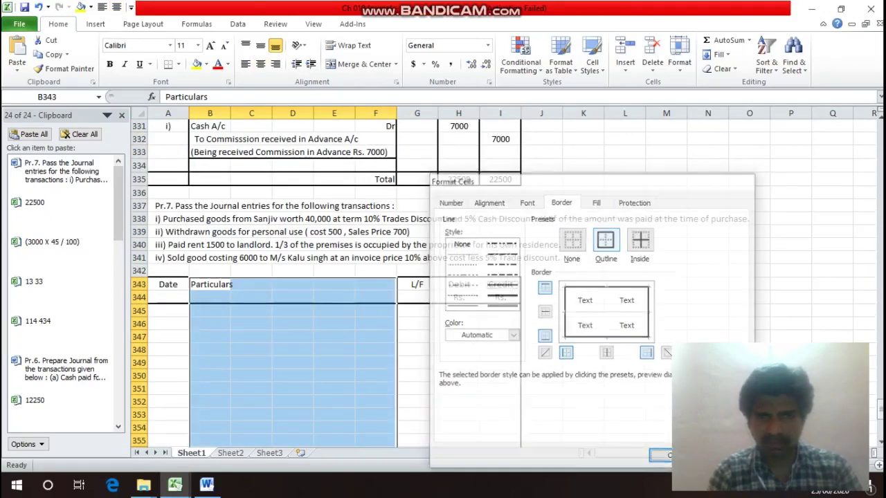
Outline the Debit column from its heading down to row 375.
{"action": "left_click", "coordinate": [292, 283]}
{"action": "key", "text": "Right"}
{"action": "key", "text": "Right"}
{"action": "key", "text": "Right"}
{"action": "key", "text": "Right"}
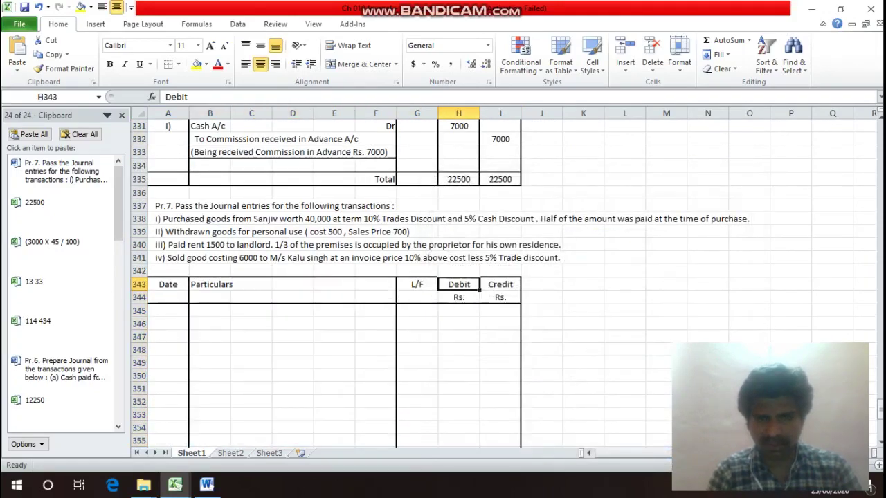
{"action": "mouse_move", "coordinate": [458, 284]}
{"action": "left_mouse_down"}
{"action": "mouse_move", "coordinate": [458, 432]}
{"action": "mouse_move", "coordinate": [458, 282]}
{"action": "left_mouse_up"}
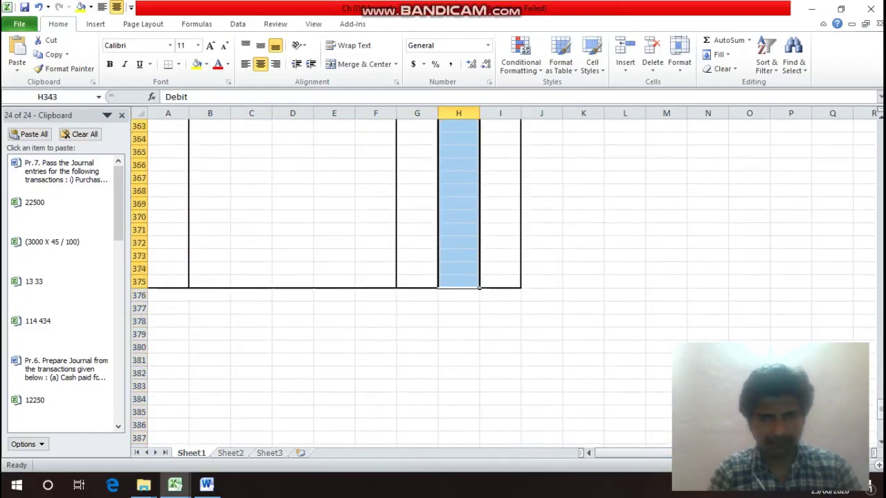
{"action": "key", "text": "ctrl+1"}
{"action": "key", "text": "alt+o"}
{"action": "key", "text": "Return"}
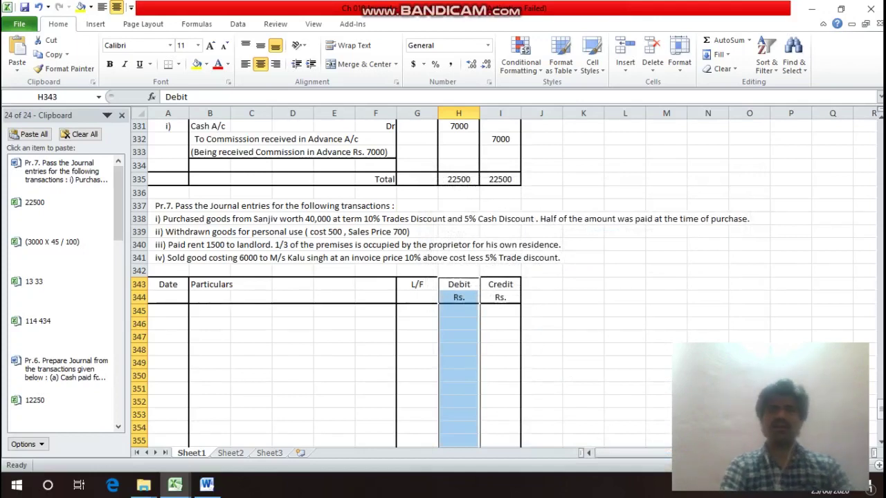
Select both header rows and begin inserting rows above them.
{"action": "key", "text": "Up"}
{"action": "key", "text": "Up"}
{"action": "key", "text": "Up"}
{"action": "key", "text": "Up"}
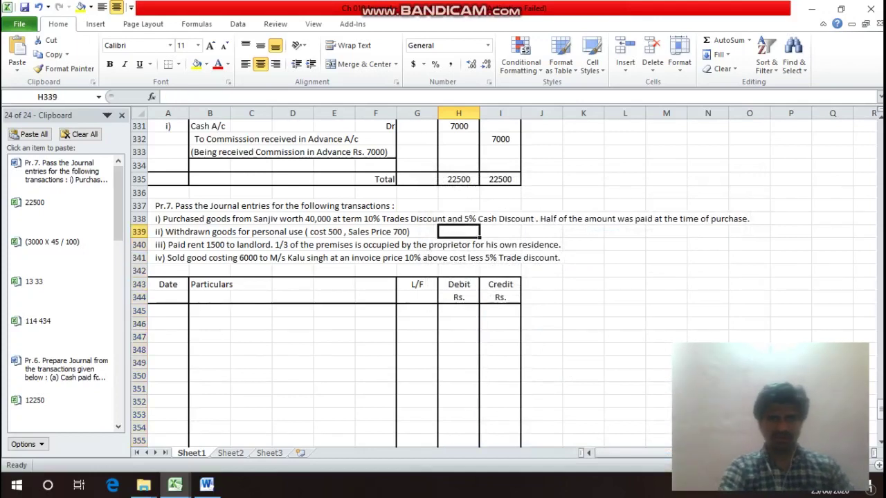
{"action": "key", "text": "Down"}
{"action": "key", "text": "Down"}
{"action": "key", "text": "Down"}
{"action": "key", "text": "Down"}
{"action": "key", "text": "shift+Down"}
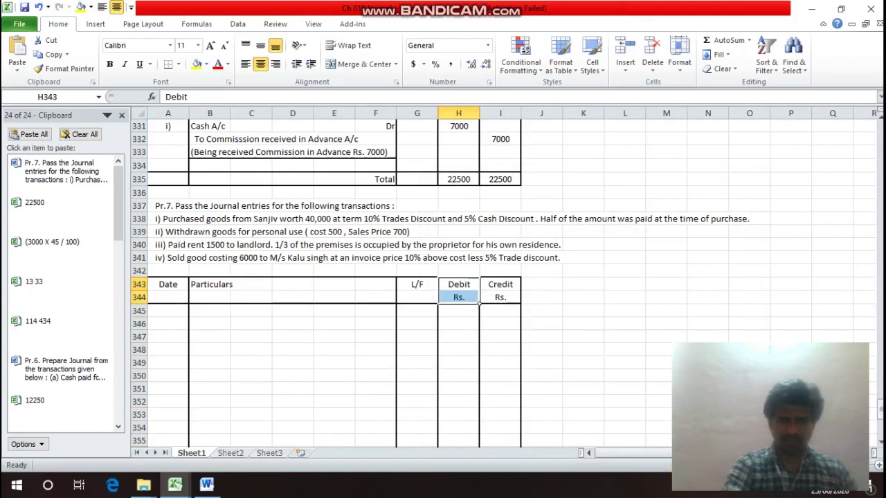
{"action": "key", "text": "alt"}
Insert two blank rows above the header and enter the titles 'In the Books of ?' and 'Jounrnal Entries'.
{"action": "key", "text": "i"}
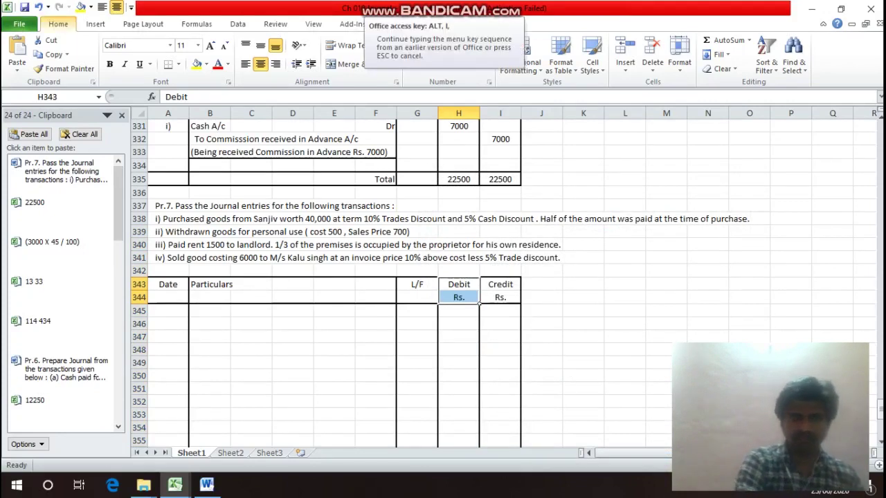
{"action": "key", "text": "r"}
{"action": "key", "text": "Left"}
{"action": "key", "text": "Left"}
{"action": "key", "text": "Left"}
{"action": "key", "text": "Left"}
{"action": "key", "text": "Left"}
{"action": "key", "text": "Left"}
{"action": "key", "text": "Left"}
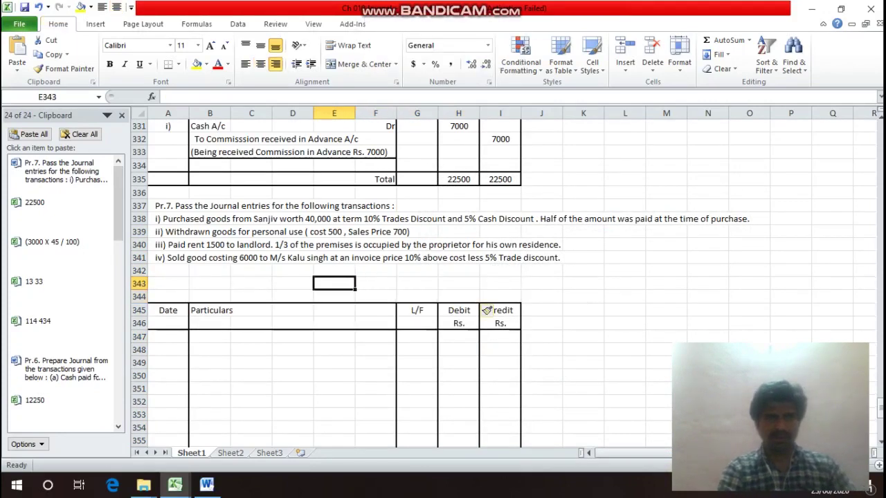
{"action": "type", "text": "I"}
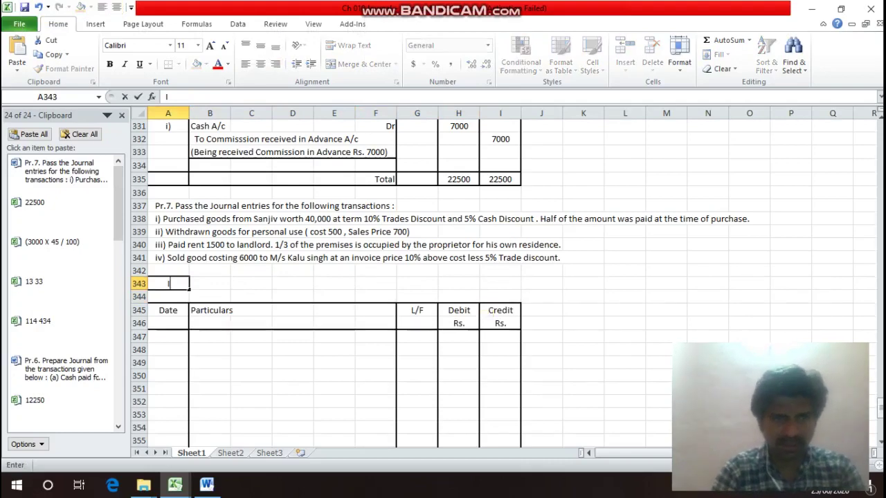
{"action": "type", "text": "n the"}
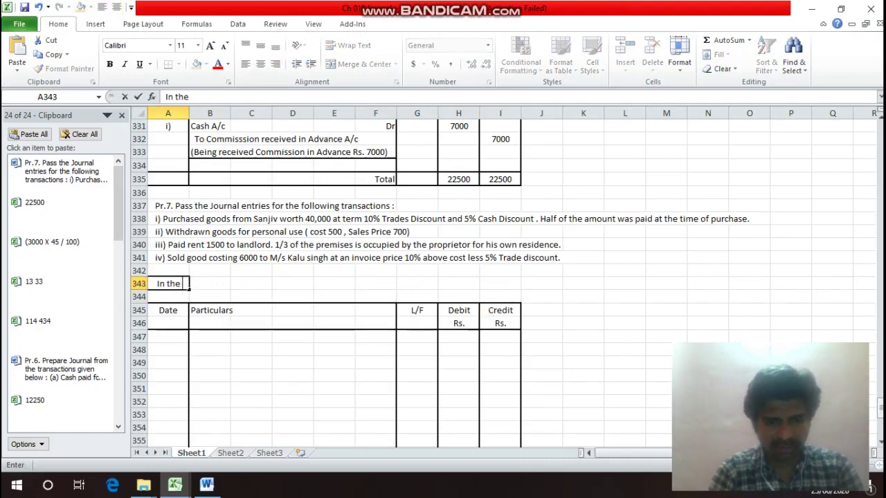
{"action": "type", "text": " V"}
{"action": "key", "text": "BackSpace"}
{"action": "type", "text": "B"}
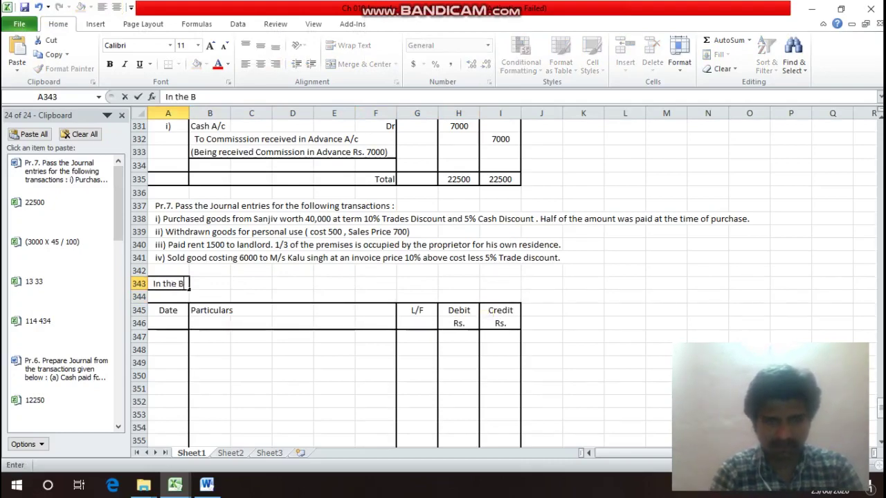
{"action": "type", "text": "ooks of"}
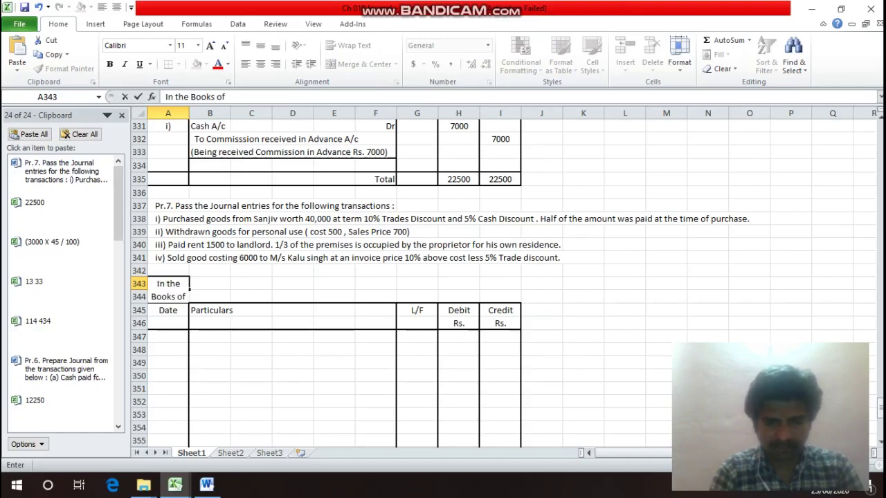
{"action": "type", "text": " ?"}
{"action": "key", "text": "Return"}
{"action": "type", "text": "J"}
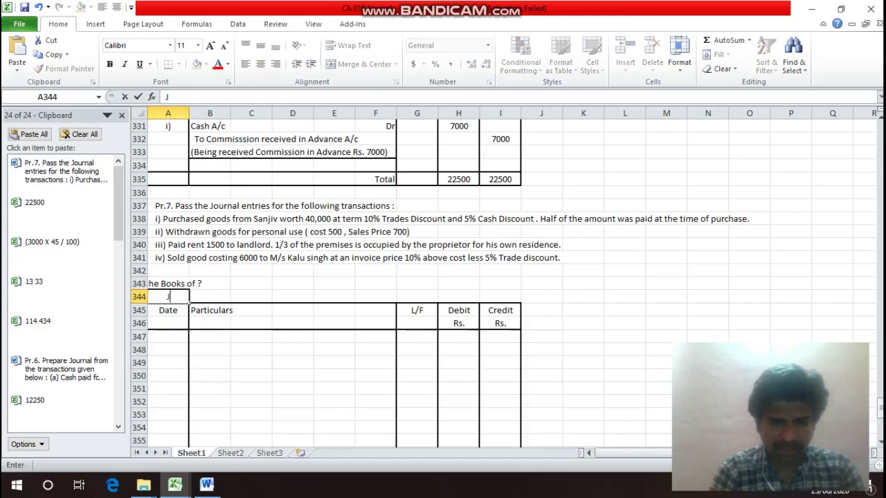
{"action": "type", "text": "ounrn"}
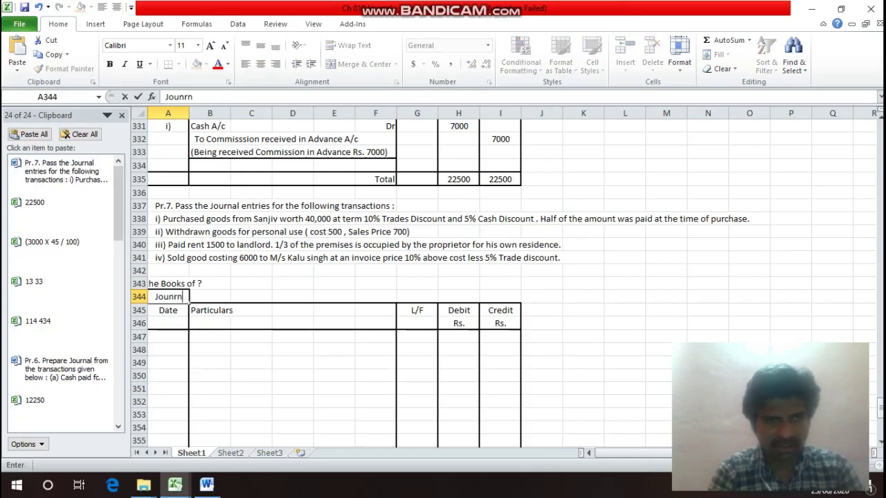
{"action": "type", "text": "al En"}
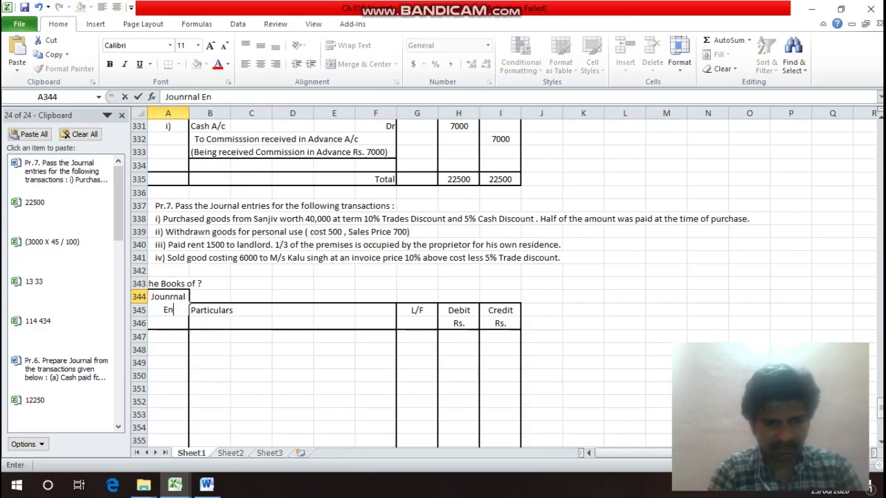
{"action": "type", "text": "tries"}
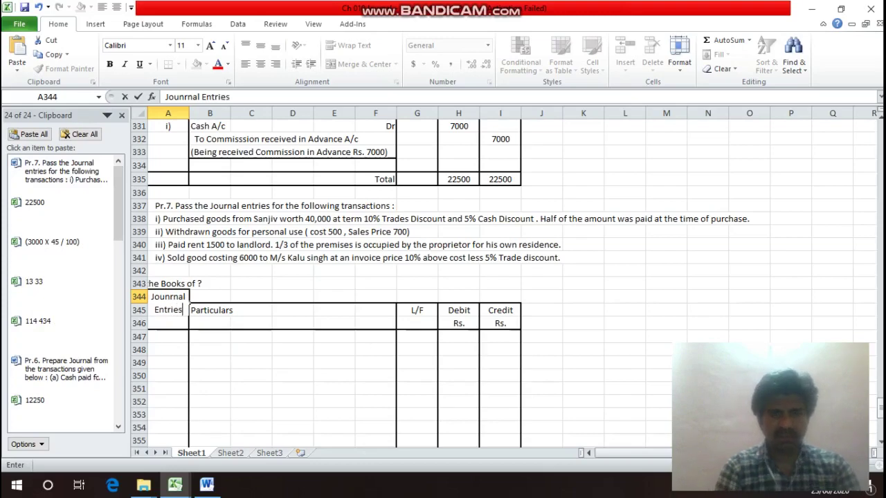
{"action": "key", "text": "Return"}
Merge and centre each title across columns A to I, then cycle through open windows.
{"action": "left_click", "coordinate": [167, 284]}
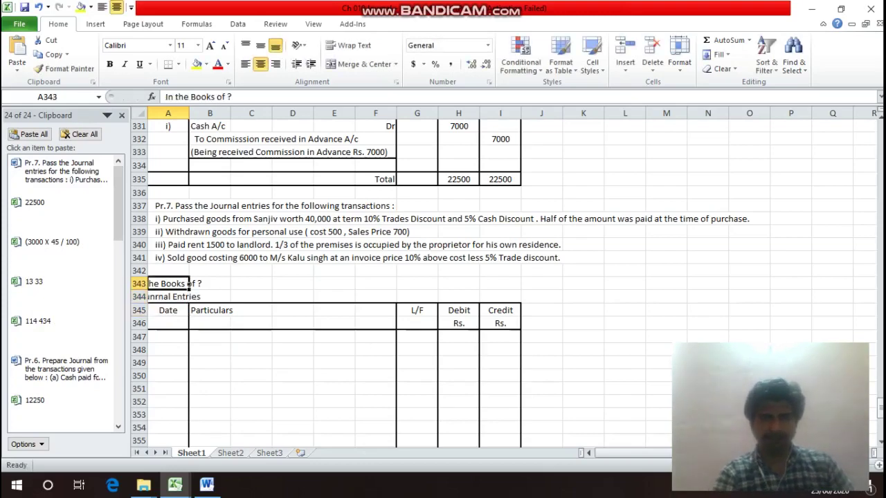
{"action": "left_click_drag", "start_coordinate": [188, 284], "coordinate": [519, 284]}
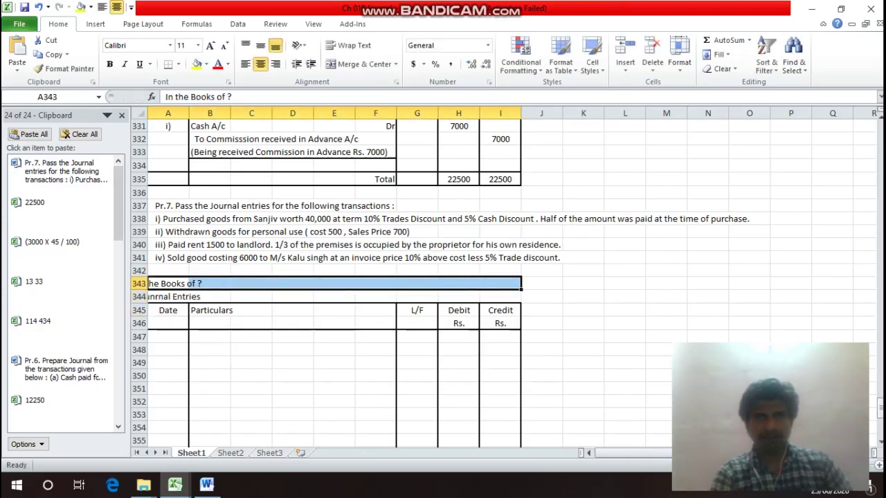
{"action": "left_click", "coordinate": [361, 63]}
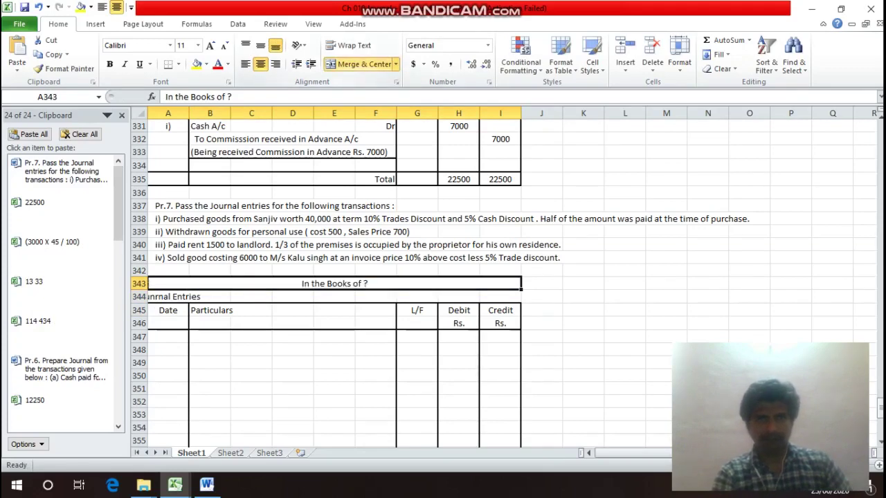
{"action": "left_click", "coordinate": [187, 298]}
{"action": "left_click_drag", "start_coordinate": [188, 298], "coordinate": [520, 303]}
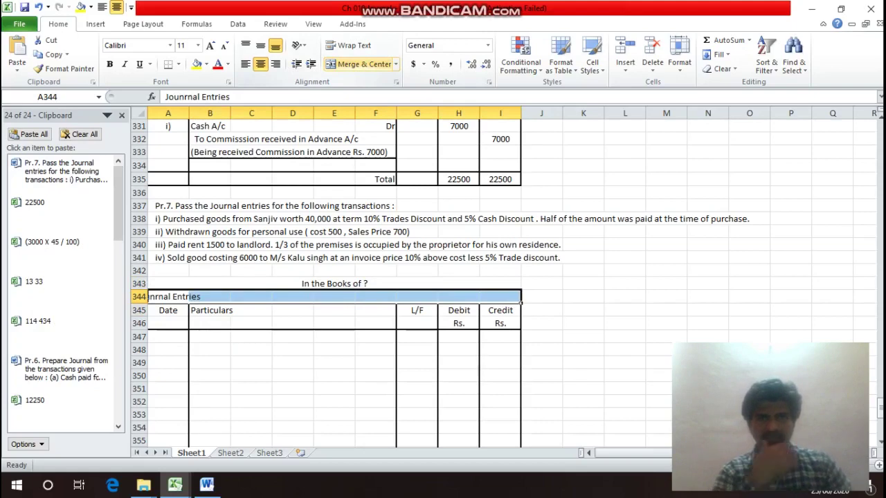
{"action": "left_click", "coordinate": [362, 64]}
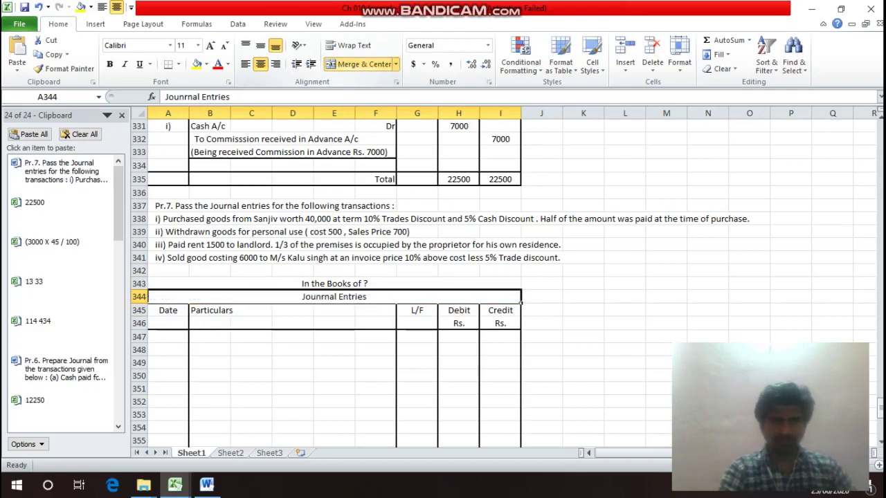
{"action": "key", "text": "Up"}
{"action": "key", "text": "Up"}
{"action": "key", "text": "Up"}
{"action": "key", "text": "Down"}
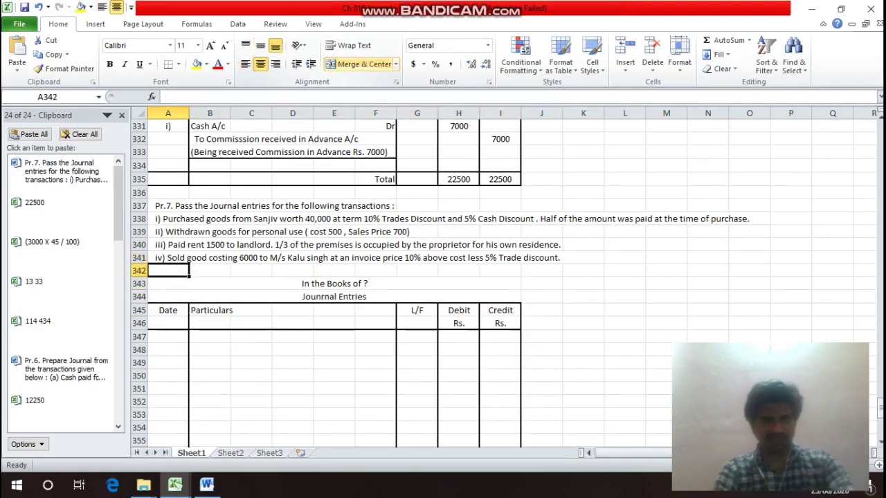
{"action": "key", "text": "alt+Tab"}
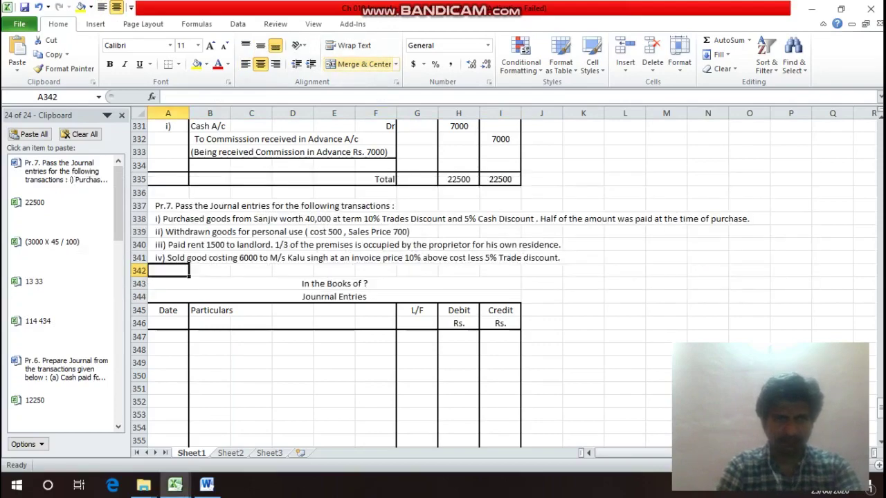
{"action": "key", "text": "alt+Tab"}
{"action": "key", "text": "alt+Tab"}
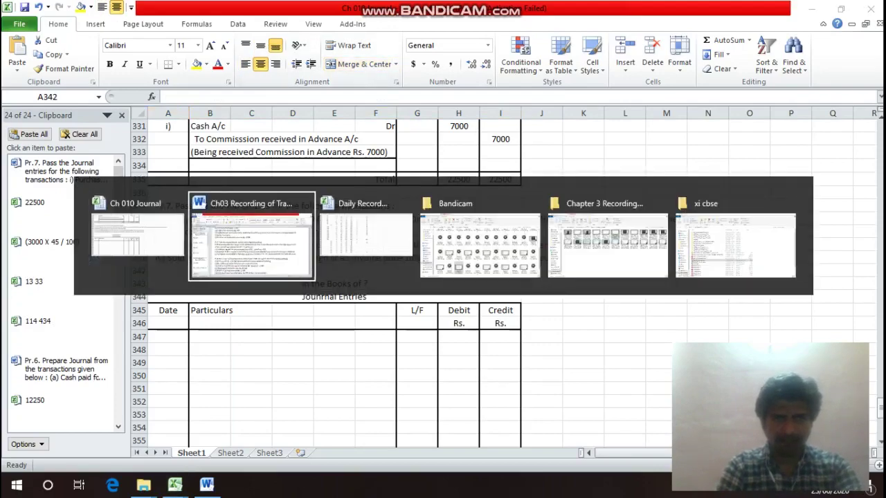
{"action": "key", "text": "alt+Tab"}
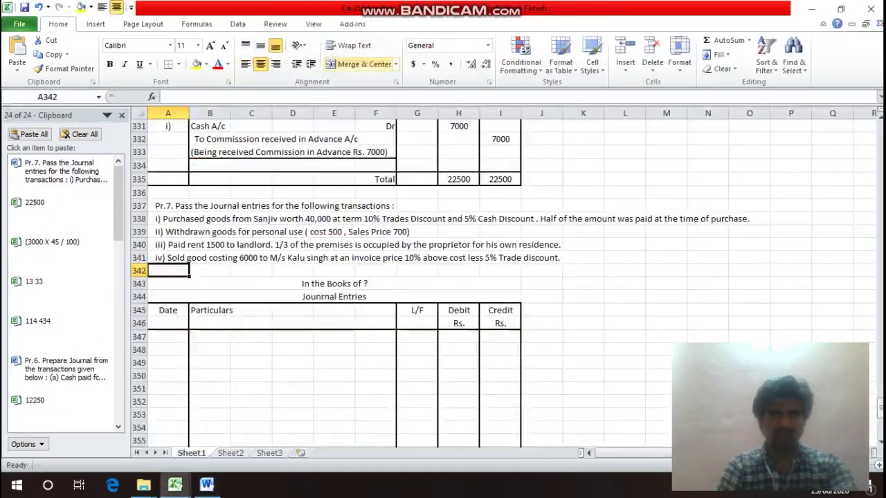
{"action": "key", "text": "Up"}
{"action": "key", "text": "Up"}
{"action": "key", "text": "Up"}
{"action": "key", "text": "Up"}
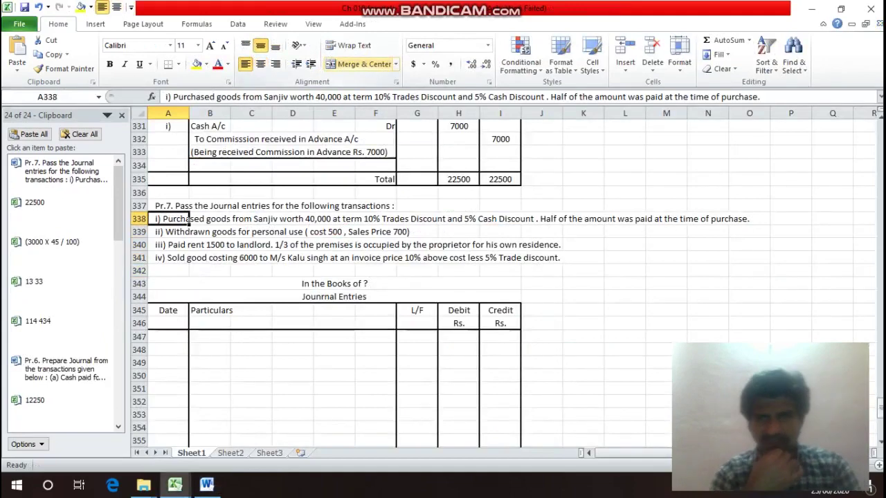
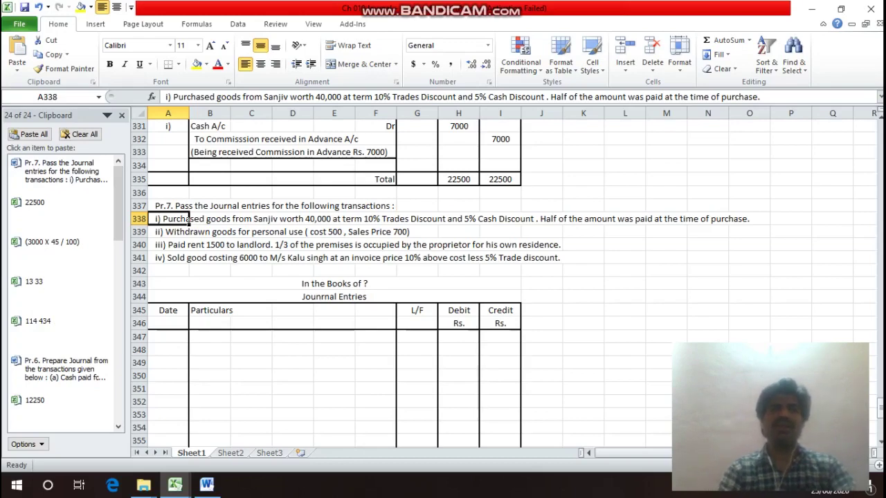
Label row 348 as entry i) and enter Purchases A/c in the Particulars column.
{"action": "key", "text": "Down"}
{"action": "key", "text": "Down"}
{"action": "key", "text": "Down"}
{"action": "key", "text": "Down"}
{"action": "key", "text": "Down"}
{"action": "key", "text": "Down"}
{"action": "key", "text": "Down"}
{"action": "key", "text": "Down"}
{"action": "key", "text": "Down"}
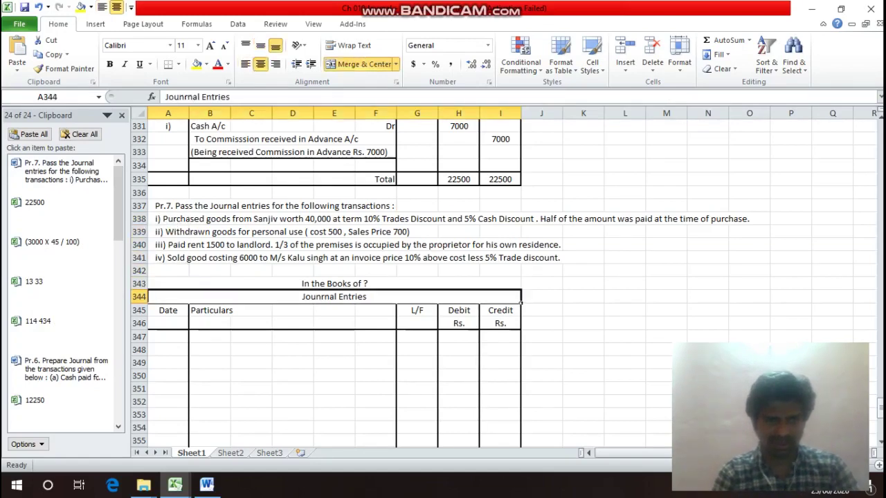
{"action": "type", "text": "i)"}
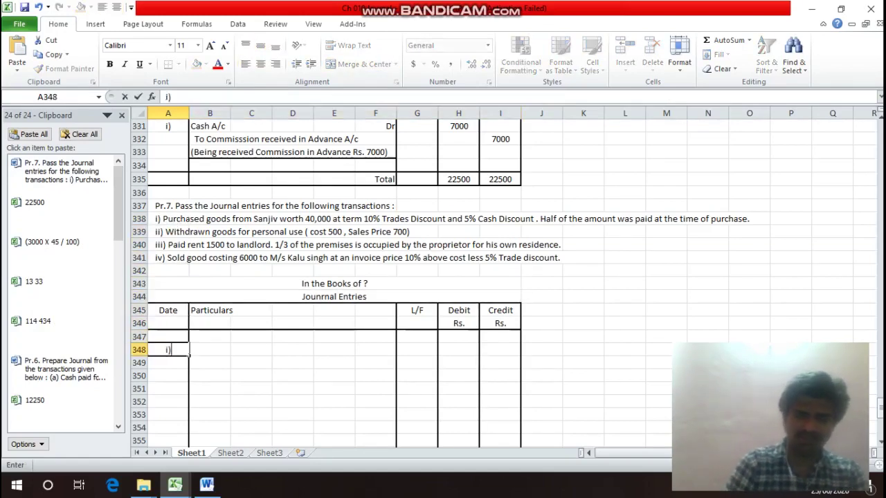
{"action": "key", "text": "Return"}
{"action": "left_click", "coordinate": [210, 350]}
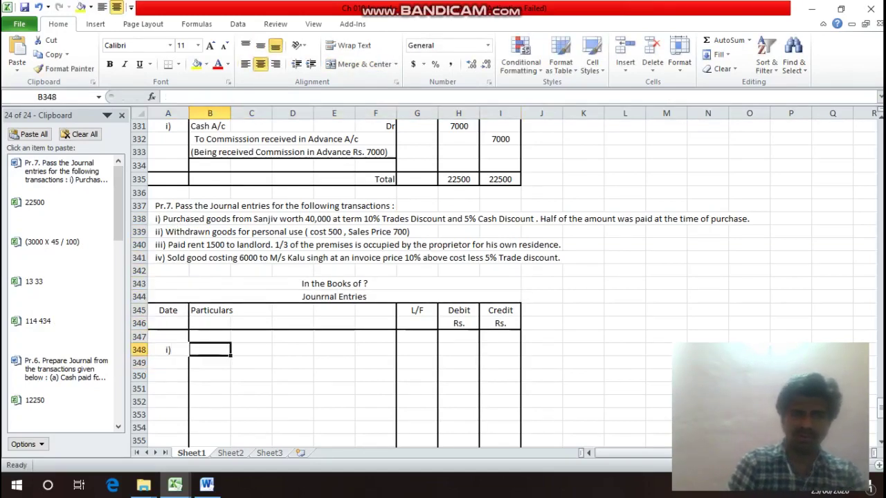
{"action": "type", "text": "Pu"}
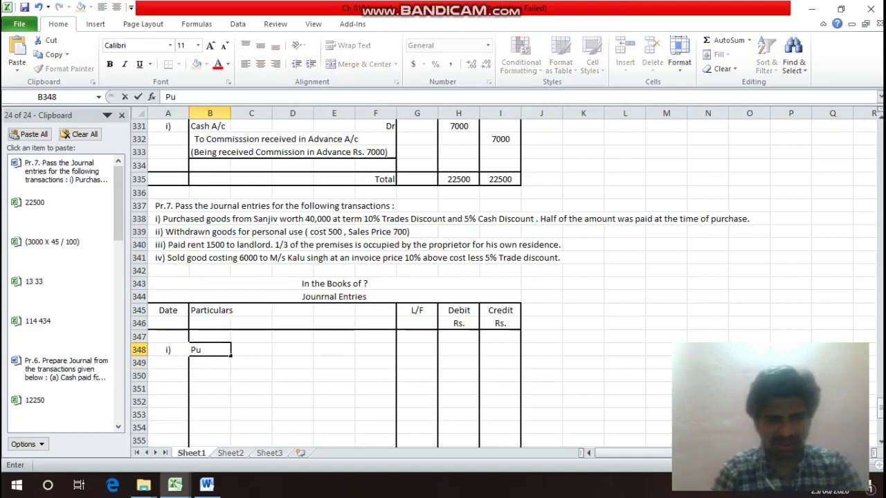
{"action": "type", "text": "rchas"}
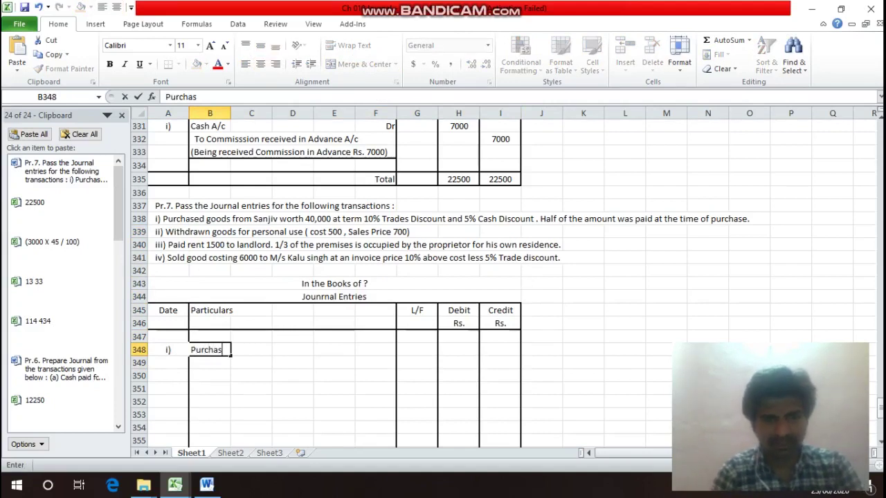
{"action": "type", "text": "e"}
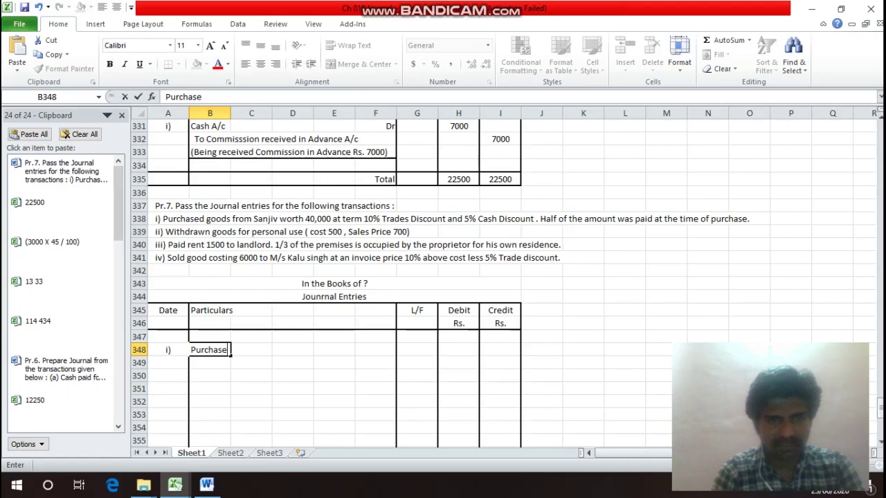
{"action": "type", "text": "s A/c"}
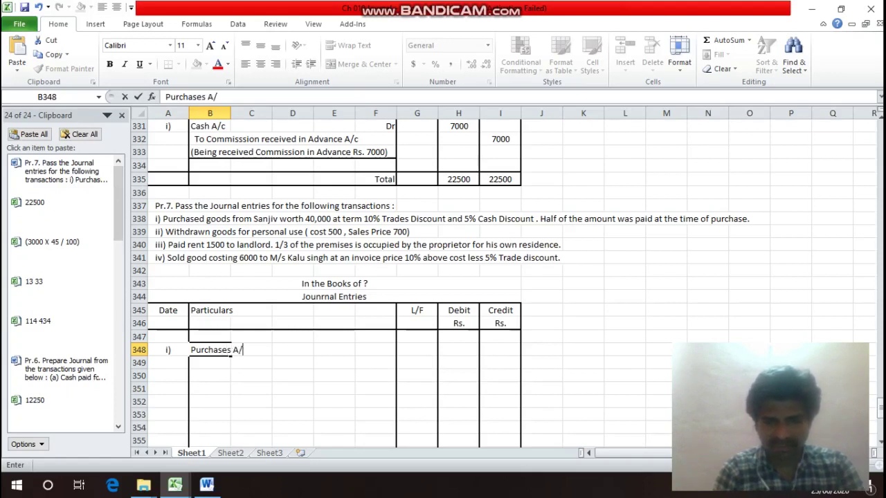
{"action": "key", "text": "Return"}
Mark the Purchases line Dr and append the note (40000 - 4000) (10%).
{"action": "key", "text": "Up"}
{"action": "key", "text": "Right"}
{"action": "key", "text": "Right"}
{"action": "key", "text": "Right"}
{"action": "key", "text": "Right"}
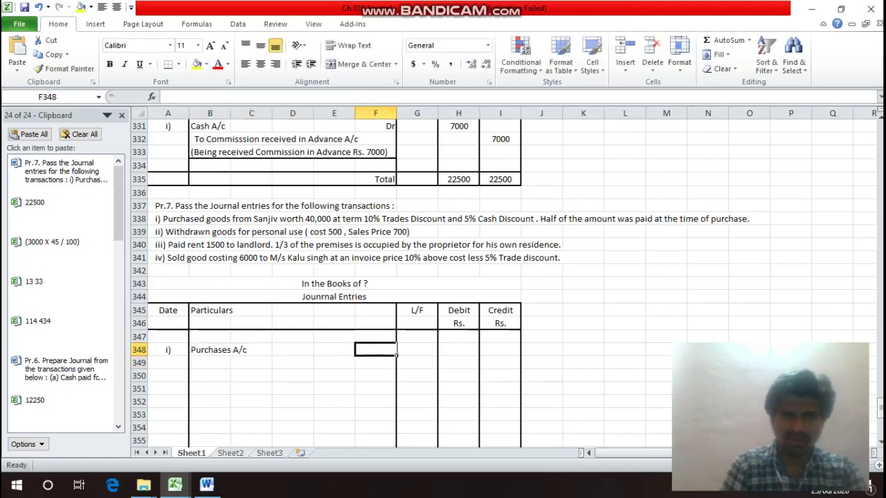
{"action": "type", "text": "Dr"}
{"action": "key", "text": "Return"}
{"action": "key", "text": "Up"}
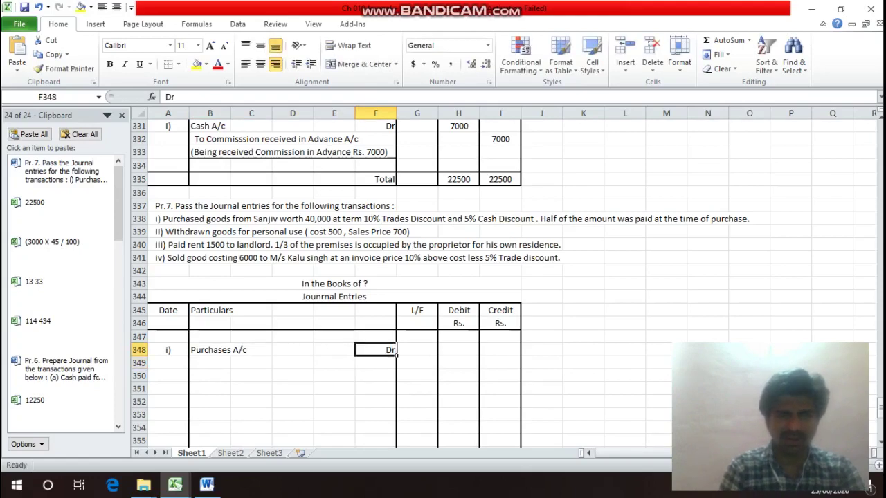
{"action": "key", "text": "Left"}
{"action": "key", "text": "Left"}
{"action": "key", "text": "Left"}
{"action": "key", "text": "Left"}
{"action": "key", "text": "F2"}
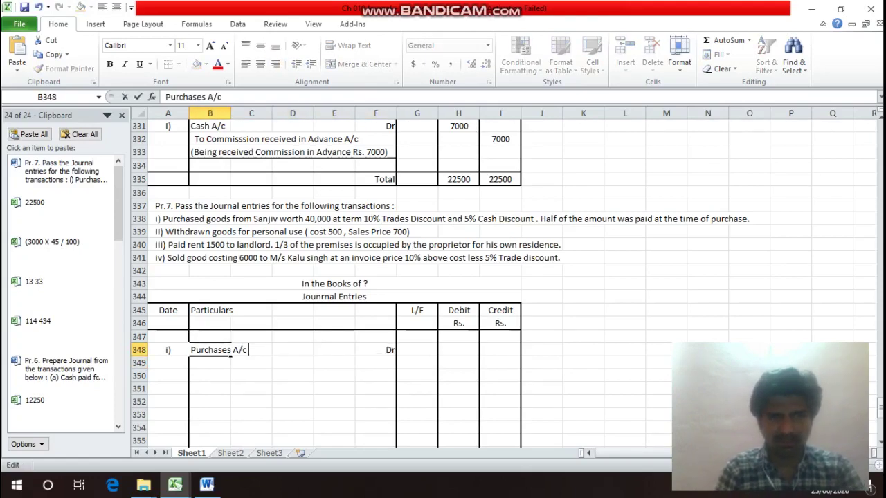
{"action": "type", "text": "("}
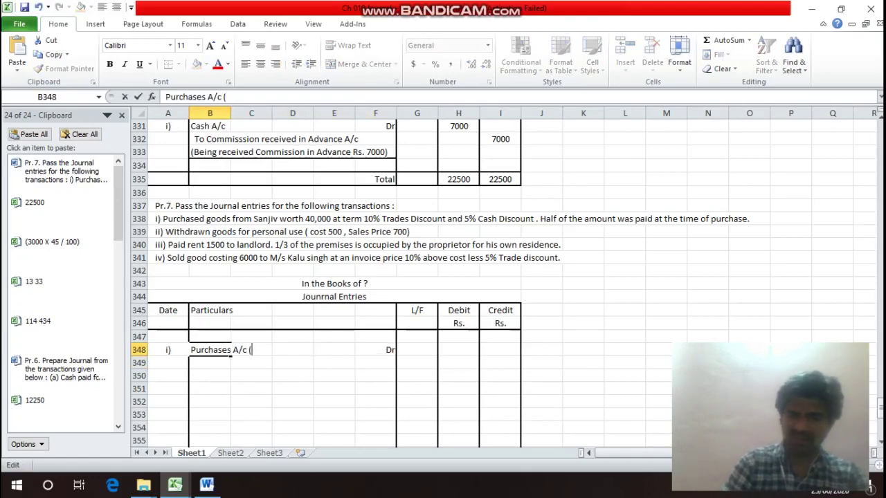
{"action": "type", "text": "40000 - "}
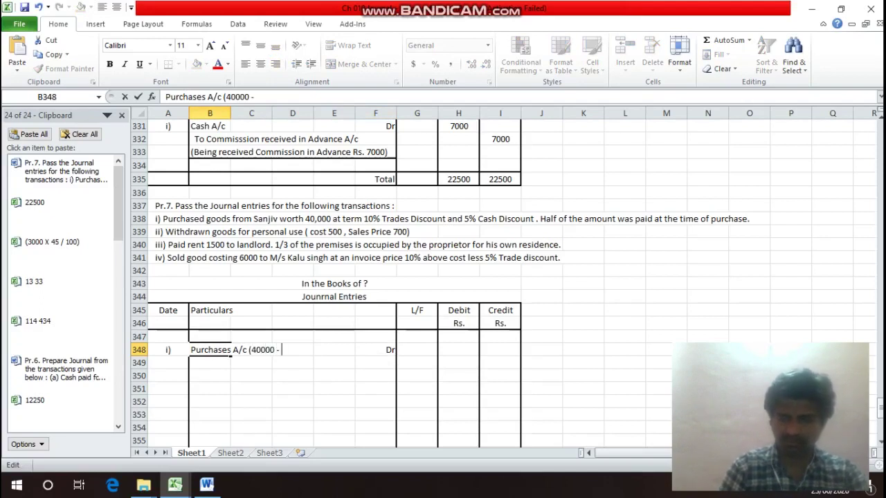
{"action": "type", "text": "4000"}
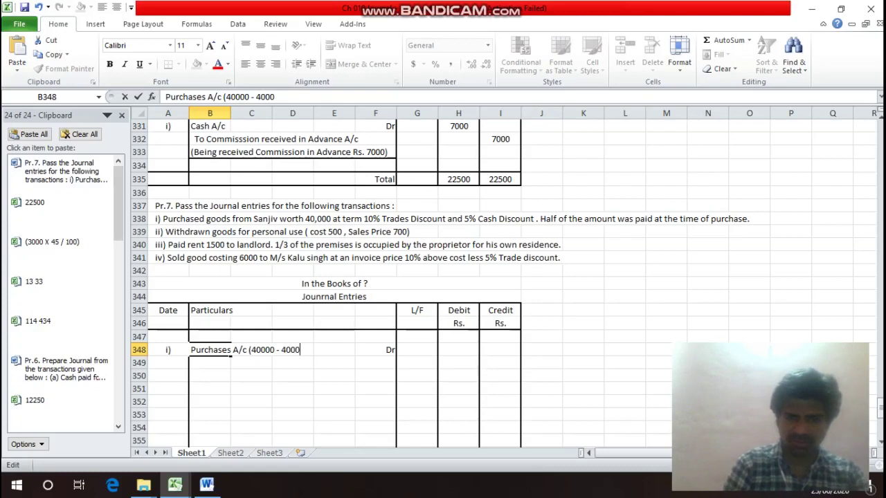
{"action": "type", "text": ")"}
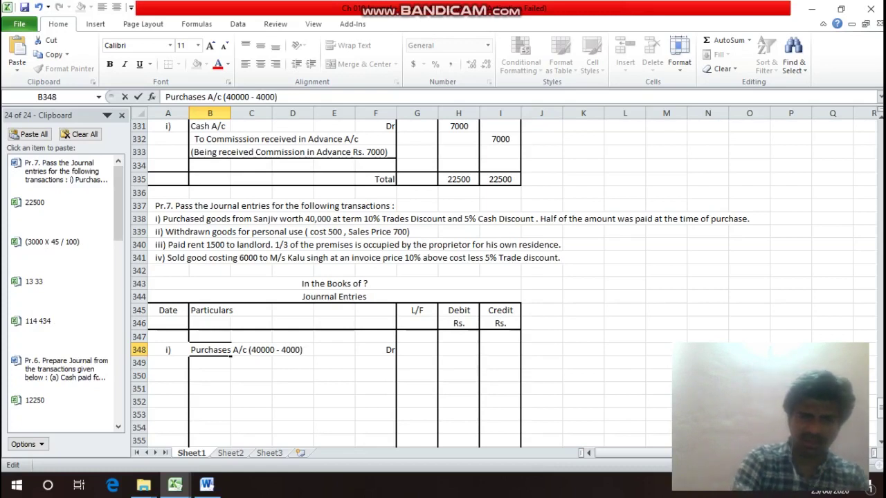
{"action": "type", "text": " (10"}
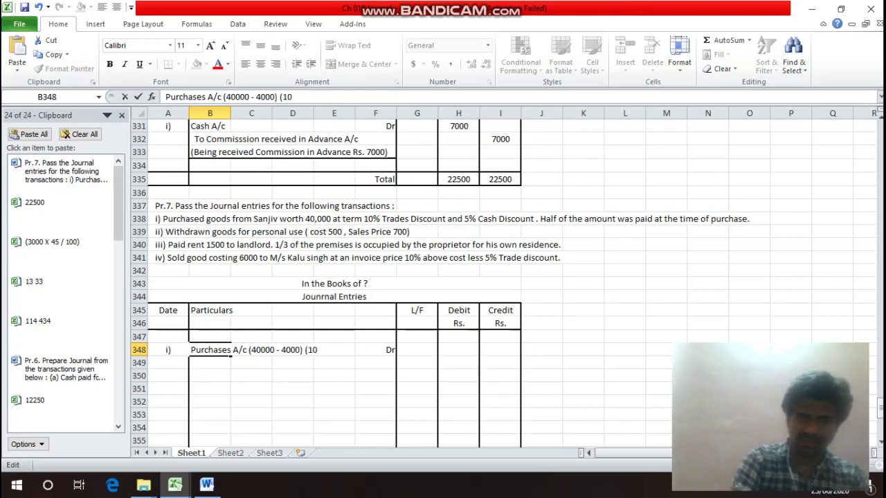
{"action": "type", "text": "%"}
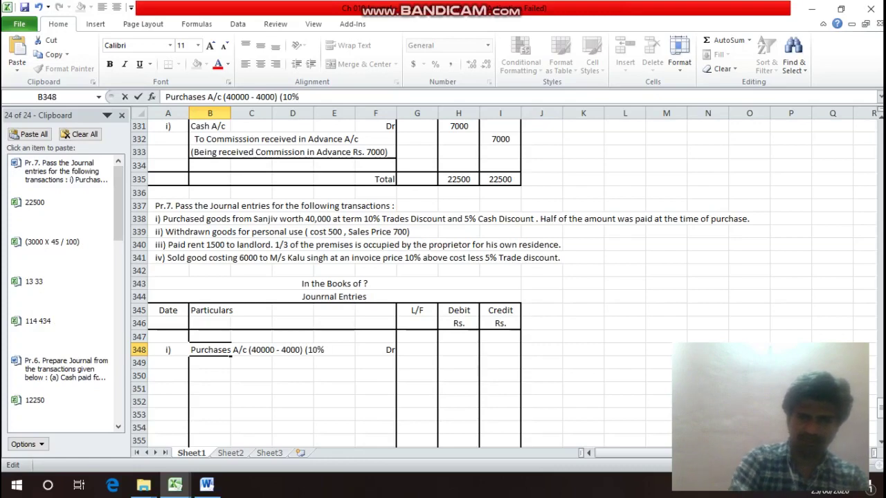
{"action": "type", "text": ")"}
{"action": "key", "text": "Return"}
Enter 36000 as the Purchases debit in H348.
{"action": "key", "text": "Up"}
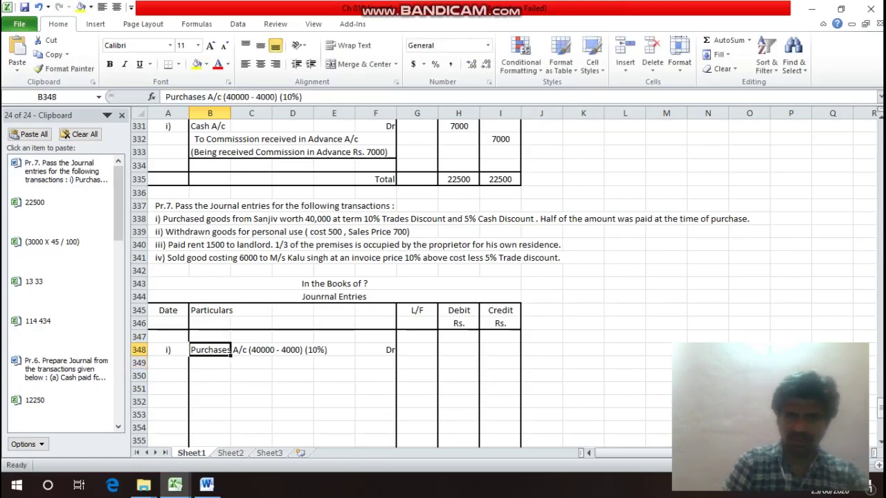
{"action": "key", "text": "Right"}
{"action": "key", "text": "Right"}
{"action": "key", "text": "Right"}
{"action": "key", "text": "Right"}
{"action": "key", "text": "Right"}
{"action": "key", "text": "Right"}
{"action": "type", "text": "36000"}
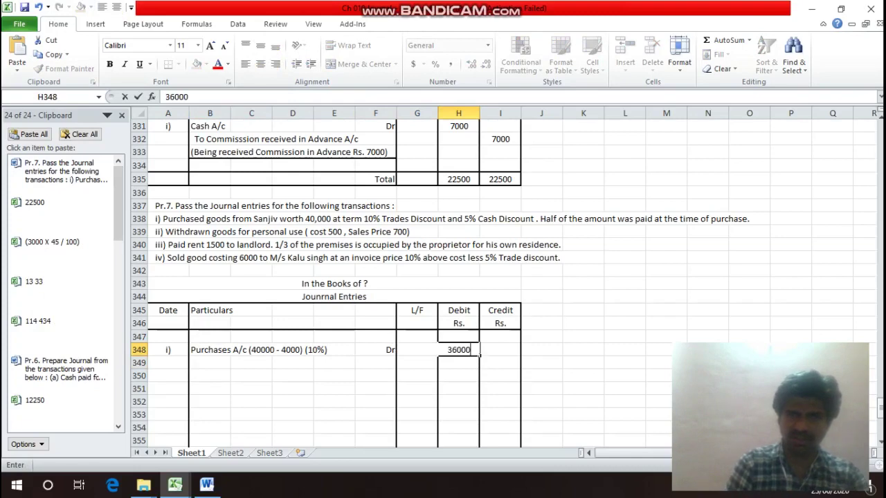
{"action": "key", "text": "Return"}
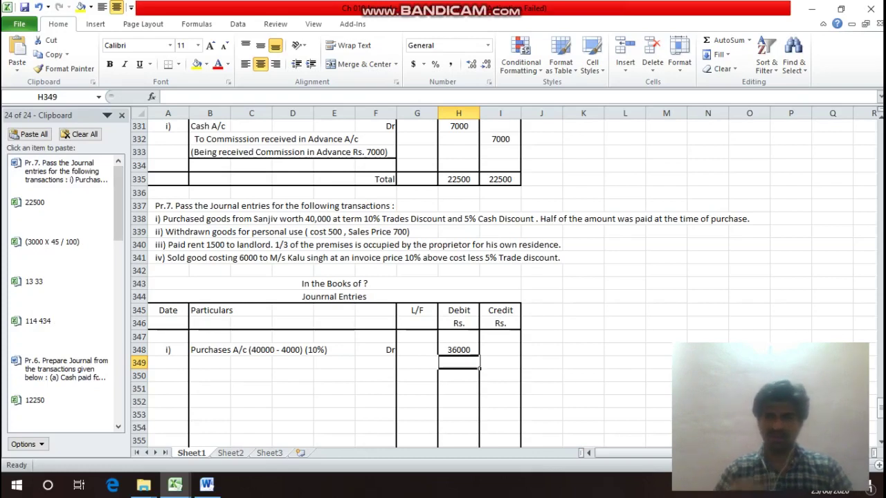
{"action": "key", "text": "Left"}
{"action": "key", "text": "Left"}
{"action": "key", "text": "Left"}
{"action": "key", "text": "Left"}
{"action": "key", "text": "Left"}
{"action": "key", "text": "Left"}
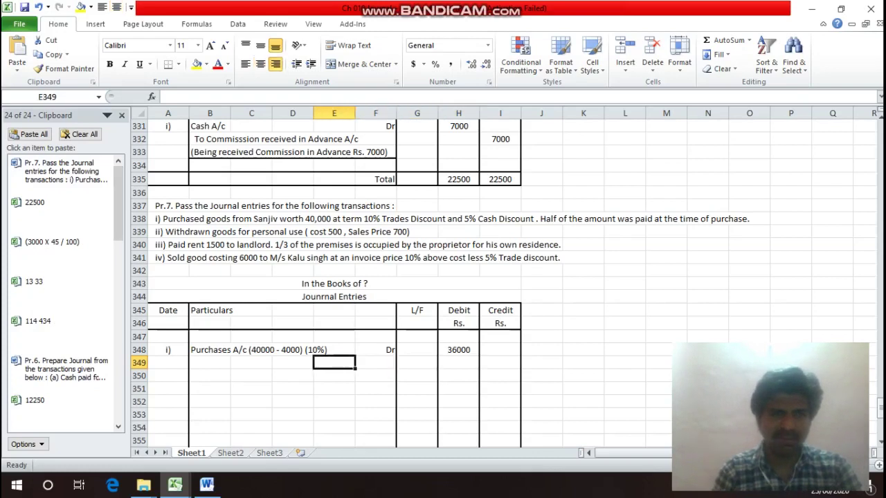
Enter 'To Cash A/c (36000 X 1 / 2) = 18000 - 900 (5%)' in B349, ready for its credit.
{"action": "type", "text": "T"}
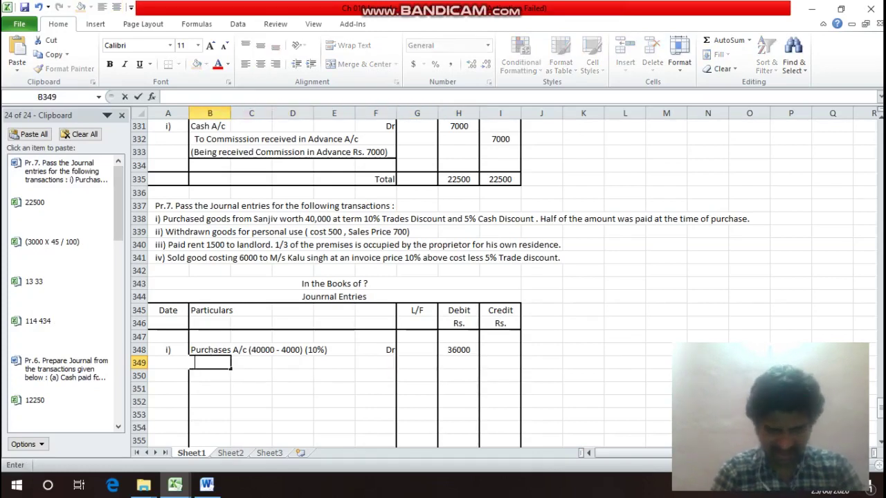
{"action": "type", "text": "o"}
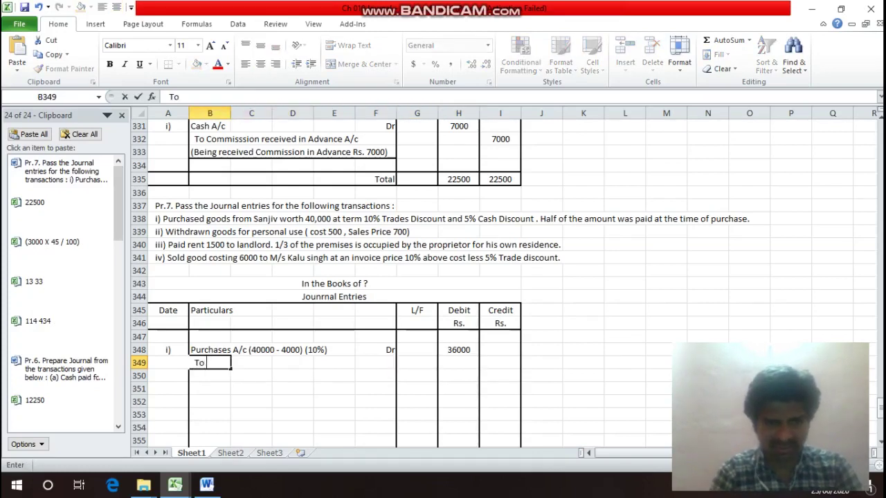
{"action": "type", "text": " Cash A"}
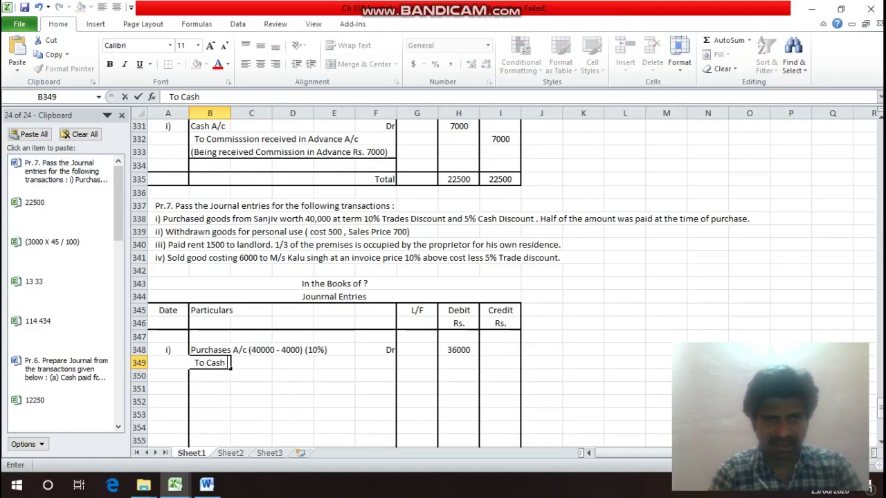
{"action": "type", "text": "c"}
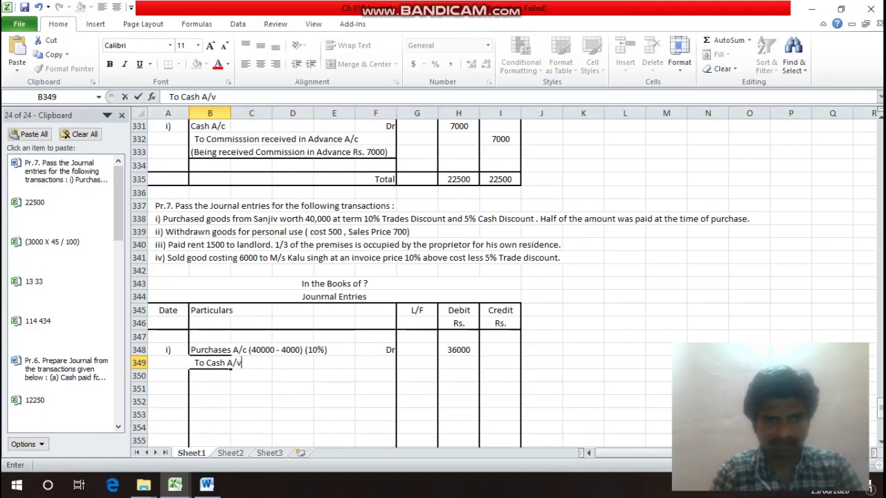
{"action": "key", "text": "BackSpace"}
{"action": "type", "text": "c"}
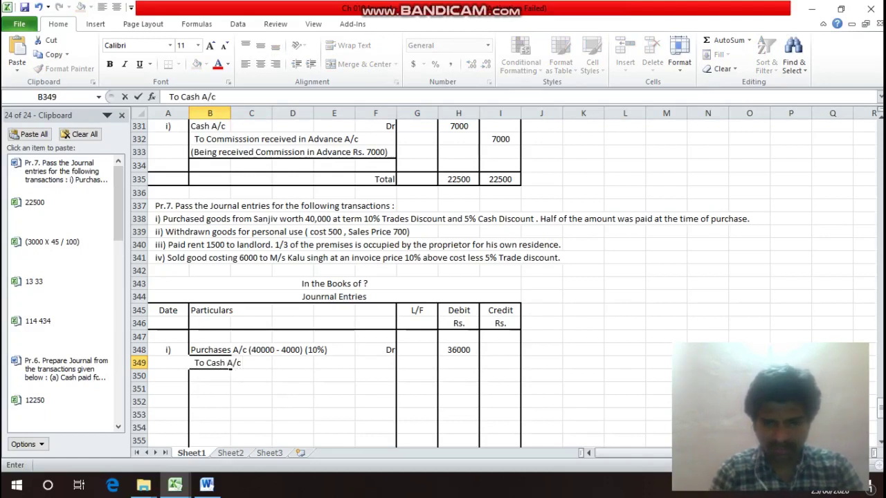
{"action": "type", "text": " (36"}
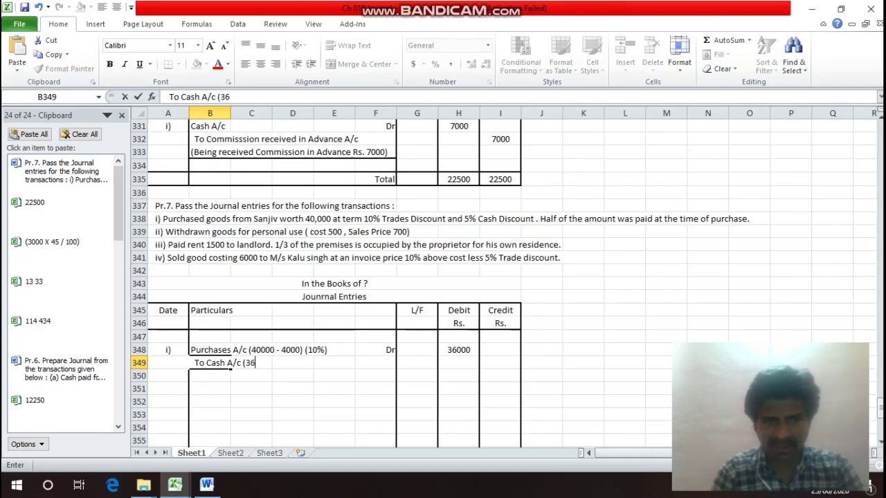
{"action": "type", "text": "000 X "}
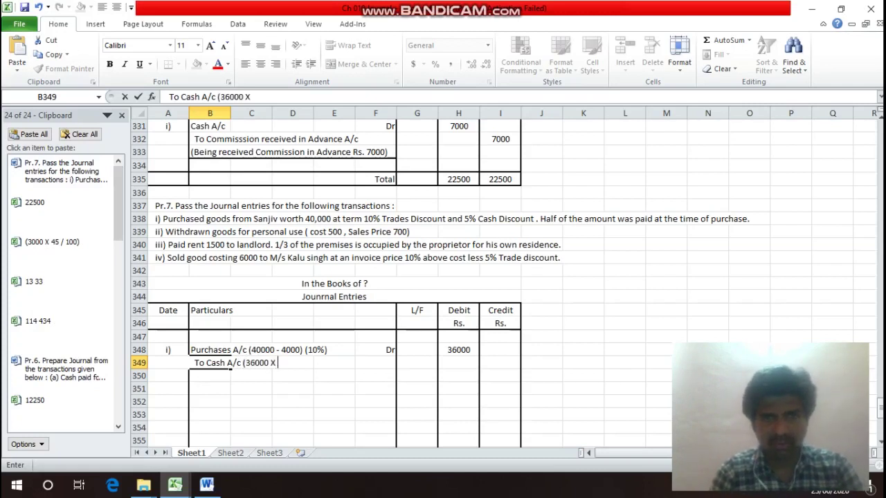
{"action": "type", "text": "1"}
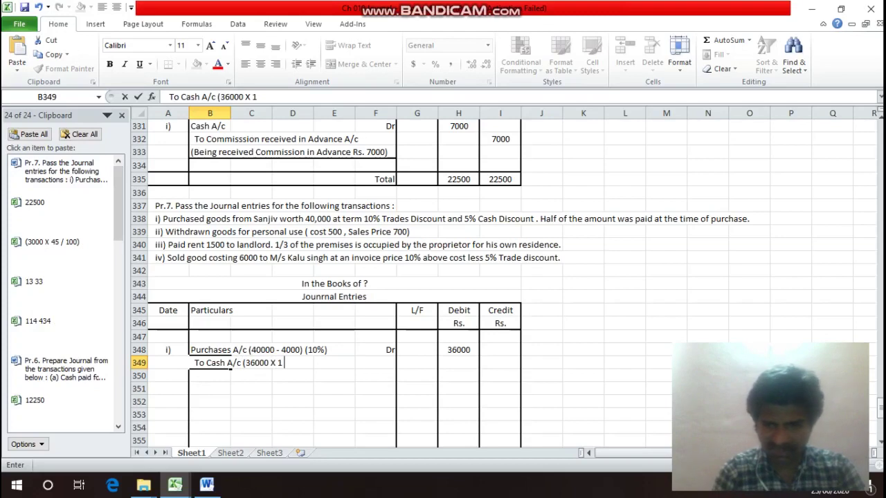
{"action": "type", "text": " / 2)"}
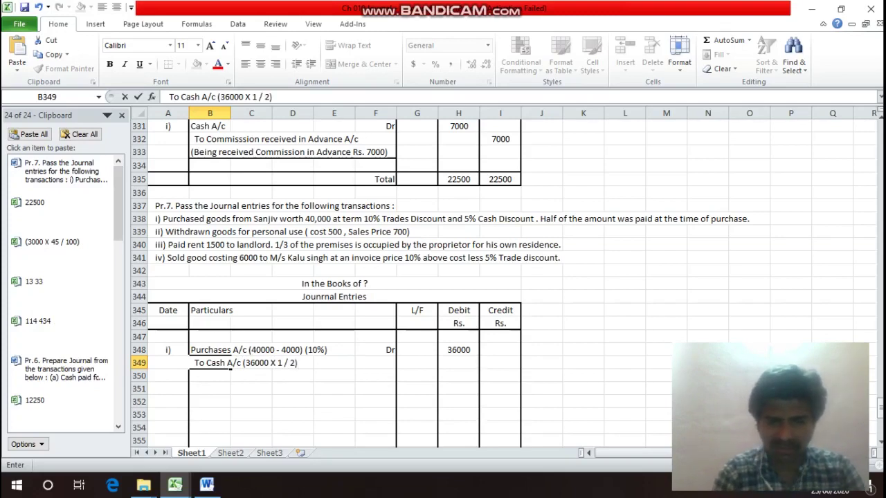
{"action": "type", "text": " ="}
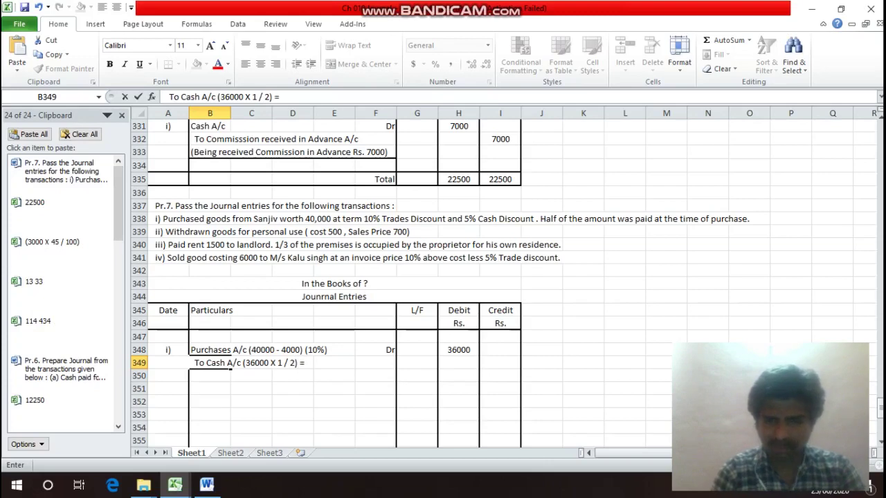
{"action": "type", "text": " 18000"}
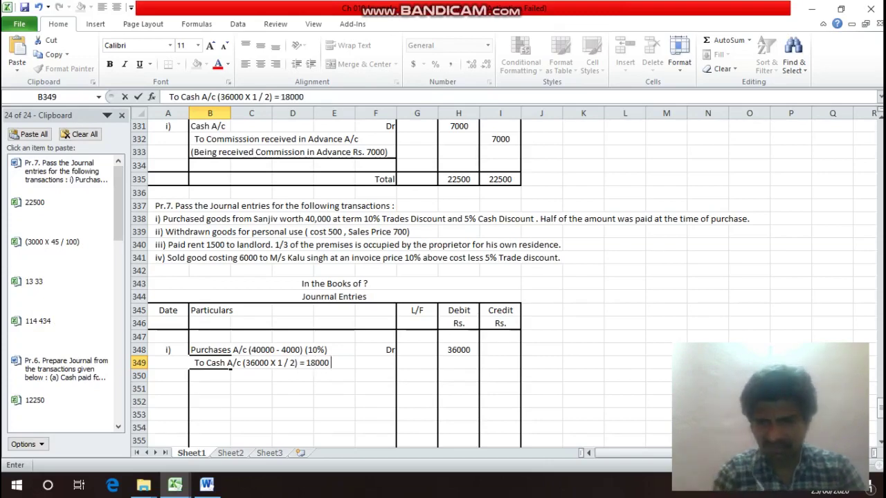
{"action": "type", "text": " -"}
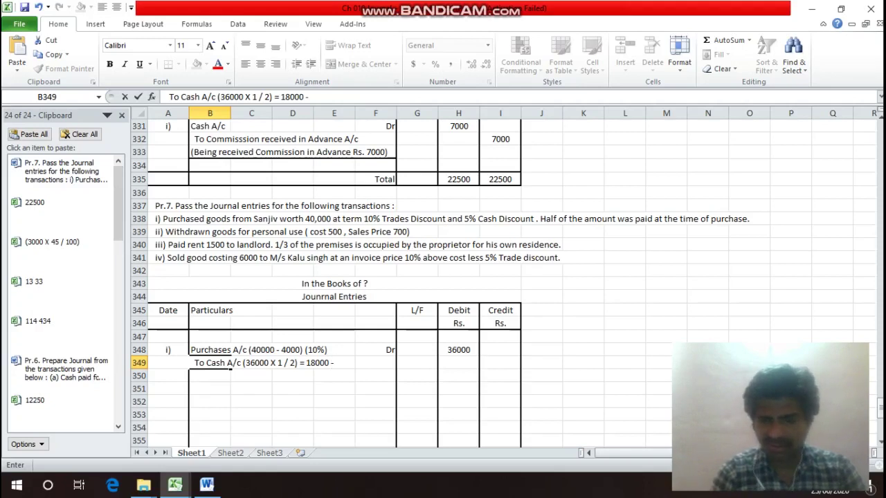
{"action": "type", "text": " 900"}
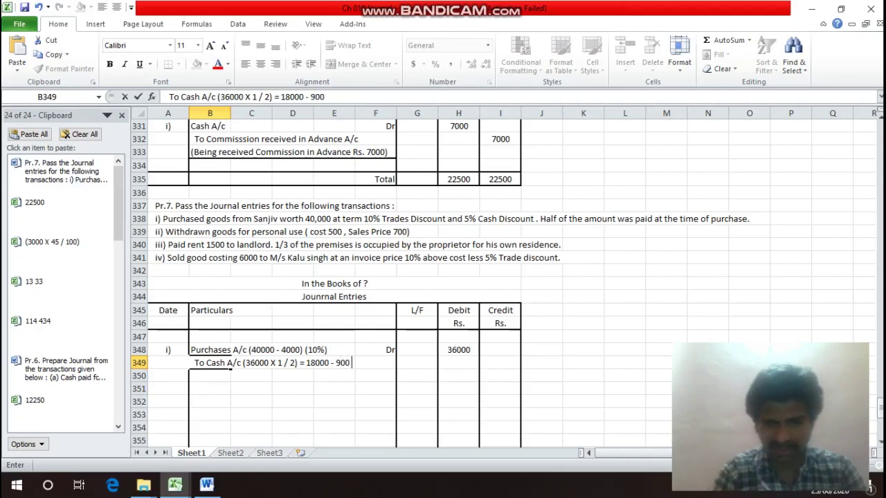
{"action": "type", "text": " ("}
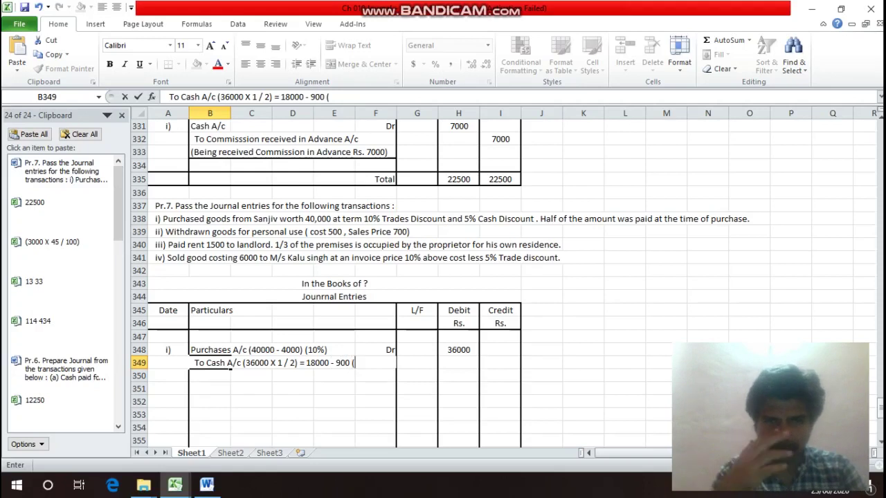
{"action": "type", "text": "5)"}
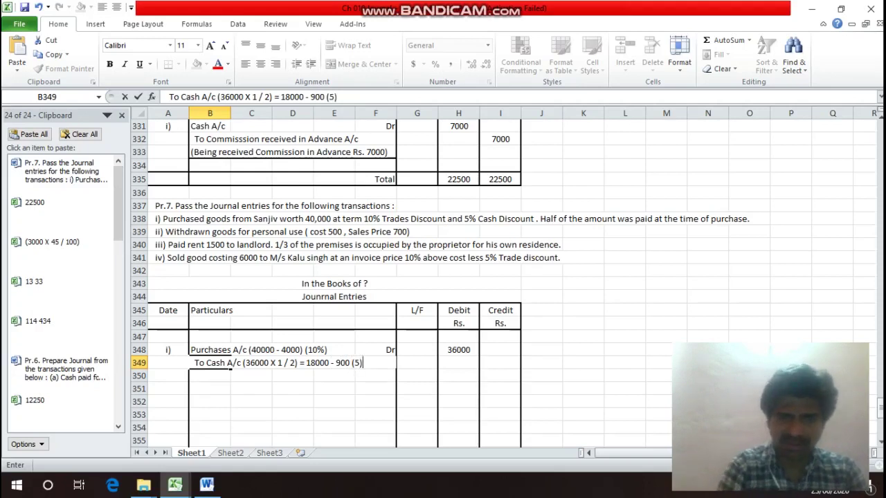
{"action": "key", "text": "BackSpace"}
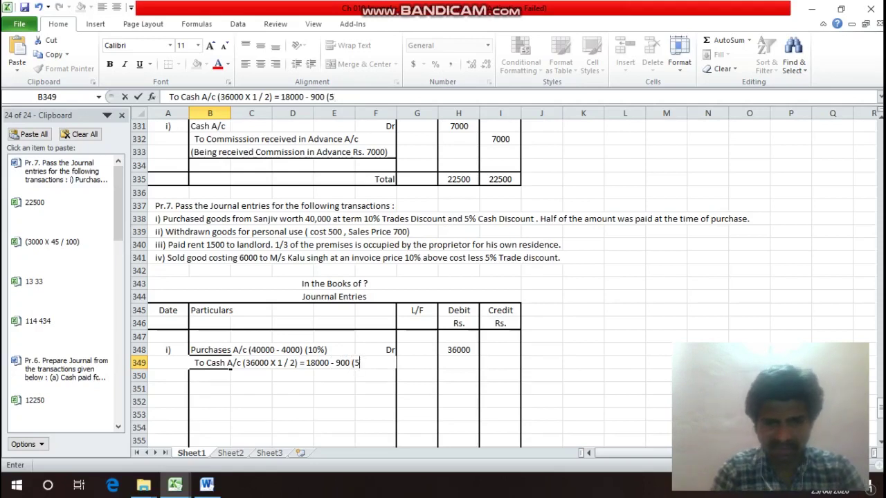
{"action": "type", "text": "%)"}
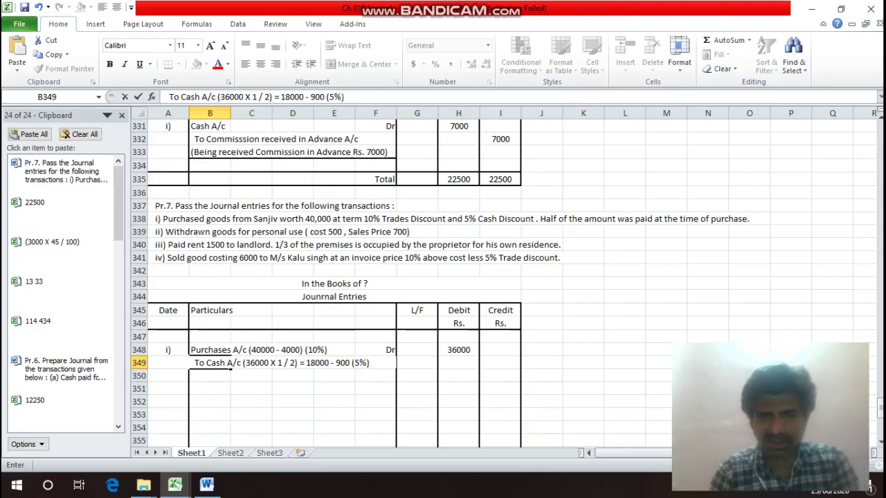
{"action": "key", "text": "Return"}
{"action": "key", "text": "Up"}
{"action": "key", "text": "Right"}
{"action": "key", "text": "Right"}
{"action": "key", "text": "Right"}
{"action": "key", "text": "Right"}
{"action": "key", "text": "Right"}
{"action": "key", "text": "Right"}
{"action": "key", "text": "Right"}
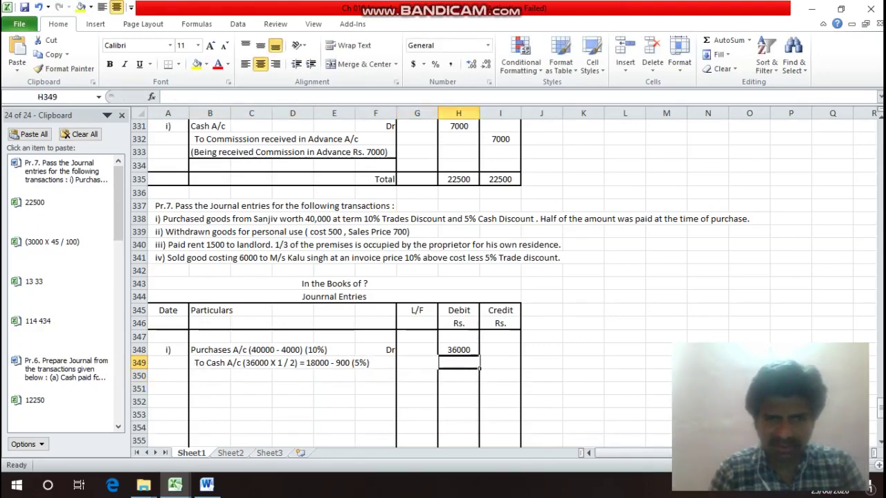
Credit Cash with 17100 in I349.
{"action": "type", "text": "17"}
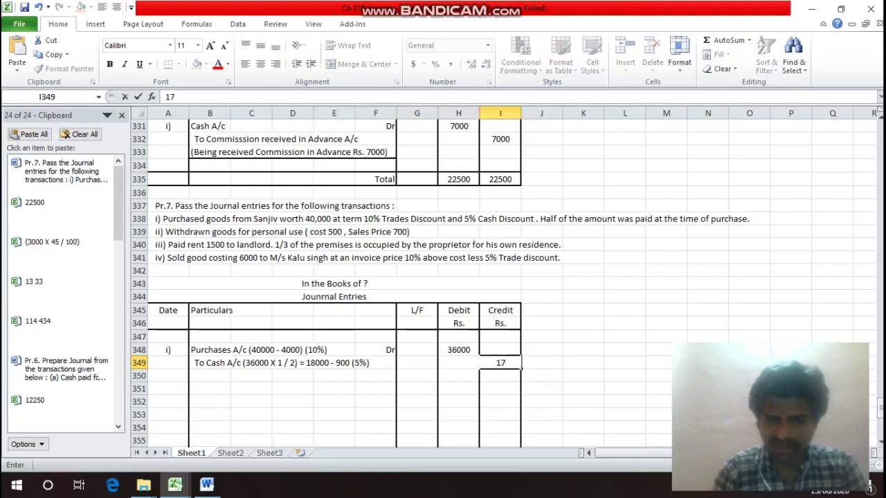
{"action": "type", "text": "100"}
{"action": "key", "text": "Return"}
{"action": "key", "text": "Left"}
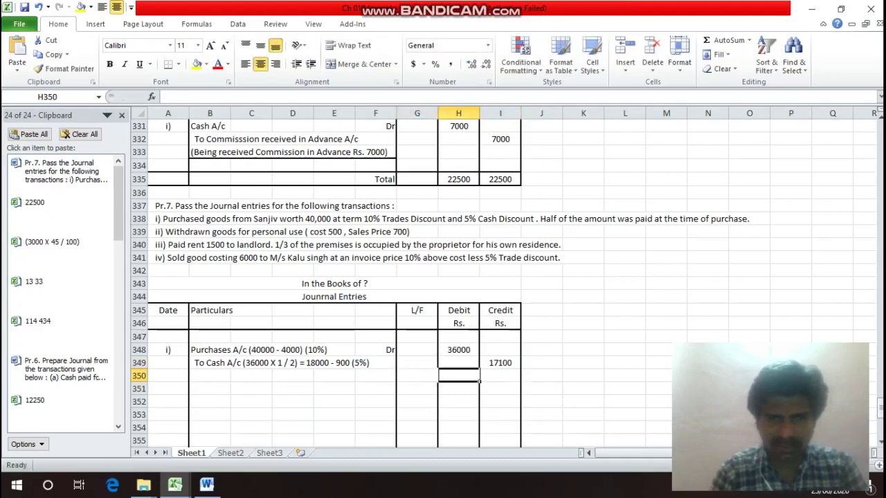
{"action": "key", "text": "Left"}
{"action": "key", "text": "Left"}
{"action": "key", "text": "Left"}
{"action": "key", "text": "Left"}
{"action": "key", "text": "Left"}
{"action": "key", "text": "Left"}
Enter the line 'To Discount Received A/c' in B350.
{"action": "type", "text": "To "}
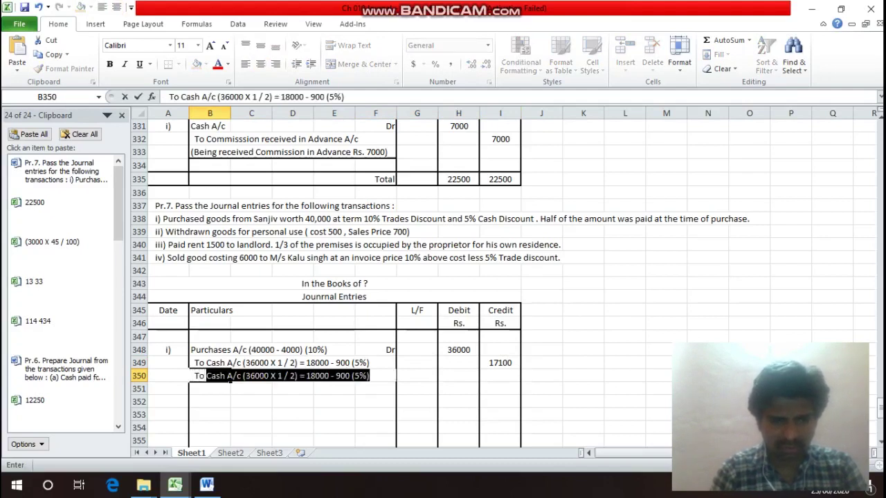
{"action": "type", "text": "Disco"}
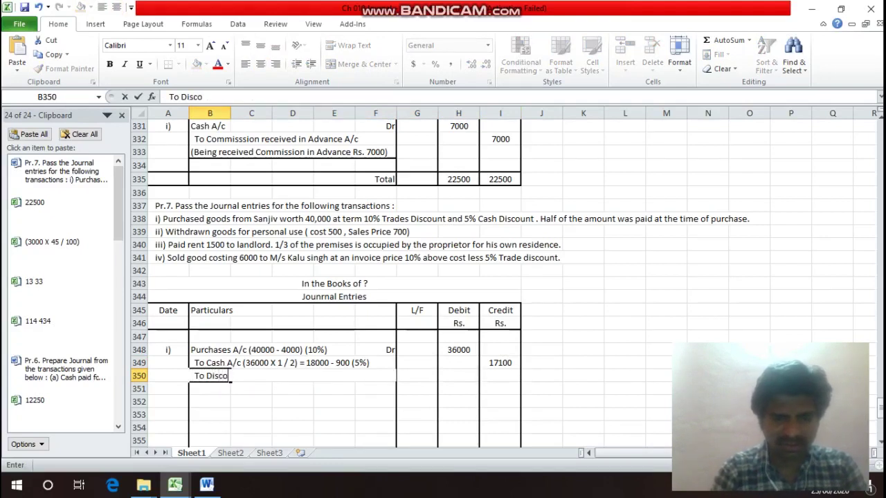
{"action": "type", "text": "unt "}
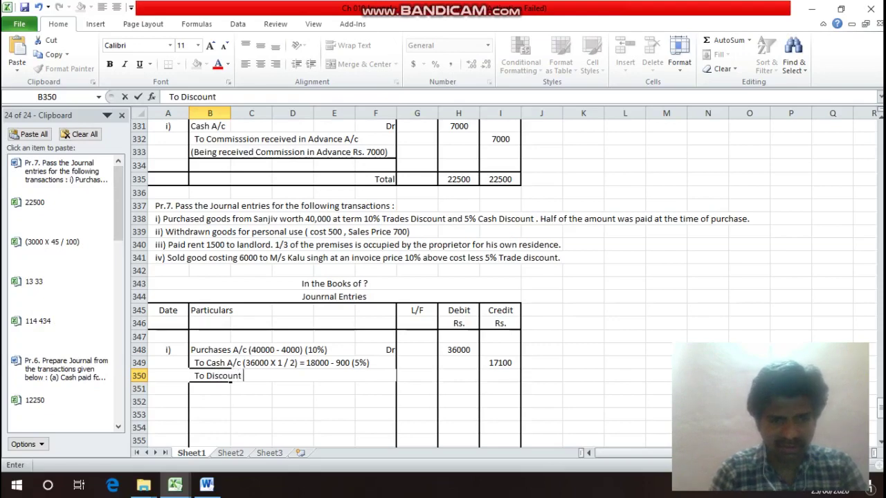
{"action": "type", "text": "Rece"}
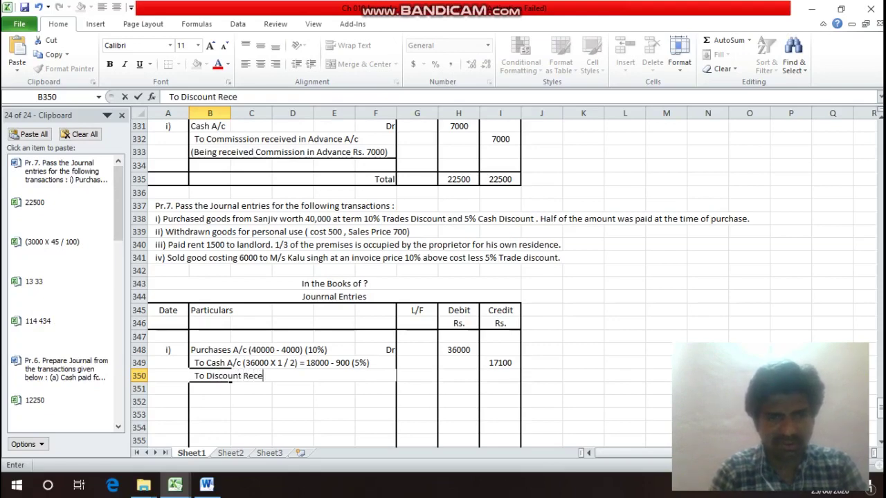
{"action": "type", "text": "ived"}
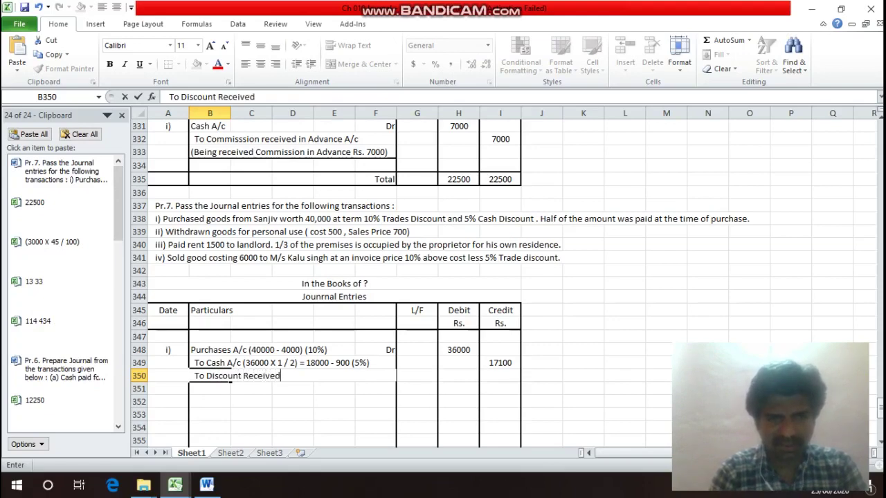
{"action": "left_click", "coordinate": [210, 363]}
{"action": "type", "text": "a"}
{"action": "key", "text": "Escape"}
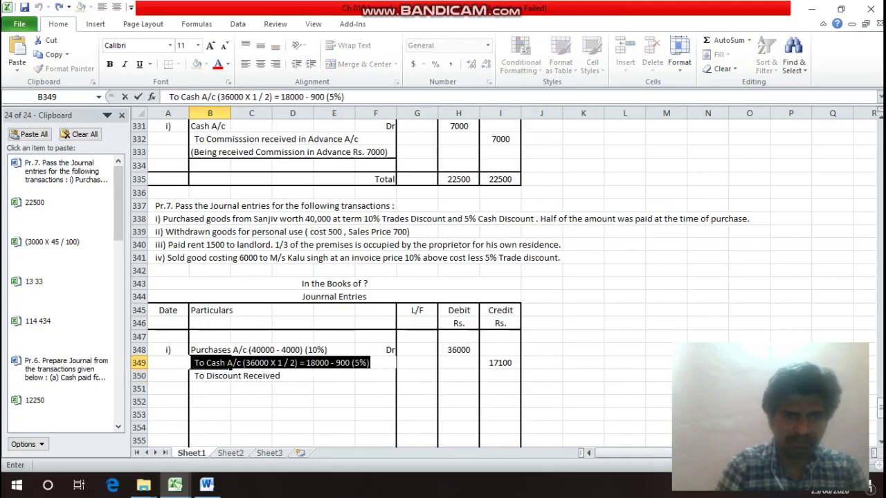
{"action": "key", "text": "Return"}
{"action": "key", "text": "F2"}
{"action": "type", "text": "A/"}
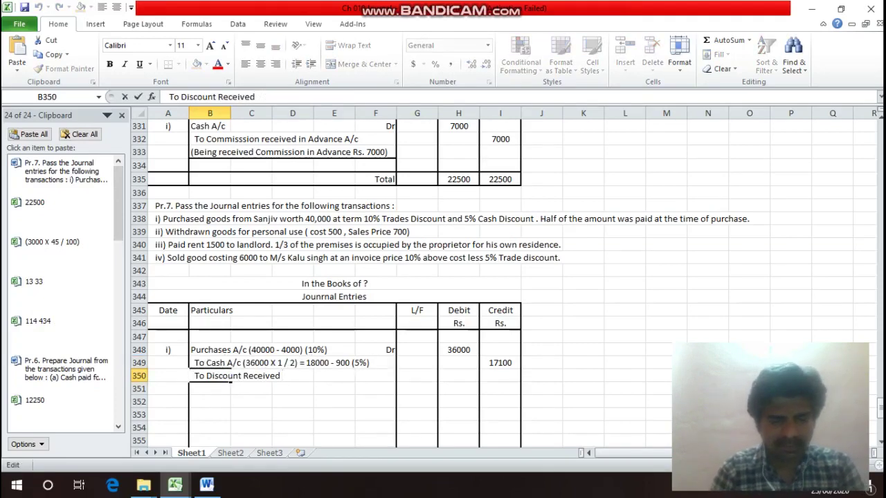
{"action": "type", "text": "c"}
{"action": "key", "text": "Return"}
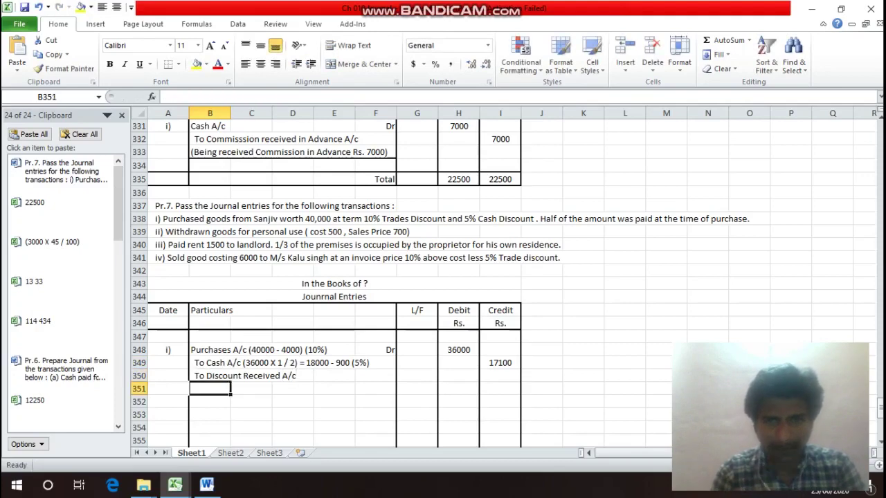
Credit 900 to Discount Received in I350.
{"action": "key", "text": "Up"}
{"action": "key", "text": "Right"}
{"action": "key", "text": "Right"}
{"action": "key", "text": "Right"}
{"action": "key", "text": "Right"}
{"action": "key", "text": "Right"}
{"action": "key", "text": "Right"}
{"action": "key", "text": "Right"}
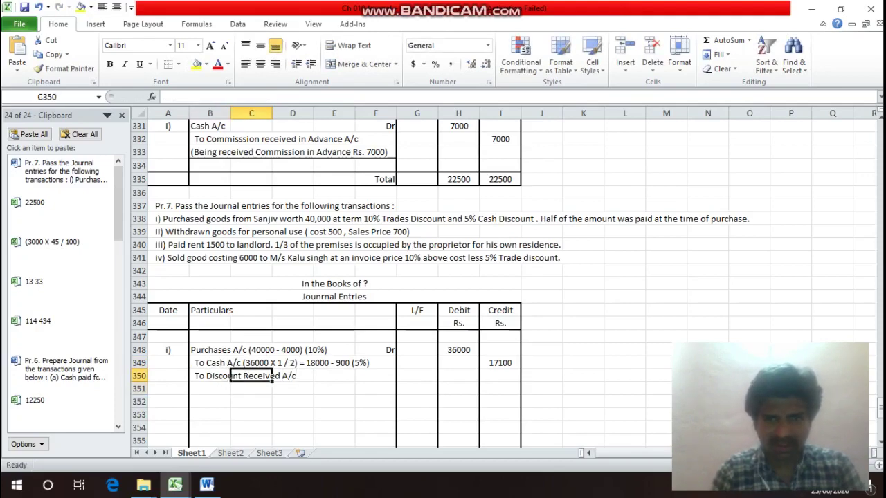
{"action": "type", "text": "900"}
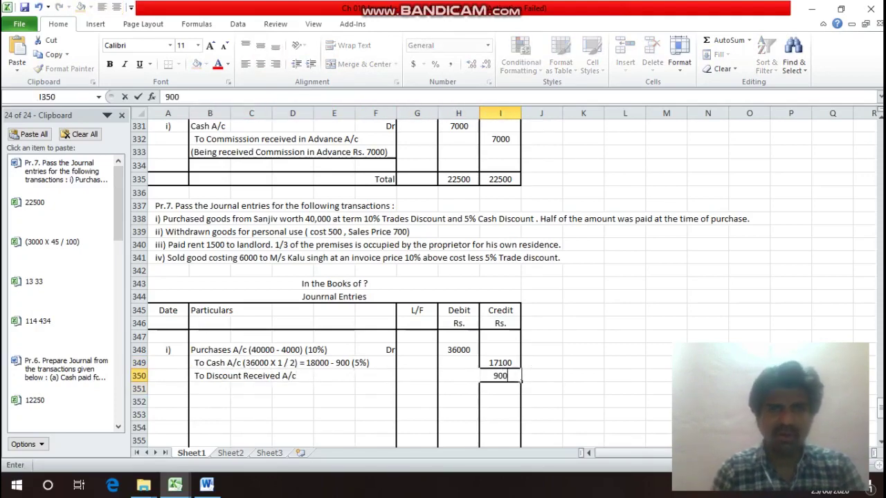
{"action": "key", "text": "Return"}
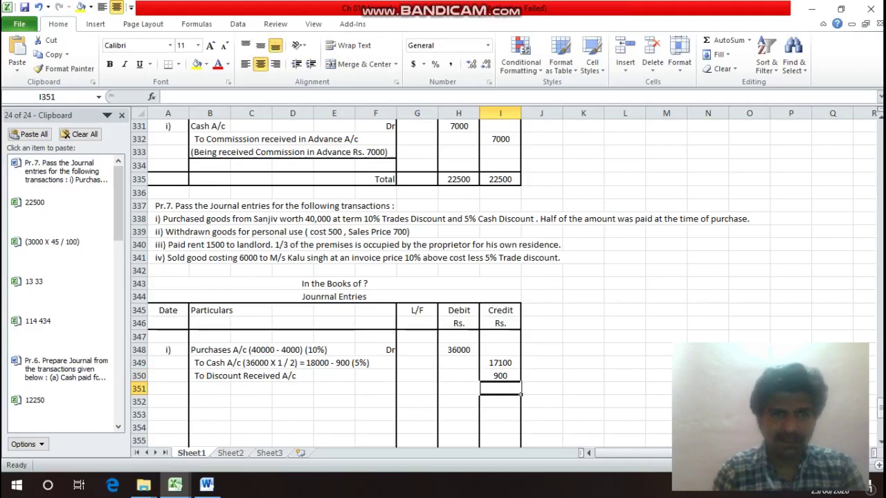
{"action": "key", "text": "Left"}
{"action": "key", "text": "Left"}
{"action": "key", "text": "Left"}
{"action": "key", "text": "Left"}
{"action": "key", "text": "Left"}
{"action": "key", "text": "Left"}
{"action": "key", "text": "Left"}
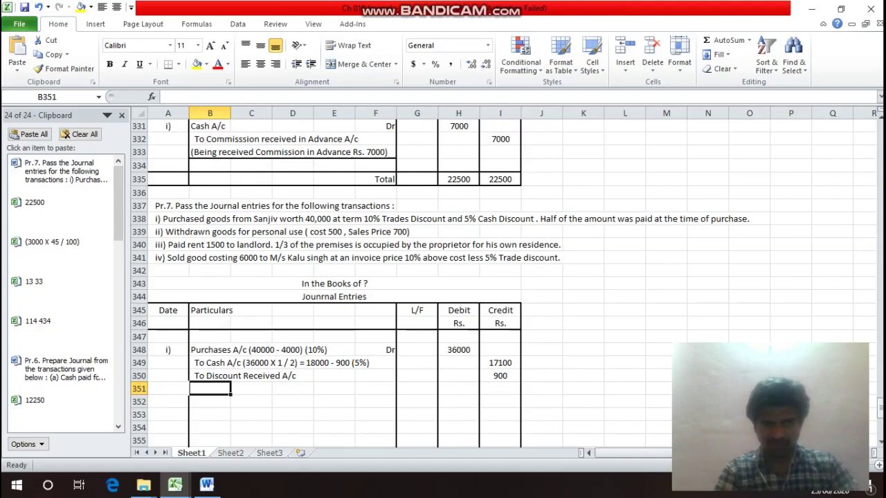
Enter the 'To' line for the supplier's account in B351 and credit it 18000.
{"action": "type", "text": "T"}
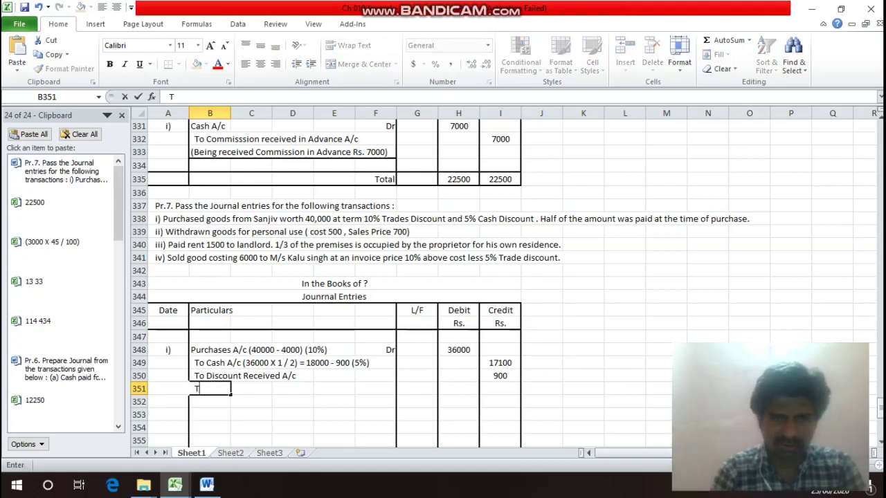
{"action": "type", "text": "o Sanji"}
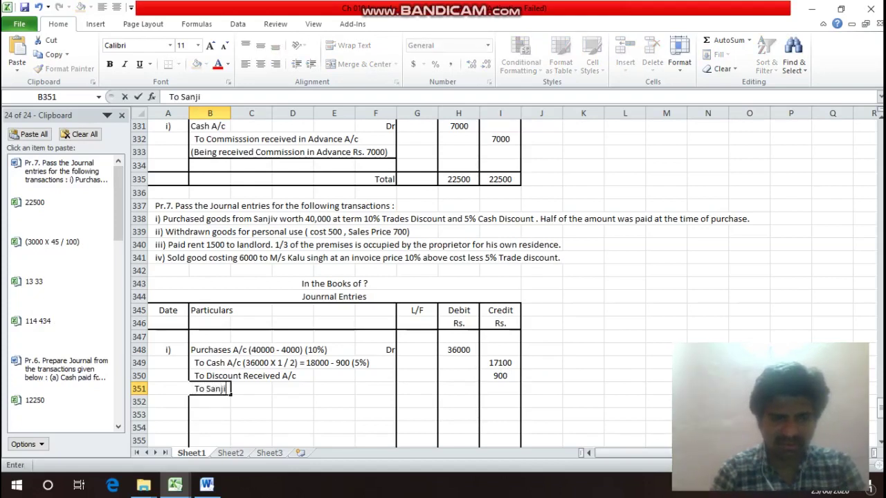
{"action": "type", "text": "v's "}
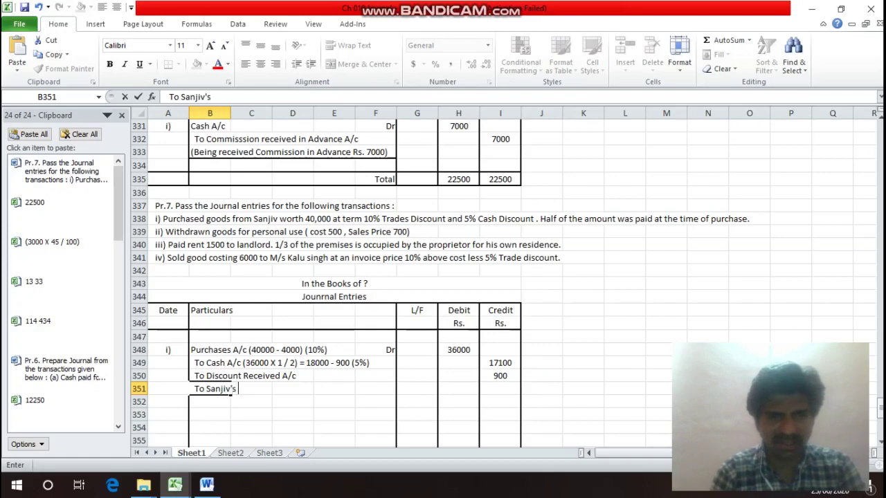
{"action": "type", "text": "A/c"}
{"action": "key", "text": "Return"}
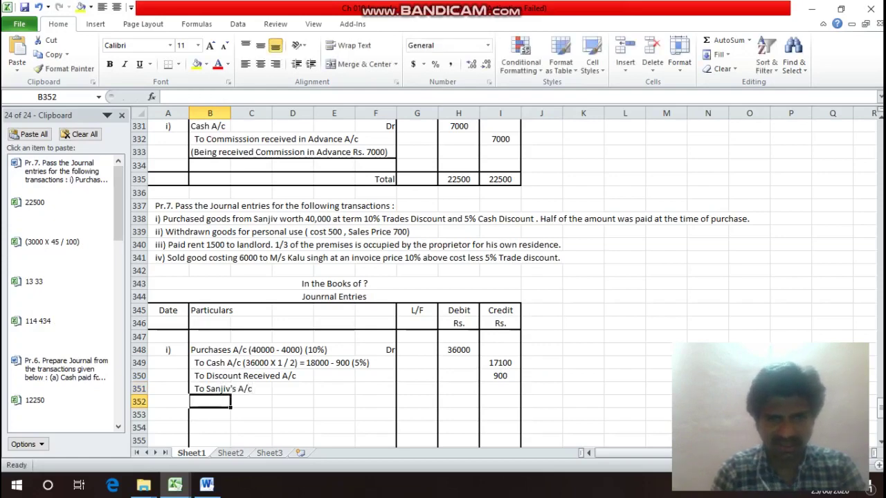
{"action": "key", "text": "Up"}
{"action": "key", "text": "Right"}
{"action": "key", "text": "Right"}
{"action": "key", "text": "Right"}
{"action": "key", "text": "Right"}
{"action": "key", "text": "Right"}
{"action": "key", "text": "Right"}
{"action": "key", "text": "Right"}
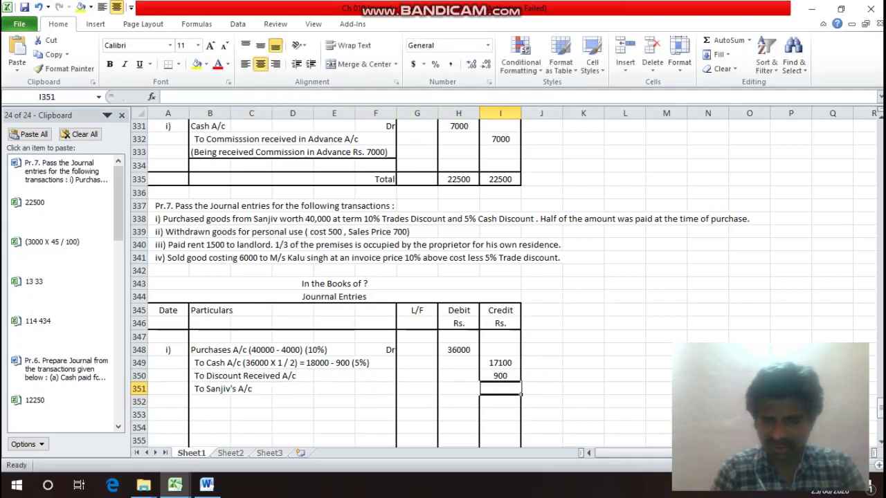
{"action": "type", "text": "18000"}
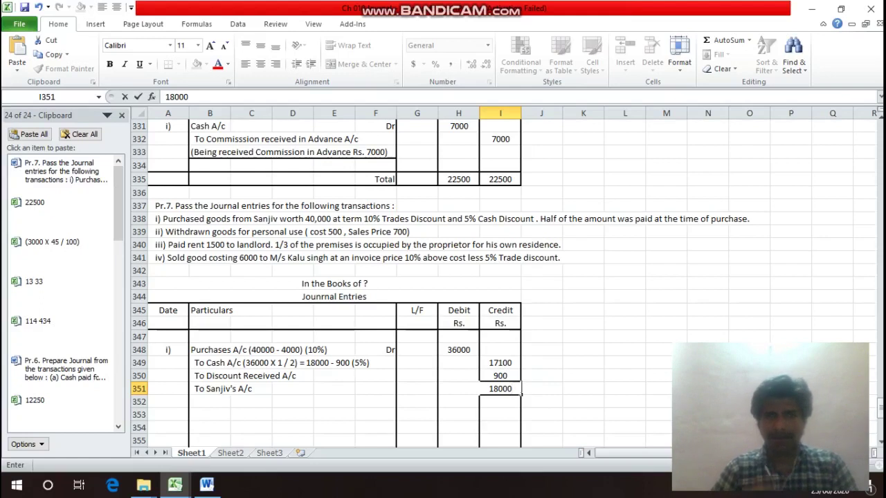
{"action": "key", "text": "Return"}
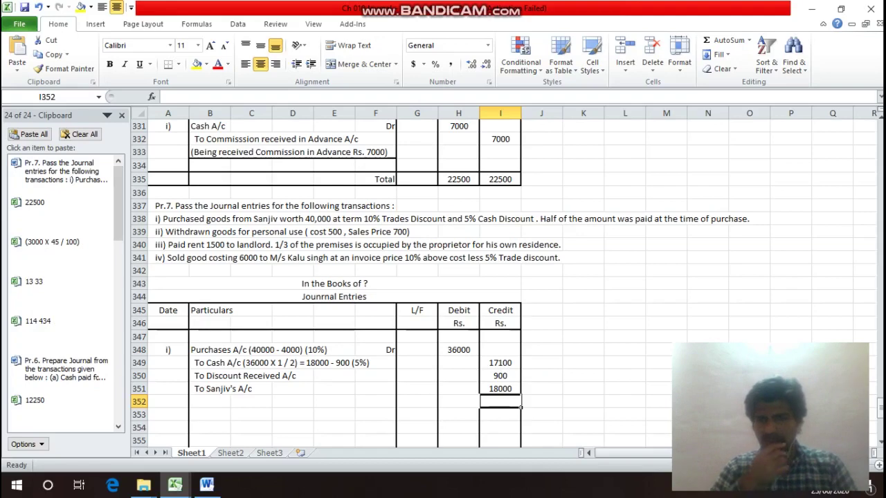
{"action": "key", "text": "Left"}
{"action": "key", "text": "Left"}
{"action": "key", "text": "Left"}
{"action": "key", "text": "Left"}
{"action": "key", "text": "Left"}
{"action": "key", "text": "Left"}
{"action": "key", "text": "Left"}
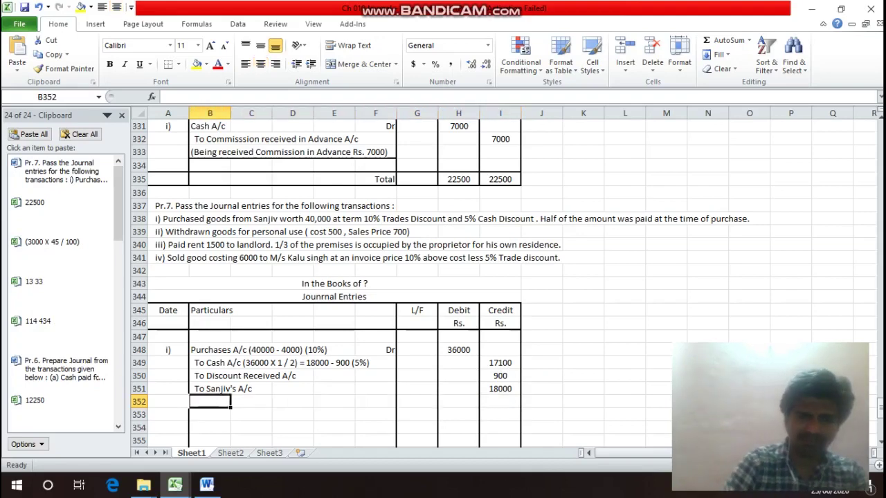
Begin entry i)'s narration: '(Being purchased Goods worth Rs. 40000 from'.
{"action": "type", "text": "(Being"}
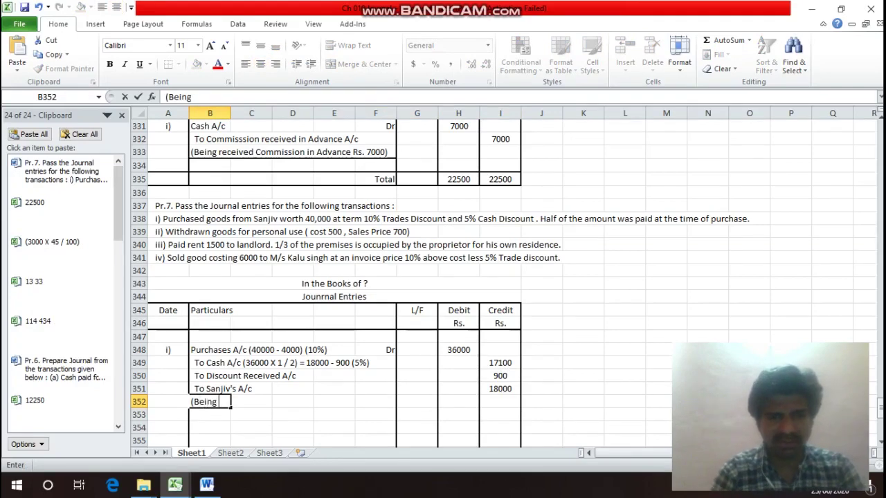
{"action": "type", "text": " purch"}
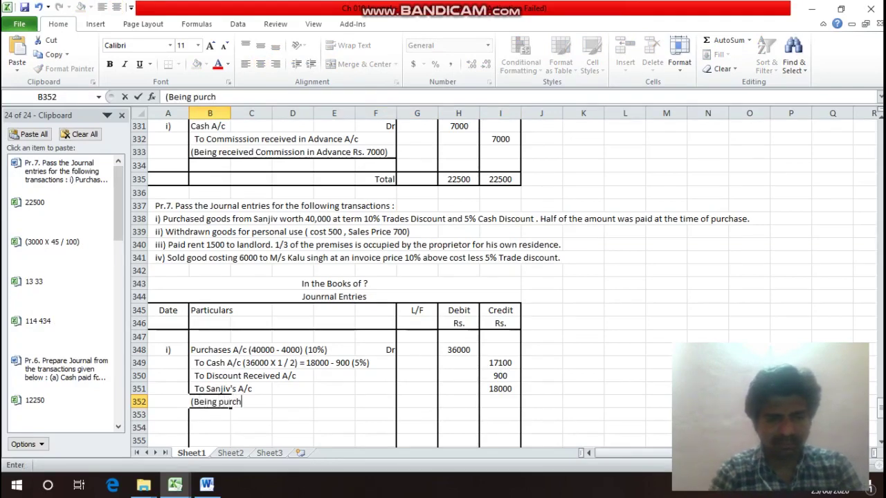
{"action": "type", "text": "ased "}
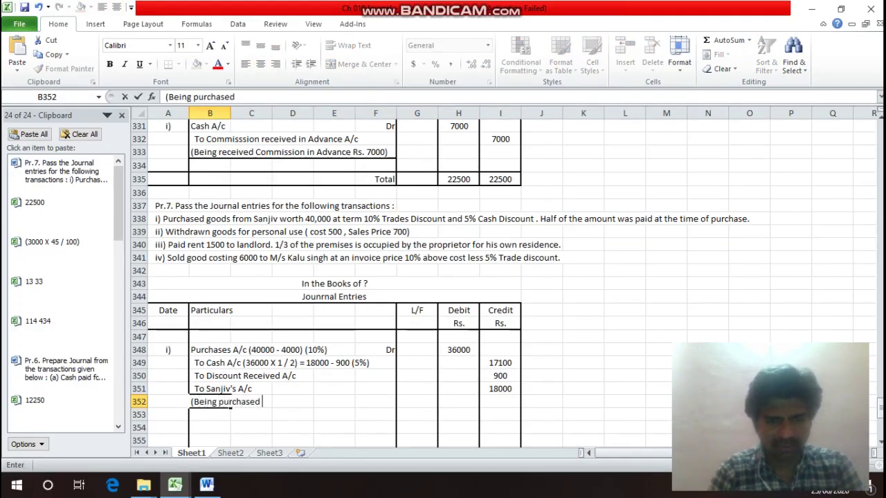
{"action": "type", "text": "Good"}
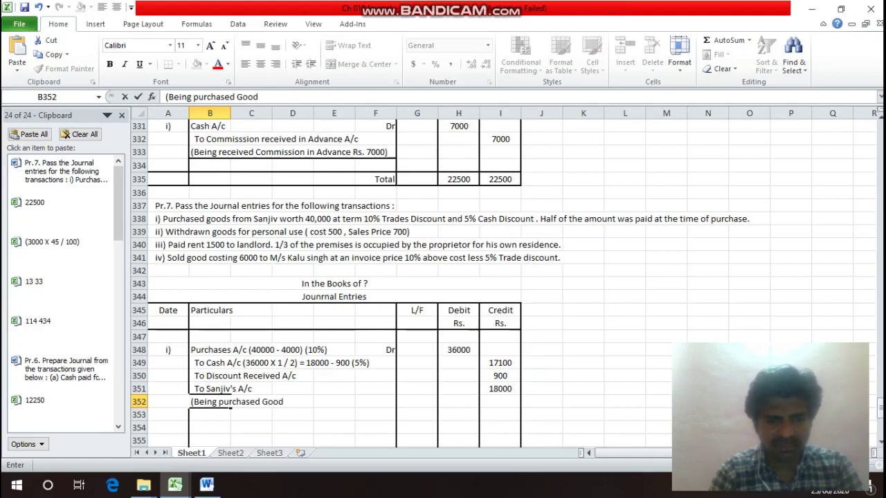
{"action": "type", "text": "s worth R"}
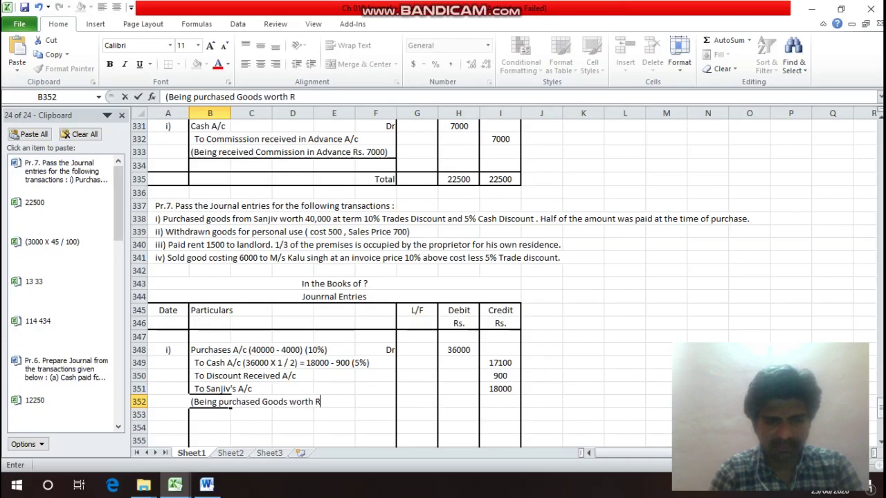
{"action": "type", "text": "s. 0"}
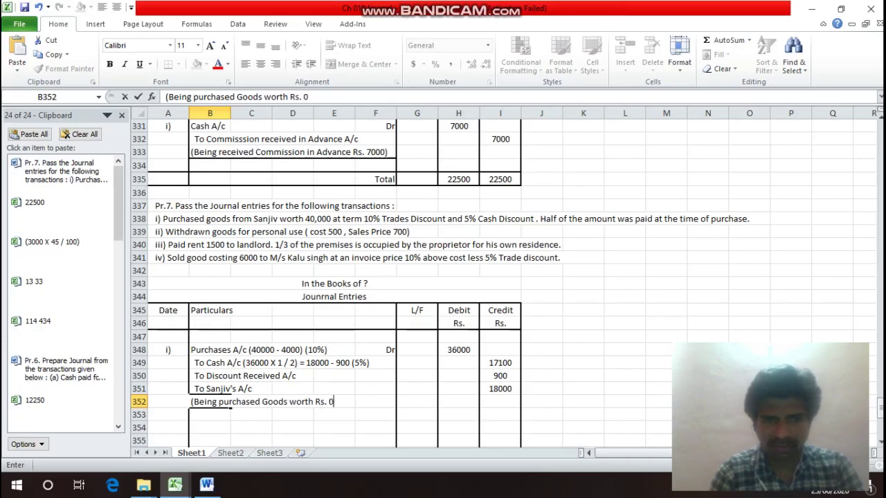
{"action": "key", "text": "BackSpace"}
{"action": "type", "text": "000"}
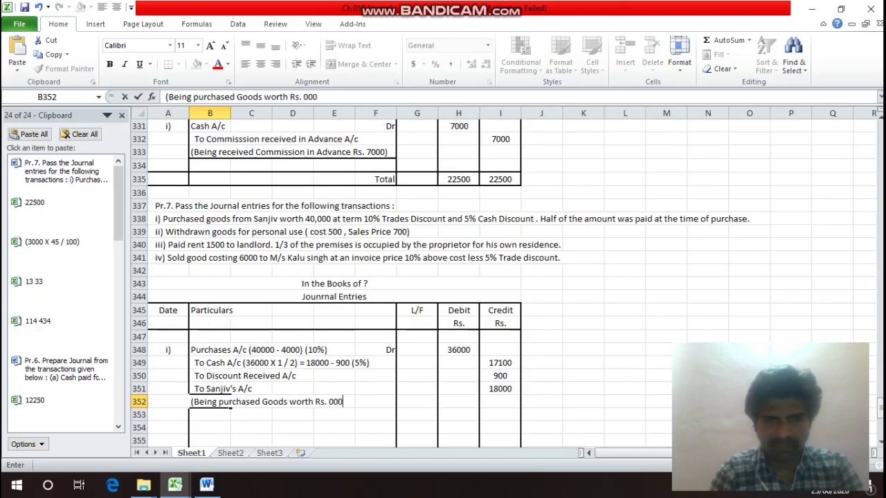
{"action": "key", "text": "BackSpace"}
{"action": "key", "text": "BackSpace"}
{"action": "key", "text": "BackSpace"}
{"action": "type", "text": "400"}
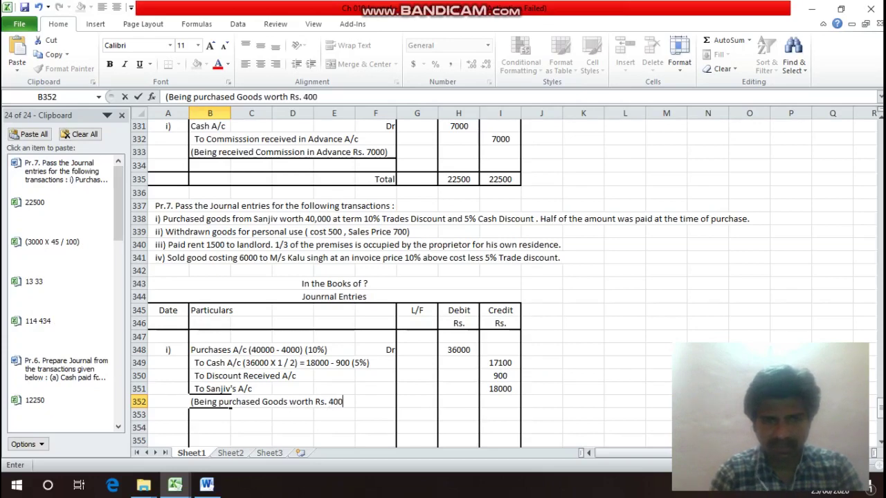
{"action": "type", "text": "00 from"}
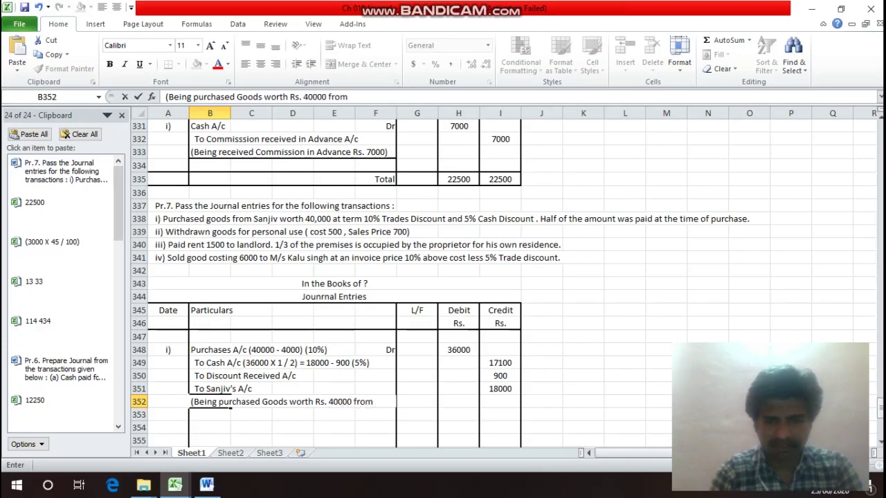
{"action": "key", "text": "Return"}
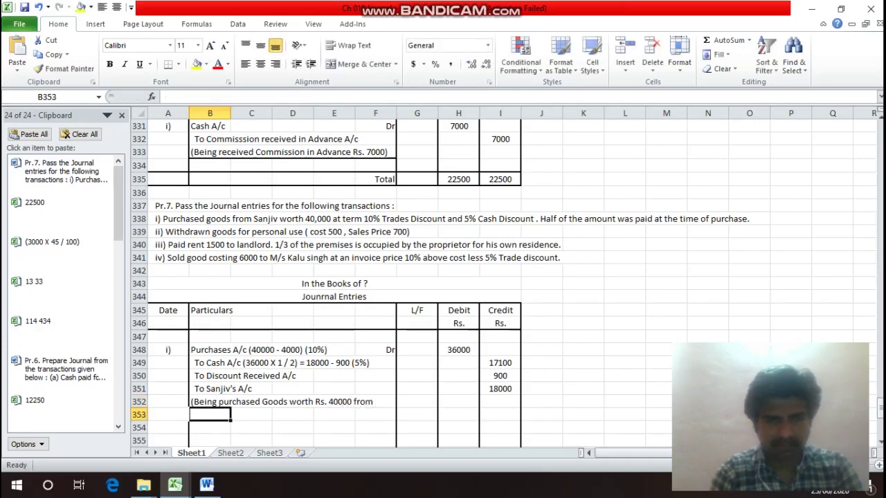
Add the discount line (10% Trade, 5% Cash) and 'and paid half of the amount at the time of purchase)'.
{"action": "type", "text": "San"}
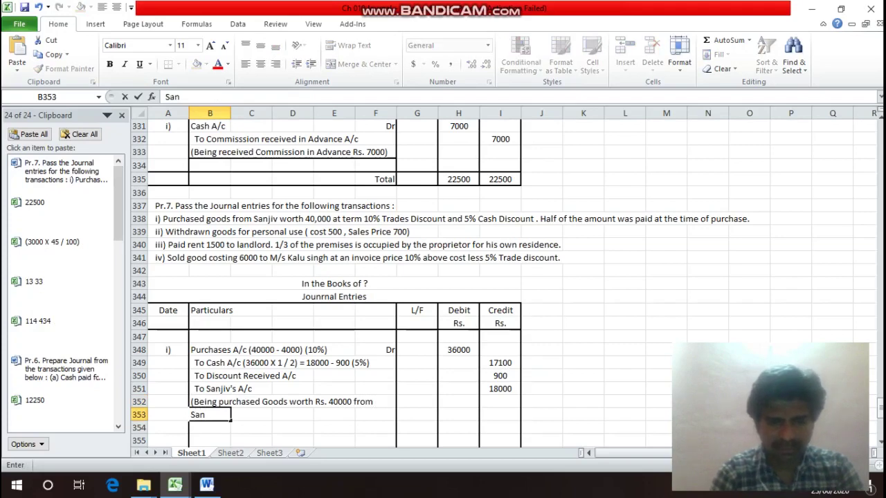
{"action": "type", "text": "jiv at"}
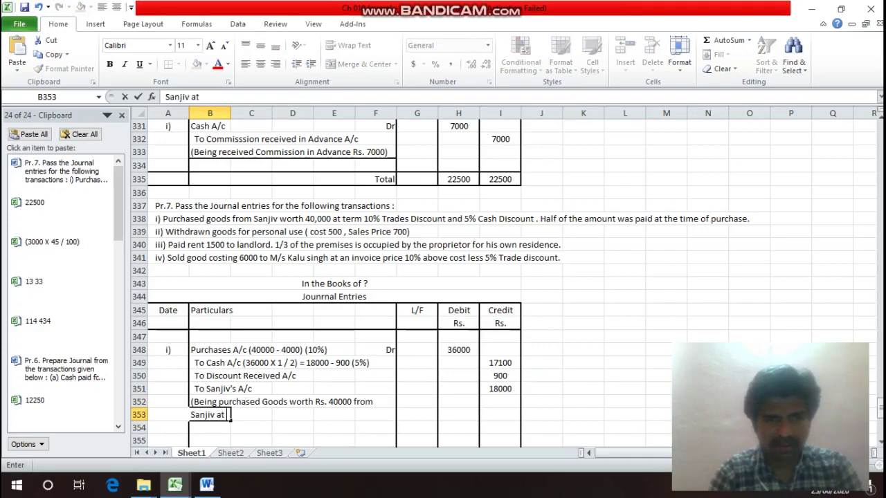
{"action": "type", "text": " 10%"}
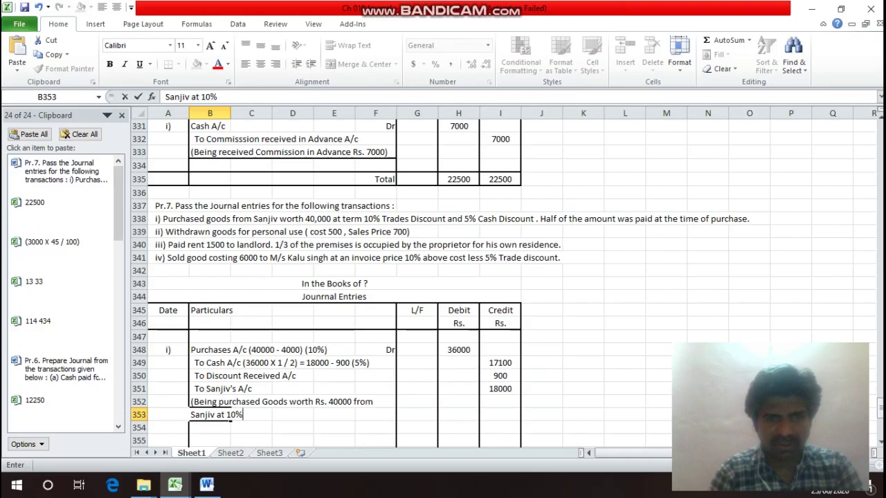
{"action": "type", "text": " Trade"}
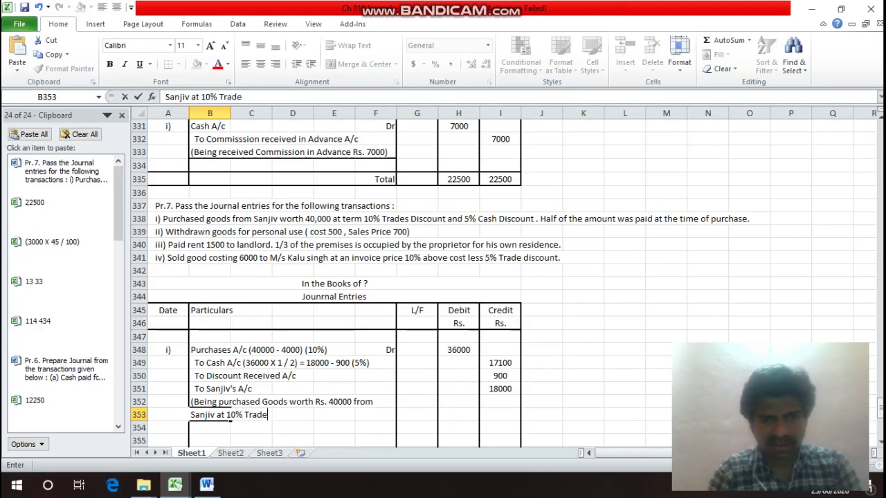
{"action": "type", "text": " Disc"}
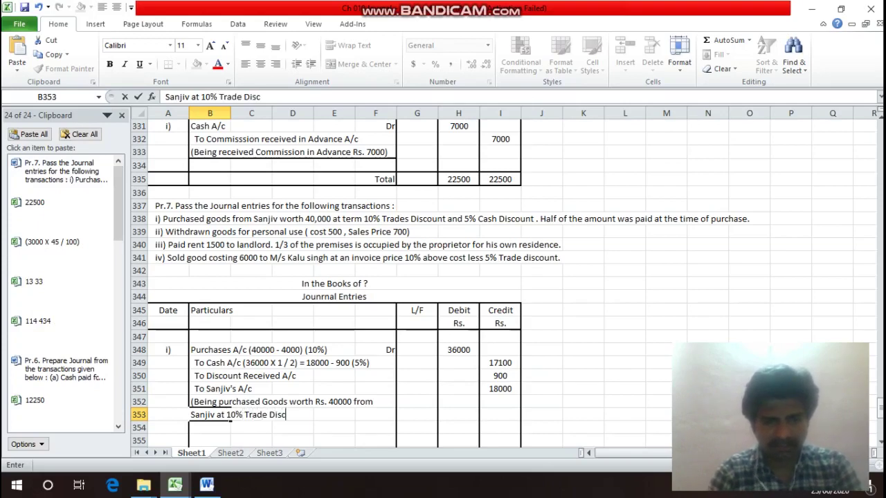
{"action": "type", "text": "ount a"}
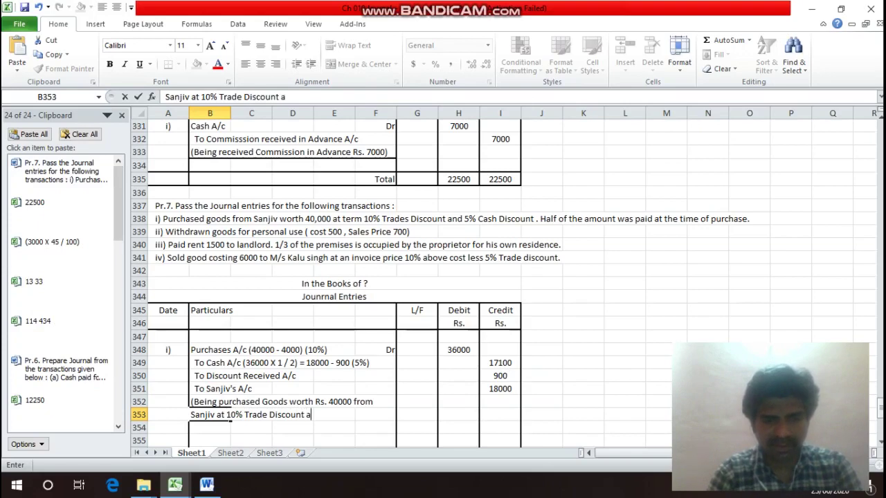
{"action": "type", "text": "nd 5"}
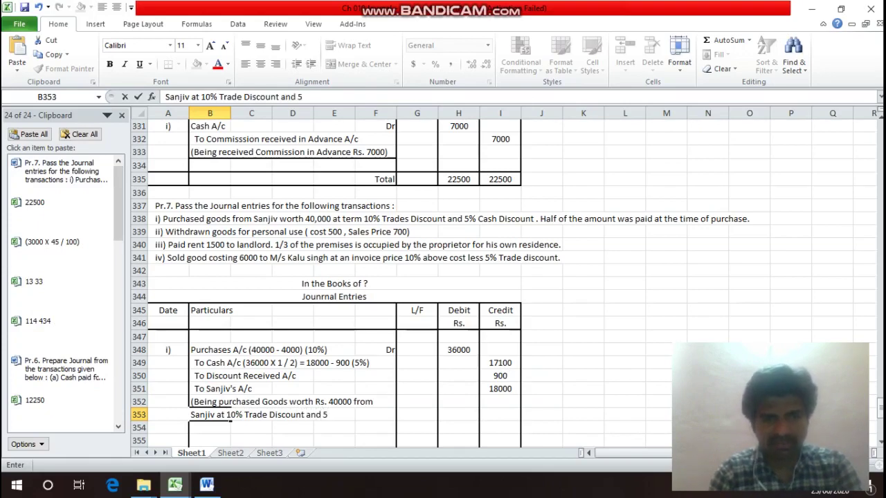
{"action": "type", "text": "% Cash "}
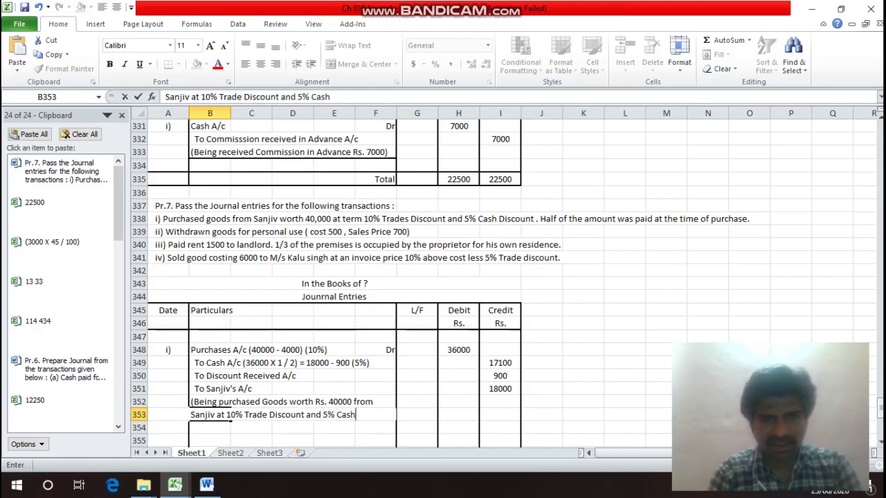
{"action": "type", "text": "Disco"}
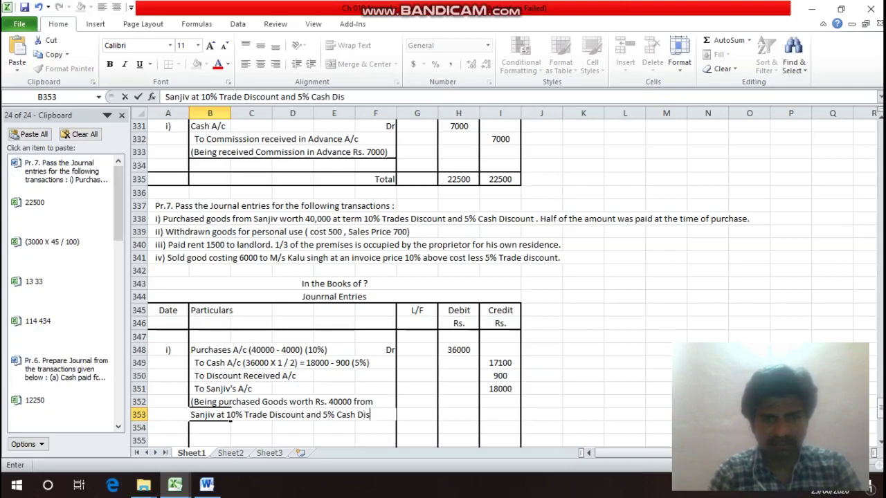
{"action": "type", "text": "unt"}
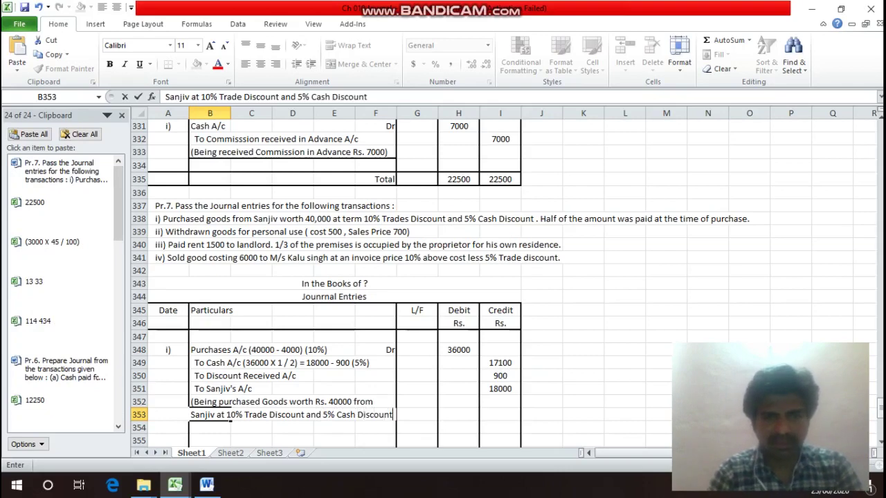
{"action": "key", "text": "Return"}
{"action": "type", "text": "and"}
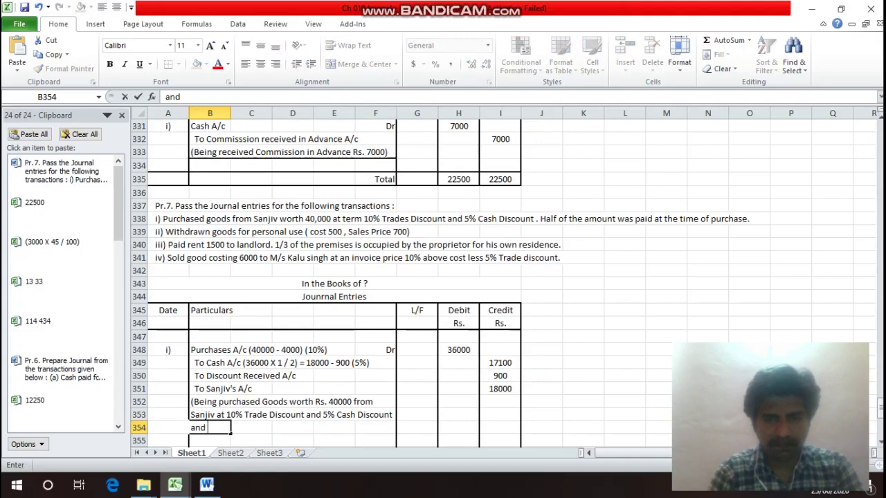
{"action": "type", "text": " paid hald"}
{"action": "key", "text": "BackSpace"}
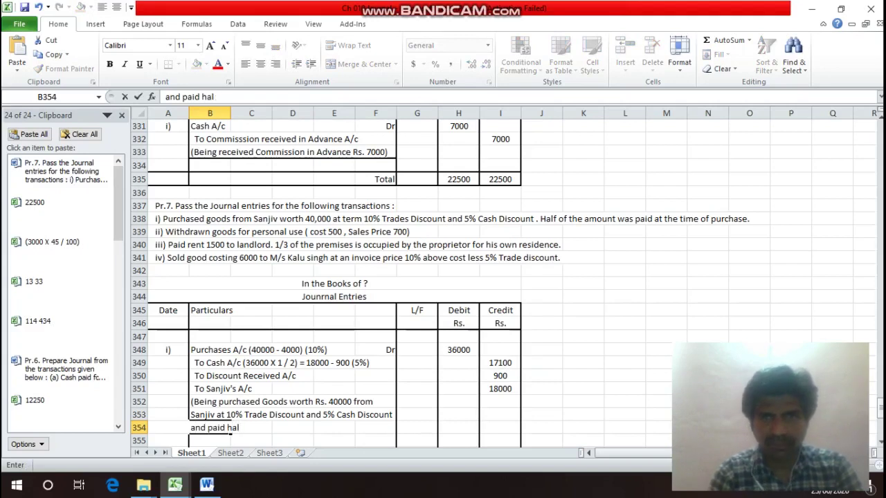
{"action": "type", "text": "f "}
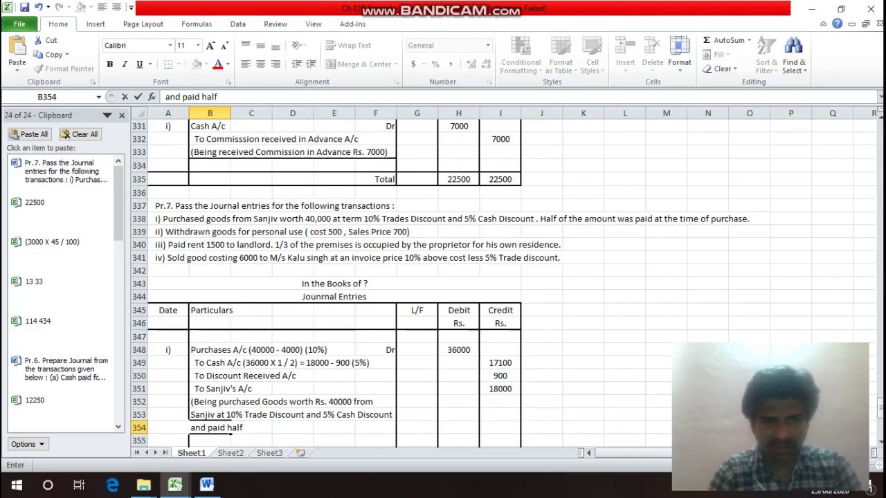
{"action": "type", "text": "of the "}
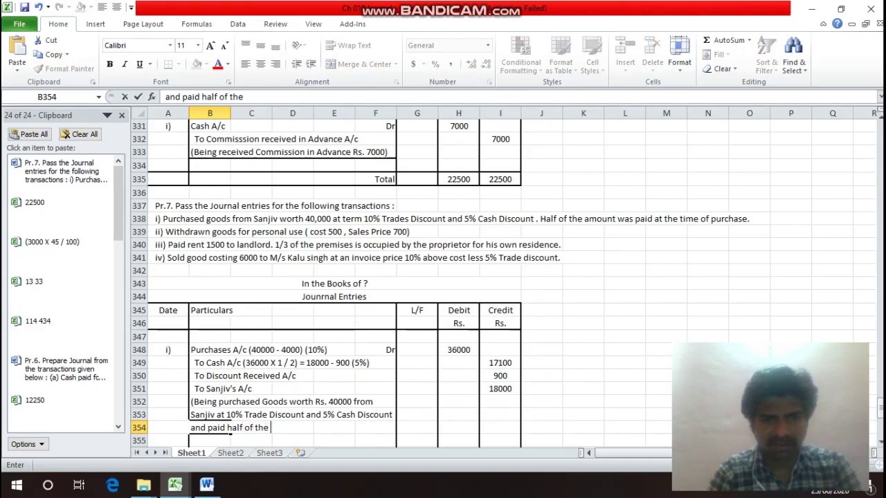
{"action": "type", "text": "amoun"}
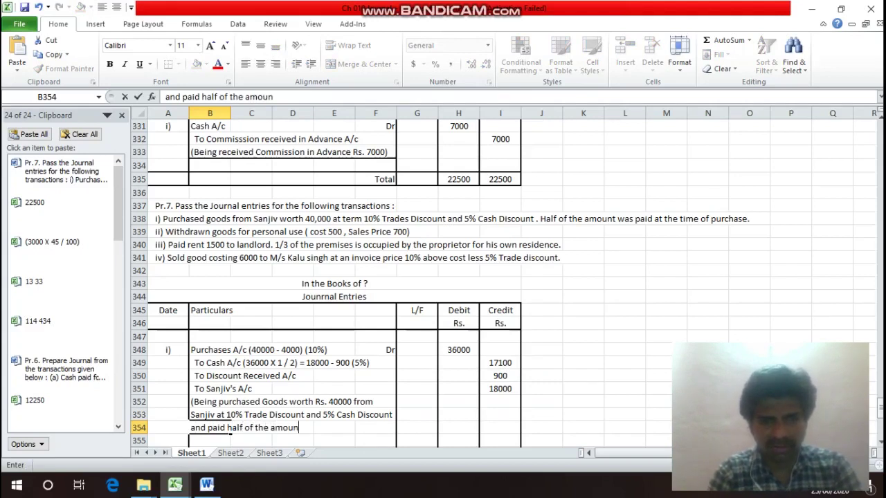
{"action": "type", "text": "t at t"}
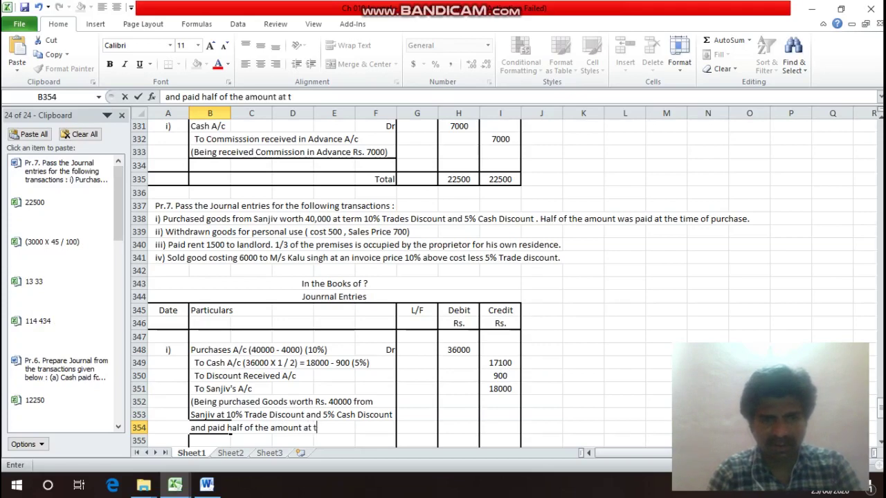
{"action": "type", "text": "he time "}
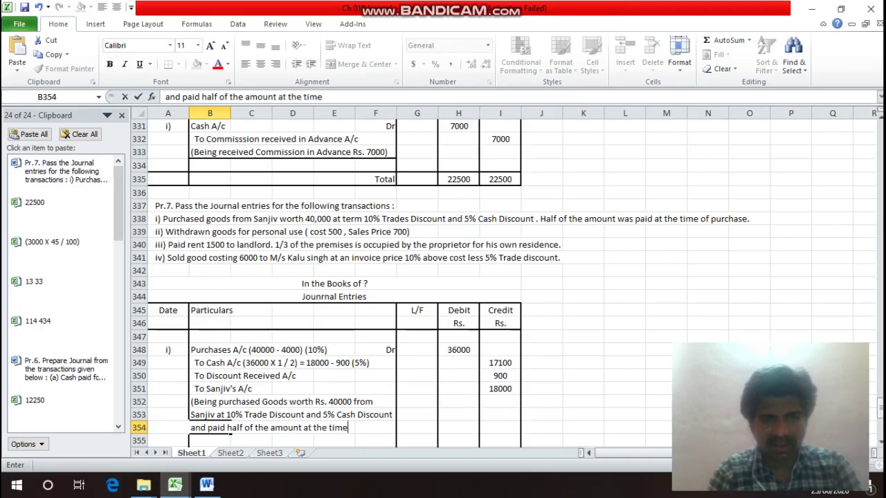
{"action": "type", "text": "of "}
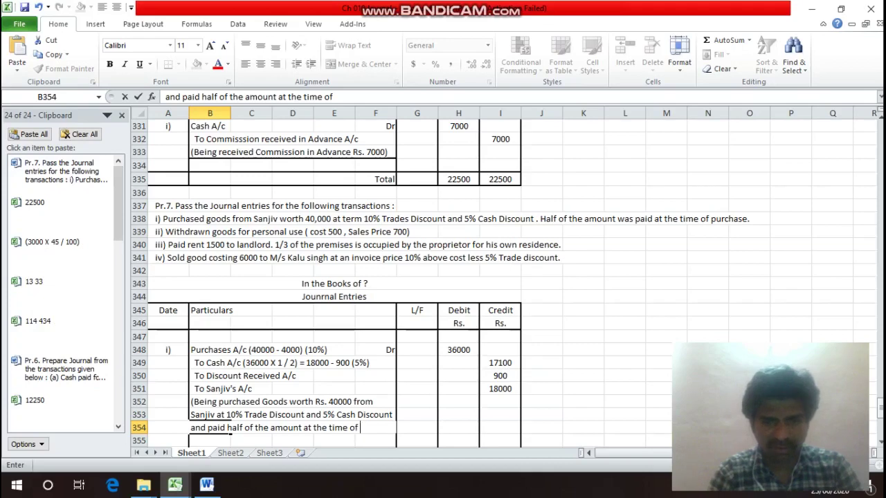
{"action": "type", "text": "purc"}
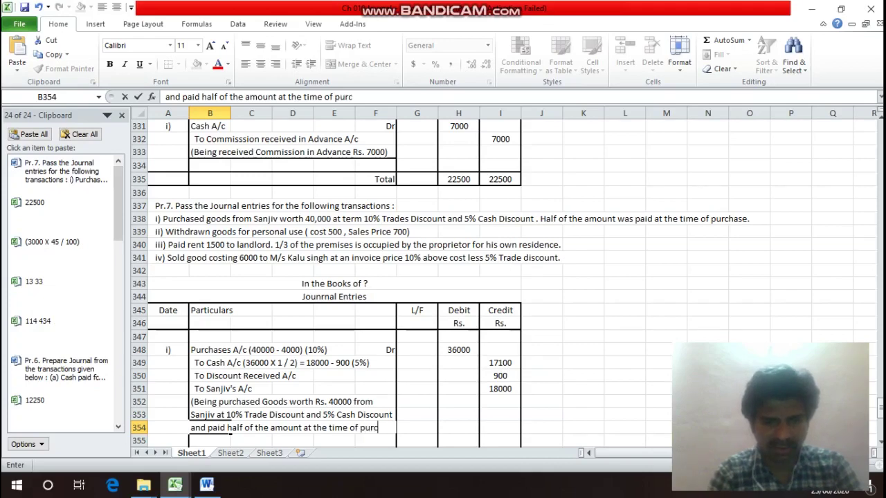
{"action": "type", "text": "hase)"}
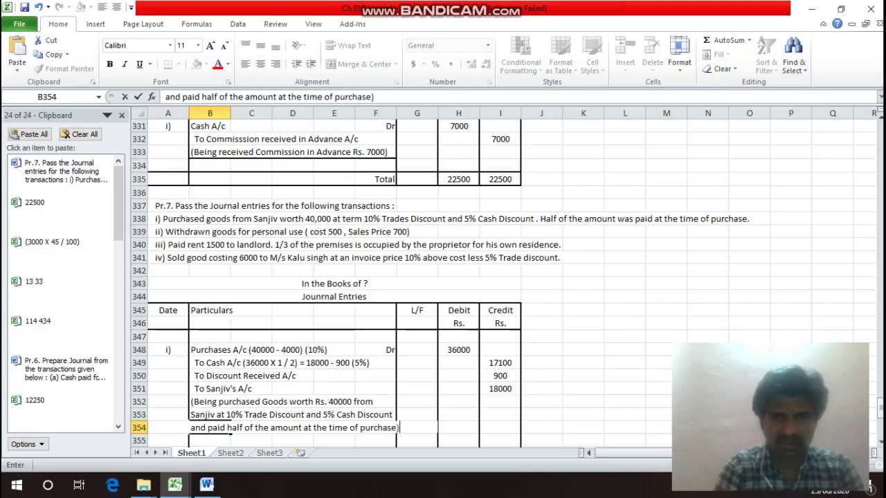
{"action": "key", "text": "Return"}
{"action": "key", "text": "Return"}
{"action": "key", "text": "Left"}
{"action": "key", "text": "Up"}
{"action": "key", "text": "Up"}
{"action": "key", "text": "Up"}
{"action": "key", "text": "Up"}
{"action": "key", "text": "Up"}
{"action": "key", "text": "Up"}
{"action": "key", "text": "Up"}
{"action": "key", "text": "Up"}
{"action": "key", "text": "Up"}
{"action": "key", "text": "Up"}
{"action": "key", "text": "Up"}
{"action": "key", "text": "Up"}
{"action": "key", "text": "Up"}
{"action": "key", "text": "Up"}
{"action": "key", "text": "Up"}
{"action": "key", "text": "Up"}
{"action": "key", "text": "Up"}
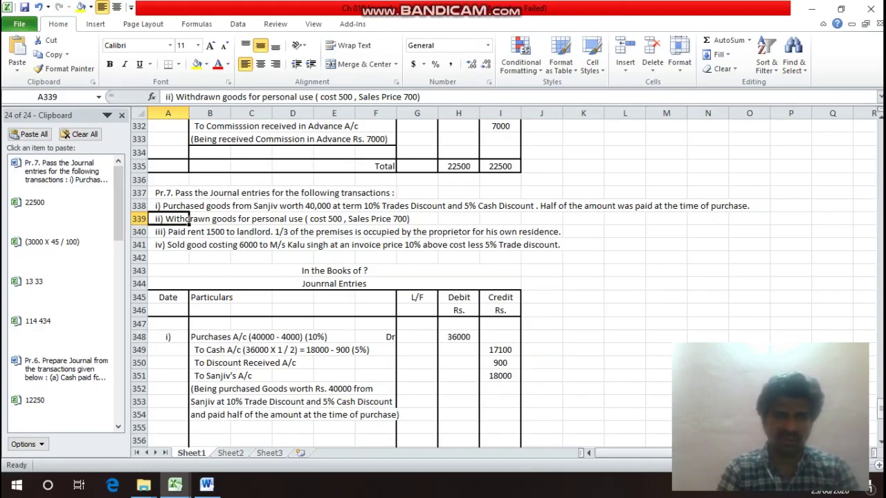
Label row 356 as entry ii) with Drawings A/c Dr and a 500 debit.
{"action": "key", "text": "Down"}
{"action": "key", "text": "Down"}
{"action": "key", "text": "Down"}
{"action": "key", "text": "Down"}
{"action": "key", "text": "Down"}
{"action": "key", "text": "Down"}
{"action": "key", "text": "Down"}
{"action": "key", "text": "Down"}
{"action": "key", "text": "Down"}
{"action": "key", "text": "Down"}
{"action": "key", "text": "Down"}
{"action": "key", "text": "Down"}
{"action": "key", "text": "Down"}
{"action": "key", "text": "Down"}
{"action": "key", "text": "Down"}
{"action": "key", "text": "Down"}
{"action": "key", "text": "Down"}
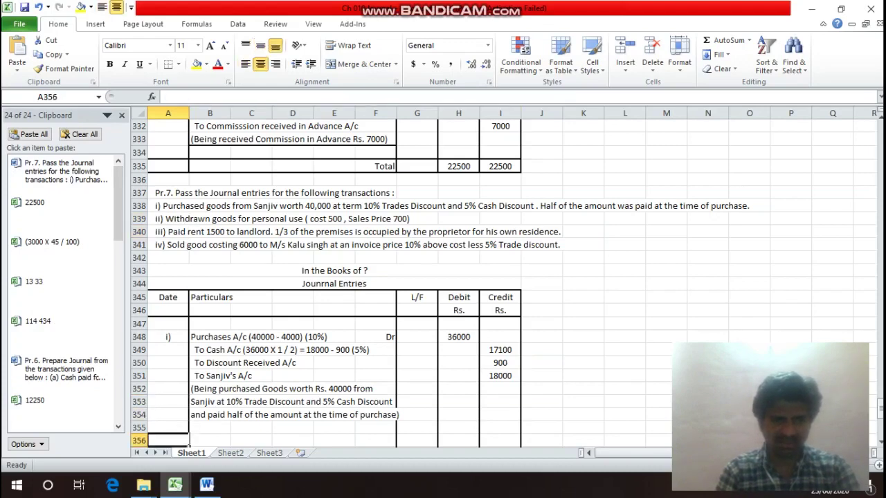
{"action": "type", "text": "ii"}
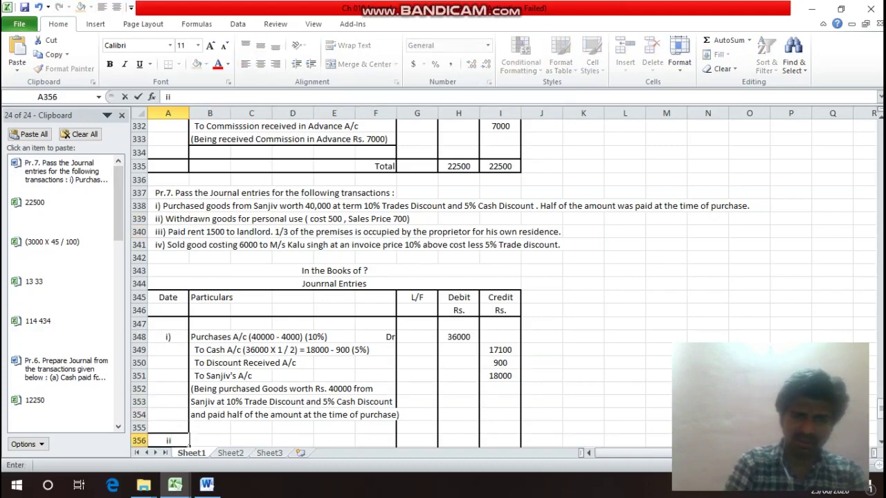
{"action": "type", "text": ")"}
{"action": "key", "text": "Return"}
{"action": "left_click", "coordinate": [209, 428]}
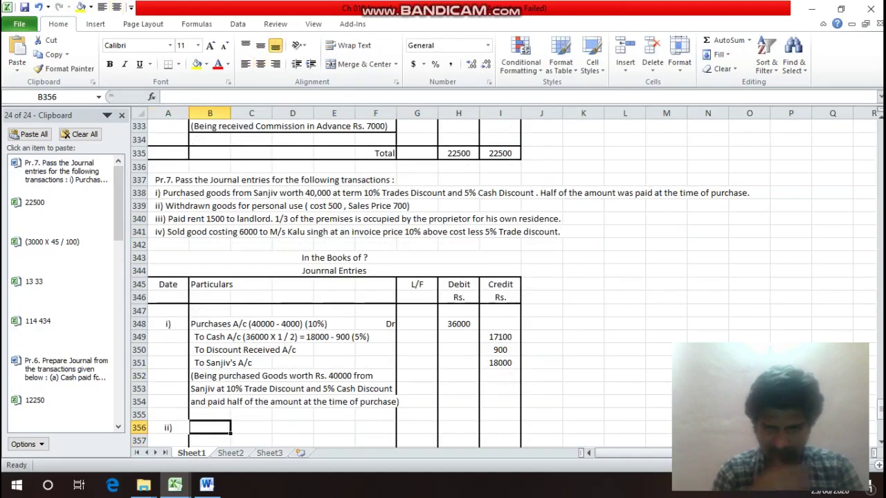
{"action": "type", "text": "Dra"}
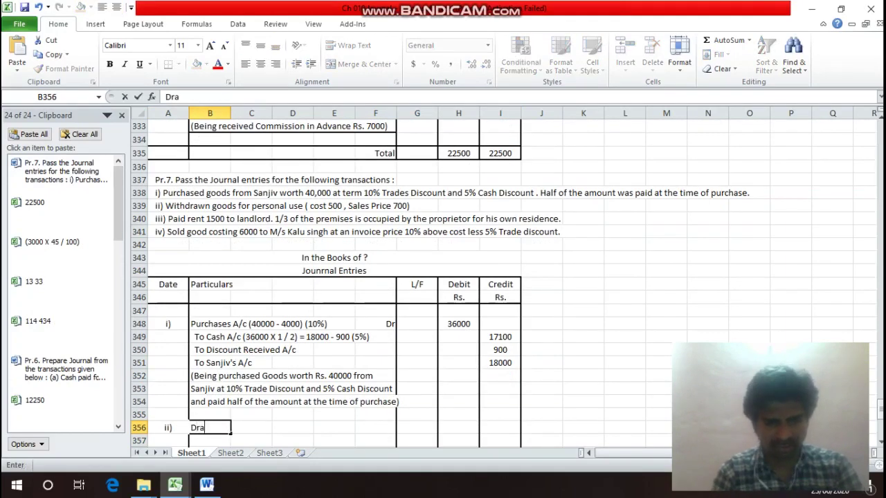
{"action": "type", "text": "wings"}
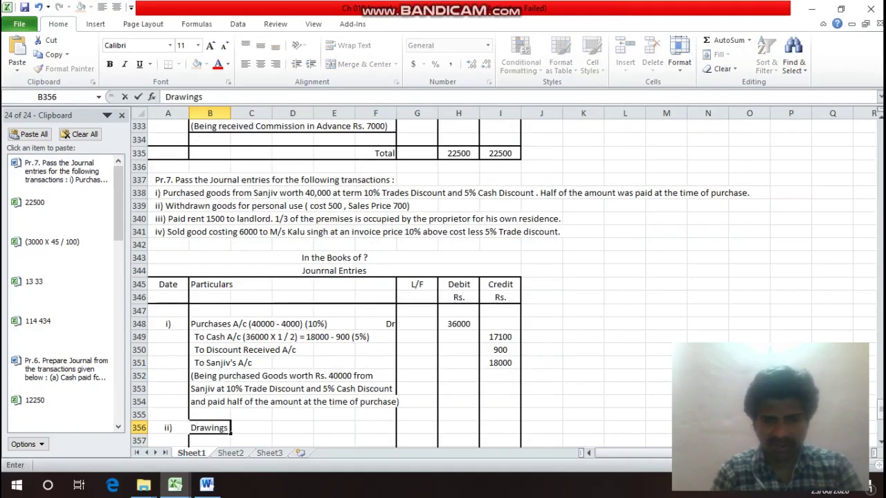
{"action": "type", "text": " A/c"}
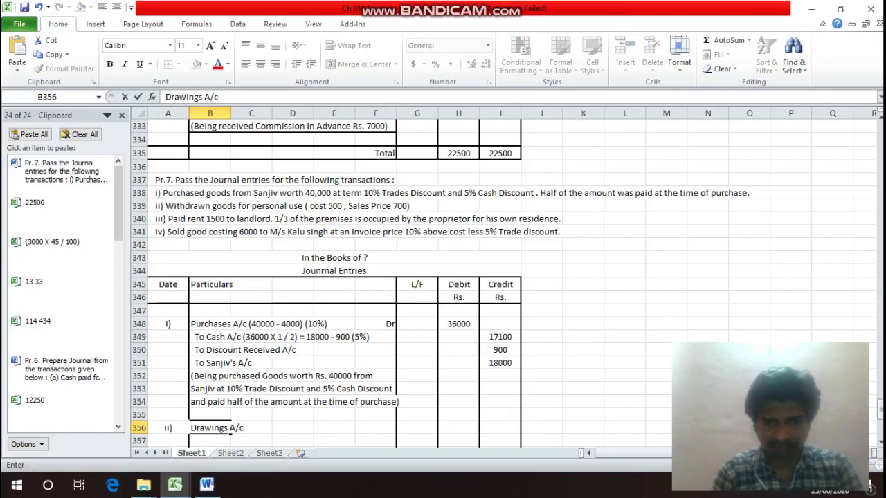
{"action": "key", "text": "Right"}
{"action": "key", "text": "Right"}
{"action": "key", "text": "Right"}
{"action": "key", "text": "Right"}
{"action": "type", "text": "D"}
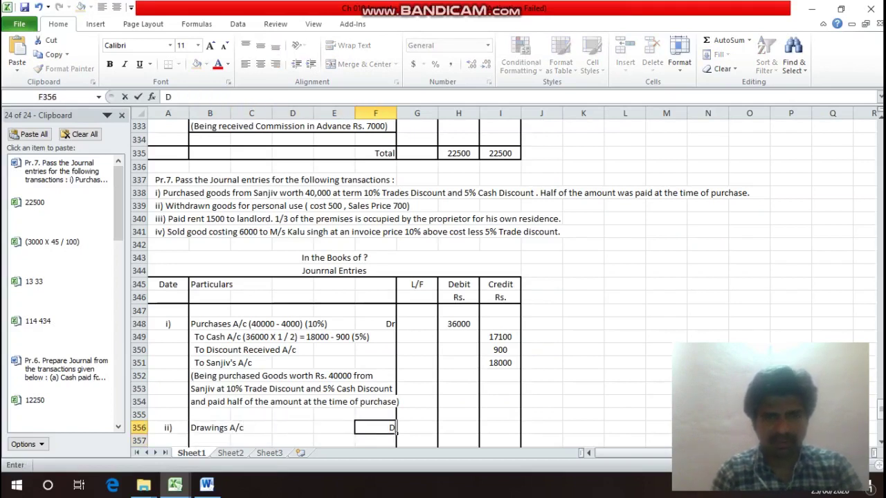
{"action": "type", "text": "r"}
{"action": "key", "text": "Right"}
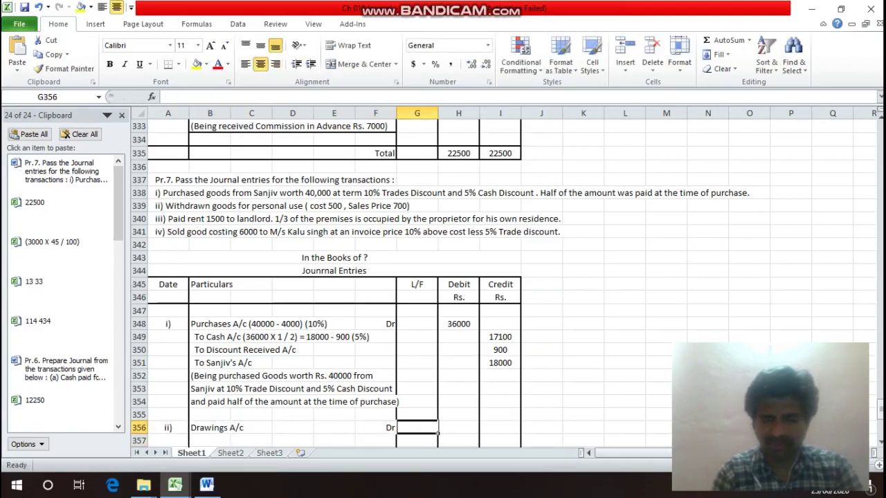
{"action": "key", "text": "Right"}
{"action": "type", "text": "500"}
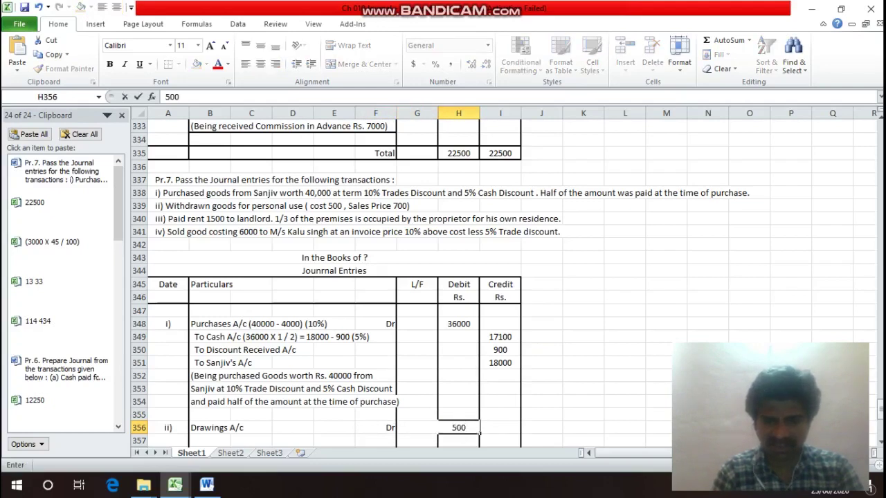
{"action": "key", "text": "Return"}
Add 'To Purchase A/c' in row 357 with a 500 credit.
{"action": "key", "text": "Left"}
{"action": "key", "text": "Left"}
{"action": "key", "text": "Left"}
{"action": "key", "text": "Left"}
{"action": "key", "text": "Left"}
{"action": "key", "text": "Left"}
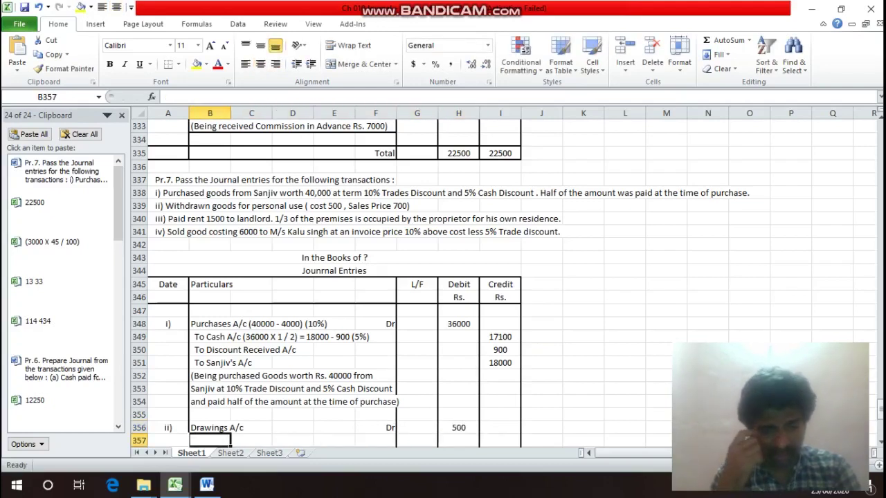
{"action": "type", "text": "To"}
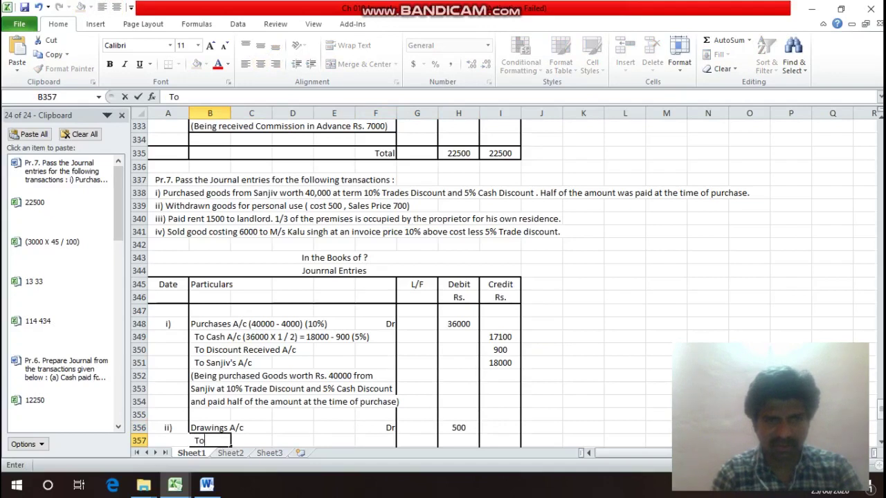
{"action": "type", "text": " Puc"}
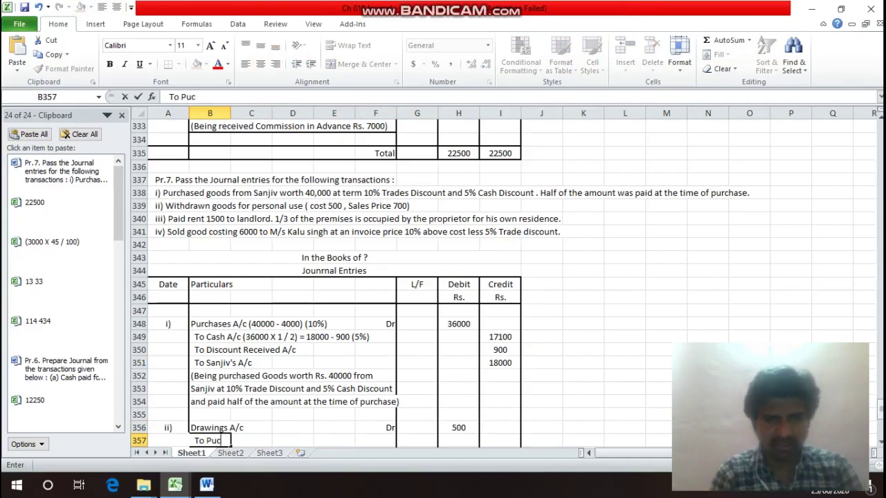
{"action": "key", "text": "BackSpace"}
{"action": "type", "text": "rc"}
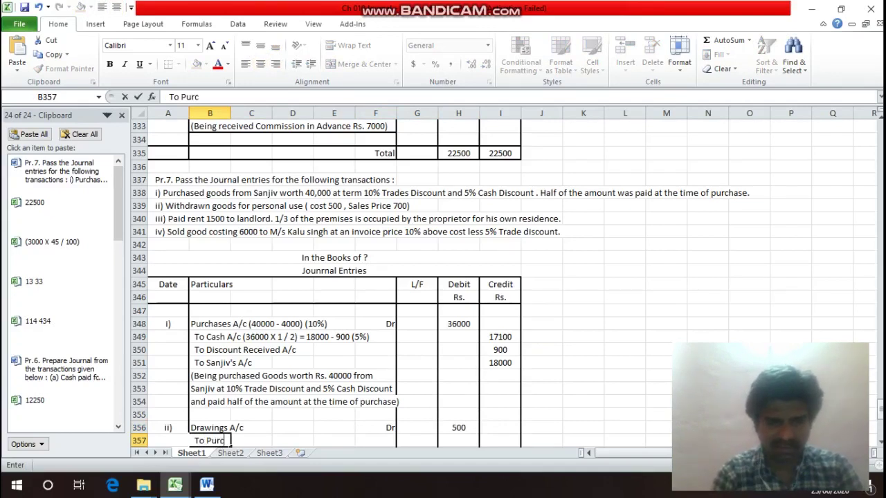
{"action": "type", "text": "hase"}
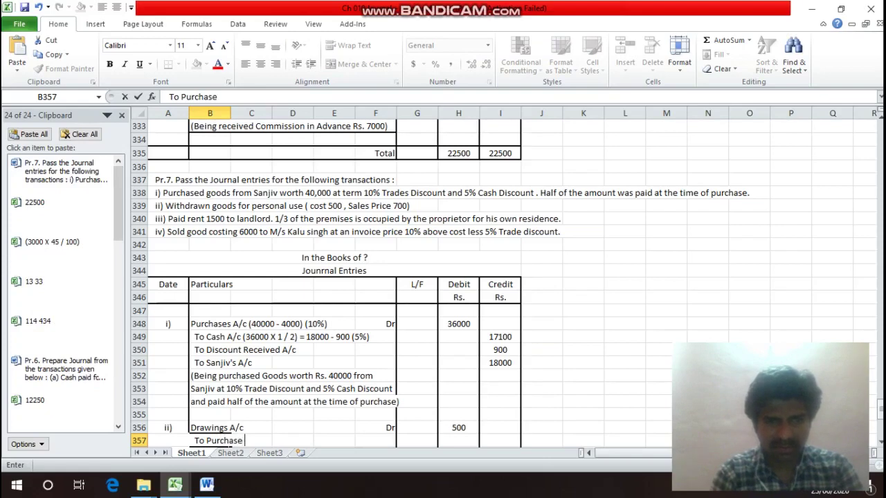
{"action": "type", "text": " A/c"}
{"action": "key", "text": "Return"}
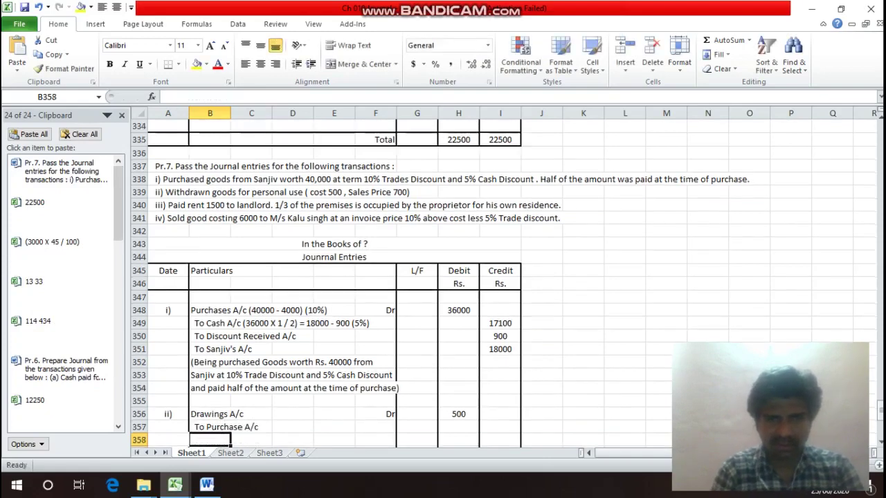
{"action": "key", "text": "Up"}
{"action": "key", "text": "Right"}
{"action": "key", "text": "Right"}
{"action": "key", "text": "Right"}
{"action": "key", "text": "Right"}
{"action": "key", "text": "Right"}
{"action": "key", "text": "Right"}
{"action": "key", "text": "Right"}
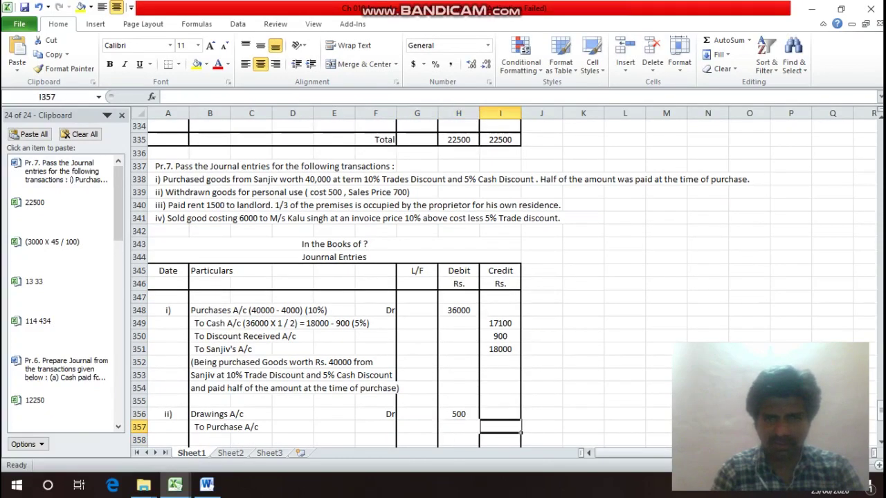
{"action": "type", "text": "500"}
{"action": "key", "text": "Return"}
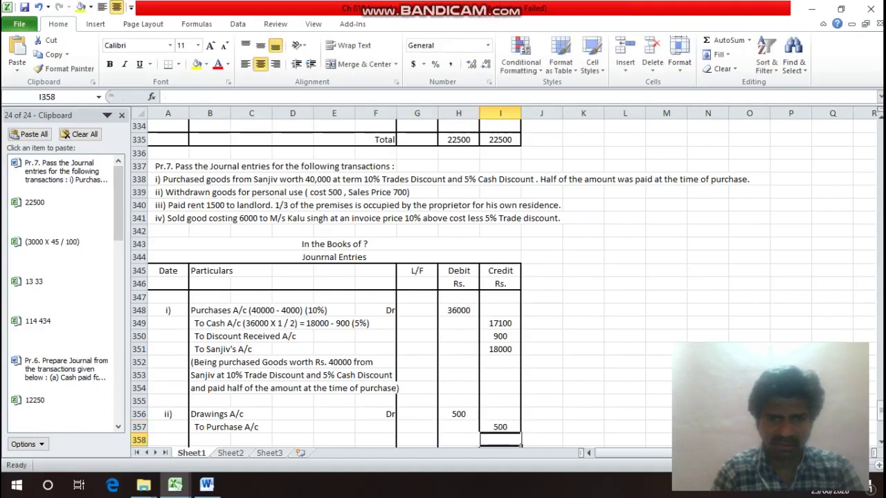
{"action": "key", "text": "Left"}
{"action": "key", "text": "Left"}
{"action": "key", "text": "Left"}
{"action": "key", "text": "Left"}
{"action": "key", "text": "Left"}
{"action": "key", "text": "Left"}
{"action": "key", "text": "Left"}
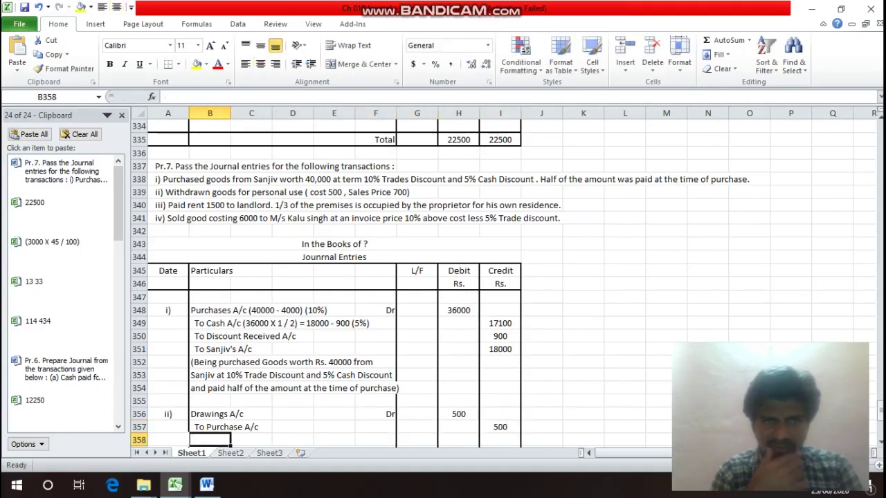
Type the narration '(Being withdrawn Goods costing Rs. 500 for personal use)' across rows 358–359.
{"action": "type", "text": "("}
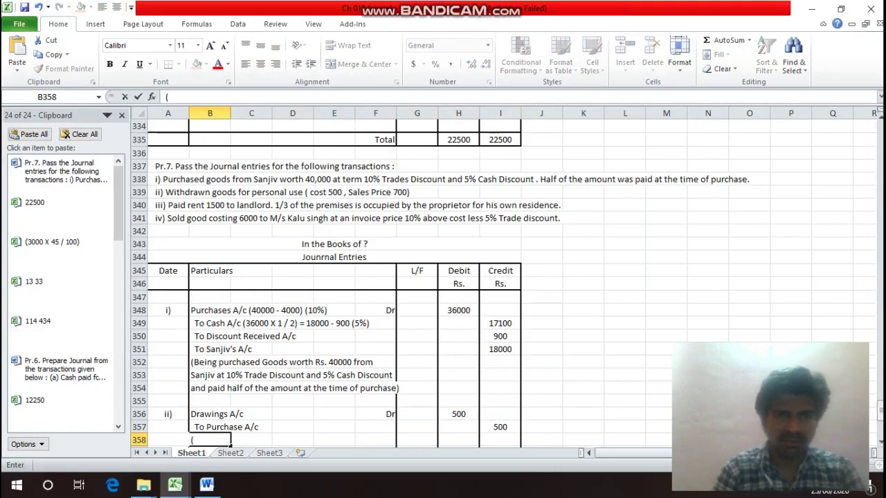
{"action": "type", "text": "Be"}
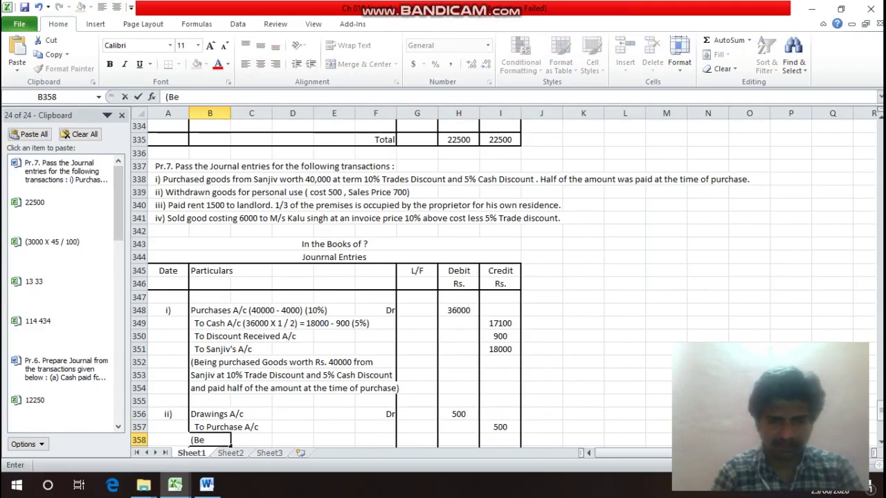
{"action": "type", "text": "ing wi"}
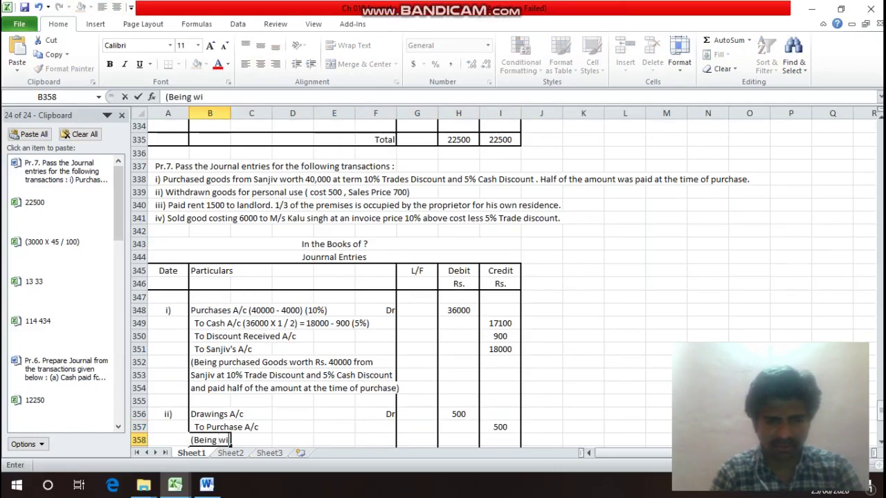
{"action": "type", "text": "thd"}
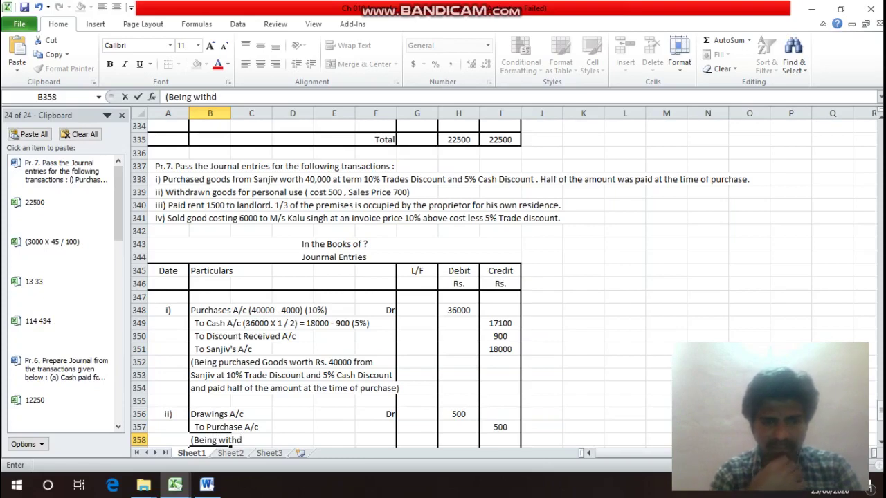
{"action": "type", "text": "raw"}
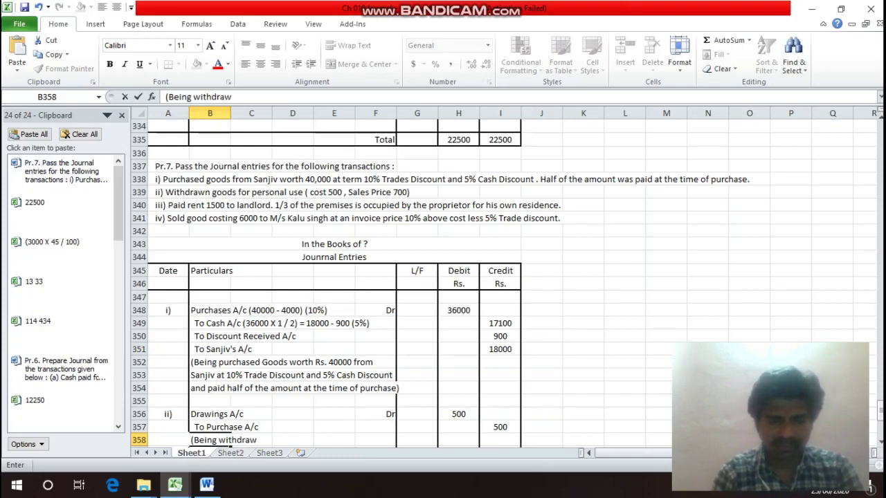
{"action": "type", "text": "n Go"}
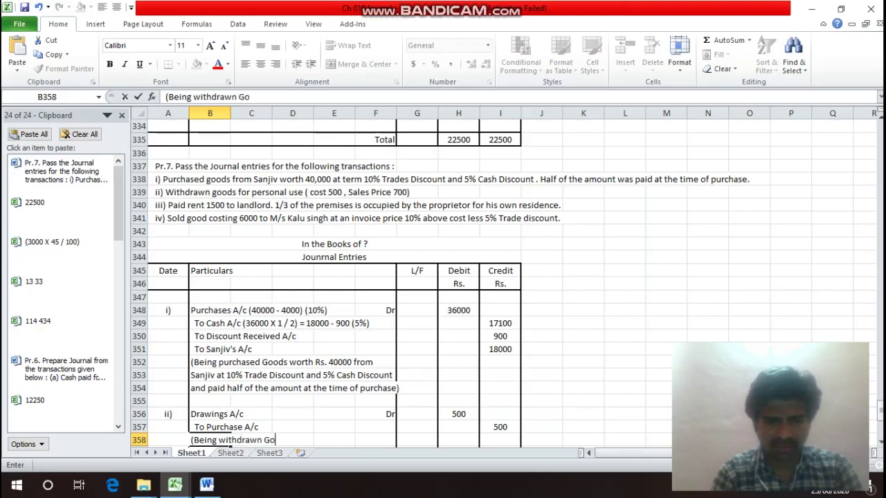
{"action": "type", "text": "osa =="}
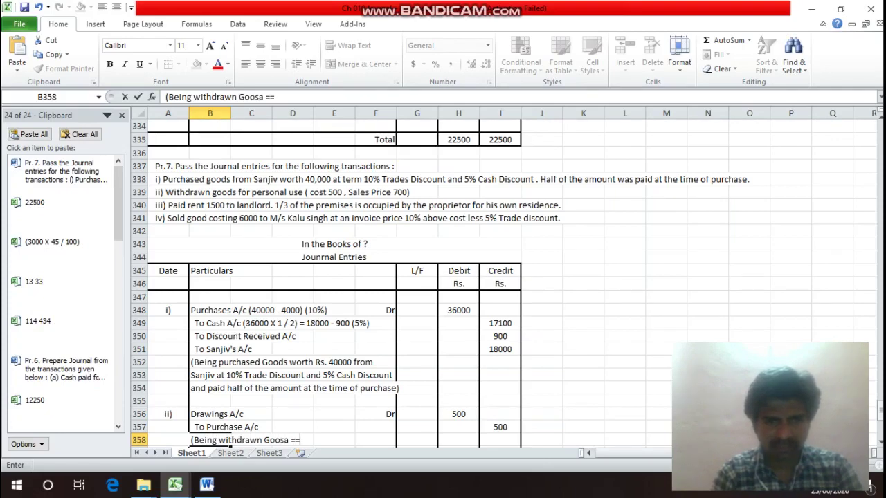
{"action": "key", "text": "BackSpace"}
{"action": "key", "text": "BackSpace"}
{"action": "key", "text": "BackSpace"}
{"action": "key", "text": "BackSpace"}
{"action": "key", "text": "BackSpace"}
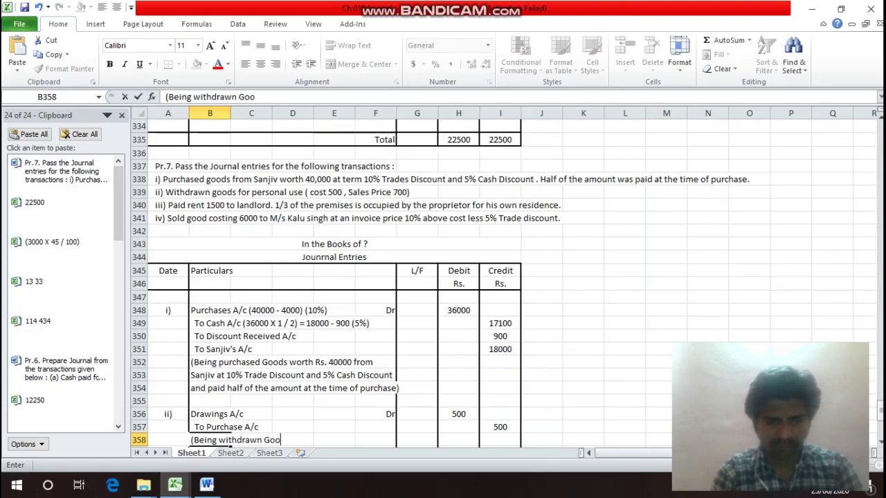
{"action": "type", "text": "d"}
{"action": "type", "text": "s c"}
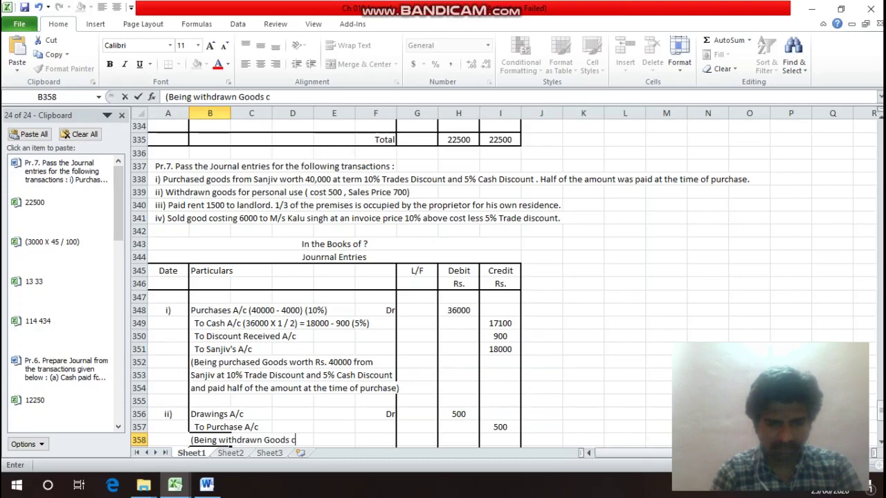
{"action": "type", "text": "osting Rs"}
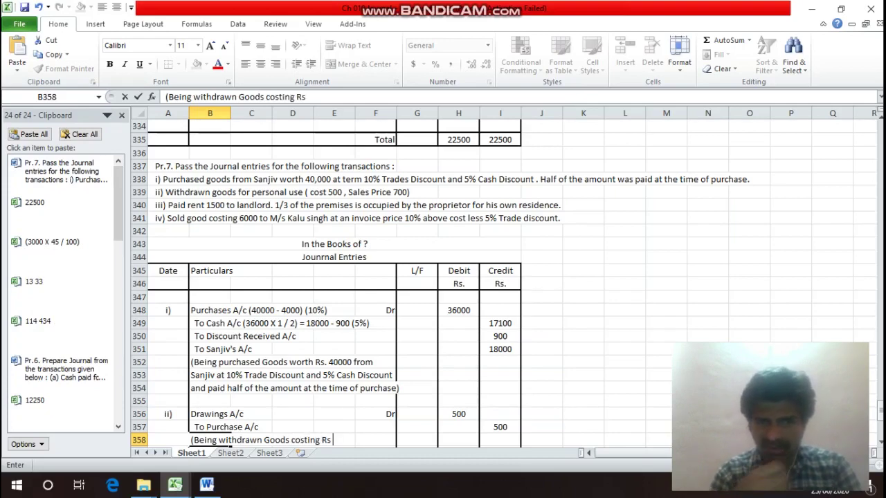
{"action": "type", "text": " . "}
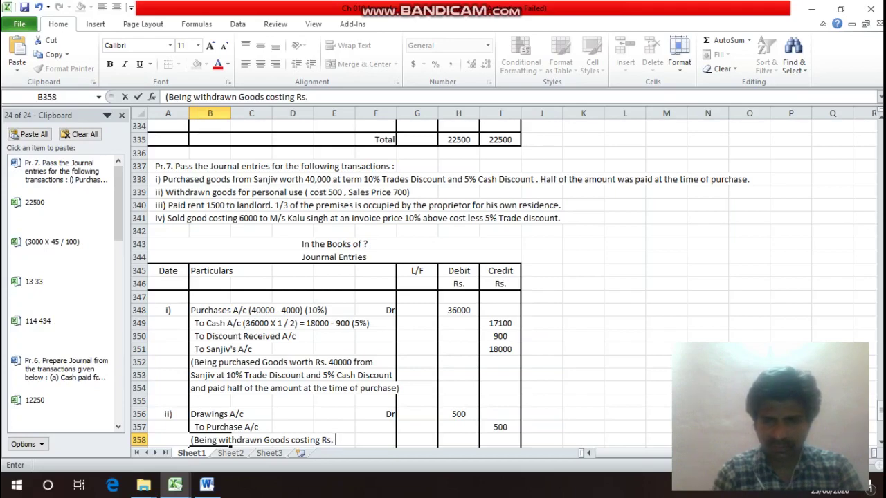
{"action": "type", "text": "500 for"}
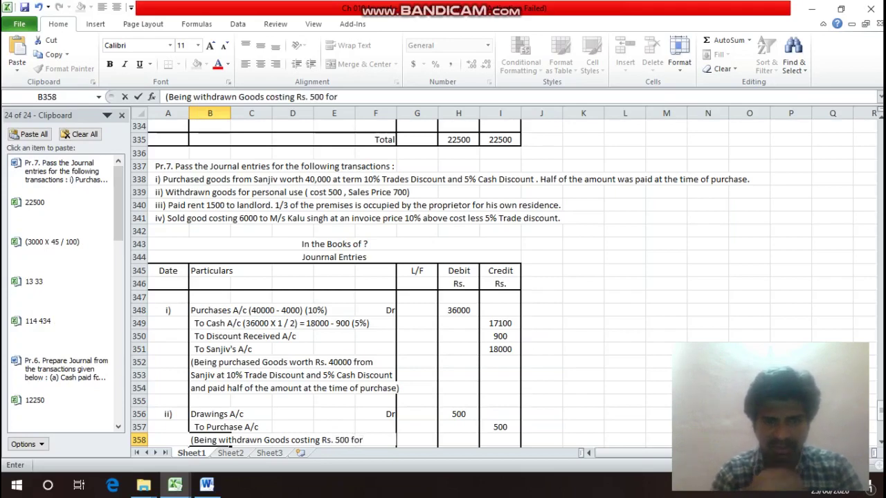
{"action": "key", "text": "Return"}
{"action": "type", "text": "per"}
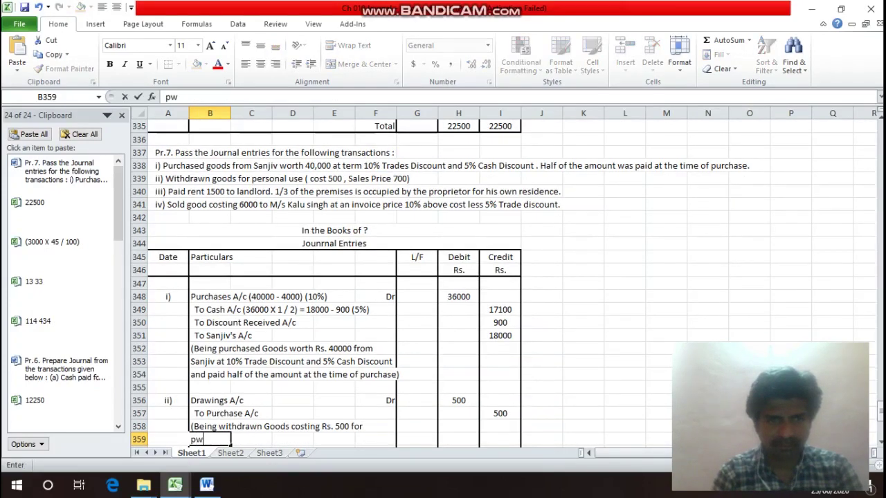
{"action": "key", "text": "BackSpace"}
{"action": "key", "text": "BackSpace"}
{"action": "type", "text": "ers"}
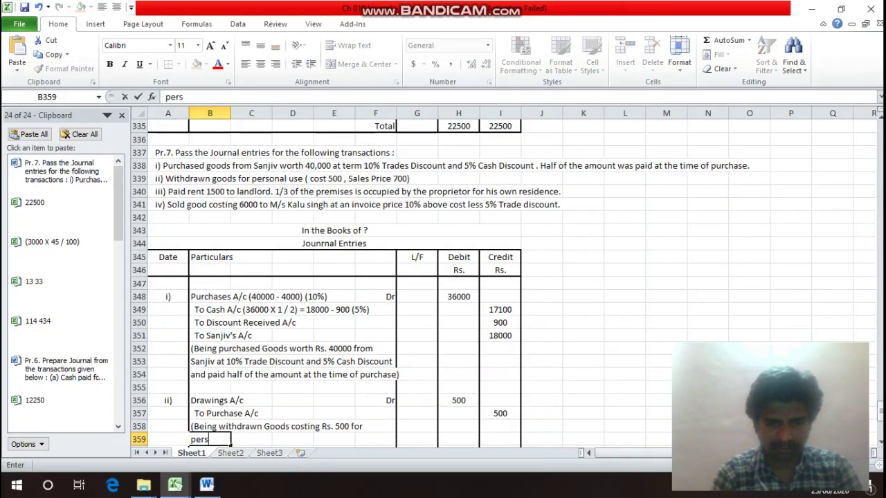
{"action": "type", "text": "onal use)"}
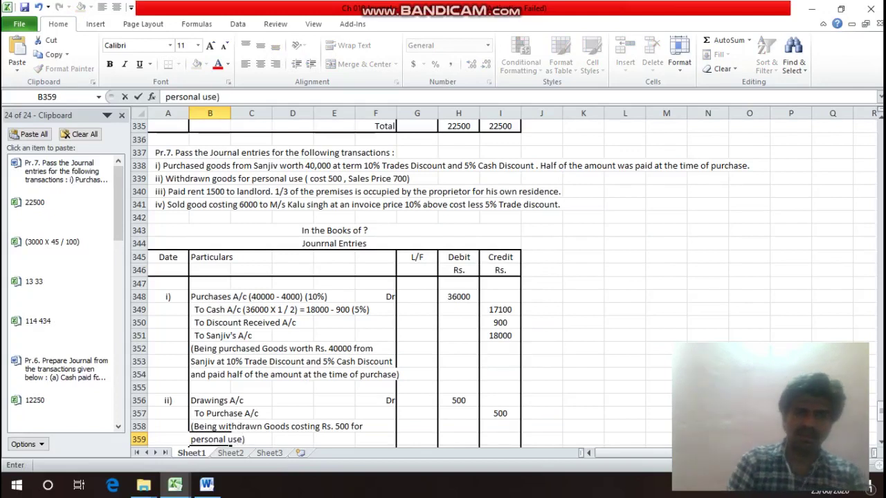
{"action": "key", "text": "Return"}
{"action": "key", "text": "Up"}
{"action": "key", "text": "Up"}
{"action": "key", "text": "Up"}
{"action": "key", "text": "Up"}
{"action": "key", "text": "Up"}
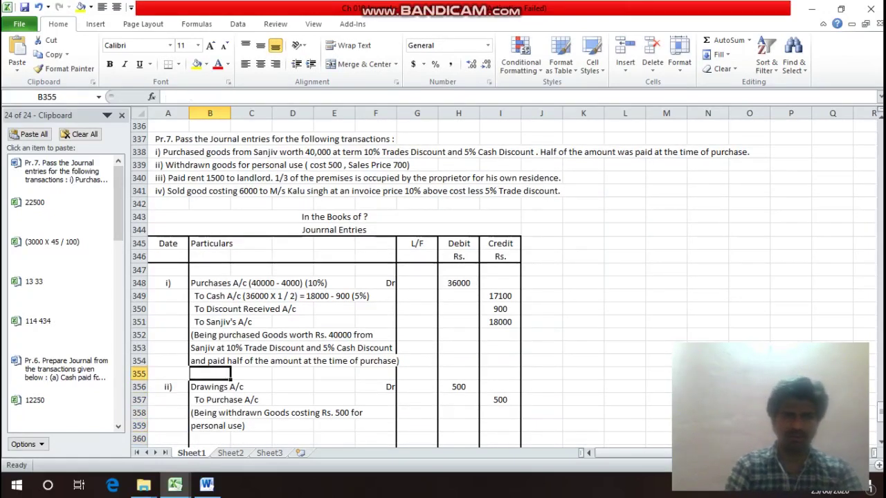
Apply top and bottom borders to B355:F359 via Format Cells.
{"action": "key", "text": "shift+Down"}
{"action": "key", "text": "shift+Down"}
{"action": "key", "text": "shift+Down"}
{"action": "key", "text": "shift+Down"}
{"action": "key", "text": "shift+Right"}
{"action": "key", "text": "shift+Right"}
{"action": "key", "text": "shift+Right"}
{"action": "key", "text": "shift+Right"}
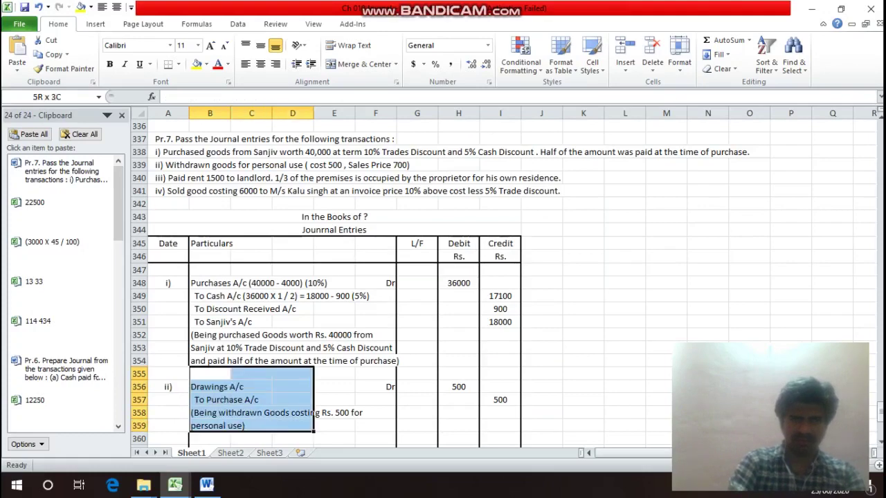
{"action": "key", "text": "ctrl+1"}
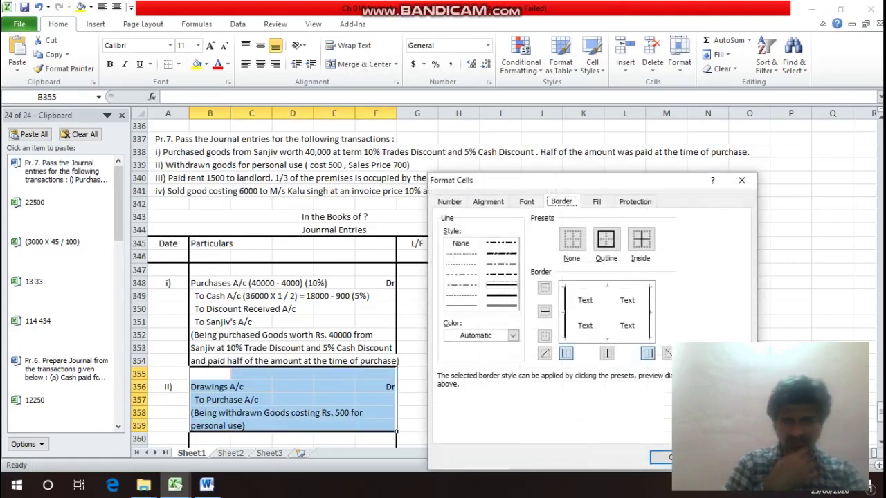
{"action": "key", "text": "Escape"}
{"action": "key", "text": "F12"}
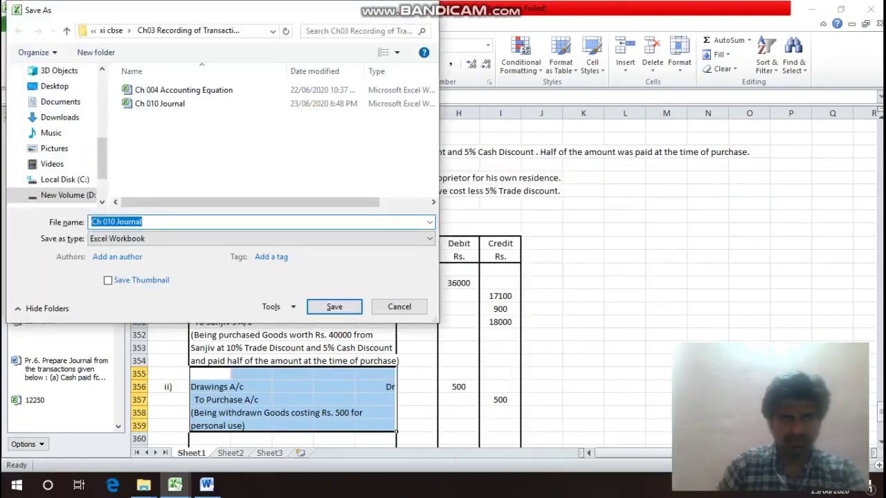
{"action": "key", "text": "Escape"}
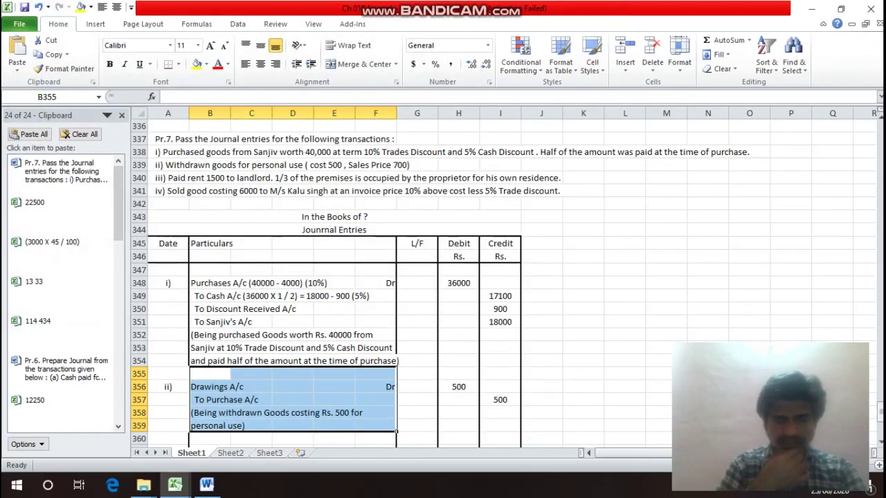
{"action": "key", "text": "ctrl+1"}
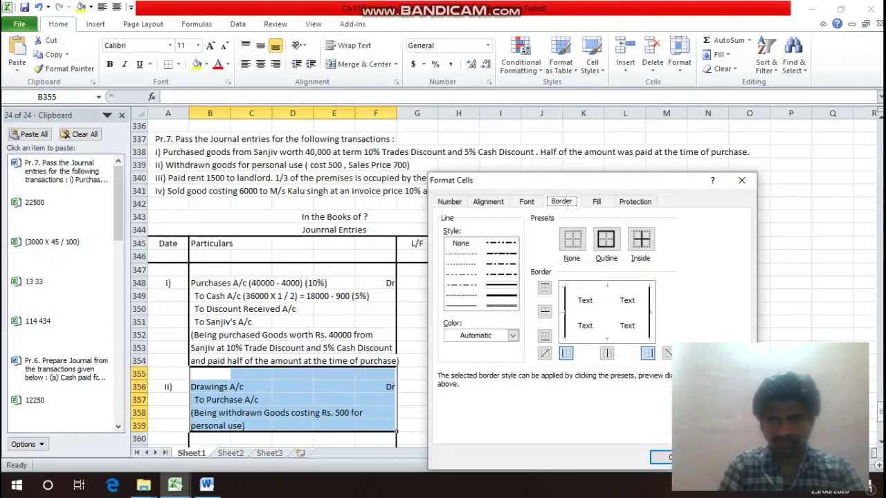
{"action": "key", "text": "alt+t"}
{"action": "key", "text": "alt+b"}
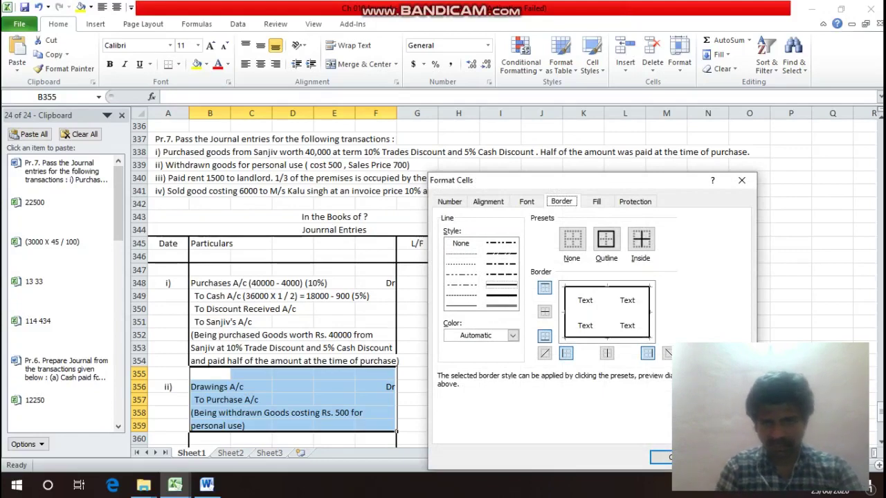
{"action": "key", "text": "Return"}
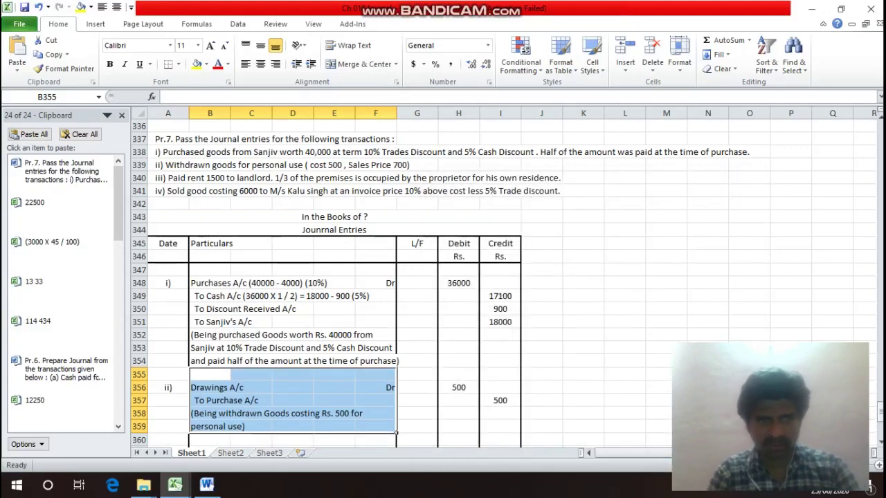
{"action": "key", "text": "Return"}
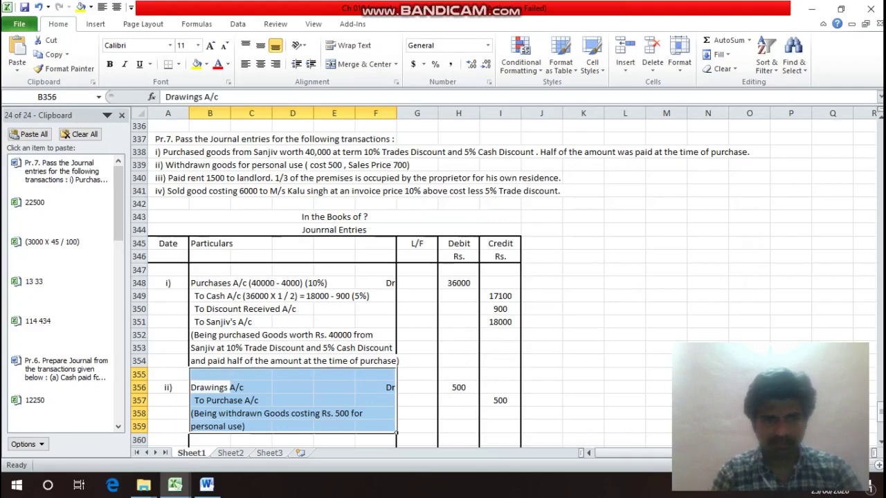
{"action": "key", "text": "Down"}
{"action": "key", "text": "Down"}
{"action": "key", "text": "Down"}
{"action": "key", "text": "Down"}
{"action": "key", "text": "Down"}
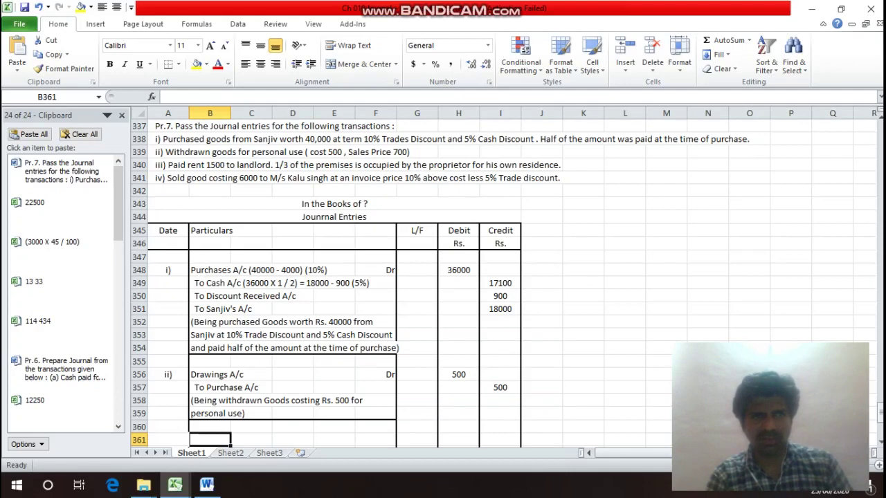
Insert 'Rs.' before 1500 in cell A340's transaction iii description.
{"action": "left_click", "coordinate": [168, 165]}
{"action": "key", "text": "F2"}
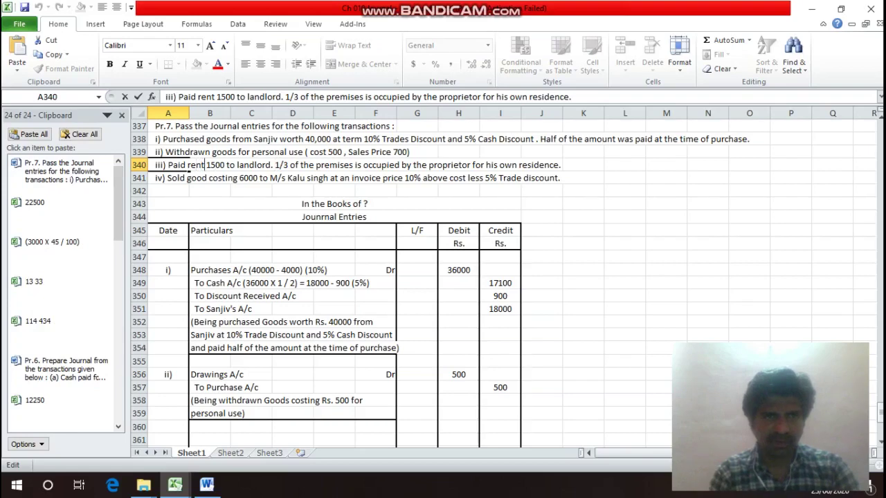
{"action": "type", "text": "Rs."}
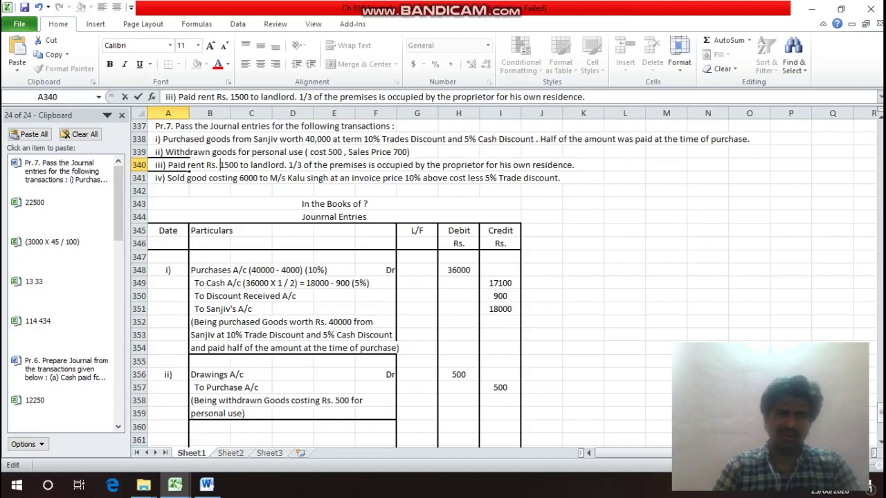
{"action": "key", "text": "Return"}
{"action": "key", "text": "Return"}
Start entry iii) in row 361 with Drawings A/c marked Dr.
{"action": "key", "text": "Down"}
{"action": "key", "text": "Down"}
{"action": "key", "text": "Down"}
{"action": "key", "text": "Down"}
{"action": "key", "text": "Down"}
{"action": "key", "text": "Down"}
{"action": "key", "text": "Down"}
{"action": "key", "text": "Down"}
{"action": "key", "text": "Down"}
{"action": "key", "text": "Down"}
{"action": "key", "text": "Down"}
{"action": "key", "text": "Down"}
{"action": "key", "text": "Down"}
{"action": "key", "text": "Down"}
{"action": "key", "text": "Down"}
{"action": "key", "text": "Down"}
{"action": "key", "text": "Down"}
{"action": "key", "text": "Down"}
{"action": "key", "text": "Down"}
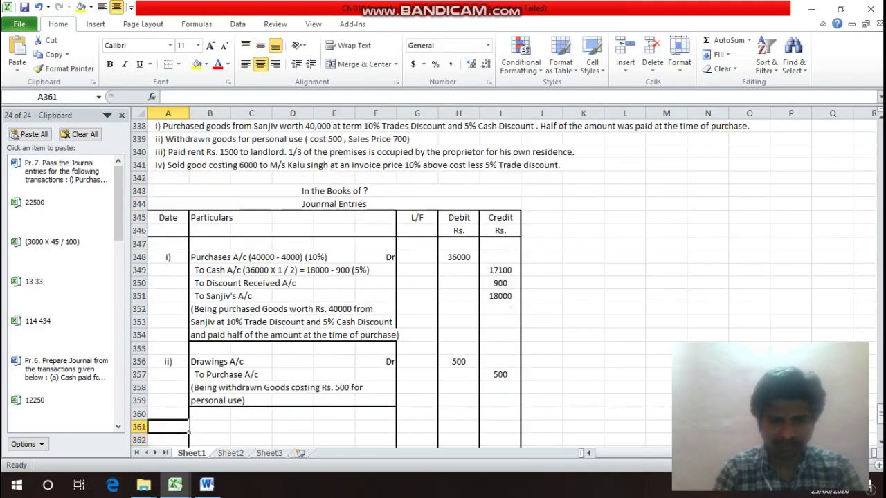
{"action": "type", "text": "iii)"}
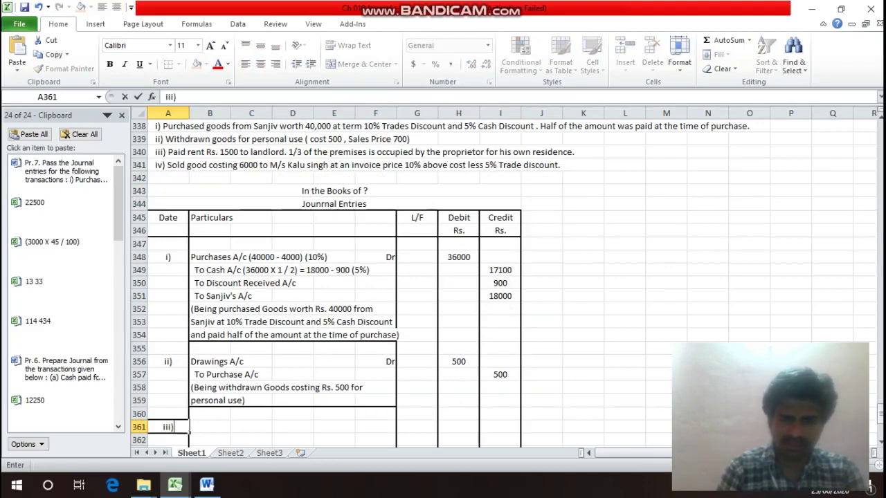
{"action": "key", "text": "Return"}
{"action": "key", "text": "Up"}
{"action": "key", "text": "Right"}
{"action": "type", "text": "D"}
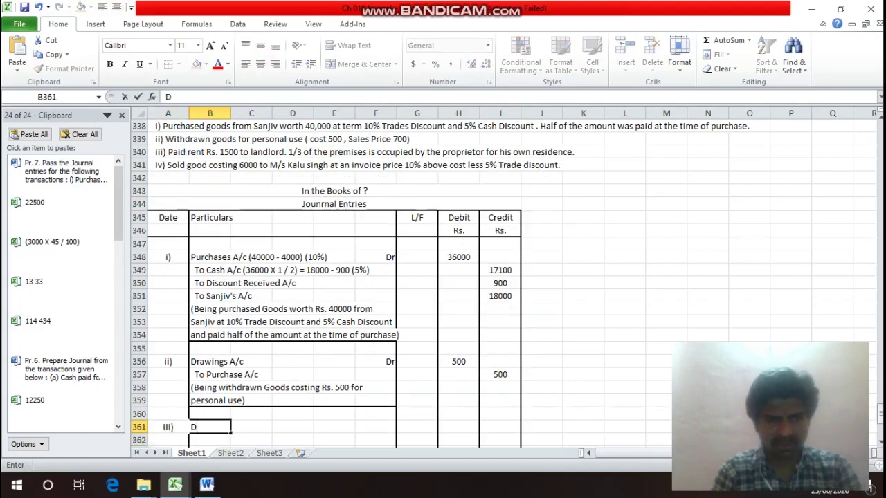
{"action": "type", "text": "raw"}
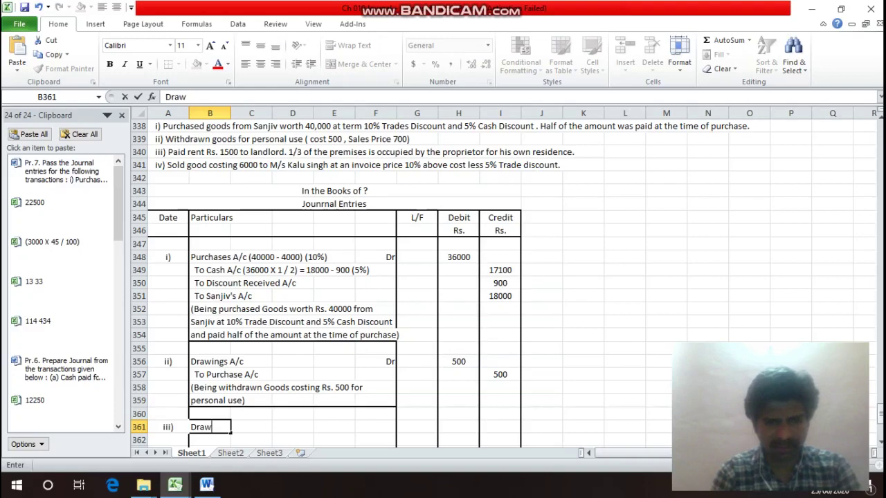
{"action": "type", "text": "ings A/c"}
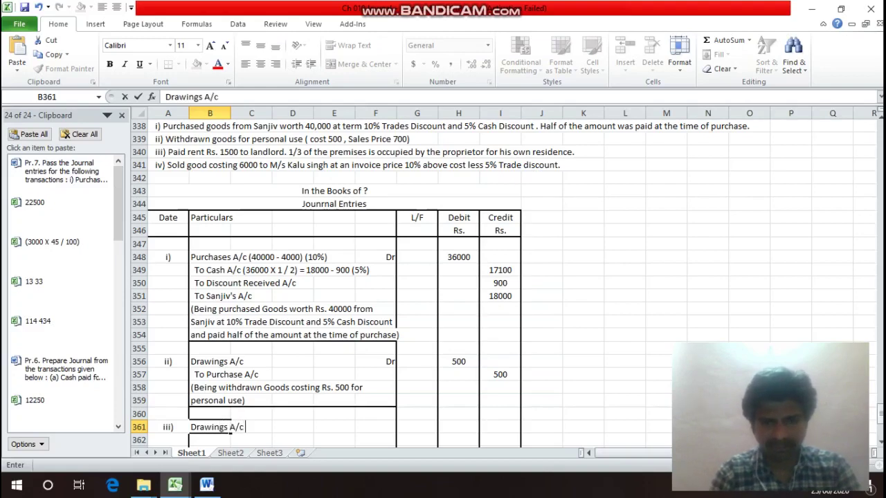
{"action": "key", "text": "Return"}
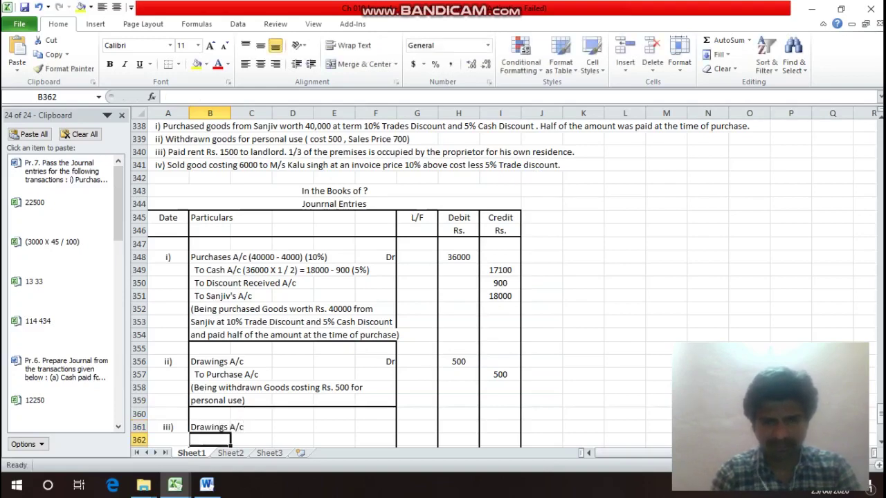
{"action": "key", "text": "Up"}
{"action": "key", "text": "Right"}
{"action": "key", "text": "Right"}
{"action": "key", "text": "Right"}
{"action": "key", "text": "Right"}
{"action": "type", "text": "Dr"}
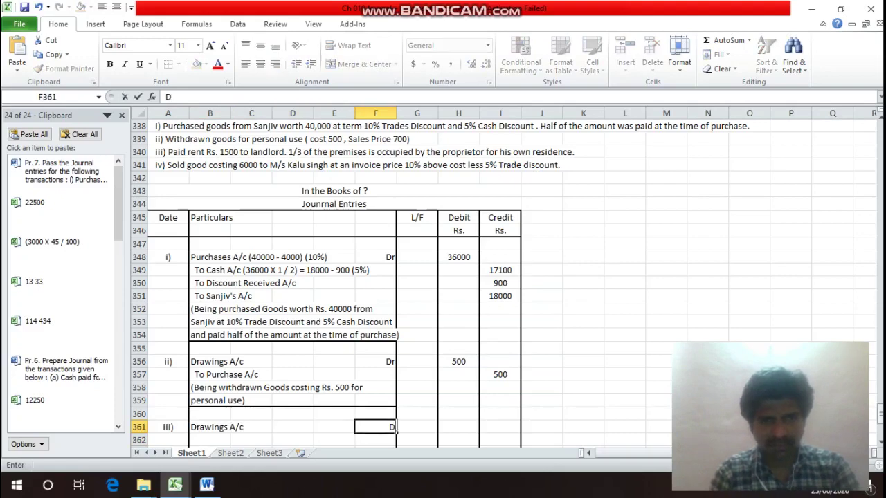
{"action": "key", "text": "Return"}
Append the working (1500 X 1/3) to Drawings A/c and debit it 500.
{"action": "key", "text": "Up"}
{"action": "key", "text": "Left"}
{"action": "key", "text": "Left"}
{"action": "key", "text": "Left"}
{"action": "key", "text": "Left"}
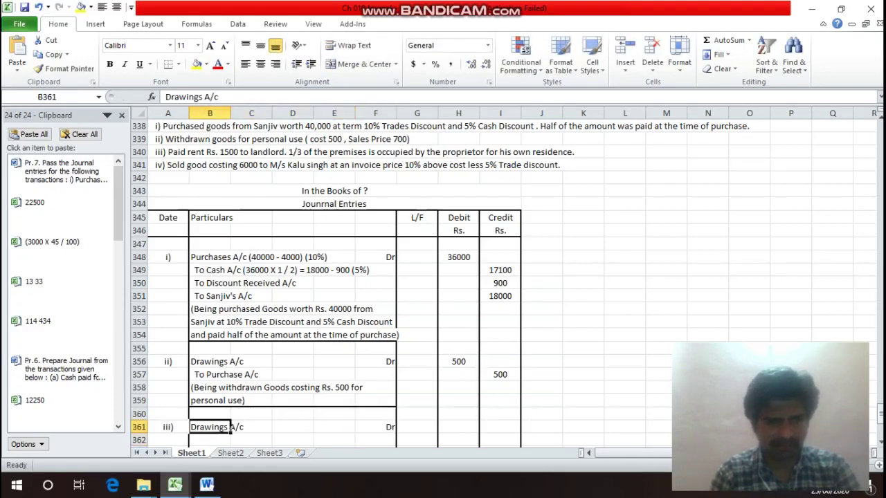
{"action": "key", "text": "F2"}
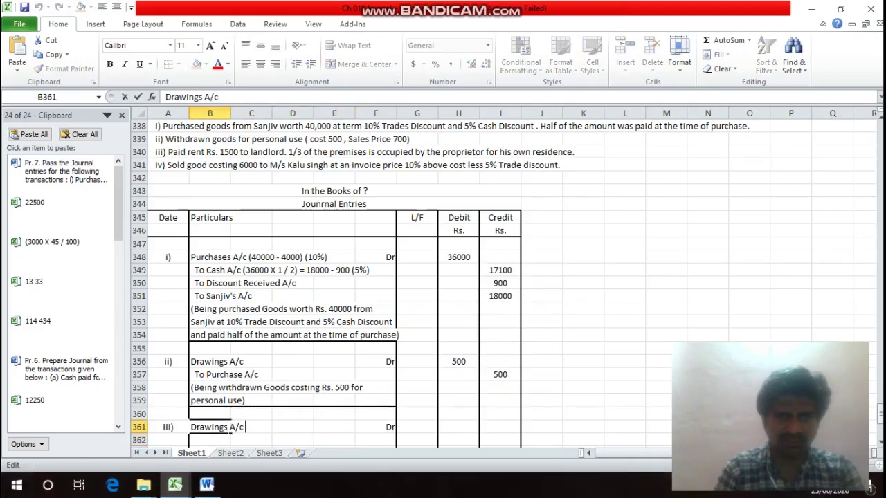
{"action": "type", "text": "(150"}
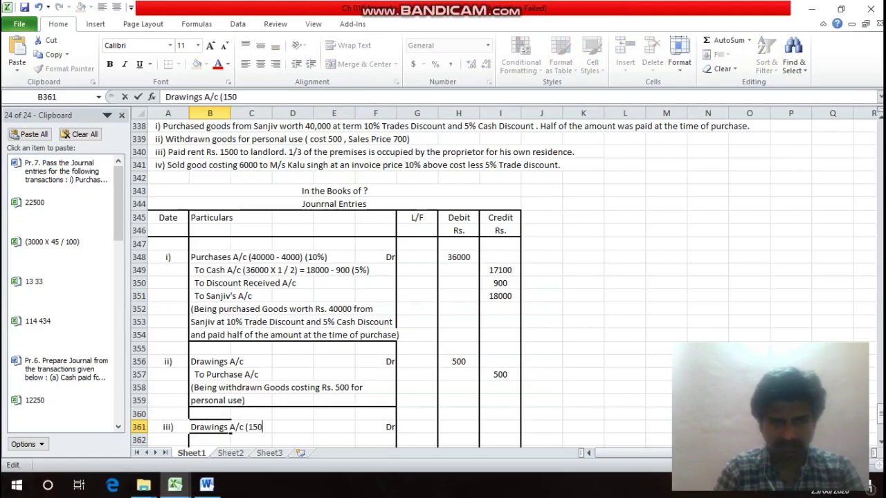
{"action": "type", "text": "0 X 1"}
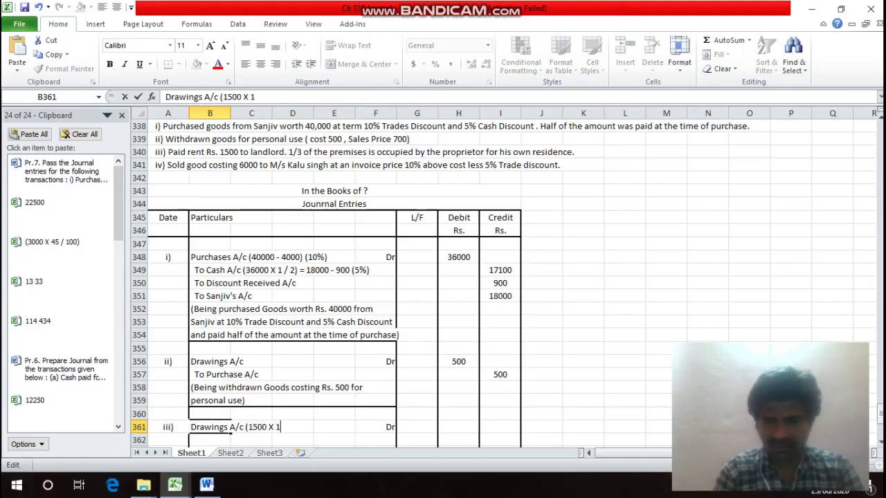
{"action": "type", "text": "/3)"}
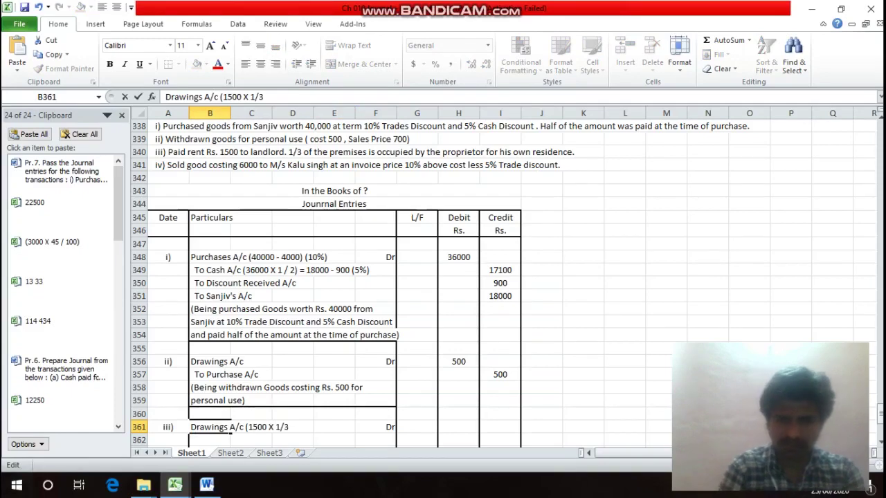
{"action": "key", "text": "Return"}
{"action": "key", "text": "Up"}
{"action": "key", "text": "Right"}
{"action": "key", "text": "Right"}
{"action": "key", "text": "Right"}
{"action": "key", "text": "Right"}
{"action": "key", "text": "Right"}
{"action": "key", "text": "Right"}
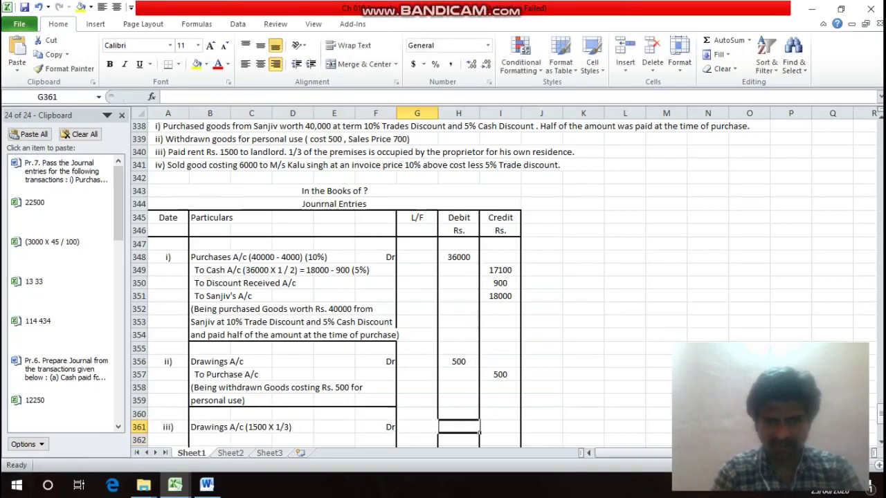
{"action": "type", "text": "500"}
Add the Rent A/c Dr line in row 362 with a 1000 debit.
{"action": "key", "text": "Return"}
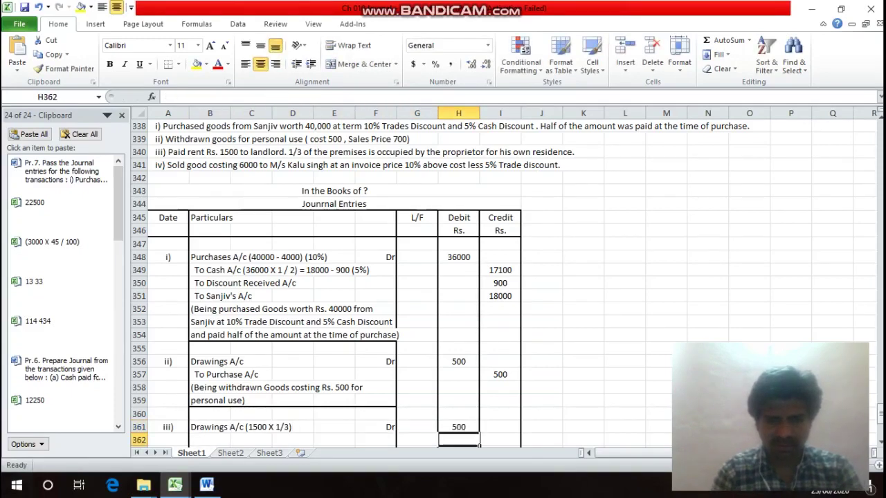
{"action": "key", "text": "Left"}
{"action": "key", "text": "Left"}
{"action": "key", "text": "Left"}
{"action": "key", "text": "Left"}
{"action": "key", "text": "Left"}
{"action": "key", "text": "Left"}
{"action": "type", "text": "R"}
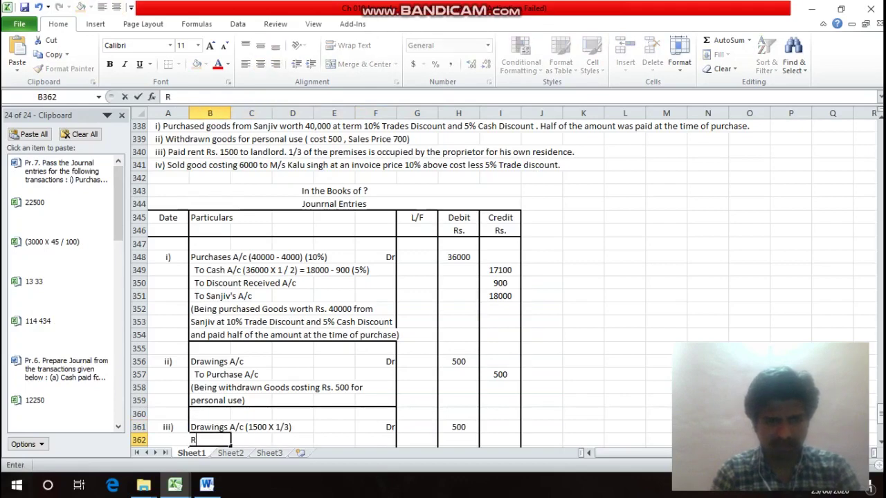
{"action": "type", "text": "ent"}
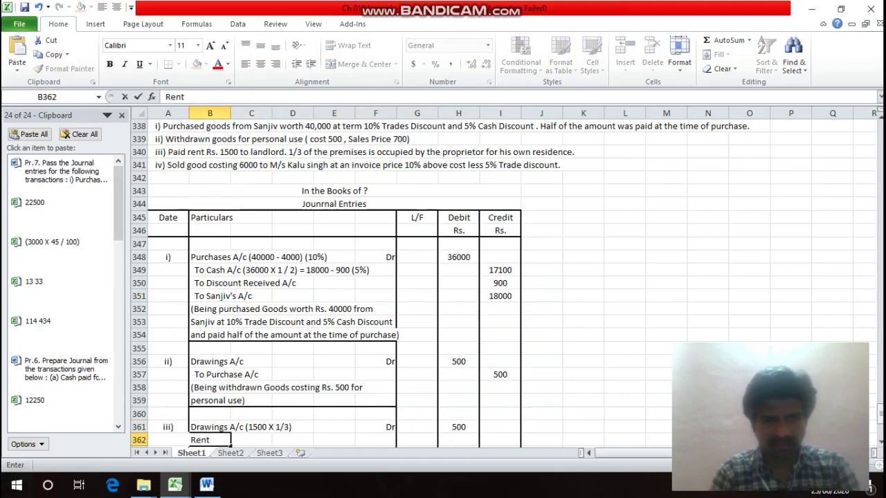
{"action": "type", "text": " A/c"}
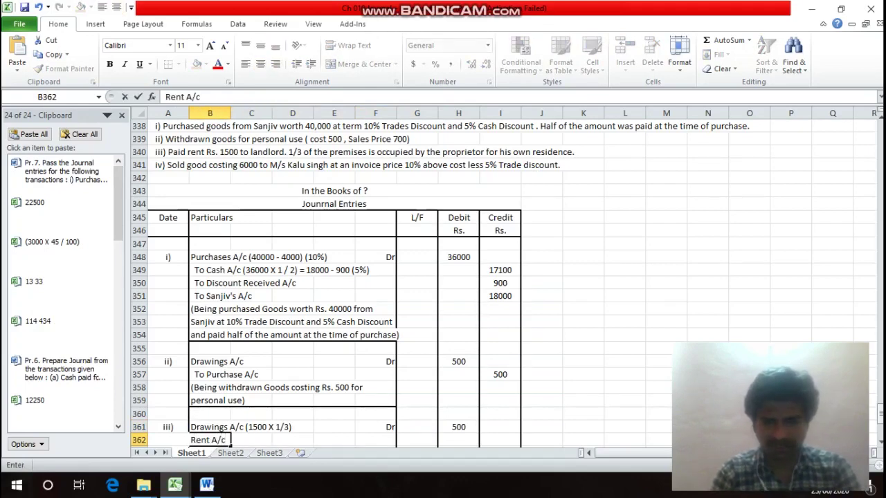
{"action": "key", "text": "Return"}
{"action": "key", "text": "Up"}
{"action": "key", "text": "Right"}
{"action": "key", "text": "Right"}
{"action": "key", "text": "Right"}
{"action": "key", "text": "Right"}
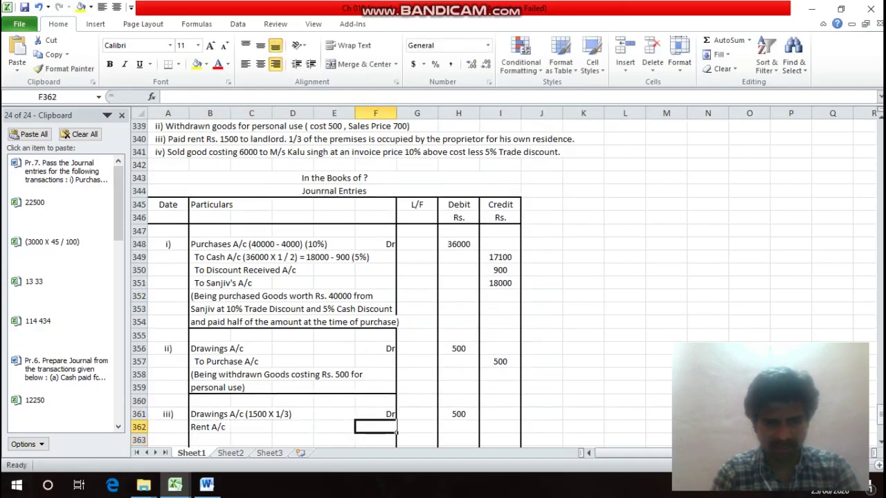
{"action": "type", "text": "Dr"}
{"action": "key", "text": "Right"}
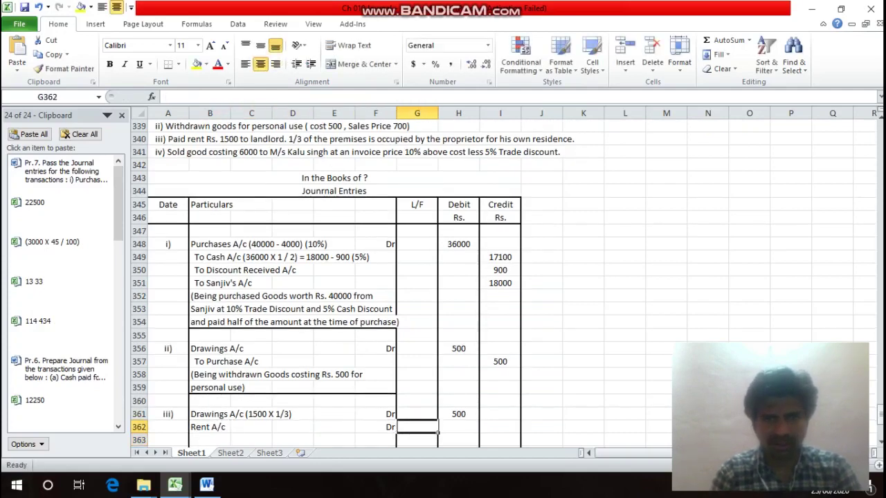
{"action": "key", "text": "Right"}
{"action": "type", "text": "1000"}
{"action": "key", "text": "Return"}
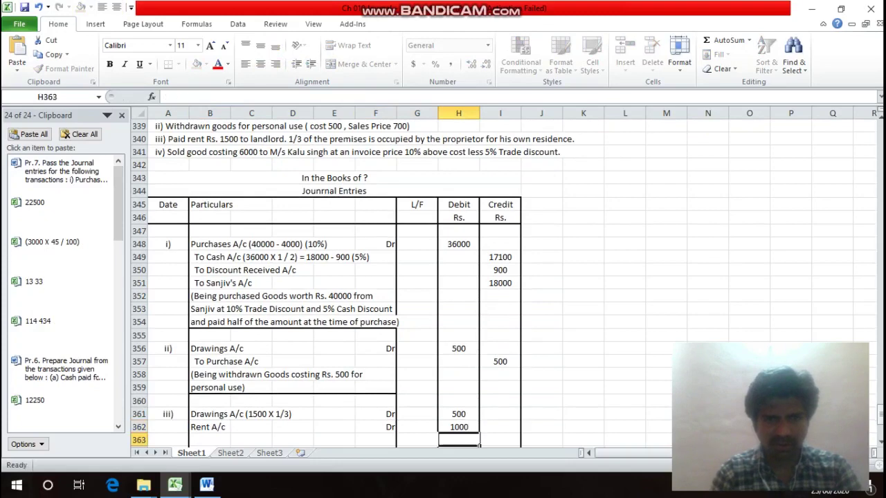
Add the To Cash A/c line in row 363 credited 1500.
{"action": "key", "text": "Left"}
{"action": "key", "text": "Left"}
{"action": "key", "text": "Left"}
{"action": "key", "text": "Left"}
{"action": "key", "text": "Left"}
{"action": "key", "text": "Left"}
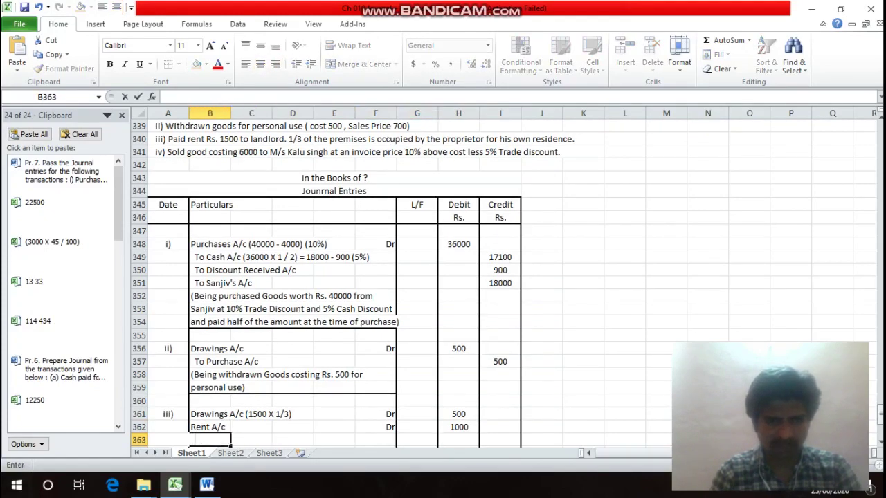
{"action": "type", "text": "To C"}
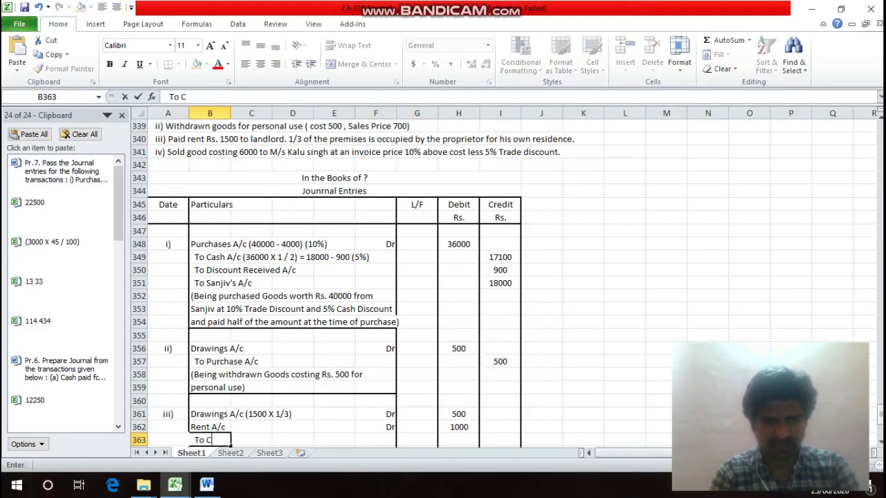
{"action": "type", "text": "ash A/c"}
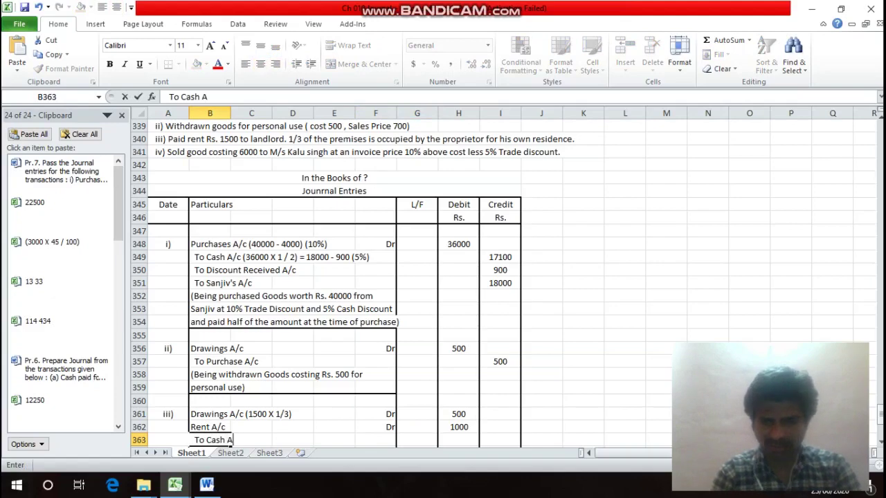
{"action": "key", "text": "Return"}
{"action": "key", "text": "Right"}
{"action": "key", "text": "Right"}
{"action": "key", "text": "Right"}
{"action": "key", "text": "Right"}
{"action": "key", "text": "Right"}
{"action": "key", "text": "Right"}
{"action": "key", "text": "Right"}
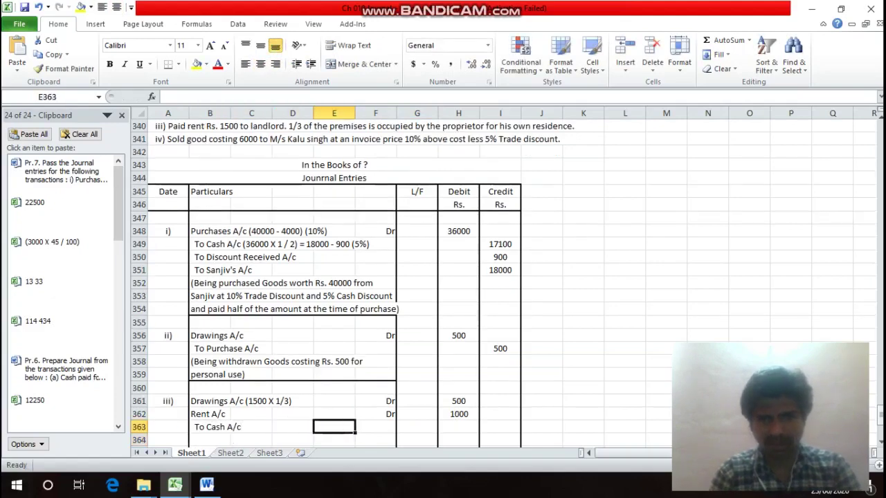
{"action": "type", "text": "1500"}
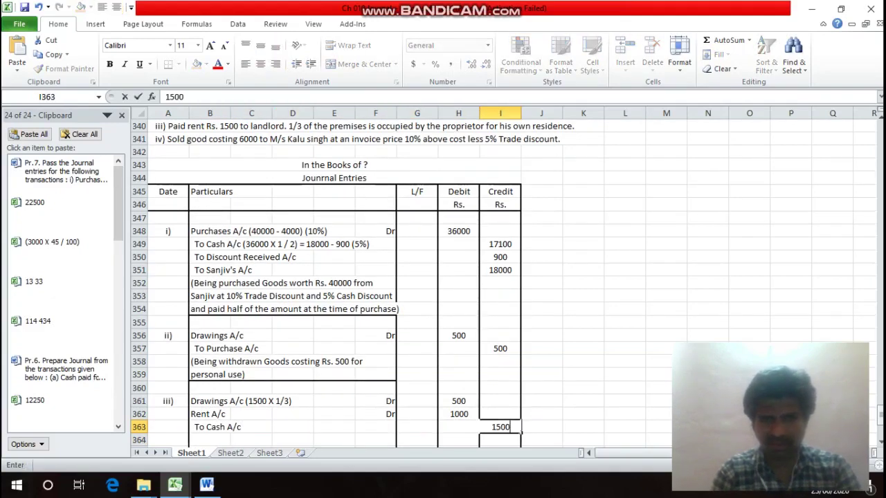
{"action": "key", "text": "Return"}
{"action": "key", "text": "Left"}
{"action": "key", "text": "Left"}
{"action": "key", "text": "Left"}
{"action": "key", "text": "Left"}
{"action": "key", "text": "Left"}
{"action": "key", "text": "Left"}
{"action": "key", "text": "Left"}
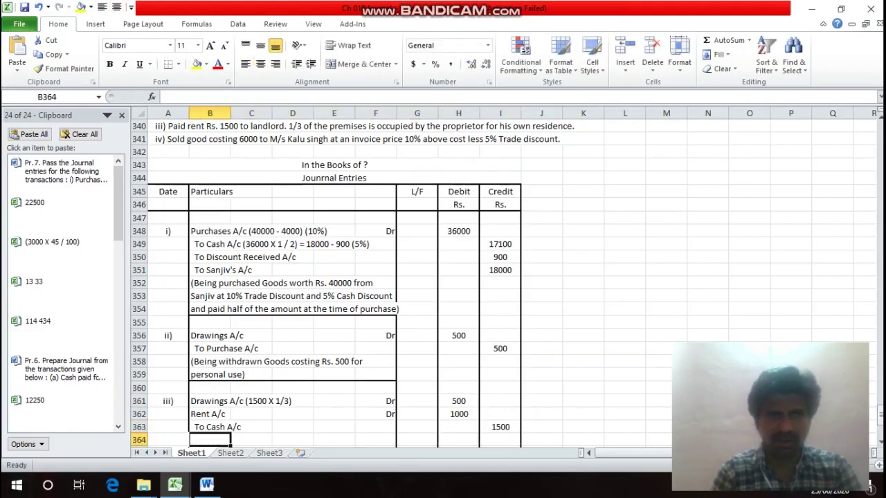
Type '(Being paid Rent Rs. 1500, 1/3 of which were occupied by proprietor for own residence)' across rows 364–365.
{"action": "type", "text": "(B"}
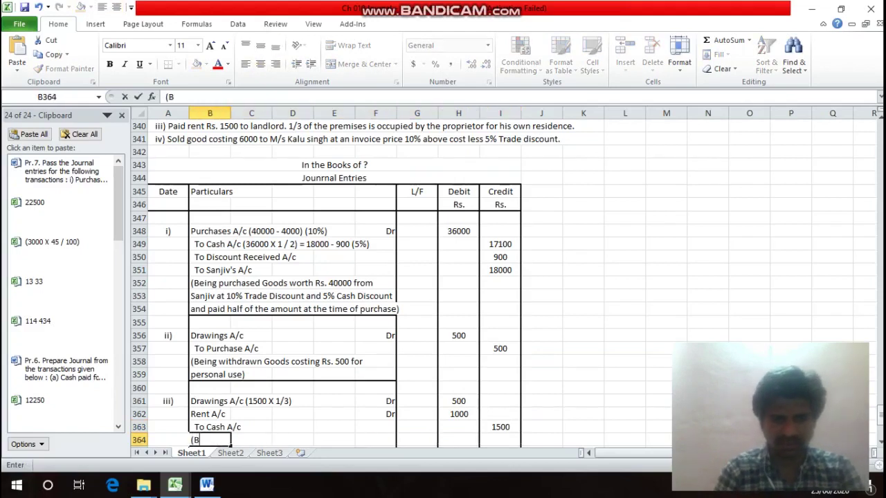
{"action": "type", "text": "eing p"}
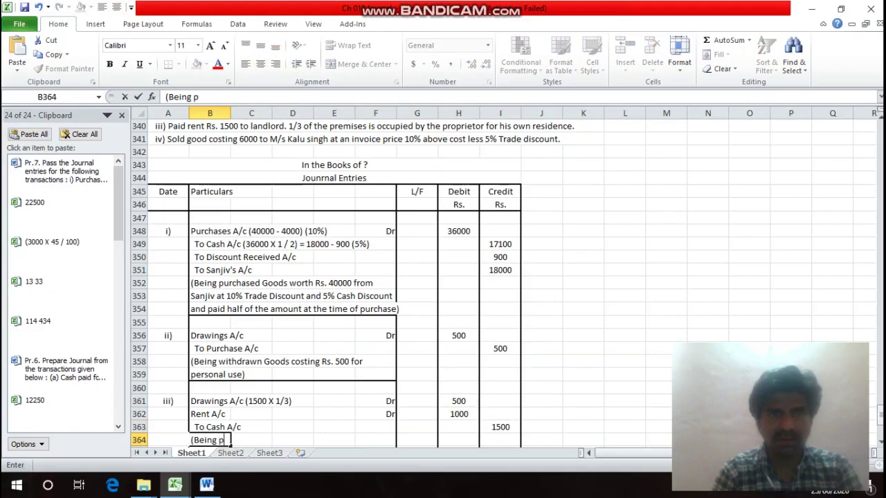
{"action": "type", "text": "aid"}
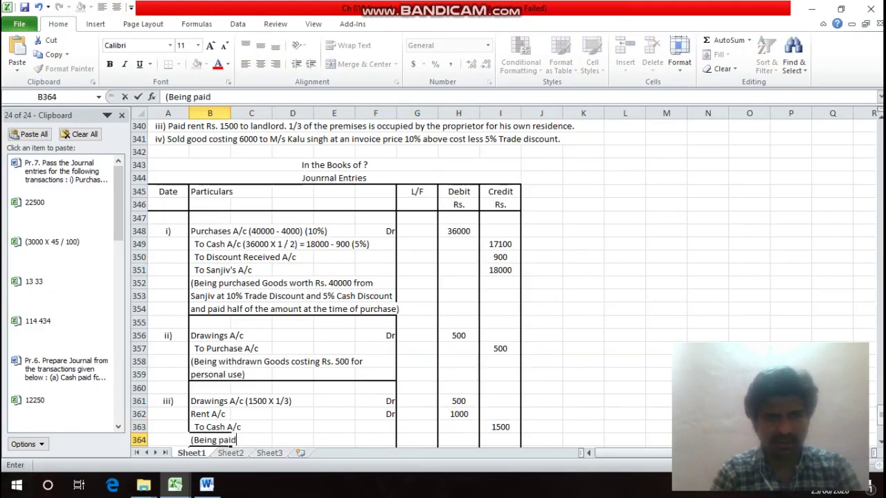
{"action": "type", "text": " Rent"}
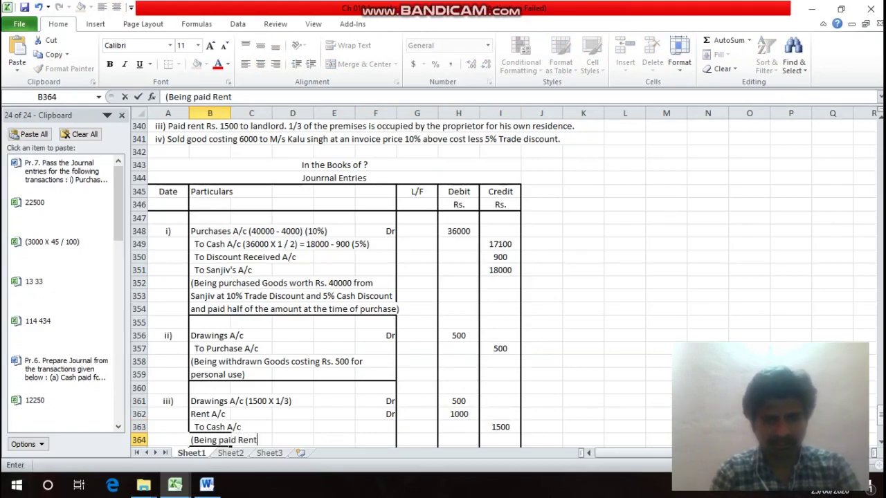
{"action": "type", "text": " Rs"}
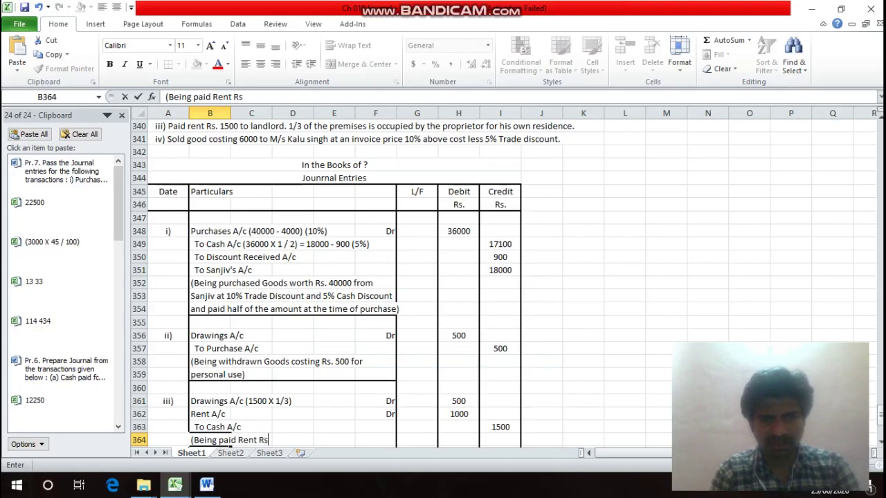
{"action": "type", "text": ". 1500"}
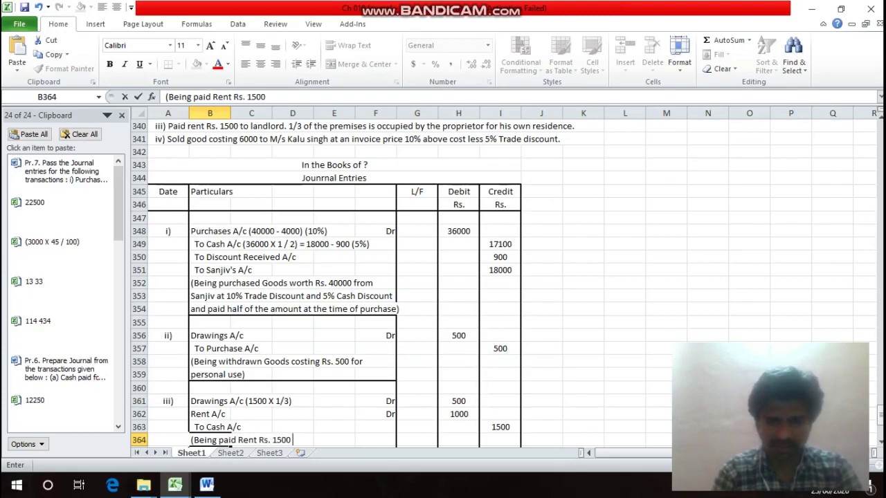
{"action": "type", "text": ", 1/"}
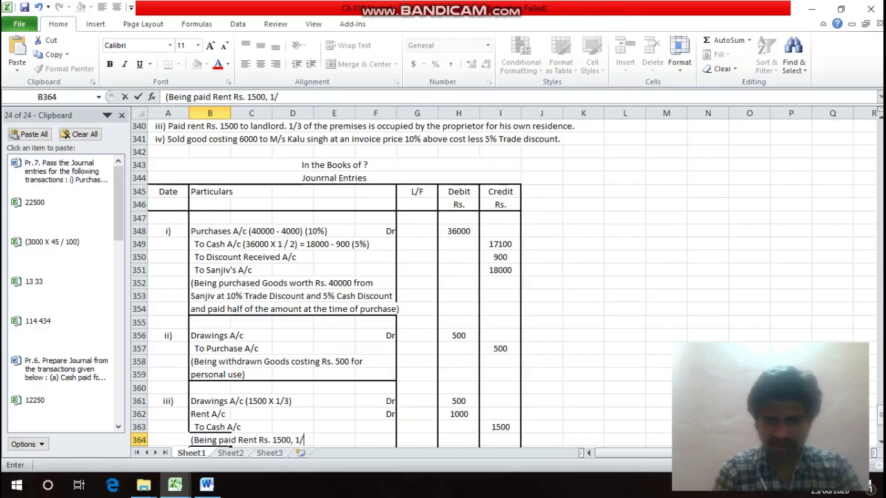
{"action": "type", "text": "3 o"}
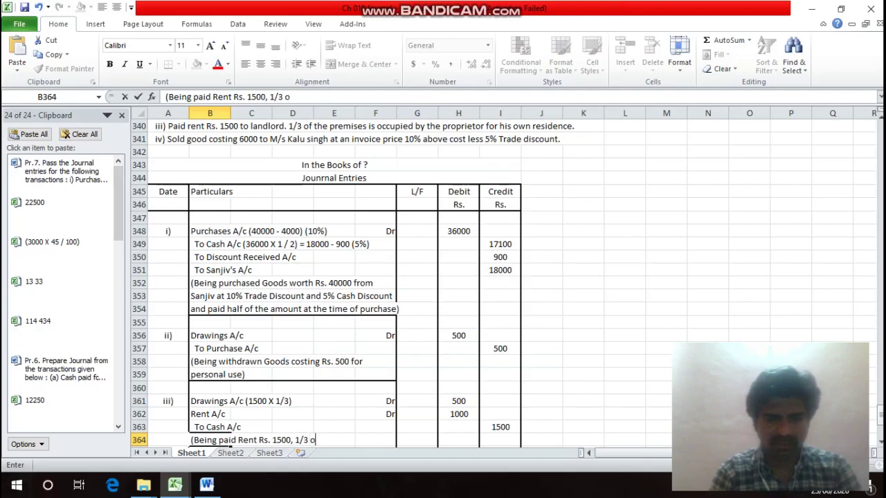
{"action": "type", "text": "f which "}
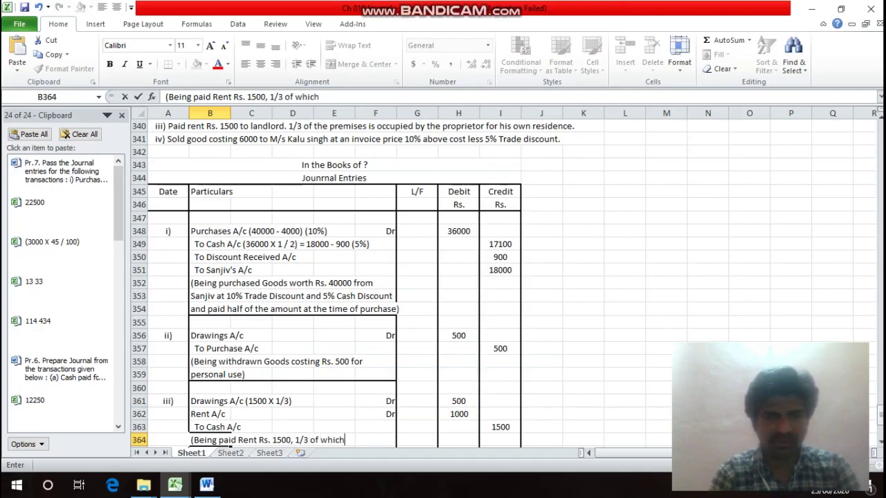
{"action": "type", "text": "were"}
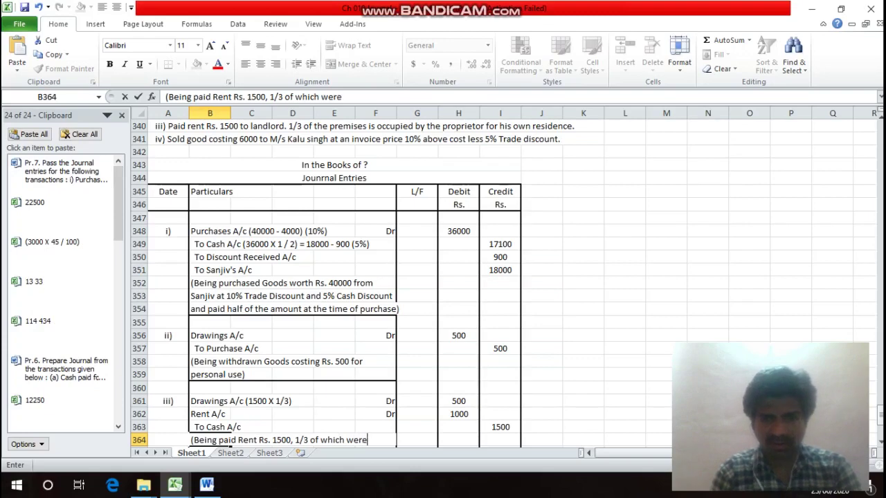
{"action": "key", "text": "Return"}
{"action": "type", "text": "occ"}
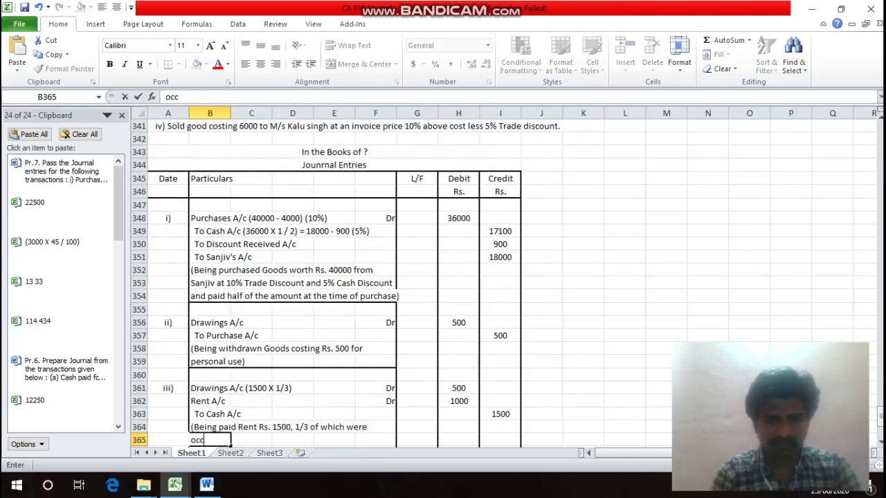
{"action": "type", "text": "upied"}
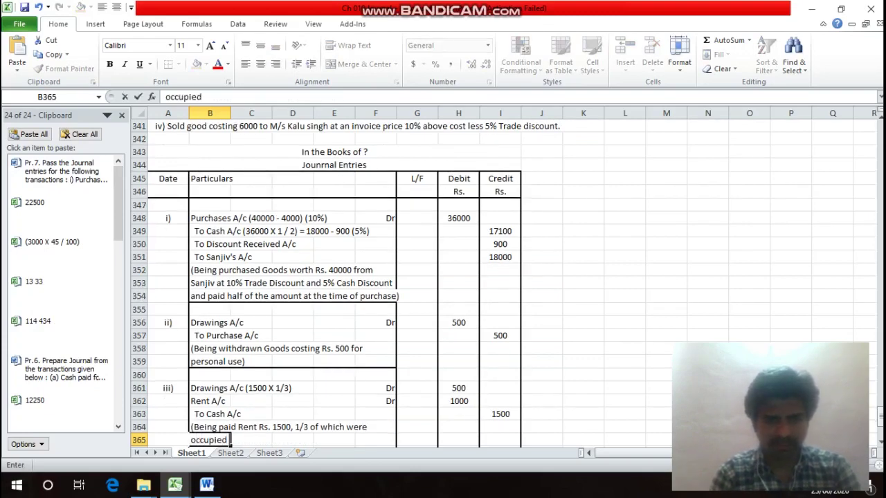
{"action": "type", "text": " by"}
{"action": "left_click", "coordinate": [209, 427]}
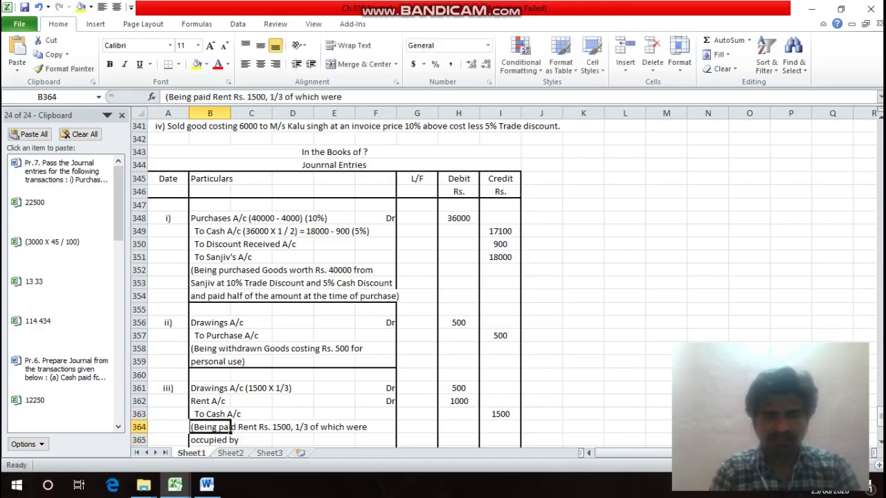
{"action": "left_click", "coordinate": [210, 231]}
{"action": "scroll", "coordinate": [443, 276], "scroll_direction": "up", "scroll_amount": 2}
{"action": "left_click", "coordinate": [210, 139]}
{"action": "left_click", "coordinate": [210, 178]}
{"action": "left_click", "coordinate": [210, 439]}
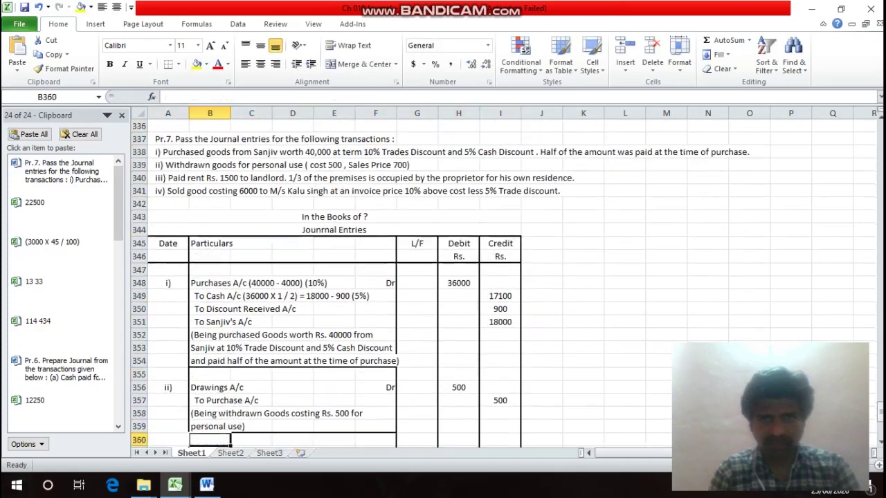
{"action": "key", "text": "Down"}
{"action": "key", "text": "Down"}
{"action": "key", "text": "Down"}
{"action": "key", "text": "Down"}
{"action": "key", "text": "Down"}
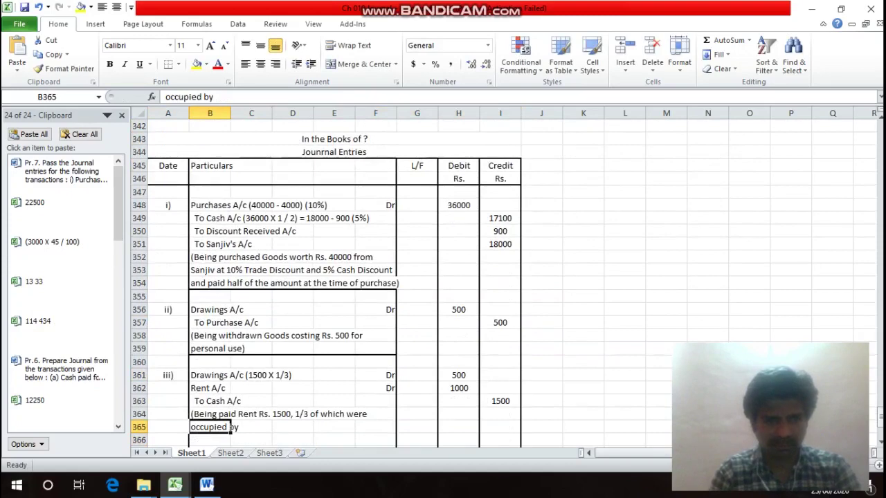
{"action": "key", "text": "F2"}
{"action": "type", "text": "pro"}
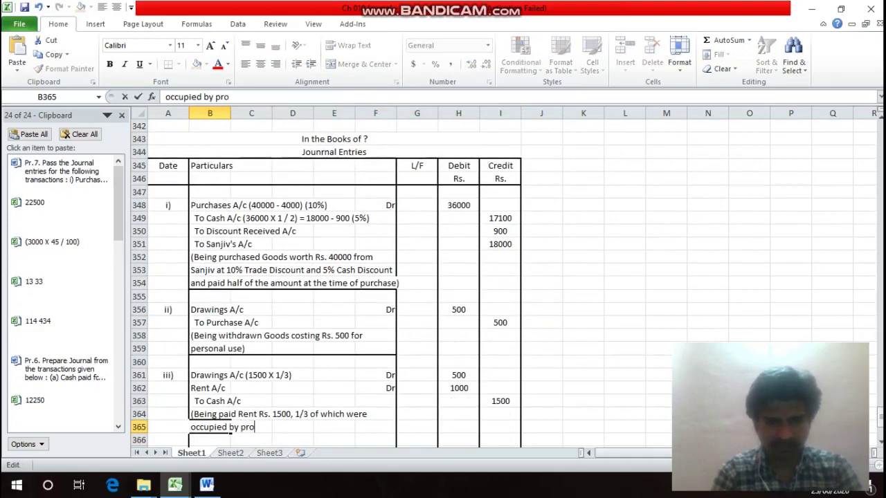
{"action": "type", "text": "prietor"}
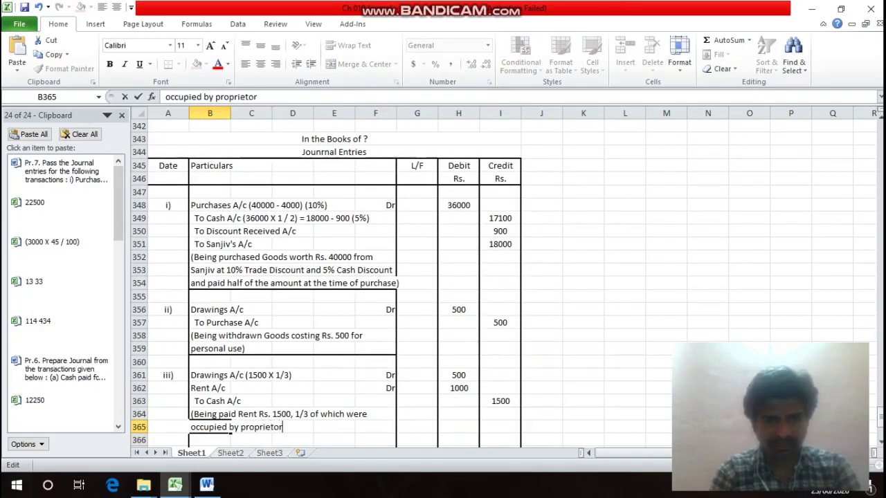
{"action": "type", "text": " for "}
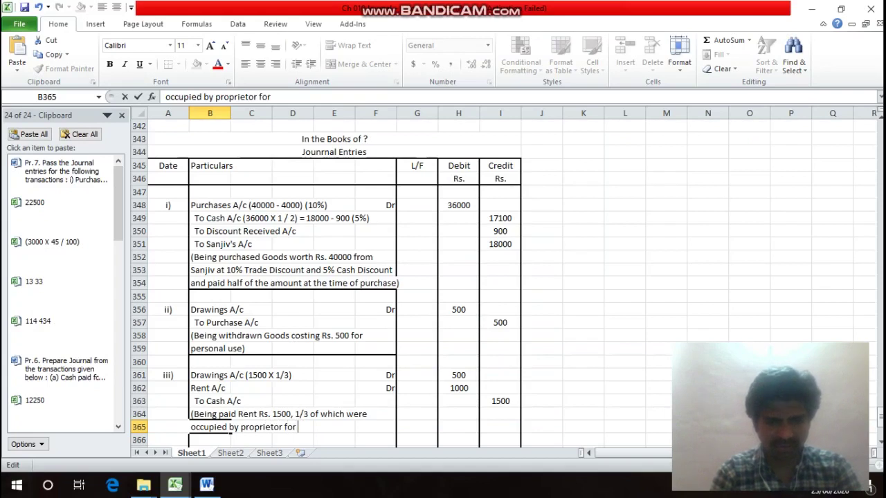
{"action": "type", "text": "own res"}
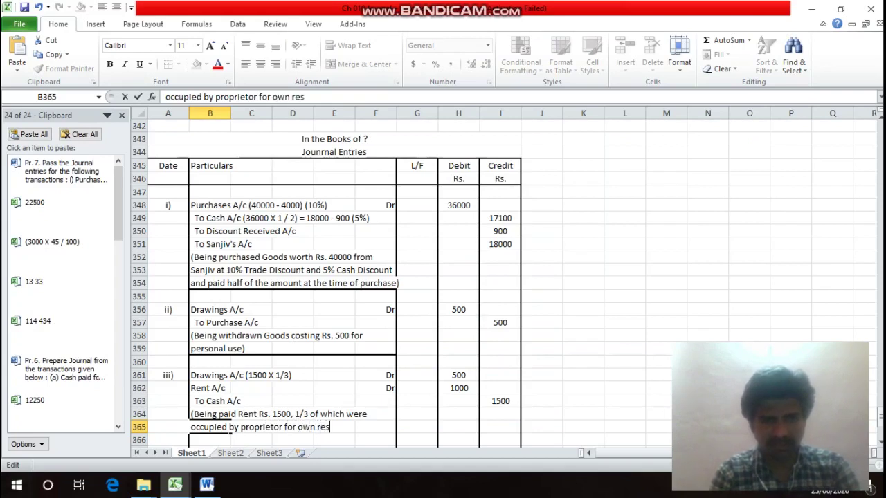
{"action": "type", "text": "idence)"}
{"action": "key", "text": "ctrl+Return"}
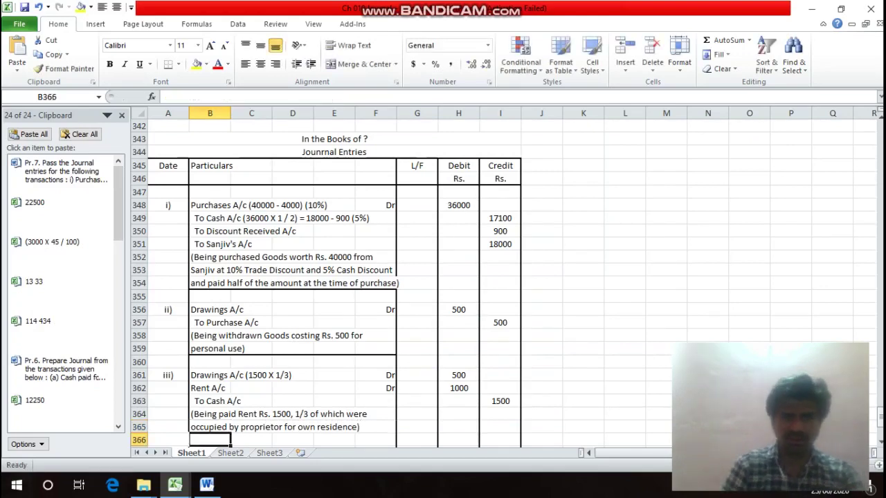
Add a bottom border beneath entry iii's narration row across to column F.
{"action": "left_click_drag", "start_coordinate": [229, 427], "coordinate": [397, 430]}
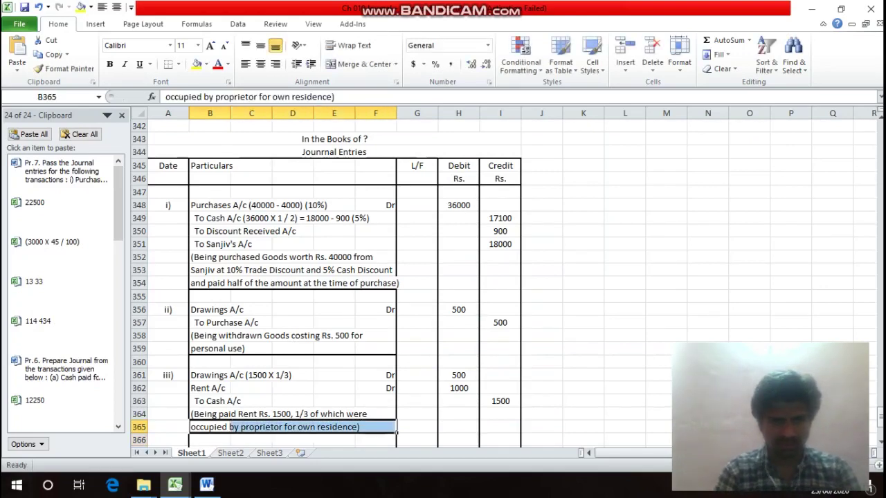
{"action": "key", "text": "ctrl+1"}
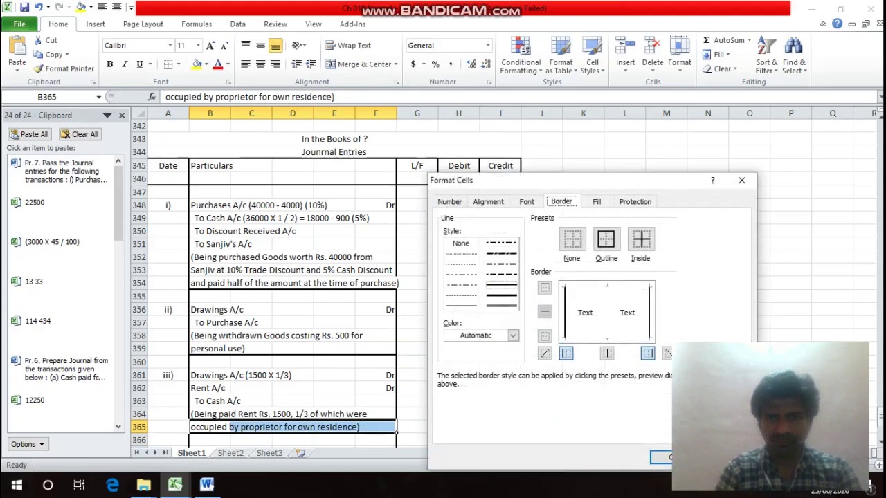
{"action": "key", "text": "alt+b"}
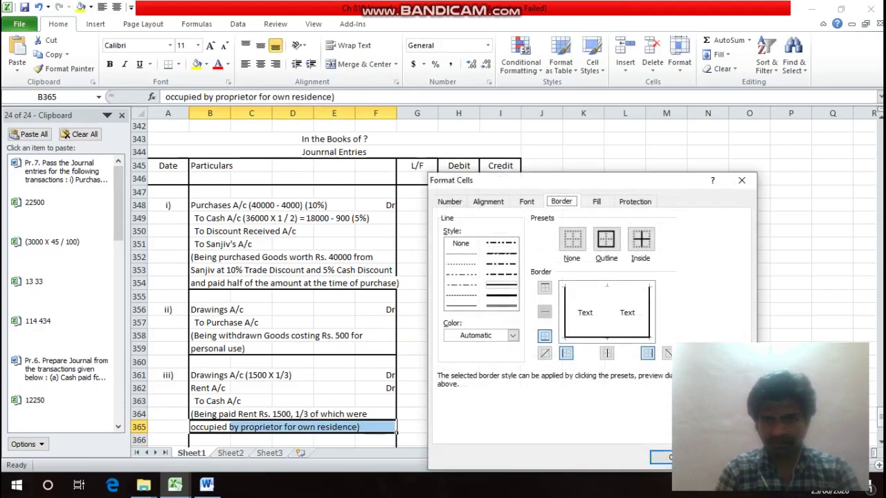
{"action": "key", "text": "Return"}
Move back up the sheet to the Pr.7 transaction iv text.
{"action": "key", "text": "Up"}
{"action": "key", "text": "Page_Up"}
{"action": "key", "text": "Page_Up"}
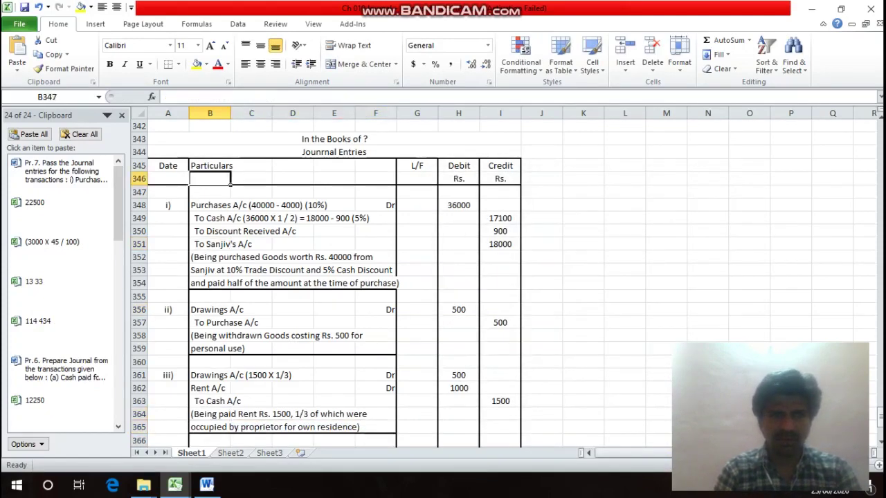
{"action": "key", "text": "Down"}
{"action": "key", "text": "Down"}
{"action": "key", "text": "Down"}
{"action": "key", "text": "Down"}
{"action": "key", "text": "Down"}
{"action": "key", "text": "Down"}
{"action": "key", "text": "Down"}
{"action": "key", "text": "Down"}
{"action": "key", "text": "Down"}
{"action": "key", "text": "Down"}
{"action": "key", "text": "Down"}
{"action": "key", "text": "Down"}
{"action": "key", "text": "Down"}
{"action": "key", "text": "Up"}
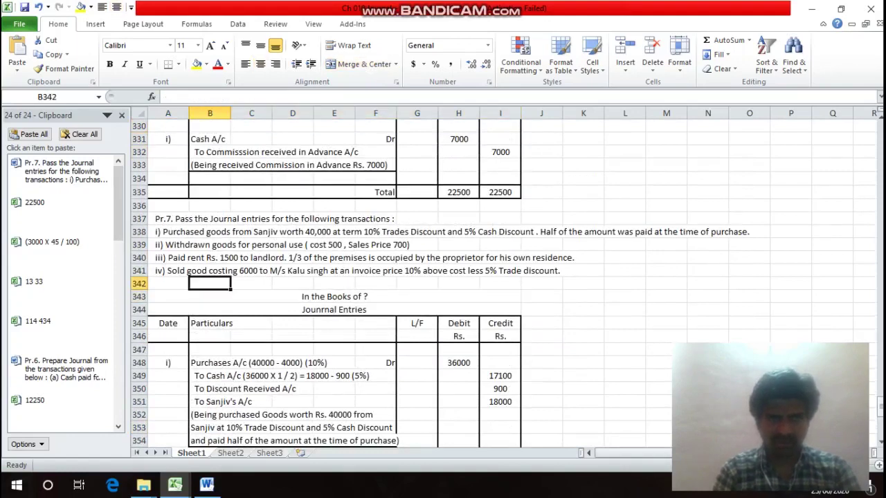
{"action": "key", "text": "Left"}
{"action": "key", "text": "Up"}
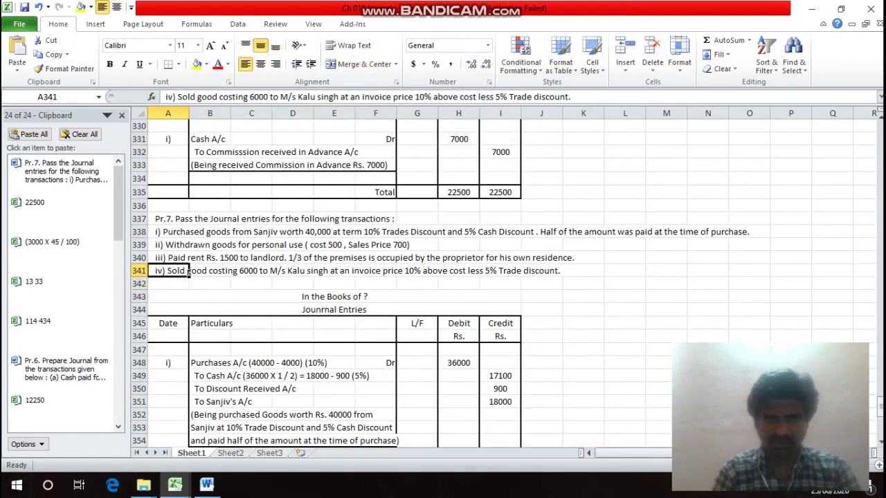
Read transaction iv along row 341, then go down to row 374 below entry iii.
{"action": "key", "text": "Right"}
{"action": "key", "text": "Right"}
{"action": "key", "text": "Right"}
{"action": "key", "text": "Right"}
{"action": "key", "text": "Right"}
{"action": "key", "text": "Right"}
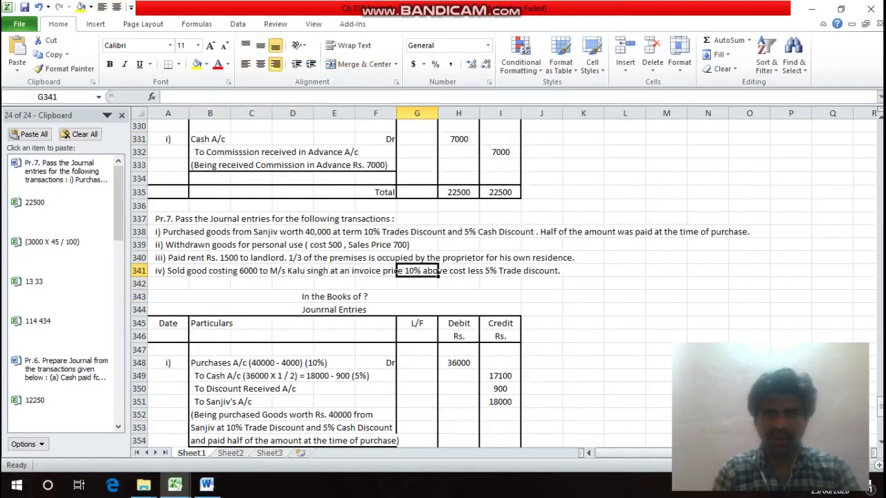
{"action": "key", "text": "Right"}
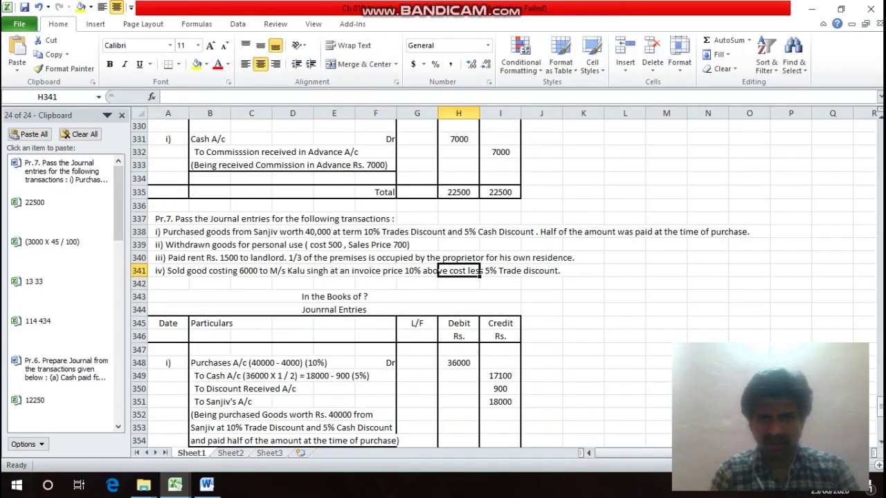
{"action": "key", "text": "Down"}
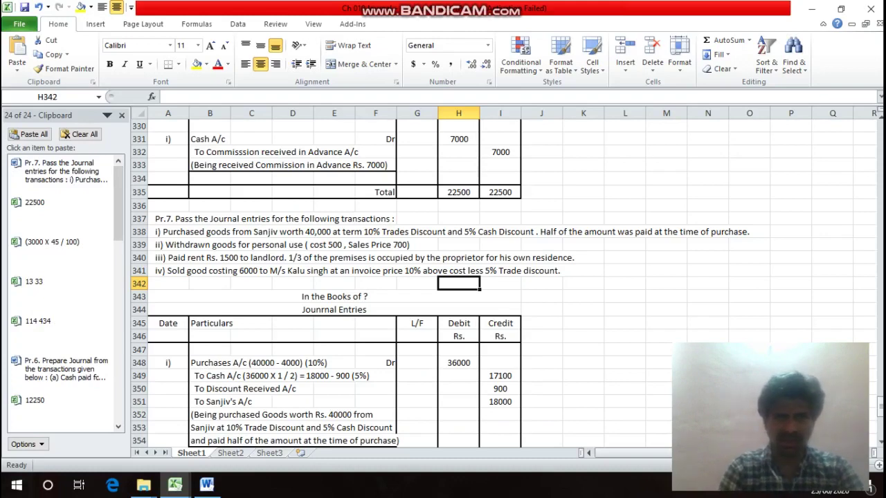
{"action": "key", "text": "Down"}
{"action": "key", "text": "Down"}
{"action": "key", "text": "Down"}
{"action": "key", "text": "Down"}
{"action": "key", "text": "Down"}
{"action": "key", "text": "Down"}
{"action": "key", "text": "Down"}
{"action": "key", "text": "Down"}
{"action": "key", "text": "Down"}
{"action": "key", "text": "Down"}
{"action": "key", "text": "Down"}
{"action": "key", "text": "Down"}
{"action": "key", "text": "Down"}
{"action": "key", "text": "Down"}
{"action": "key", "text": "Down"}
{"action": "key", "text": "Down"}
{"action": "key", "text": "Down"}
{"action": "key", "text": "Down"}
{"action": "key", "text": "Down"}
{"action": "key", "text": "Down"}
{"action": "key", "text": "Left"}
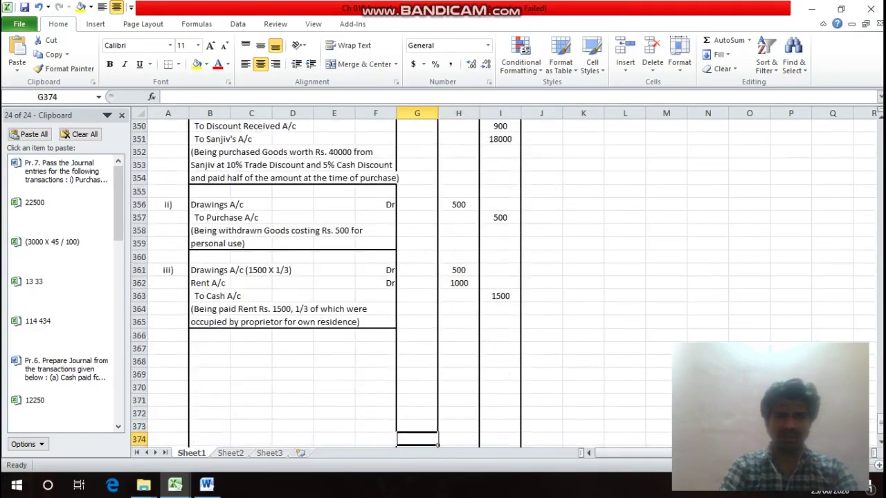
Enter the entry number iv) in the Date column of row 367.
{"action": "key", "text": "Home"}
{"action": "key", "text": "Up"}
{"action": "key", "text": "Up"}
{"action": "key", "text": "Up"}
{"action": "key", "text": "Up"}
{"action": "key", "text": "Up"}
{"action": "key", "text": "Up"}
{"action": "key", "text": "Up"}
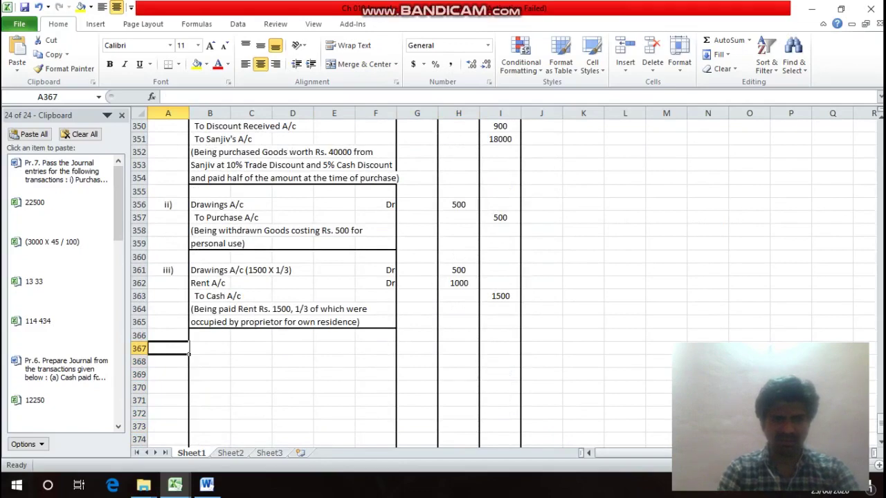
{"action": "left_click", "coordinate": [583, 335]}
{"action": "key", "text": "Left"}
{"action": "key", "text": "Left"}
{"action": "key", "text": "Left"}
{"action": "key", "text": "Left"}
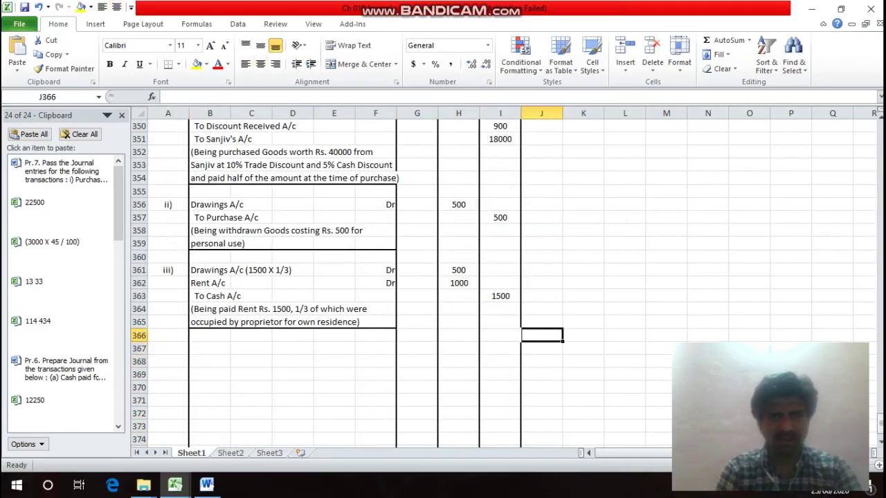
{"action": "key", "text": "Home"}
{"action": "key", "text": "Down"}
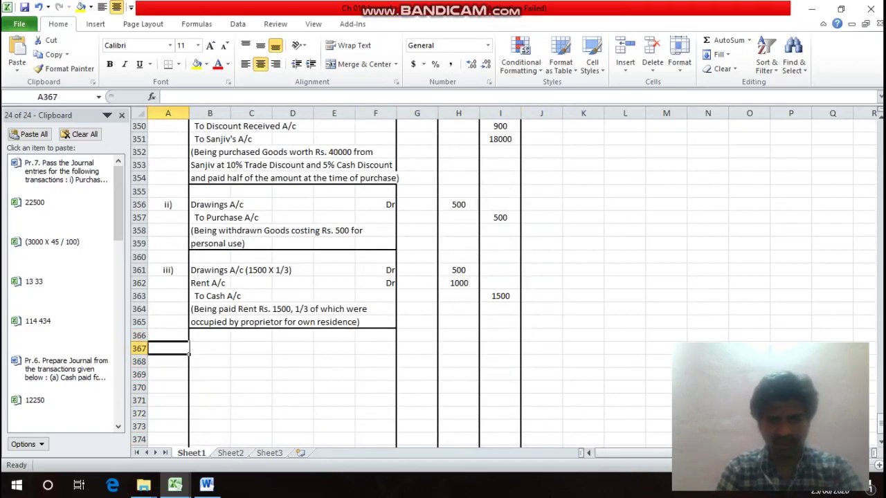
{"action": "type", "text": "ic"}
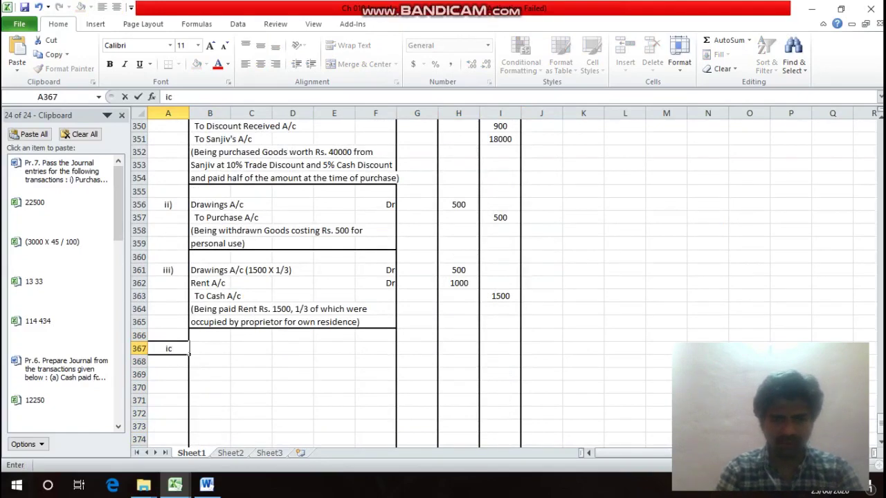
{"action": "key", "text": "BackSpace"}
{"action": "type", "text": "v)"}
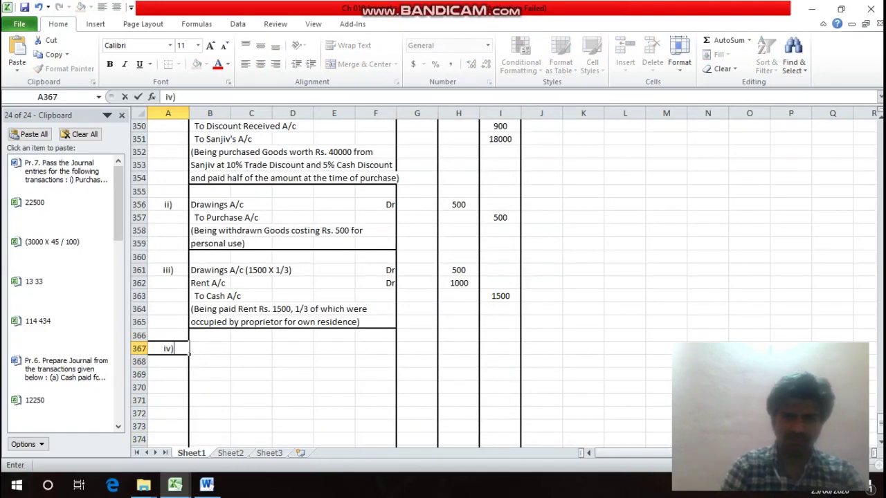
{"action": "key", "text": "Return"}
Enter the customer's account name in B367 marked Dr.
{"action": "key", "text": "Up"}
{"action": "key", "text": "Up"}
{"action": "key", "text": "Up"}
{"action": "key", "text": "Up"}
{"action": "key", "text": "Up"}
{"action": "key", "text": "Up"}
{"action": "key", "text": "Up"}
{"action": "key", "text": "Up"}
{"action": "key", "text": "Up"}
{"action": "key", "text": "Up"}
{"action": "key", "text": "Up"}
{"action": "key", "text": "Up"}
{"action": "key", "text": "Up"}
{"action": "key", "text": "Up"}
{"action": "key", "text": "Up"}
{"action": "key", "text": "Up"}
{"action": "key", "text": "Up"}
{"action": "key", "text": "Up"}
{"action": "key", "text": "Up"}
{"action": "key", "text": "Up"}
{"action": "key", "text": "Up"}
{"action": "key", "text": "Up"}
{"action": "key", "text": "Up"}
{"action": "key", "text": "Up"}
{"action": "key", "text": "Up"}
{"action": "key", "text": "Up"}
{"action": "key", "text": "Up"}
{"action": "key", "text": "Up"}
{"action": "key", "text": "Up"}
{"action": "key", "text": "Up"}
{"action": "key", "text": "Up"}
{"action": "key", "text": "Up"}
{"action": "key", "text": "Up"}
{"action": "key", "text": "Up"}
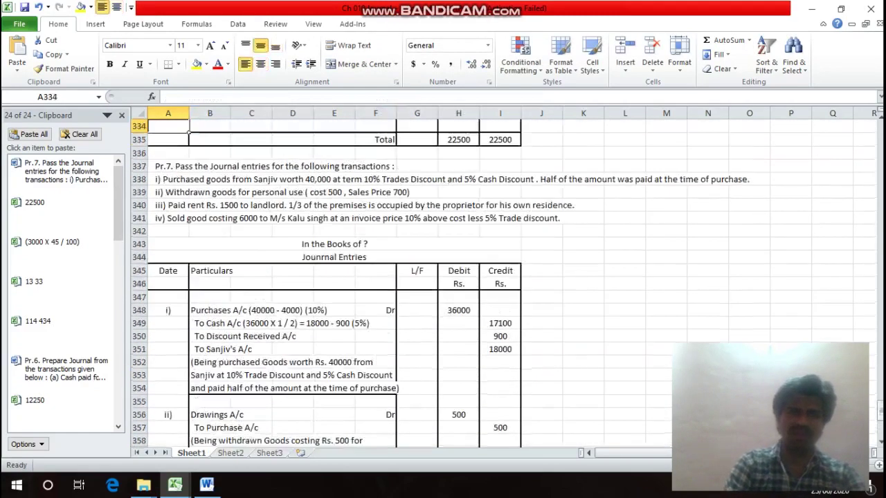
{"action": "key", "text": "Down"}
{"action": "key", "text": "Down"}
{"action": "key", "text": "Down"}
{"action": "key", "text": "Down"}
{"action": "key", "text": "Down"}
{"action": "key", "text": "Down"}
{"action": "key", "text": "Down"}
{"action": "key", "text": "Down"}
{"action": "key", "text": "Down"}
{"action": "key", "text": "Down"}
{"action": "key", "text": "Down"}
{"action": "key", "text": "Down"}
{"action": "key", "text": "Down"}
{"action": "key", "text": "Down"}
{"action": "key", "text": "Down"}
{"action": "key", "text": "Down"}
{"action": "key", "text": "Down"}
{"action": "key", "text": "Down"}
{"action": "key", "text": "Down"}
{"action": "key", "text": "Down"}
{"action": "key", "text": "Down"}
{"action": "key", "text": "Down"}
{"action": "key", "text": "Down"}
{"action": "key", "text": "Down"}
{"action": "key", "text": "Down"}
{"action": "key", "text": "Down"}
{"action": "key", "text": "Down"}
{"action": "key", "text": "Down"}
{"action": "key", "text": "Down"}
{"action": "key", "text": "Down"}
{"action": "key", "text": "Down"}
{"action": "key", "text": "Down"}
{"action": "key", "text": "Down"}
{"action": "key", "text": "Down"}
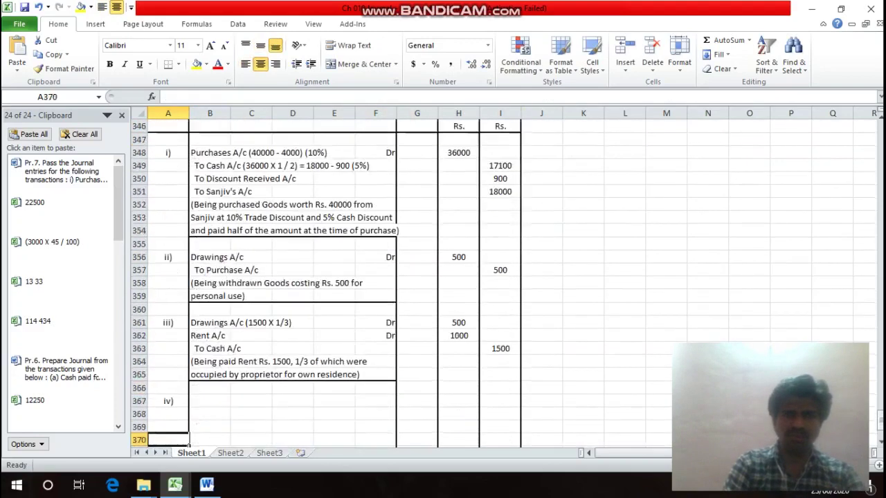
{"action": "key", "text": "Up"}
{"action": "key", "text": "Right"}
{"action": "type", "text": "M"}
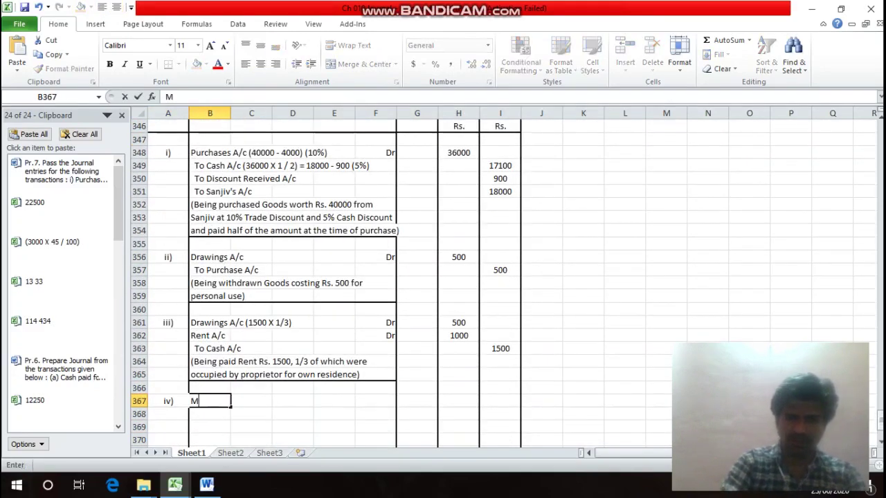
{"action": "type", "text": "/s. "}
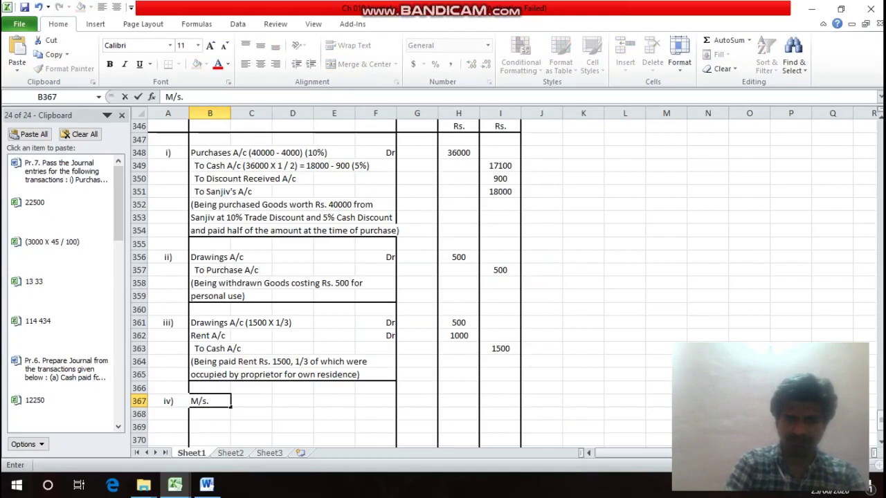
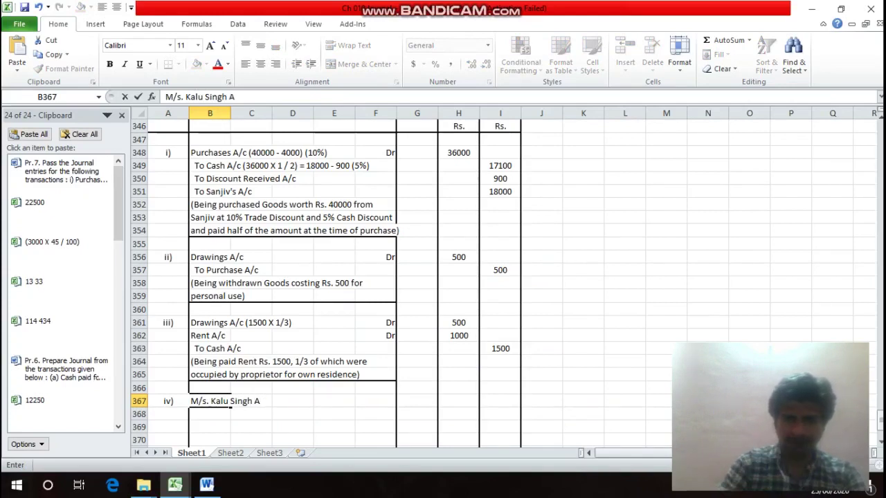
{"action": "type", "text": "/c"}
{"action": "key", "text": "Return"}
{"action": "key", "text": "Up"}
{"action": "key", "text": "Right"}
{"action": "key", "text": "Right"}
{"action": "key", "text": "Right"}
{"action": "key", "text": "Right"}
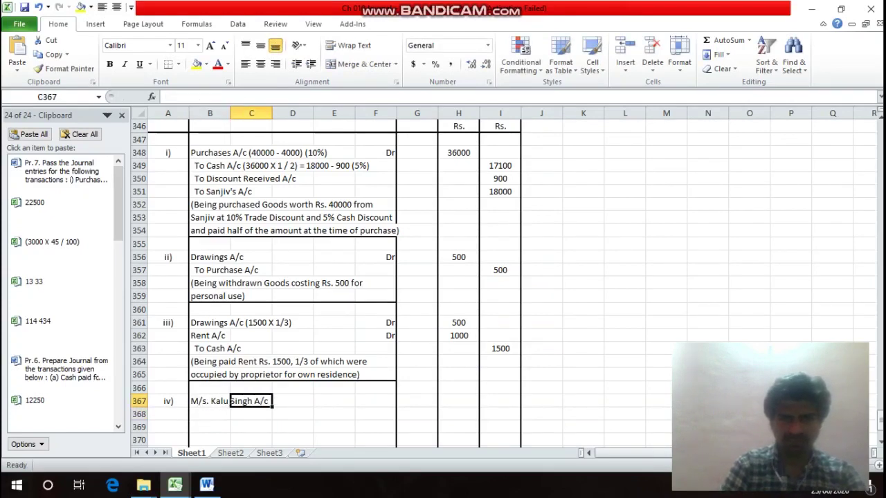
{"action": "type", "text": "Dr"}
{"action": "key", "text": "Return"}
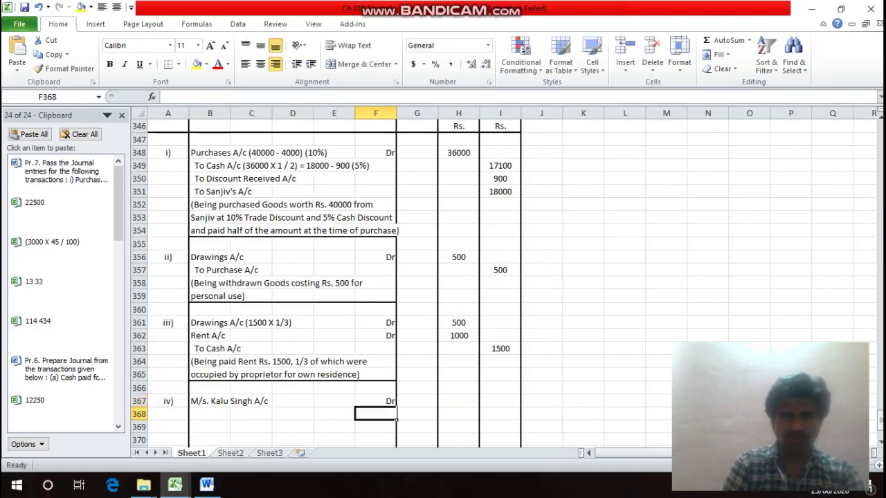
Append the working (6000 + 600) (10%) to the customer's account name in B367.
{"action": "key", "text": "Up"}
{"action": "key", "text": "Left"}
{"action": "key", "text": "Left"}
{"action": "key", "text": "Left"}
{"action": "key", "text": "Left"}
{"action": "key", "text": "F2"}
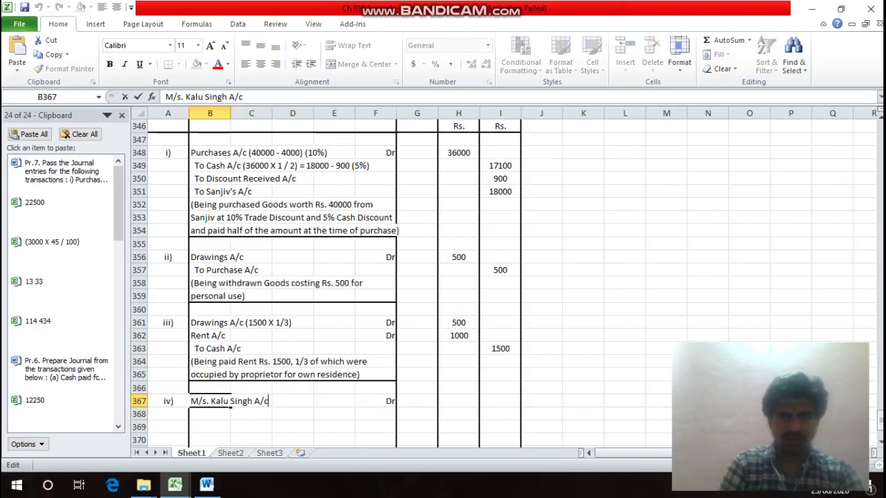
{"action": "type", "text": "("}
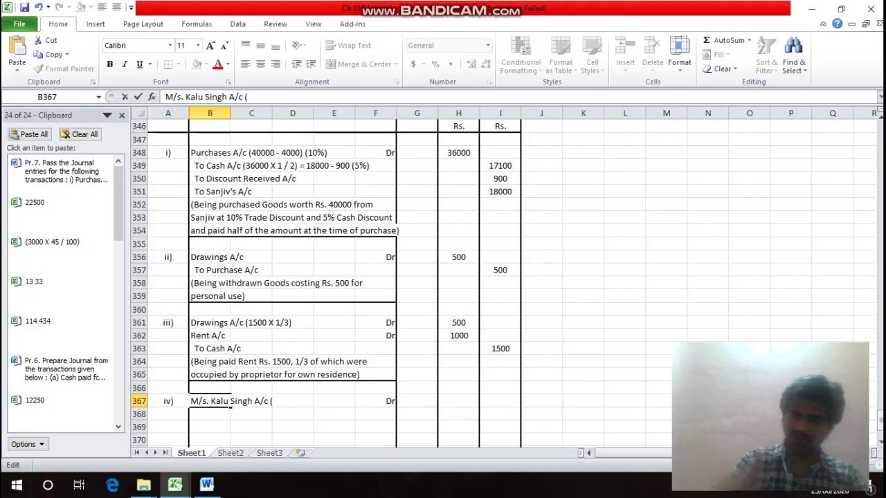
{"action": "key", "text": "Escape"}
{"action": "key", "text": "Up"}
{"action": "key", "text": "Up"}
{"action": "key", "text": "Up"}
{"action": "key", "text": "Up"}
{"action": "key", "text": "Up"}
{"action": "key", "text": "Up"}
{"action": "key", "text": "Up"}
{"action": "key", "text": "Up"}
{"action": "key", "text": "Up"}
{"action": "key", "text": "Up"}
{"action": "key", "text": "Up"}
{"action": "key", "text": "Up"}
{"action": "key", "text": "Up"}
{"action": "key", "text": "Up"}
{"action": "key", "text": "Up"}
{"action": "key", "text": "Up"}
{"action": "key", "text": "Up"}
{"action": "key", "text": "Up"}
{"action": "key", "text": "Up"}
{"action": "key", "text": "Up"}
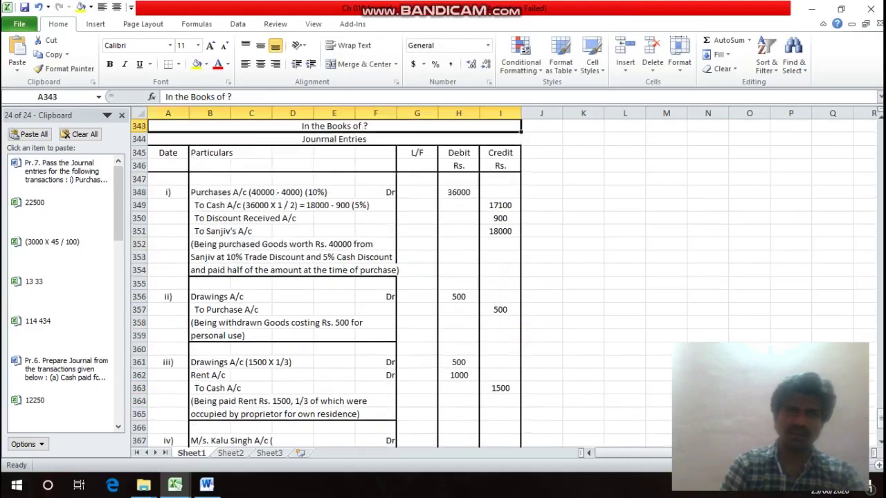
{"action": "key", "text": "Down"}
{"action": "key", "text": "Down"}
{"action": "key", "text": "Down"}
{"action": "key", "text": "Down"}
{"action": "key", "text": "Down"}
{"action": "key", "text": "Down"}
{"action": "key", "text": "Down"}
{"action": "key", "text": "Down"}
{"action": "key", "text": "Down"}
{"action": "key", "text": "Down"}
{"action": "key", "text": "Down"}
{"action": "key", "text": "Down"}
{"action": "key", "text": "Down"}
{"action": "key", "text": "Down"}
{"action": "key", "text": "Down"}
{"action": "key", "text": "Down"}
{"action": "key", "text": "Down"}
{"action": "key", "text": "Down"}
{"action": "key", "text": "Down"}
{"action": "key", "text": "Down"}
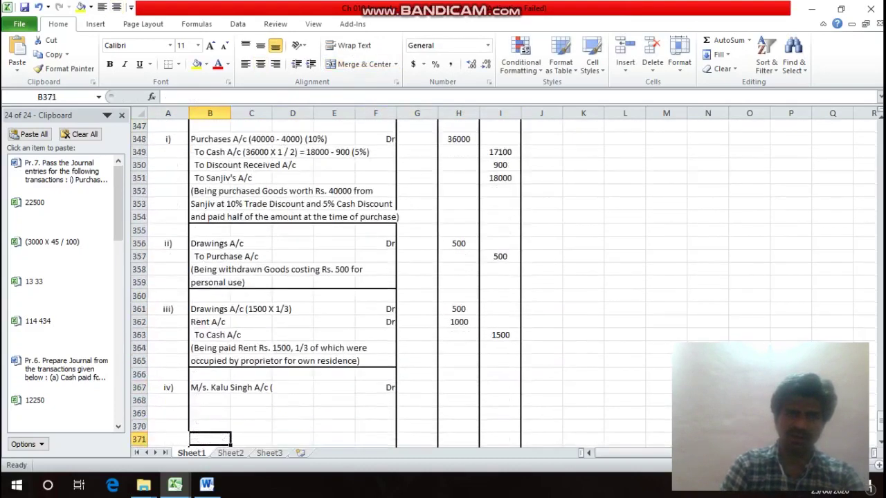
{"action": "key", "text": "Up"}
{"action": "key", "text": "Up"}
{"action": "key", "text": "Up"}
{"action": "left_click", "coordinate": [210, 388]}
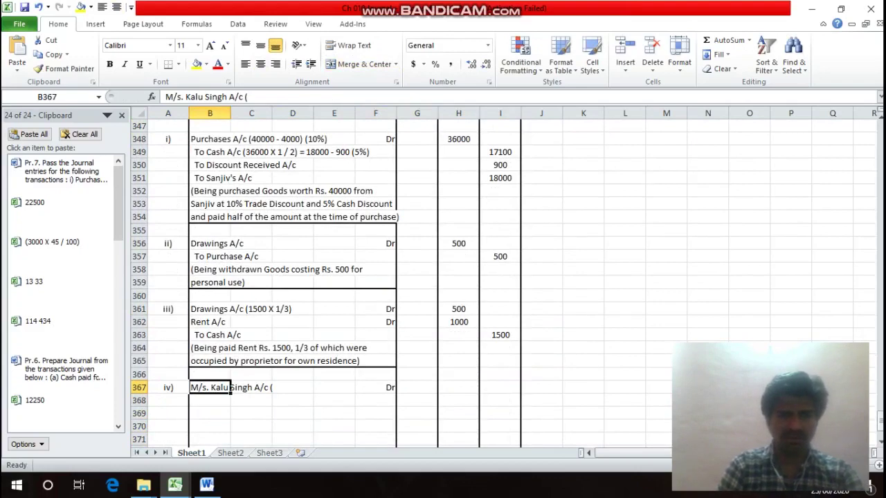
{"action": "key", "text": "F2"}
{"action": "type", "text": "6000 +"}
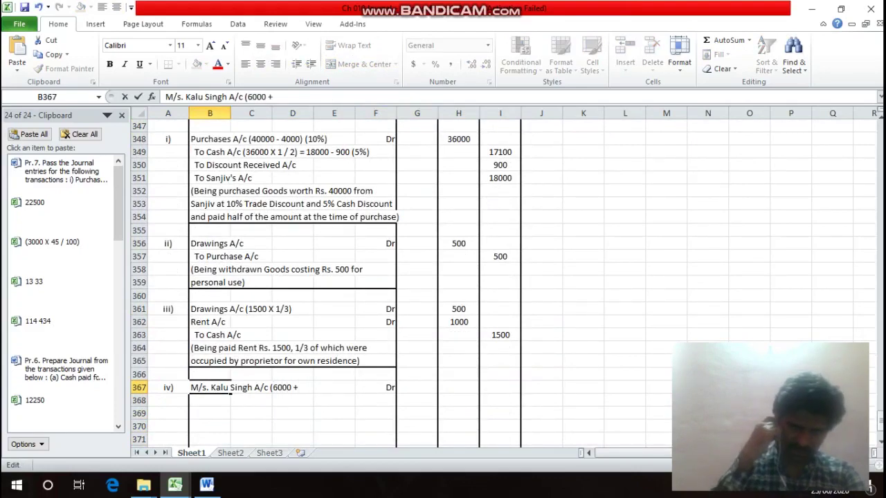
{"action": "type", "text": " 600"}
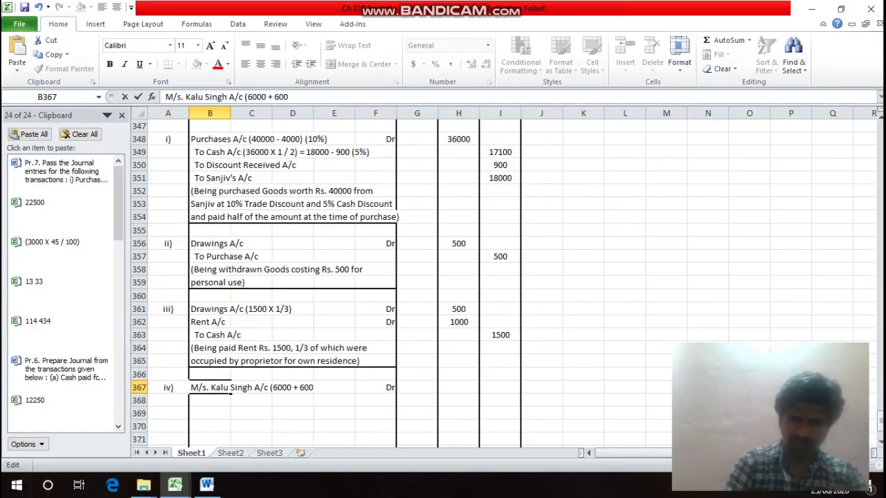
{"action": "type", "text": ") ("}
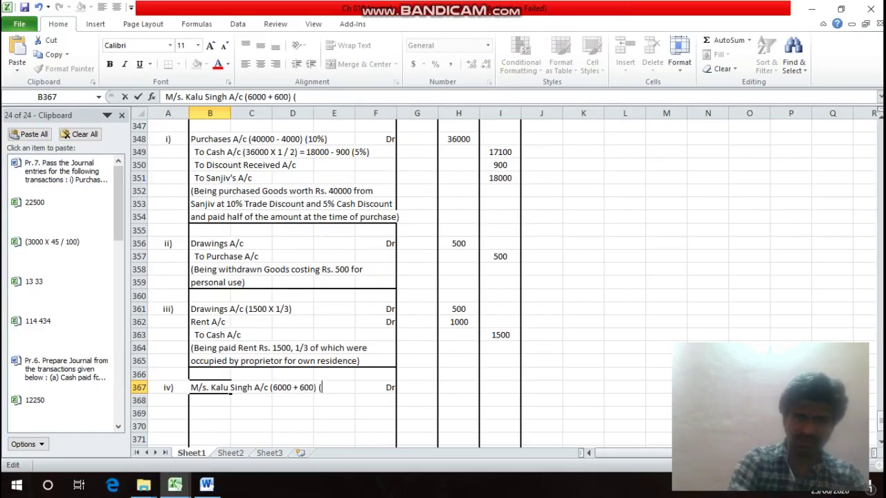
{"action": "type", "text": "10"}
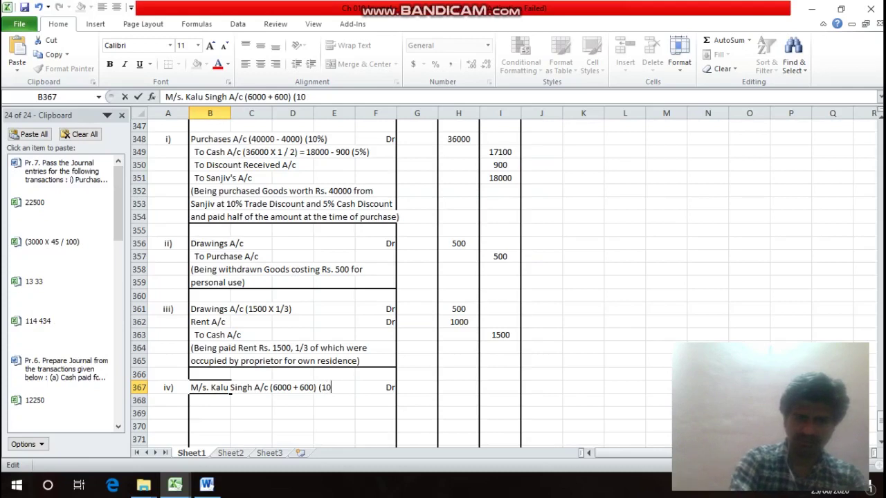
{"action": "type", "text": "%) -"}
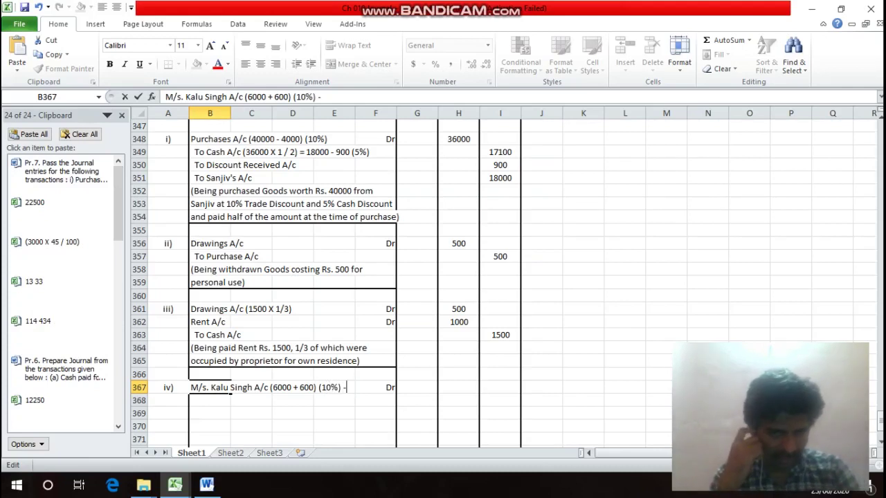
{"action": "key", "text": "BackSpace"}
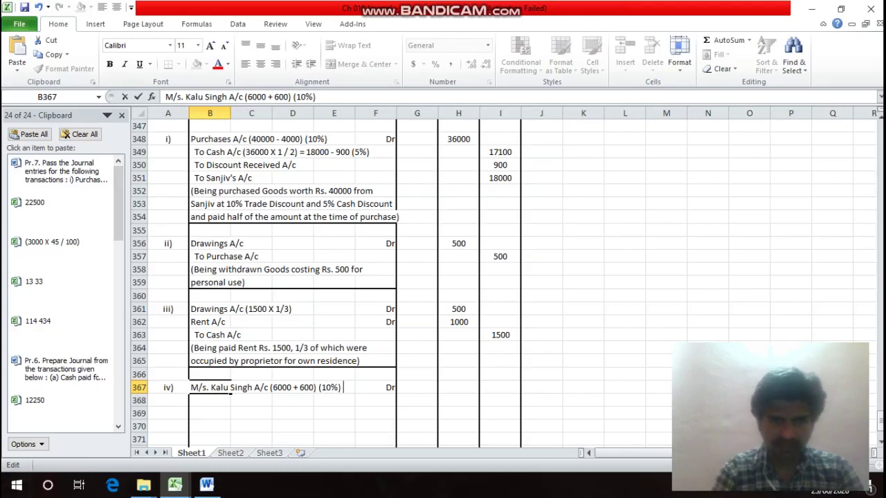
{"action": "key", "text": "Return"}
{"action": "key", "text": "Right"}
{"action": "key", "text": "Right"}
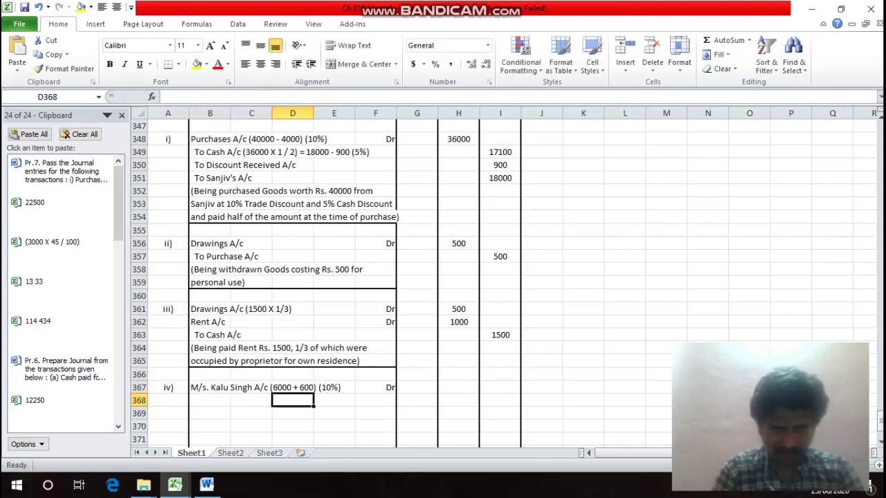
{"action": "type", "text": "="}
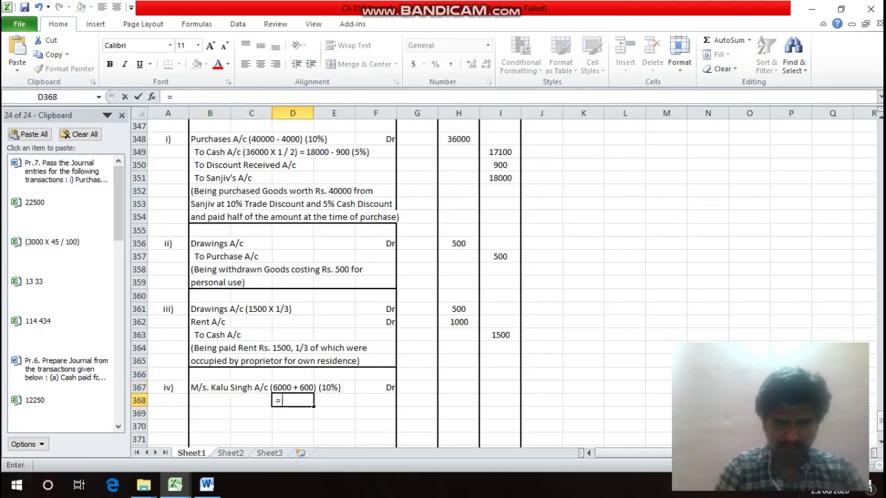
{"action": "type", "text": " 600"}
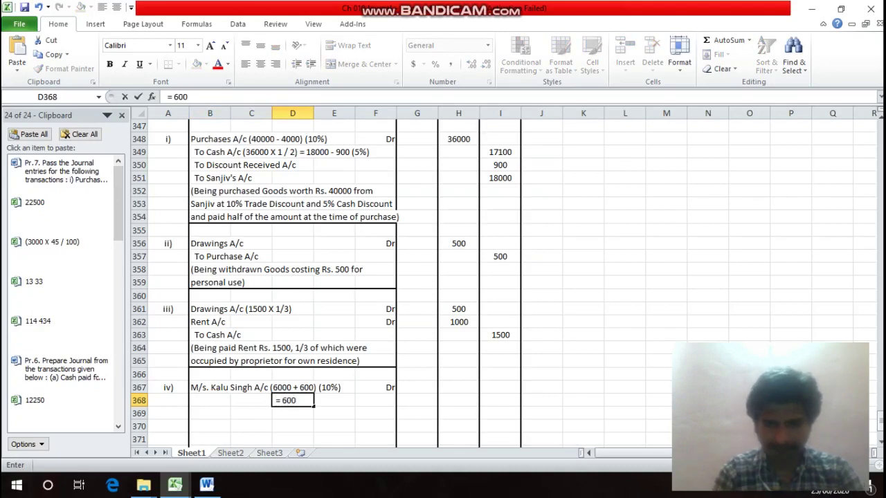
{"action": "key", "text": "BackSpace"}
{"action": "key", "text": "BackSpace"}
{"action": "type", "text": "600"}
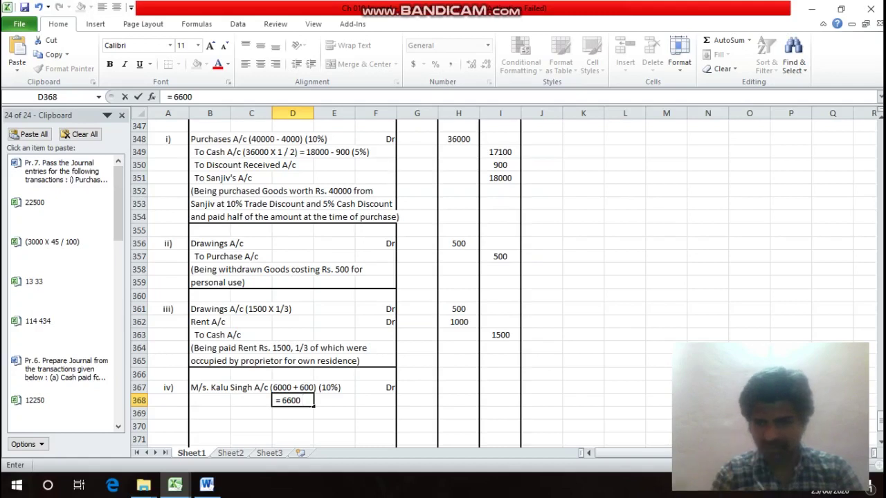
{"action": "type", "text": " -"}
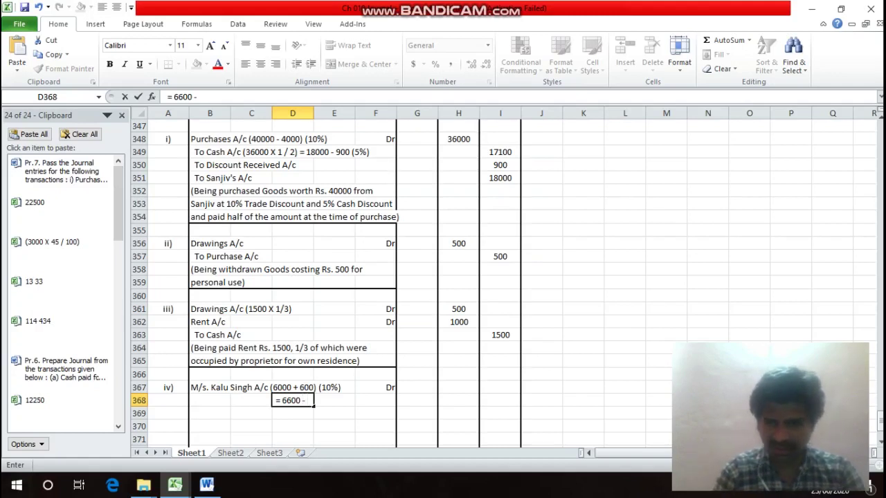
{"action": "type", "text": " 330"}
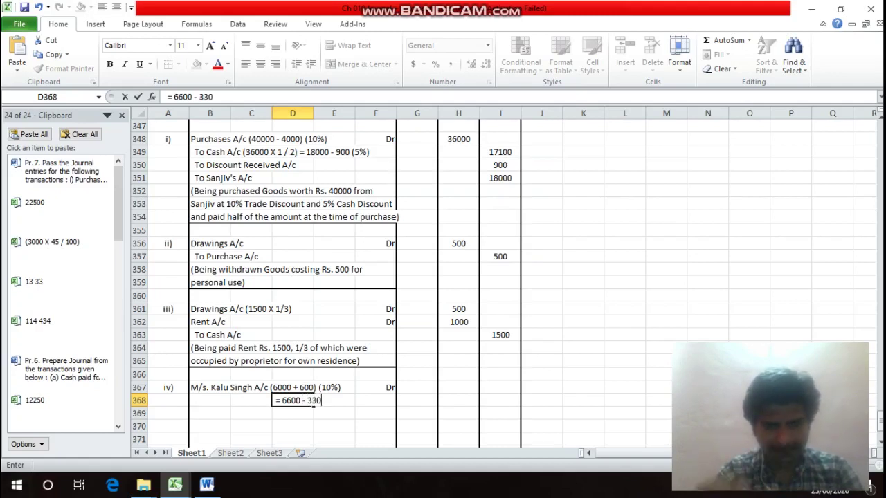
{"action": "type", "text": " (5"}
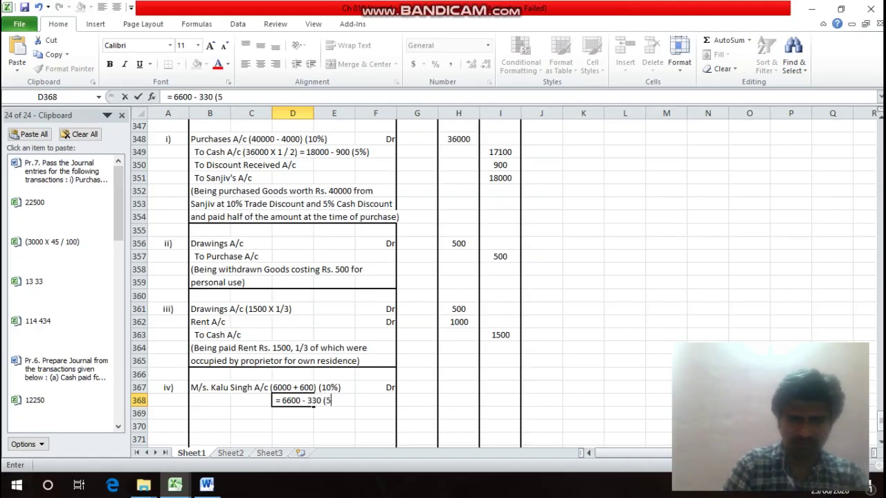
{"action": "type", "text": "%"}
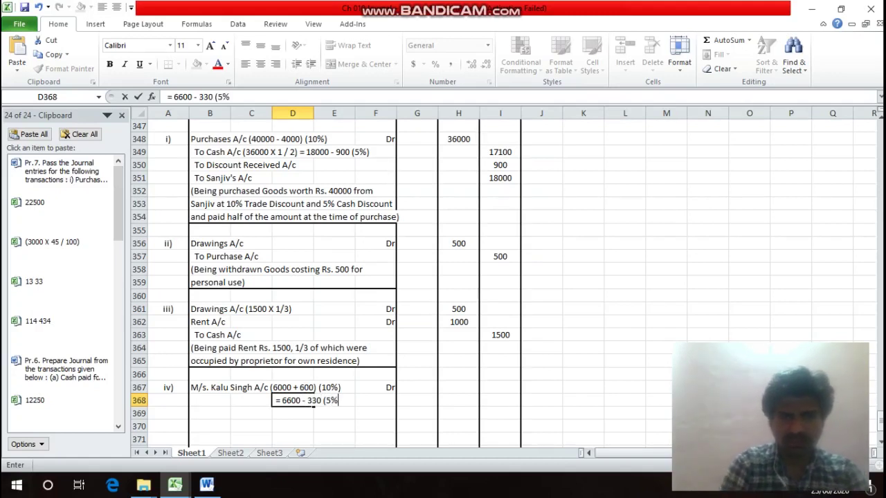
{"action": "type", "text": ")"}
{"action": "key", "text": "Return"}
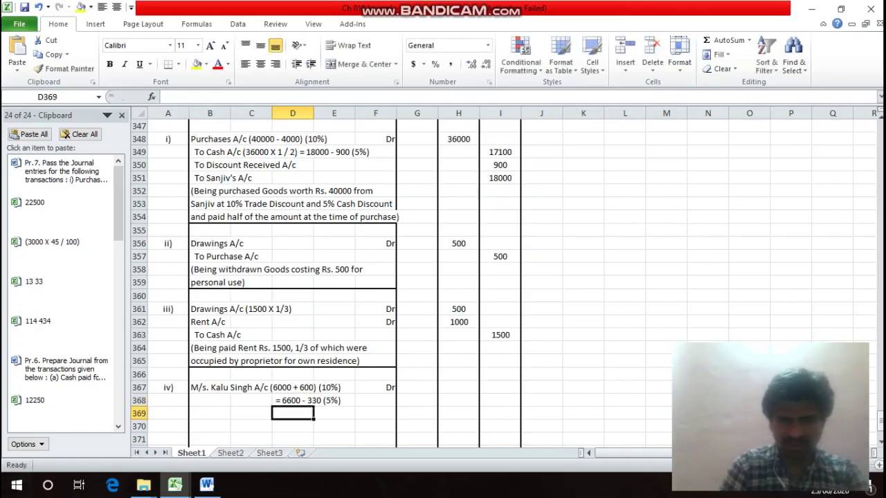
{"action": "key", "text": "Up"}
{"action": "key", "text": "Right"}
{"action": "key", "text": "Right"}
{"action": "key", "text": "Up"}
{"action": "key", "text": "Right"}
{"action": "key", "text": "Right"}
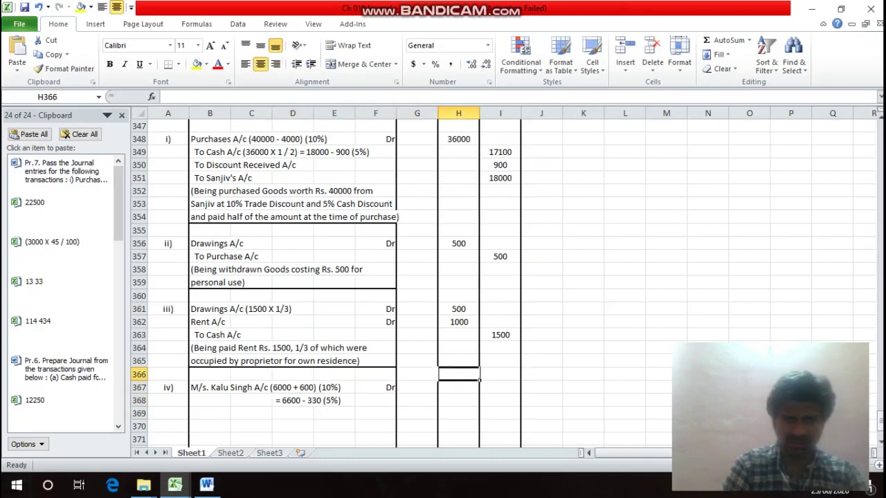
{"action": "type", "text": "="}
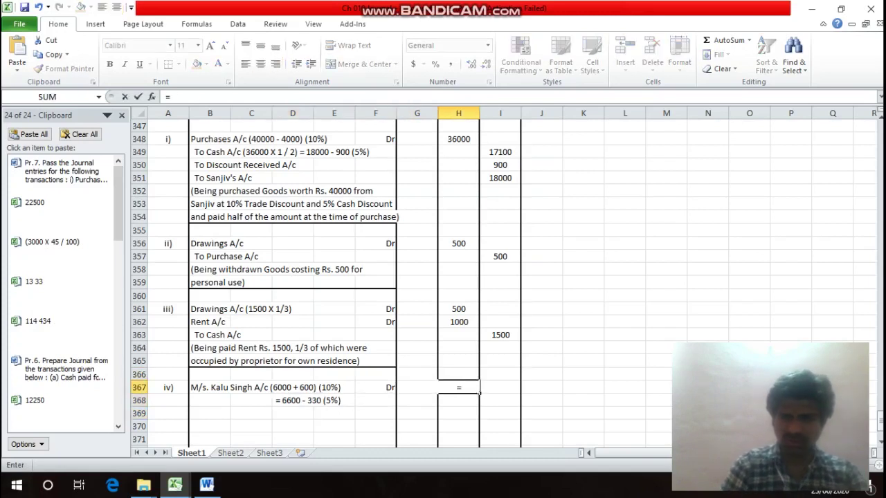
{"action": "type", "text": " 6600 - "}
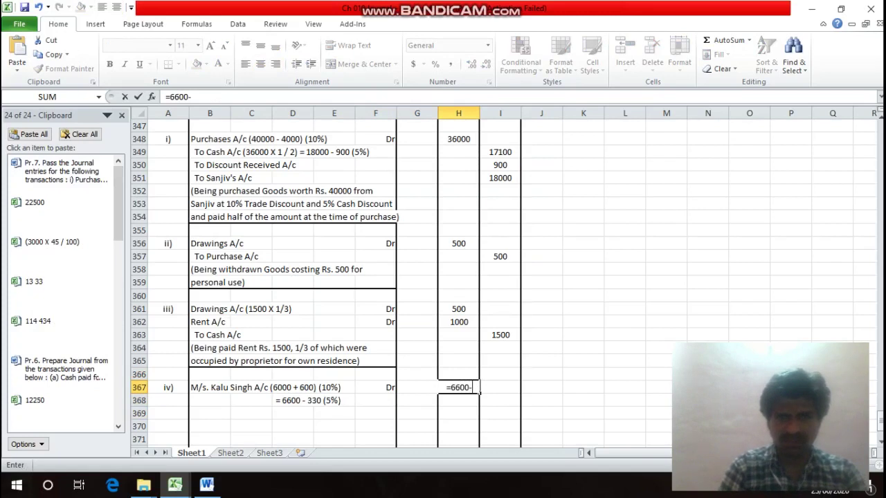
{"action": "type", "text": "330"}
{"action": "key", "text": "Return"}
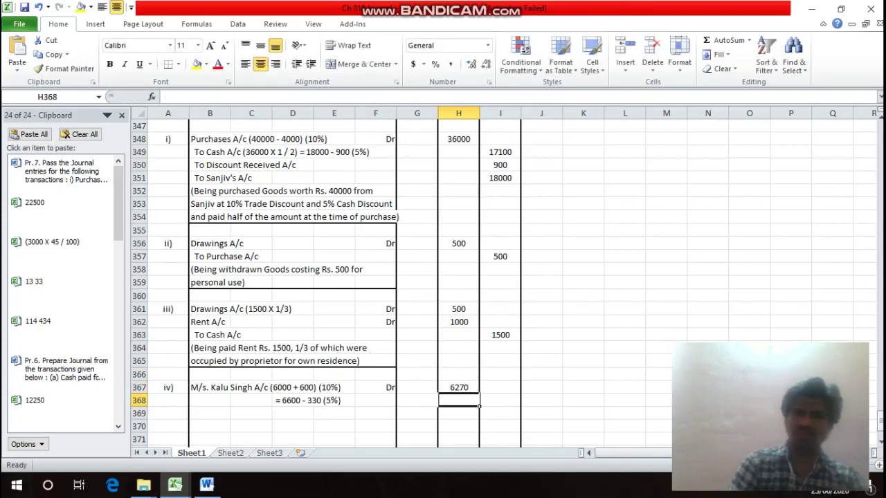
Add the To Sales A/c credit line in B369.
{"action": "key", "text": "Down"}
{"action": "key", "text": "Left"}
{"action": "key", "text": "Left"}
{"action": "key", "text": "Left"}
{"action": "key", "text": "Left"}
{"action": "key", "text": "Left"}
{"action": "key", "text": "Left"}
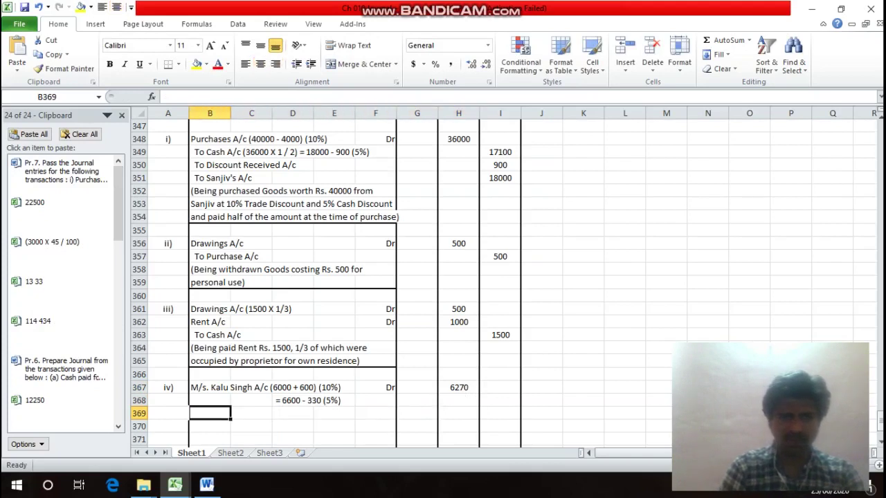
{"action": "type", "text": "To"}
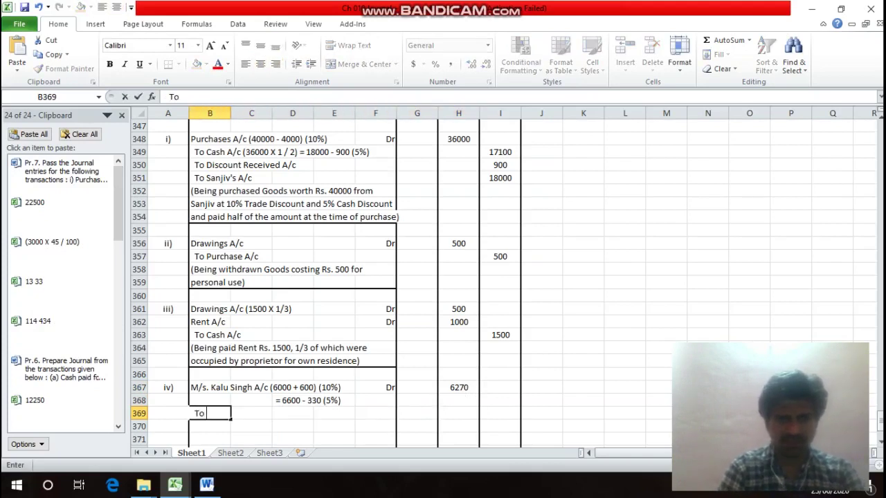
{"action": "type", "text": " Sales"}
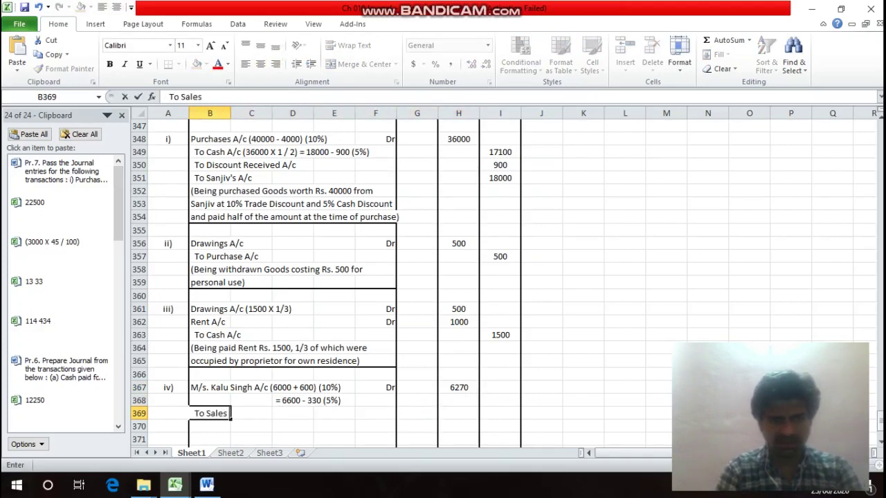
{"action": "type", "text": " A/c"}
{"action": "key", "text": "Return"}
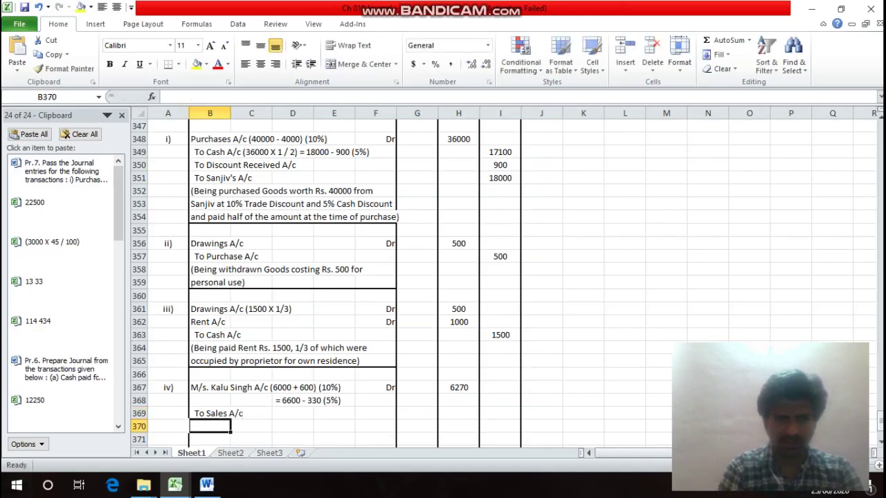
{"action": "key", "text": "Up"}
{"action": "key", "text": "Right"}
{"action": "key", "text": "Right"}
{"action": "key", "text": "Right"}
{"action": "key", "text": "Right"}
{"action": "key", "text": "Right"}
{"action": "key", "text": "Right"}
{"action": "key", "text": "Right"}
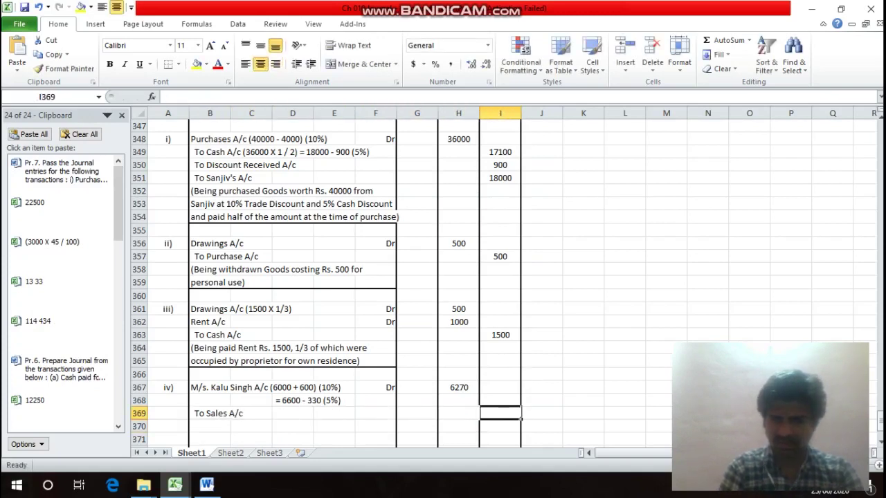
Credit Sales A/c 6270 and type the goods-sold narration across rows 370–372, ending '5% Trade Discount)'.
{"action": "type", "text": "6270"}
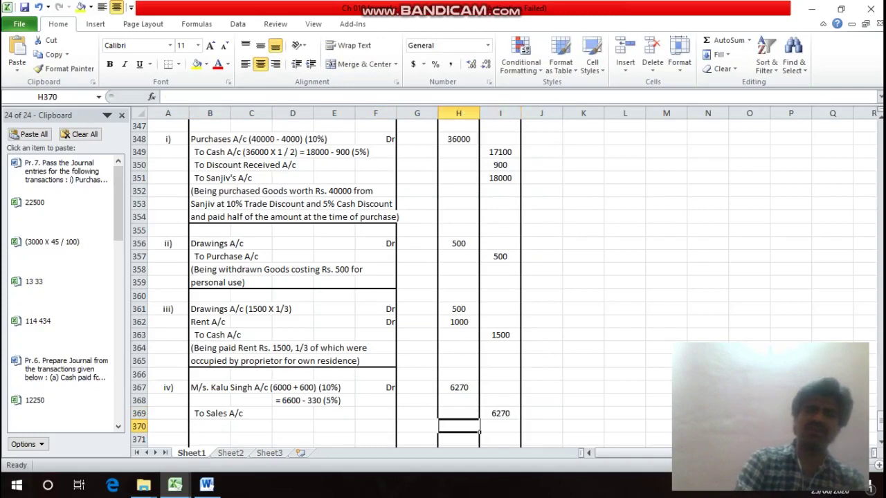
{"action": "key", "text": "Left"}
{"action": "key", "text": "Left"}
{"action": "key", "text": "Left"}
{"action": "key", "text": "Left"}
{"action": "key", "text": "Left"}
{"action": "key", "text": "Left"}
{"action": "key", "text": "Left"}
{"action": "key", "text": "Left"}
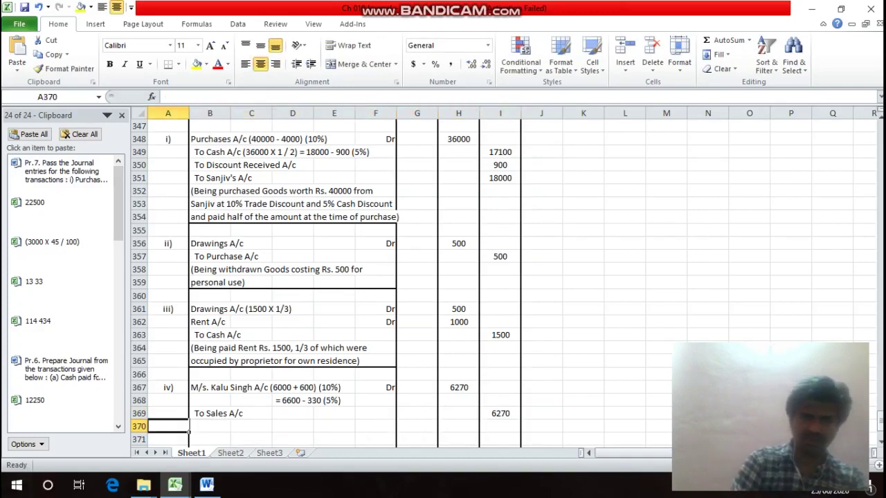
{"action": "key", "text": "Right"}
{"action": "type", "text": "(B"}
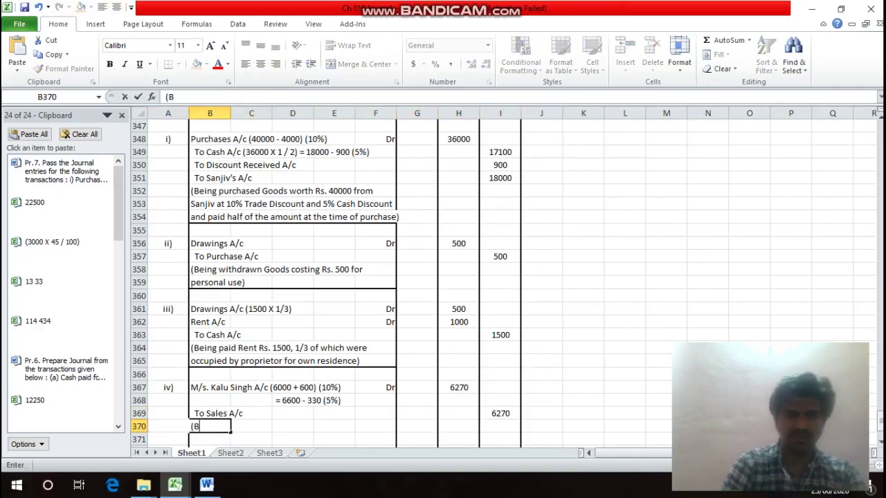
{"action": "type", "text": "eing so"}
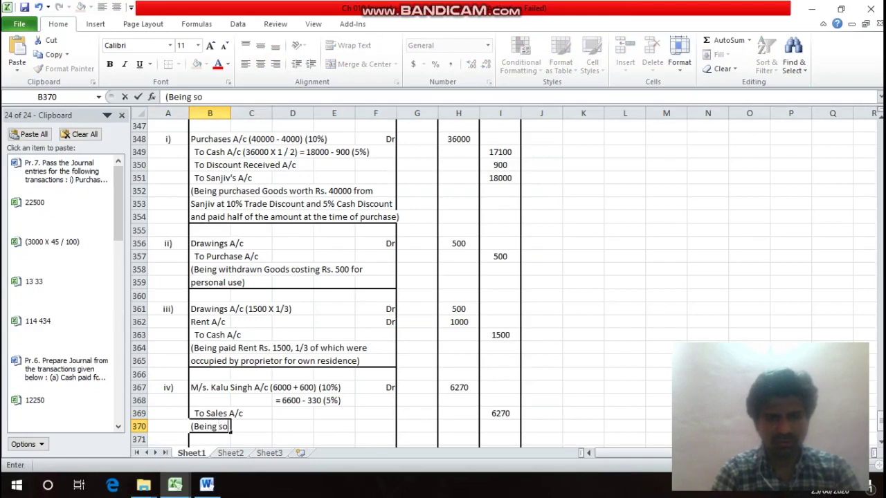
{"action": "type", "text": "ld Go"}
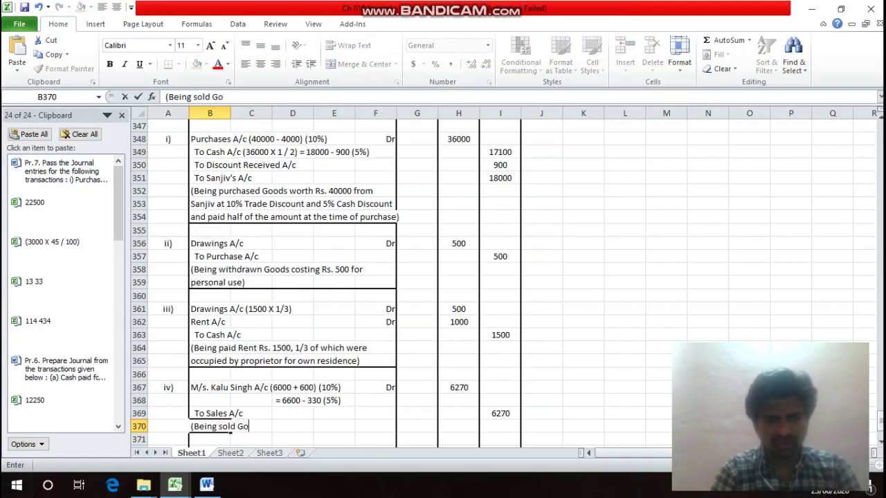
{"action": "type", "text": "ods Costing "}
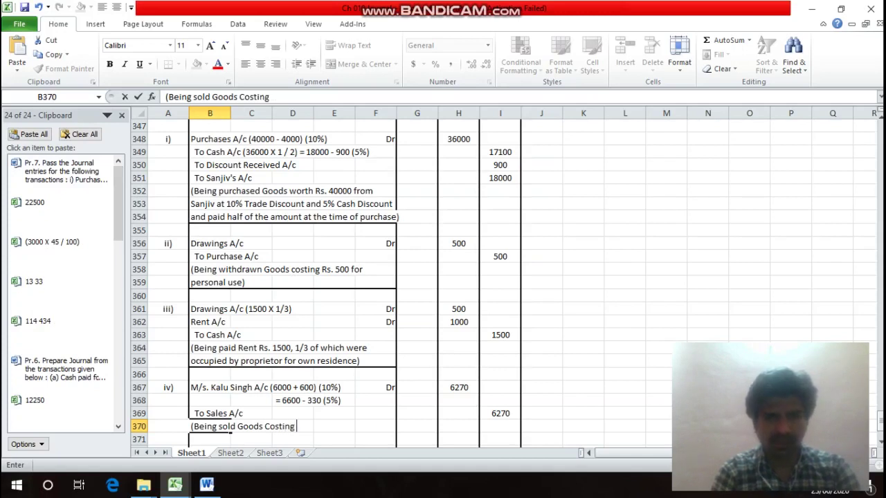
{"action": "type", "text": "Rs."}
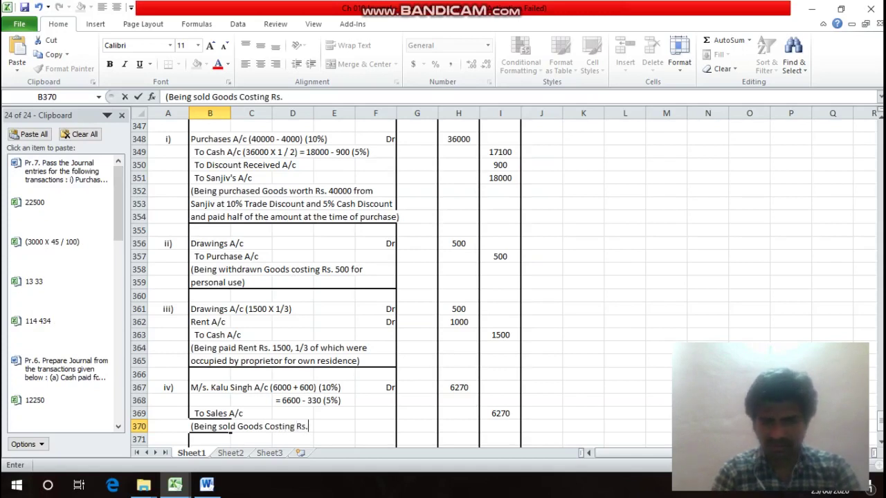
{"action": "type", "text": "6000 "}
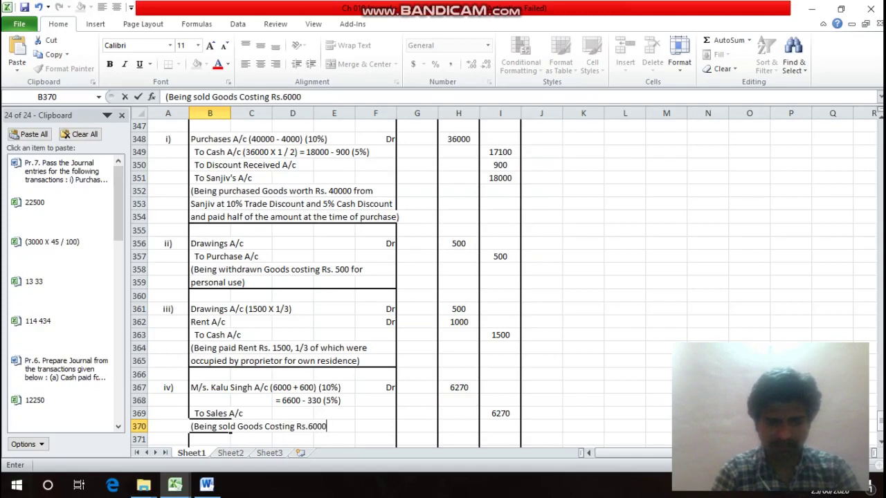
{"action": "type", "text": "to"}
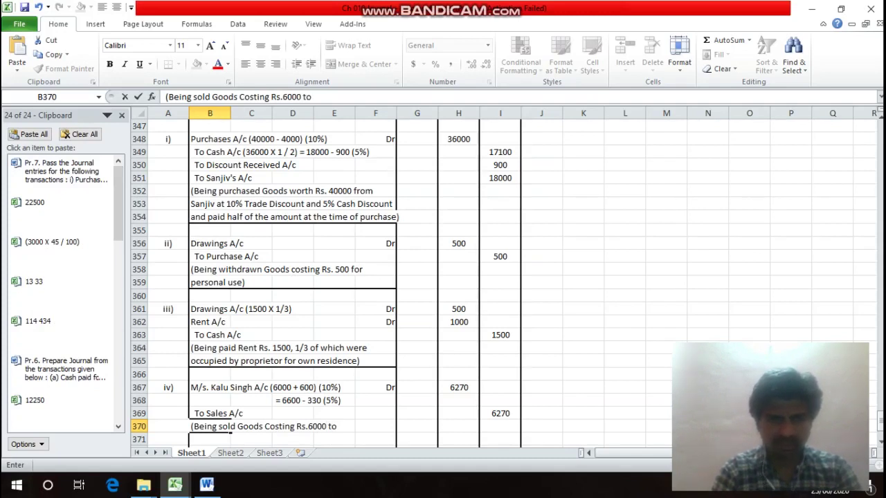
{"action": "type", "text": " M/"}
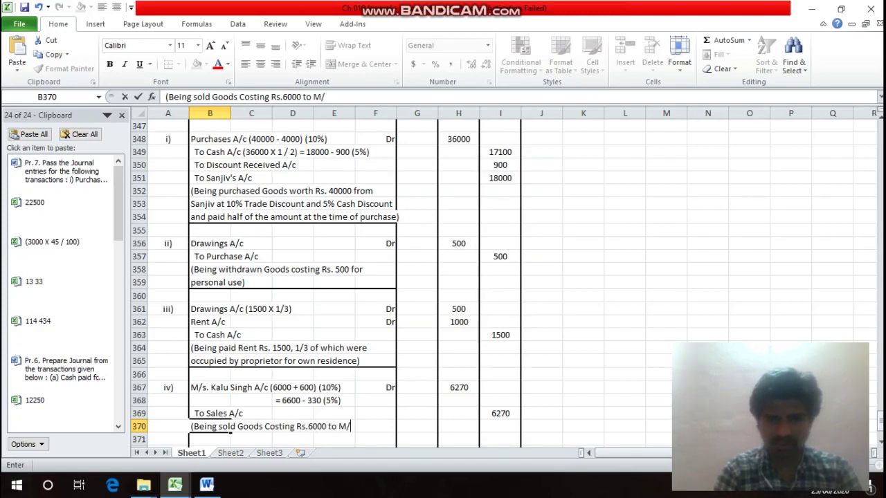
{"action": "type", "text": "s. "}
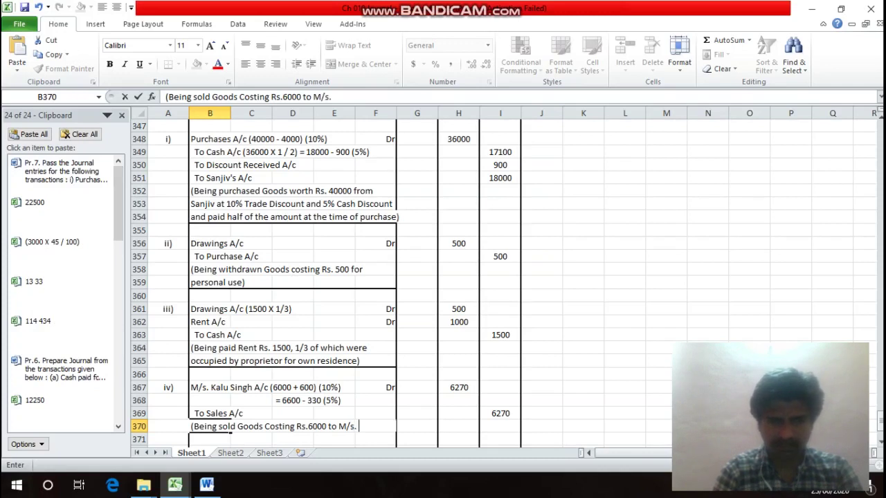
{"action": "key", "text": "Return"}
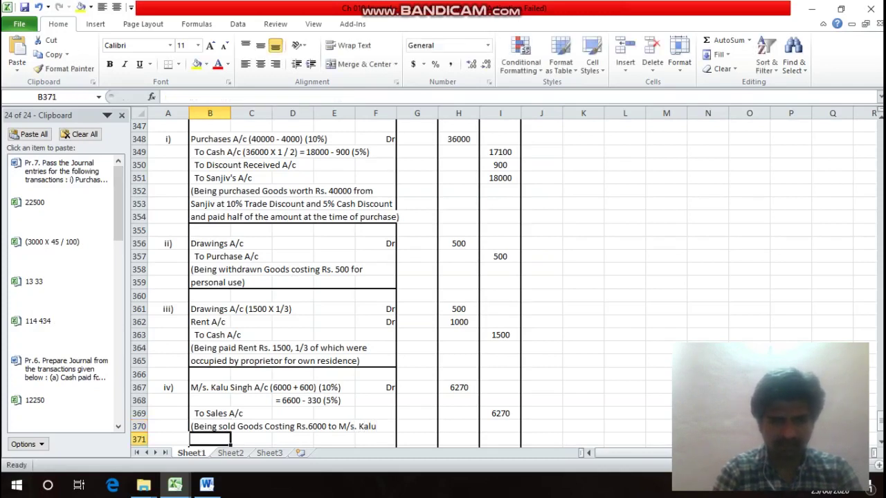
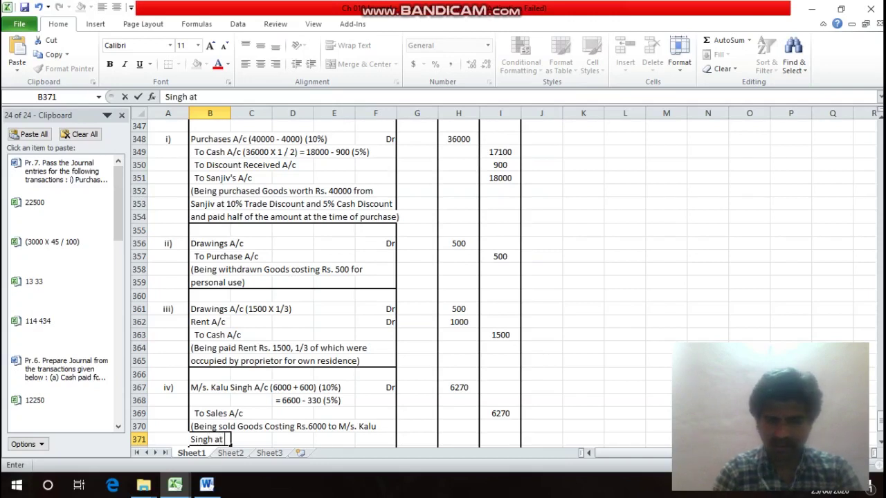
{"action": "type", "text": "10"}
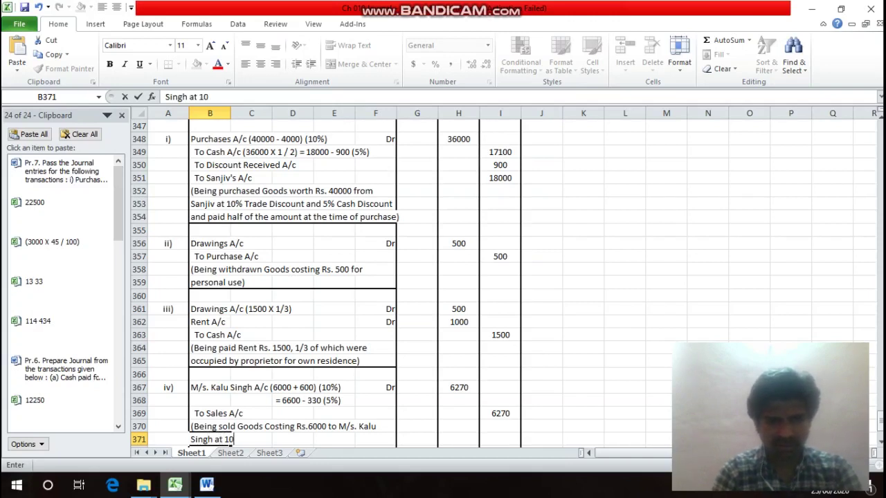
{"action": "type", "text": "% abov"}
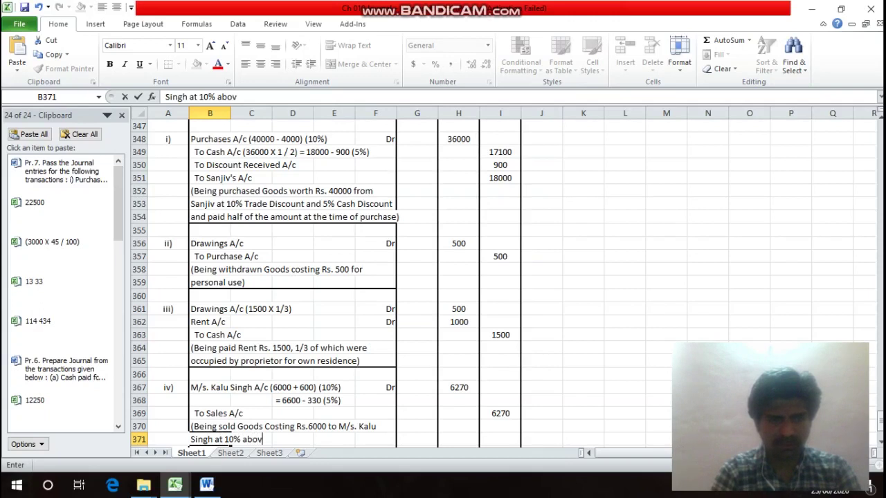
{"action": "type", "text": "e inv"}
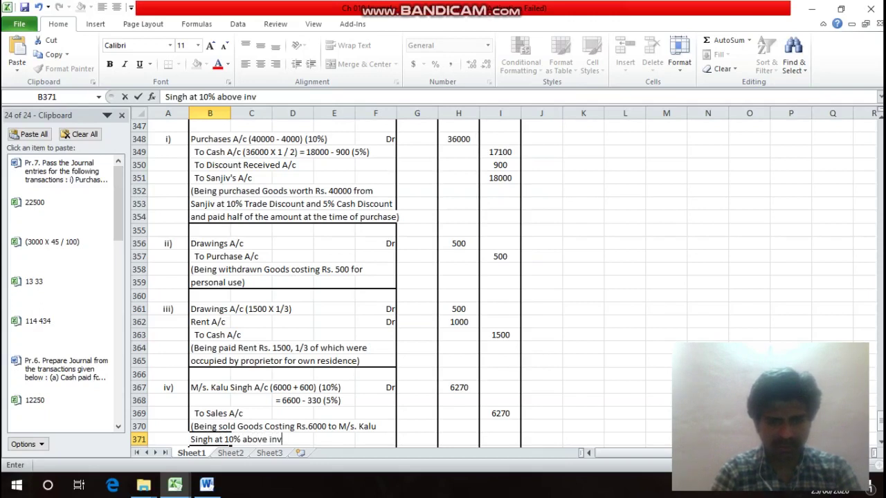
{"action": "type", "text": "oice p"}
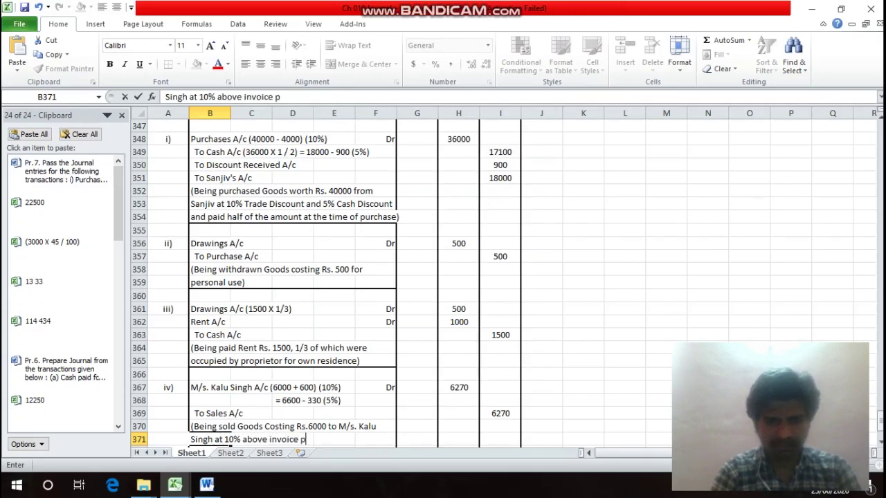
{"action": "type", "text": "rice "}
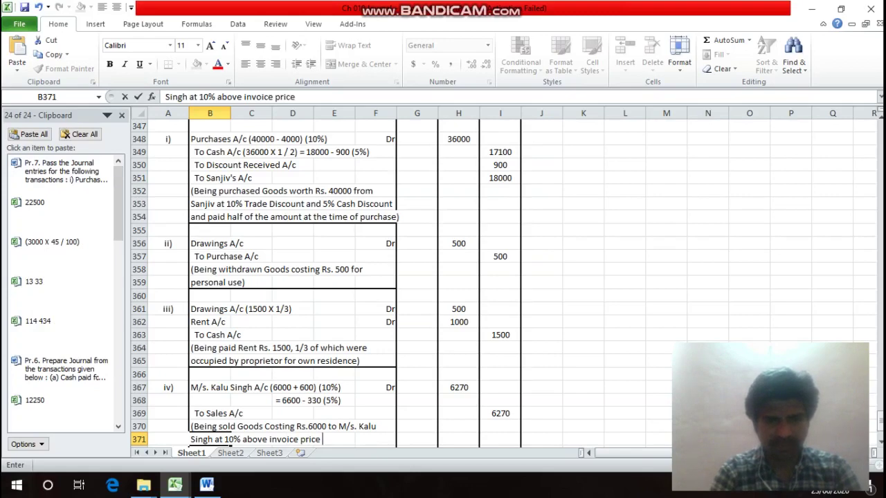
{"action": "type", "text": "and"}
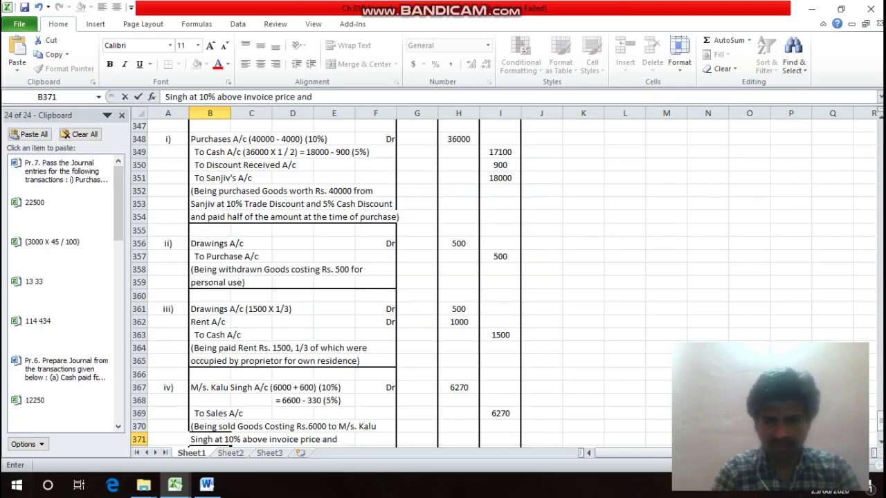
{"action": "type", "text": " 5% "}
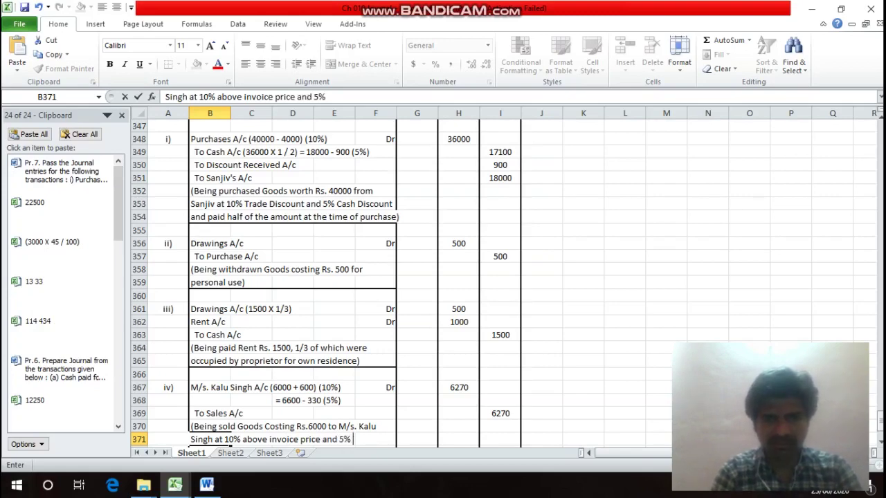
{"action": "type", "text": "Te"}
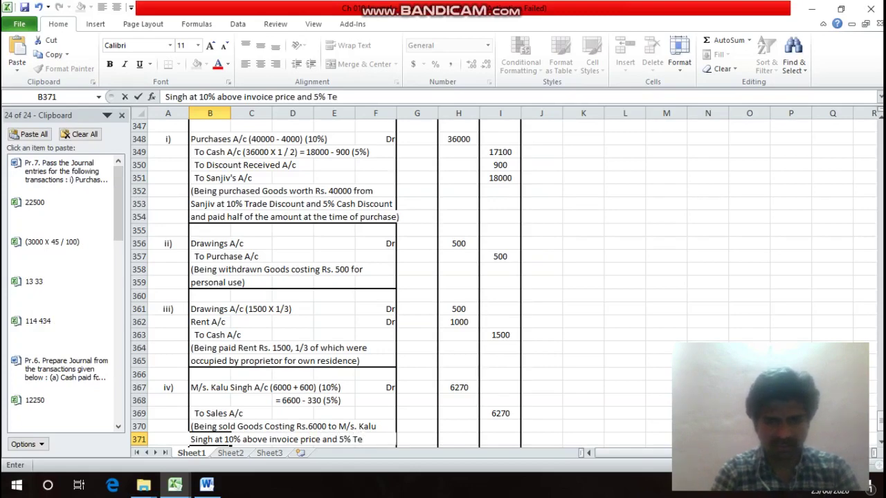
{"action": "key", "text": "BackSpace"}
{"action": "type", "text": "rade"}
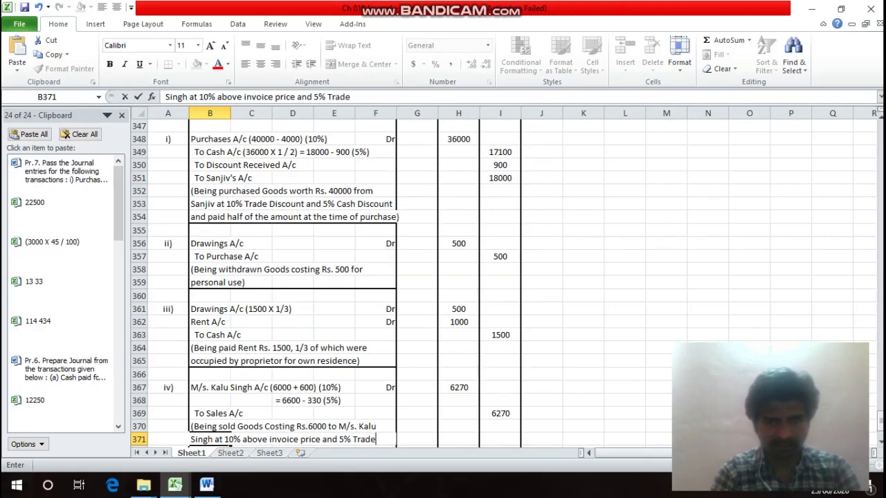
{"action": "key", "text": "Return"}
{"action": "type", "text": "Disc"}
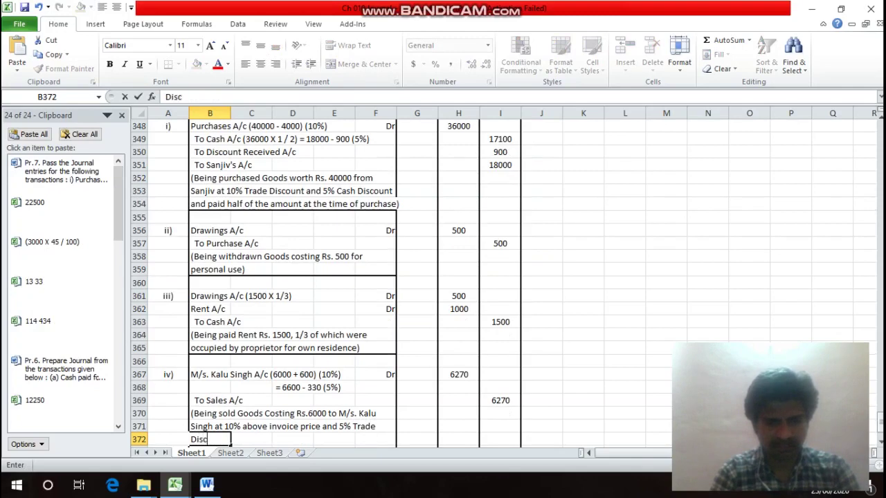
{"action": "type", "text": "ount)"}
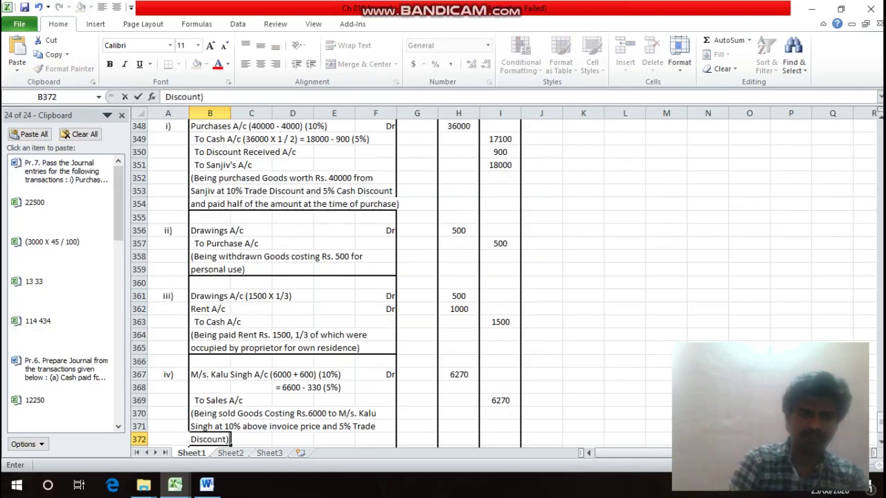
{"action": "key", "text": "Return"}
{"action": "key", "text": "Return"}
{"action": "key", "text": "Up"}
{"action": "key", "text": "Up"}
{"action": "key", "text": "Up"}
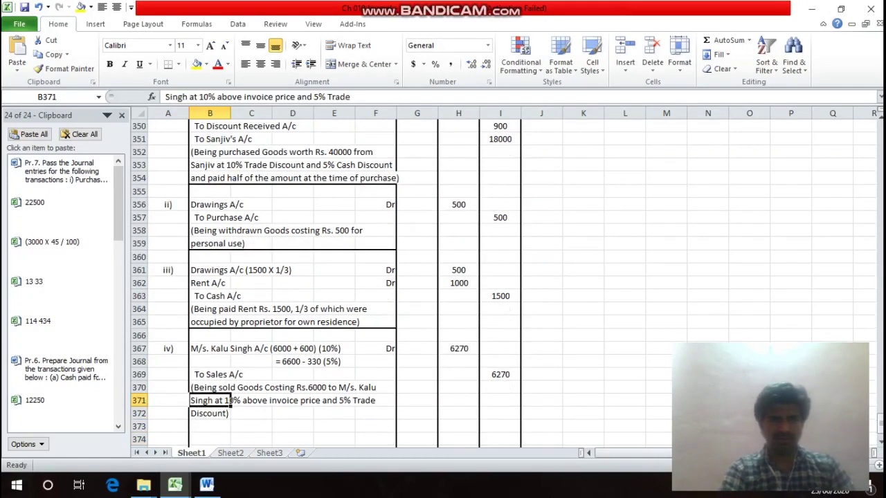
Give B372:F372 a bottom border with the diagonal line cleared.
{"action": "left_click", "coordinate": [229, 414]}
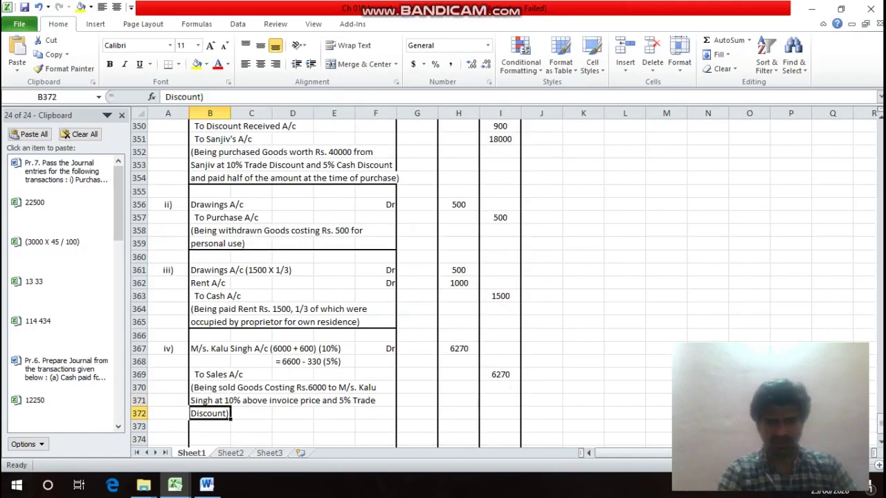
{"action": "left_click_drag", "start_coordinate": [230, 414], "coordinate": [396, 417]}
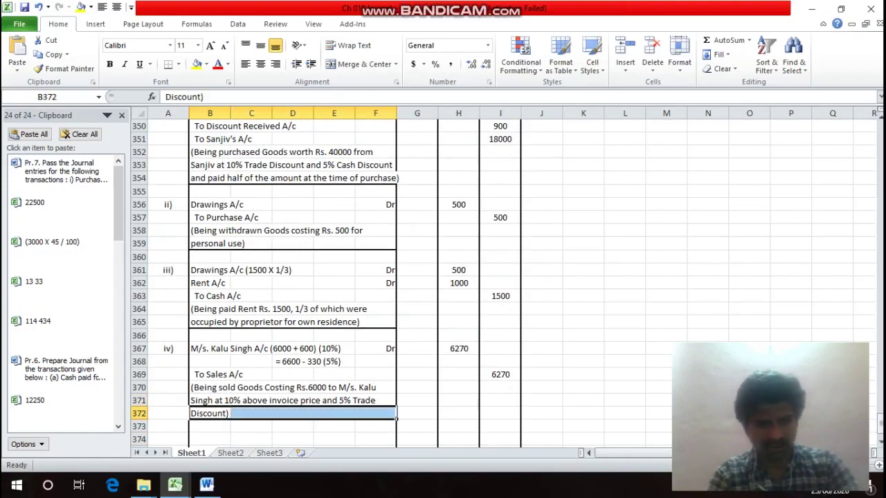
{"action": "key", "text": "ctrl+1"}
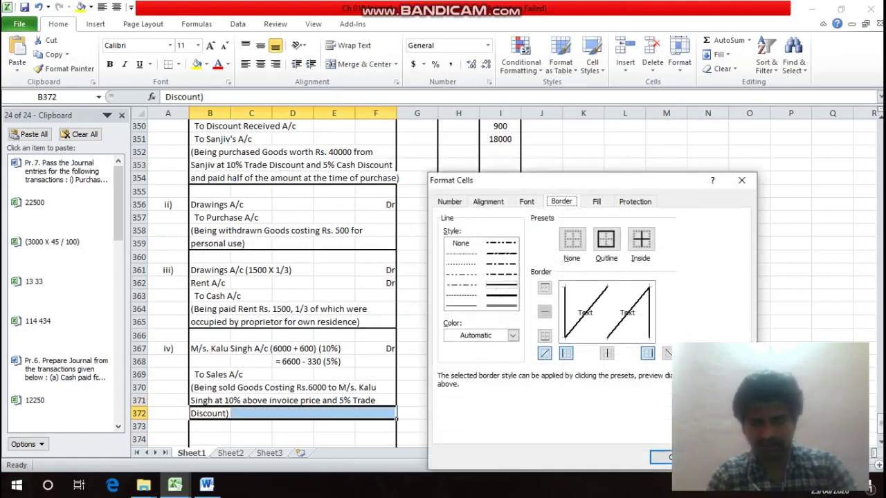
{"action": "left_click", "coordinate": [544, 353]}
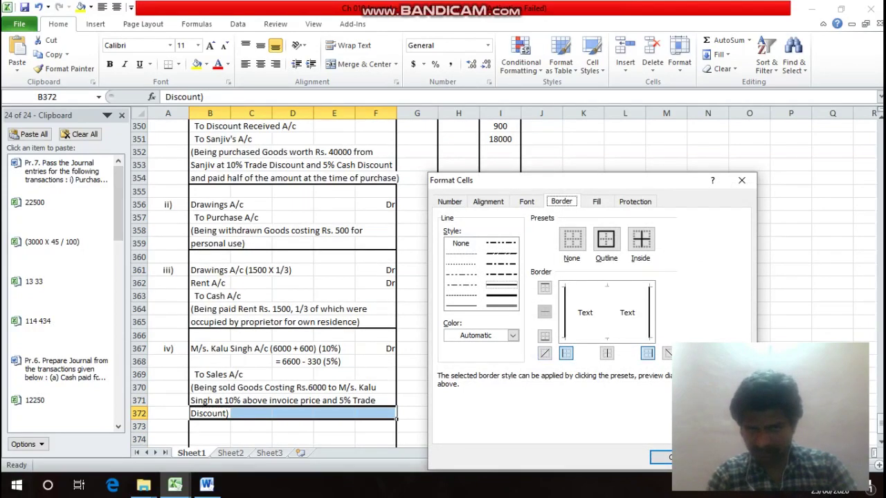
{"action": "key", "text": "Return"}
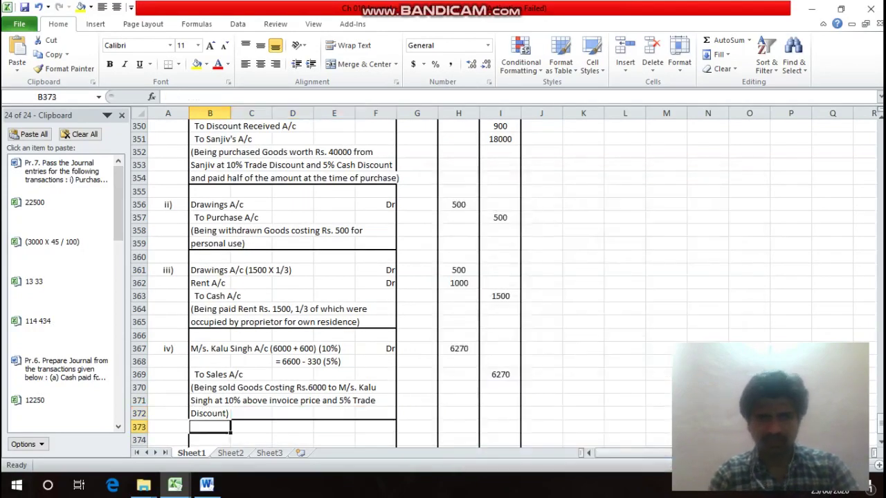
{"action": "left_click", "coordinate": [251, 440]}
{"action": "key", "text": "Right"}
{"action": "key", "text": "Right"}
{"action": "key", "text": "Right"}
{"action": "key", "text": "Right"}
{"action": "key", "text": "Right"}
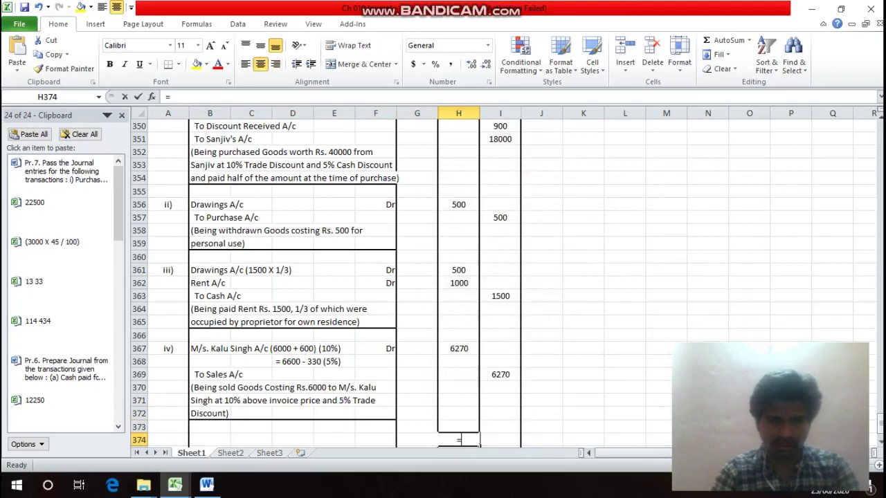
Enter =SUM(H347:H373) in H374 to total the Debit column at 44270.
{"action": "type", "text": "=sum("}
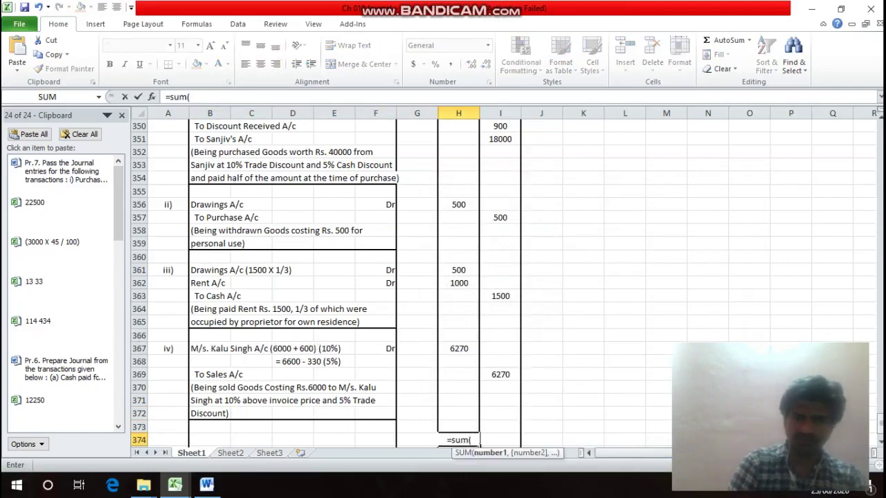
{"action": "left_click_drag", "start_coordinate": [458, 427], "coordinate": [476, 176]}
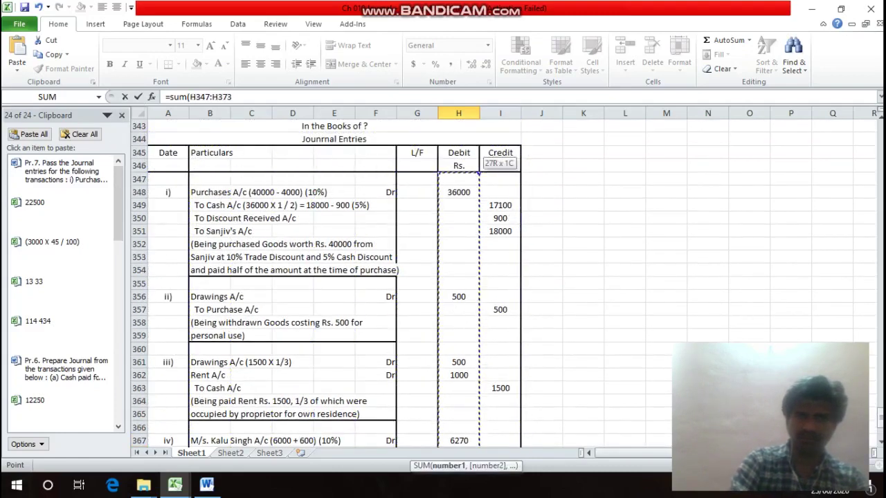
{"action": "key", "text": "Return"}
Copy the total formula into I374 so the Credit column also sums to 44270.
{"action": "left_click", "coordinate": [458, 427]}
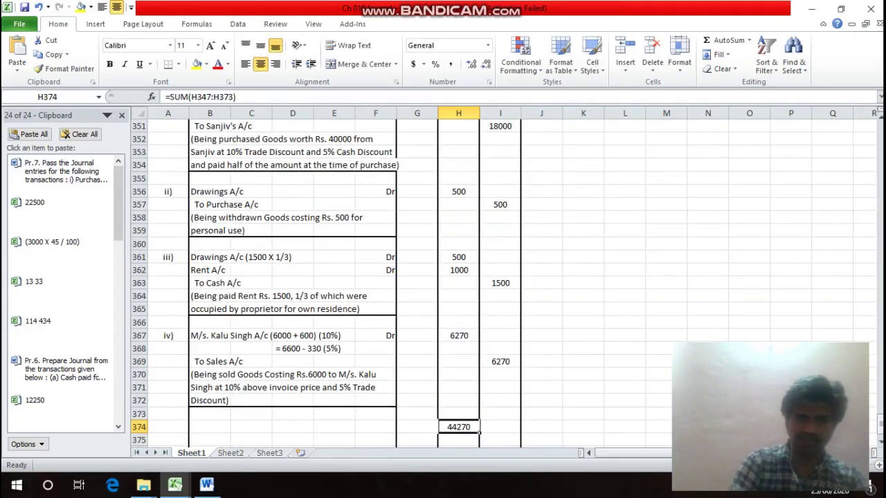
{"action": "key", "text": "ctrl+c"}
{"action": "left_click", "coordinate": [499, 427]}
{"action": "key", "text": "ctrl+v"}
{"action": "key", "text": "Escape"}
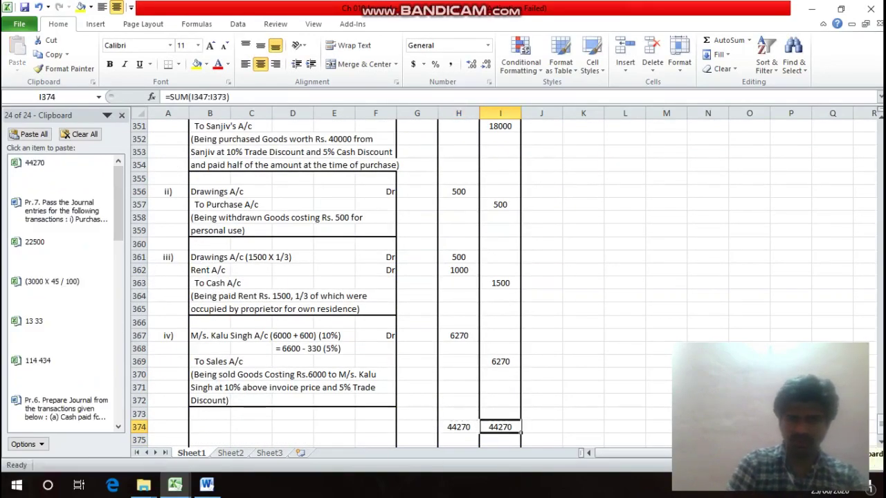
{"action": "key", "text": "Left"}
{"action": "key", "text": "Left"}
{"action": "key", "text": "Left"}
{"action": "key", "text": "Left"}
{"action": "key", "text": "Left"}
{"action": "key", "text": "Left"}
{"action": "key", "text": "Left"}
{"action": "key", "text": "Left"}
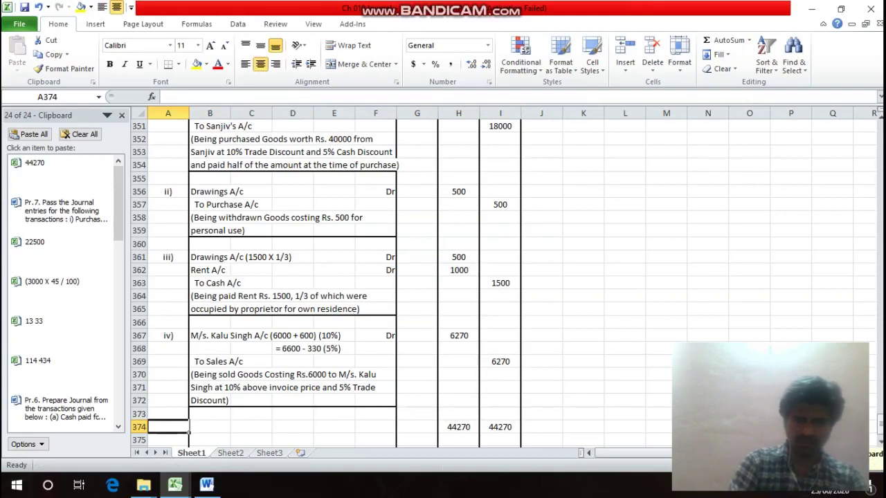
Put an outline border around the totals row A374:I374.
{"action": "key", "text": "shift+Right"}
{"action": "key", "text": "shift+Right"}
{"action": "key", "text": "shift+Right"}
{"action": "key", "text": "shift+Right"}
{"action": "key", "text": "shift+Right"}
{"action": "key", "text": "shift+Right"}
{"action": "key", "text": "shift+Right"}
{"action": "key", "text": "shift+Right"}
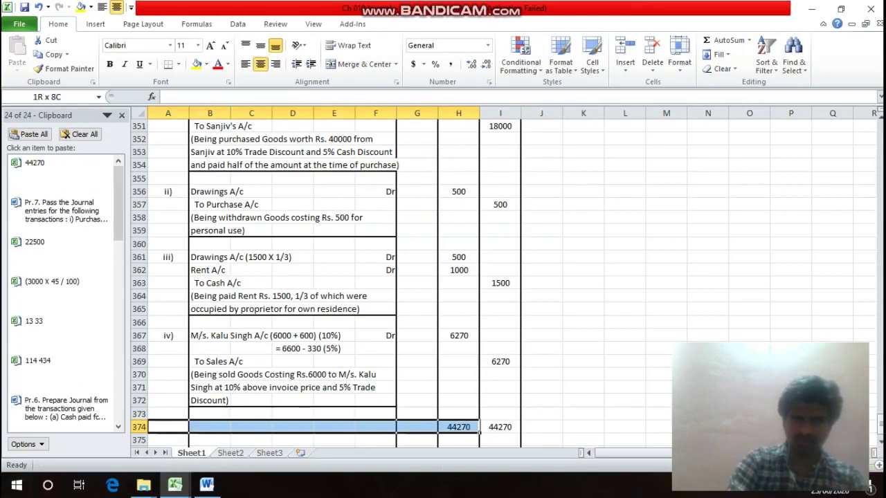
{"action": "key", "text": "ctrl+1"}
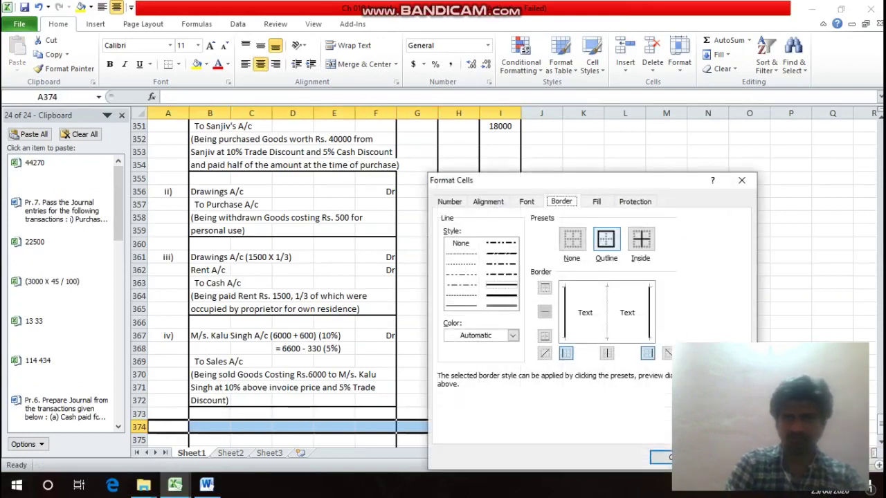
{"action": "key", "text": "Return"}
Label the totals row 'Total' in F374.
{"action": "key", "text": "Right"}
{"action": "key", "text": "Right"}
{"action": "key", "text": "Right"}
{"action": "key", "text": "Right"}
{"action": "key", "text": "Right"}
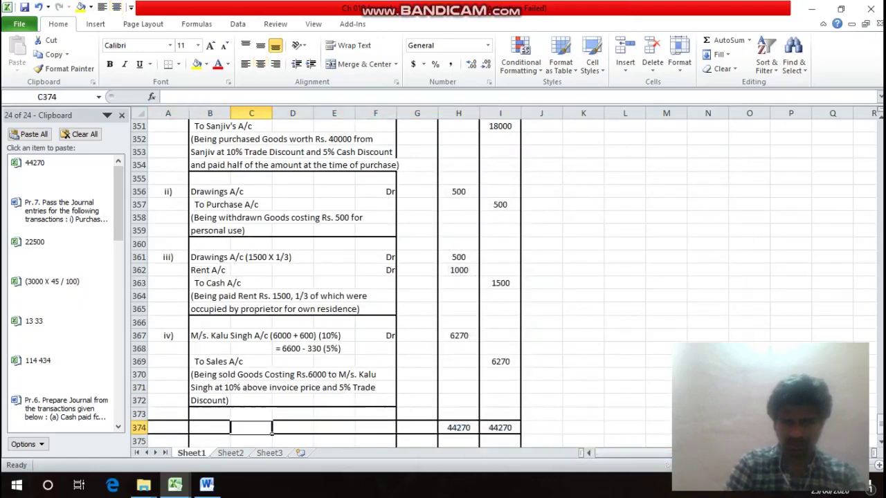
{"action": "type", "text": "Total"}
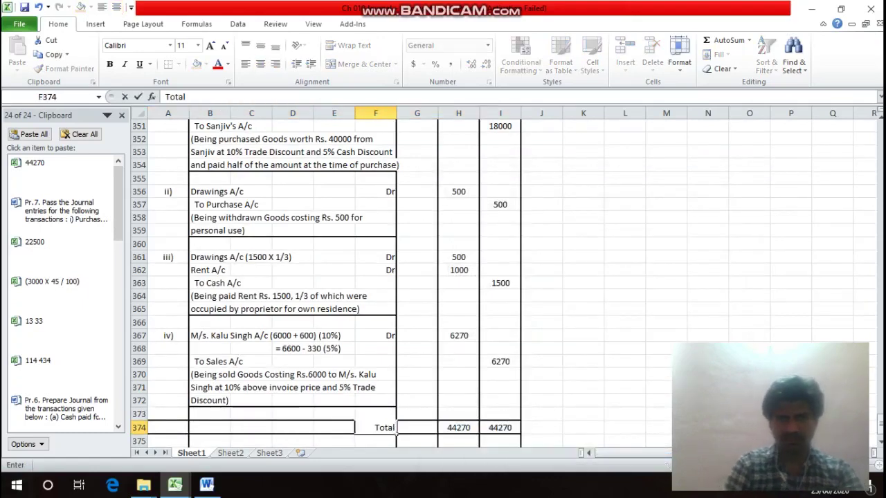
{"action": "key", "text": "Return"}
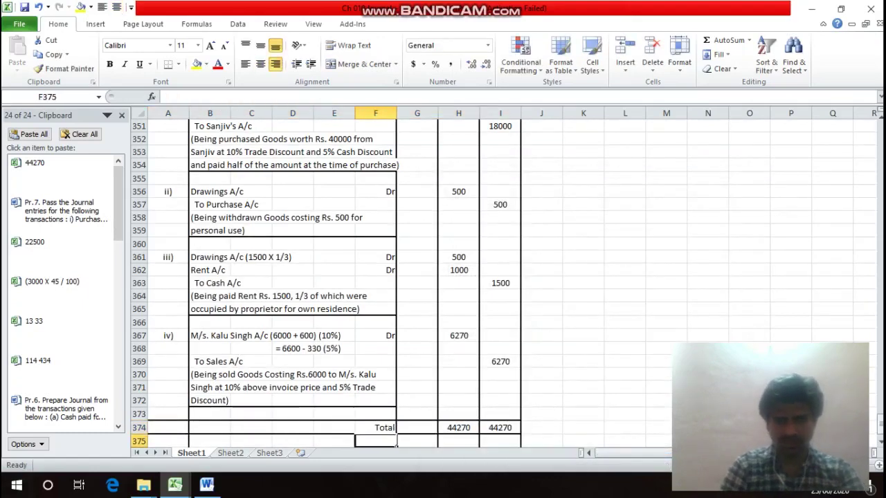
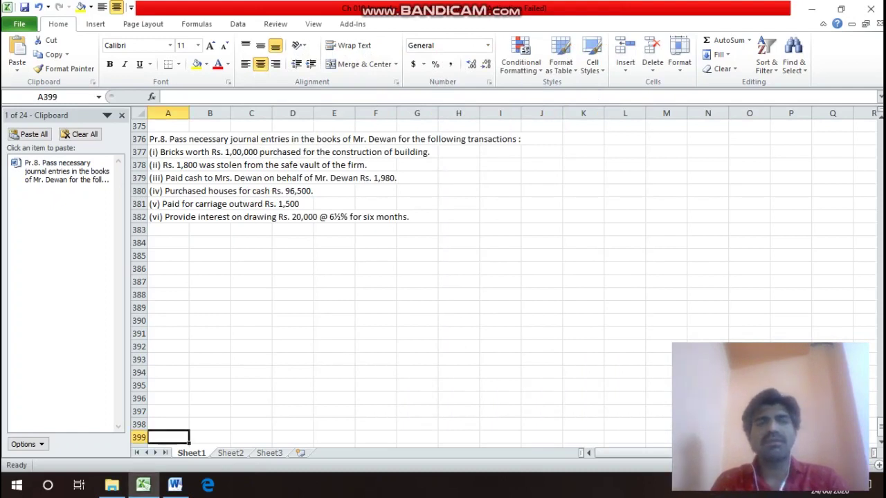
Enter the books' owner title in A384 and 'Journal Entries' in A385.
{"action": "left_click", "coordinate": [168, 425]}
{"action": "key", "text": "Up"}
{"action": "key", "text": "Up"}
{"action": "key", "text": "Up"}
{"action": "key", "text": "Up"}
{"action": "key", "text": "Up"}
{"action": "key", "text": "Up"}
{"action": "key", "text": "Up"}
{"action": "key", "text": "Up"}
{"action": "key", "text": "Up"}
{"action": "key", "text": "Up"}
{"action": "key", "text": "Up"}
{"action": "key", "text": "Up"}
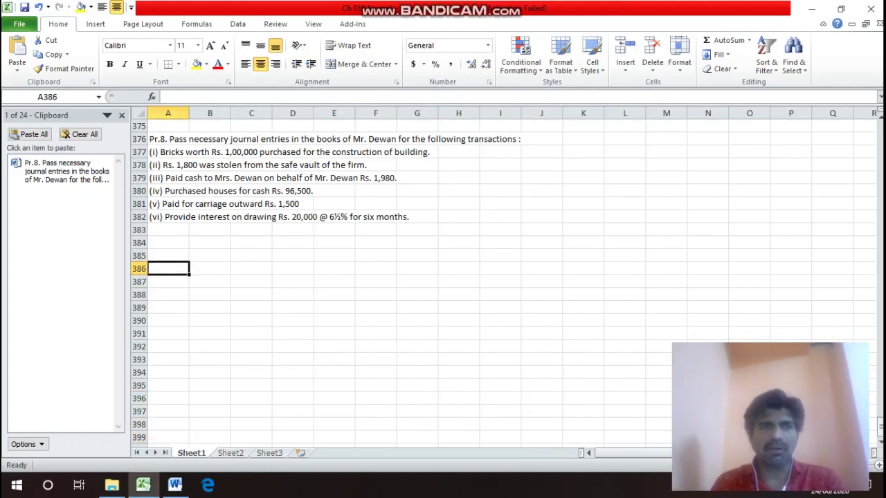
{"action": "key", "text": "Up"}
{"action": "key", "text": "Up"}
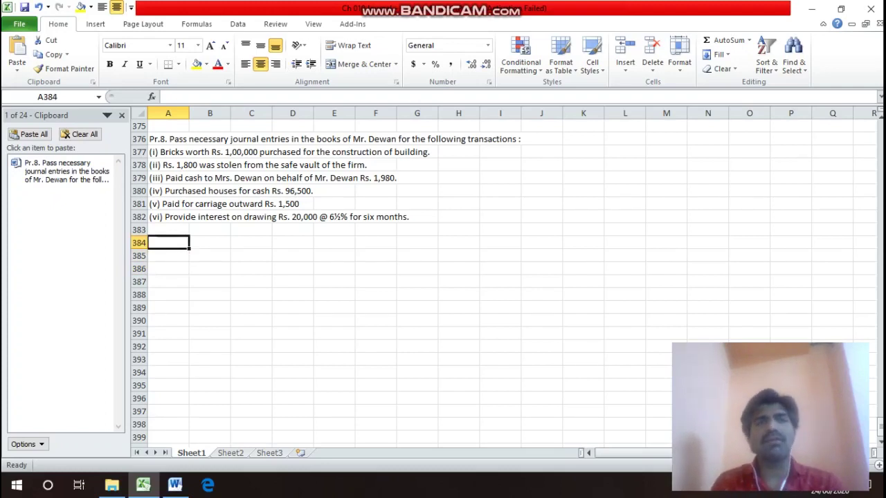
{"action": "key", "text": "Up"}
{"action": "key", "text": "Up"}
{"action": "key", "text": "Up"}
{"action": "key", "text": "Up"}
{"action": "key", "text": "Up"}
{"action": "key", "text": "Up"}
{"action": "key", "text": "Up"}
{"action": "key", "text": "Up"}
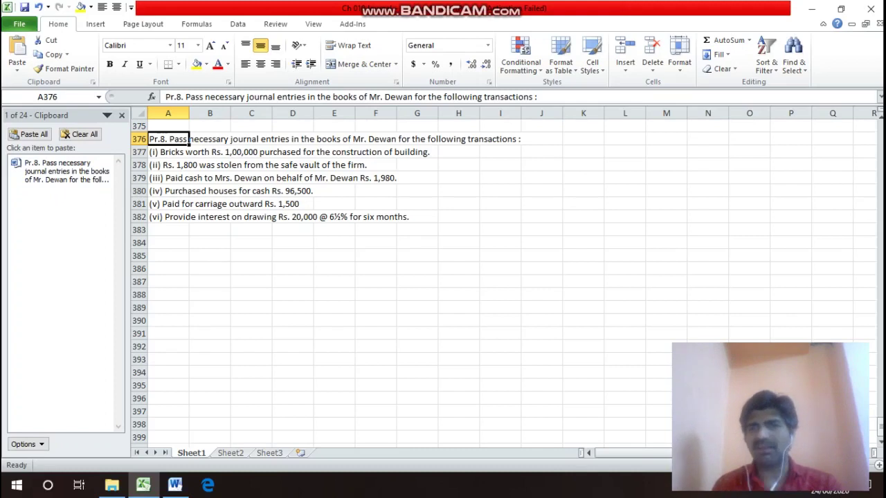
{"action": "key", "text": "Down"}
{"action": "key", "text": "Down"}
{"action": "key", "text": "Down"}
{"action": "key", "text": "Down"}
{"action": "key", "text": "Down"}
{"action": "key", "text": "Down"}
{"action": "key", "text": "Down"}
{"action": "key", "text": "Down"}
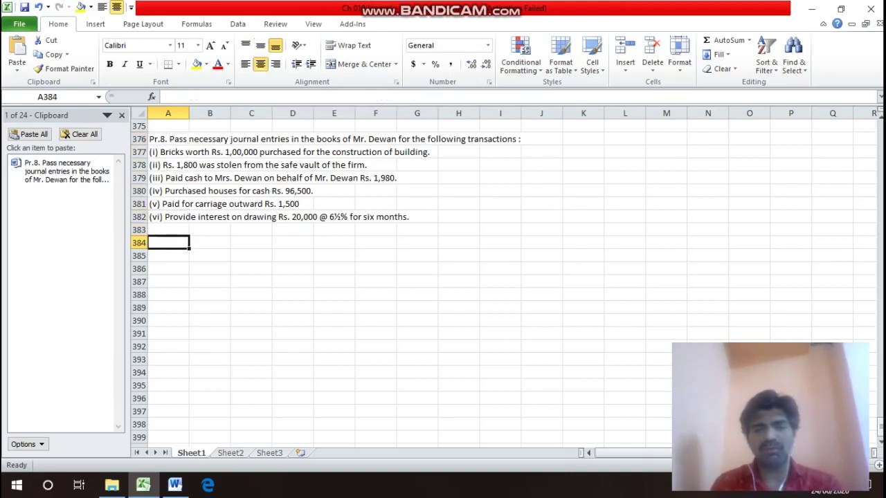
{"action": "type", "text": "In t"}
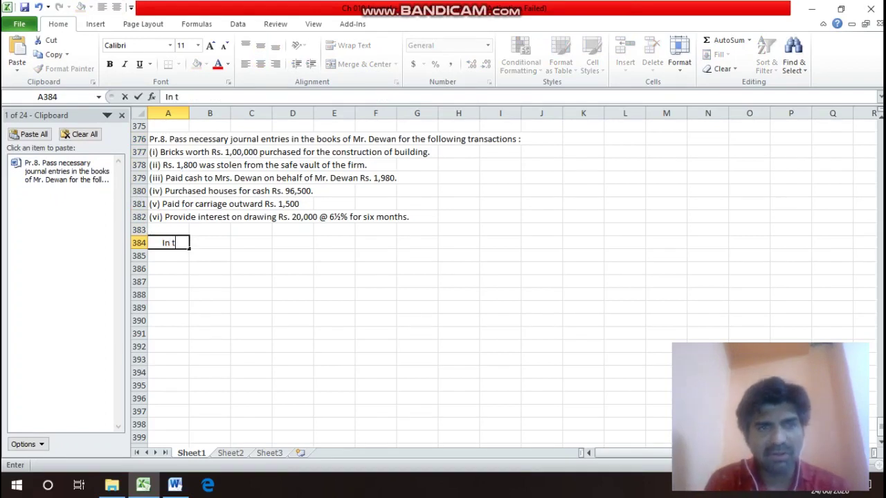
{"action": "type", "text": "he"}
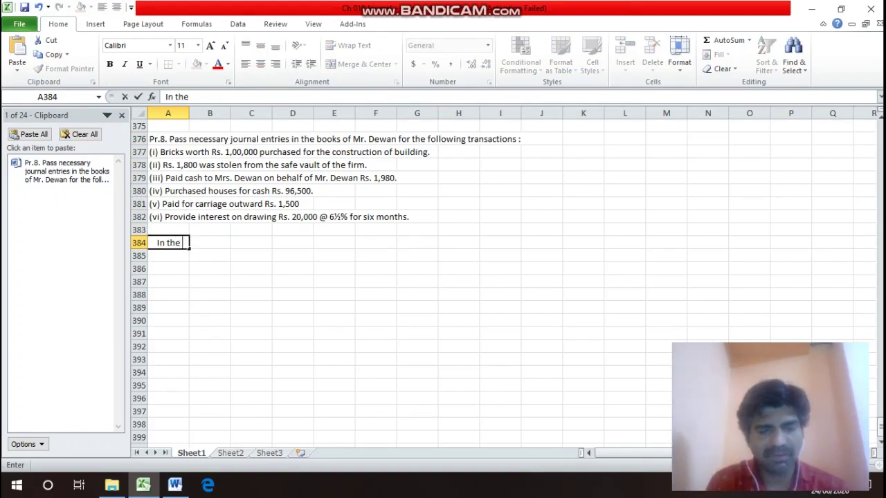
{"action": "type", "text": " Book"}
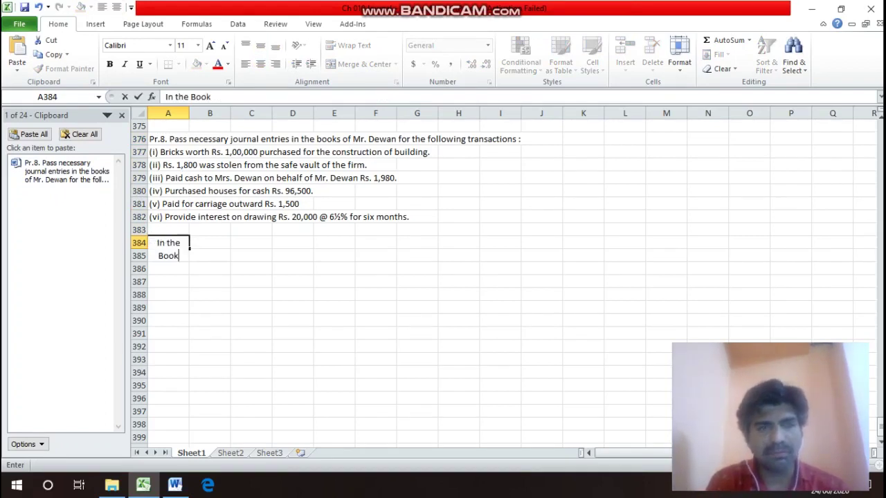
{"action": "type", "text": "s of"}
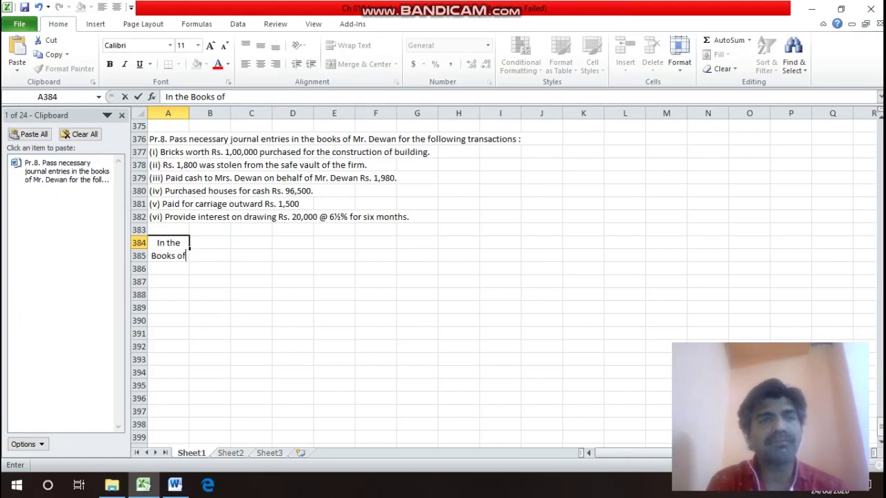
{"action": "type", "text": " M"}
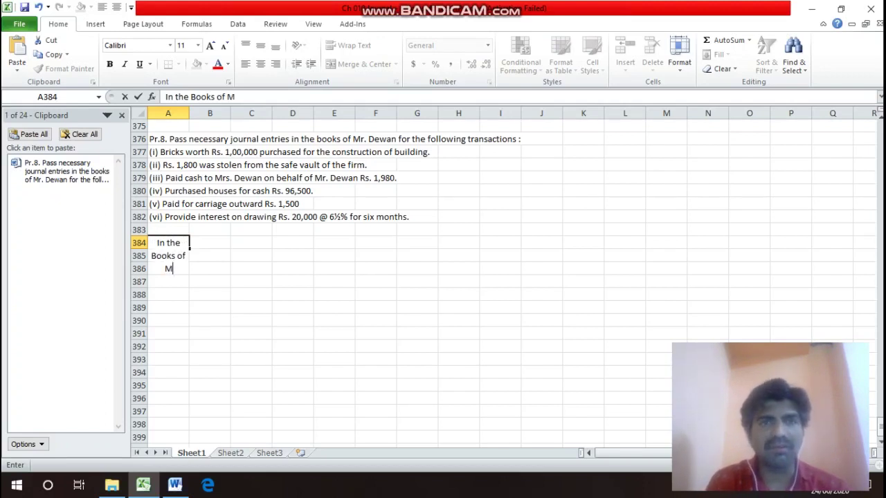
{"action": "type", "text": "r."}
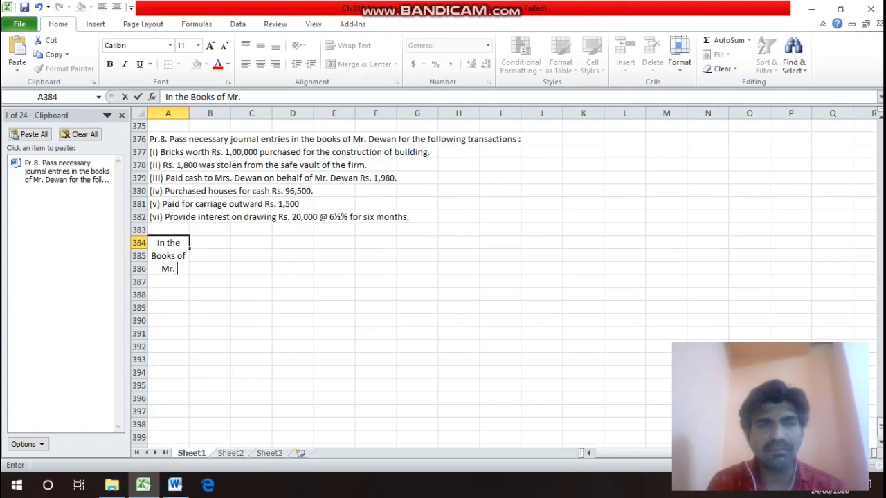
{"action": "type", "text": " Dewan"}
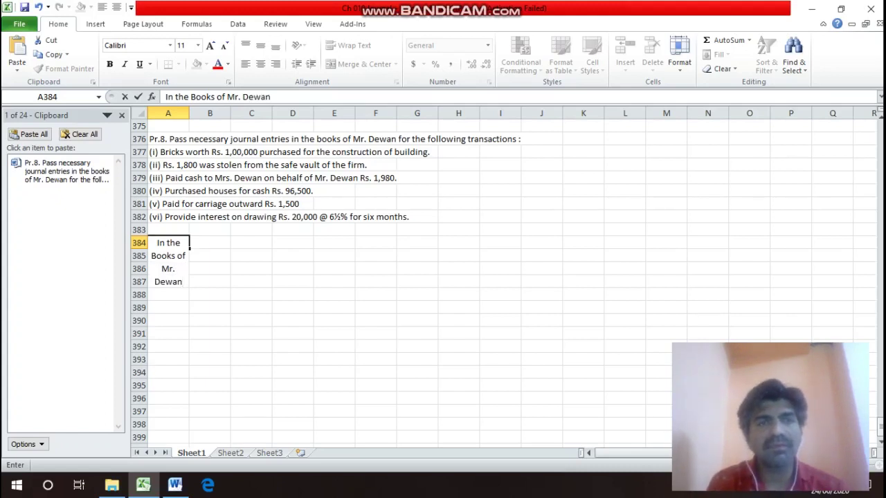
{"action": "key", "text": "Return"}
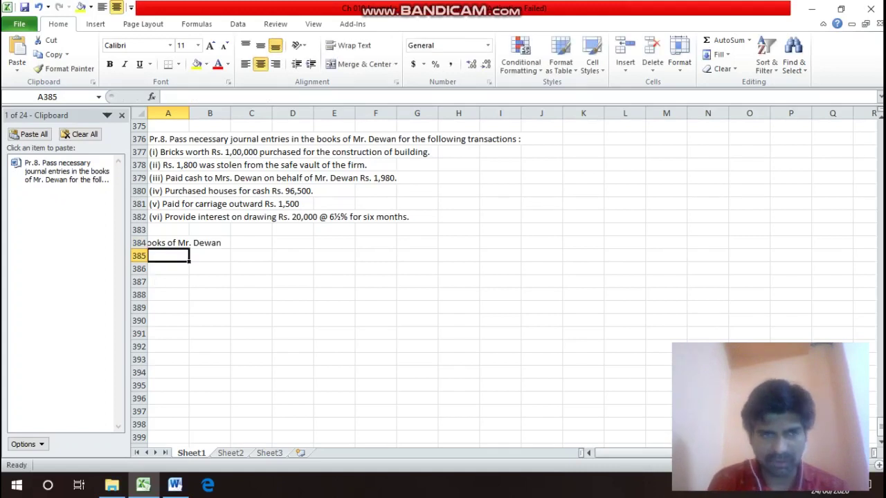
{"action": "type", "text": "Jou"}
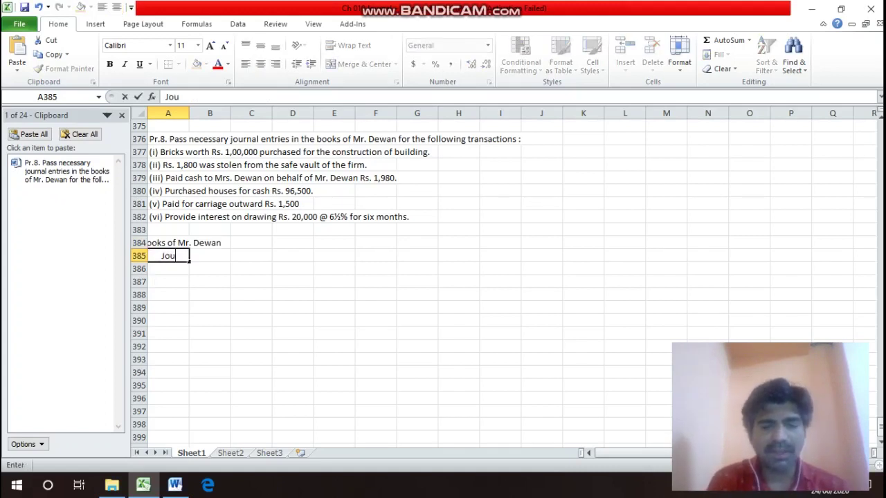
{"action": "type", "text": "rrna"}
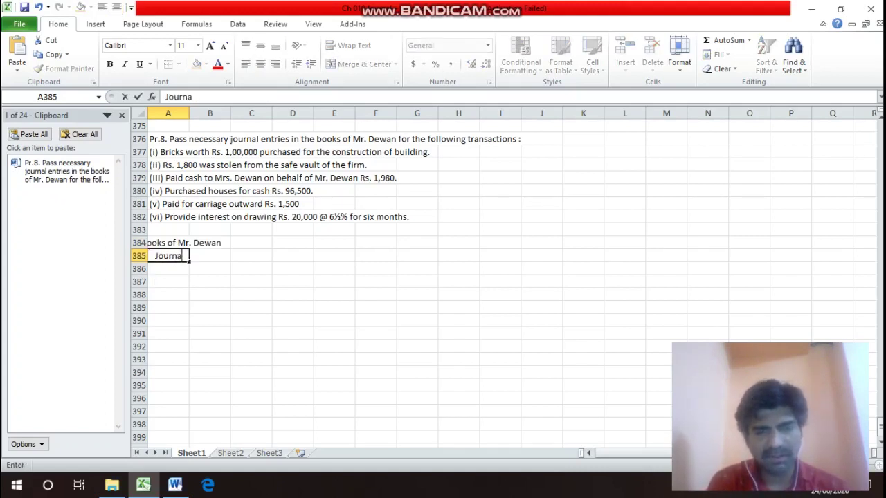
{"action": "type", "text": "l Ent"}
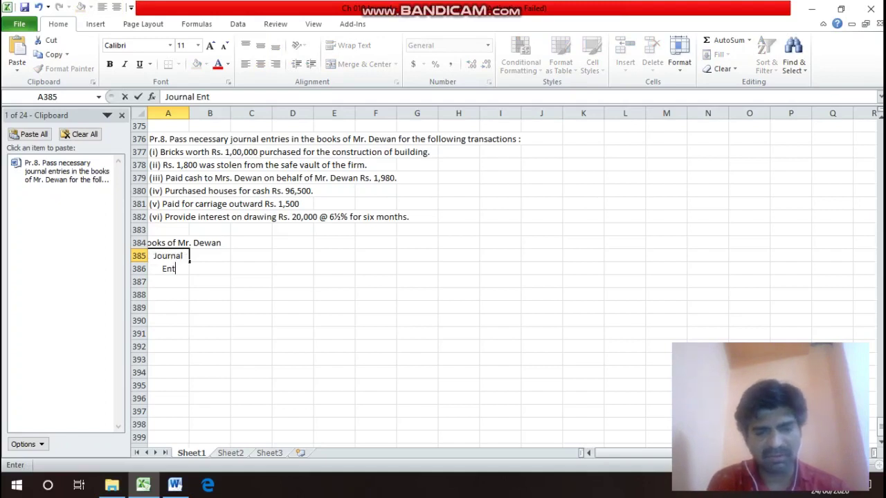
{"action": "type", "text": "ries"}
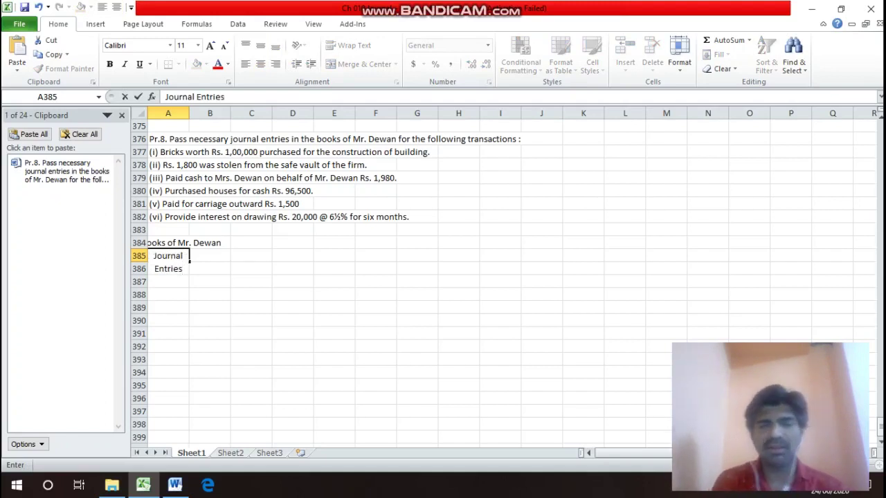
{"action": "key", "text": "Return"}
Merge and centre both heading rows across columns A to I.
{"action": "left_click", "coordinate": [167, 243]}
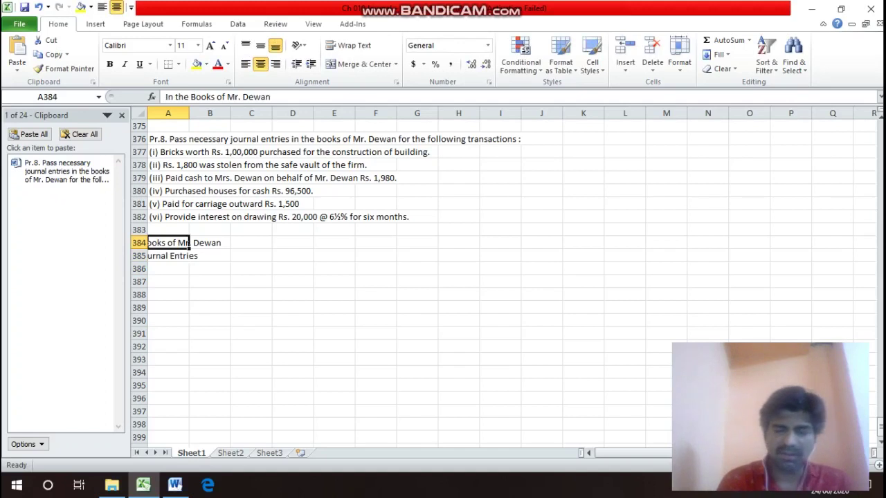
{"action": "left_click_drag", "start_coordinate": [168, 243], "coordinate": [505, 243]}
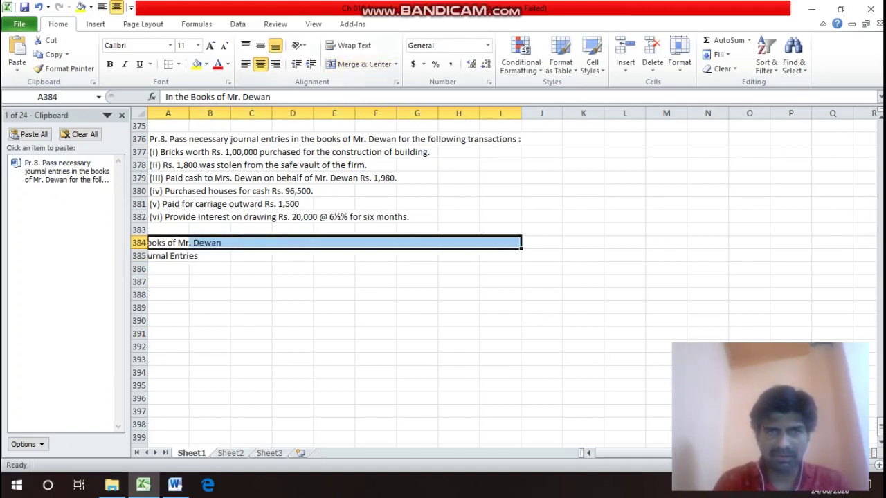
{"action": "left_click", "coordinate": [354, 64]}
{"action": "left_click", "coordinate": [167, 255]}
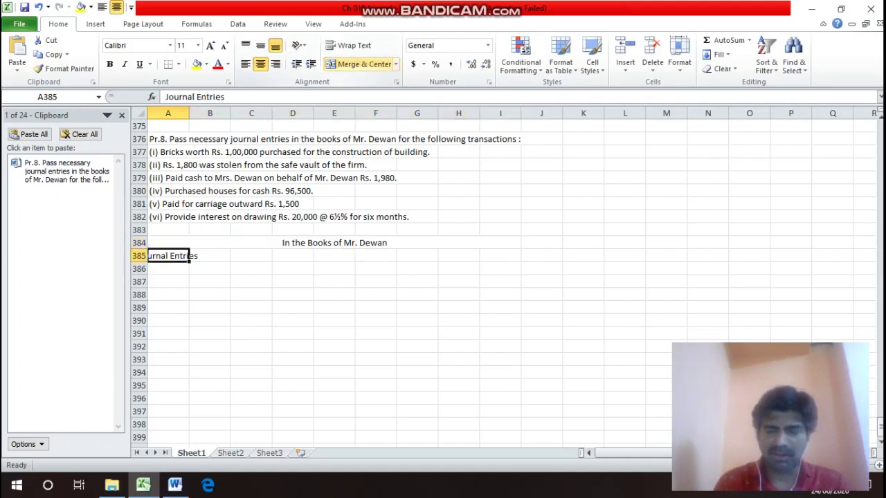
{"action": "left_click_drag", "start_coordinate": [167, 255], "coordinate": [501, 255]}
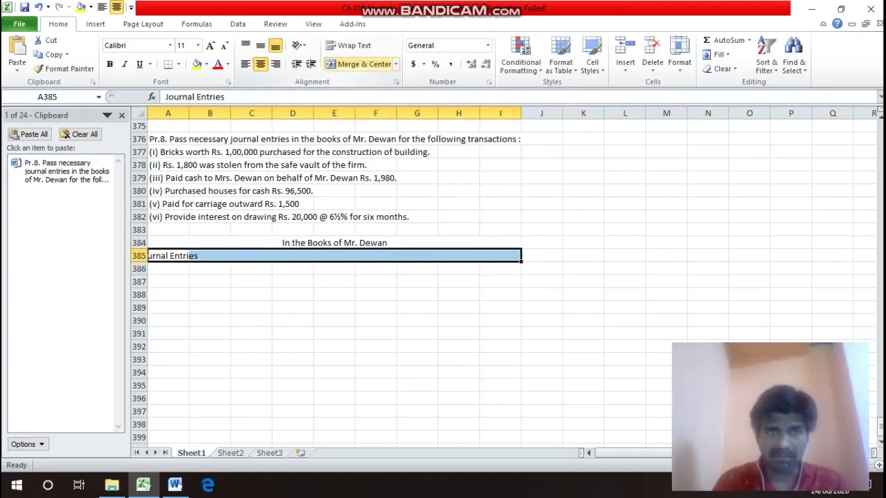
{"action": "left_click", "coordinate": [355, 63]}
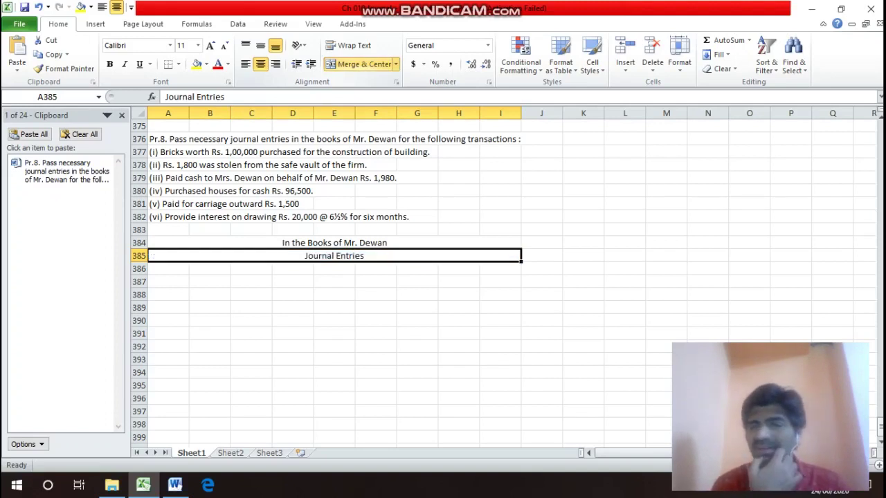
{"action": "left_click", "coordinate": [167, 281]}
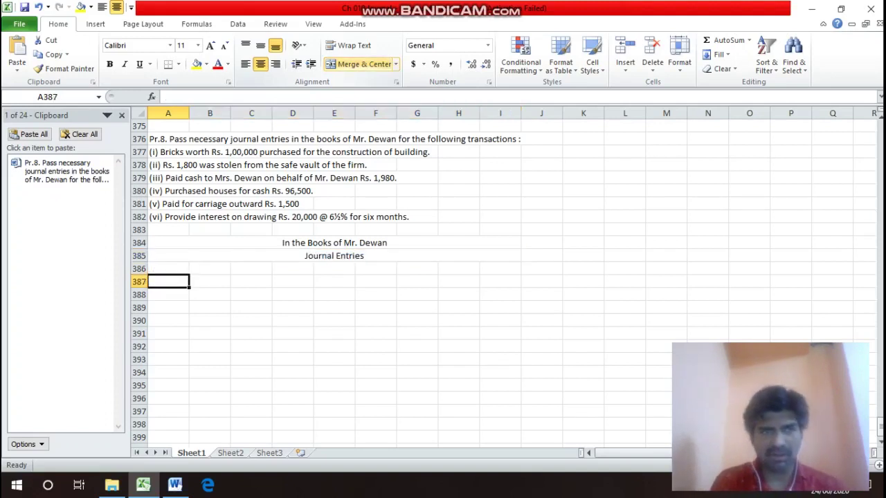
Enter the Date heading in A386 and Particulars in B386.
{"action": "left_click", "coordinate": [167, 268]}
{"action": "type", "text": "Da"}
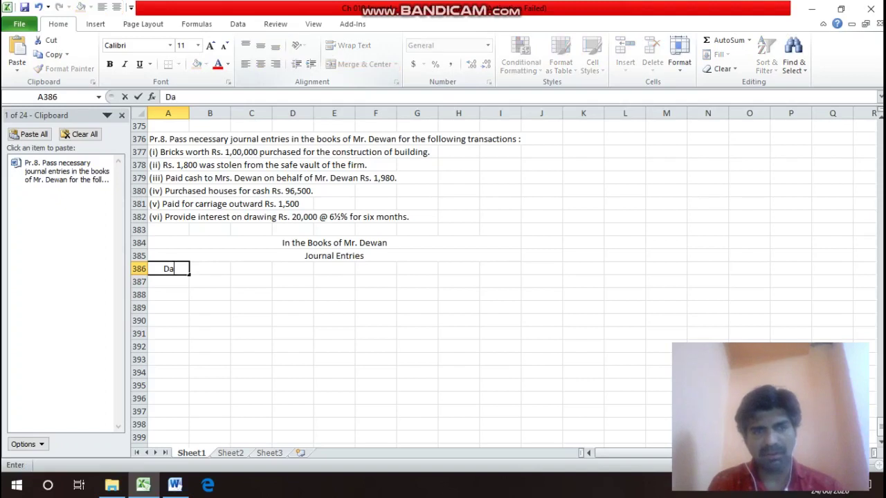
{"action": "type", "text": "te"}
{"action": "key", "text": "Return"}
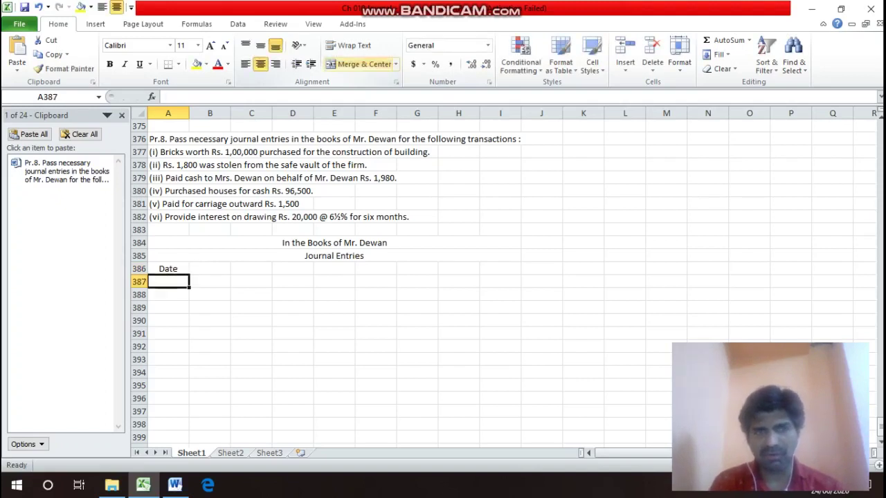
{"action": "left_click", "coordinate": [210, 269]}
{"action": "type", "text": "Par"}
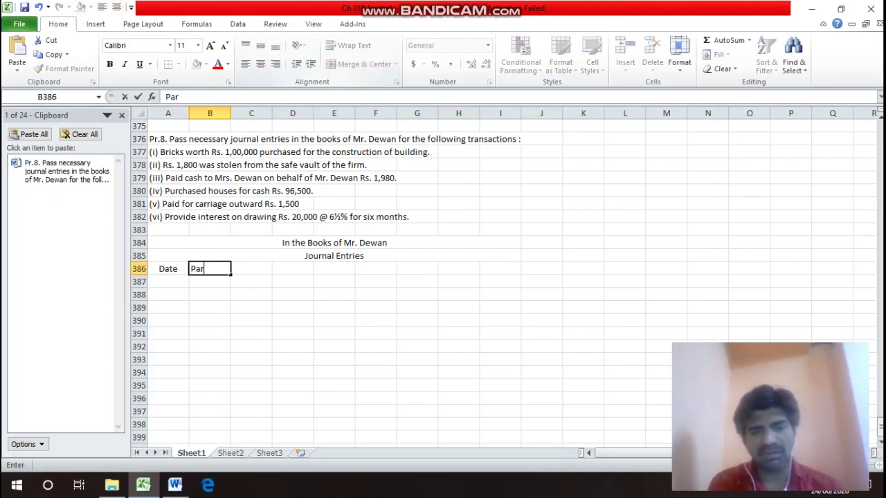
{"action": "type", "text": "ticul"}
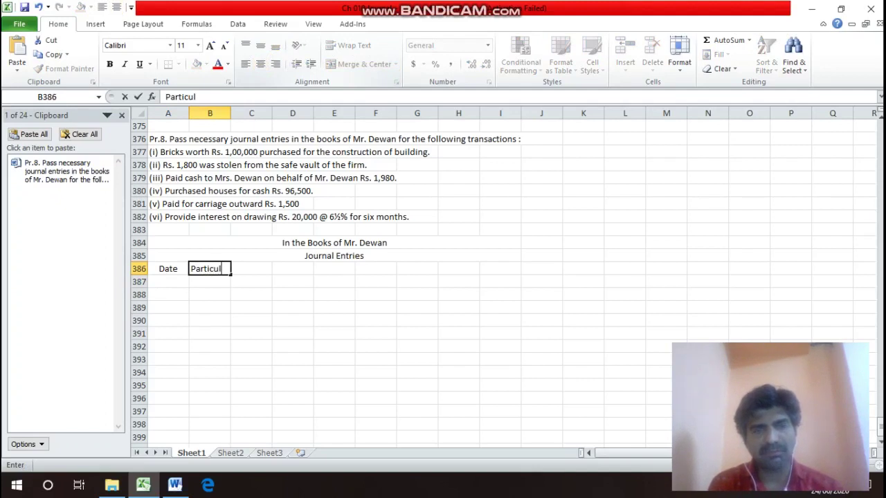
{"action": "type", "text": "ars"}
{"action": "key", "text": "Return"}
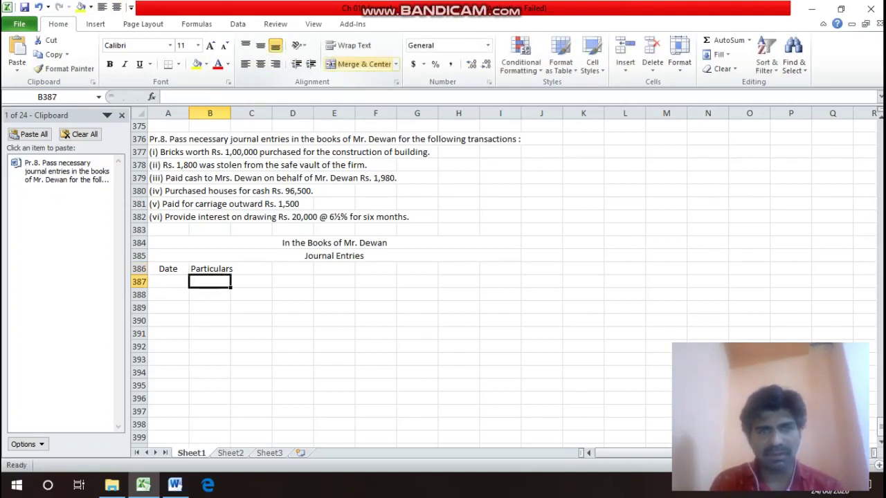
Add L/F in G386 and Debit in H386, with Rs. beneath Debit.
{"action": "key", "text": "Up"}
{"action": "key", "text": "Right"}
{"action": "key", "text": "Right"}
{"action": "key", "text": "Right"}
{"action": "key", "text": "Right"}
{"action": "key", "text": "Right"}
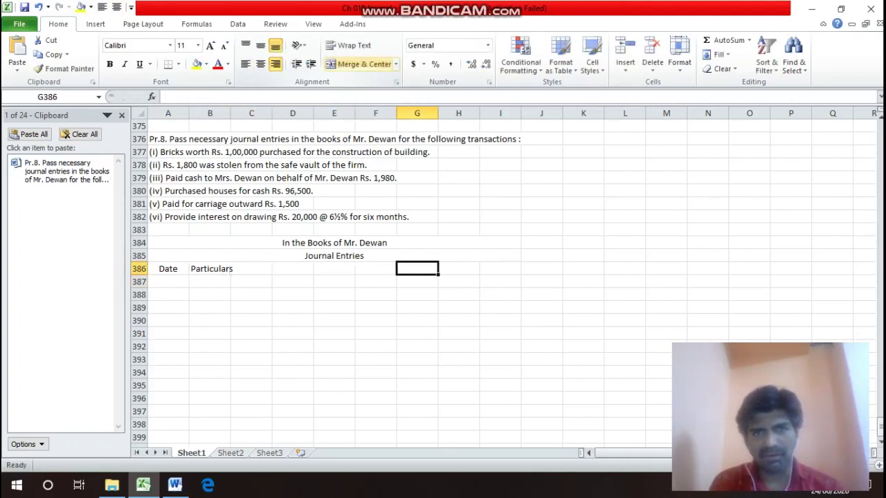
{"action": "type", "text": "L/F"}
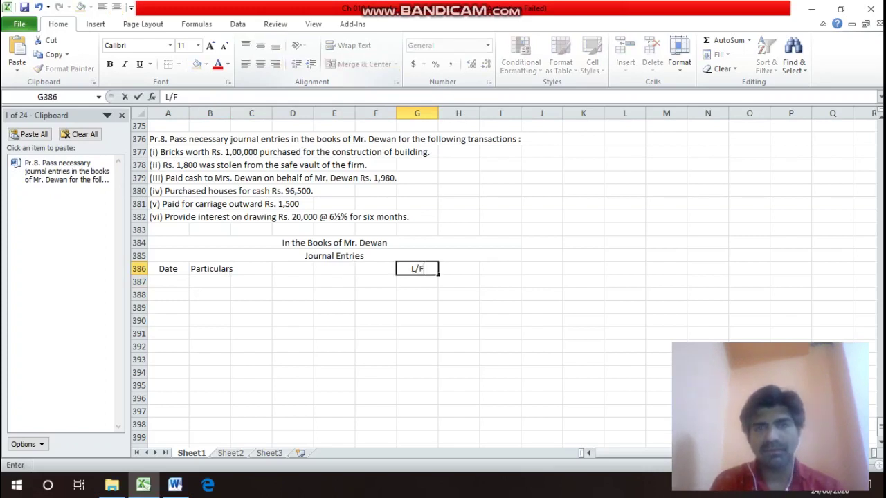
{"action": "key", "text": "Return"}
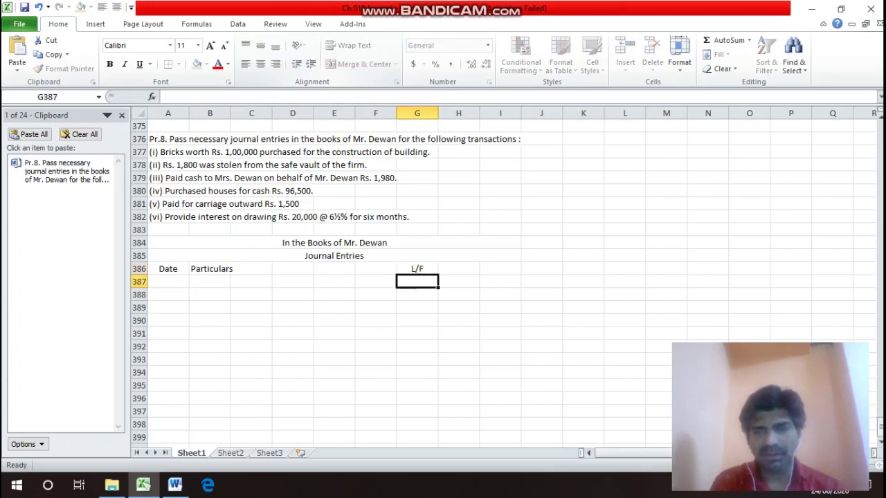
{"action": "key", "text": "Up"}
{"action": "key", "text": "Right"}
{"action": "type", "text": "Debit"}
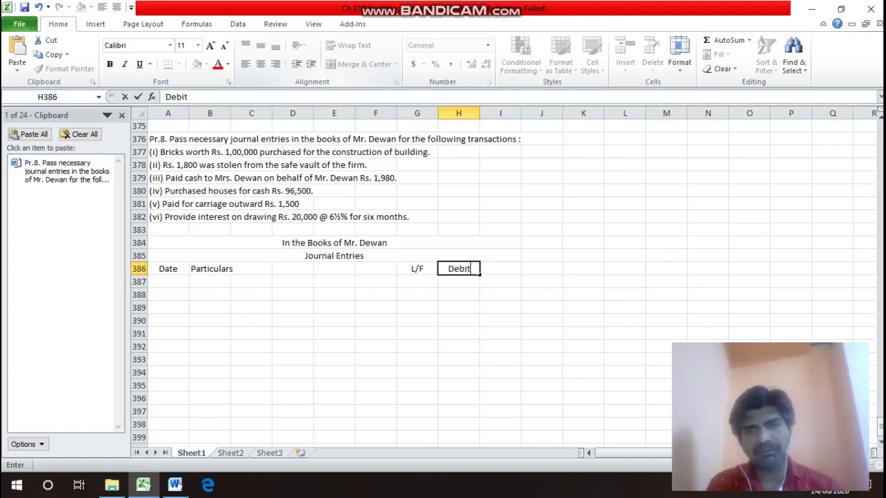
{"action": "key", "text": "Return"}
{"action": "type", "text": "Rs.1"}
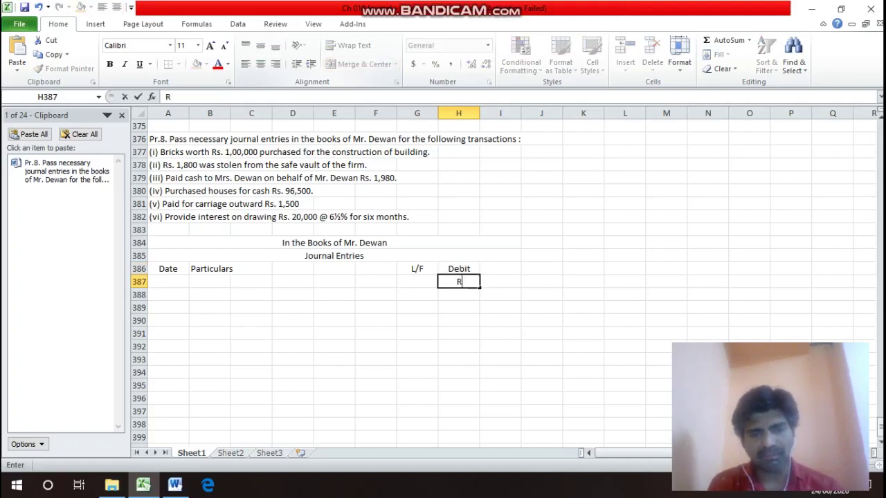
{"action": "key", "text": "BackSpace"}
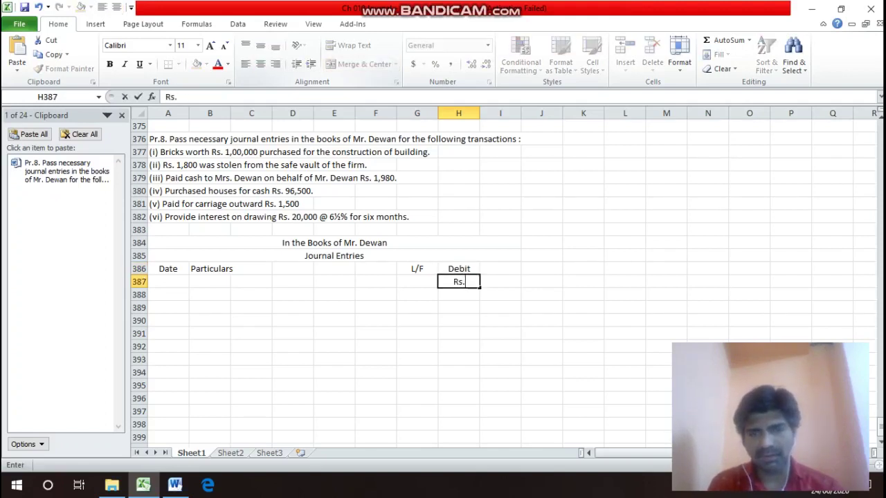
{"action": "key", "text": "Return"}
Add the Credit heading in I386 with Rs. beneath it.
{"action": "key", "text": "Up"}
{"action": "key", "text": "Right"}
{"action": "key", "text": "Up"}
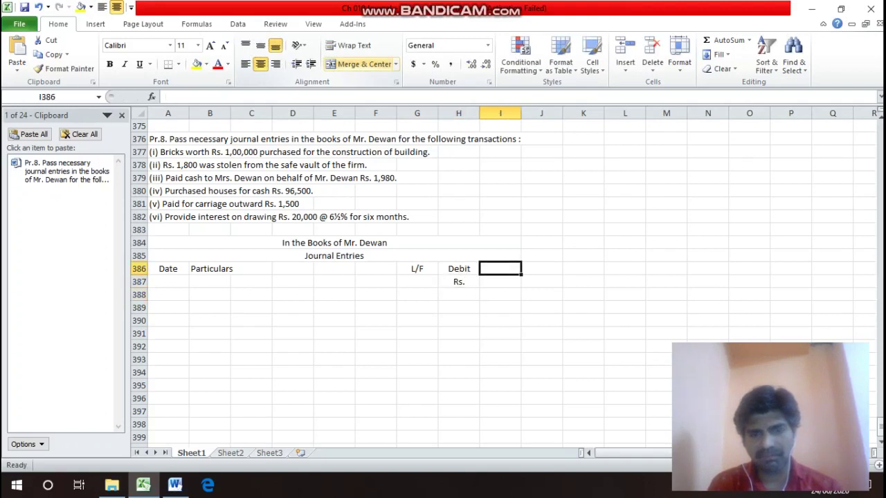
{"action": "type", "text": "Credit"}
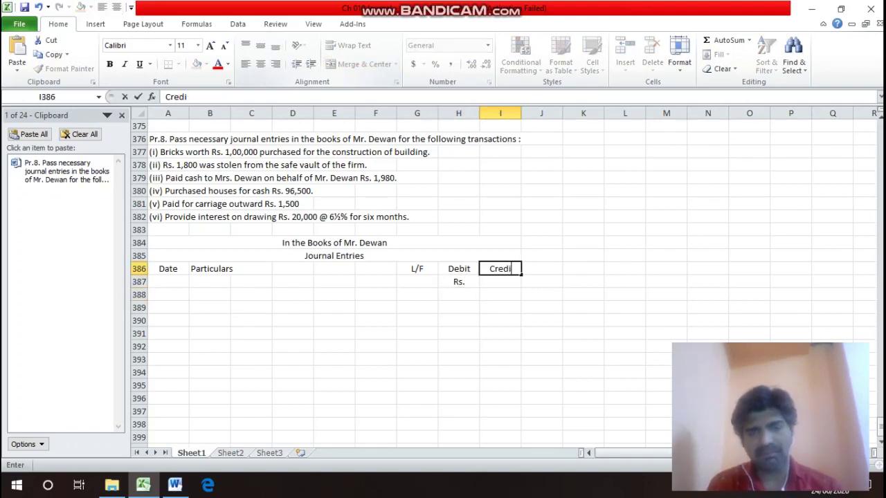
{"action": "key", "text": "Return"}
{"action": "type", "text": "Rs."}
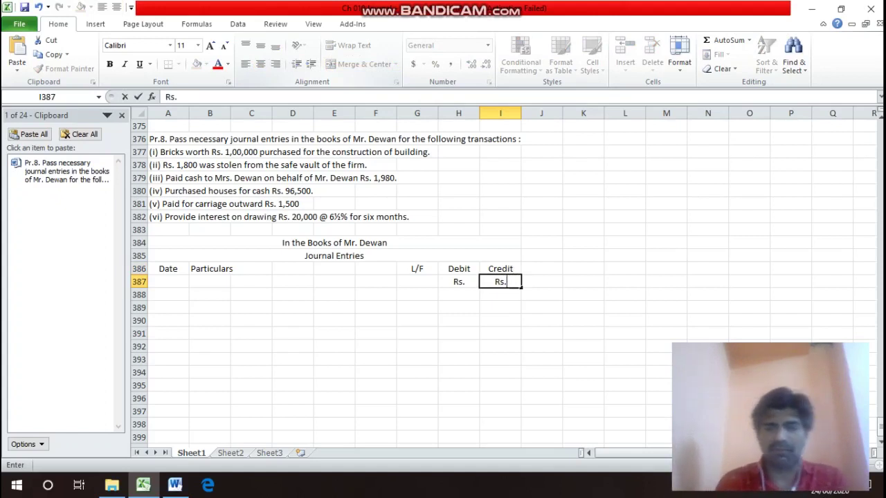
{"action": "key", "text": "Return"}
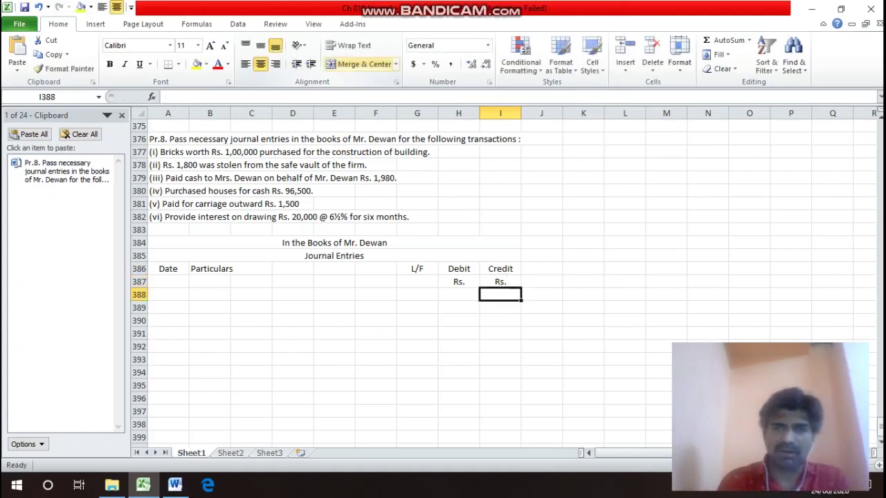
{"action": "key", "text": "Up"}
{"action": "key", "text": "Up"}
{"action": "key", "text": "Left"}
{"action": "key", "text": "Left"}
{"action": "key", "text": "Left"}
{"action": "key", "text": "Left"}
{"action": "key", "text": "Left"}
{"action": "key", "text": "Left"}
{"action": "key", "text": "Left"}
{"action": "key", "text": "Left"}
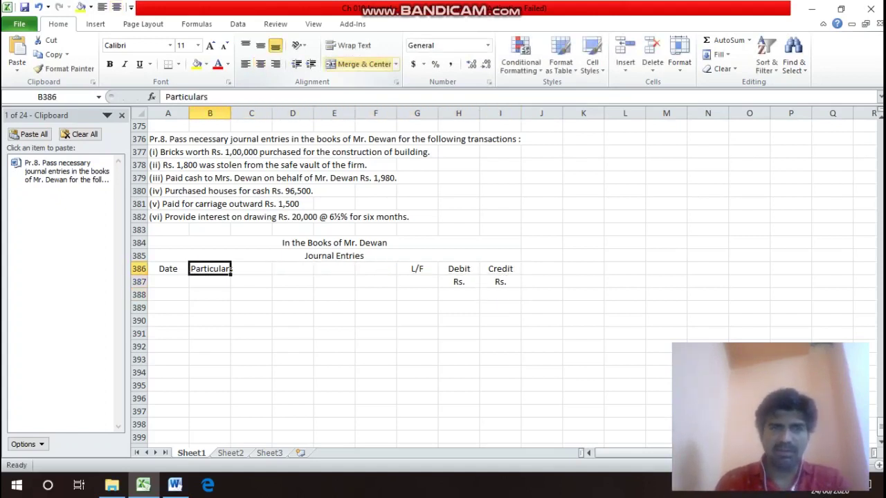
{"action": "key", "text": "shift+Right"}
{"action": "key", "text": "shift+Right"}
{"action": "key", "text": "shift+Right"}
{"action": "key", "text": "shift+Right"}
{"action": "key", "text": "shift+Right"}
{"action": "key", "text": "shift+Right"}
{"action": "key", "text": "shift+Right"}
{"action": "key", "text": "shift+Right"}
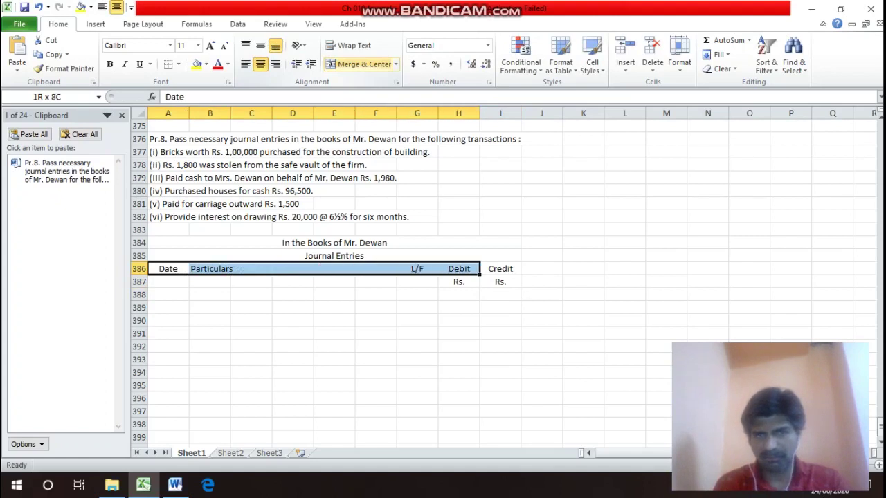
Draw a solid outline border around the whole table down to row 424.
{"action": "key", "text": "shift+Down"}
{"action": "key", "text": "shift+Down"}
{"action": "key", "text": "shift+Down"}
{"action": "key", "text": "shift+Down"}
{"action": "key", "text": "shift+Down"}
{"action": "key", "text": "shift+Down"}
{"action": "key", "text": "shift+Down"}
{"action": "key", "text": "shift+Down"}
{"action": "key", "text": "shift+Down"}
{"action": "key", "text": "shift+Down"}
{"action": "key", "text": "shift+Down"}
{"action": "key", "text": "shift+Down"}
{"action": "key", "text": "shift+Down"}
{"action": "key", "text": "shift+Down"}
{"action": "key", "text": "shift+Down"}
{"action": "key", "text": "shift+Down"}
{"action": "key", "text": "shift+Down"}
{"action": "key", "text": "shift+Down"}
{"action": "key", "text": "shift+Down"}
{"action": "key", "text": "shift+Down"}
{"action": "key", "text": "shift+Down"}
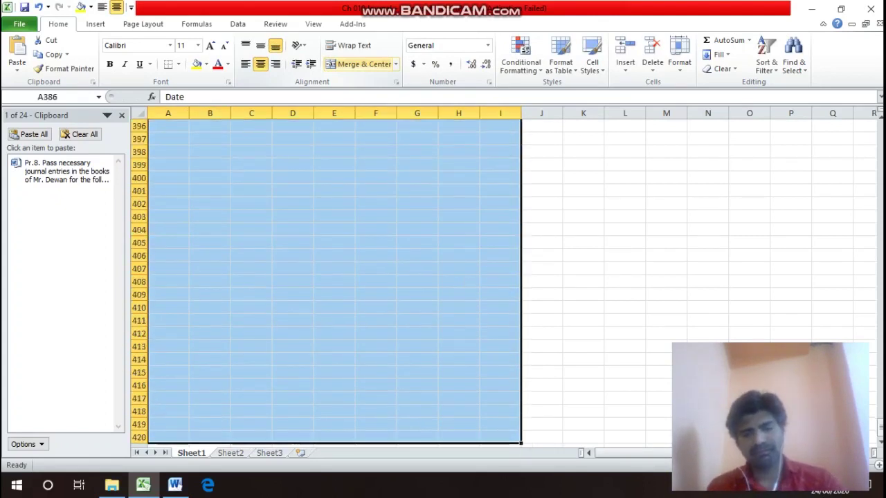
{"action": "key", "text": "shift+Down"}
{"action": "key", "text": "shift+Down"}
{"action": "key", "text": "shift+Down"}
{"action": "key", "text": "shift+Down"}
{"action": "key", "text": "ctrl+shift+f"}
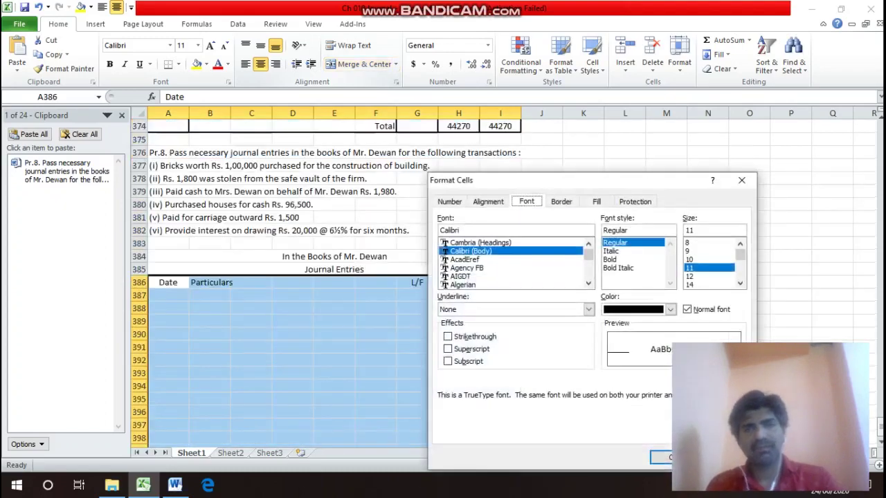
{"action": "key", "text": "ctrl+Tab"}
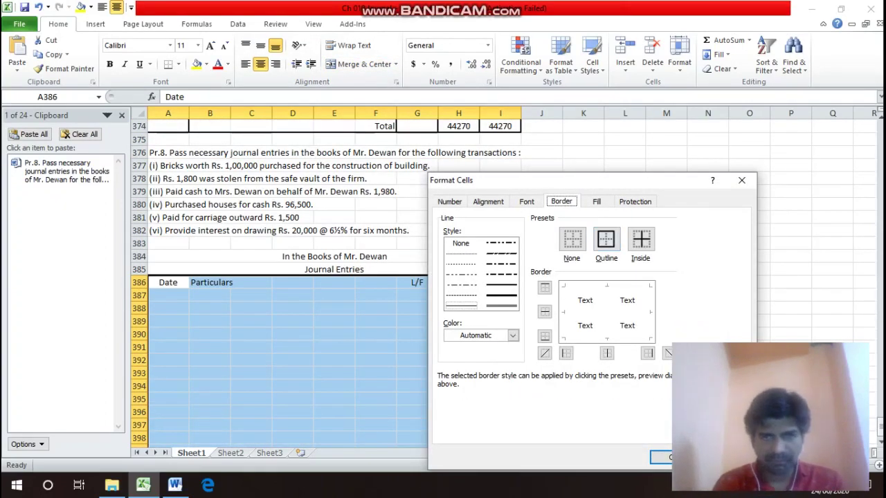
{"action": "left_click", "coordinate": [502, 285]}
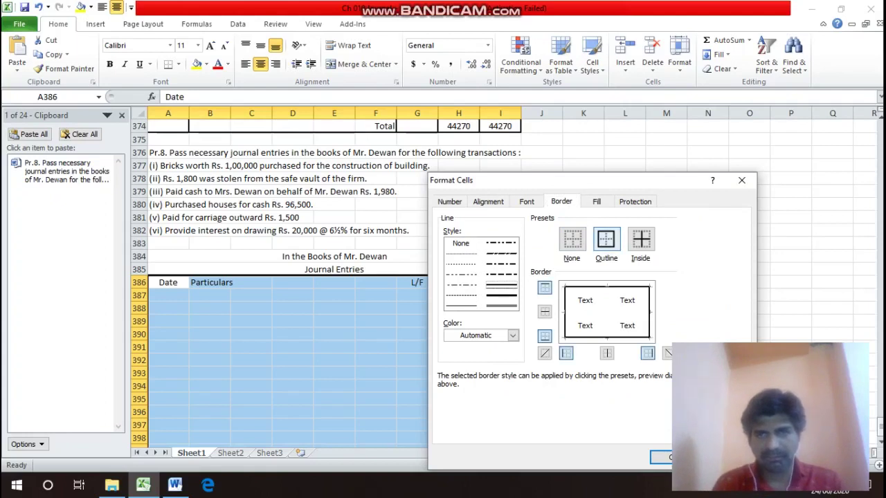
{"action": "left_click", "coordinate": [605, 239]}
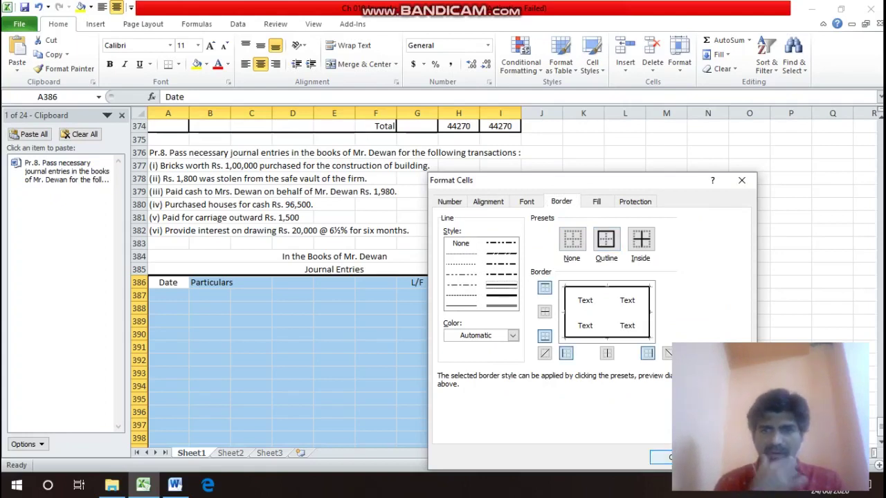
{"action": "key", "text": "Return"}
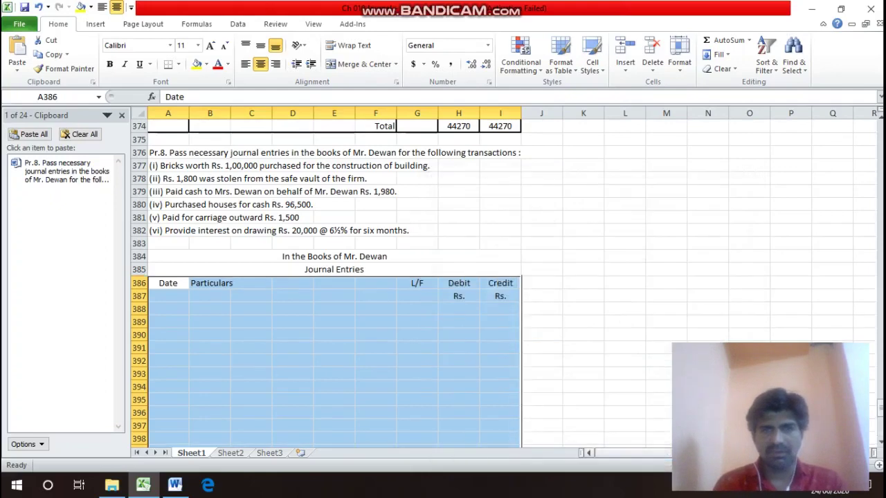
Outline the Particulars columns B–F and the Debit column separately.
{"action": "left_click", "coordinate": [210, 283]}
{"action": "left_click_drag", "start_coordinate": [231, 283], "coordinate": [397, 261]}
{"action": "key", "text": "ctrl+1"}
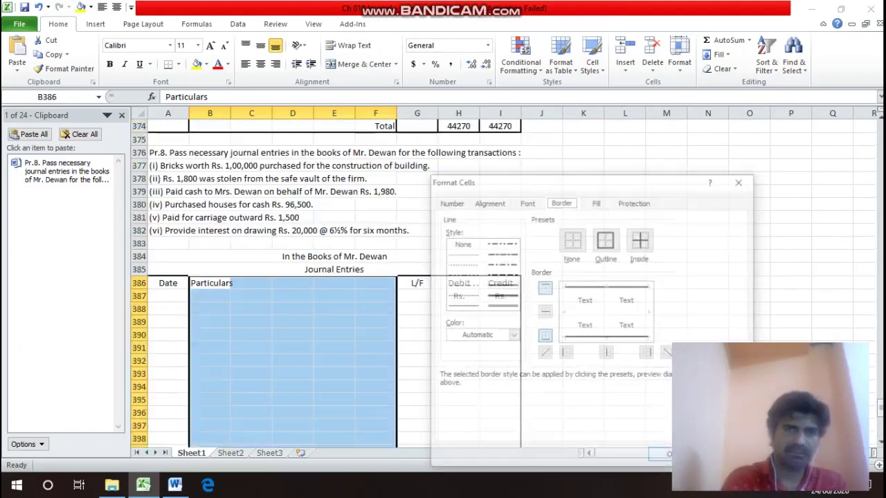
{"action": "left_click", "coordinate": [606, 239]}
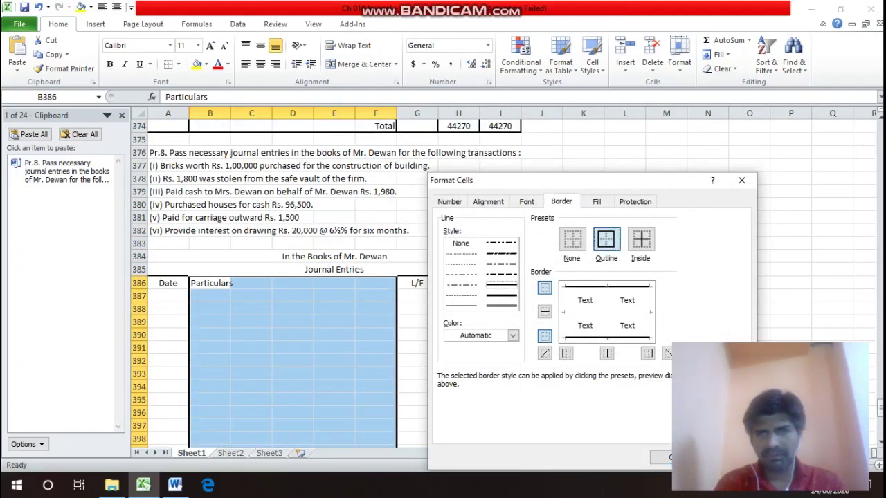
{"action": "left_click", "coordinate": [661, 458]}
{"action": "key", "text": "Right"}
{"action": "key", "text": "Right"}
{"action": "key", "text": "Right"}
{"action": "key", "text": "Right"}
{"action": "key", "text": "Right"}
{"action": "key", "text": "Right"}
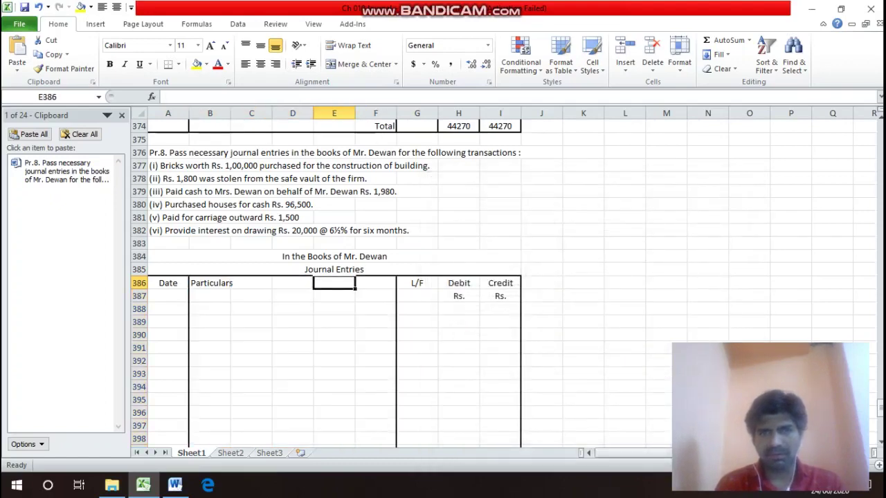
{"action": "key", "text": "shift+Down"}
{"action": "left_click_drag", "start_coordinate": [459, 299], "coordinate": [479, 262]}
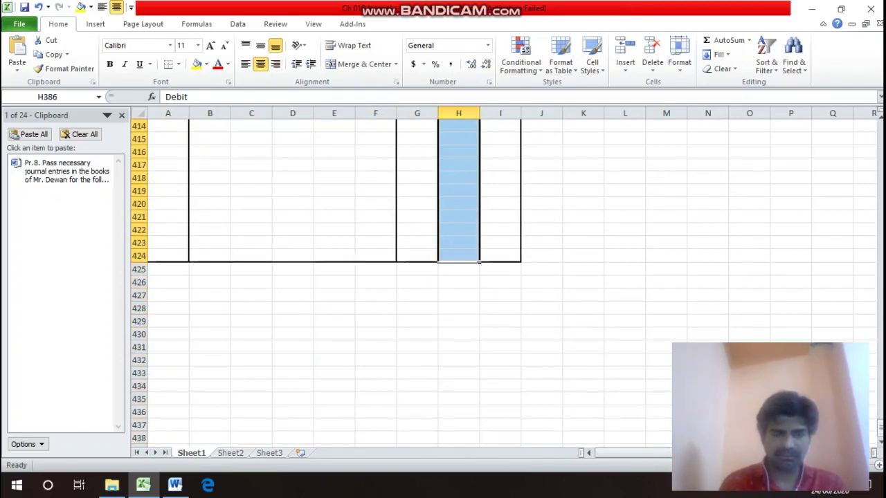
{"action": "key", "text": "ctrl+1"}
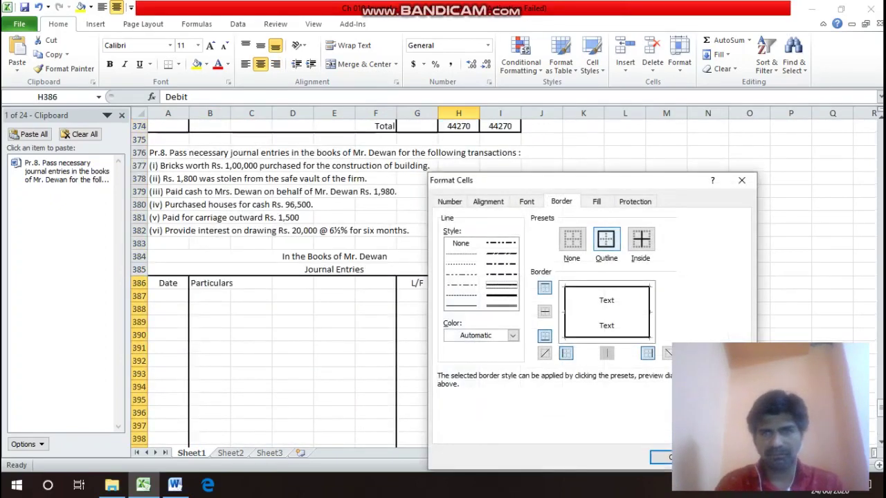
{"action": "key", "text": "Return"}
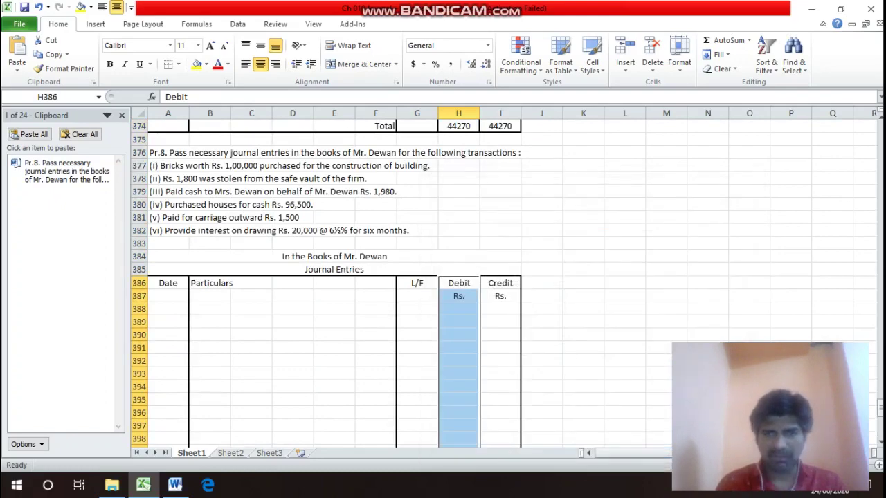
Add a bottom border under header rows 386–387 across columns A to I.
{"action": "key", "text": "Left"}
{"action": "key", "text": "Left"}
{"action": "key", "text": "Left"}
{"action": "key", "text": "Left"}
{"action": "key", "text": "Left"}
{"action": "key", "text": "Left"}
{"action": "key", "text": "Left"}
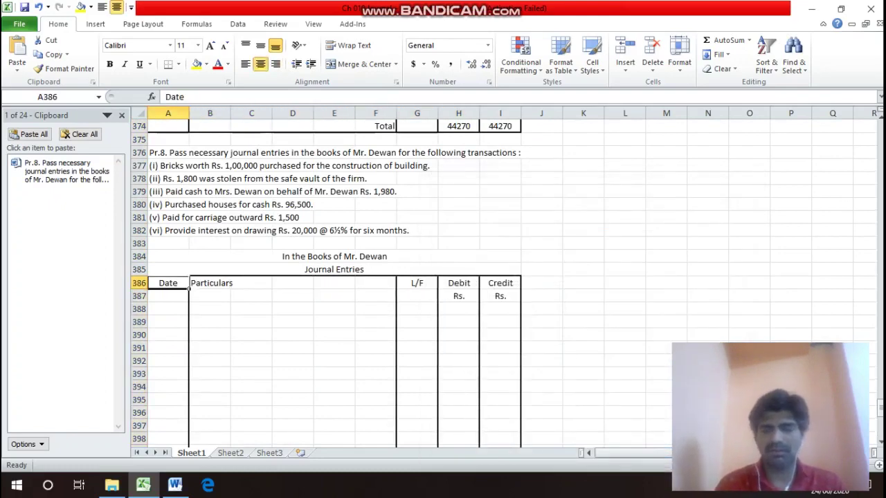
{"action": "key", "text": "shift+Down"}
{"action": "key", "text": "shift+Right"}
{"action": "key", "text": "shift+Right"}
{"action": "key", "text": "shift+Right"}
{"action": "key", "text": "shift+Right"}
{"action": "key", "text": "shift+Right"}
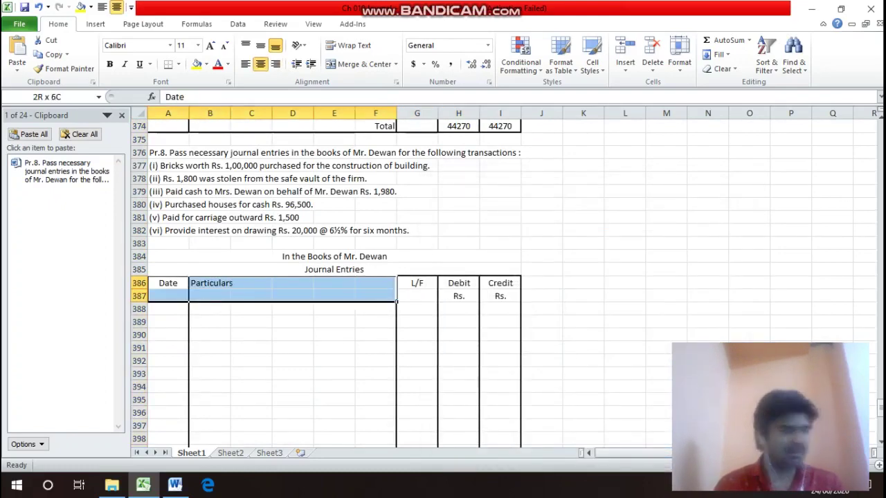
{"action": "key", "text": "shift+Right"}
{"action": "key", "text": "shift+Right"}
{"action": "key", "text": "shift+Right"}
{"action": "key", "text": "ctrl+1"}
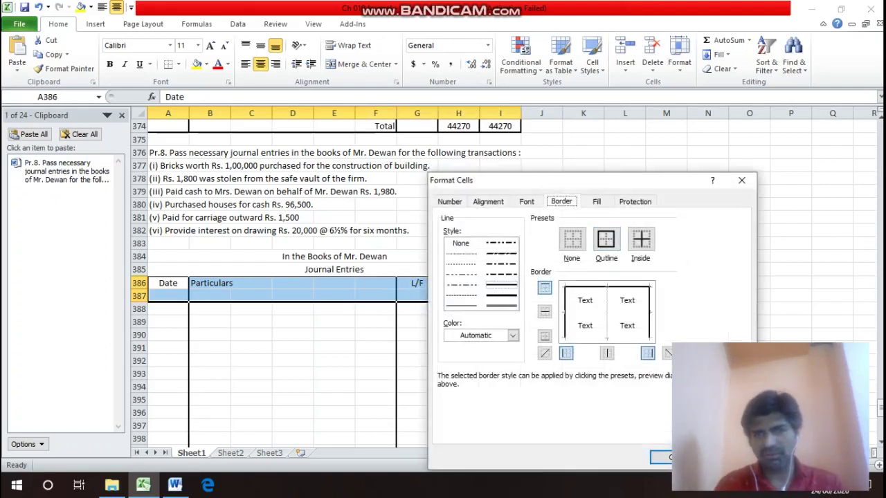
{"action": "key", "text": "alt+b"}
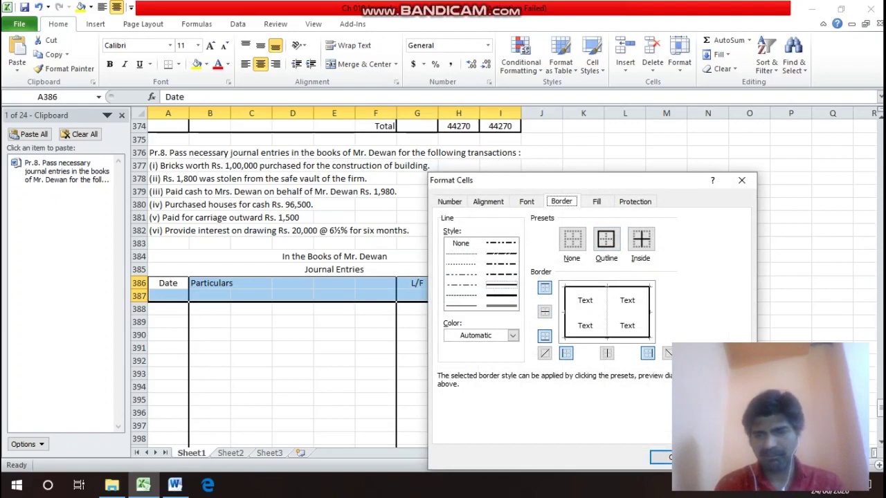
{"action": "key", "text": "Return"}
{"action": "left_click", "coordinate": [168, 295]}
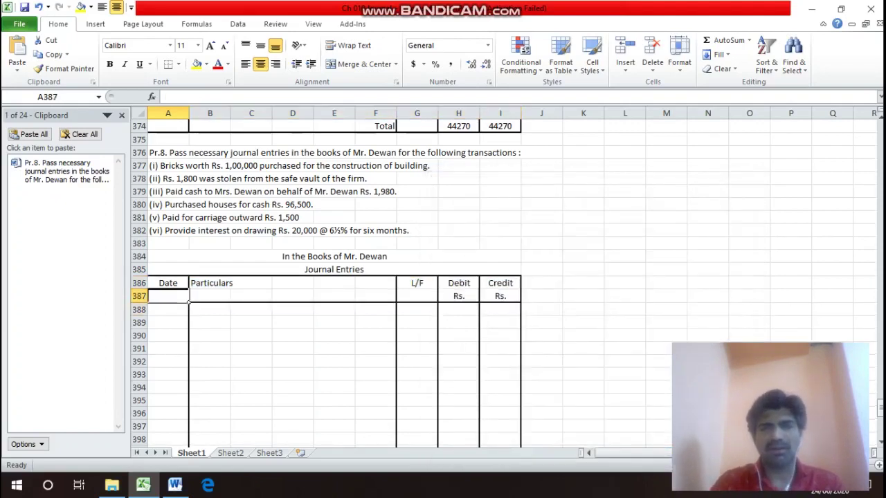
{"action": "left_click", "coordinate": [187, 290]}
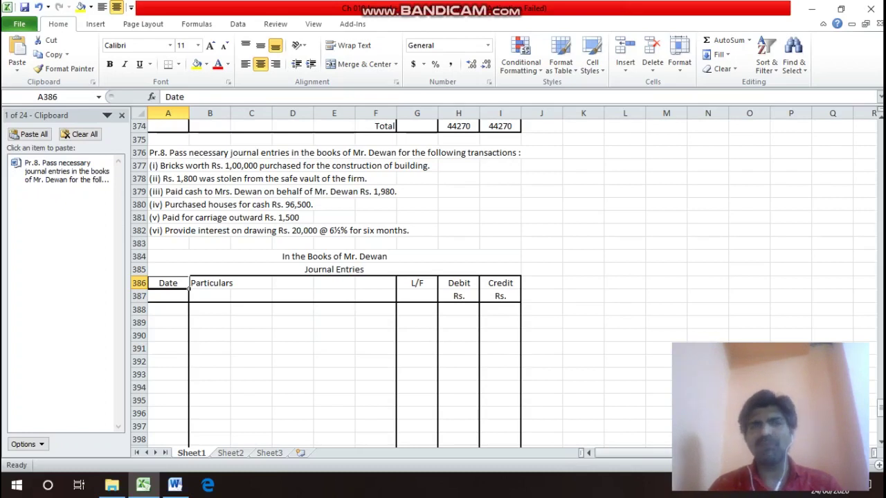
Enter i) in A389 and Buildings A/c in B389.
{"action": "left_click", "coordinate": [186, 323]}
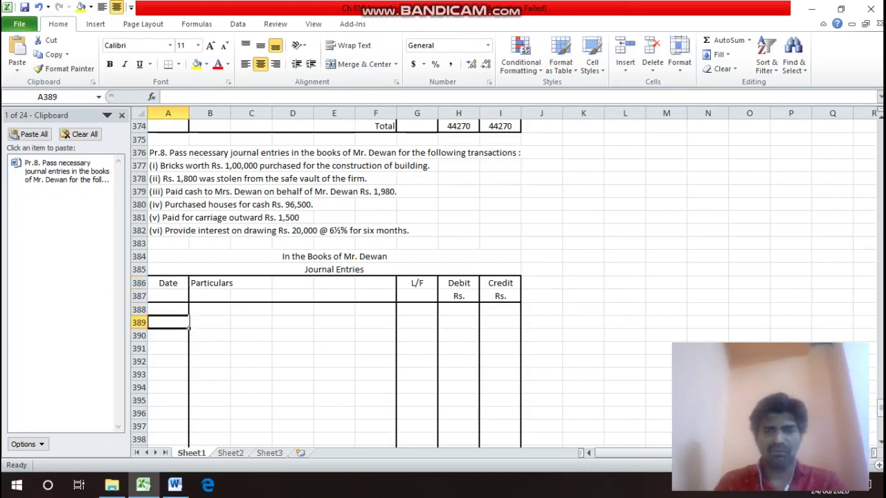
{"action": "type", "text": "="}
{"action": "key", "text": "BackSpace"}
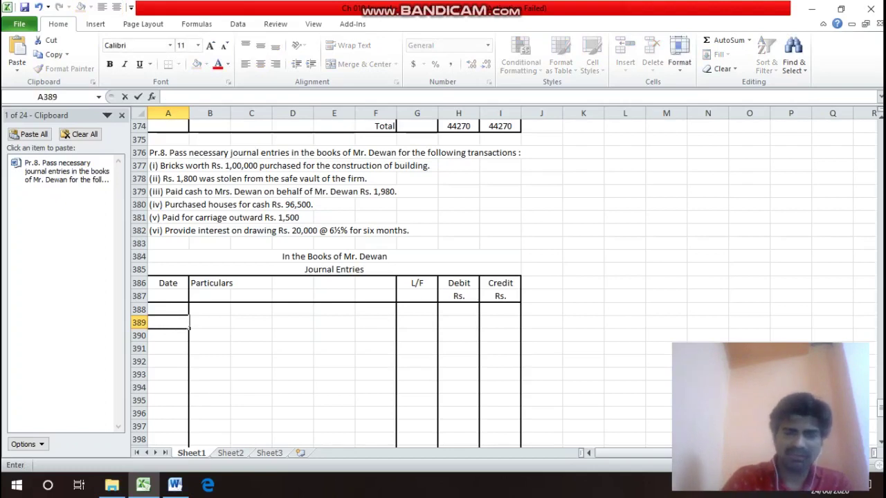
{"action": "type", "text": "i)"}
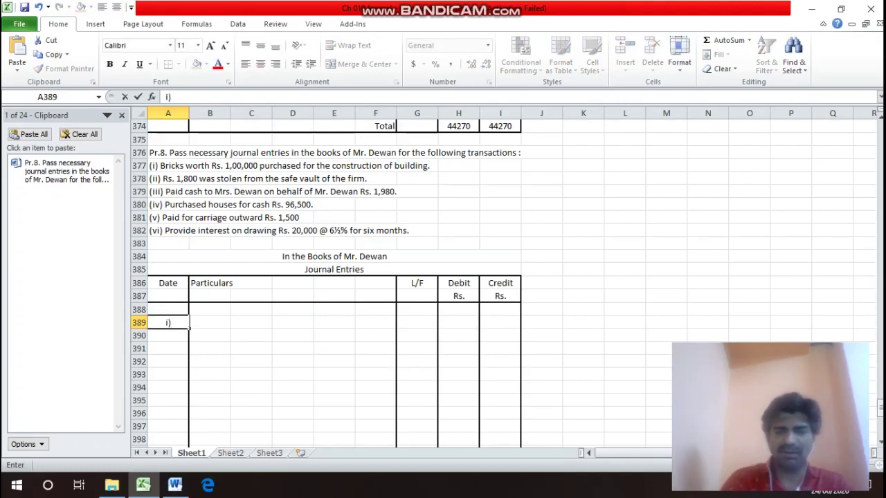
{"action": "key", "text": "Return"}
{"action": "key", "text": "Right"}
{"action": "key", "text": "Up"}
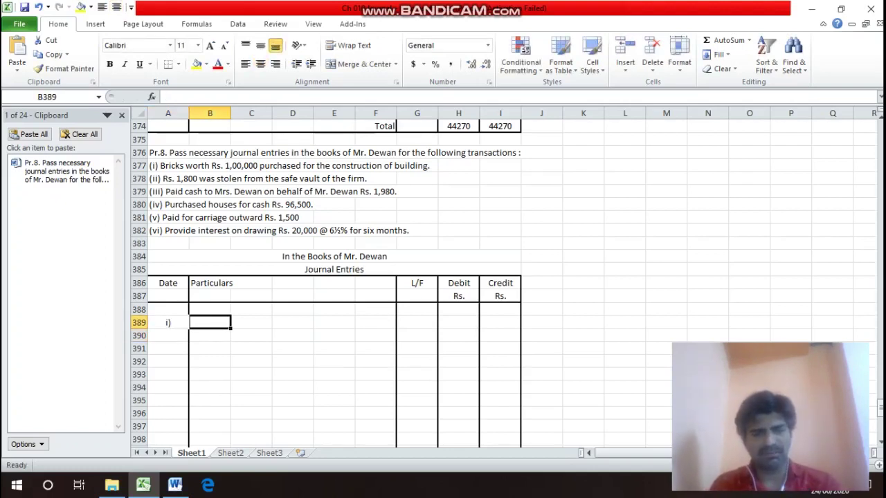
{"action": "type", "text": "Buid"}
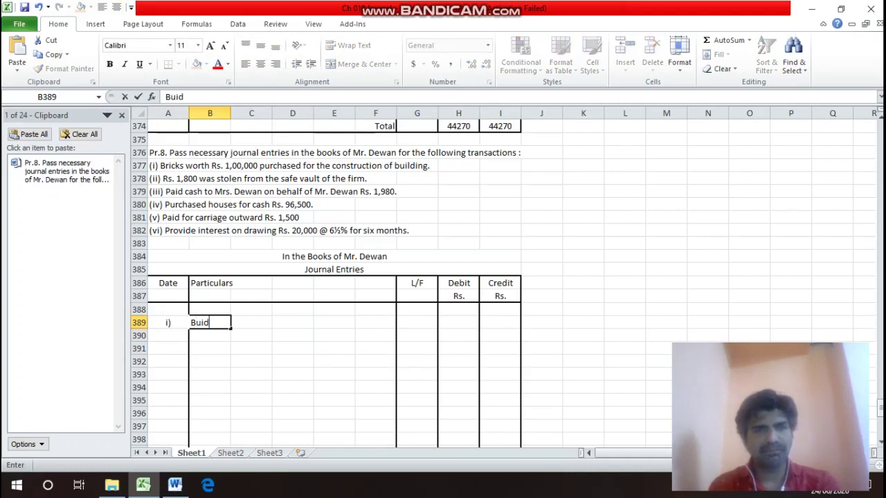
{"action": "key", "text": "BackSpace"}
{"action": "type", "text": "lding"}
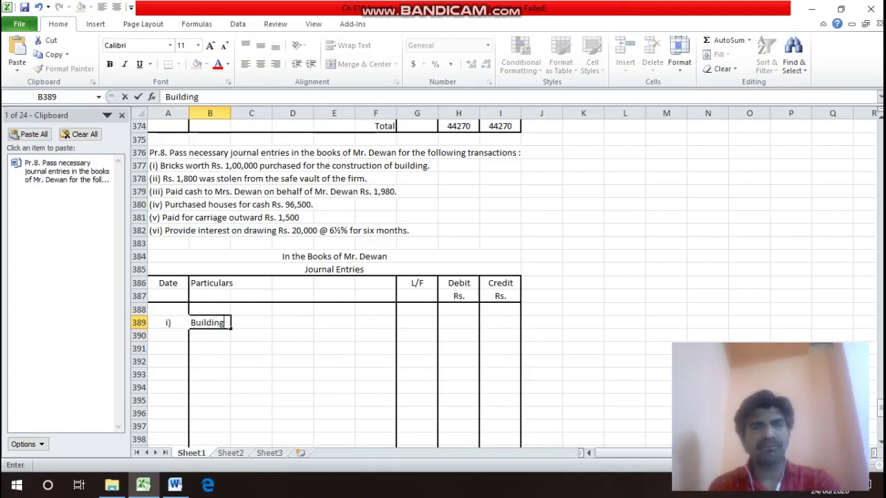
{"action": "type", "text": "s A/c"}
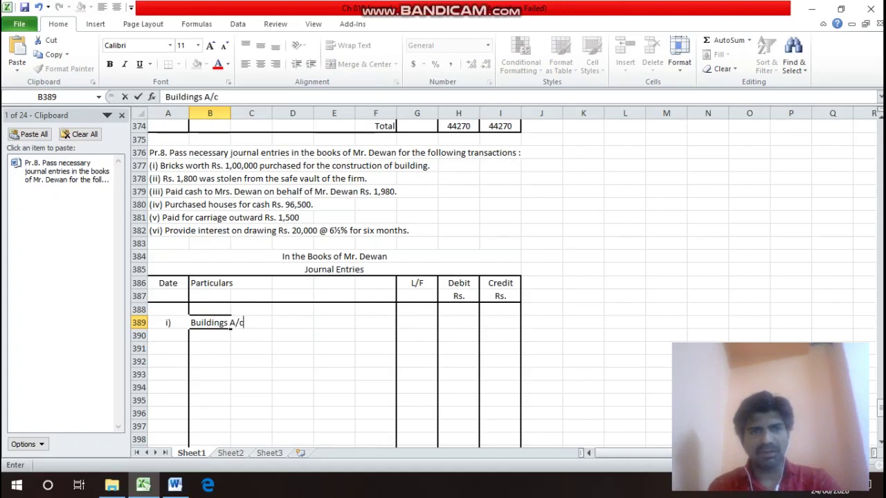
{"action": "key", "text": "Return"}
Add Dr in F389 and To Cash A/c in B390.
{"action": "key", "text": "Up"}
{"action": "key", "text": "Right"}
{"action": "key", "text": "Right"}
{"action": "key", "text": "Right"}
{"action": "key", "text": "Right"}
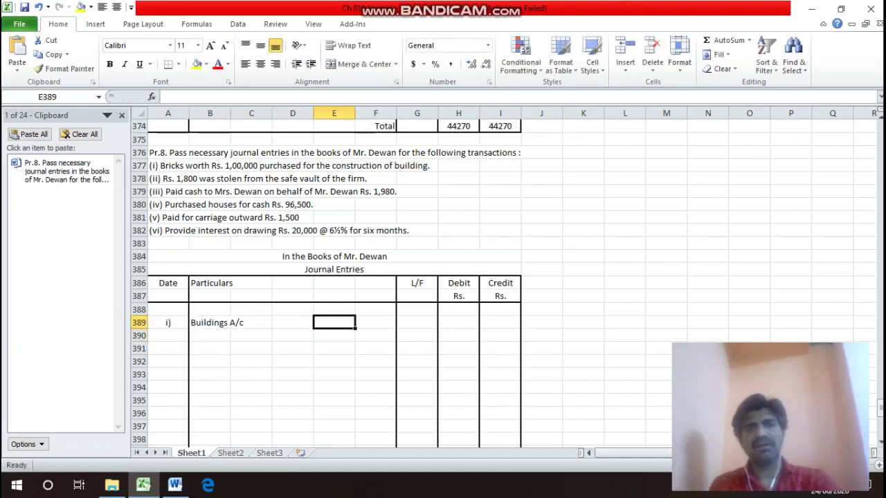
{"action": "type", "text": "Dt"}
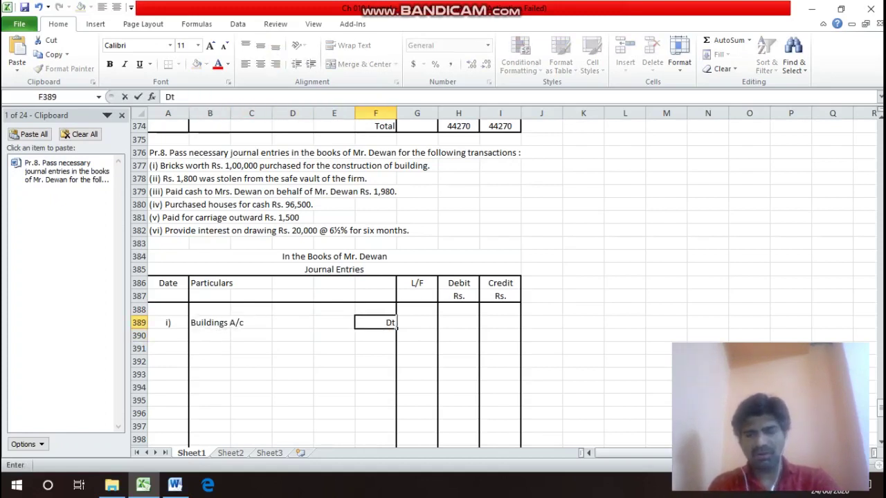
{"action": "key", "text": "BackSpace"}
{"action": "type", "text": "r"}
{"action": "key", "text": "Return"}
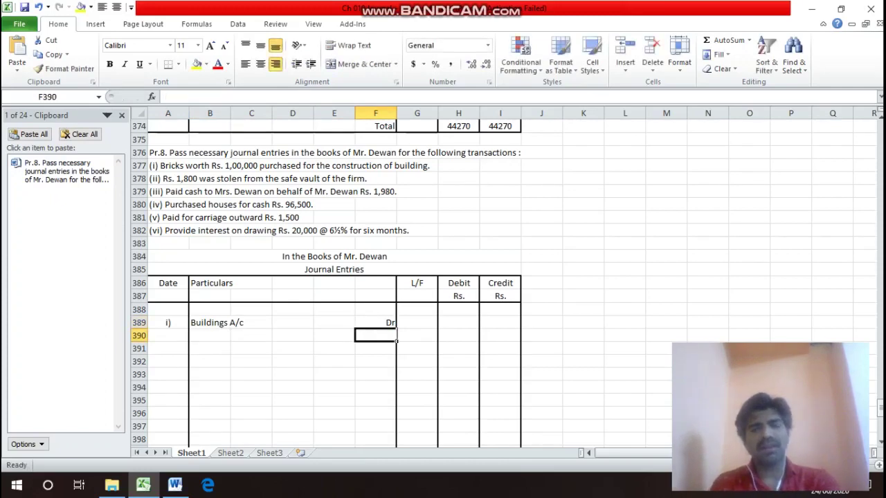
{"action": "key", "text": "Left"}
{"action": "key", "text": "Left"}
{"action": "key", "text": "Left"}
{"action": "key", "text": "Left"}
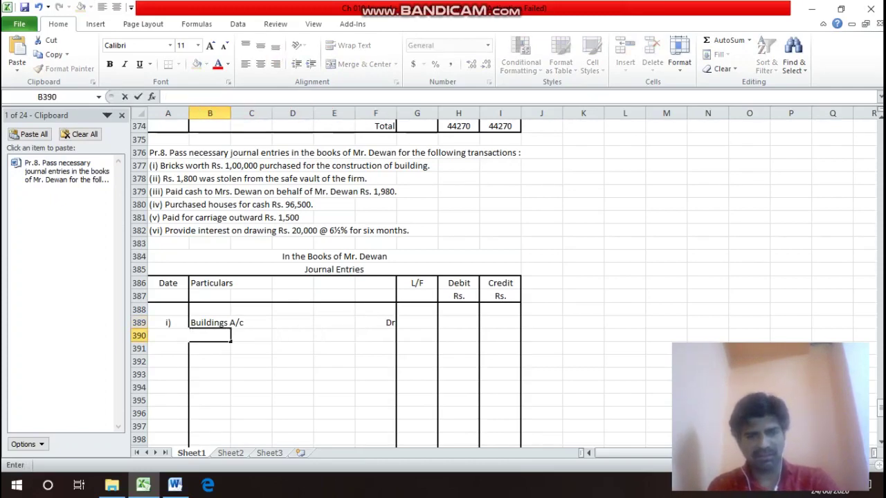
{"action": "type", "text": "To"}
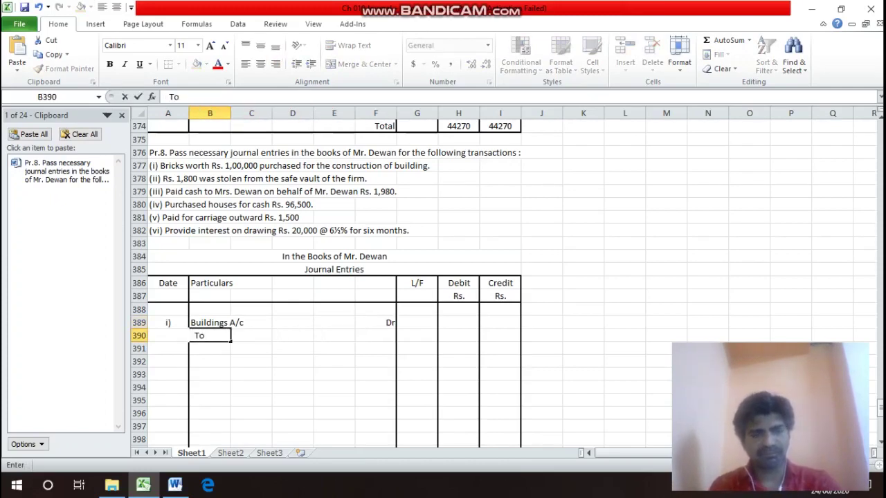
{"action": "type", "text": " Cash"}
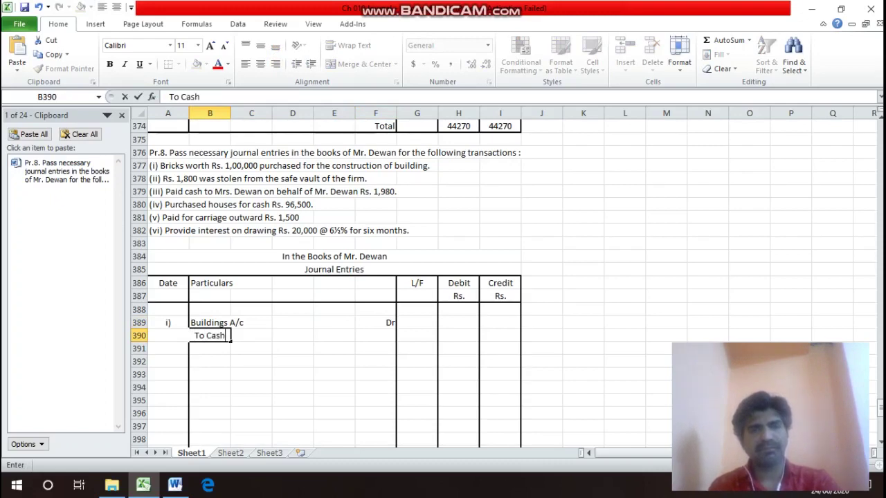
{"action": "type", "text": " A"}
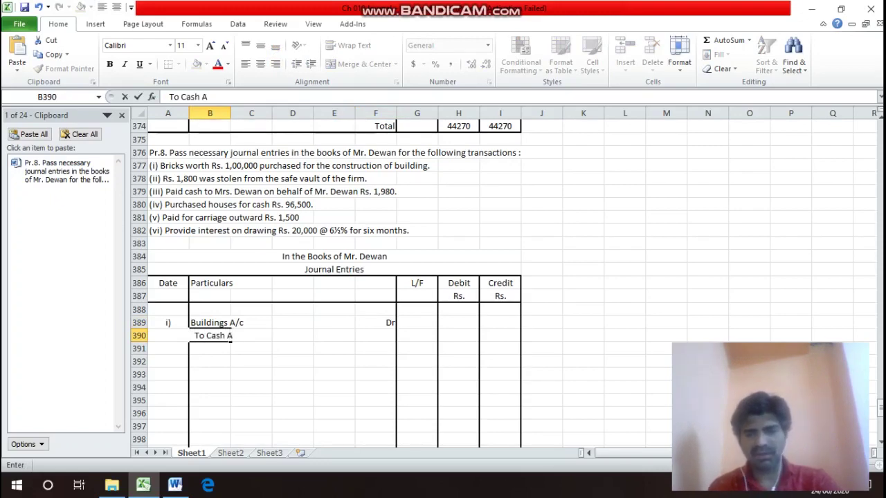
{"action": "type", "text": "/c"}
{"action": "key", "text": "Return"}
Enter 100000 as the debit in H389 and the credit in I390.
{"action": "key", "text": "Up"}
{"action": "key", "text": "Right"}
{"action": "key", "text": "Up"}
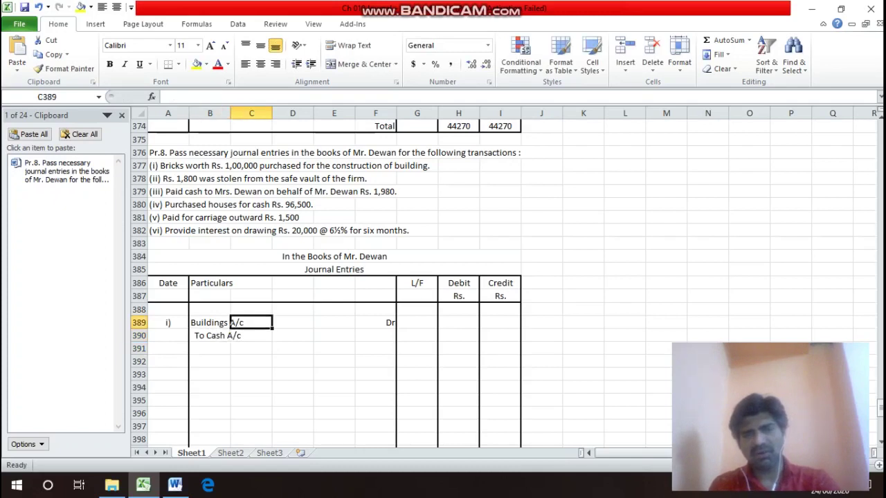
{"action": "key", "text": "Right"}
{"action": "key", "text": "Right"}
{"action": "key", "text": "Right"}
{"action": "key", "text": "Right"}
{"action": "key", "text": "Right"}
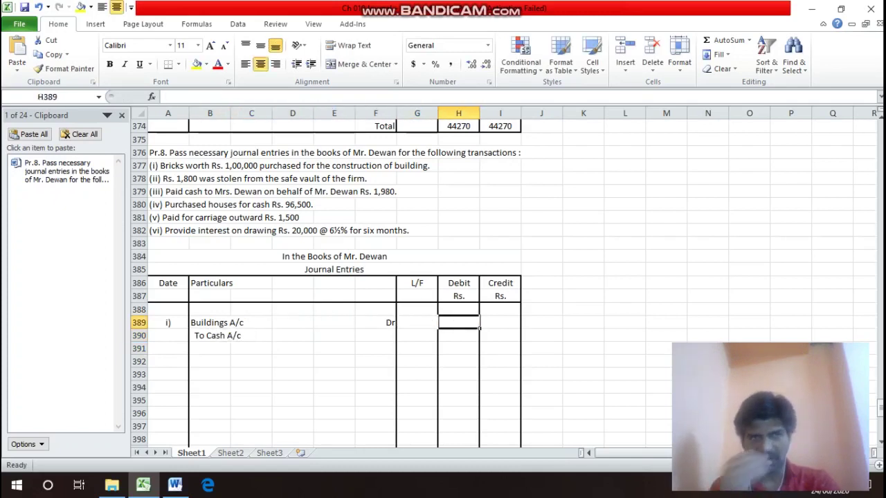
{"action": "type", "text": "10000"}
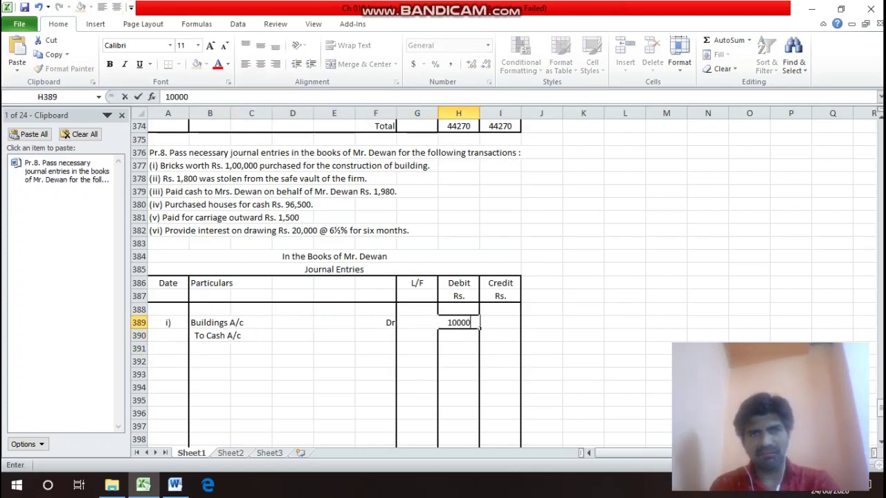
{"action": "type", "text": "0"}
{"action": "key", "text": "Return"}
{"action": "key", "text": "Right"}
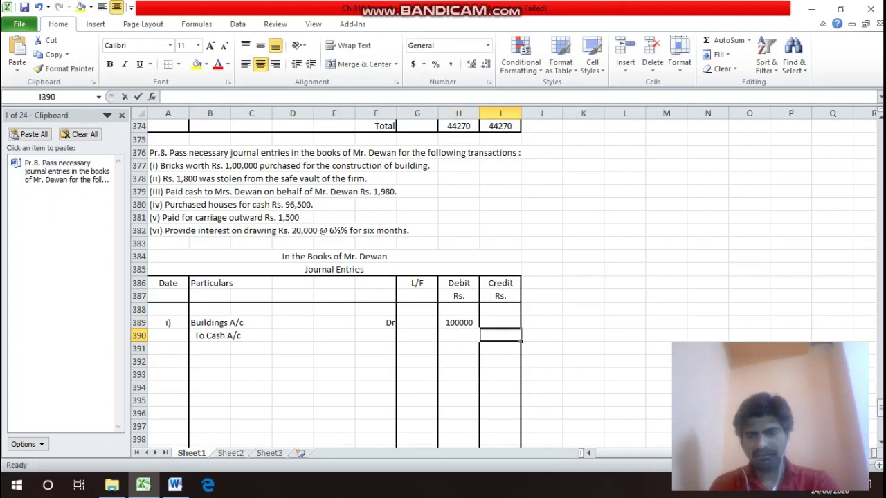
{"action": "type", "text": "100000"}
{"action": "key", "text": "Return"}
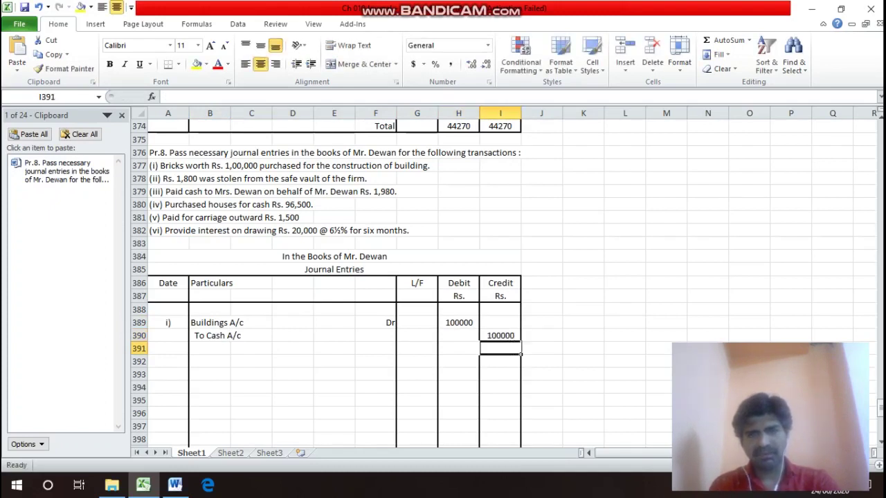
{"action": "key", "text": "Left"}
{"action": "key", "text": "Left"}
{"action": "key", "text": "Left"}
{"action": "key", "text": "Left"}
{"action": "key", "text": "Left"}
{"action": "key", "text": "Left"}
{"action": "key", "text": "Left"}
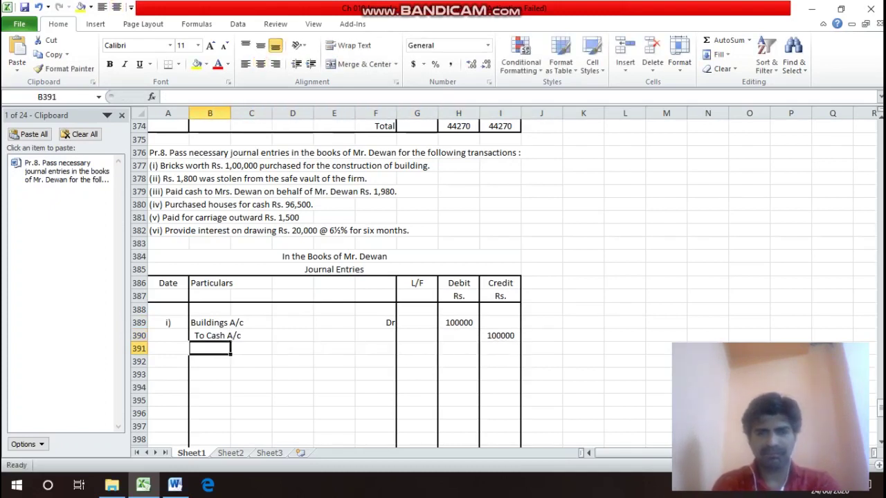
Type the narration 'Being Purchased Bricks for Construction of' in B391.
{"action": "type", "text": "("}
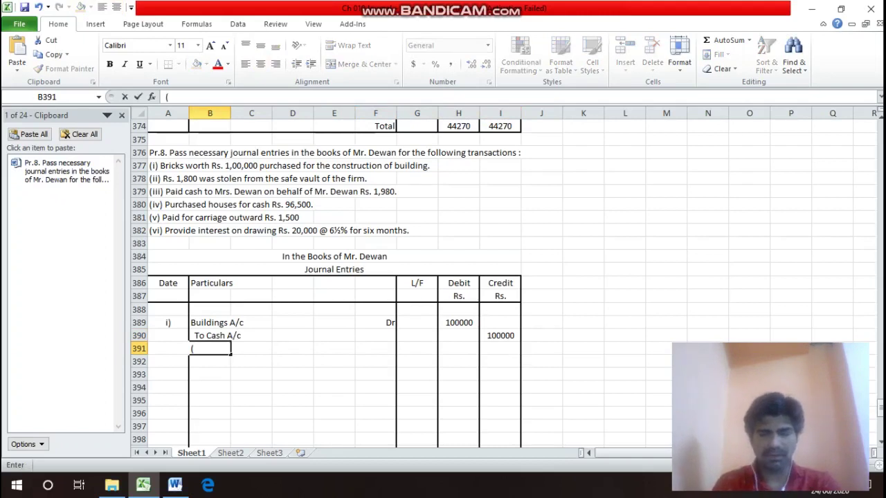
{"action": "type", "text": "ii"}
{"action": "key", "text": "BackSpace"}
{"action": "key", "text": "BackSpace"}
{"action": "key", "text": "BackSpace"}
{"action": "type", "text": "B"}
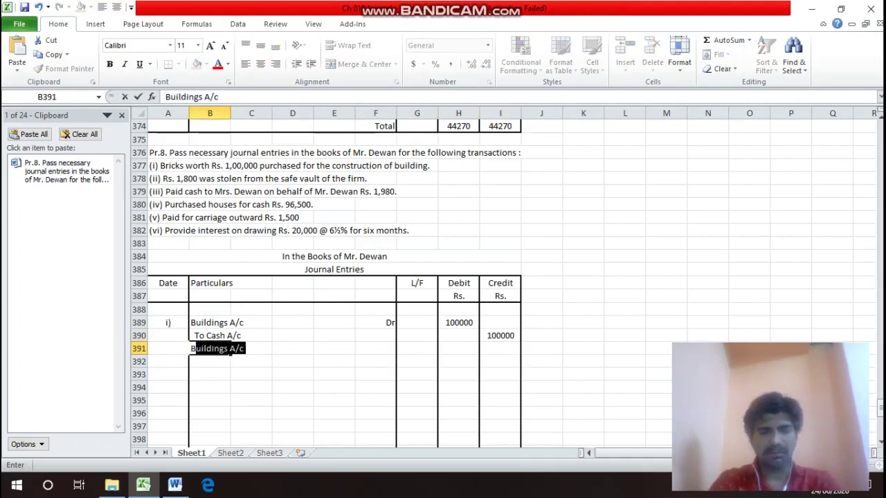
{"action": "type", "text": "eing P"}
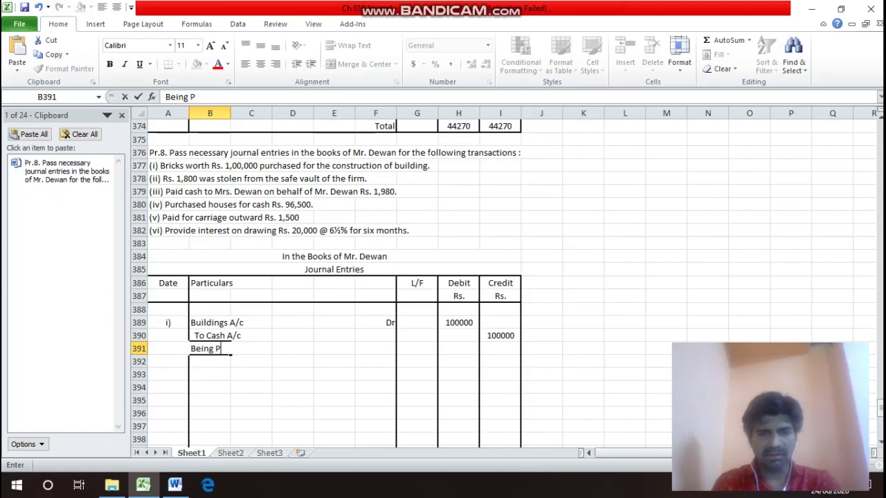
{"action": "type", "text": "urchas"}
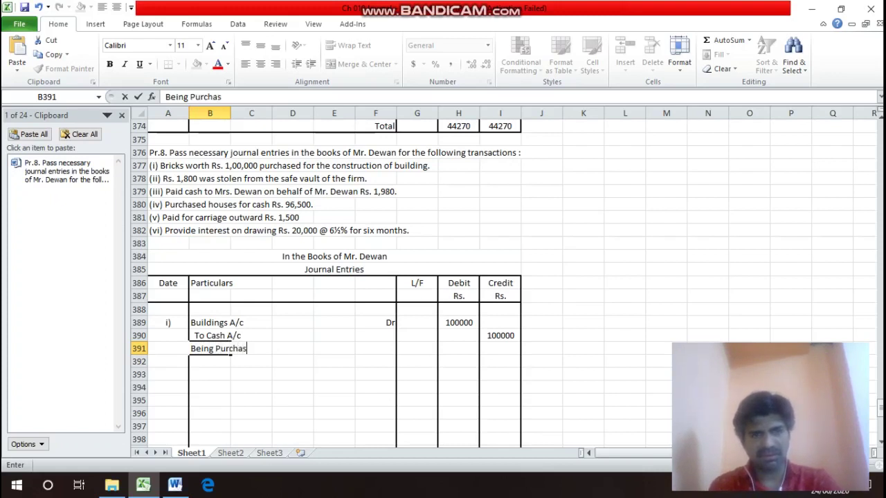
{"action": "type", "text": "ed Br"}
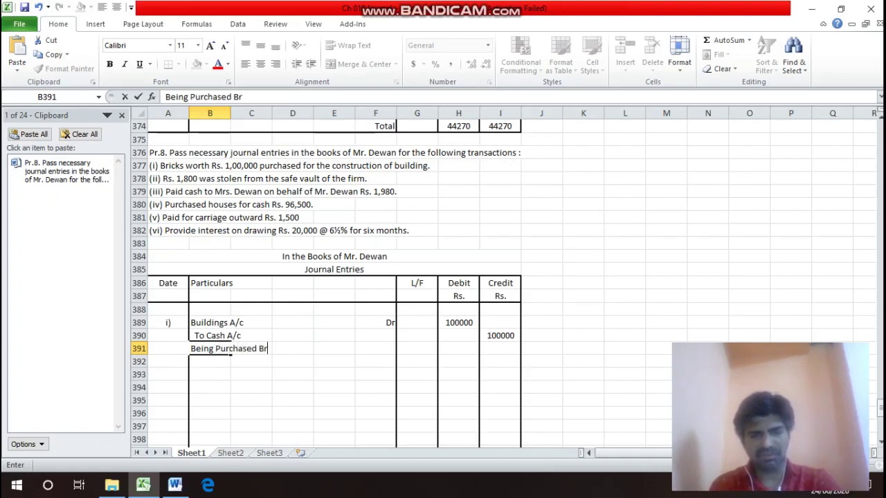
{"action": "type", "text": "icks"}
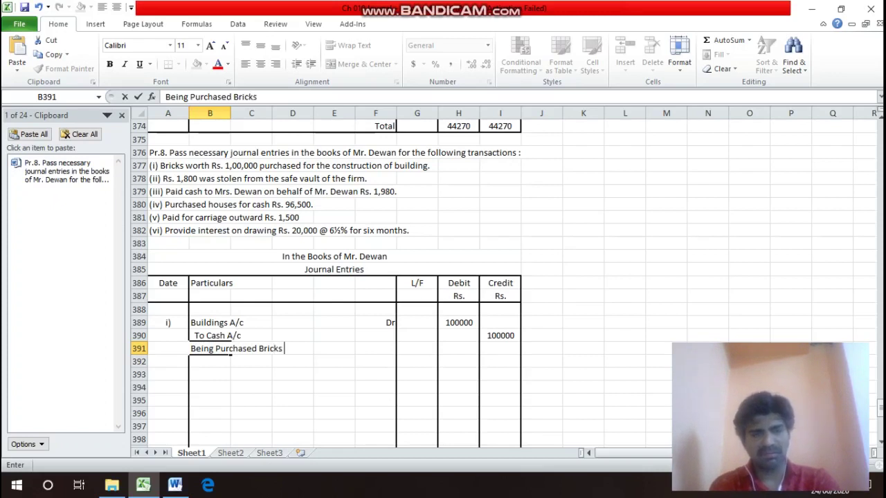
{"action": "type", "text": " for Co"}
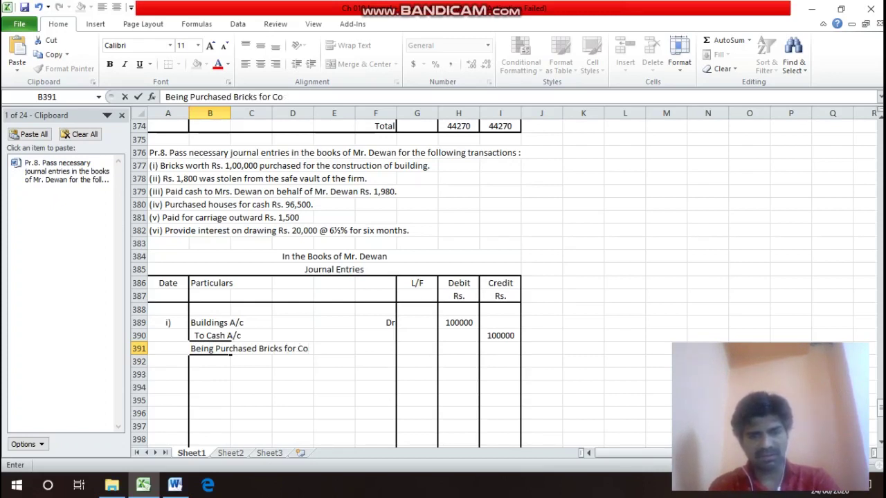
{"action": "type", "text": "nstru"}
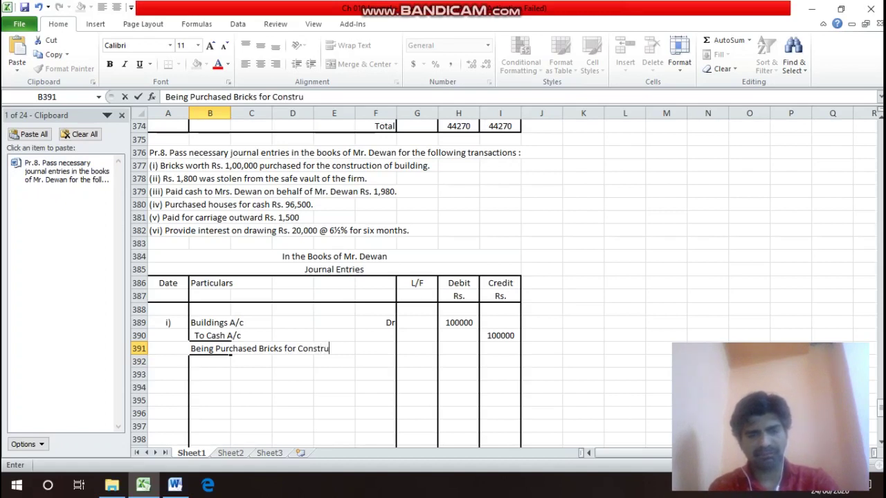
{"action": "type", "text": "ction o"}
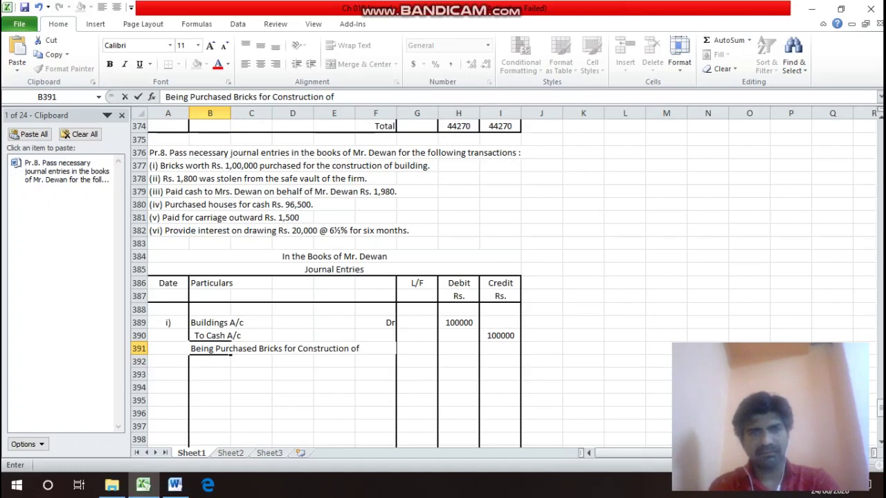
{"action": "type", "text": "f"}
{"action": "key", "text": "Return"}
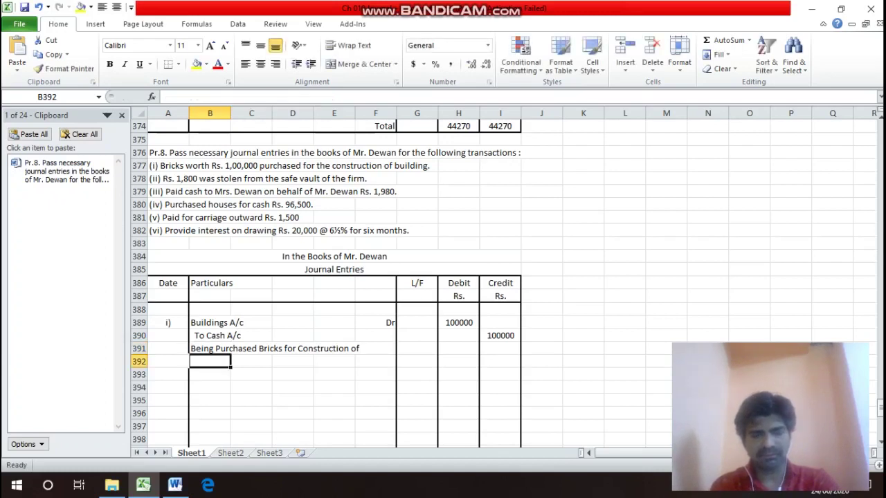
Make B392 read 'Buildings for Rs. 100000)'.
{"action": "type", "text": "Bu"}
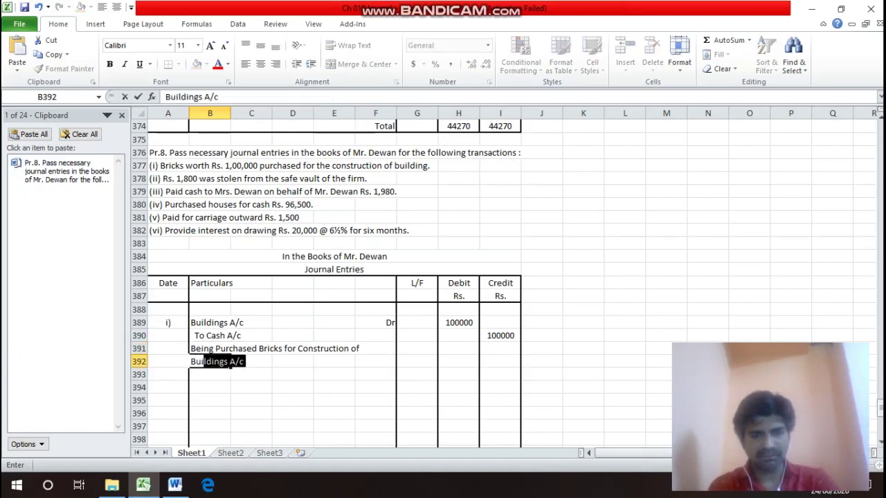
{"action": "type", "text": "i\\"}
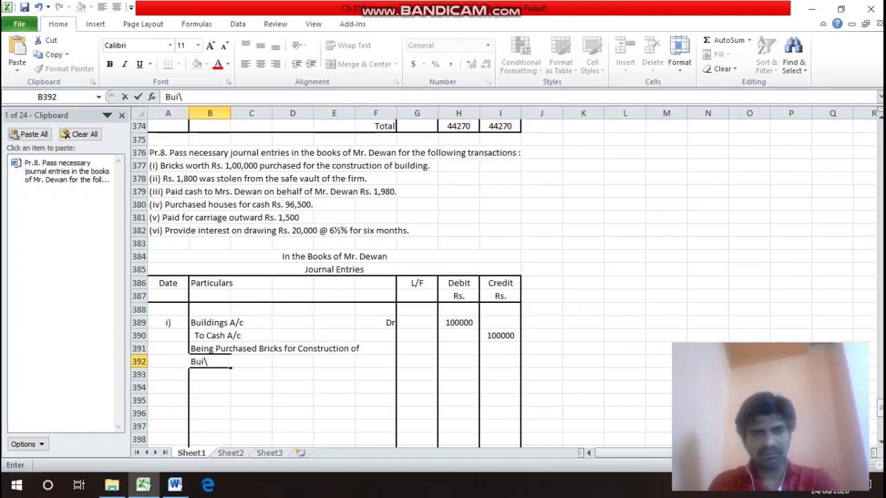
{"action": "key", "text": "BackSpace"}
{"action": "type", "text": "ldings A/c"}
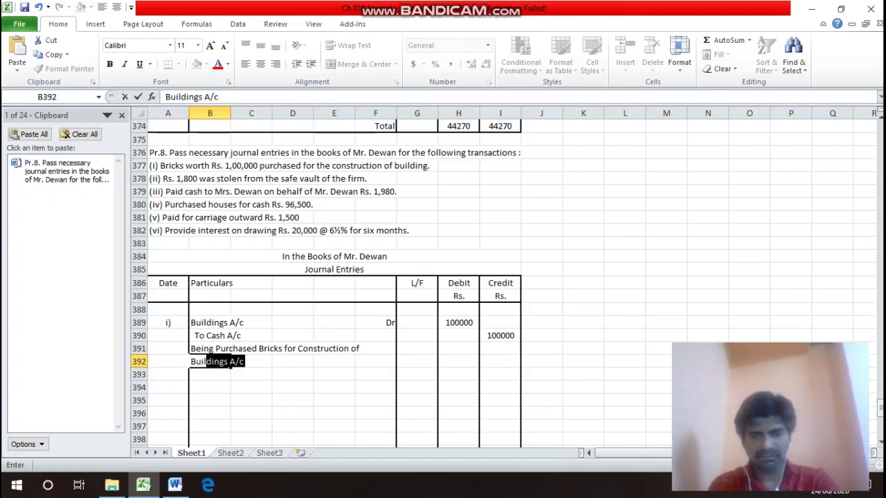
{"action": "key", "text": "Return"}
{"action": "key", "text": "Up"}
{"action": "key", "text": "F2"}
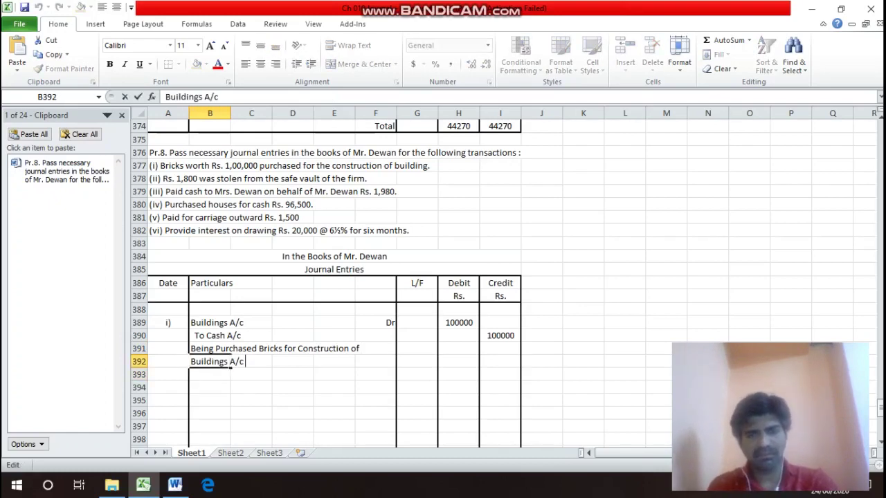
{"action": "key", "text": "BackSpace"}
{"action": "key", "text": "BackSpace"}
{"action": "key", "text": "BackSpace"}
{"action": "key", "text": "BackSpace"}
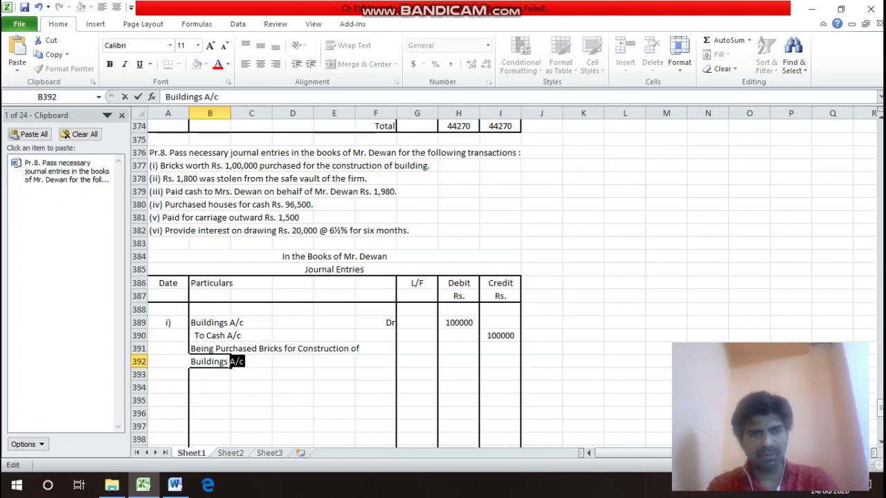
{"action": "type", "text": "for "}
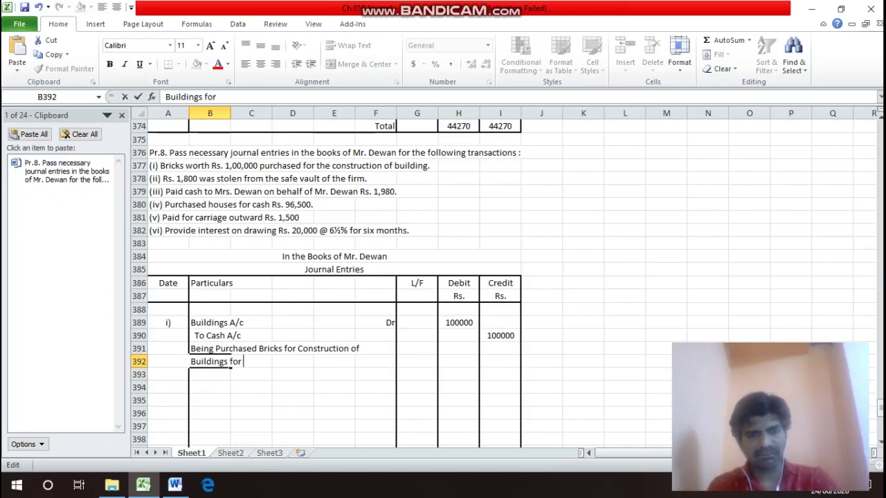
{"action": "type", "text": "Ra"}
{"action": "key", "text": "BackSpace"}
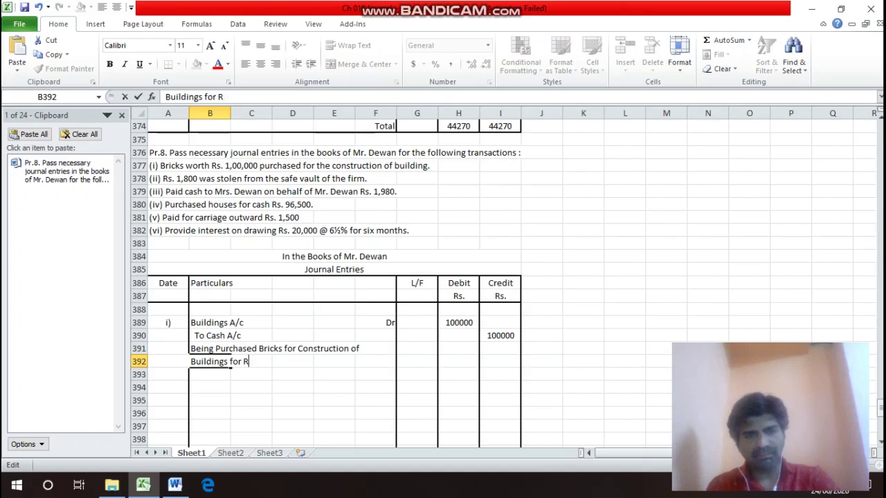
{"action": "type", "text": "s. 100000"}
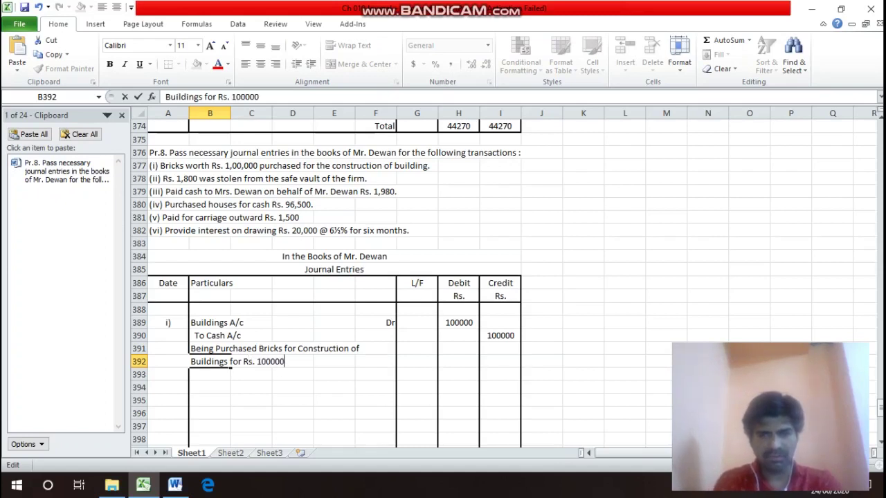
{"action": "type", "text": ")"}
{"action": "key", "text": "Return"}
Add a bottom border beneath B392:F392.
{"action": "left_click_drag", "start_coordinate": [207, 361], "coordinate": [397, 367]}
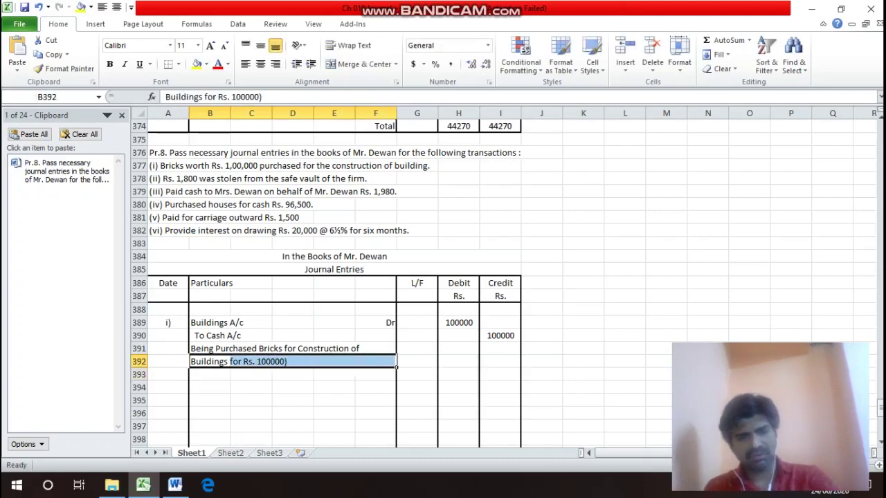
{"action": "key", "text": "ctrl+1"}
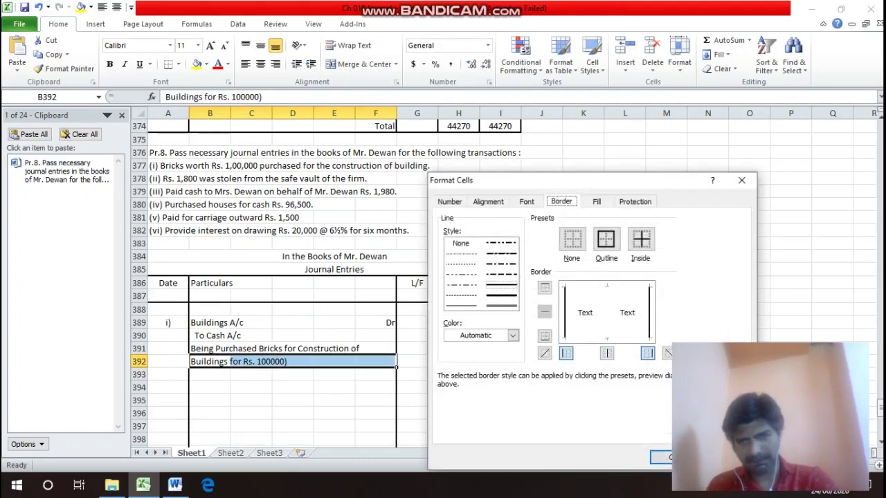
{"action": "left_click", "coordinate": [544, 336]}
{"action": "key", "text": "Return"}
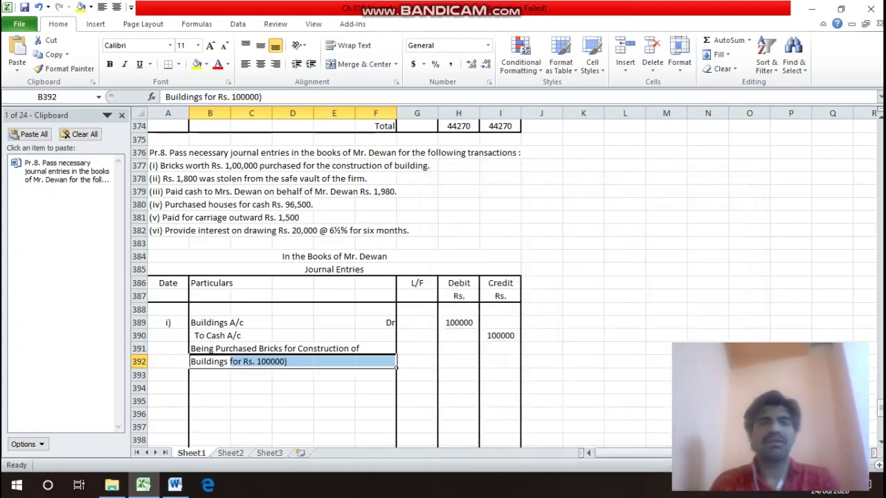
{"action": "key", "text": "Down"}
{"action": "key", "text": "Up"}
{"action": "key", "text": "Up"}
{"action": "key", "text": "Up"}
{"action": "key", "text": "Up"}
{"action": "key", "text": "Up"}
{"action": "key", "text": "Up"}
{"action": "key", "text": "Up"}
{"action": "key", "text": "Up"}
{"action": "key", "text": "Up"}
{"action": "key", "text": "Up"}
{"action": "key", "text": "Up"}
{"action": "key", "text": "Up"}
{"action": "key", "text": "Up"}
{"action": "key", "text": "Up"}
{"action": "key", "text": "Up"}
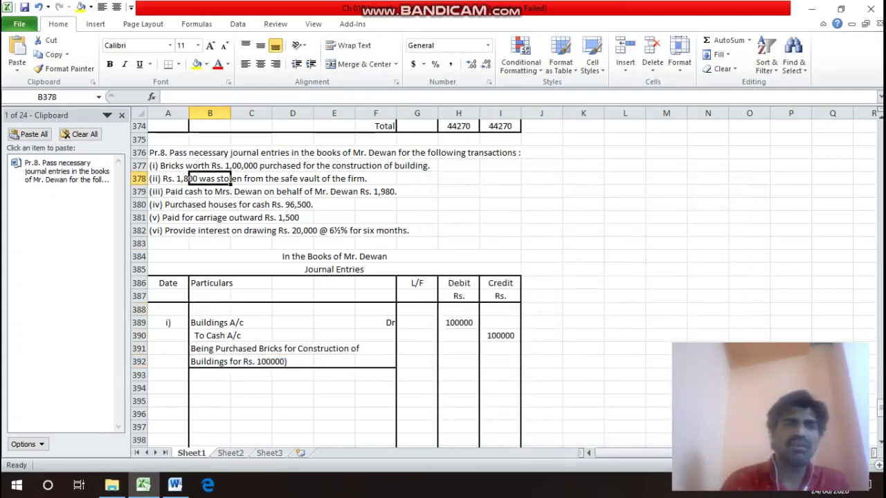
Label the next entry ii) and enter Loss by Theft A/c as its debit account.
{"action": "key", "text": "Left"}
{"action": "key", "text": "Down"}
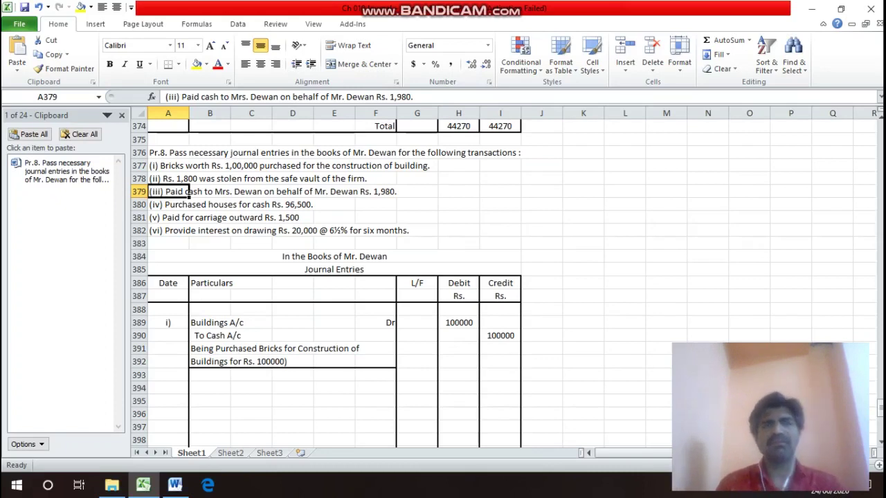
{"action": "key", "text": "Down"}
{"action": "key", "text": "Down"}
{"action": "key", "text": "Down"}
{"action": "key", "text": "Down"}
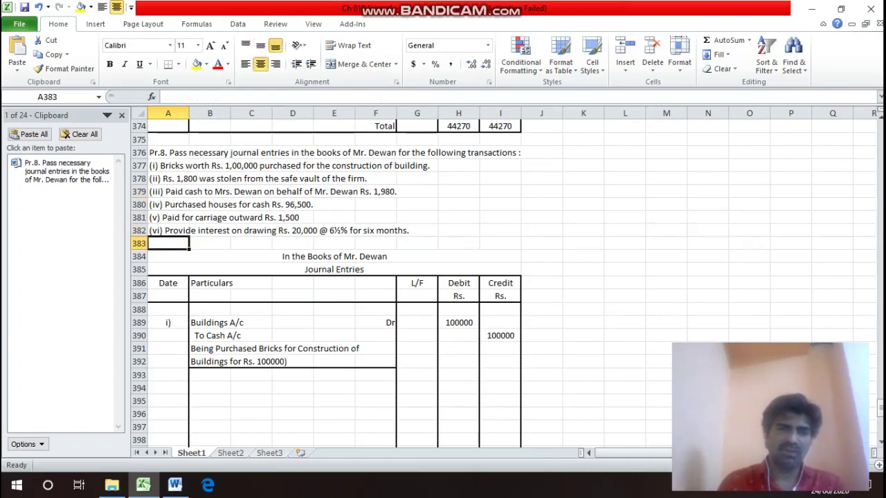
{"action": "key", "text": "Down"}
{"action": "key", "text": "Down"}
{"action": "key", "text": "Down"}
{"action": "key", "text": "Down"}
{"action": "key", "text": "Down"}
{"action": "key", "text": "Down"}
{"action": "key", "text": "Down"}
{"action": "key", "text": "Down"}
{"action": "key", "text": "Down"}
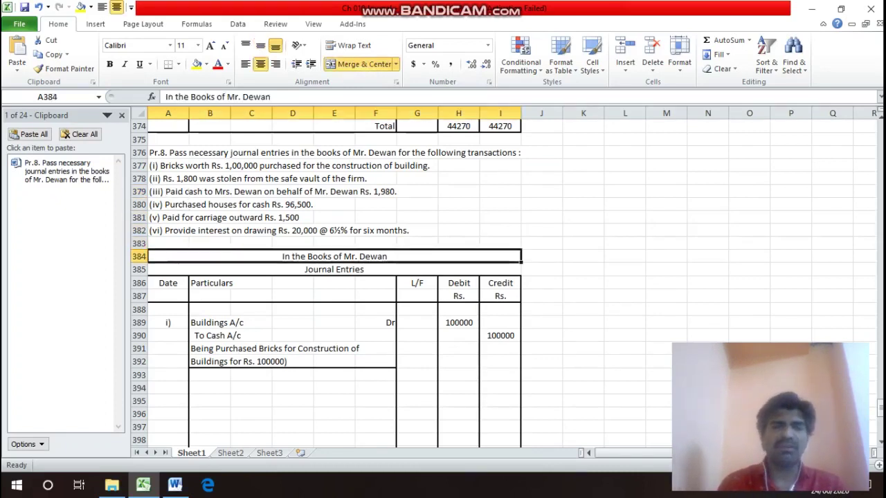
{"action": "key", "text": "Down"}
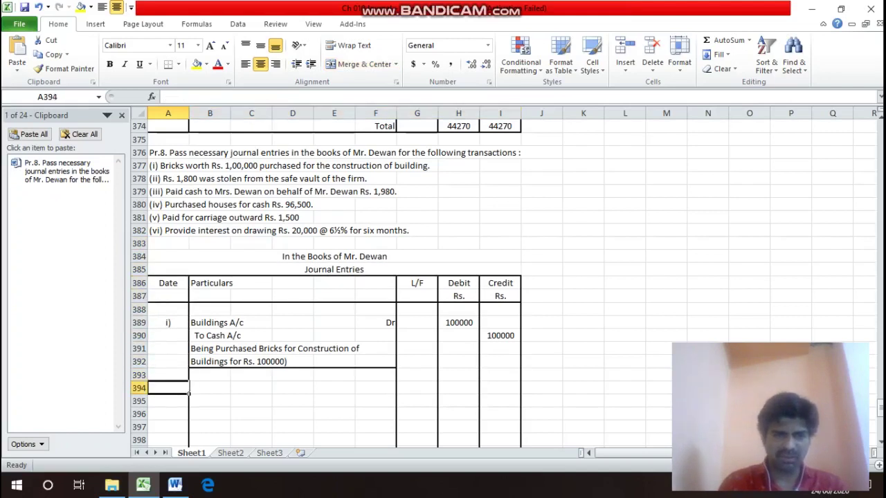
{"action": "type", "text": "ii"}
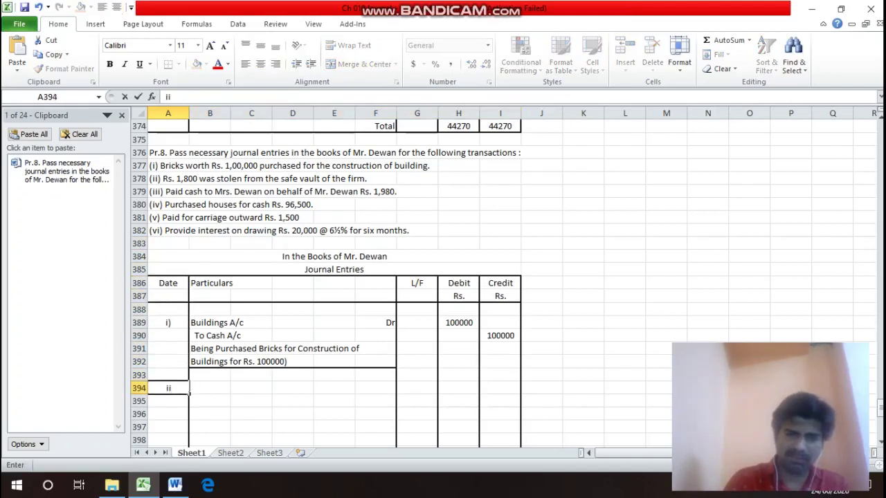
{"action": "type", "text": ")"}
{"action": "left_click", "coordinate": [210, 389]}
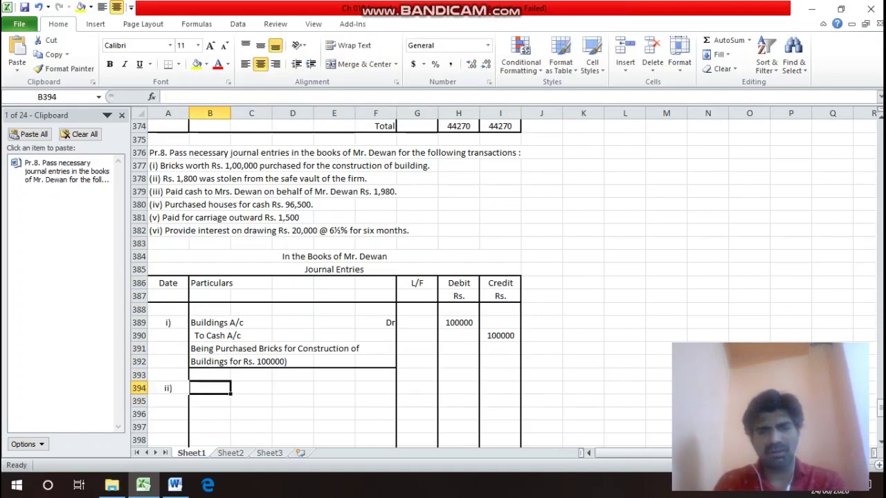
{"action": "type", "text": "Loss"}
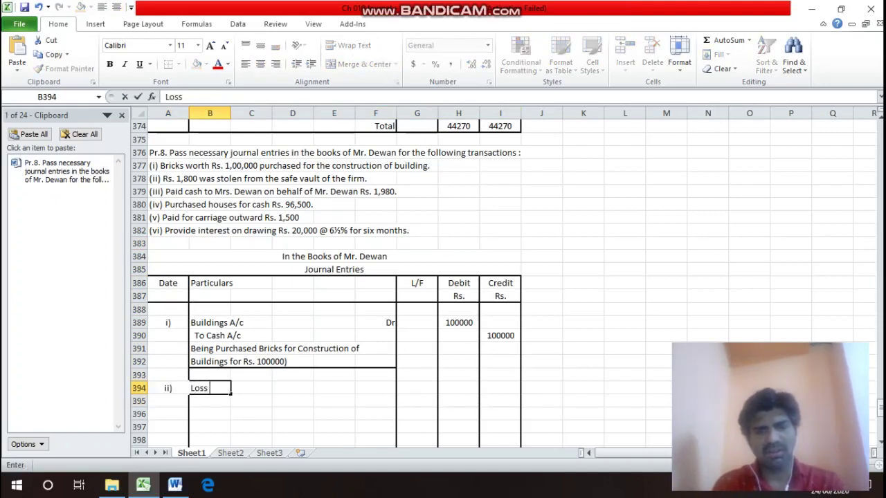
{"action": "type", "text": " by"}
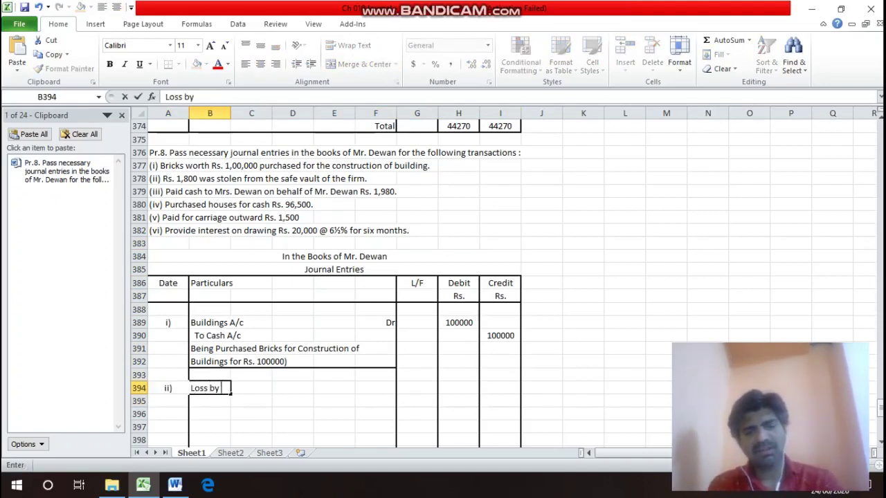
{"action": "type", "text": " Theft"}
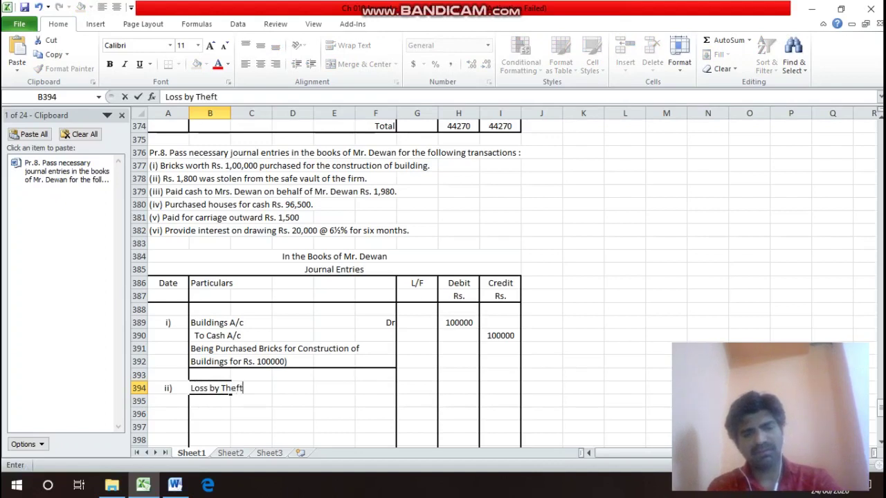
{"action": "type", "text": " A/c"}
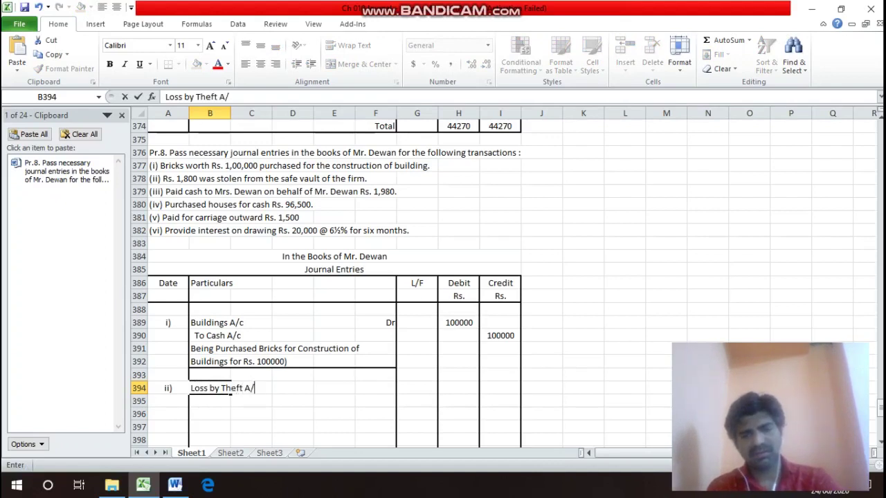
{"action": "key", "text": "Return"}
Mark Loss by Theft A/c as Dr and add the credit line To Cash A/c below it.
{"action": "key", "text": "Up"}
{"action": "key", "text": "Right"}
{"action": "key", "text": "Right"}
{"action": "key", "text": "Right"}
{"action": "key", "text": "Right"}
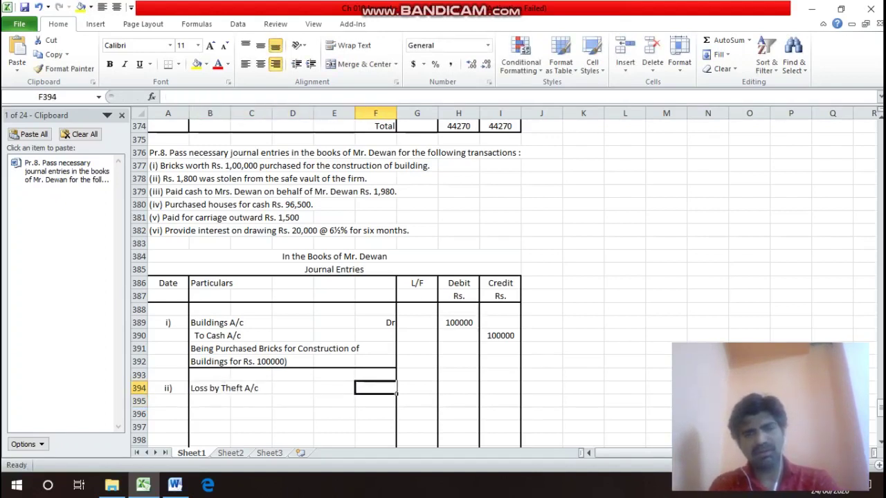
{"action": "type", "text": "Dr"}
{"action": "key", "text": "Return"}
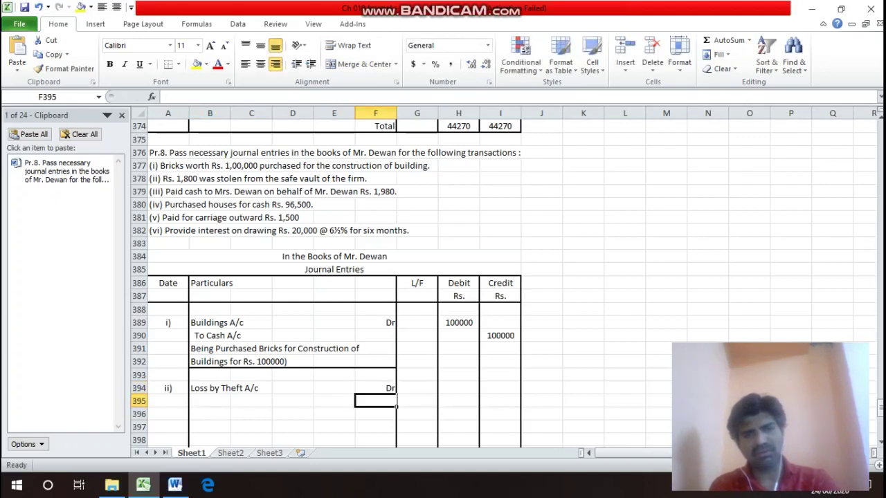
{"action": "key", "text": "Left"}
{"action": "key", "text": "Left"}
{"action": "key", "text": "Left"}
{"action": "key", "text": "Left"}
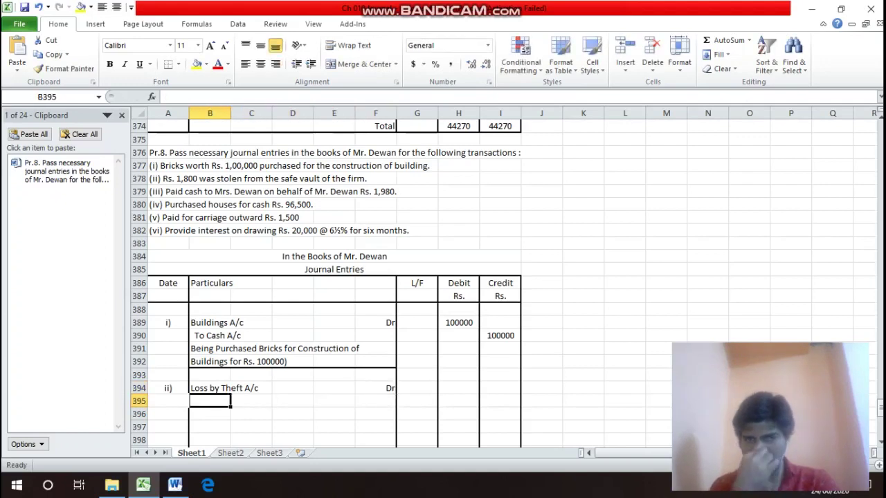
{"action": "type", "text": "To "}
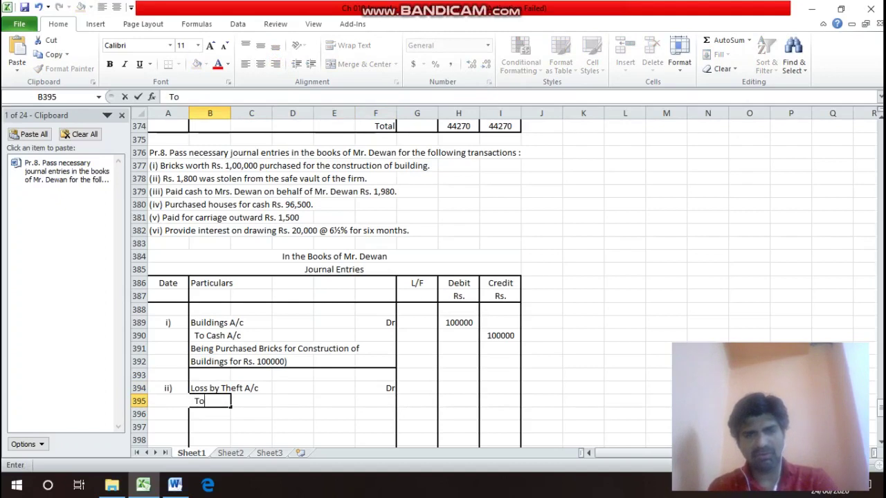
{"action": "type", "text": "Cash"}
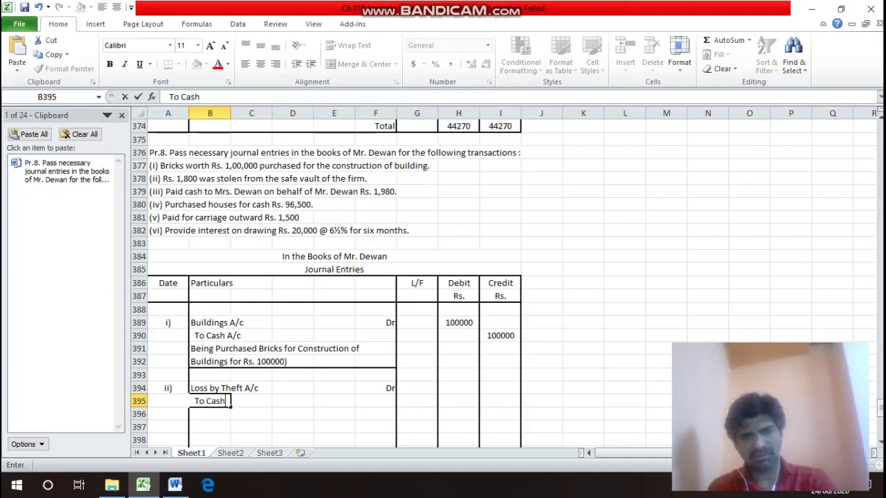
{"action": "type", "text": " A/c"}
{"action": "key", "text": "Return"}
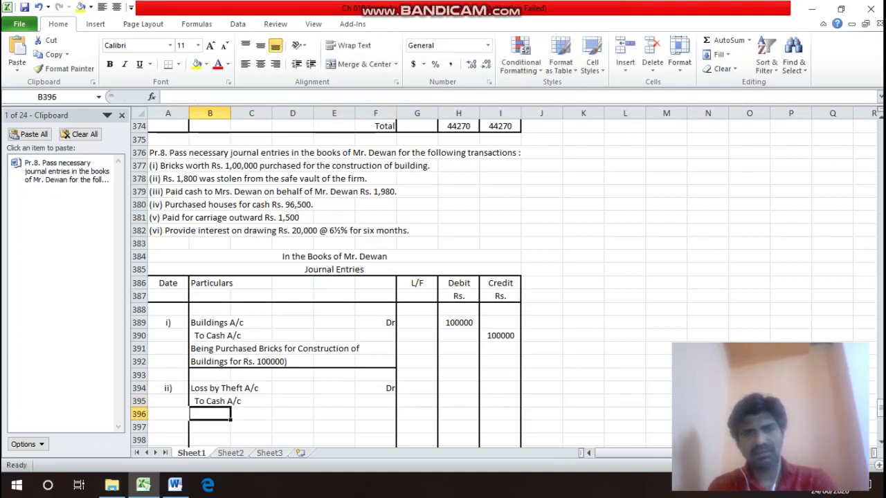
Enter 1800 as the debit amount for Loss by Theft A/c.
{"action": "left_click", "coordinate": [230, 402]}
{"action": "key", "text": "Right"}
{"action": "key", "text": "Up"}
{"action": "key", "text": "Right"}
{"action": "key", "text": "Right"}
{"action": "key", "text": "Right"}
{"action": "key", "text": "Right"}
{"action": "key", "text": "Right"}
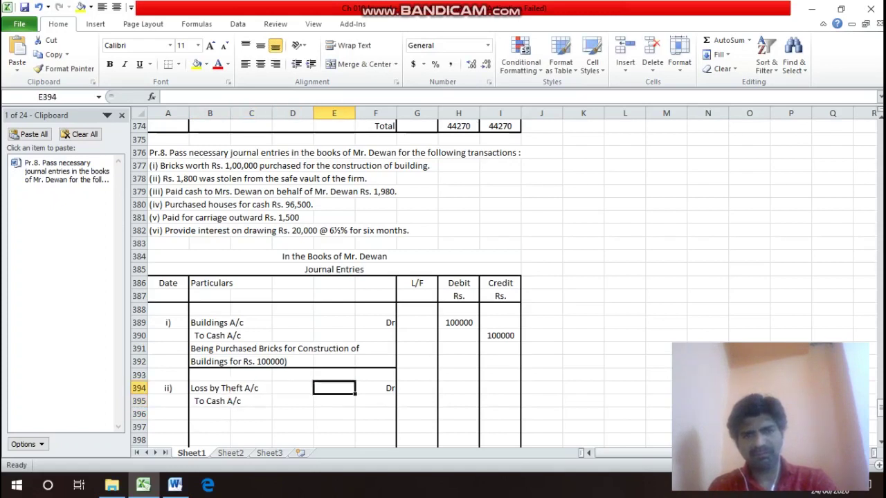
{"action": "type", "text": "18"}
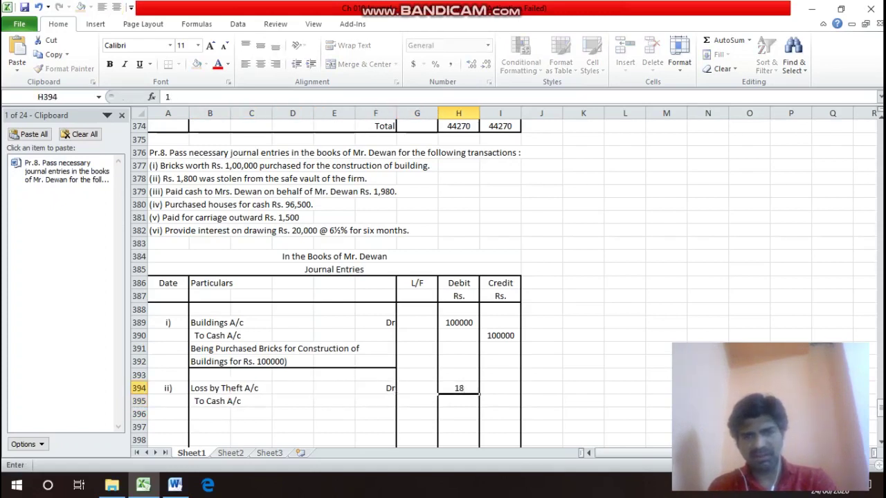
{"action": "key", "text": "Return"}
{"action": "left_click", "coordinate": [459, 388]}
{"action": "type", "text": "18000"}
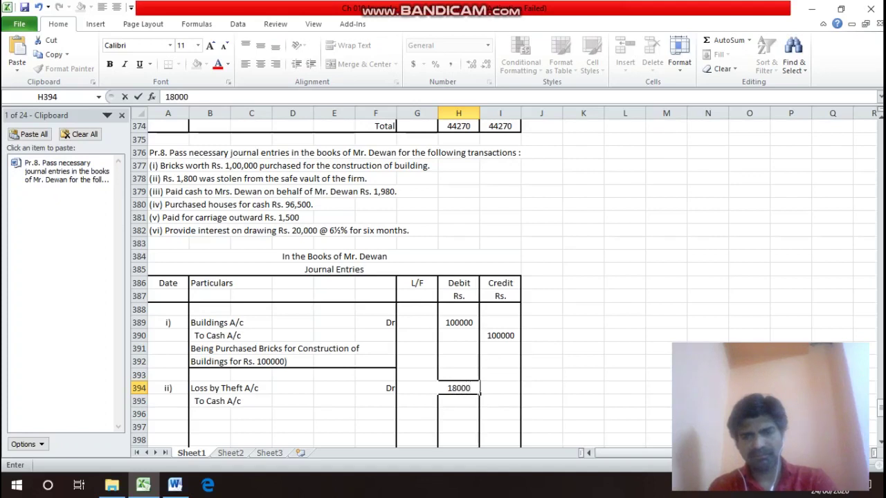
{"action": "key", "text": "BackSpace"}
Enter 1800 as the credit amount against To Cash A/c in I395.
{"action": "key", "text": "Return"}
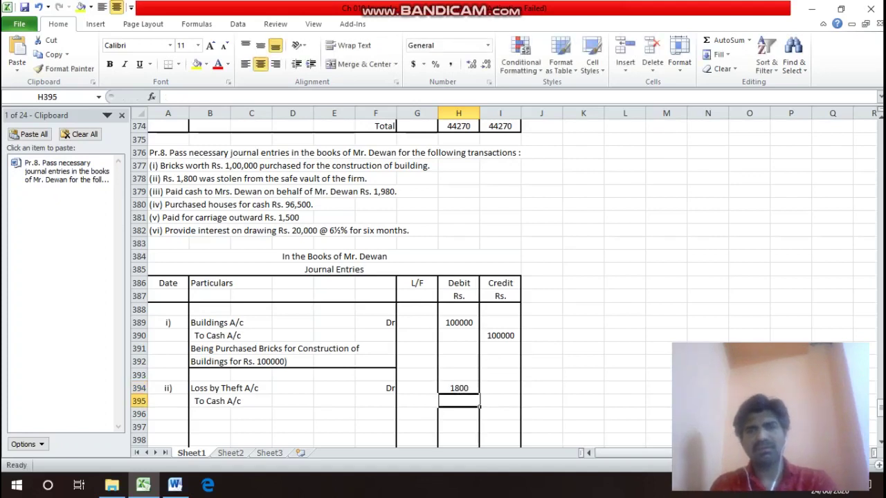
{"action": "key", "text": "Right"}
{"action": "type", "text": "18"}
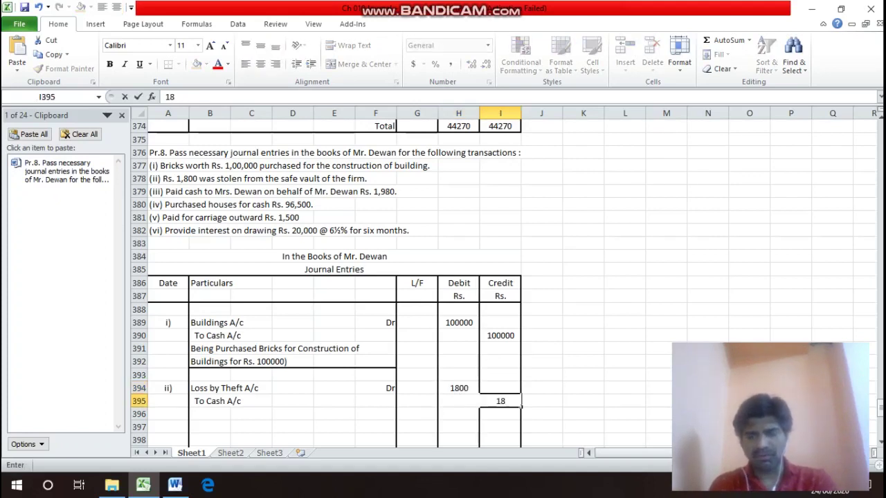
{"action": "type", "text": "000"}
{"action": "key", "text": "BackSpace"}
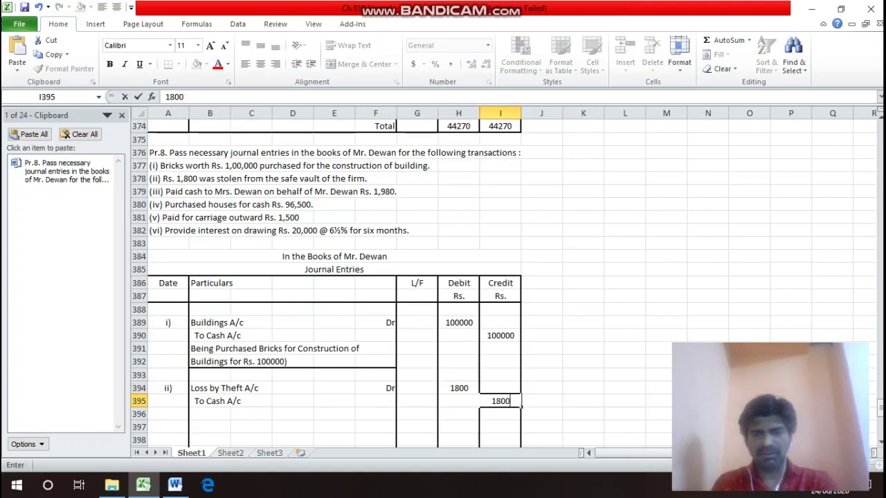
{"action": "key", "text": "Return"}
{"action": "key", "text": "Left"}
{"action": "key", "text": "Left"}
{"action": "key", "text": "Left"}
{"action": "key", "text": "Left"}
{"action": "key", "text": "Left"}
{"action": "key", "text": "Left"}
{"action": "key", "text": "Left"}
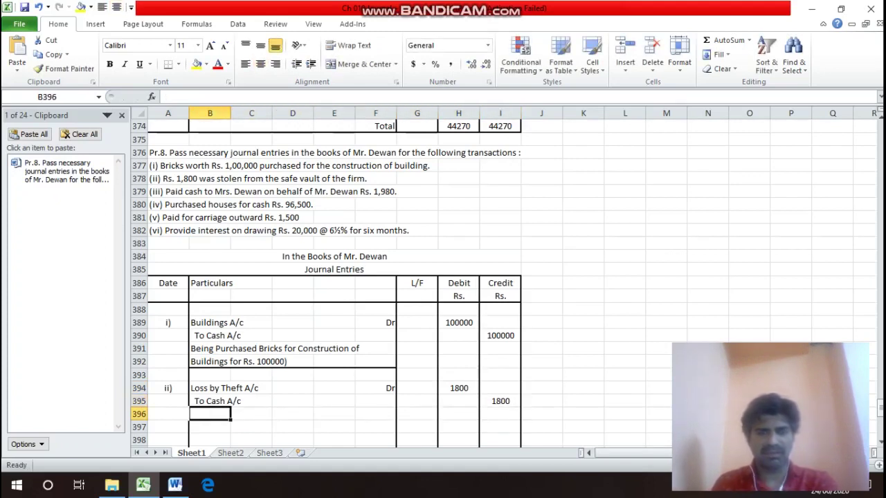
Type the first narration line '(Being Cash solen Rs. 1800 from the safe vault of' in B396.
{"action": "type", "text": "(Bei"}
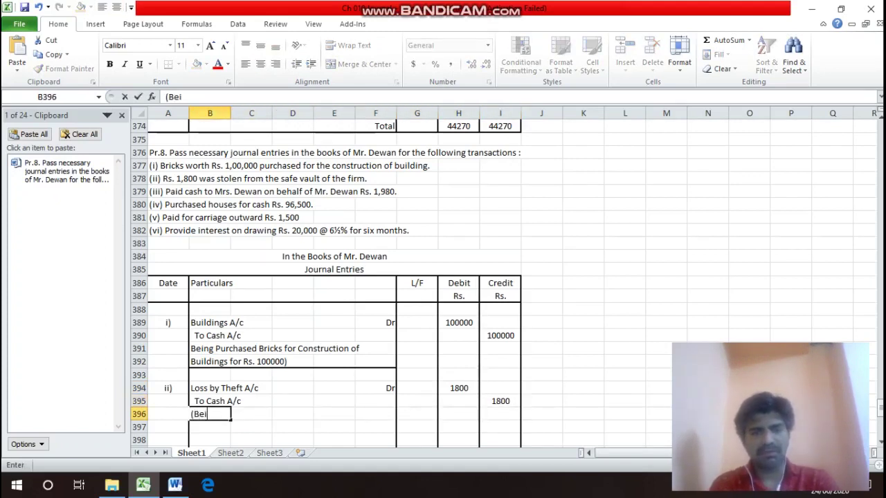
{"action": "type", "text": "ng"}
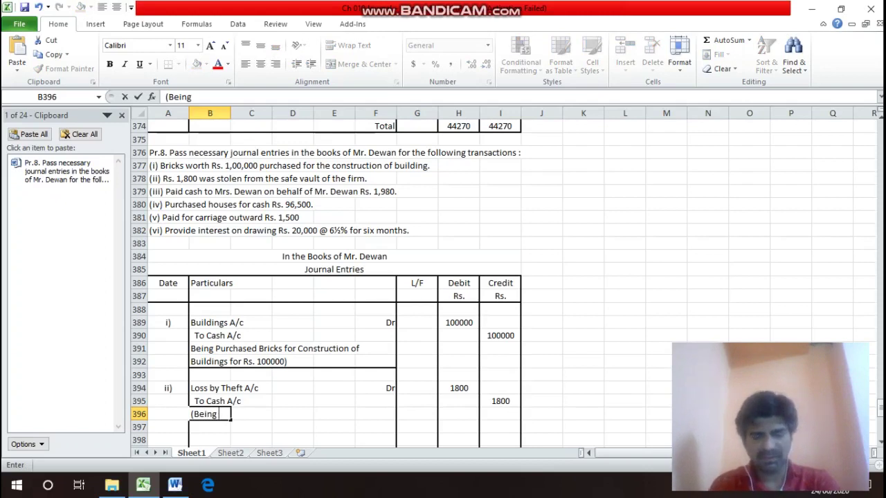
{"action": "type", "text": " C"}
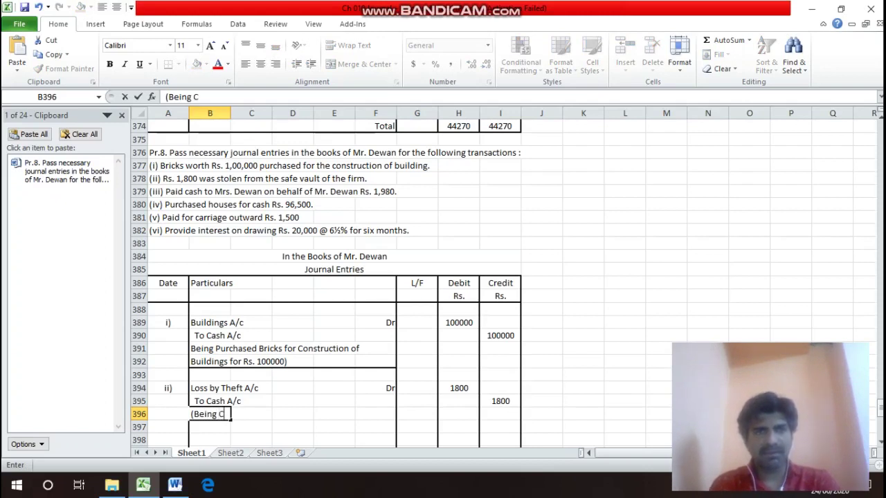
{"action": "type", "text": "as"}
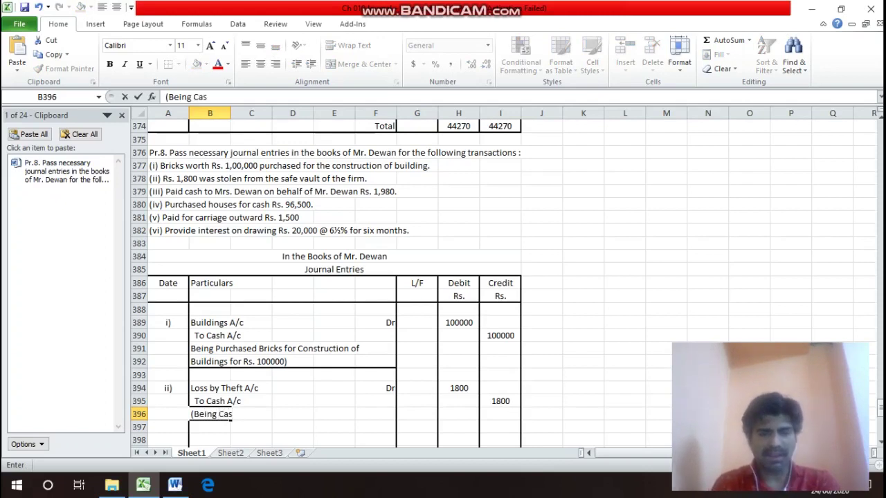
{"action": "type", "text": "h solen"}
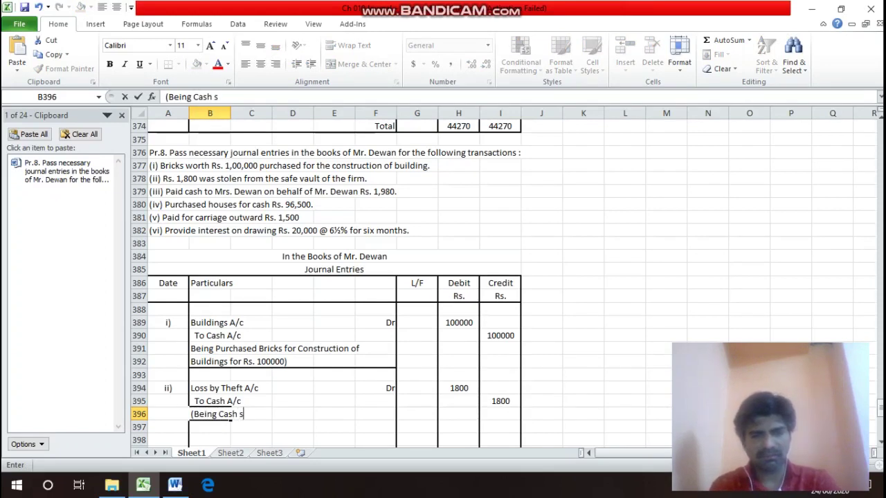
{"action": "type", "text": " Rs"}
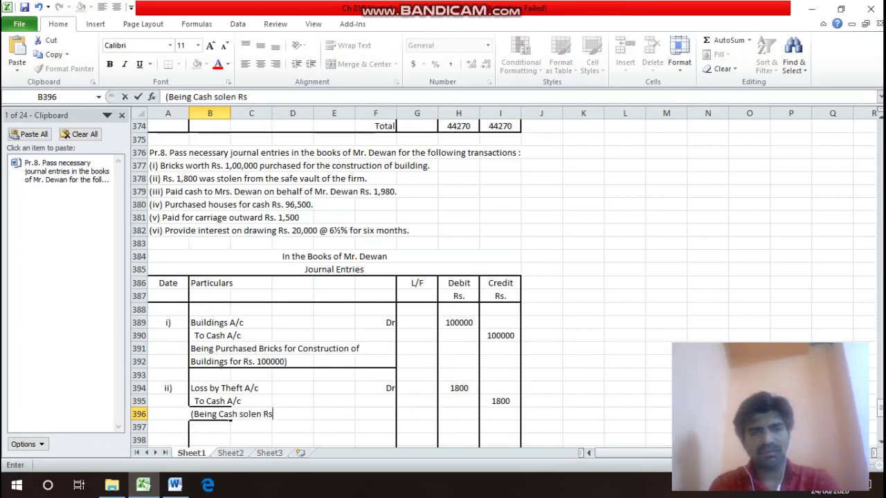
{"action": "type", "text": ". 1800 "}
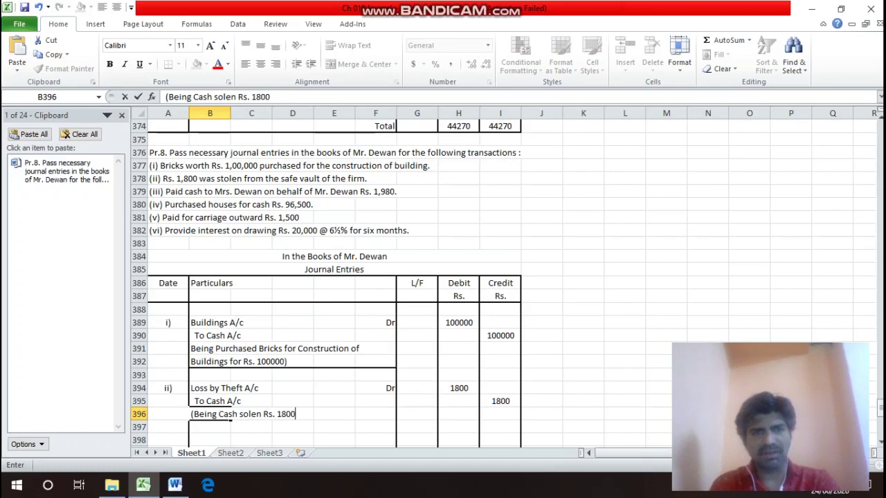
{"action": "type", "text": "fr"}
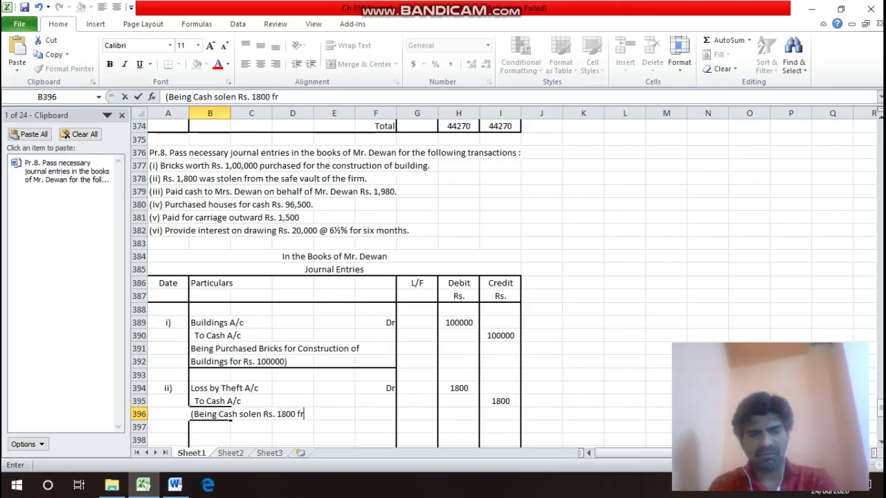
{"action": "type", "text": "om the "}
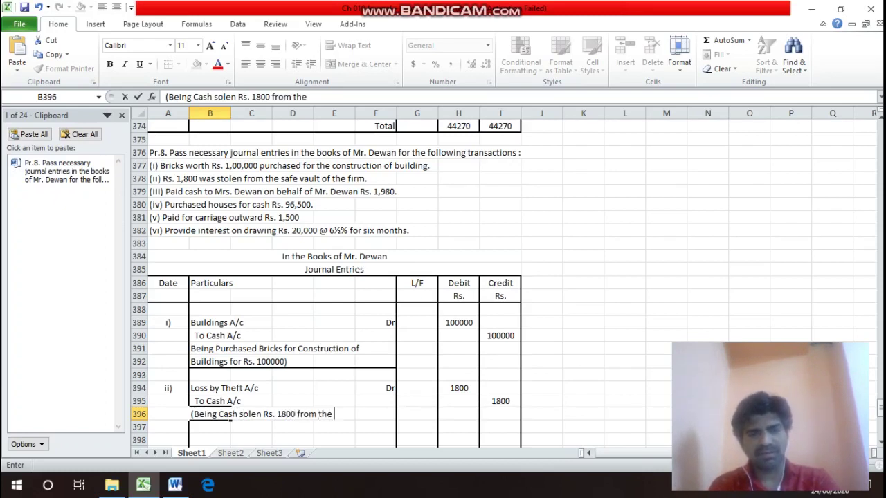
{"action": "type", "text": "safe"}
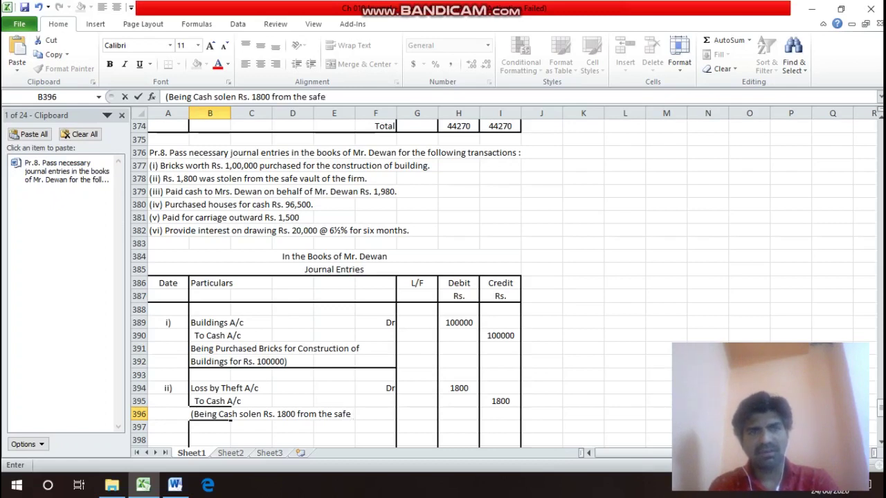
{"action": "left_click", "coordinate": [417, 179]}
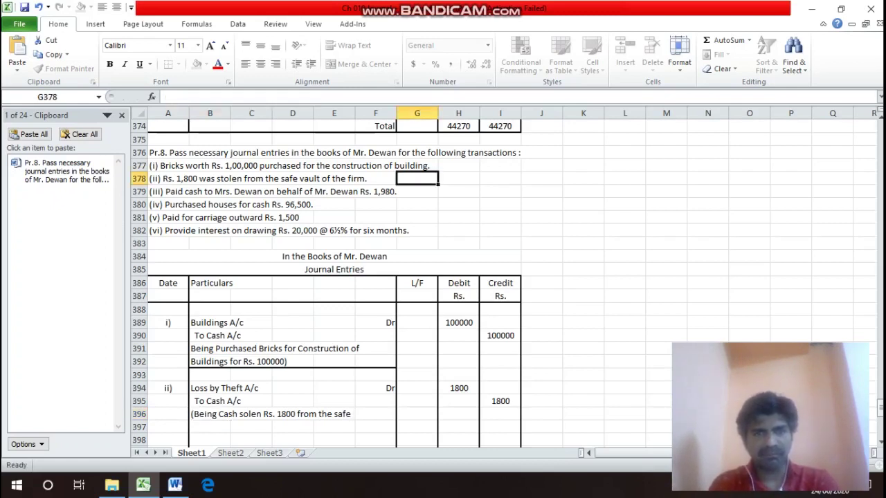
{"action": "left_click", "coordinate": [416, 204]}
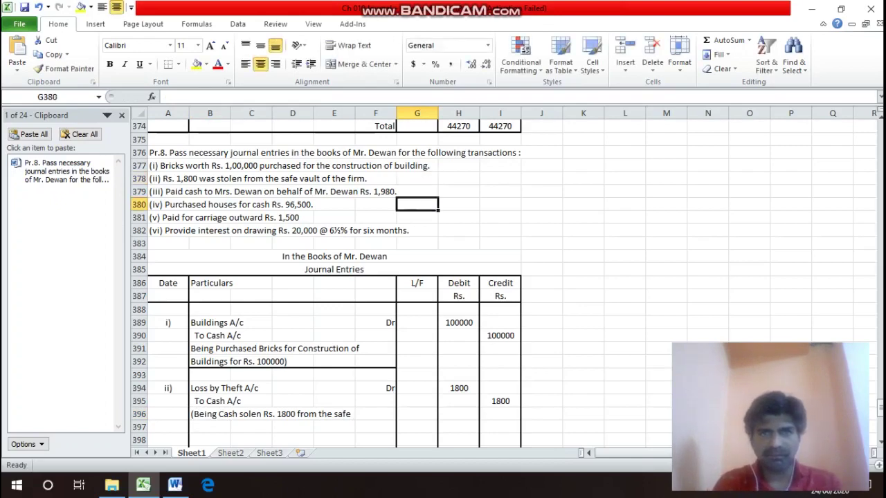
{"action": "key", "text": "Down"}
{"action": "key", "text": "Down"}
{"action": "key", "text": "Down"}
{"action": "key", "text": "Down"}
{"action": "key", "text": "Down"}
{"action": "key", "text": "Down"}
{"action": "key", "text": "Down"}
{"action": "key", "text": "Down"}
{"action": "key", "text": "Down"}
{"action": "key", "text": "Down"}
{"action": "key", "text": "Down"}
{"action": "key", "text": "Down"}
{"action": "key", "text": "Down"}
{"action": "key", "text": "Down"}
{"action": "key", "text": "Down"}
{"action": "key", "text": "Down"}
{"action": "key", "text": "Down"}
{"action": "key", "text": "Down"}
{"action": "key", "text": "Down"}
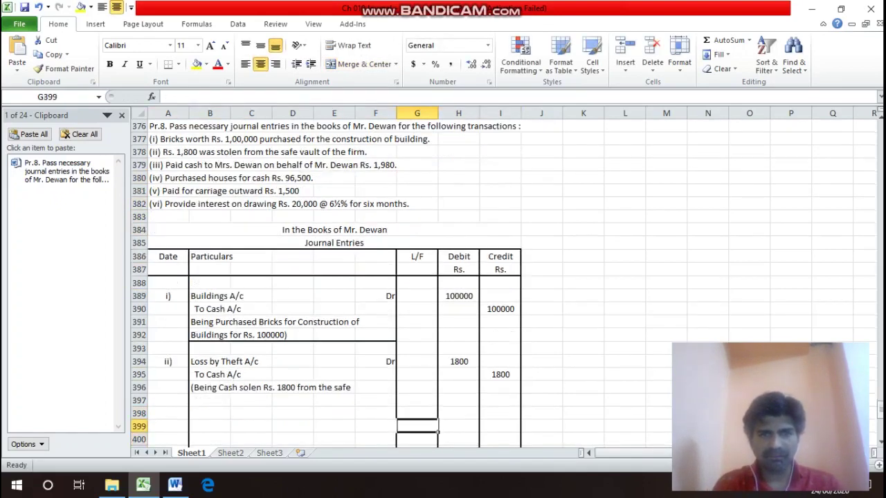
{"action": "key", "text": "Up"}
{"action": "key", "text": "Up"}
{"action": "key", "text": "Up"}
{"action": "key", "text": "Left"}
{"action": "key", "text": "Left"}
{"action": "key", "text": "Left"}
{"action": "key", "text": "Left"}
{"action": "key", "text": "Left"}
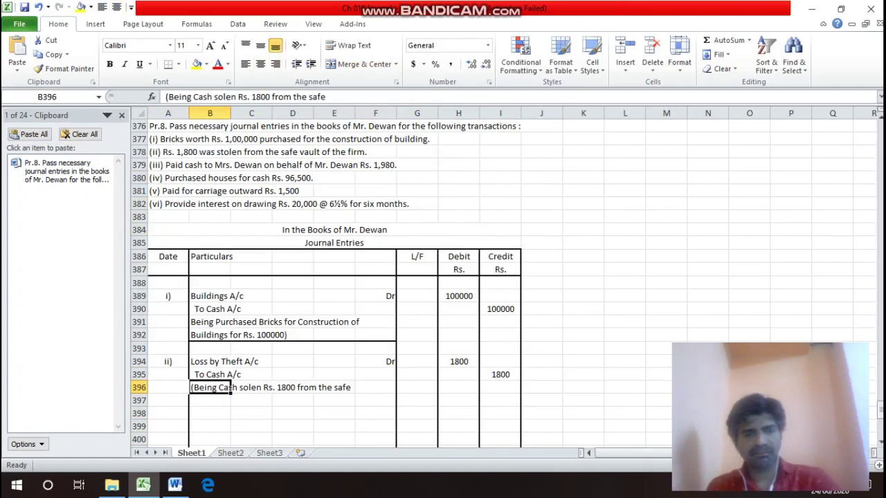
{"action": "key", "text": "F2"}
{"action": "type", "text": "va"}
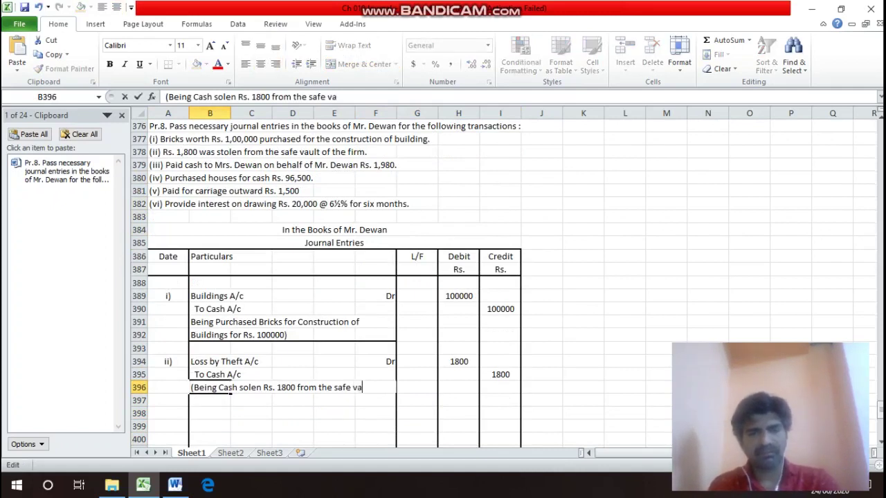
{"action": "type", "text": "ult "}
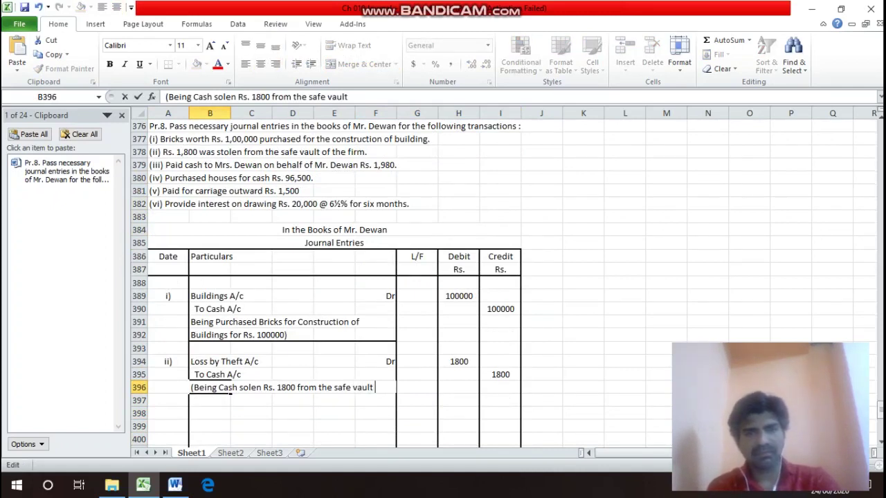
{"action": "type", "text": "of"}
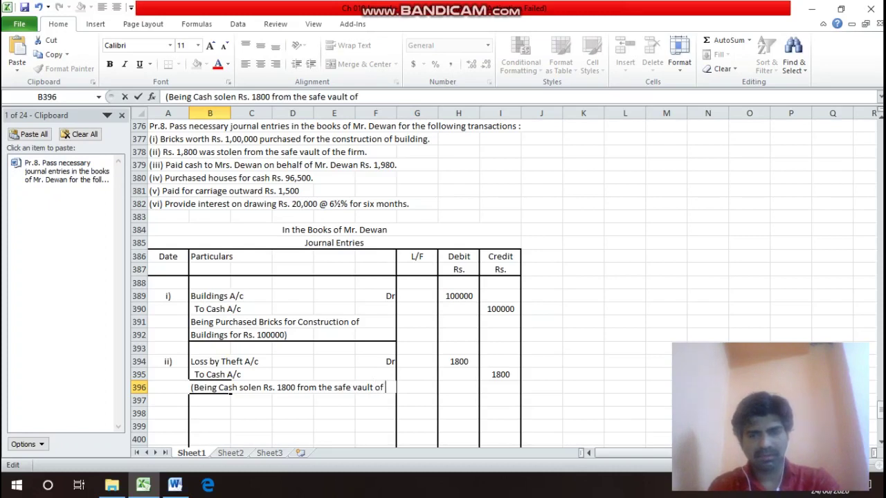
{"action": "key", "text": "Return"}
Finish the narration in B397 with 'the firm)'.
{"action": "type", "text": "t"}
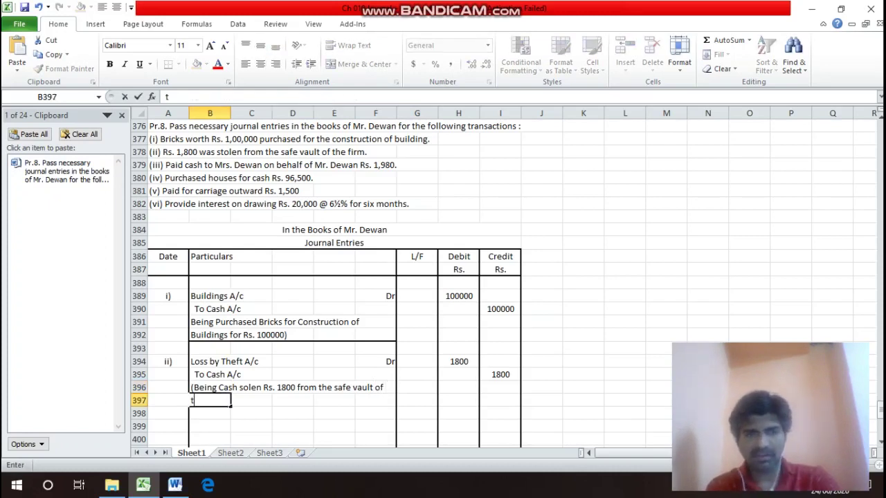
{"action": "type", "text": "he fo"}
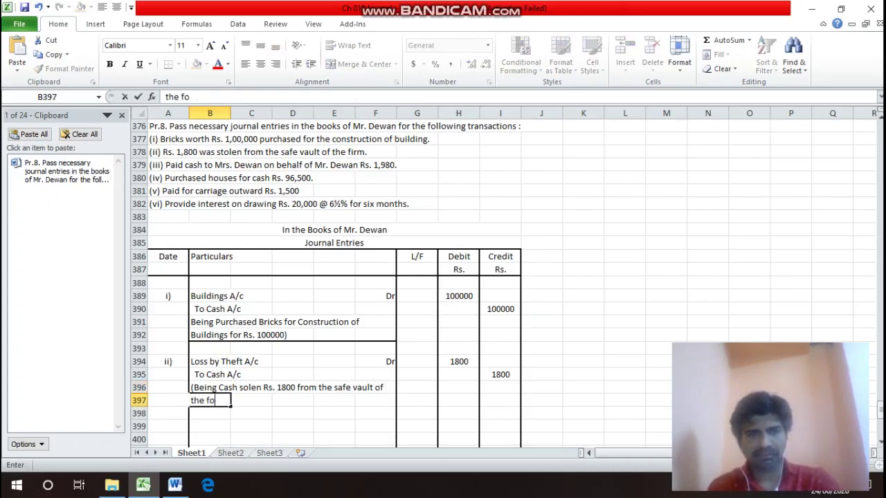
{"action": "key", "text": "BackSpace"}
{"action": "type", "text": "irm"}
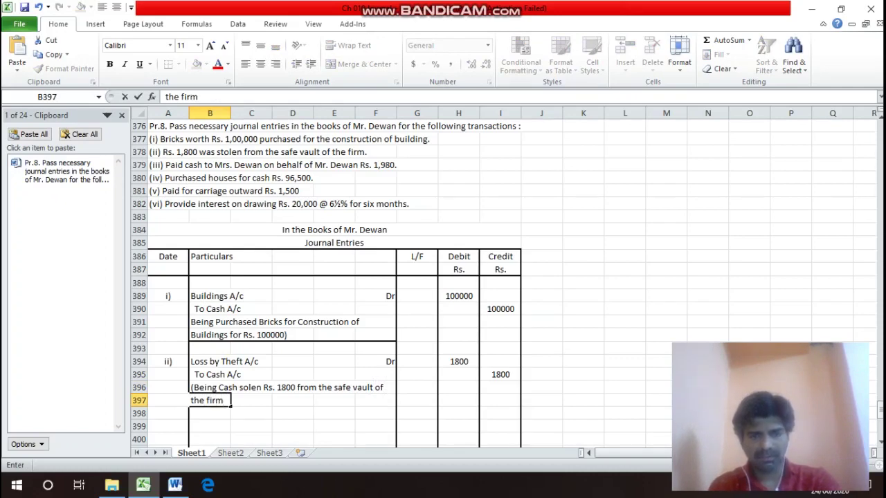
{"action": "type", "text": ")"}
{"action": "key", "text": "Return"}
{"action": "left_click", "coordinate": [210, 400]}
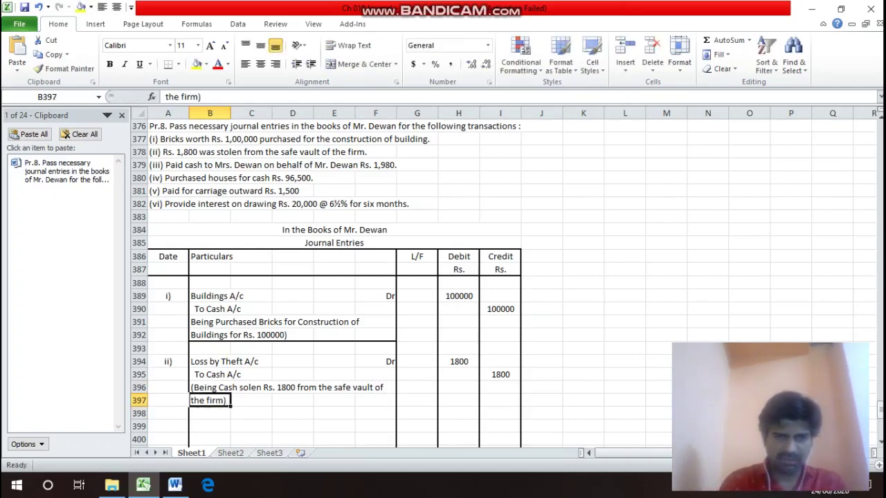
Add a bottom border under B397:F397 and save the workbook.
{"action": "left_click_drag", "start_coordinate": [209, 400], "coordinate": [394, 402]}
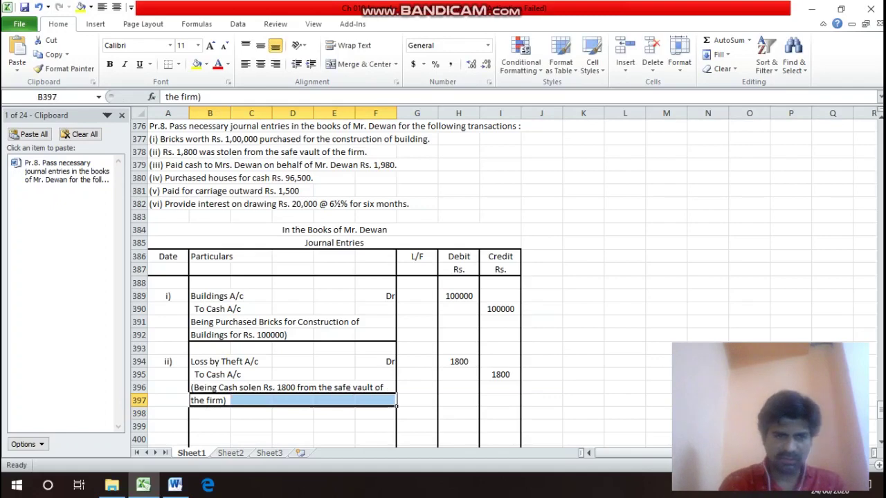
{"action": "key", "text": "ctrl+1"}
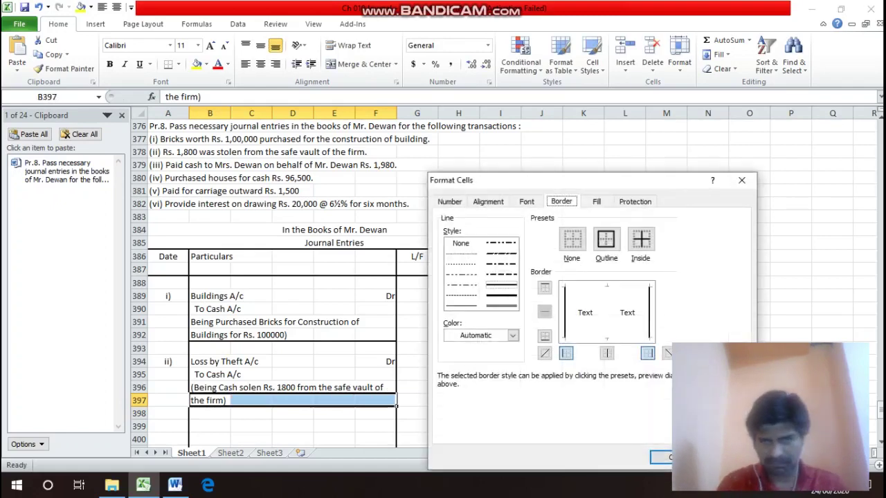
{"action": "left_click", "coordinate": [545, 336]}
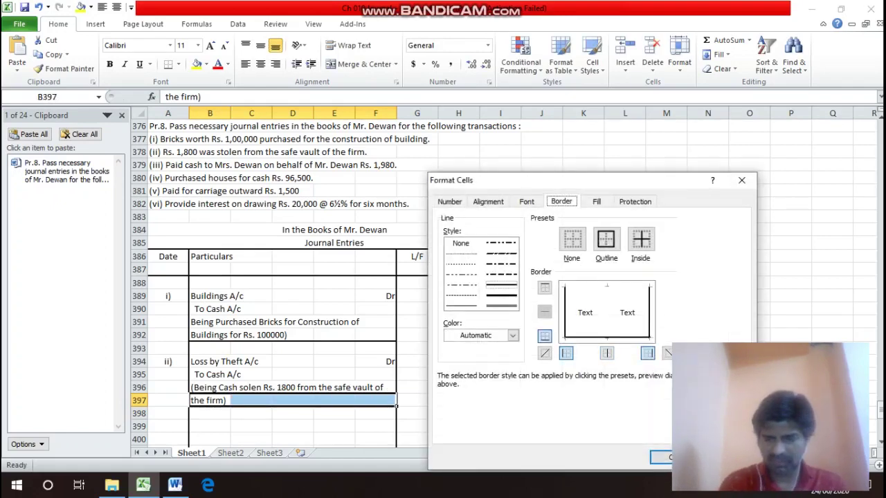
{"action": "key", "text": "Return"}
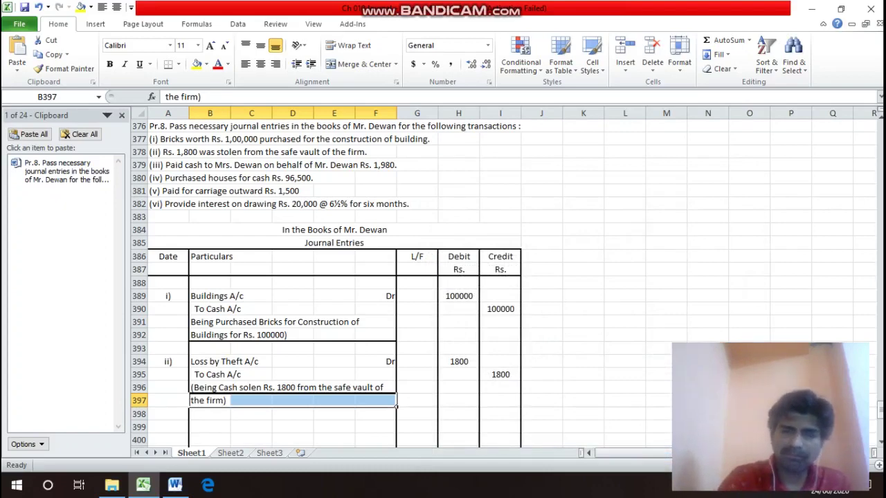
{"action": "key", "text": "F12"}
{"action": "key", "text": "Escape"}
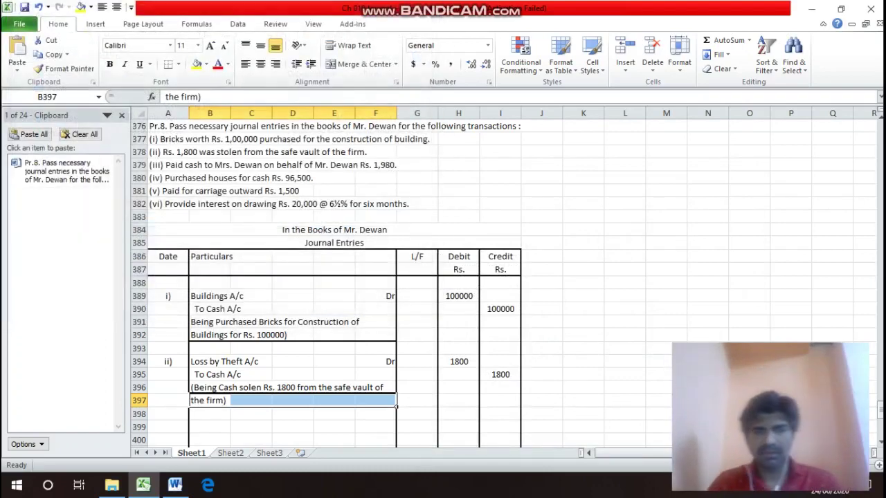
{"action": "key", "text": "Up"}
{"action": "key", "text": "Up"}
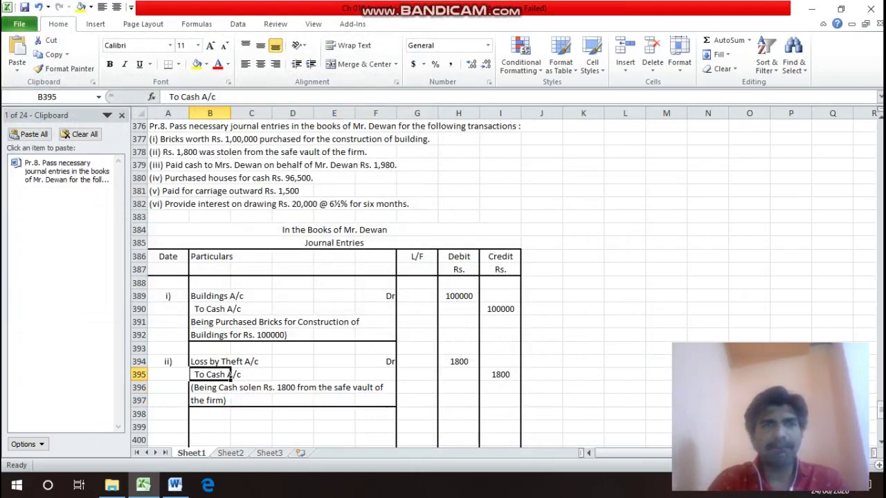
{"action": "key", "text": "Up"}
{"action": "key", "text": "Up"}
{"action": "key", "text": "Up"}
{"action": "key", "text": "Up"}
{"action": "key", "text": "Up"}
{"action": "key", "text": "Up"}
{"action": "key", "text": "Up"}
{"action": "key", "text": "Up"}
{"action": "key", "text": "Up"}
{"action": "key", "text": "Up"}
{"action": "key", "text": "Up"}
{"action": "key", "text": "Up"}
{"action": "key", "text": "Up"}
{"action": "key", "text": "Up"}
{"action": "key", "text": "Up"}
{"action": "key", "text": "Up"}
{"action": "key", "text": "Left"}
{"action": "key", "text": "Down"}
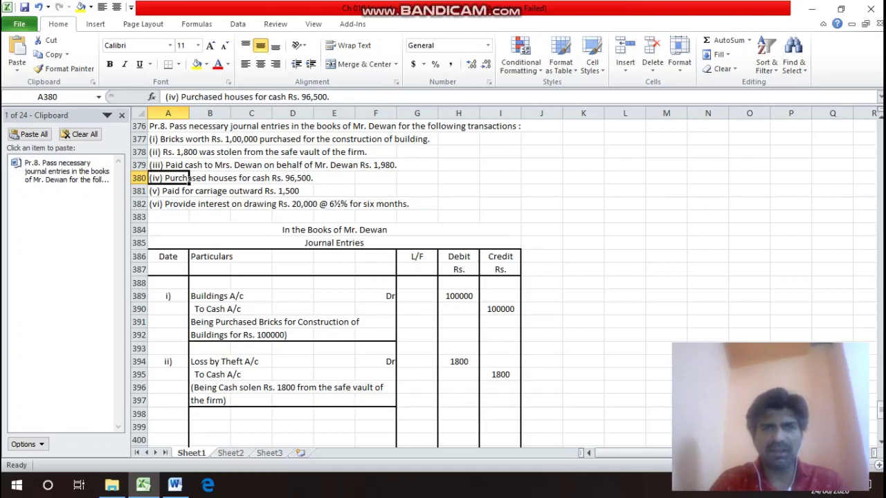
{"action": "key", "text": "Down"}
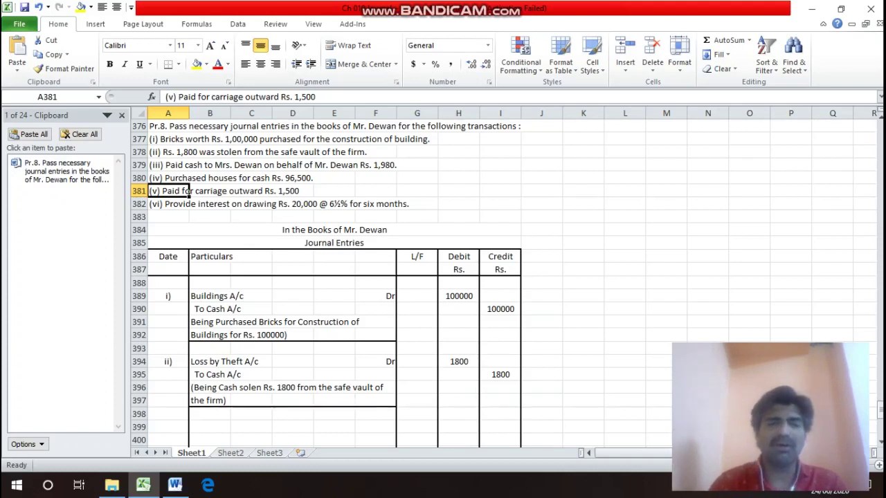
{"action": "left_click", "coordinate": [334, 230]}
Label entry iii) in A399 and enter Drawings A/c as the debit account.
{"action": "left_click", "coordinate": [334, 243]}
{"action": "left_click", "coordinate": [182, 414]}
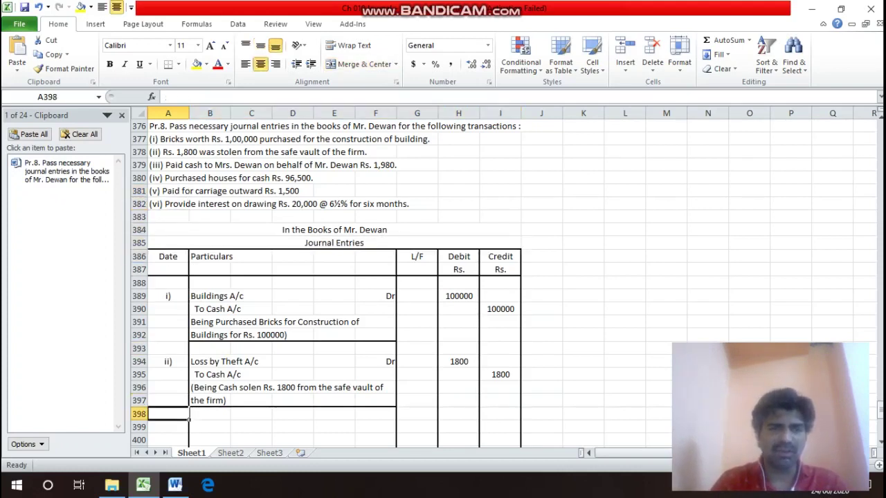
{"action": "left_click", "coordinate": [185, 427]}
{"action": "type", "text": "iii)"}
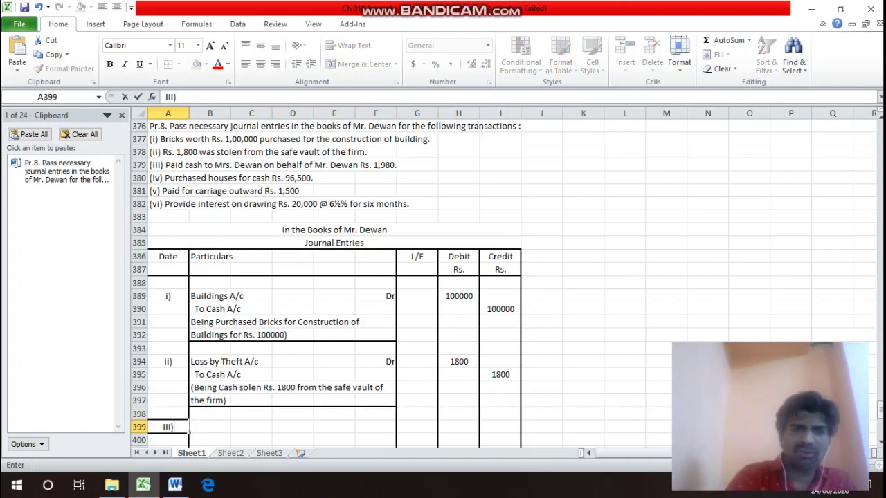
{"action": "key", "text": "Return"}
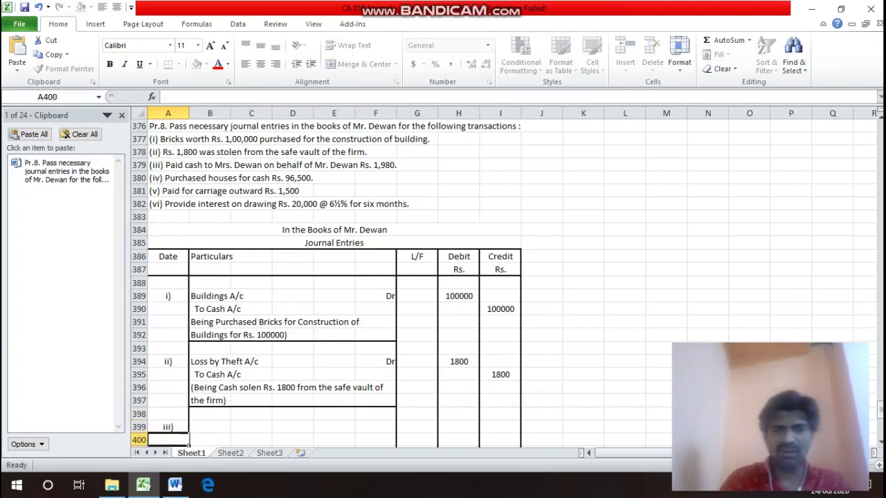
{"action": "key", "text": "Up"}
{"action": "key", "text": "Right"}
{"action": "type", "text": "D"}
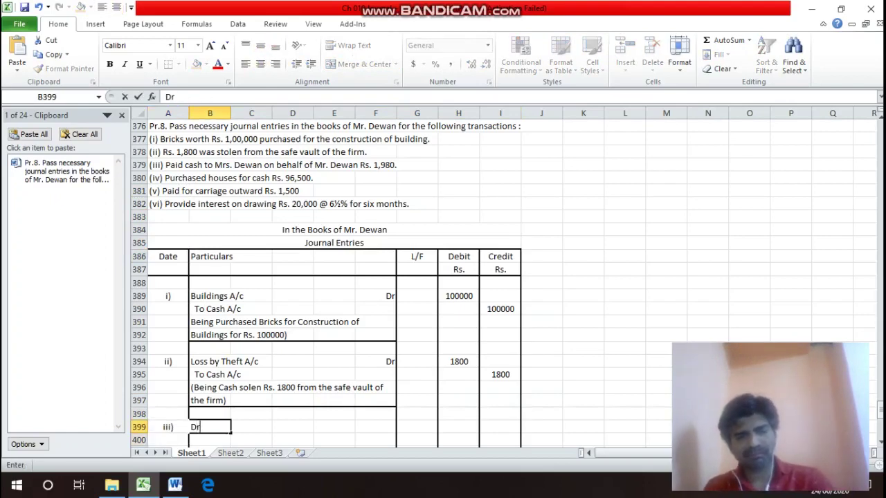
{"action": "type", "text": "rawings"}
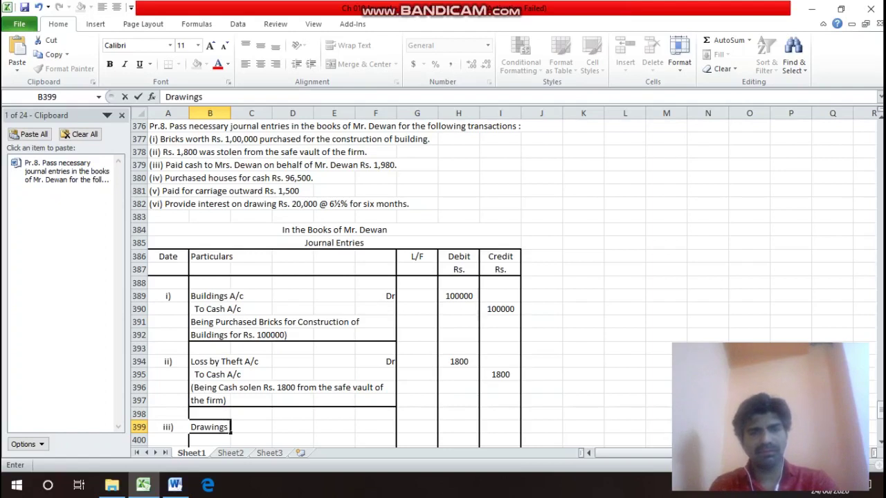
{"action": "type", "text": " A/c"}
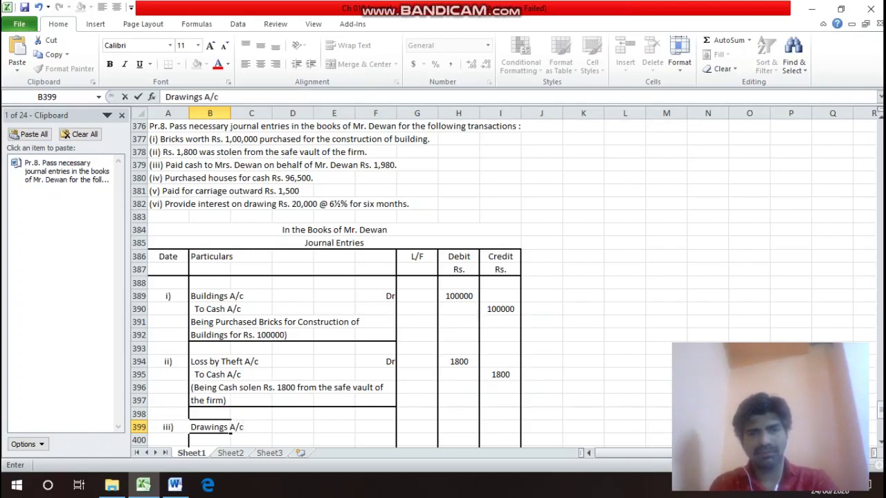
{"action": "key", "text": "Return"}
Mark Drawings A/c as Dr and add To Cash A/c on the line below.
{"action": "key", "text": "Up"}
{"action": "key", "text": "Right"}
{"action": "key", "text": "Right"}
{"action": "key", "text": "Right"}
{"action": "key", "text": "Right"}
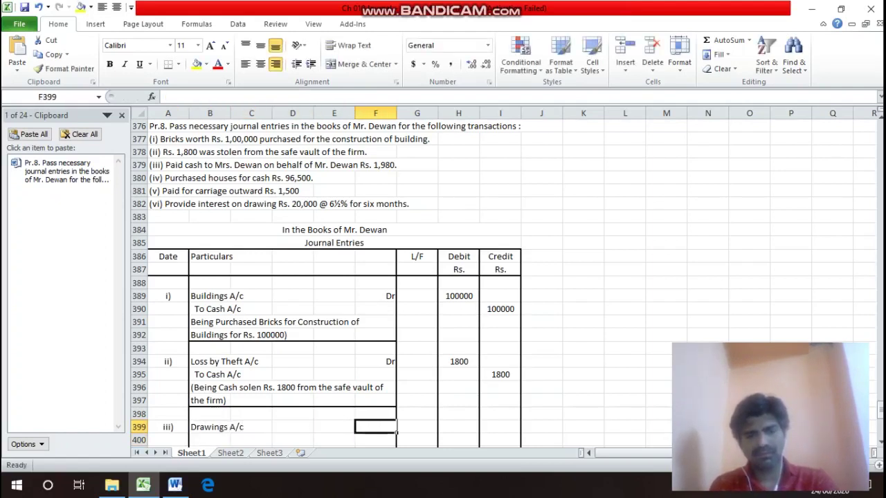
{"action": "type", "text": "Dr"}
{"action": "key", "text": "Return"}
{"action": "key", "text": "Left"}
{"action": "key", "text": "Left"}
{"action": "key", "text": "Left"}
{"action": "key", "text": "Left"}
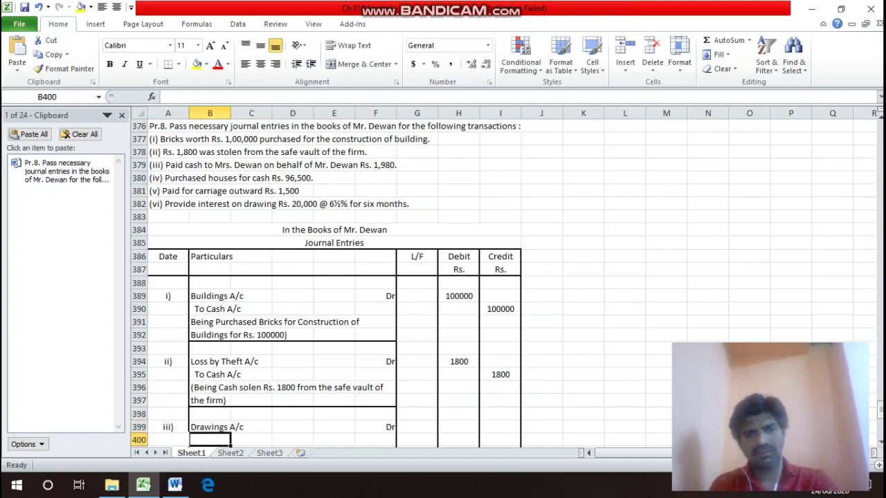
{"action": "type", "text": "To C"}
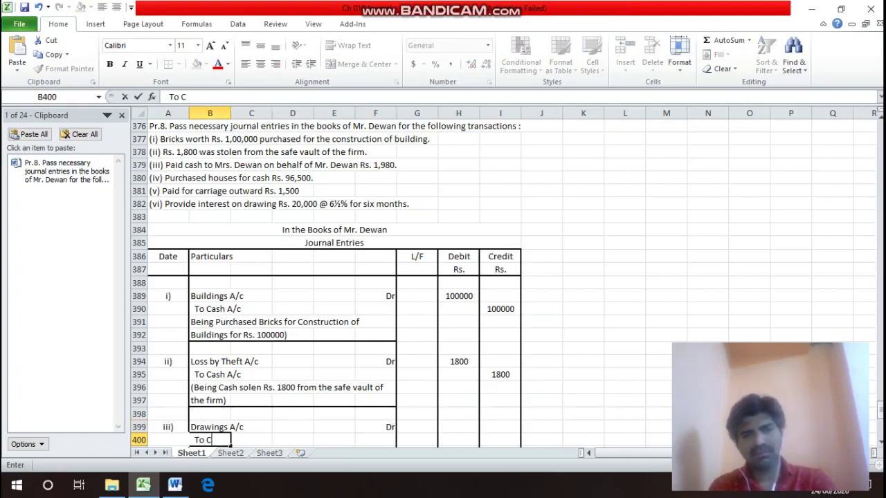
{"action": "type", "text": "ash A"}
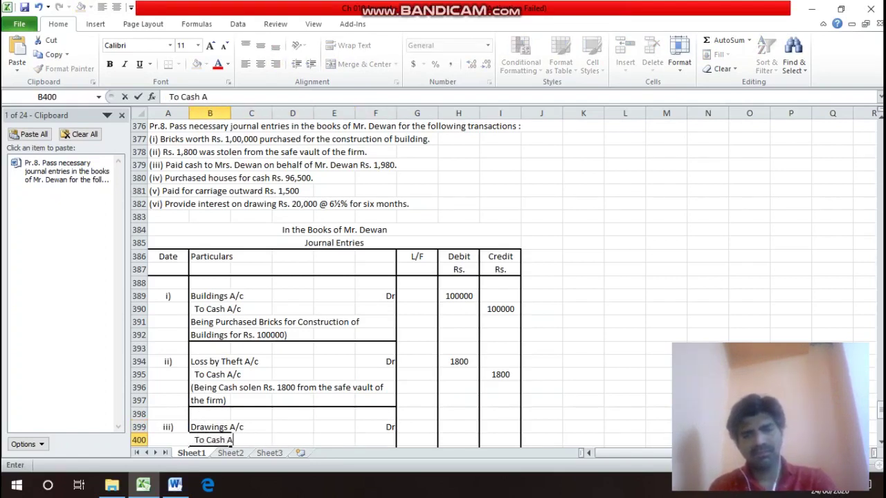
{"action": "type", "text": "/c"}
{"action": "key", "text": "Return"}
Enter 1980 as the Drawings A/c debit and the To Cash A/c credit.
{"action": "key", "text": "Up"}
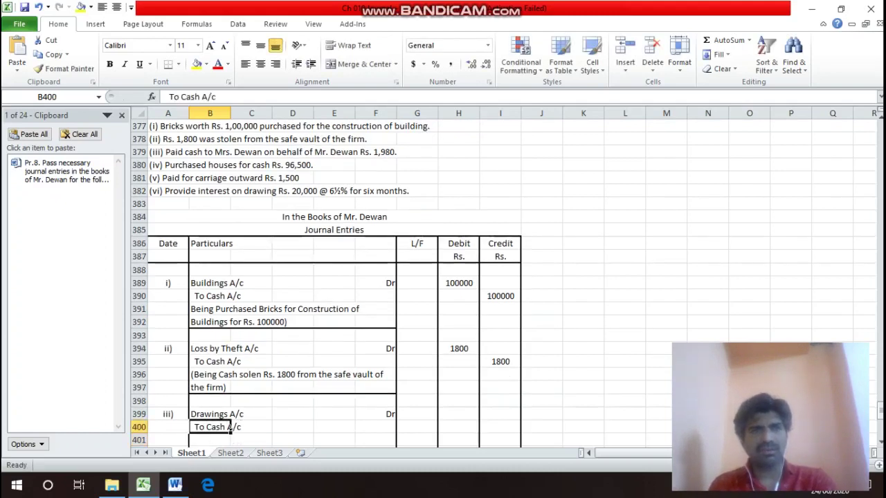
{"action": "key", "text": "Up"}
{"action": "key", "text": "Up"}
{"action": "key", "text": "Up"}
{"action": "key", "text": "Up"}
{"action": "key", "text": "Up"}
{"action": "key", "text": "Up"}
{"action": "key", "text": "Up"}
{"action": "key", "text": "Up"}
{"action": "key", "text": "Up"}
{"action": "key", "text": "Up"}
{"action": "key", "text": "Up"}
{"action": "key", "text": "Up"}
{"action": "key", "text": "Up"}
{"action": "key", "text": "Up"}
{"action": "key", "text": "Up"}
{"action": "key", "text": "Up"}
{"action": "key", "text": "Up"}
{"action": "key", "text": "Up"}
{"action": "key", "text": "Up"}
{"action": "key", "text": "Up"}
{"action": "key", "text": "Down"}
{"action": "key", "text": "Down"}
{"action": "key", "text": "Down"}
{"action": "key", "text": "Down"}
{"action": "key", "text": "Down"}
{"action": "key", "text": "Down"}
{"action": "key", "text": "Down"}
{"action": "key", "text": "Down"}
{"action": "key", "text": "Down"}
{"action": "key", "text": "Down"}
{"action": "key", "text": "Down"}
{"action": "key", "text": "Down"}
{"action": "key", "text": "Down"}
{"action": "key", "text": "Down"}
{"action": "key", "text": "Down"}
{"action": "key", "text": "Down"}
{"action": "key", "text": "Down"}
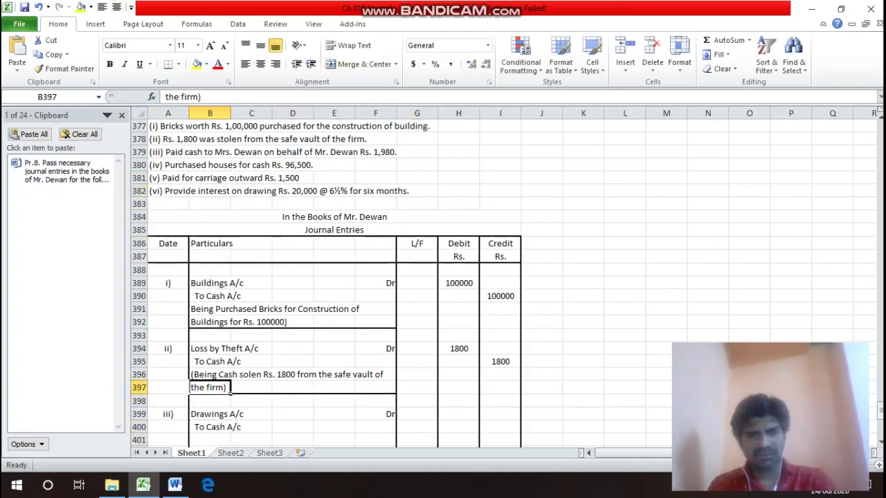
{"action": "key", "text": "Down"}
{"action": "key", "text": "Down"}
{"action": "key", "text": "Right"}
{"action": "key", "text": "Right"}
{"action": "key", "text": "Right"}
{"action": "key", "text": "Right"}
{"action": "key", "text": "Right"}
{"action": "key", "text": "Right"}
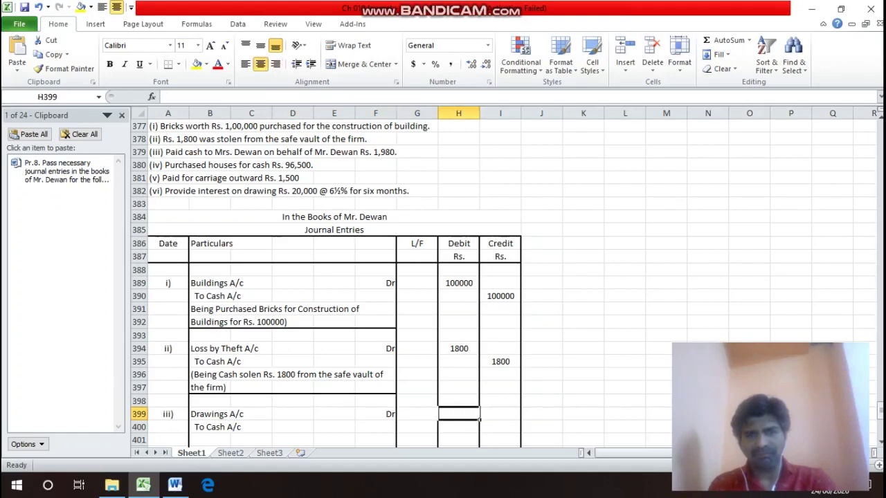
{"action": "type", "text": "1980"}
{"action": "key", "text": "Return"}
{"action": "key", "text": "Right"}
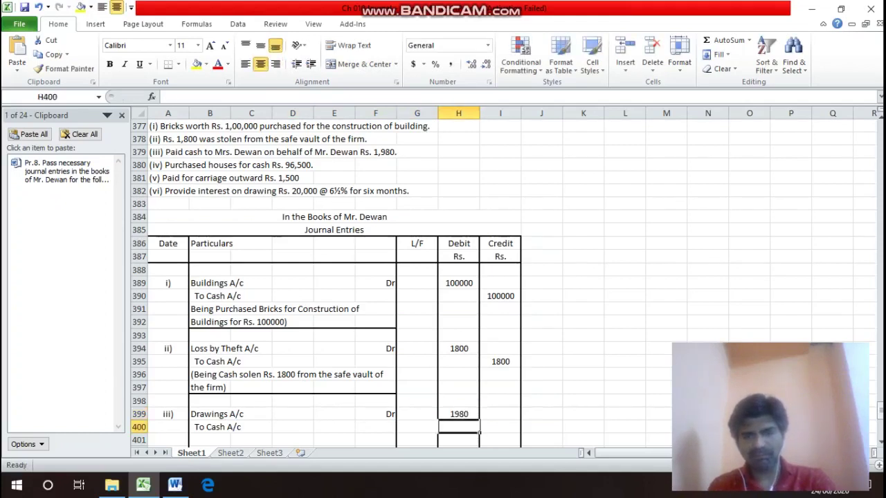
{"action": "type", "text": "1980"}
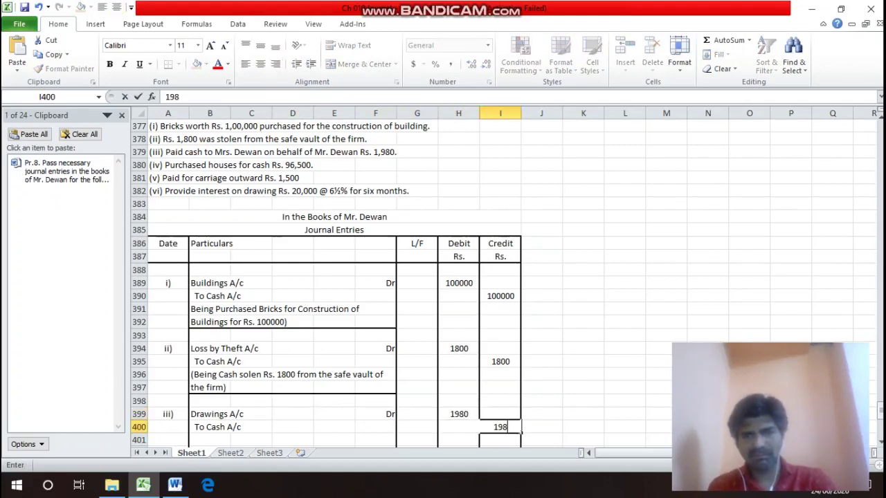
{"action": "key", "text": "Return"}
{"action": "key", "text": "Left"}
{"action": "key", "text": "Left"}
{"action": "key", "text": "Left"}
{"action": "key", "text": "Left"}
{"action": "key", "text": "Left"}
{"action": "key", "text": "Left"}
{"action": "key", "text": "Left"}
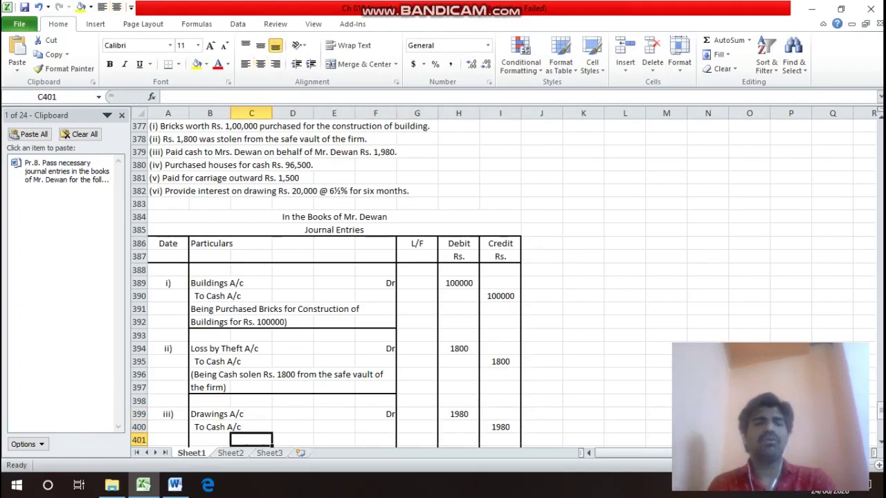
Type the first narration line '(Being paid Cash to Mrs. Dewan on behalf of' in B401.
{"action": "type", "text": "("}
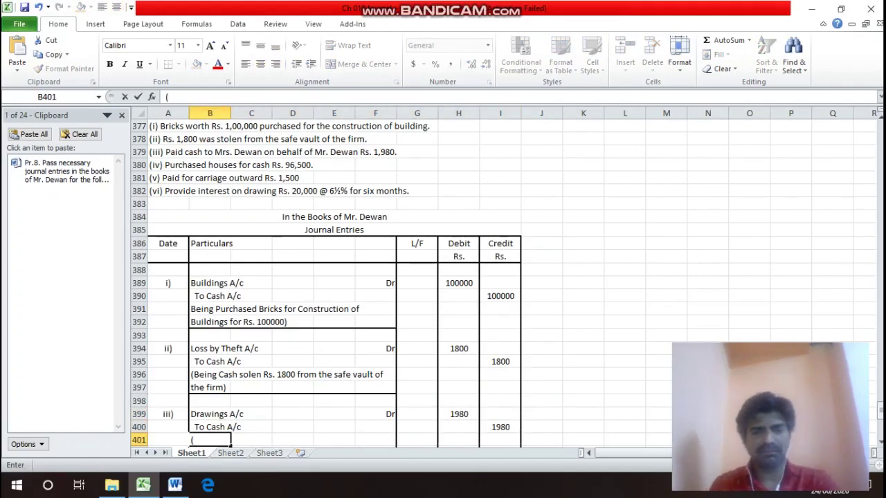
{"action": "type", "text": "Being"}
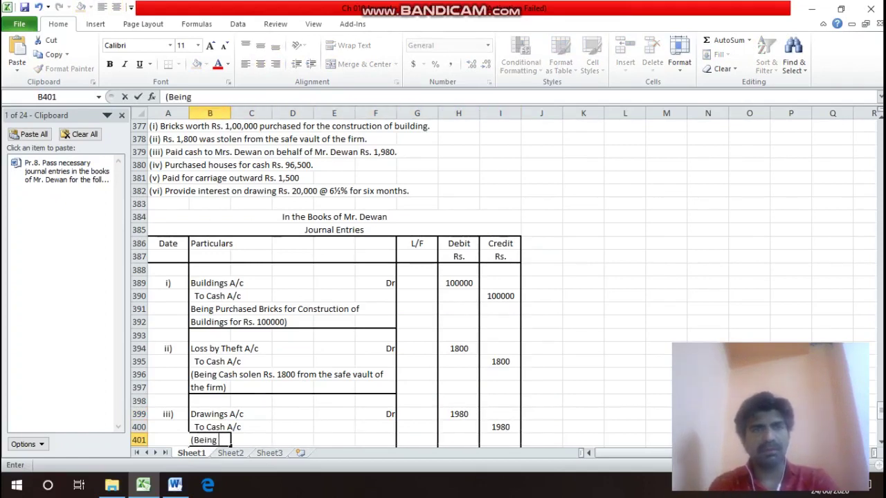
{"action": "type", "text": " pai"}
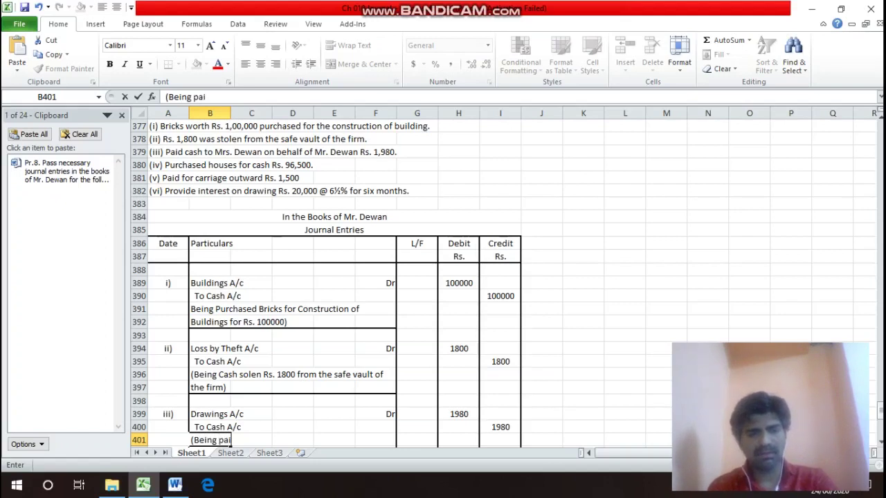
{"action": "type", "text": "d Cash"}
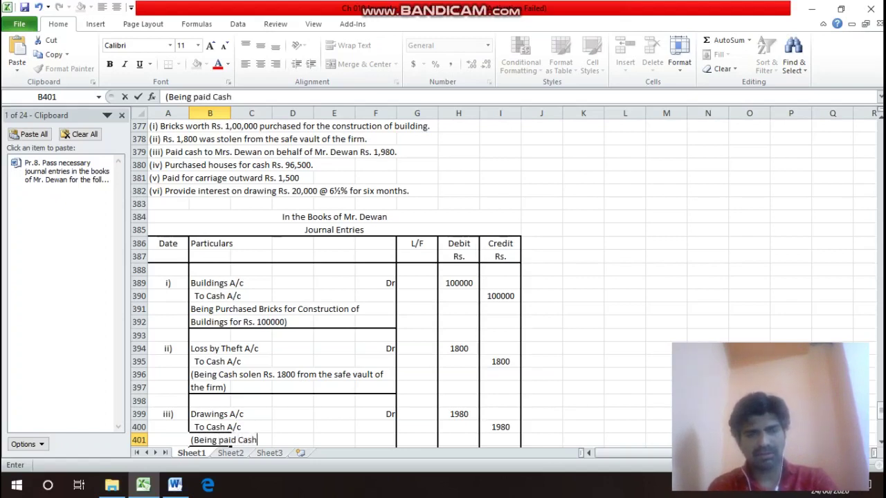
{"action": "type", "text": " to"}
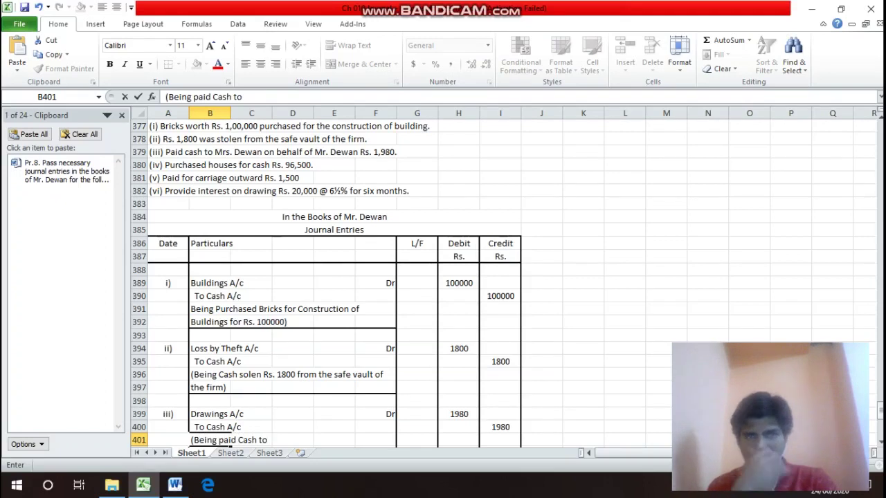
{"action": "type", "text": " Mrs"}
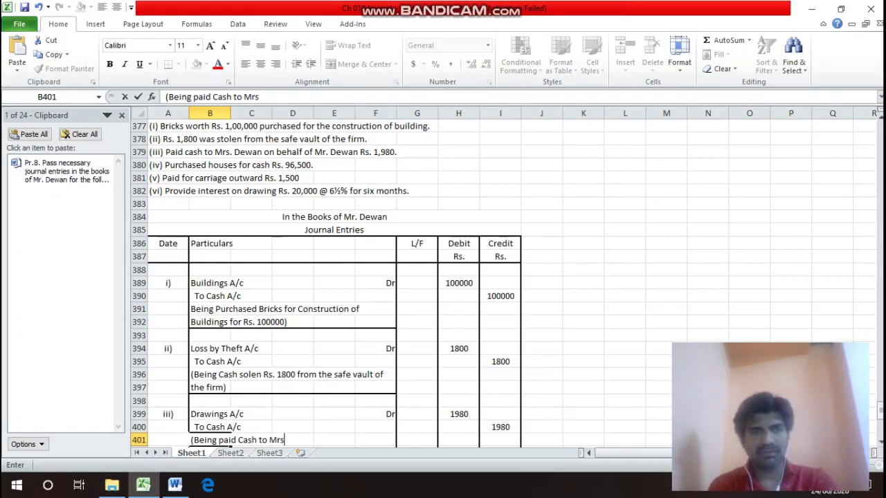
{"action": "type", "text": ". /dewan"}
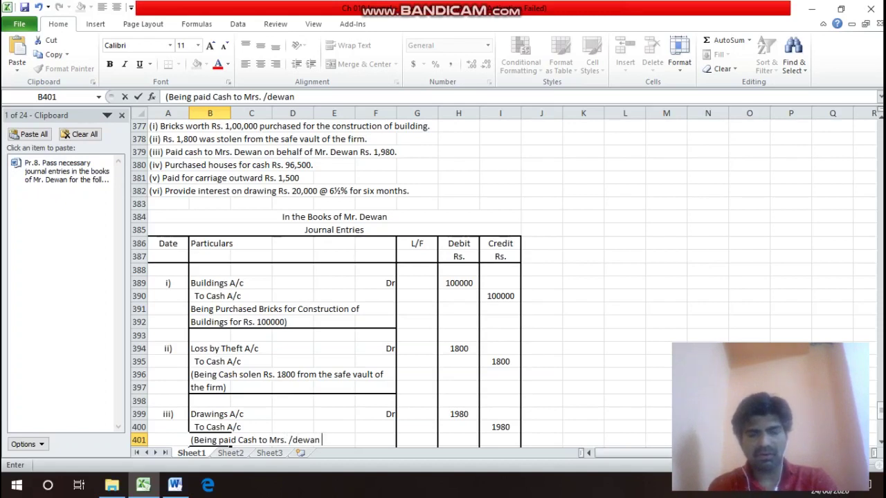
{"action": "type", "text": " on ba"}
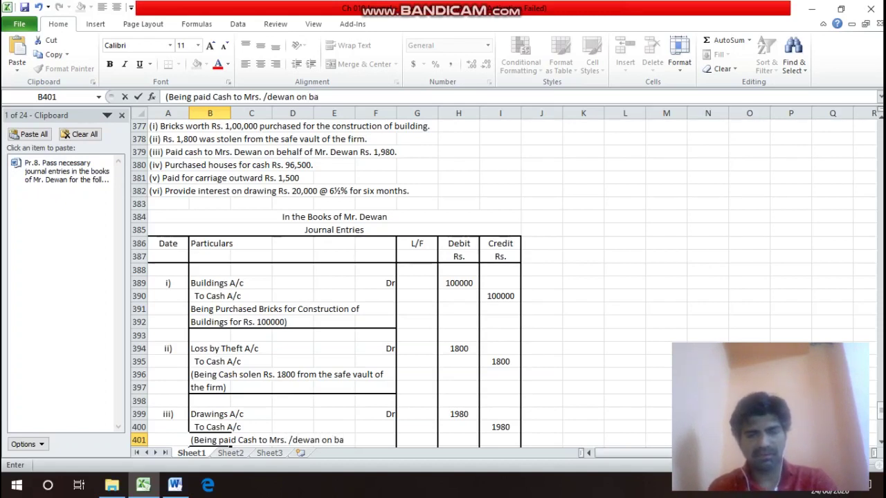
{"action": "key", "text": "BackSpace"}
{"action": "type", "text": "ehalf"}
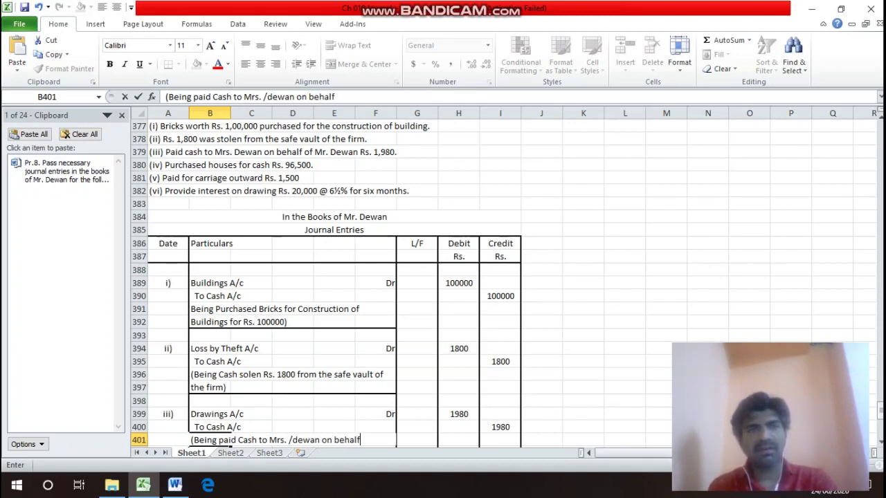
{"action": "type", "text": " of"}
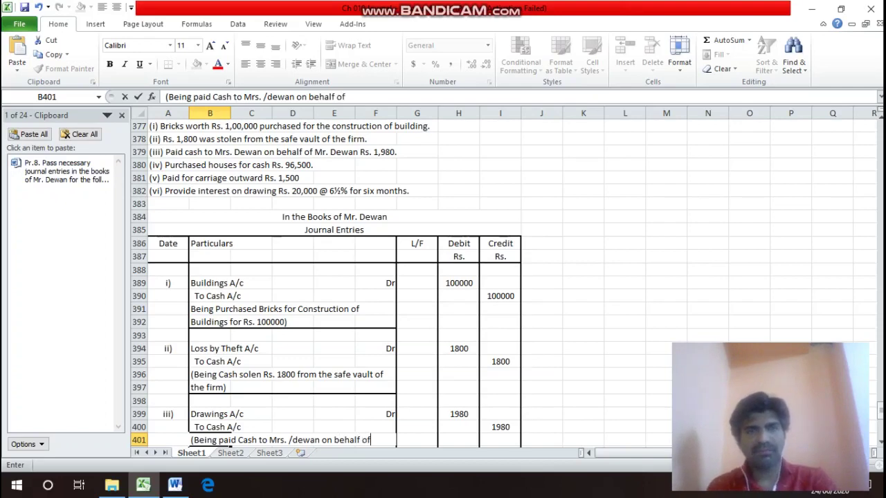
{"action": "key", "text": "Return"}
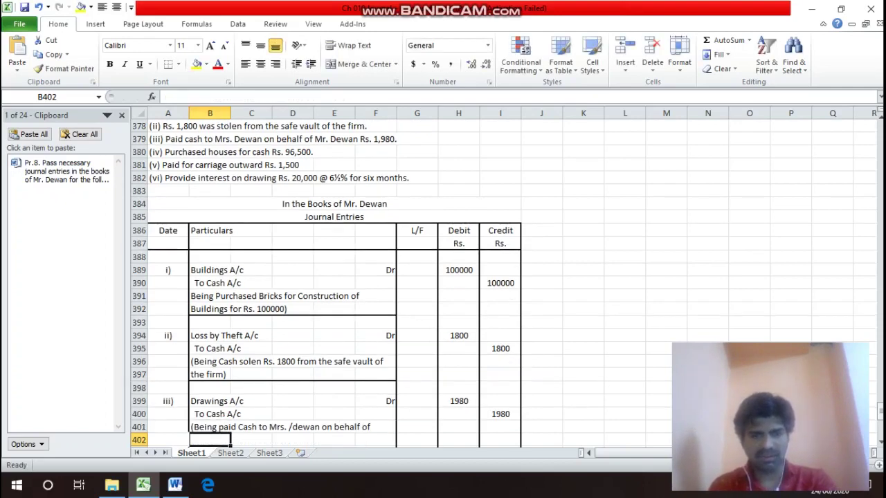
Add the second narration line 'Mr. Dewan Rs. 1980)' in B402, fixing the misspelling.
{"action": "type", "text": "Mr. D"}
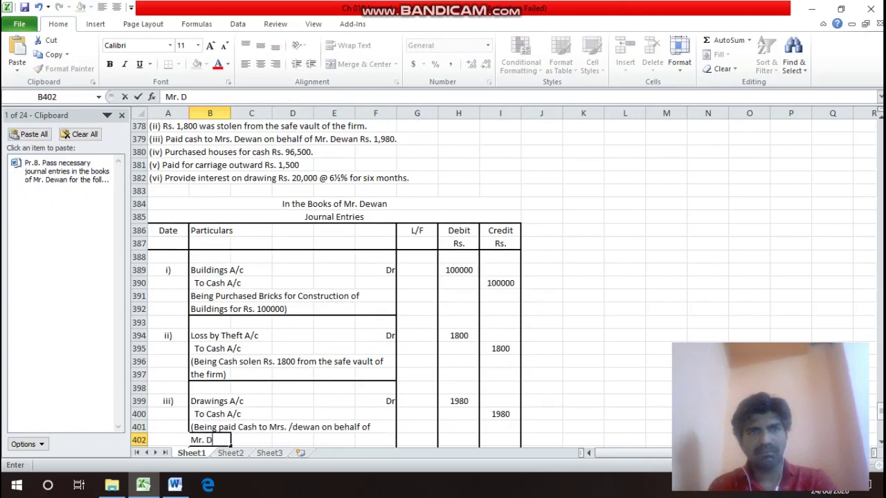
{"action": "type", "text": "ewna"}
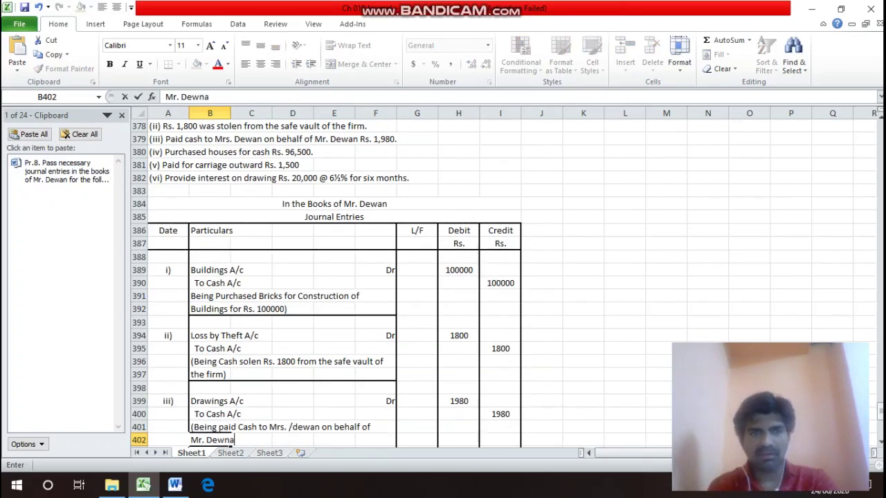
{"action": "key", "text": "BackSpace"}
{"action": "key", "text": "BackSpace"}
{"action": "type", "text": "an"}
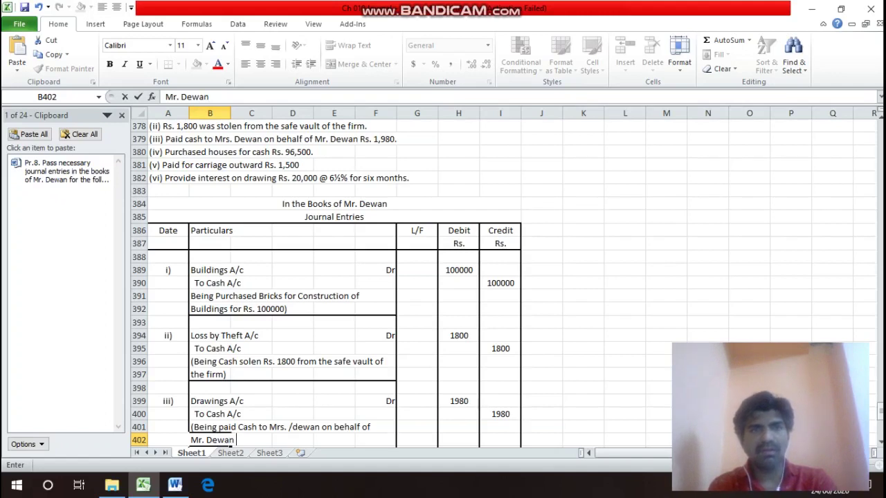
{"action": "type", "text": " Rs. 1"}
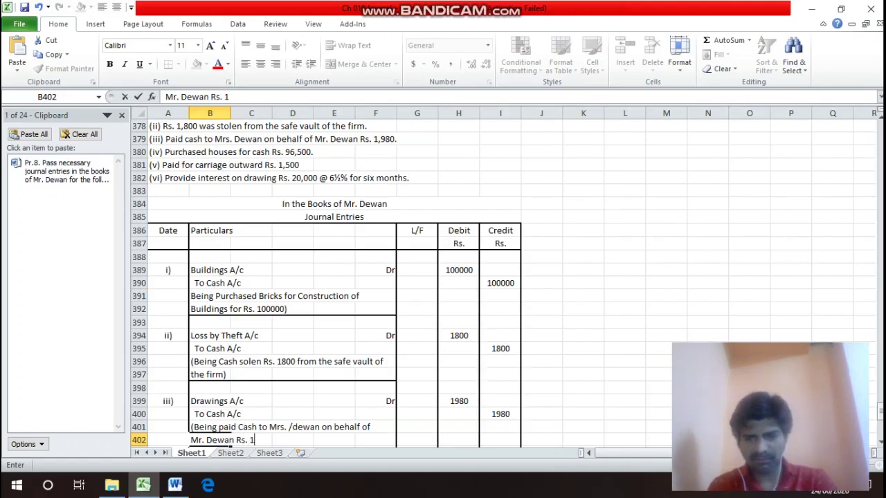
{"action": "type", "text": "980)"}
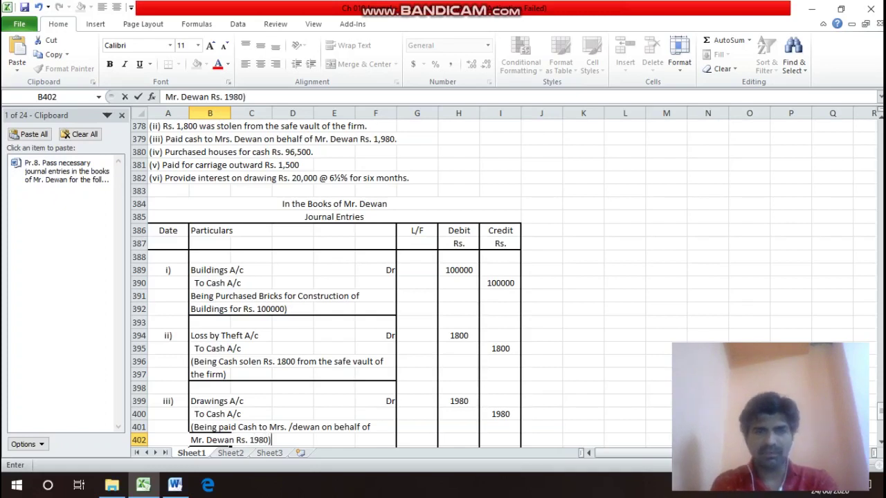
{"action": "key", "text": "Return"}
Correct '/dewan' to 'Dewan' in the first narration line in B401.
{"action": "key", "text": "Up"}
{"action": "key", "text": "Up"}
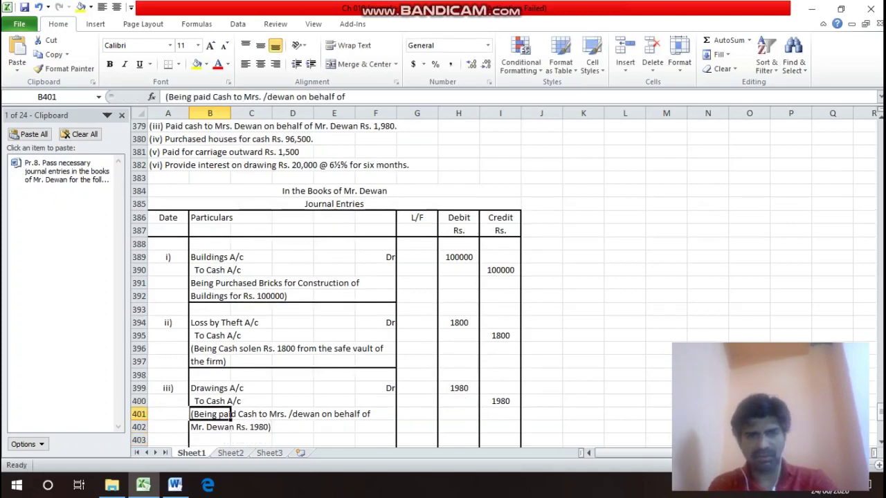
{"action": "key", "text": "F2"}
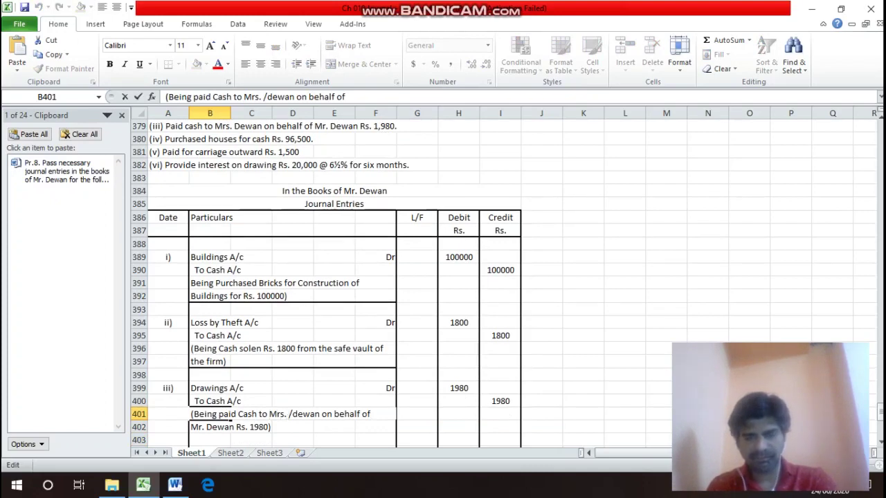
{"action": "left_click_drag", "start_coordinate": [289, 414], "coordinate": [299, 414]}
{"action": "type", "text": "D"}
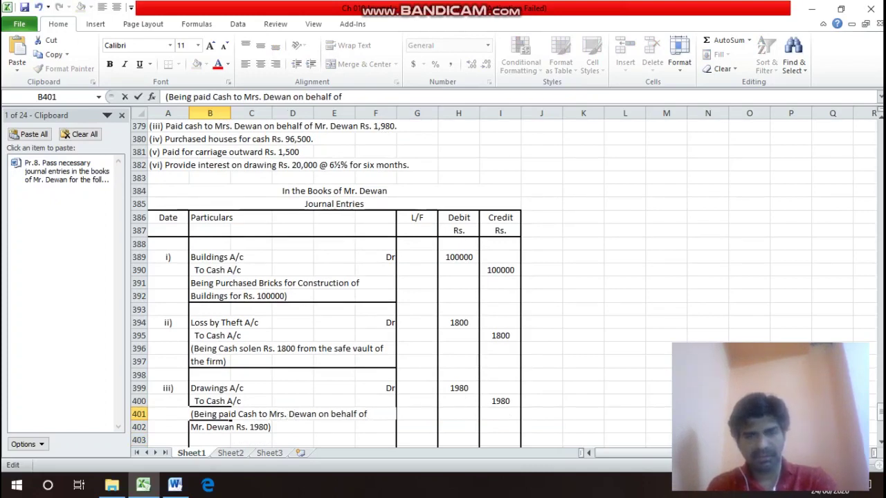
{"action": "key", "text": "Return"}
{"action": "left_click_drag", "start_coordinate": [221, 427], "coordinate": [391, 427]}
Apply a bottom border beneath row 402 across columns B to F to close entry iii).
{"action": "key", "text": "ctrl+1"}
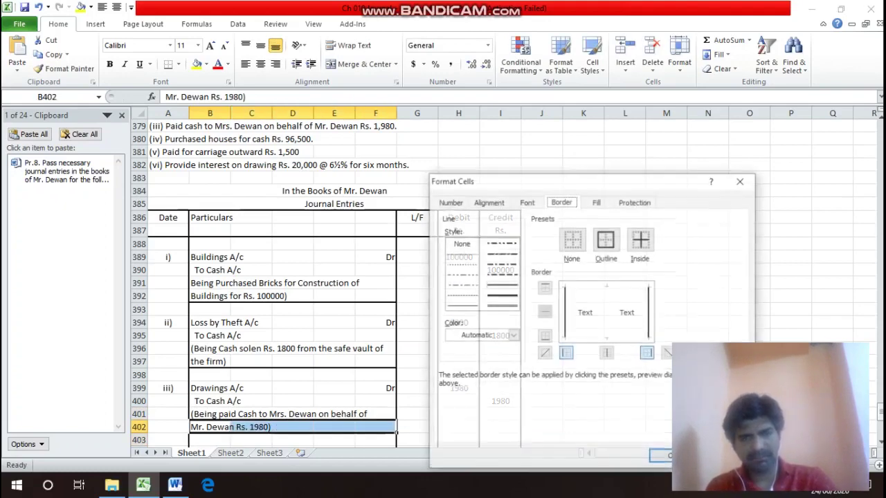
{"action": "left_click", "coordinate": [545, 336]}
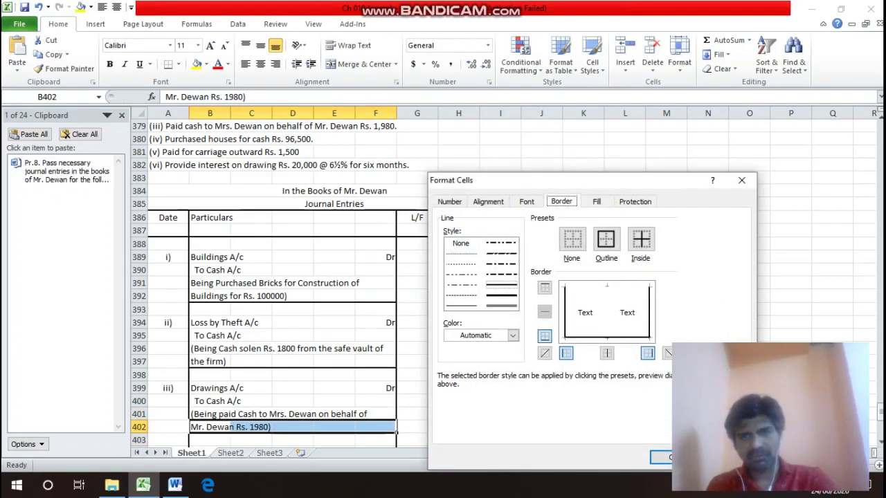
{"action": "left_click", "coordinate": [663, 458]}
{"action": "key", "text": "Up"}
{"action": "key", "text": "Up"}
{"action": "key", "text": "Up"}
{"action": "key", "text": "Up"}
{"action": "key", "text": "Up"}
{"action": "key", "text": "Up"}
{"action": "key", "text": "Up"}
{"action": "key", "text": "Up"}
{"action": "key", "text": "Up"}
{"action": "key", "text": "Up"}
{"action": "key", "text": "Up"}
{"action": "key", "text": "Up"}
{"action": "key", "text": "Up"}
{"action": "key", "text": "Up"}
{"action": "key", "text": "Up"}
{"action": "key", "text": "Up"}
{"action": "key", "text": "Up"}
{"action": "key", "text": "Up"}
{"action": "key", "text": "Up"}
{"action": "key", "text": "Up"}
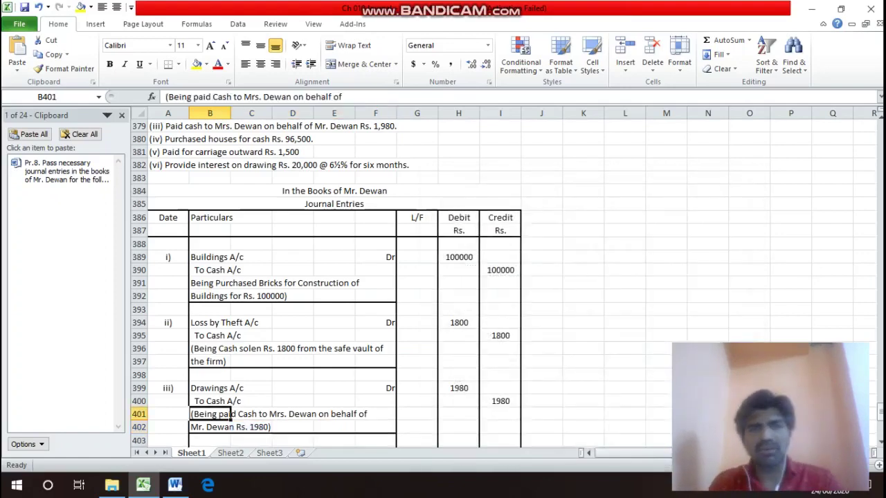
{"action": "key", "text": "Down"}
{"action": "key", "text": "Left"}
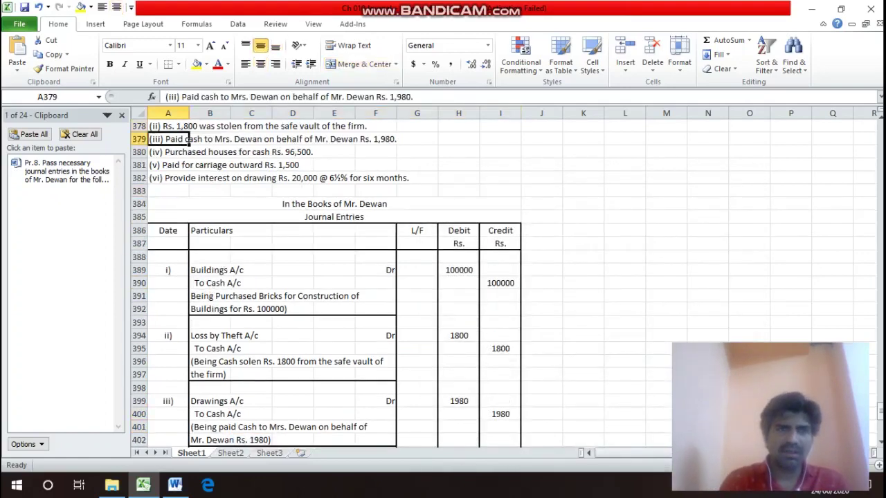
{"action": "key", "text": "Down"}
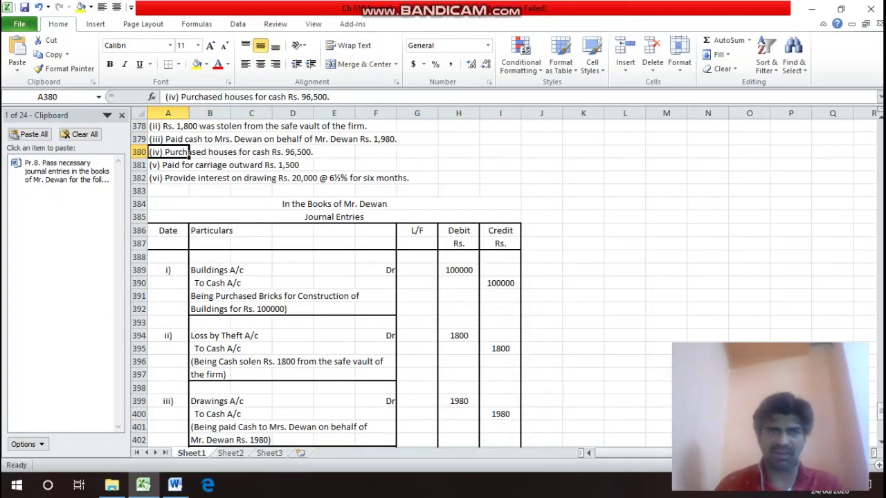
{"action": "key", "text": "Down"}
{"action": "key", "text": "Down"}
{"action": "key", "text": "Down"}
{"action": "key", "text": "Down"}
{"action": "key", "text": "Down"}
{"action": "key", "text": "Down"}
{"action": "key", "text": "Down"}
{"action": "key", "text": "Down"}
{"action": "key", "text": "Down"}
{"action": "key", "text": "Down"}
{"action": "key", "text": "Down"}
{"action": "key", "text": "Down"}
{"action": "key", "text": "Down"}
{"action": "key", "text": "Down"}
{"action": "key", "text": "Down"}
{"action": "key", "text": "Down"}
{"action": "key", "text": "Down"}
{"action": "key", "text": "Down"}
{"action": "key", "text": "Down"}
{"action": "key", "text": "Down"}
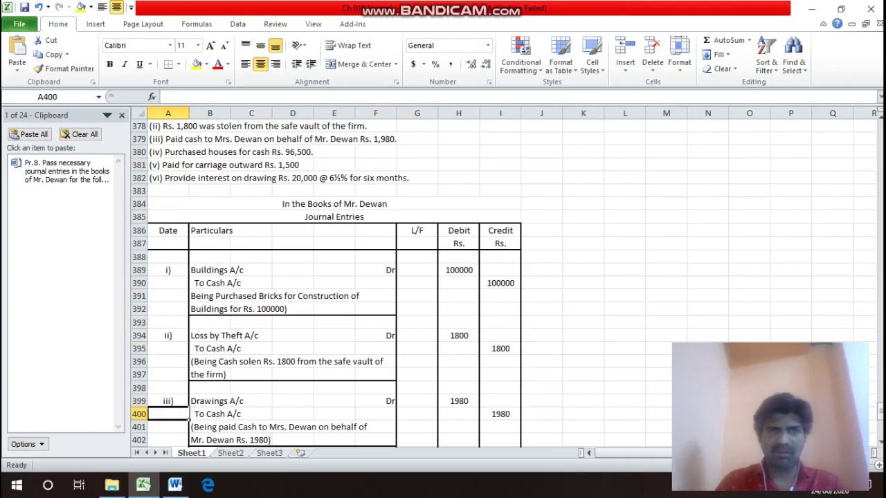
{"action": "key", "text": "Down"}
{"action": "key", "text": "Down"}
{"action": "key", "text": "Down"}
{"action": "key", "text": "Down"}
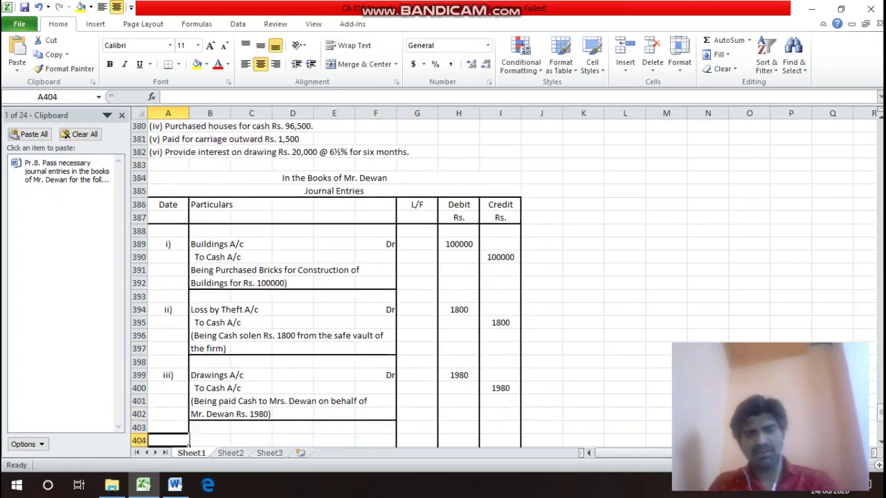
Label entry iv) and enter Buildings A/c as its debit account.
{"action": "type", "text": "iv)"}
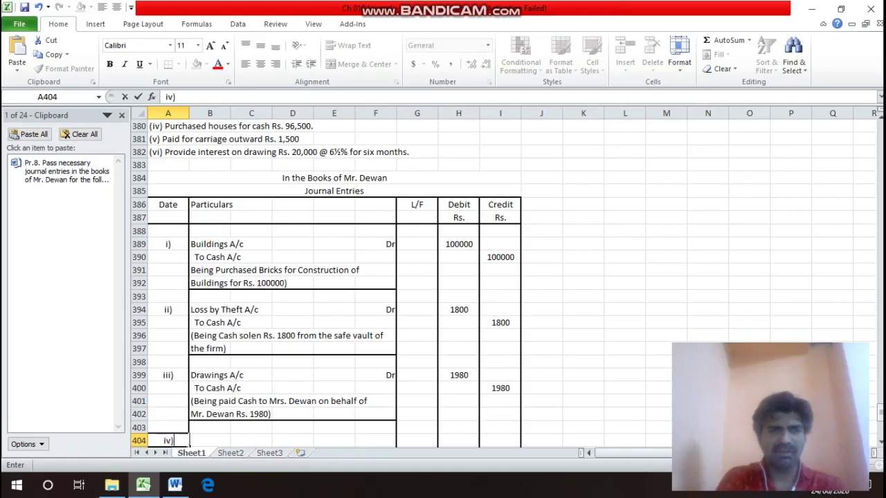
{"action": "key", "text": "Return"}
{"action": "key", "text": "Up"}
{"action": "left_click", "coordinate": [210, 427]}
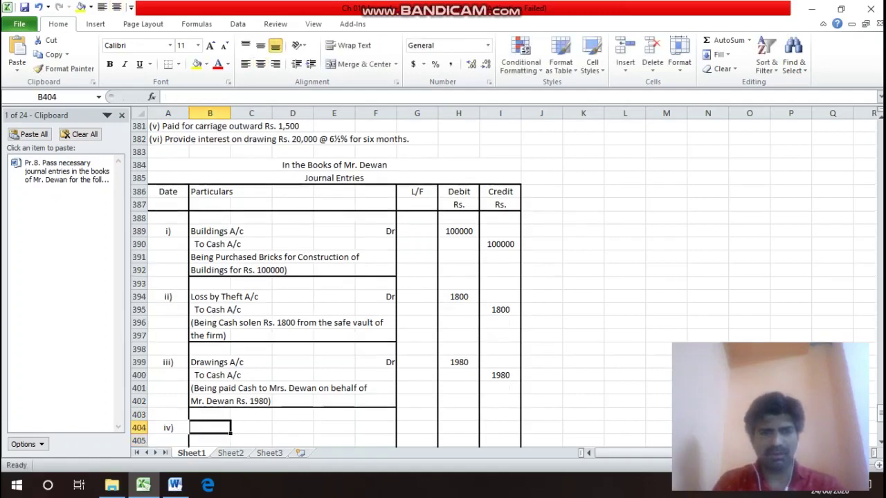
{"action": "type", "text": "Bu"}
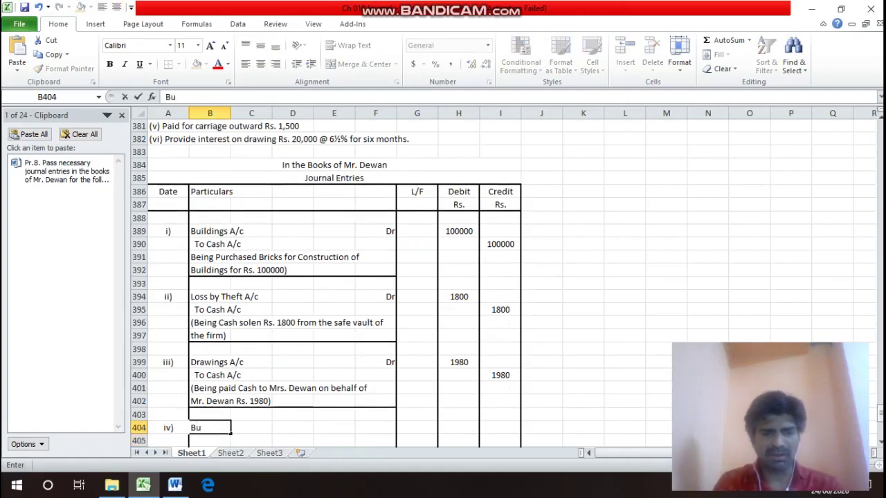
{"action": "type", "text": "ilding"}
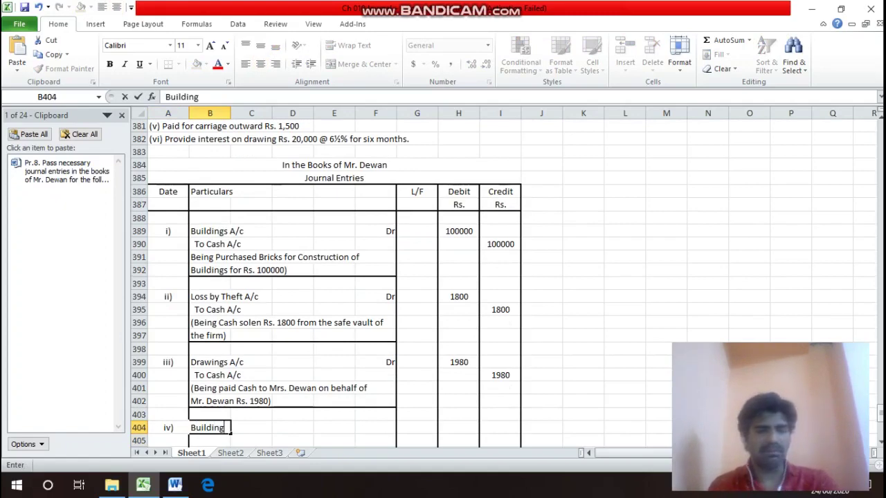
{"action": "type", "text": "s A/c"}
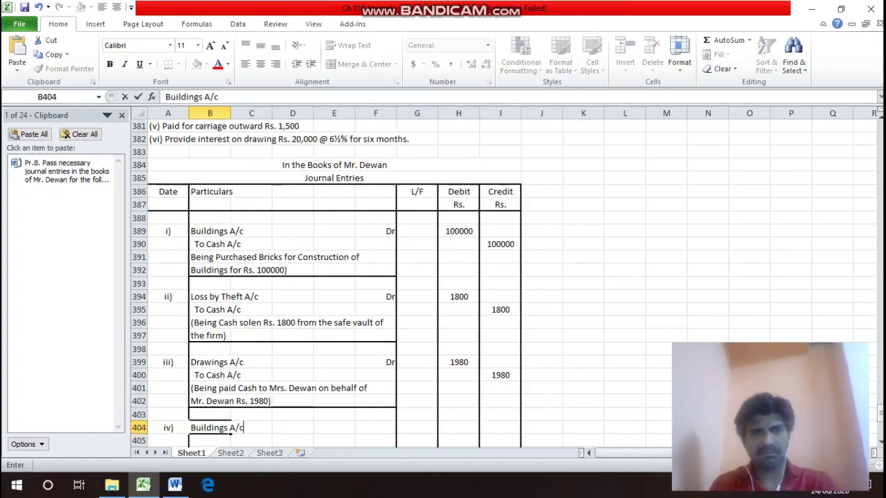
{"action": "key", "text": "Return"}
Mark Buildings A/c as Dr and add To Cash A/c on the line below.
{"action": "key", "text": "Up"}
{"action": "key", "text": "Right"}
{"action": "key", "text": "Right"}
{"action": "key", "text": "Right"}
{"action": "key", "text": "Right"}
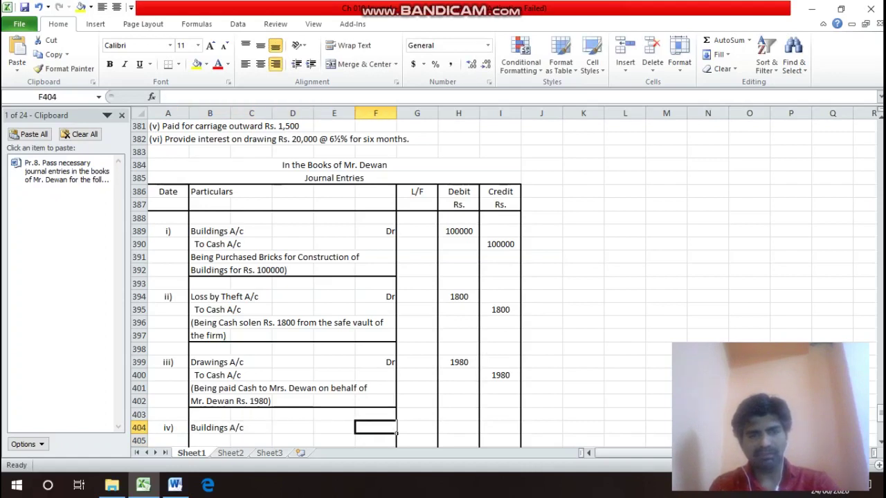
{"action": "type", "text": "Dr"}
{"action": "key", "text": "Return"}
{"action": "key", "text": "Left"}
{"action": "key", "text": "Left"}
{"action": "key", "text": "Left"}
{"action": "key", "text": "Left"}
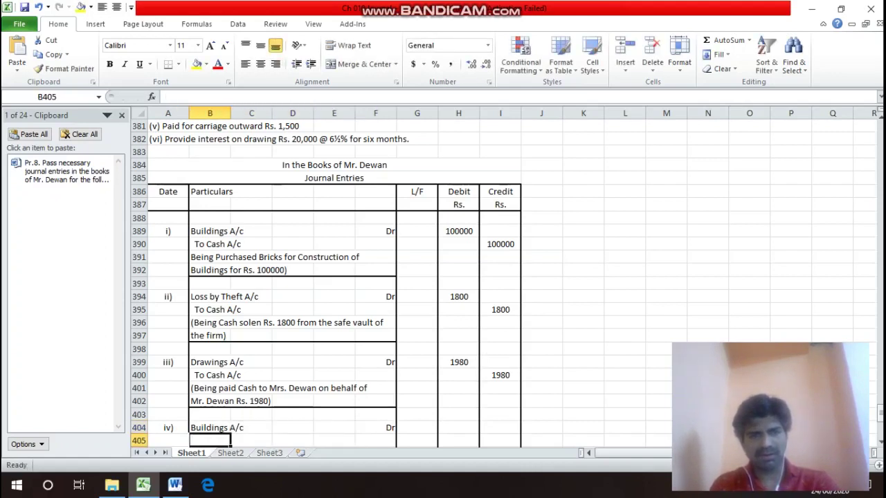
{"action": "type", "text": "To Cash"}
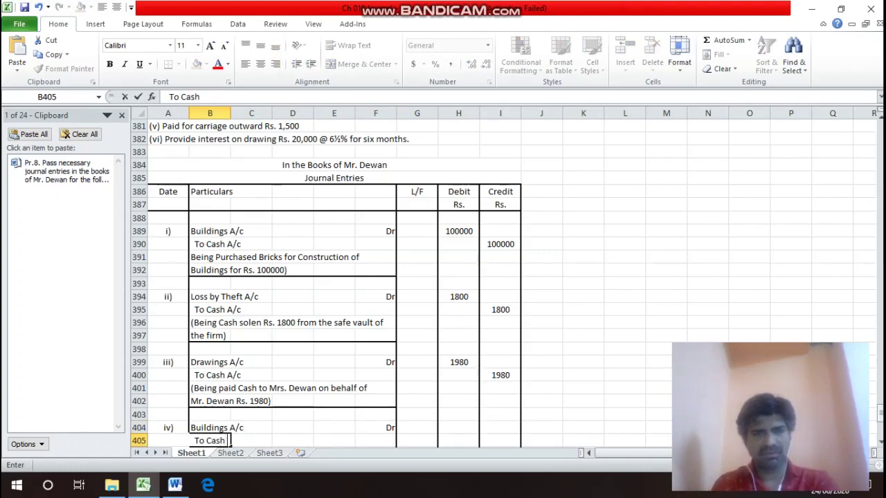
{"action": "type", "text": " A/c"}
{"action": "key", "text": "Return"}
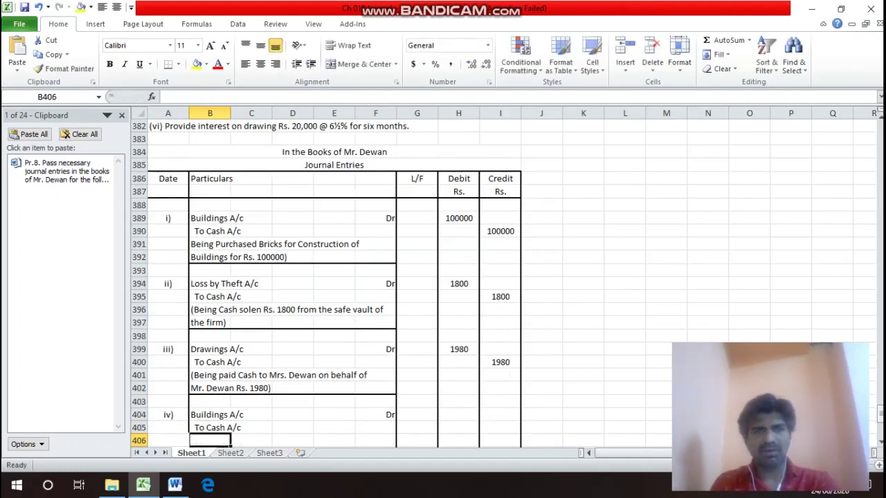
Enter 96500 as the debit amount for Buildings A/c in H404.
{"action": "key", "text": "Up"}
{"action": "key", "text": "Up"}
{"action": "left_click", "coordinate": [334, 151]}
{"action": "key", "text": "Right"}
{"action": "key", "text": "Up"}
{"action": "key", "text": "Up"}
{"action": "key", "text": "Up"}
{"action": "key", "text": "Up"}
{"action": "key", "text": "Up"}
{"action": "key", "text": "Up"}
{"action": "key", "text": "Up"}
{"action": "key", "text": "Up"}
{"action": "key", "text": "Up"}
{"action": "key", "text": "Up"}
{"action": "key", "text": "Down"}
{"action": "key", "text": "Down"}
{"action": "key", "text": "Down"}
{"action": "key", "text": "Down"}
{"action": "key", "text": "Down"}
{"action": "key", "text": "Down"}
{"action": "key", "text": "Down"}
{"action": "key", "text": "Down"}
{"action": "key", "text": "Down"}
{"action": "key", "text": "Down"}
{"action": "key", "text": "Down"}
{"action": "key", "text": "Down"}
{"action": "key", "text": "Down"}
{"action": "key", "text": "Down"}
{"action": "key", "text": "Down"}
{"action": "key", "text": "Down"}
{"action": "key", "text": "Down"}
{"action": "key", "text": "Down"}
{"action": "key", "text": "Down"}
{"action": "key", "text": "Down"}
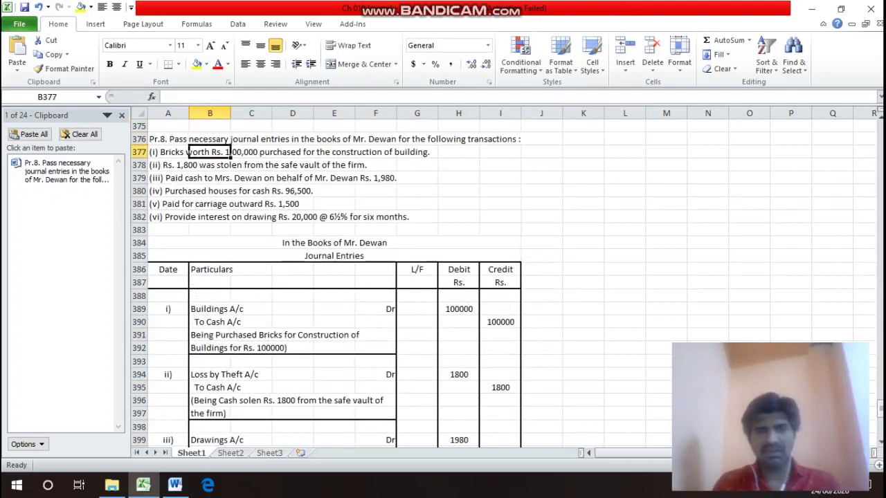
{"action": "key", "text": "Up"}
{"action": "key", "text": "Right"}
{"action": "key", "text": "Right"}
{"action": "key", "text": "Right"}
{"action": "key", "text": "Right"}
{"action": "key", "text": "Right"}
{"action": "key", "text": "Right"}
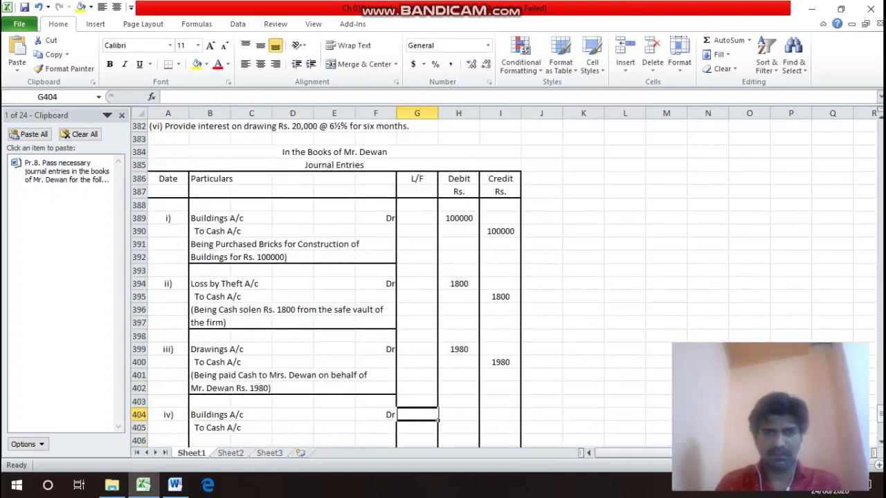
{"action": "type", "text": "96500"}
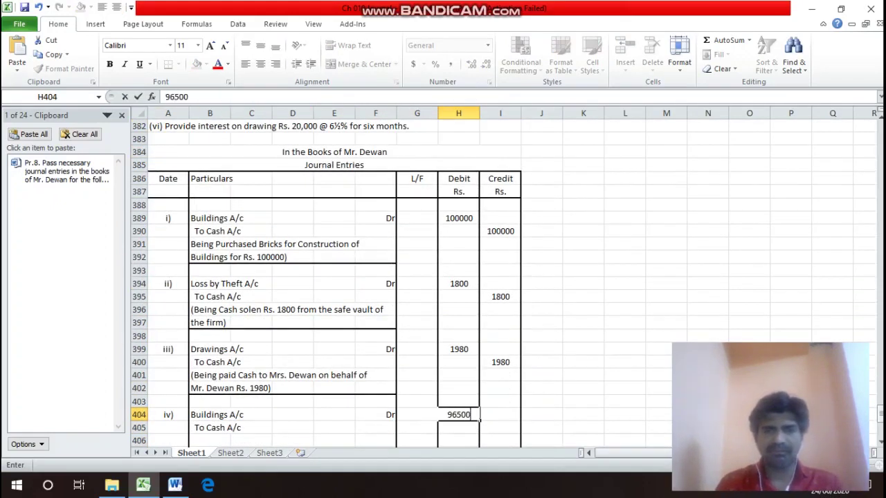
{"action": "key", "text": "Return"}
Enter 96500 as the credit amount against To Cash A/c in I405.
{"action": "key", "text": "Right"}
{"action": "type", "text": "95"}
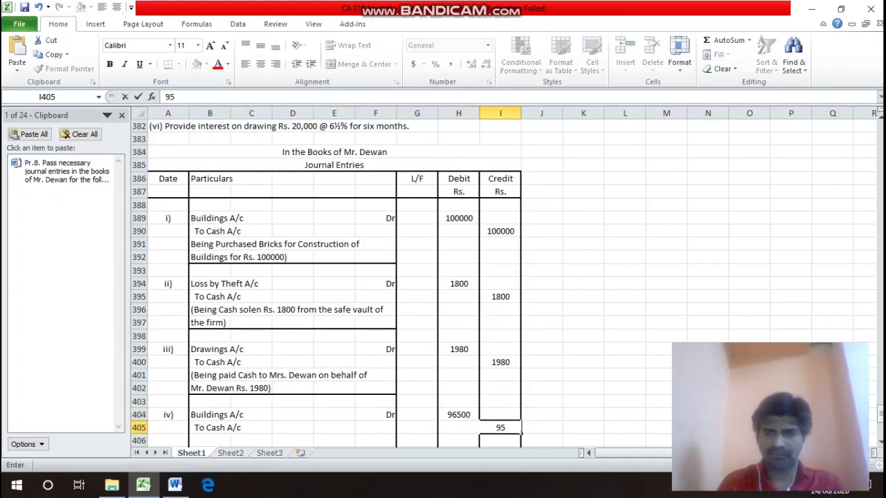
{"action": "key", "text": "BackSpace"}
{"action": "type", "text": "6500"}
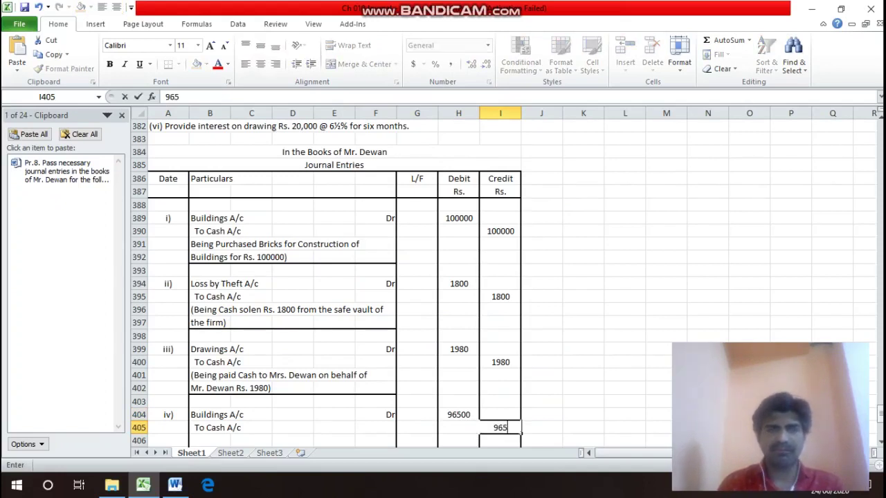
{"action": "key", "text": "Return"}
{"action": "key", "text": "Up"}
{"action": "key", "text": "Up"}
{"action": "key", "text": "Up"}
{"action": "key", "text": "Up"}
{"action": "key", "text": "Up"}
{"action": "key", "text": "Up"}
{"action": "key", "text": "Up"}
{"action": "key", "text": "Up"}
{"action": "key", "text": "Up"}
{"action": "key", "text": "Up"}
{"action": "key", "text": "Up"}
{"action": "key", "text": "Up"}
{"action": "key", "text": "Up"}
{"action": "key", "text": "Up"}
{"action": "key", "text": "Up"}
{"action": "key", "text": "Up"}
{"action": "key", "text": "Up"}
{"action": "key", "text": "Up"}
{"action": "key", "text": "Up"}
{"action": "key", "text": "Up"}
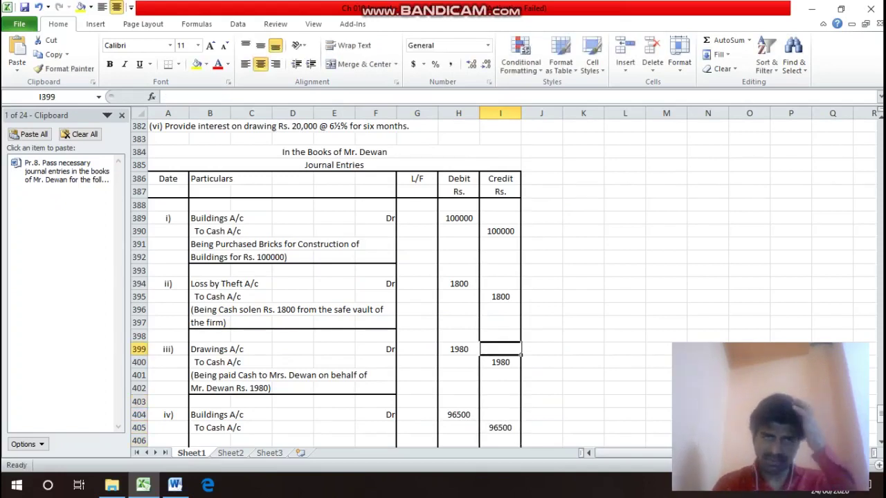
{"action": "key", "text": "Down"}
{"action": "key", "text": "Down"}
{"action": "key", "text": "Down"}
{"action": "key", "text": "Down"}
{"action": "key", "text": "Down"}
{"action": "key", "text": "Down"}
{"action": "key", "text": "Down"}
{"action": "key", "text": "Down"}
{"action": "key", "text": "Down"}
{"action": "key", "text": "Down"}
{"action": "key", "text": "Down"}
{"action": "key", "text": "Down"}
{"action": "key", "text": "Down"}
{"action": "key", "text": "Down"}
{"action": "key", "text": "Down"}
{"action": "key", "text": "Down"}
{"action": "key", "text": "Down"}
{"action": "key", "text": "Down"}
{"action": "key", "text": "Down"}
{"action": "key", "text": "Down"}
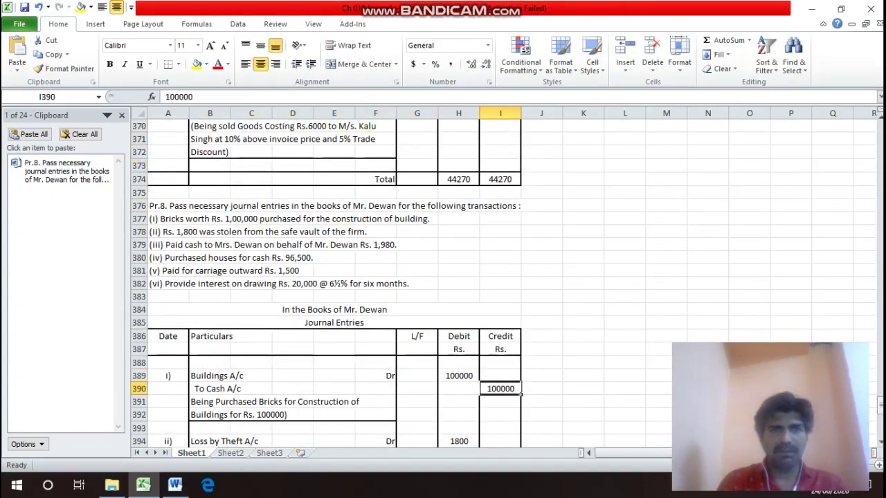
{"action": "key", "text": "Down"}
{"action": "key", "text": "Down"}
{"action": "key", "text": "Down"}
{"action": "key", "text": "Down"}
{"action": "key", "text": "Down"}
{"action": "key", "text": "Down"}
{"action": "key", "text": "Down"}
{"action": "key", "text": "Down"}
{"action": "key", "text": "Down"}
{"action": "key", "text": "Down"}
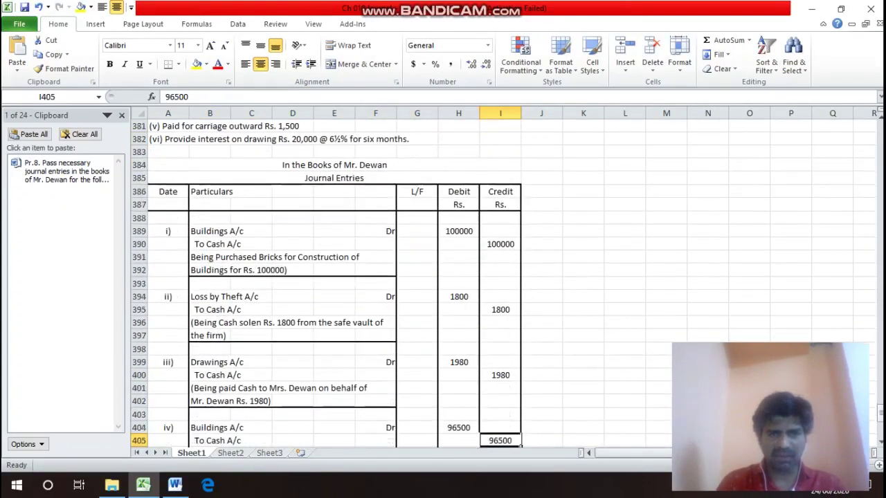
{"action": "key", "text": "Left"}
{"action": "key", "text": "Left"}
{"action": "key", "text": "Left"}
{"action": "key", "text": "Left"}
{"action": "key", "text": "Left"}
{"action": "key", "text": "Left"}
{"action": "key", "text": "Left"}
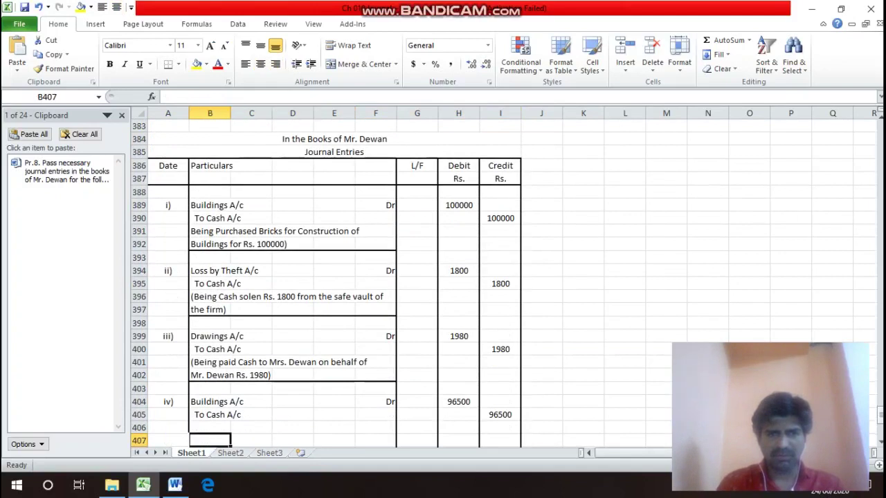
Enter the narration '(Being purchased Huouses for Cash Rs. 96500)' in row 406 under entry iv).
{"action": "key", "text": "Up"}
{"action": "type", "text": "(B"}
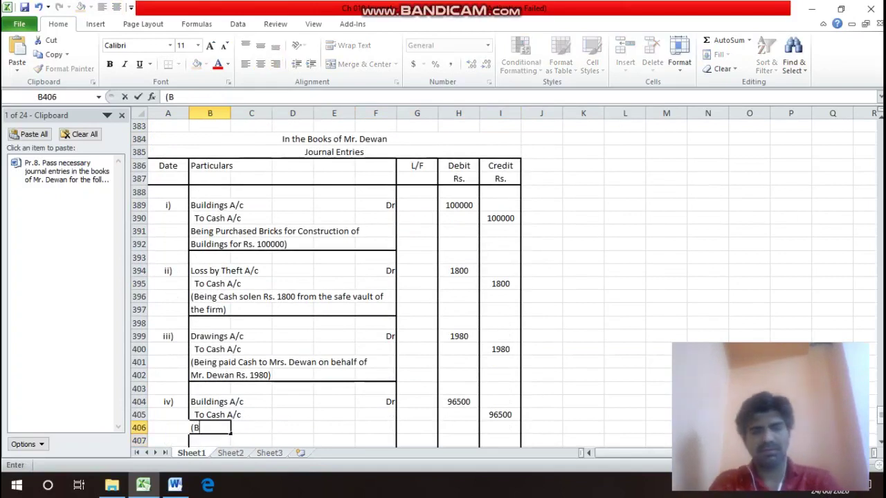
{"action": "type", "text": "eing p"}
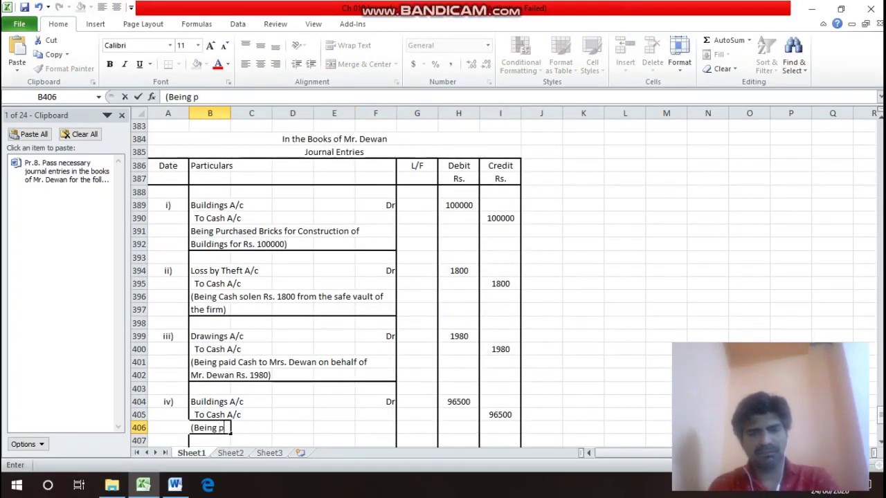
{"action": "type", "text": "urchase"}
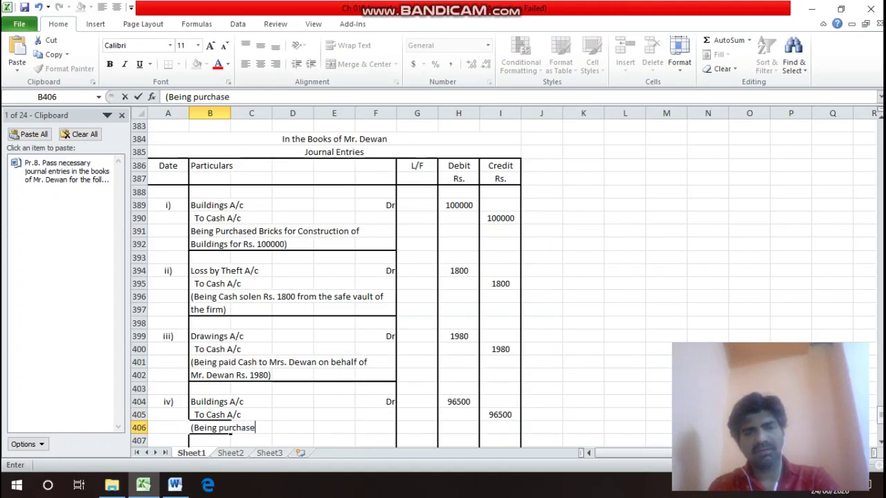
{"action": "type", "text": "d Hu"}
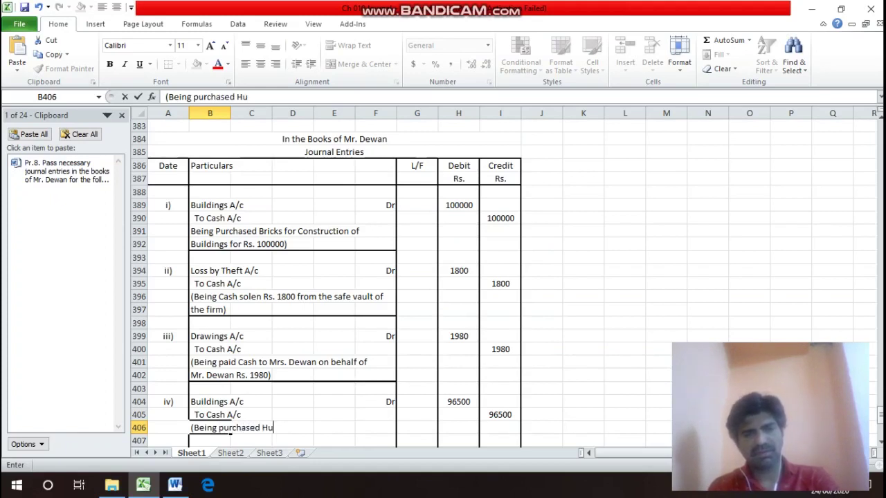
{"action": "key", "text": "BackSpace"}
{"action": "type", "text": "ouse"}
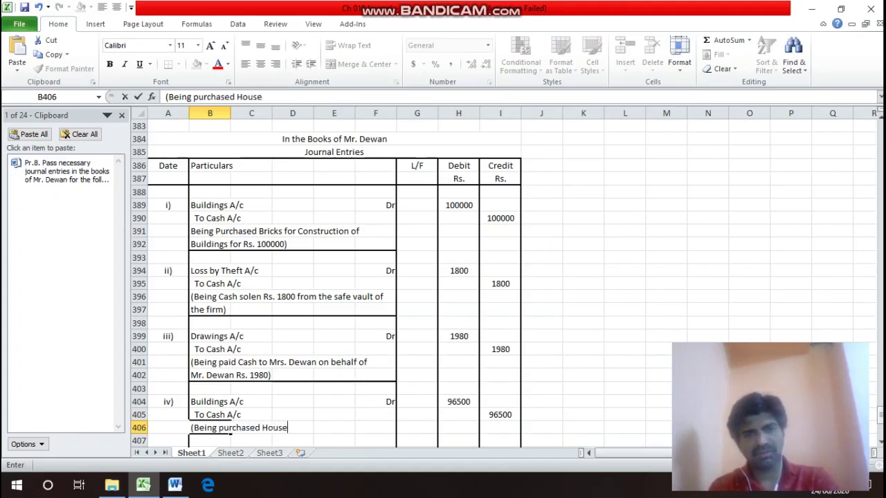
{"action": "type", "text": "s for "}
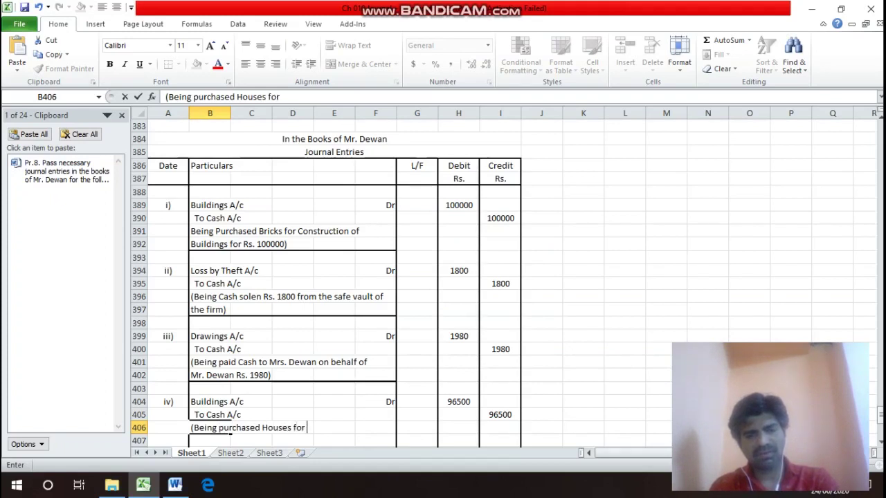
{"action": "type", "text": "Cash"}
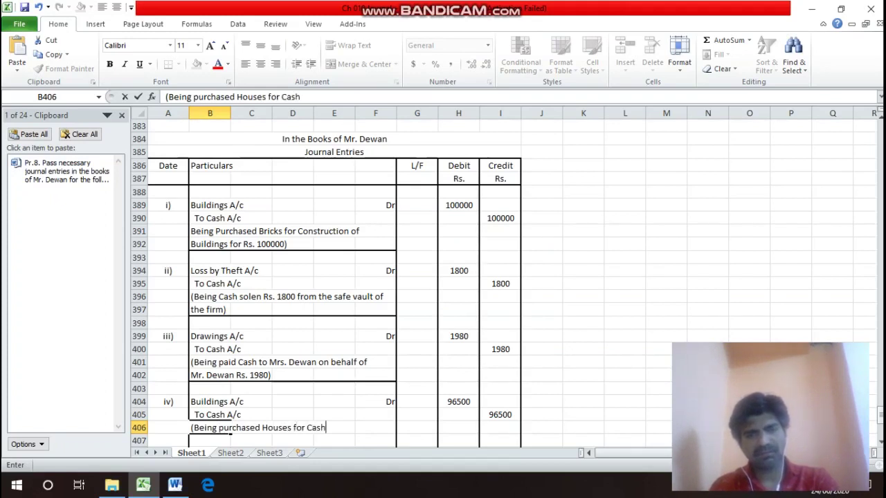
{"action": "type", "text": " Rs."}
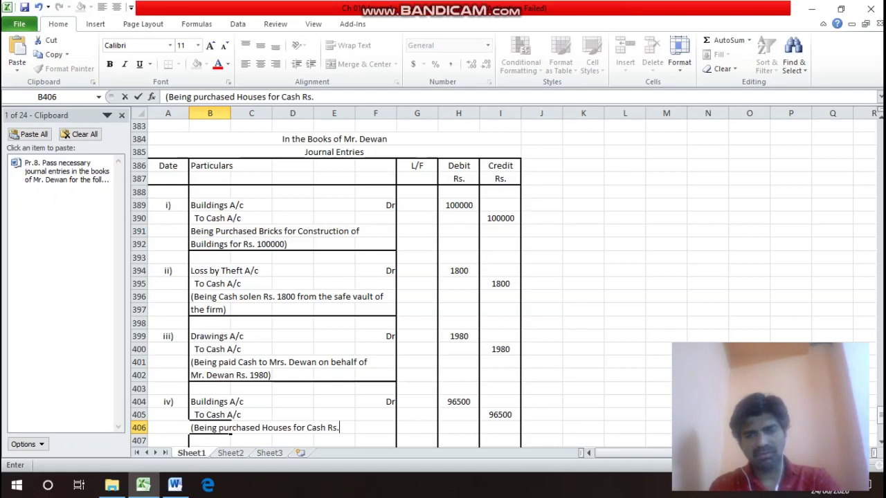
{"action": "type", "text": " 96500"}
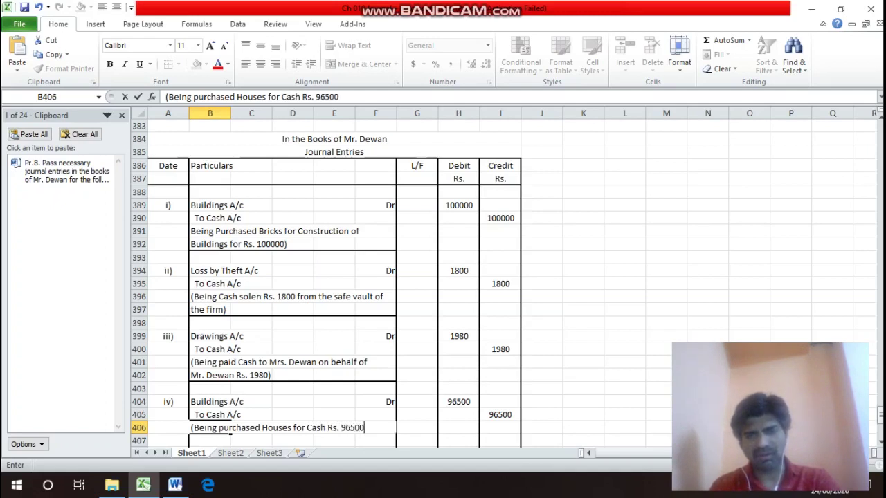
{"action": "type", "text": ")"}
{"action": "key", "text": "Return"}
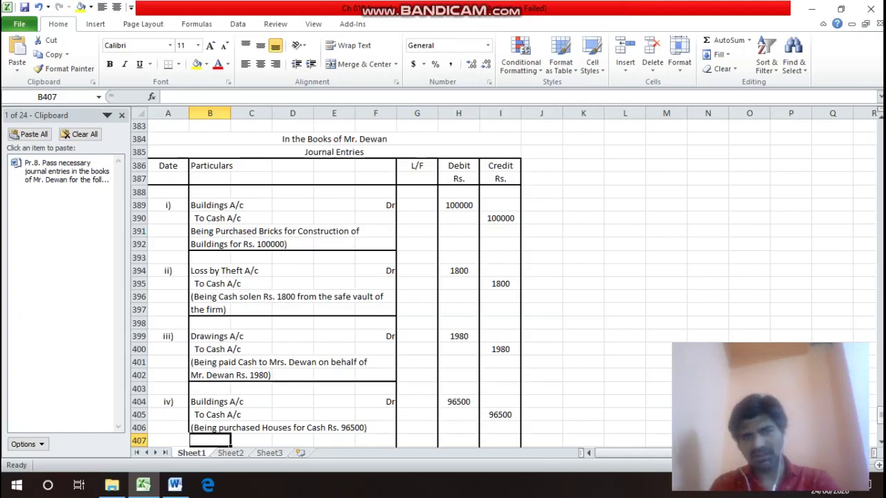
Add a bottom border across B406:F406 to rule off entry iv).
{"action": "left_click_drag", "start_coordinate": [208, 428], "coordinate": [395, 430]}
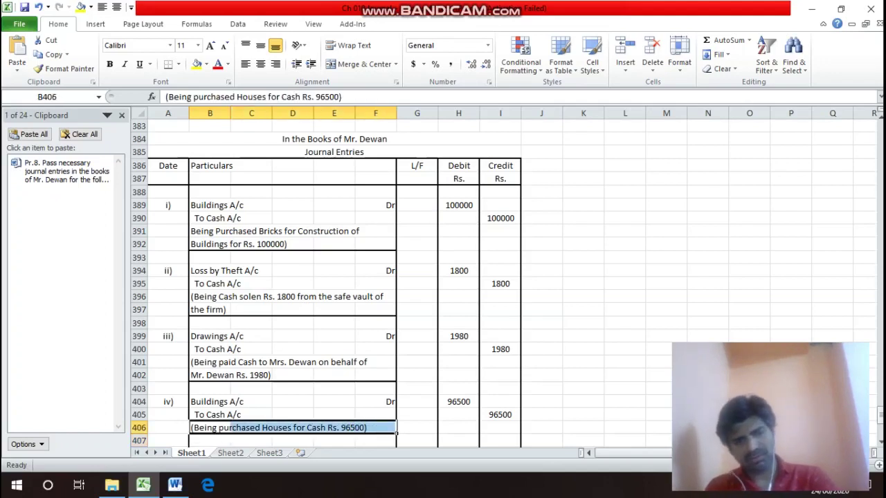
{"action": "key", "text": "ctrl+1"}
{"action": "left_click", "coordinate": [544, 336]}
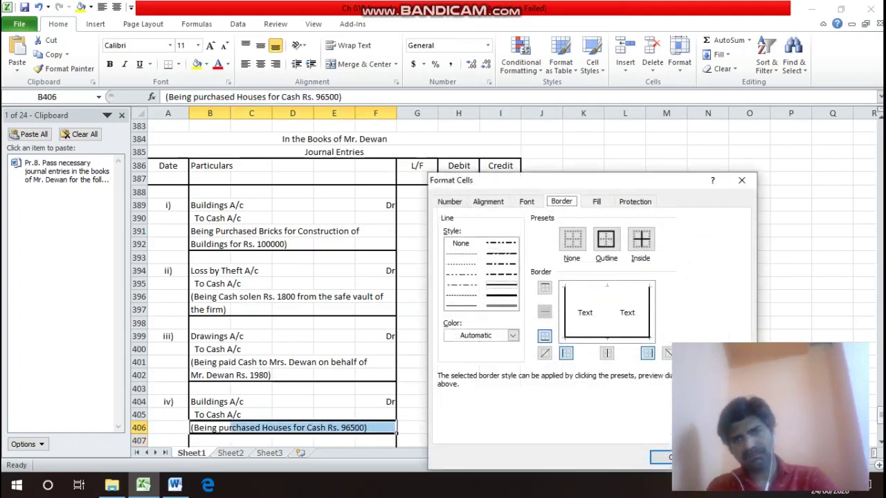
{"action": "key", "text": "Return"}
{"action": "left_click", "coordinate": [210, 388]}
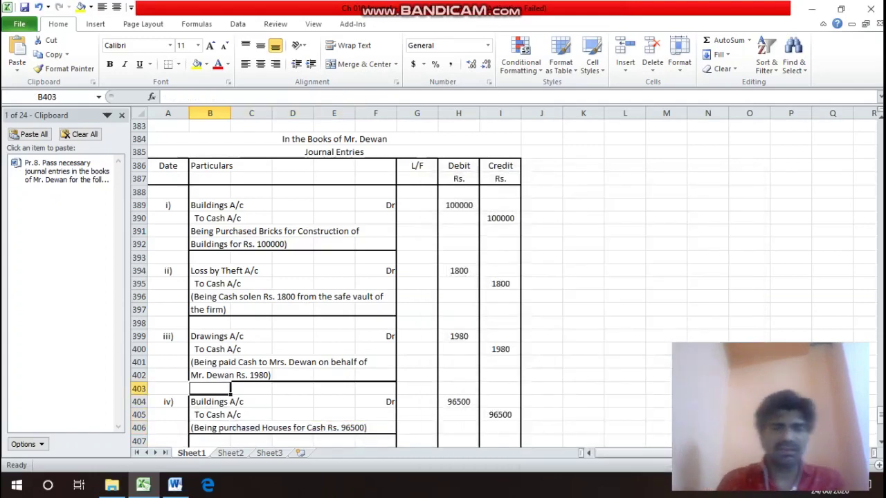
{"action": "left_click", "coordinate": [334, 151]}
{"action": "key", "text": "Up"}
{"action": "key", "text": "Up"}
{"action": "key", "text": "Up"}
{"action": "key", "text": "Up"}
{"action": "key", "text": "Up"}
{"action": "key", "text": "Up"}
{"action": "key", "text": "Up"}
{"action": "key", "text": "Up"}
{"action": "key", "text": "Up"}
{"action": "key", "text": "Up"}
{"action": "key", "text": "Up"}
{"action": "key", "text": "Down"}
{"action": "key", "text": "Down"}
{"action": "key", "text": "Down"}
{"action": "key", "text": "Down"}
{"action": "key", "text": "Down"}
{"action": "key", "text": "Down"}
{"action": "key", "text": "Down"}
{"action": "key", "text": "Down"}
{"action": "key", "text": "Down"}
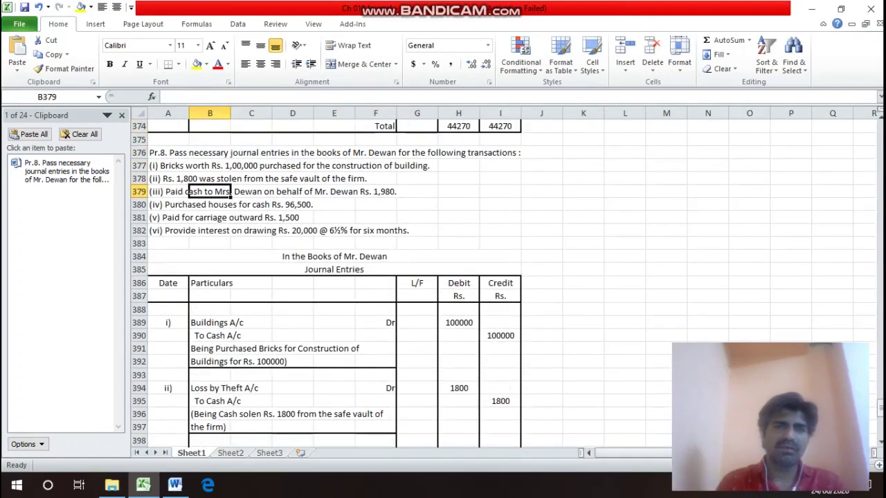
{"action": "key", "text": "Down"}
{"action": "key", "text": "Down"}
{"action": "key", "text": "Down"}
{"action": "key", "text": "Down"}
{"action": "key", "text": "Down"}
{"action": "key", "text": "Down"}
{"action": "key", "text": "Down"}
{"action": "key", "text": "Right"}
{"action": "key", "text": "Down"}
{"action": "key", "text": "Down"}
{"action": "key", "text": "Down"}
{"action": "key", "text": "Down"}
{"action": "key", "text": "Down"}
{"action": "key", "text": "Down"}
{"action": "key", "text": "Down"}
{"action": "key", "text": "Down"}
{"action": "key", "text": "Down"}
{"action": "key", "text": "Down"}
{"action": "key", "text": "Down"}
{"action": "key", "text": "Down"}
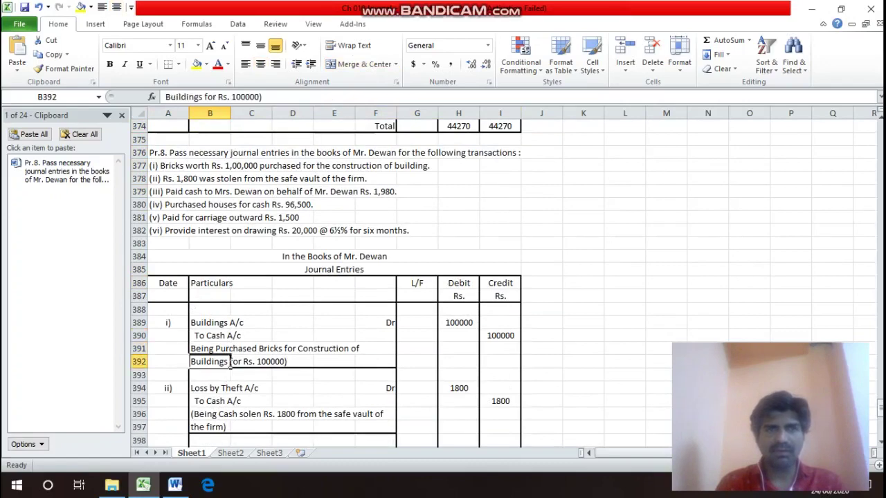
{"action": "key", "text": "Down"}
{"action": "key", "text": "Down"}
{"action": "key", "text": "Down"}
{"action": "key", "text": "Down"}
{"action": "key", "text": "Down"}
{"action": "key", "text": "Down"}
{"action": "key", "text": "Down"}
{"action": "key", "text": "Down"}
{"action": "key", "text": "Down"}
{"action": "key", "text": "Up"}
{"action": "key", "text": "Up"}
{"action": "key", "text": "Up"}
{"action": "key", "text": "Up"}
{"action": "key", "text": "Up"}
{"action": "key", "text": "Up"}
{"action": "key", "text": "Up"}
{"action": "key", "text": "Up"}
{"action": "key", "text": "Up"}
{"action": "key", "text": "Up"}
{"action": "key", "text": "Up"}
{"action": "key", "text": "Up"}
{"action": "key", "text": "Up"}
{"action": "key", "text": "Up"}
{"action": "key", "text": "Up"}
{"action": "key", "text": "Up"}
{"action": "key", "text": "Up"}
{"action": "key", "text": "Up"}
{"action": "key", "text": "Up"}
{"action": "key", "text": "Up"}
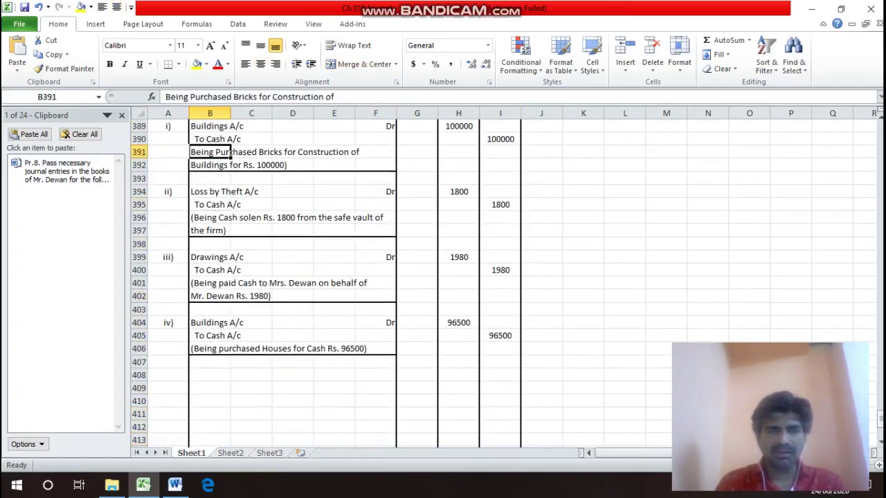
{"action": "key", "text": "Down"}
{"action": "key", "text": "Down"}
{"action": "key", "text": "Down"}
{"action": "key", "text": "Down"}
{"action": "key", "text": "Down"}
{"action": "key", "text": "Down"}
{"action": "key", "text": "Down"}
{"action": "key", "text": "Down"}
{"action": "key", "text": "Up"}
{"action": "key", "text": "Up"}
{"action": "key", "text": "Up"}
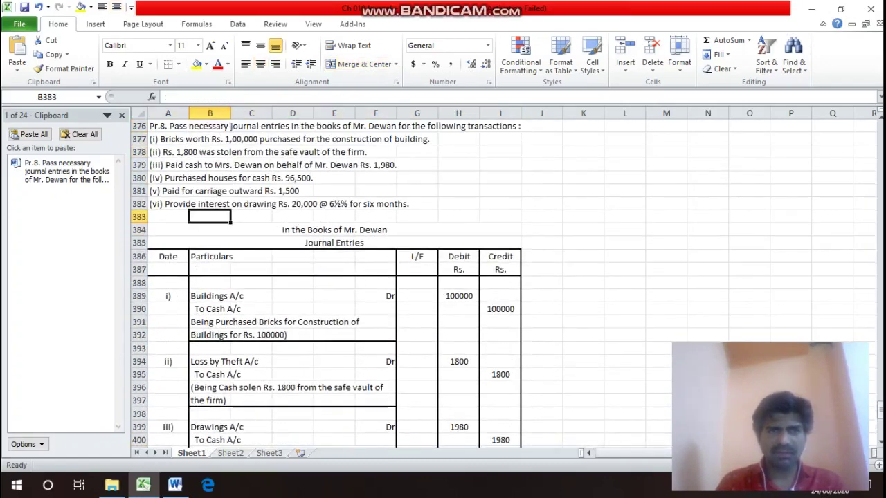
{"action": "key", "text": "Left"}
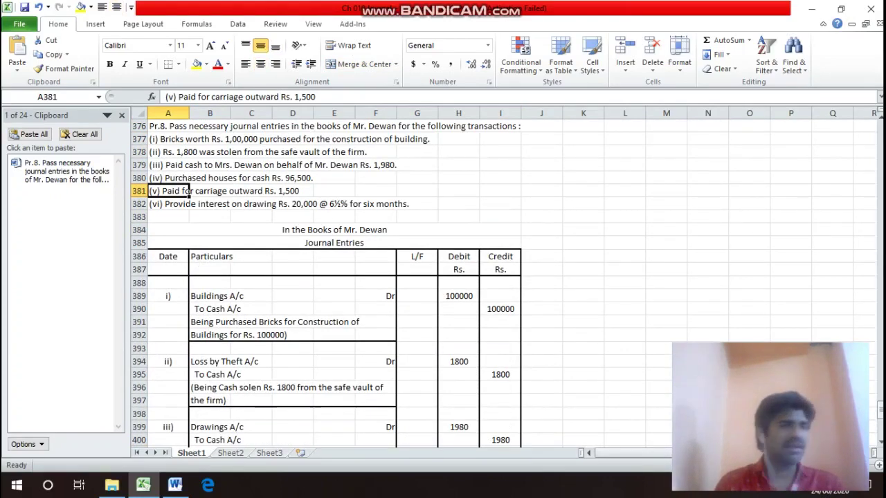
{"action": "key", "text": "Down"}
{"action": "key", "text": "Down"}
{"action": "key", "text": "Down"}
{"action": "key", "text": "Down"}
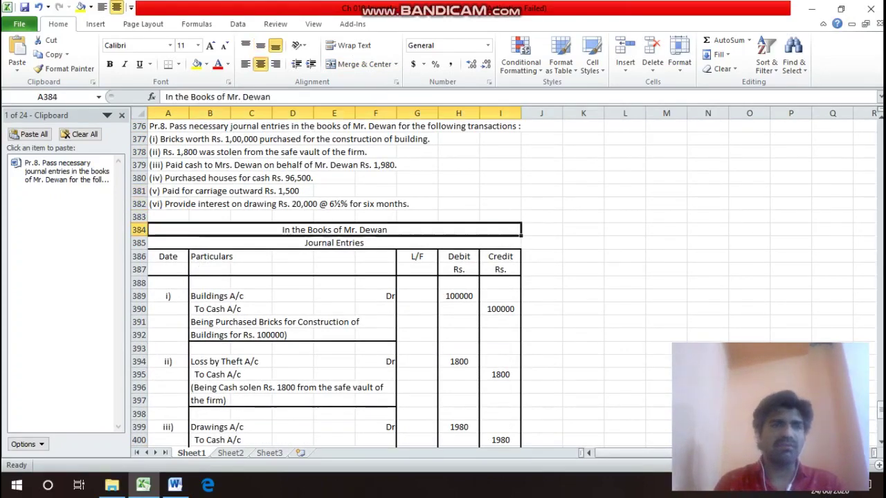
{"action": "key", "text": "Down"}
{"action": "key", "text": "Down"}
{"action": "key", "text": "Down"}
{"action": "key", "text": "Down"}
{"action": "key", "text": "Down"}
{"action": "key", "text": "Down"}
{"action": "key", "text": "Down"}
{"action": "key", "text": "Down"}
{"action": "key", "text": "Down"}
{"action": "key", "text": "Down"}
{"action": "key", "text": "Down"}
{"action": "key", "text": "Down"}
{"action": "key", "text": "Down"}
{"action": "key", "text": "Down"}
{"action": "key", "text": "Down"}
{"action": "key", "text": "Down"}
{"action": "key", "text": "Down"}
{"action": "key", "text": "Down"}
{"action": "key", "text": "Down"}
{"action": "key", "text": "Down"}
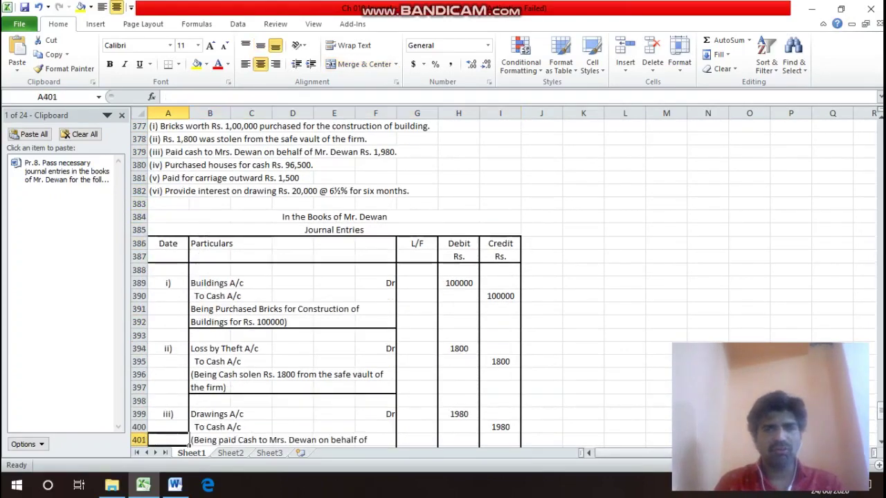
{"action": "key", "text": "Up"}
{"action": "key", "text": "Up"}
{"action": "key", "text": "Up"}
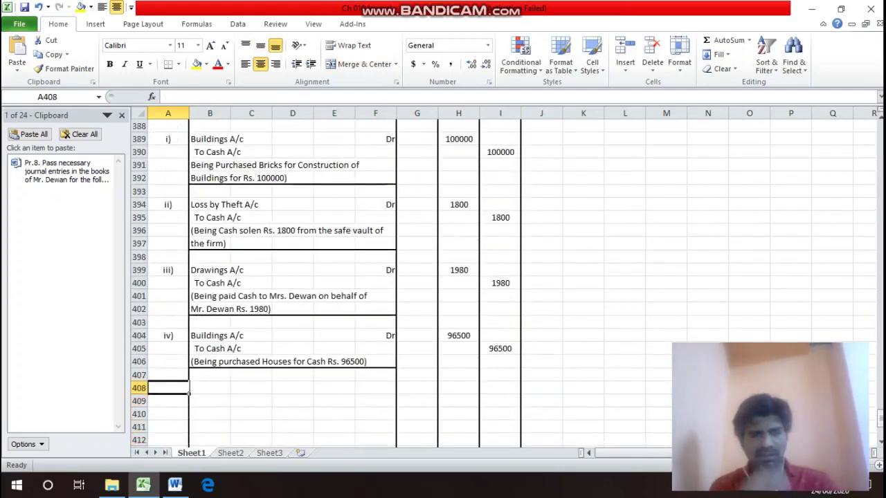
Write entry v) as Carriage Outward A/c Dr with the 'To Cash A/c' line beneath it.
{"action": "type", "text": "v"}
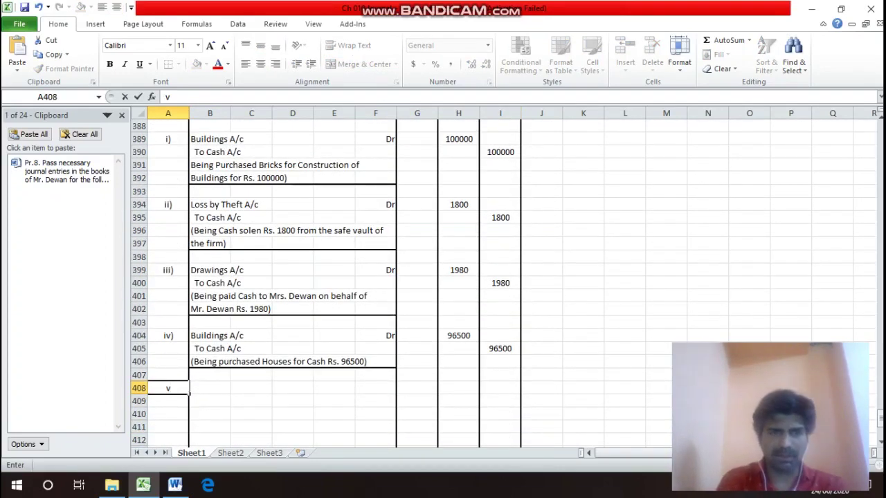
{"action": "type", "text": ")"}
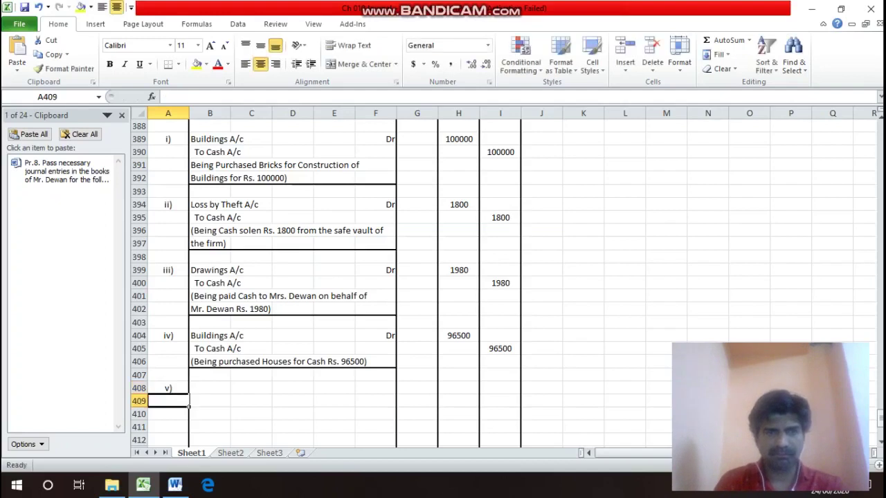
{"action": "key", "text": "Tab"}
{"action": "type", "text": "Ca"}
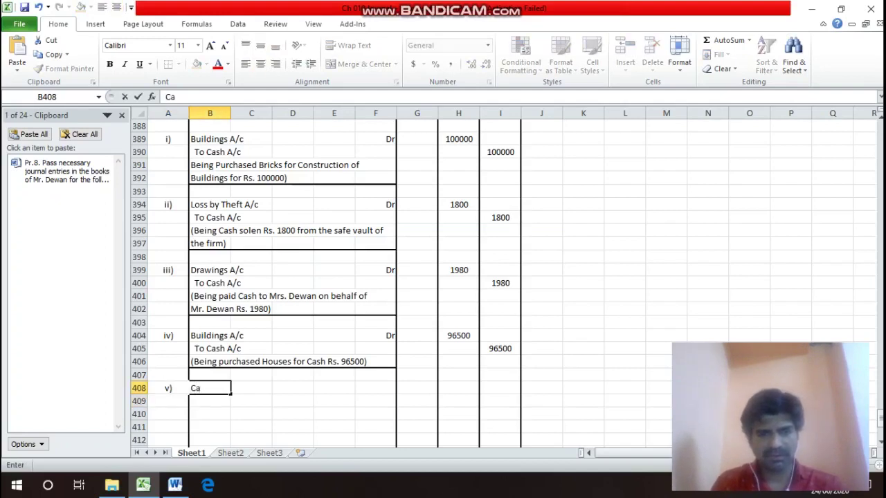
{"action": "type", "text": "rri"}
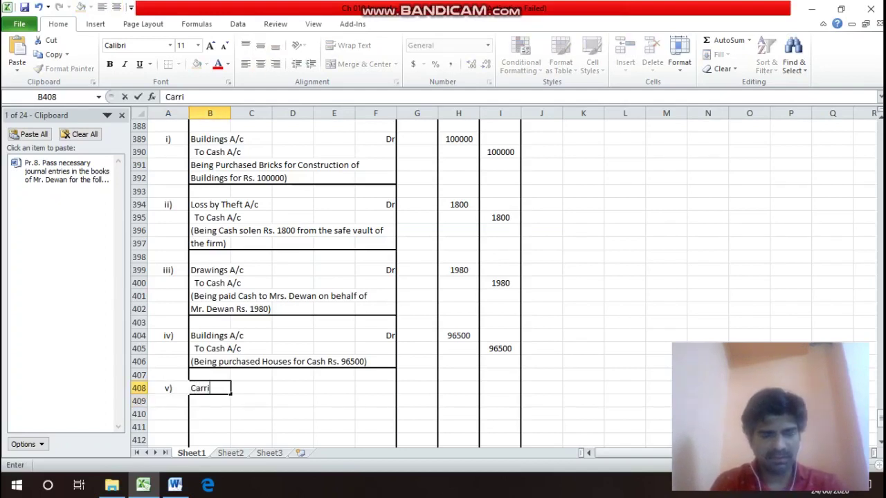
{"action": "type", "text": "age O"}
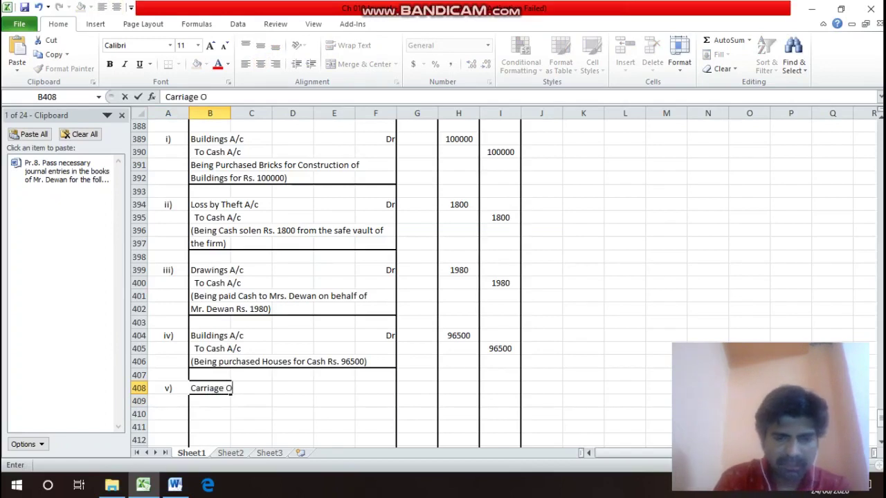
{"action": "type", "text": "utward"}
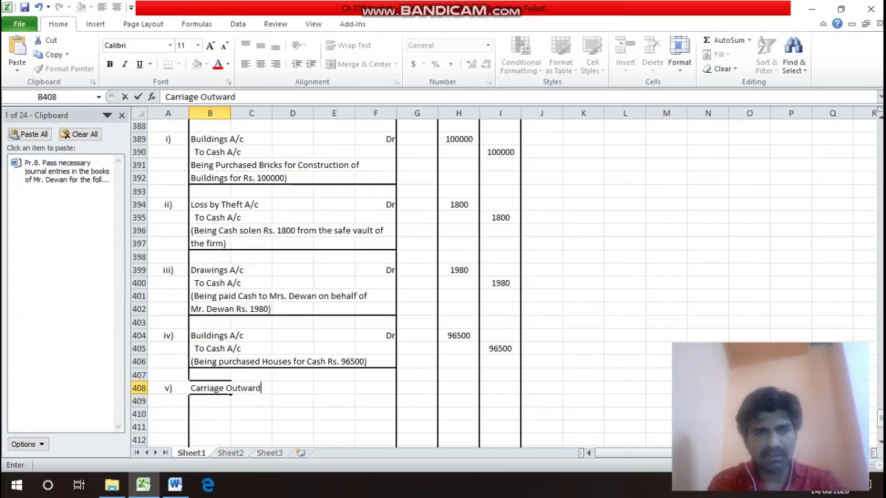
{"action": "type", "text": " A/c"}
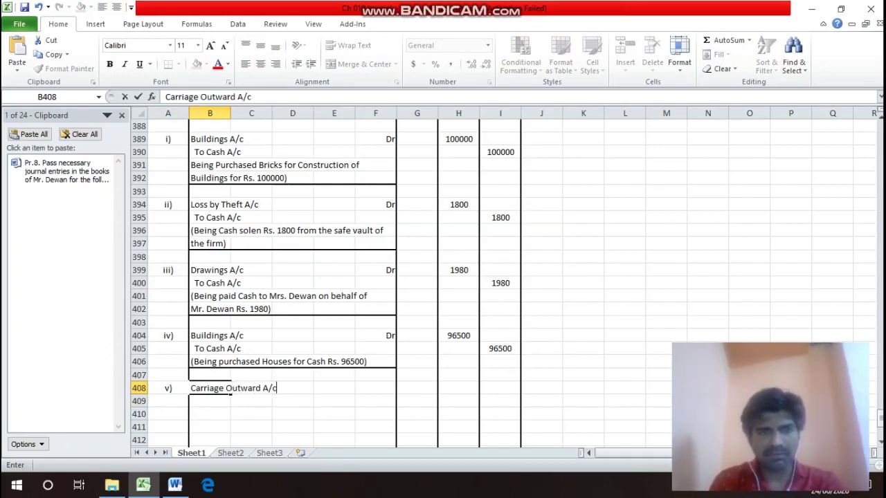
{"action": "key", "text": "ctrl+Return"}
{"action": "key", "text": "Right"}
{"action": "key", "text": "Right"}
{"action": "key", "text": "Right"}
{"action": "key", "text": "Right"}
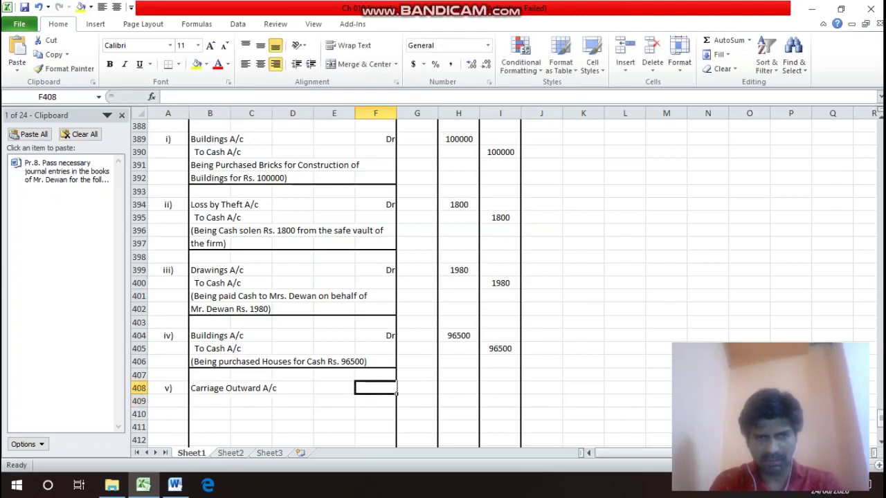
{"action": "type", "text": "Dr"}
{"action": "key", "text": "Return"}
{"action": "key", "text": "Left"}
{"action": "key", "text": "Left"}
{"action": "key", "text": "Left"}
{"action": "key", "text": "Left"}
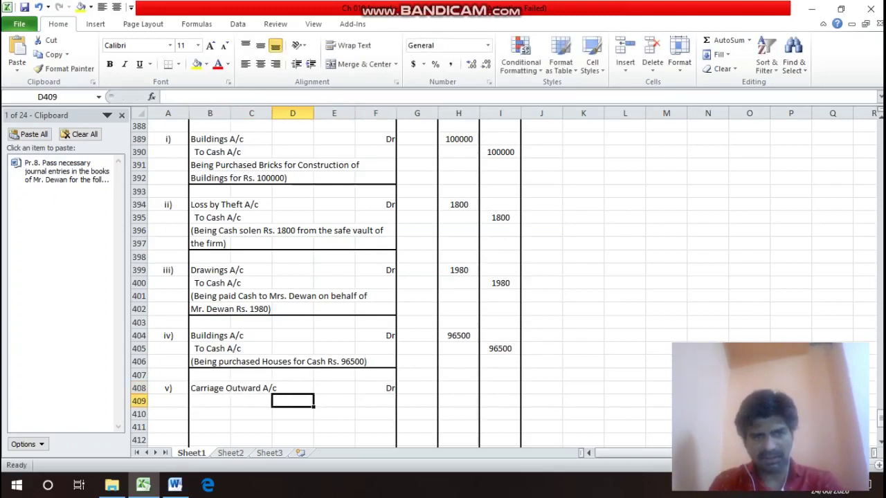
{"action": "type", "text": "To"}
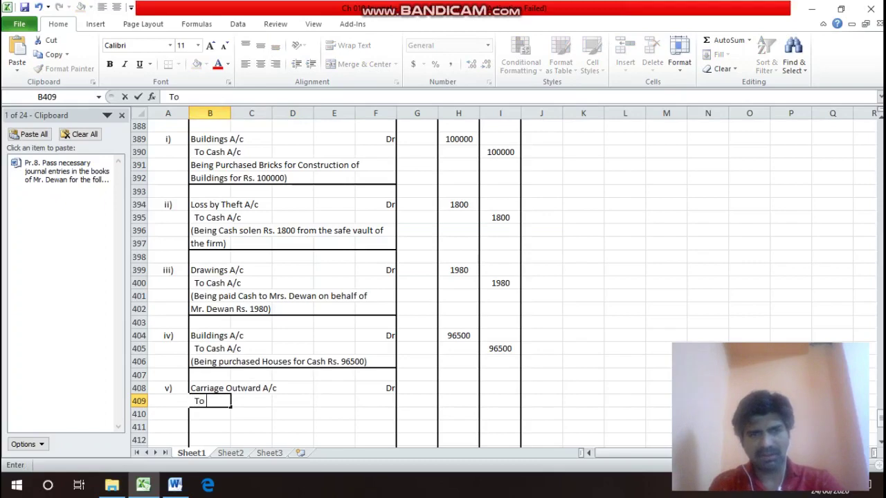
{"action": "type", "text": " Cash"}
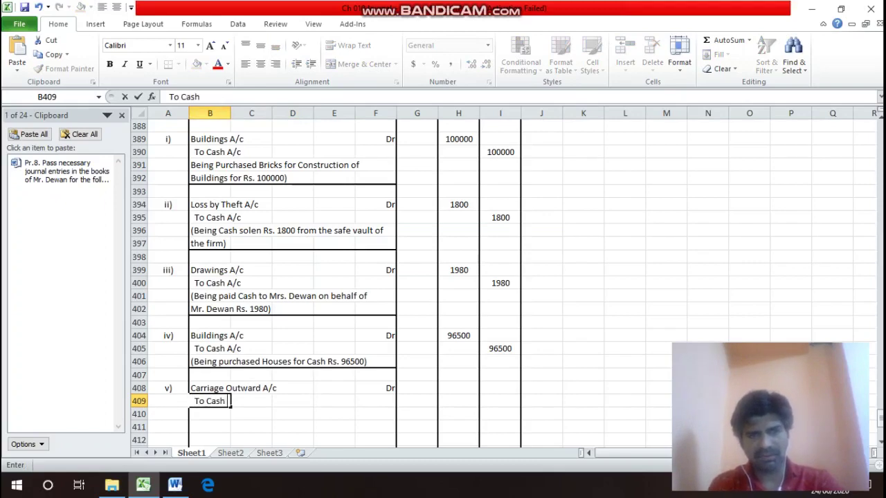
{"action": "type", "text": " A/c"}
{"action": "key", "text": "Return"}
Enter 1500 as the debit in H408 and 1500 as the credit in I409.
{"action": "key", "text": "Up"}
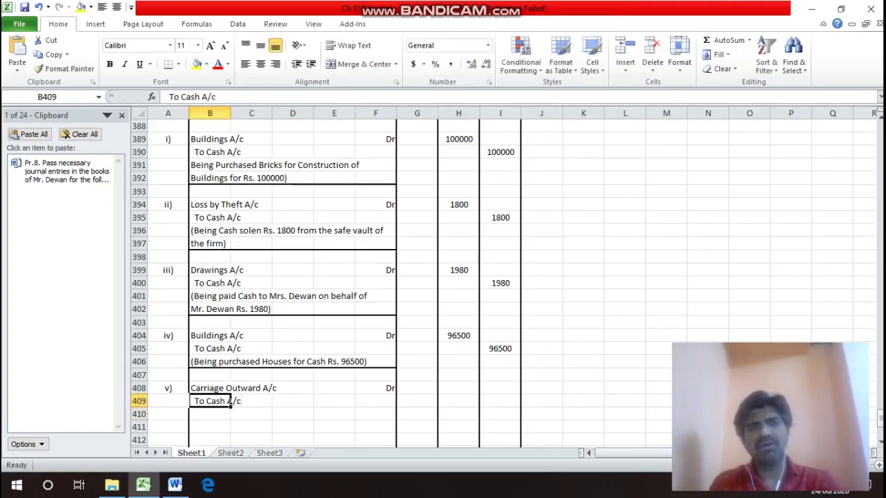
{"action": "key", "text": "Up"}
{"action": "key", "text": "Up"}
{"action": "key", "text": "Up"}
{"action": "key", "text": "Up"}
{"action": "key", "text": "Up"}
{"action": "key", "text": "Up"}
{"action": "key", "text": "Up"}
{"action": "key", "text": "Up"}
{"action": "key", "text": "Up"}
{"action": "key", "text": "Up"}
{"action": "key", "text": "Up"}
{"action": "key", "text": "Up"}
{"action": "key", "text": "Up"}
{"action": "key", "text": "Up"}
{"action": "key", "text": "Up"}
{"action": "key", "text": "Up"}
{"action": "key", "text": "Up"}
{"action": "key", "text": "Up"}
{"action": "key", "text": "Up"}
{"action": "key", "text": "Up"}
{"action": "key", "text": "Down"}
{"action": "key", "text": "Down"}
{"action": "key", "text": "Down"}
{"action": "key", "text": "Down"}
{"action": "key", "text": "Down"}
{"action": "key", "text": "Down"}
{"action": "key", "text": "Down"}
{"action": "key", "text": "Down"}
{"action": "key", "text": "Down"}
{"action": "key", "text": "Down"}
{"action": "key", "text": "Down"}
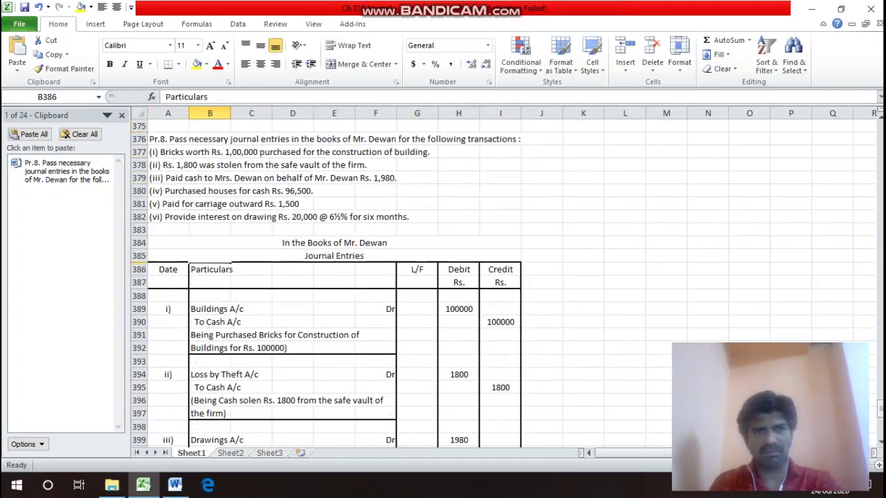
{"action": "key", "text": "Down"}
{"action": "key", "text": "Down"}
{"action": "key", "text": "Down"}
{"action": "key", "text": "Down"}
{"action": "key", "text": "Down"}
{"action": "key", "text": "Down"}
{"action": "key", "text": "Down"}
{"action": "key", "text": "Down"}
{"action": "key", "text": "Down"}
{"action": "key", "text": "Down"}
{"action": "key", "text": "Down"}
{"action": "key", "text": "Down"}
{"action": "key", "text": "Down"}
{"action": "key", "text": "Down"}
{"action": "key", "text": "Down"}
{"action": "key", "text": "Down"}
{"action": "key", "text": "Down"}
{"action": "key", "text": "Down"}
{"action": "key", "text": "Down"}
{"action": "key", "text": "Down"}
{"action": "key", "text": "Right"}
{"action": "key", "text": "Up"}
{"action": "key", "text": "Right"}
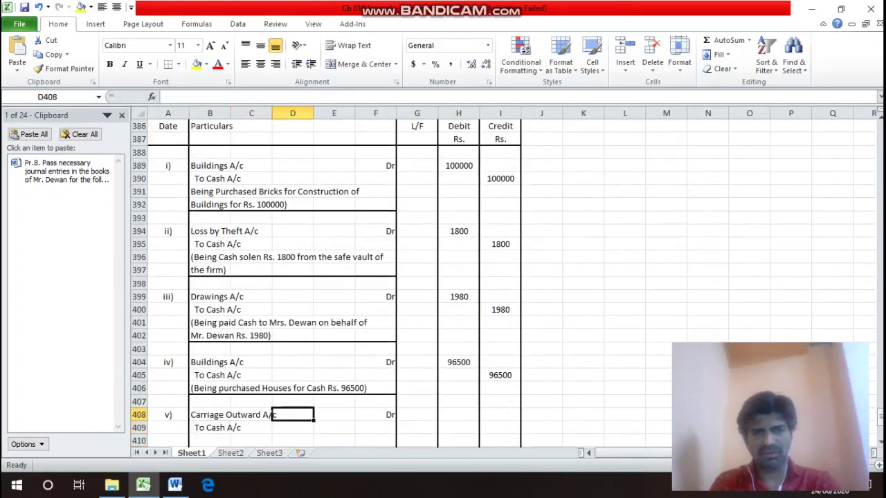
{"action": "key", "text": "Right"}
{"action": "key", "text": "Right"}
{"action": "key", "text": "Right"}
{"action": "key", "text": "Right"}
{"action": "type", "text": "1500"}
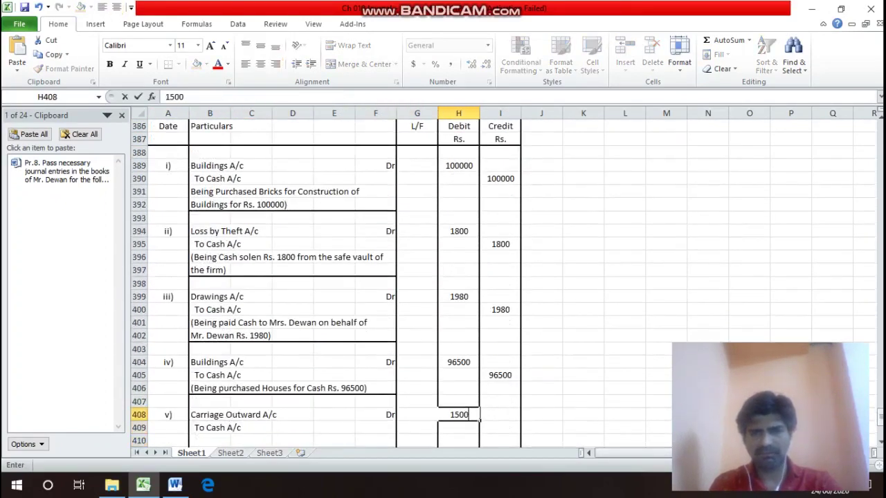
{"action": "key", "text": "Return"}
{"action": "key", "text": "Right"}
{"action": "type", "text": "1500"}
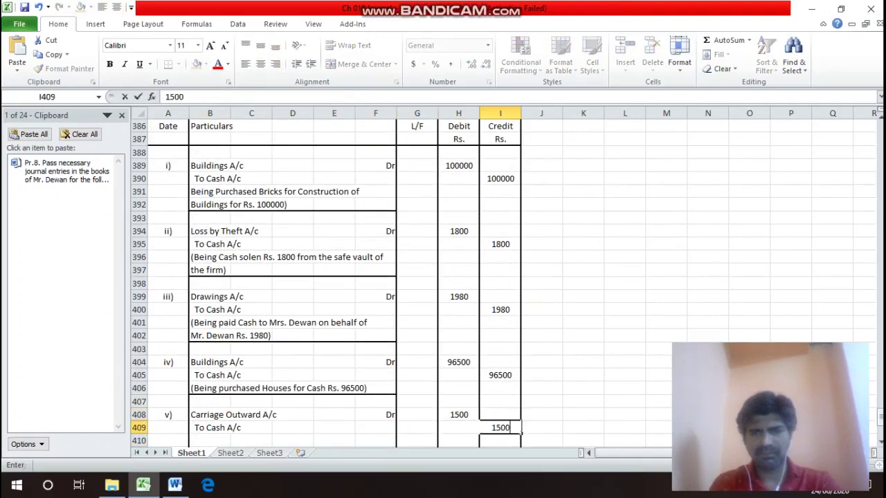
{"action": "key", "text": "Return"}
{"action": "key", "text": "Left"}
{"action": "key", "text": "Left"}
{"action": "key", "text": "Left"}
{"action": "key", "text": "Left"}
{"action": "key", "text": "Left"}
{"action": "key", "text": "Left"}
{"action": "key", "text": "Left"}
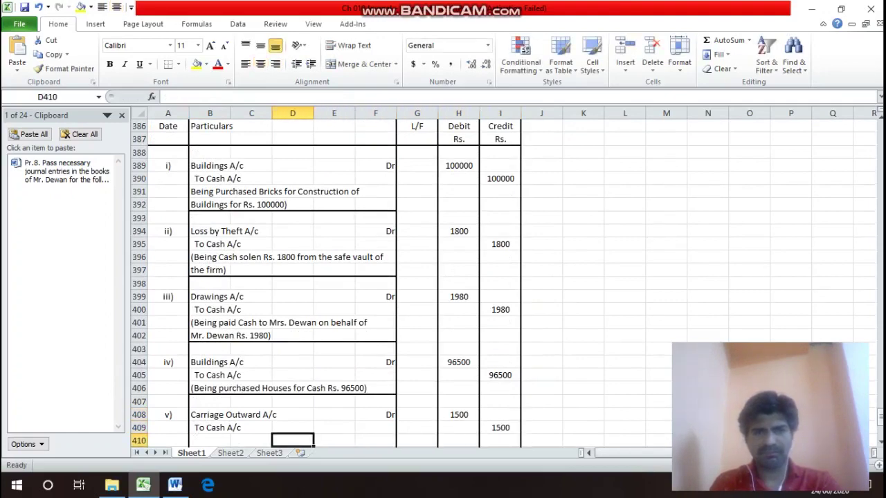
Type '(Being paid Casrriage Ourward Rs. 1500)' in B410, then select B410:F410 for formatting.
{"action": "type", "text": "(B"}
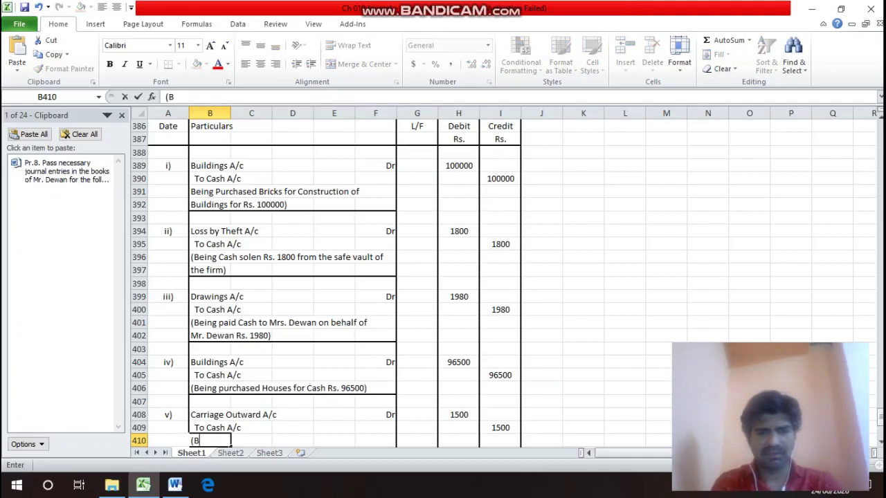
{"action": "type", "text": "eing pa"}
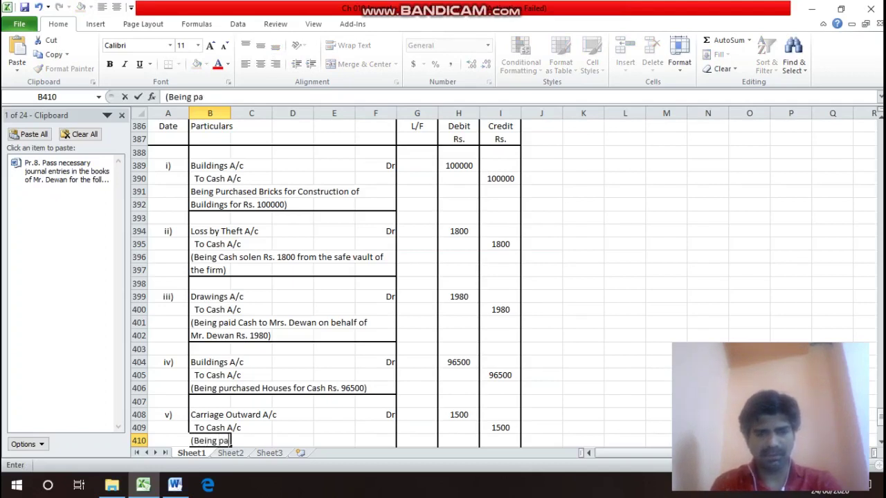
{"action": "type", "text": "id Casr"}
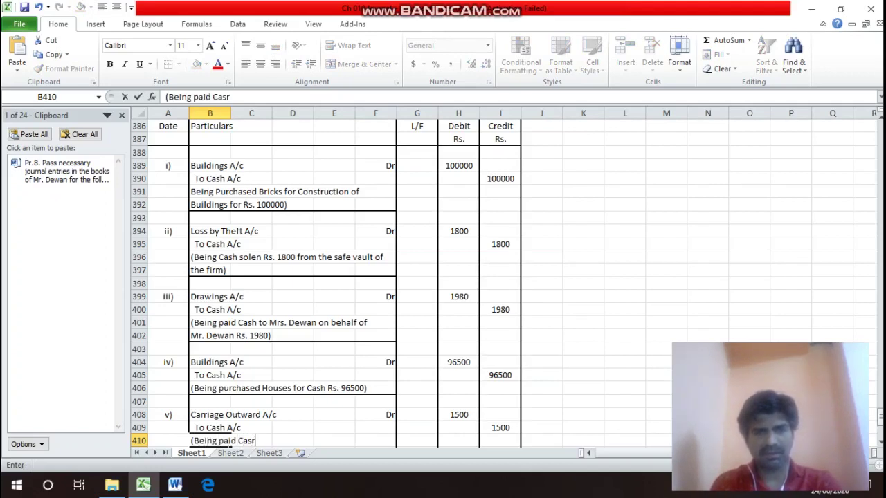
{"action": "type", "text": "riage f"}
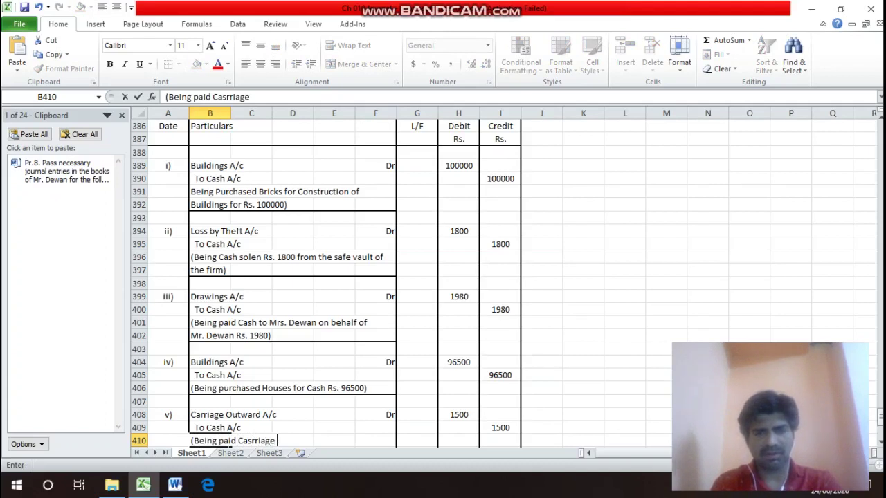
{"action": "key", "text": "BackSpace"}
{"action": "type", "text": "O"}
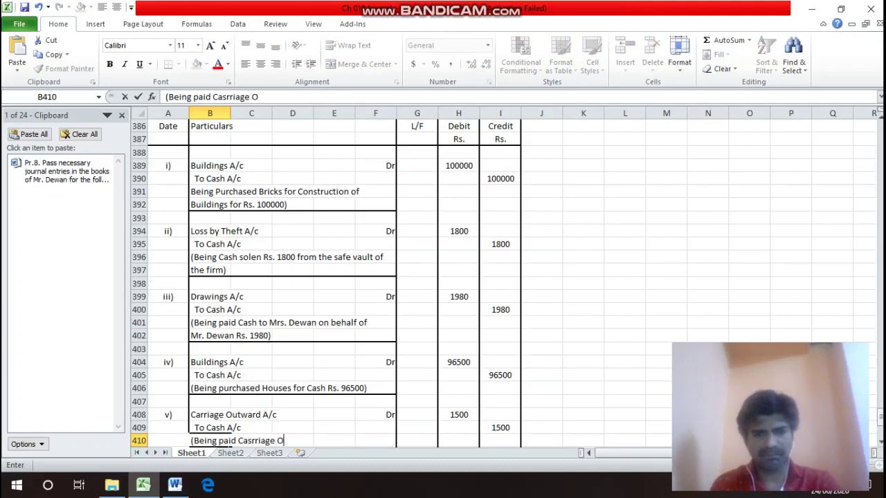
{"action": "type", "text": "urw"}
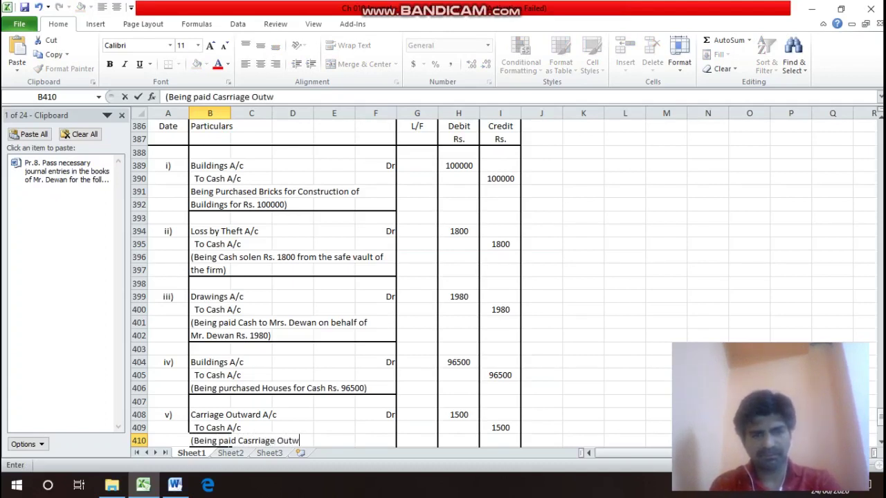
{"action": "type", "text": "ard R"}
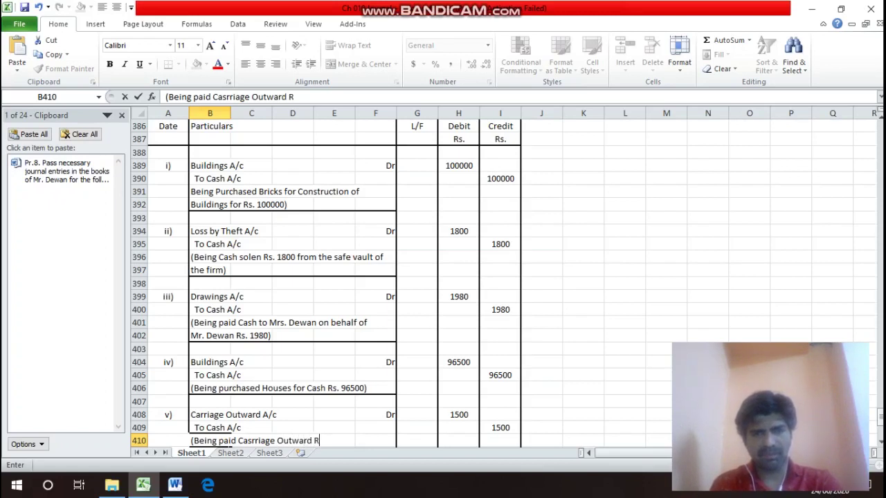
{"action": "type", "text": "s. 1"}
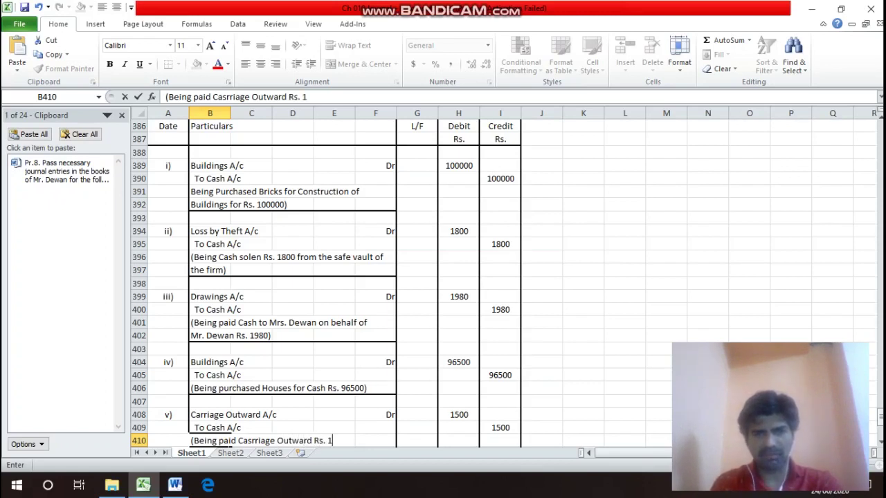
{"action": "type", "text": "500)"}
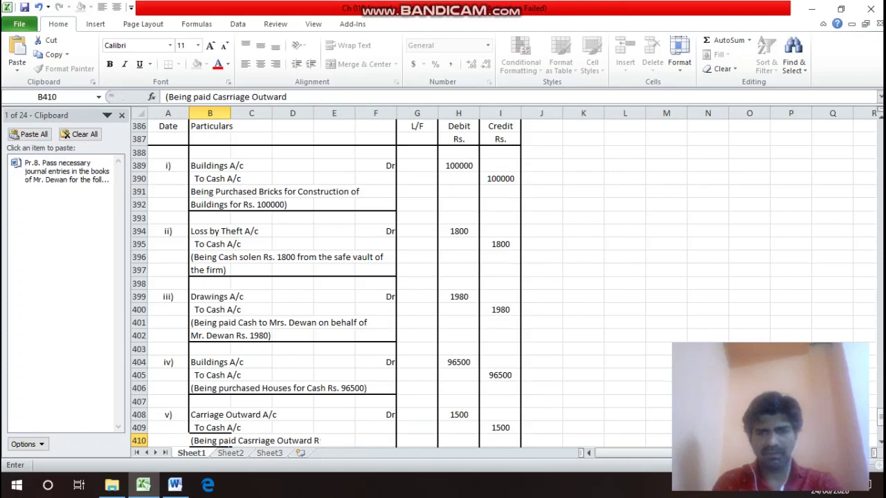
{"action": "key", "text": "Return"}
{"action": "key", "text": "Up"}
{"action": "left_click_drag", "start_coordinate": [230, 428], "coordinate": [395, 429]}
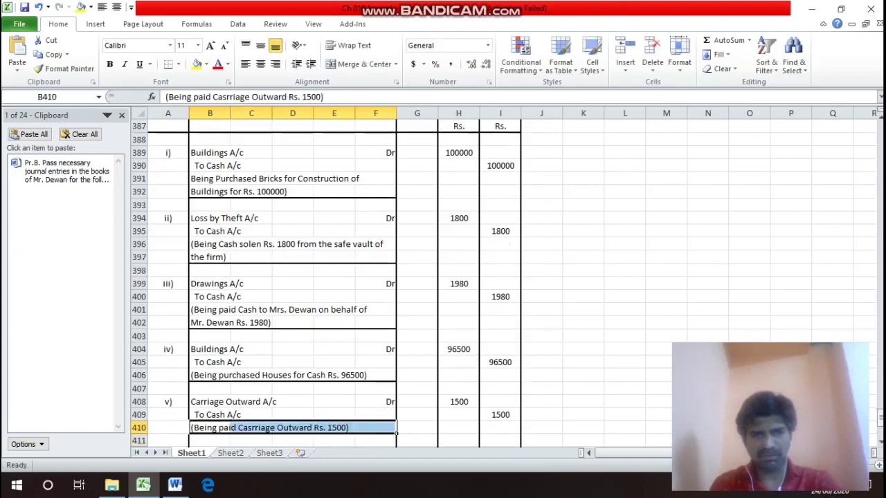
{"action": "key", "text": "ctrl+1"}
Apply a bottom border under B410:F410 to close entry v), then move back up the sheet.
{"action": "key", "text": "alt+b"}
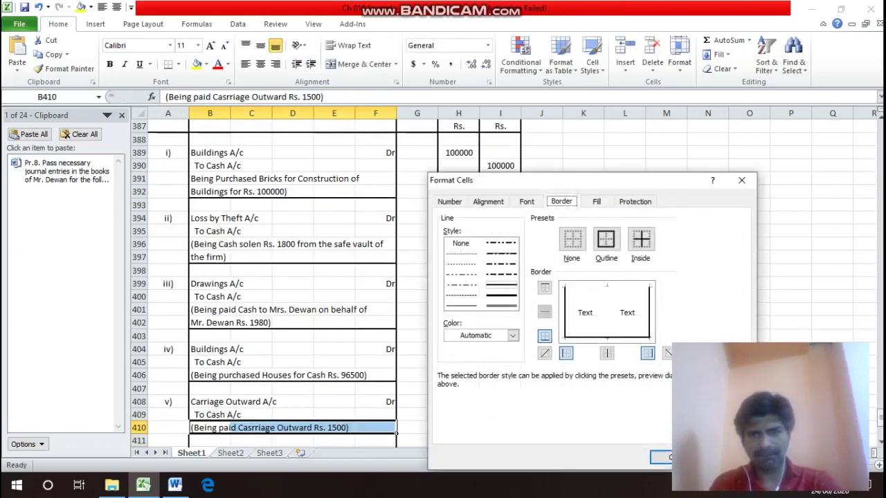
{"action": "key", "text": "Return"}
{"action": "key", "text": "Up"}
{"action": "key", "text": "Up"}
{"action": "key", "text": "Up"}
{"action": "key", "text": "Up"}
{"action": "key", "text": "Up"}
{"action": "key", "text": "Up"}
{"action": "key", "text": "Up"}
{"action": "key", "text": "Up"}
{"action": "key", "text": "Up"}
{"action": "key", "text": "Up"}
{"action": "key", "text": "Up"}
{"action": "key", "text": "Up"}
{"action": "key", "text": "Up"}
{"action": "key", "text": "Up"}
{"action": "key", "text": "Up"}
{"action": "key", "text": "Up"}
{"action": "key", "text": "Up"}
{"action": "key", "text": "Up"}
{"action": "key", "text": "Up"}
{"action": "key", "text": "Up"}
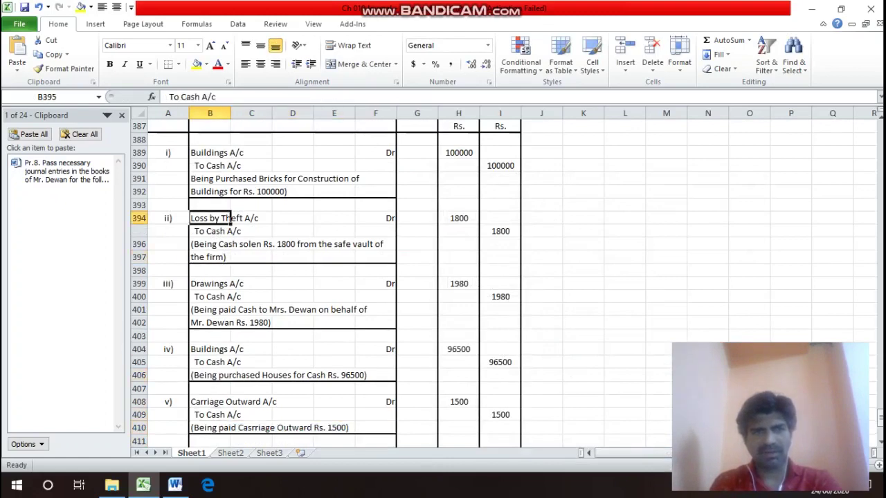
{"action": "key", "text": "Up"}
{"action": "key", "text": "Up"}
{"action": "key", "text": "Down"}
{"action": "key", "text": "Down"}
{"action": "key", "text": "Down"}
{"action": "key", "text": "Down"}
{"action": "key", "text": "Down"}
{"action": "key", "text": "Down"}
{"action": "key", "text": "Down"}
{"action": "key", "text": "Down"}
{"action": "key", "text": "Down"}
{"action": "key", "text": "Down"}
{"action": "key", "text": "Down"}
{"action": "key", "text": "Down"}
{"action": "key", "text": "Up"}
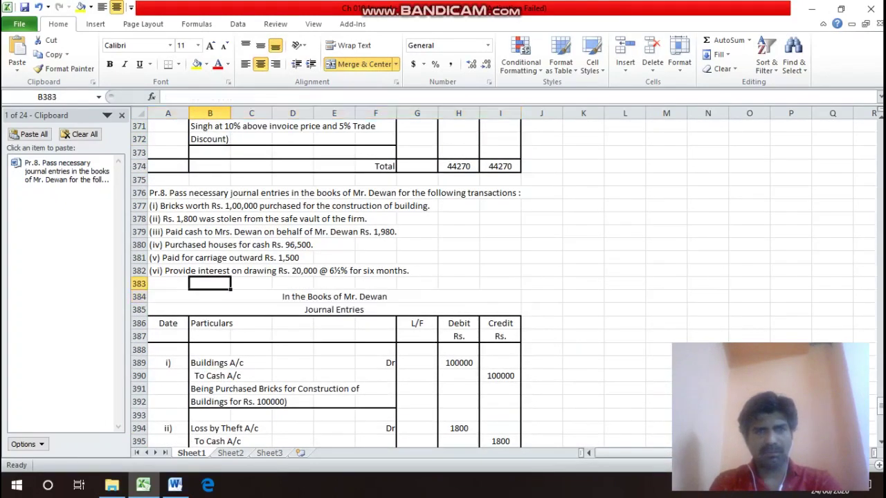
{"action": "key", "text": "Up"}
{"action": "key", "text": "Left"}
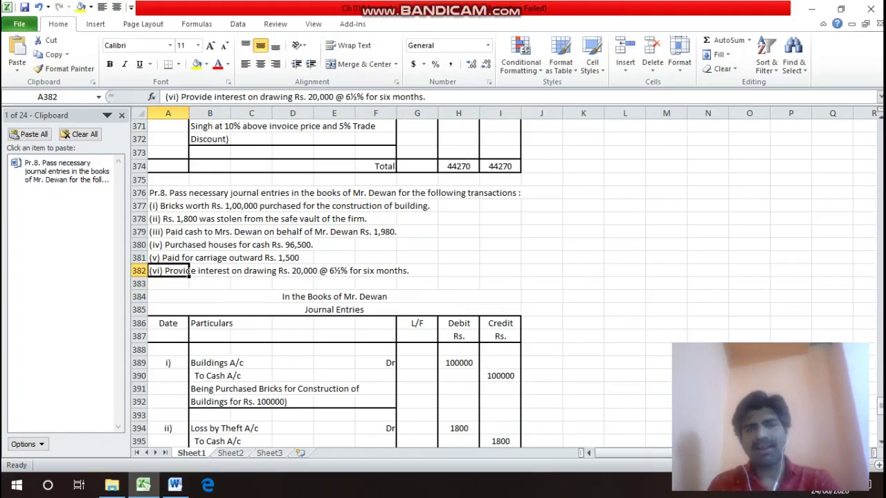
{"action": "key", "text": "Down"}
{"action": "key", "text": "Down"}
{"action": "key", "text": "Down"}
{"action": "key", "text": "Down"}
{"action": "key", "text": "Down"}
{"action": "key", "text": "Down"}
{"action": "key", "text": "Down"}
{"action": "key", "text": "Down"}
{"action": "key", "text": "Down"}
{"action": "key", "text": "Down"}
{"action": "key", "text": "Down"}
{"action": "key", "text": "Down"}
{"action": "key", "text": "Down"}
{"action": "key", "text": "Down"}
{"action": "key", "text": "Down"}
{"action": "key", "text": "Down"}
{"action": "key", "text": "Down"}
{"action": "key", "text": "Down"}
{"action": "key", "text": "Down"}
{"action": "key", "text": "Down"}
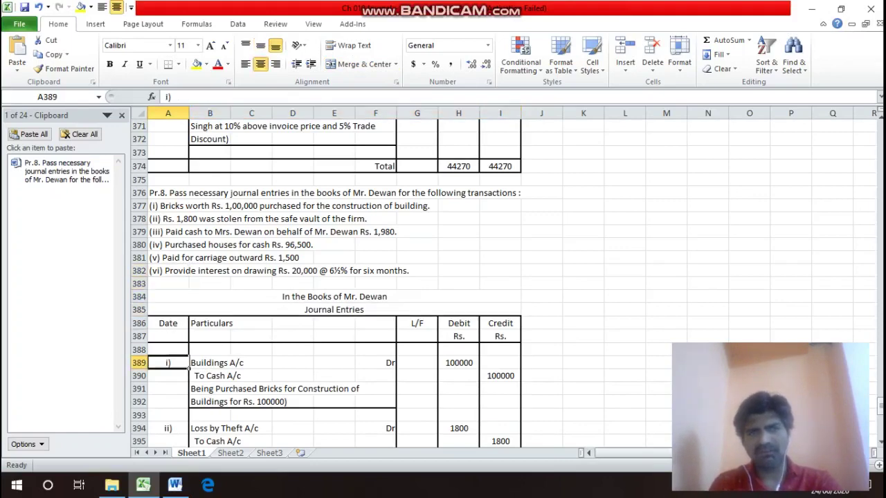
{"action": "key", "text": "F12"}
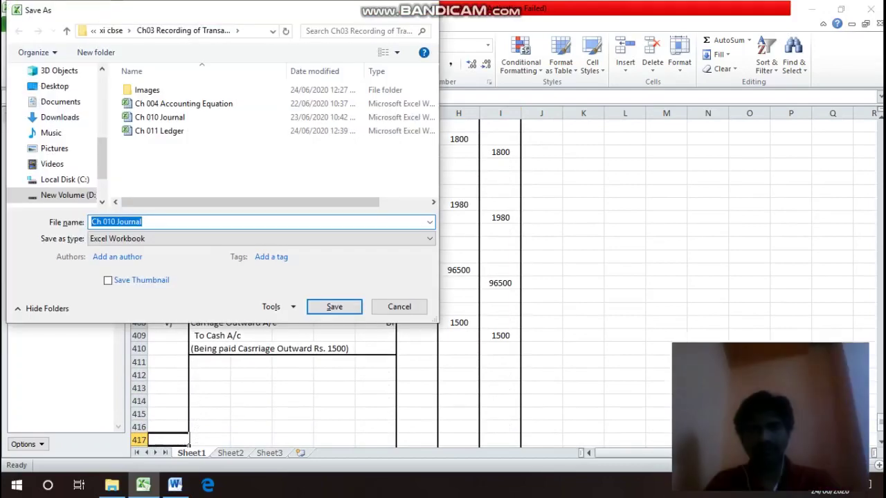
{"action": "key", "text": "Escape"}
{"action": "key", "text": "Up"}
{"action": "key", "text": "Up"}
{"action": "key", "text": "Up"}
{"action": "key", "text": "Up"}
{"action": "key", "text": "Up"}
{"action": "key", "text": "Up"}
{"action": "key", "text": "Up"}
{"action": "key", "text": "Up"}
{"action": "key", "text": "Up"}
{"action": "key", "text": "Up"}
{"action": "key", "text": "Up"}
{"action": "key", "text": "Up"}
{"action": "key", "text": "Up"}
{"action": "key", "text": "Up"}
{"action": "key", "text": "Up"}
{"action": "key", "text": "Up"}
{"action": "key", "text": "Up"}
{"action": "key", "text": "Up"}
{"action": "key", "text": "Up"}
{"action": "key", "text": "Up"}
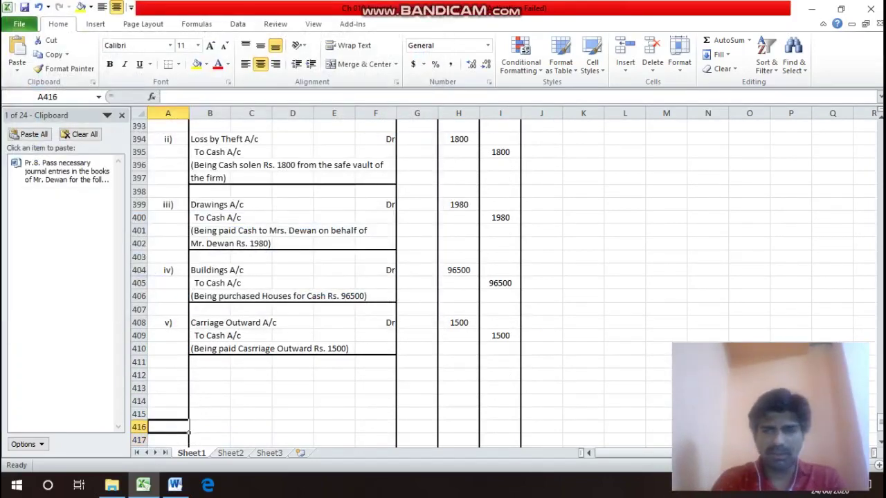
{"action": "key", "text": "Up"}
{"action": "key", "text": "Up"}
{"action": "key", "text": "Up"}
{"action": "key", "text": "Up"}
{"action": "key", "text": "Up"}
{"action": "key", "text": "Up"}
{"action": "key", "text": "Up"}
{"action": "key", "text": "Up"}
{"action": "key", "text": "Up"}
{"action": "key", "text": "Up"}
{"action": "key", "text": "Up"}
{"action": "key", "text": "Up"}
{"action": "key", "text": "Up"}
{"action": "key", "text": "Up"}
{"action": "key", "text": "Up"}
{"action": "key", "text": "Down"}
{"action": "key", "text": "Down"}
{"action": "key", "text": "Down"}
{"action": "key", "text": "Down"}
{"action": "key", "text": "Down"}
{"action": "key", "text": "Down"}
{"action": "key", "text": "Down"}
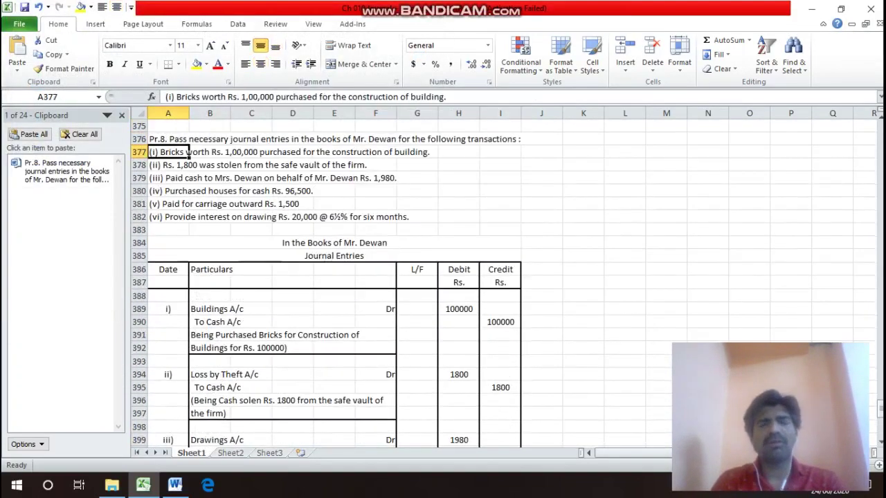
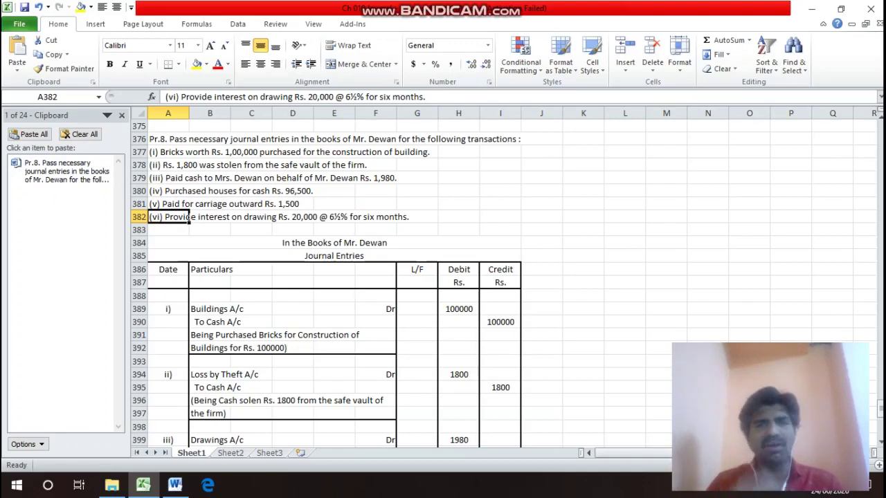
Start entry vi) in row 412 with a Capital A/c debit line marked Dr.
{"action": "key", "text": "Down"}
{"action": "key", "text": "Down"}
{"action": "key", "text": "Down"}
{"action": "key", "text": "Down"}
{"action": "key", "text": "Down"}
{"action": "key", "text": "Down"}
{"action": "key", "text": "Down"}
{"action": "key", "text": "Down"}
{"action": "key", "text": "Down"}
{"action": "key", "text": "Down"}
{"action": "key", "text": "Down"}
{"action": "key", "text": "Down"}
{"action": "key", "text": "Down"}
{"action": "key", "text": "Down"}
{"action": "key", "text": "Down"}
{"action": "key", "text": "Down"}
{"action": "key", "text": "Down"}
{"action": "key", "text": "Down"}
{"action": "key", "text": "Down"}
{"action": "key", "text": "Down"}
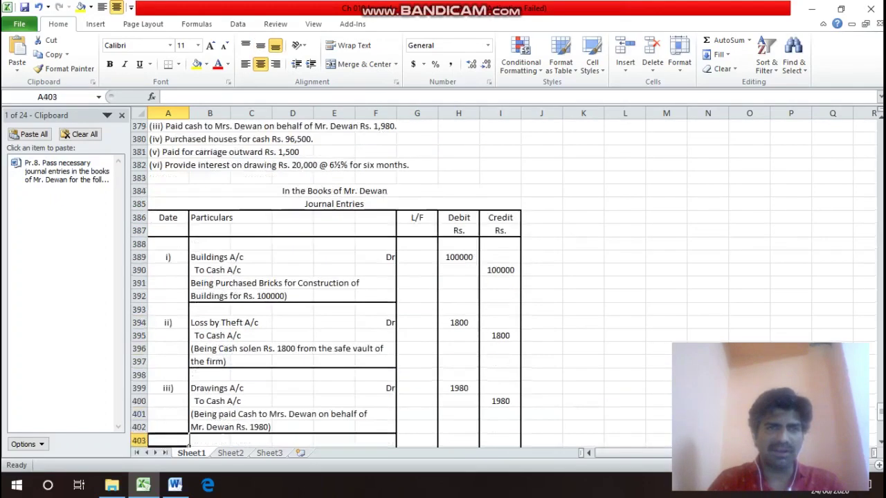
{"action": "key", "text": "Up"}
{"action": "key", "text": "Up"}
{"action": "key", "text": "Up"}
{"action": "key", "text": "Up"}
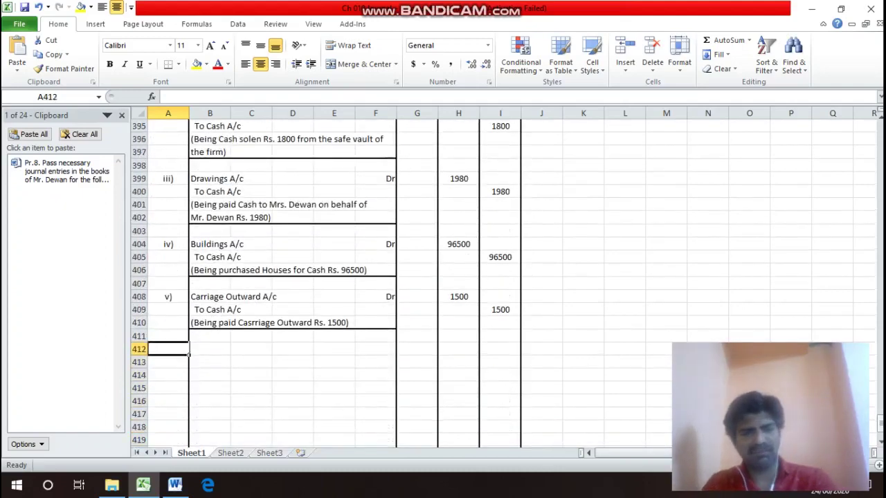
{"action": "type", "text": "vi"}
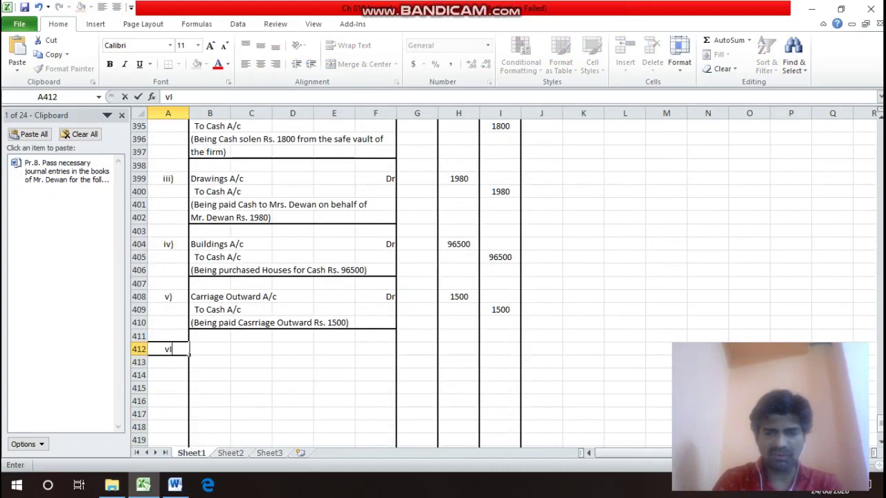
{"action": "type", "text": "i"}
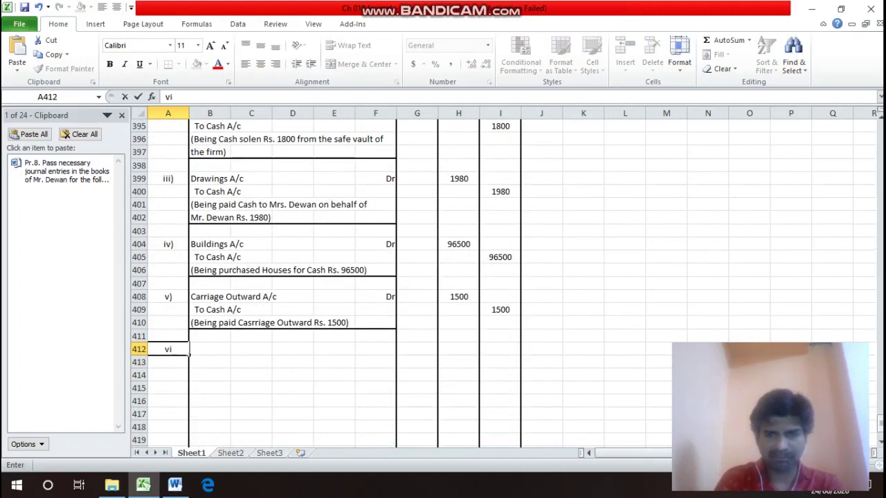
{"action": "type", "text": ")"}
{"action": "key", "text": "Tab"}
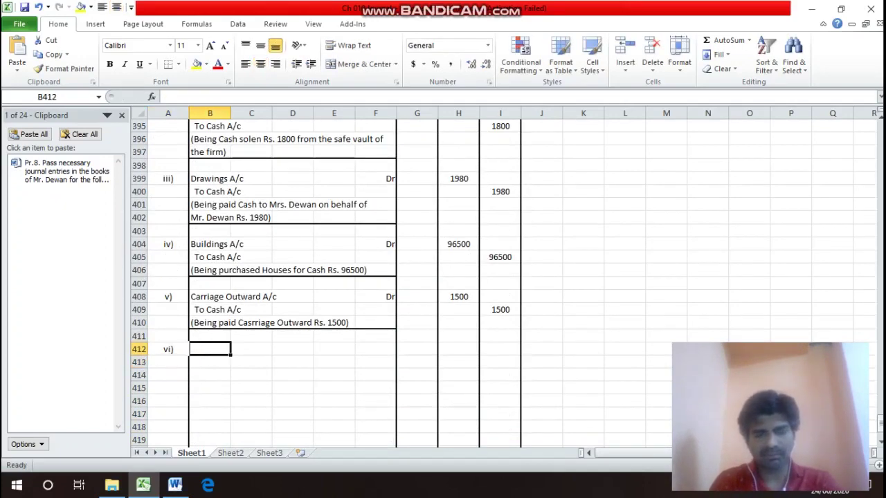
{"action": "type", "text": "Capu"}
{"action": "key", "text": "BackSpace"}
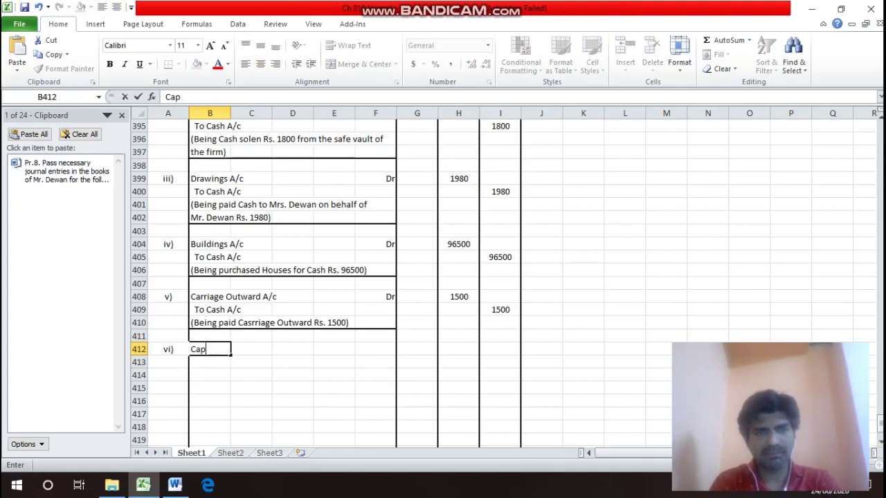
{"action": "type", "text": "ital "}
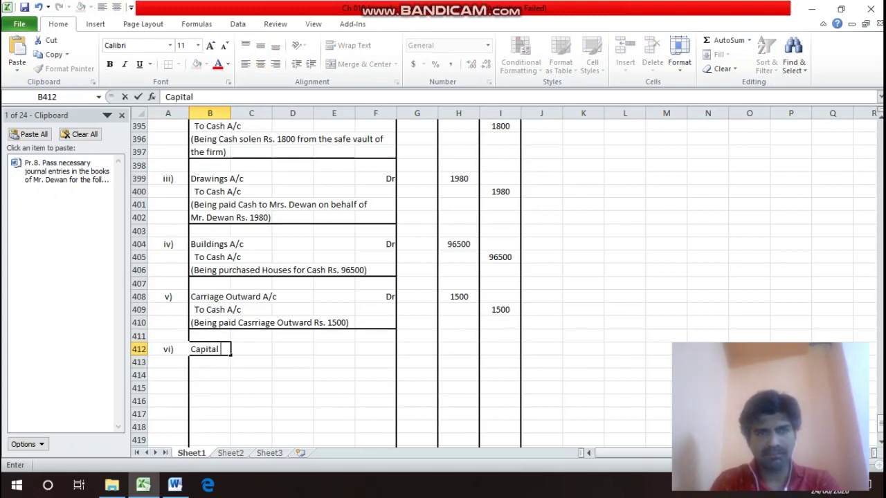
{"action": "type", "text": "A/c"}
{"action": "key", "text": "Tab"}
{"action": "key", "text": "Tab"}
{"action": "key", "text": "Tab"}
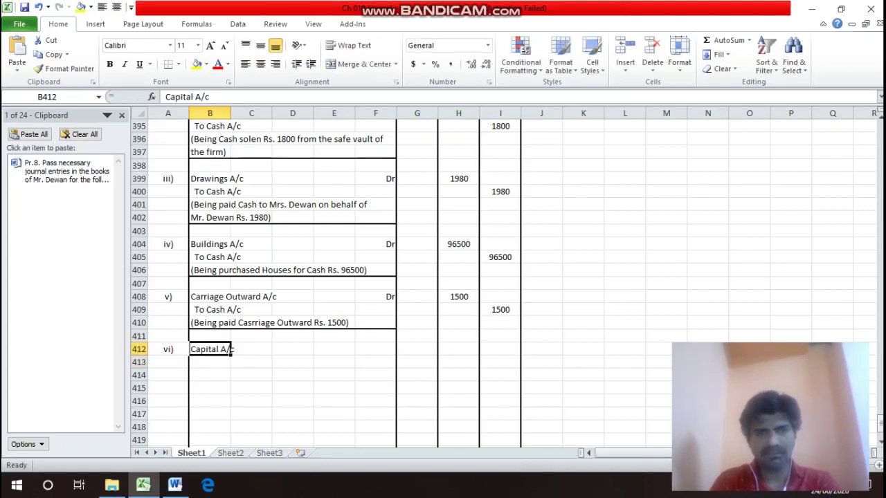
{"action": "key", "text": "Tab"}
{"action": "type", "text": "Dr"}
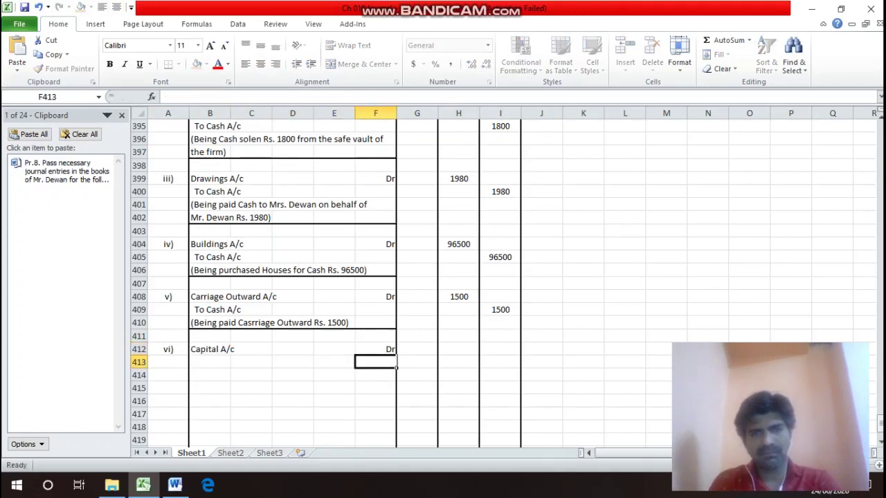
{"action": "key", "text": "Return"}
Type the credit line 'To Interest on Drawings A/c (20000 X 6.5 / 100' in B413.
{"action": "key", "text": "Left"}
{"action": "key", "text": "Left"}
{"action": "key", "text": "Left"}
{"action": "type", "text": "To"}
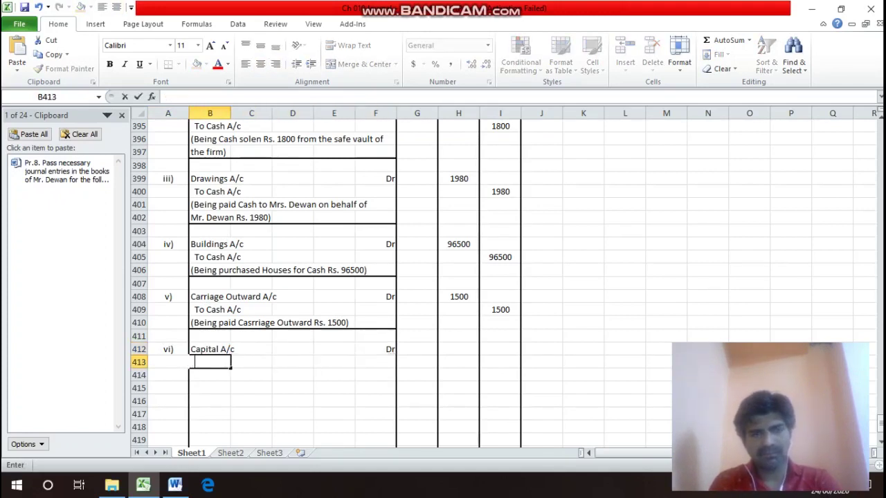
{"action": "type", "text": " Int"}
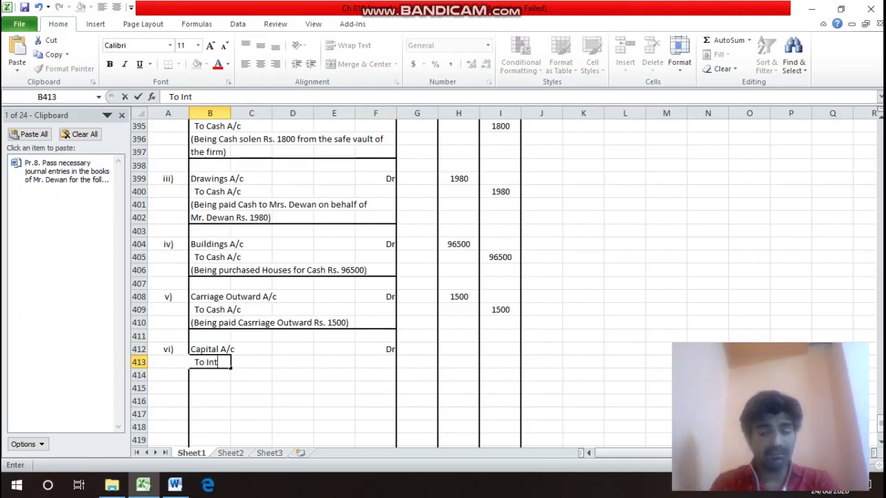
{"action": "key", "text": "BackSpace"}
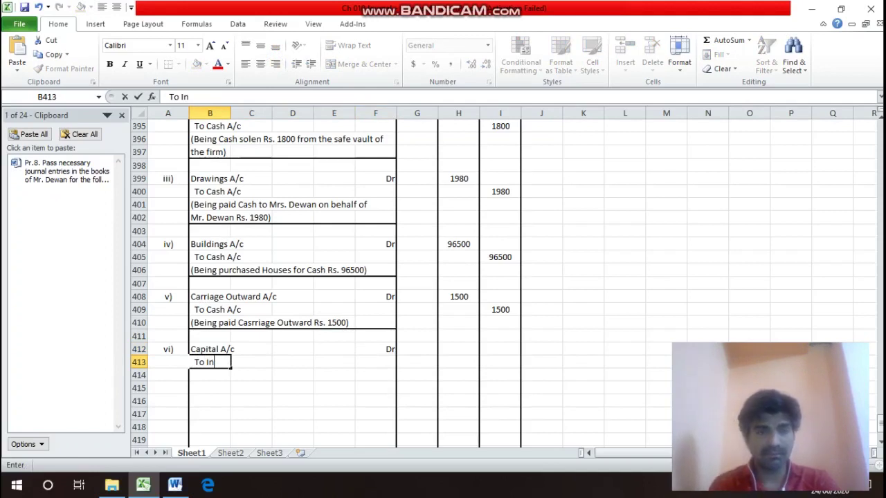
{"action": "type", "text": "ere"}
{"action": "key", "text": "BackSpace"}
{"action": "key", "text": "BackSpace"}
{"action": "key", "text": "BackSpace"}
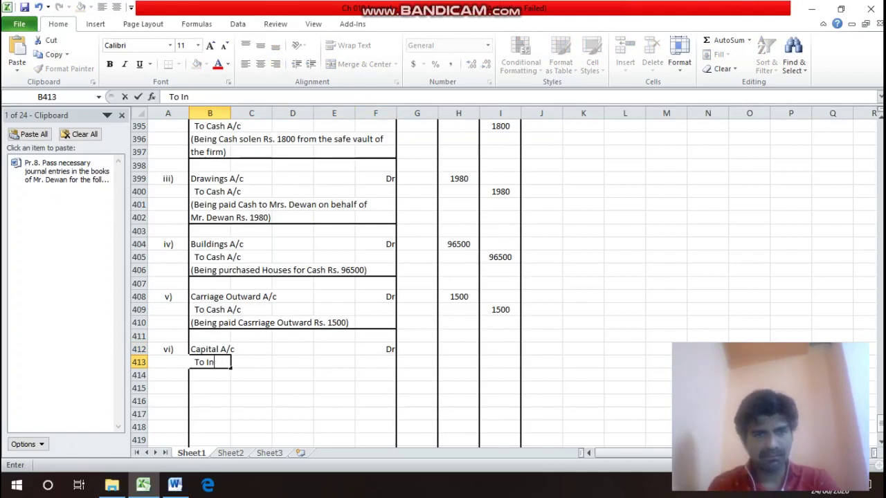
{"action": "type", "text": "teres"}
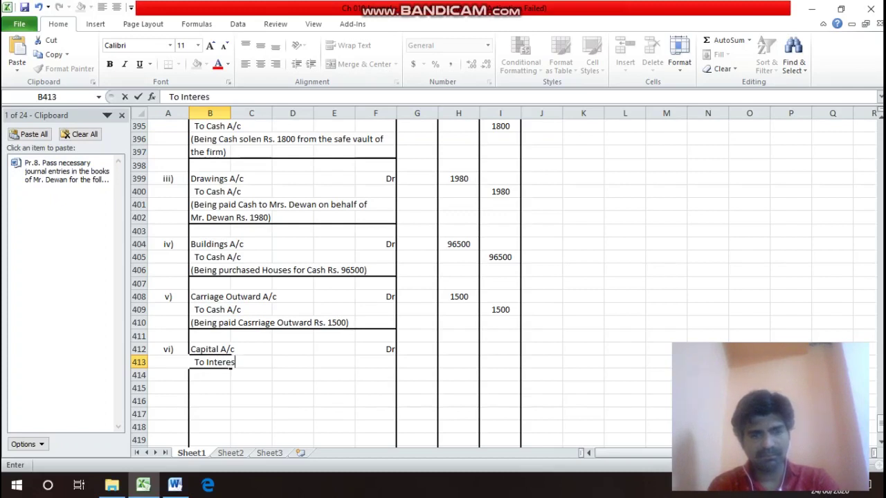
{"action": "type", "text": "t on "}
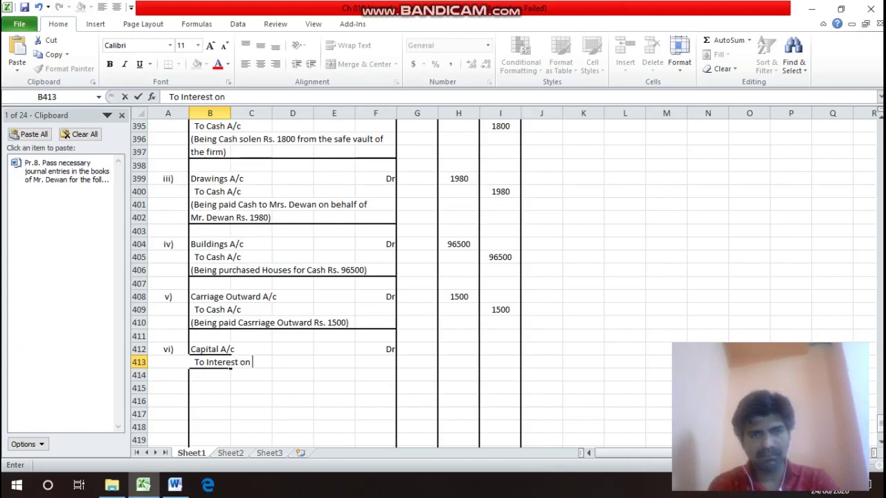
{"action": "type", "text": "Draw"}
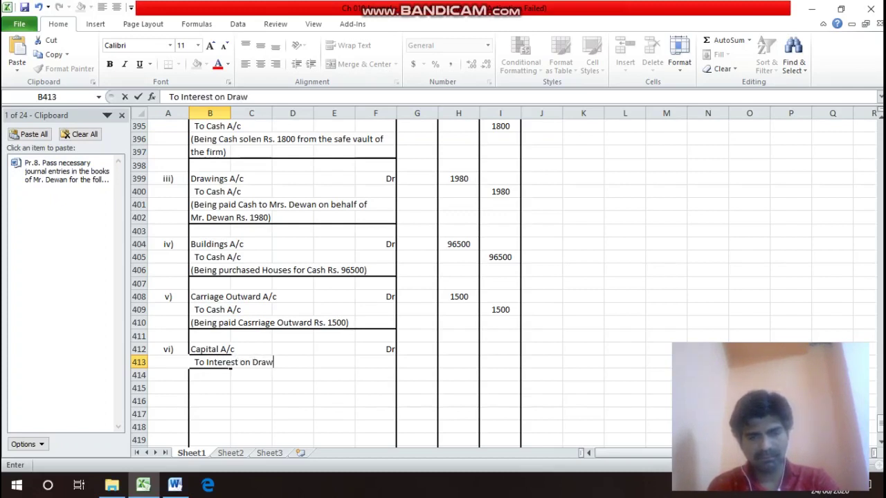
{"action": "type", "text": "ings A/c"}
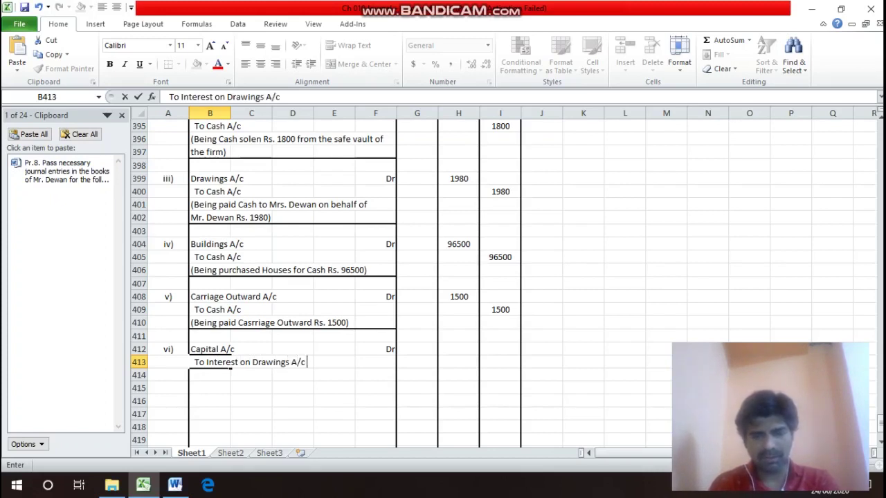
{"action": "type", "text": " ("}
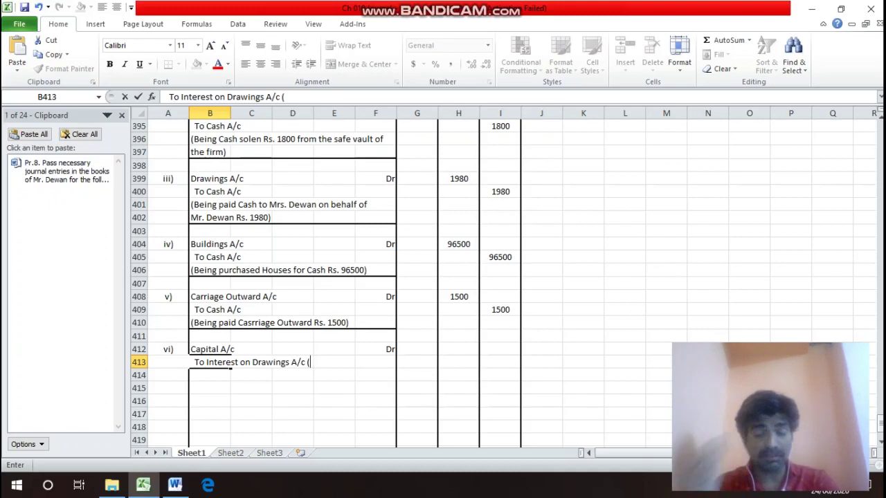
{"action": "type", "text": "20000"}
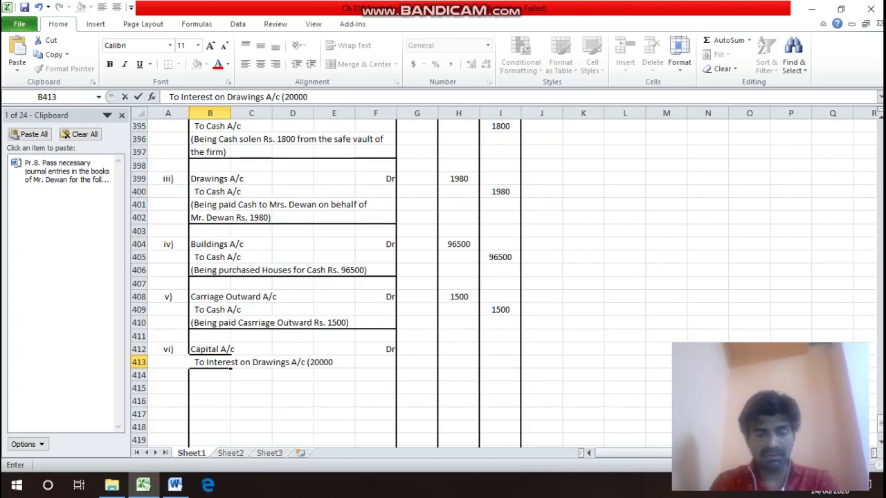
{"action": "type", "text": " X 6"}
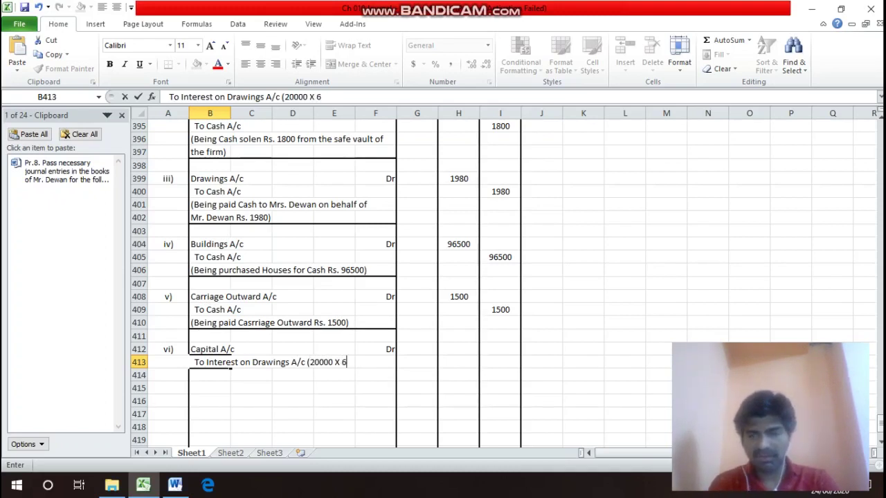
{"action": "type", "text": ".5 /"}
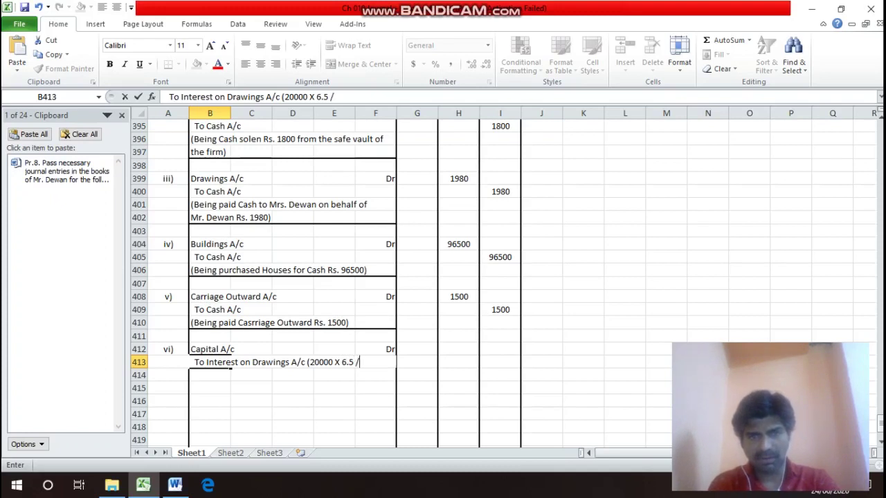
{"action": "type", "text": " 100"}
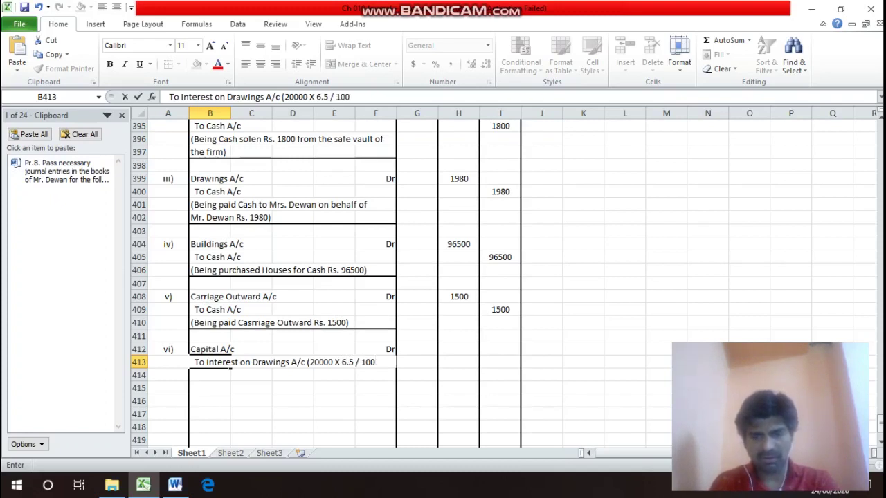
{"action": "left_click_drag", "start_coordinate": [221, 362], "coordinate": [173, 362]}
Move the calculation to B414 and complete it as '(20000 X 6.5 / 100 X 6 / 12)'.
{"action": "left_click", "coordinate": [215, 376]}
{"action": "left_click", "coordinate": [221, 362]}
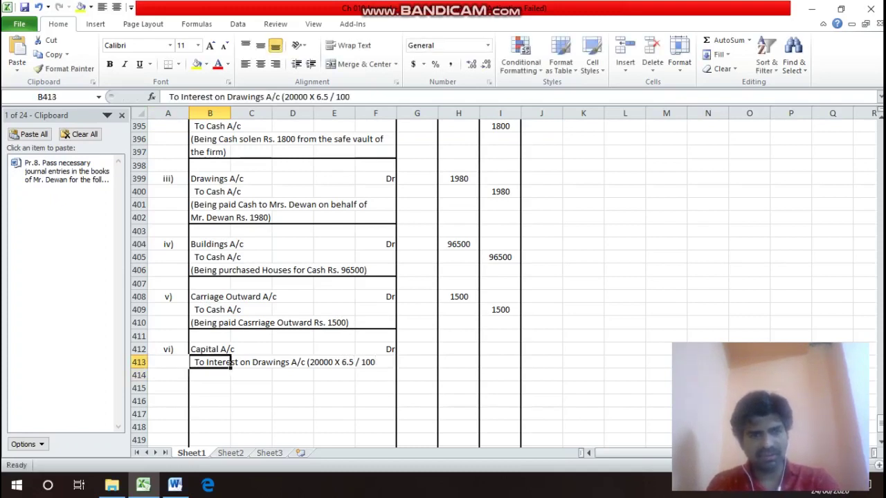
{"action": "key", "text": "F2"}
{"action": "key", "text": "shift+Left"}
{"action": "key", "text": "shift+Left"}
{"action": "key", "text": "shift+Left"}
{"action": "key", "text": "shift+Left"}
{"action": "key", "text": "shift+Left"}
{"action": "key", "text": "shift+Left"}
{"action": "key", "text": "shift+Left"}
{"action": "key", "text": "shift+Left"}
{"action": "key", "text": "shift+Left"}
{"action": "key", "text": "shift+Left"}
{"action": "key", "text": "shift+Left"}
{"action": "key", "text": "shift+Left"}
{"action": "key", "text": "shift+Left"}
{"action": "key", "text": "shift+Left"}
{"action": "key", "text": "shift+Left"}
{"action": "key", "text": "shift+Left"}
{"action": "key", "text": "shift+Left"}
{"action": "key", "text": "shift+Left"}
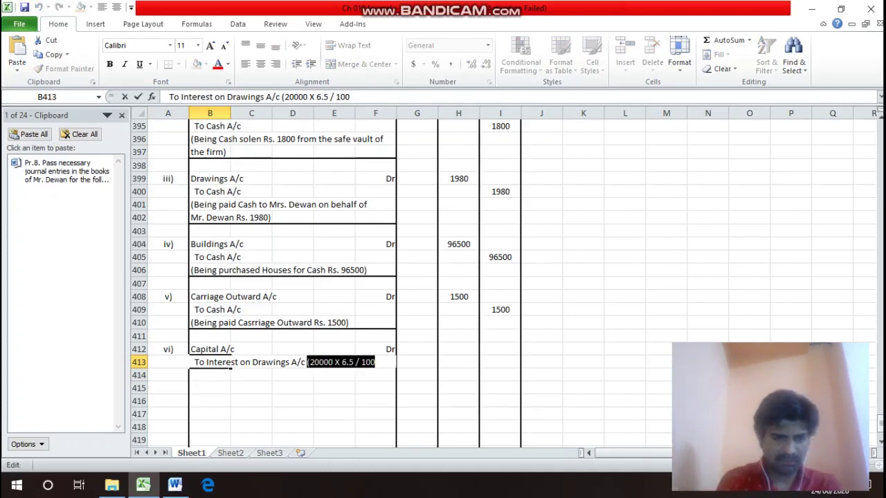
{"action": "key", "text": "ctrl+x"}
{"action": "key", "text": "Return"}
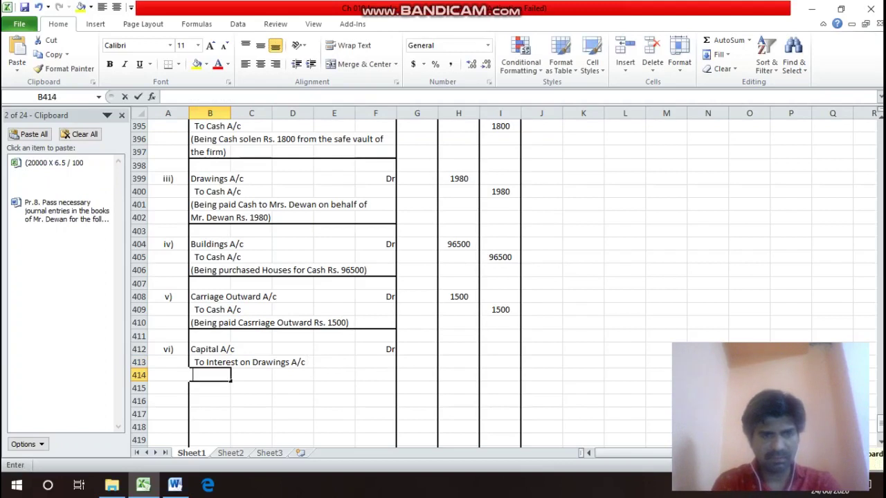
{"action": "key", "text": "ctrl+v"}
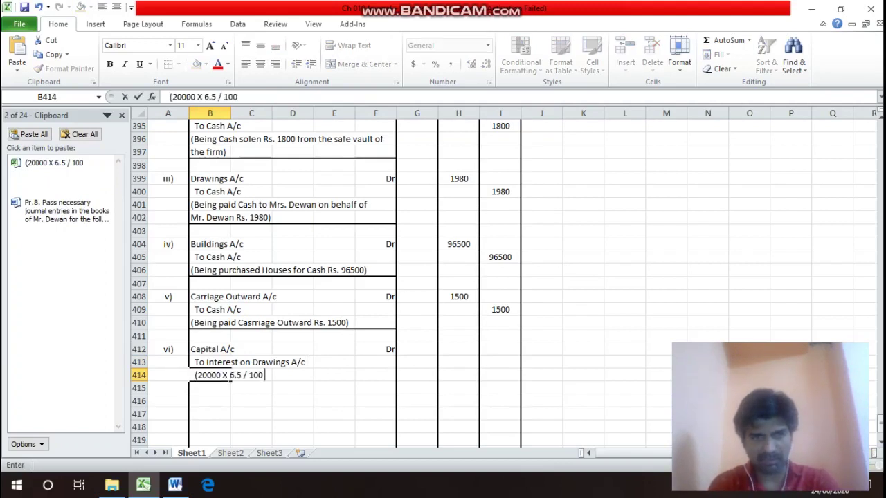
{"action": "type", "text": "X 6"}
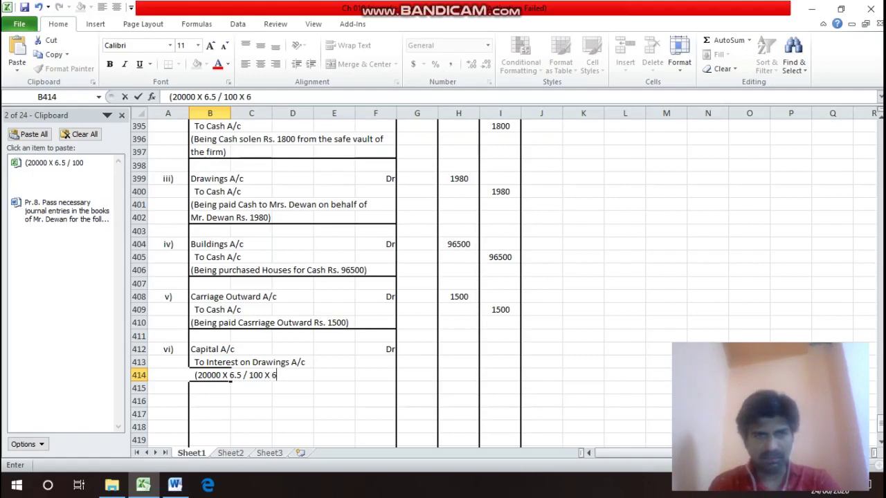
{"action": "type", "text": " /"}
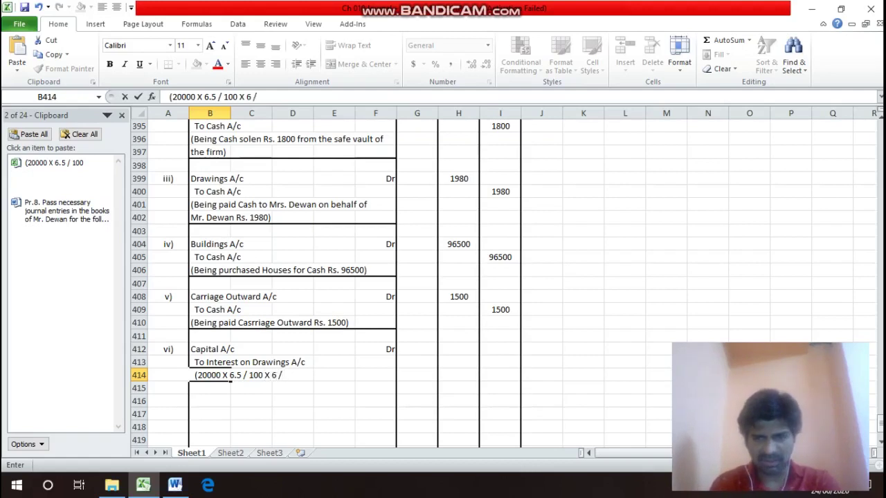
{"action": "type", "text": " 12)"}
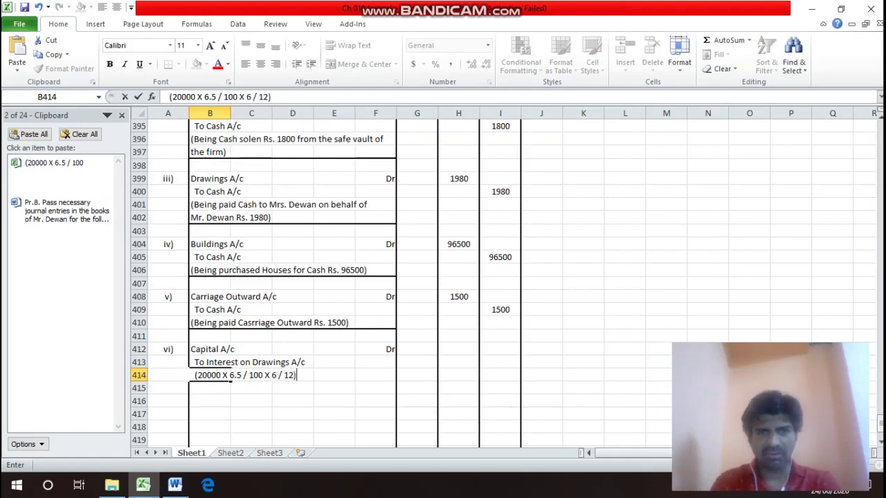
{"action": "key", "text": "Return"}
{"action": "key", "text": "Up"}
Turn the copied working into a formula in H412, giving the 650 debit.
{"action": "key", "text": "F2"}
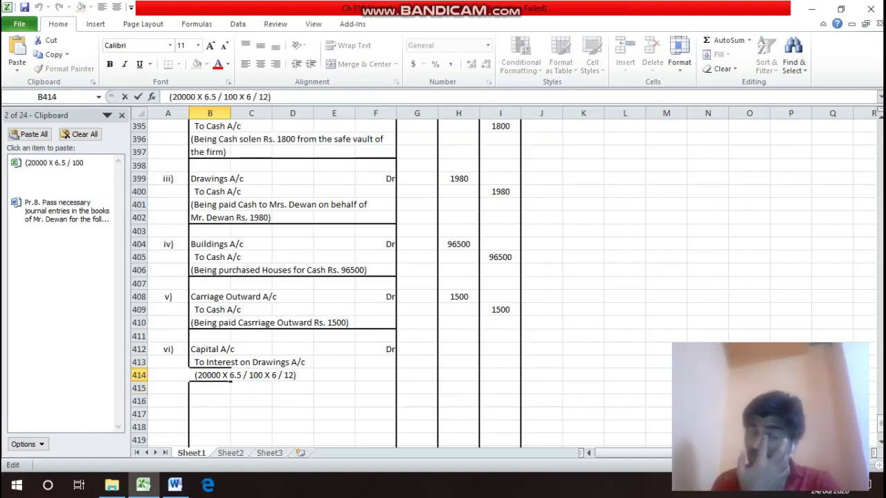
{"action": "key", "text": "shift+Home"}
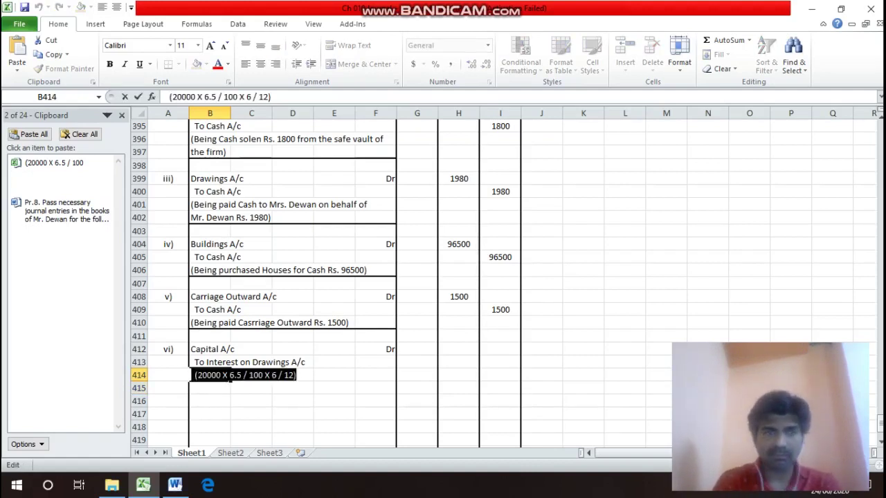
{"action": "key", "text": "ctrl+c"}
{"action": "key", "text": "Return"}
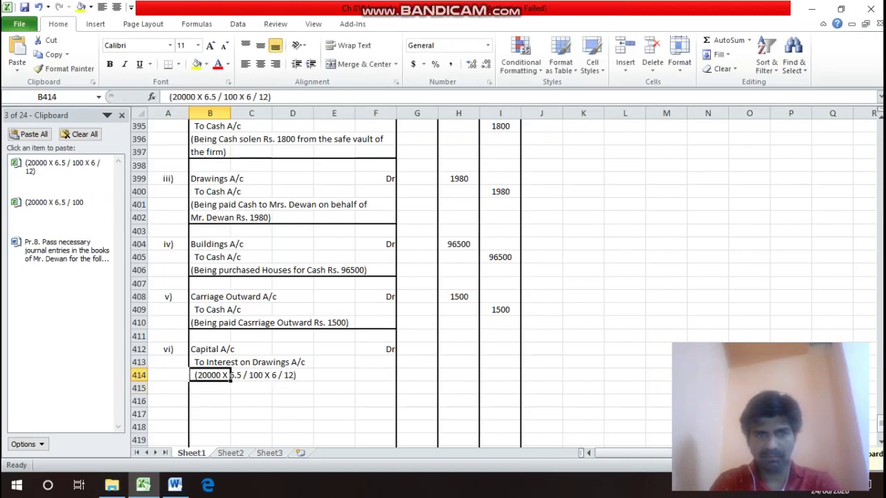
{"action": "left_click", "coordinate": [233, 365]}
{"action": "key", "text": "Right"}
{"action": "key", "text": "Right"}
{"action": "key", "text": "Right"}
{"action": "key", "text": "Right"}
{"action": "key", "text": "Right"}
{"action": "key", "text": "Up"}
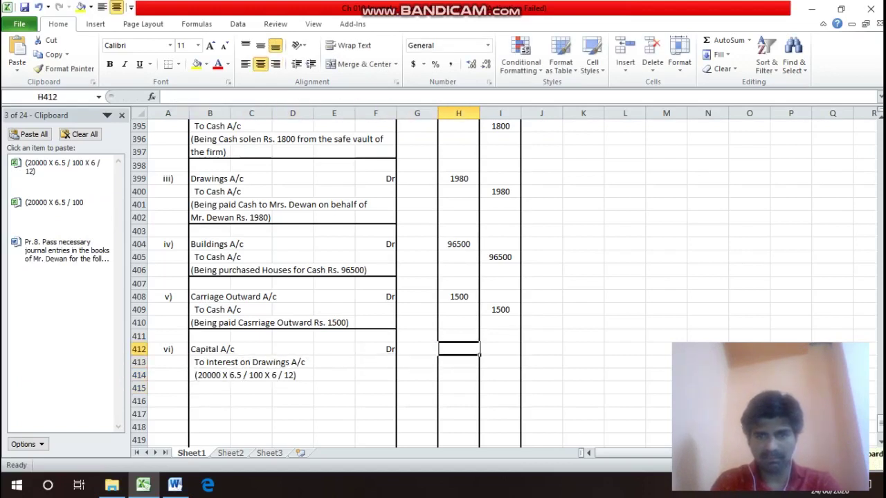
{"action": "type", "text": "="}
{"action": "key", "text": "ctrl+v"}
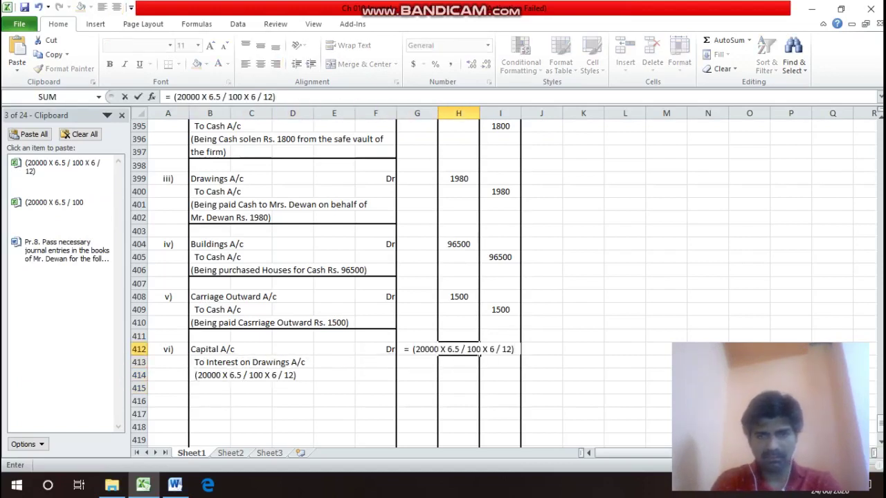
{"action": "key", "text": "Return"}
{"action": "key", "text": "Return"}
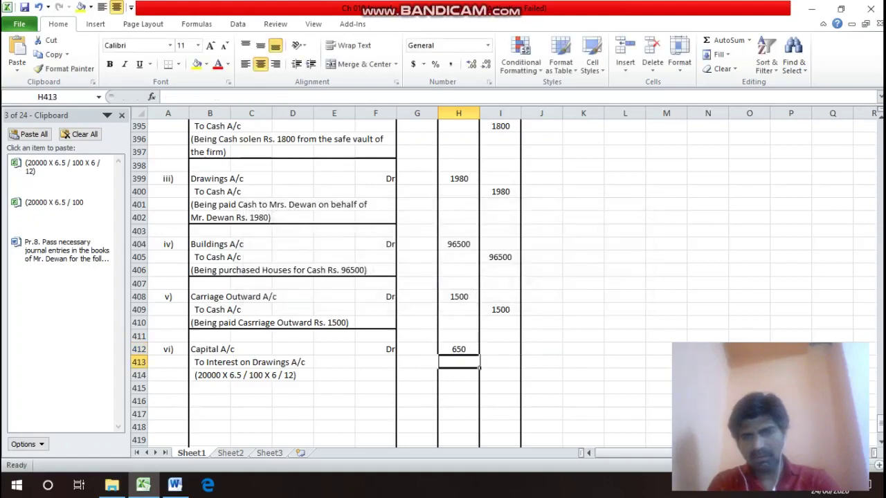
{"action": "key", "text": "Right"}
Enter 650 as the Interest on Drawings credit amount in I413.
{"action": "type", "text": "650"}
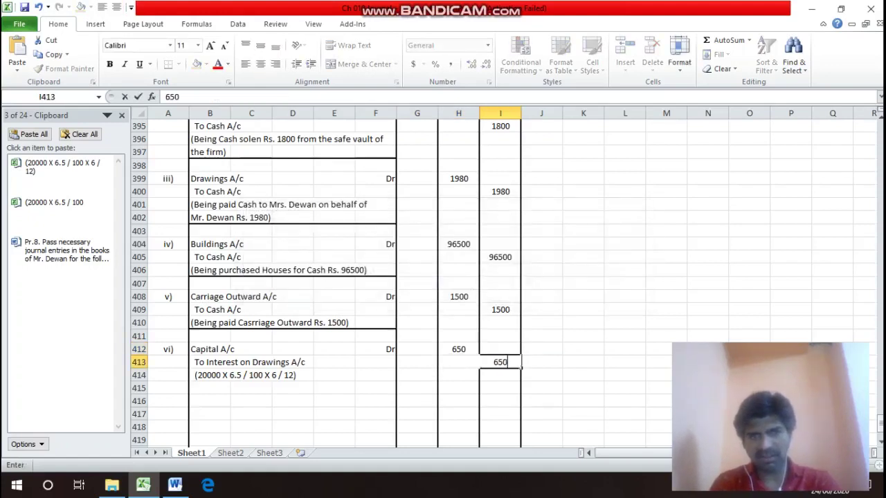
{"action": "key", "text": "Return"}
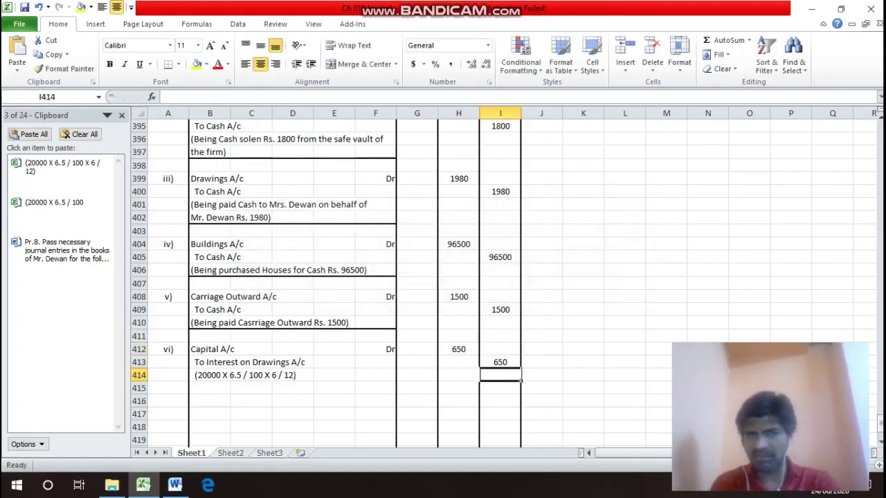
{"action": "key", "text": "Down"}
{"action": "key", "text": "Left"}
{"action": "key", "text": "Left"}
{"action": "key", "text": "Left"}
{"action": "key", "text": "Left"}
{"action": "key", "text": "Left"}
{"action": "key", "text": "Left"}
{"action": "key", "text": "Left"}
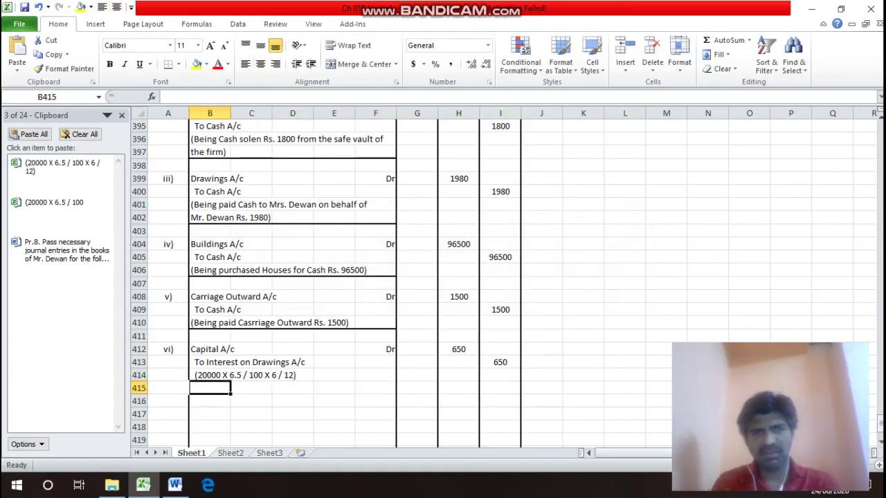
Write the narration '(Being charged Interest on Drawings @ 6.5% for 6 Months on Rs. 20000)' over two rows.
{"action": "type", "text": "("}
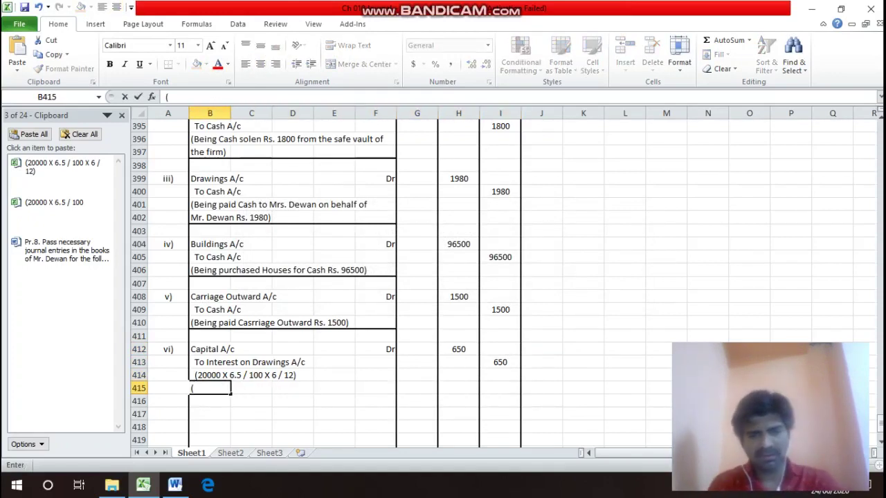
{"action": "type", "text": "Bein"}
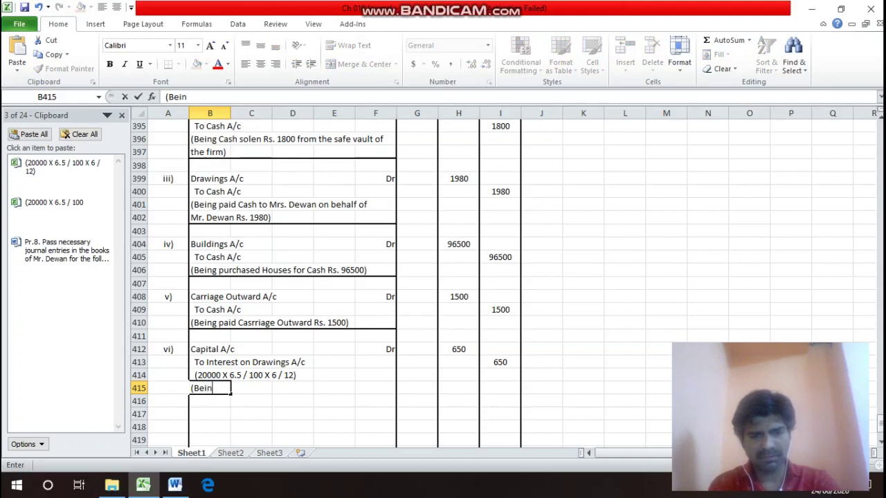
{"action": "type", "text": "g char"}
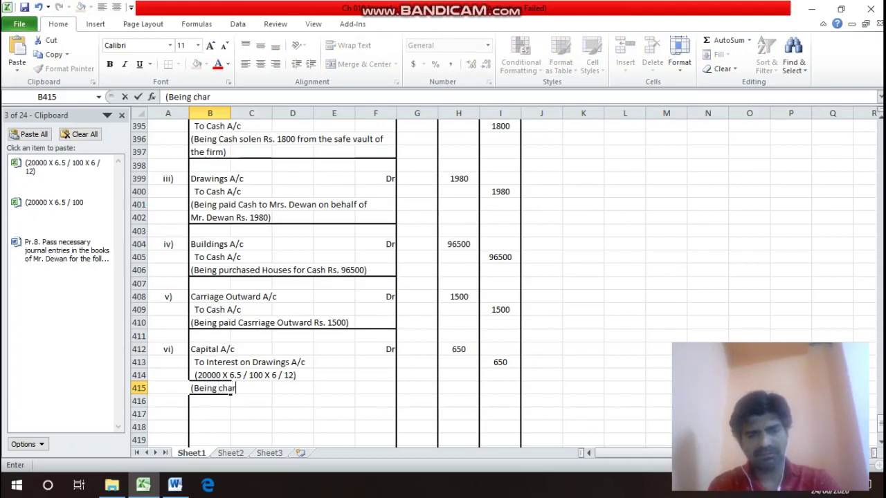
{"action": "type", "text": "ged In"}
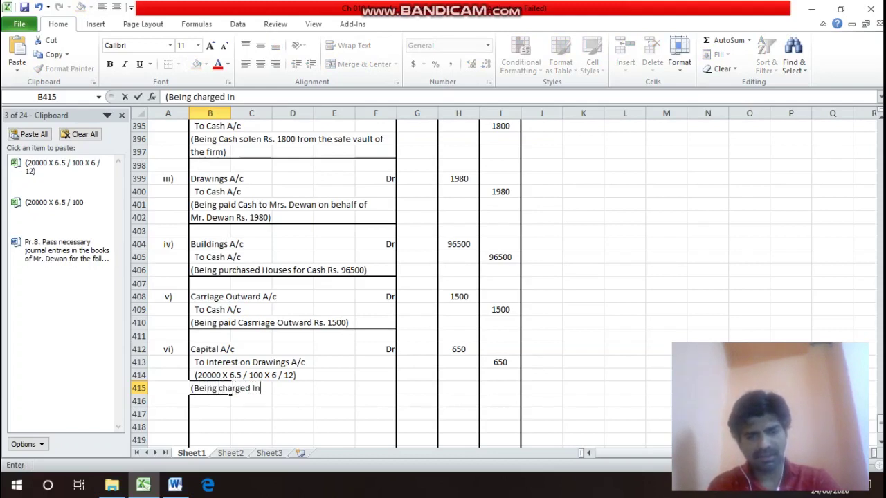
{"action": "type", "text": "tere"}
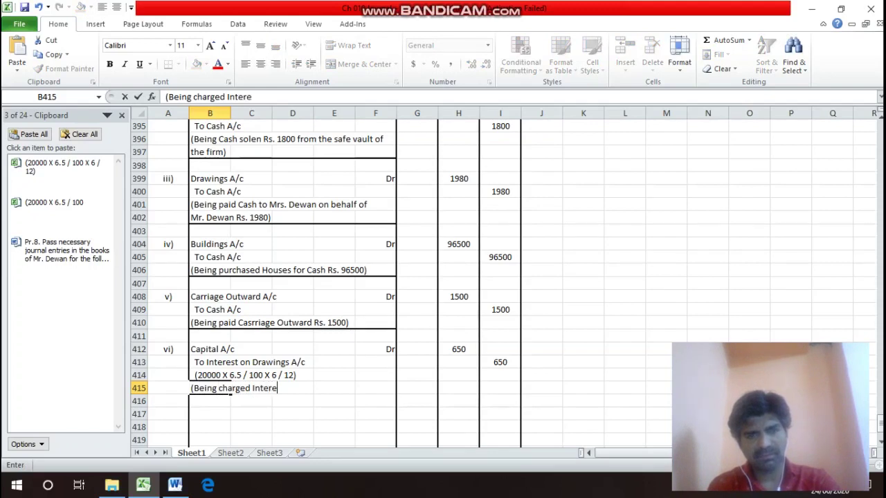
{"action": "type", "text": "st o"}
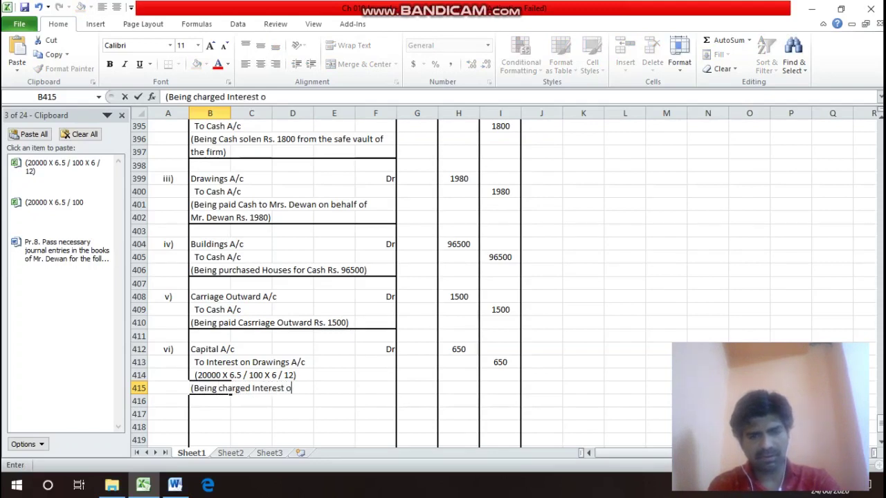
{"action": "type", "text": "n Dra"}
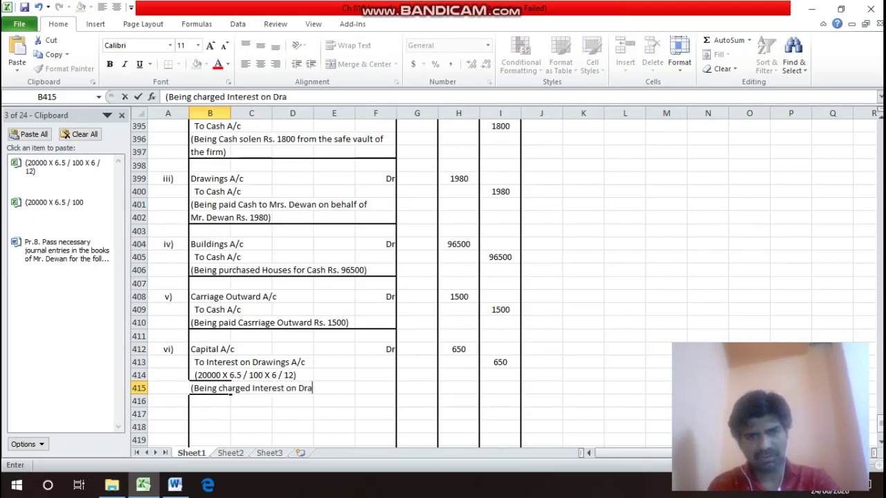
{"action": "type", "text": "wings "}
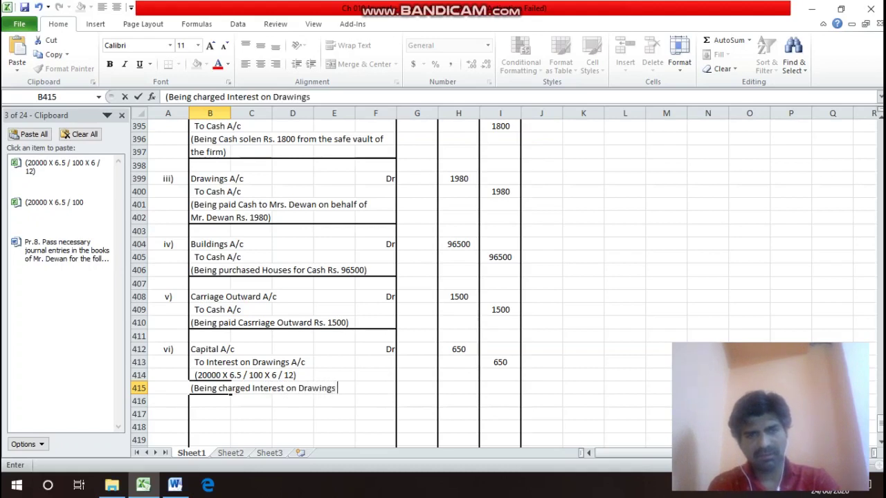
{"action": "type", "text": "@ "}
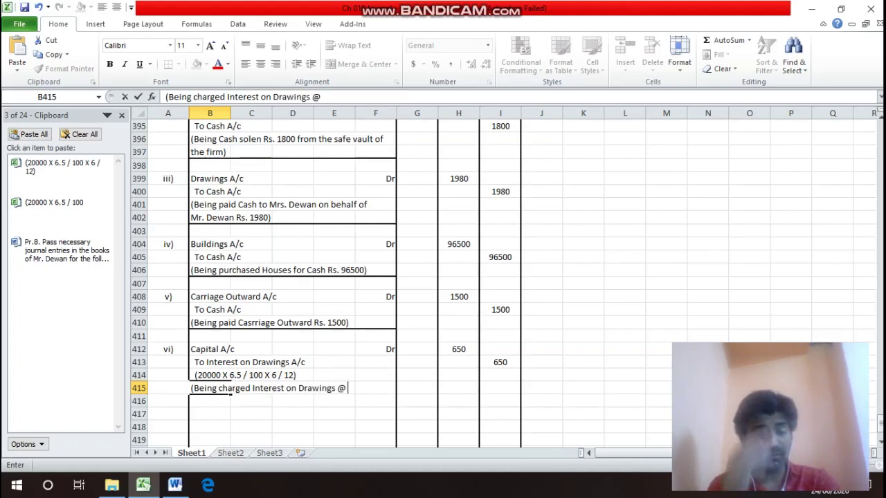
{"action": "type", "text": "6.5"}
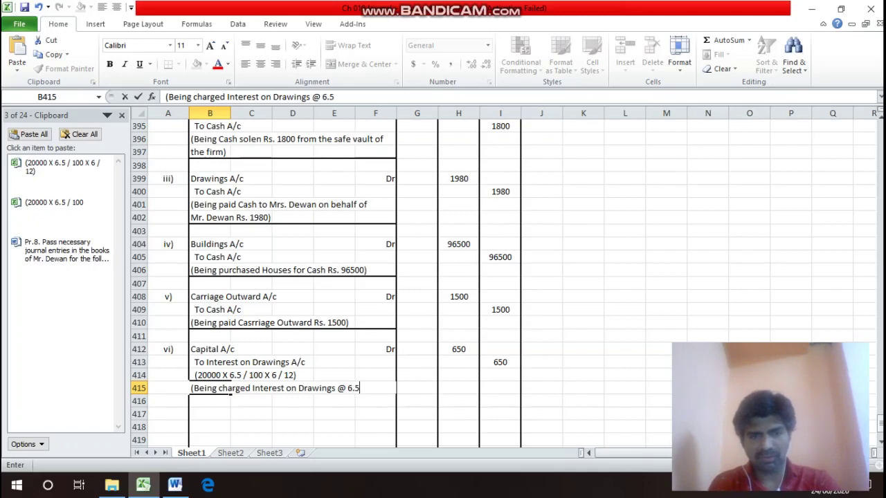
{"action": "type", "text": "% "}
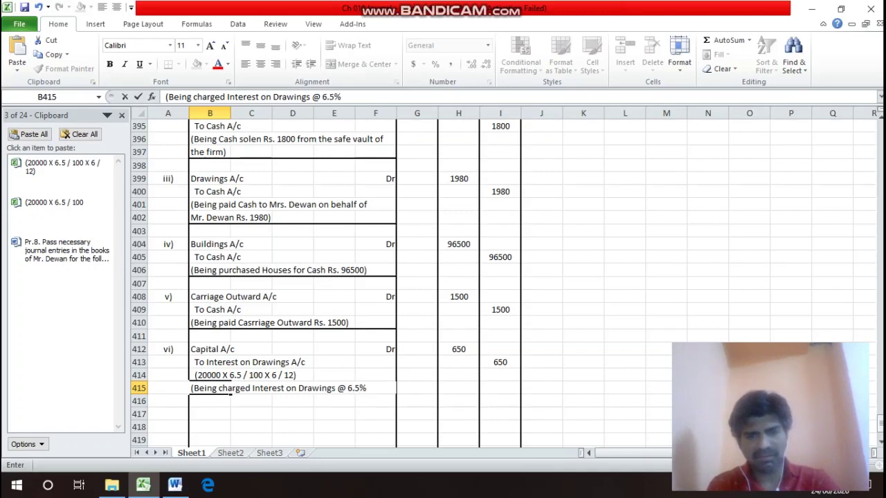
{"action": "type", "text": "for"}
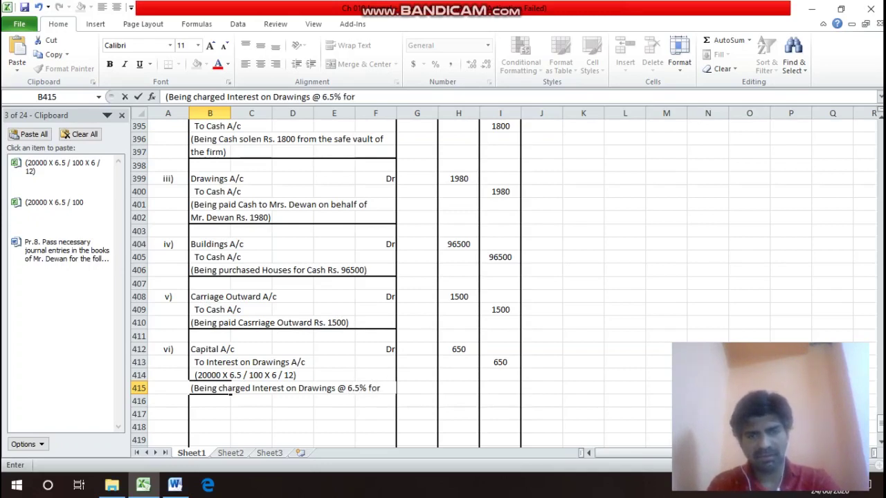
{"action": "key", "text": "Return"}
{"action": "type", "text": "6"}
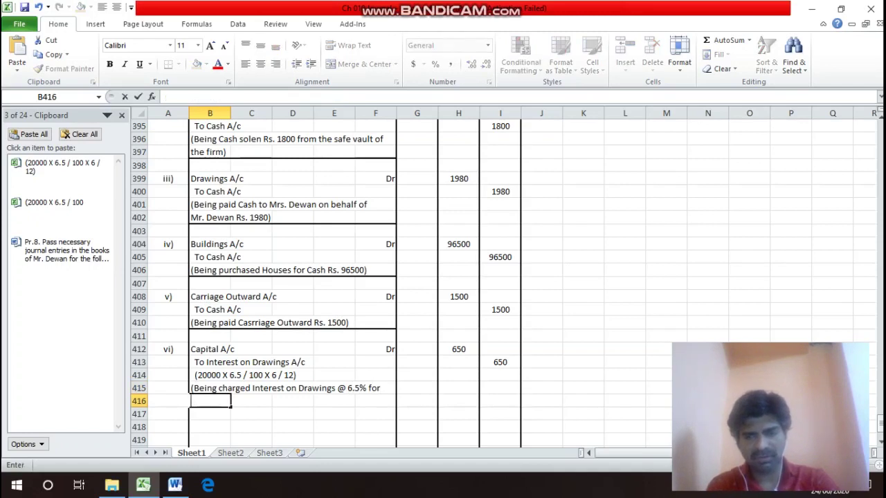
{"action": "type", "text": " Mon"}
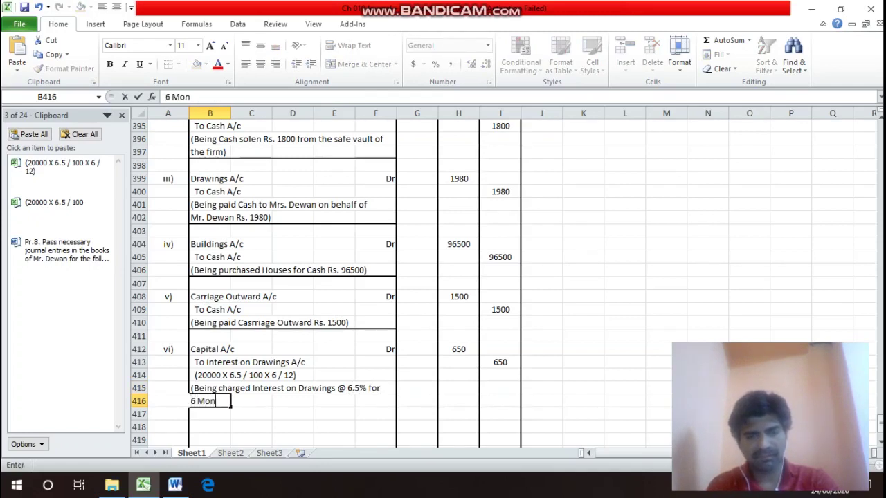
{"action": "type", "text": "ths"}
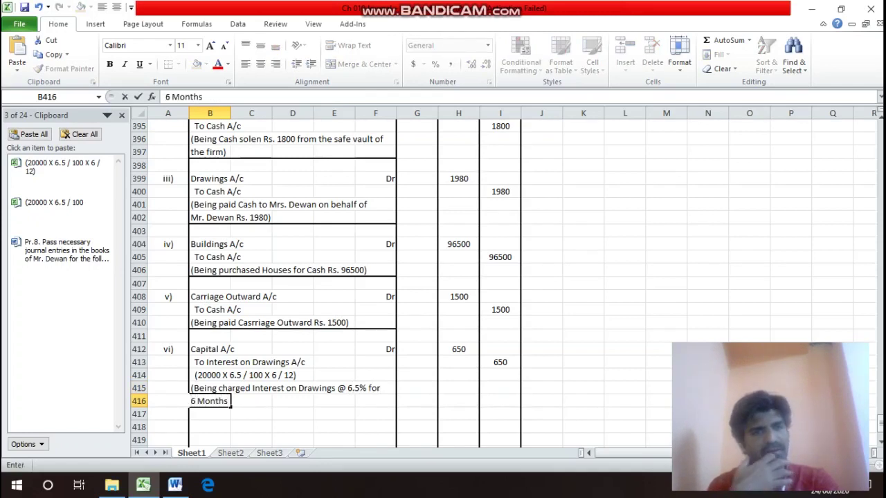
{"action": "type", "text": " on R"}
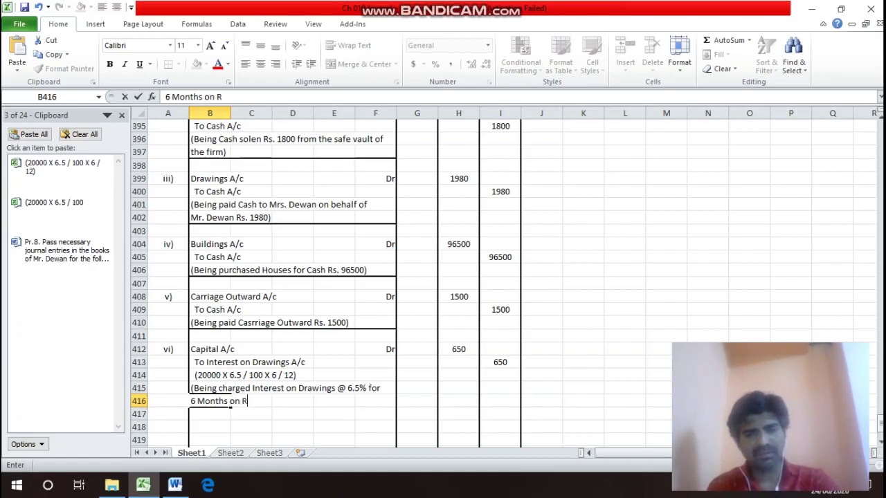
{"action": "type", "text": "s. 200"}
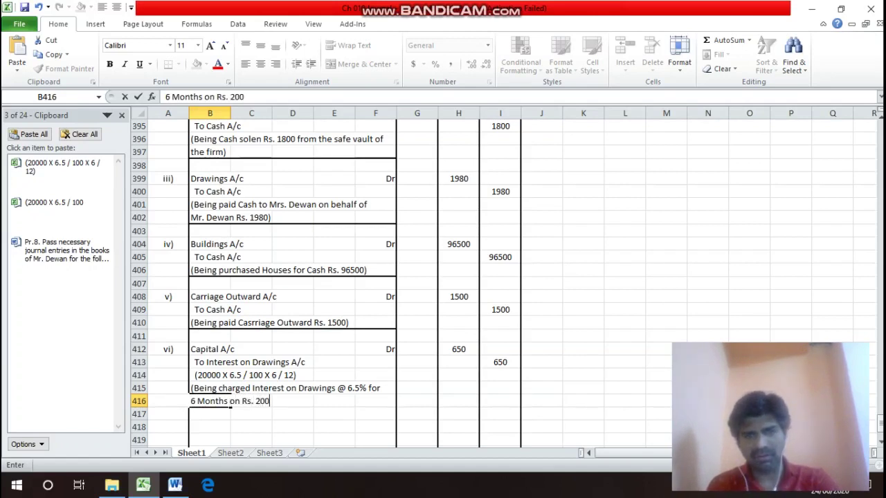
{"action": "type", "text": "00)"}
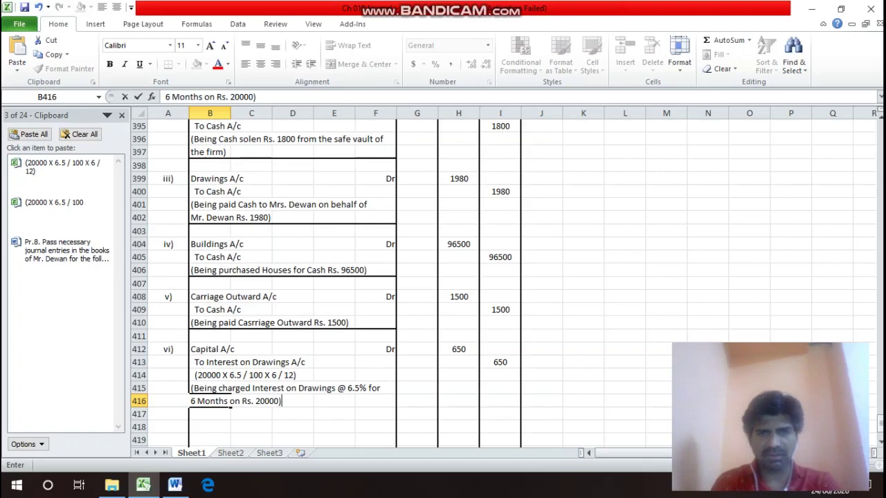
{"action": "key", "text": "Return"}
{"action": "key", "text": "Up"}
Apply a bottom border to B416:F416 beneath entry vi's narration.
{"action": "left_click_drag", "start_coordinate": [214, 402], "coordinate": [381, 402]}
{"action": "key", "text": "ctrl+1"}
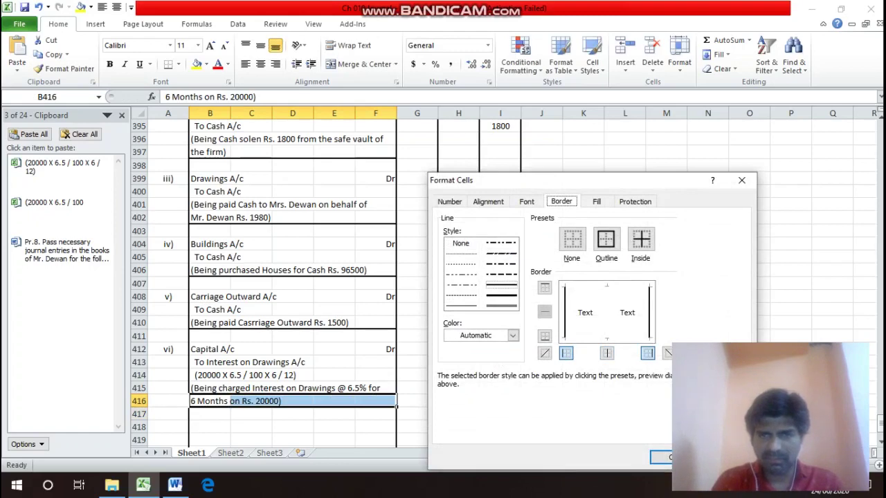
{"action": "key", "text": "alt+b"}
{"action": "key", "text": "Return"}
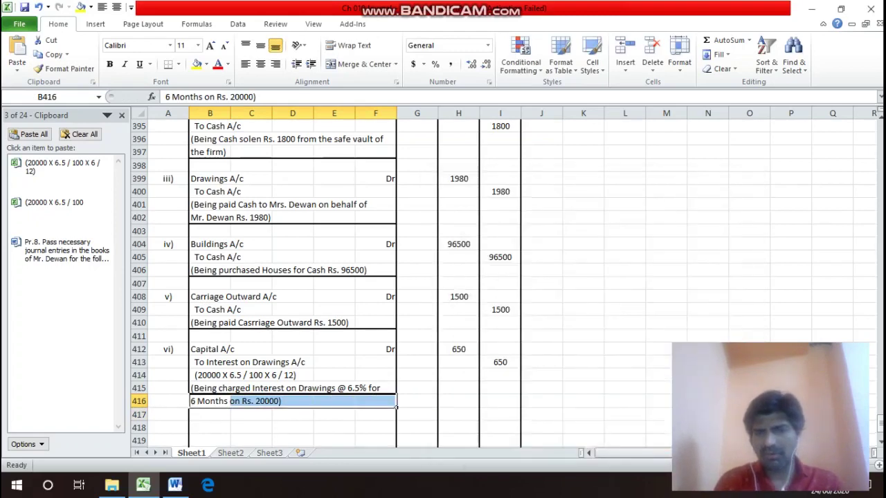
{"action": "key", "text": "Down"}
{"action": "key", "text": "Down"}
{"action": "key", "text": "Right"}
{"action": "key", "text": "Right"}
{"action": "key", "text": "Right"}
{"action": "key", "text": "Right"}
{"action": "key", "text": "Right"}
{"action": "key", "text": "Right"}
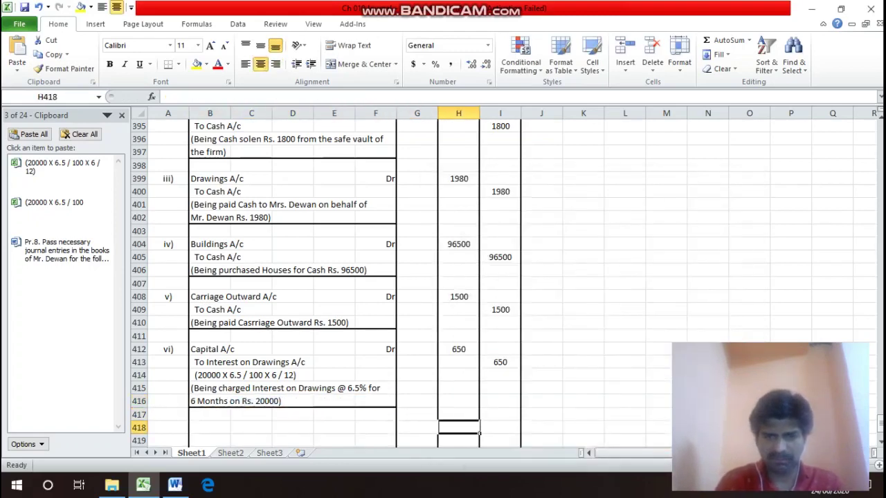
Enter =SUM(H389:H417) in H418 to total the Debit column at 202430.
{"action": "type", "text": "=sum"}
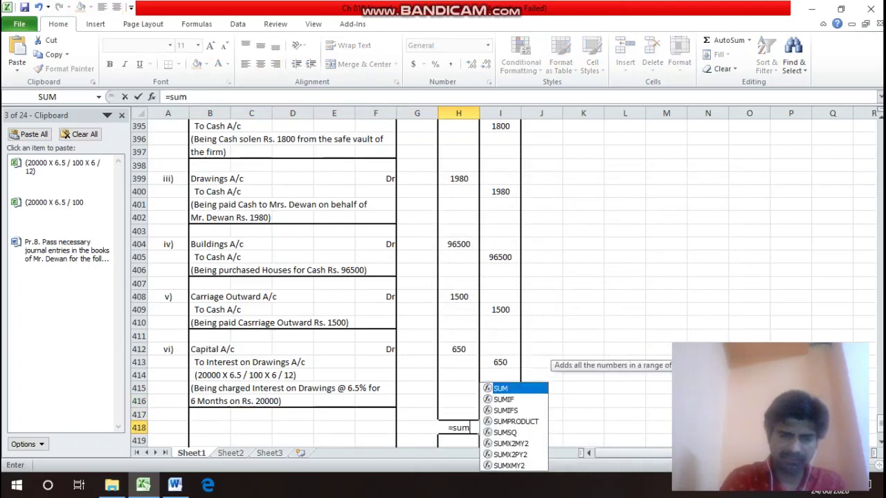
{"action": "type", "text": "("}
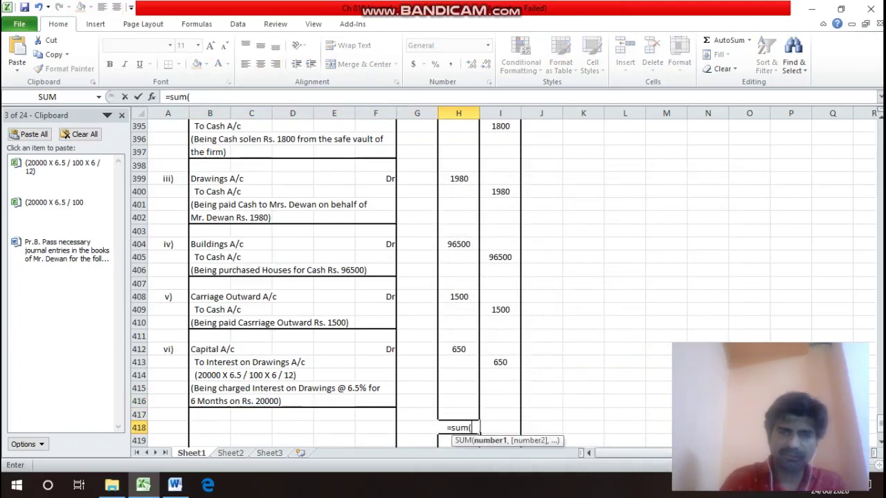
{"action": "key", "text": "Up"}
{"action": "key", "text": "shift+Up"}
{"action": "key", "text": "shift+Up"}
{"action": "key", "text": "shift+Up"}
{"action": "key", "text": "shift+Up"}
{"action": "key", "text": "shift+Up"}
{"action": "key", "text": "shift+Up"}
{"action": "key", "text": "shift+Up"}
{"action": "key", "text": "shift+Up"}
{"action": "key", "text": "shift+Up"}
{"action": "key", "text": "shift+Up"}
{"action": "key", "text": "shift+Up"}
{"action": "key", "text": "shift+Up"}
{"action": "key", "text": "shift+Up"}
{"action": "key", "text": "shift+Up"}
{"action": "key", "text": "shift+Up"}
{"action": "key", "text": "shift+Up"}
{"action": "key", "text": "shift+Up"}
{"action": "key", "text": "shift+Up"}
{"action": "key", "text": "shift+Up"}
{"action": "key", "text": "shift+Up"}
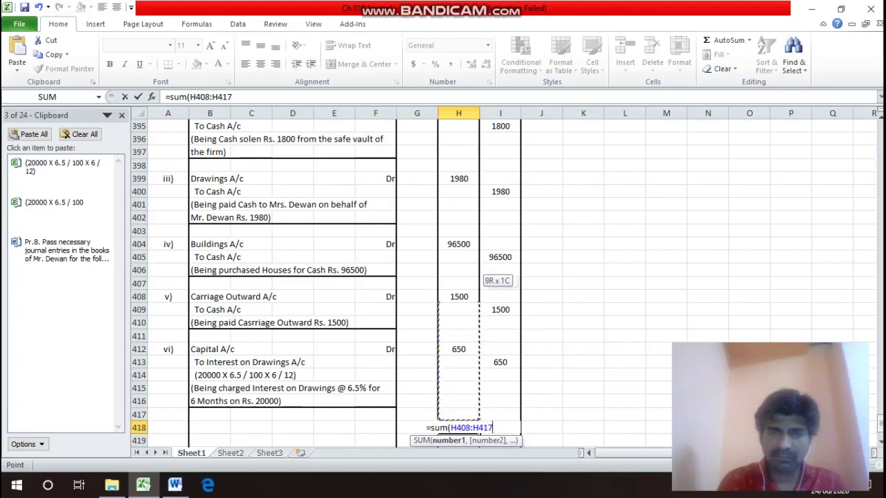
{"action": "key", "text": "shift+Down"}
{"action": "key", "text": "shift+Down"}
{"action": "key", "text": "shift+Down"}
{"action": "key", "text": "shift+Down"}
{"action": "key", "text": "shift+Down"}
{"action": "key", "text": "shift+Down"}
{"action": "key", "text": "shift+Down"}
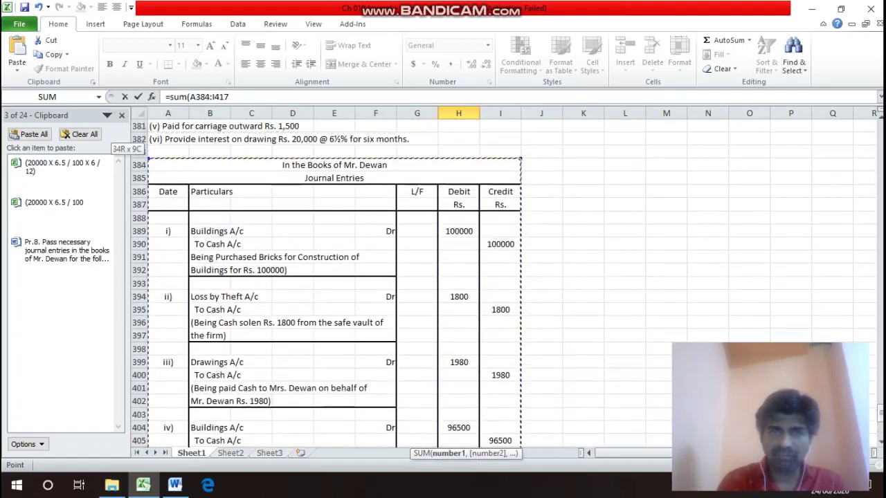
{"action": "key", "text": "shift+Down"}
{"action": "key", "text": "shift+Right"}
{"action": "key", "text": "shift+Right"}
{"action": "key", "text": "shift+Right"}
{"action": "key", "text": "shift+Right"}
{"action": "key", "text": "shift+Right"}
{"action": "key", "text": "shift+Right"}
{"action": "key", "text": "shift+Right"}
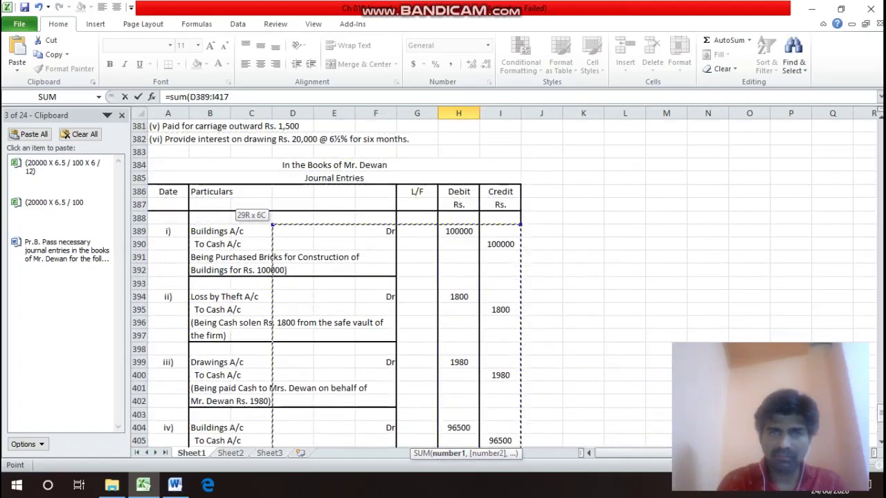
{"action": "key", "text": "shift+Down"}
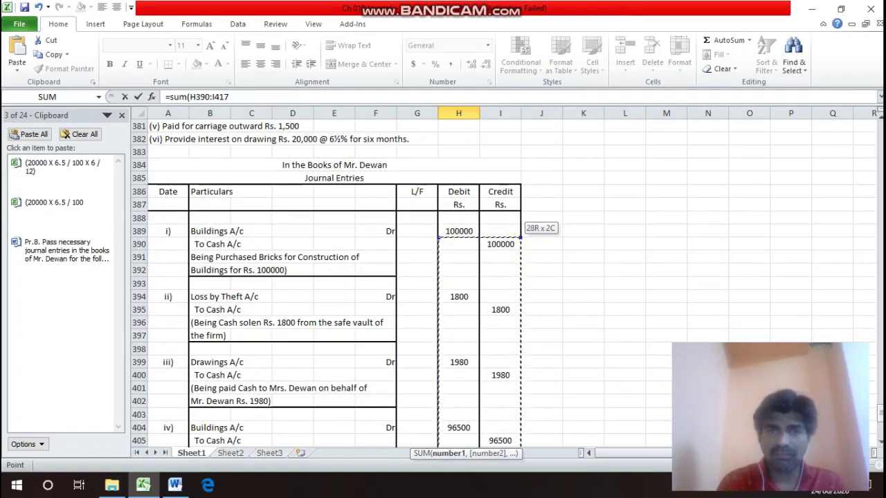
{"action": "key", "text": "shift+Down"}
{"action": "key", "text": "shift+Left"}
{"action": "key", "text": "shift+Up"}
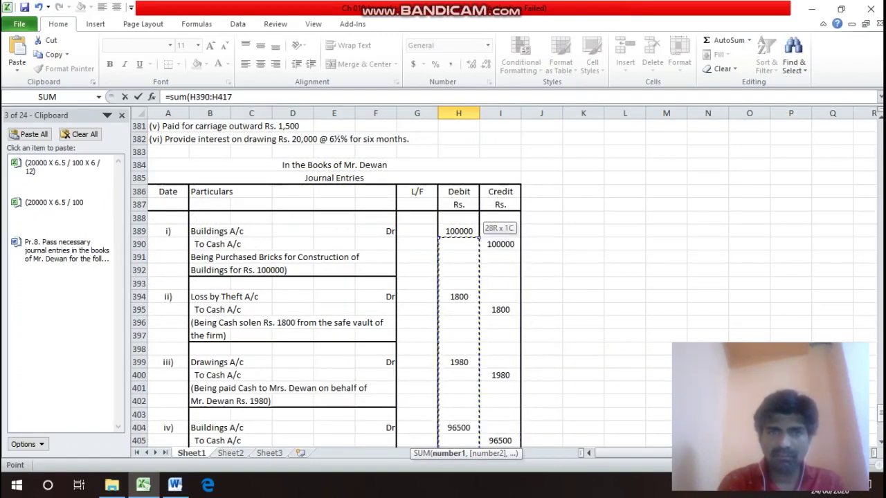
{"action": "key", "text": "shift+Up"}
{"action": "key", "text": "Return"}
Copy the SUM formula into I418 so the Credit total also shows 202430.
{"action": "key", "text": "Up"}
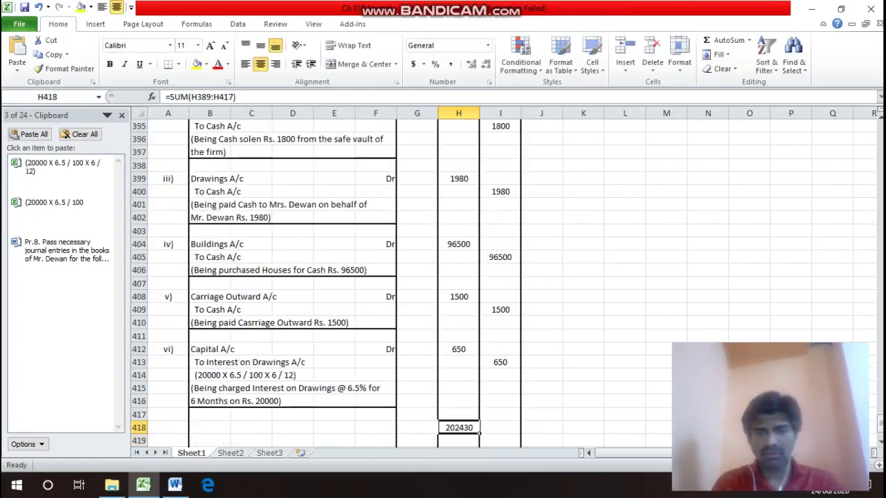
{"action": "key", "text": "ctrl+c"}
{"action": "key", "text": "Right"}
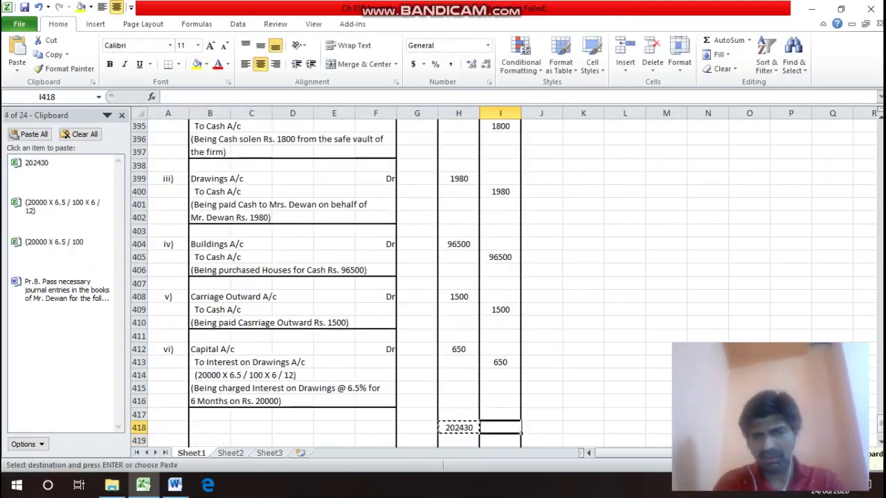
{"action": "key", "text": "Return"}
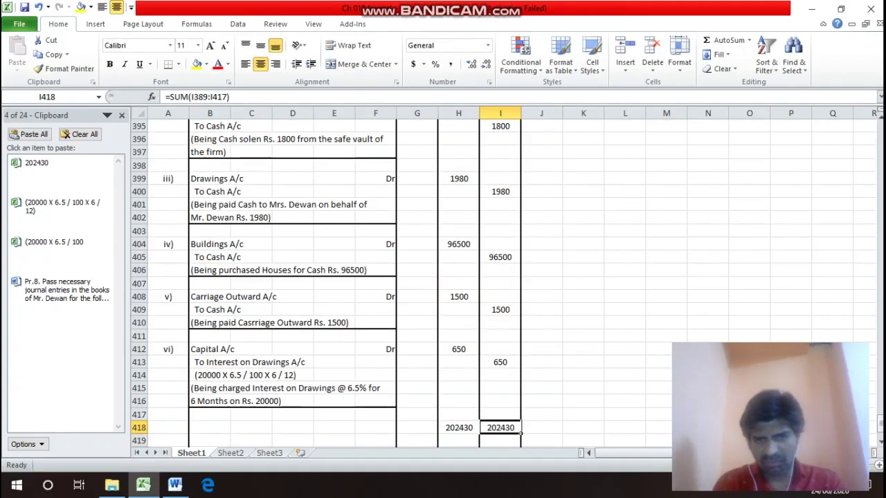
{"action": "key", "text": "Left"}
{"action": "key", "text": "Left"}
{"action": "key", "text": "Left"}
{"action": "key", "text": "Left"}
{"action": "key", "text": "Left"}
{"action": "key", "text": "Left"}
{"action": "key", "text": "Left"}
{"action": "key", "text": "shift+Right"}
{"action": "key", "text": "shift+Right"}
{"action": "key", "text": "shift+Right"}
{"action": "key", "text": "shift+Right"}
{"action": "key", "text": "shift+Right"}
{"action": "key", "text": "shift+Right"}
{"action": "key", "text": "shift+Right"}
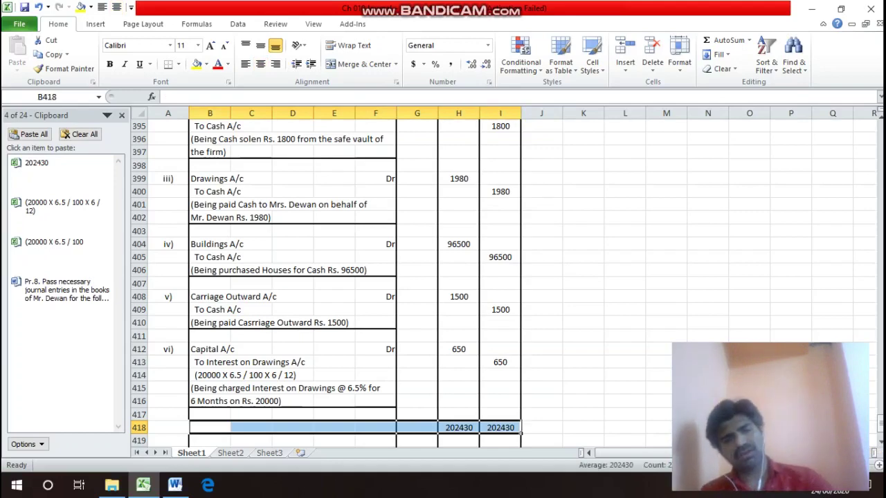
Put an outline border around the totals row B418:I418.
{"action": "key", "text": "ctrl+1"}
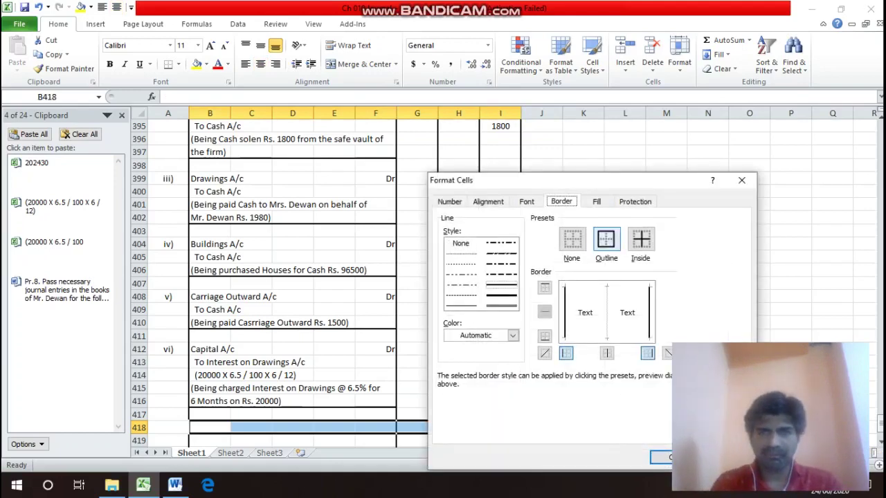
{"action": "key", "text": "alt+o"}
{"action": "key", "text": "Return"}
Label cell F418 'Total'.
{"action": "key", "text": "Down"}
{"action": "key", "text": "Down"}
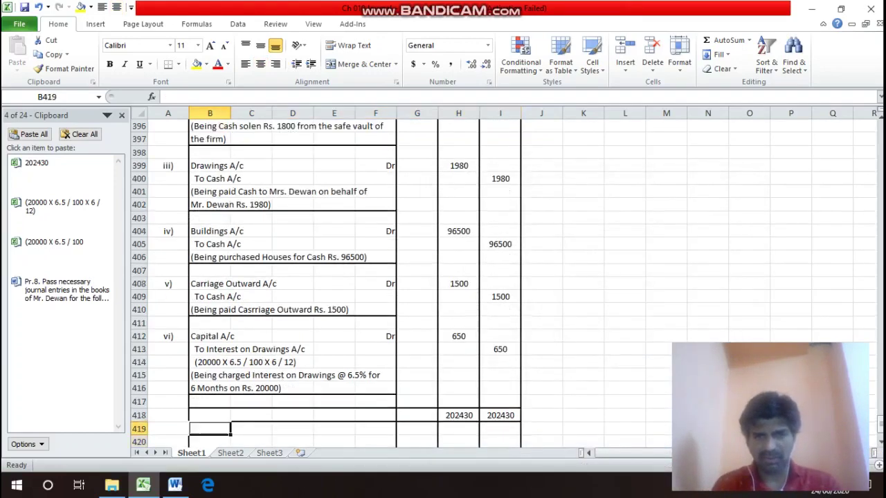
{"action": "key", "text": "Right"}
{"action": "key", "text": "Up"}
{"action": "key", "text": "Up"}
{"action": "key", "text": "Right"}
{"action": "key", "text": "Right"}
{"action": "key", "text": "Right"}
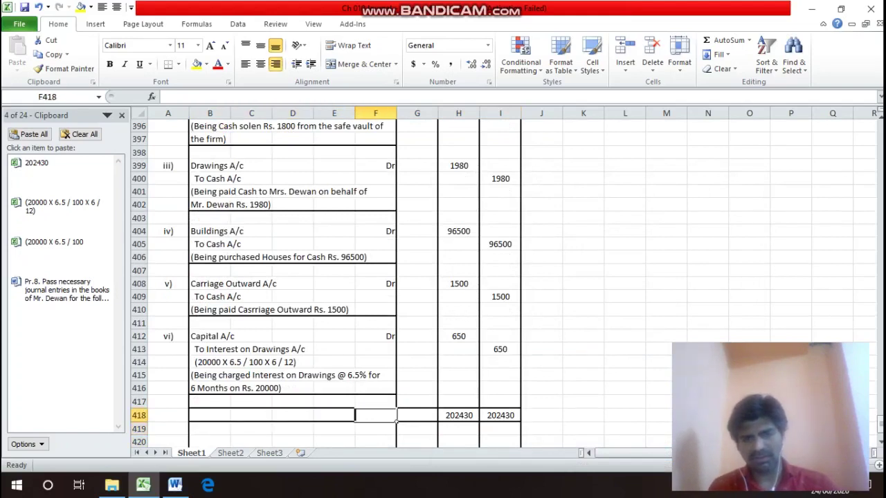
{"action": "type", "text": "Tot"}
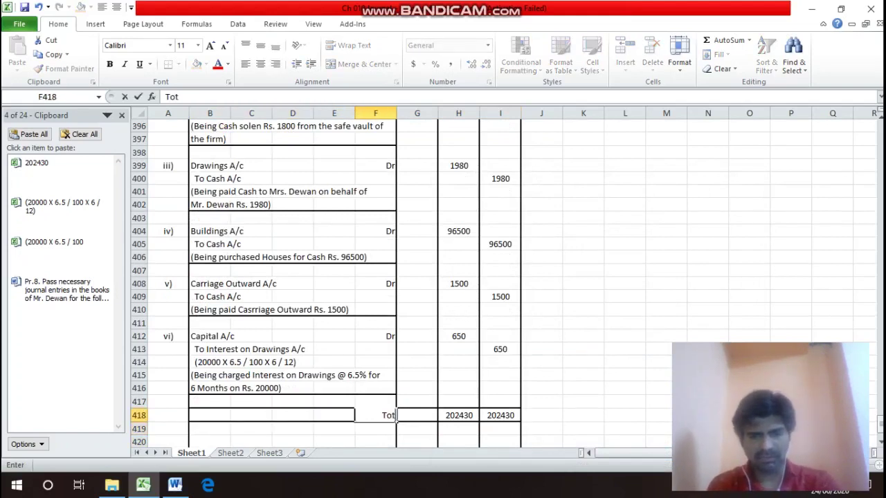
{"action": "type", "text": "al"}
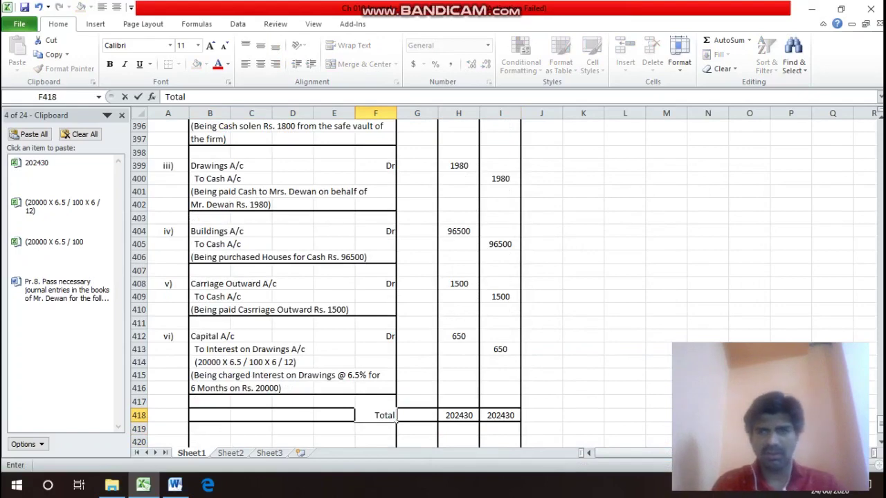
{"action": "left_click", "coordinate": [791, 165]}
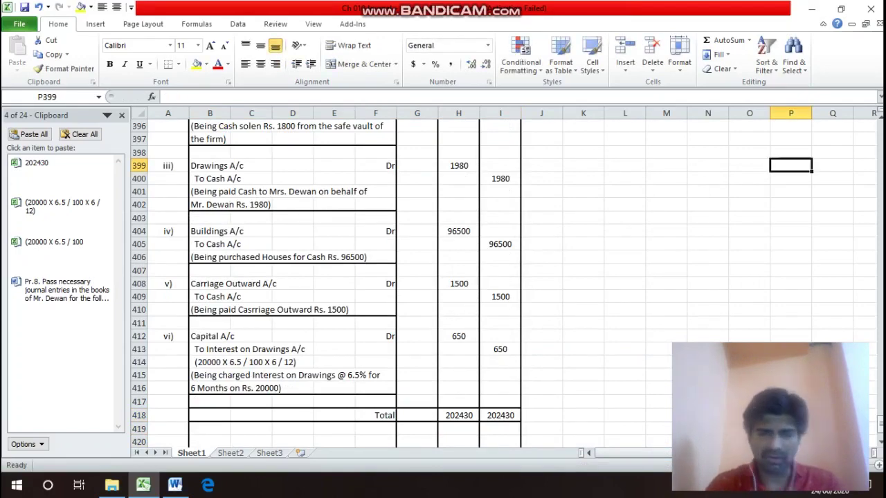